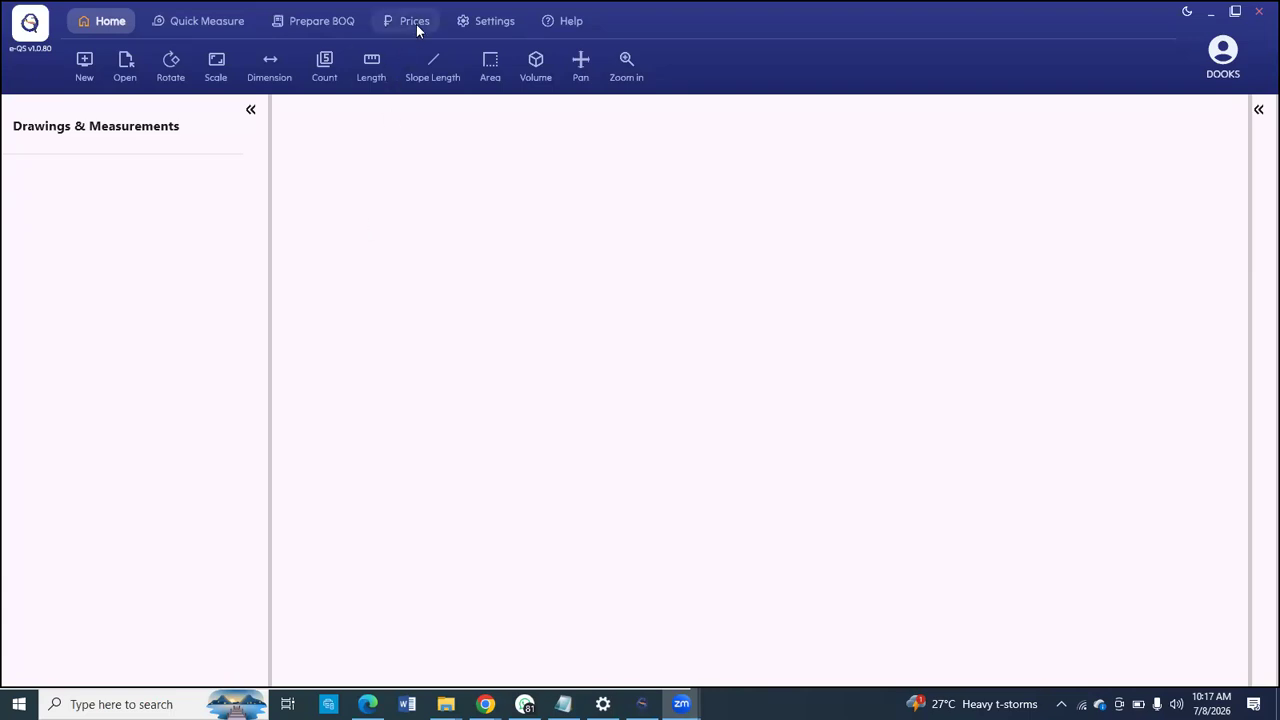
left_click(317, 24)
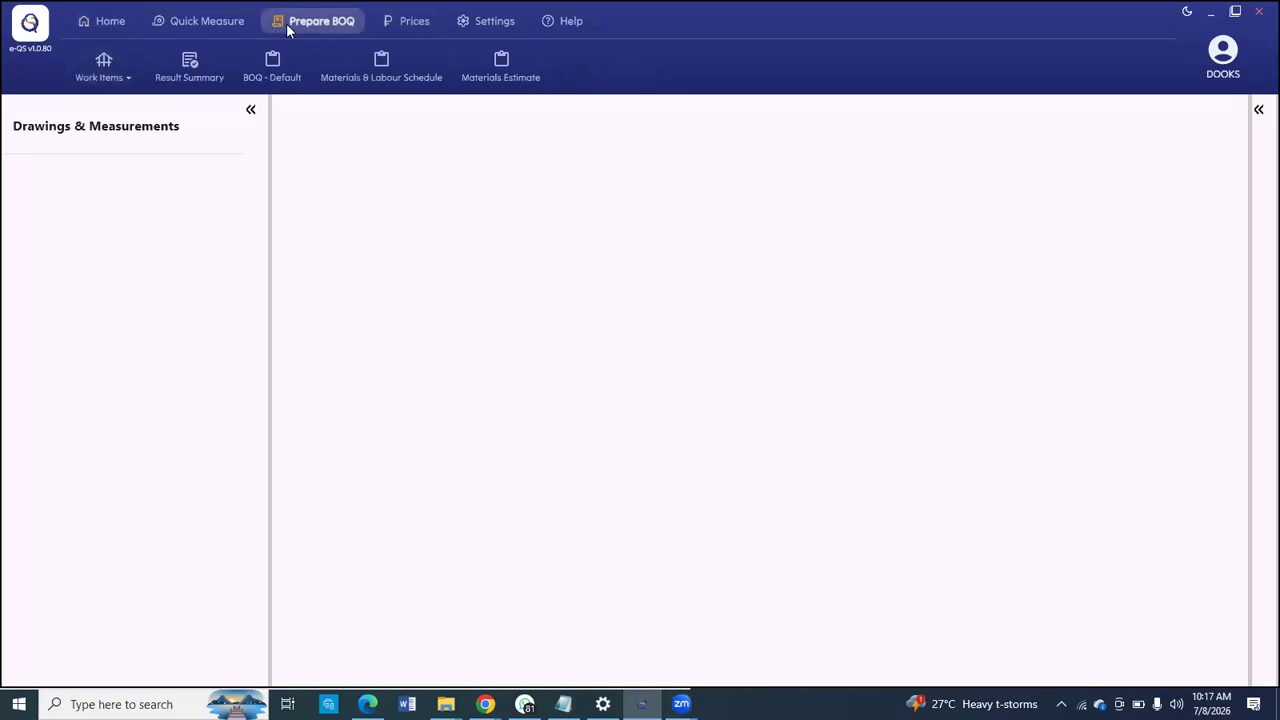
left_click(107, 64)
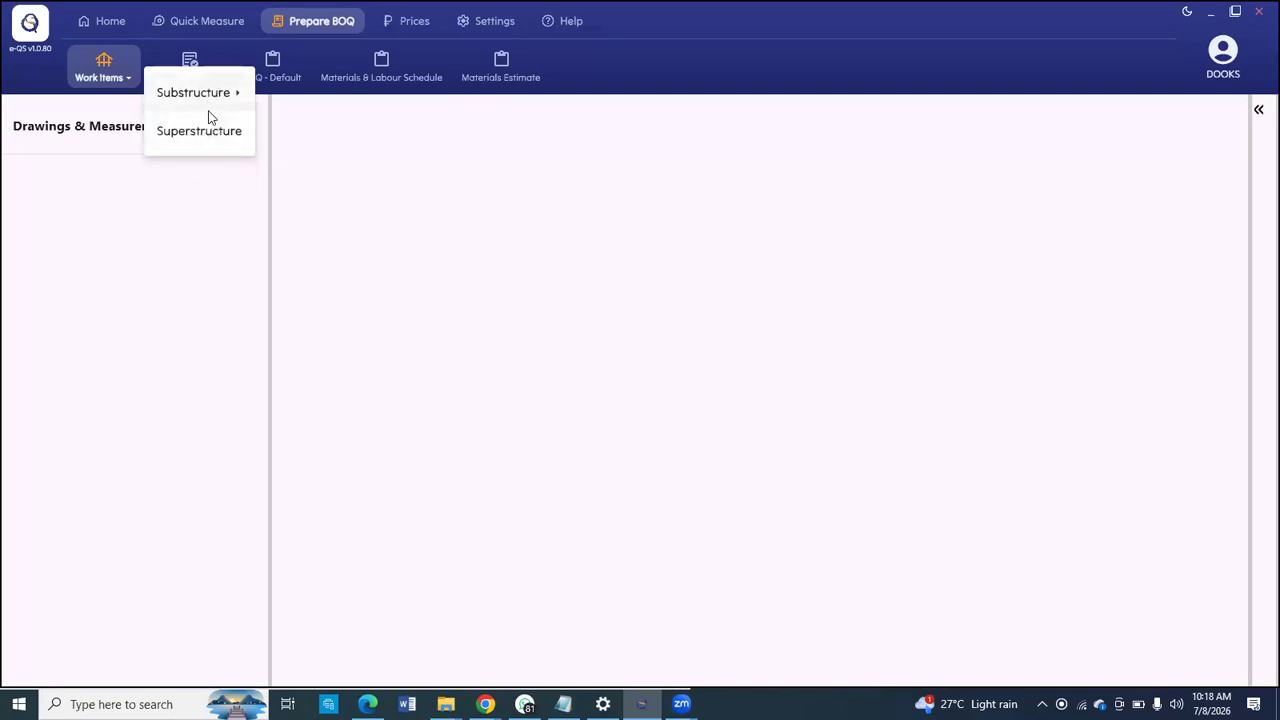
left_click(600, 58)
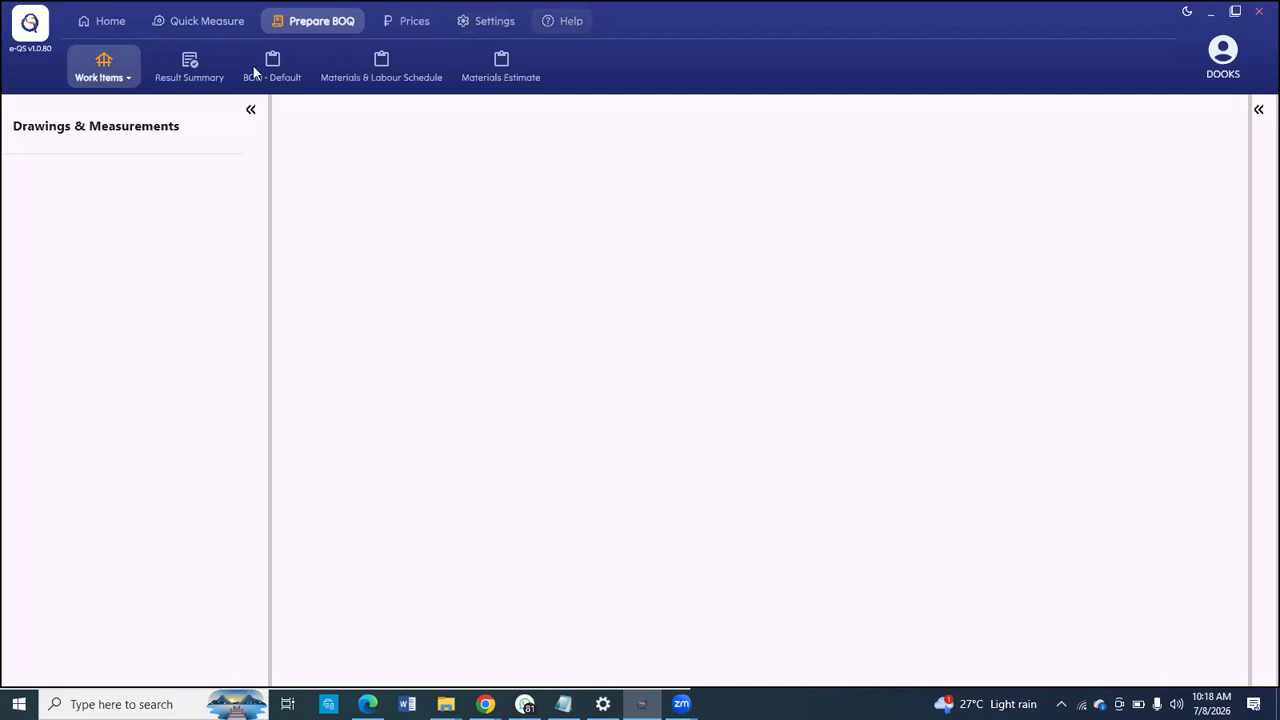
Step: Look through the list of saved projects and close it without opening any project
left_click(105, 24)
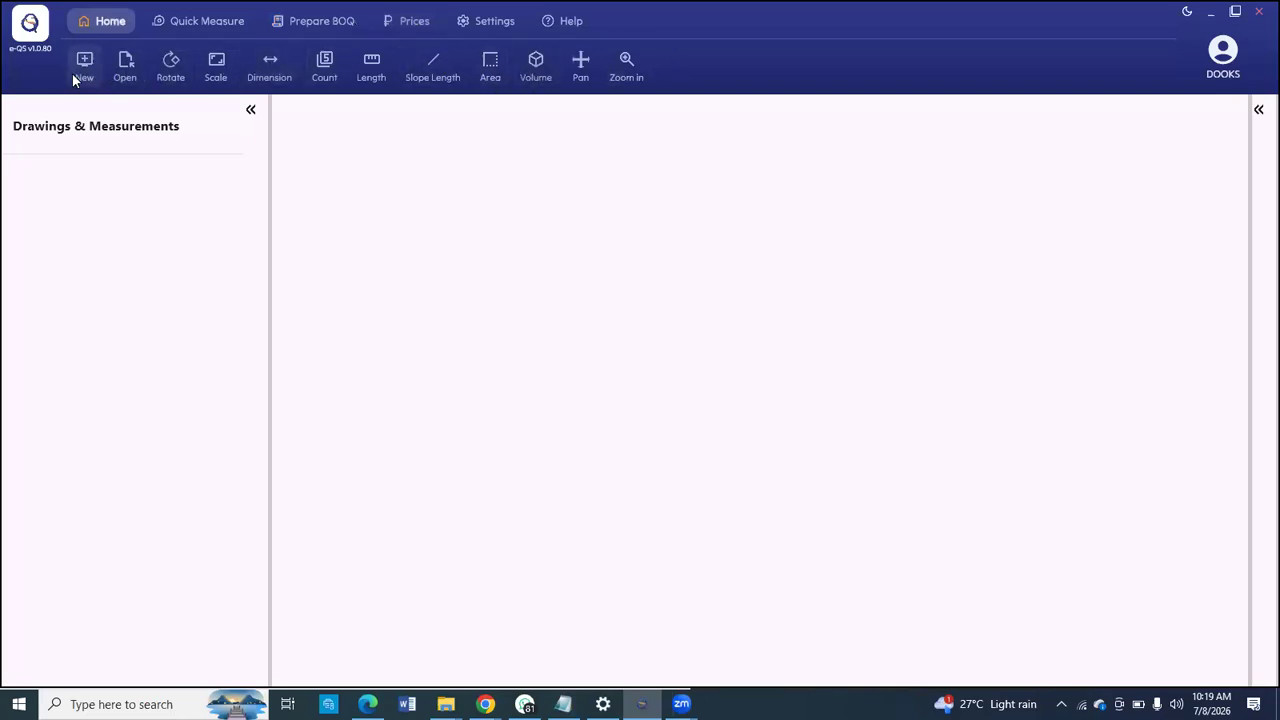
left_click(124, 63)
scroll(570, 272, "down", 5)
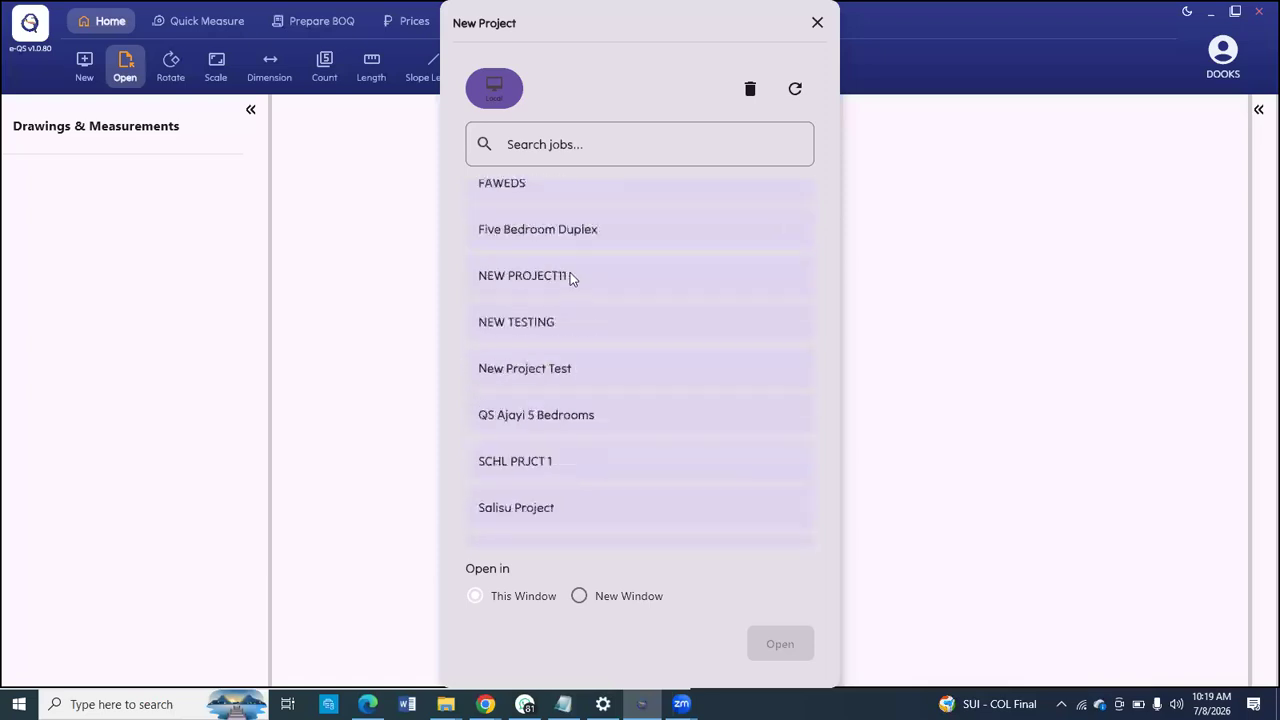
scroll(574, 286, "up", 5)
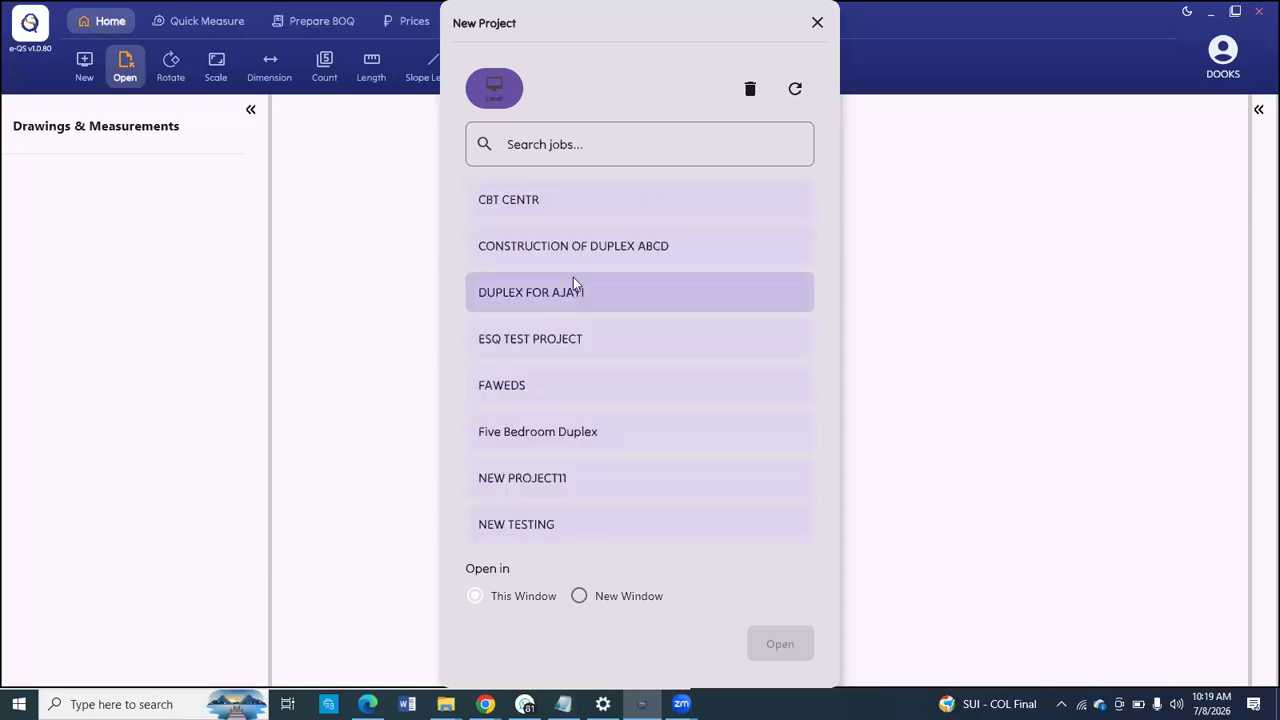
scroll(566, 371, "down", 5)
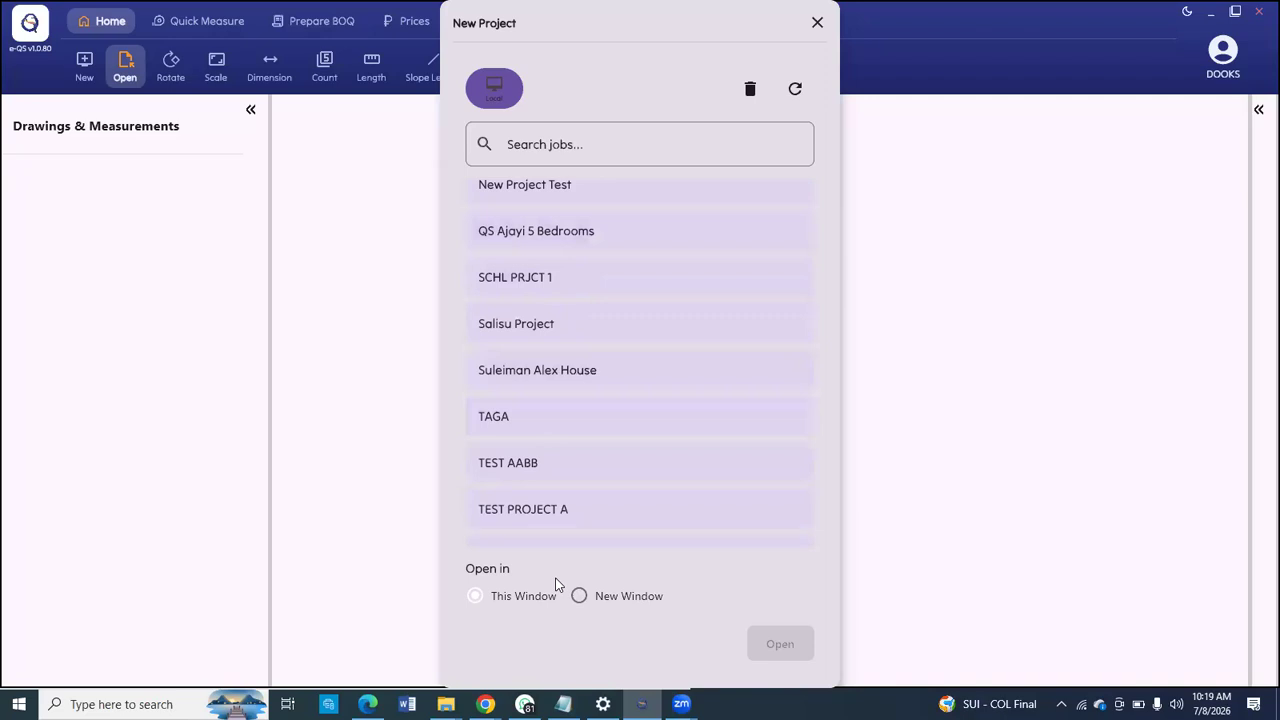
left_click(536, 230)
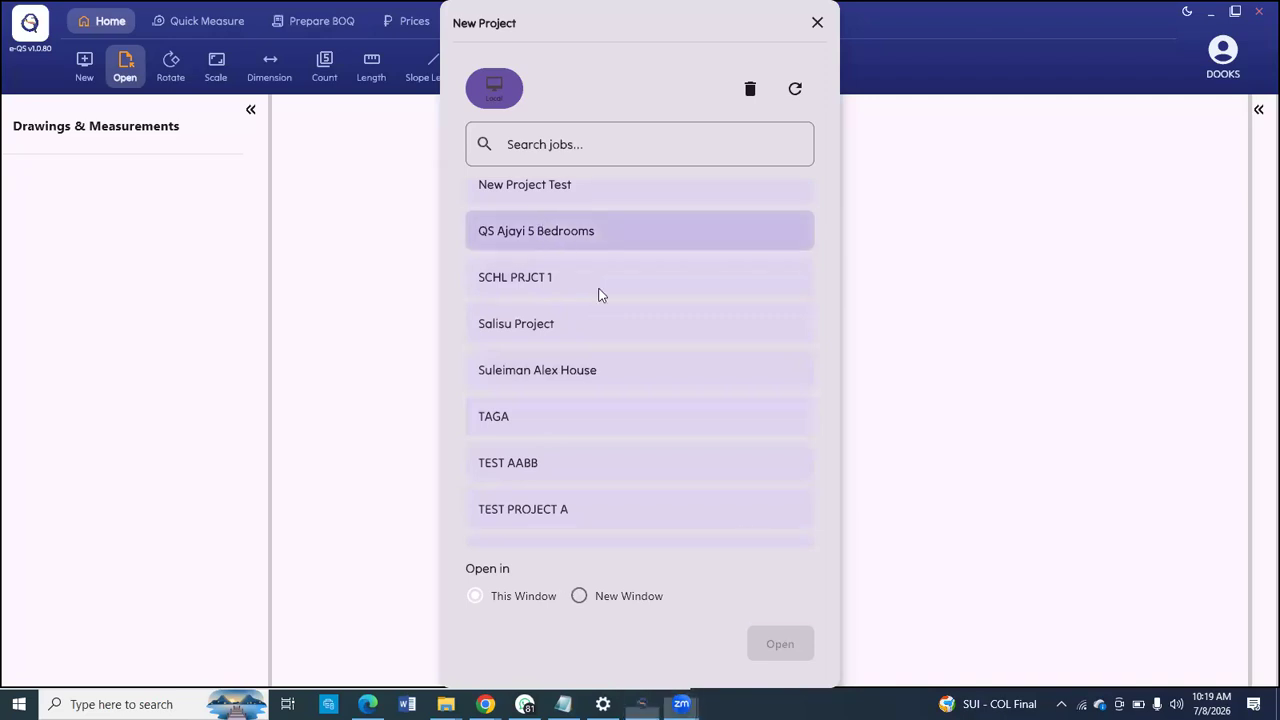
scroll(581, 266, "down", 1)
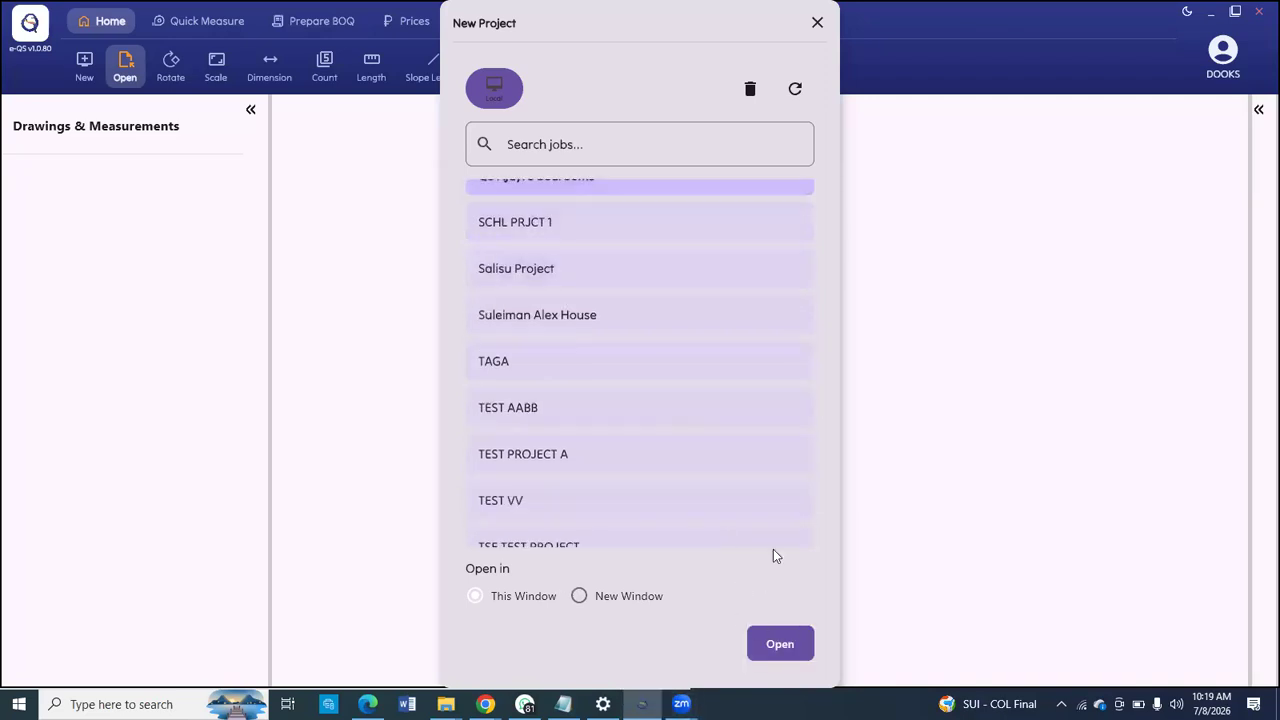
left_click(818, 23)
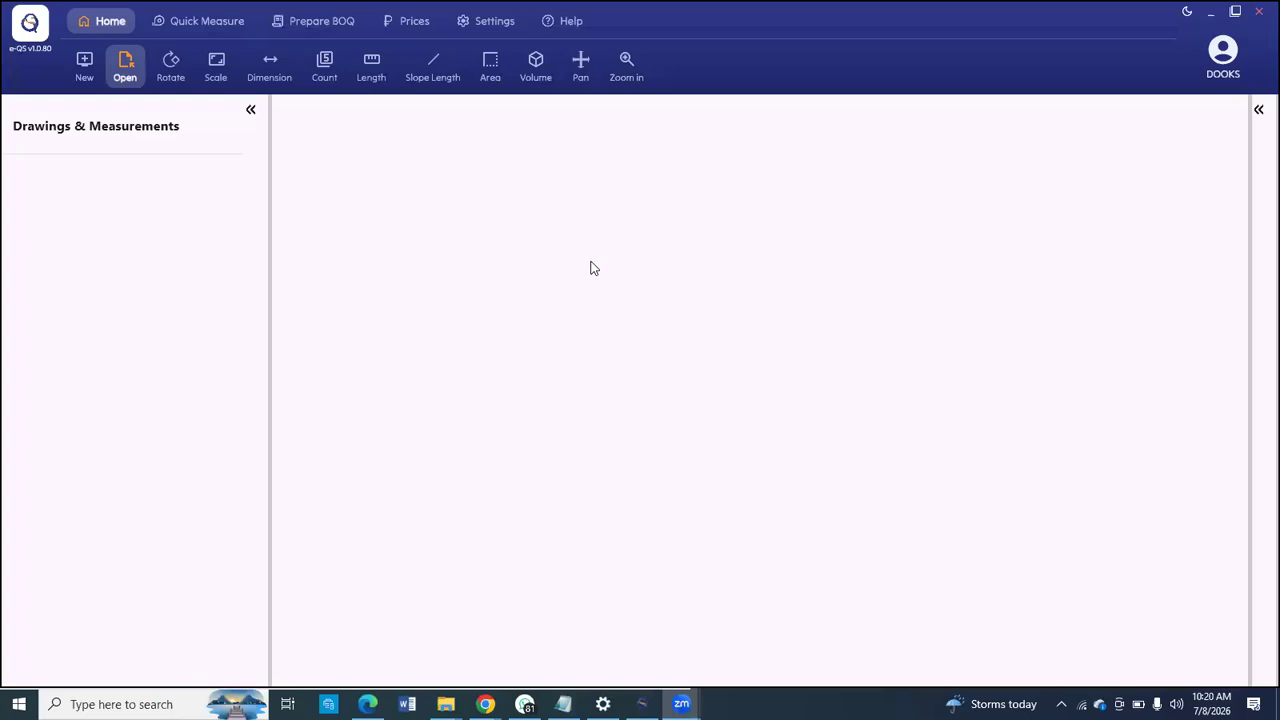
left_click(85, 62)
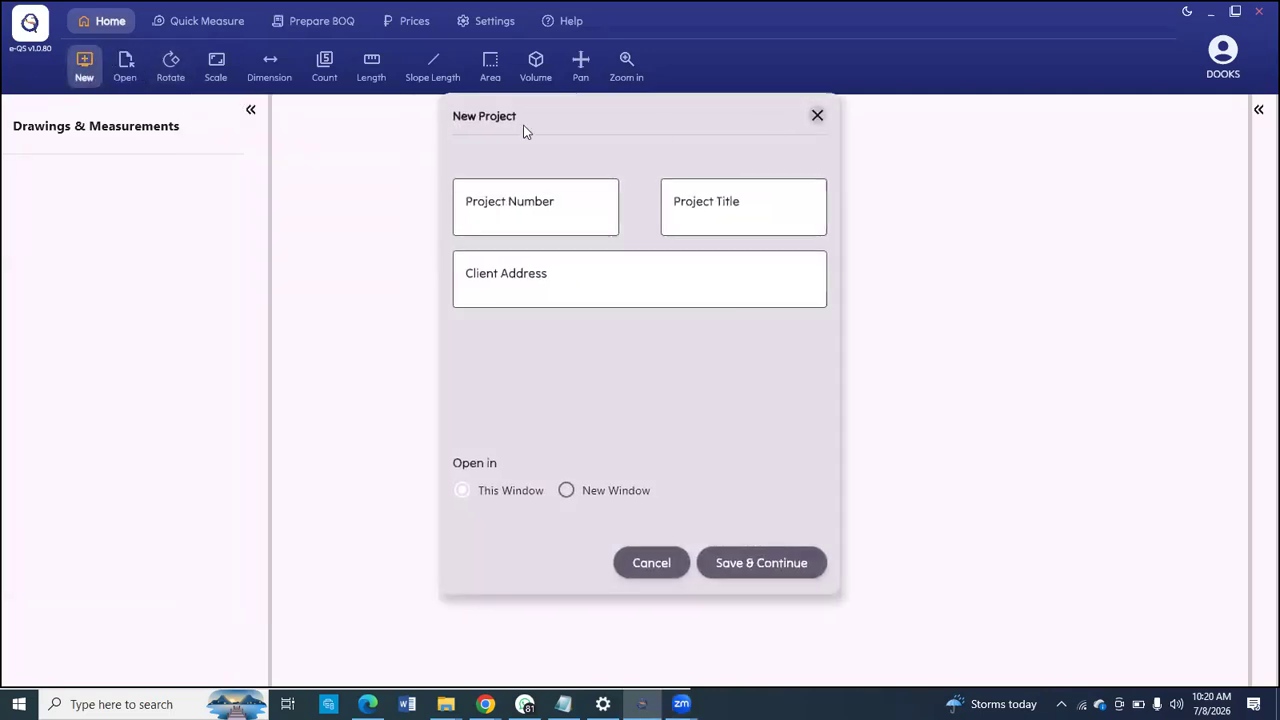
left_click(817, 115)
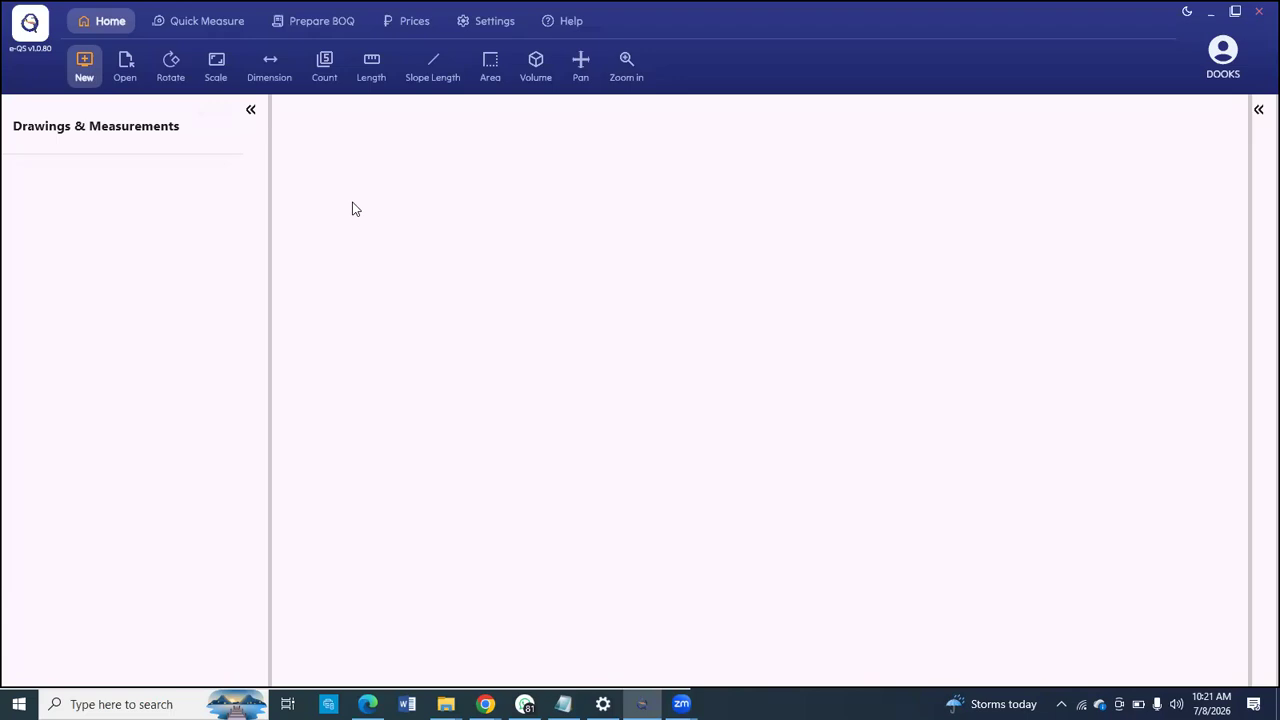
left_click(85, 62)
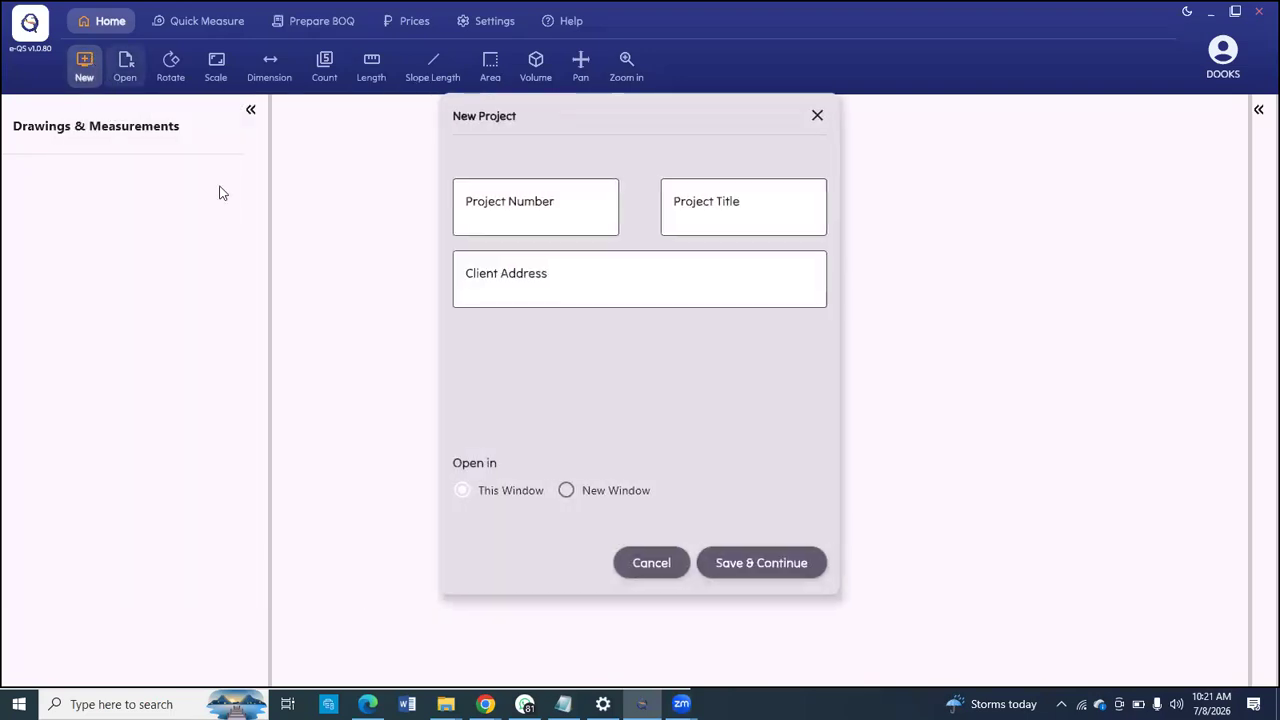
left_click(553, 206)
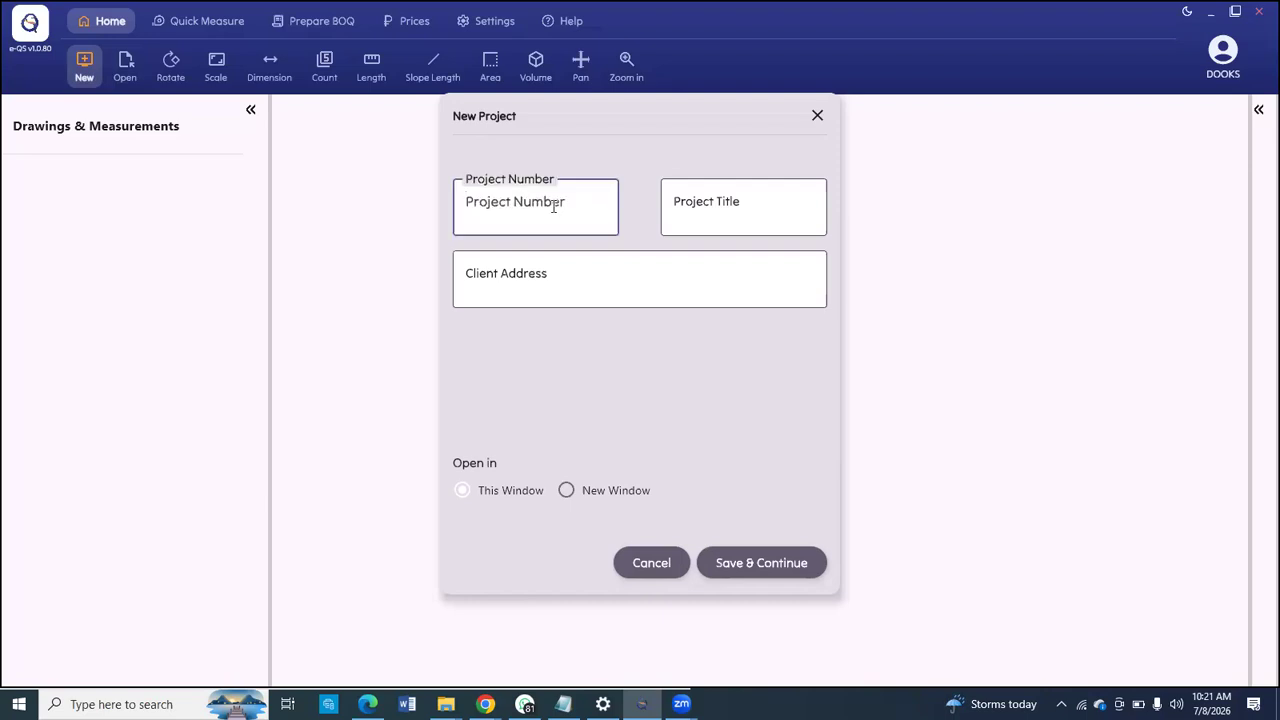
left_click(818, 118)
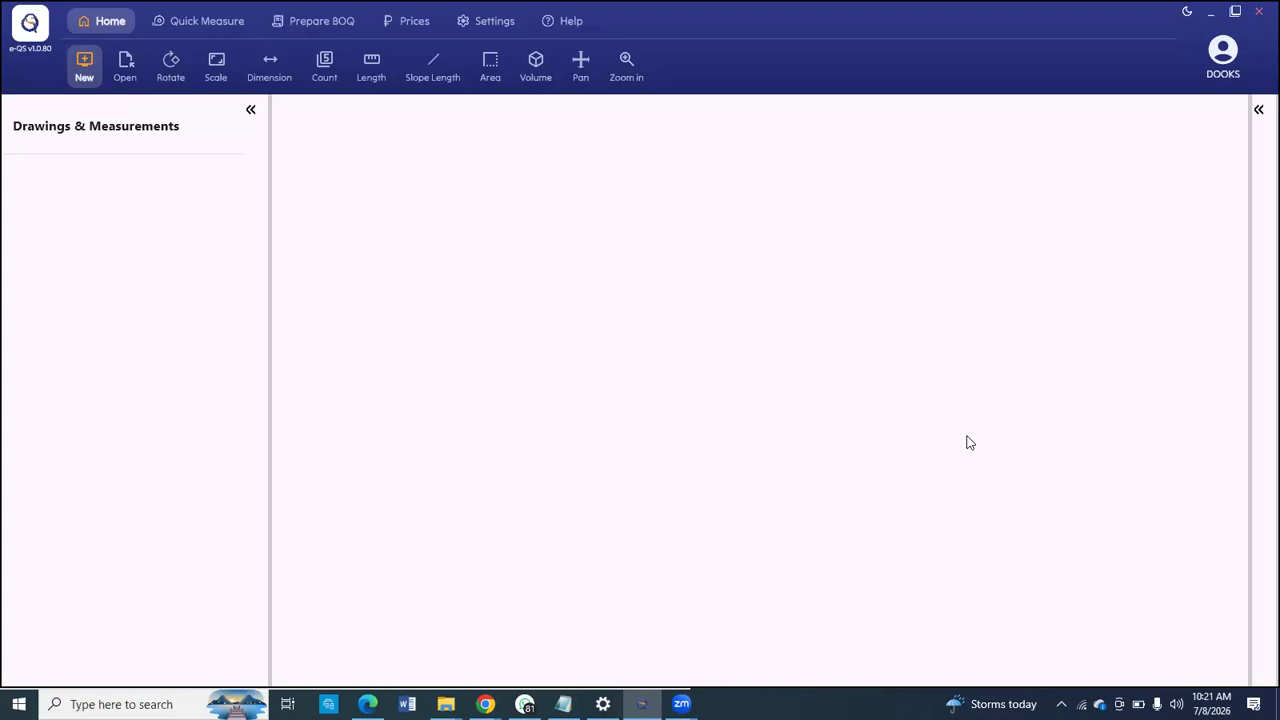
Step: Check the contents of the desktop folder Projects-Drawings and its 3beds duplex subfolder in File Explorer
left_click(1278, 706)
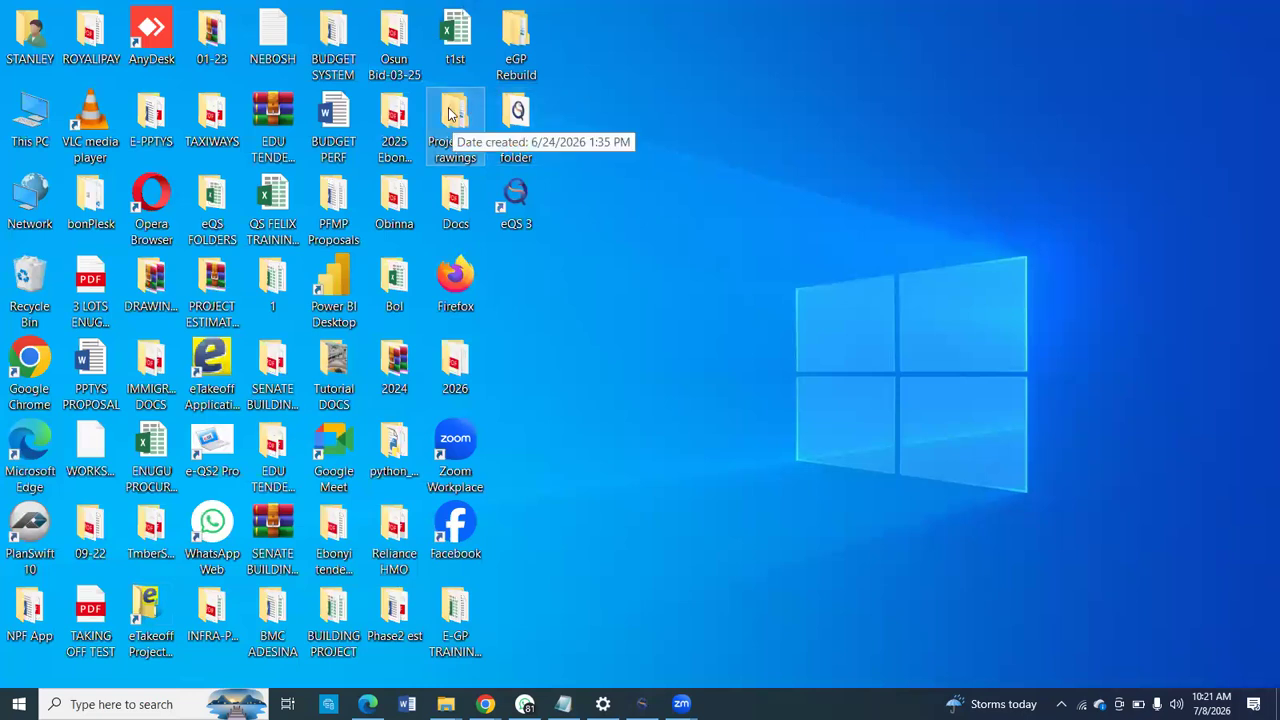
left_click_drag(677, 190, 681, 189)
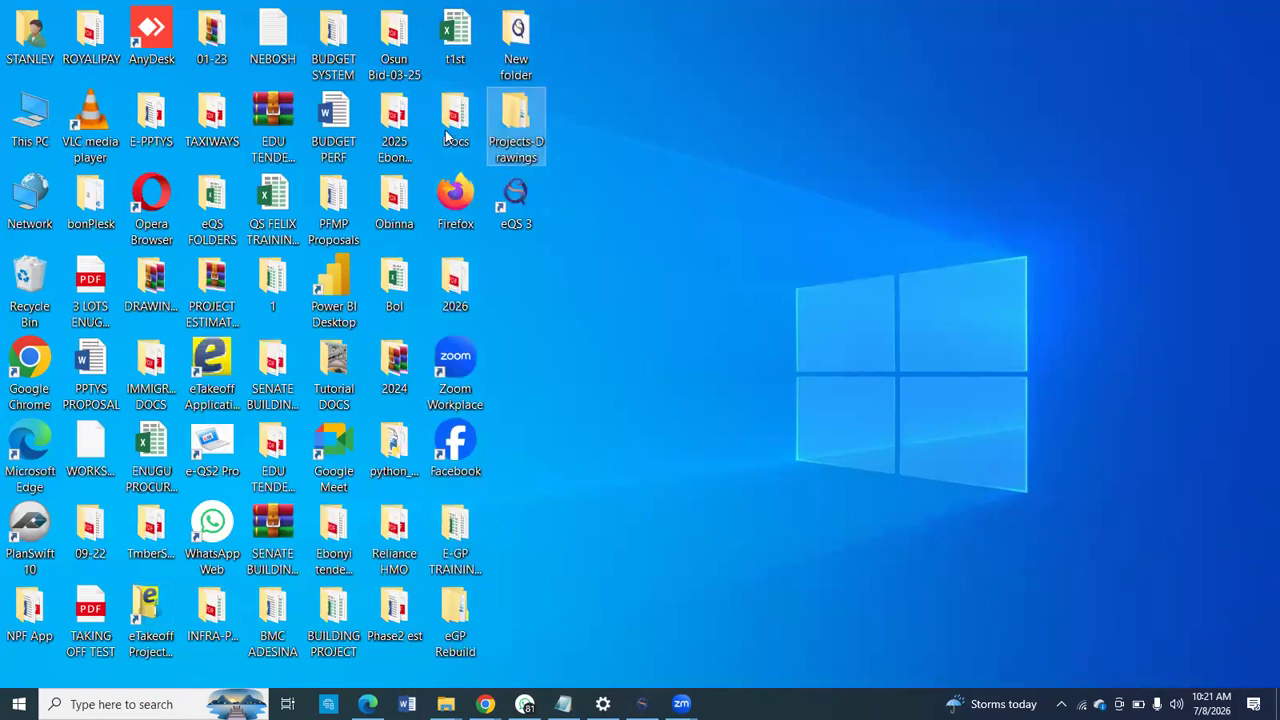
double_click(510, 119)
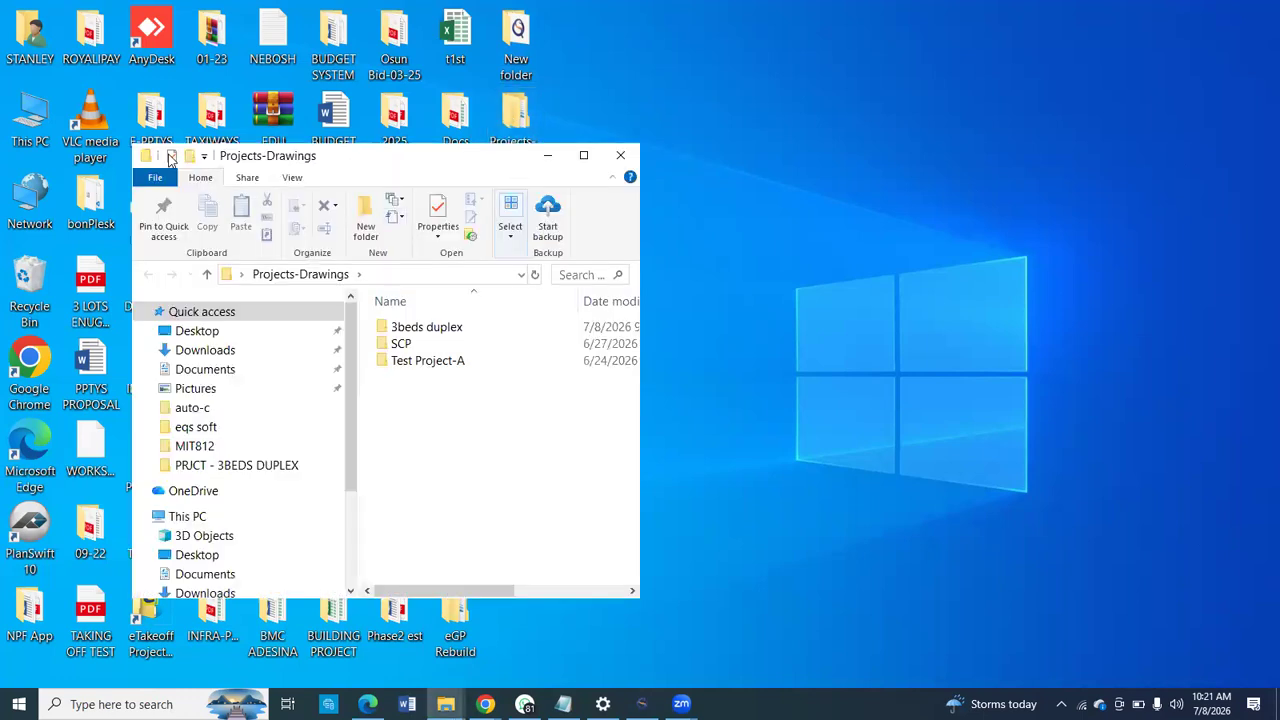
left_click(438, 332)
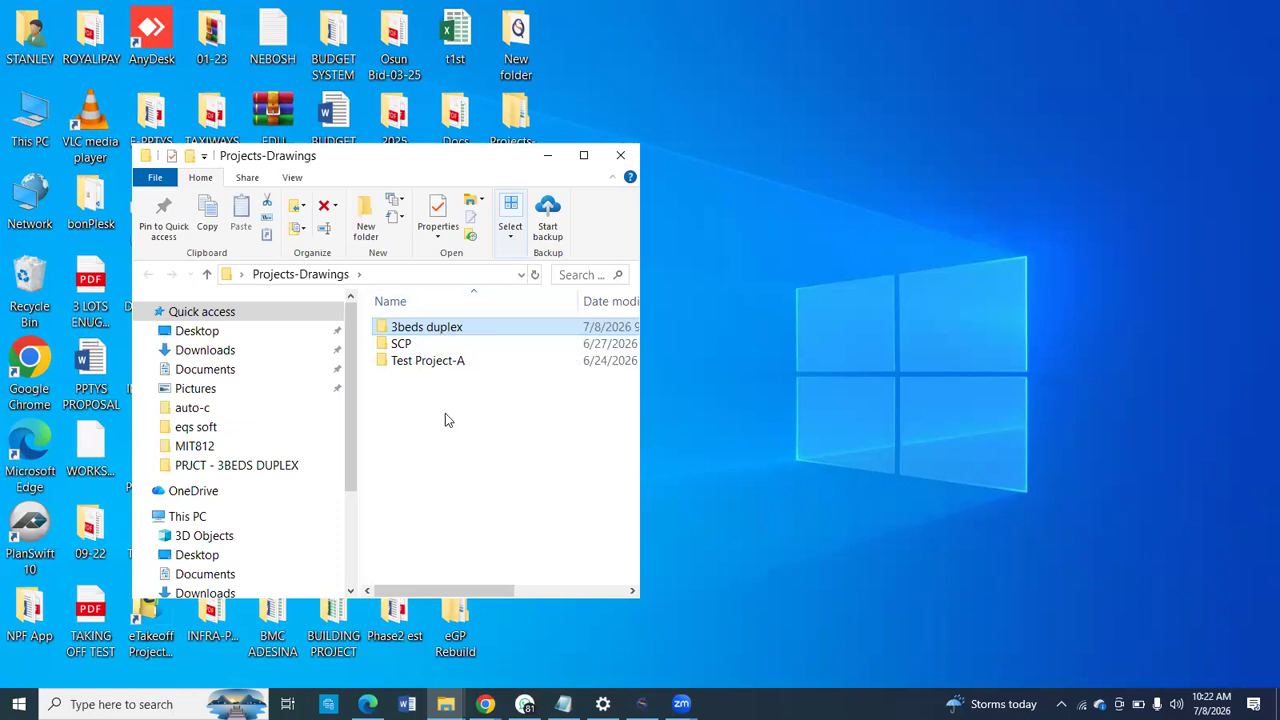
double_click(440, 331)
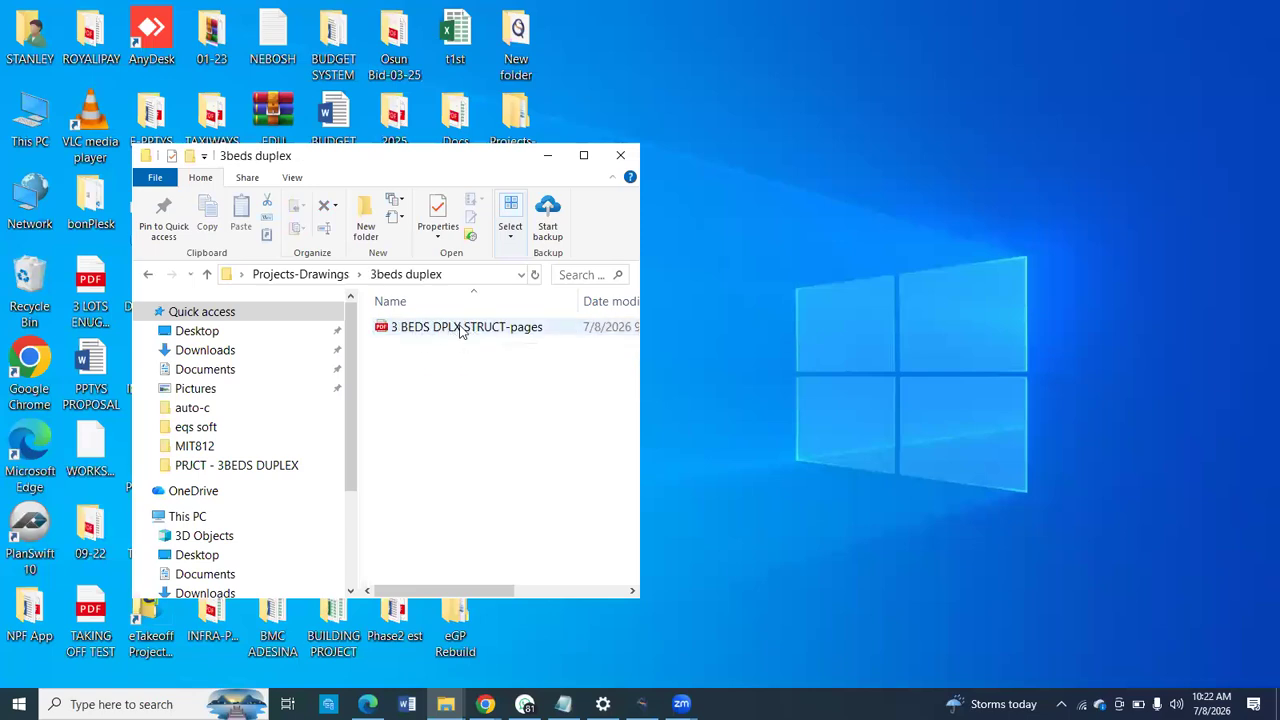
left_click(148, 274)
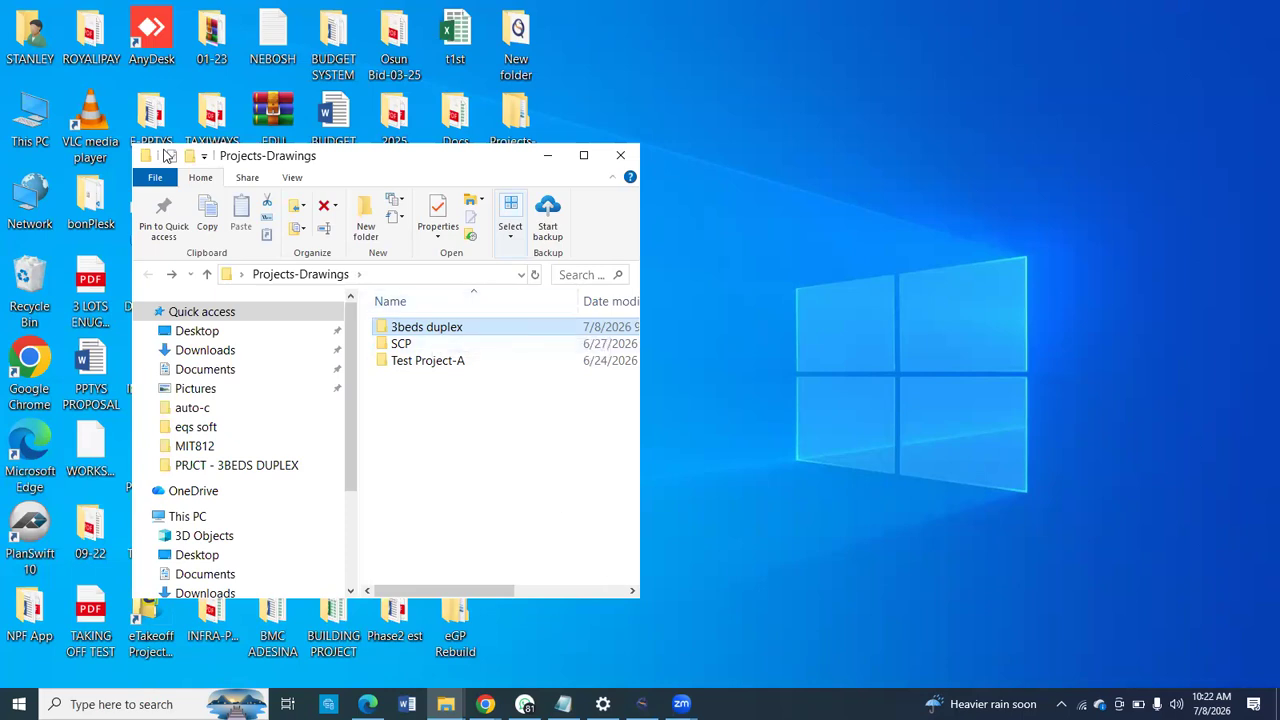
Step: Back in e-QS, create and save a new project numbered 0001, titled 3 BEDROOM DUPLEX, with the client's address filled in
key("alt+Tab")
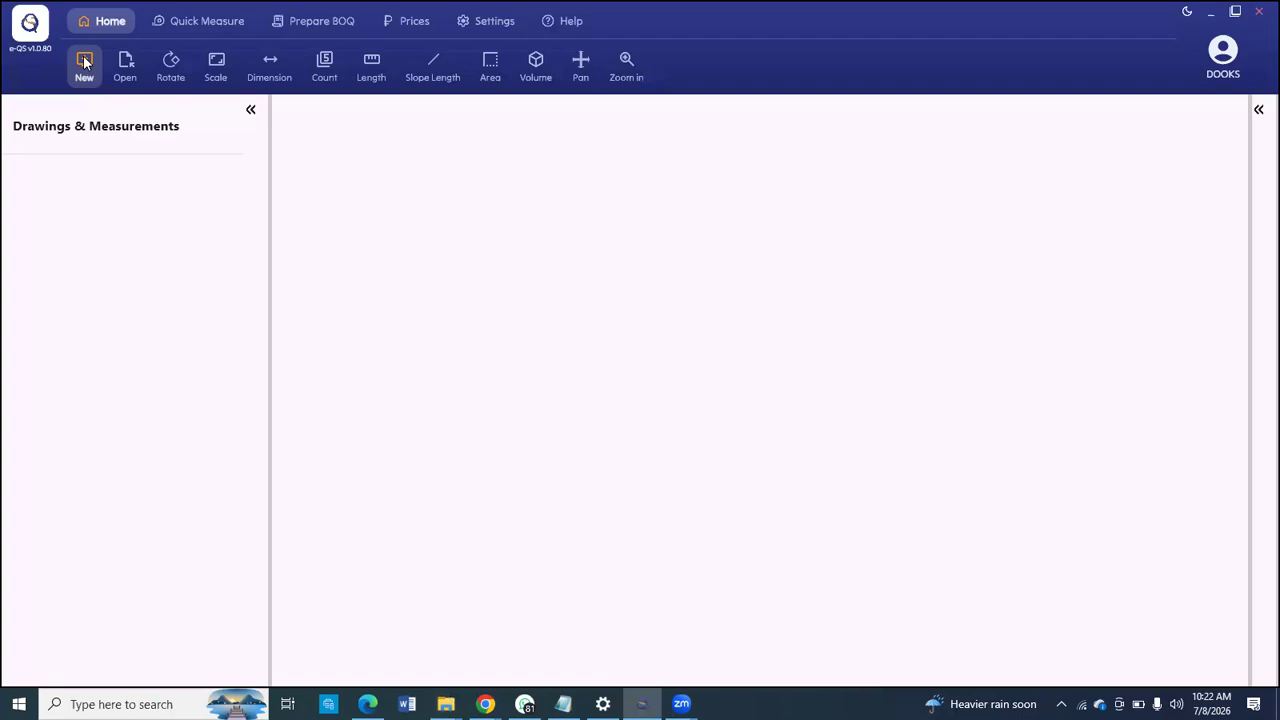
left_click(85, 62)
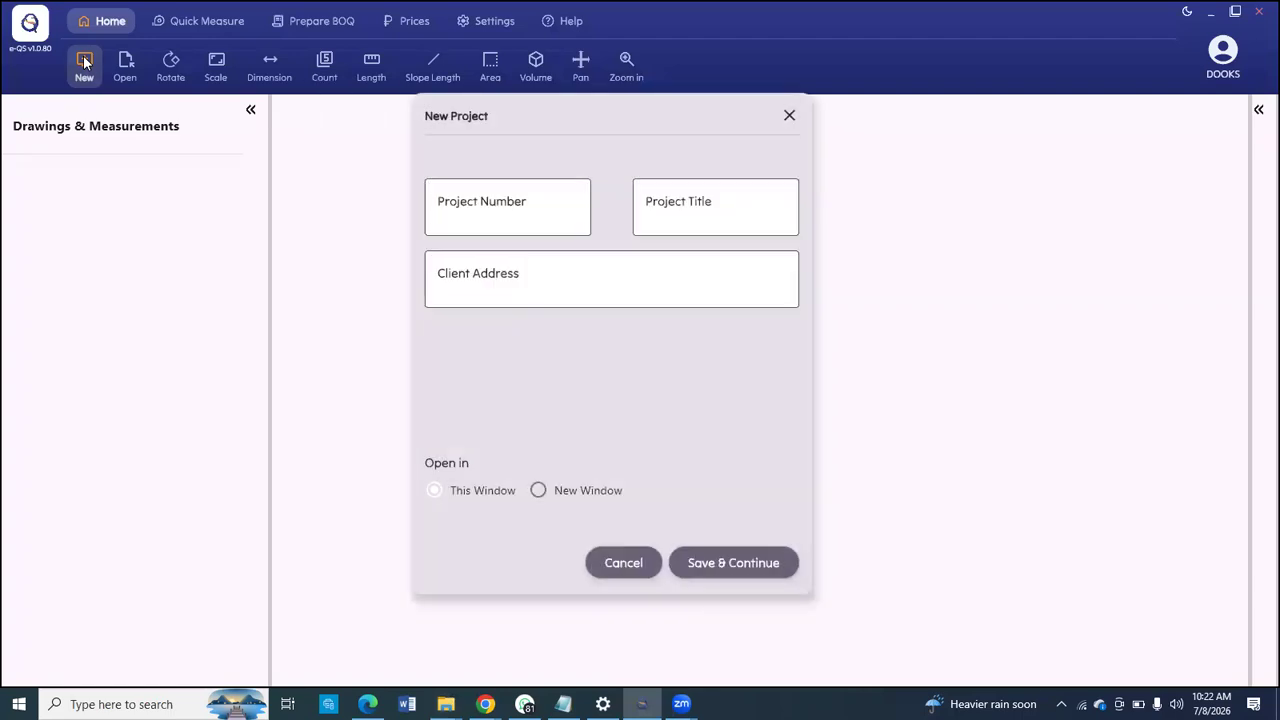
left_click(516, 207)
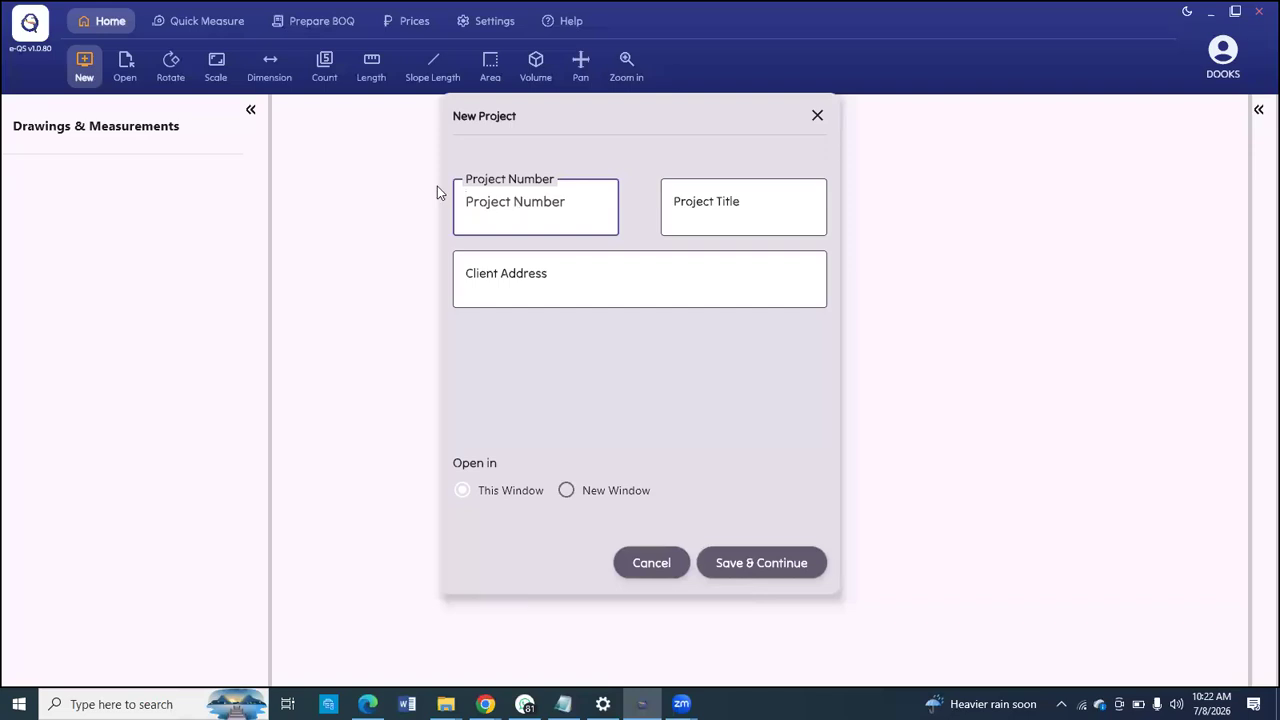
type("0001")
left_click(721, 217)
type("3 BEDRO")
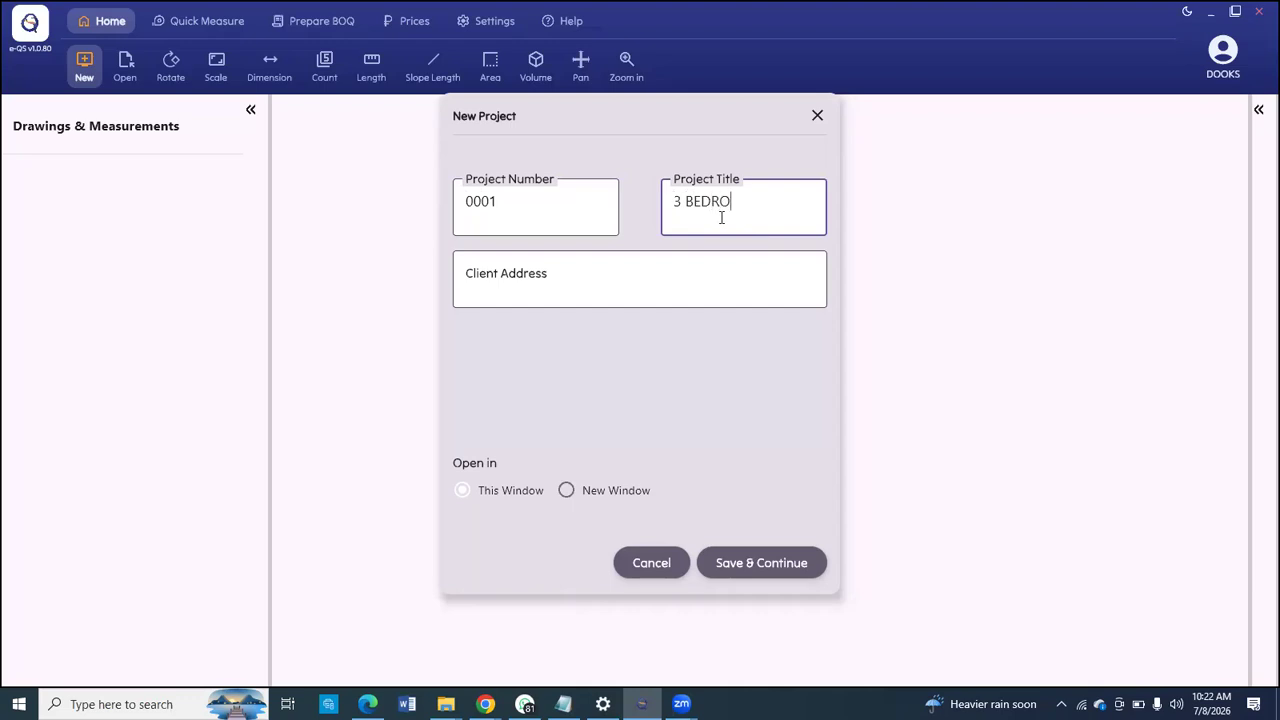
type("OM DUPLEX")
left_click(609, 283)
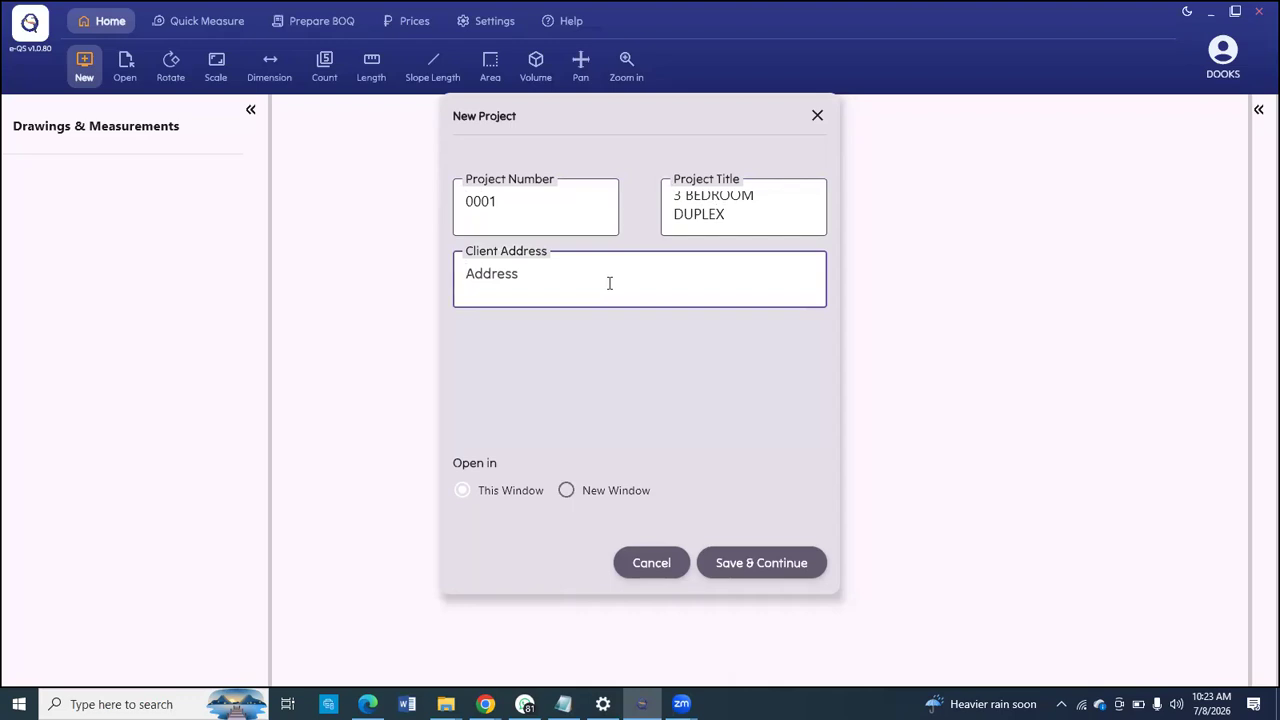
type("Wuse Zone 2 Abuja")
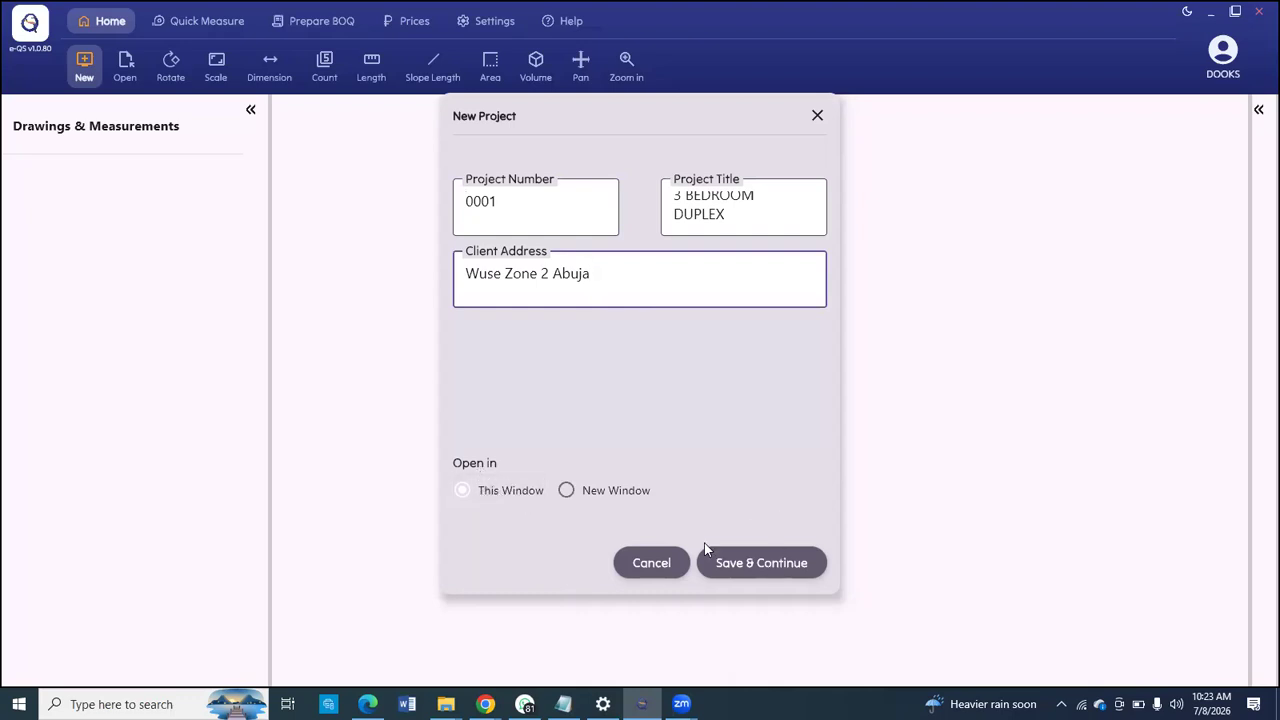
left_click(753, 565)
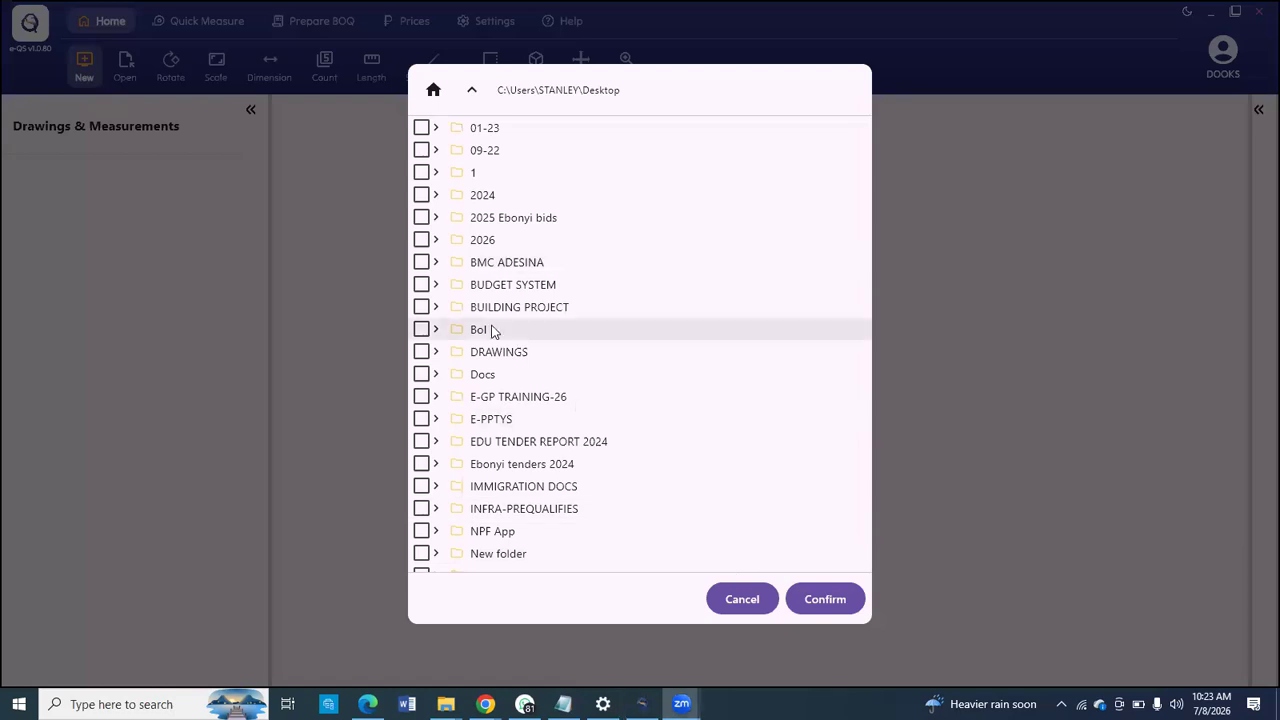
Step: Locate the Projects-Drawings folder on the Desktop and expand it and its 3beds duplex subfolder
scroll(491, 331, "down", 2)
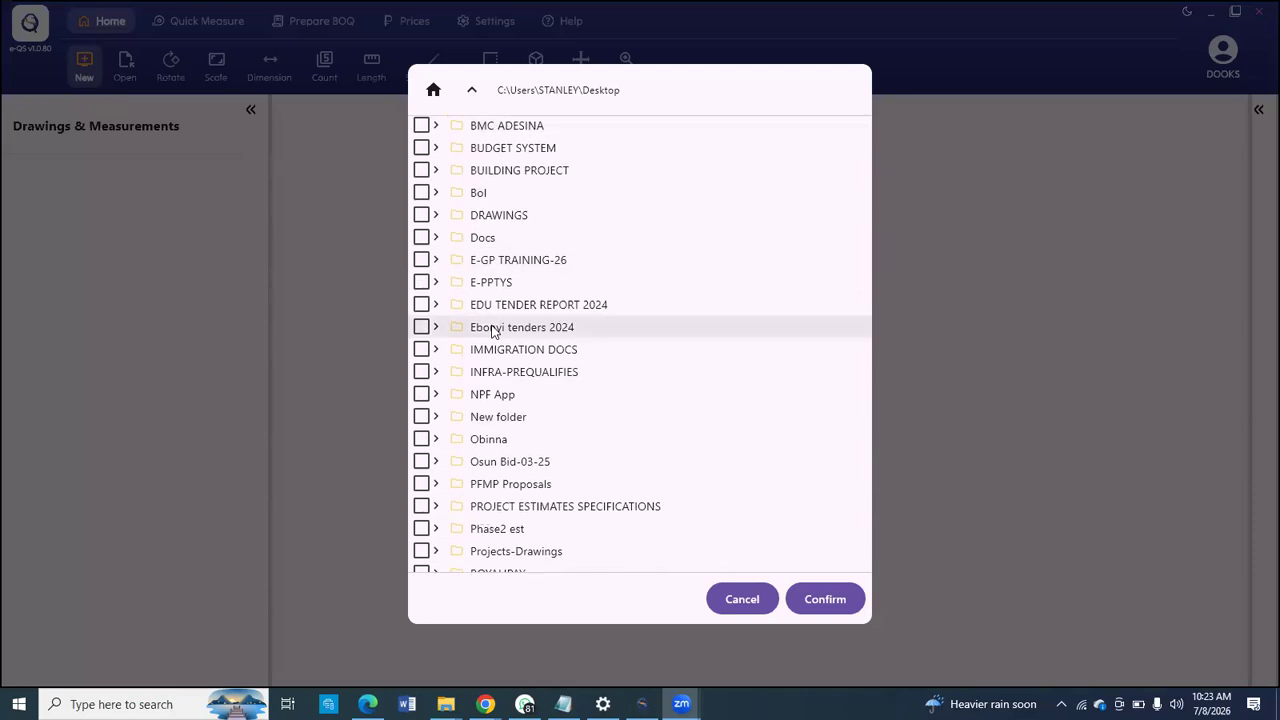
scroll(491, 331, "down", 1)
scroll(491, 331, "down", 1)
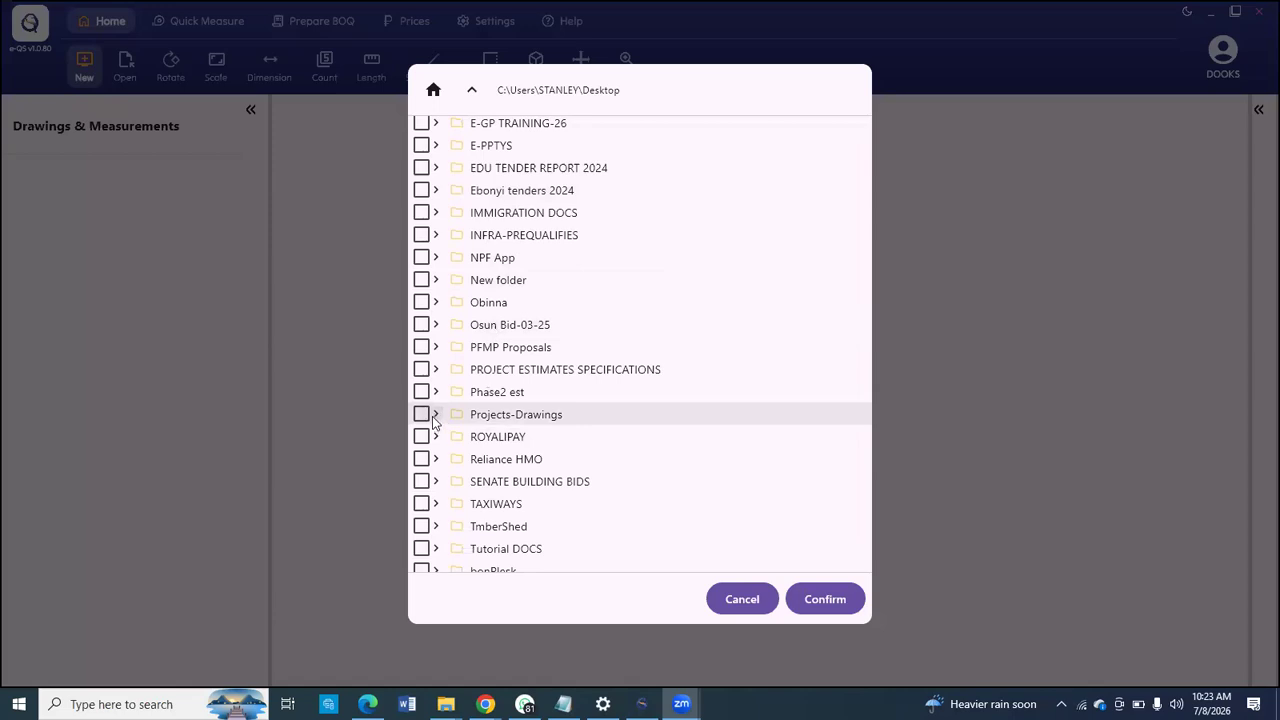
left_click(436, 416)
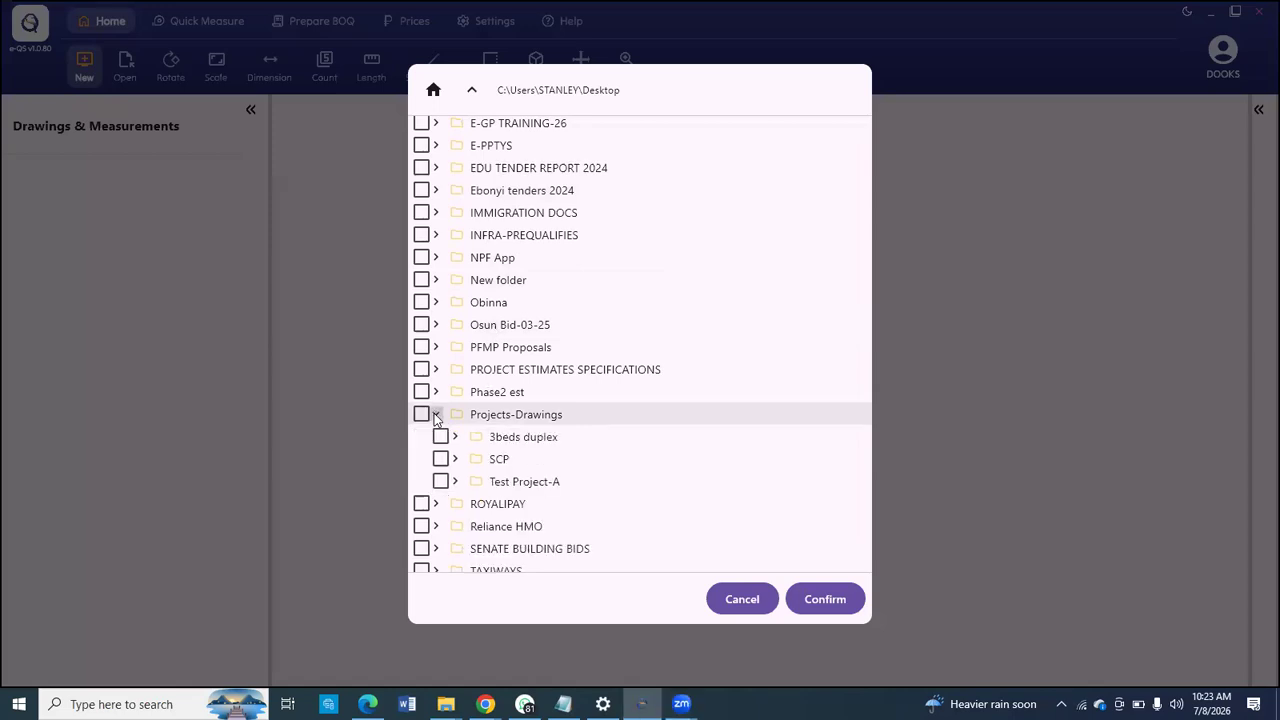
left_click(436, 416)
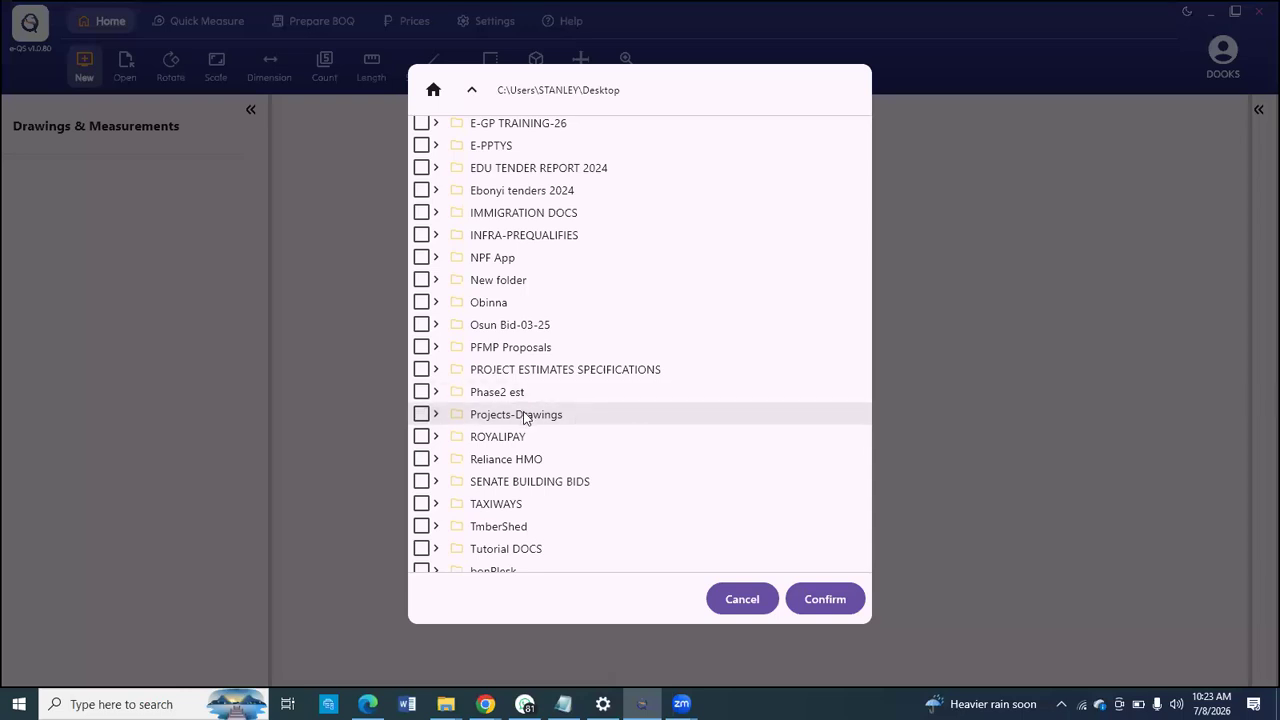
left_click(436, 415)
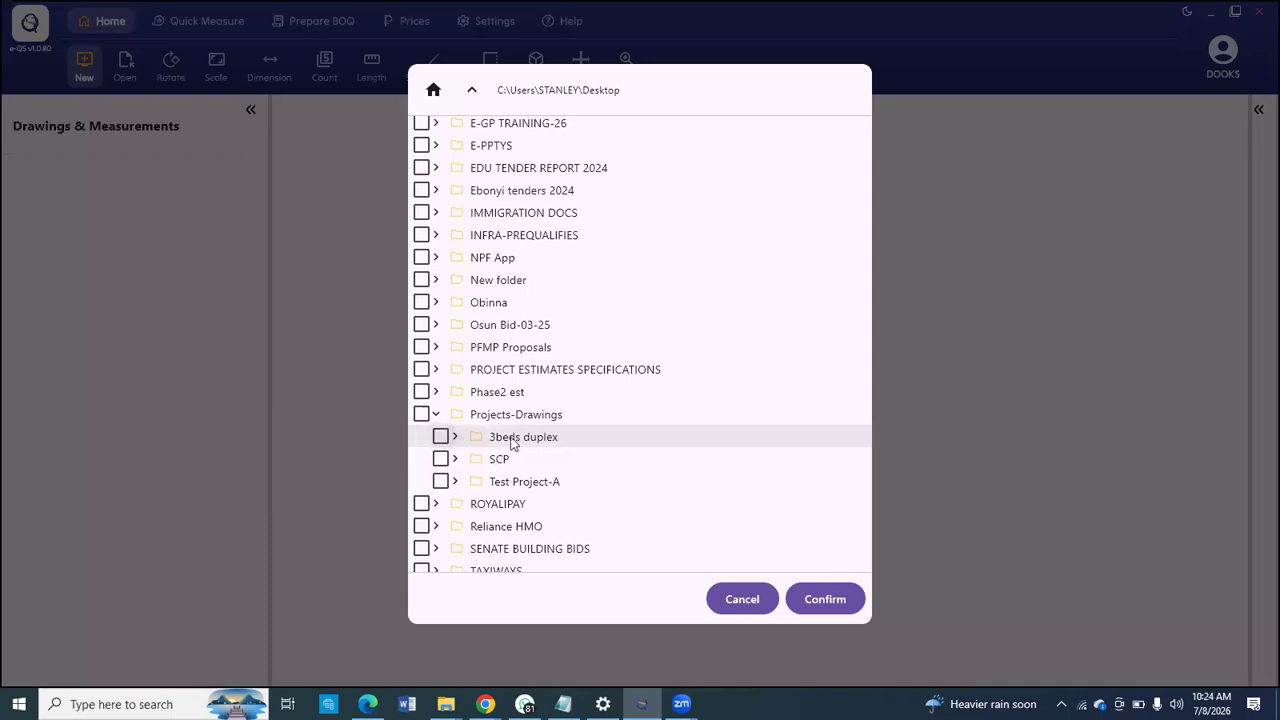
left_click(455, 437)
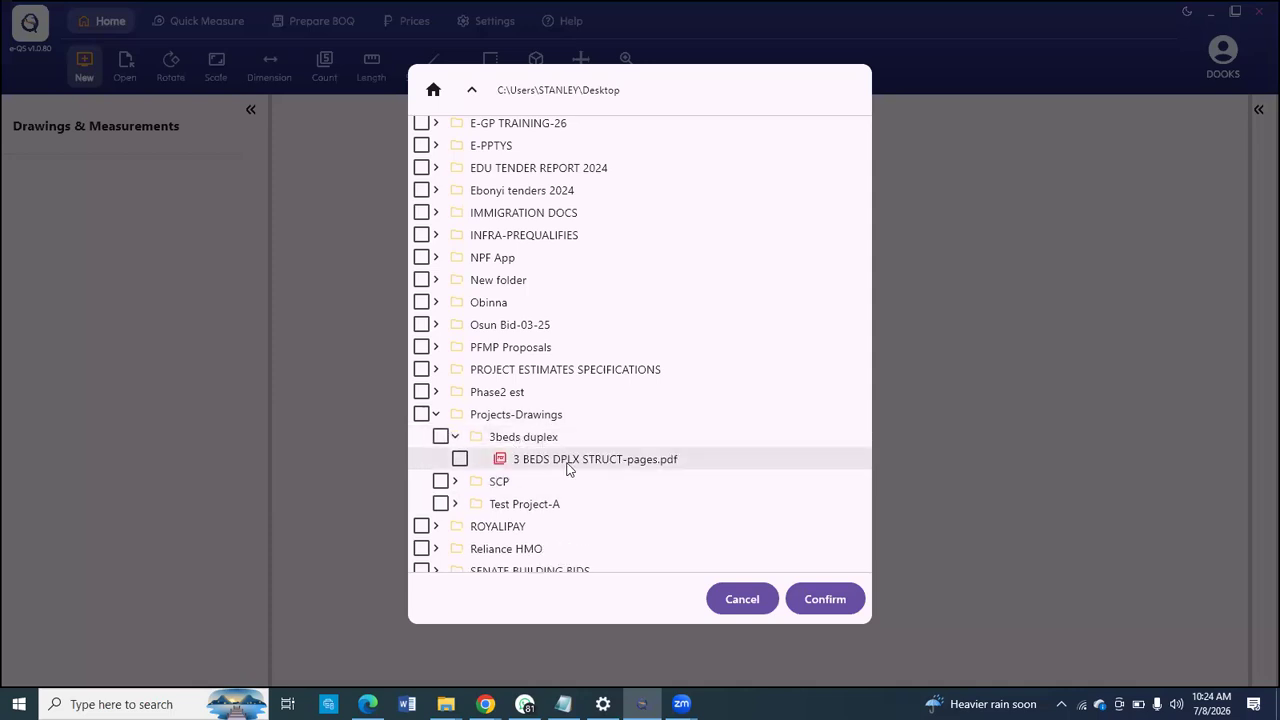
Step: Choose the whole 3beds duplex folder as the project's drawing source and confirm the selection
left_click(455, 437)
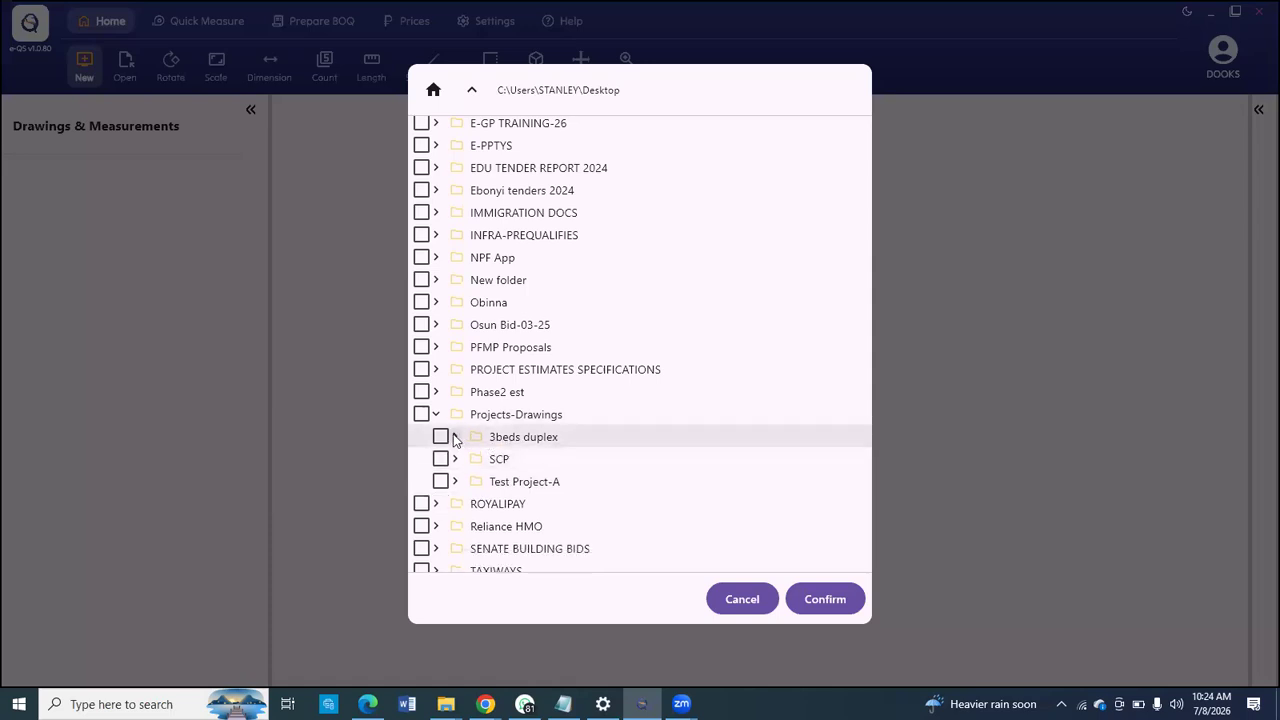
left_click(441, 437)
left_click(456, 438)
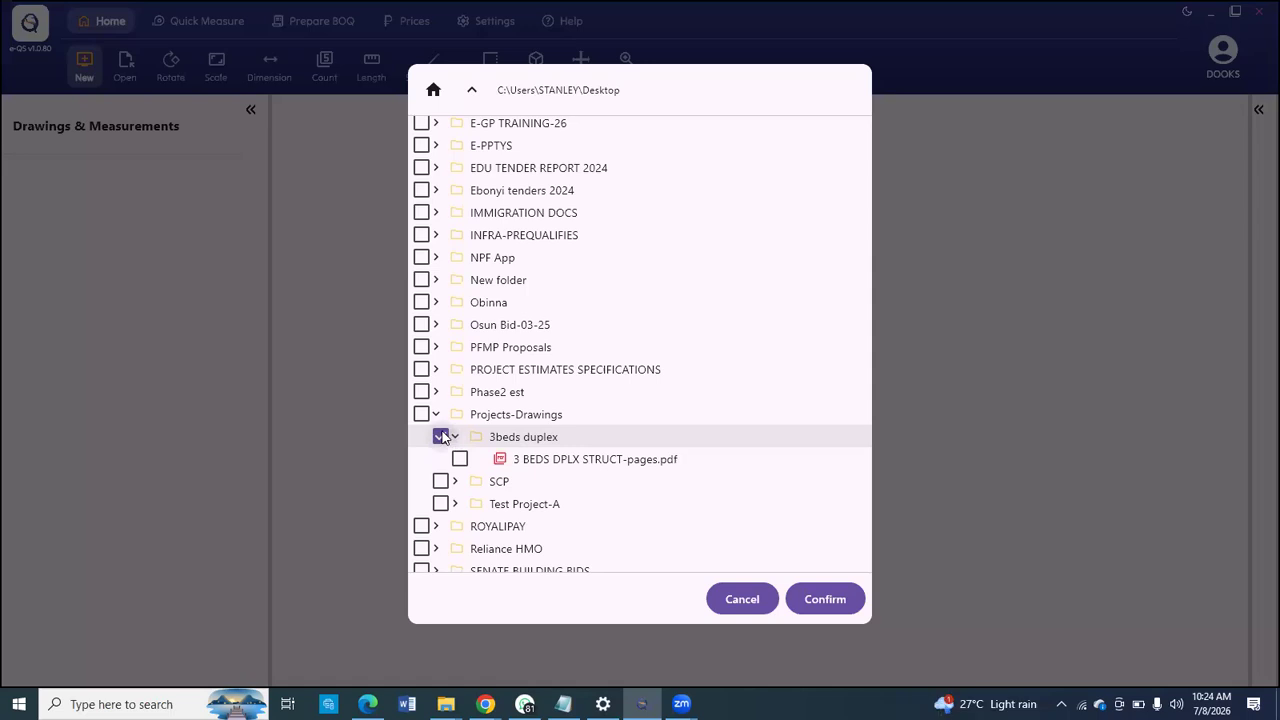
left_click(440, 438)
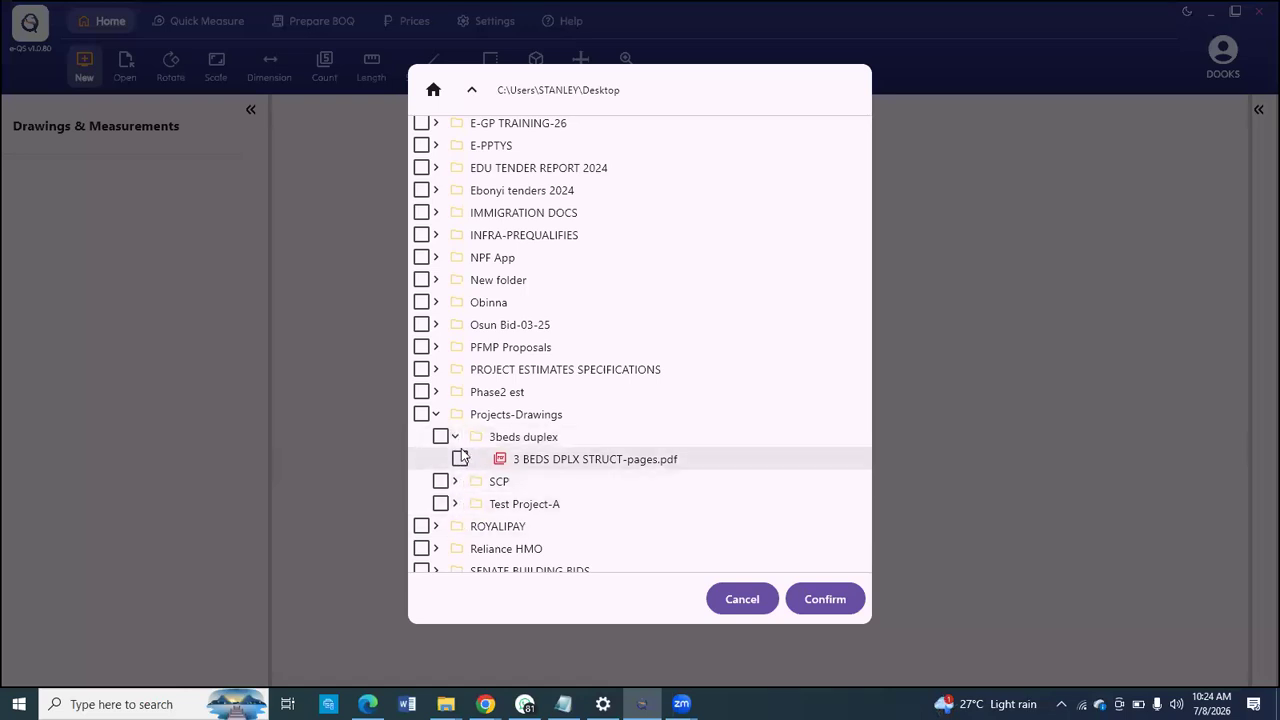
left_click(455, 437)
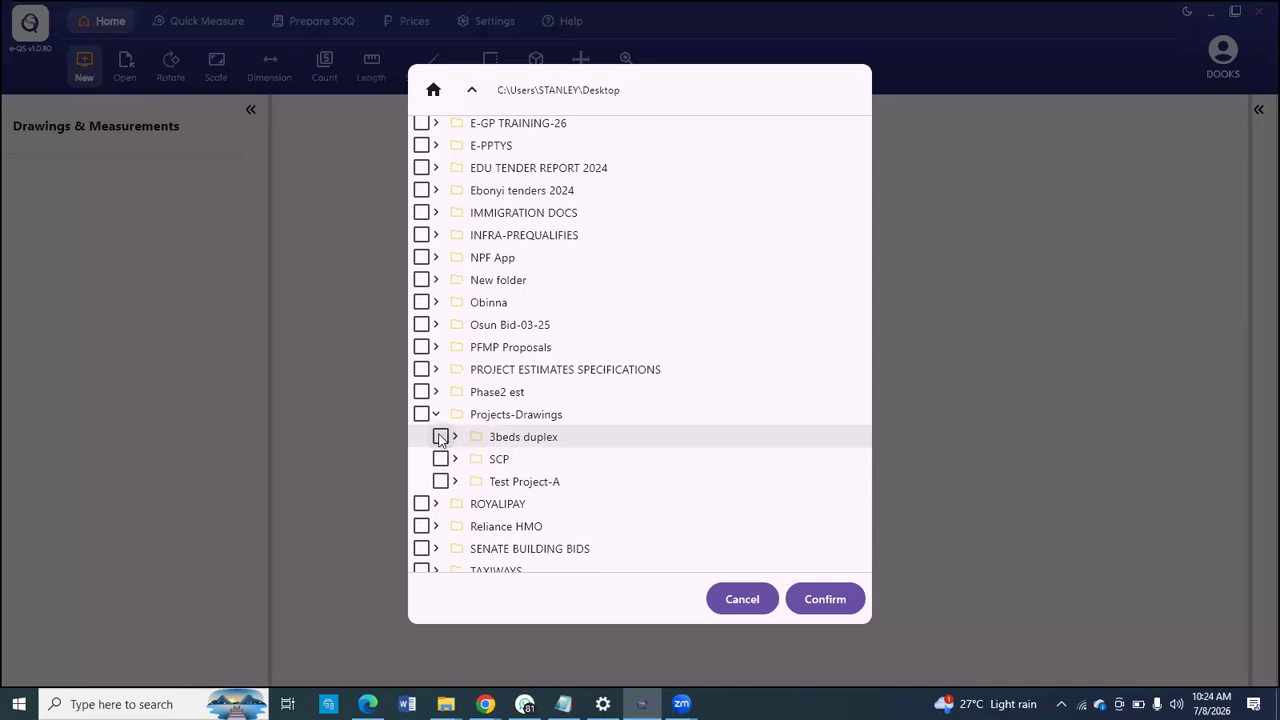
left_click(440, 437)
left_click(455, 437)
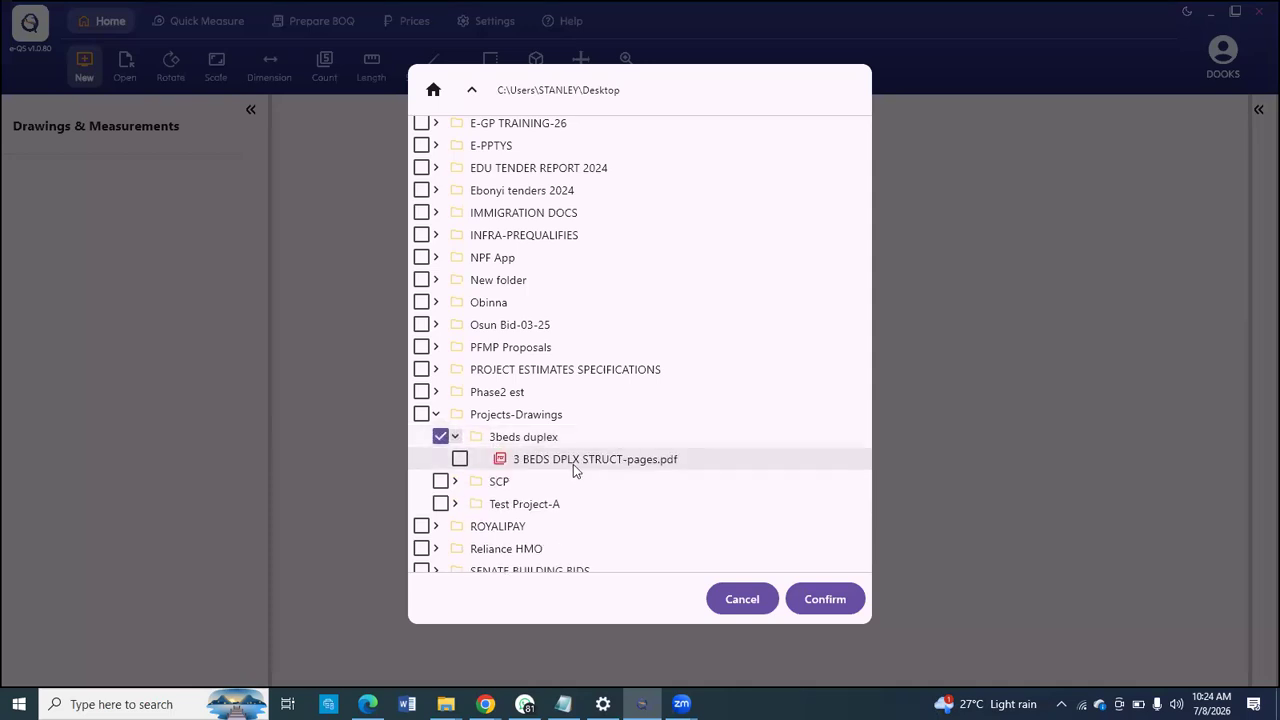
left_click(455, 437)
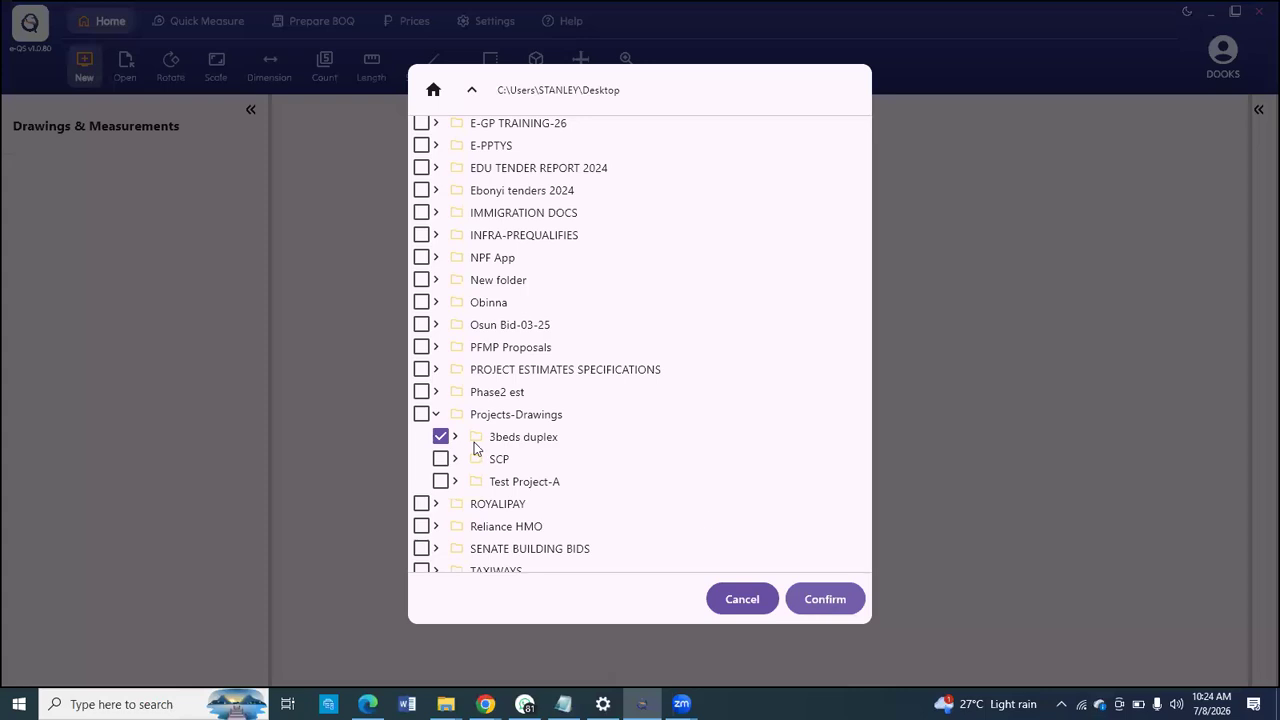
left_click(820, 600)
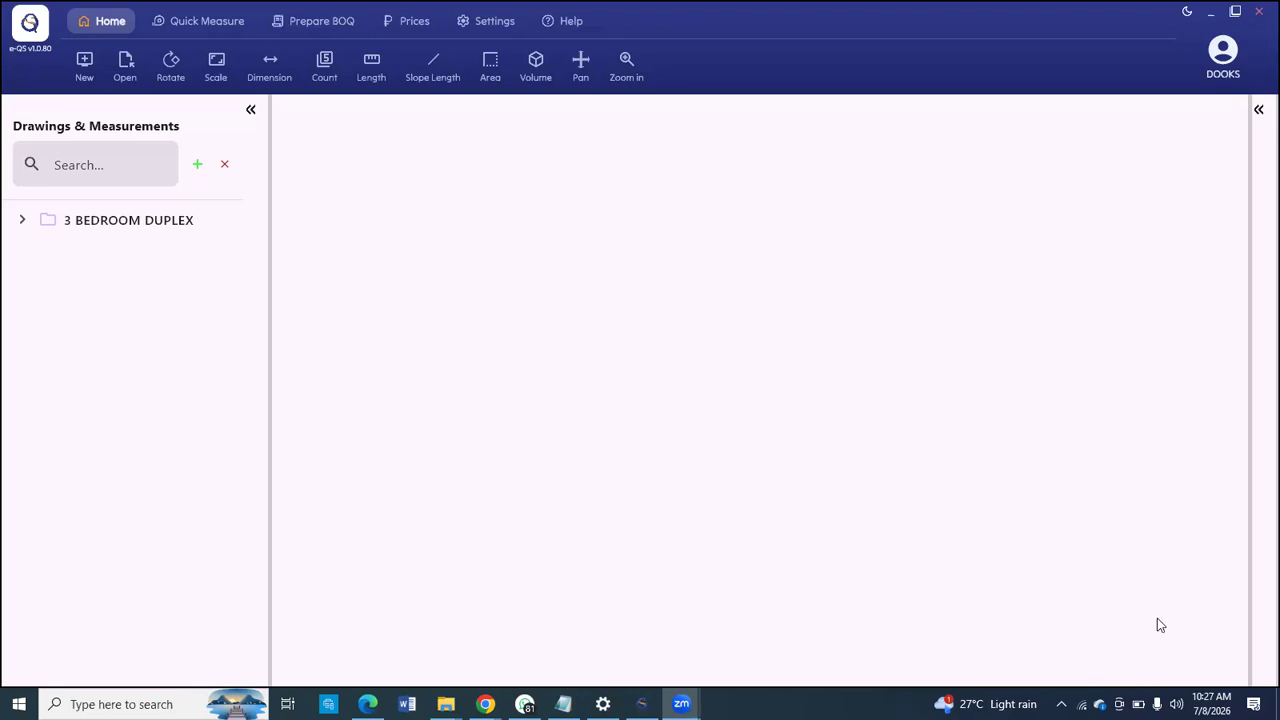
Step: Check the contents of the Projects-Drawings folder and its 3beds duplex subfolder from the desktop in File Explorer
key("super+d")
double_click(506, 114)
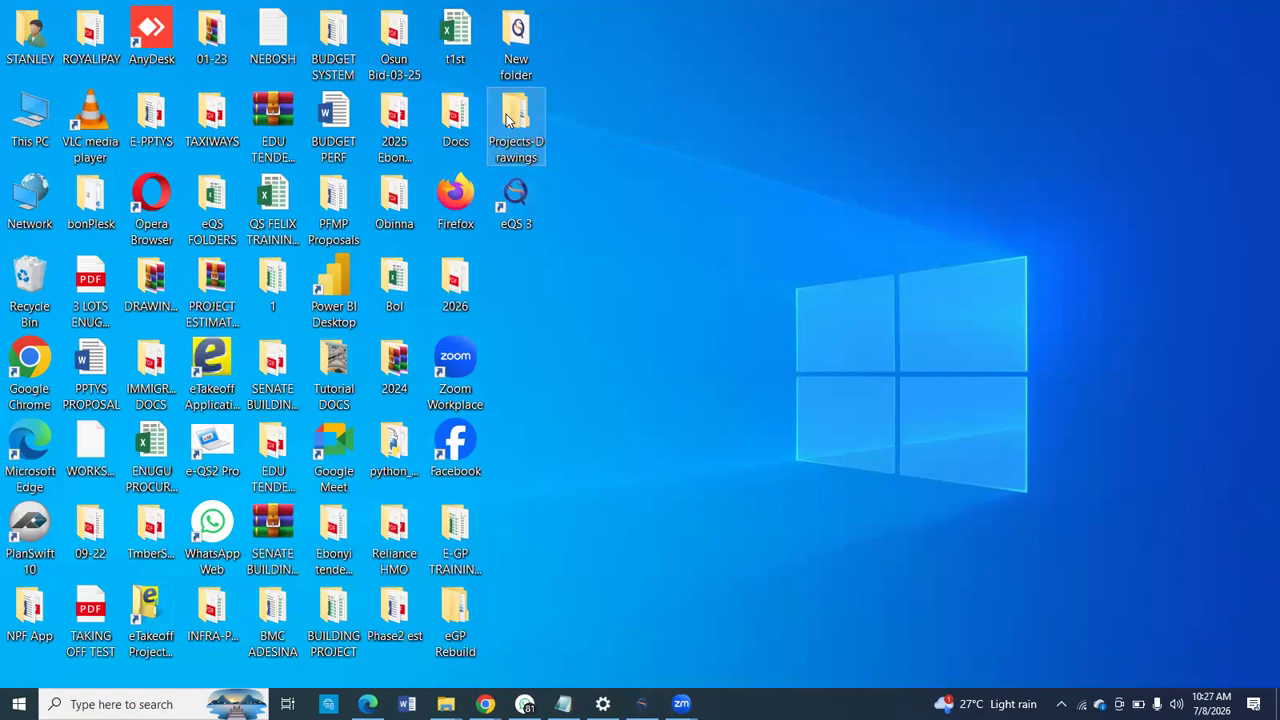
left_click_drag(400, 159, 395, 104)
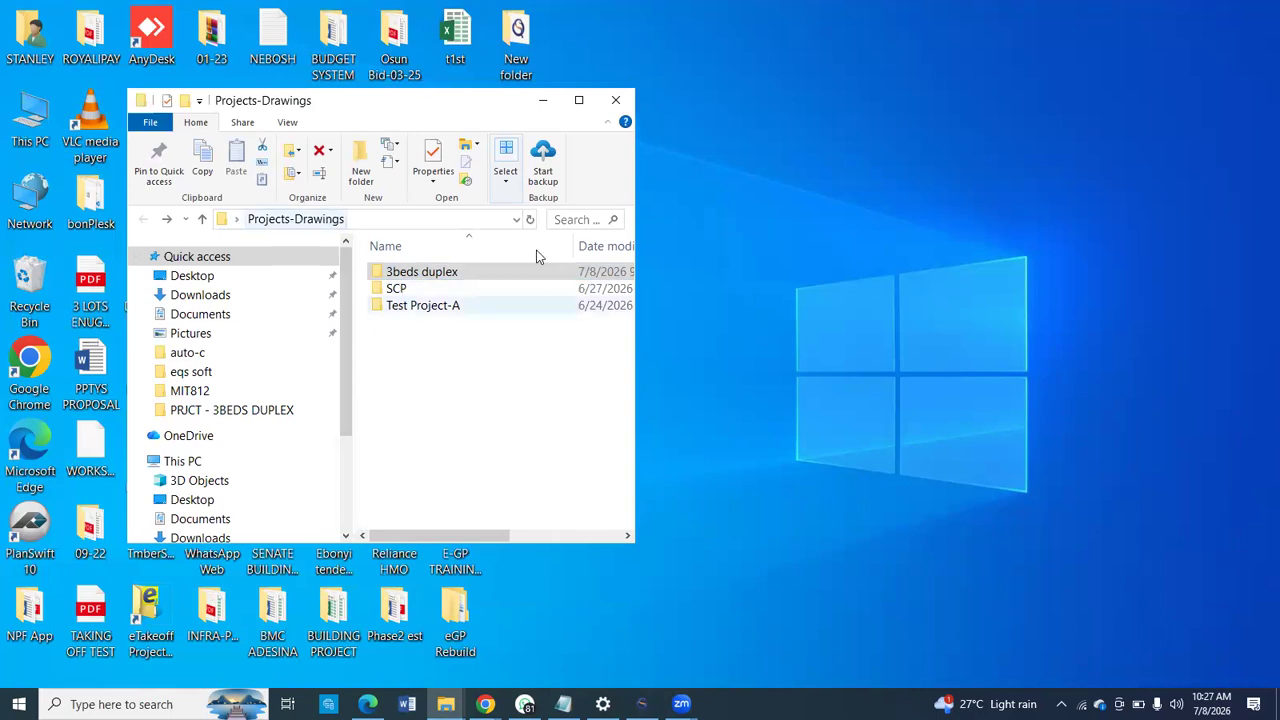
left_click(422, 278)
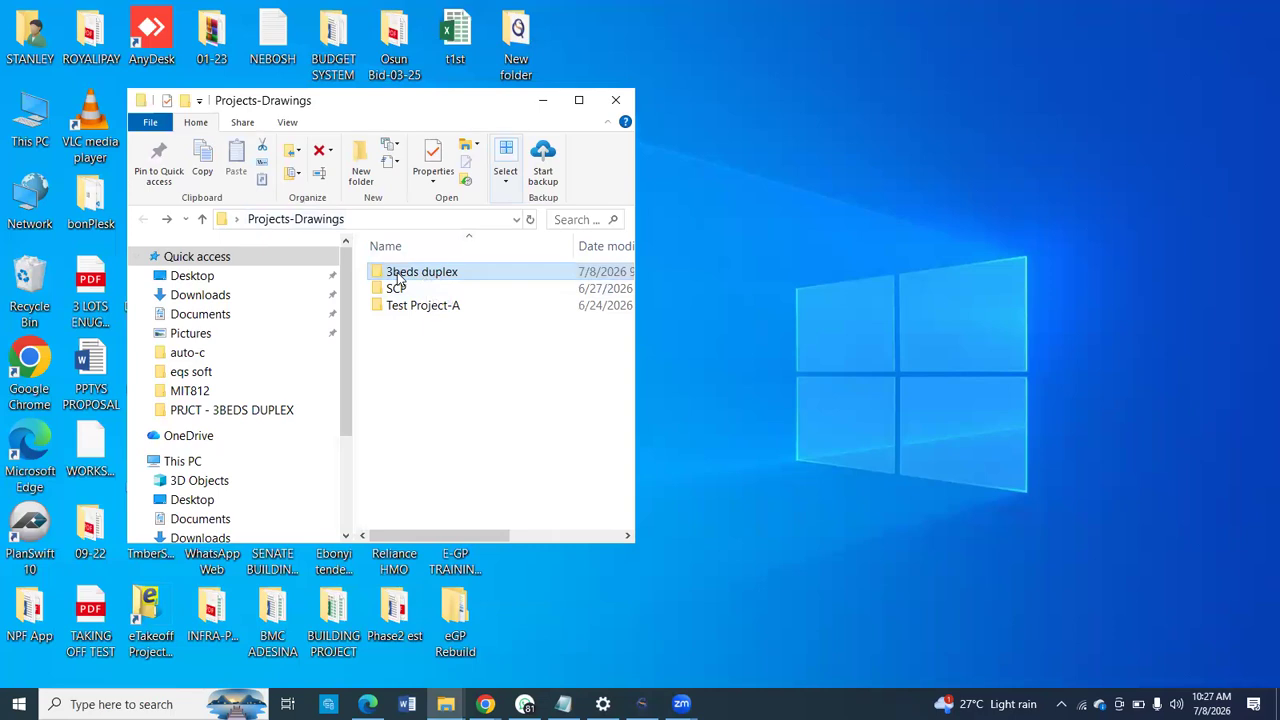
double_click(449, 277)
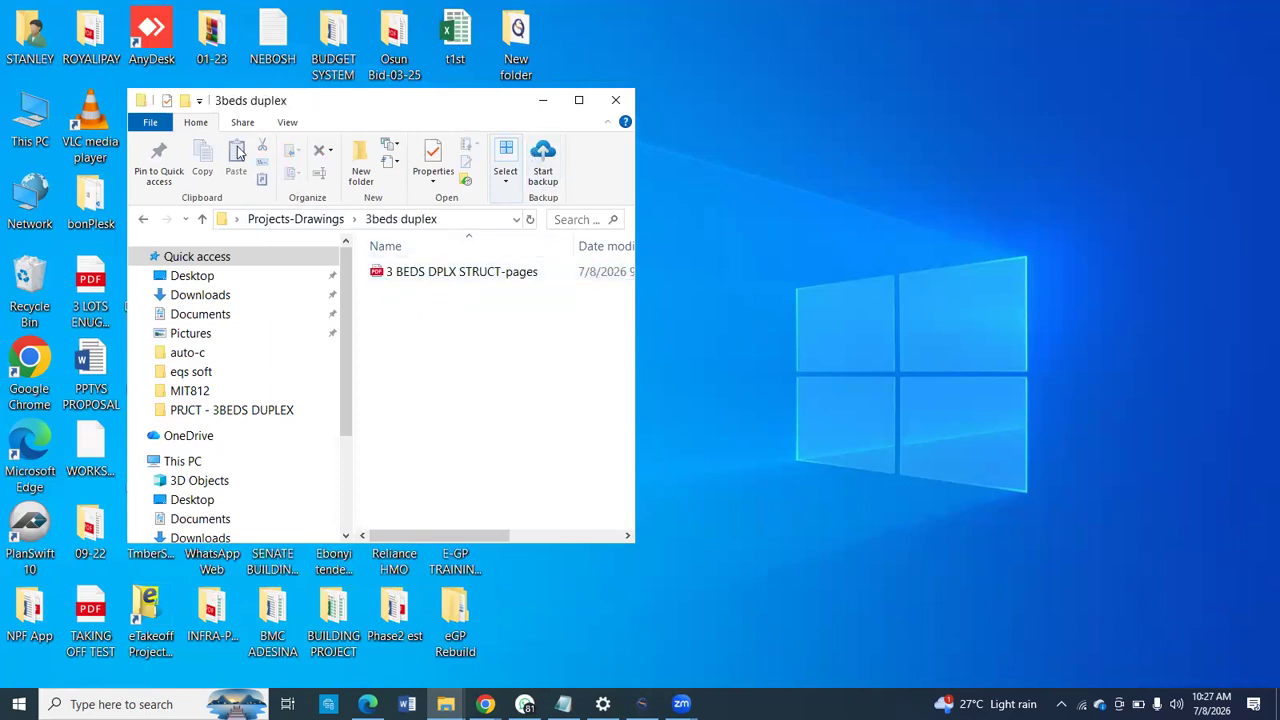
left_click(148, 219)
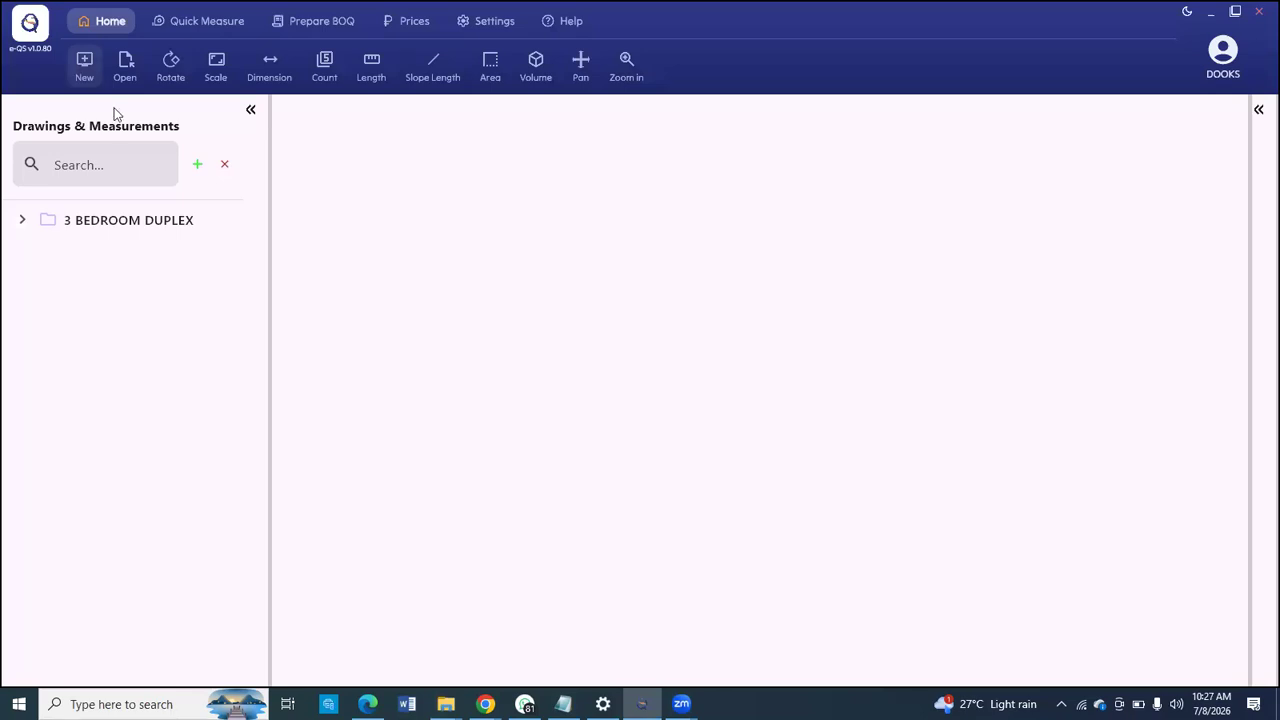
Step: In e-QS, create and save a new project numbered 0011, titled Three Bedroom Duplex, with the client's address filled in
left_click(84, 64)
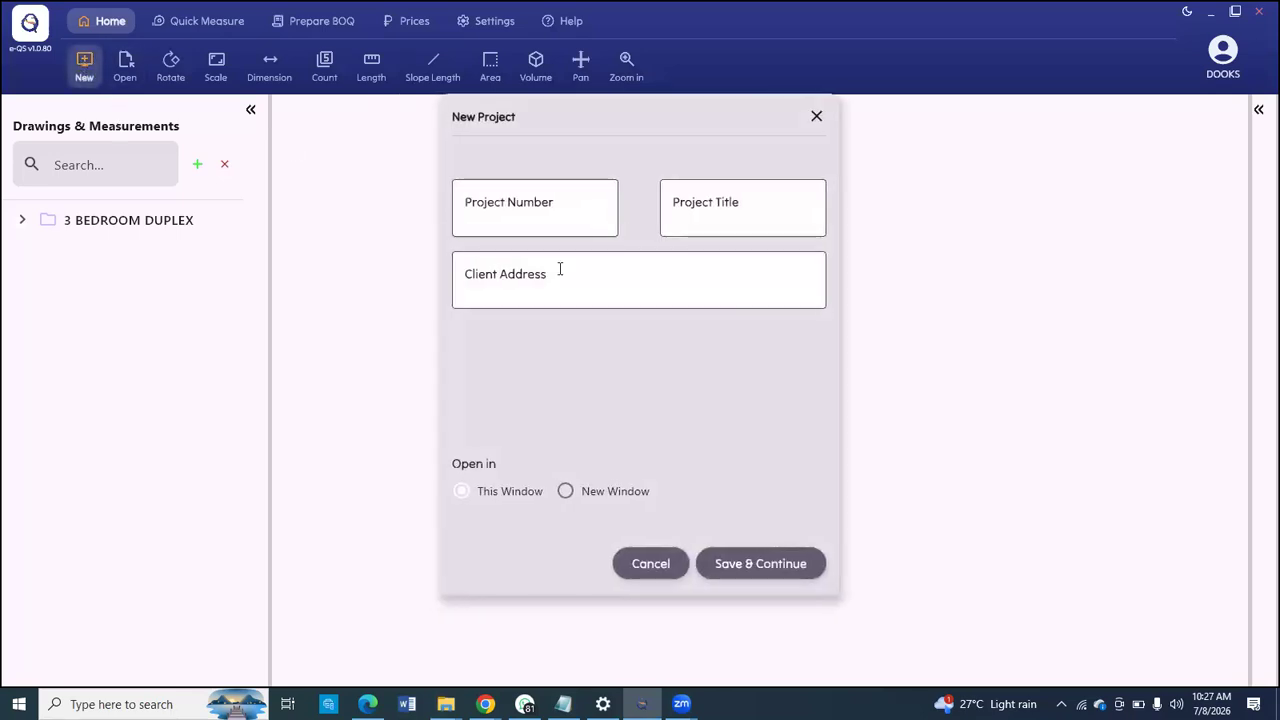
left_click_drag(602, 116, 556, 132)
left_click(483, 197)
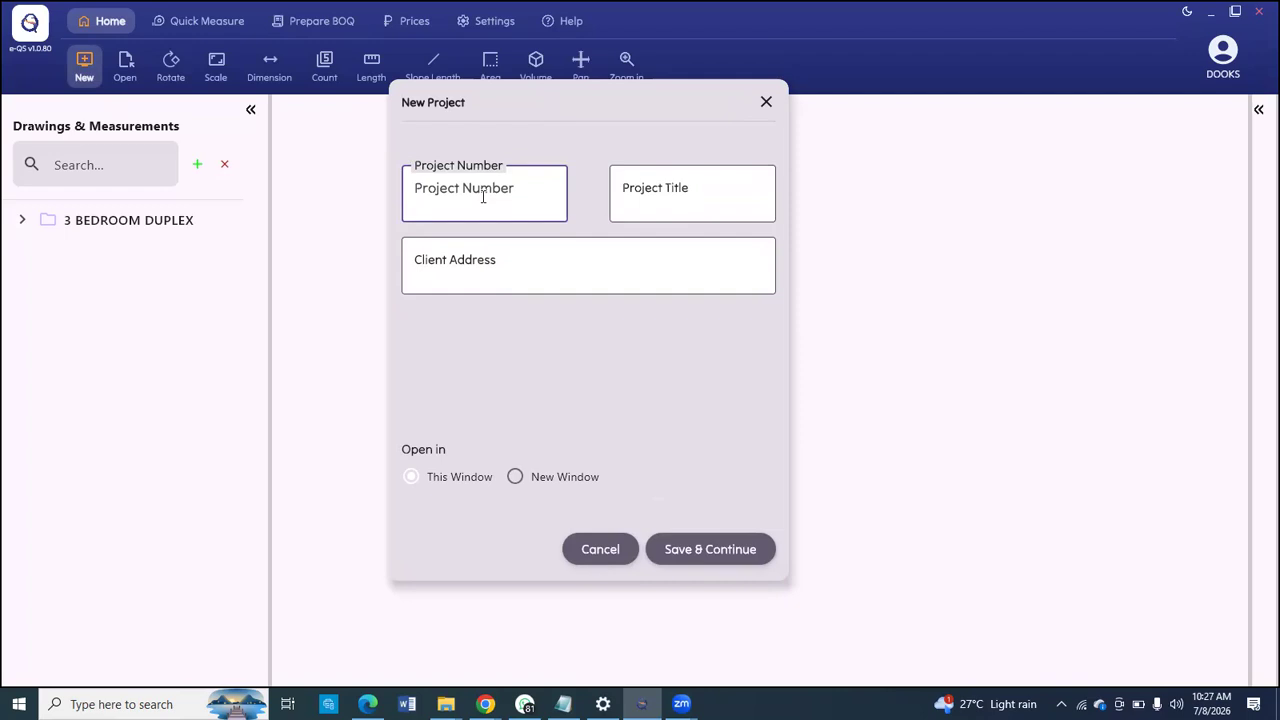
type("0011")
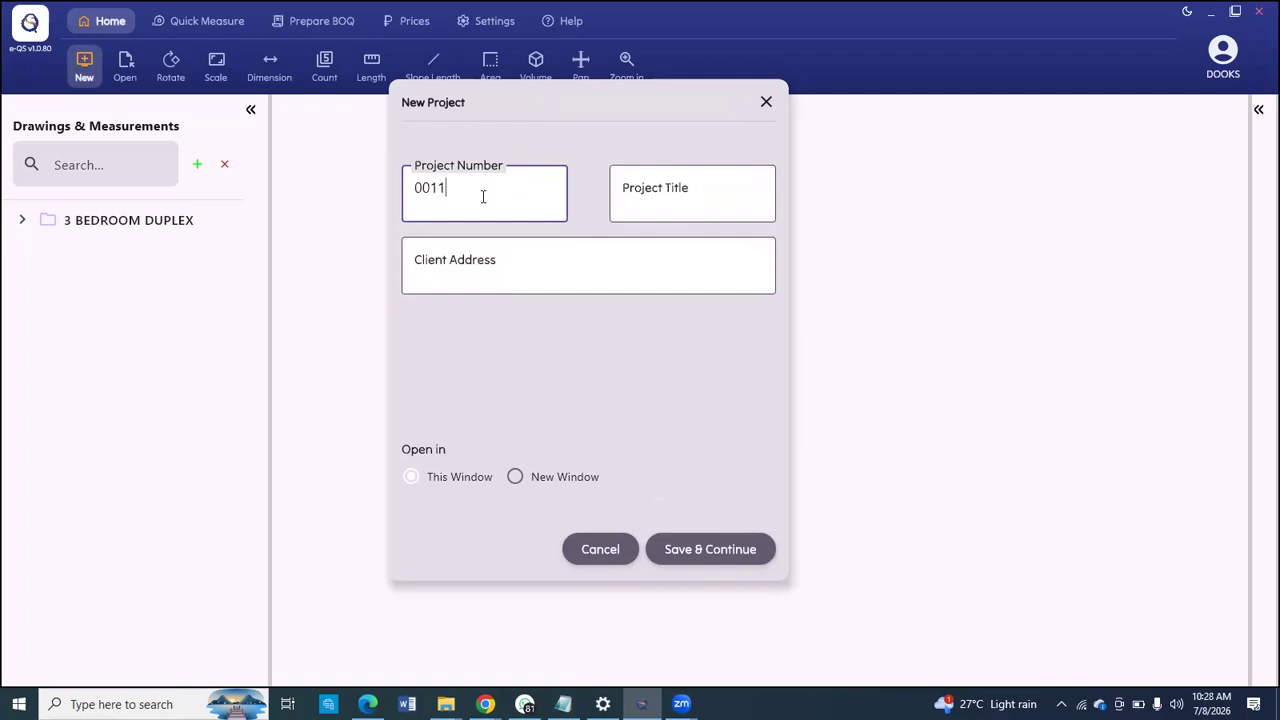
left_click(675, 197)
type("Three Bedroom Duplex")
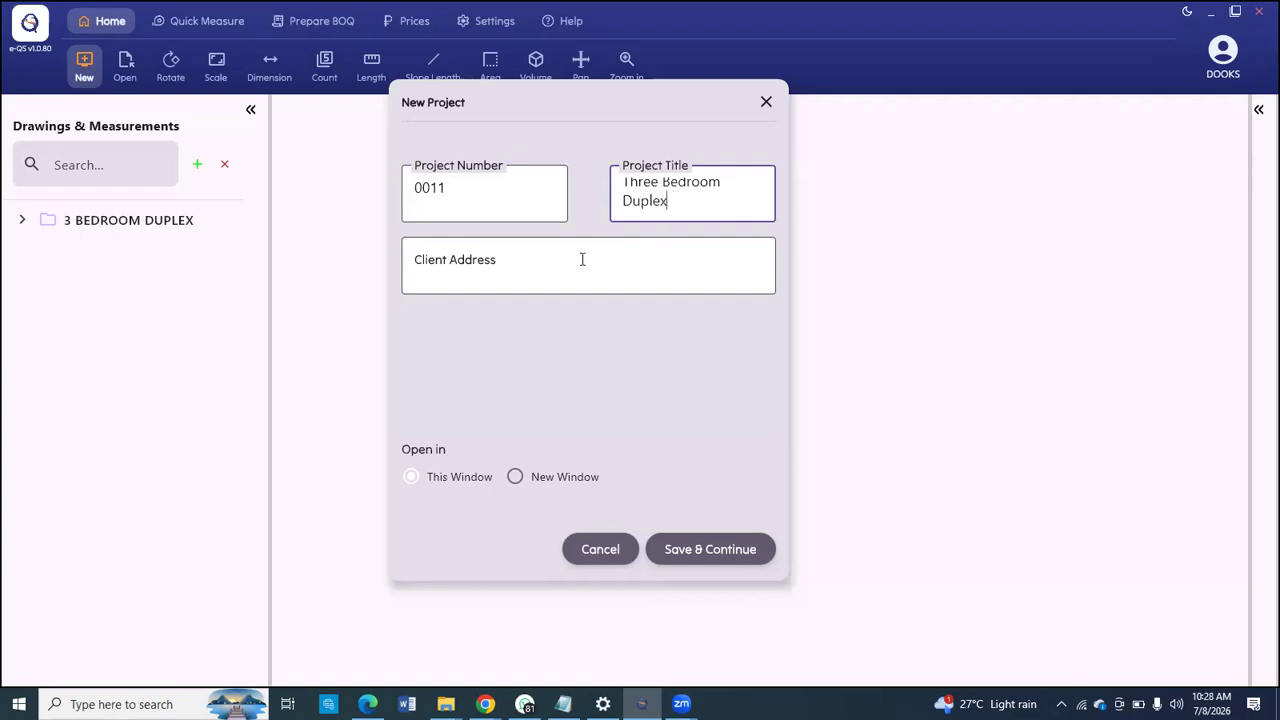
left_click(582, 259)
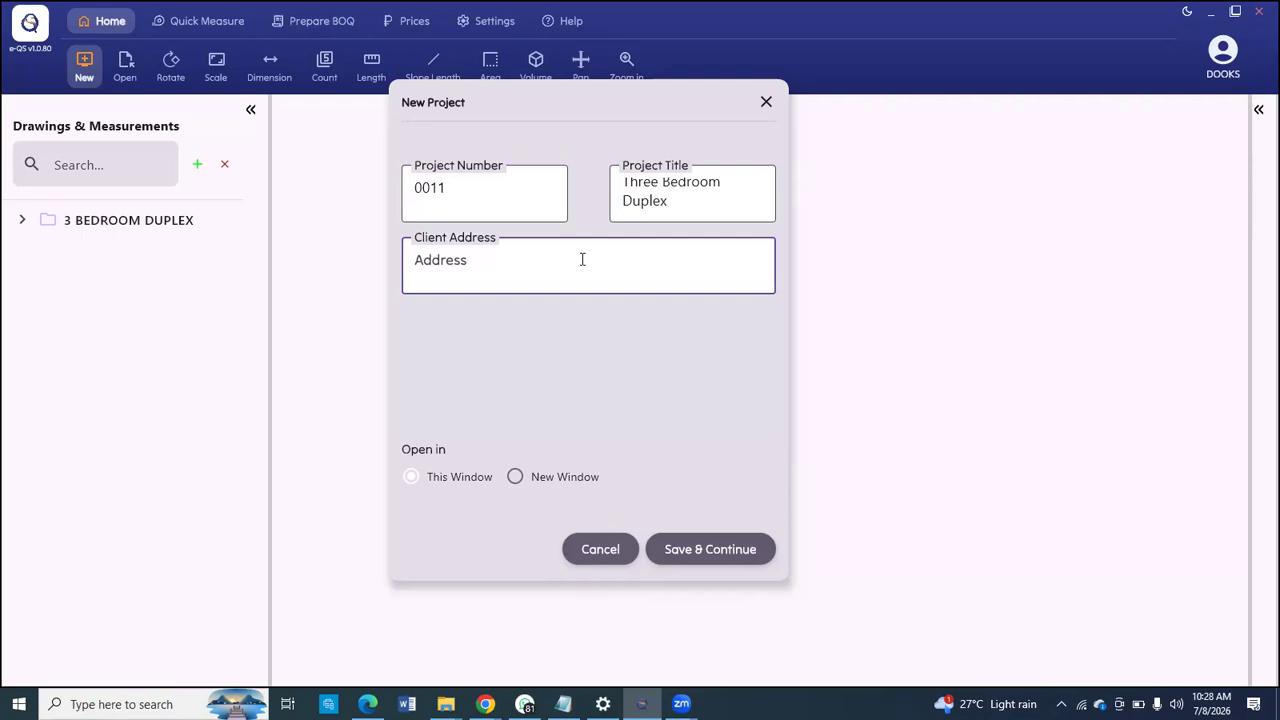
type("Jabi Abuja")
left_click(708, 551)
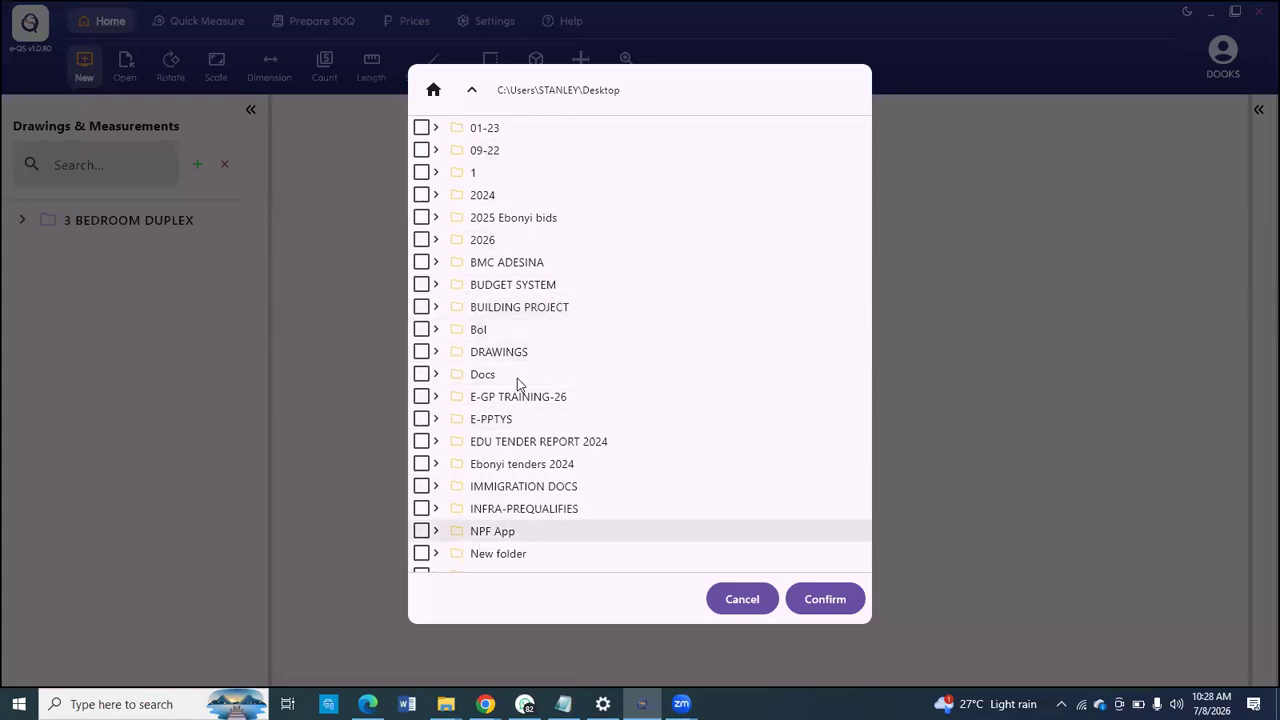
Step: Find the Projects-Drawings folder in the Desktop folder list and expand it for the new project
scroll(517, 380, "down", 3)
scroll(517, 385, "down", 3)
scroll(517, 385, "up", 1)
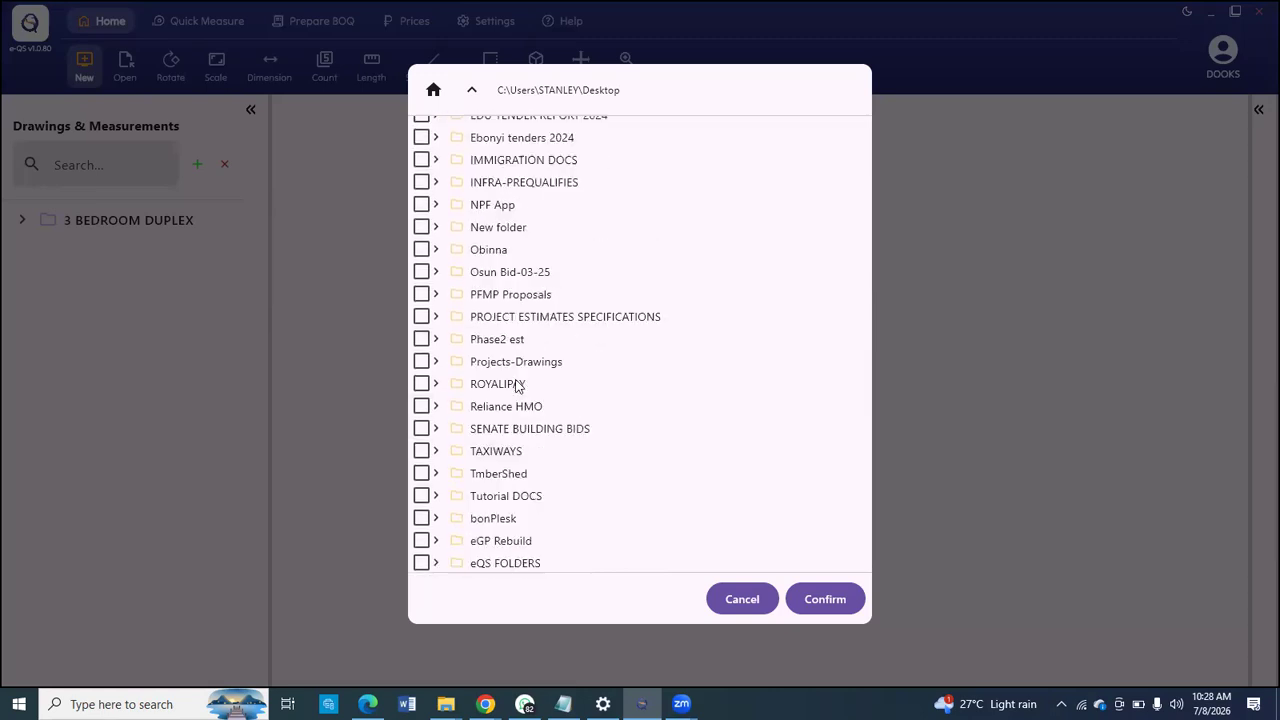
scroll(517, 385, "up", 5)
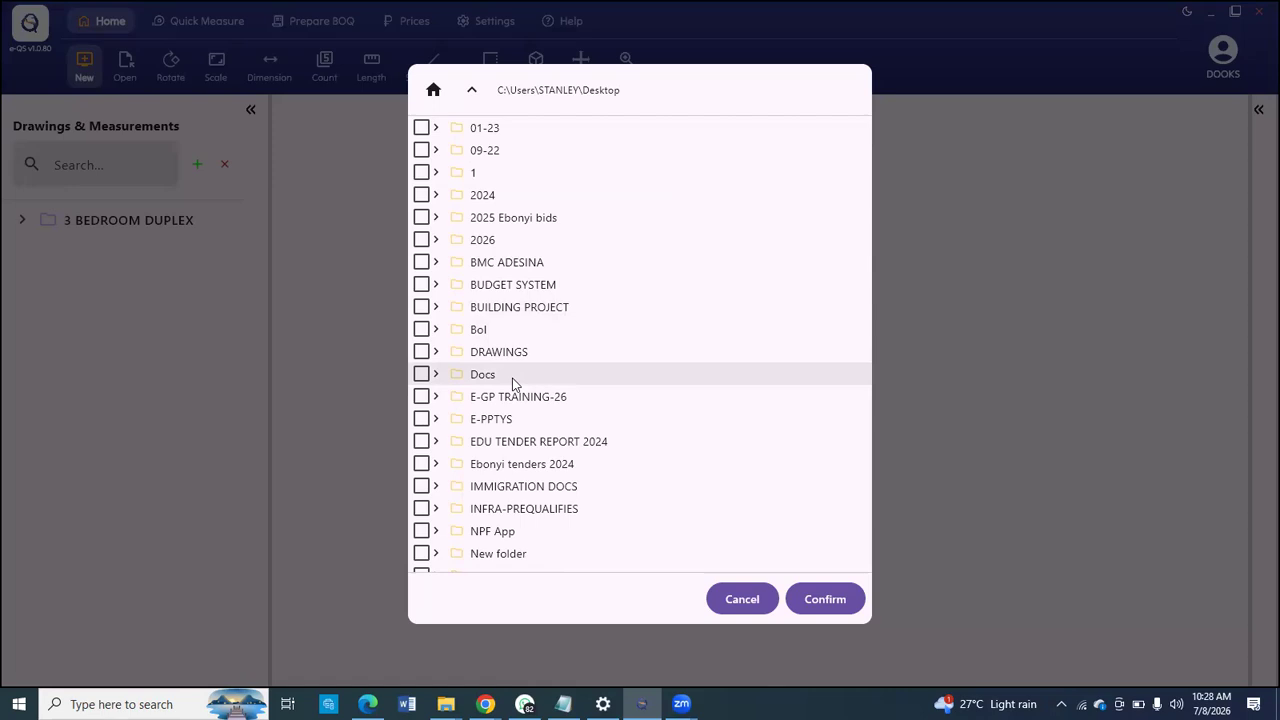
scroll(578, 354, "down", 3)
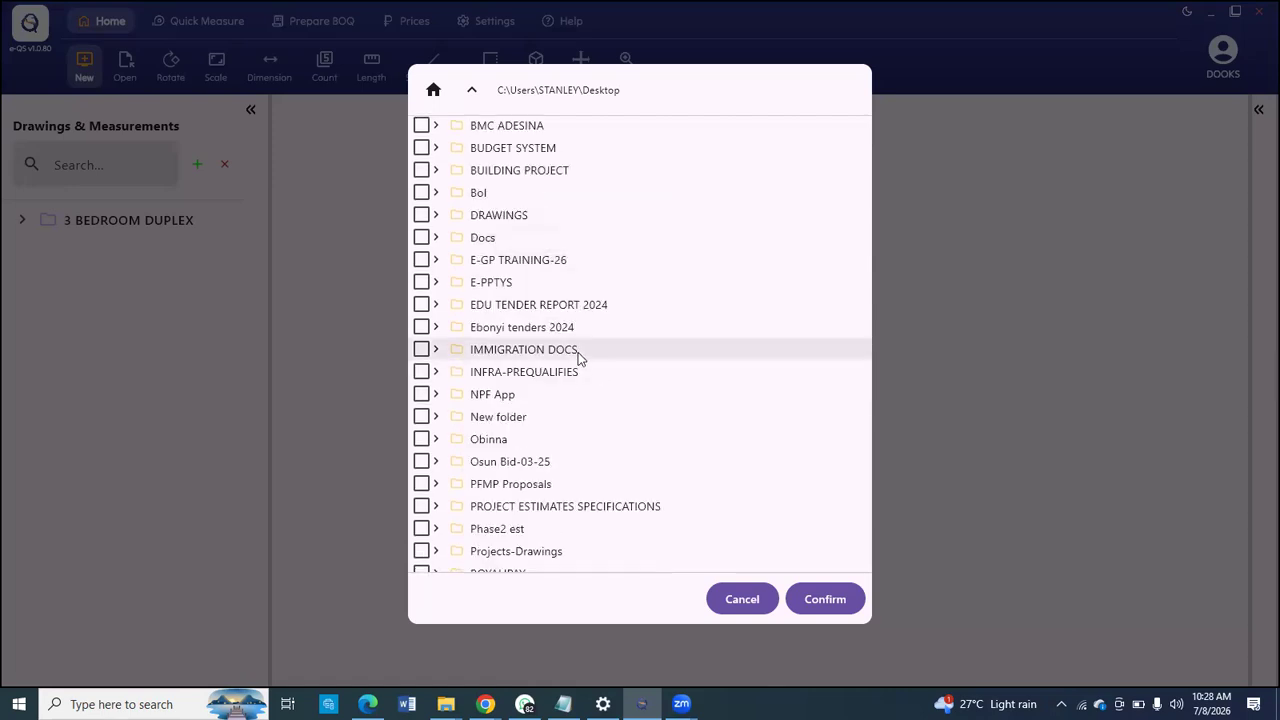
scroll(578, 358, "down", 1)
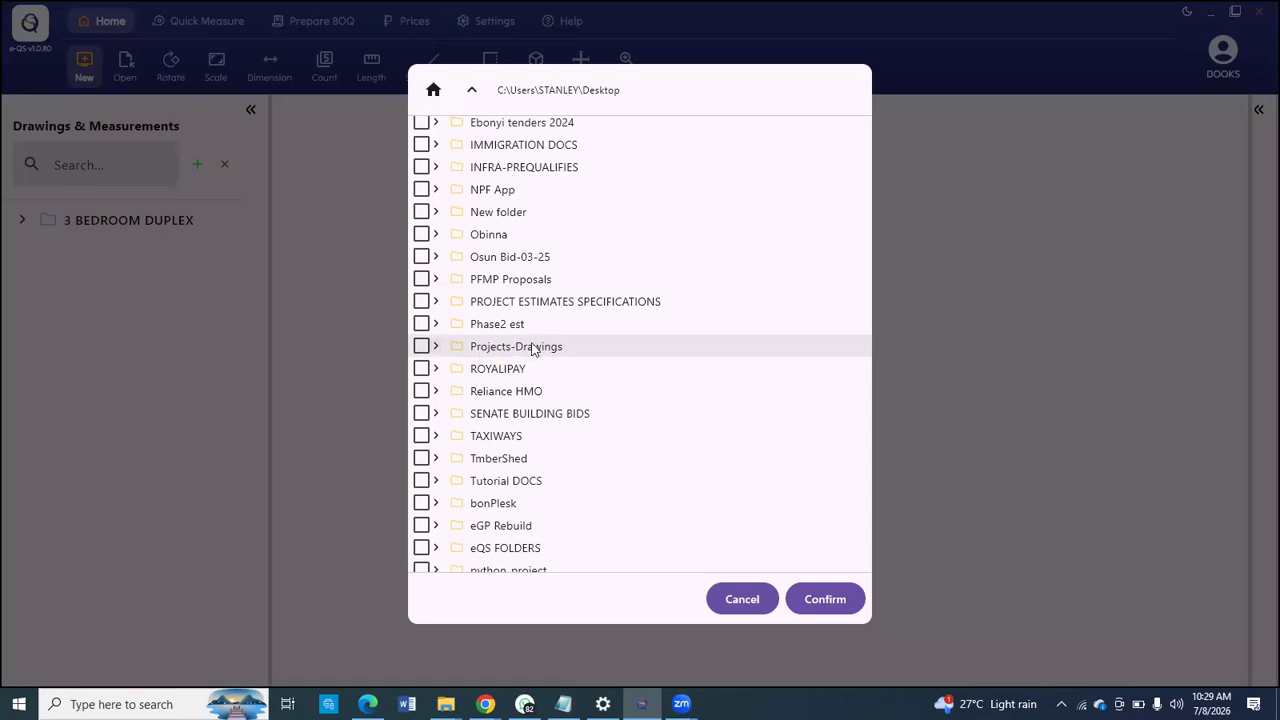
left_click(436, 346)
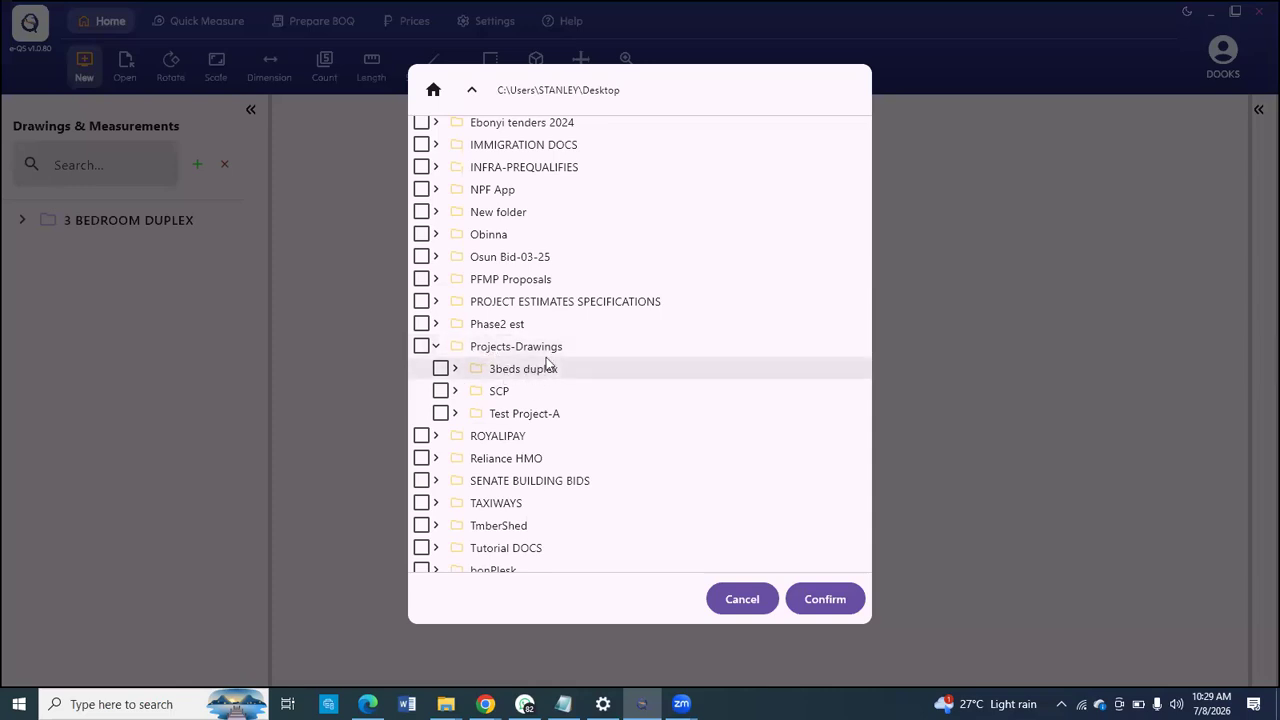
Step: Select the 3beds duplex folder as the drawing source for the Three Bedroom Duplex project and confirm it
left_click(441, 370)
left_click(441, 370)
left_click(455, 369)
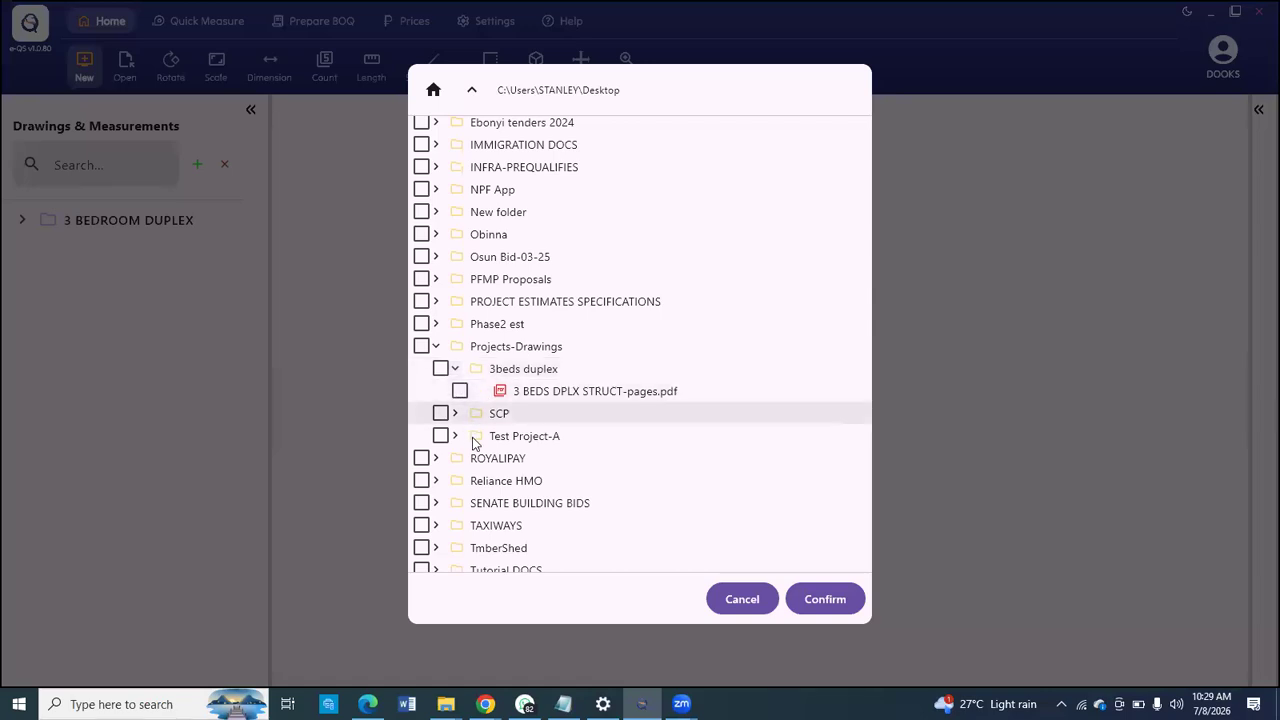
left_click(450, 370)
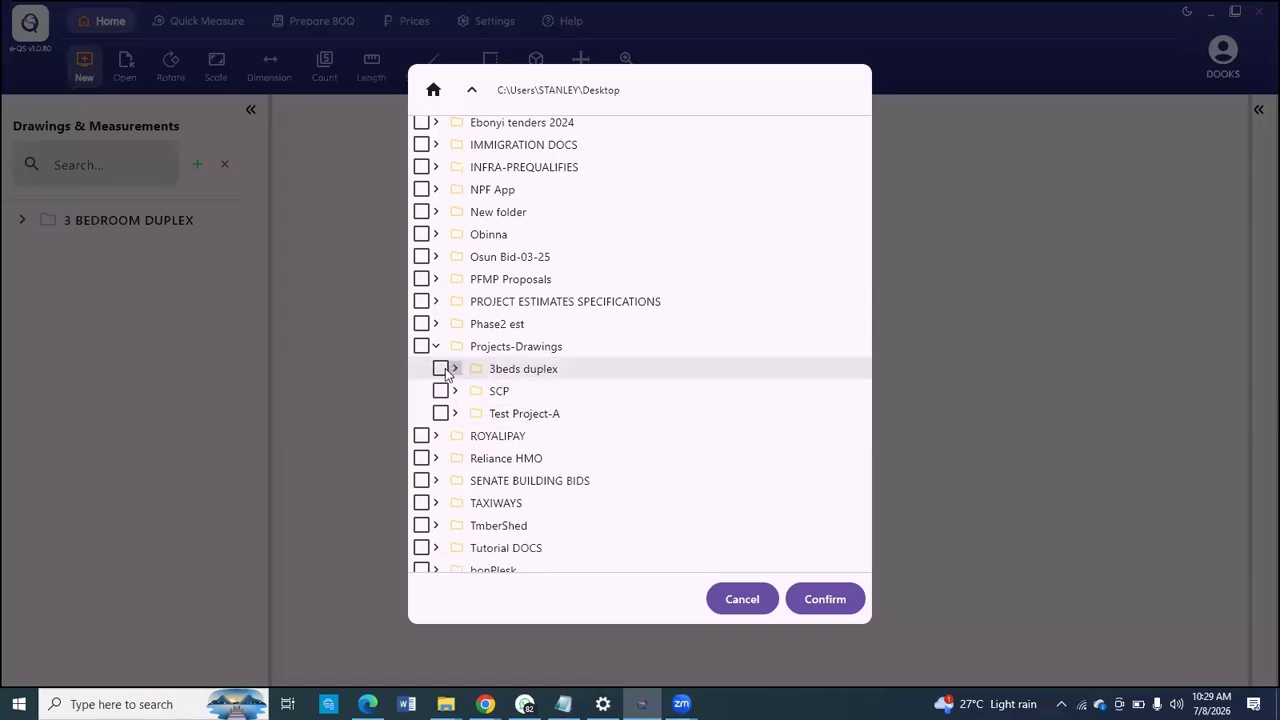
left_click(441, 369)
left_click(826, 599)
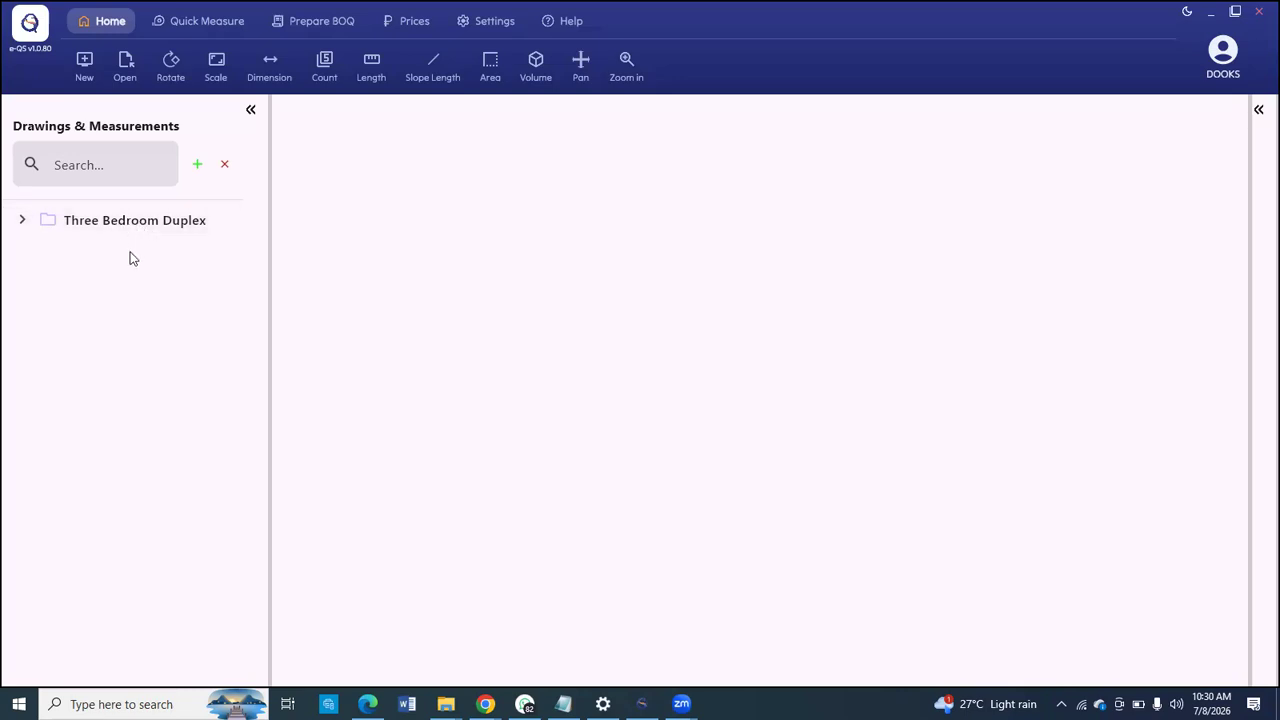
Step: Look through the list of saved local projects and close it without opening any
left_click(125, 64)
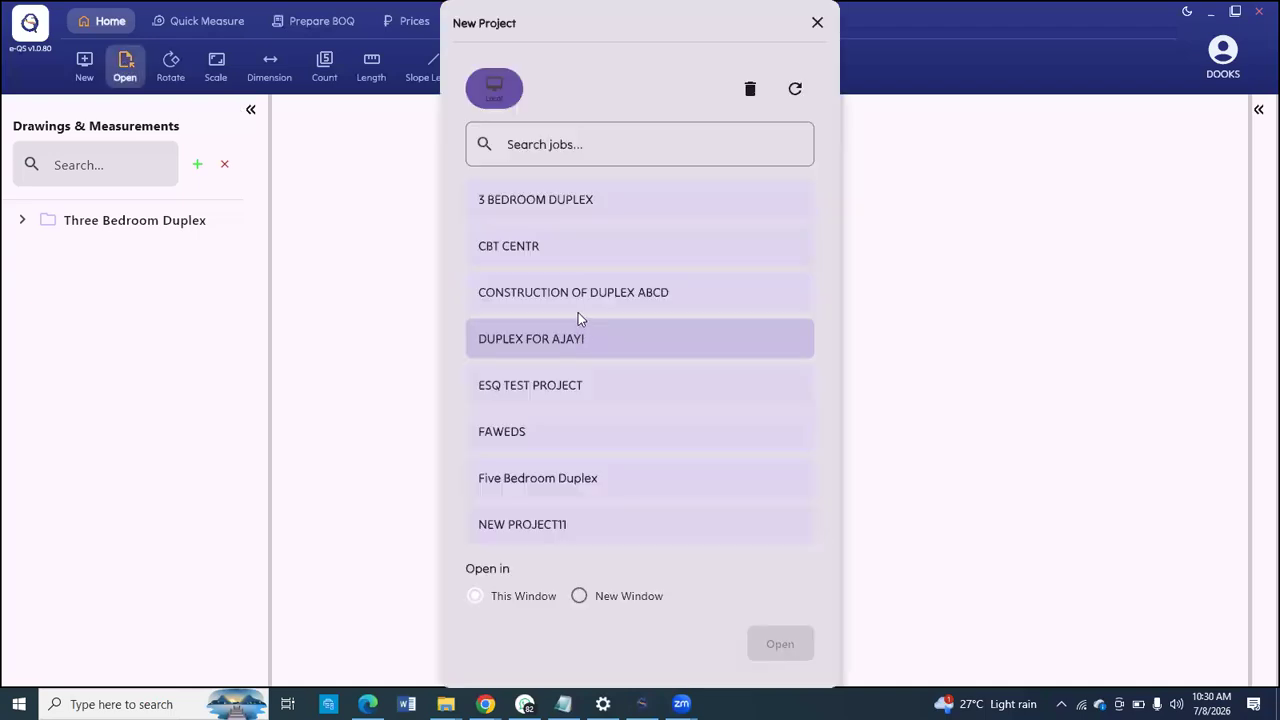
scroll(578, 315, "down", 3)
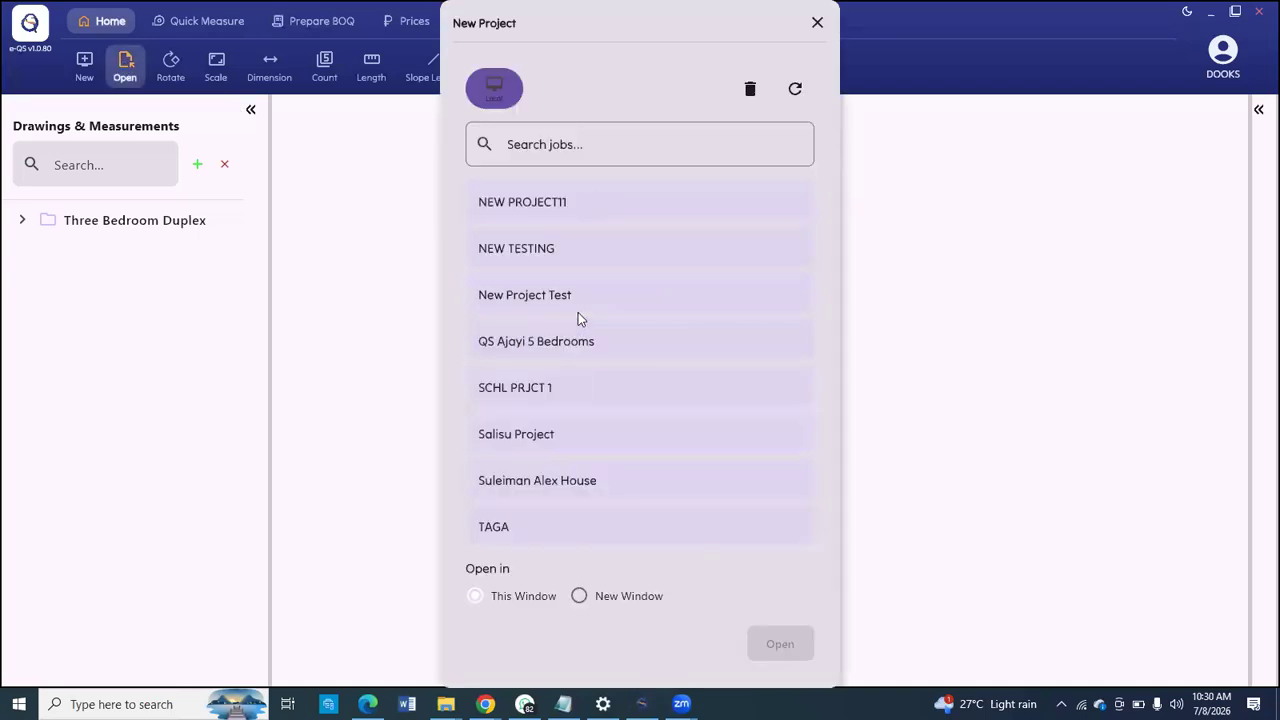
scroll(579, 318, "down", 3)
scroll(584, 347, "up", 5)
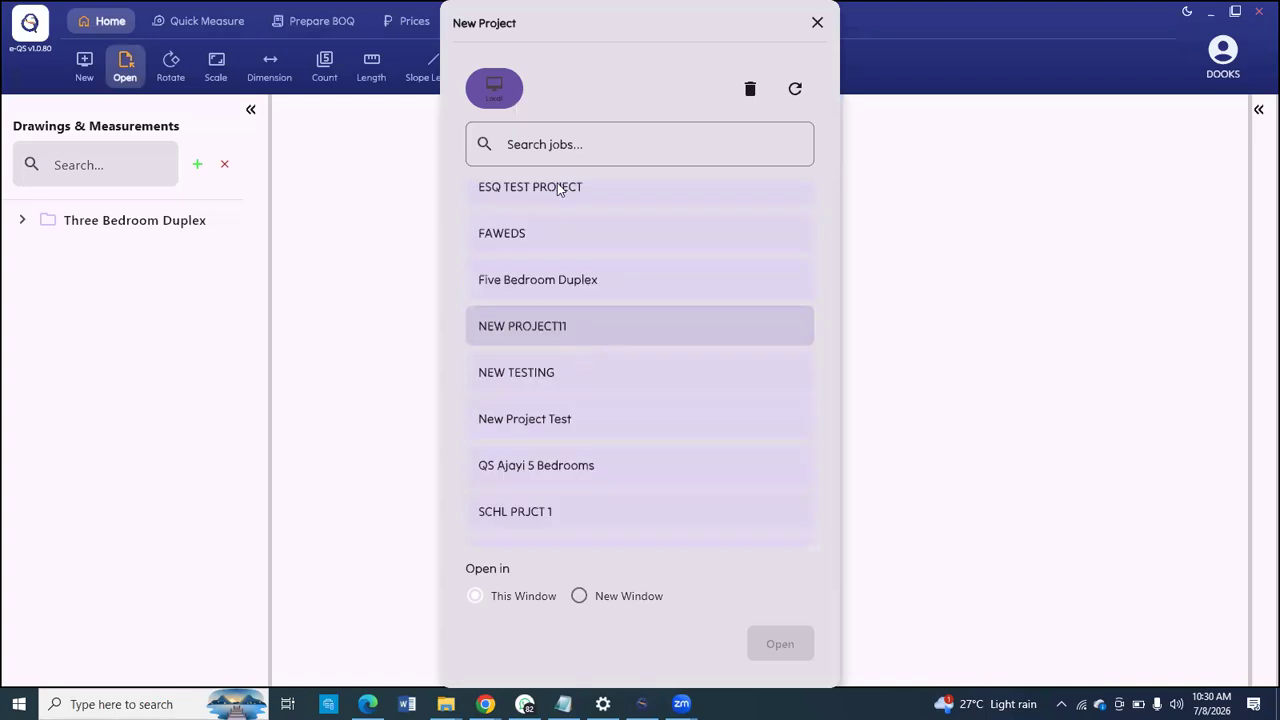
scroll(546, 213, "up", 2)
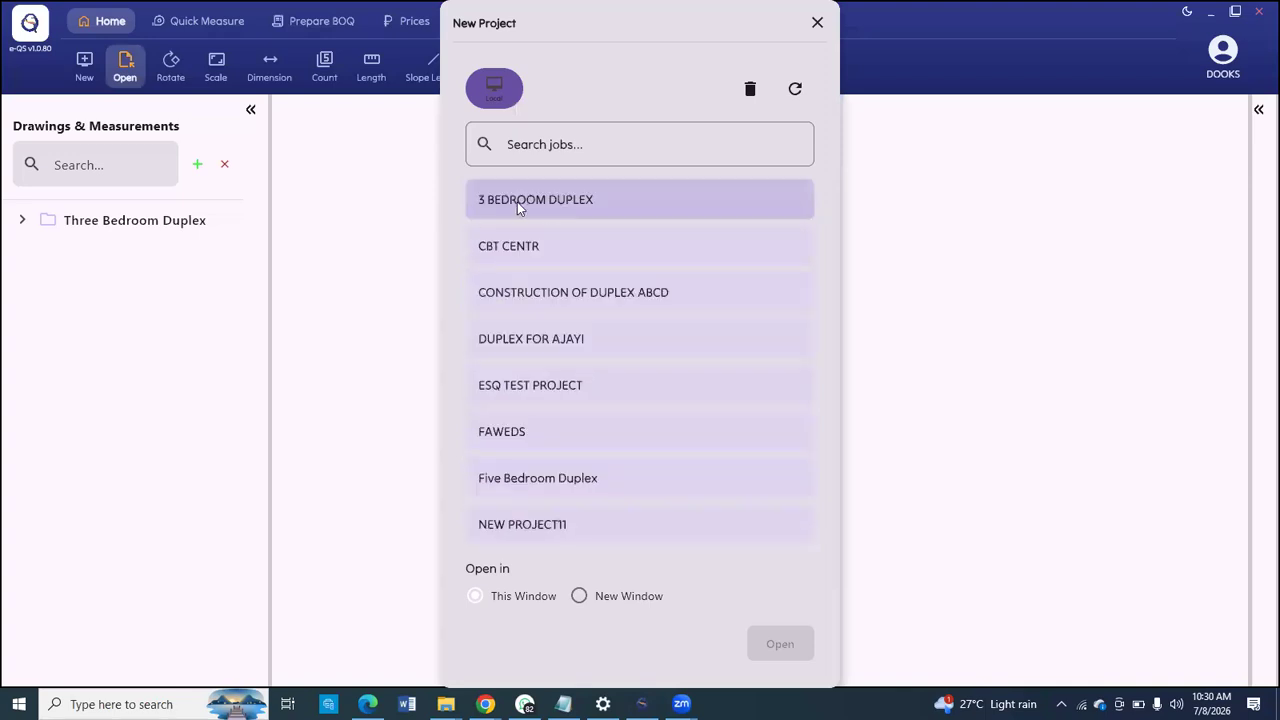
left_click(817, 24)
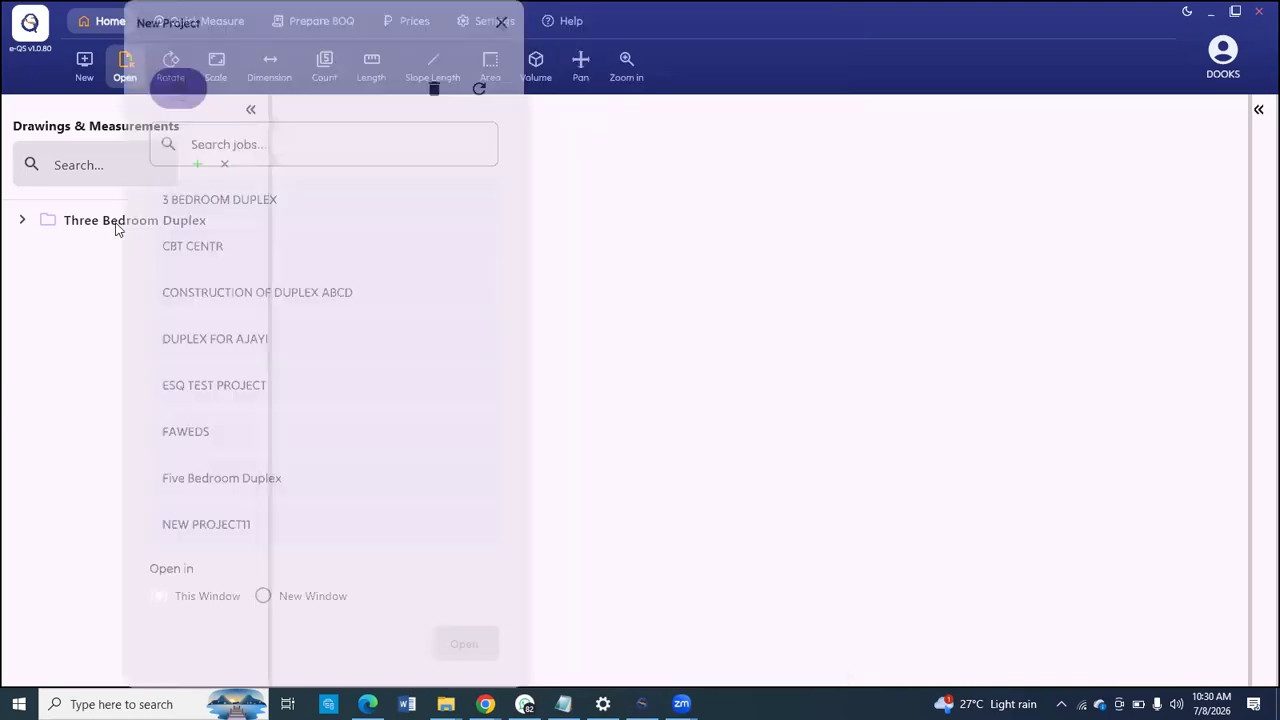
Step: Expand the Three Bedroom Duplex project and examine drawing pages 1 to 3, including the foundation arrangement on page 2 close up
left_click(25, 221)
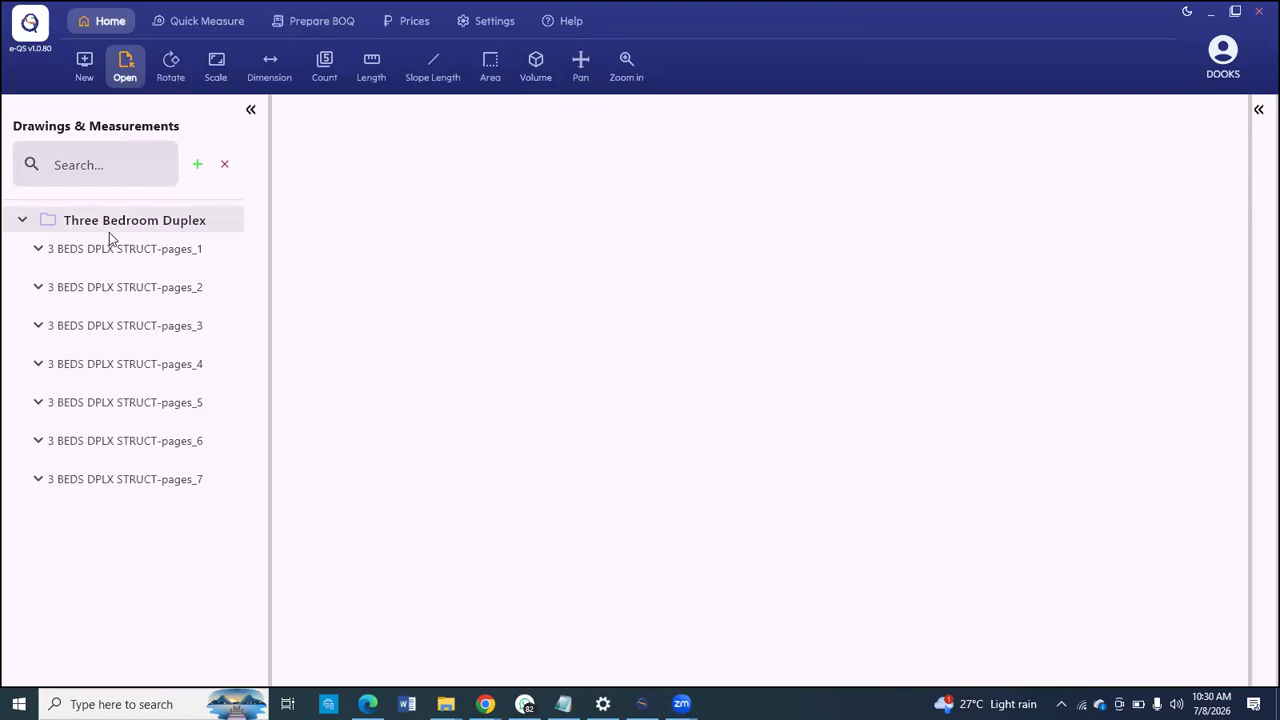
left_click(120, 293)
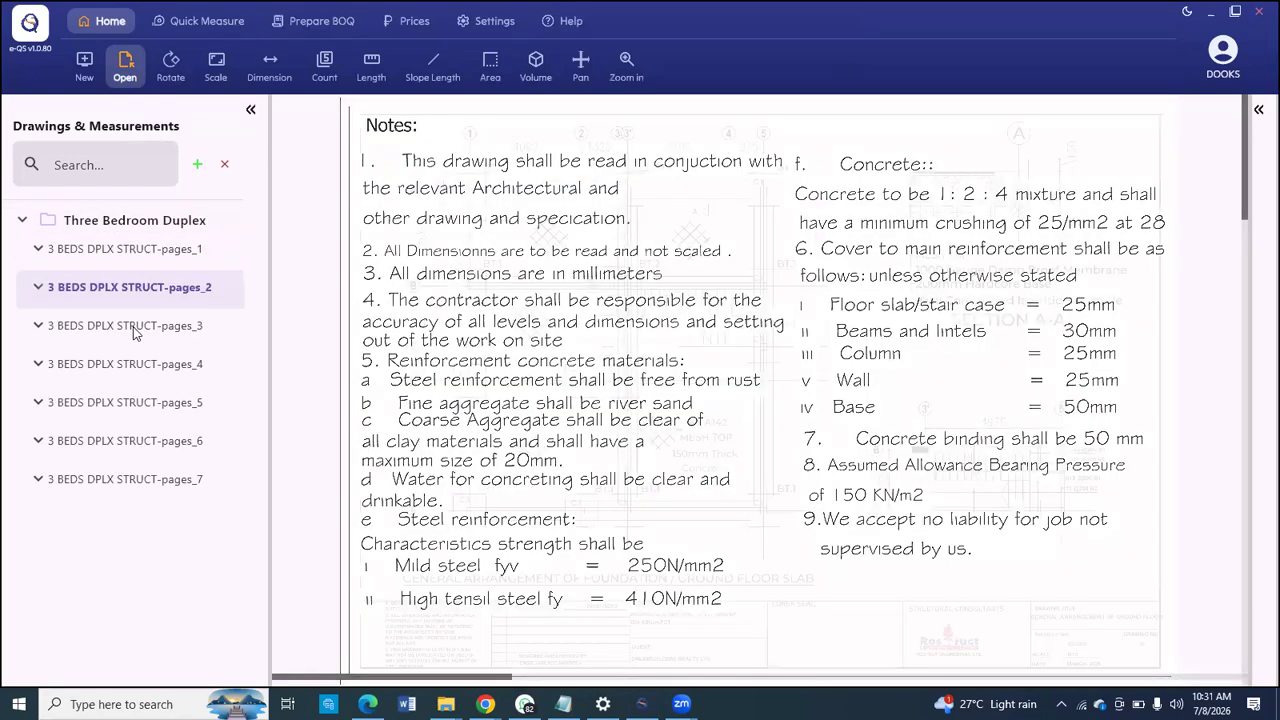
left_click(134, 328)
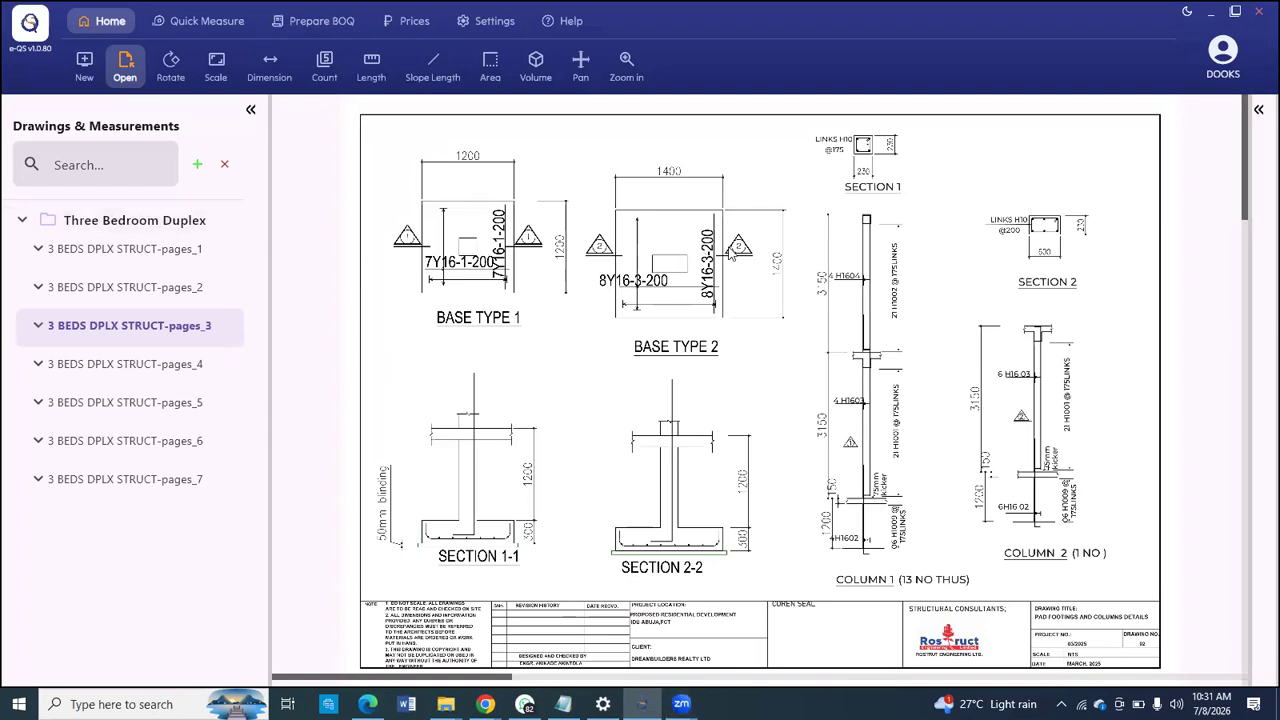
left_click(141, 254)
left_click(160, 289)
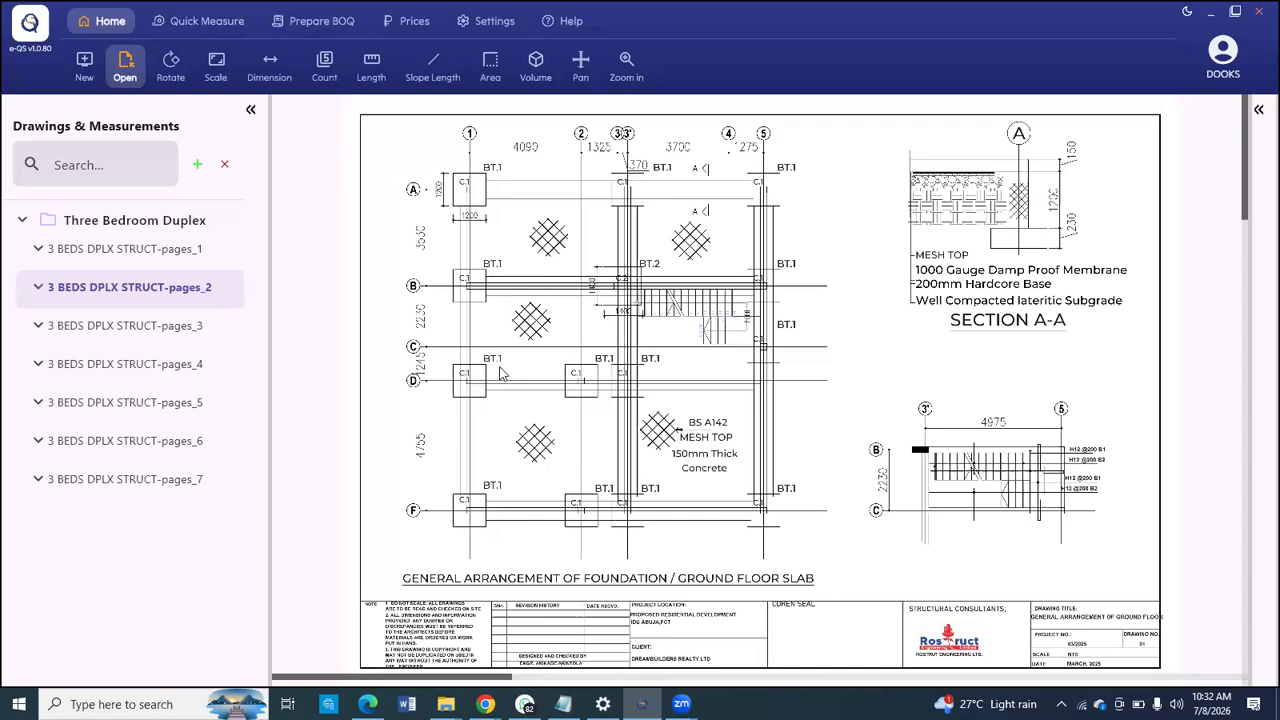
scroll(566, 174, "up", 1)
scroll(566, 174, "up", 2)
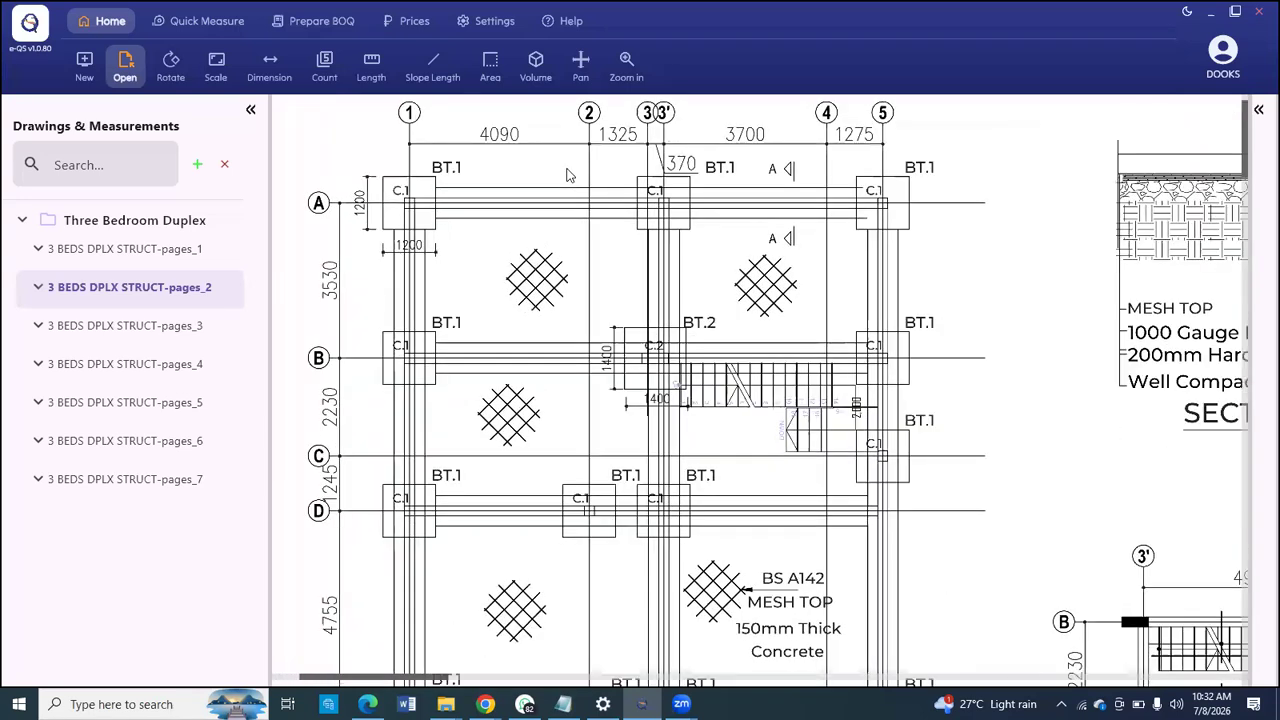
scroll(609, 166, "up", 4)
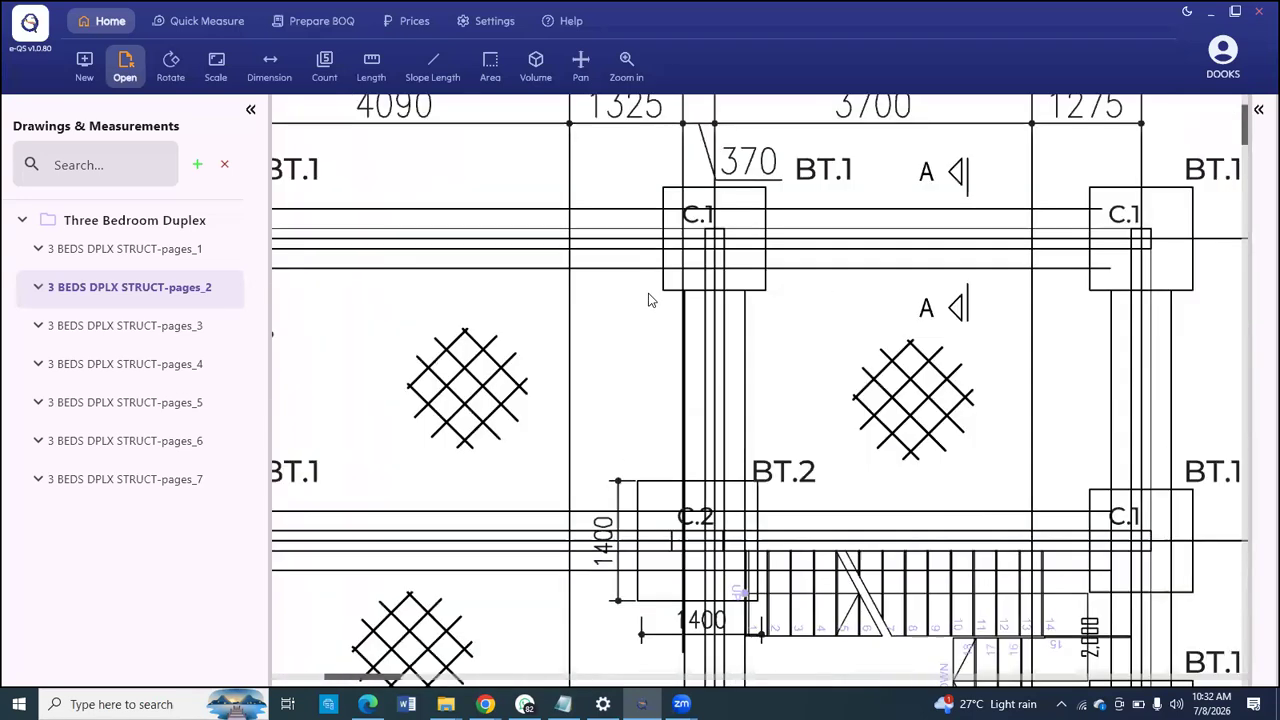
scroll(648, 300, "down", 4)
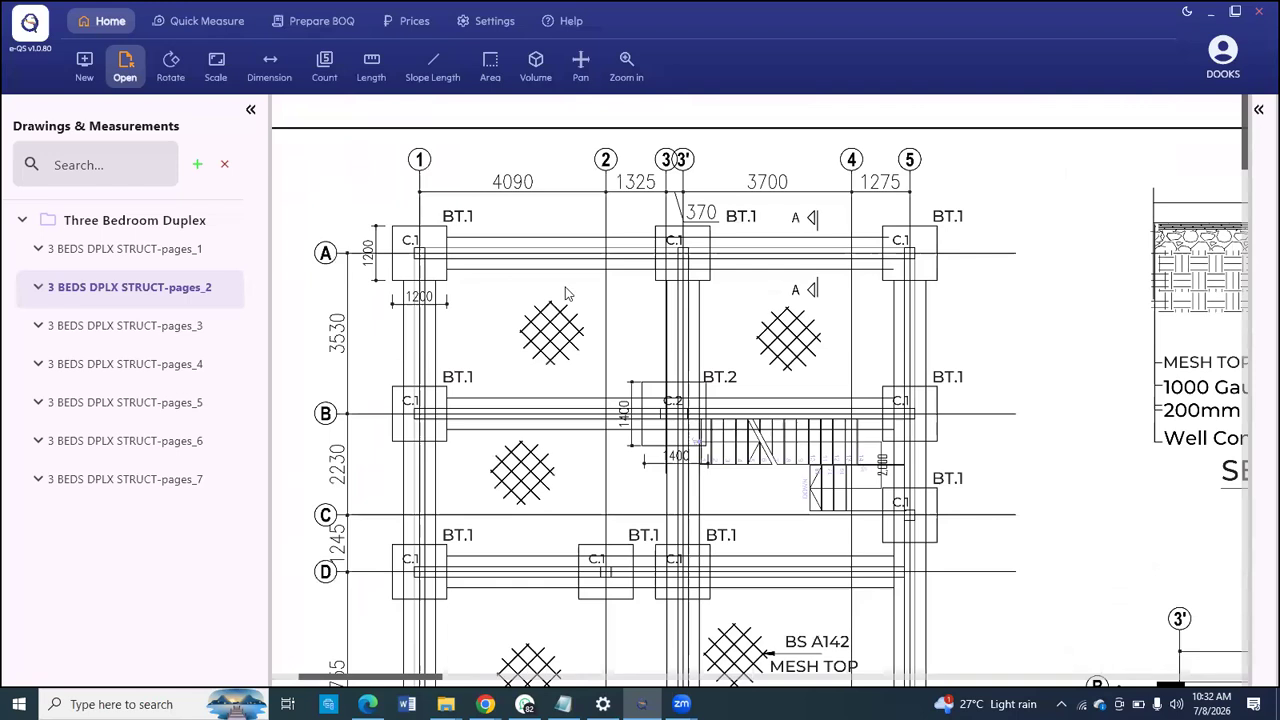
left_click(114, 248)
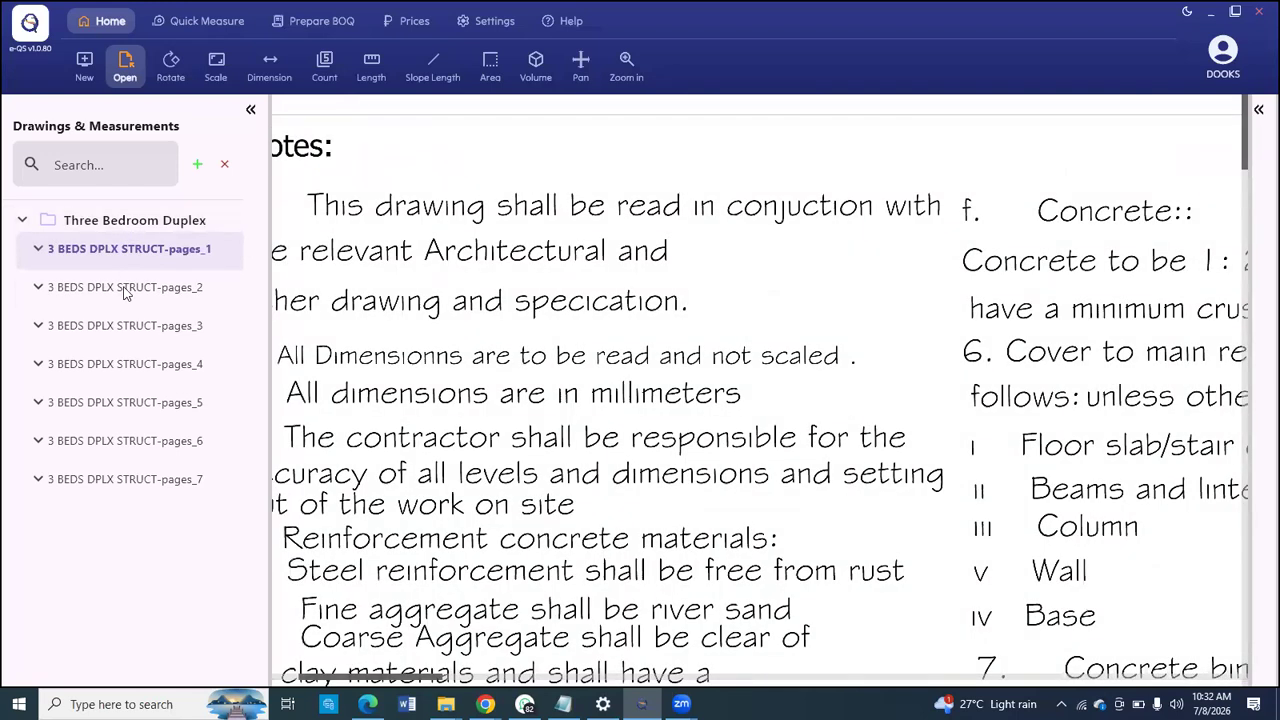
Step: Rename the drawing 3 BEDS DPLX STRUCT-pages_2 as FOUNDATION LAYOUT
left_click(125, 289)
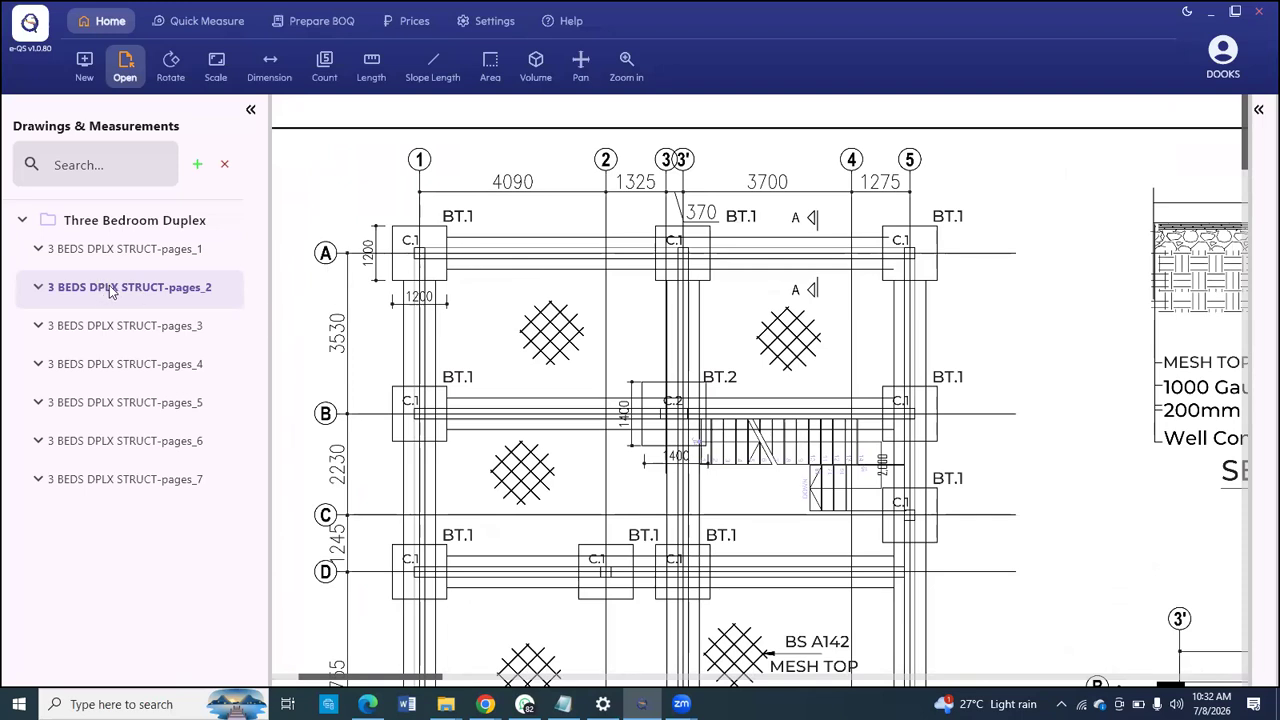
double_click(112, 289)
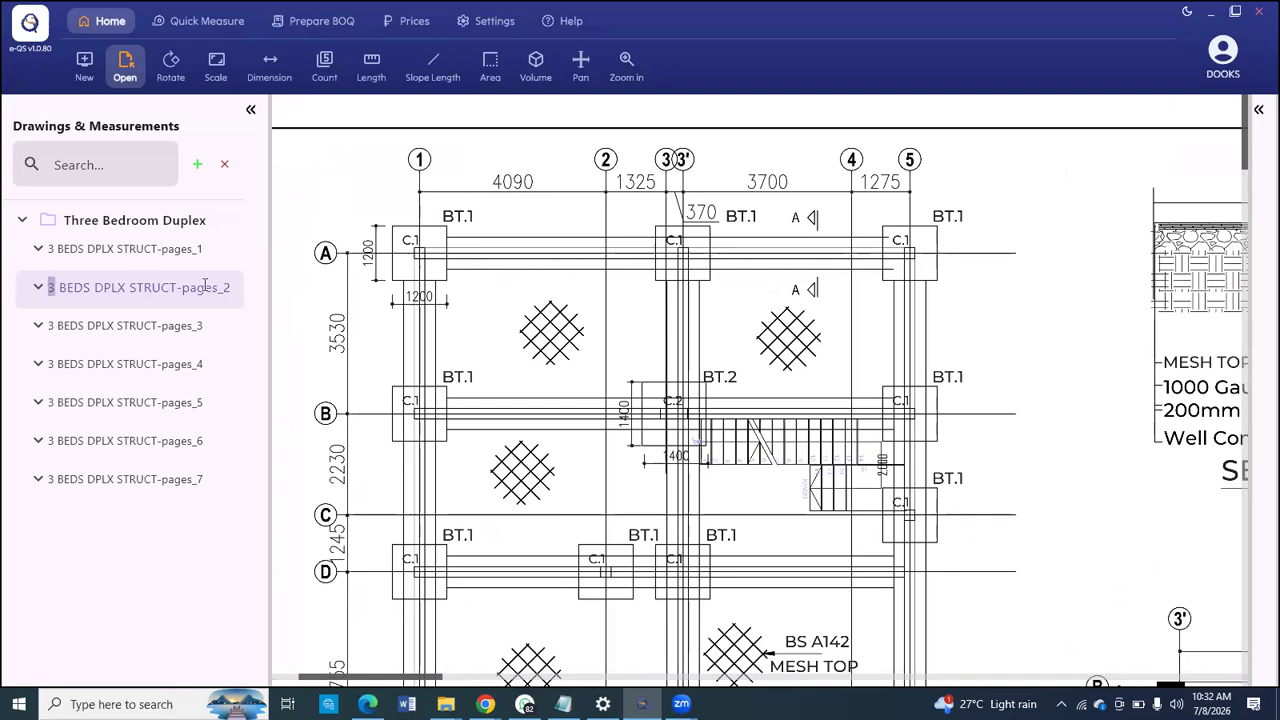
left_click_drag(52, 287, 237, 290)
type("FOUNDATIO")
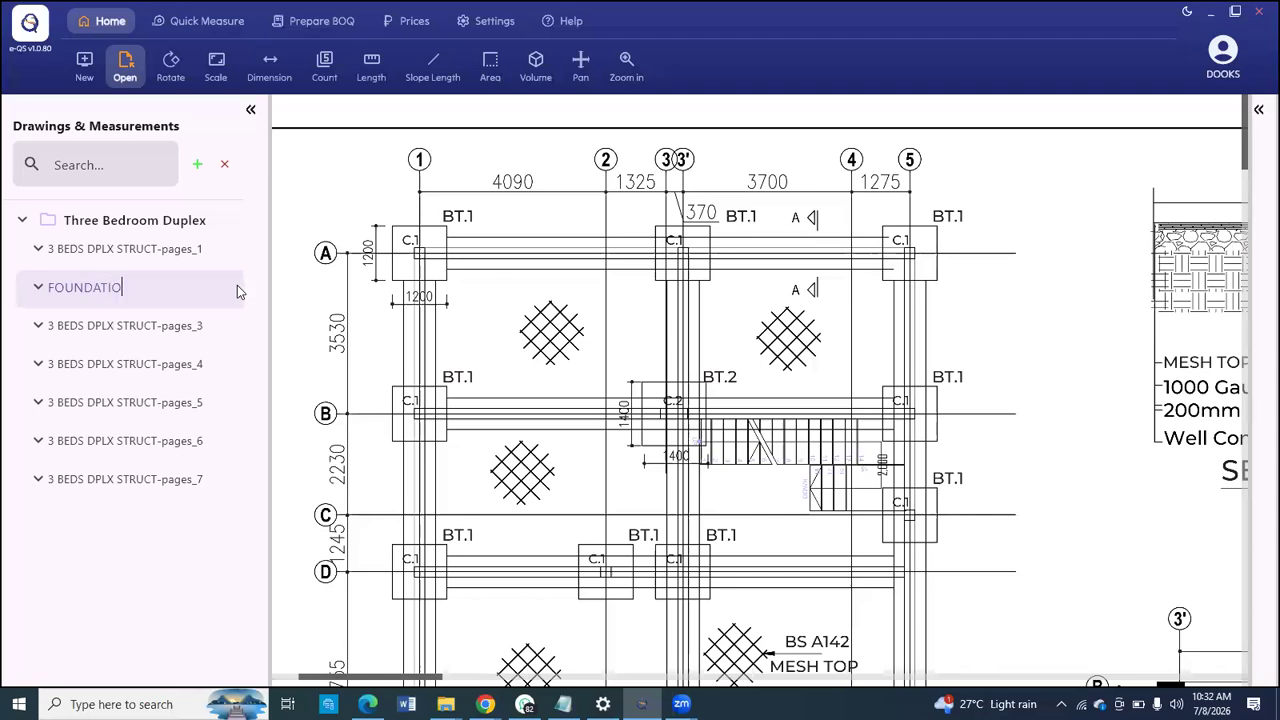
type("N LAYOUT")
key("Return")
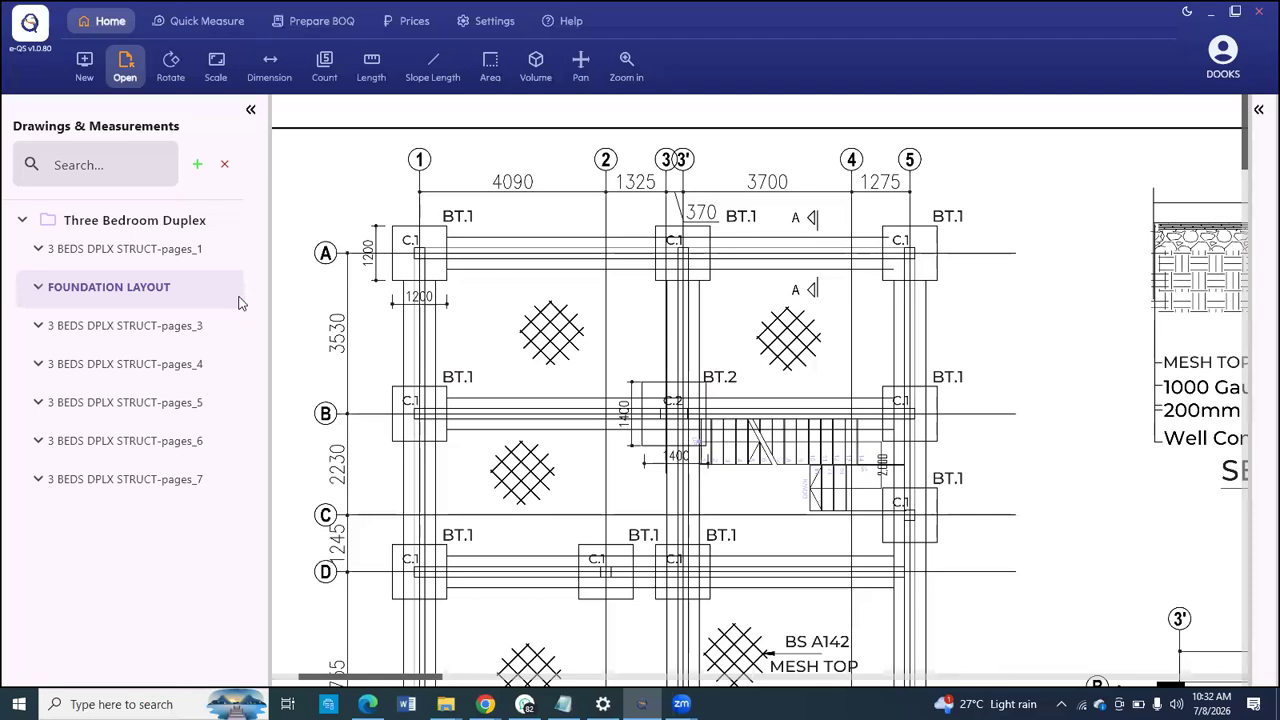
Step: Open the drawing 3 BEDS DPLX STRUCT-pages_3 and rename it COL BASES & COL SECTIONS
left_click(118, 331)
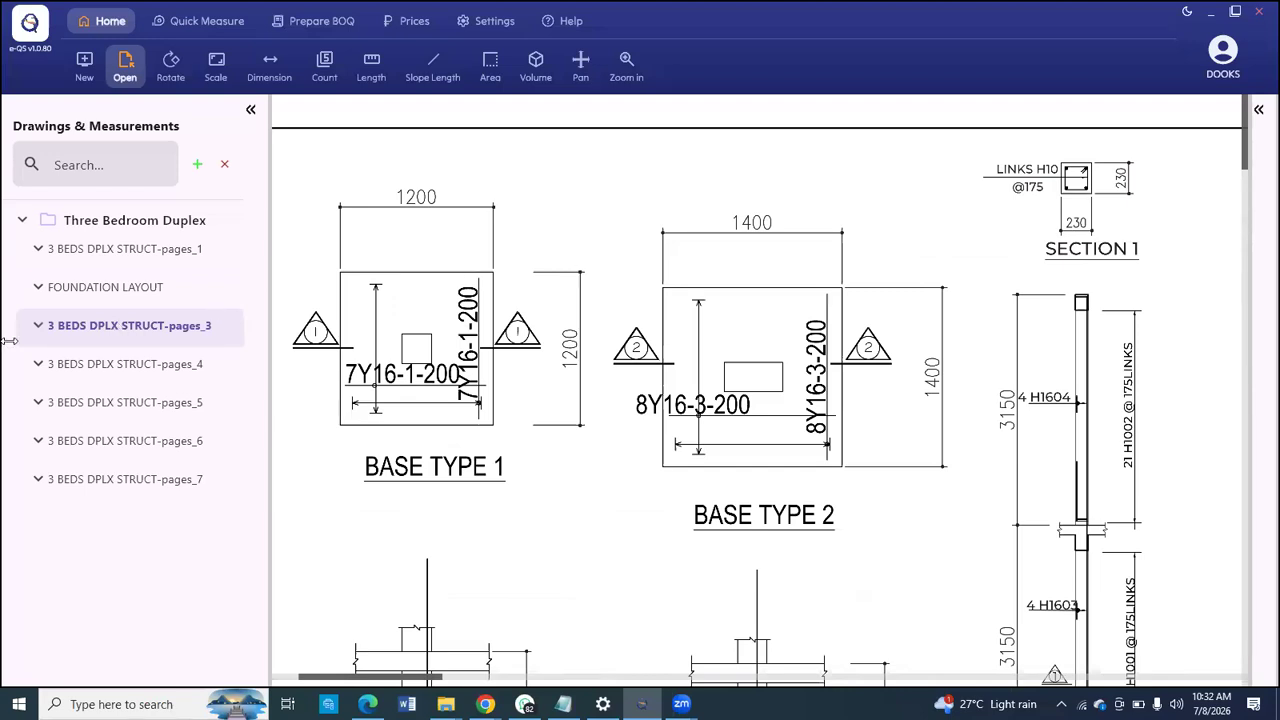
double_click(112, 330)
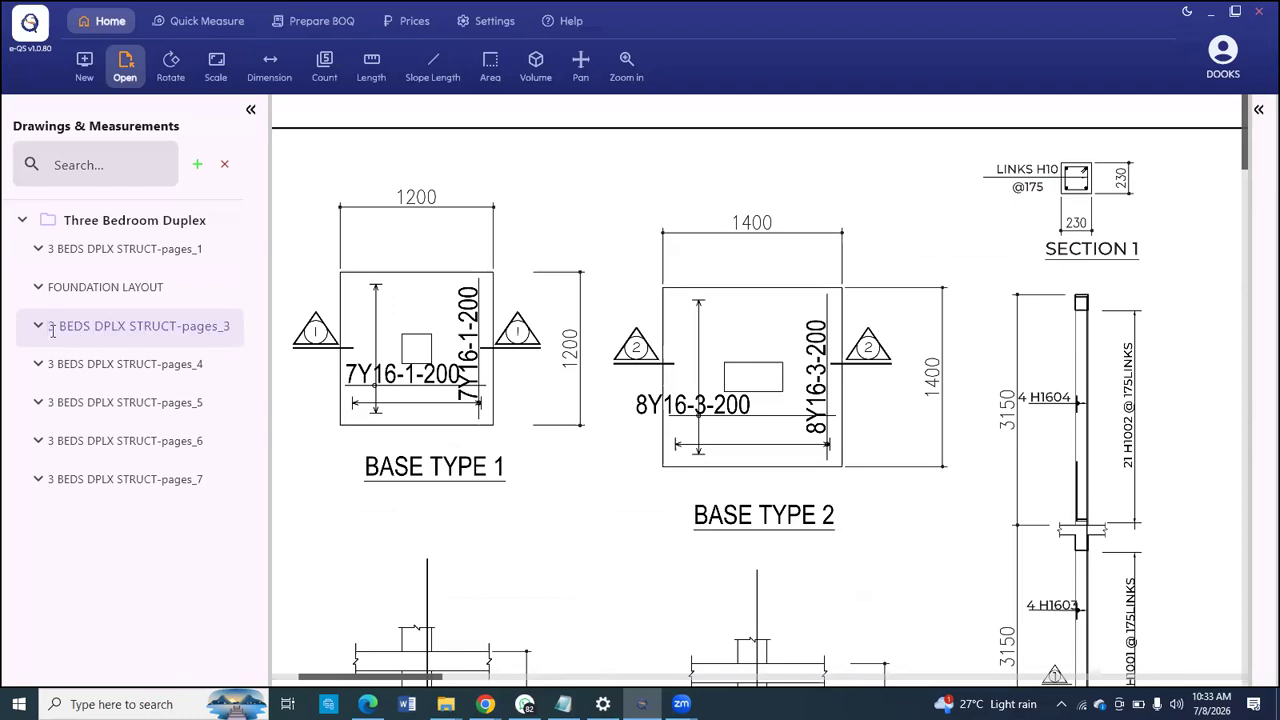
left_click_drag(51, 330, 240, 332)
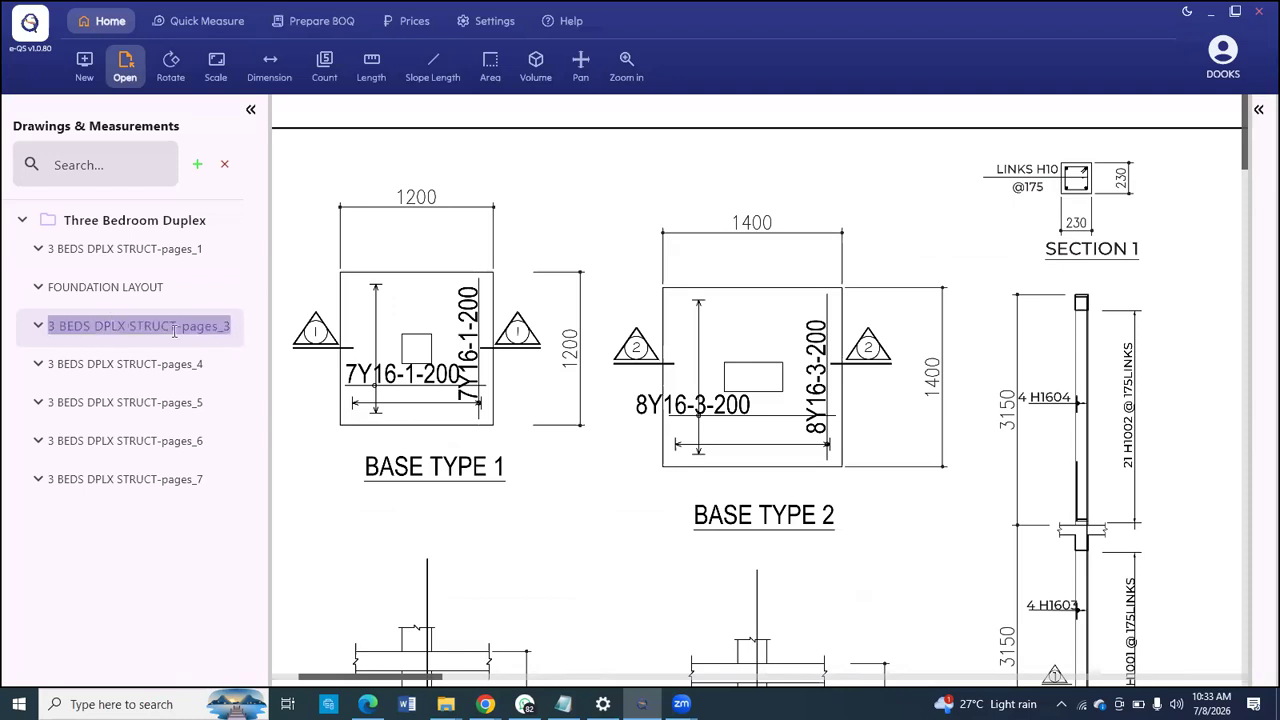
type("COLU")
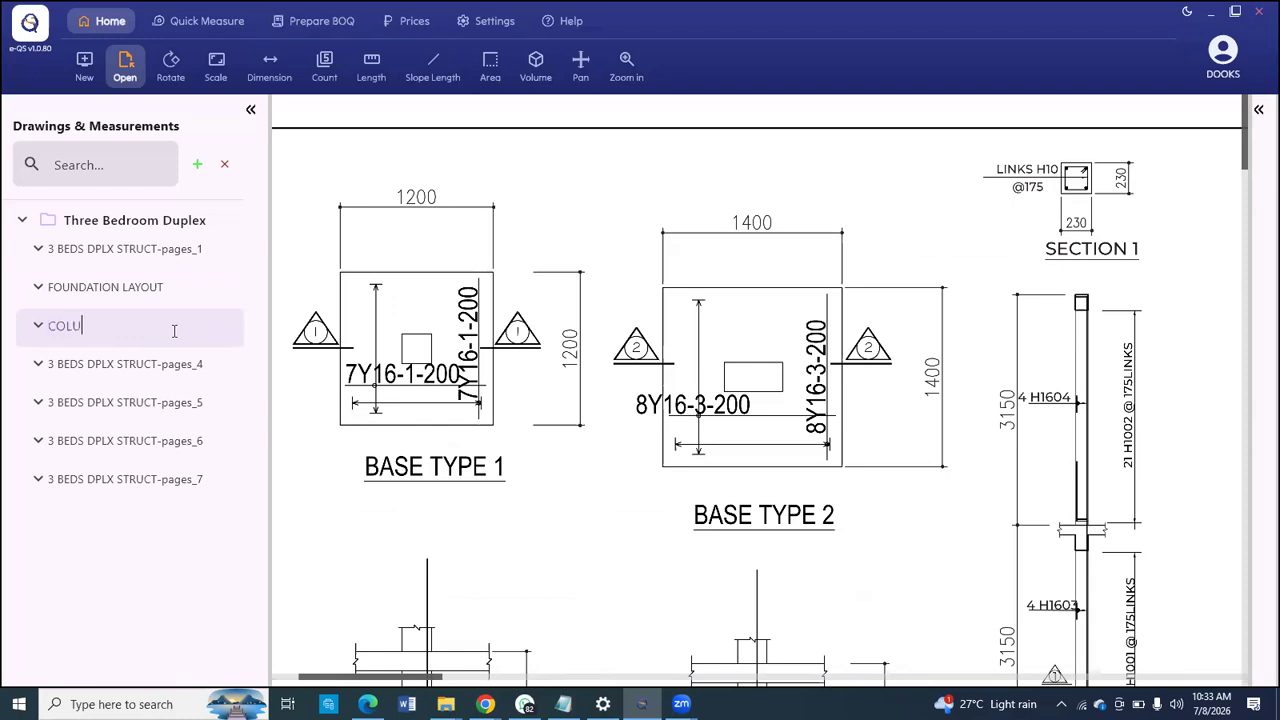
type("MN BASES & COL SECTIONS")
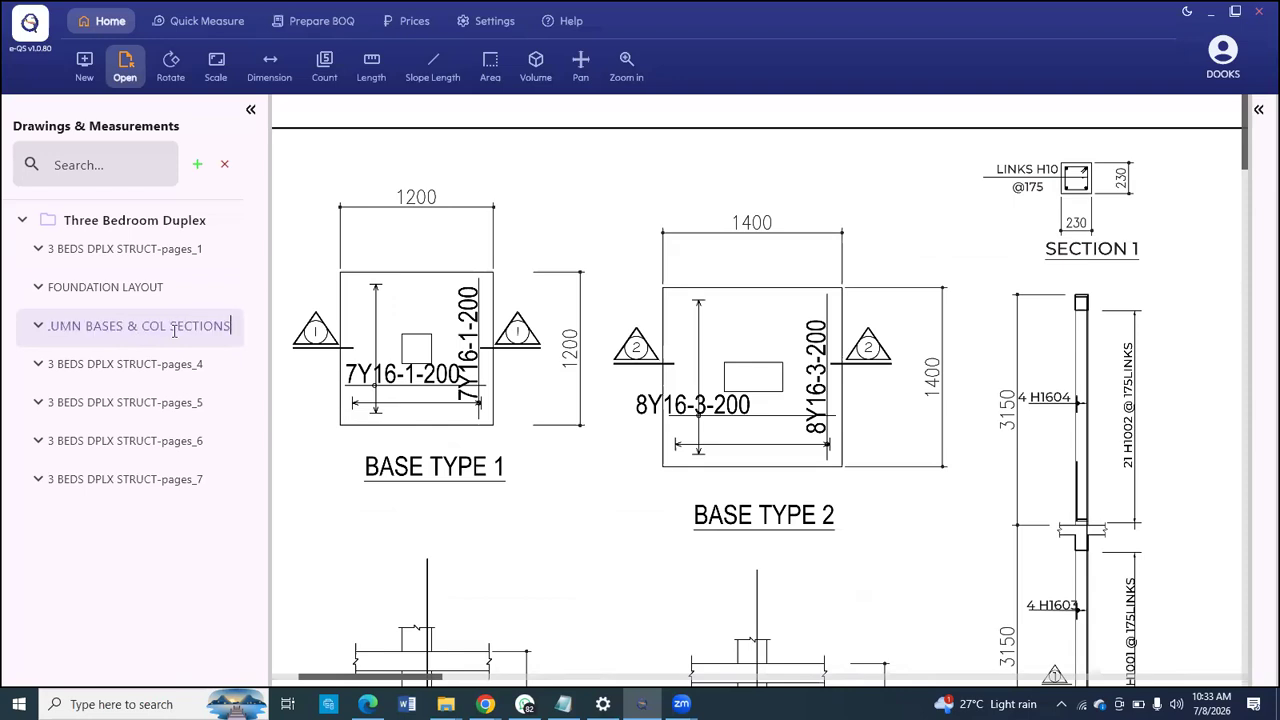
key("Home")
key("Right")
key("Right")
key("Right")
key("Right")
key("Right")
key("Right")
key("BackSpace")
key("BackSpace")
key("BackSpace")
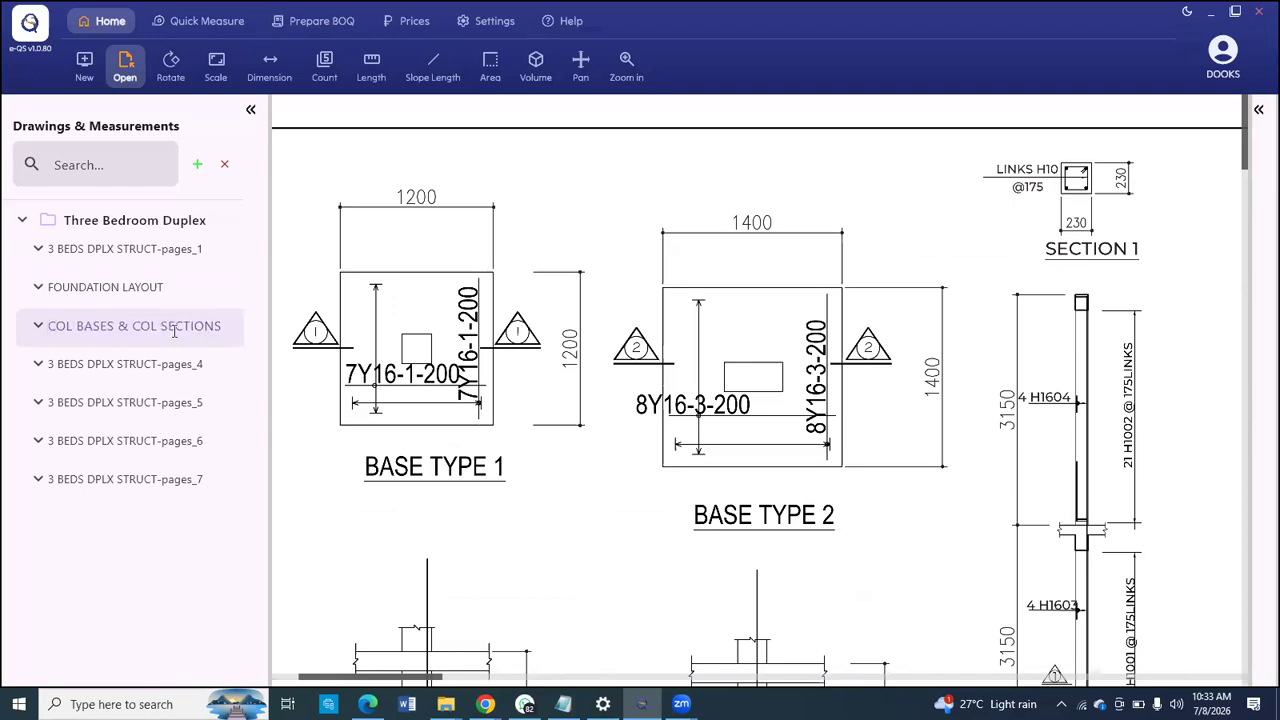
key("Return")
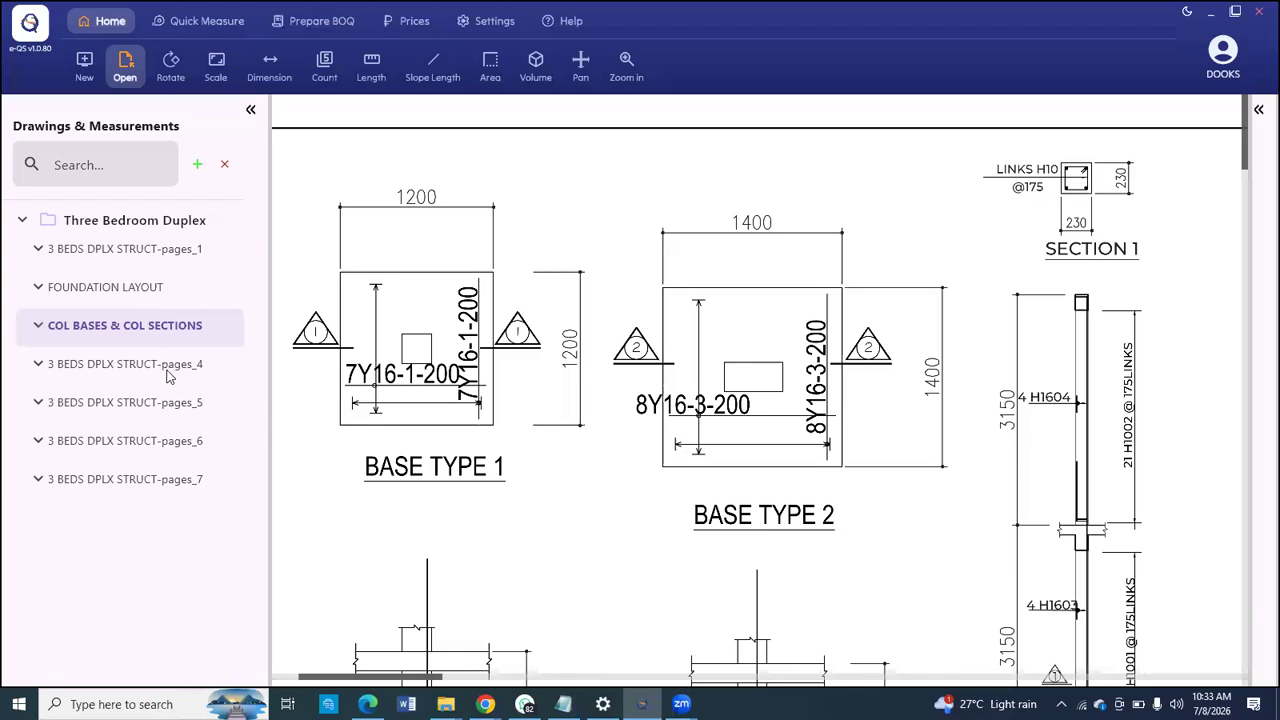
Step: Add a full stop after the first COL in the column drawing's name so it reads COL. BASES & COL SECTIONS
double_click(68, 326)
left_click(70, 326)
type(".")
key("Return")
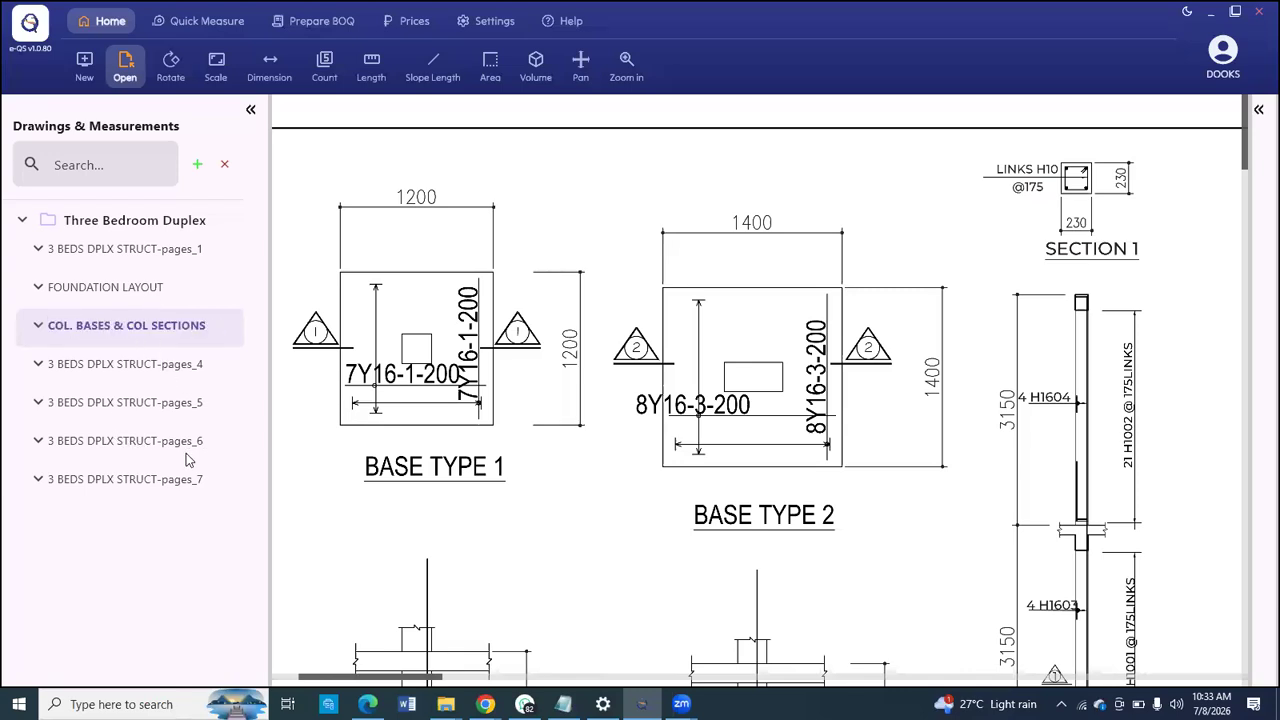
Step: Open the first floor arrangement drawing 3 BEDS DPLX STRUCT-pages_4 and rename it SLABS & BEAMS
left_click(133, 366)
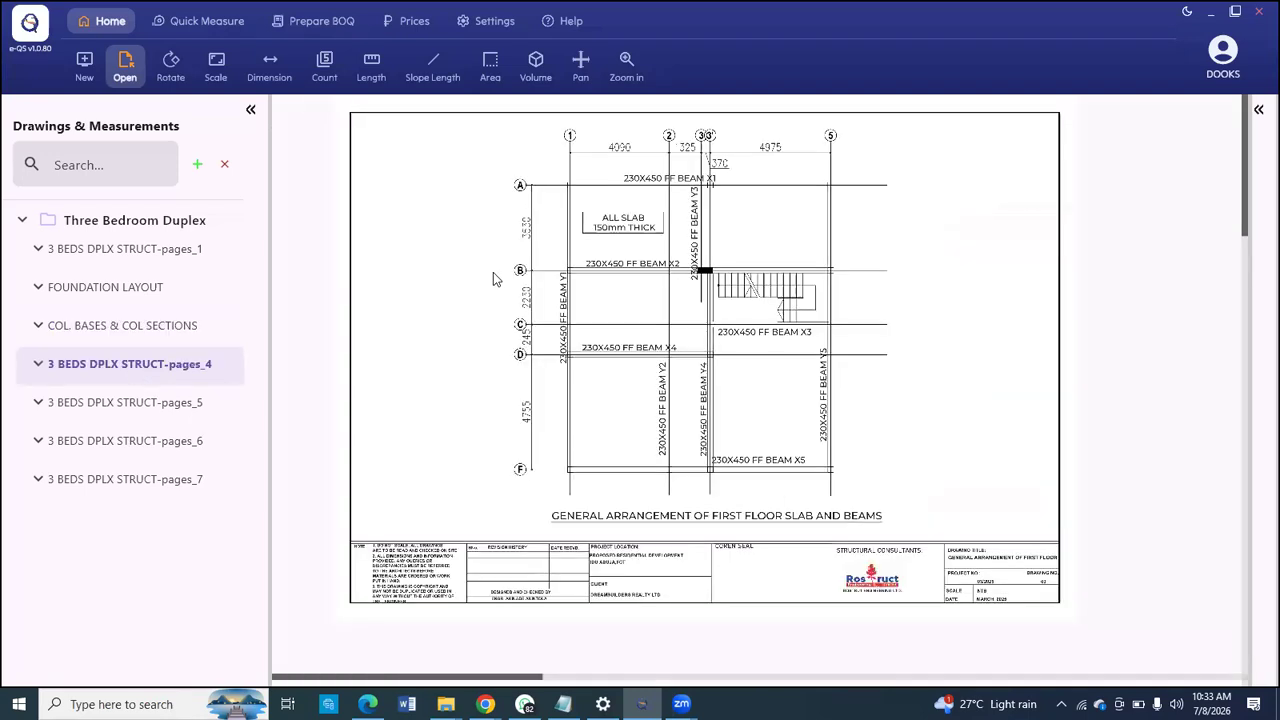
scroll(800, 196, "up", 3)
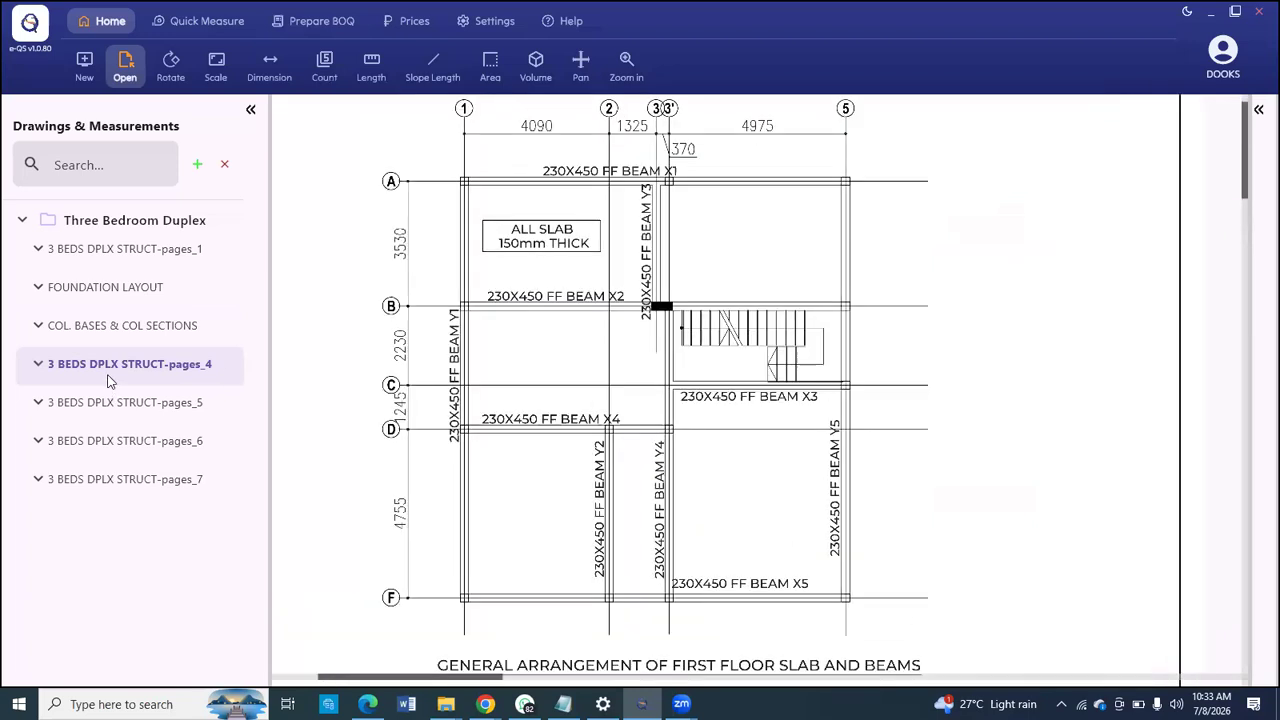
double_click(101, 362)
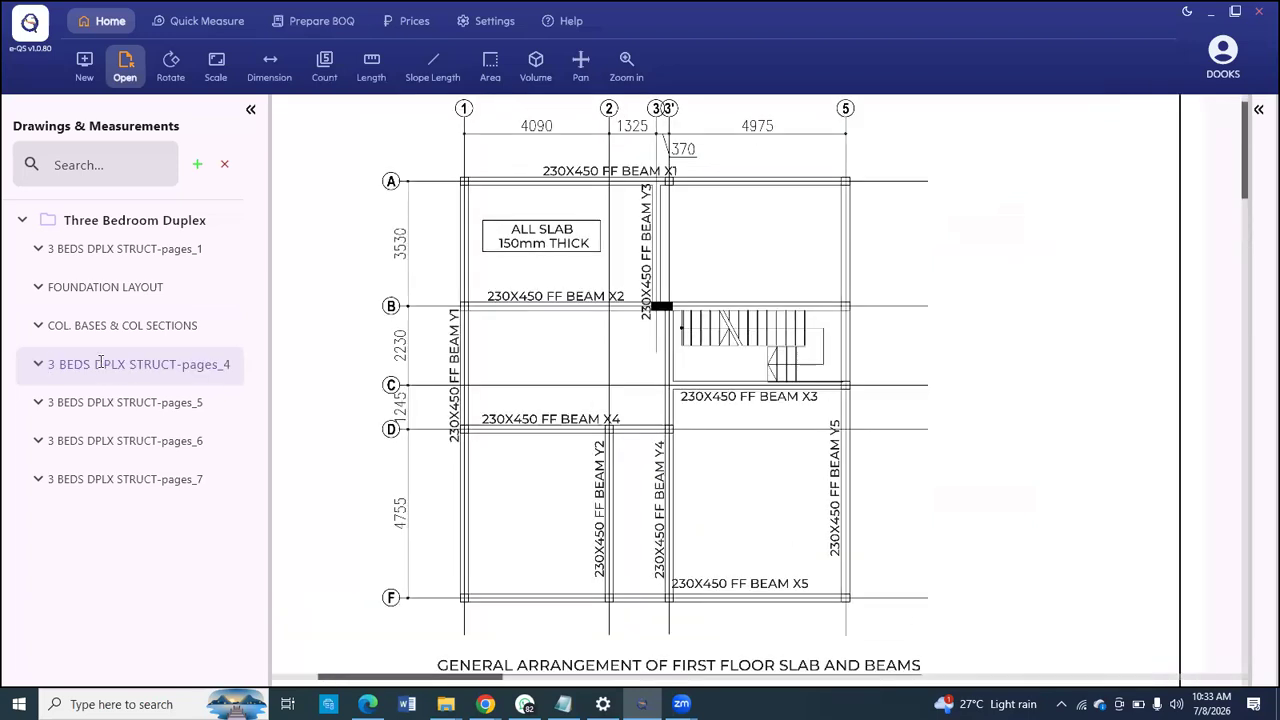
key("ctrl+a")
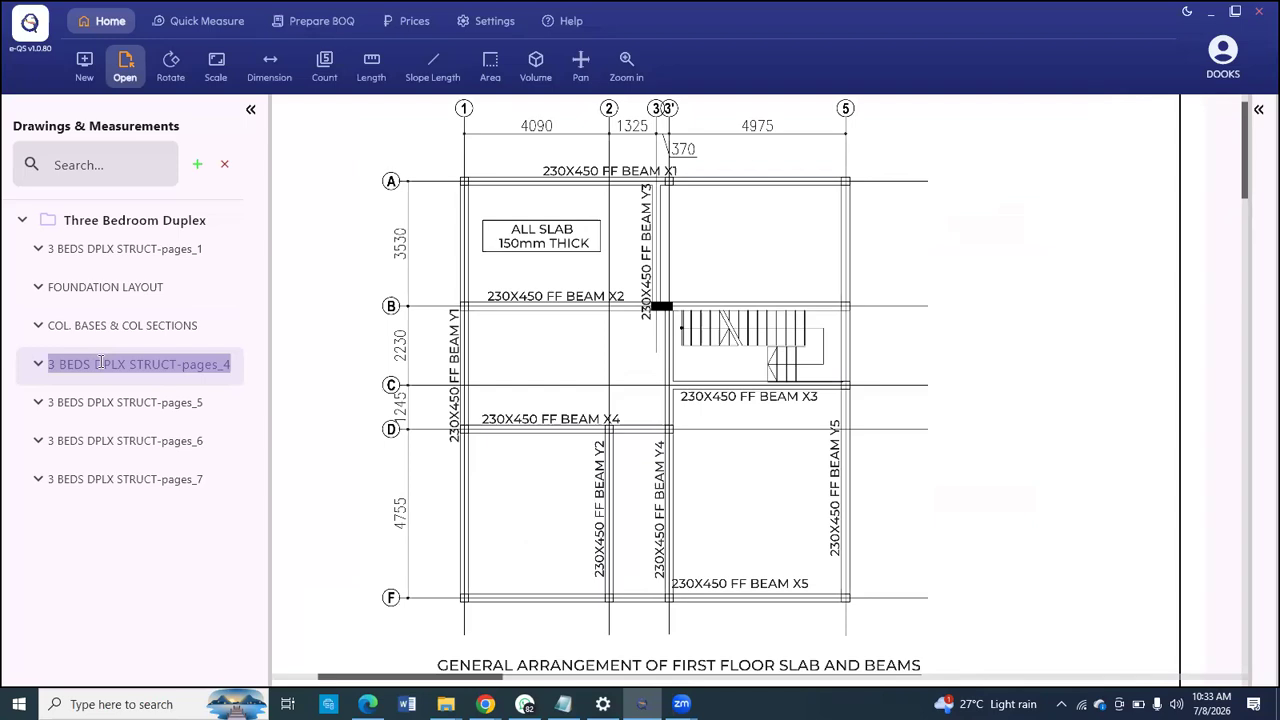
type("SLABS & BEAMS")
key("Return")
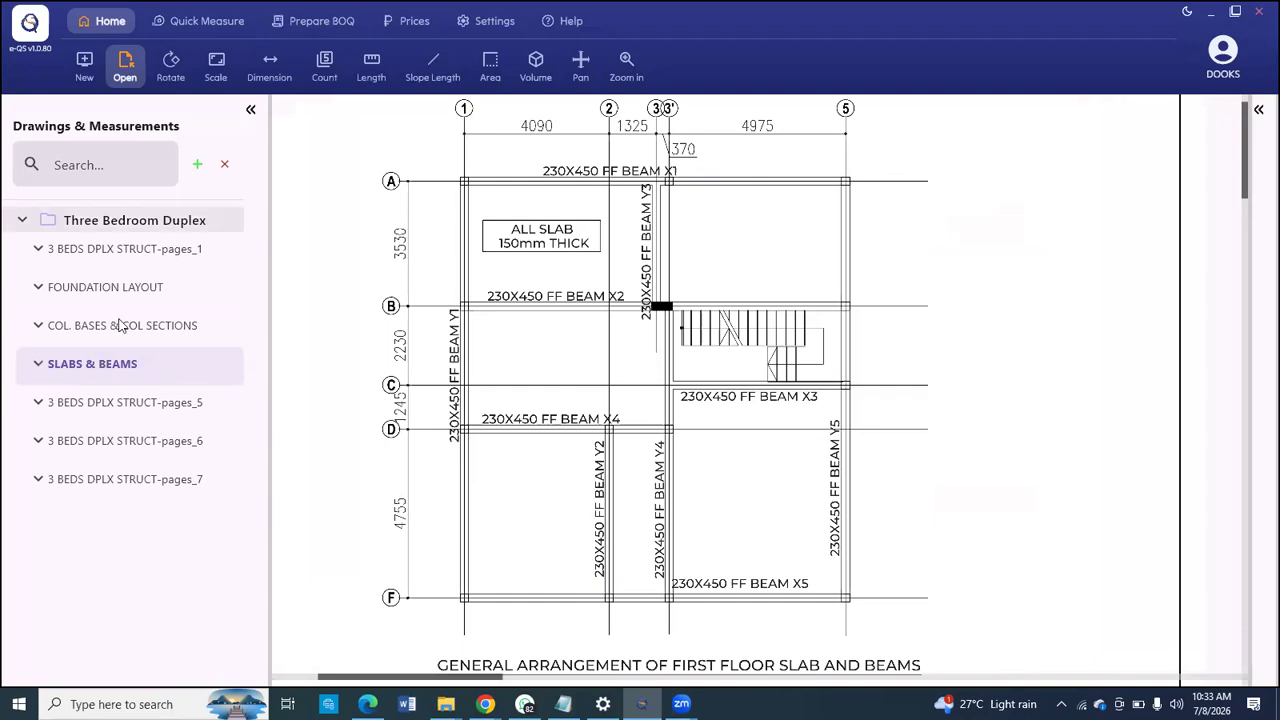
Step: Open the drawing 3 BEDS DPLX STRUCT-pages_5 and rename it BEAMS DETAILS
left_click(115, 410)
double_click(117, 399)
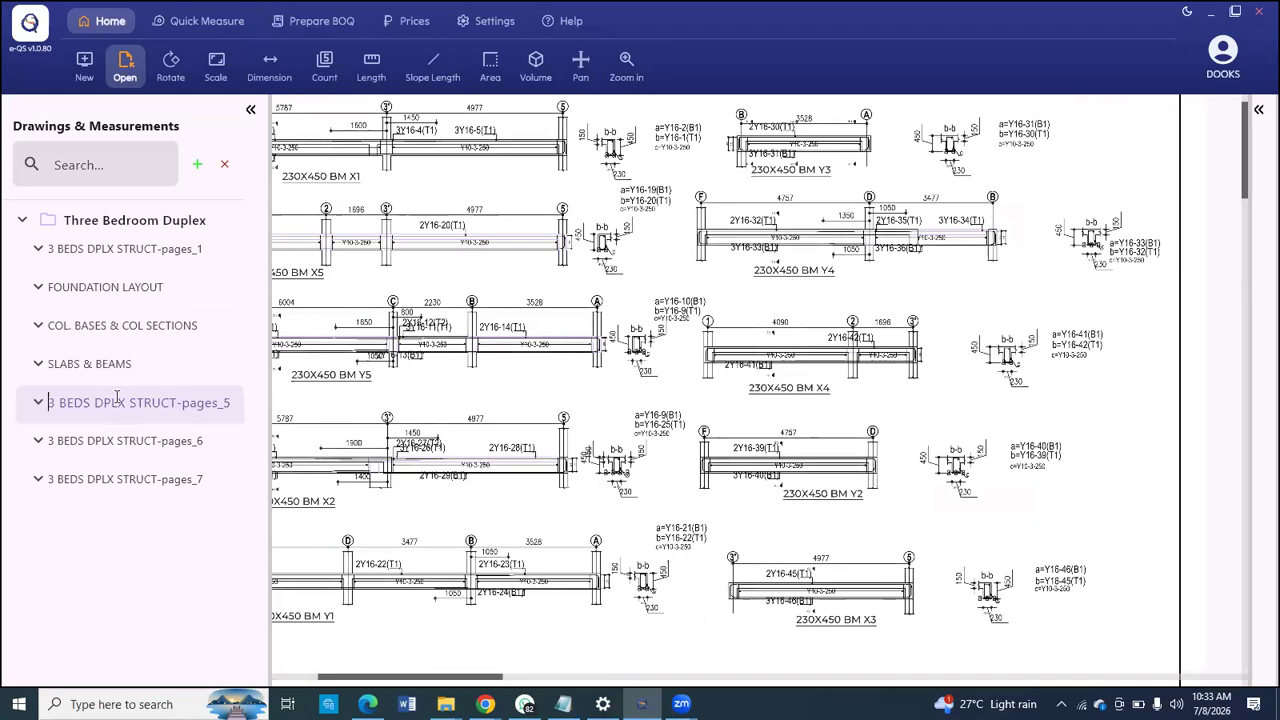
type("BE")
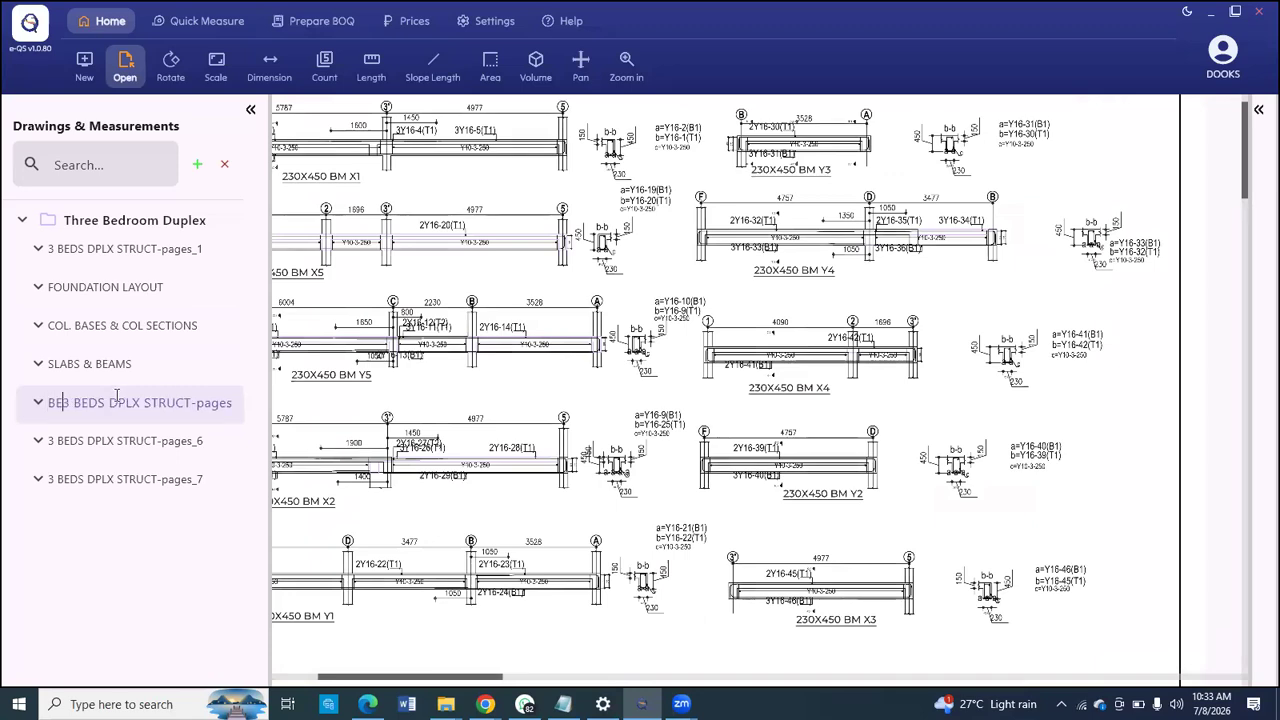
key("shift+End")
key("Delete")
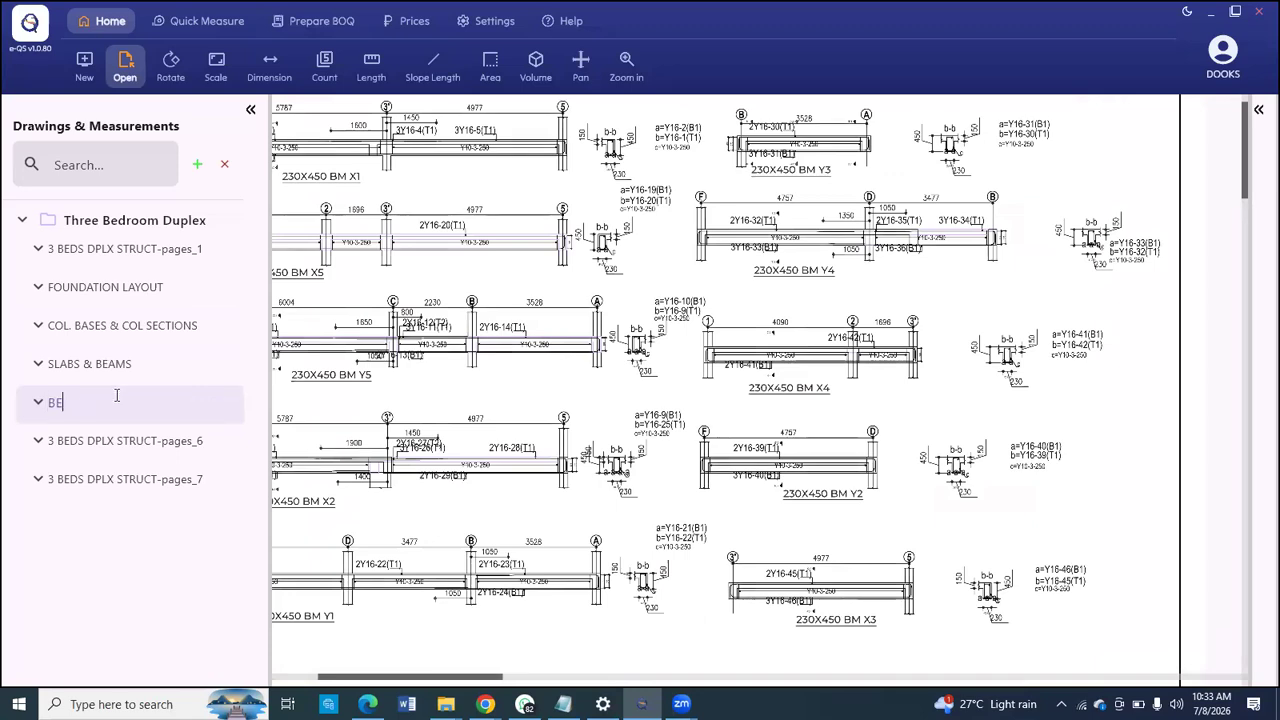
type("AMS DET")
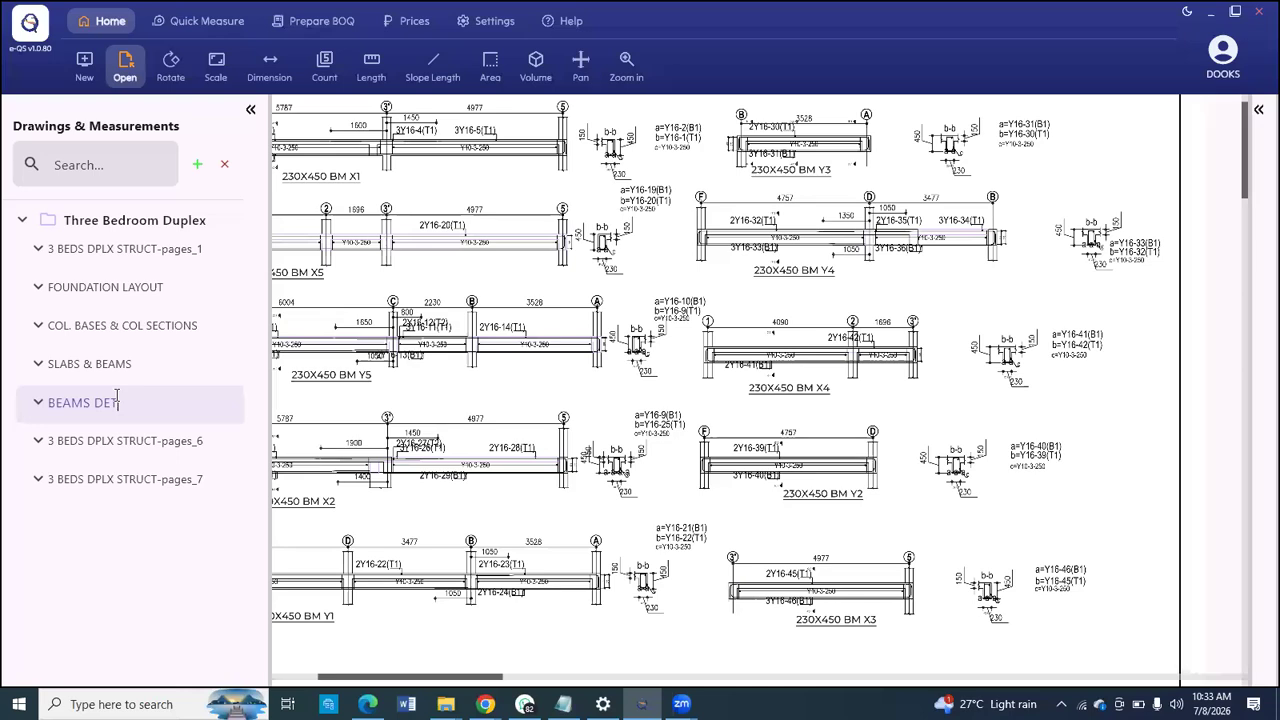
type("AILS")
key("Return")
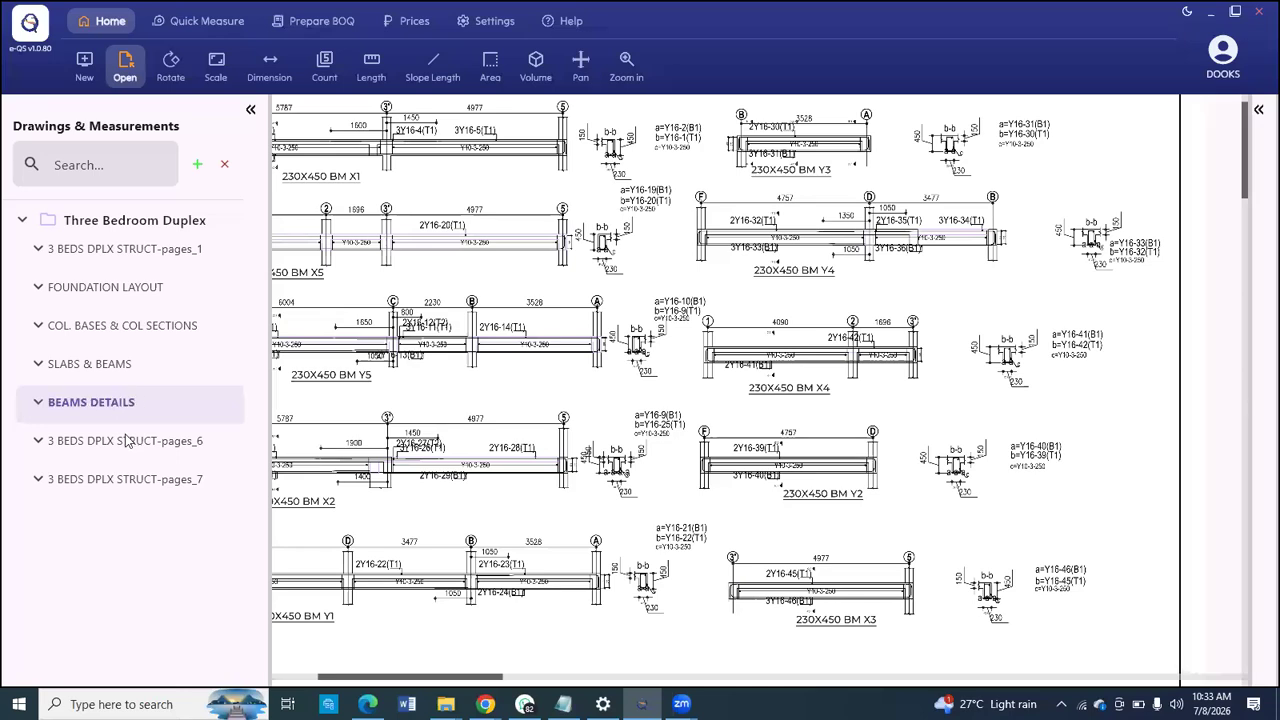
Step: Open the drawing 3 BEDS DPLX STRUCT-pages_6 and rename it SLAB REINFMTS
left_click(127, 441)
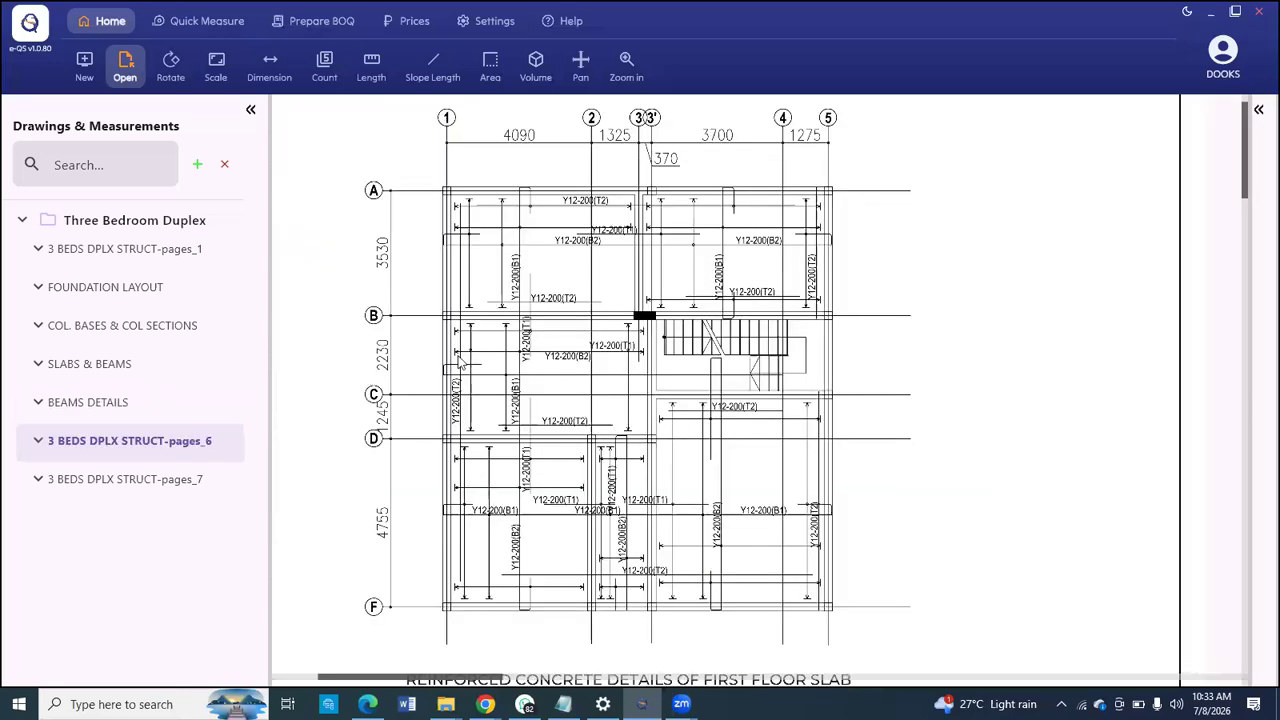
scroll(458, 362, "down", 1)
scroll(458, 362, "down", 1)
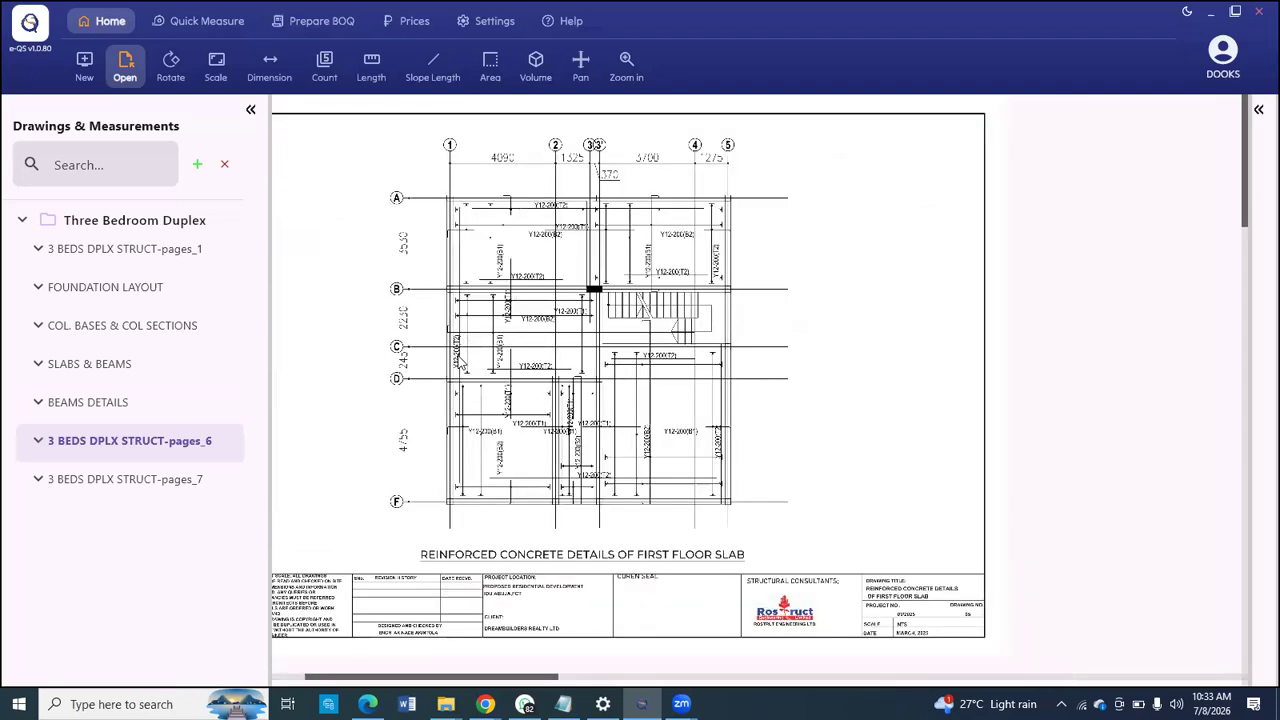
left_click(100, 481)
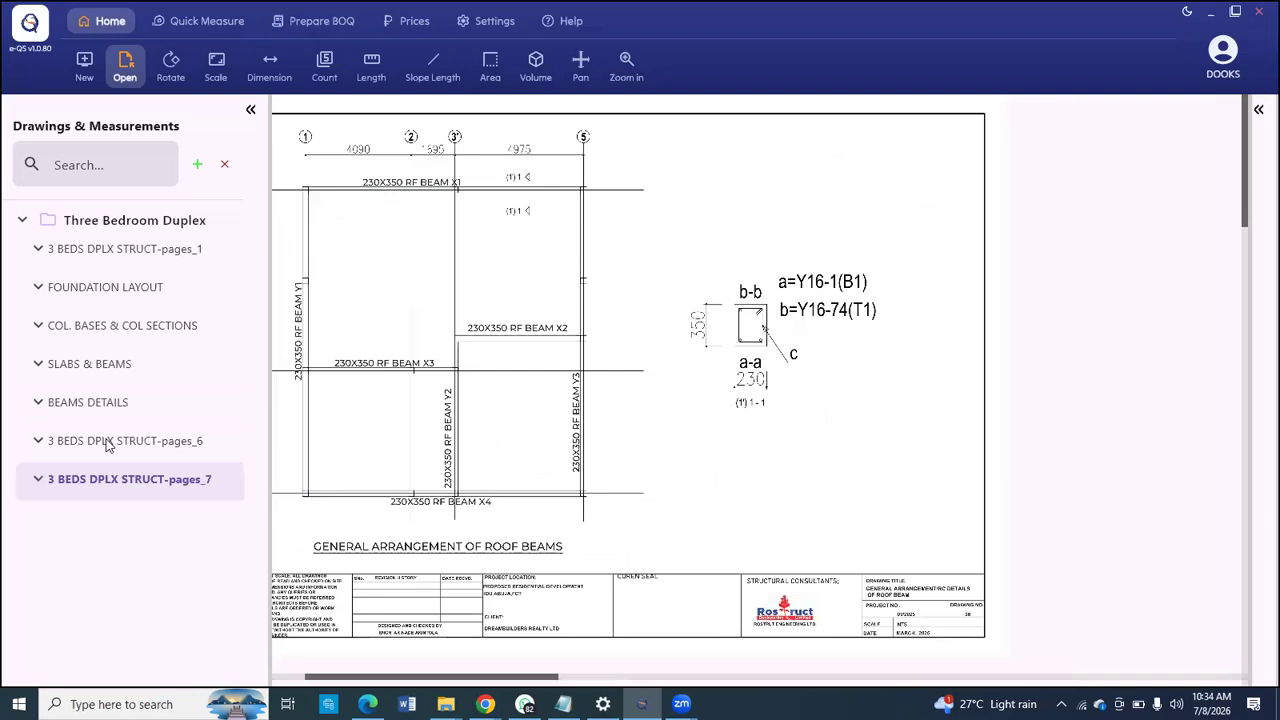
left_click(112, 440)
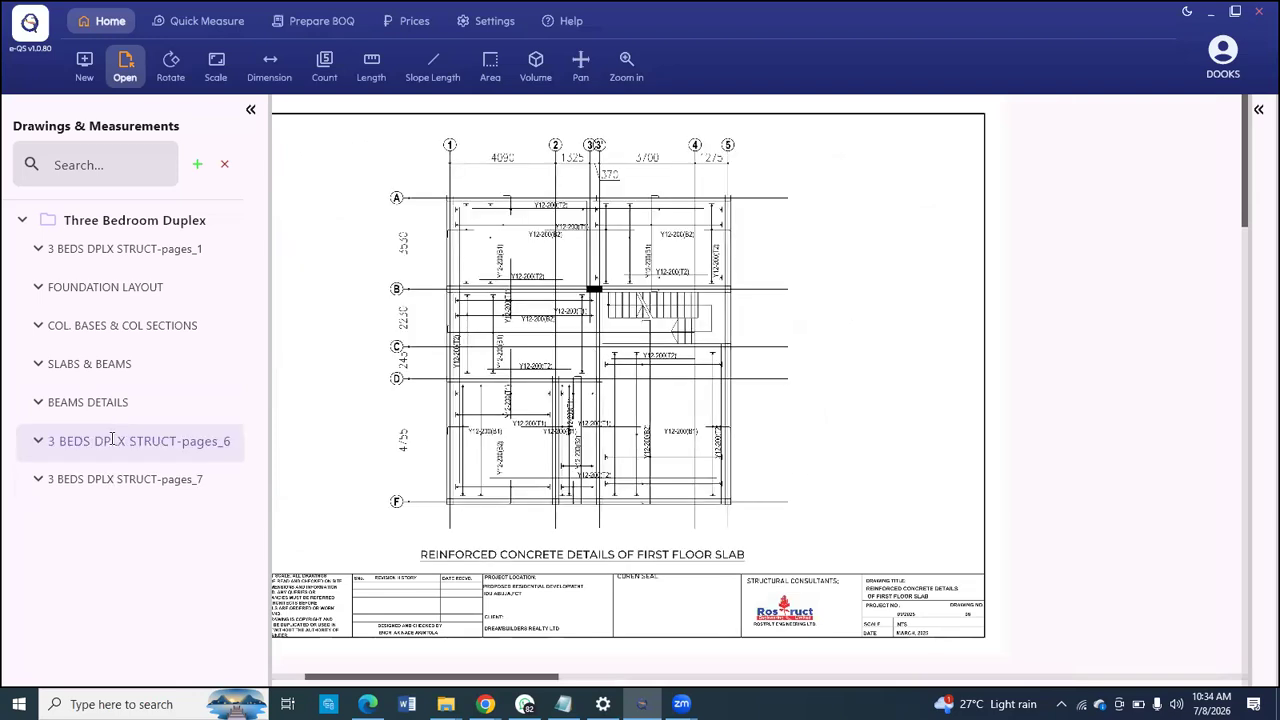
double_click(112, 440)
type("SLAB RE")
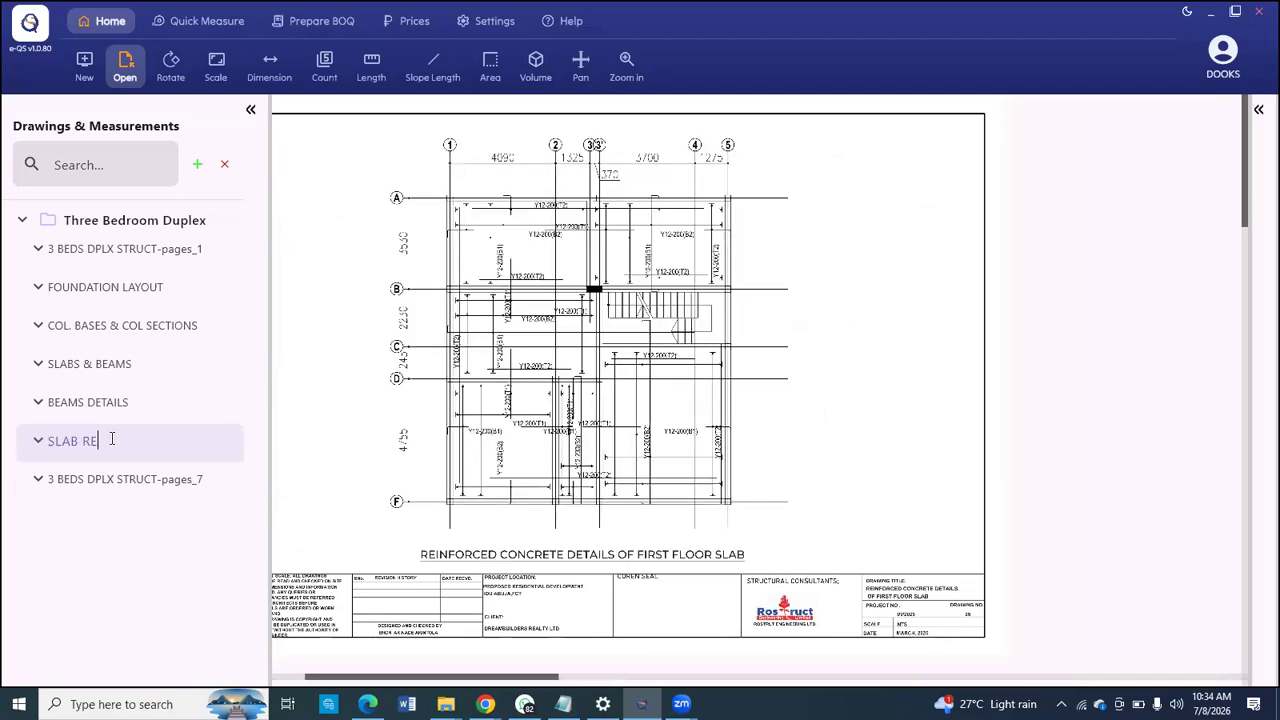
type("INFMTS")
key("Return")
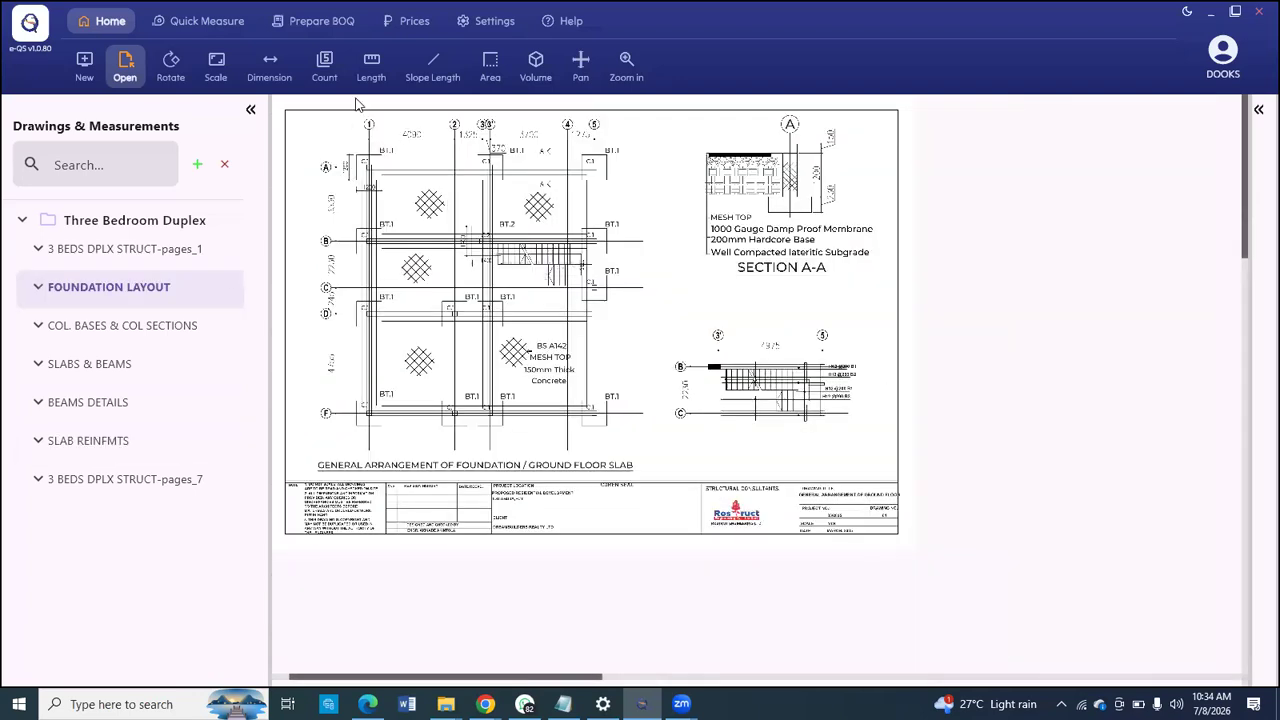
Step: Rotate the foundation layout drawing a quarter turn clockwise
scroll(373, 176, "up", 3)
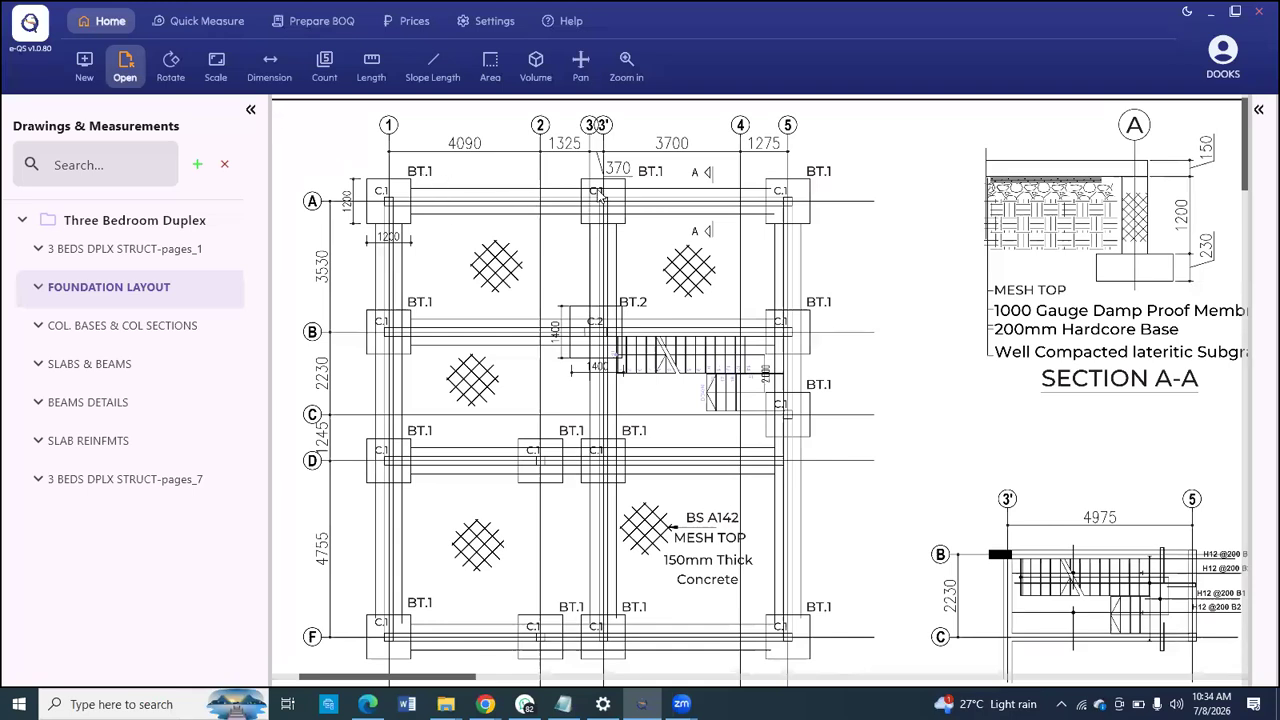
scroll(600, 197, "down", 2)
scroll(457, 188, "up", 1)
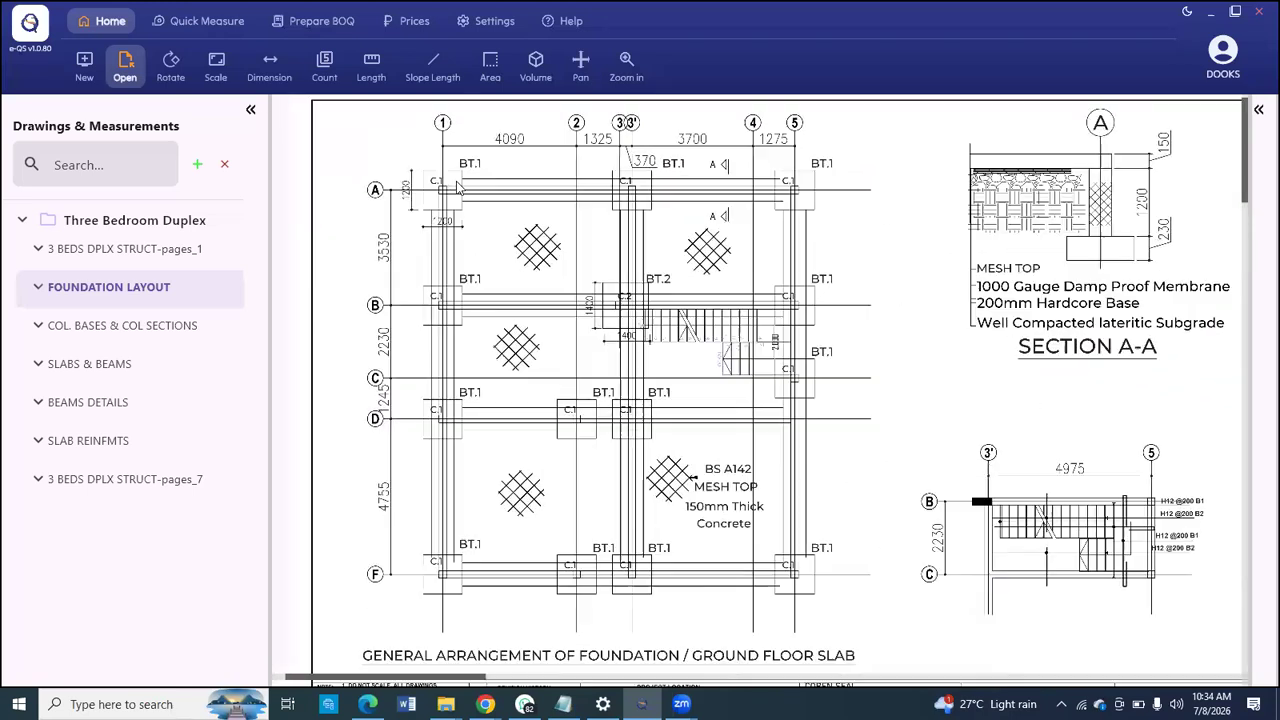
left_click(172, 62)
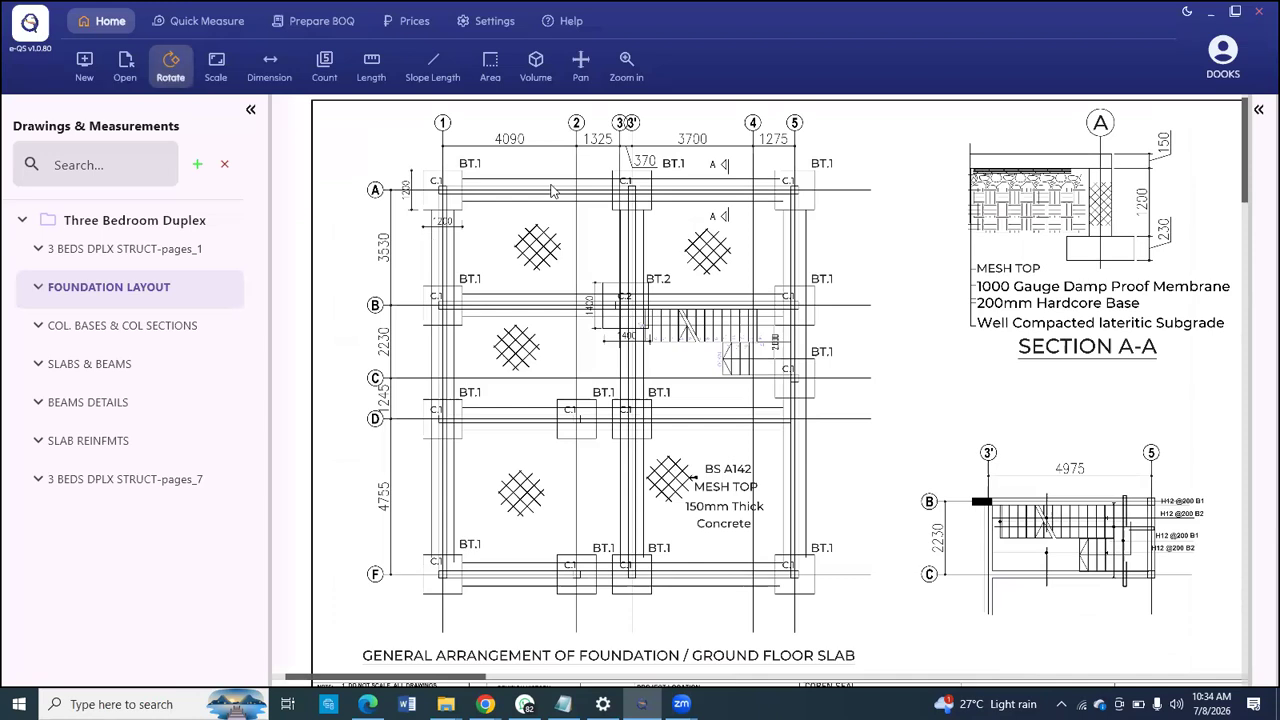
left_click(553, 191)
scroll(1074, 216, "up", 3)
scroll(632, 312, "down", 2)
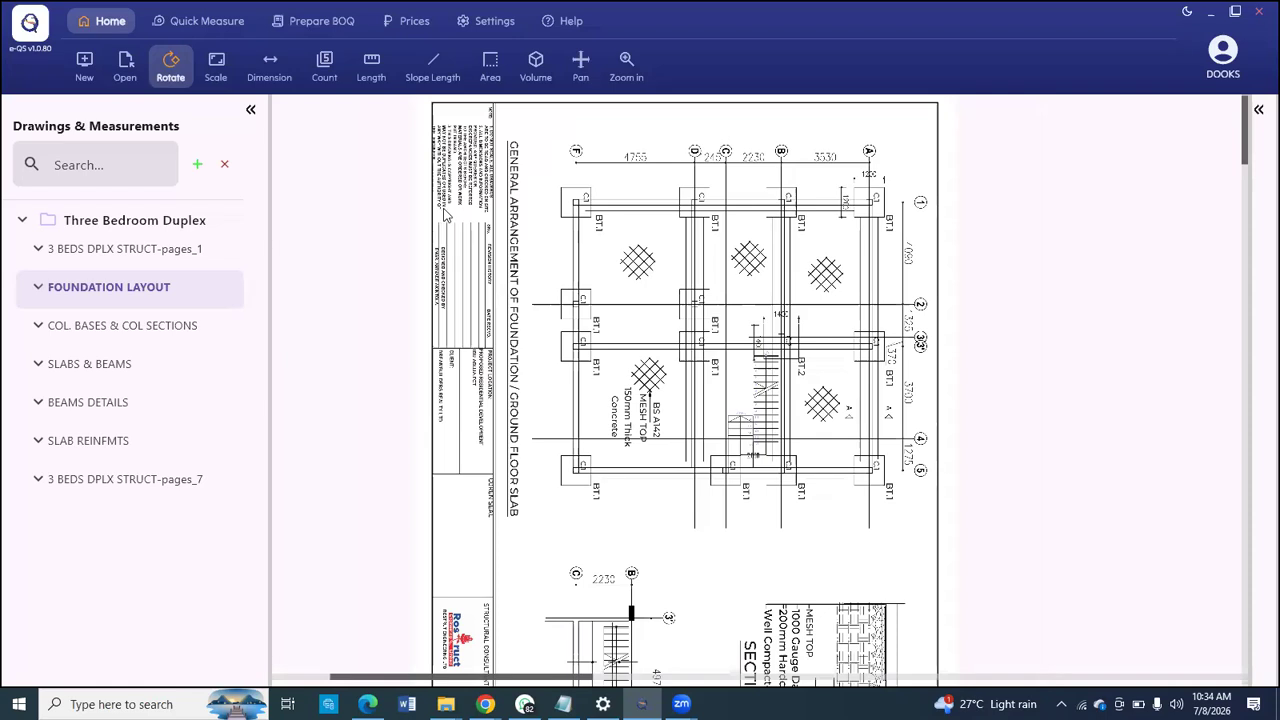
Step: Keep rotating the foundation layout drawing until it is back in its original upright orientation
left_click(170, 66)
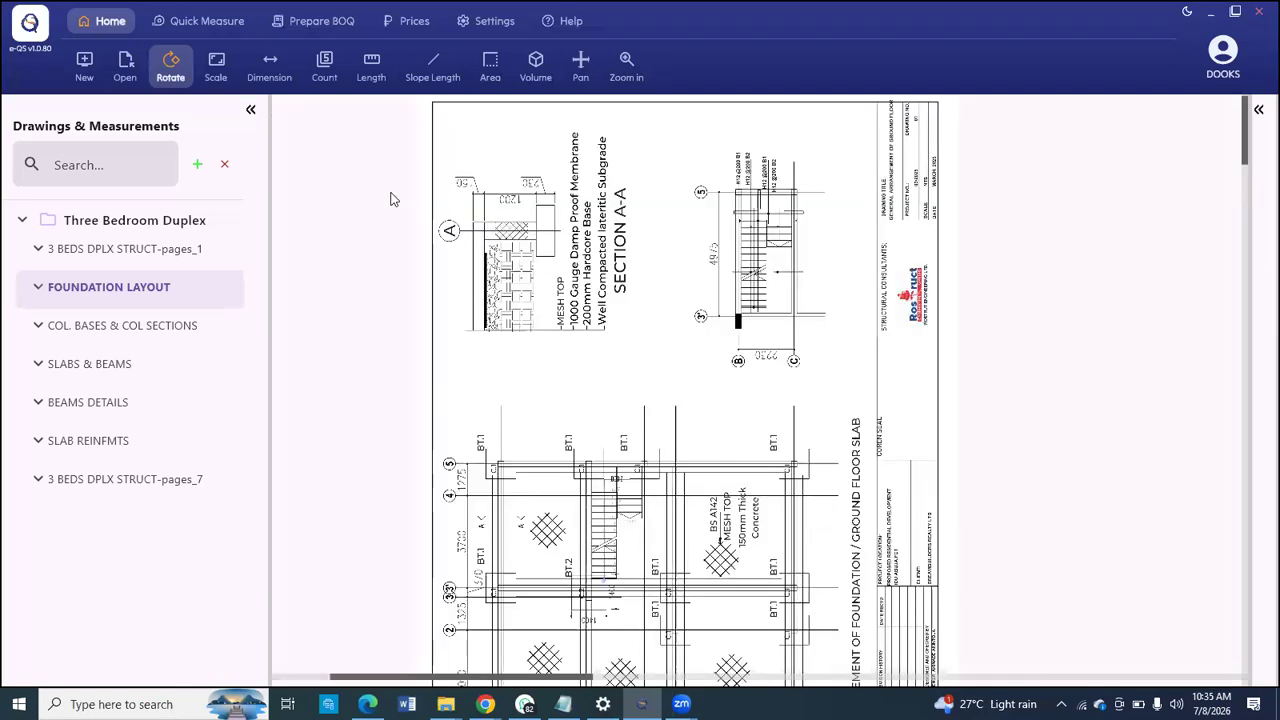
left_click(170, 62)
left_click(622, 360)
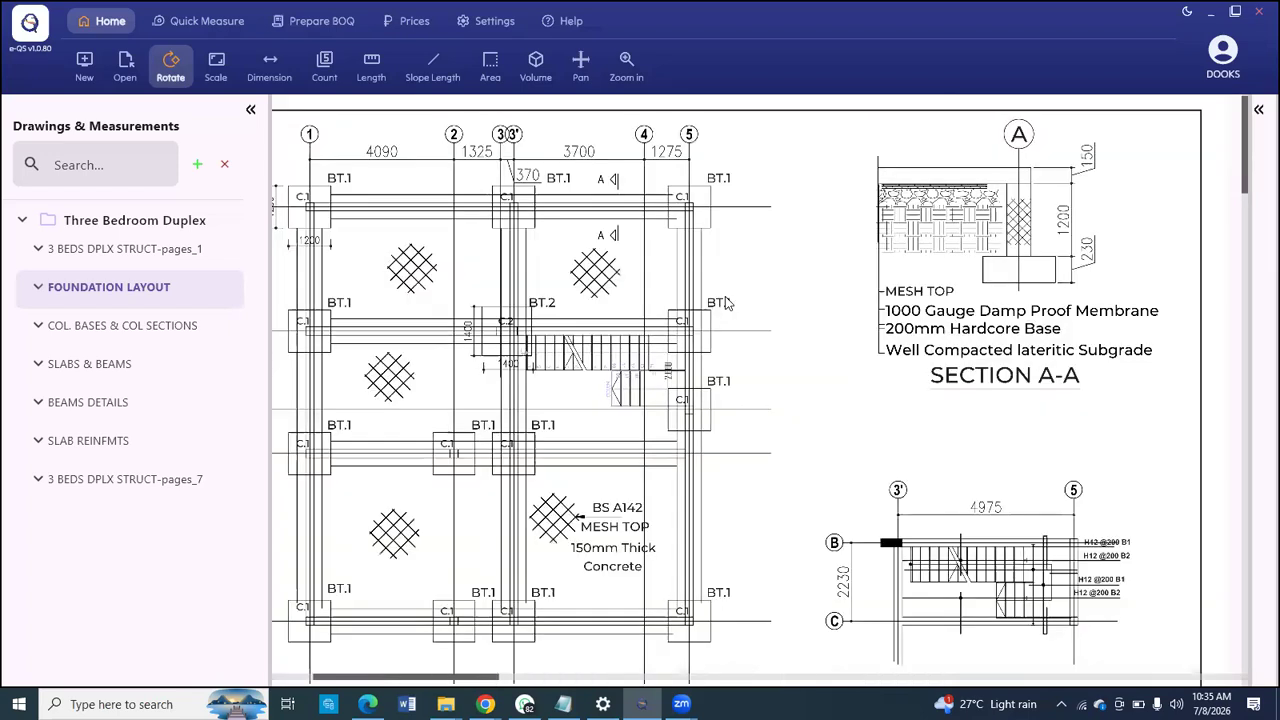
Step: Examine the column base and gridline dimensions on the foundation layout to choose a reference length for scaling
scroll(373, 163, "up", 3)
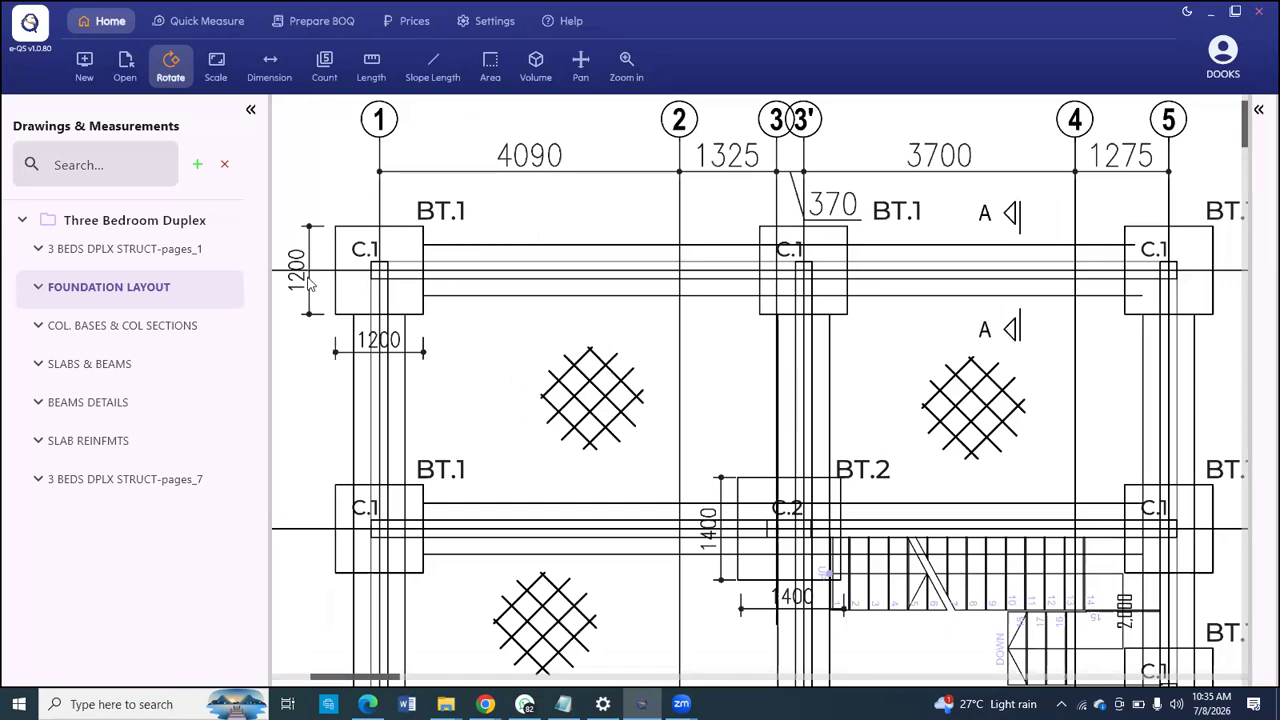
scroll(402, 330, "down", 1)
scroll(380, 363, "up", 2)
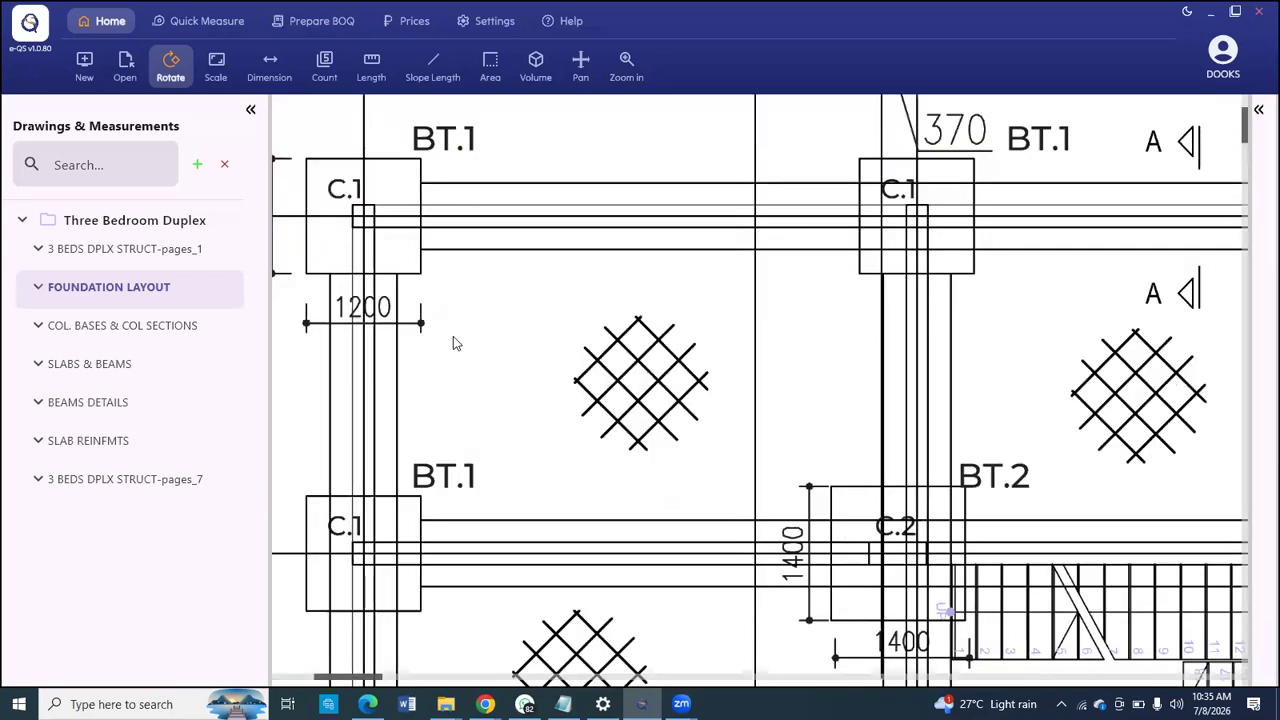
scroll(330, 320, "down", 2)
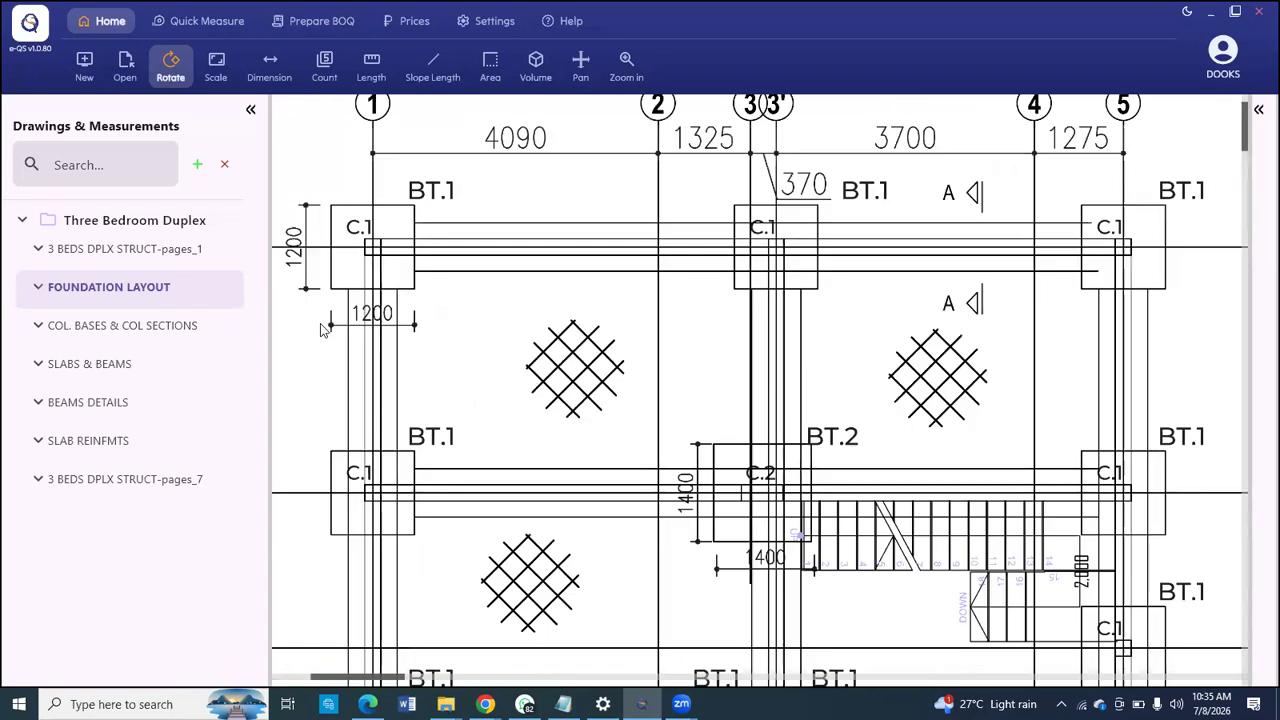
scroll(306, 334, "down", 1)
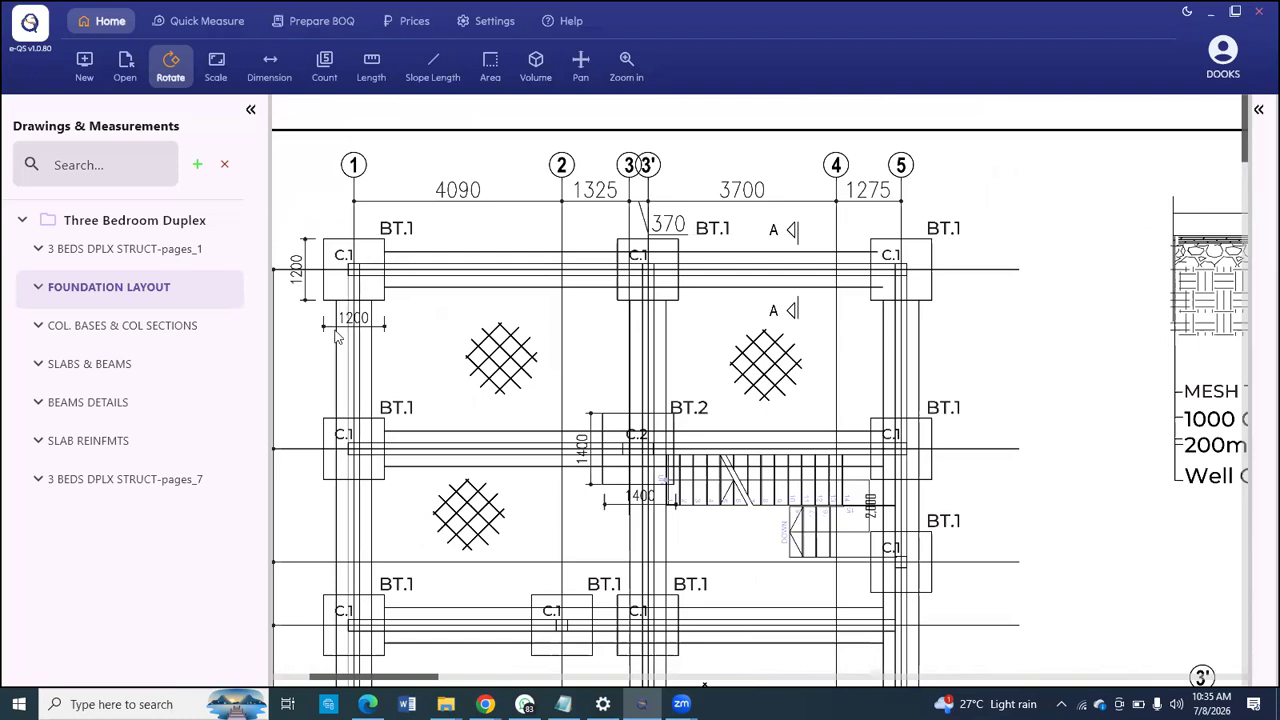
scroll(373, 320, "up", 2)
scroll(480, 195, "down", 1)
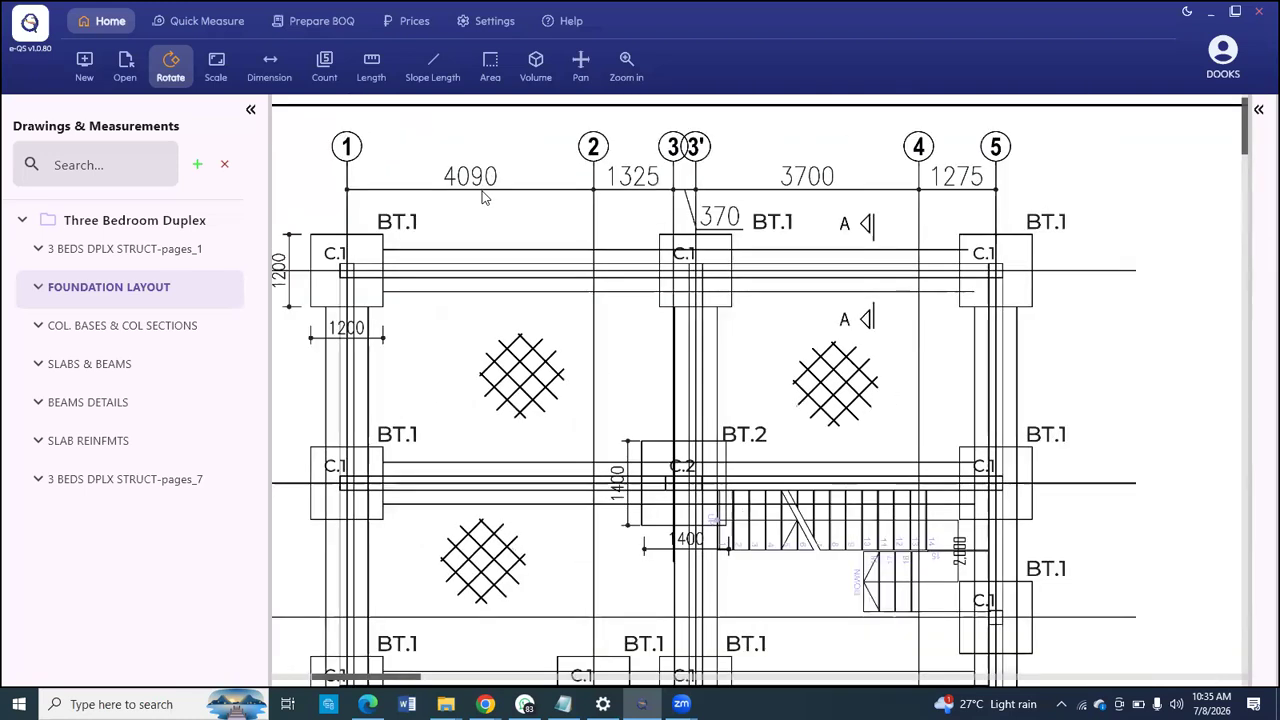
scroll(482, 197, "down", 1)
scroll(765, 200, "down", 1)
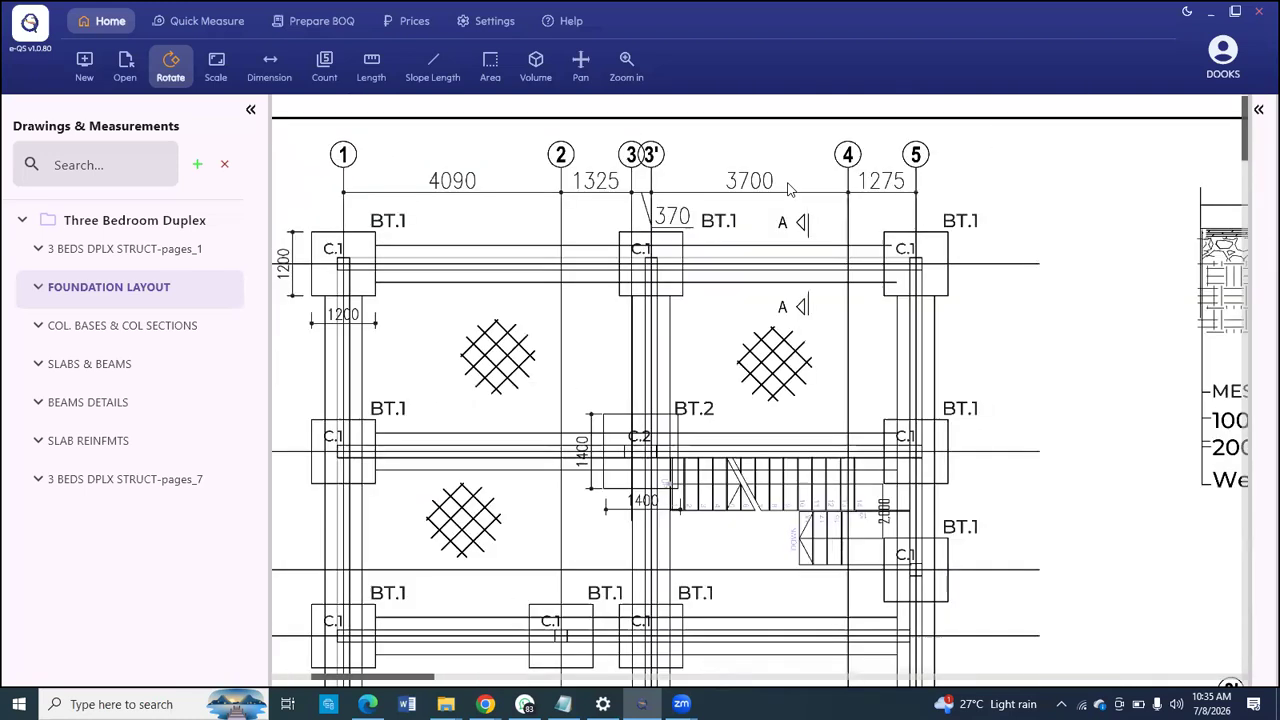
scroll(760, 200, "up", 1)
scroll(705, 200, "down", 1)
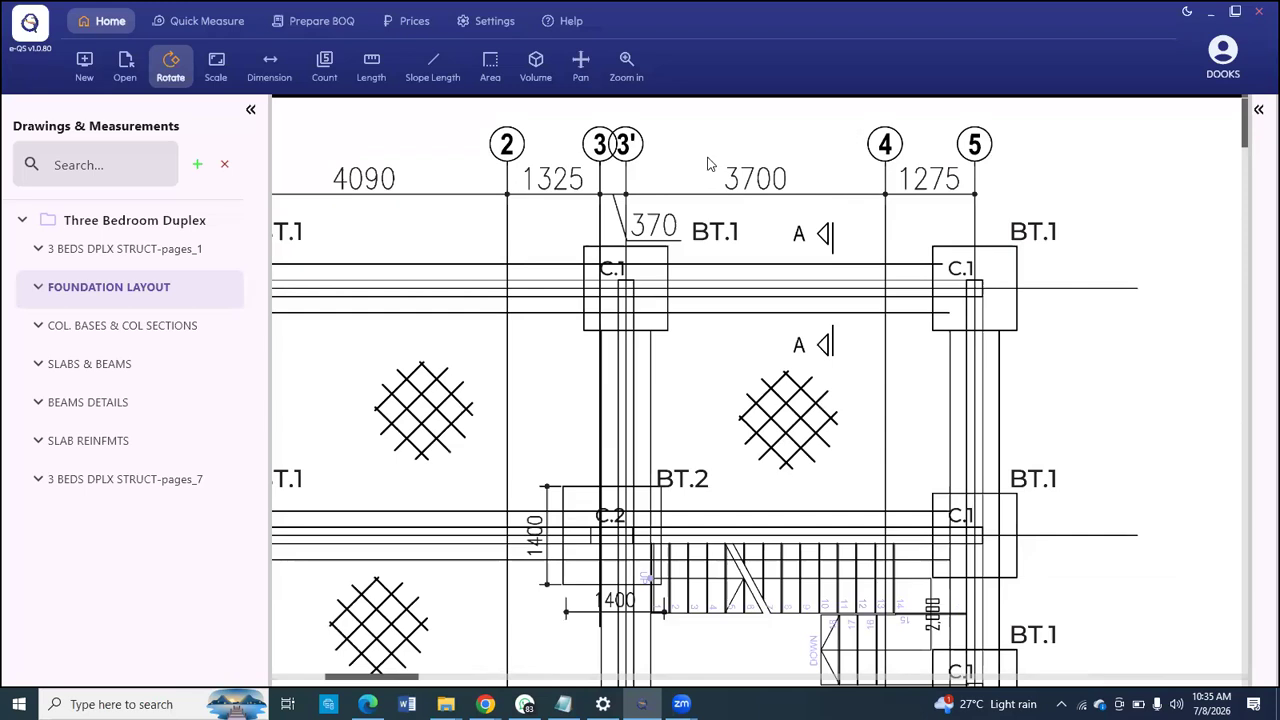
scroll(908, 186, "up", 2)
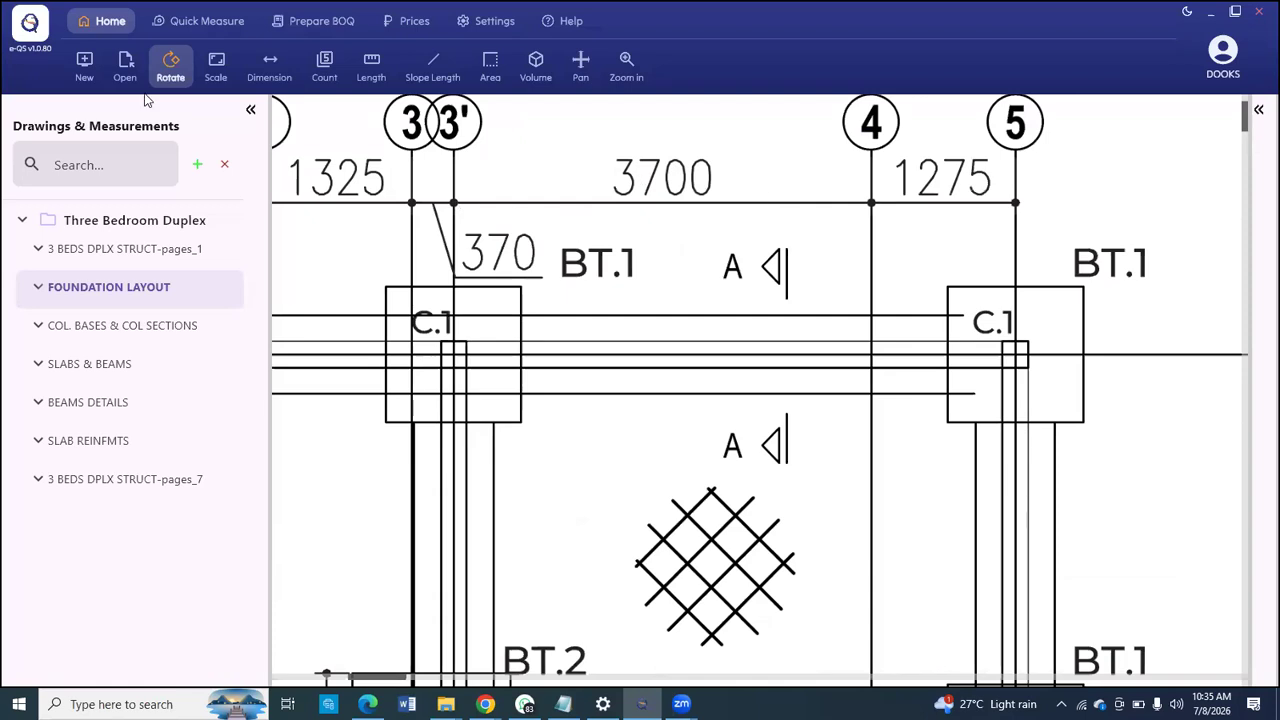
Step: Start scaling the foundation layout with a reference length of 3.7 m for this page only
left_click(216, 66)
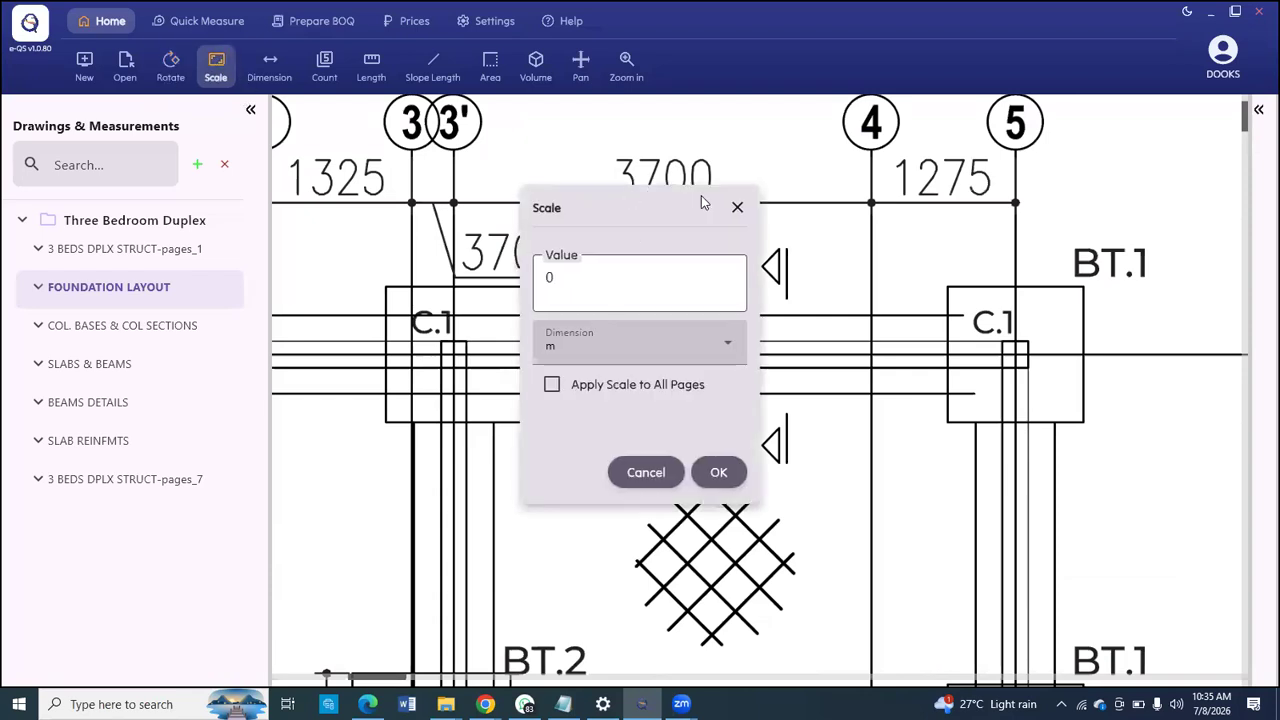
left_click(577, 281)
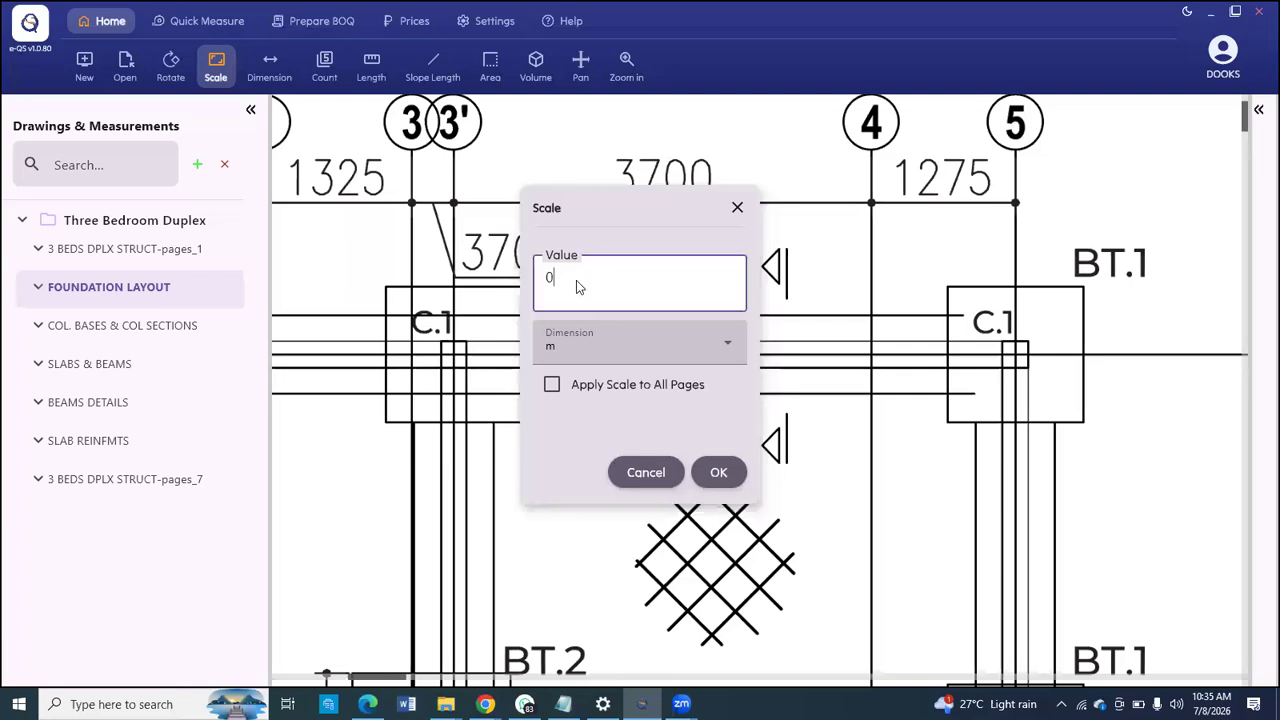
double_click(627, 276)
type("3.7")
mouse_move(571, 211)
left_mouse_down()
mouse_move(648, 237)
mouse_move(581, 259)
mouse_move(384, 196)
left_mouse_up()
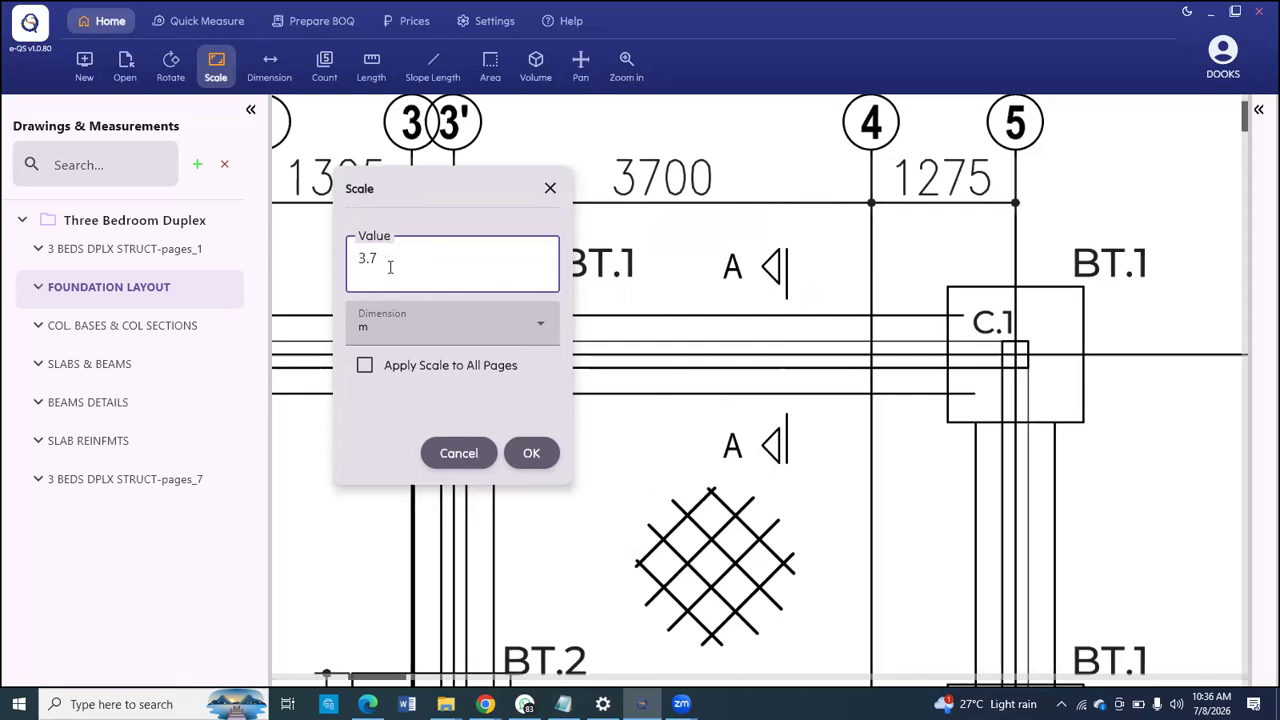
left_click(531, 453)
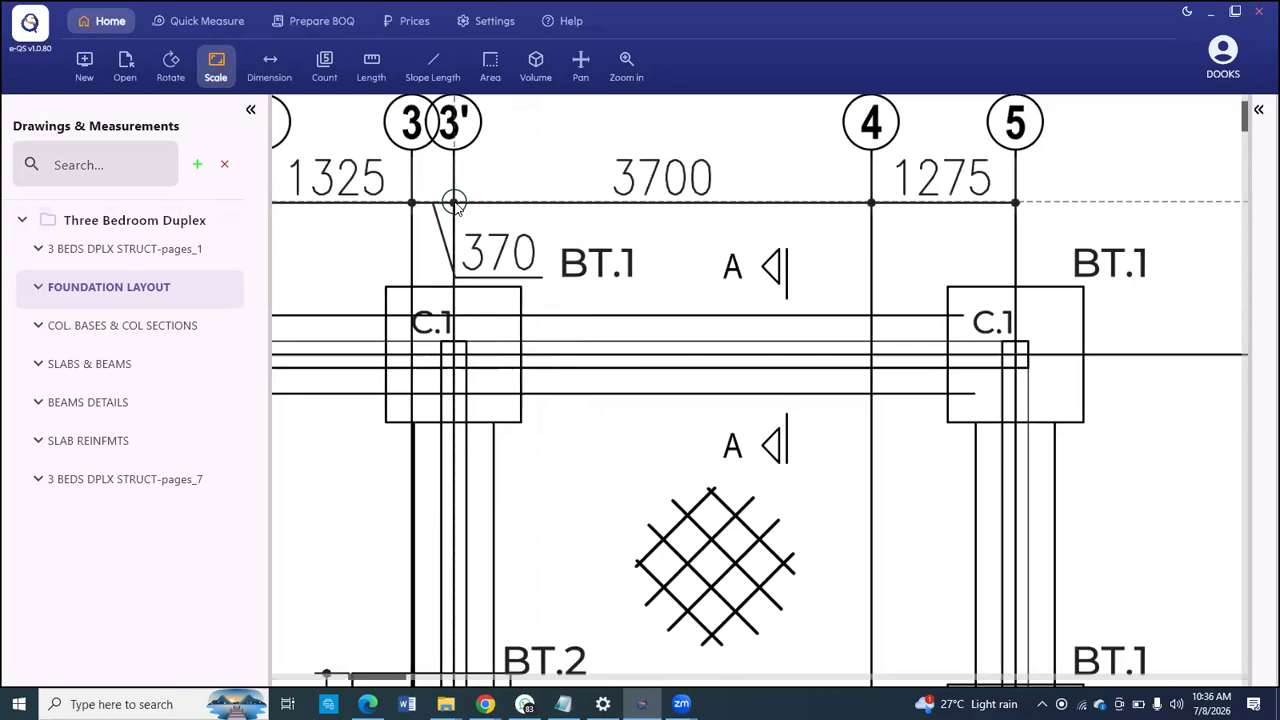
Step: Mark the scale reference along the 3700 dimension line from gridline 3' to gridline 4
scroll(454, 203, "up", 3)
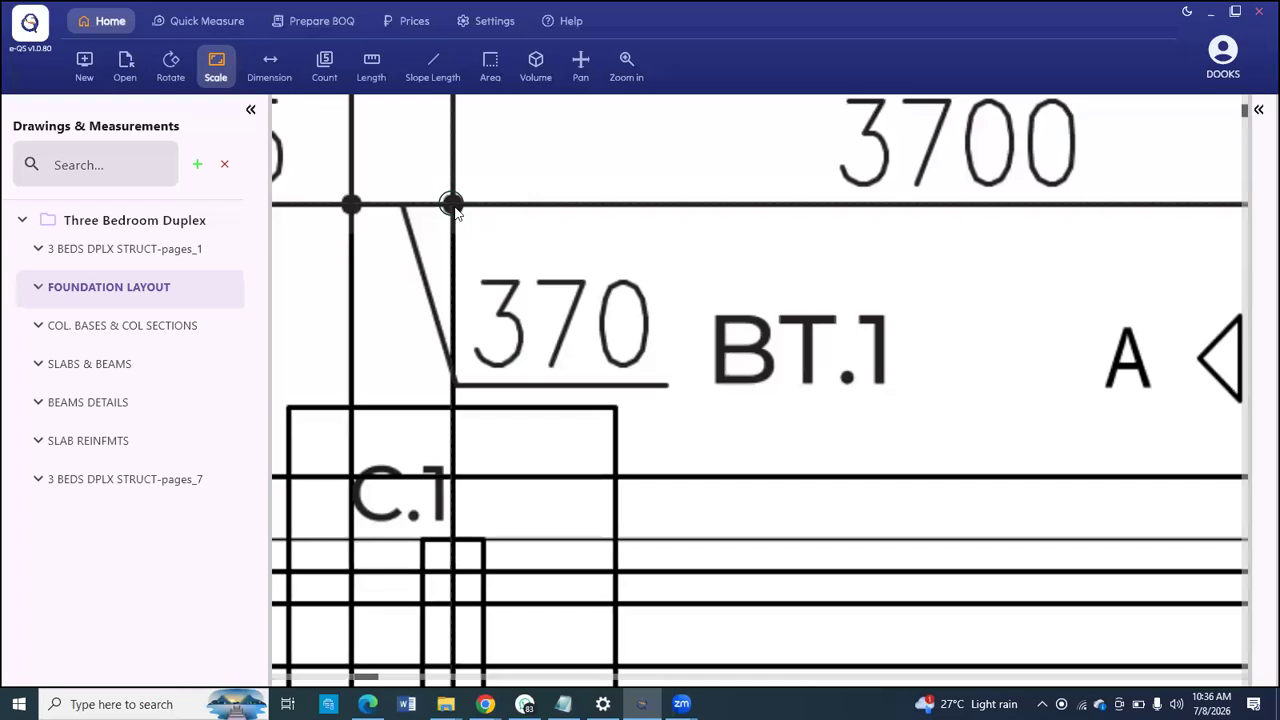
left_click(453, 204)
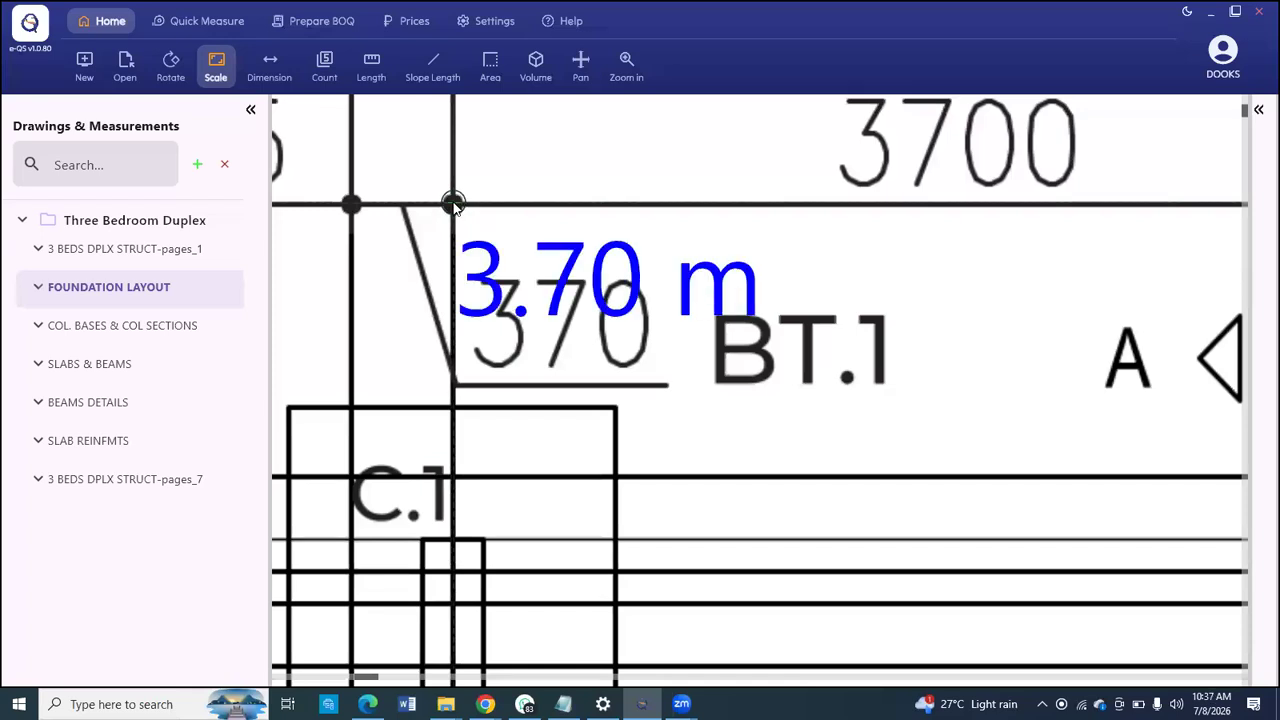
scroll(453, 204, "down", 5)
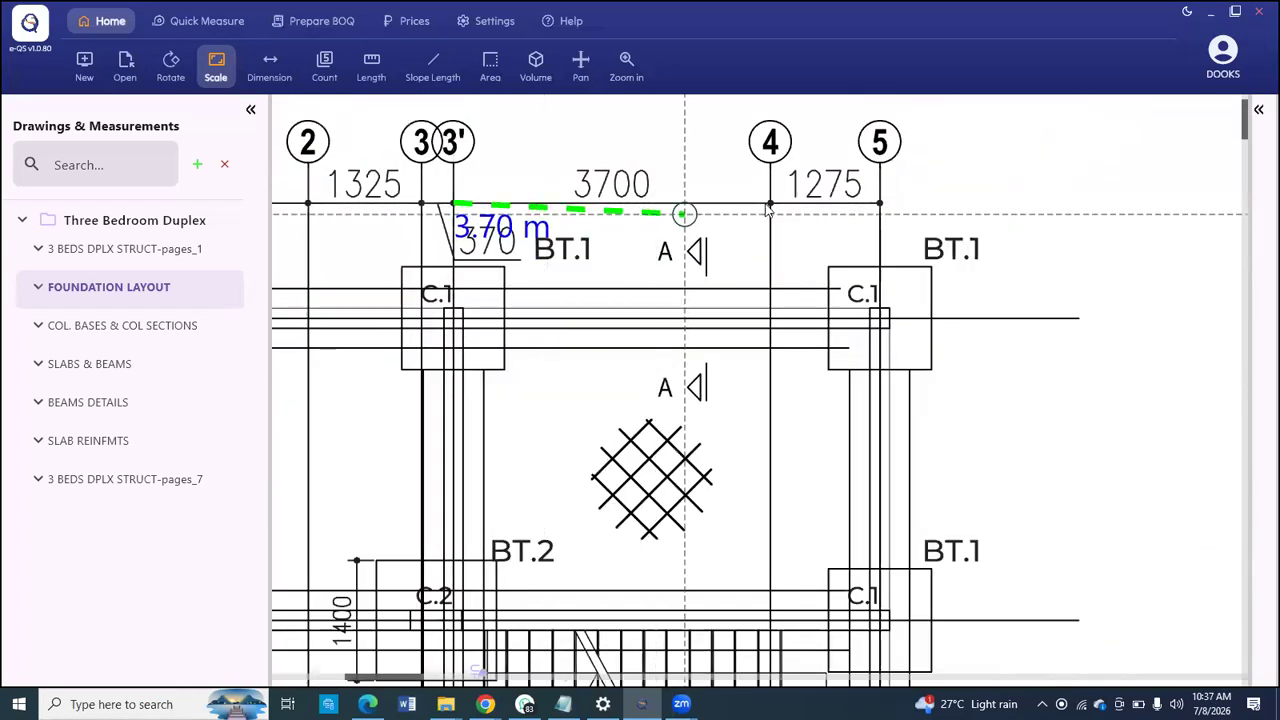
scroll(770, 204, "up", 5)
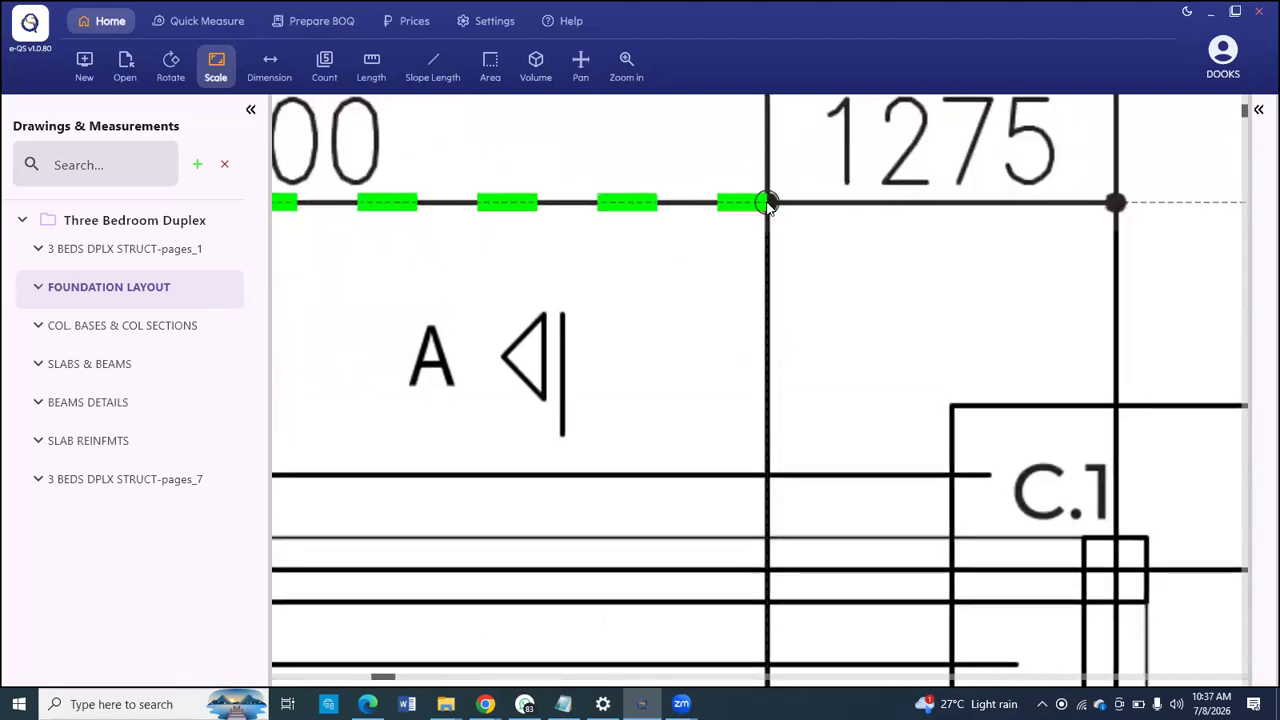
left_click(767, 204)
scroll(712, 272, "down", 4)
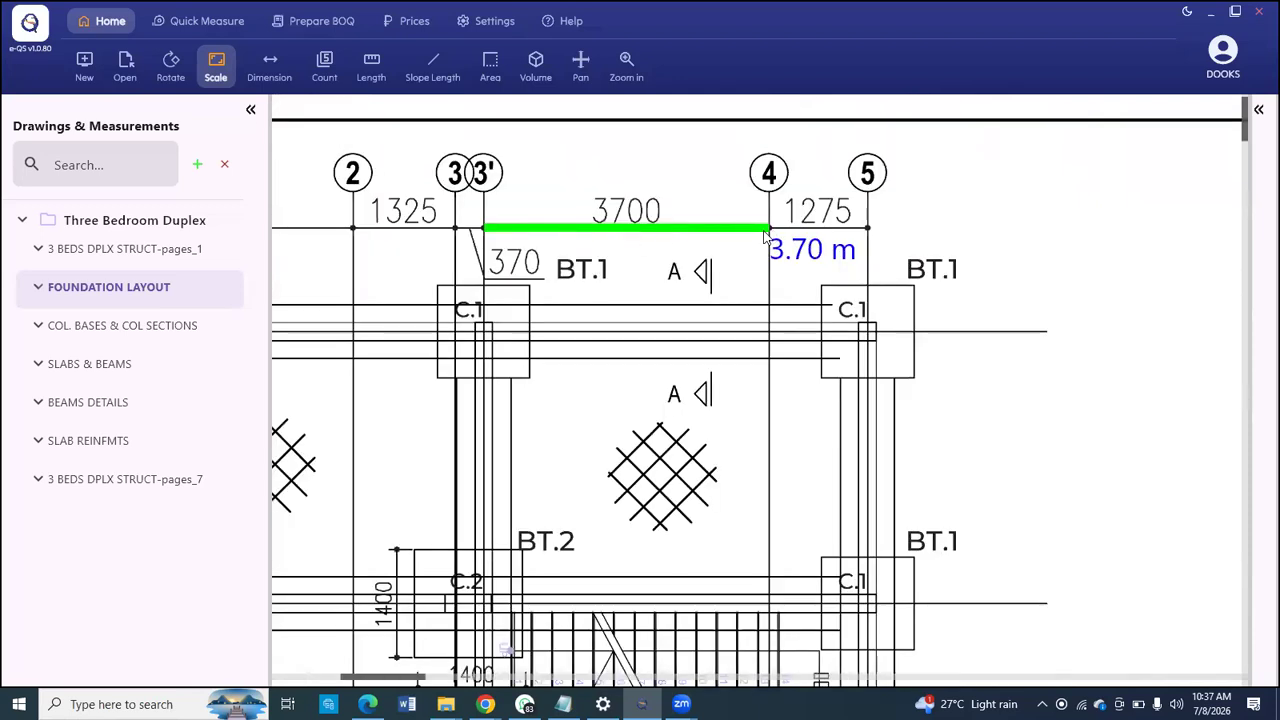
Step: Check the scale by dimensioning the horizontal 1200 line below the column base at gridlines A and 1, and finish the measurement
scroll(810, 230, "down", 3)
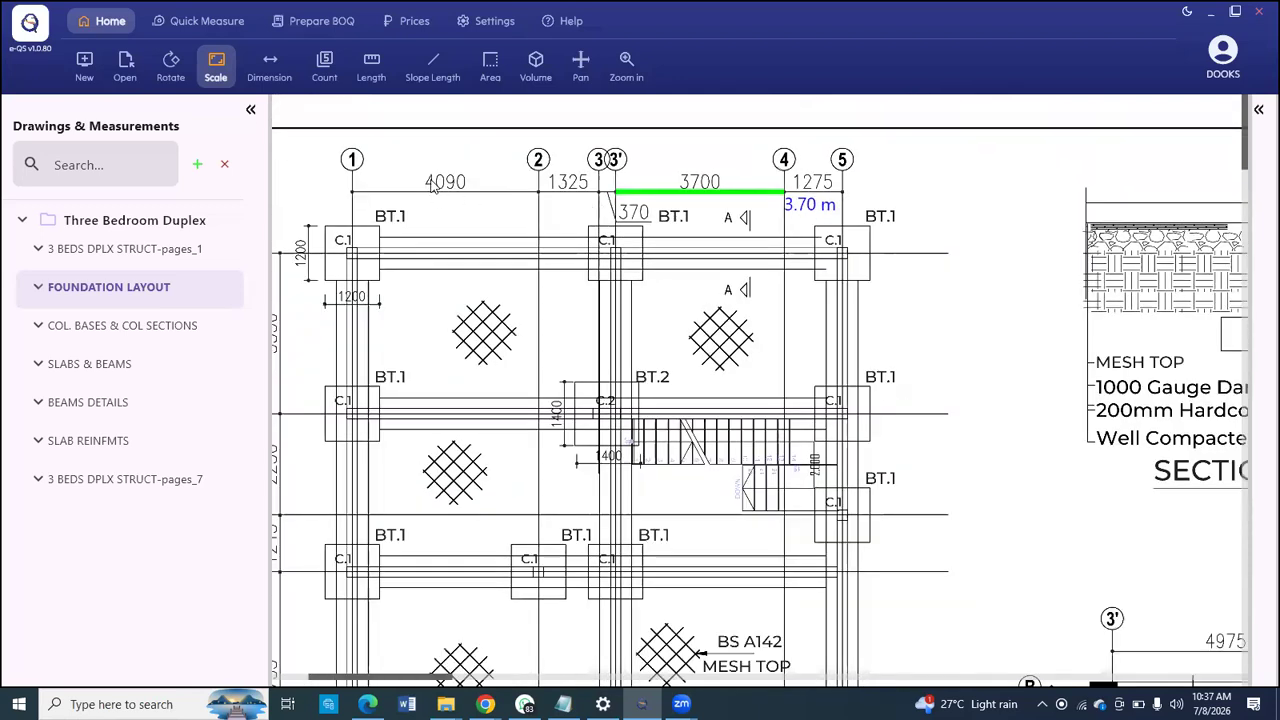
scroll(373, 135, "up", 3)
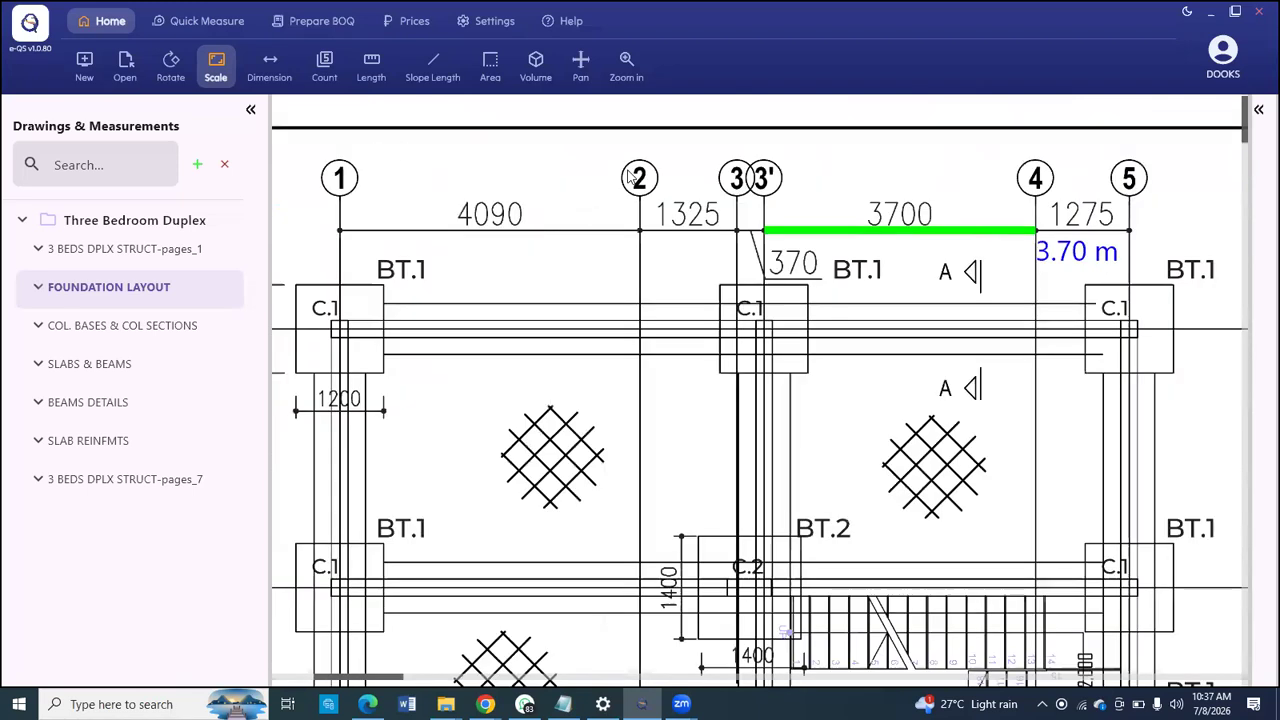
left_click(272, 64)
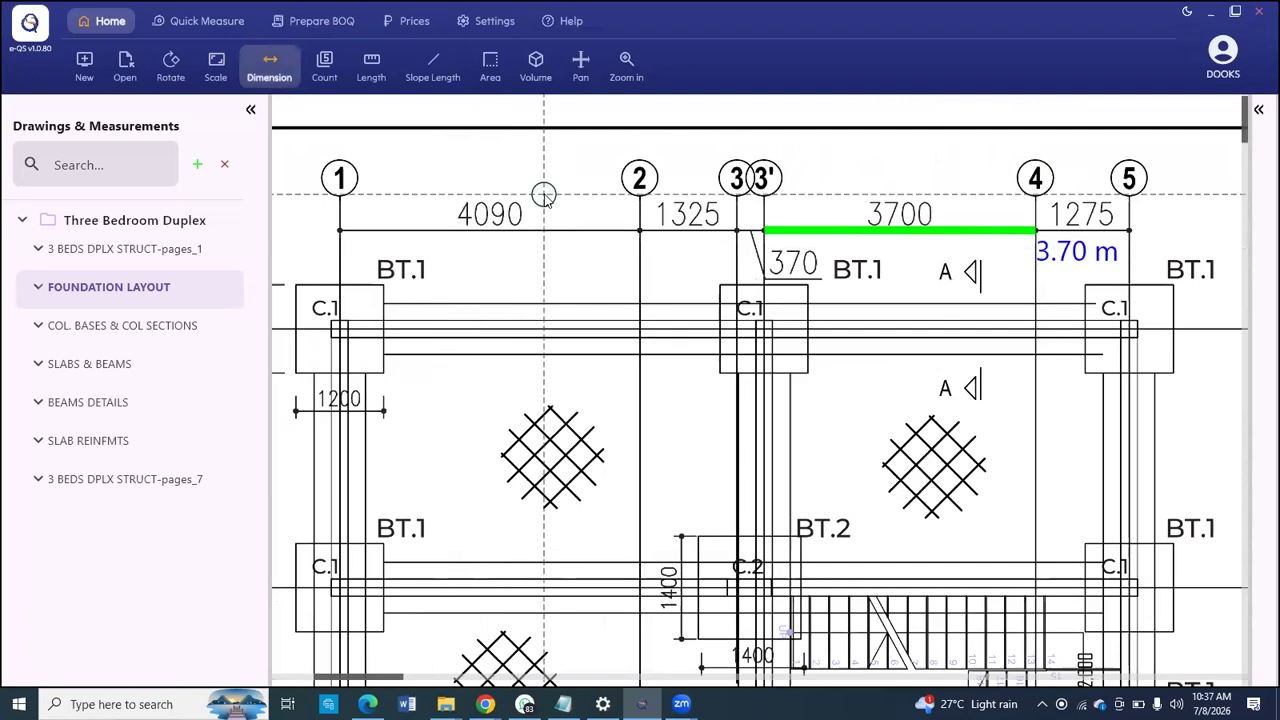
scroll(548, 210, "down", 1)
scroll(380, 370, "up", 5)
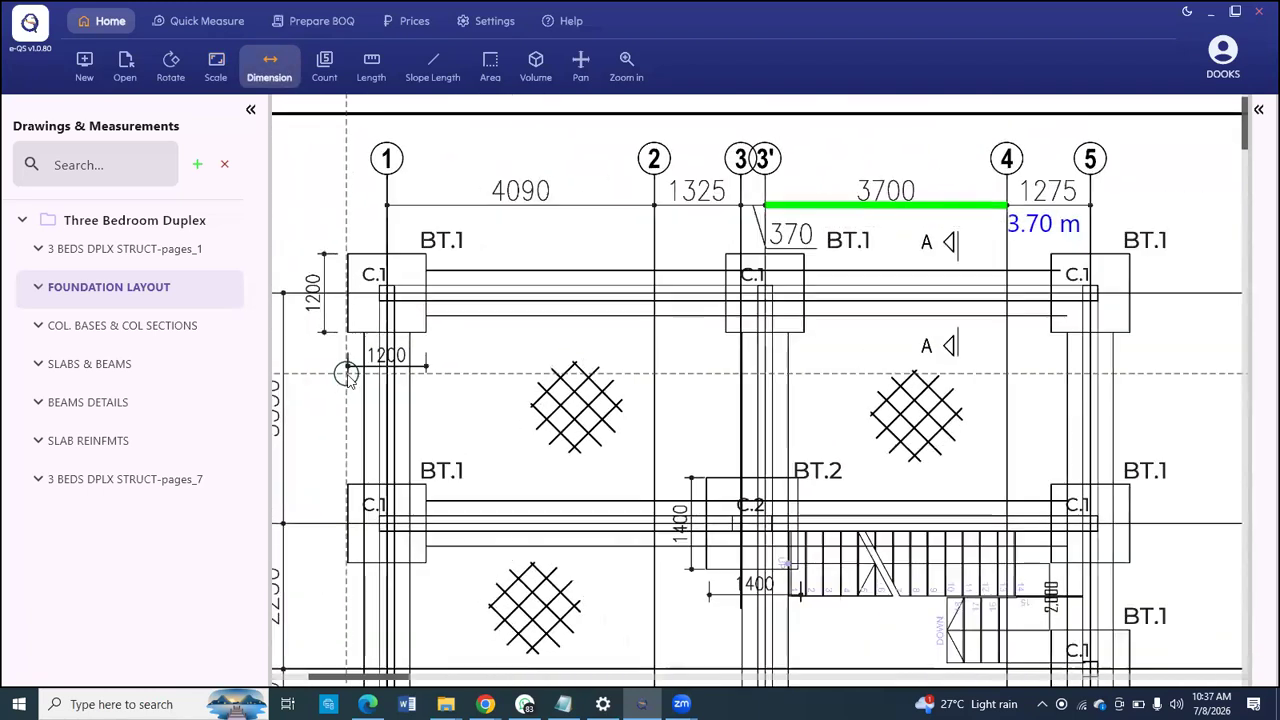
scroll(320, 358, "up", 2)
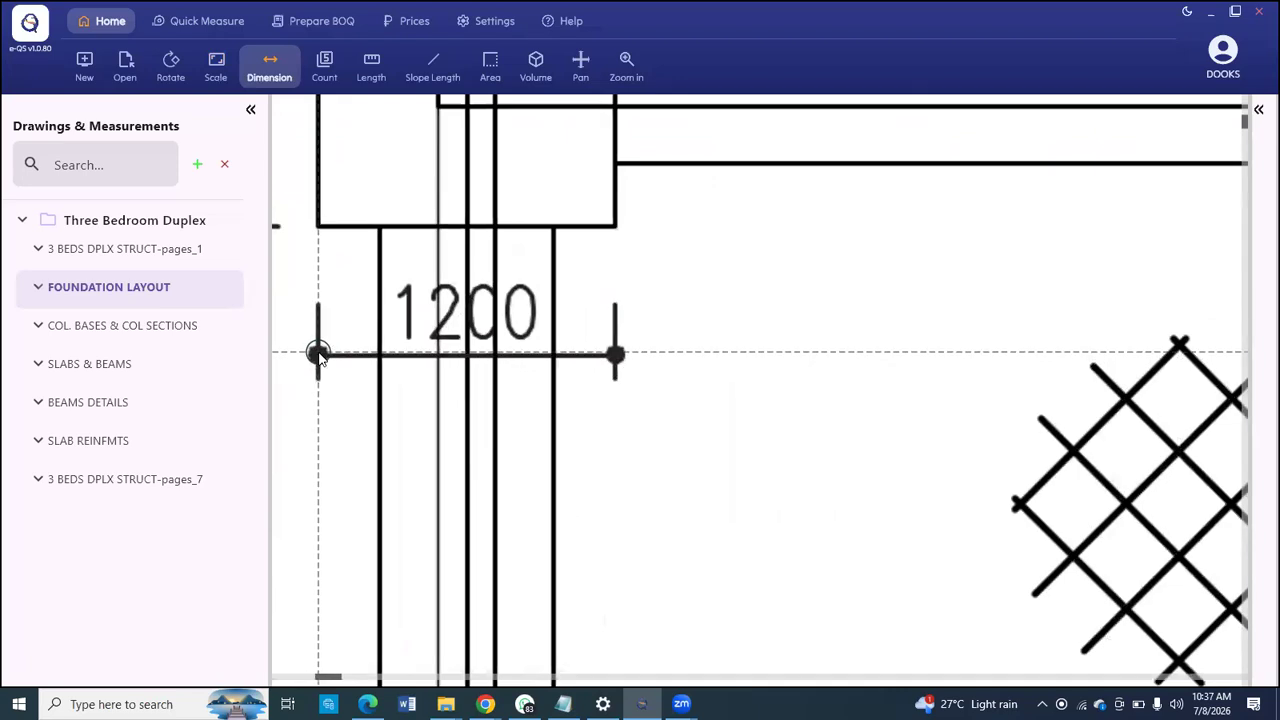
left_click(317, 355)
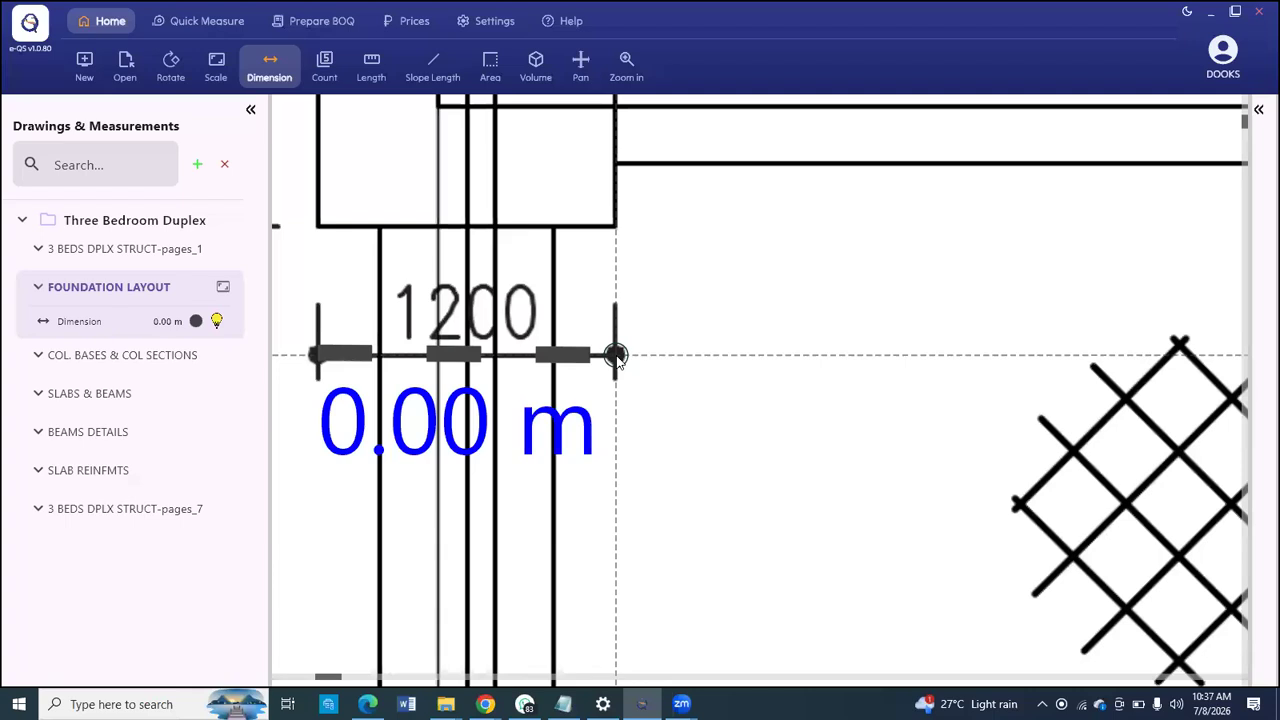
left_click(616, 356)
scroll(590, 360, "down", 4)
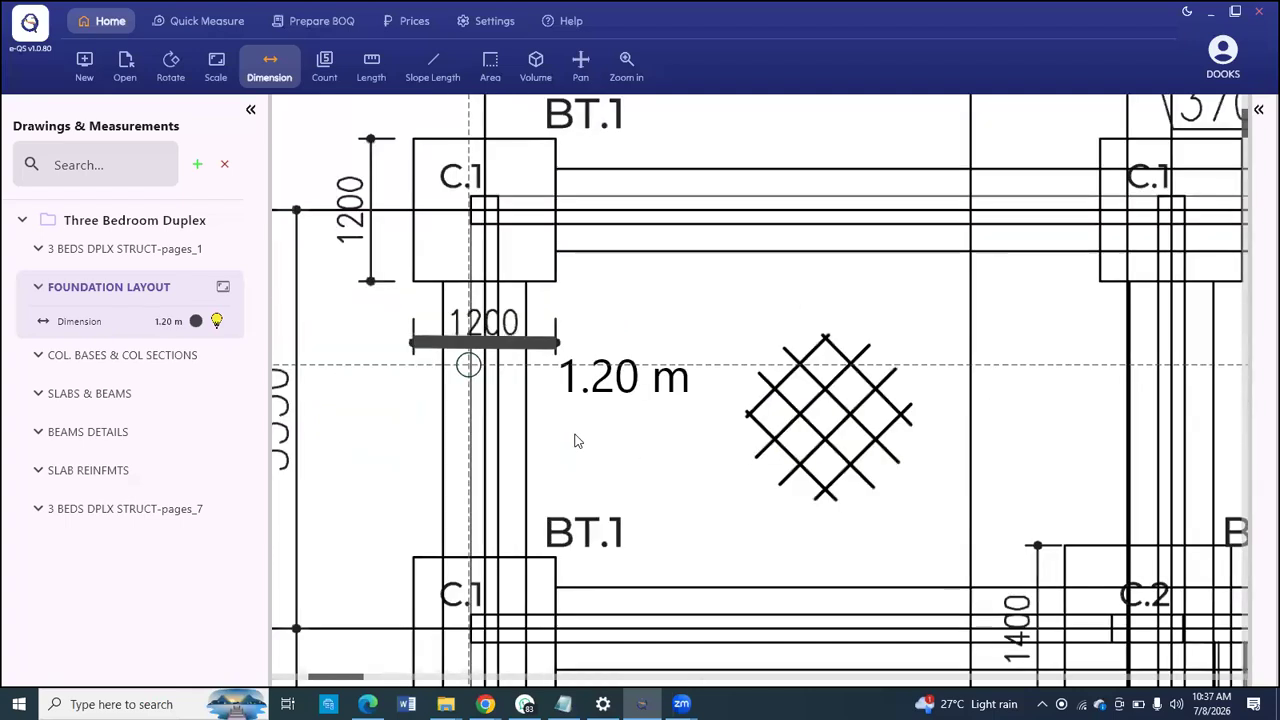
scroll(400, 230, "down", 3)
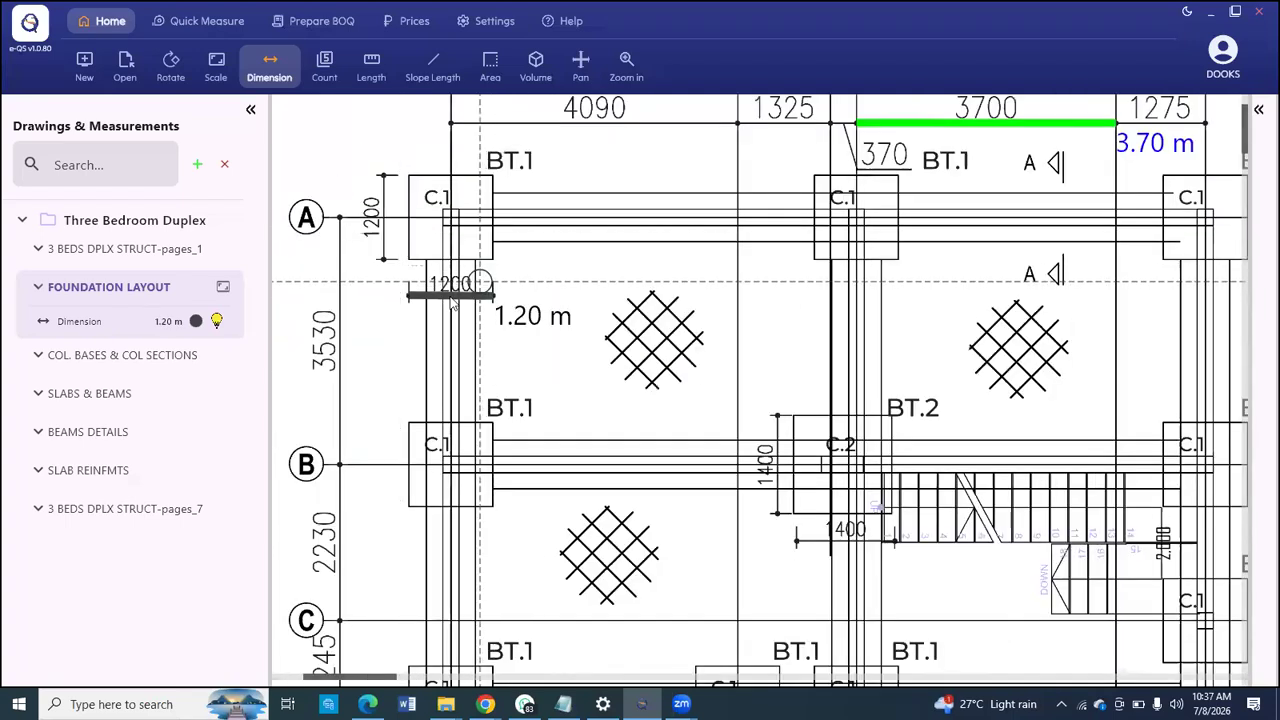
scroll(400, 280, "down", 3)
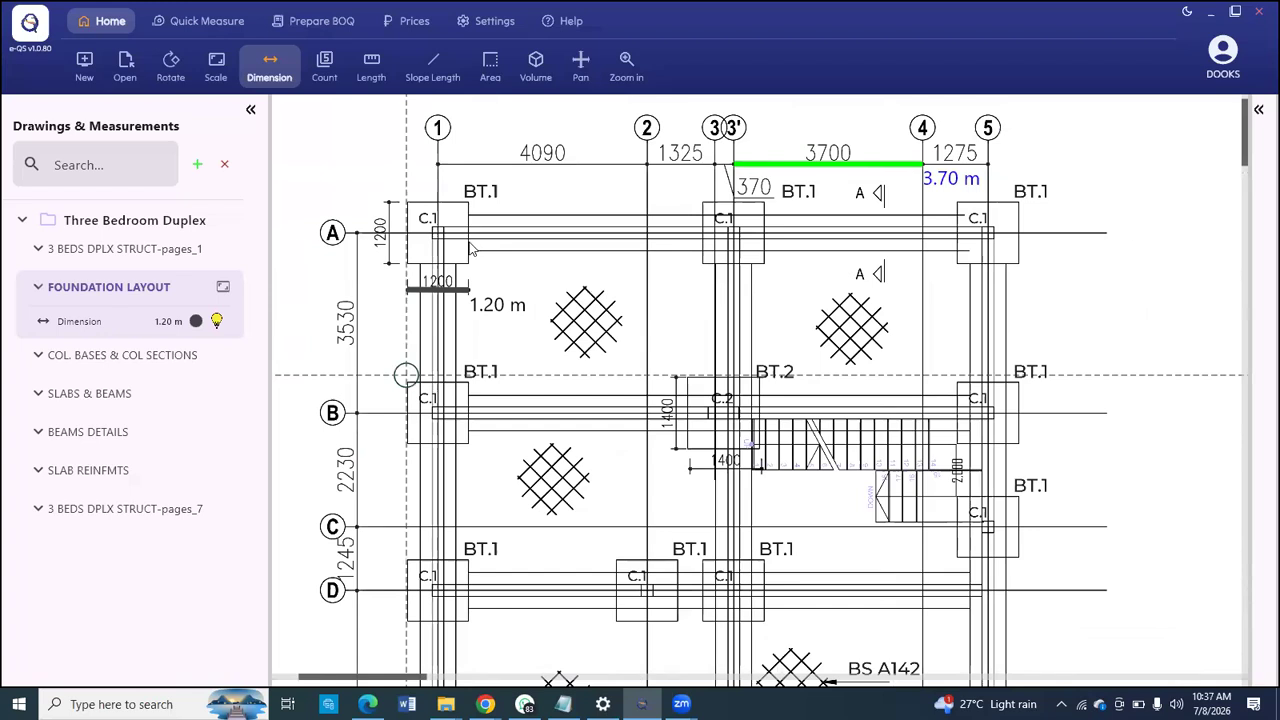
scroll(503, 275, "down", 1)
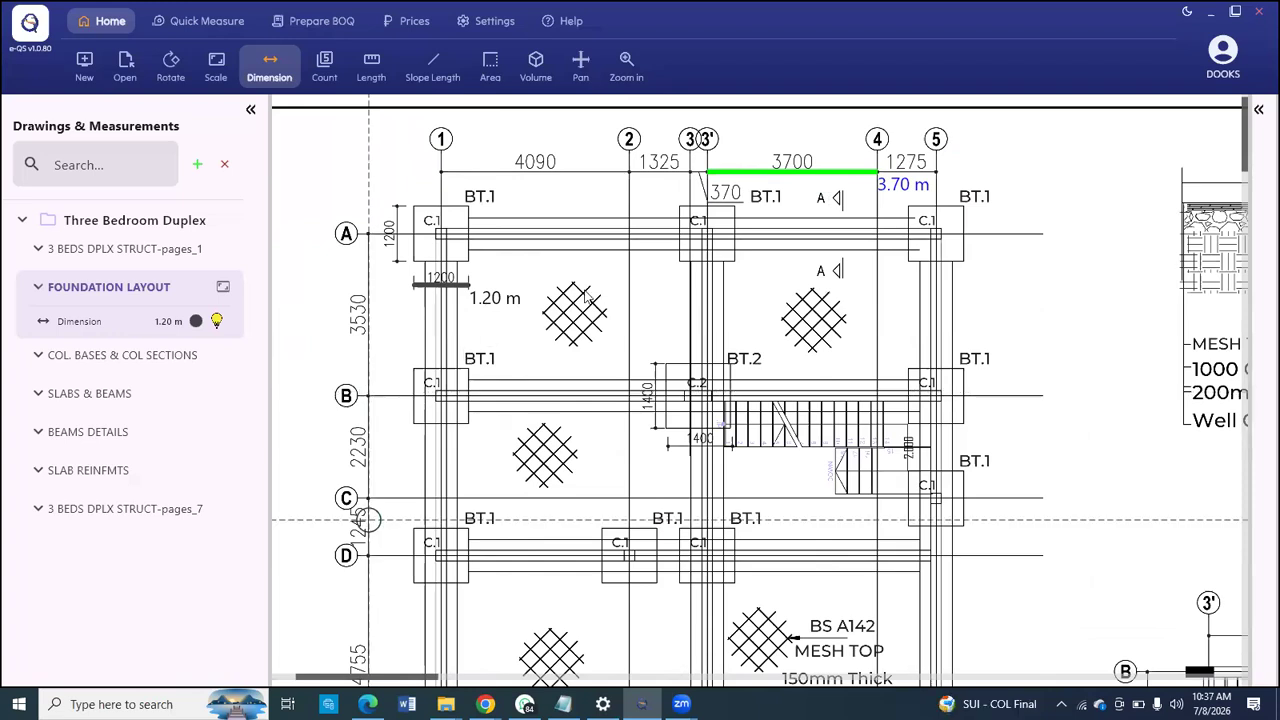
right_click(594, 355)
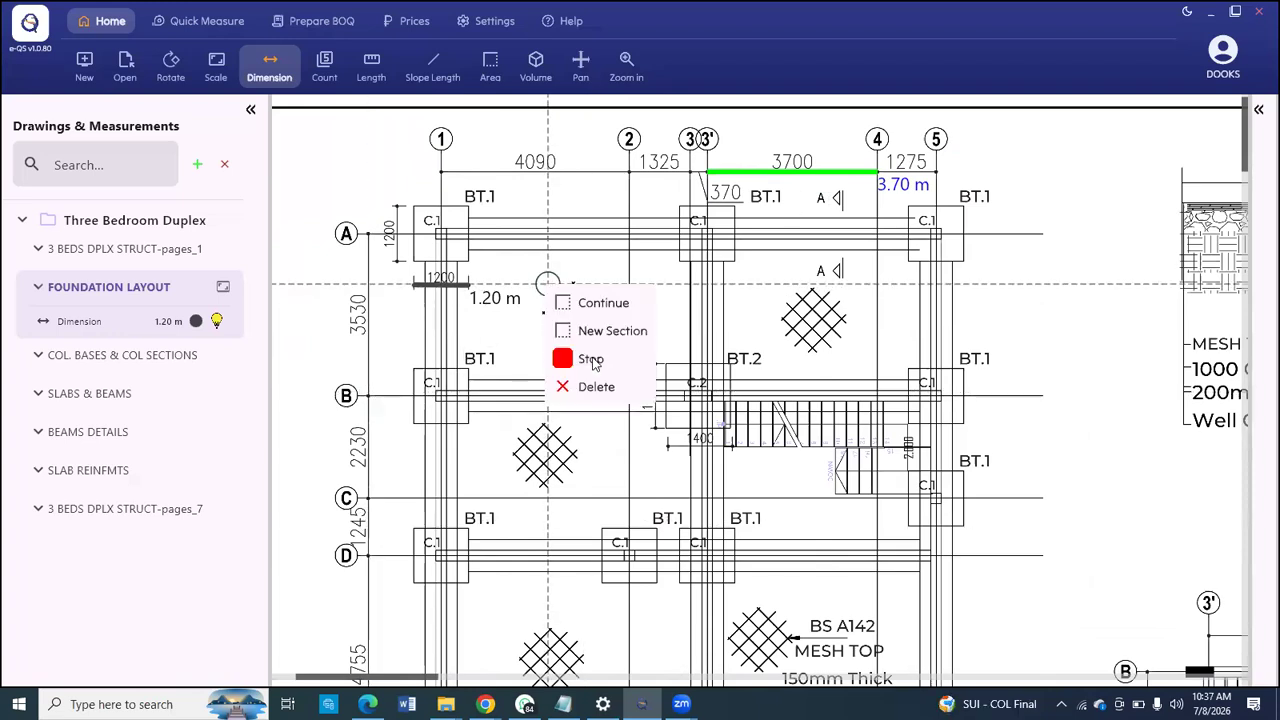
left_click(800, 175)
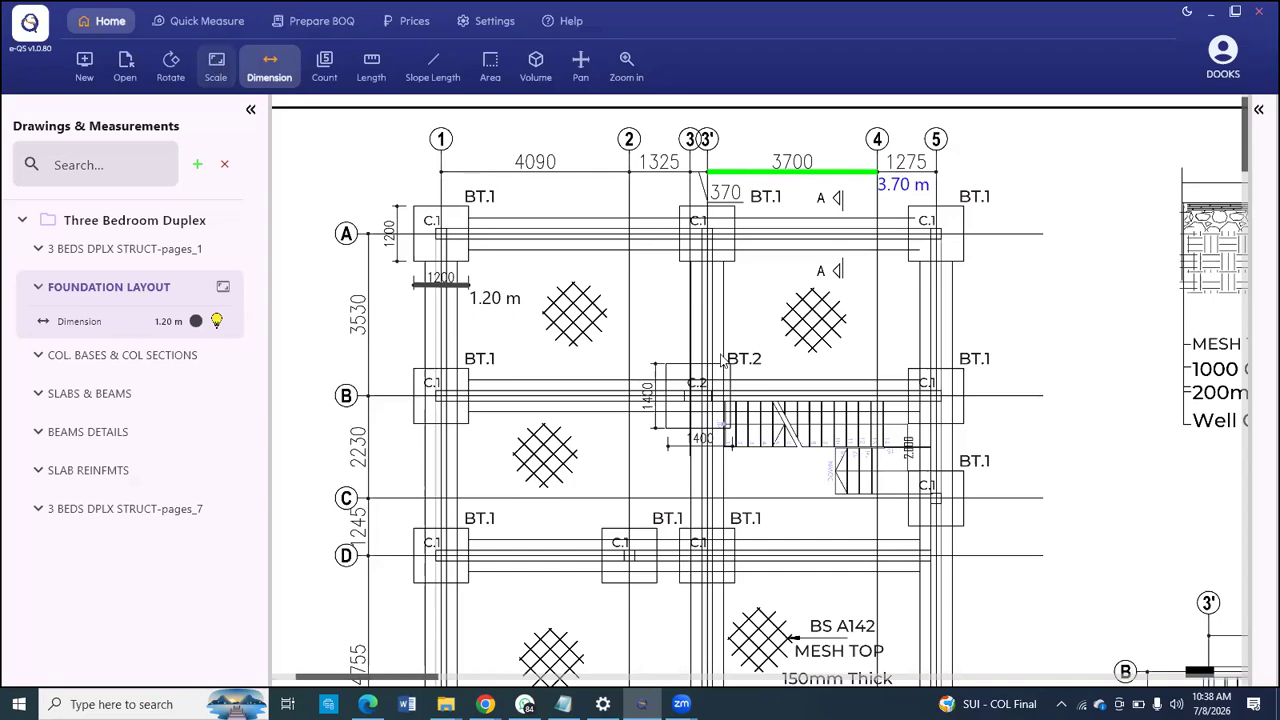
Step: Start rescaling the foundation layout with a reference length of 1.2 m for this page only
left_click(216, 67)
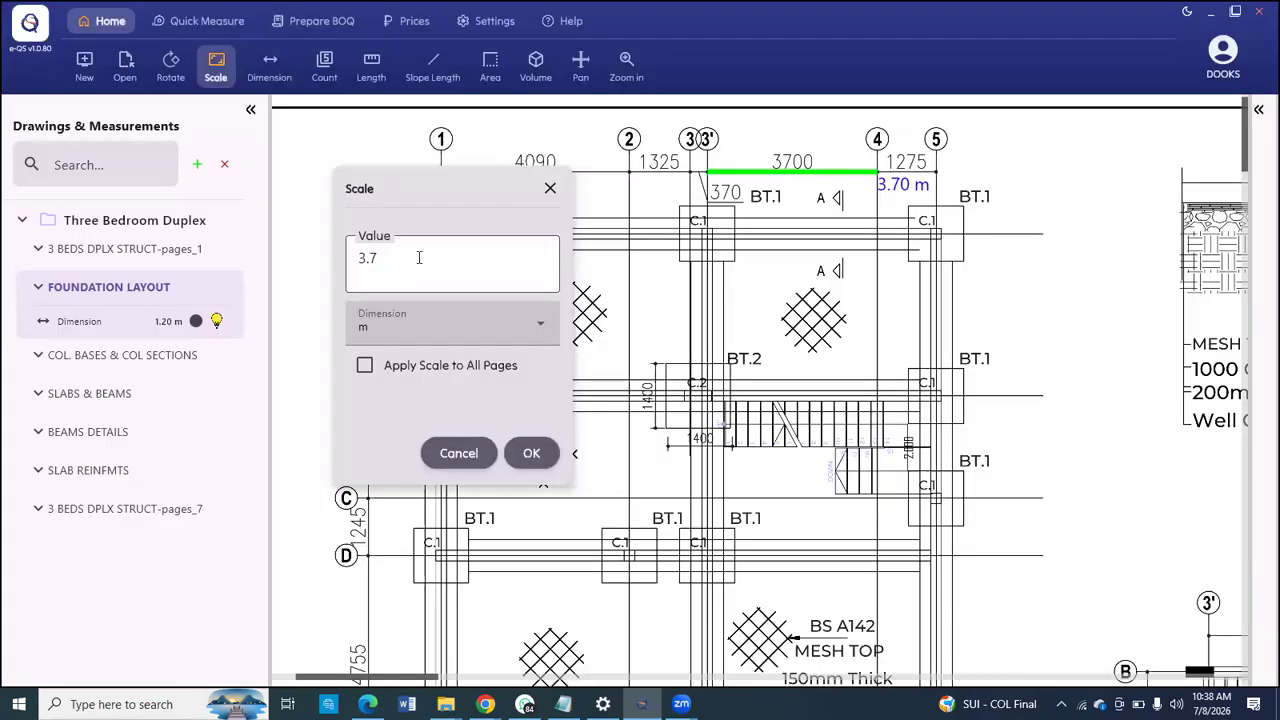
left_click(424, 256)
left_click_drag(345, 262, 420, 265)
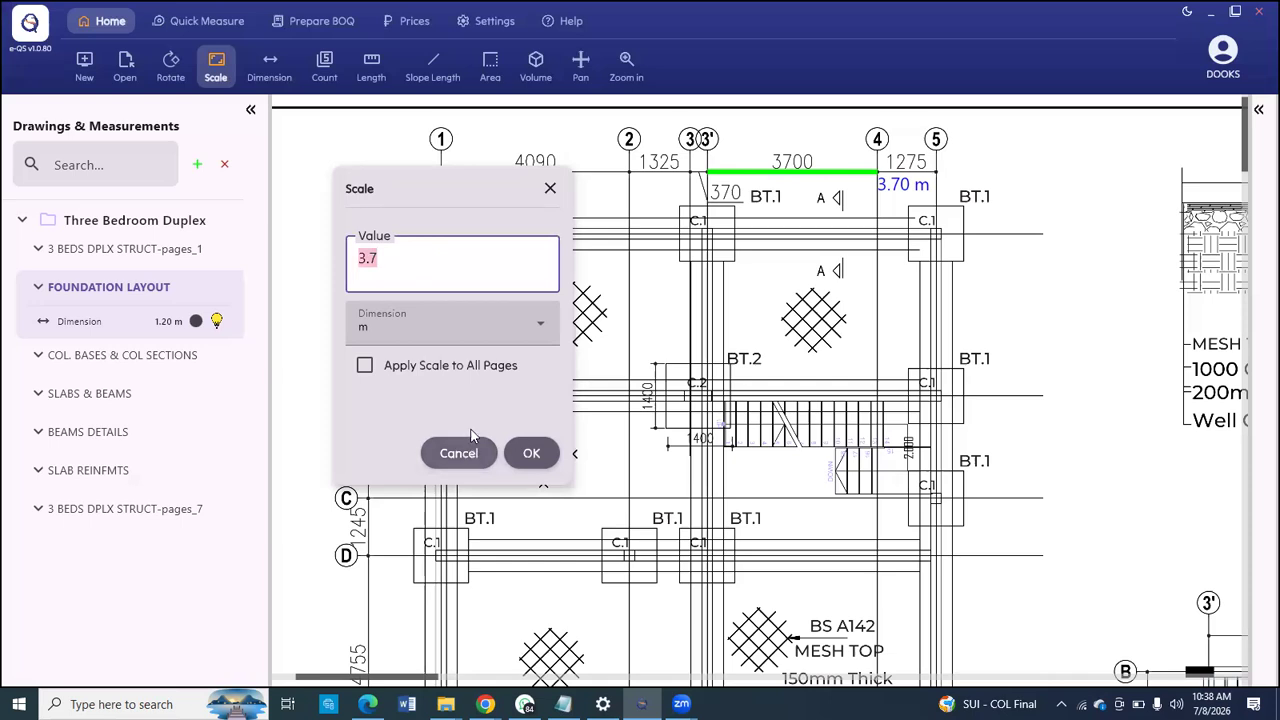
mouse_move(391, 197)
left_mouse_down()
mouse_move(645, 207)
mouse_move(664, 219)
left_mouse_up()
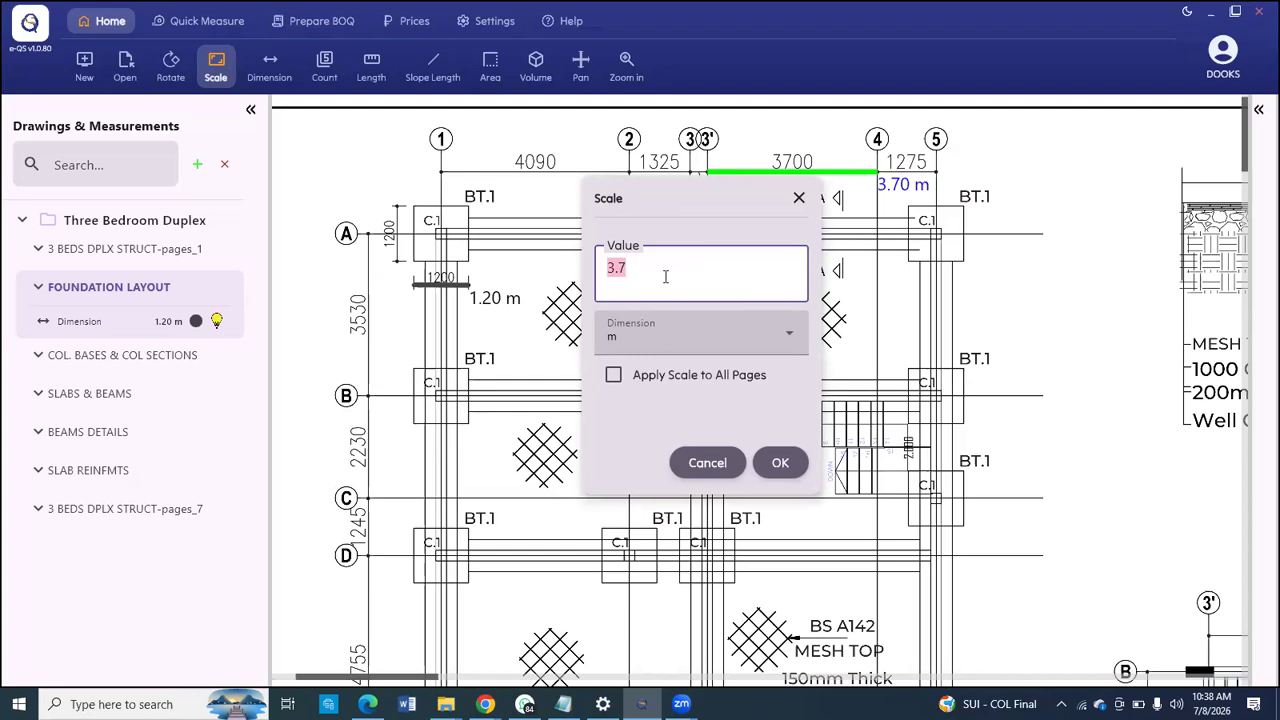
type("1.2")
left_click(777, 462)
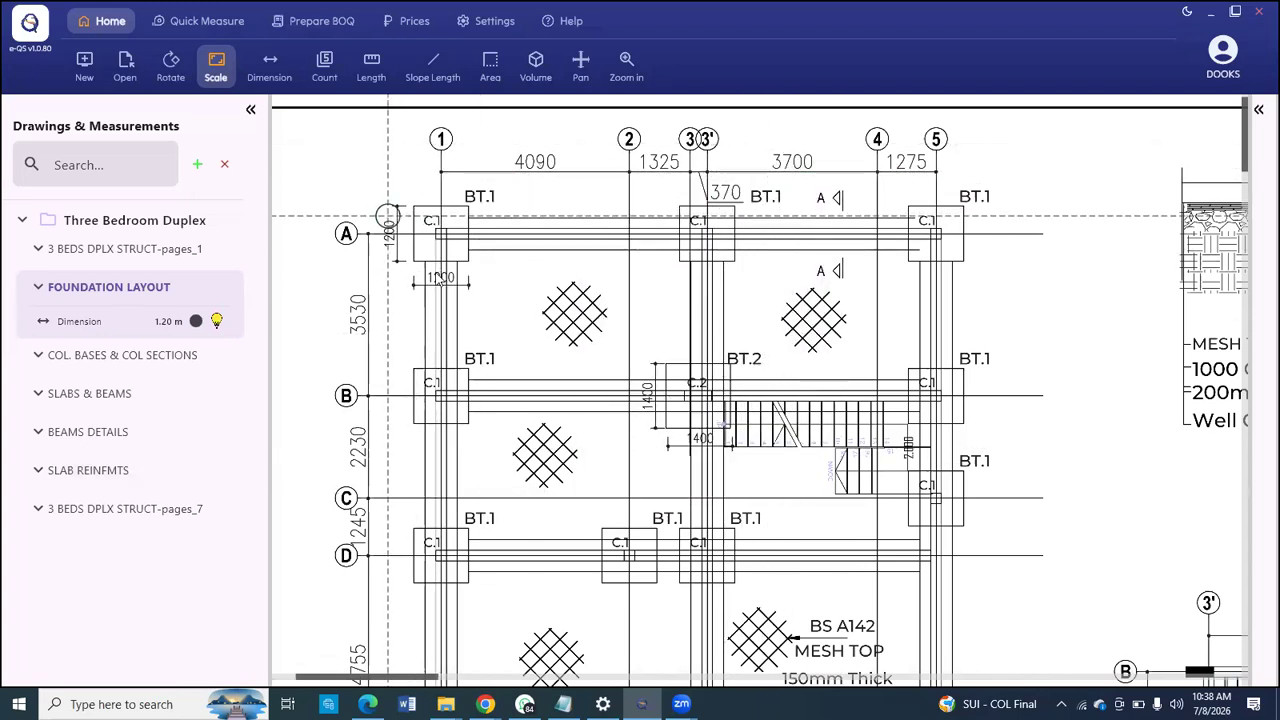
Step: Mark the scale reference along the vertical 1200 dimension line beside the column base at gridlines A and 1
scroll(437, 278, "up", 3)
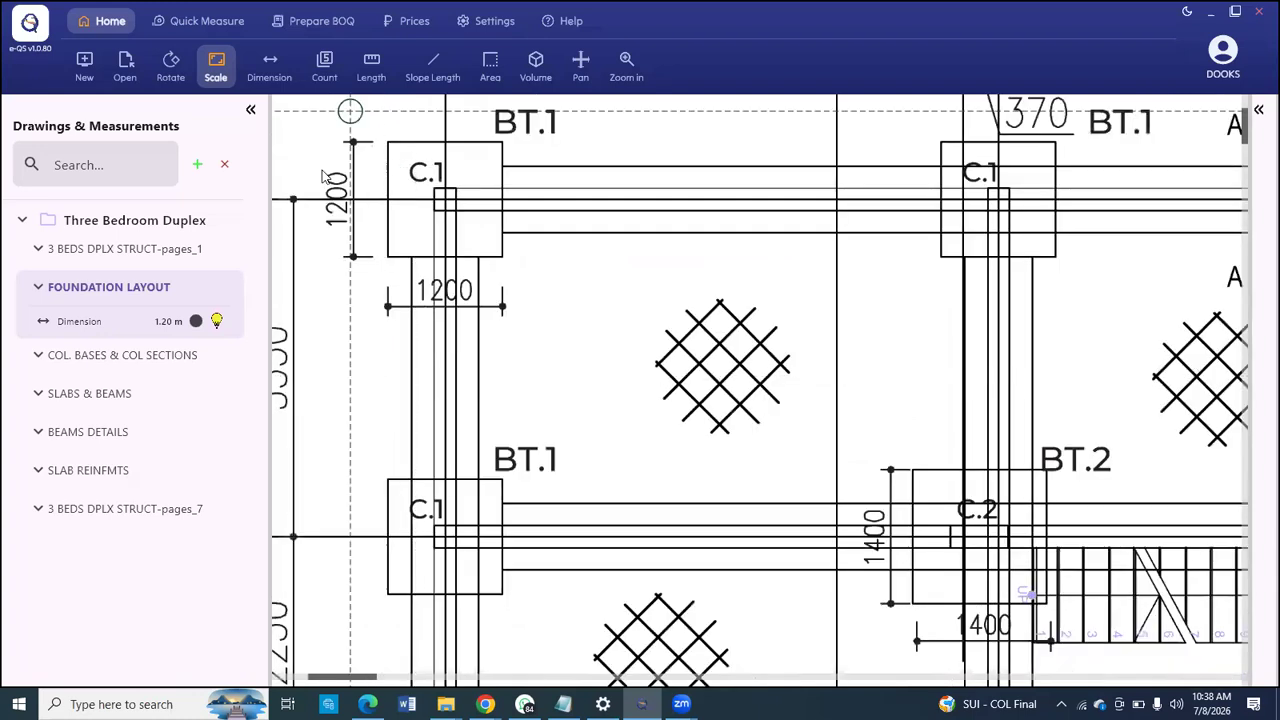
scroll(323, 176, "up", 3)
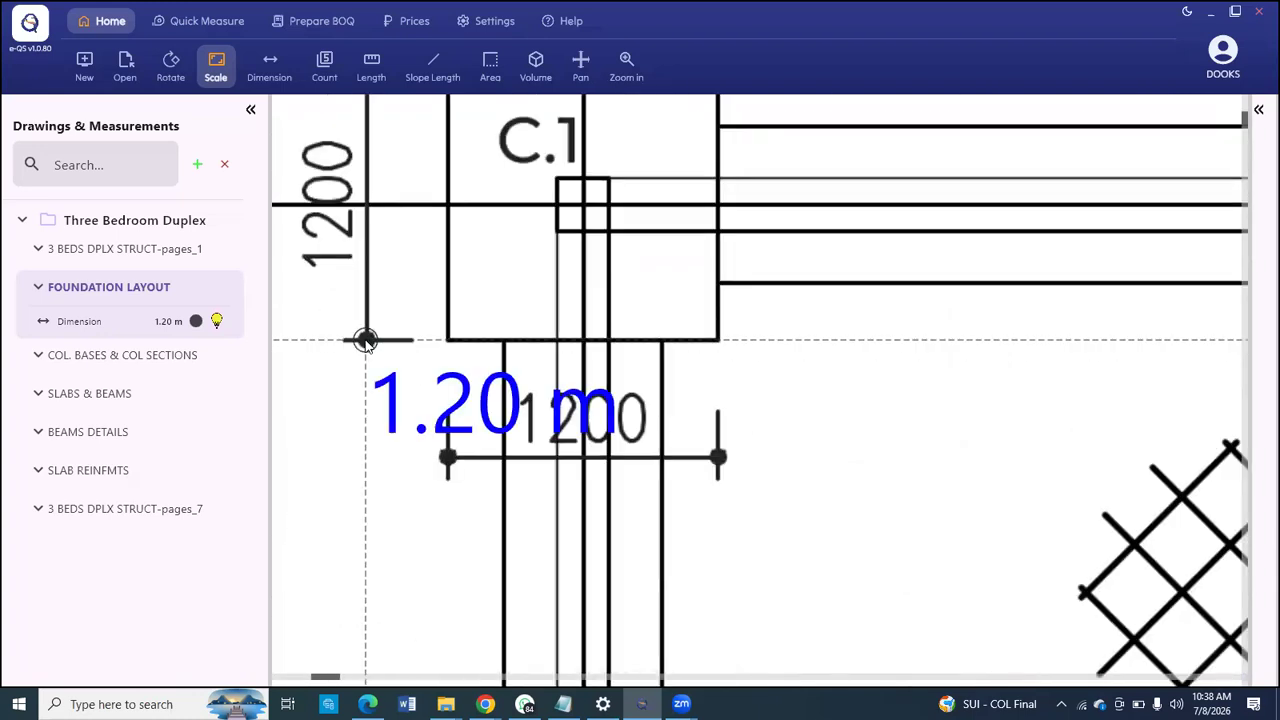
left_click(366, 340)
scroll(366, 300, "down", 3)
scroll(368, 182, "up", 4)
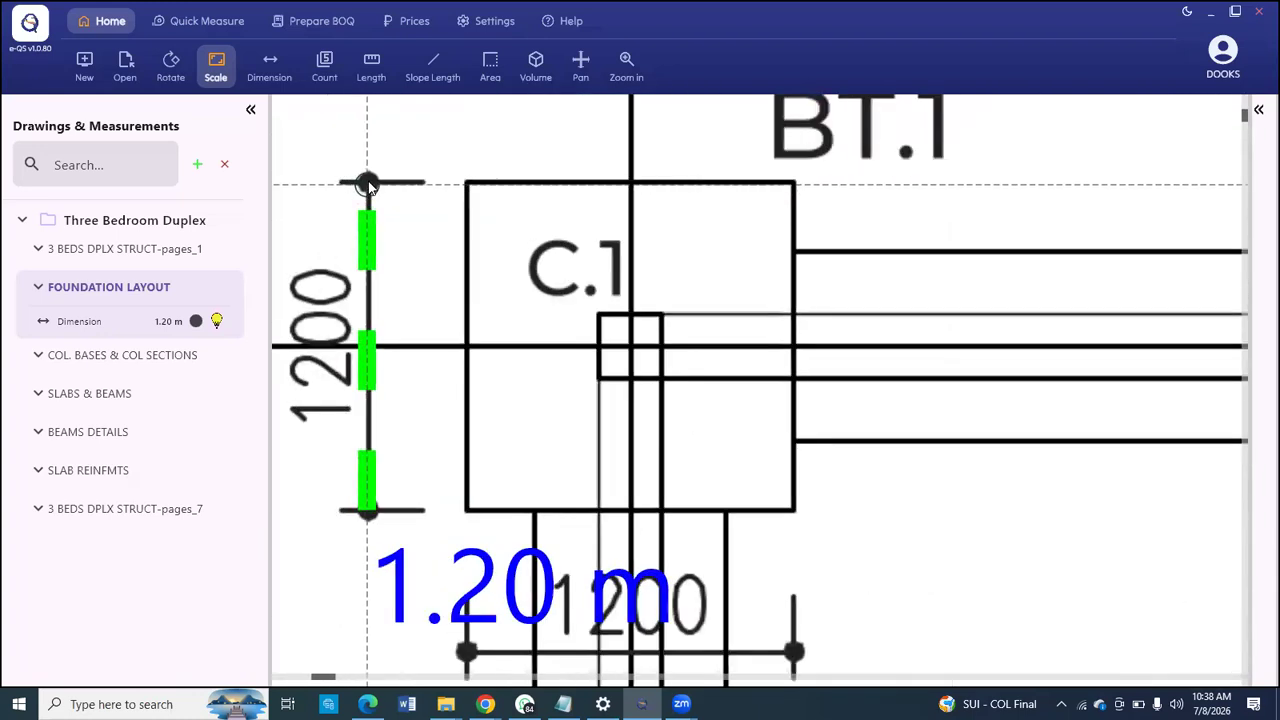
left_click(368, 184)
scroll(368, 185, "down", 3)
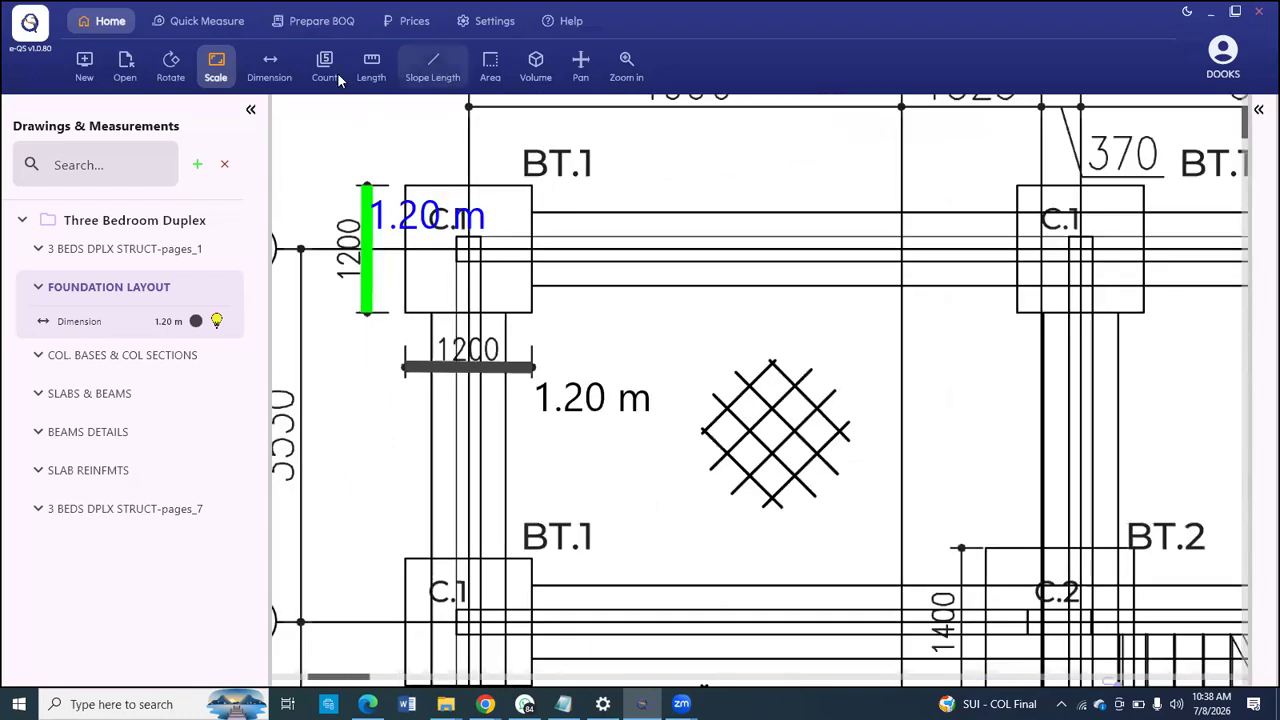
Step: Check the new scale by dimensioning the 1325 line between gridlines 2 and 3, and end the measurement
left_click(269, 65)
scroll(430, 285, "down", 4)
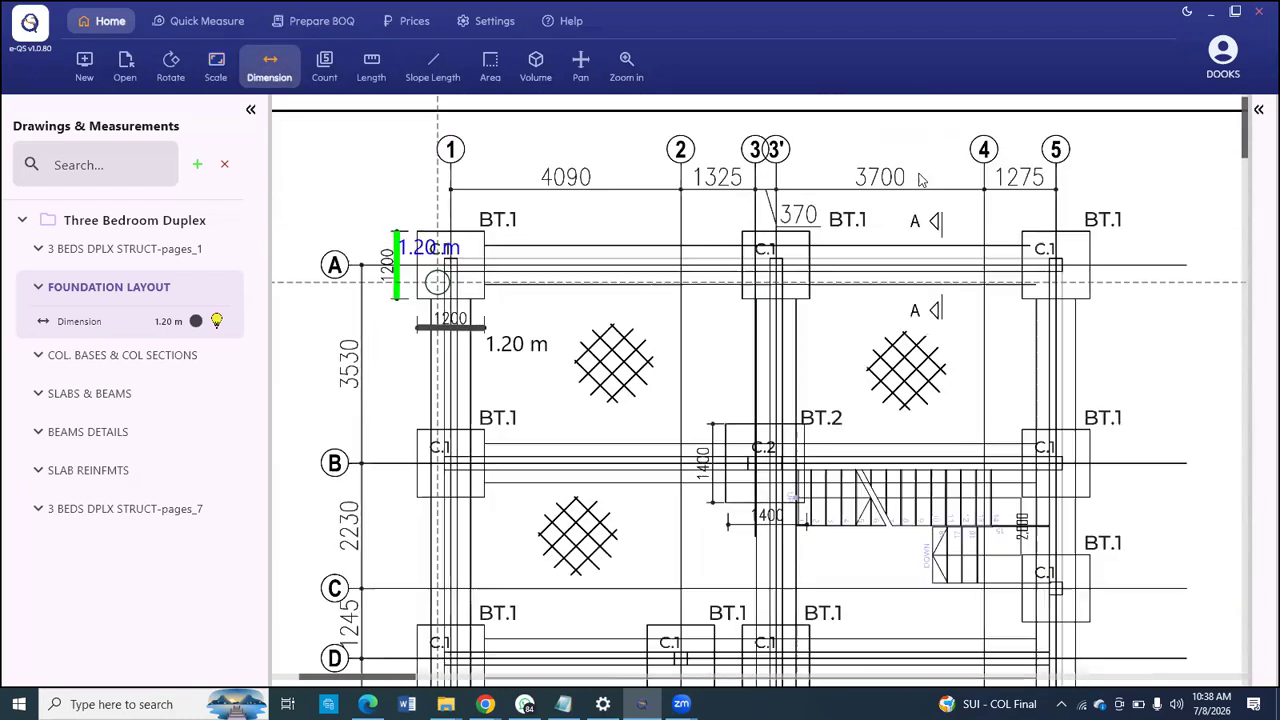
scroll(663, 240, "up", 4)
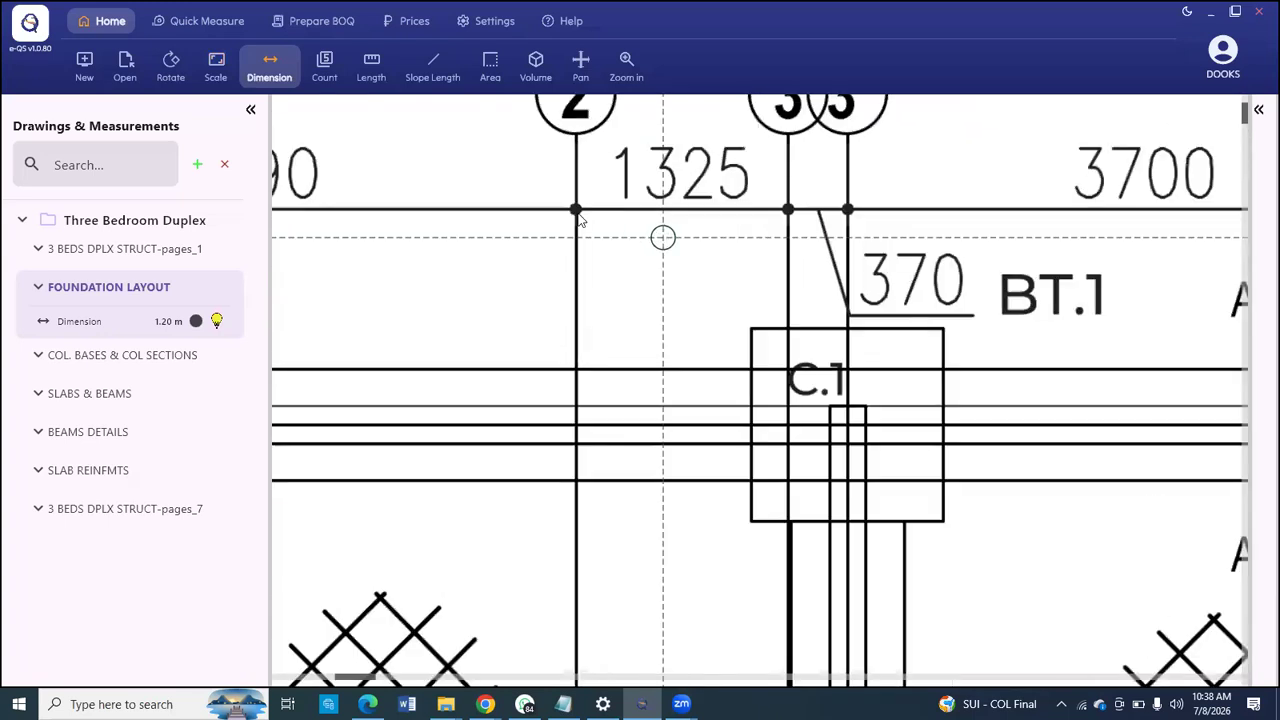
left_click(567, 207)
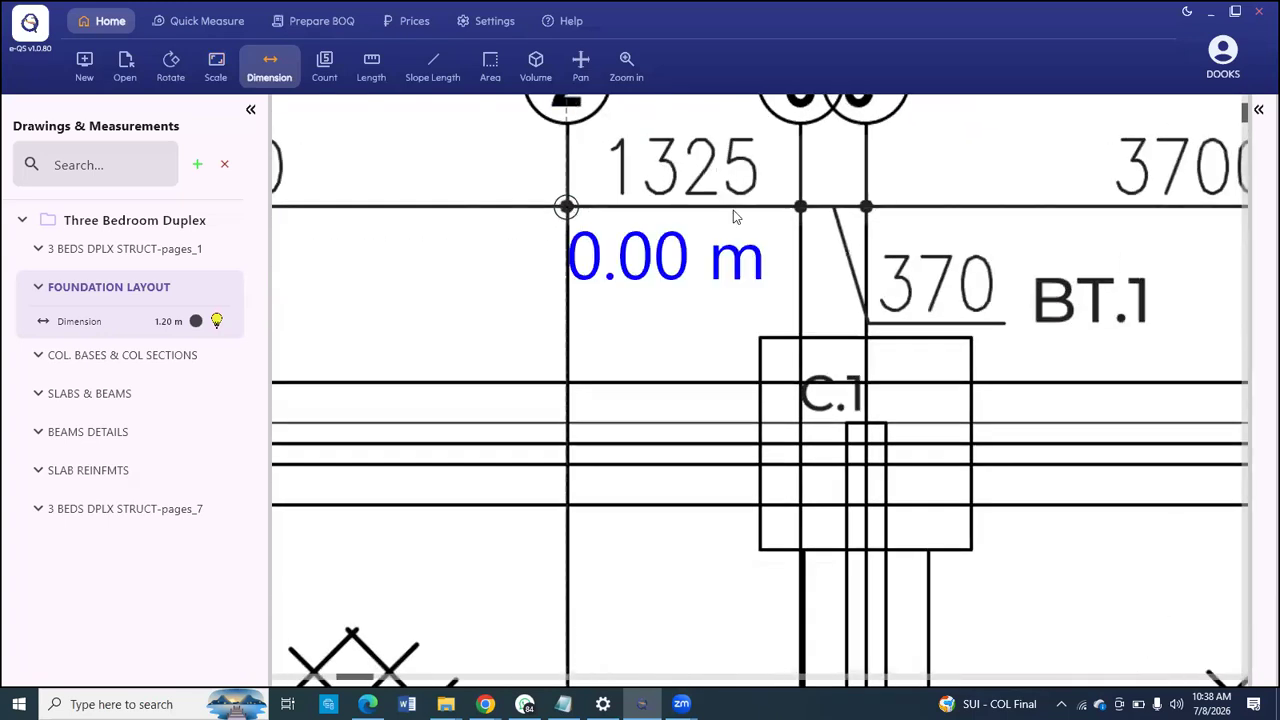
left_click(802, 207)
scroll(692, 277, "down", 3)
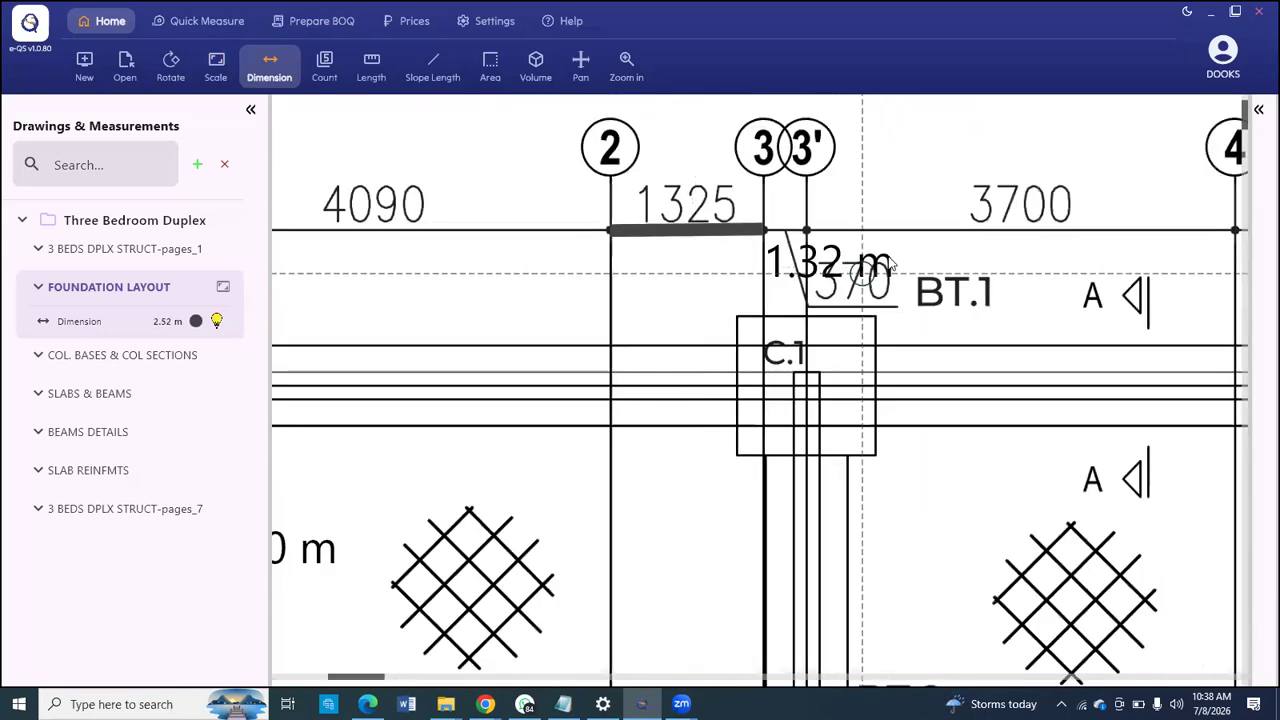
scroll(890, 263, "down", 2)
right_click(655, 297)
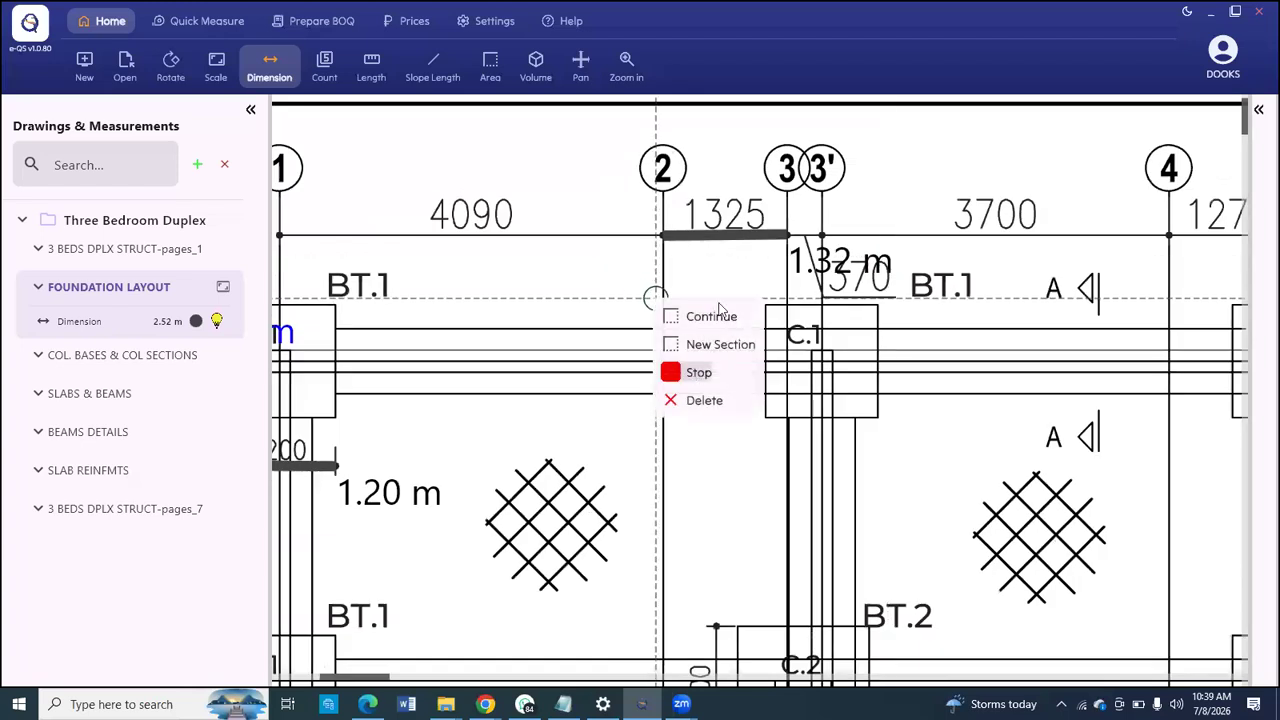
left_click(711, 316)
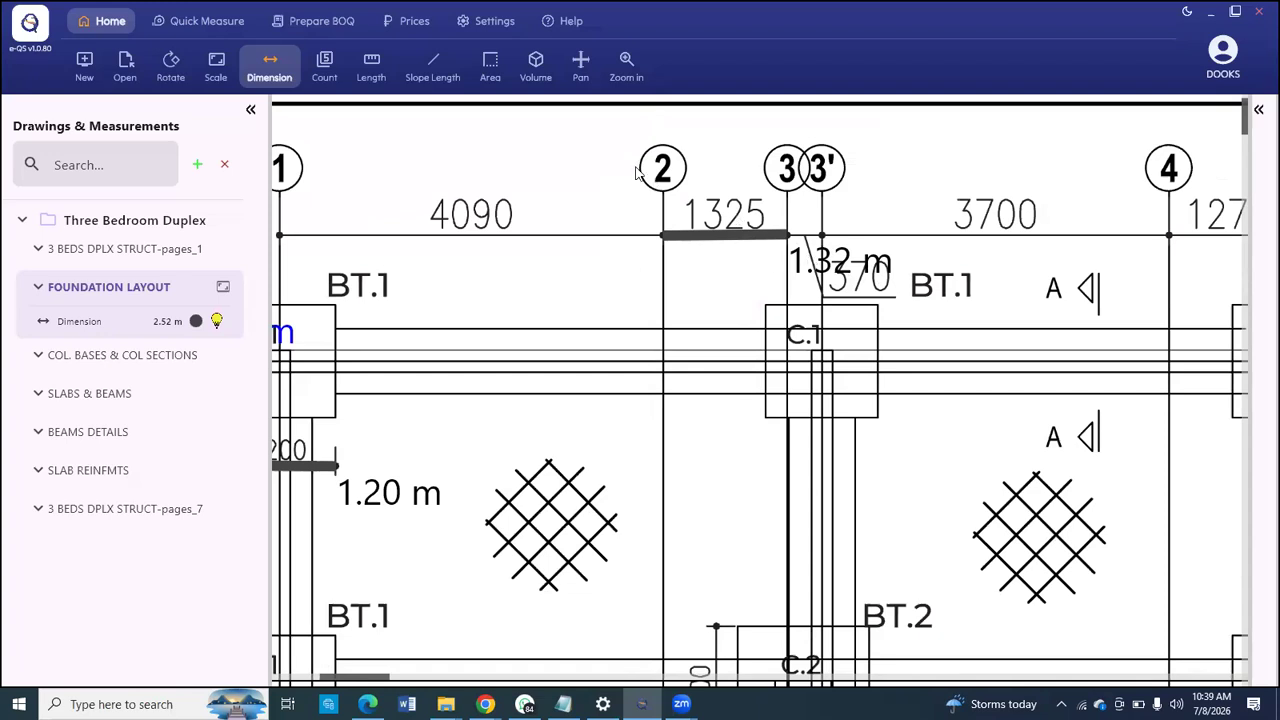
Step: Review the scaled foundation layout alongside the column bases drawing and the roof beam layout on 3 BEDS DPLX STRUCT-pages_7
scroll(636, 172, "down", 3)
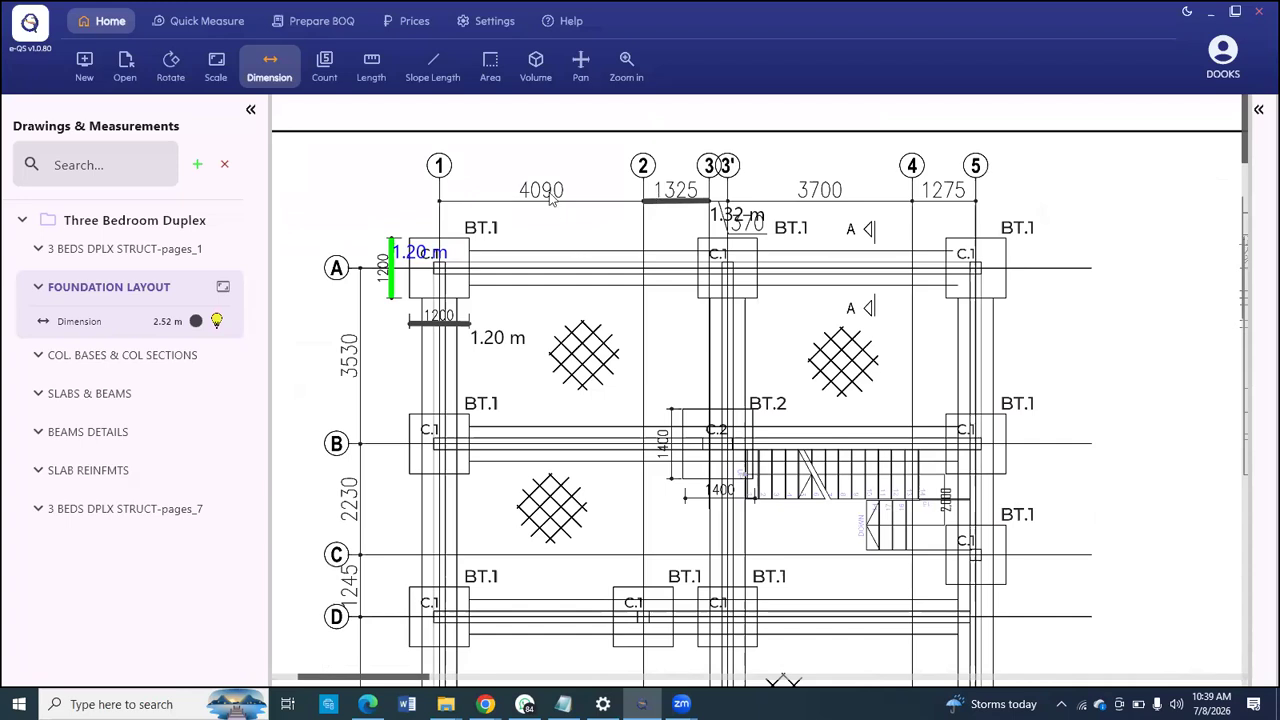
scroll(567, 324, "down", 3)
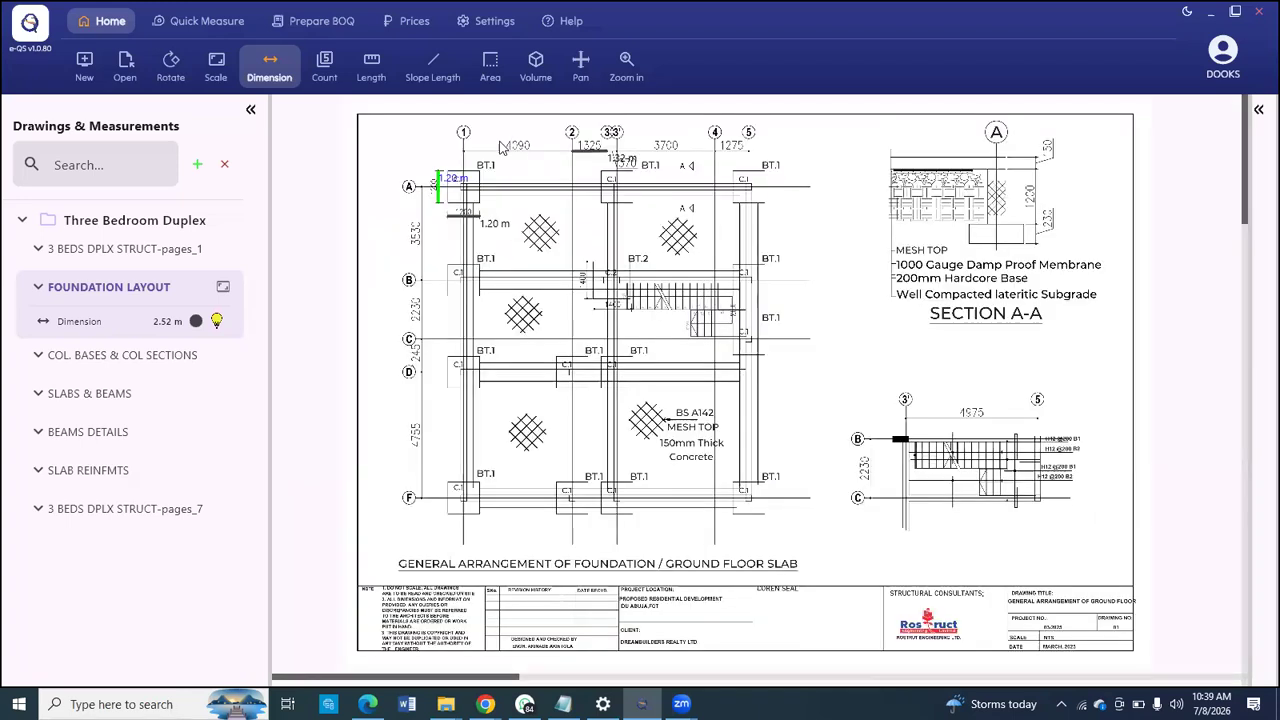
scroll(503, 148, "up", 3)
scroll(400, 160, "down", 3)
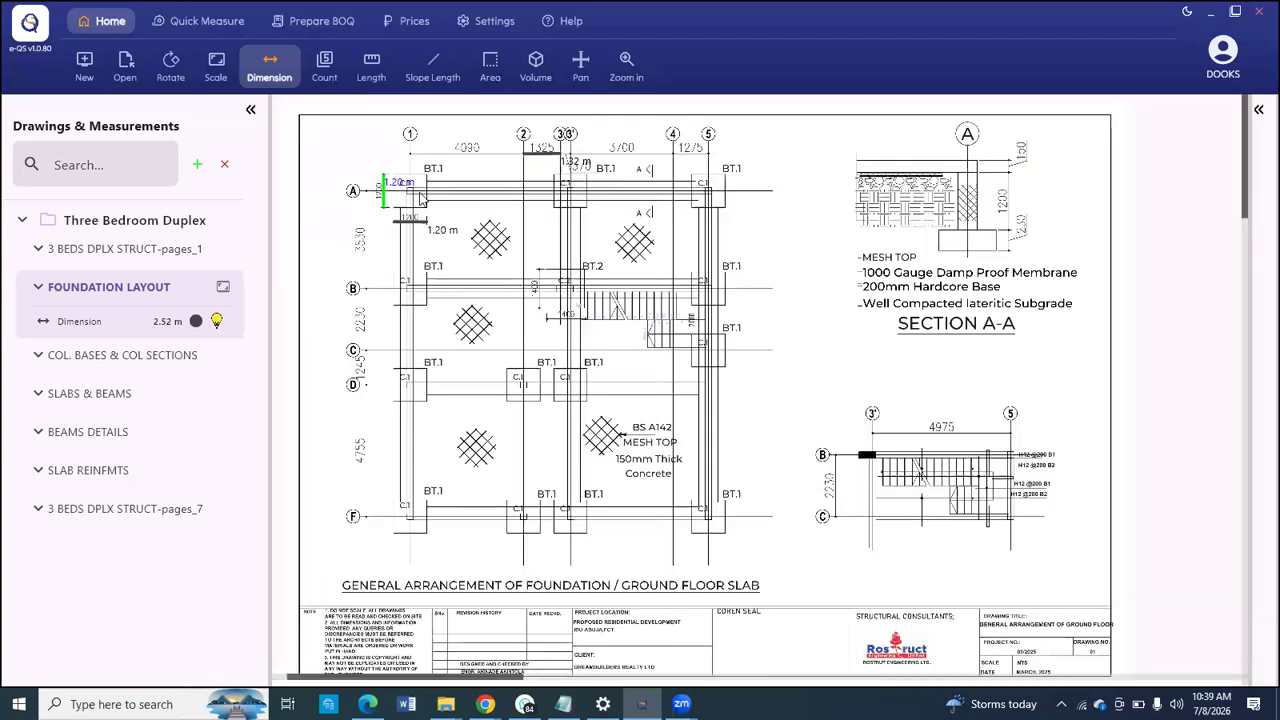
scroll(420, 198, "up", 1)
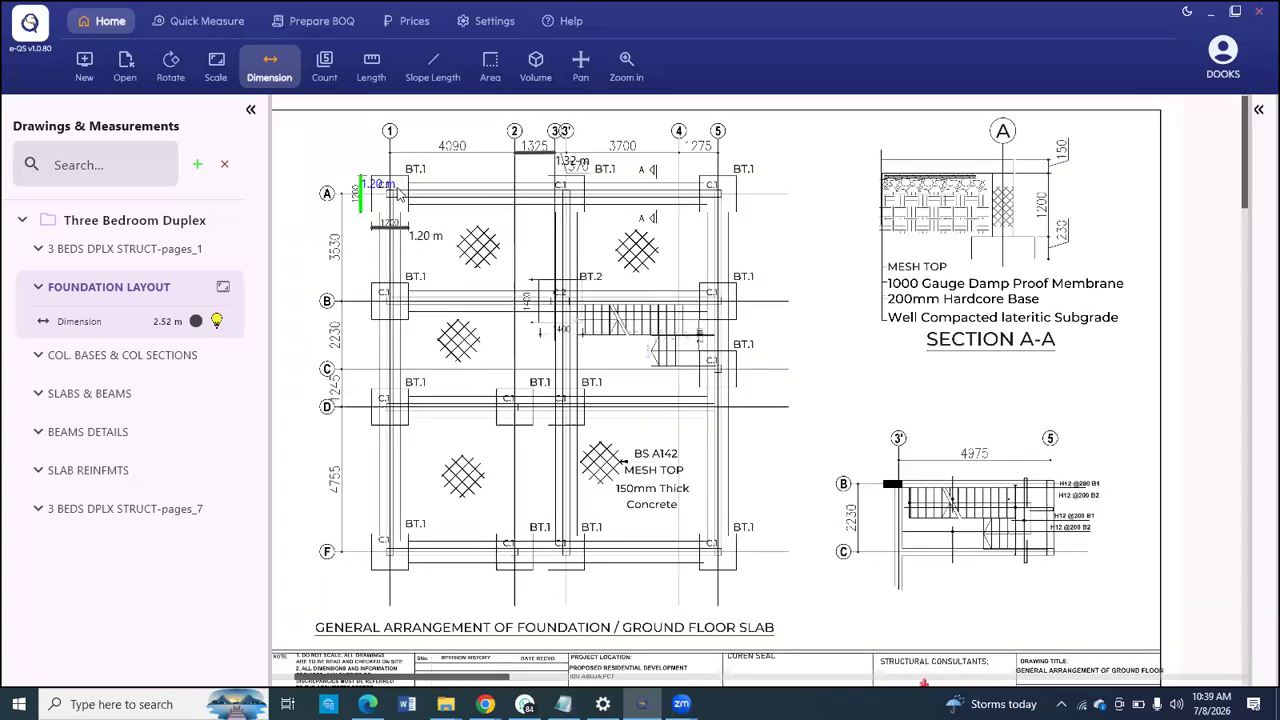
scroll(398, 193, "up", 2)
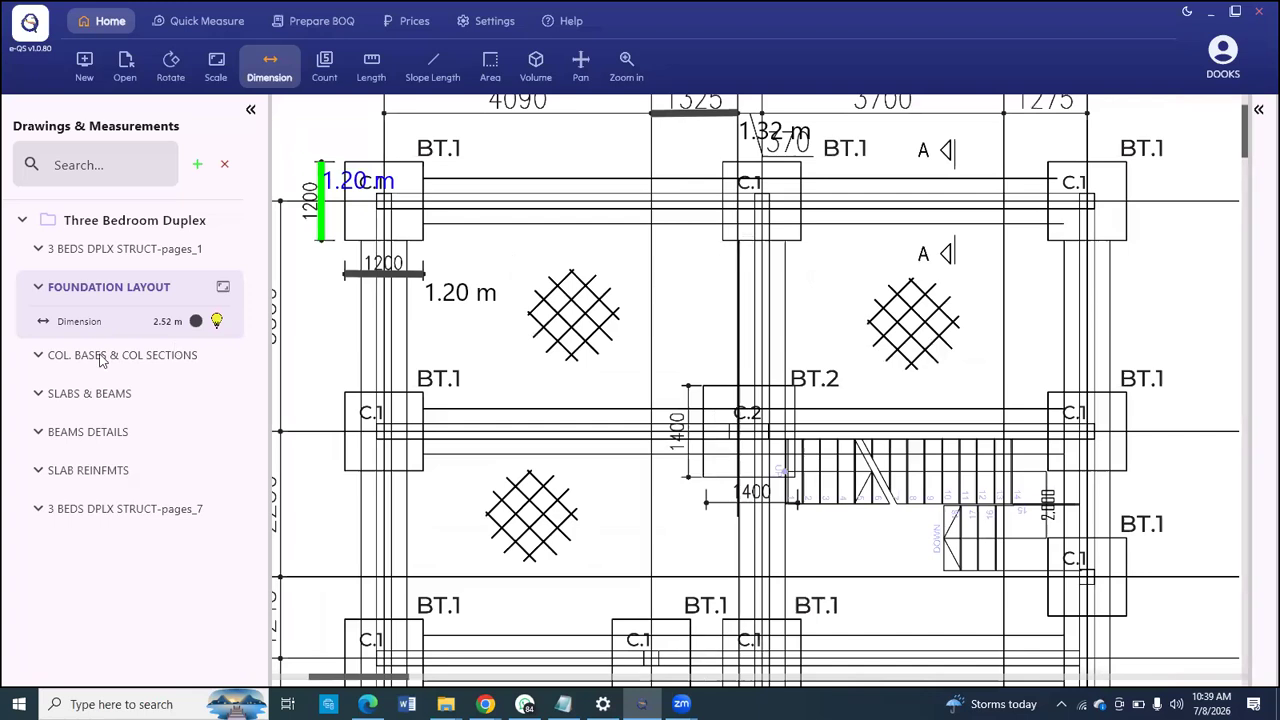
left_click(160, 362)
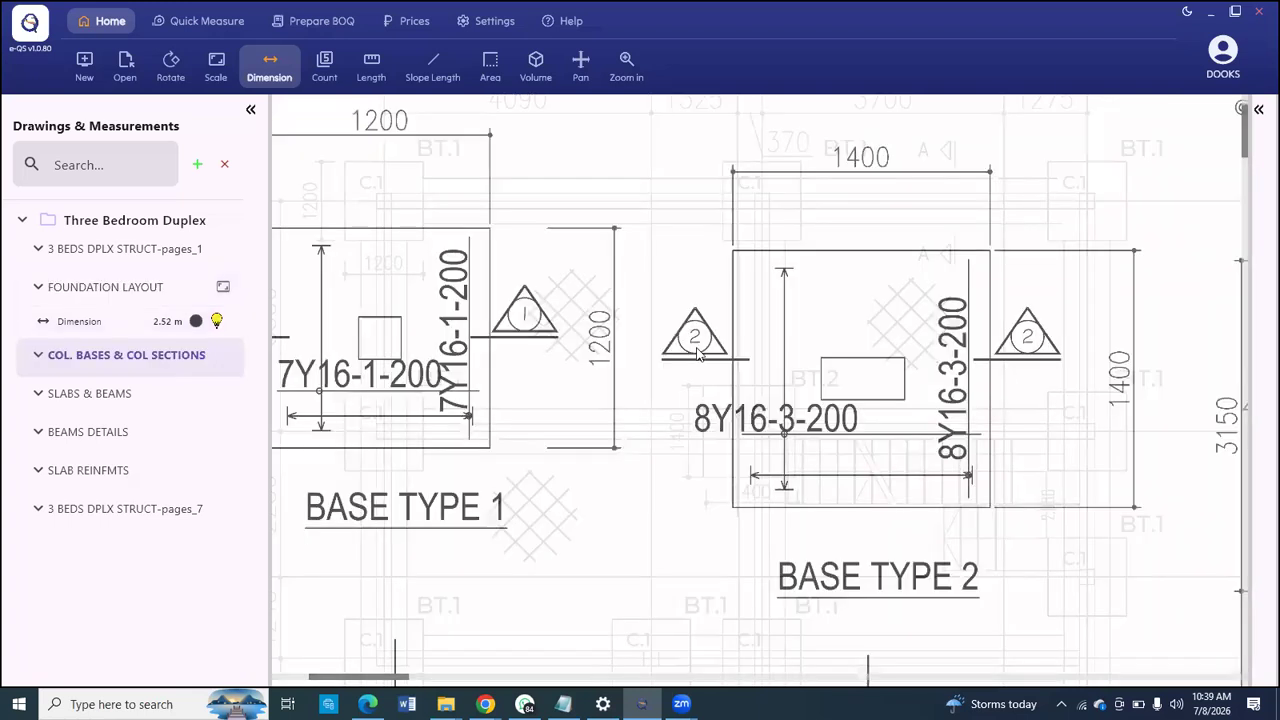
scroll(698, 352, "down", 2)
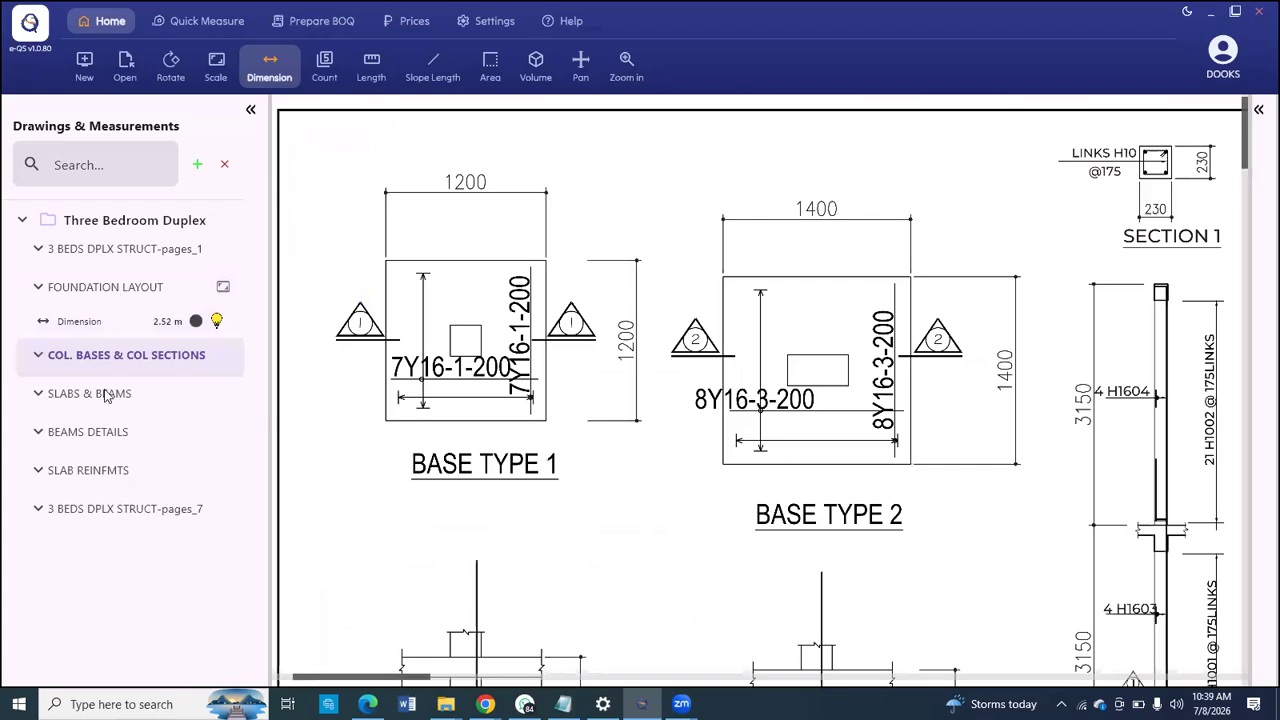
left_click(110, 518)
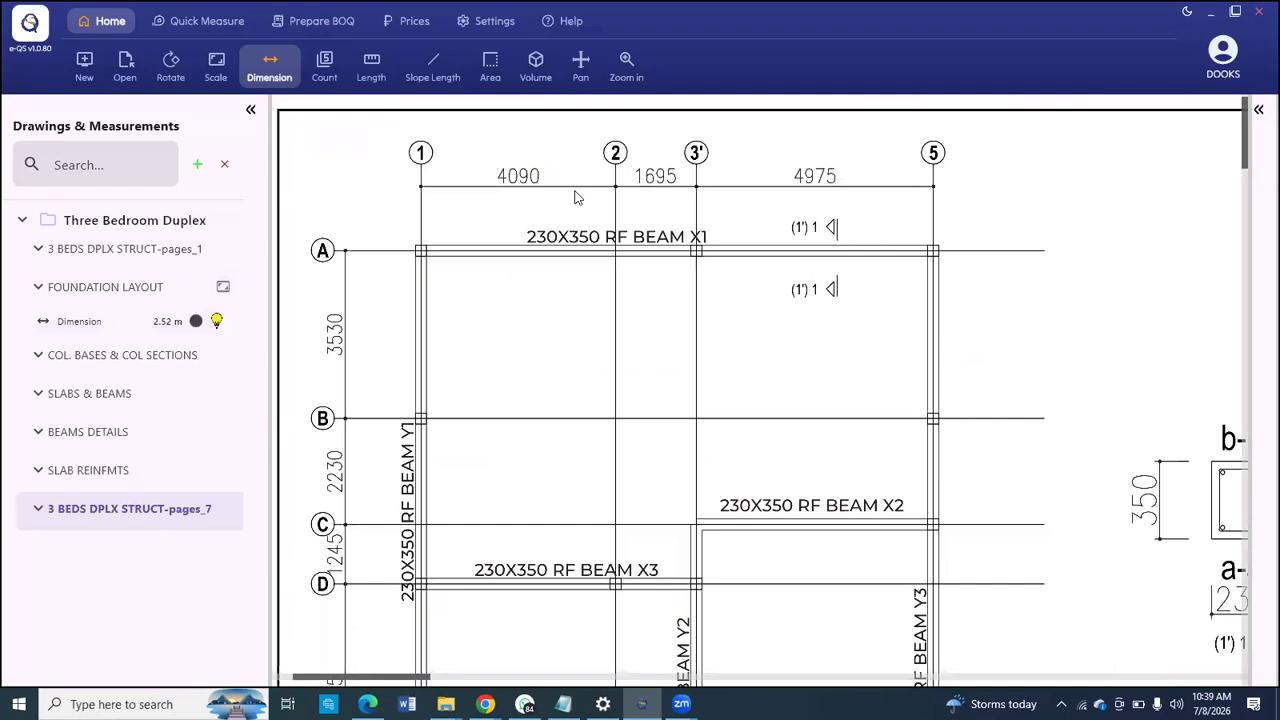
scroll(575, 197, "down", 2)
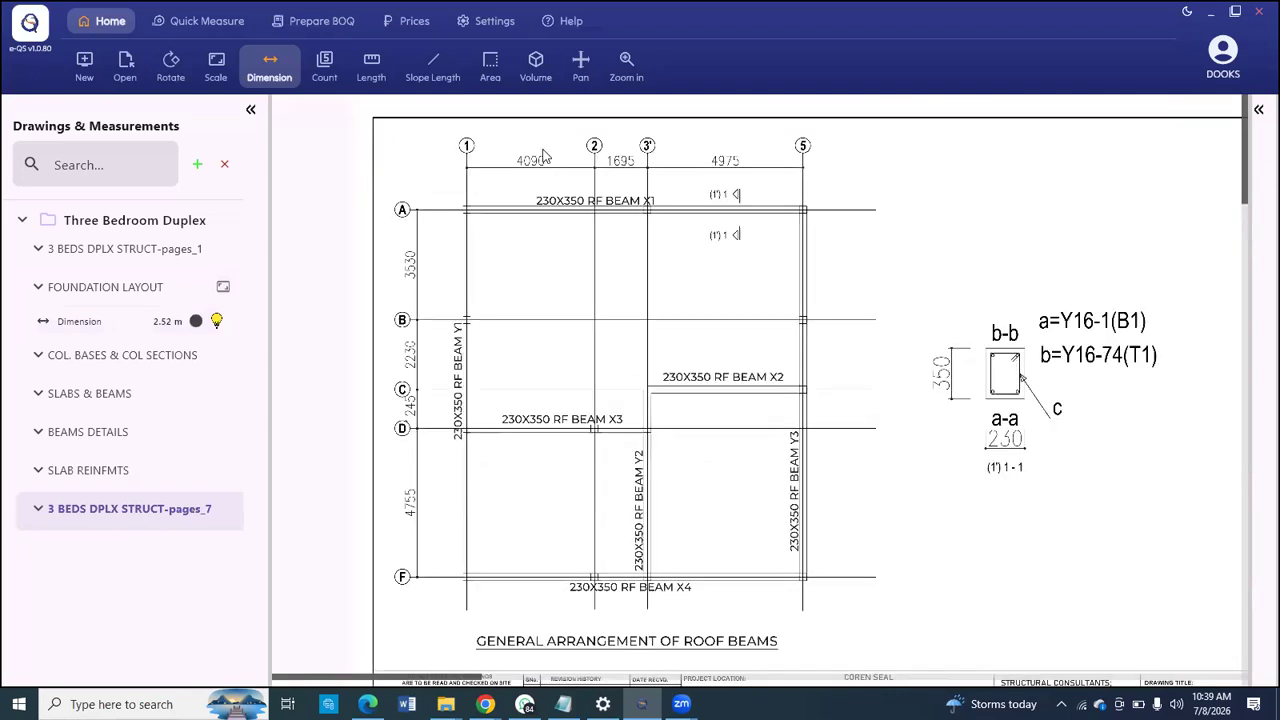
Step: Start scaling the roof beam layout with a reference length of 4.09 m for this page only
scroll(545, 155, "up", 2)
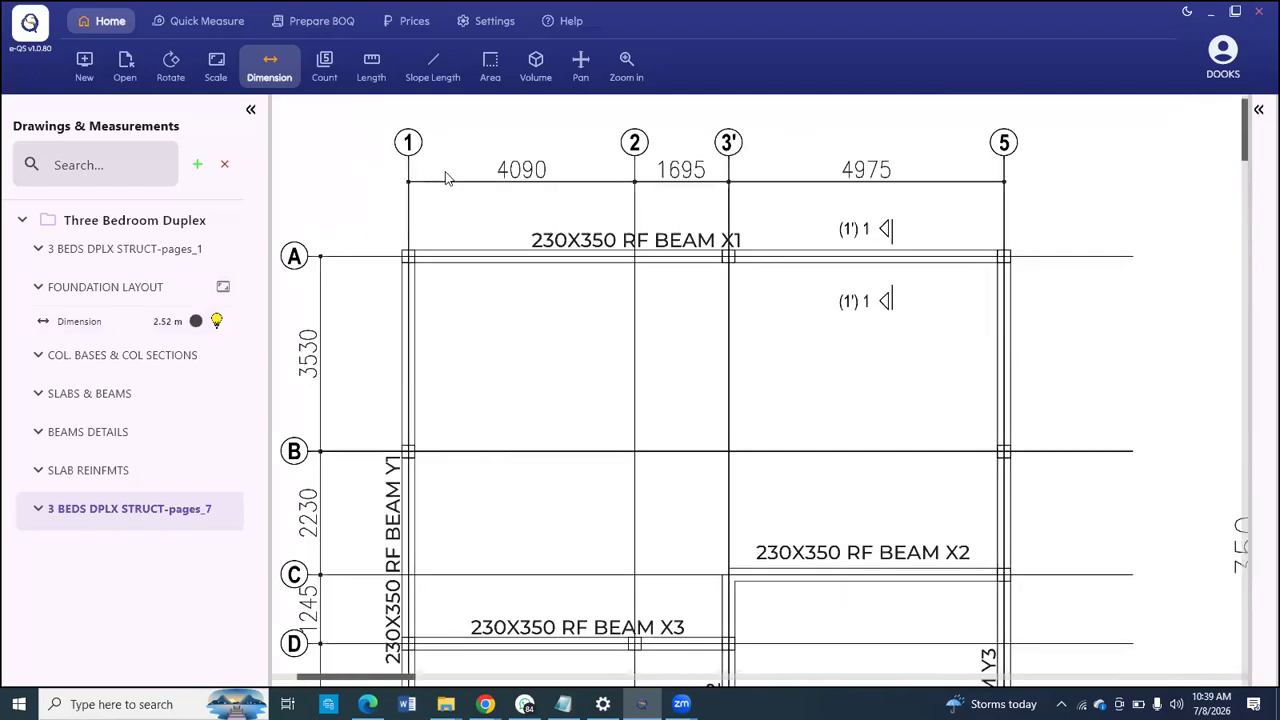
scroll(447, 178, "down", 2)
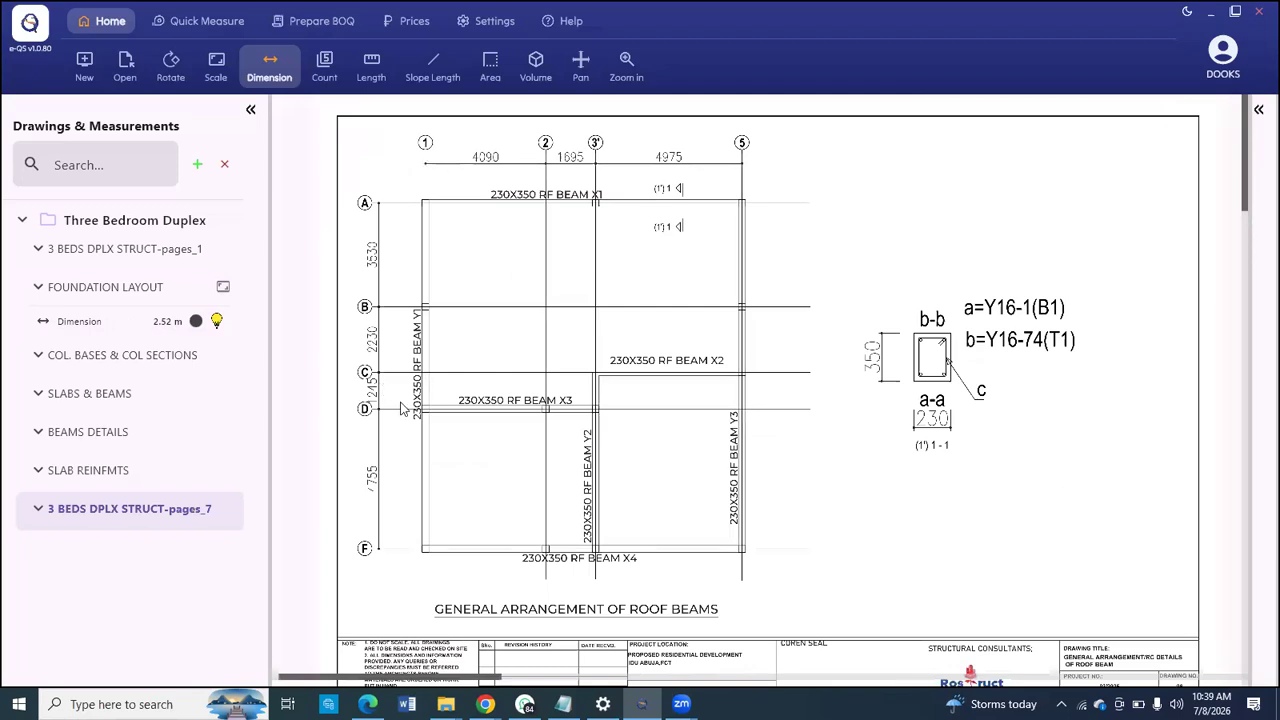
scroll(500, 102, "up", 5)
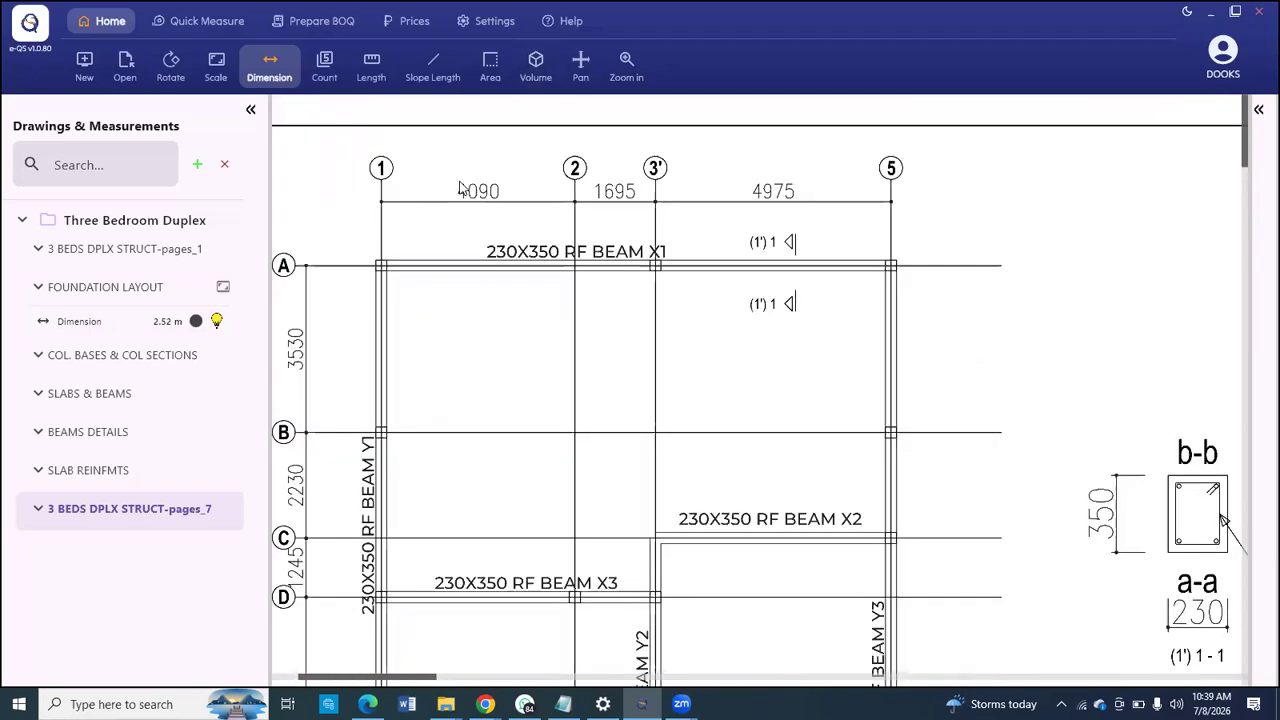
scroll(778, 192, "down", 3)
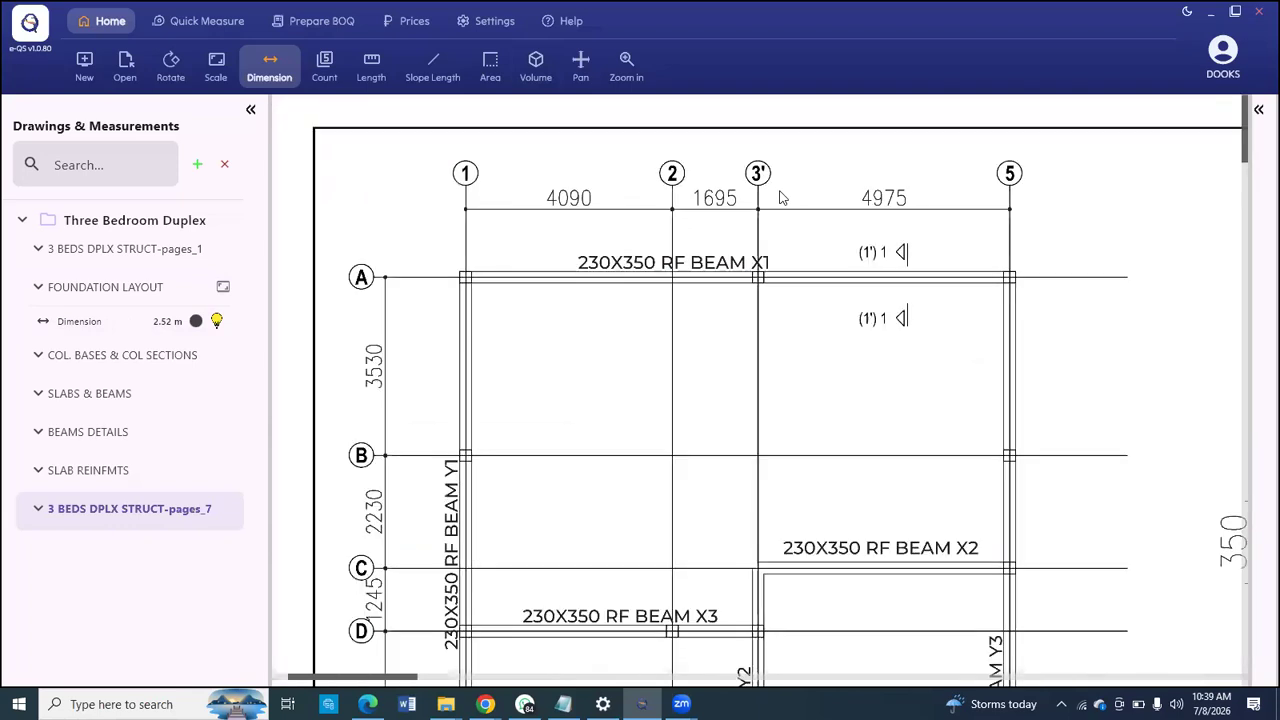
scroll(517, 163, "up", 2)
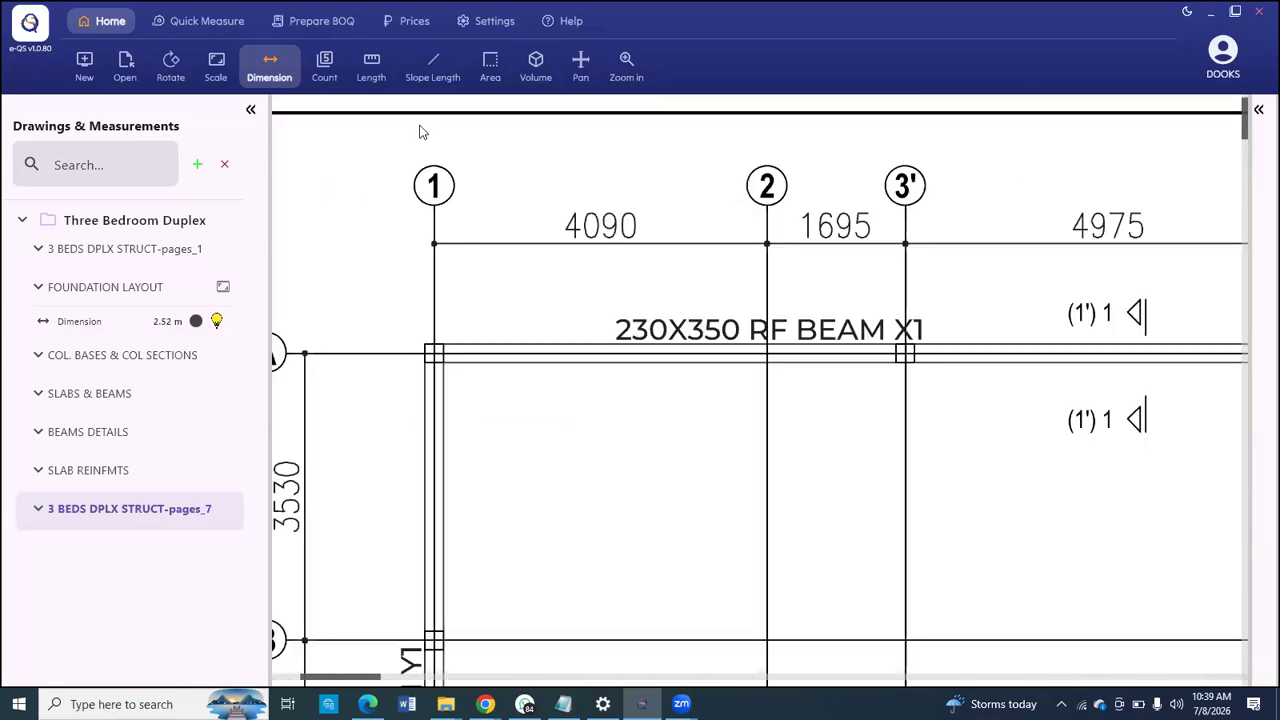
left_click(214, 64)
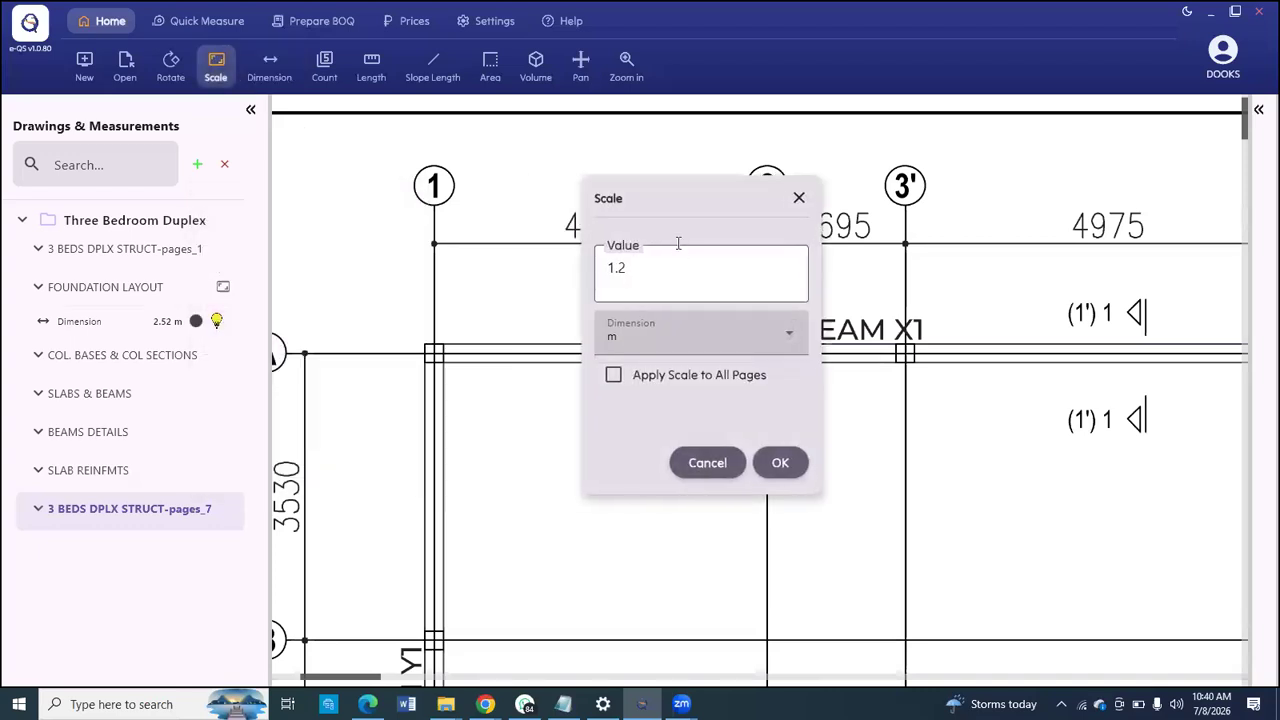
double_click(617, 265)
type("4.09")
left_click(779, 462)
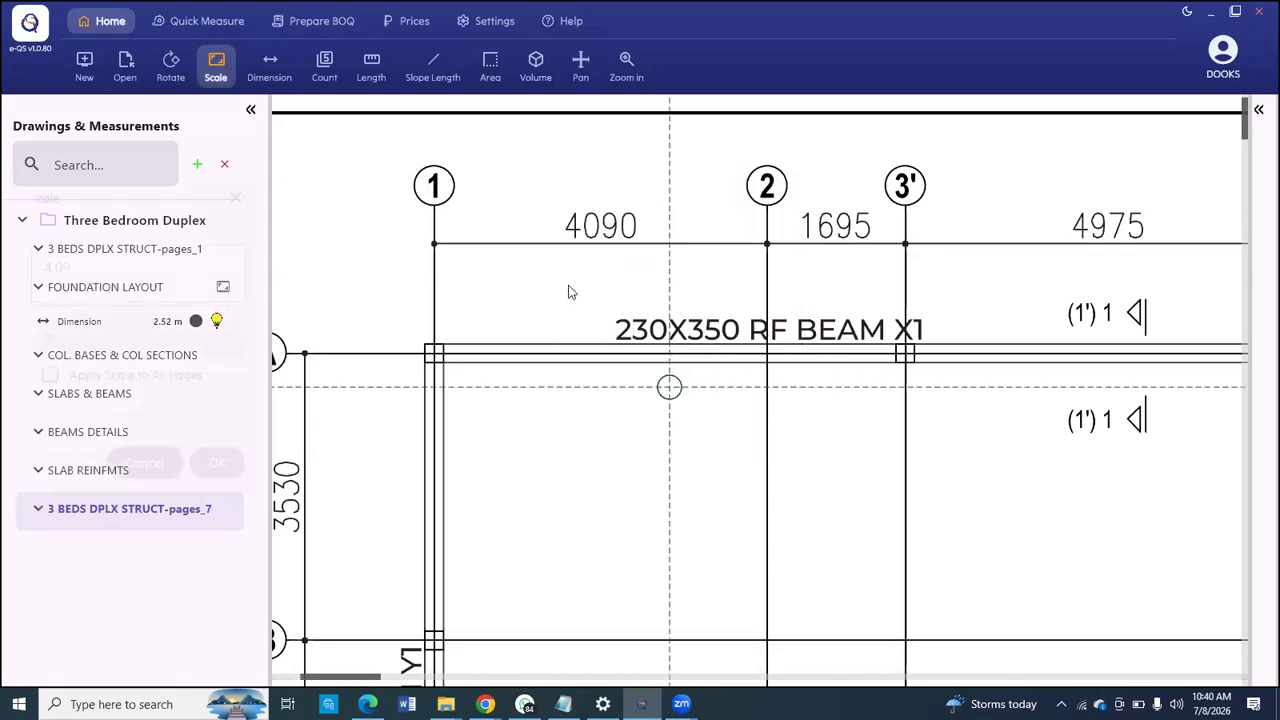
Step: Mark the scale reference along the 4090 dimension line from gridline 1 to a point short of gridline 2
scroll(514, 200, "up", 2)
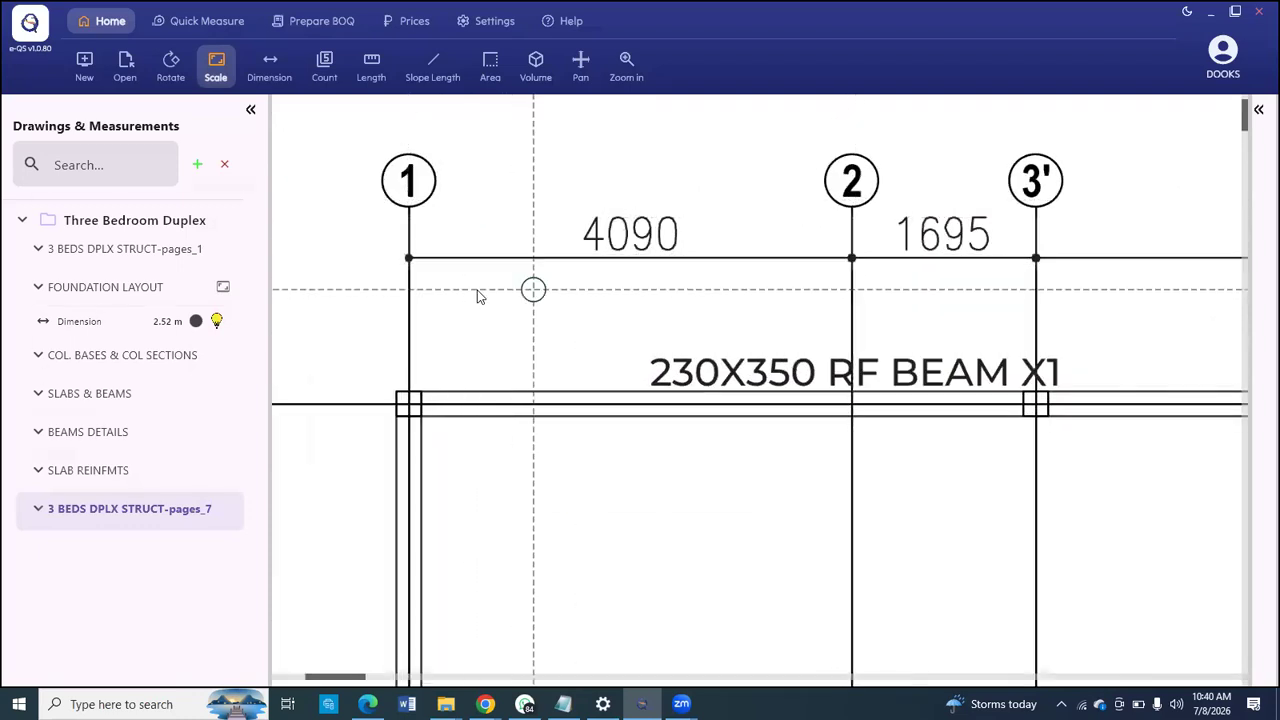
scroll(406, 258, "up", 2)
left_click(406, 258)
scroll(406, 258, "down", 2)
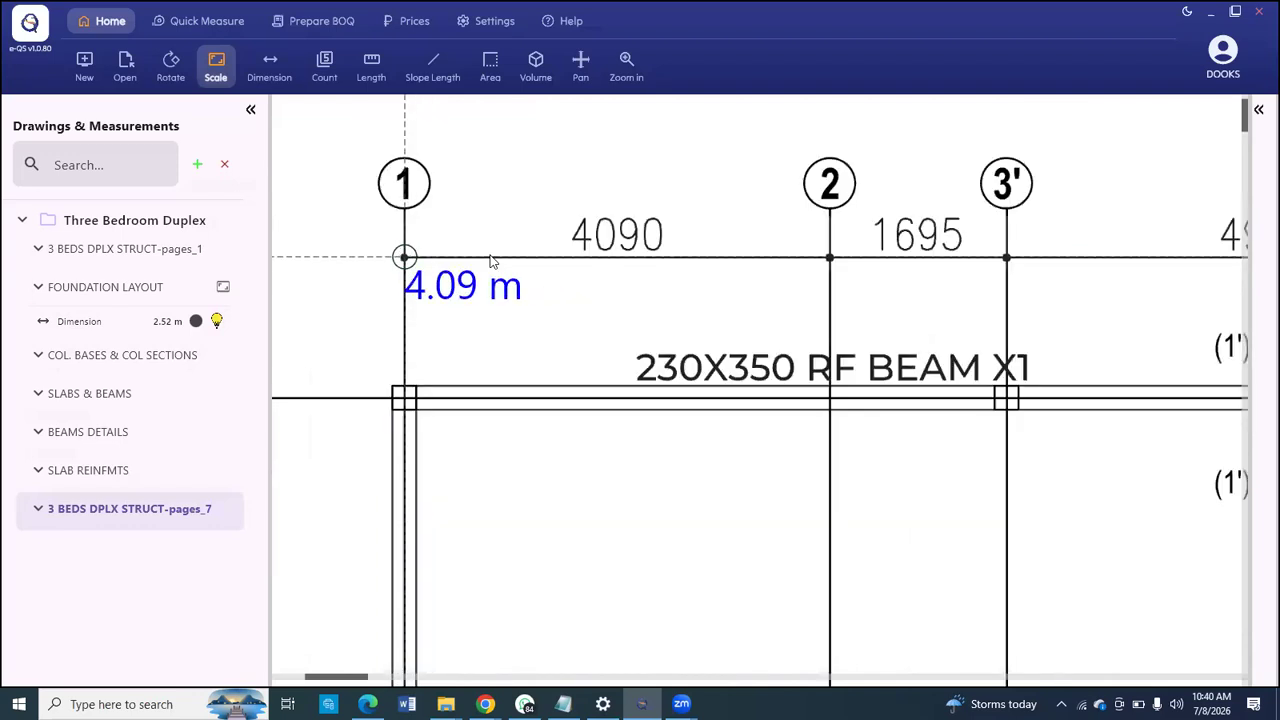
left_click(767, 258)
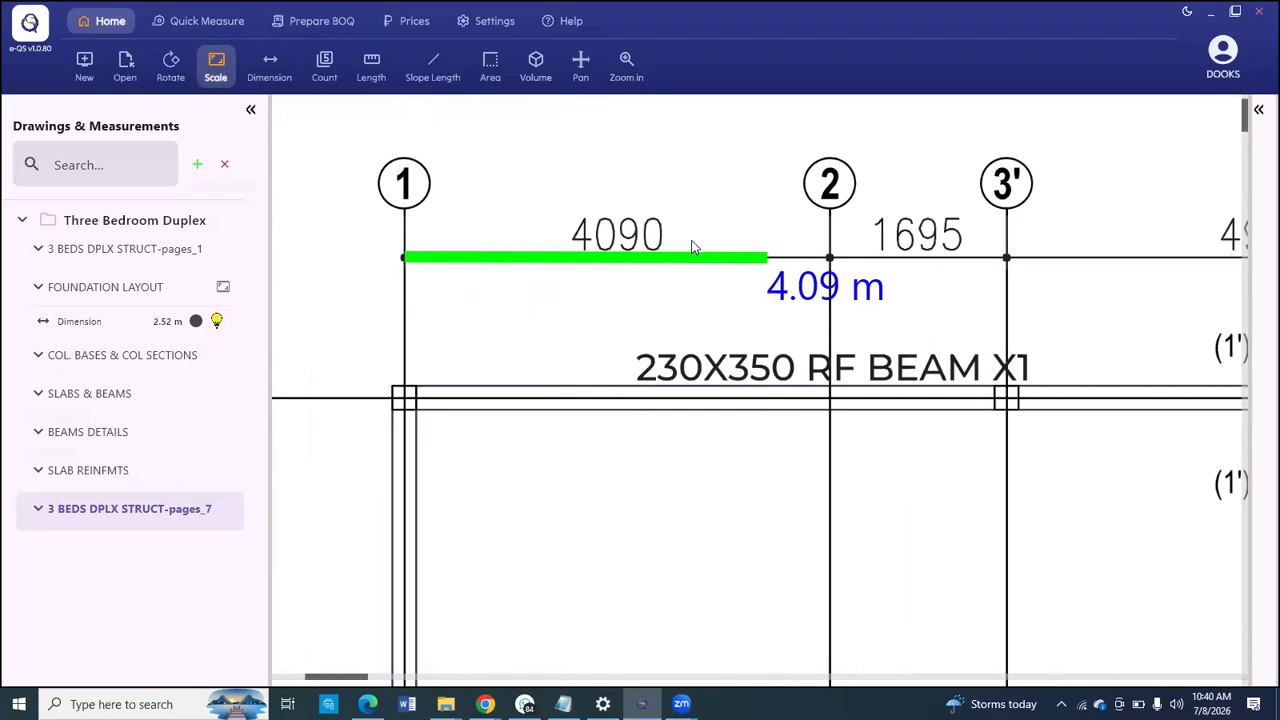
scroll(691, 245, "up", 2)
scroll(745, 315, "down", 2)
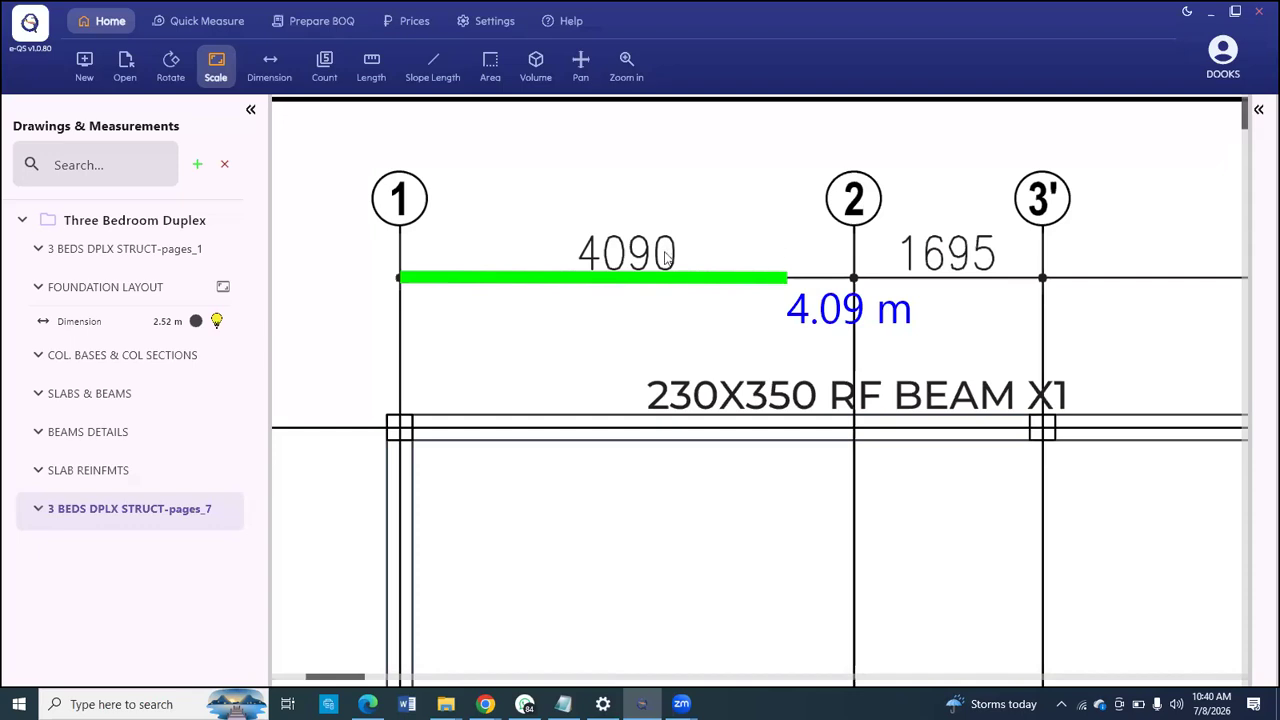
scroll(636, 256, "up", 2)
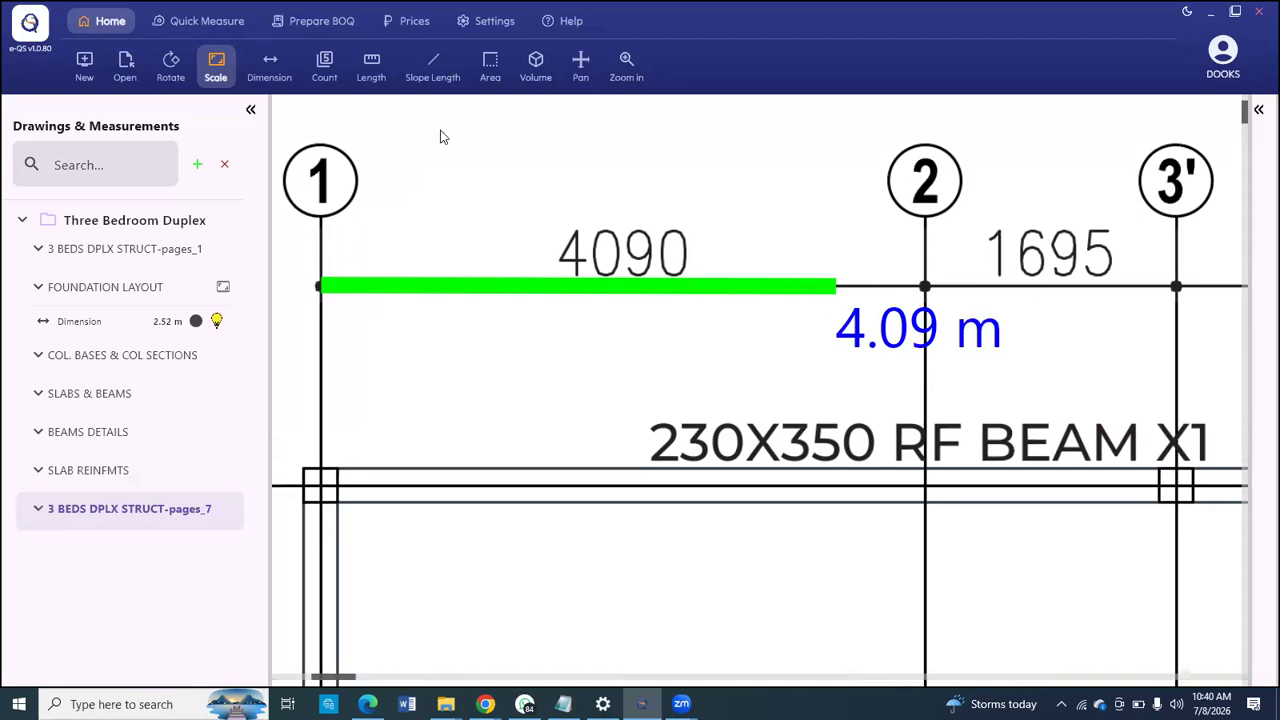
Step: Check the roof beam layout's scale by dimensioning the 1695 line between gridlines 2 and 3', and end the measurement
left_click(270, 62)
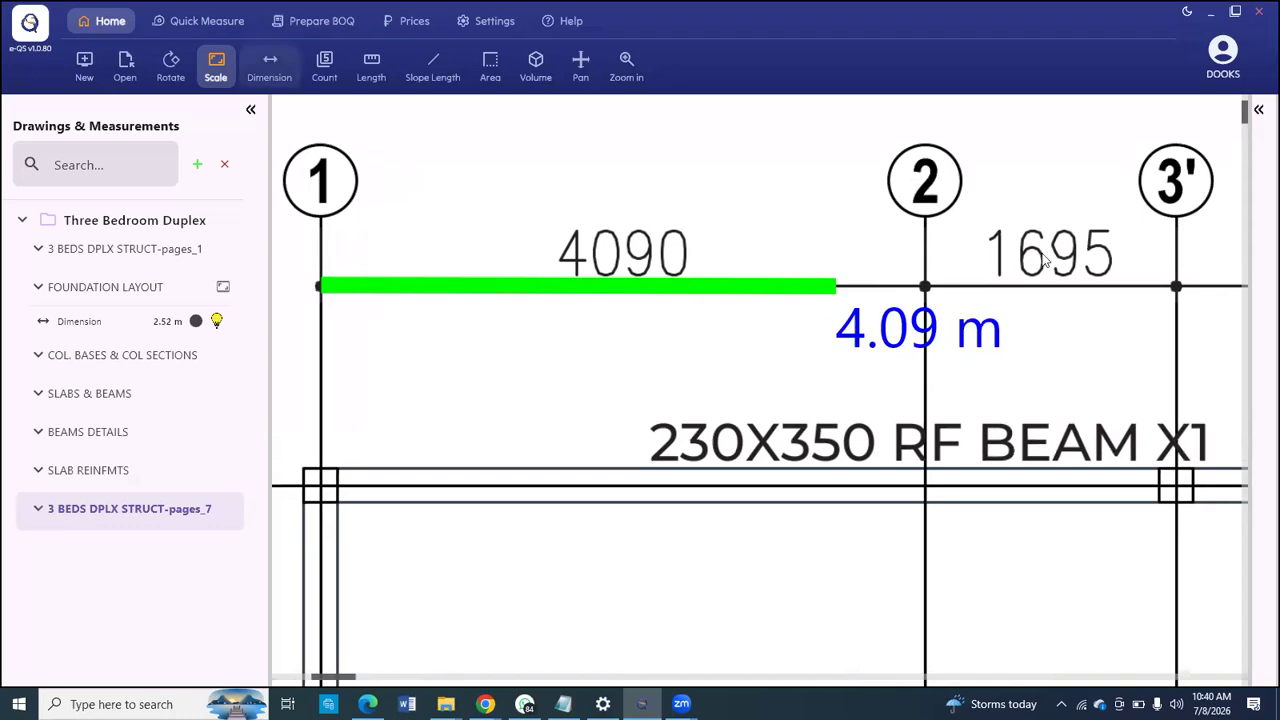
scroll(604, 216, "down", 1)
scroll(862, 207, "down", 1)
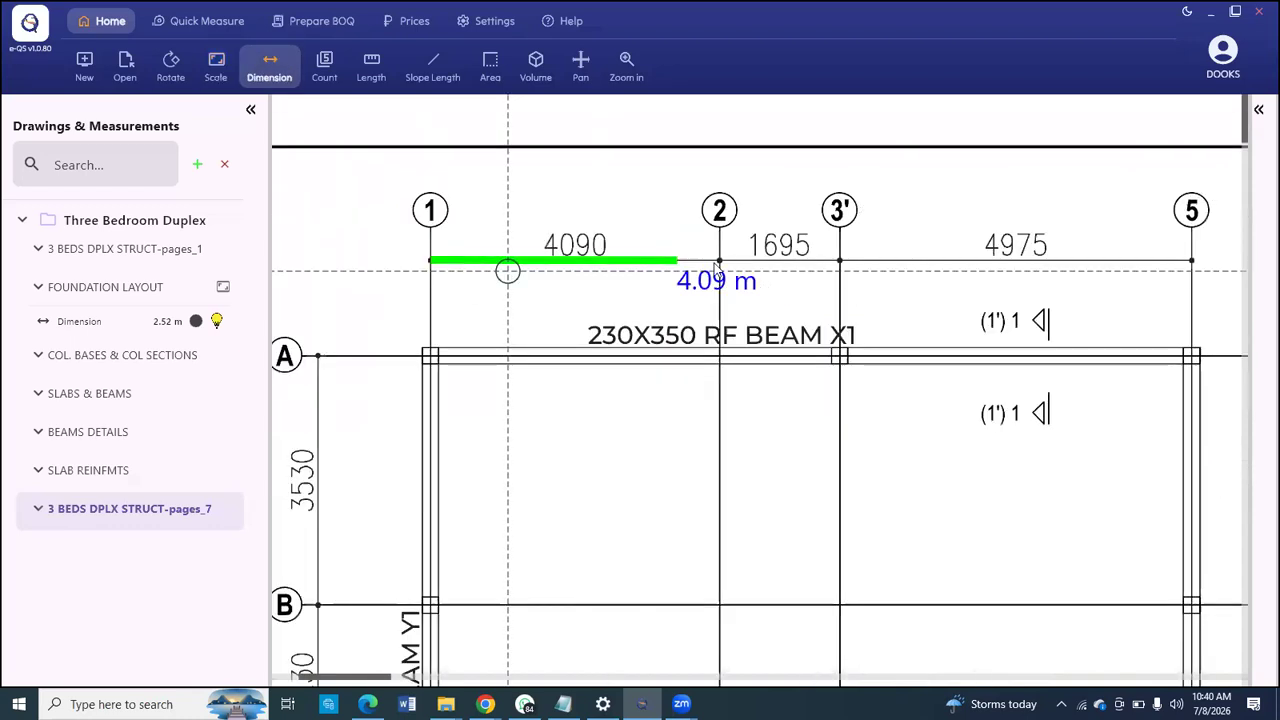
scroll(731, 270, "up", 2)
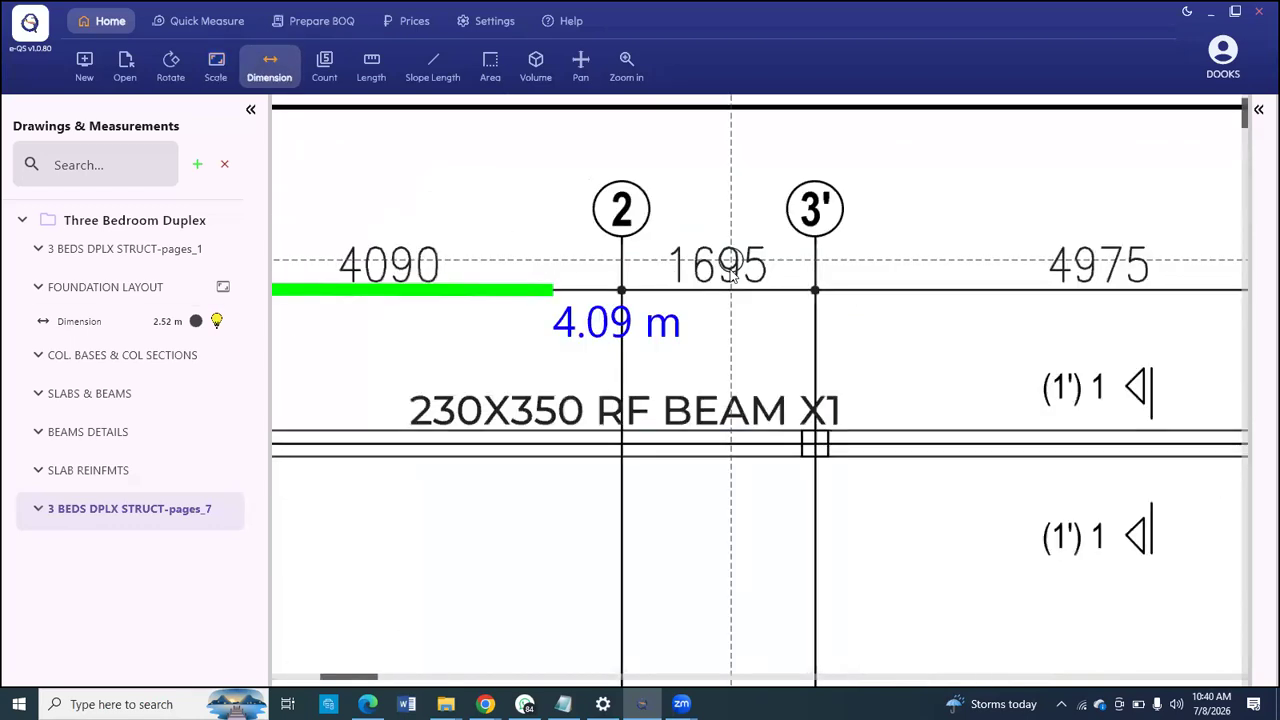
left_click(622, 291)
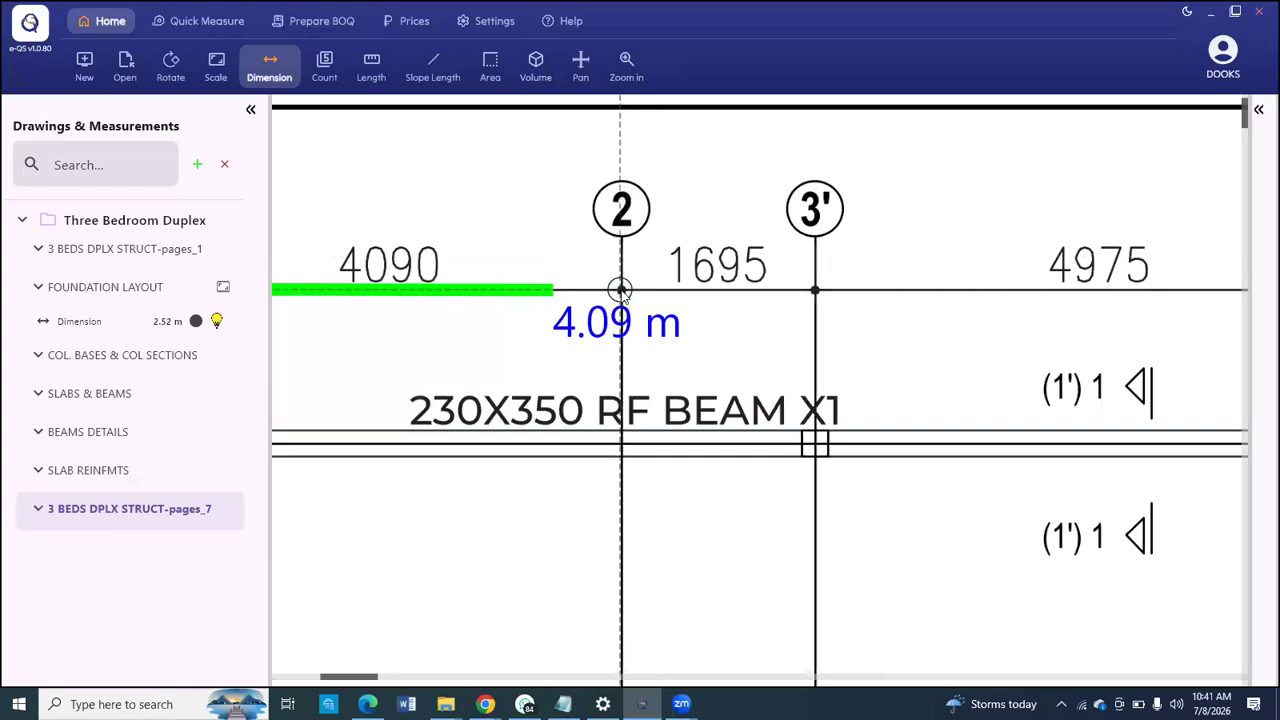
left_click(816, 291)
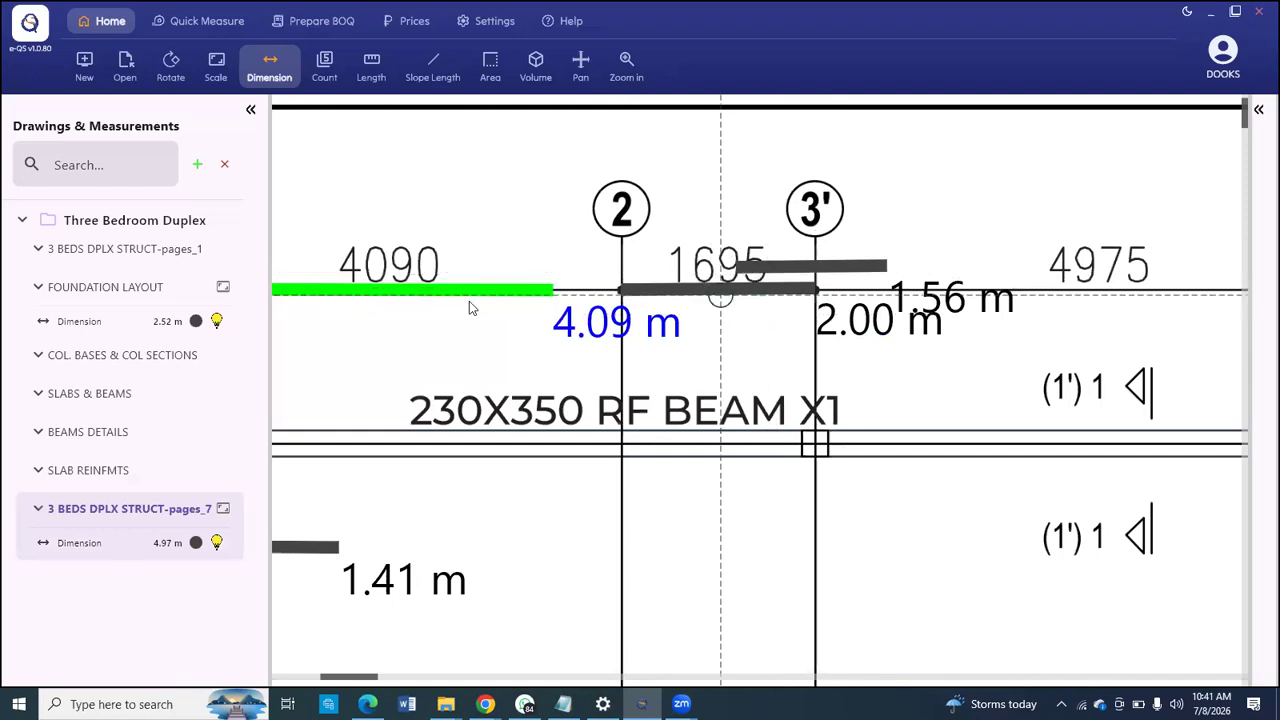
scroll(531, 296, "down", 2)
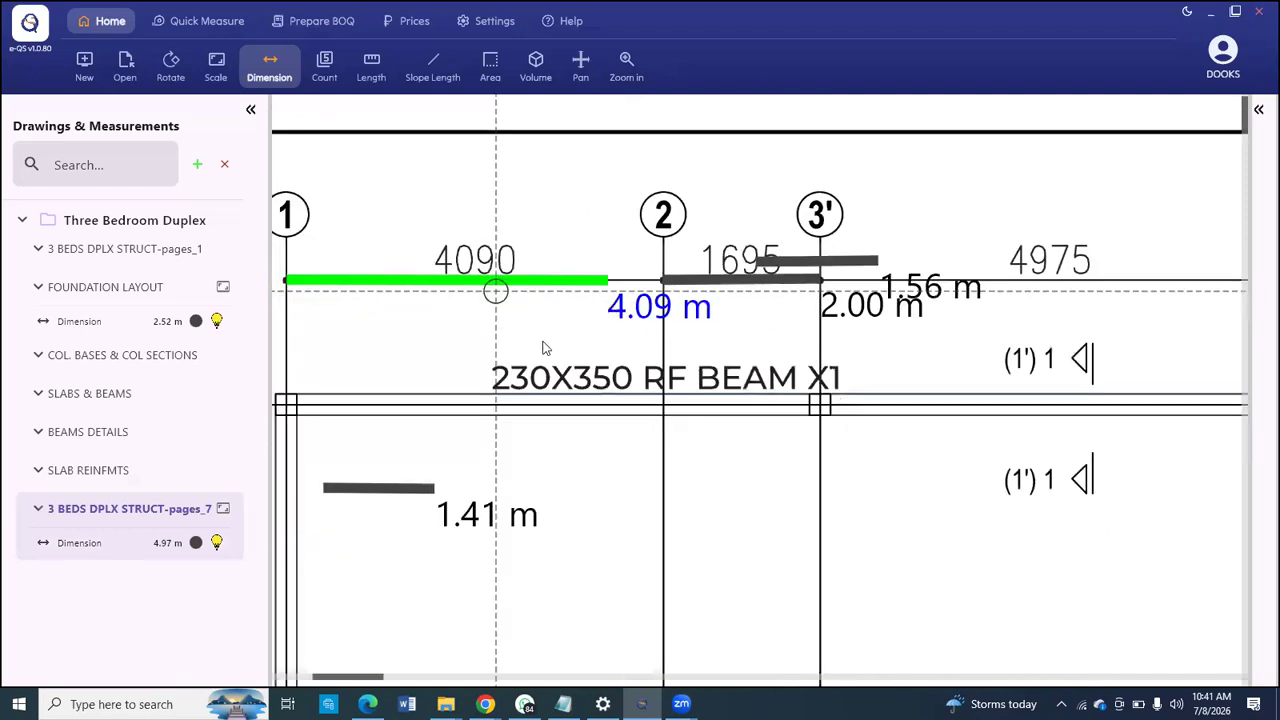
right_click(521, 333)
left_click(576, 408)
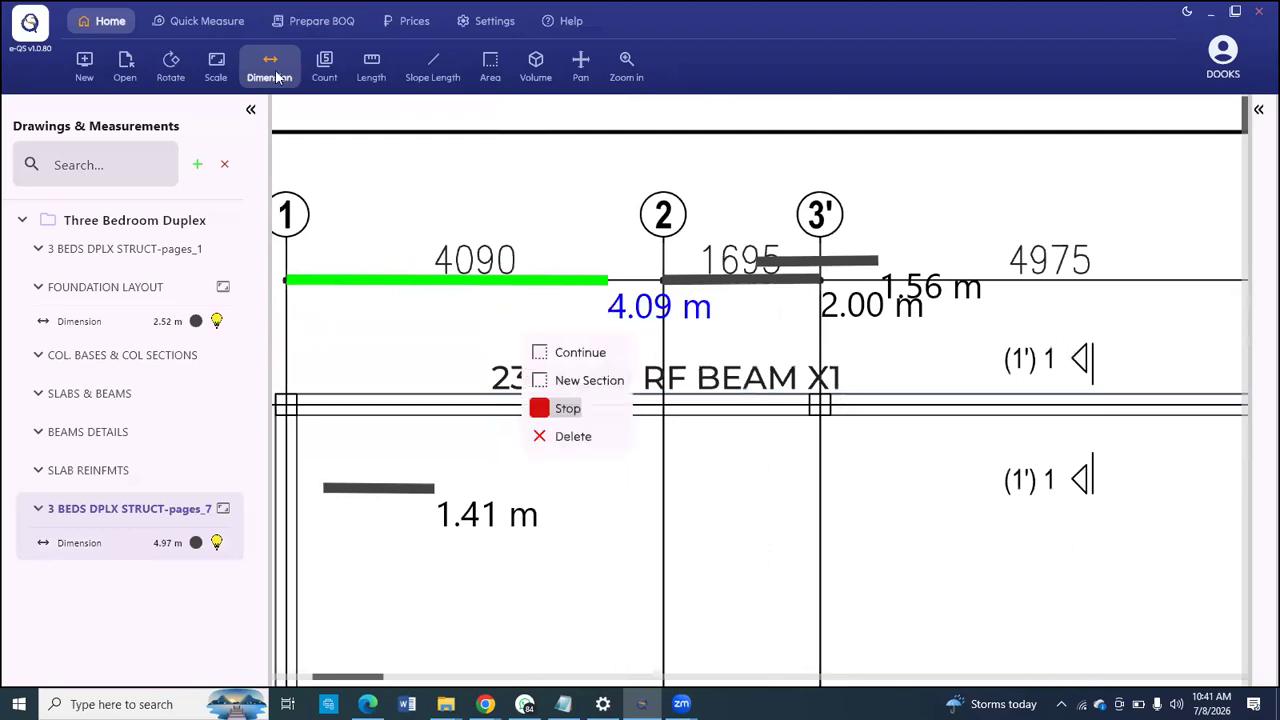
Step: Update the page scale with a 4.09 m reference marked along the 4090 line exactly from gridline 1 to gridline 2
left_click(216, 65)
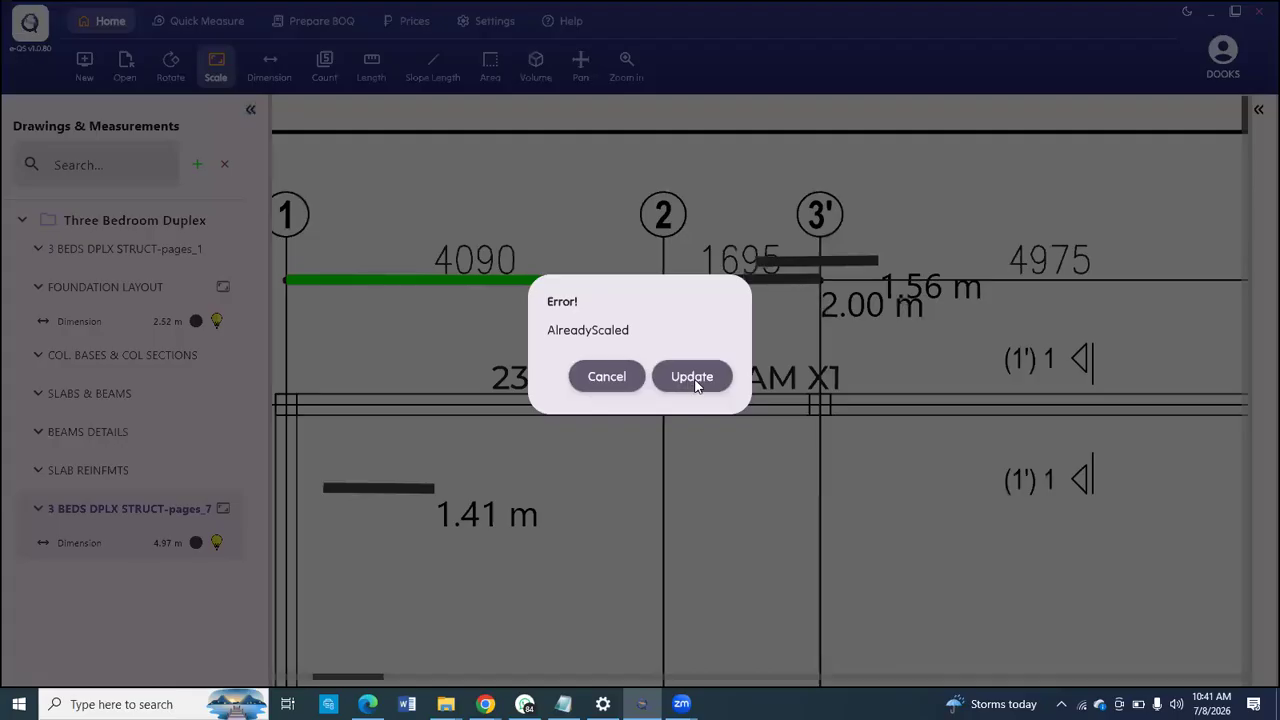
left_click(696, 385)
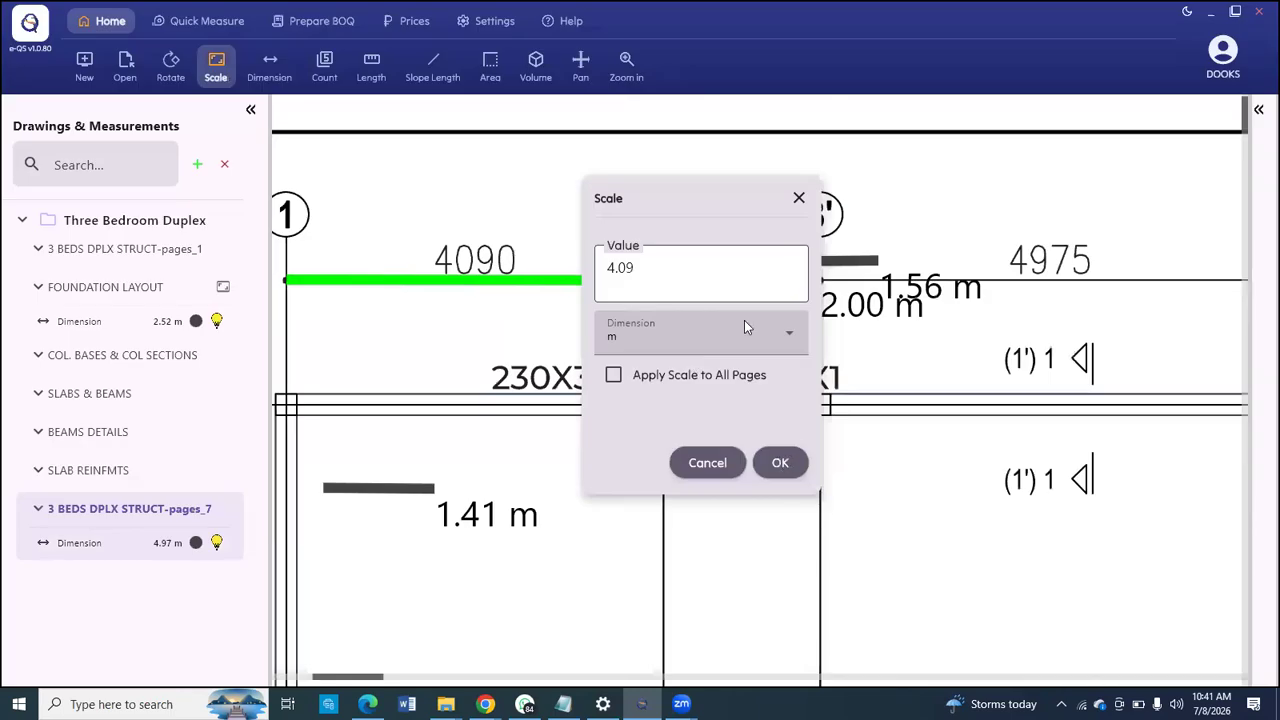
scroll(343, 277, "down", 1)
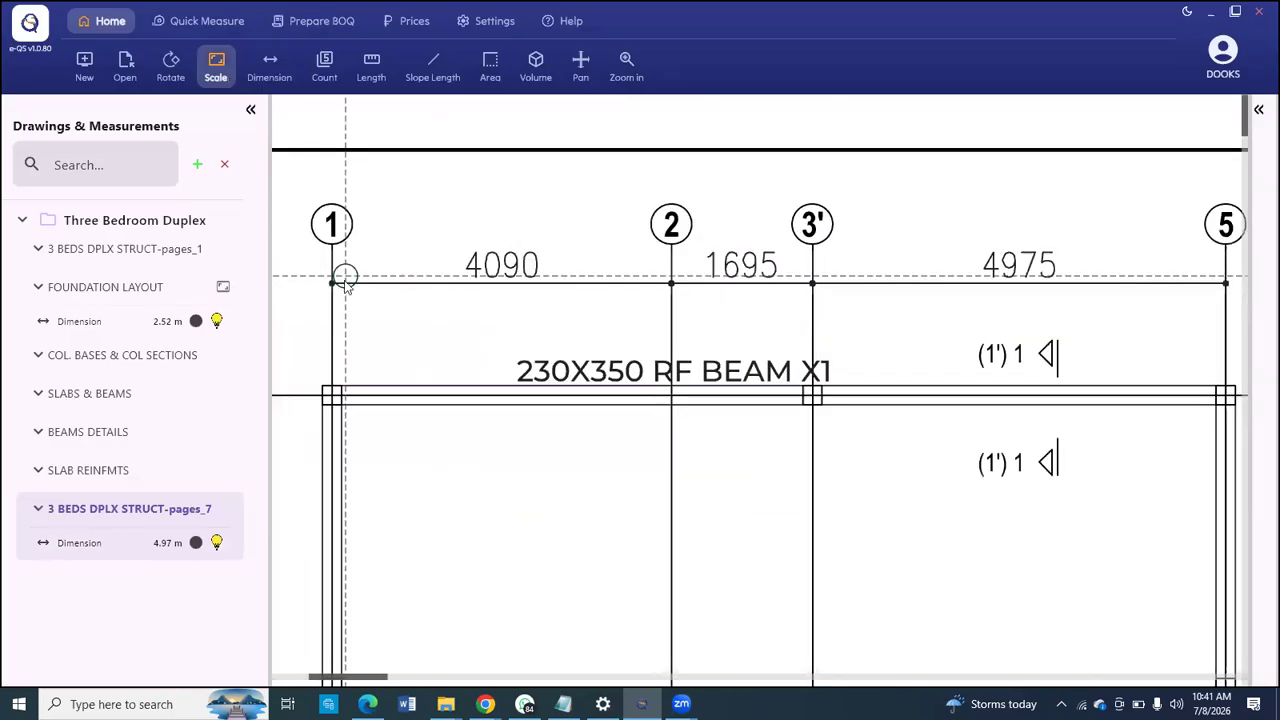
scroll(343, 280, "up", 5)
left_click(325, 279)
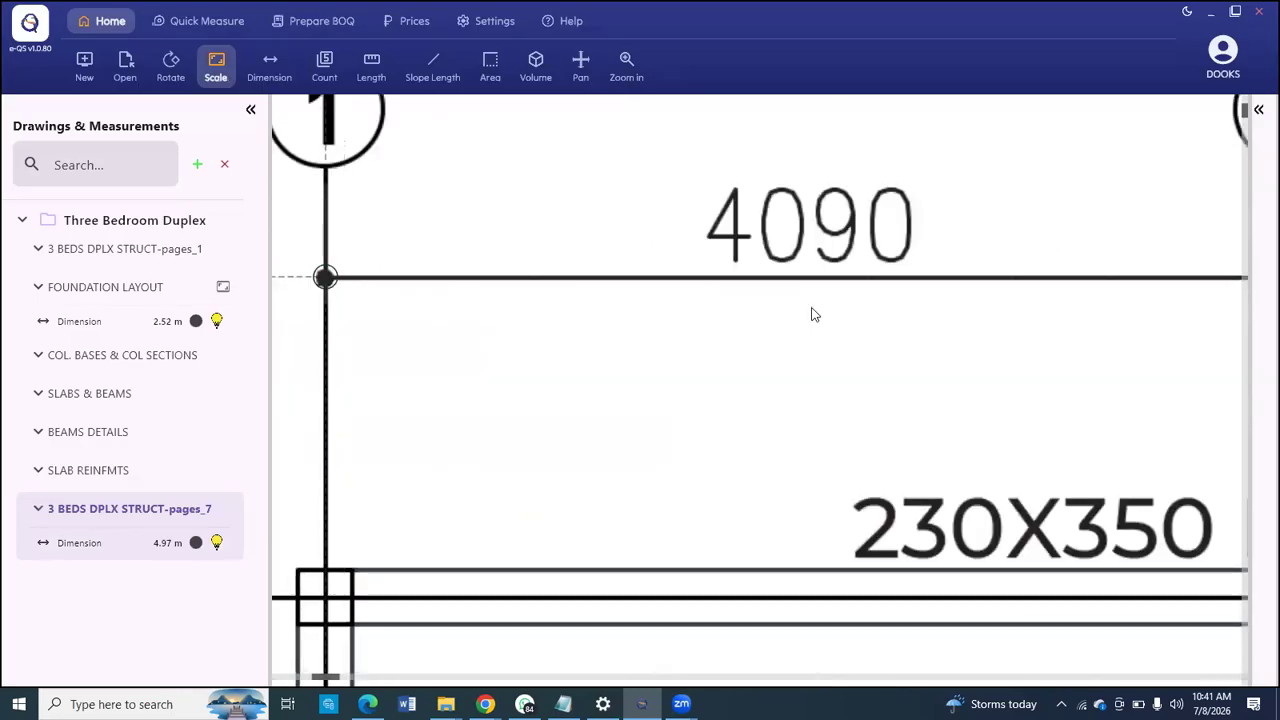
scroll(811, 314, "down", 3)
scroll(843, 285, "up", 3)
left_click(840, 281)
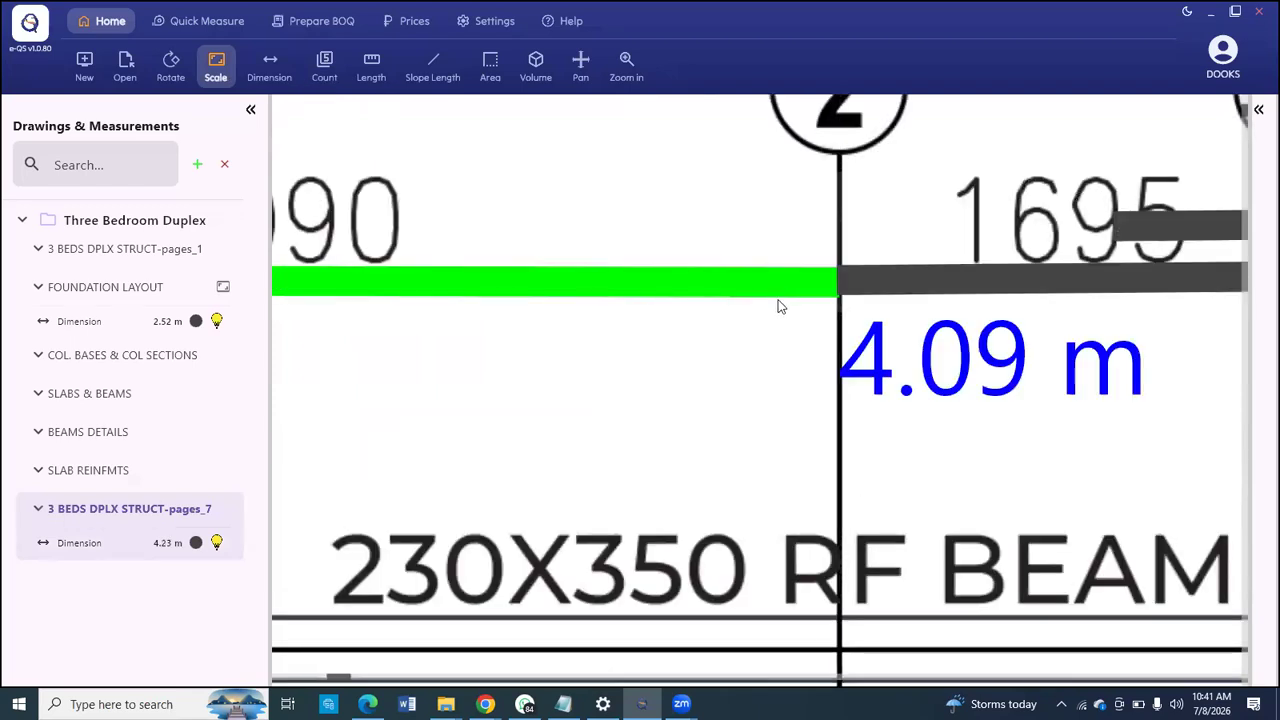
scroll(781, 307, "down", 3)
scroll(934, 344, "down", 1)
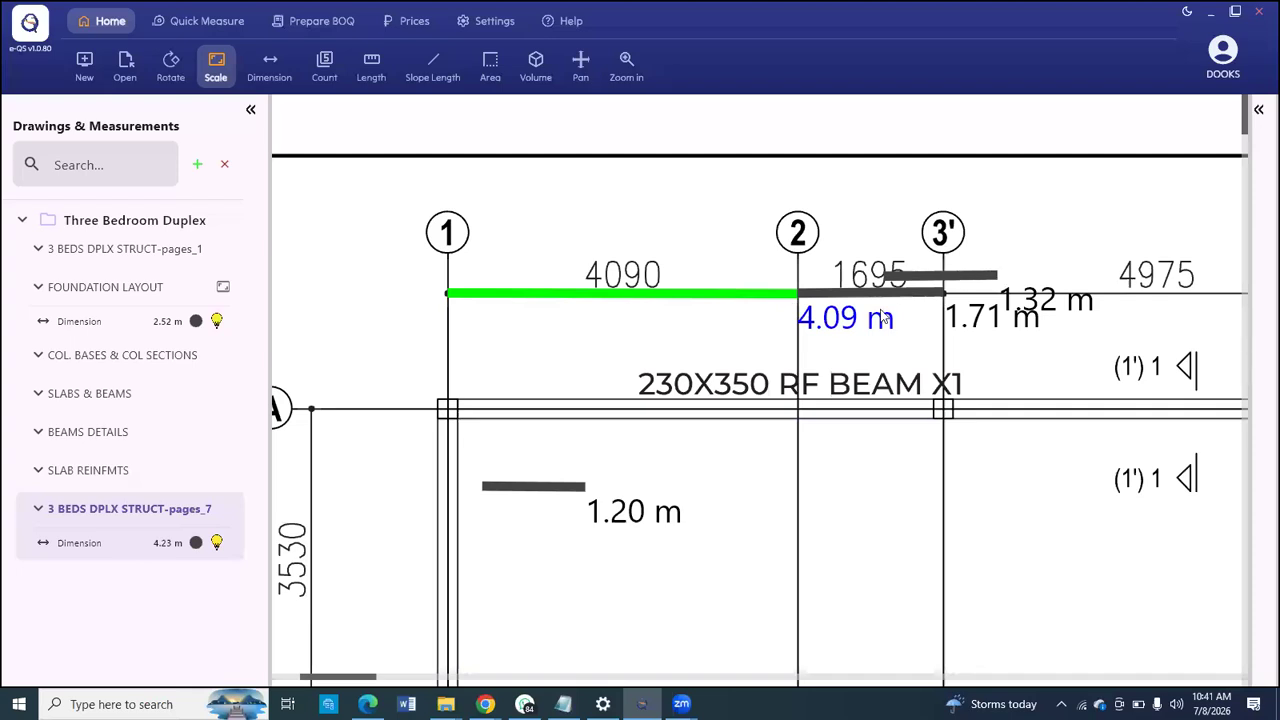
Step: Try to delete the stray dimension crossing gridline 3' and the dimension along the 1695 line
scroll(883, 318, "up", 2)
left_click(899, 288)
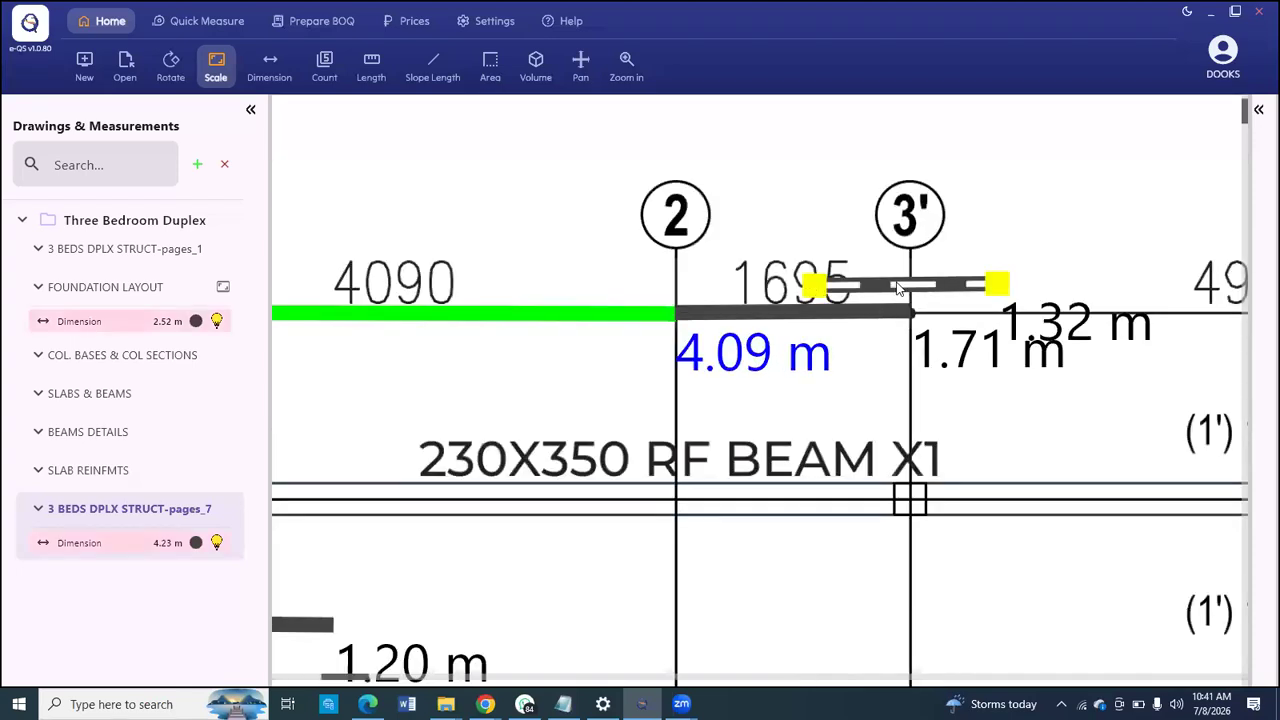
right_click(938, 346)
left_click(950, 384)
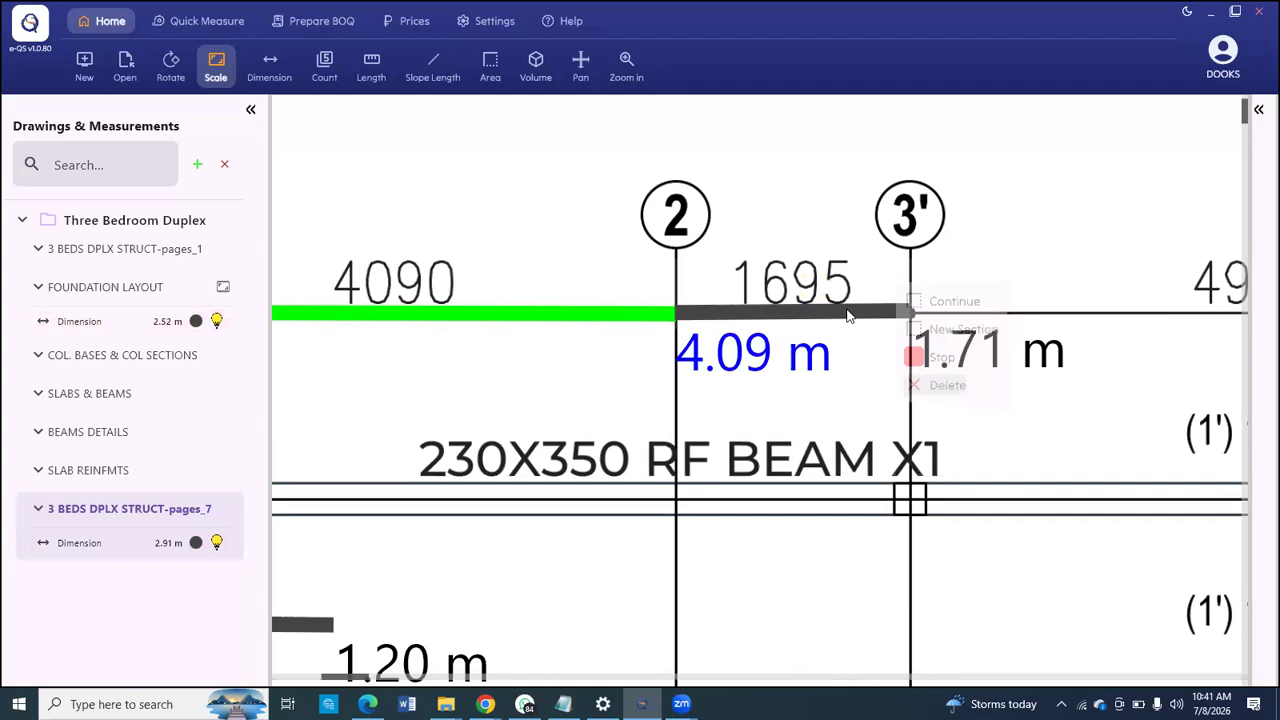
left_click(847, 315)
right_click(848, 316)
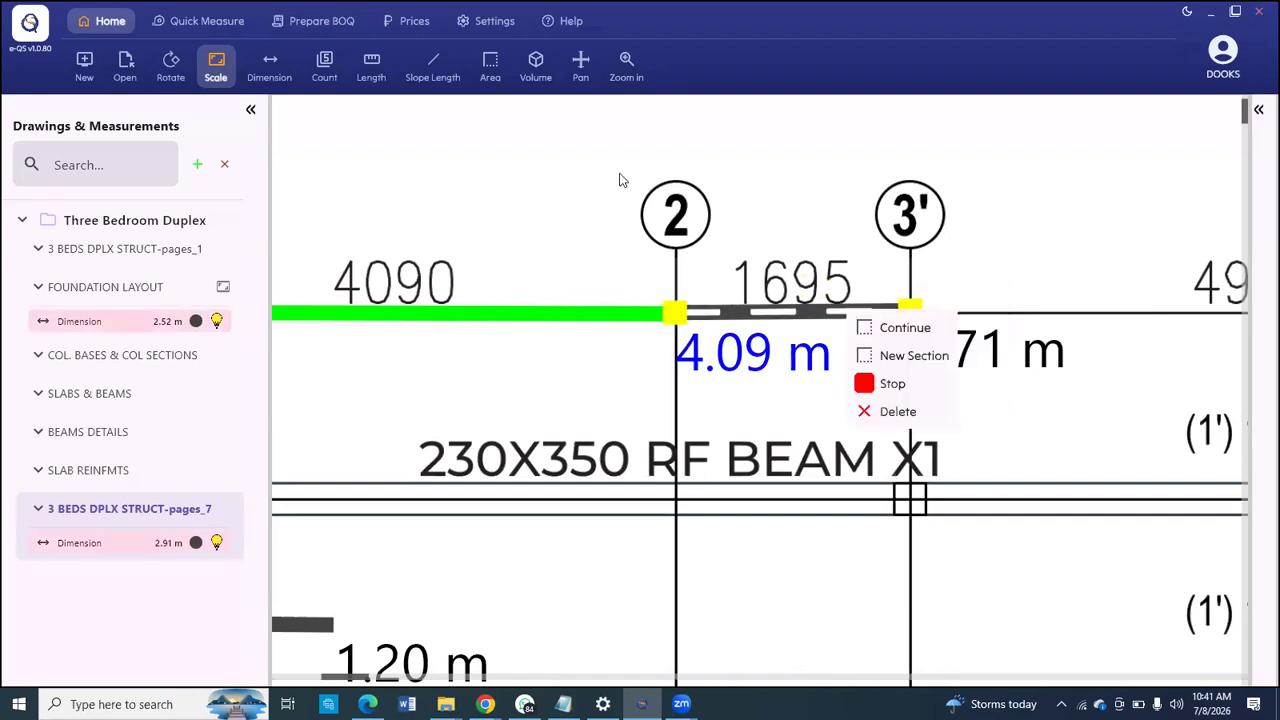
left_click(898, 411)
Step: Check the updated scale by dimensioning between gridlines 2 and 3' just above the RF BEAM X1 label, and end the measurement
scroll(458, 178, "down", 2)
left_click(269, 65)
scroll(877, 349, "up", 2)
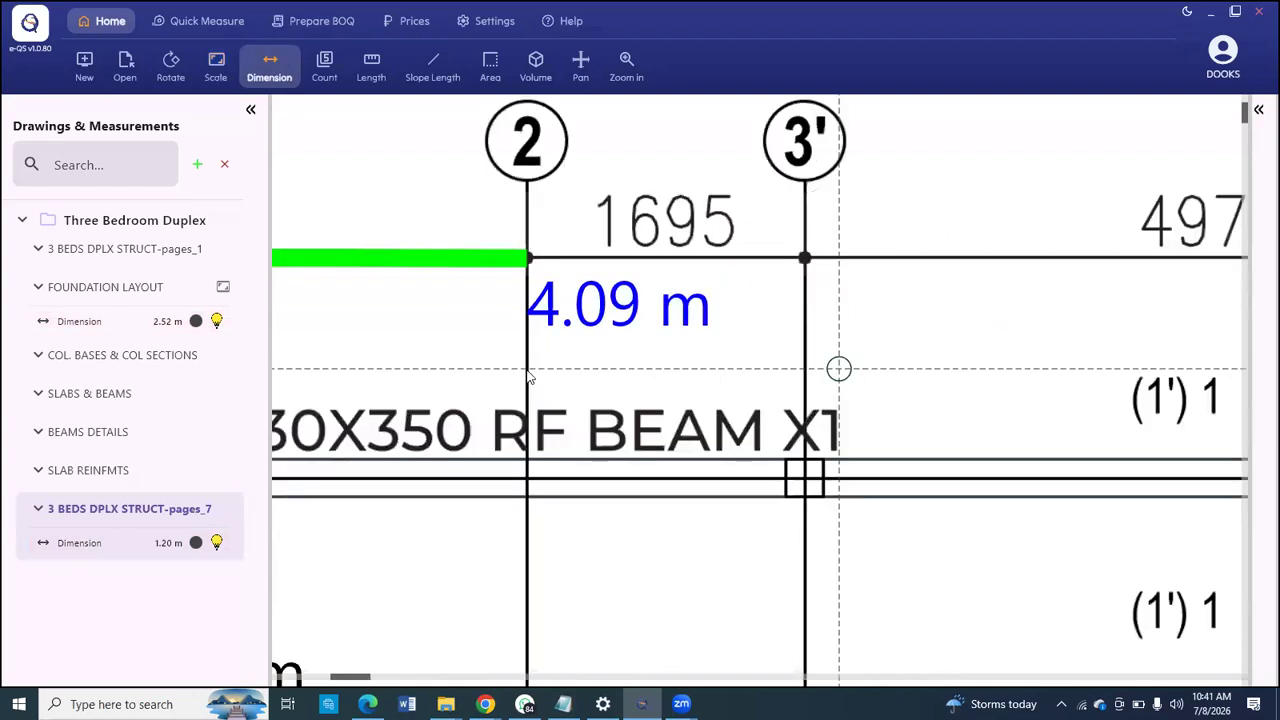
left_click(527, 371)
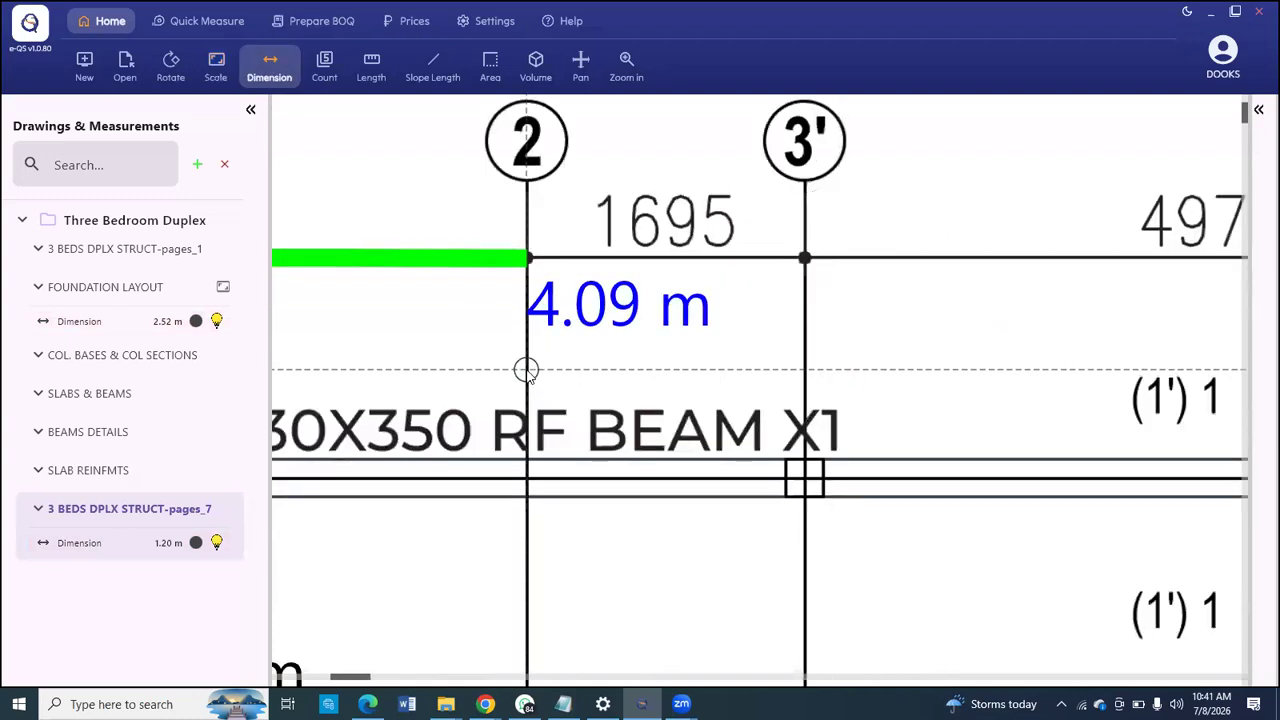
left_click(806, 378)
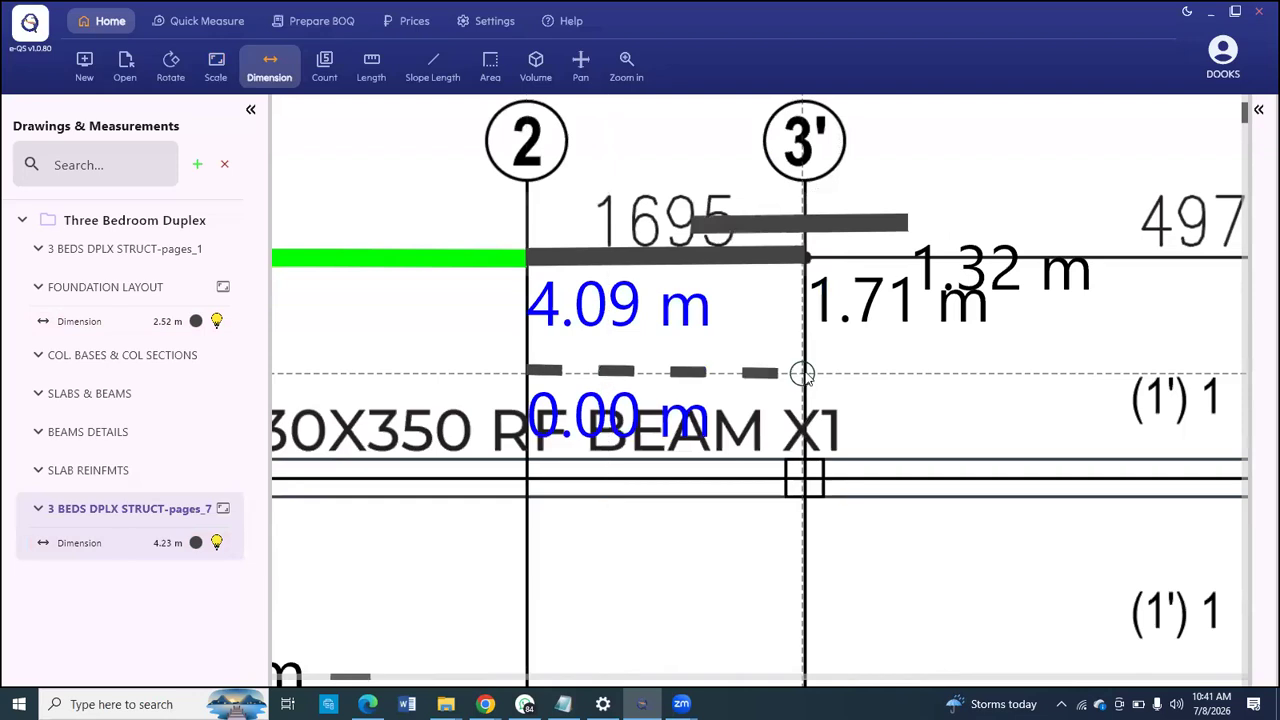
left_click(805, 372)
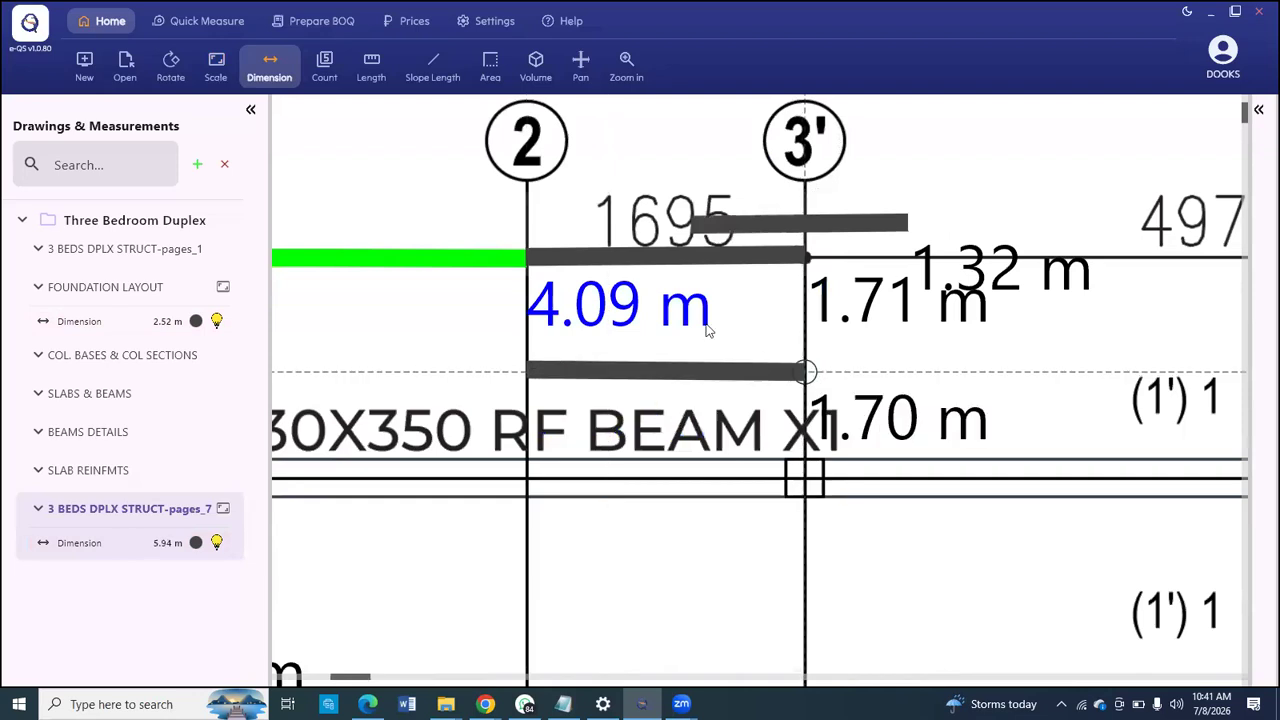
scroll(765, 408, "down", 2)
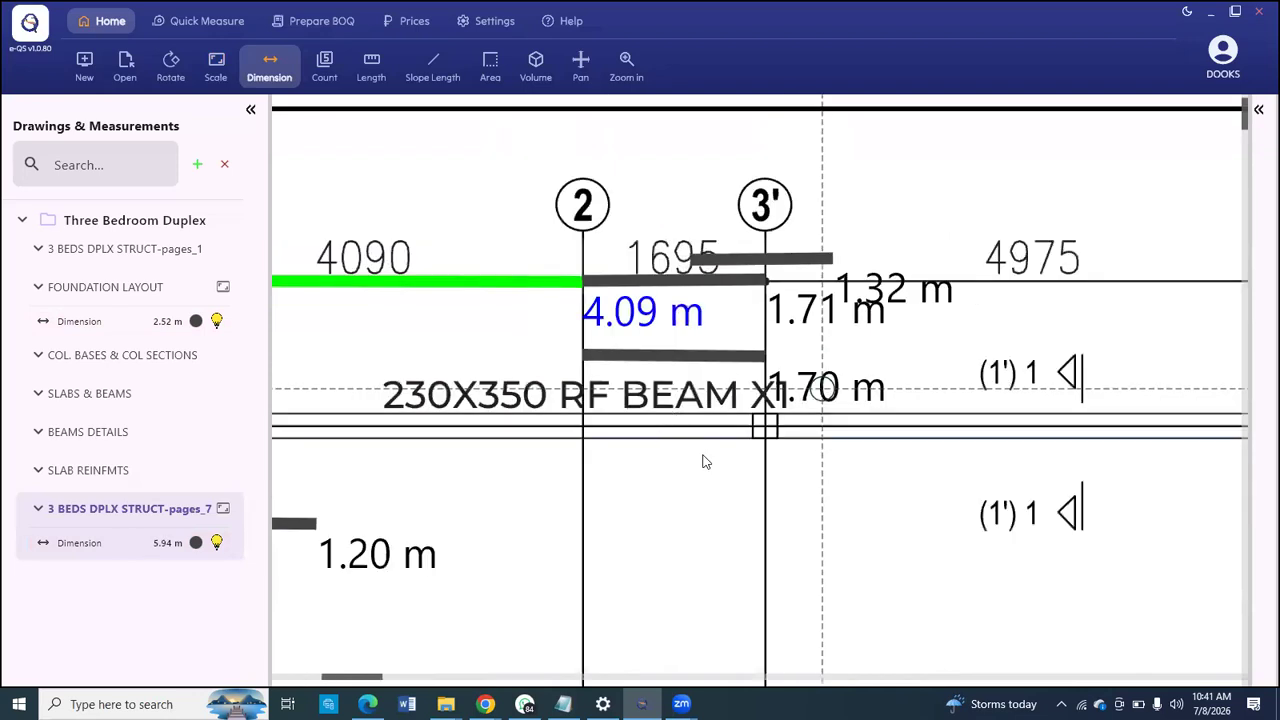
right_click(657, 428)
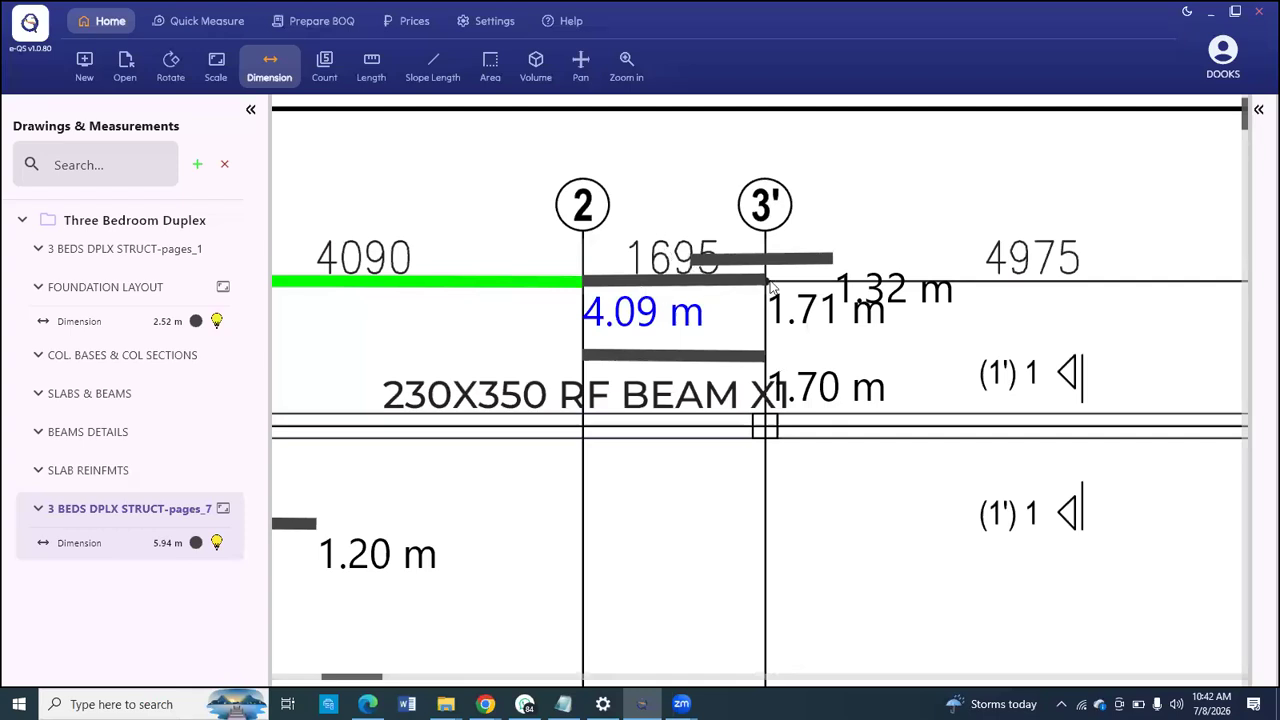
scroll(774, 289, "down", 1)
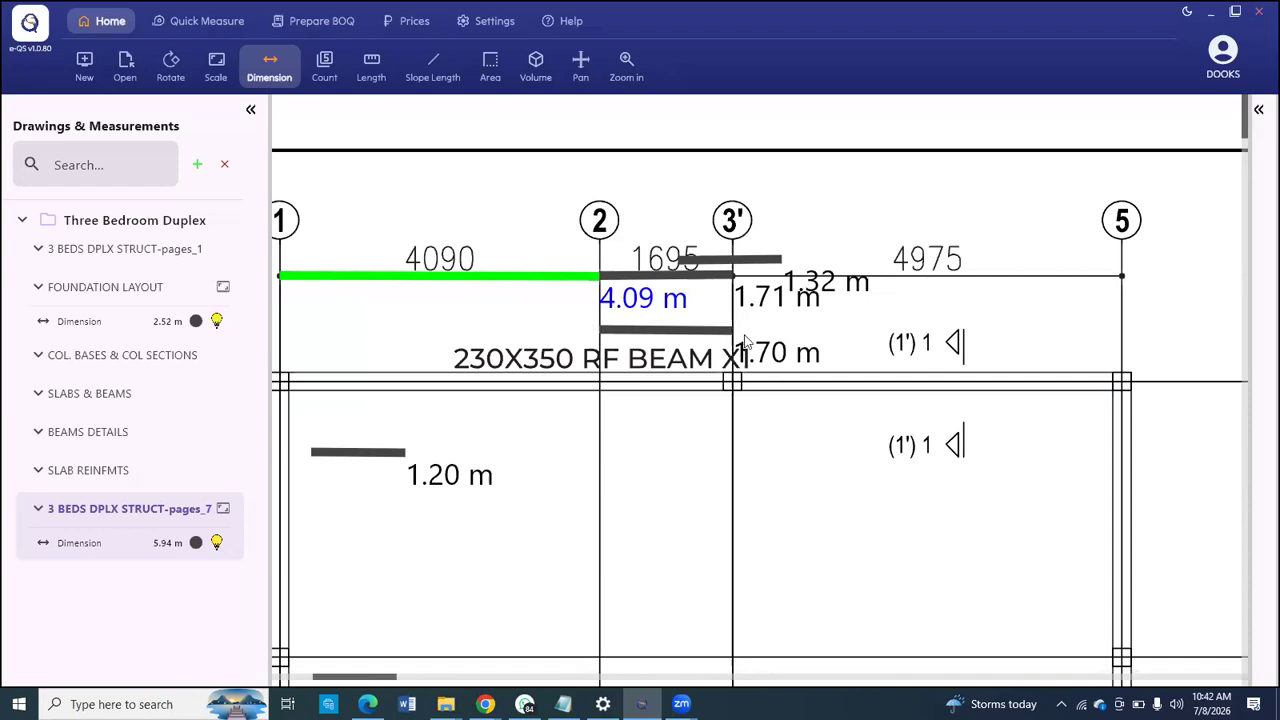
Step: Check the roof beam layout's vertical scale by dimensioning the 3530 line from gridline B to gridline A, and end the measurement
scroll(877, 257, "down", 2)
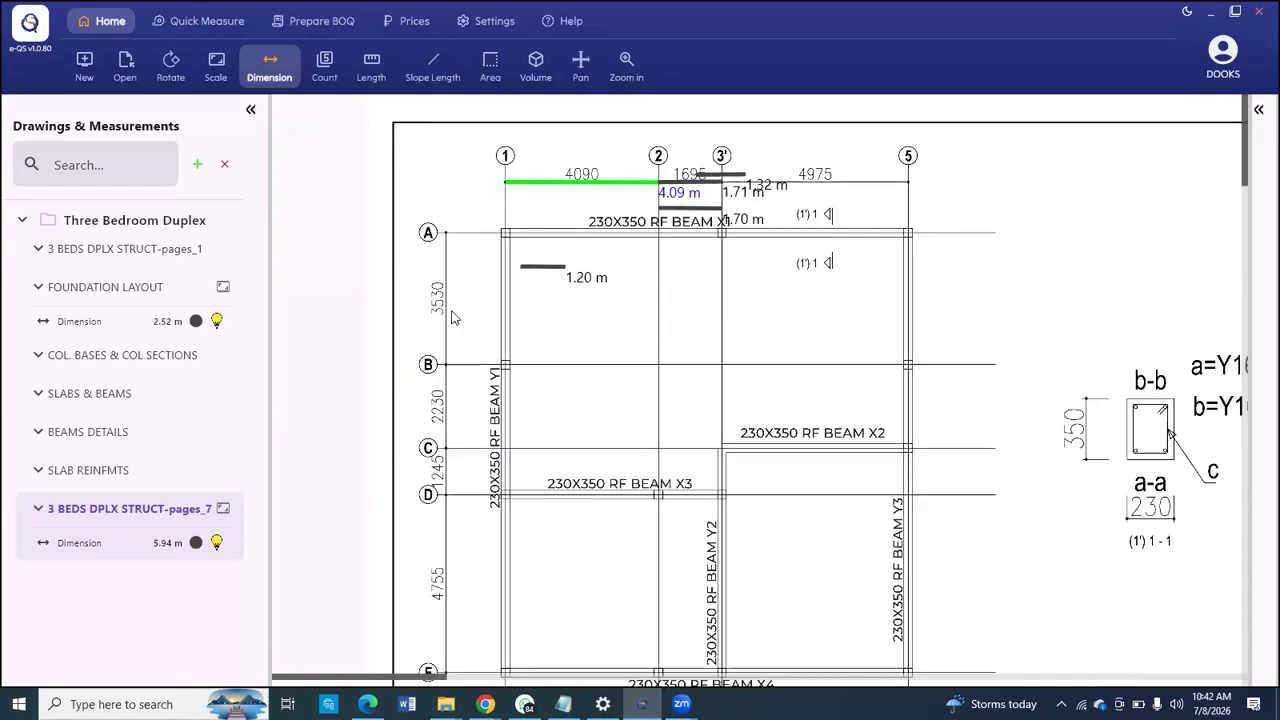
scroll(424, 236, "up", 1)
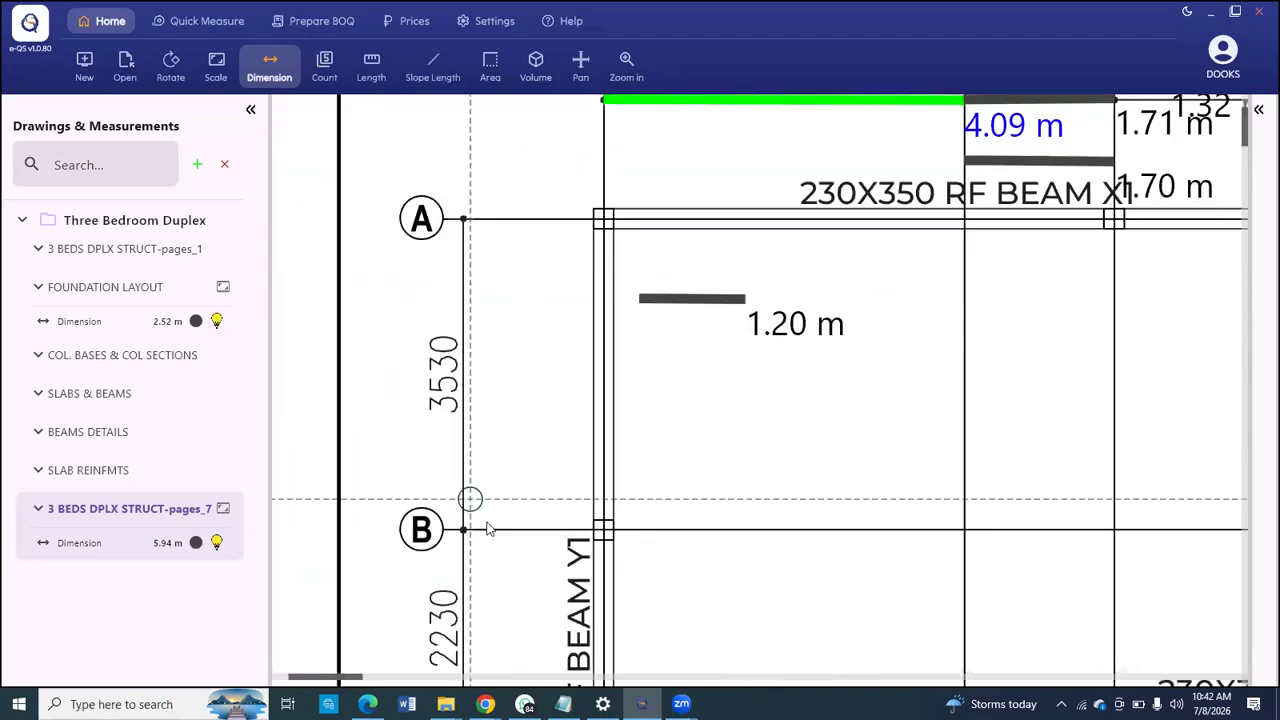
scroll(488, 528, "up", 2)
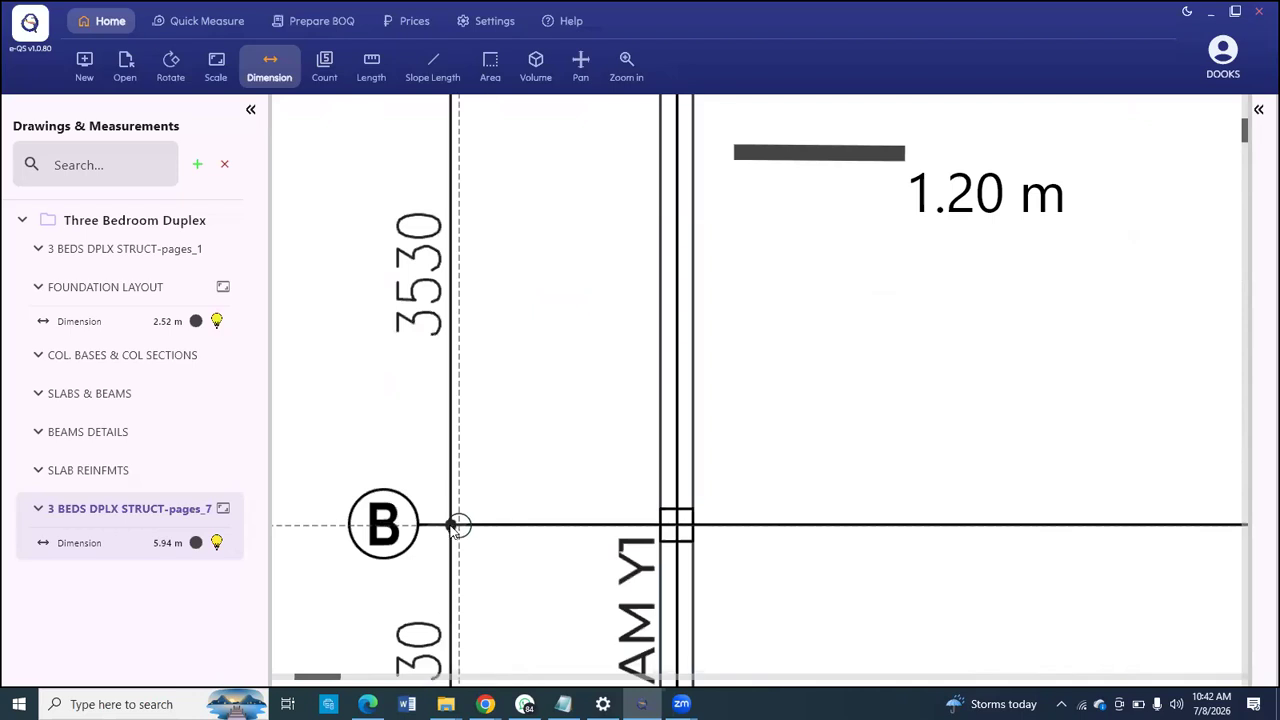
left_click(450, 525)
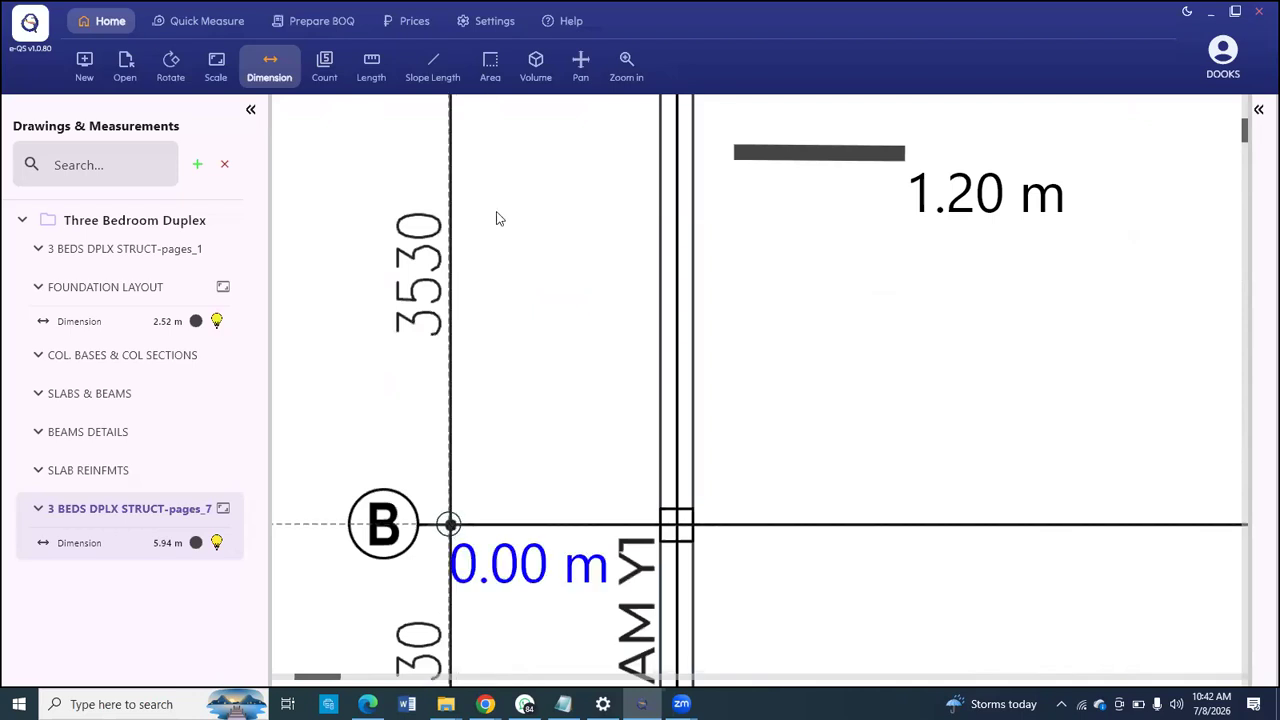
scroll(494, 214, "down", 2)
scroll(452, 240, "up", 3)
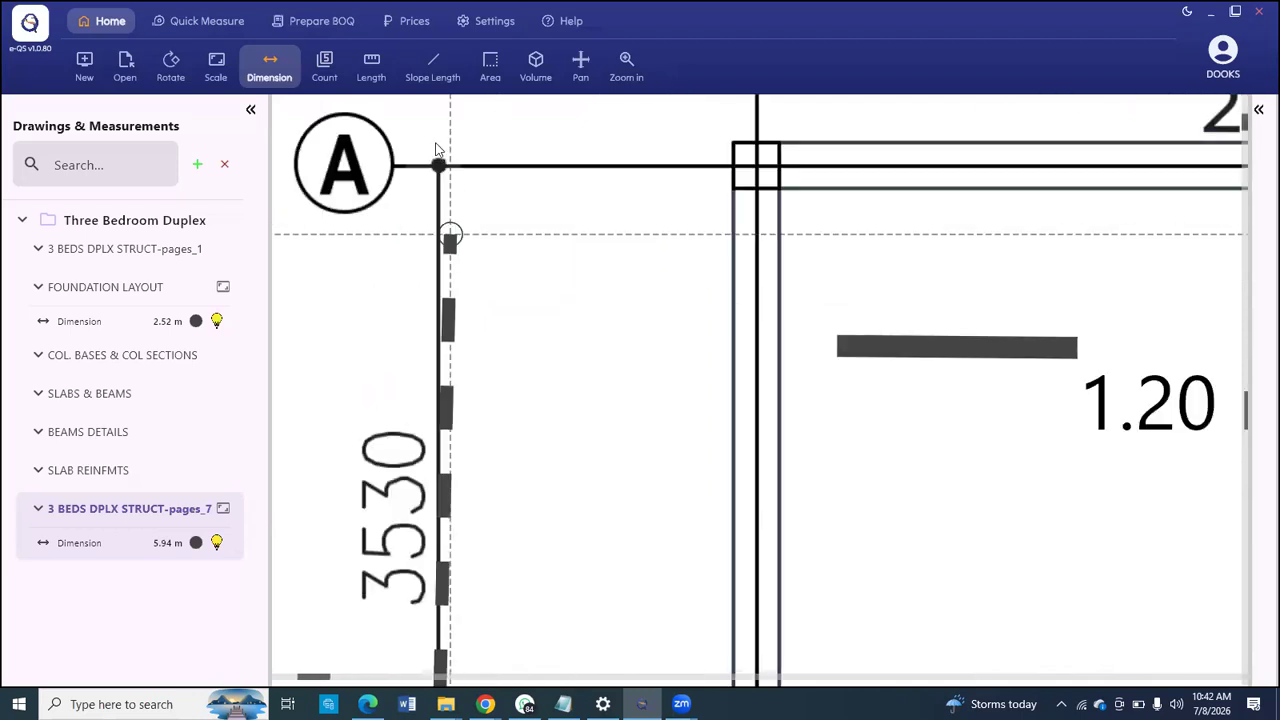
scroll(436, 150, "up", 1)
left_click(434, 141)
left_click(434, 143)
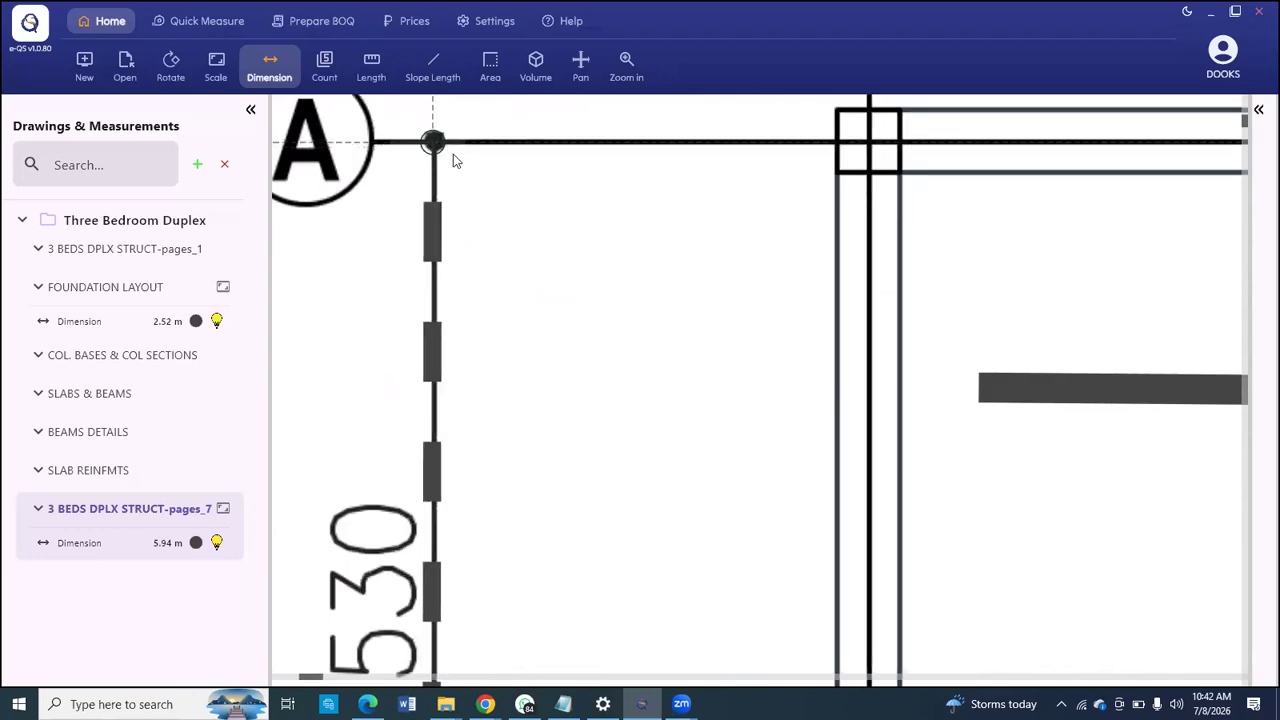
scroll(442, 144, "down", 3)
scroll(560, 286, "down", 1)
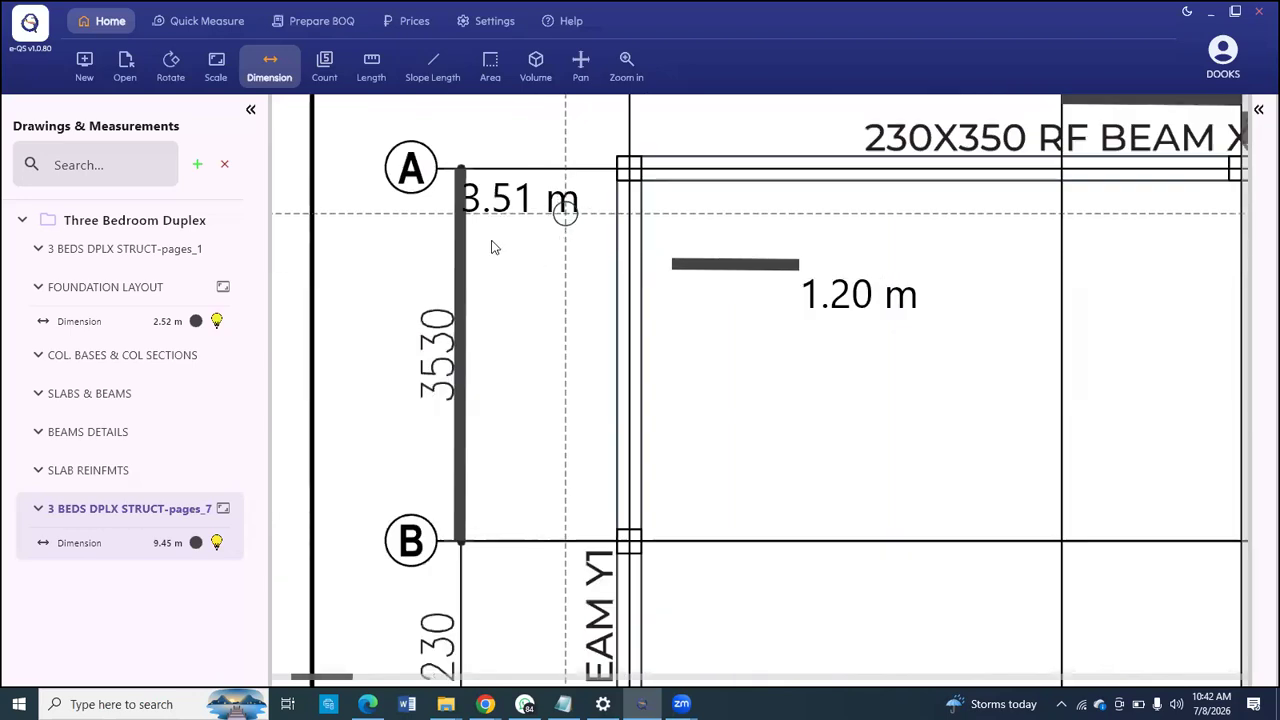
right_click(495, 246)
left_click(549, 317)
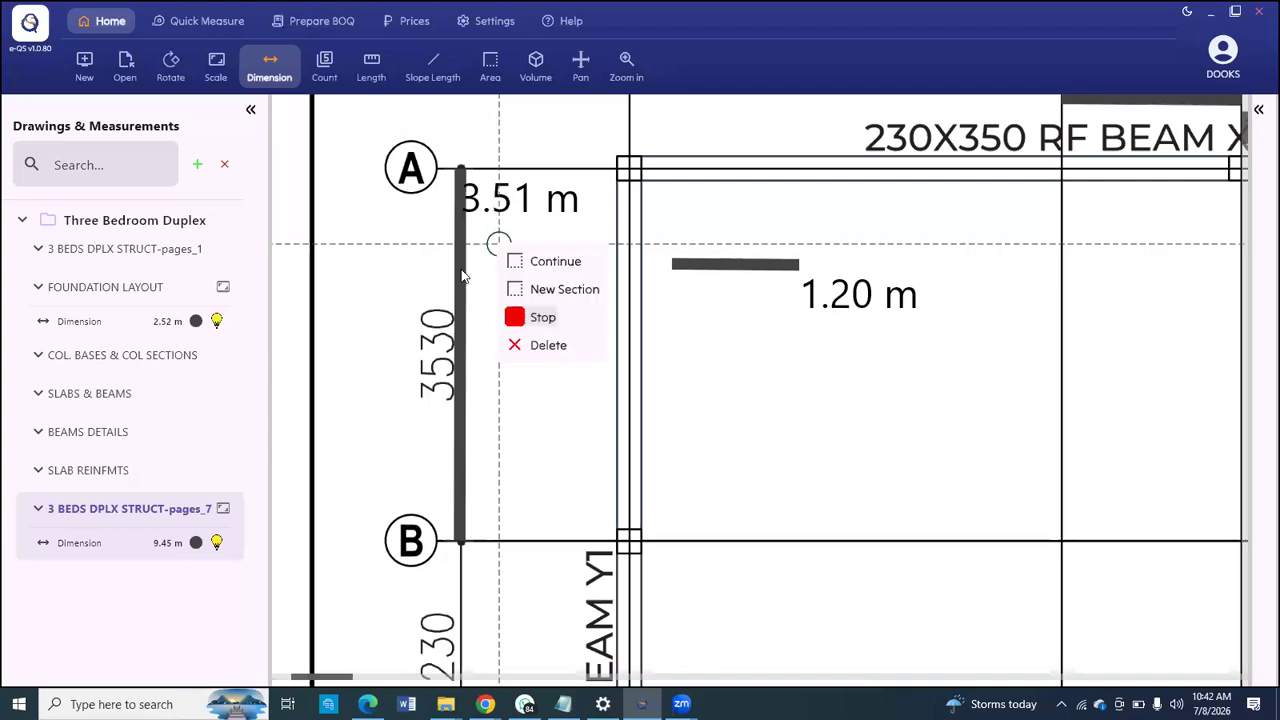
Step: Examine the roof beam layout's check dimensions and compare them with the dimensions on the FOUNDATION LAYOUT page
scroll(495, 205, "down", 5)
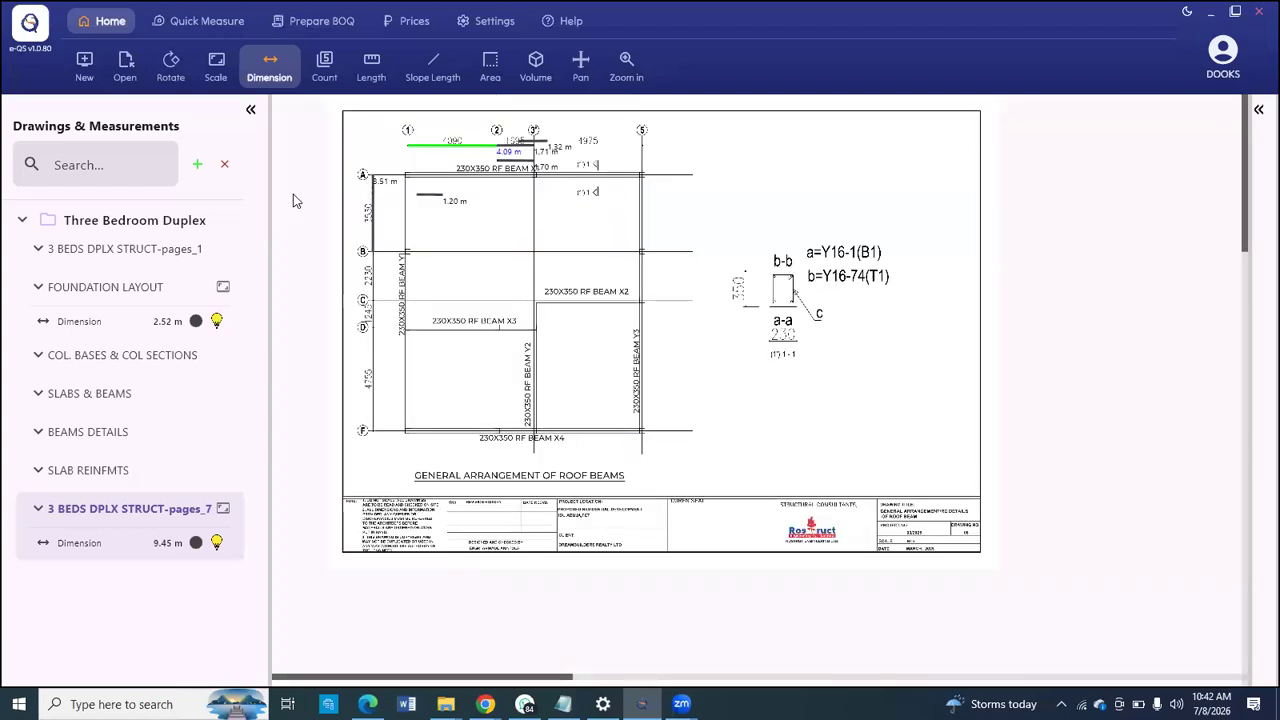
scroll(368, 192, "up", 3)
scroll(425, 305, "up", 2)
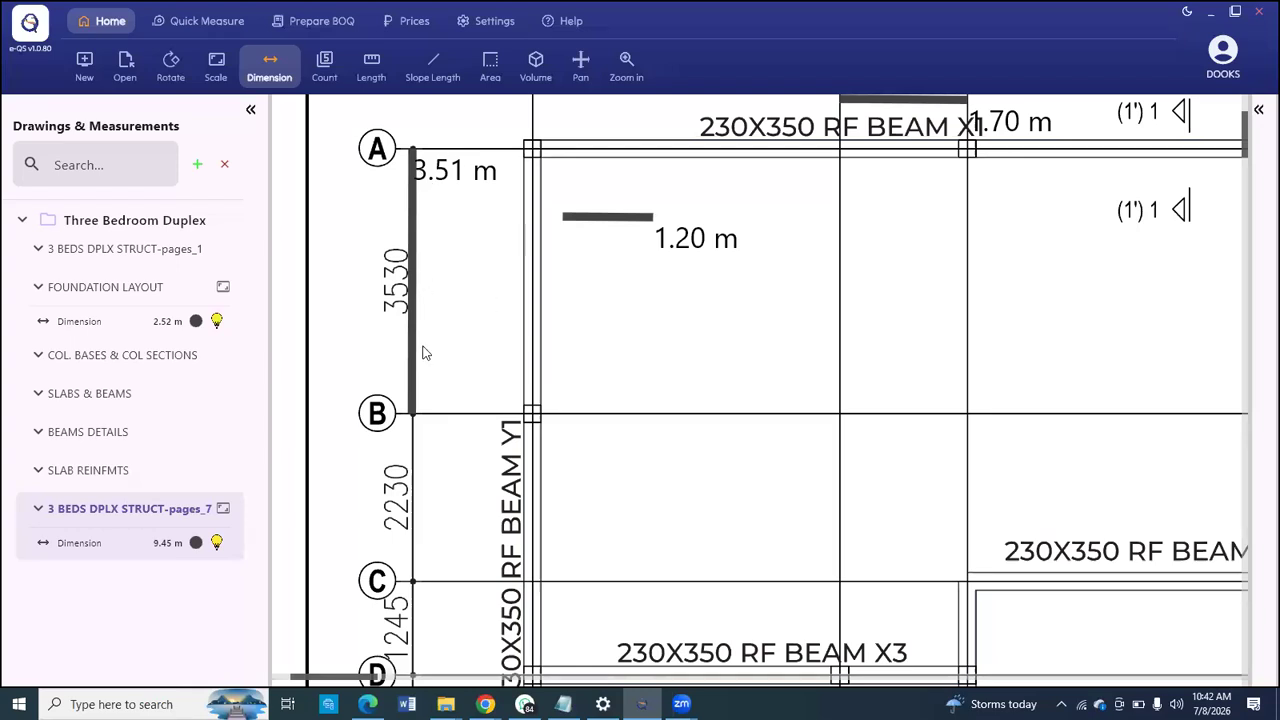
scroll(422, 350, "down", 3)
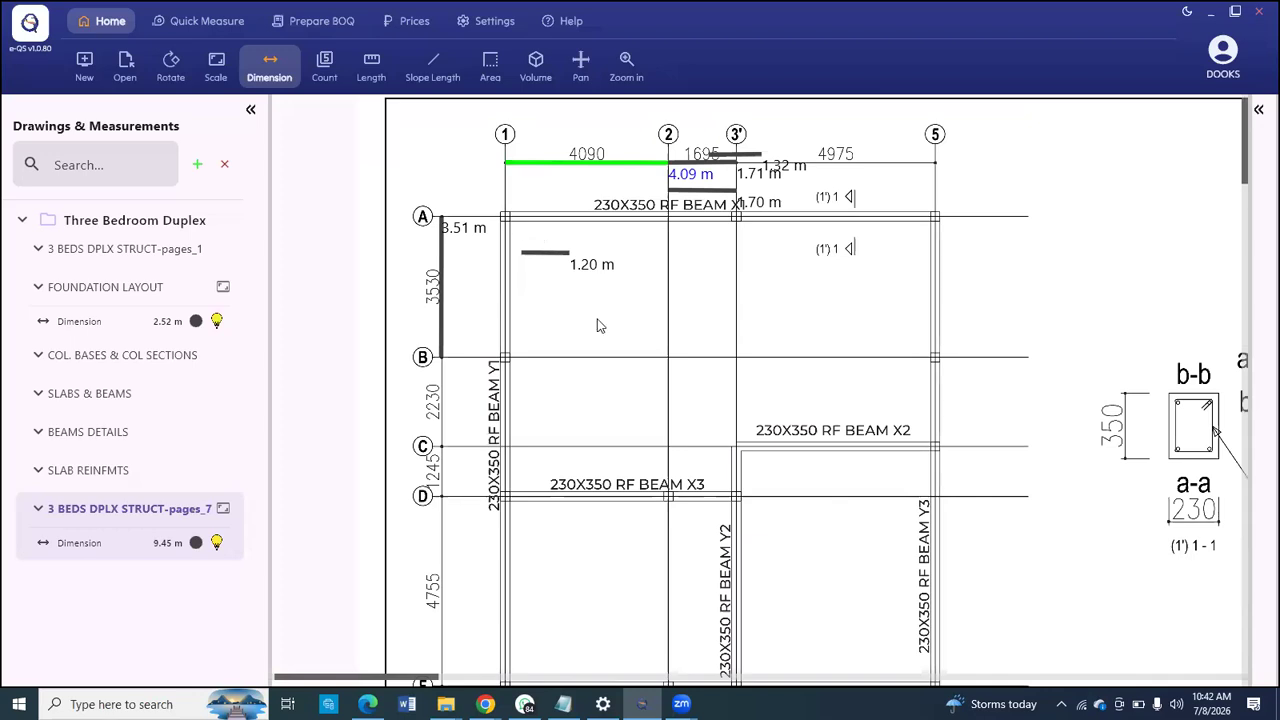
scroll(395, 145, "down", 2)
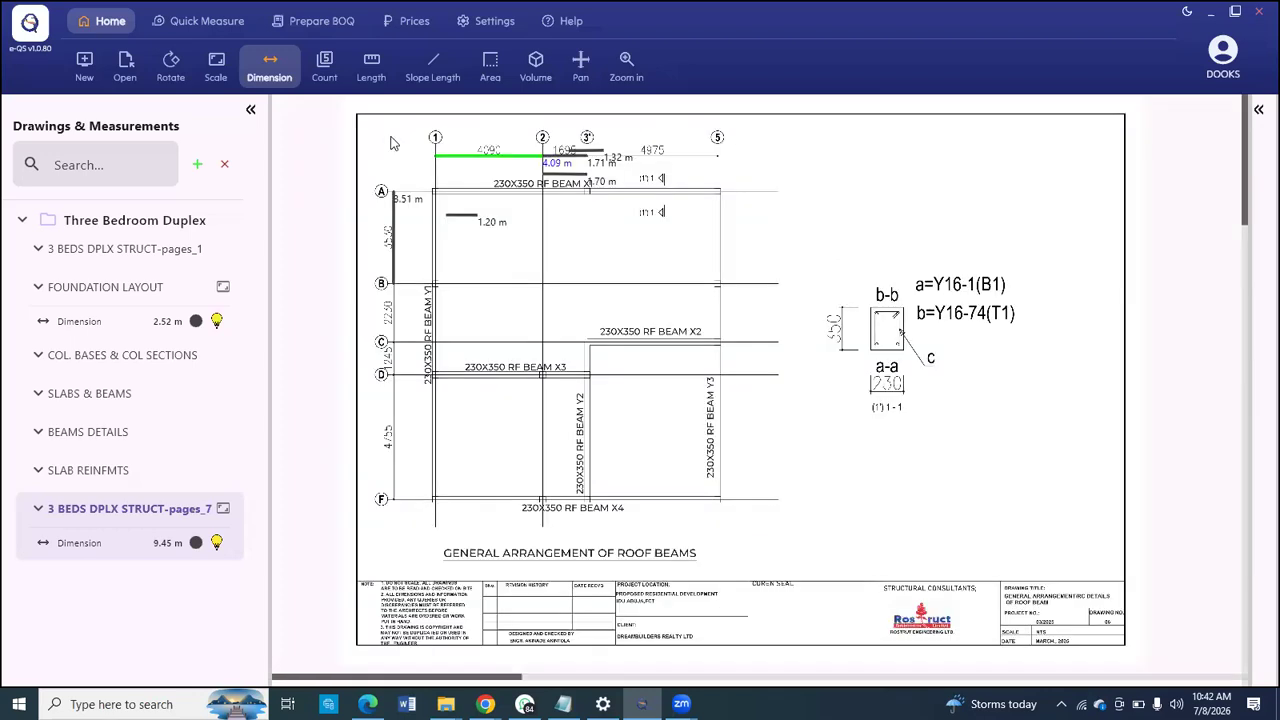
scroll(393, 143, "up", 2)
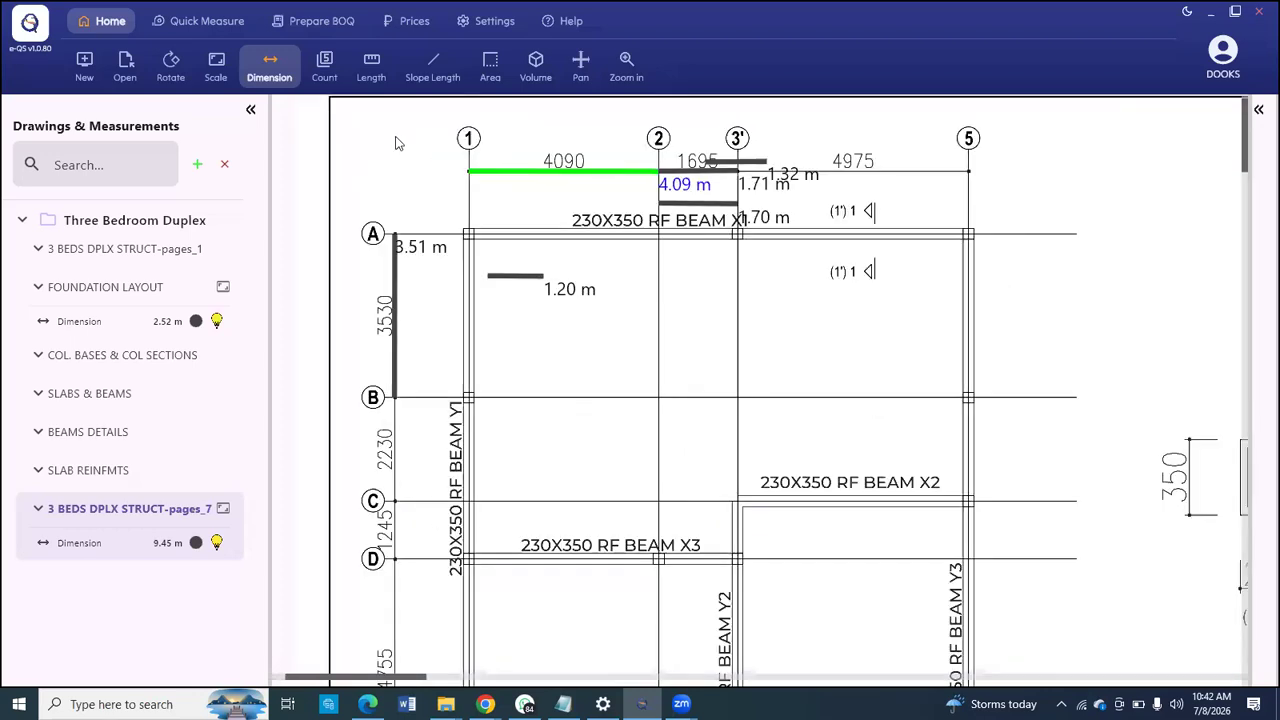
left_click(117, 288)
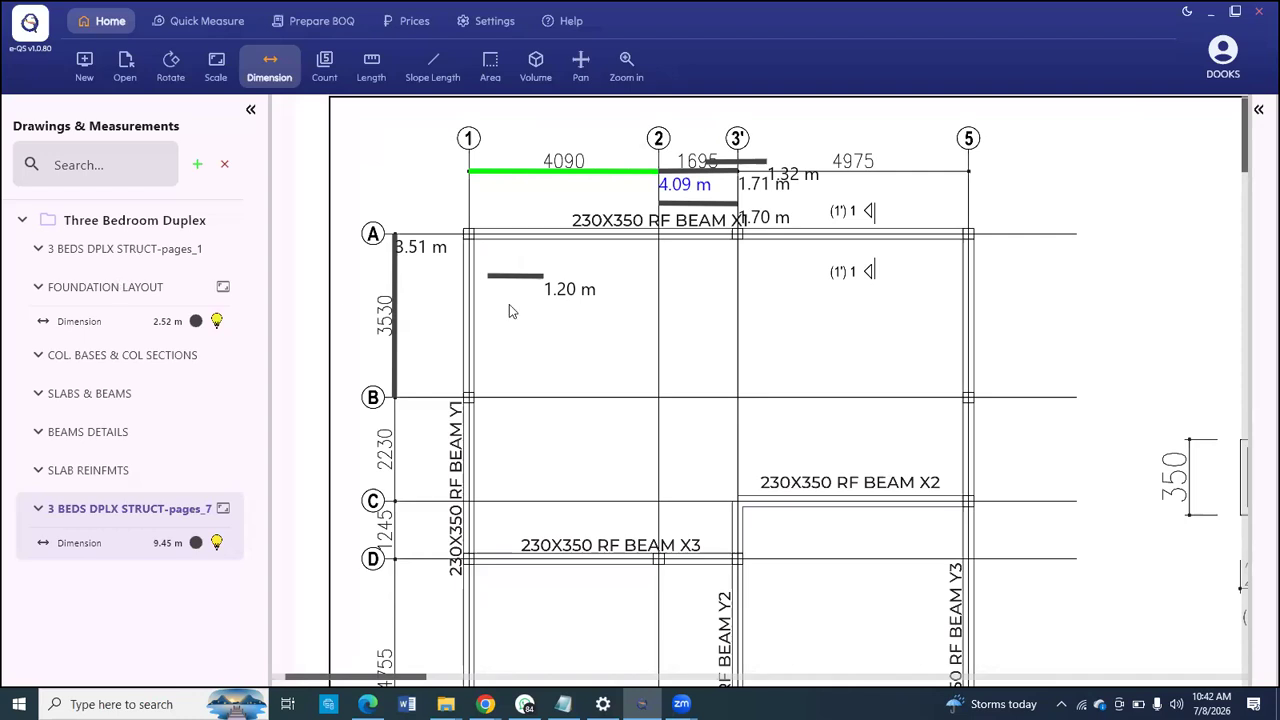
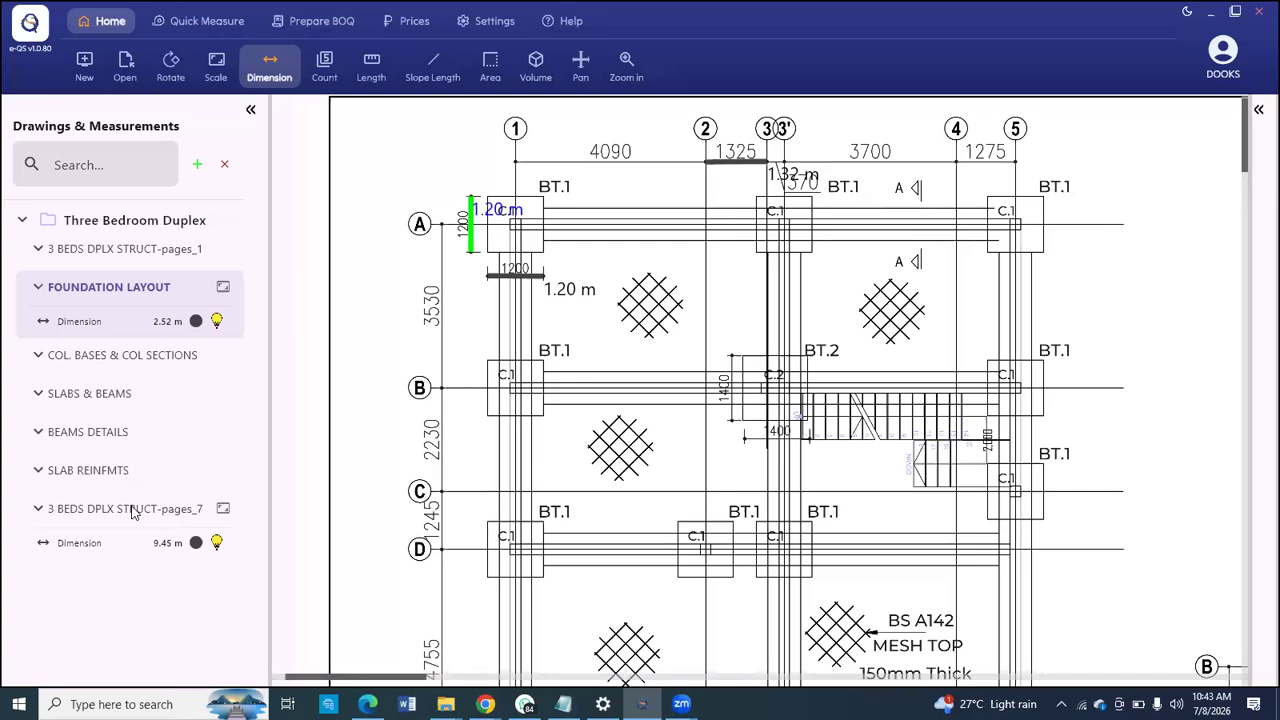
left_click(133, 510)
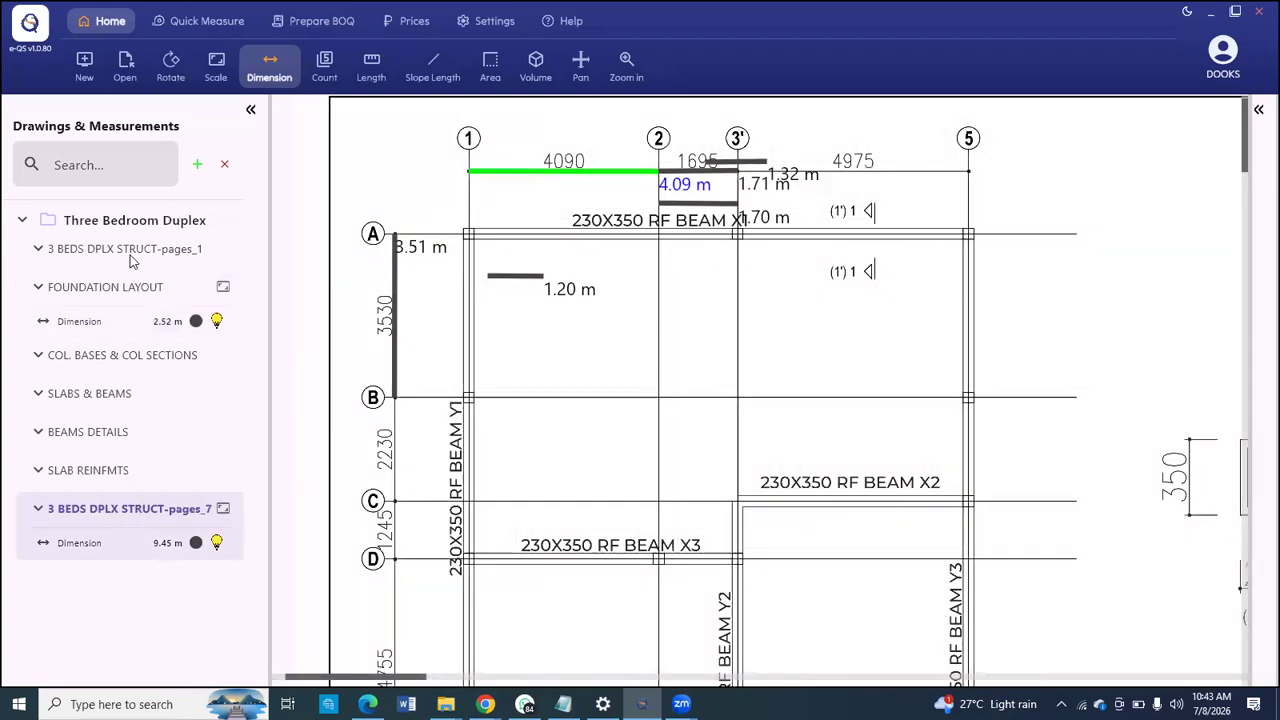
left_click(129, 248)
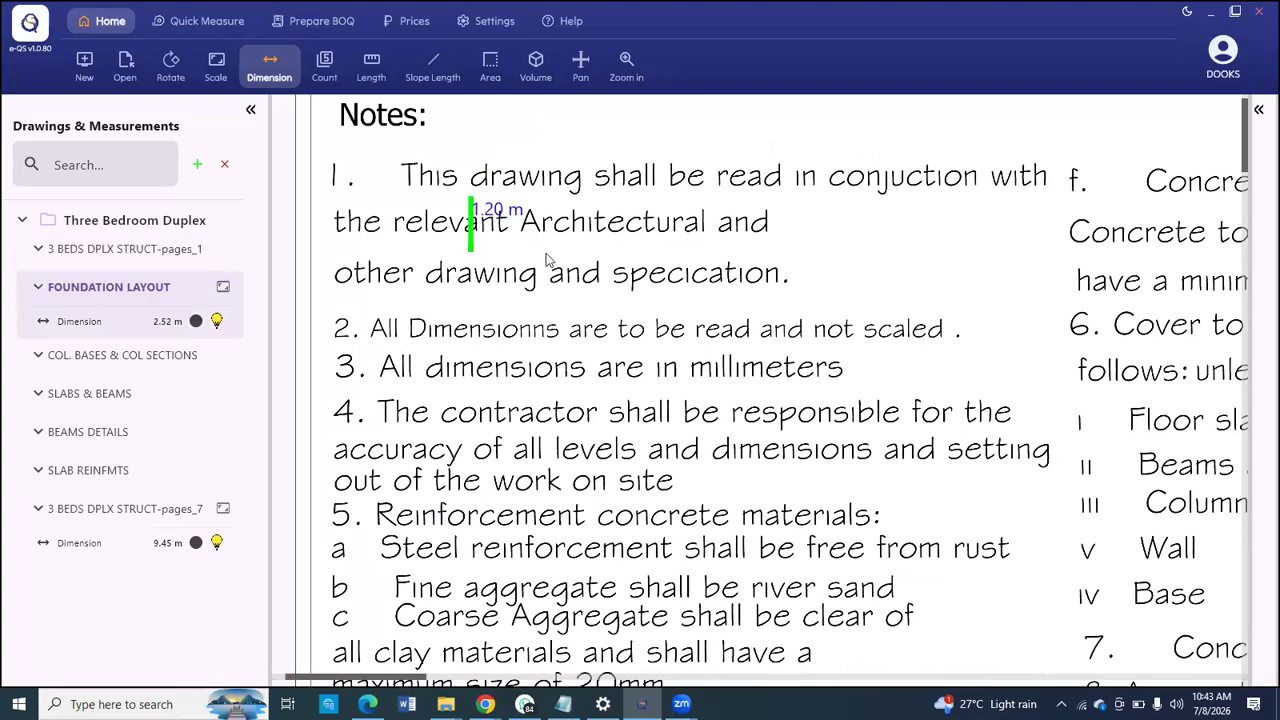
Step: On the foundation layout, delete the dimensions along the horizontal 1200 line at gridline 1 and the 1325 line between gridlines 2 and 3
scroll(503, 172, "up", 2)
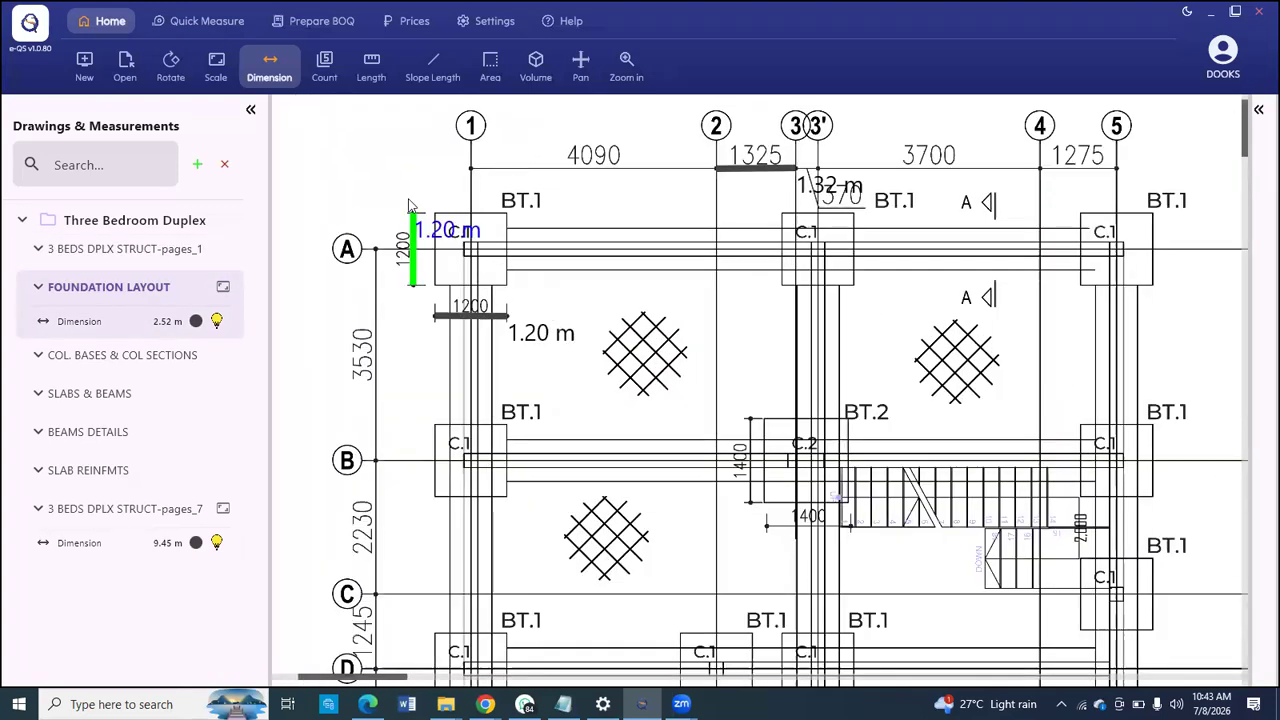
left_click(481, 317)
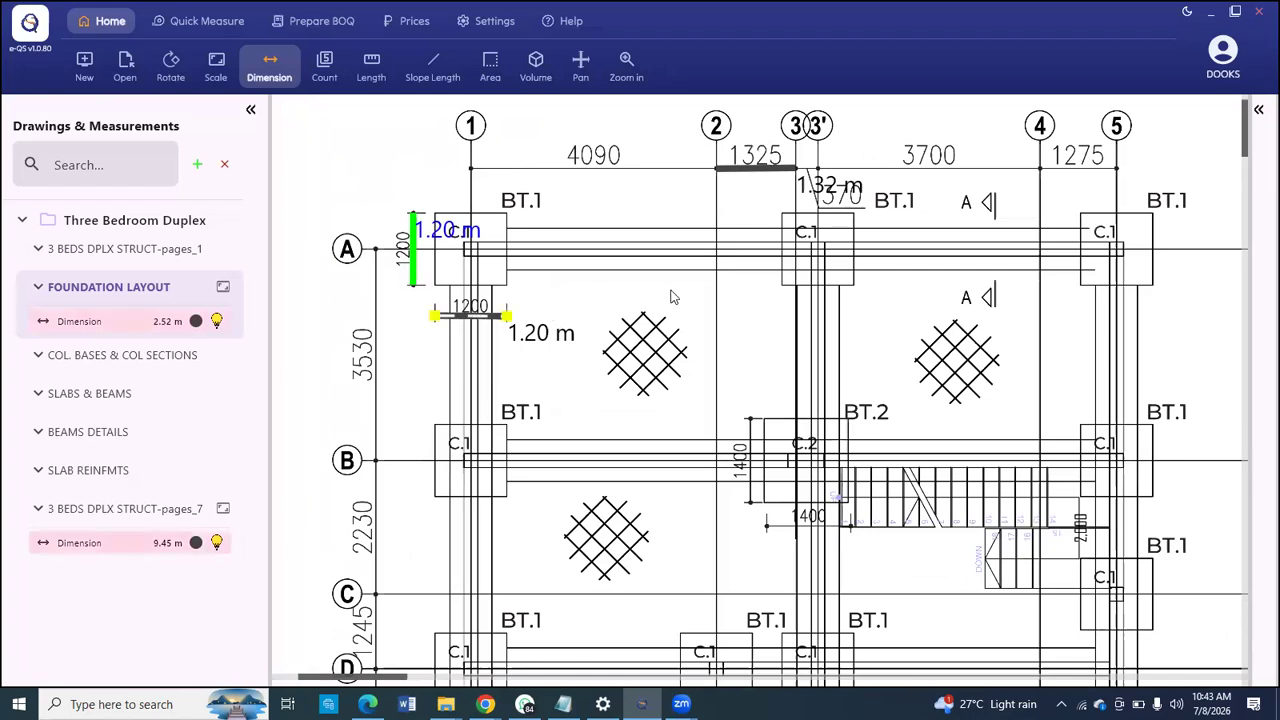
right_click(478, 318)
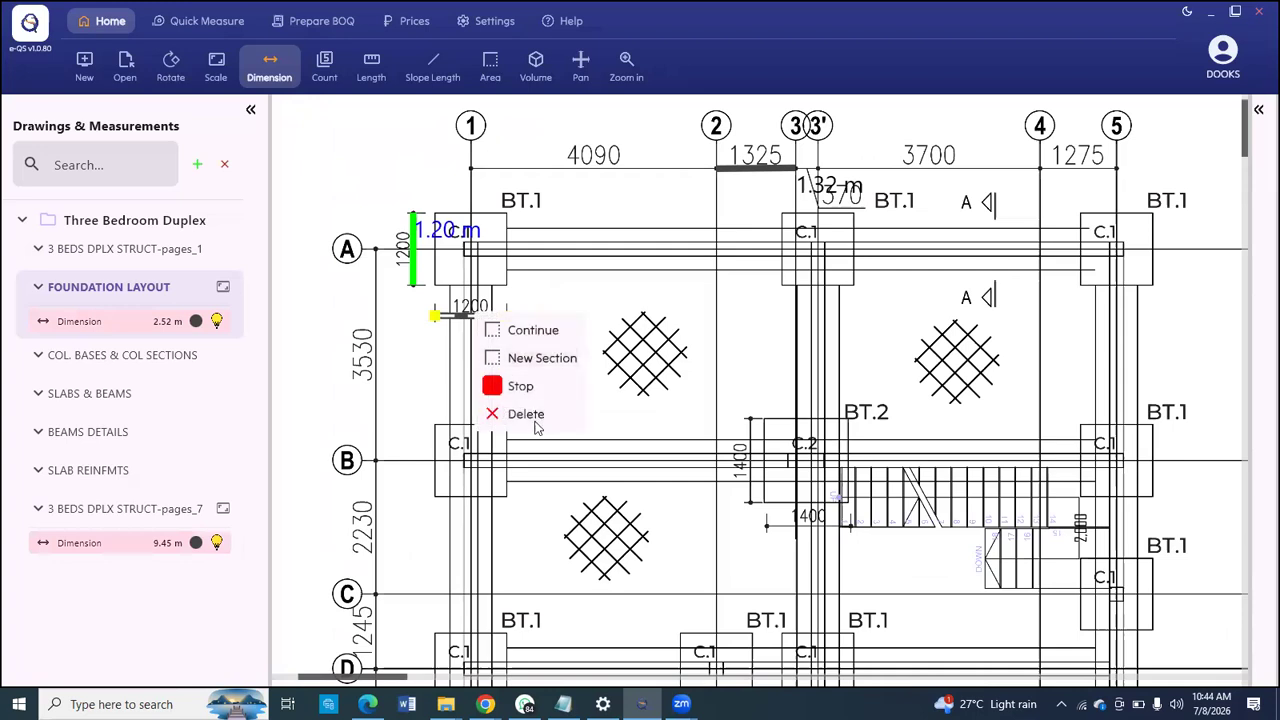
left_click(534, 418)
left_click(772, 170)
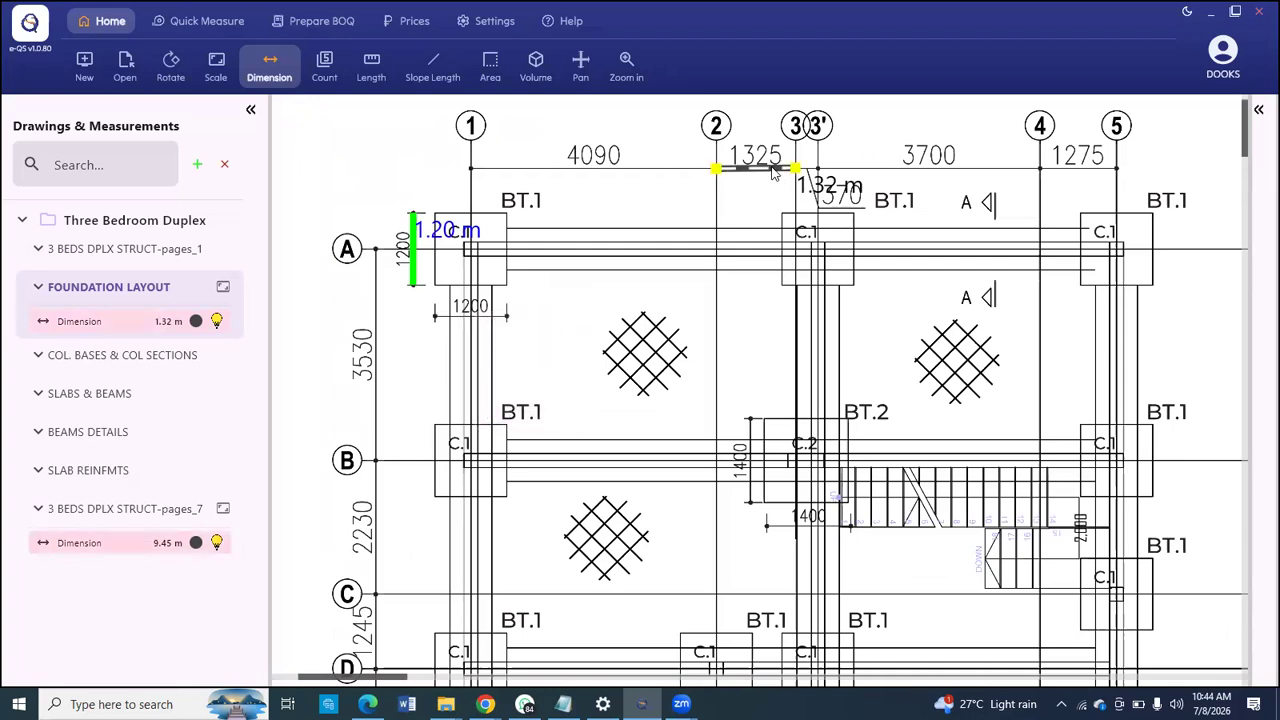
right_click(770, 170)
left_click(815, 270)
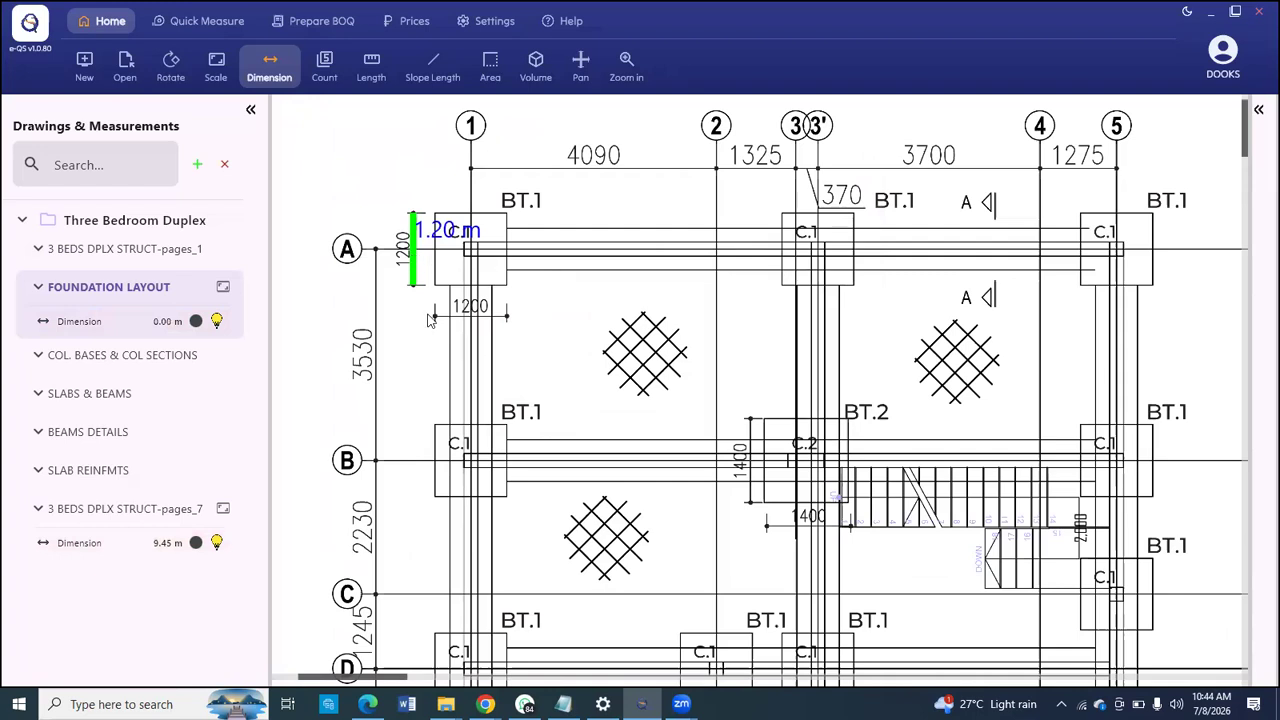
Step: Examine the foundation layout's grid dimensions between gridlines 3' and 5, and check whether the page is already scaled without updating it
scroll(315, 330, "down", 2)
scroll(811, 177, "up", 3)
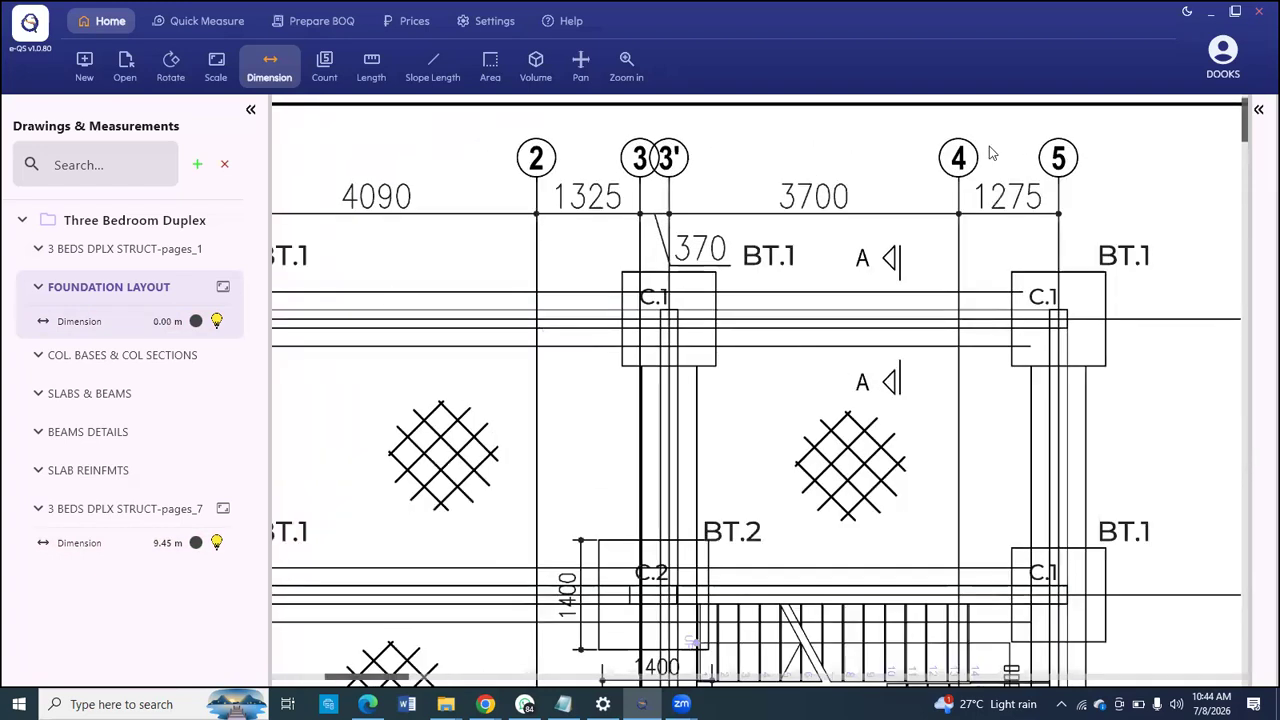
scroll(461, 250, "down", 2)
scroll(703, 172, "down", 3)
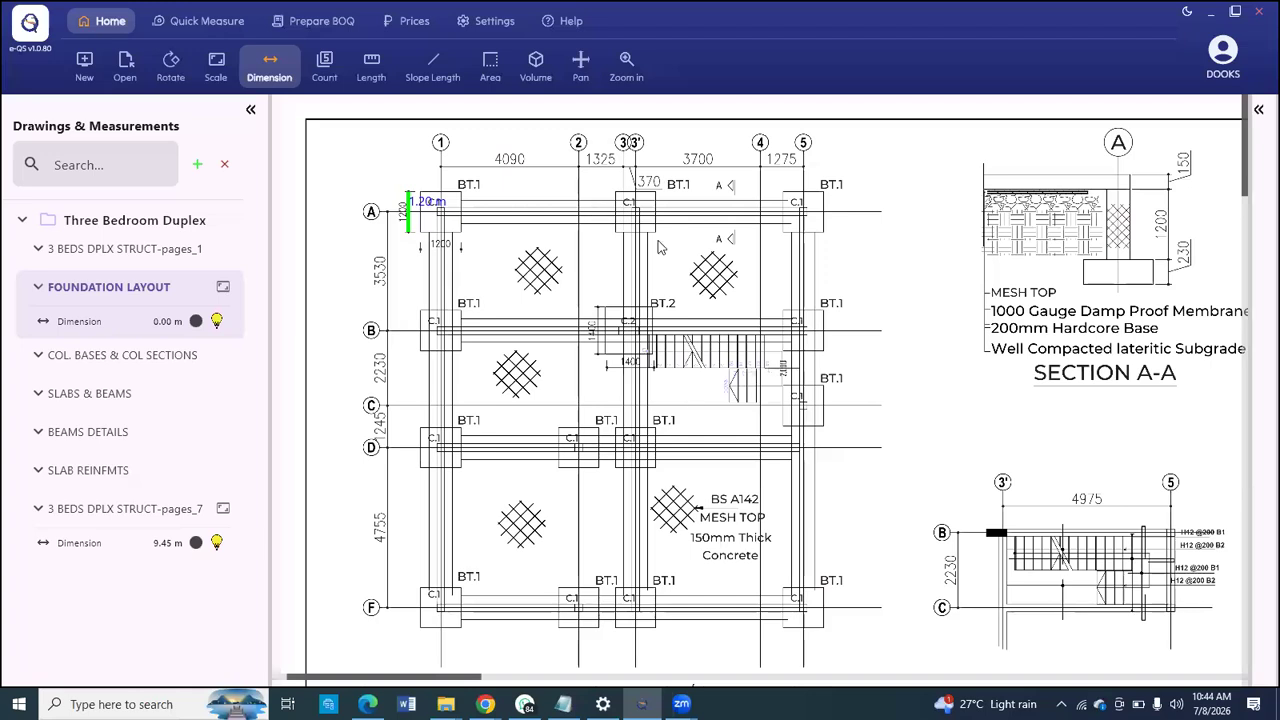
scroll(430, 456, "down", 1)
scroll(446, 456, "up", 2)
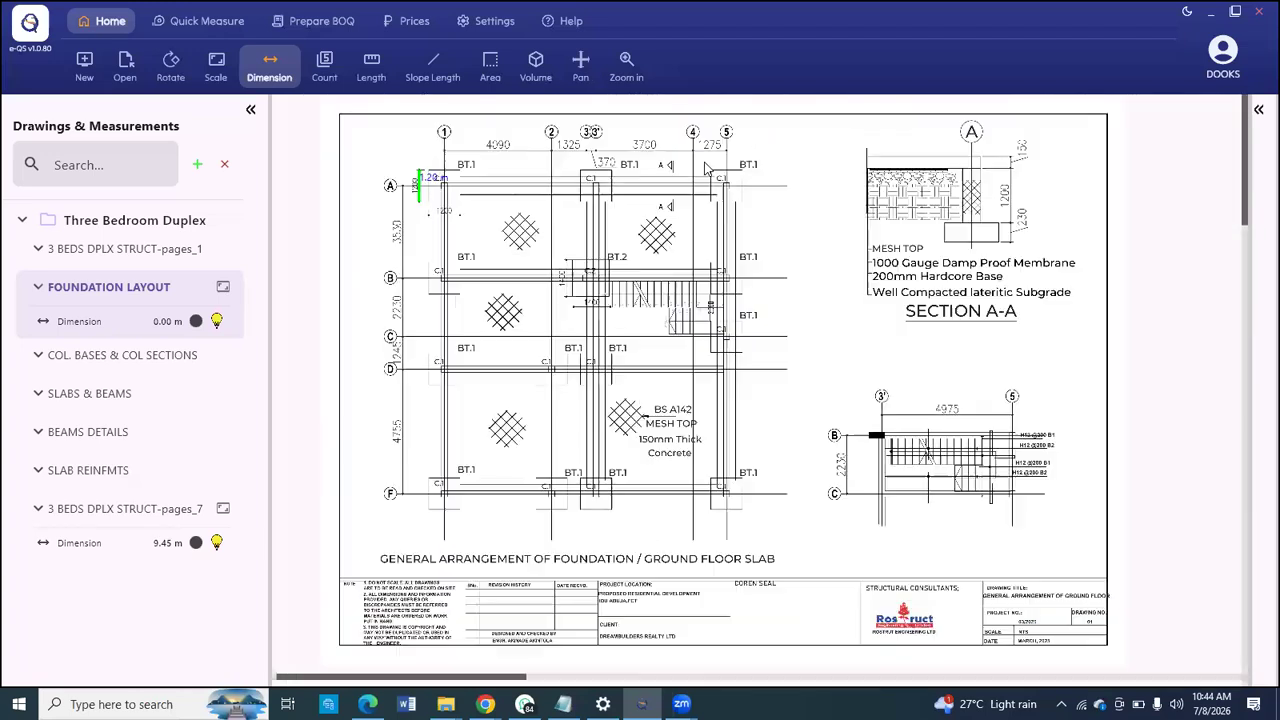
scroll(536, 146, "up", 2)
scroll(538, 146, "up", 1)
scroll(538, 146, "up", 2)
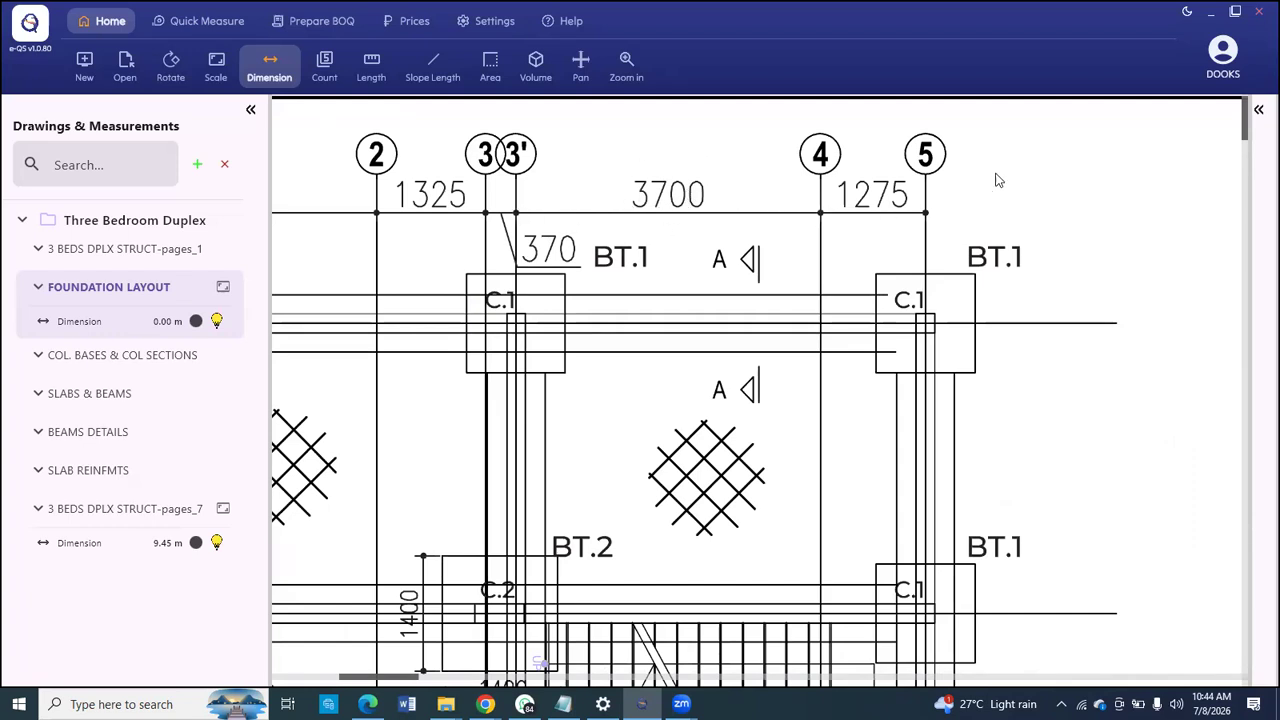
scroll(914, 212, "up", 2)
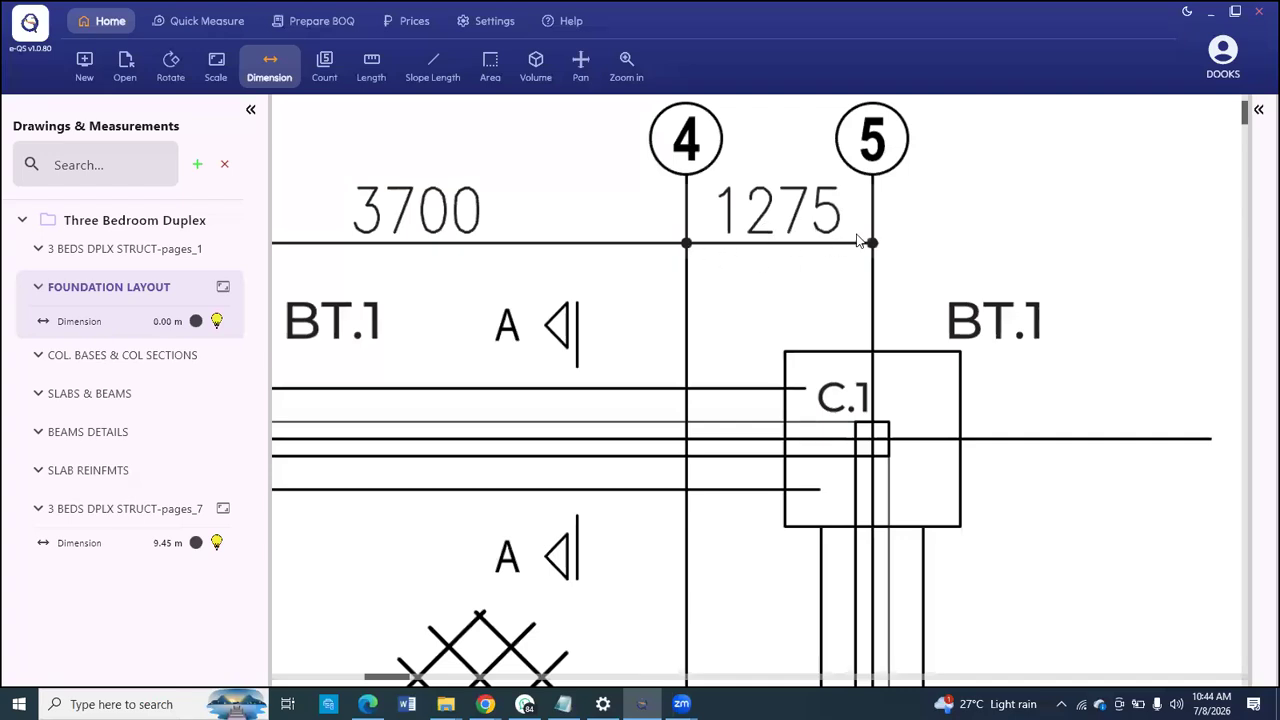
scroll(872, 245, "down", 2)
scroll(431, 220, "up", 2)
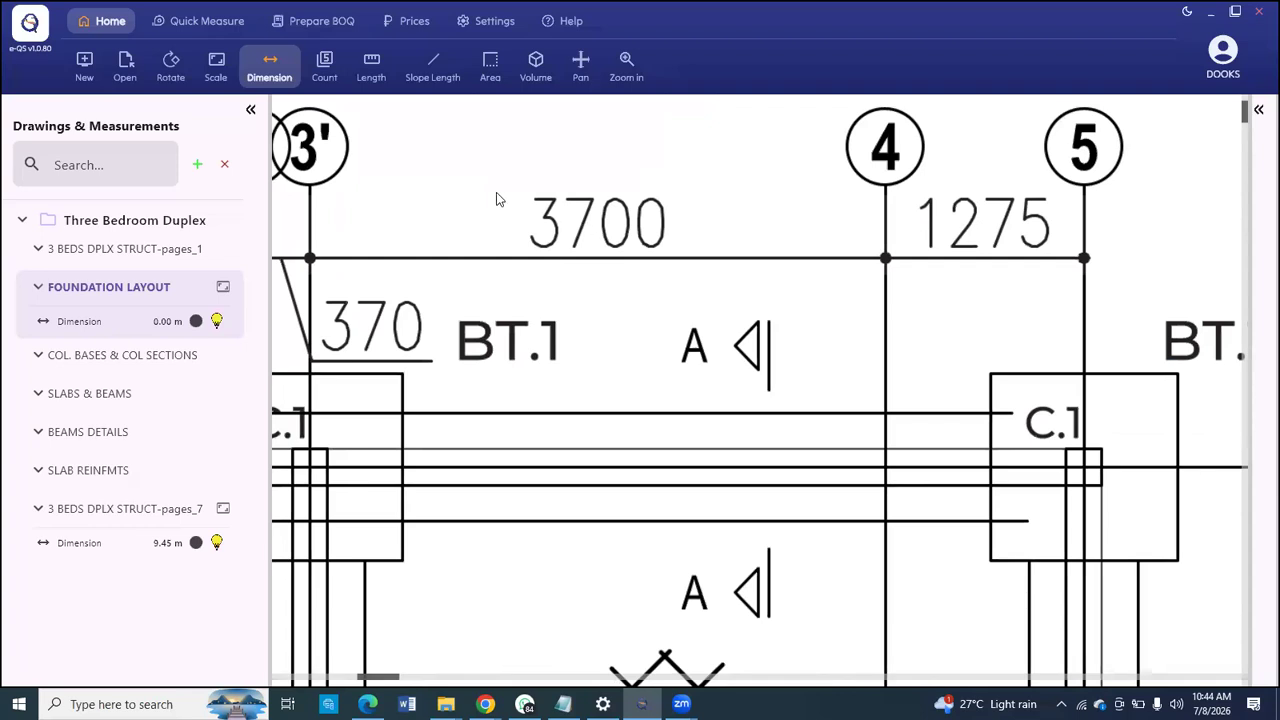
left_click(215, 64)
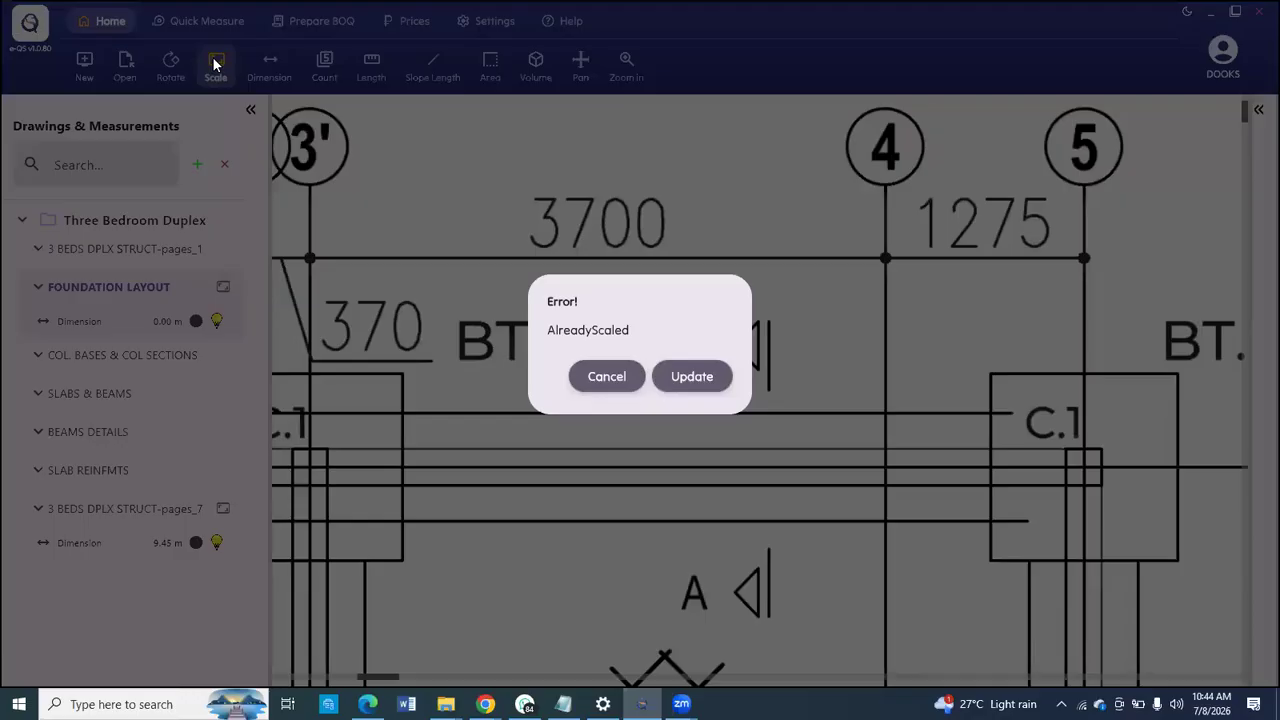
left_click(600, 377)
Step: Leave the foundation layout's existing scale unchanged and open the SLABS & BEAMS page at its 4090 grid dimension
left_click(107, 395)
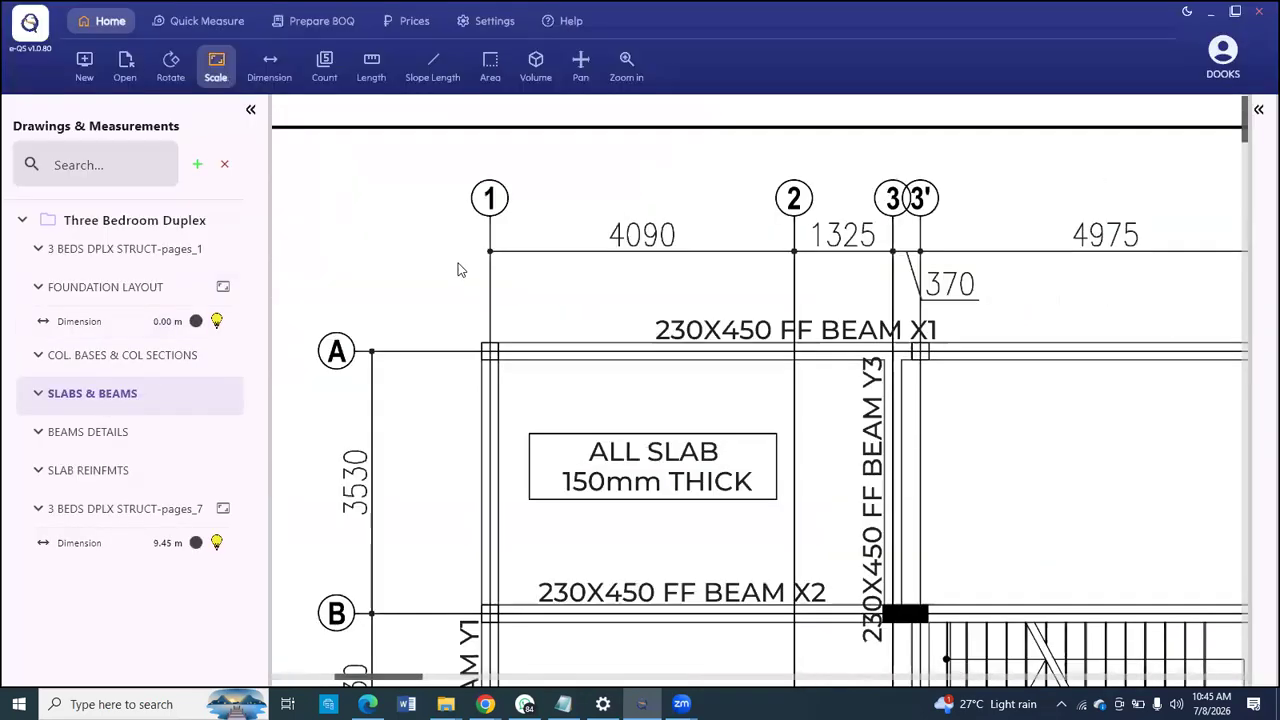
scroll(474, 280, "down", 3)
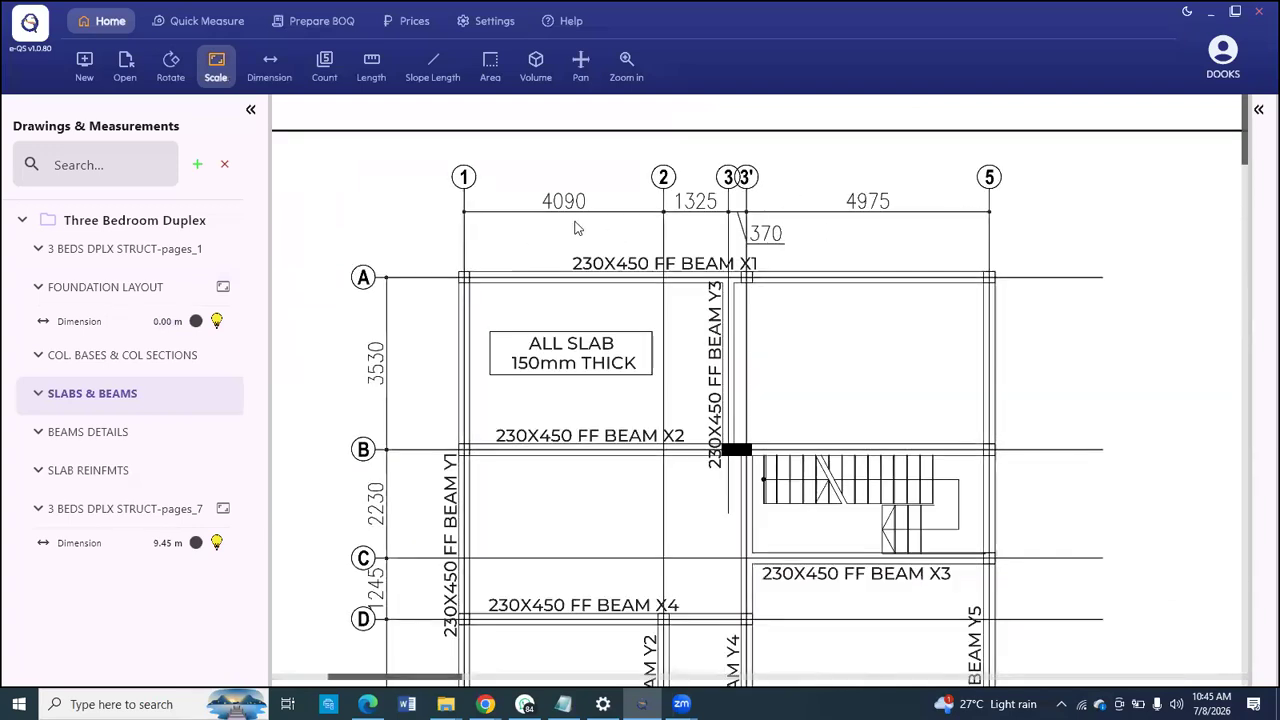
scroll(581, 152, "up", 2)
scroll(480, 207, "down", 2)
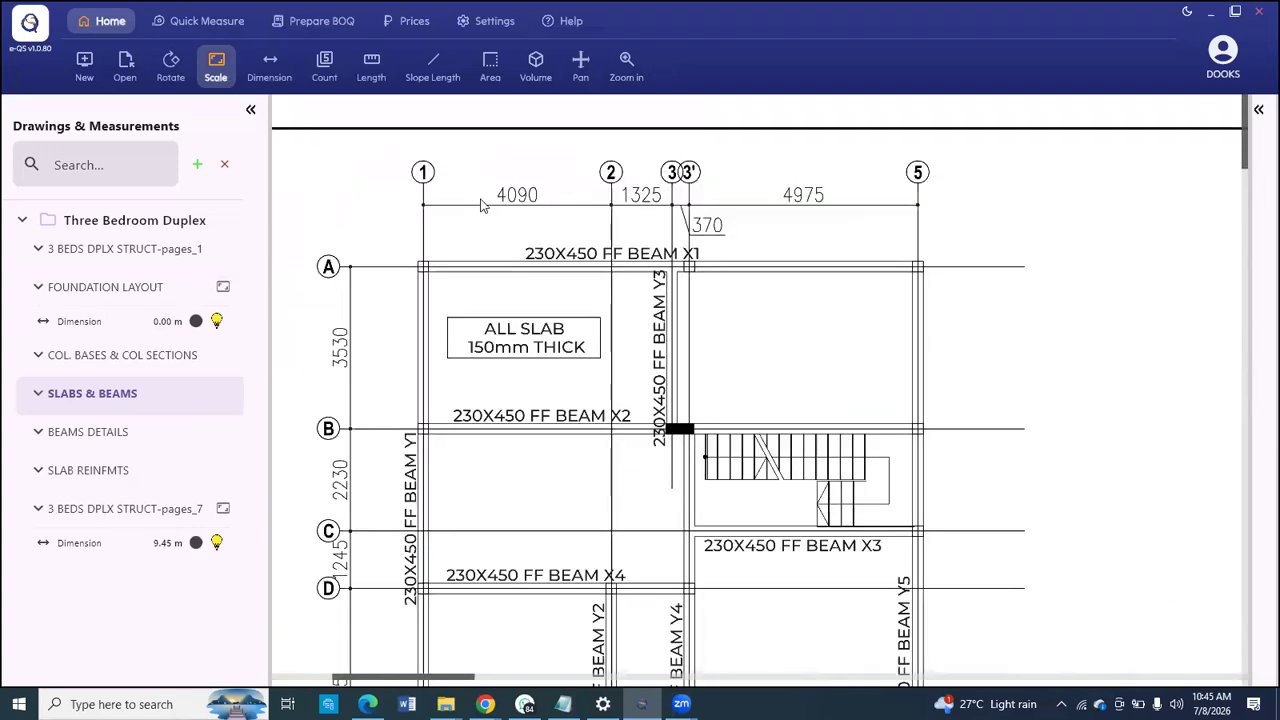
scroll(494, 160, "up", 3)
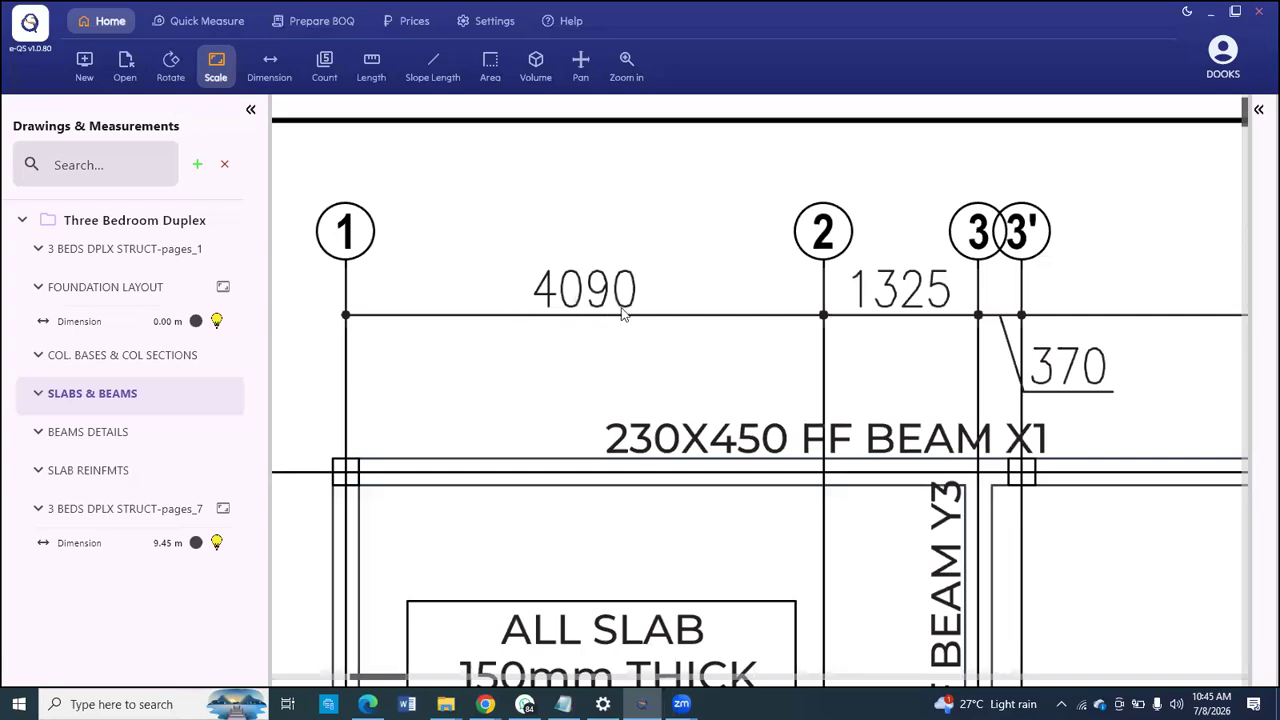
Step: Set the SLABS & BEAMS page's scale value to 4.09 m, without applying it to all pages
left_click(216, 62)
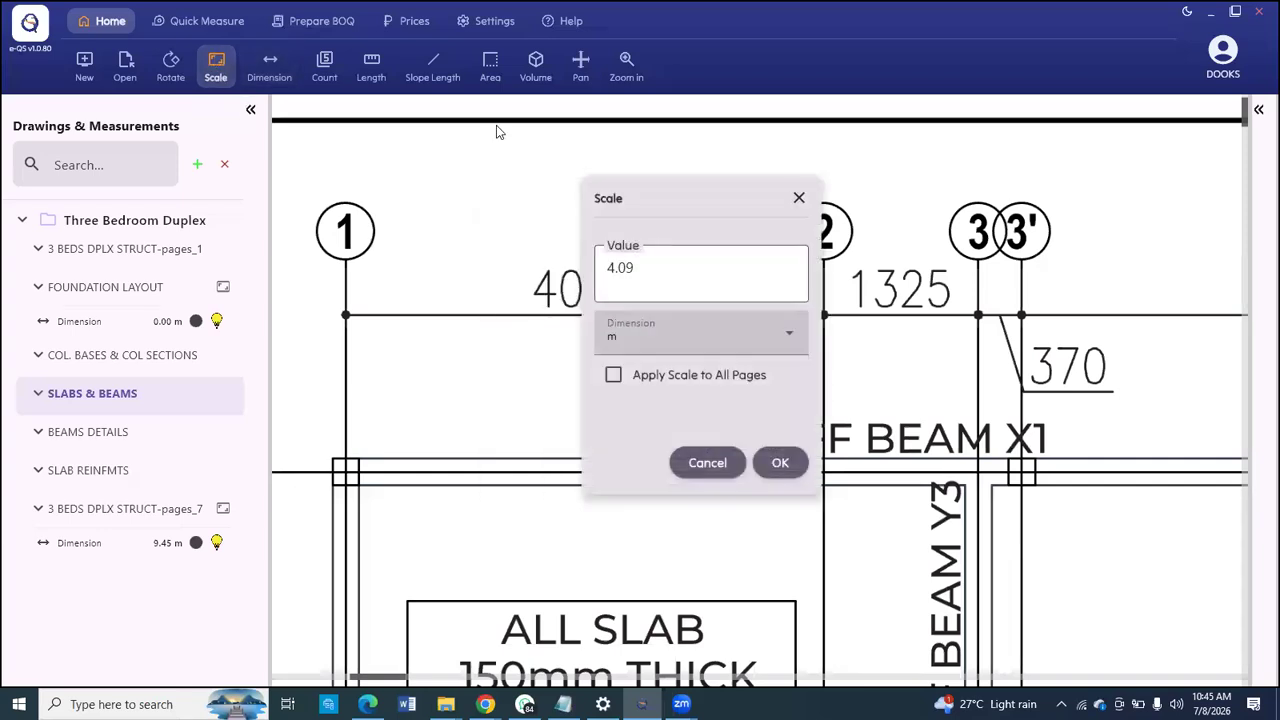
left_click_drag(588, 185, 213, 165)
left_click(268, 250)
double_click(268, 250)
left_click(279, 248)
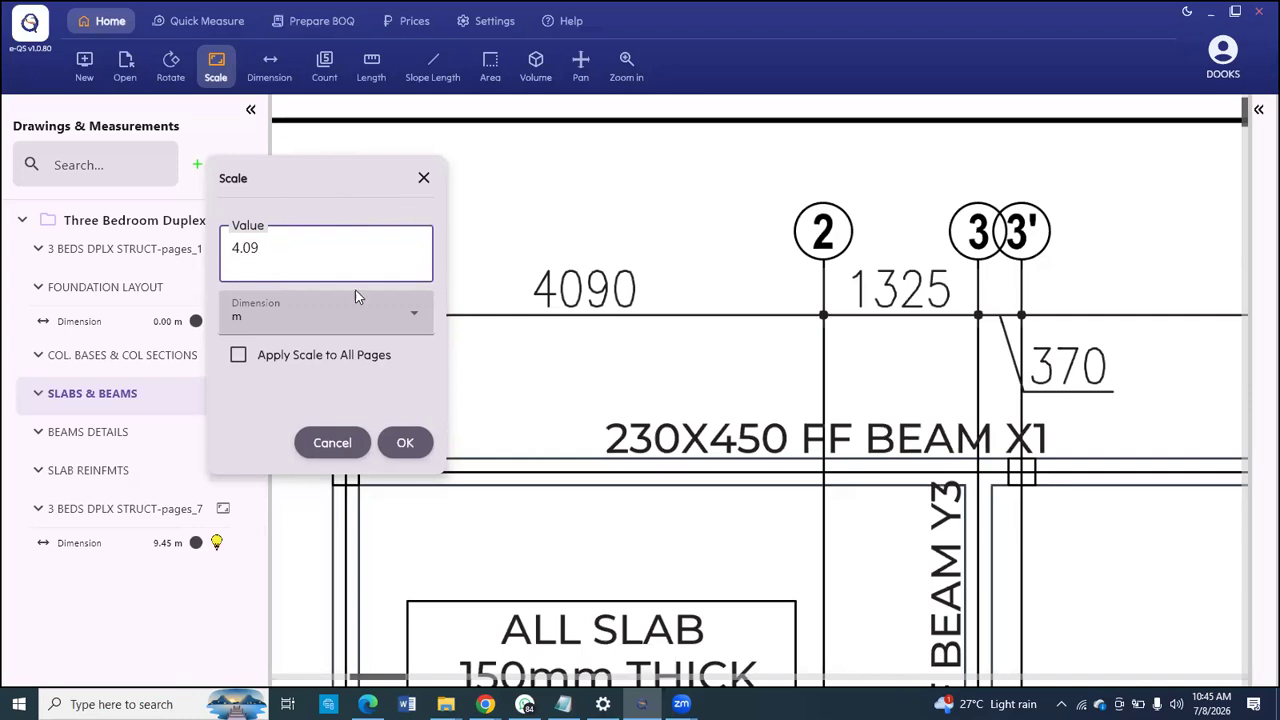
left_click(289, 321)
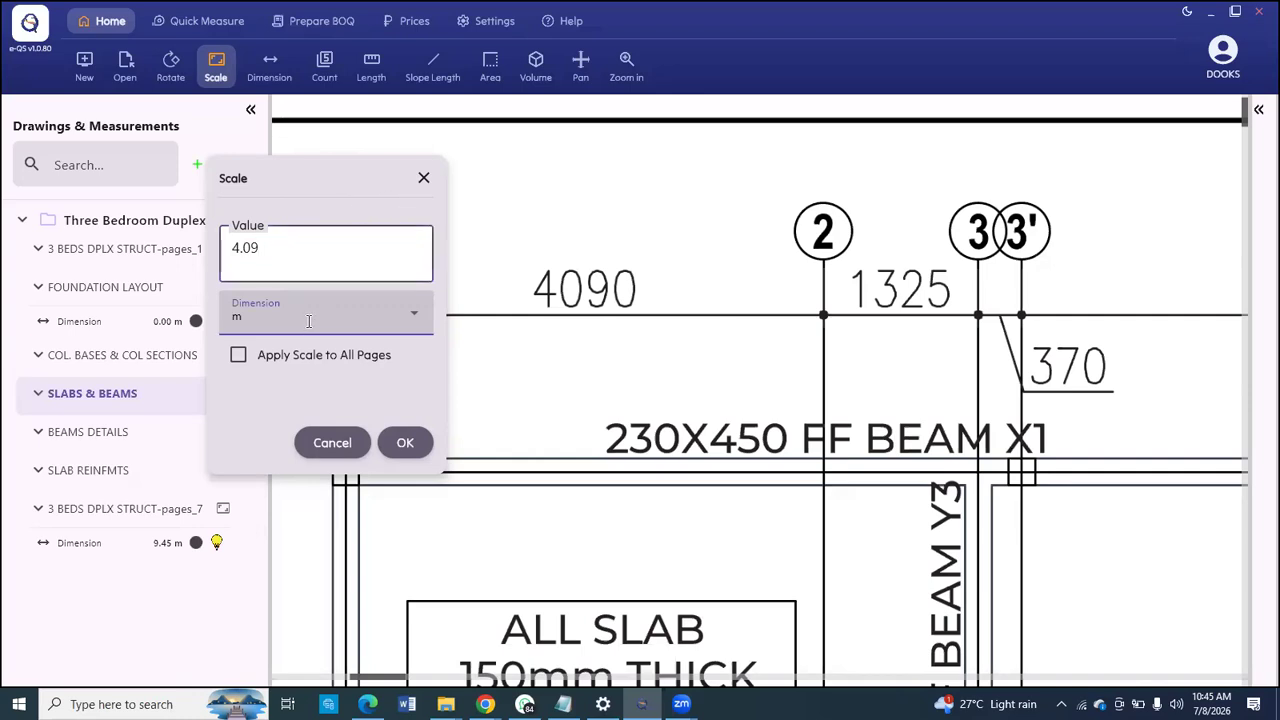
left_click(416, 310)
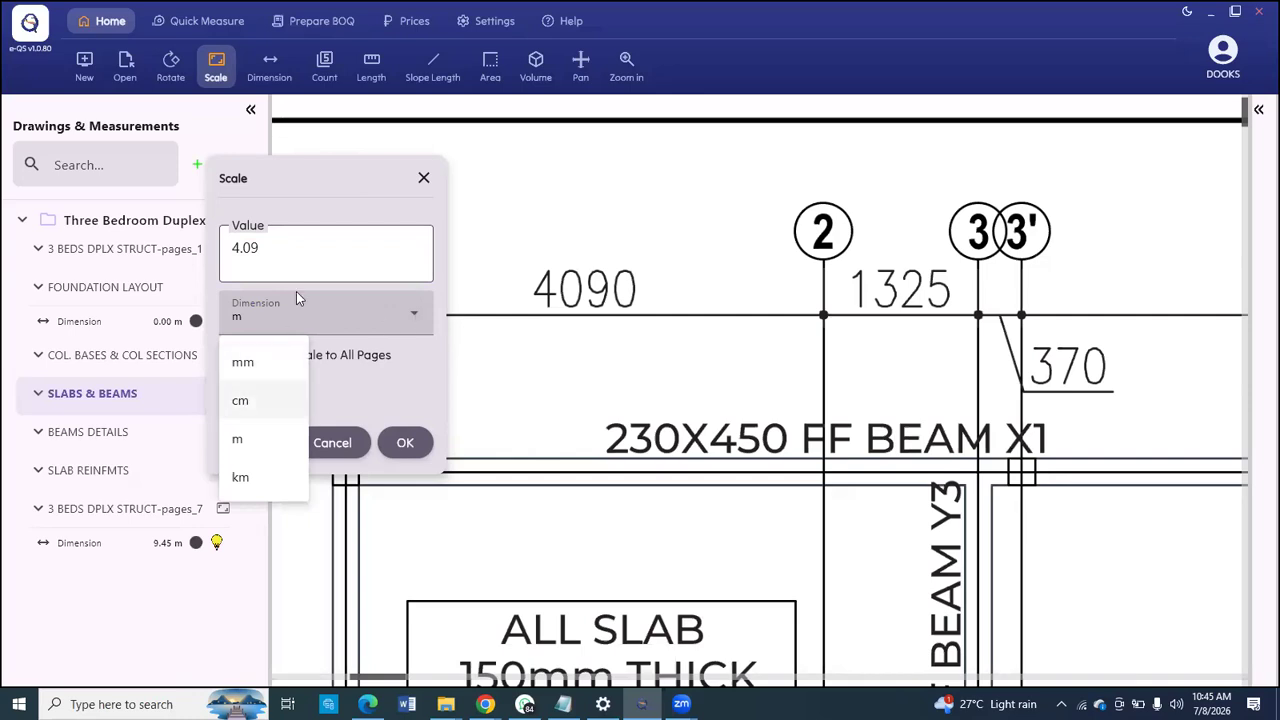
left_click(273, 247)
left_click(273, 247)
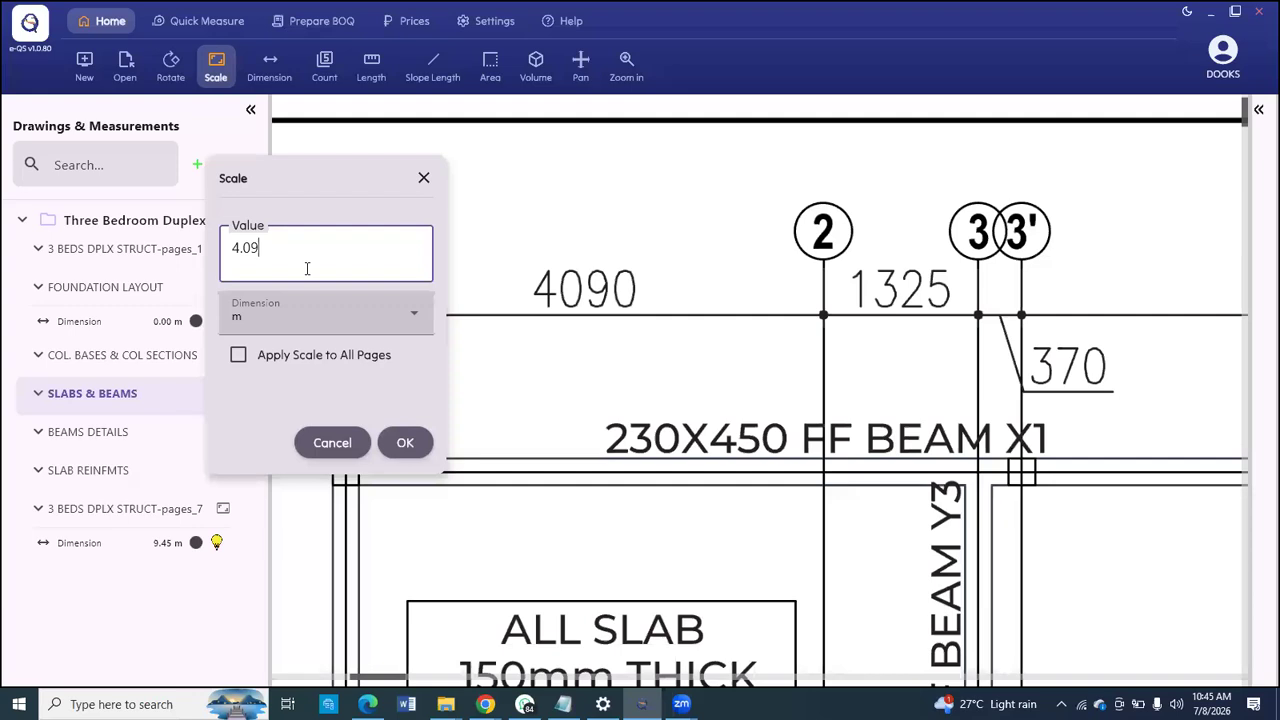
left_click(408, 443)
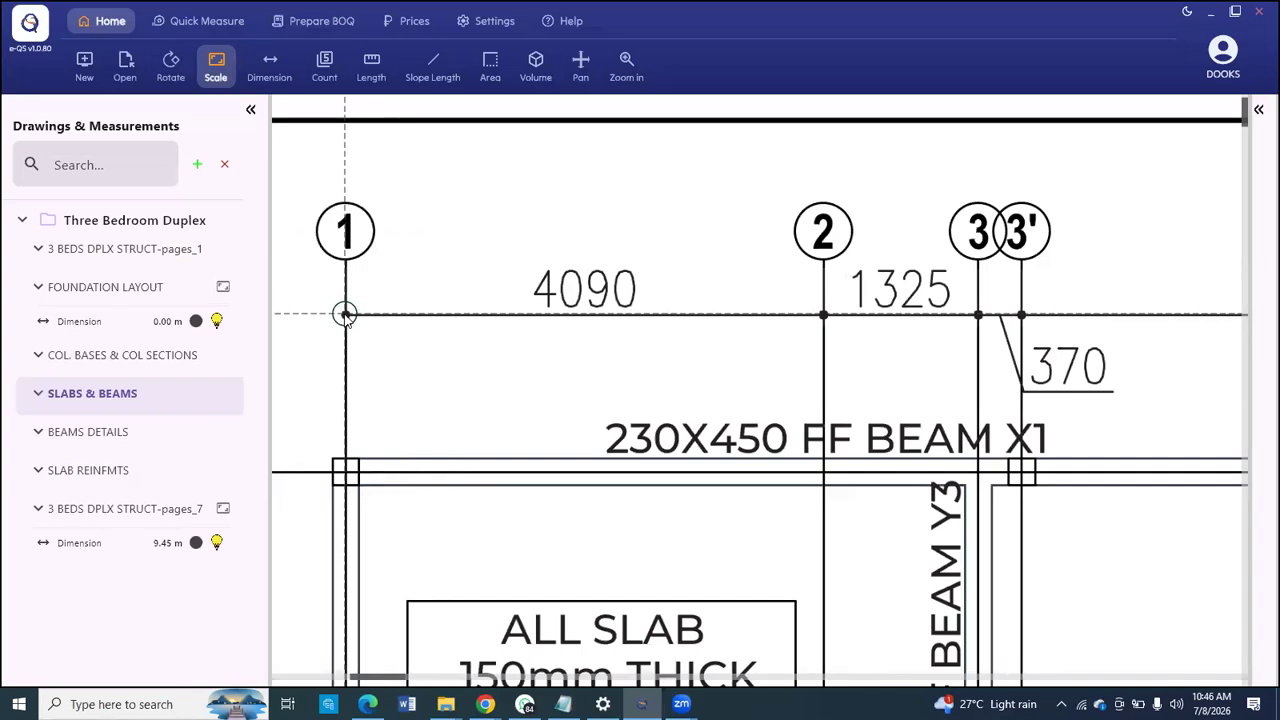
Step: Mark the scale reference distance along the 4090 line from gridline 1 to gridline 2
scroll(345, 315, "up", 2)
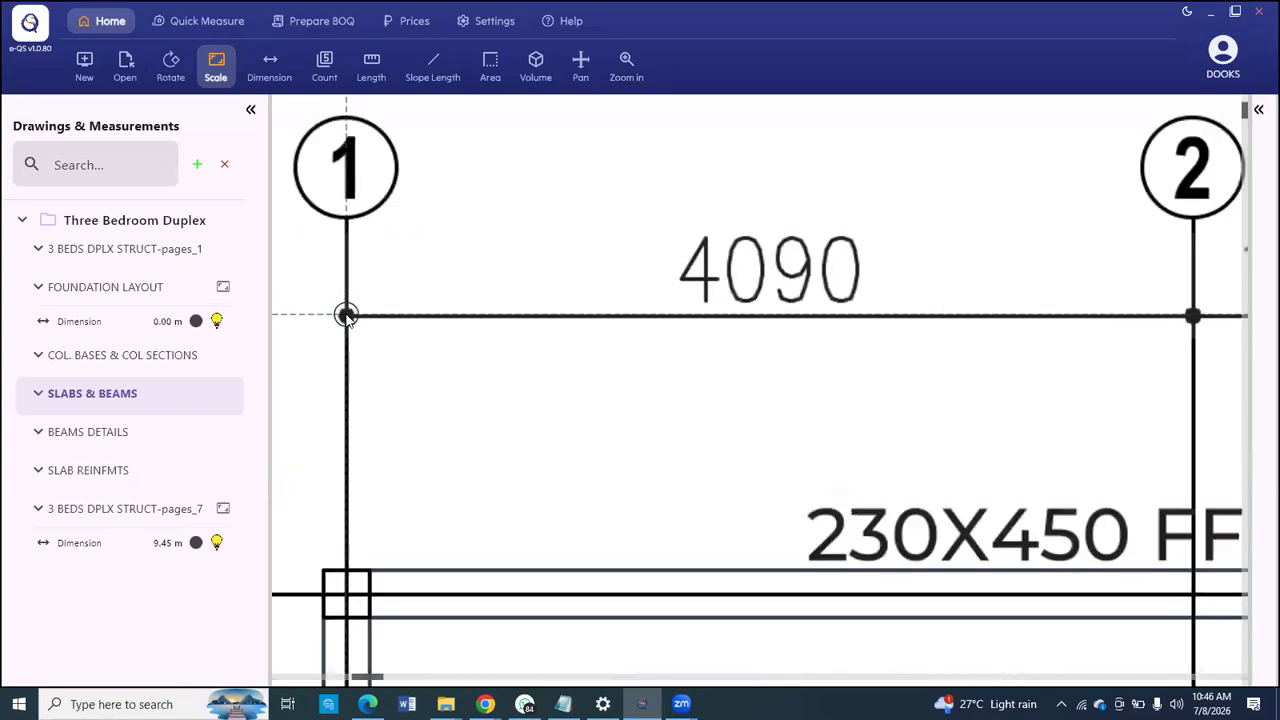
left_click(345, 315)
scroll(345, 315, "down", 1)
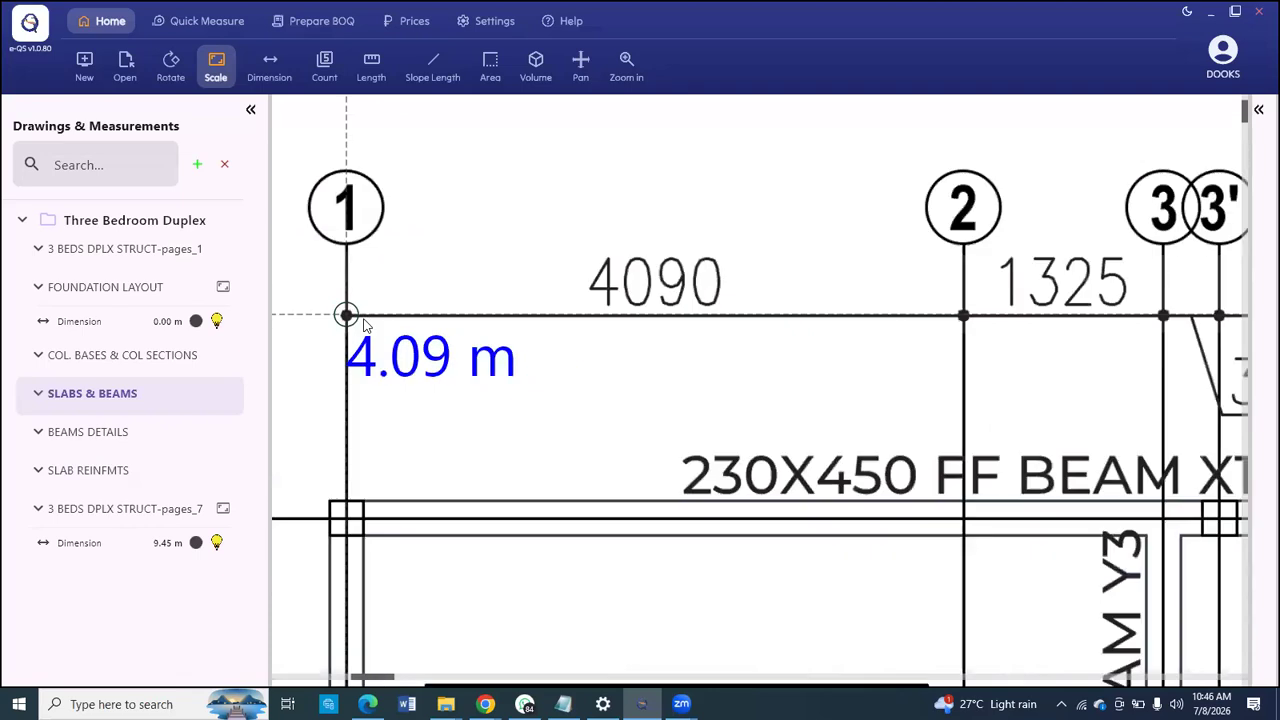
scroll(970, 316, "up", 2)
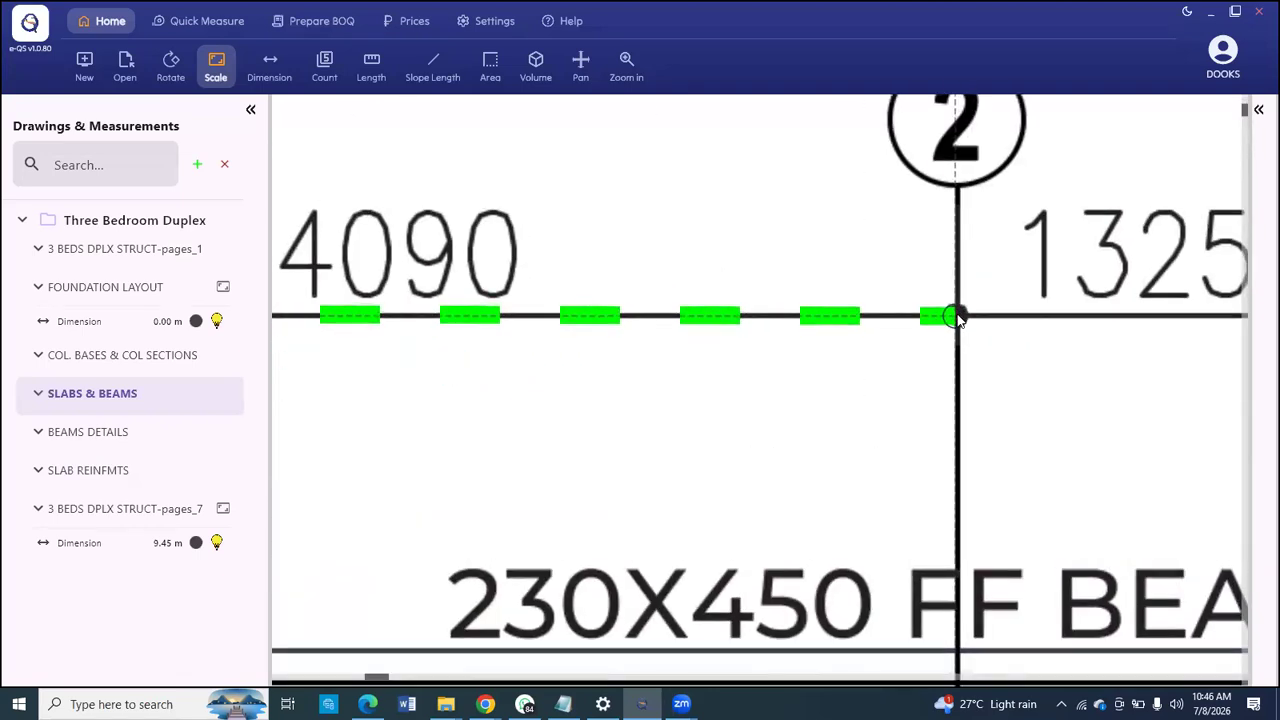
left_click(957, 316)
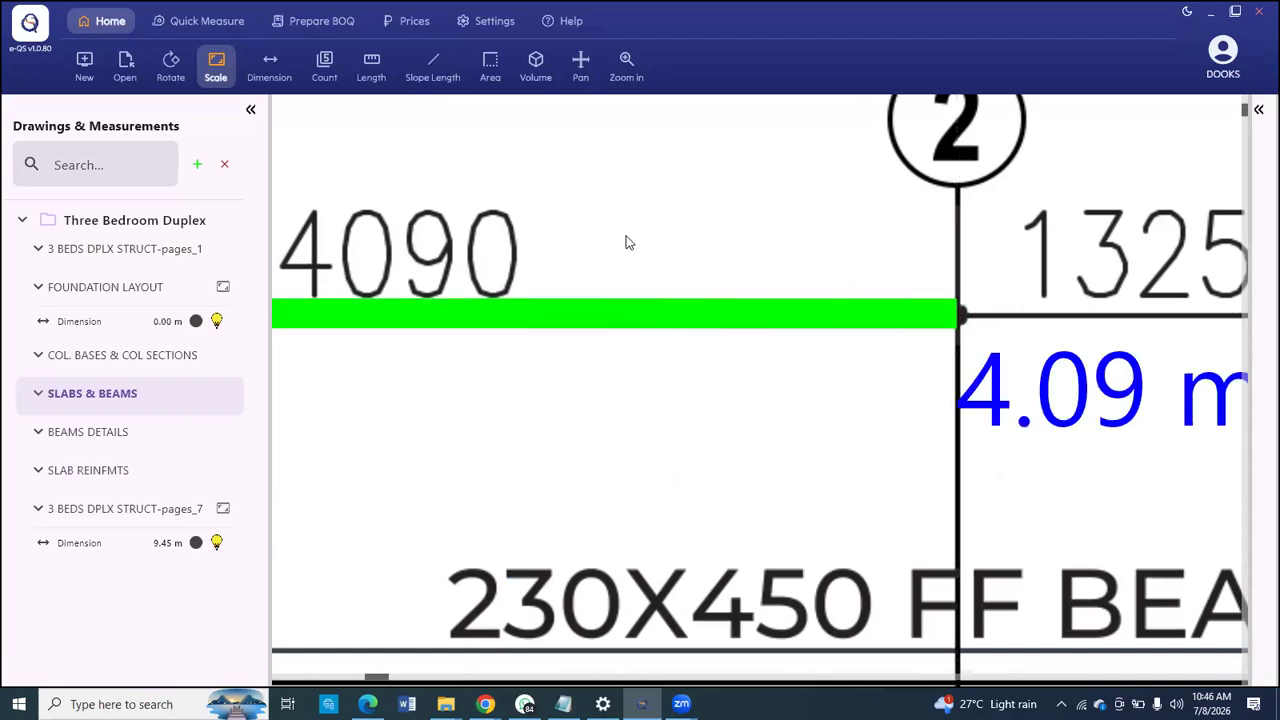
scroll(626, 240, "down", 2)
scroll(560, 235, "down", 2)
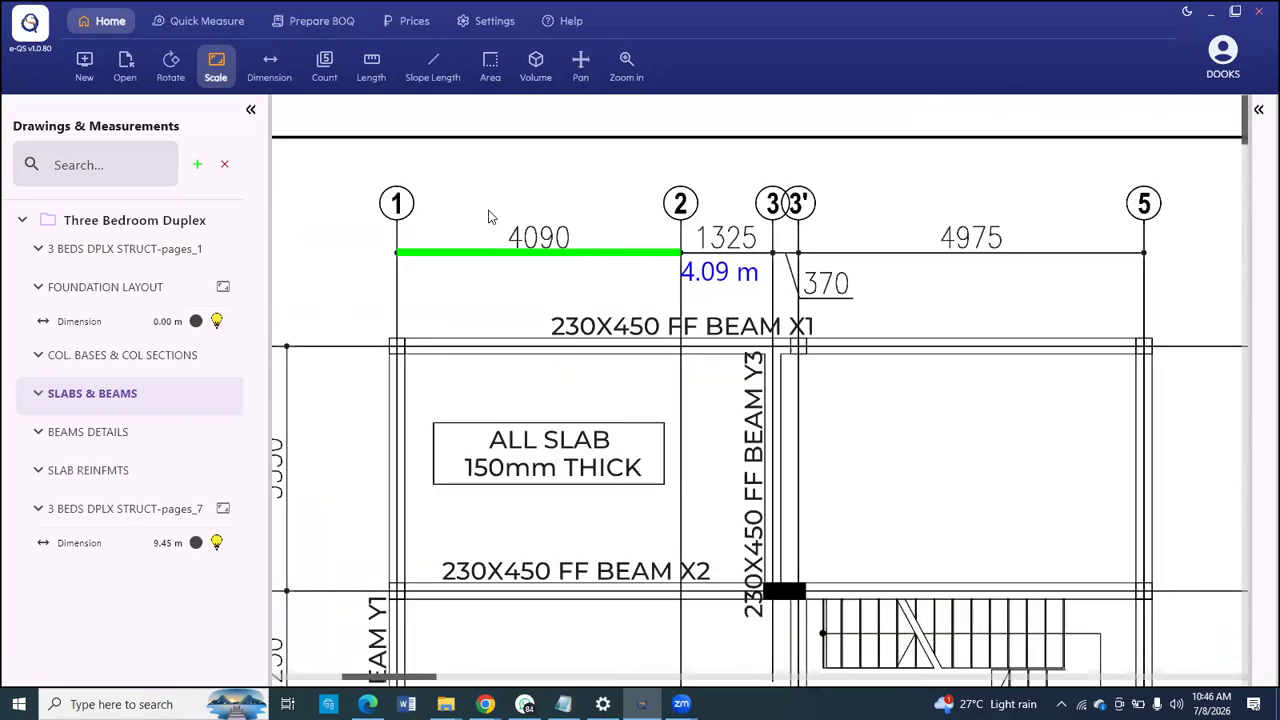
Step: Check the slabs and beams page's vertical scale by dimensioning the 2230 line from gridline C to gridline B, and end the measurement
left_click(269, 63)
scroll(826, 237, "down", 3)
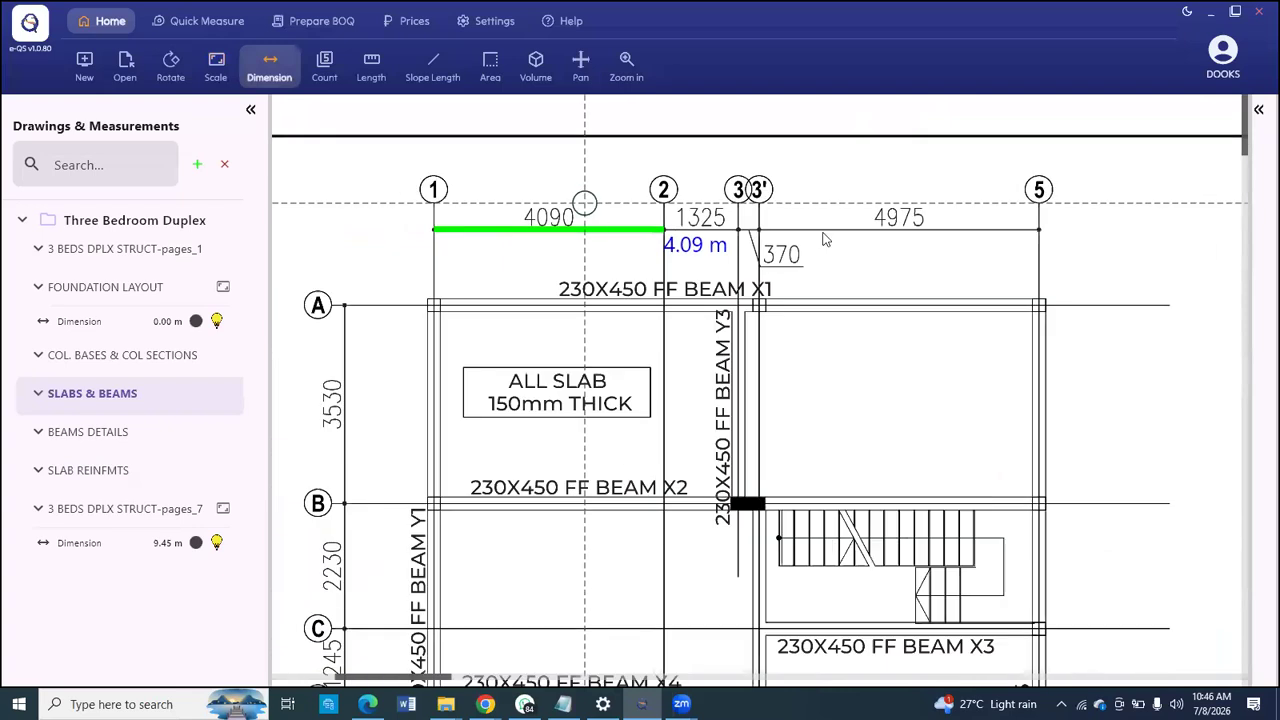
scroll(1018, 175, "up", 4)
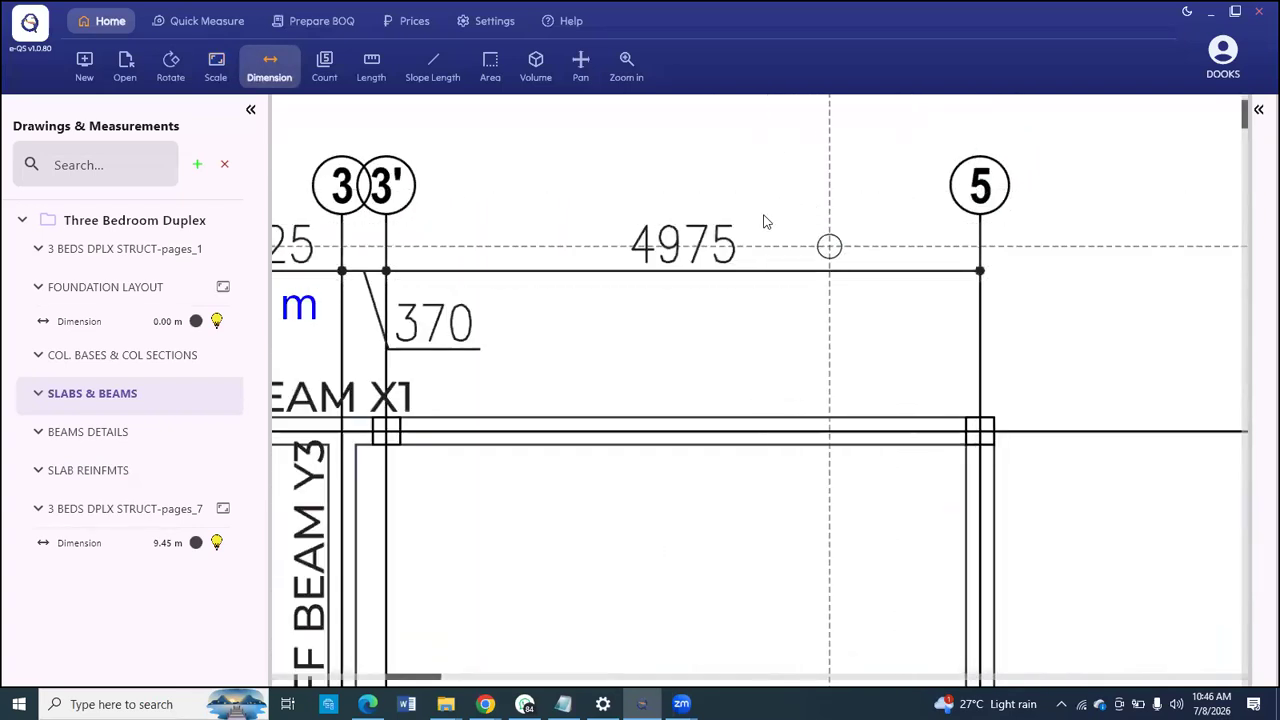
scroll(786, 170, "down", 3)
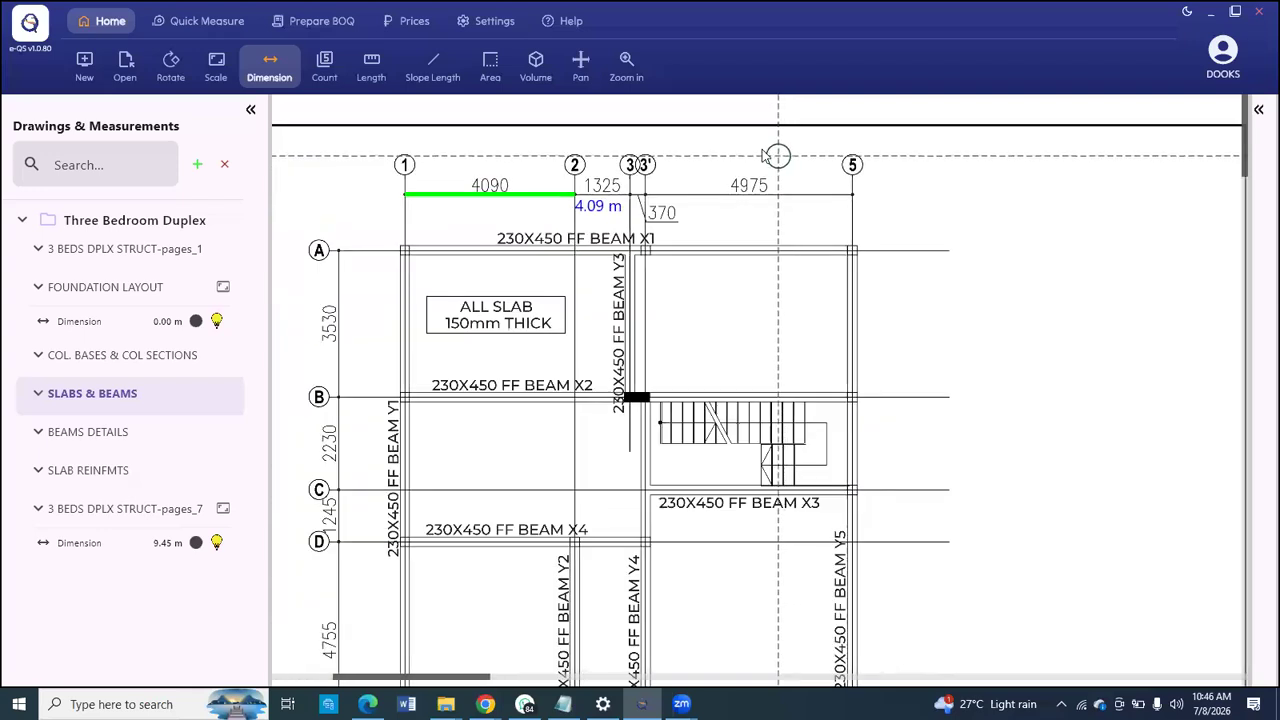
scroll(674, 202, "down", 1)
scroll(365, 445, "up", 3)
scroll(412, 434, "up", 2)
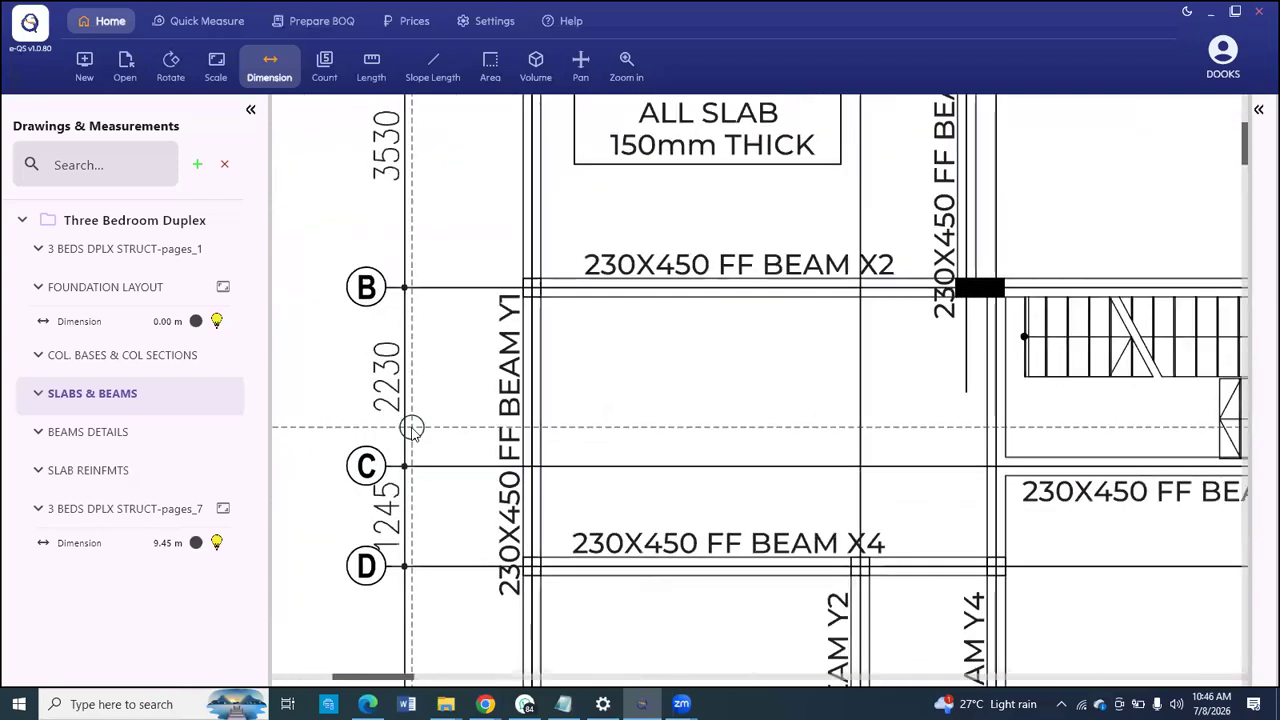
scroll(405, 335, "up", 2)
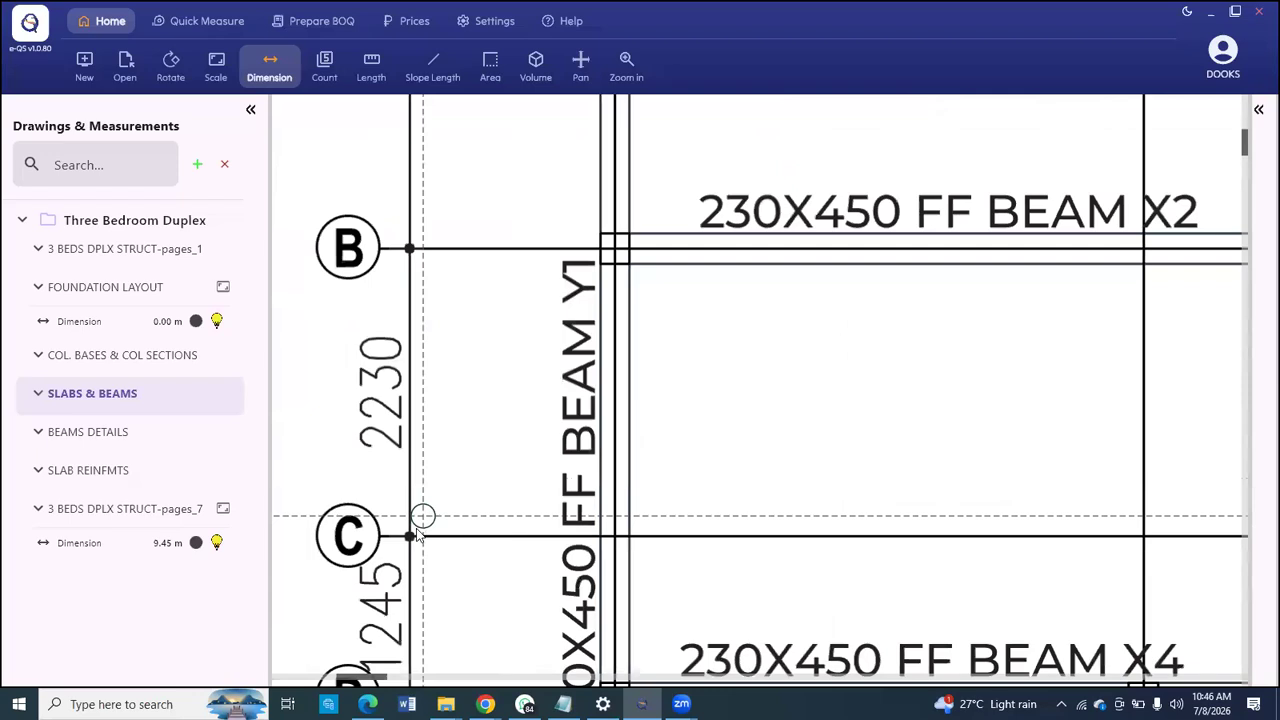
scroll(416, 545, "up", 2)
scroll(414, 552, "down", 1)
scroll(420, 560, "up", 1)
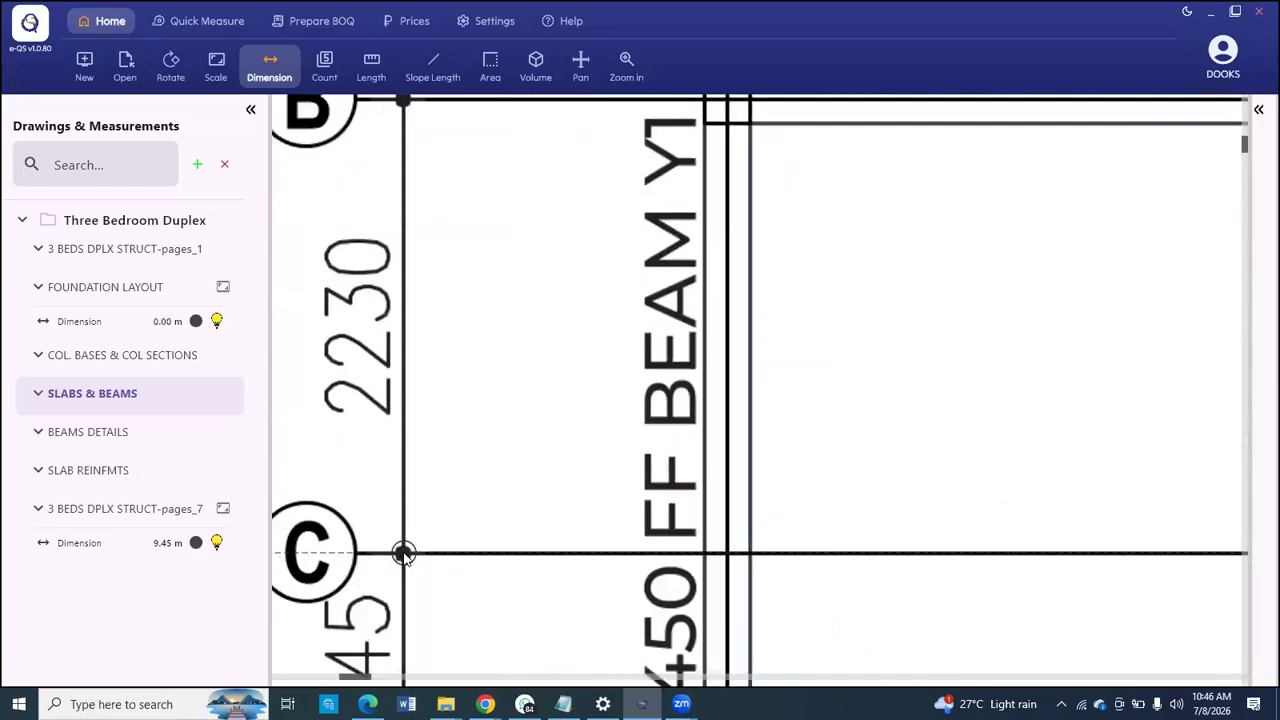
left_click(403, 555)
scroll(403, 555, "down", 2)
scroll(410, 262, "up", 3)
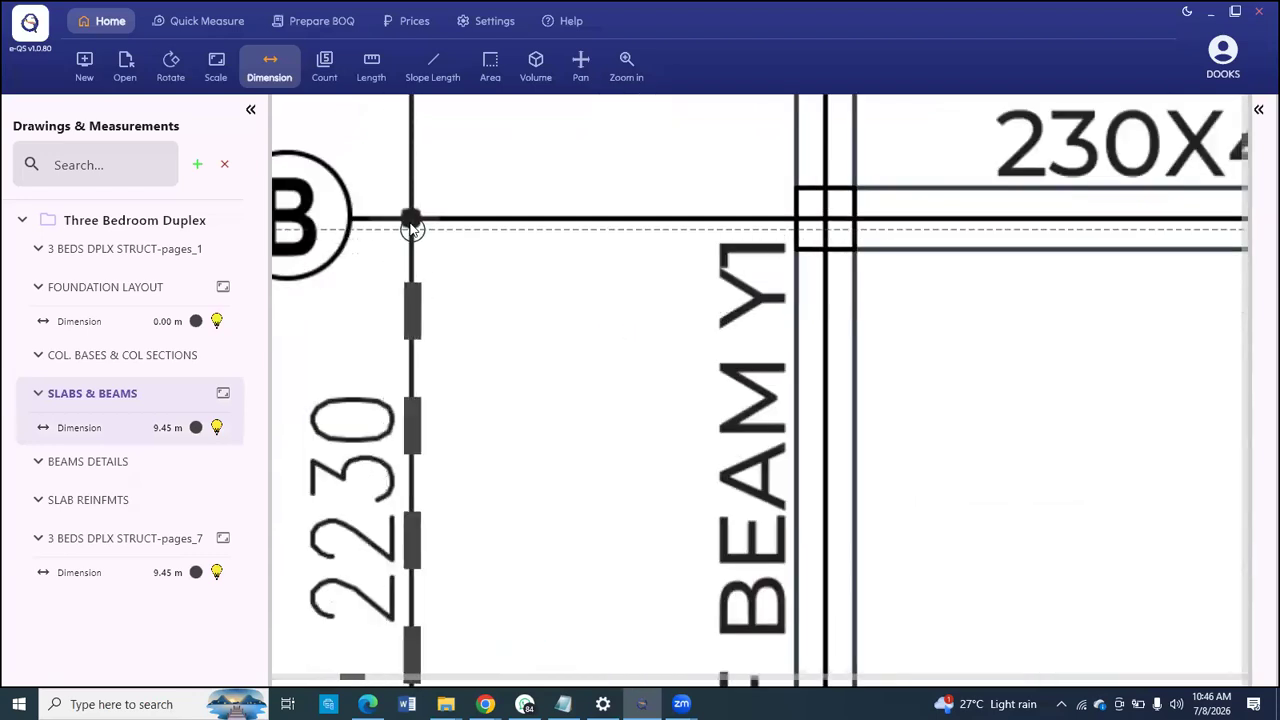
scroll(410, 220, "up", 1)
left_click(411, 218)
scroll(440, 228, "down", 2)
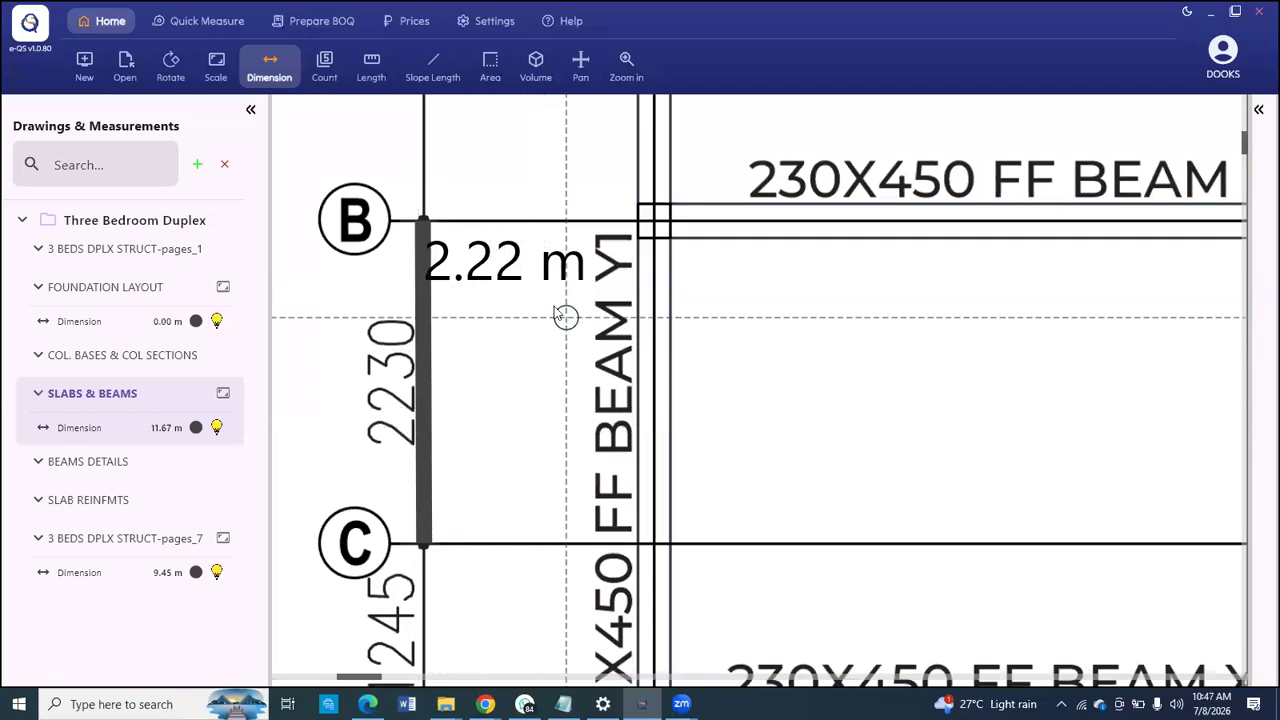
right_click(677, 272)
left_click(720, 348)
Step: Look over the first-floor slab and beam plan, and open the FOUNDATION LAYOUT page to examine its grid, walls and column bases
scroll(466, 297, "down", 5)
scroll(437, 329, "down", 1)
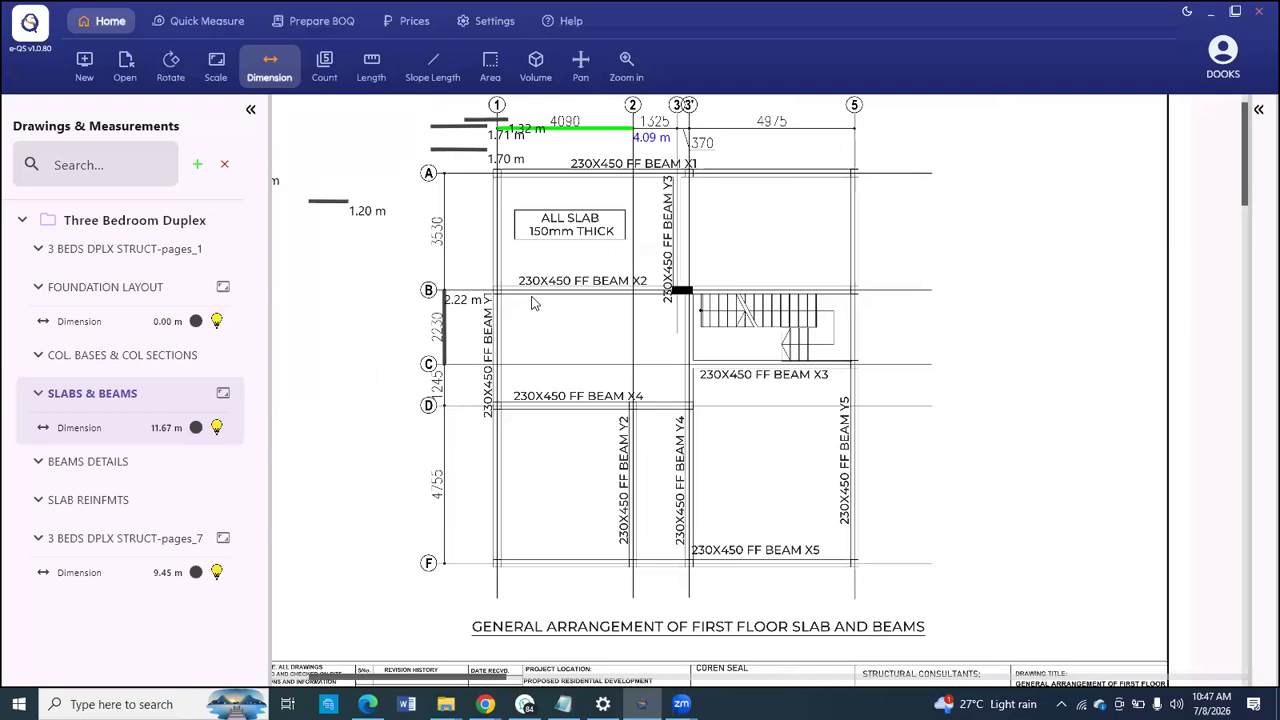
scroll(545, 300, "up", 2)
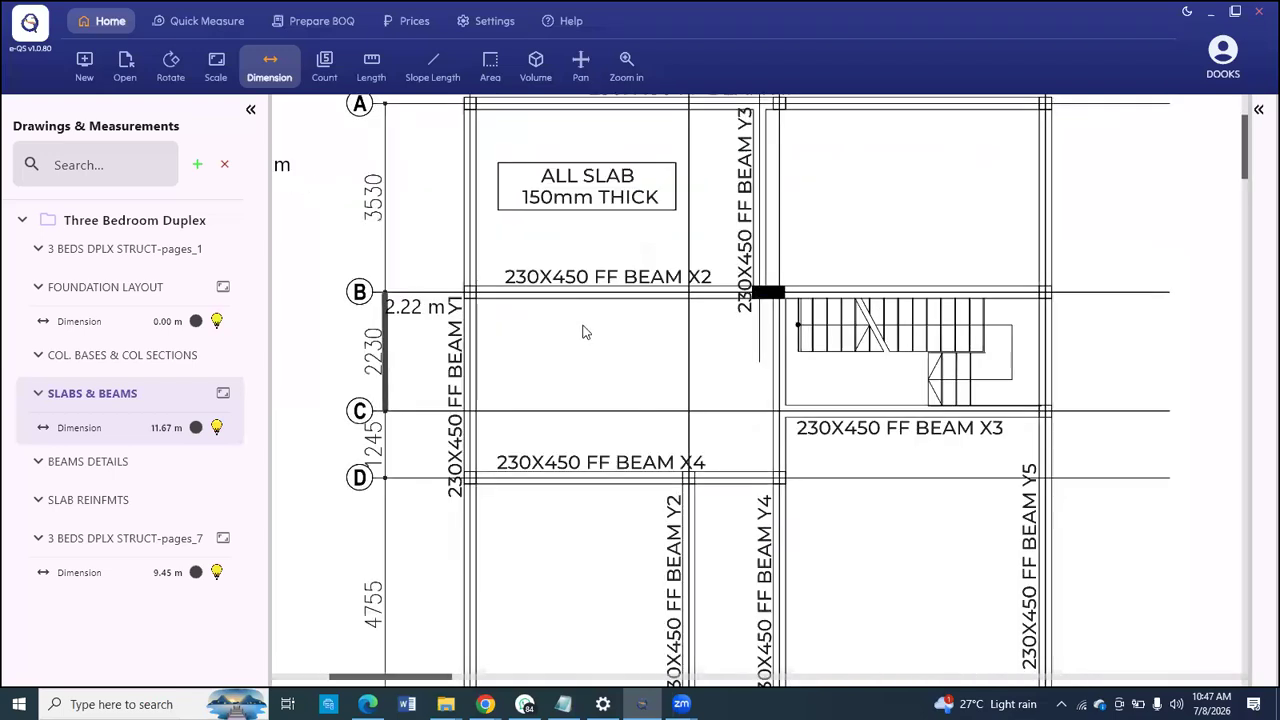
scroll(585, 335, "down", 3)
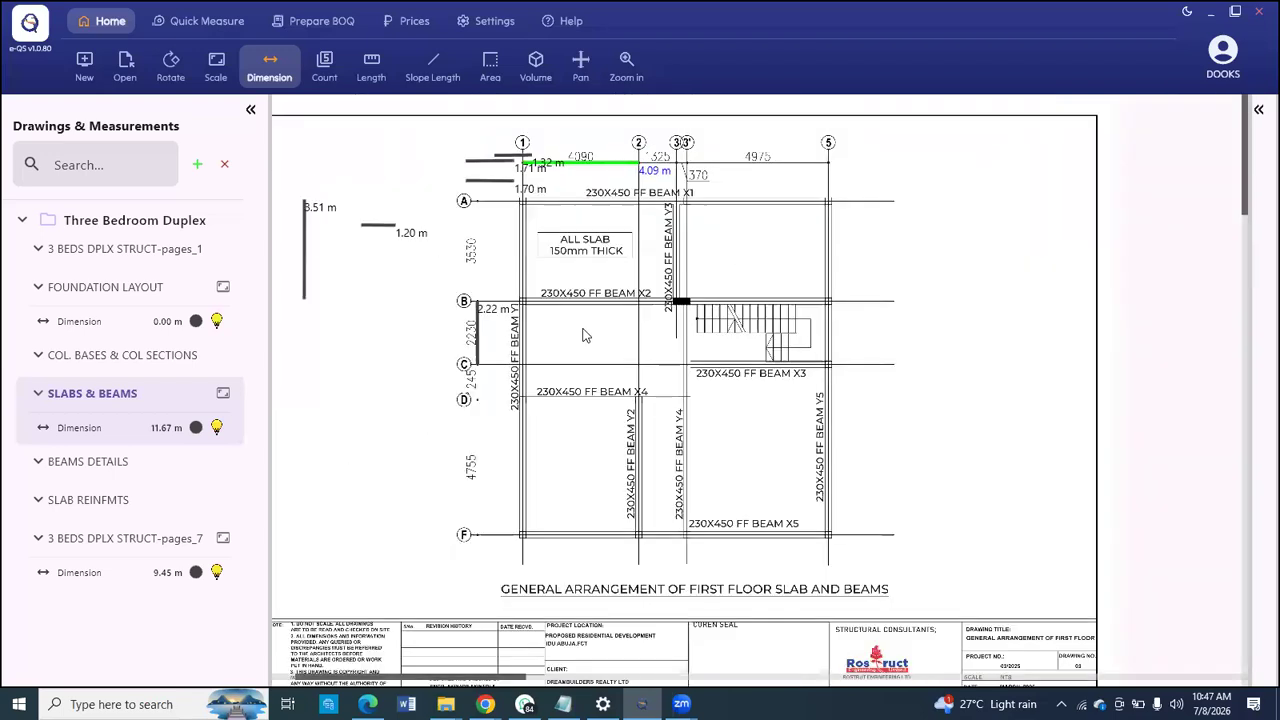
left_click(112, 290)
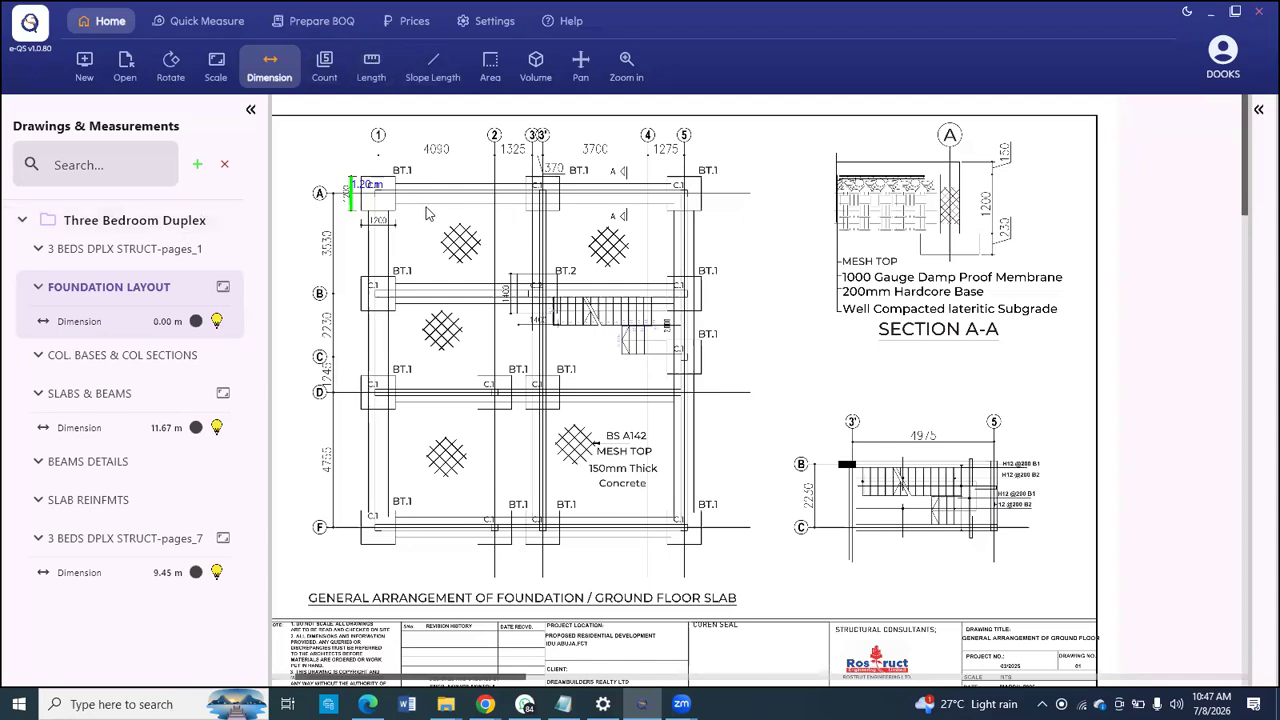
scroll(426, 213, "up", 3)
scroll(478, 368, "down", 3)
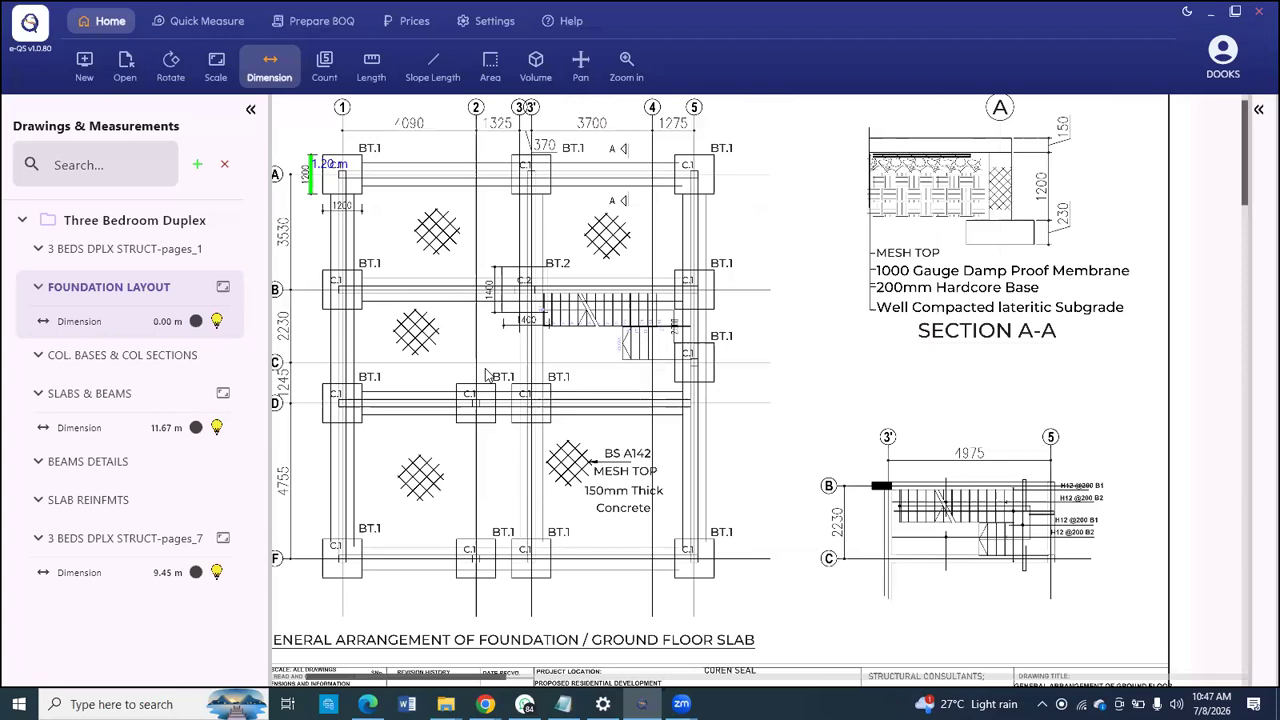
scroll(386, 176, "up", 3)
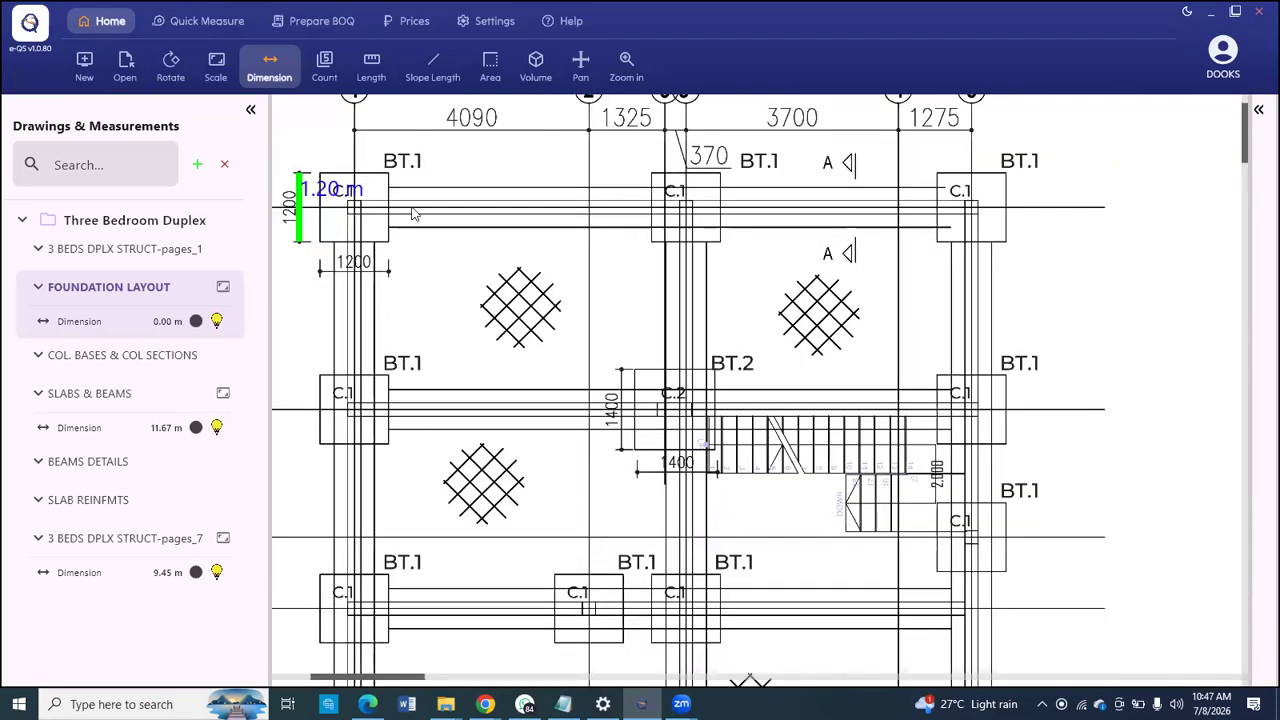
scroll(415, 197, "down", 2)
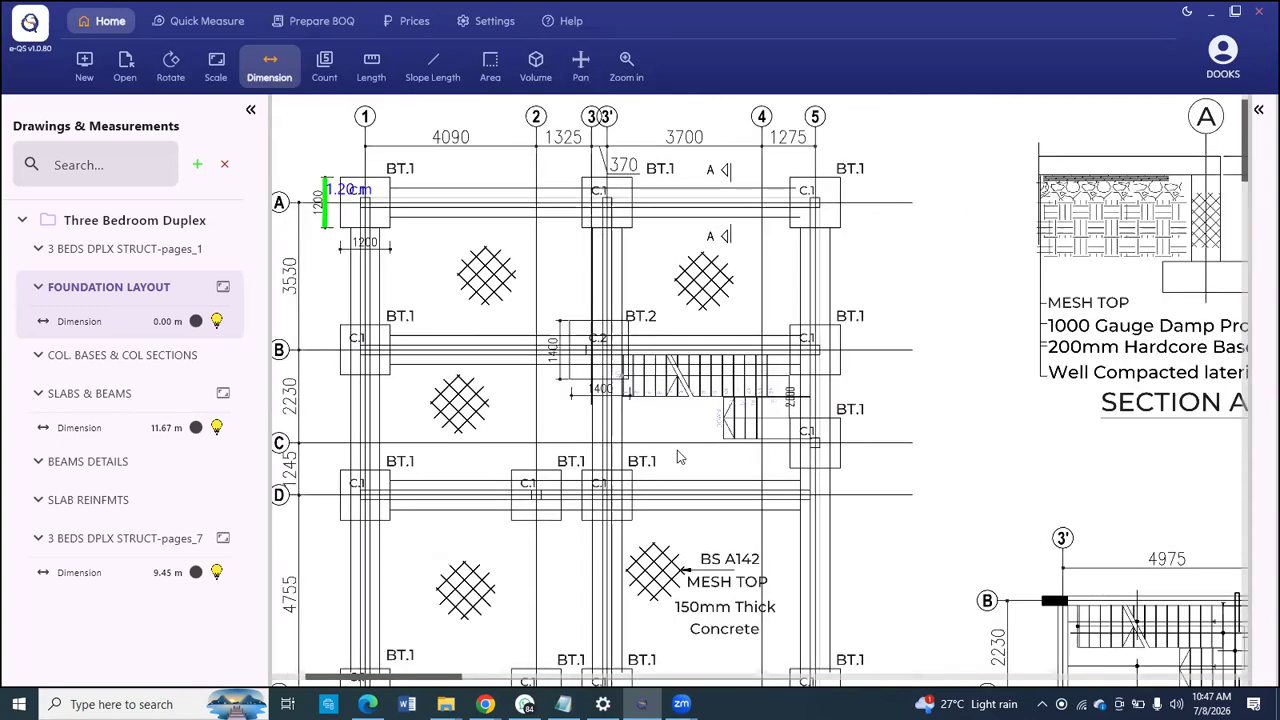
scroll(607, 300, "down", 1)
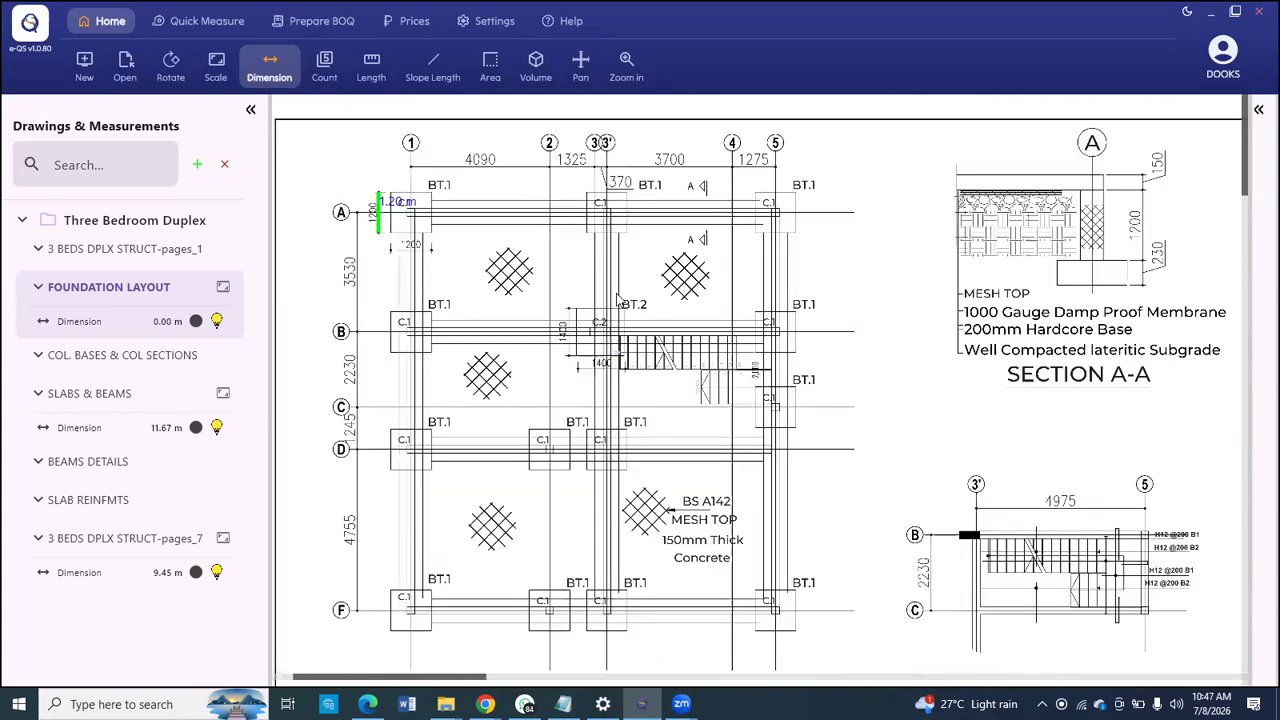
scroll(535, 268, "down", 1)
scroll(448, 131, "up", 2)
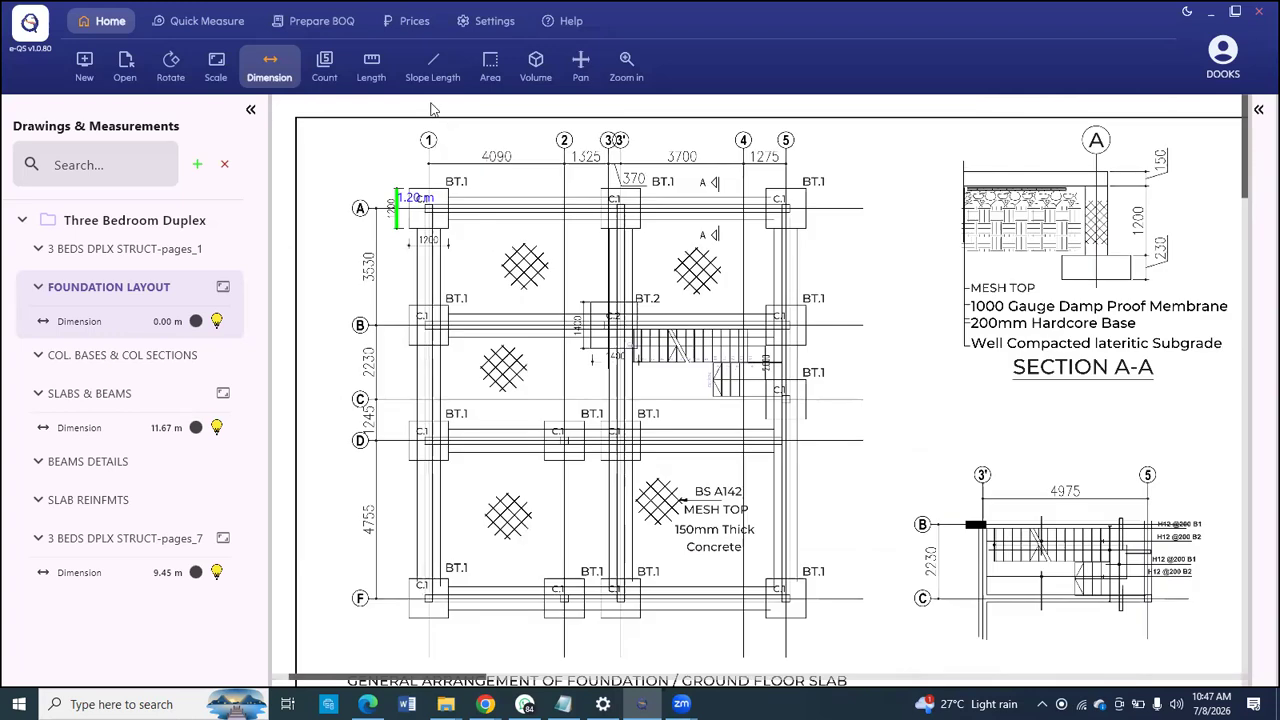
Step: Set up a length measurement named "Fdn Wall Girth" in red on the FOUNDATION LAYOUT page
left_click(372, 64)
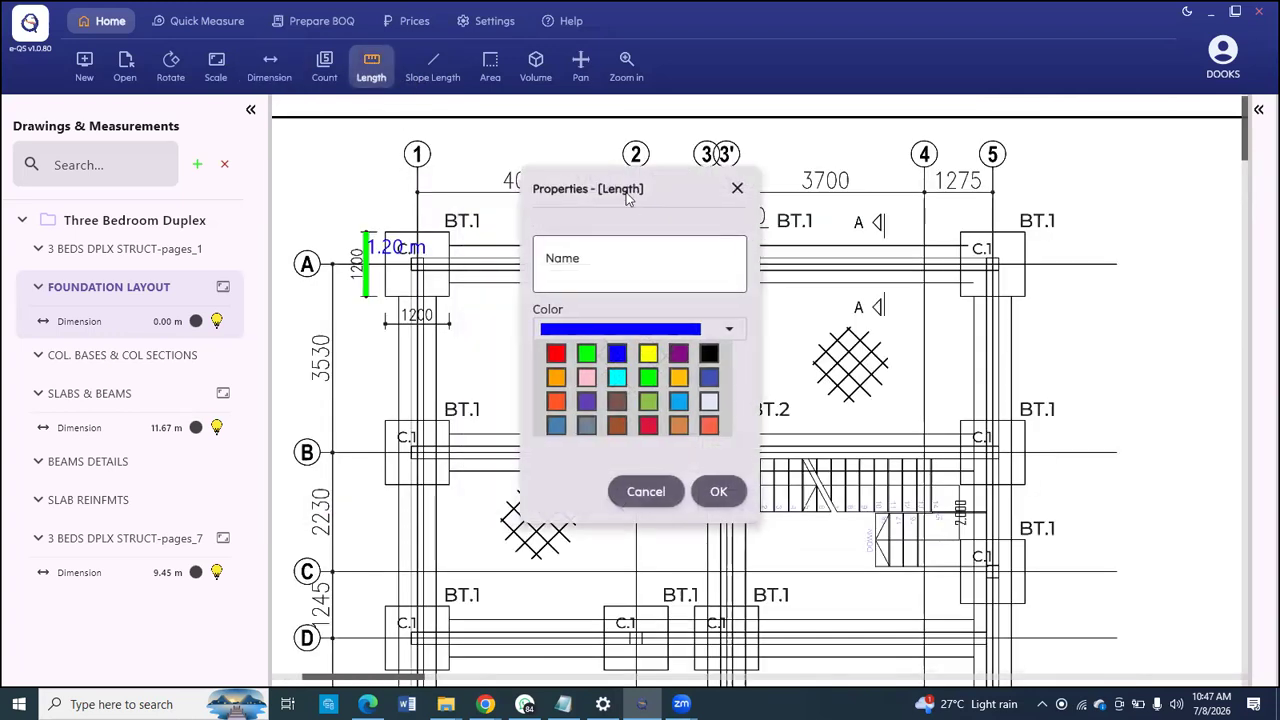
left_click_drag(632, 202, 565, 189)
left_click(544, 246)
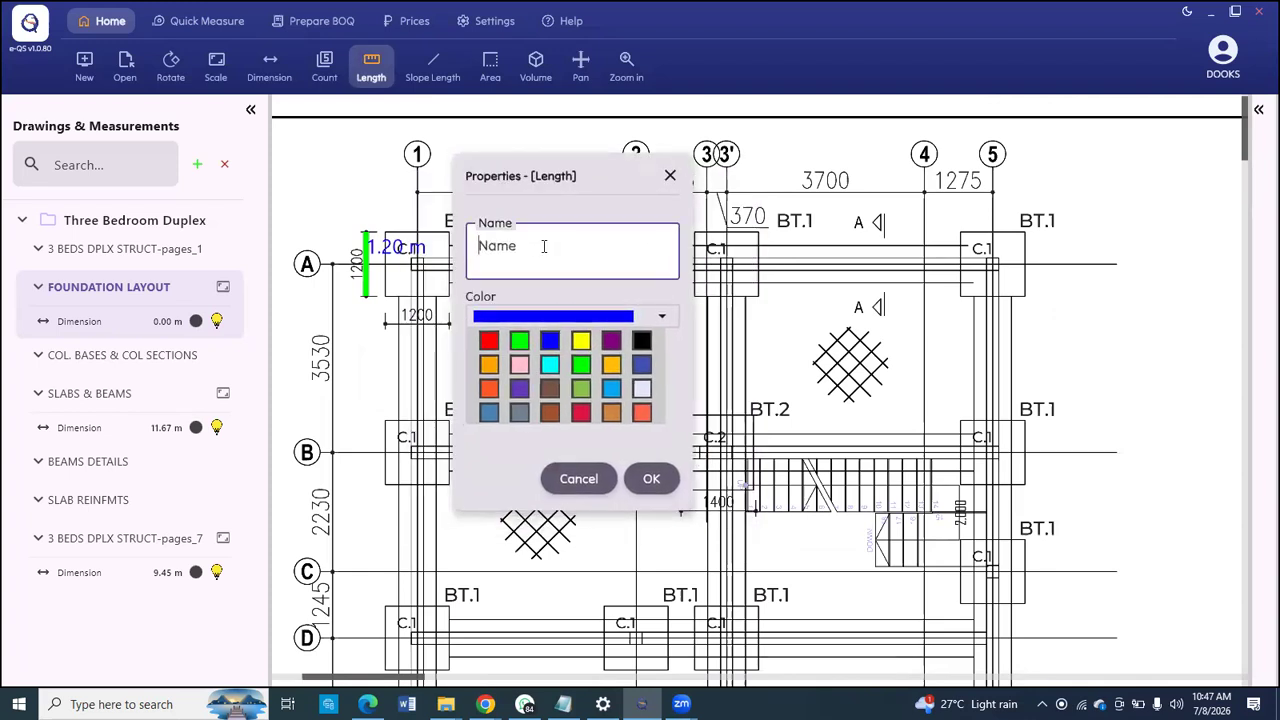
type("Fdn Wall Girth")
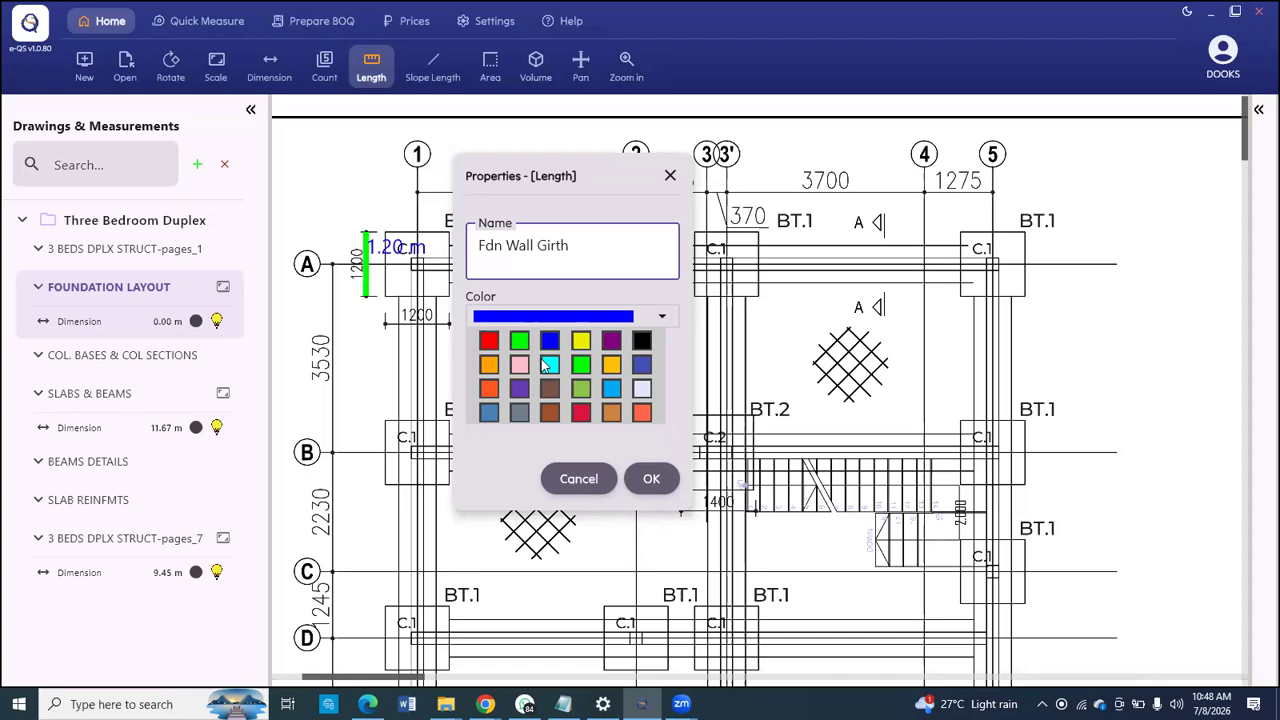
left_click(489, 342)
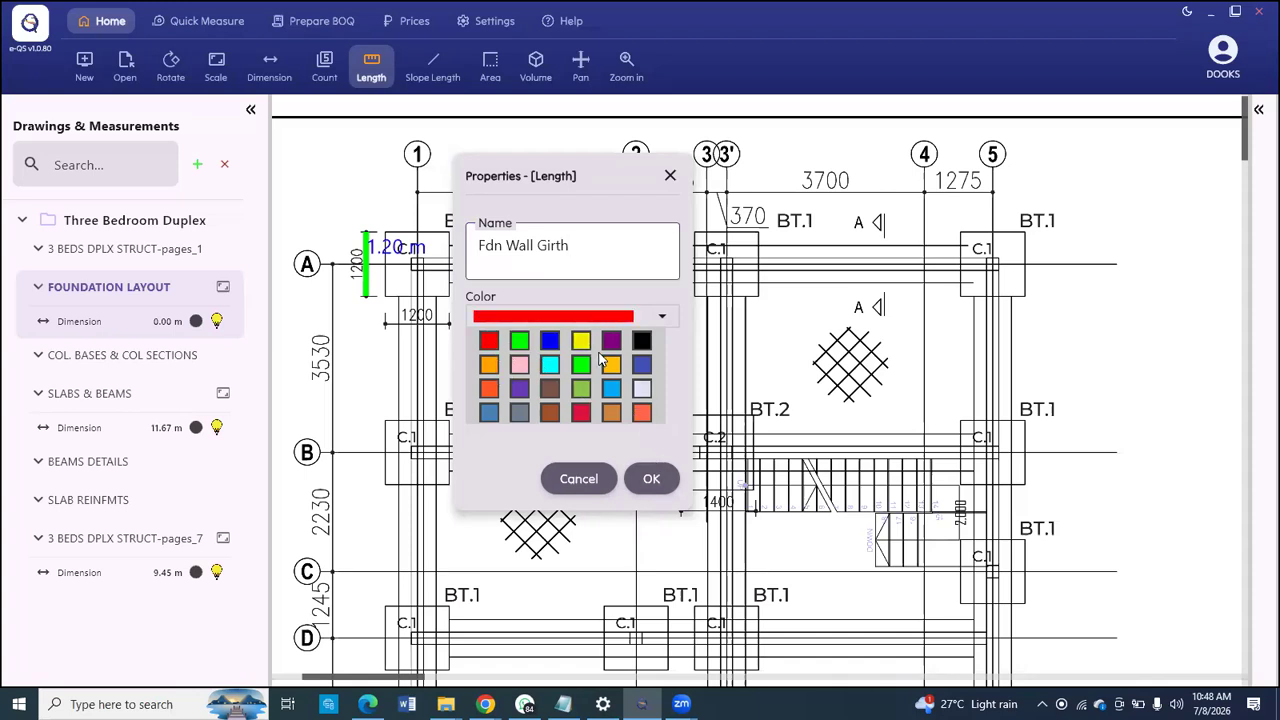
left_click(652, 479)
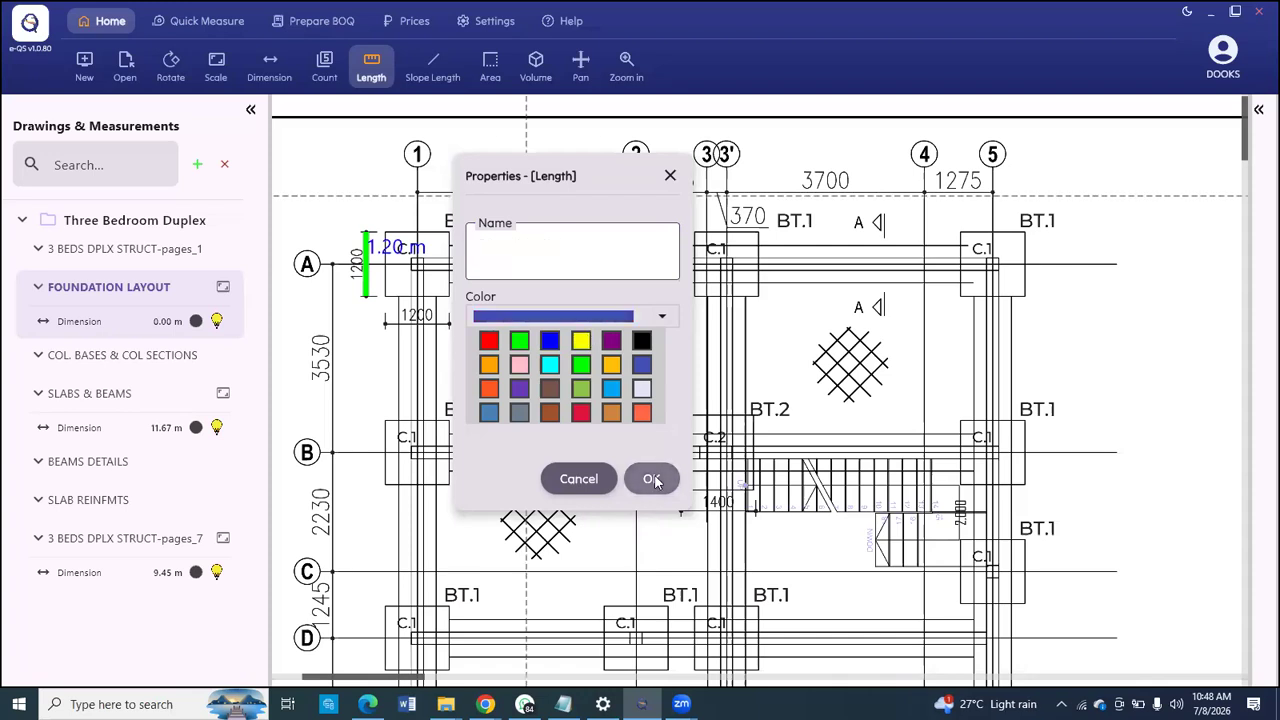
Step: Trace the foundation wall along gridline A from the column centre at gridline 1 to the column centre at gridline 5
scroll(430, 262, "up", 3)
scroll(424, 266, "up", 3)
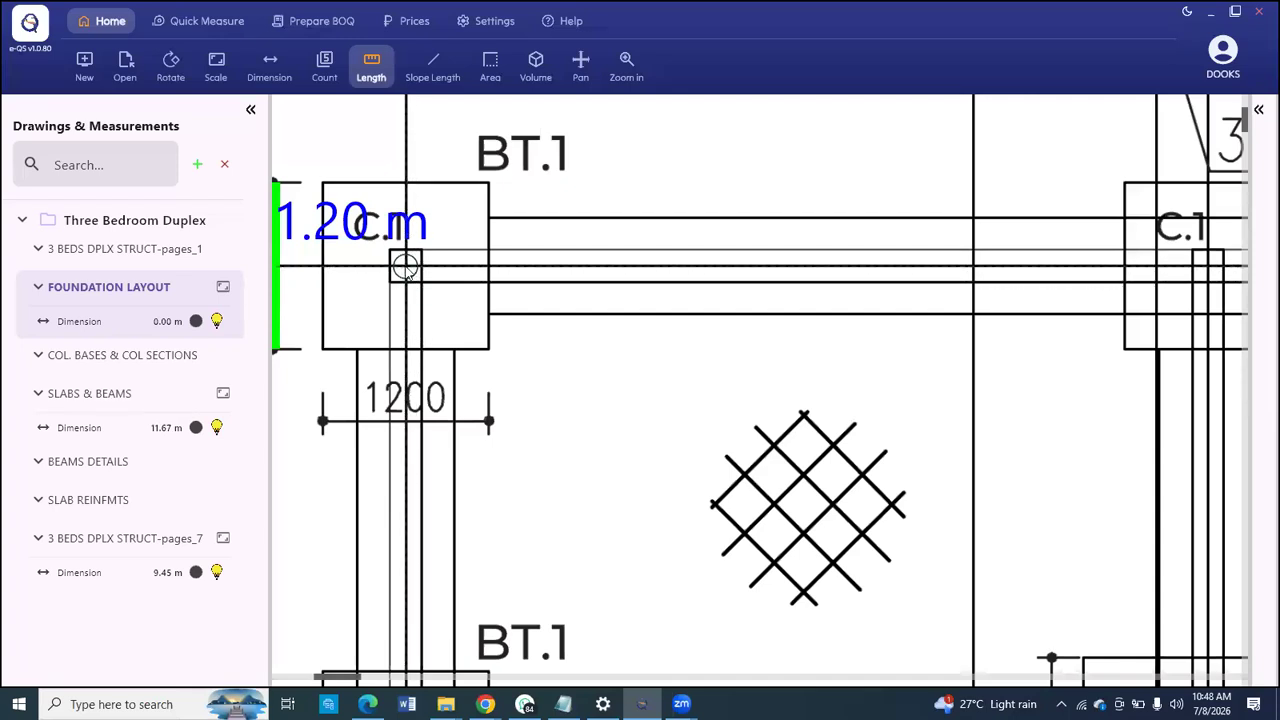
left_click(405, 268)
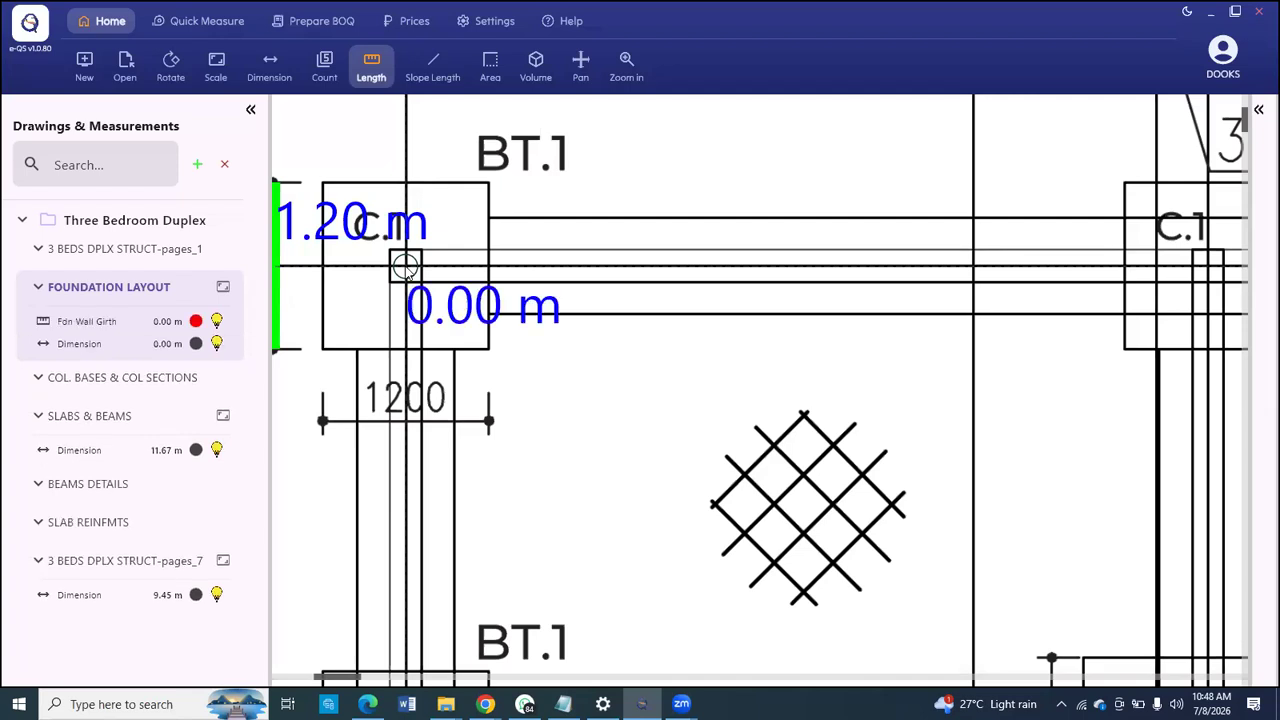
scroll(405, 268, "down", 3)
scroll(405, 263, "down", 1)
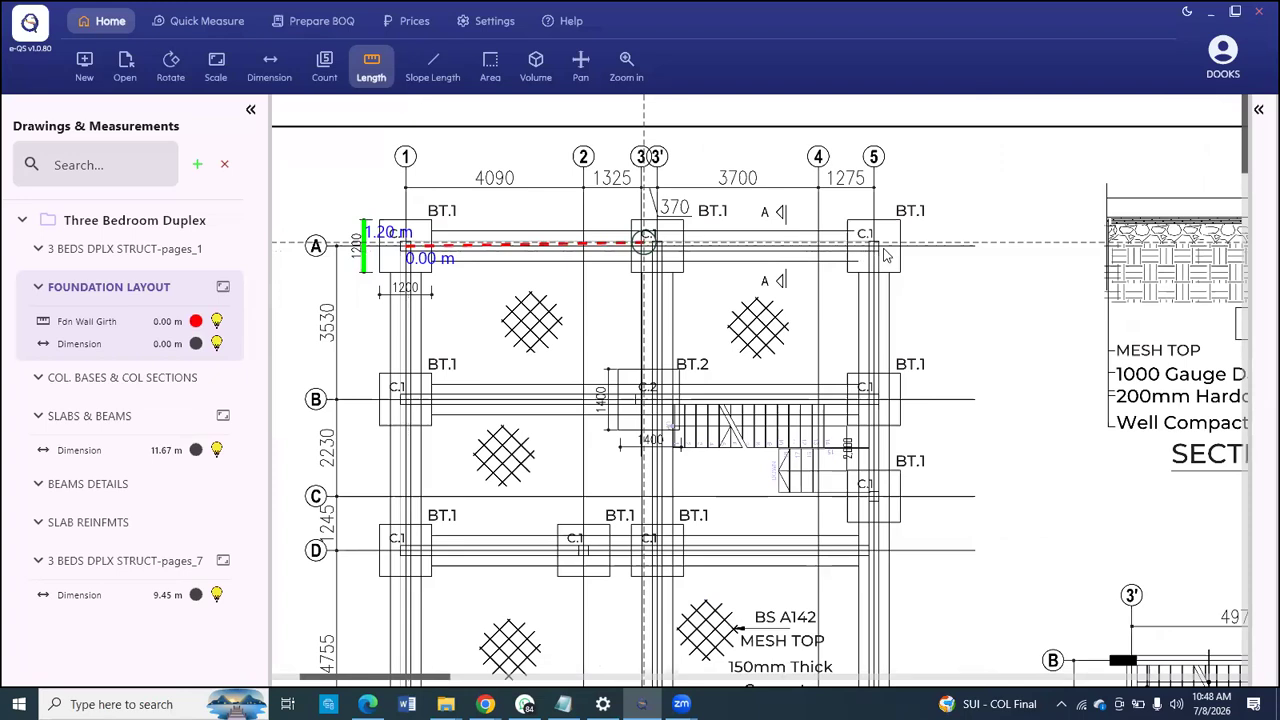
scroll(872, 244, "up", 2)
scroll(856, 249, "up", 3)
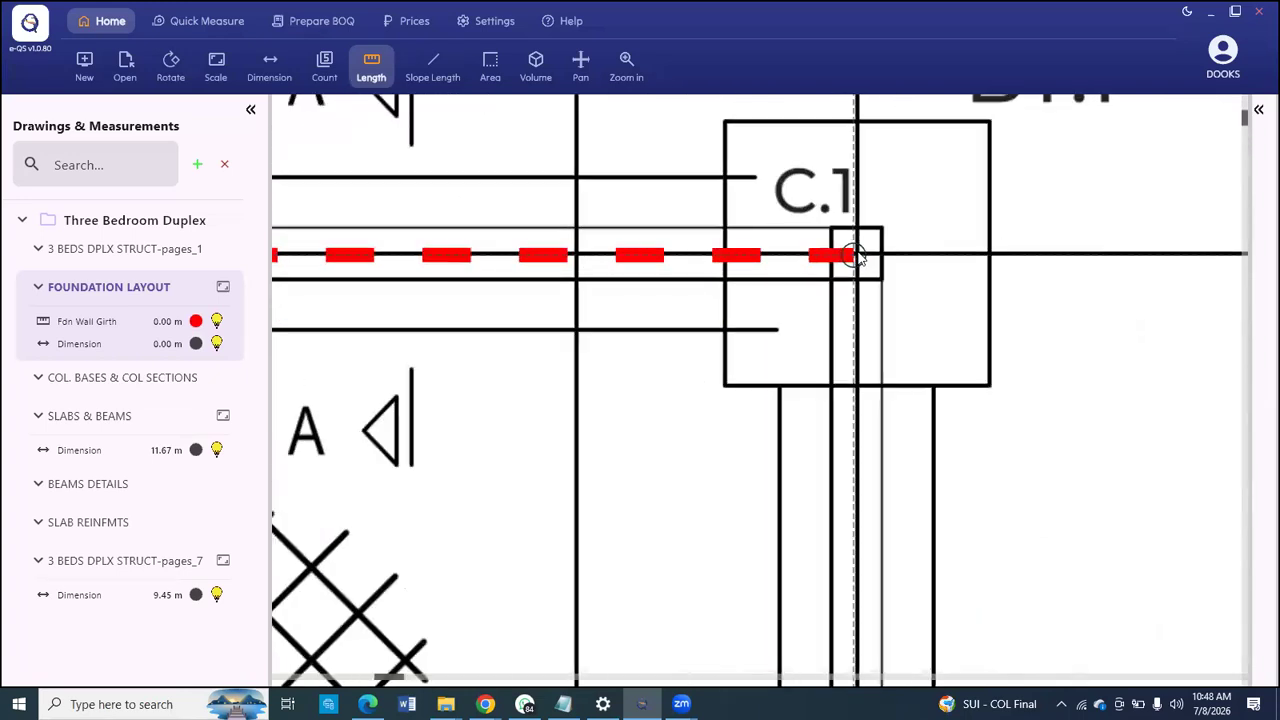
left_click(858, 253)
Step: Continue the wall girth along gridline 5 from gridline A to the column centre at gridline F
scroll(858, 253, "down", 5)
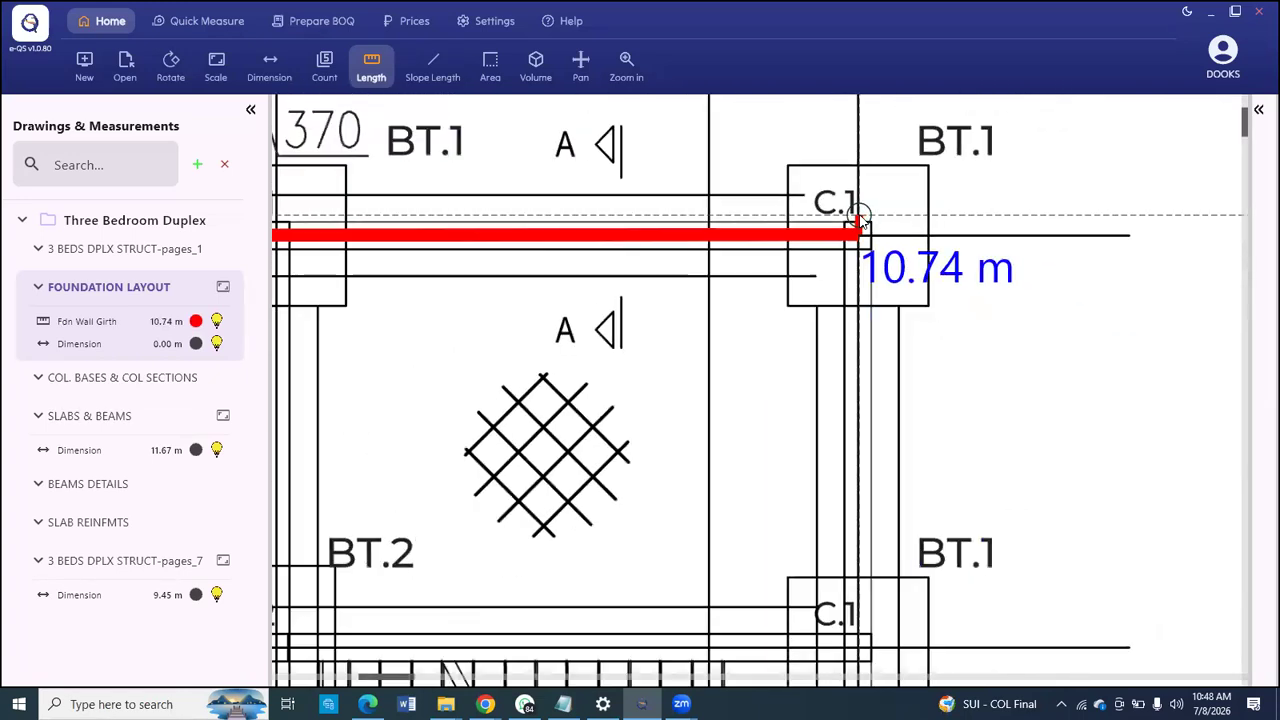
scroll(856, 215, "down", 3)
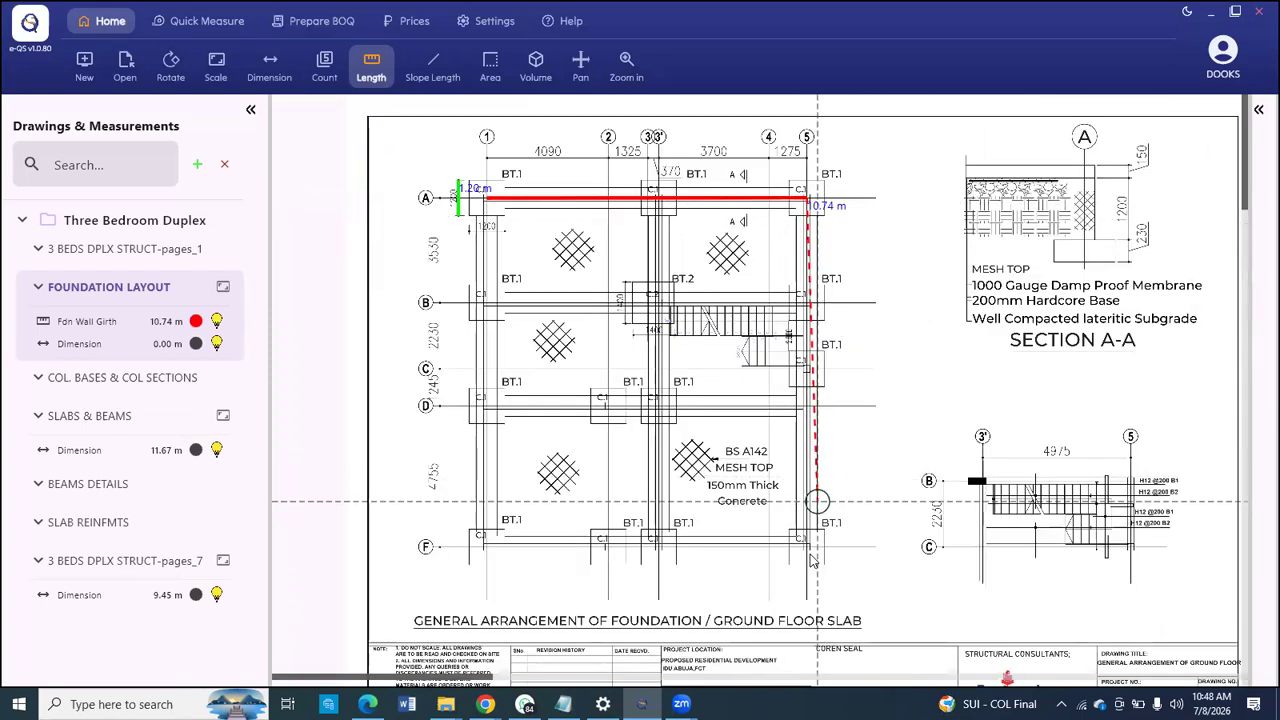
scroll(818, 360, "up", 1)
scroll(818, 360, "up", 1)
scroll(810, 270, "down", 3)
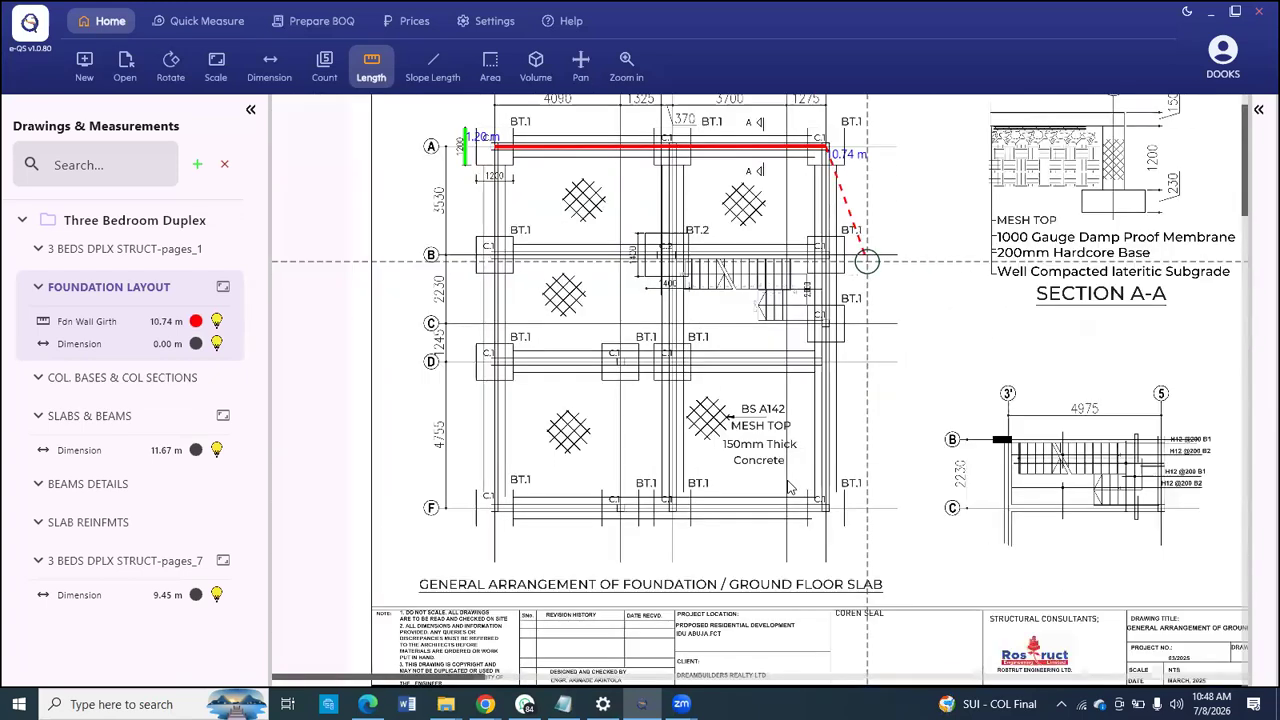
scroll(765, 477, "up", 4)
scroll(765, 477, "up", 2)
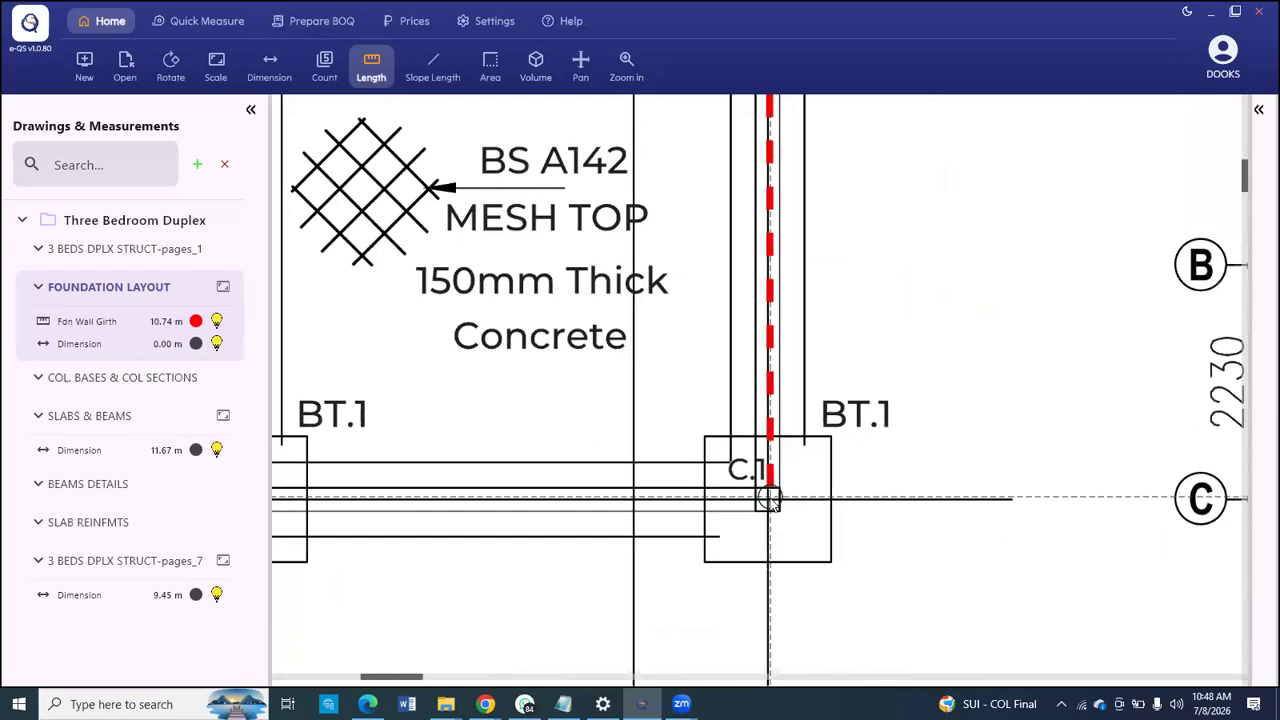
double_click(767, 497)
Step: Continue the wall girth along gridline F from gridline 5 to the corner column at gridline 1
scroll(797, 508, "down", 5)
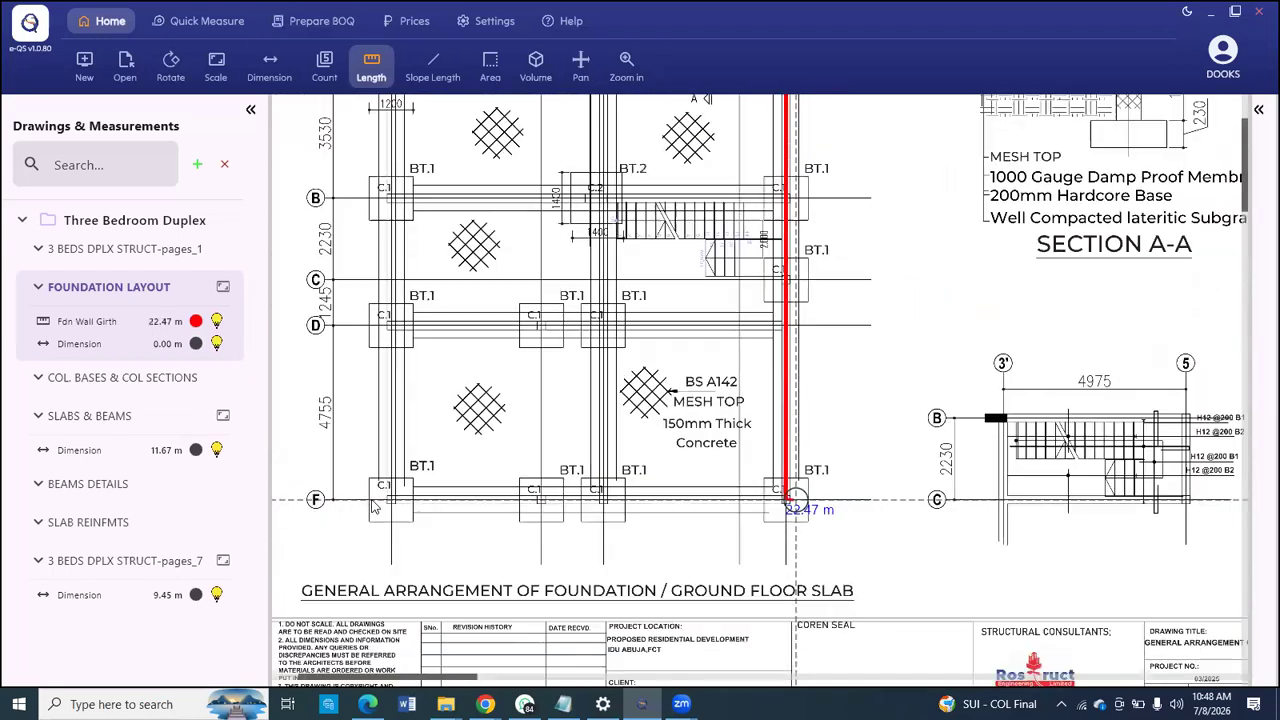
scroll(397, 505, "up", 3)
scroll(397, 505, "up", 2)
double_click(392, 501)
Step: Close the external wall girth along gridline 1 from gridline F back to gridline A, and start a new section
scroll(390, 500, "down", 1)
scroll(390, 500, "down", 5)
scroll(395, 190, "up", 4)
scroll(400, 200, "up", 3)
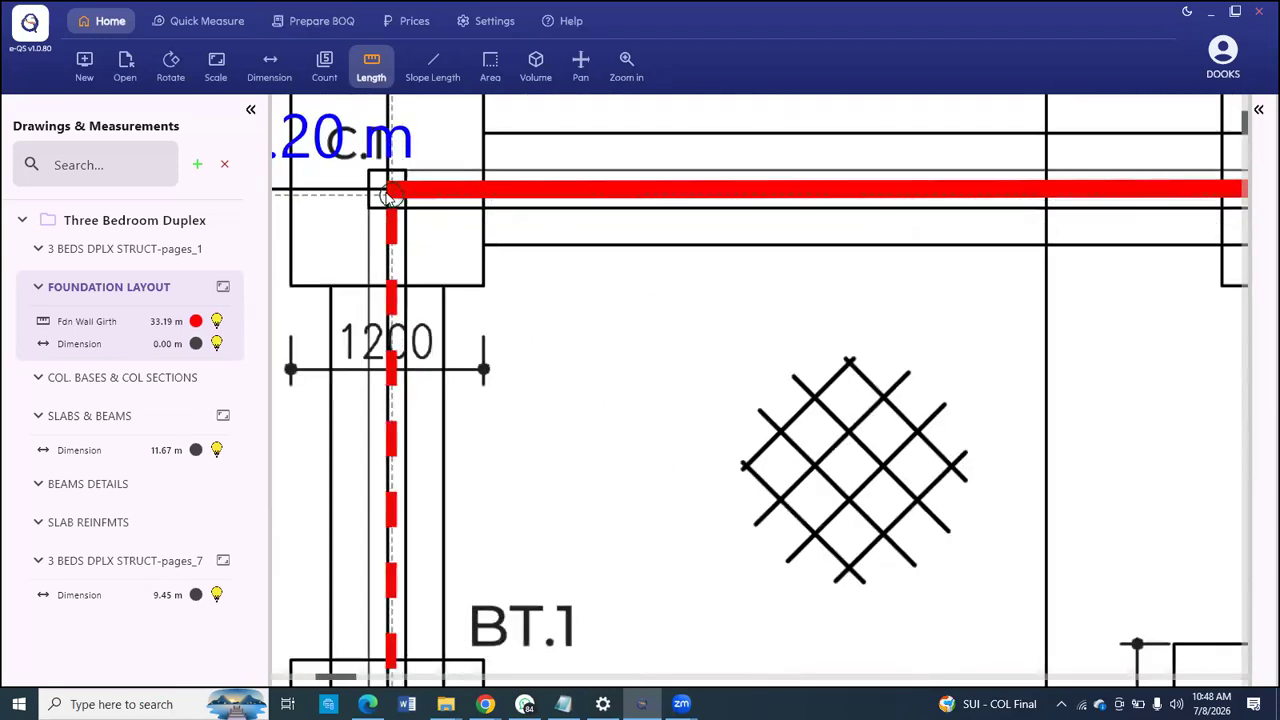
double_click(388, 195)
scroll(388, 195, "down", 5)
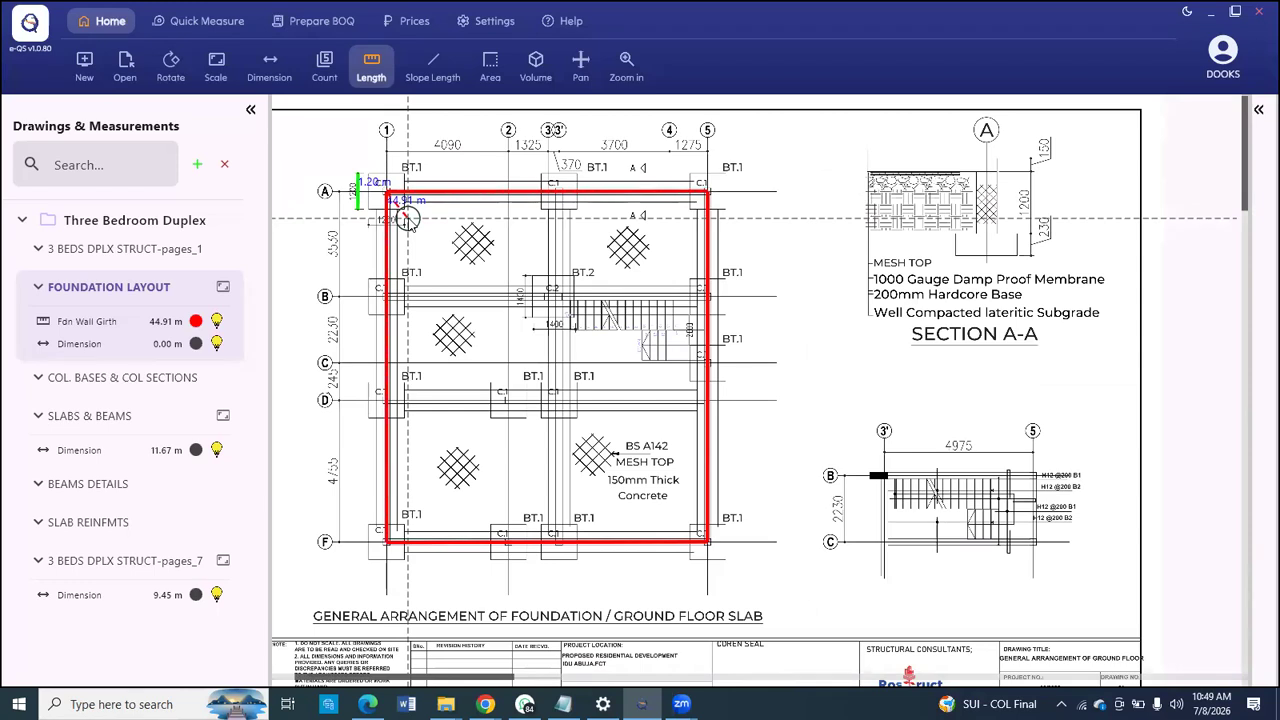
right_click(408, 220)
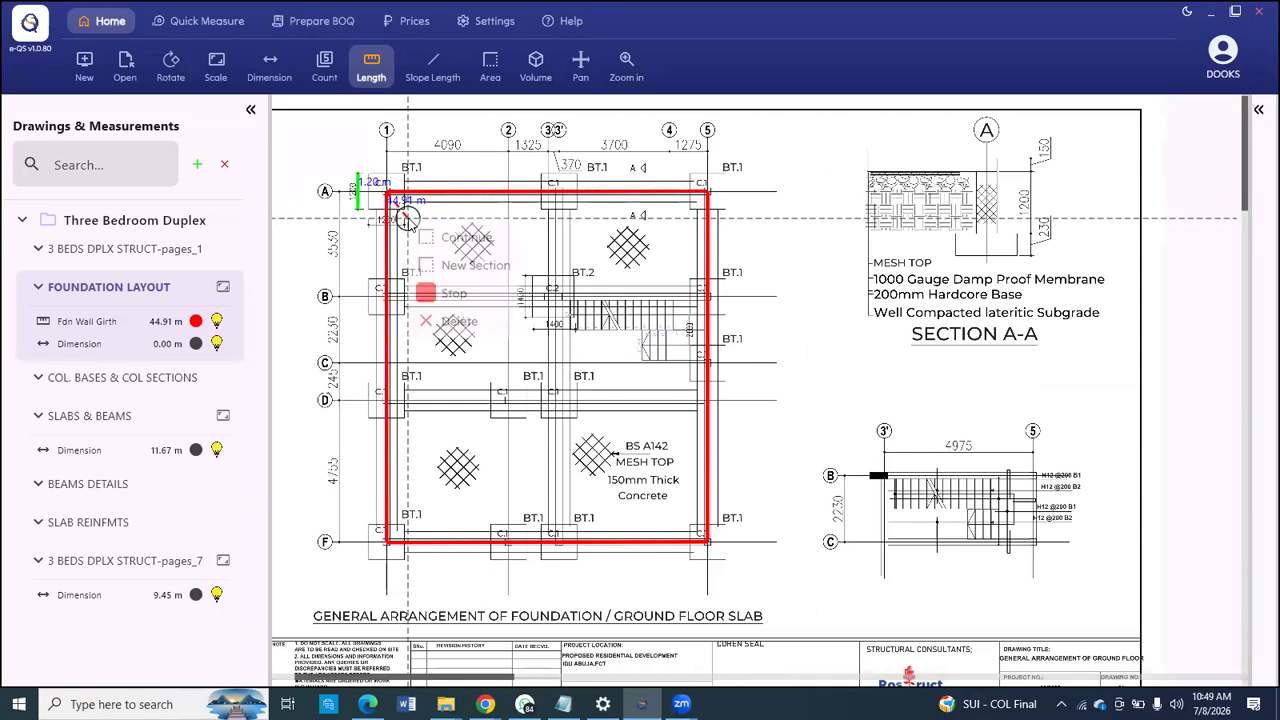
left_click(470, 267)
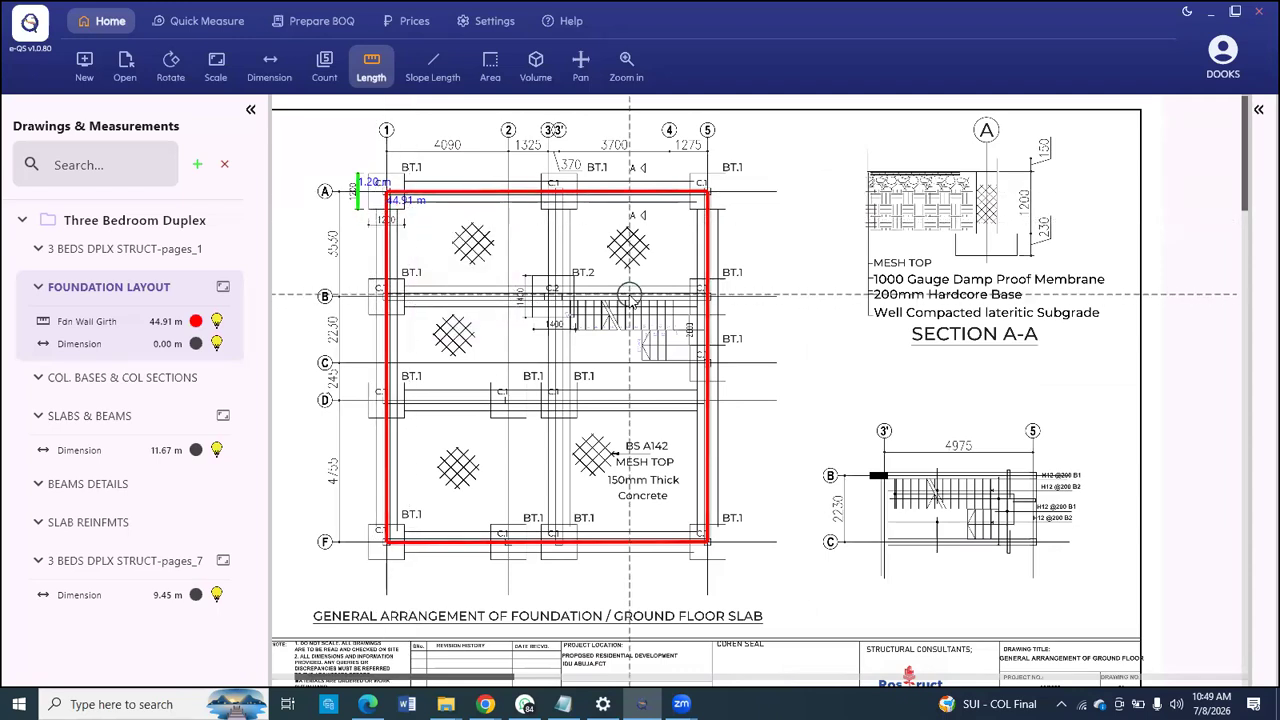
Step: Measure the internal wall along gridline 3' from gridline A to gridline F in the same girth item, and start a new section
scroll(565, 200, "up", 3)
scroll(563, 203, "up", 4)
left_click(538, 205)
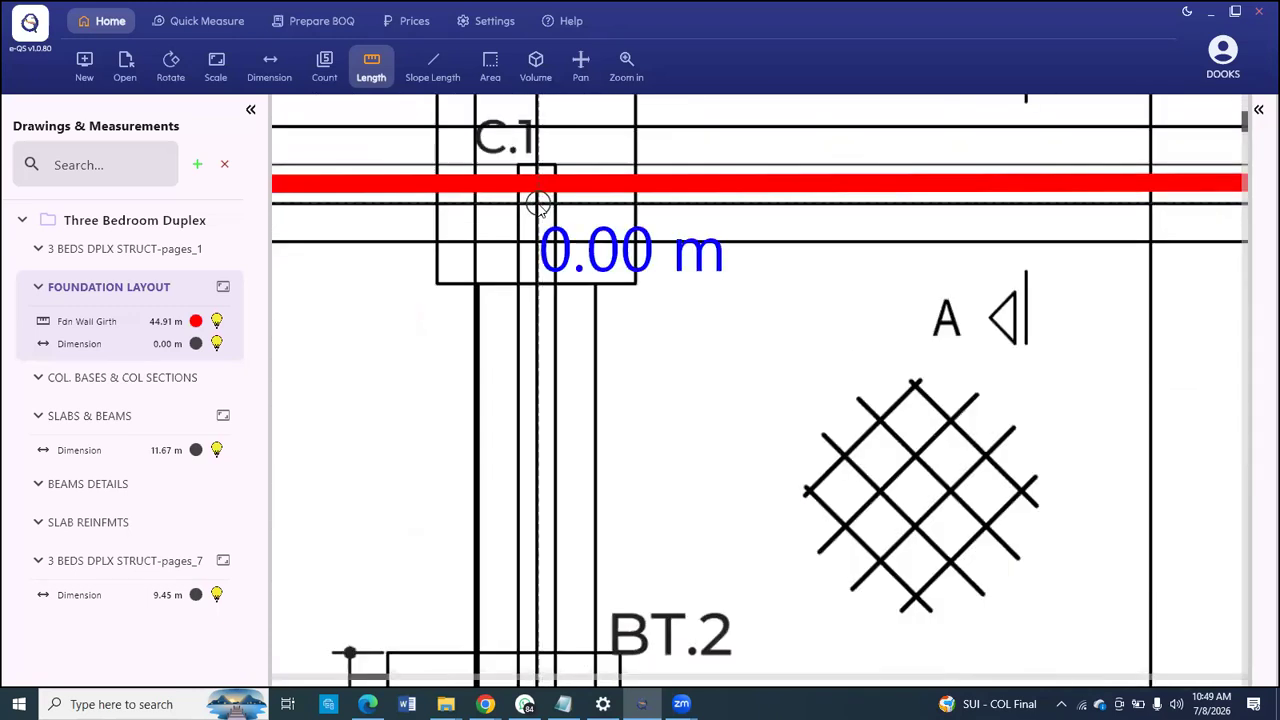
scroll(538, 205, "down", 7)
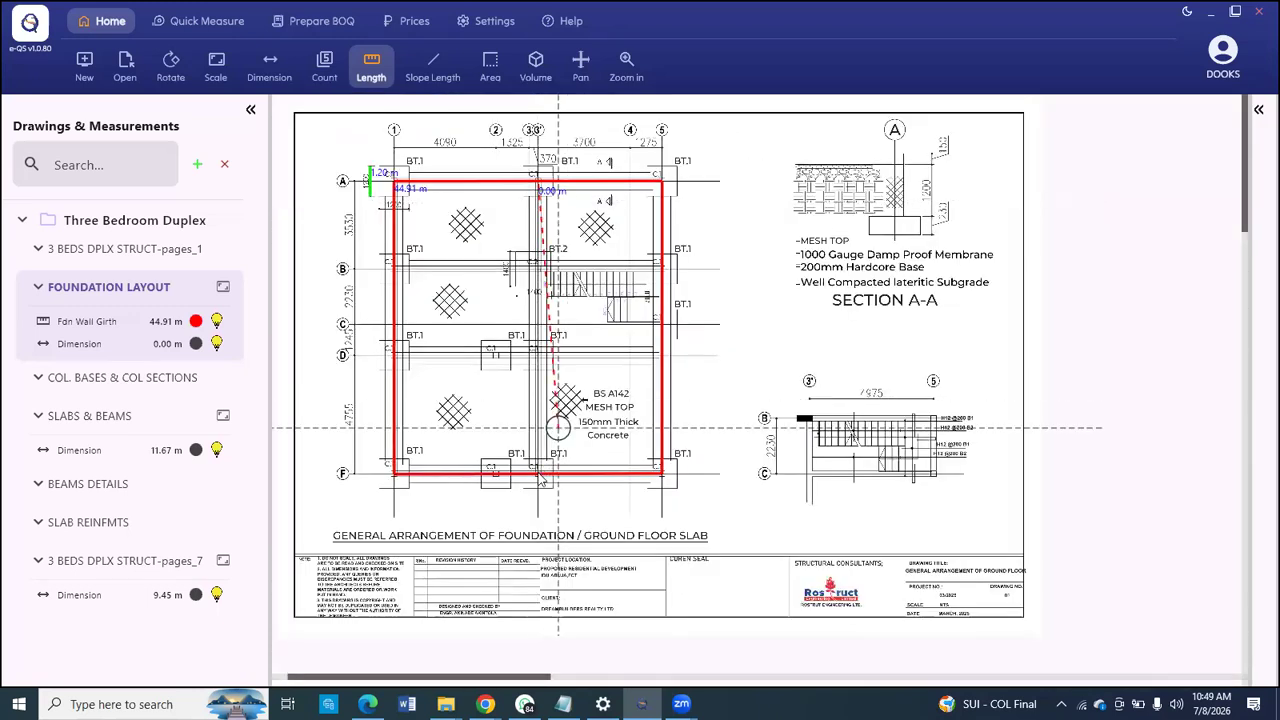
scroll(543, 470, "up", 6)
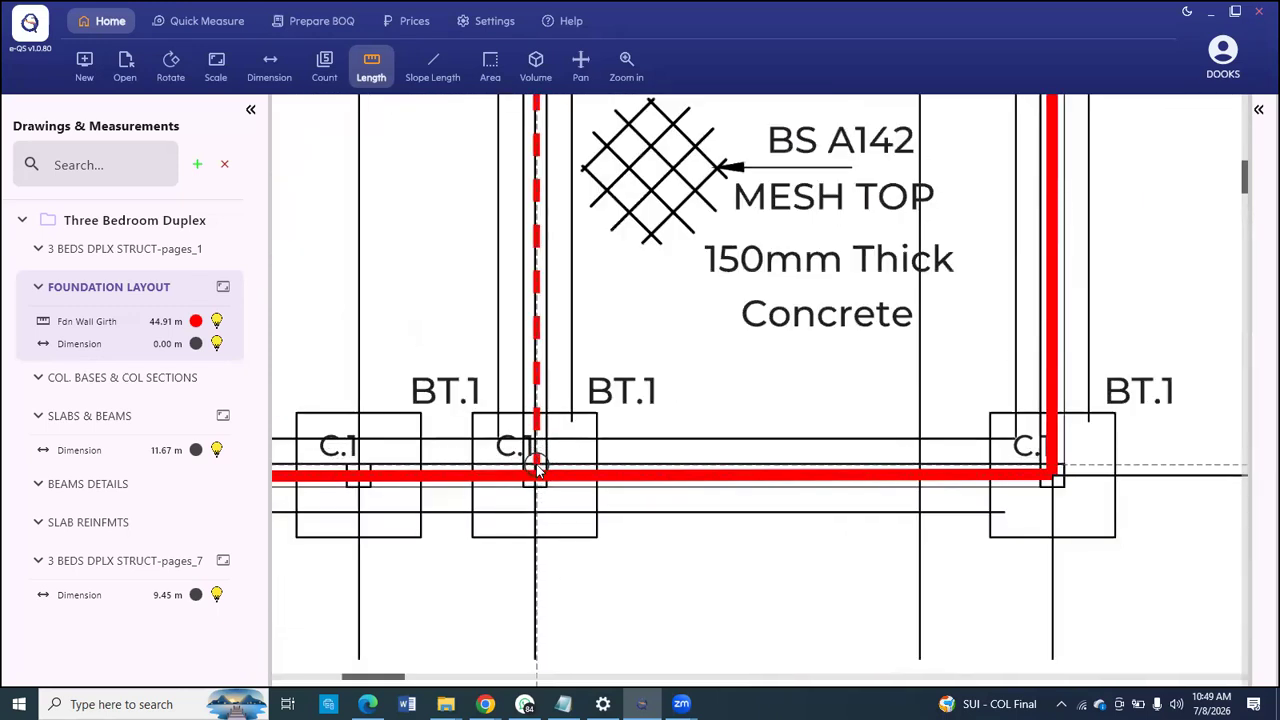
left_click(538, 470)
right_click(538, 470)
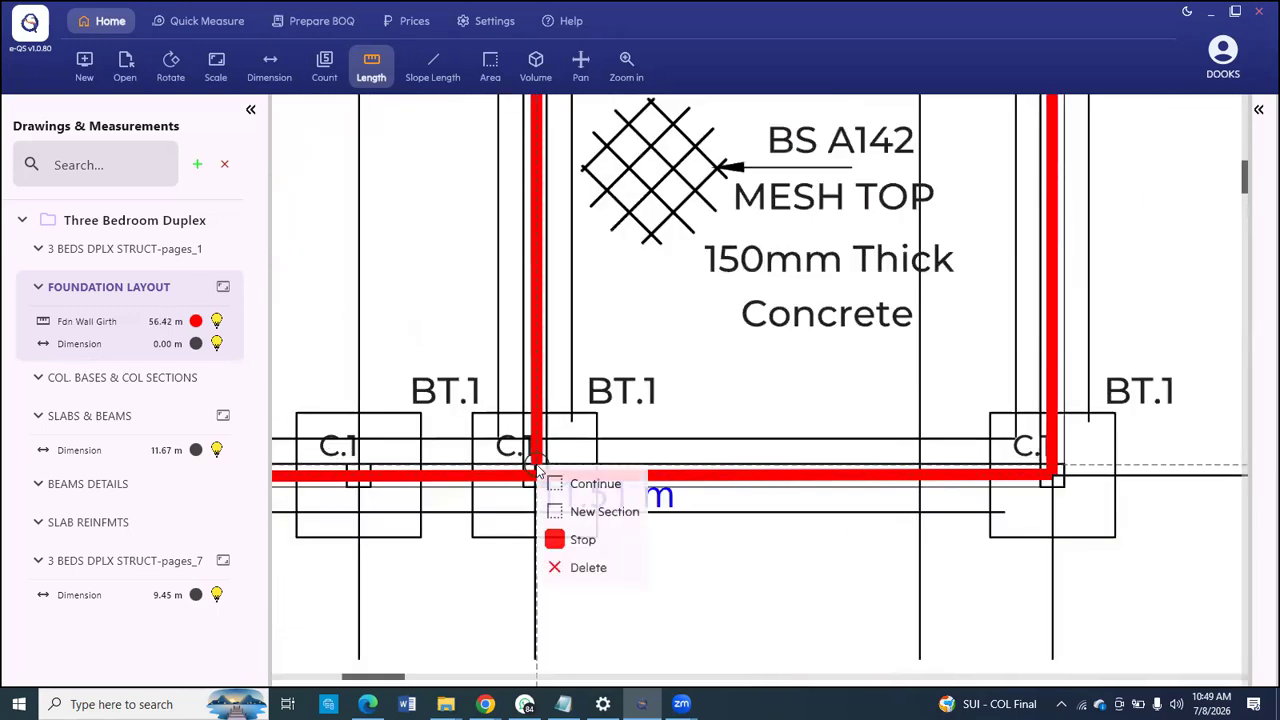
left_click(585, 512)
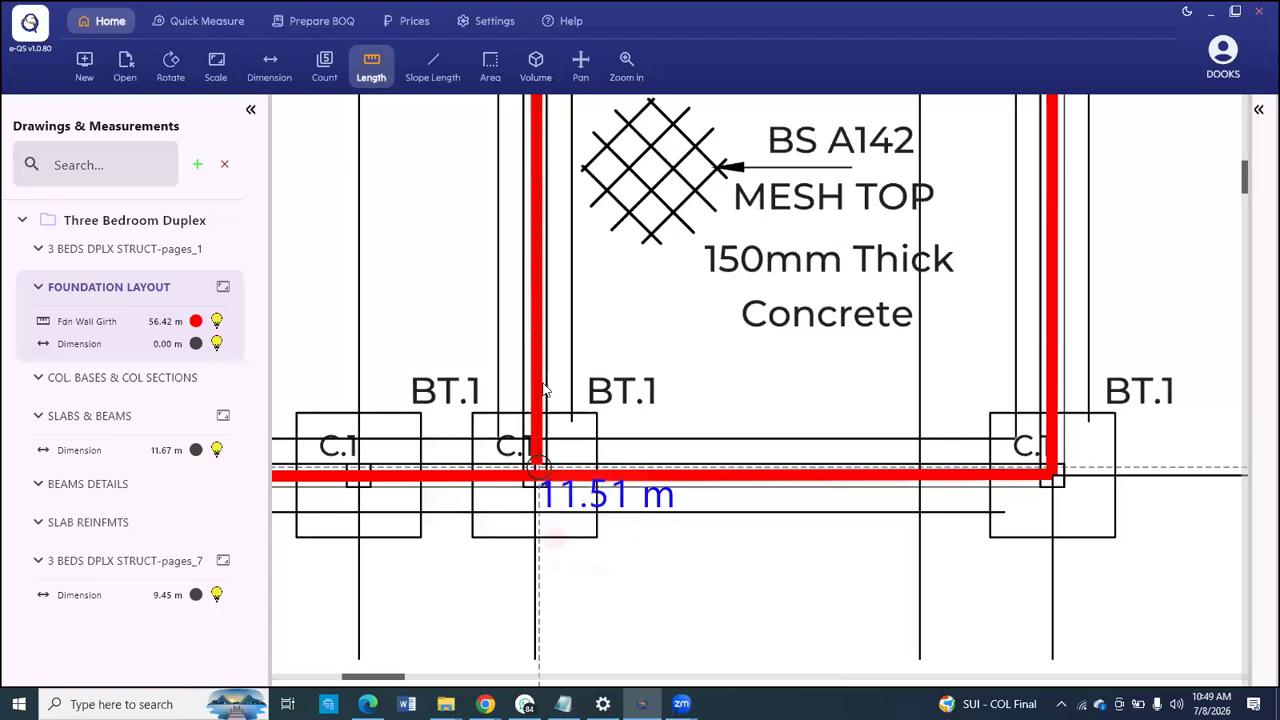
Step: Measure the internal wall along gridline D between the walls on gridlines 1 and 5, and start a new section
scroll(336, 262, "down", 2)
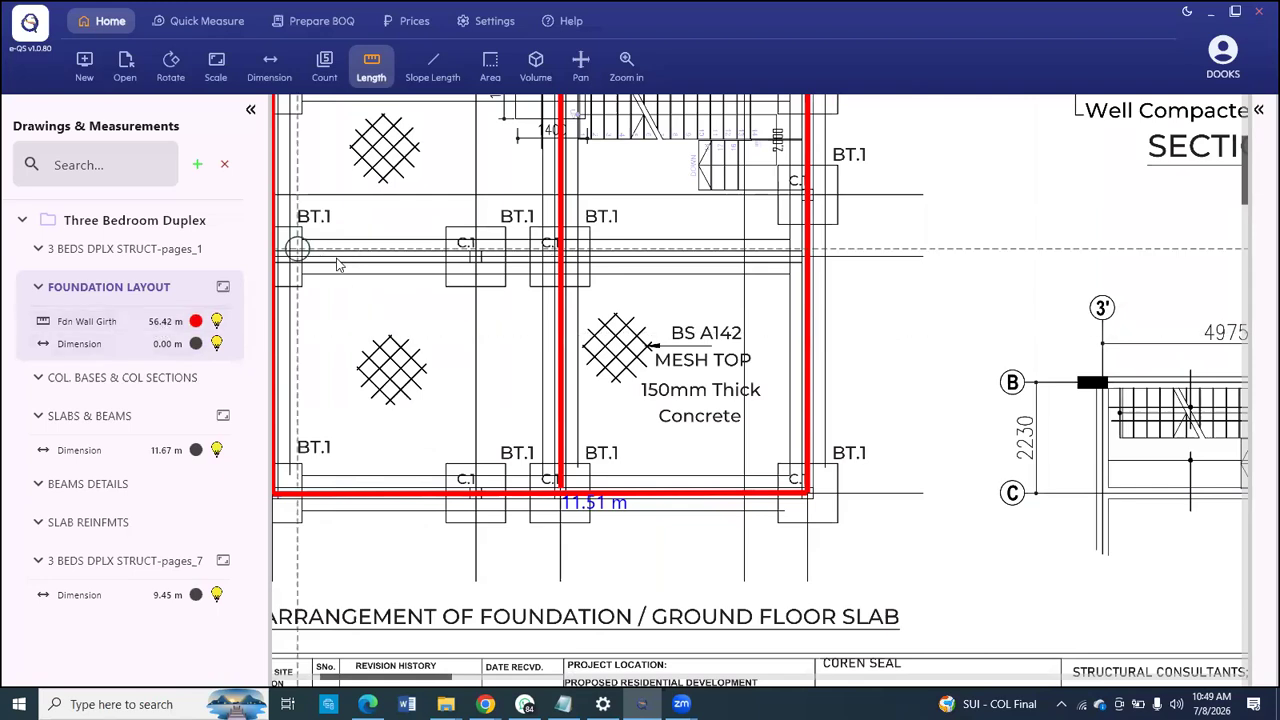
scroll(336, 262, "down", 2)
scroll(312, 264, "up", 5)
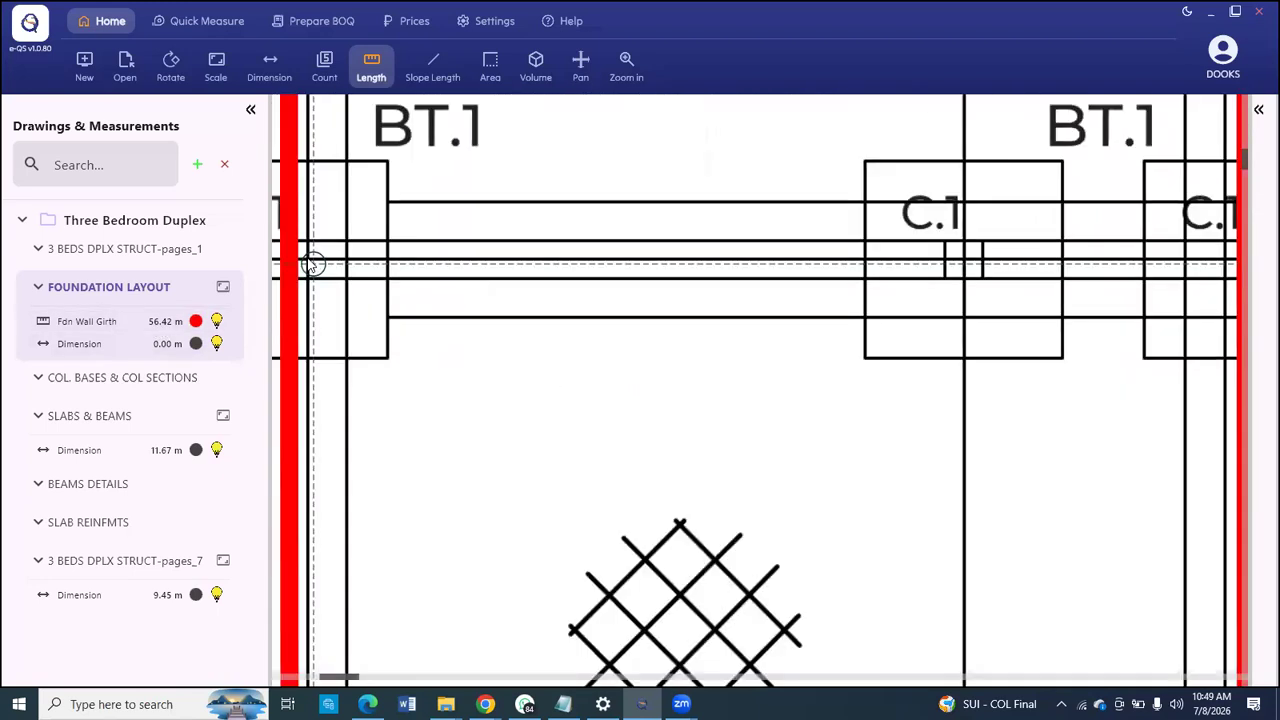
left_click(313, 264)
scroll(935, 268, "down", 1)
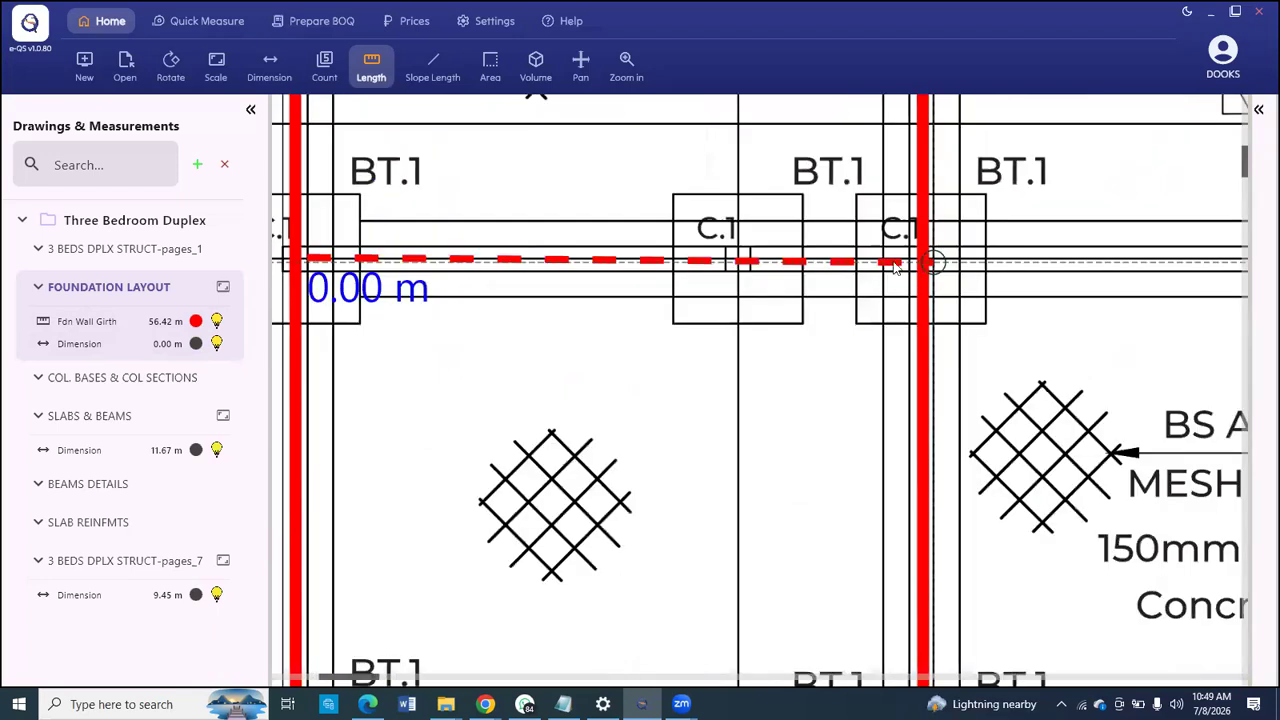
scroll(895, 267, "up", 1)
scroll(1005, 278, "down", 2)
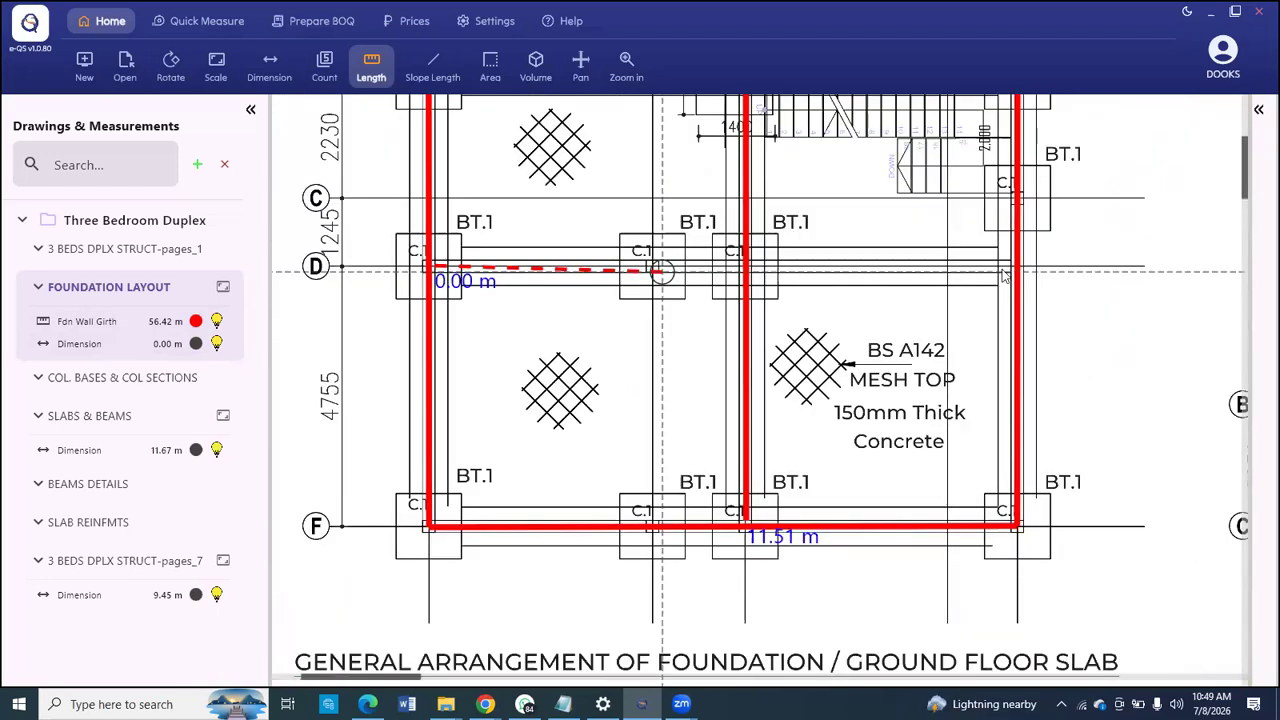
scroll(1005, 278, "up", 2)
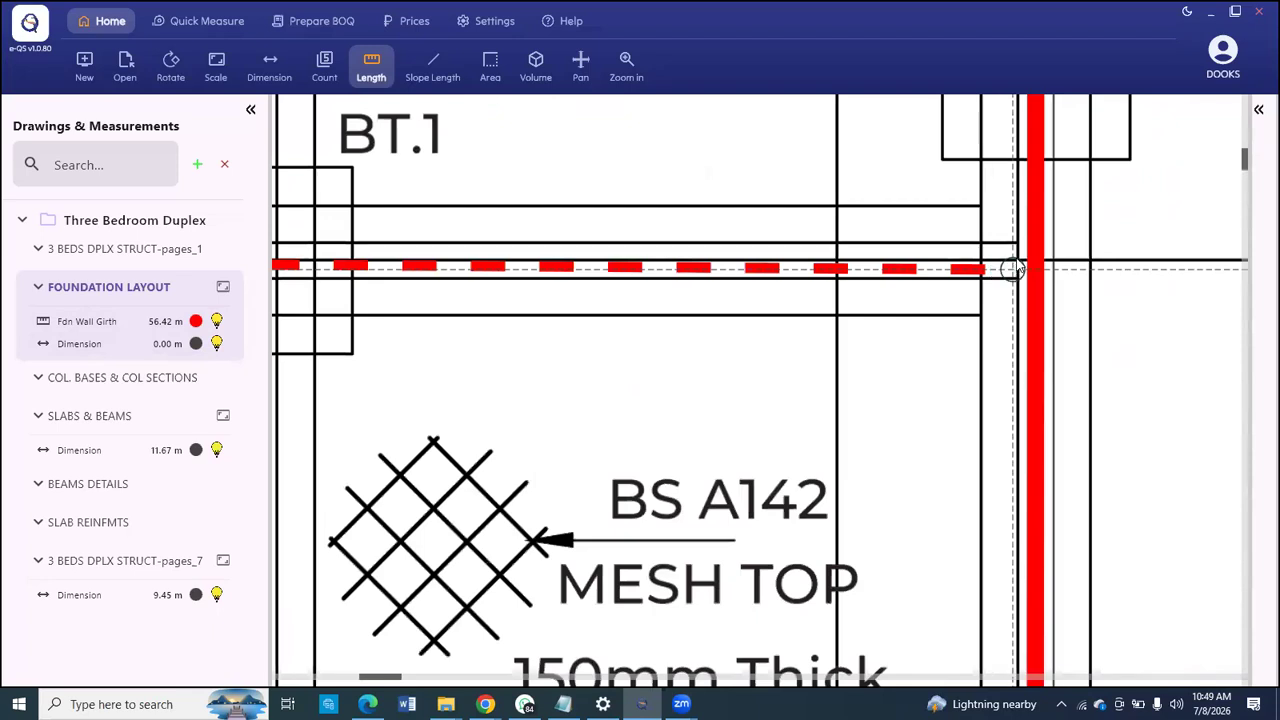
double_click(1015, 259)
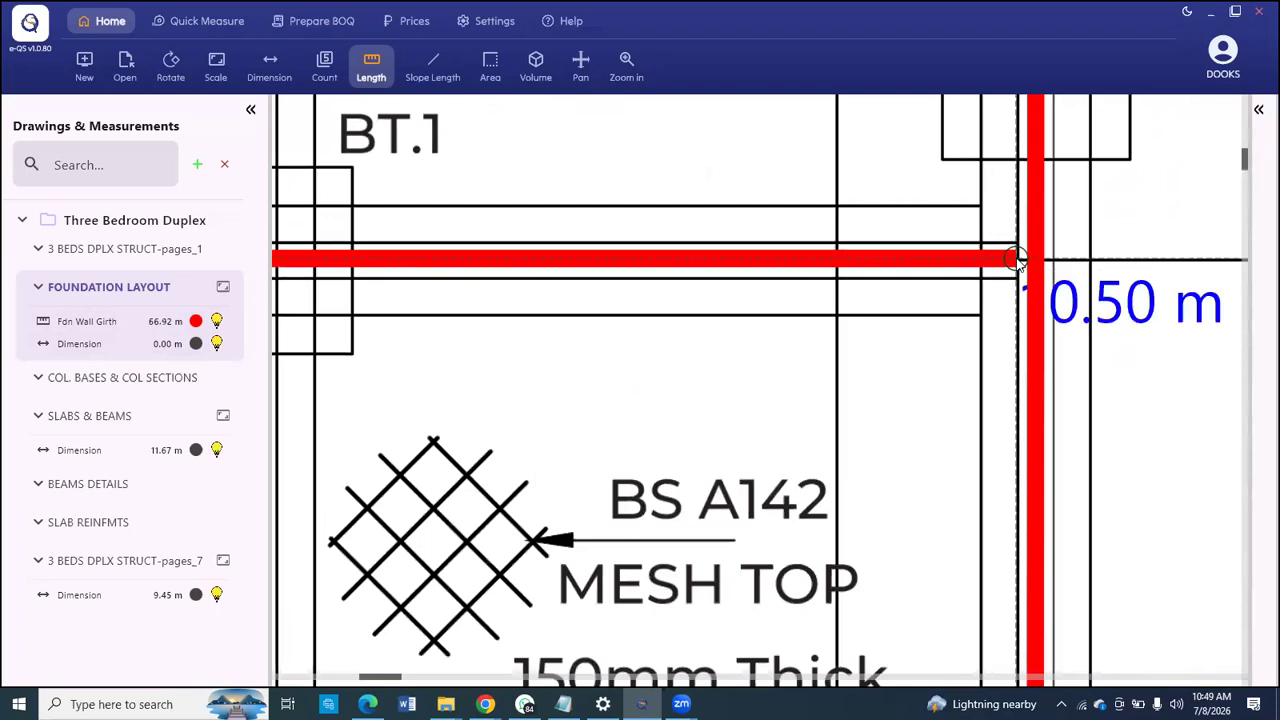
right_click(1062, 313)
left_click(1043, 331)
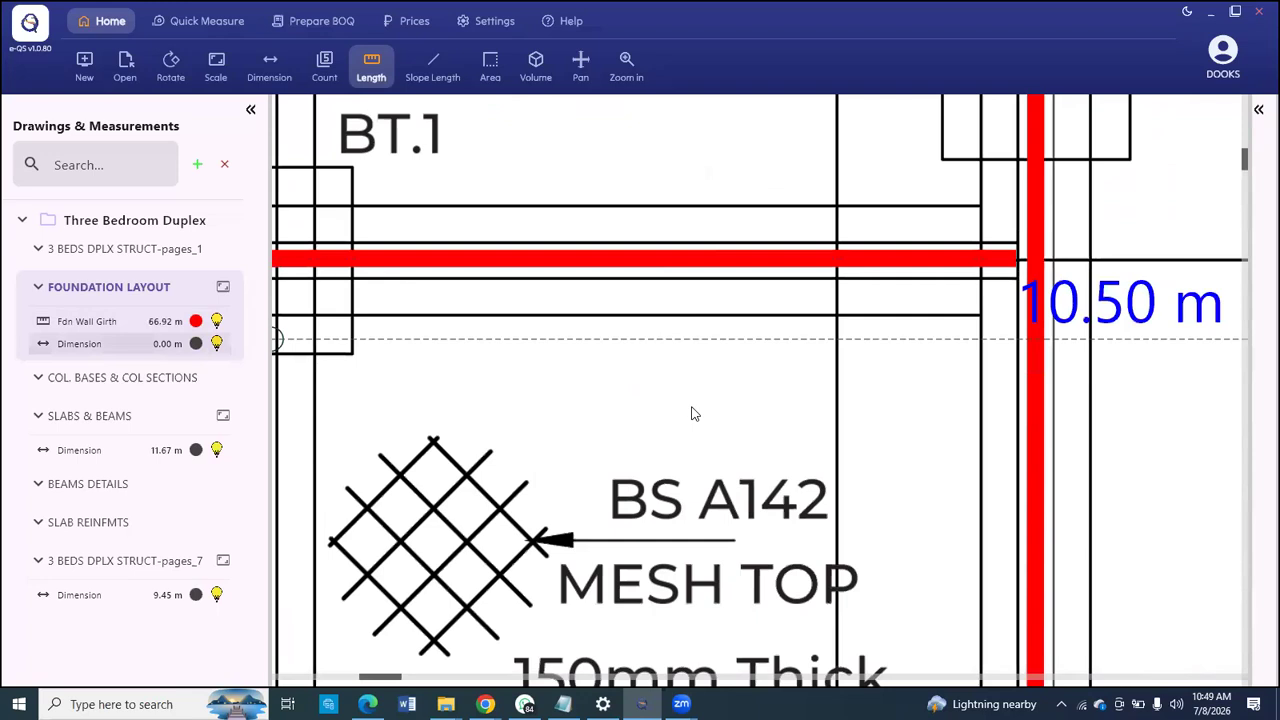
Step: Measure the internal wall along gridline B from the gridline 1 wall to the C.2 column, and start a new section
scroll(695, 413, "down", 2)
scroll(690, 400, "down", 2)
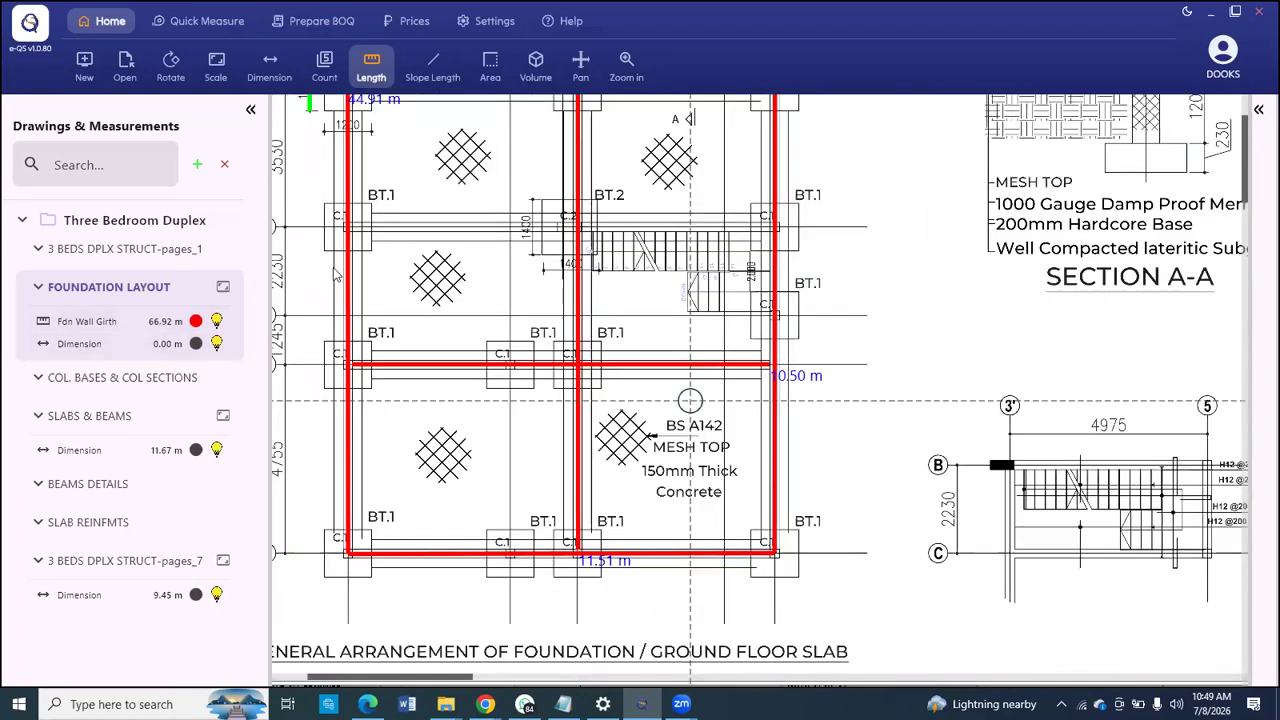
scroll(337, 275, "up", 2)
scroll(337, 258, "up", 2)
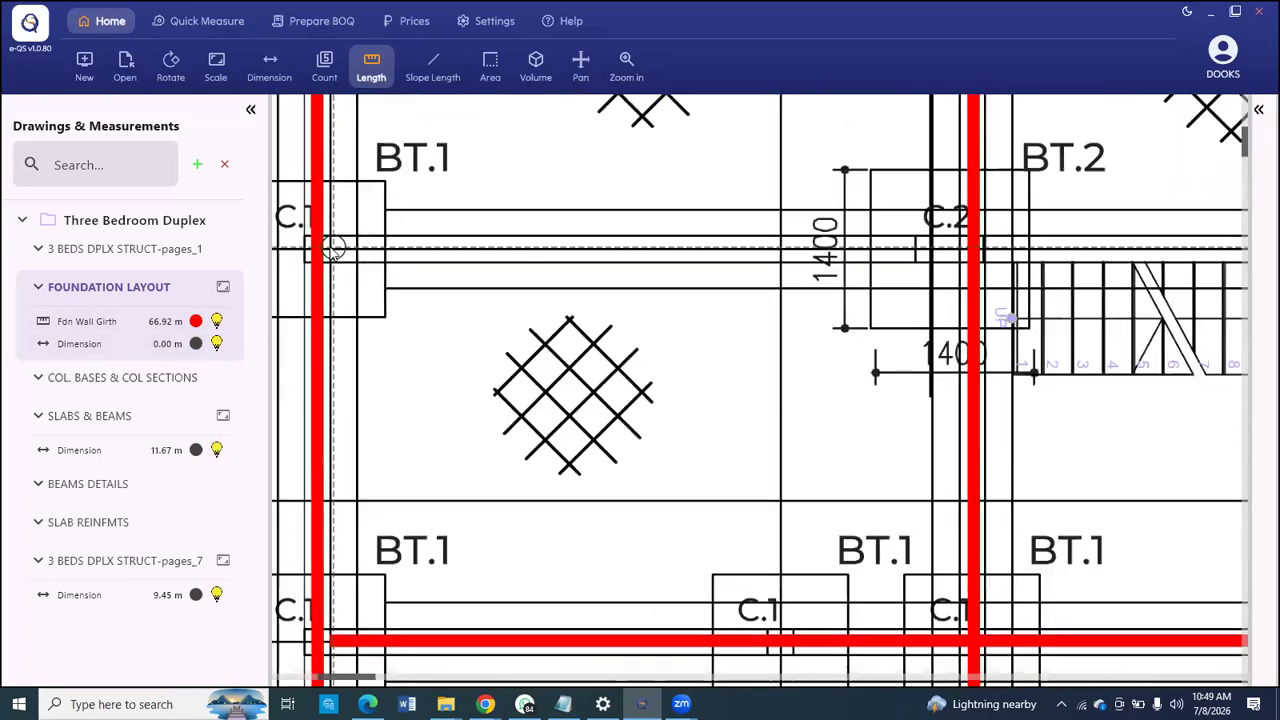
left_click(335, 250)
scroll(340, 255, "down", 3)
scroll(750, 272, "up", 3)
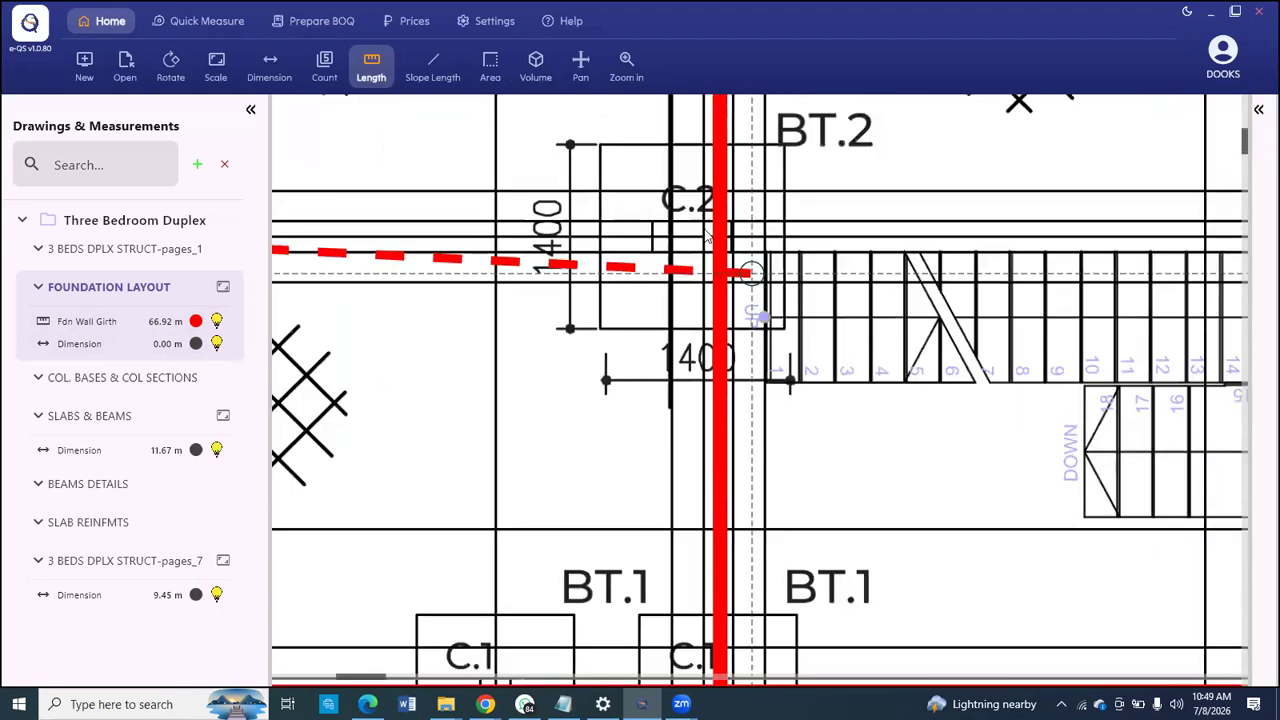
scroll(706, 236, "up", 1)
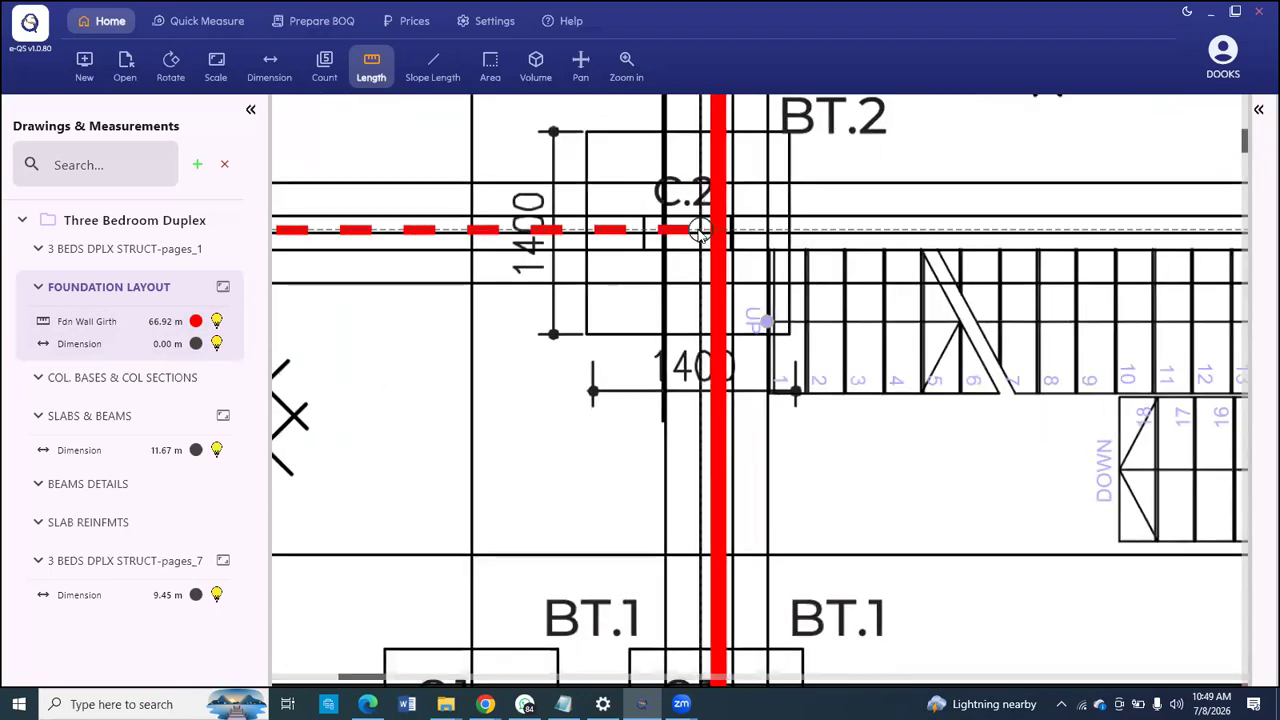
right_click(700, 232)
left_click(766, 276)
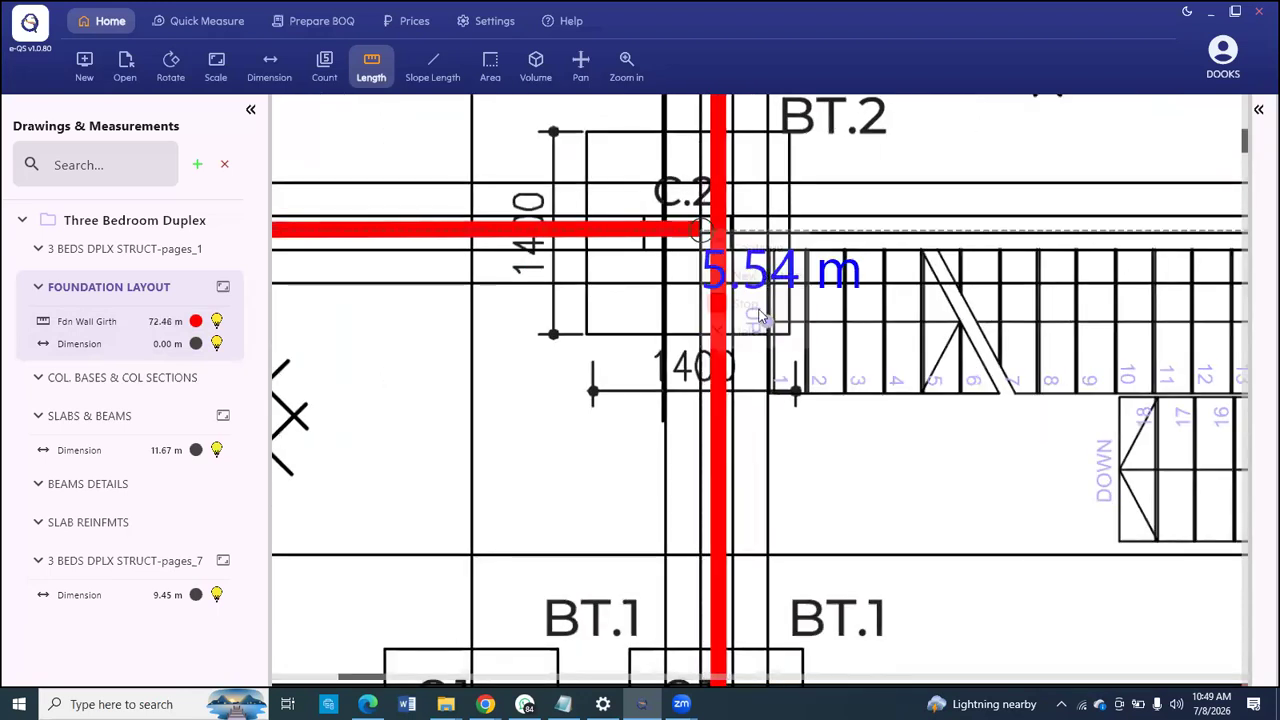
Step: Measure the internal wall along gridline B from the gridline 3' wall to the gridline 5 wall, and stop the girth measurement
scroll(556, 288, "down", 3)
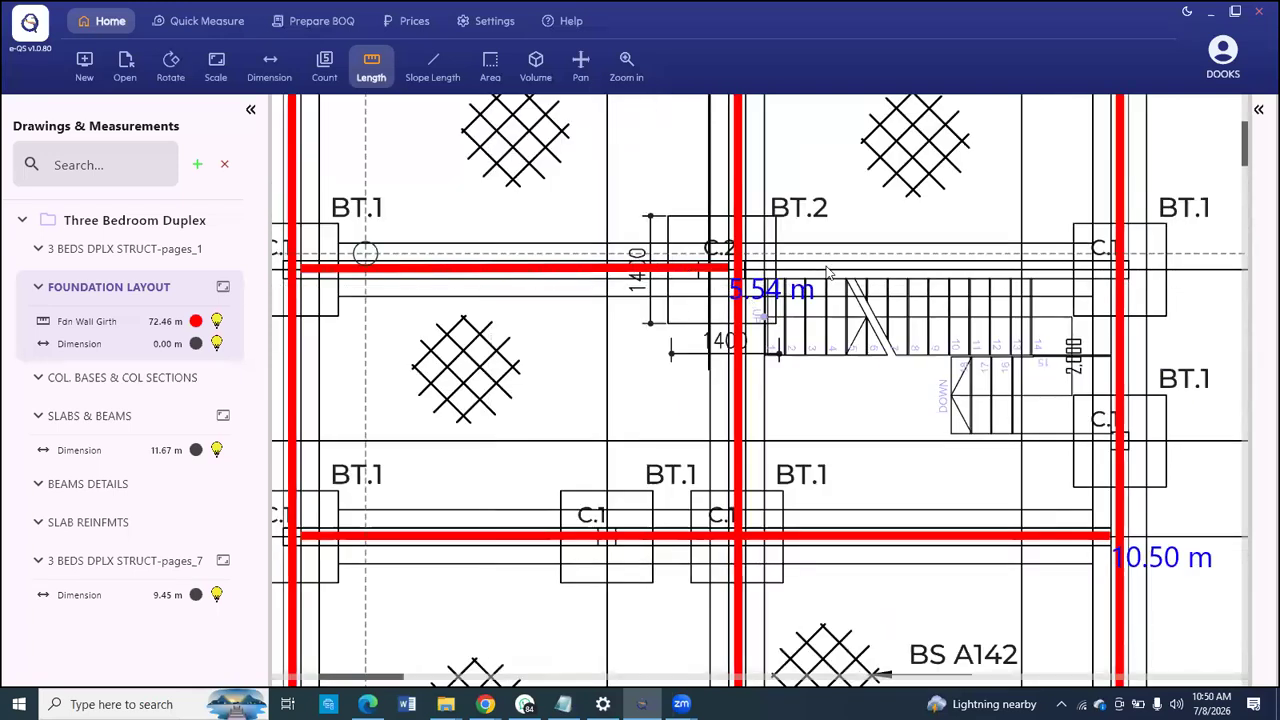
scroll(668, 274, "up", 3)
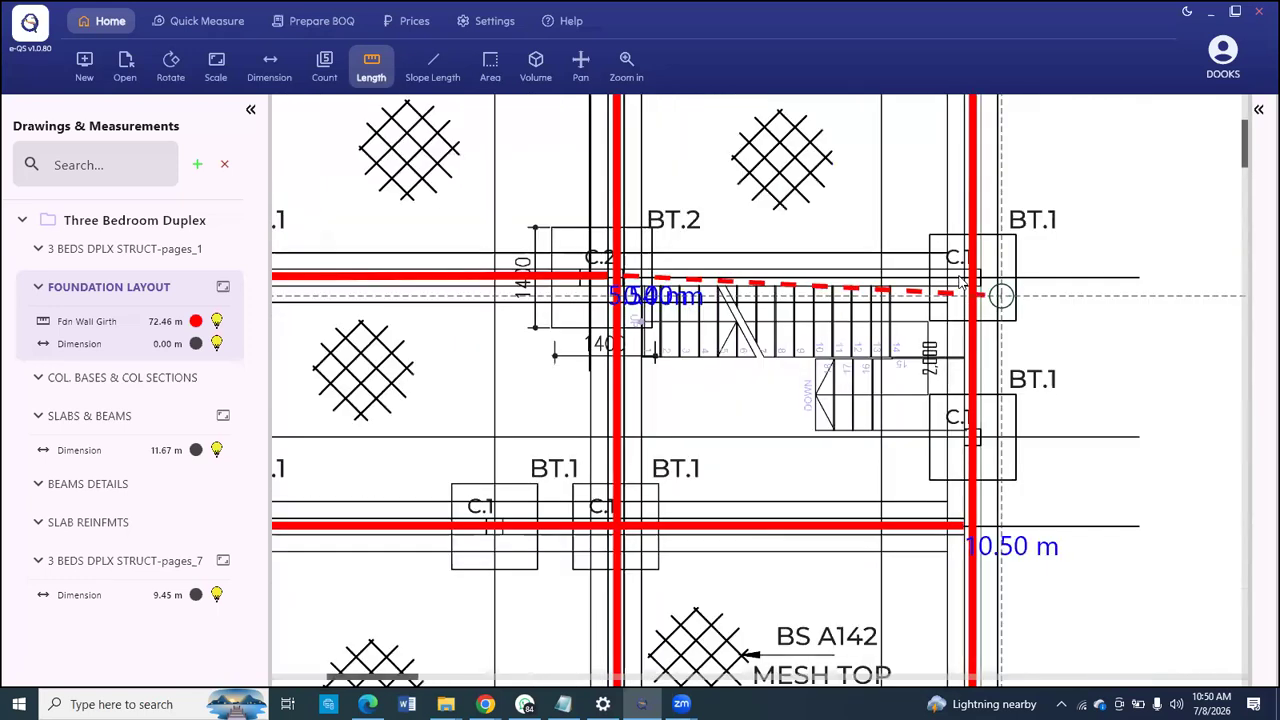
scroll(962, 289, "up", 2)
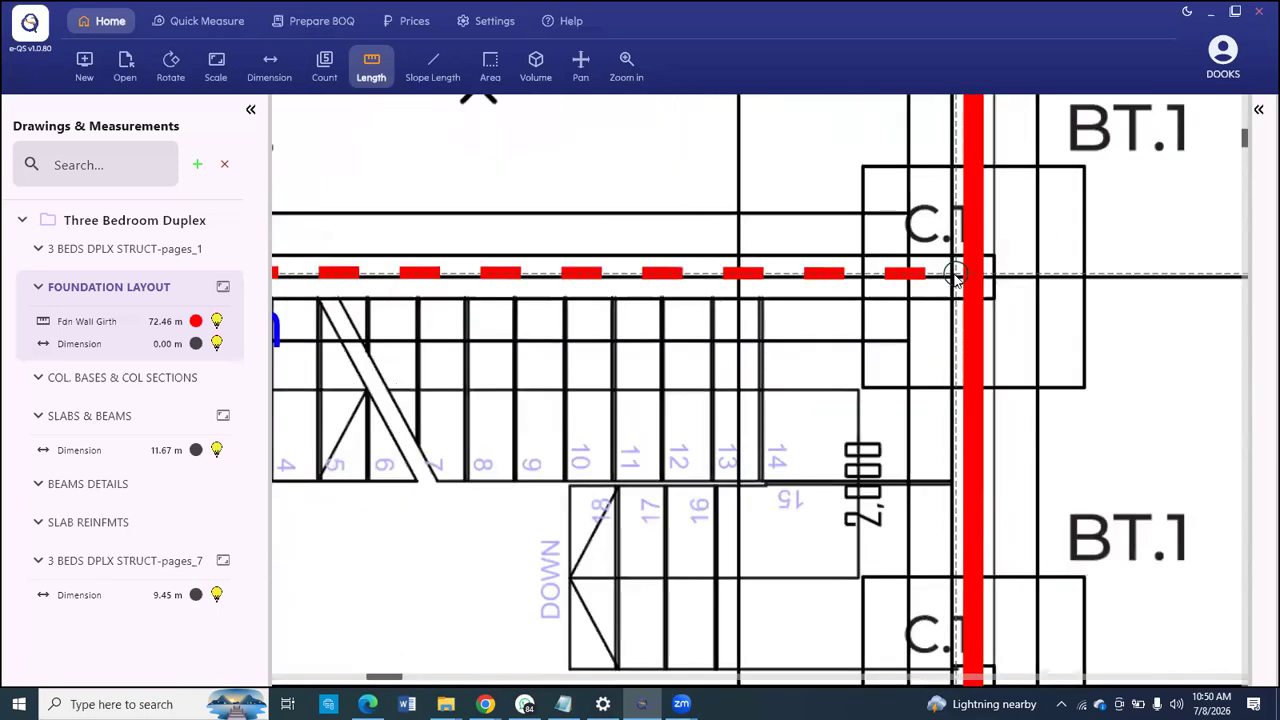
right_click(982, 322)
scroll(786, 370, "down", 2)
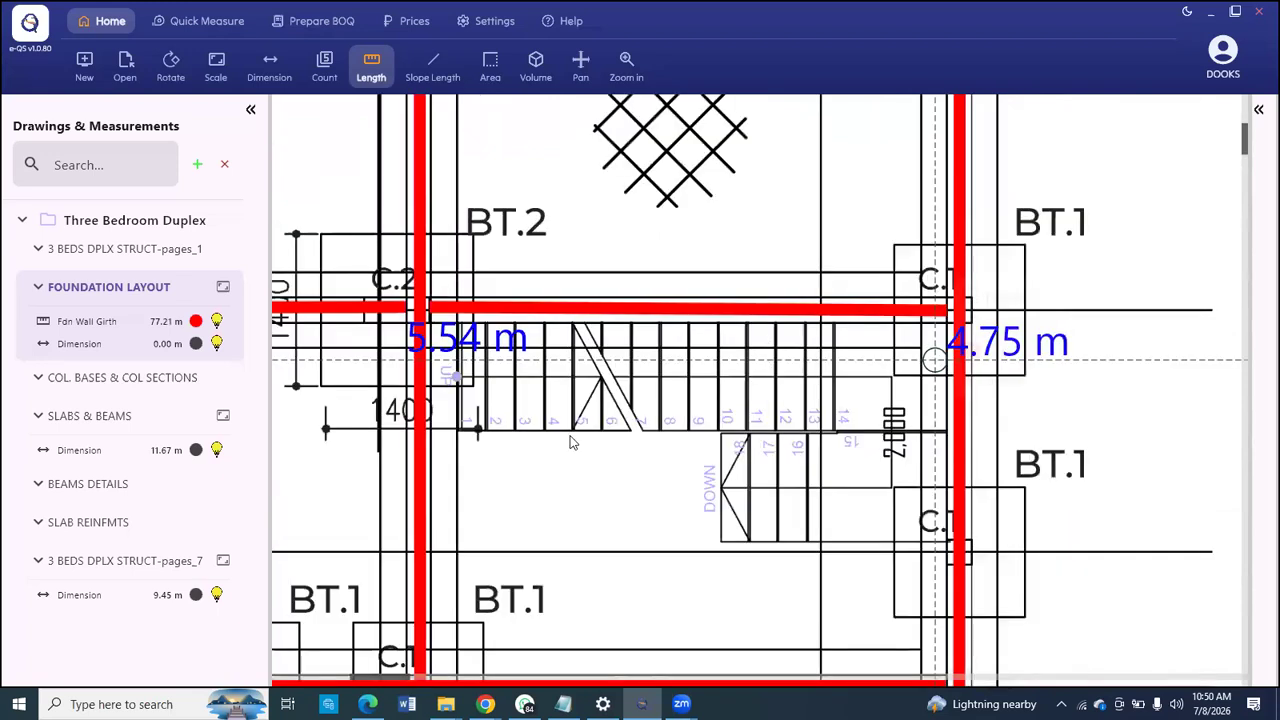
scroll(624, 404, "down", 3)
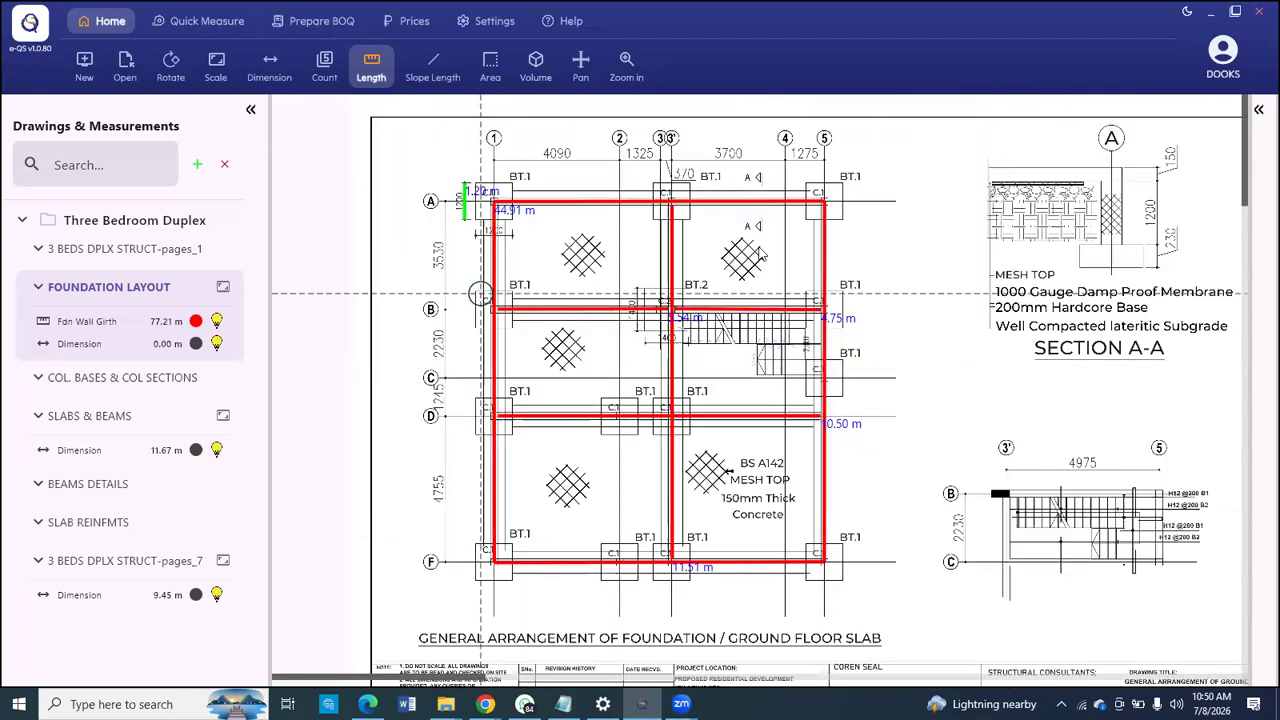
scroll(814, 240, "down", 1)
right_click(812, 232)
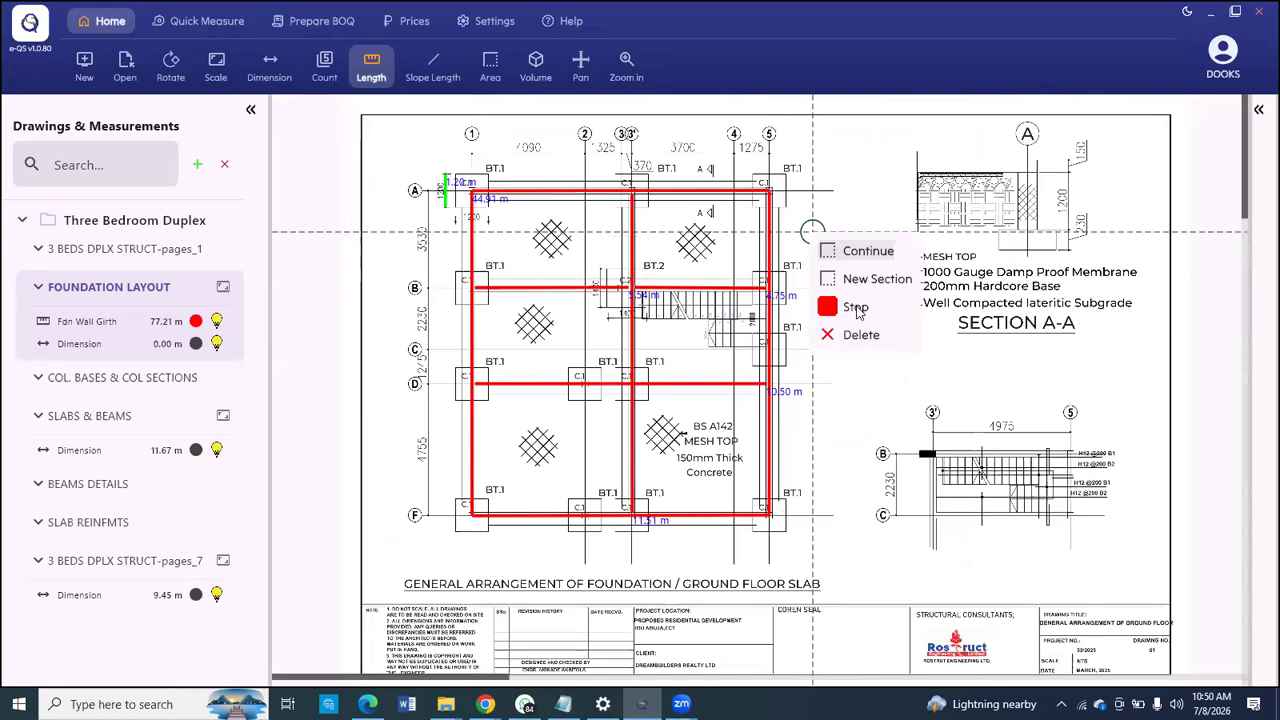
left_click(856, 310)
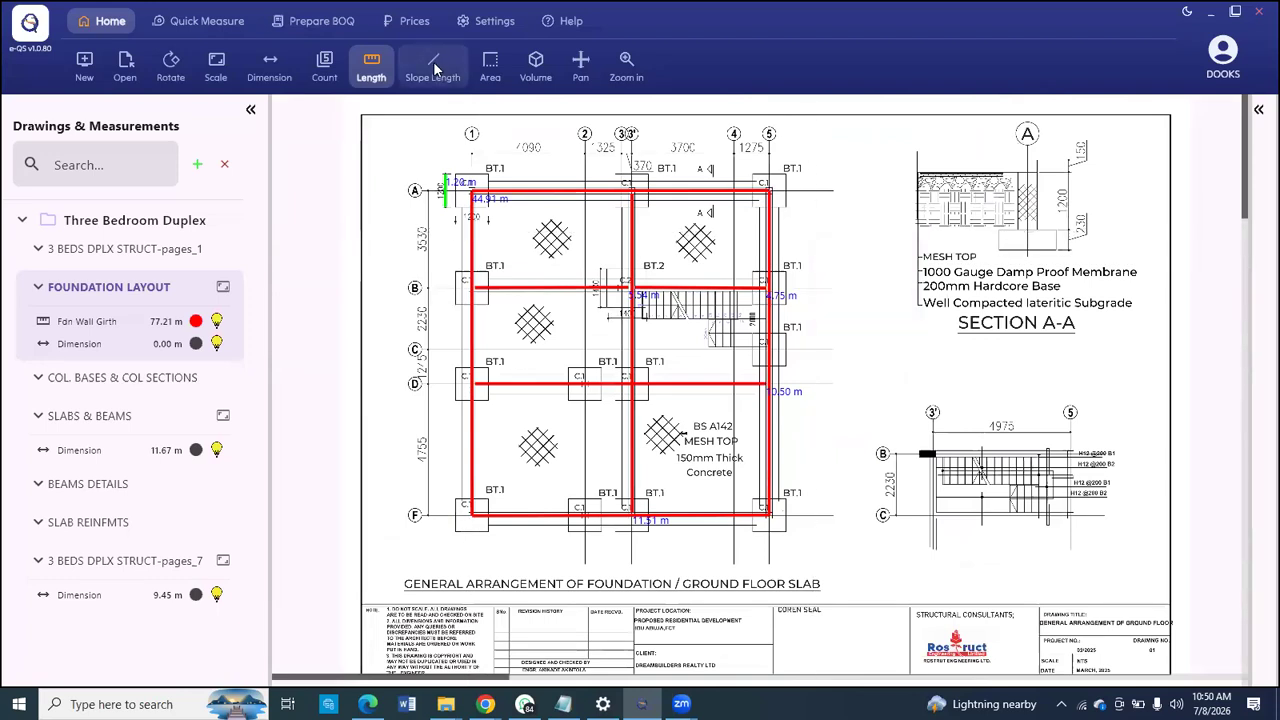
Step: Examine the stair reinforcement detail between gridlines 3' and 5 on the foundation layout sheet
scroll(450, 250, "down", 1)
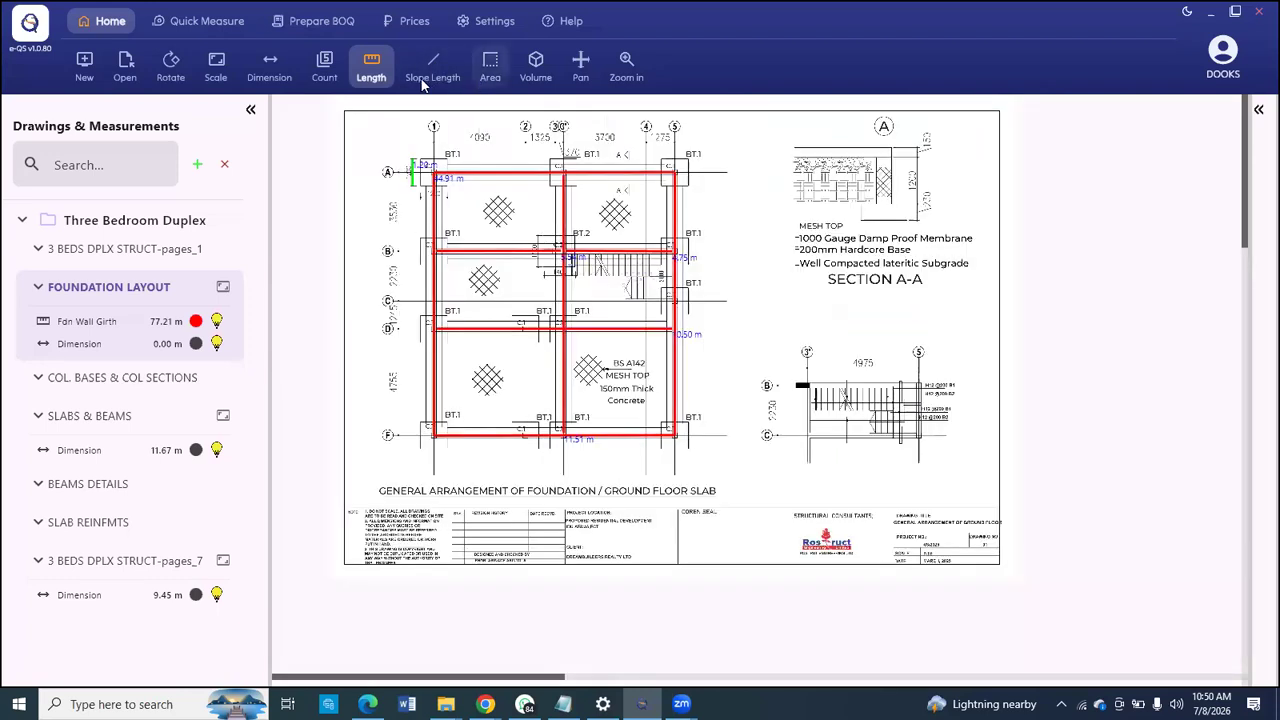
scroll(908, 228, "up", 1)
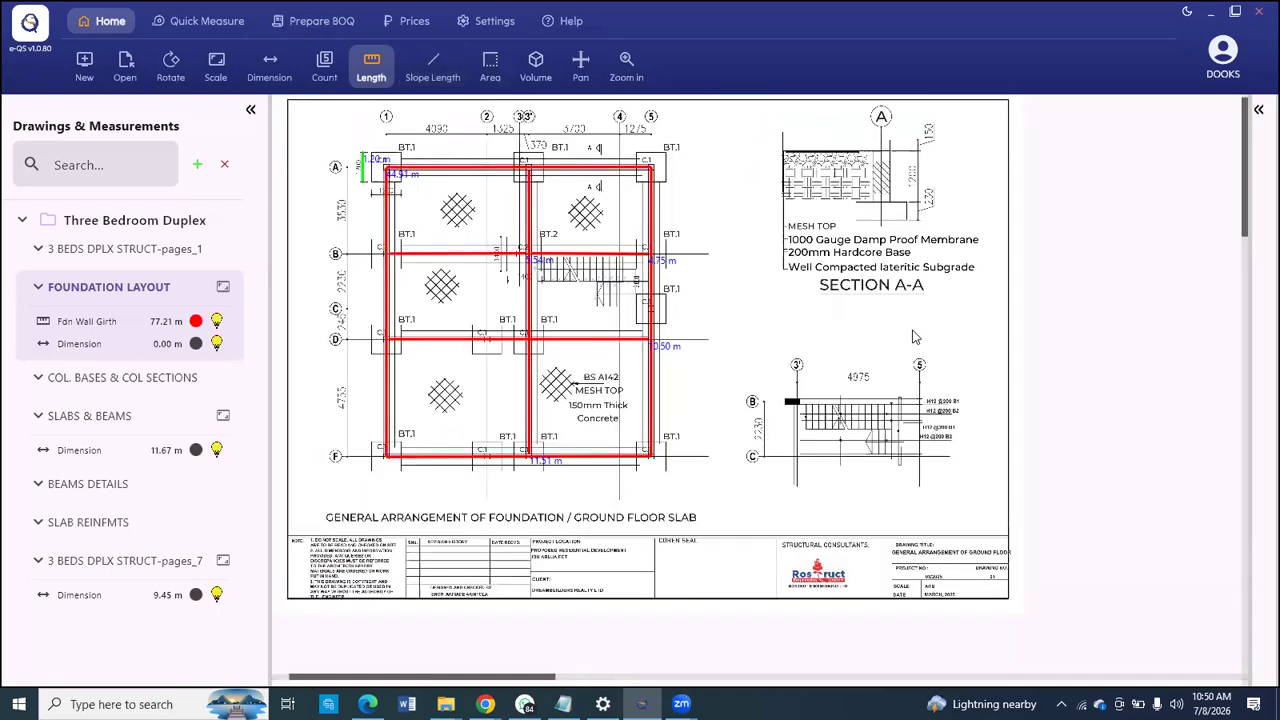
scroll(958, 477, "up", 4)
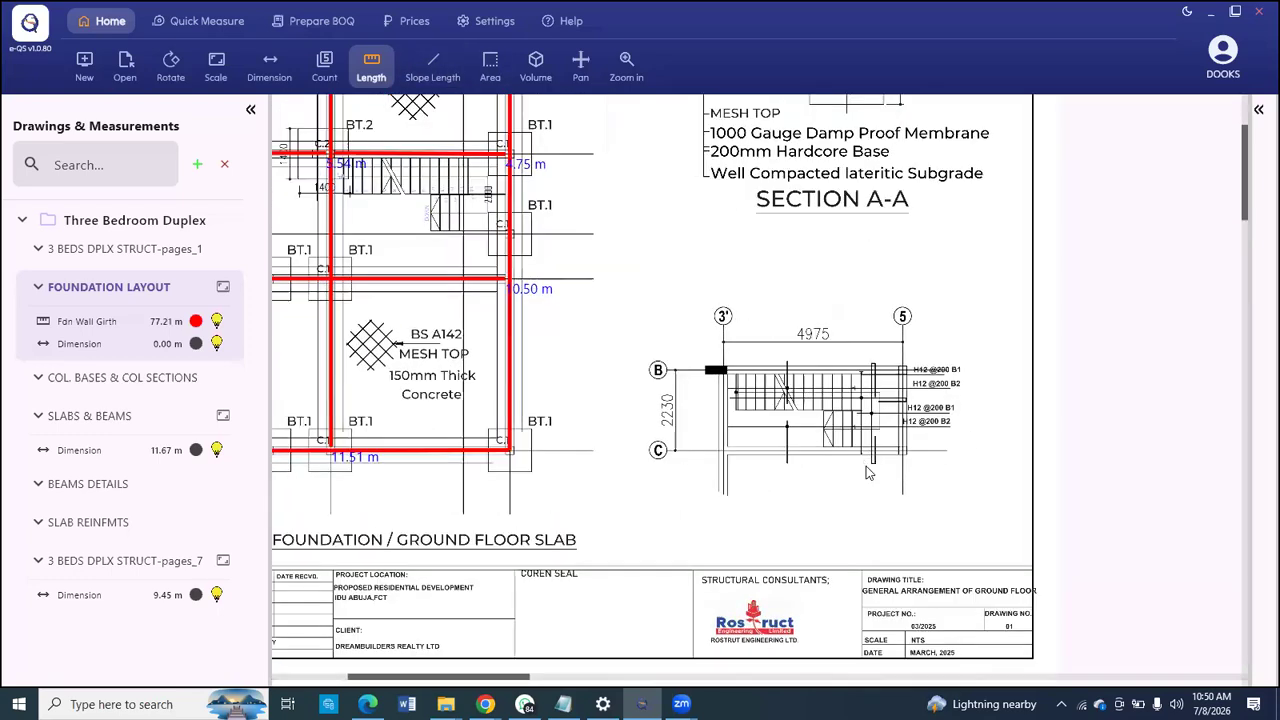
scroll(463, 435, "down", 1)
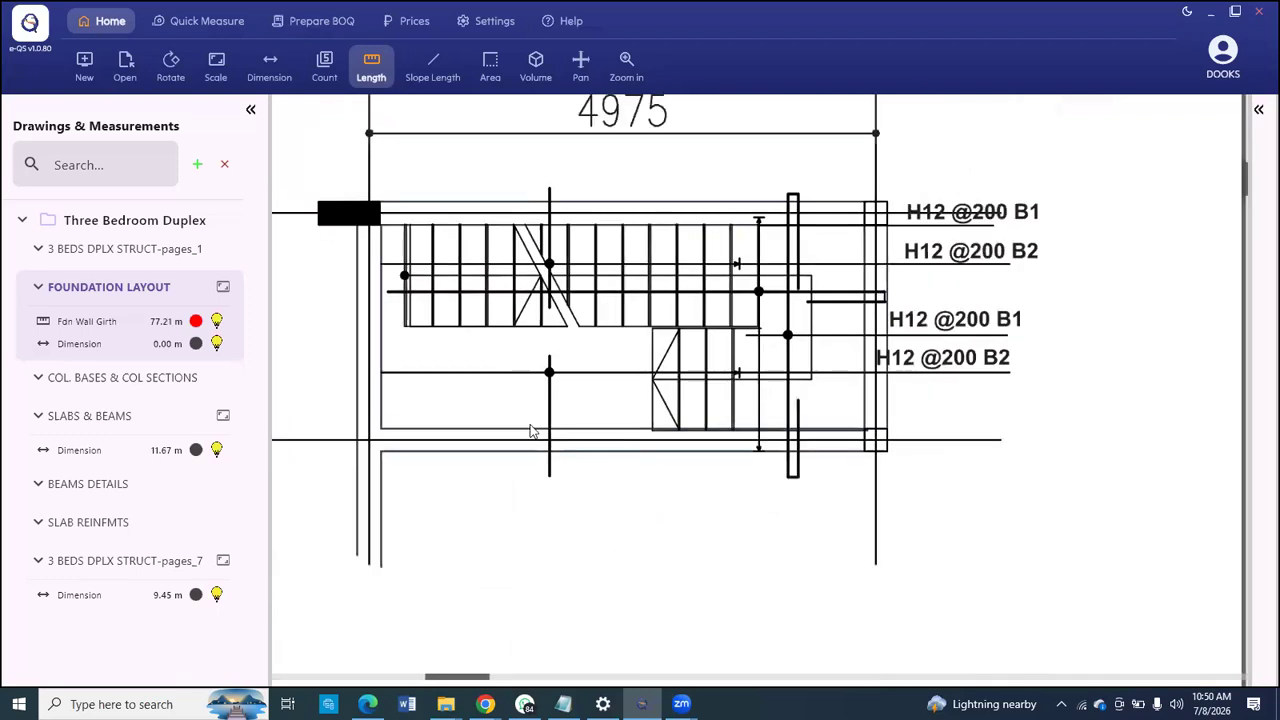
scroll(654, 364, "down", 2)
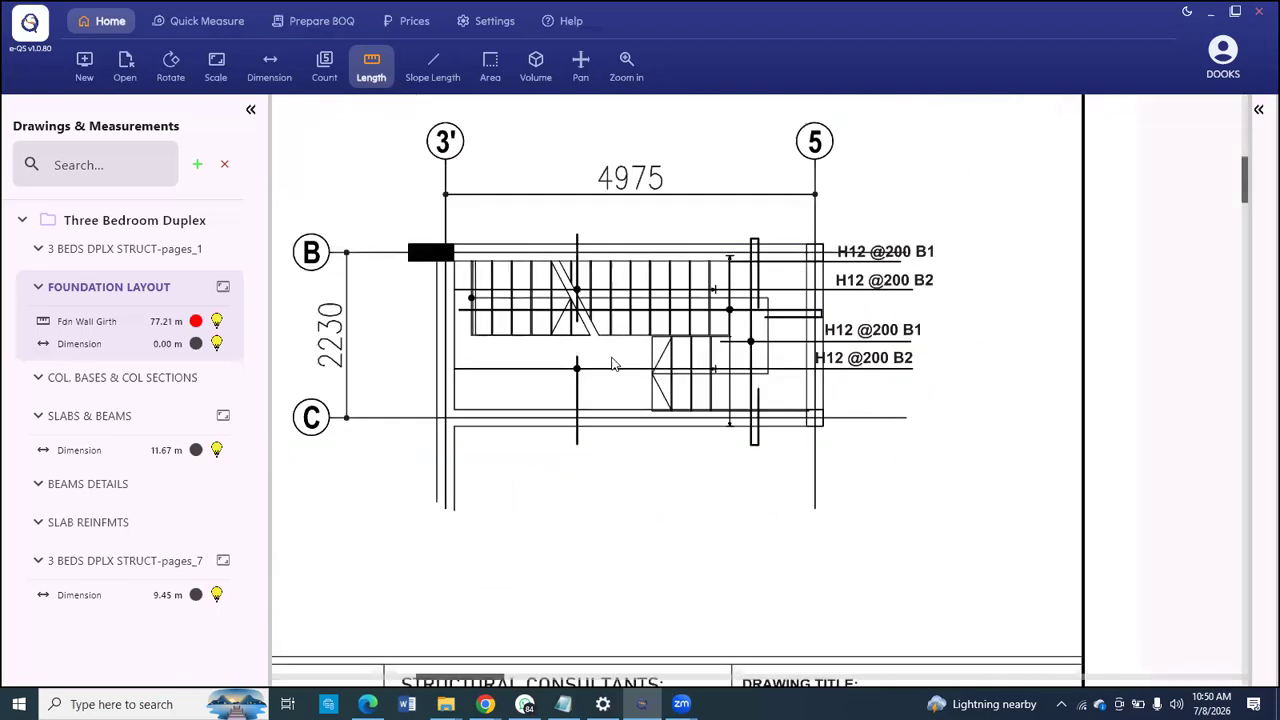
scroll(616, 364, "up", 2)
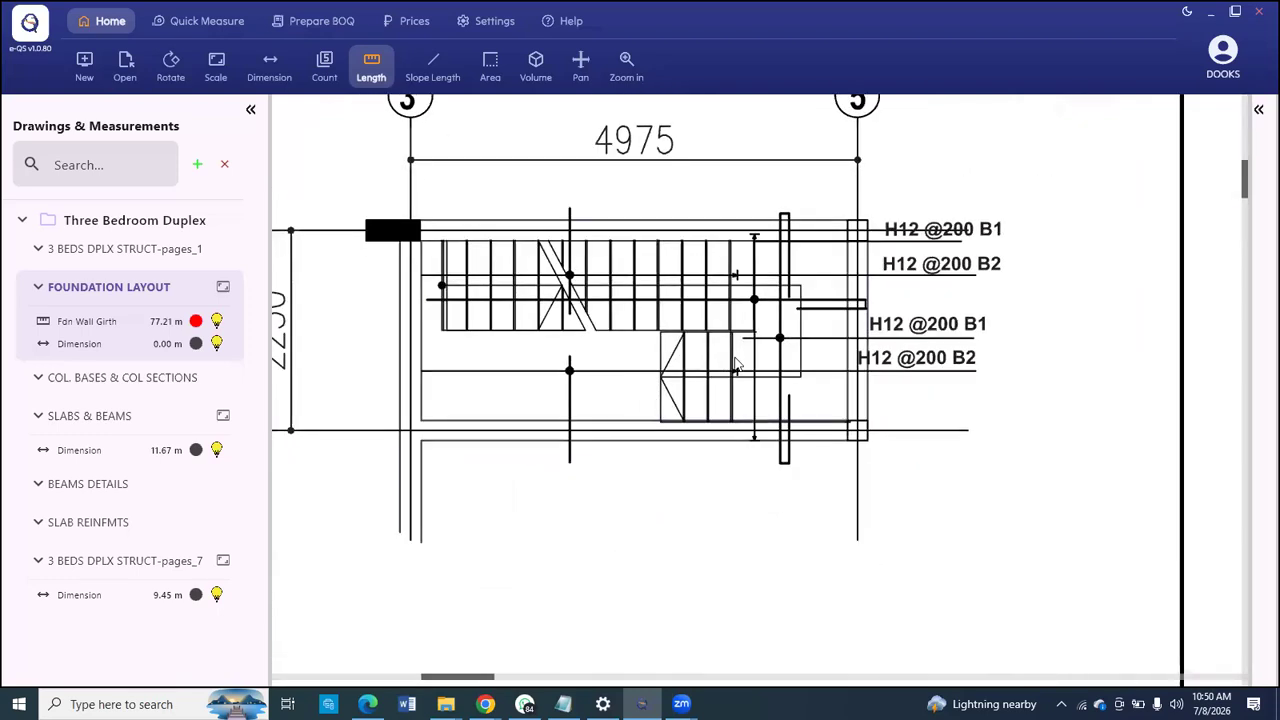
scroll(912, 381, "down", 1)
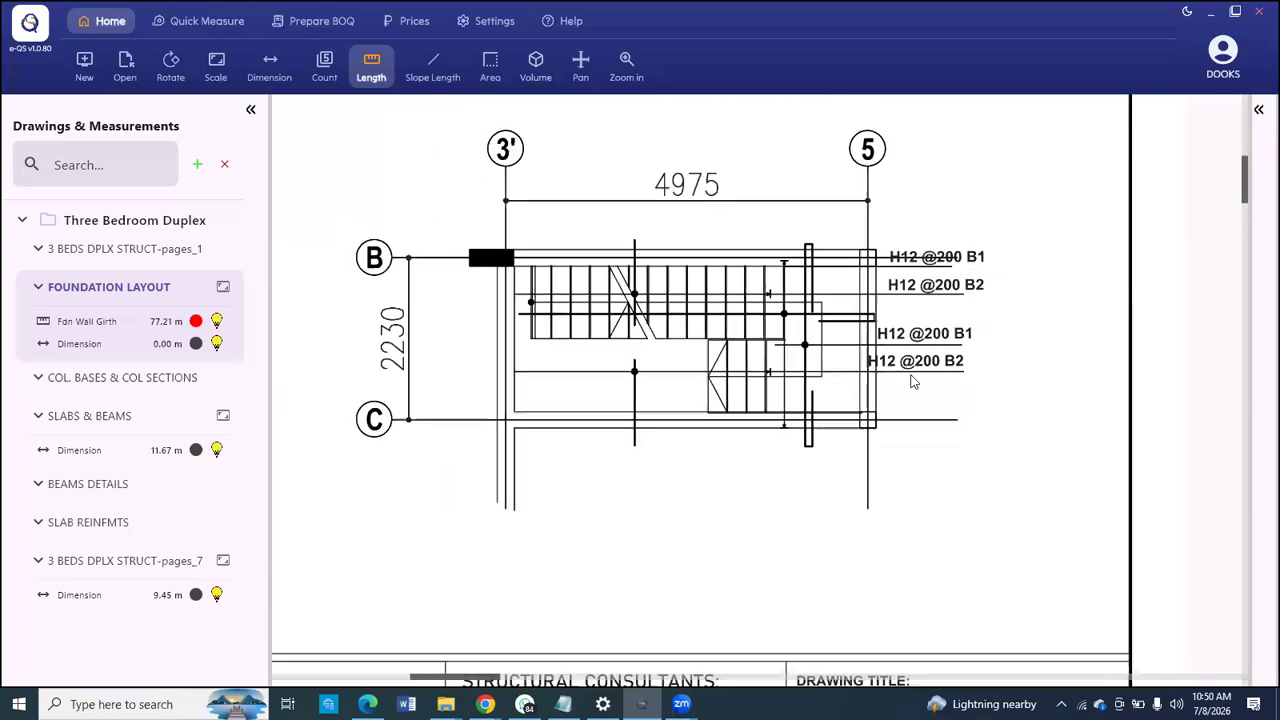
scroll(760, 154, "up", 1)
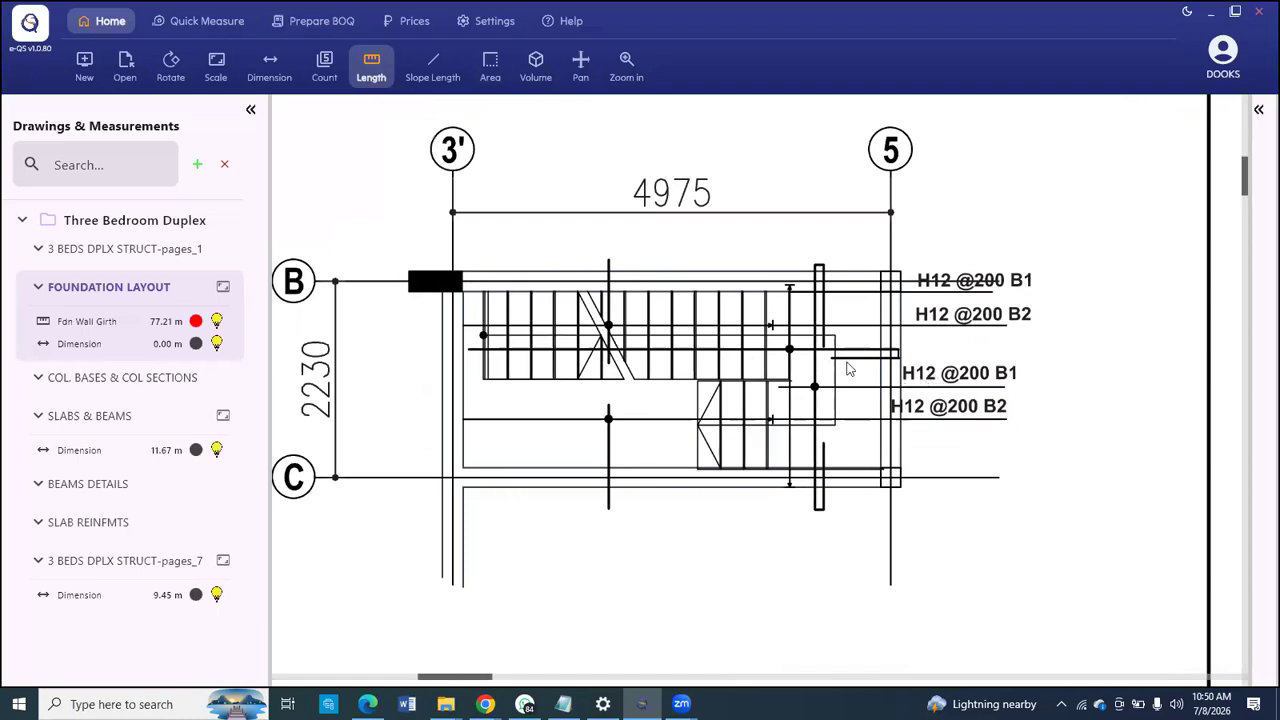
Step: Create a slope length item named "Stair slope" with a height of 2 and a blue colour
left_click(435, 68)
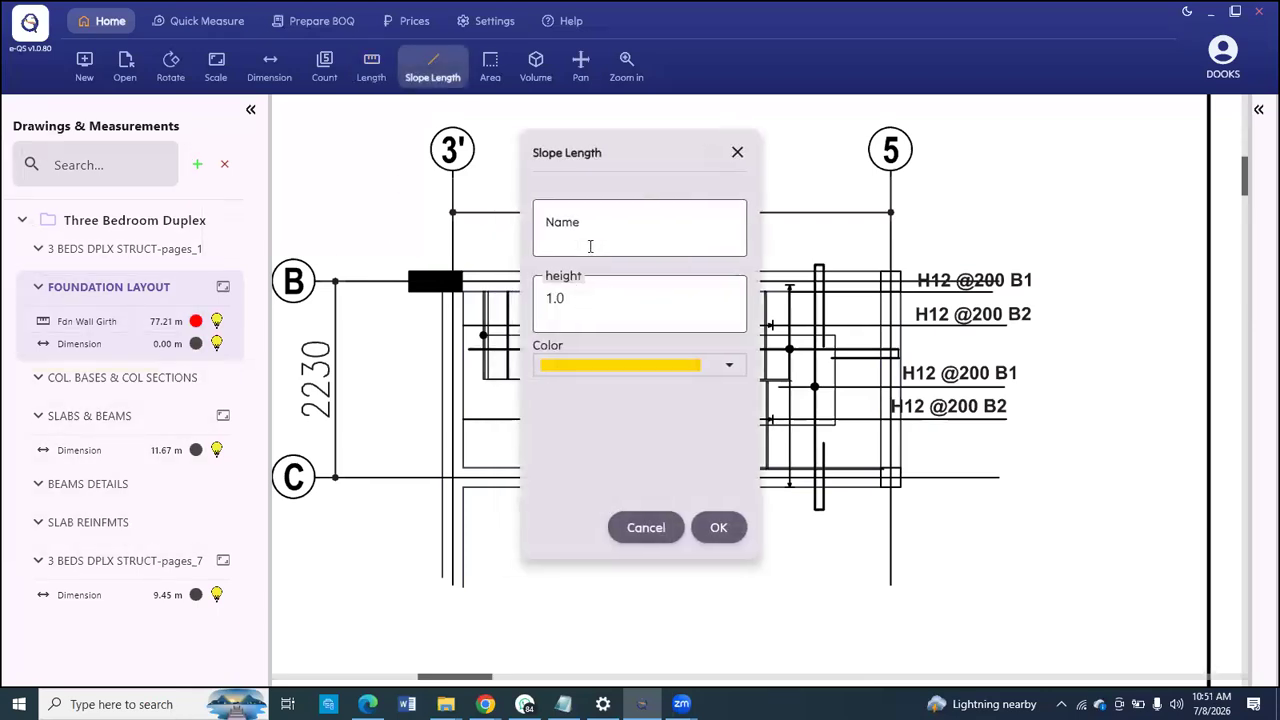
left_click(582, 220)
type("S")
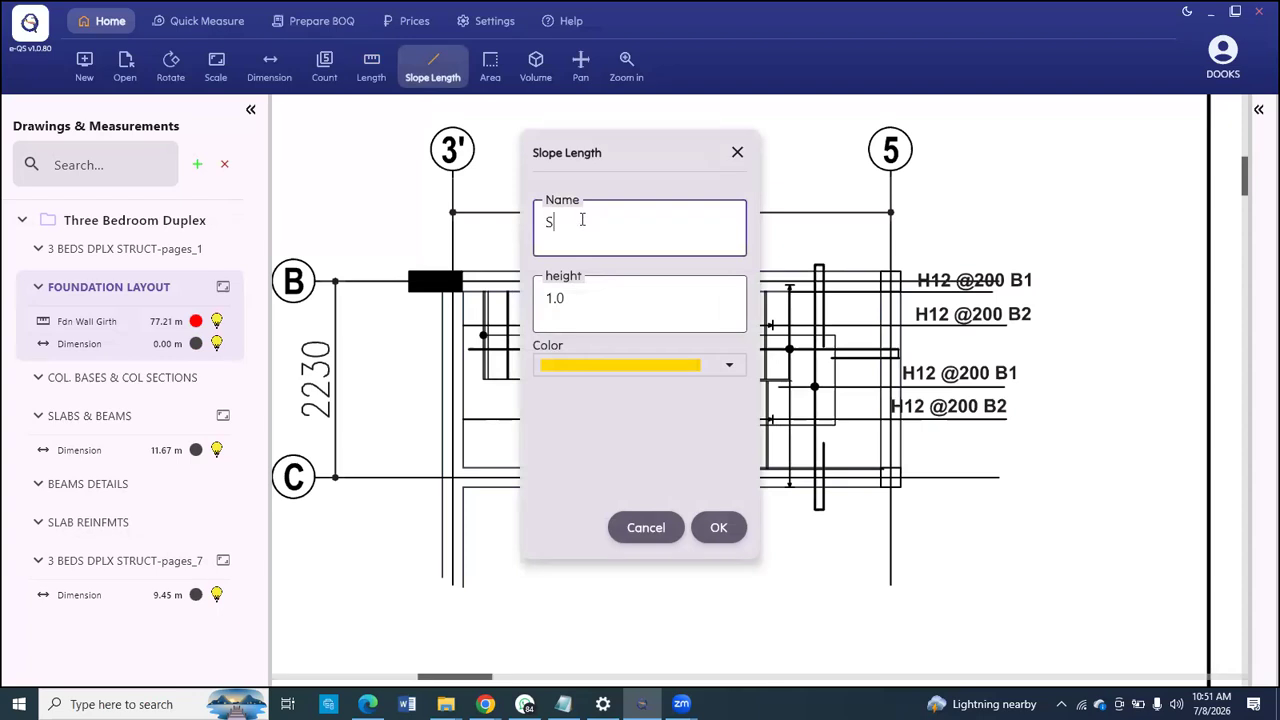
type("tair Height")
type("slope")
left_click_drag(597, 303, 533, 307)
type("2")
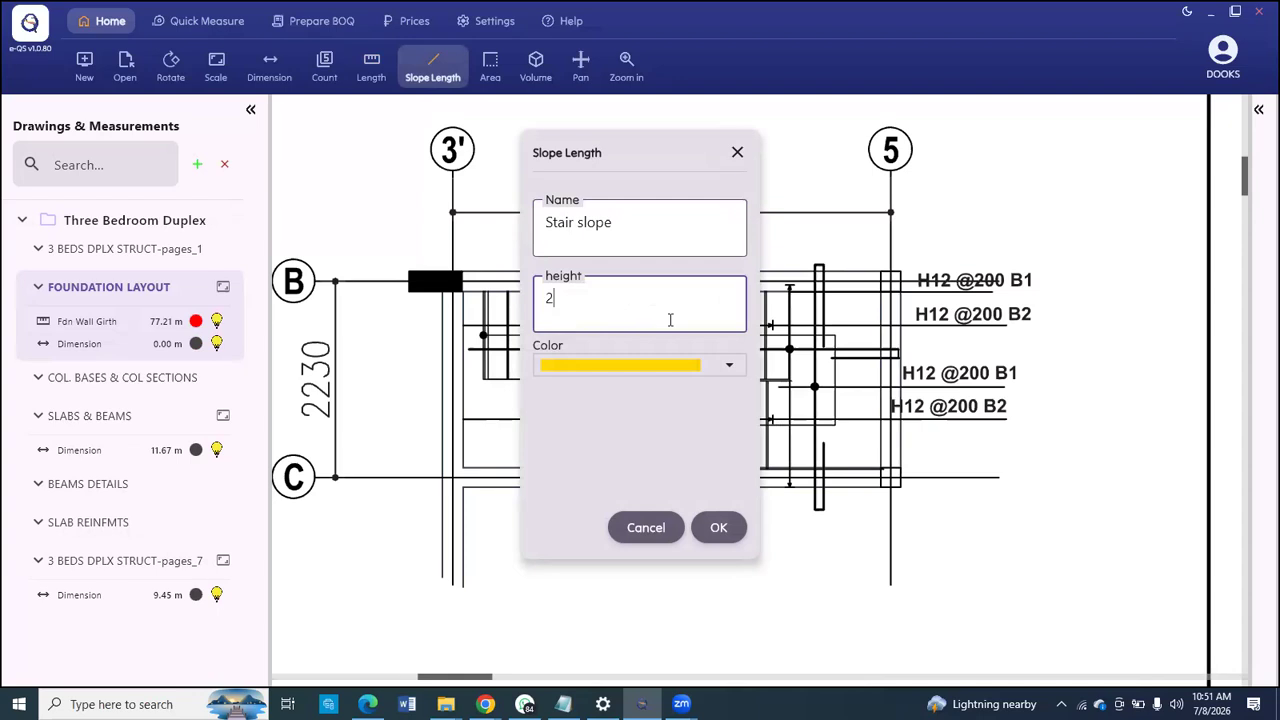
left_click(729, 366)
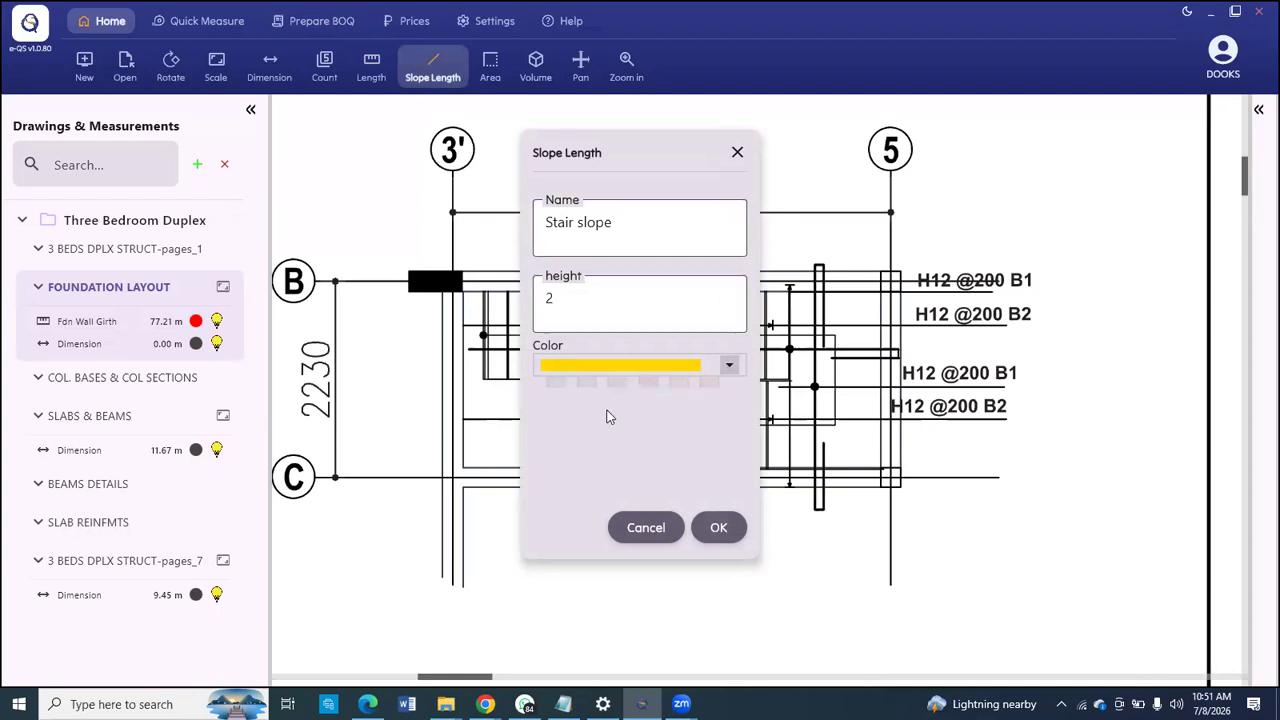
left_click(617, 392)
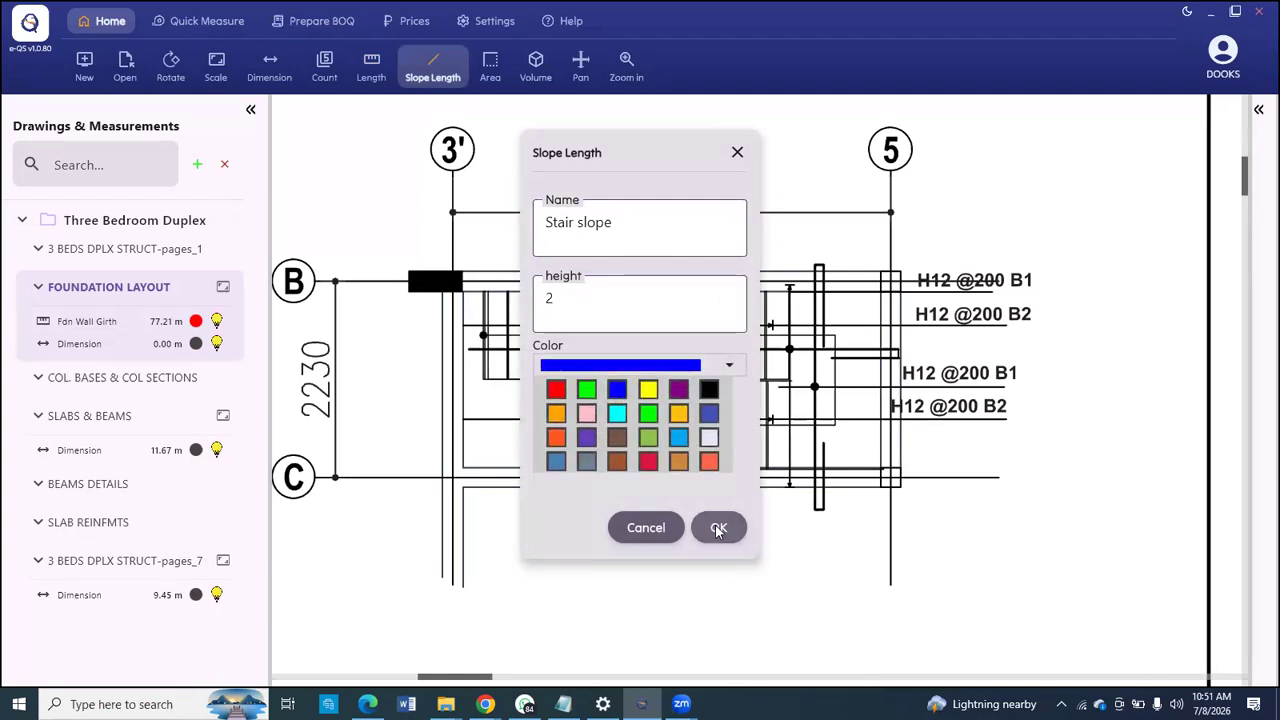
left_click(718, 529)
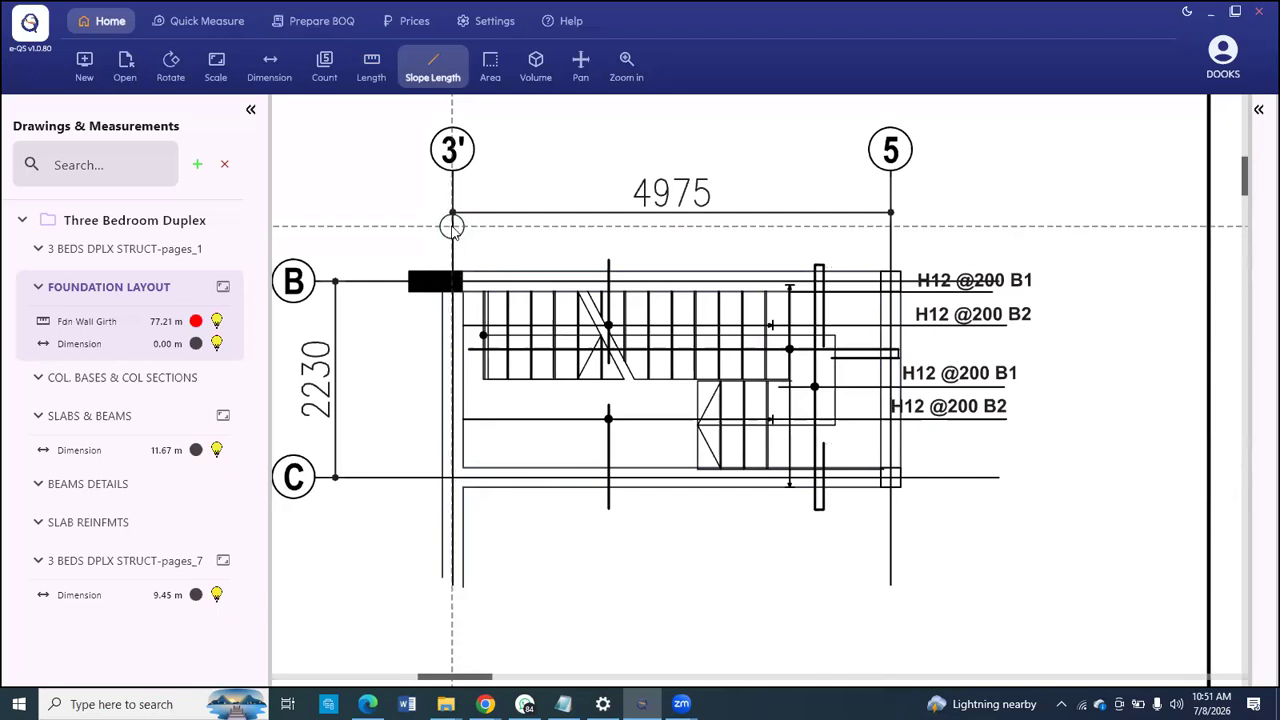
Step: Measure the stair slope from gridline 3' to gridline 5 on the stair detail, and stop the measurement
left_click(454, 227)
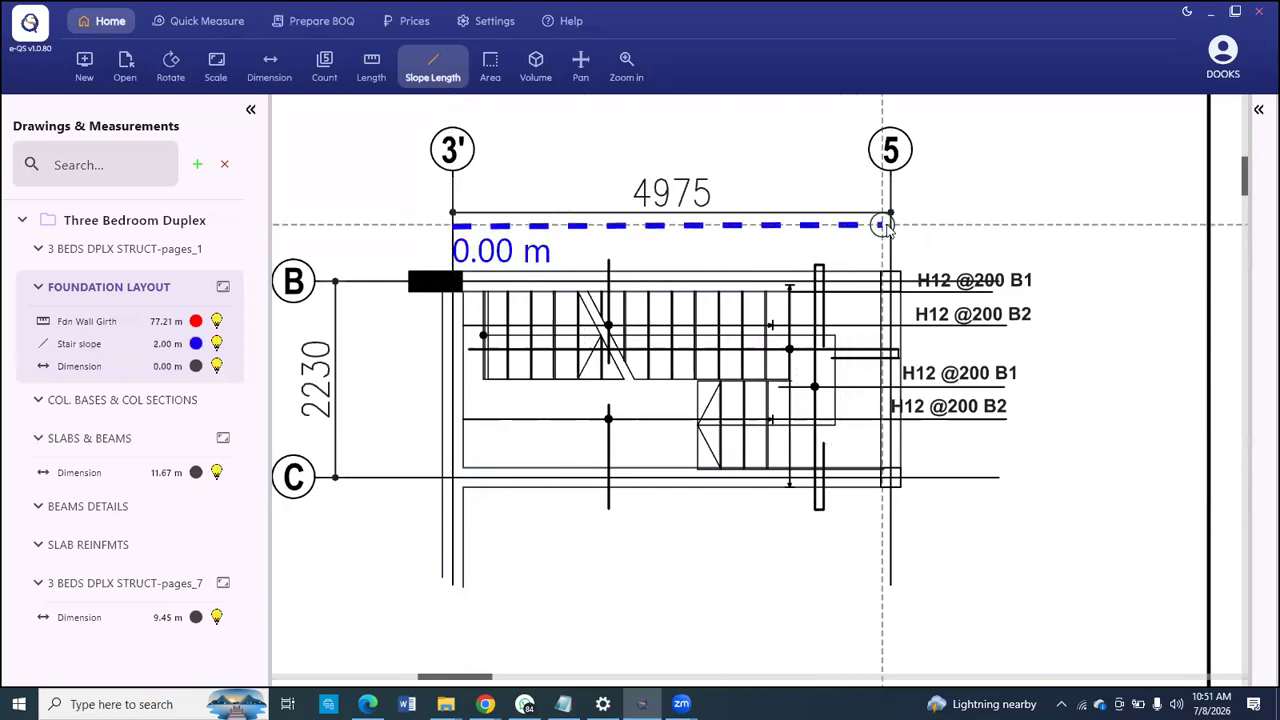
left_click(890, 225)
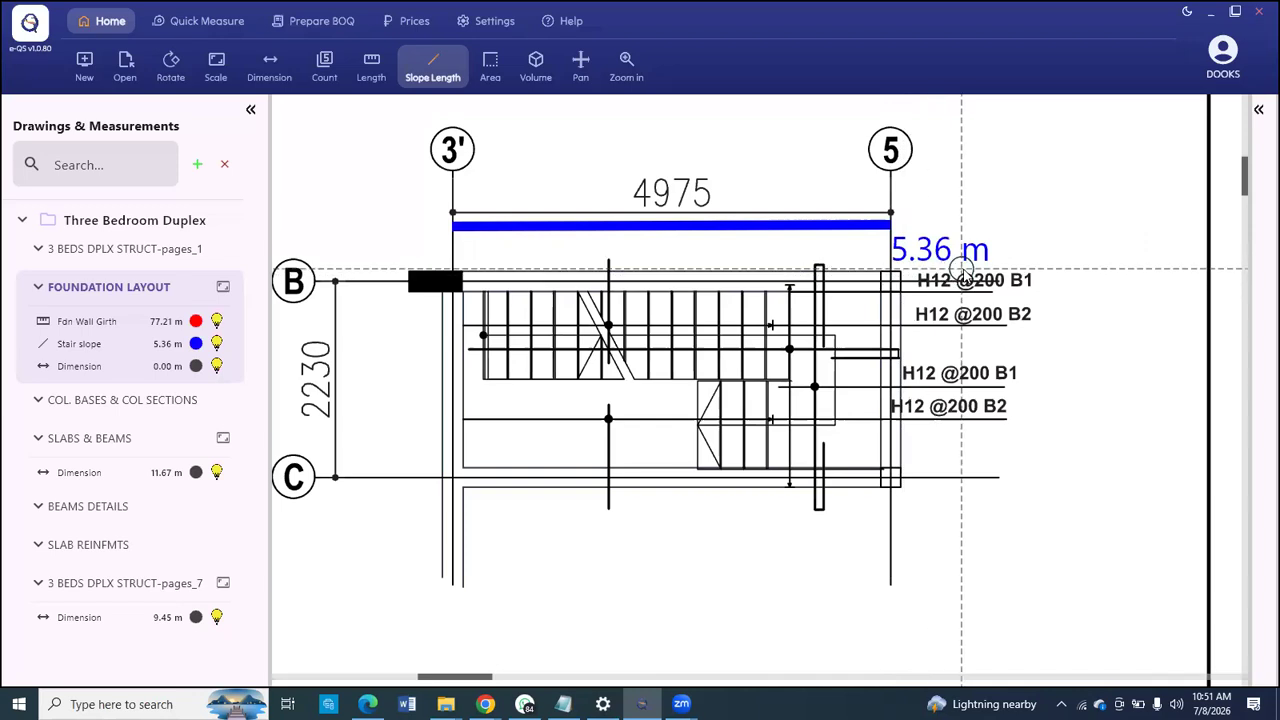
right_click(712, 257)
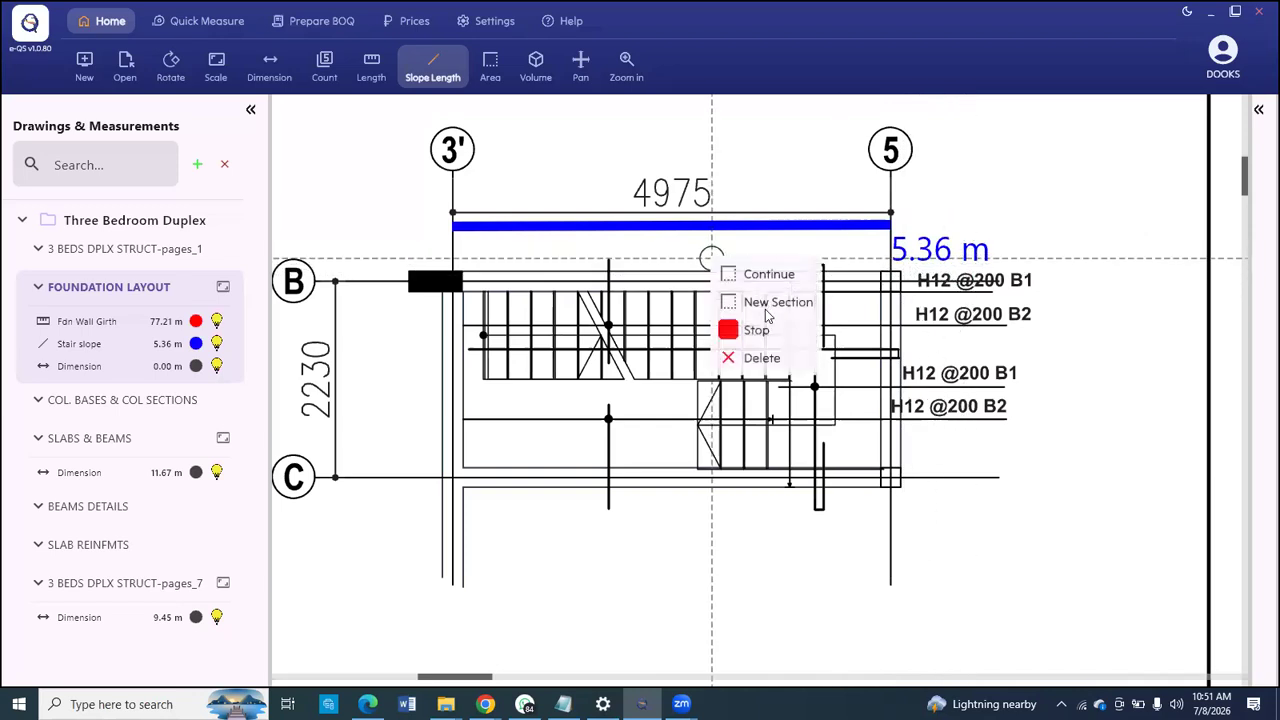
left_click(752, 328)
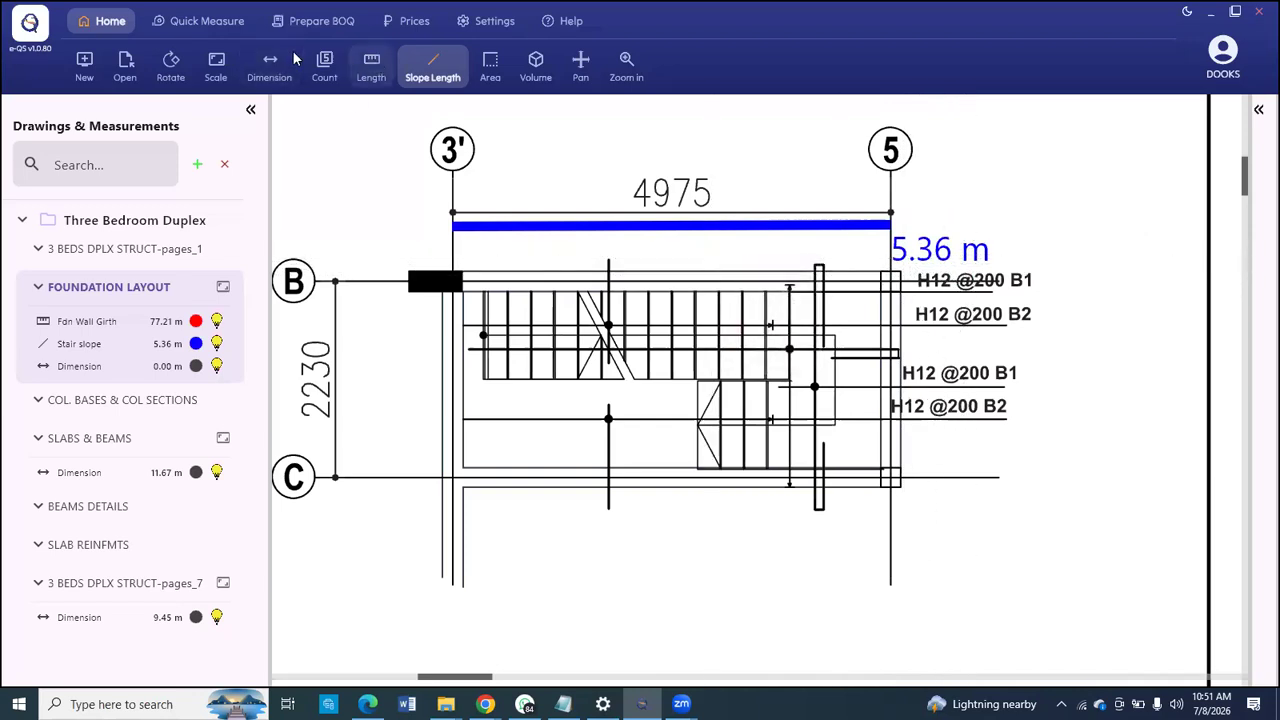
Step: Dimension the horizontal distance between gridlines 3' and 5 above the stair detail, and stop the dimension
left_click(266, 62)
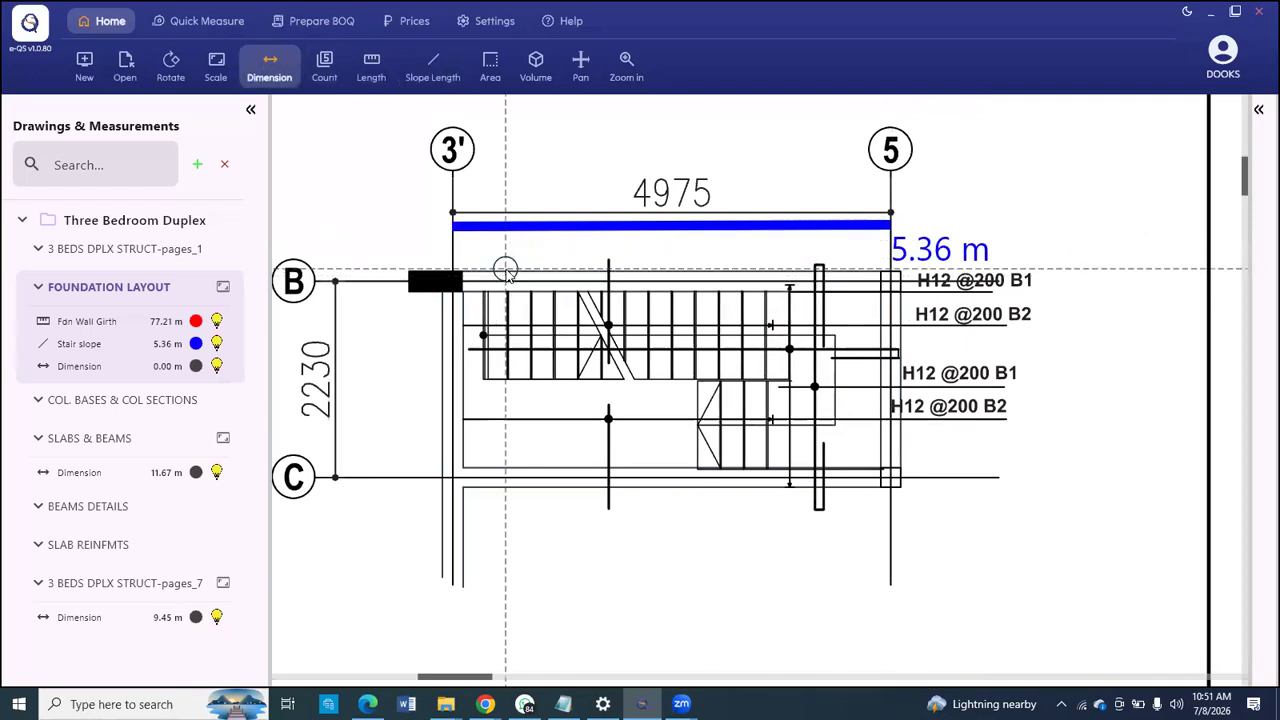
left_click(452, 171)
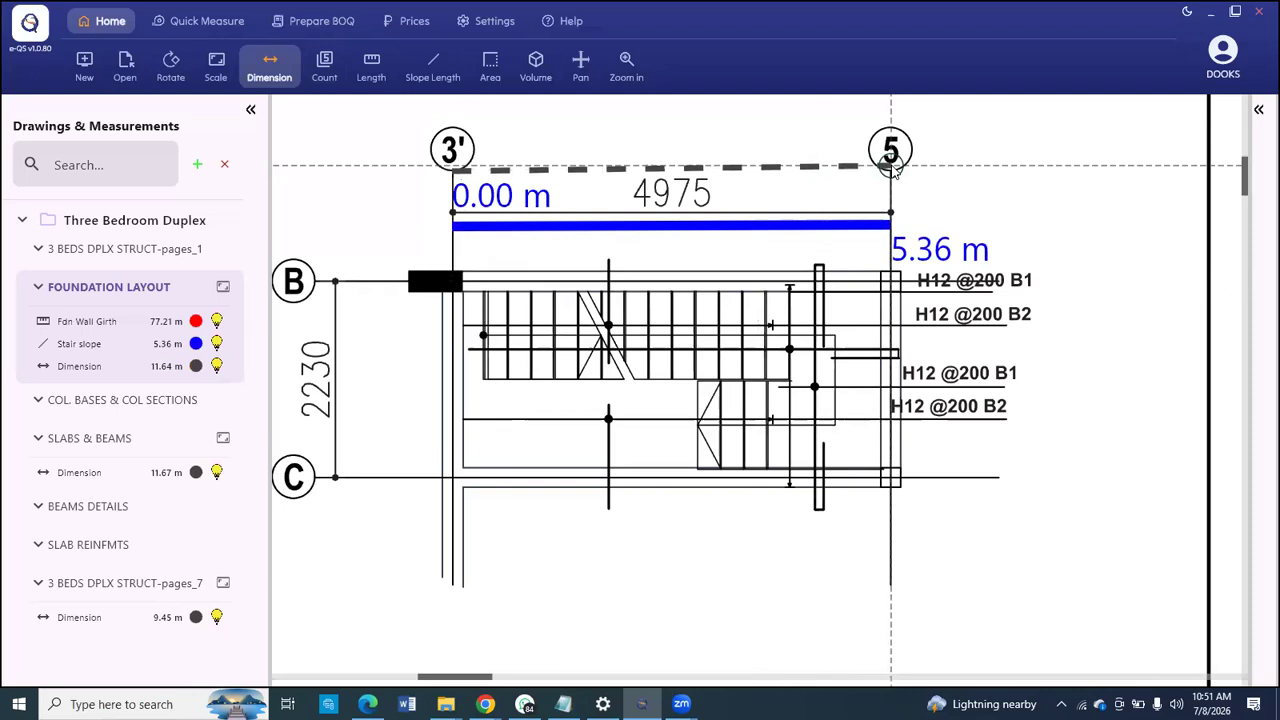
left_click(889, 168)
right_click(740, 355)
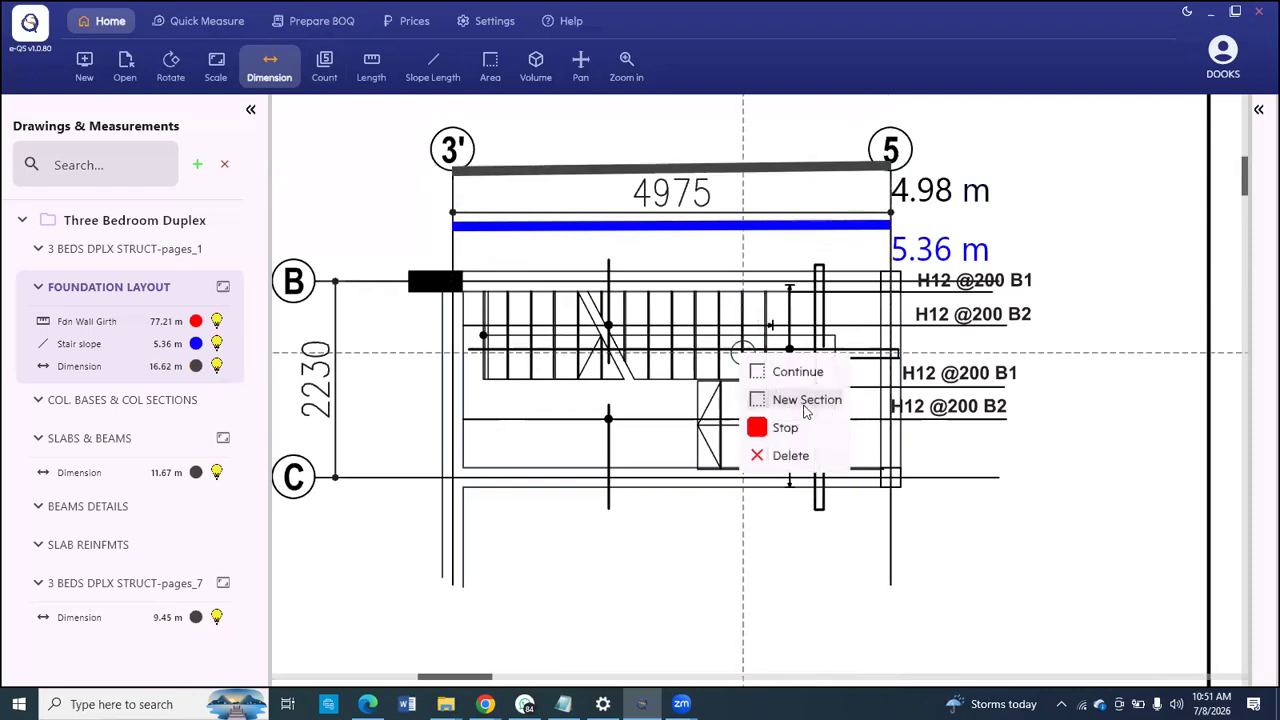
left_click(778, 428)
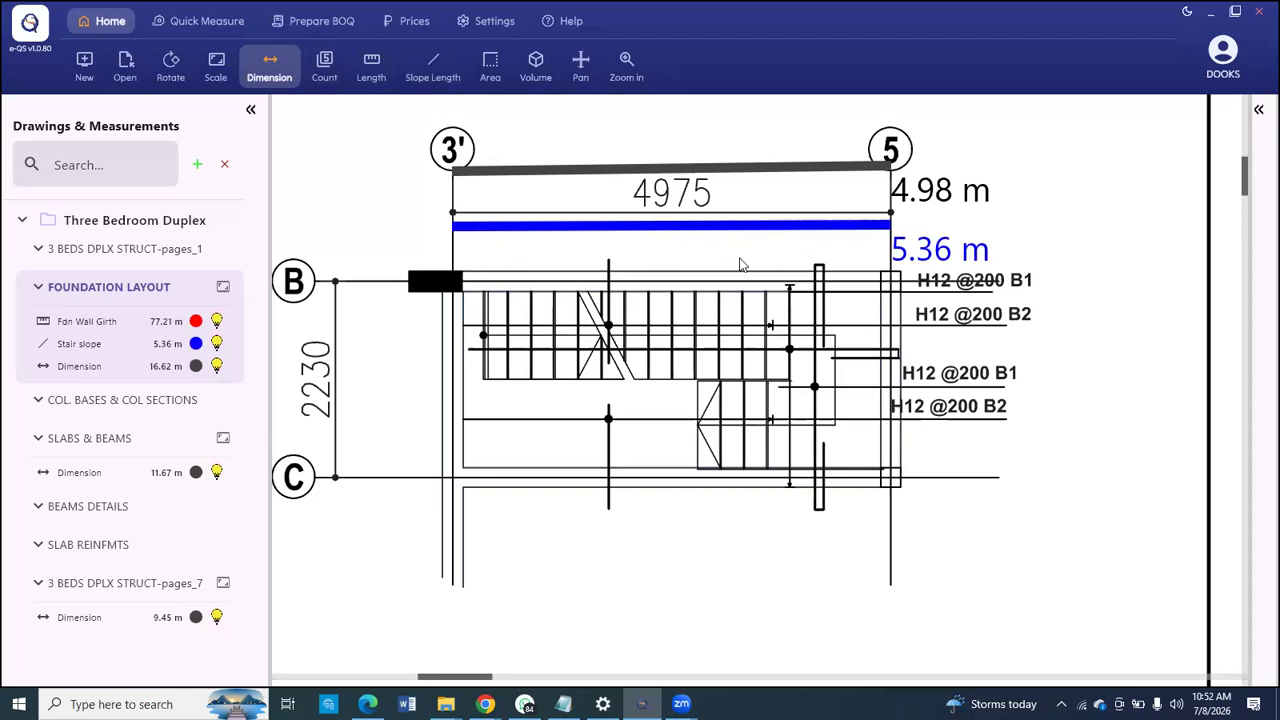
Step: Review the measurements placed across the foundation layout, and select its Dimension item
scroll(792, 249, "down", 5)
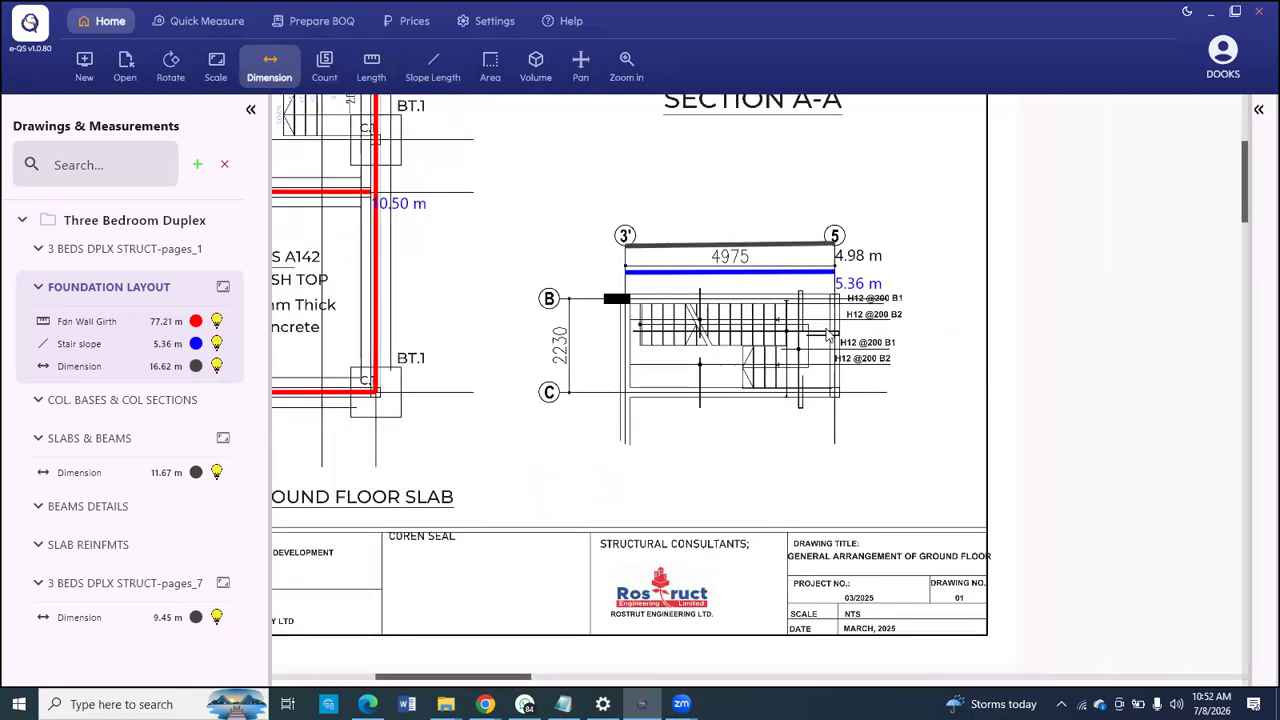
scroll(720, 380, "down", 2)
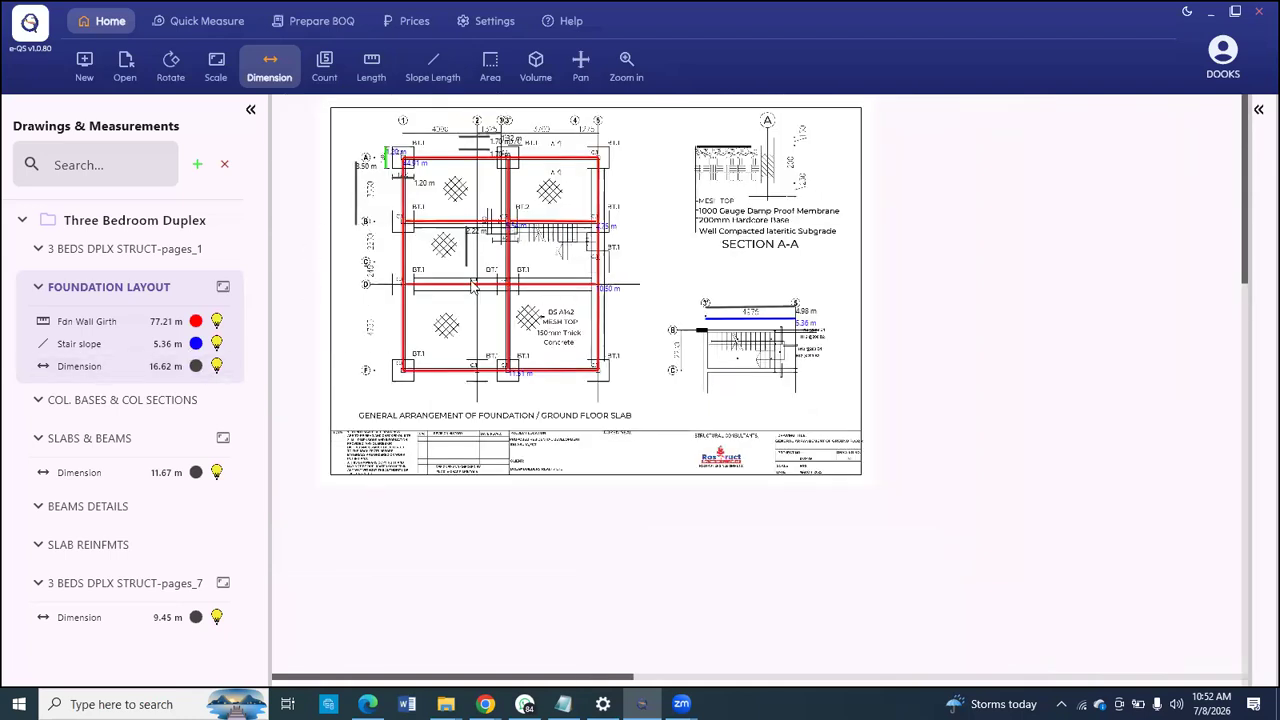
scroll(328, 216, "up", 2)
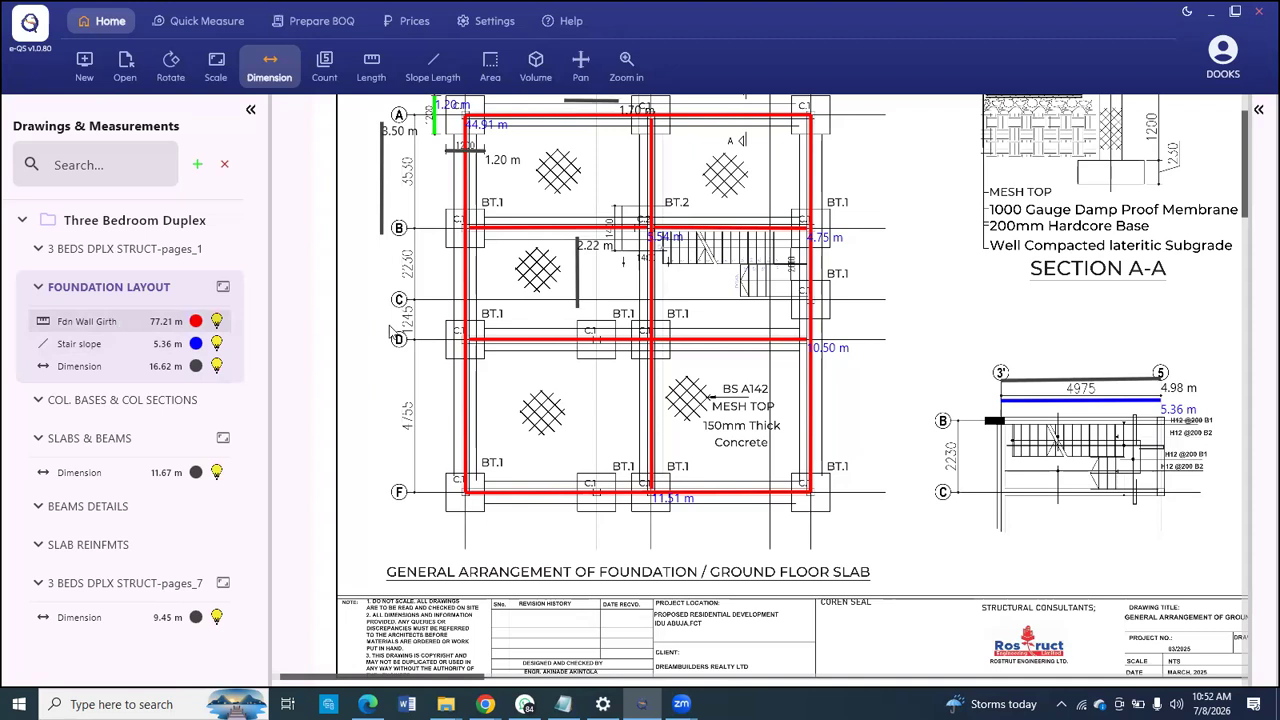
scroll(531, 381, "down", 2)
scroll(531, 381, "up", 4)
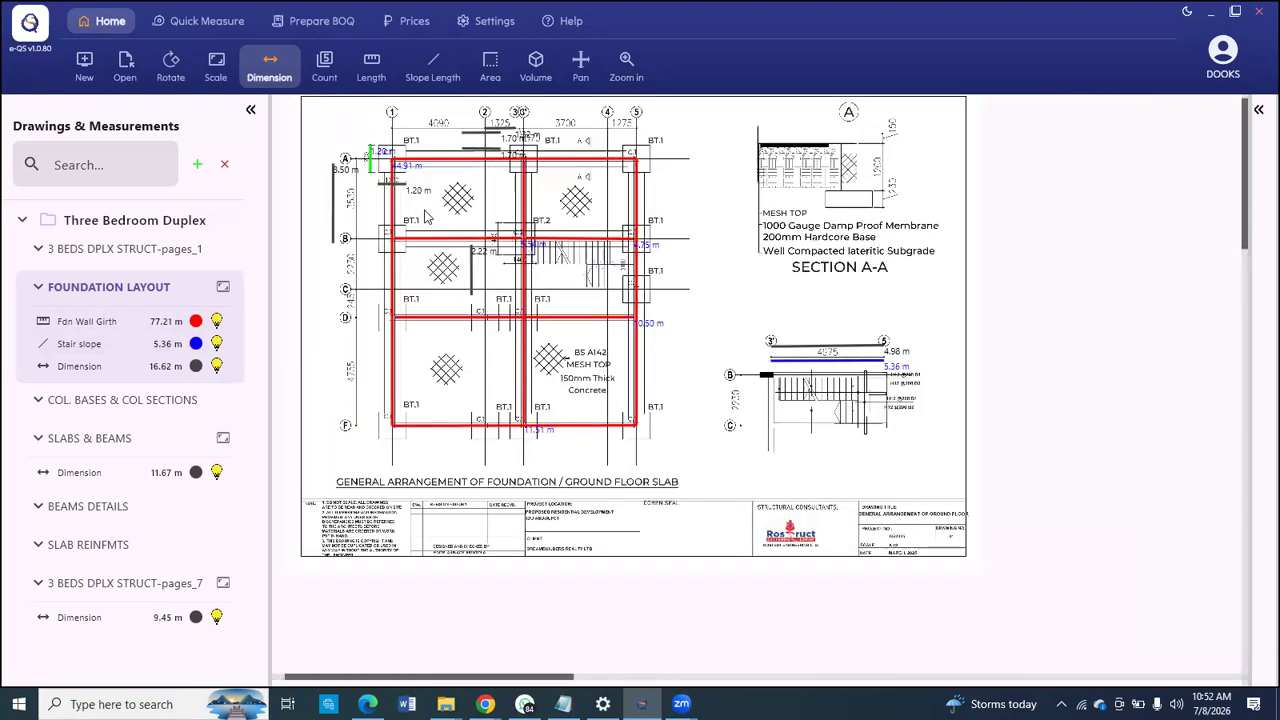
scroll(604, 530, "down", 3)
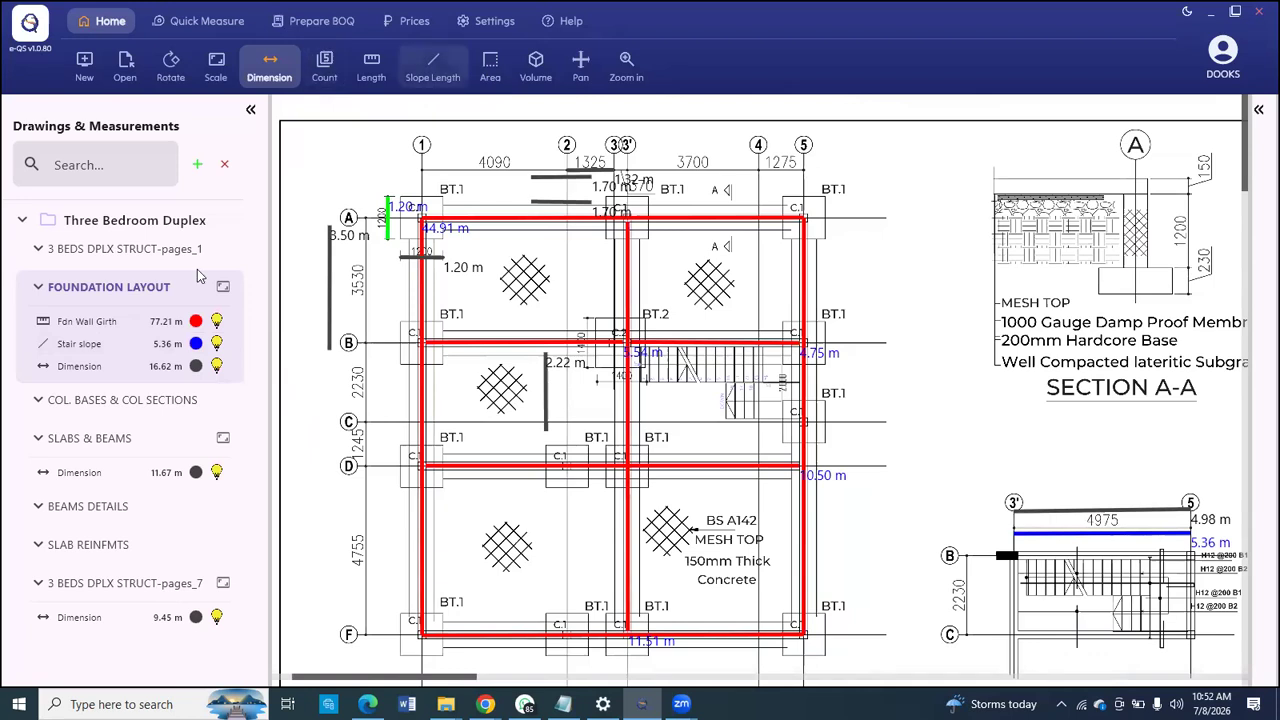
left_click(203, 372)
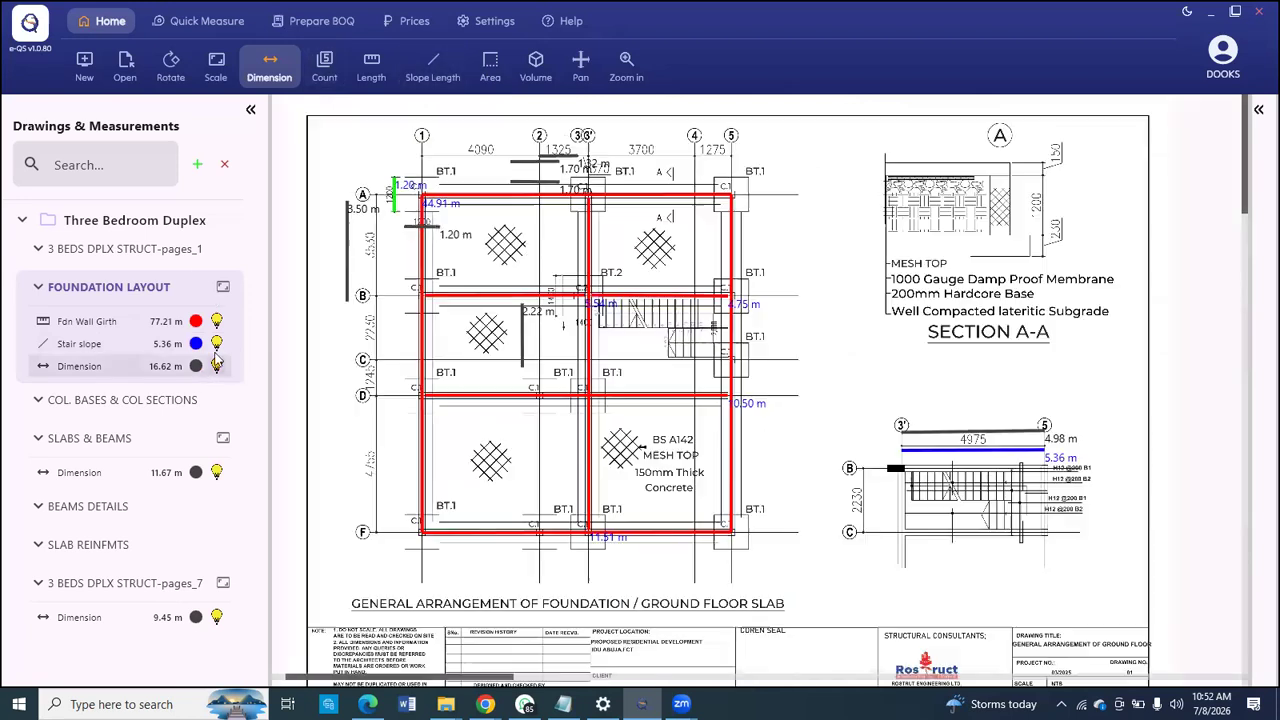
Step: Hide the Dimension, Stair slope and Fdn Wall Girth measurements on the foundation layout
left_click(217, 366)
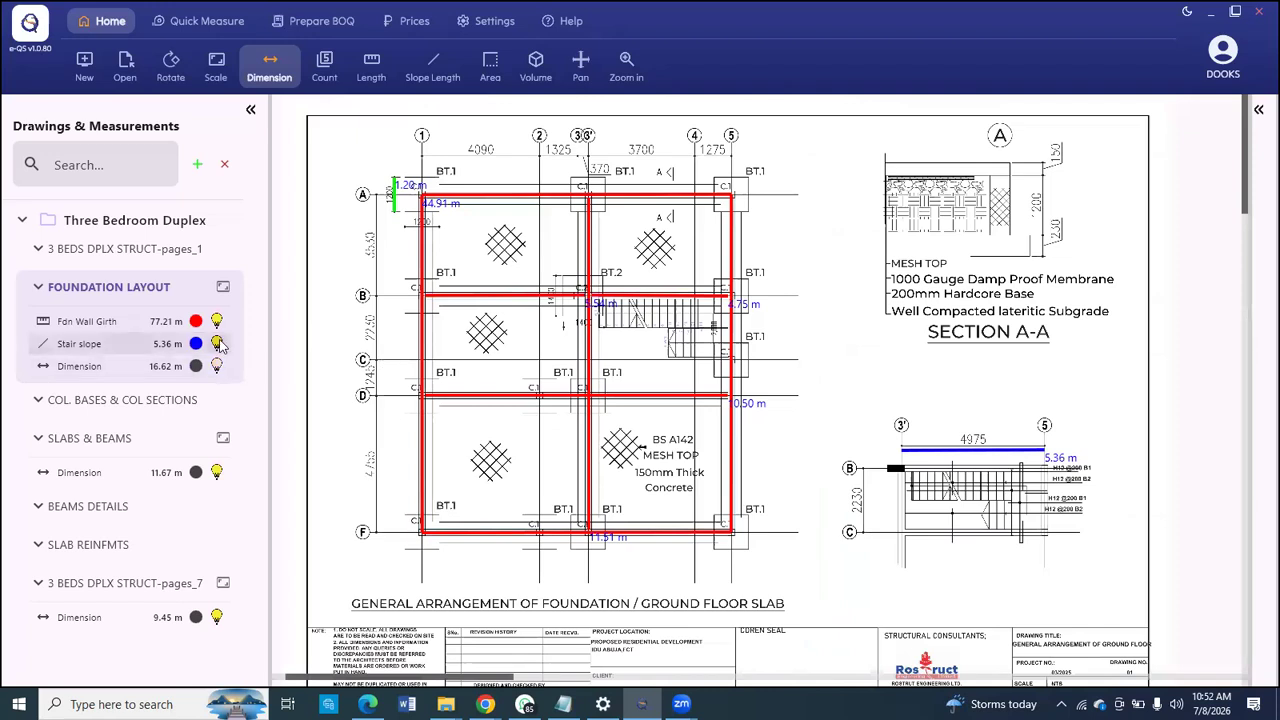
left_click(217, 343)
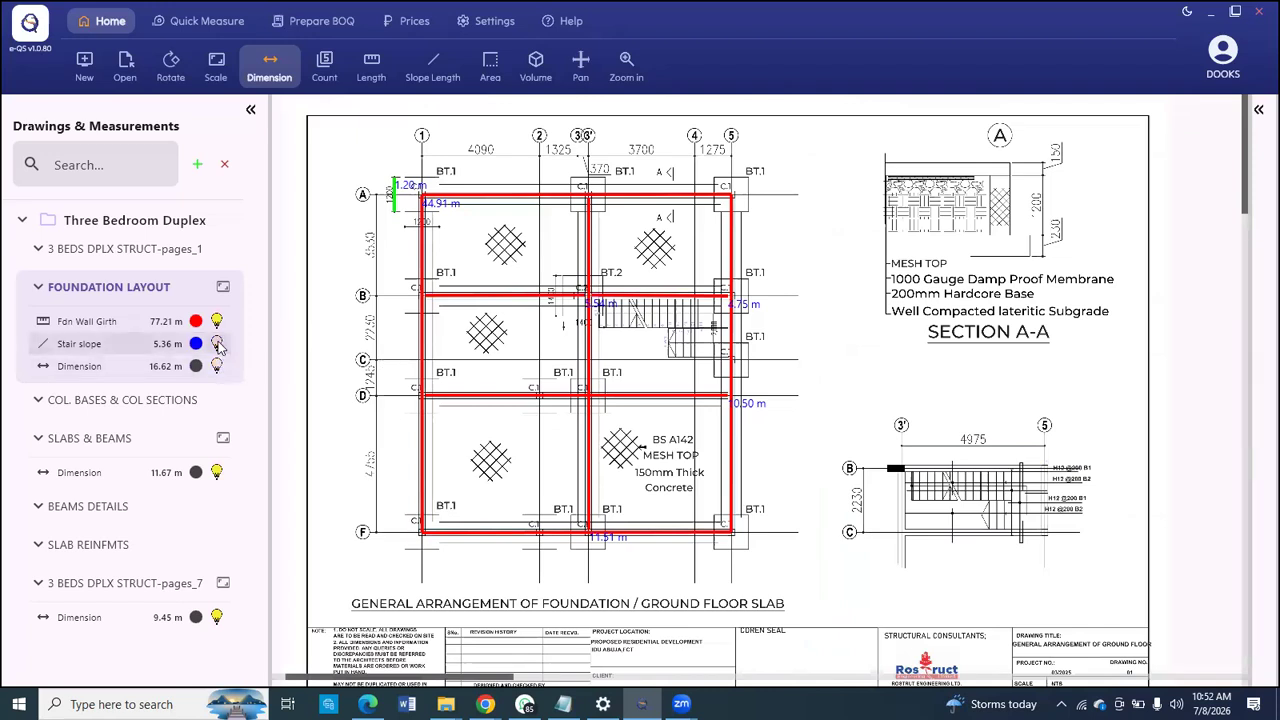
left_click(217, 344)
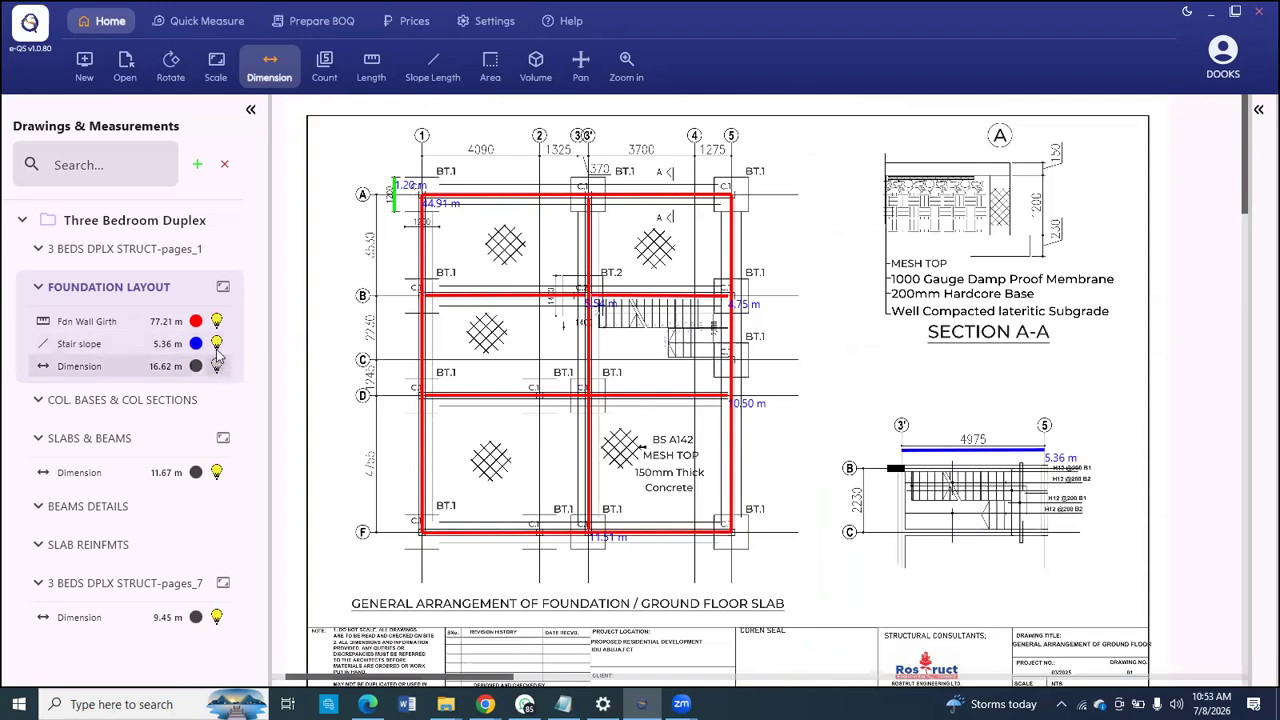
left_click(217, 343)
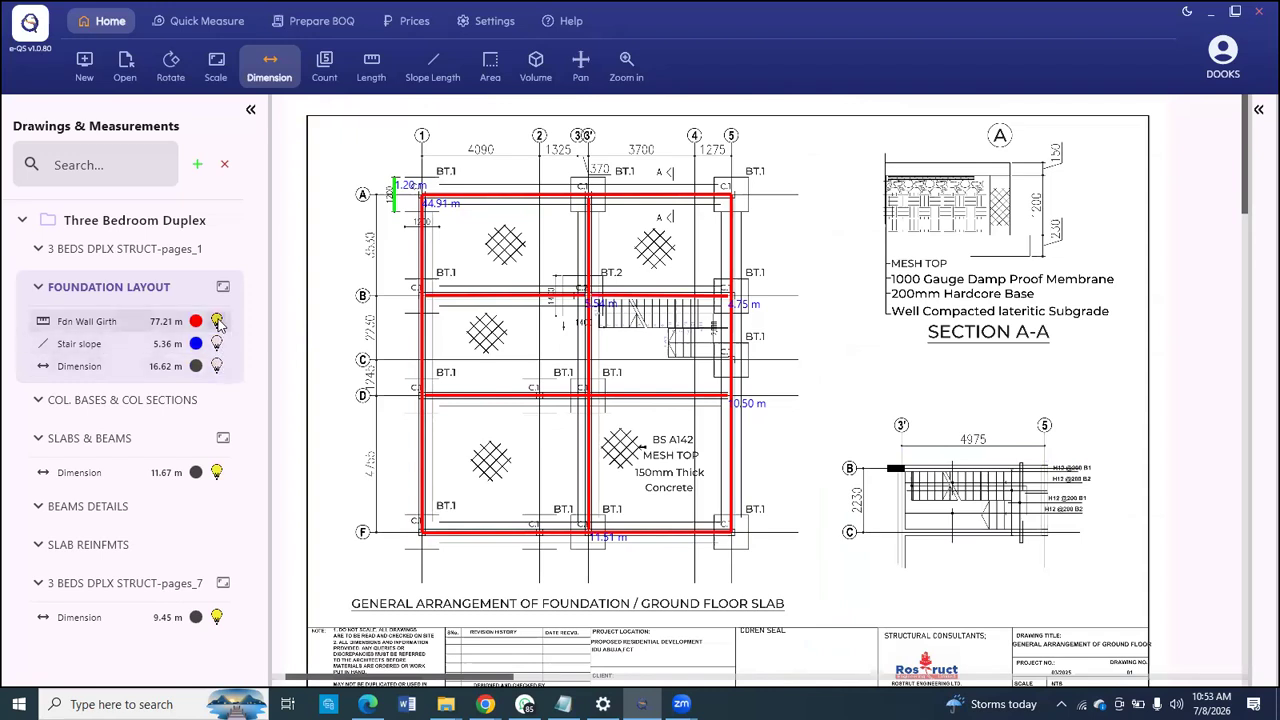
left_click(217, 321)
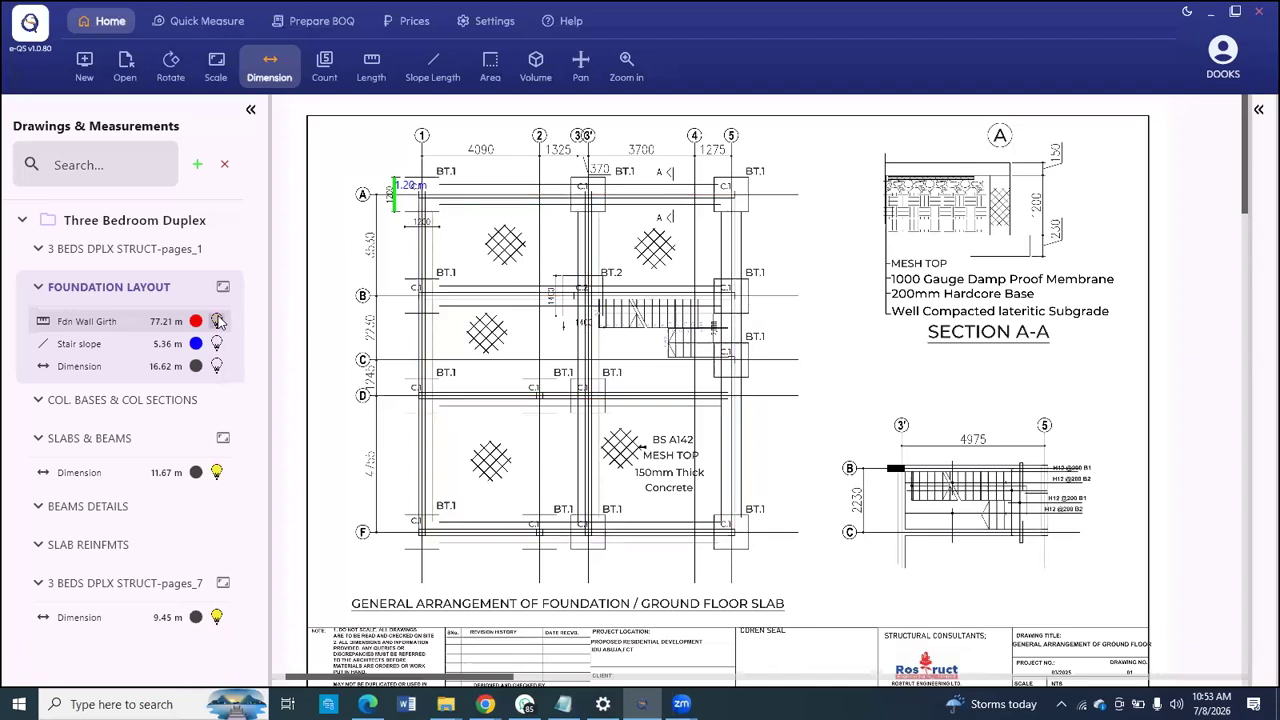
left_click(217, 321)
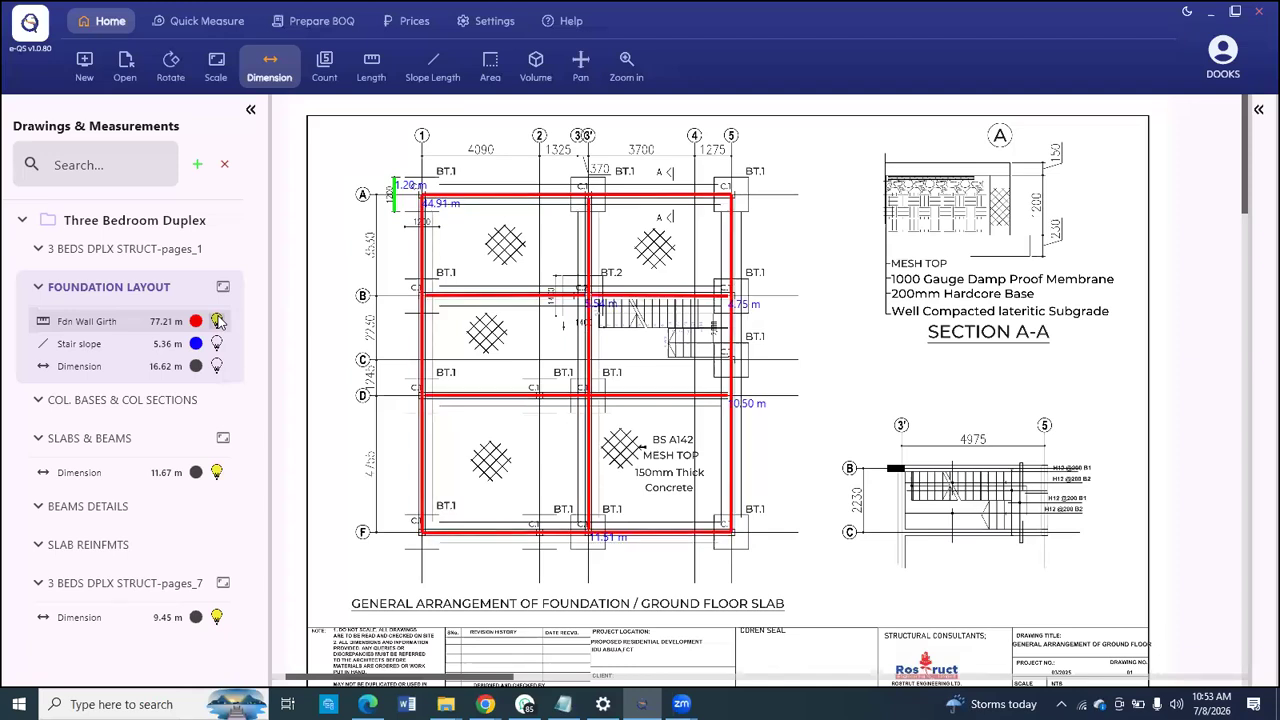
left_click(217, 321)
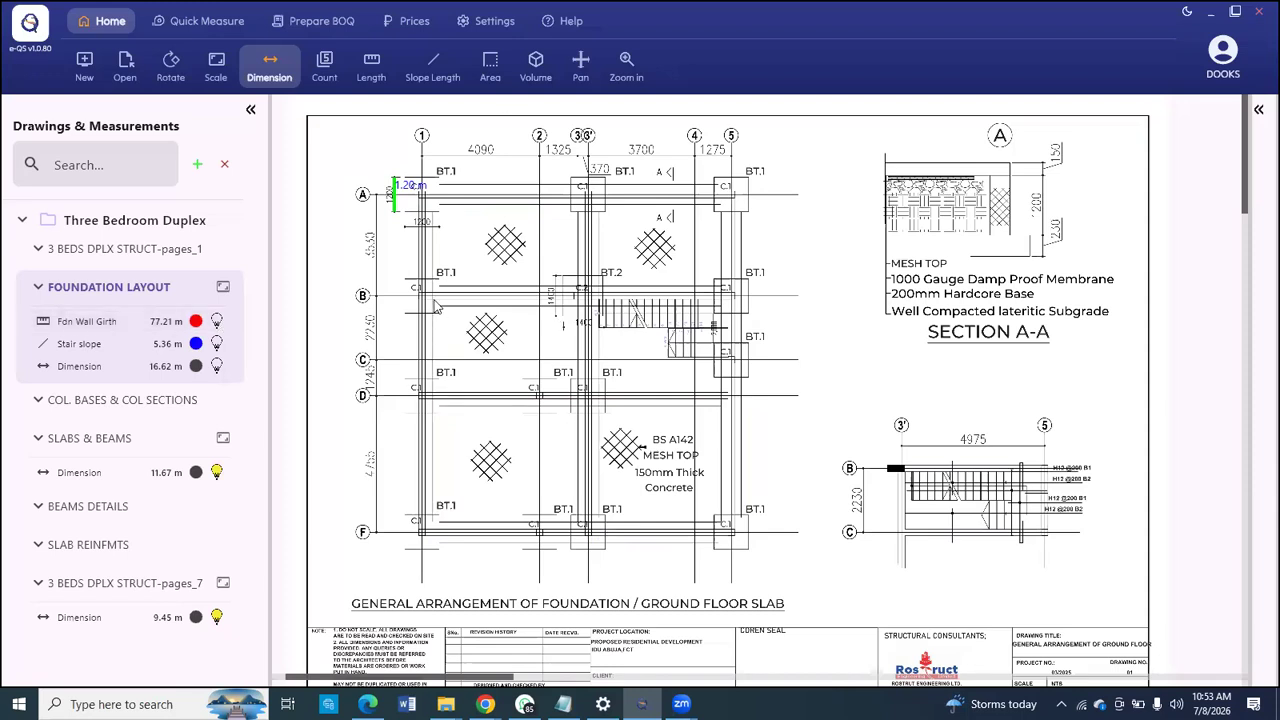
Step: Create an area measurement item named "Ground Flr Area" for the foundation layout
scroll(435, 119, "up", 3)
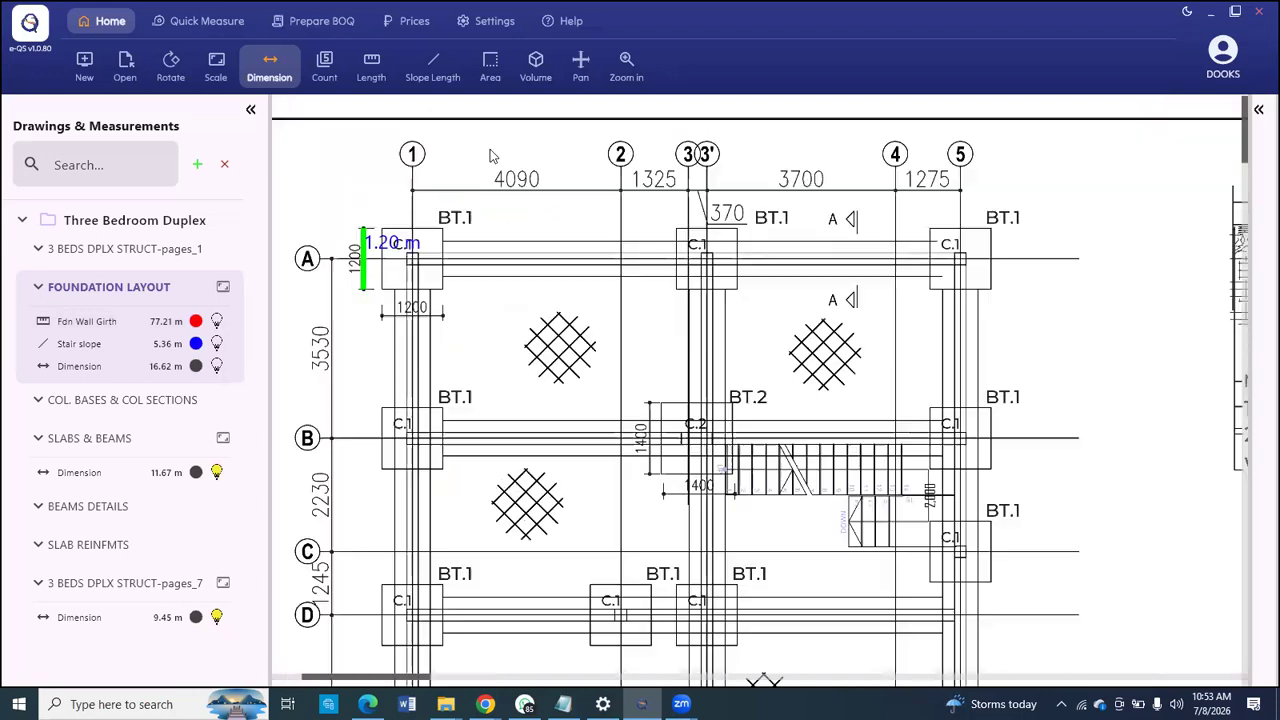
left_click(490, 62)
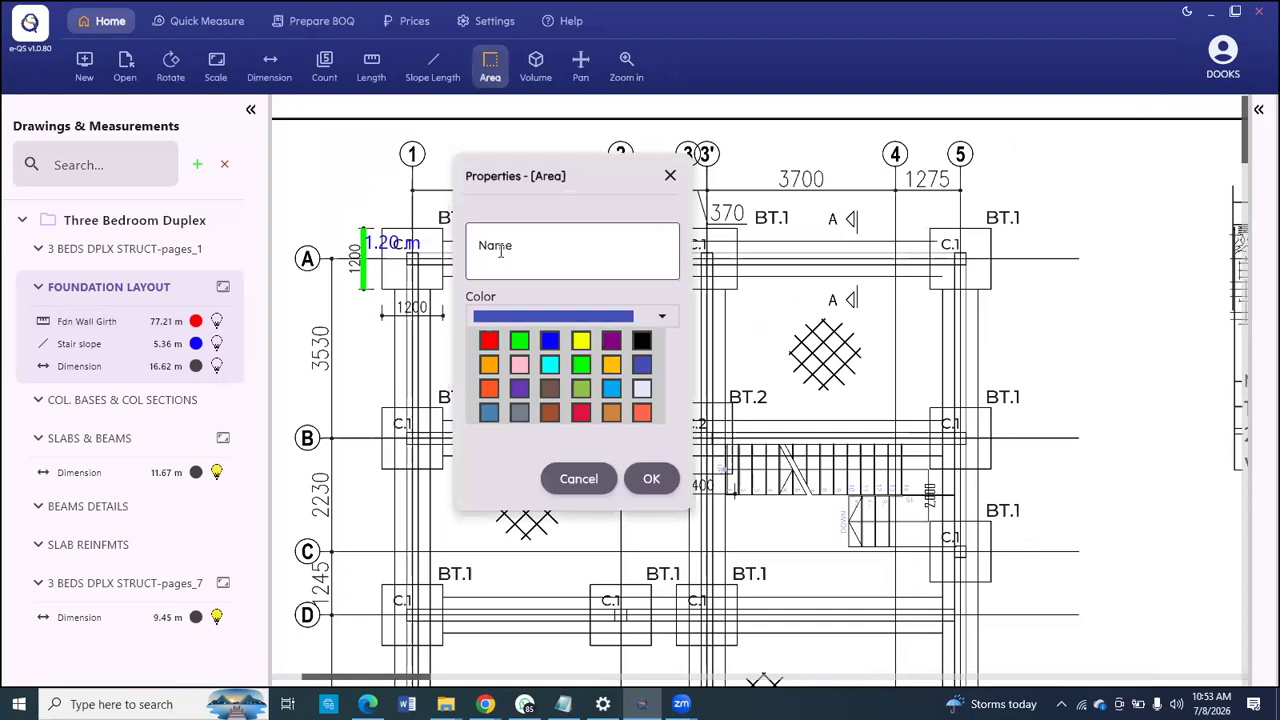
left_click(542, 251)
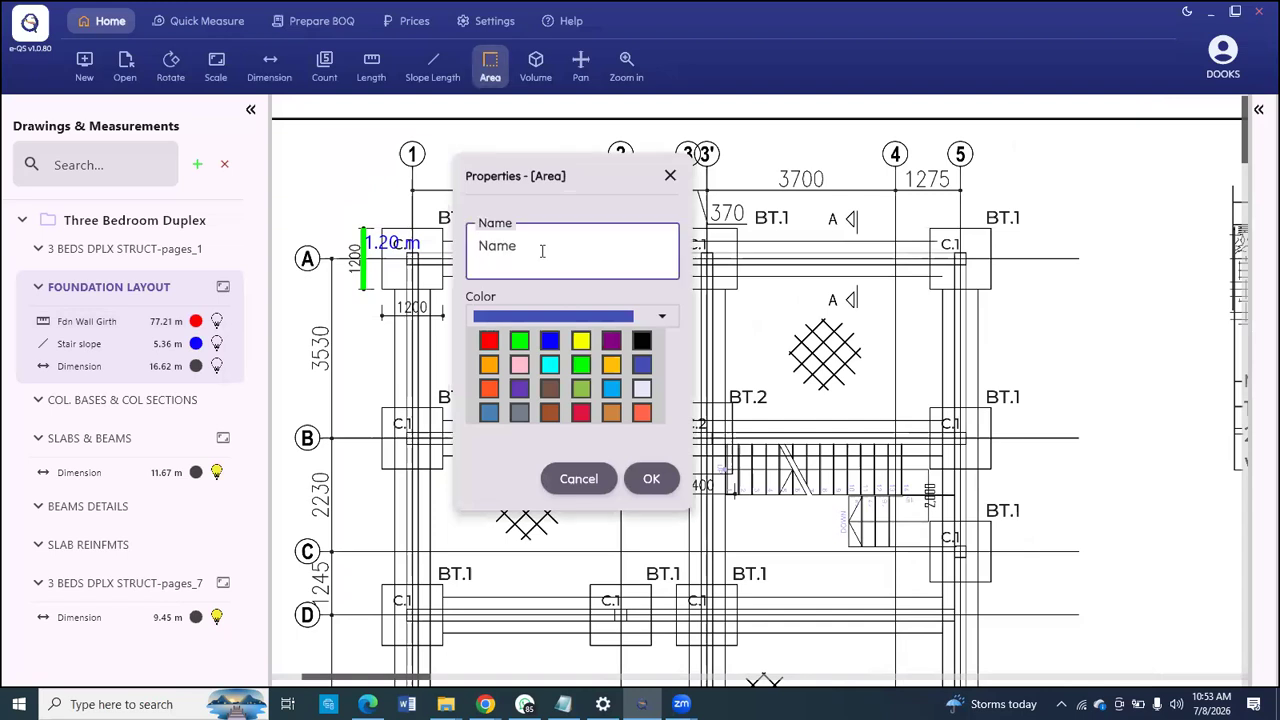
type("G")
type("ound Flr Area")
left_click(650, 482)
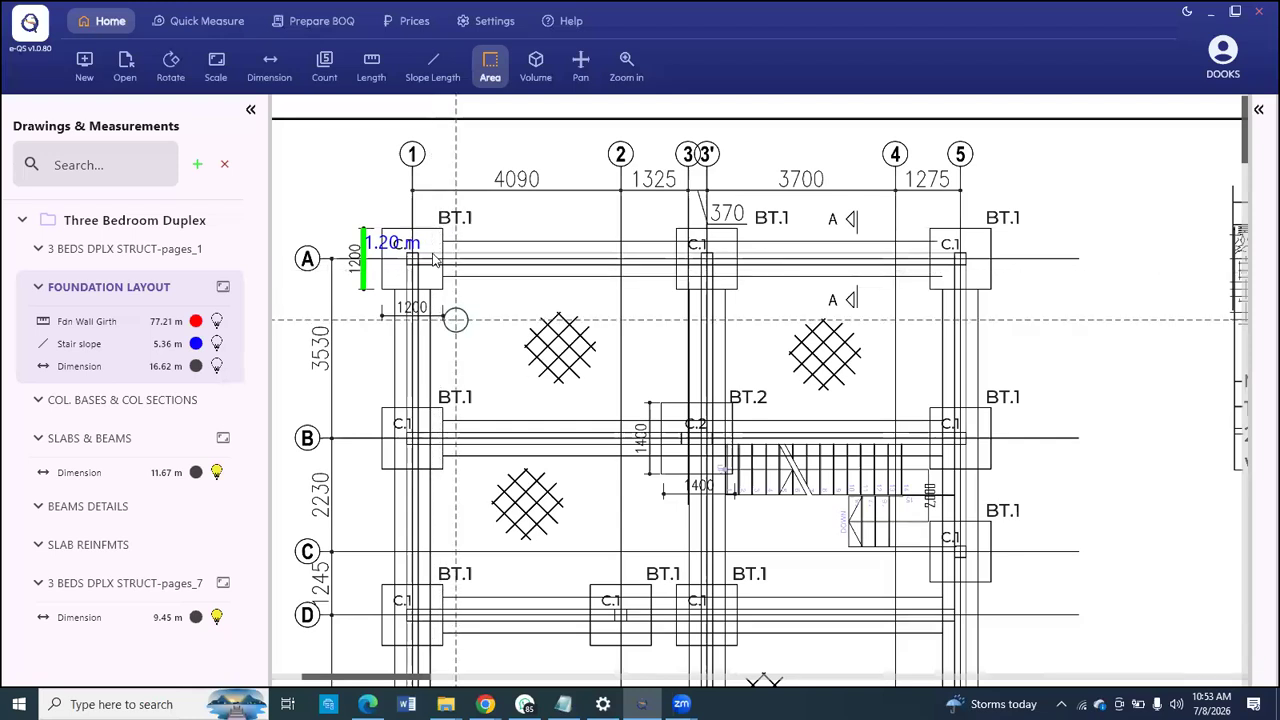
Step: Start the ground floor area outline along gridline A, from the outer column corner at A/1 to the one at A/5
scroll(418, 249, "up", 6)
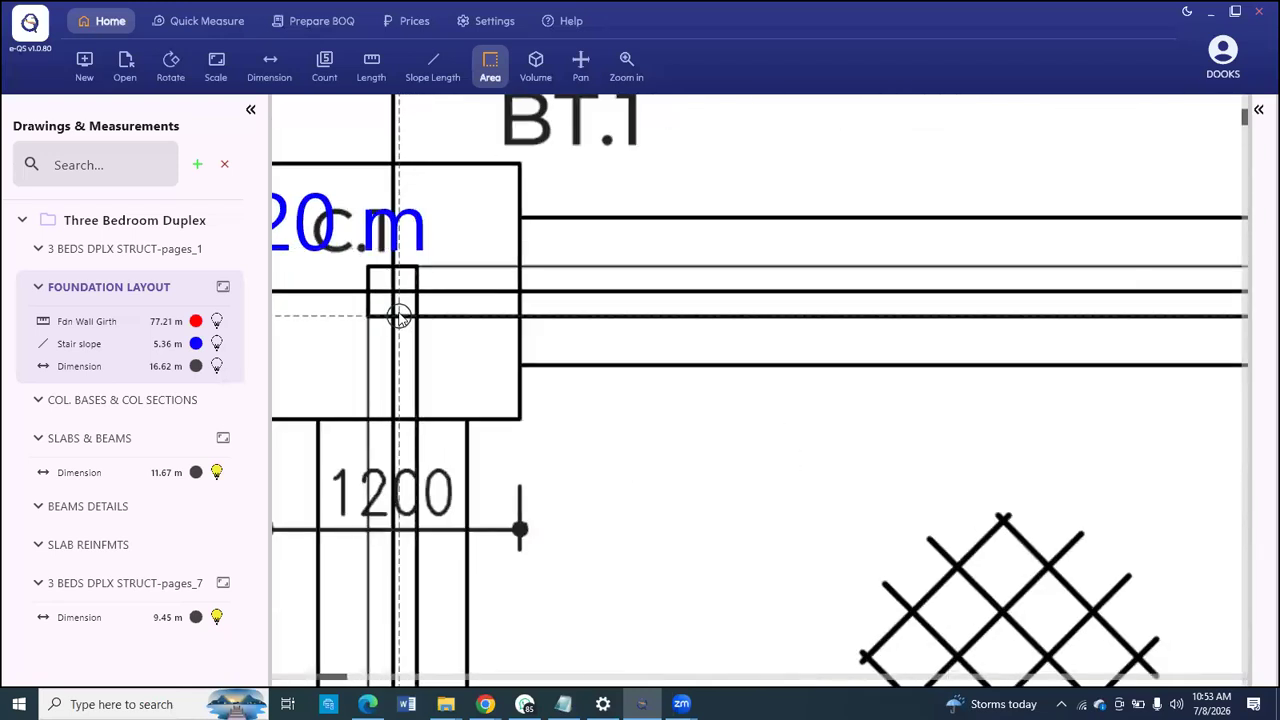
scroll(393, 303, "up", 1)
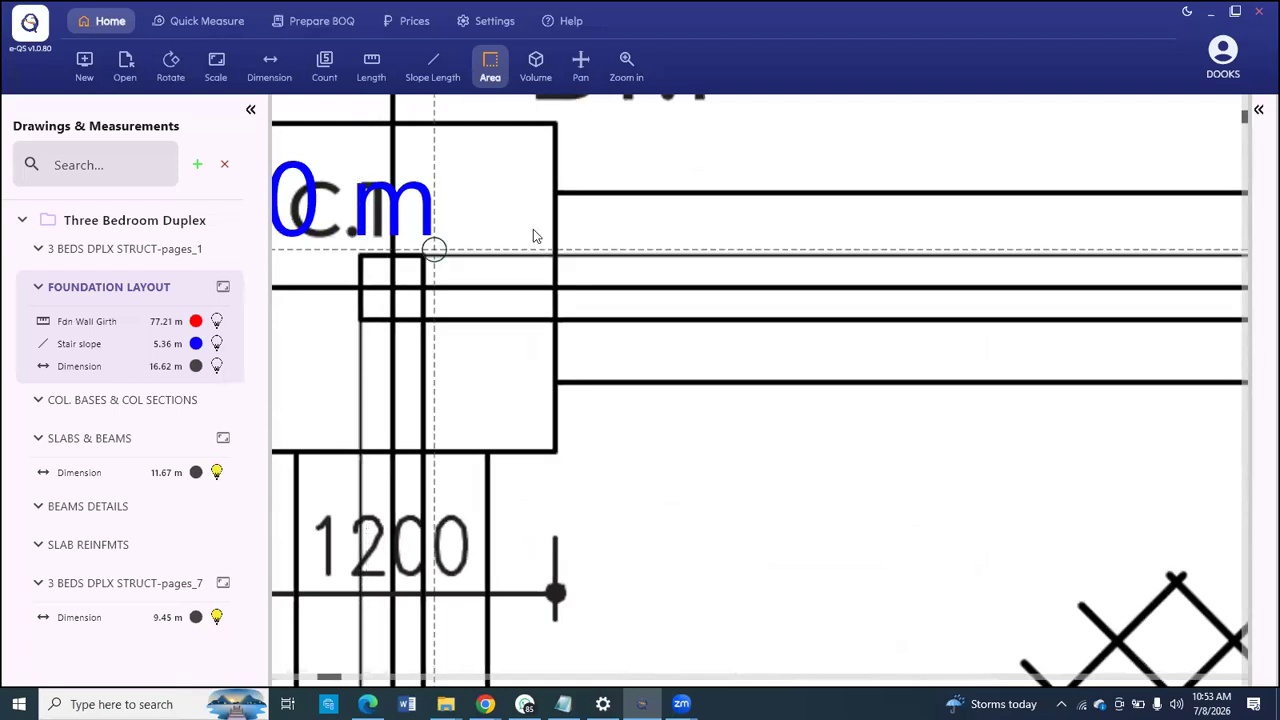
left_click(361, 253)
scroll(361, 253, "down", 4)
scroll(361, 253, "down", 2)
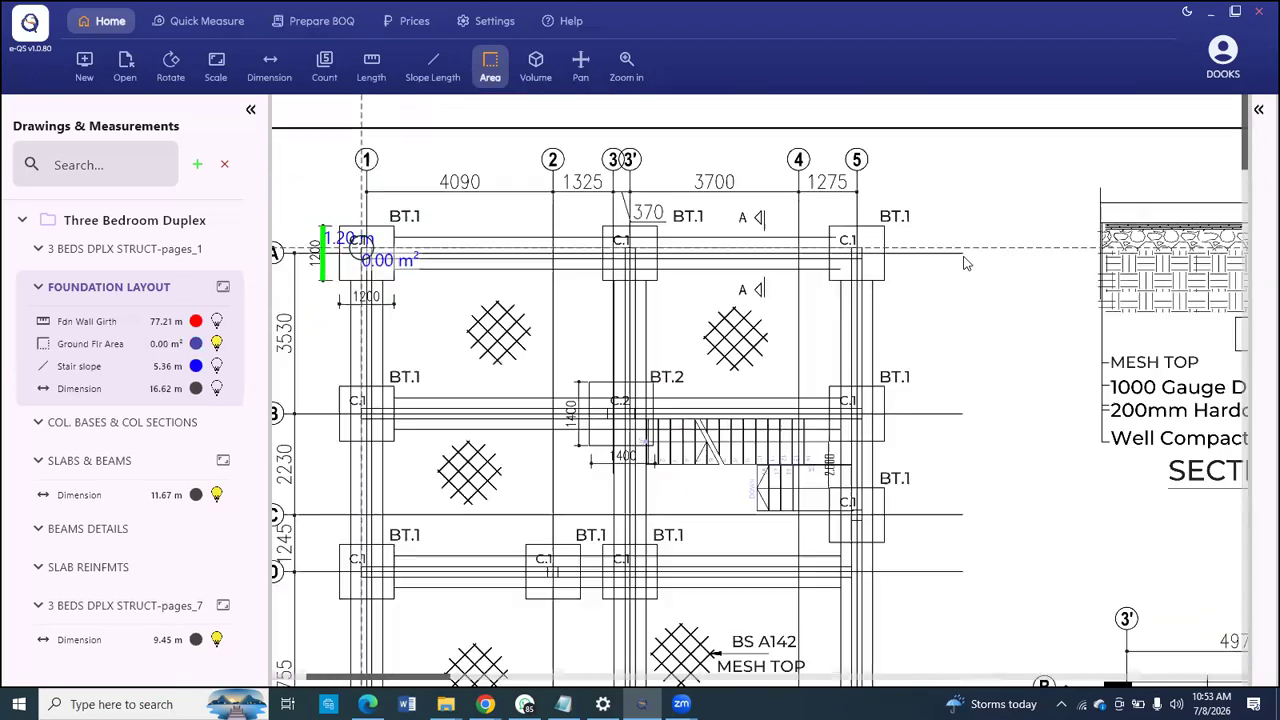
scroll(820, 240, "up", 6)
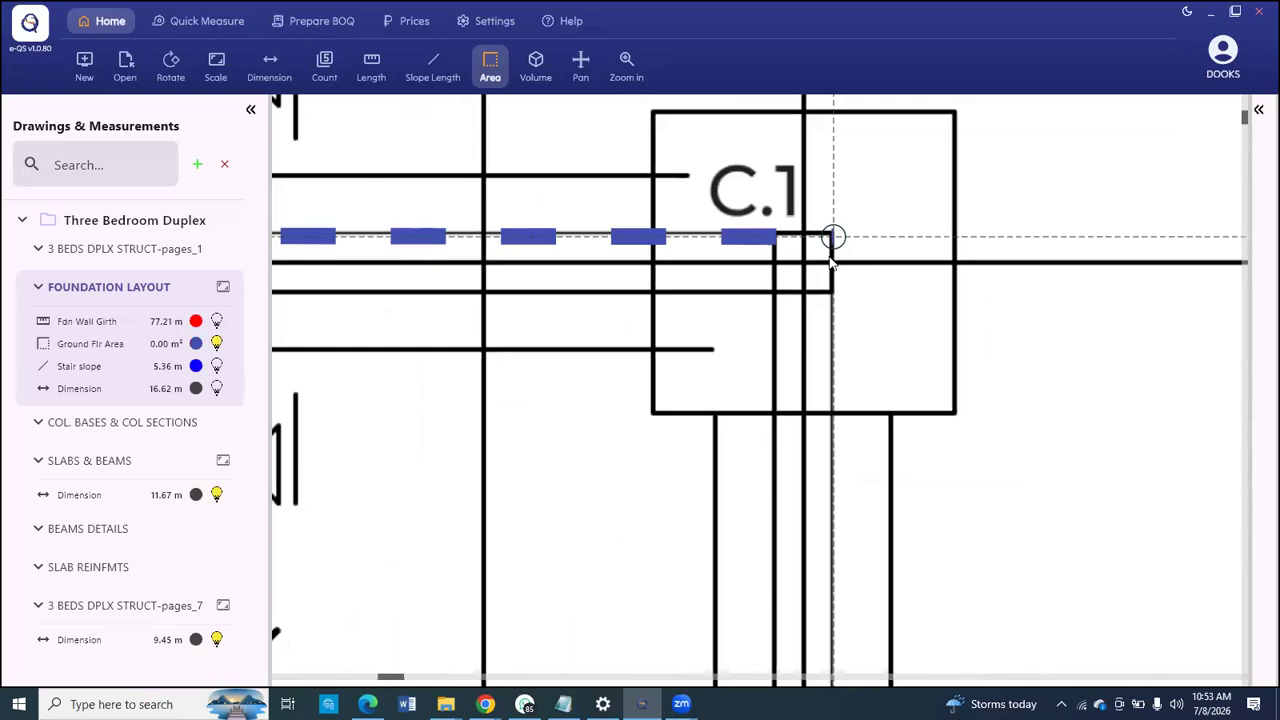
scroll(830, 236, "up", 1)
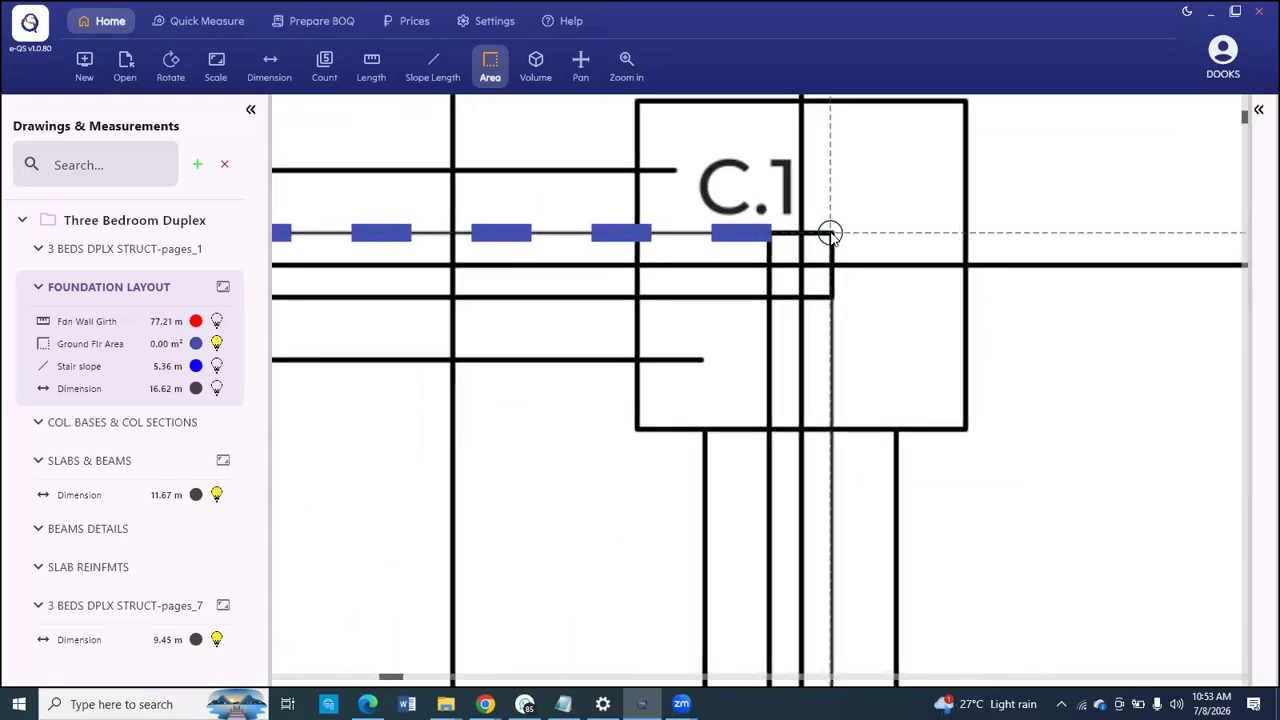
left_click(830, 234)
scroll(830, 234, "down", 3)
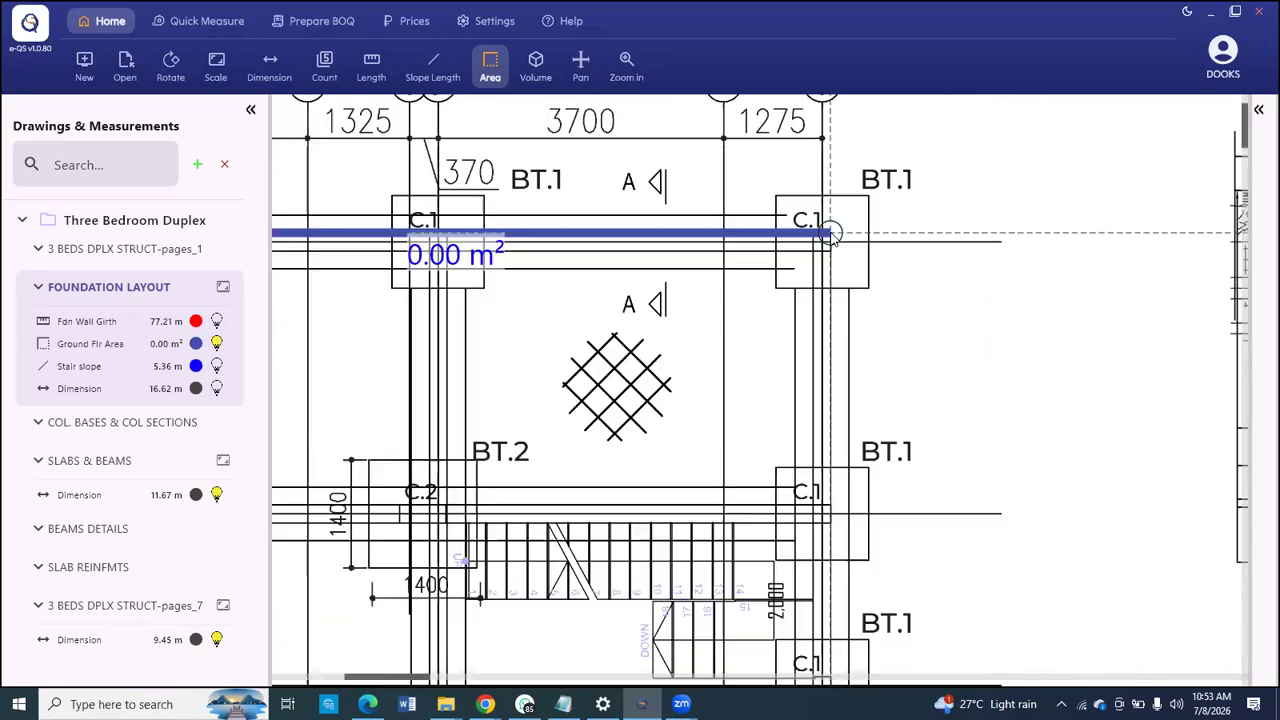
scroll(830, 236, "down", 2)
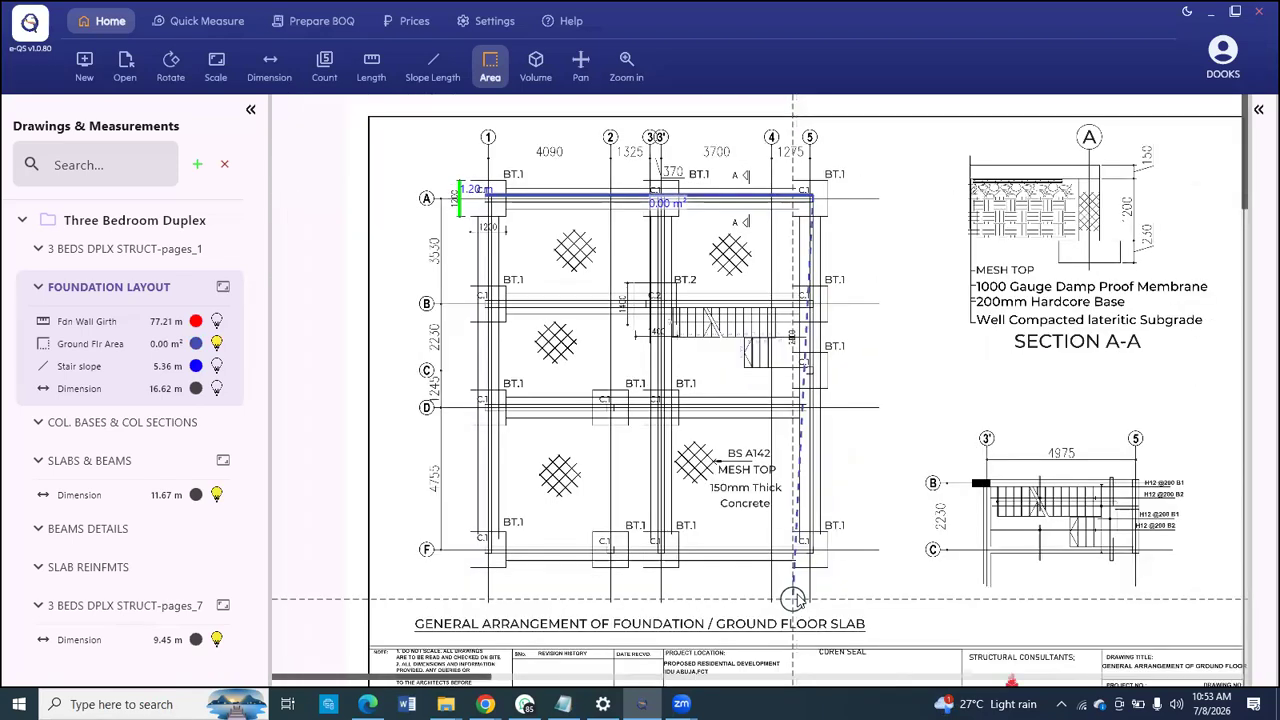
Step: Complete the ground floor area outline through the outer column corners at F/5 and F/1, and stop the measurement
scroll(828, 510, "up", 3)
scroll(828, 510, "up", 4)
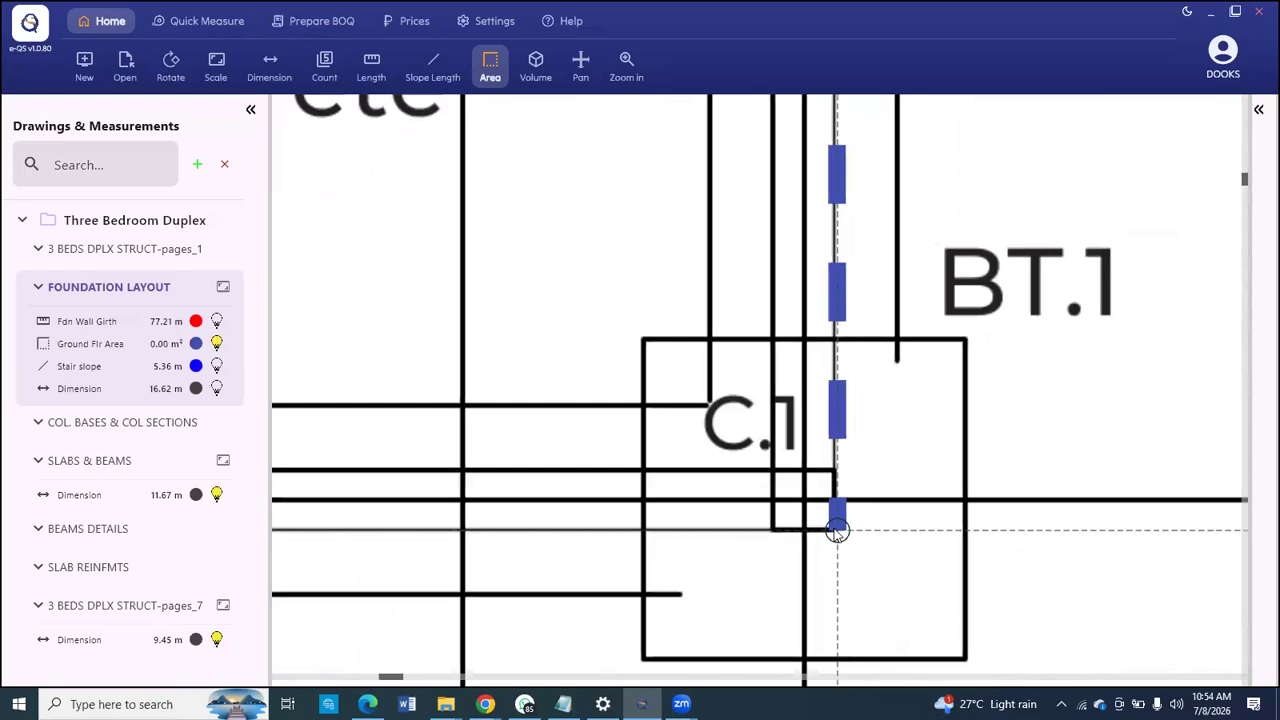
left_click(834, 529)
scroll(834, 528, "down", 3)
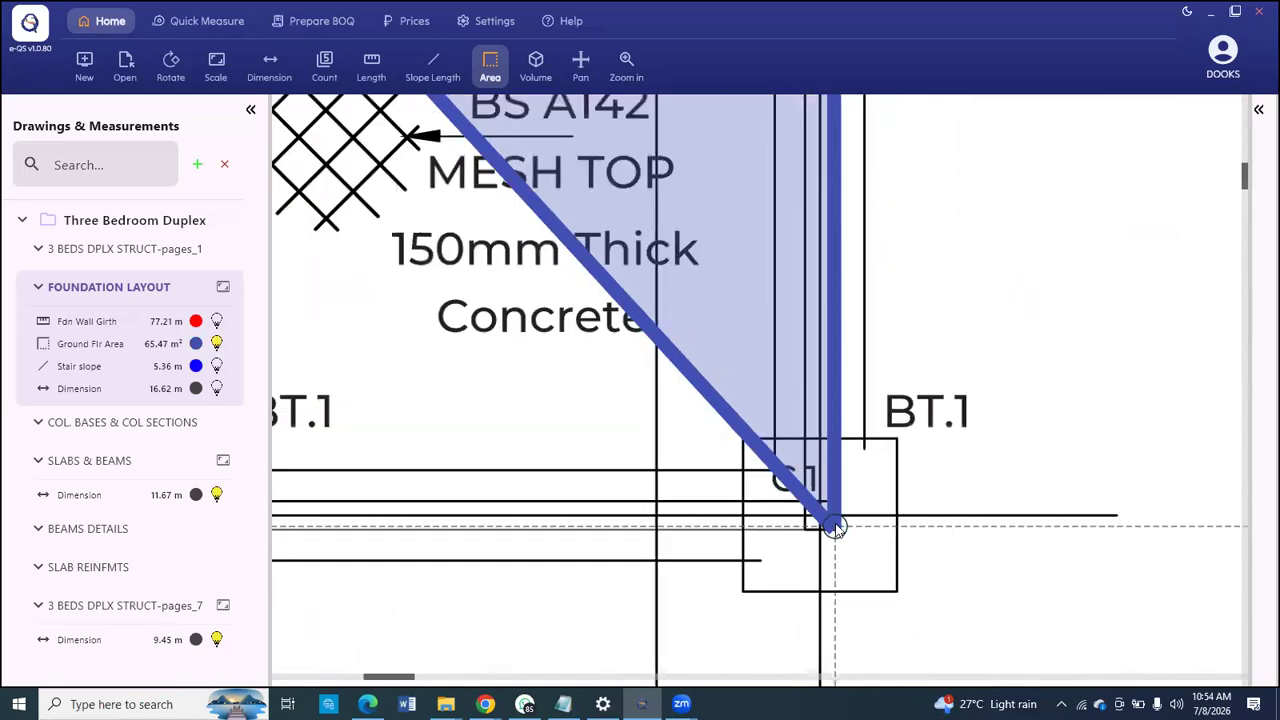
scroll(834, 527, "down", 4)
scroll(462, 495, "up", 4)
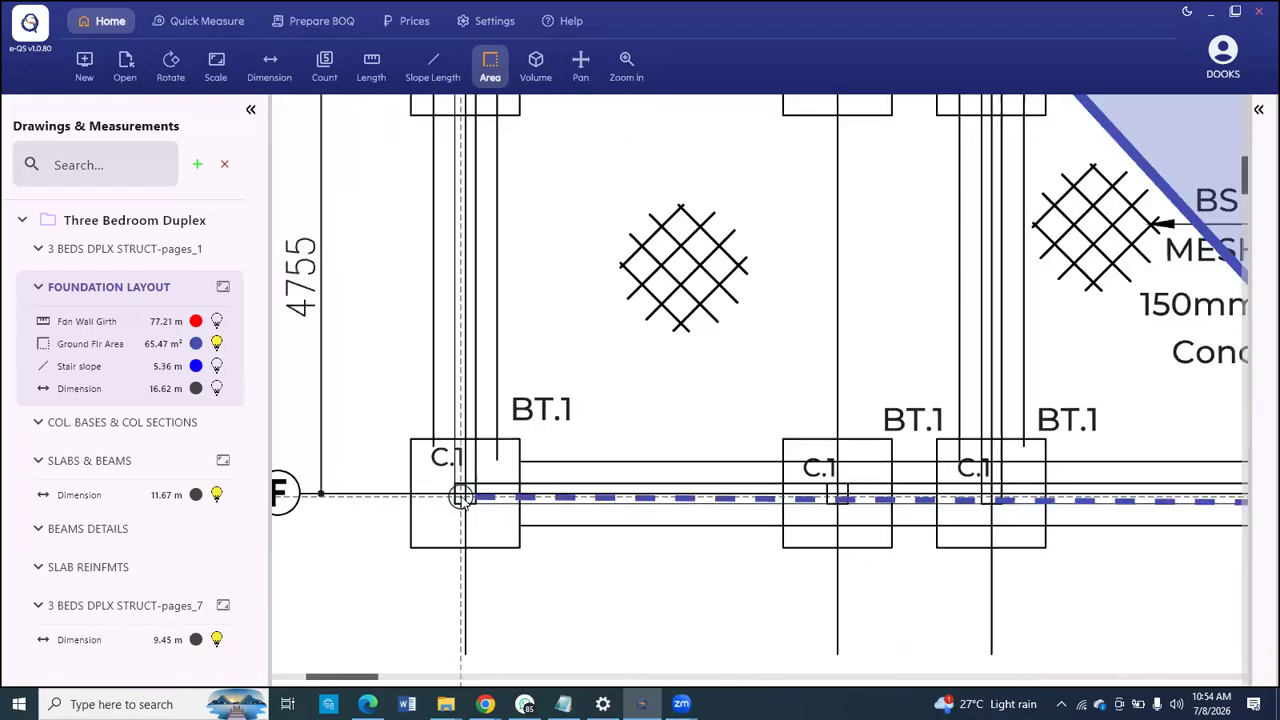
scroll(462, 495, "up", 4)
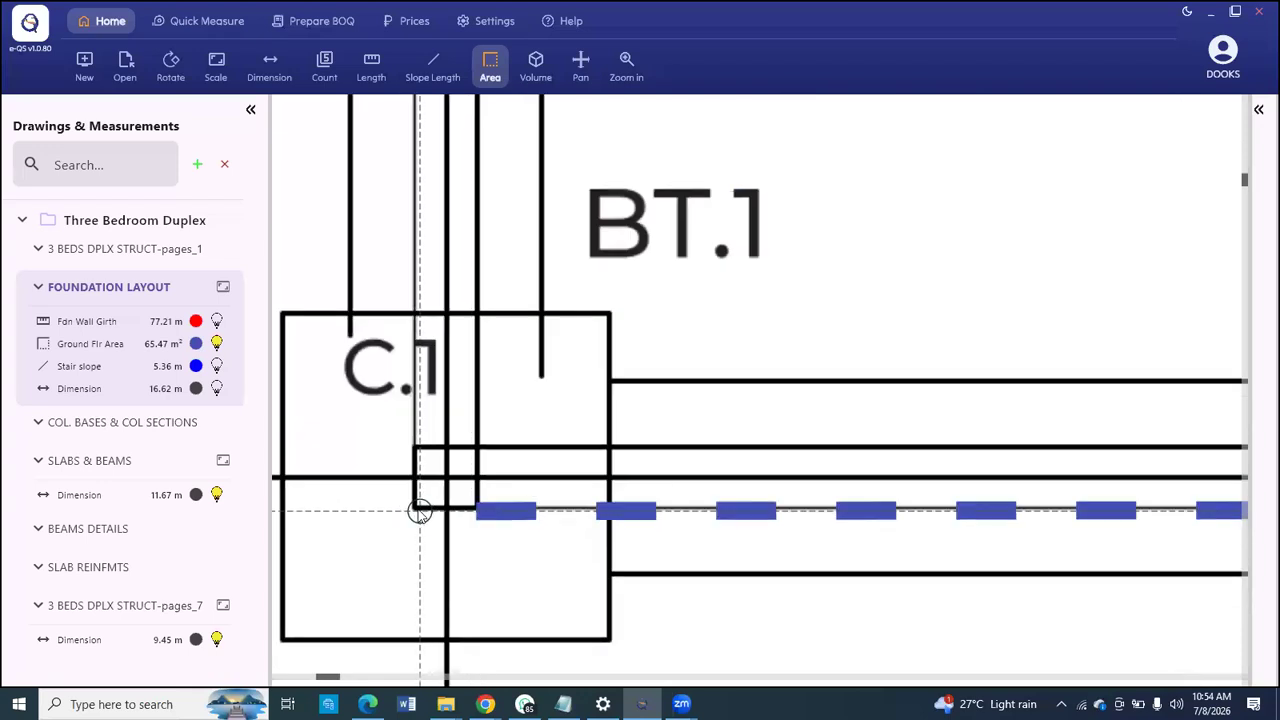
left_click(414, 509)
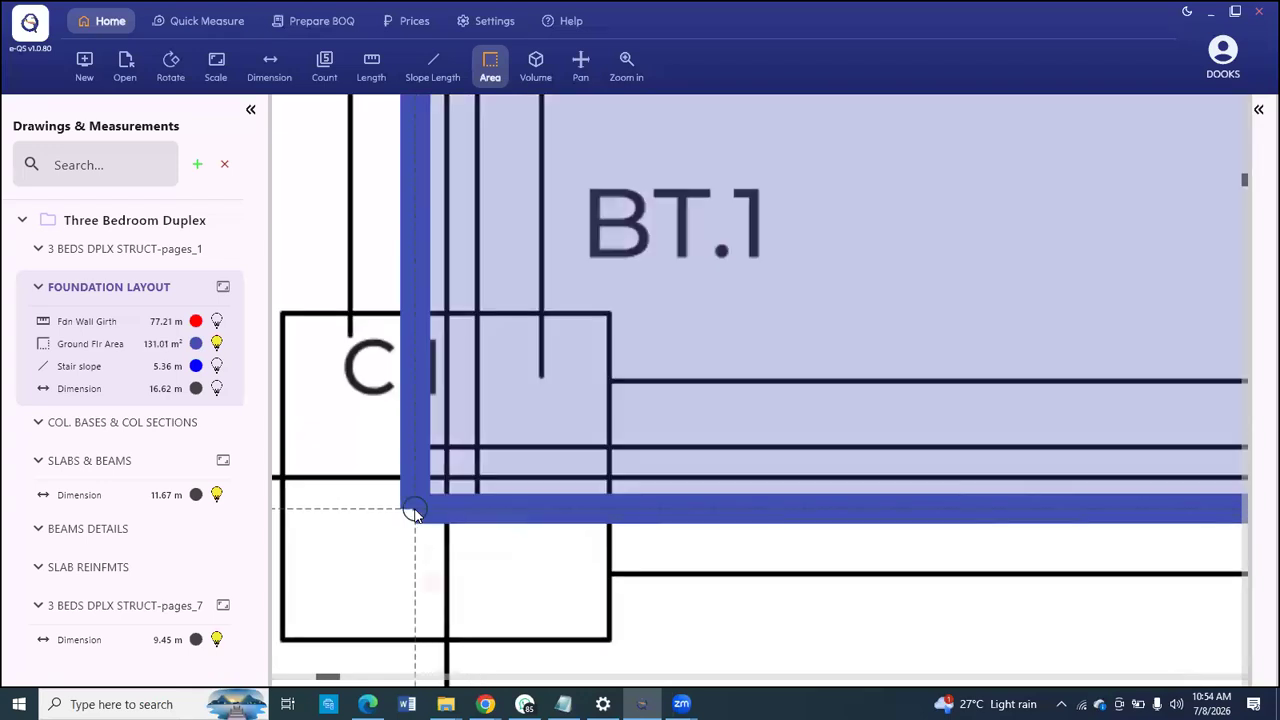
right_click(414, 511)
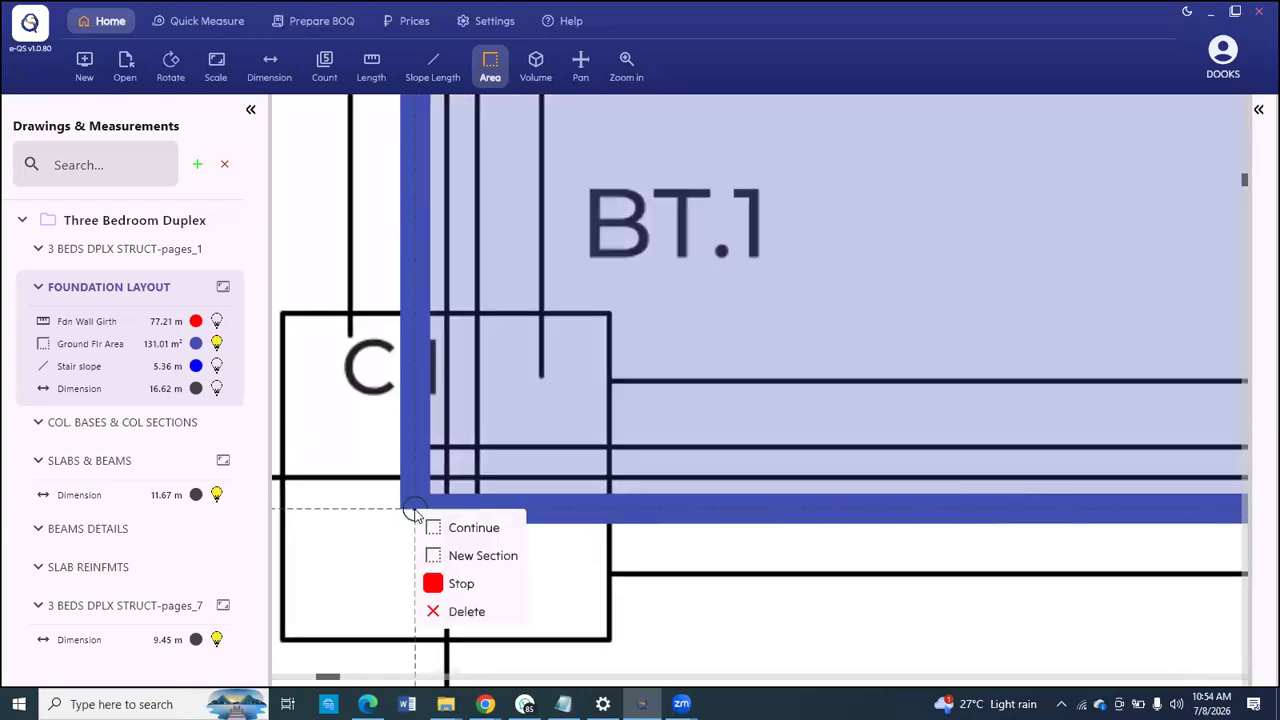
left_click(461, 585)
scroll(416, 524, "down", 10)
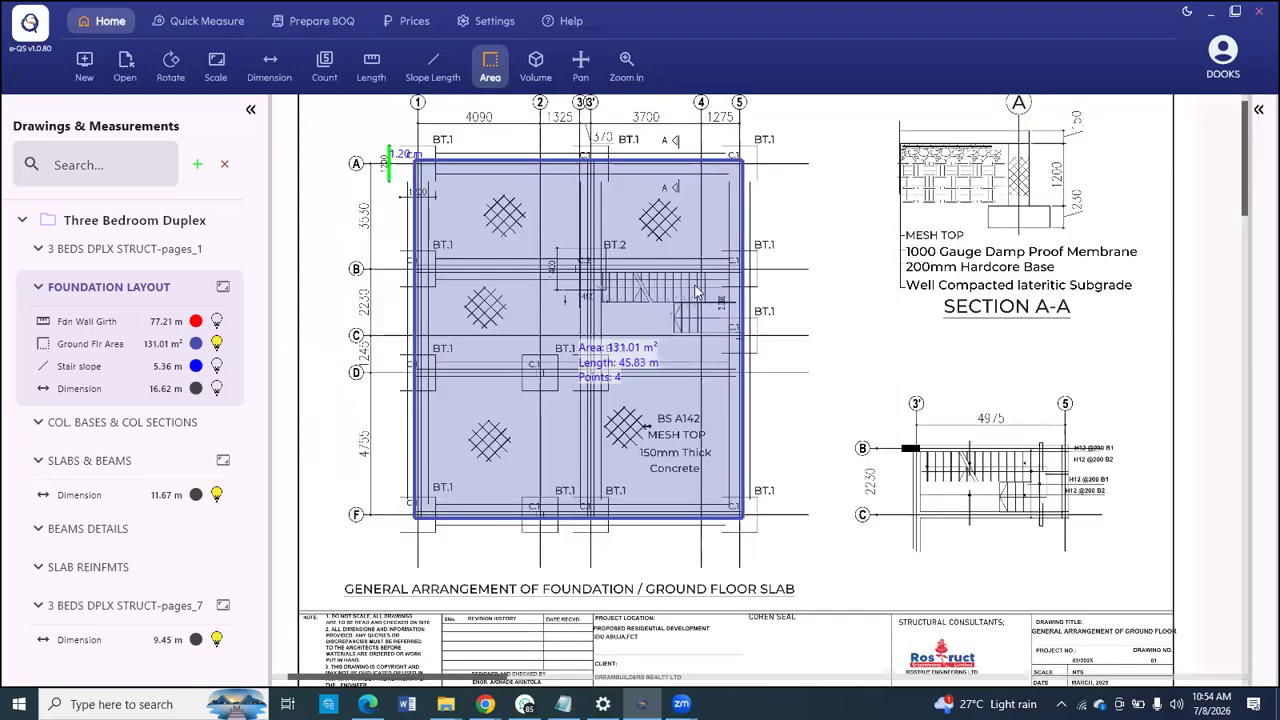
scroll(673, 376, "up", 3)
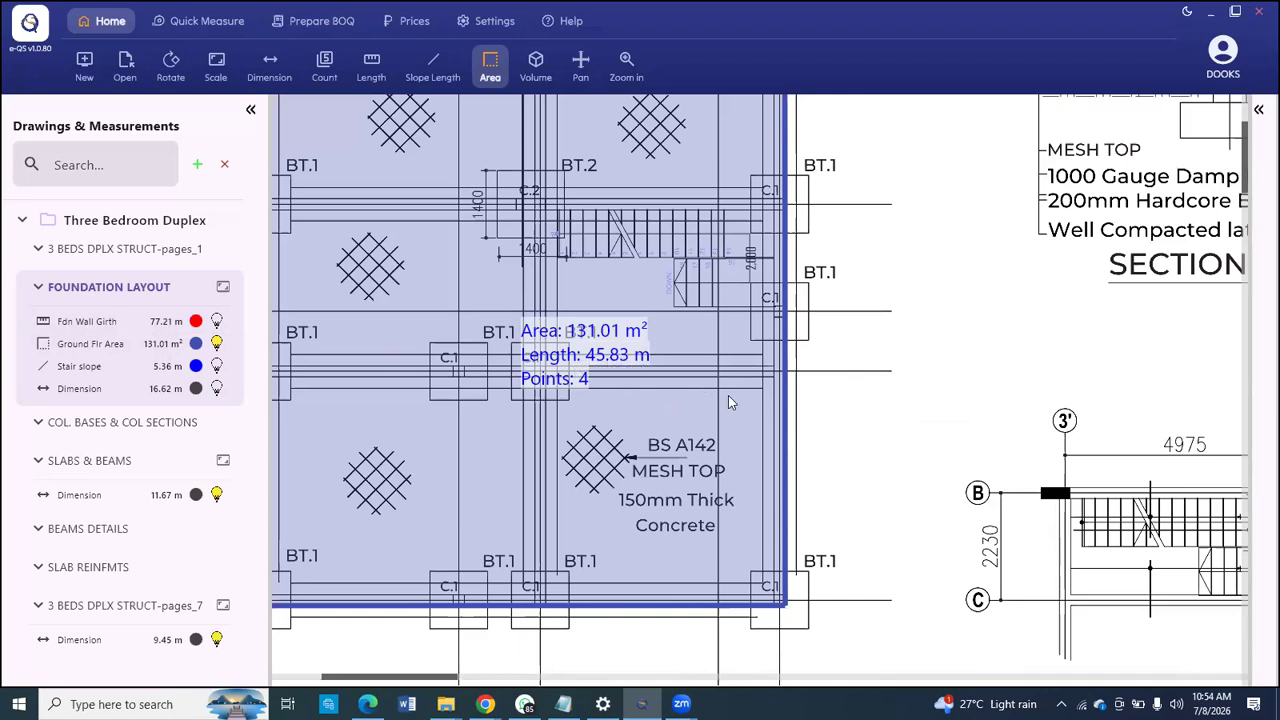
scroll(730, 397, "down", 1)
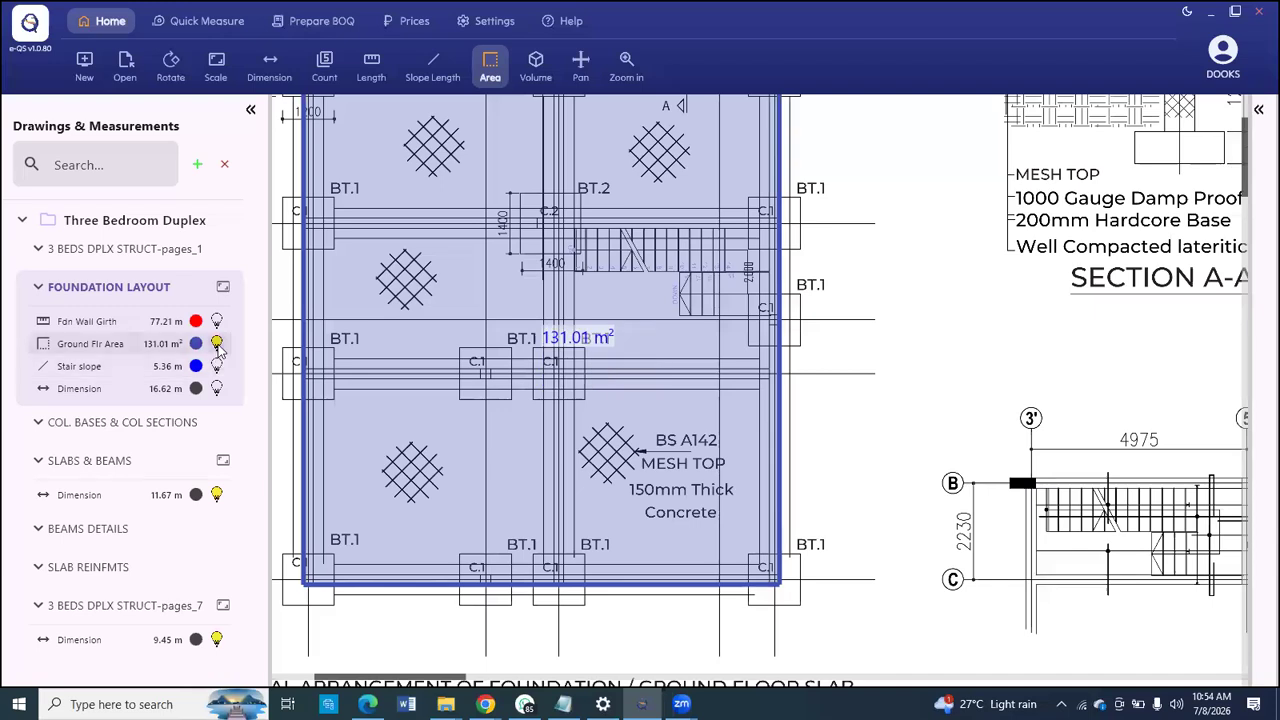
Step: Hide the Ground Flr Area measurement on the foundation layout
left_click(216, 343)
scroll(556, 388, "down", 1)
scroll(561, 250, "down", 2)
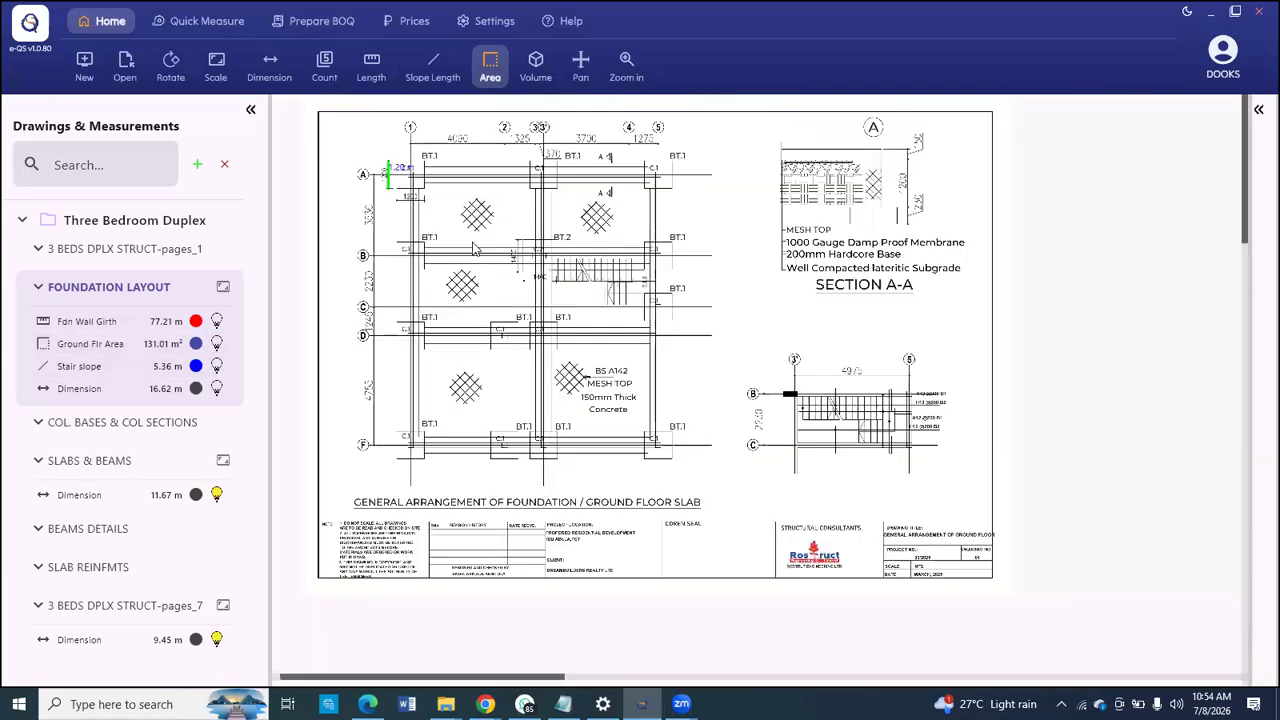
scroll(764, 302, "up", 3)
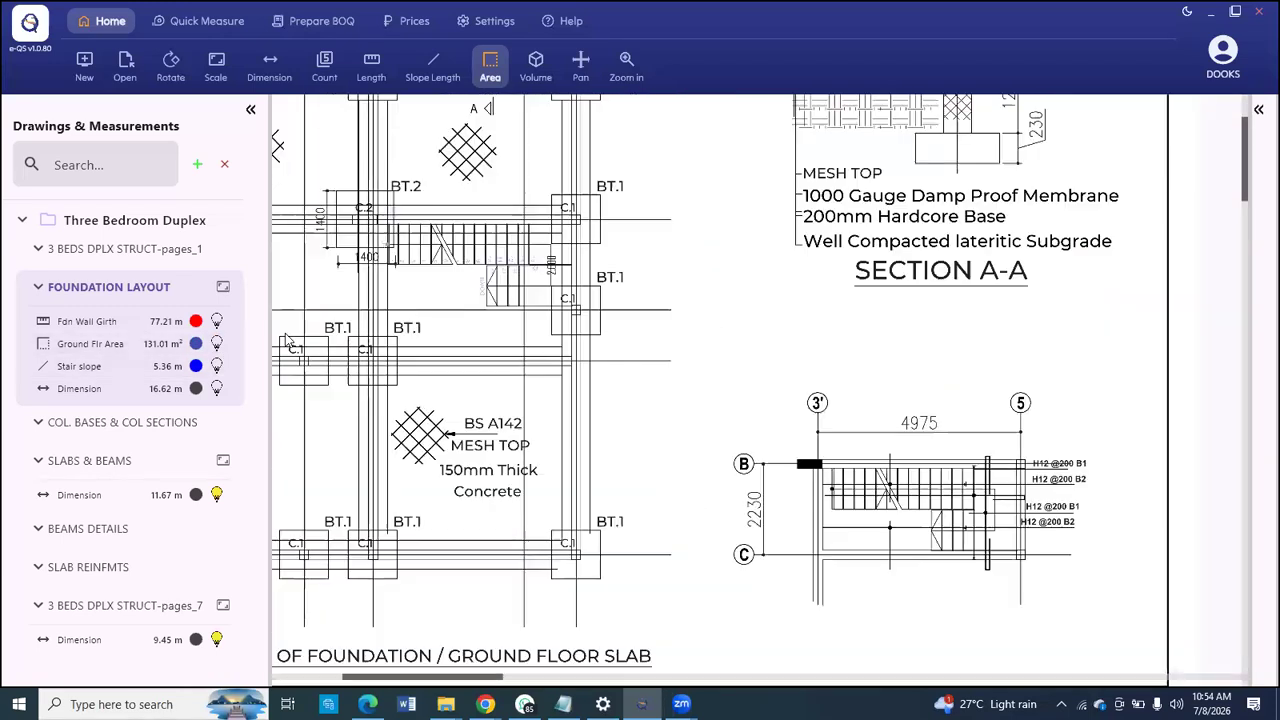
scroll(662, 300, "down", 3)
scroll(566, 259, "up", 2)
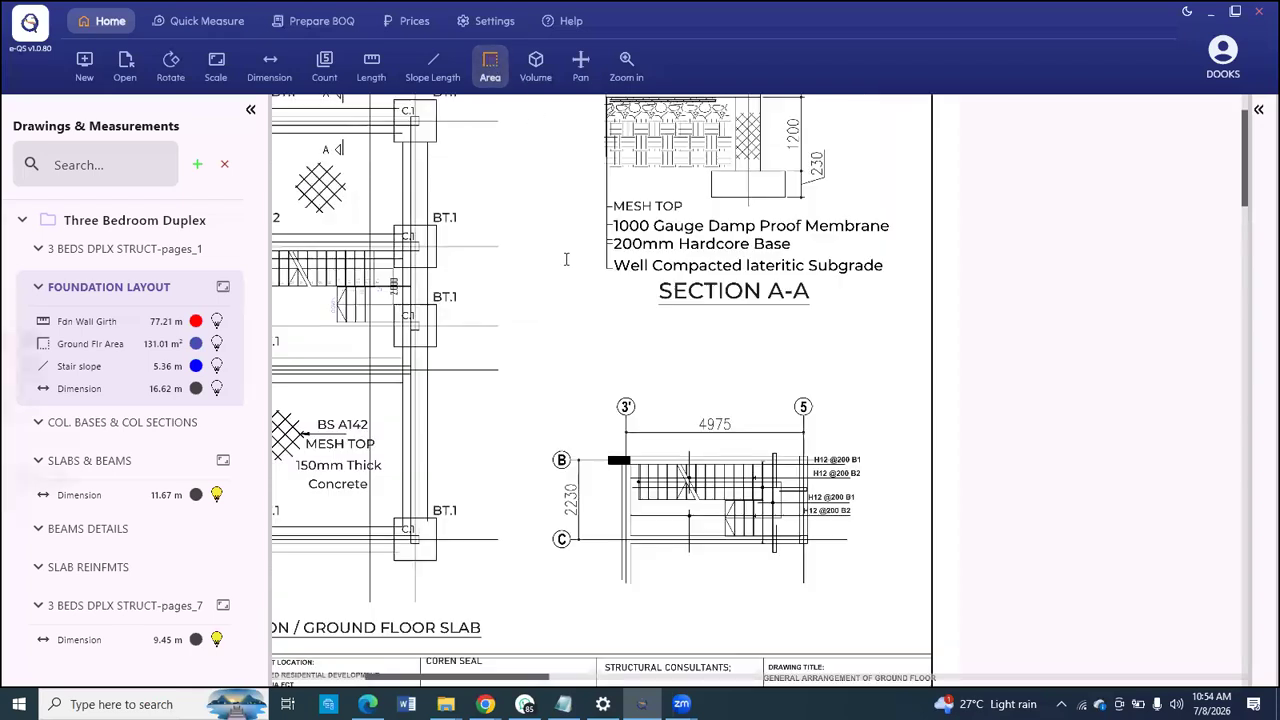
Step: Set up a new area measurement named Area2 in orange-red
left_click(566, 259)
left_click(547, 245)
type("Area2")
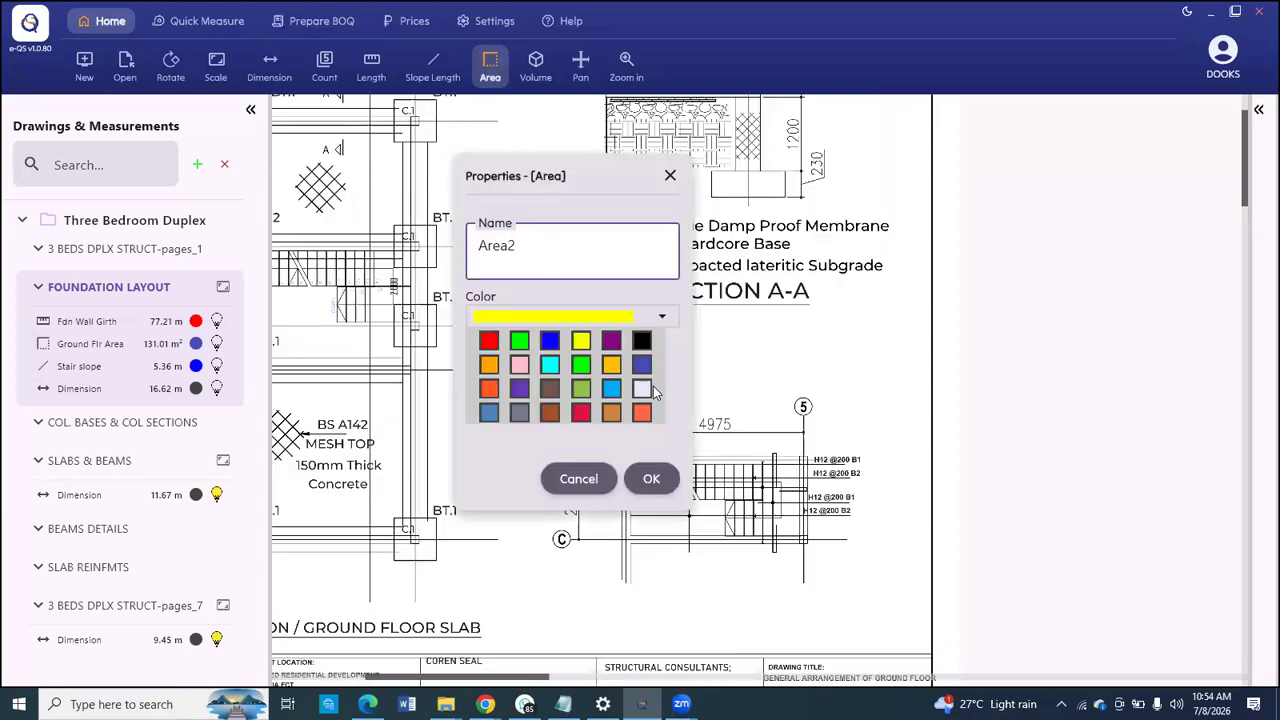
left_click(489, 389)
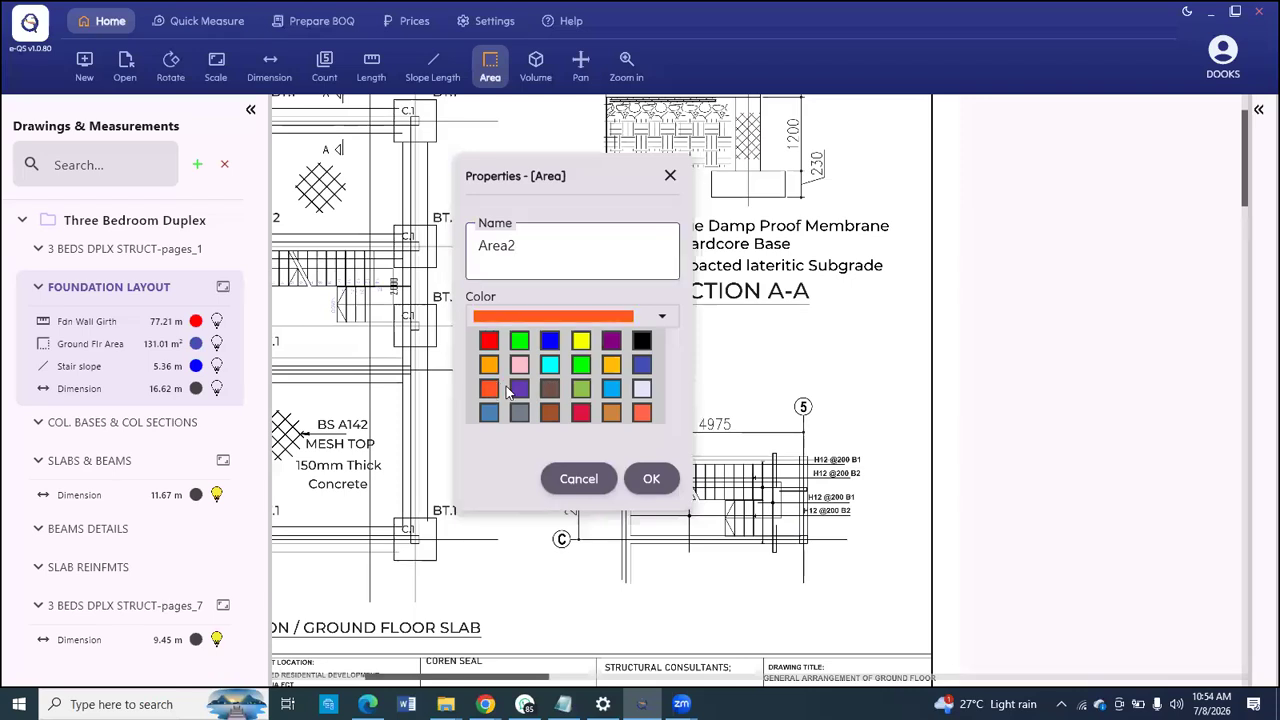
left_click(653, 478)
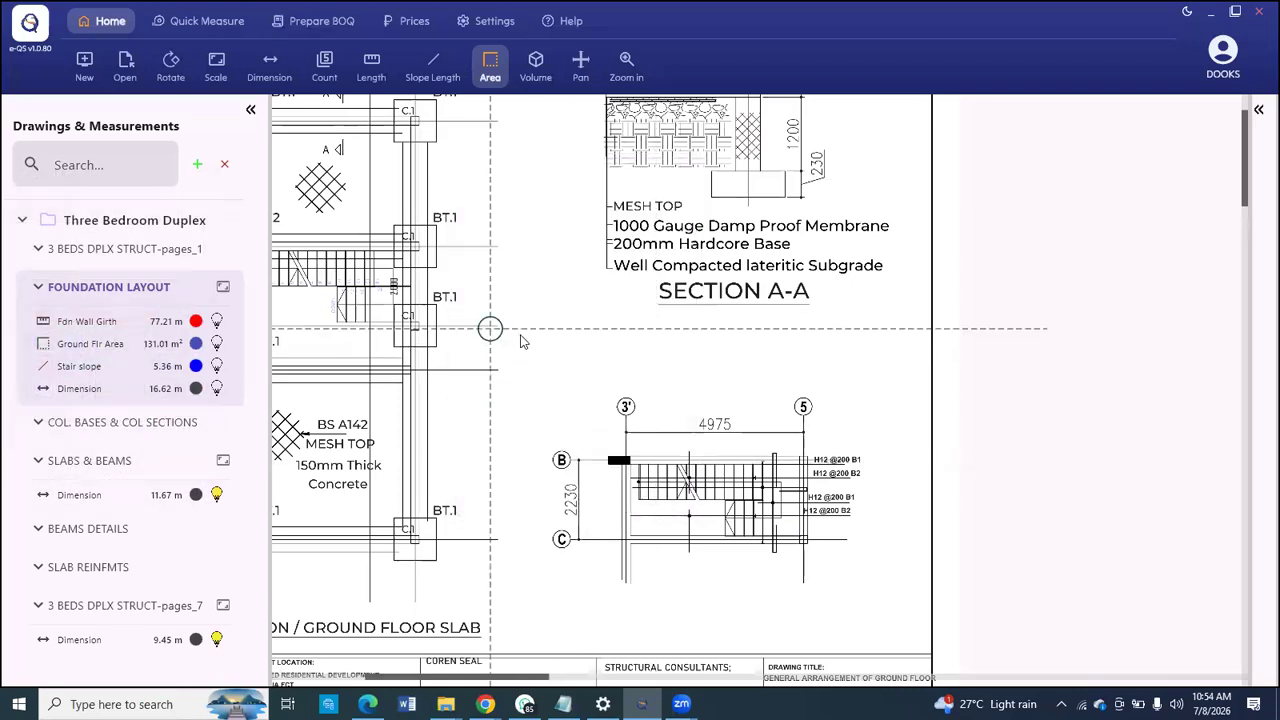
Step: Draw Area2 as an eight-point polygon of about 9.42 m² in the blank space between the foundation plan and Section A-A, and stop measuring
left_click(519, 334)
left_click(578, 286)
left_click(631, 300)
left_click(657, 330)
left_click(589, 396)
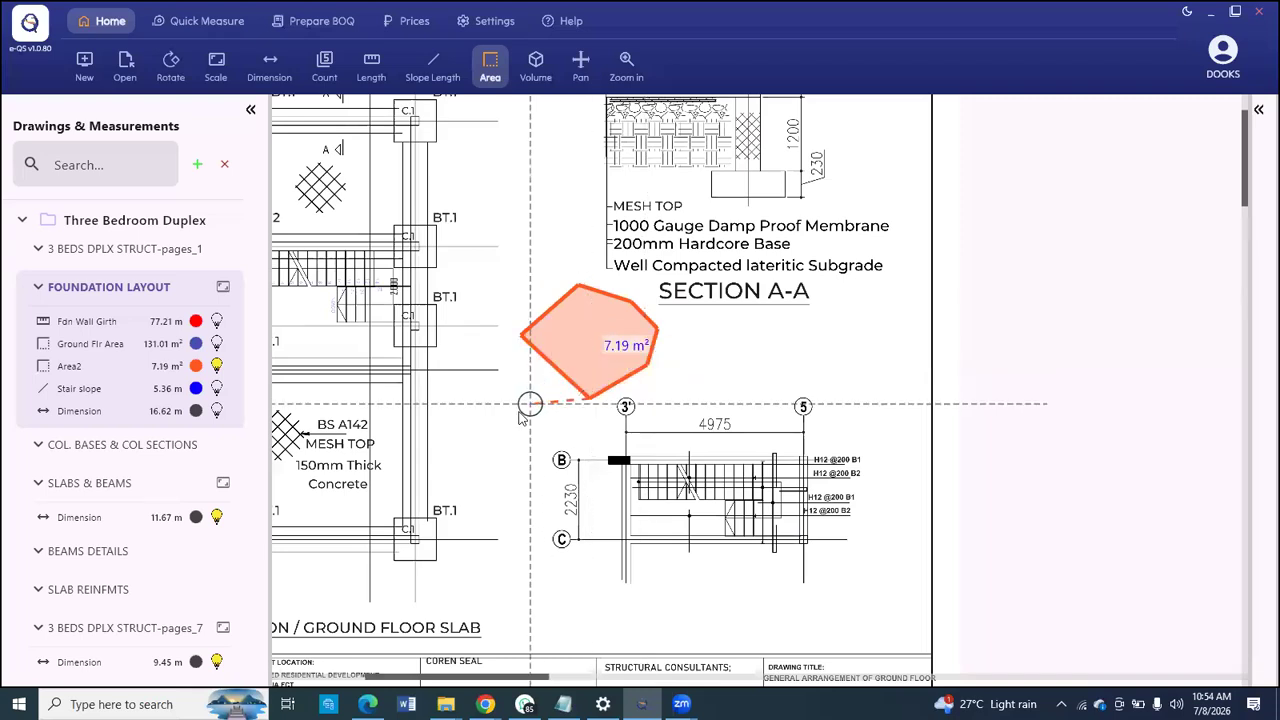
left_click(530, 403)
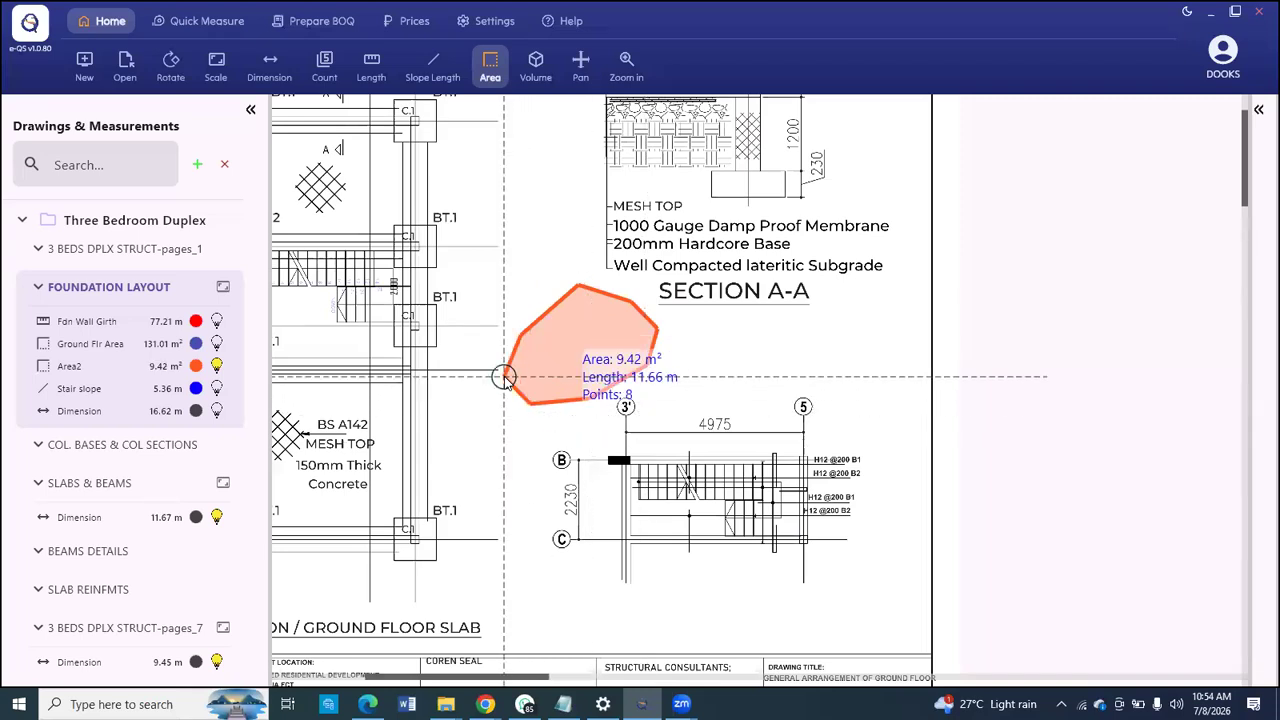
right_click(503, 377)
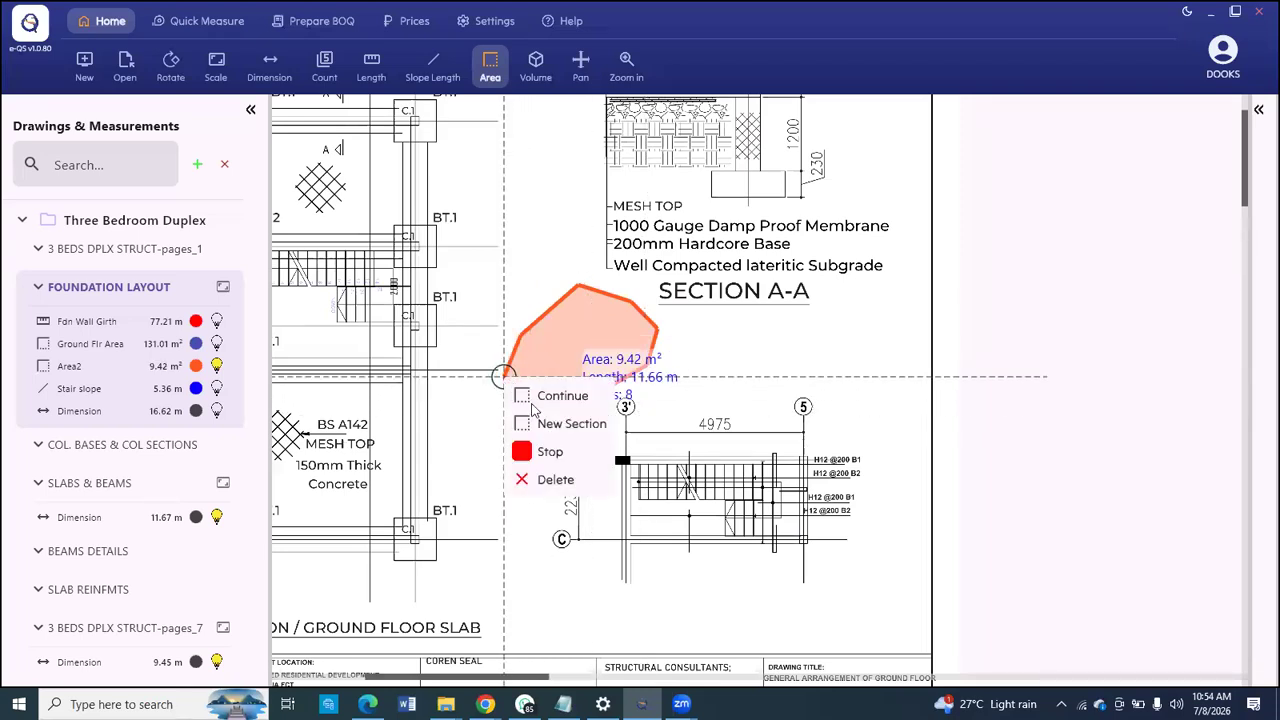
left_click(547, 452)
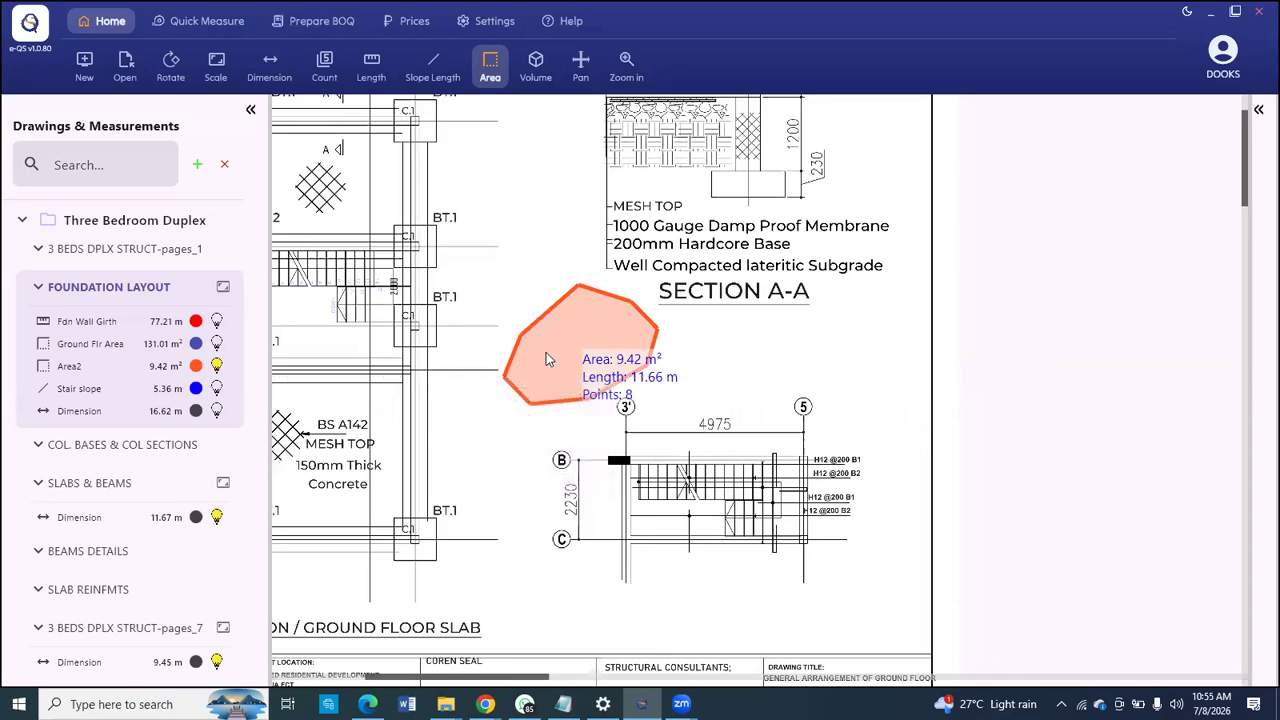
left_click(589, 291)
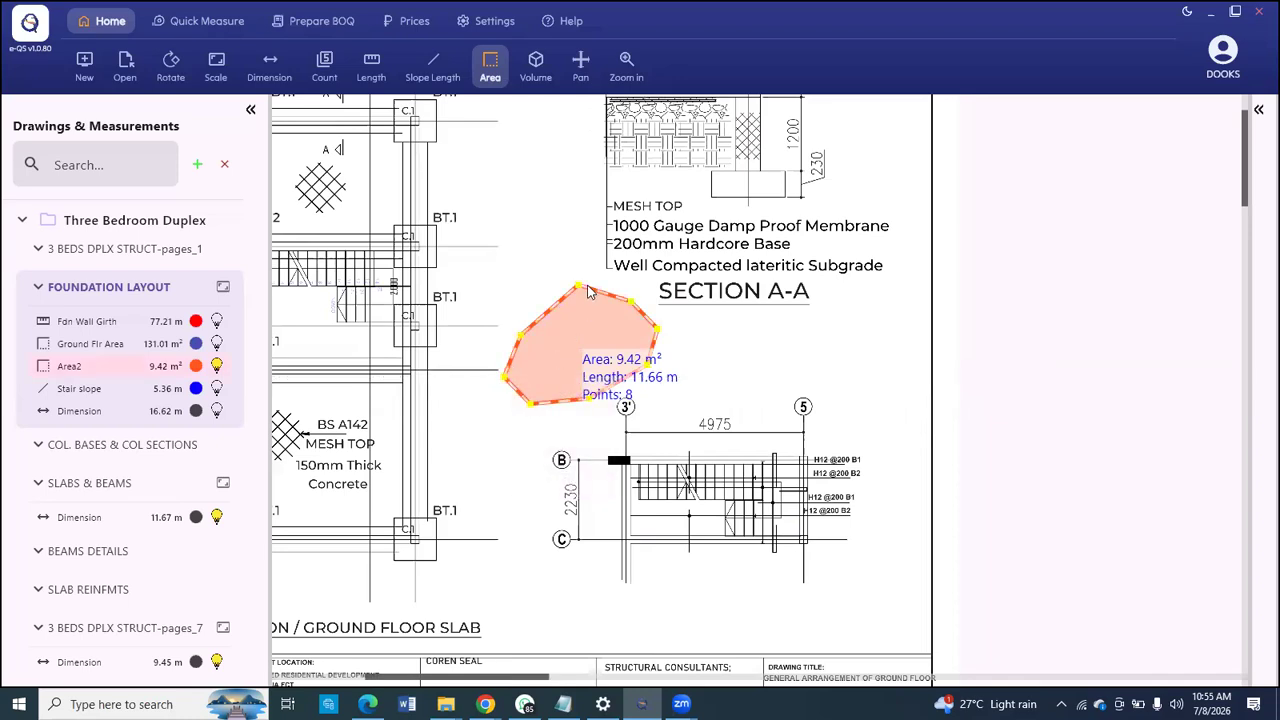
right_click(589, 291)
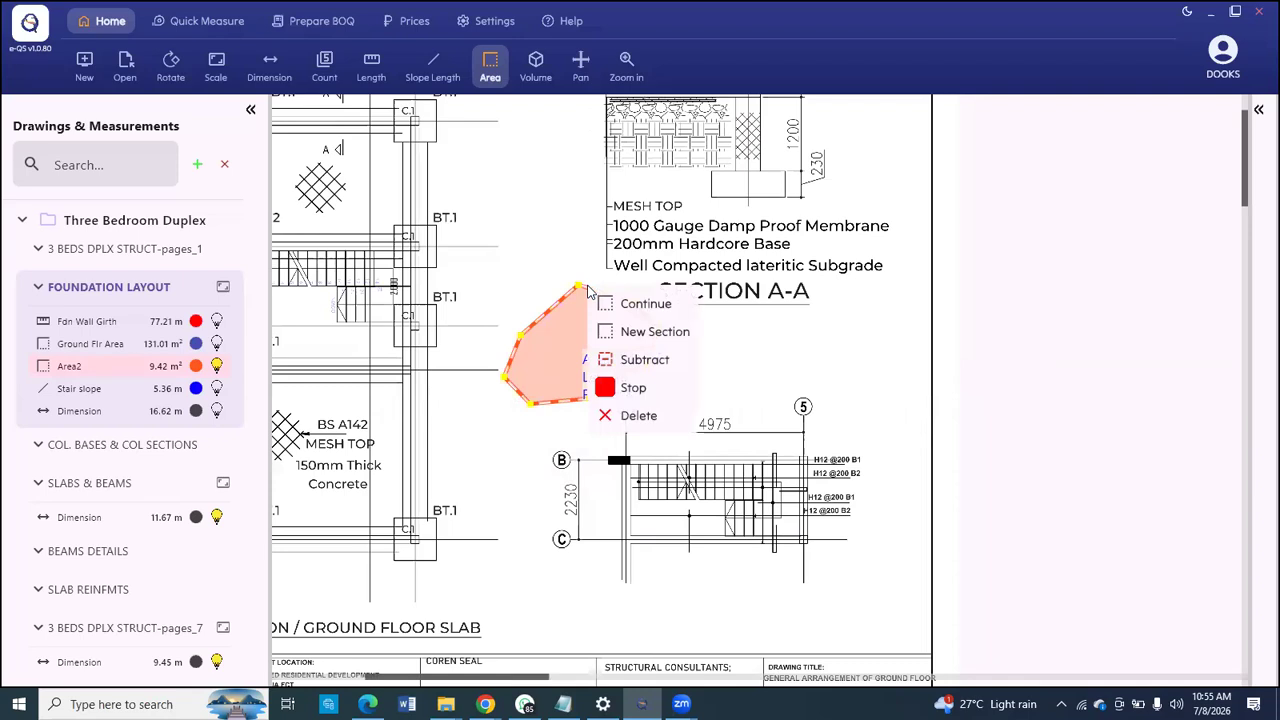
left_click(640, 360)
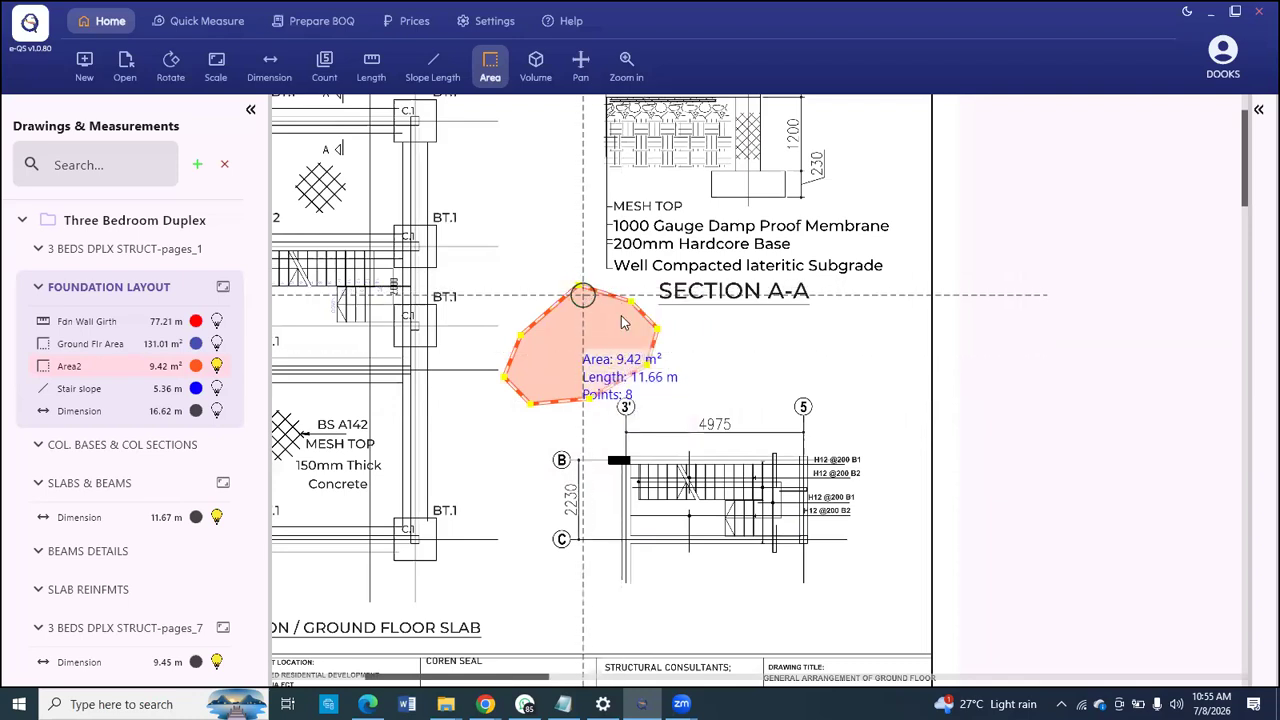
right_click(586, 300)
key("Escape")
left_click(658, 274)
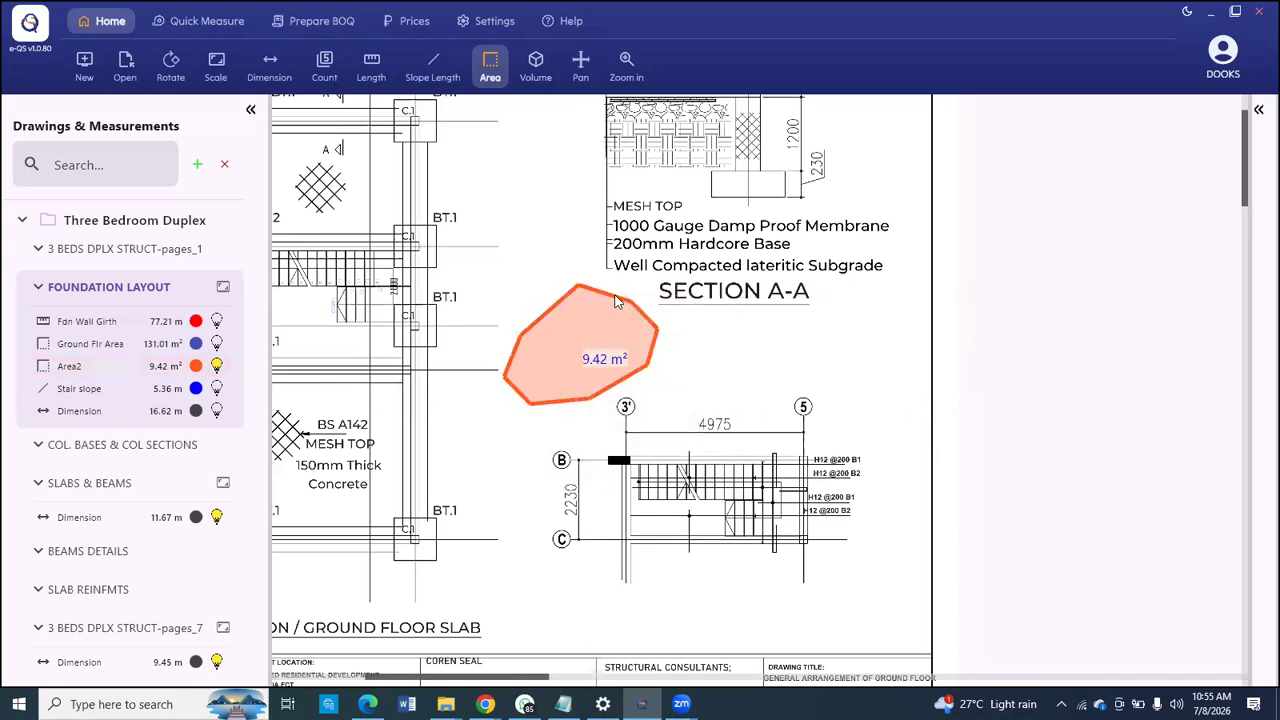
Step: Subtract a four-point opening of about 0.48 m² from the inside of Area2
left_click(600, 298)
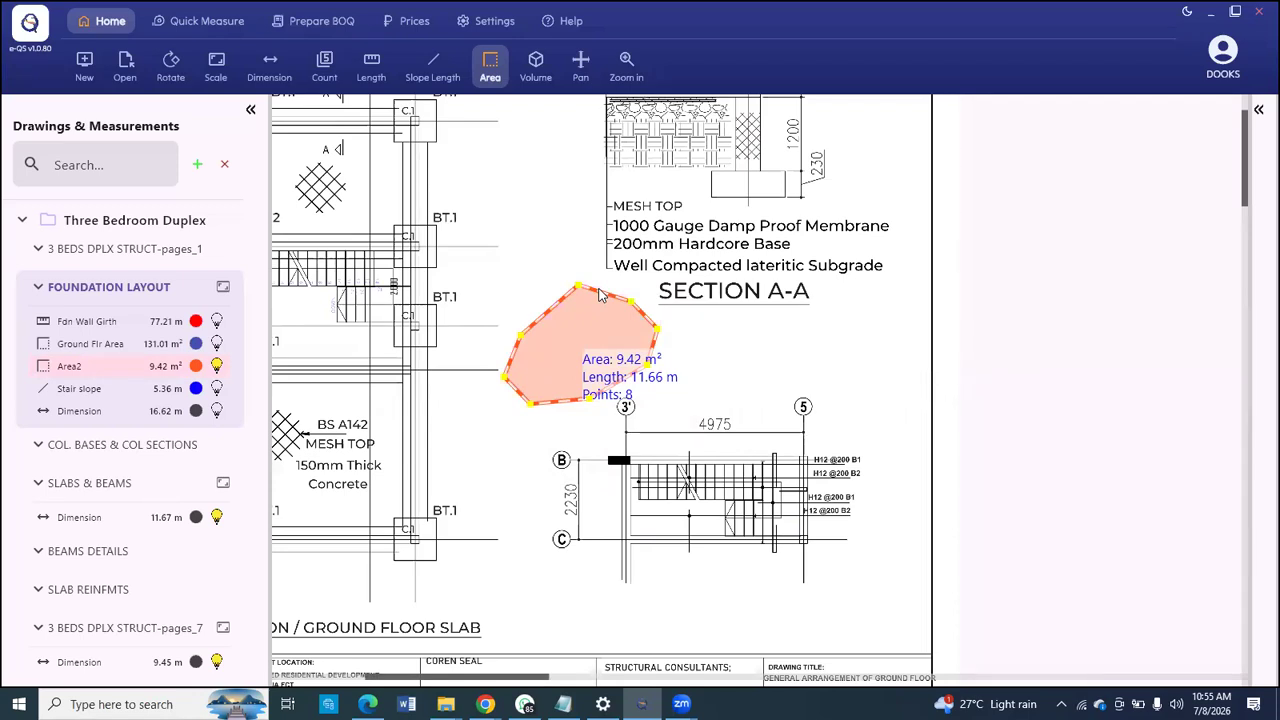
right_click(597, 297)
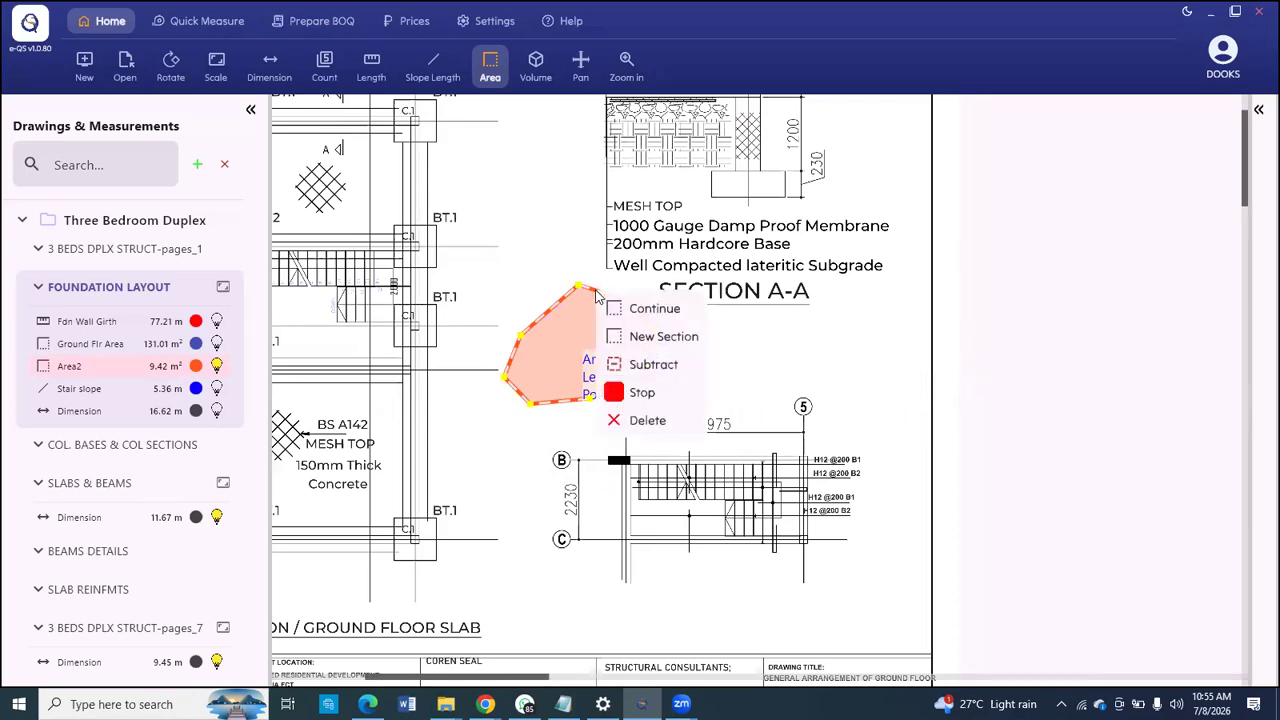
left_click(645, 366)
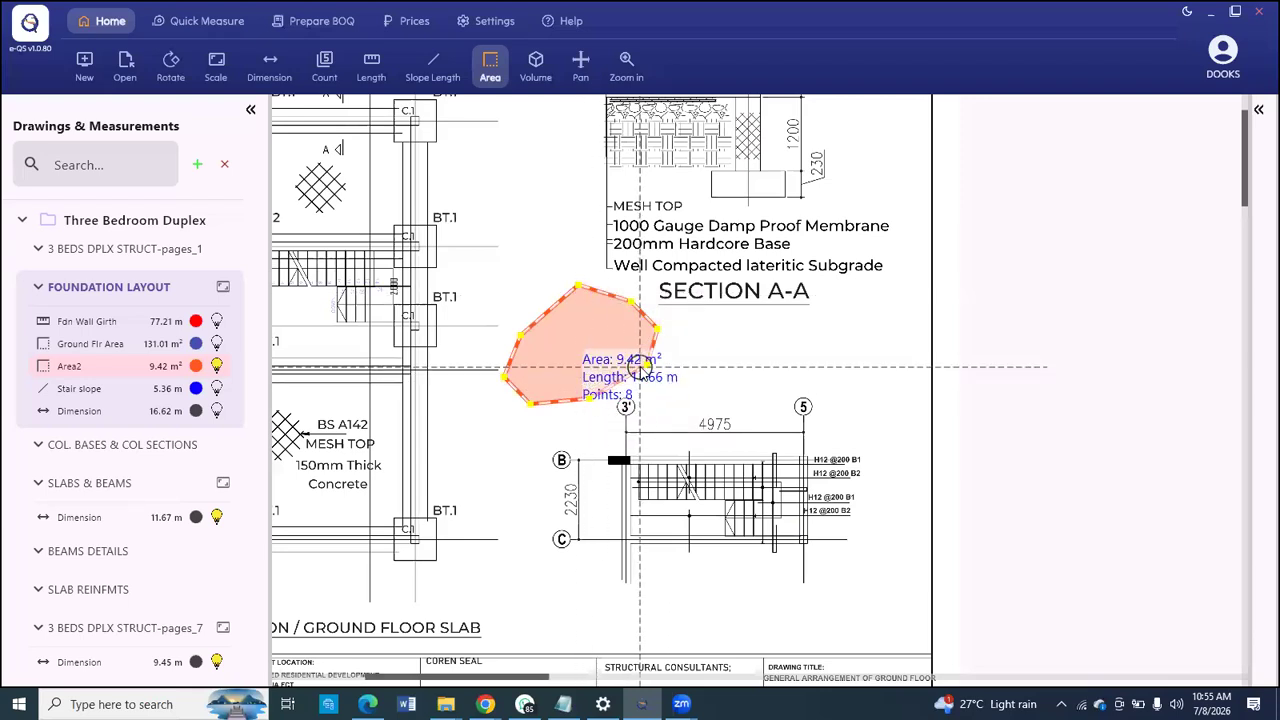
scroll(588, 362, "up", 2)
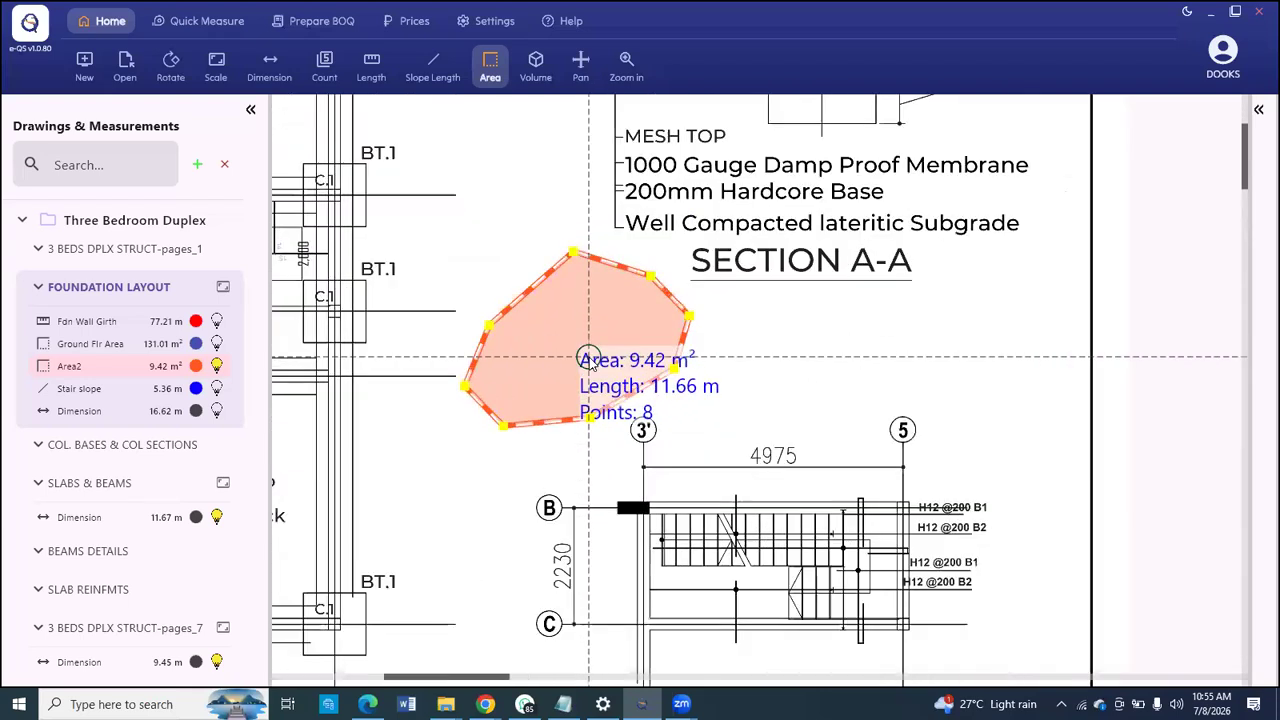
scroll(588, 359, "up", 3)
left_click(517, 266)
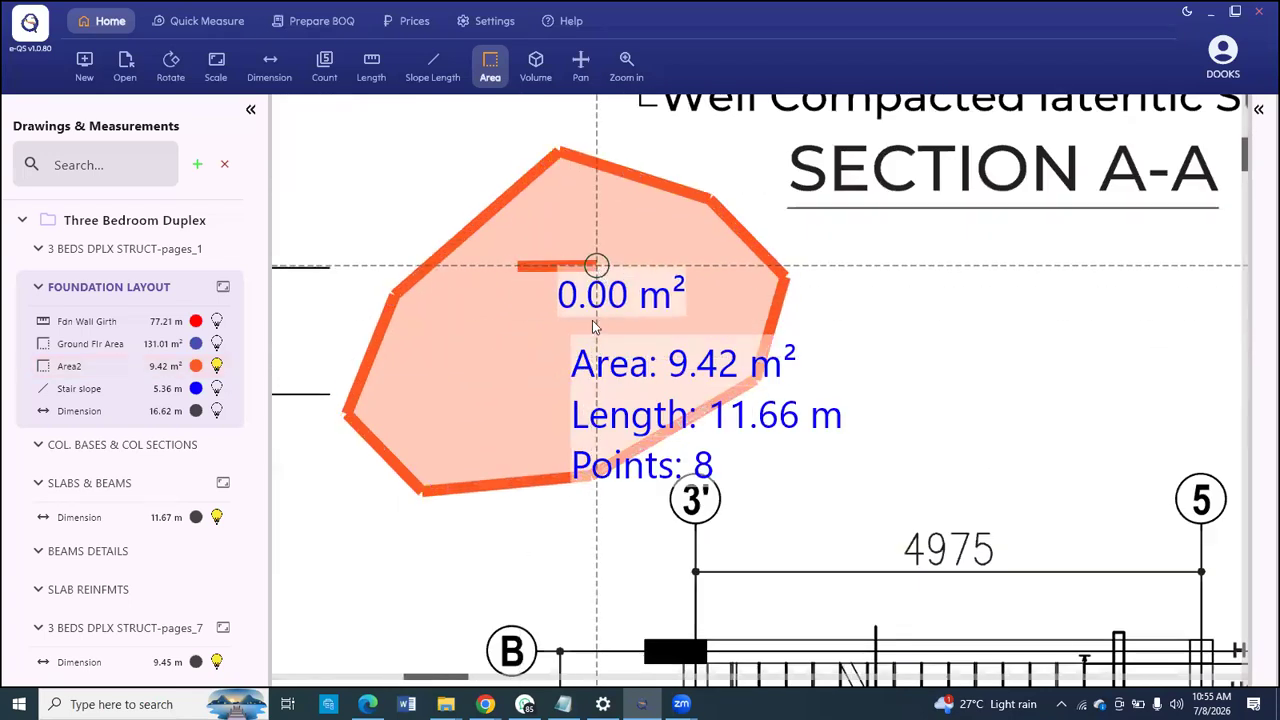
left_click(598, 266)
left_click(598, 325)
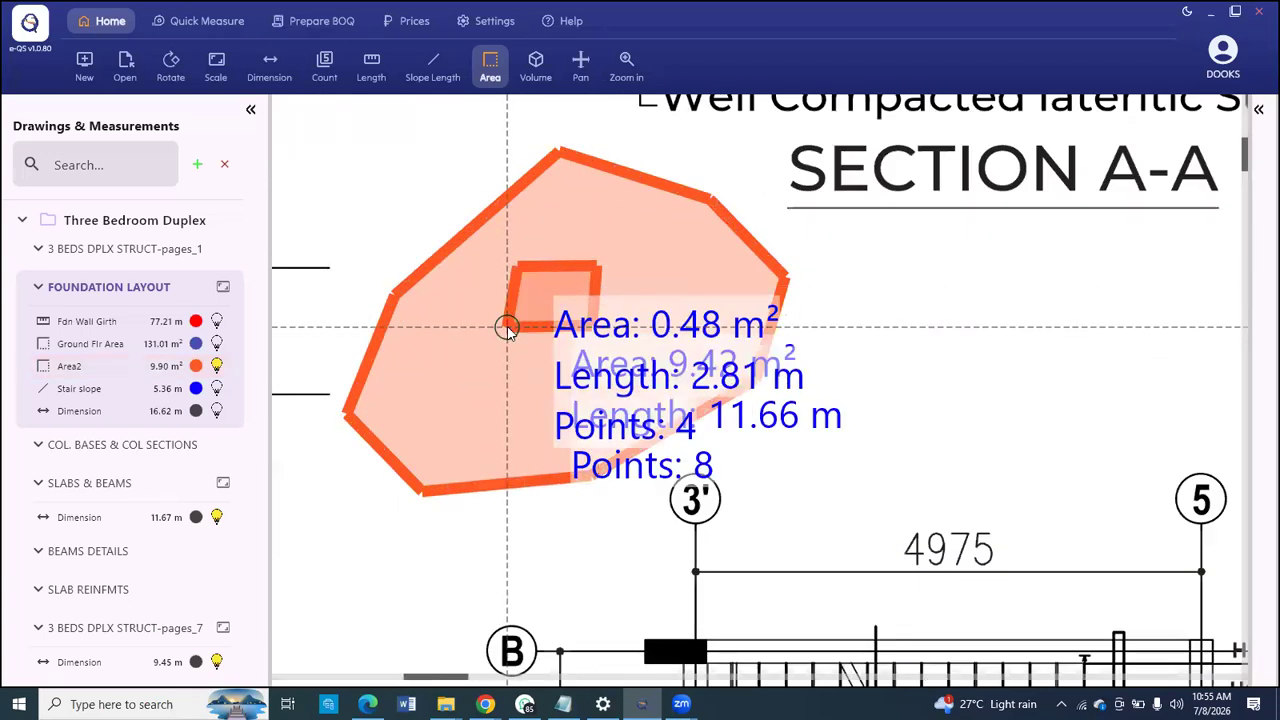
right_click(507, 330)
left_click(531, 403)
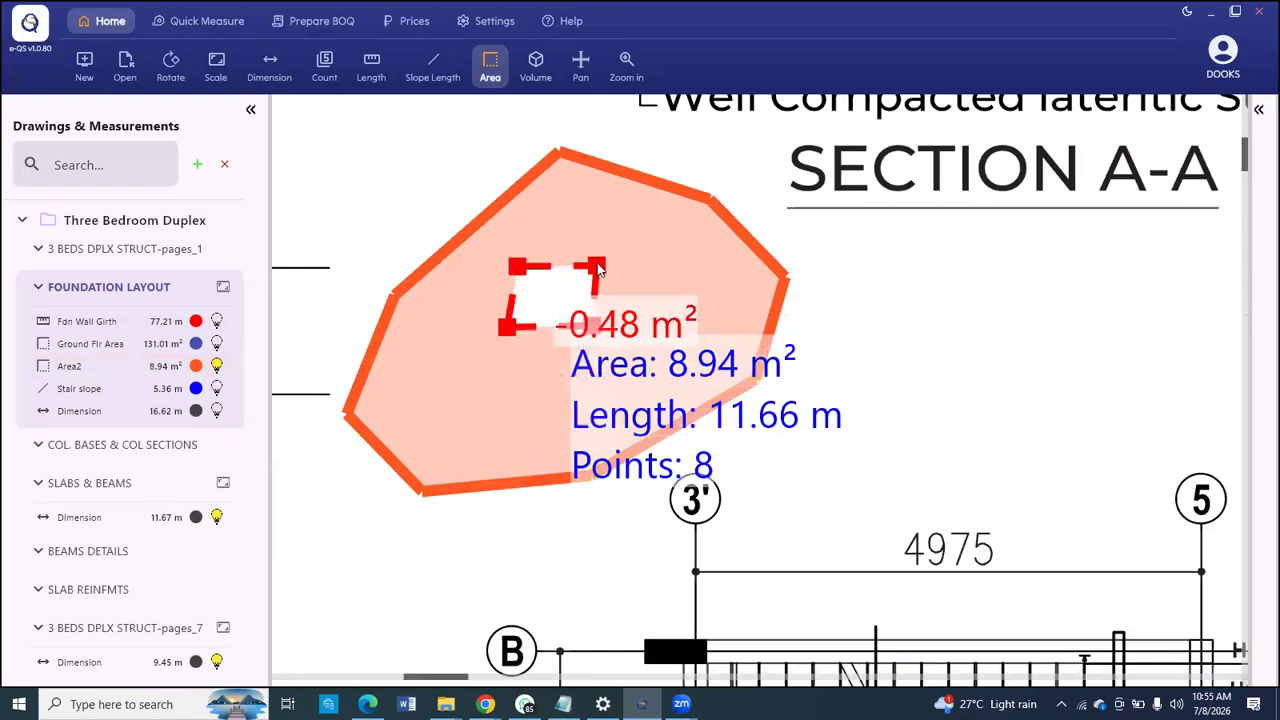
scroll(598, 268, "down", 2)
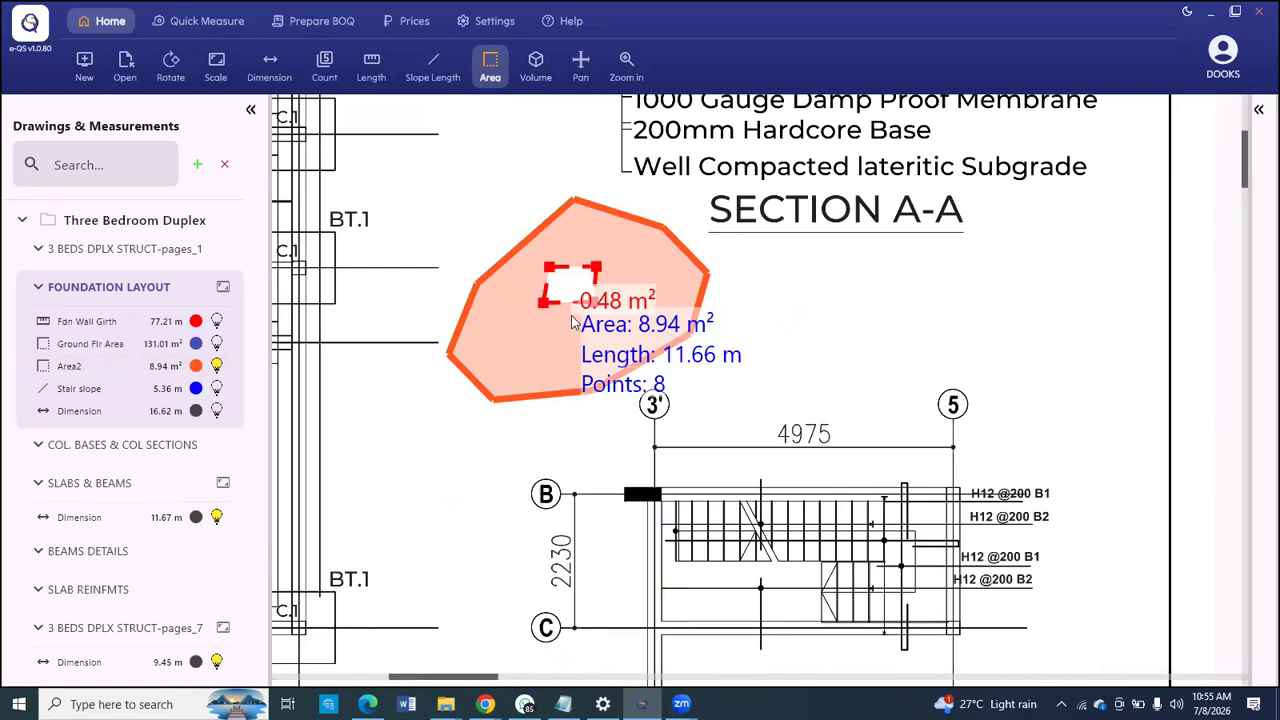
scroll(672, 382, "down", 4)
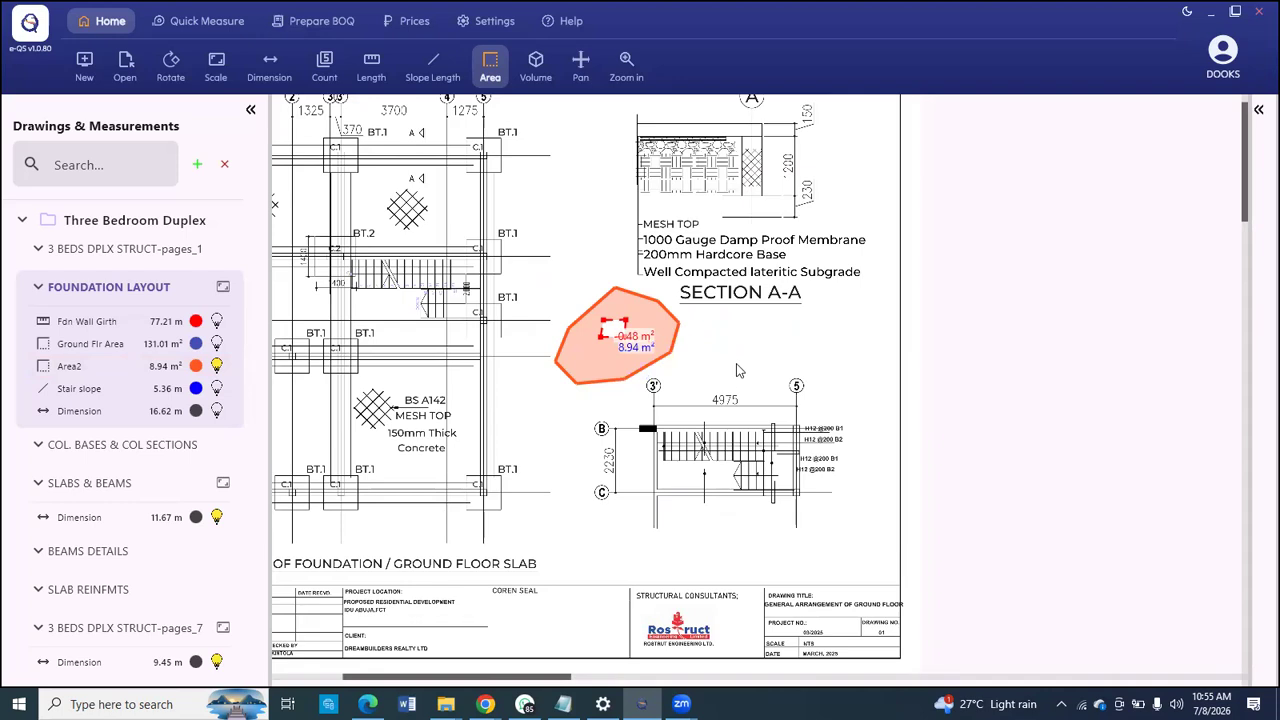
scroll(736, 371, "down", 3)
scroll(400, 155, "up", 5)
scroll(487, 263, "up", 2)
scroll(463, 424, "down", 1)
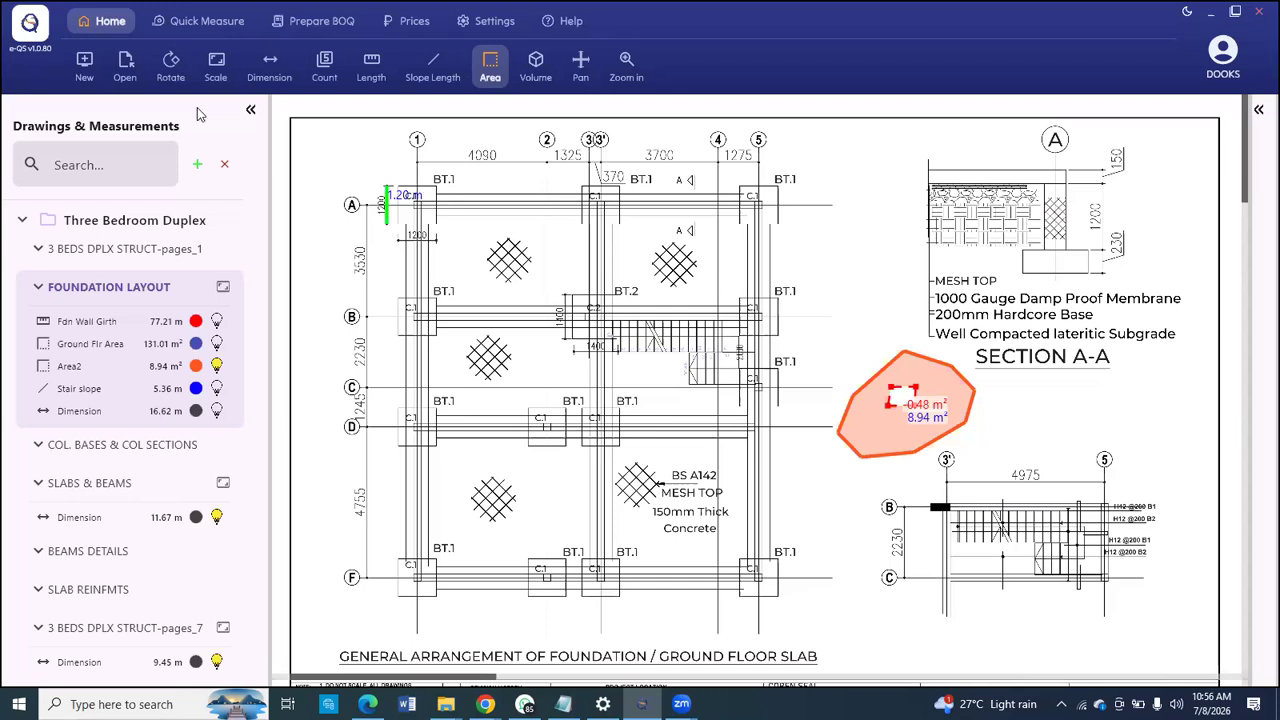
scroll(547, 283, "down", 1)
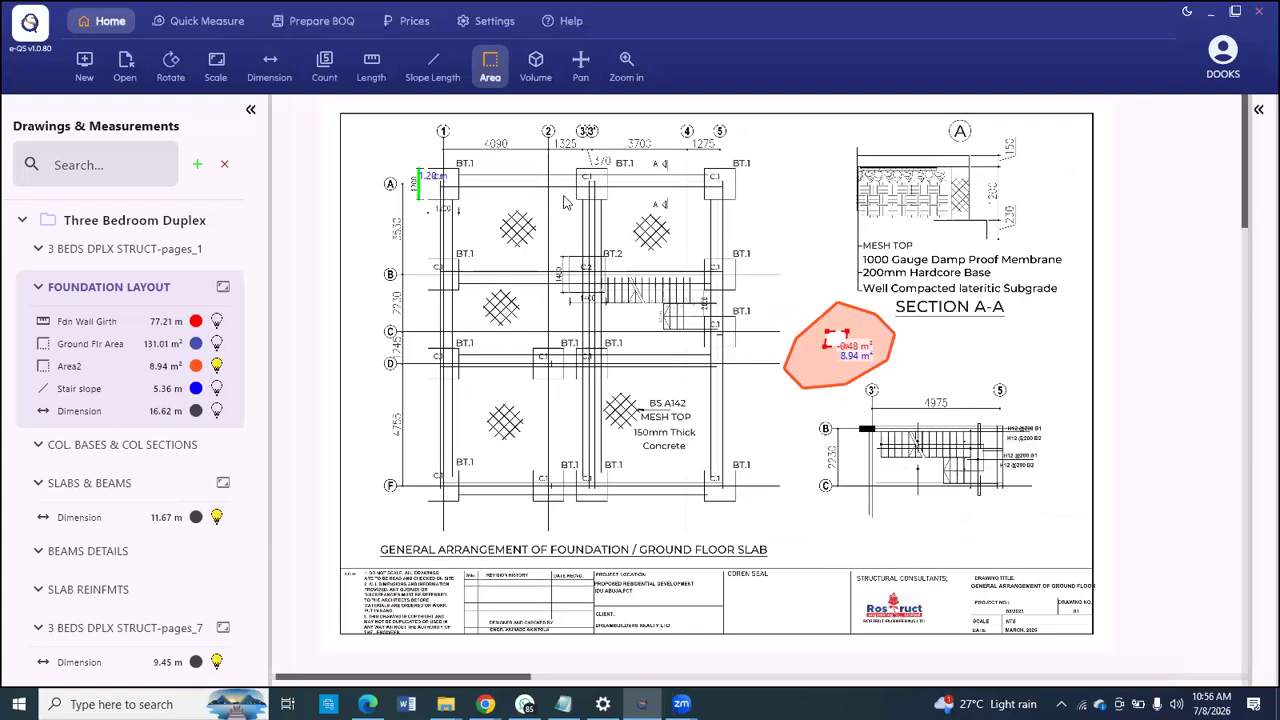
Step: Set up a volume measurement named GFS Vol with a depth of 0.15 and an orange color
left_click(535, 62)
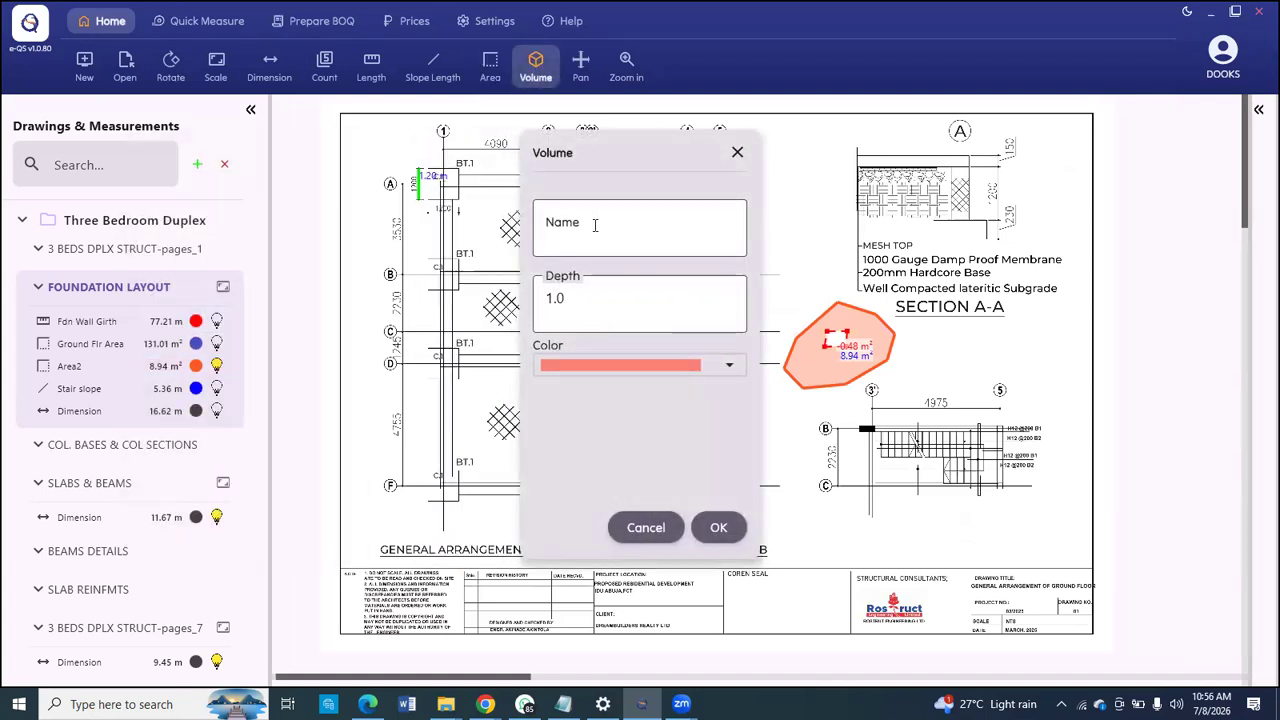
left_click(596, 225)
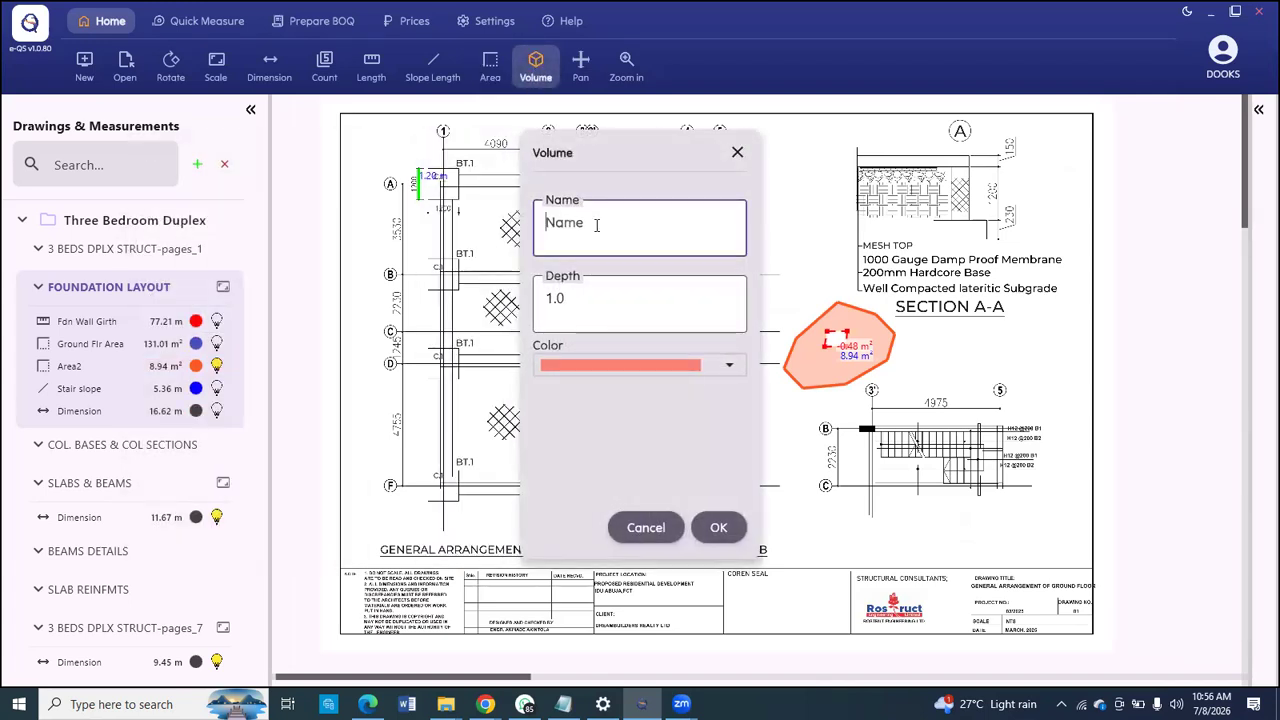
type("GFS Vol")
double_click(578, 297)
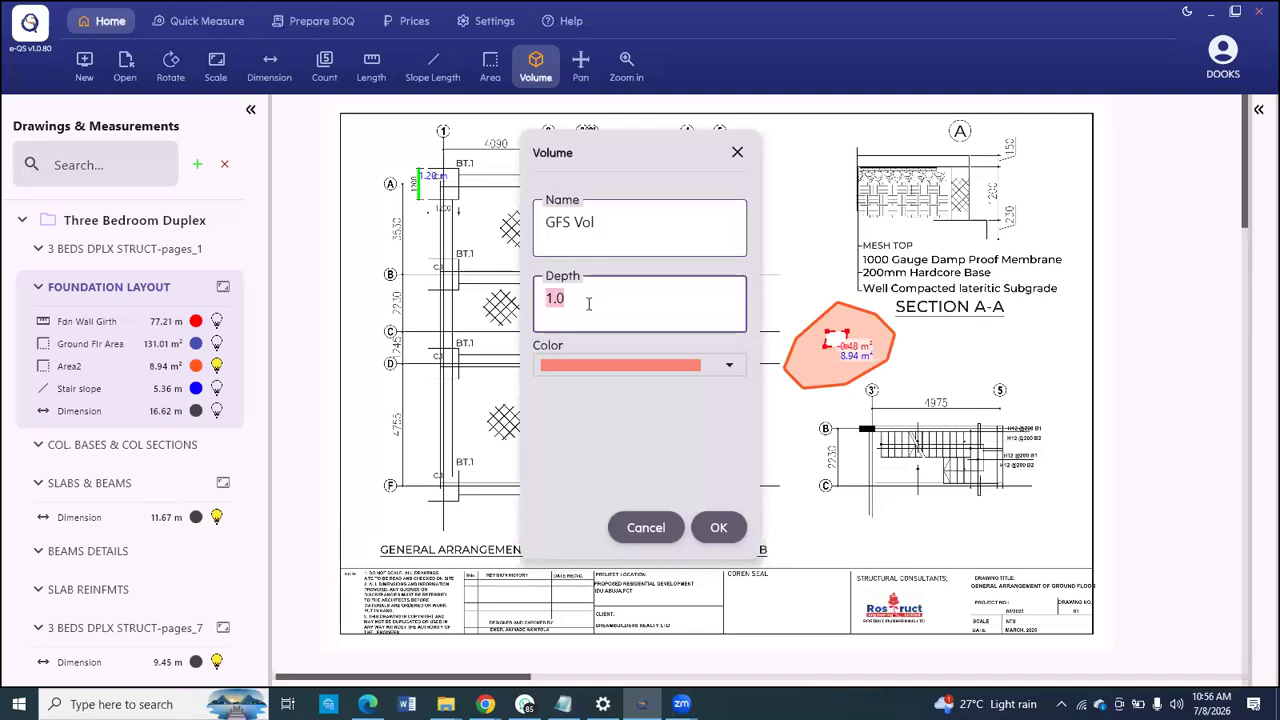
type("0.15")
left_click(727, 365)
left_click(556, 413)
left_click(718, 527)
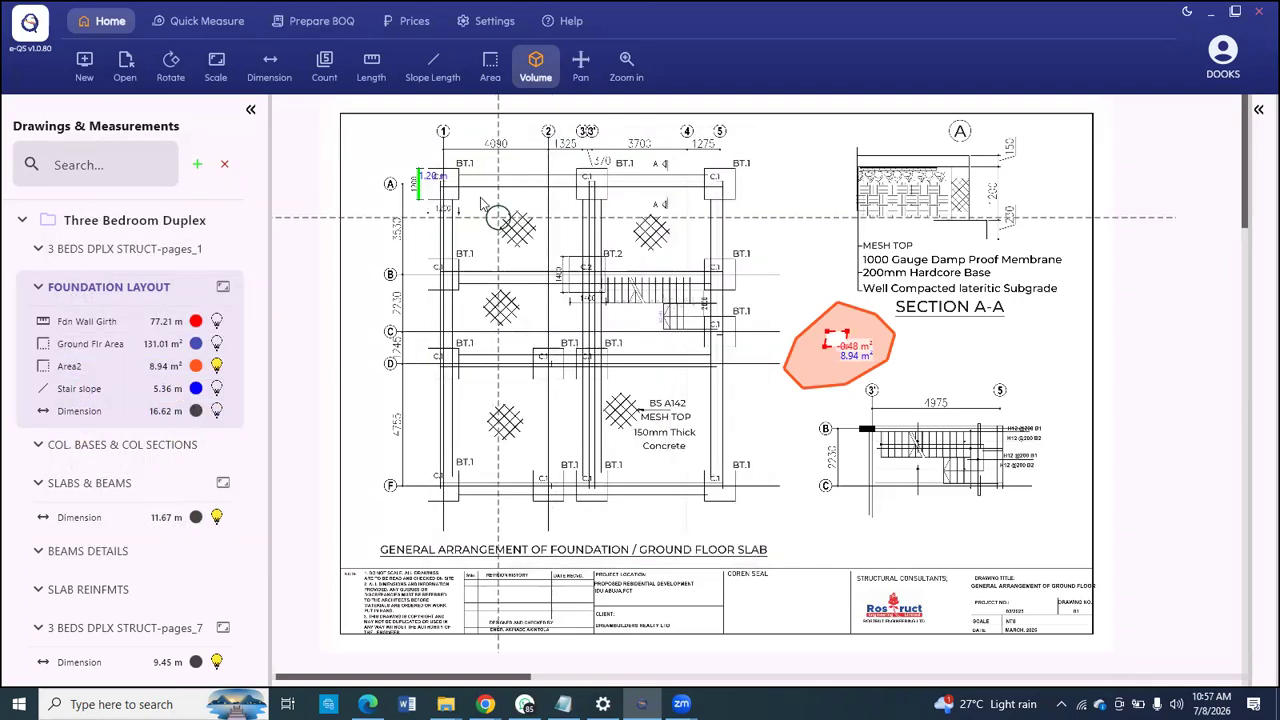
Step: Start the GFS Vol outline along grid line A, from the outer wall corner at grid 1 to the outer corner at grid 5
scroll(466, 195, "up", 5)
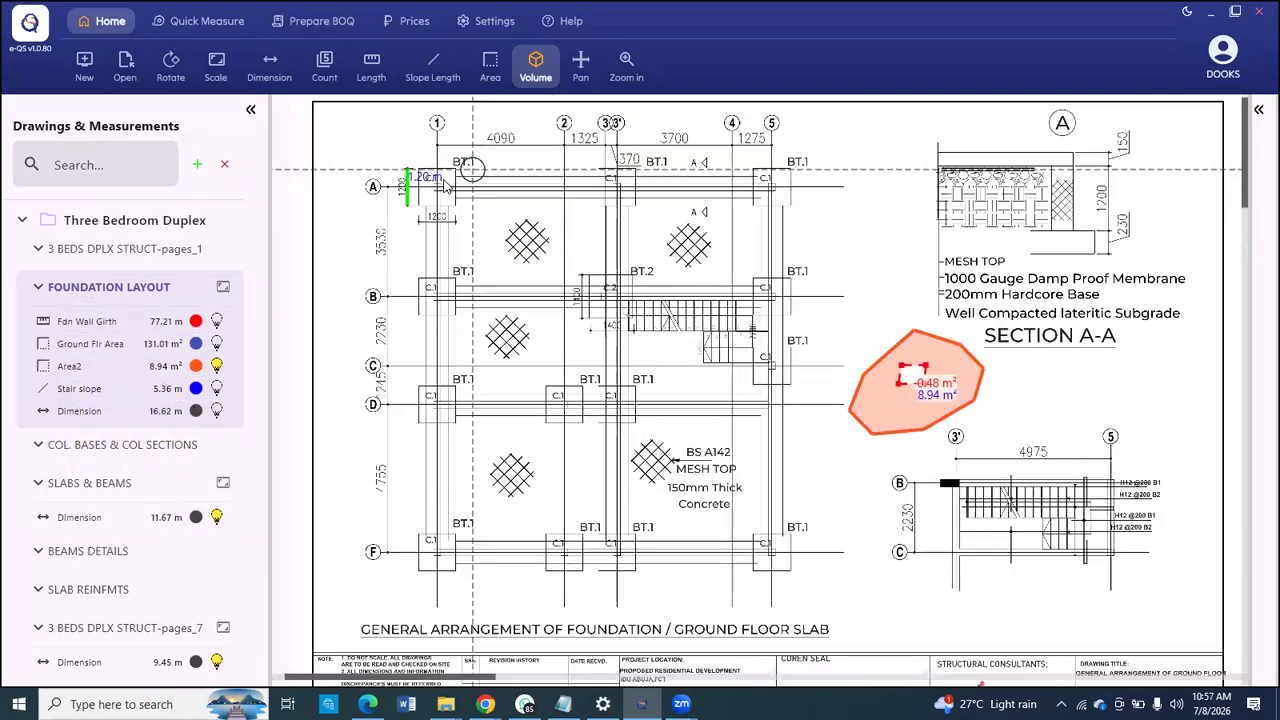
scroll(468, 204, "up", 3)
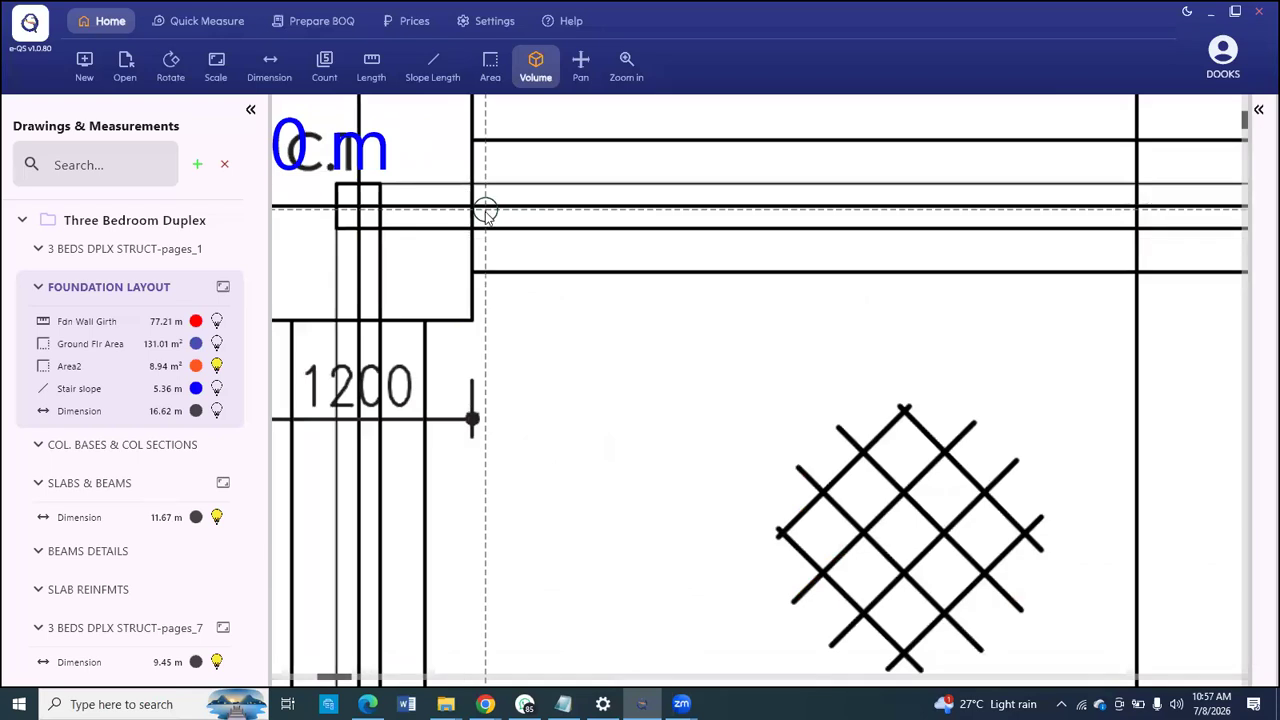
scroll(380, 192, "up", 2)
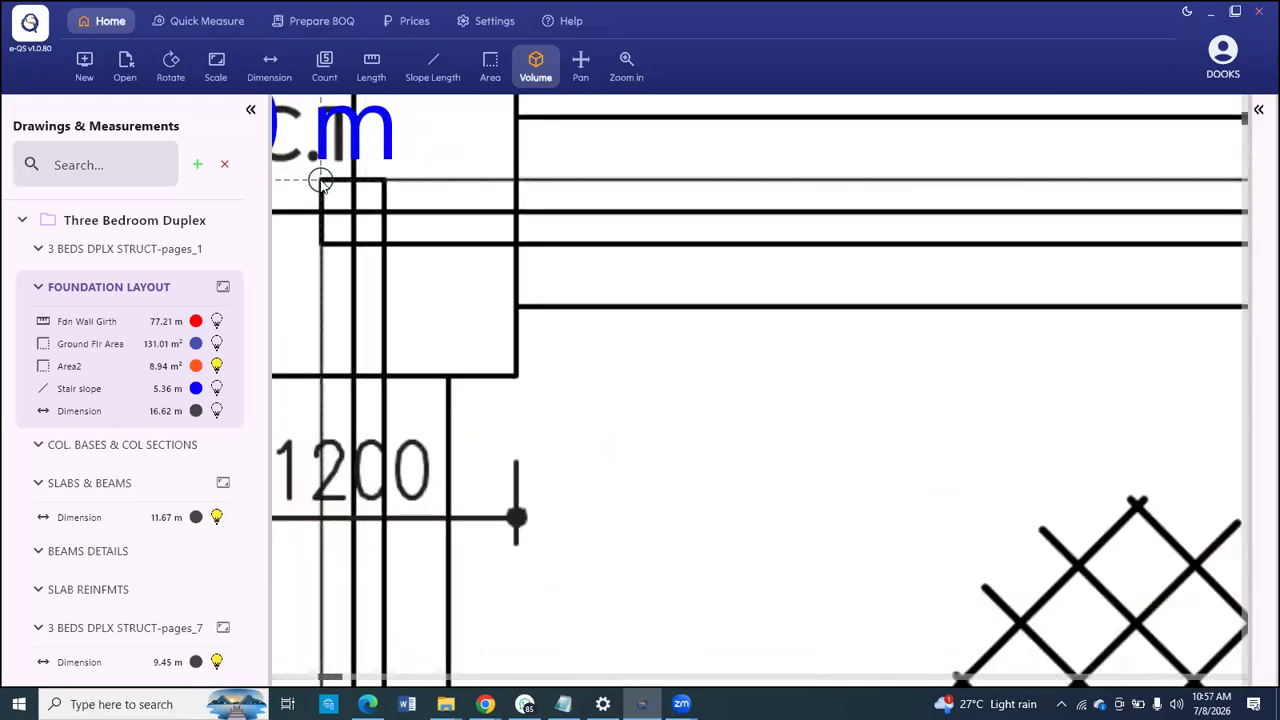
left_click(320, 180)
scroll(320, 180, "down", 5)
scroll(858, 174, "up", 5)
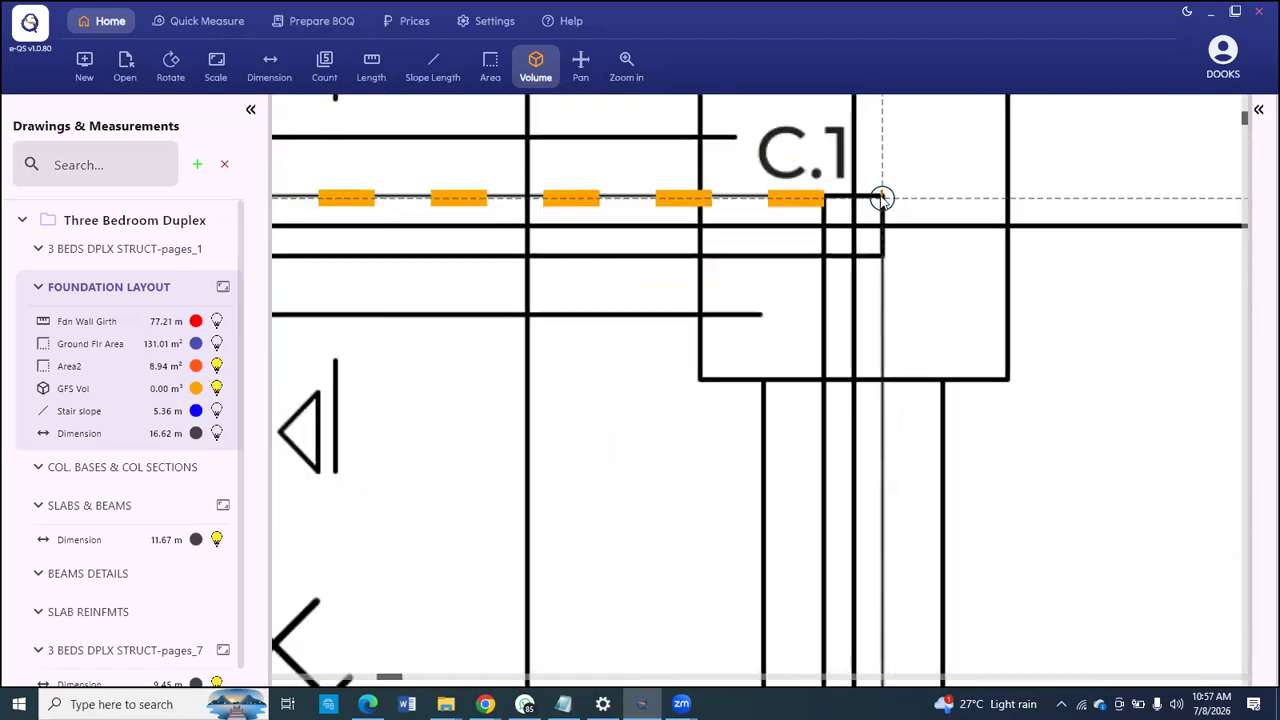
left_click(881, 196)
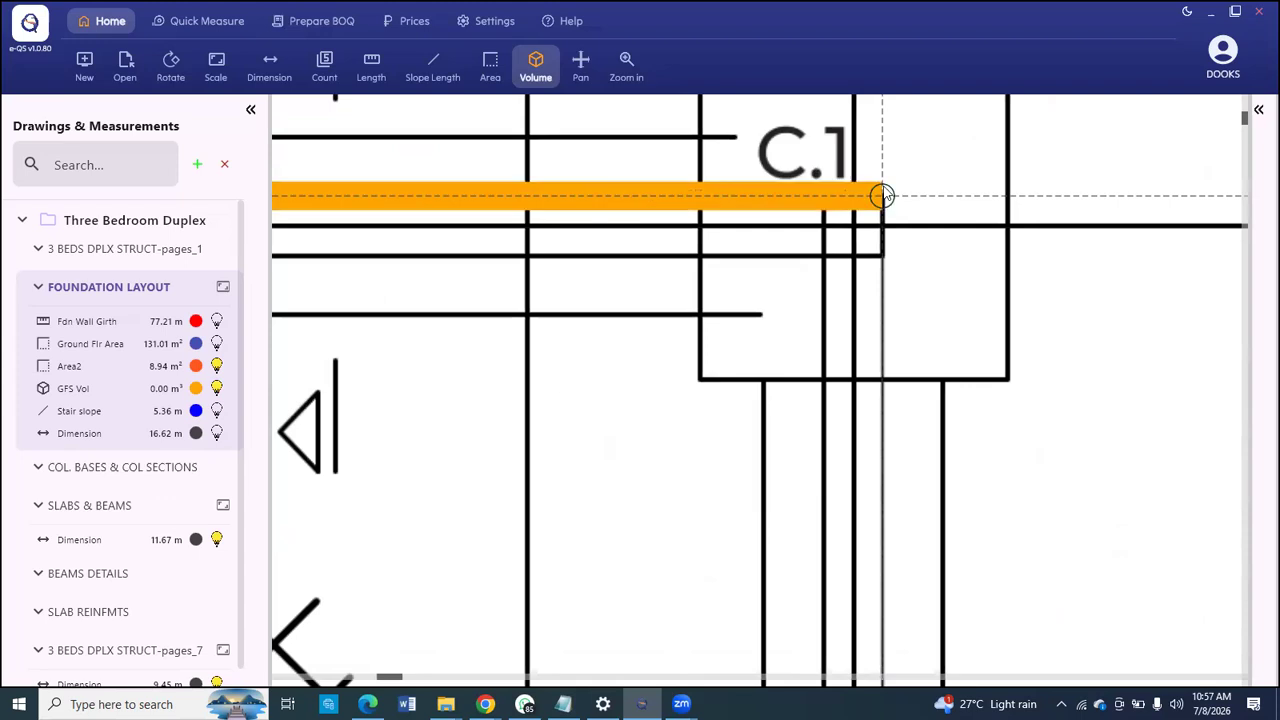
Step: Extend the GFS Vol outline along grid line 5 to the outer wall corner at grid F
scroll(881, 196, "down", 6)
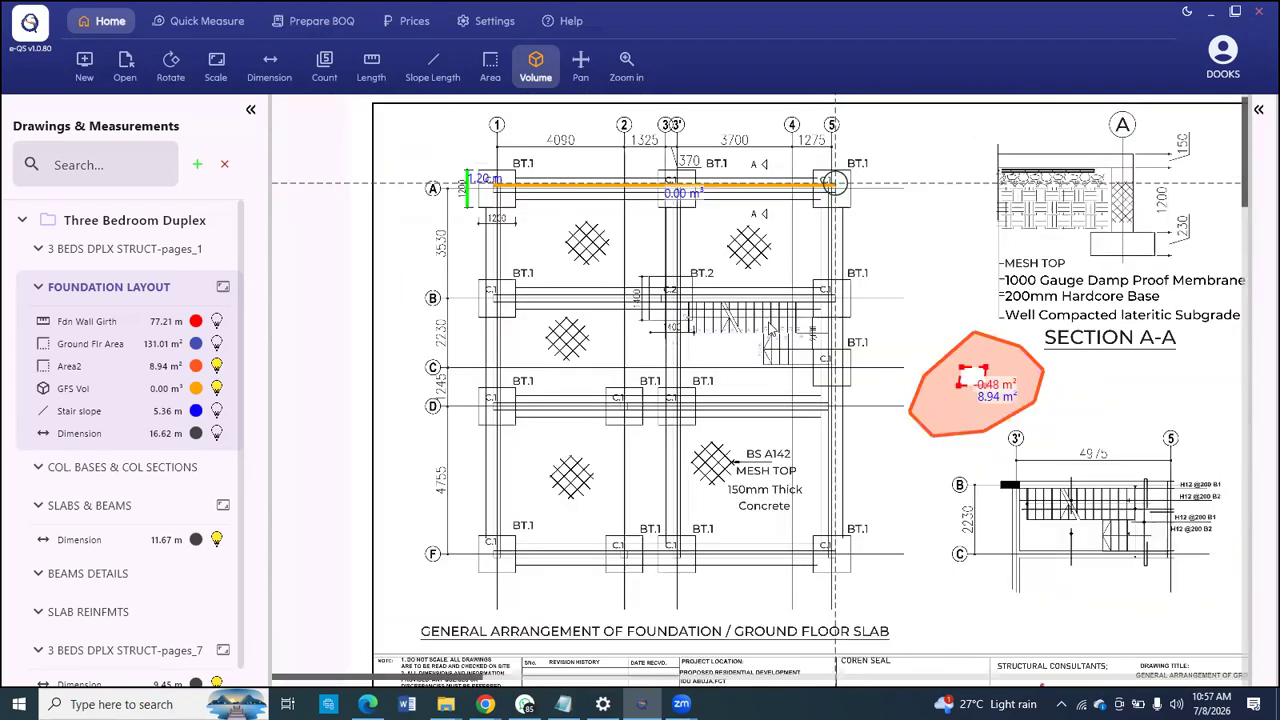
scroll(771, 330, "down", 1)
scroll(765, 325, "up", 2)
scroll(766, 313, "down", 2)
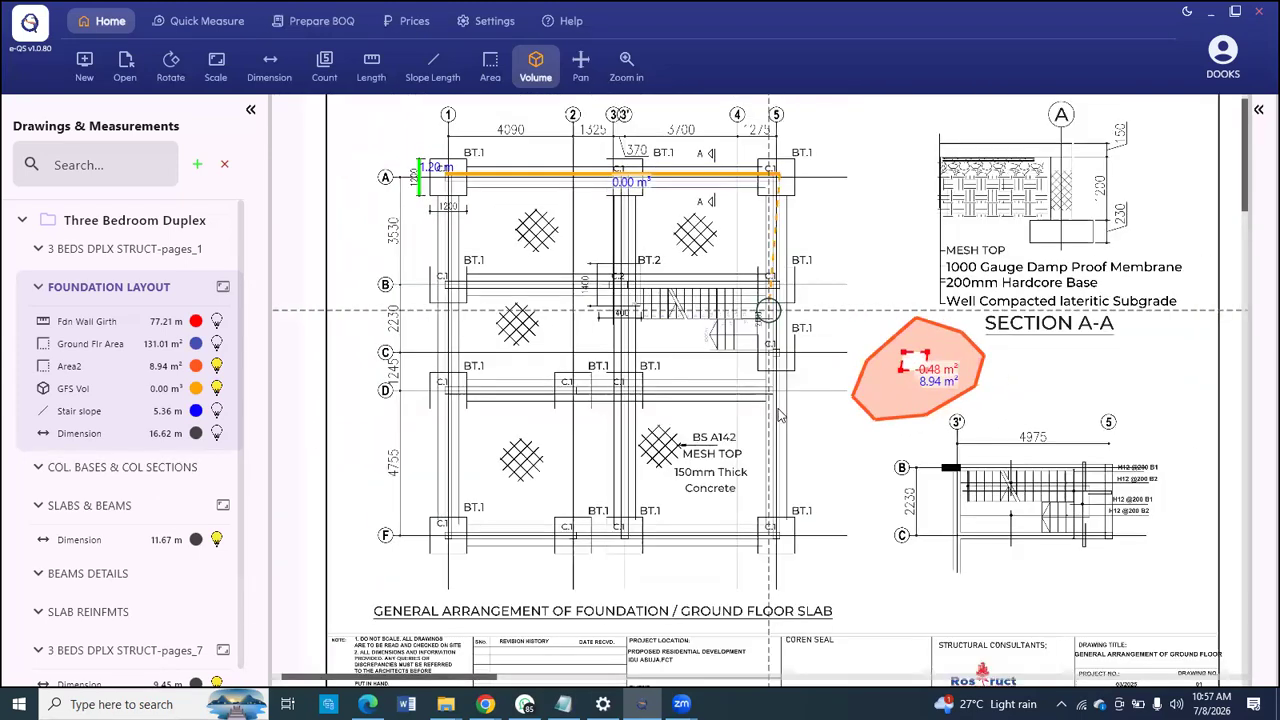
scroll(762, 512, "up", 3)
scroll(762, 512, "up", 4)
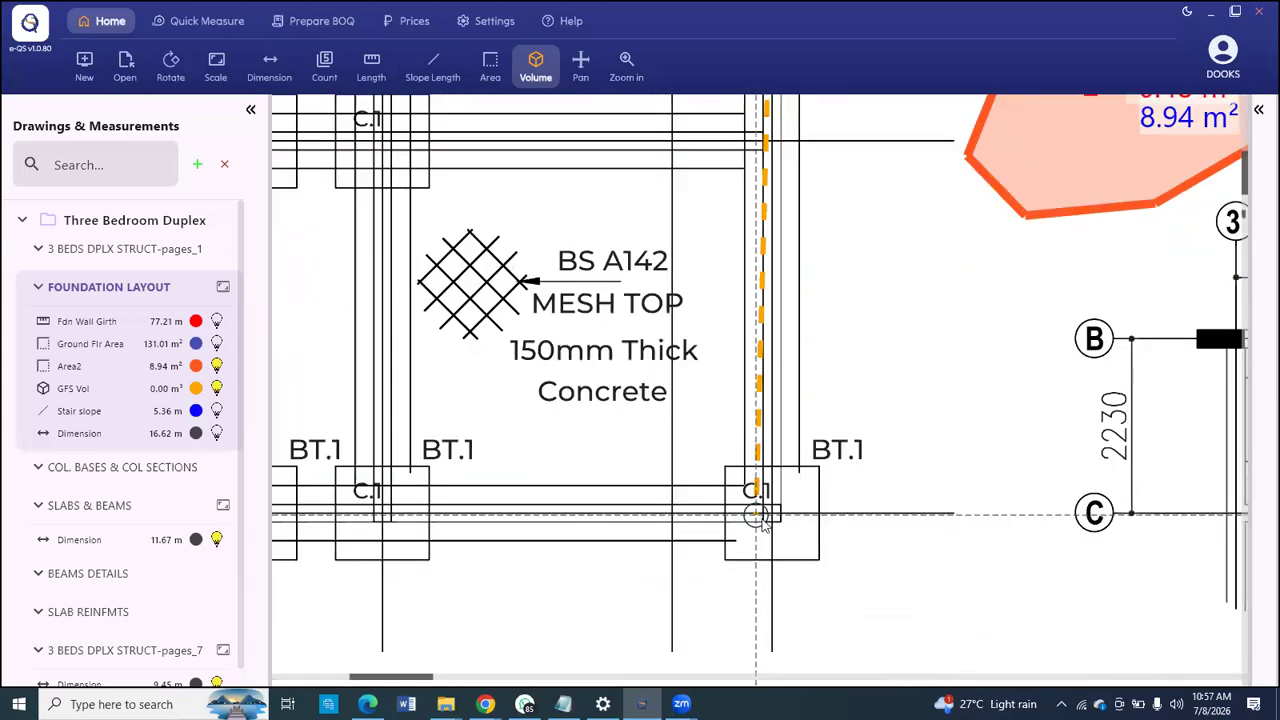
left_click(809, 528)
Step: Complete the GFS Vol outline with the outer wall corner at grids F and 1, and stop measuring
scroll(809, 528, "down", 4)
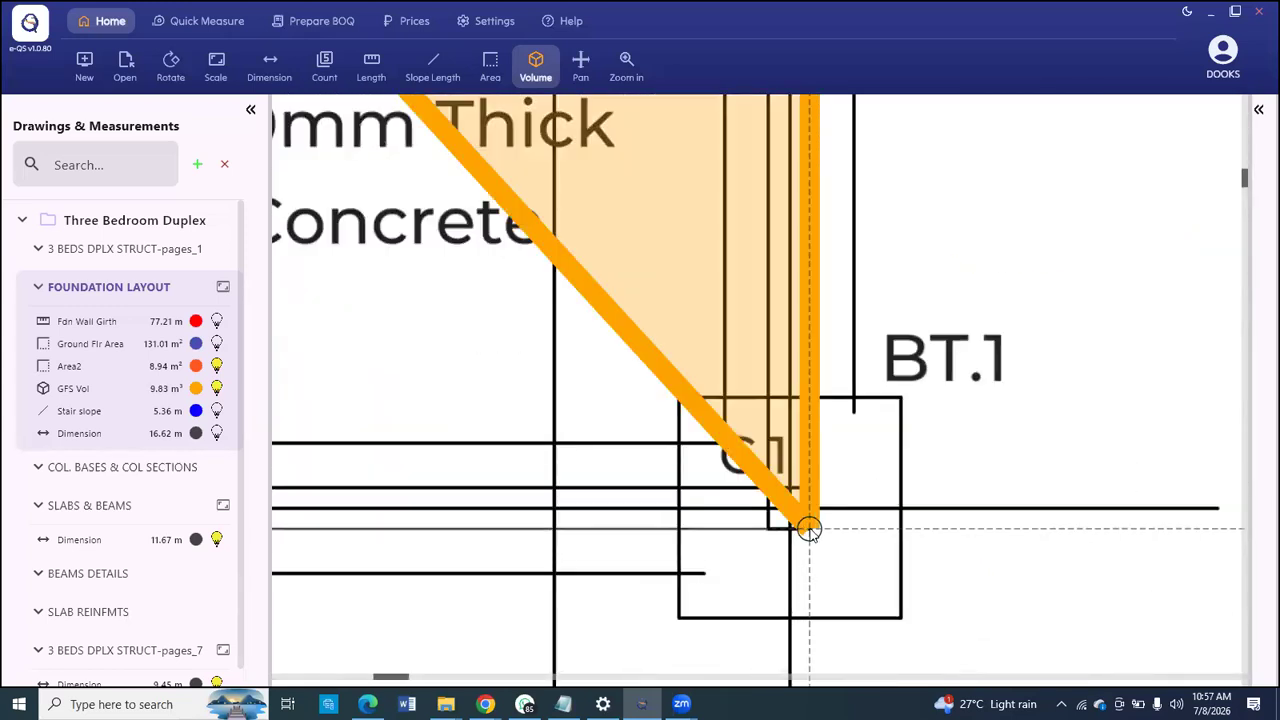
scroll(430, 528, "up", 6)
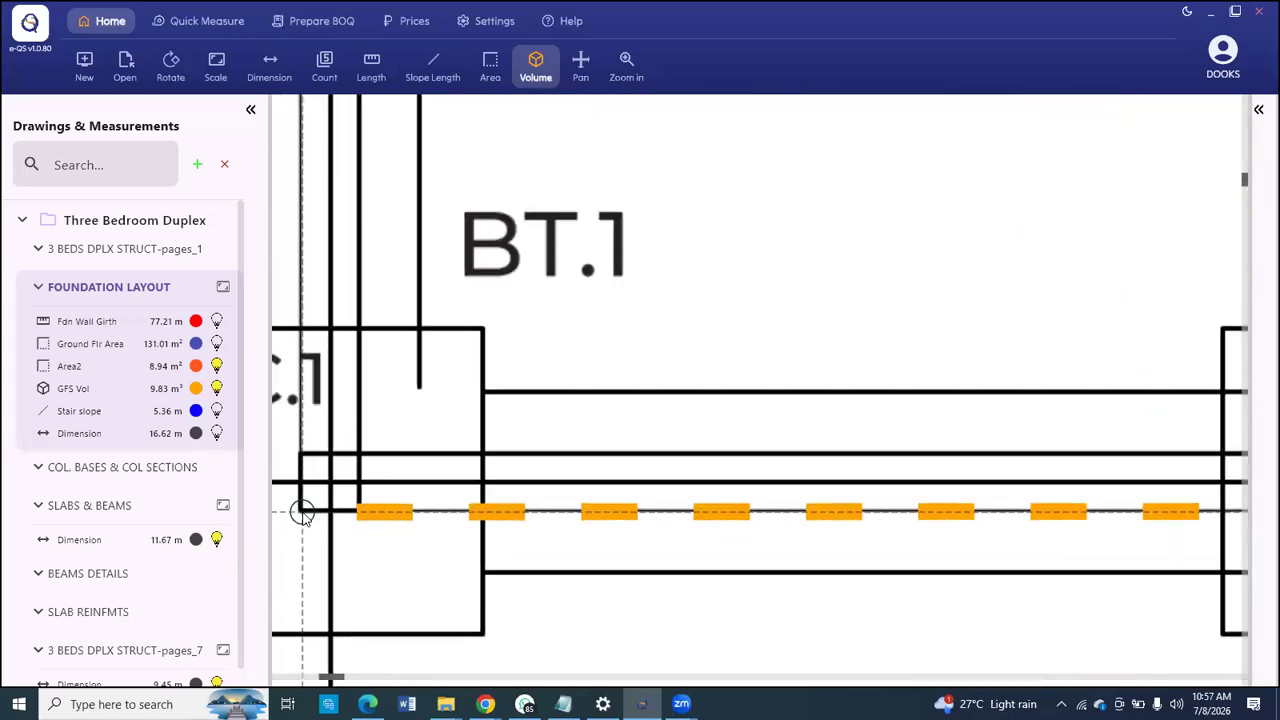
left_click(303, 513)
right_click(301, 514)
left_click(325, 588)
Step: Inspect the GFS Vol figures on the slab and compare them with the ground floor area in the measurement list
scroll(398, 493, "down", 4)
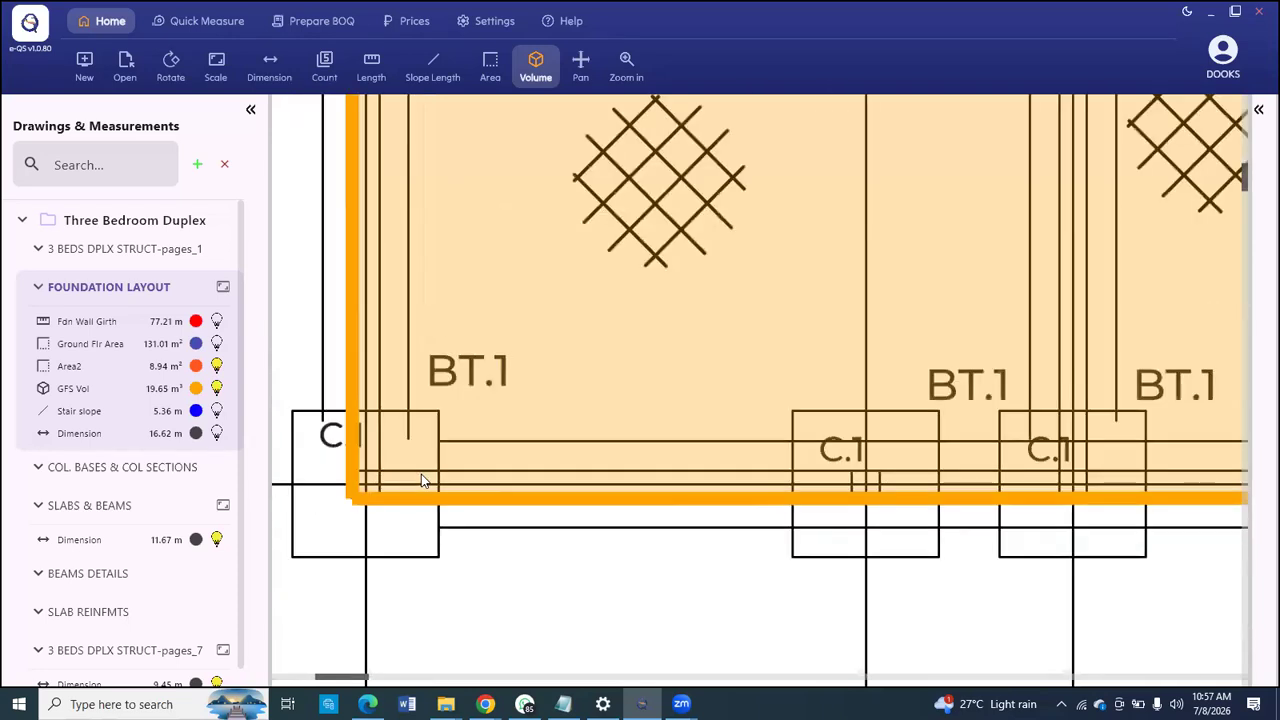
scroll(421, 480, "down", 5)
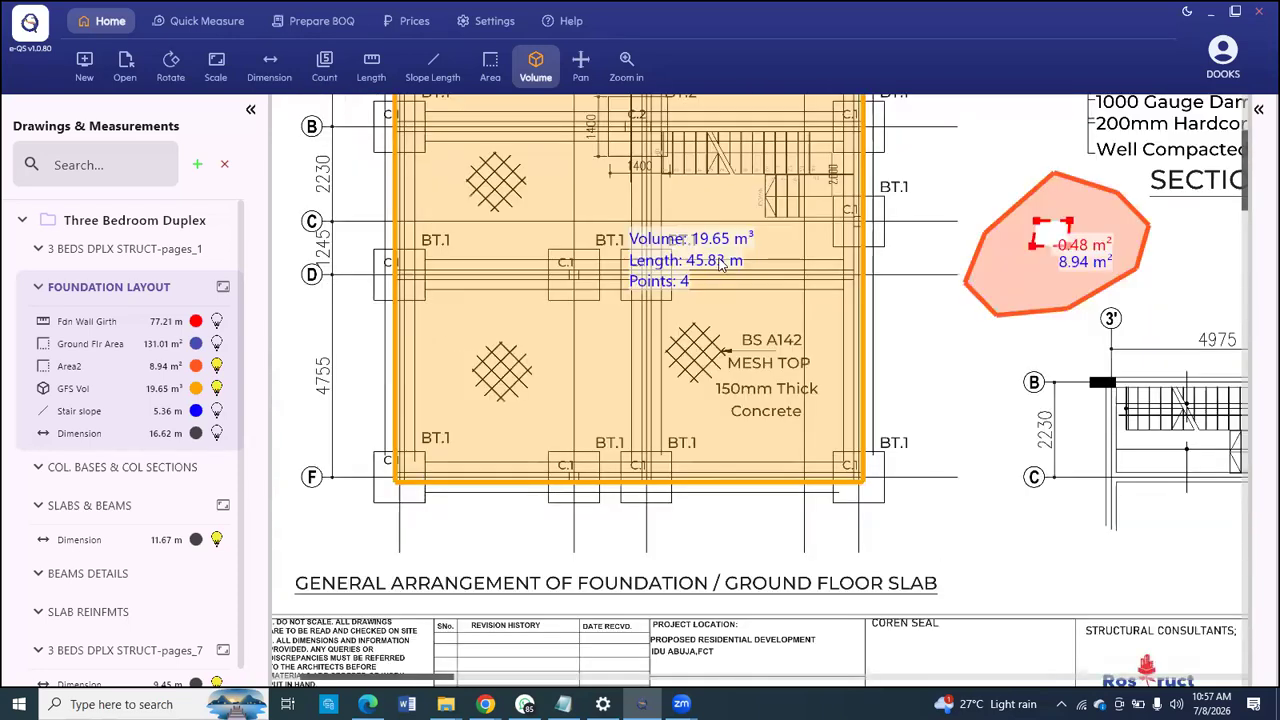
scroll(720, 263, "up", 2)
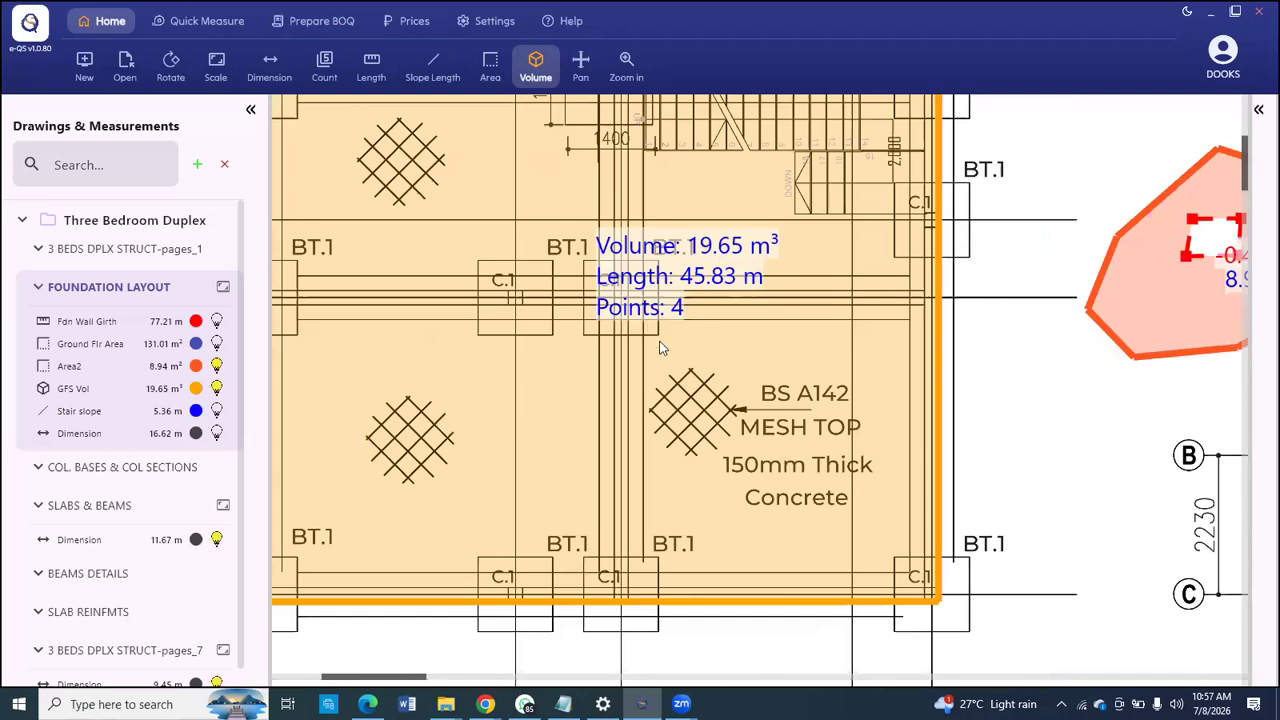
scroll(668, 340, "down", 1)
left_click(180, 433)
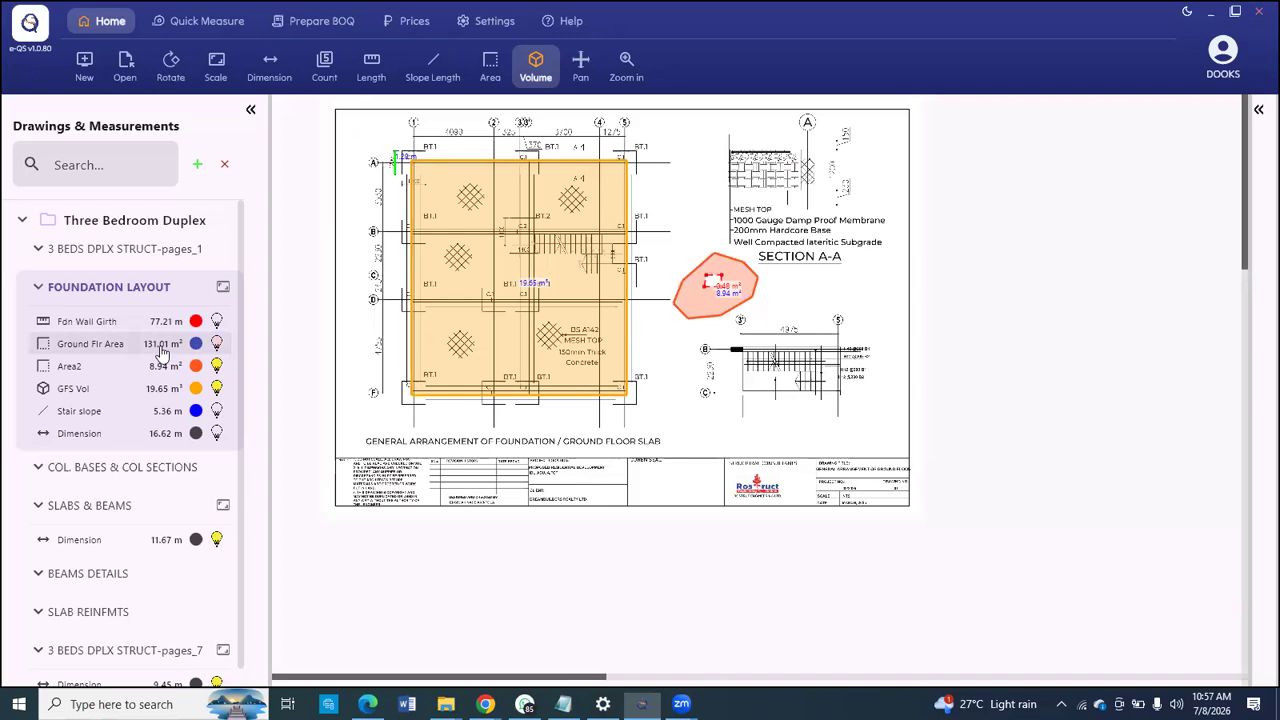
Step: Switch to Calculator and multiply the ground floor area of 131.01 by the 0.15 slab depth to check the volume
key("super")
type("ca")
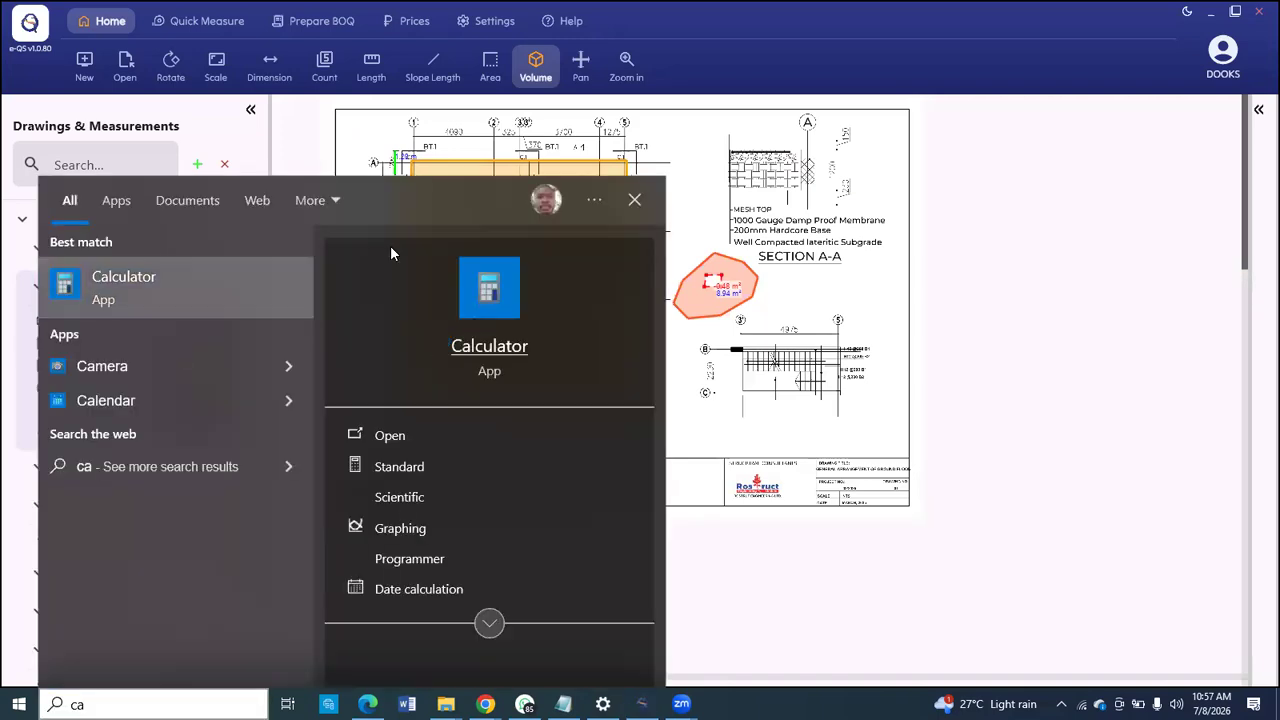
key("Return")
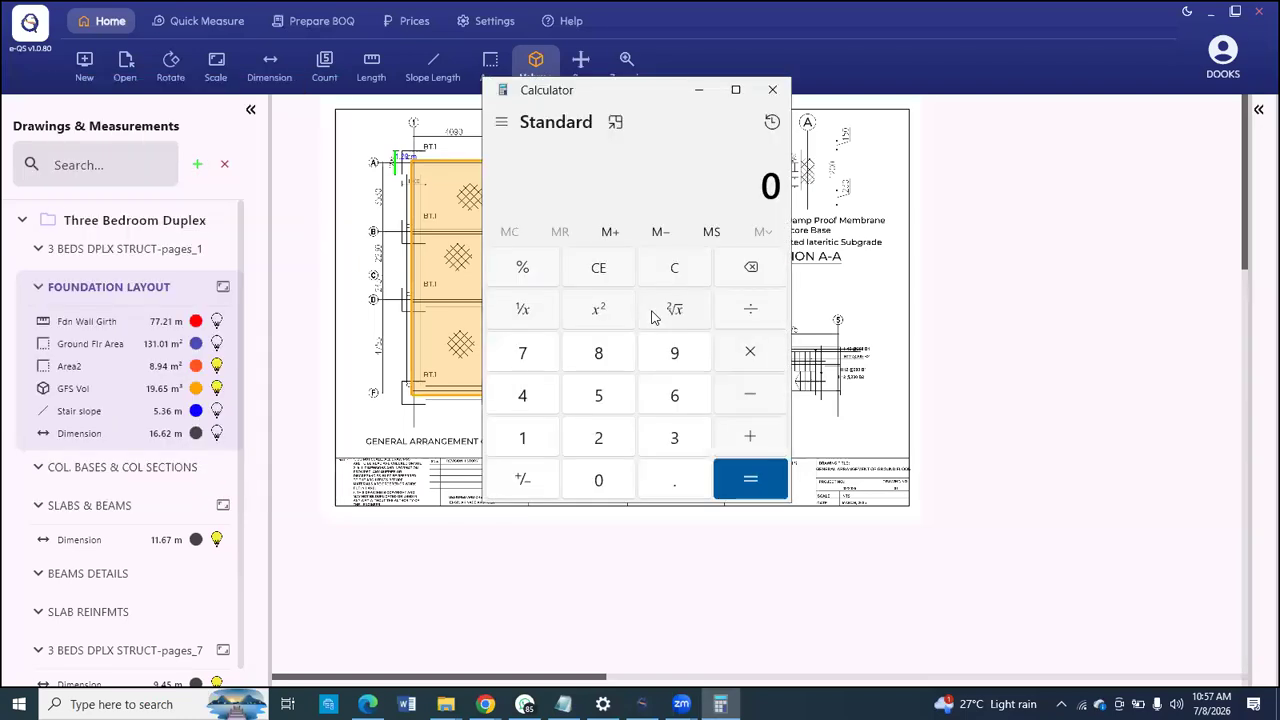
left_click(520, 446)
type("31")
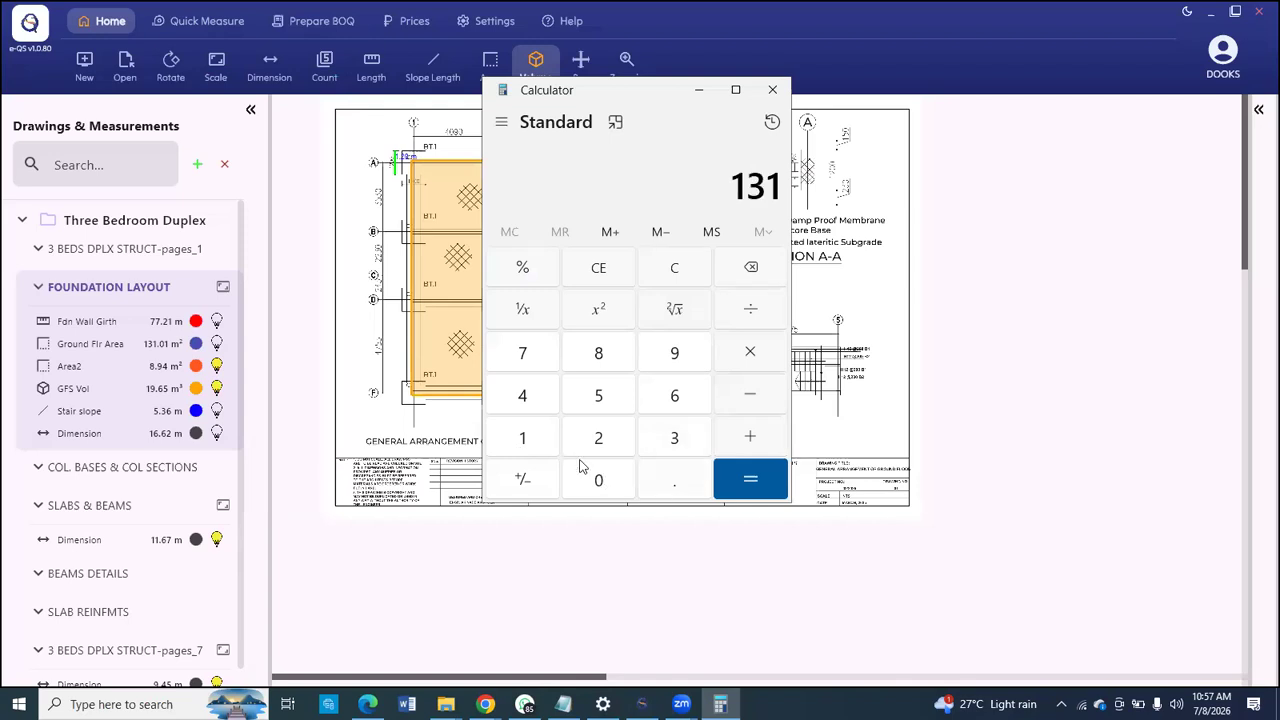
type(".01")
left_click(731, 357)
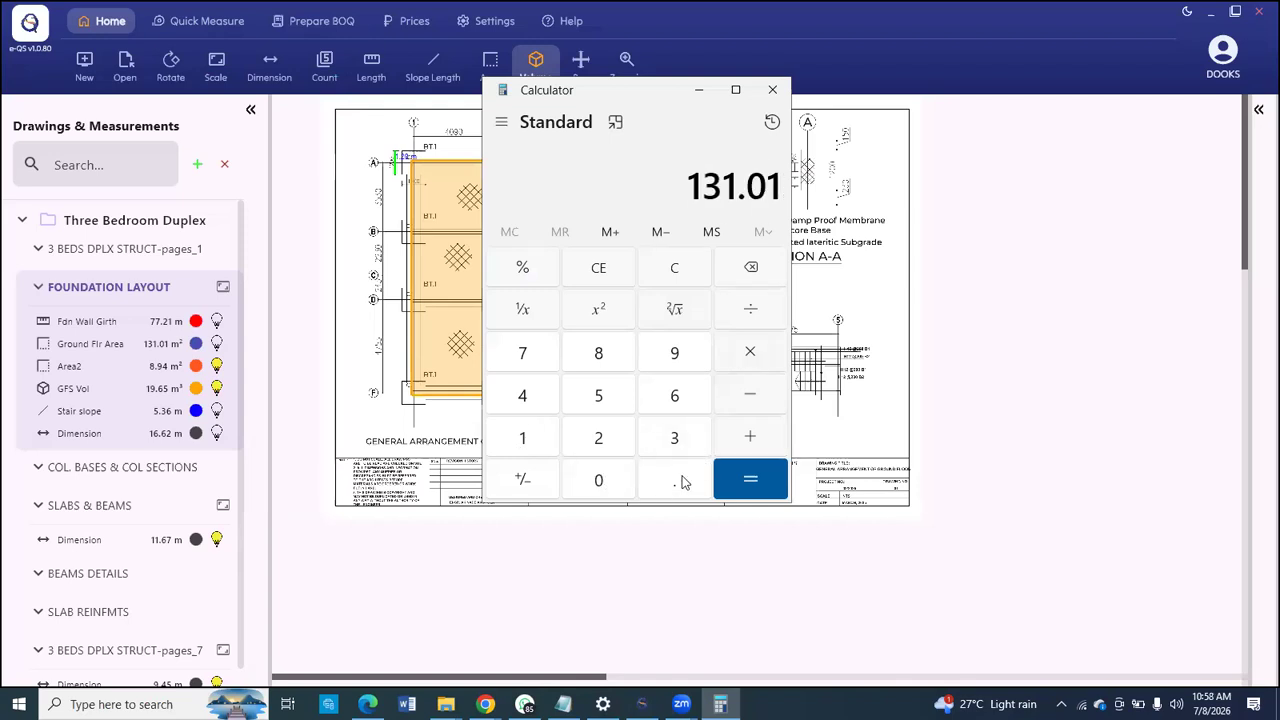
type("0.")
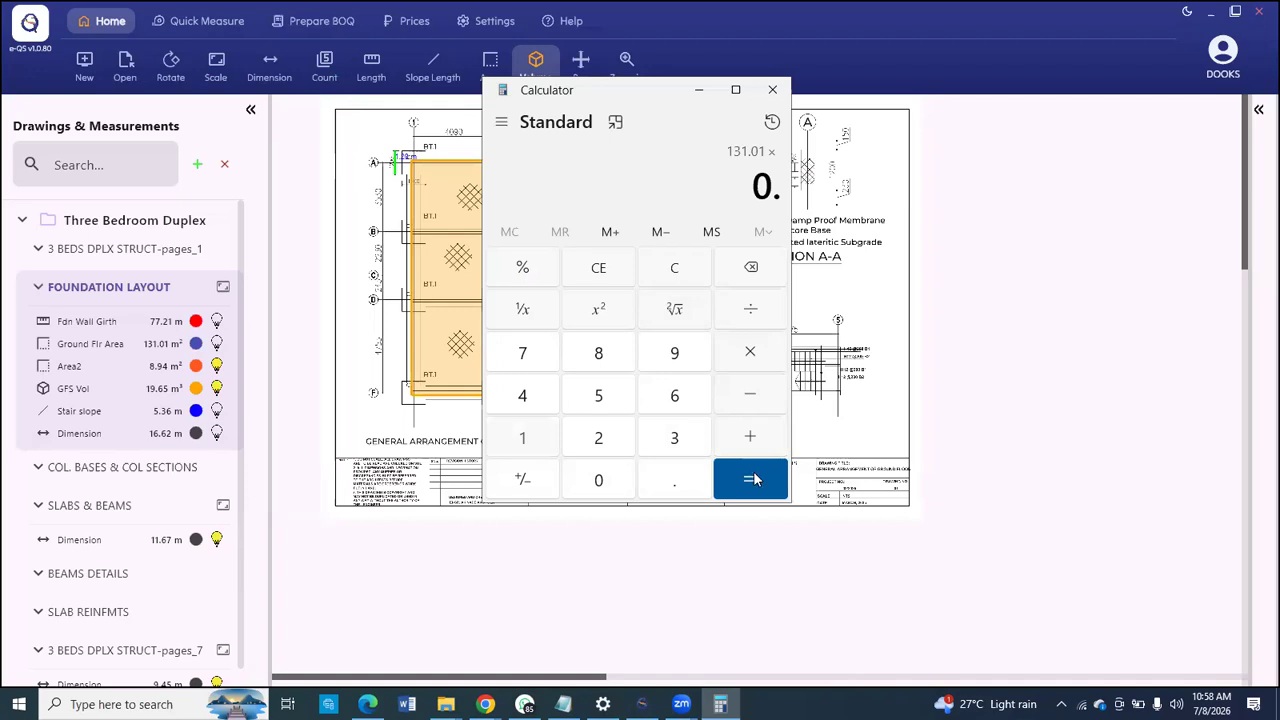
type("15")
left_click(755, 480)
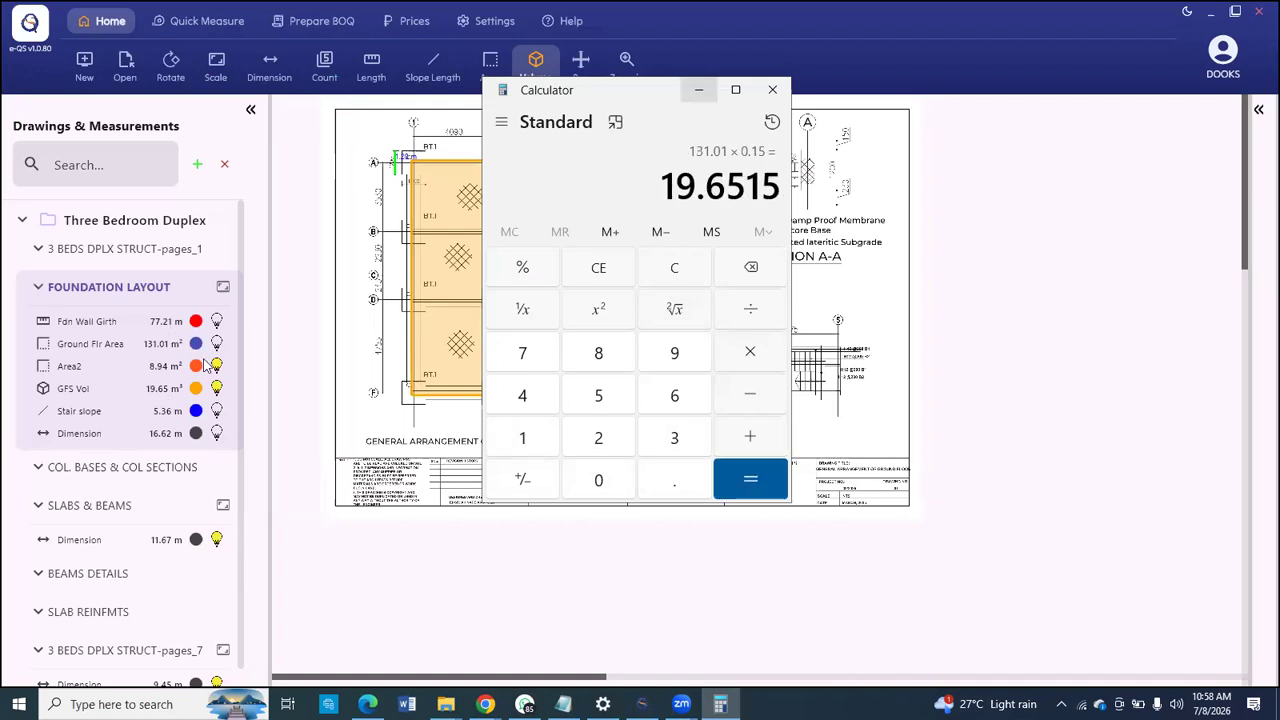
Step: Hide the GFS Vol measurement on the foundation layout and switch from Volume measuring to the Pan tool
left_click(218, 388)
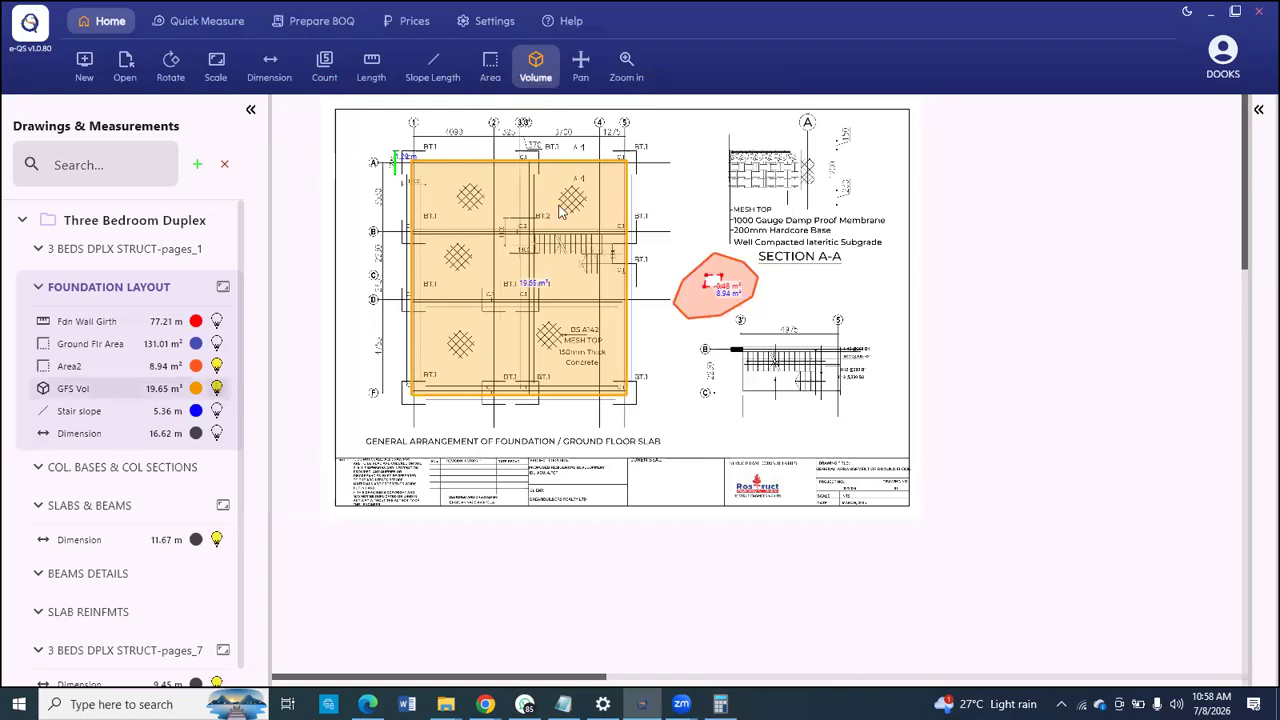
left_click(583, 66)
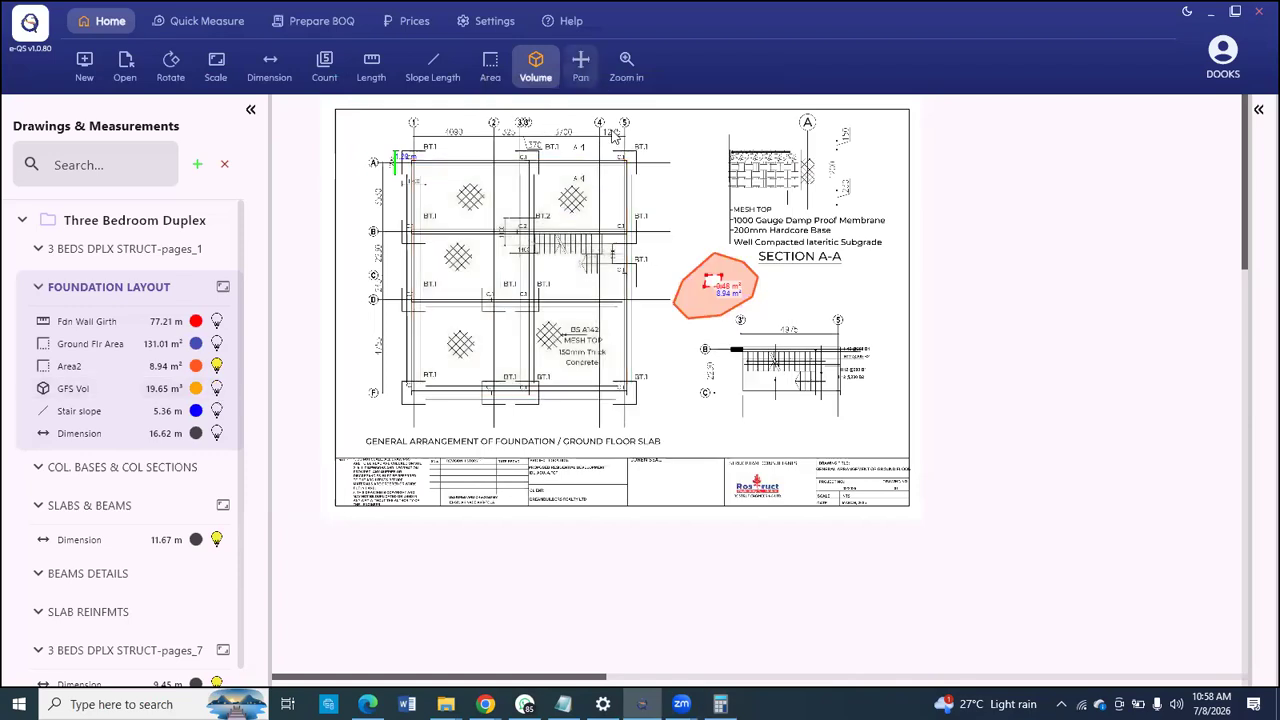
left_click(583, 68)
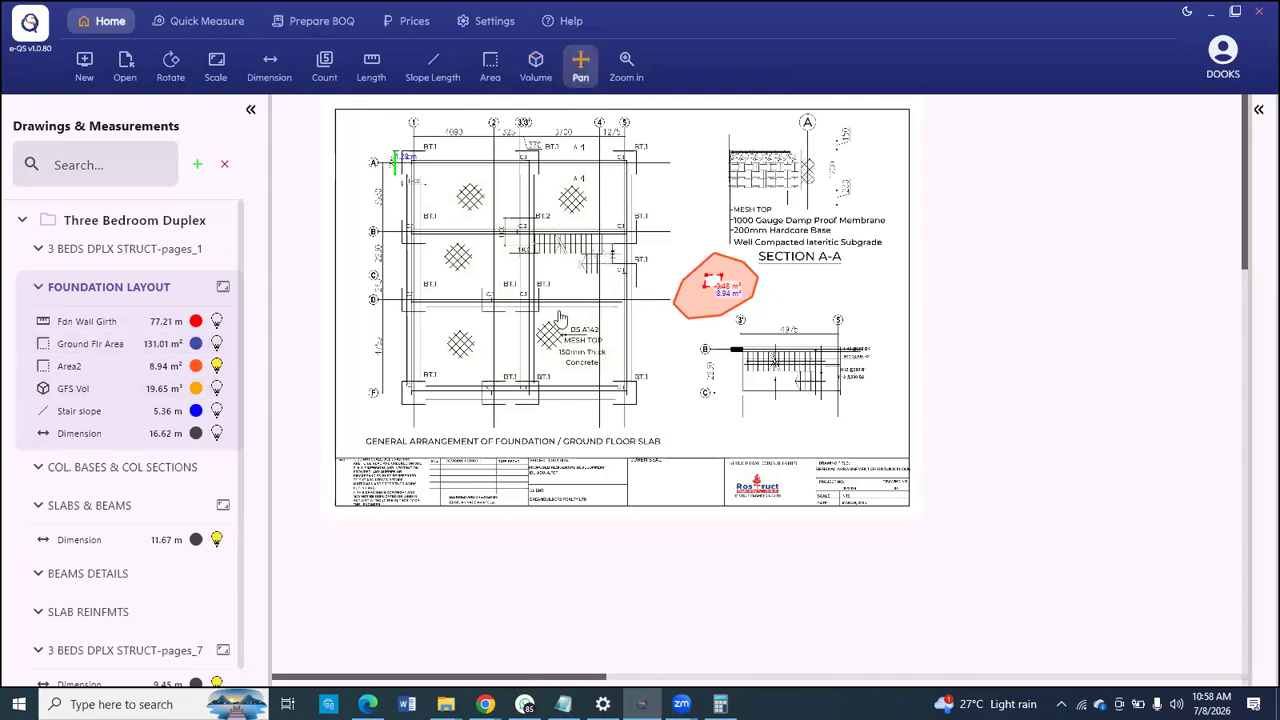
Step: Move the foundation layout sheet around the drawing area with the Pan tool
scroll(687, 464, "down", 1)
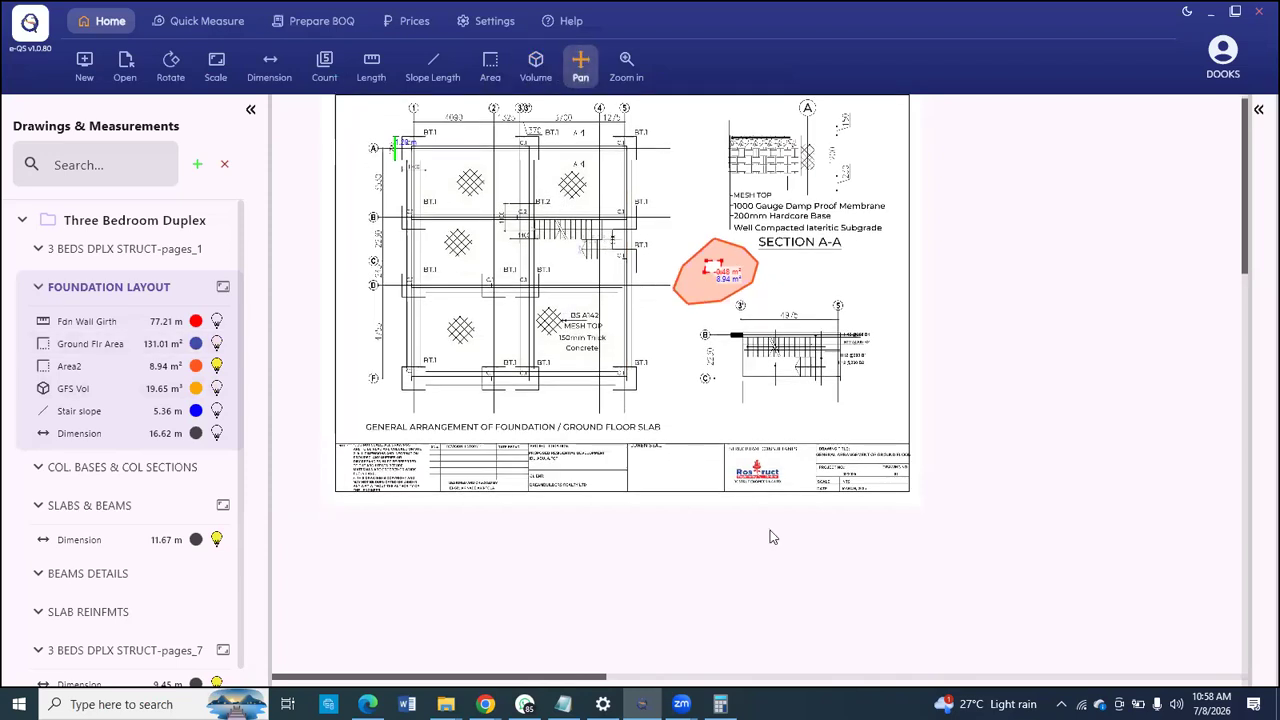
scroll(770, 537, "up", 1)
left_click_drag(372, 325, 370, 326)
left_click_drag(532, 326, 962, 326)
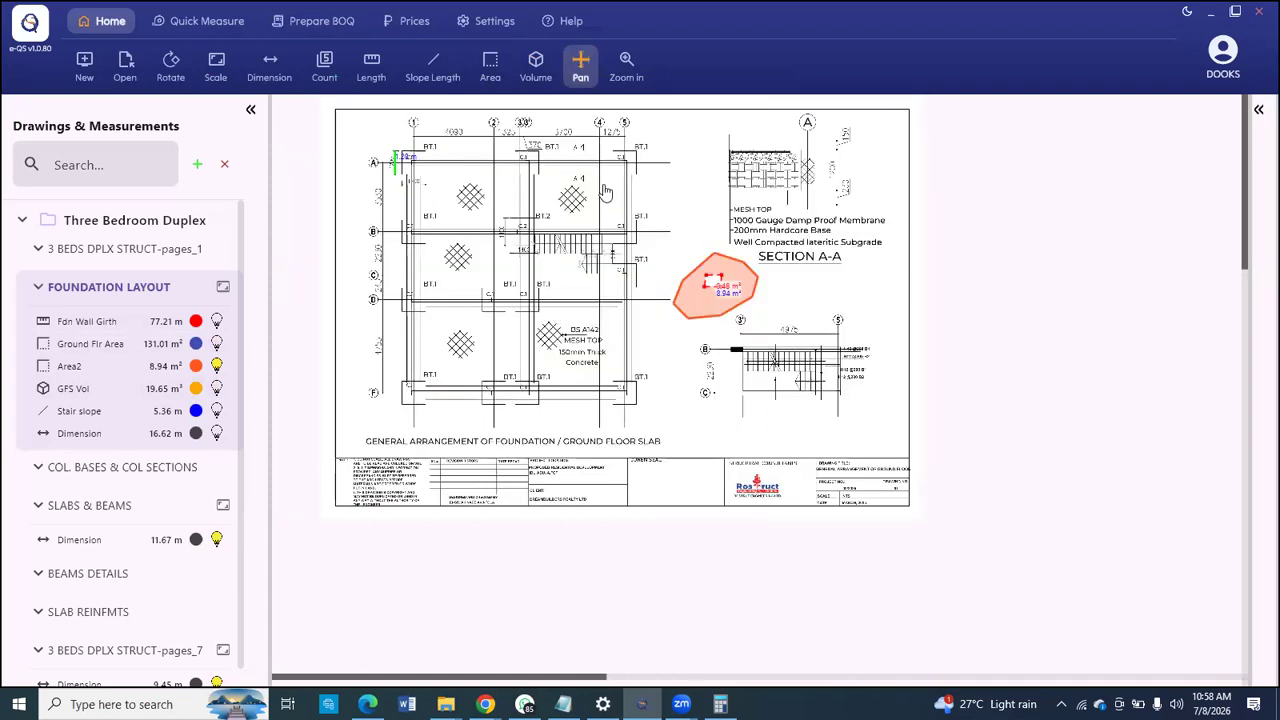
left_click_drag(605, 192, 588, 192)
mouse_move(676, 353)
left_mouse_down()
mouse_move(579, 342)
mouse_move(720, 480)
mouse_move(664, 424)
left_mouse_up()
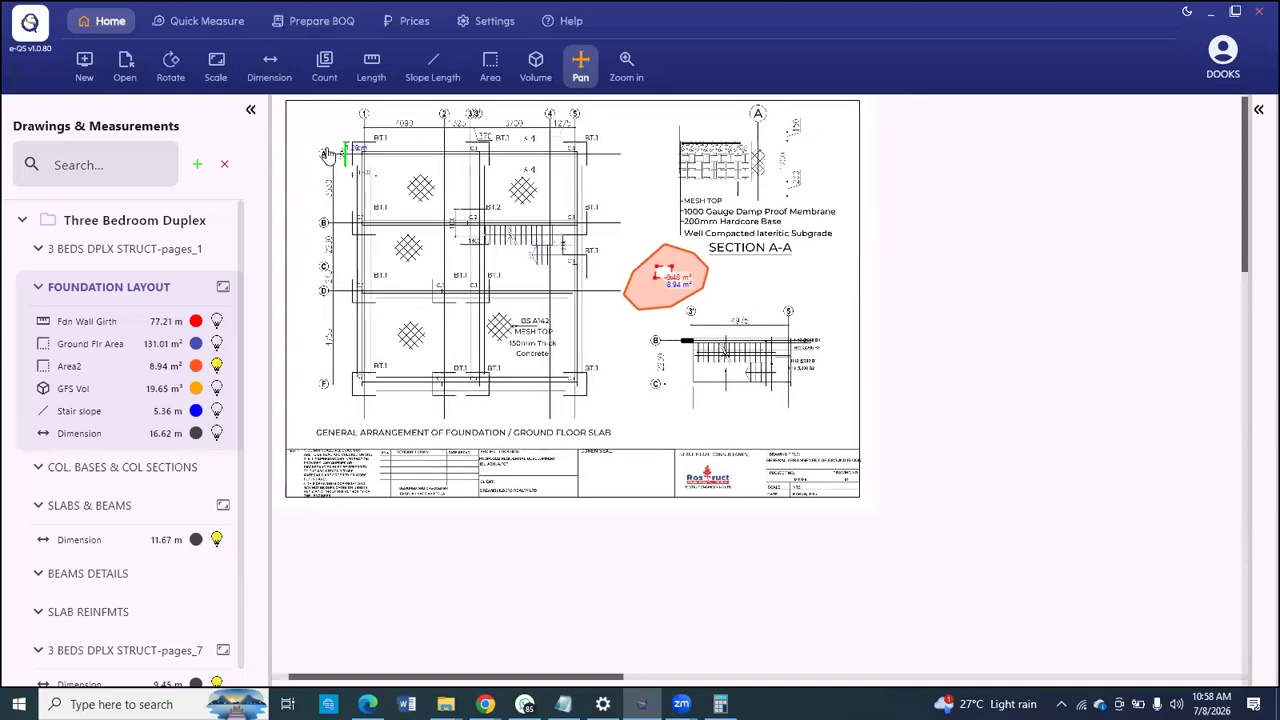
Step: Examine the C.1 column base at grids A and 1 up close, and the surrounding foundation plan
scroll(327, 153, "up", 2)
scroll(327, 153, "up", 4)
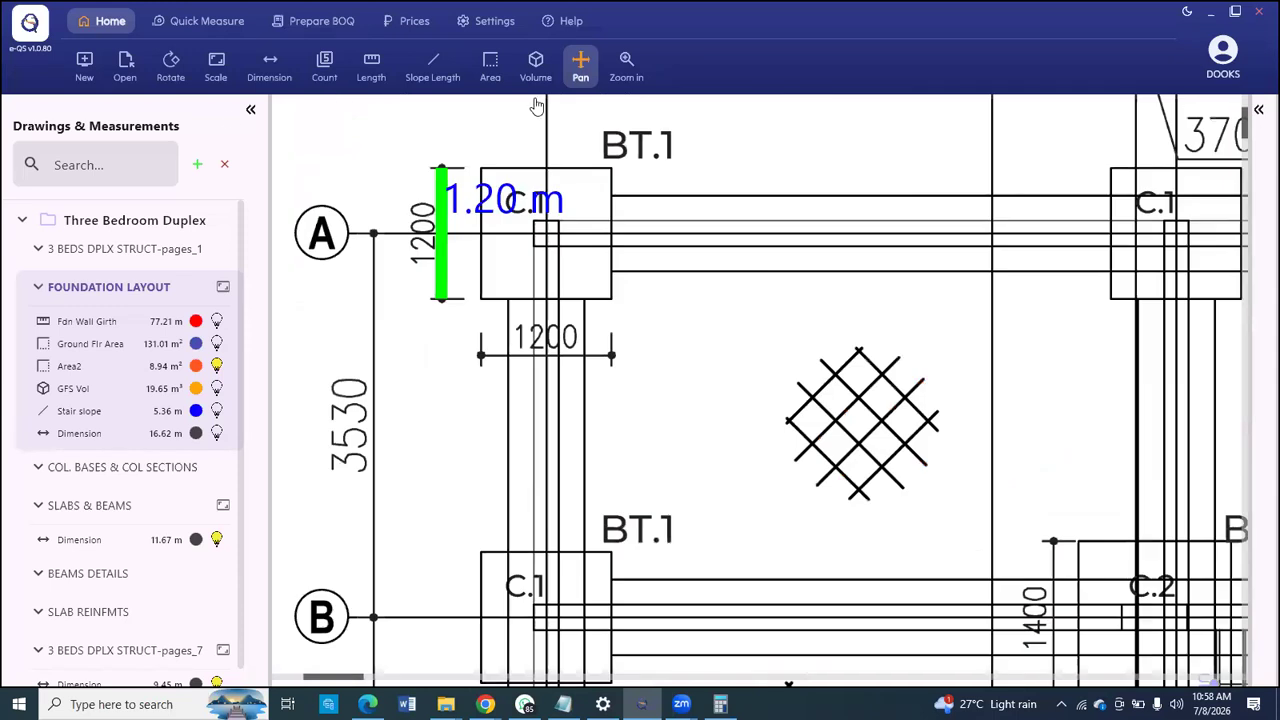
scroll(497, 212, "up", 3)
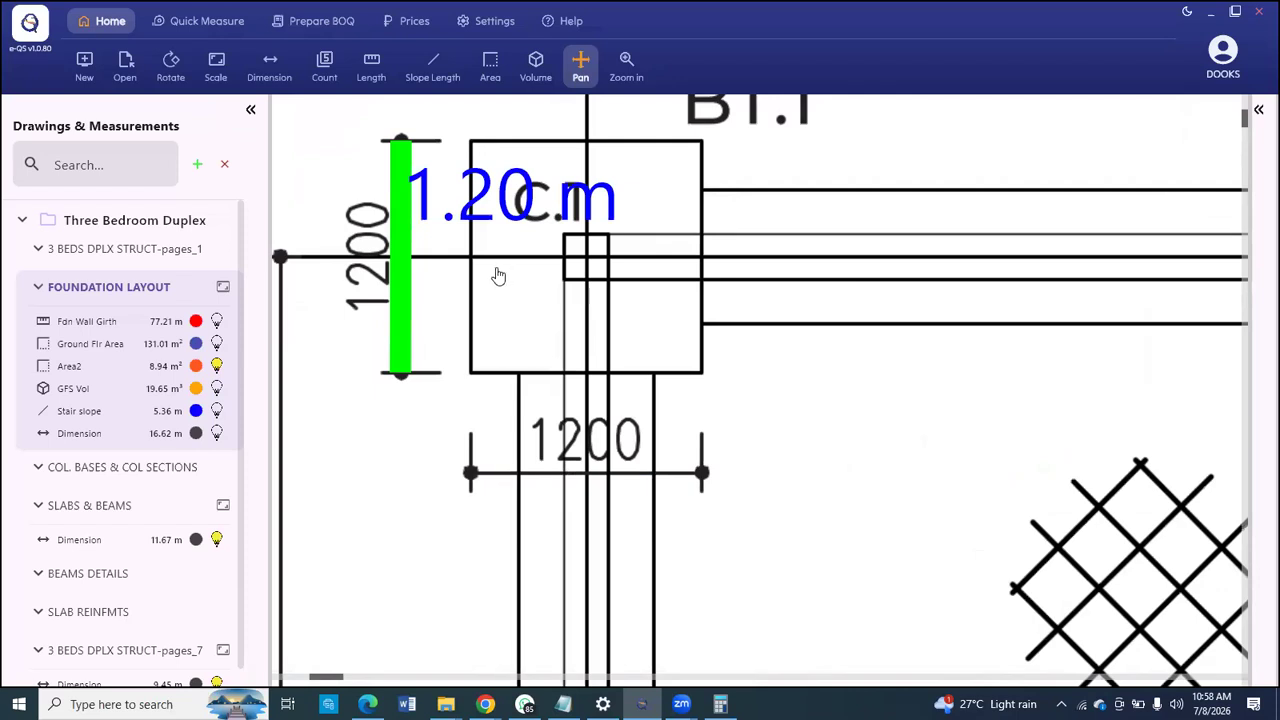
scroll(497, 272, "up", 2)
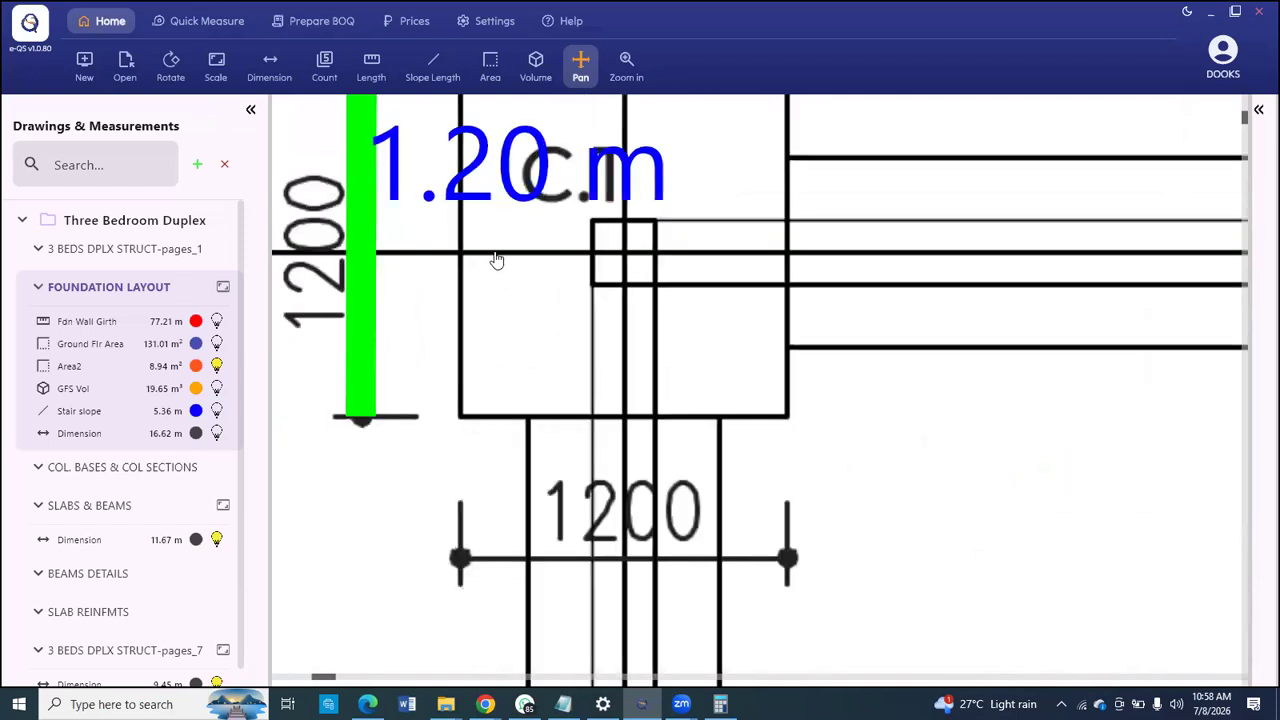
left_click_drag(555, 201, 557, 282)
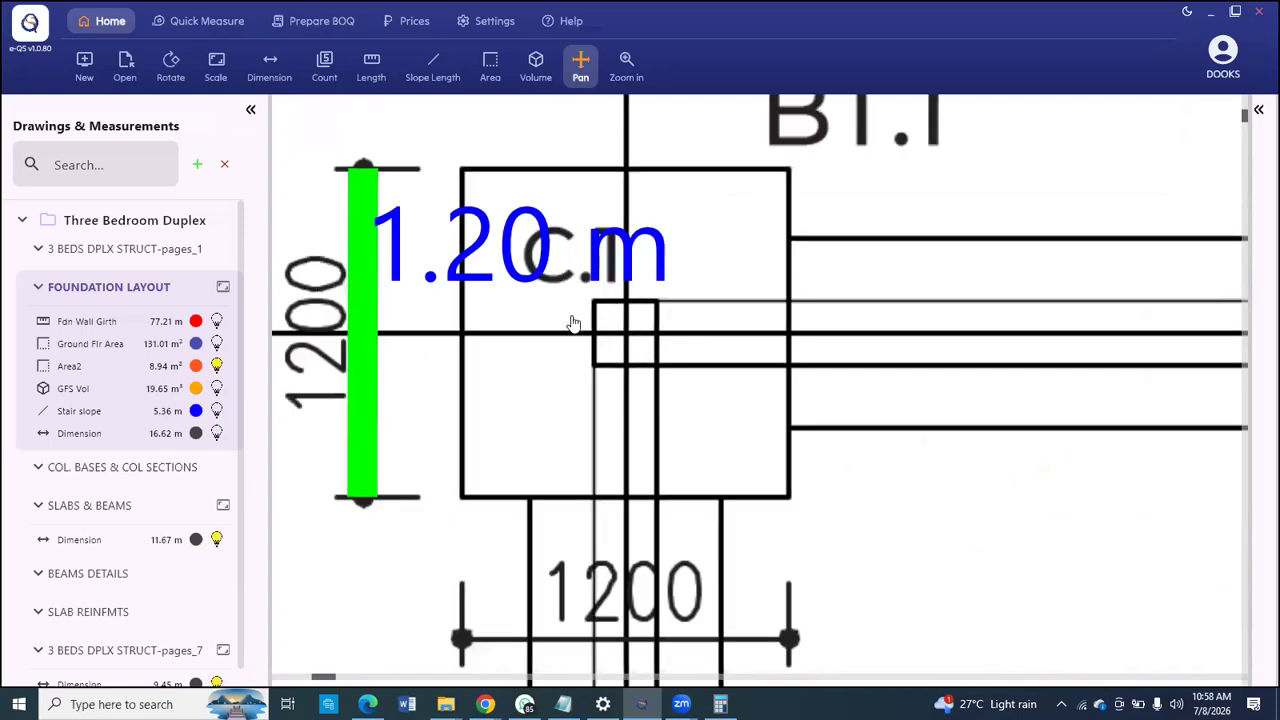
scroll(573, 323, "down", 3)
scroll(460, 220, "down", 3)
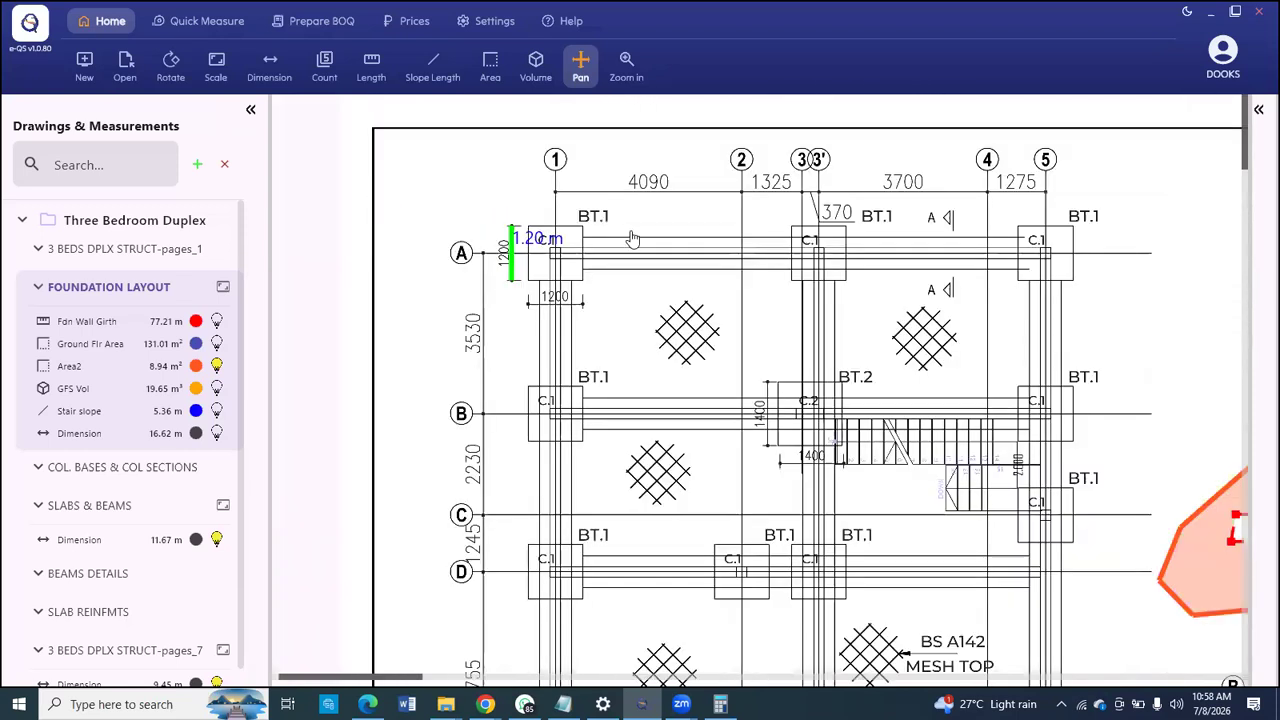
scroll(632, 238, "down", 1)
scroll(632, 238, "up", 1)
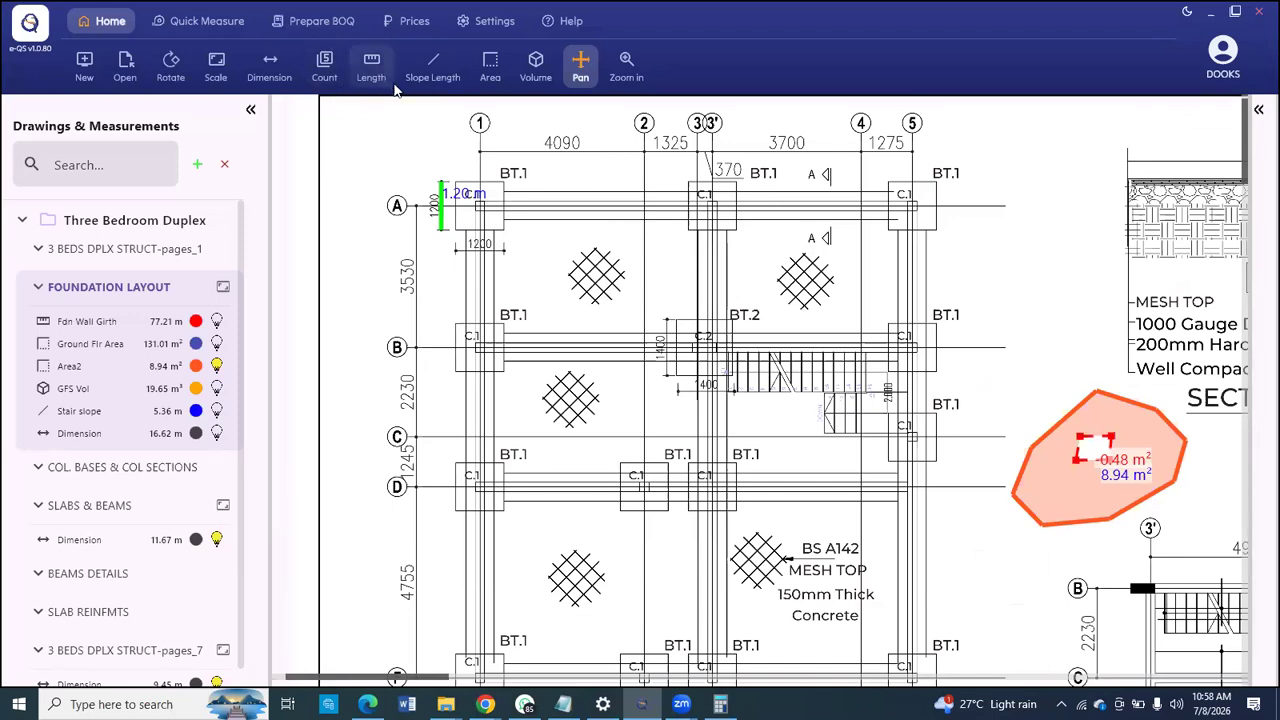
Step: Enlarge the foundation plan with the Zoom in tool and look over the layout at different magnifications
left_click(621, 63)
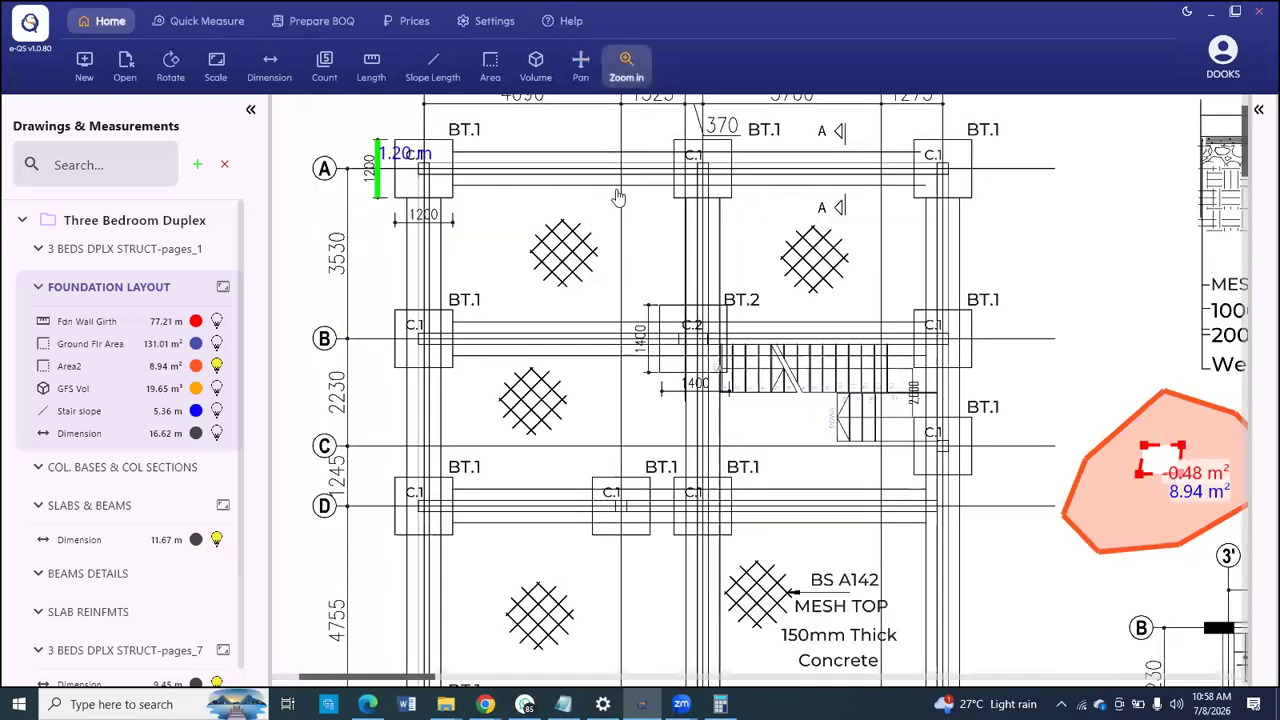
scroll(614, 202, "down", 3)
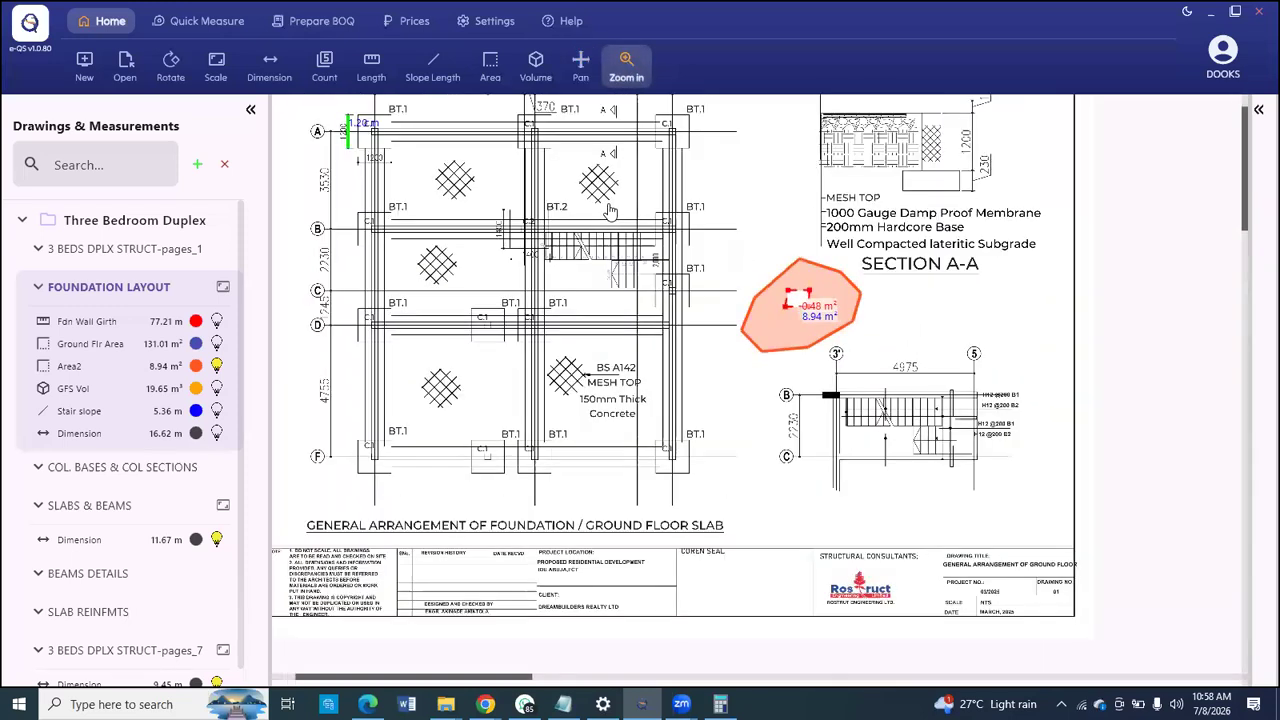
scroll(609, 210, "up", 5)
scroll(797, 348, "down", 3)
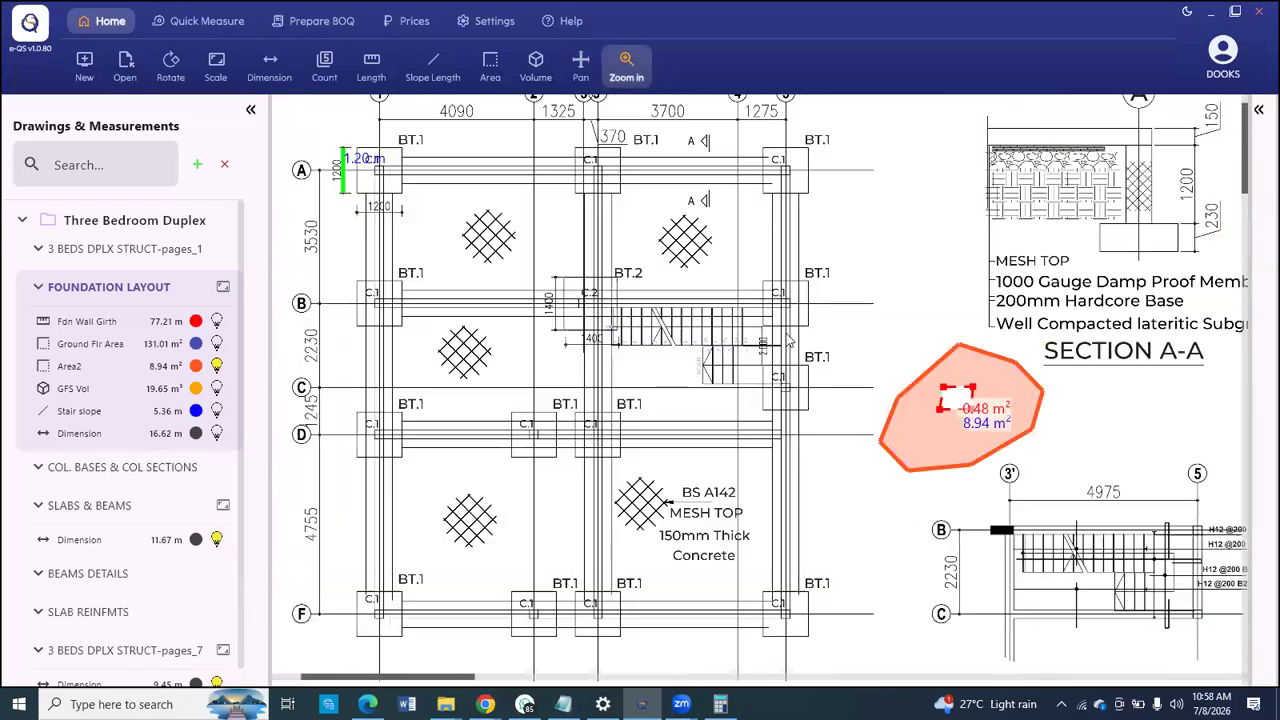
Step: Look at the upper part of the foundation plan, around grids A to D, at closer and wider magnifications
left_click(625, 64)
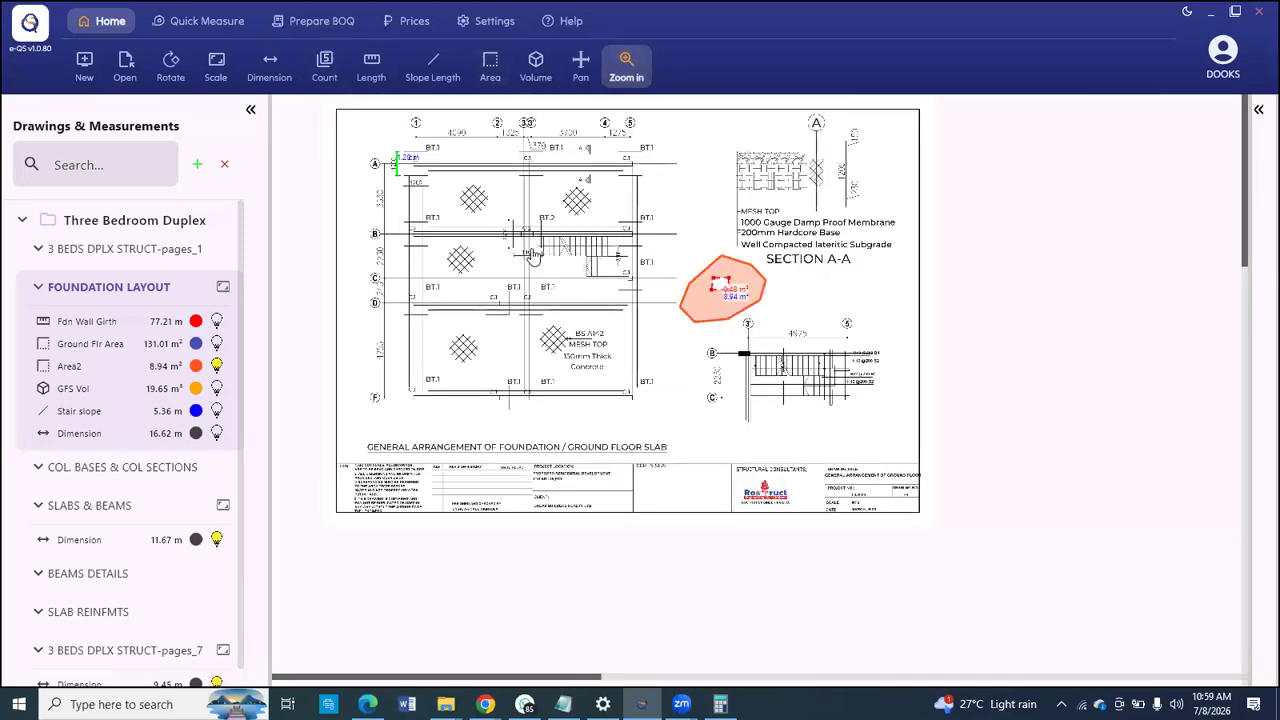
left_click(408, 174)
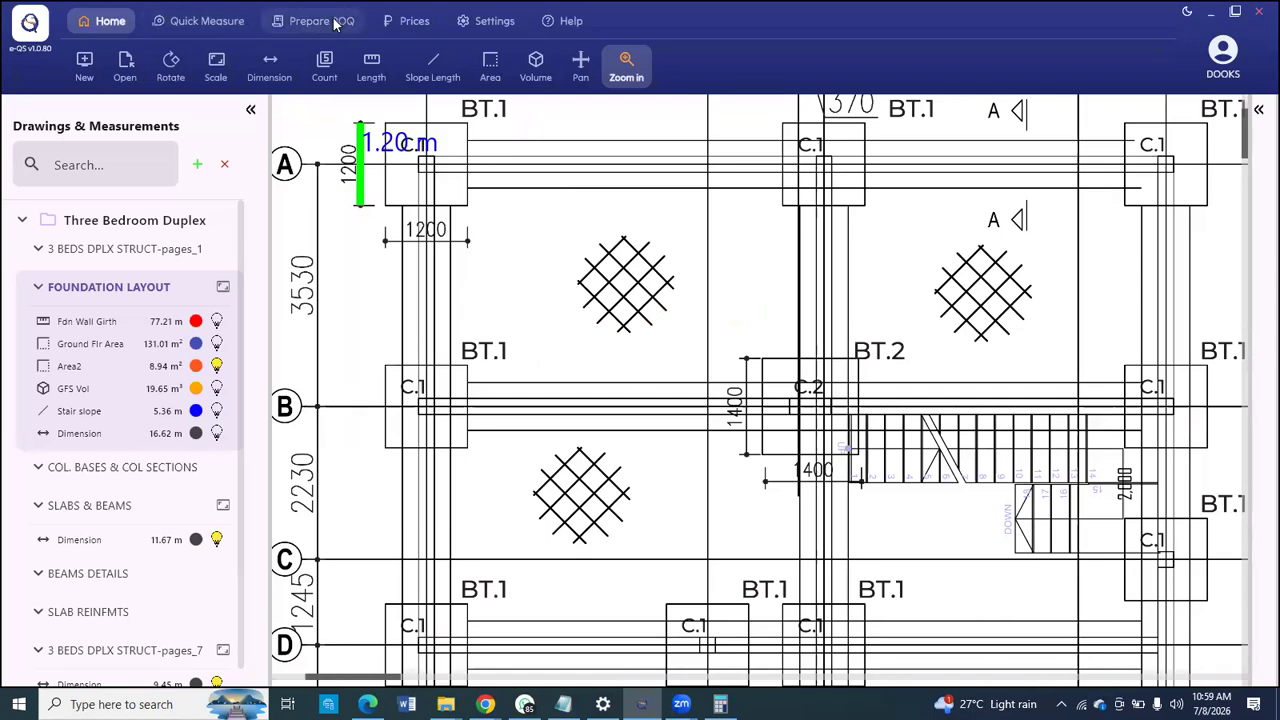
scroll(500, 206, "down", 3)
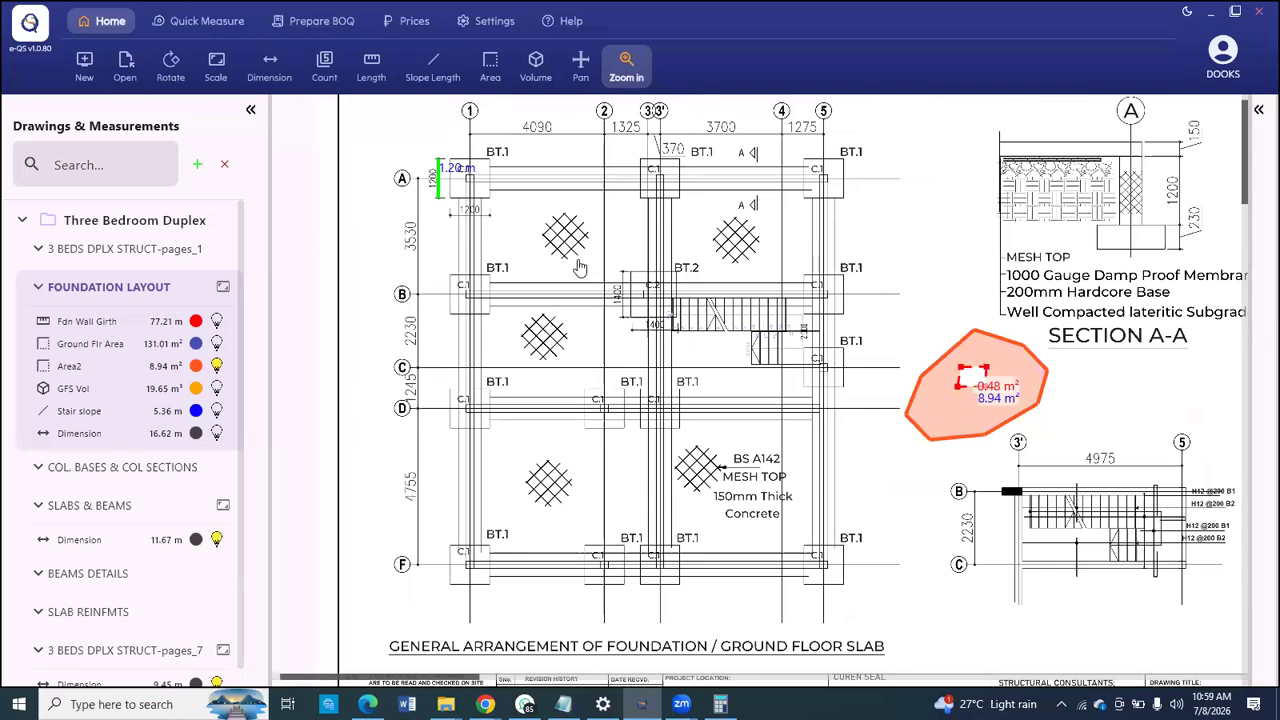
Step: Open the Strip Foundation Details form from the Strip & Pad substructure work items
left_click(313, 24)
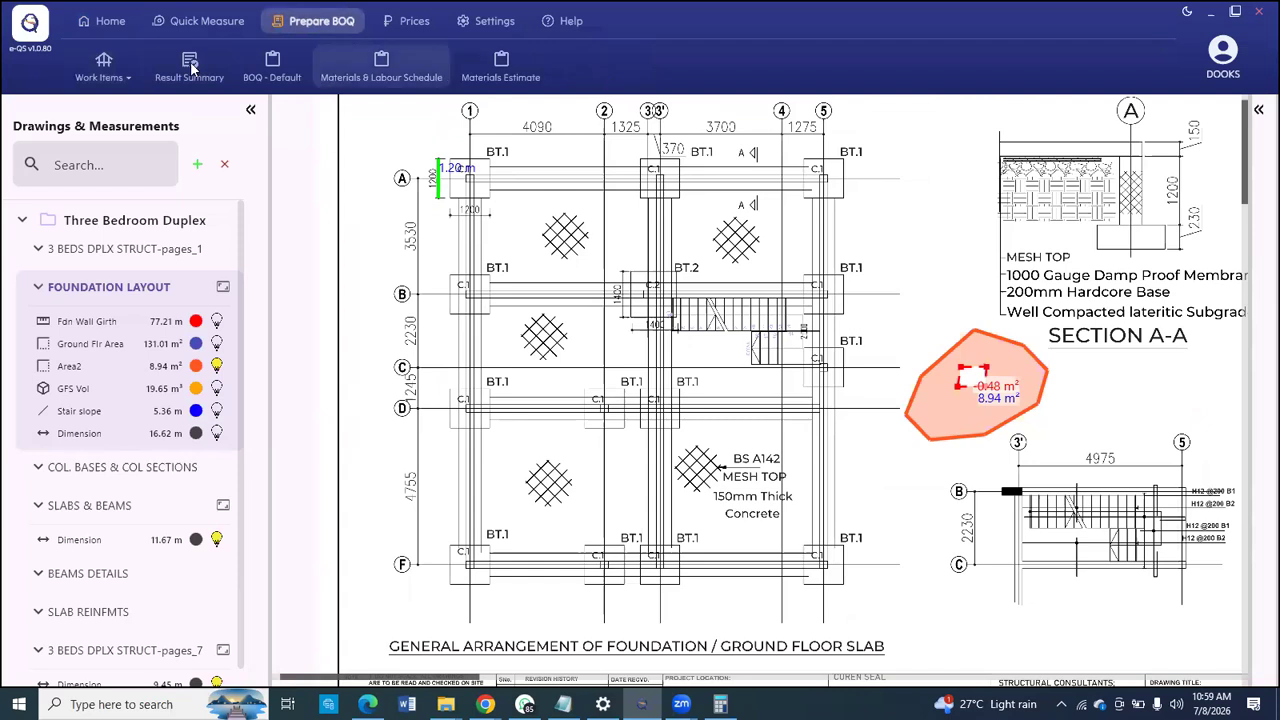
left_click(123, 64)
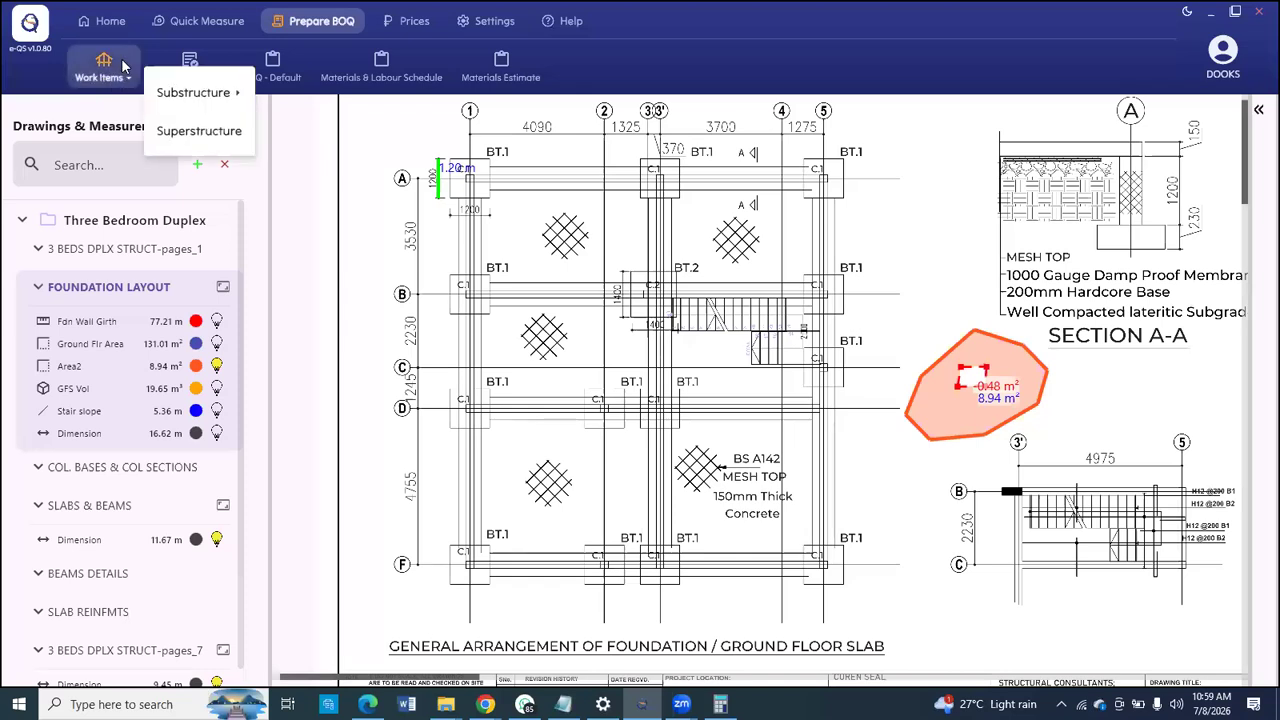
left_click(197, 96)
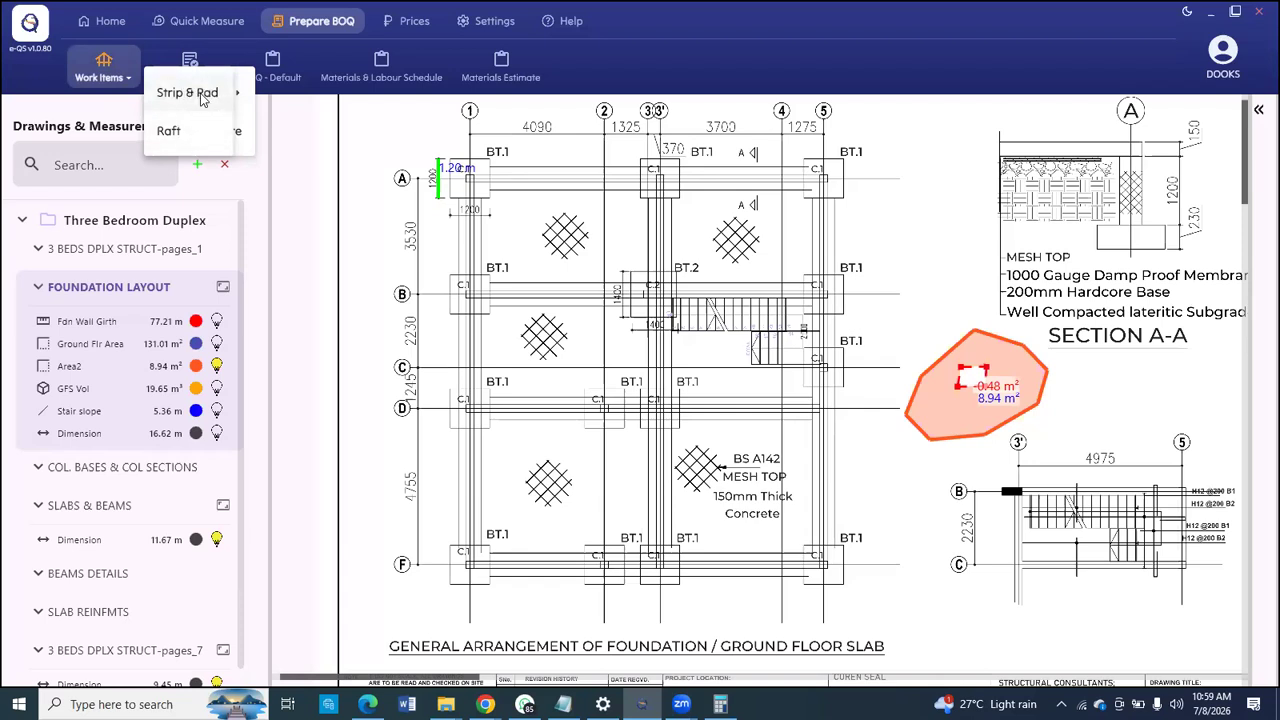
left_click(196, 95)
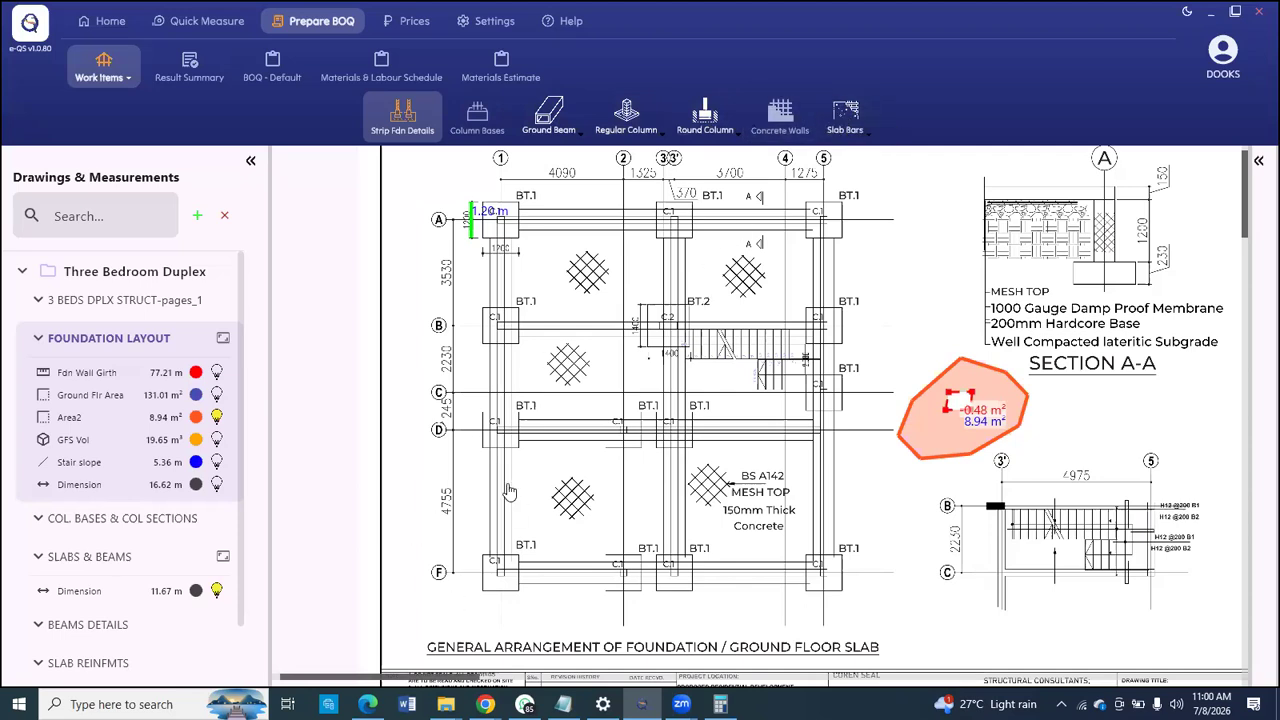
left_click(403, 118)
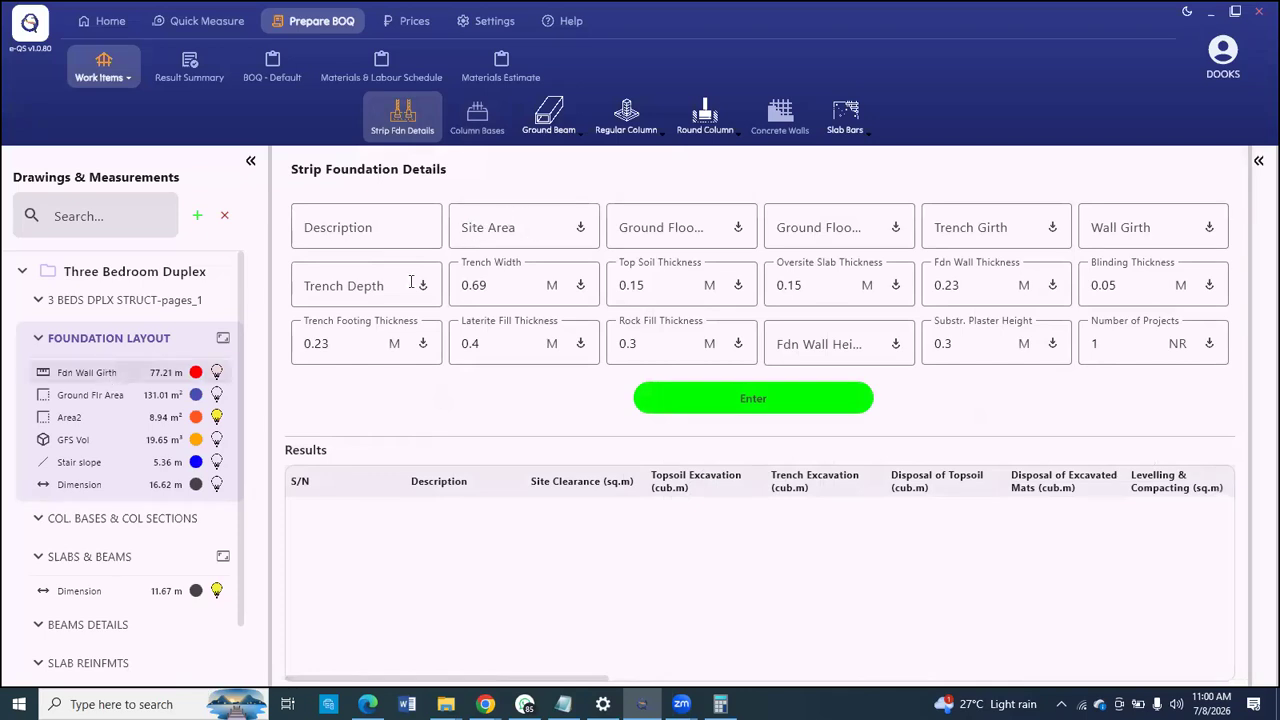
Step: Measure a four-point area named Site Area, about 285 m², around the whole foundation plan, and hide it together with Area2
left_click(103, 368)
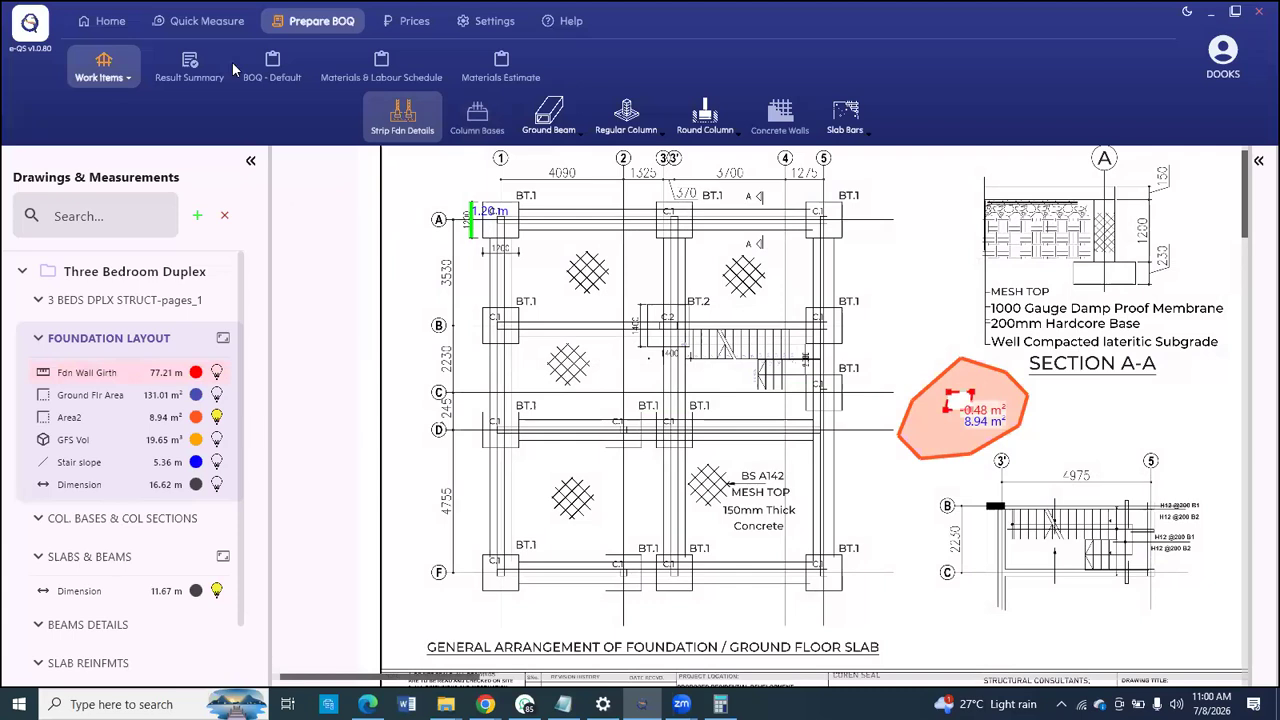
left_click(104, 22)
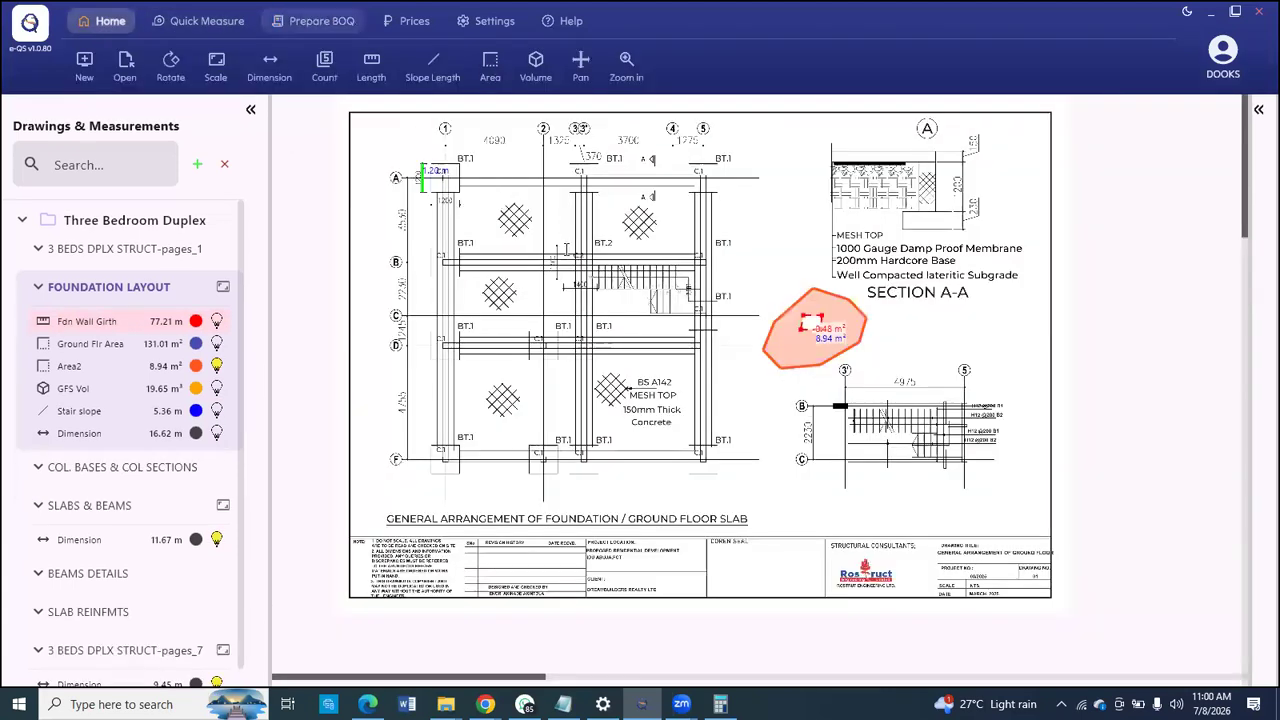
left_click(566, 249)
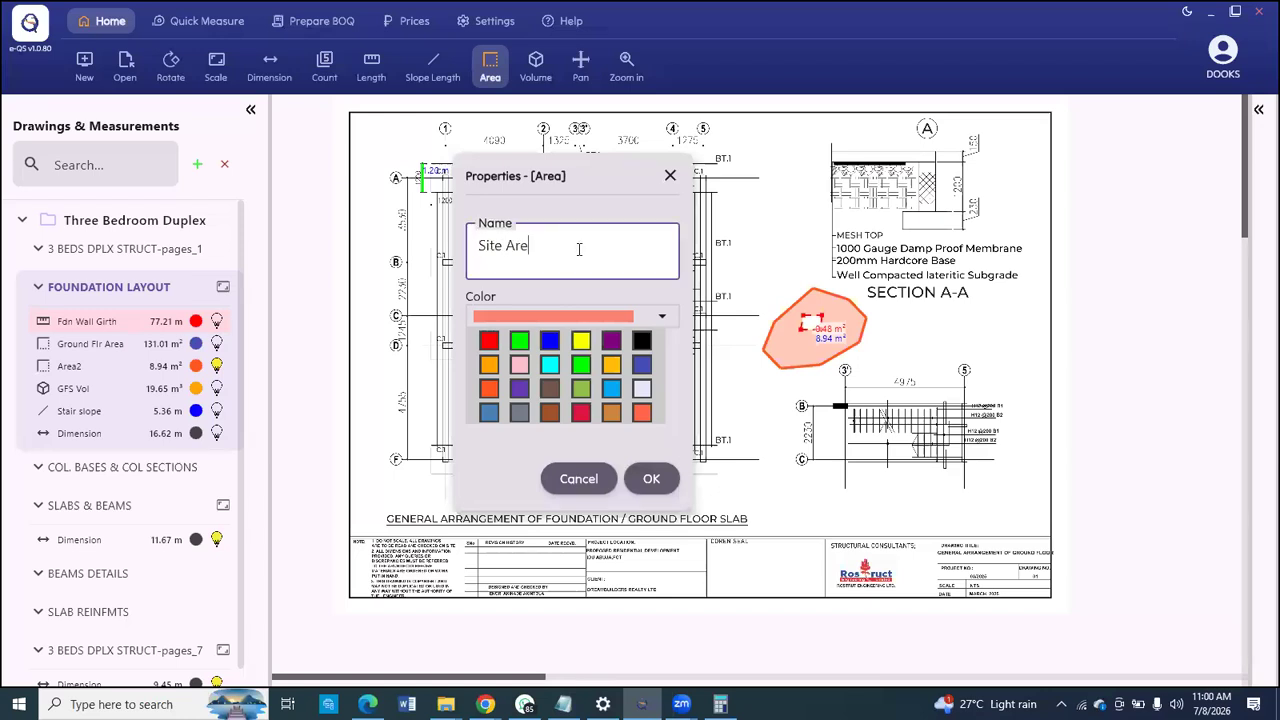
key("Return")
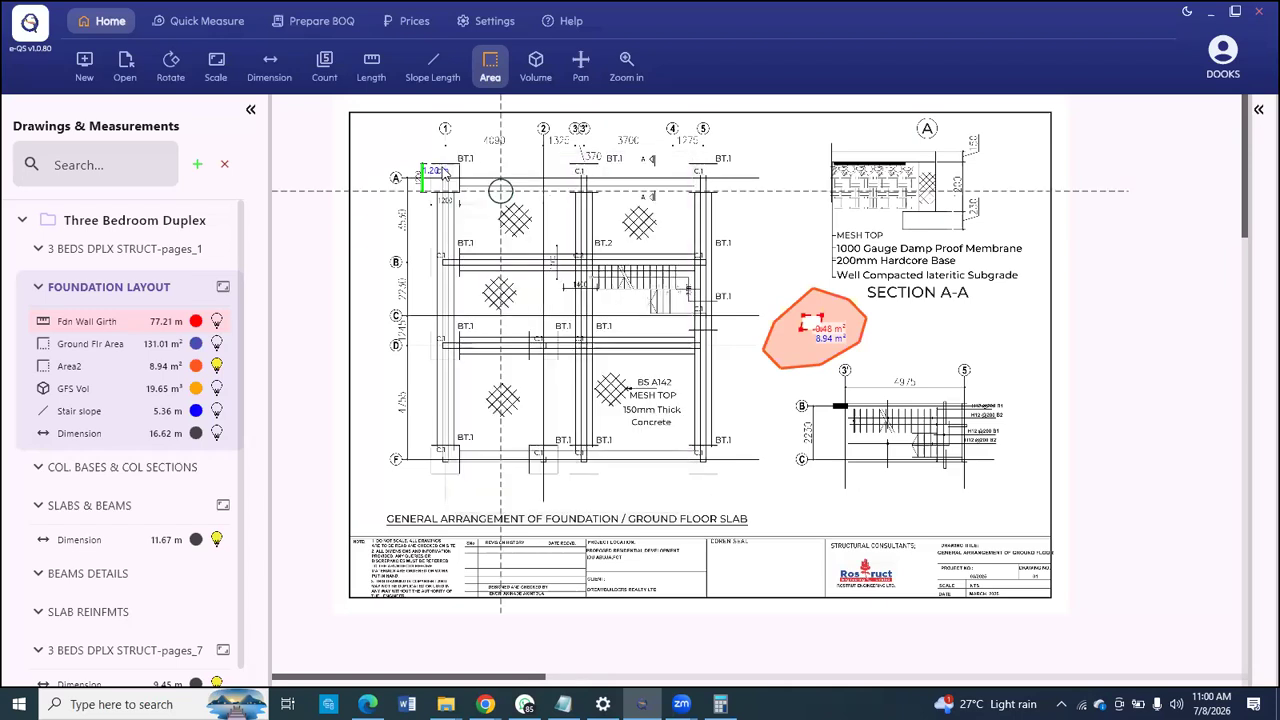
left_click(375, 129)
left_click(794, 124)
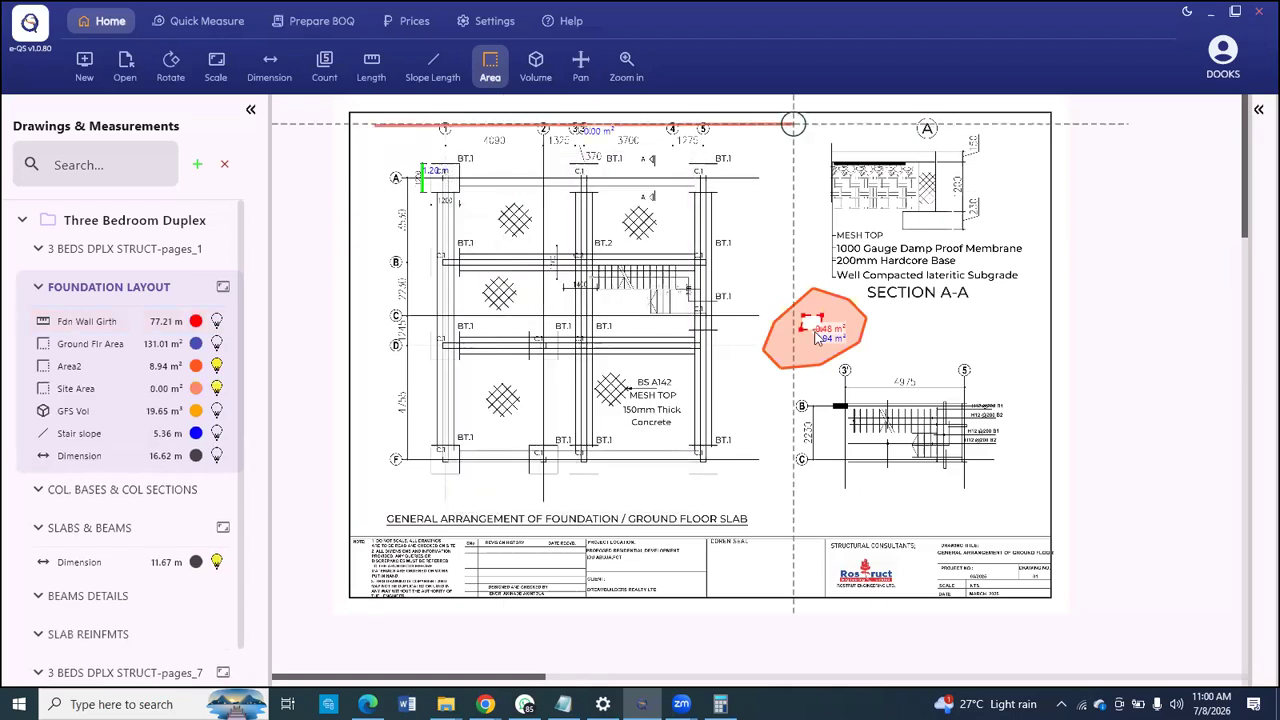
left_click(804, 494)
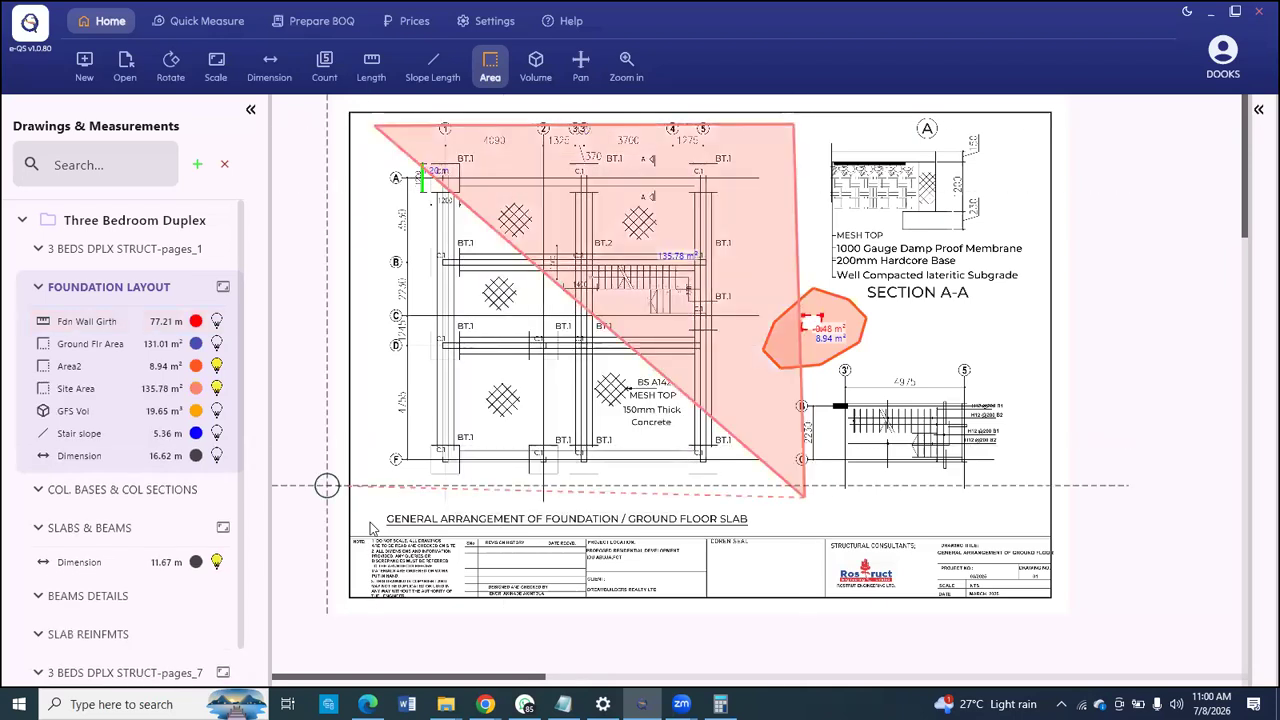
left_click(370, 521)
right_click(424, 601)
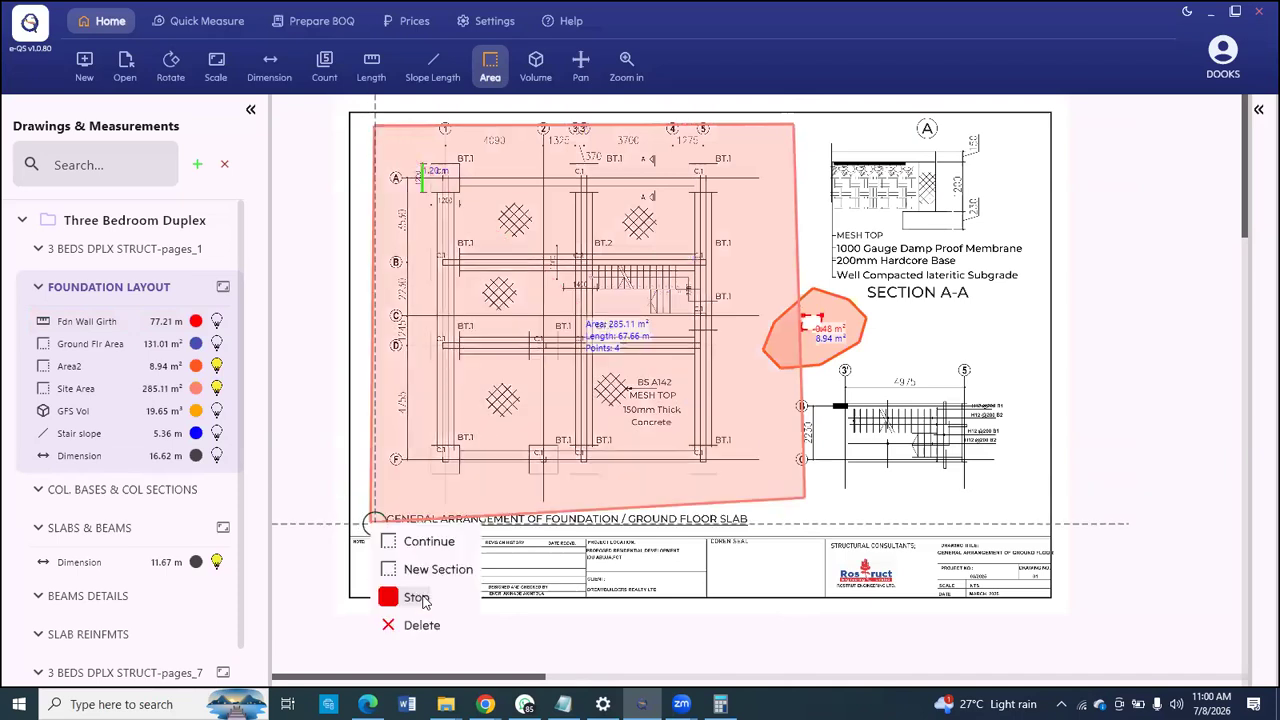
left_click(217, 366)
left_click(224, 373)
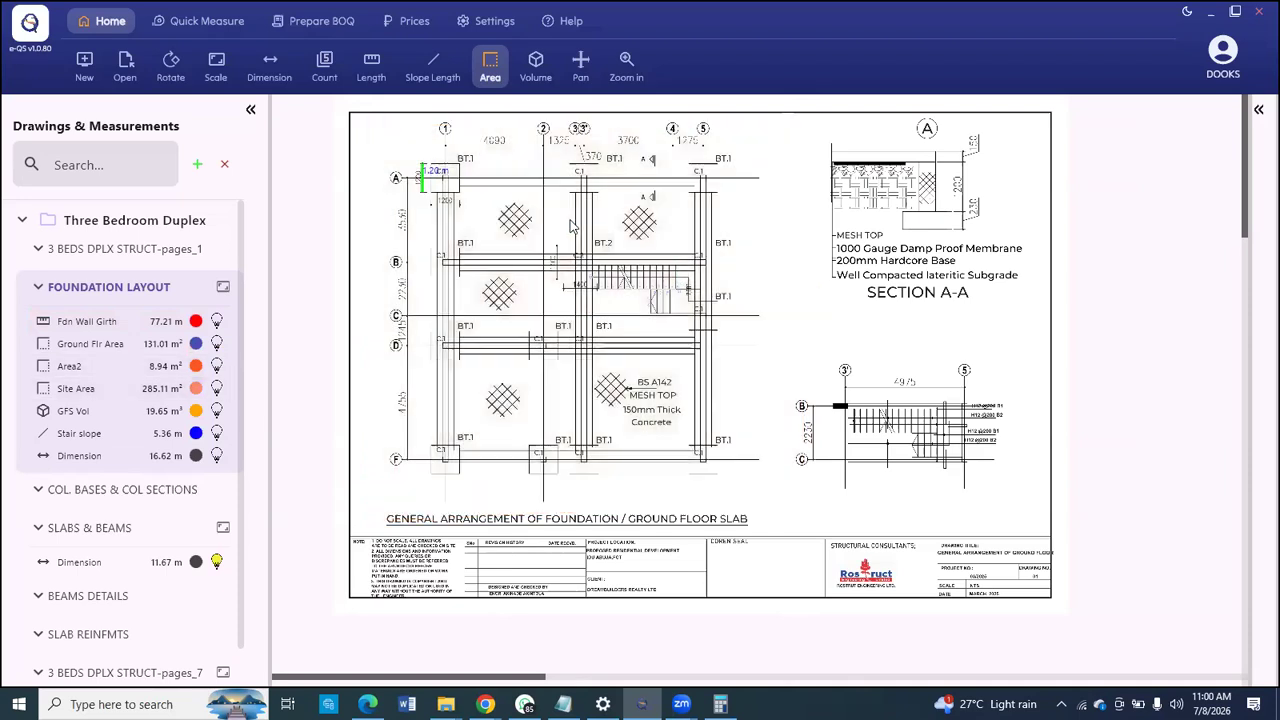
Step: Set up a new length measurement named Trench Girth on the foundation layout
scroll(487, 195, "up", 2)
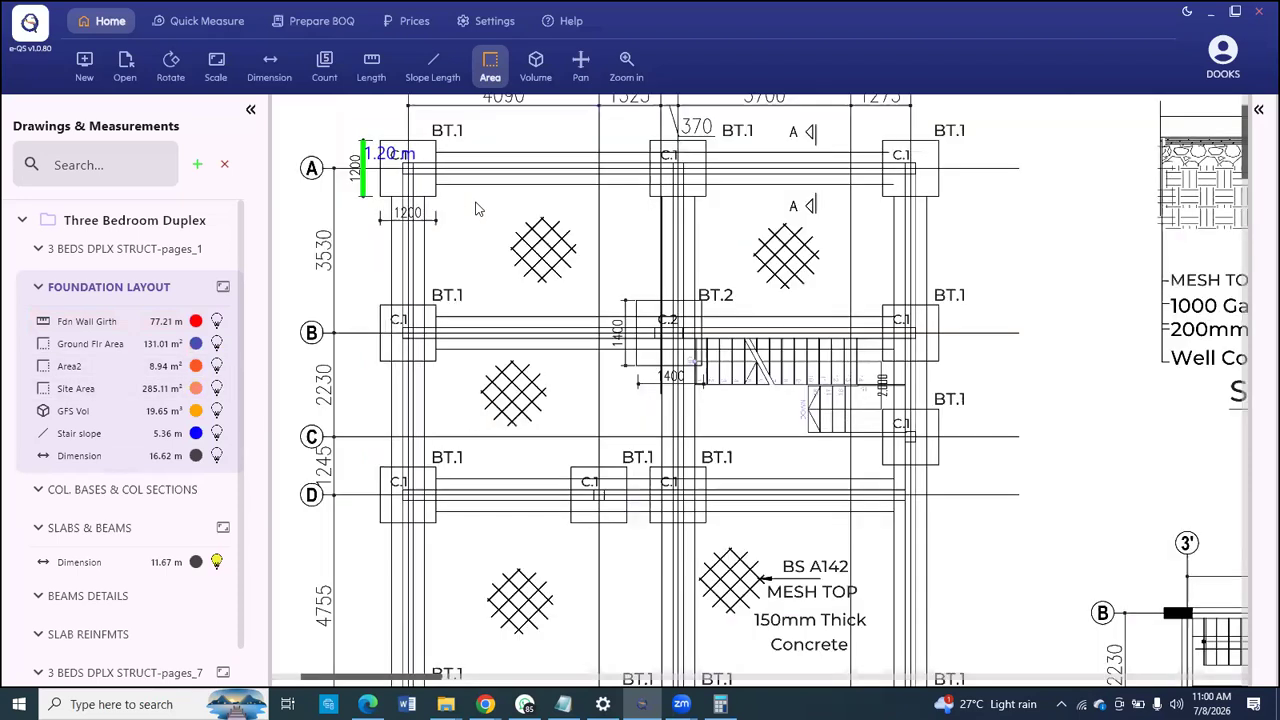
scroll(464, 129, "up", 2)
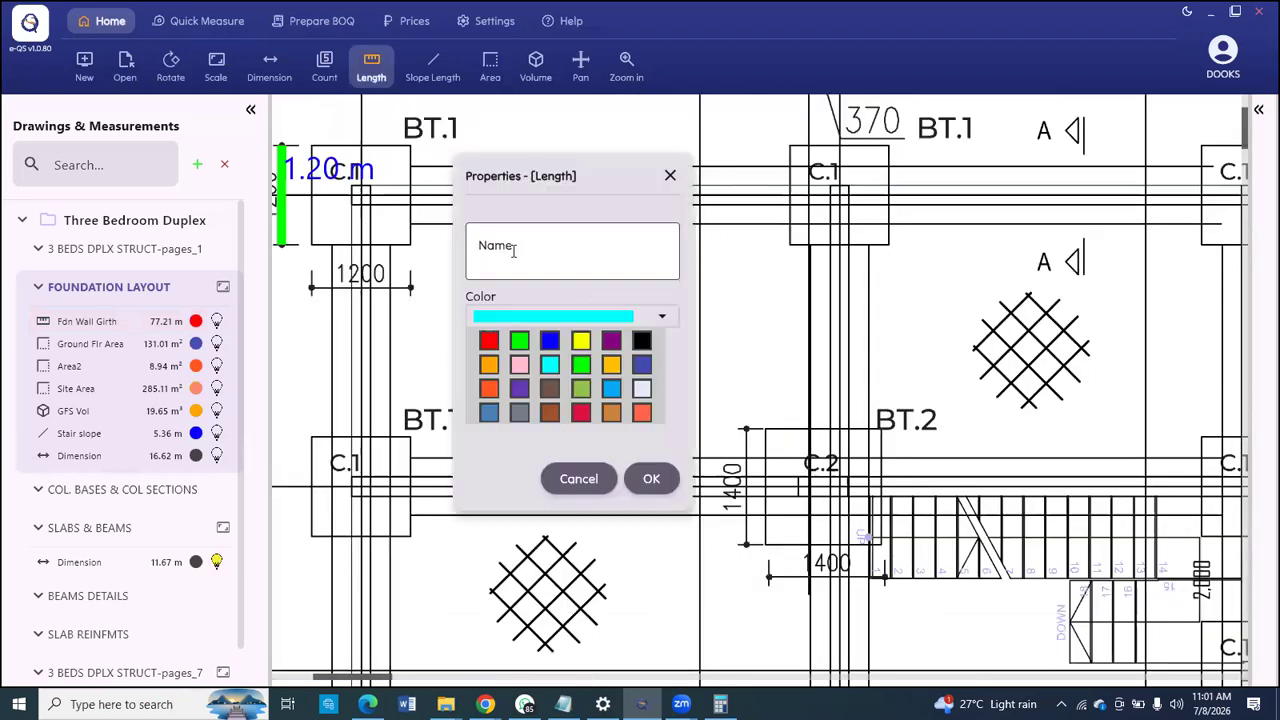
left_click(513, 251)
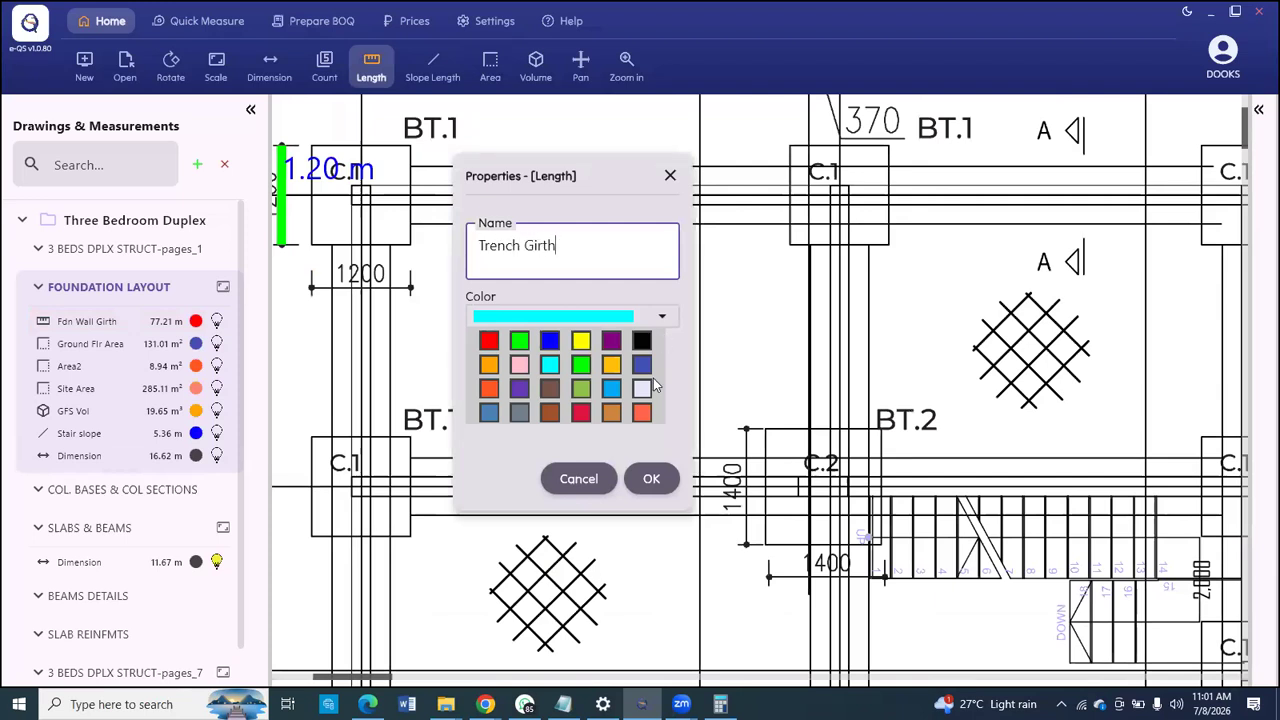
left_click(651, 480)
Step: Measure the first Trench Girth section, about 4.59 m, along grid A between the column bases at grids 1 and 3, and begin a new section
scroll(440, 232, "down", 2)
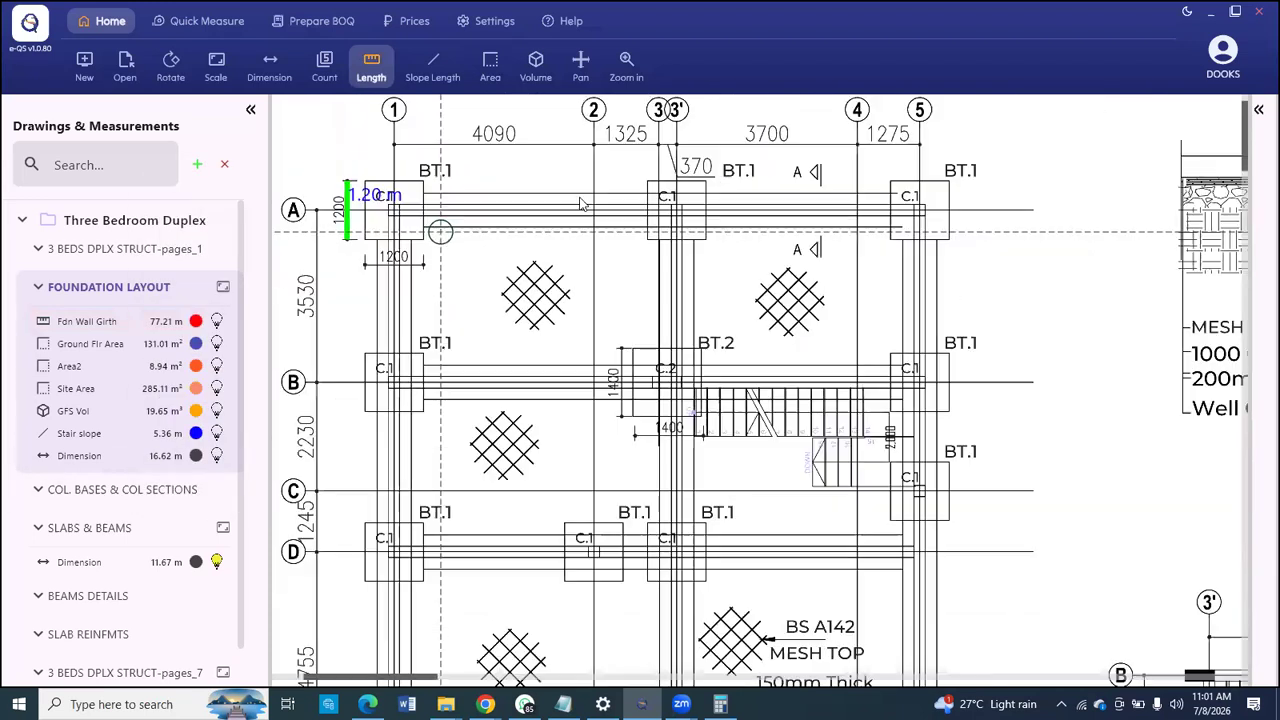
scroll(390, 213, "up", 3)
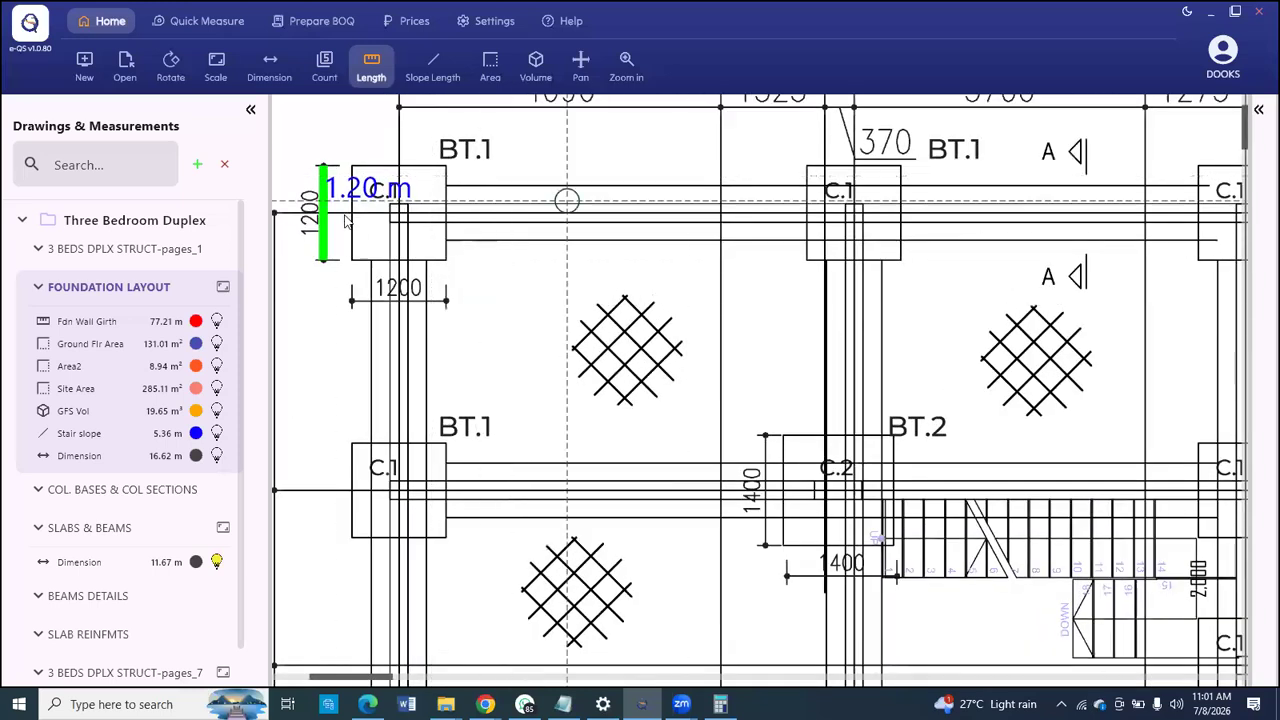
left_click(446, 210)
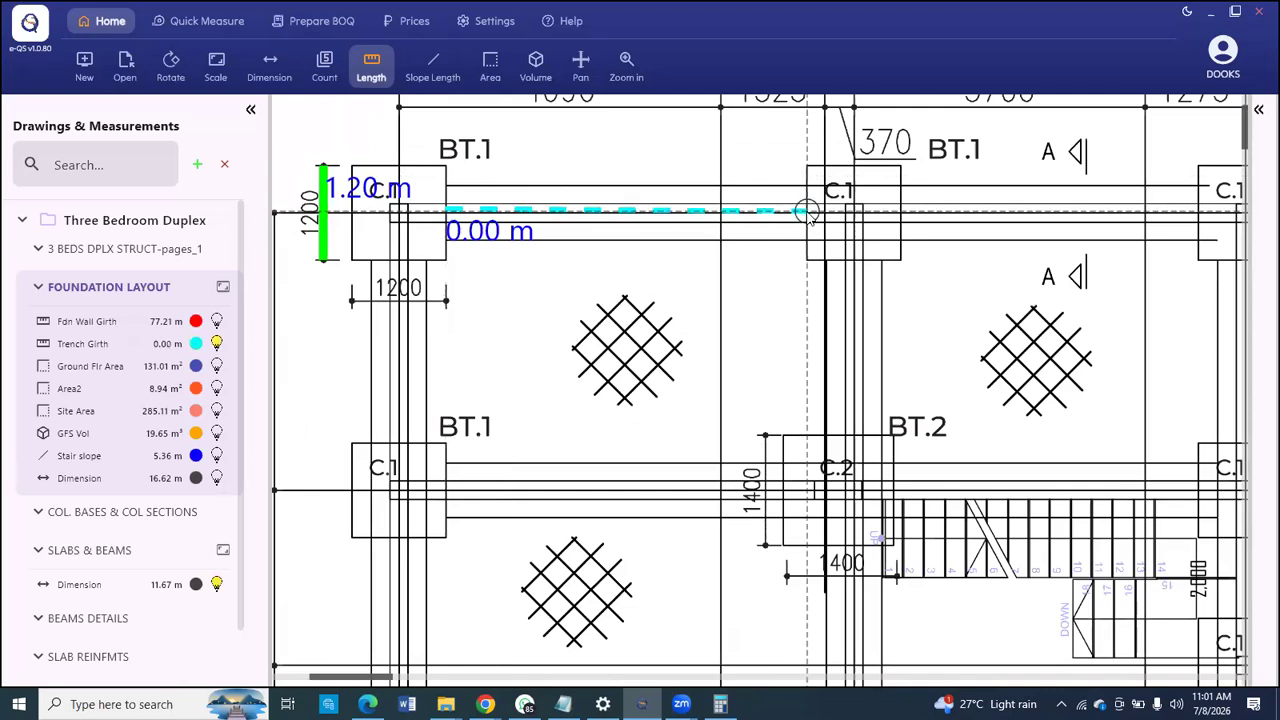
left_click(806, 212)
right_click(807, 213)
left_click(875, 257)
Step: Add a Trench Girth section of about 3.80 m along grid A between the column bases at grids 3 and 5
scroll(508, 238, "down", 4)
scroll(852, 221, "up", 3)
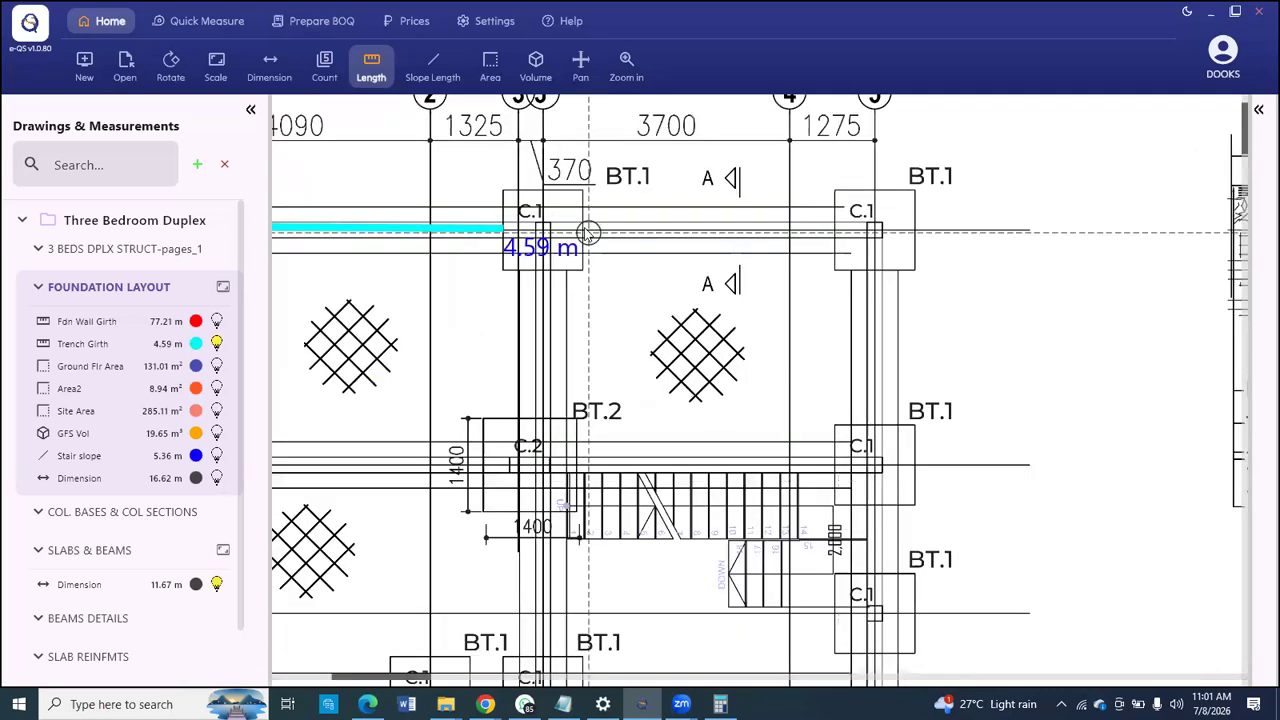
left_click(584, 224)
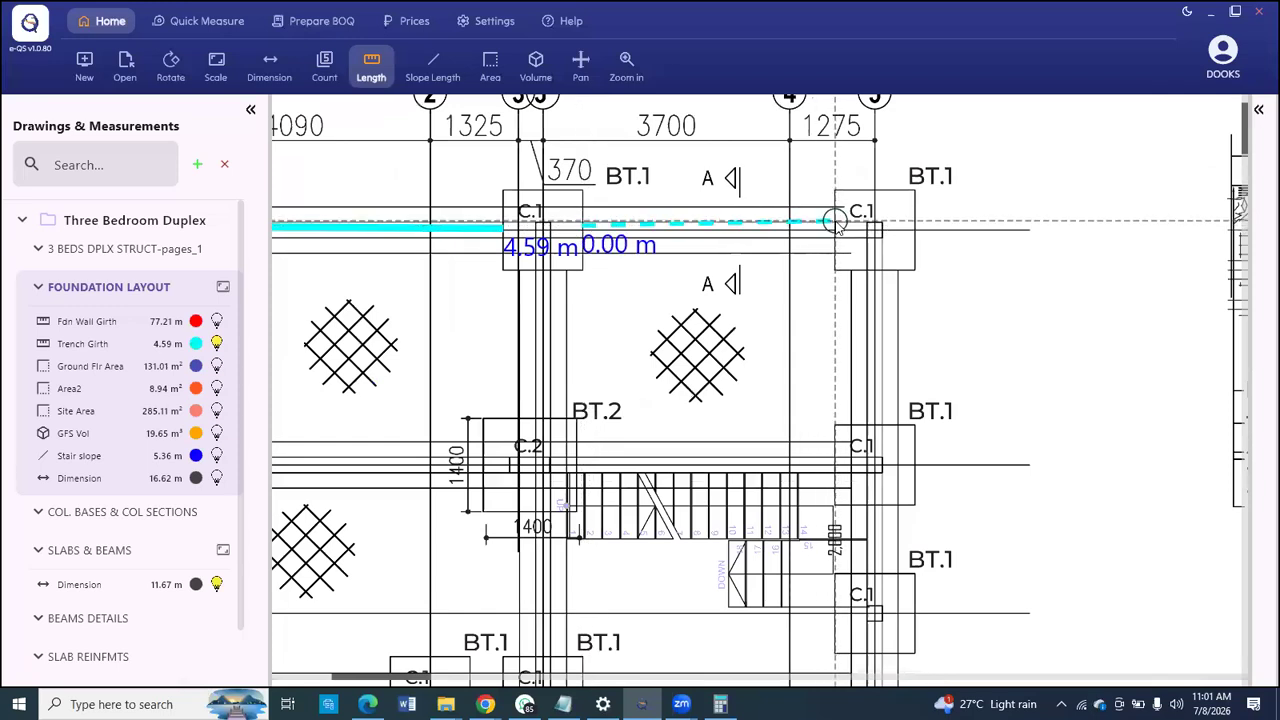
right_click(872, 268)
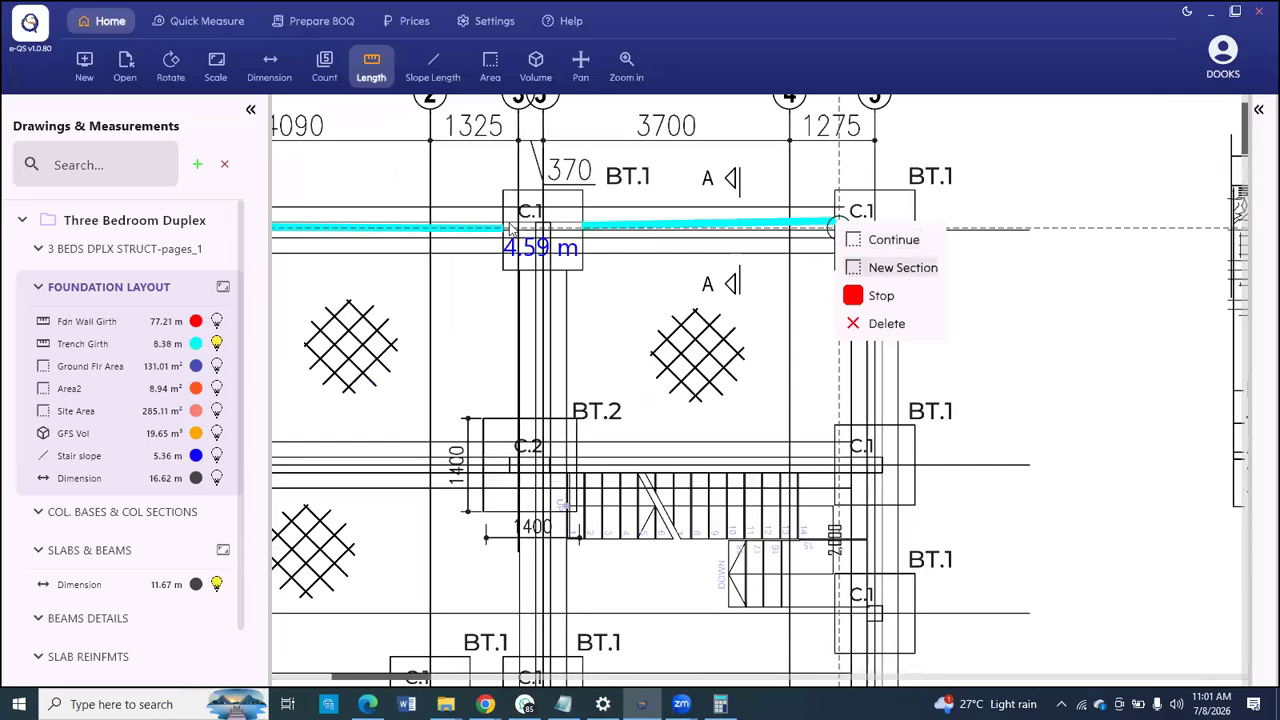
Step: Add a Trench Girth section of about 2.35 m along grid 1 between the column bases at grids A and B
scroll(512, 215, "down", 3)
scroll(510, 178, "up", 3)
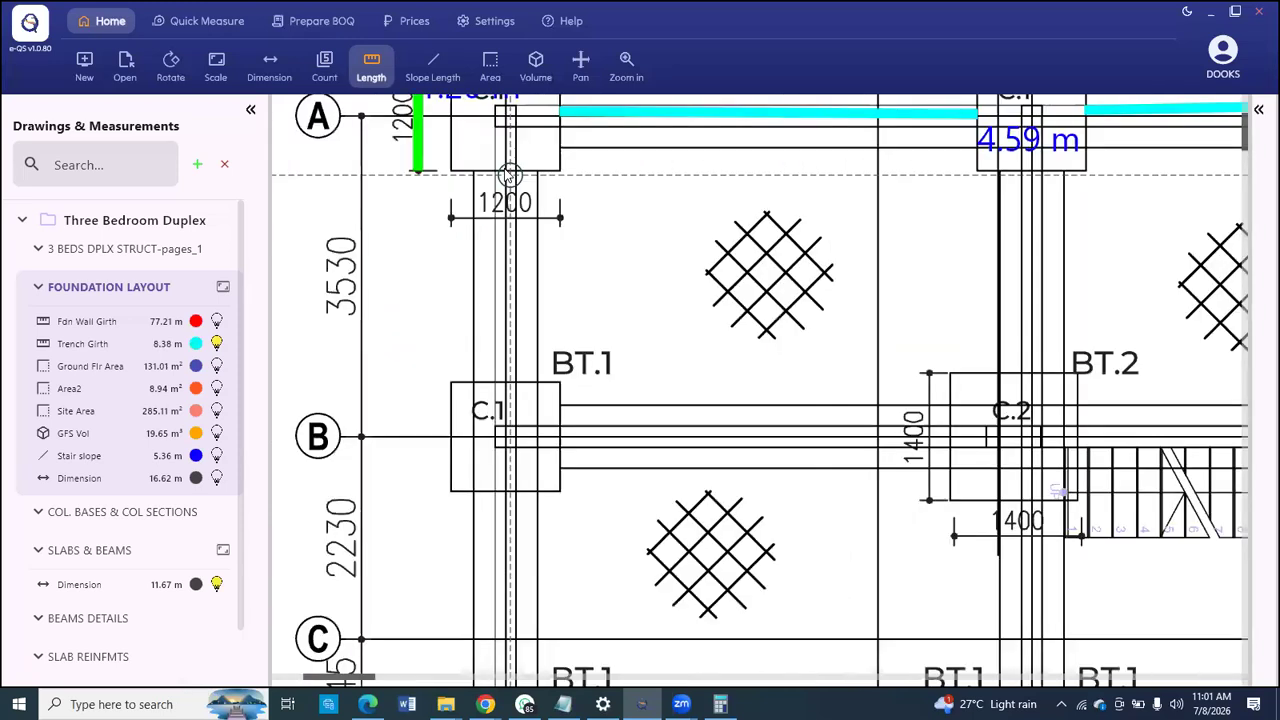
left_click(510, 178)
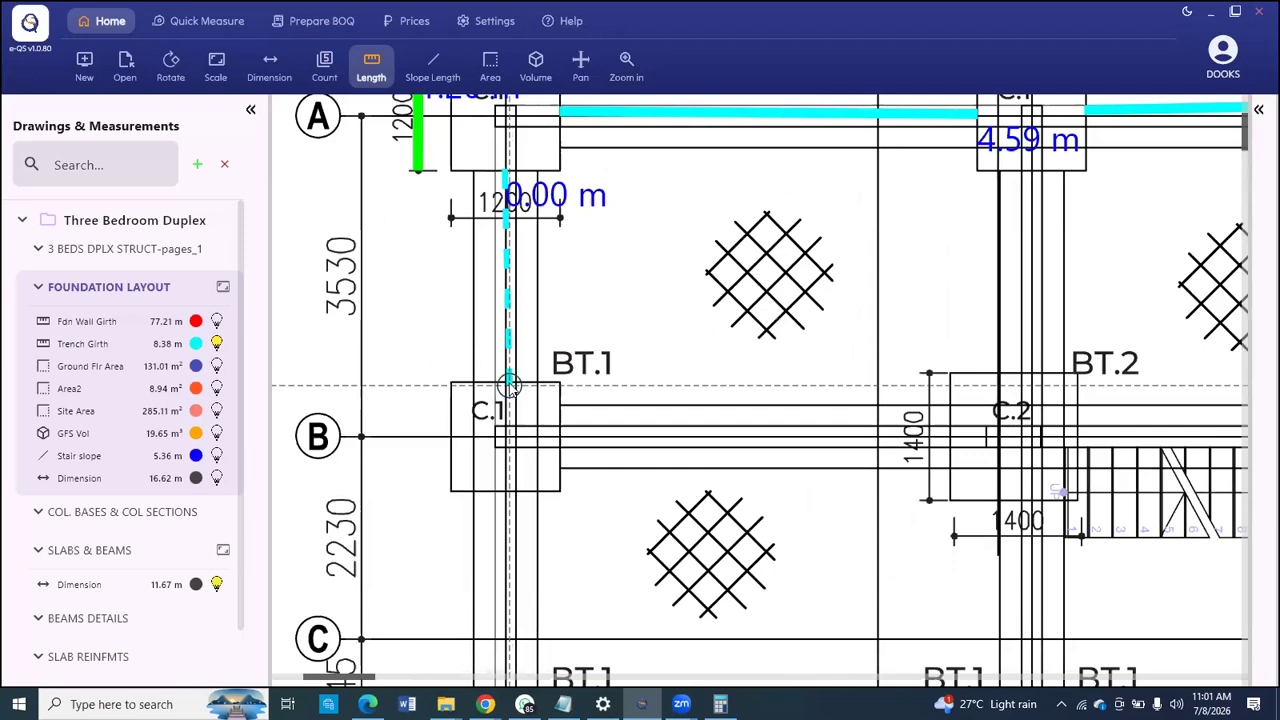
double_click(510, 385)
right_click(547, 437)
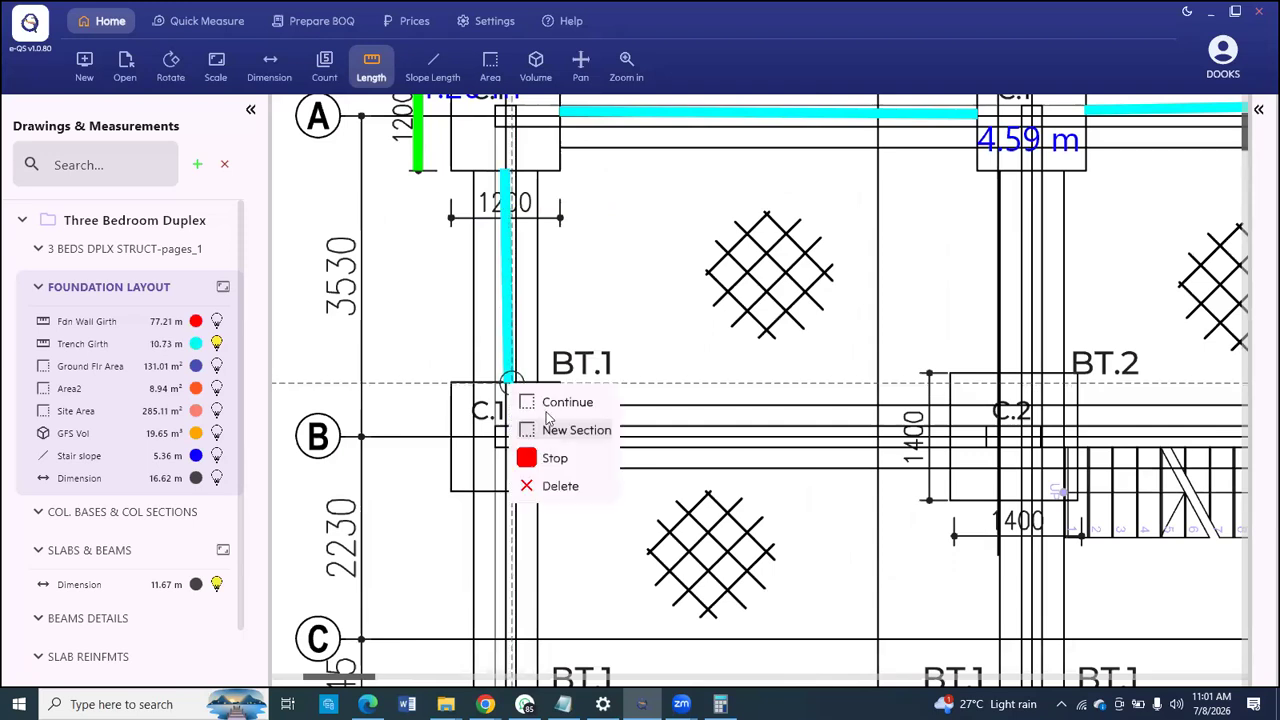
Step: Add a Trench Girth section of about 4.30 m along grid B from the C.1 base at grid 1 to the C.2 base
scroll(407, 221, "down", 1)
scroll(545, 362, "down", 2)
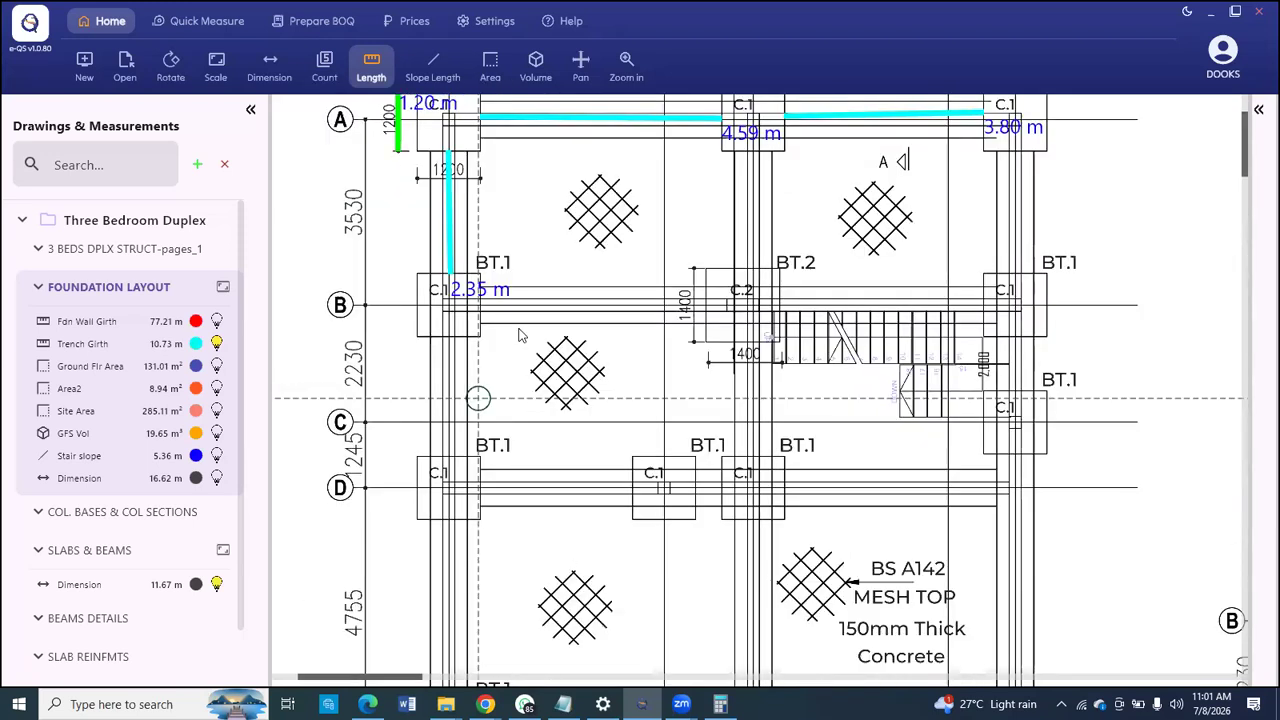
scroll(478, 398, "up", 2)
left_click(448, 268)
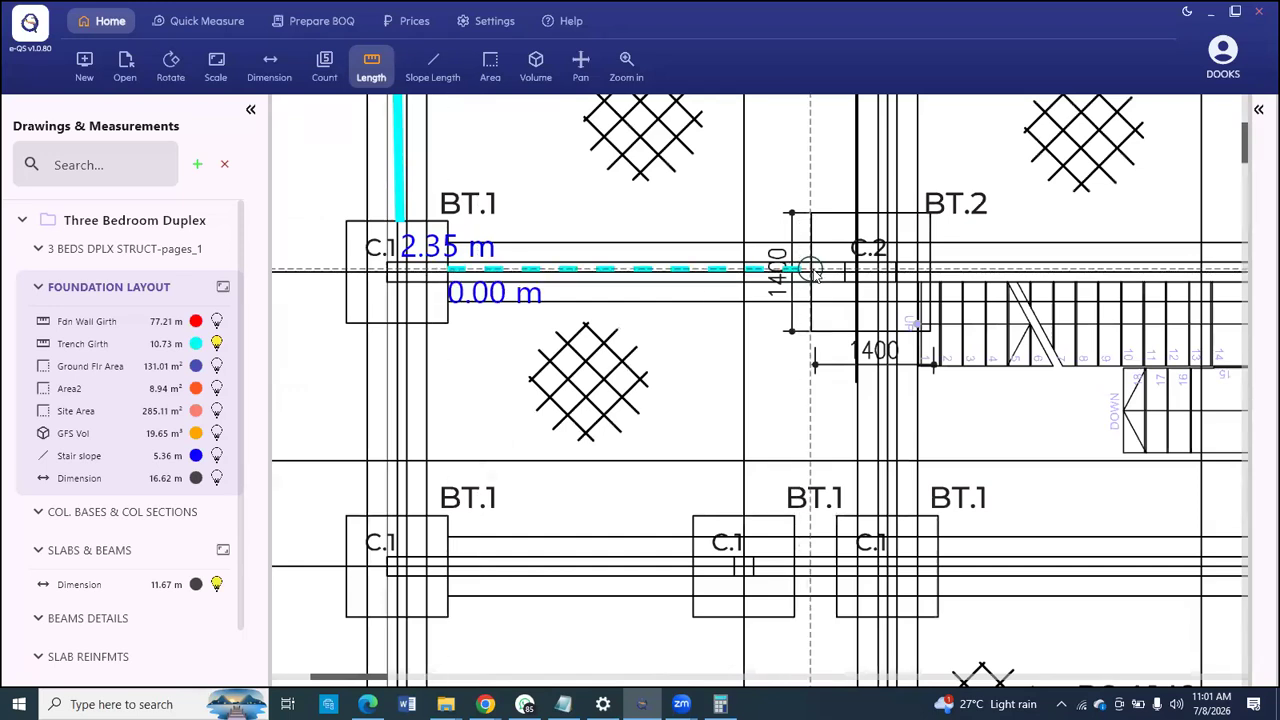
left_click(853, 293)
left_click(454, 346)
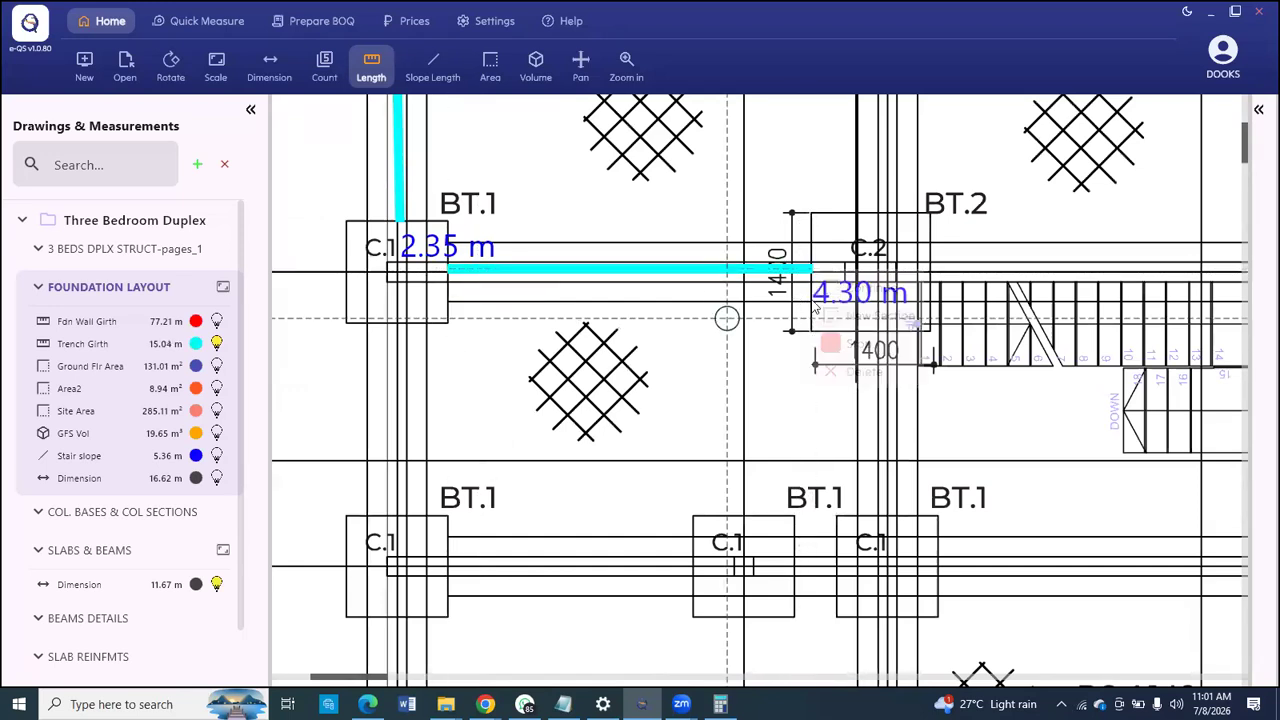
Step: Add a Trench Girth section of about 3.84 m along grid B from the C.2 base to the C.1 base at grid 5
scroll(598, 326, "down", 1)
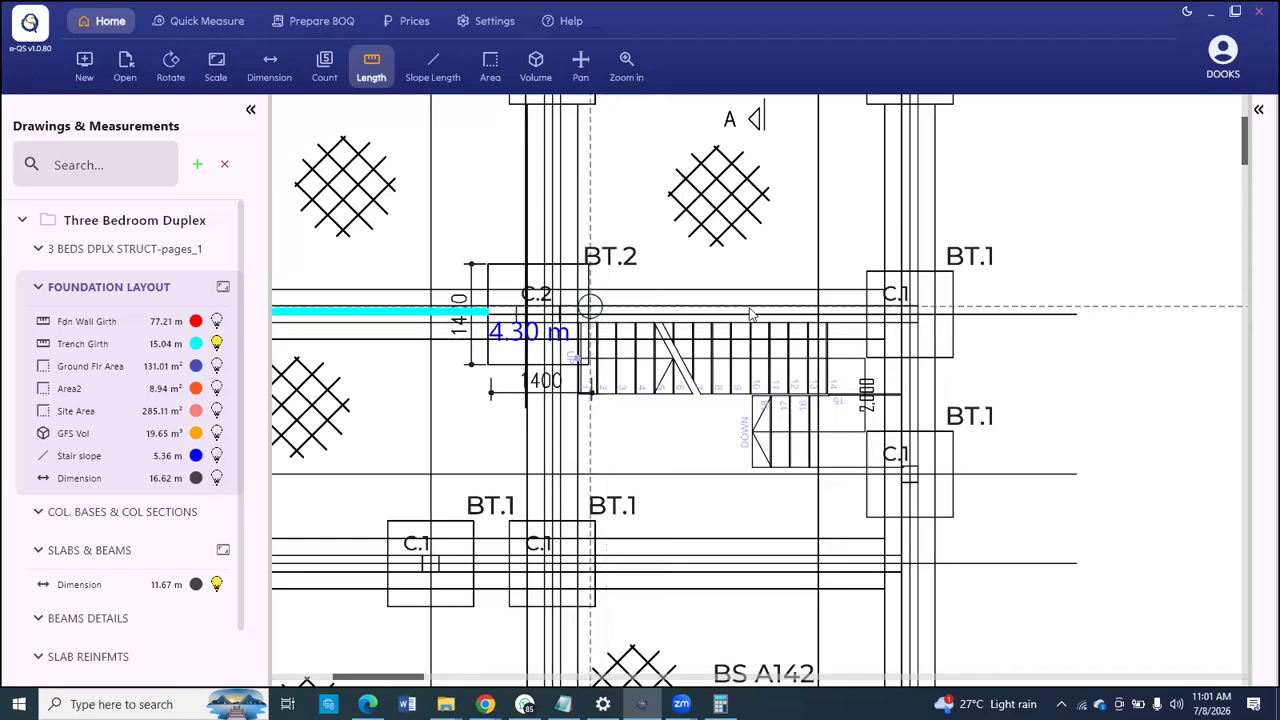
right_click(866, 303)
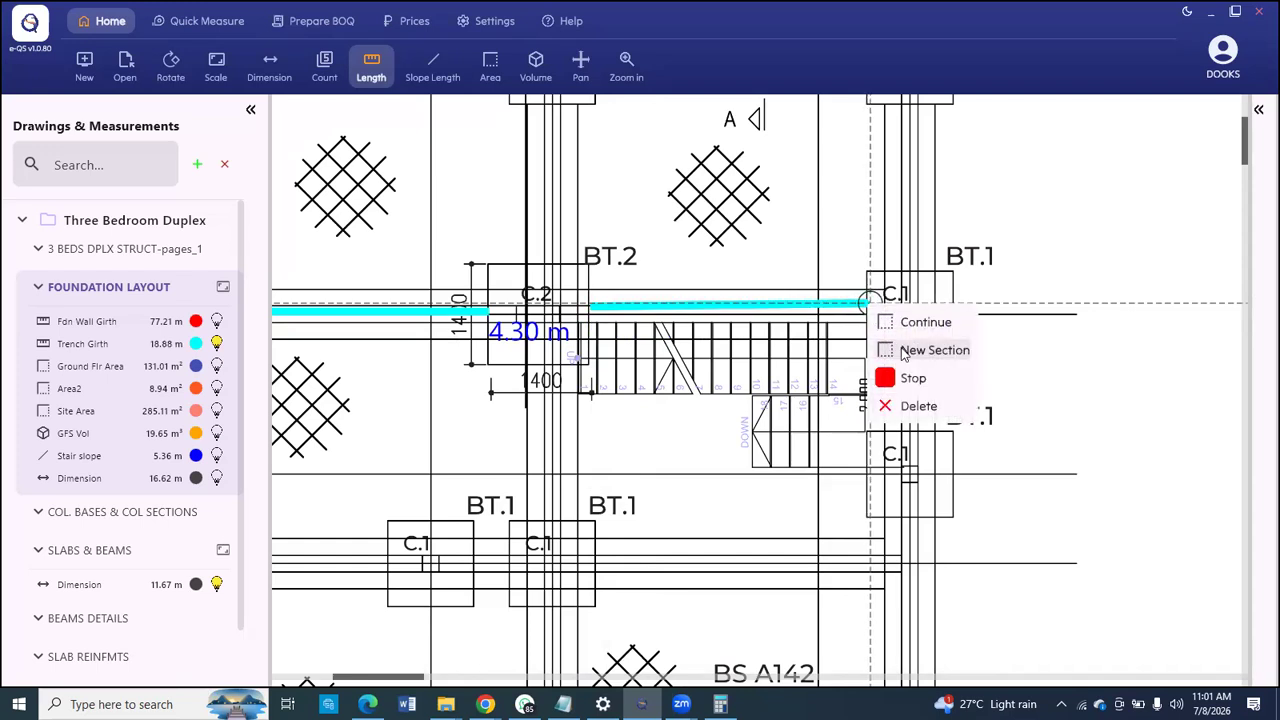
left_click(903, 352)
Step: Add a Trench Girth section of about 2.30 m along grid 1 between the column bases at grids B and D
scroll(500, 317, "down", 3)
scroll(447, 314, "up", 2)
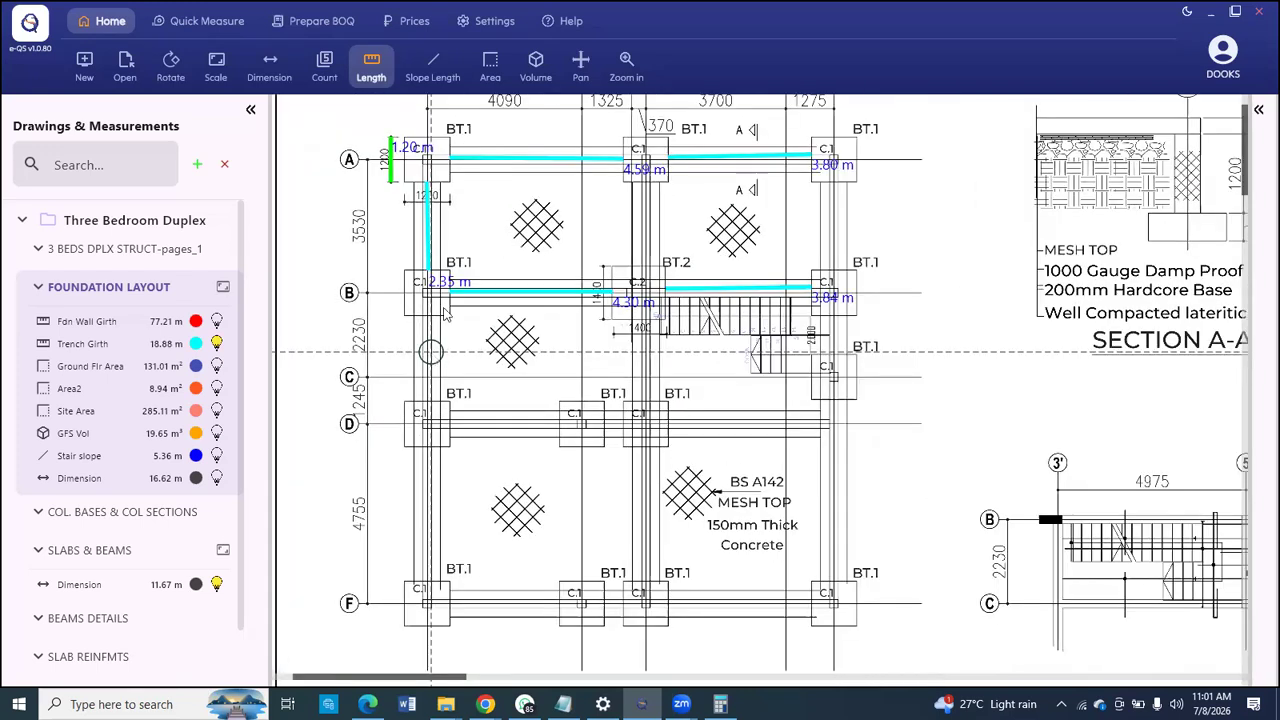
scroll(447, 314, "up", 2)
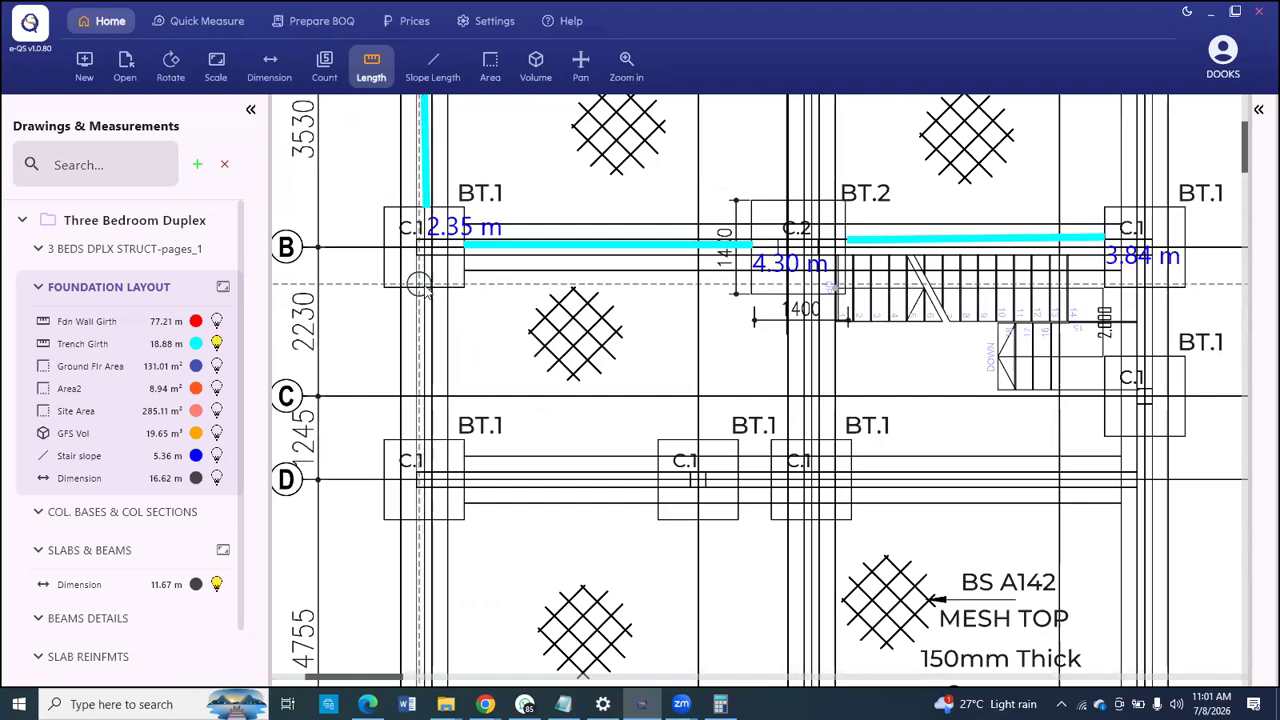
left_click(424, 288)
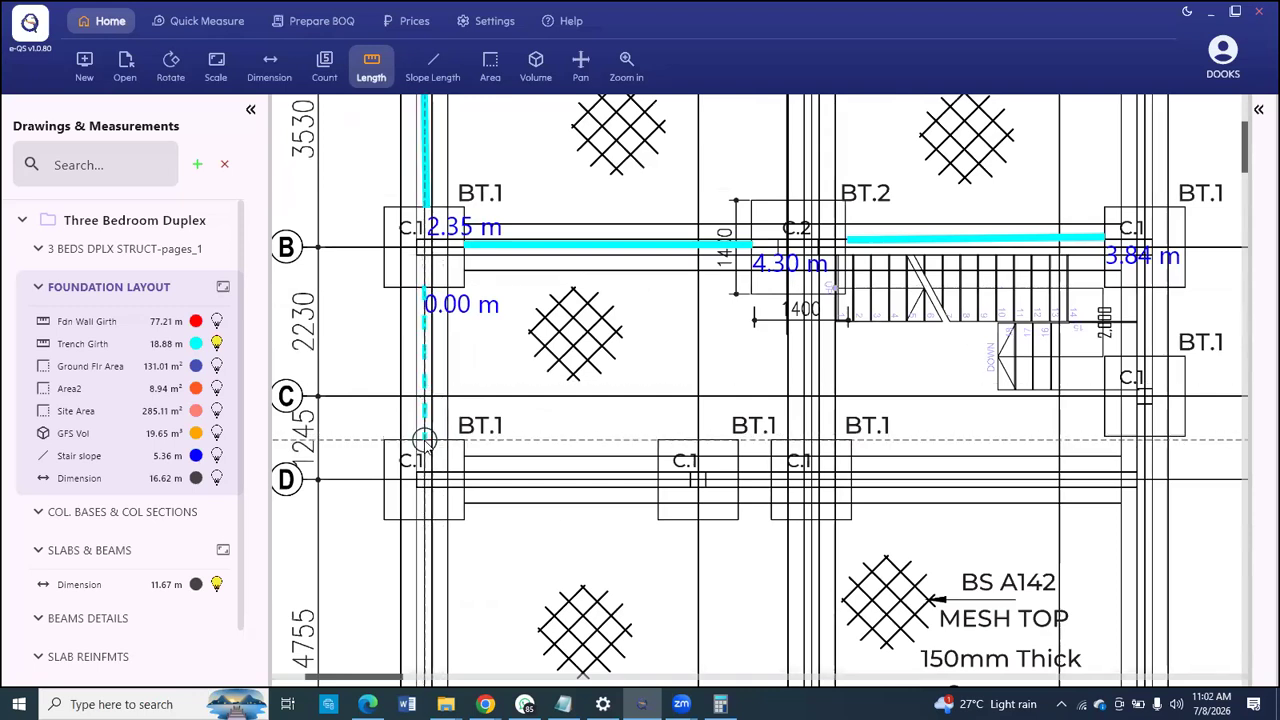
double_click(424, 440)
right_click(424, 440)
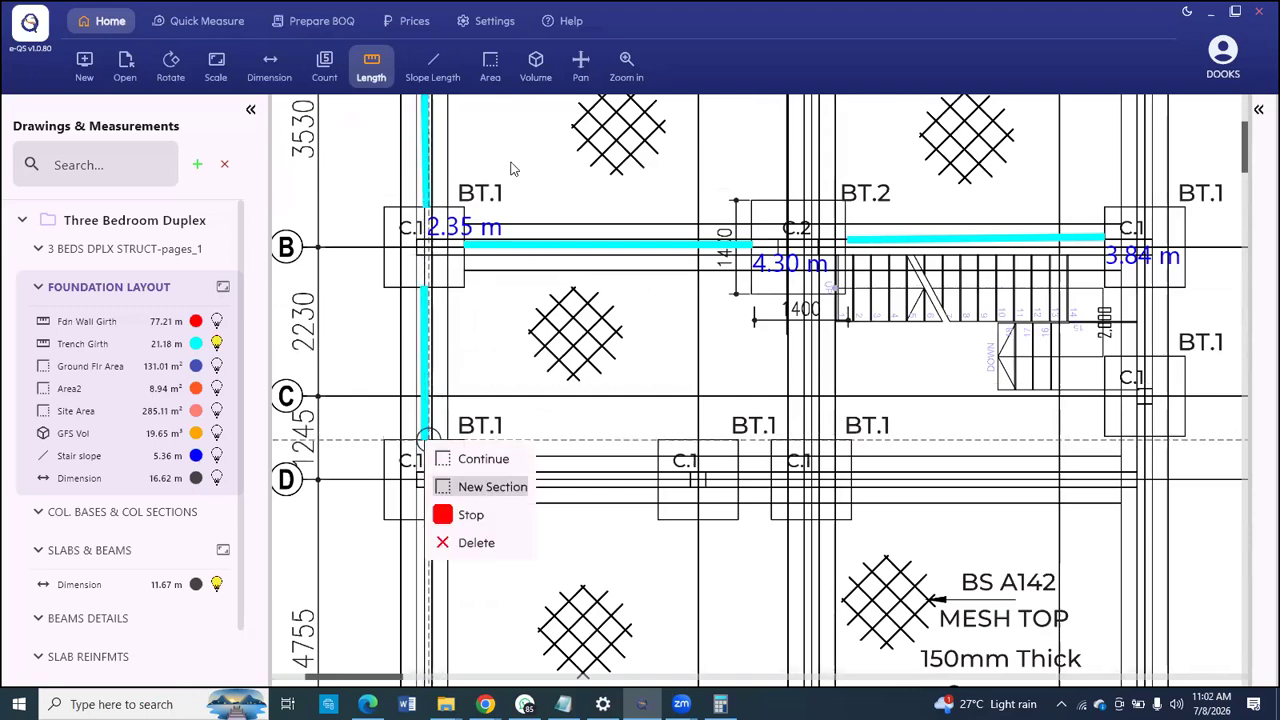
left_click(470, 489)
Step: Add a Trench Girth section of about 3.56 m along grid 1 between the column bases at grids D and F
scroll(460, 192, "down", 3)
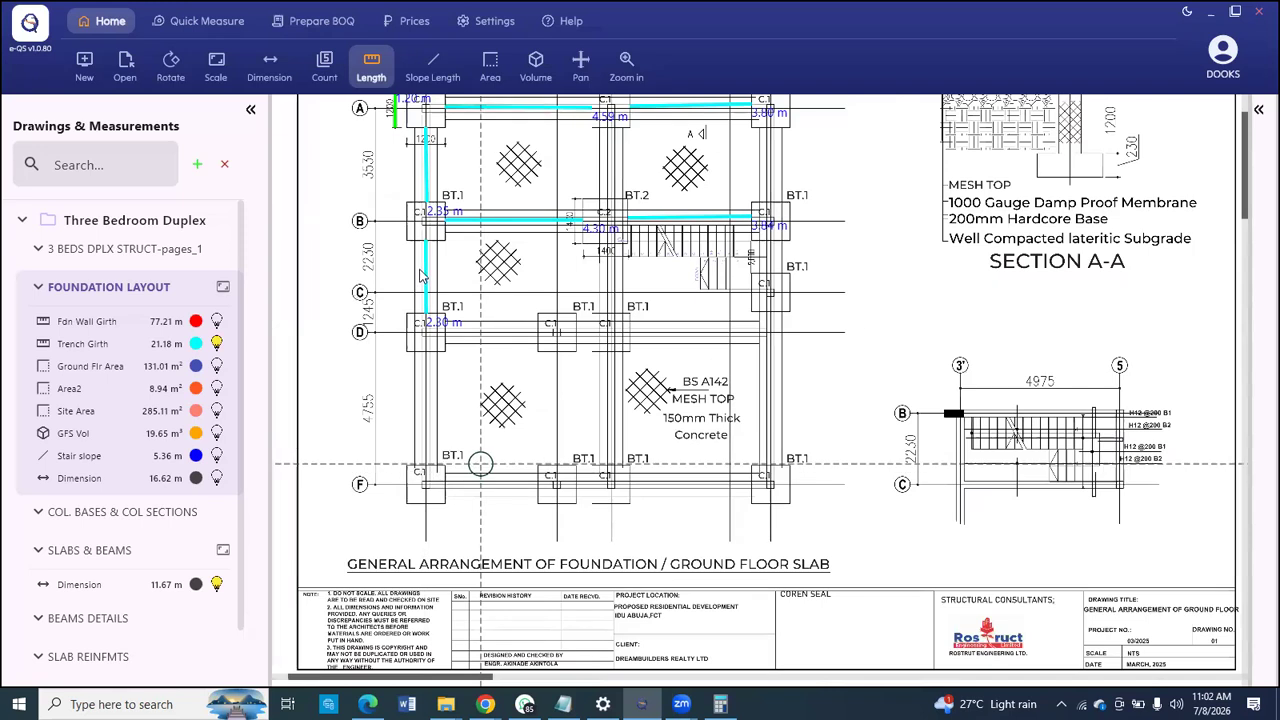
scroll(410, 258, "up", 4)
scroll(405, 248, "up", 1)
left_click(404, 242)
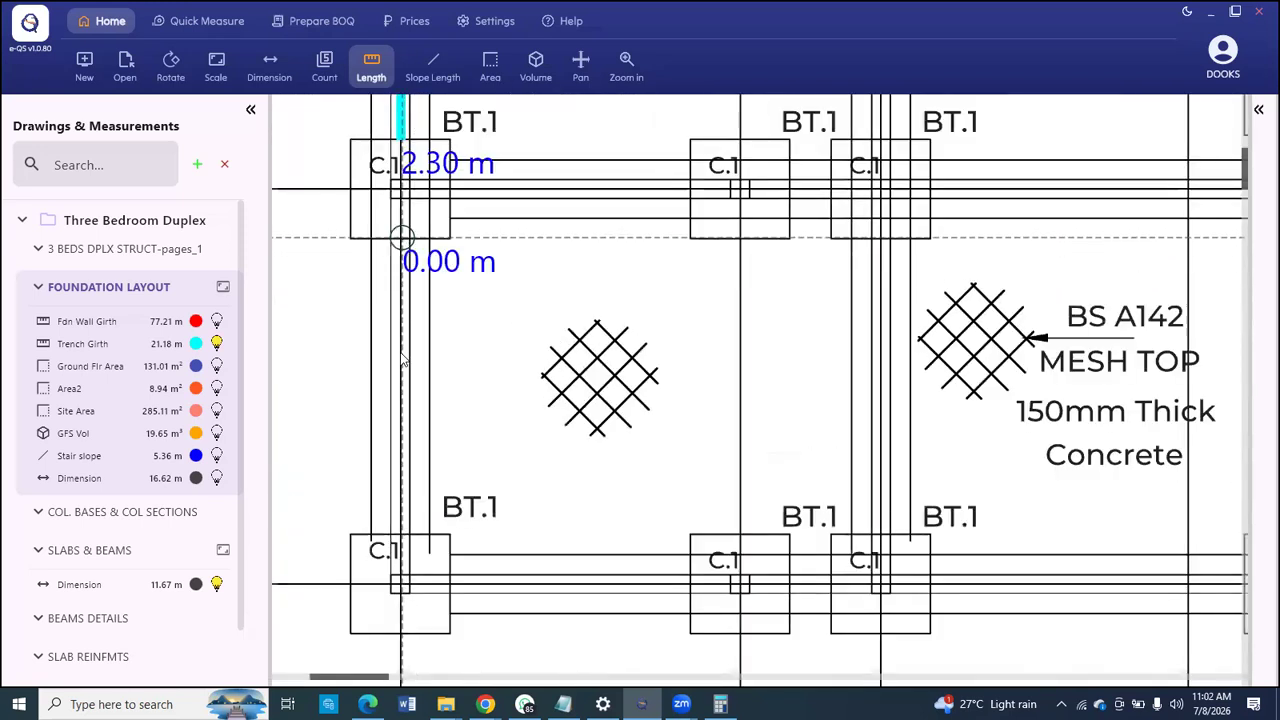
left_click(403, 533)
right_click(404, 538)
left_click(425, 581)
Step: Add a Trench Girth section of about 2.90 m along grid F between the column bases at grids 1 and 2
scroll(437, 540, "down", 2)
scroll(437, 540, "up", 2)
left_click(376, 519)
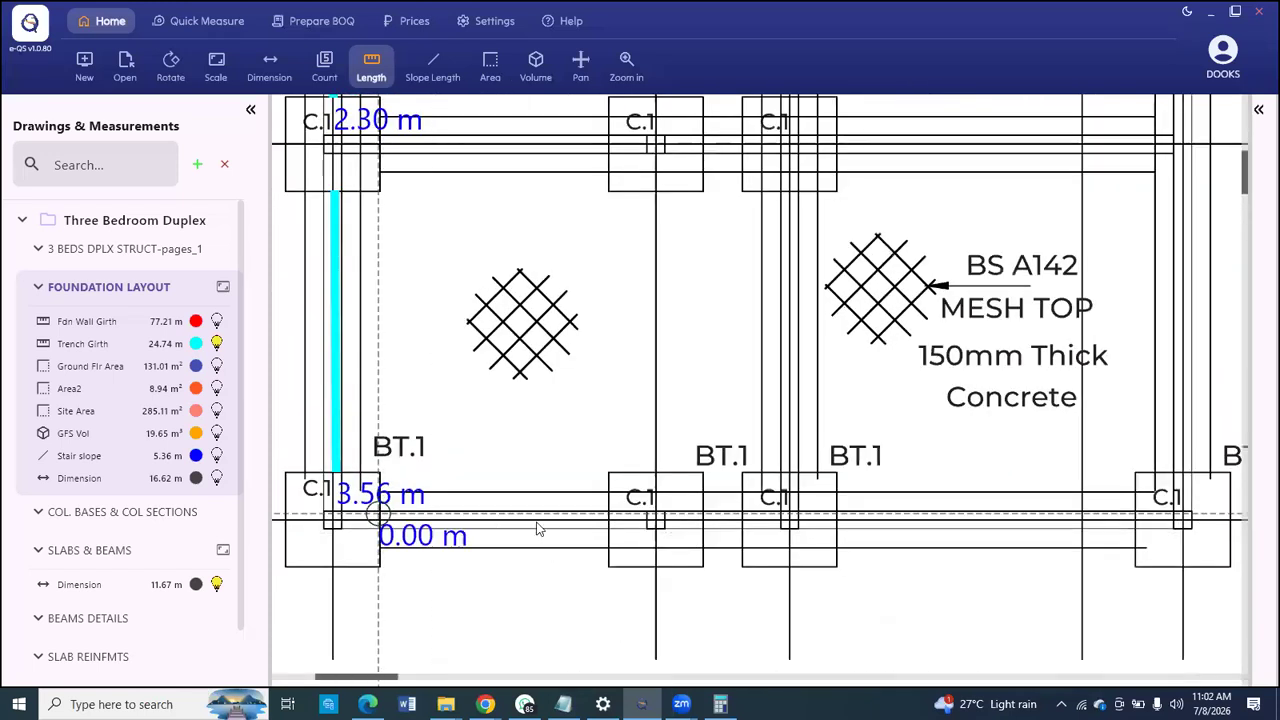
left_click(608, 518)
right_click(608, 518)
left_click(660, 563)
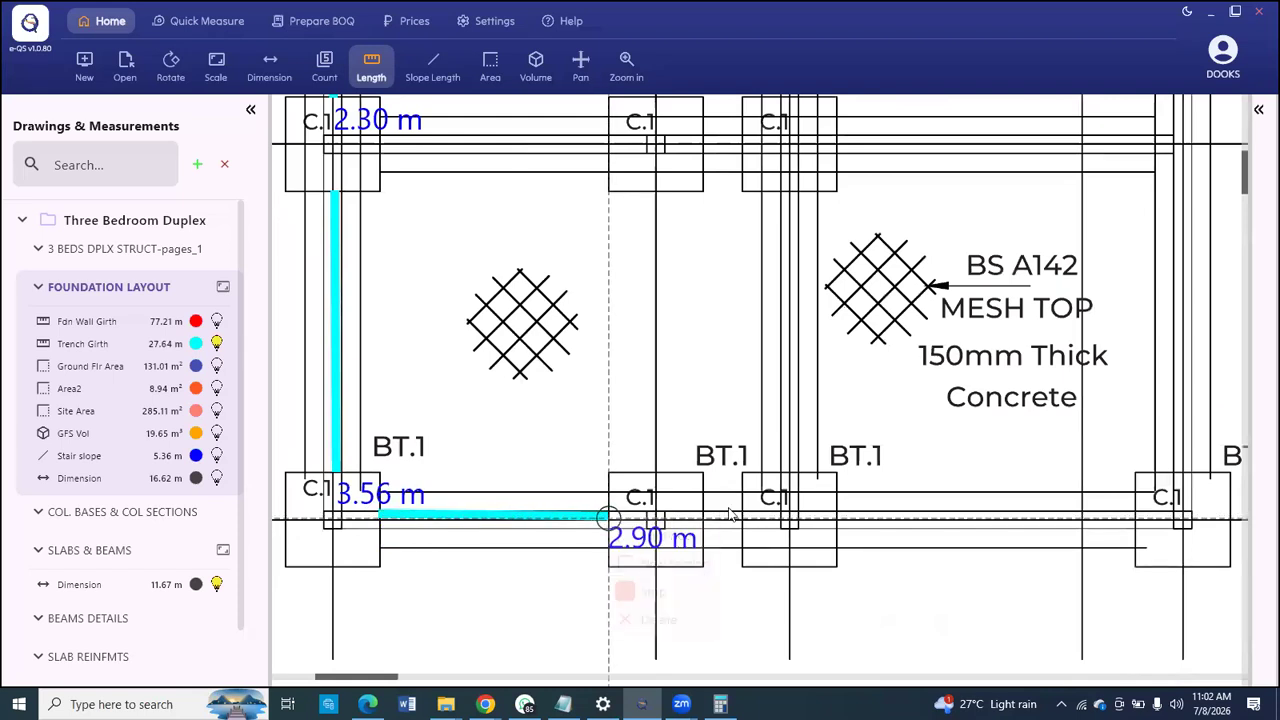
Step: Add a Trench Girth section of about 0.52 m along grid F between the column bases at grids 2 and 3
left_click(704, 515)
left_click(745, 514)
right_click(745, 514)
left_click(797, 558)
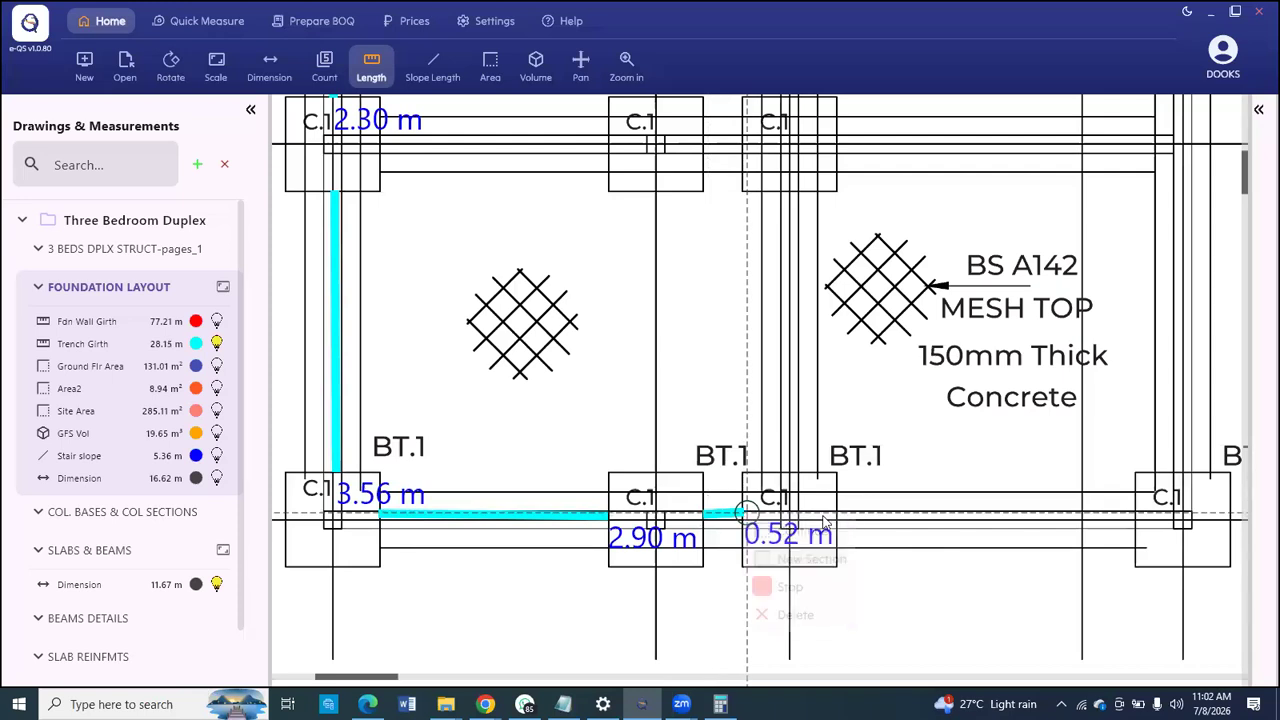
Step: Add a Trench Girth section of about 3.77 m along grid F between the column bases at grids 3 and 5
left_click(838, 513)
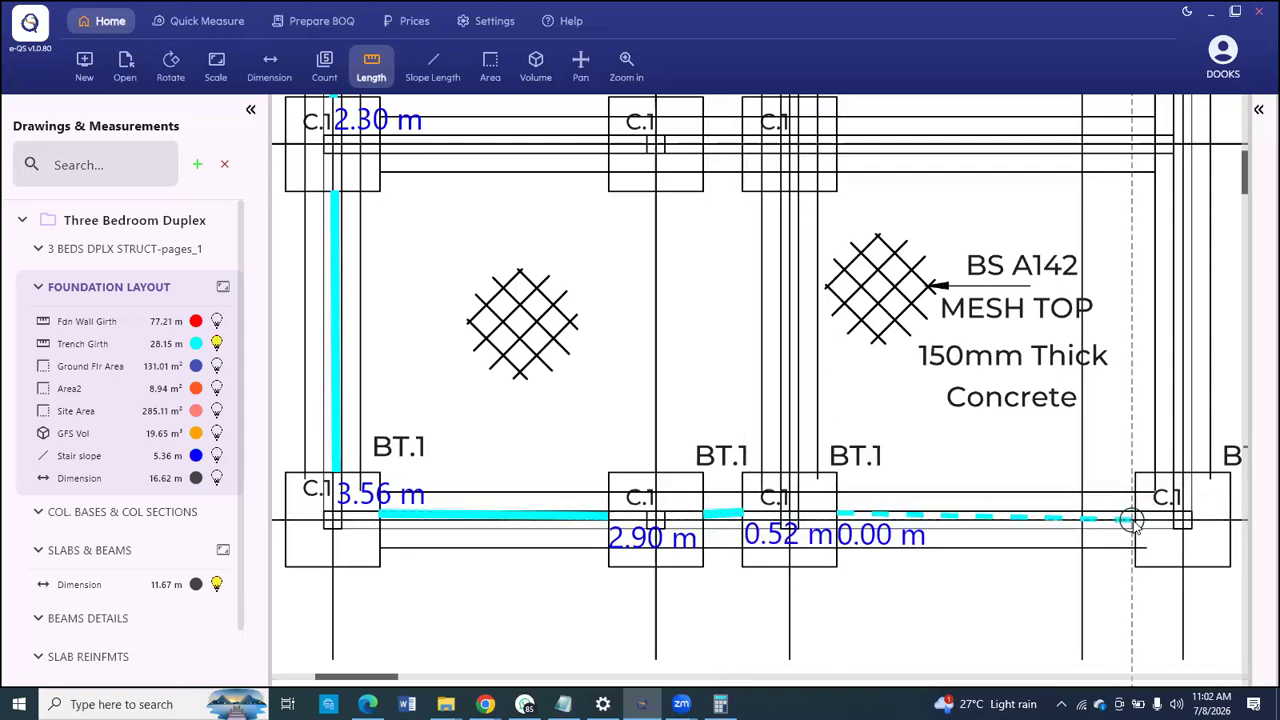
left_click(1133, 520)
right_click(1135, 522)
left_click(1160, 566)
Step: Add a Trench Girth section of about 4.84 m along grid 5 from the base at grid F to the base at grid C
scroll(435, 522, "down", 4)
scroll(818, 500, "up", 4)
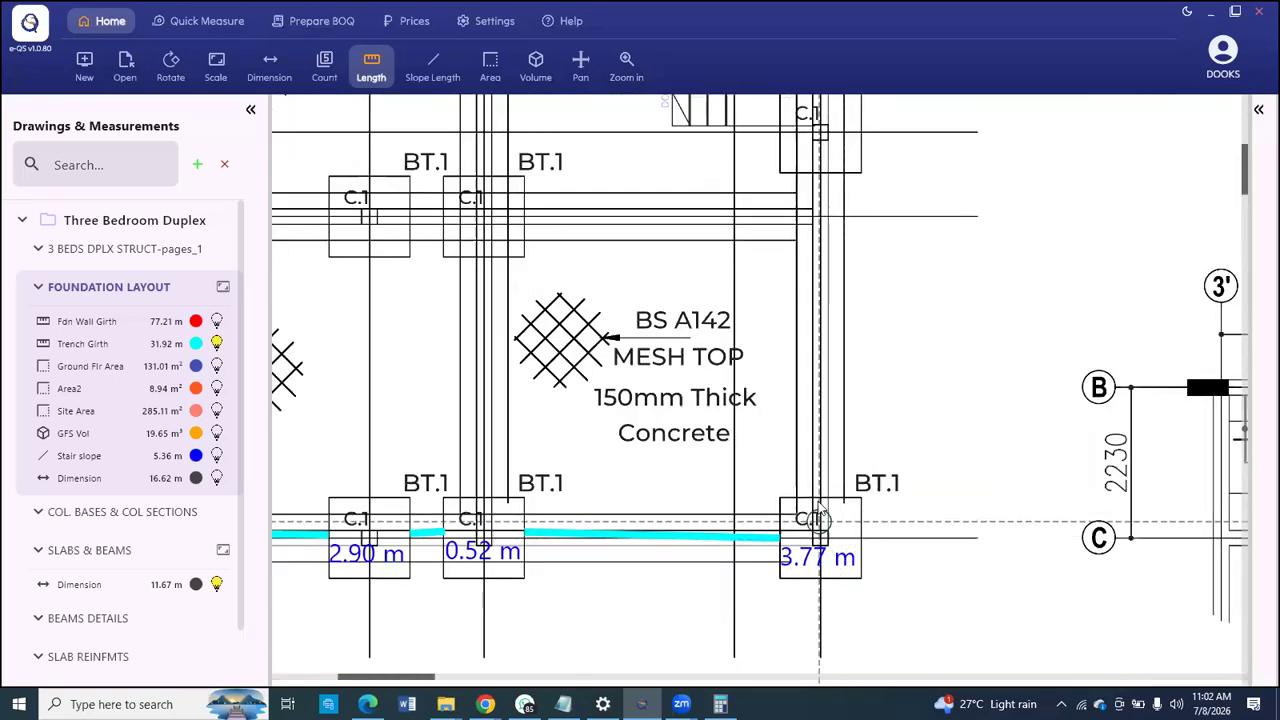
left_click(818, 500)
left_click(820, 166)
right_click(820, 166)
left_click(862, 214)
Step: Add a Trench Girth section of about 2.39 m along grid 5 between the bases at grids A and B, and stop measuring
scroll(575, 358, "down", 5)
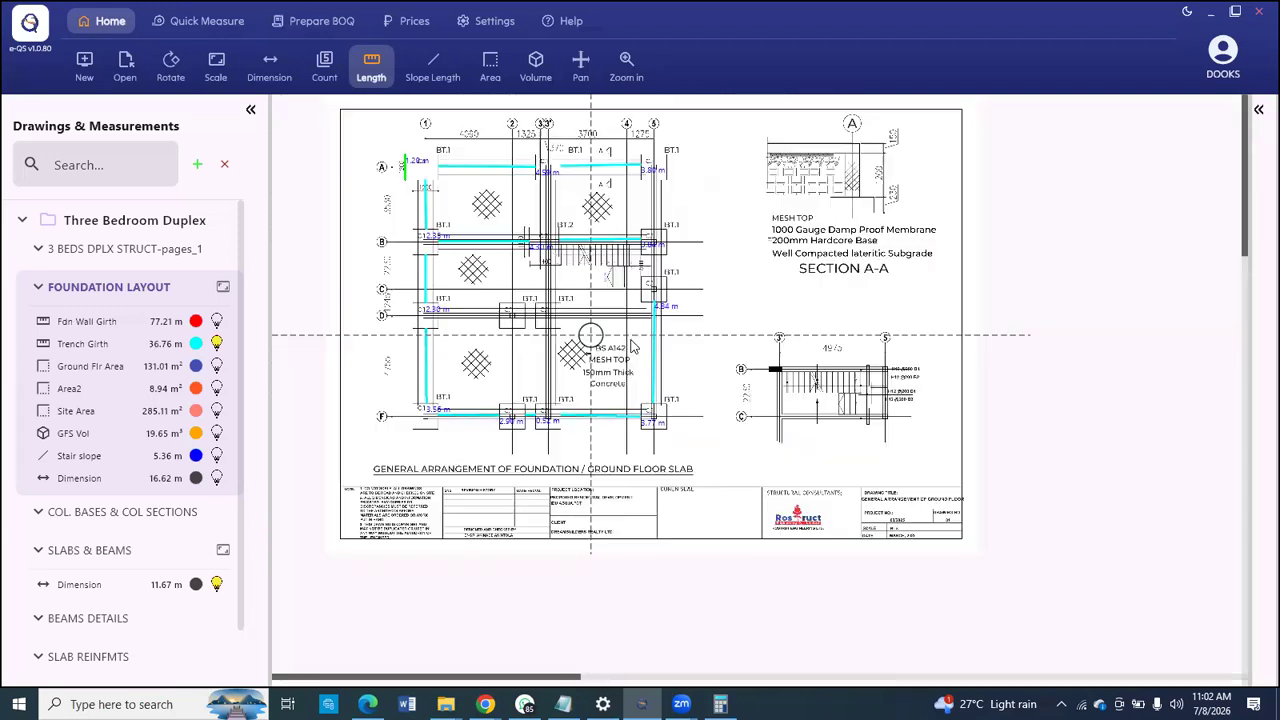
scroll(612, 172, "up", 2)
left_click(676, 184)
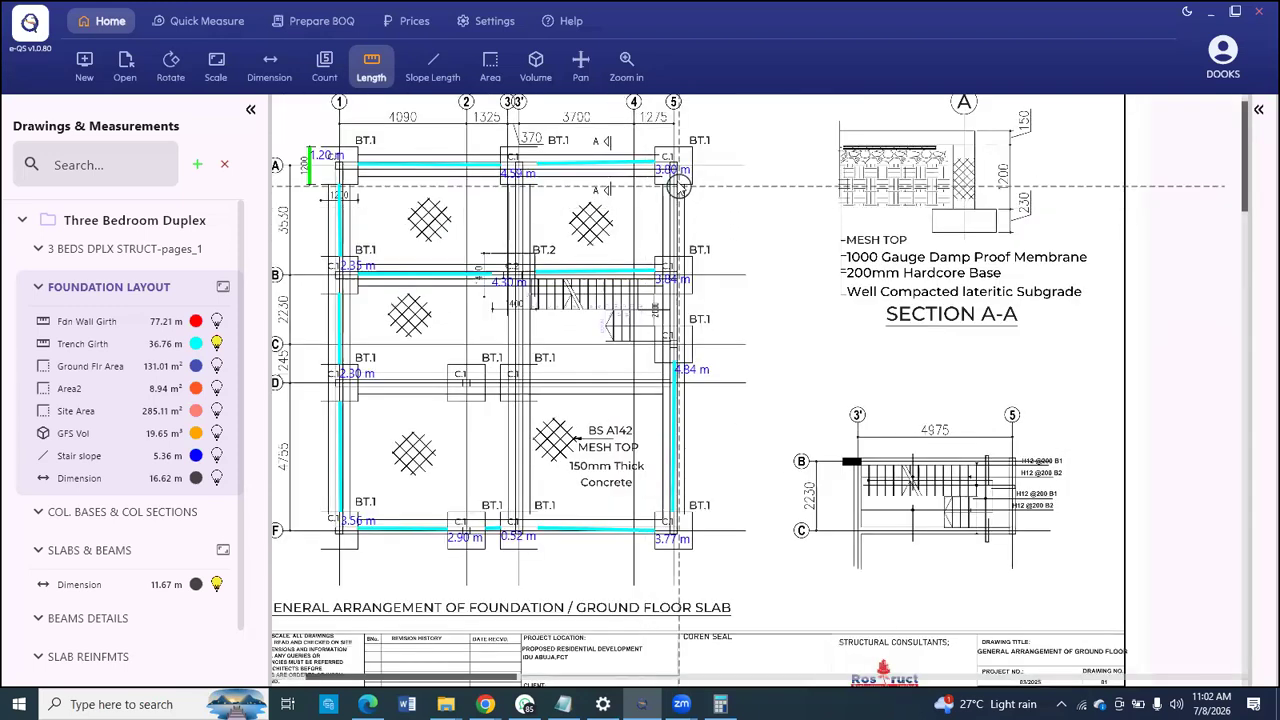
left_click(676, 256)
right_click(678, 258)
left_click(714, 331)
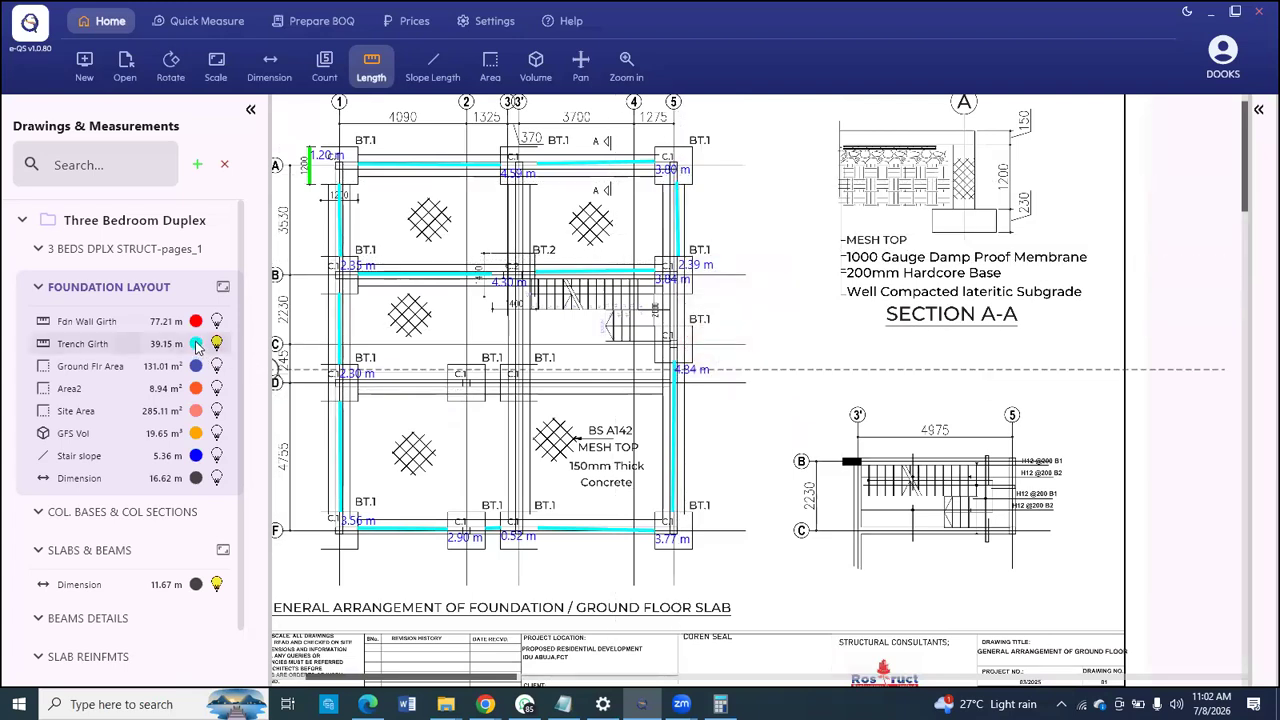
Step: Resume Trench Girth with a section of about 2.26 m along grid 3 from the base at grid A to the C.2 base
left_click(85, 344)
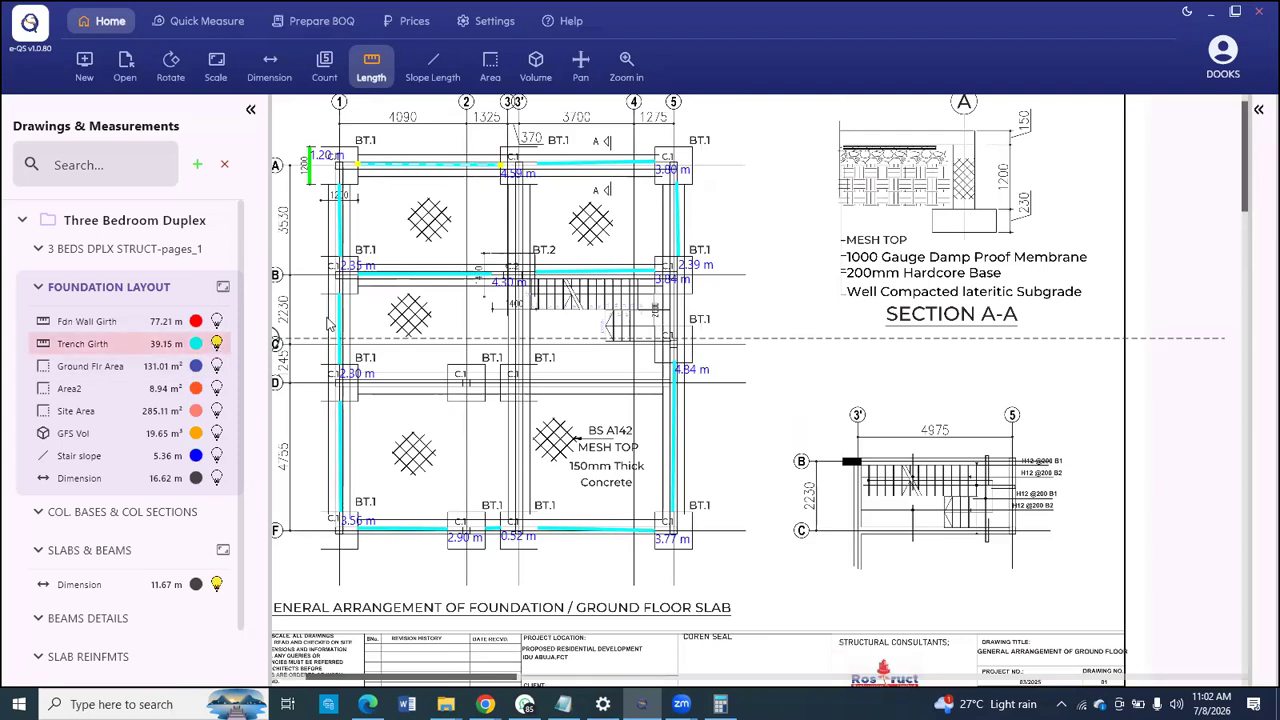
left_click(516, 181)
left_click(519, 254)
right_click(525, 255)
left_click(570, 301)
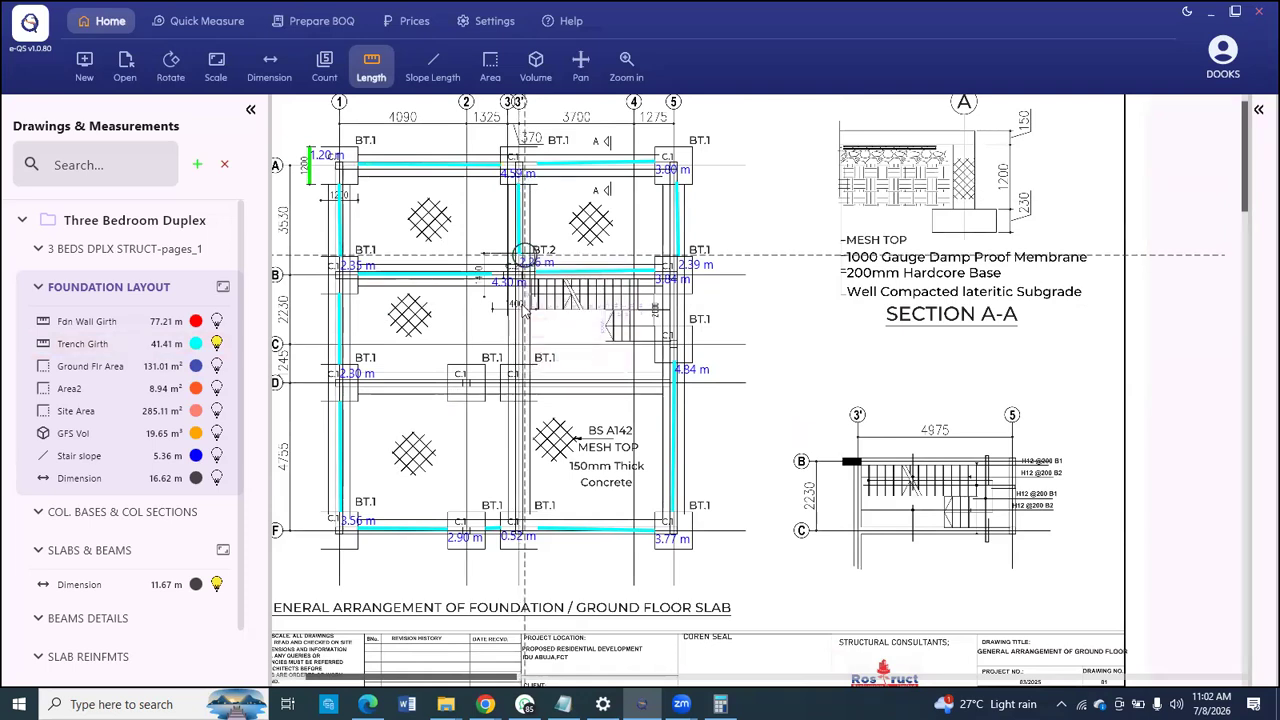
Step: Add a Trench Girth section of about 2.21 m along grid 3 from the C.2 base to the base at grid D
scroll(525, 321, "up", 3)
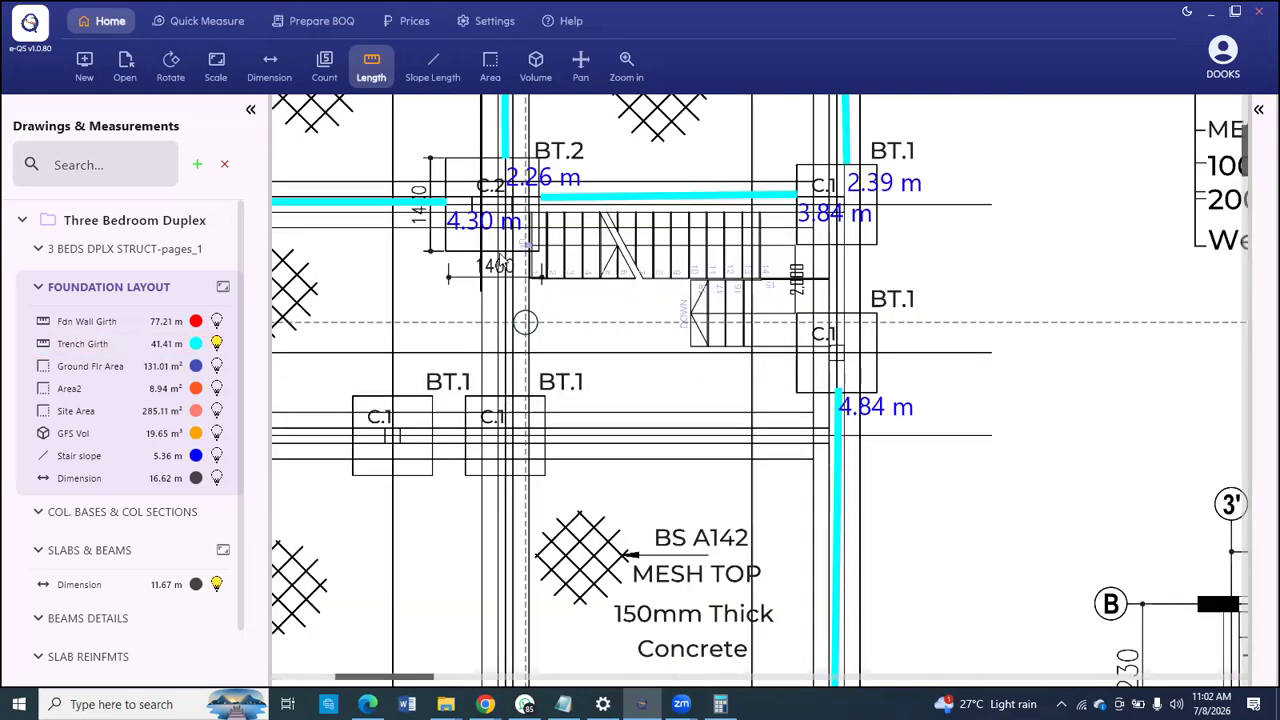
left_click(503, 254)
left_click(502, 396)
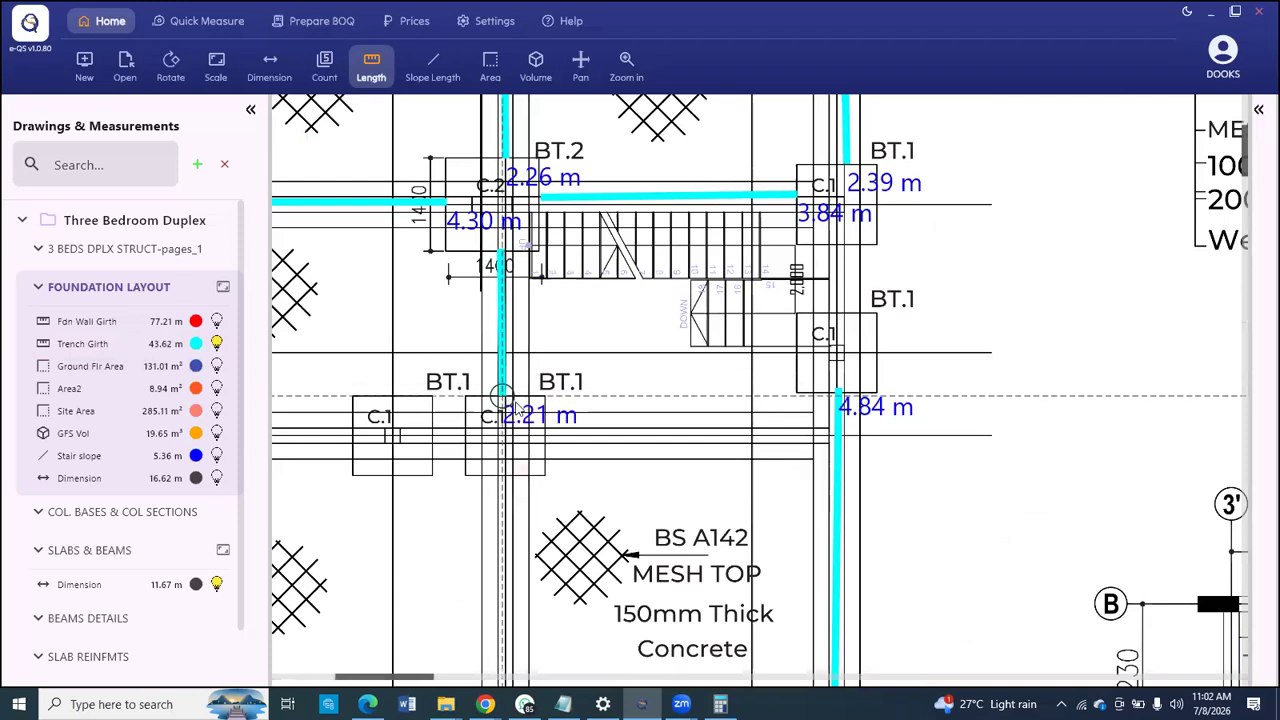
right_click(517, 410)
left_click(540, 440)
Step: Add a Trench Girth section of about 0.55 m along grid D between the column bases at grids 2 and 3
left_click(430, 432)
right_click(470, 433)
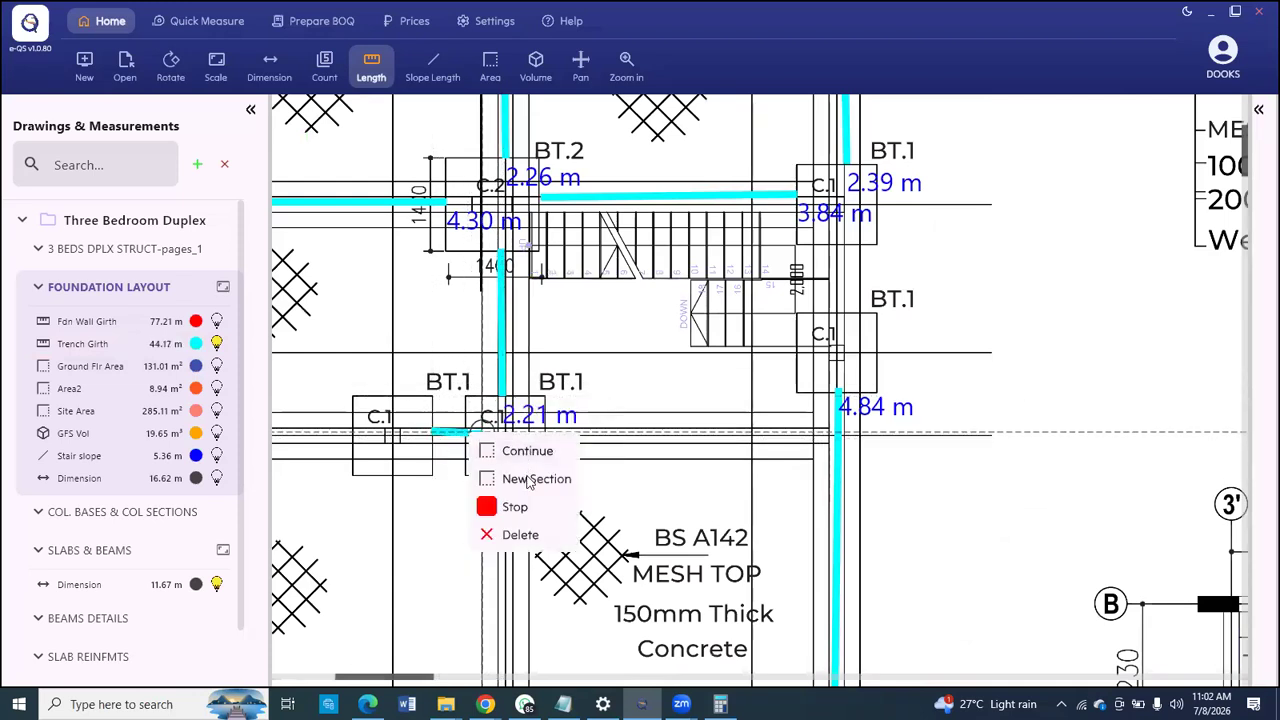
left_click(530, 451)
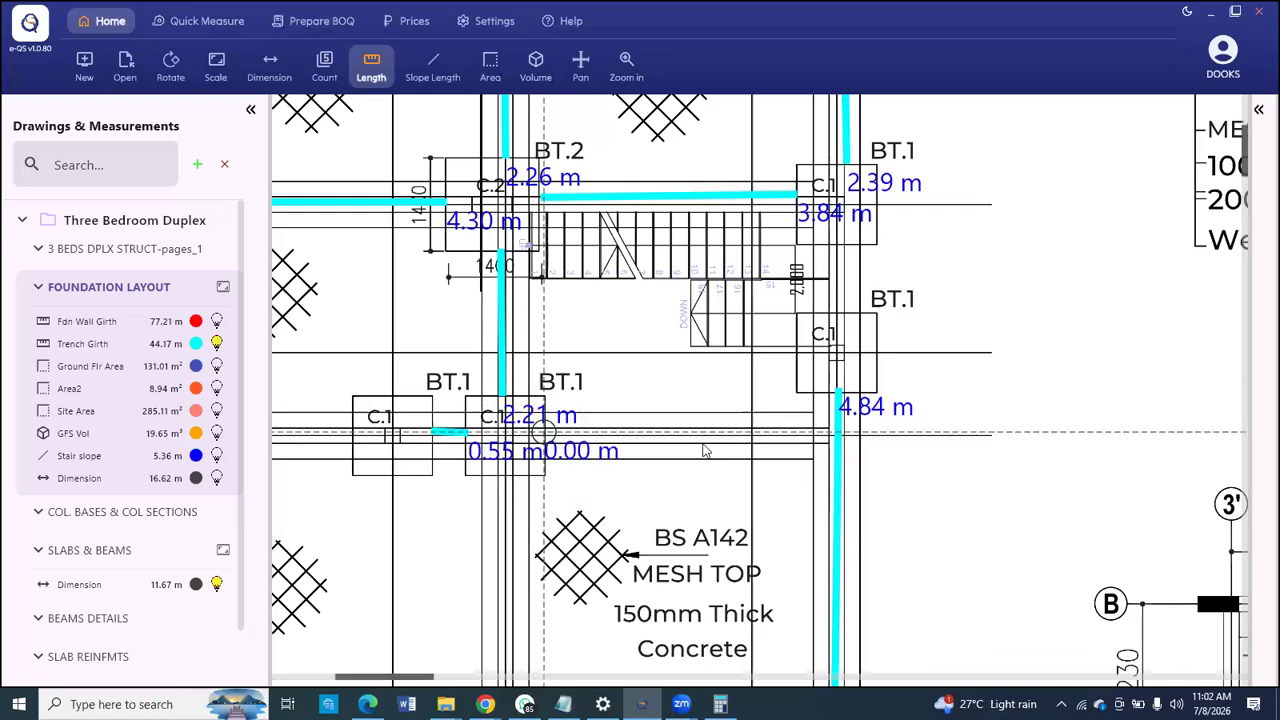
Step: Add a Trench Girth section of about 4.03 m along grid D from the base at grid 3 to the grid 5 trench
left_click(814, 437)
right_click(814, 440)
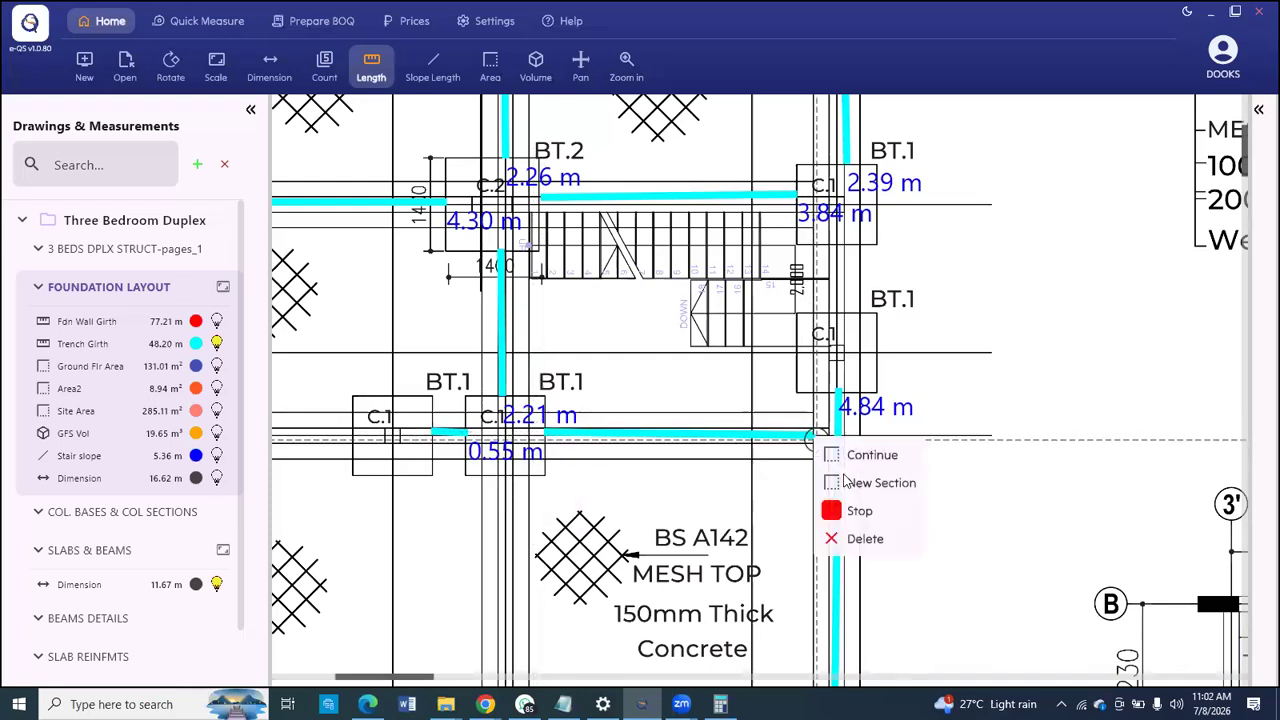
left_click(852, 484)
Step: Add a Trench Girth section of about 1.06 m along grid 5 between the column bases at grids B and C
scroll(843, 260, "down", 1)
scroll(845, 257, "up", 2)
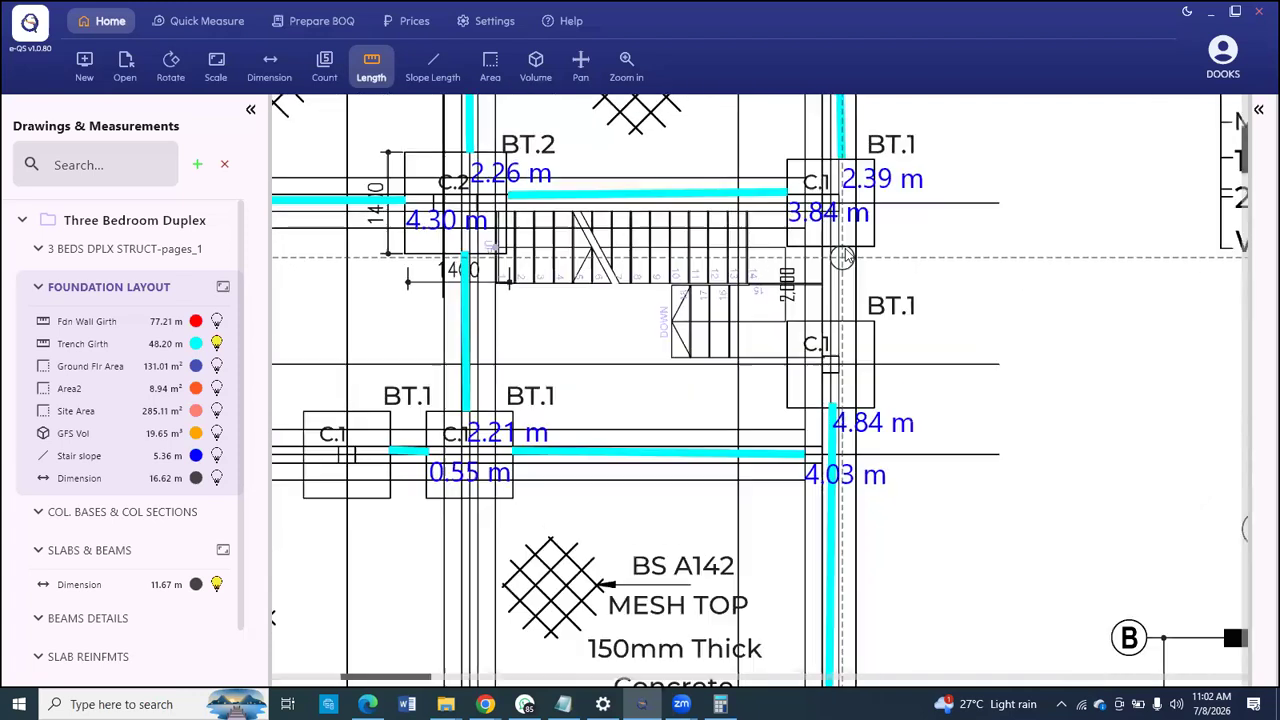
left_click(833, 248)
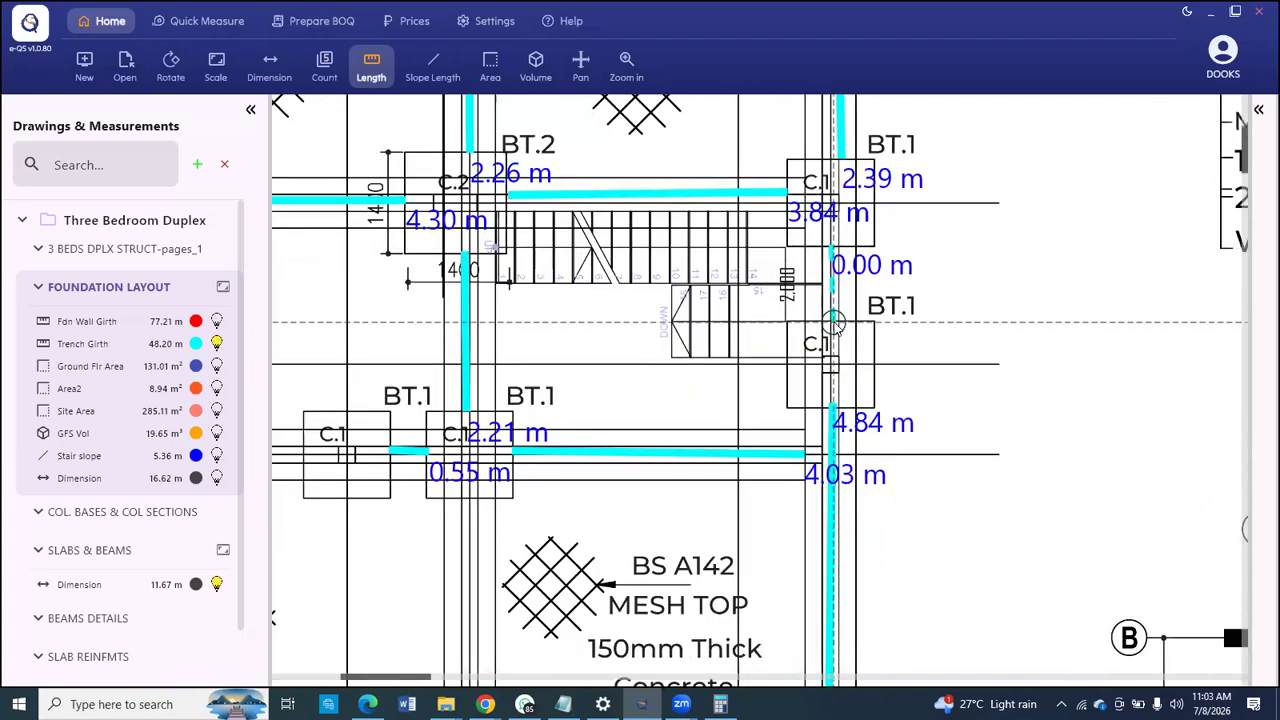
left_click(833, 322)
right_click(835, 324)
left_click(857, 367)
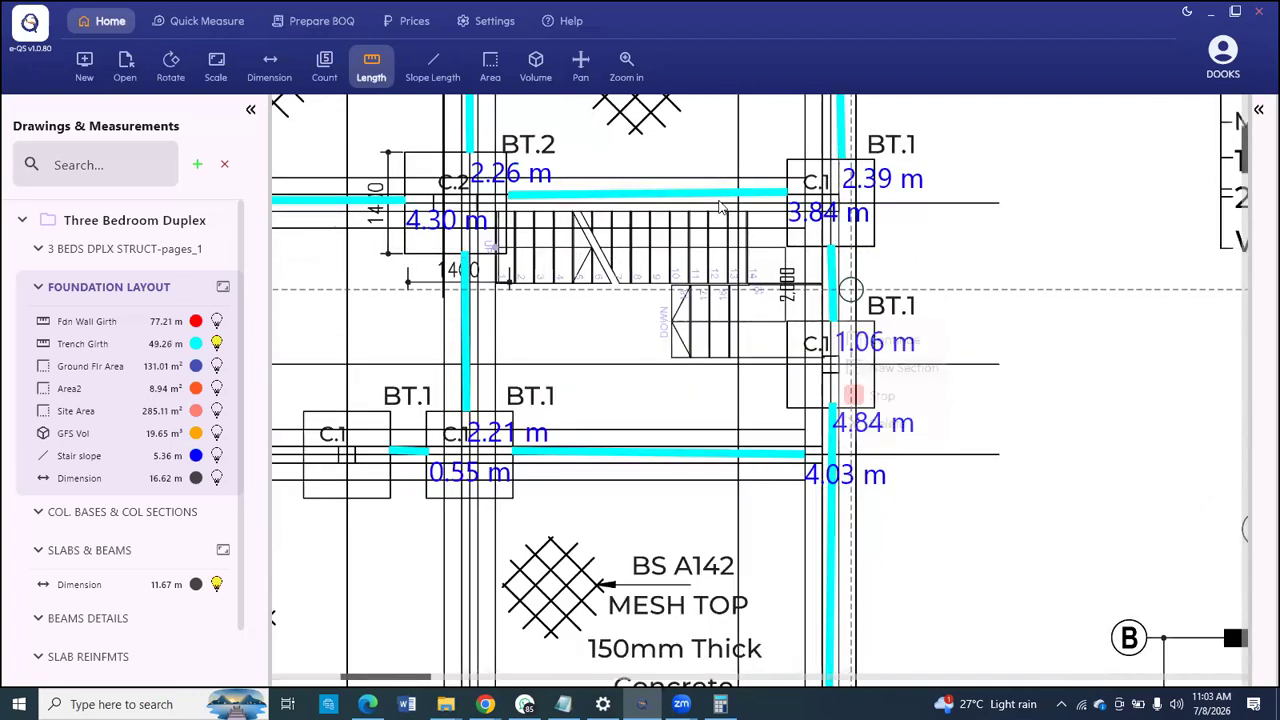
Step: Add a Trench Girth section of about 2.89 m along grid D between the column bases at grids 1 and 2
scroll(720, 205, "down", 3)
scroll(413, 322, "up", 2)
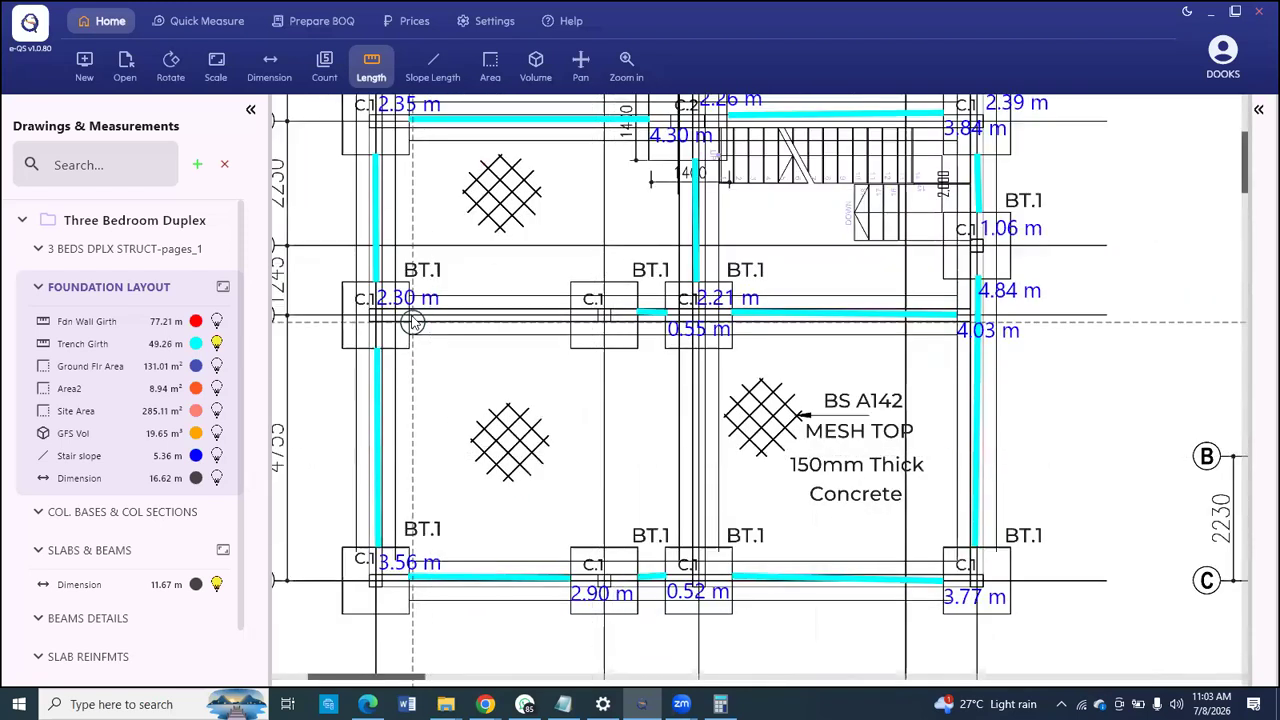
left_click(412, 320)
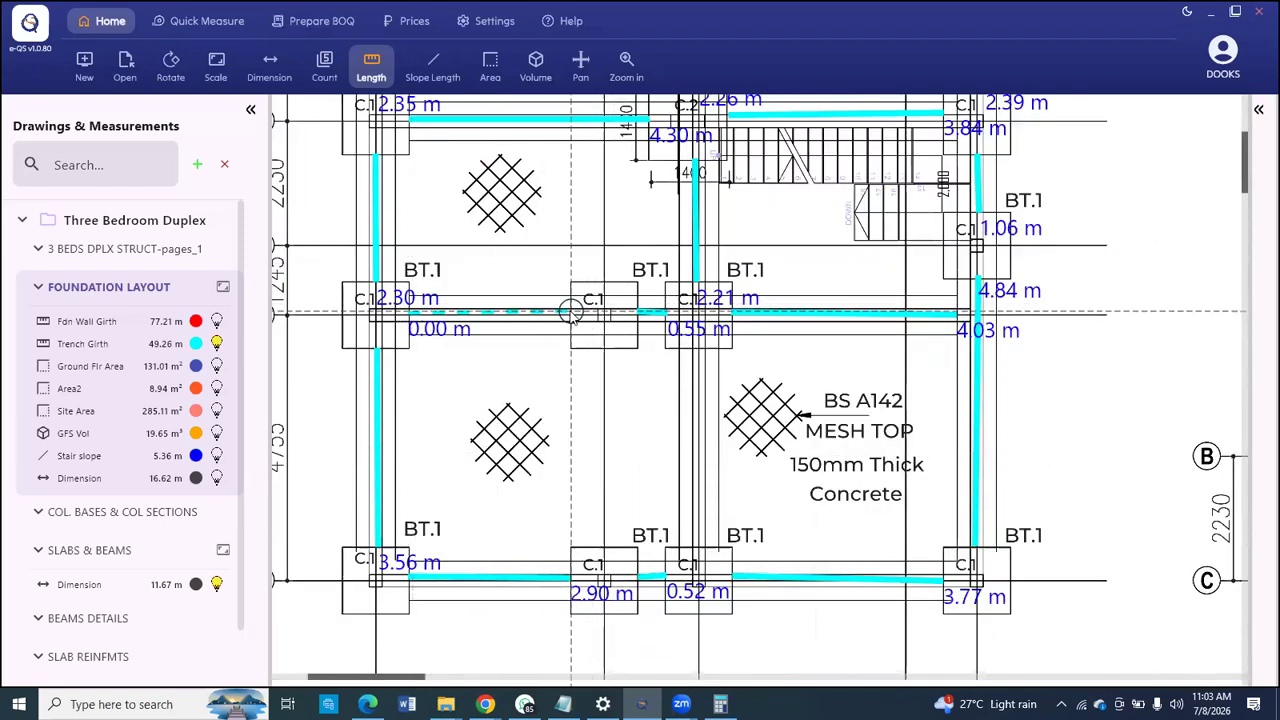
left_click(574, 313)
right_click(575, 315)
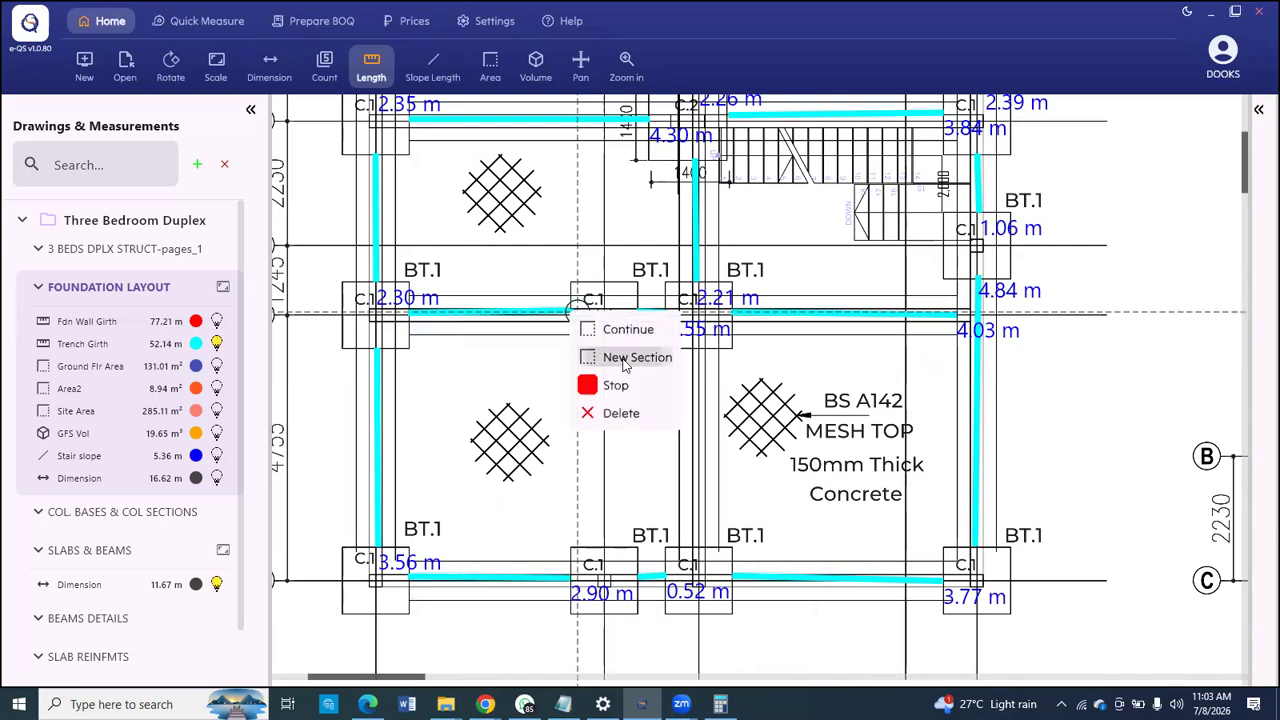
left_click(625, 362)
Step: Add a Trench Girth section of about 3.63 m along grid 3 between the column bases at grids D and F
scroll(455, 378, "down", 3)
scroll(590, 338, "up", 3)
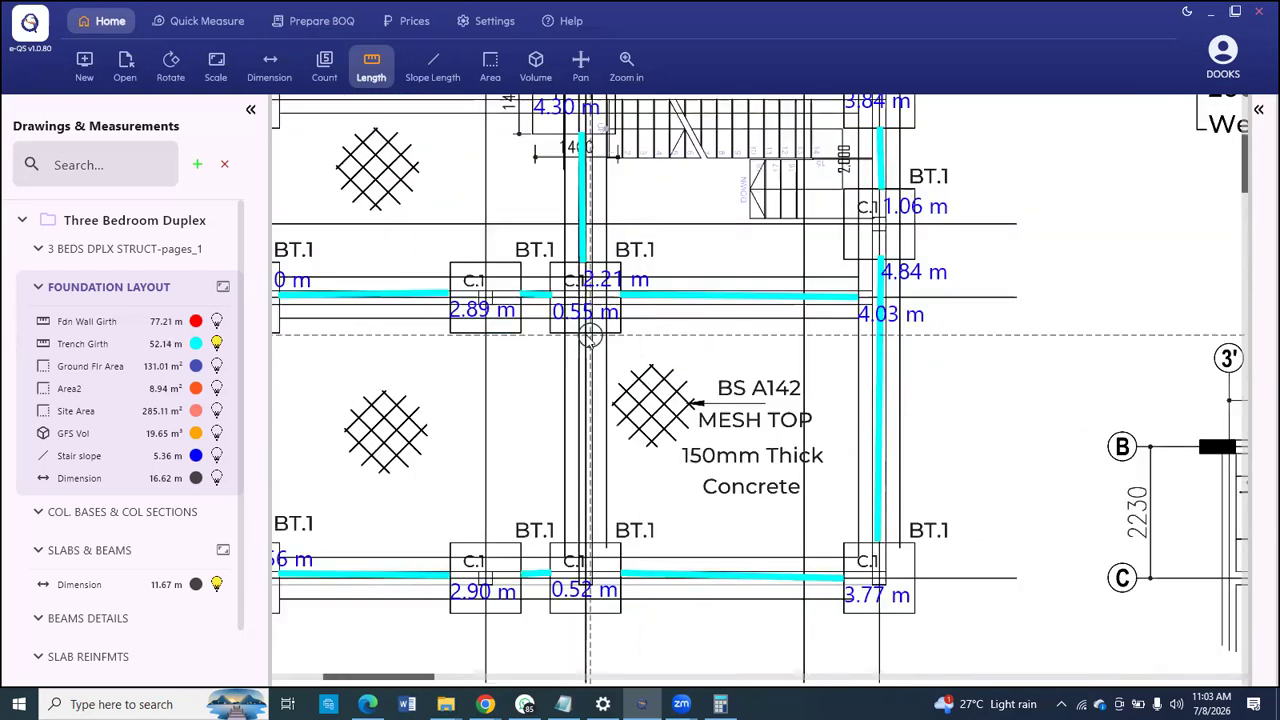
left_click(590, 340)
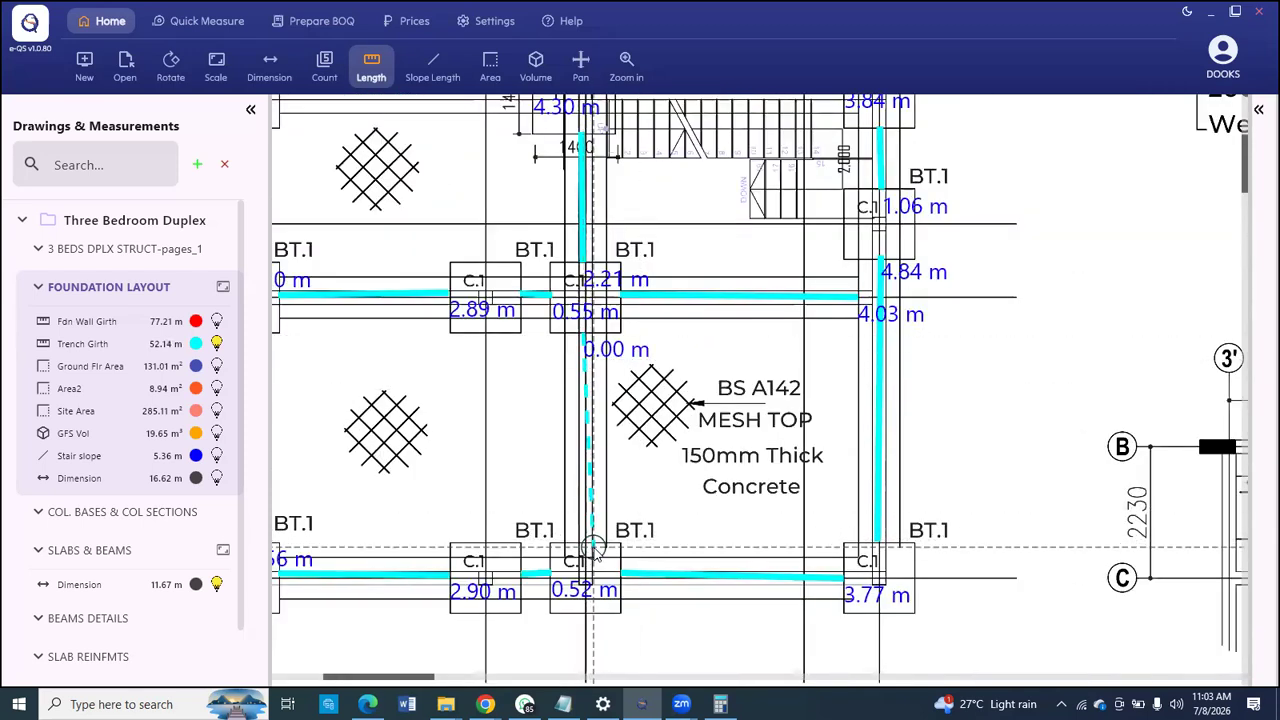
left_click(593, 547)
right_click(595, 550)
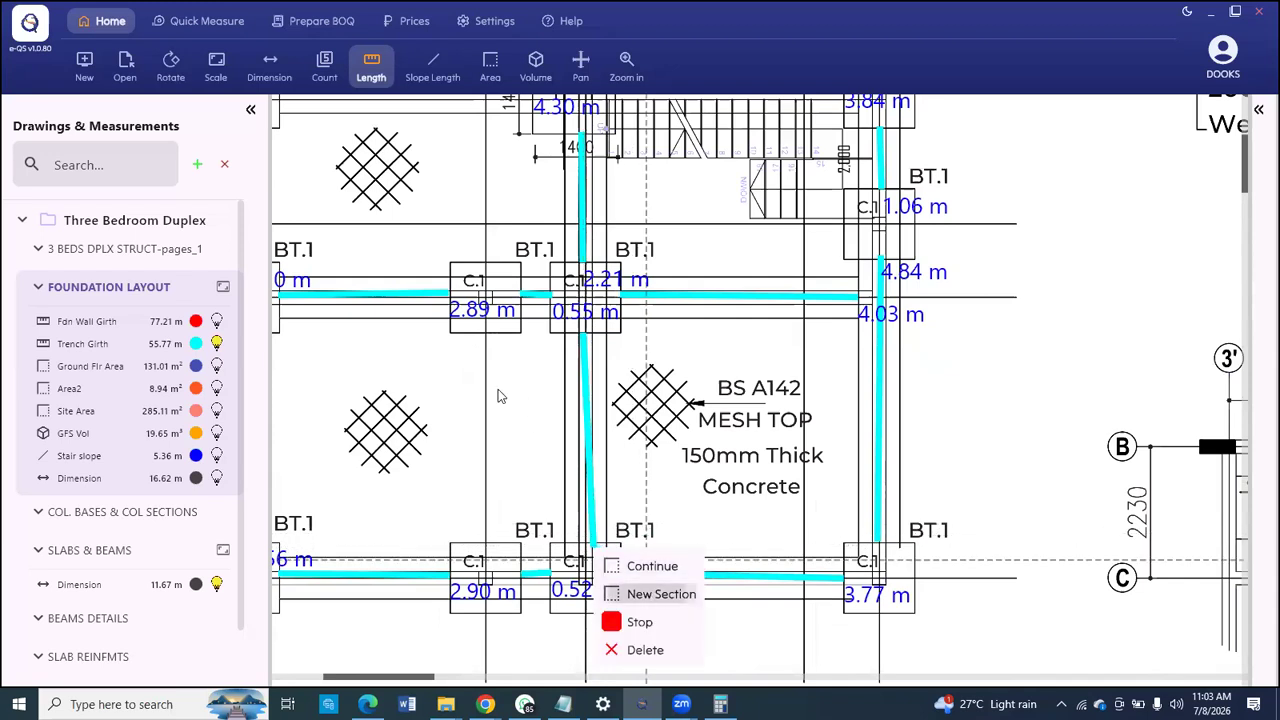
key("Escape")
Step: Stop the Trench Girth measurement and check the foundation layout for trench runs left unmeasured
scroll(461, 394, "down", 3)
scroll(470, 330, "down", 2)
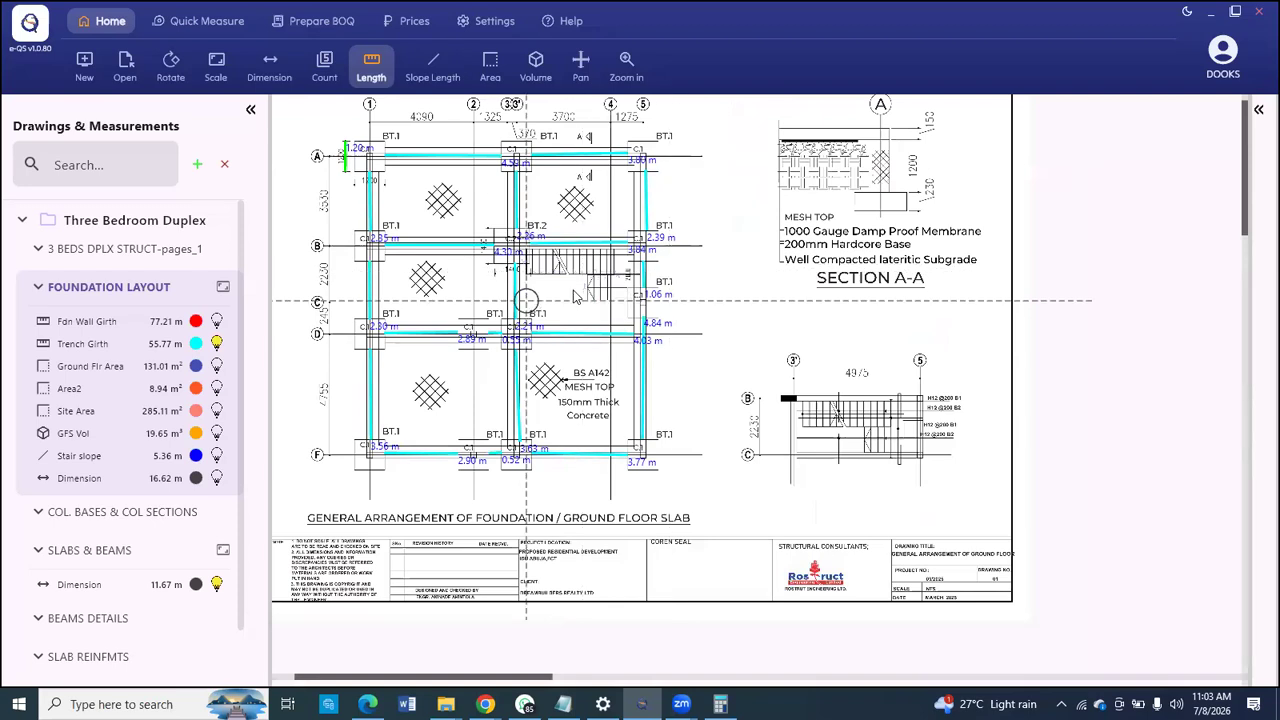
scroll(567, 290, "up", 2)
scroll(567, 370, "down", 2)
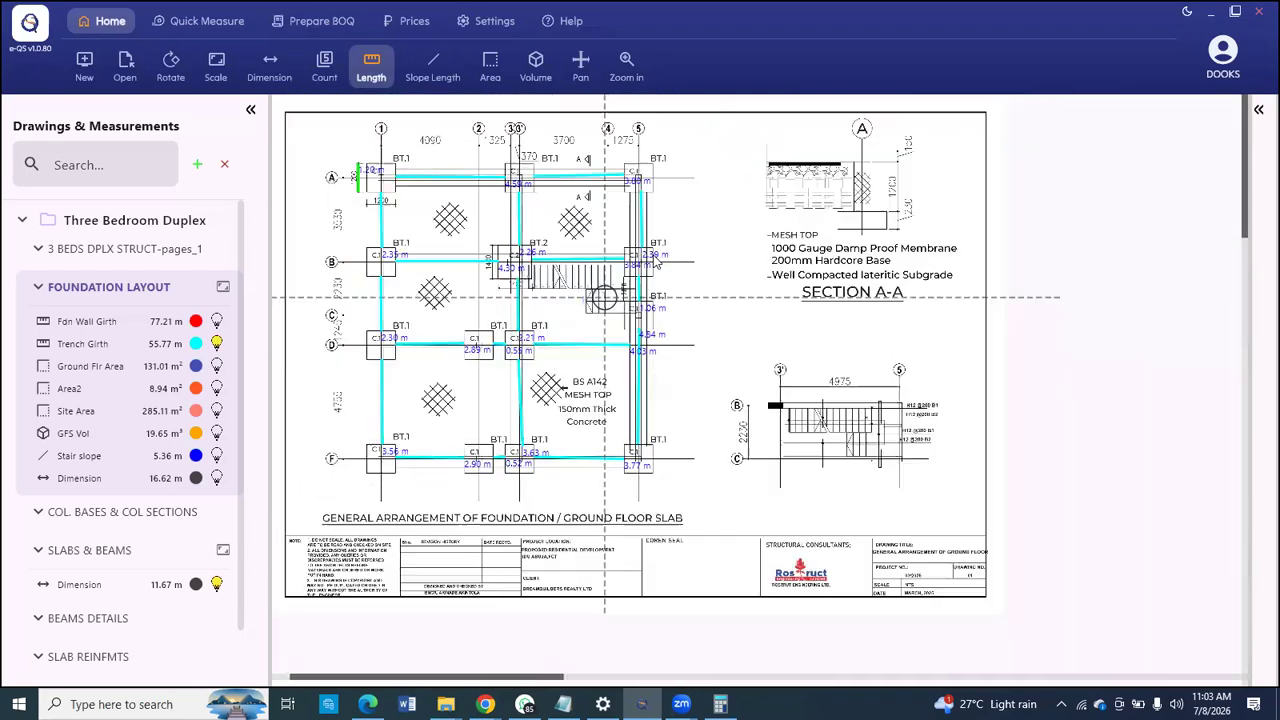
right_click(698, 212)
left_click(740, 283)
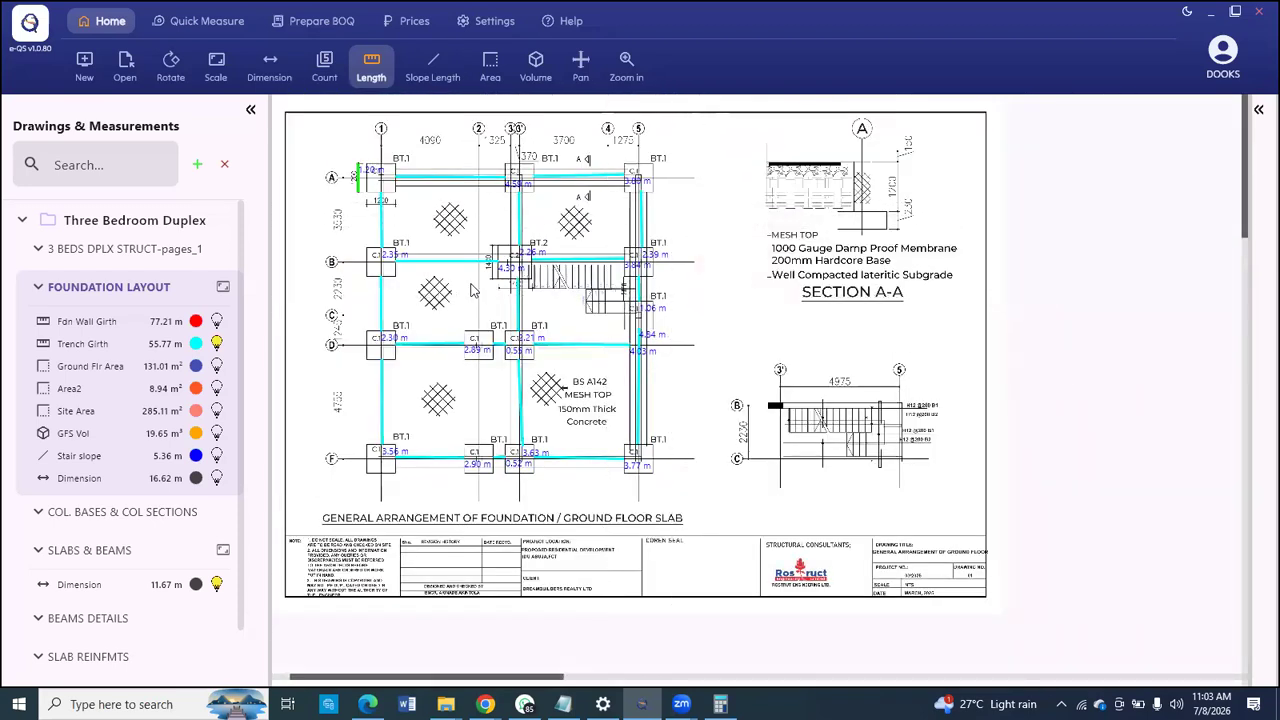
scroll(449, 235, "up", 2)
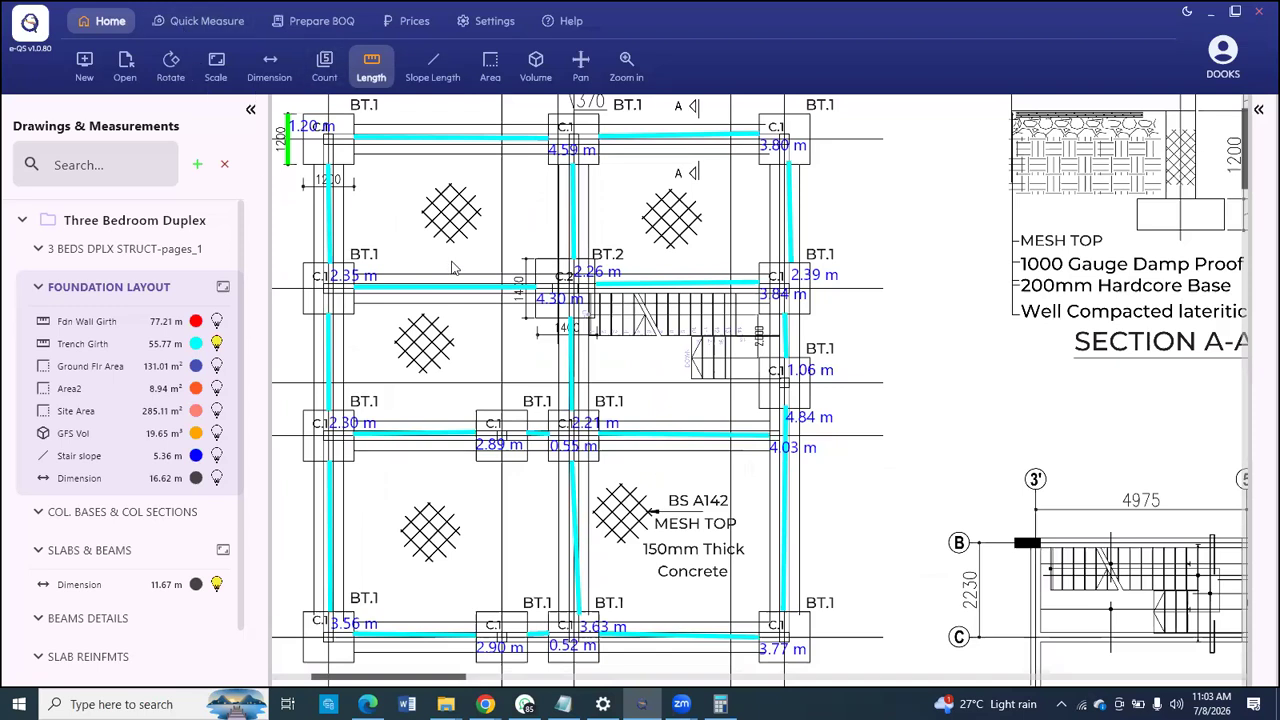
scroll(457, 288, "down", 2)
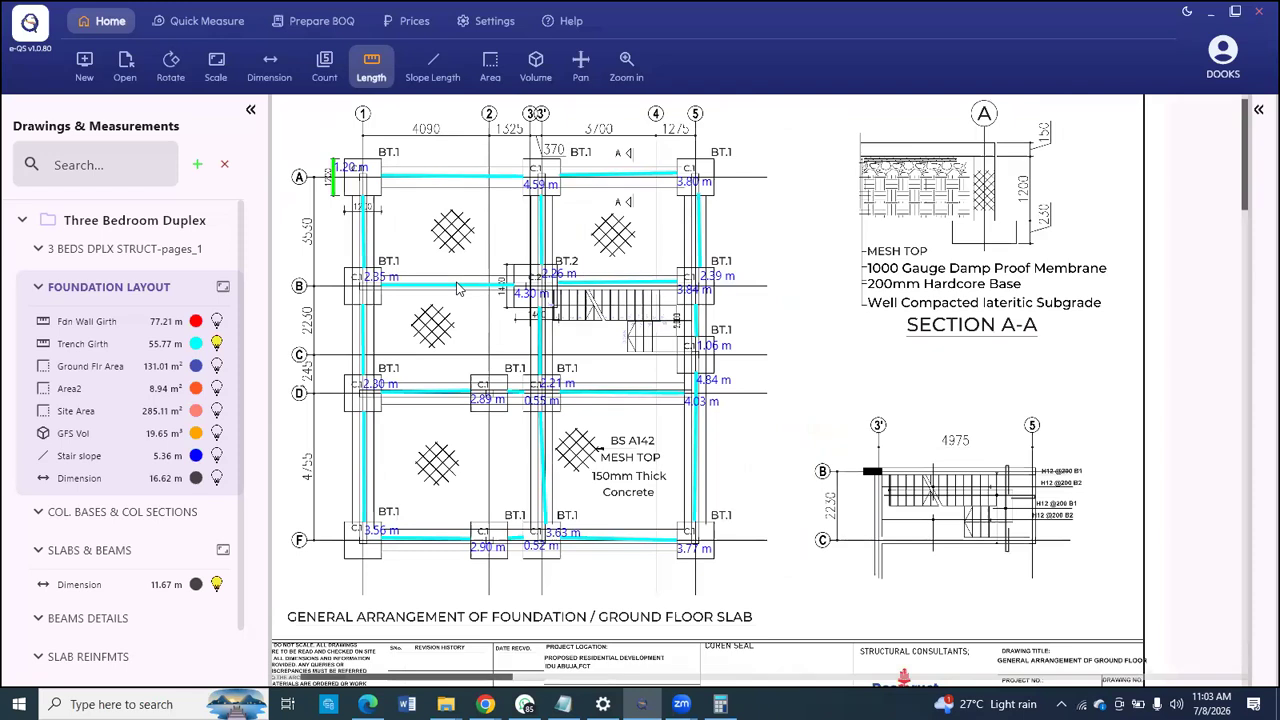
Step: Compare the Fdn Wall Girth and Trench Girth measurements on the foundation layout by showing them in turn, and leave both hidden
left_click(216, 321)
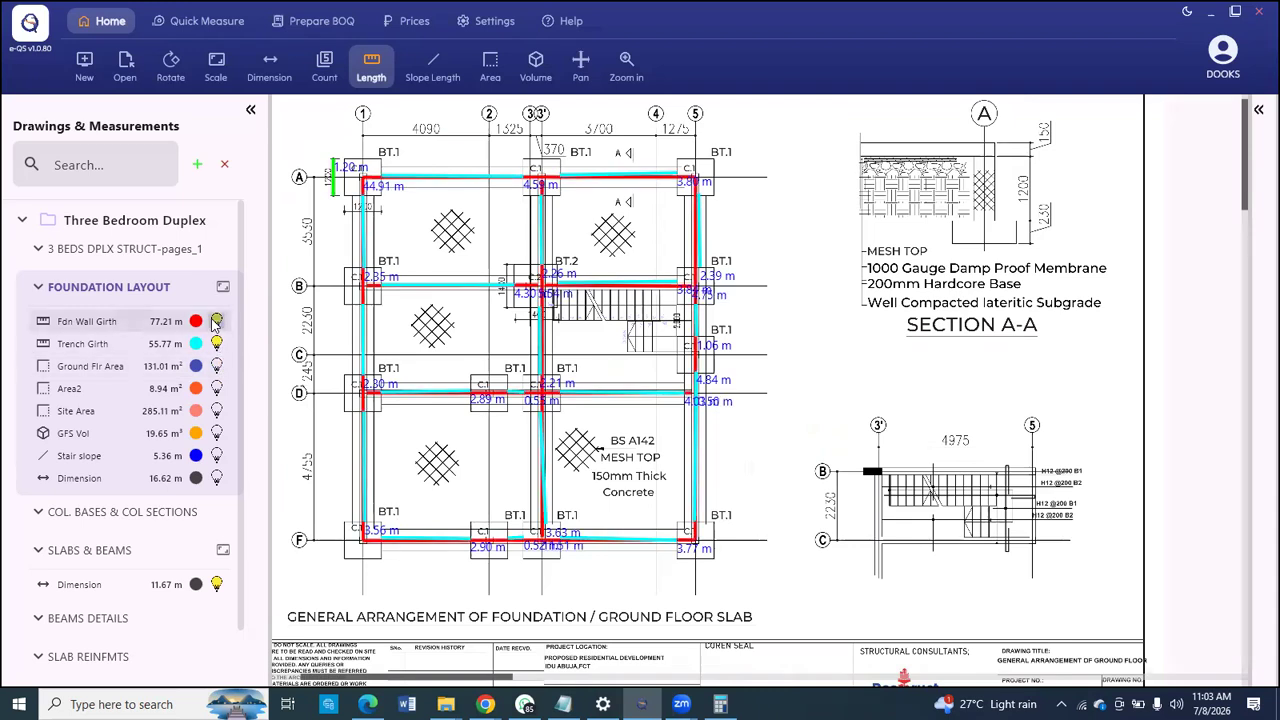
left_click(216, 343)
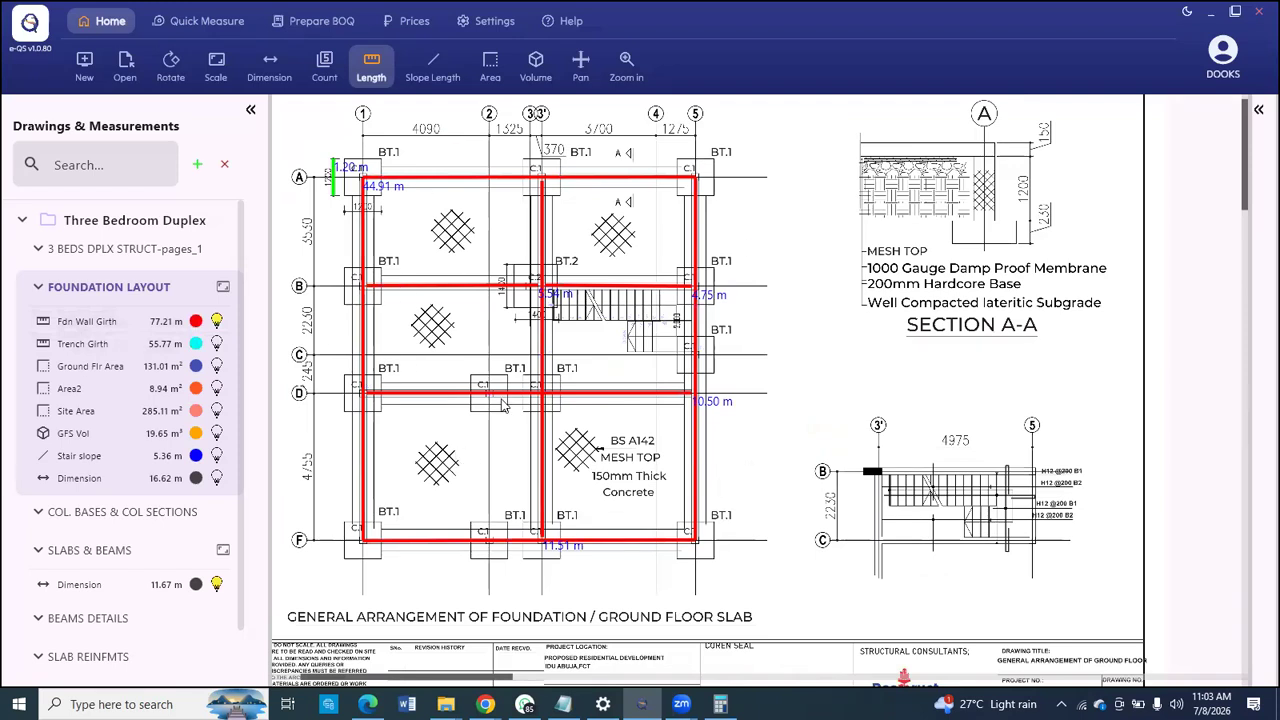
left_click(216, 321)
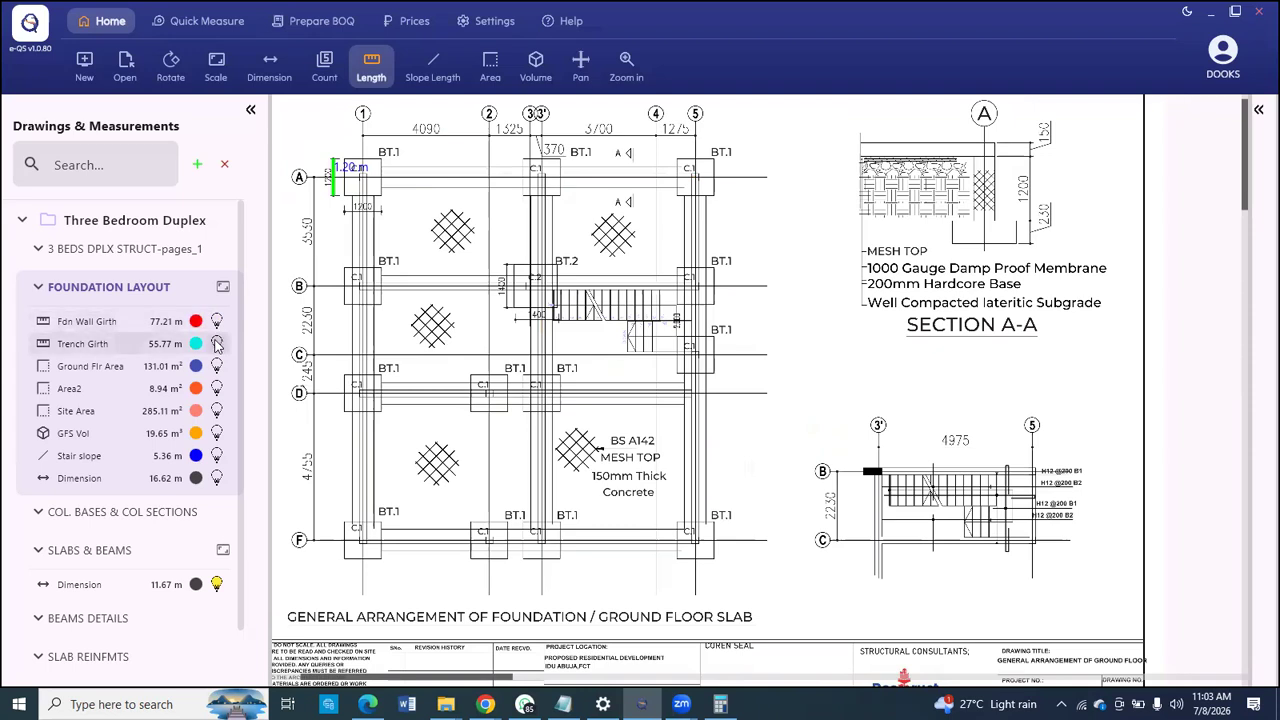
left_click(217, 343)
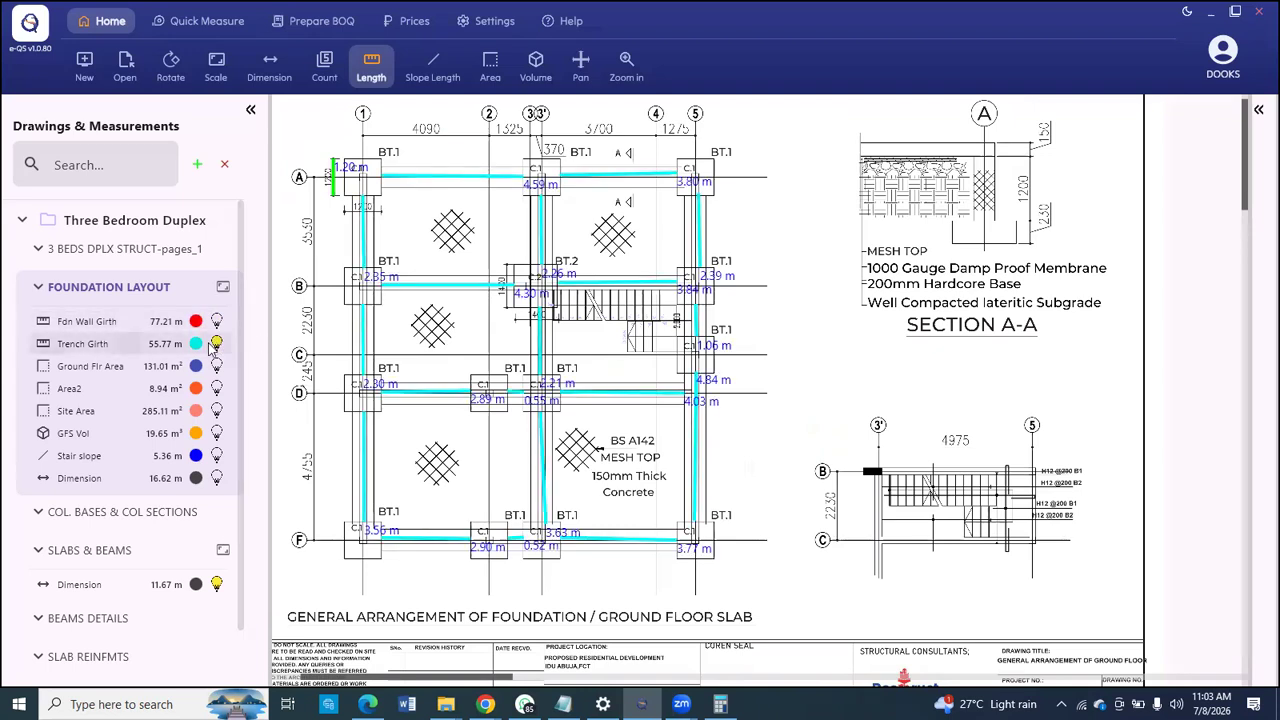
left_click(217, 343)
left_click(216, 321)
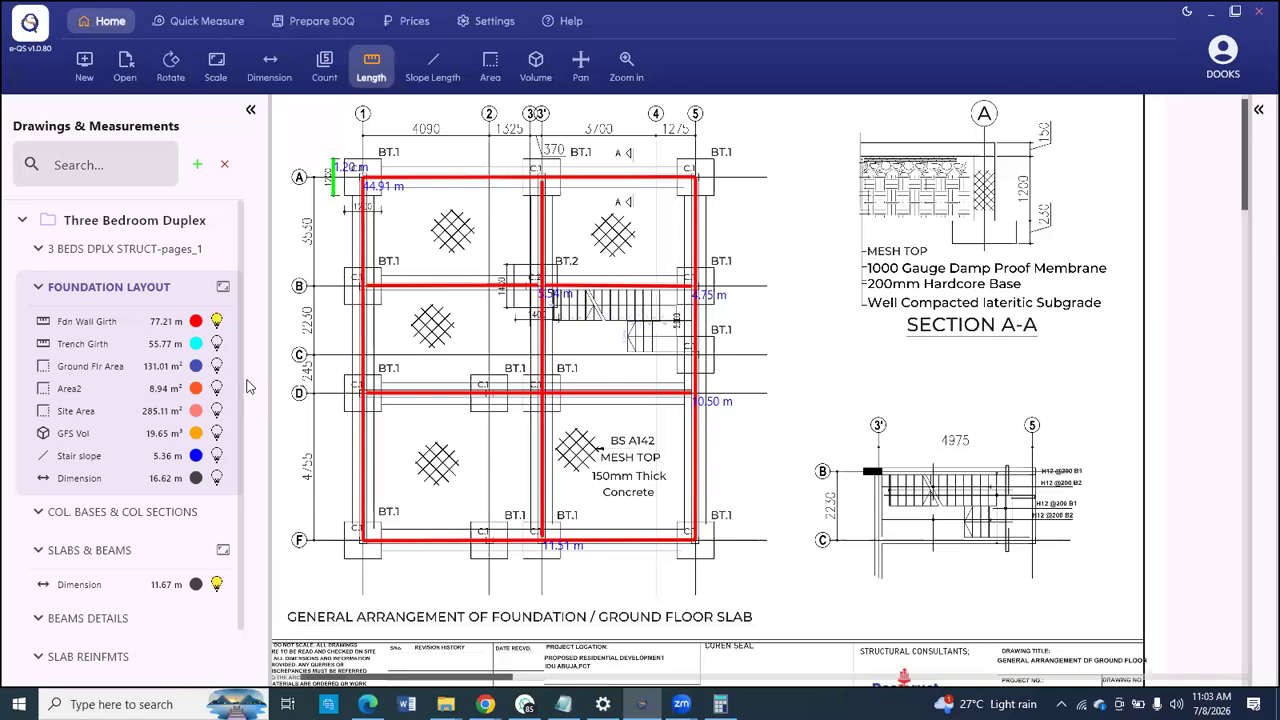
left_click(217, 321)
left_click(217, 343)
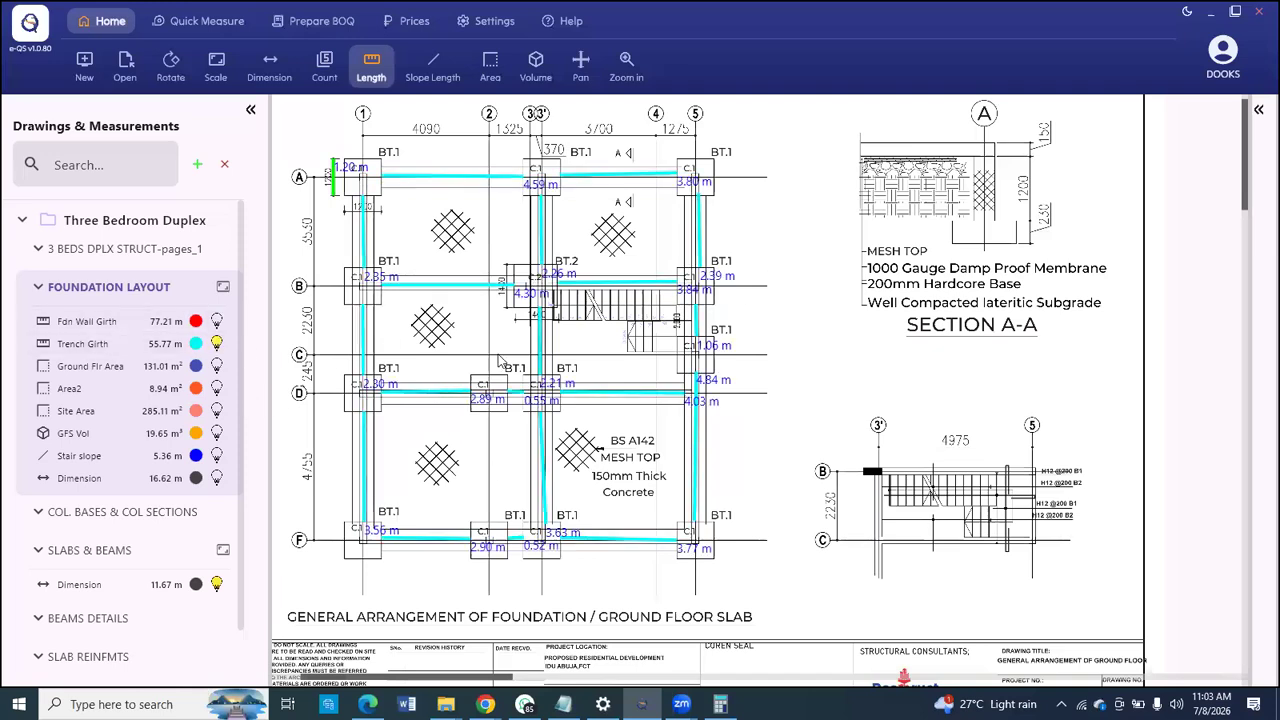
left_click(217, 343)
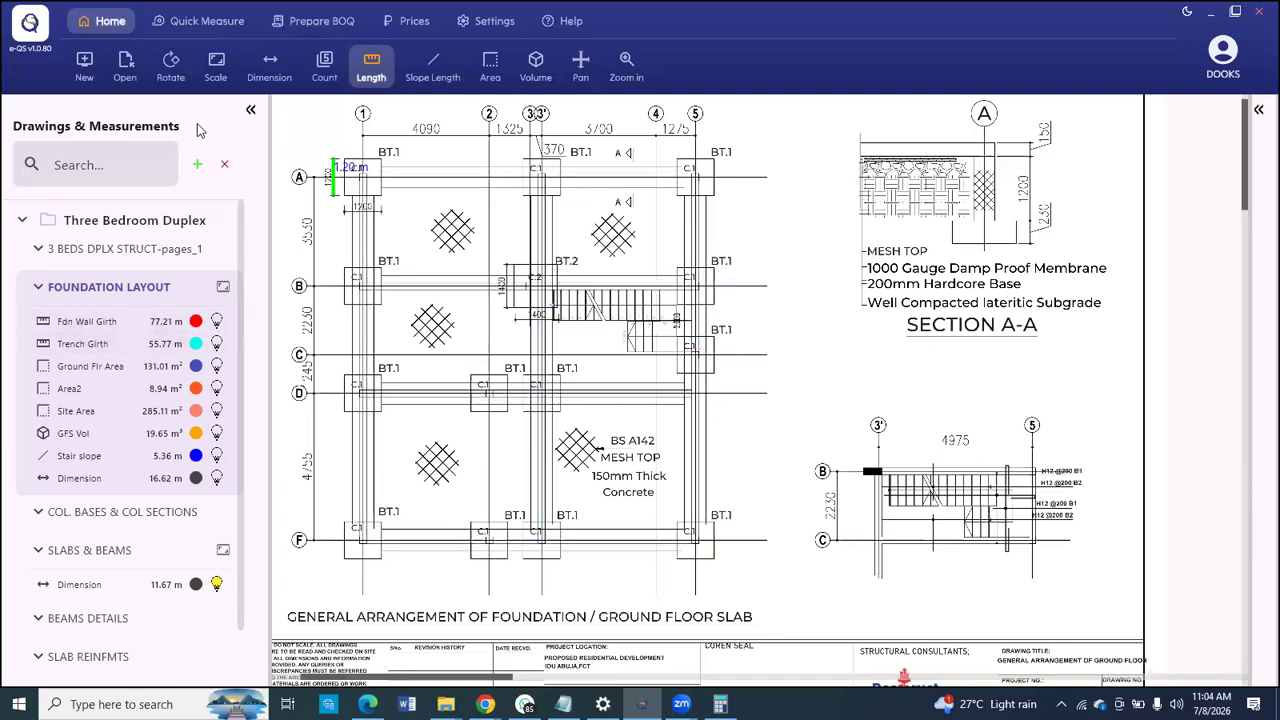
Step: Open the Strip Foundation Details form from the strip and pad work items and enter SNT as the description
left_click(310, 28)
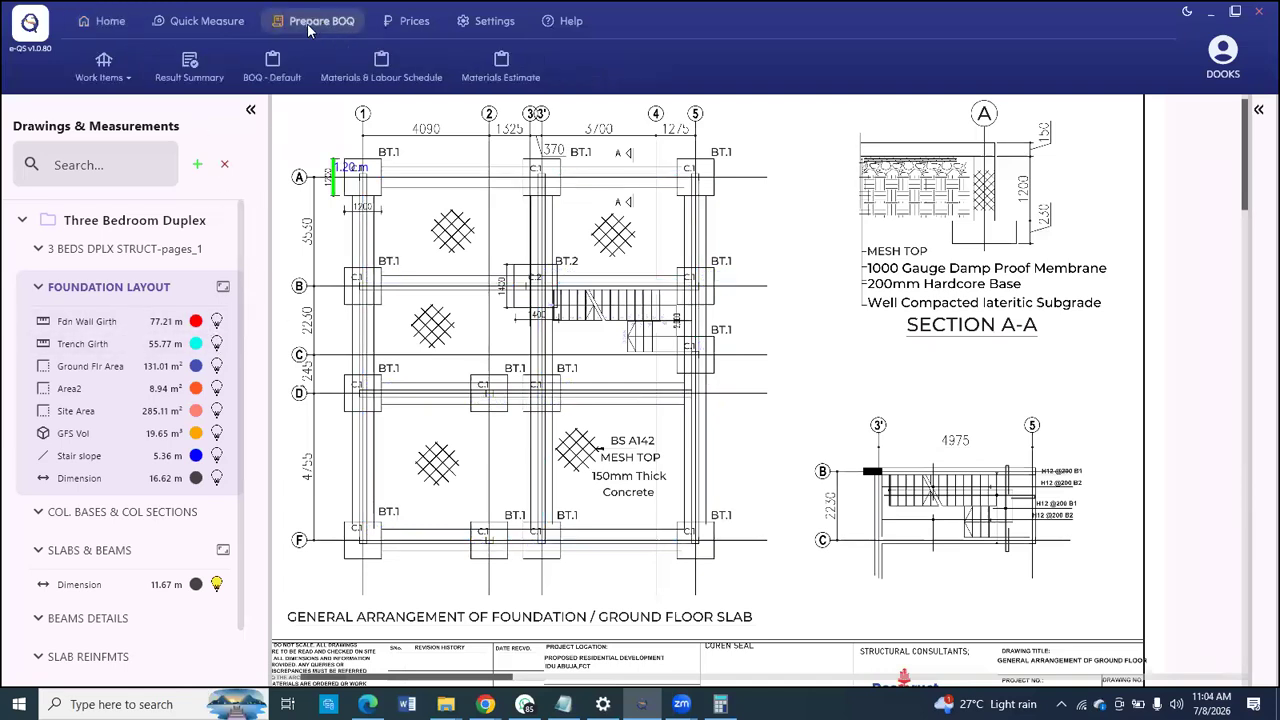
left_click(104, 65)
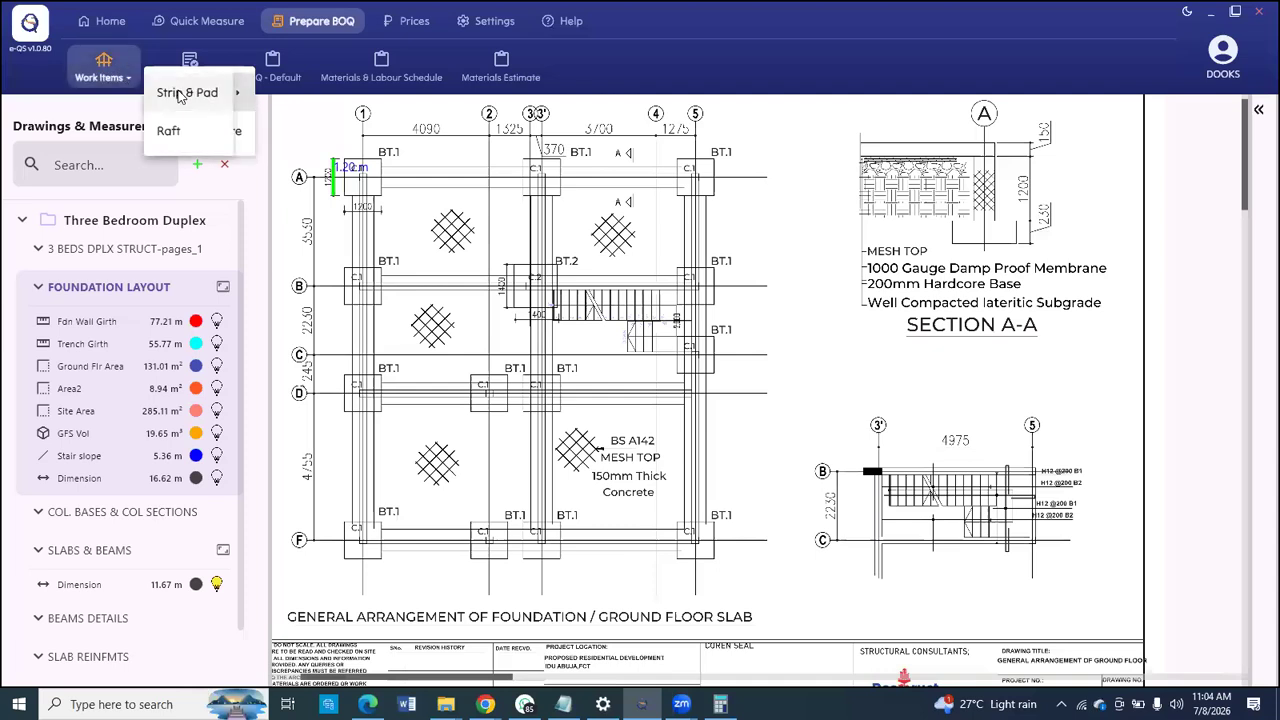
left_click(182, 93)
left_click(405, 115)
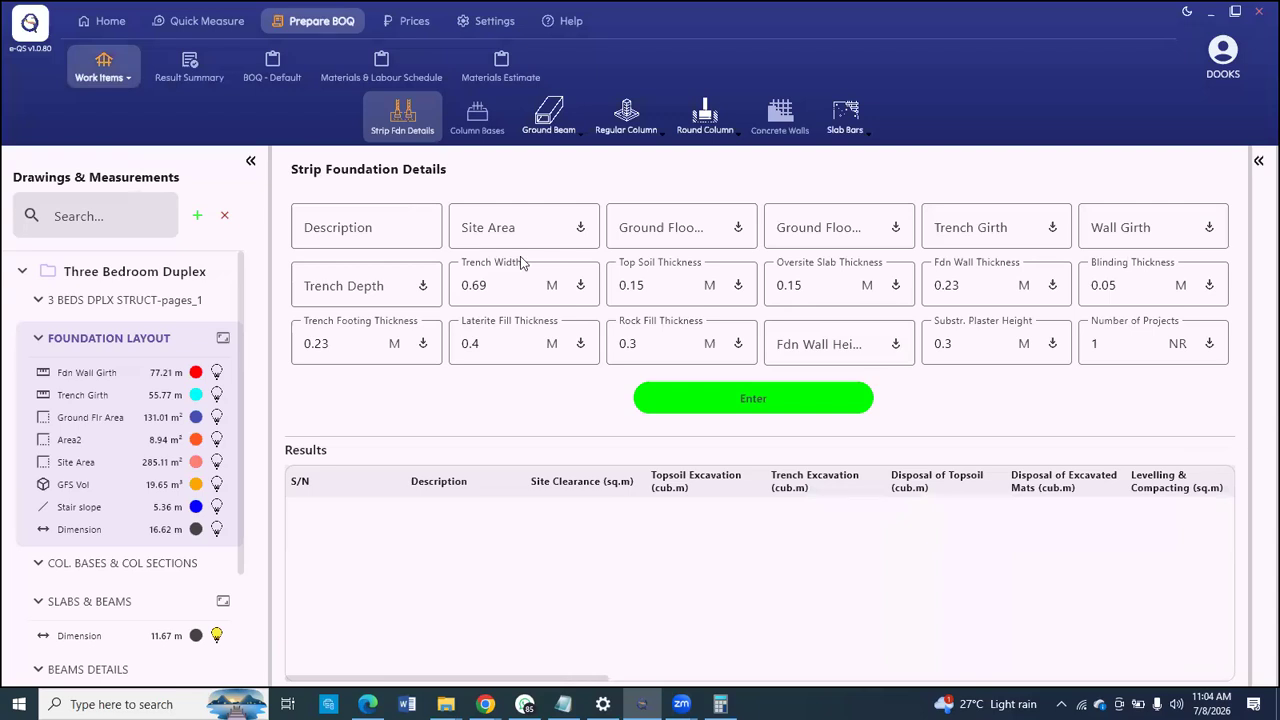
left_click(366, 228)
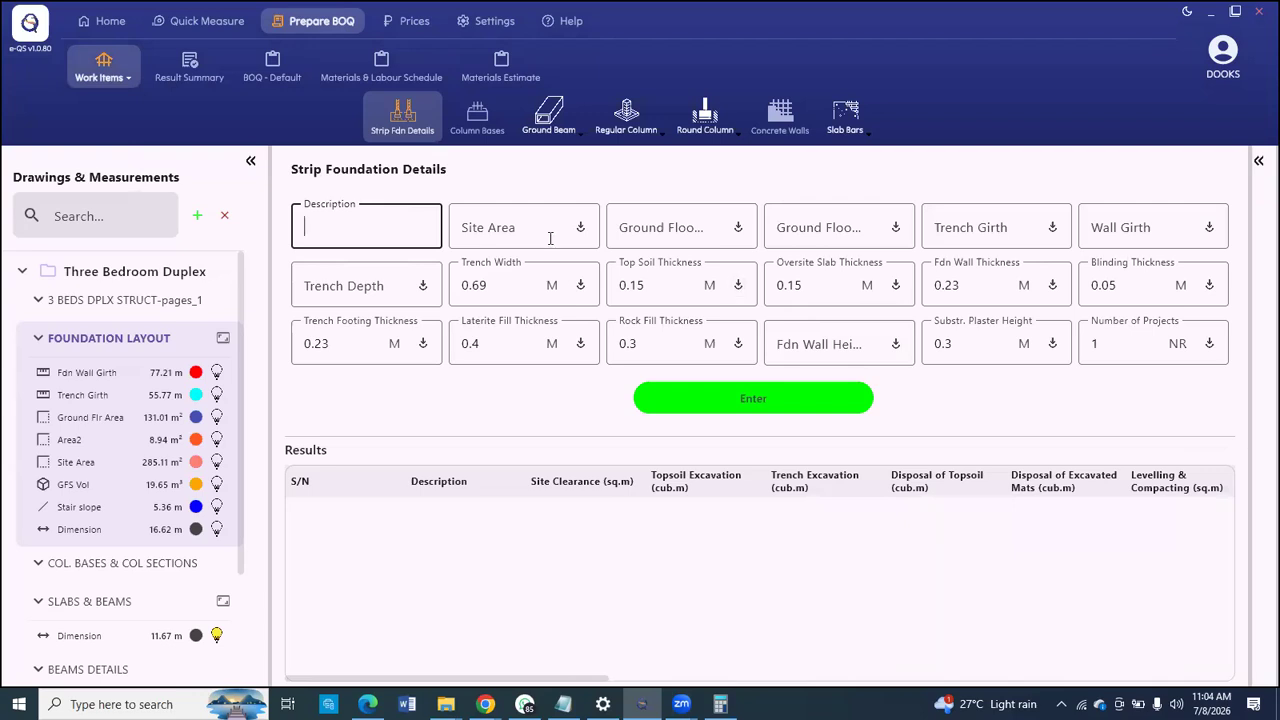
type("SNT")
Step: Import the Site Area measurement from the foundation layout as the strip foundation's site area
left_click(497, 228)
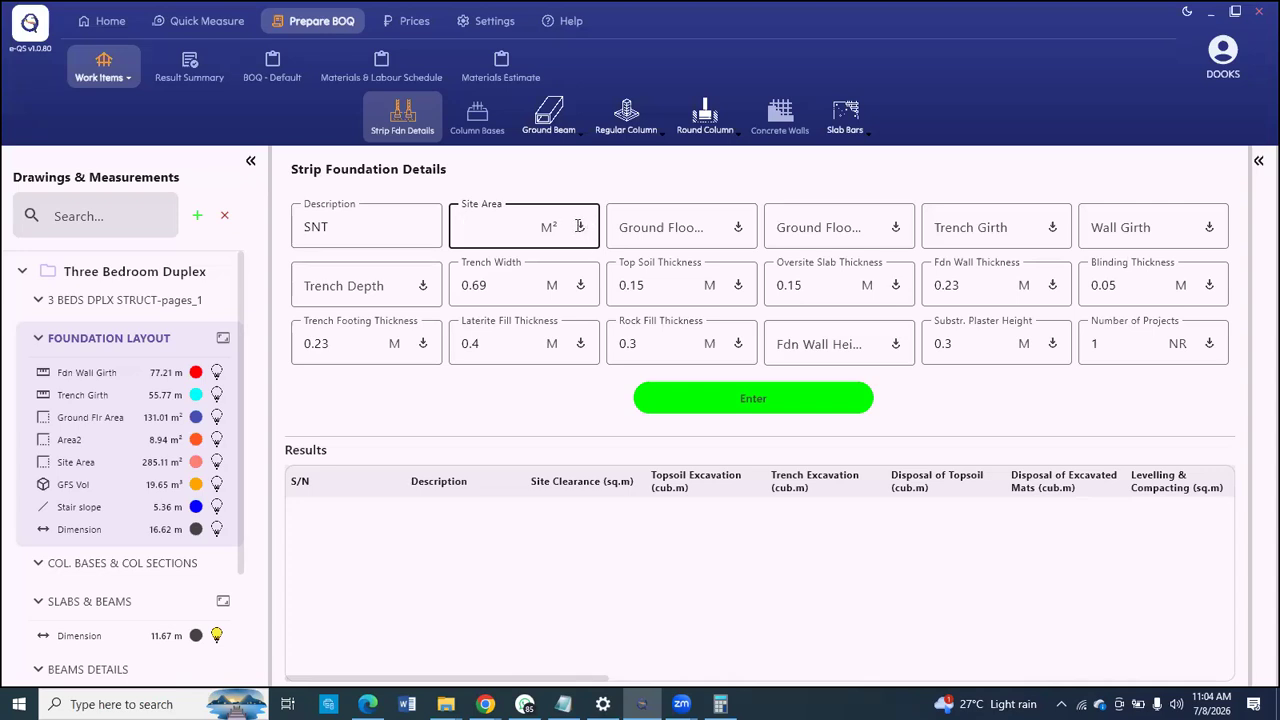
left_click(579, 226)
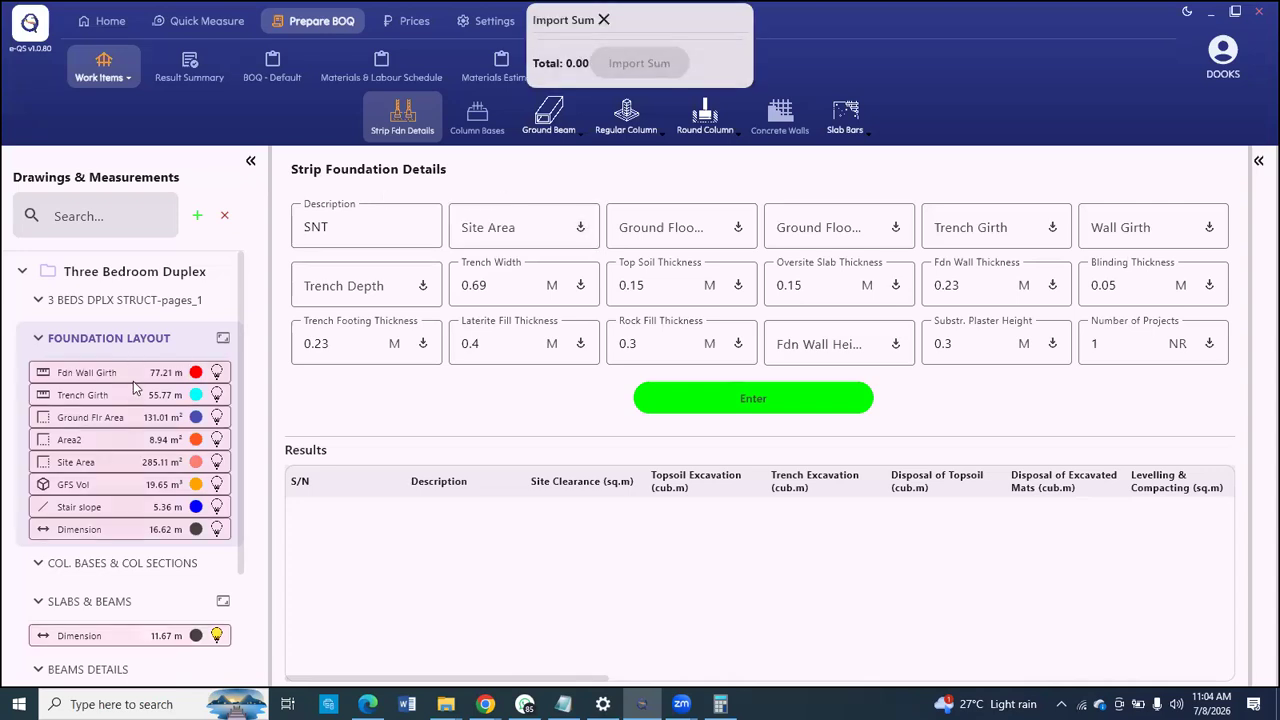
left_click(99, 468)
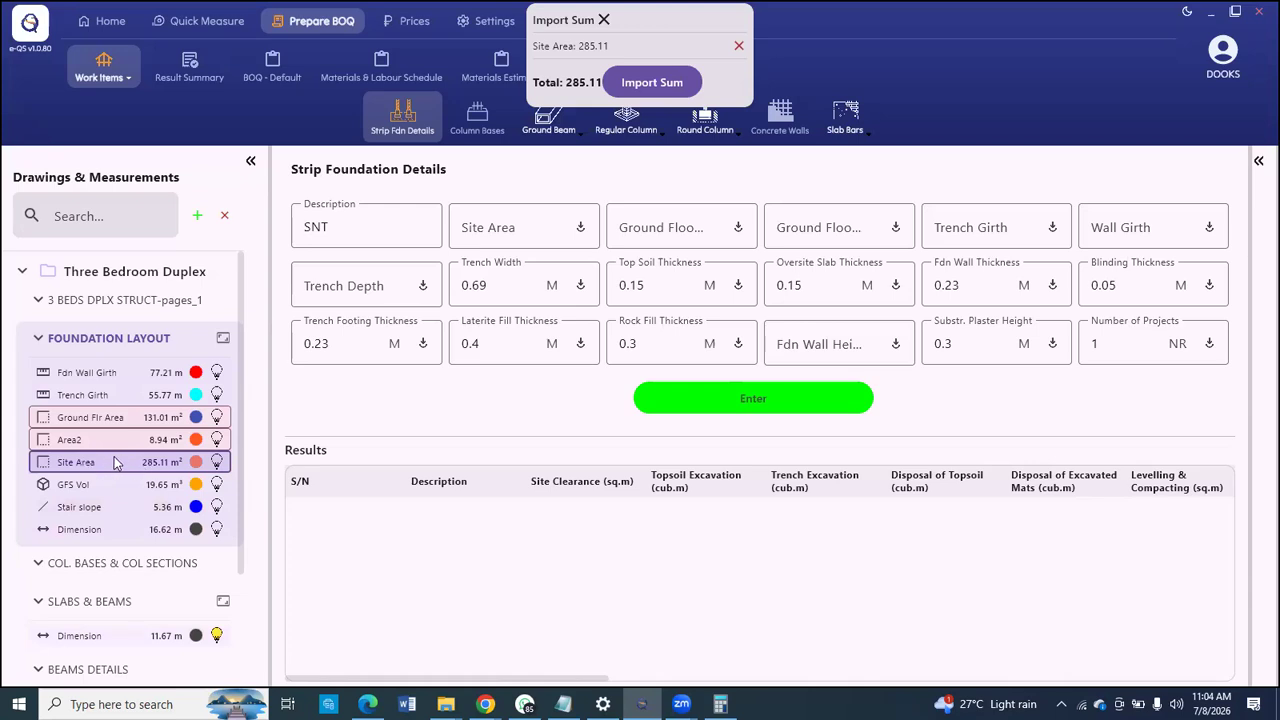
left_click(647, 82)
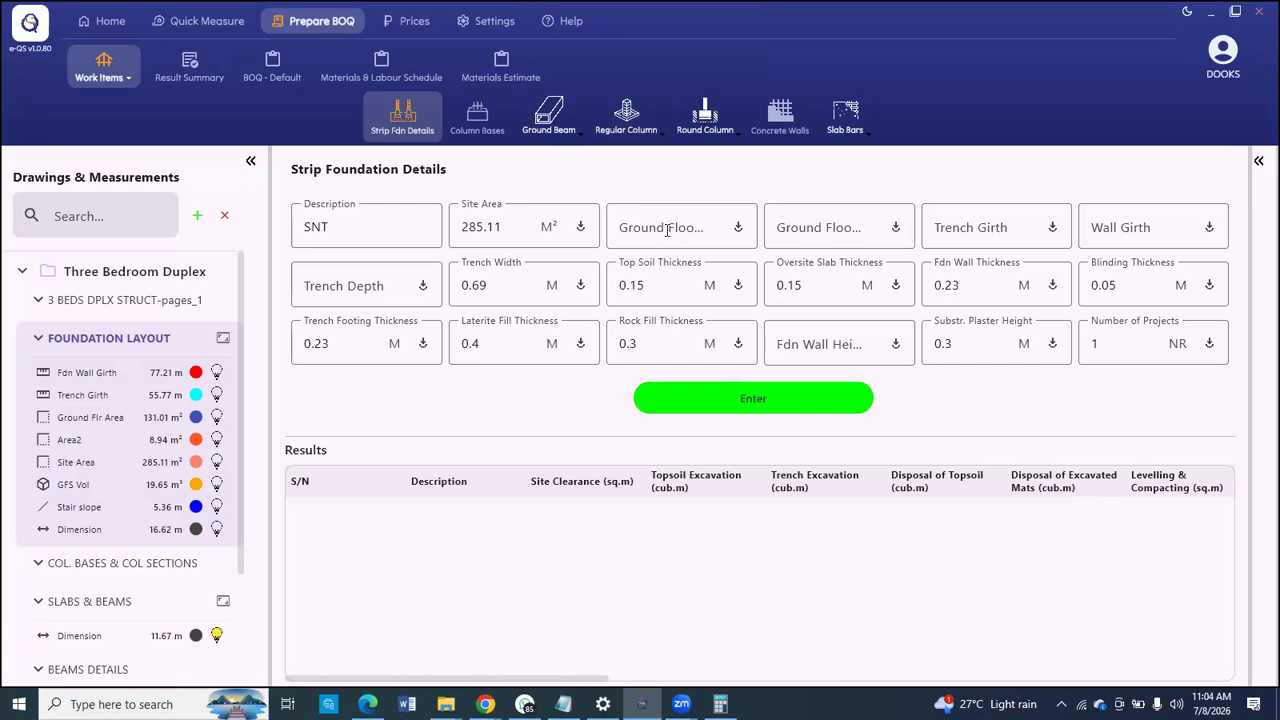
Step: Import the Ground Flr Area measurement as the strip foundation's ground floor area
left_click(700, 226)
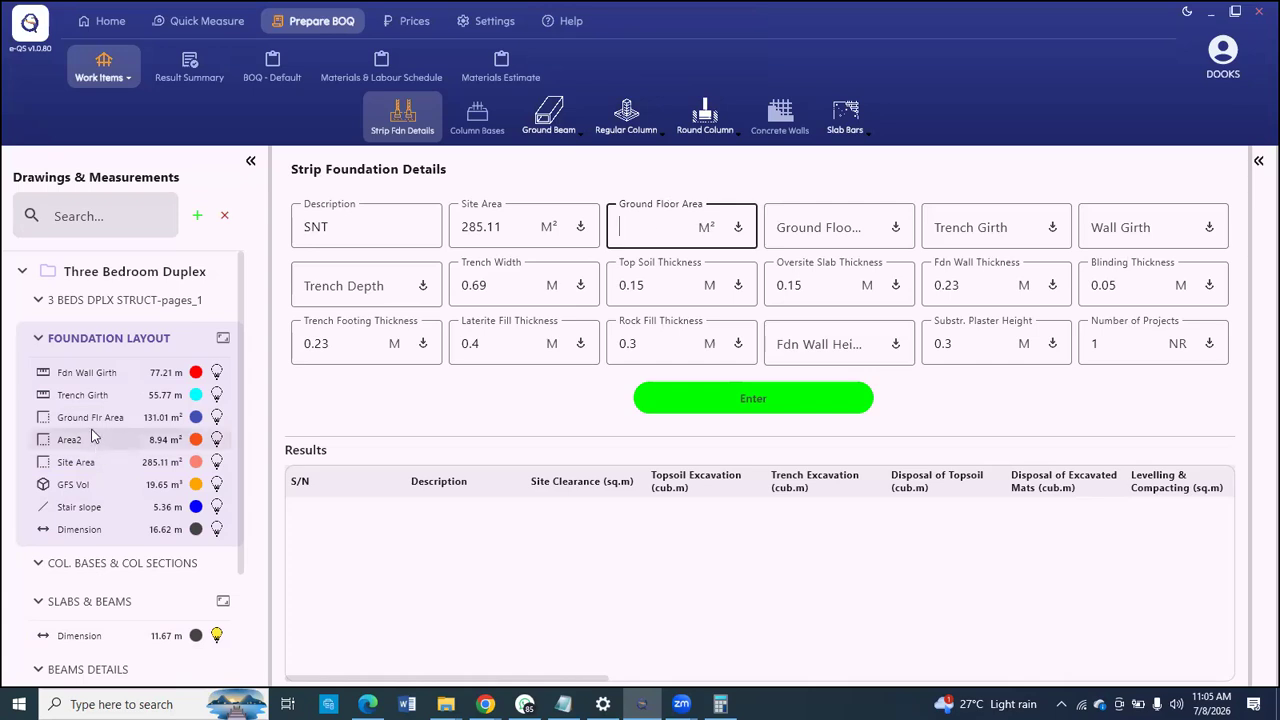
left_click(738, 226)
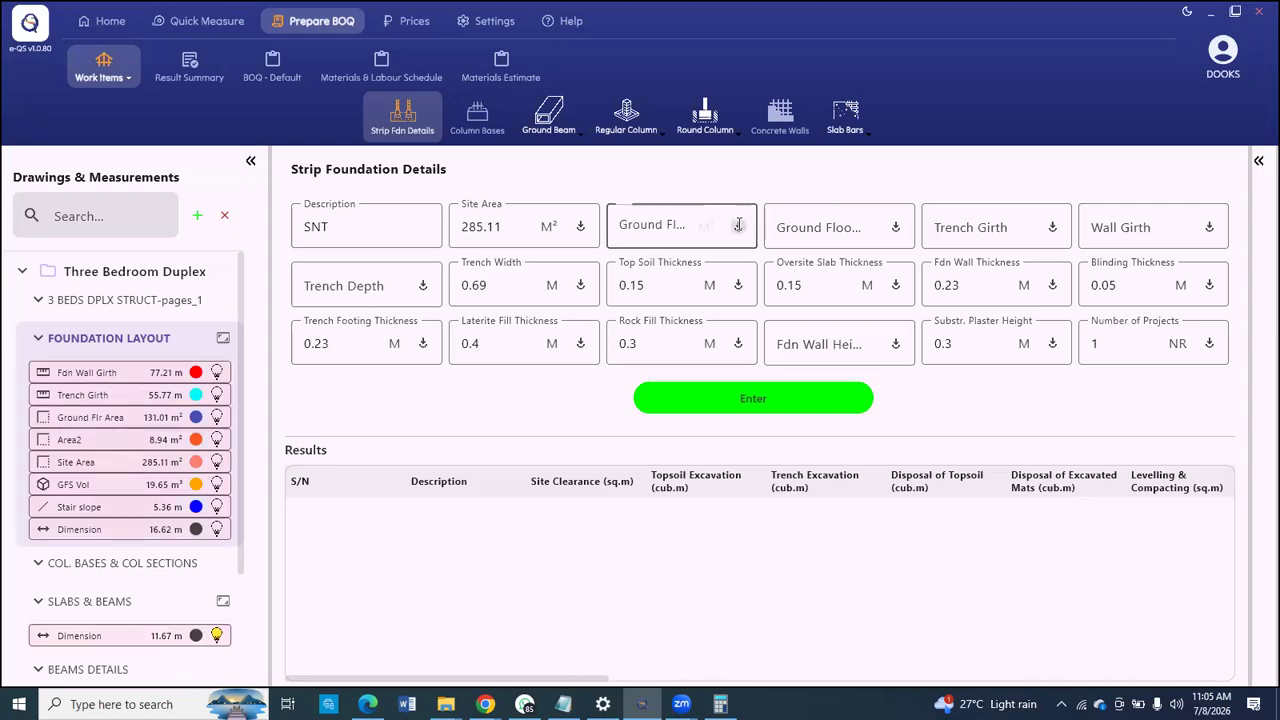
left_click(104, 416)
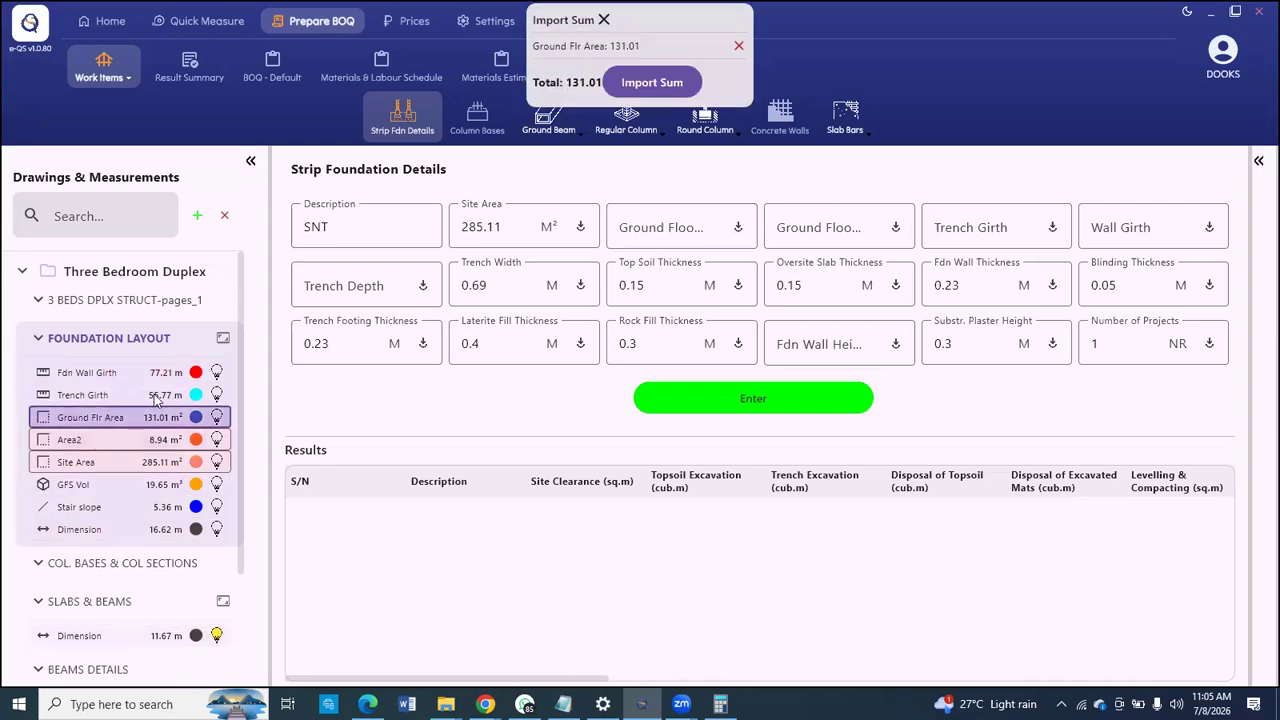
left_click(653, 84)
Step: Show the Ground Flr Area measurement on the foundation layout to read its perimeter, and set the Ground Floor Perimeter to 45.83 m
left_click(195, 22)
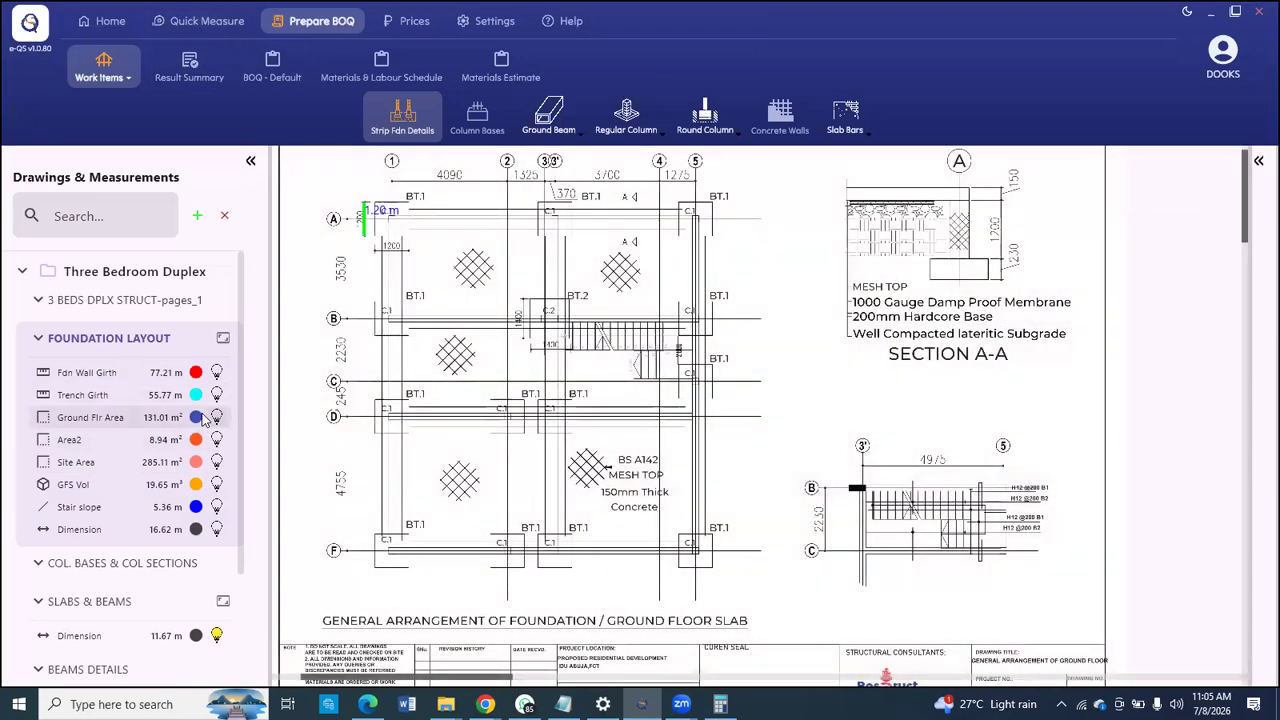
left_click(216, 417)
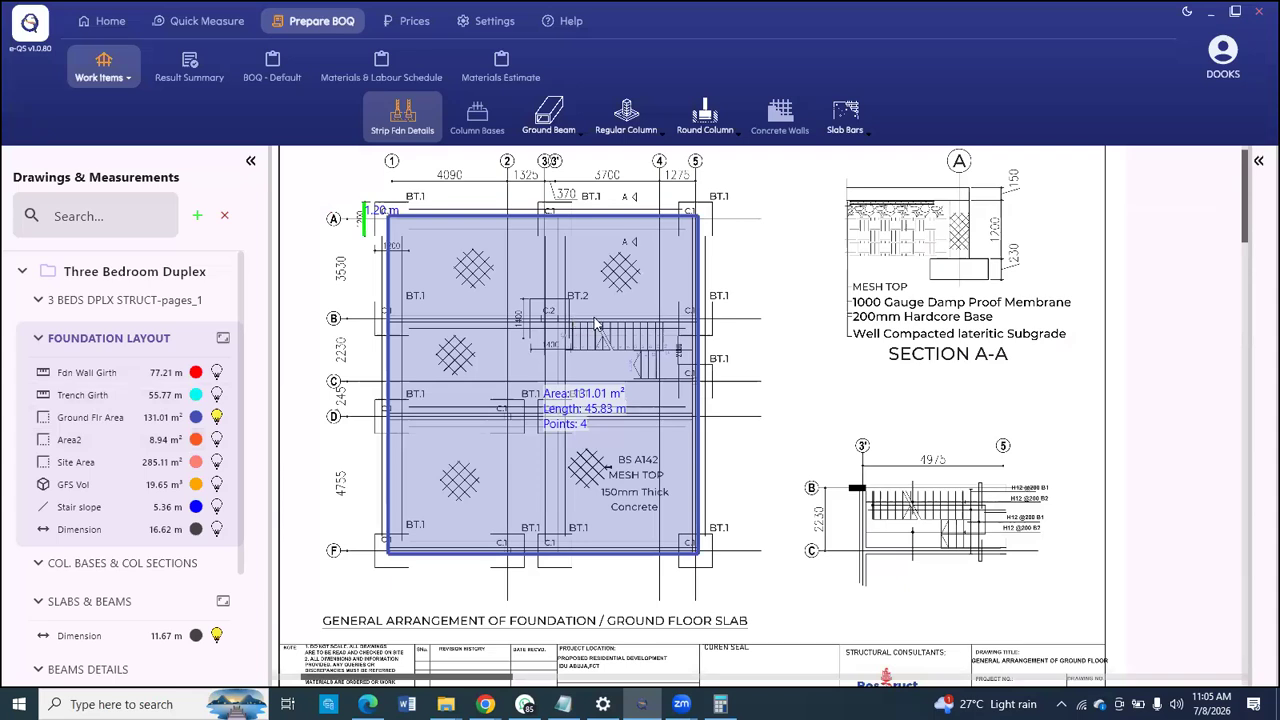
left_click(400, 118)
left_click(841, 228)
type("45.83")
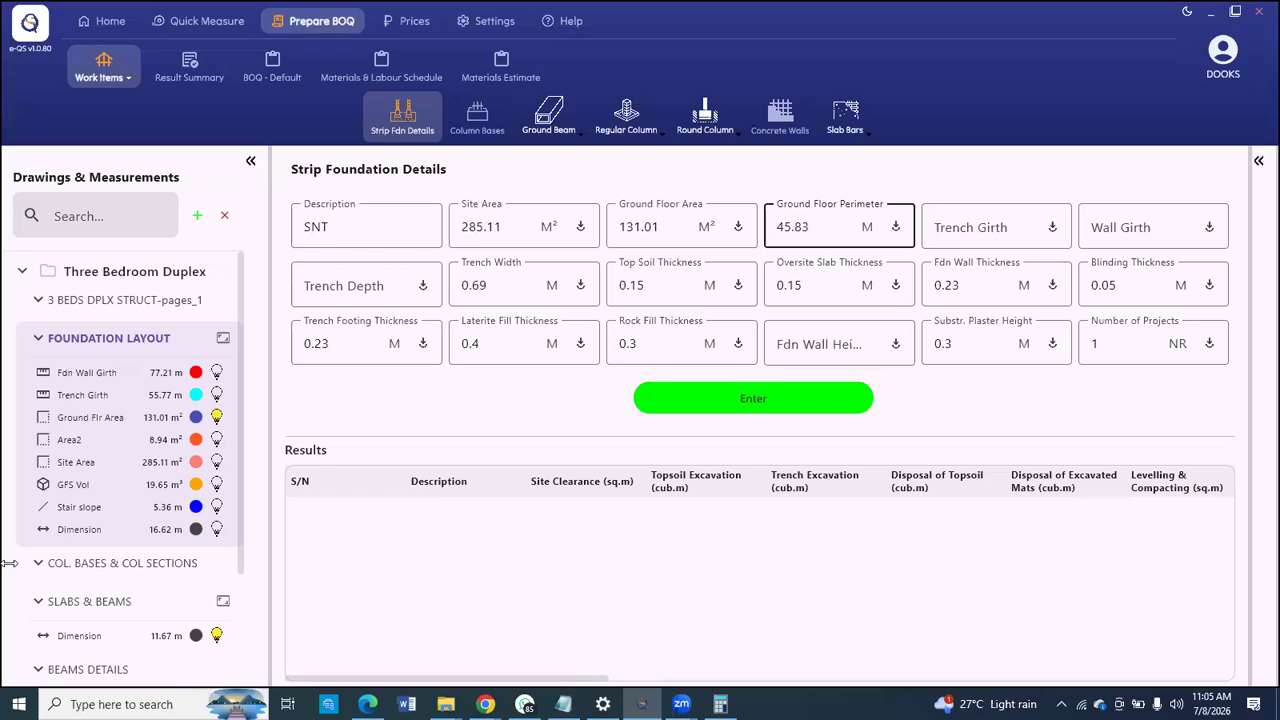
Step: Import the Trench Girth measurement into the strip foundation's trench girth
left_click(1001, 230)
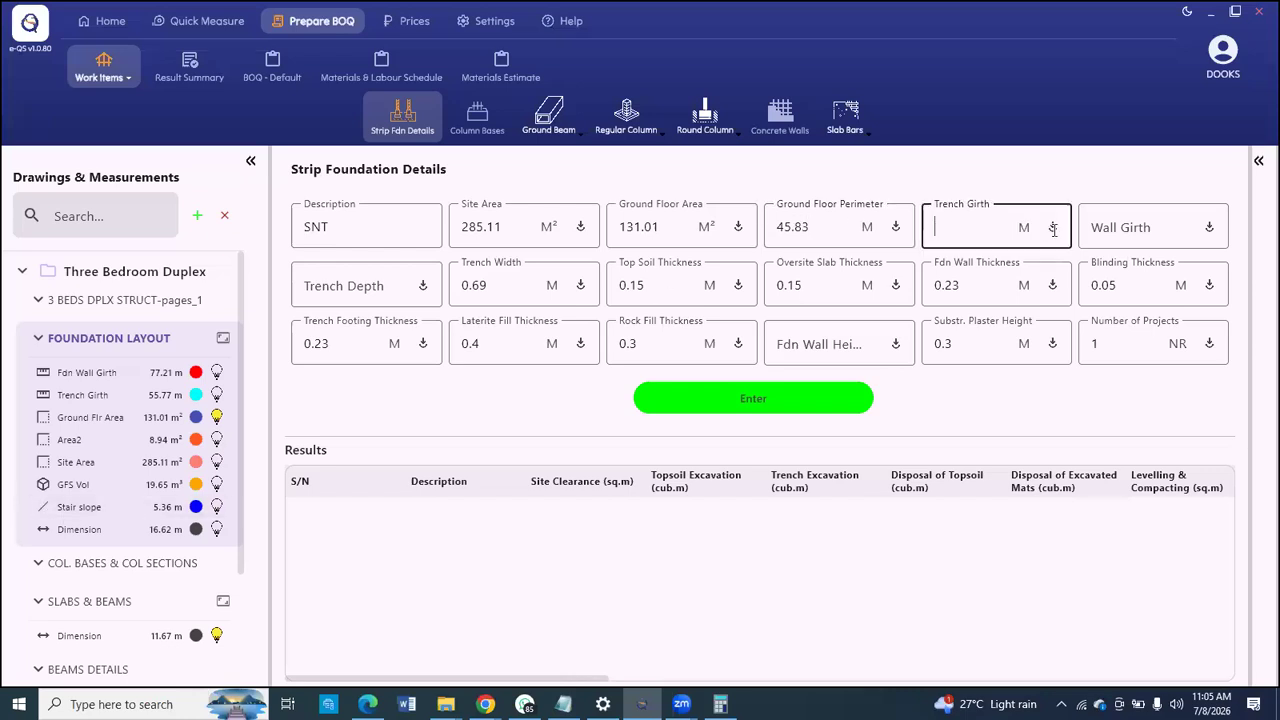
left_click(1052, 227)
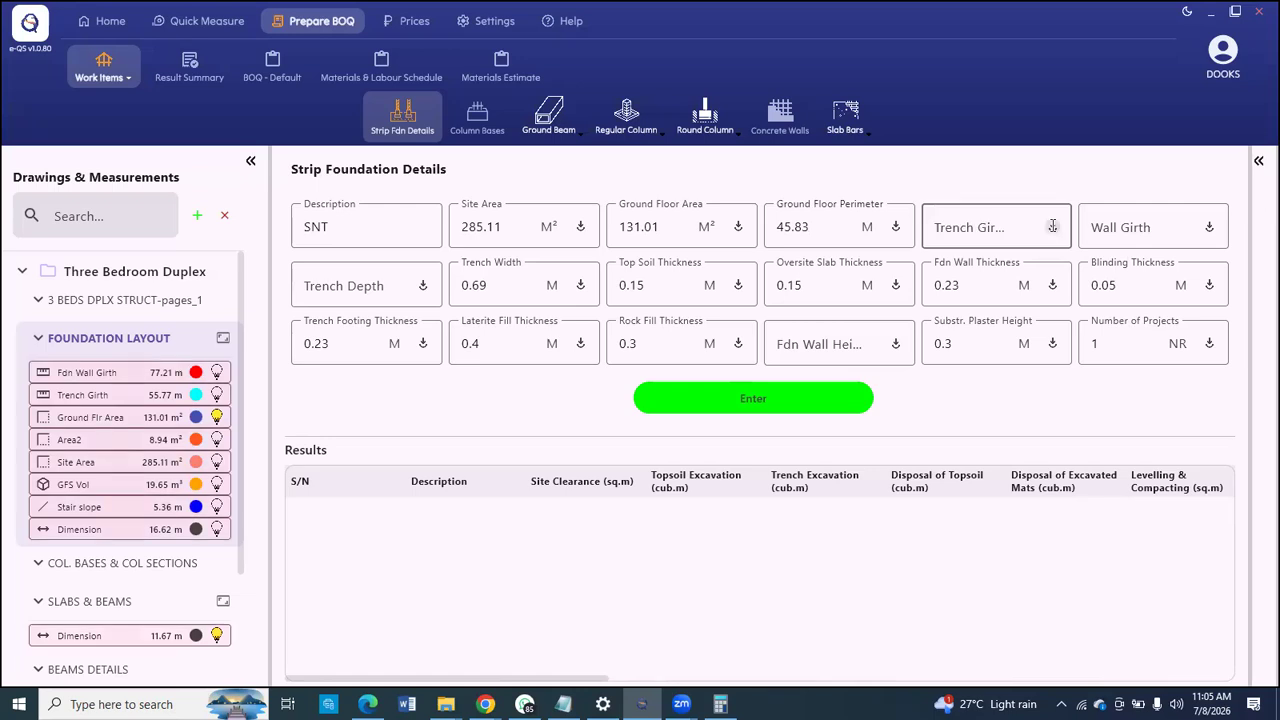
left_click(117, 394)
left_click(640, 66)
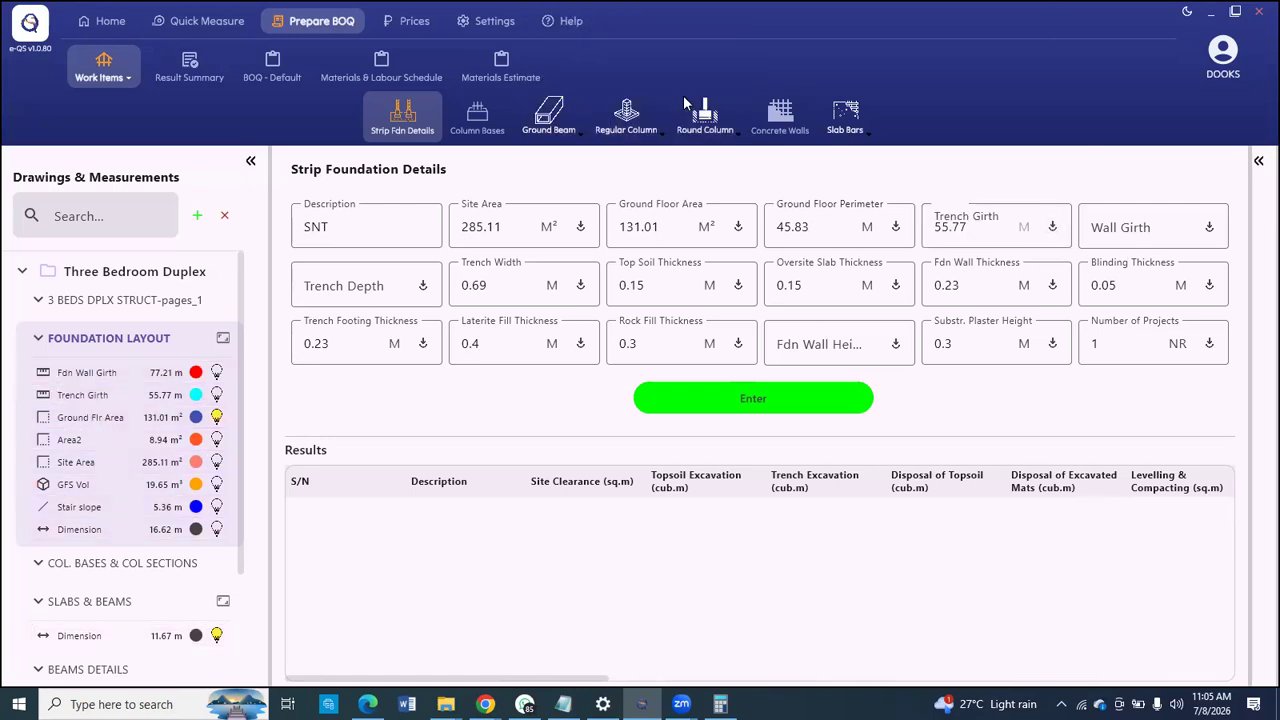
Step: Import the Fdn Wall Girth measurement into the strip foundation's wall girth
left_click(1165, 222)
left_click(1209, 227)
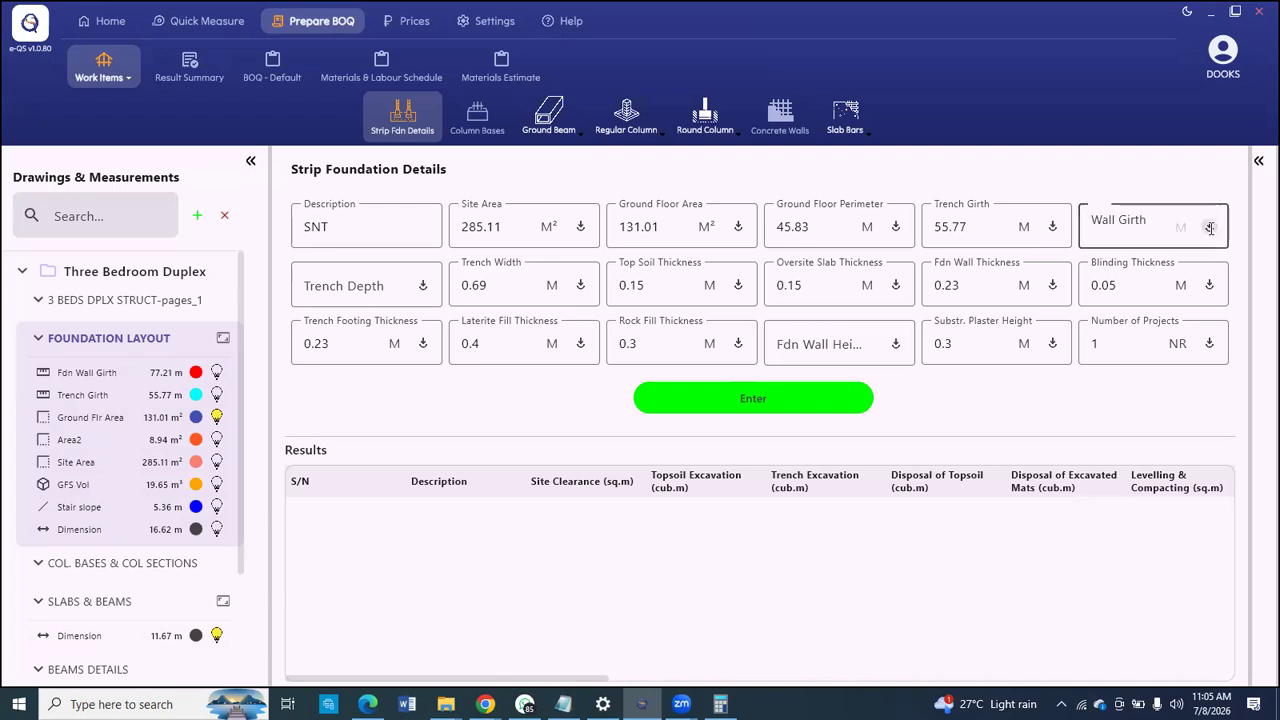
left_click(112, 373)
left_click(668, 92)
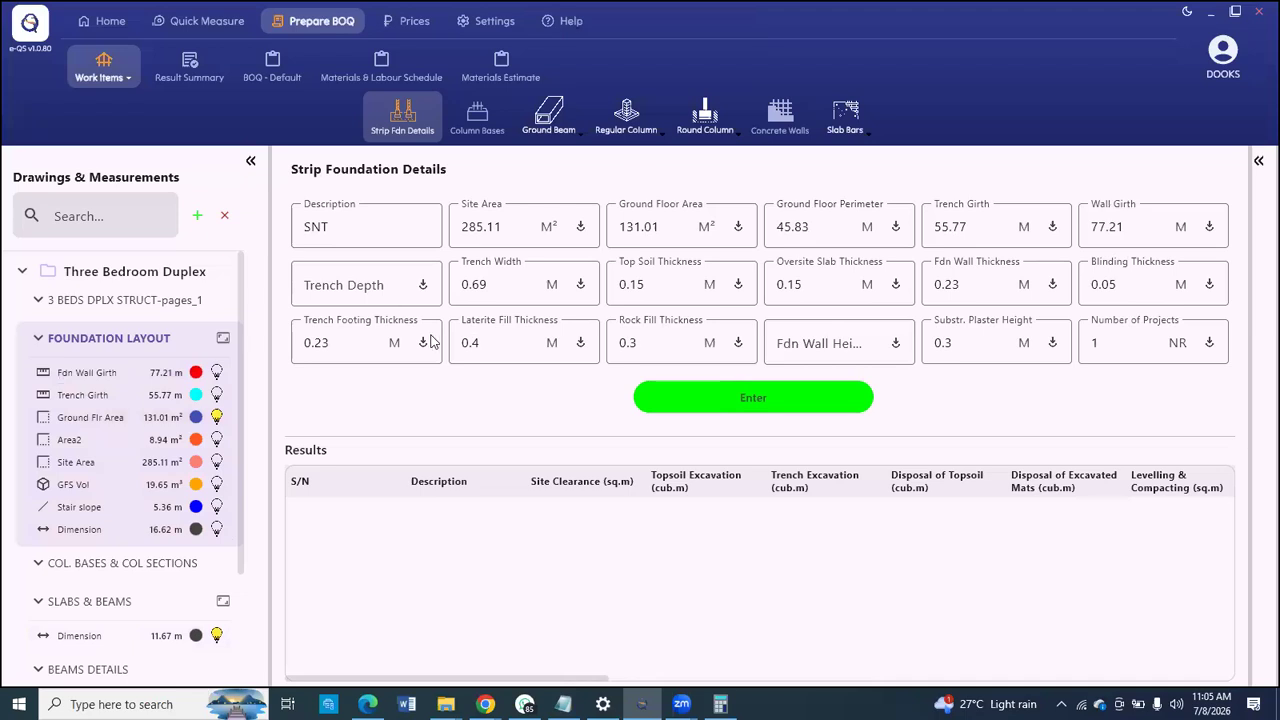
Step: Check the foundation depth in Section A-A on the drawing and set the strip foundation's Trench Depth to 1.43 m
left_click(371, 291)
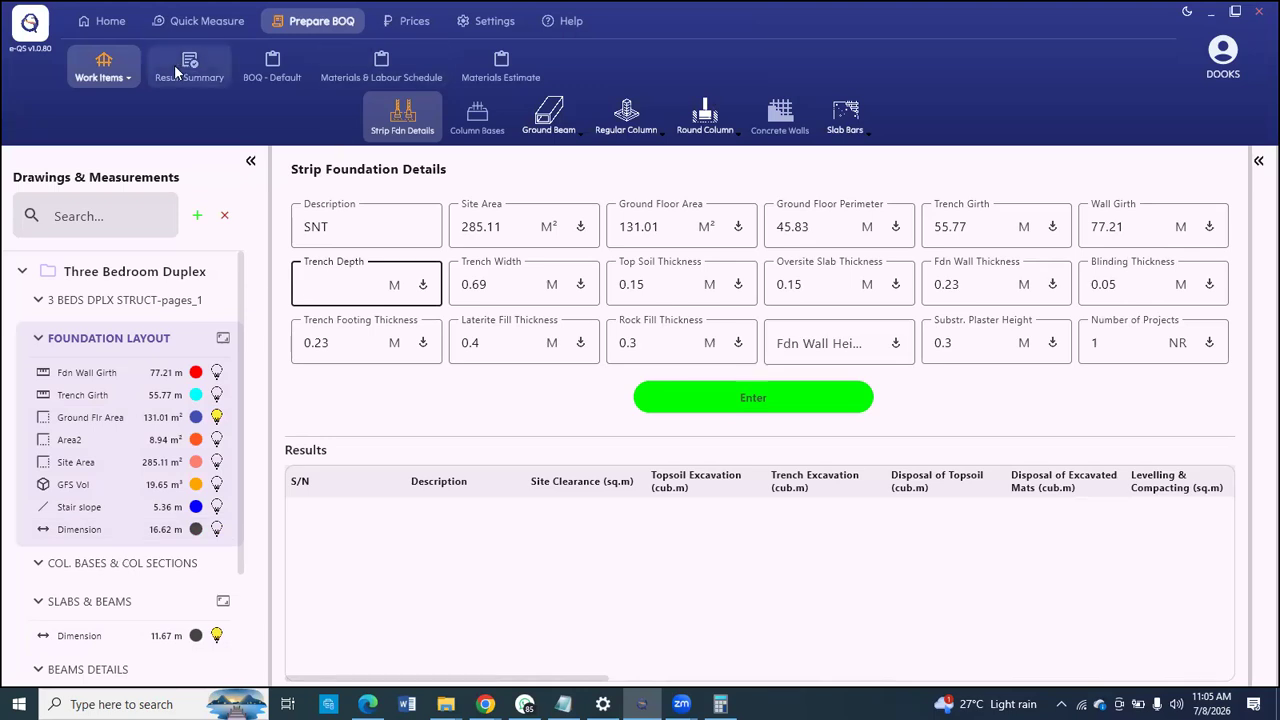
left_click(205, 20)
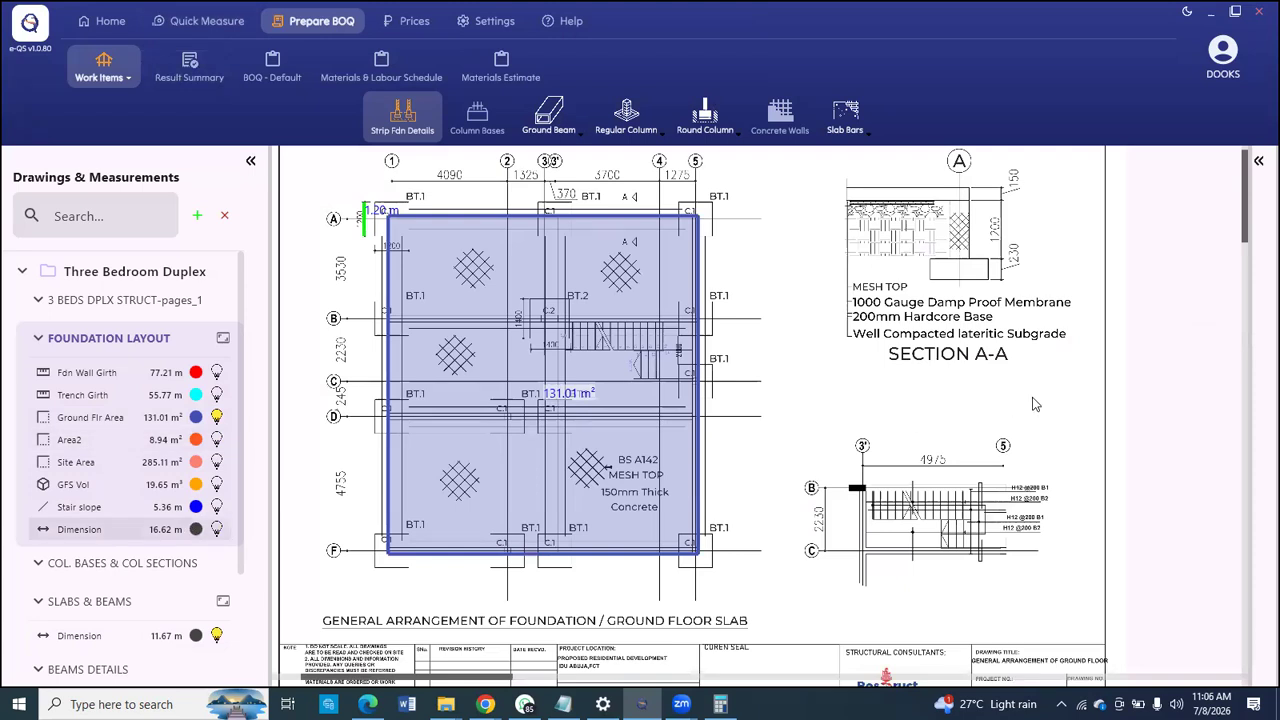
scroll(1019, 195, "up", 3)
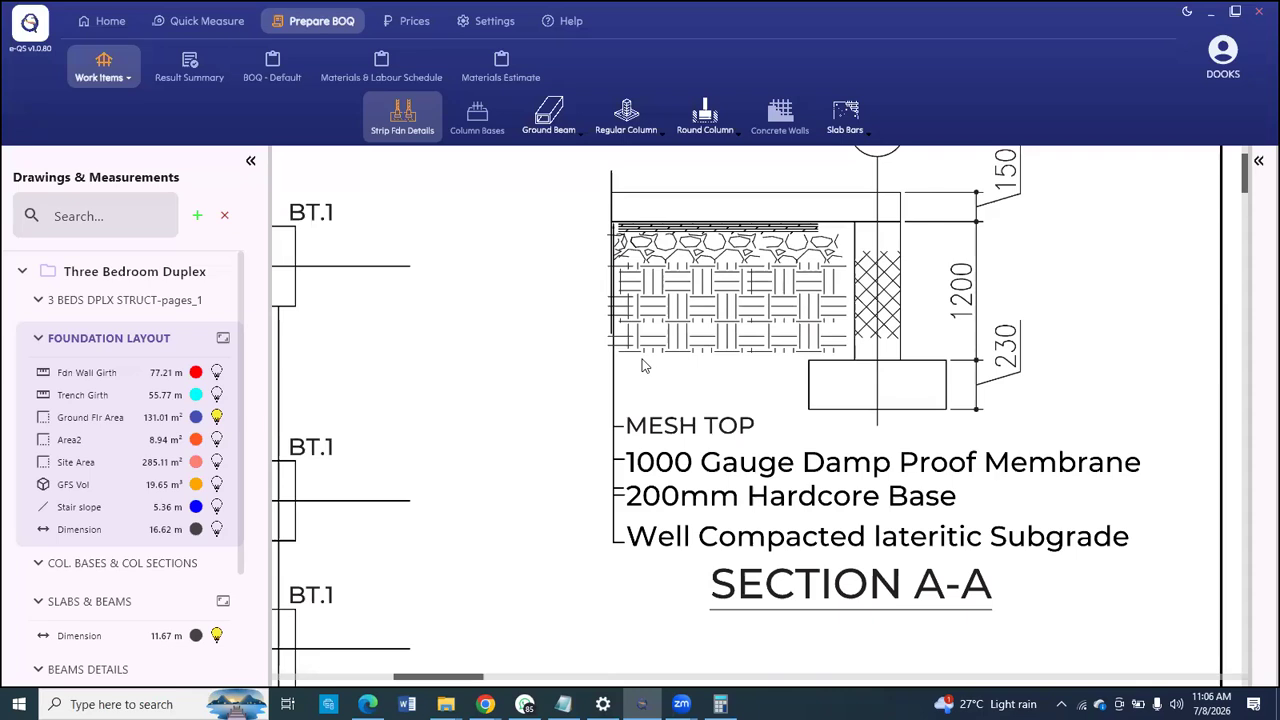
scroll(523, 380, "down", 1)
scroll(843, 278, "up", 2)
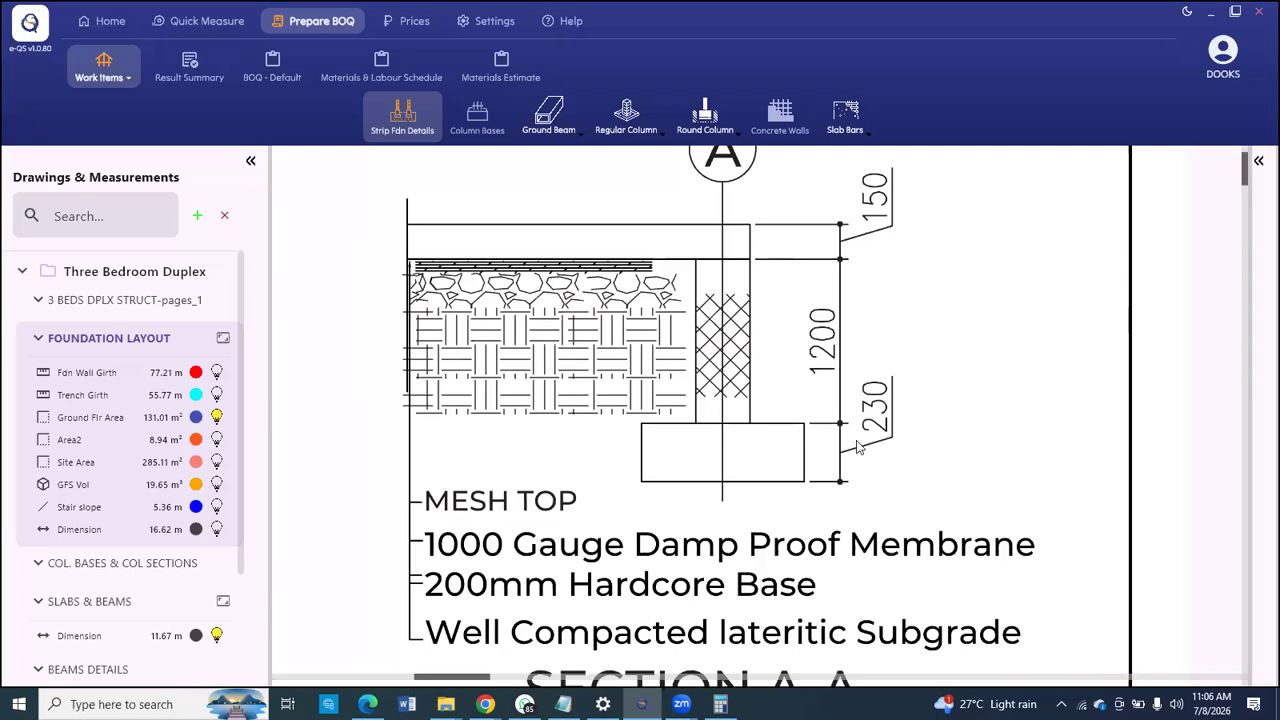
left_click(403, 115)
left_click(352, 289)
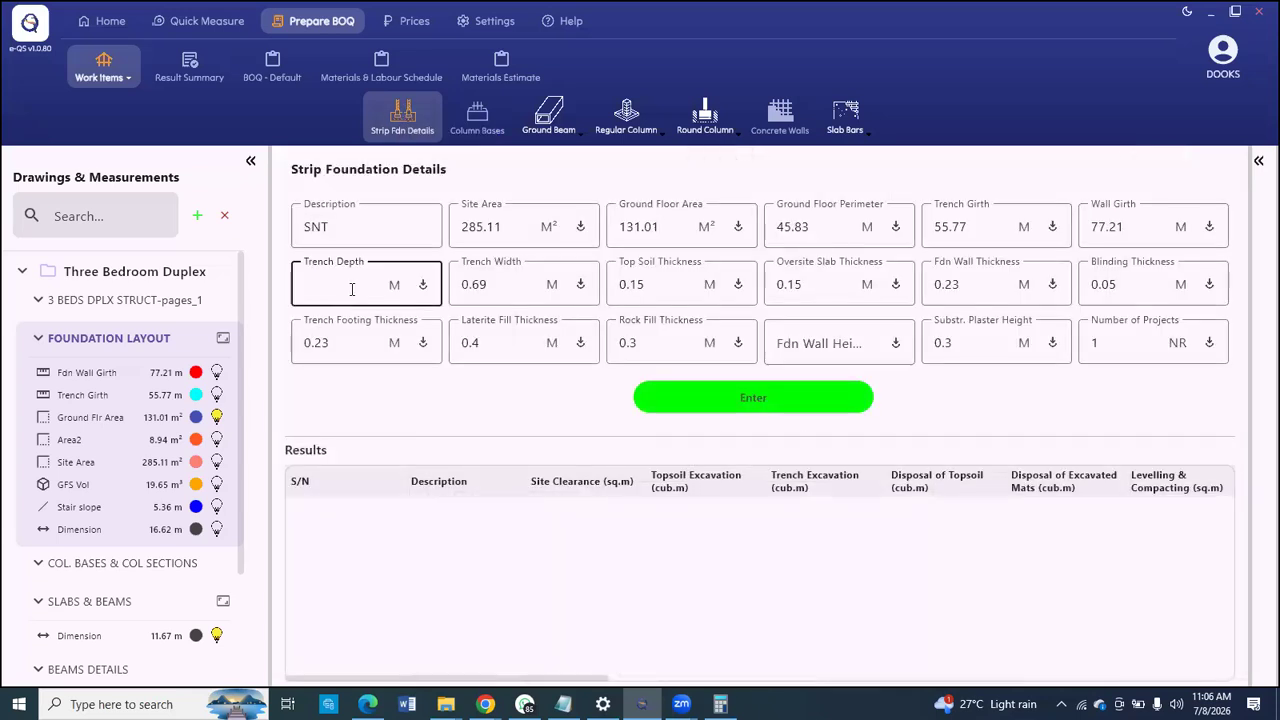
type("1.43")
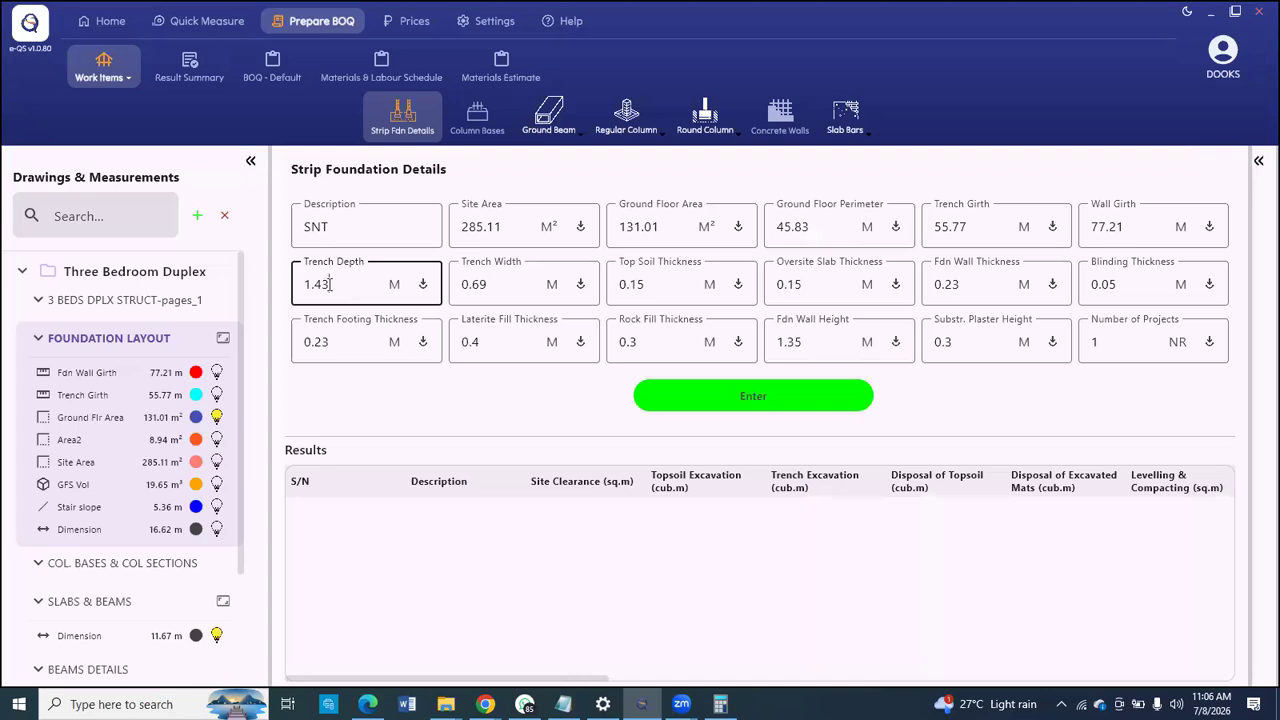
Step: Submit the strip foundation details with the default trench width and review the calculated quantities across the results table
left_click(502, 286)
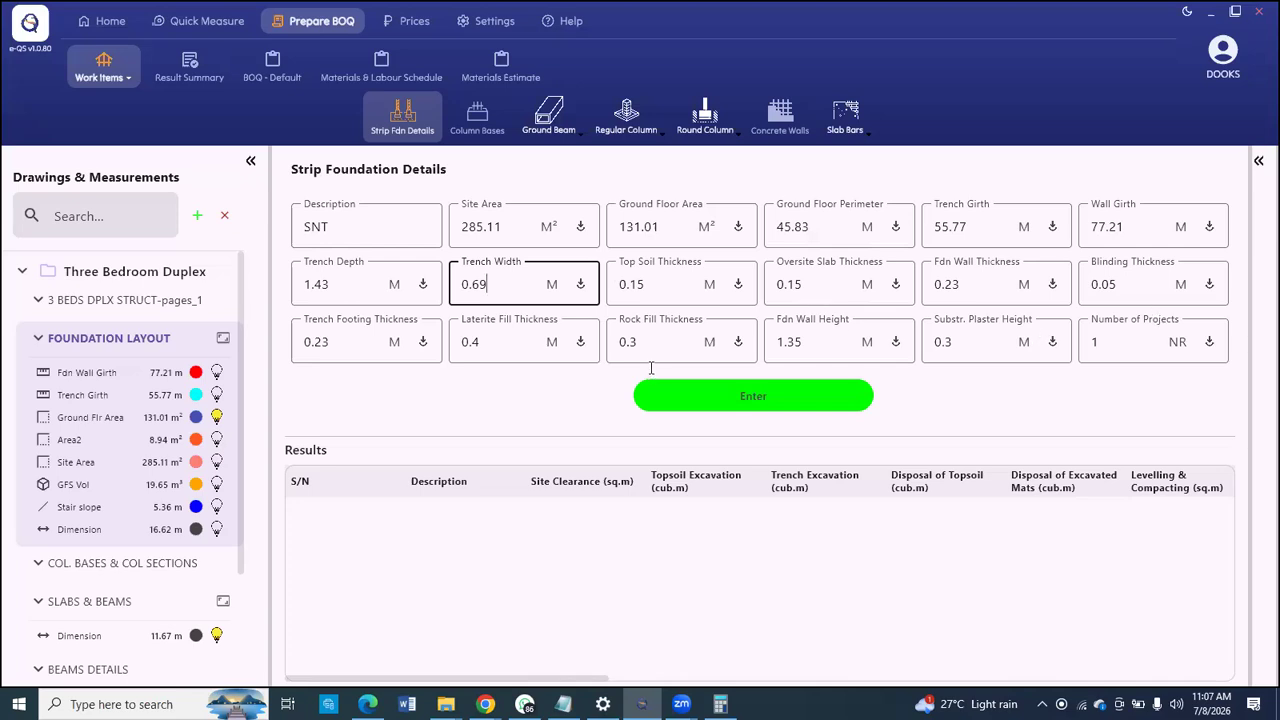
left_click(741, 391)
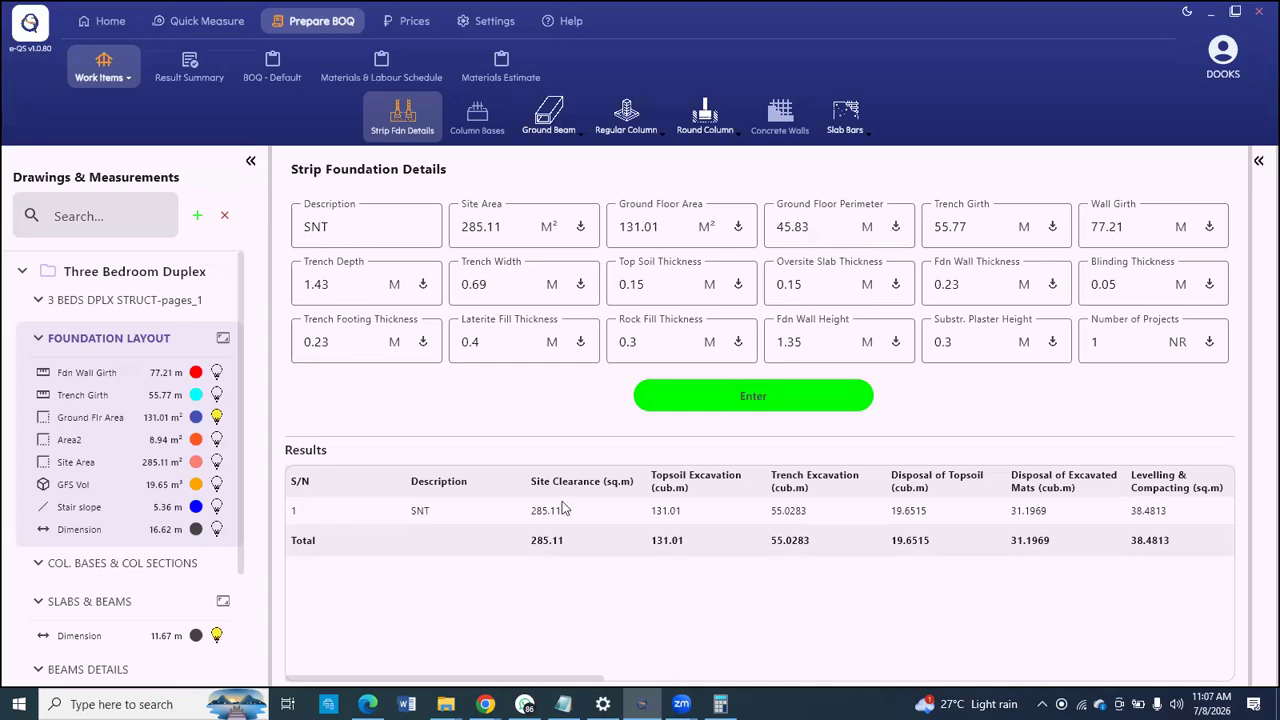
left_click_drag(560, 684, 810, 663)
scroll(840, 660, "right", 2)
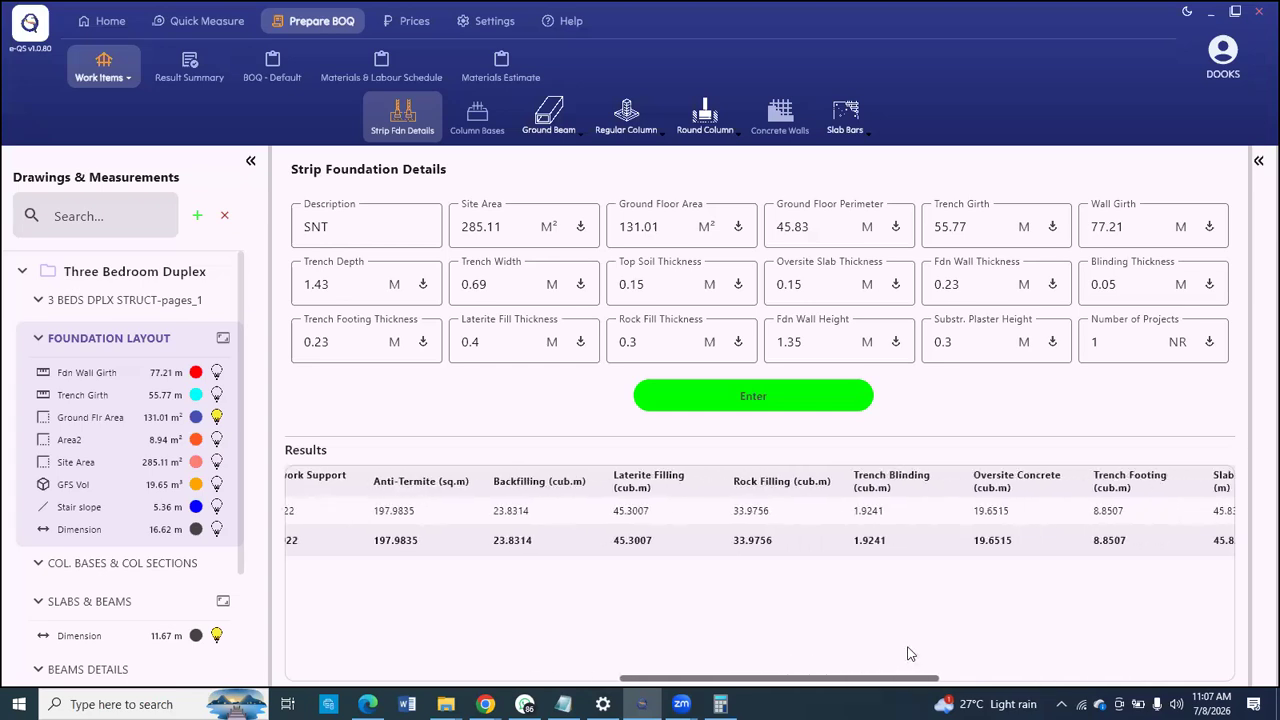
Step: Review the remaining strip foundation result columns from laterite filling through substructure painting, and return to the first columns
scroll(940, 648, "right", 2)
scroll(970, 645, "right", 1)
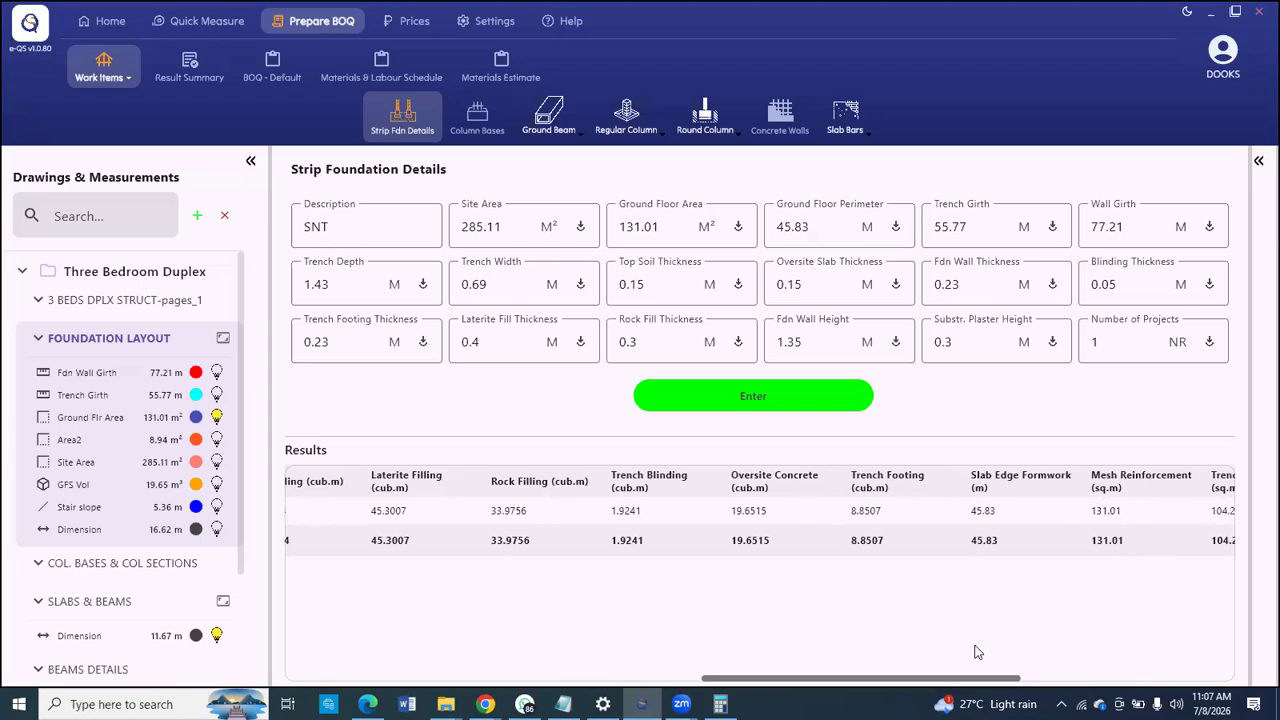
scroll(1002, 648, "right", 3)
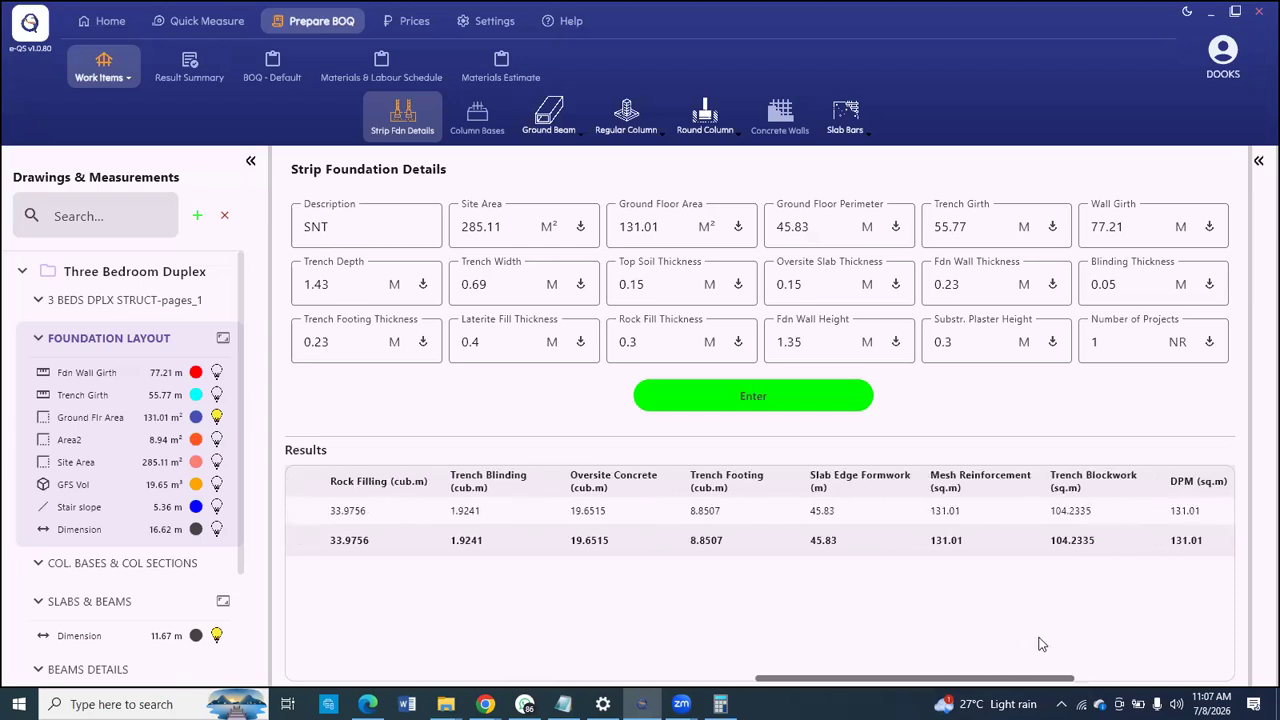
scroll(1069, 641, "right", 2)
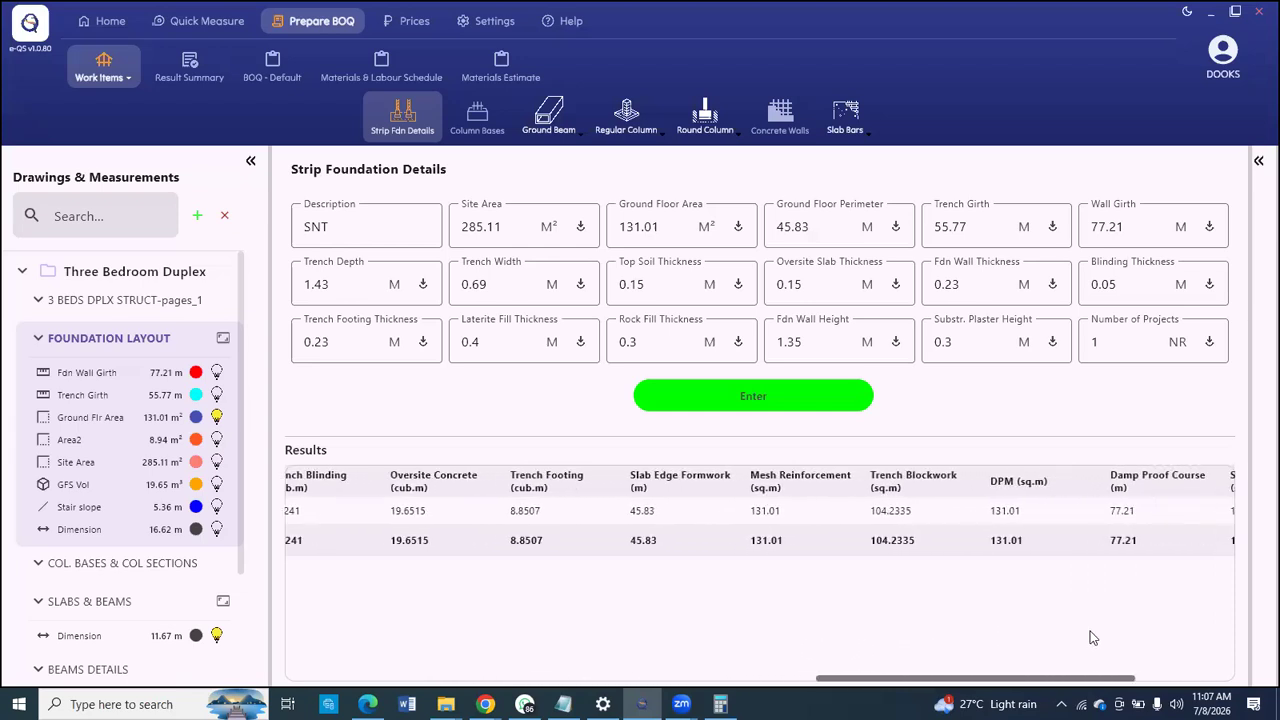
scroll(1115, 636, "right", 1)
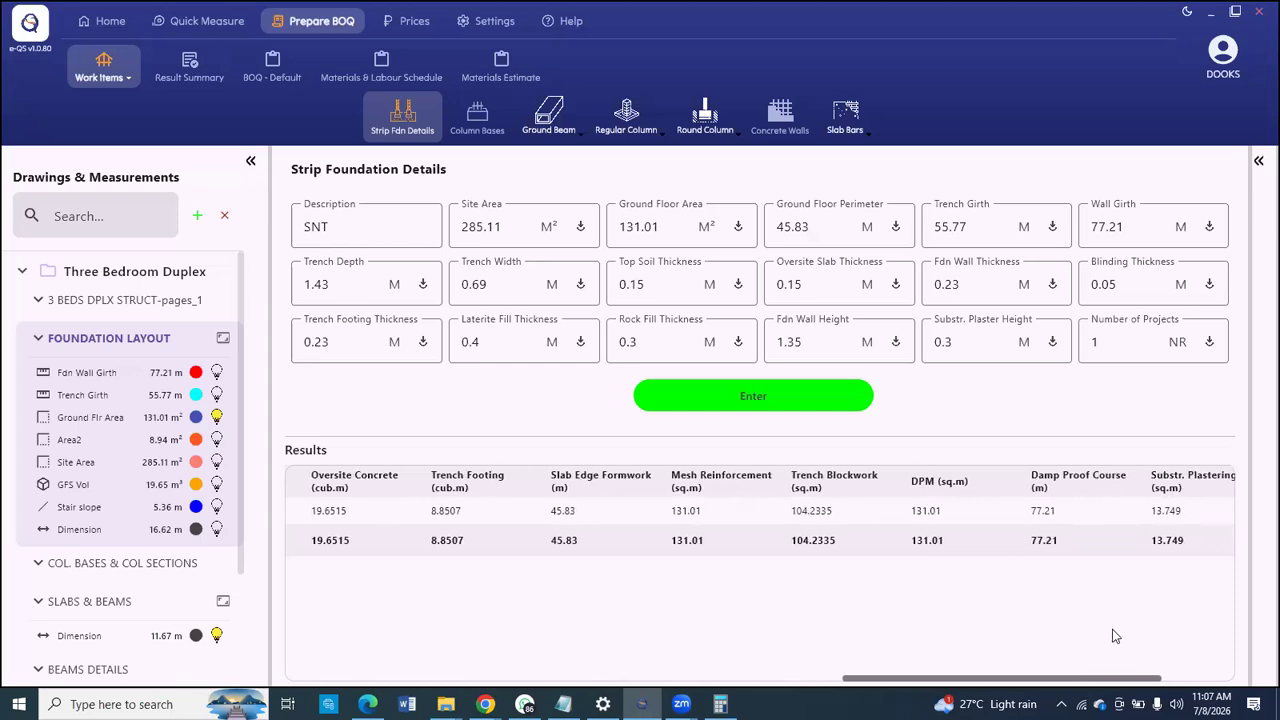
scroll(1120, 636, "right", 1)
scroll(1129, 636, "right", 1)
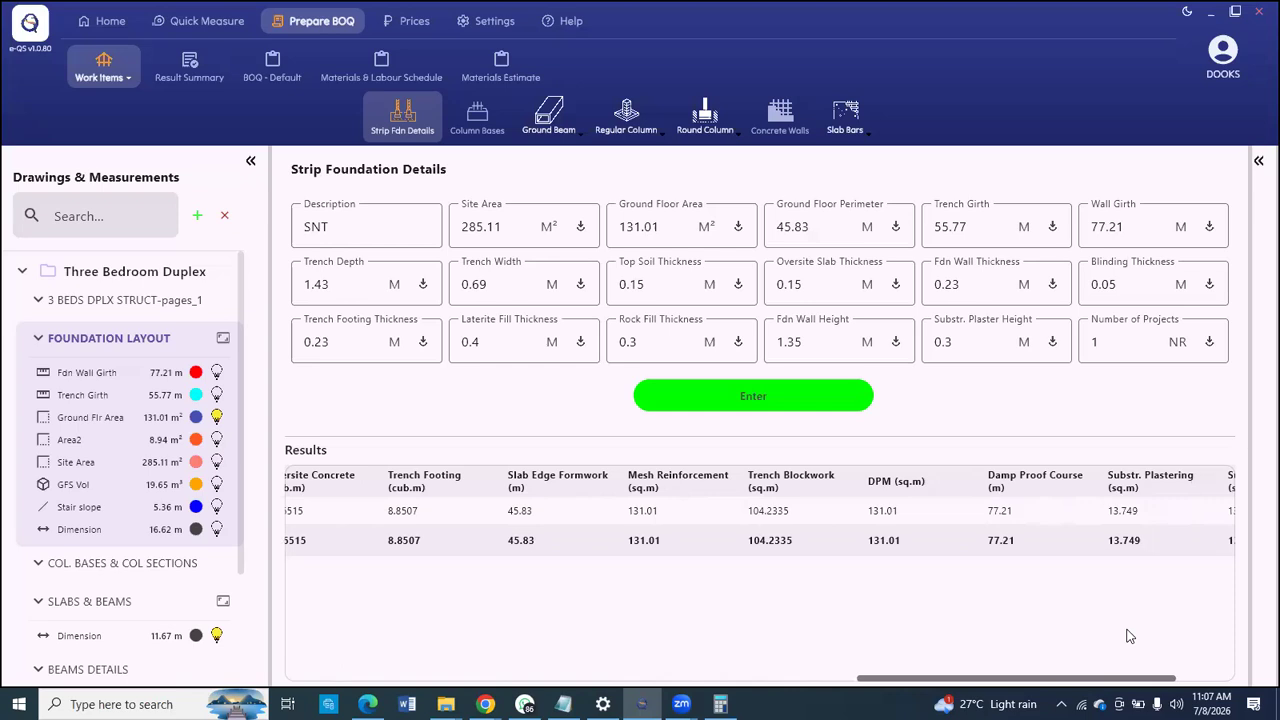
scroll(1131, 632, "right", 1)
scroll(1137, 633, "right", 1)
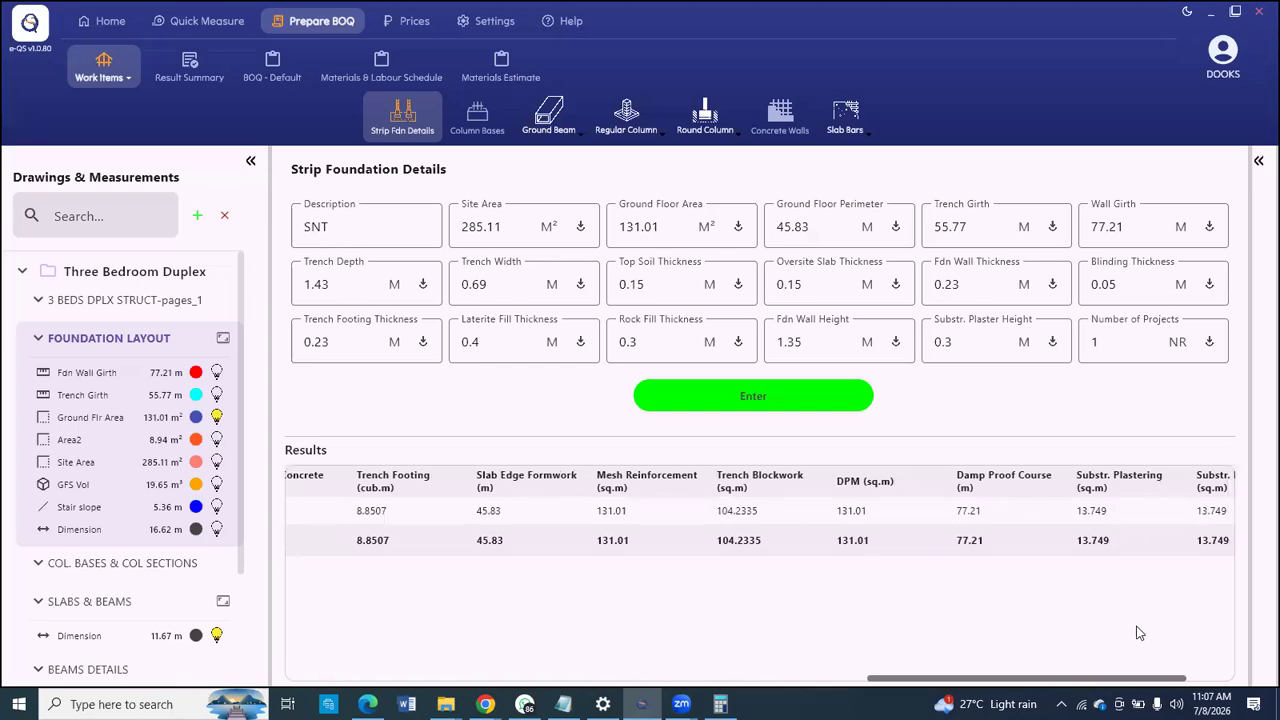
scroll(1160, 630, "right", 3)
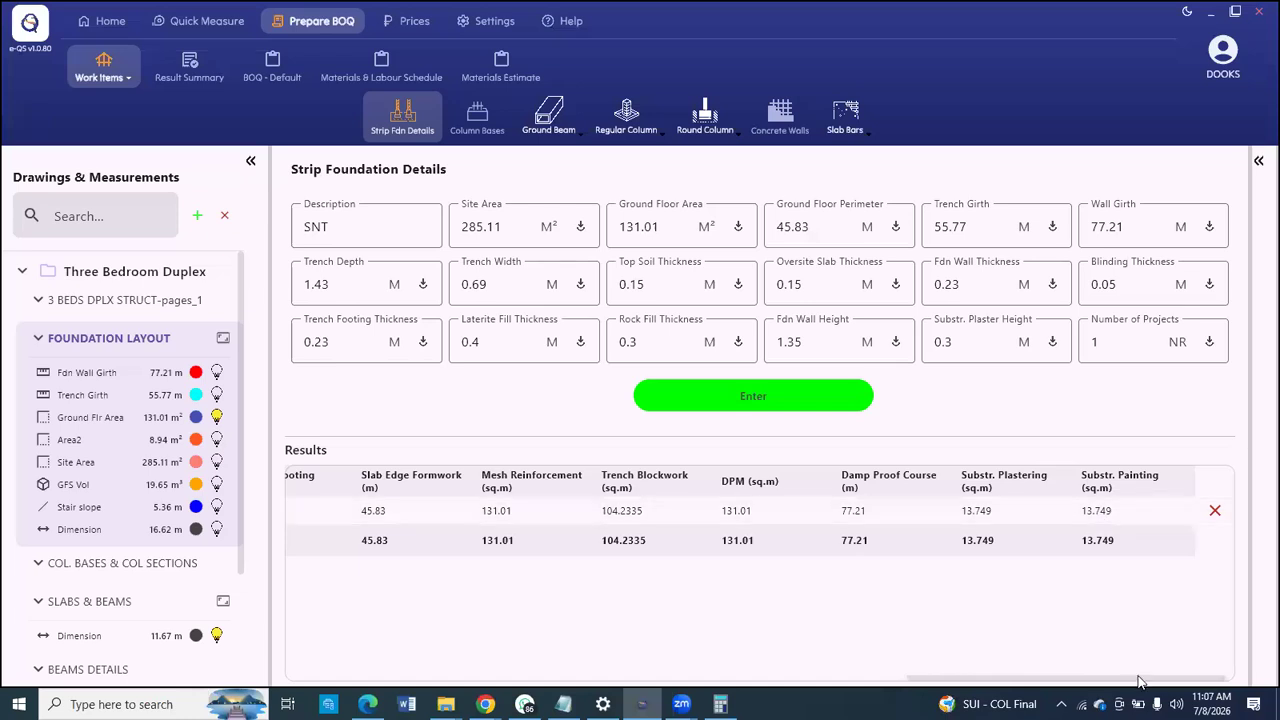
left_click_drag(612, 685, 494, 680)
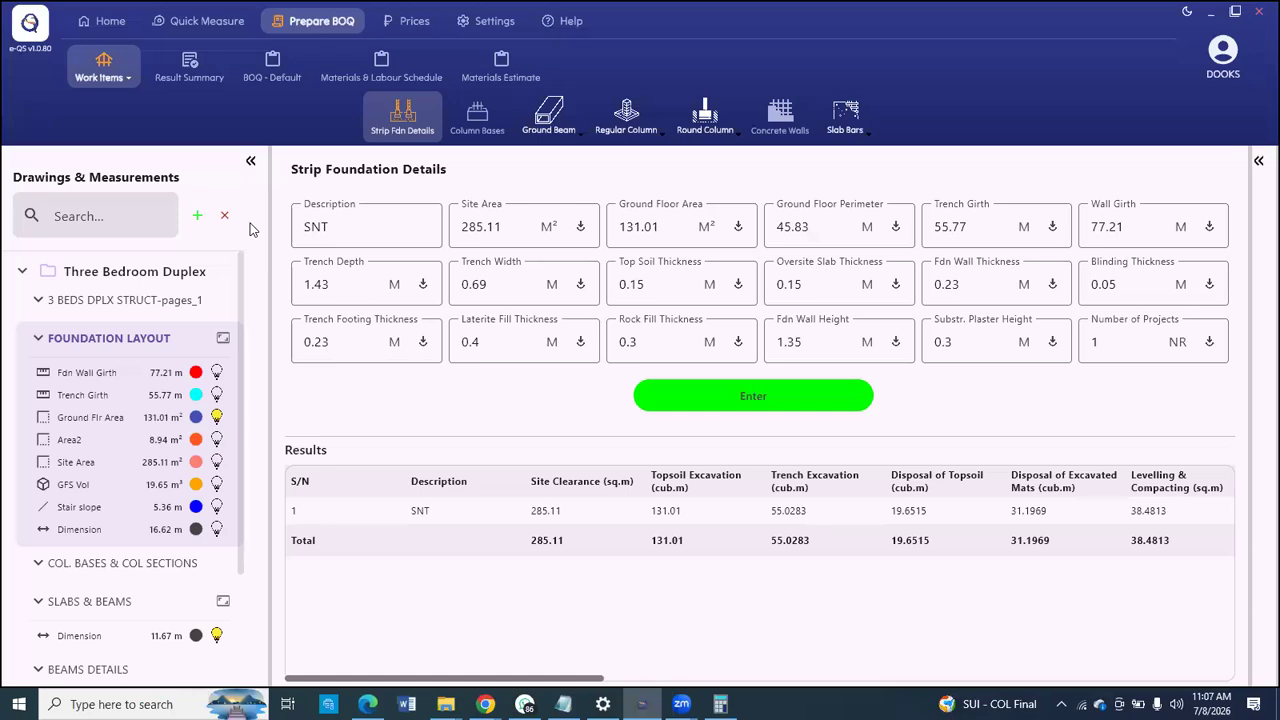
Step: Review the default BOQ's substructure quantities from site clearance down to the ground floor slab and column base concrete
left_click(270, 67)
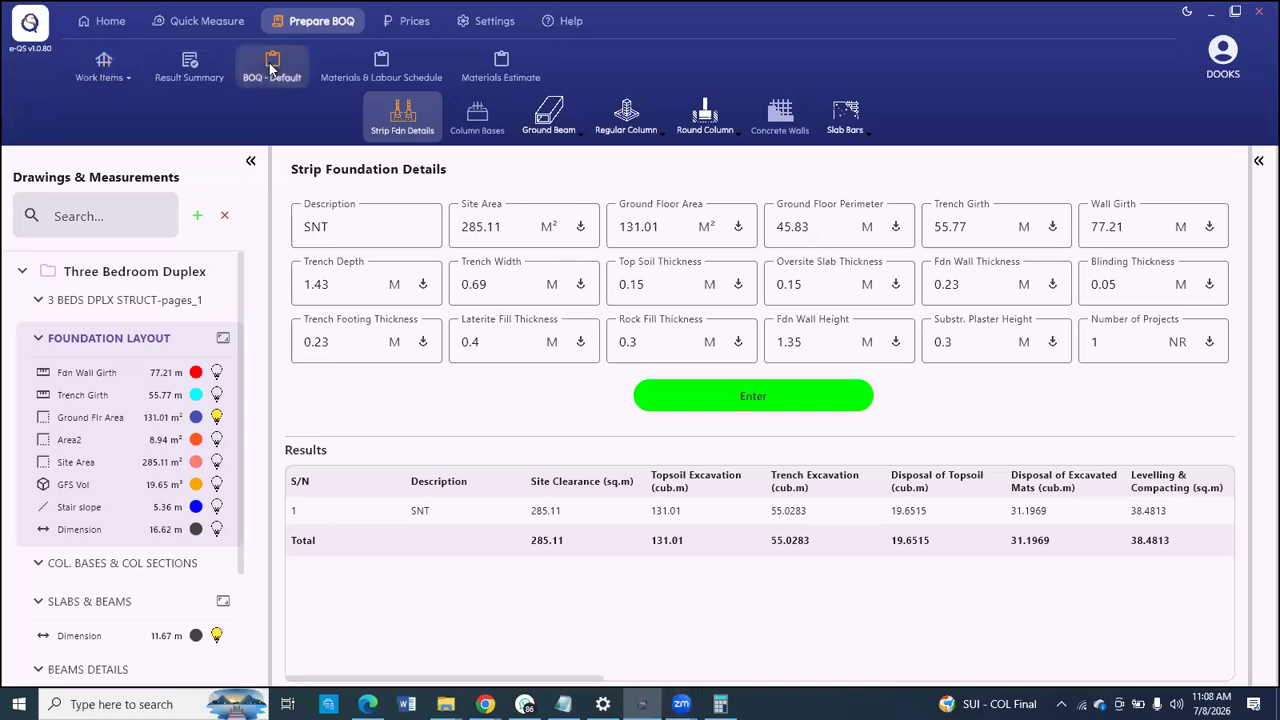
scroll(586, 486, "down", 4)
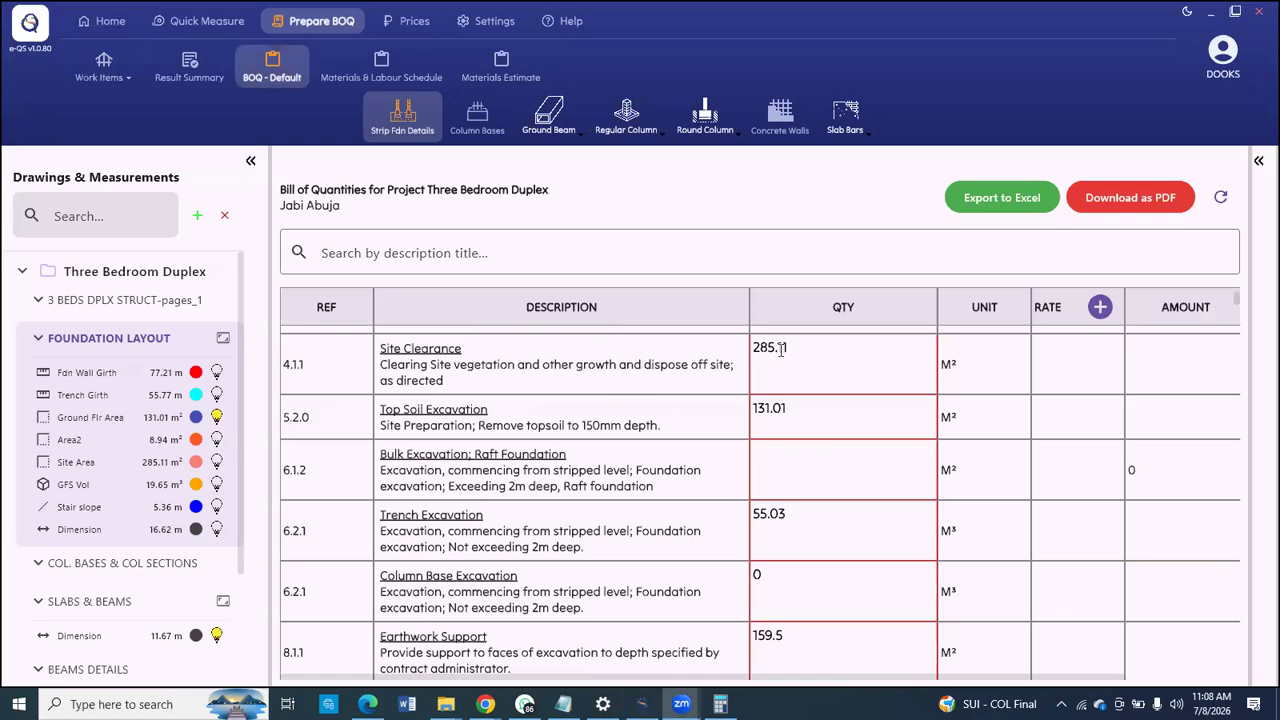
scroll(548, 385, "down", 2)
scroll(548, 385, "down", 10)
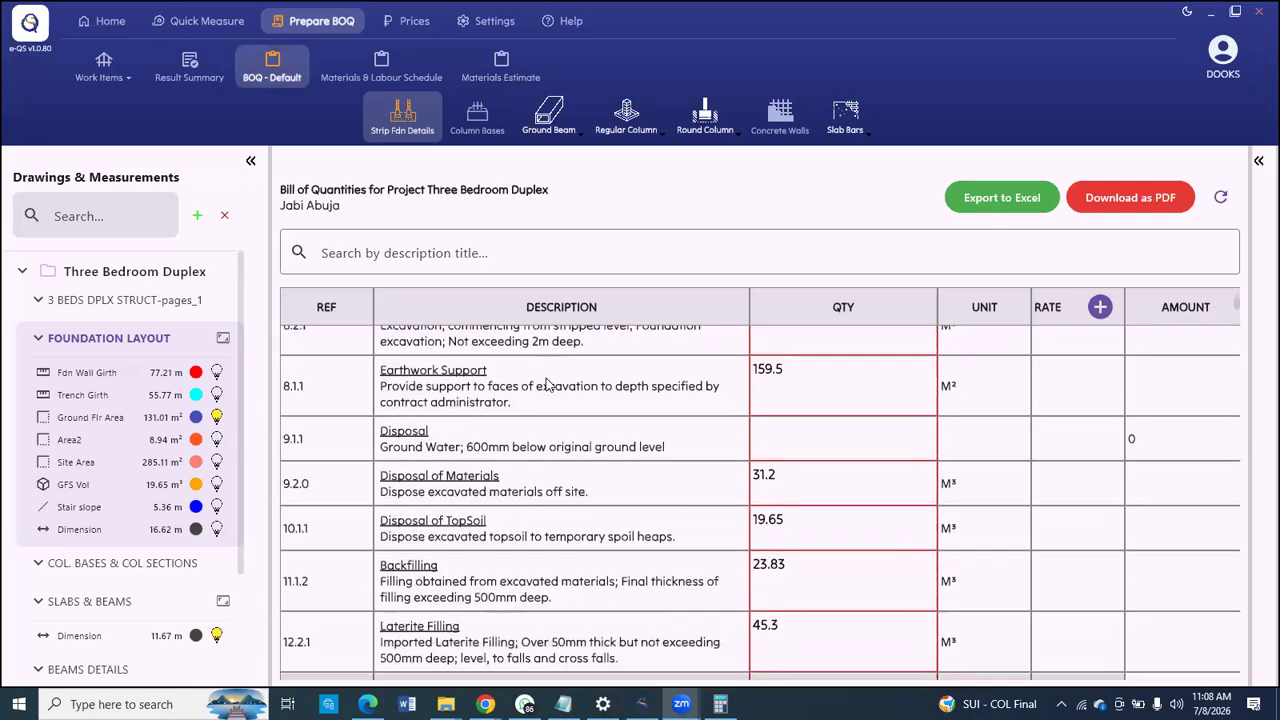
scroll(548, 385, "down", 8)
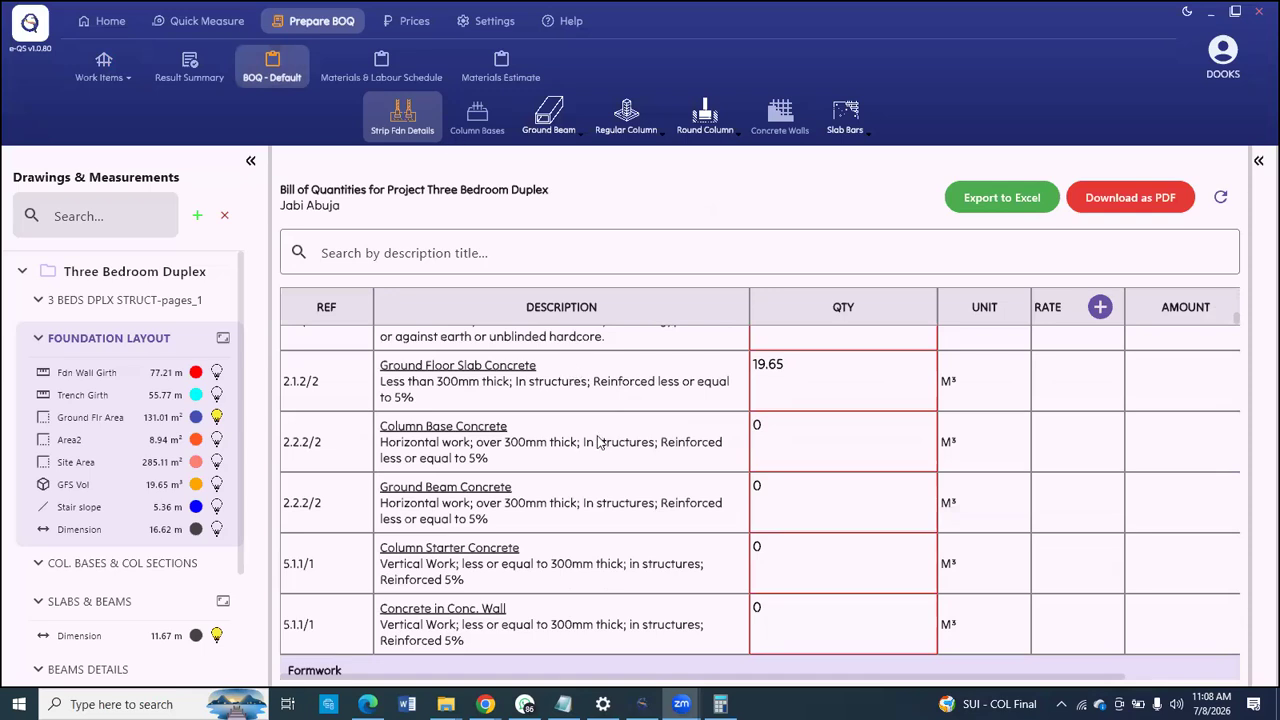
Step: Switch to the Column Bases work item and hide the Ground Flr Area measurement on the foundation layout drawing
left_click(463, 118)
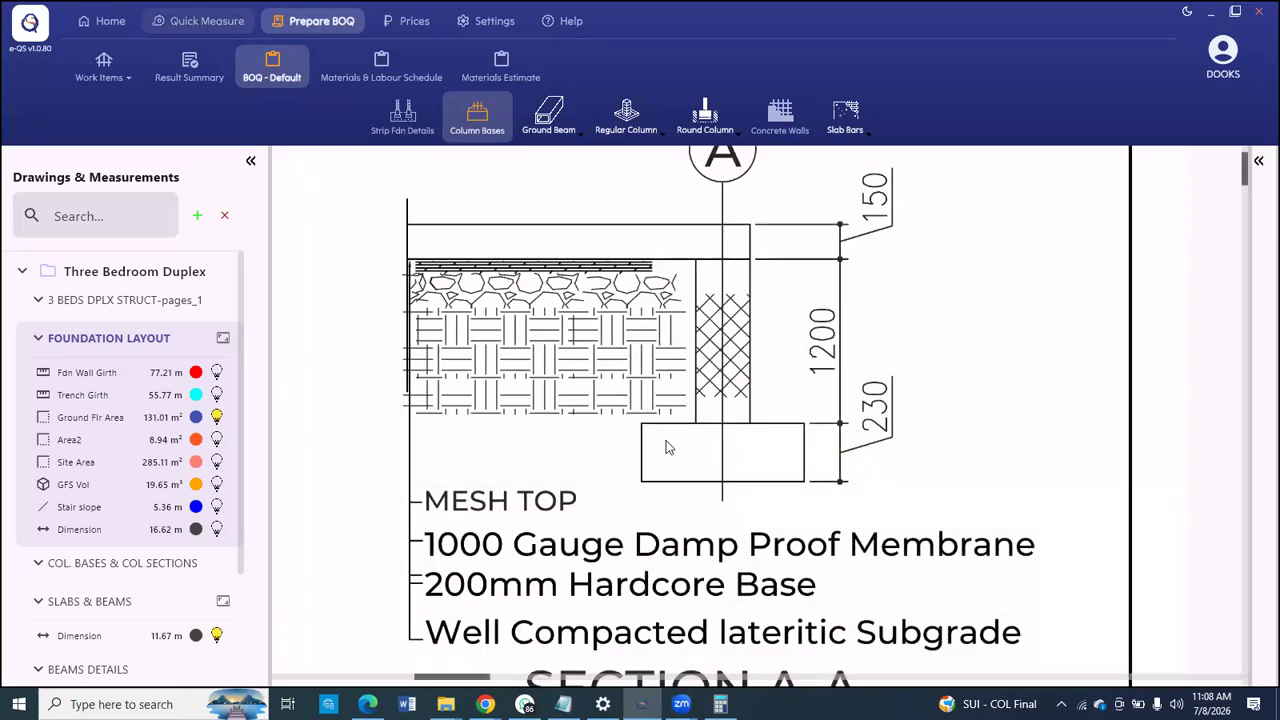
scroll(737, 410, "down", 2)
scroll(737, 410, "down", 3)
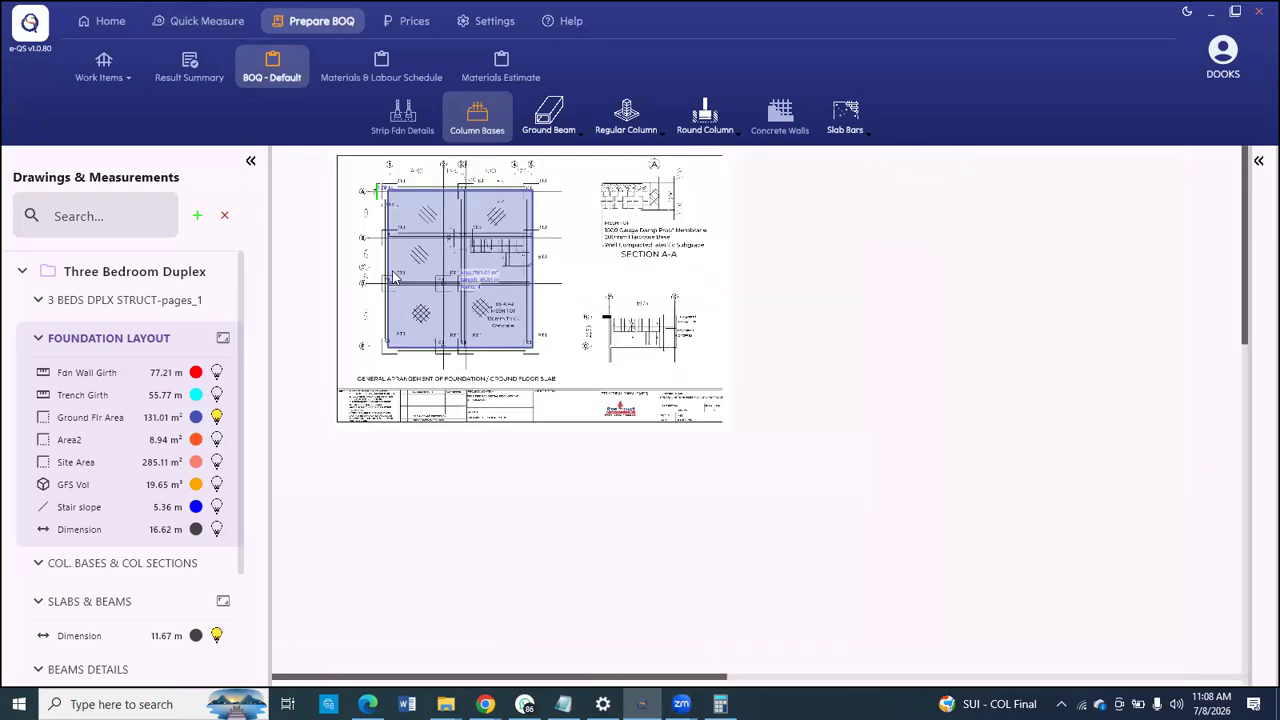
scroll(790, 553, "up", 3)
scroll(790, 553, "down", 3)
scroll(479, 233, "up", 2)
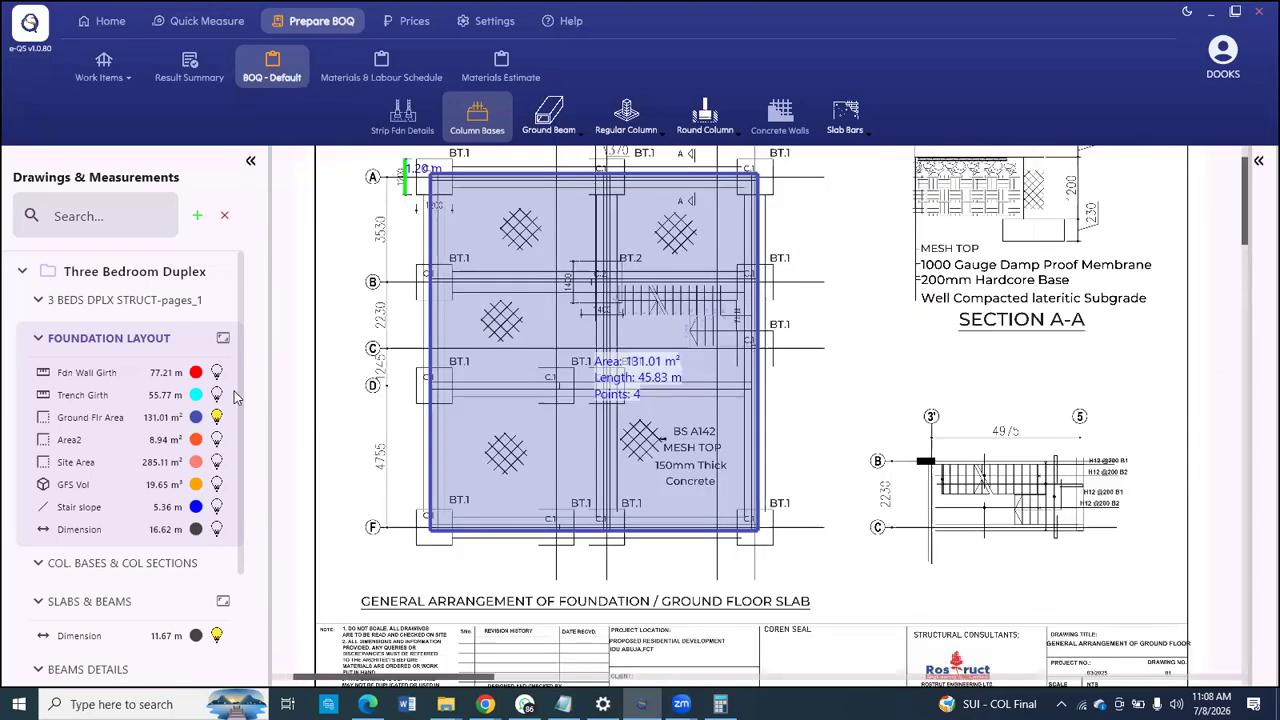
left_click(217, 417)
scroll(490, 193, "up", 3)
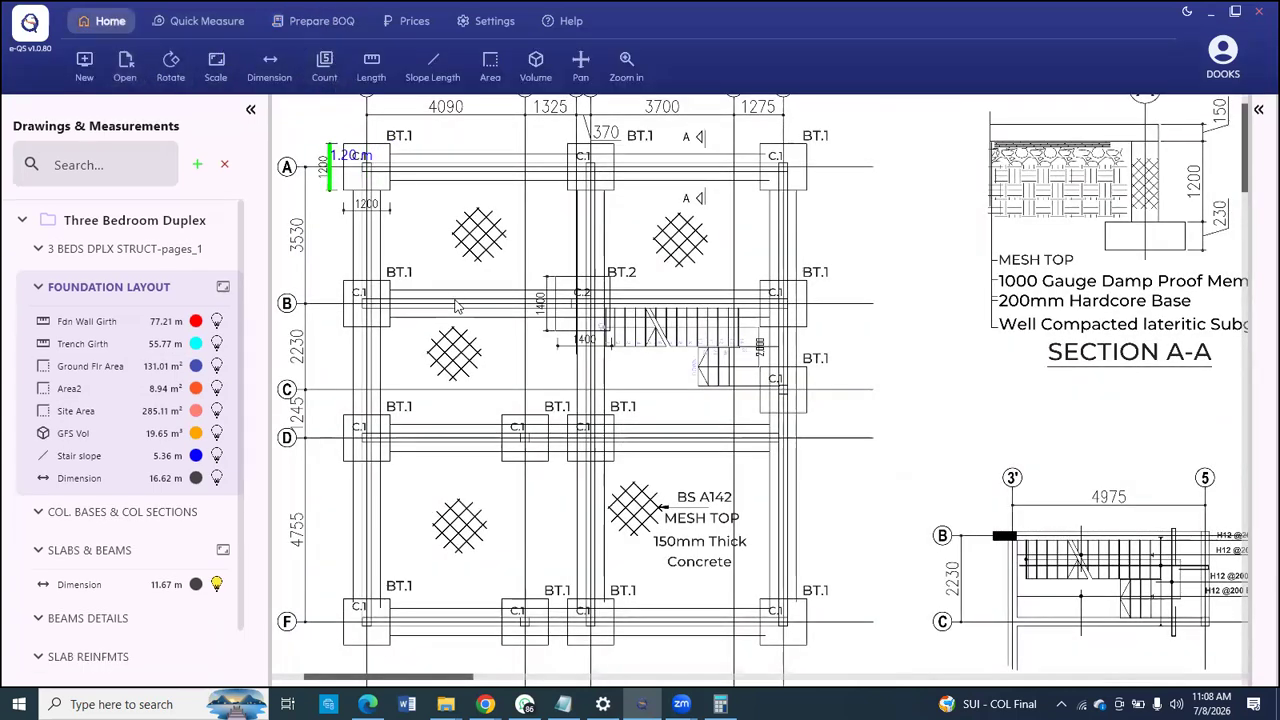
scroll(457, 300, "down", 2)
scroll(436, 214, "up", 4)
scroll(436, 214, "up", 2)
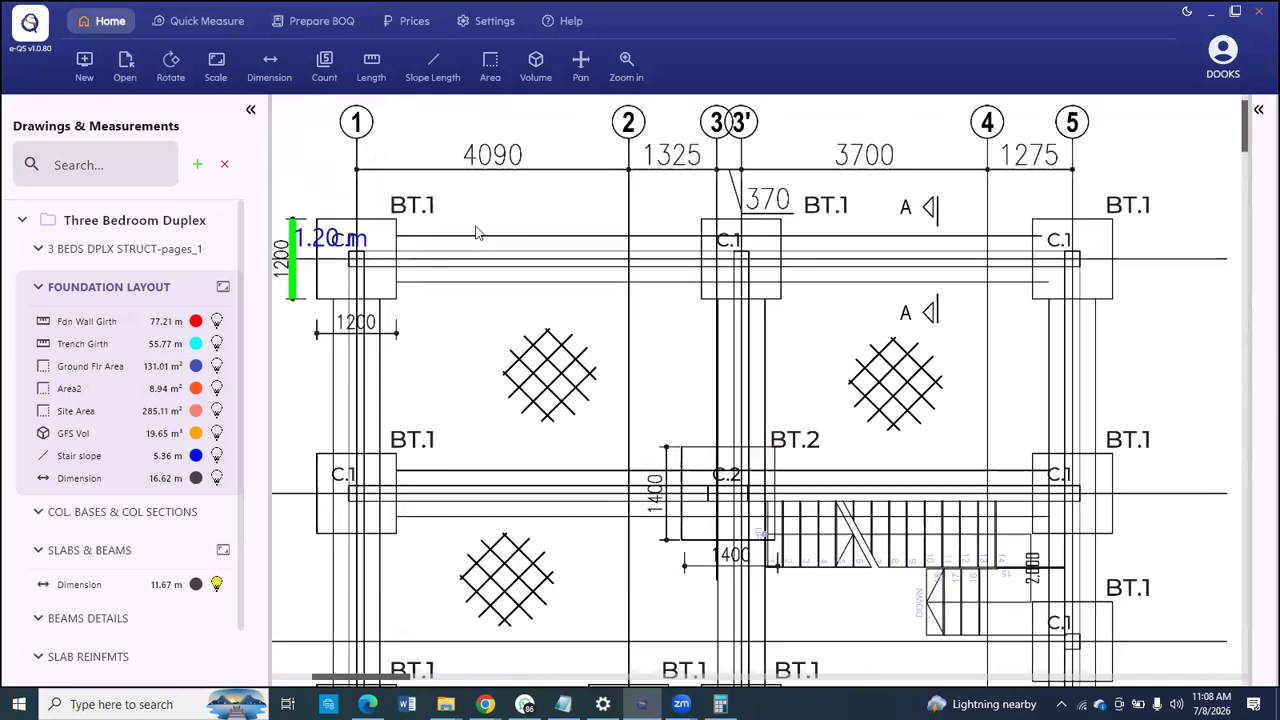
Step: Create a count named BT1 and mark the three BT.1 bases along grid line A of the foundation layout
left_click(325, 67)
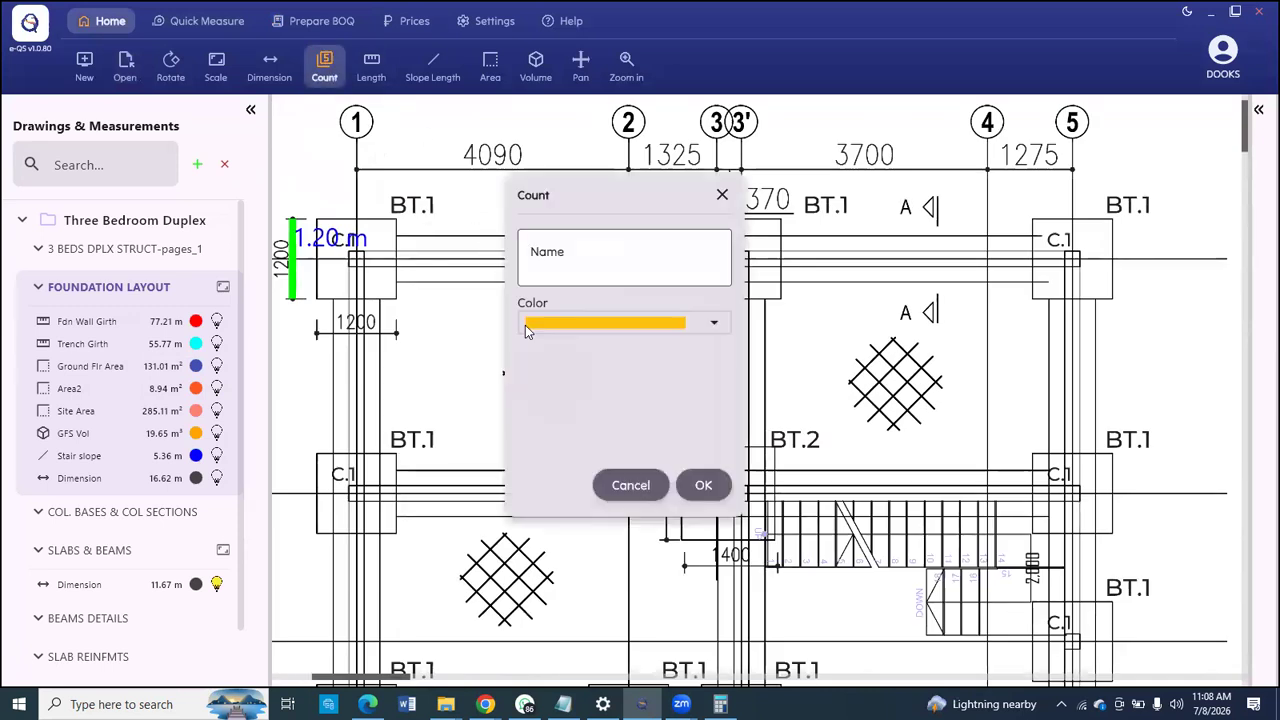
left_click(586, 258)
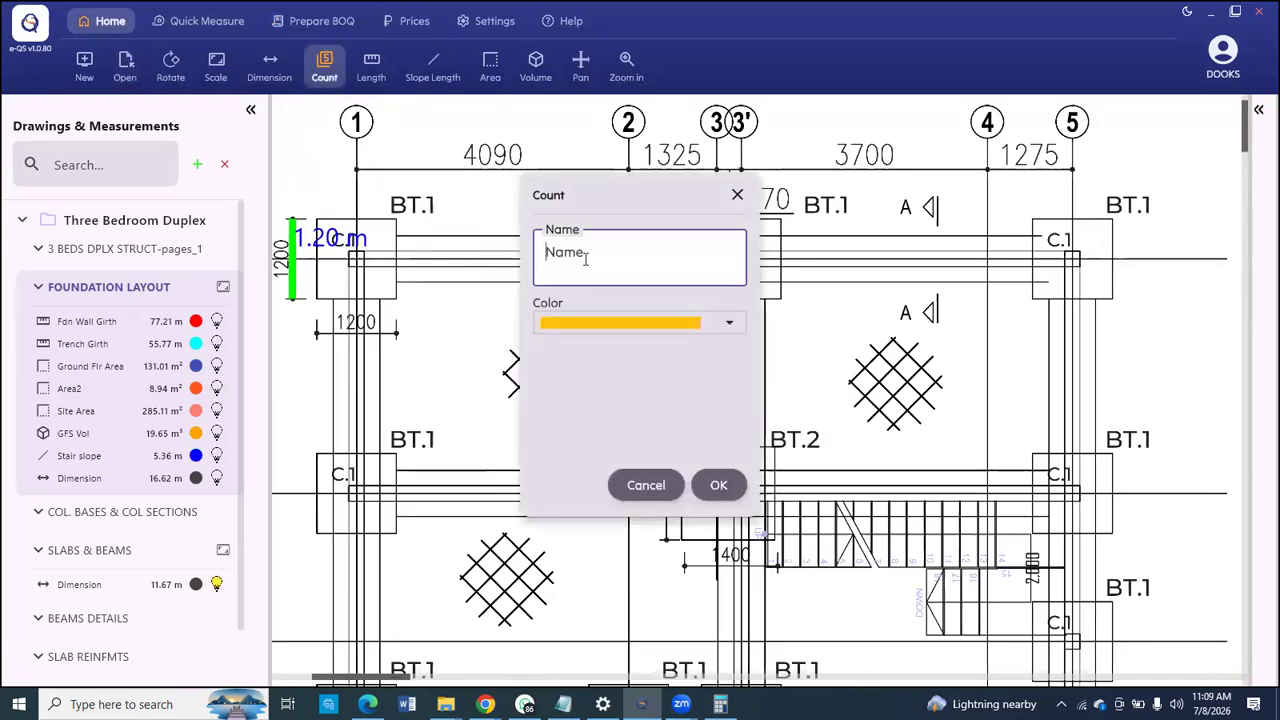
type("BT1")
left_click(718, 485)
left_click(374, 200)
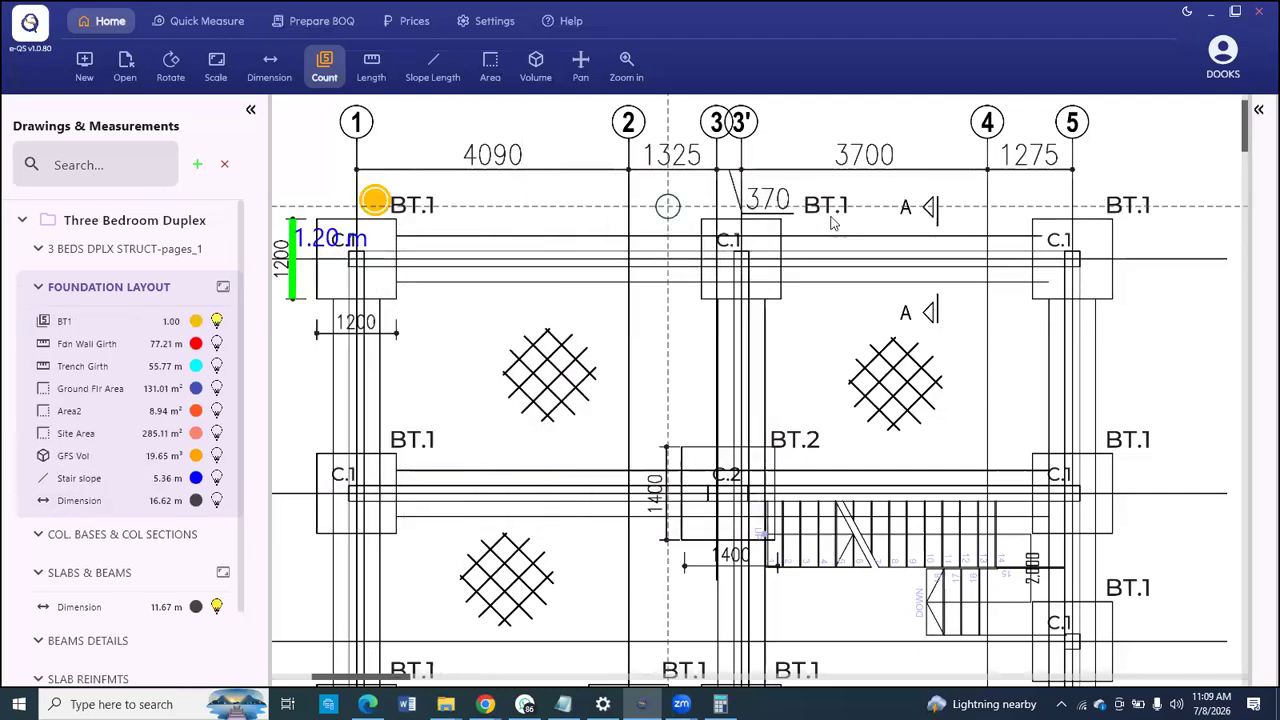
left_click(800, 205)
left_click(1109, 200)
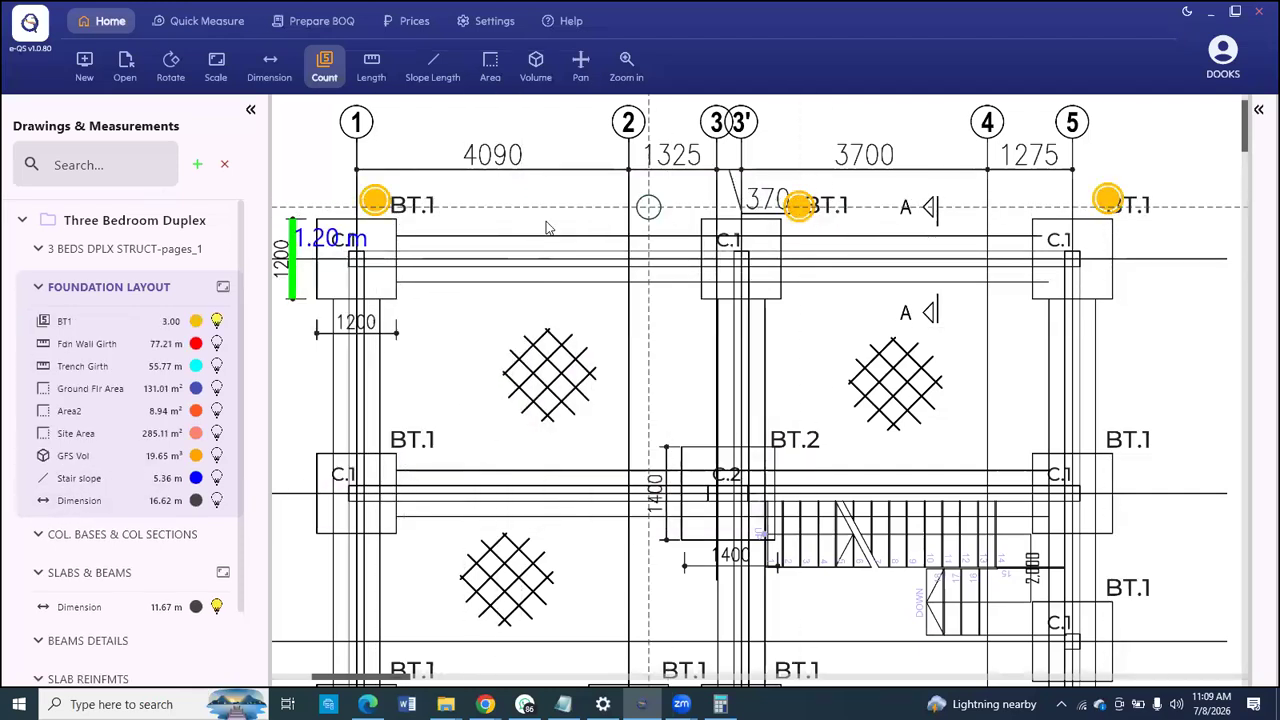
Step: Add the two BT.1 bases on grid line B, the three on grid line D and the one at grid line C to the BT1 count
scroll(548, 225, "down", 2)
scroll(413, 344, "up", 1)
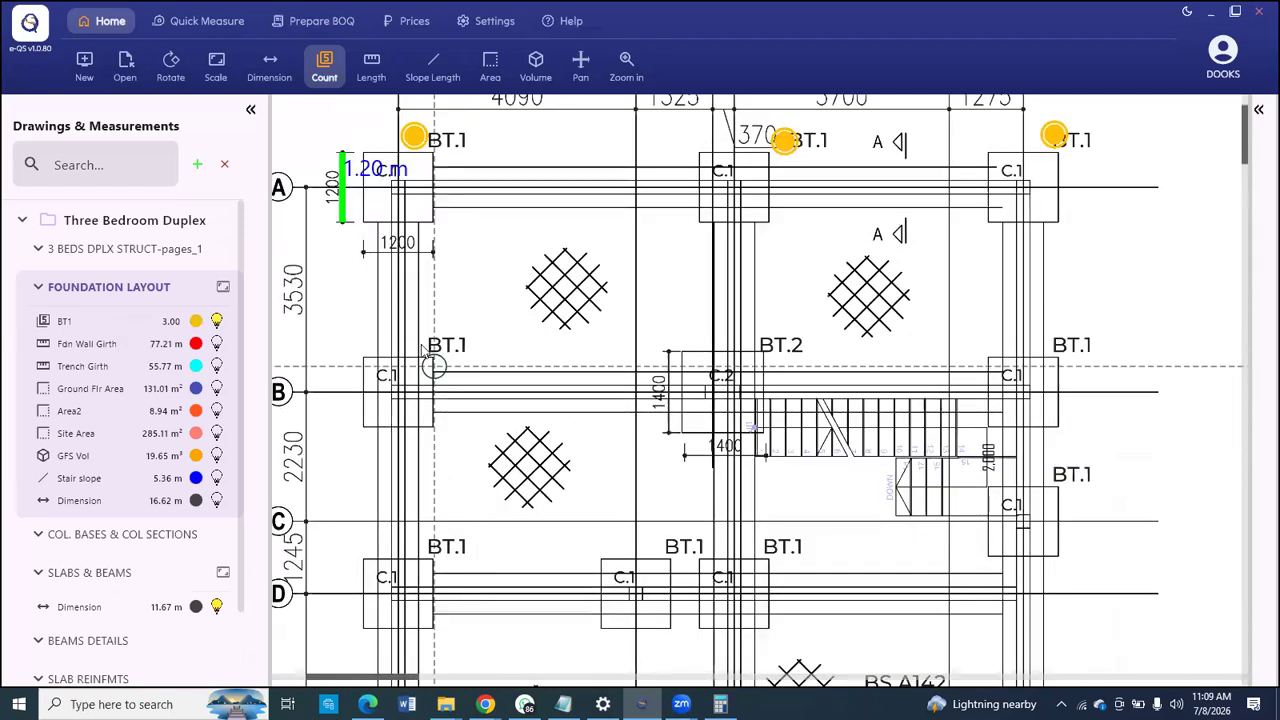
left_click(420, 345)
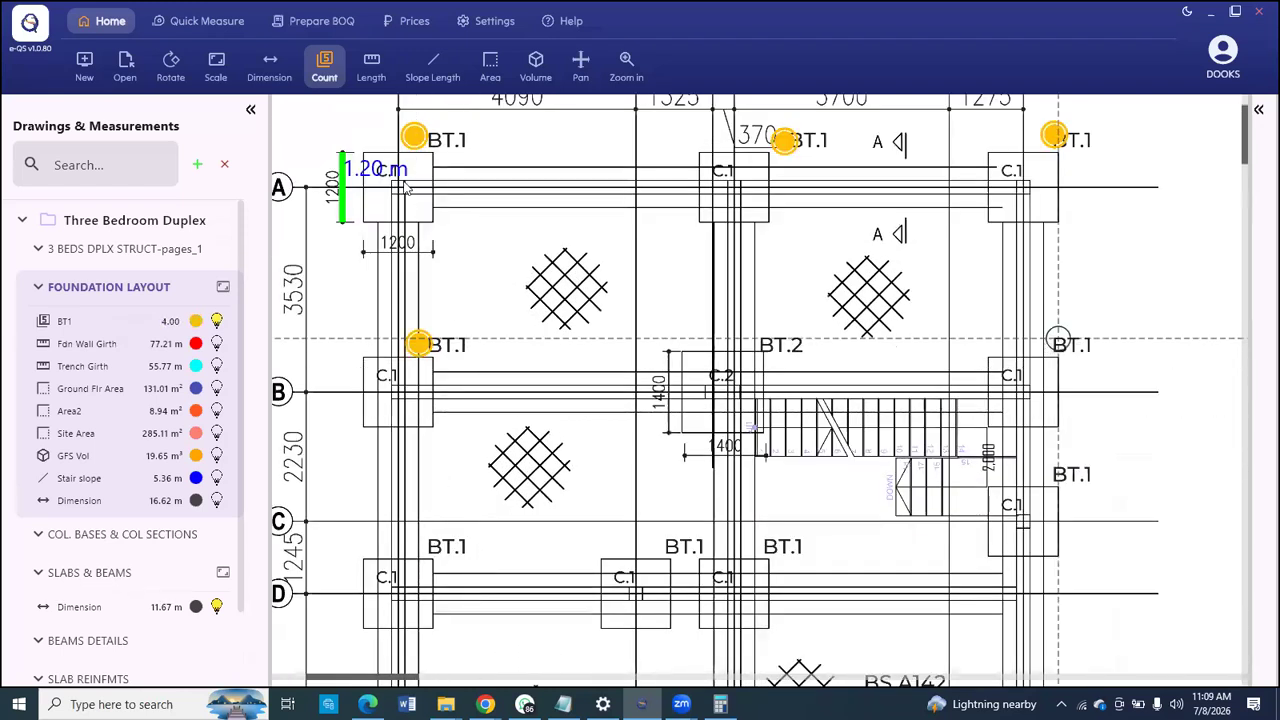
left_click(1058, 340)
scroll(433, 537, "down", 2)
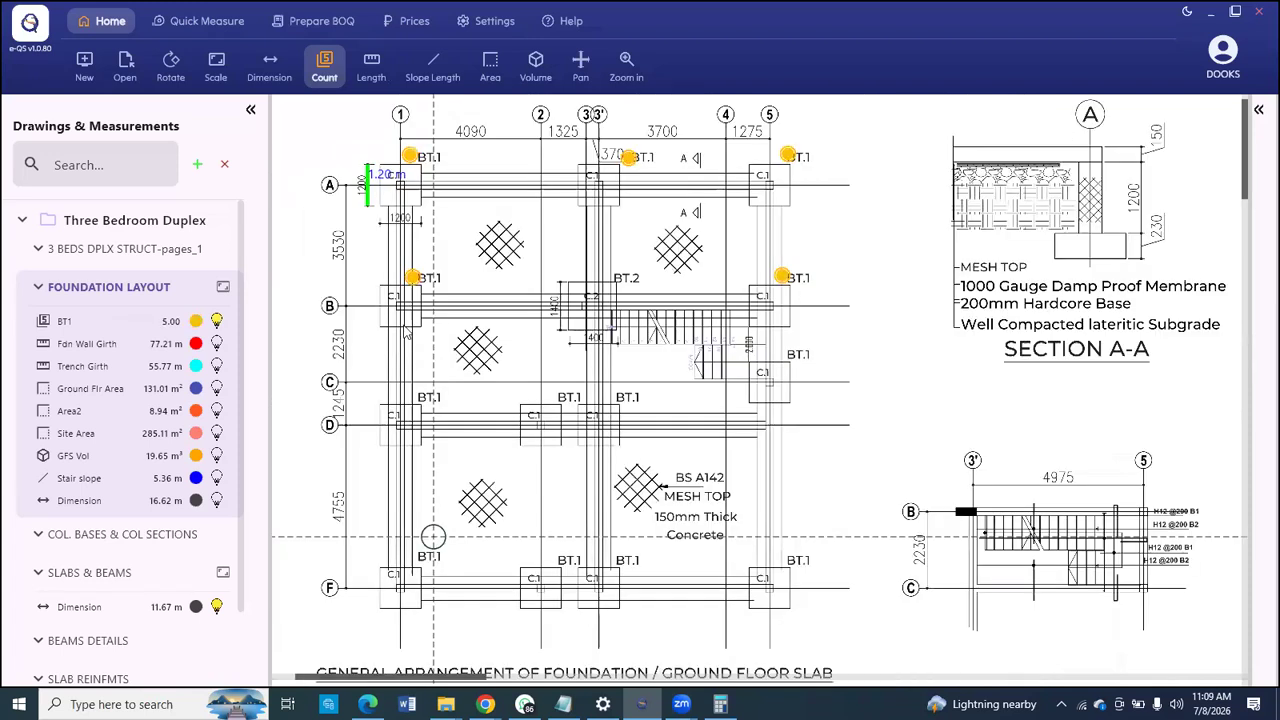
scroll(433, 537, "up", 2)
left_click(406, 328)
left_click(609, 331)
left_click(700, 331)
left_click(950, 271)
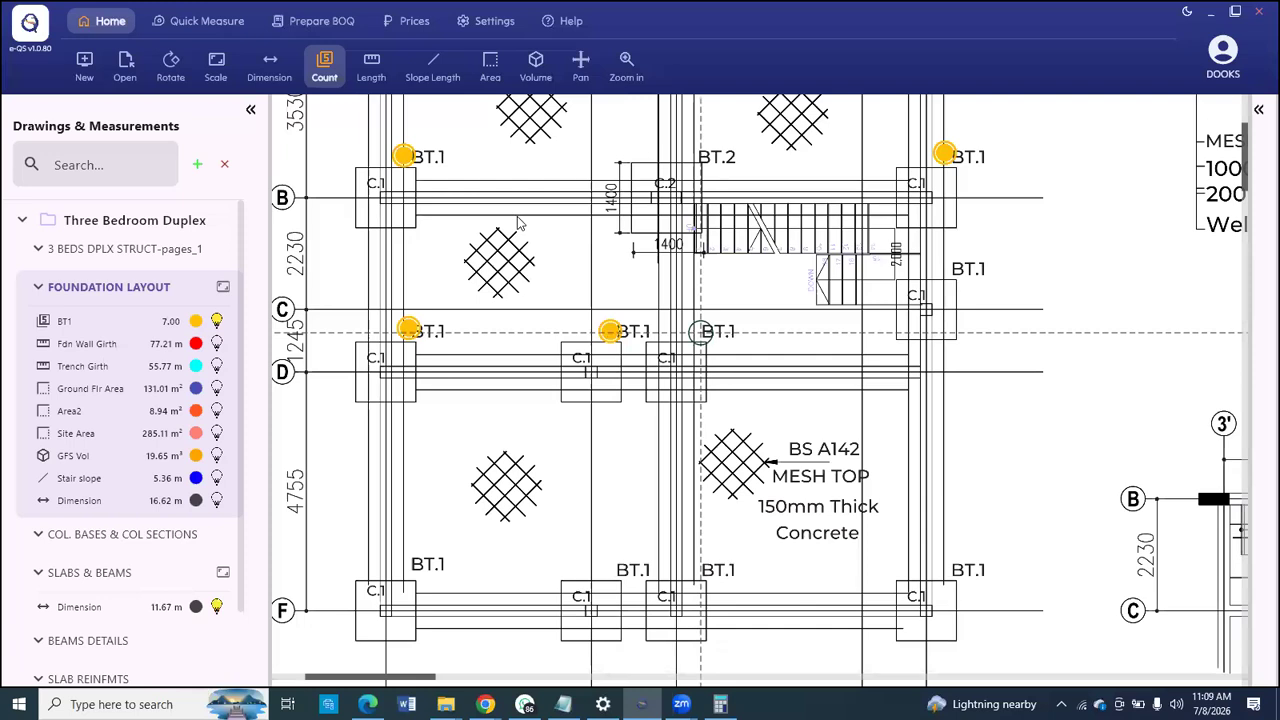
Step: Mark the four BT.1 bases along grid line F and stop the BT1 count
scroll(420, 358, "down", 1)
left_click(431, 358)
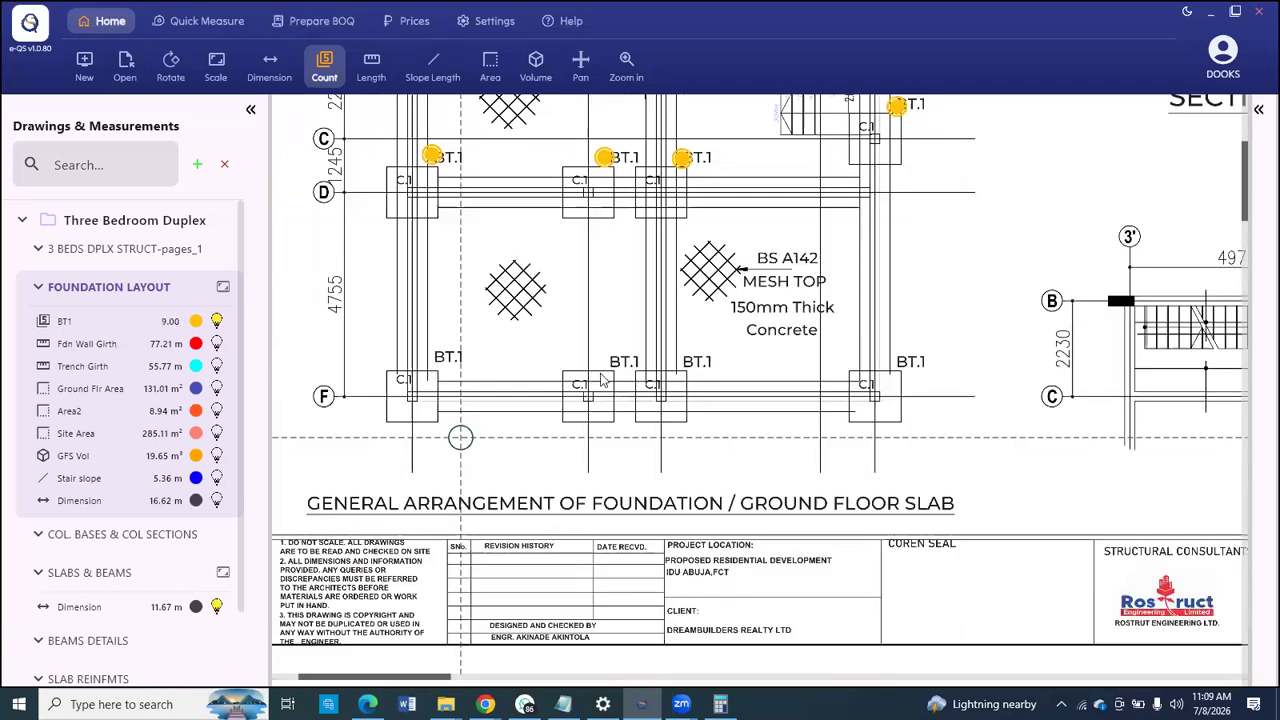
left_click(685, 368)
left_click(607, 364)
left_click(900, 377)
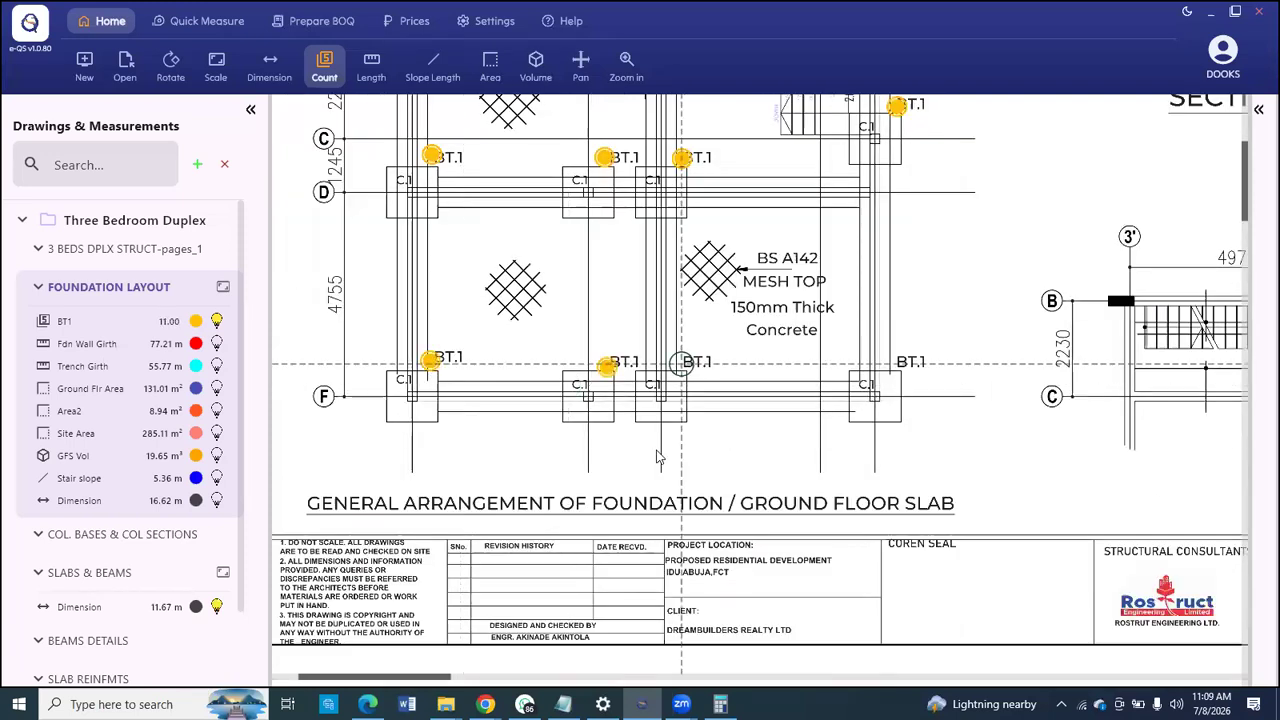
scroll(660, 456, "down", 1)
scroll(659, 329, "down", 1)
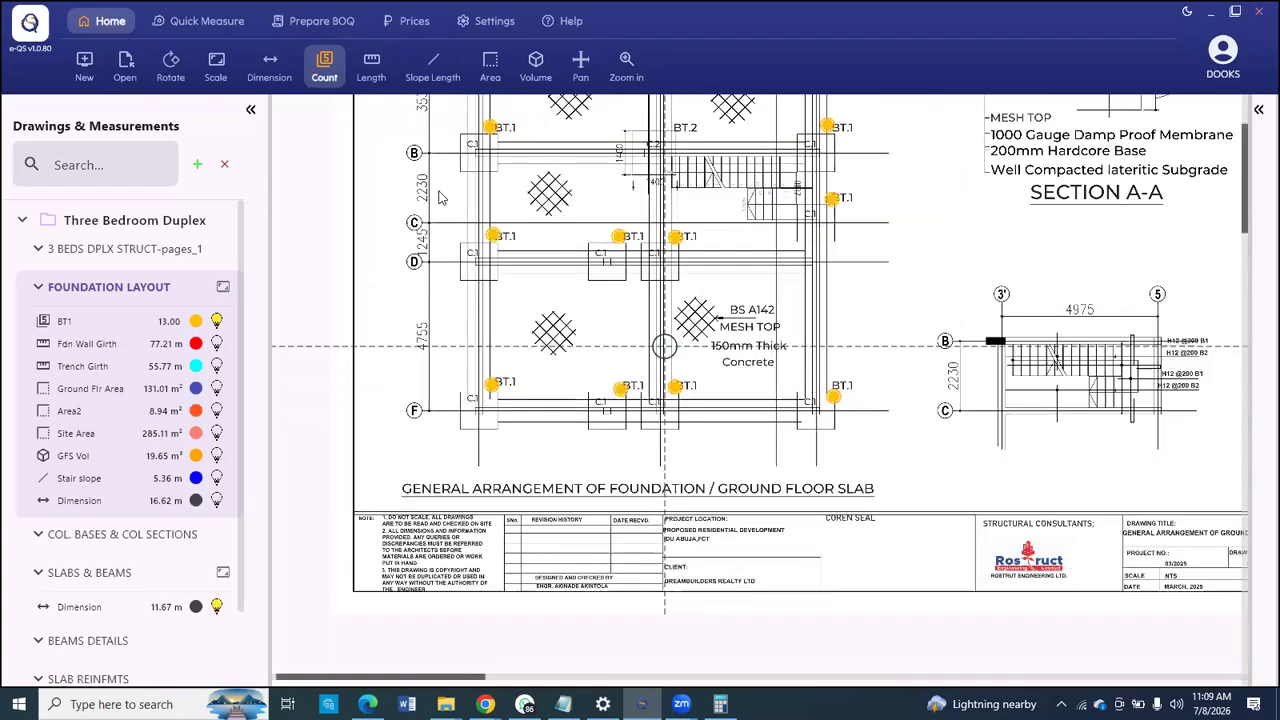
scroll(440, 200, "up", 1)
right_click(487, 266)
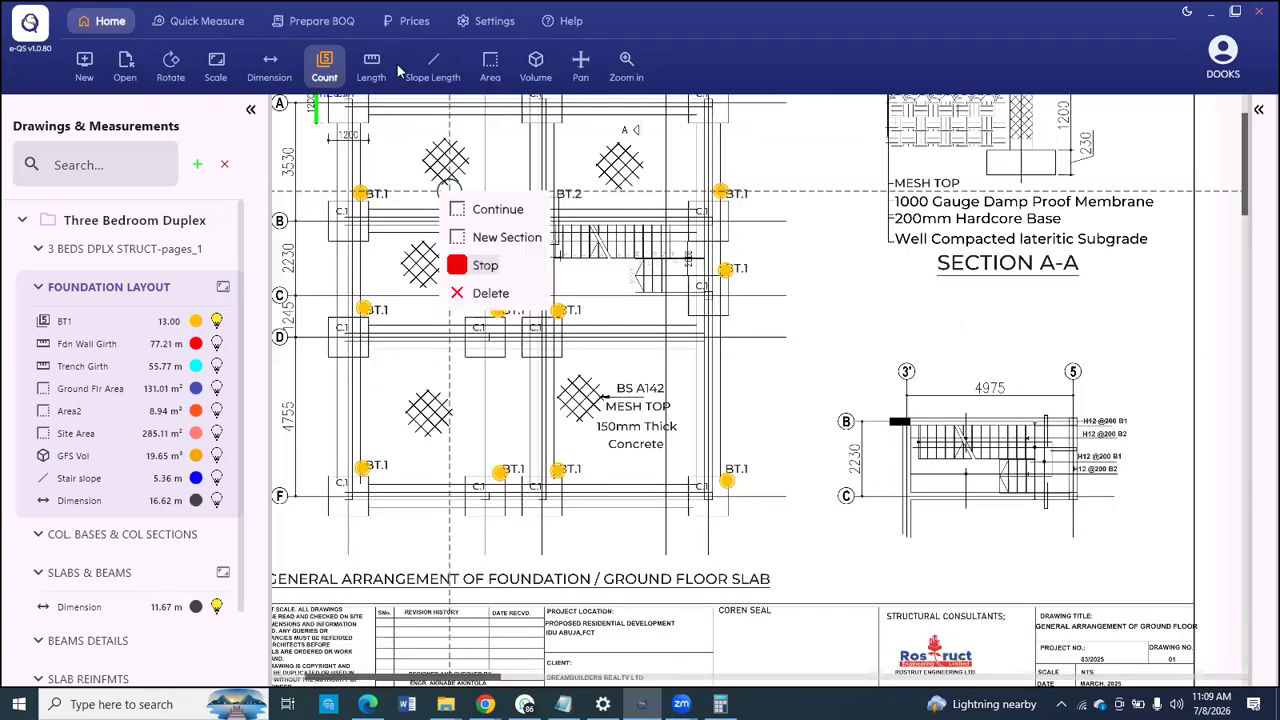
Step: Create a green count named BT2, mark the single BT.2 base on grid line B, and stop the count
left_click(326, 65)
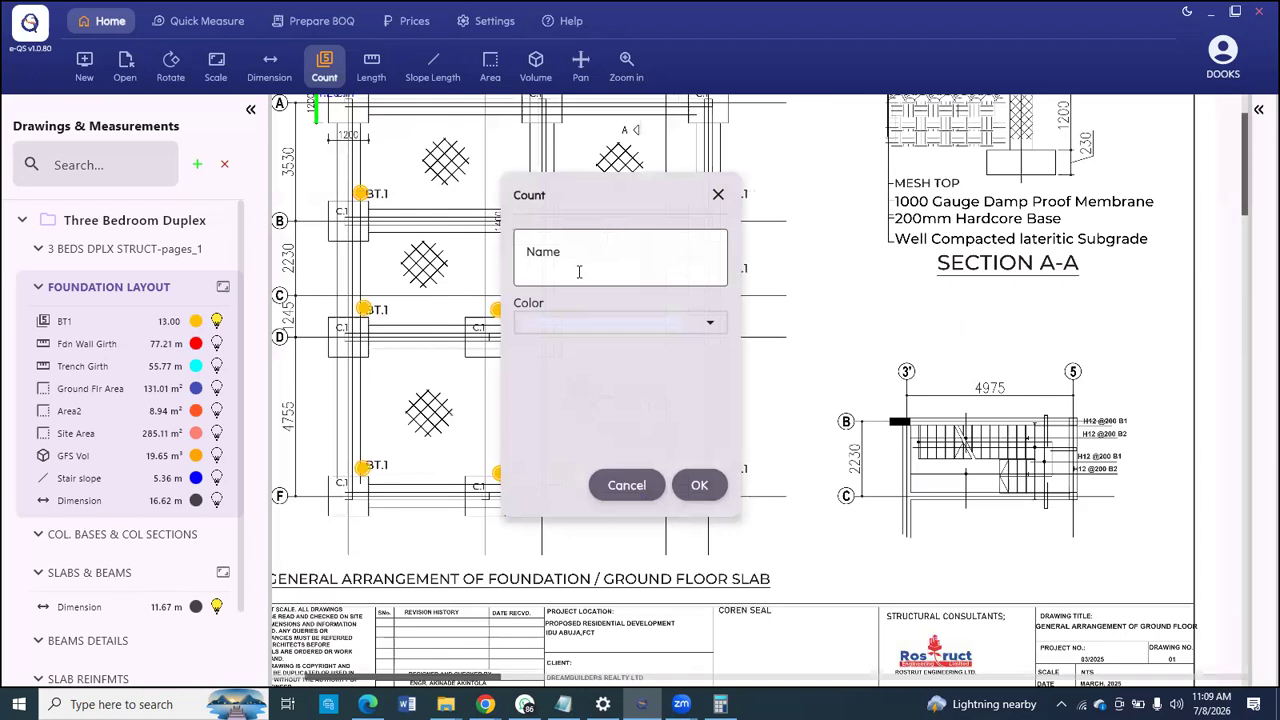
left_click(578, 272)
type("BT2")
key("Tab")
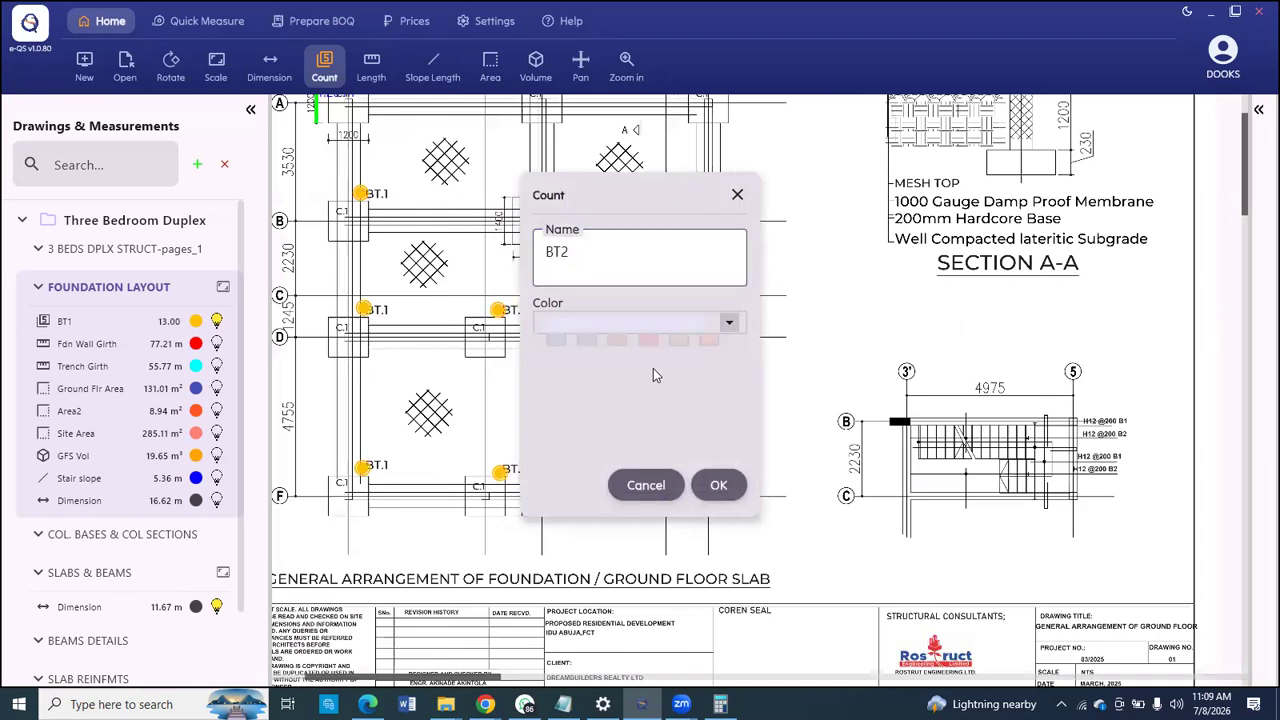
left_click(730, 322)
left_click(587, 347)
left_click(718, 485)
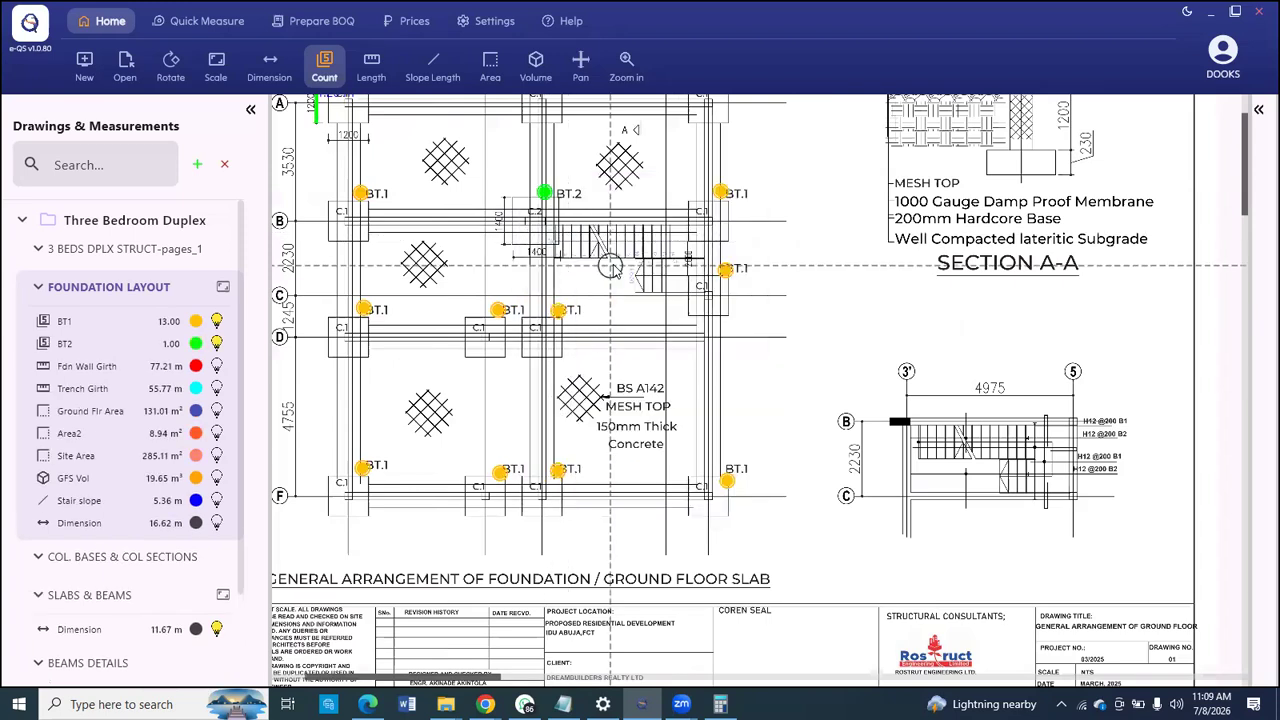
right_click(598, 335)
left_click(630, 337)
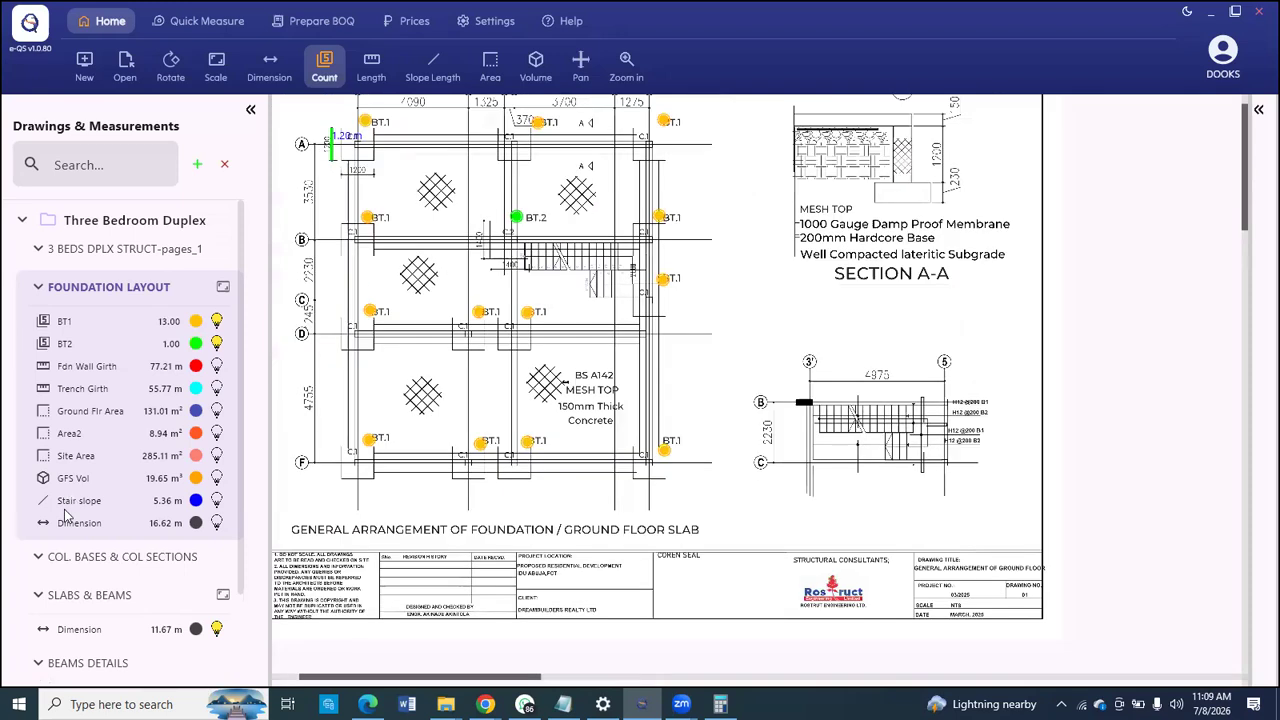
Step: Open the COL. BASES & COL SECTIONS drawing and examine the Base Type 1 and Base Type 2 dimensions and reinforcement
left_click(126, 557)
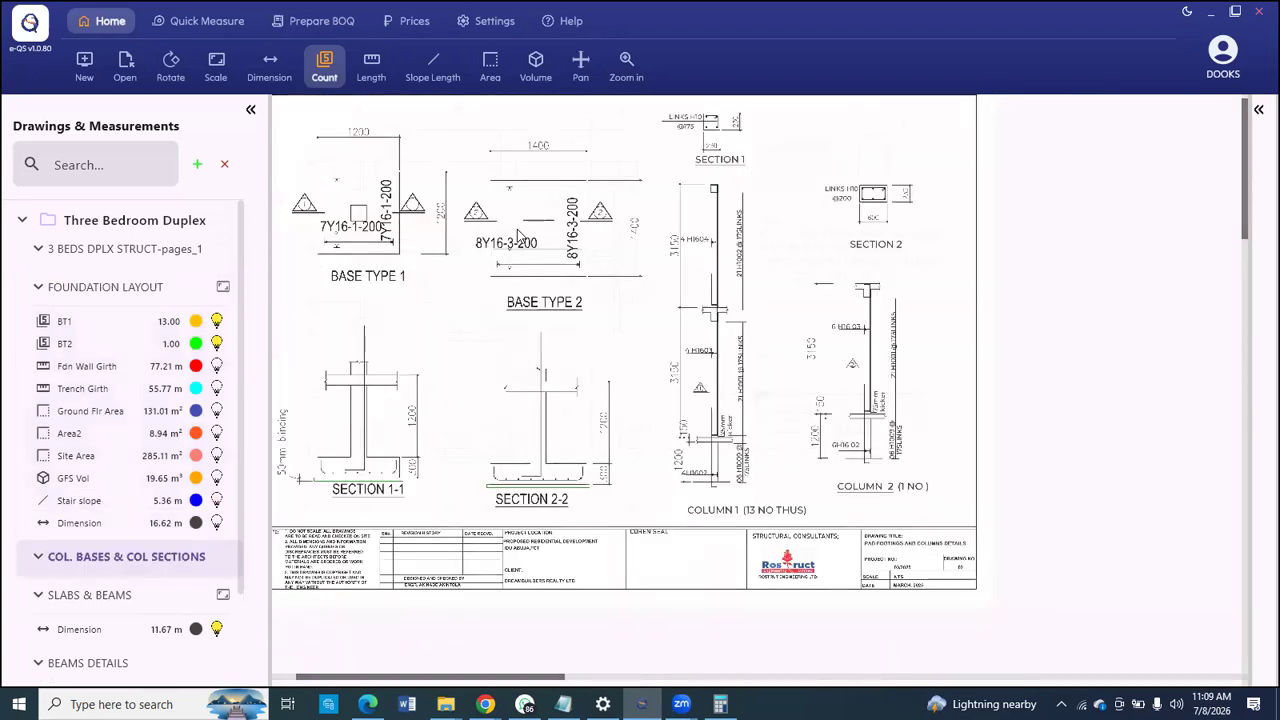
scroll(485, 305, "down", 3)
scroll(374, 142, "up", 9)
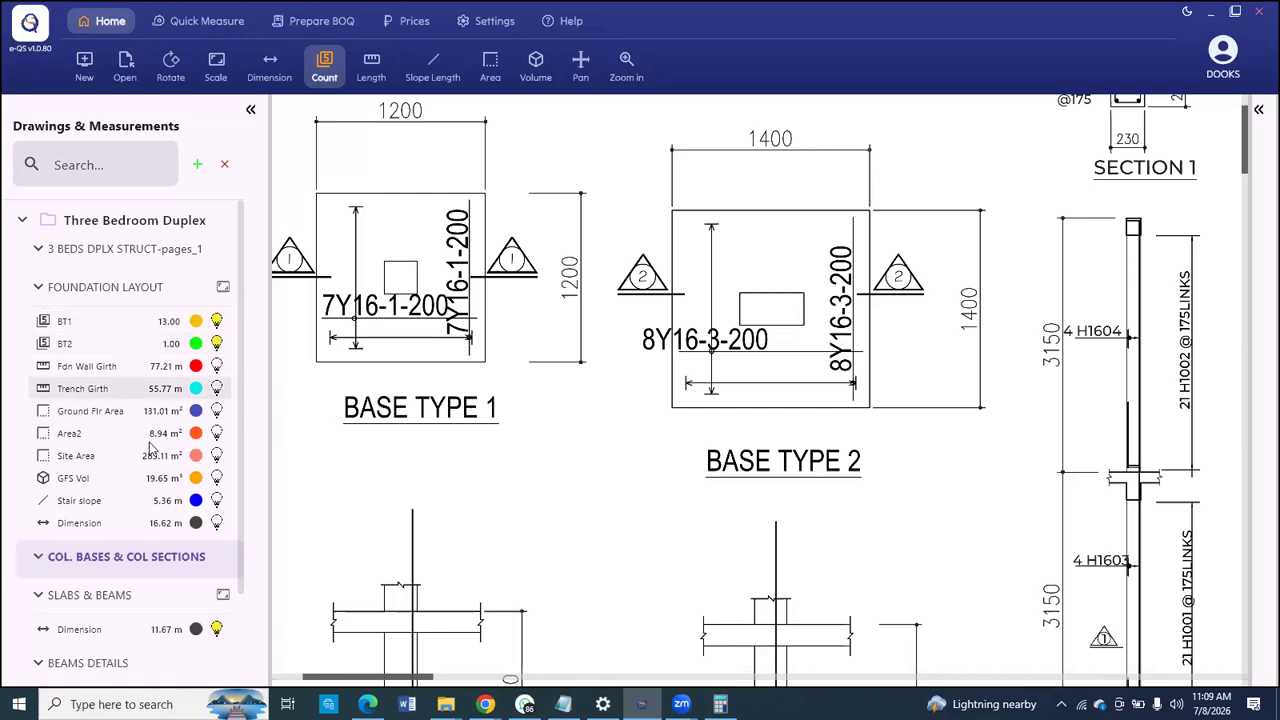
Step: Check the Base Type 1 size on the COL. BASES & COL SECTIONS drawing and rename the BT1 count as BT1-1.2x1.2
left_click(112, 322)
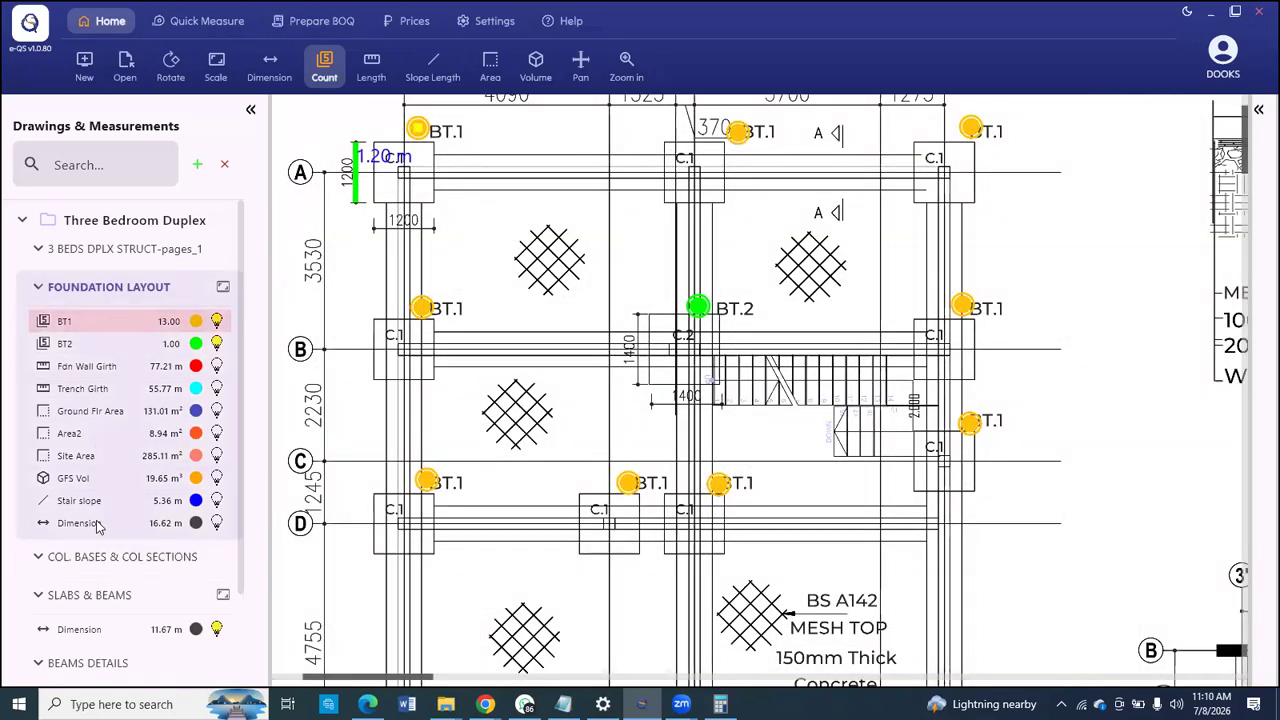
left_click(118, 558)
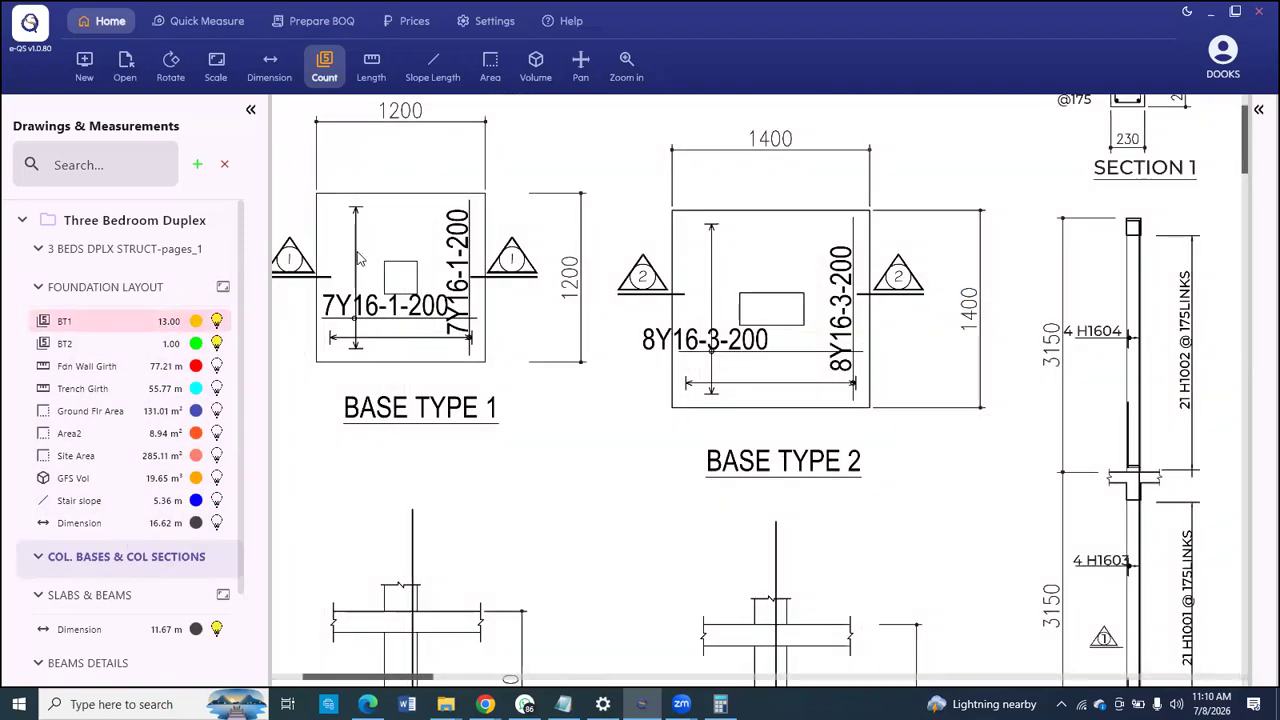
left_click(109, 329)
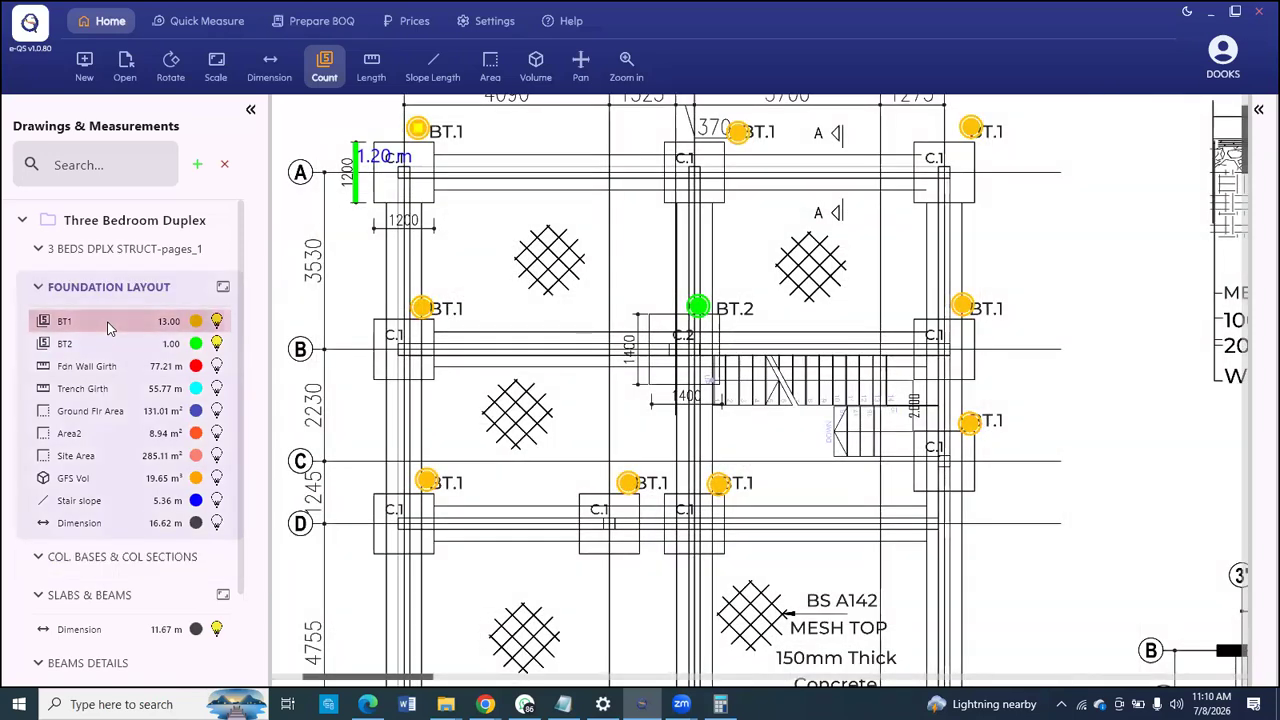
right_click(110, 328)
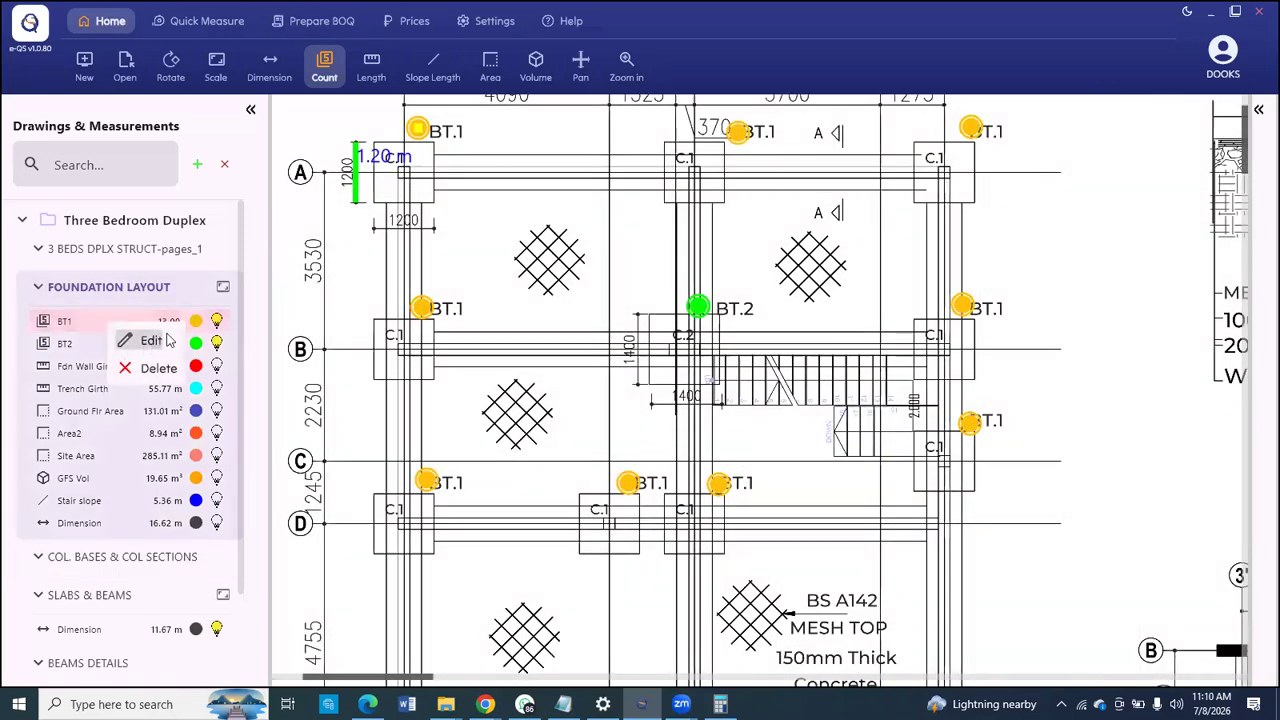
left_click(168, 340)
left_click(586, 251)
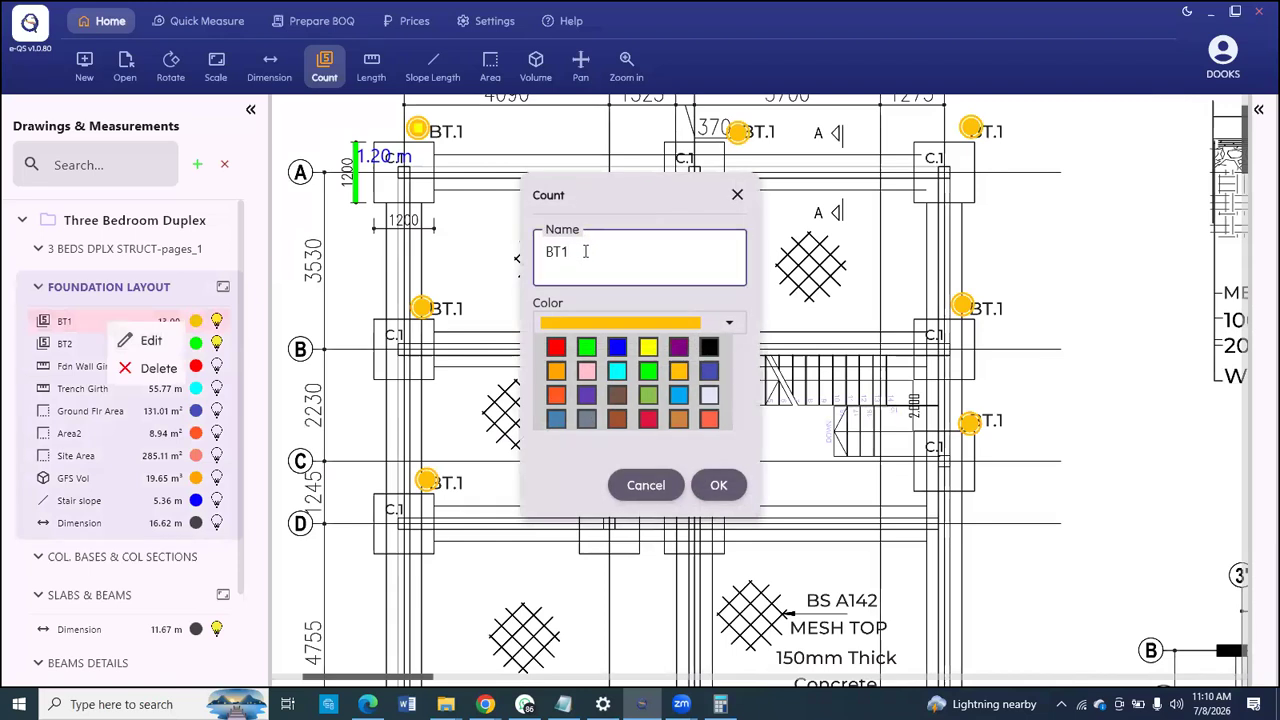
type("-12x1.2")
left_click(718, 485)
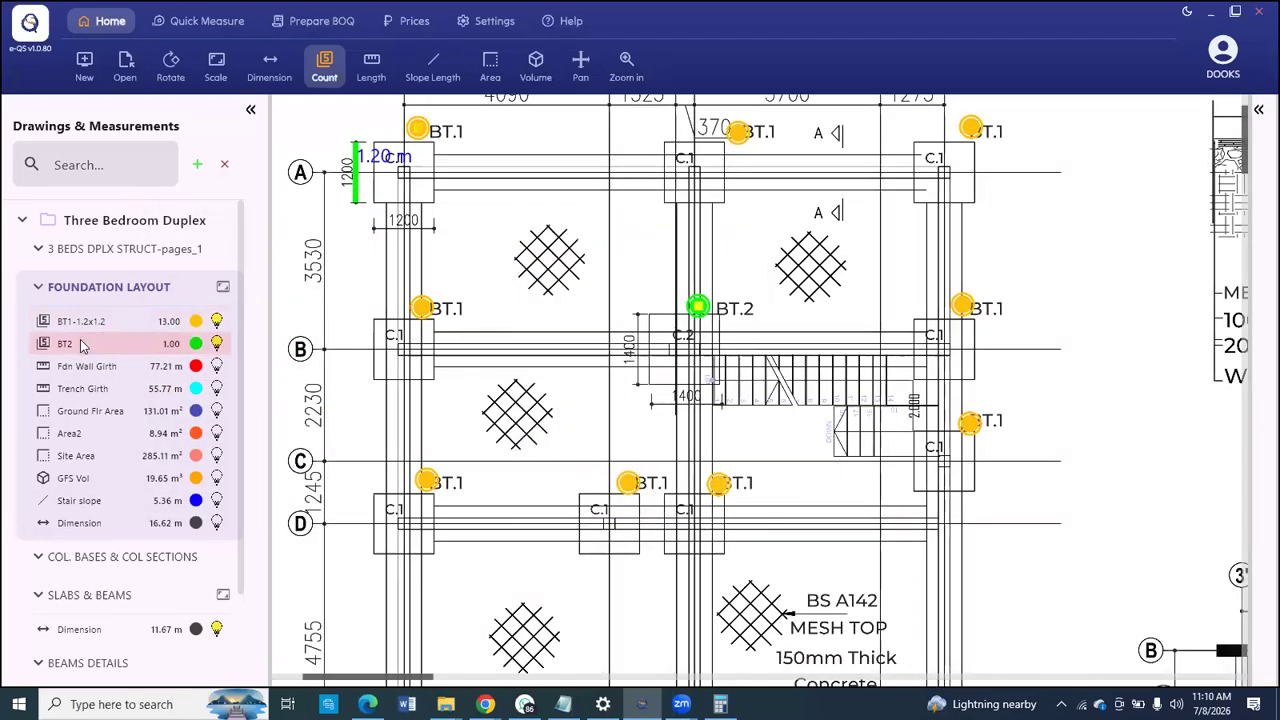
Step: Rename the BT2 count in the FOUNDATION LAYOUT drawing as BT2-1.4x1.4
right_click(85, 345)
left_click(122, 358)
left_click(580, 256)
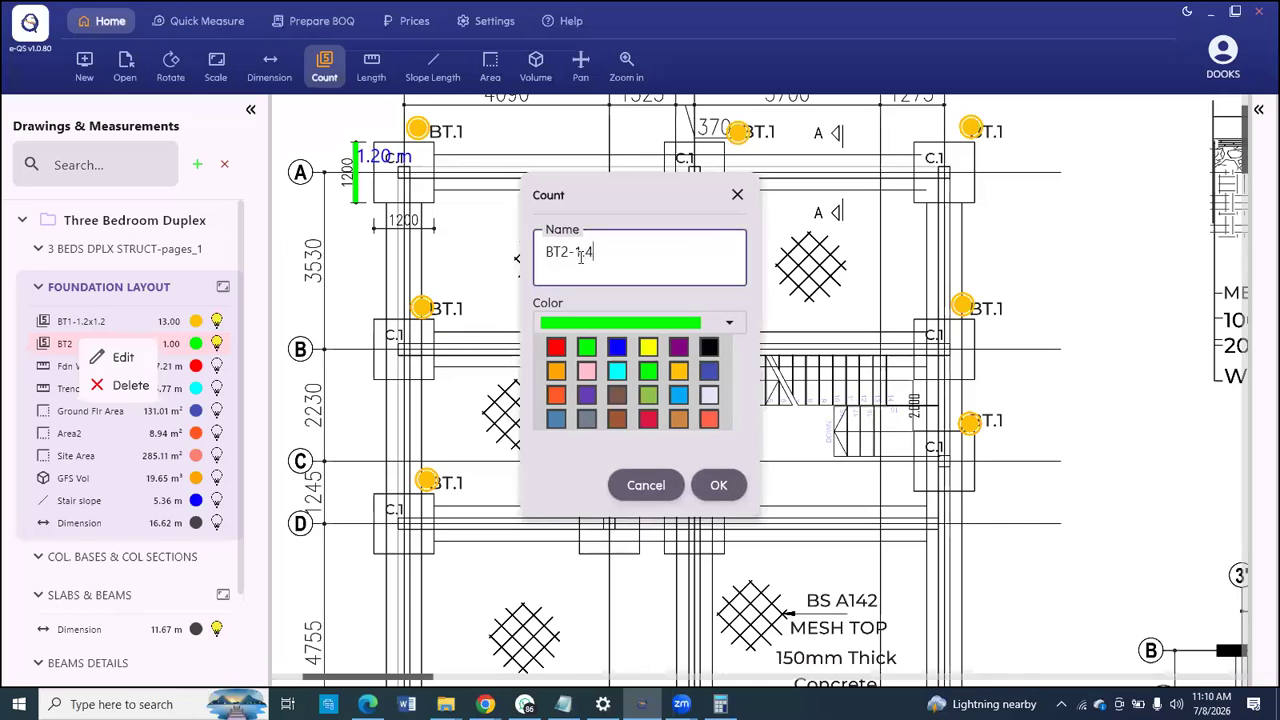
left_click(718, 485)
Step: Open the COL. BASES & COL SECTIONS drawing and examine the base thickness and depth in Sections 1-1 and 2-2
left_click(110, 558)
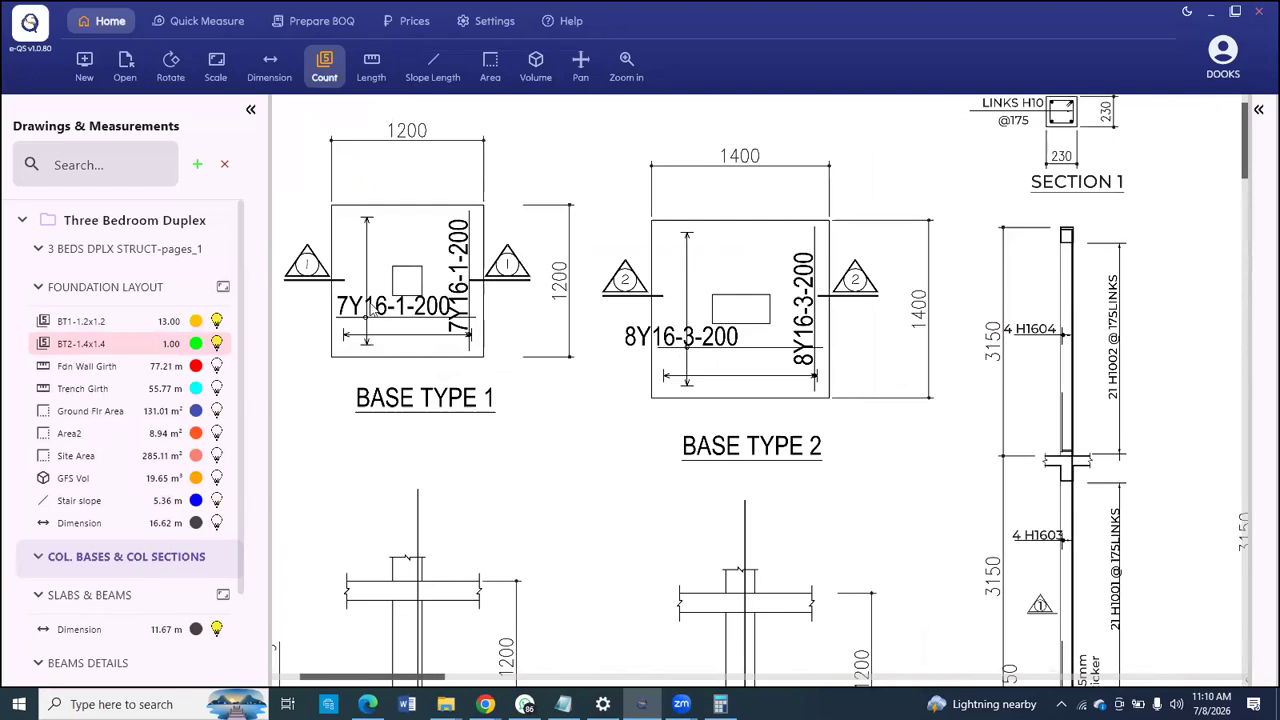
scroll(390, 305, "down", 3)
scroll(575, 482, "down", 1)
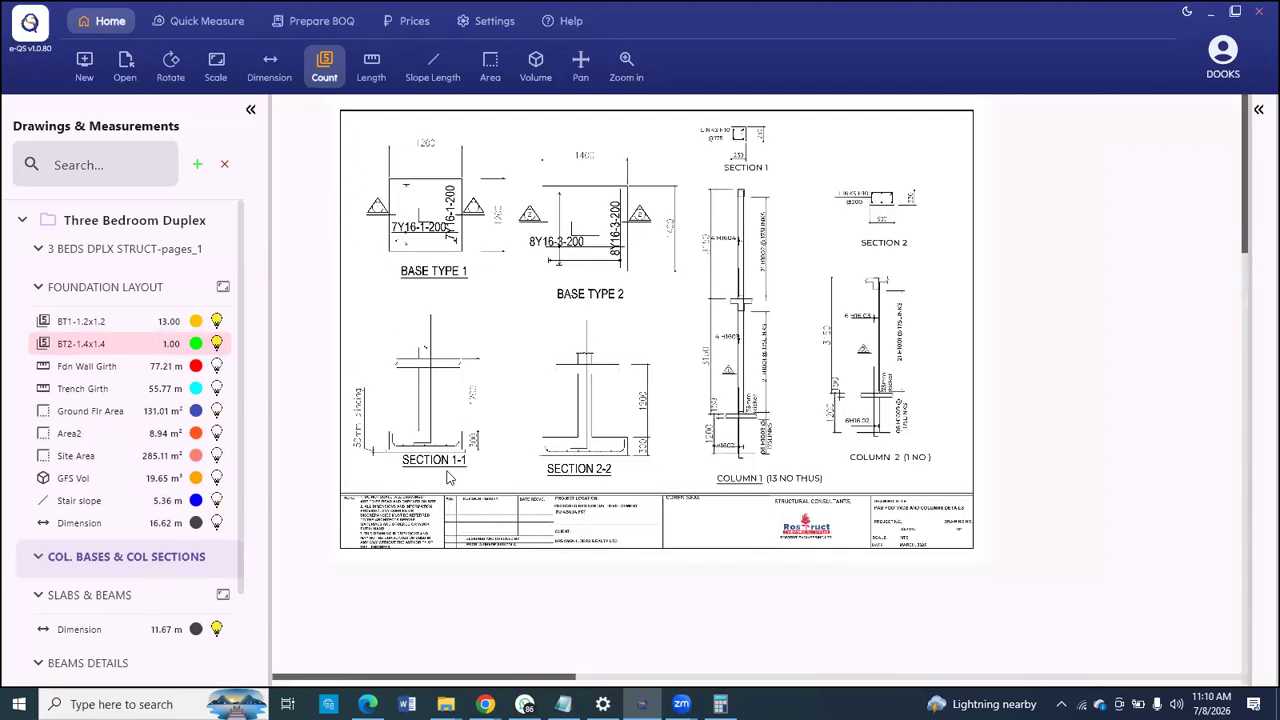
scroll(455, 452, "up", 2)
scroll(509, 466, "up", 1)
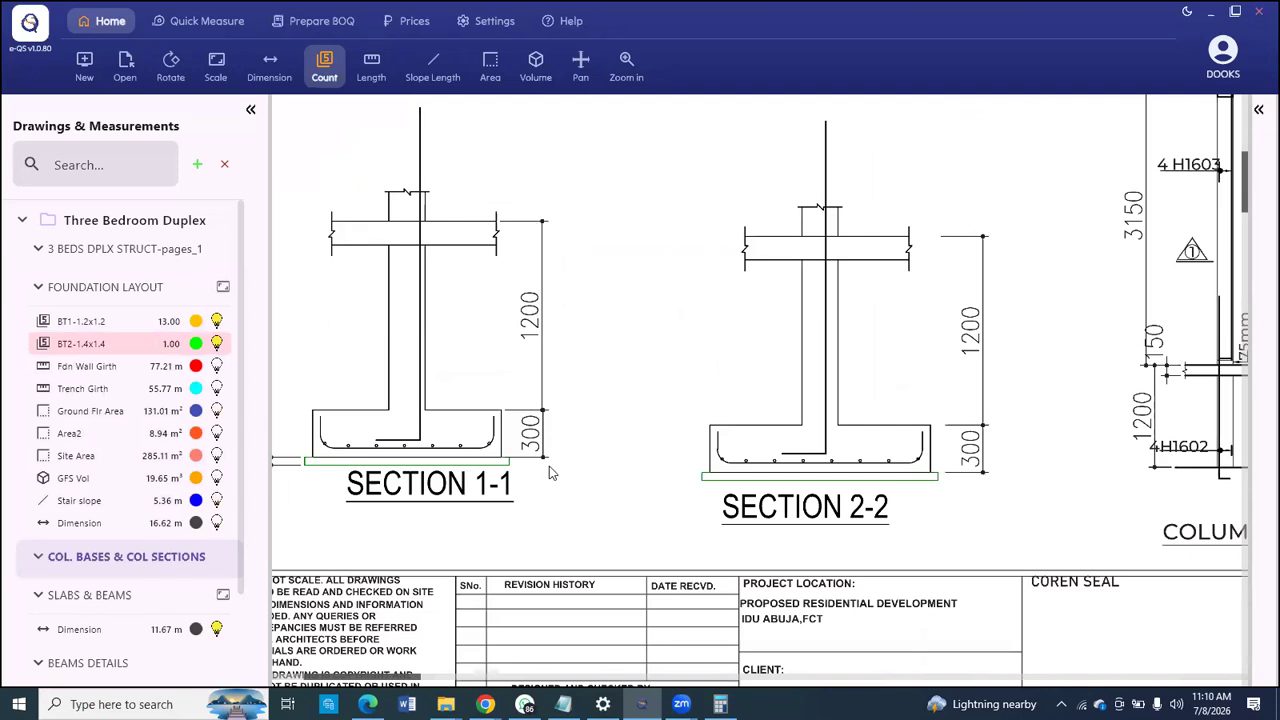
scroll(550, 473, "down", 3)
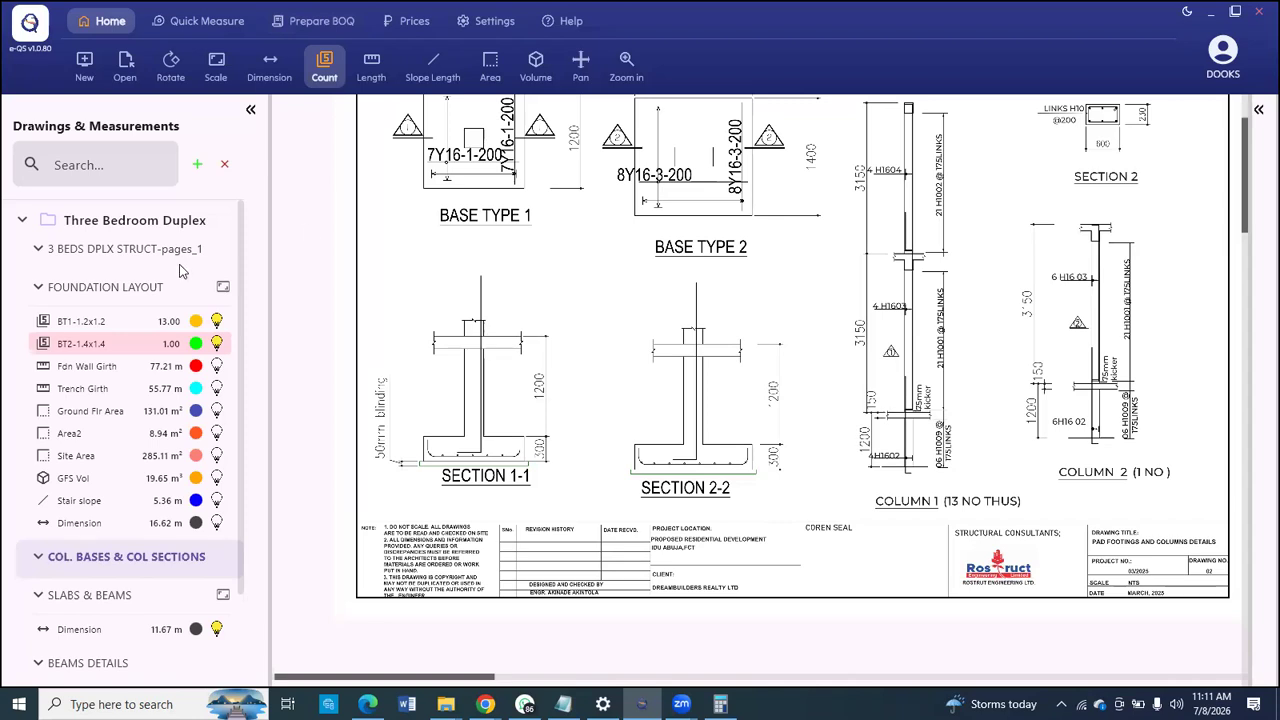
Step: Open the Column Bases work item for the Strip & Pad foundation
left_click(321, 21)
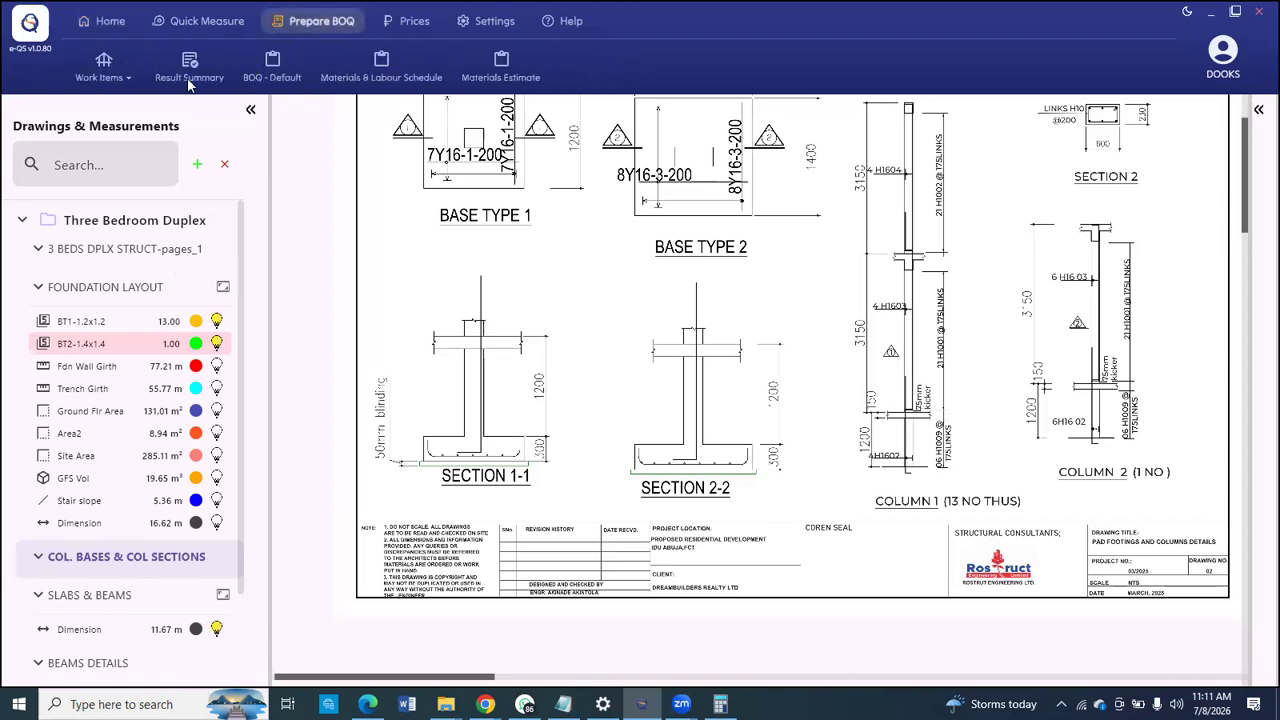
left_click(110, 72)
left_click(215, 92)
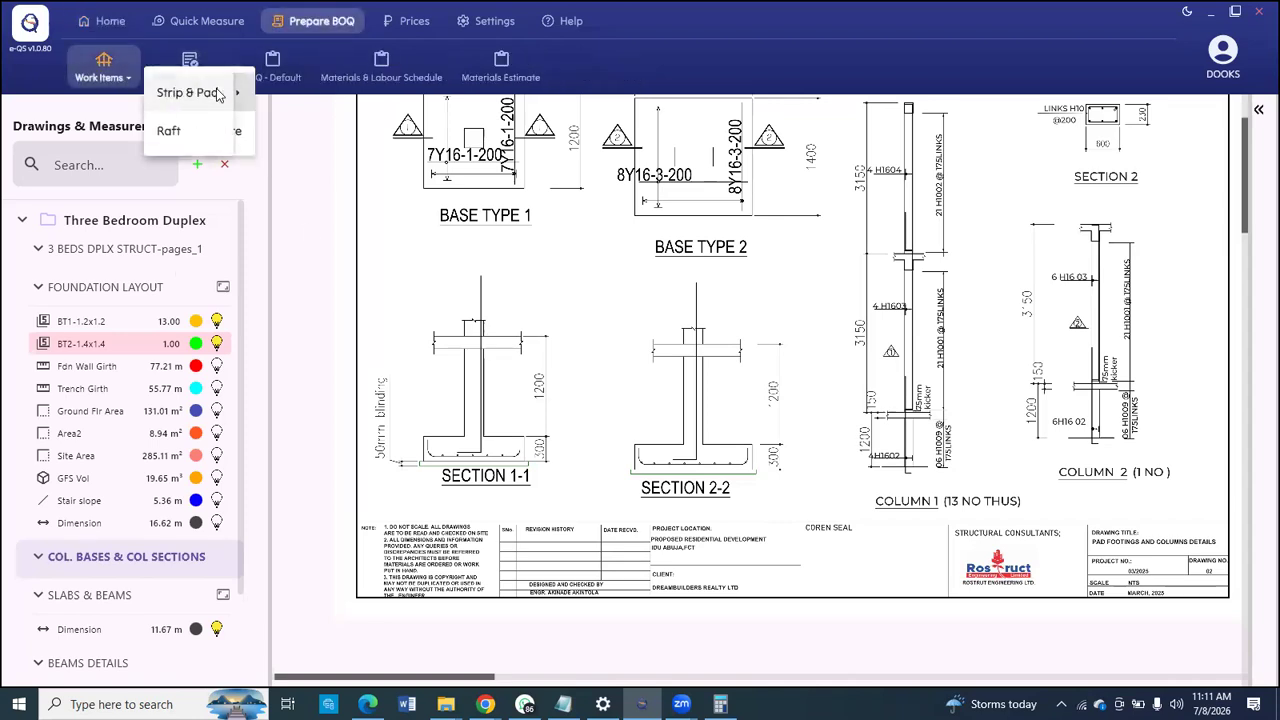
left_click(225, 92)
left_click(477, 113)
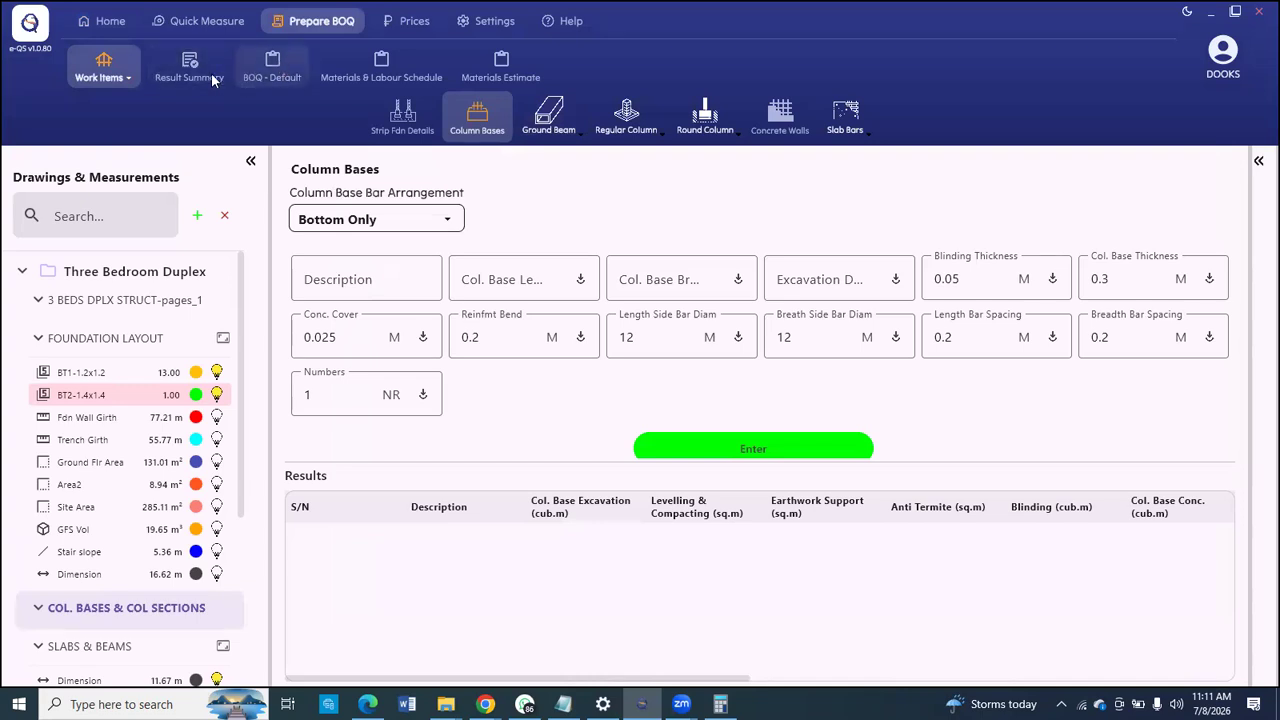
Step: Return to the column base drawing and examine the bar arrangement and bends in Sections 1-1 and 2-2
left_click(207, 22)
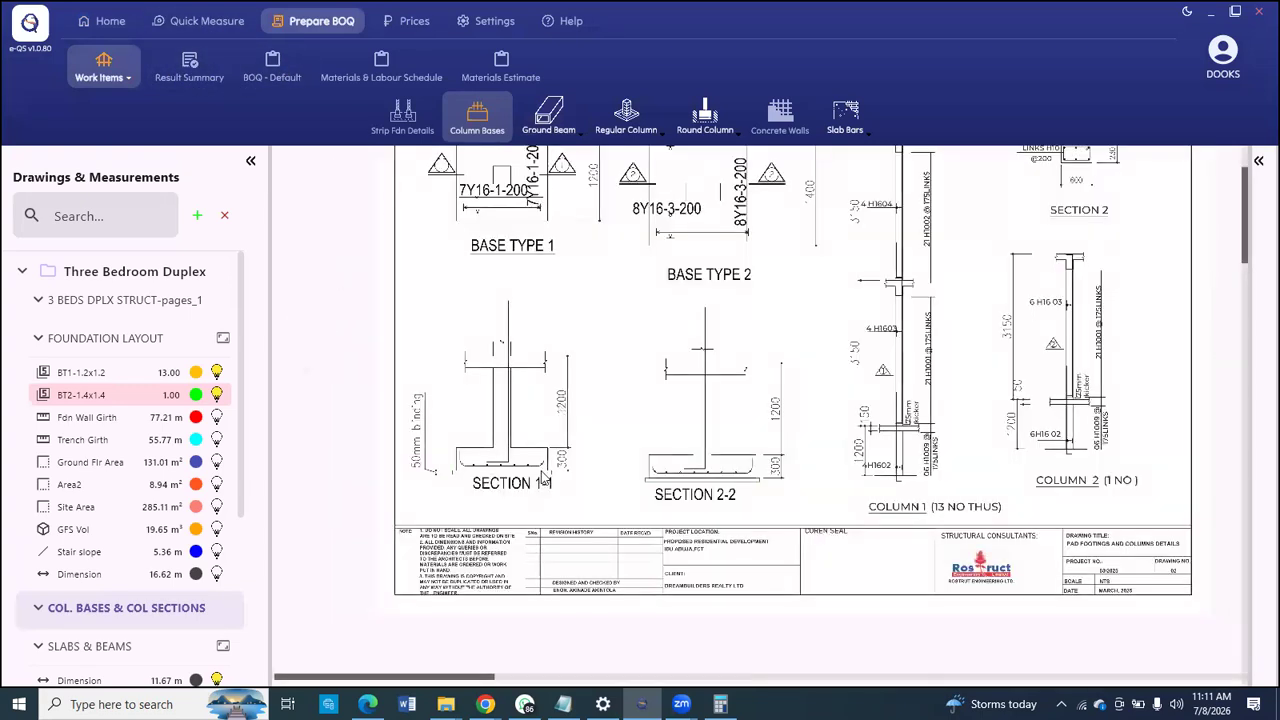
scroll(540, 474, "up", 3)
scroll(545, 458, "up", 2)
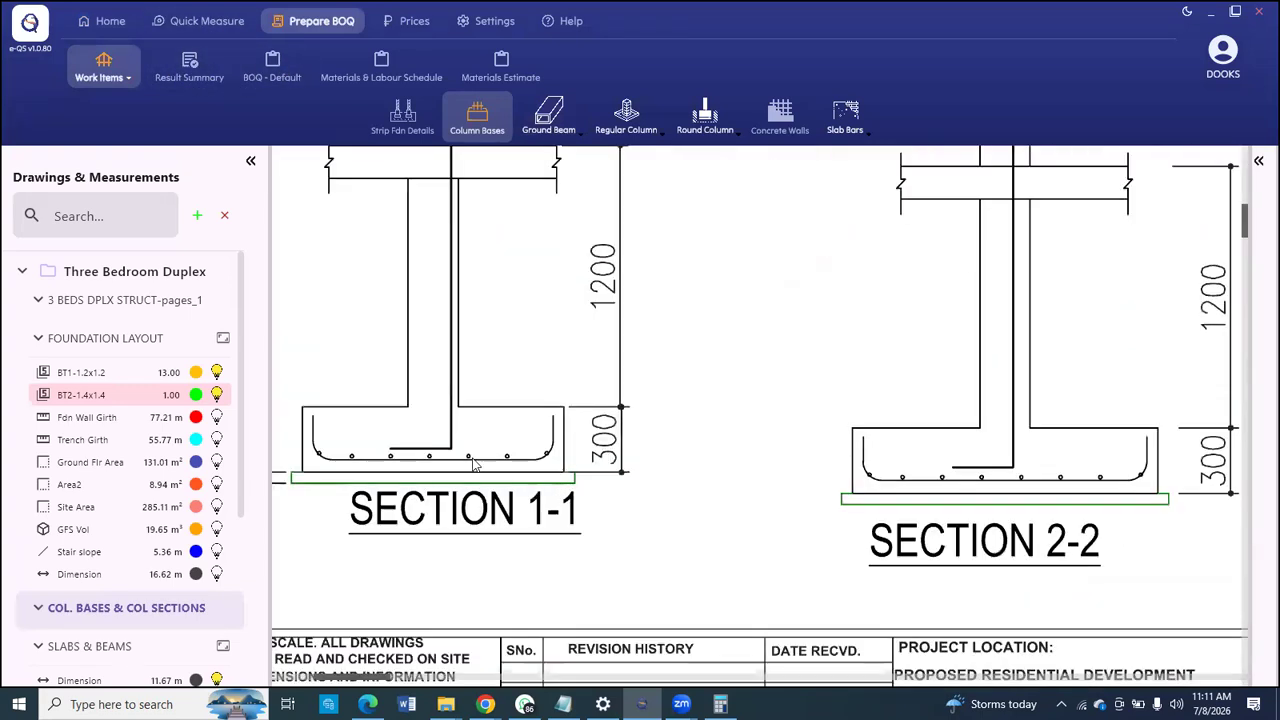
scroll(546, 446, "down", 4)
scroll(940, 452, "up", 5)
scroll(676, 450, "down", 1)
scroll(672, 450, "down", 1)
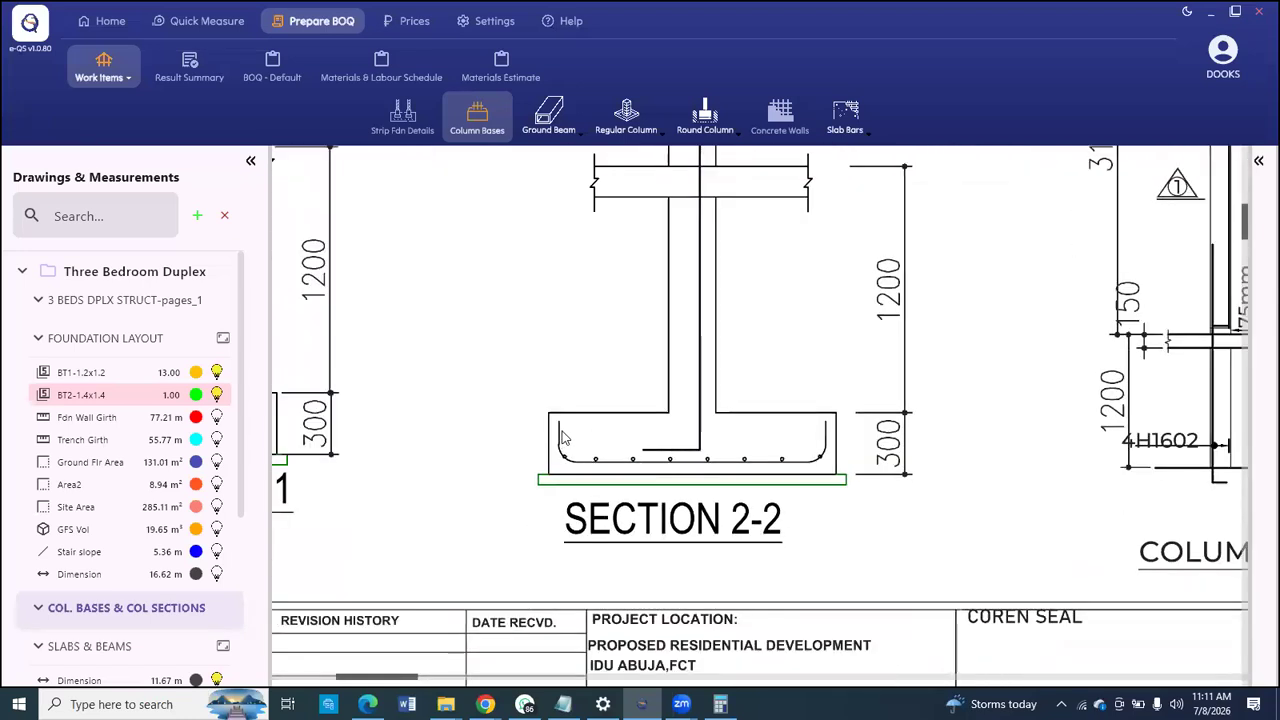
scroll(576, 462, "down", 1)
scroll(576, 462, "down", 2)
scroll(576, 460, "up", 4)
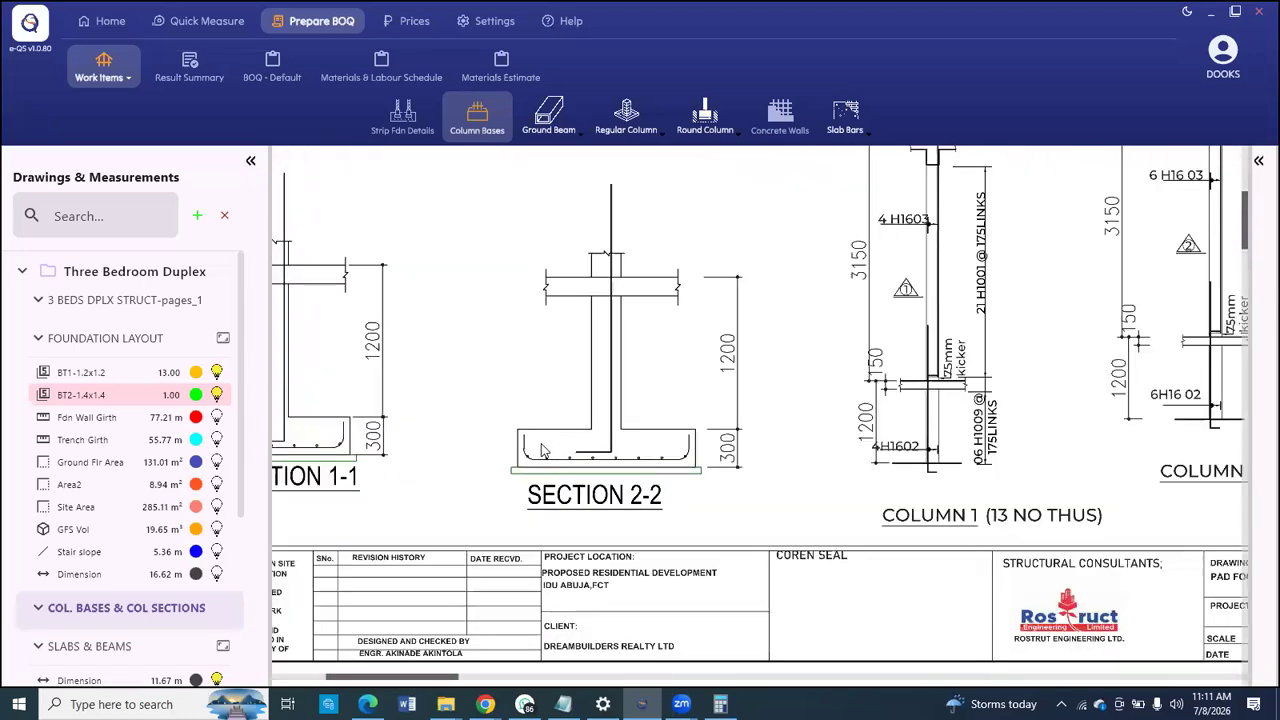
scroll(521, 451, "up", 2)
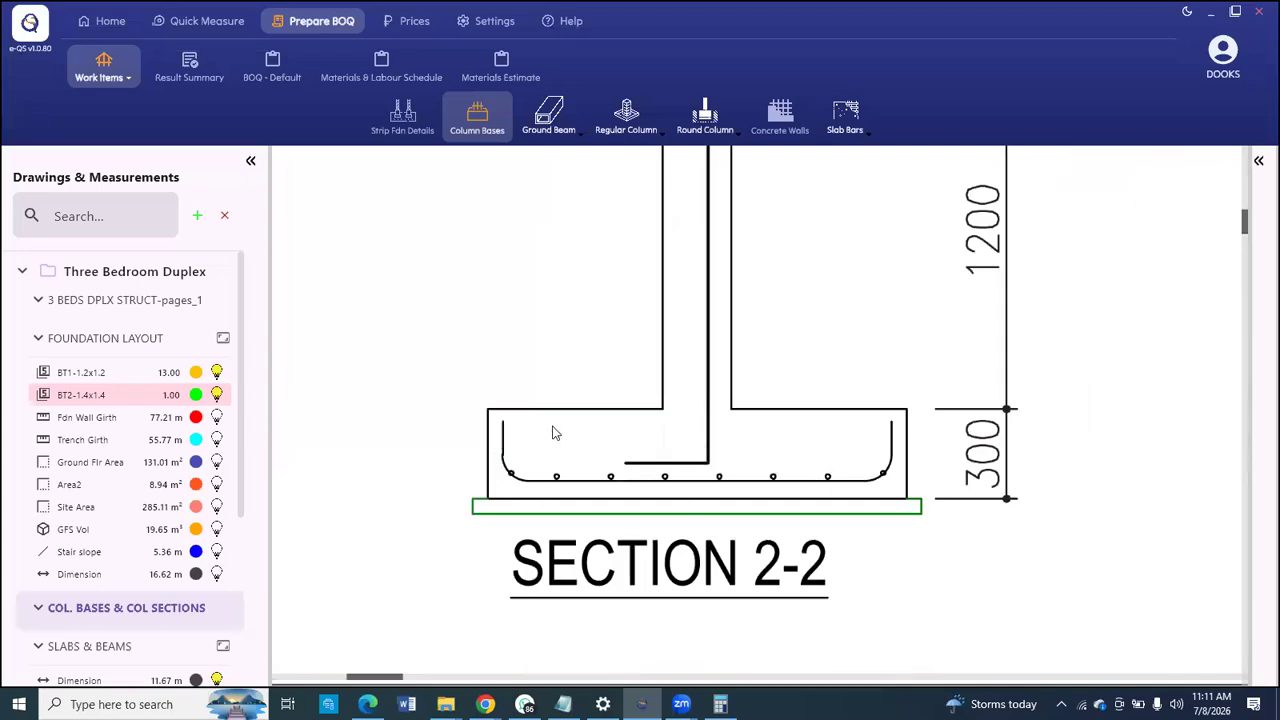
Step: Reopen the Column Bases form and enter description BT1, base length 1.2 m, base breadth 1.2 m and excavation depth 1.5 m
left_click(478, 115)
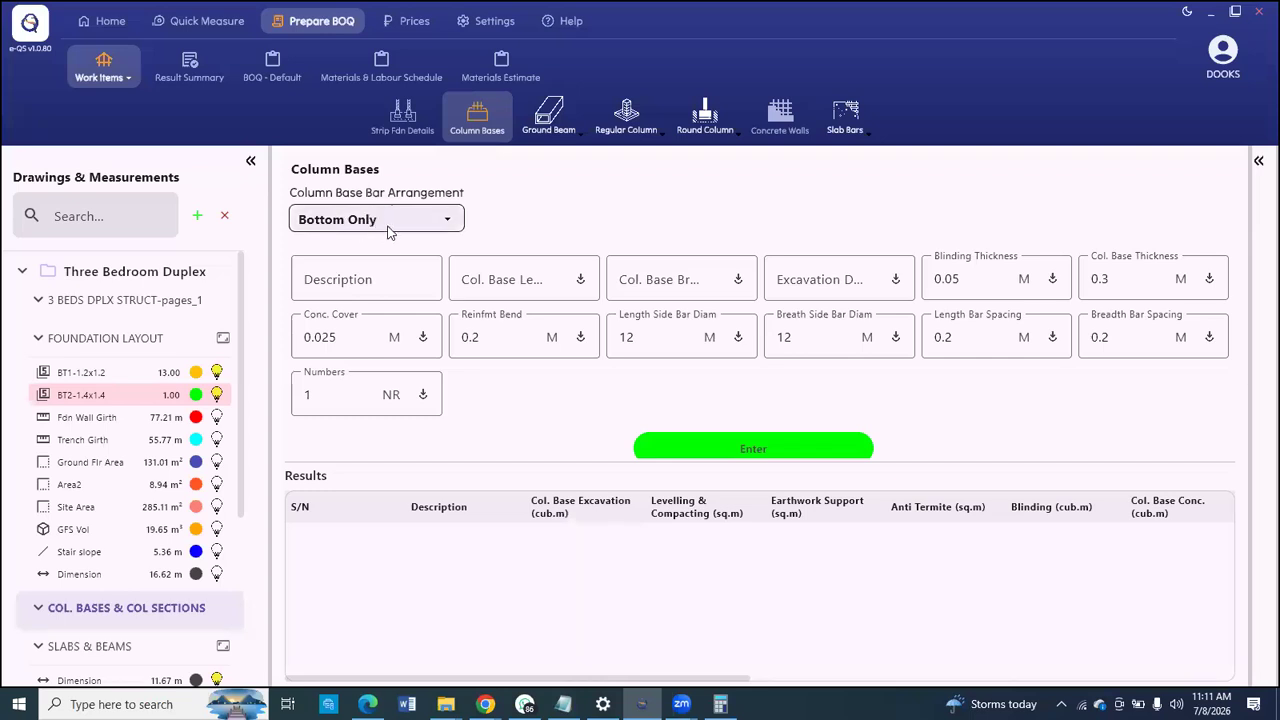
left_click(362, 280)
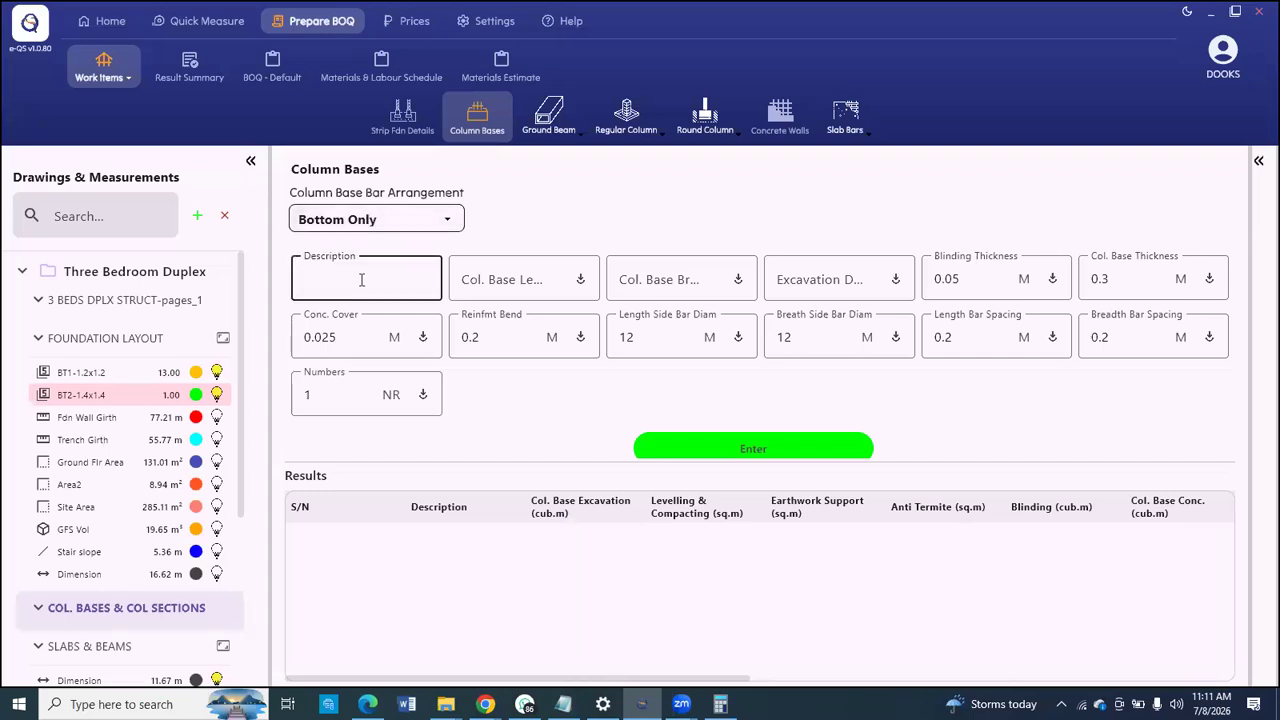
type("BT1")
left_click(532, 276)
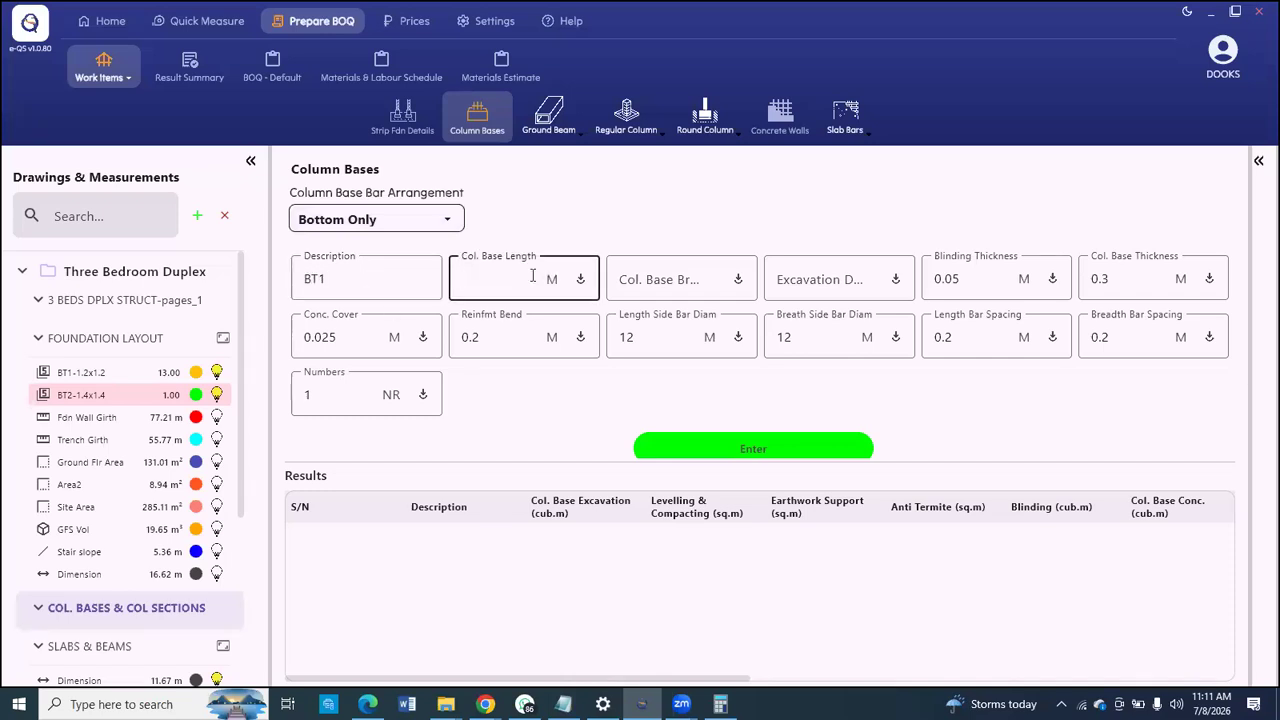
type("1.2")
left_click(655, 287)
type("1.2")
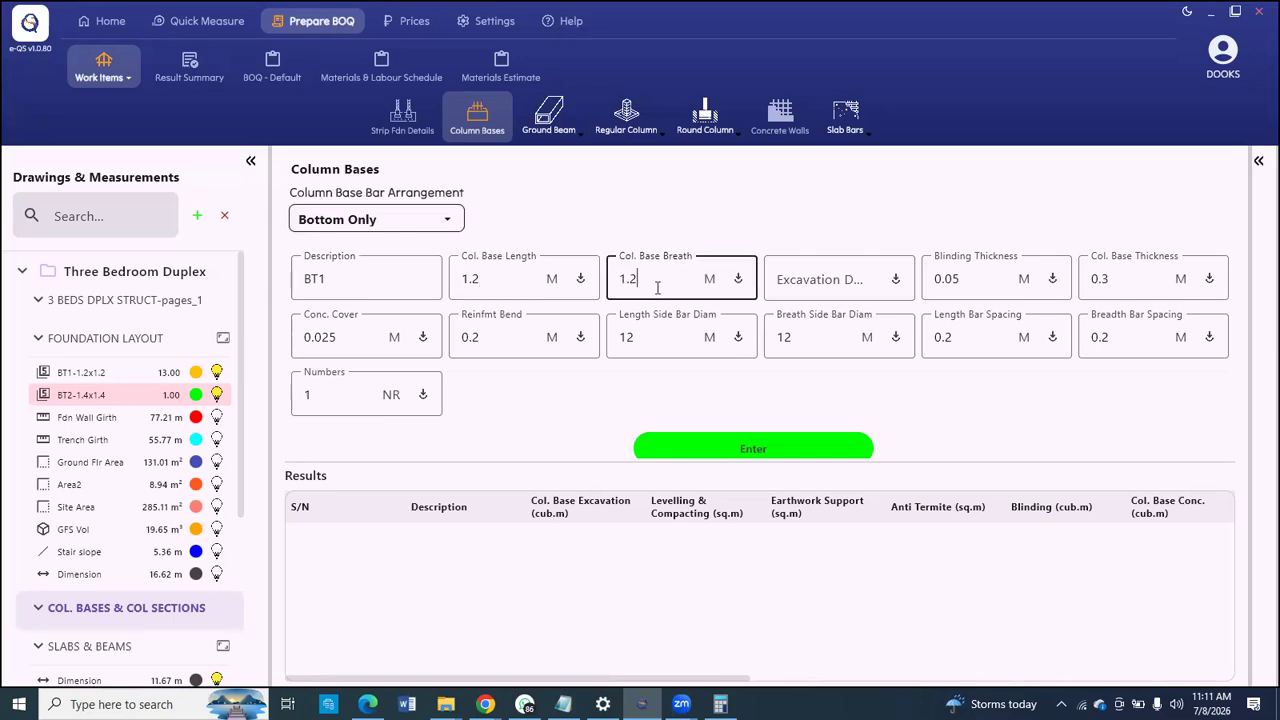
key("Tab")
type("1")
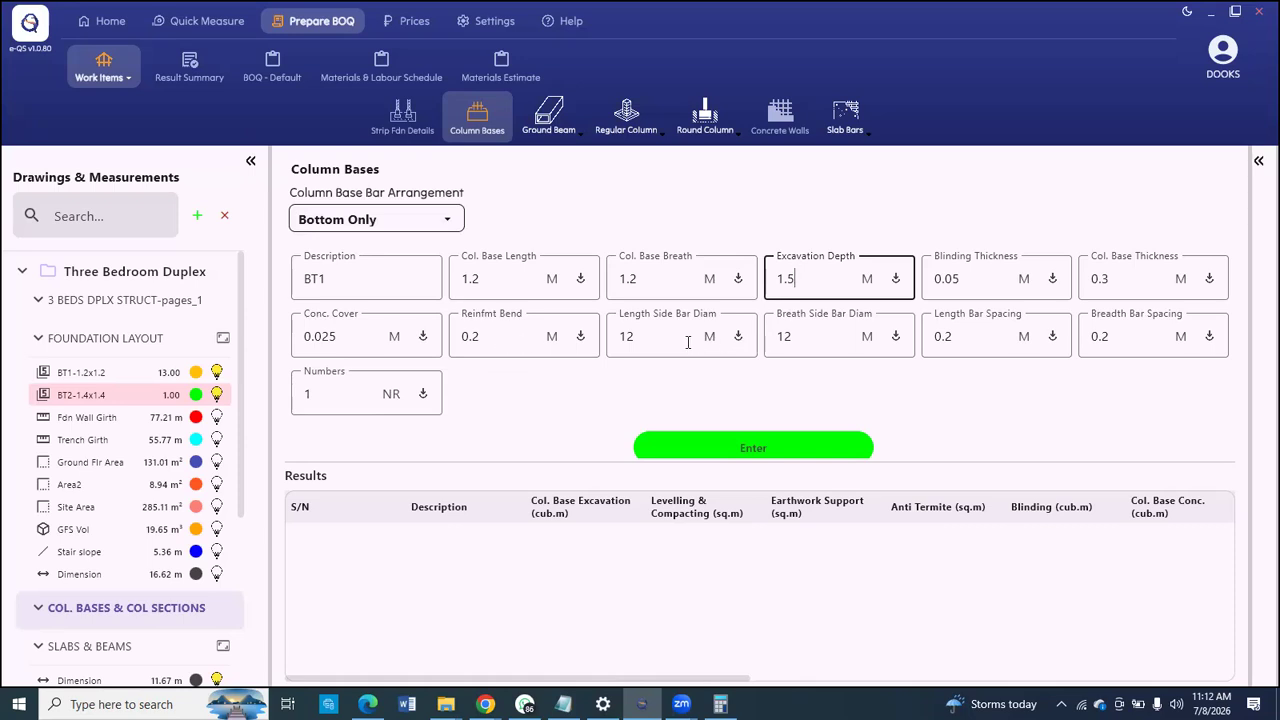
Step: Set the length side and breadth side bar diameters of BT1 to 16
left_click(654, 339)
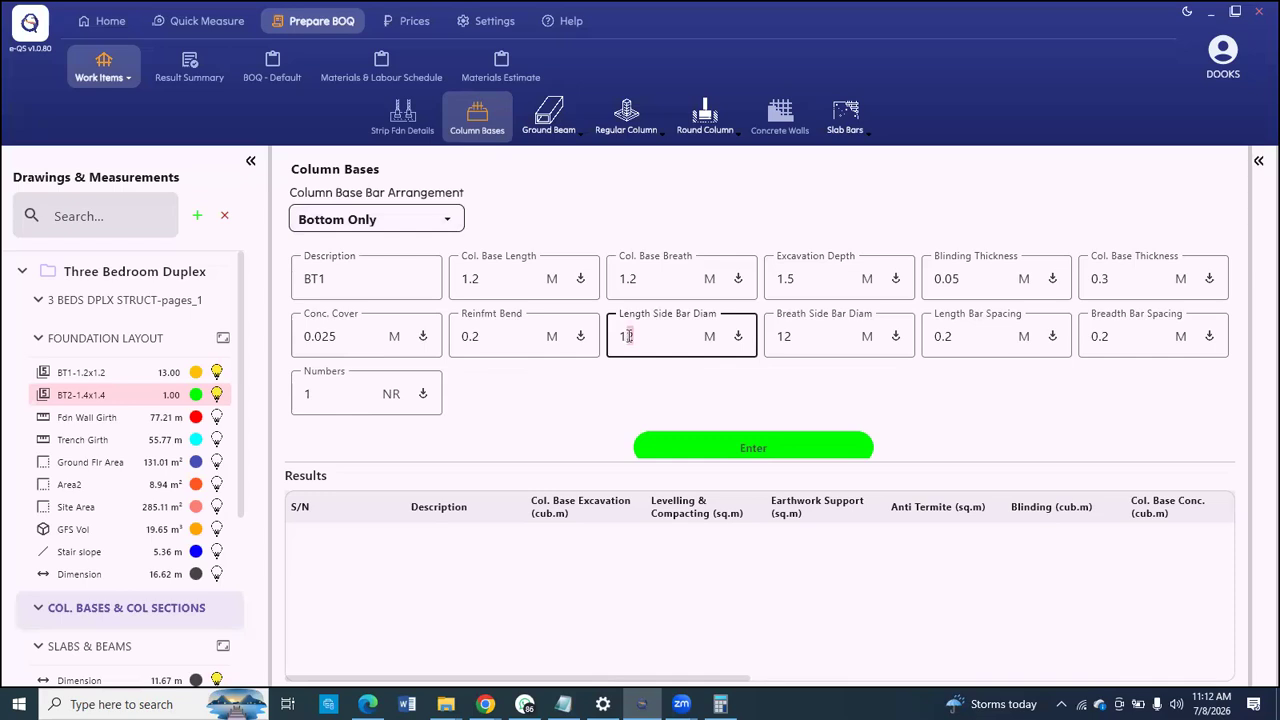
key("BackSpace")
type("6")
left_click(979, 345)
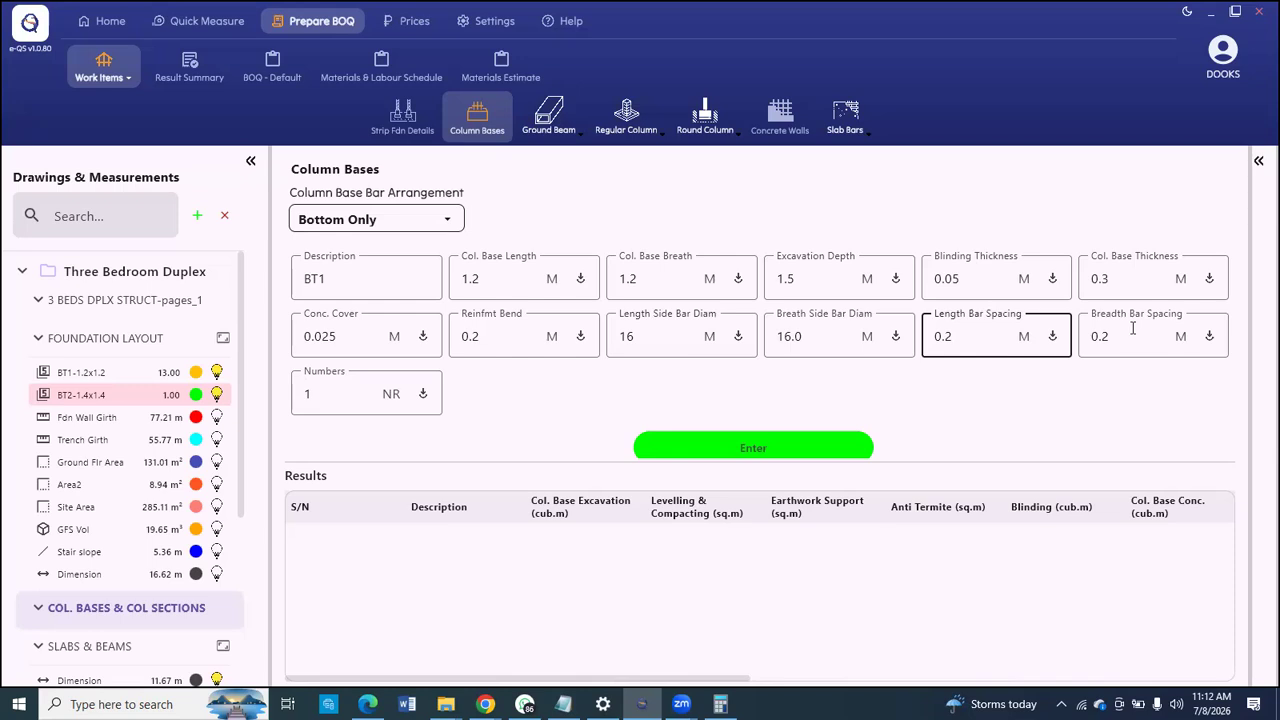
Step: Set the number of BT1 bases to 13, submit the entry, and review its calculated quantities across the results table
left_click(362, 400)
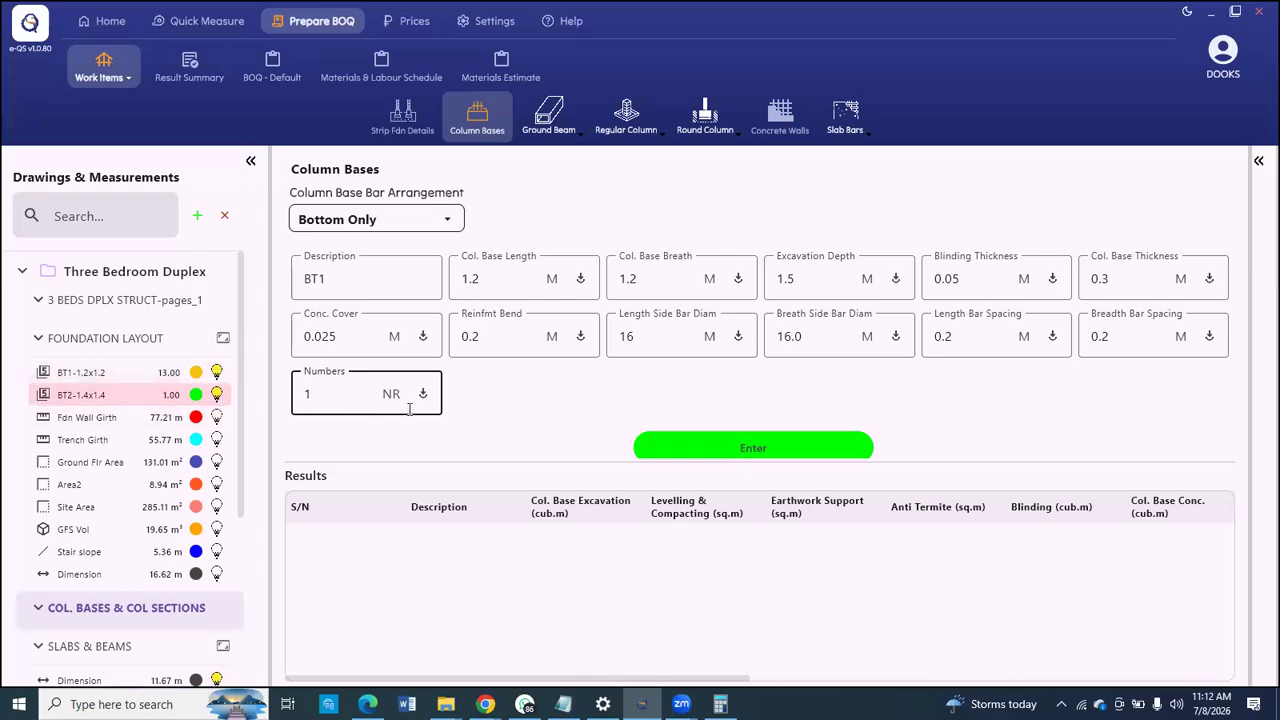
type("13")
scroll(540, 390, "down", 1)
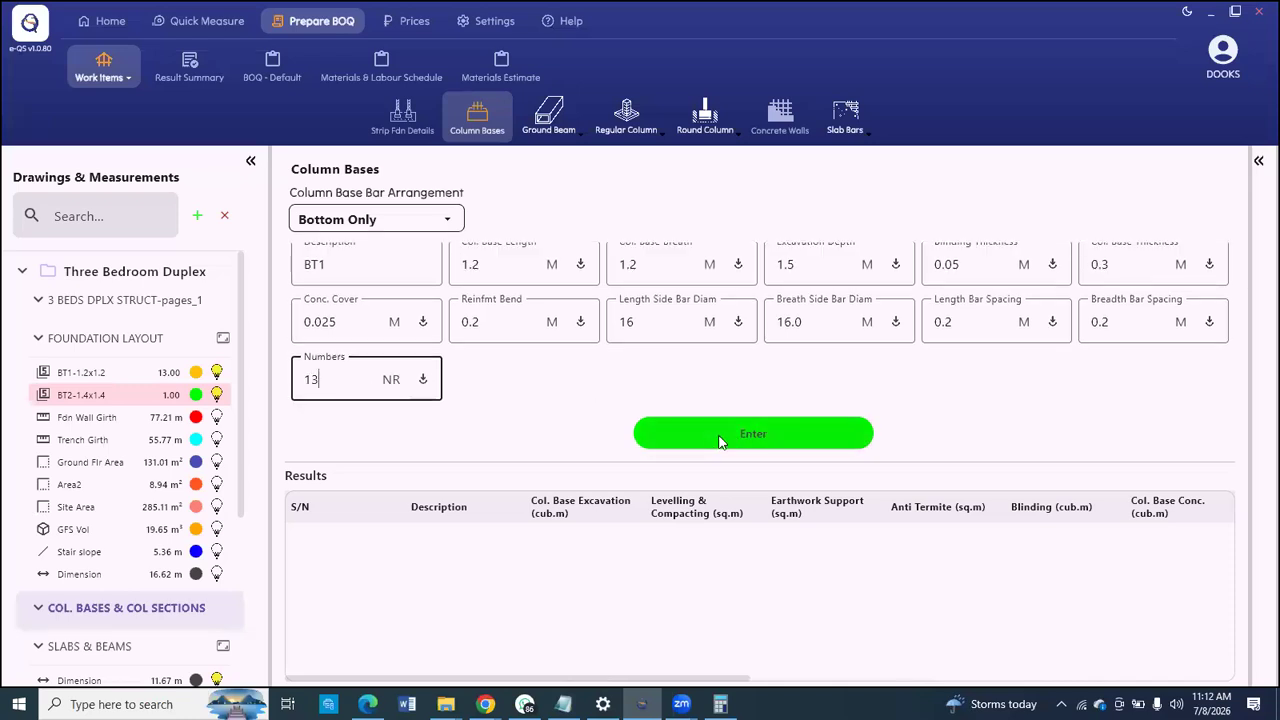
left_click(720, 441)
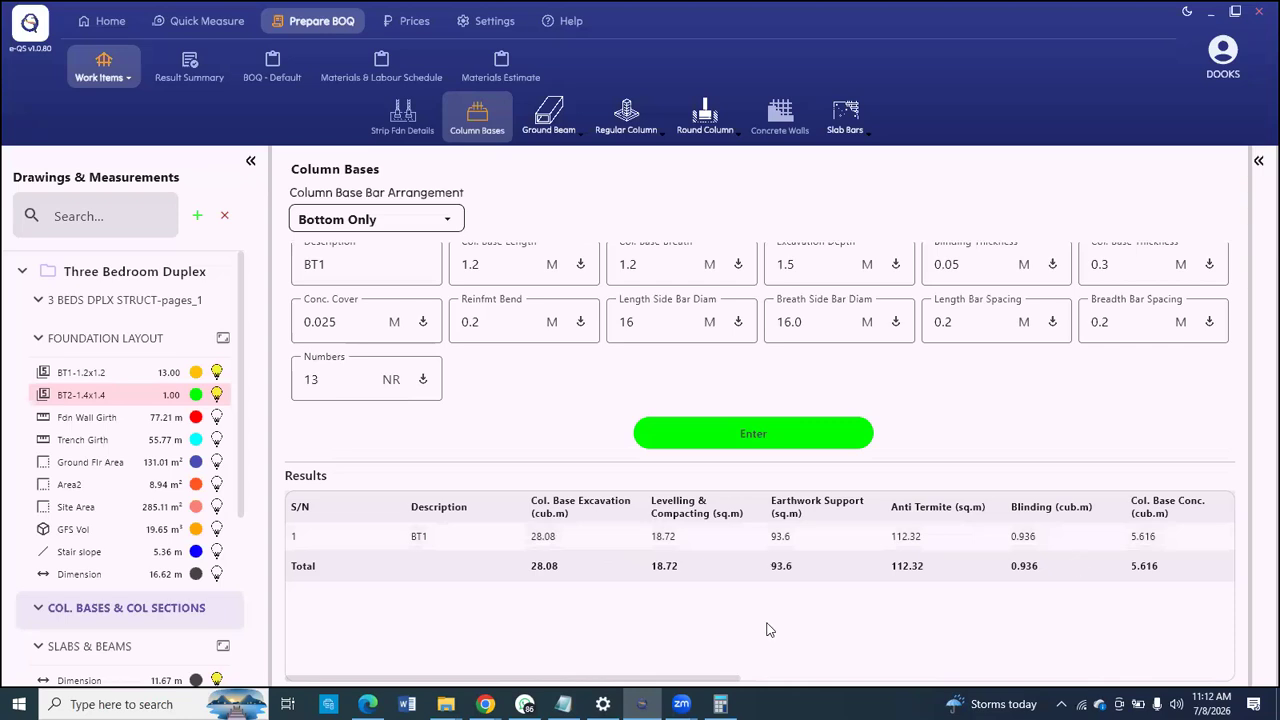
left_click_drag(729, 680, 1013, 680)
scroll(1094, 652, "right", 5)
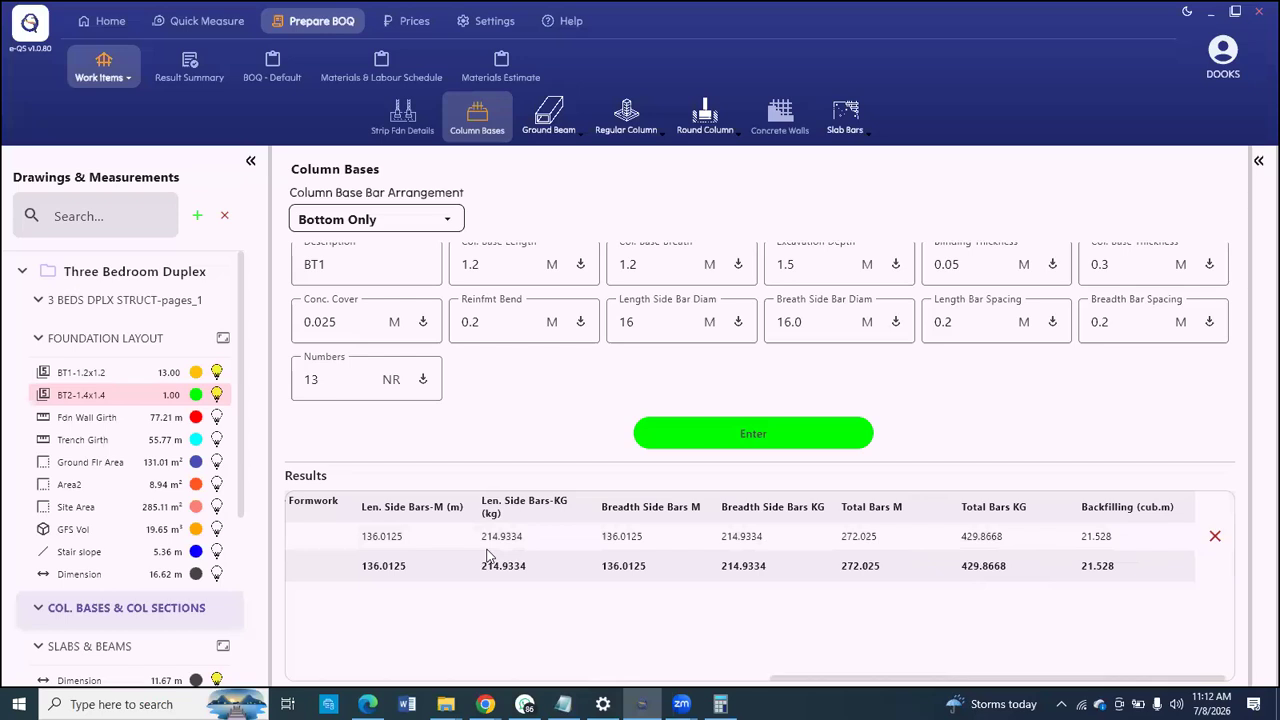
left_click_drag(910, 680, 496, 680)
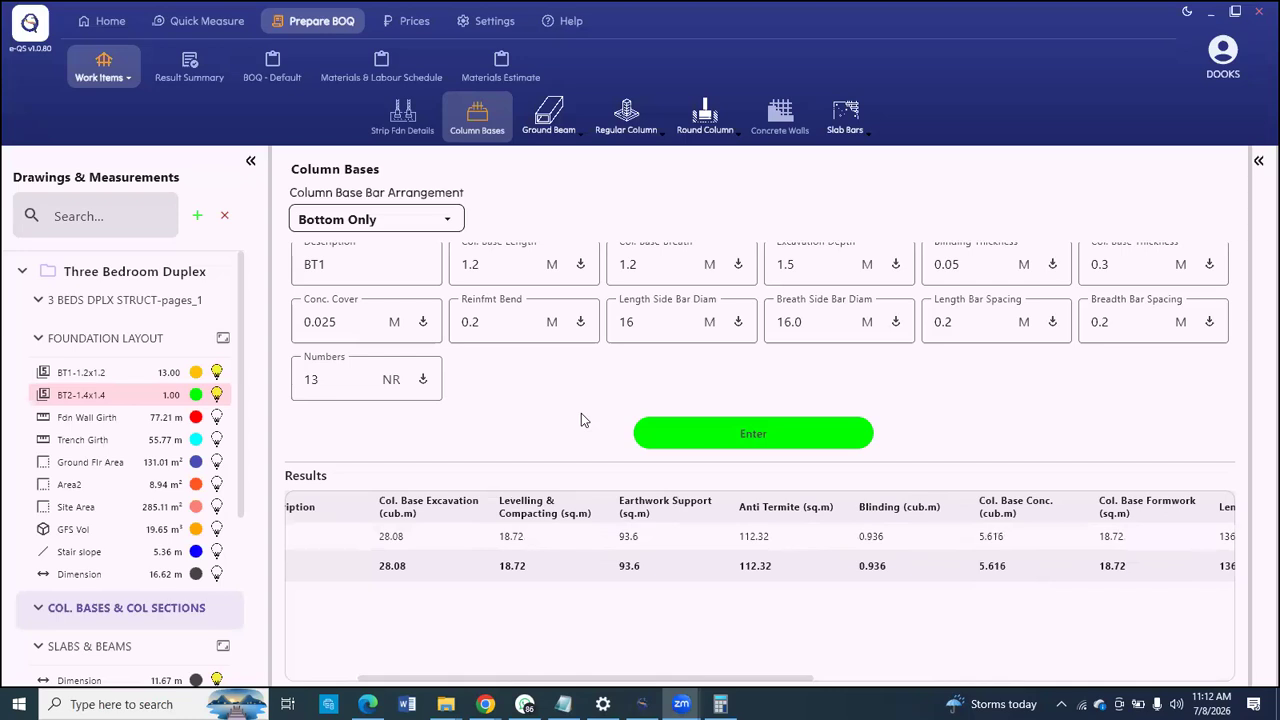
Step: Change the column base description to BT2 and set its base length and breadth to 1.4 m
left_click(325, 278)
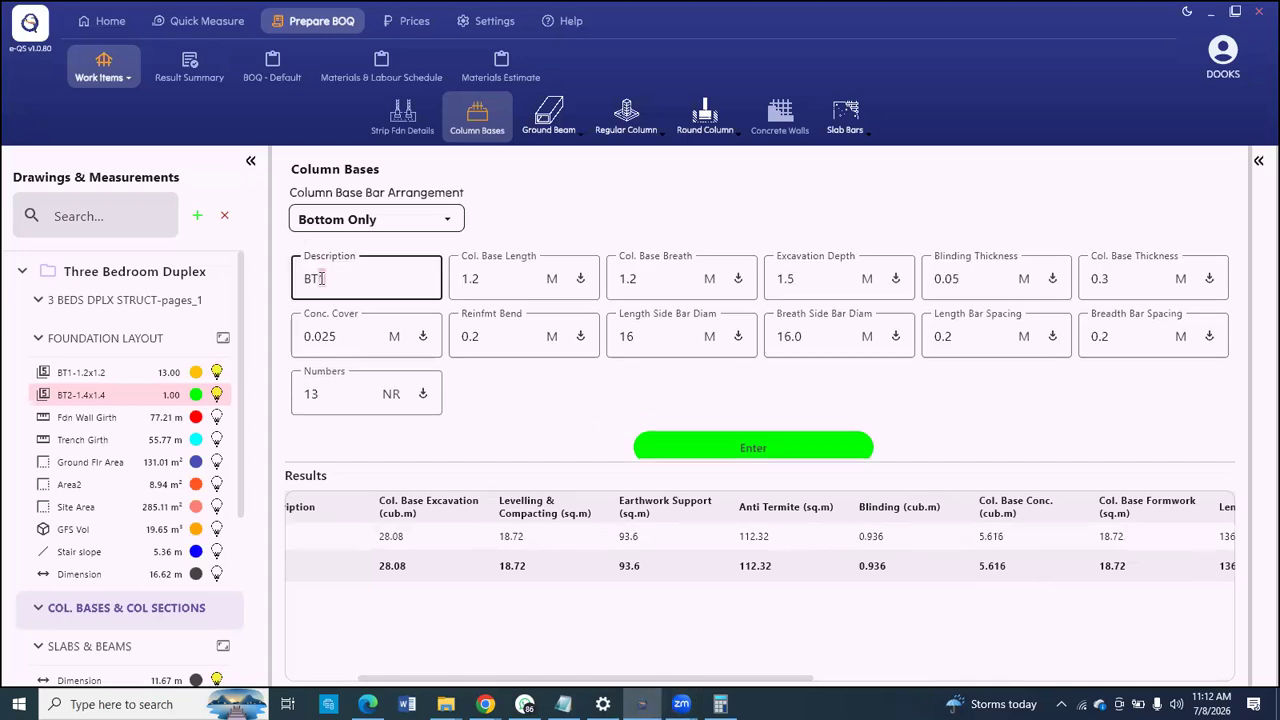
type("2")
left_click(477, 280)
type("4")
left_click(632, 278)
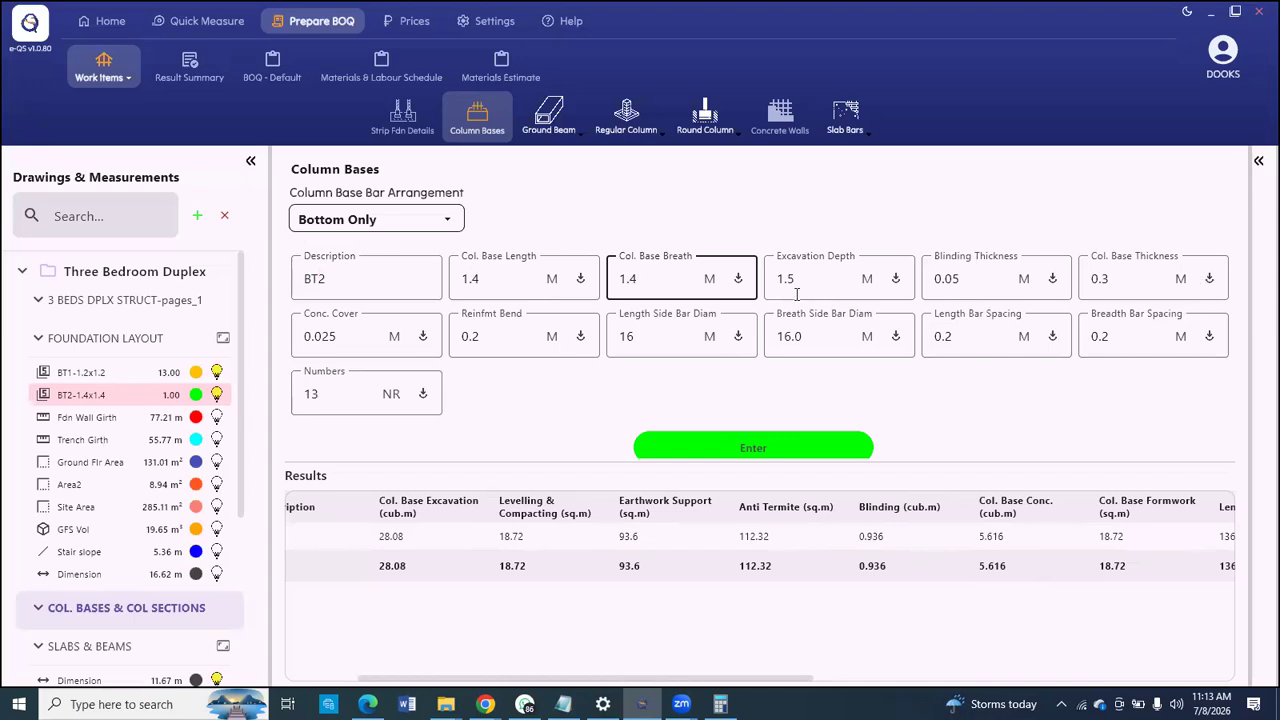
Step: Set the number of BT2 bases to 1 and submit the entry
left_click(334, 392)
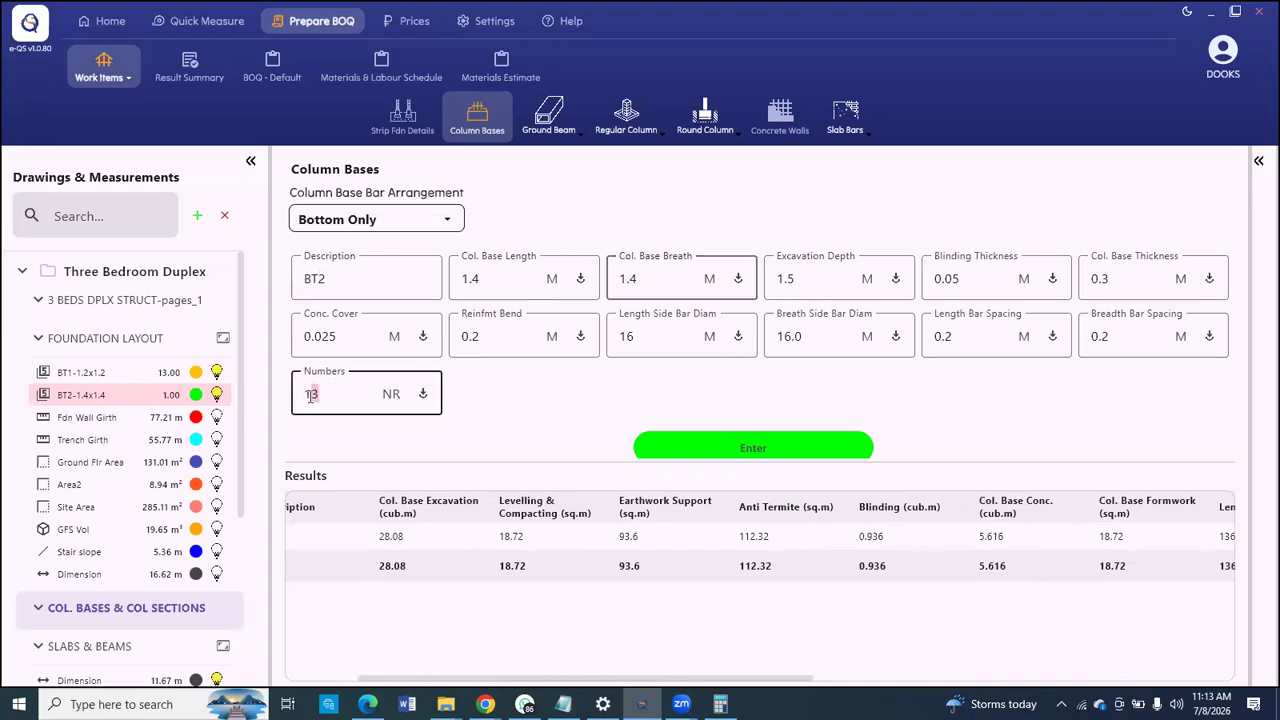
key("BackSpace")
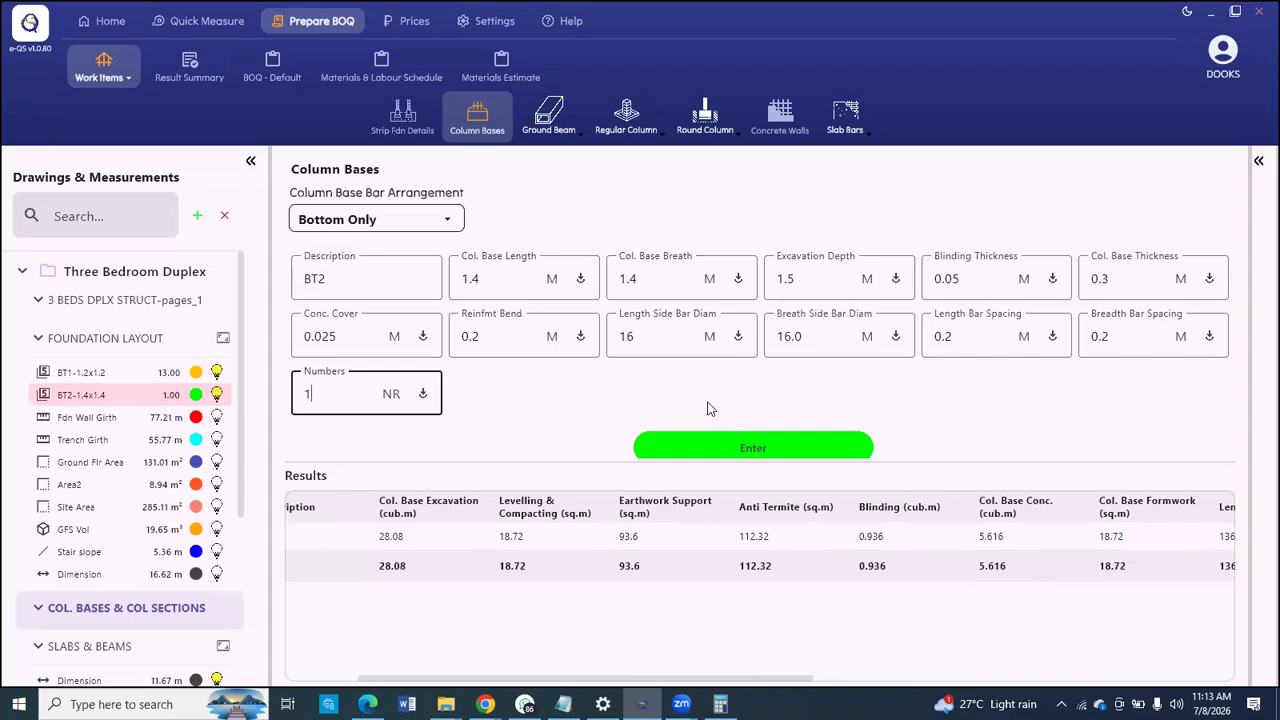
scroll(640, 385, "down", 1)
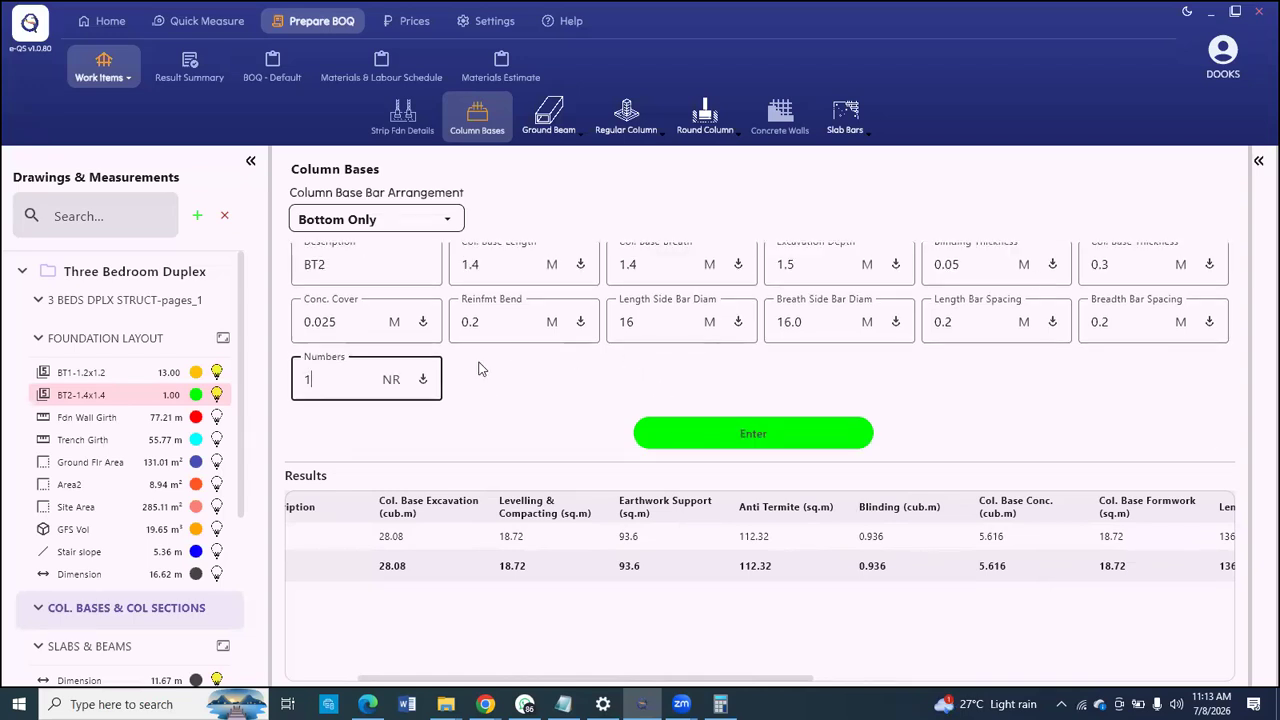
scroll(390, 275, "up", 1)
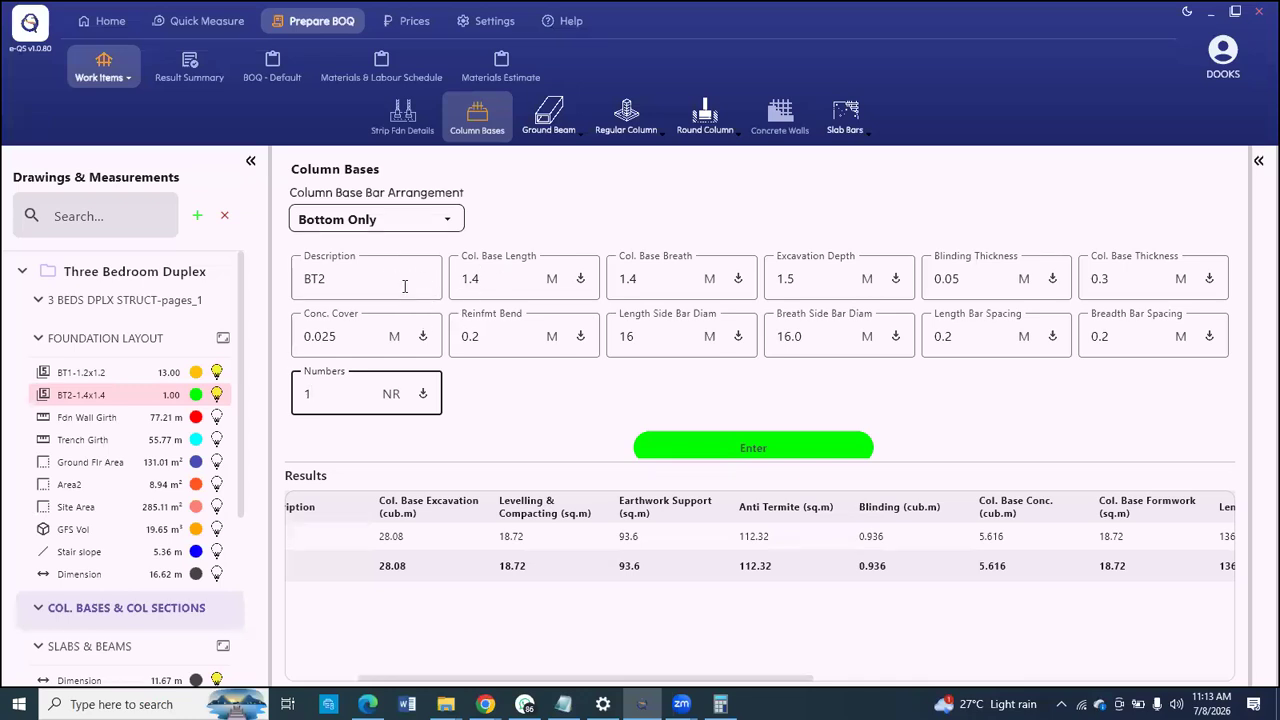
scroll(700, 400, "down", 1)
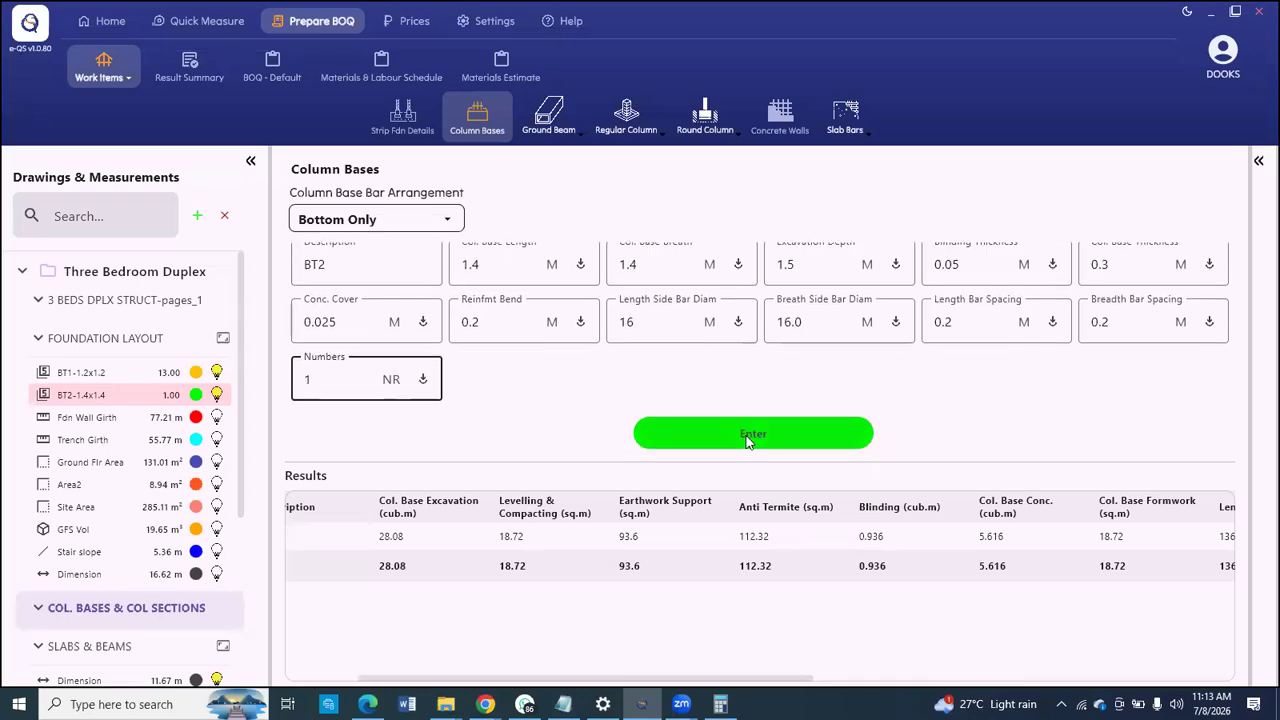
left_click(745, 438)
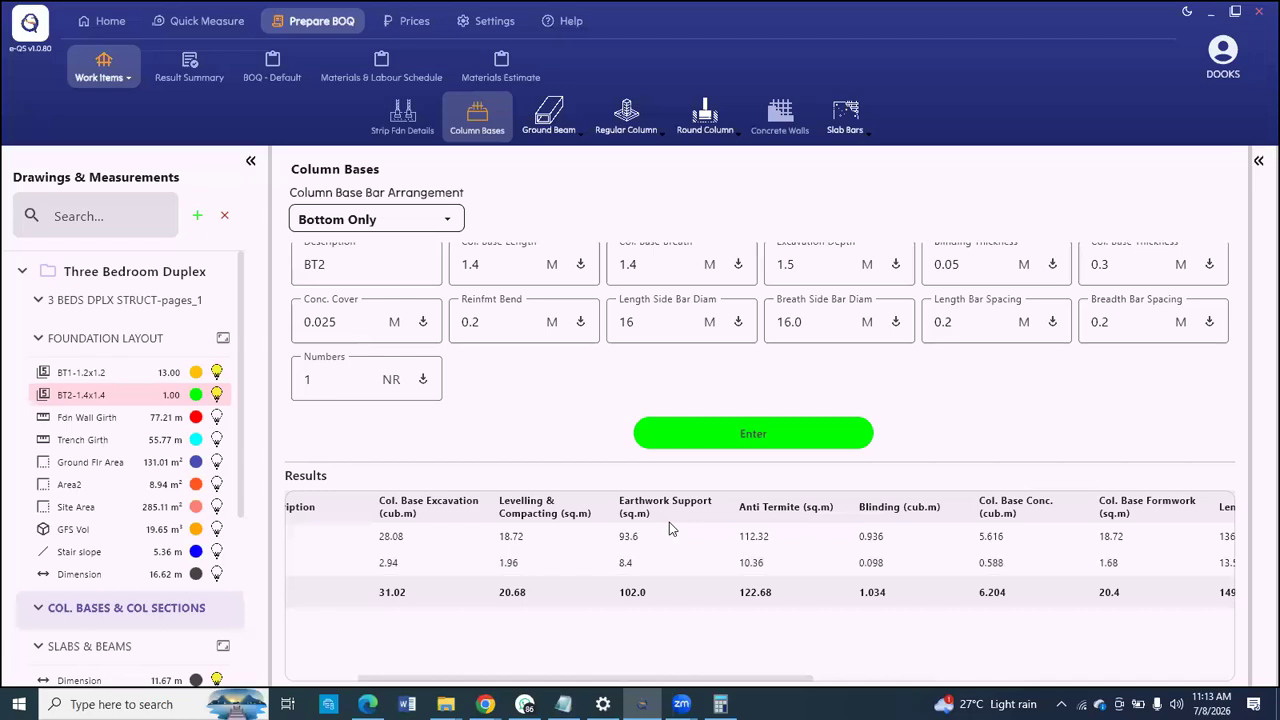
Step: Review the BT1 and BT2 column base results and check the excavation quantities in the default BOQ
mouse_move(610, 672)
left_mouse_down()
mouse_move(500, 676)
mouse_move(609, 676)
left_mouse_up()
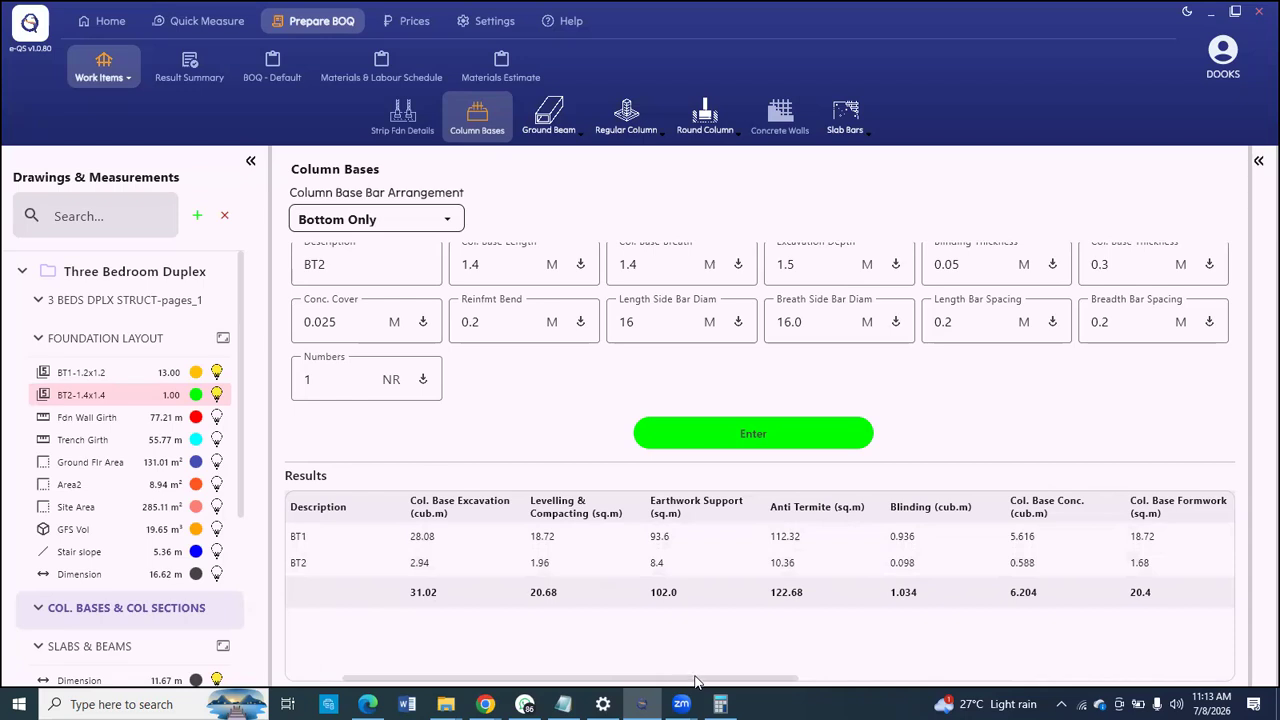
left_click_drag(697, 681, 855, 680)
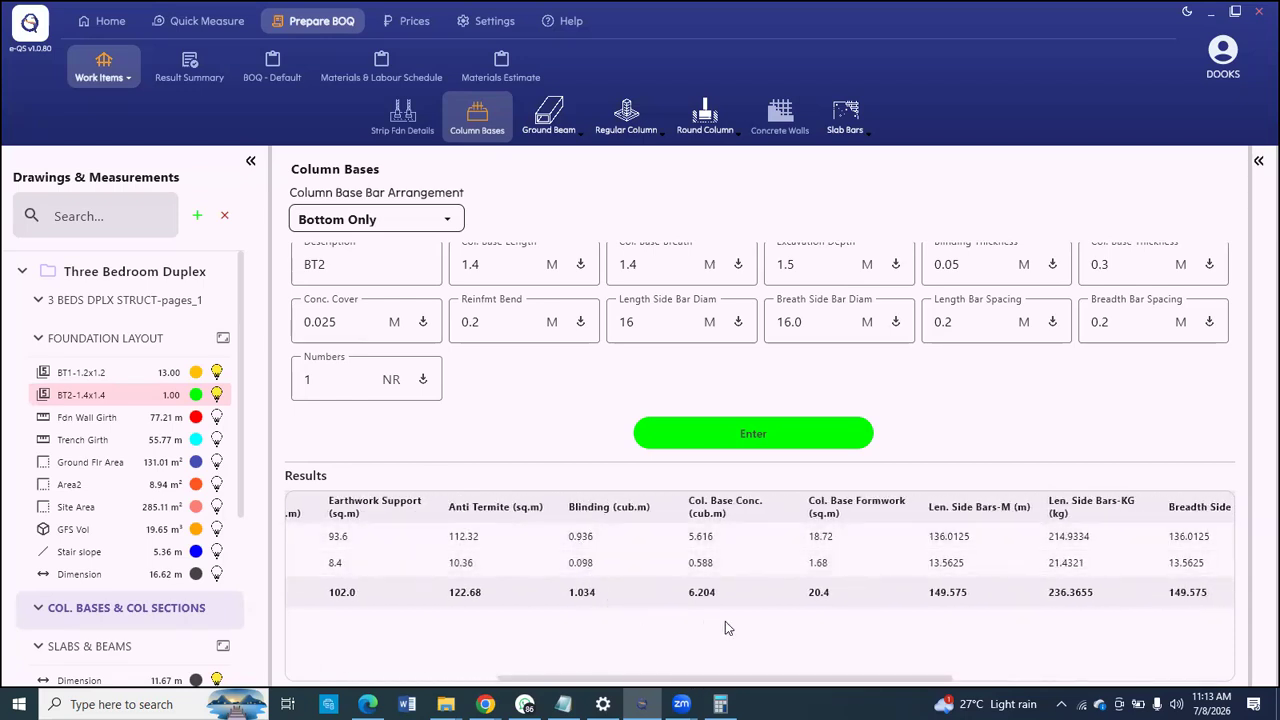
left_click_drag(888, 682, 485, 489)
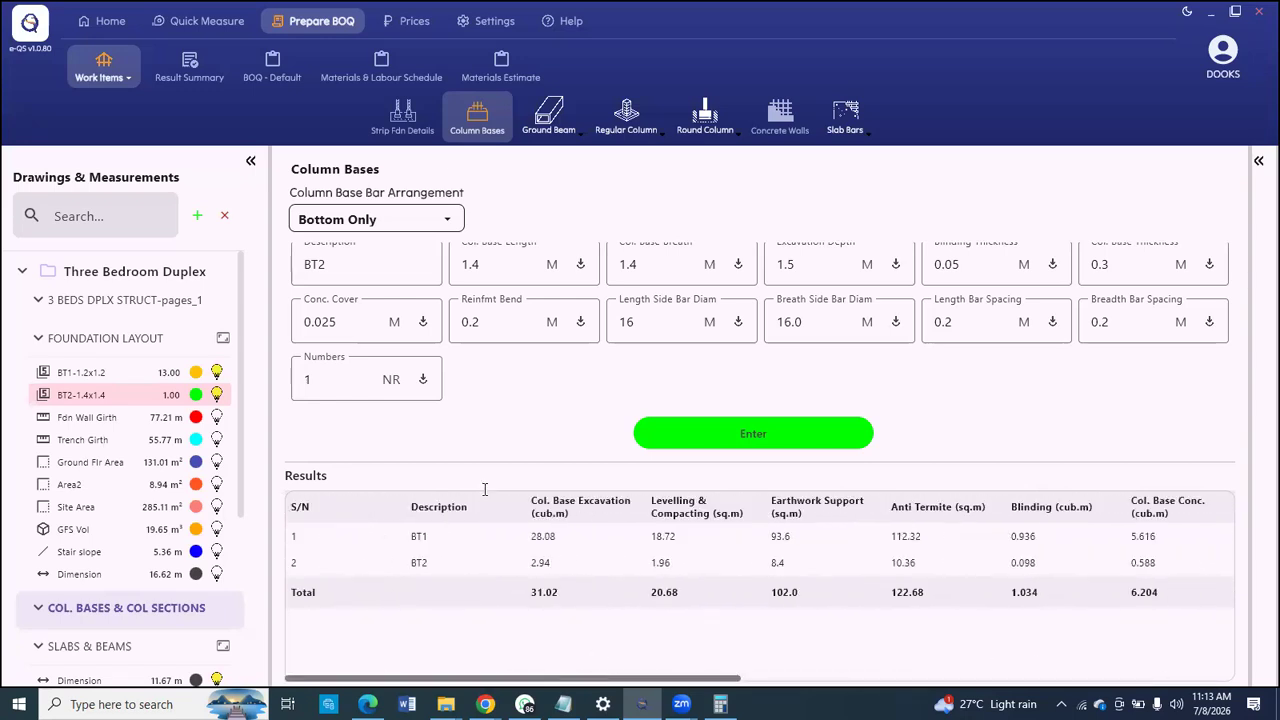
left_click(277, 74)
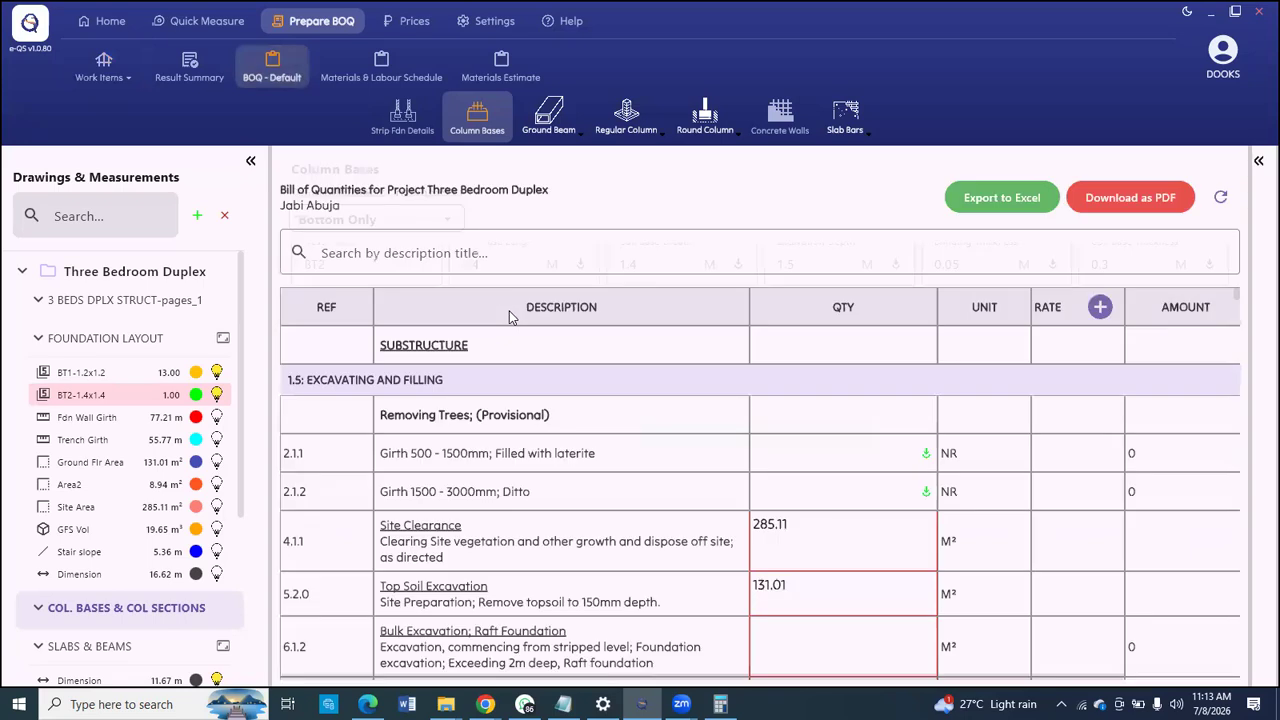
scroll(530, 527, "down", 10)
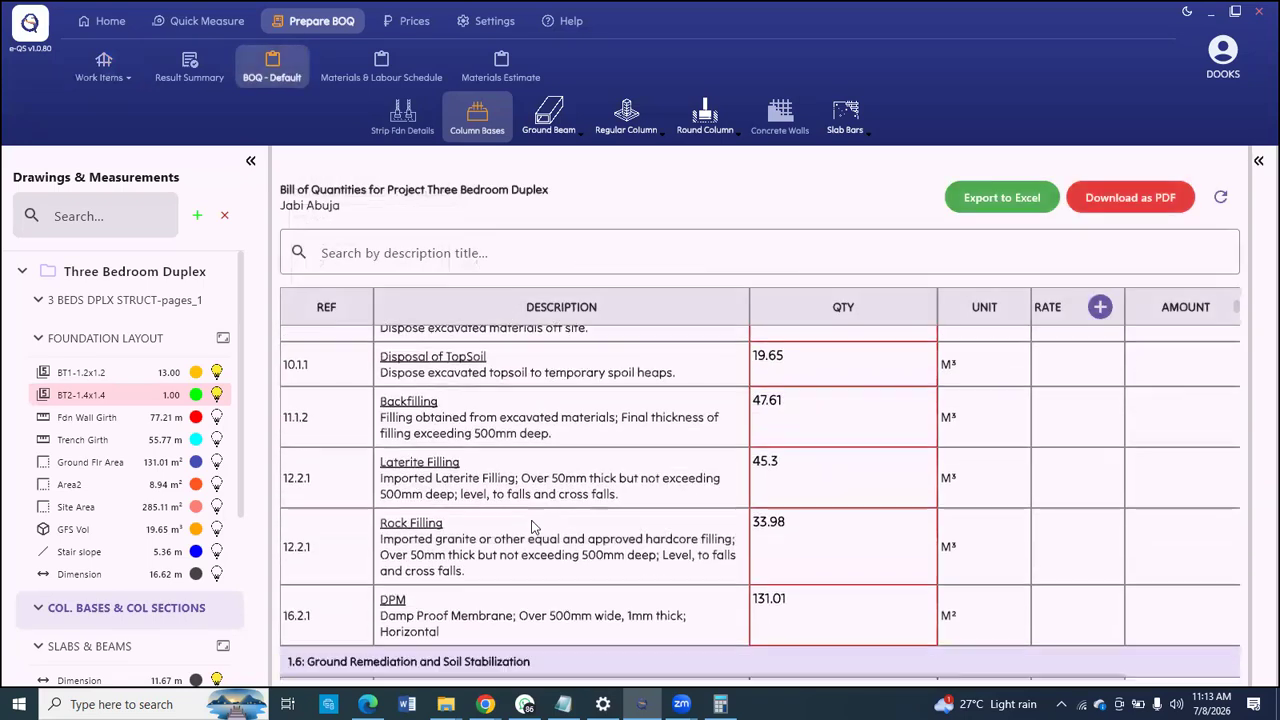
scroll(545, 530, "down", 1)
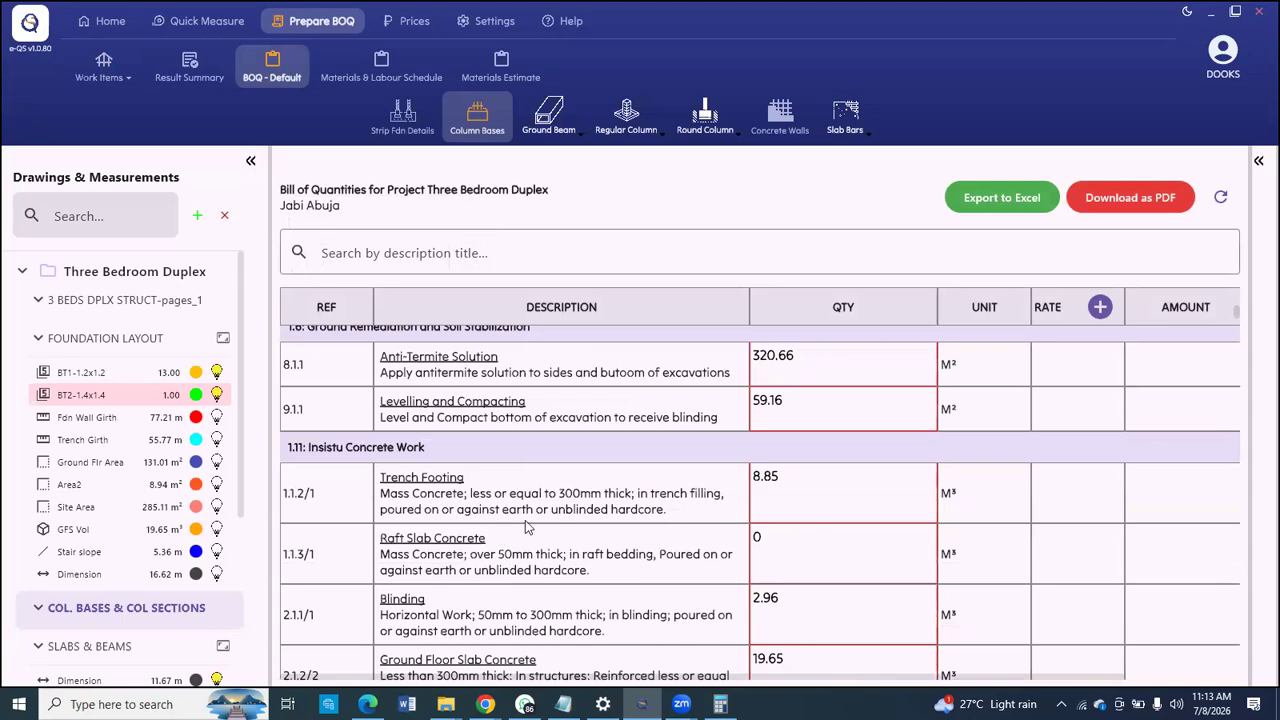
scroll(527, 527, "up", 6)
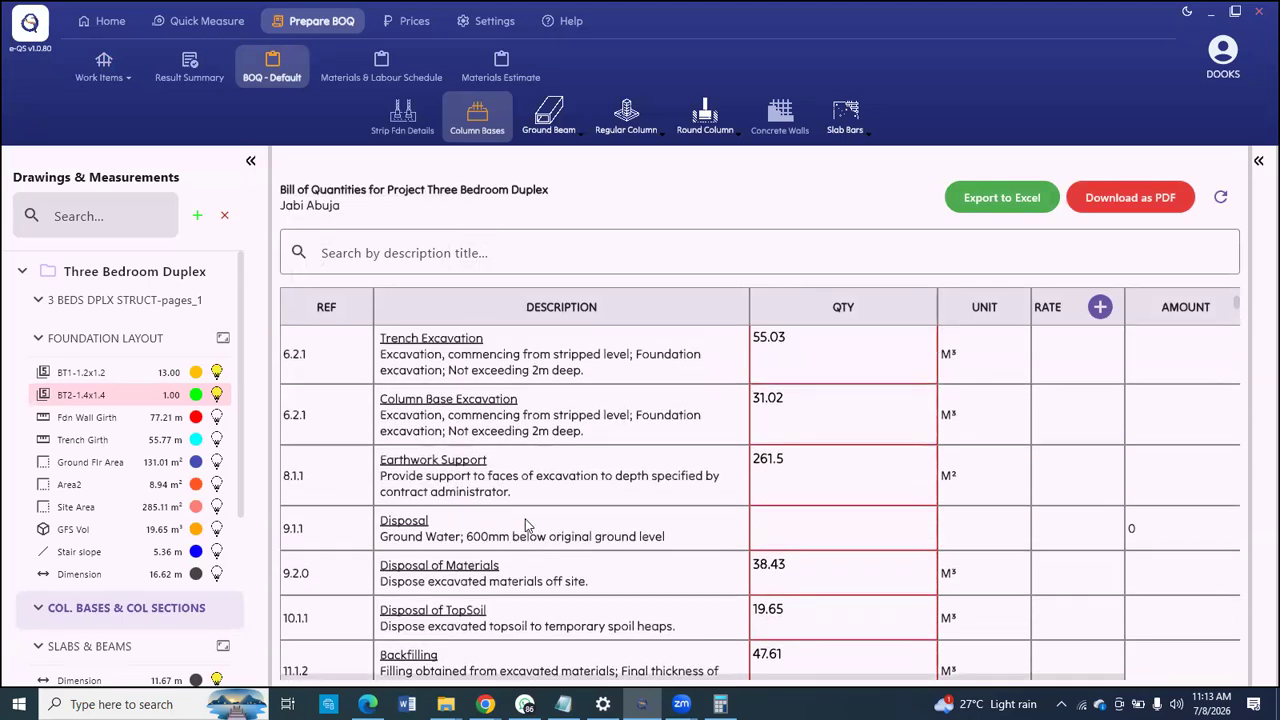
scroll(527, 527, "up", 3)
scroll(525, 530, "down", 1)
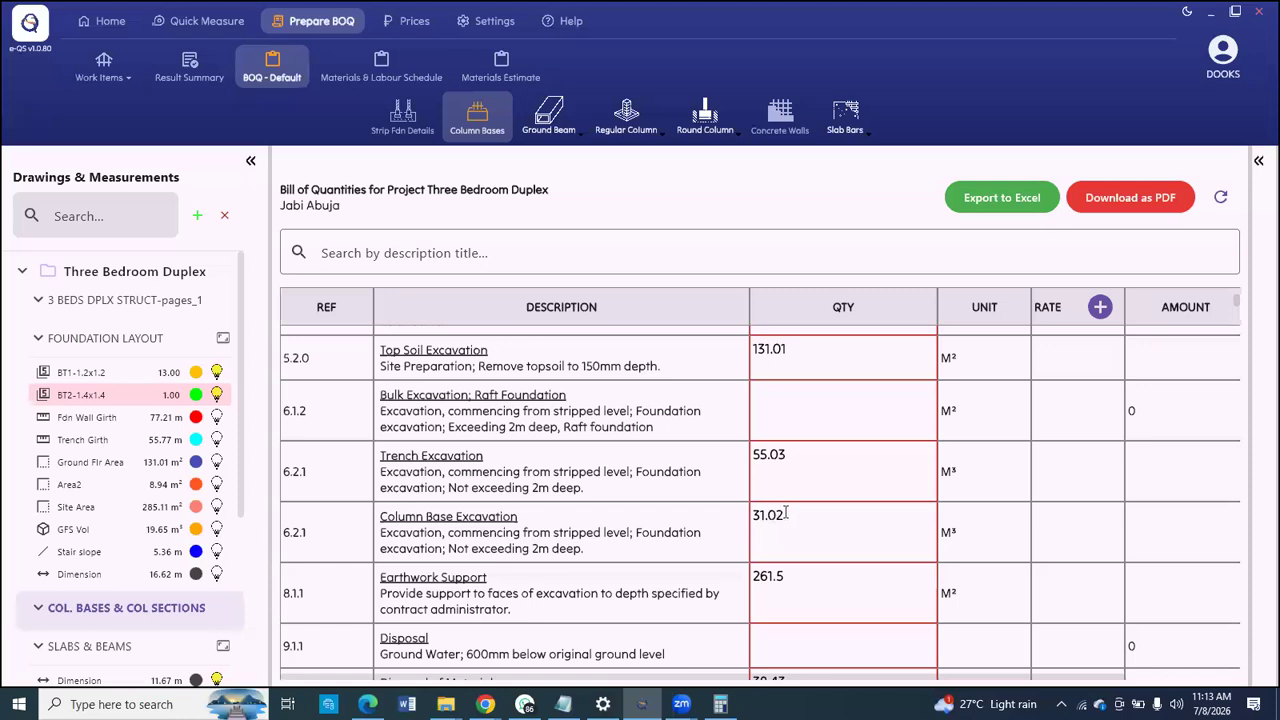
Step: Examine the BOQ's blinding, column base concrete, formwork and reinforcement quantities
scroll(446, 525, "down", 6)
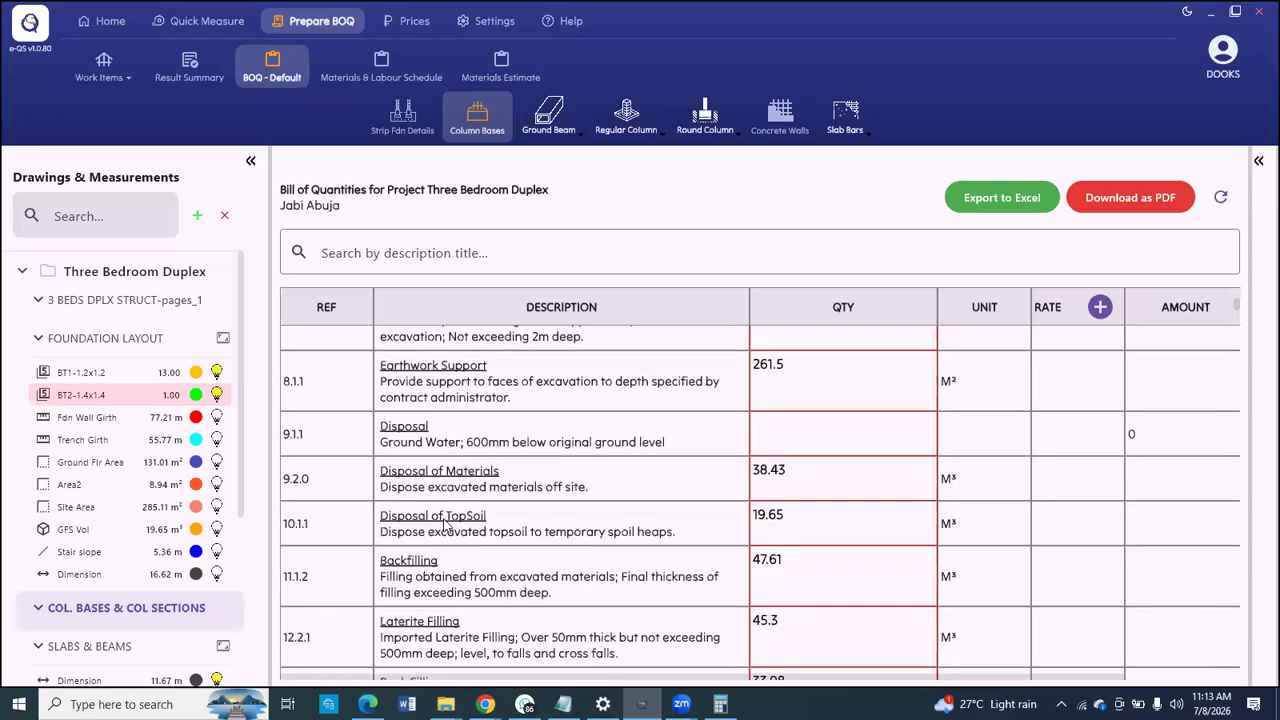
scroll(446, 525, "down", 1)
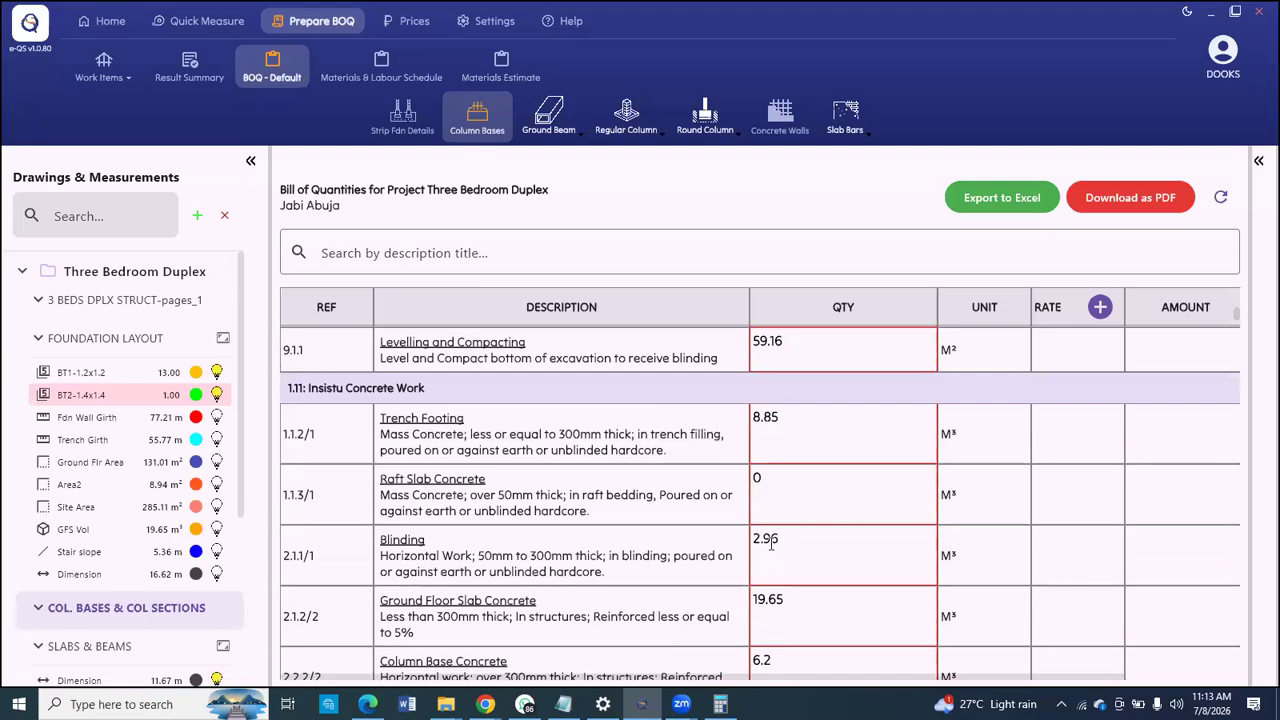
scroll(770, 543, "down", 2)
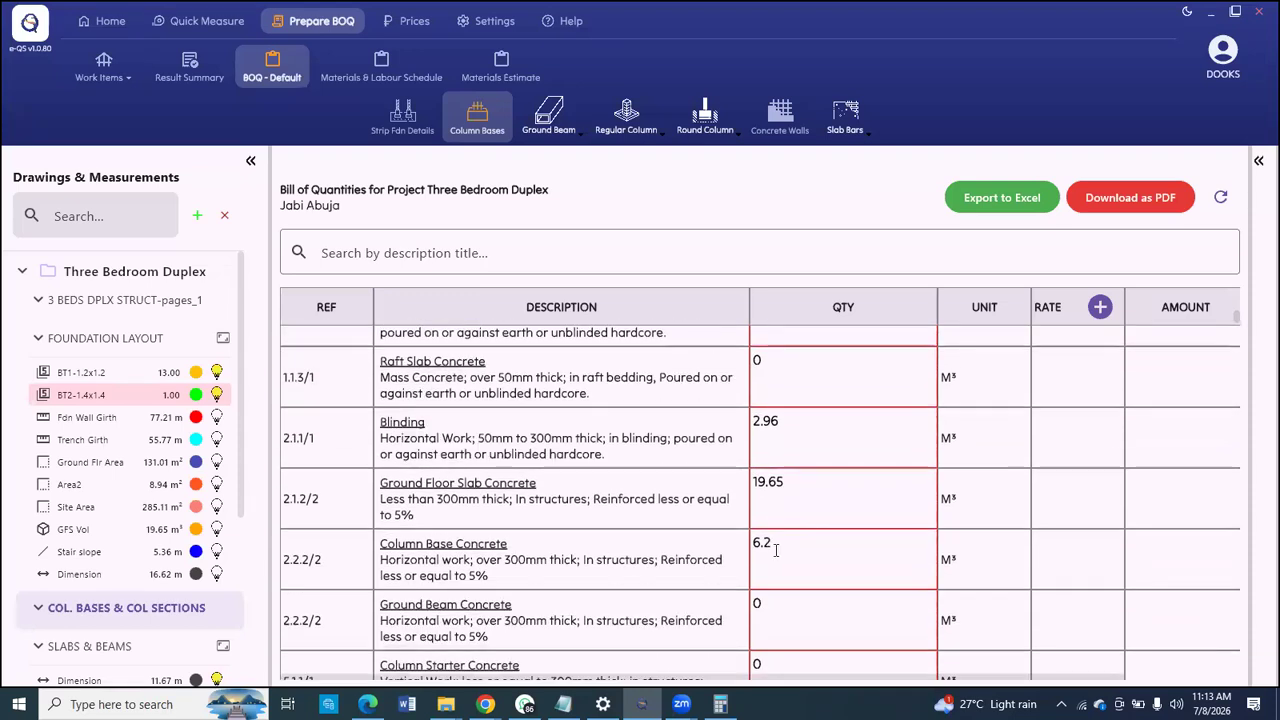
scroll(720, 557, "down", 3)
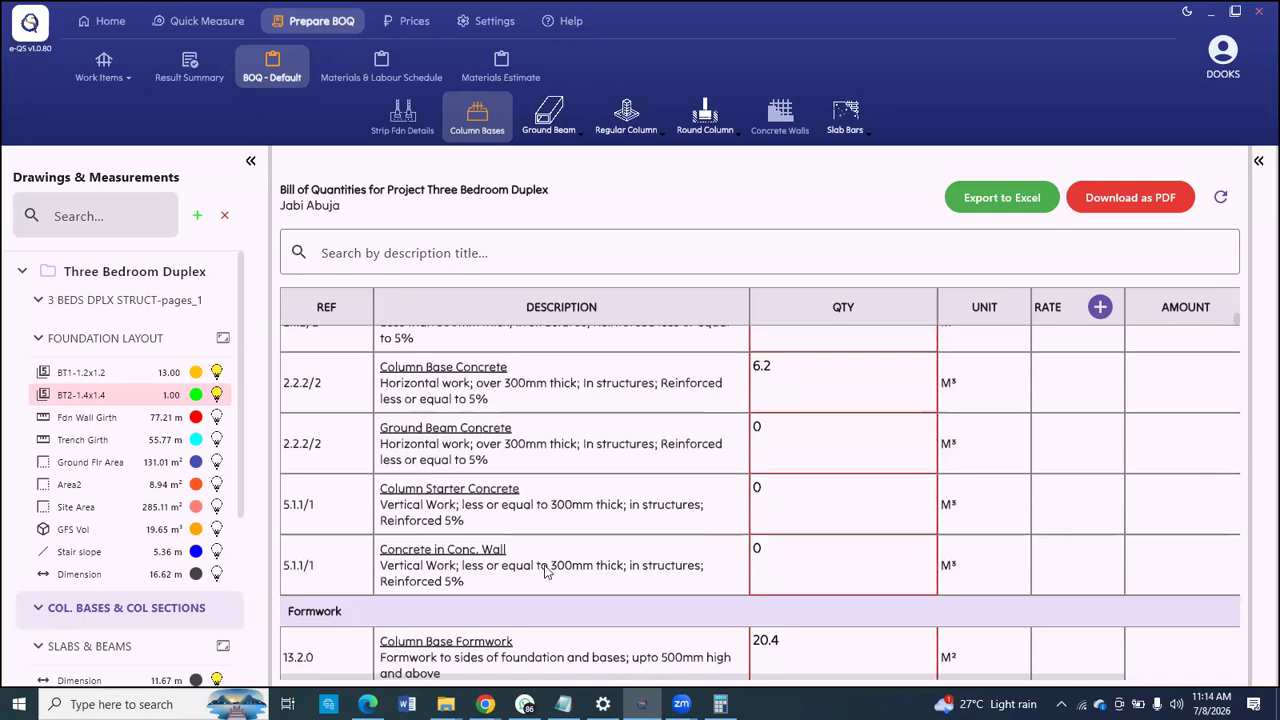
scroll(603, 546, "down", 5)
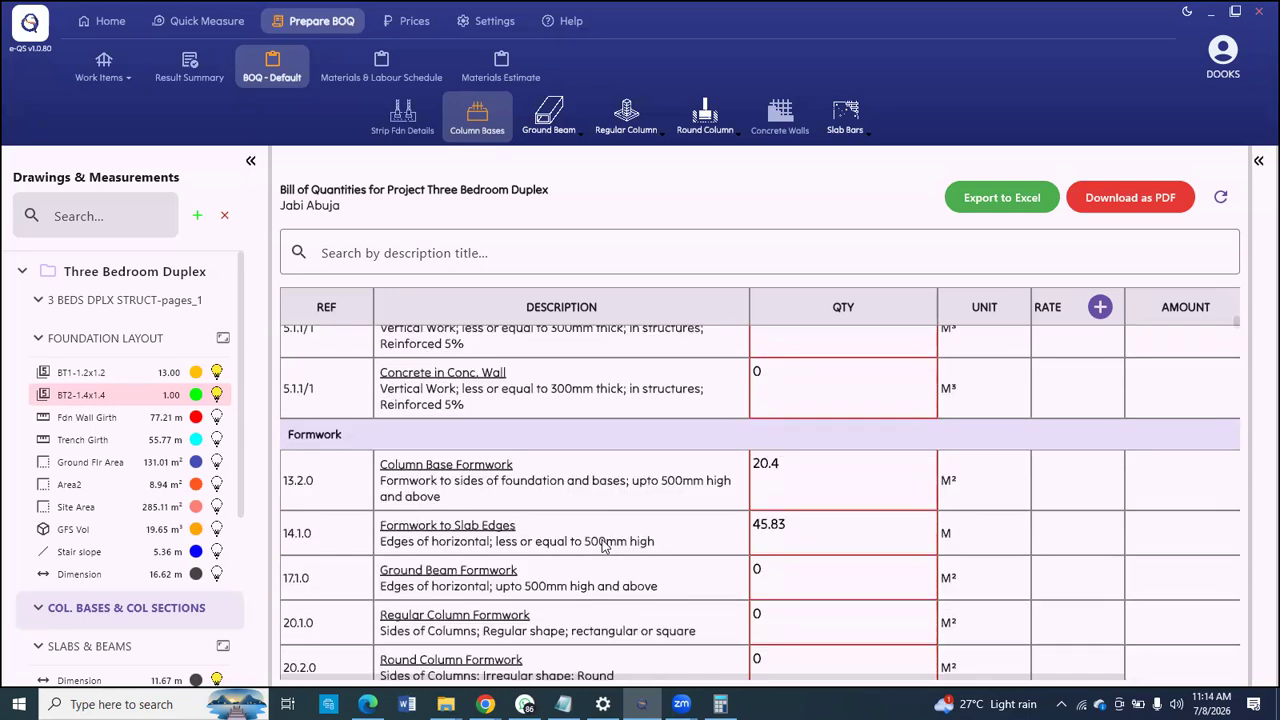
scroll(750, 507, "up", 2)
scroll(750, 530, "down", 6)
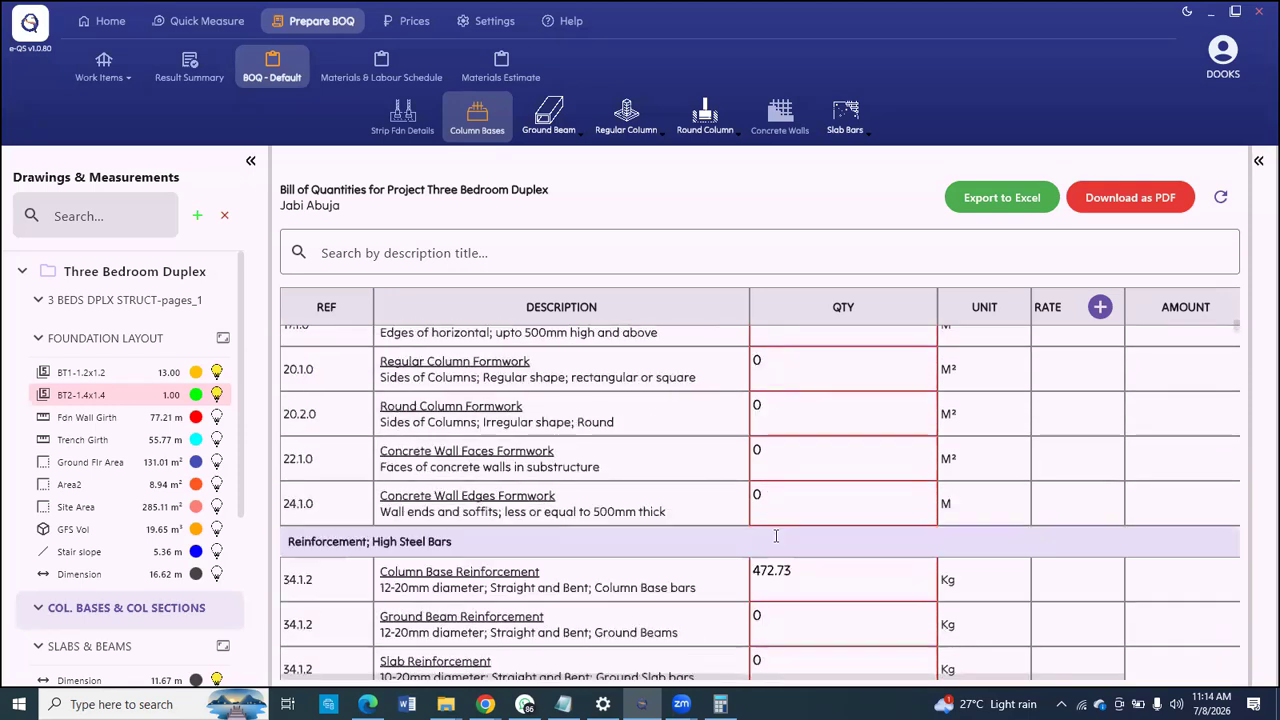
scroll(658, 481, "up", 3)
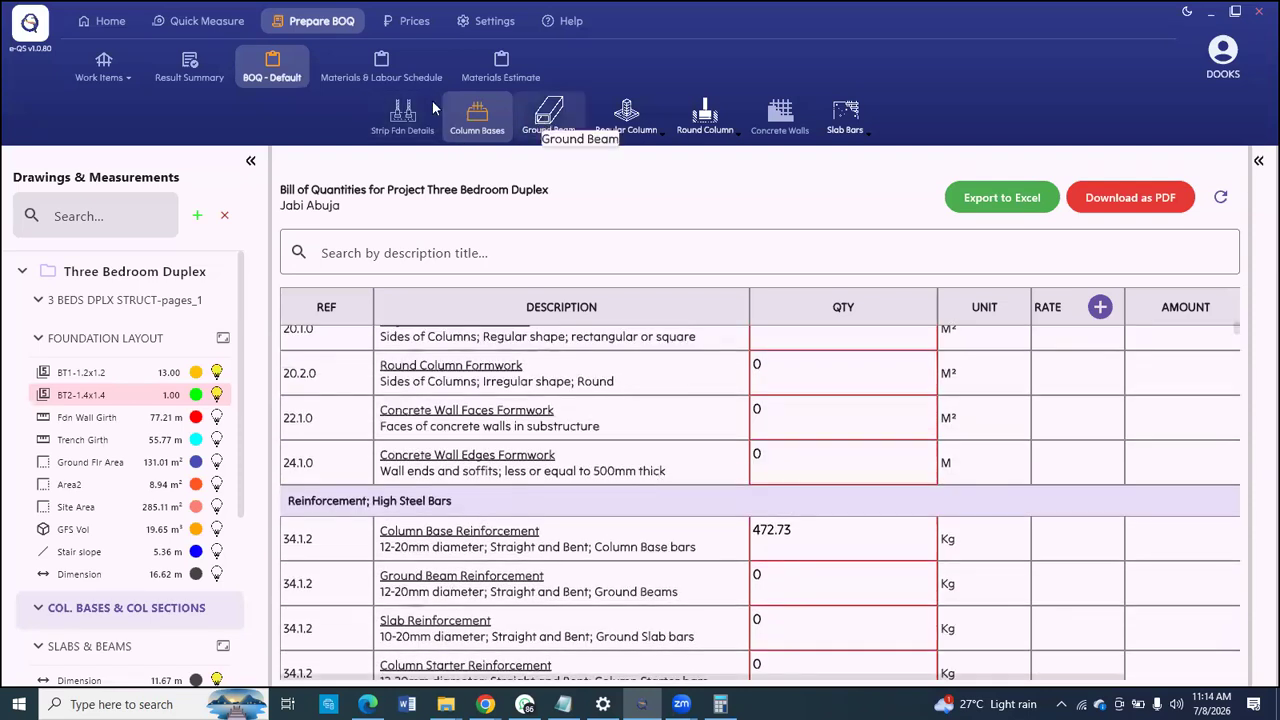
Step: Open the substructure beam concrete works form and enter the description Gbm1
left_click(553, 117)
left_click(580, 118)
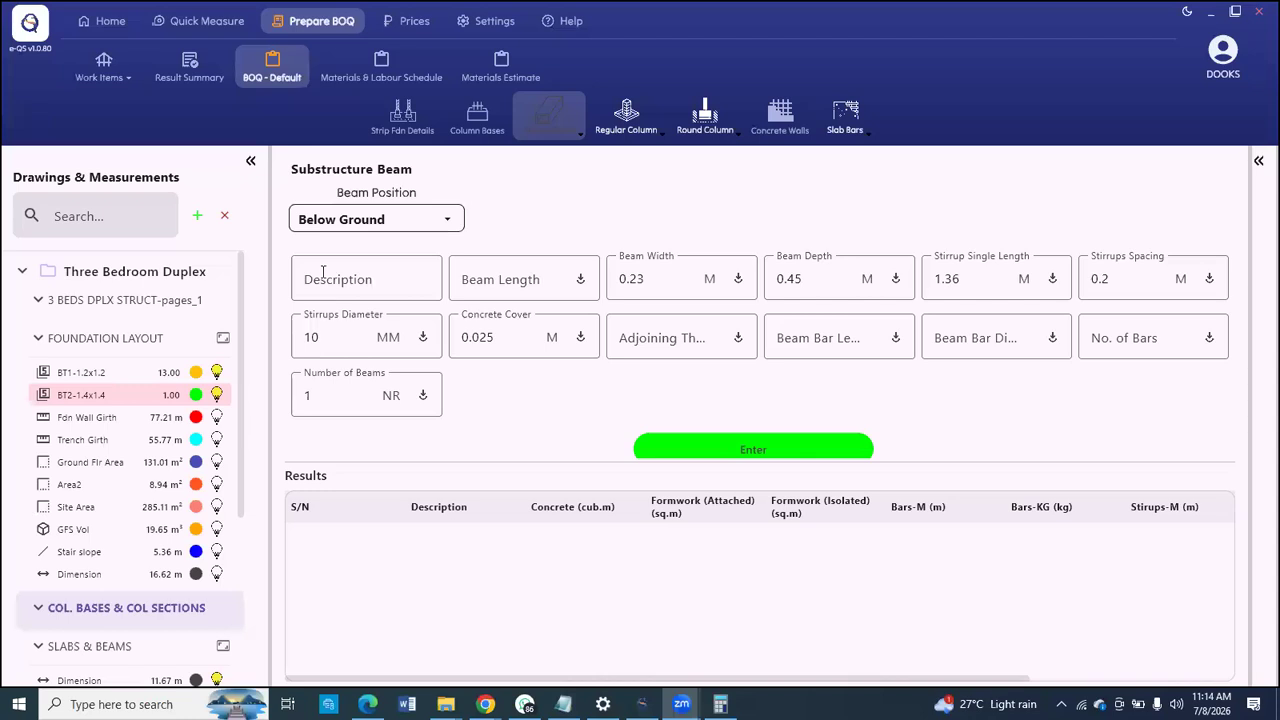
left_click(374, 284)
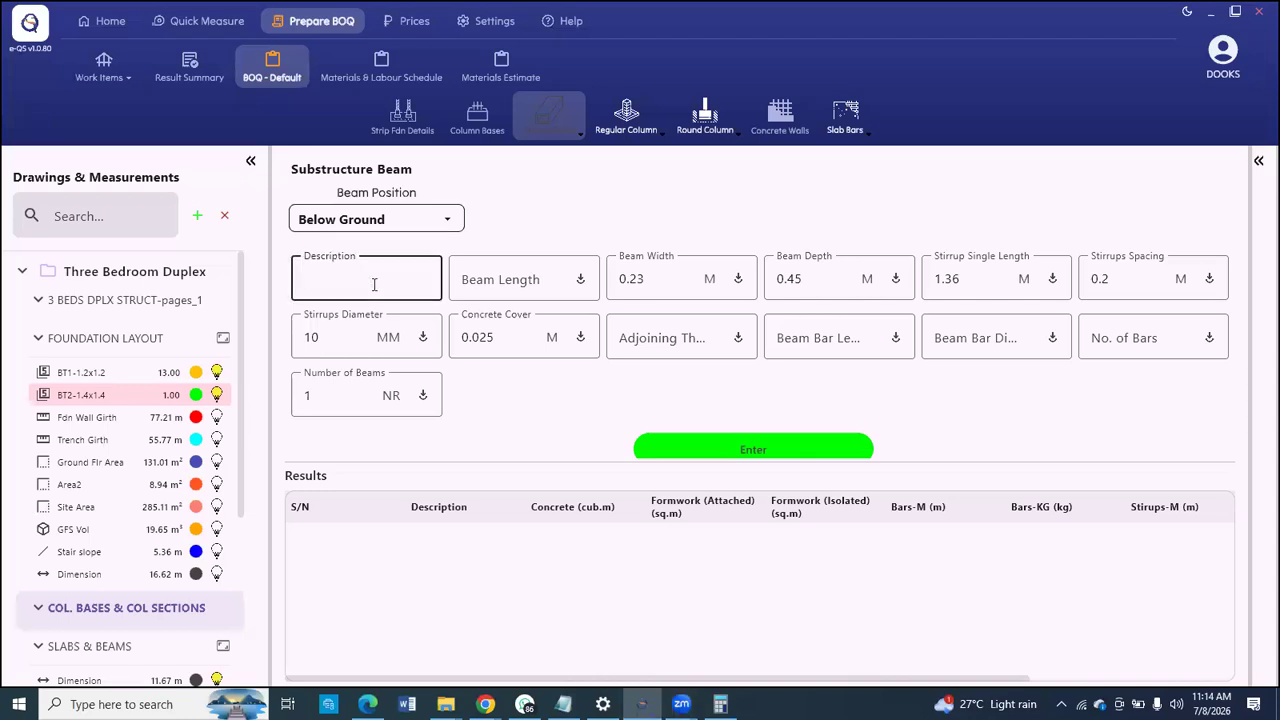
type("Gbm1")
Step: Show the Fdn Wall Girth measurement on the foundation layout and examine the wall lines it covers
left_click(110, 420)
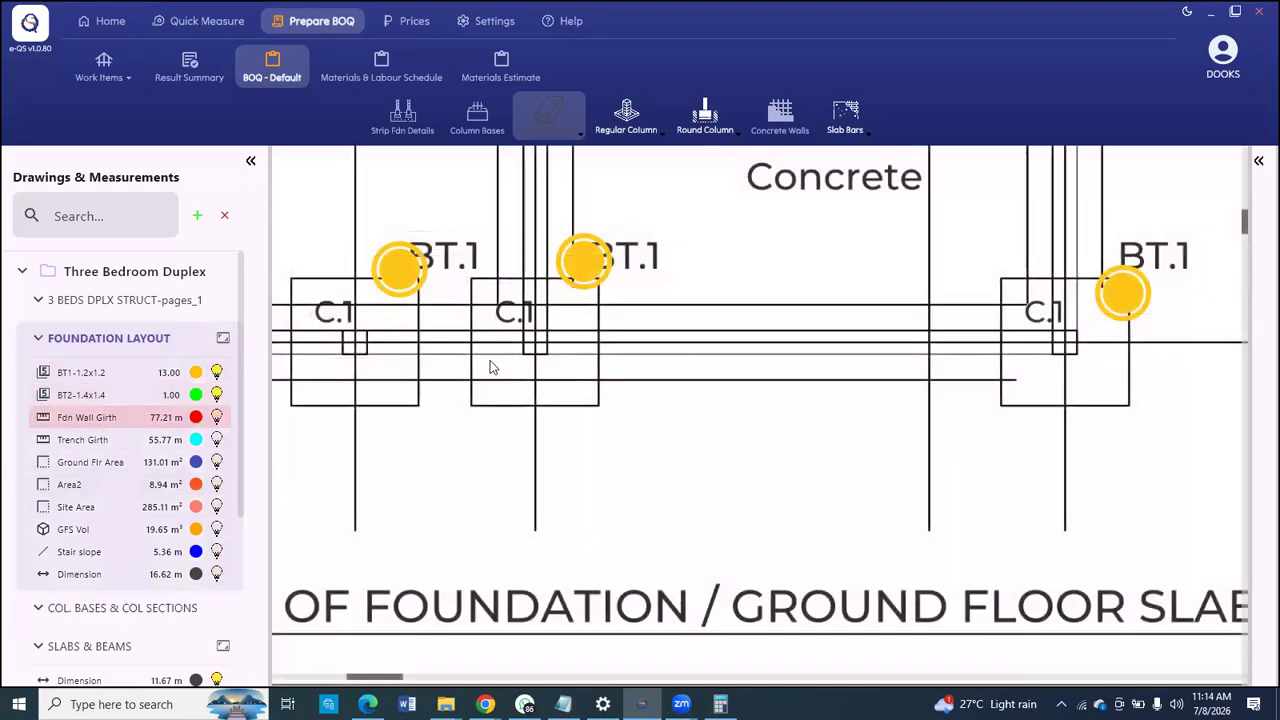
left_click(216, 417)
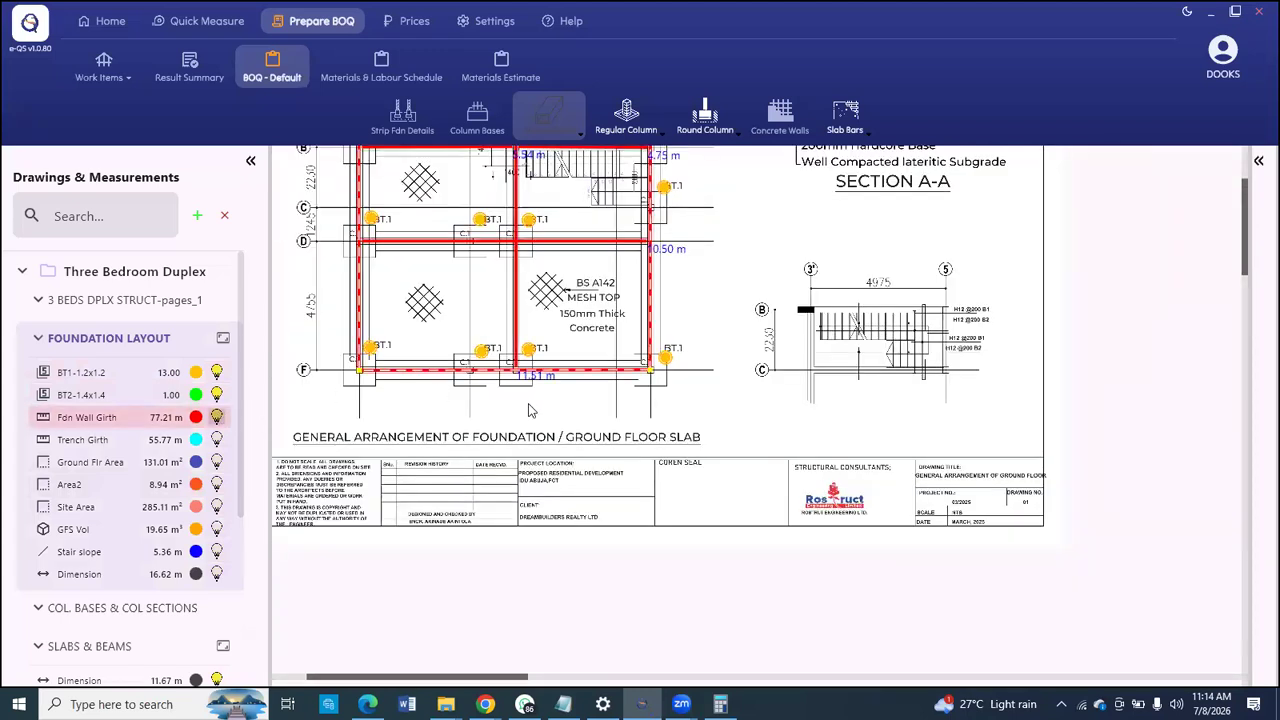
scroll(491, 210, "down", 2)
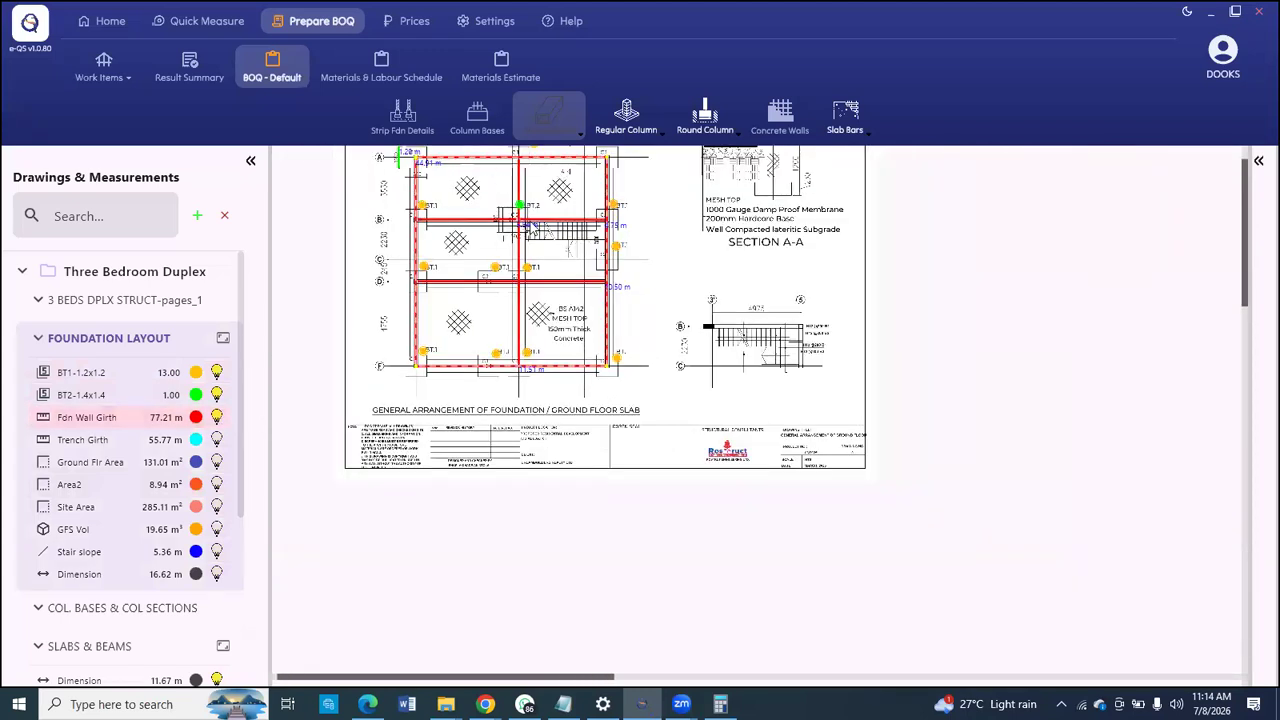
scroll(534, 228, "up", 1)
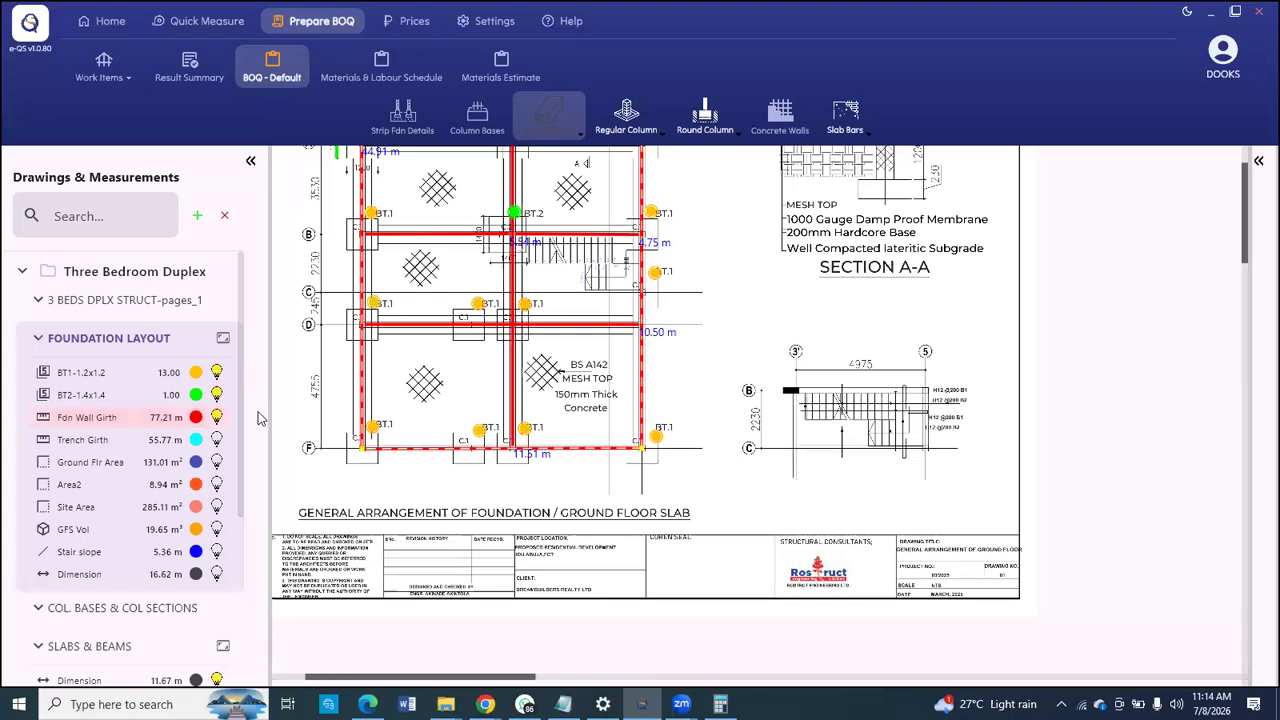
Step: Return to the substructure beam concrete works form for Gbm1 and open its beam length for entry
left_click(545, 119)
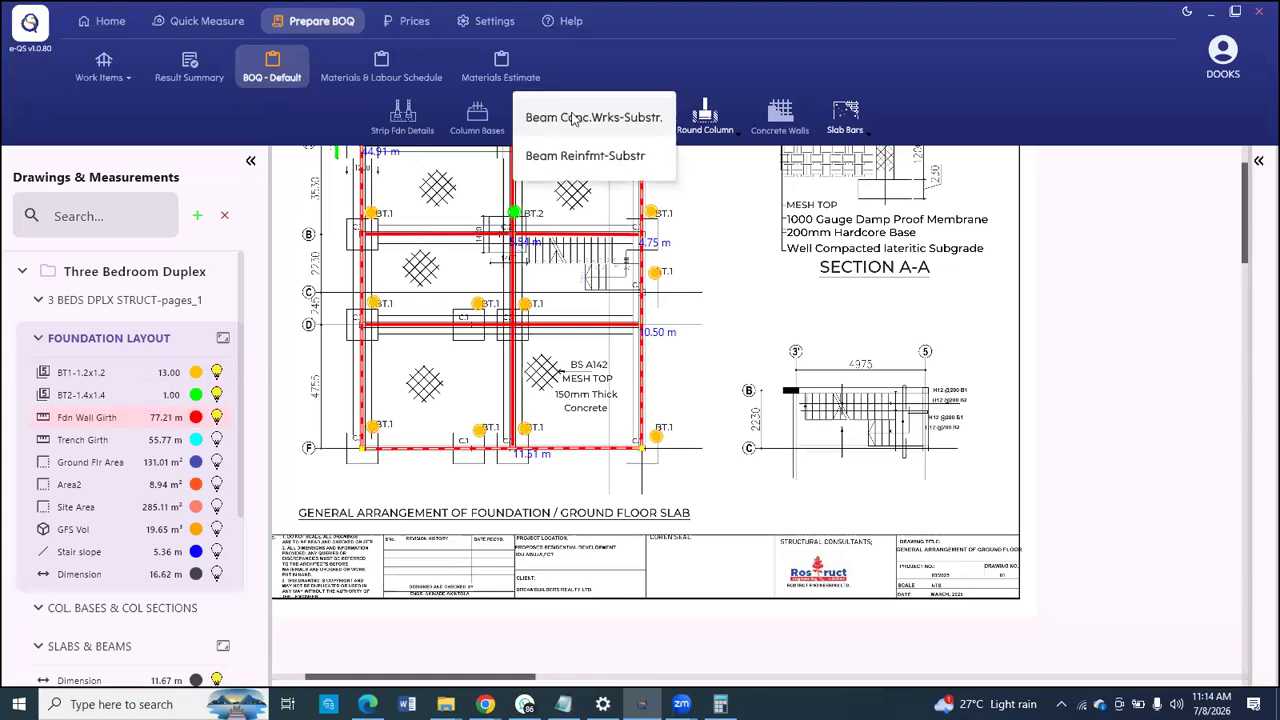
left_click(573, 116)
left_click(522, 277)
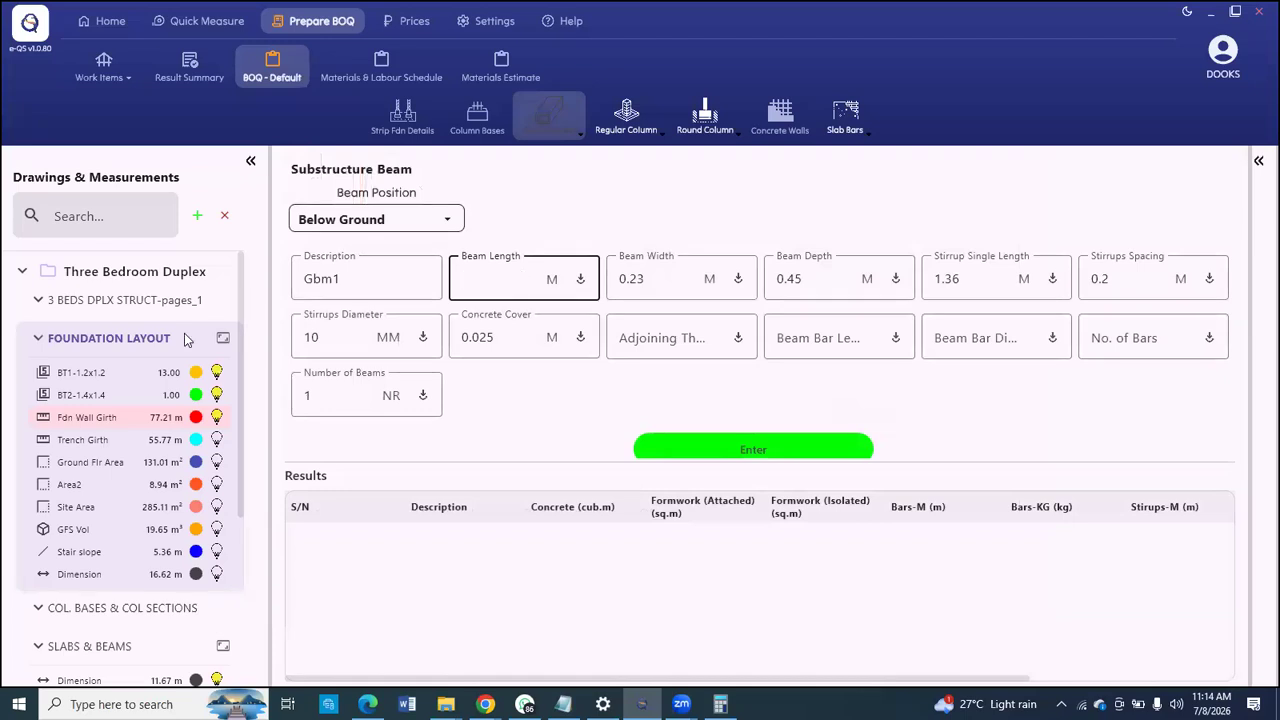
Step: View the foundation layout with its wall girth lines, and reopen the substructure beam concrete works form for Gbm1
left_click(110, 21)
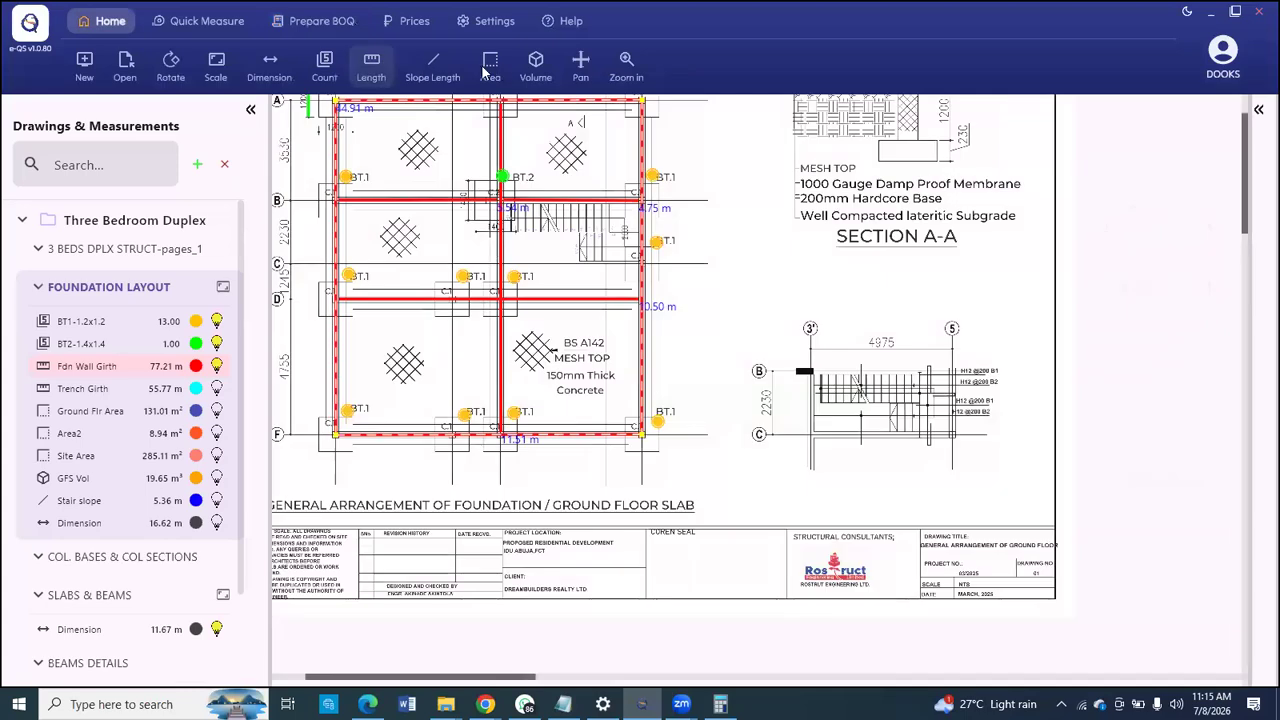
scroll(188, 500, "down", 2)
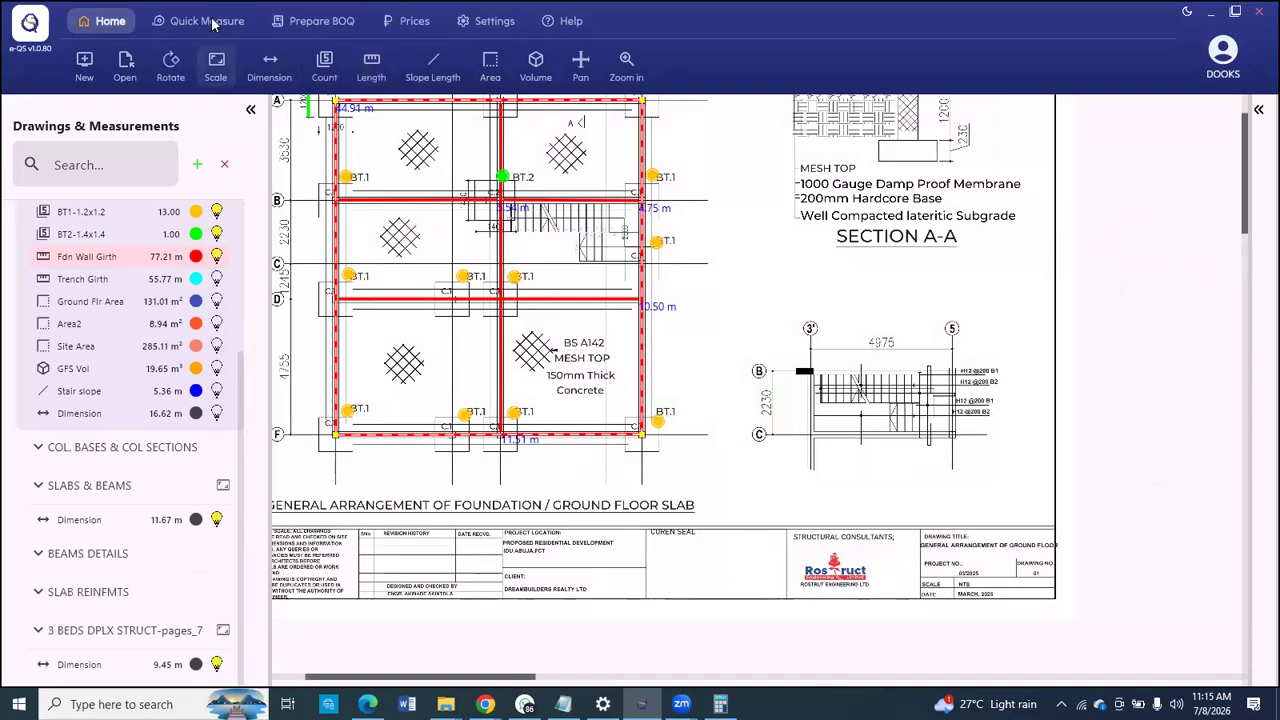
left_click(320, 20)
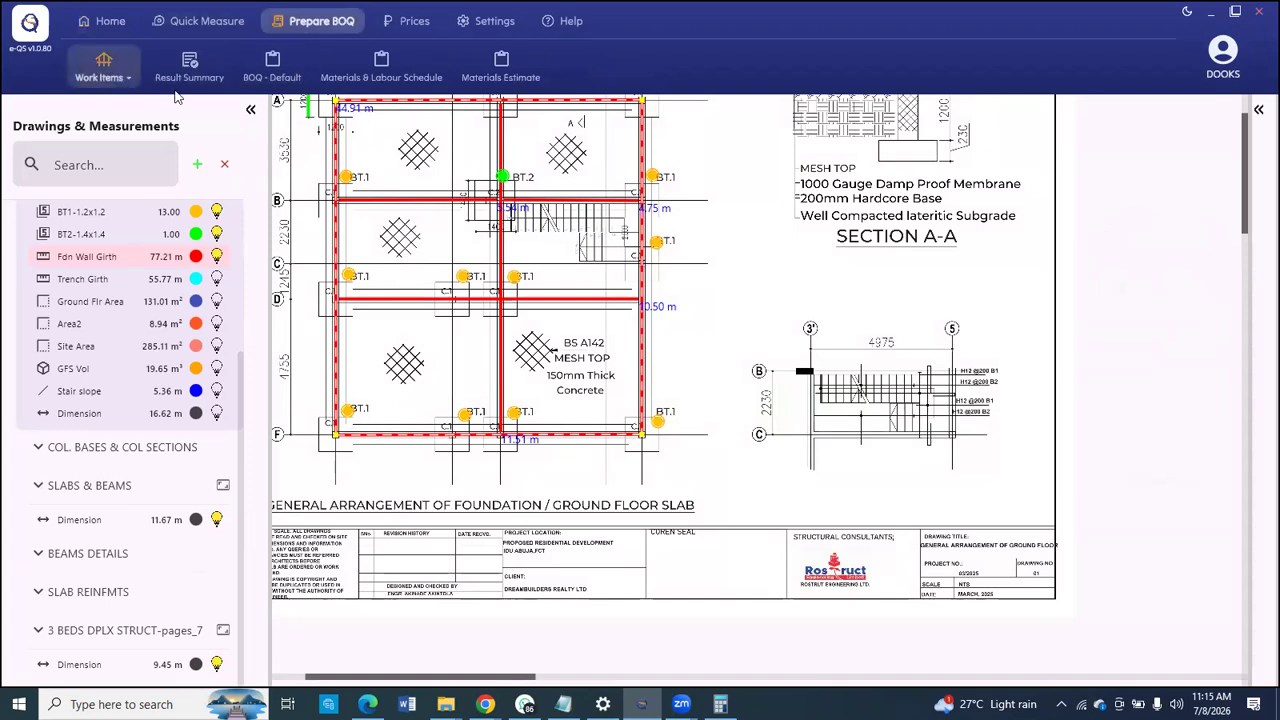
left_click(100, 70)
left_click(226, 100)
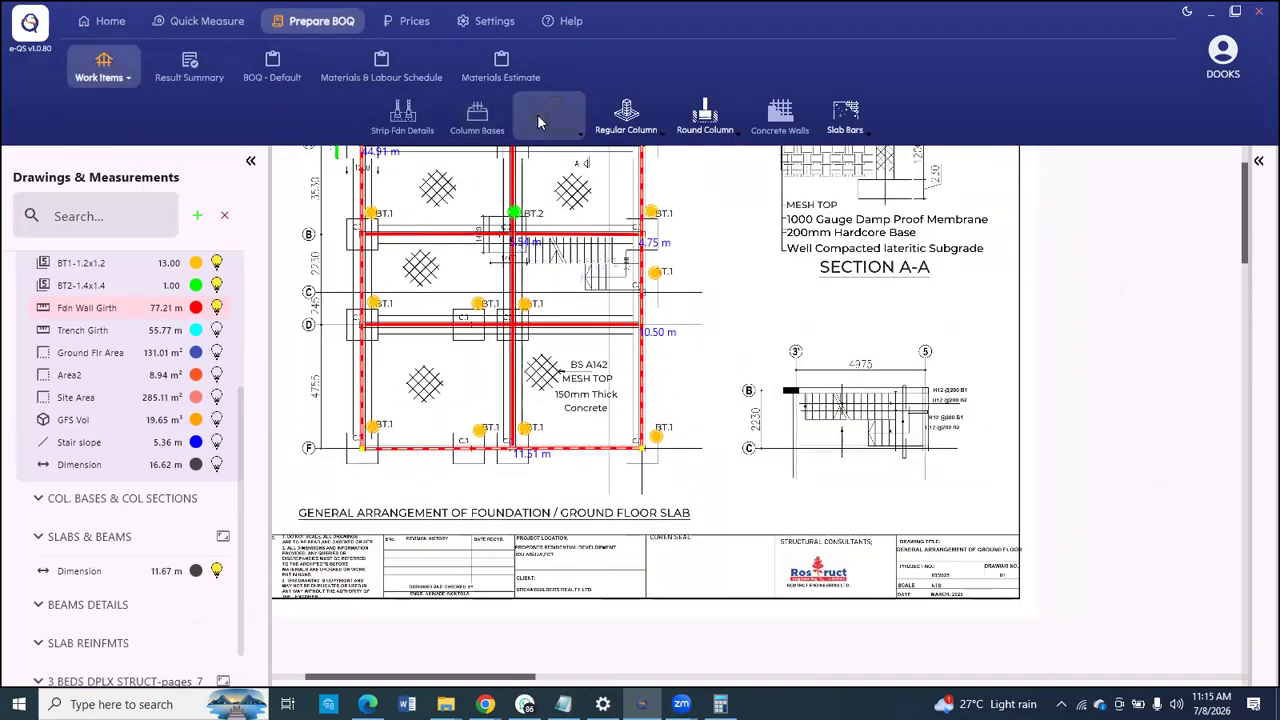
left_click(550, 118)
left_click(553, 119)
left_click(551, 116)
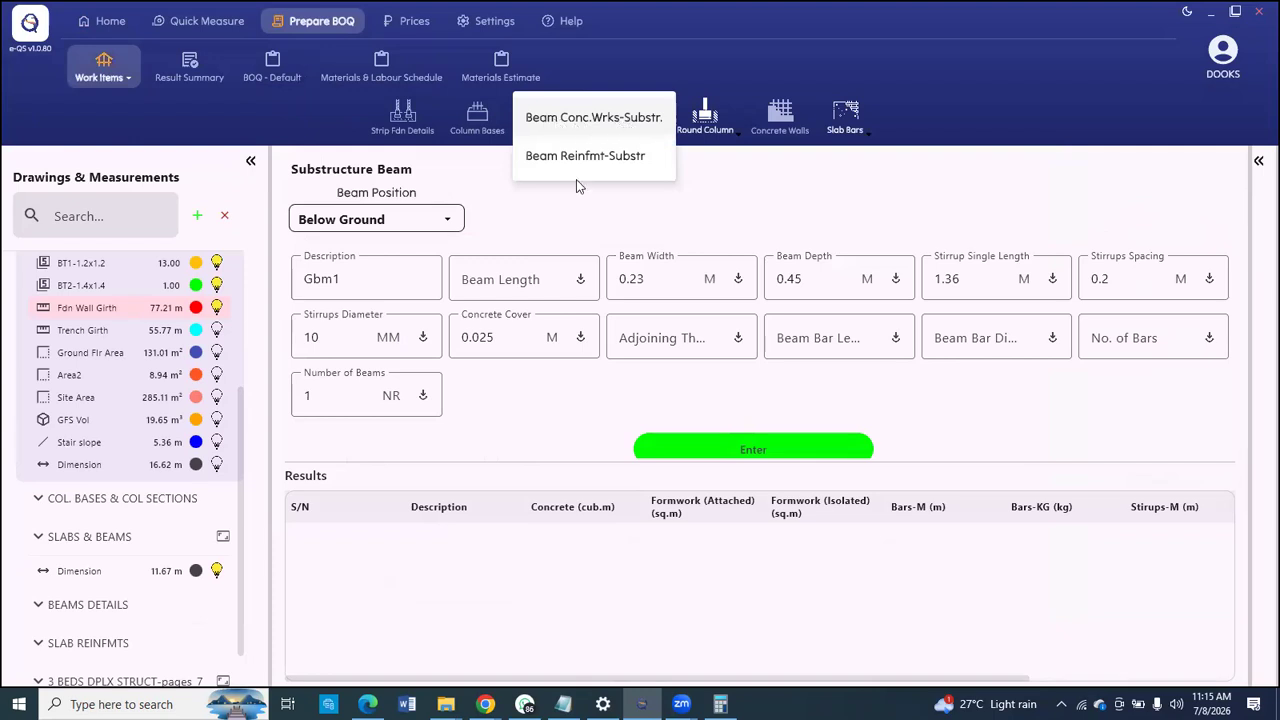
Step: Import the Fdn Wall Girth measurement as the beam length of Gbm1
left_click(499, 272)
left_click(522, 275)
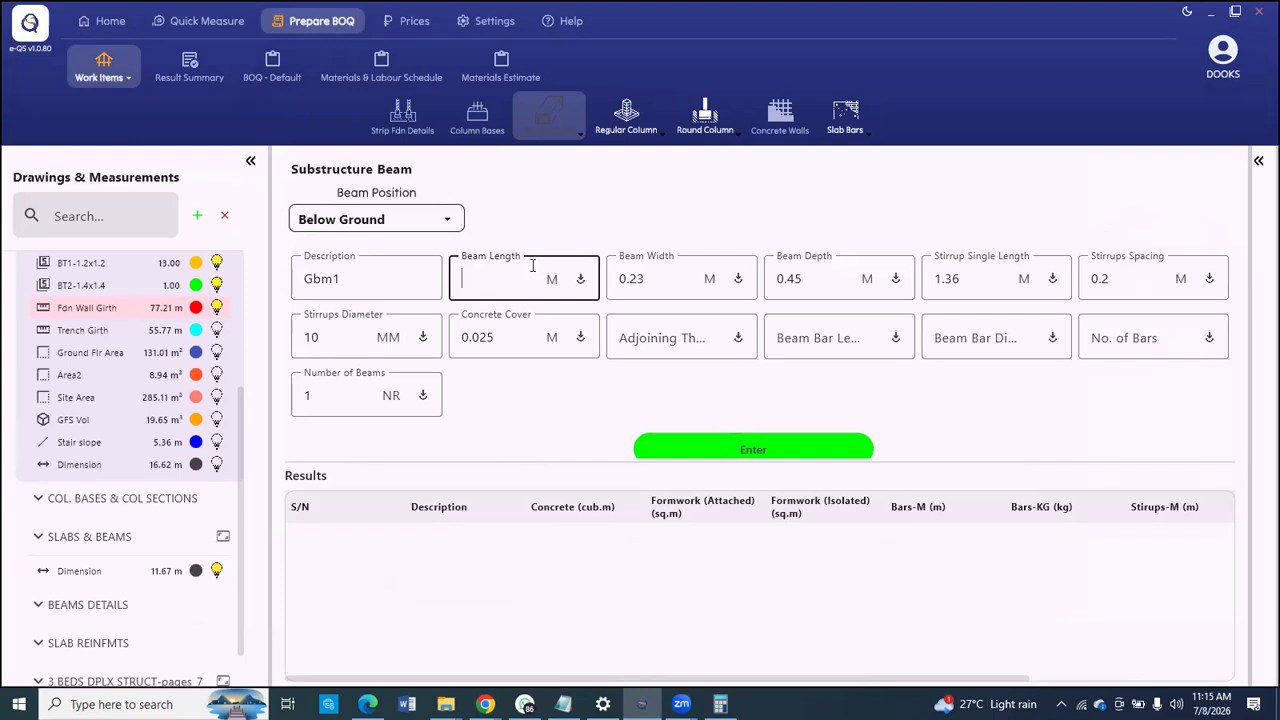
left_click(579, 277)
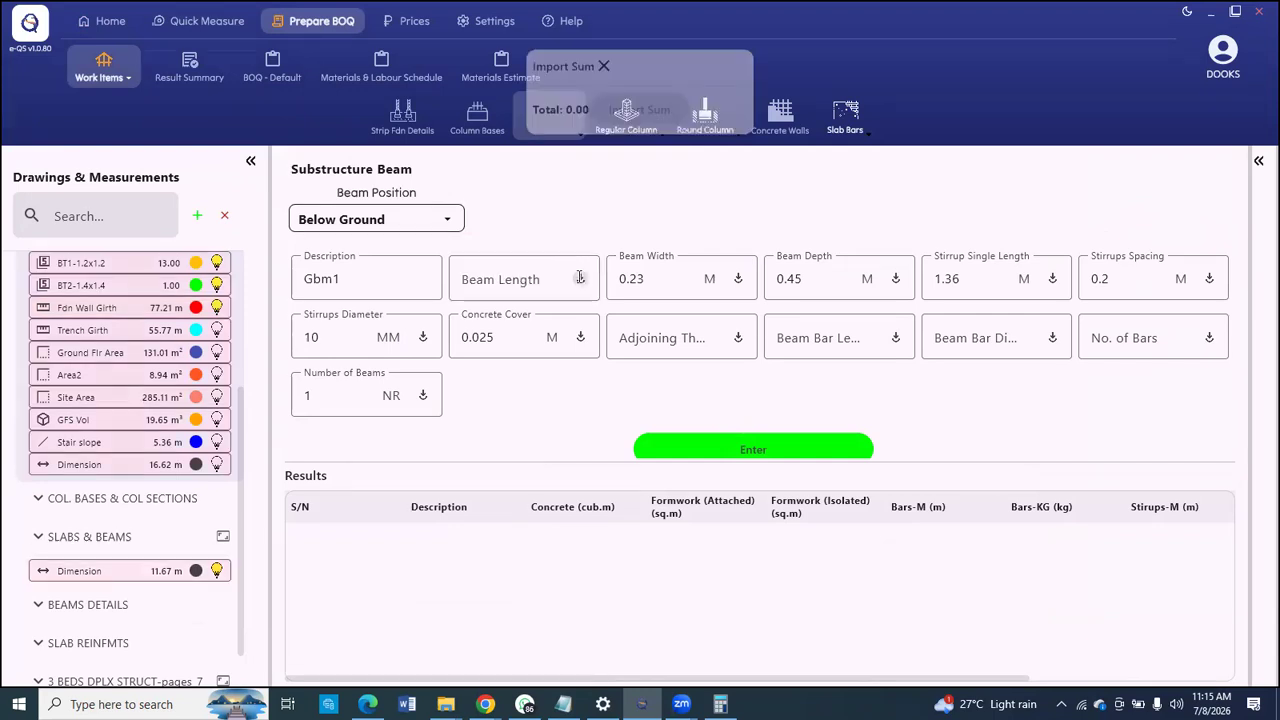
left_click(92, 309)
left_click(639, 63)
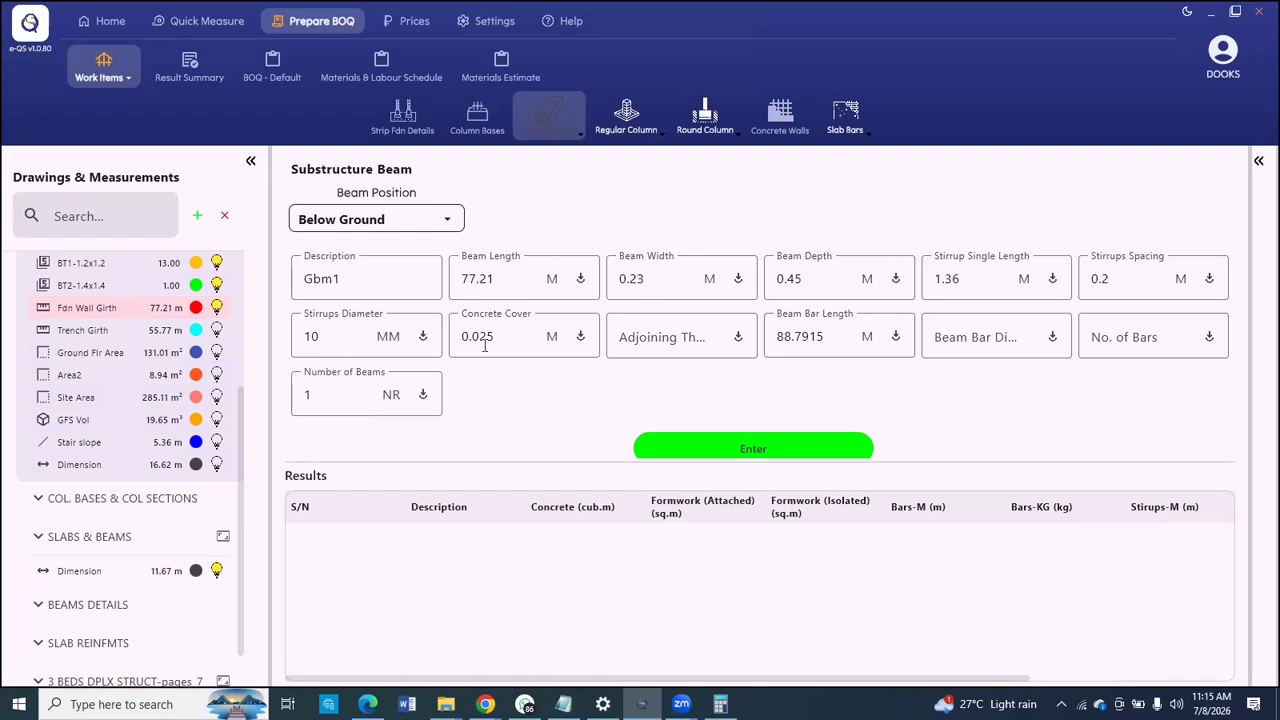
Step: Set Gbm1's beam bar diameter to 16 mm and its number of bars to 4, and submit the beam to the results
left_click(975, 336)
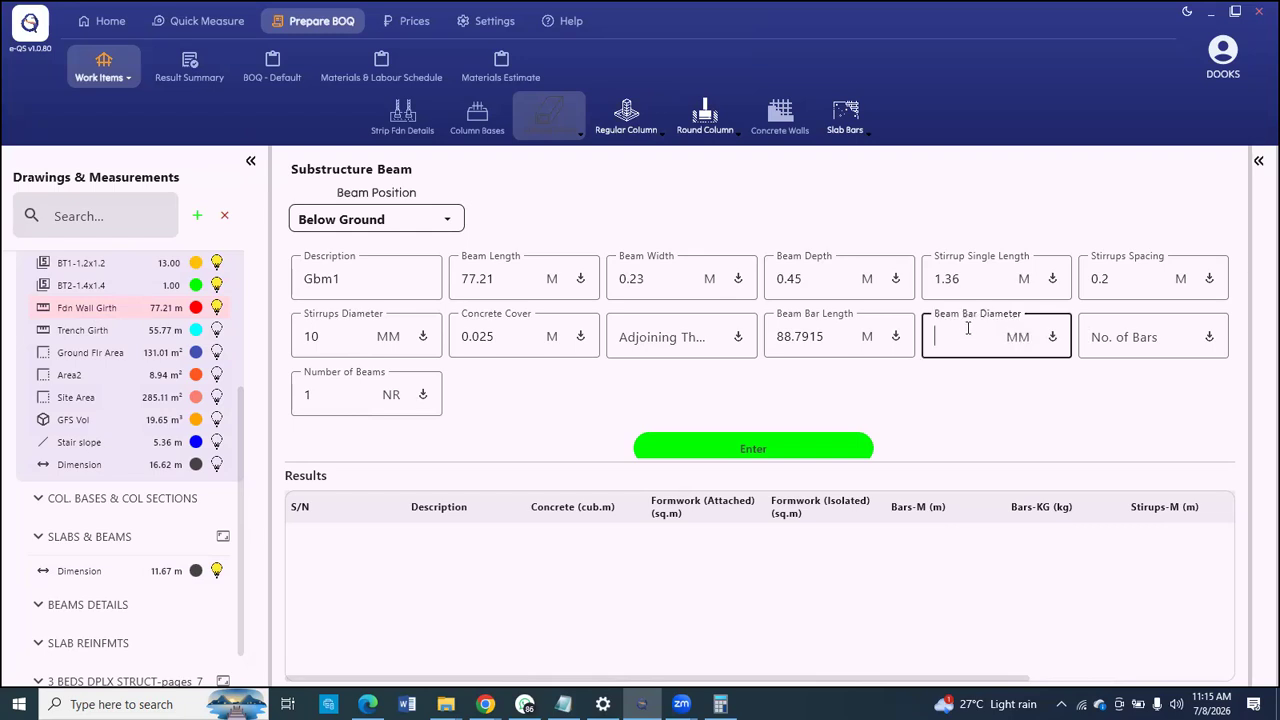
type("1")
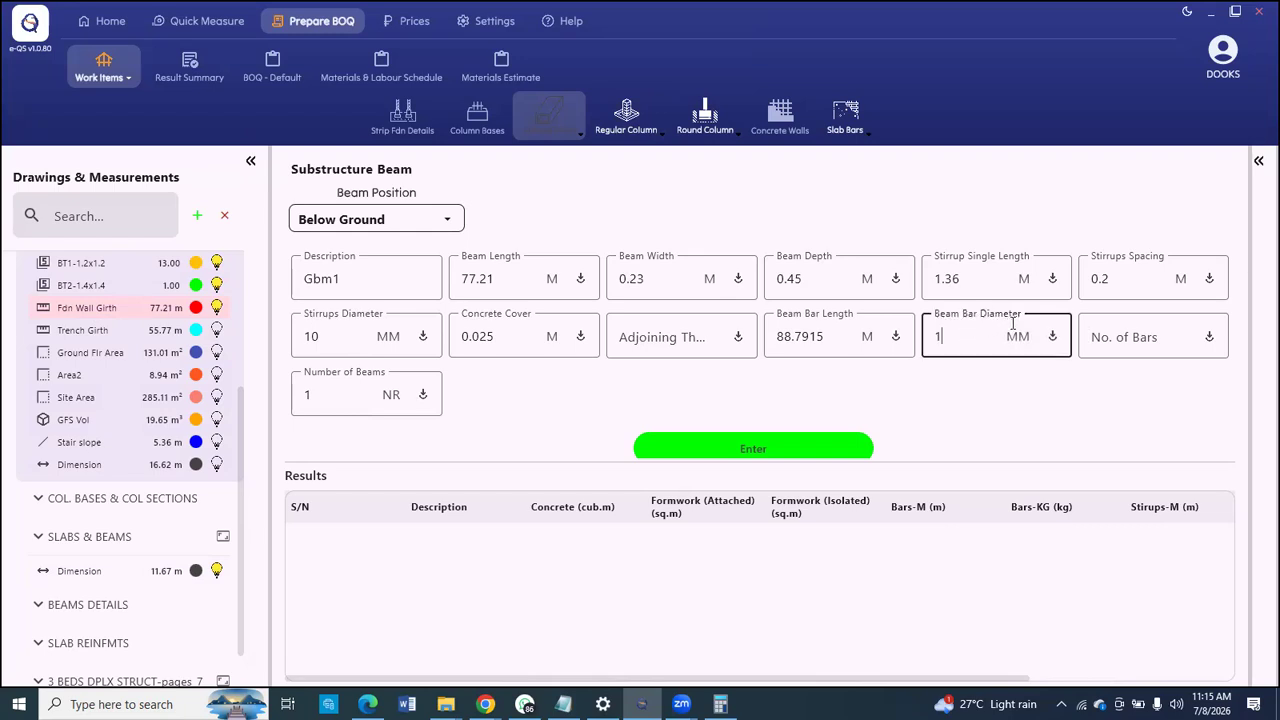
type("6")
left_click(1142, 344)
type("4")
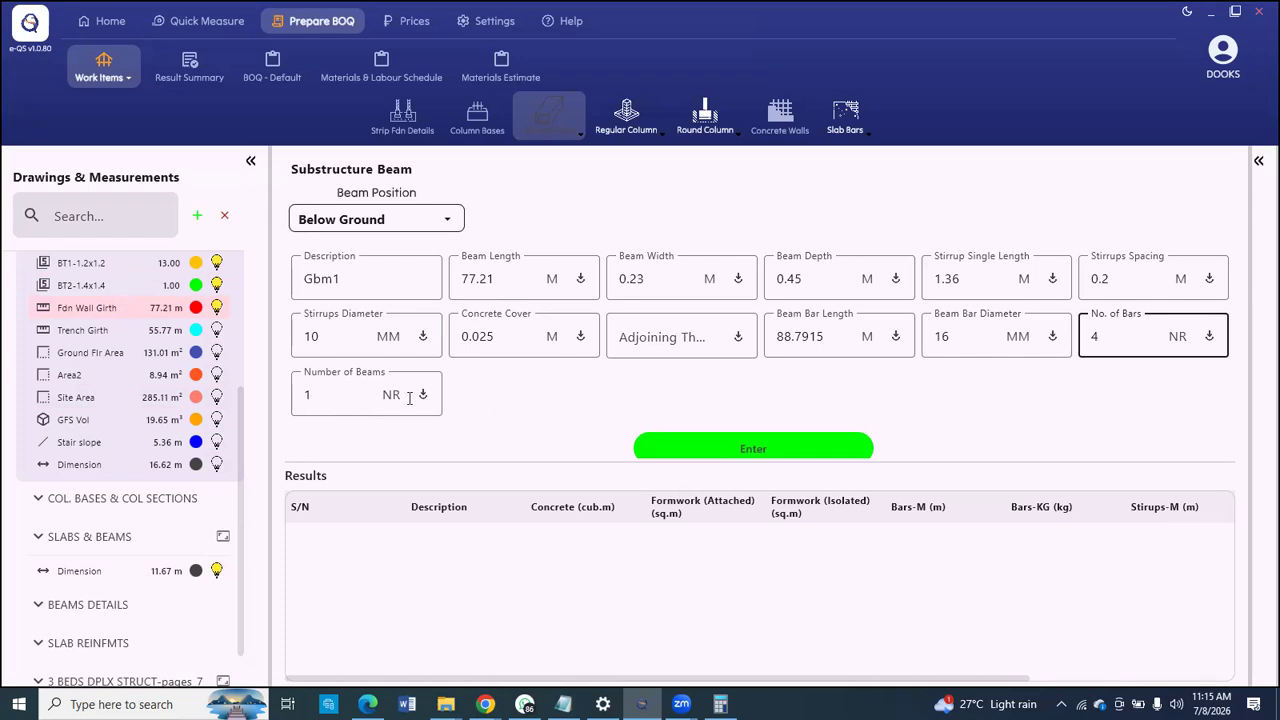
scroll(650, 405, "down", 1)
left_click(712, 440)
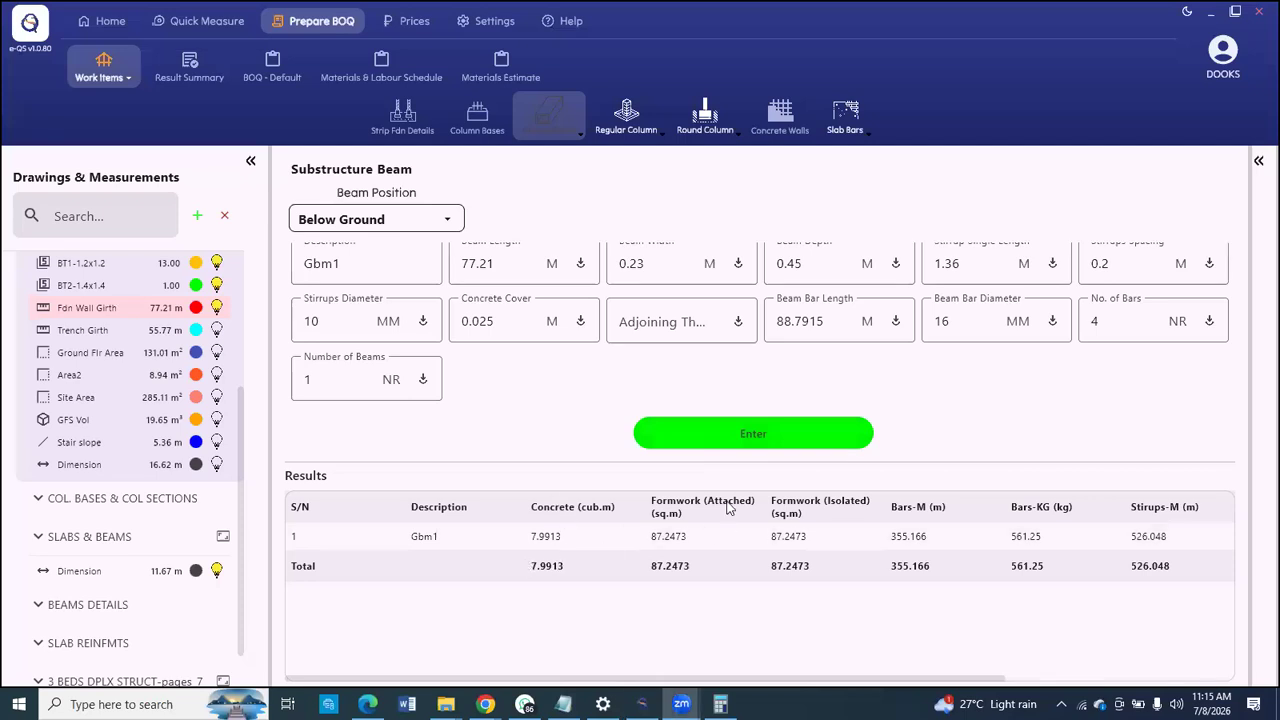
Step: Examine Gbm1's concrete, formwork, bar, stirrup and surplus quantities across the results table
scroll(1038, 665, "right", 1)
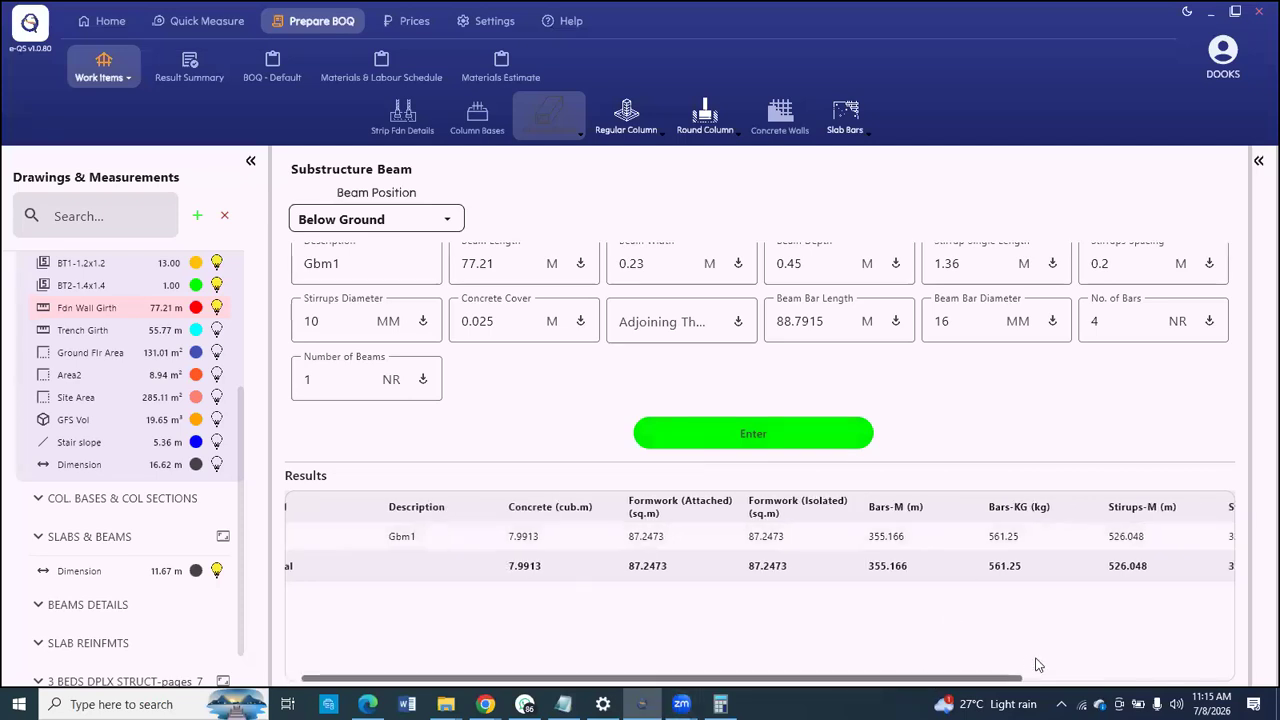
scroll(1038, 665, "right", 4)
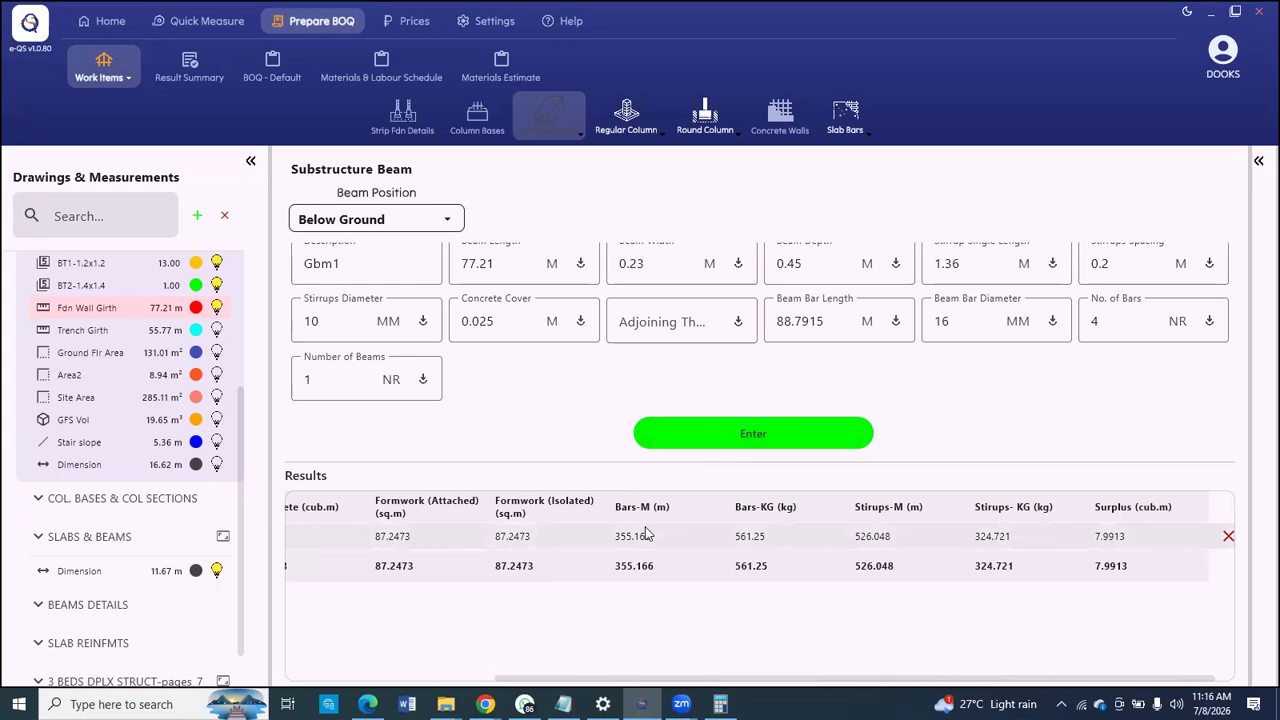
left_click_drag(944, 675, 560, 678)
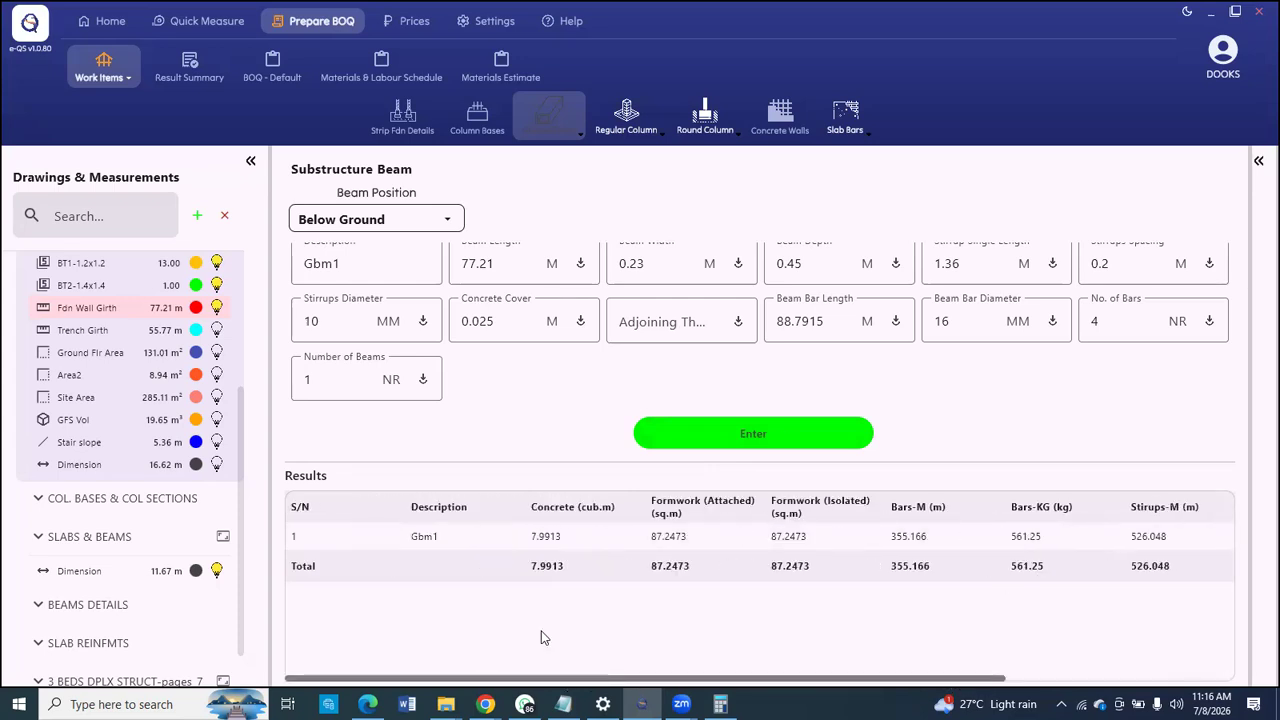
left_click_drag(990, 680, 741, 593)
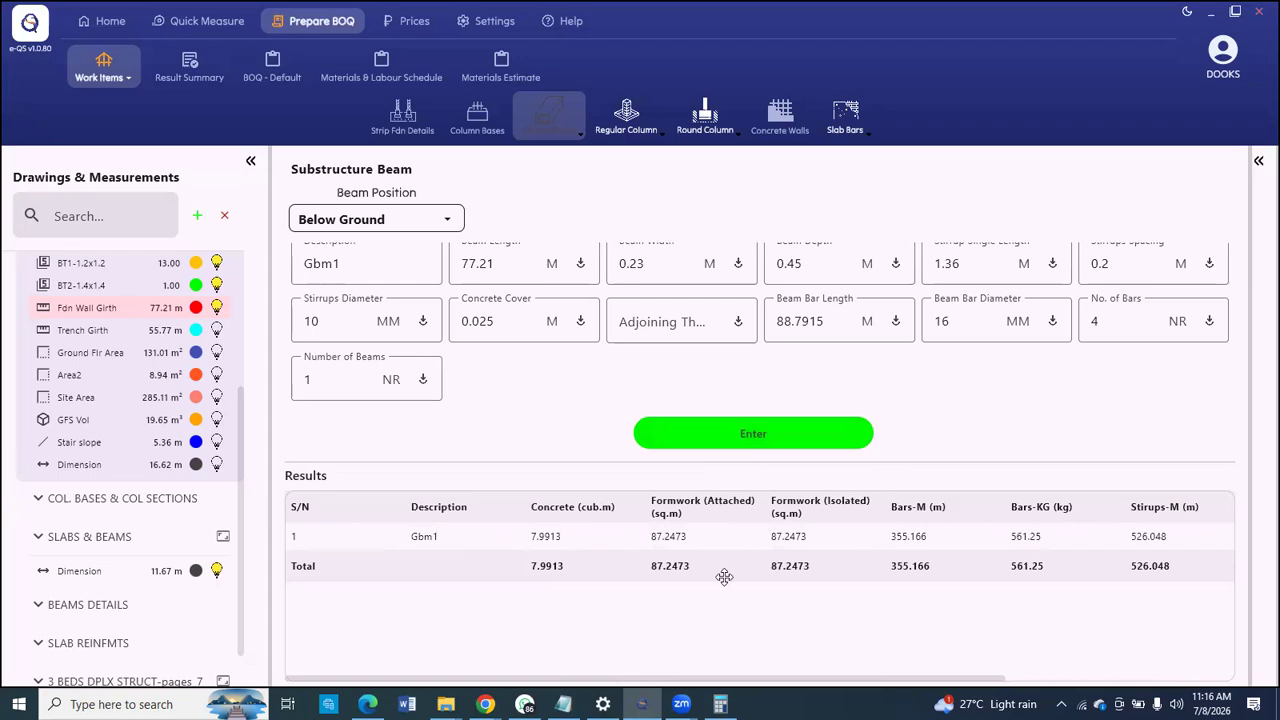
Step: Look at the substructure beam mixed reinforcement form and return to the beam concrete works form
left_click(549, 119)
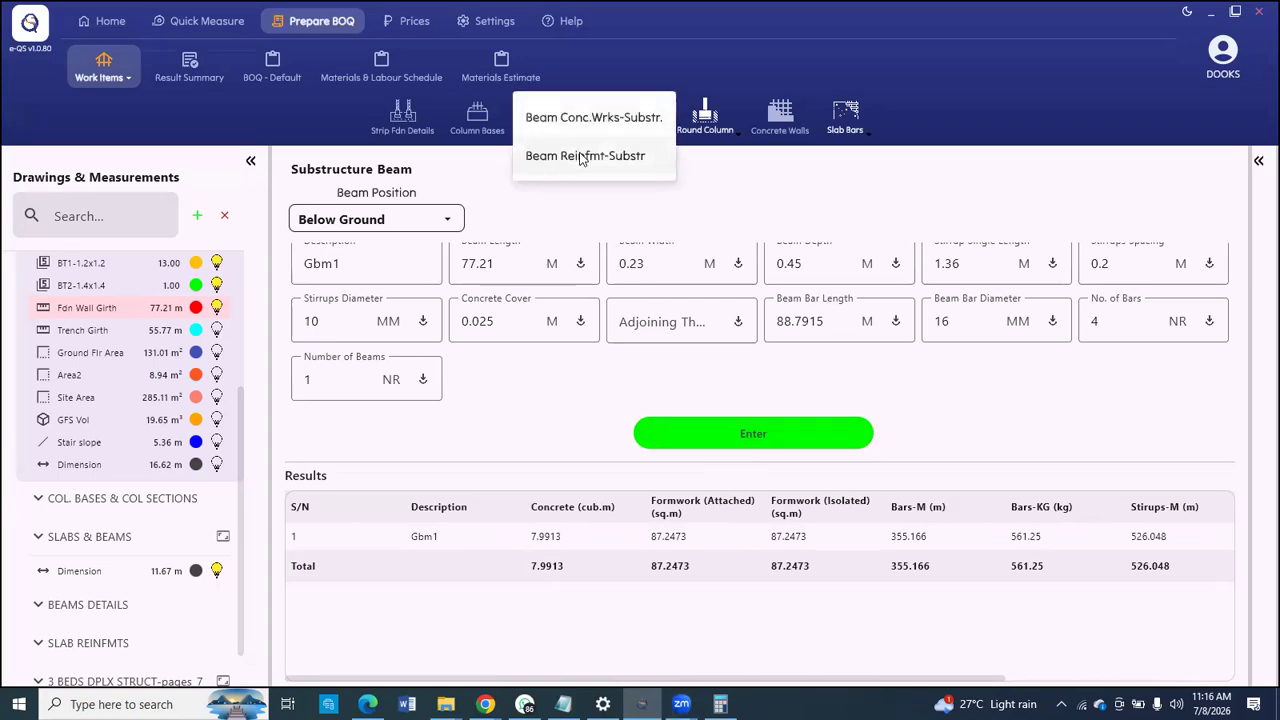
left_click(582, 157)
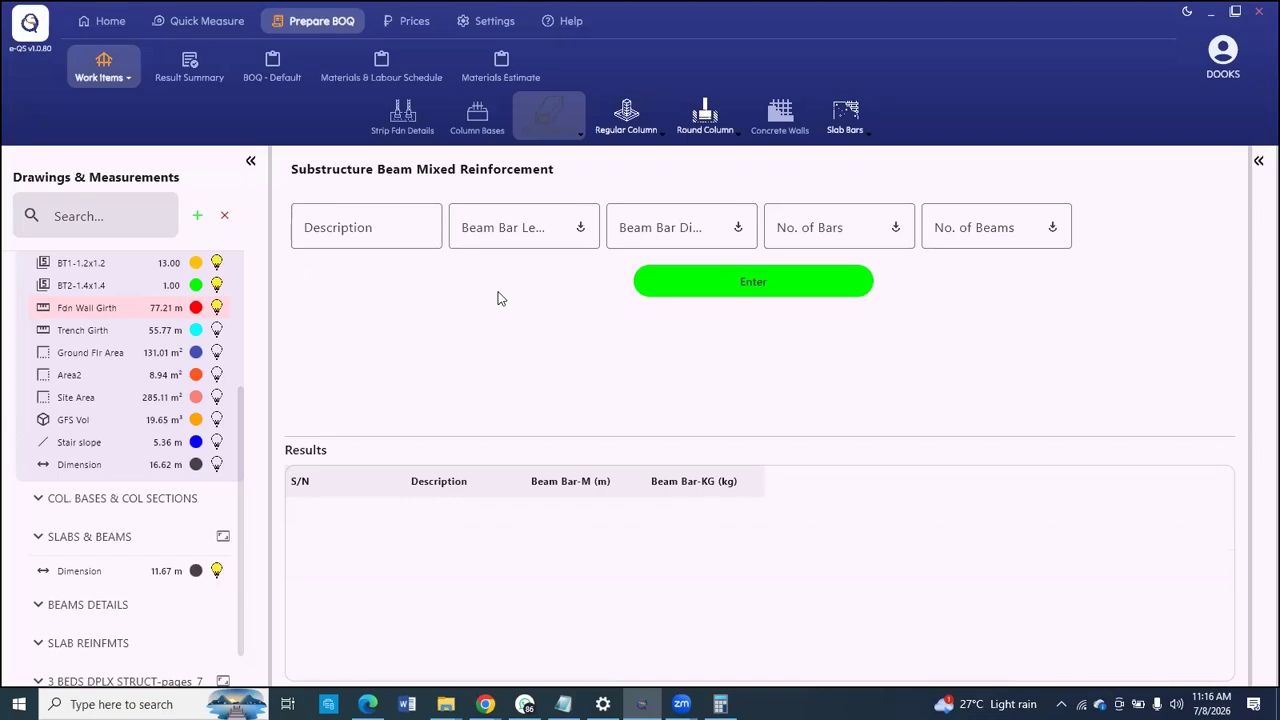
left_click(560, 125)
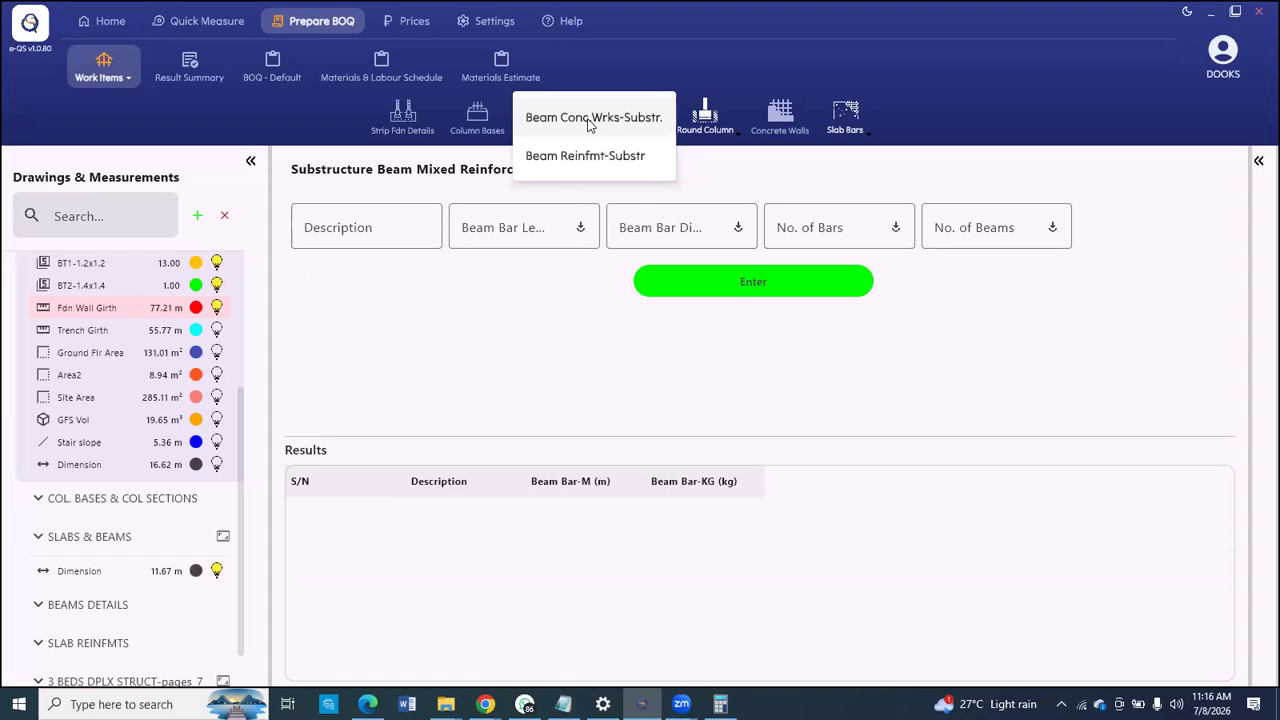
left_click(590, 120)
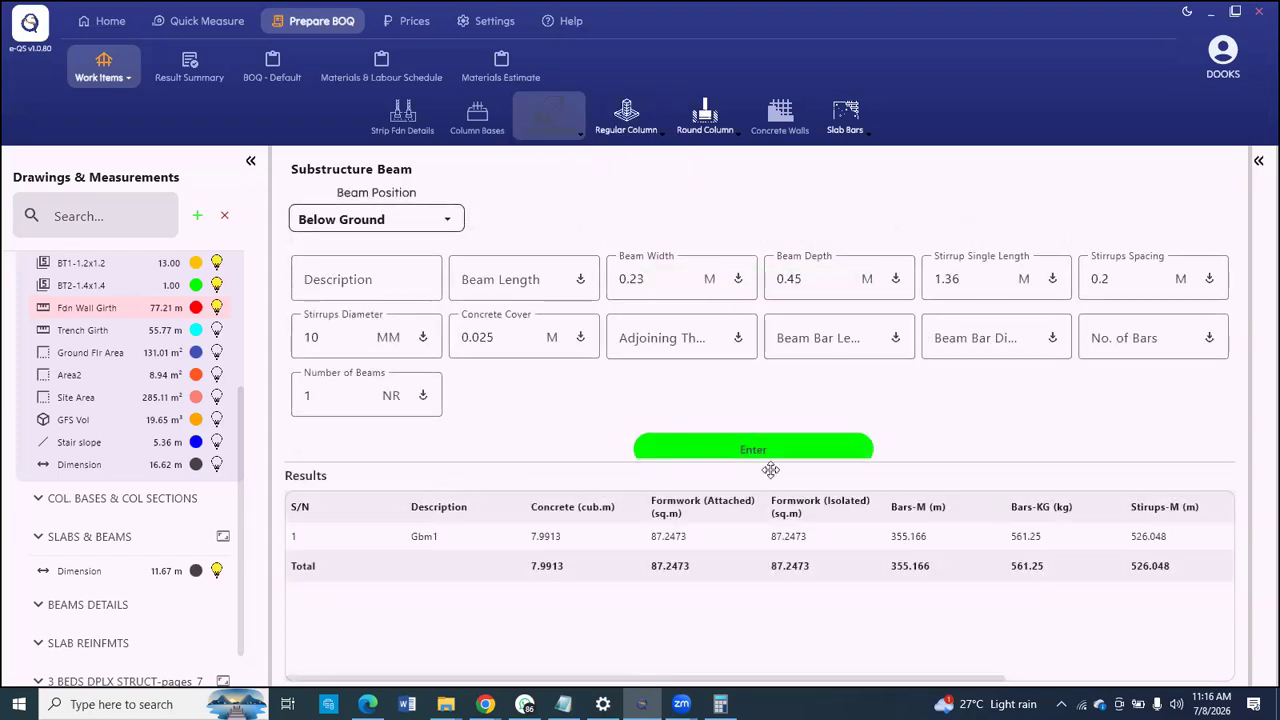
left_click(687, 443)
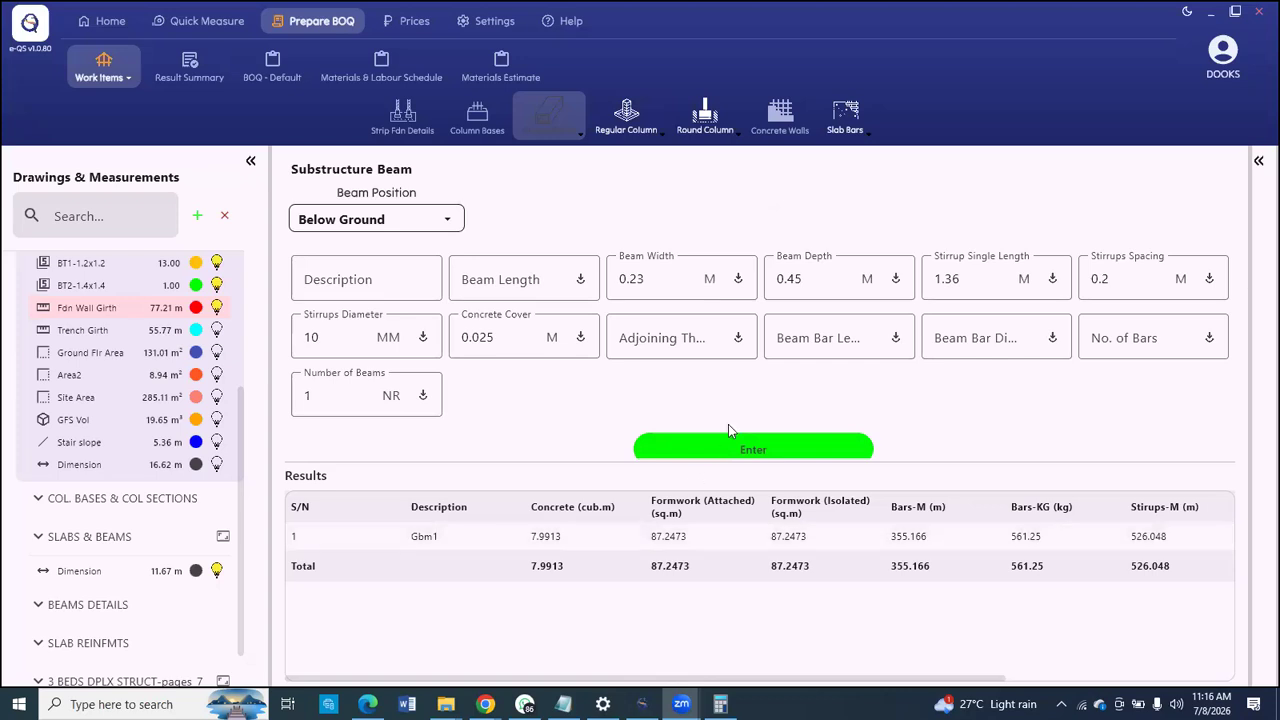
Step: Open the Gbm1 result for editing and set its beam bar diameter to 12 mm
left_click(638, 545)
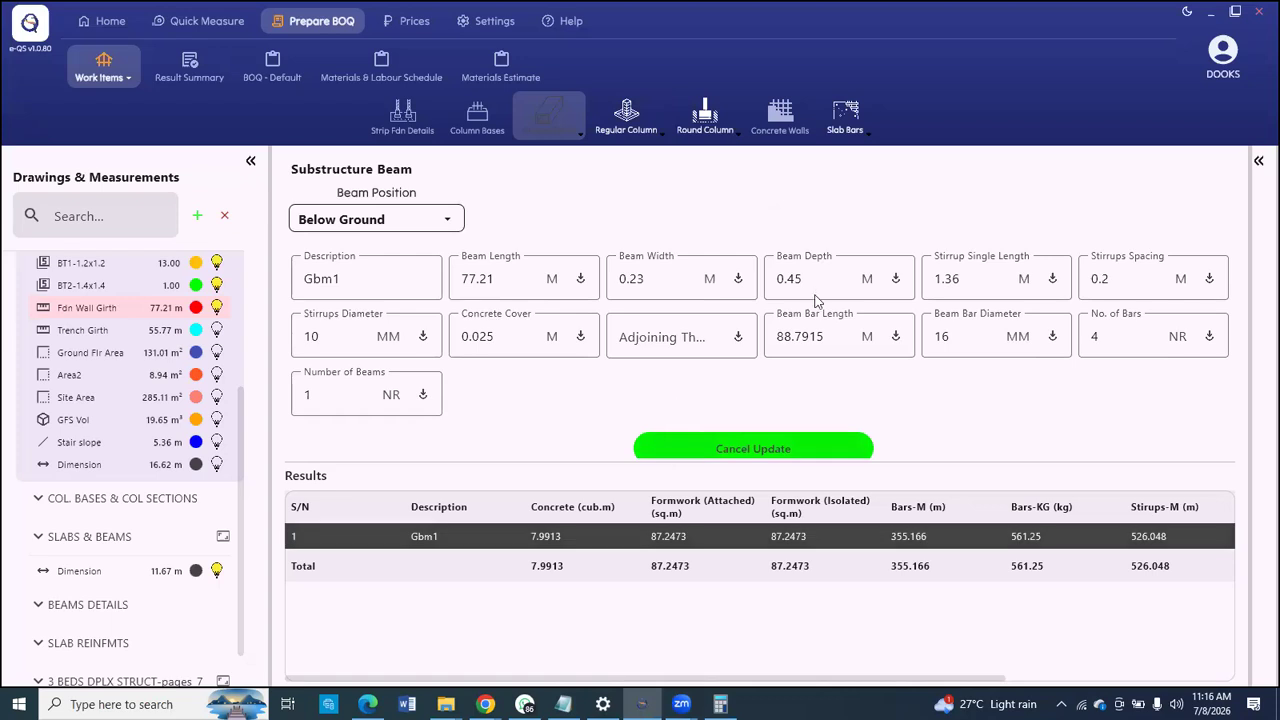
scroll(752, 455, "down", 1)
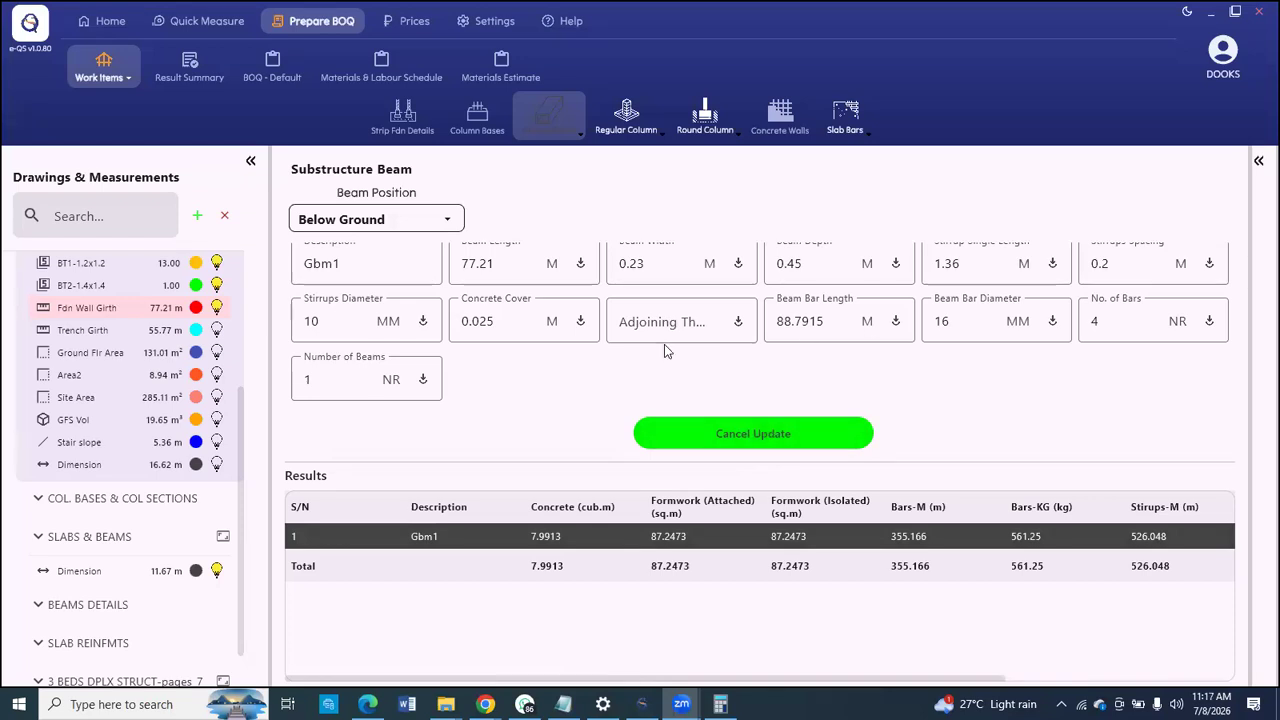
left_click(971, 318)
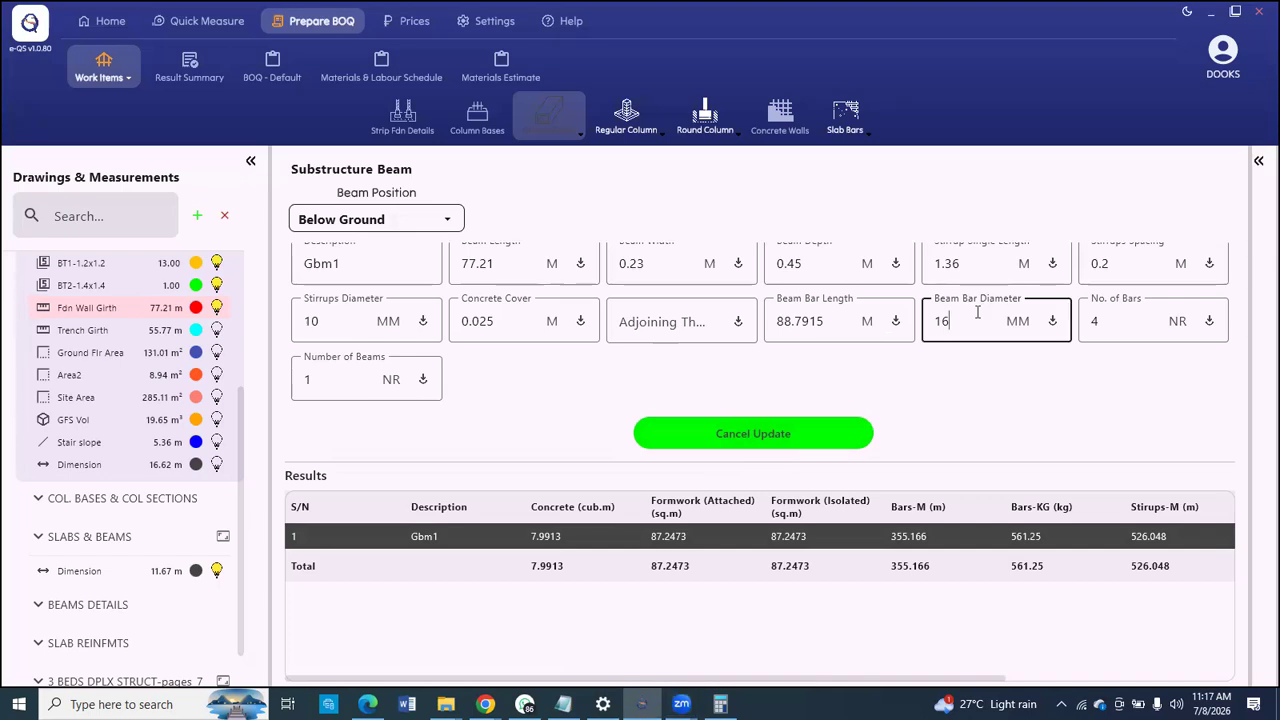
scroll(978, 318, "up", 1)
left_click_drag(914, 344, 960, 341)
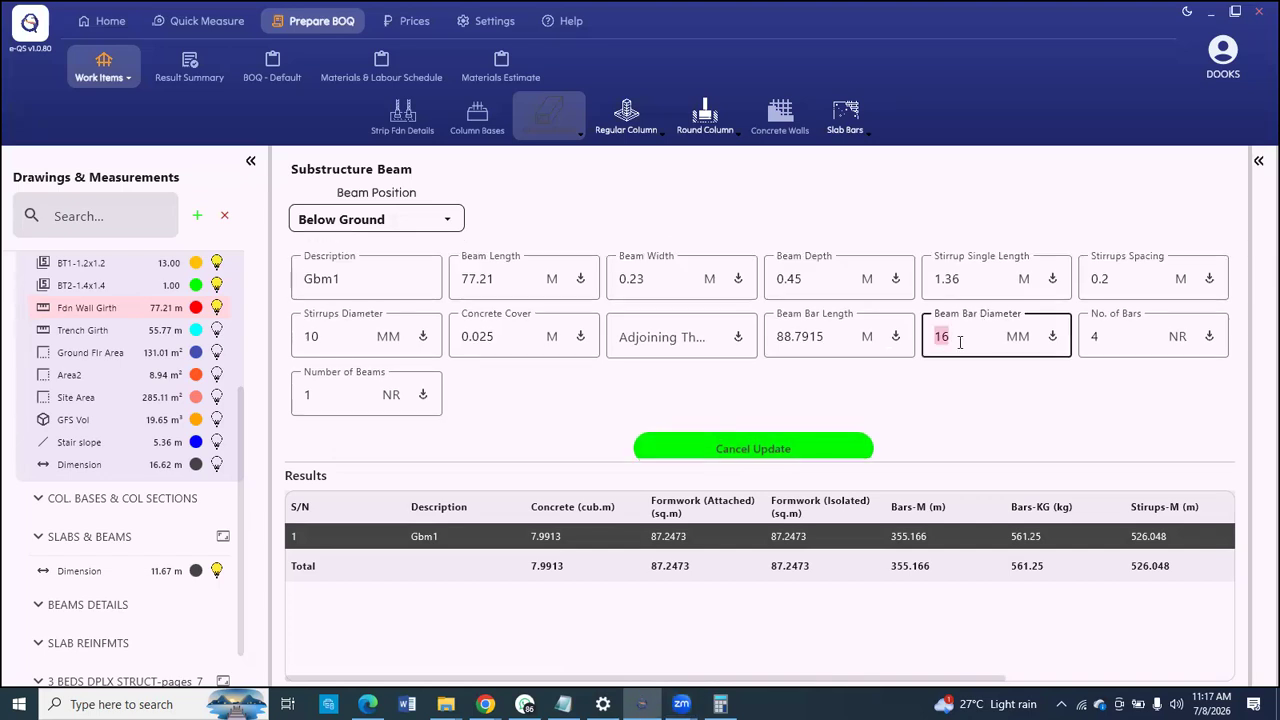
type("12")
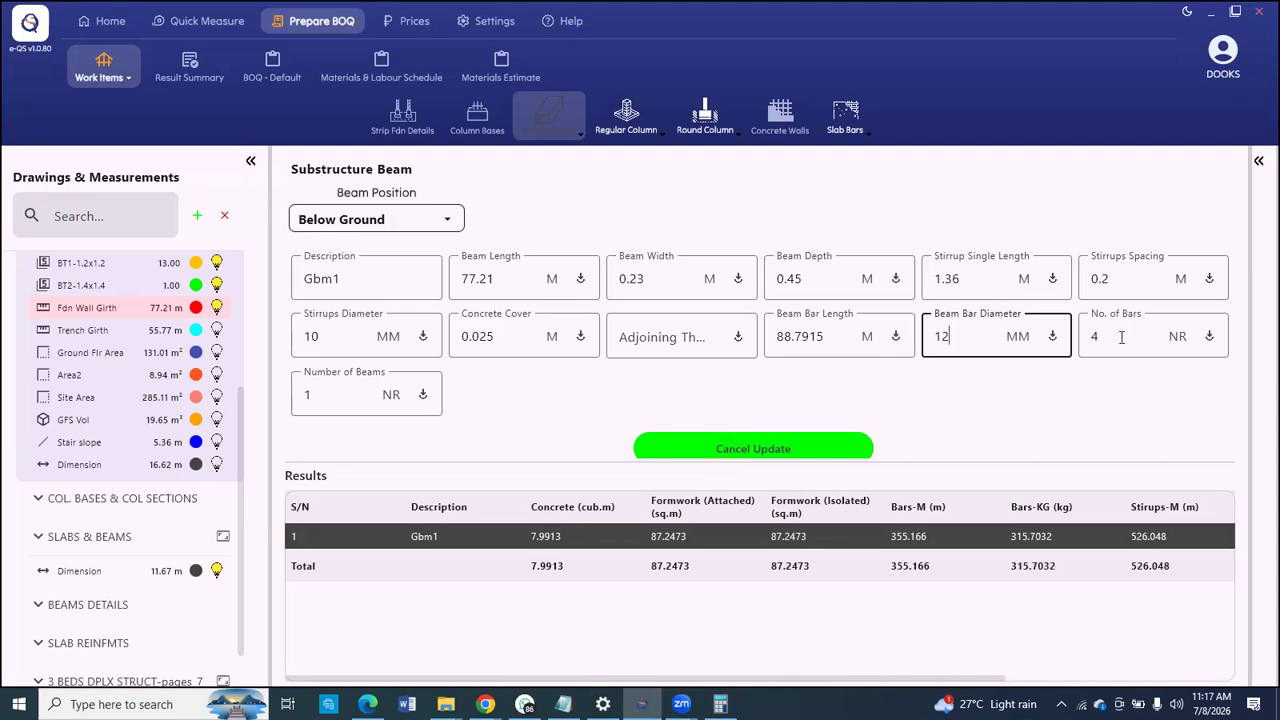
Step: Try 6 as Gbm1's number of bars, restore it to 4 and leave update mode
left_click_drag(1121, 336, 1068, 334)
type("6")
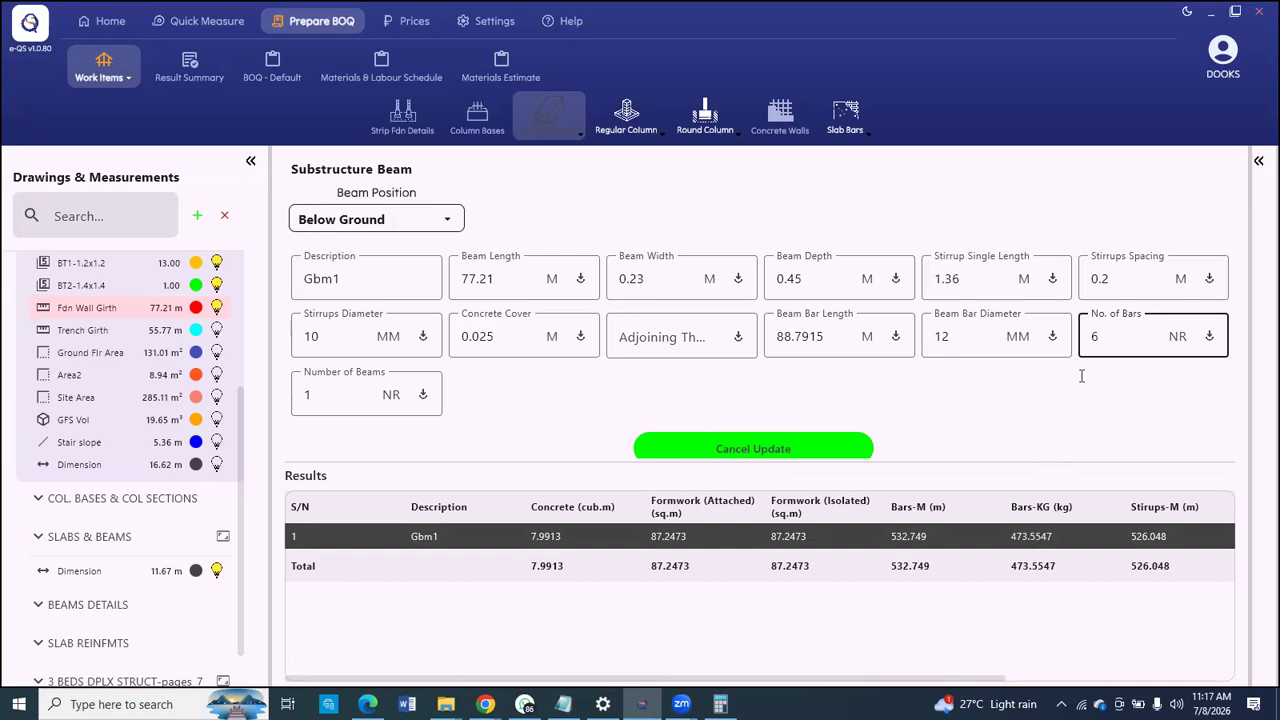
key("BackSpace")
type("4")
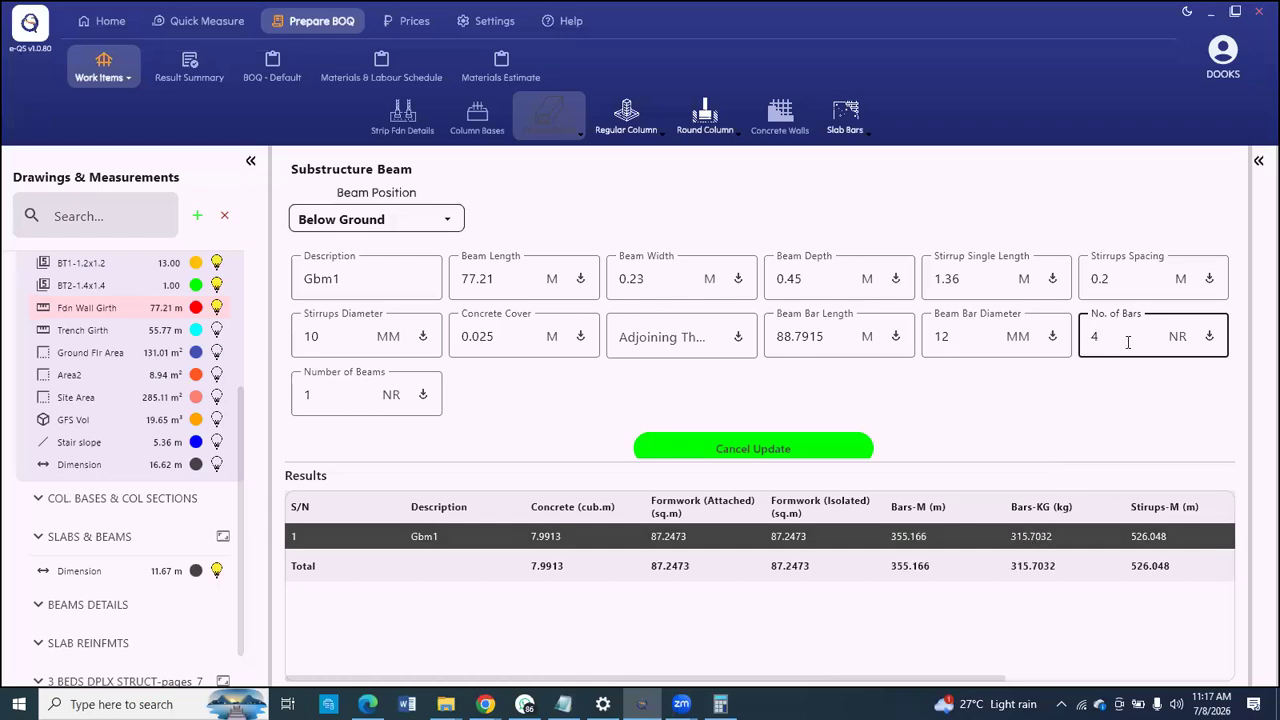
scroll(772, 440, "down", 1)
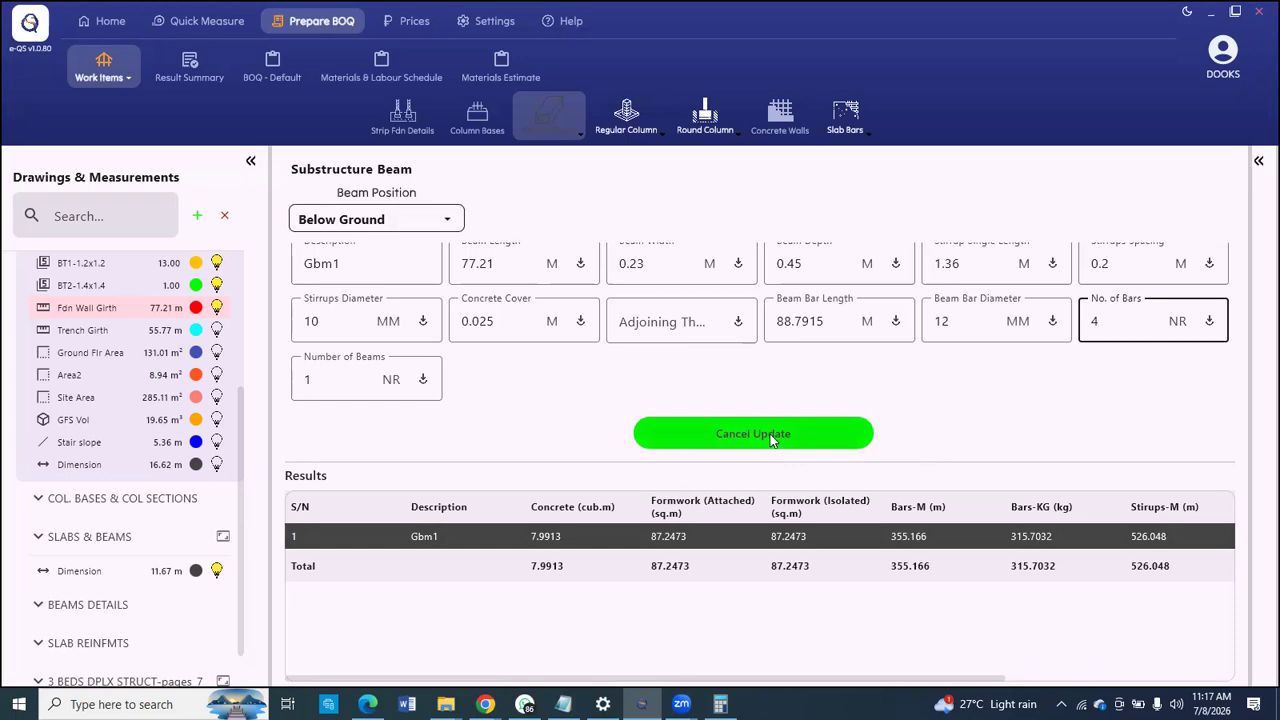
left_click(772, 438)
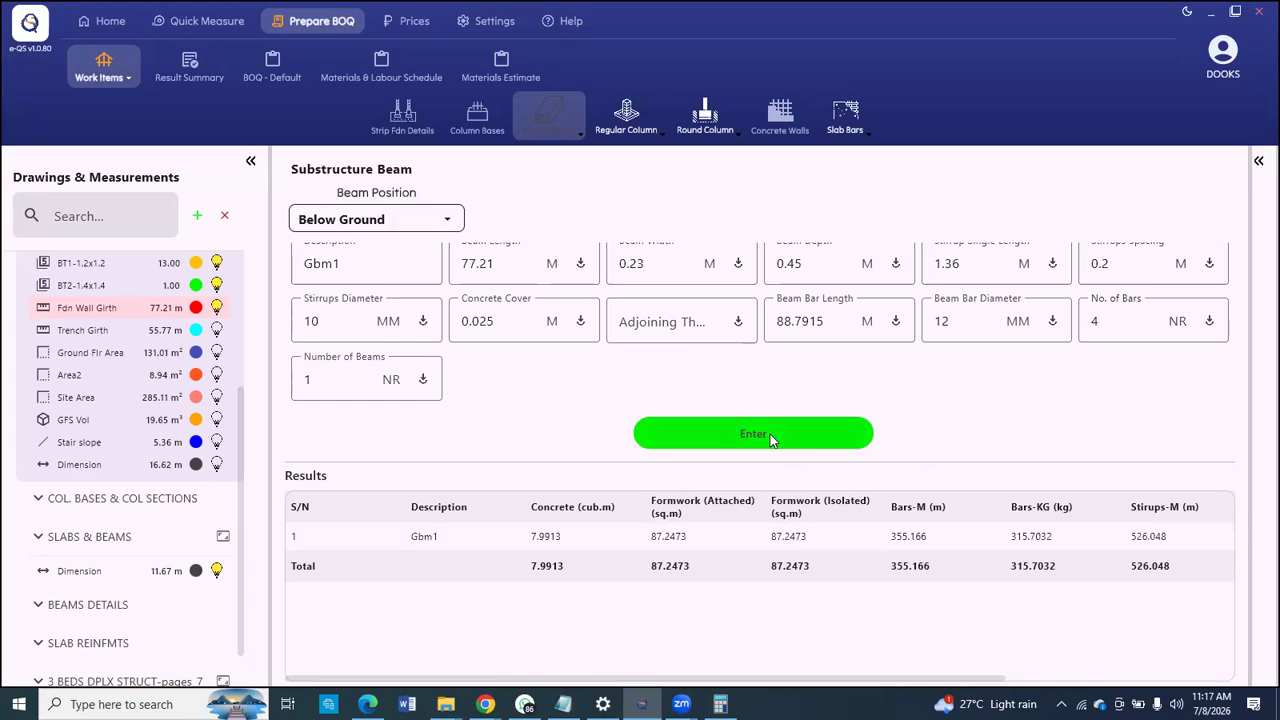
Step: Review the Gbm1 entry's inputs, and examine the column base results for BT1 and BT2 through to the backfilling quantities
left_click(1032, 540)
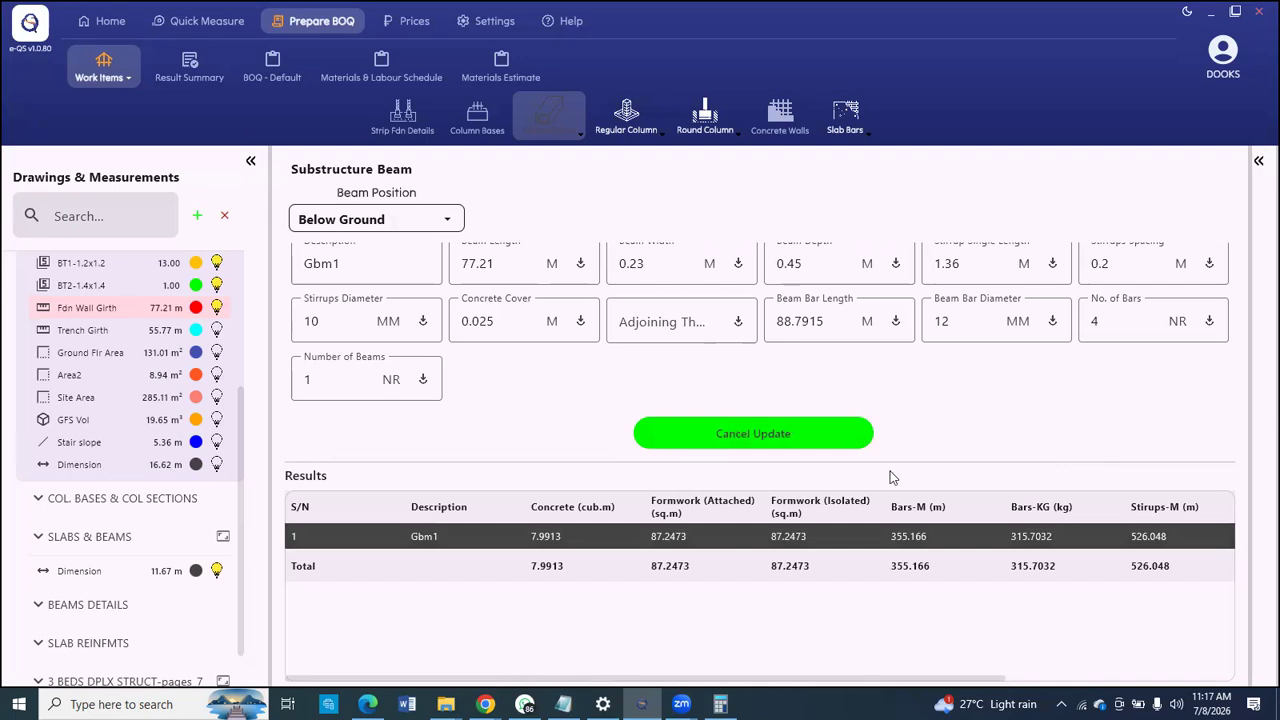
scroll(534, 394, "up", 1)
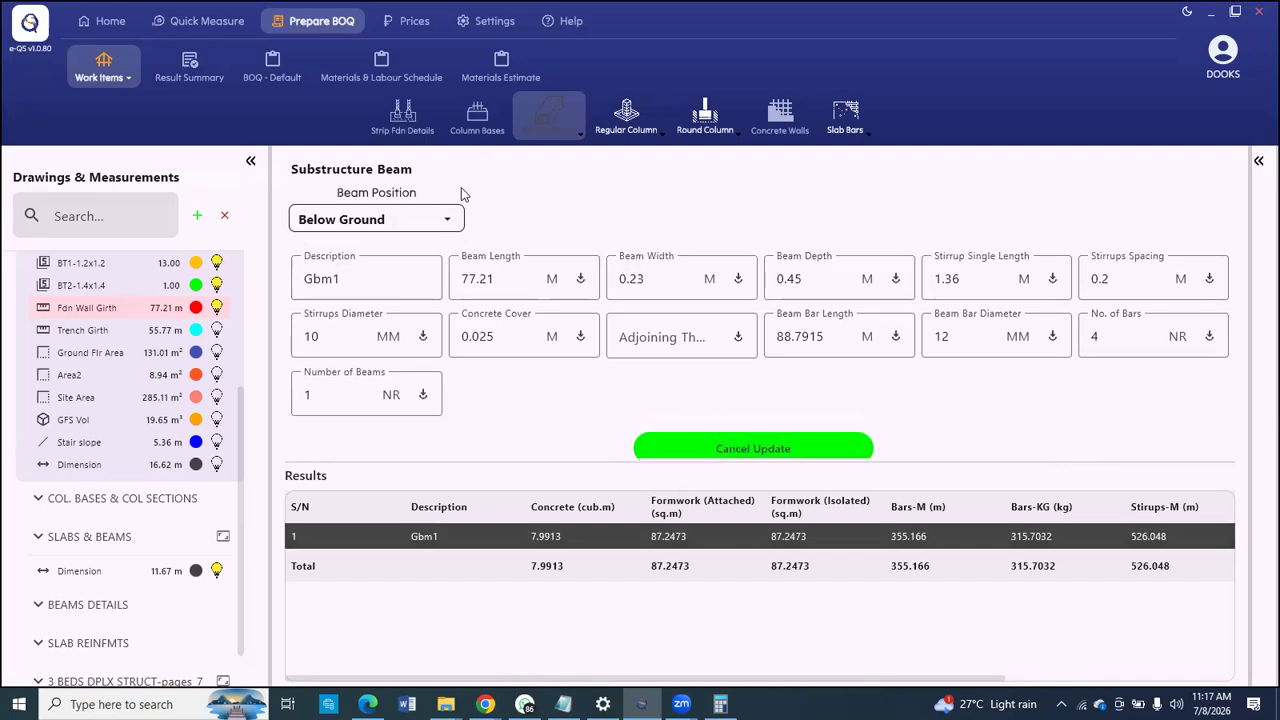
left_click(477, 115)
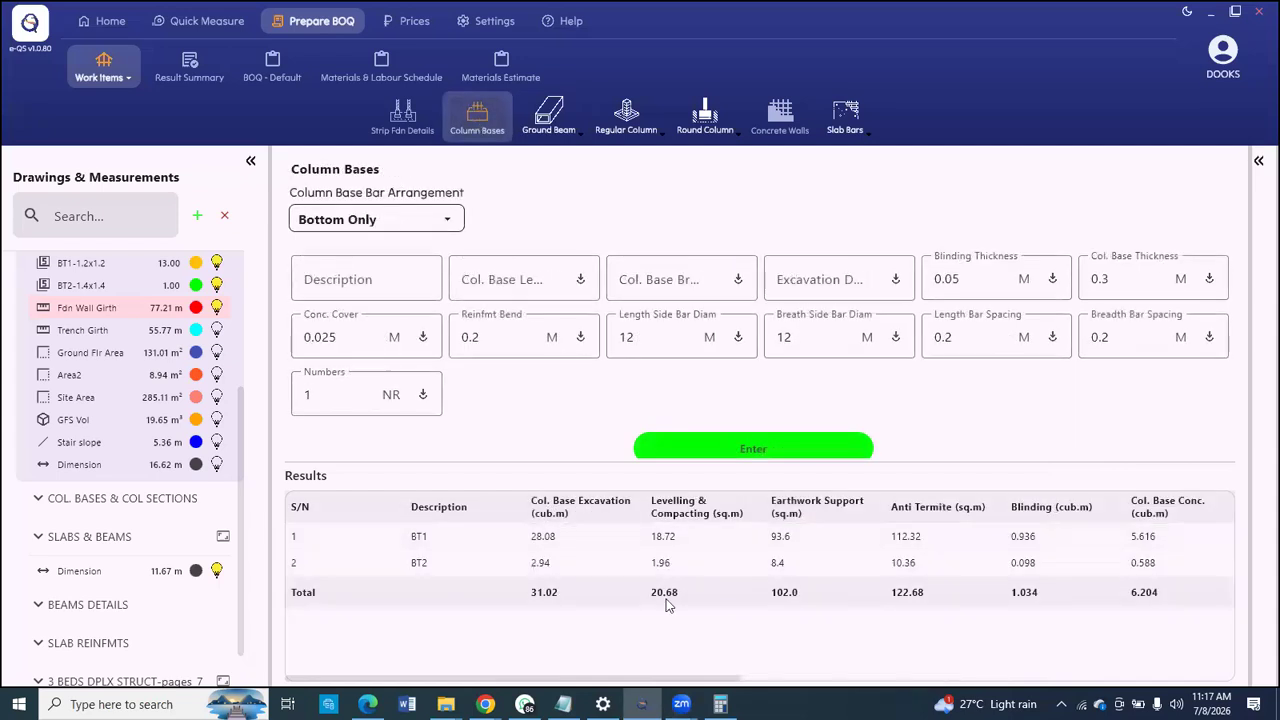
scroll(818, 666, "right", 10)
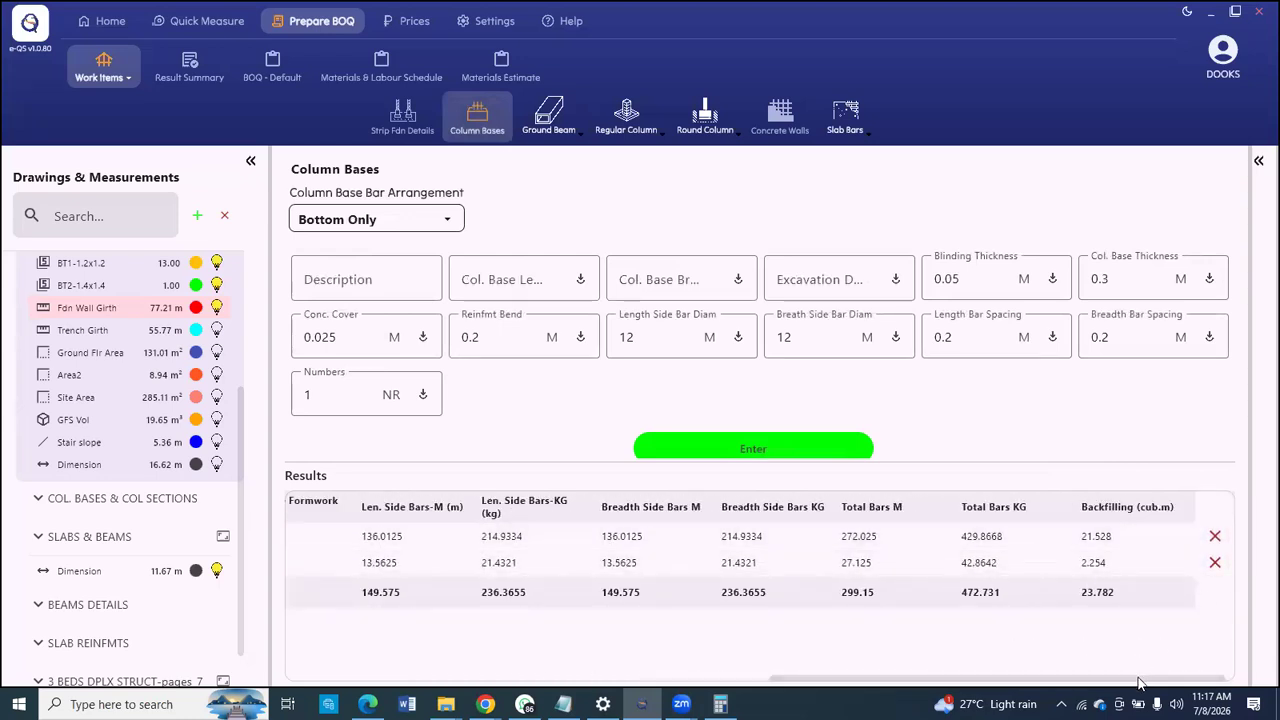
left_click_drag(1061, 678, 637, 697)
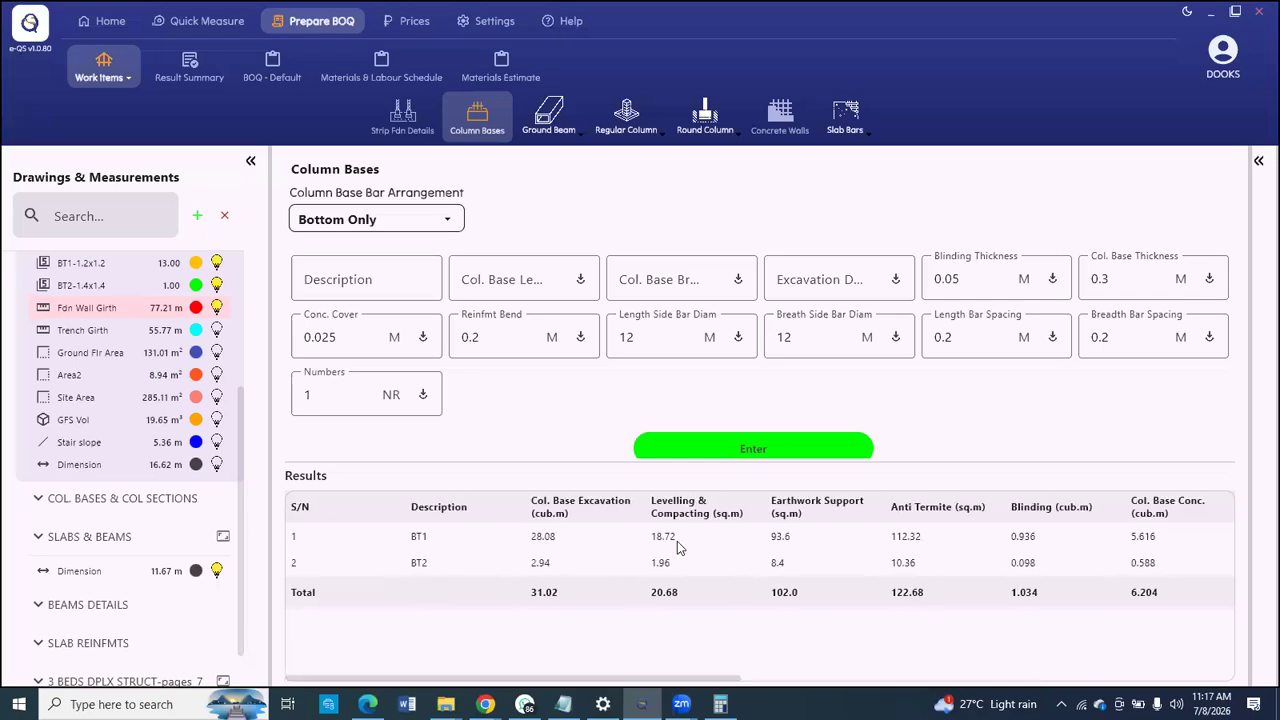
Step: Open the BT1 and BT2 column base results in turn to review their inputs, leaving update mode each time
left_click(546, 539)
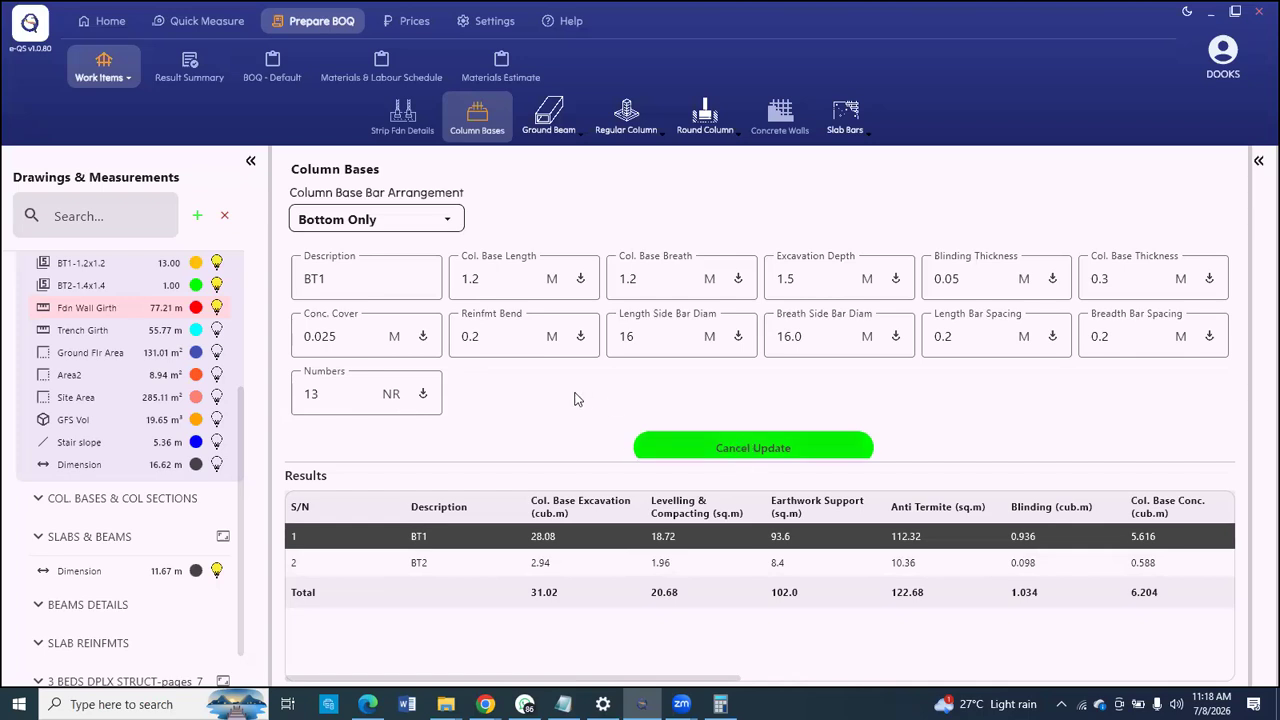
left_click(744, 450)
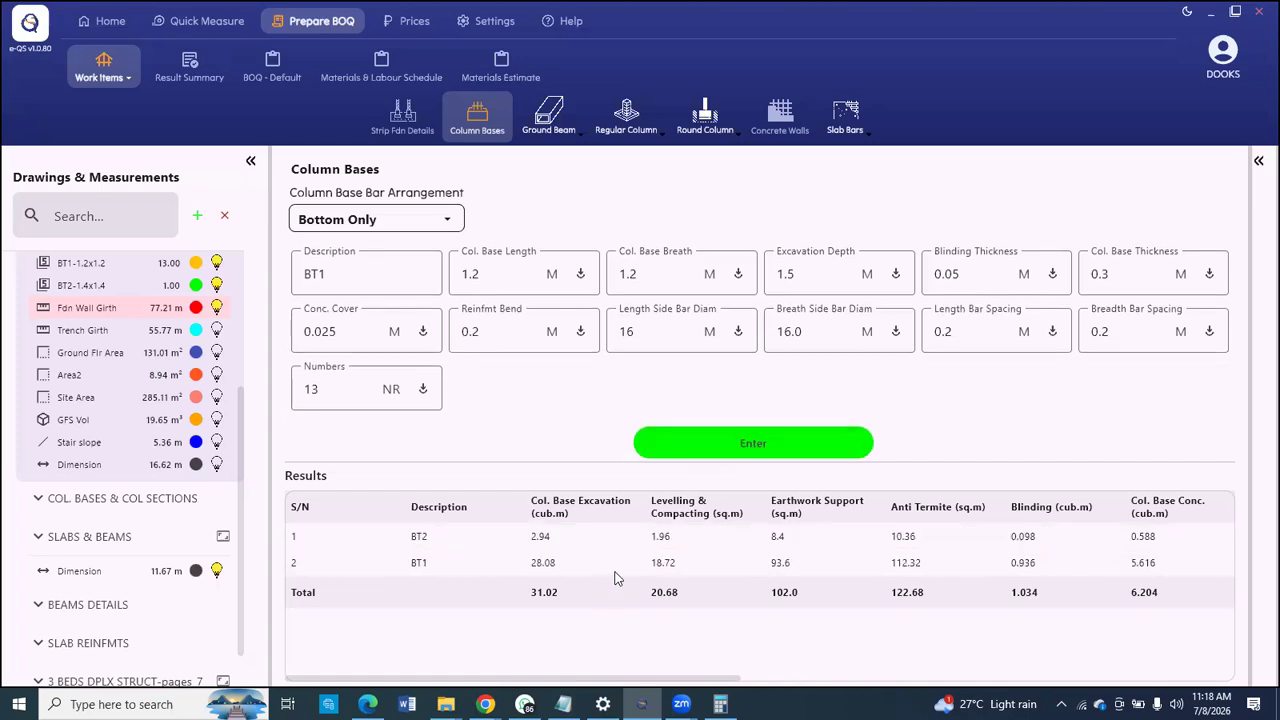
left_click(478, 537)
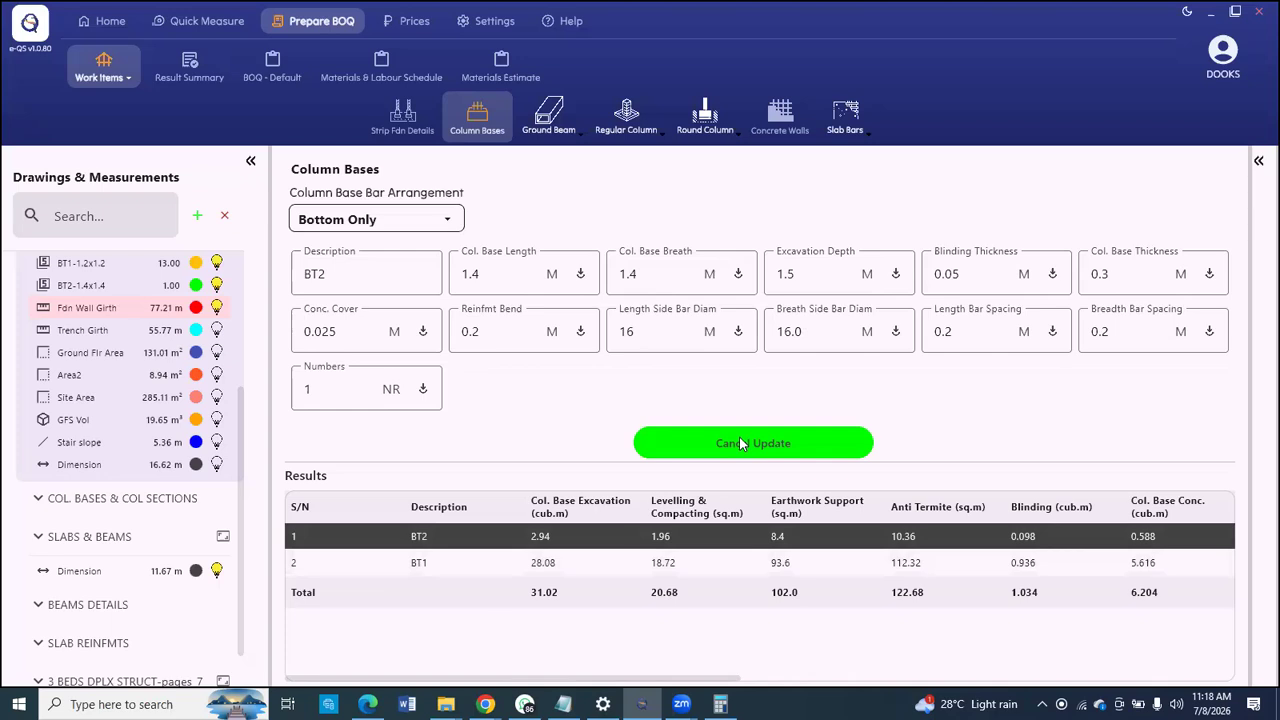
left_click(406, 546)
left_click_drag(421, 538, 420, 565)
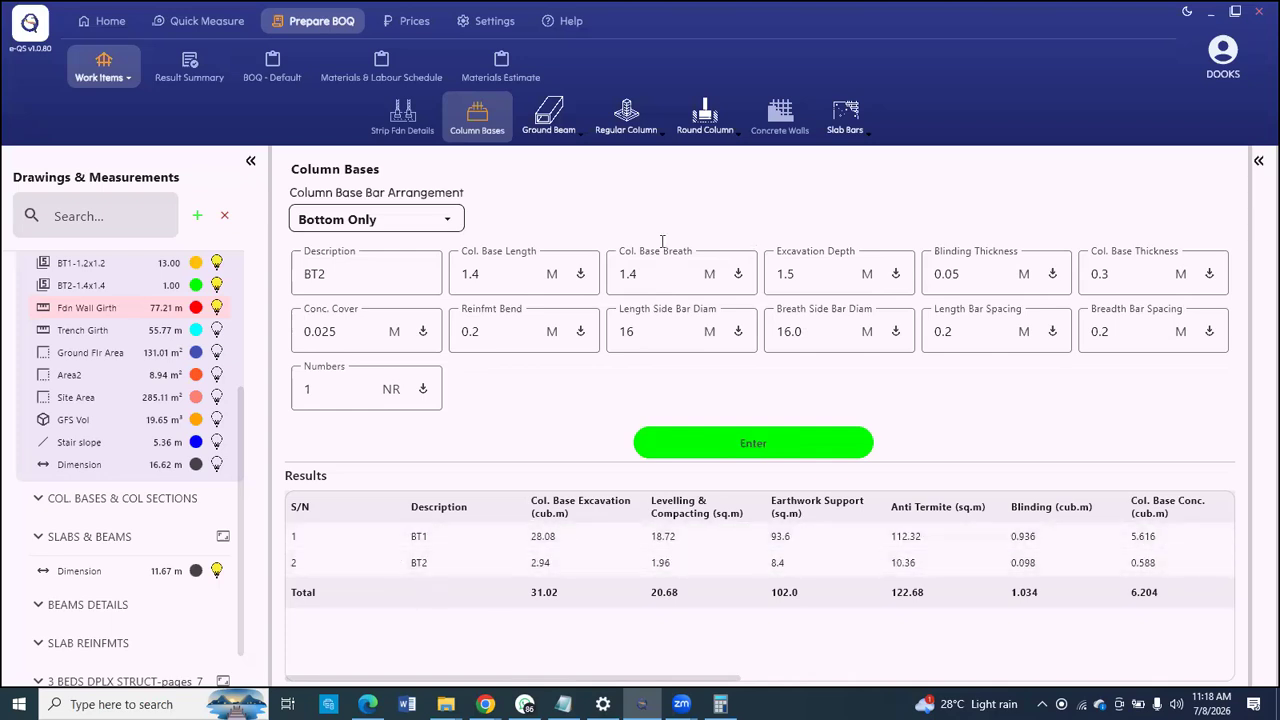
Step: Start entry BM1 in the substructure beam mixed reinforcement form with a 20 m beam bar length and 20 mm bar diameter
left_click(557, 131)
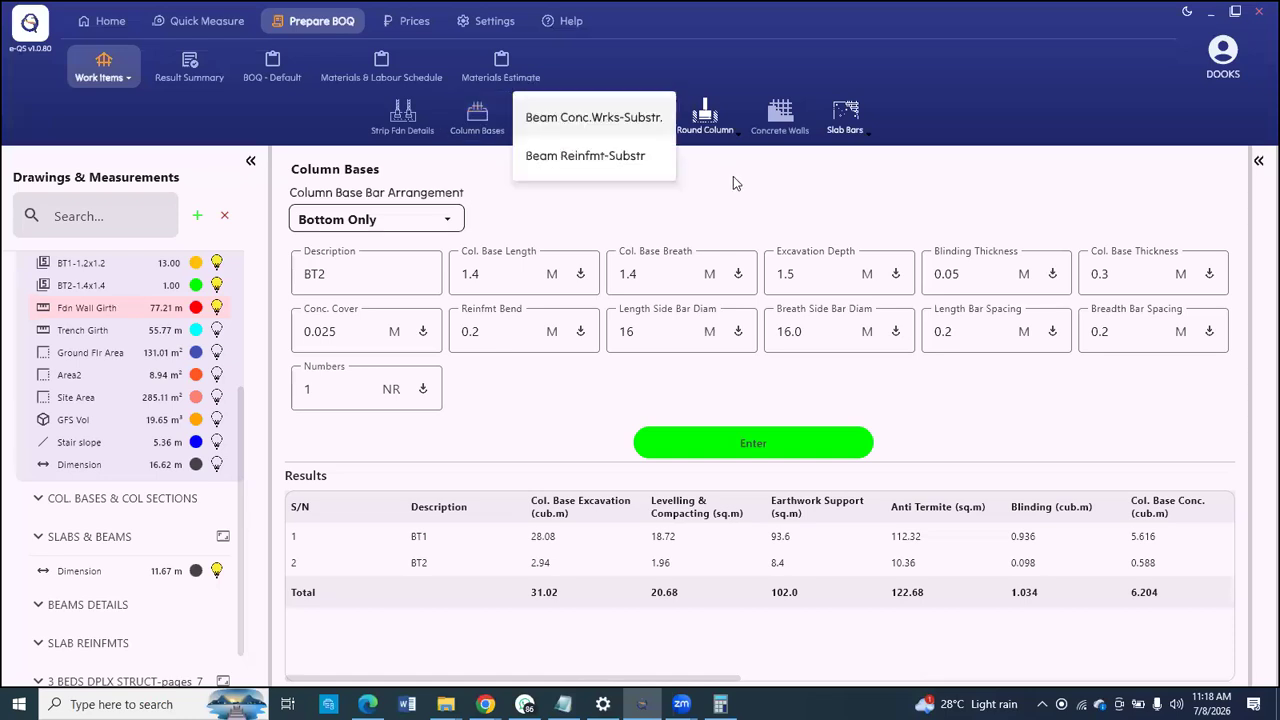
left_click(607, 152)
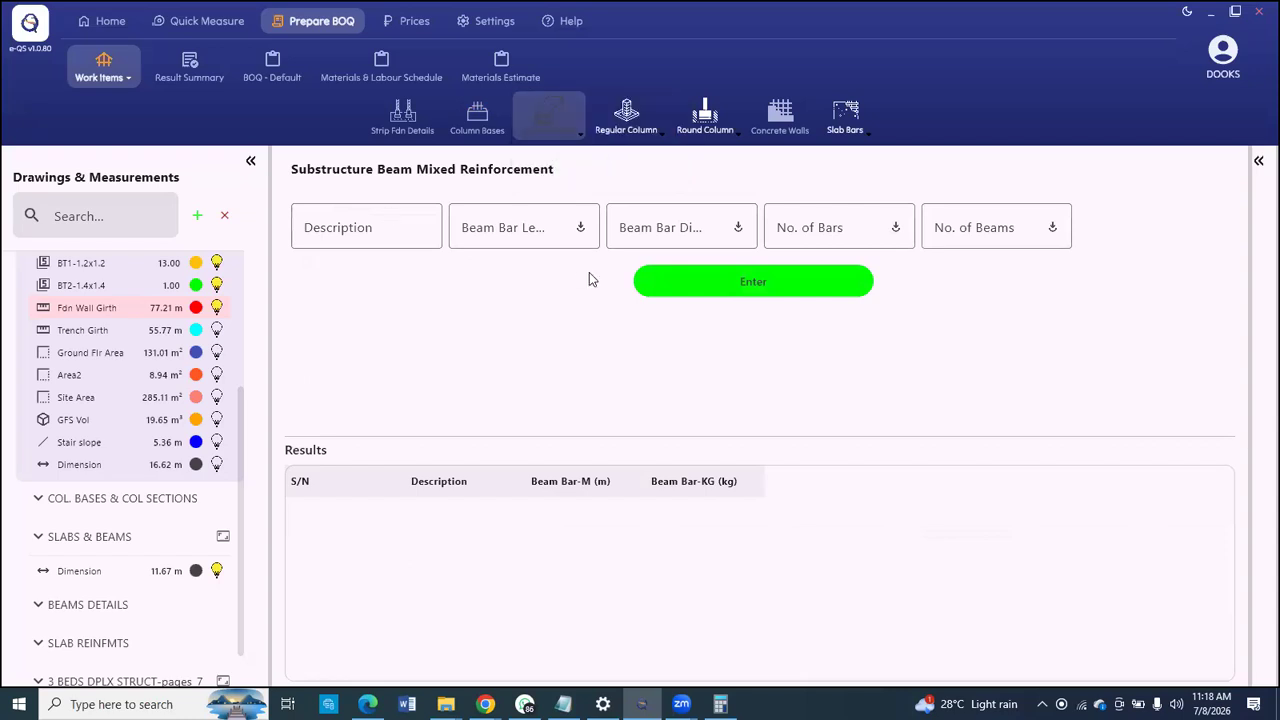
key("Tab")
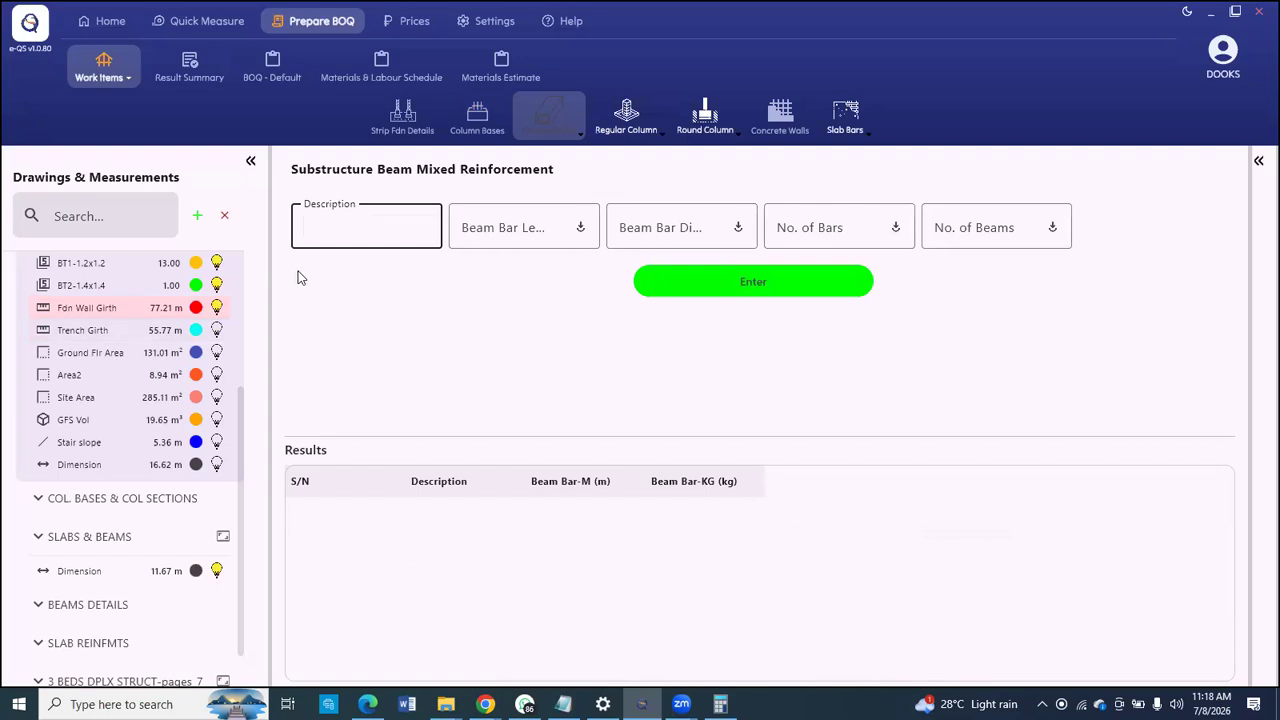
type("BM1")
left_click(522, 231)
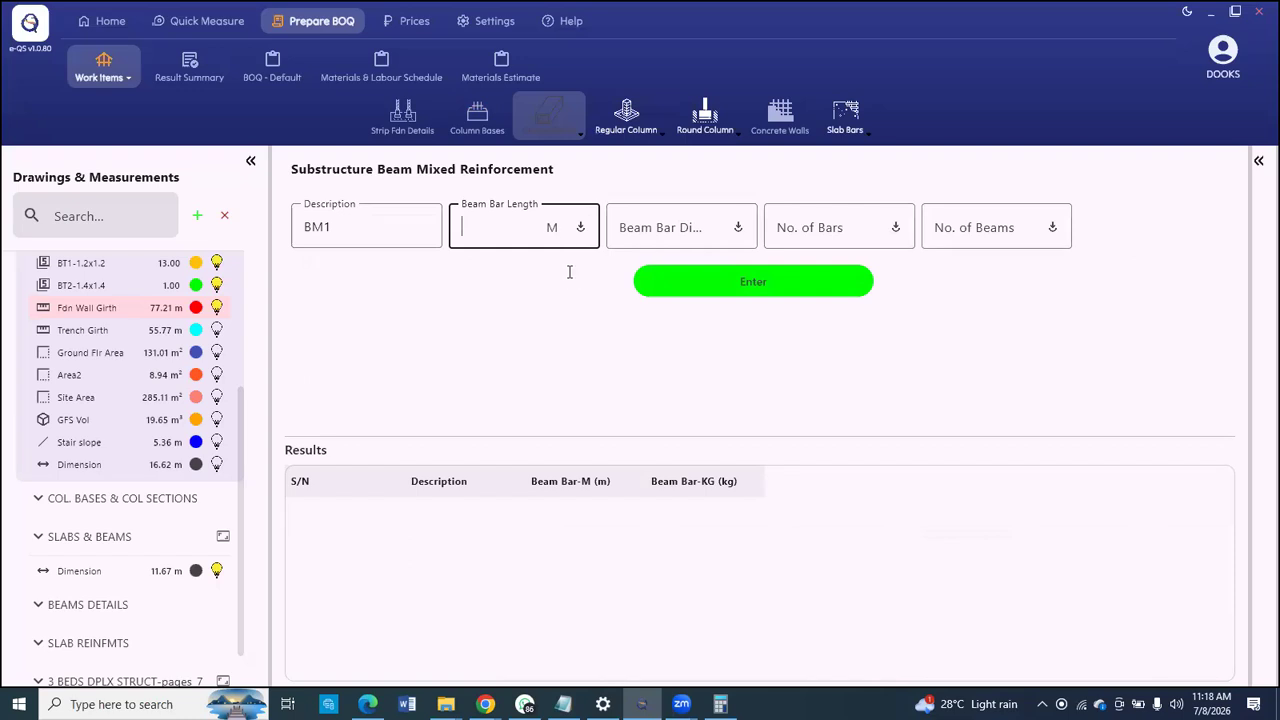
type("2")
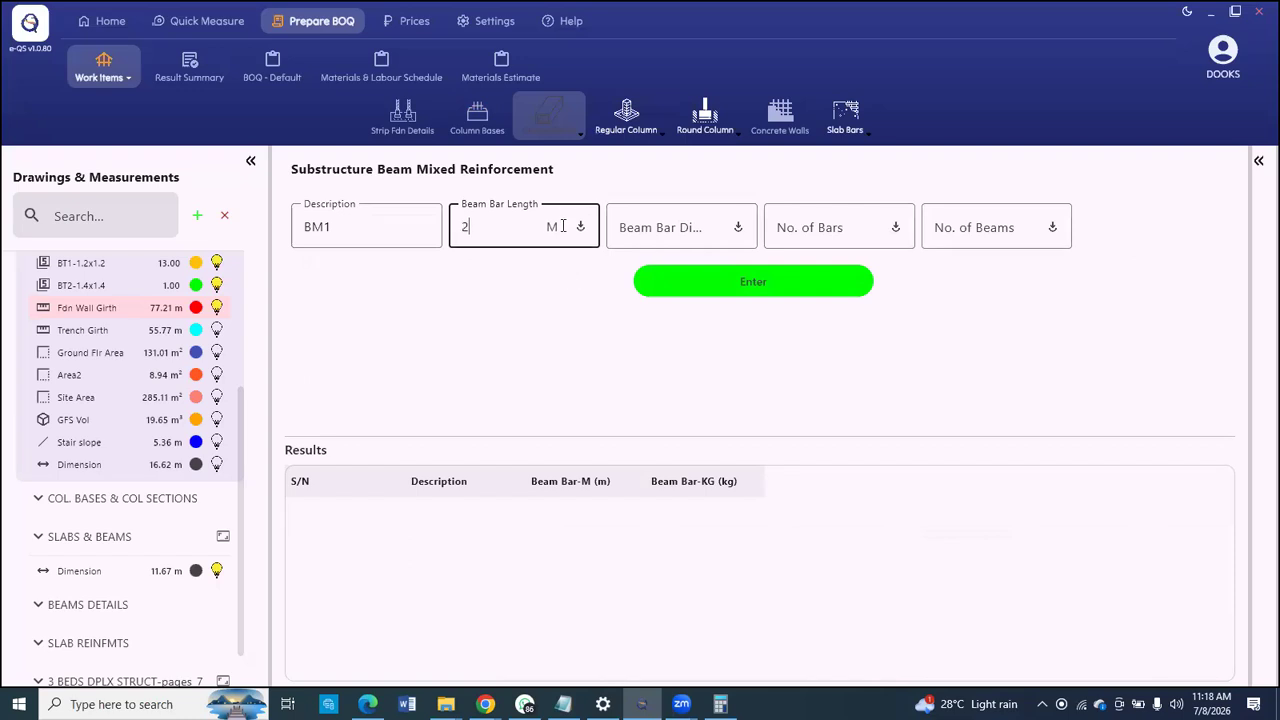
type("0")
left_click(686, 233)
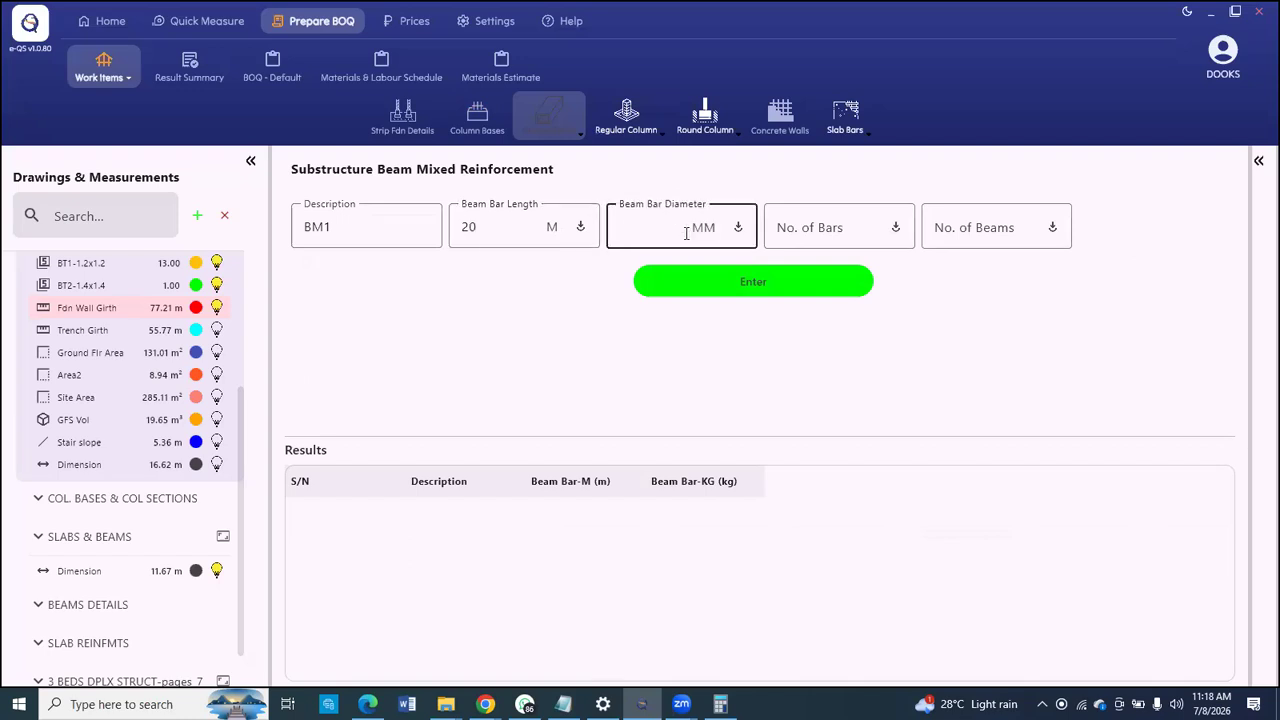
type("20")
left_click(822, 223)
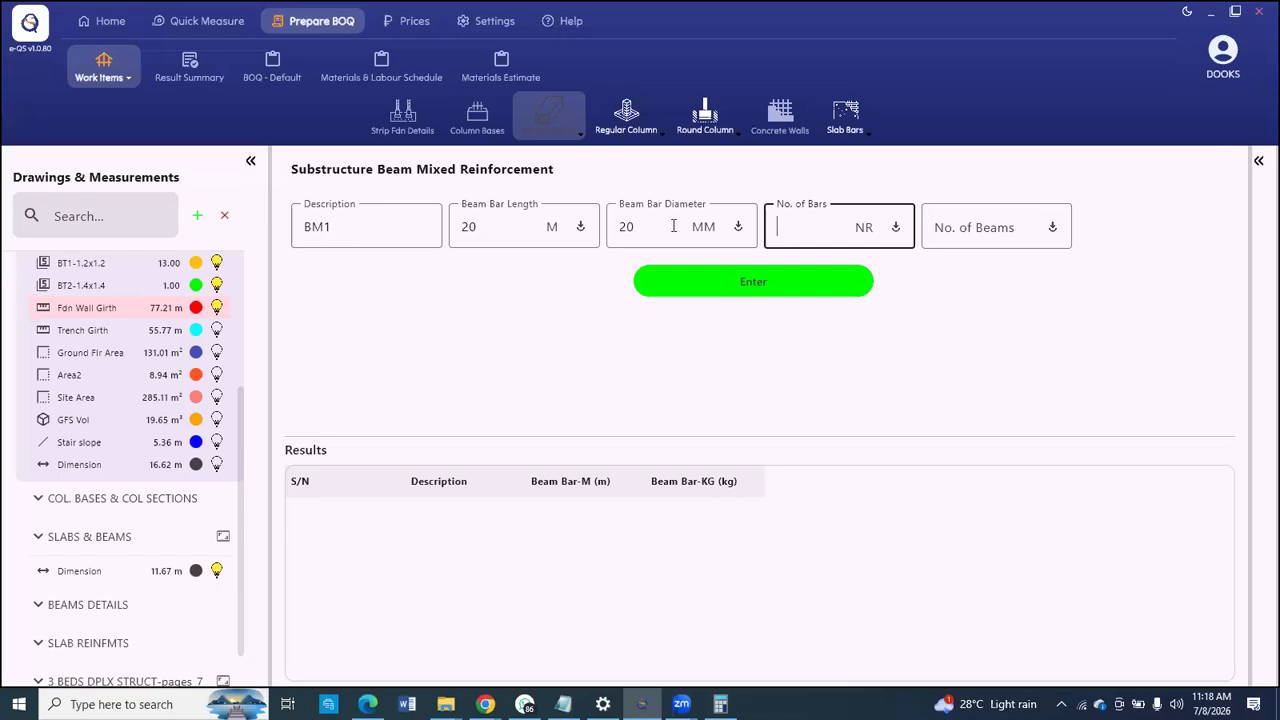
Step: Set BM1's beam bar length to 14 m with 4 bars and 1 beam, and submit the entry
double_click(492, 227)
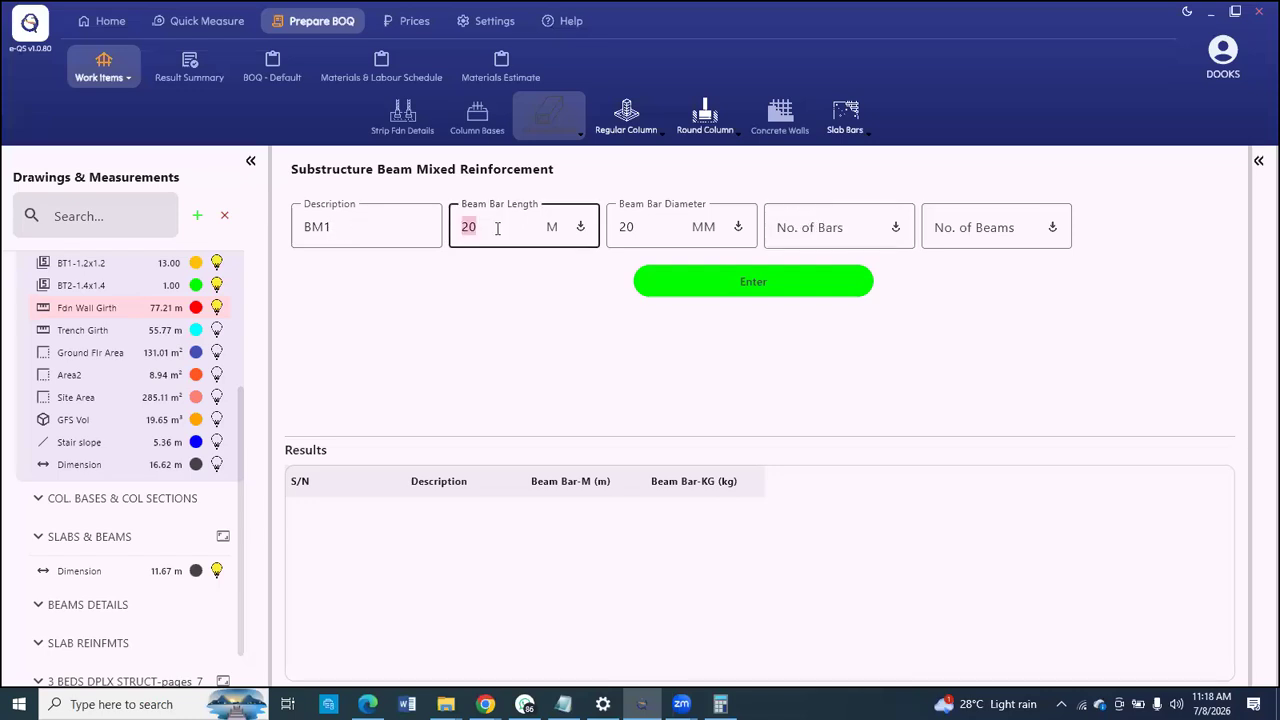
type("14")
left_click(817, 233)
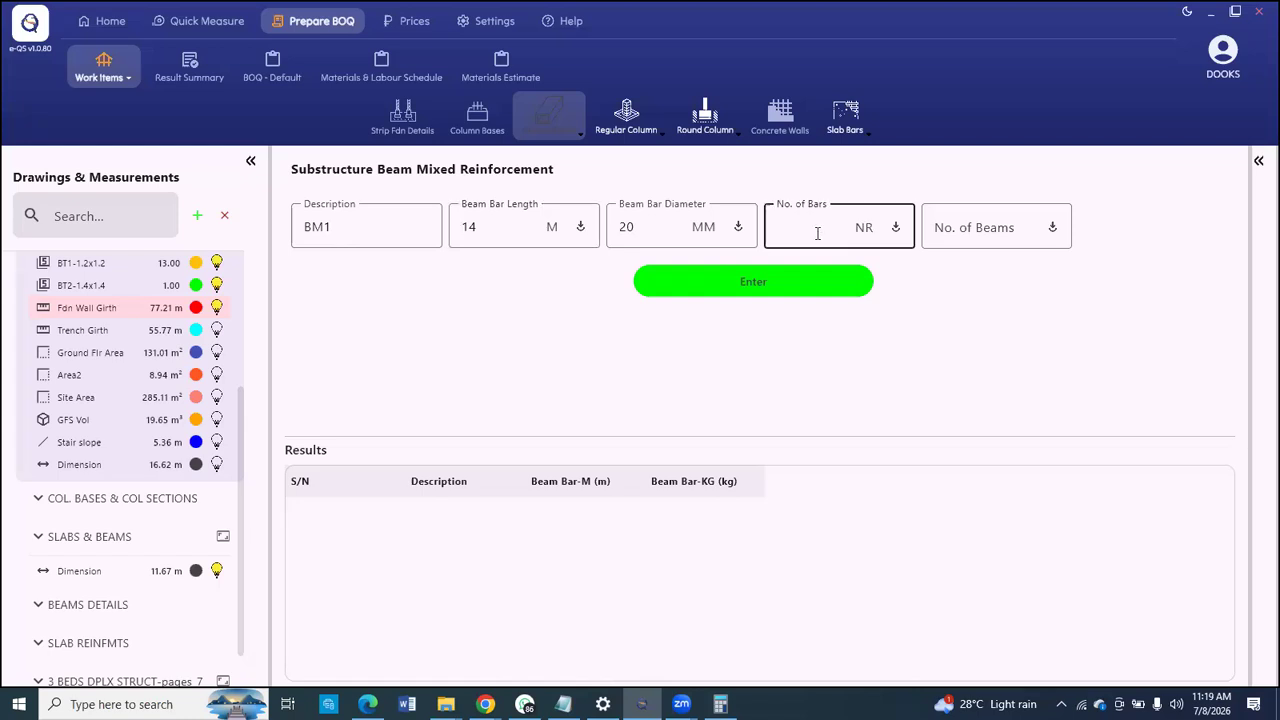
type("4")
left_click(948, 235)
type("1")
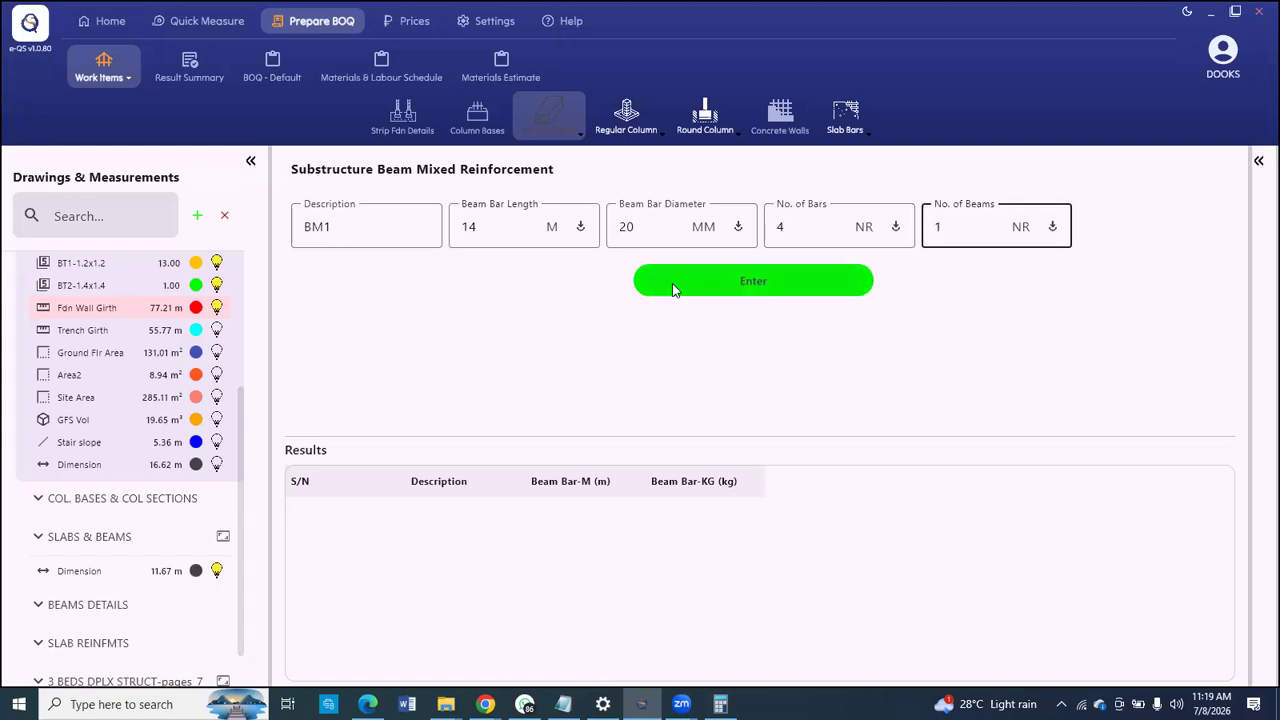
left_click(737, 286)
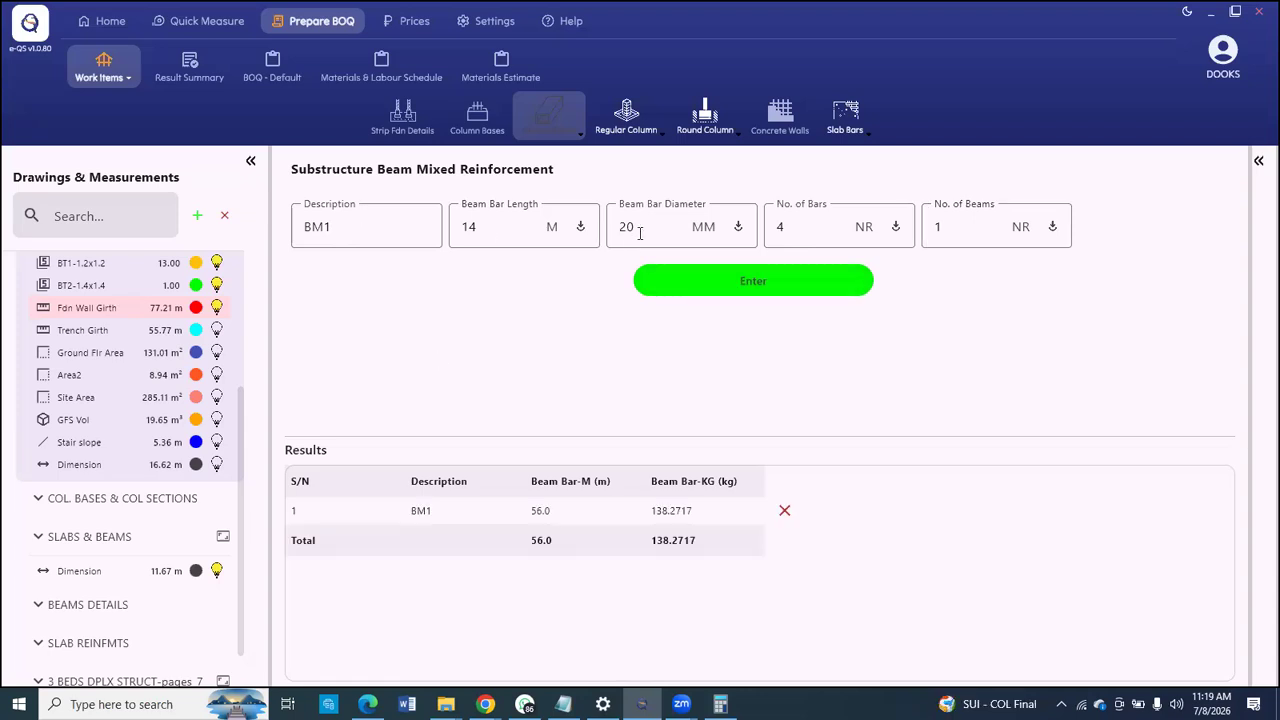
Step: Add a second BM1 reinforcement entry with a bar length of 8 m, 16 mm diameter and 6 bars
double_click(495, 226)
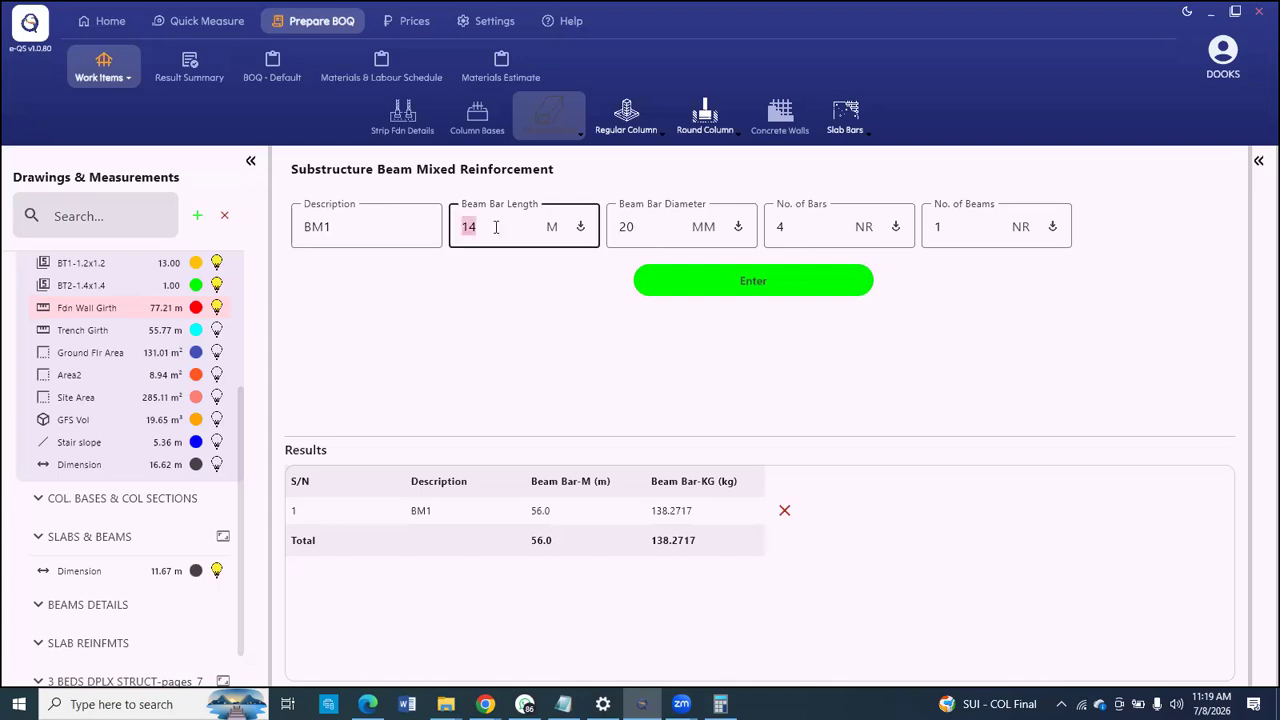
type("1")
left_click_drag(439, 234, 437, 229)
type("8")
key("Tab")
type("16")
key("Tab")
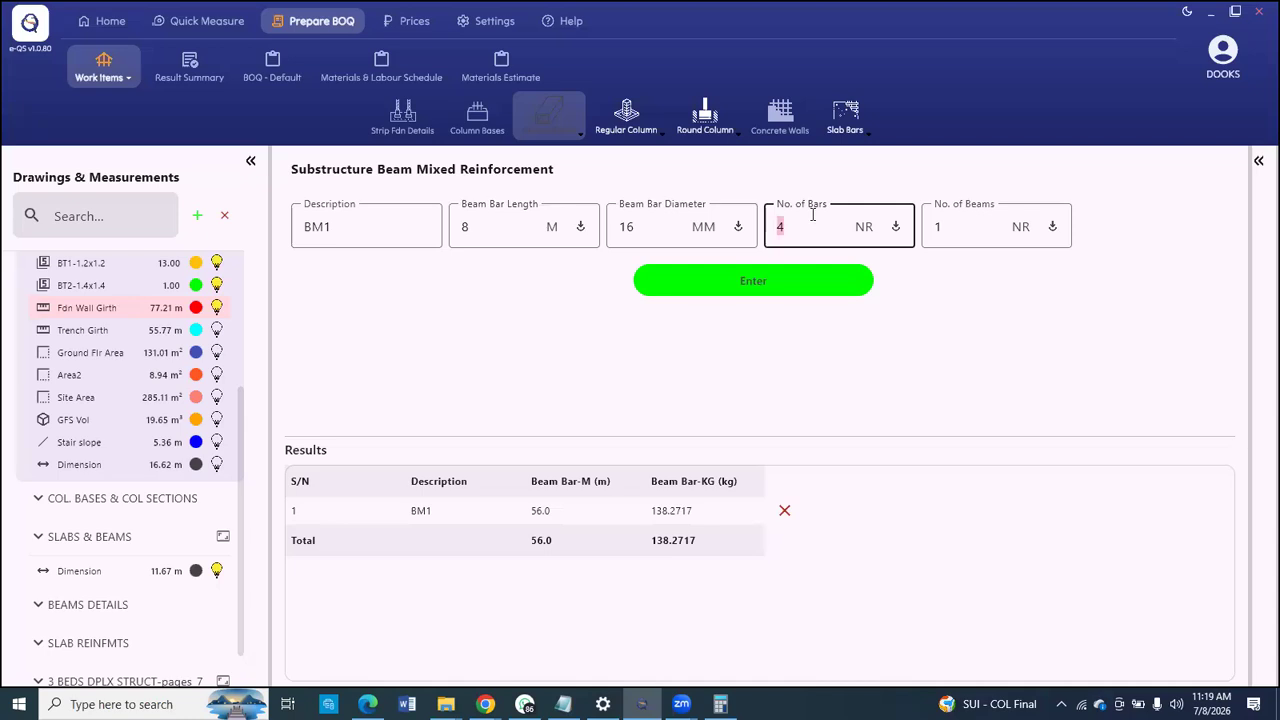
type("6")
left_click(766, 283)
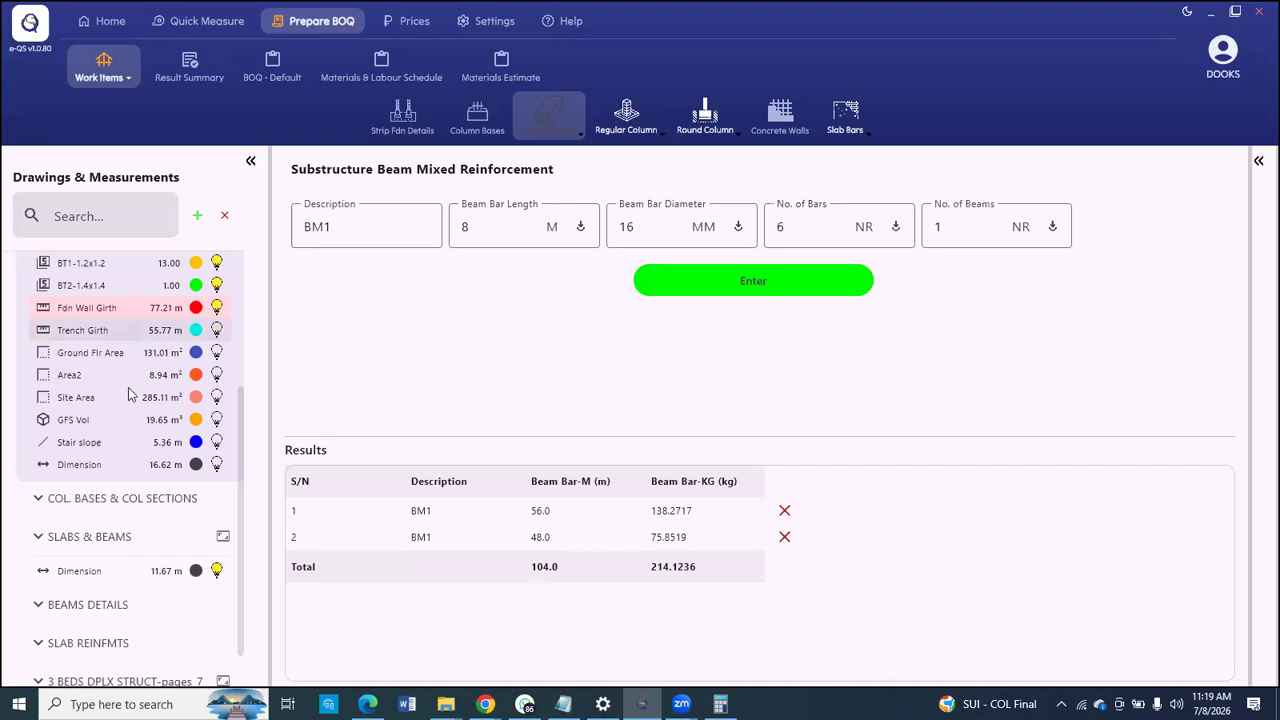
Step: Return to the substructure beam concrete works form and review the Gbm1 inputs, bar quantities and stirrup quantities
scroll(133, 566, "down", 1)
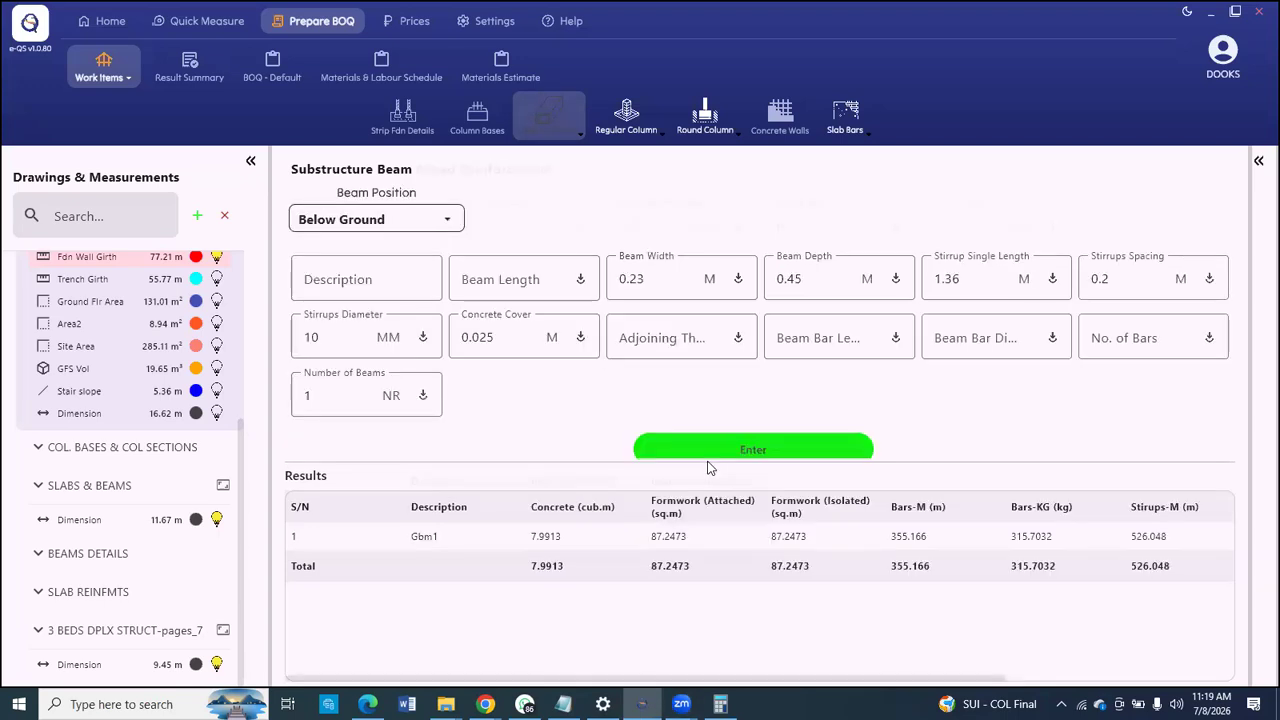
scroll(815, 308, "down", 2)
left_click(700, 537)
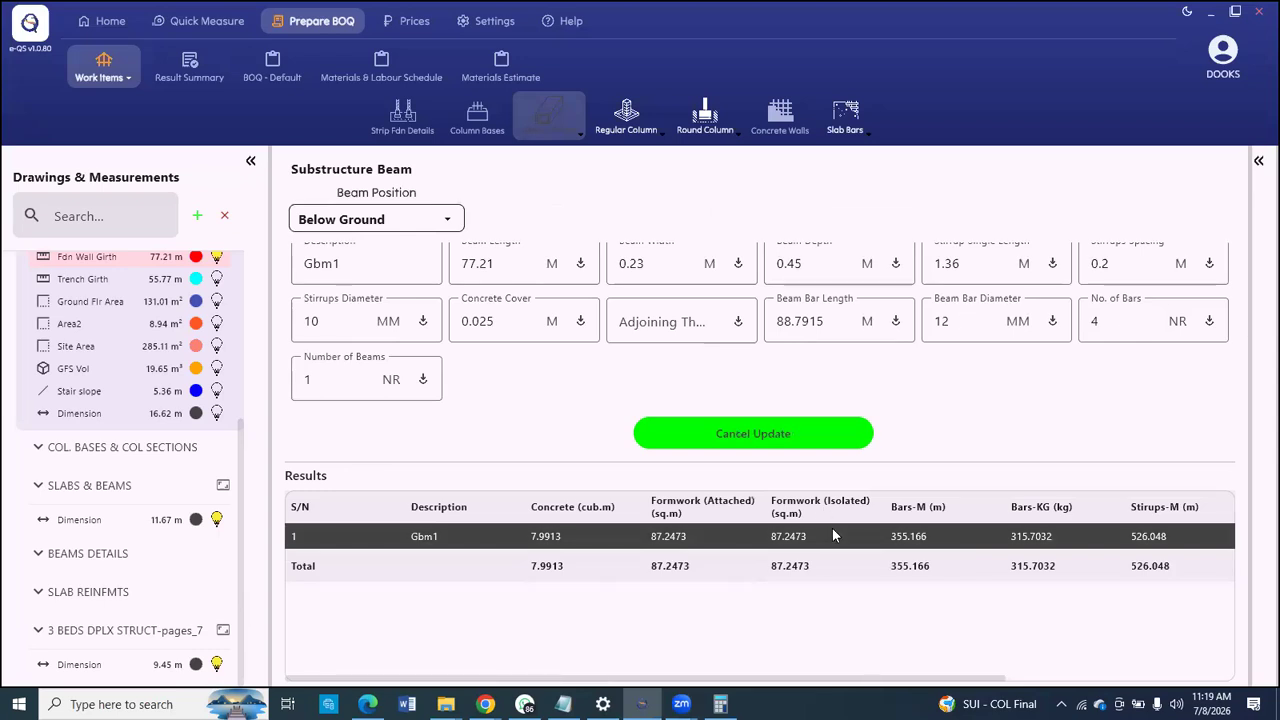
scroll(1053, 642, "right", 3)
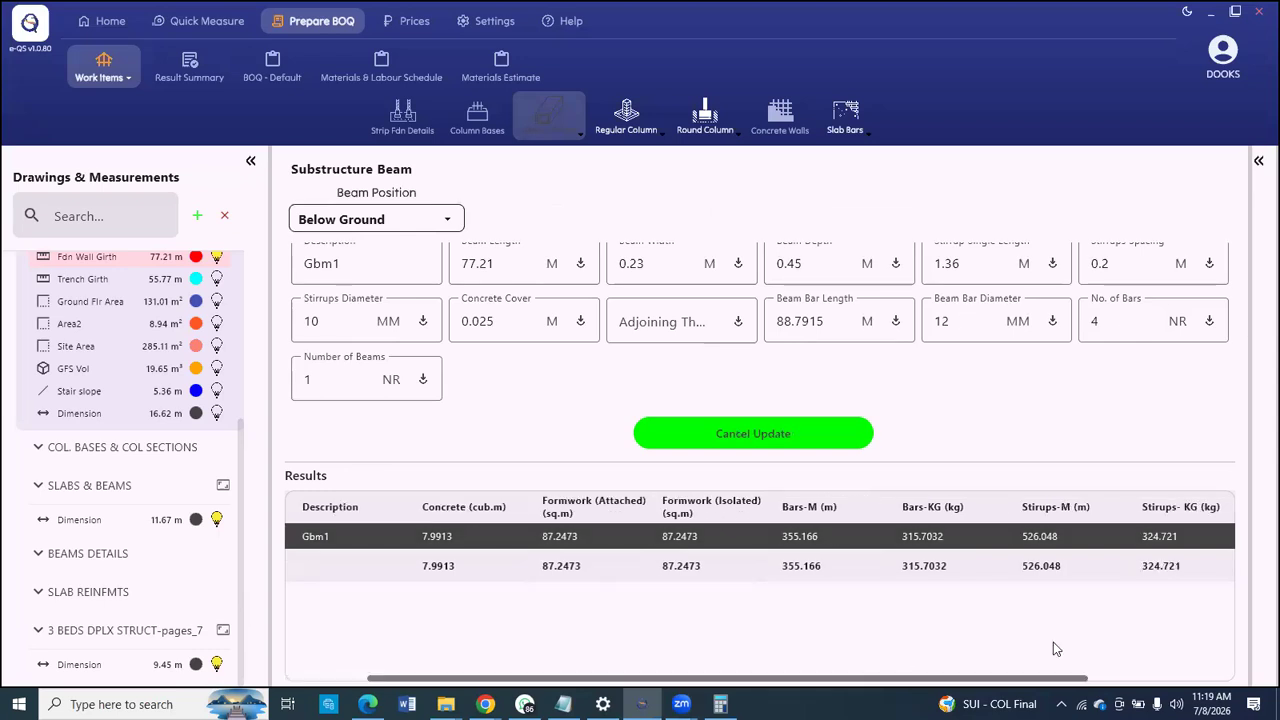
scroll(769, 531, "left", 3)
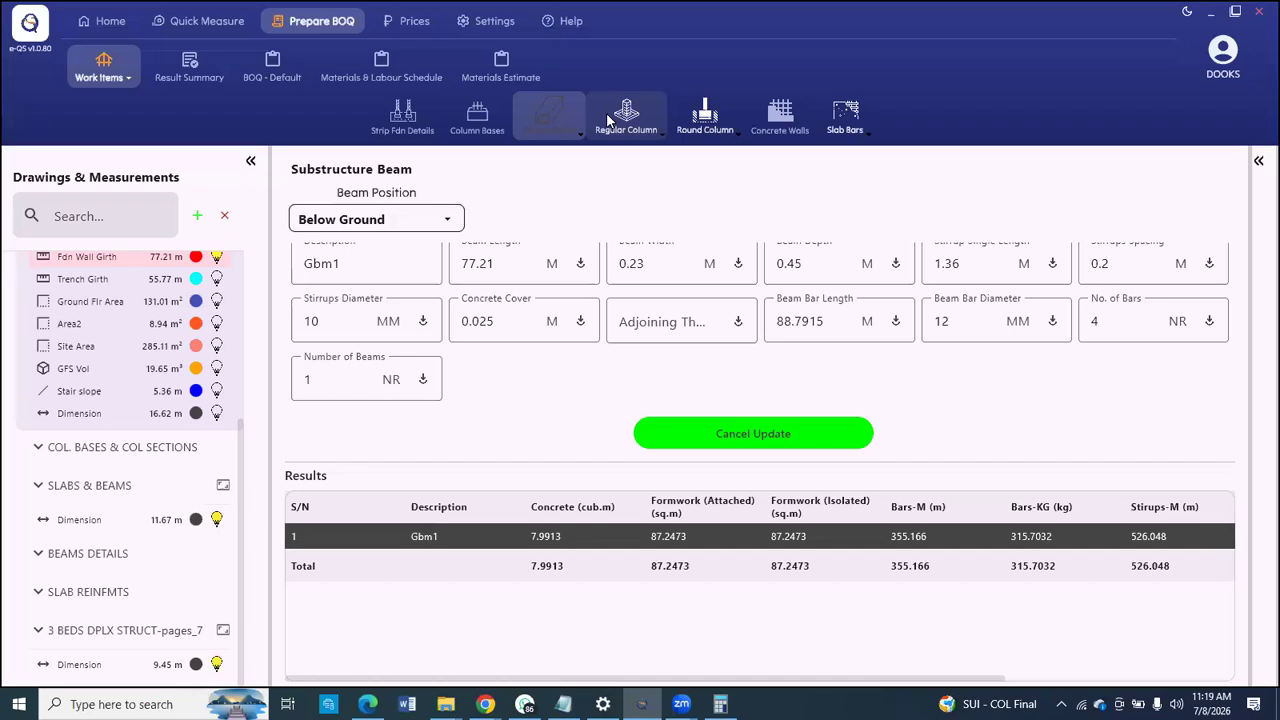
Step: Look at the regular column substructure form, and bring up the foundation layout with its BT1 count
left_click(645, 115)
left_click(643, 117)
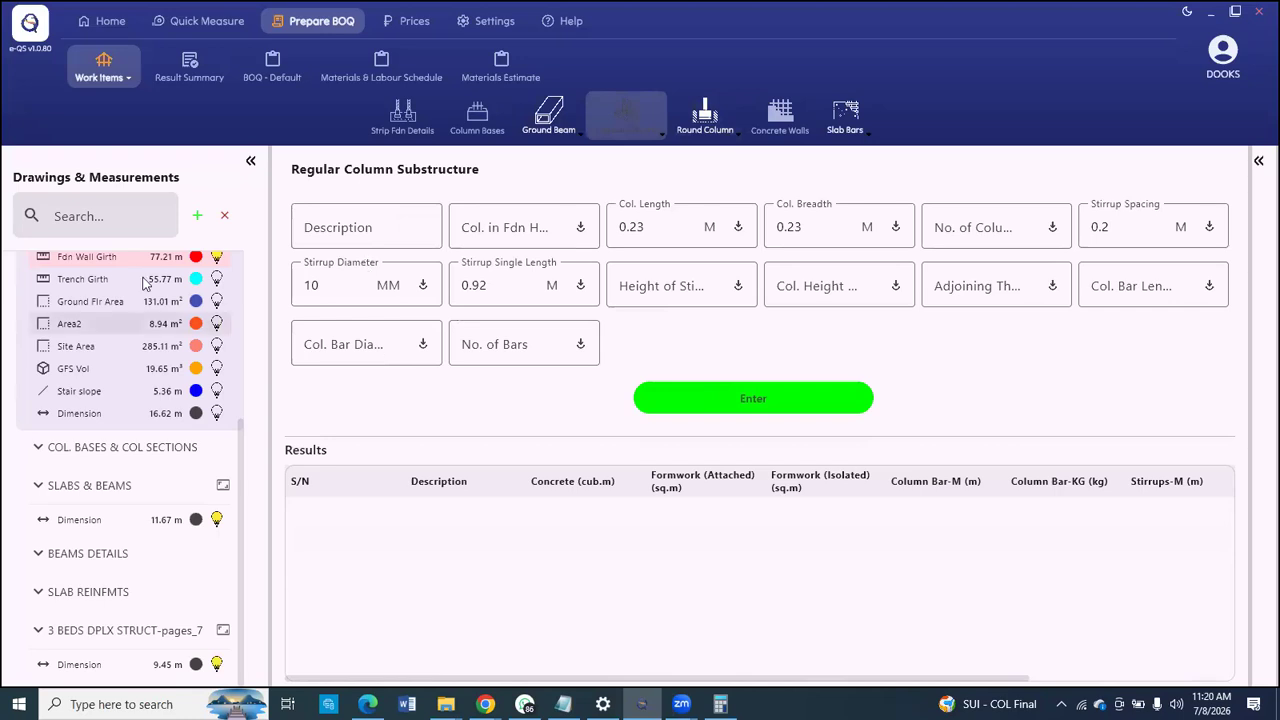
scroll(115, 305, "up", 3)
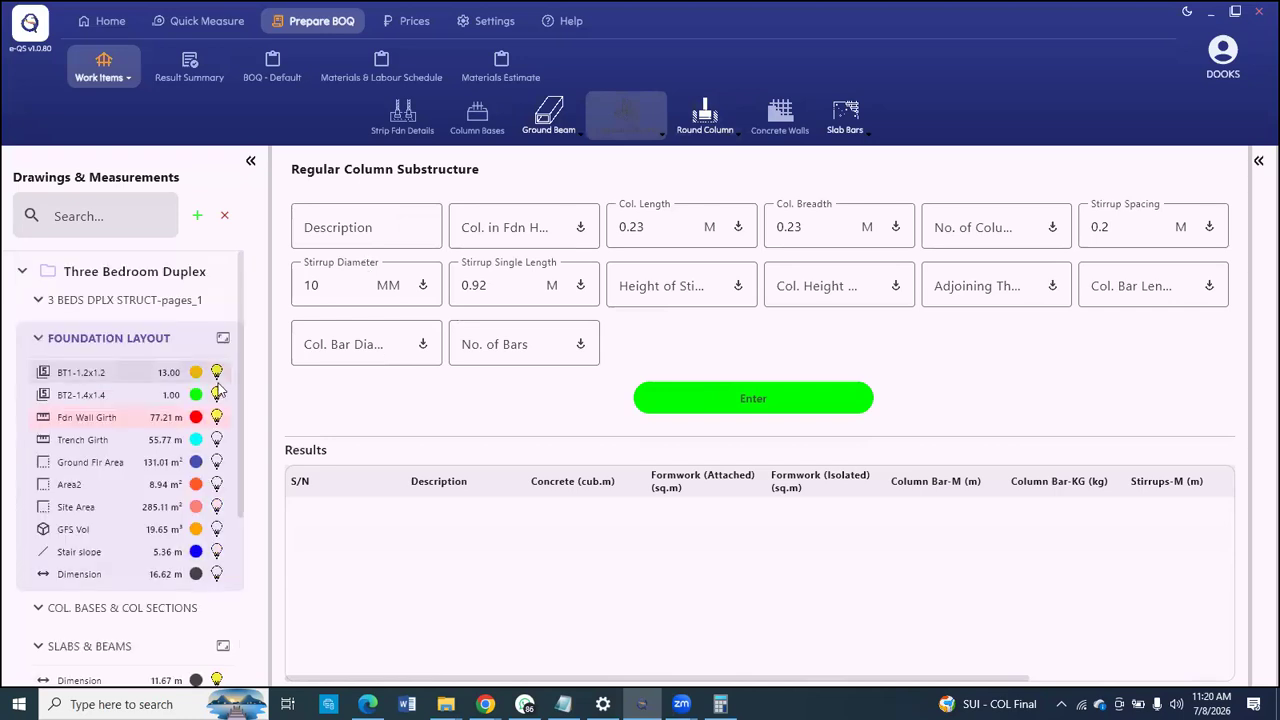
left_click(116, 376)
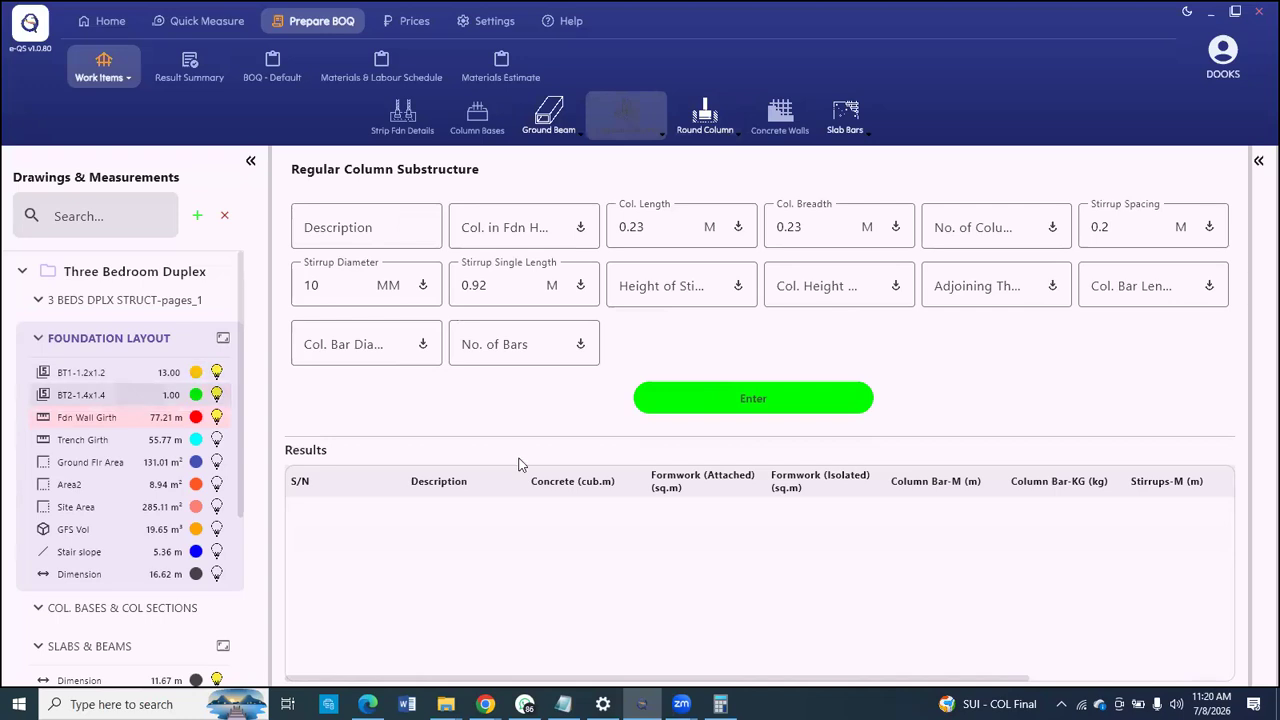
scroll(563, 303, "up", 3)
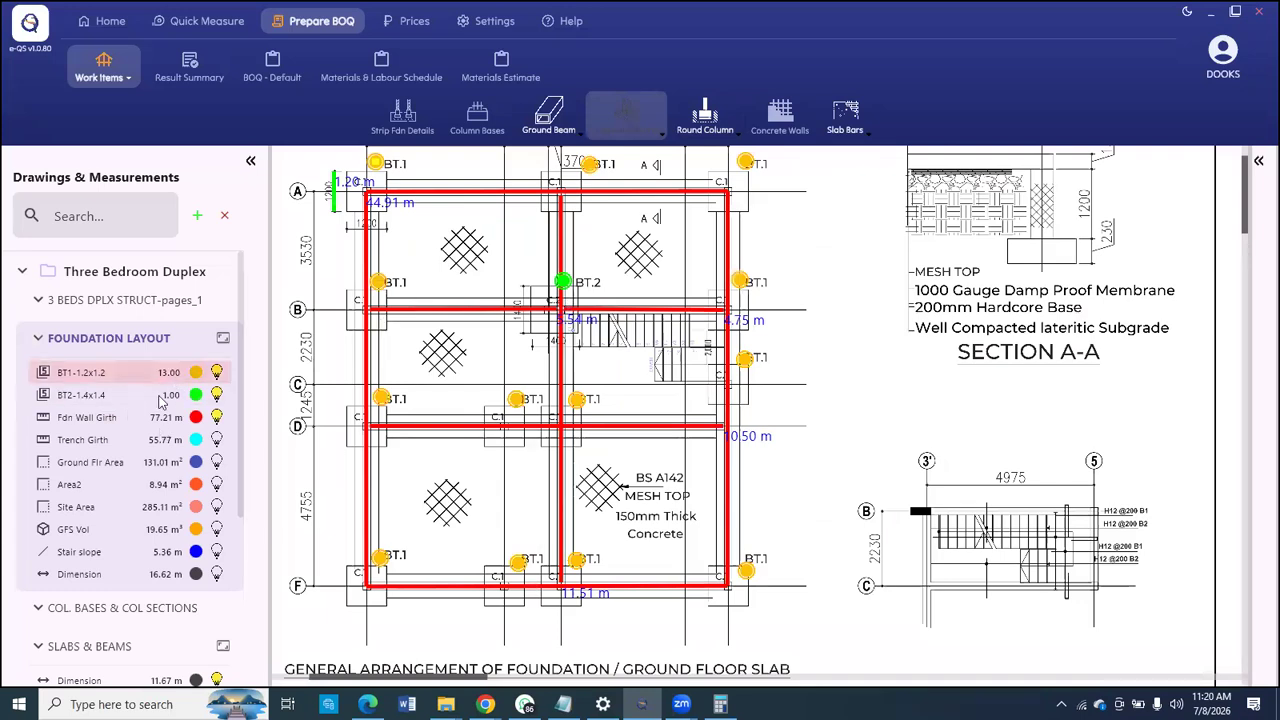
scroll(446, 300, "down", 2)
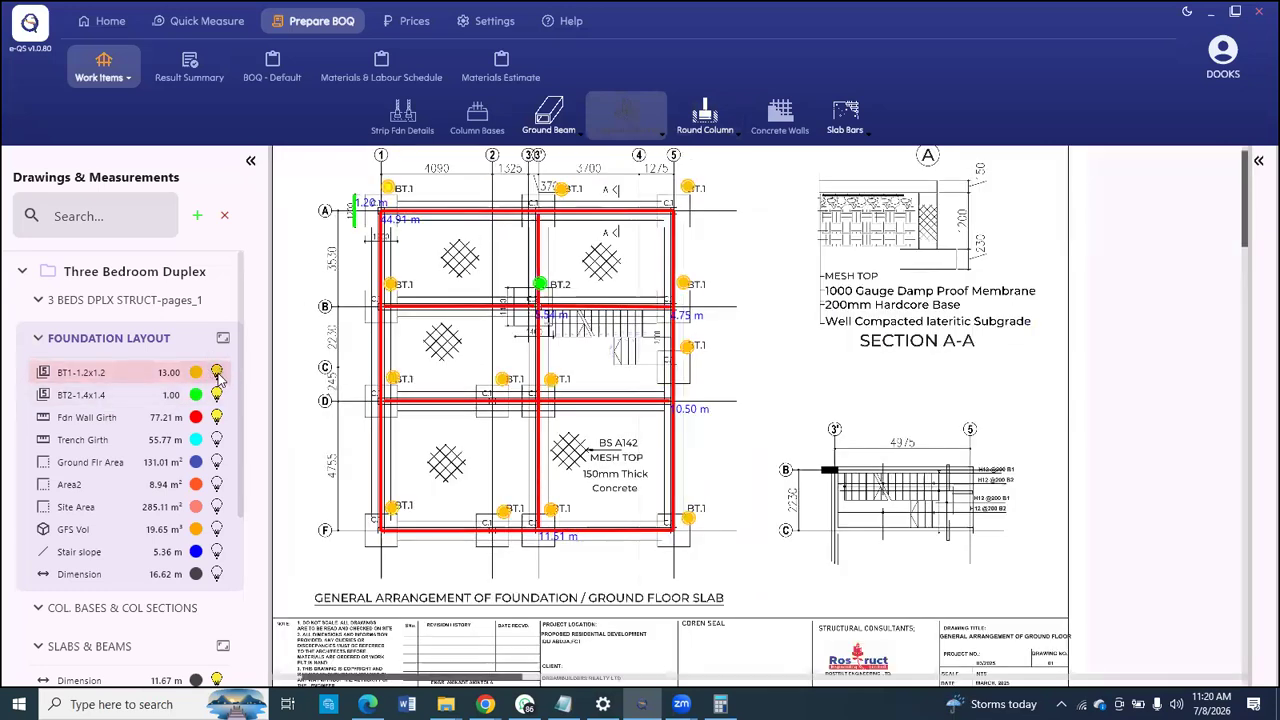
Step: Hide the BT1, BT2 and Fdn Wall Girth measurements on the foundation layout drawing
left_click(217, 373)
left_click(217, 395)
scroll(537, 322, "up", 2)
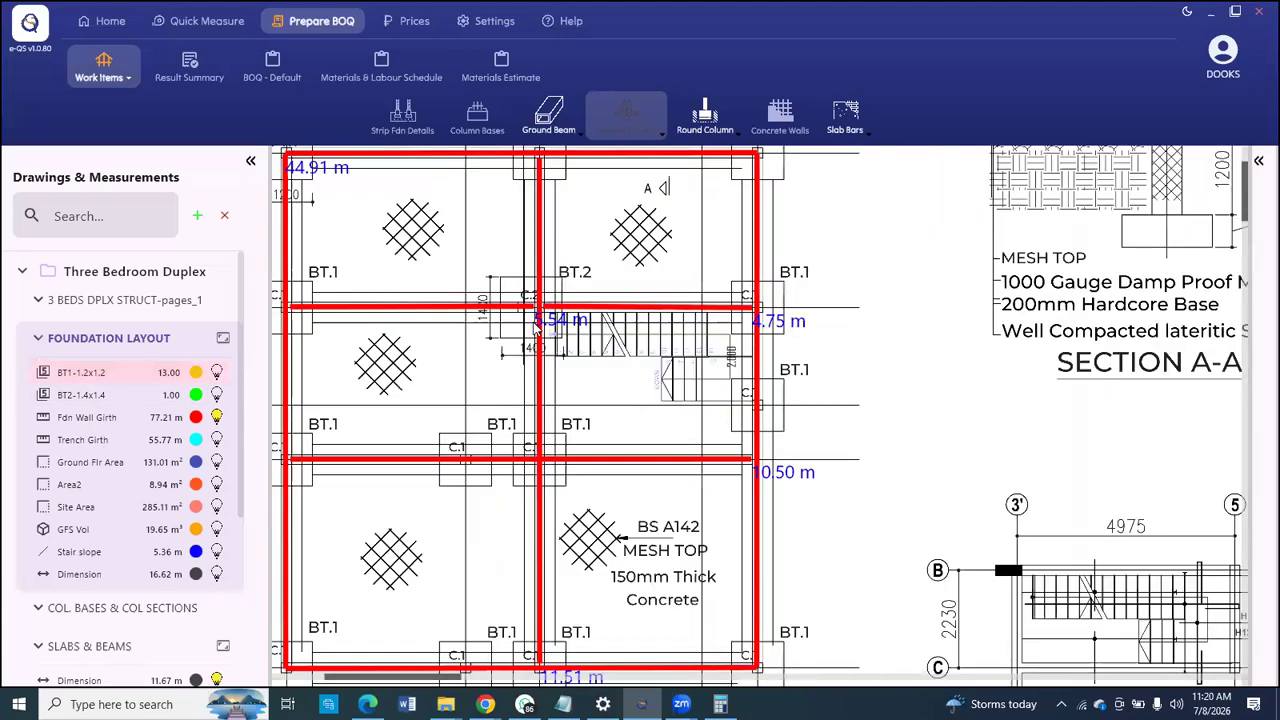
scroll(545, 335, "down", 1)
left_click(217, 417)
scroll(466, 312, "down", 1)
Step: Create a count measurement named Cols for the foundation layout
left_click(110, 21)
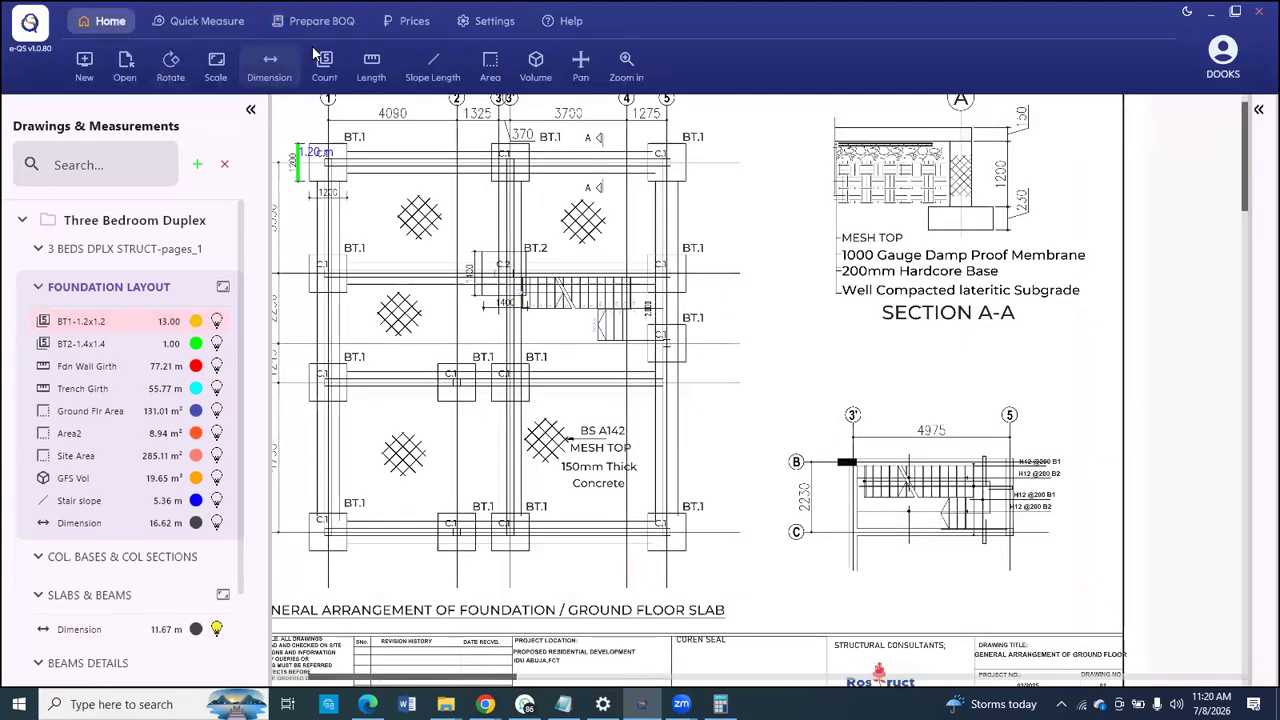
left_click(322, 62)
left_click(558, 254)
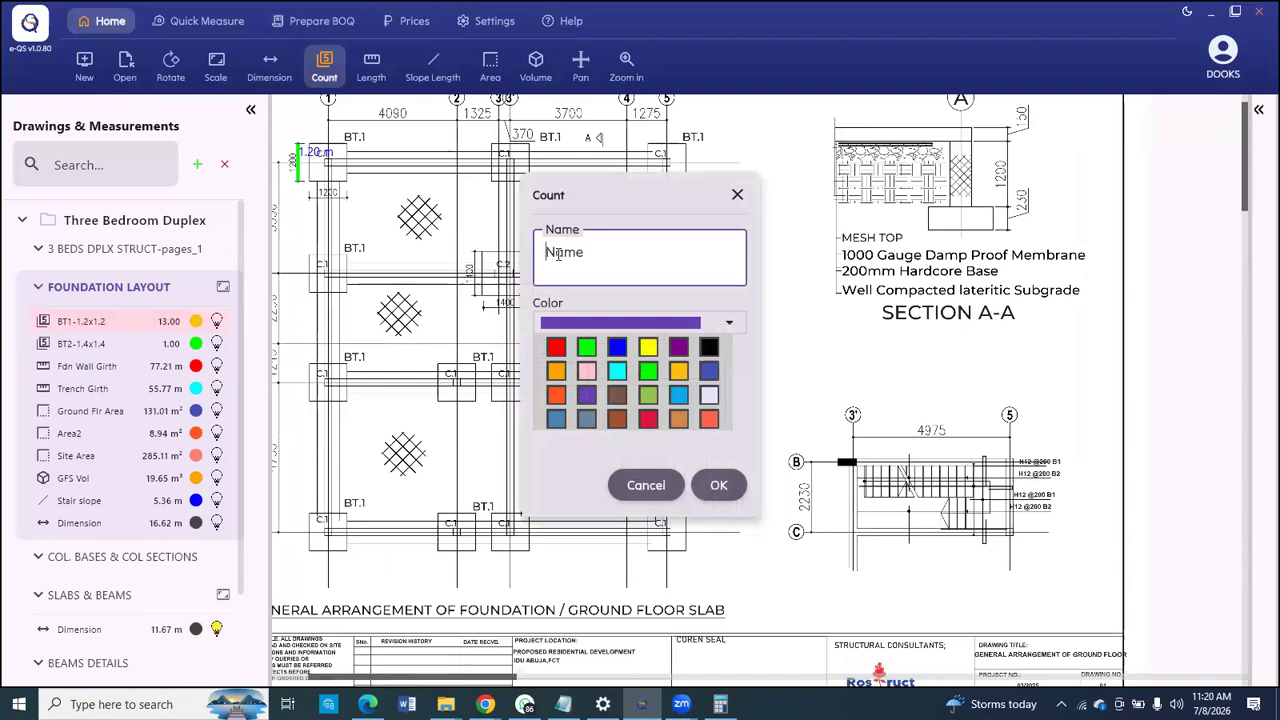
type("Cols")
left_click(718, 484)
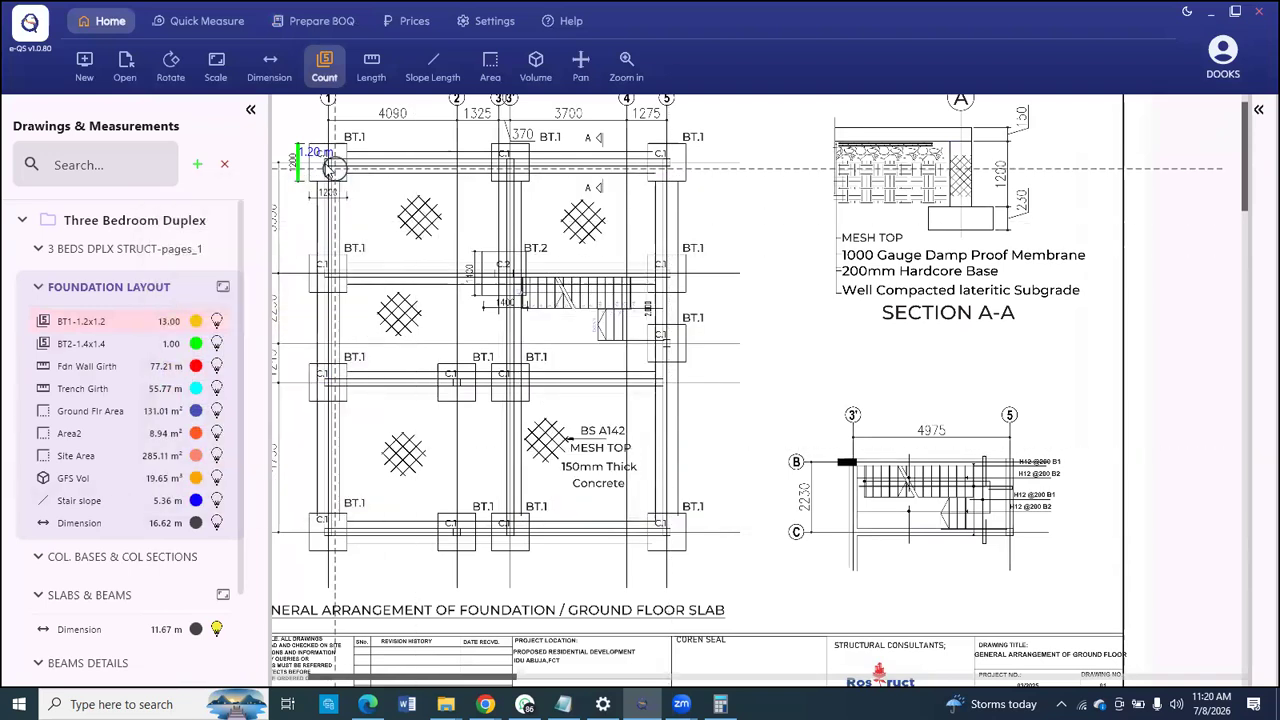
Step: Mark all 14 C.1 and C.2 columns on the foundation plan with the Cols count and end the count
left_click(324, 162)
left_click(512, 158)
left_click(665, 162)
left_click(665, 268)
left_click(665, 347)
left_click(506, 274)
left_click(326, 272)
left_click(328, 385)
left_click(330, 535)
left_click(455, 537)
left_click(514, 528)
left_click(665, 527)
left_click(452, 376)
left_click(510, 378)
right_click(527, 337)
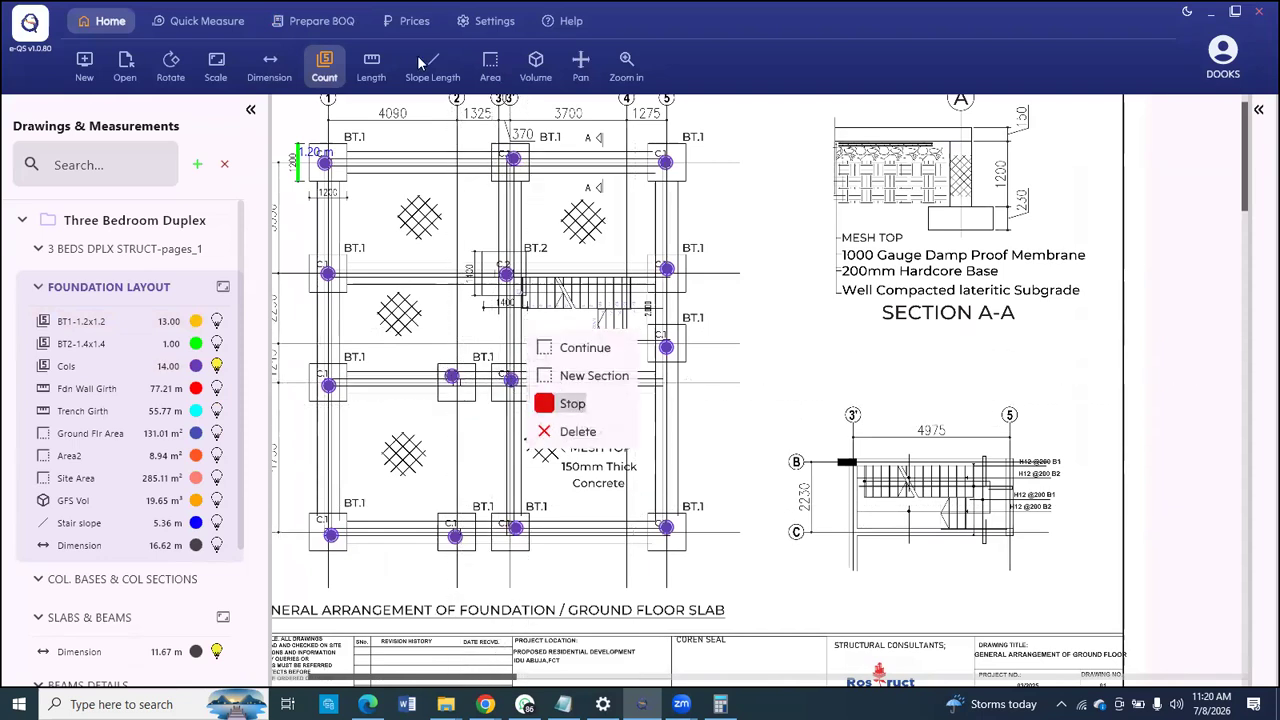
key("Escape")
Step: Open the regular column substructure form from the BOQ work items and set the description to C1
left_click(305, 20)
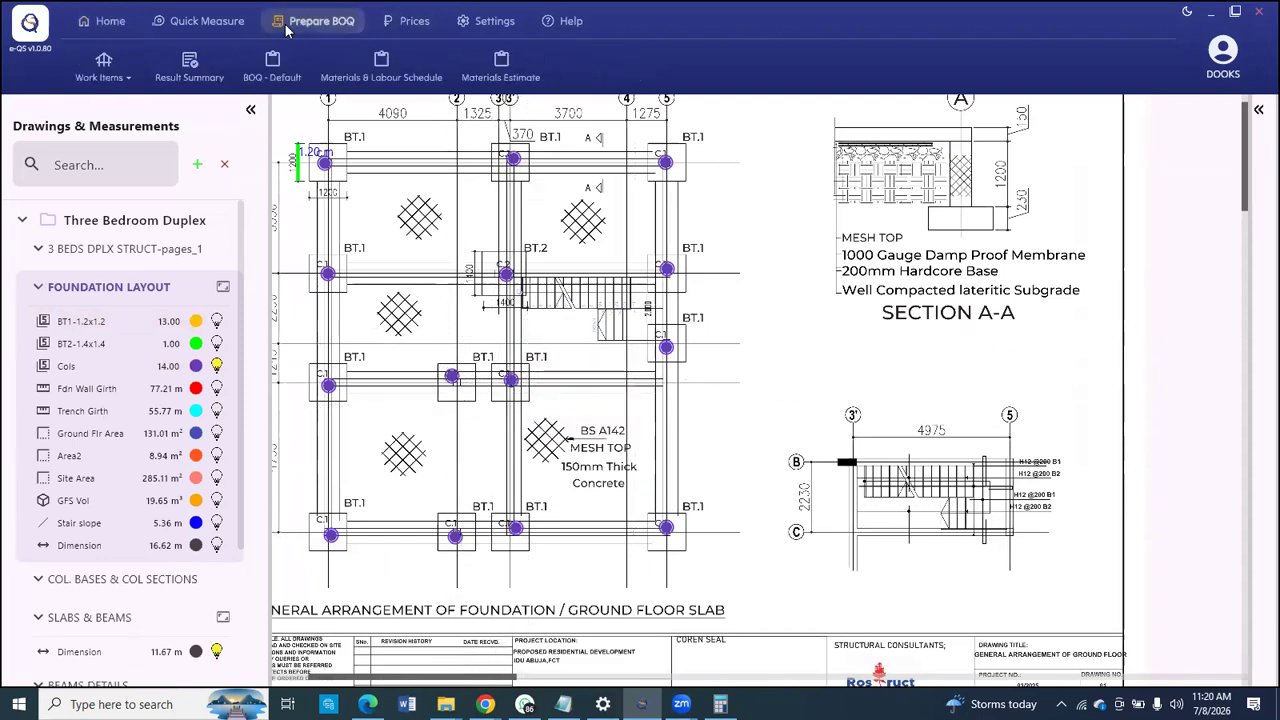
left_click(110, 70)
left_click(203, 131)
left_click(138, 80)
left_click(238, 98)
left_click(236, 92)
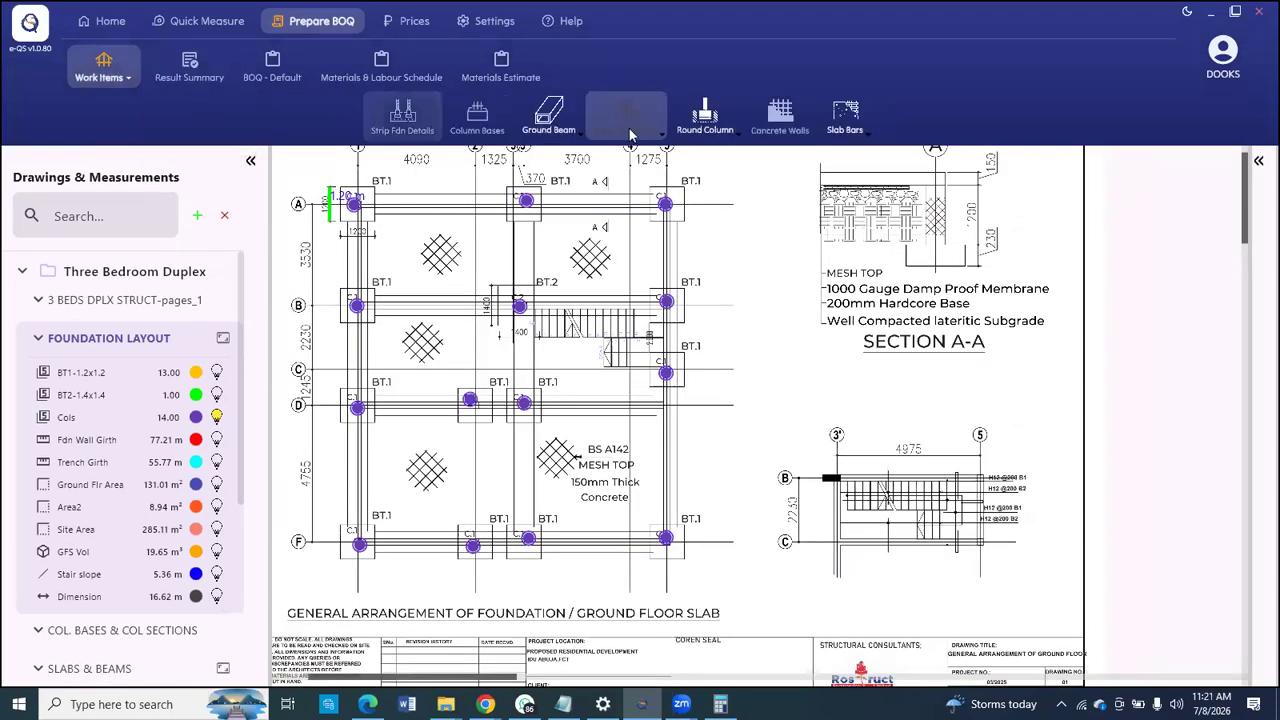
left_click(632, 130)
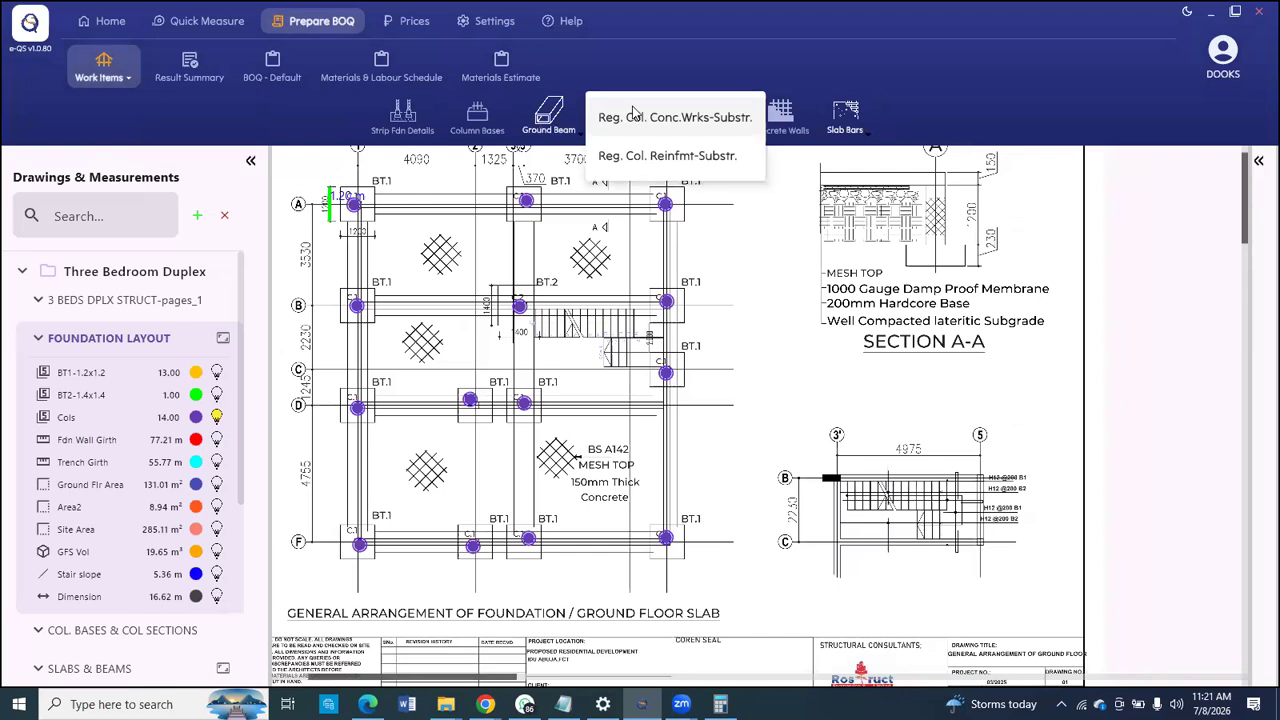
left_click(601, 153)
left_click(355, 217)
type("C1")
left_click(537, 224)
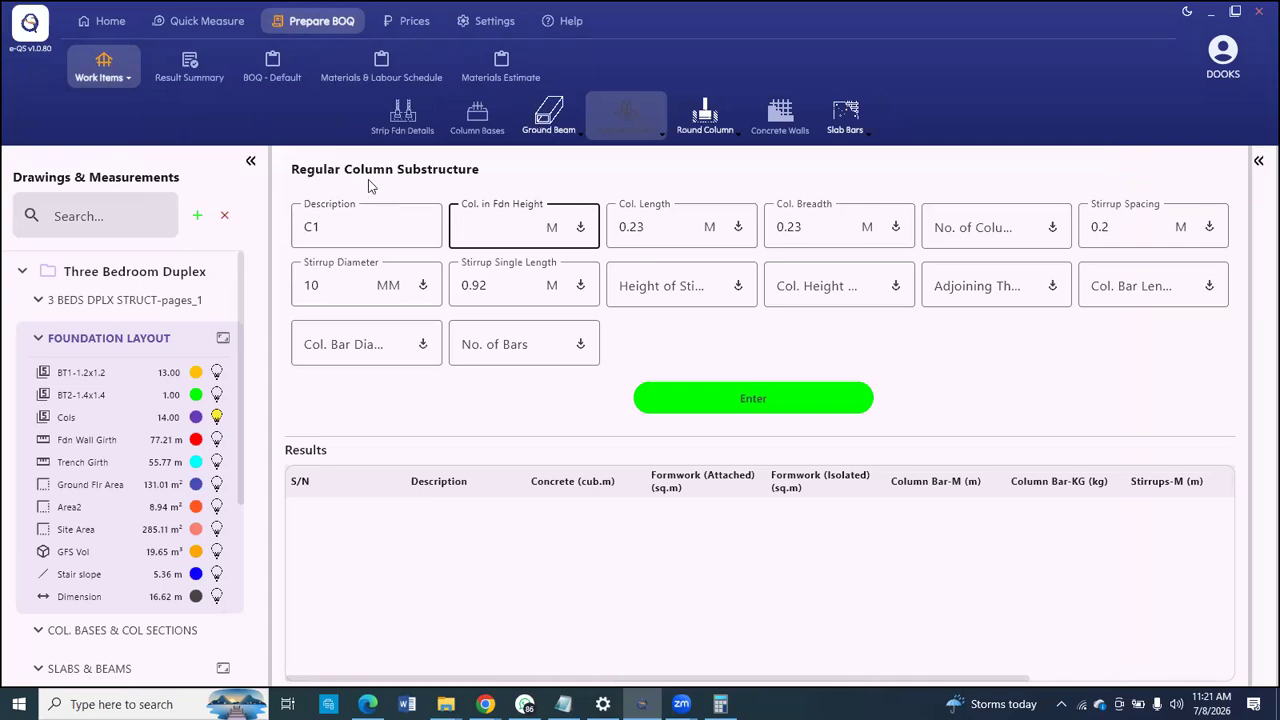
Step: Examine the column bases and column sections drawing for the foundation height of Column 1 in Section 2-2 and the column elevations
left_click(197, 28)
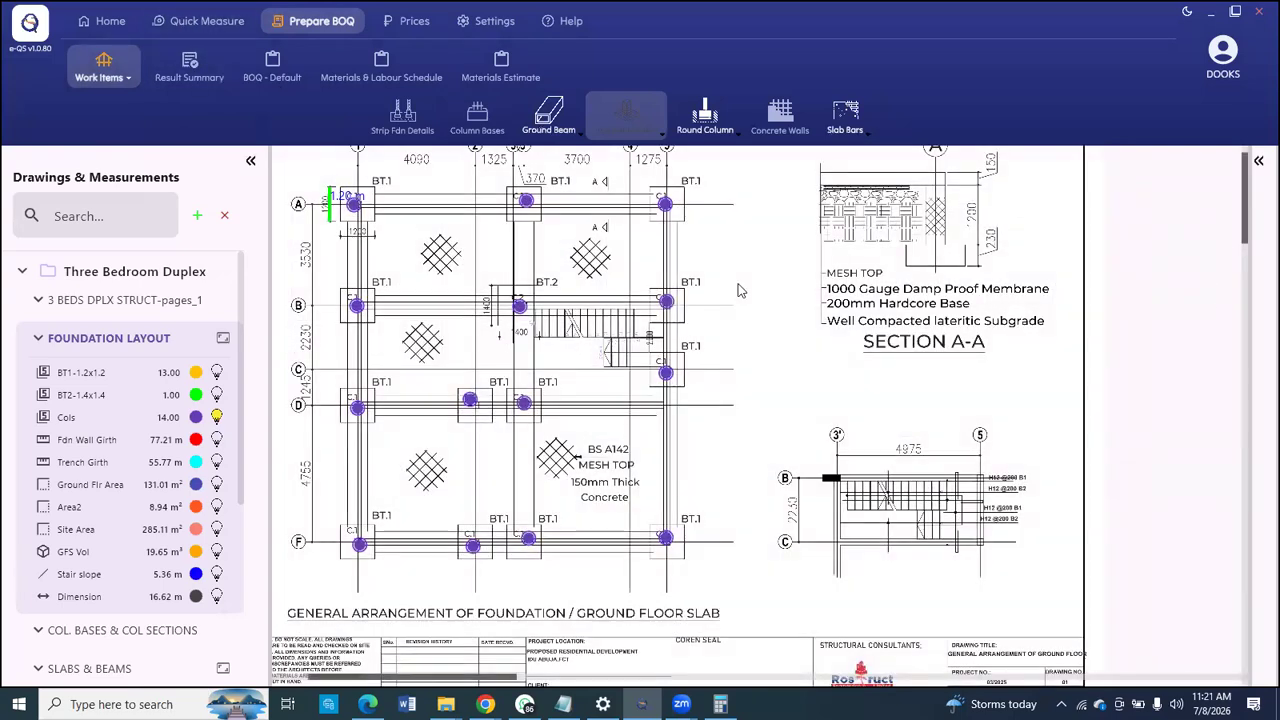
scroll(683, 339, "down", 4)
scroll(133, 480, "down", 3)
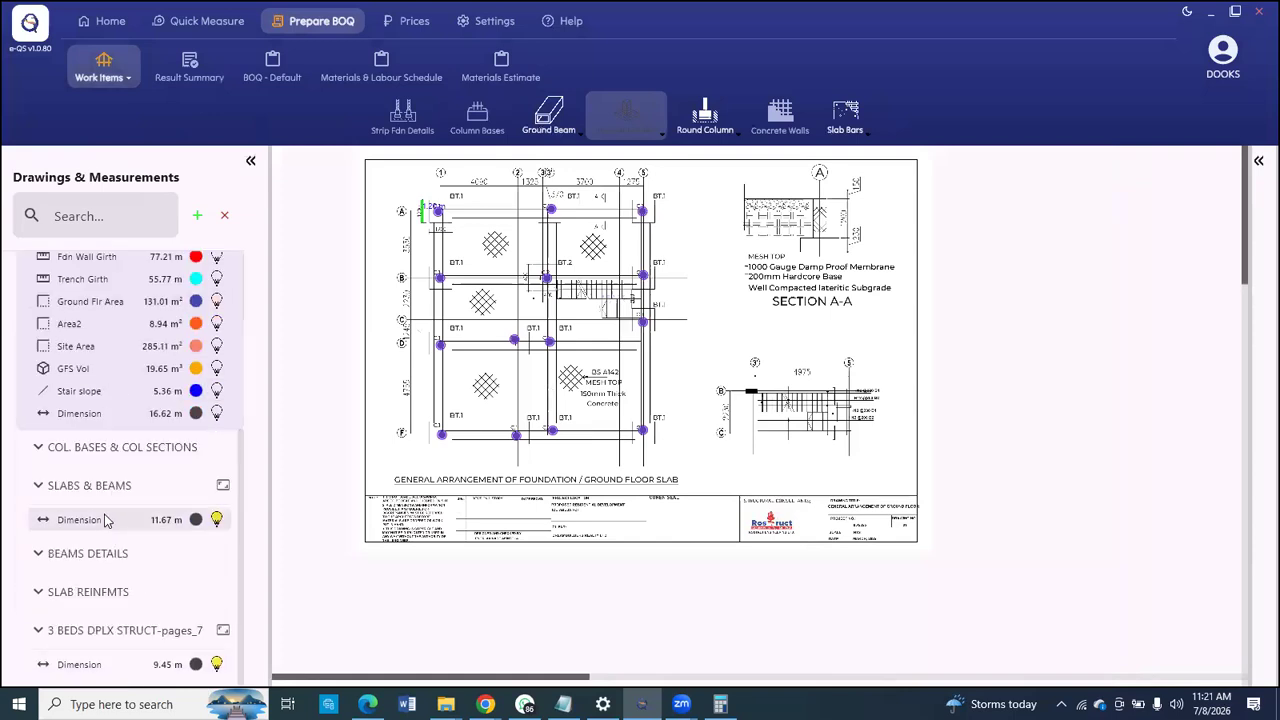
left_click(105, 450)
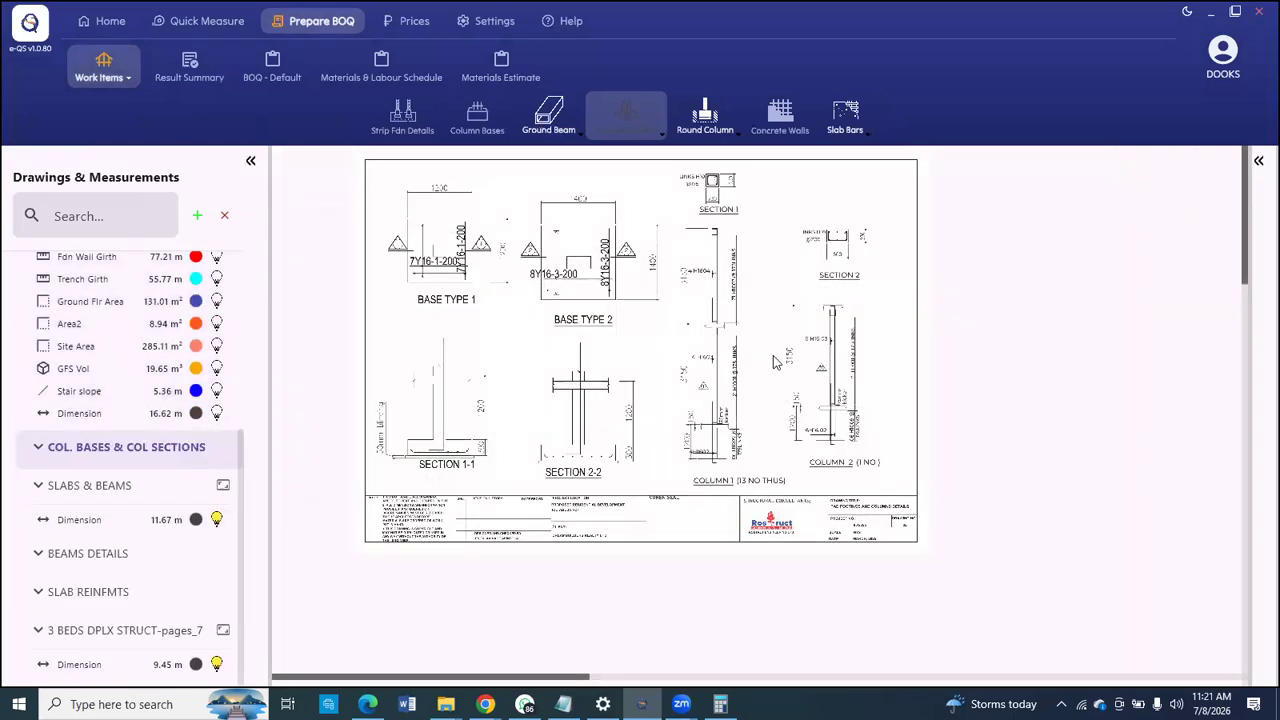
scroll(660, 490, "up", 3)
scroll(660, 490, "up", 4)
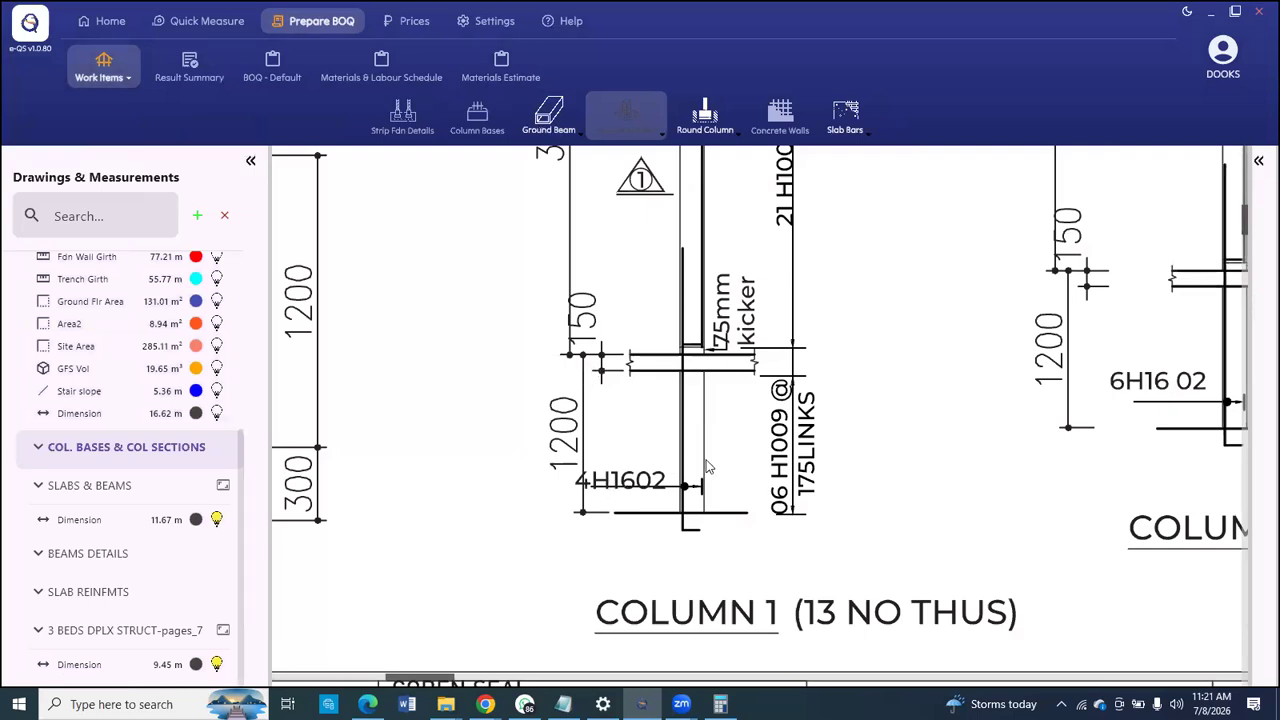
scroll(755, 455, "down", 5)
scroll(482, 398, "up", 3)
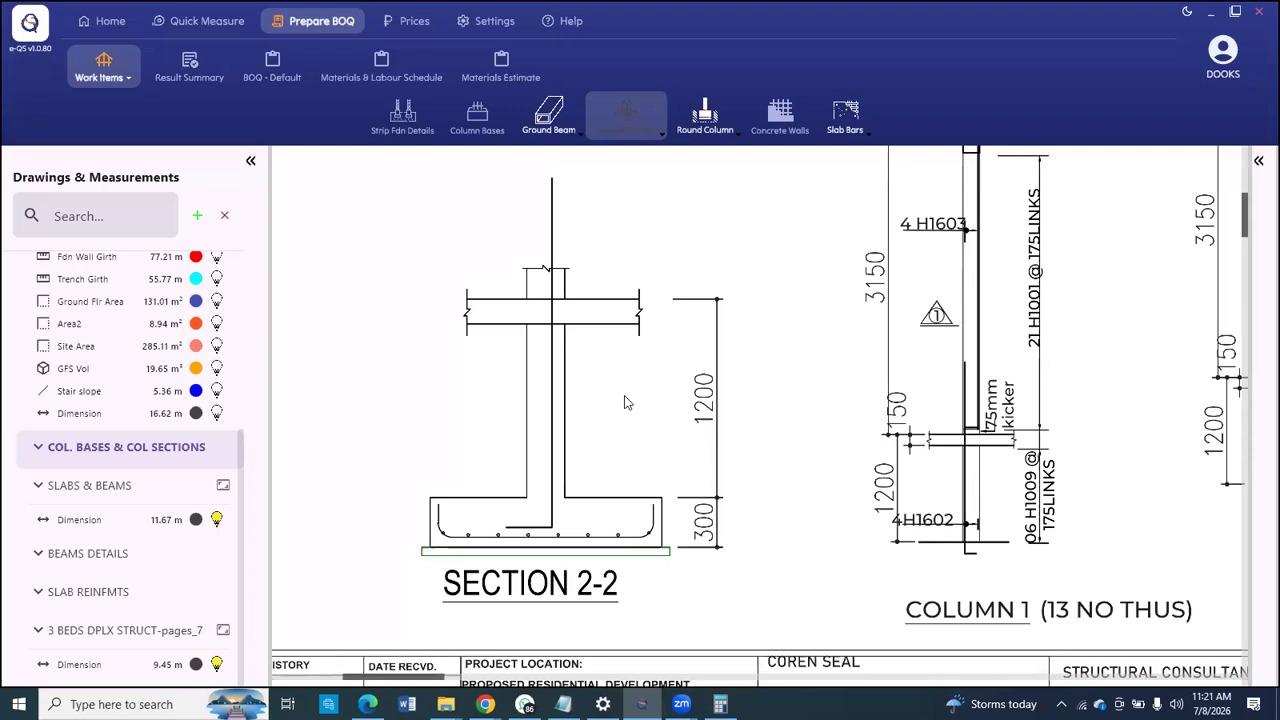
scroll(629, 402, "down", 5)
scroll(445, 400, "up", 5)
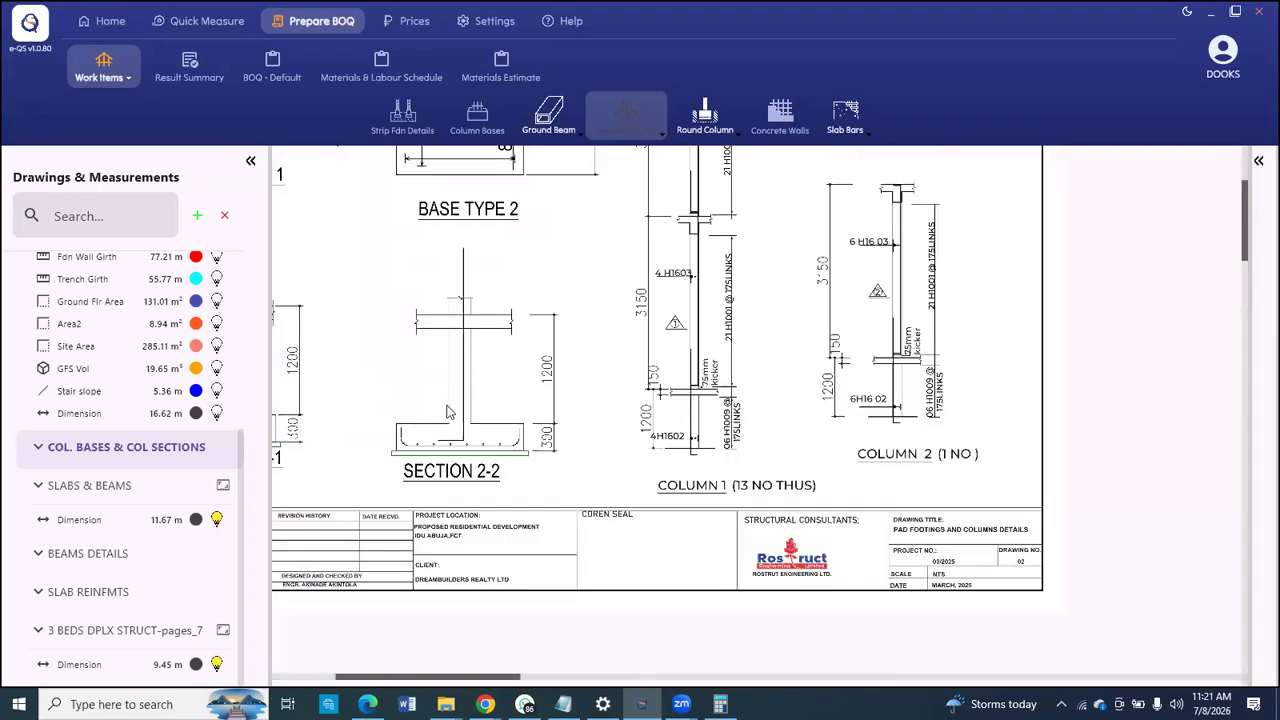
scroll(507, 455, "up", 1)
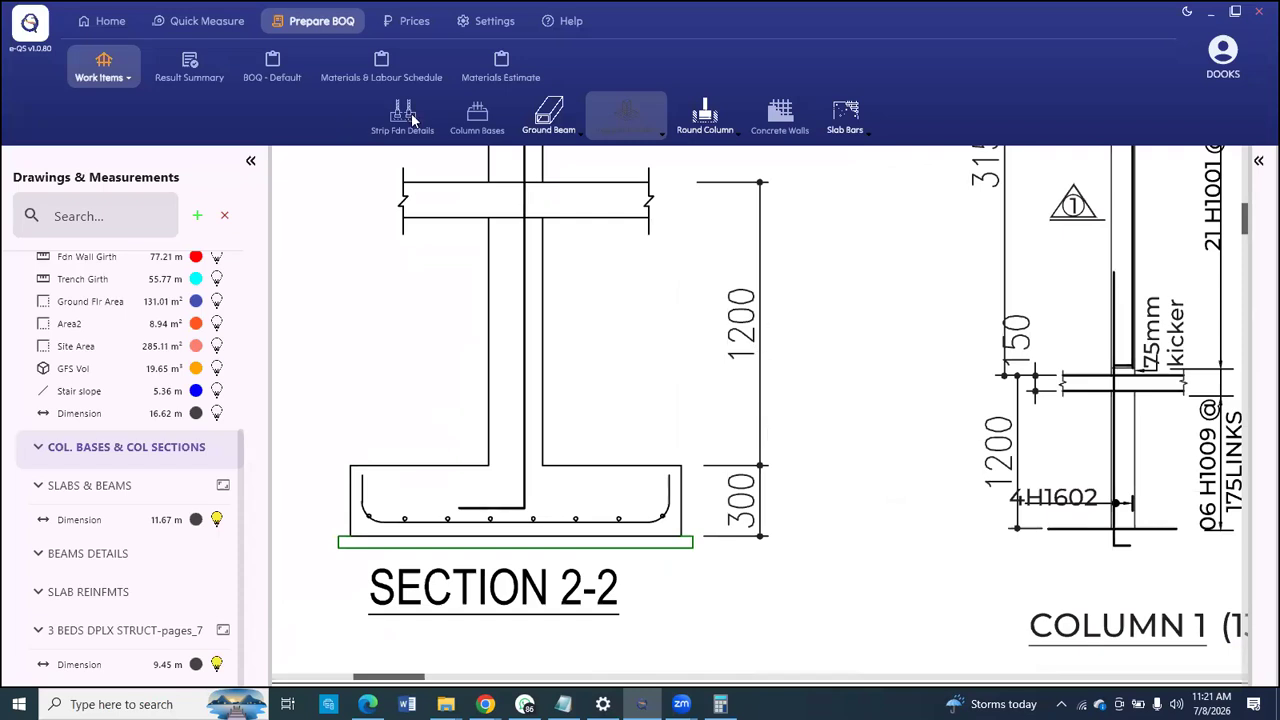
Step: Return to the regular column substructure form and set C1's column height in foundation to 1.1 m
left_click(624, 122)
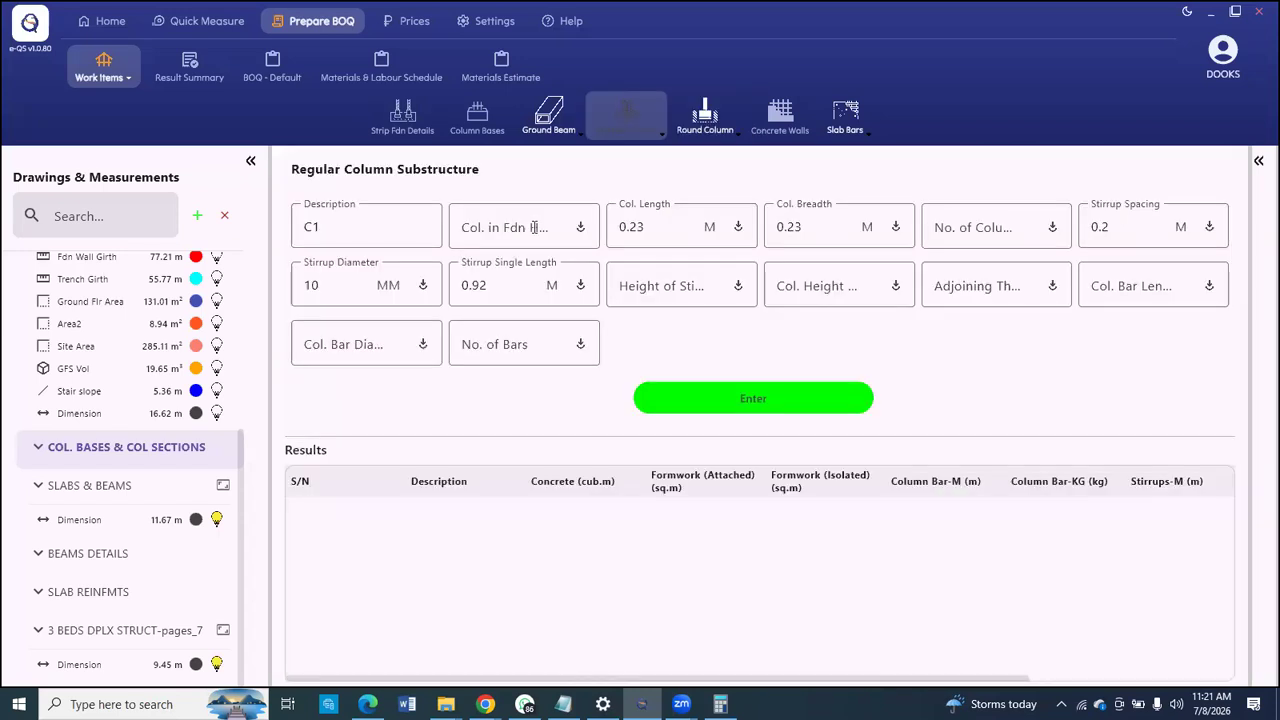
left_click(536, 226)
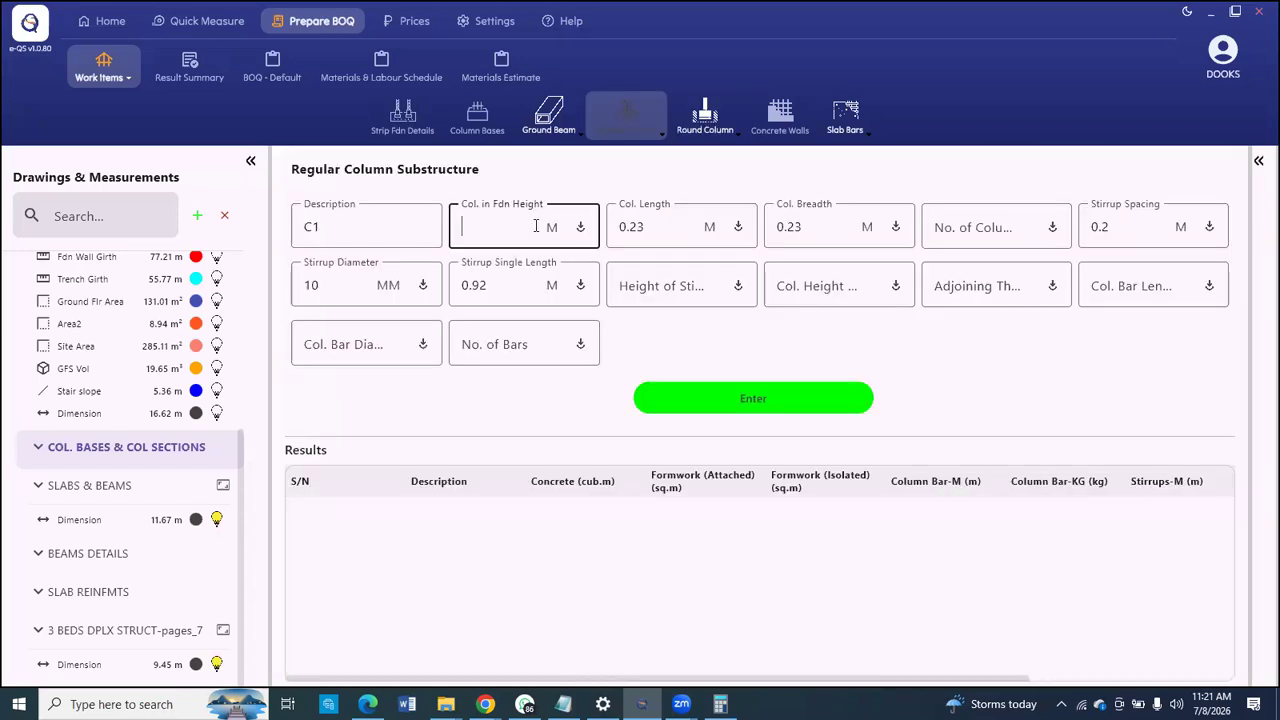
type("1.1")
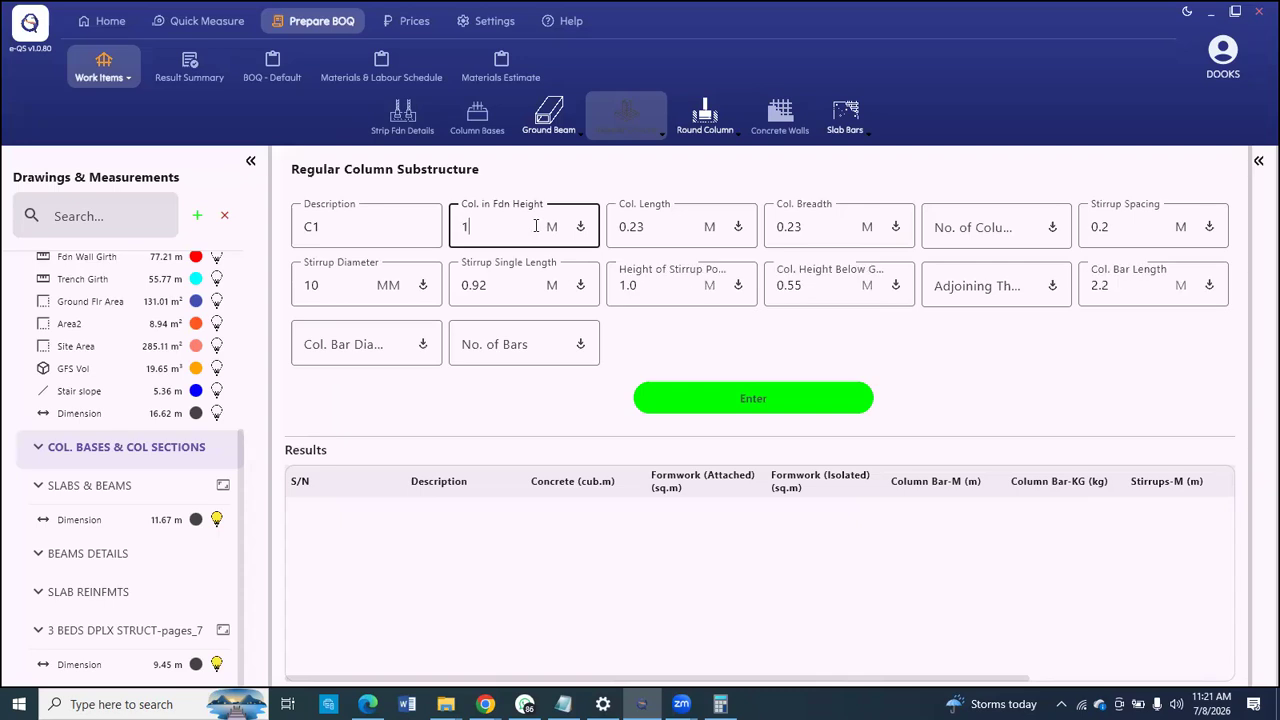
left_click(661, 216)
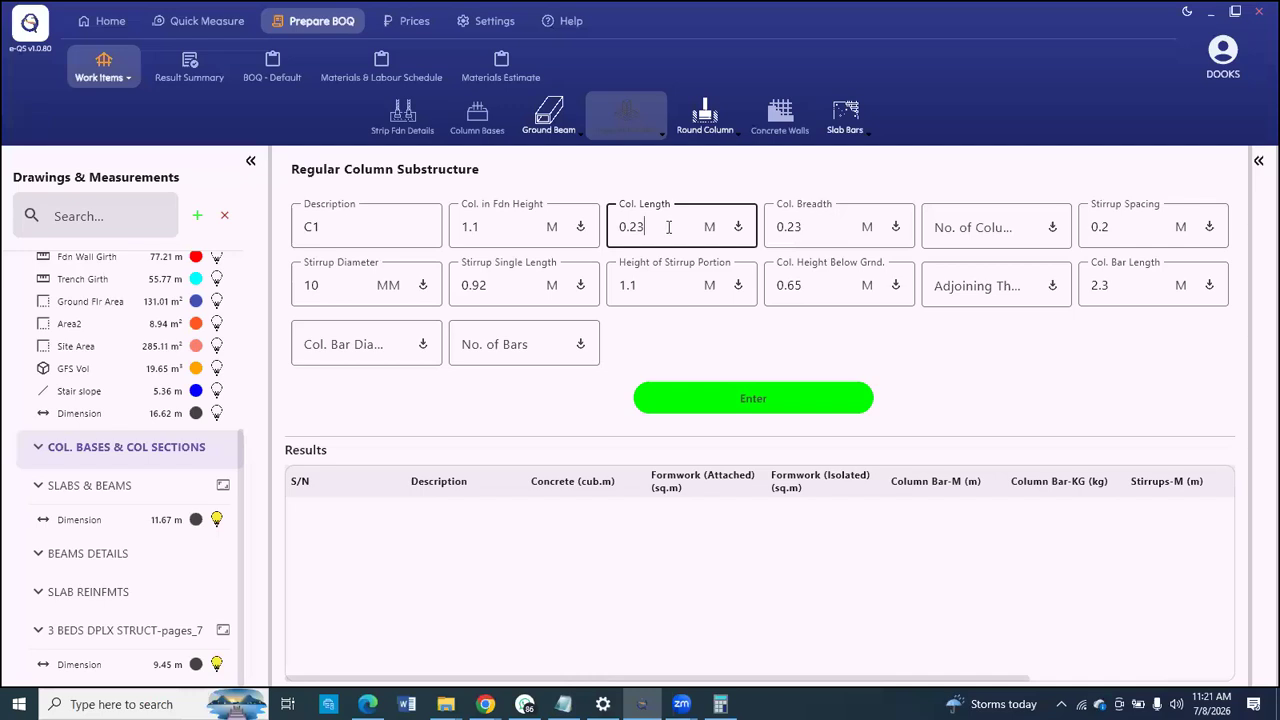
left_click(830, 230)
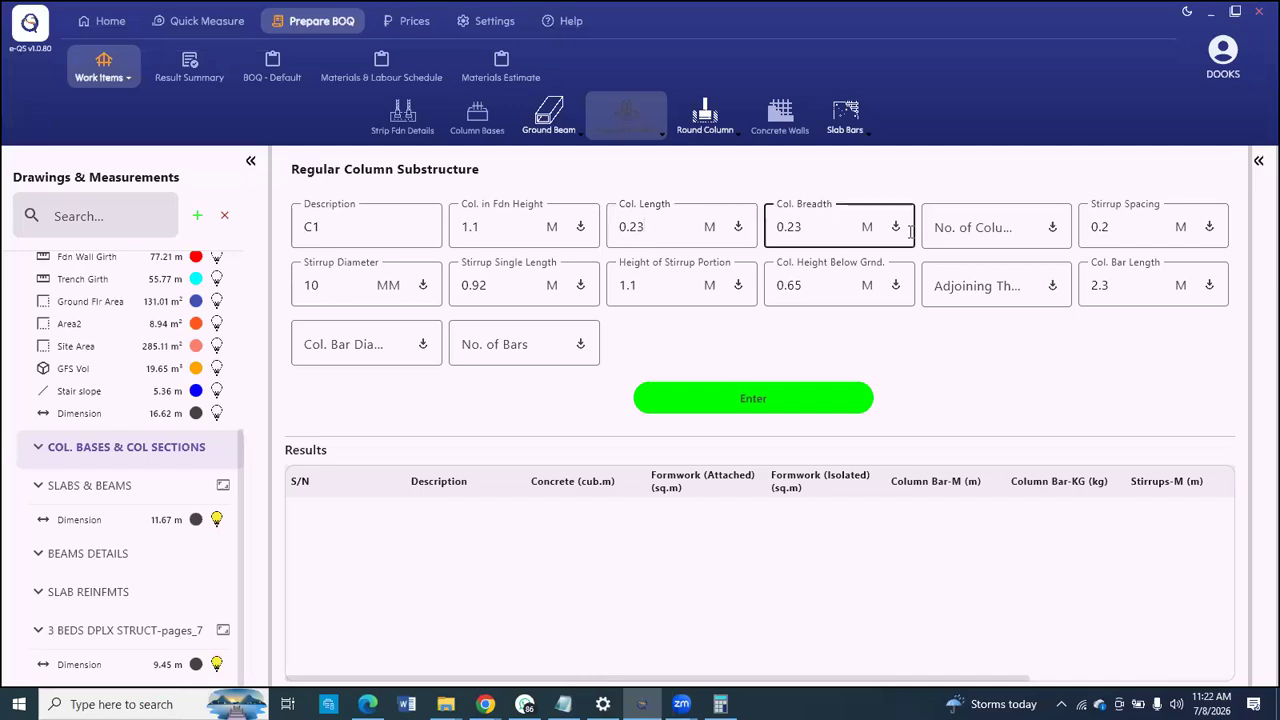
Step: Import the Cols count from the foundation layout as the number of columns for C1
left_click(1019, 231)
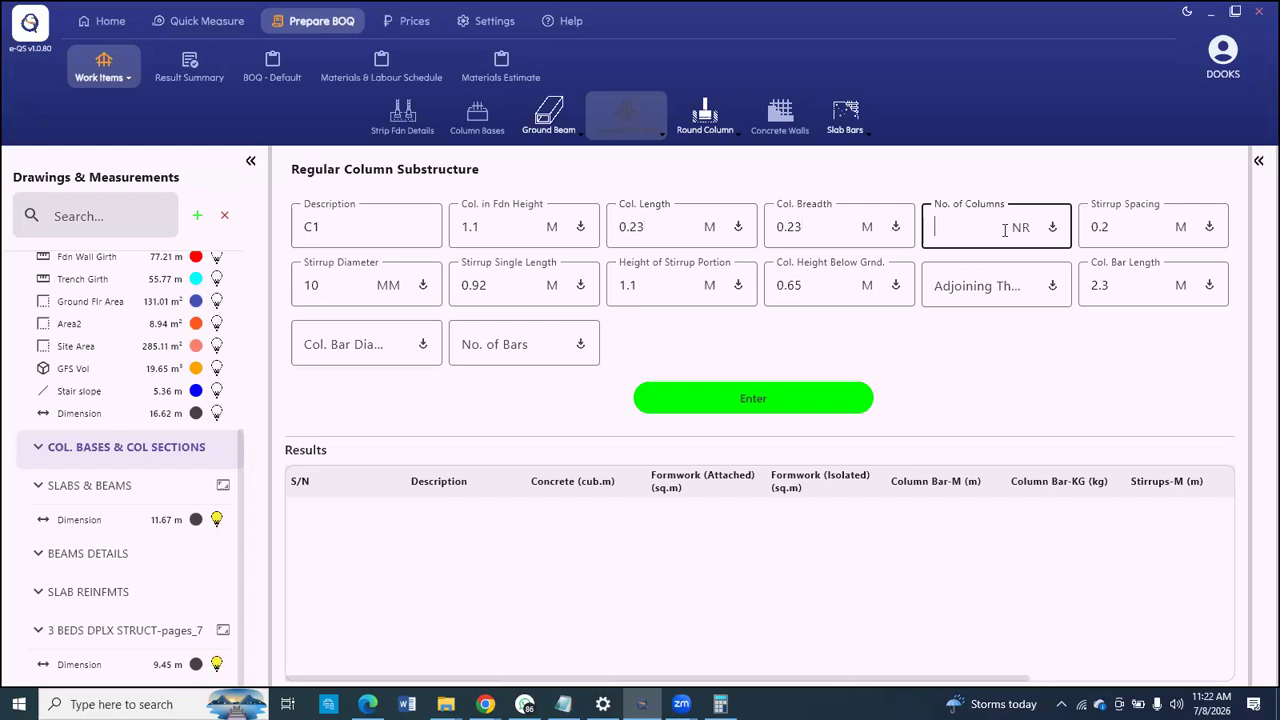
left_click(1053, 227)
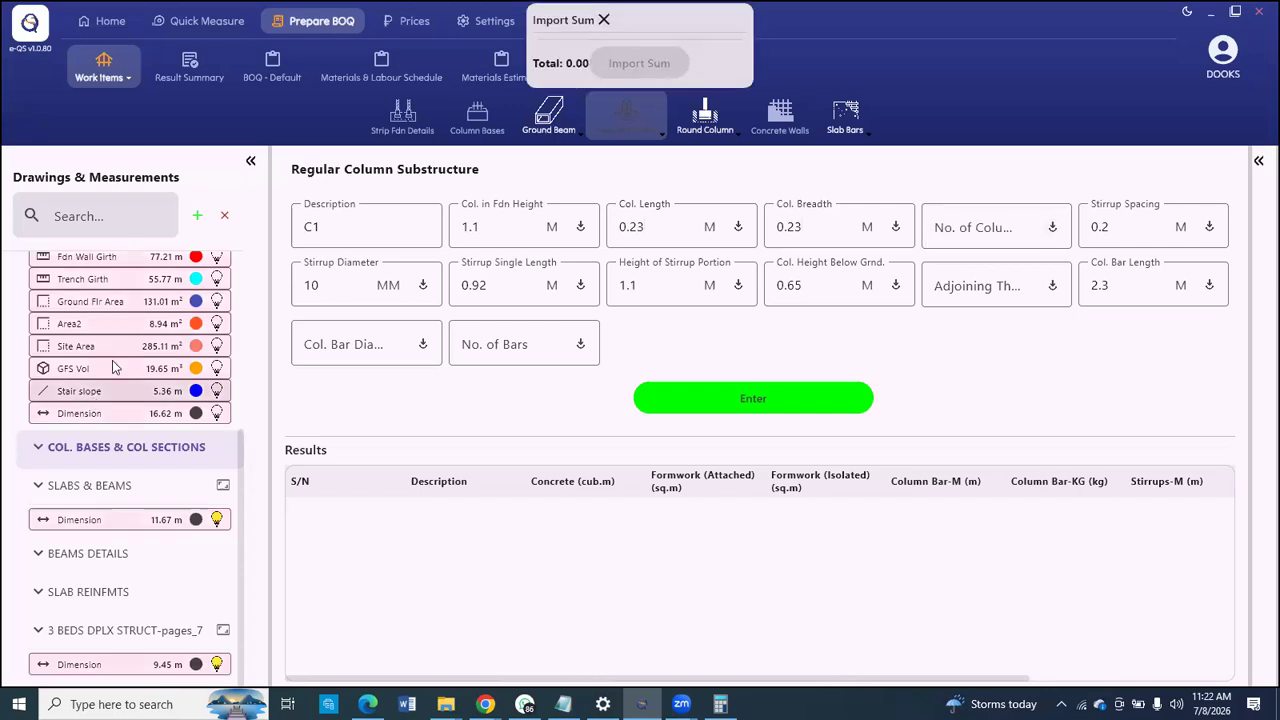
scroll(98, 407, "up", 3)
left_click(92, 422)
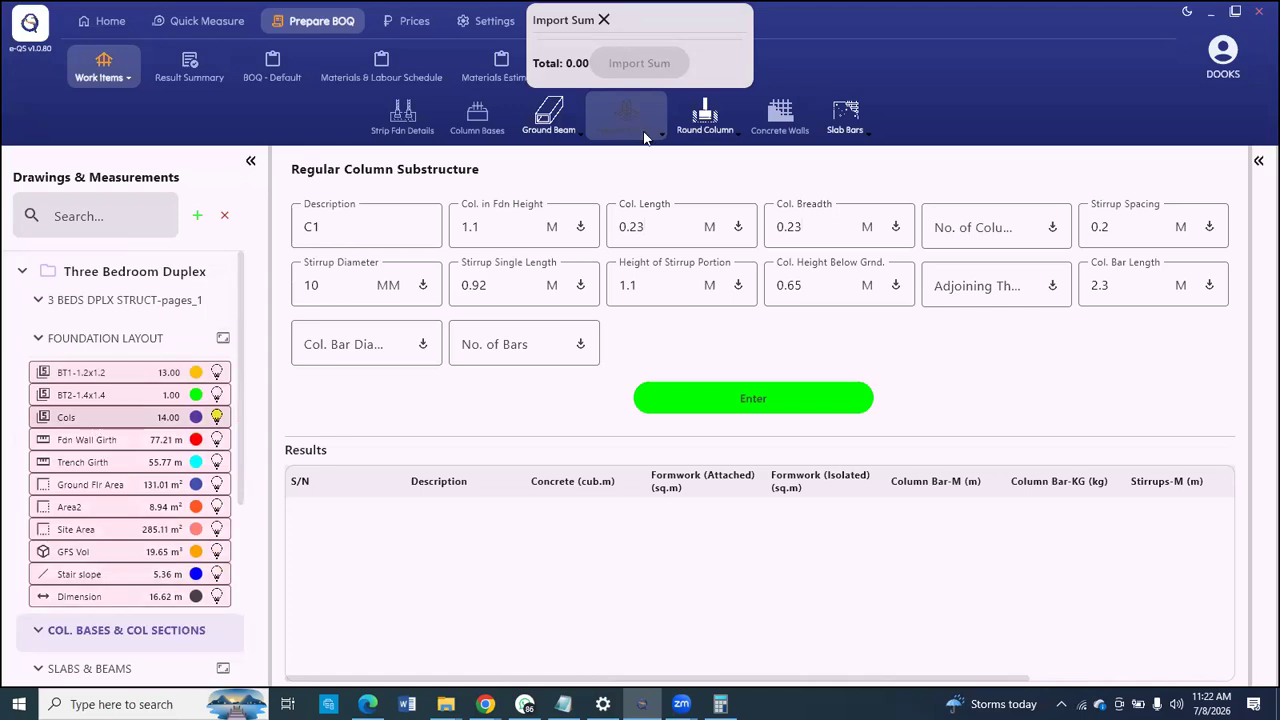
left_click(645, 82)
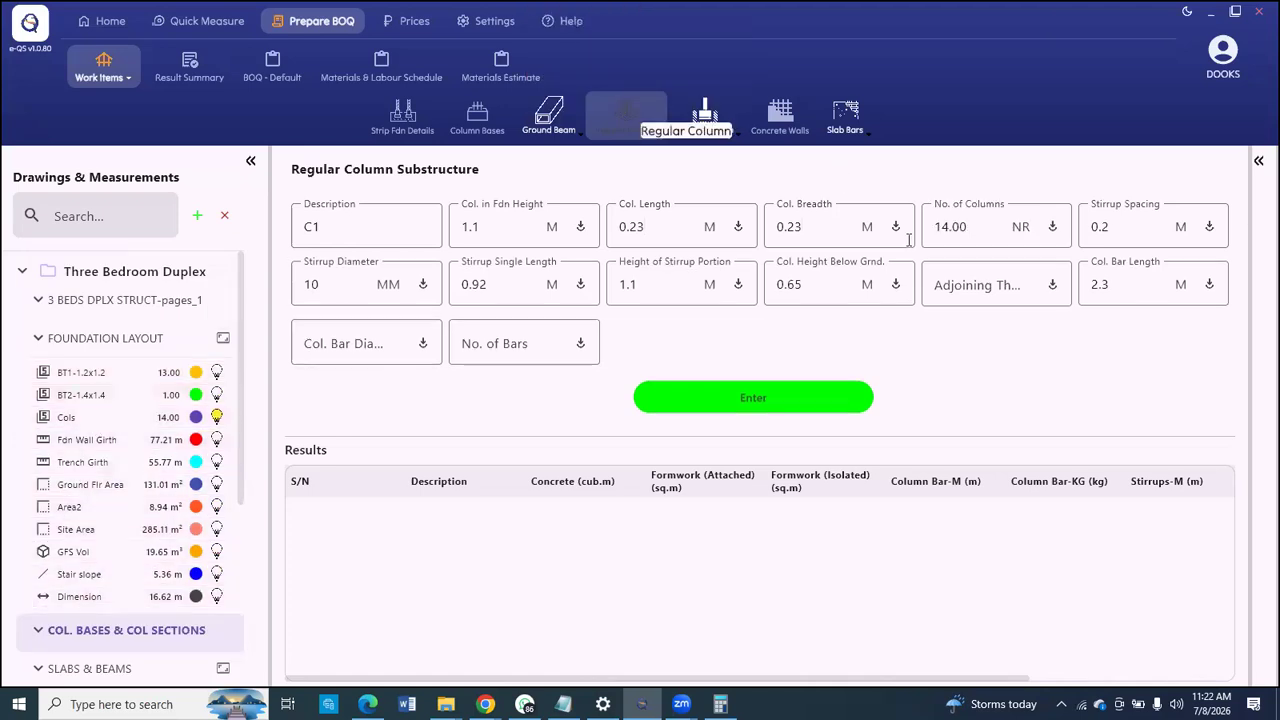
Step: Check the stirrup spacing for C1 against the column bases and column sections drawing
left_click(1088, 218)
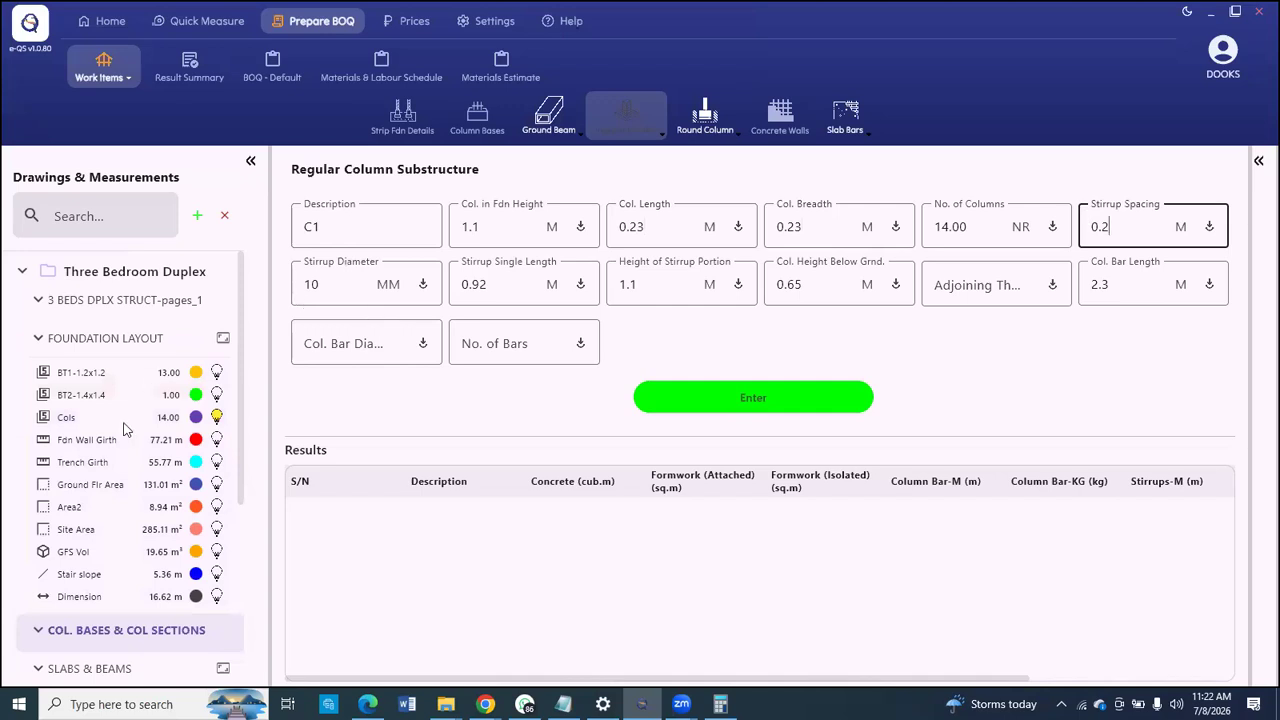
scroll(112, 452, "down", 3)
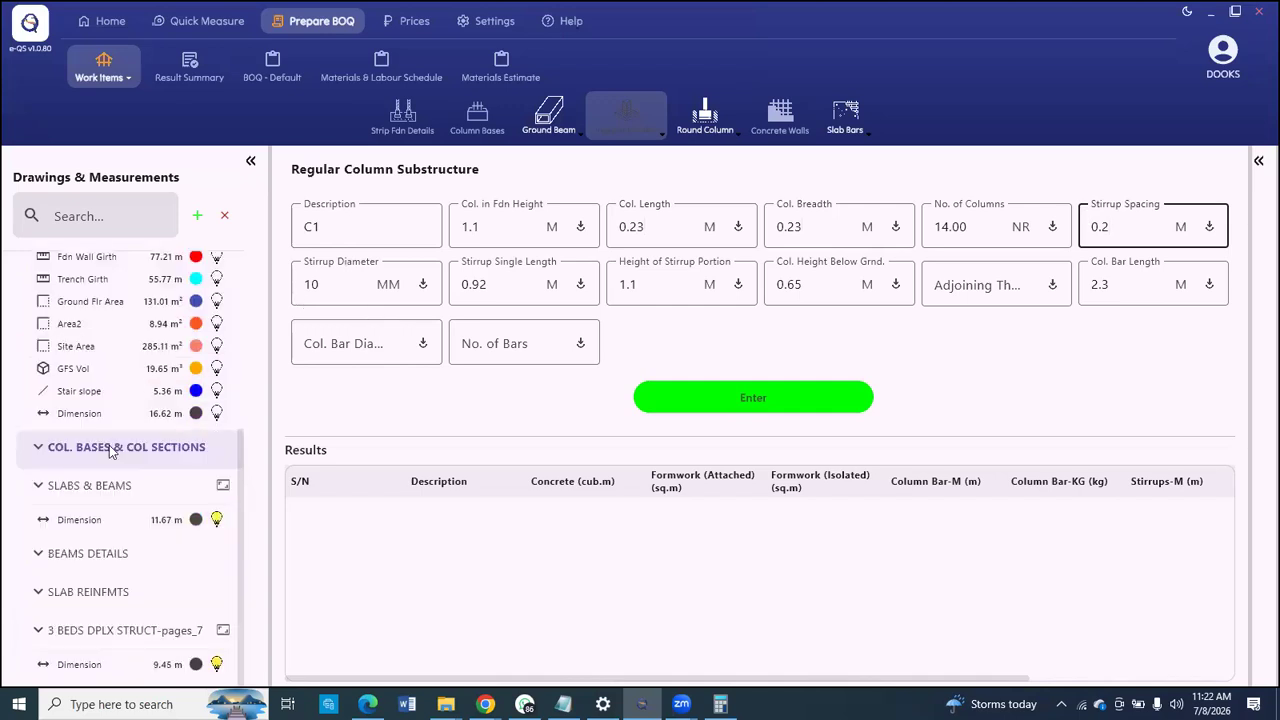
Step: Examine the main bar and link details of Columns 1 and 2 in the COL. BASES & COL SECTIONS drawing
left_click(110, 452)
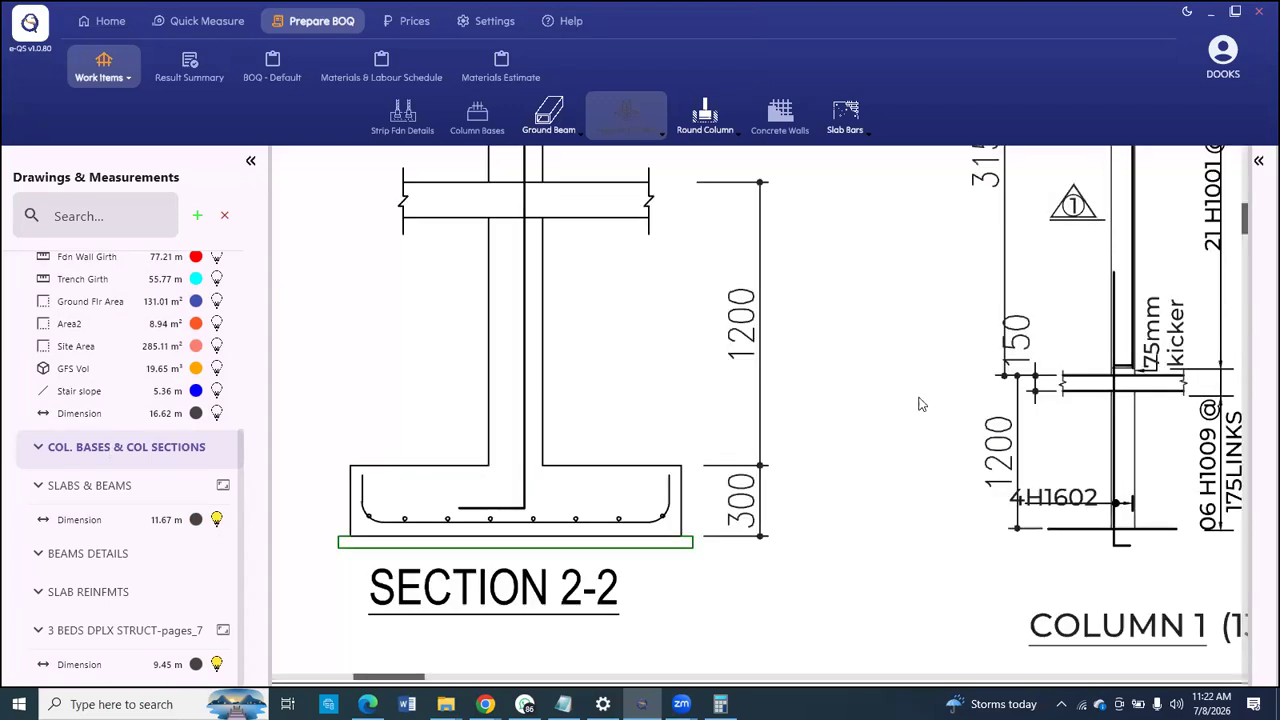
scroll(910, 387, "down", 2)
scroll(451, 374, "down", 2)
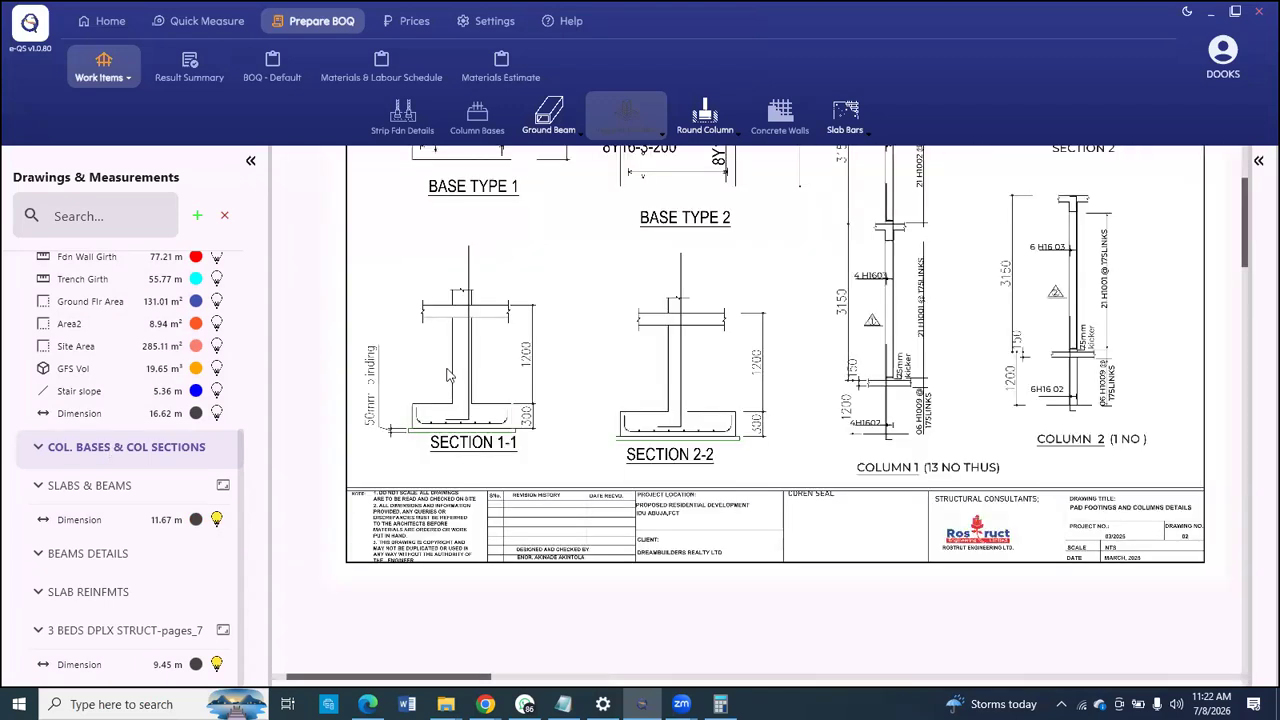
scroll(455, 372, "down", 2)
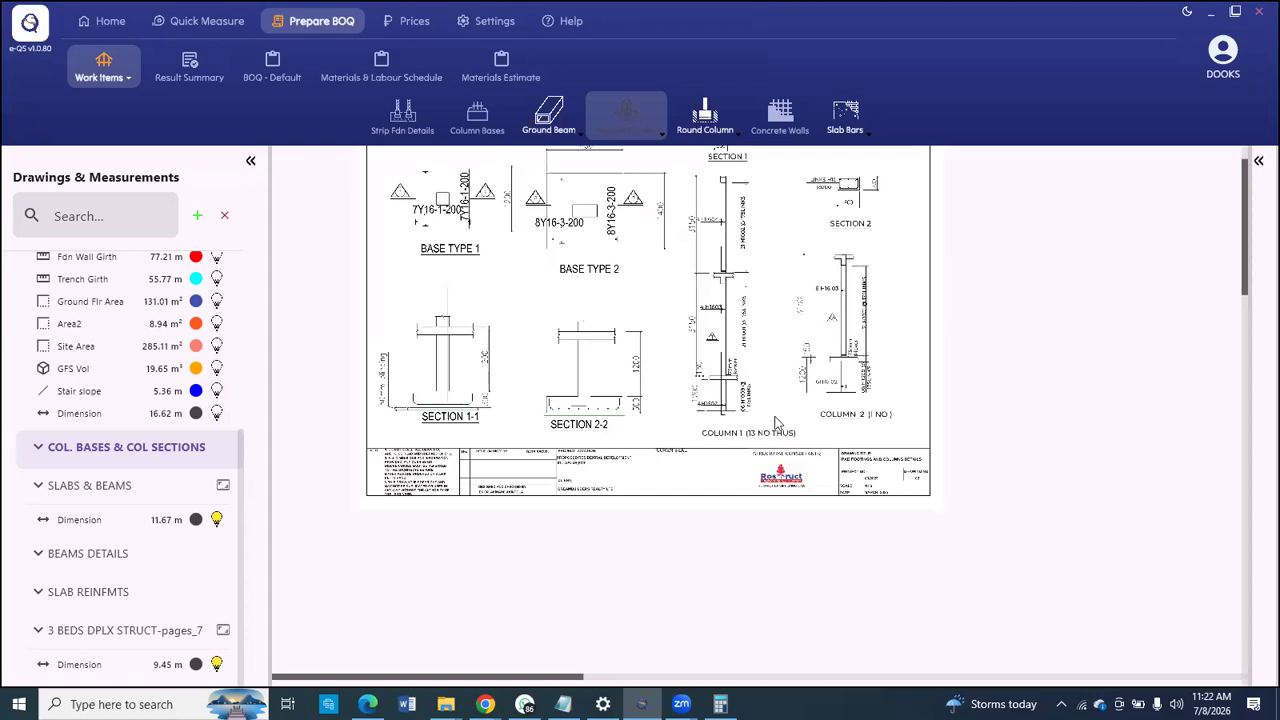
scroll(605, 415, "up", 3)
scroll(628, 480, "up", 1)
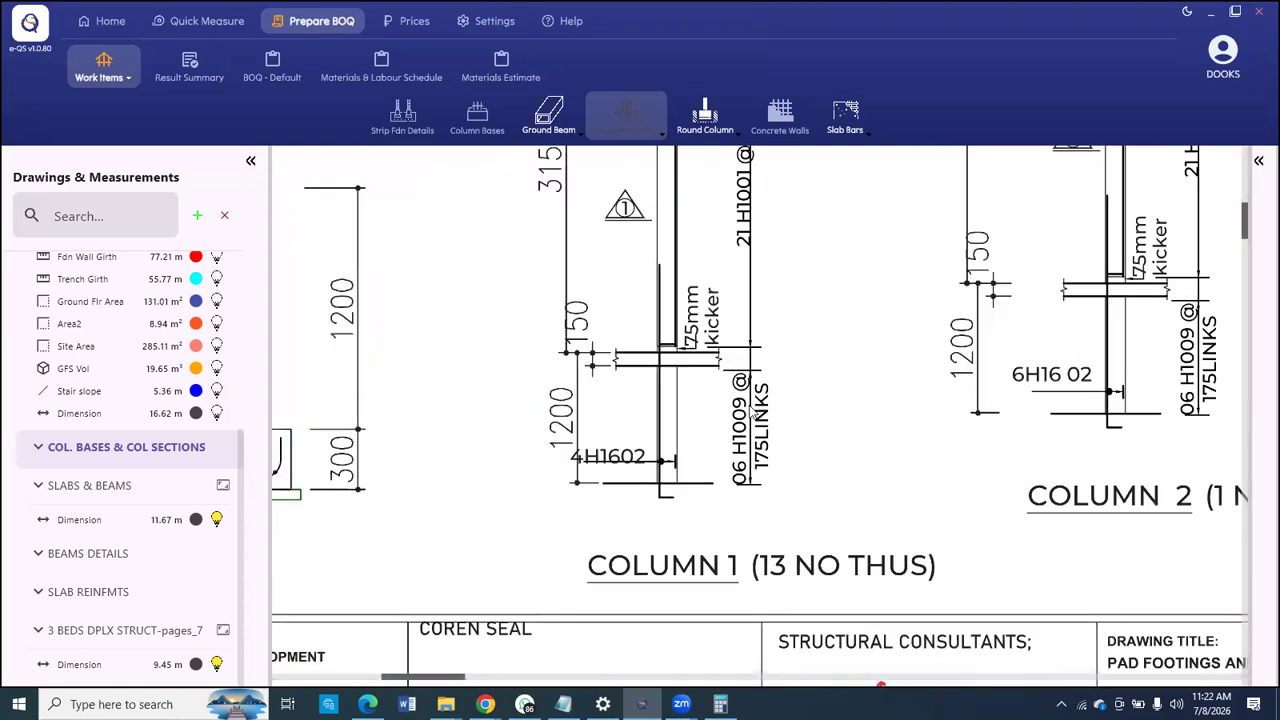
scroll(697, 402, "down", 3)
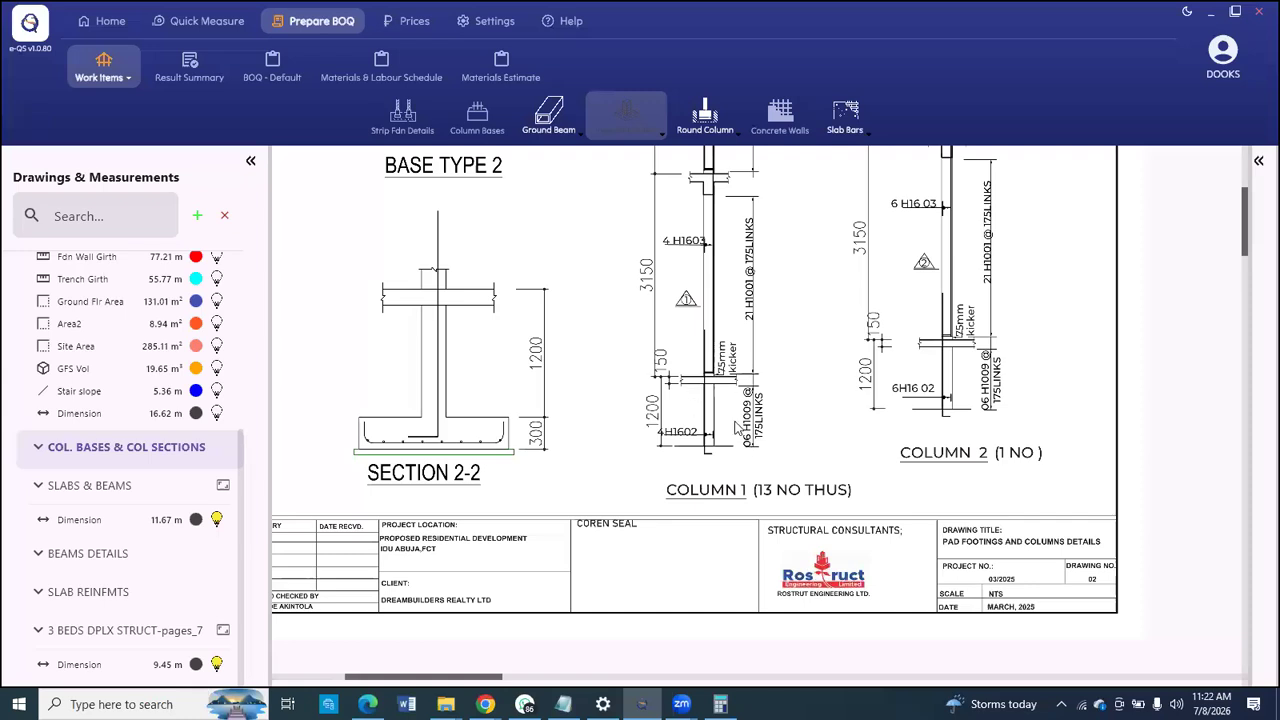
scroll(748, 430, "up", 1)
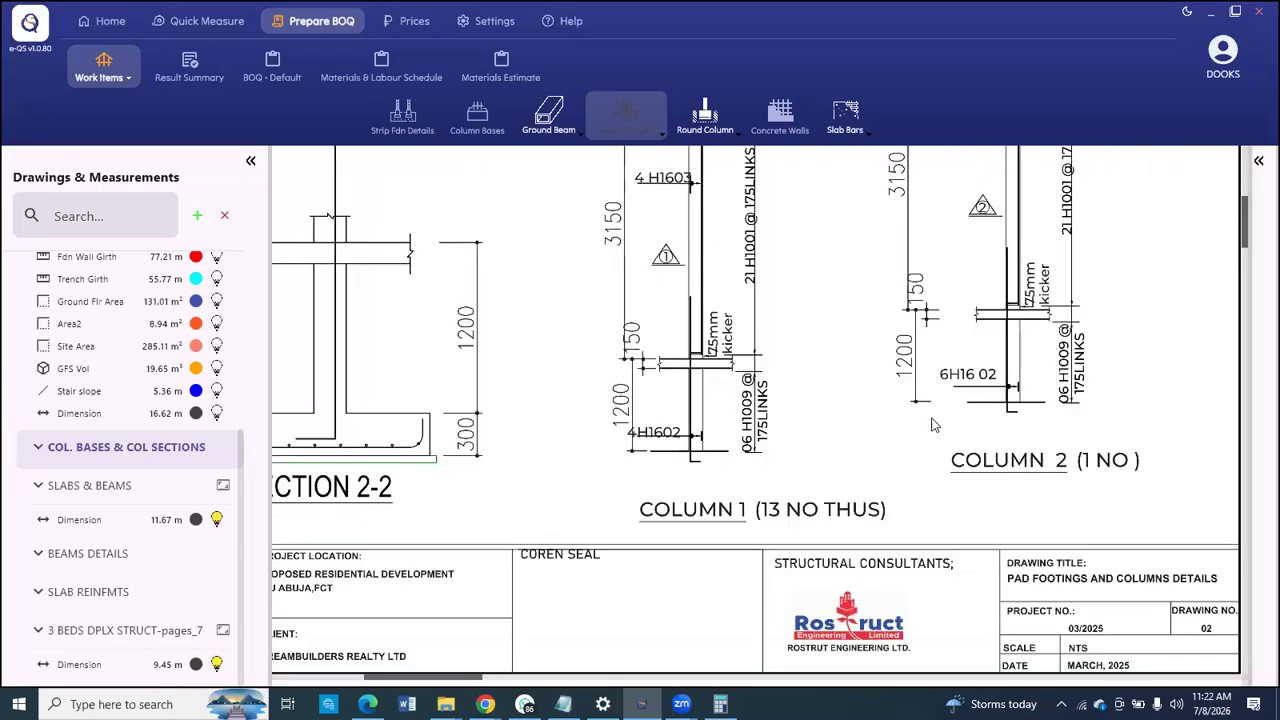
scroll(955, 401, "up", 1)
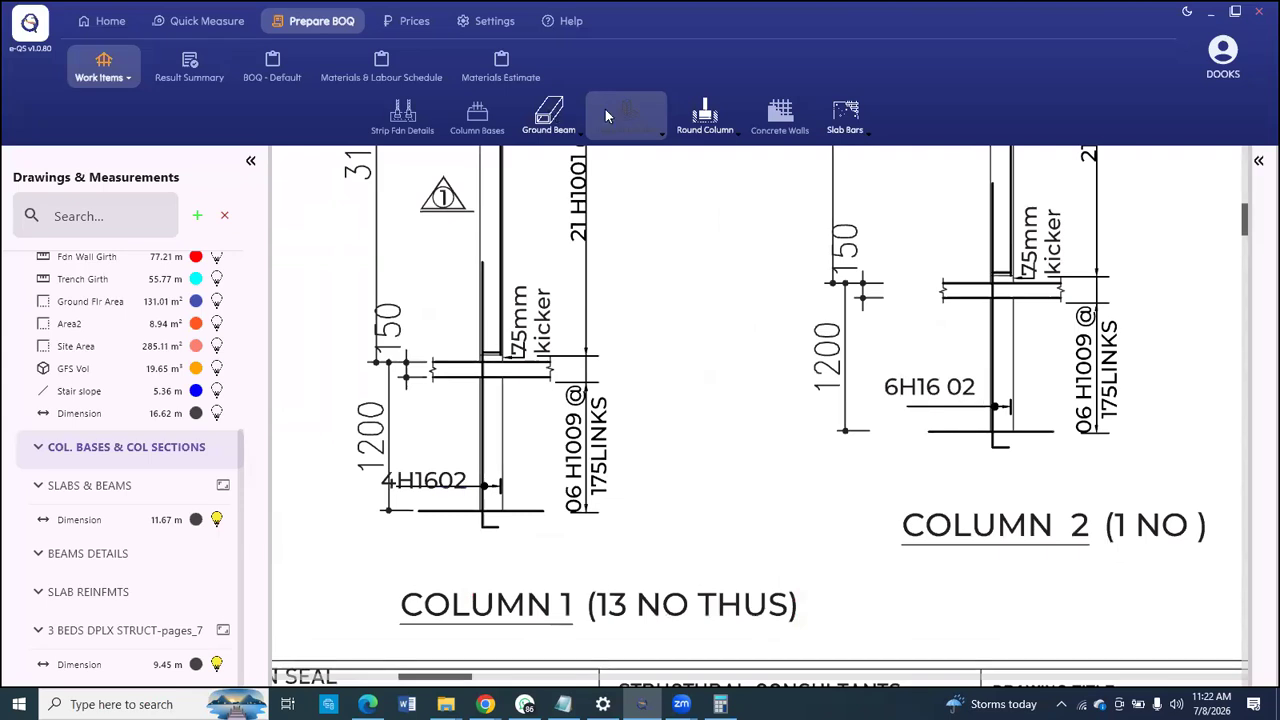
left_click(617, 148)
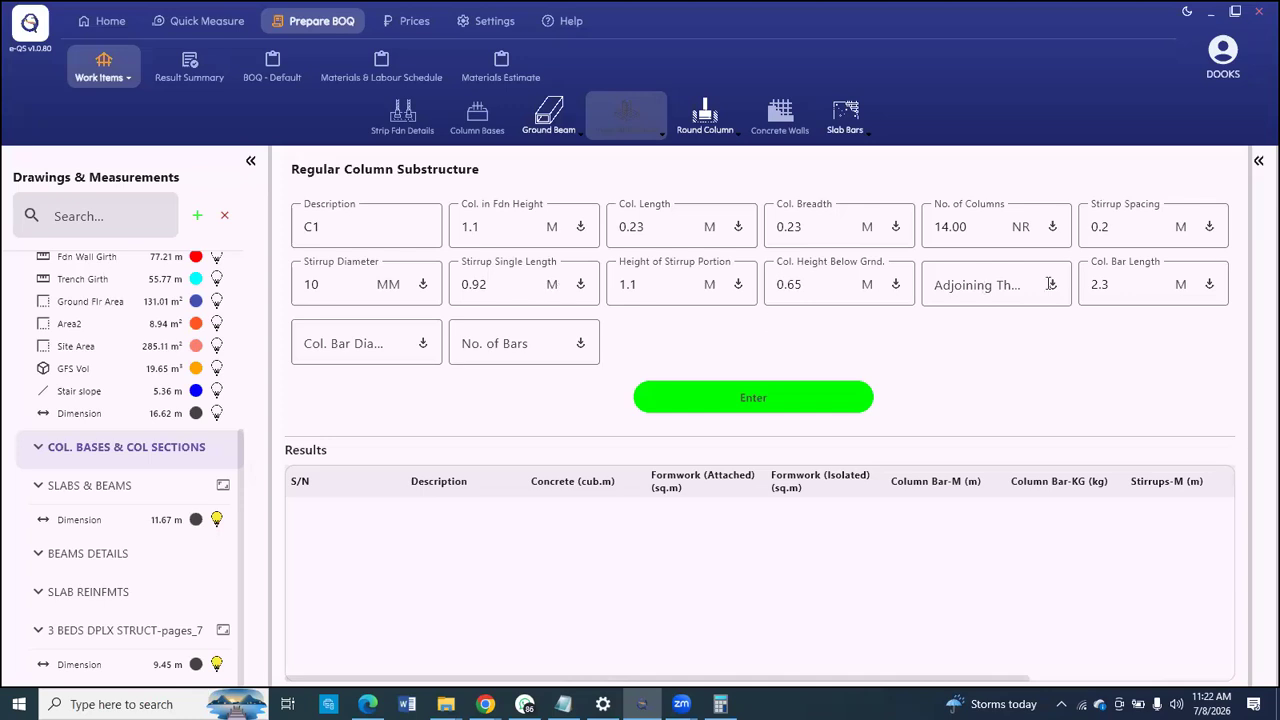
Step: Set column C1's bar diameter to 16 mm and number of bars to 4, and add it to the results
left_click(368, 345)
type("16")
left_click(523, 342)
type("4")
left_click(661, 400)
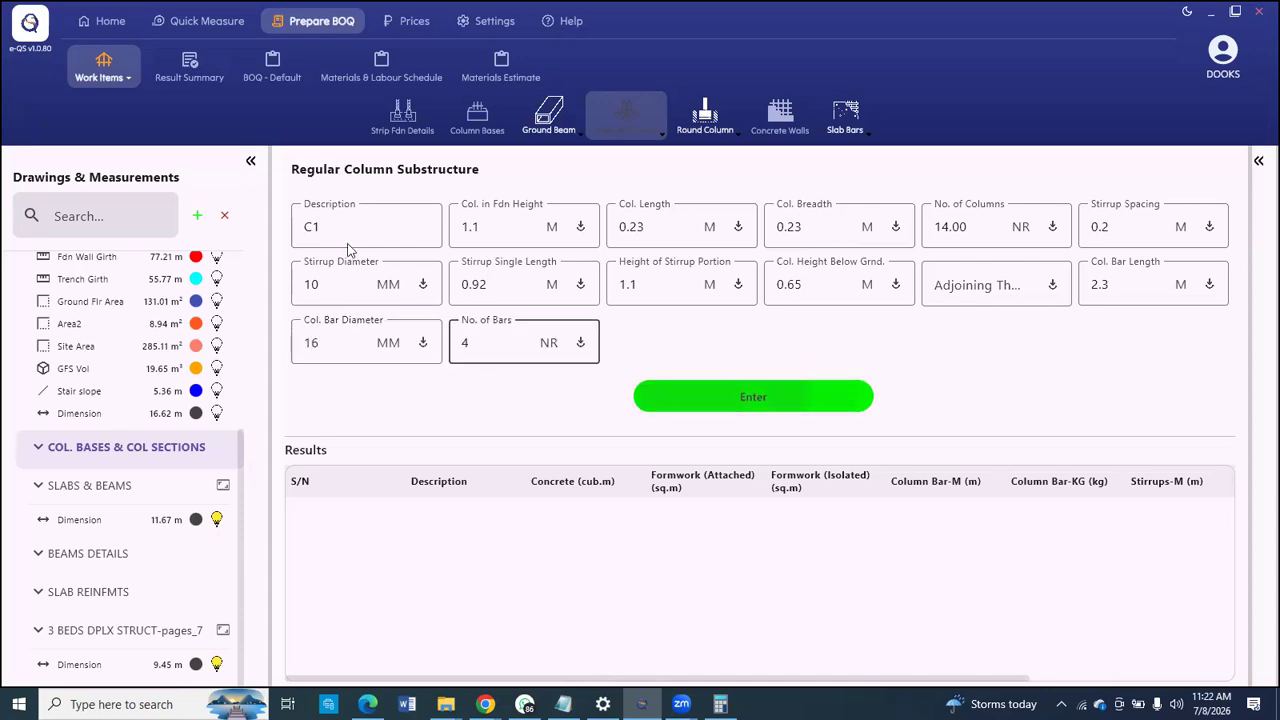
Step: Change the column entry's description to C2, with 1 column and 6 bars
left_click(311, 226)
key("BackSpace")
type("2")
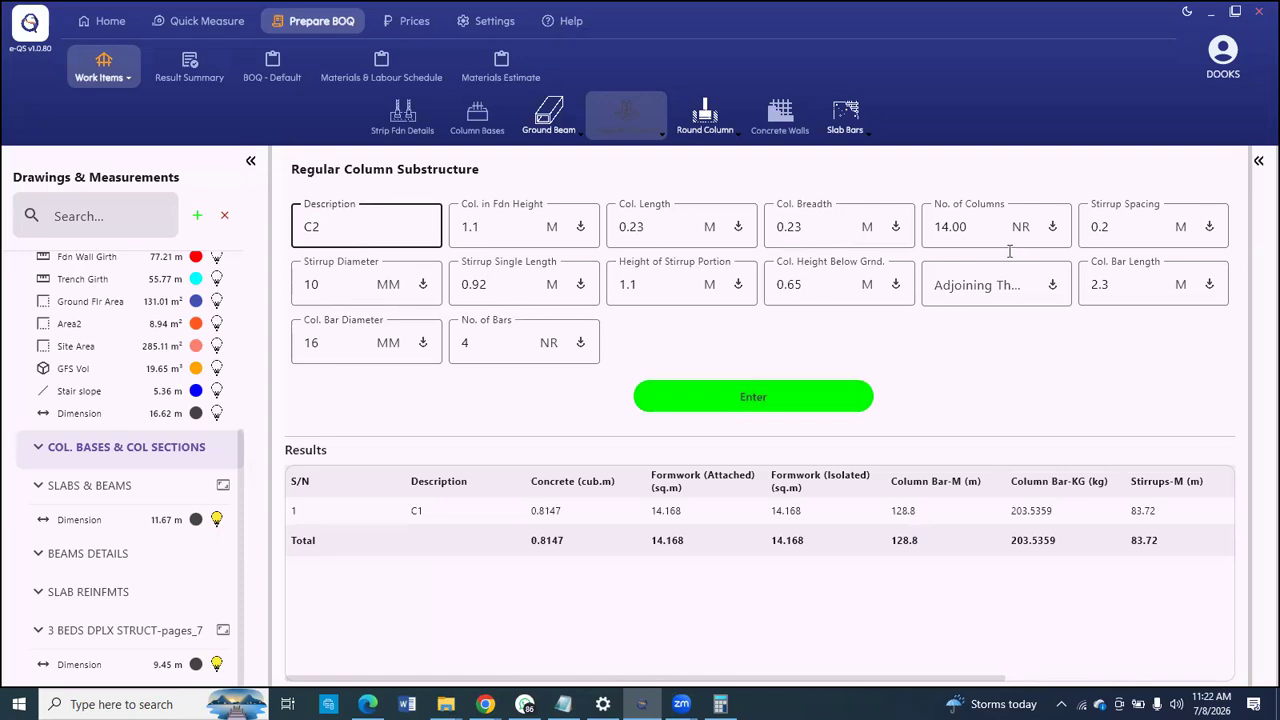
left_click(923, 226)
type("1")
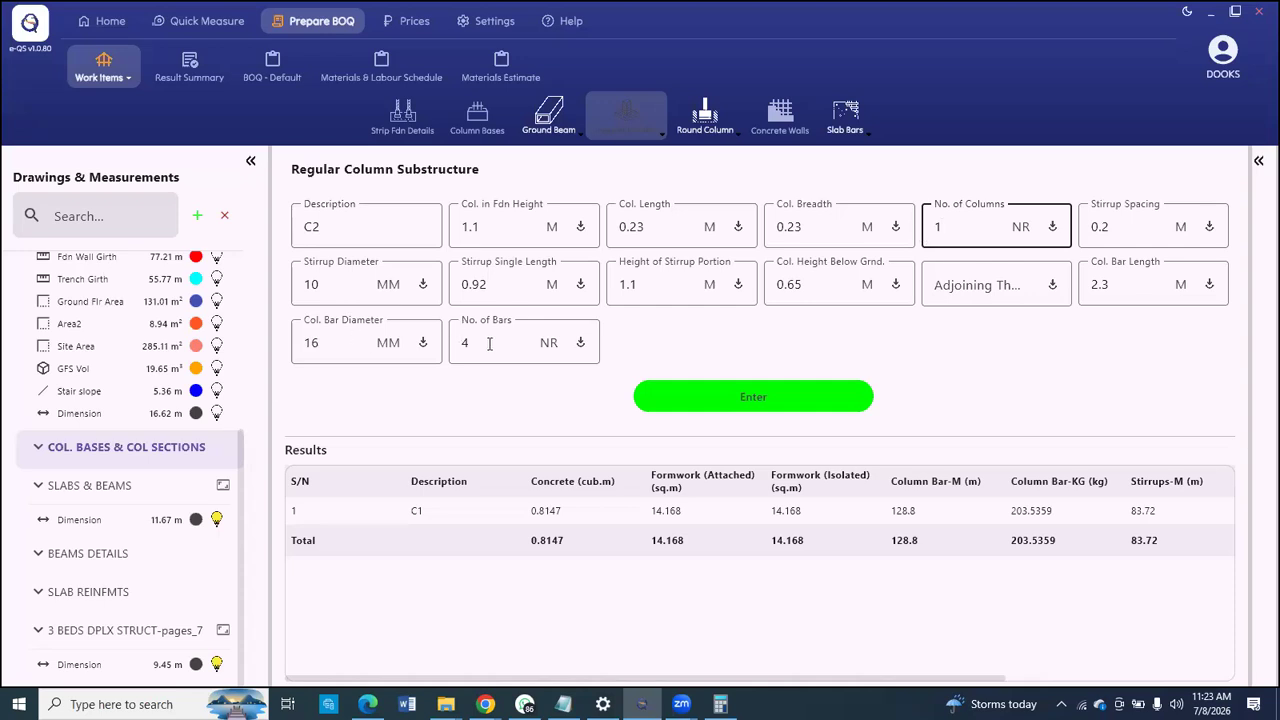
left_click(453, 341)
type("6")
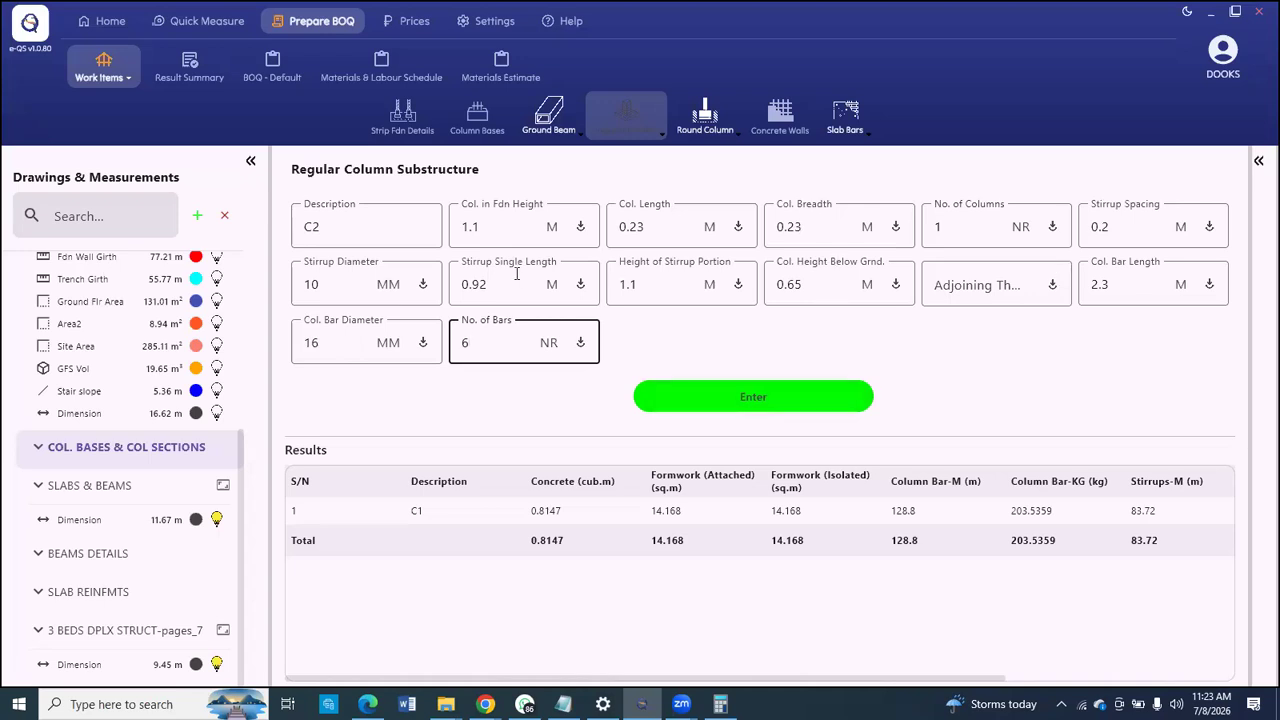
Step: Check the column bar length against the column height and base depth in Section 2-2 of the column bases drawing
left_click(1100, 285)
double_click(1118, 284)
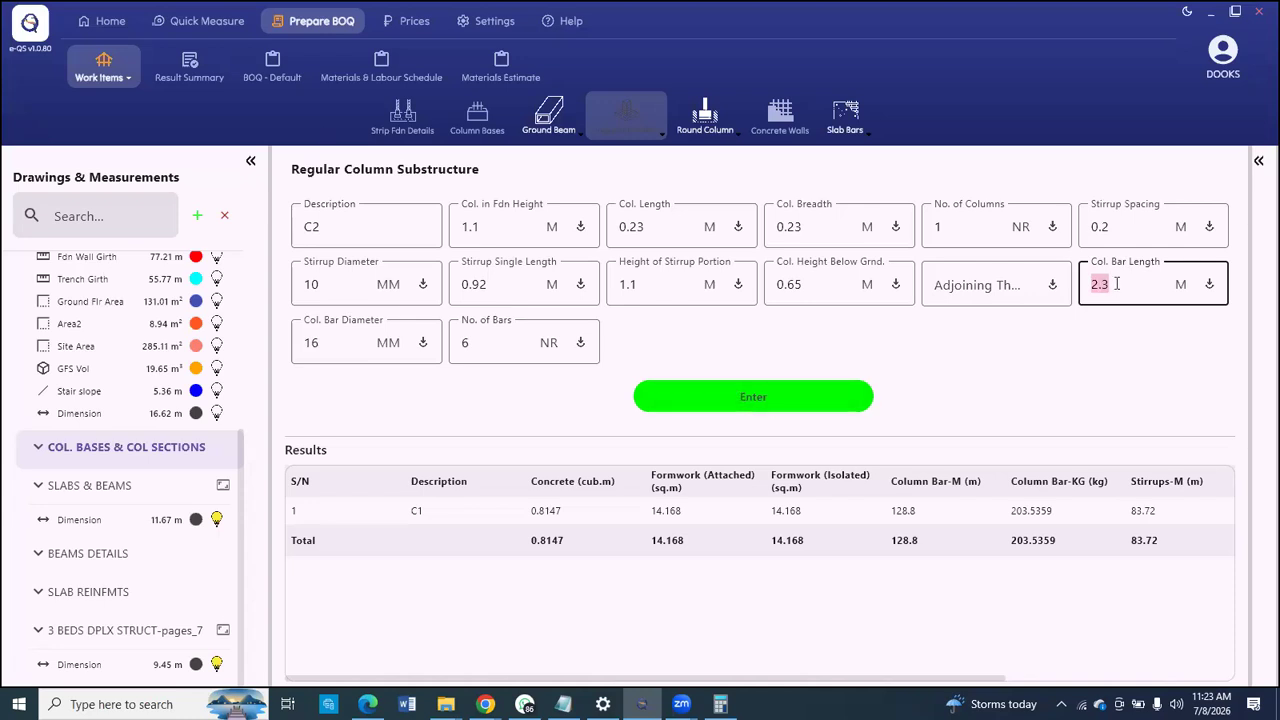
key("Right")
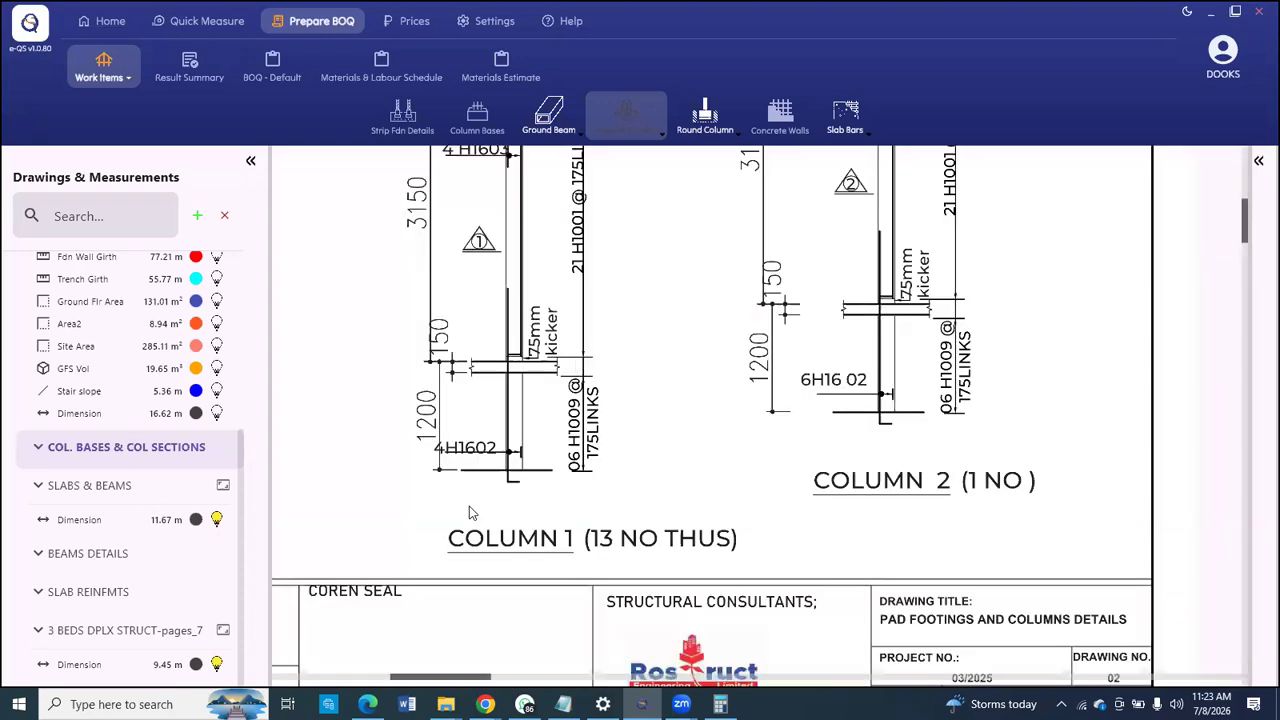
scroll(425, 367, "down", 3)
left_click_drag(298, 318, 430, 328)
scroll(430, 328, "up", 1)
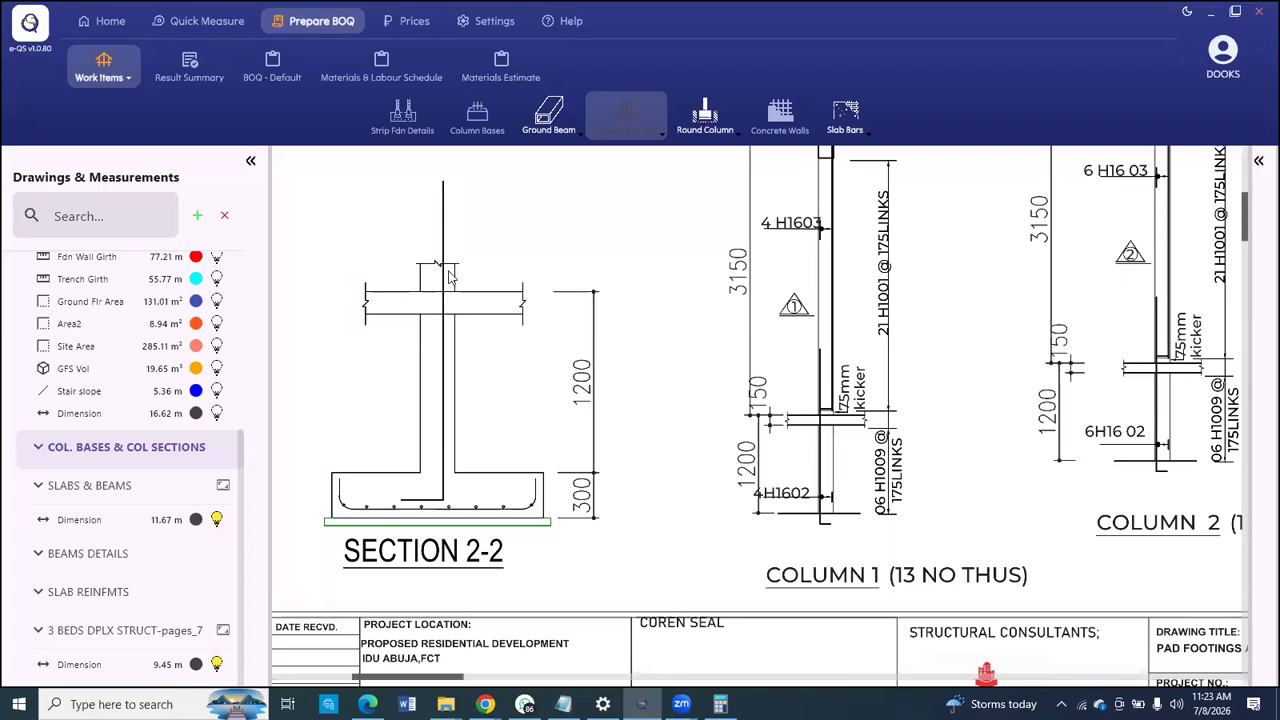
left_click(622, 118)
left_click(636, 119)
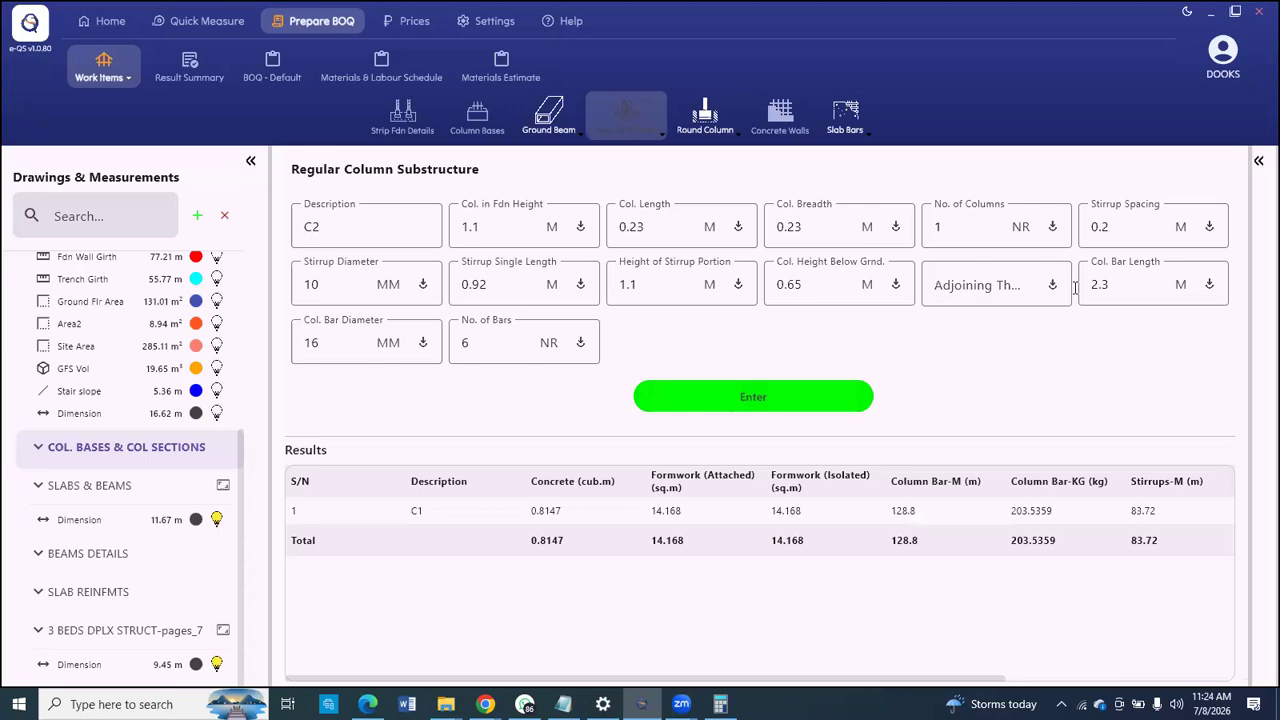
Step: Set C2's column bar length to 2.7 m and add it to the results
left_click(1110, 284)
key("shift+Left")
type("7")
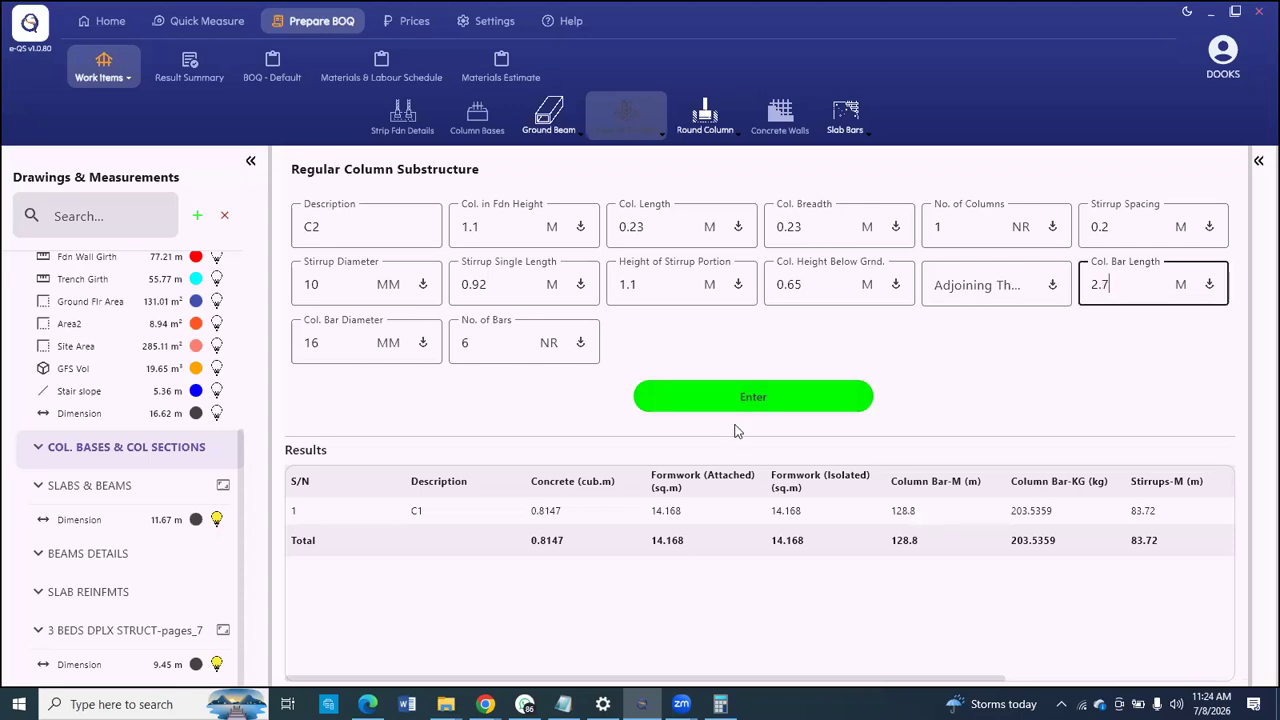
key("Return")
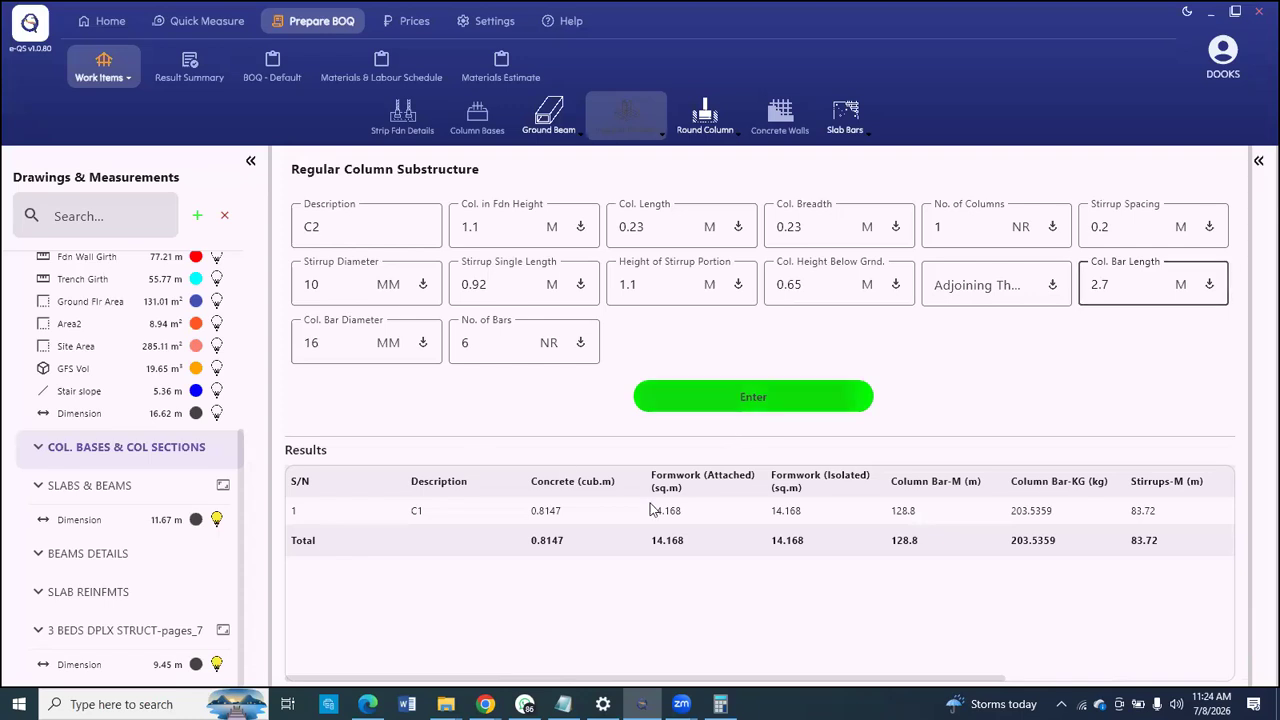
Step: Update the recorded C1 entry's column bar length to 2.7 m and leave update mode
left_click(512, 511)
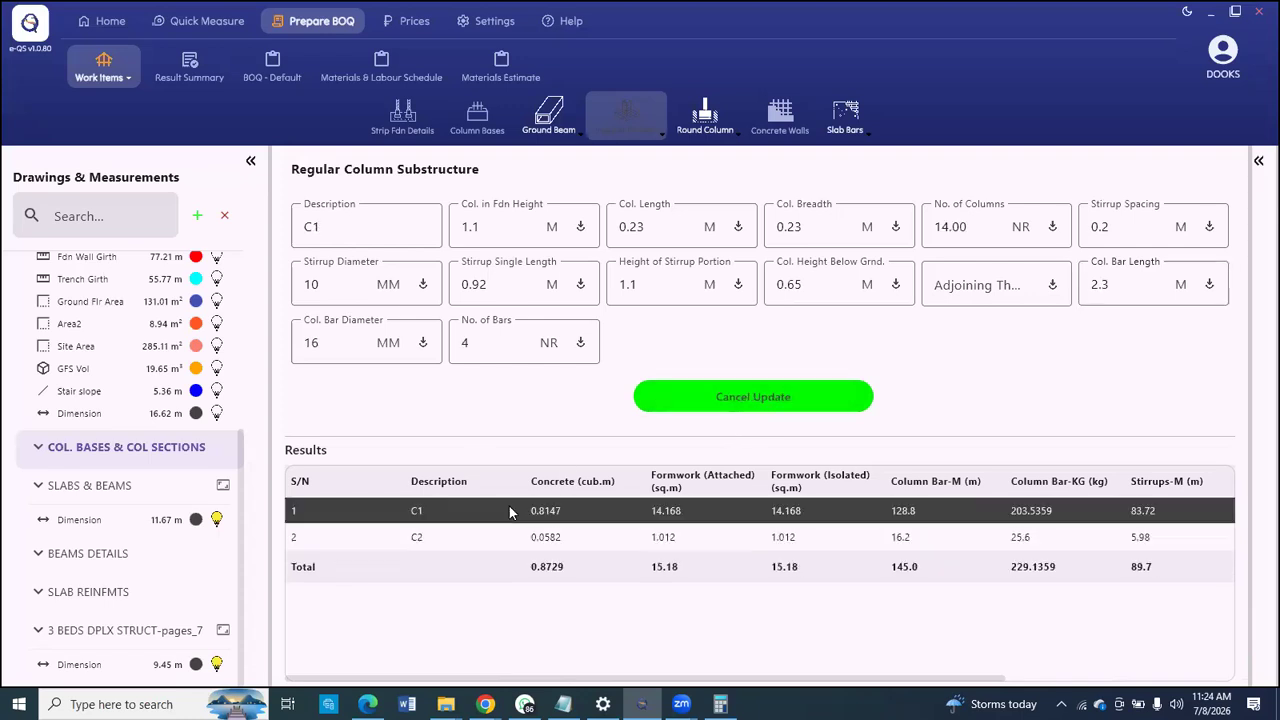
left_click(1105, 285)
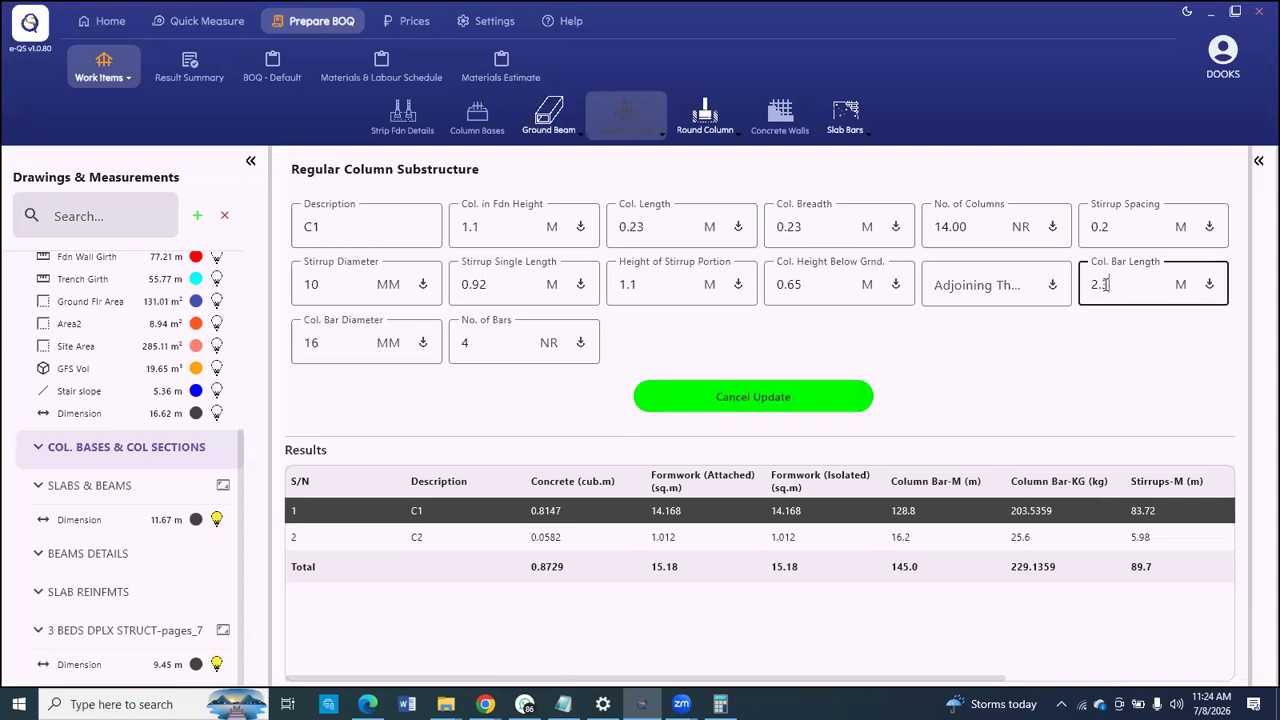
left_click(1107, 284)
left_click(1105, 284)
key("BackSpace")
type("7")
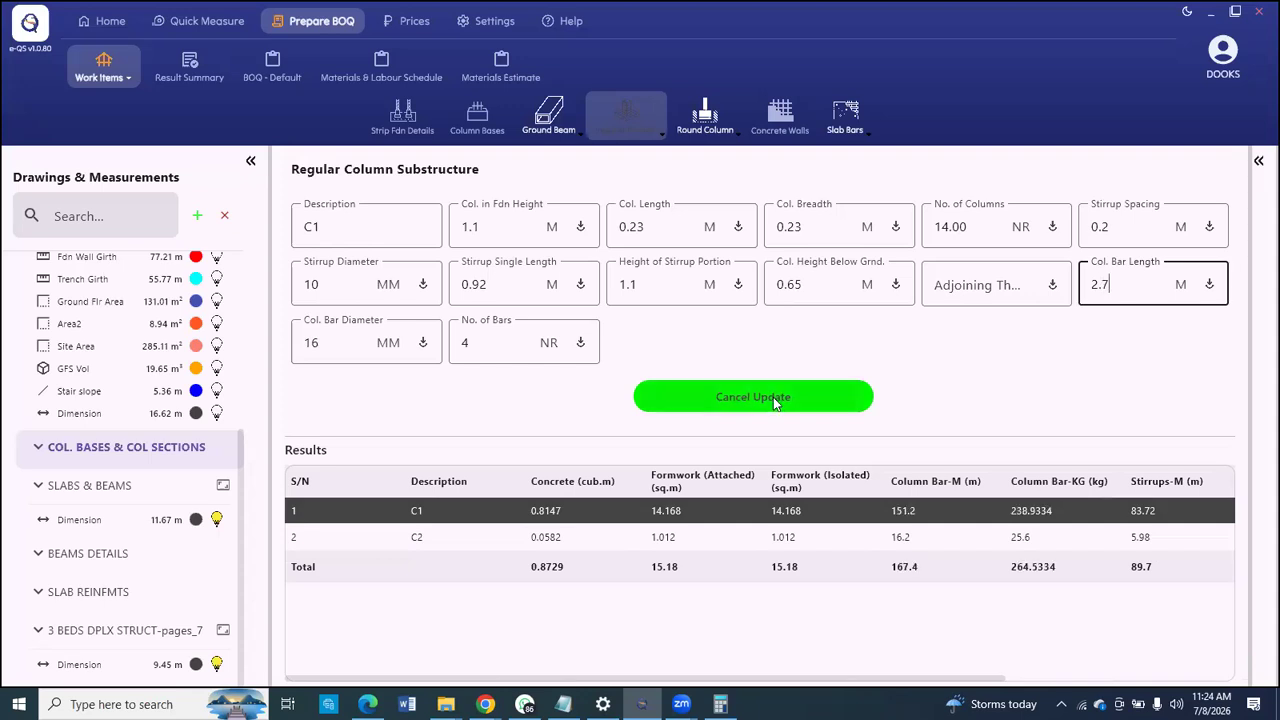
left_click(775, 400)
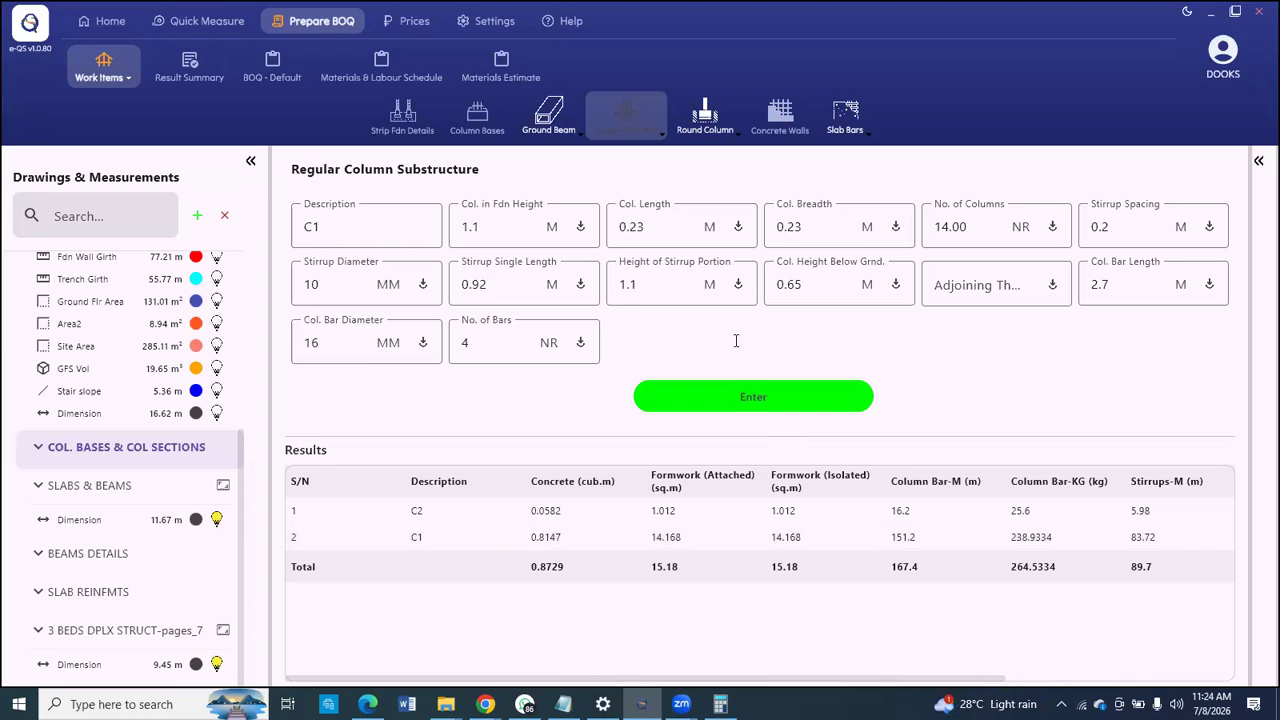
left_click(640, 124)
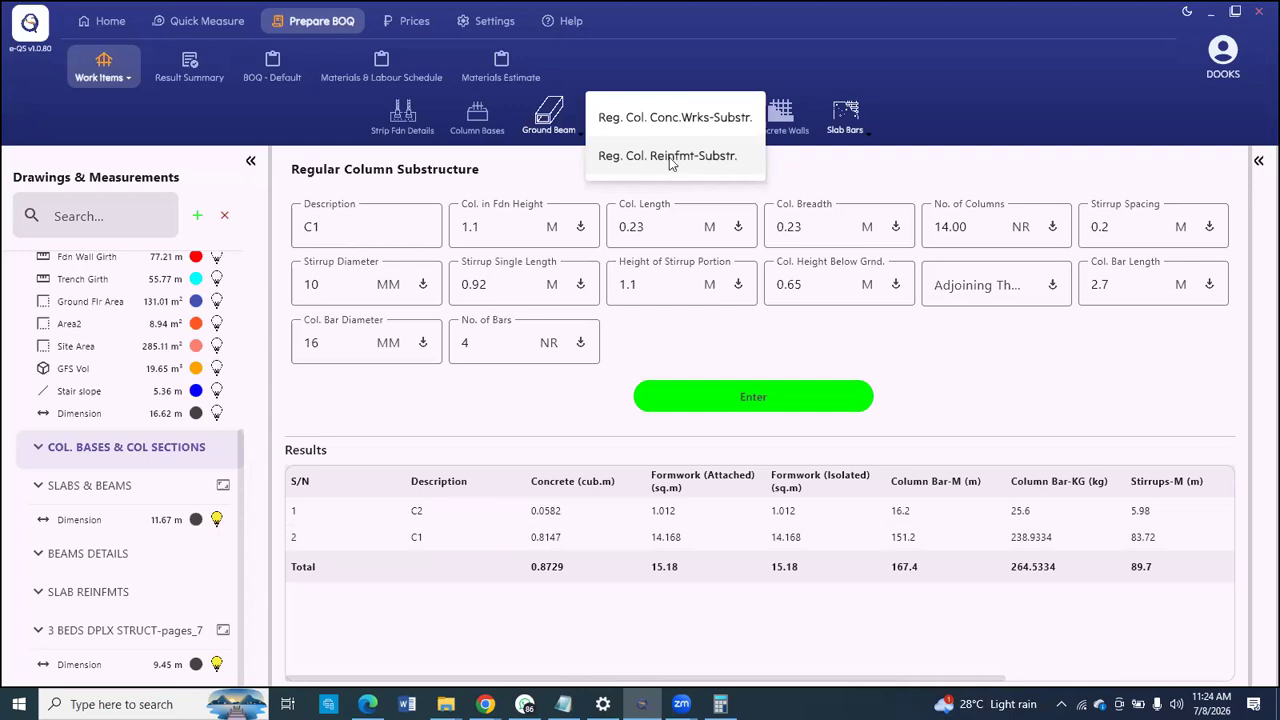
left_click(676, 166)
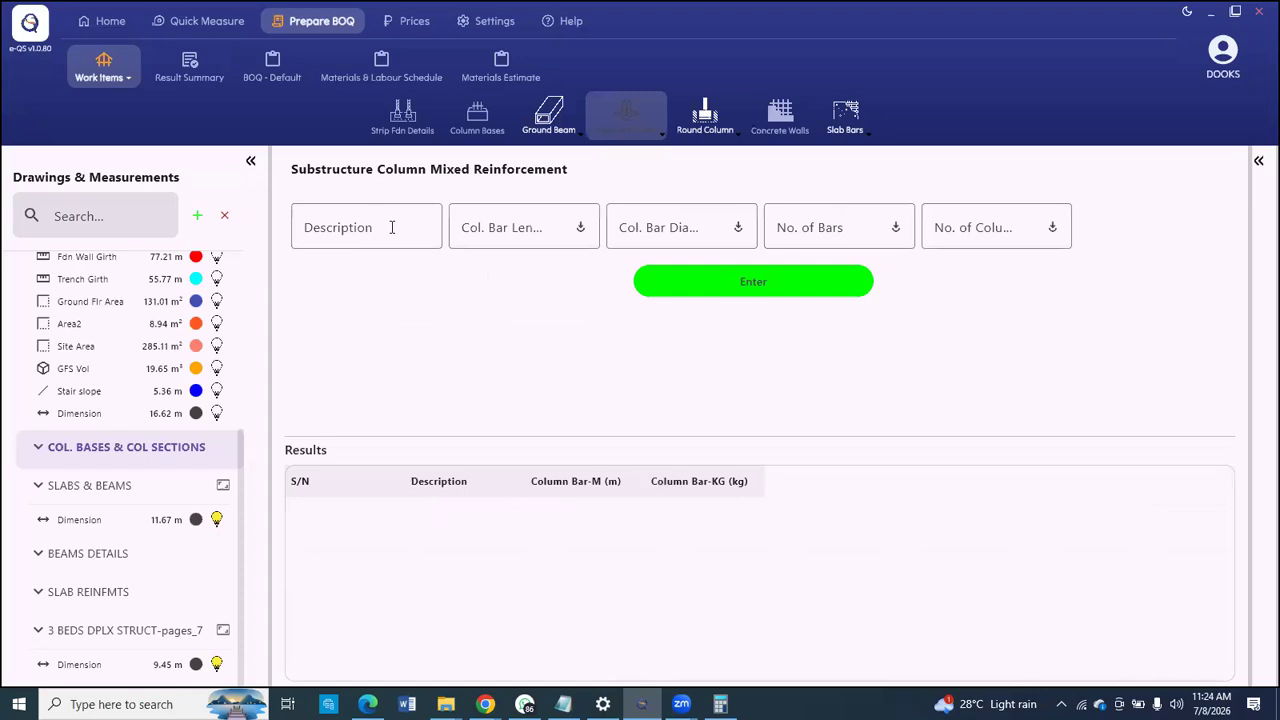
left_click(392, 227)
left_click(494, 228)
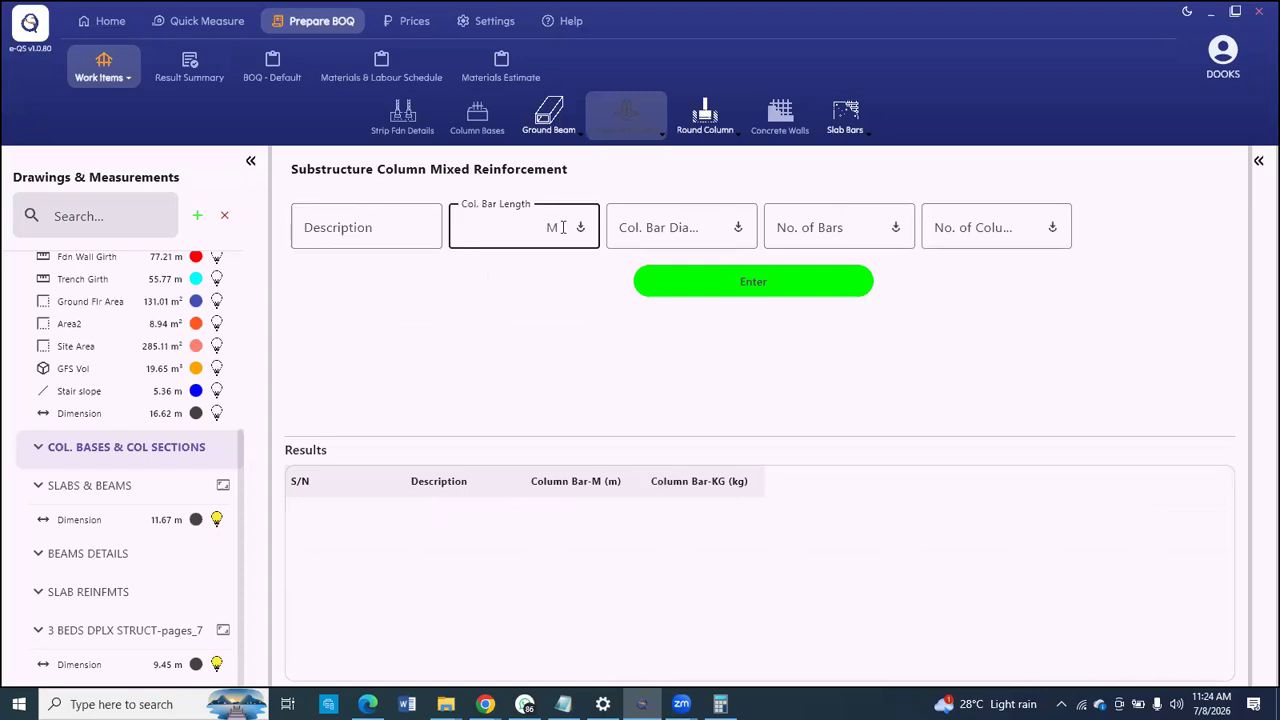
left_click(399, 227)
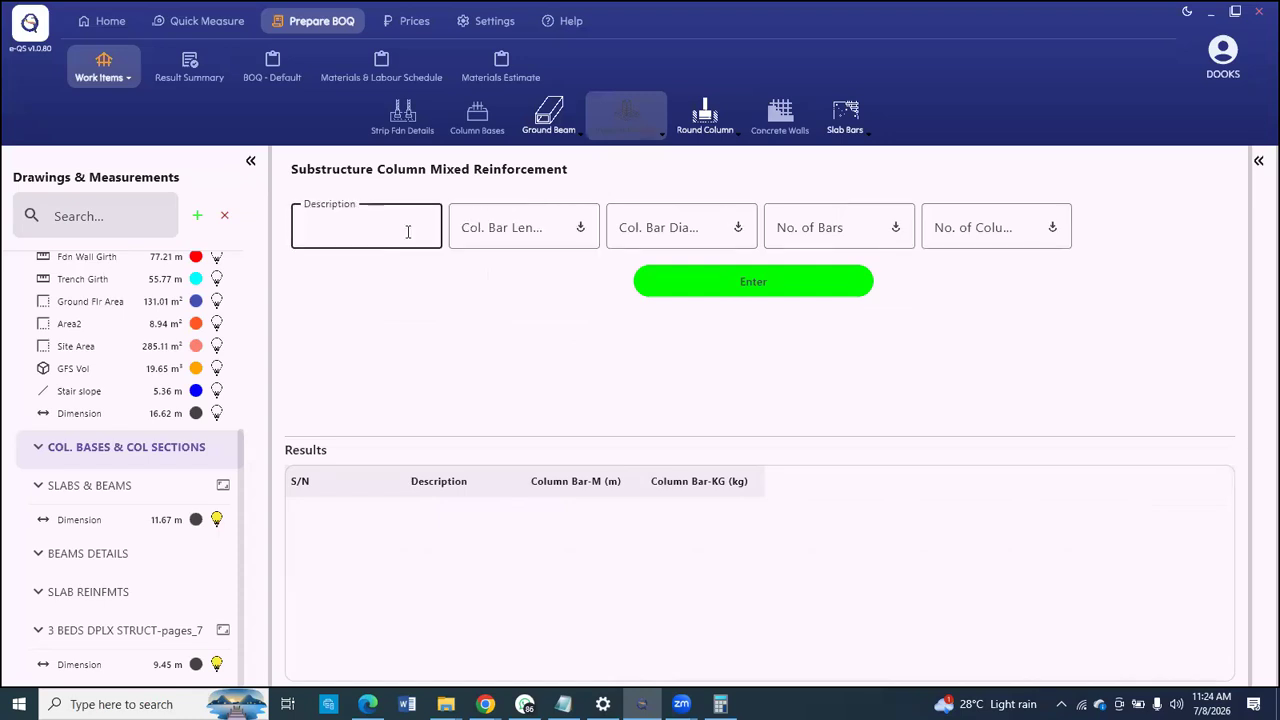
type("C1")
left_click(521, 227)
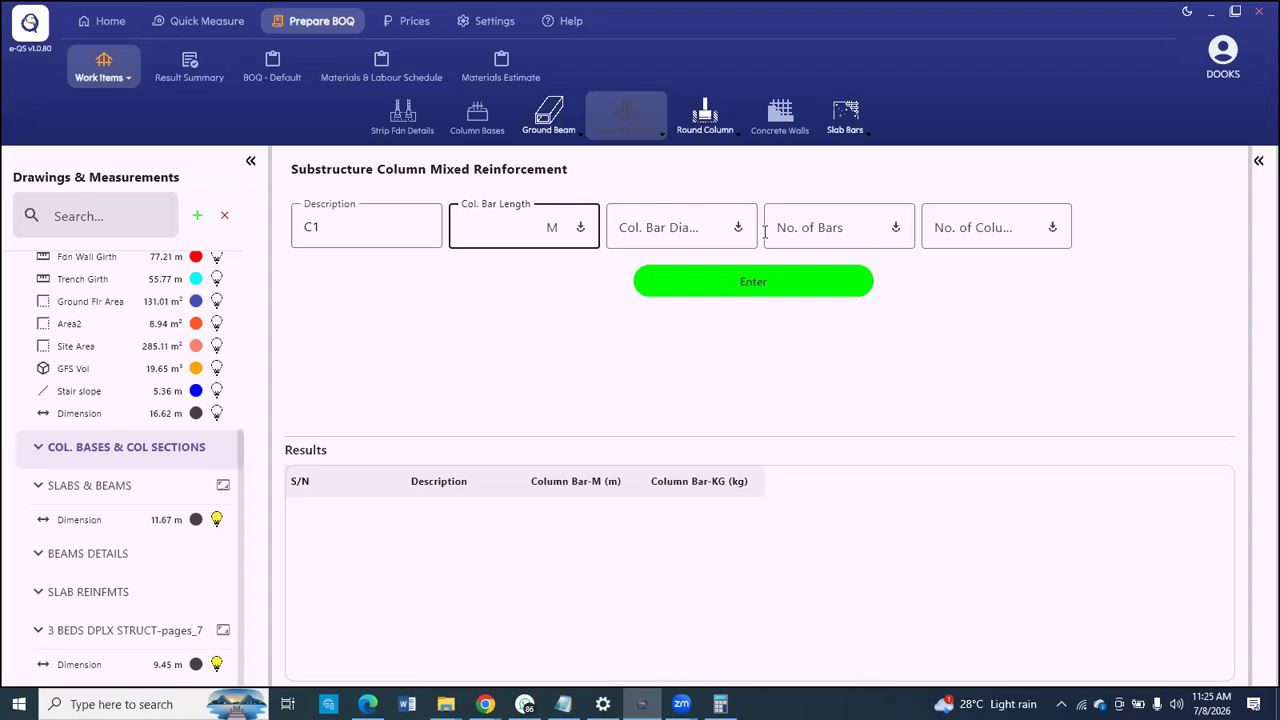
key("Tab")
key("Tab")
key("Tab")
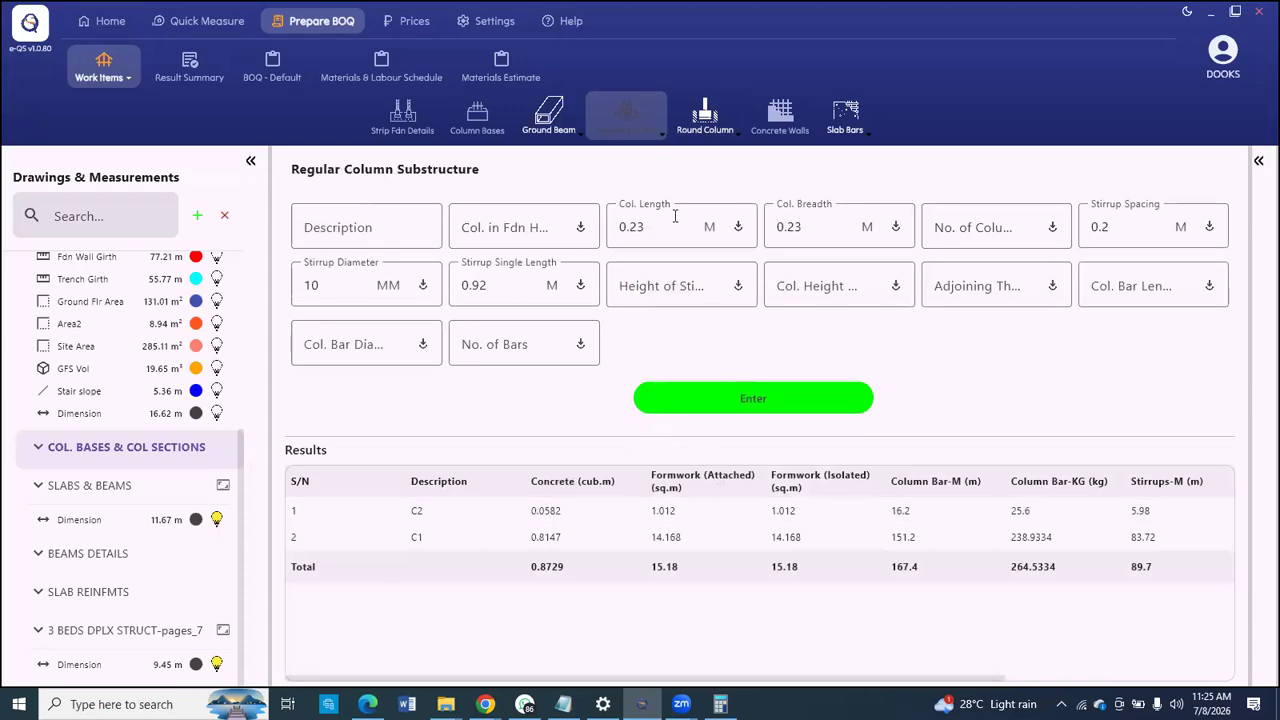
Step: Start a substructure round column entry described as C3, with a column-in-foundation height of 1.1 m and 2 columns
left_click(730, 122)
left_click(730, 116)
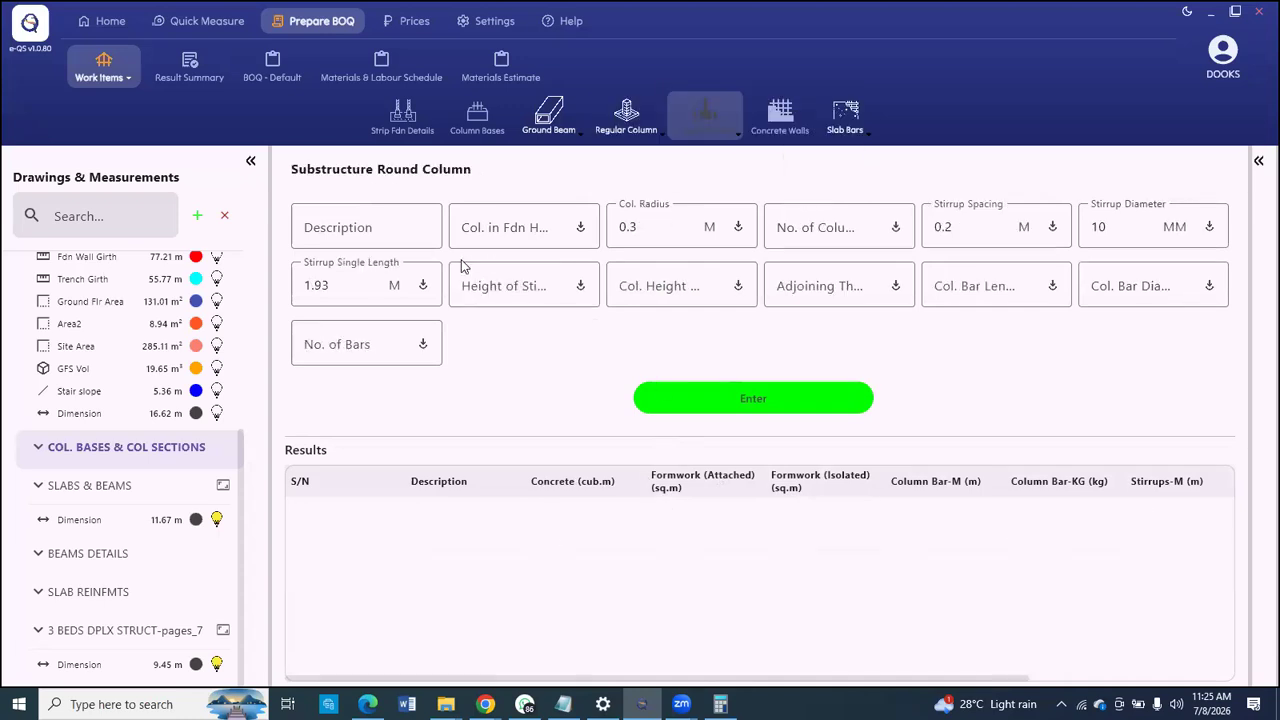
left_click(410, 224)
type("C2")
type("3")
left_click(499, 241)
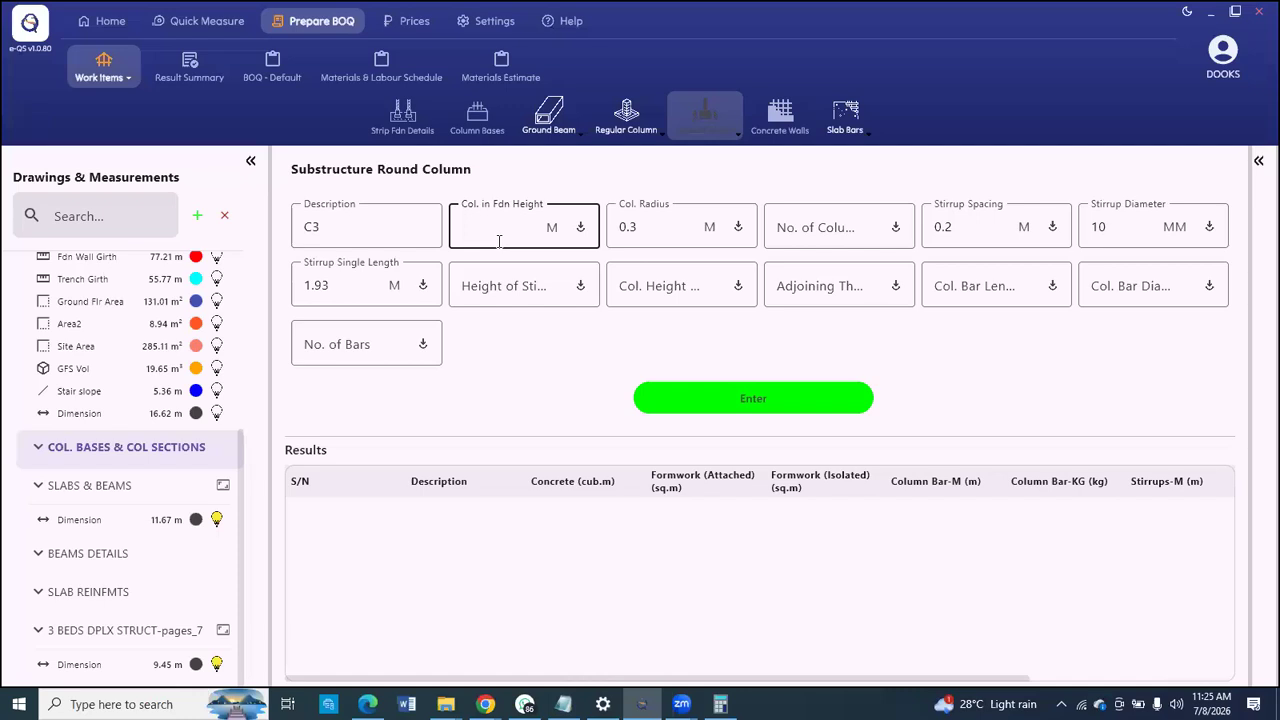
type("1.1")
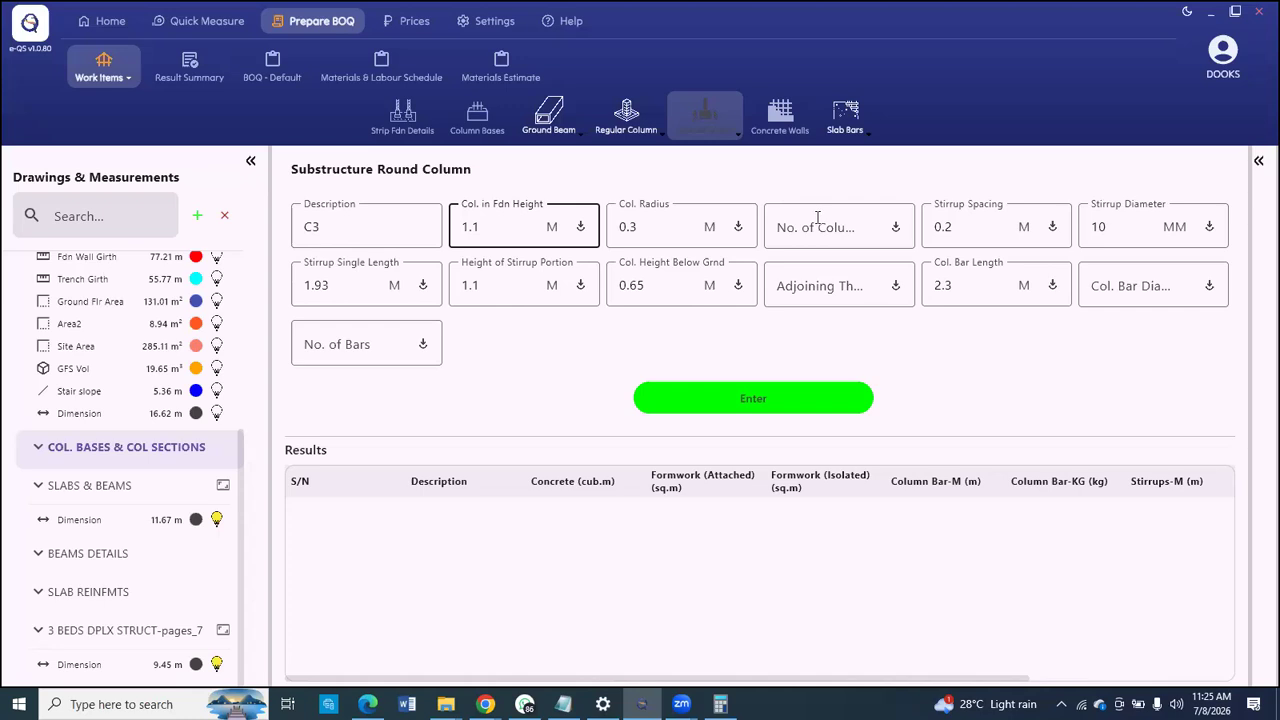
left_click(817, 217)
type("2")
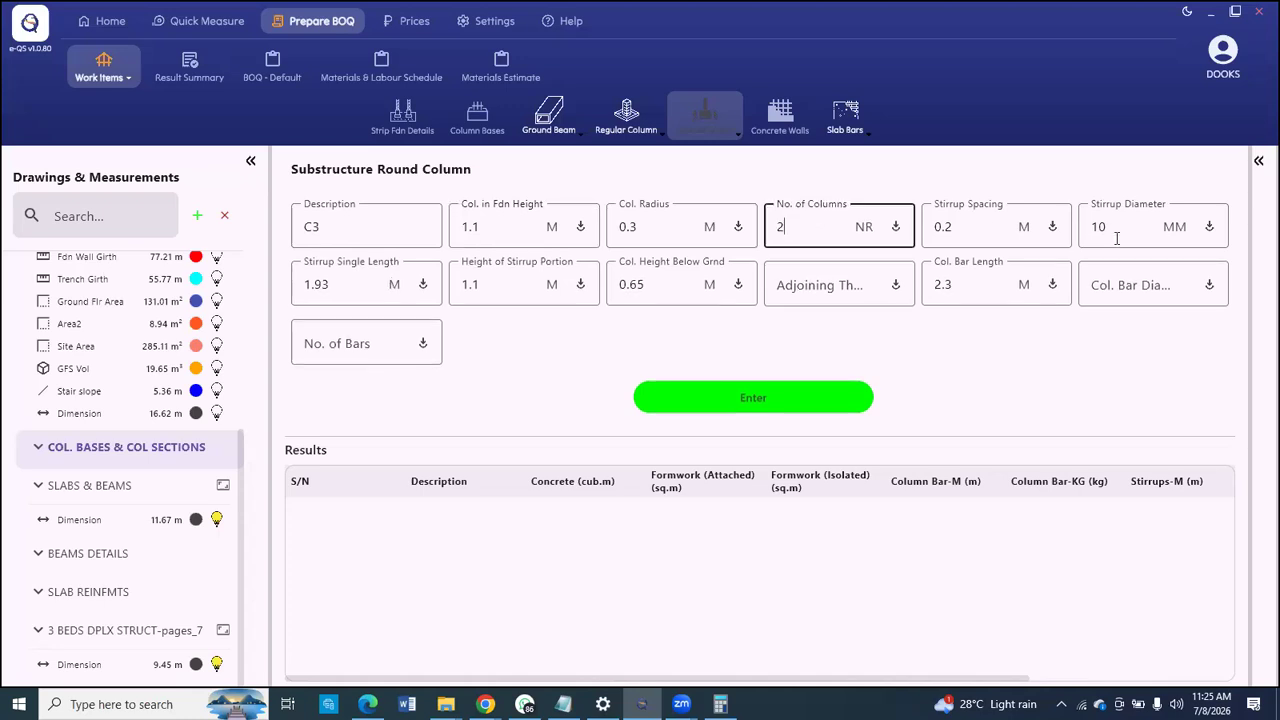
Step: Give round column C3 a 2.7 m bar length, 16 mm bar diameter and 6 bars, and add it to the results
left_click(950, 285)
key("BackSpace")
type("7")
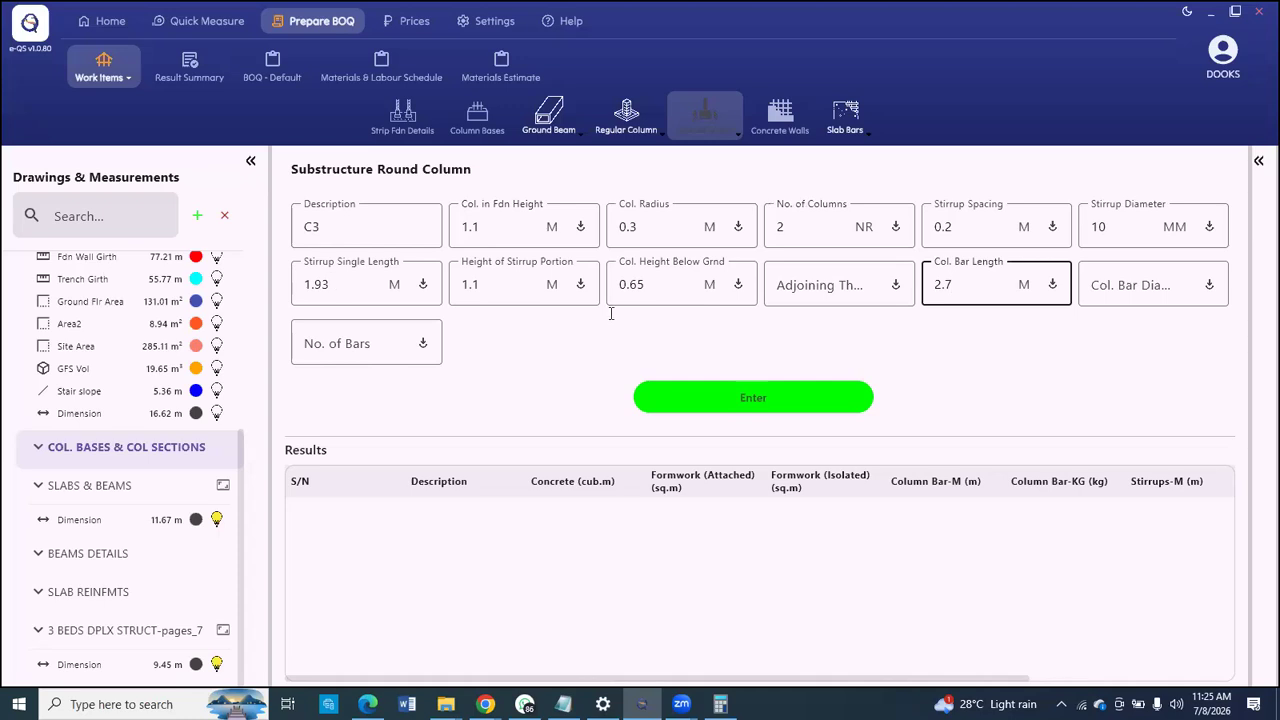
left_click(1130, 291)
type("16")
left_click(369, 340)
type("6")
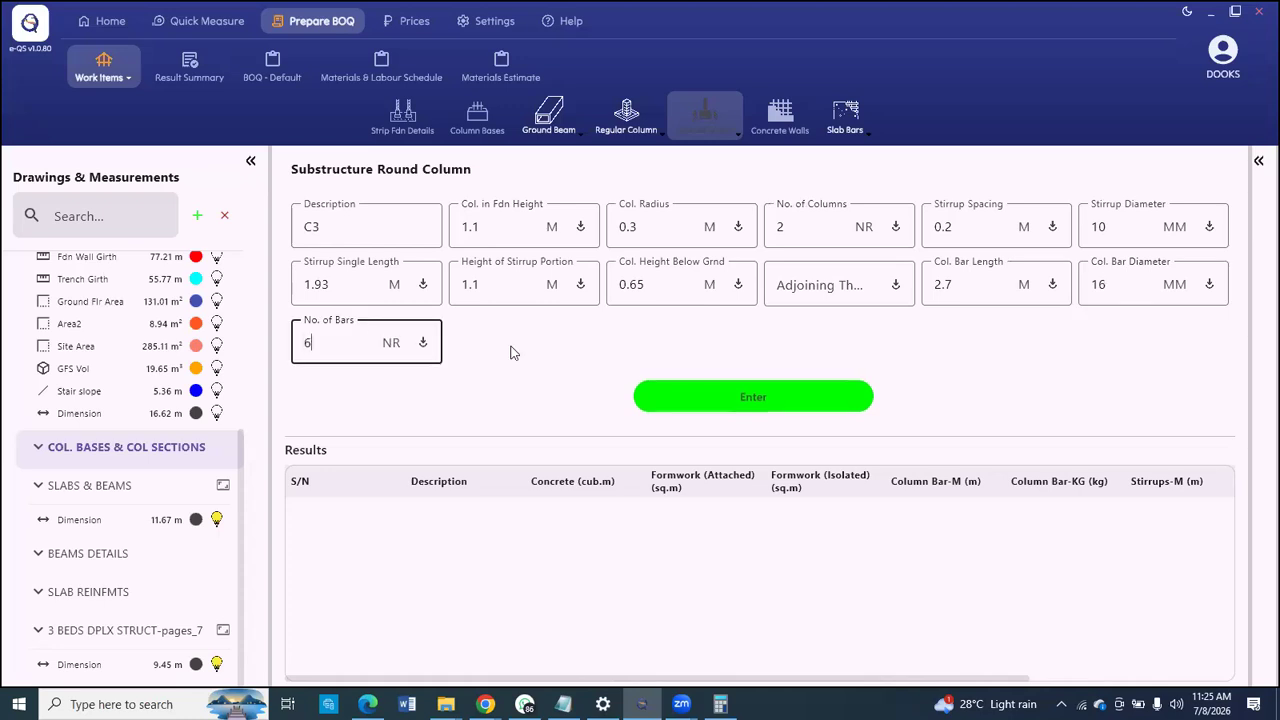
left_click(722, 399)
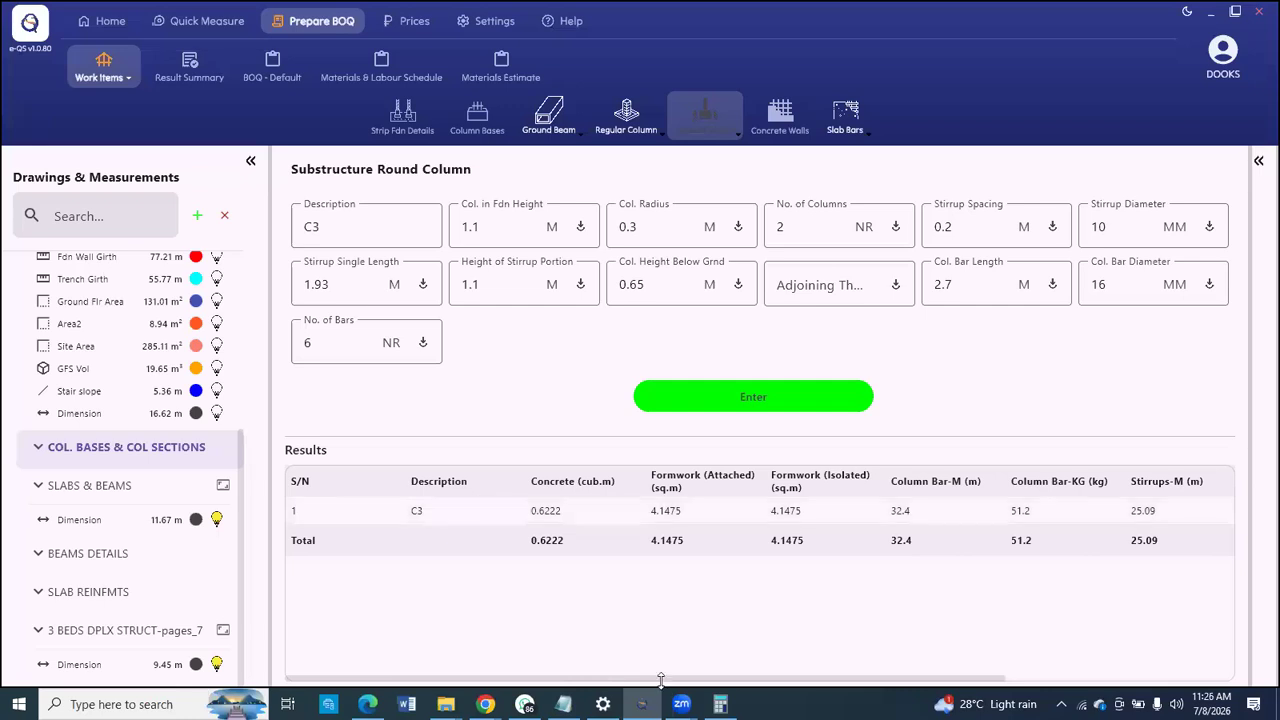
Step: Review the full row of round column C3 results, and open the concrete wall form with its bar type options
scroll(836, 676, "right", 2)
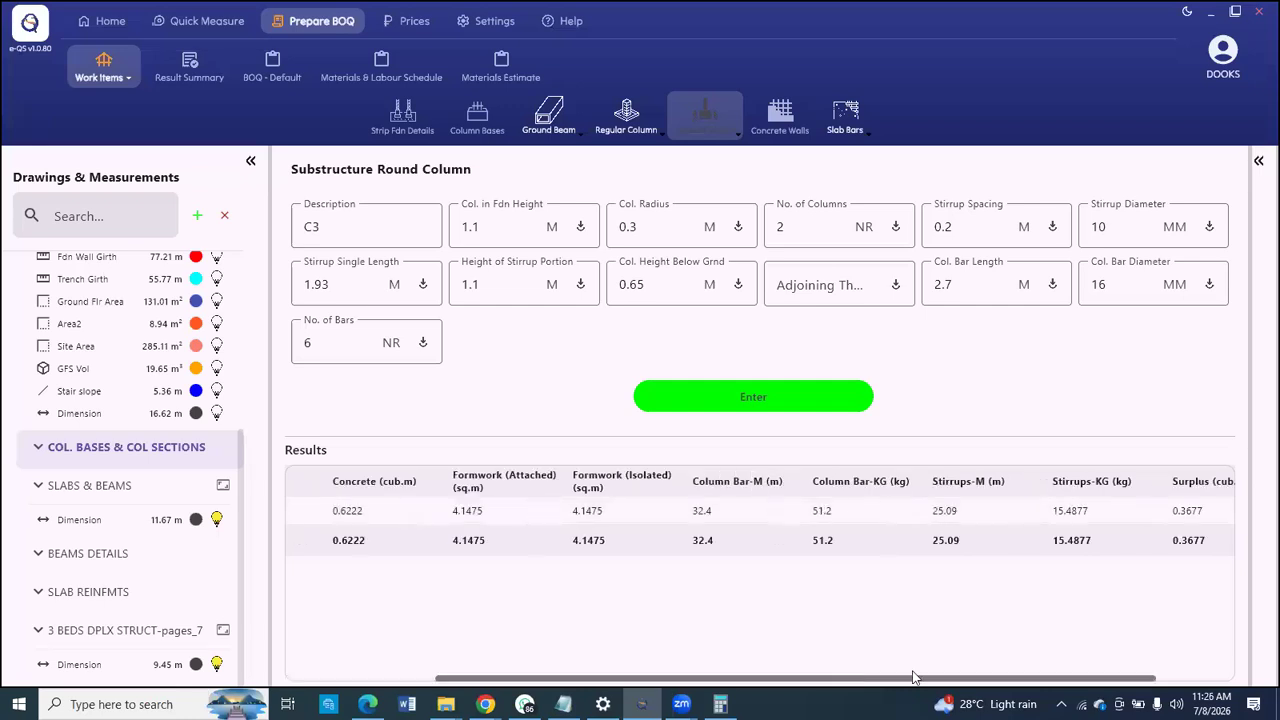
scroll(930, 678, "right", 2)
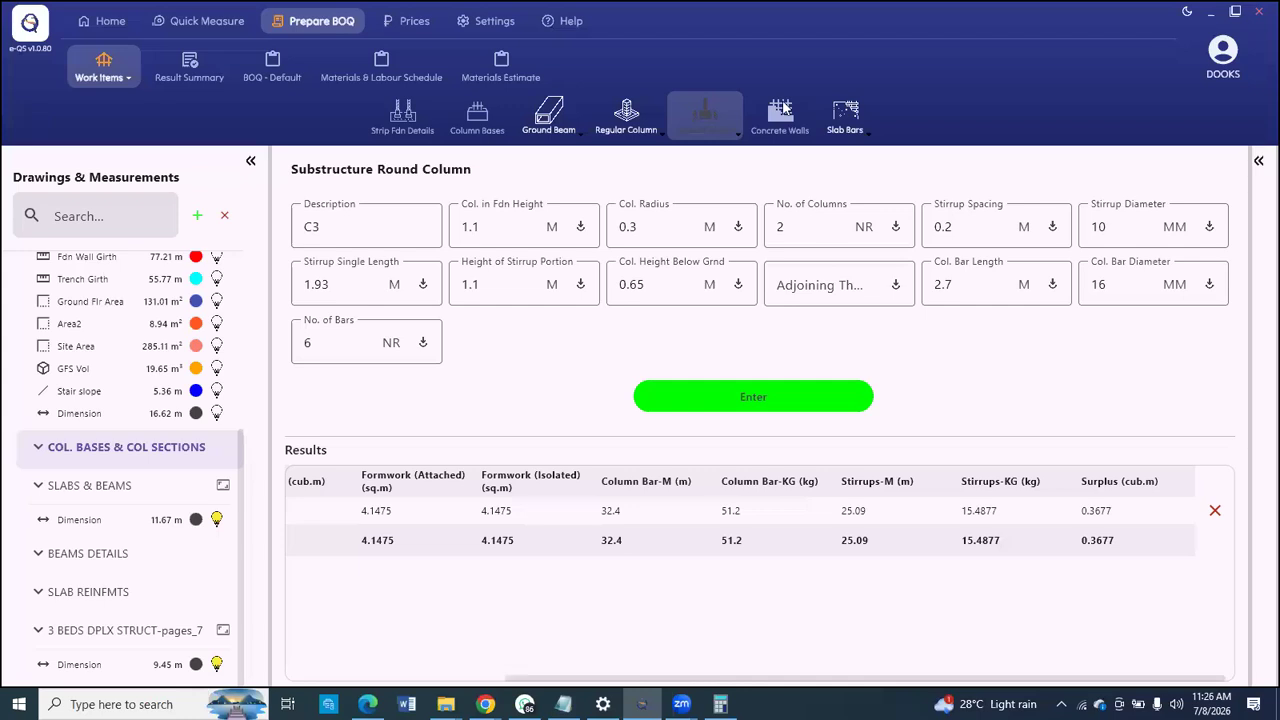
left_click(783, 107)
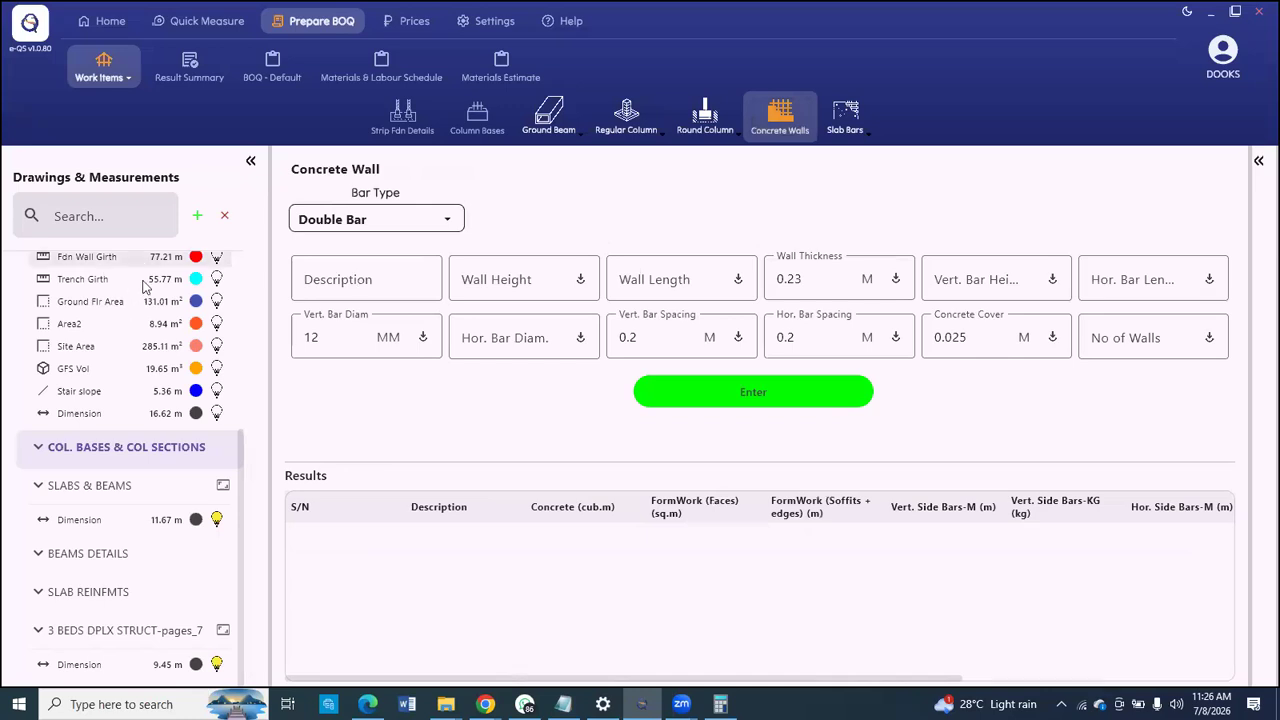
scroll(148, 415, "up", 5)
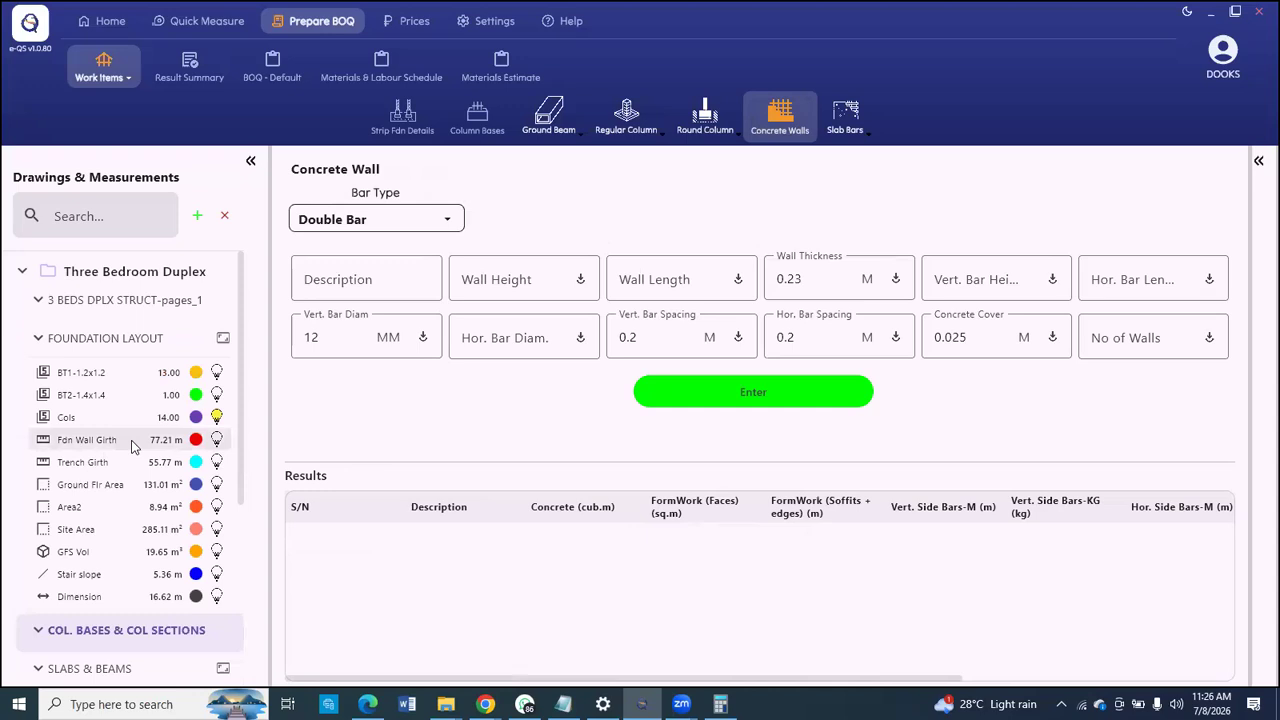
left_click(353, 268)
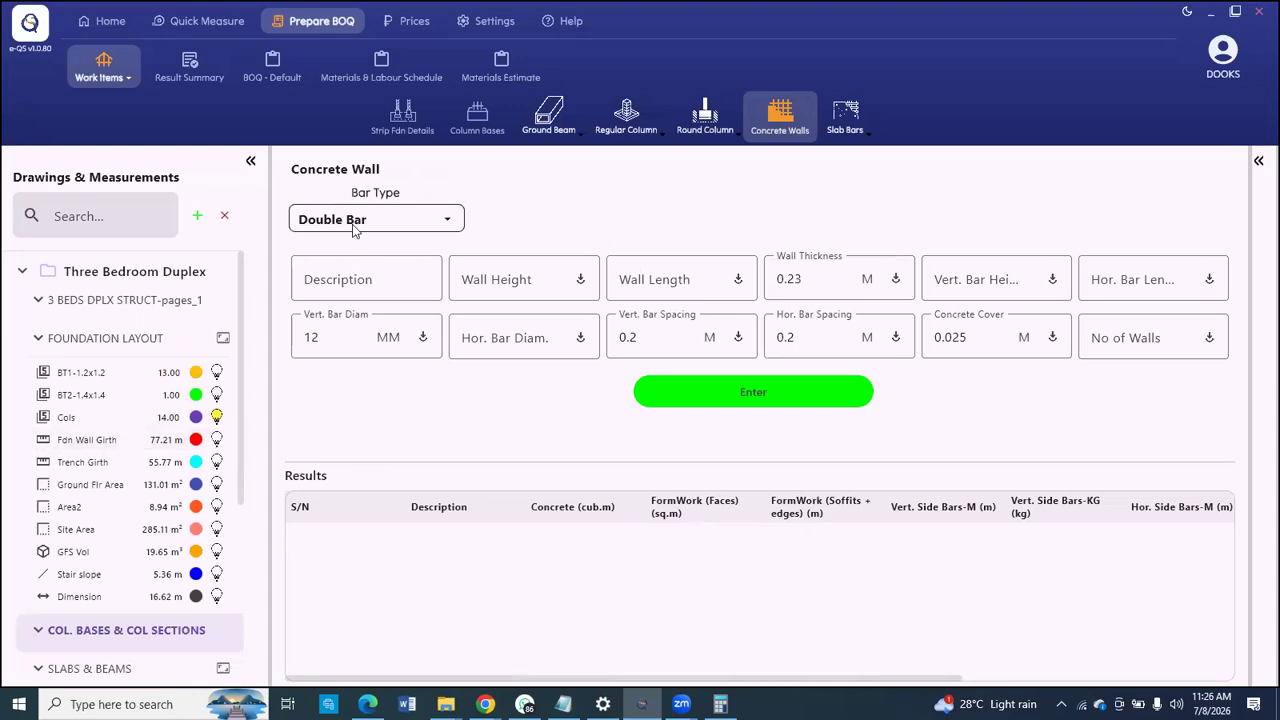
left_click(403, 222)
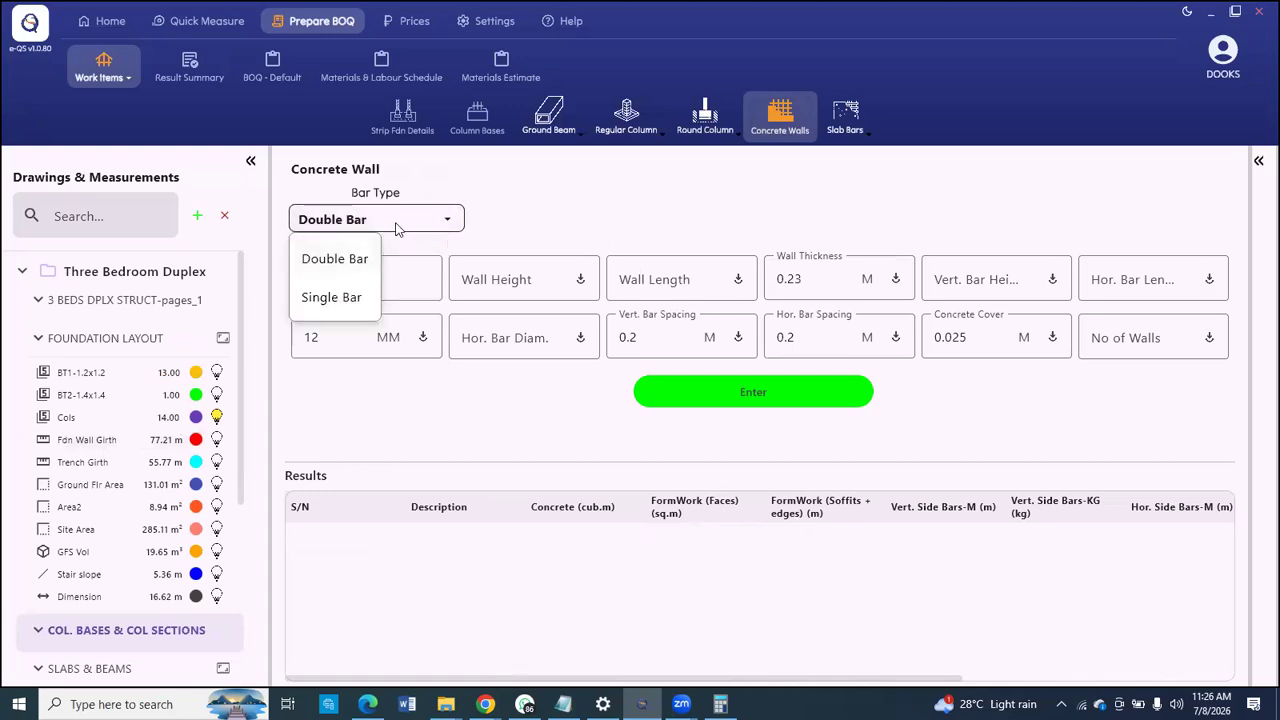
Step: Describe the double-bar concrete wall as CW1, with a wall height of 1.1 m and a wall length of 8 m
left_click(376, 287)
type("CW1")
left_click(537, 284)
type("1.")
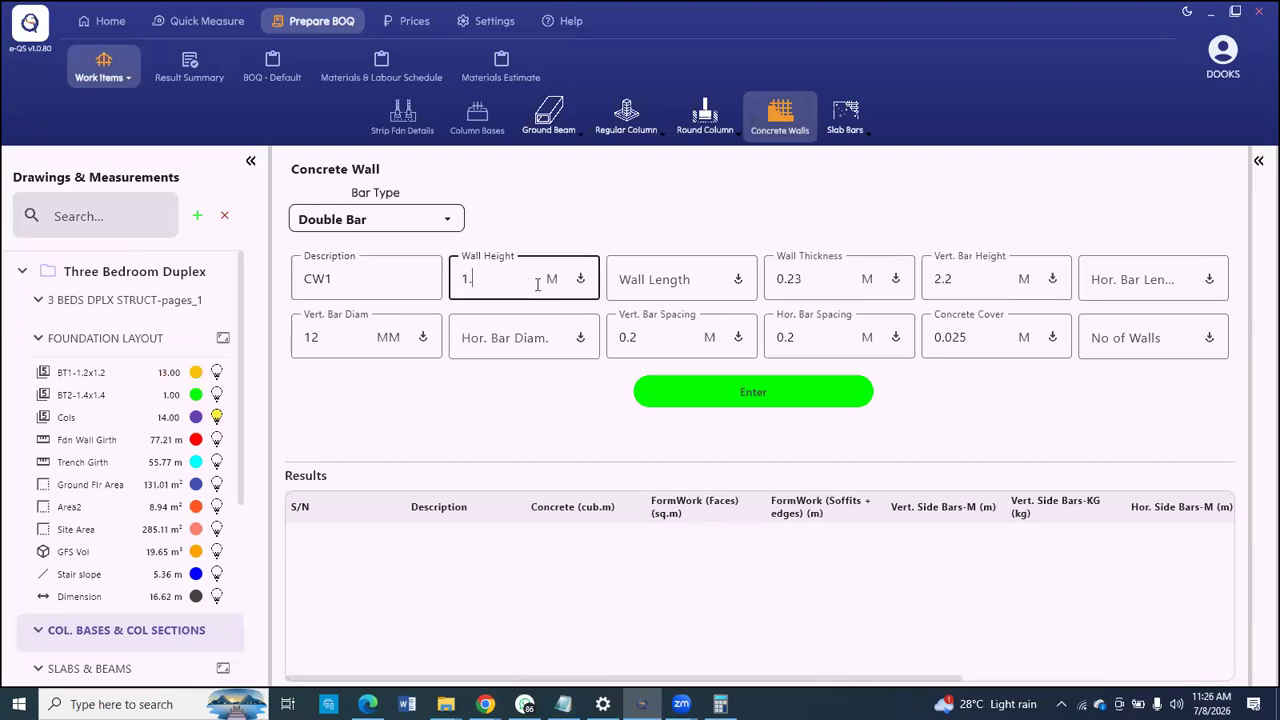
type("1")
left_click(633, 272)
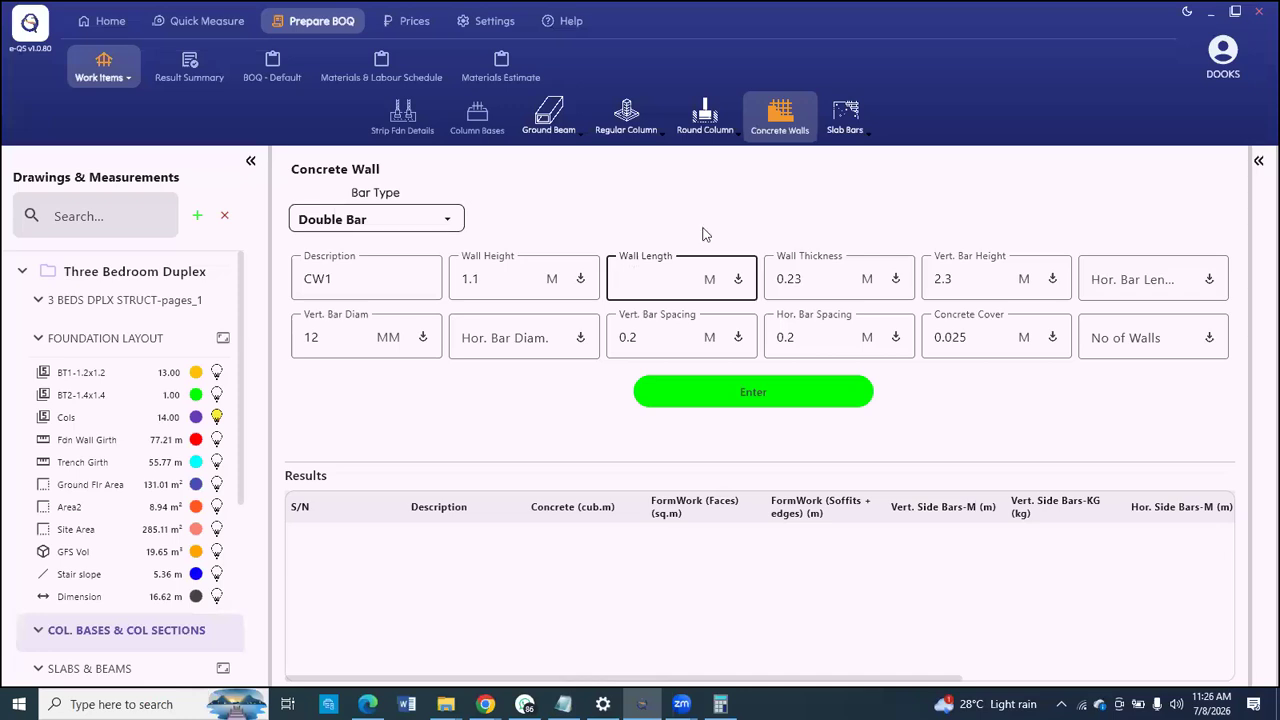
type("8")
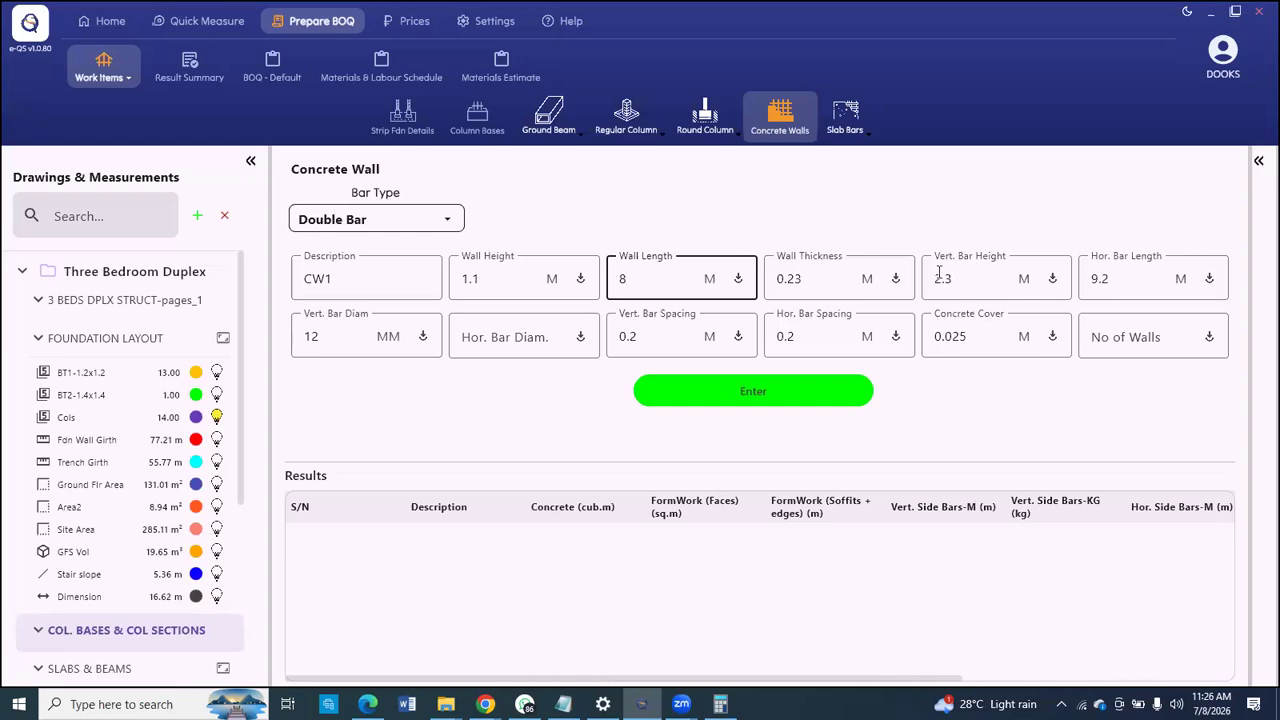
Step: Give wall CW1 a 12 mm horizontal bar diameter and a count of 1 wall, add it to the results and review its quantities
left_click(490, 338)
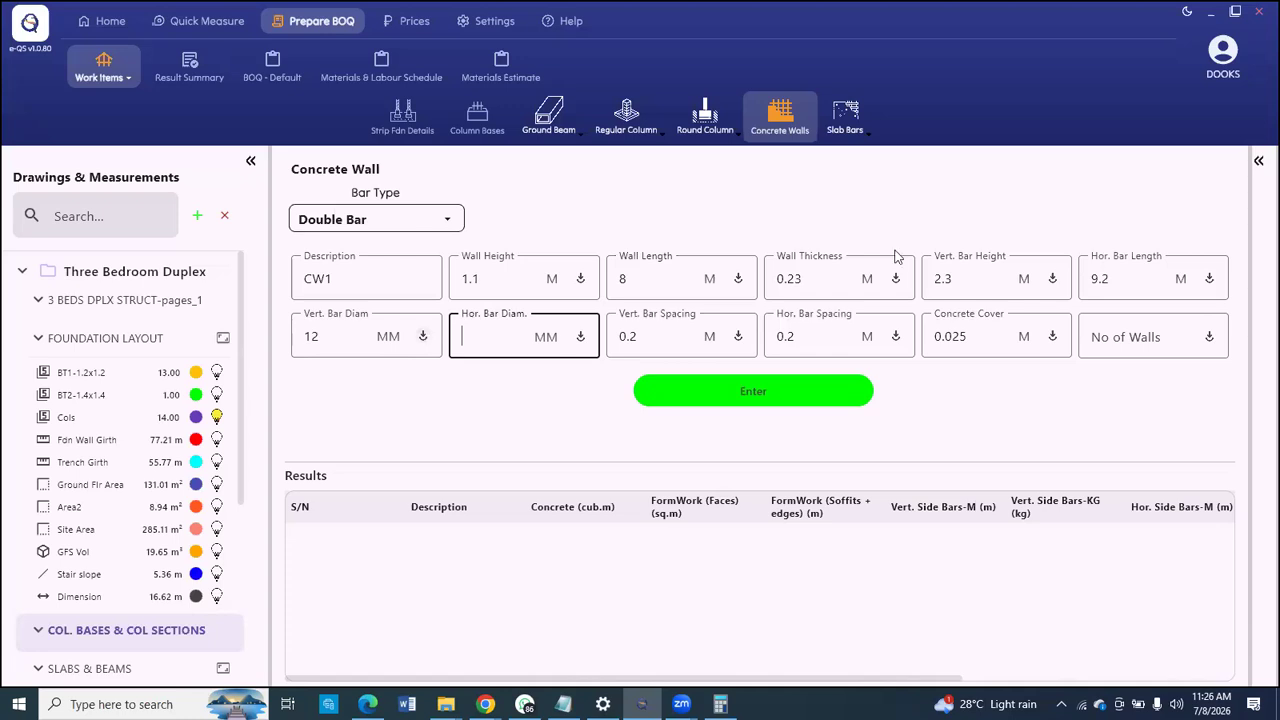
type("12")
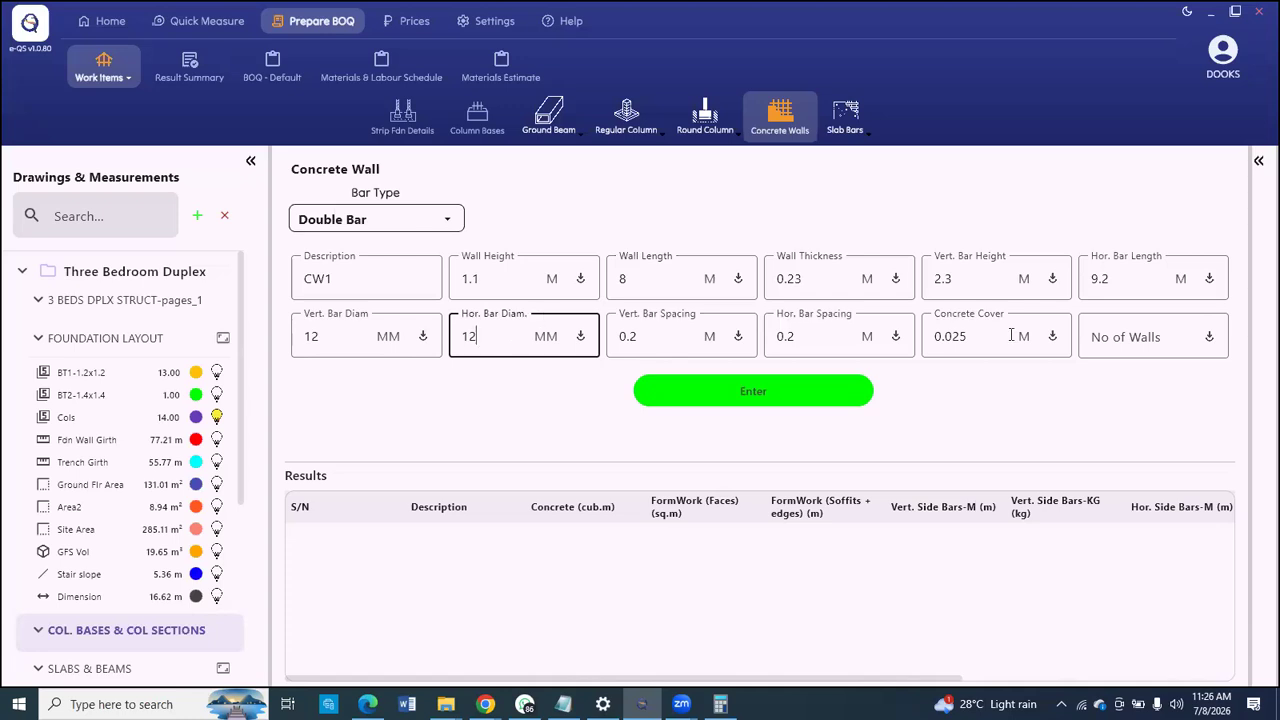
left_click(1148, 350)
type("1")
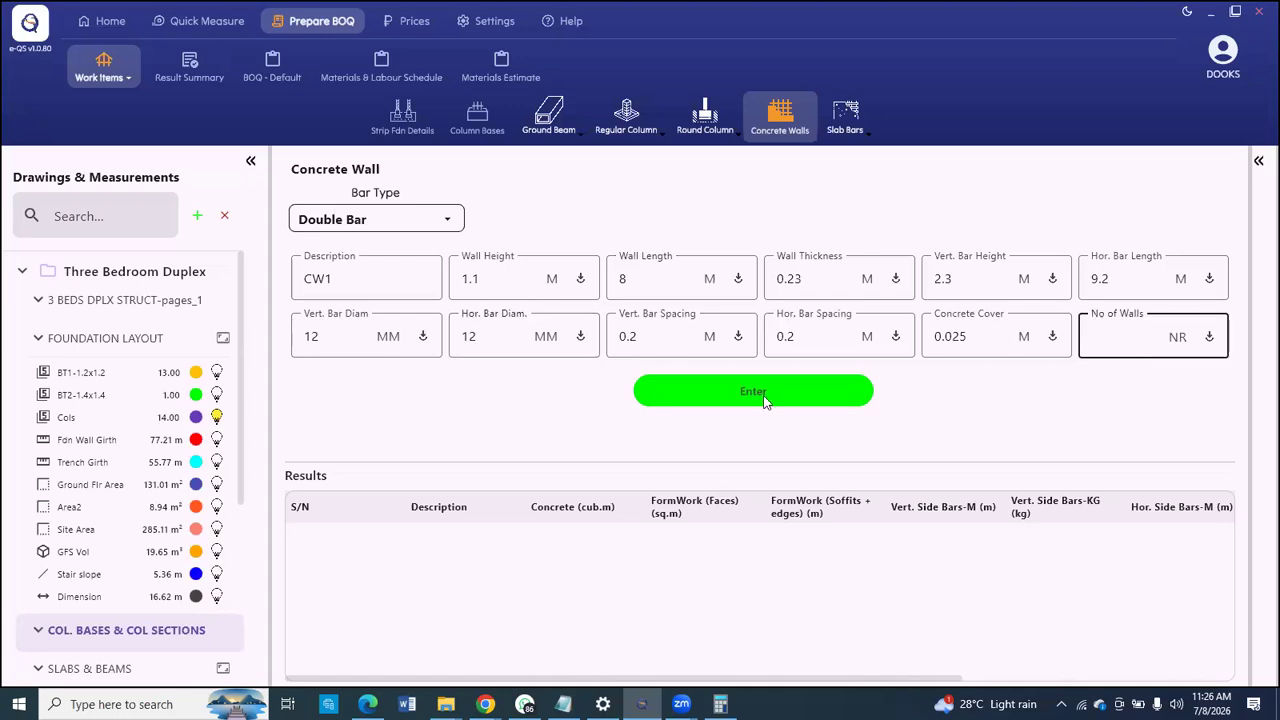
left_click(760, 395)
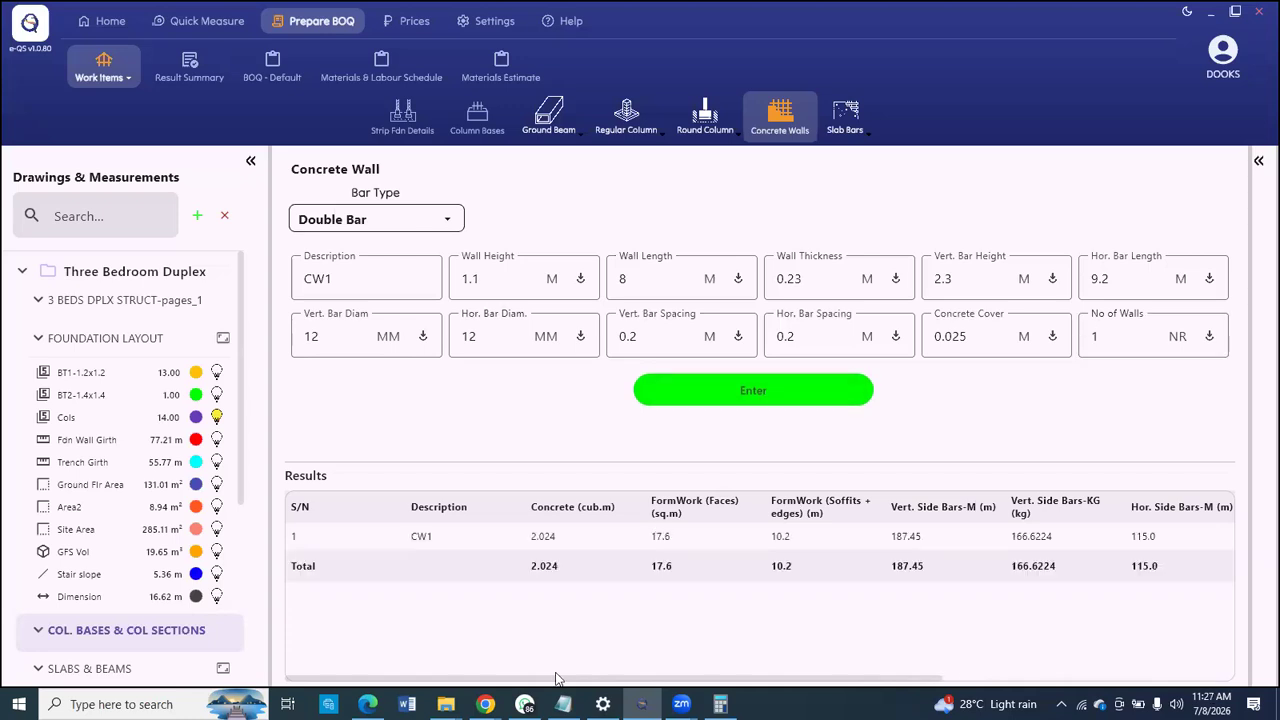
left_click_drag(806, 677, 1088, 665)
left_click_drag(763, 668, 495, 669)
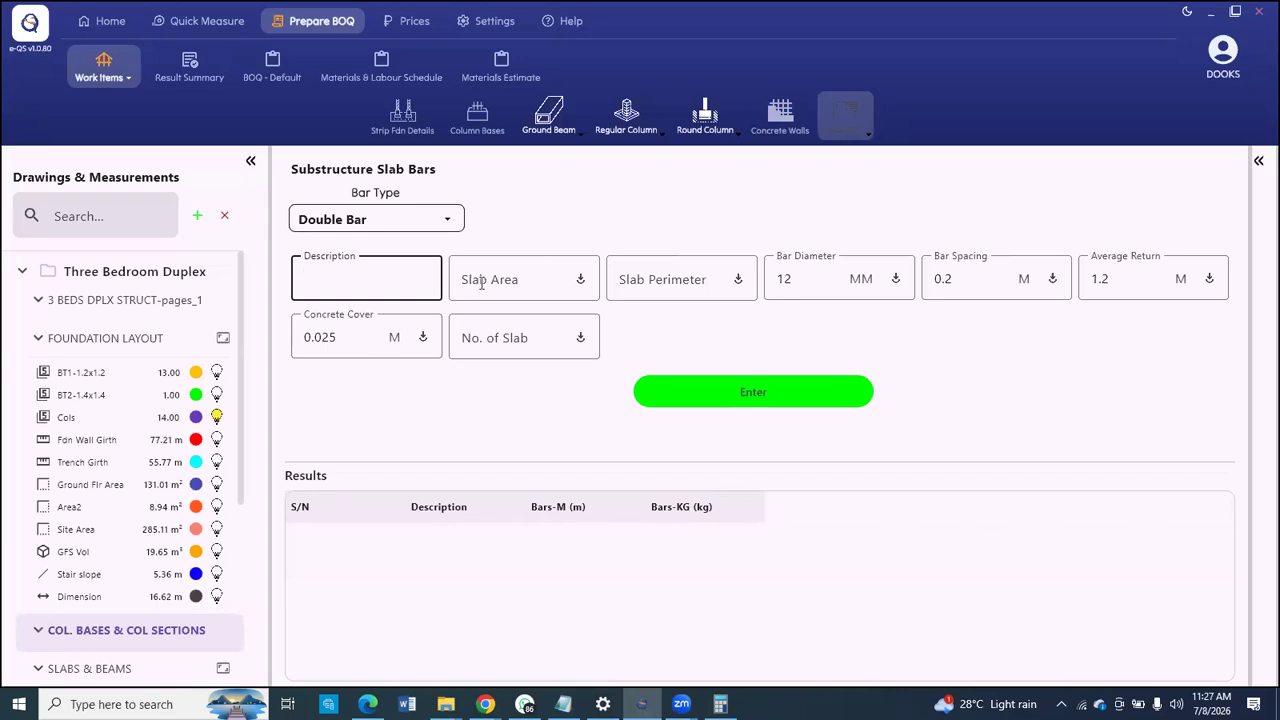
Step: Add a double-bar substructure slab entry to the slab bar results, with slab area 131, slab perimeter 45 m and 1 slab
left_click(552, 262)
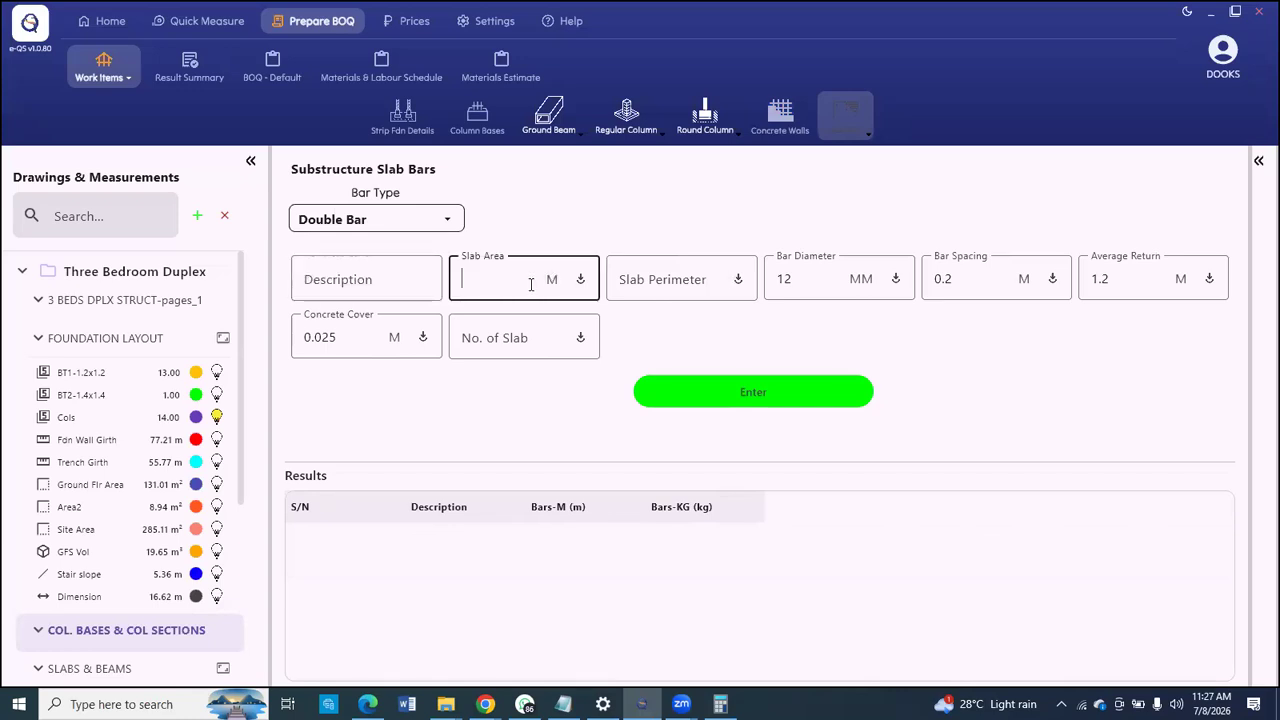
key("Tab")
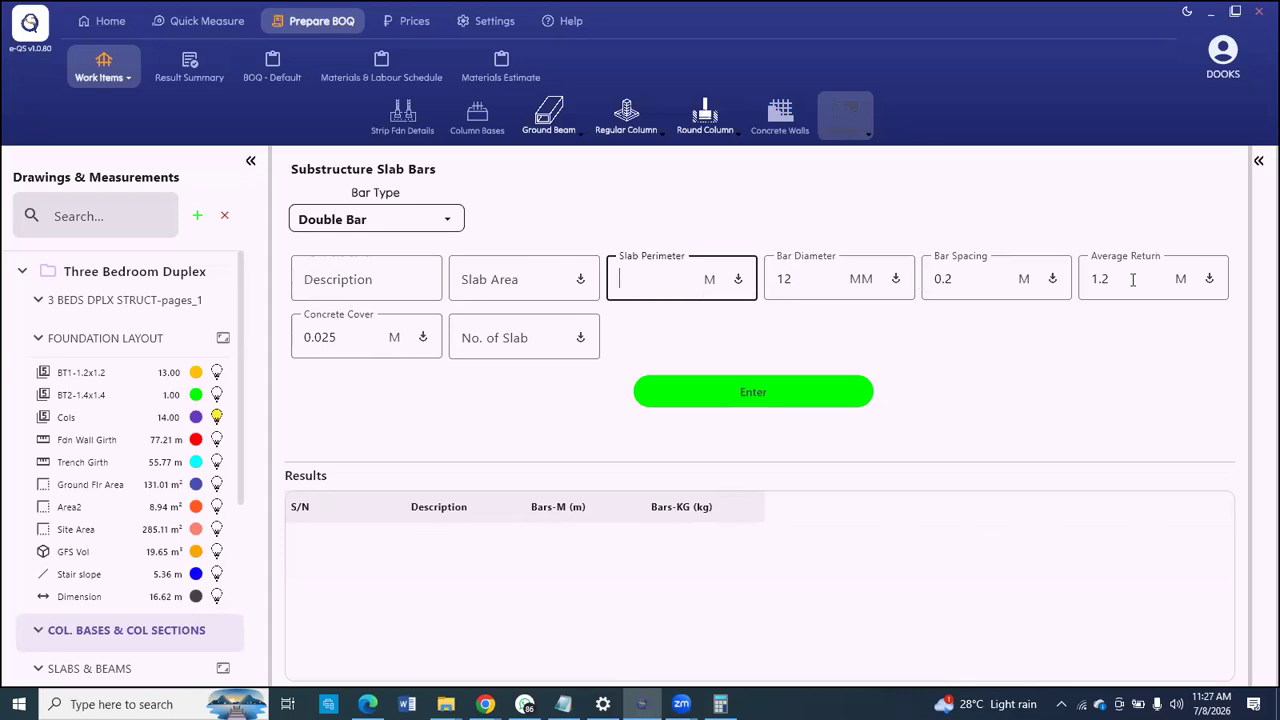
left_click(522, 338)
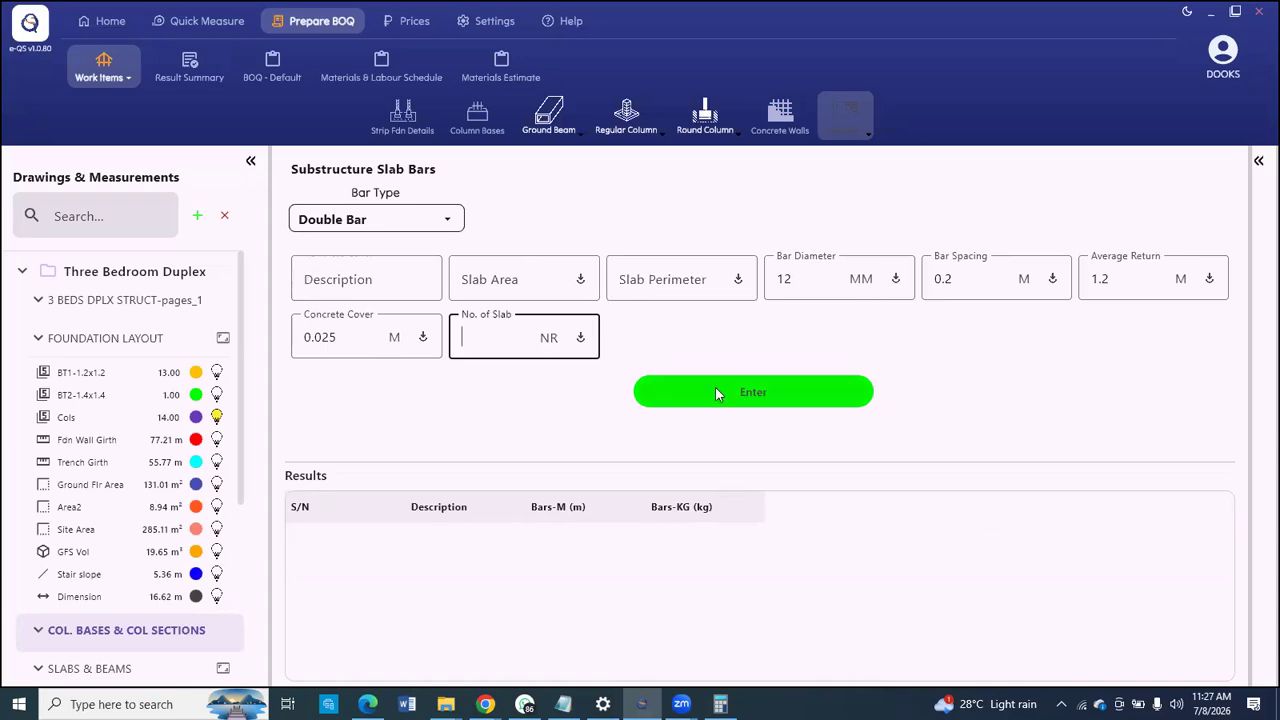
left_click(489, 284)
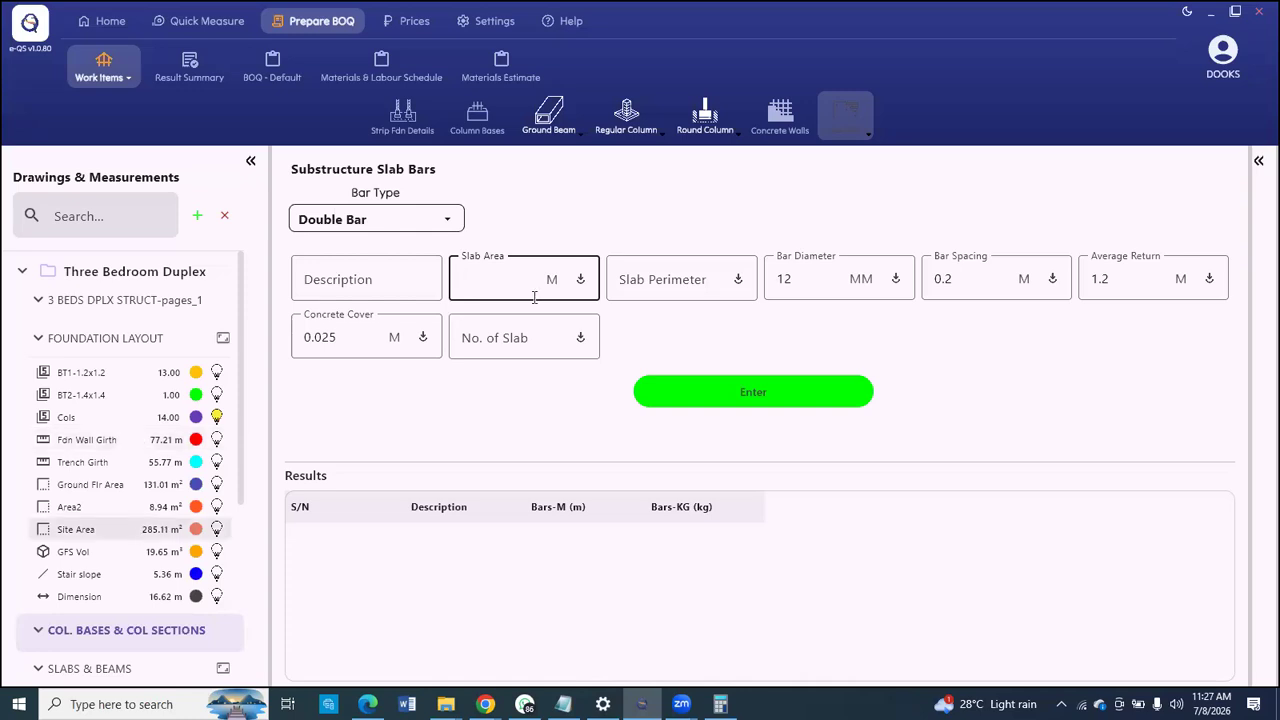
left_click(125, 485)
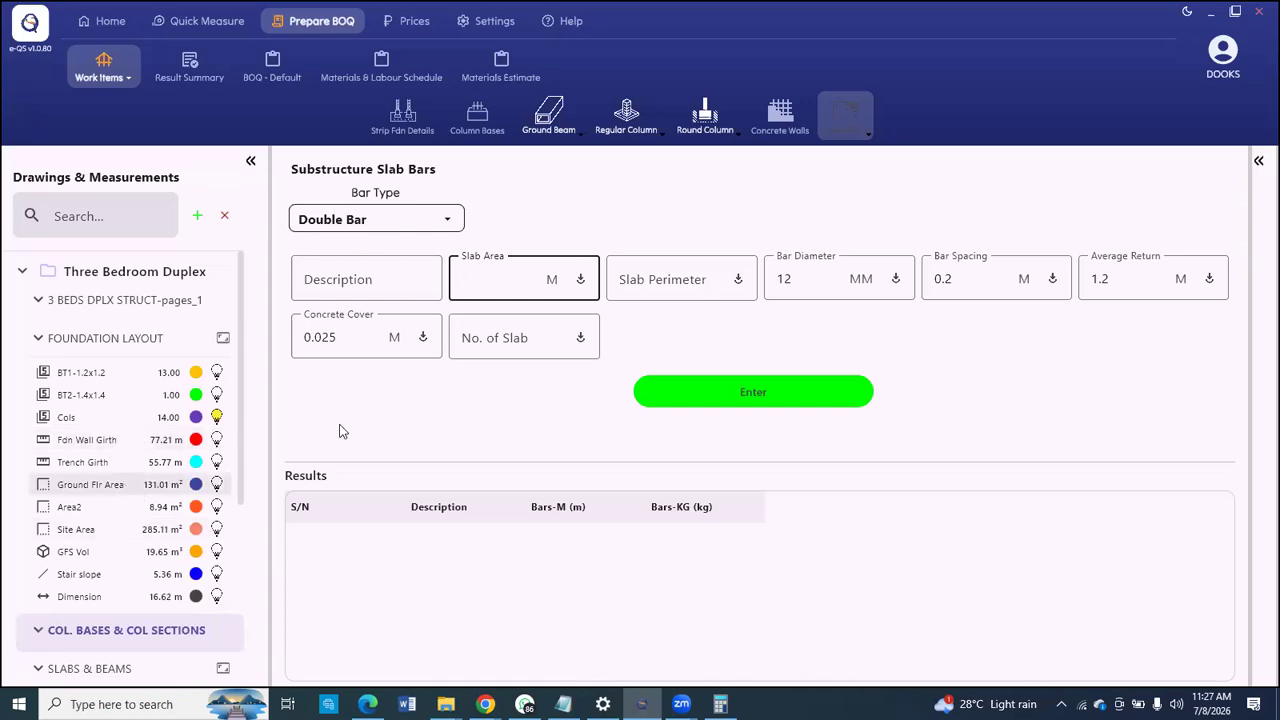
type("131")
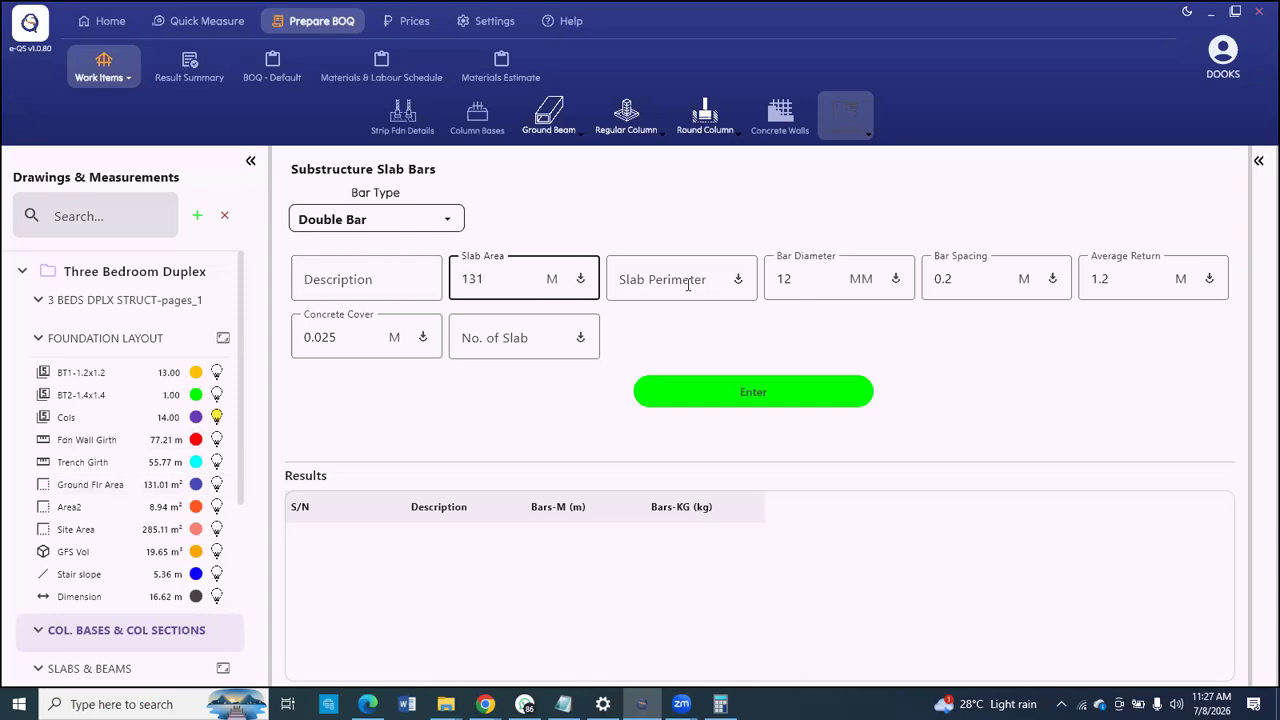
left_click(688, 284)
type("45")
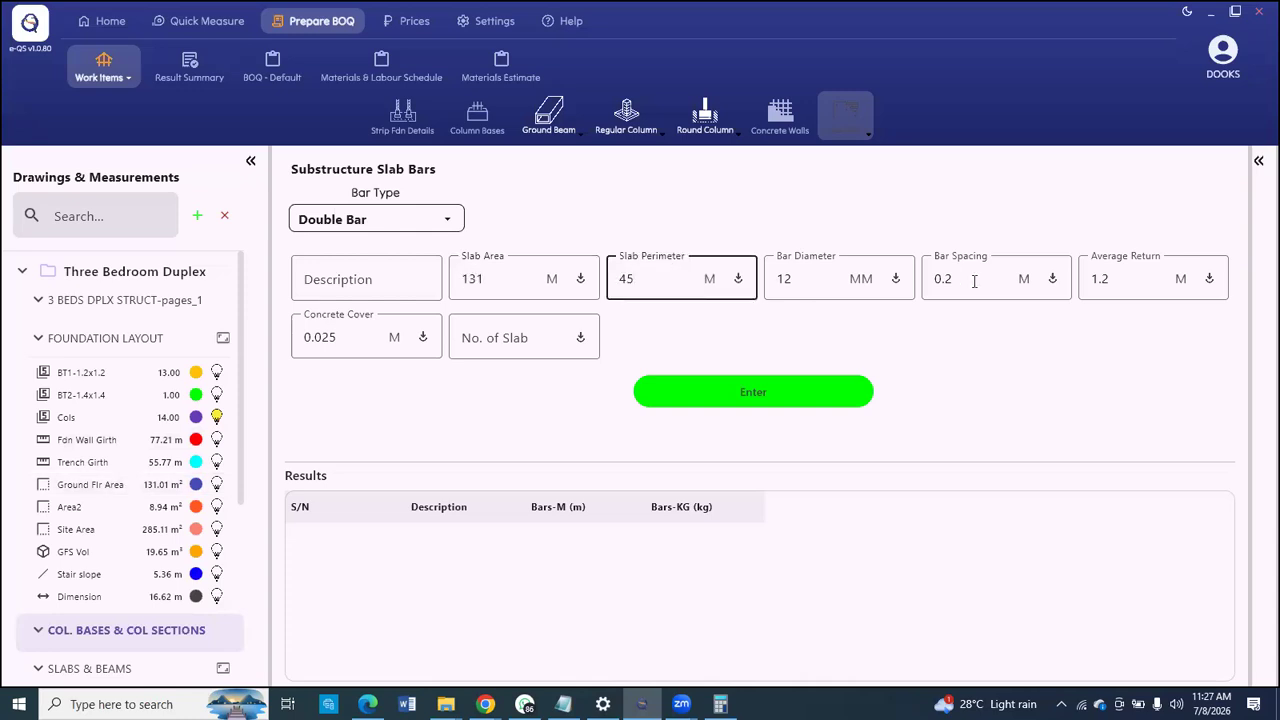
left_click(492, 337)
type("1")
key("Return")
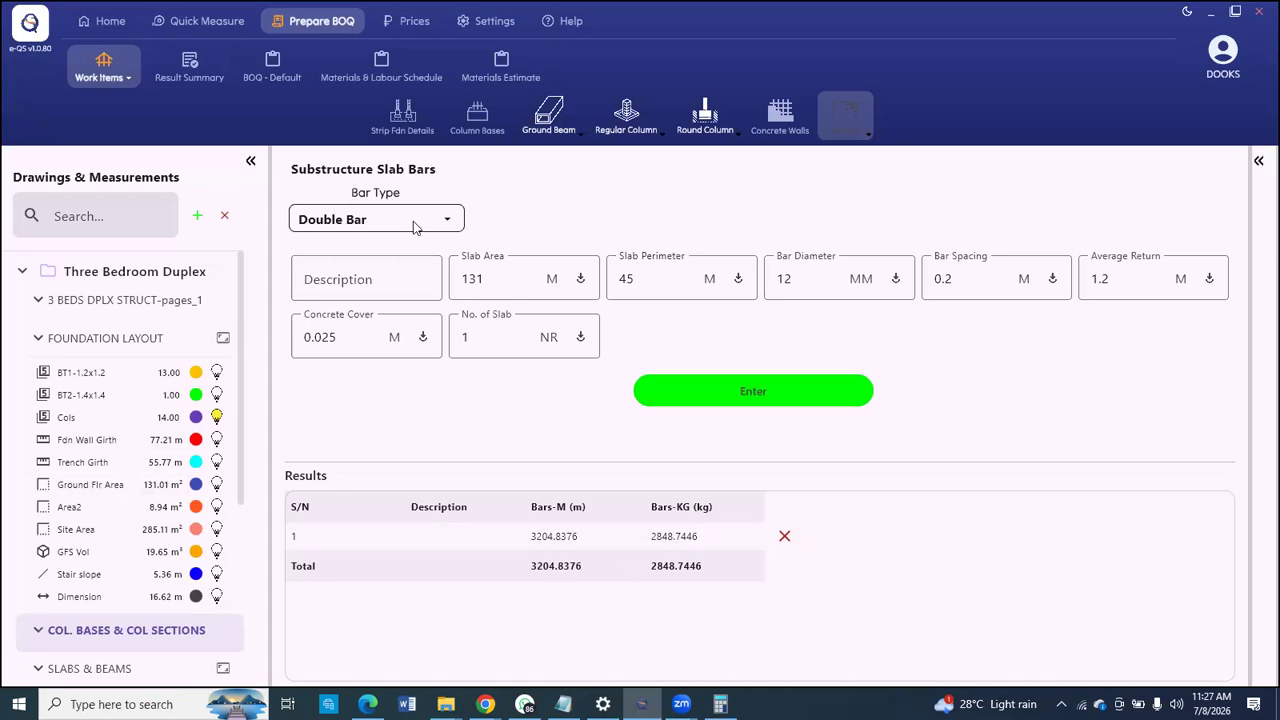
Step: Open the default bill of quantities at full width and examine its excavating and filling items
left_click(268, 68)
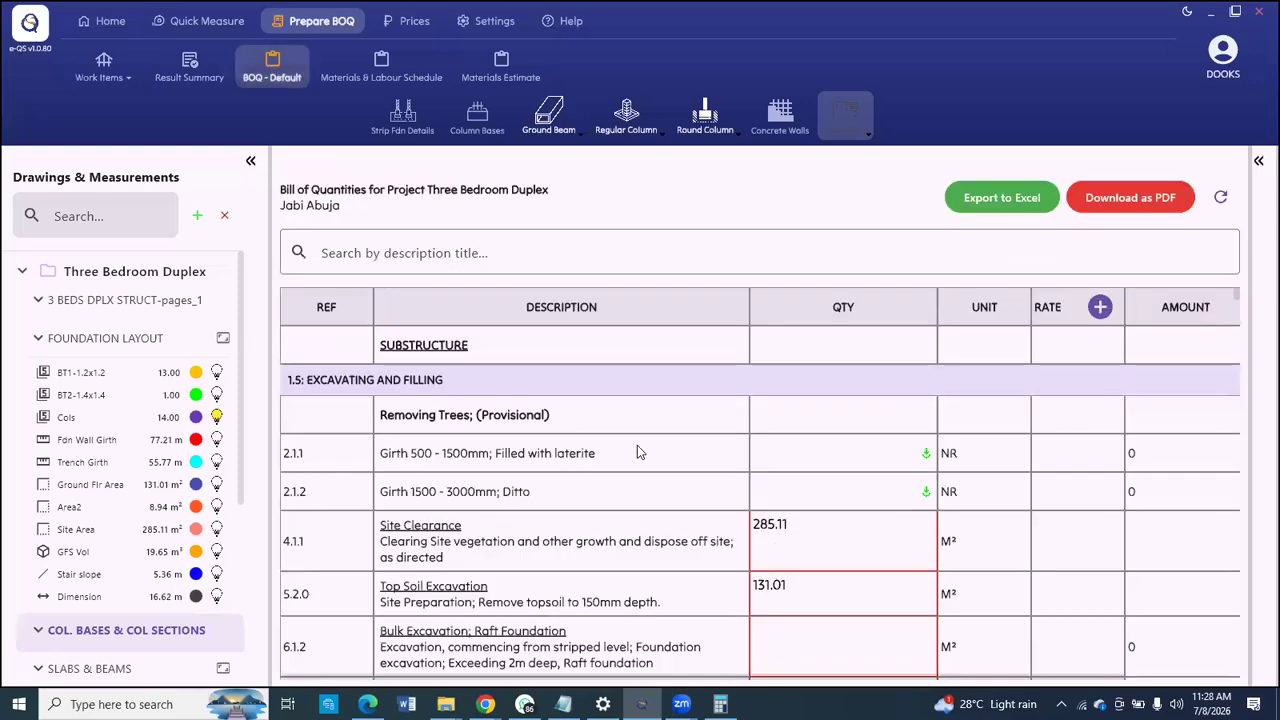
left_click(250, 163)
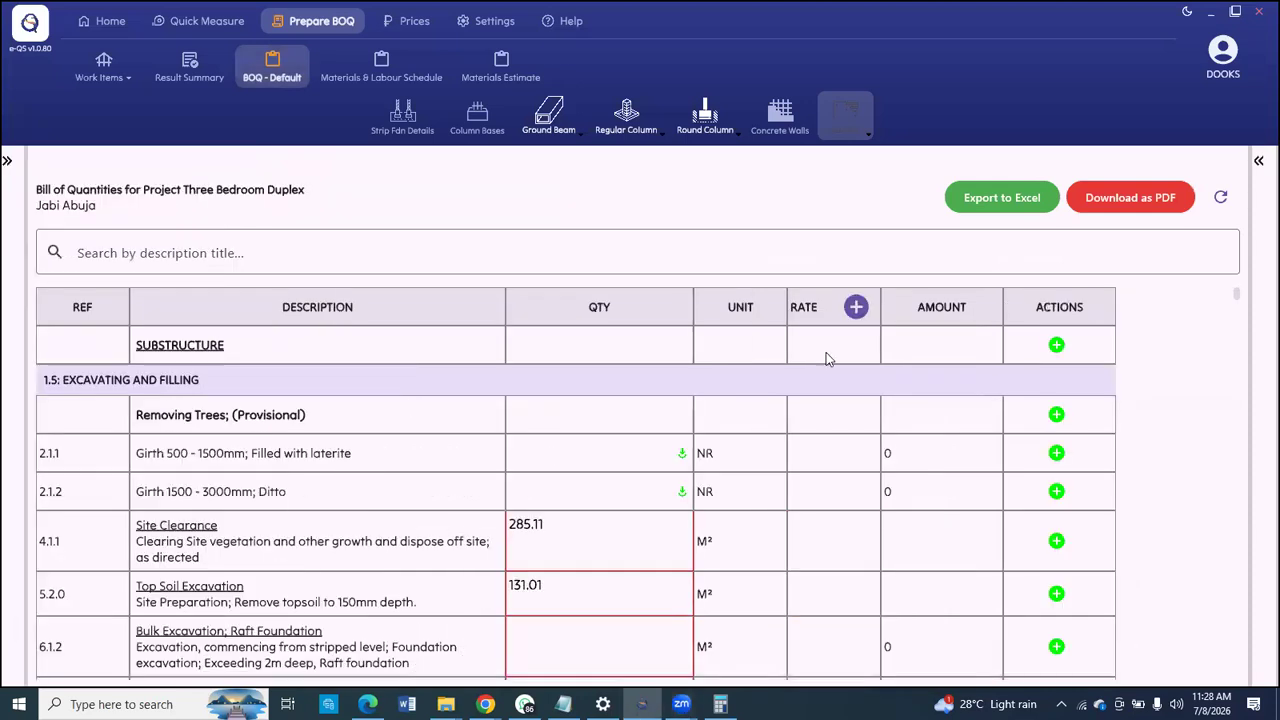
scroll(485, 425, "down", 1)
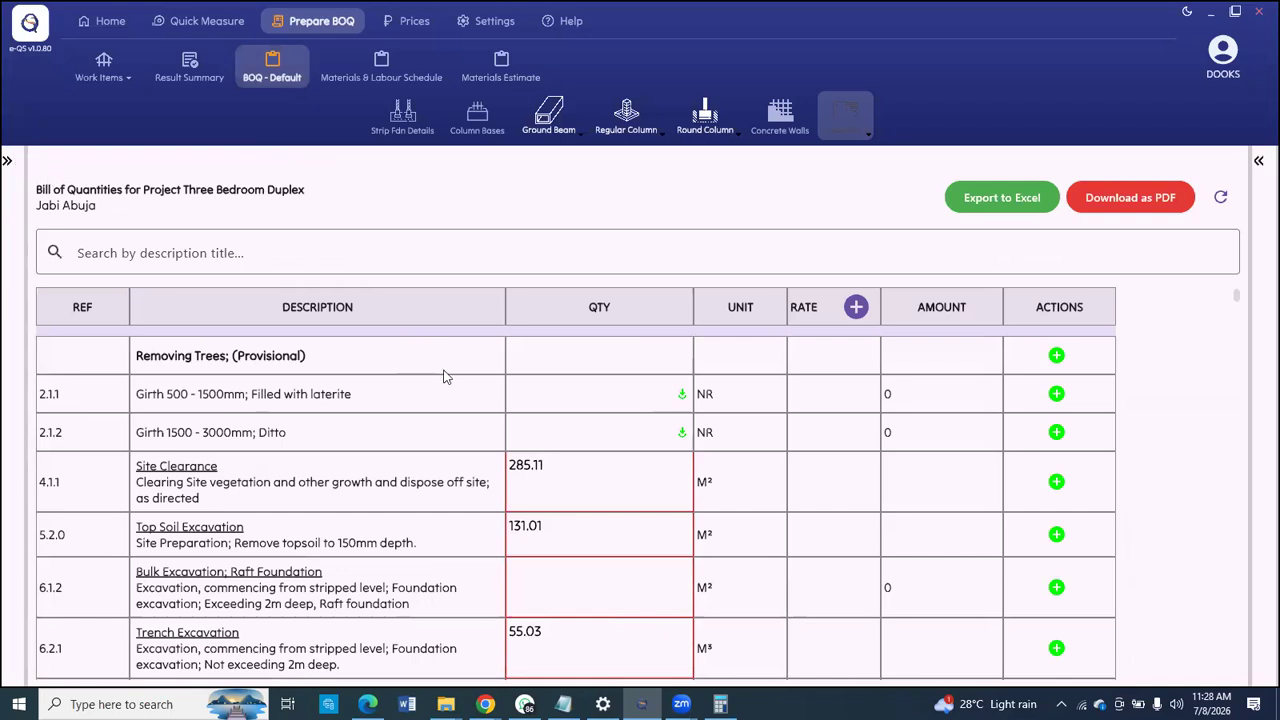
scroll(397, 405, "down", 1)
scroll(571, 471, "up", 2)
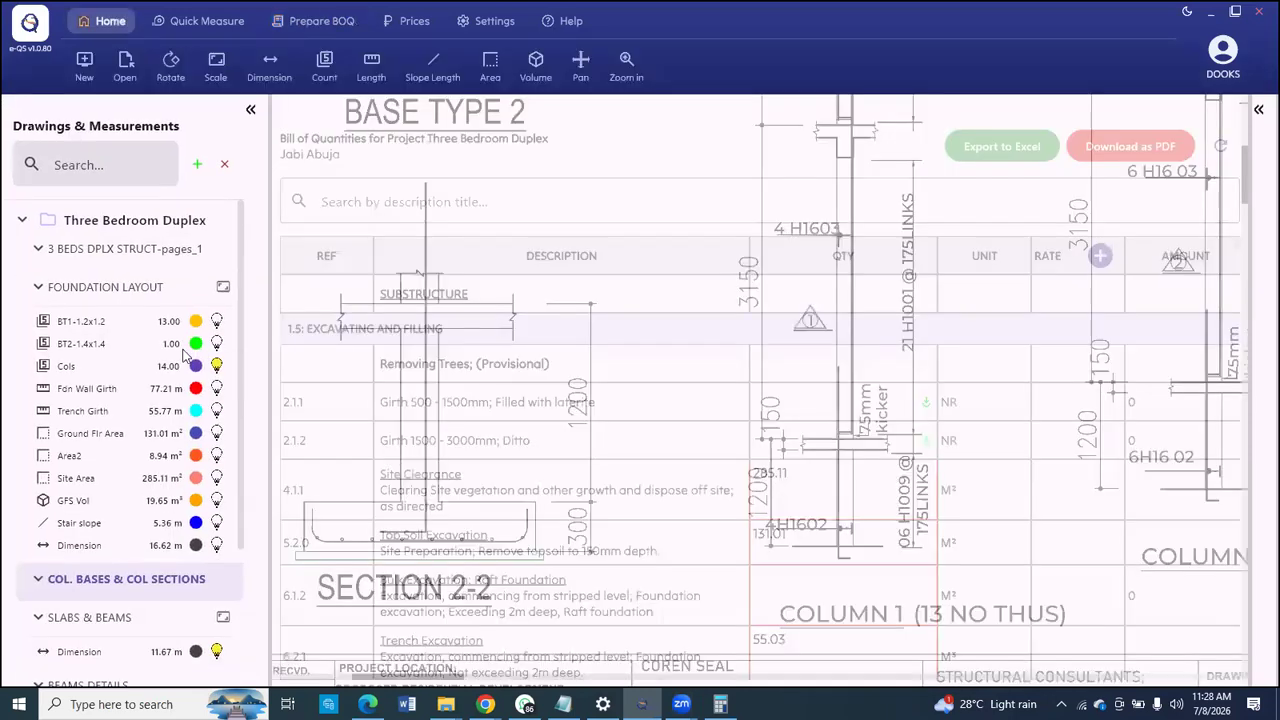
Step: On the foundation layout drawing, create a count named TREES1 and place two markers in the blank area beside the plan
left_click(138, 320)
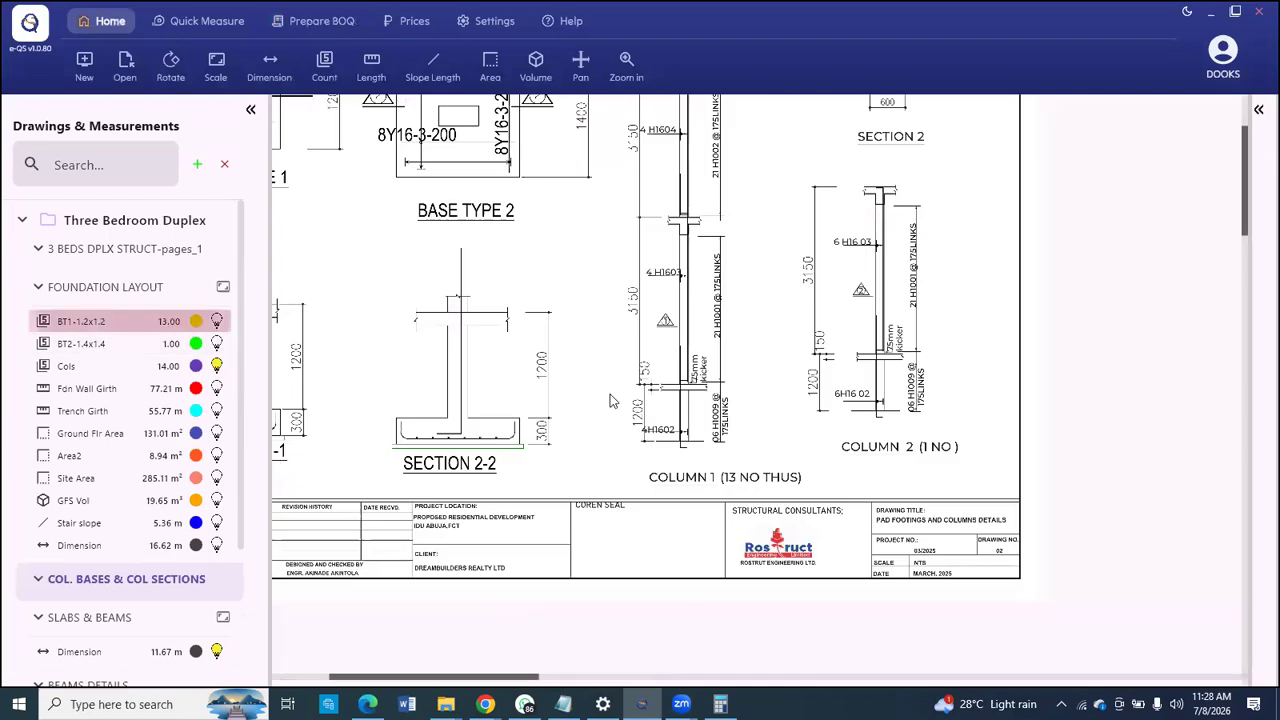
scroll(505, 143, "up", 3)
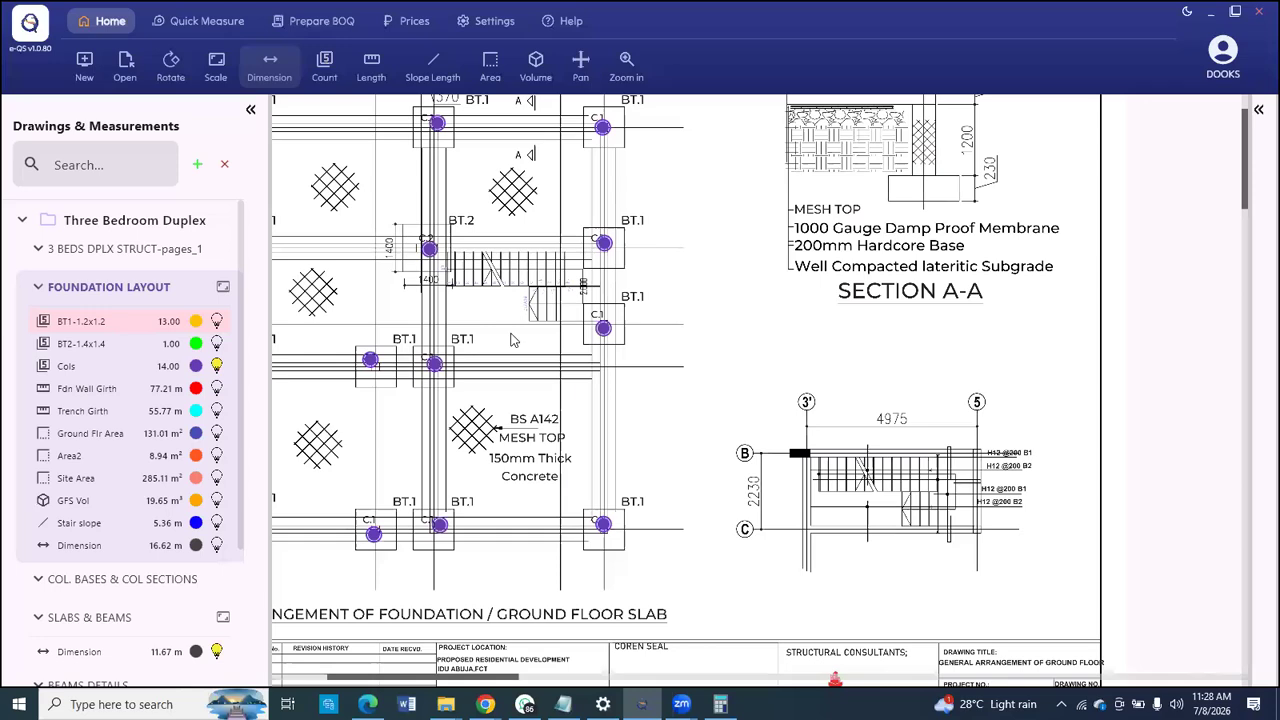
left_click(324, 65)
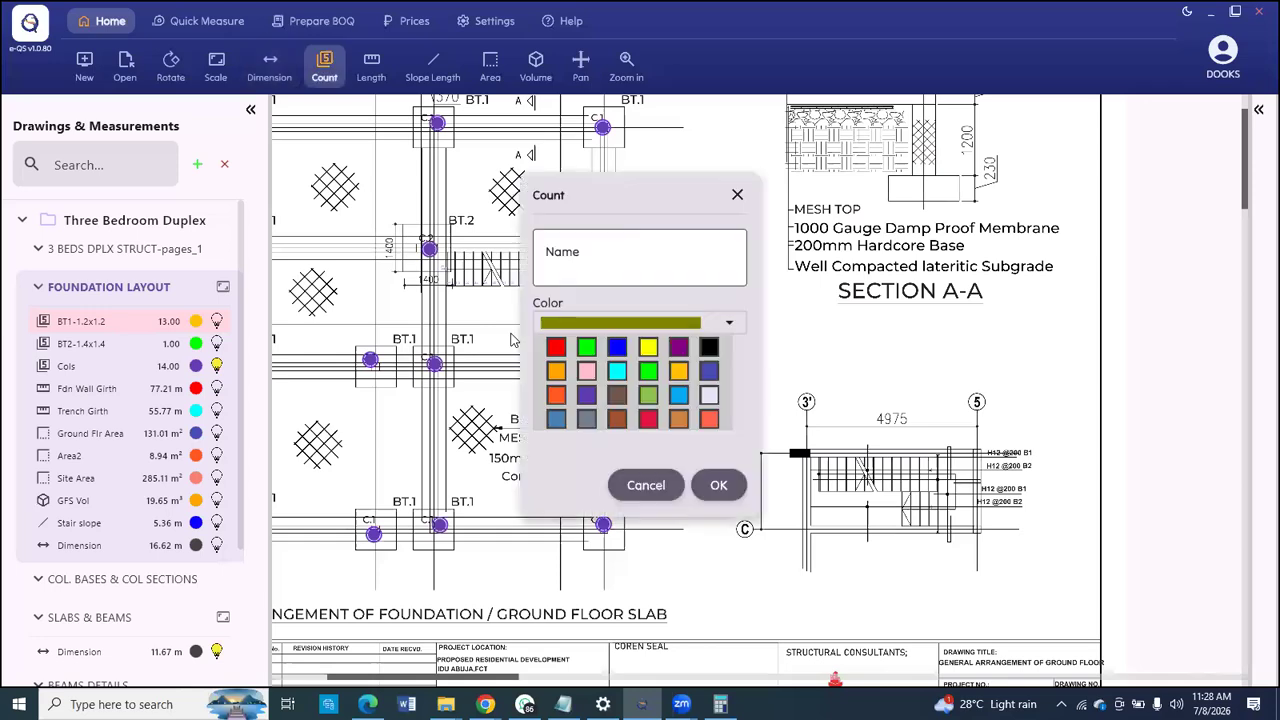
left_click(596, 236)
type("t")
key("BackSpace")
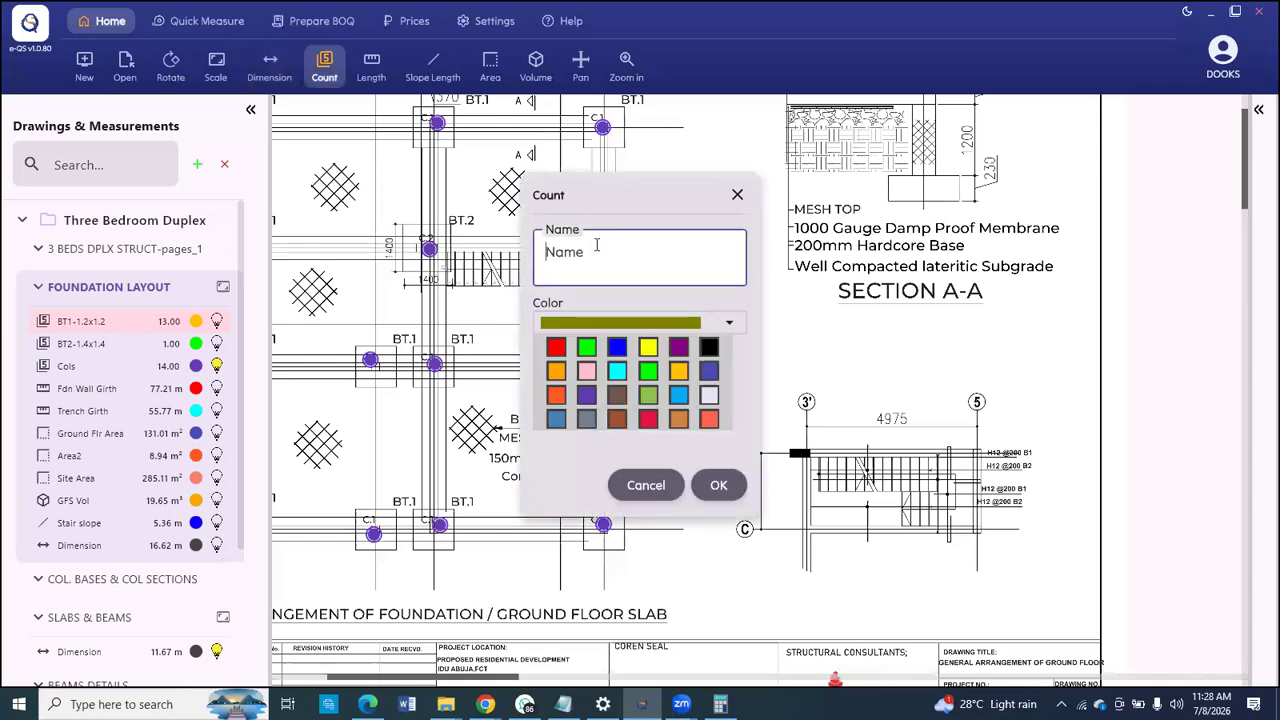
type("TREES1")
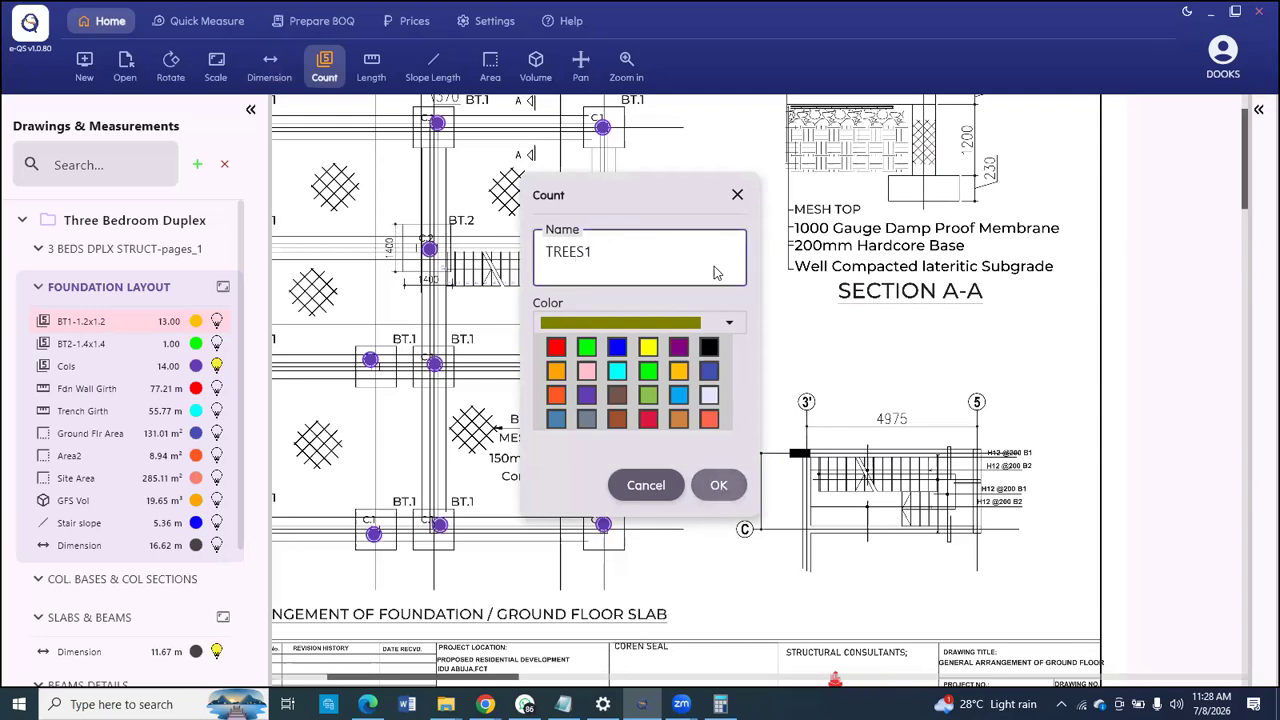
key("Return")
left_click(791, 334)
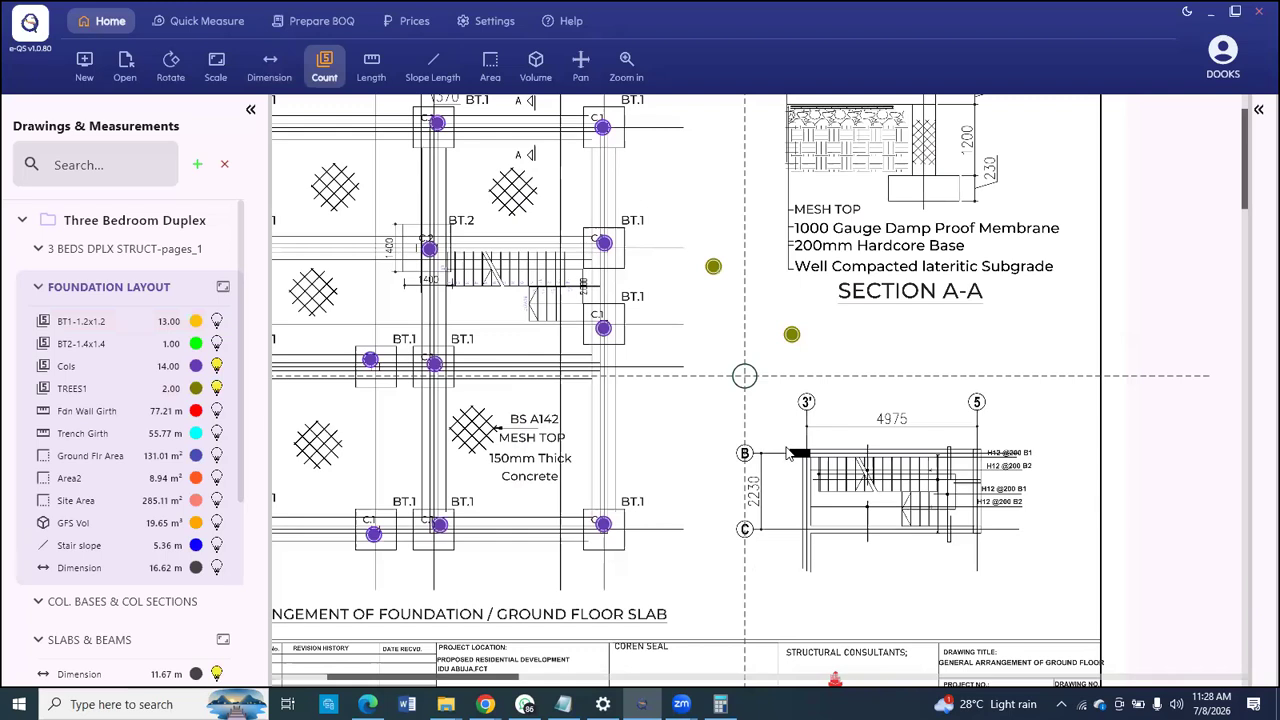
right_click(744, 378)
key("Escape")
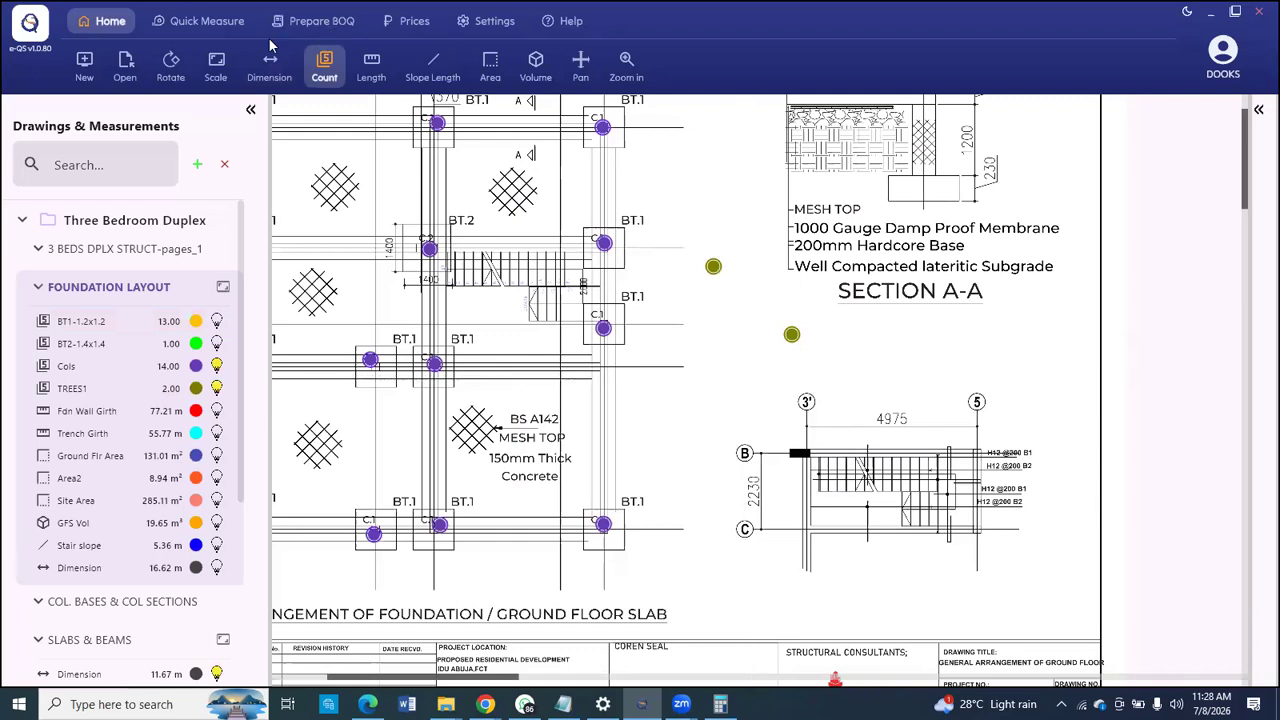
Step: In the default bill of quantities, import the TREES1 count for removing trees of girth 500-1500mm and enter 4 for girth 1500-3000mm
left_click(321, 24)
left_click(273, 66)
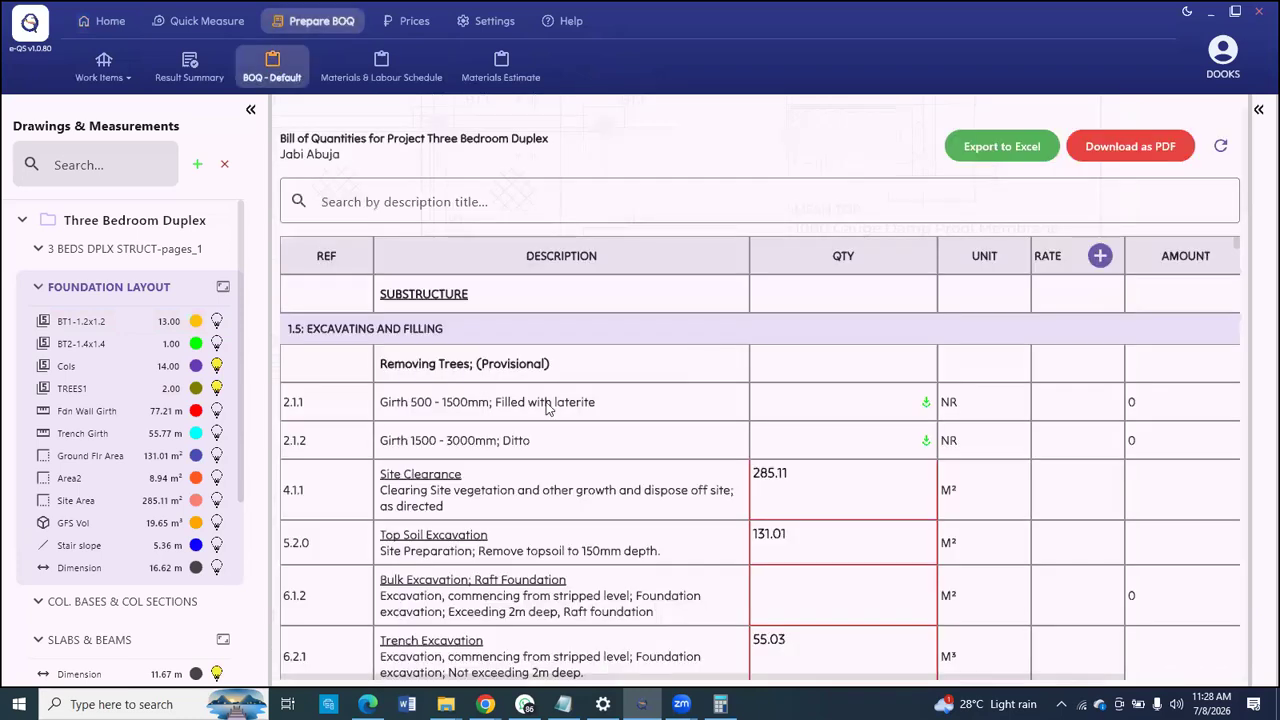
scroll(943, 372, "down", 1)
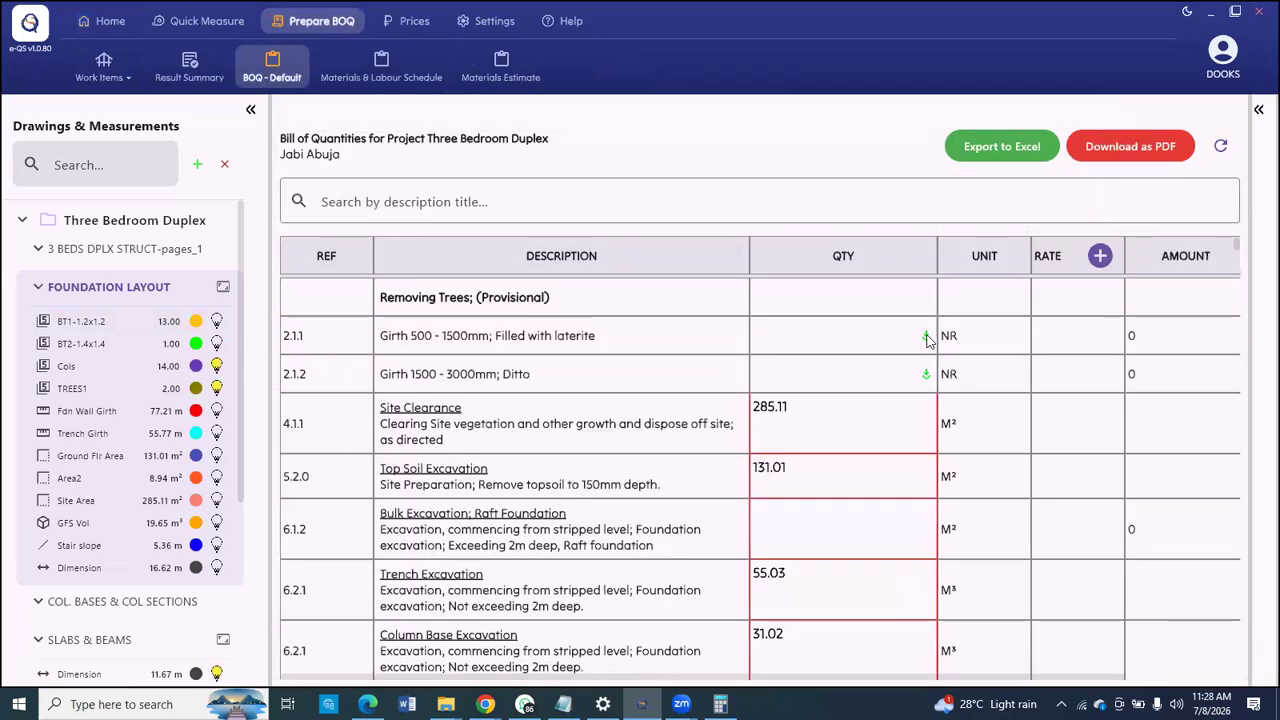
left_click(926, 337)
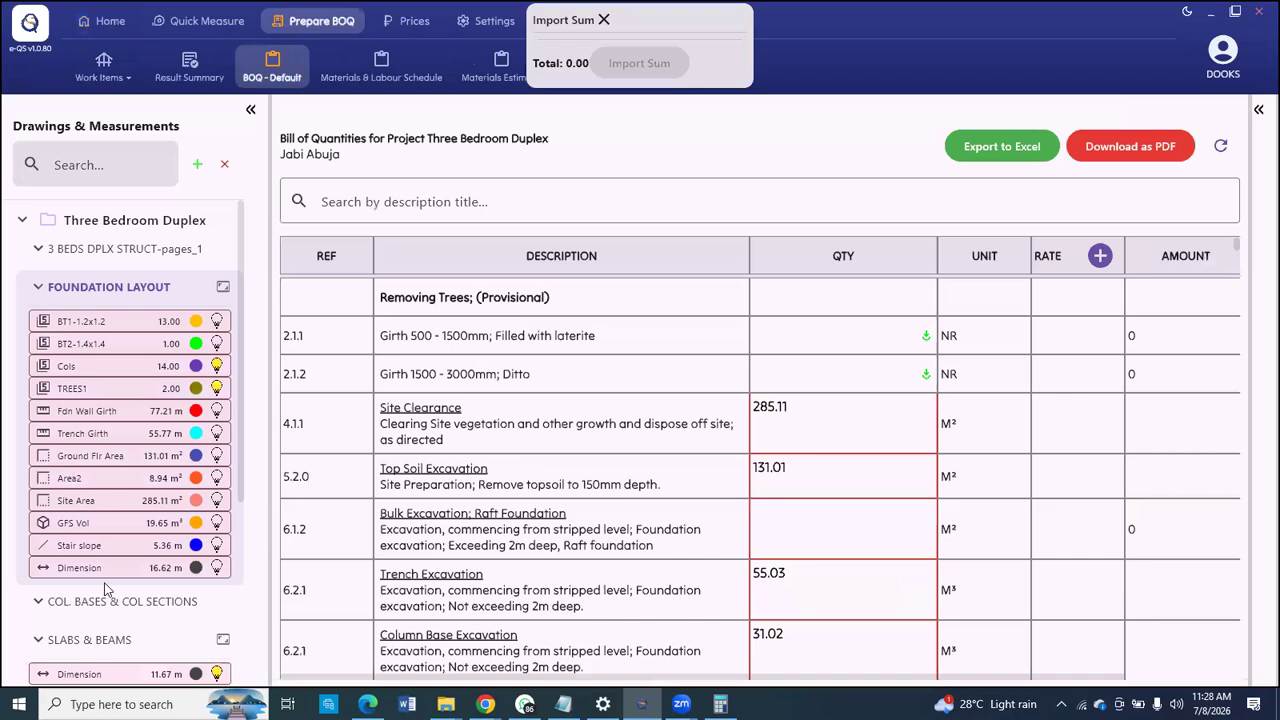
left_click(106, 502)
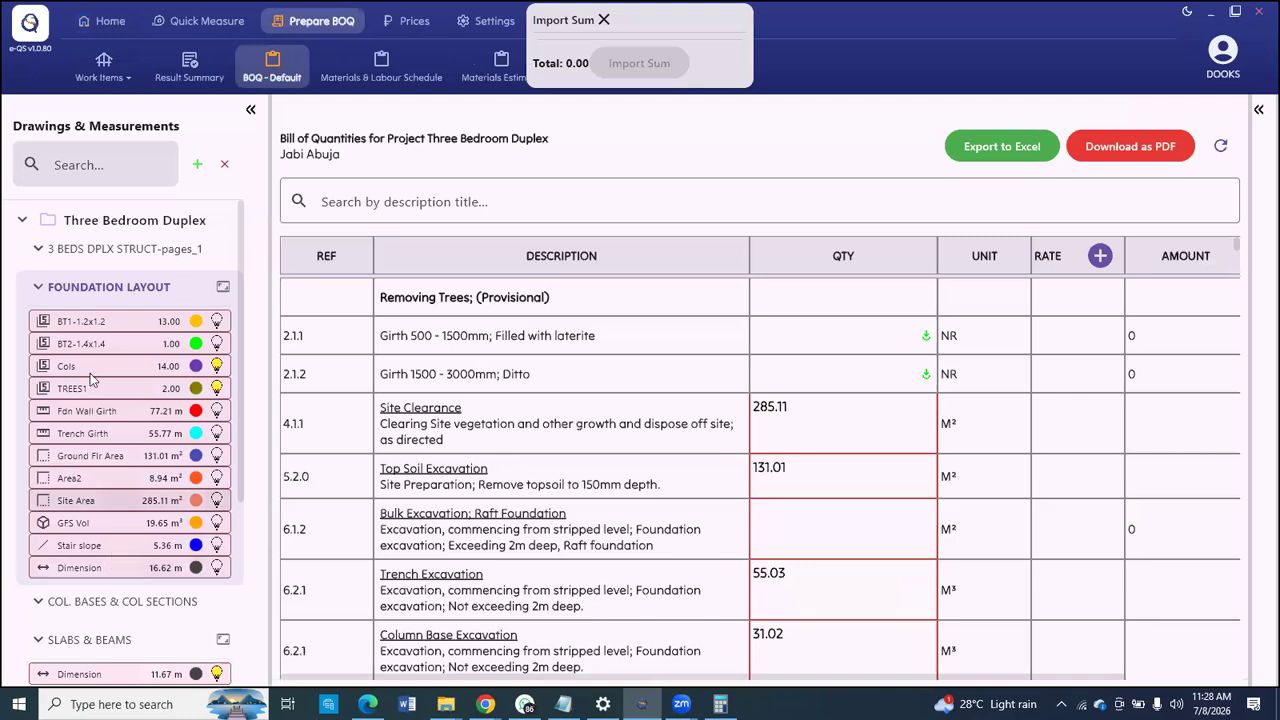
left_click(95, 390)
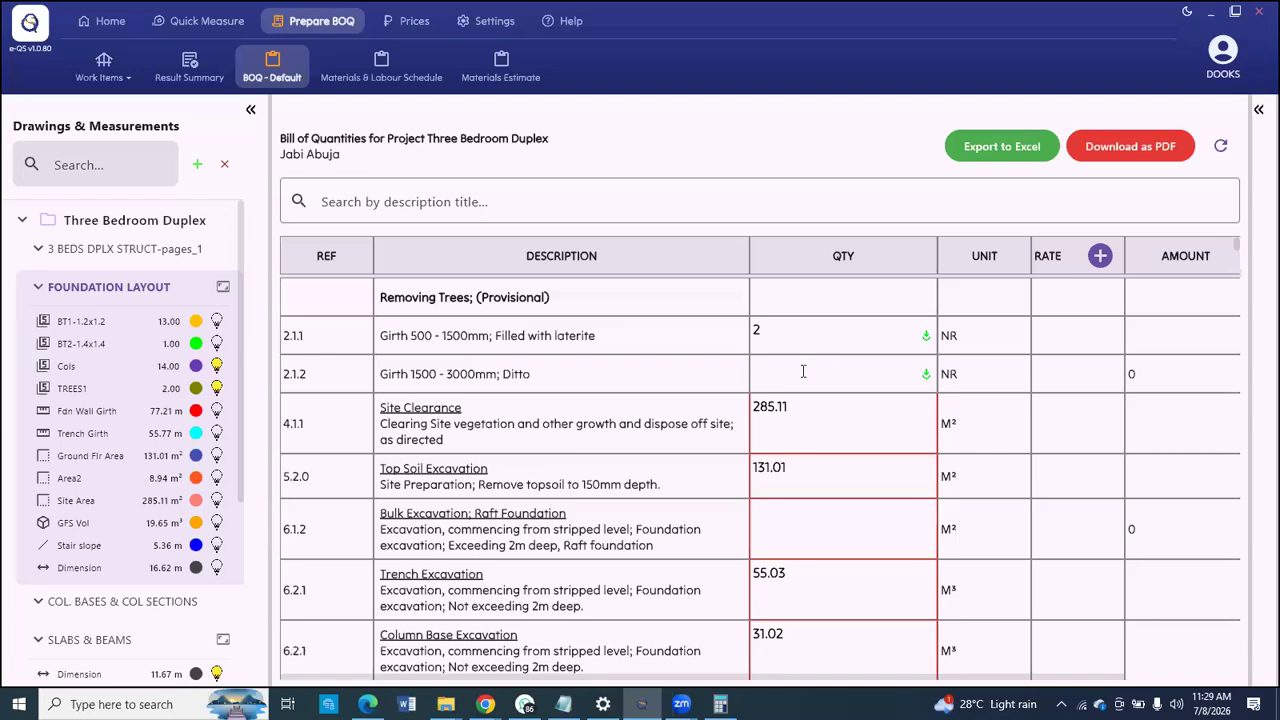
left_click(803, 371)
type("4")
Step: Examine the excavating and filling quantities in the substructure bill, from site clearance to the damp proof membrane
scroll(797, 360, "down", 1)
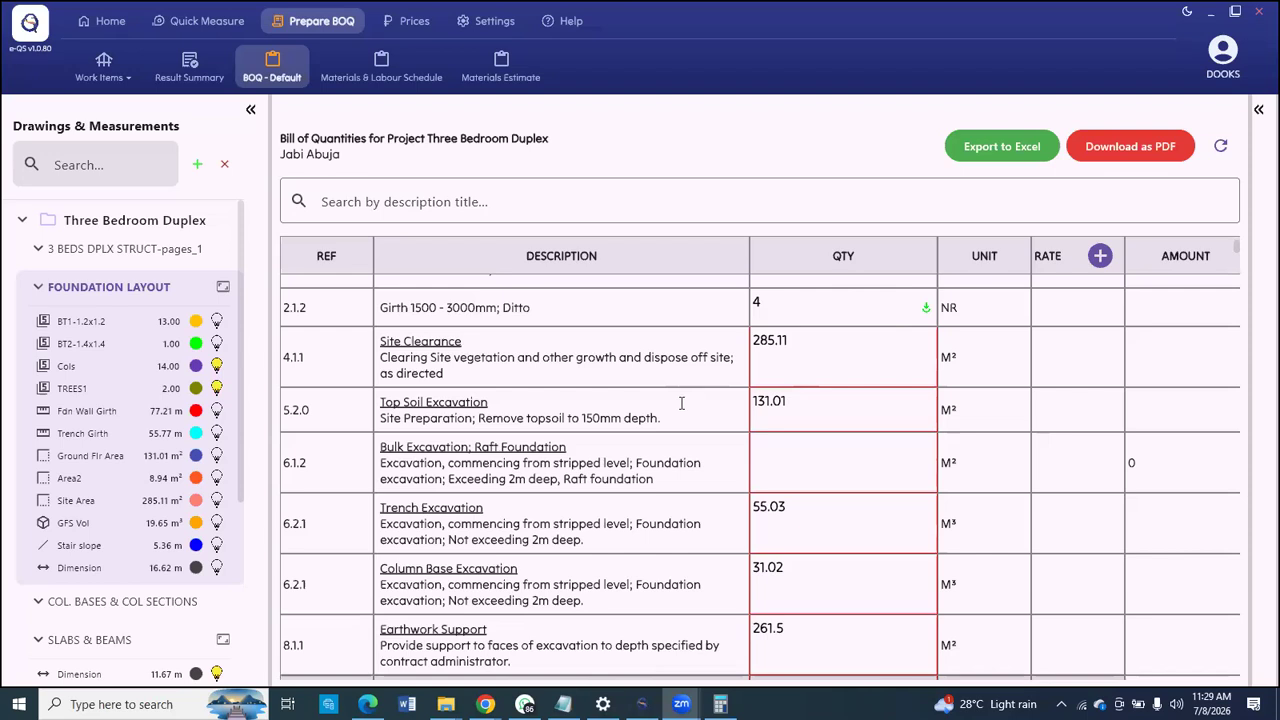
scroll(515, 382, "down", 1)
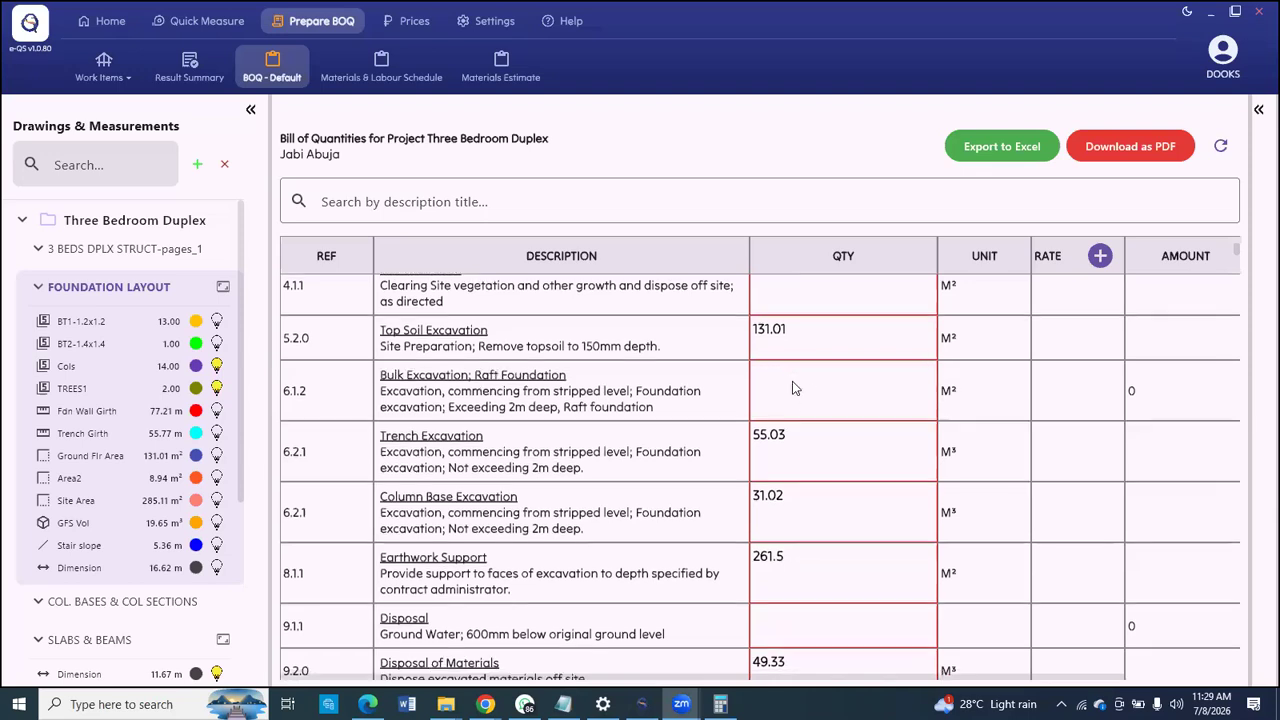
scroll(558, 446, "down", 1)
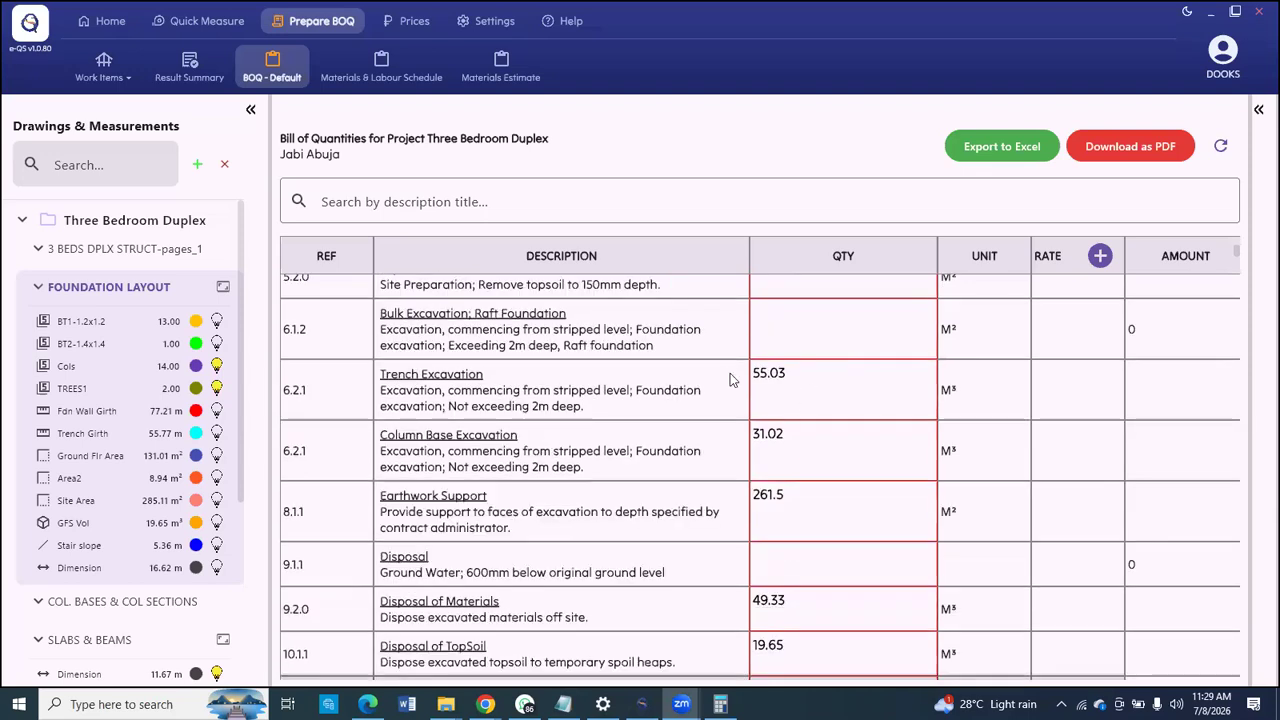
scroll(793, 372, "down", 1)
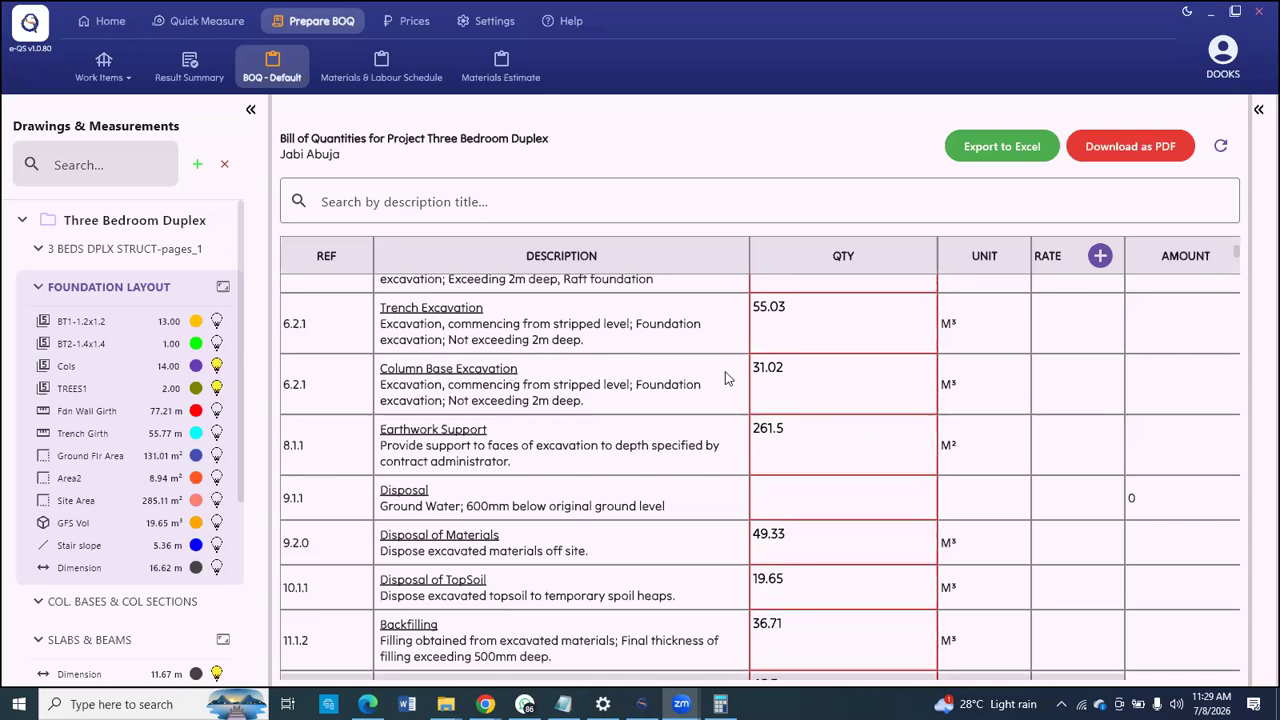
scroll(800, 377, "down", 1)
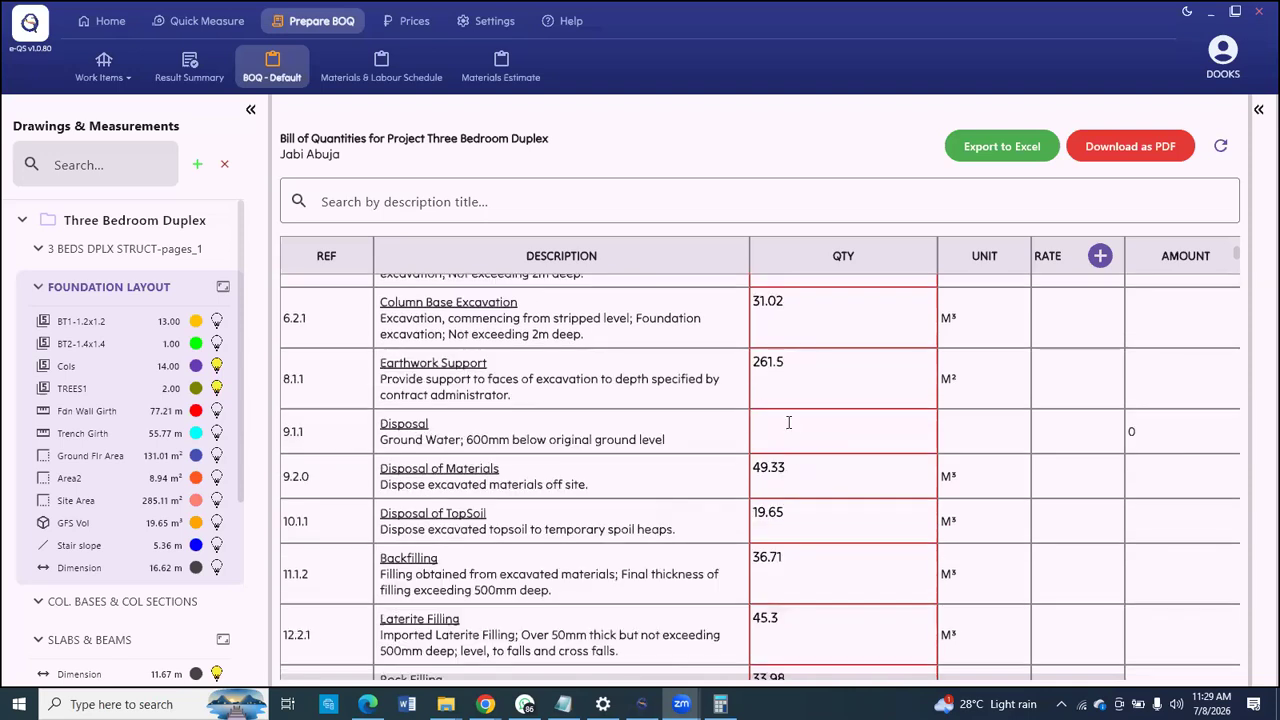
scroll(788, 422, "down", 2)
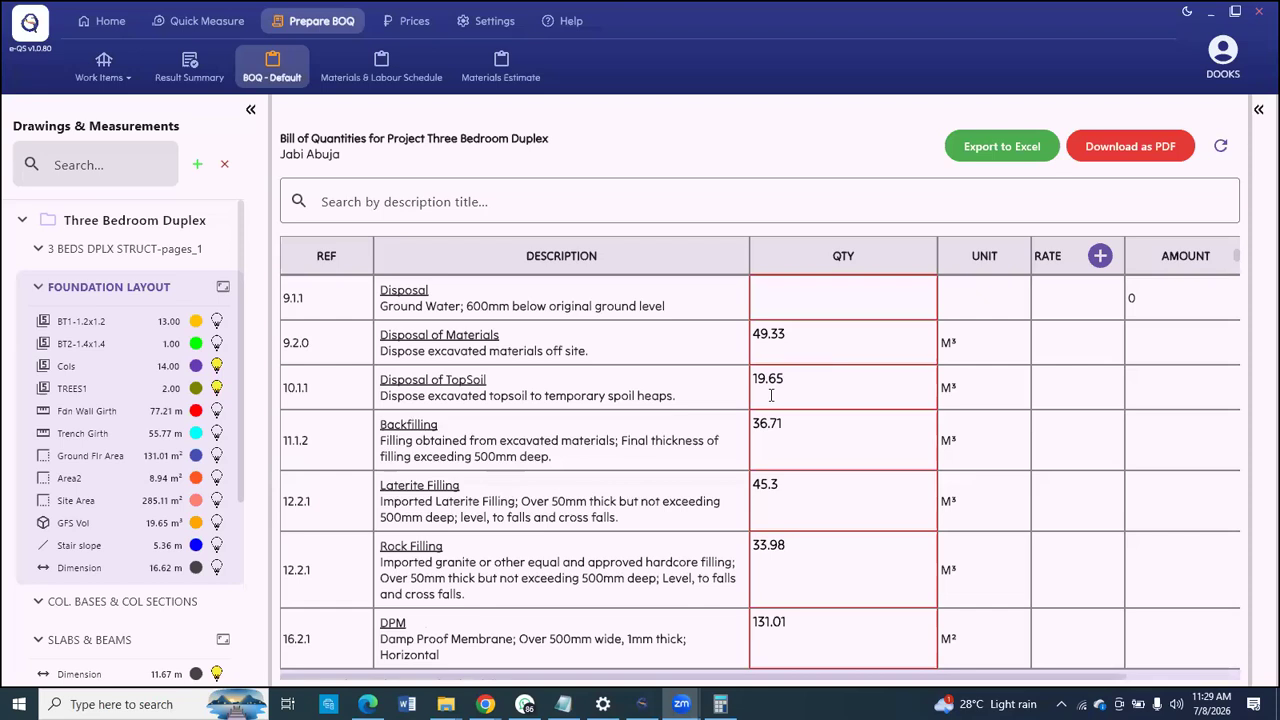
scroll(771, 395, "down", 2)
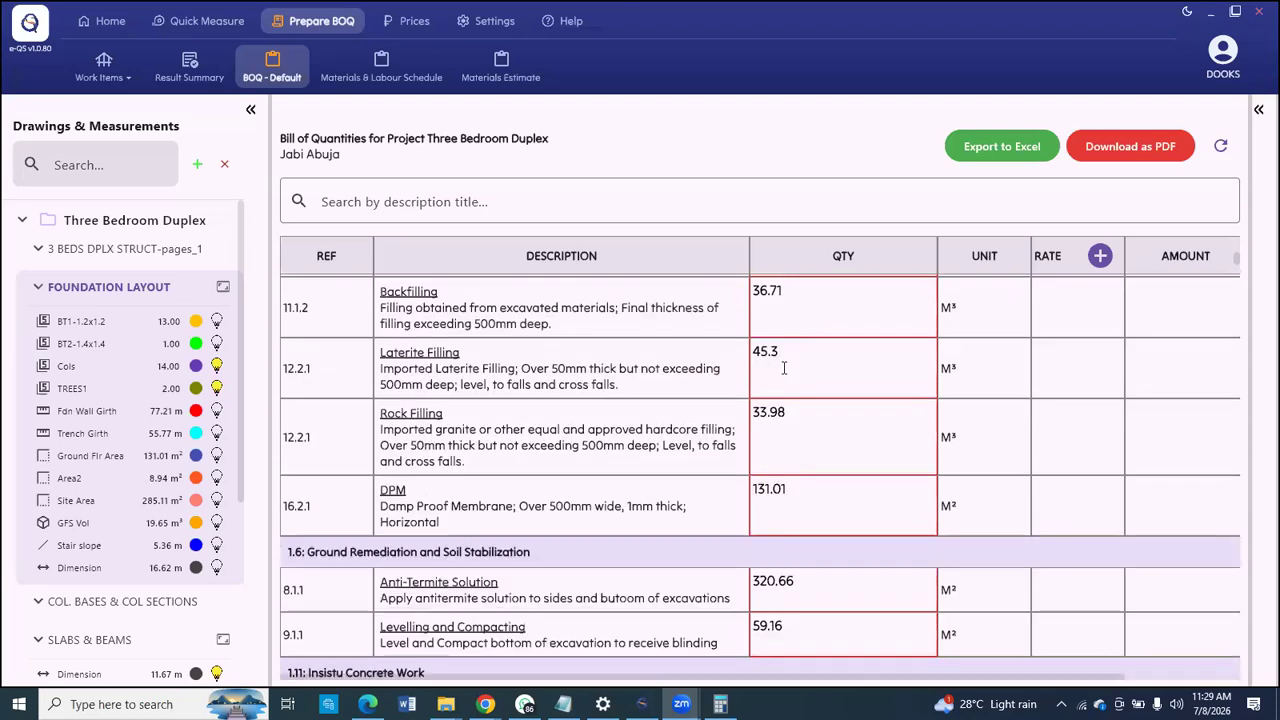
scroll(784, 368, "down", 1)
scroll(797, 372, "down", 1)
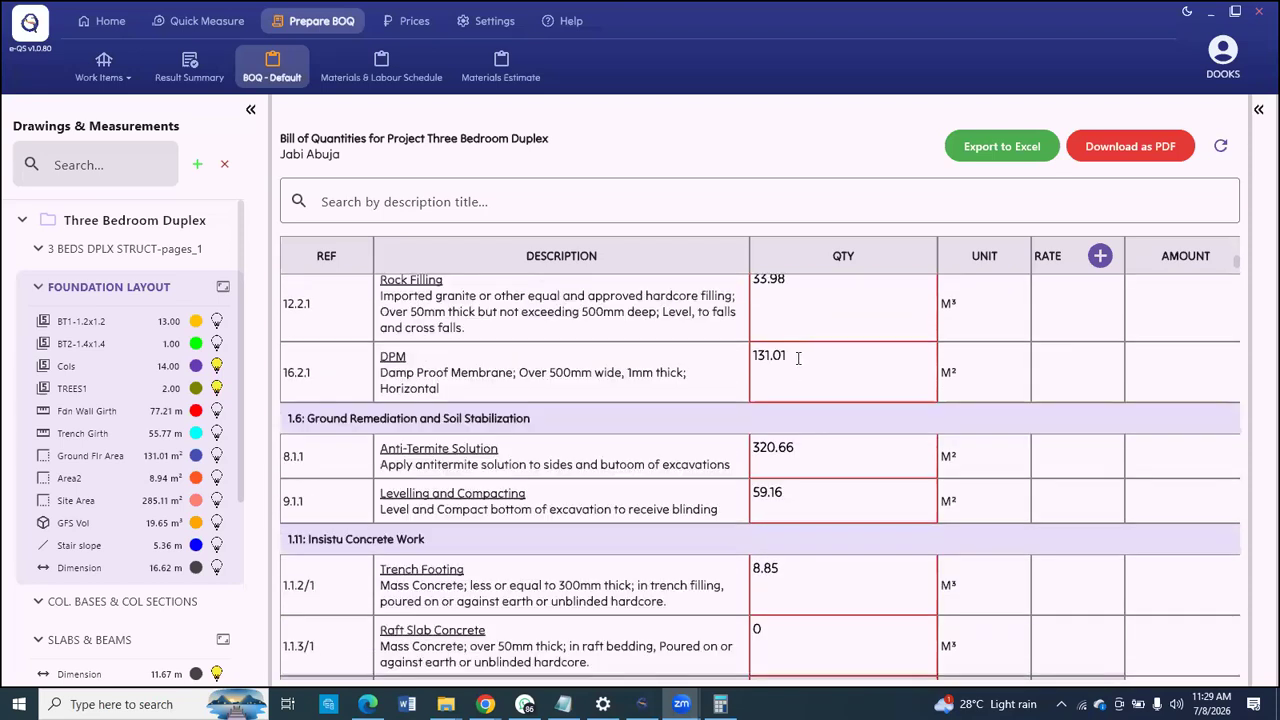
Step: Review the ground remediation and in-situ concrete quantities, from the anti-termite solution through to the concrete walls
scroll(797, 364, "down", 1)
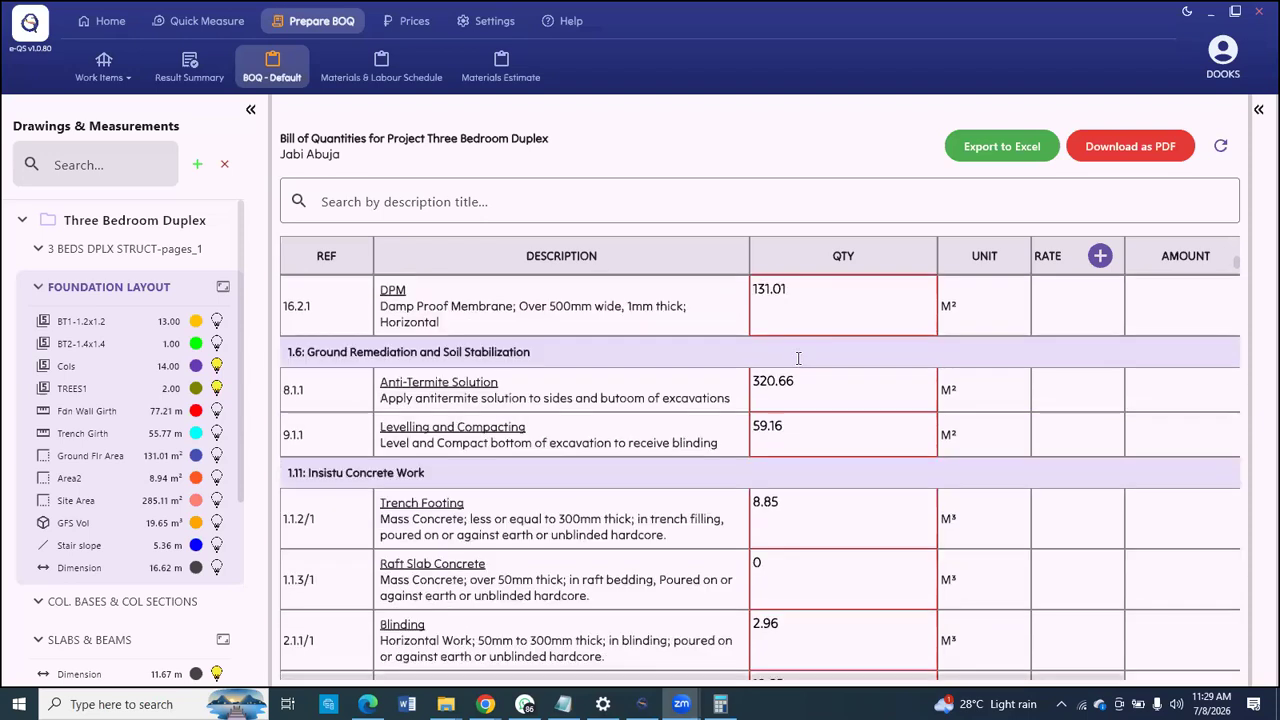
scroll(797, 357, "down", 1)
scroll(797, 357, "down", 2)
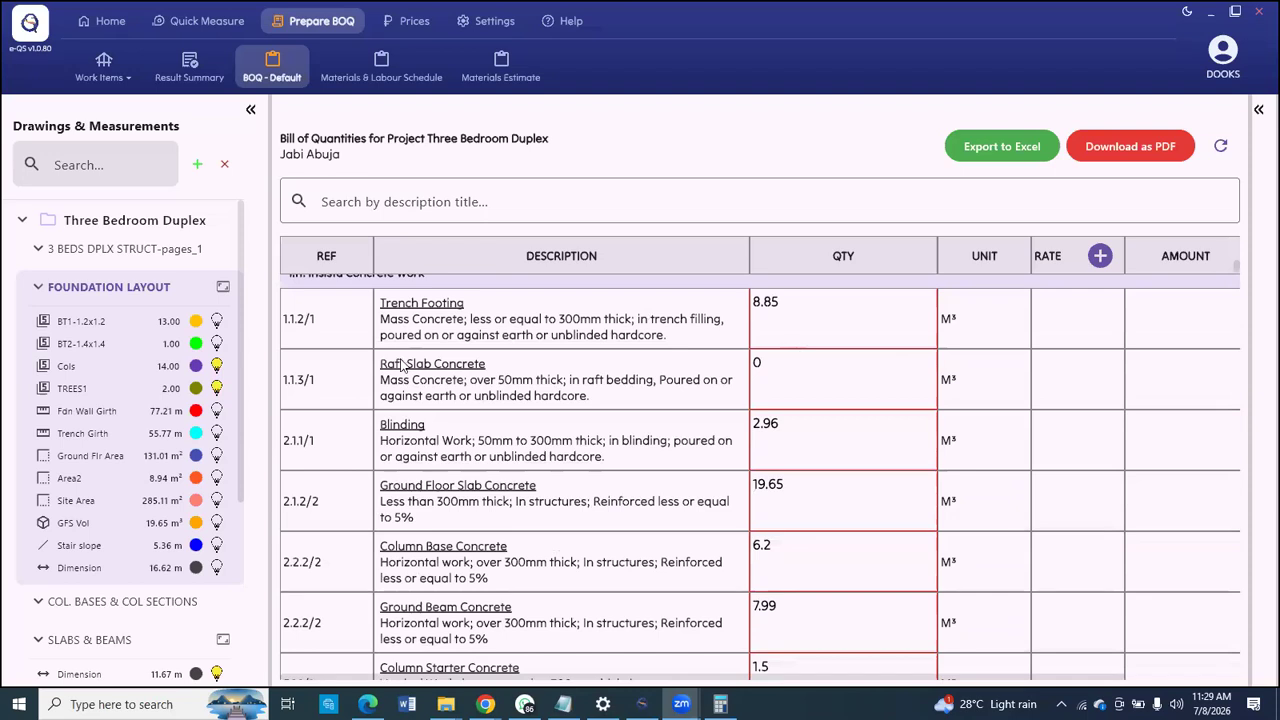
scroll(714, 377, "up", 2)
scroll(758, 385, "down", 2)
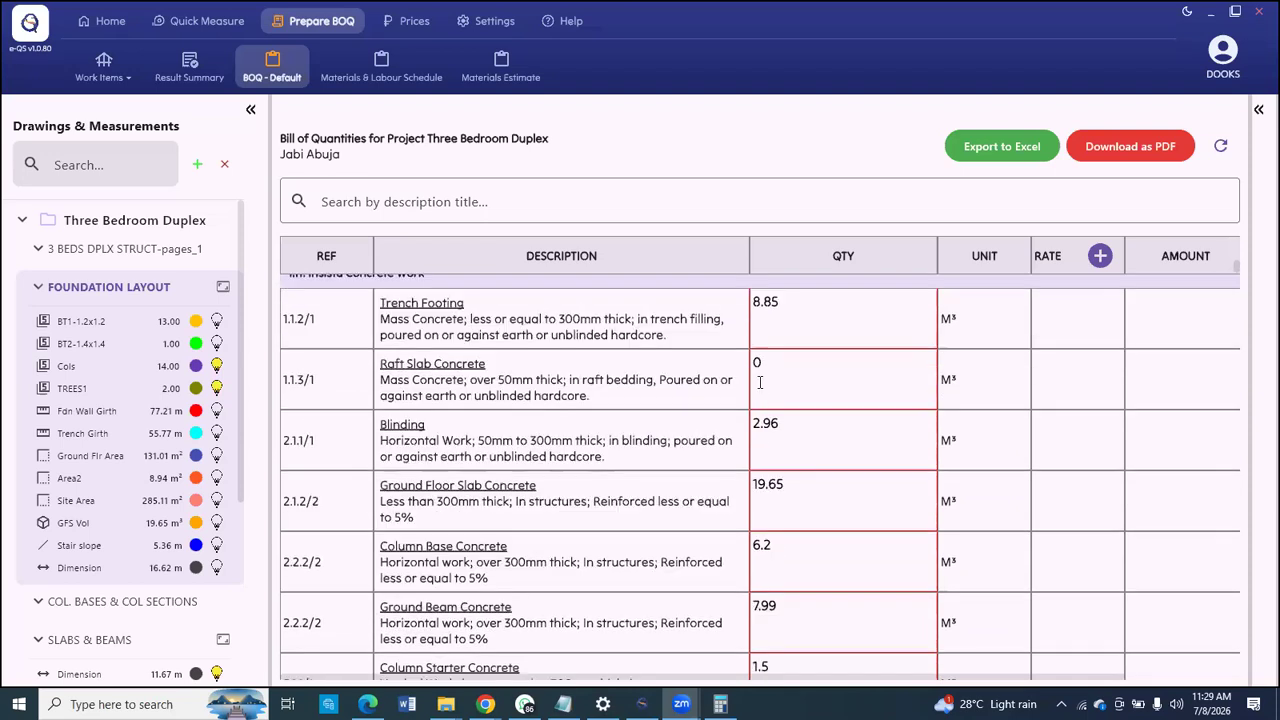
scroll(760, 382, "down", 1)
scroll(804, 374, "down", 1)
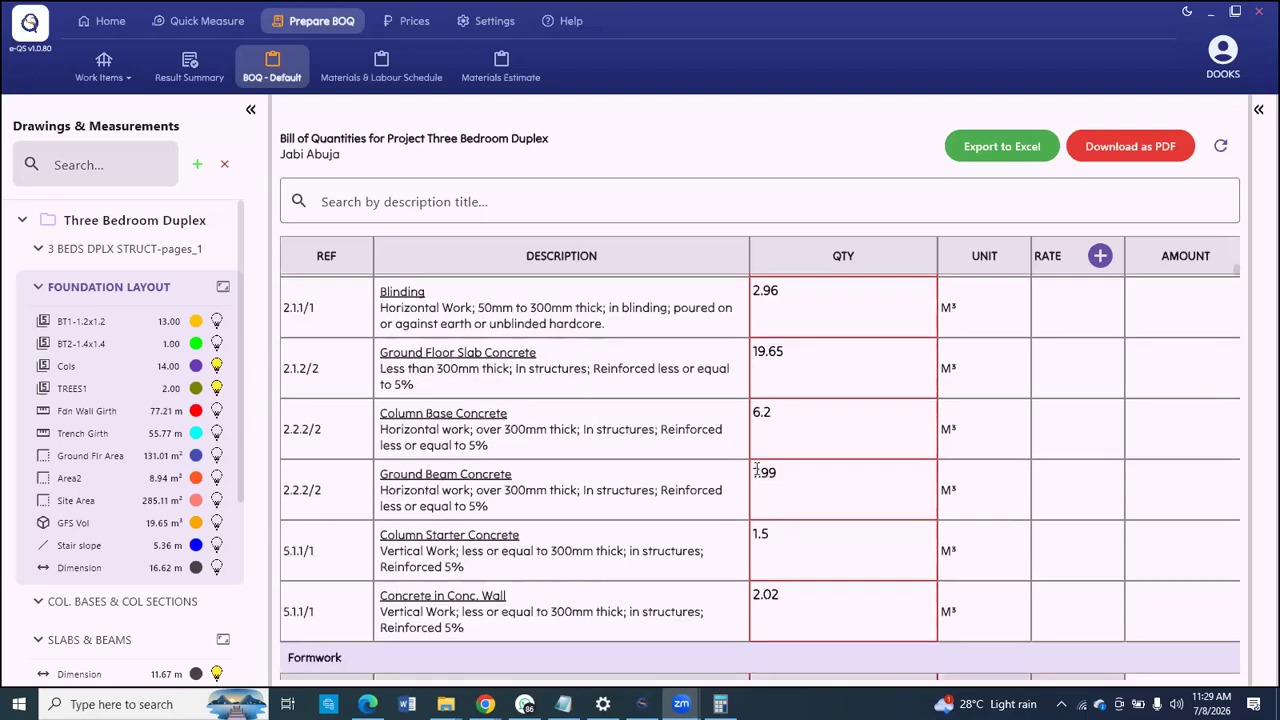
scroll(778, 416, "down", 1)
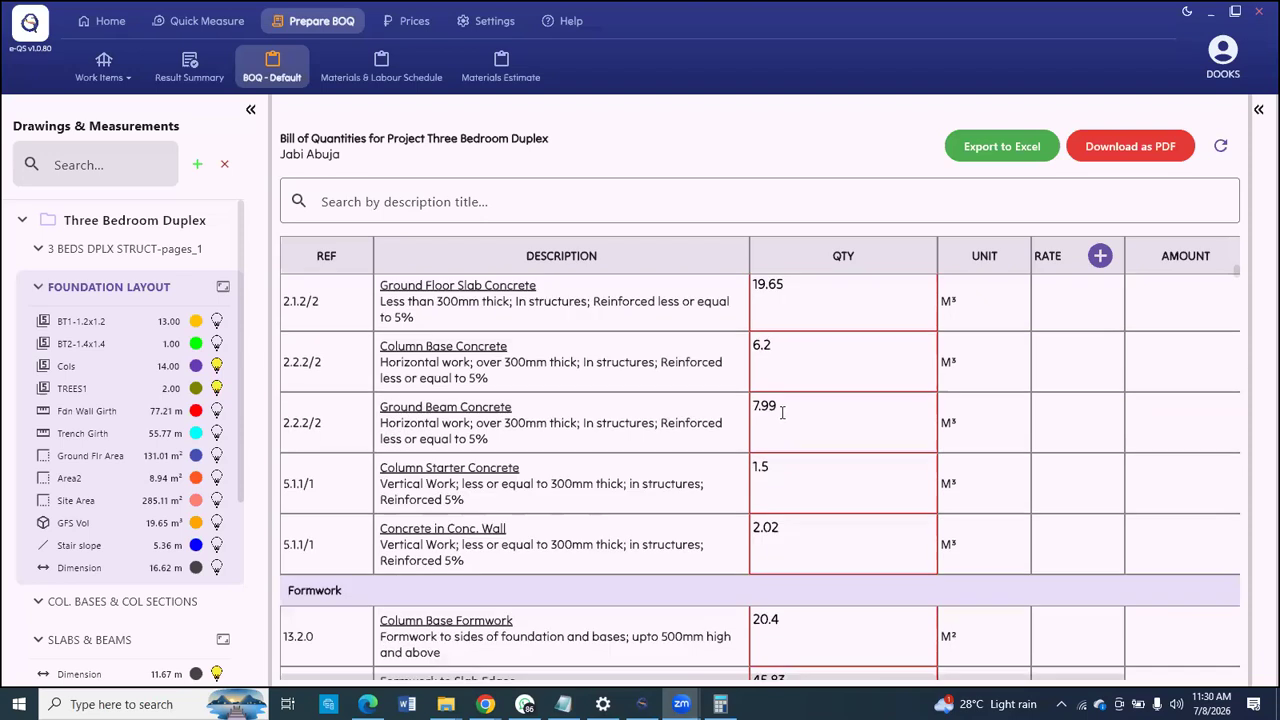
scroll(783, 444, "down", 1)
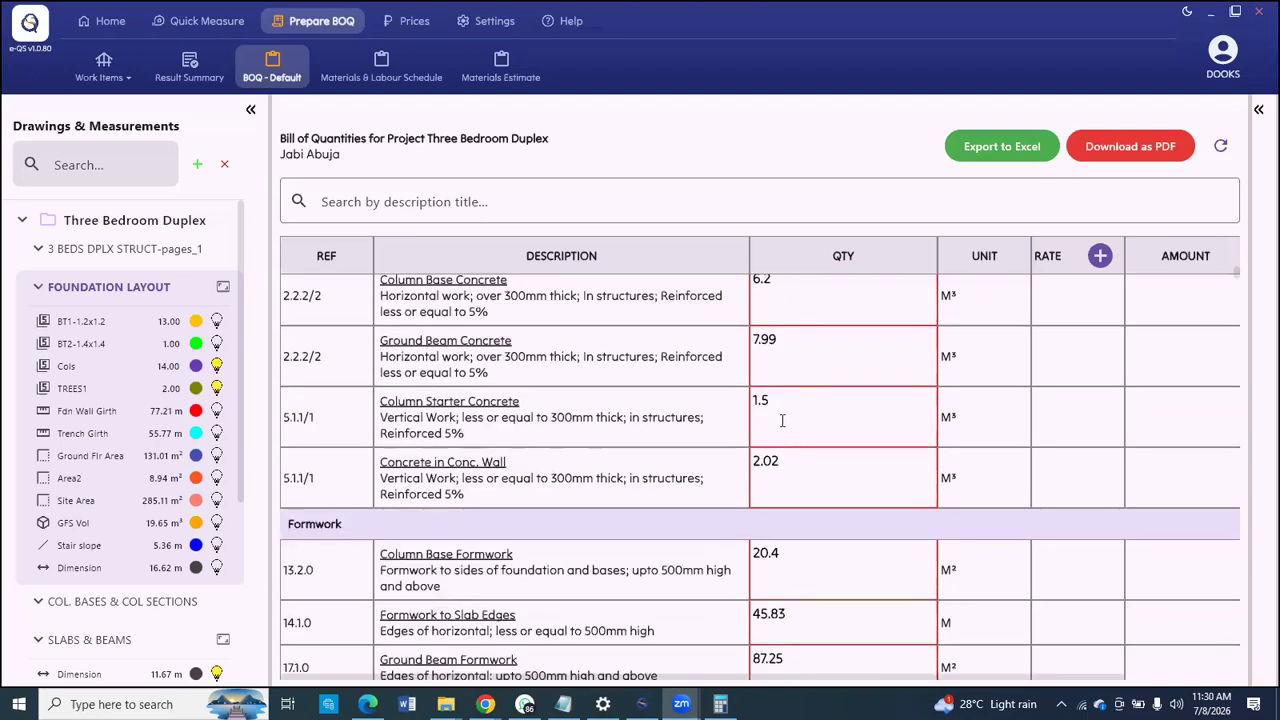
scroll(784, 400, "down", 2)
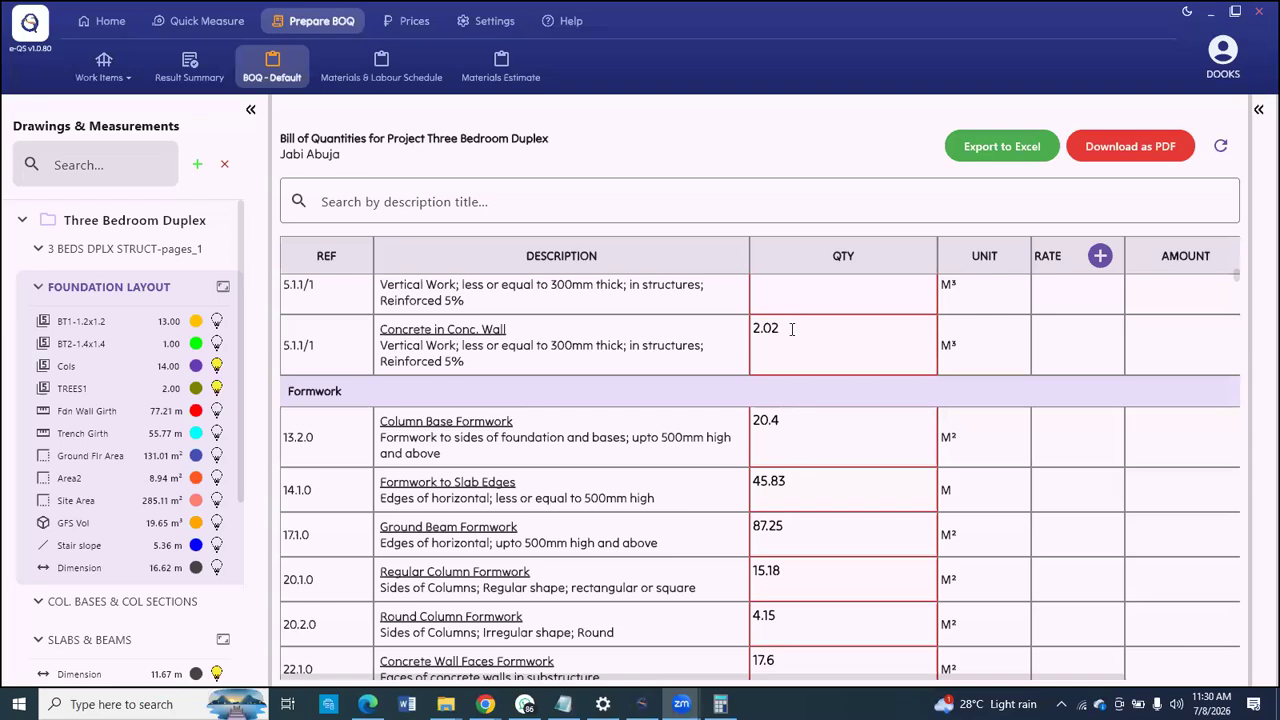
Step: Check the substructure formwork quantities for column bases, slab edges, ground beams, columns and concrete walls
scroll(791, 329, "down", 2)
scroll(791, 330, "down", 1)
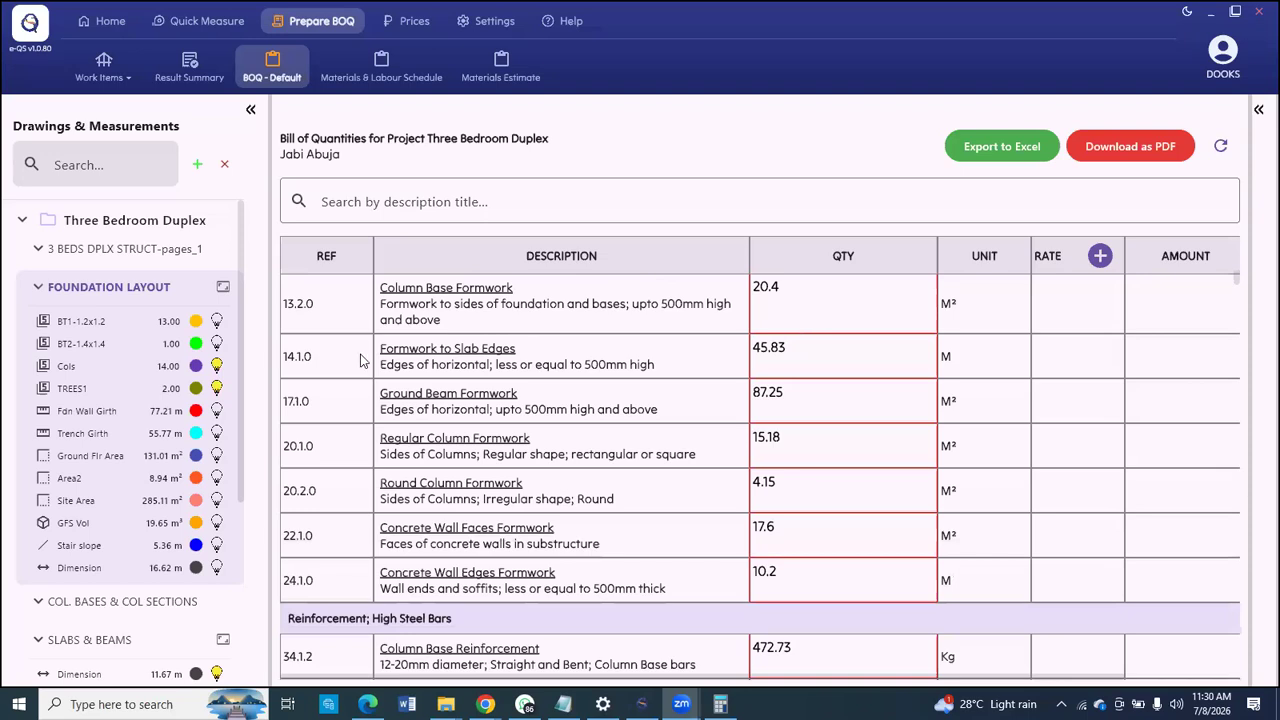
scroll(793, 361, "up", 1)
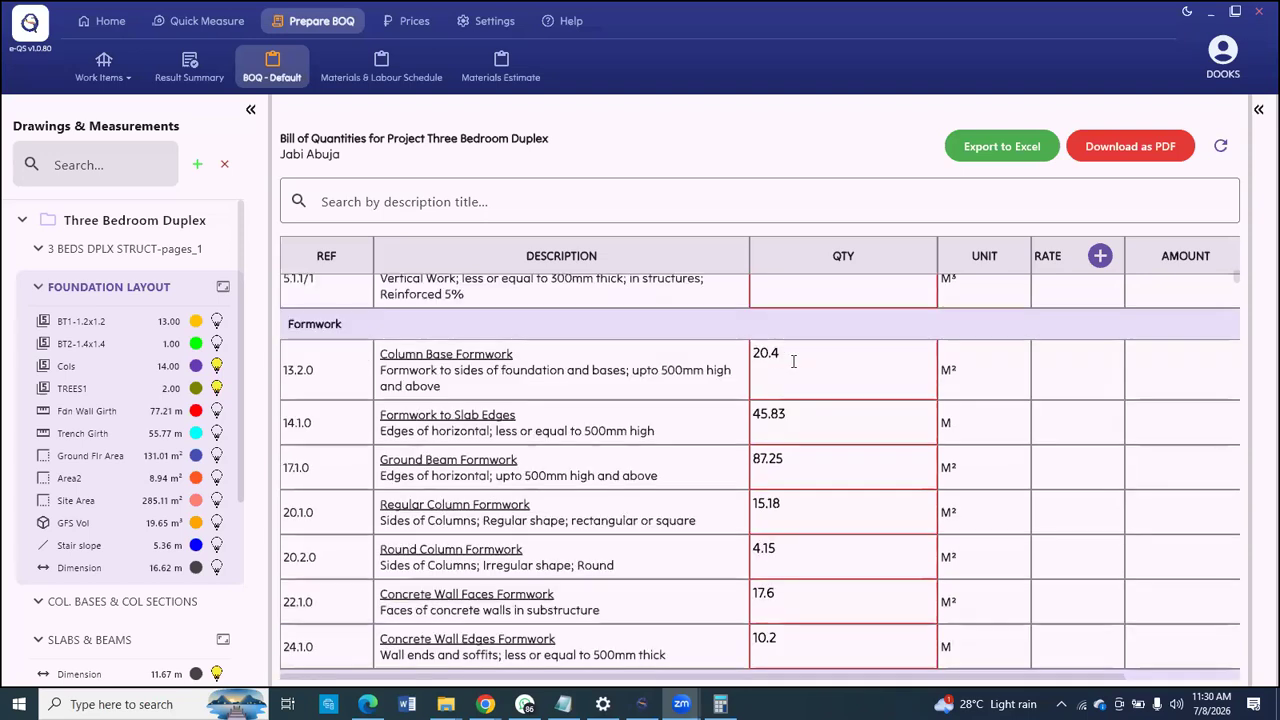
scroll(794, 358, "down", 1)
scroll(799, 356, "down", 1)
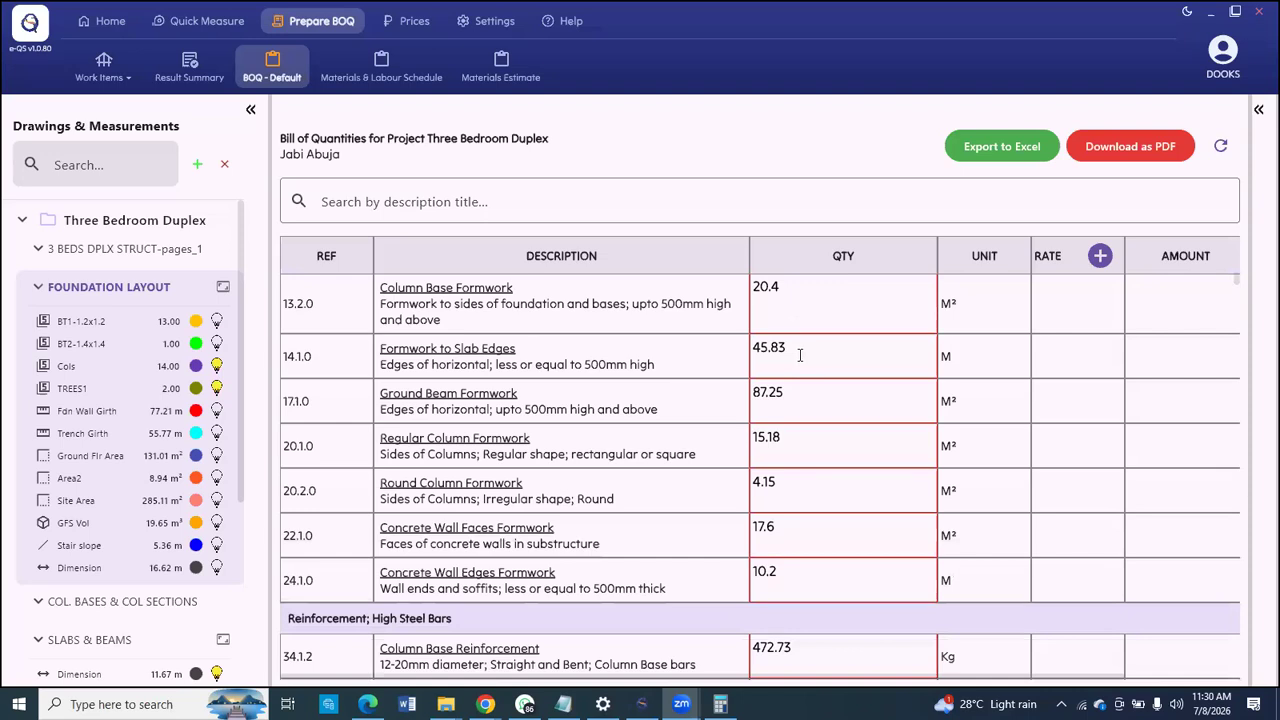
scroll(800, 355, "down", 1)
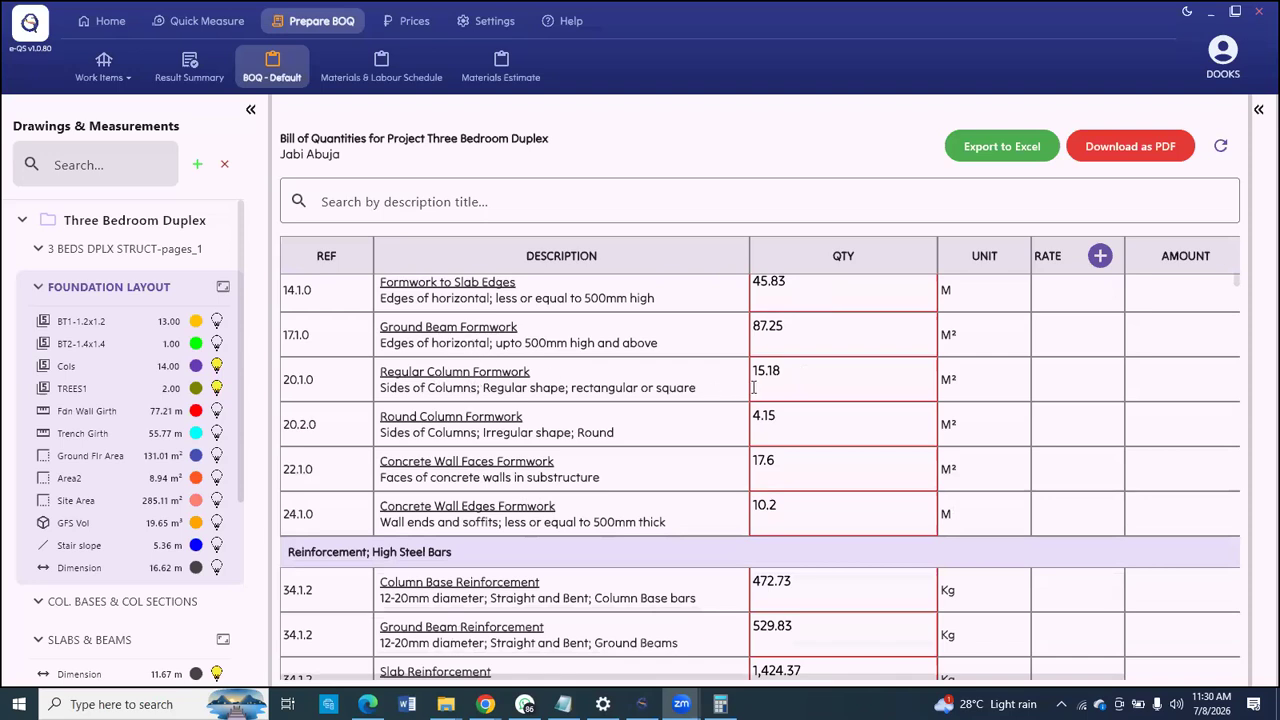
scroll(600, 455, "down", 1)
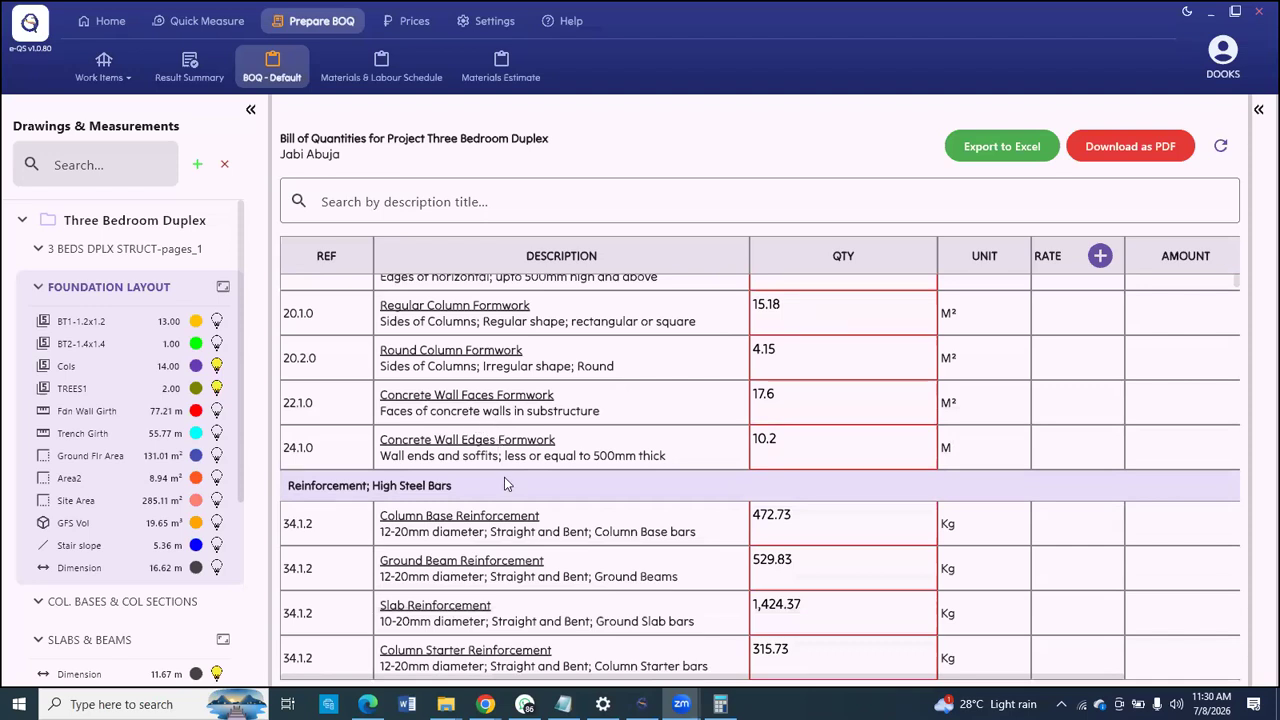
Step: Review the reinforcement, block walling and wall finishes quantities to the end of the substructure bill, then return to the excavation items
scroll(504, 477, "down", 3)
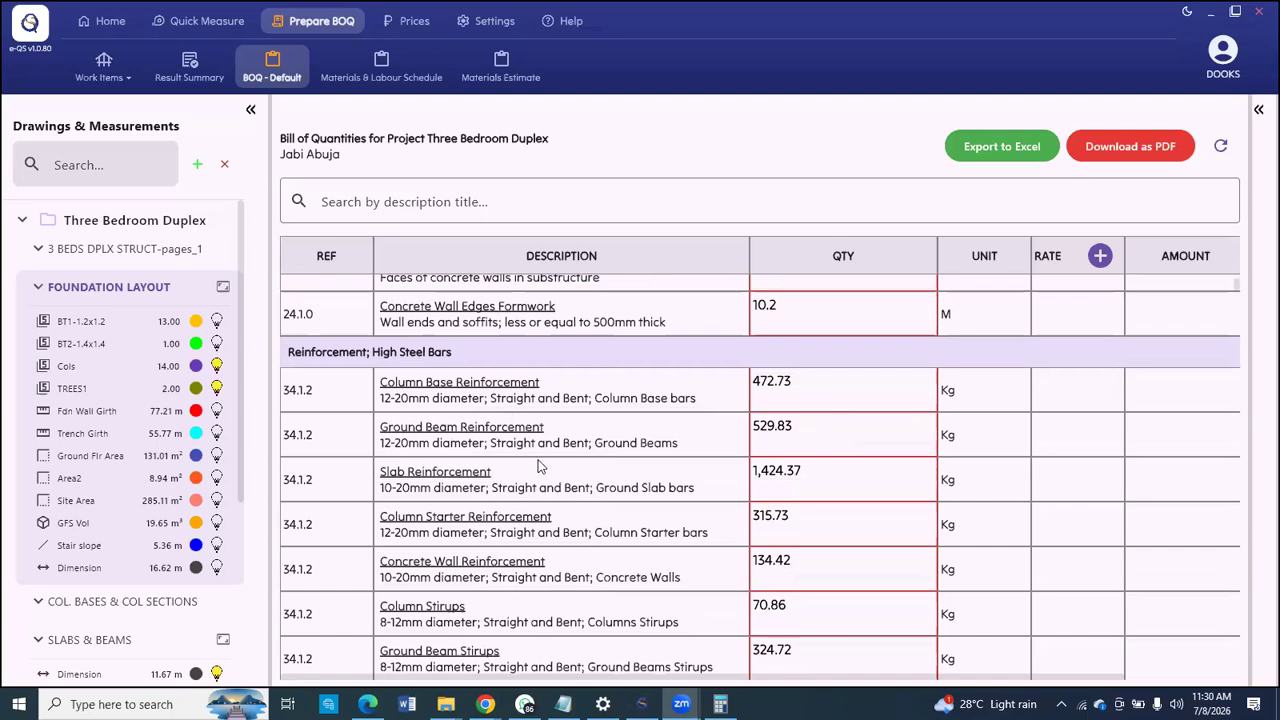
scroll(492, 405, "down", 1)
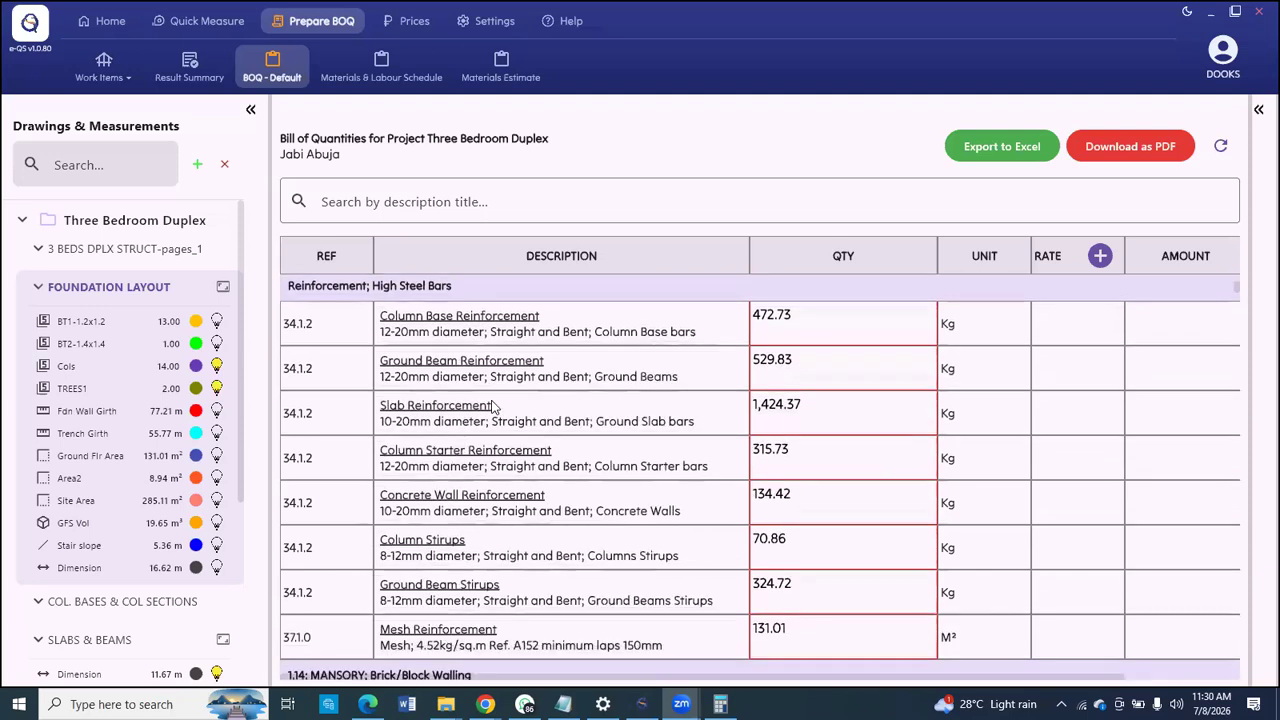
scroll(492, 405, "down", 1)
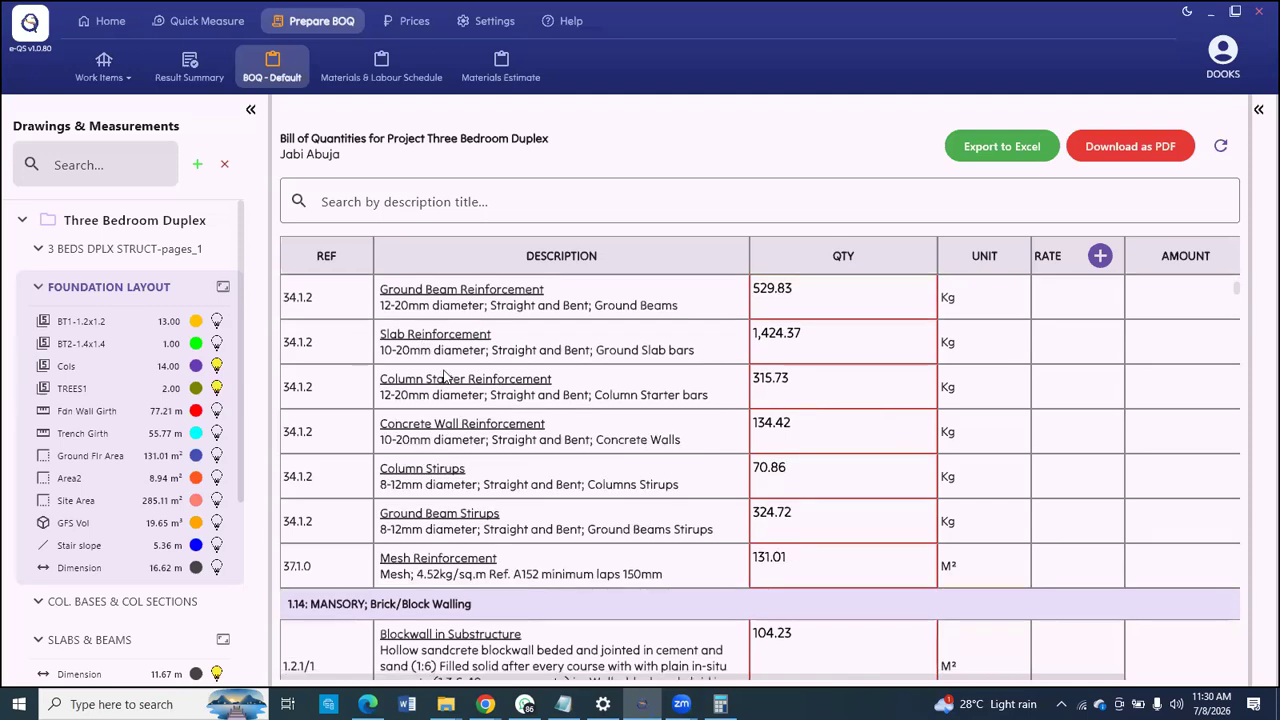
scroll(450, 376, "down", 1)
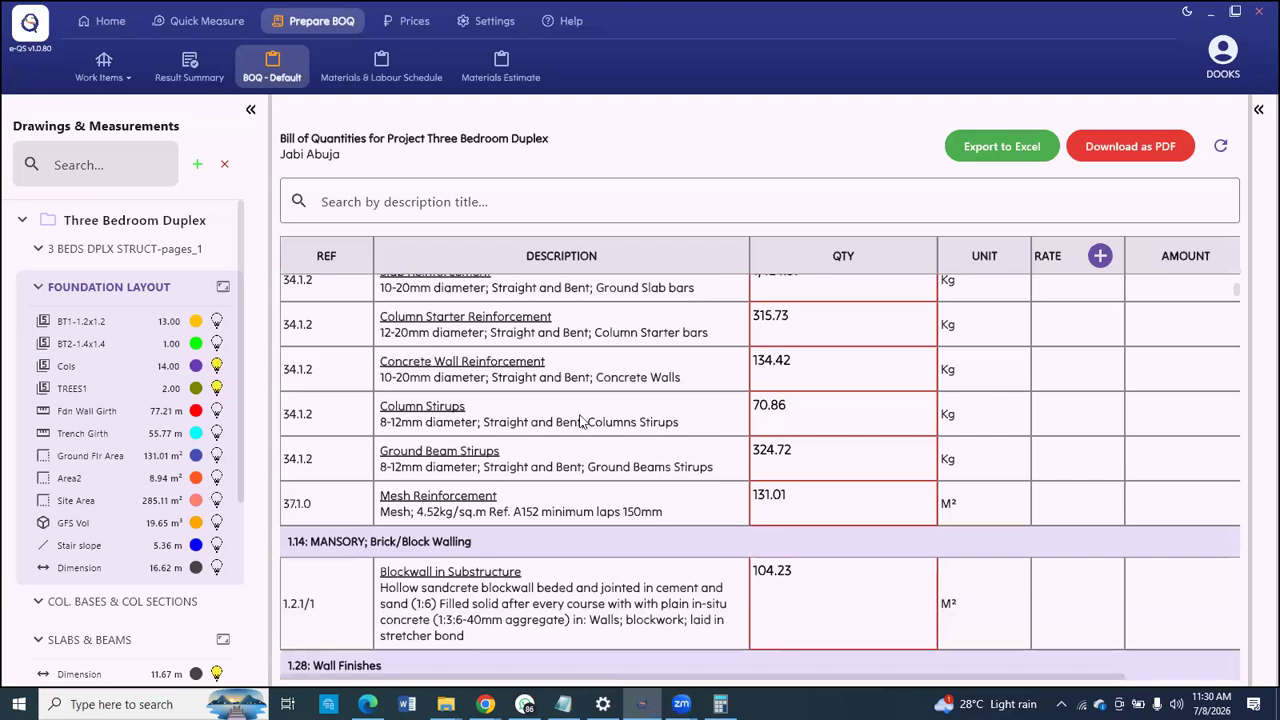
scroll(582, 420, "down", 1)
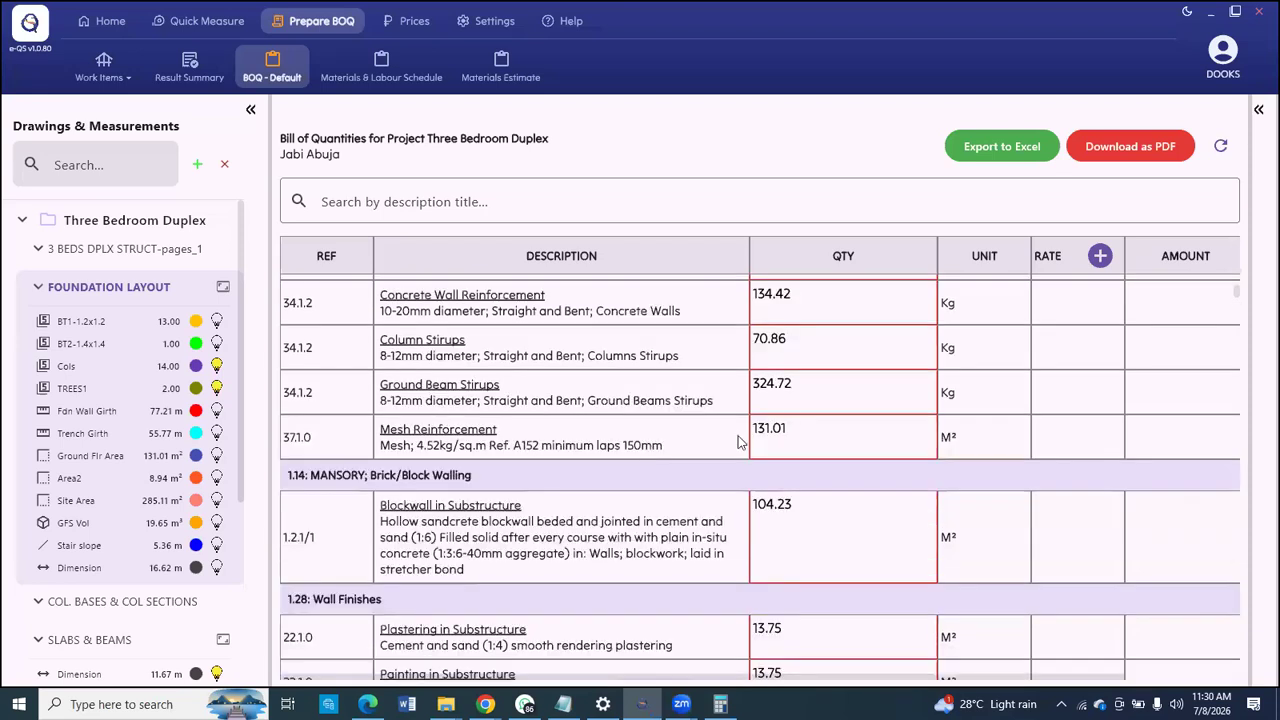
scroll(760, 390, "down", 2)
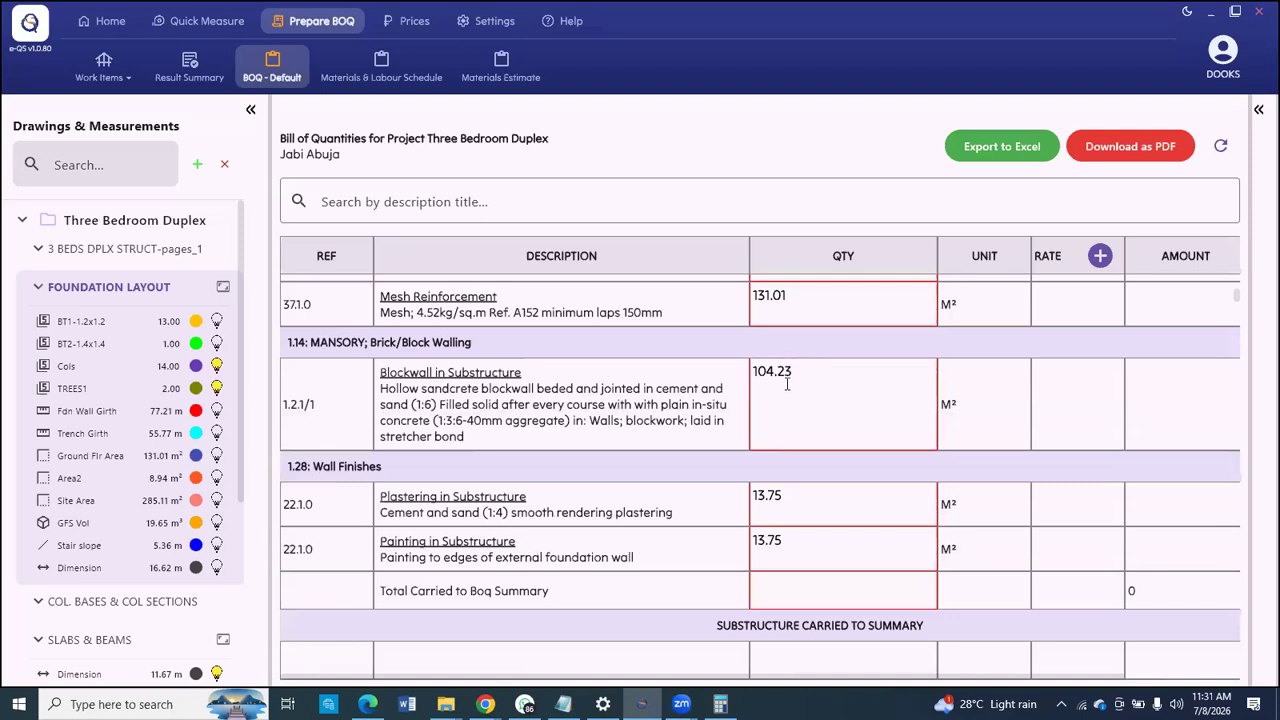
scroll(805, 460, "down", 1)
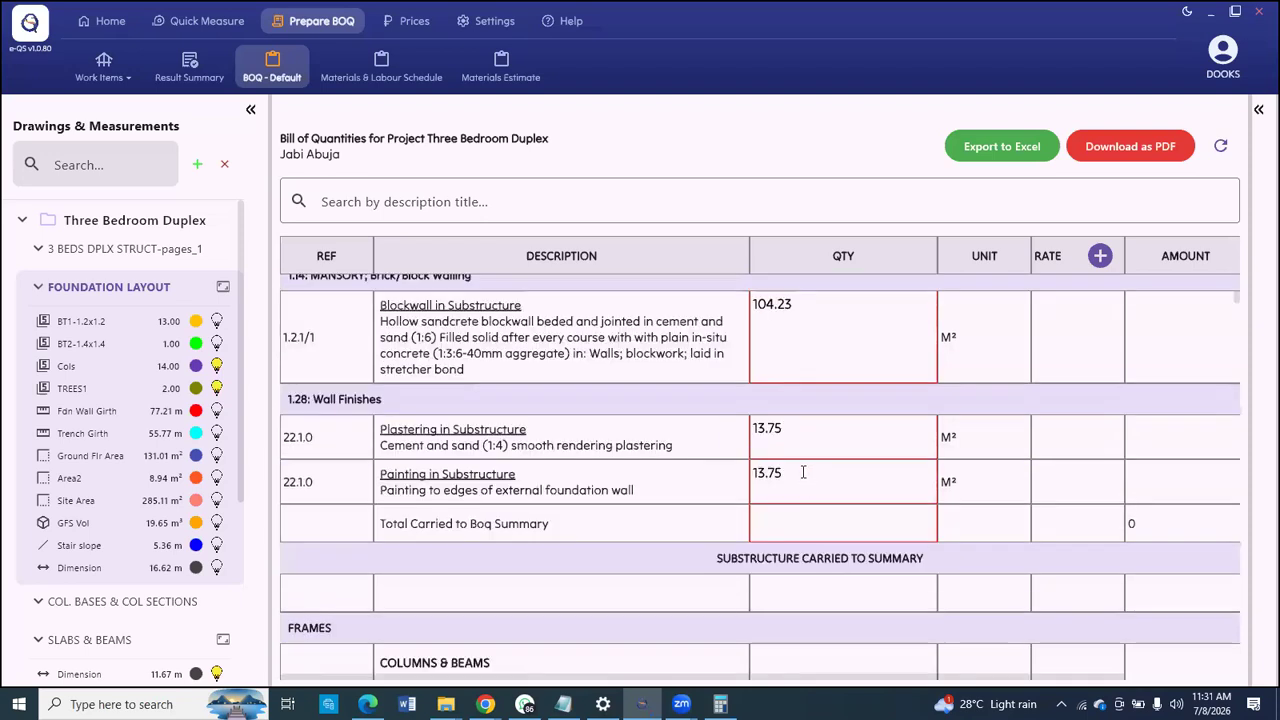
scroll(812, 467, "down", 1)
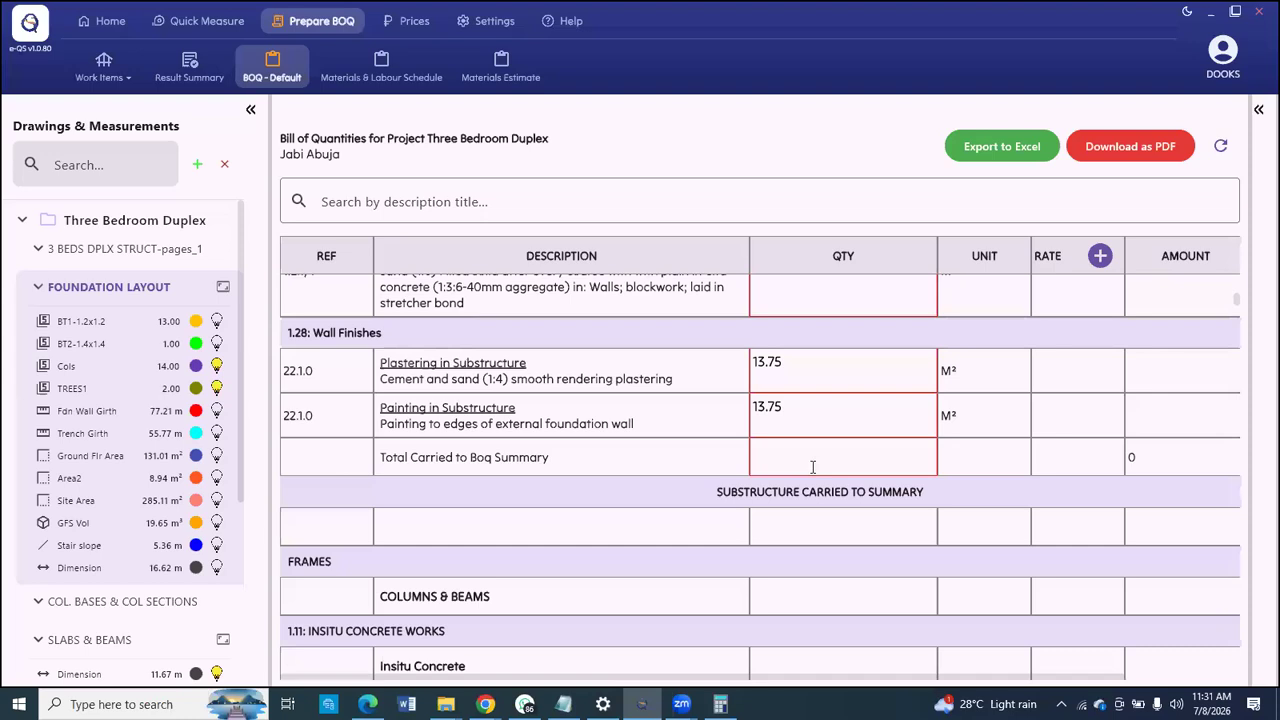
scroll(812, 467, "down", 2)
scroll(812, 467, "up", 4)
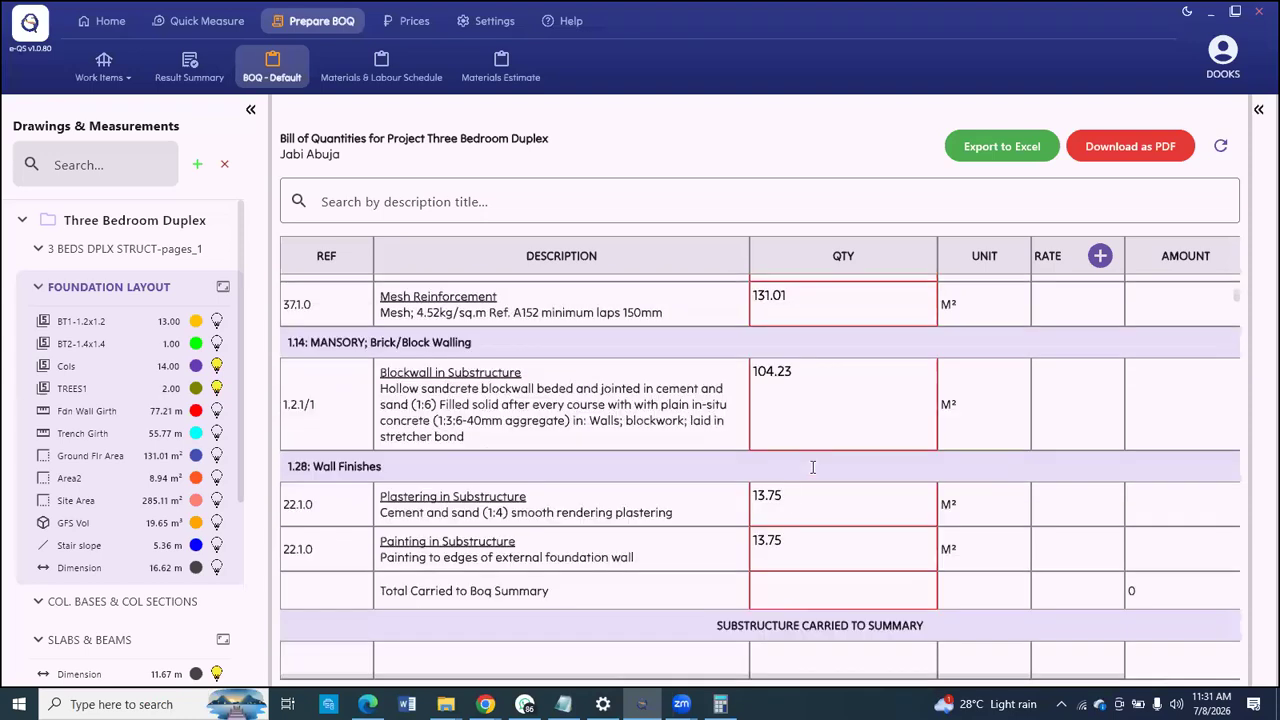
scroll(812, 467, "up", 4)
scroll(813, 470, "up", 5)
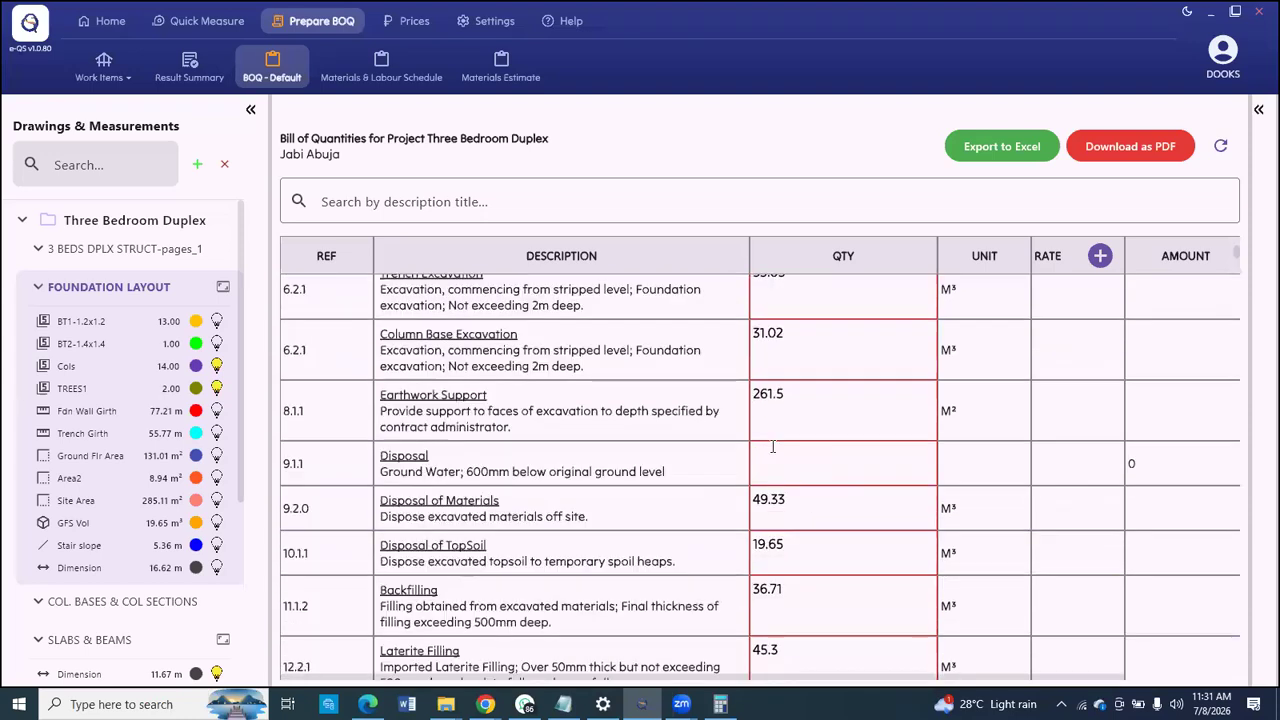
Step: Display the materials and labour schedule for the project and hide the drawings and measurements list
scroll(772, 447, "up", 5)
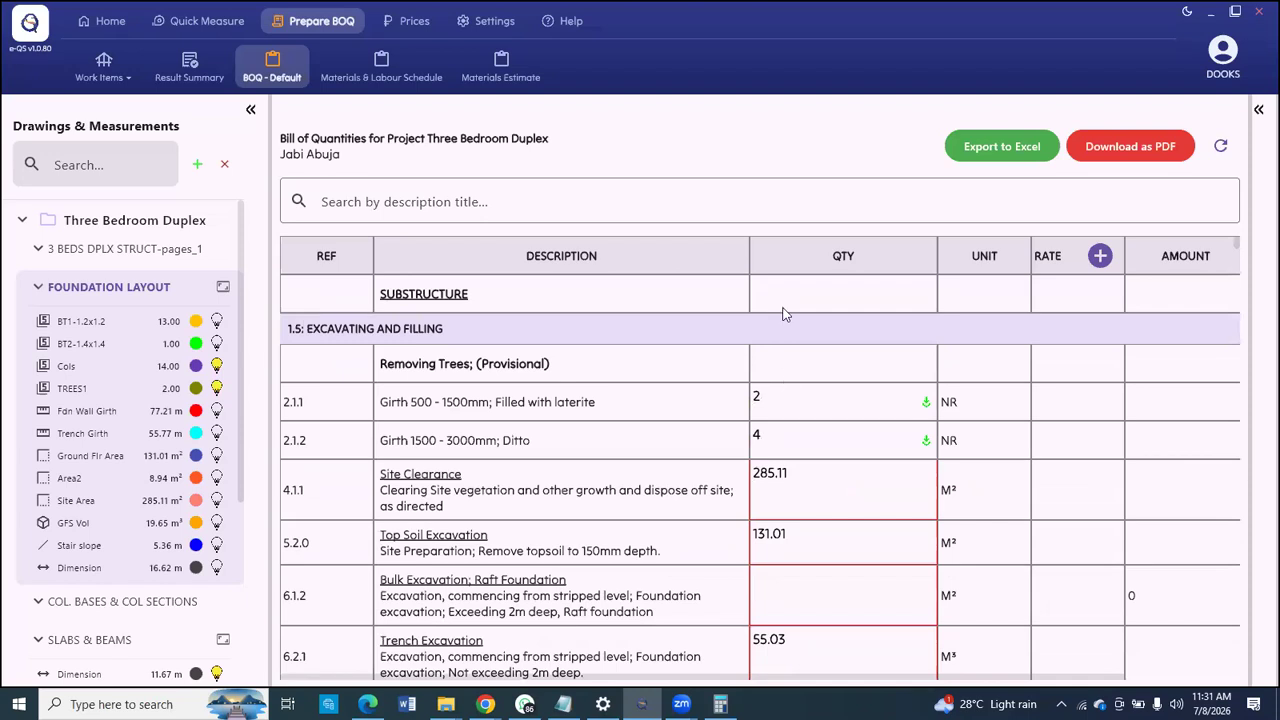
left_click(385, 72)
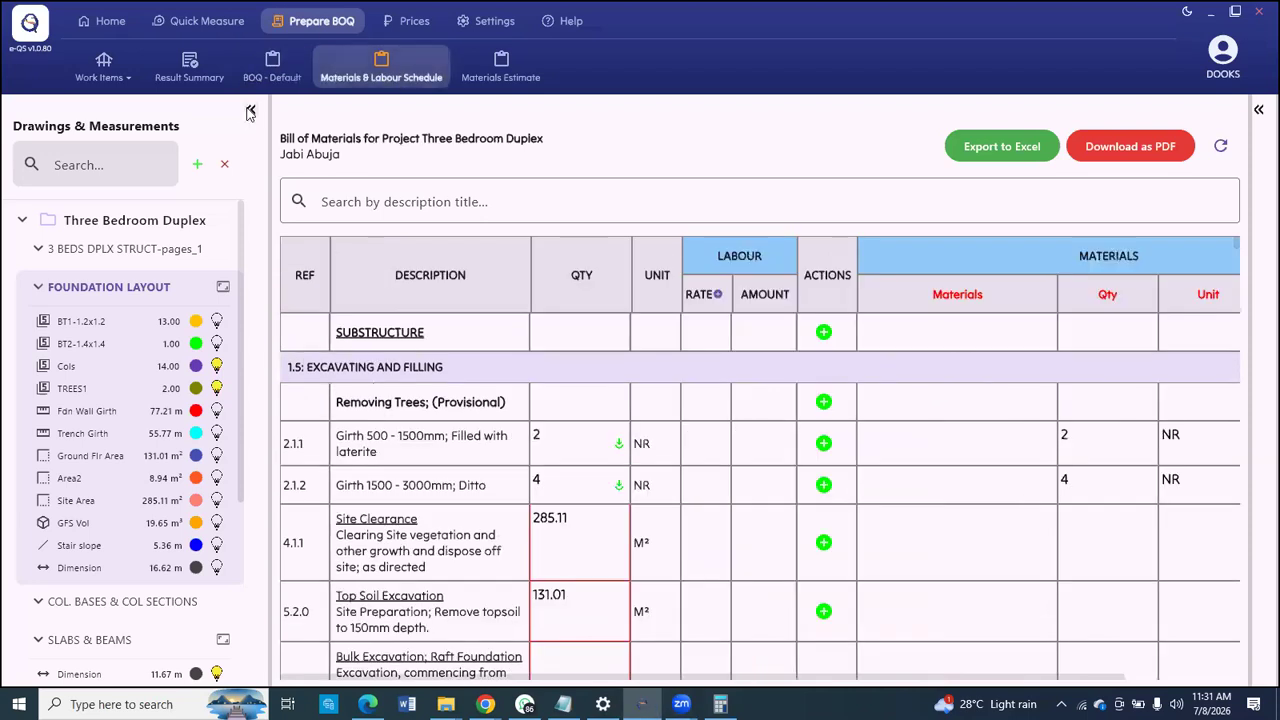
left_click(250, 112)
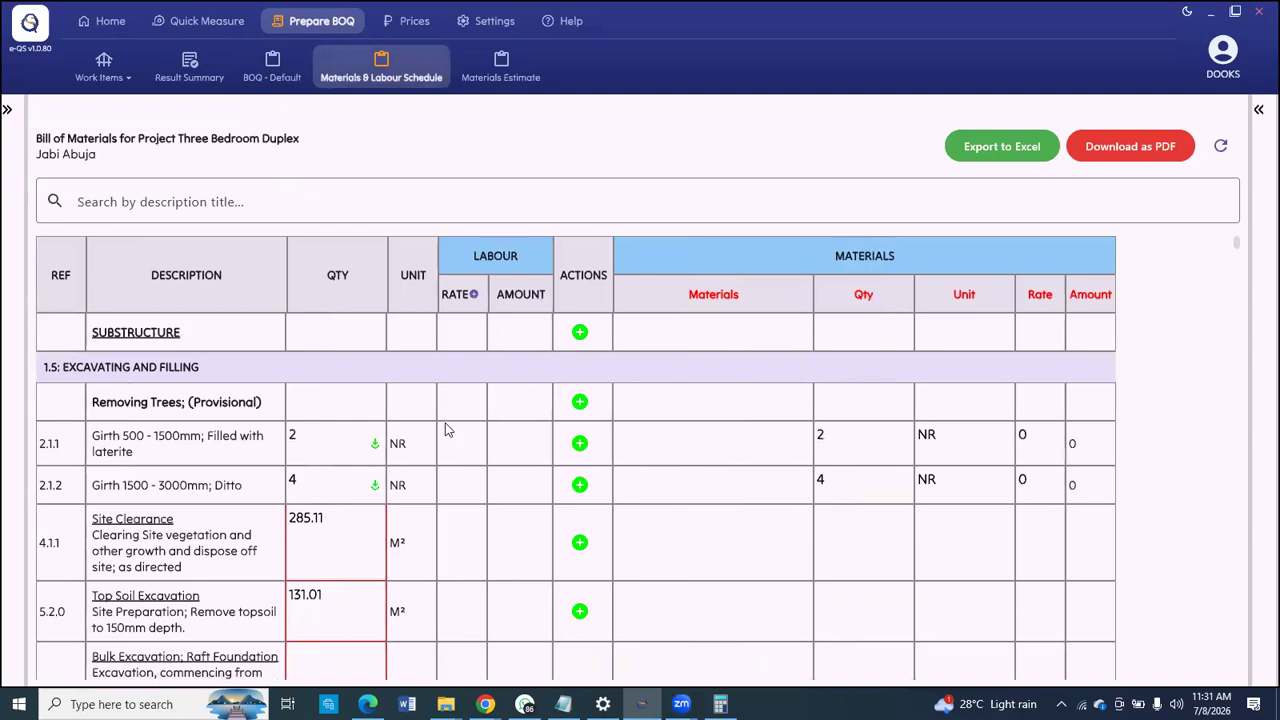
Step: Examine the materials listed for the excavating and filling items, from tree removal and earthwork support to laterite, rock filling and damp proof membrane
scroll(485, 413, "down", 1)
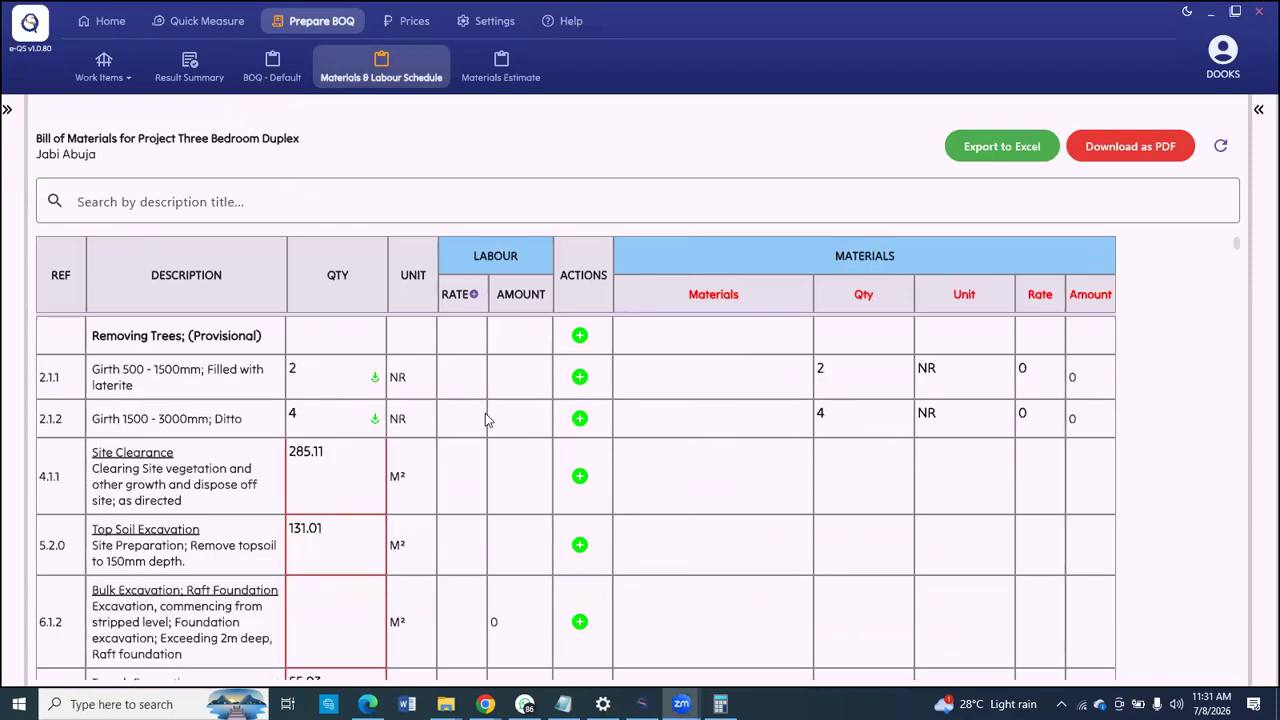
scroll(485, 413, "down", 2)
scroll(485, 413, "up", 2)
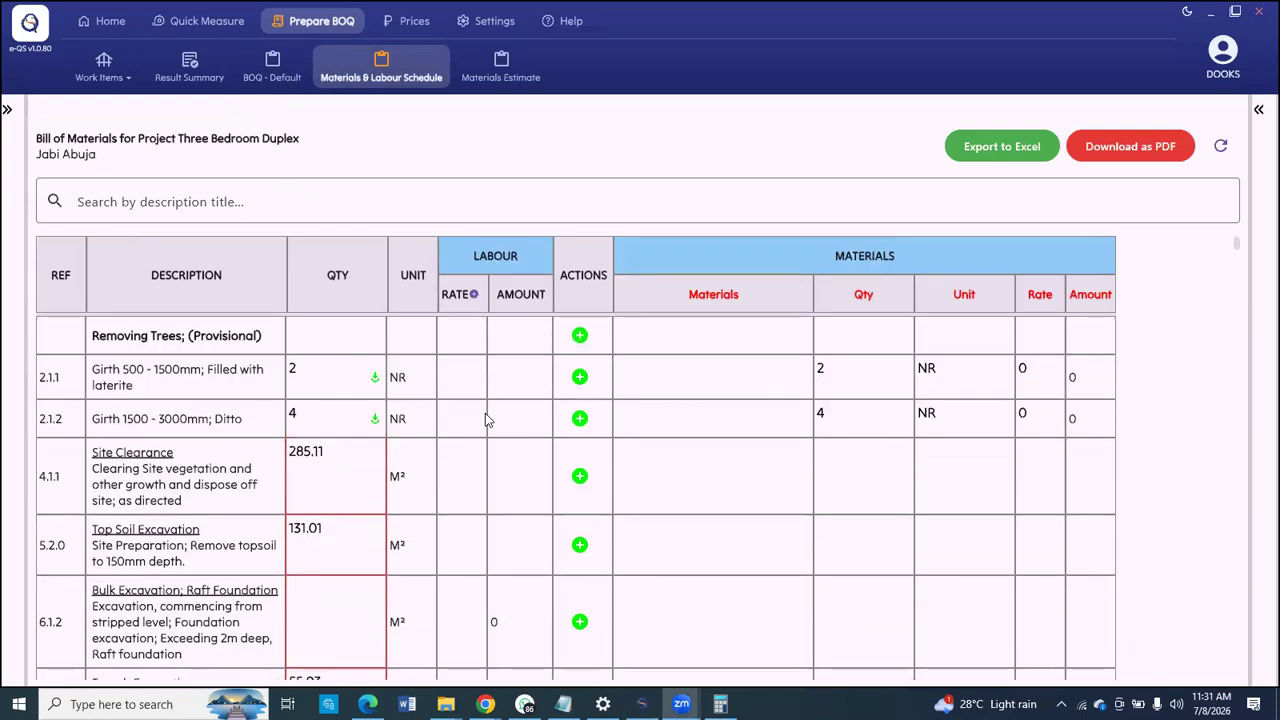
scroll(485, 413, "down", 5)
scroll(486, 413, "down", 1)
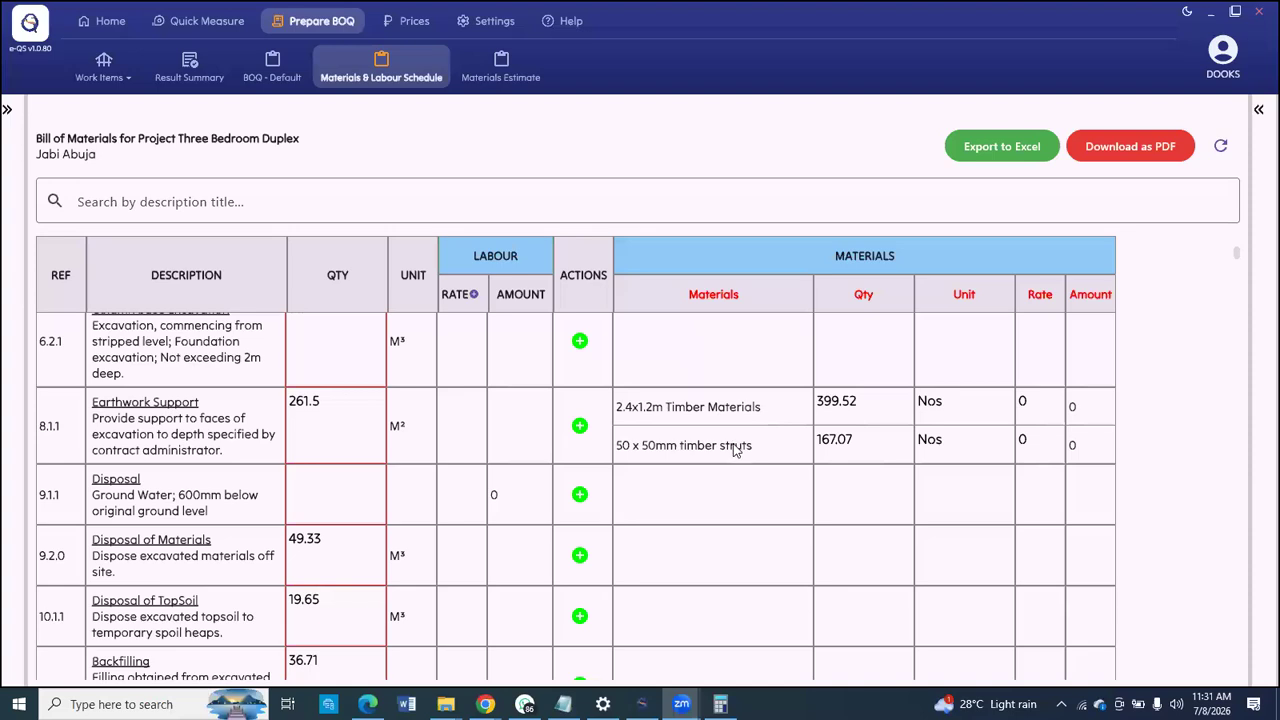
scroll(736, 450, "down", 3)
scroll(400, 391, "down", 1)
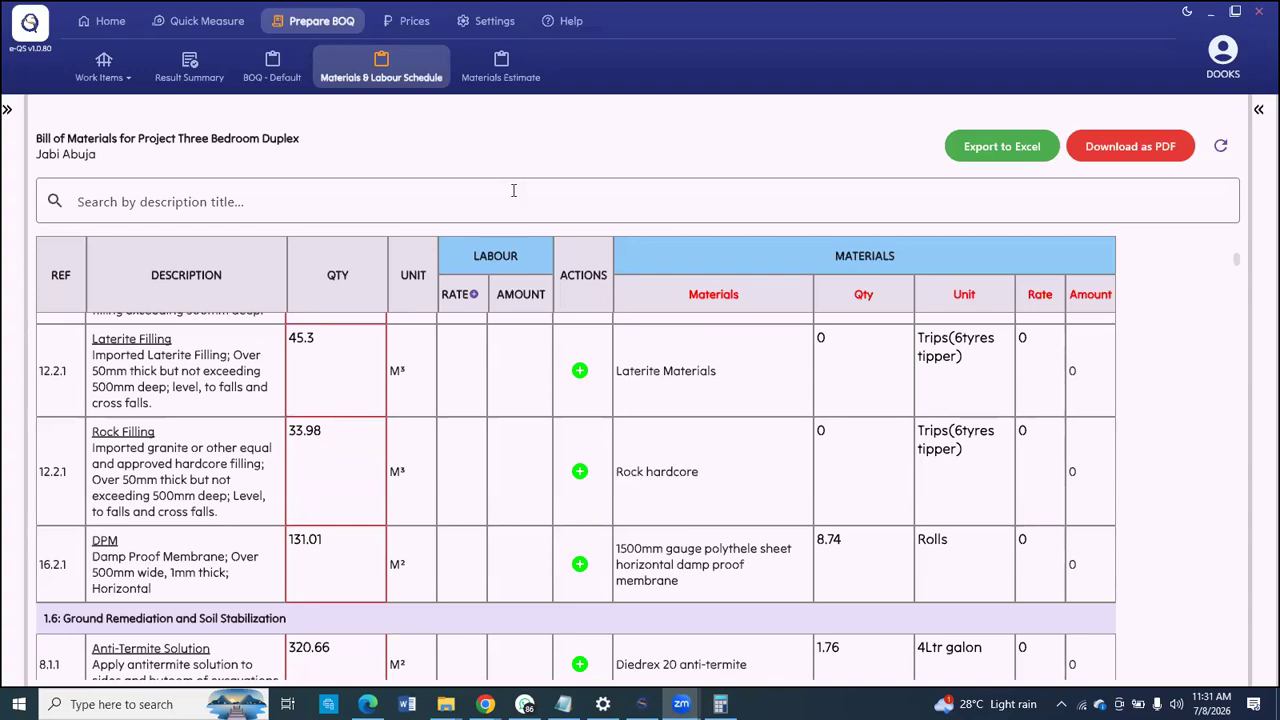
Step: Check the material specifications for laterite filling and rock hardcore filling, including waste percentage, tipper capacities and density
left_click(494, 22)
left_click(212, 70)
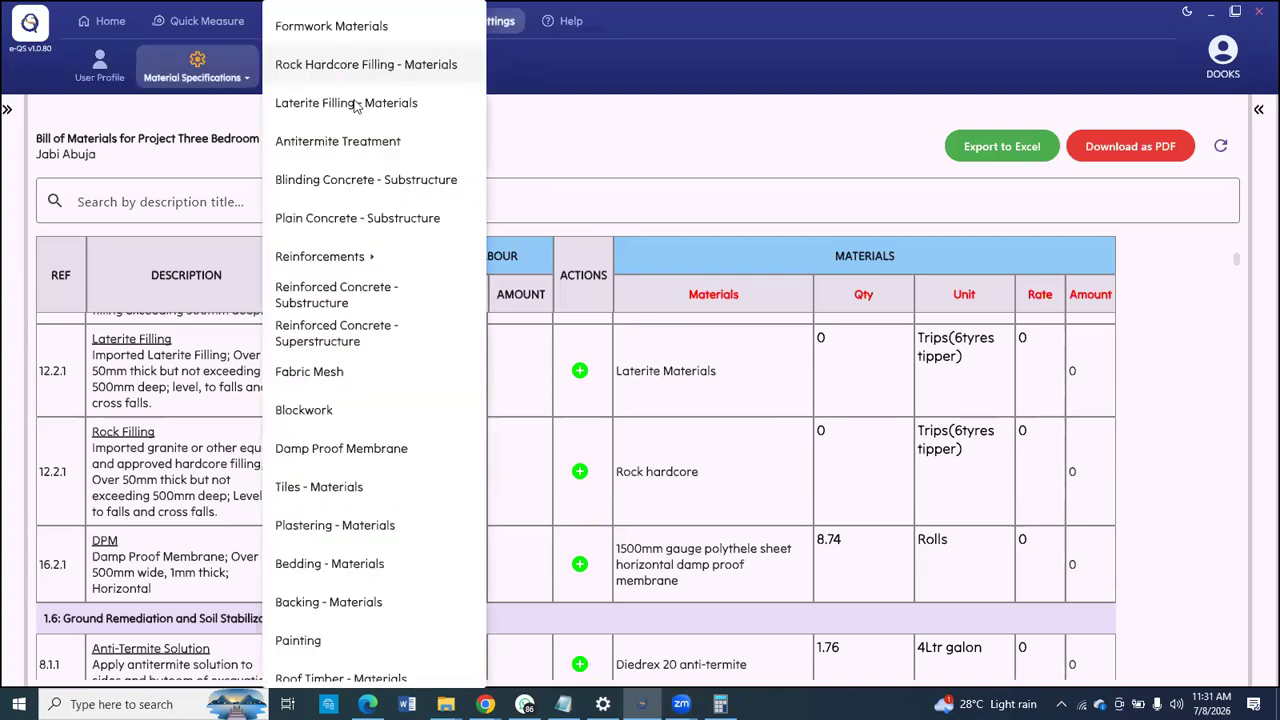
left_click(355, 104)
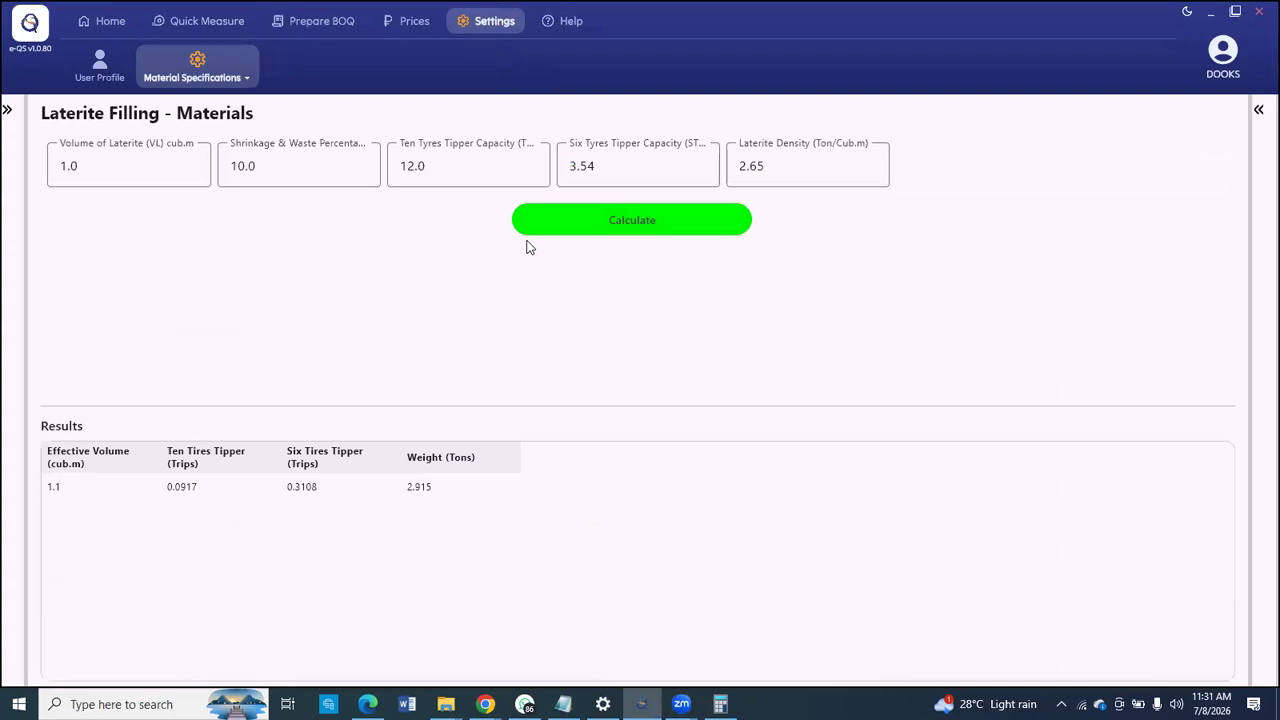
left_click(210, 74)
left_click(346, 66)
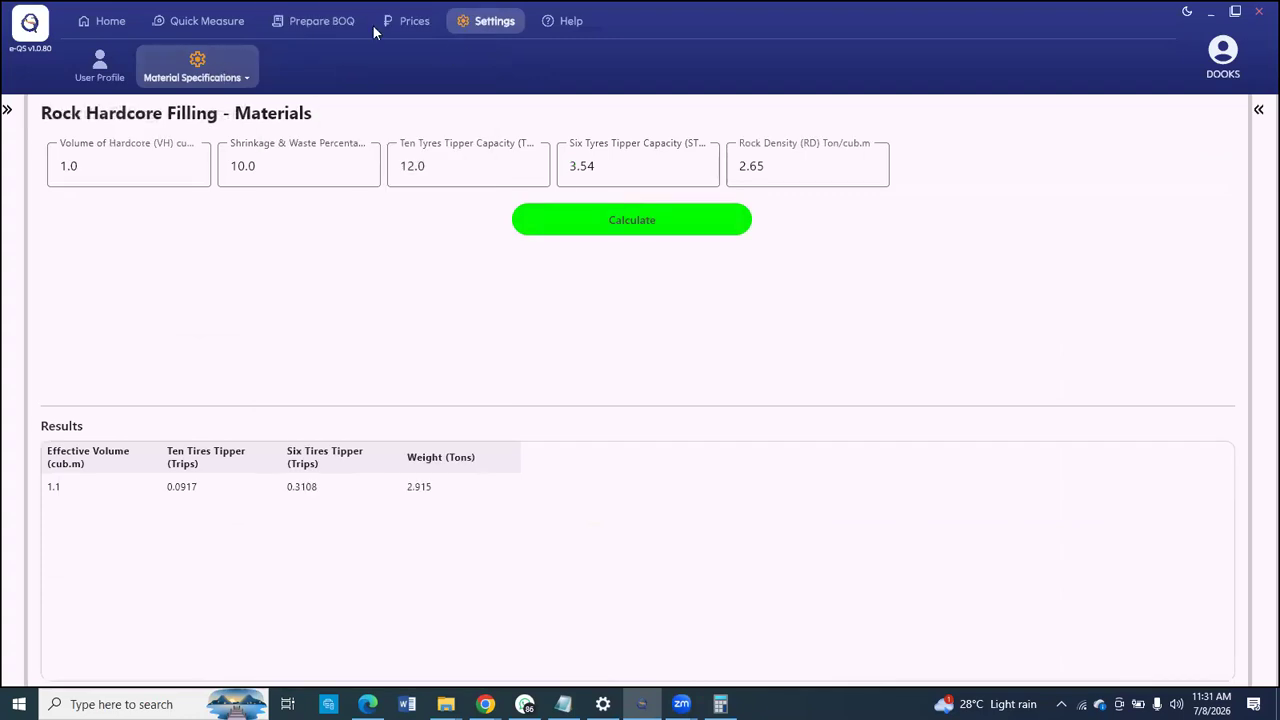
Step: Return to the materials and labour schedule and examine the material quantities from earthwork support through anti-termite solution to the first in-situ concrete items
left_click(330, 22)
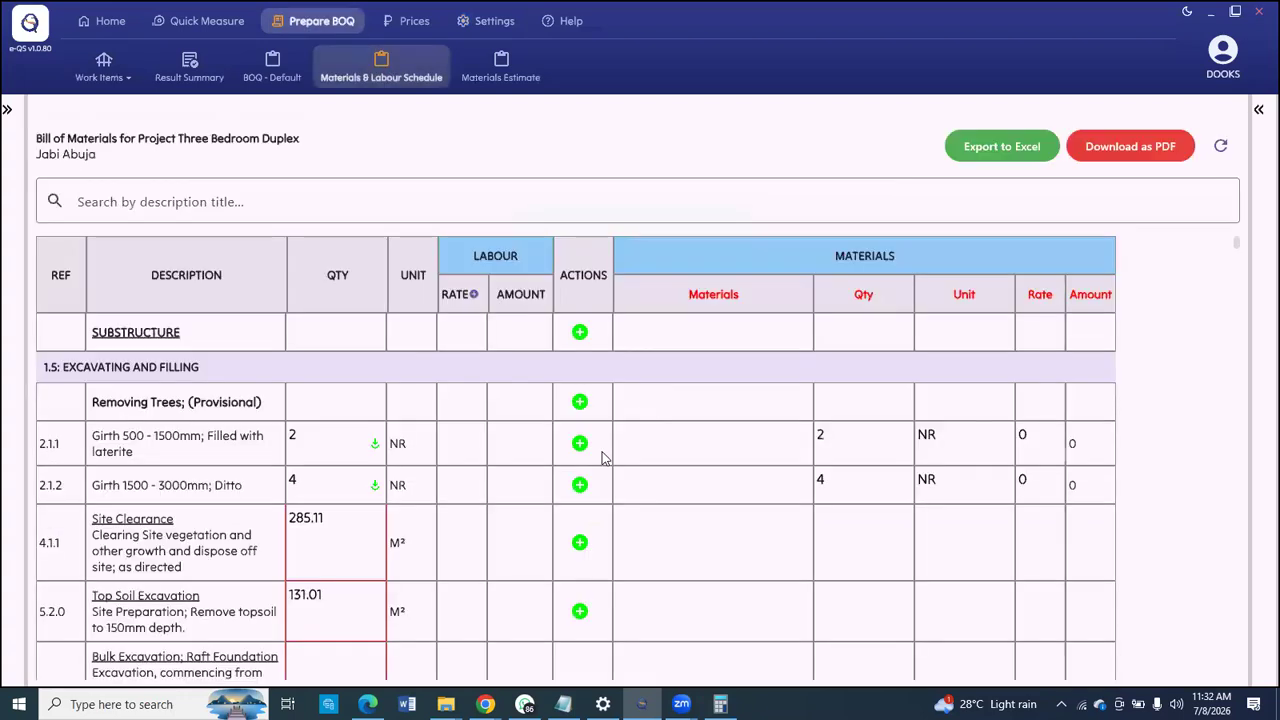
scroll(602, 458, "down", 5)
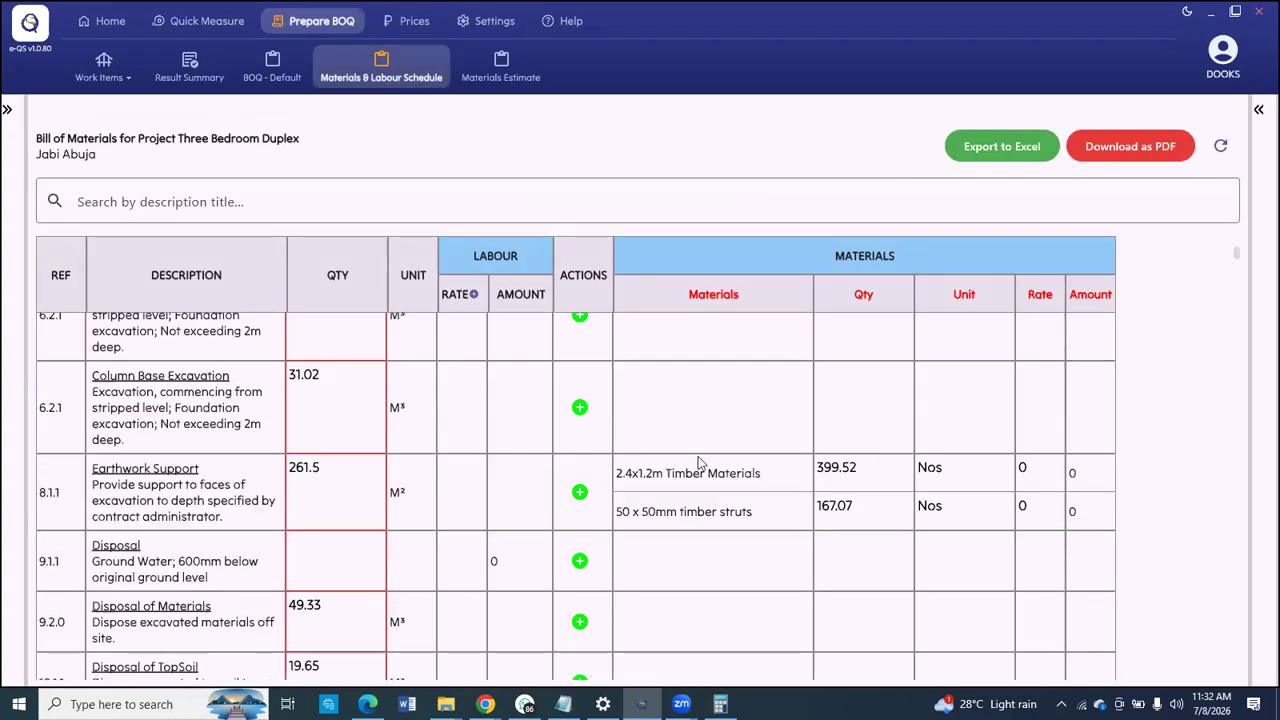
scroll(603, 458, "down", 5)
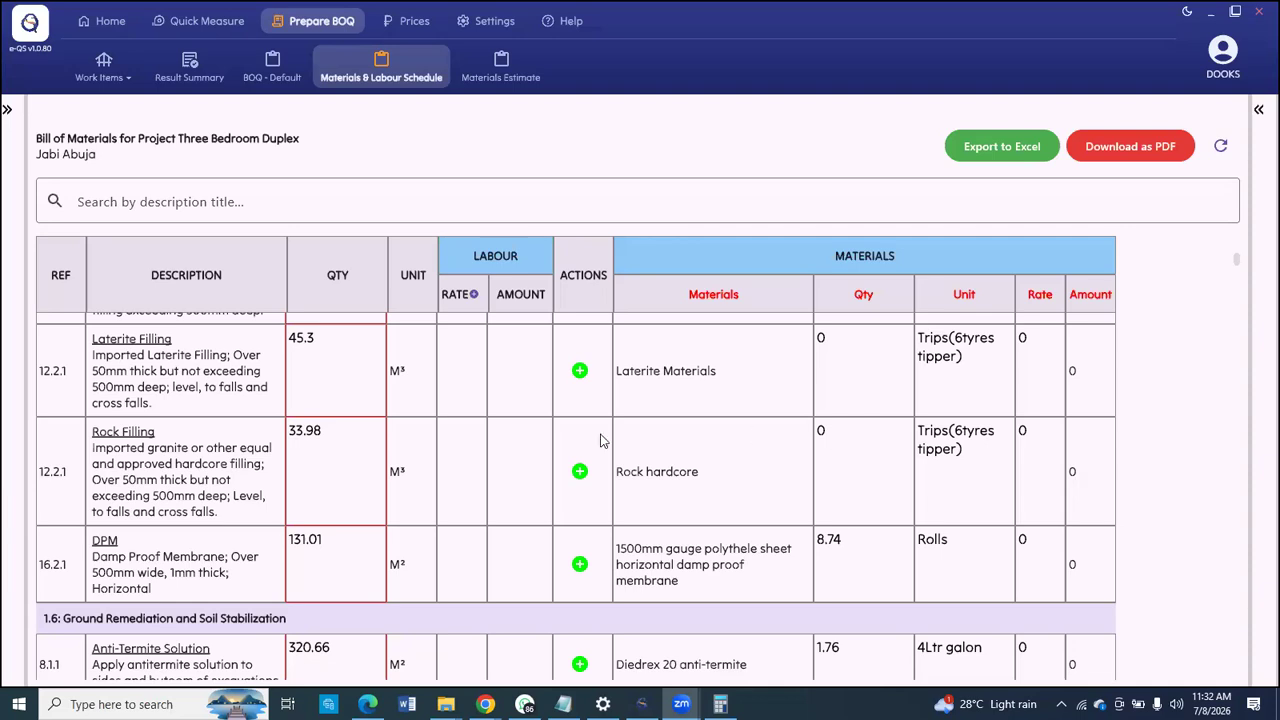
scroll(600, 440, "down", 1)
scroll(243, 408, "down", 1)
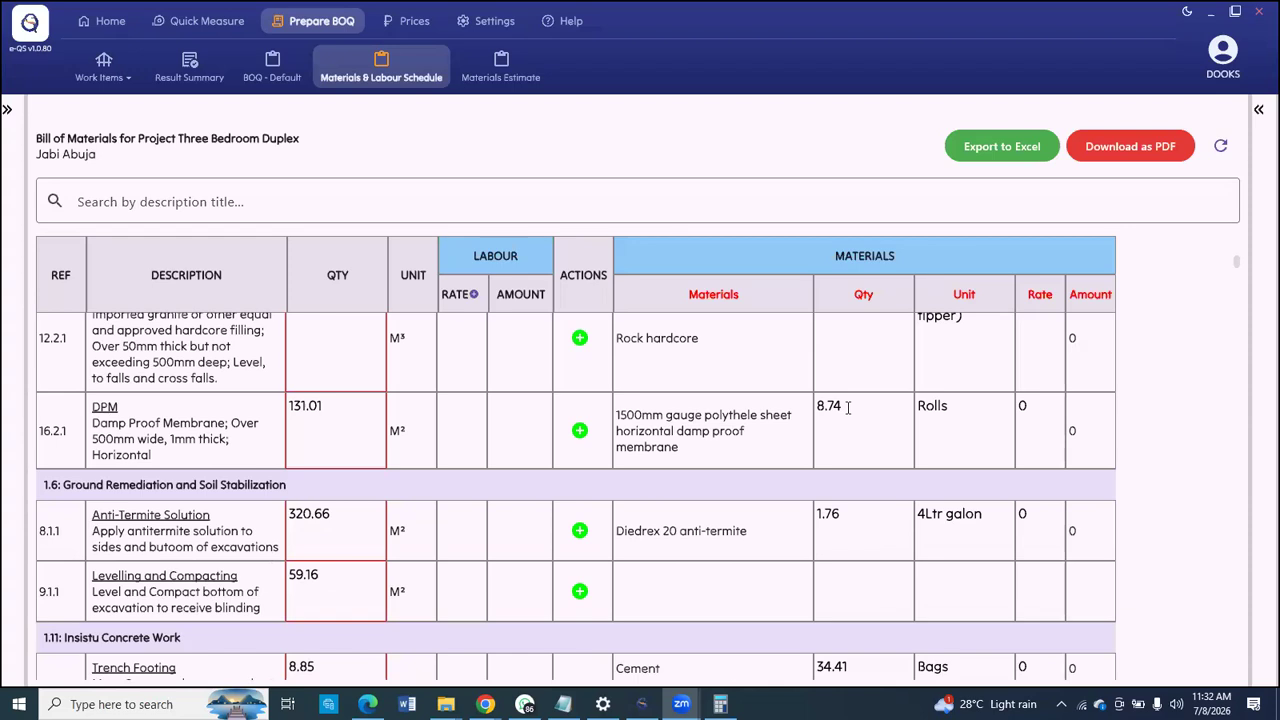
scroll(720, 520, "down", 2)
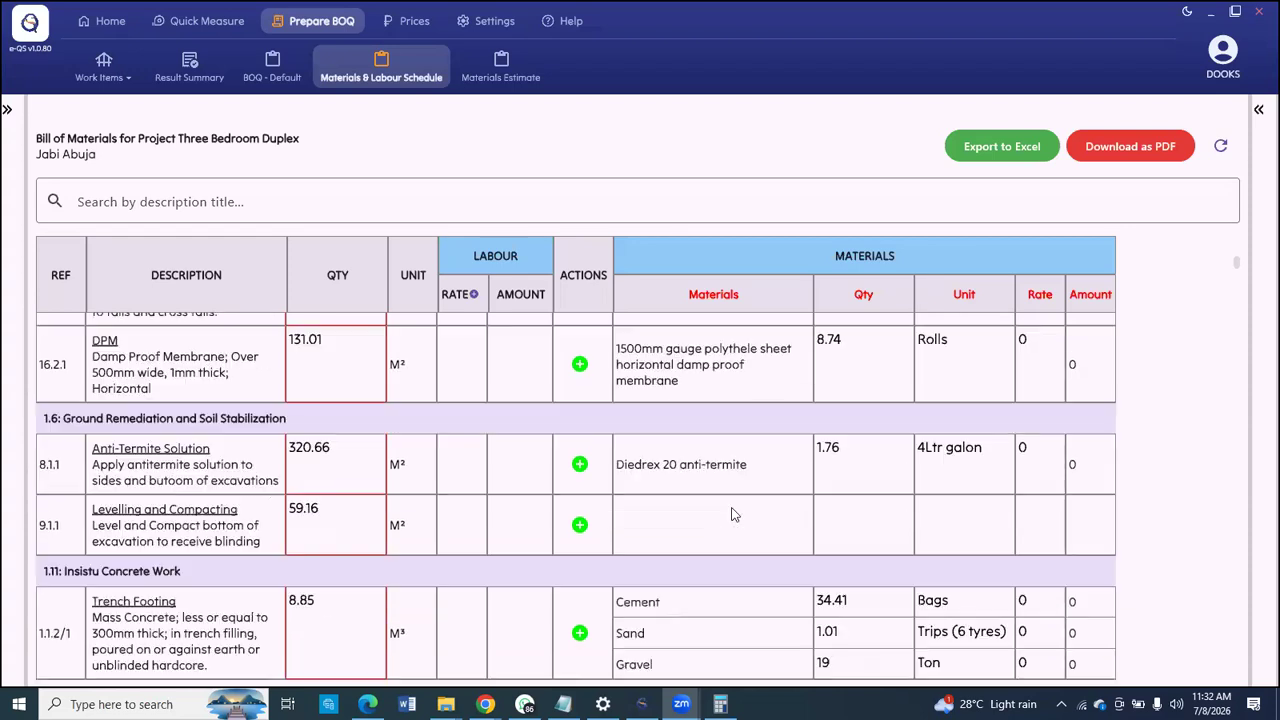
scroll(722, 476, "down", 2)
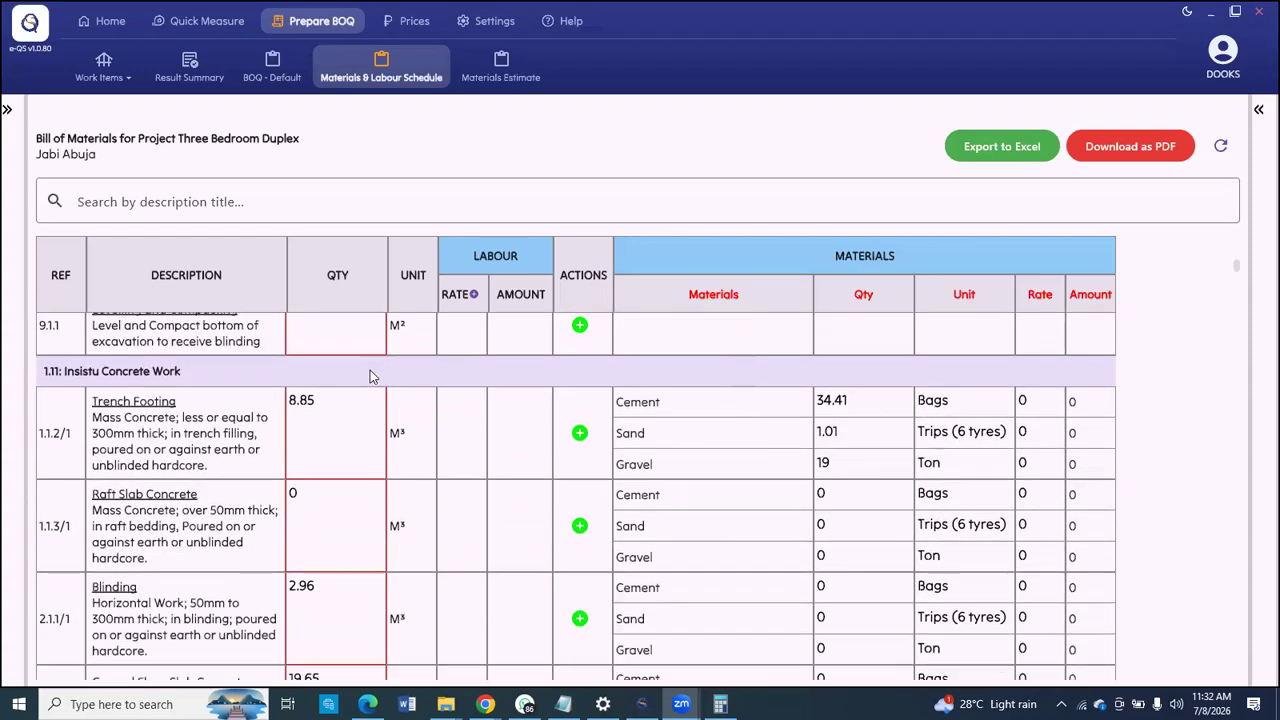
scroll(260, 416, "down", 1)
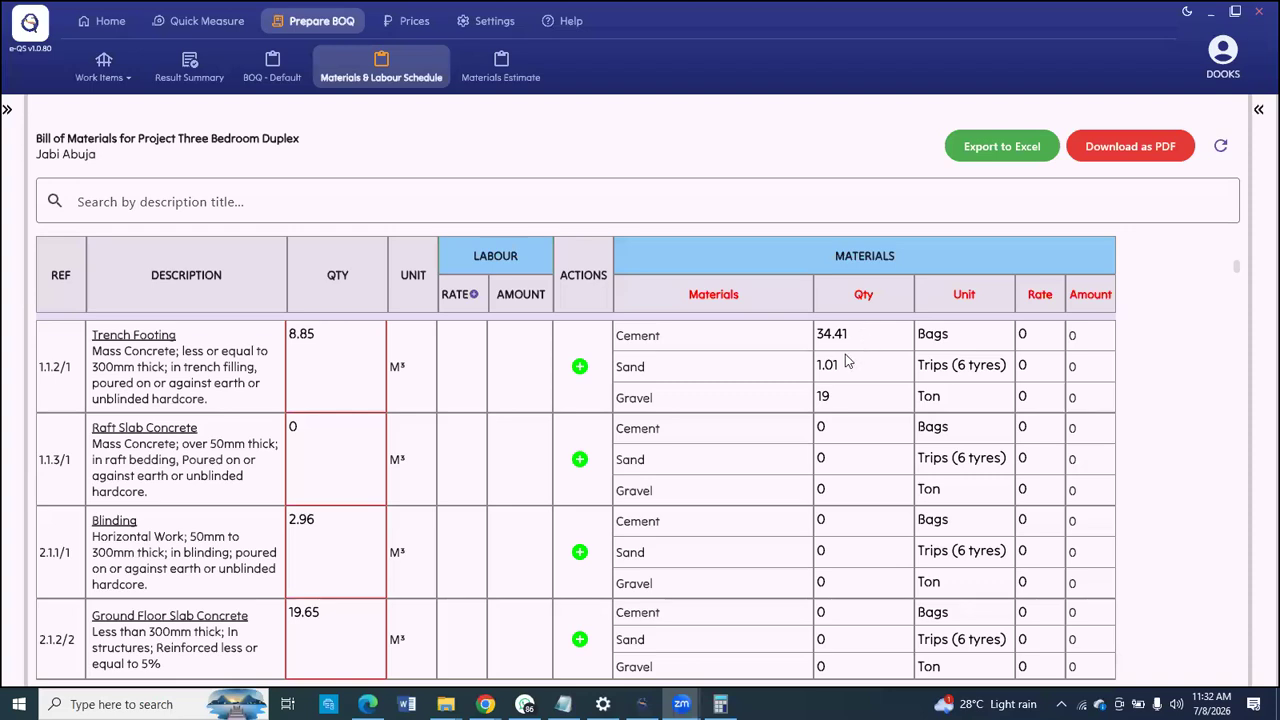
scroll(866, 364, "up", 1)
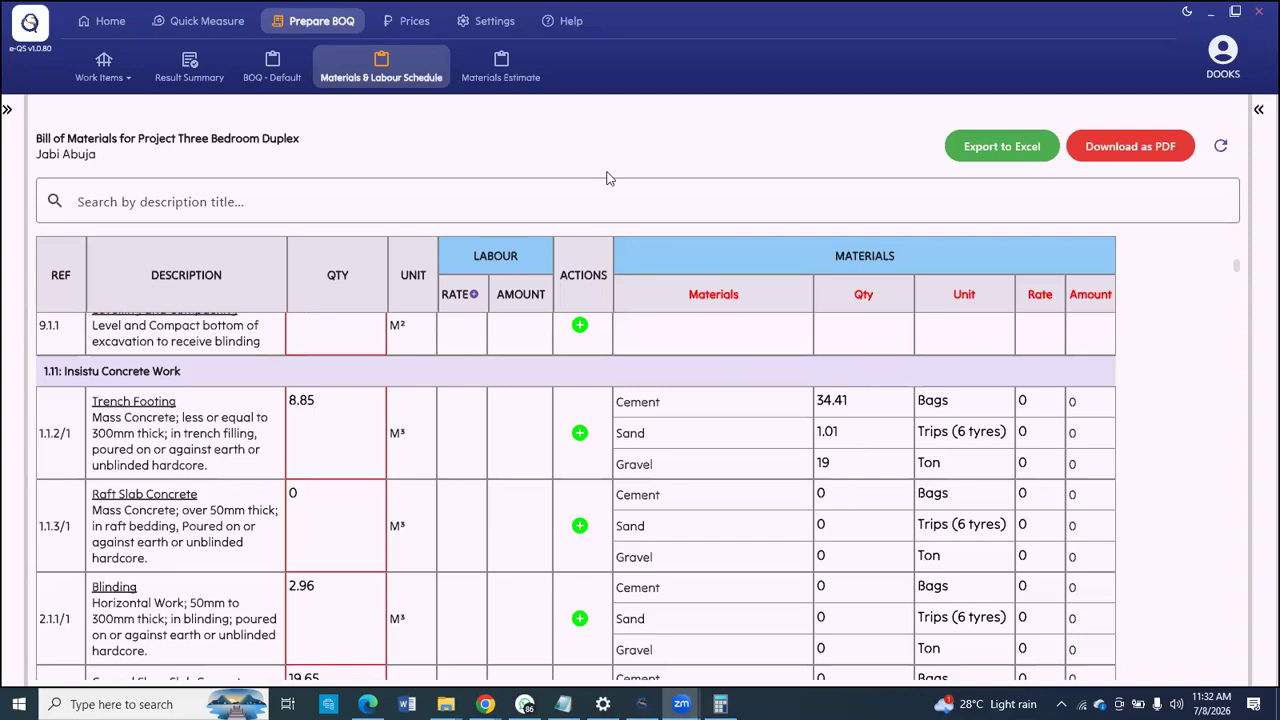
Step: Check the substructure material specifications for blinding concrete and plain concrete, including their mix ratios and waste percentages
left_click(421, 80)
left_click(492, 21)
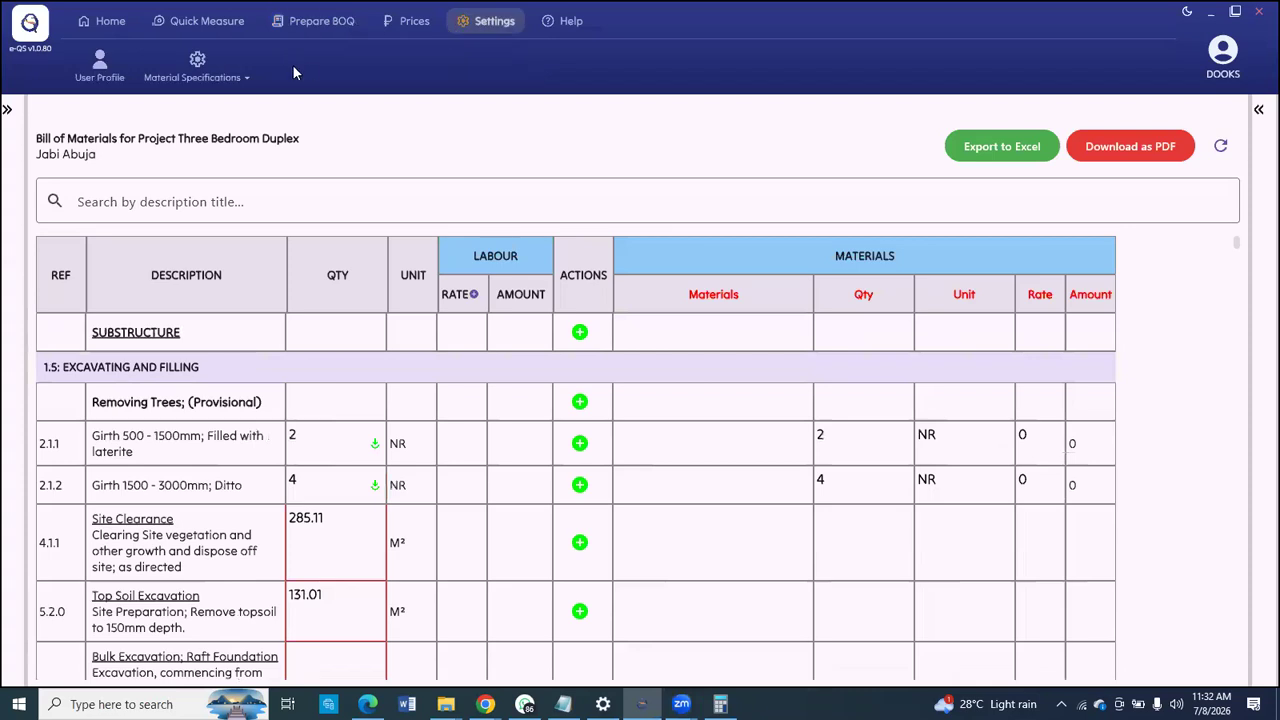
left_click(185, 82)
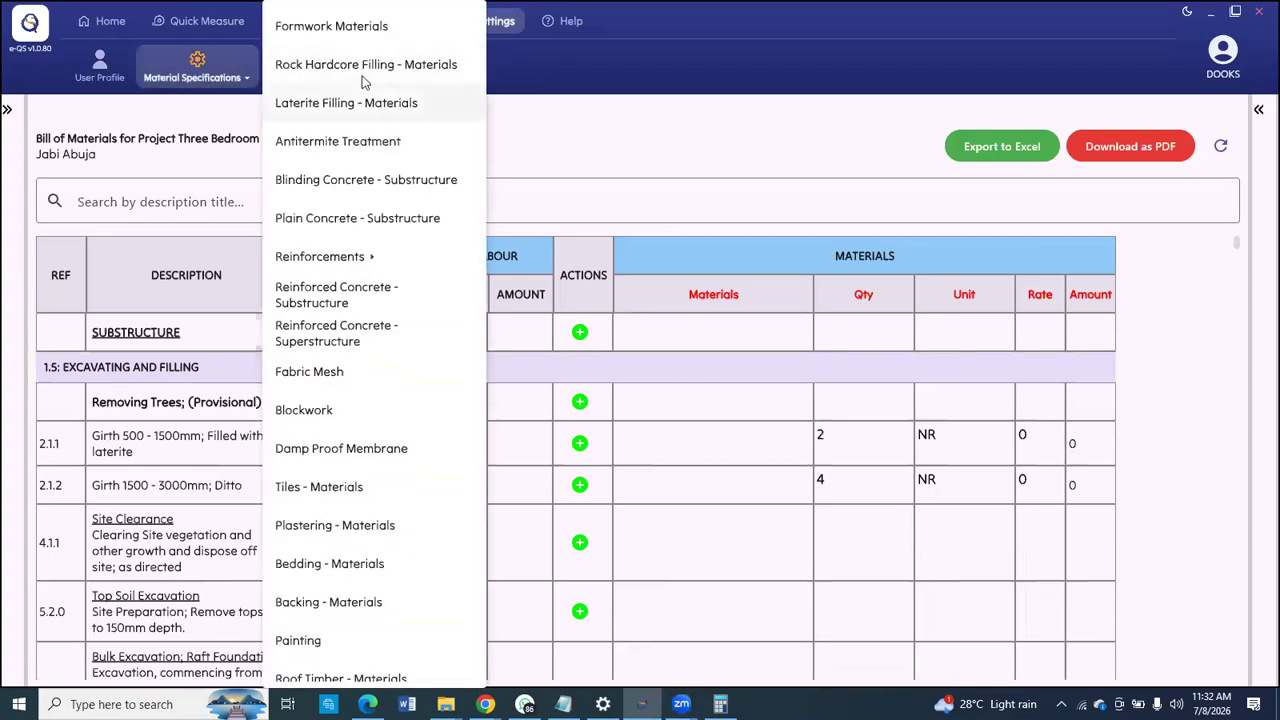
left_click(312, 181)
left_click(209, 64)
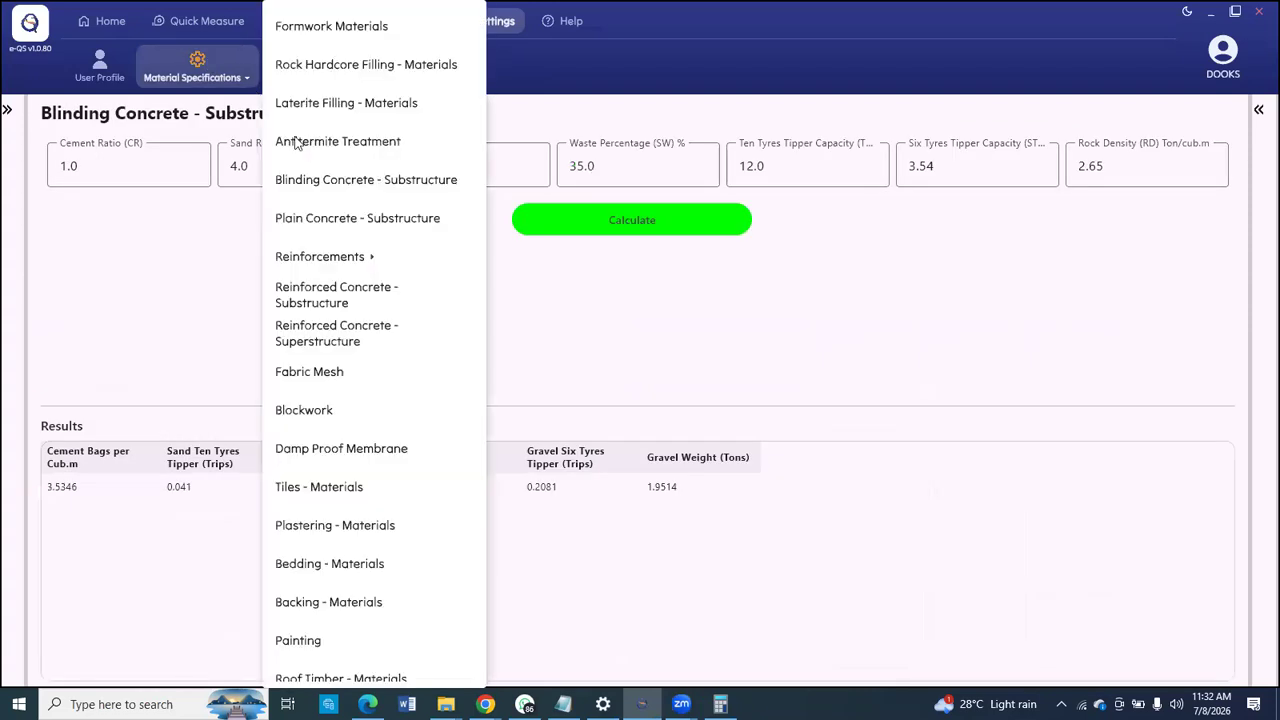
left_click(303, 216)
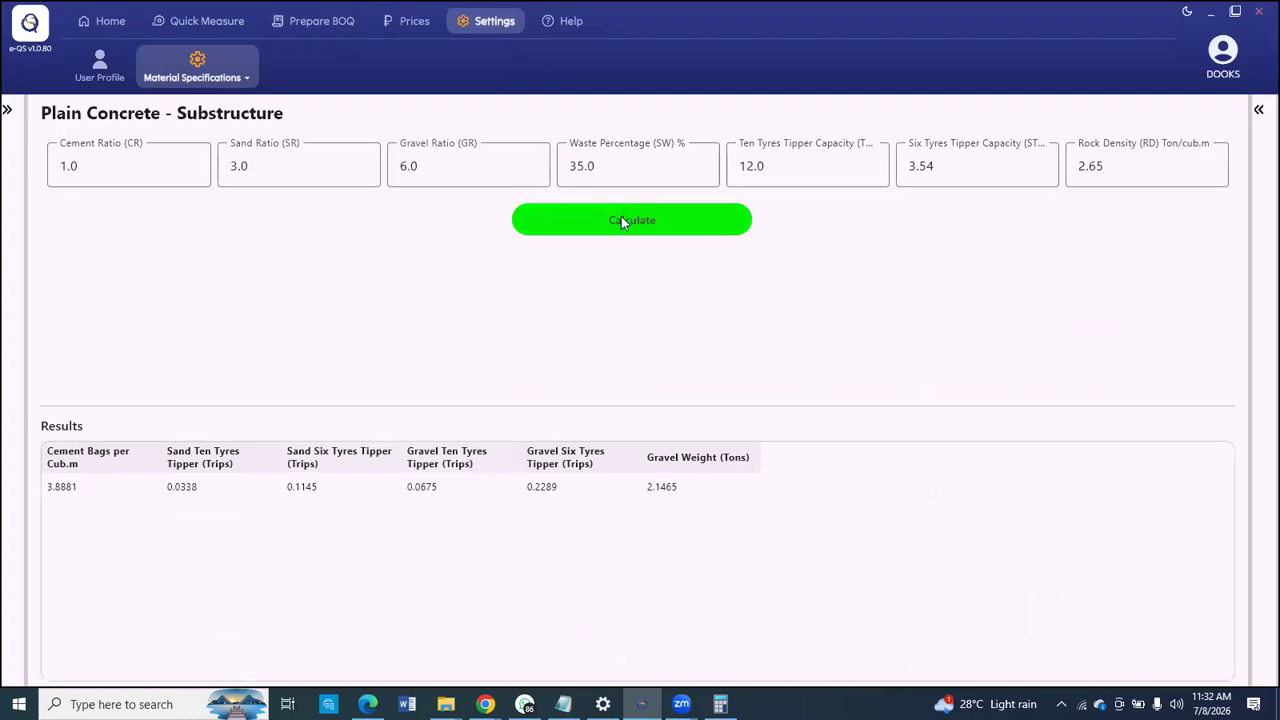
Step: Recheck the plain and blinding concrete specifications, and view the mix ratios for reinforced concrete in the substructure
left_click(205, 77)
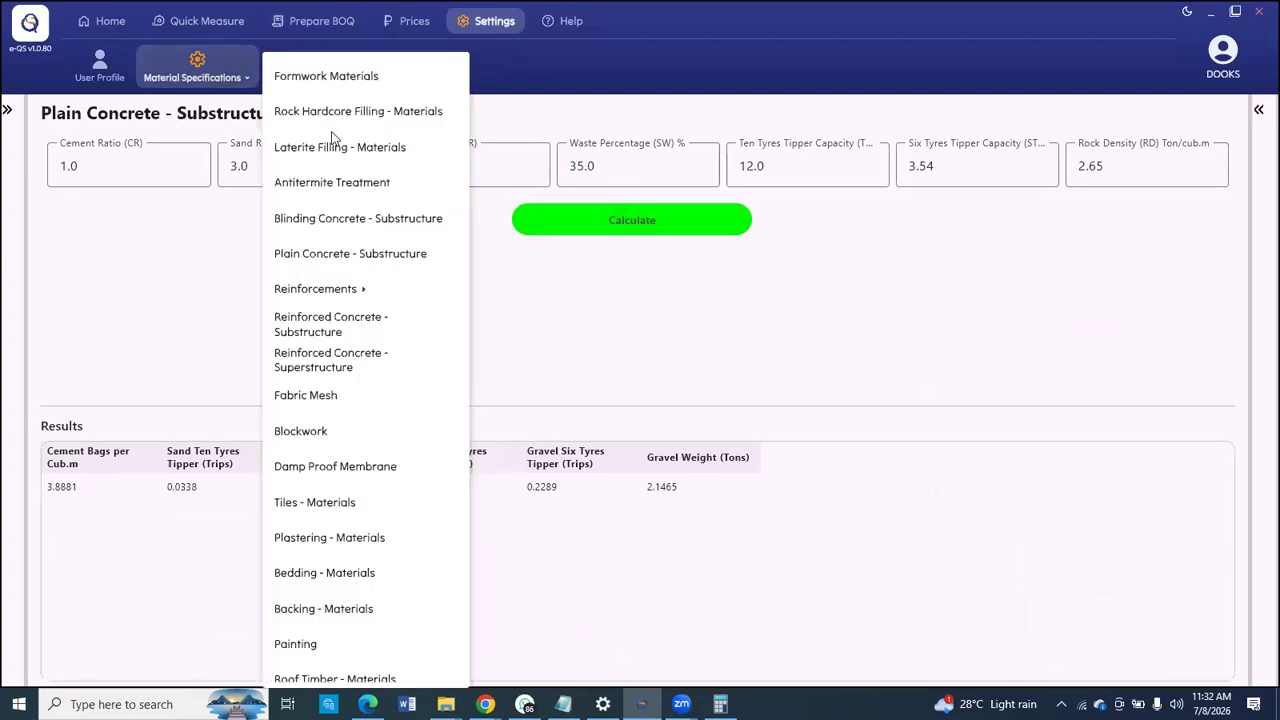
left_click(338, 225)
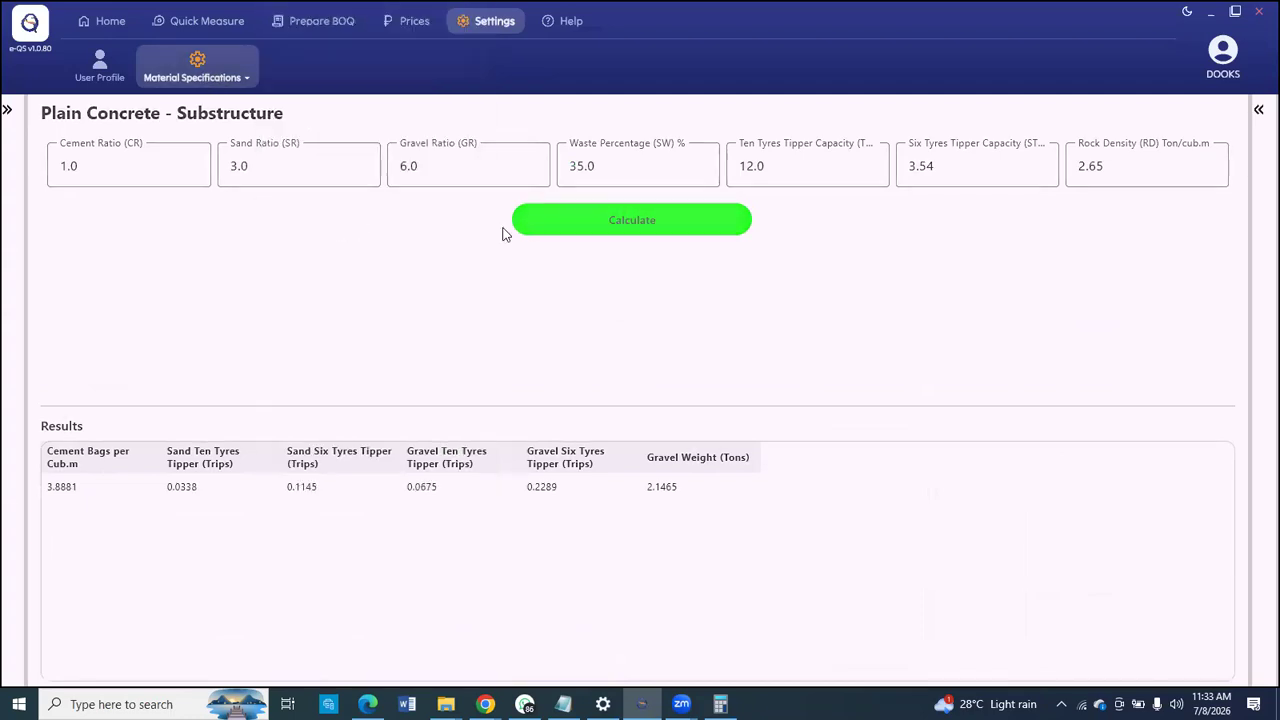
left_click(230, 88)
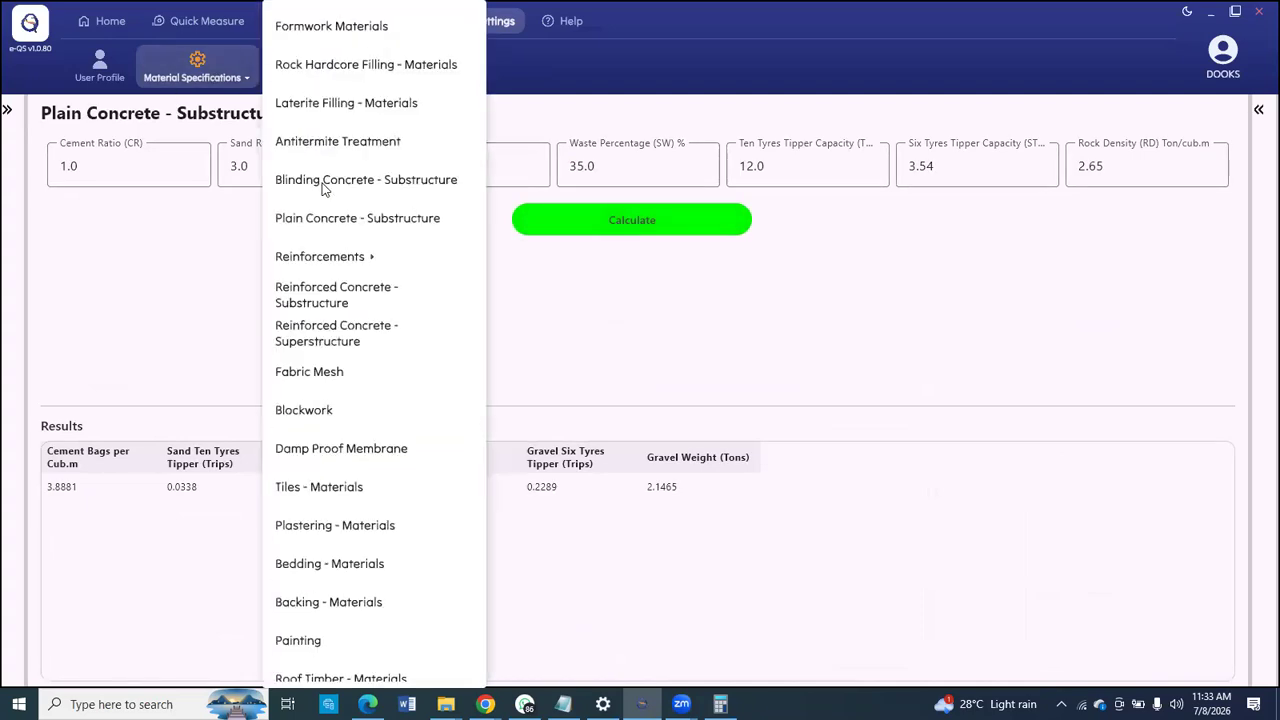
left_click(360, 177)
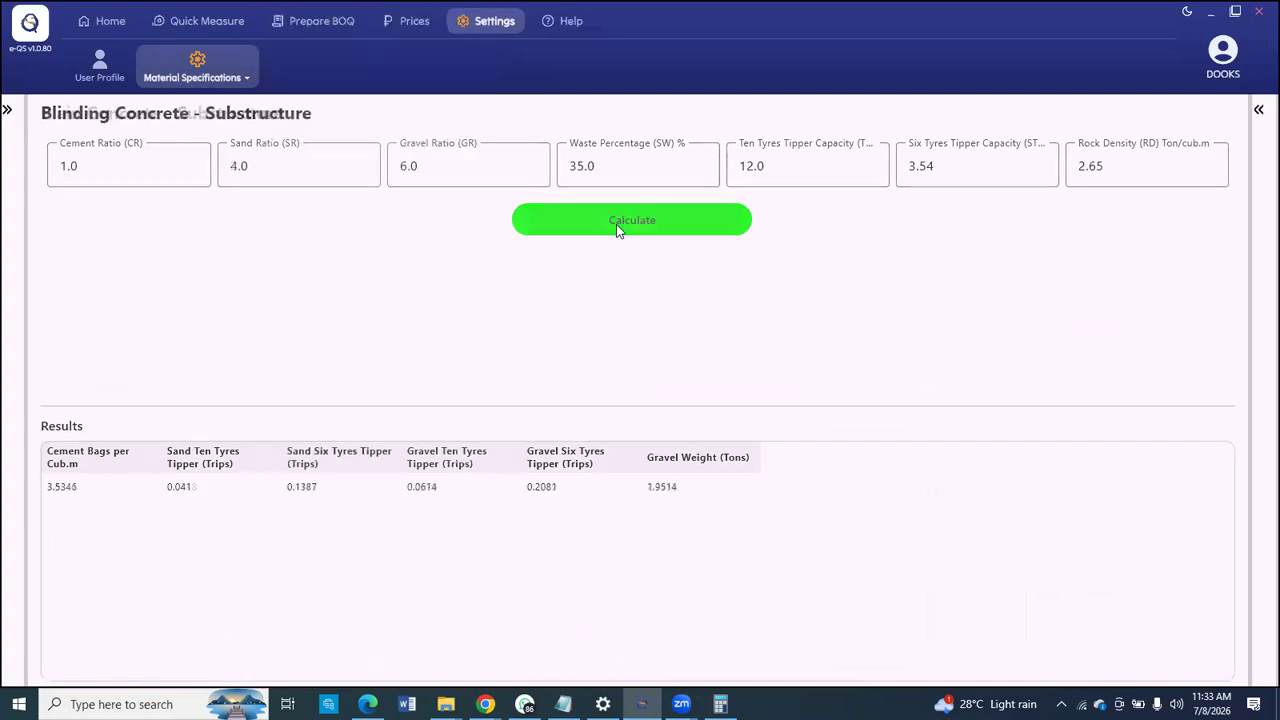
left_click(197, 62)
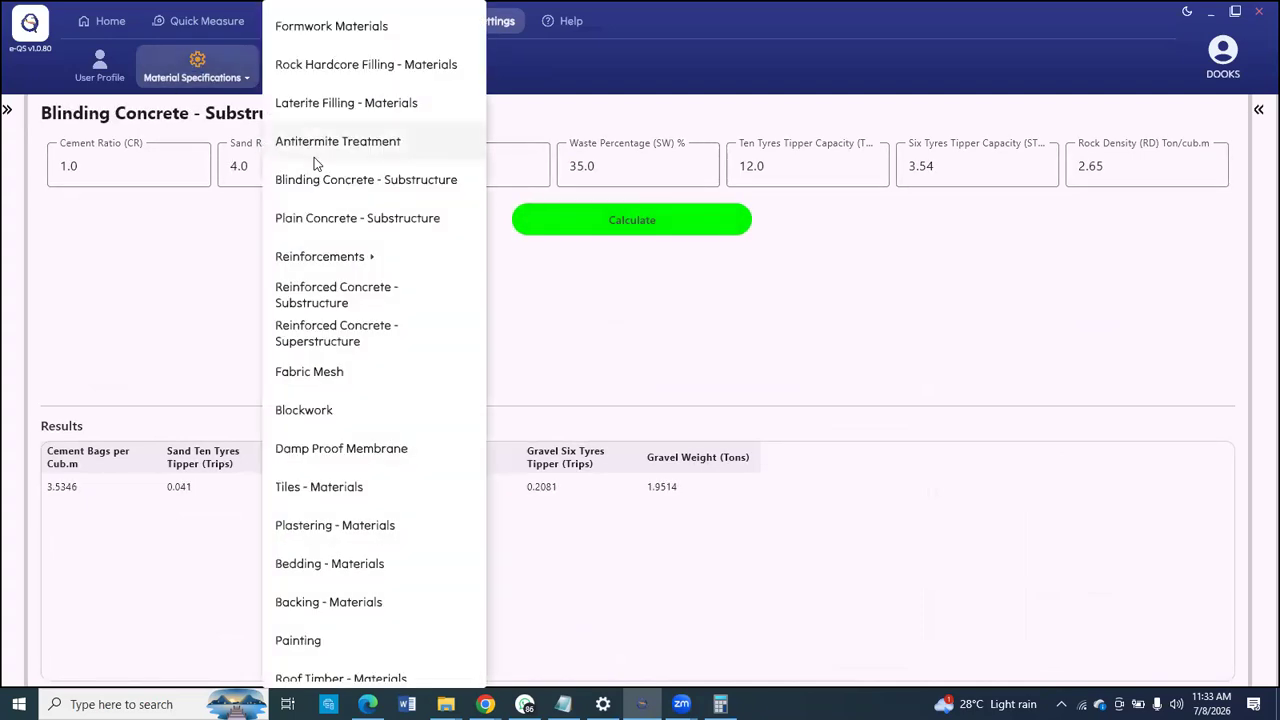
left_click(335, 296)
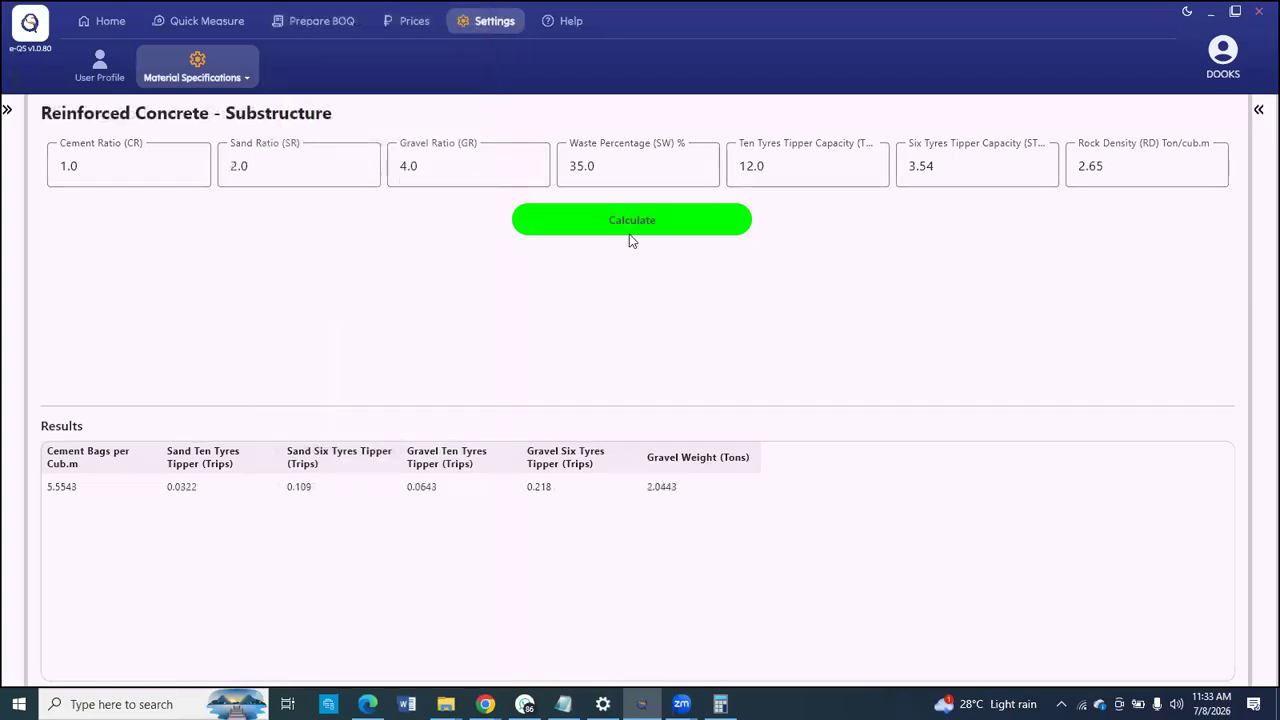
Step: Return to the materials and labour schedule and examine the material quantities for substructure concrete from blinding through the concrete wall
left_click(228, 74)
left_click(326, 28)
left_click(386, 70)
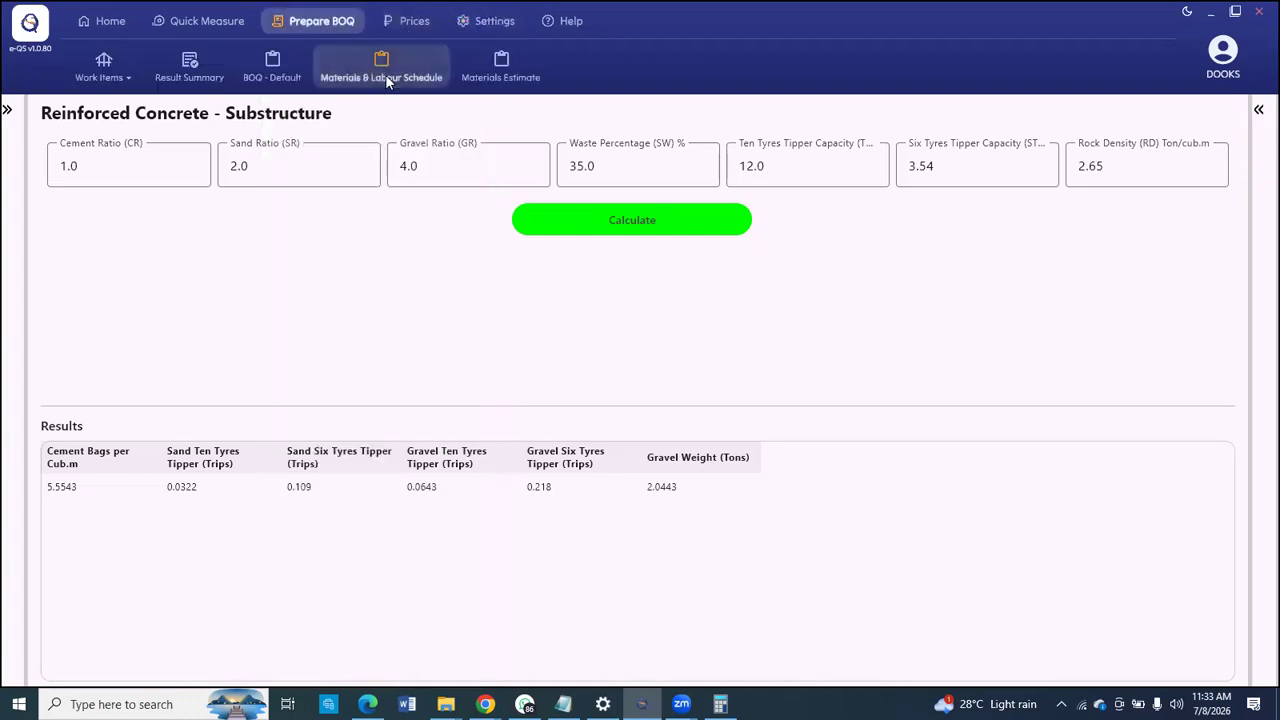
scroll(697, 466, "down", 5)
scroll(700, 469, "down", 10)
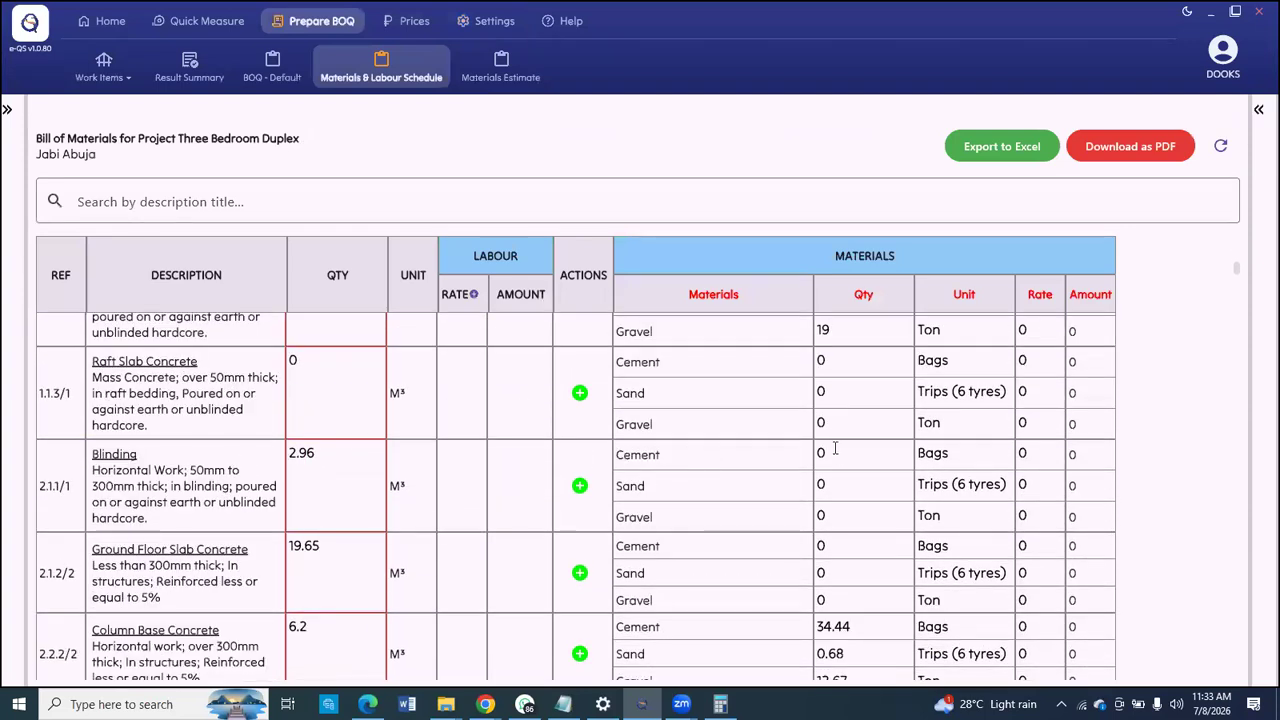
scroll(830, 455, "down", 1)
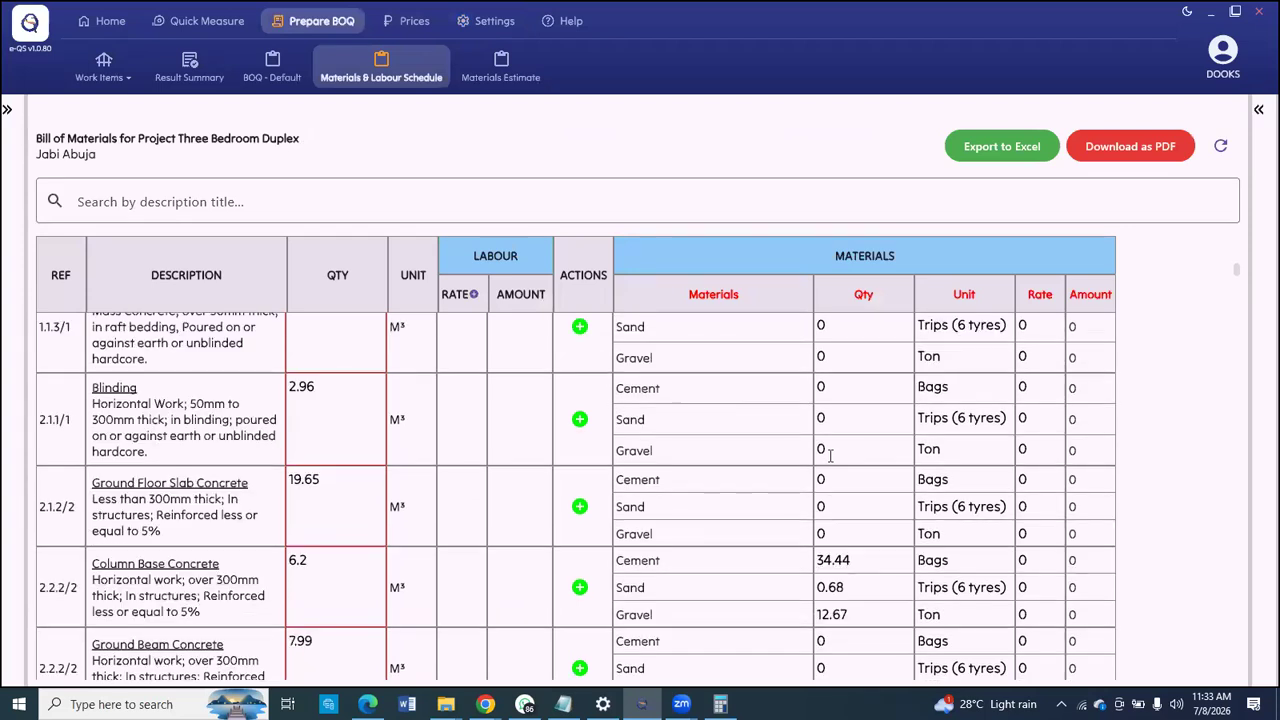
scroll(830, 455, "down", 1)
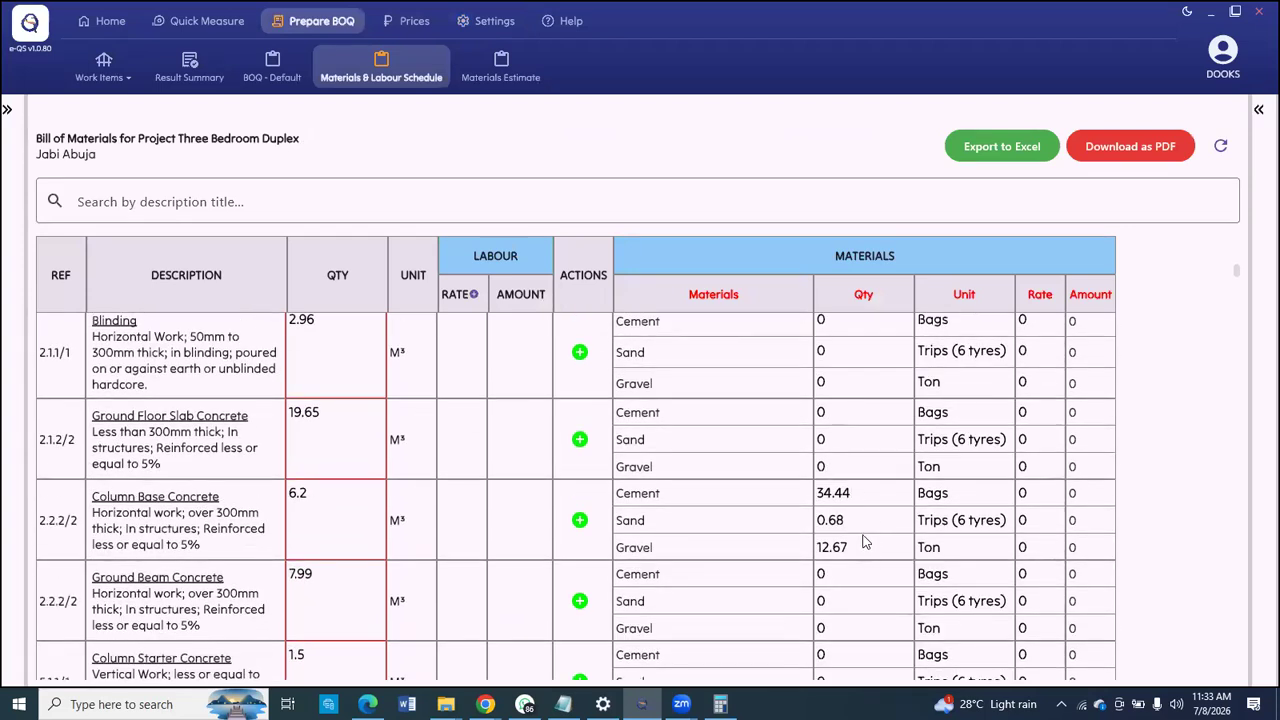
scroll(865, 541, "down", 1)
scroll(866, 541, "down", 1)
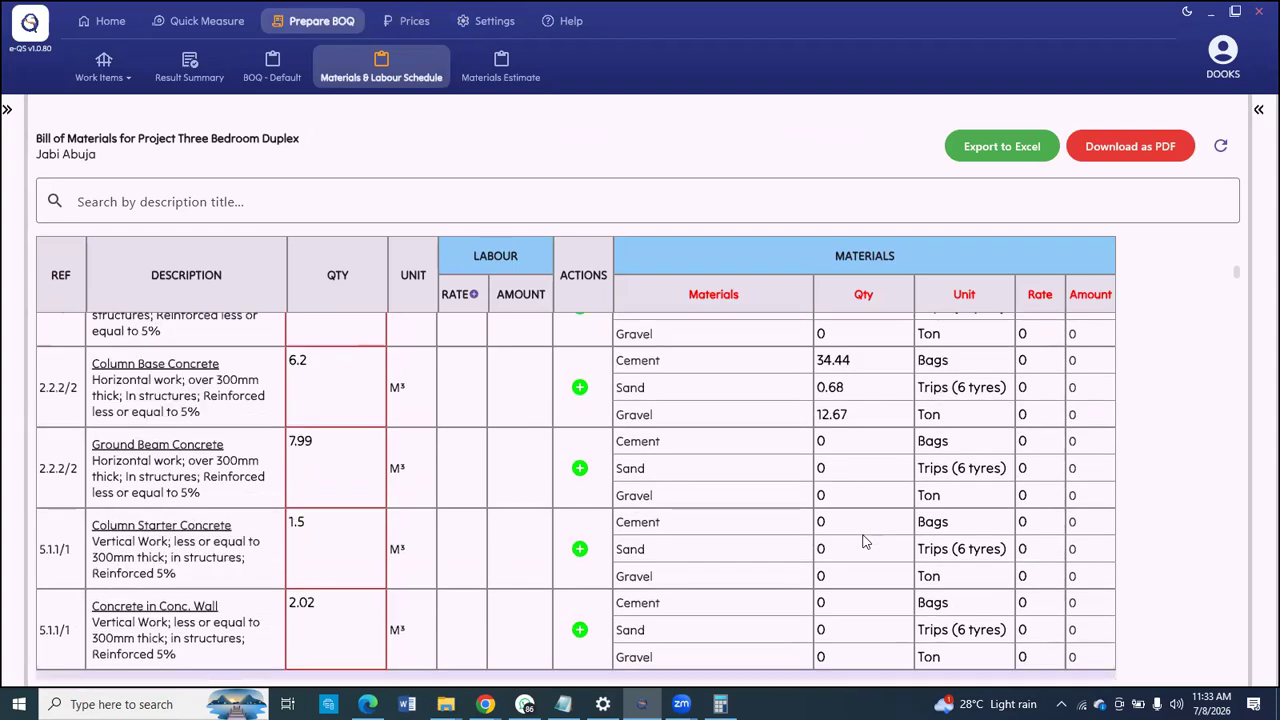
scroll(866, 541, "down", 1)
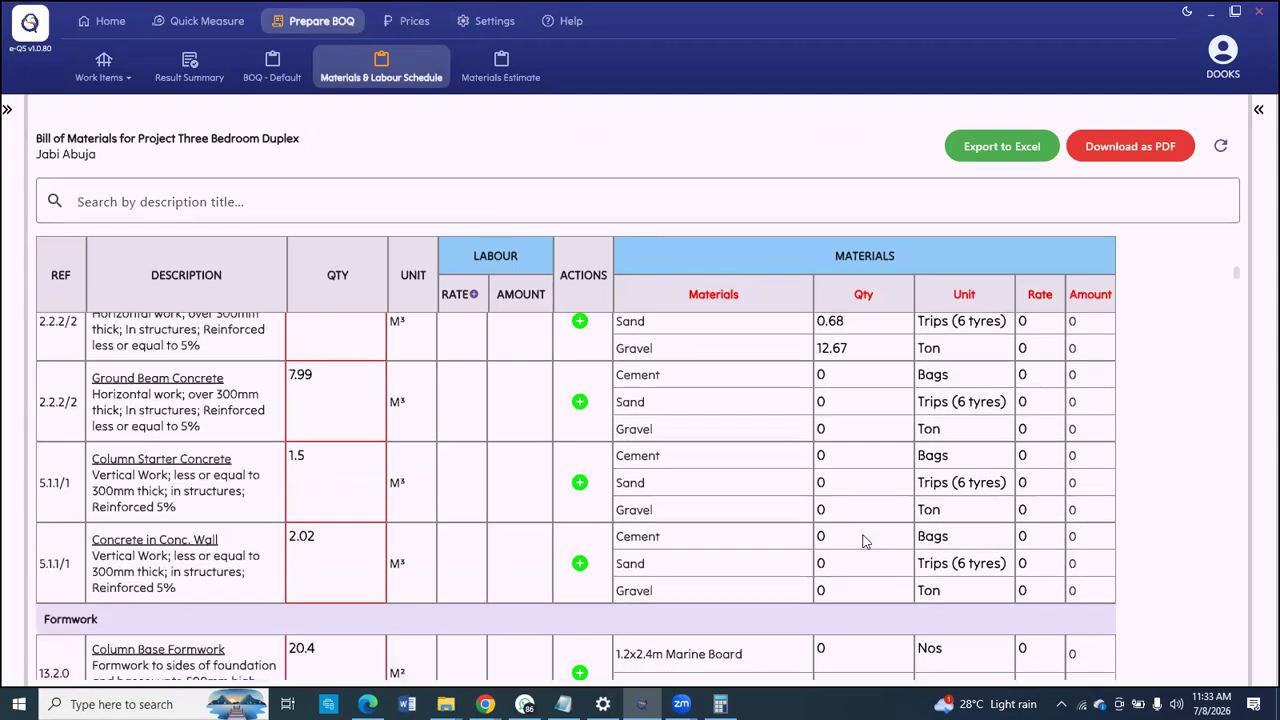
Step: Examine the substructure formwork and reinforcement material quantities in the schedule, from column base formwork through mesh reinforcement
scroll(866, 541, "down", 2)
scroll(866, 541, "down", 2)
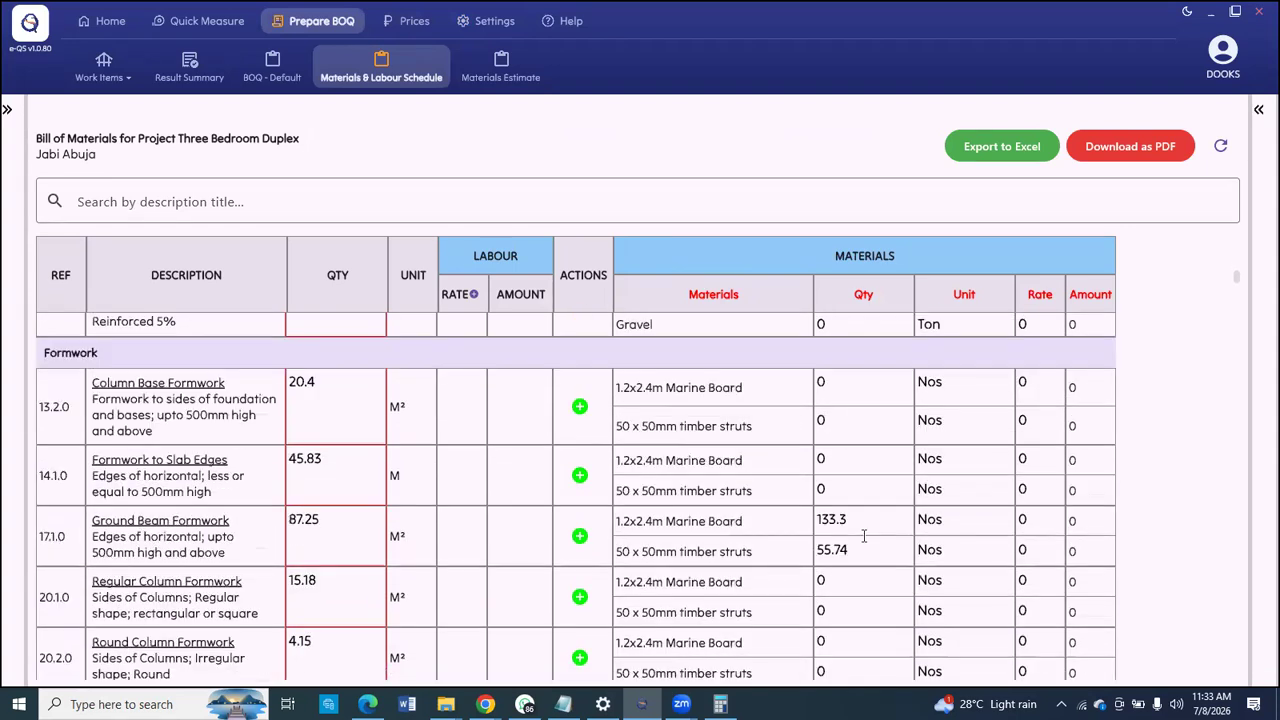
scroll(864, 537, "down", 3)
scroll(864, 537, "down", 2)
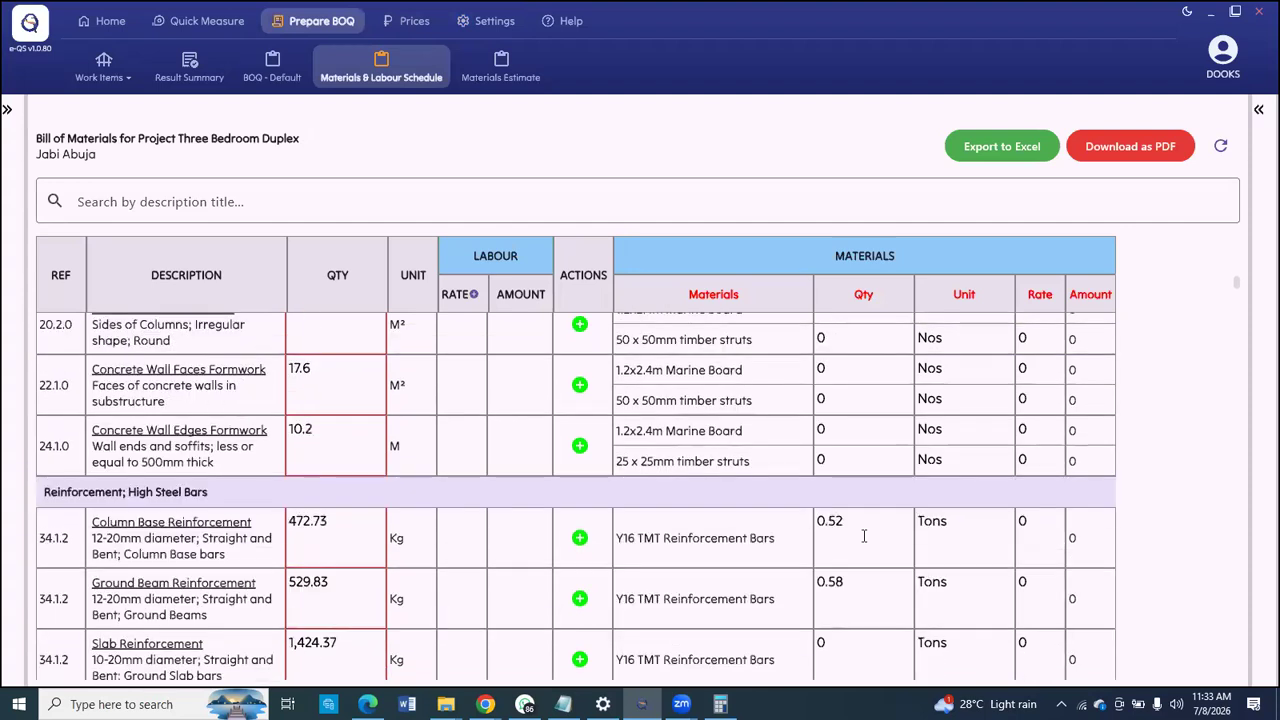
scroll(862, 535, "down", 1)
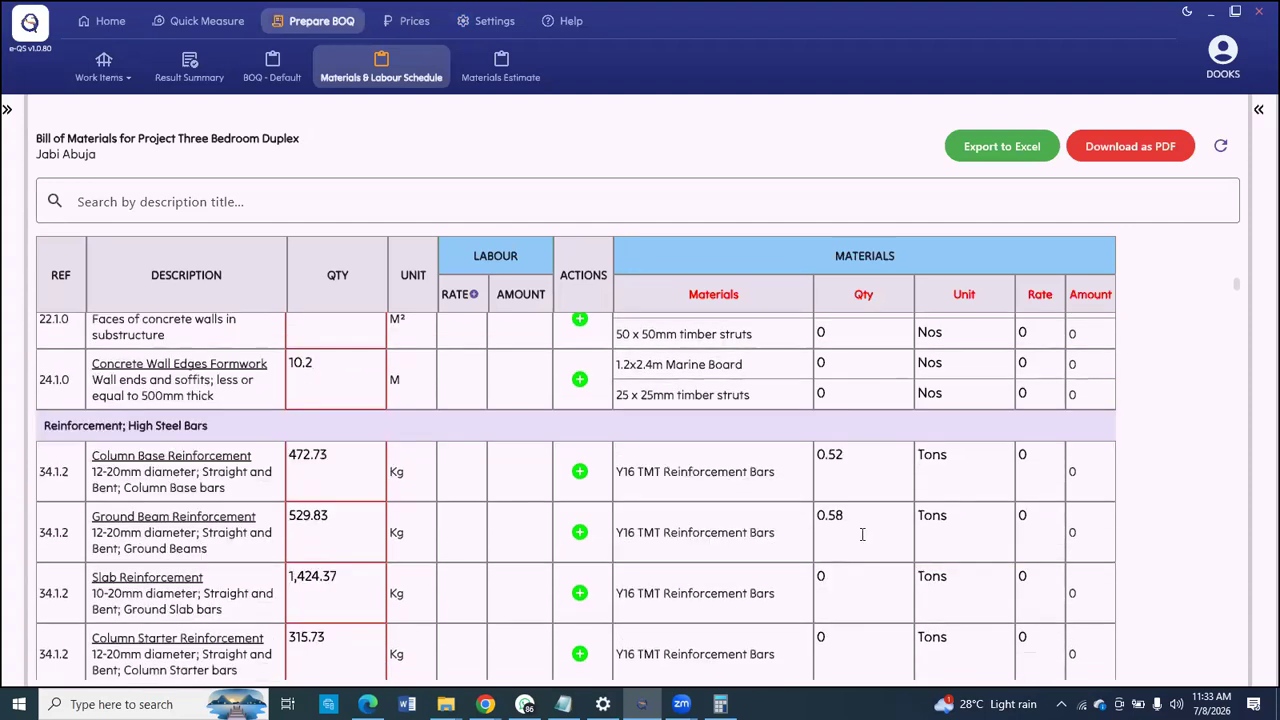
scroll(862, 534, "down", 4)
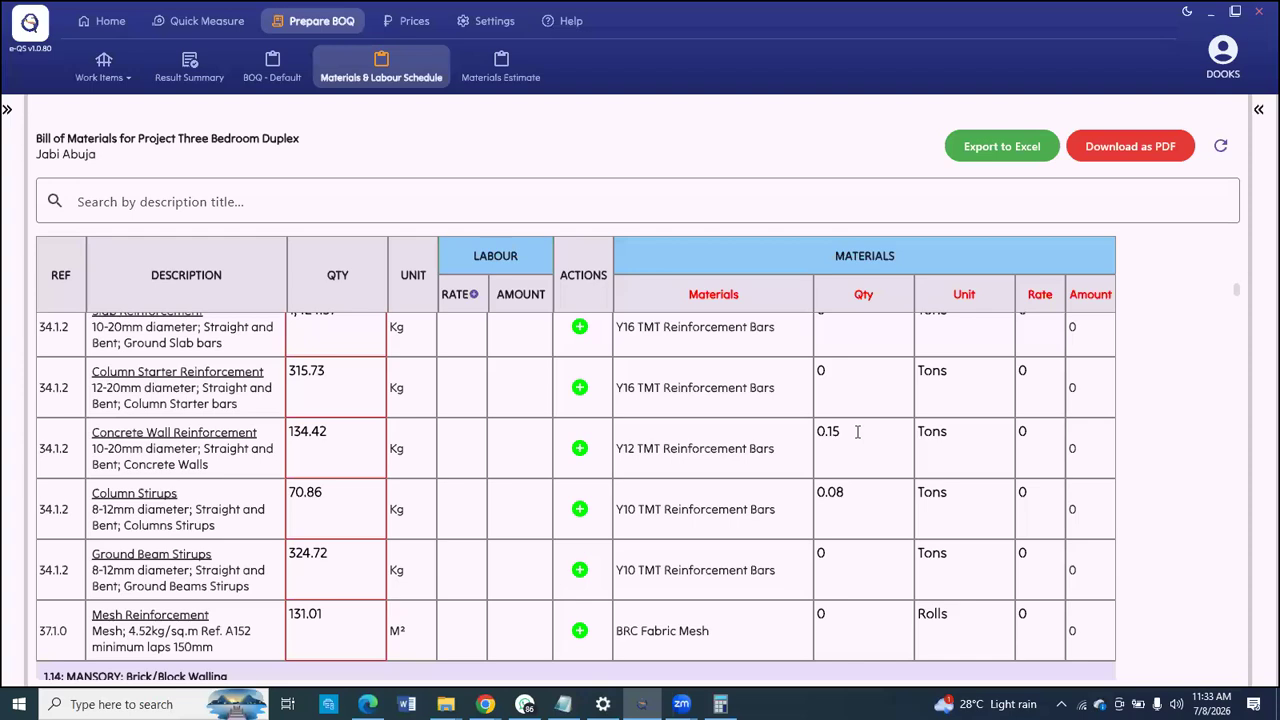
scroll(857, 432, "down", 3)
scroll(857, 432, "up", 1)
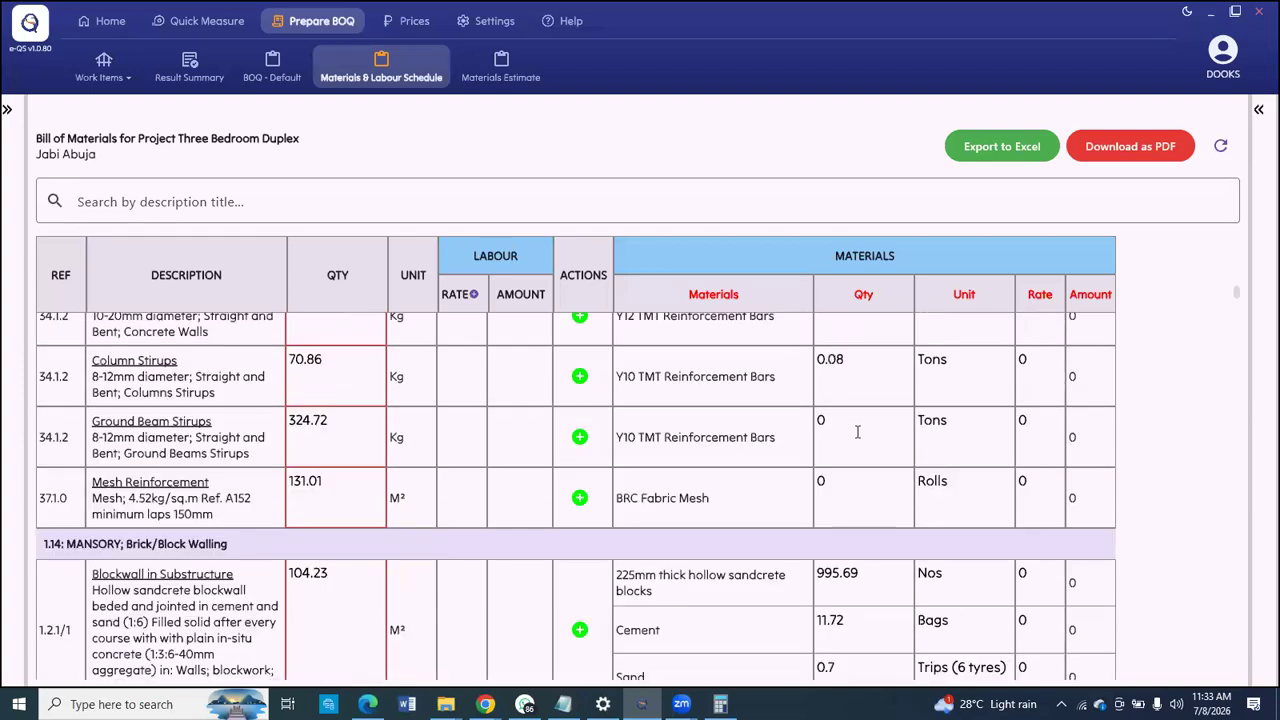
scroll(857, 432, "up", 1)
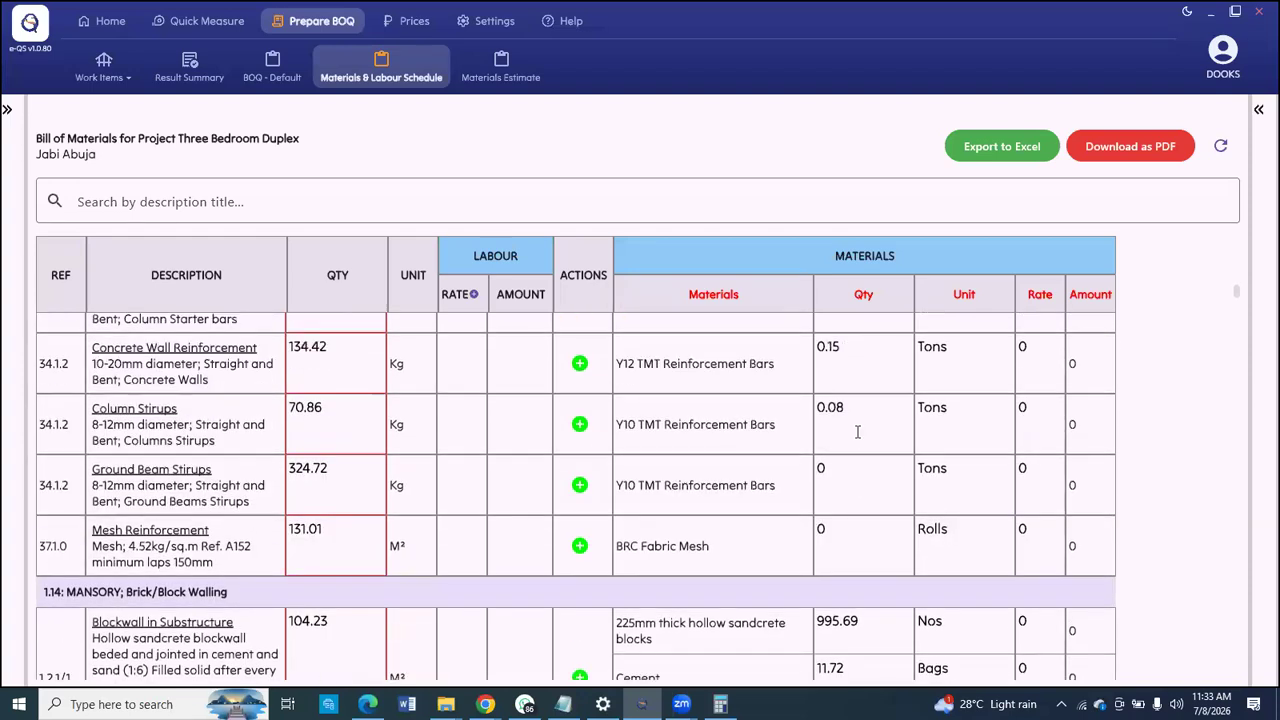
Step: Examine the schedule's material quantities for substructure blockwork, plastering and painting, and the first beam and column concrete items under Frames
scroll(857, 432, "down", 5)
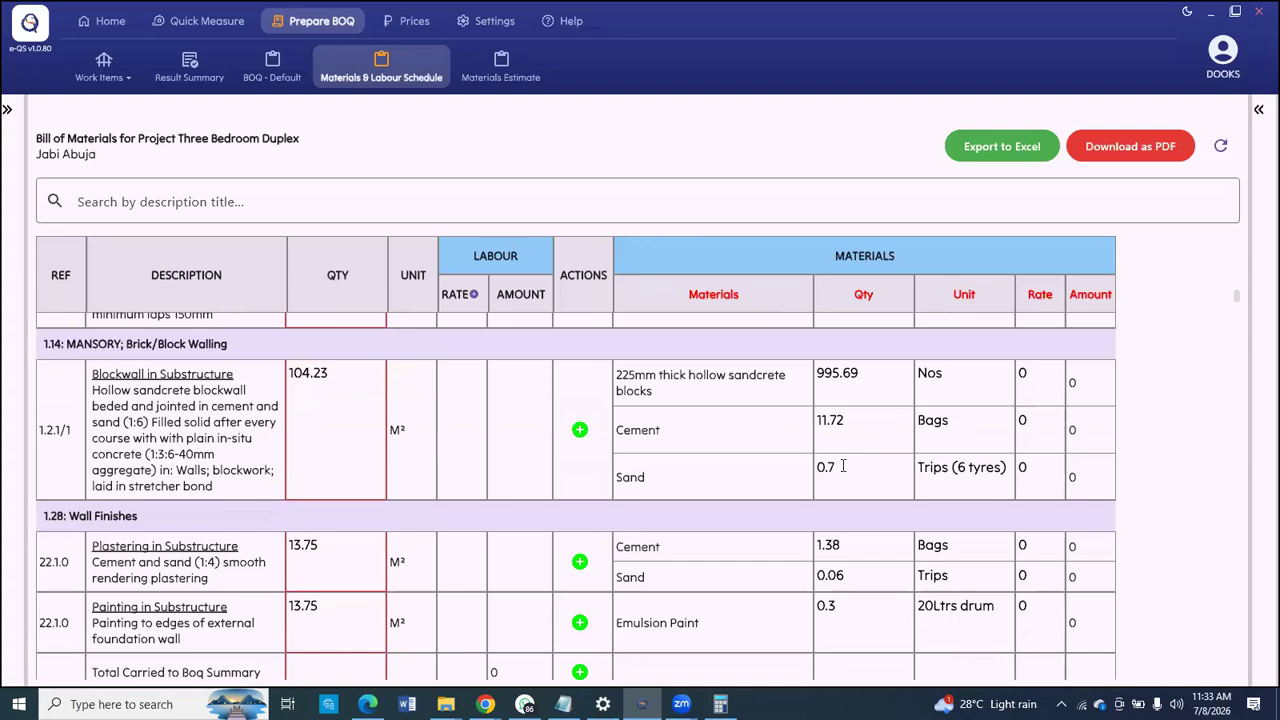
scroll(815, 435, "down", 1)
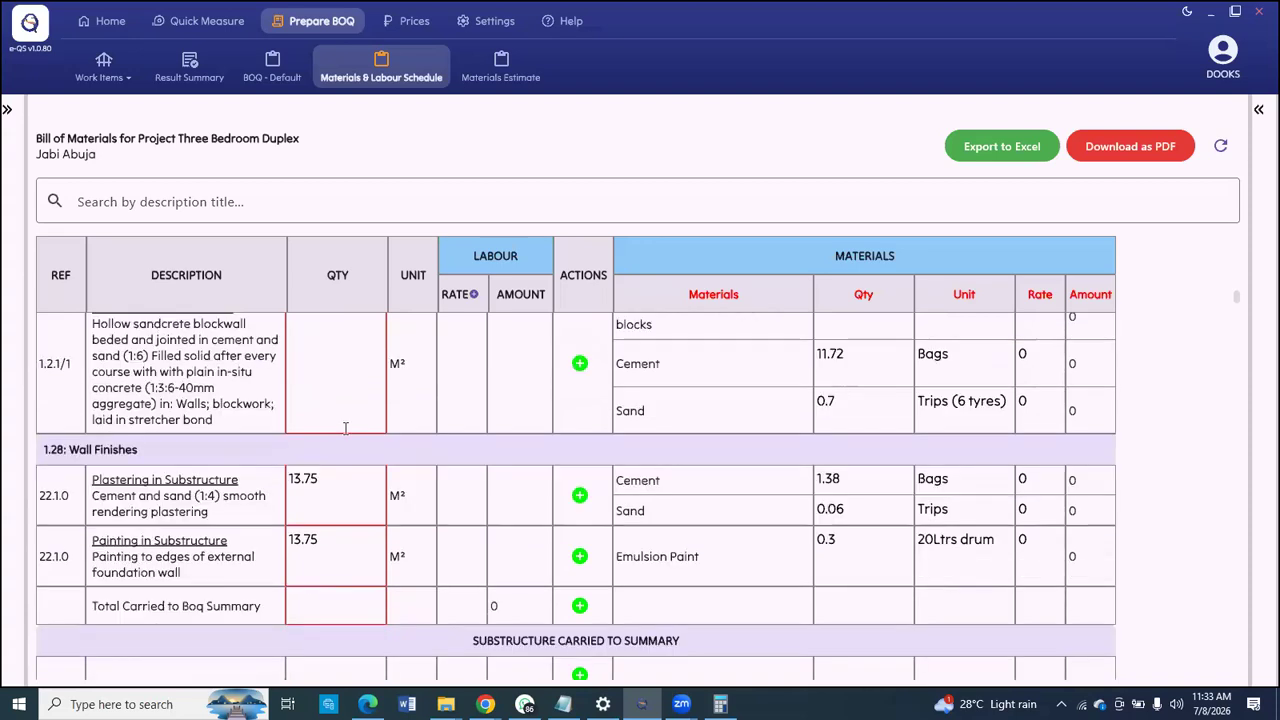
scroll(791, 428, "down", 1)
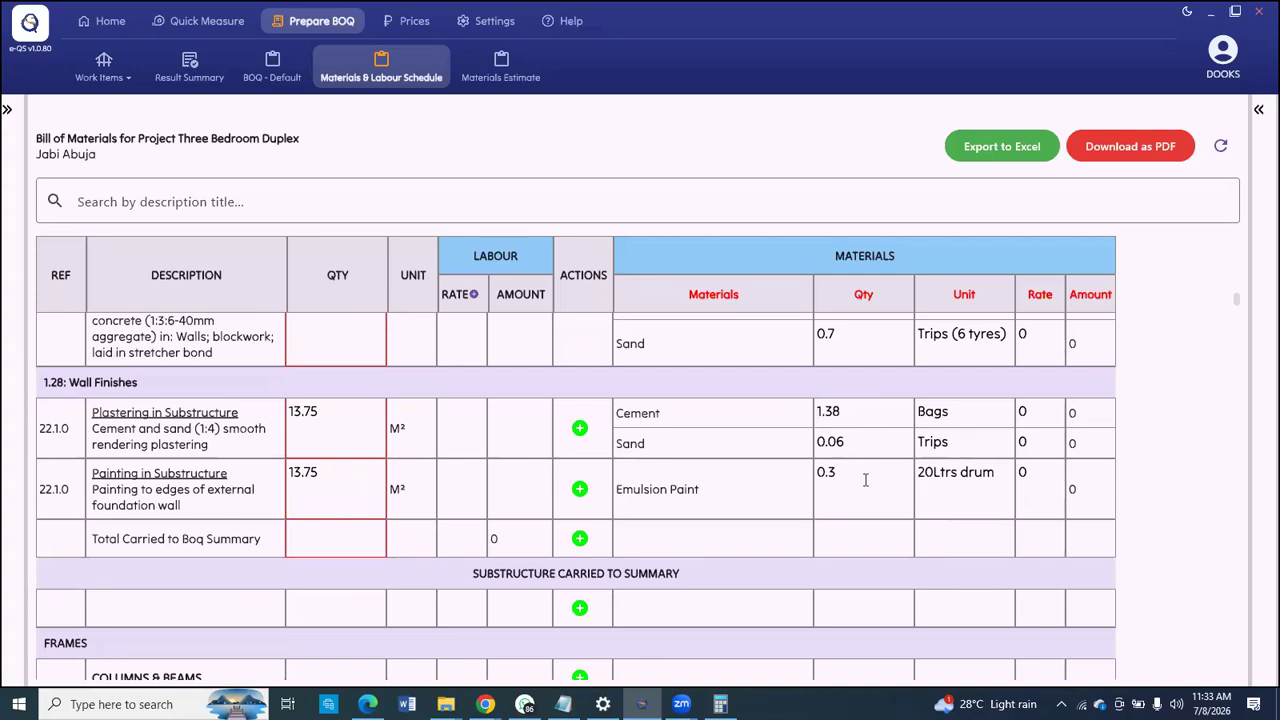
scroll(810, 481, "down", 3)
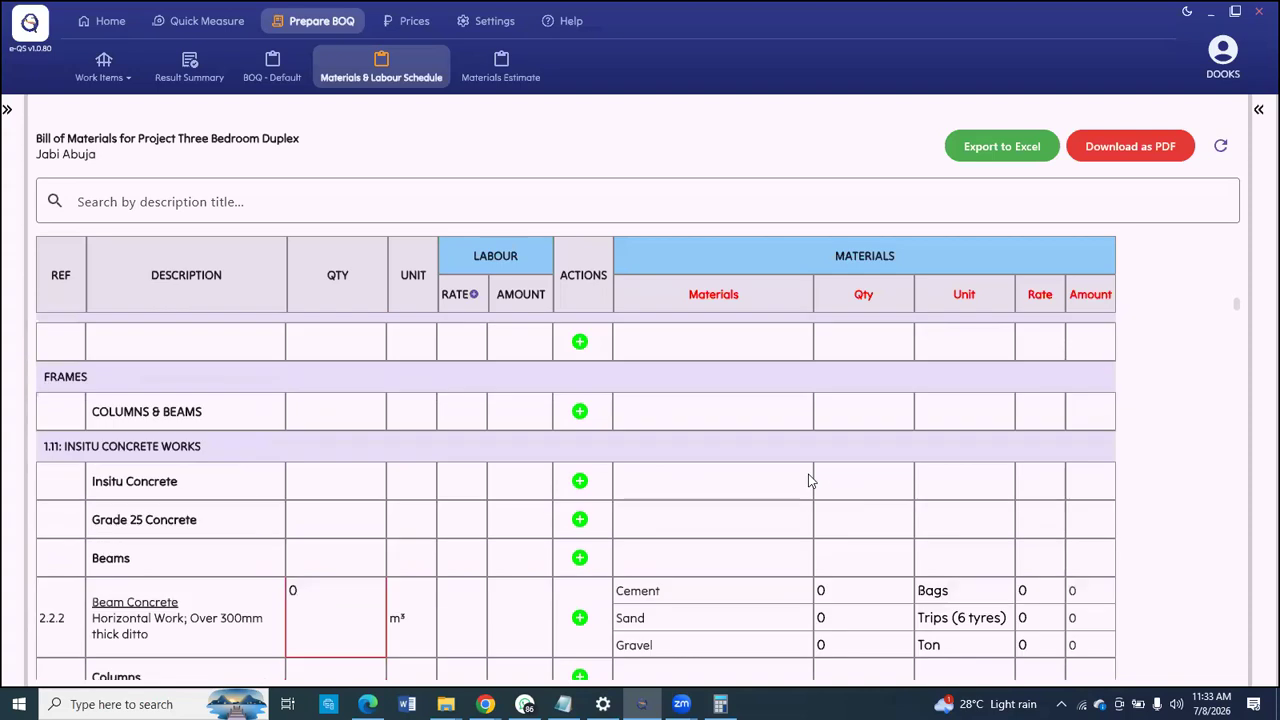
scroll(810, 481, "down", 1)
scroll(789, 481, "down", 1)
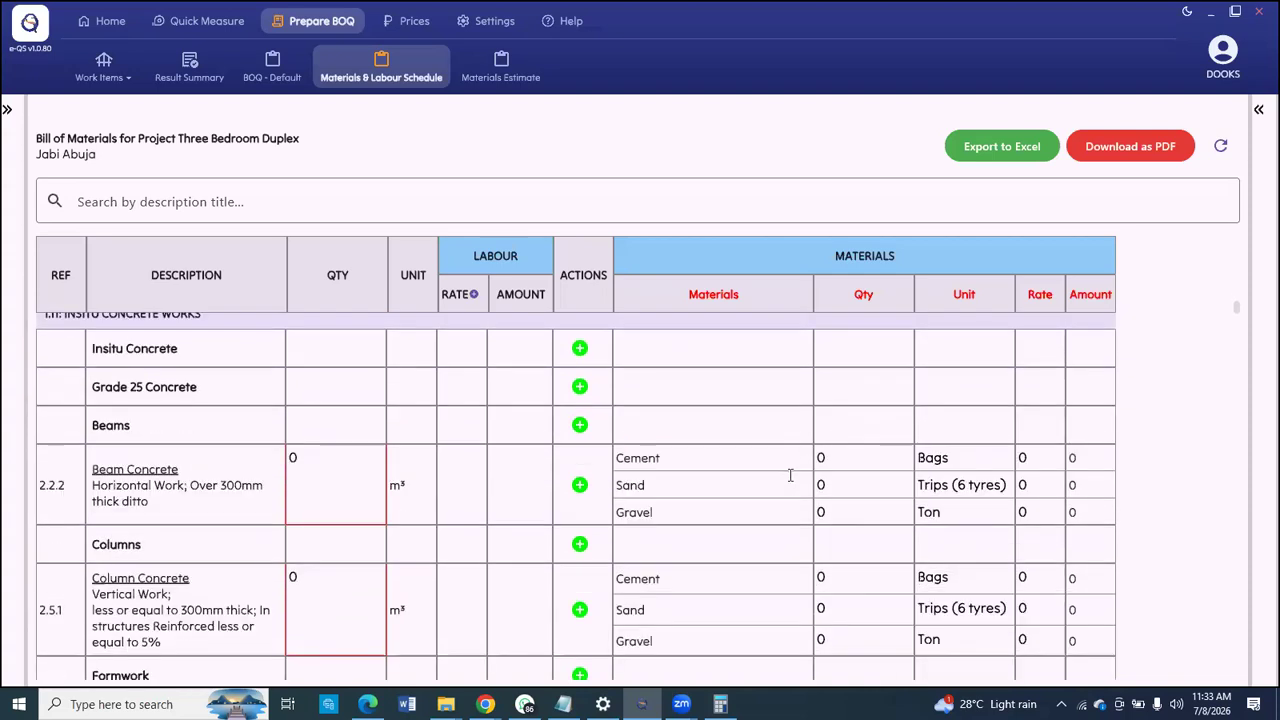
scroll(310, 450, "up", 1)
scroll(310, 450, "down", 1)
scroll(309, 452, "up", 1)
scroll(820, 458, "down", 2)
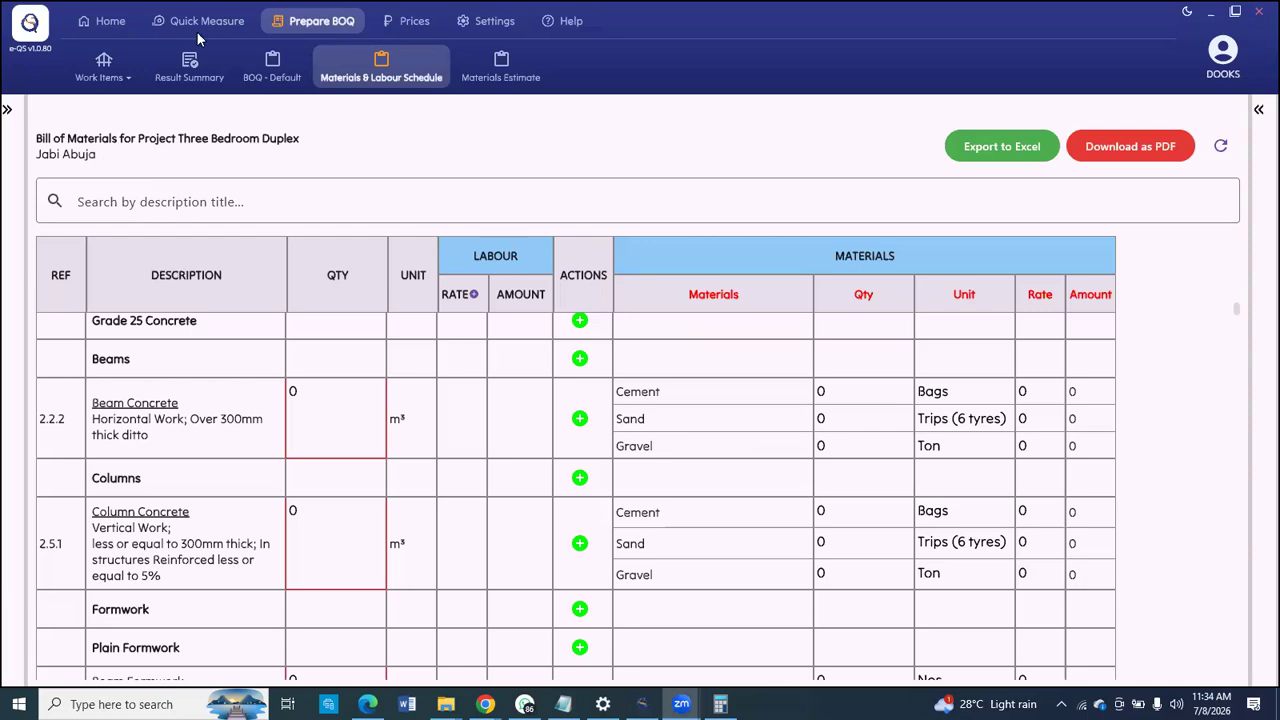
Step: Show the list of drawings and measurements, and view the substructure section of the default bill of quantities
left_click(100, 21)
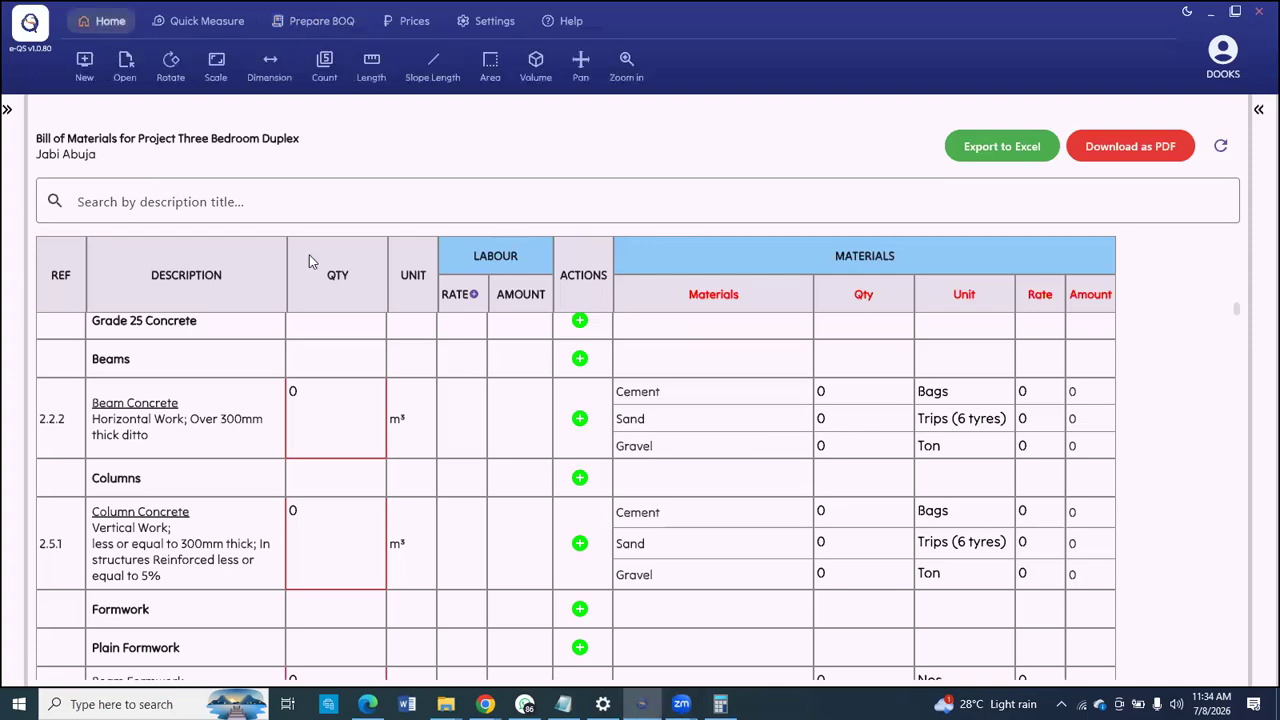
left_click(8, 111)
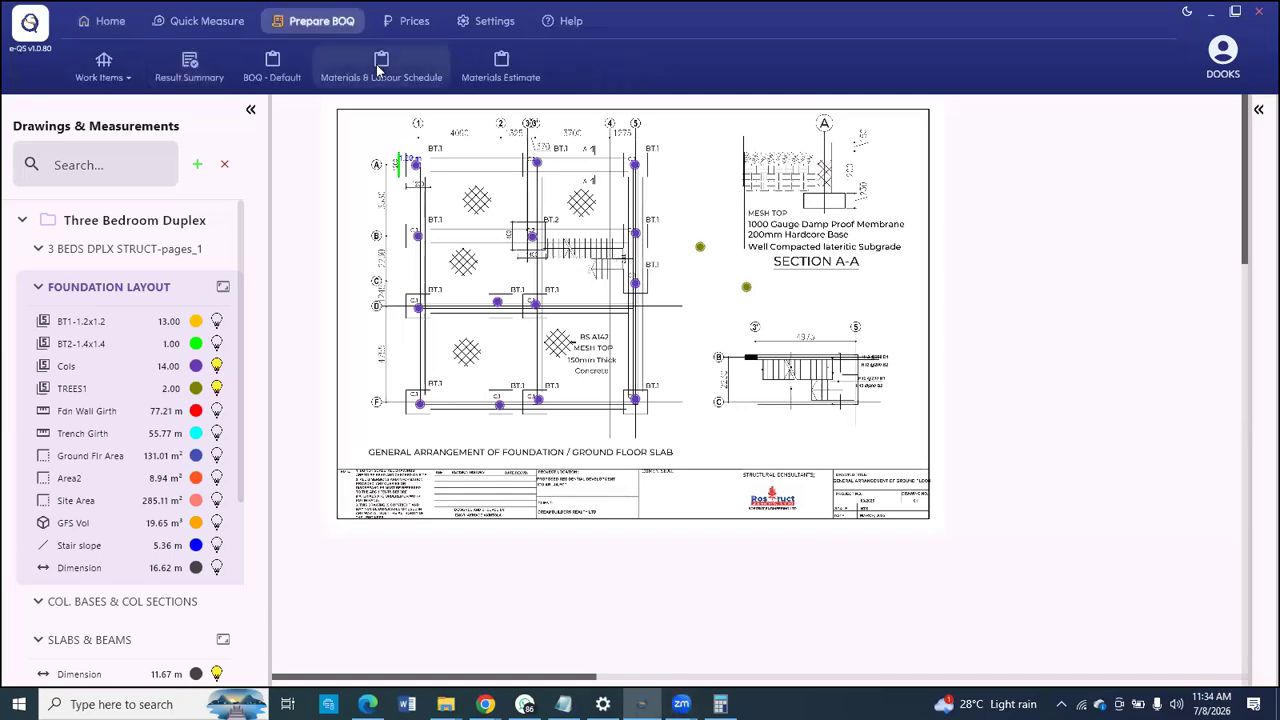
left_click(268, 70)
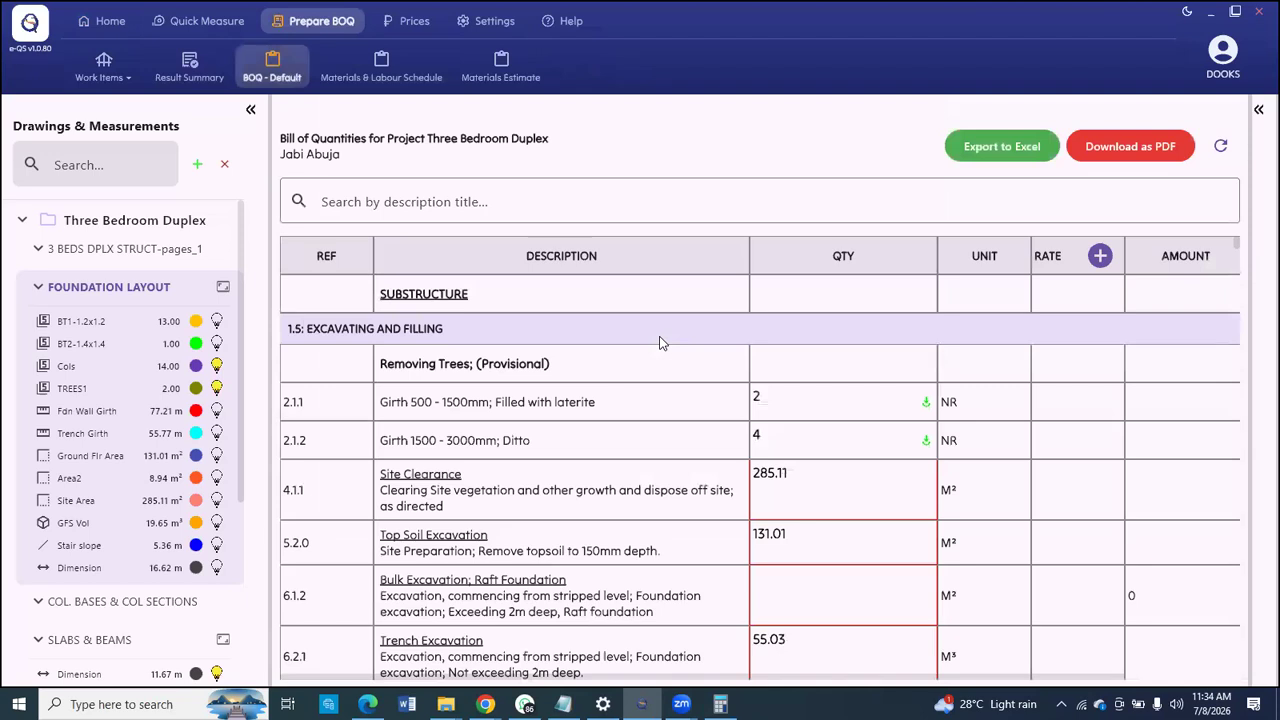
scroll(659, 343, "down", 1)
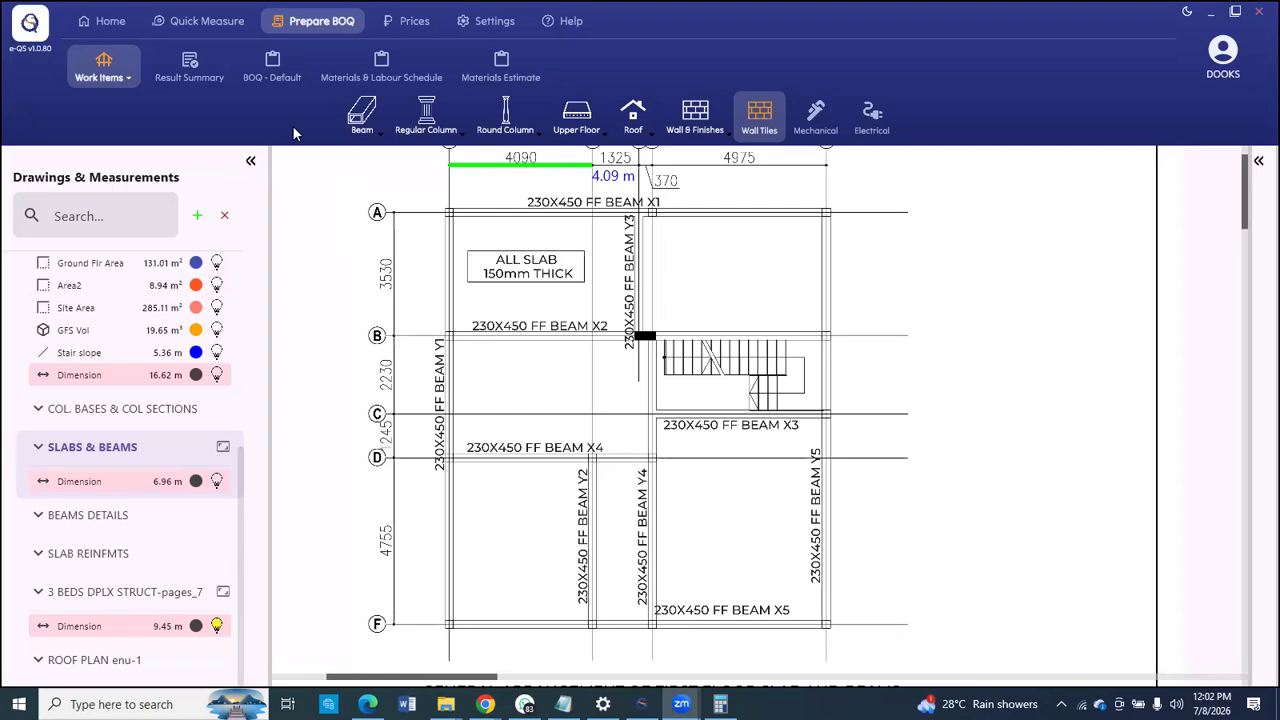
Step: Look over the foundation layout measurements and display the substructure work items for a strip and pad foundation
left_click(104, 20)
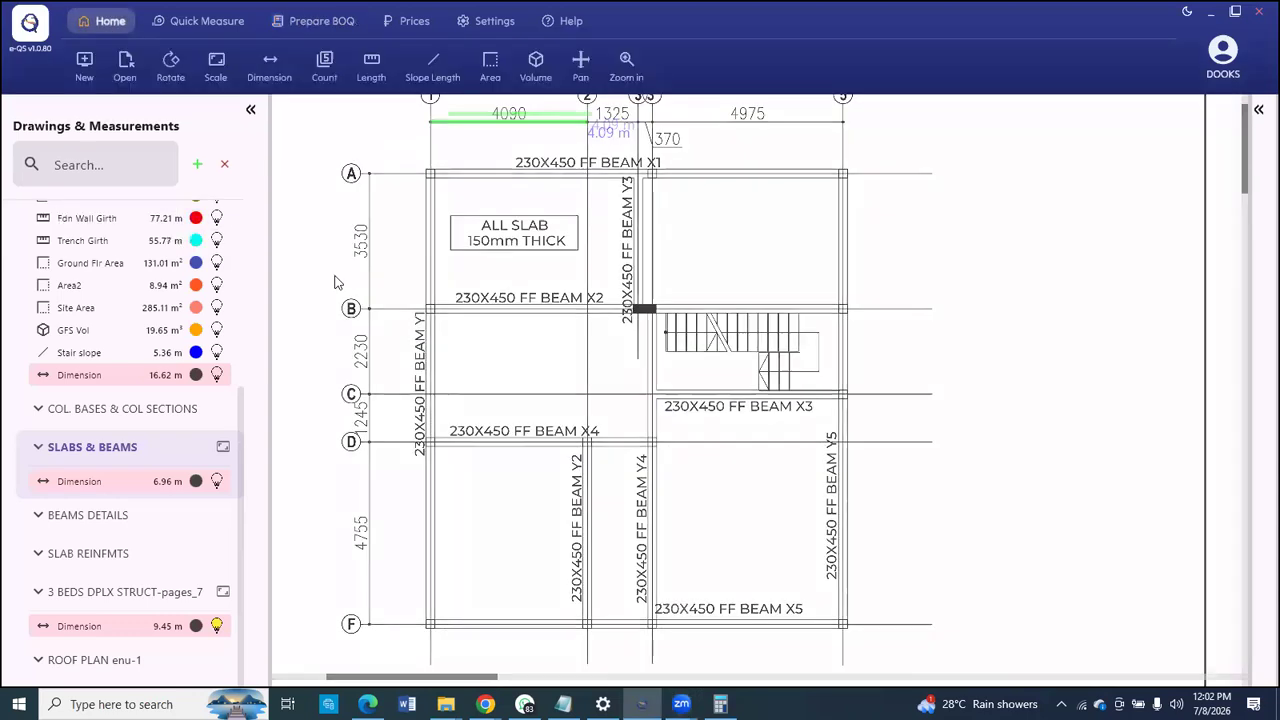
scroll(205, 340, "up", 3)
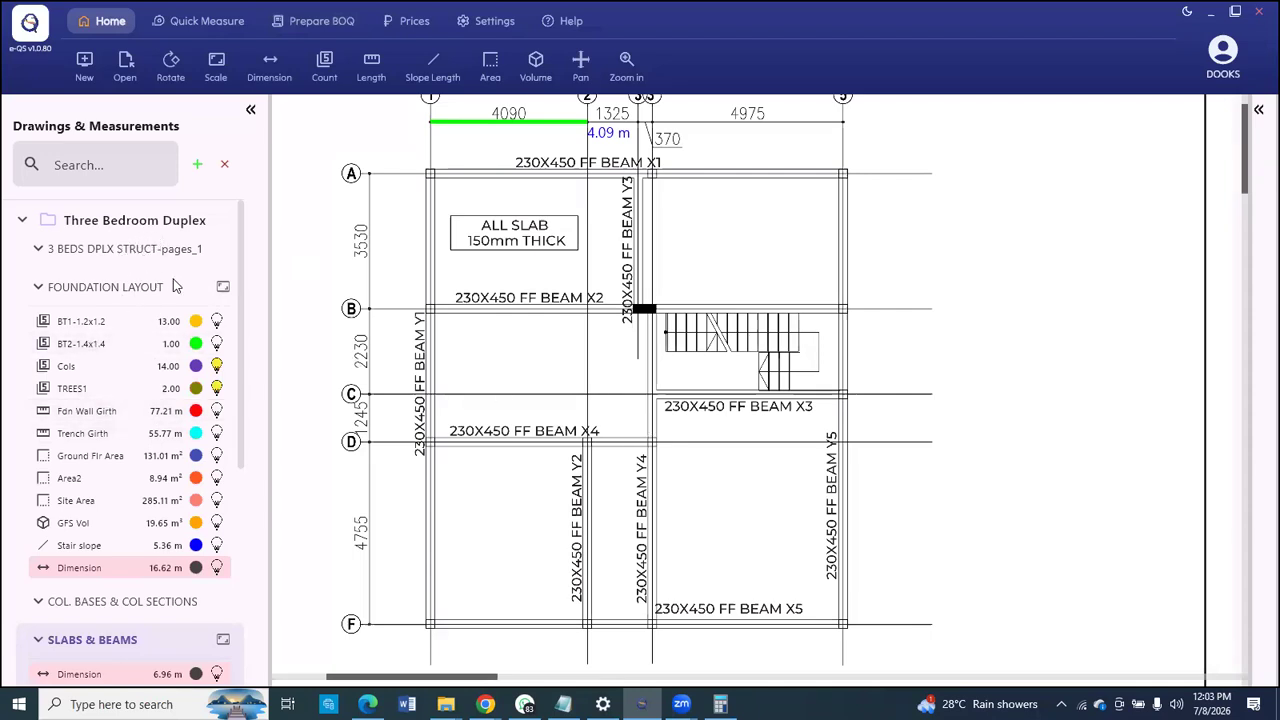
left_click(336, 27)
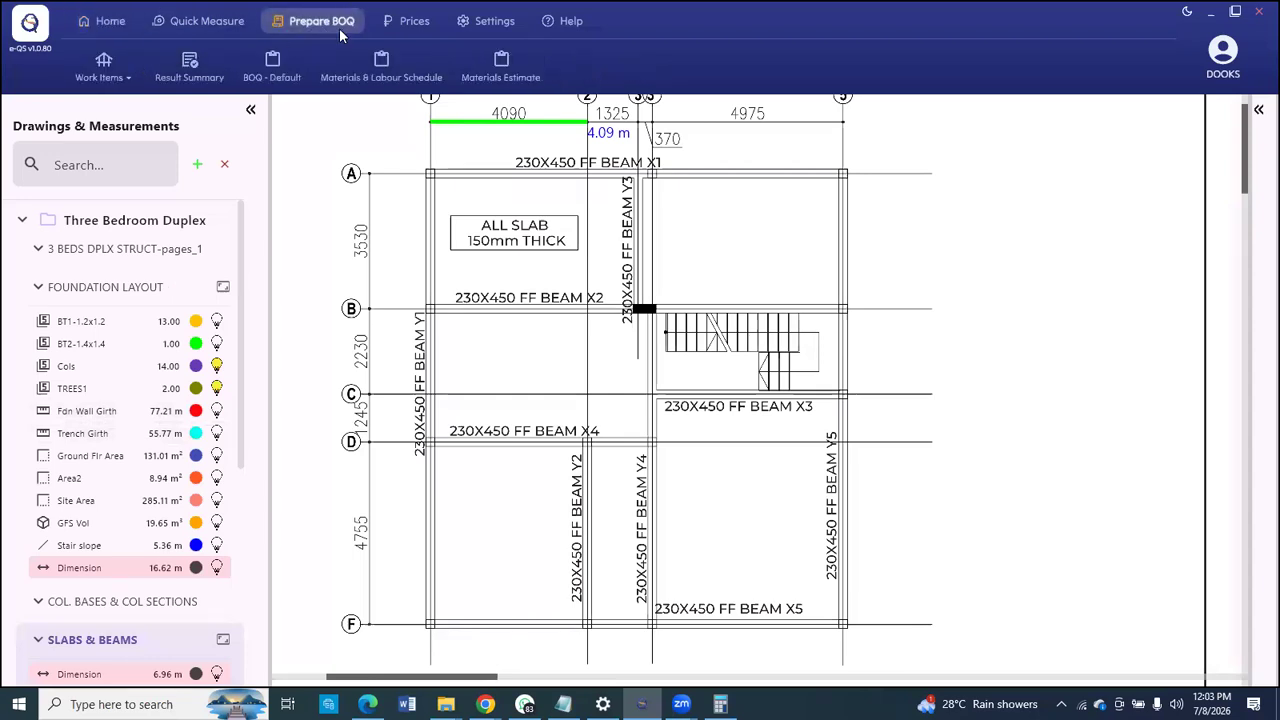
left_click(114, 77)
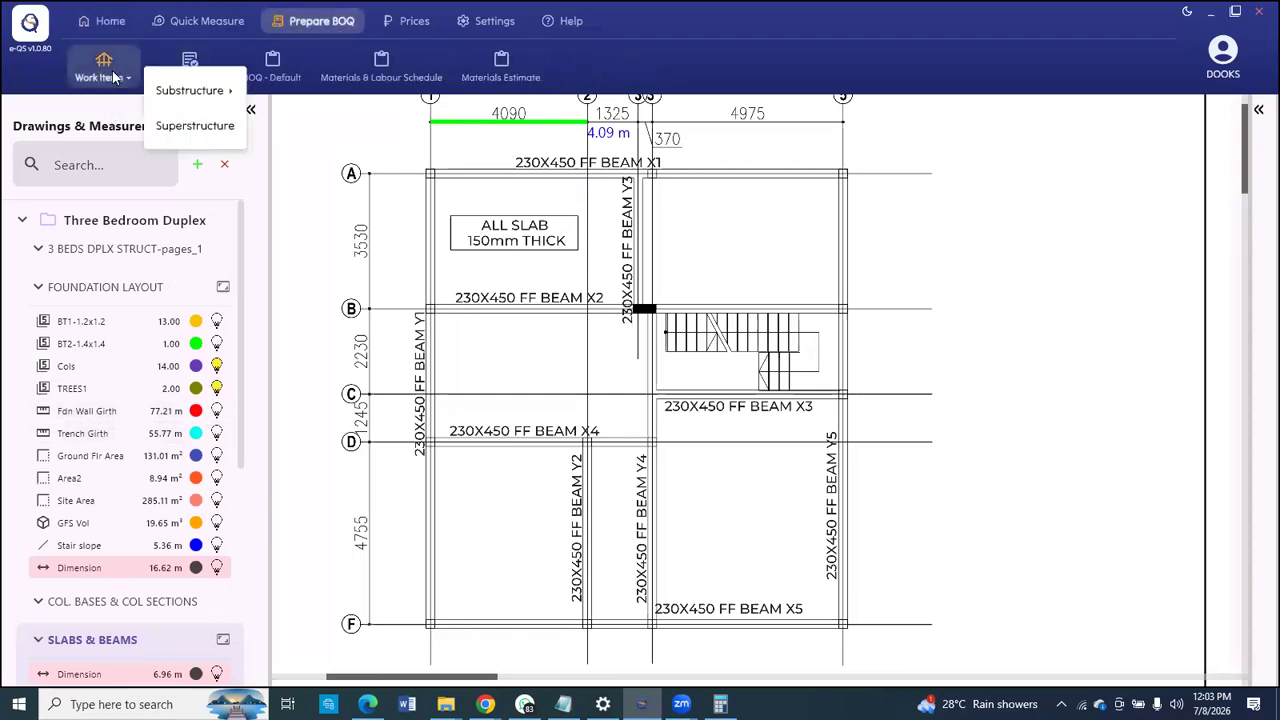
left_click(193, 95)
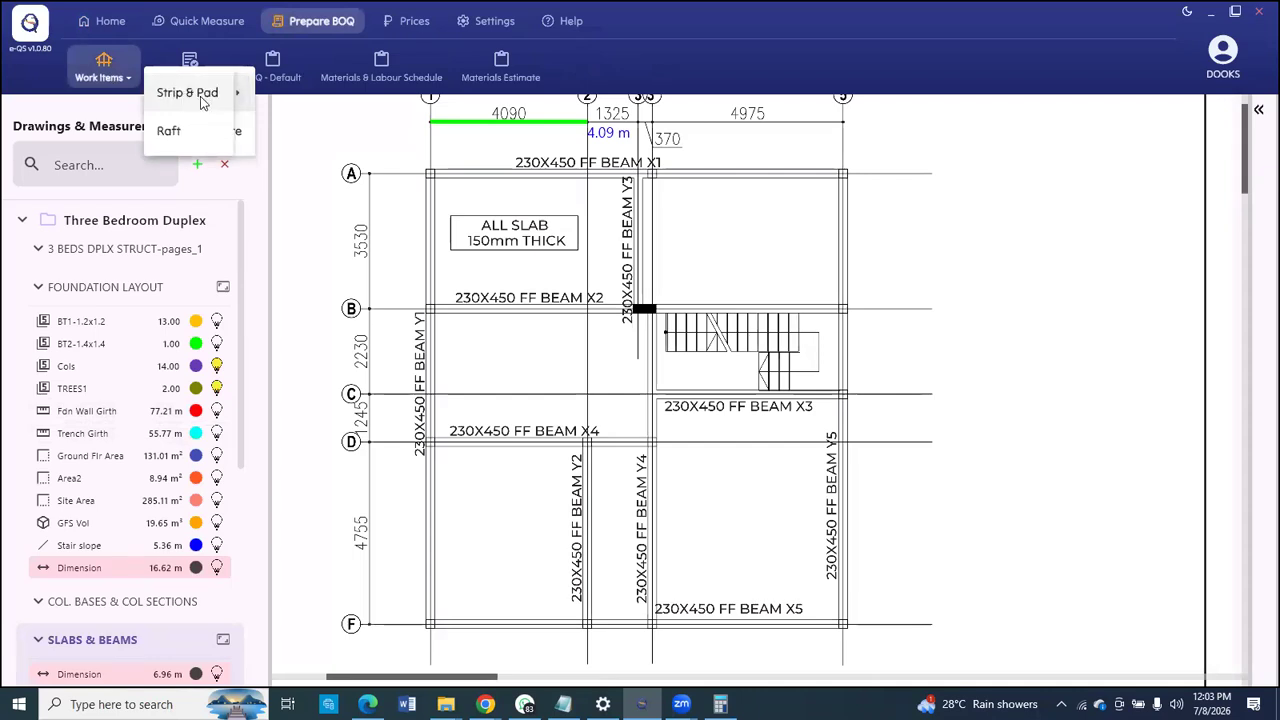
left_click(236, 98)
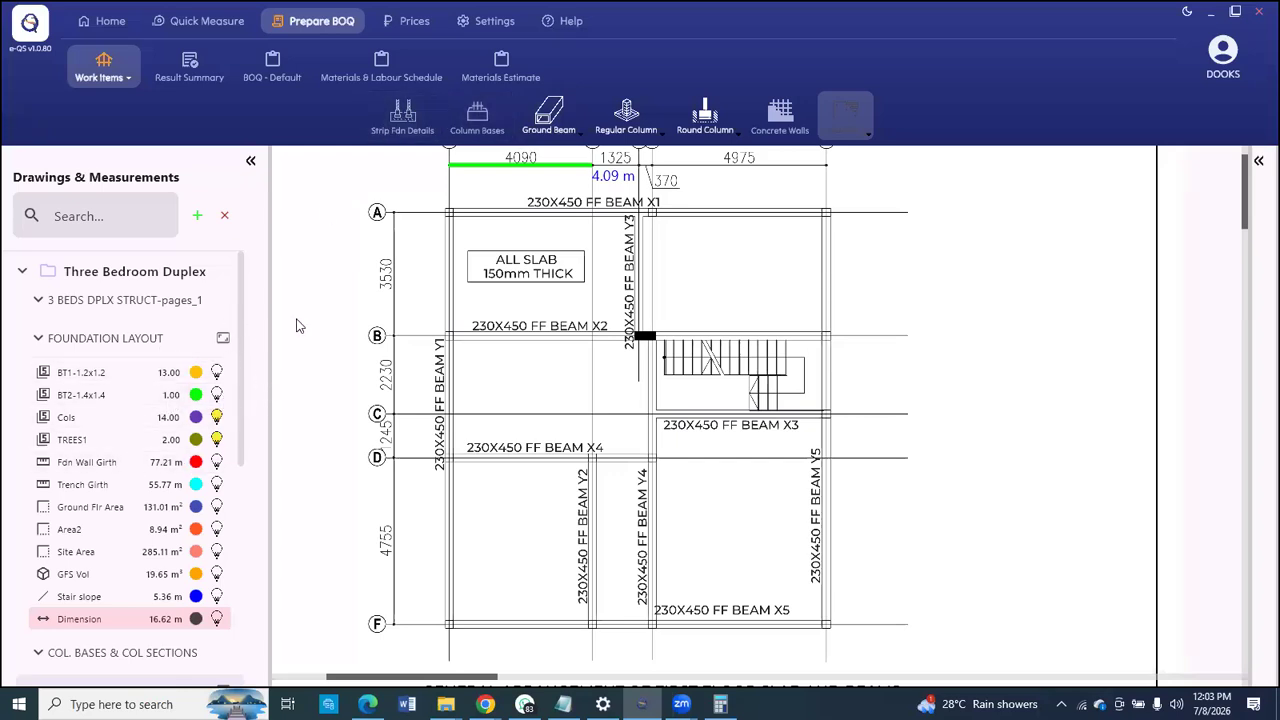
Step: Switch to the superstructure work items and open the entry form for superstructure beam concrete works
left_click(119, 64)
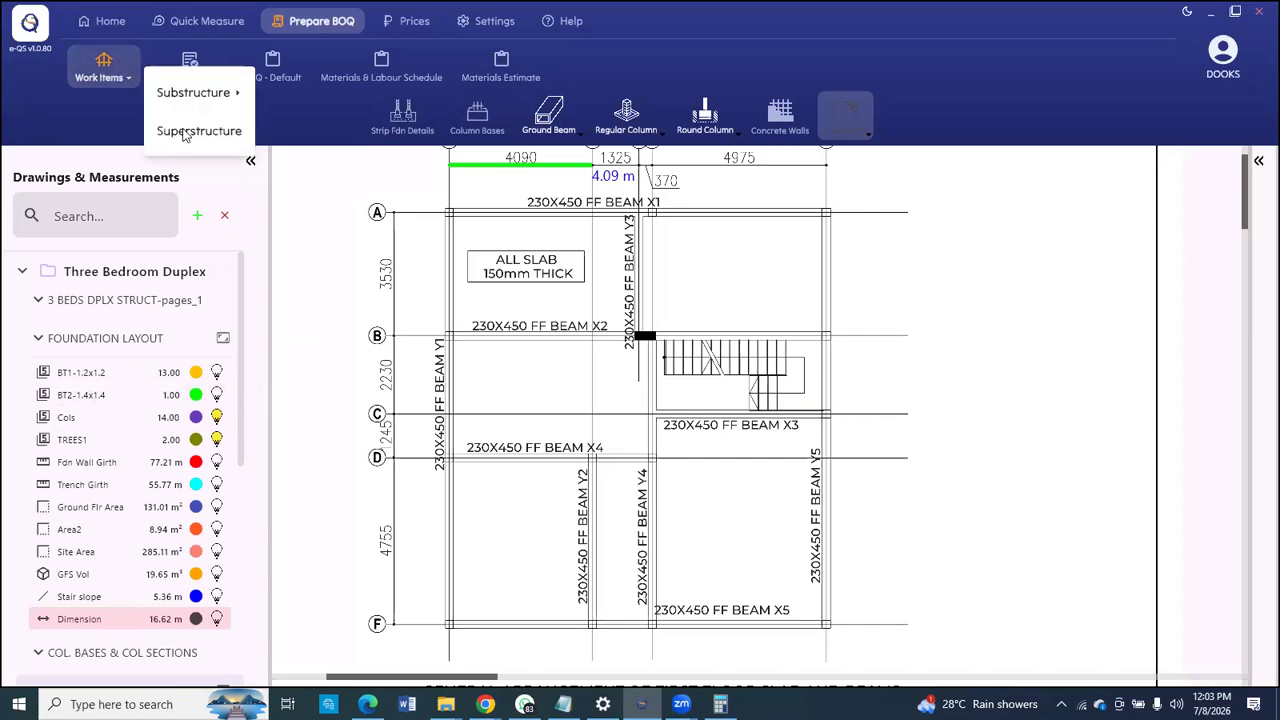
left_click(165, 131)
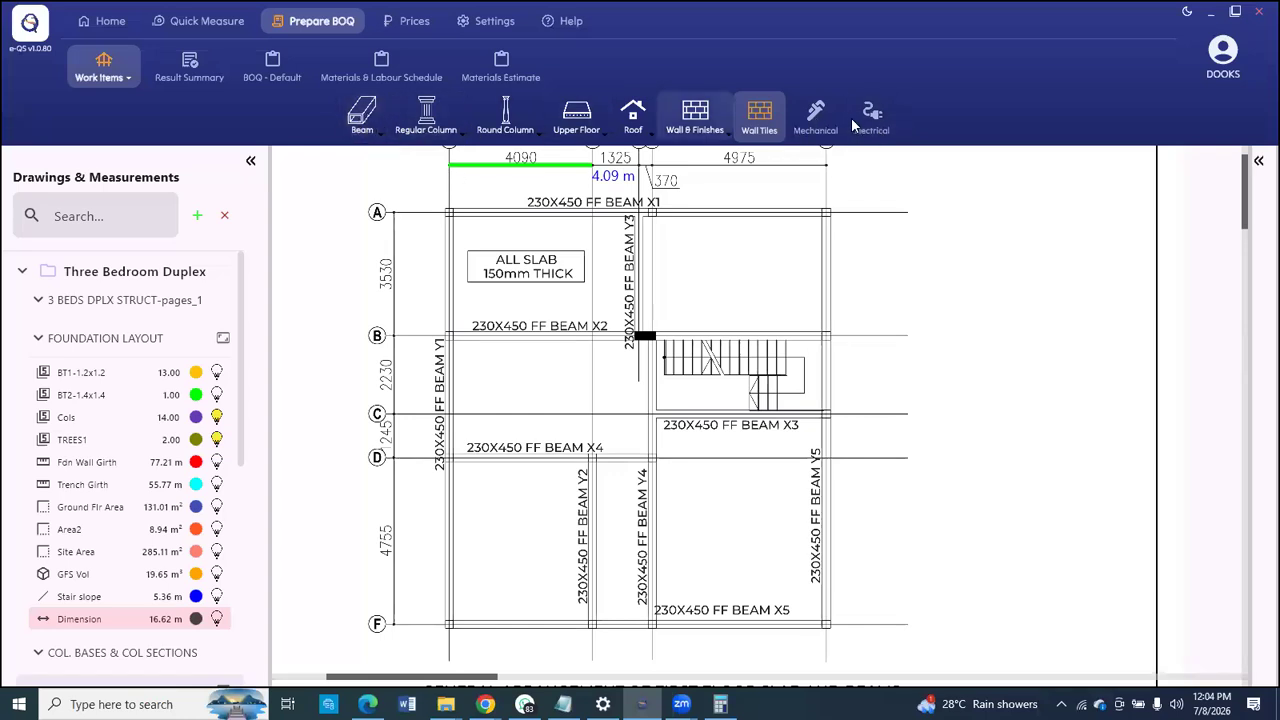
left_click(362, 114)
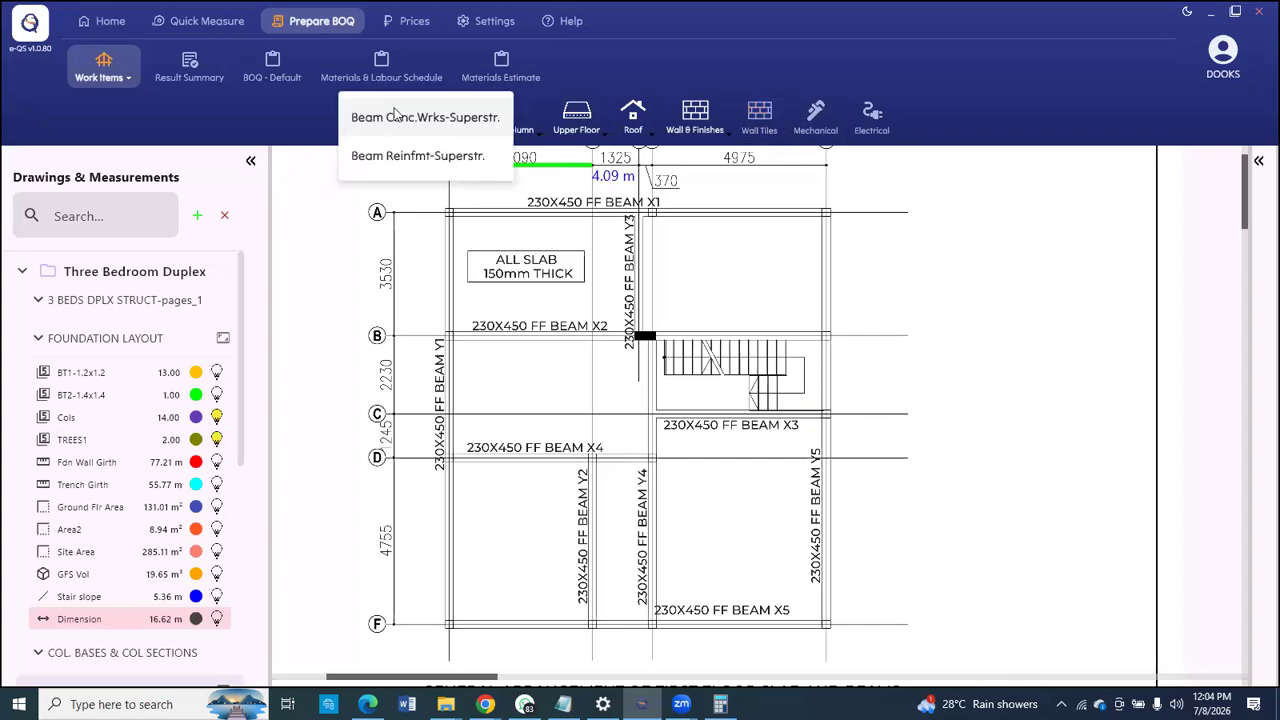
left_click(447, 120)
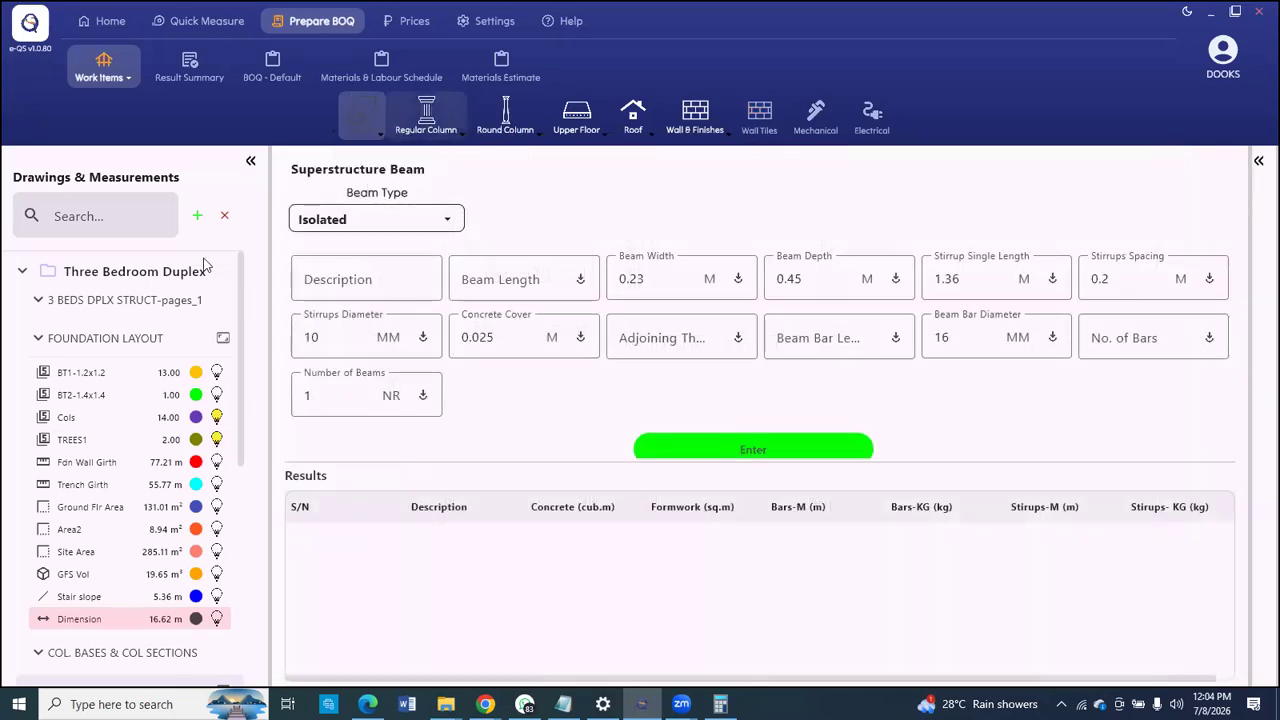
Step: View the beams details drawing and the slabs and beams layout for the superstructure beams
scroll(135, 420, "down", 3)
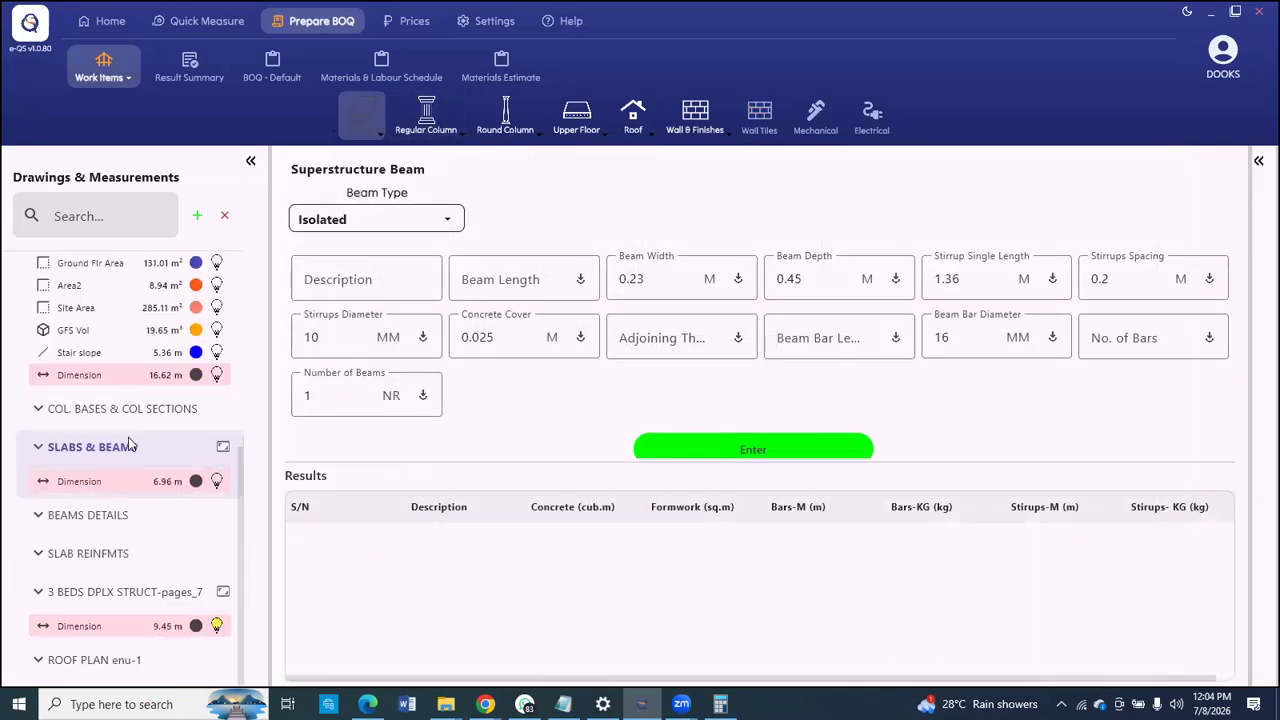
left_click(112, 517)
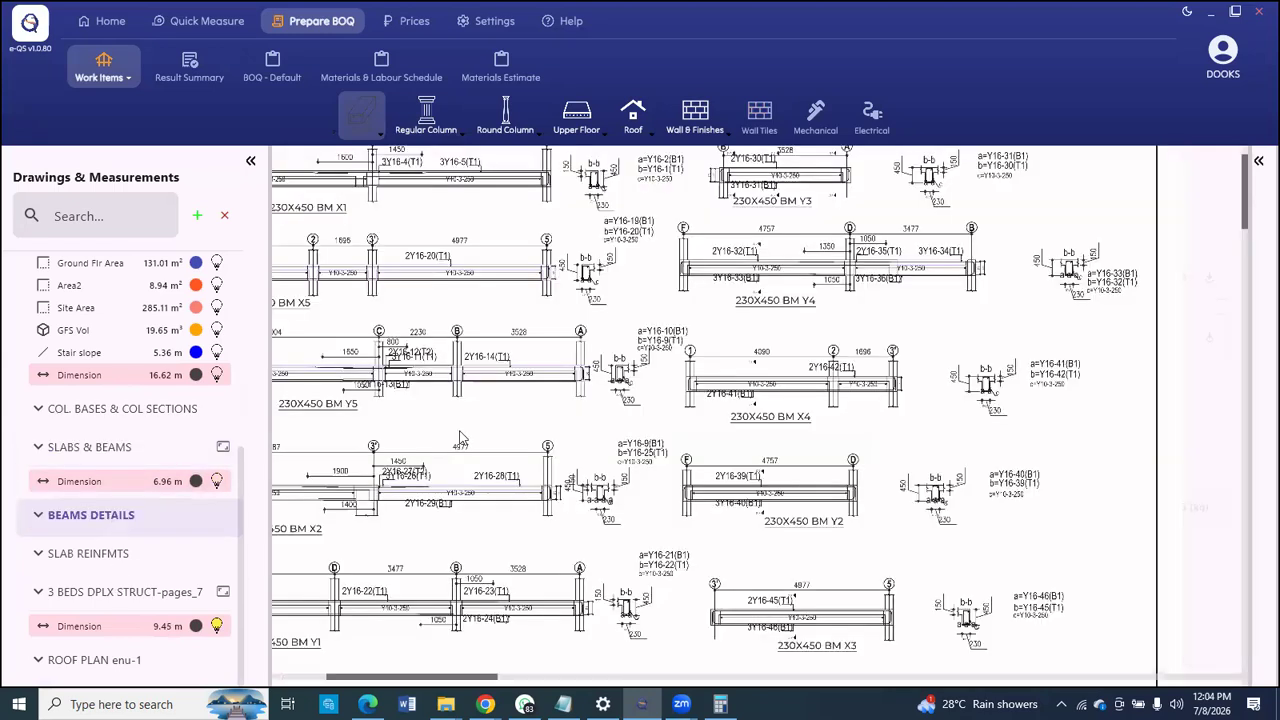
left_click(117, 450)
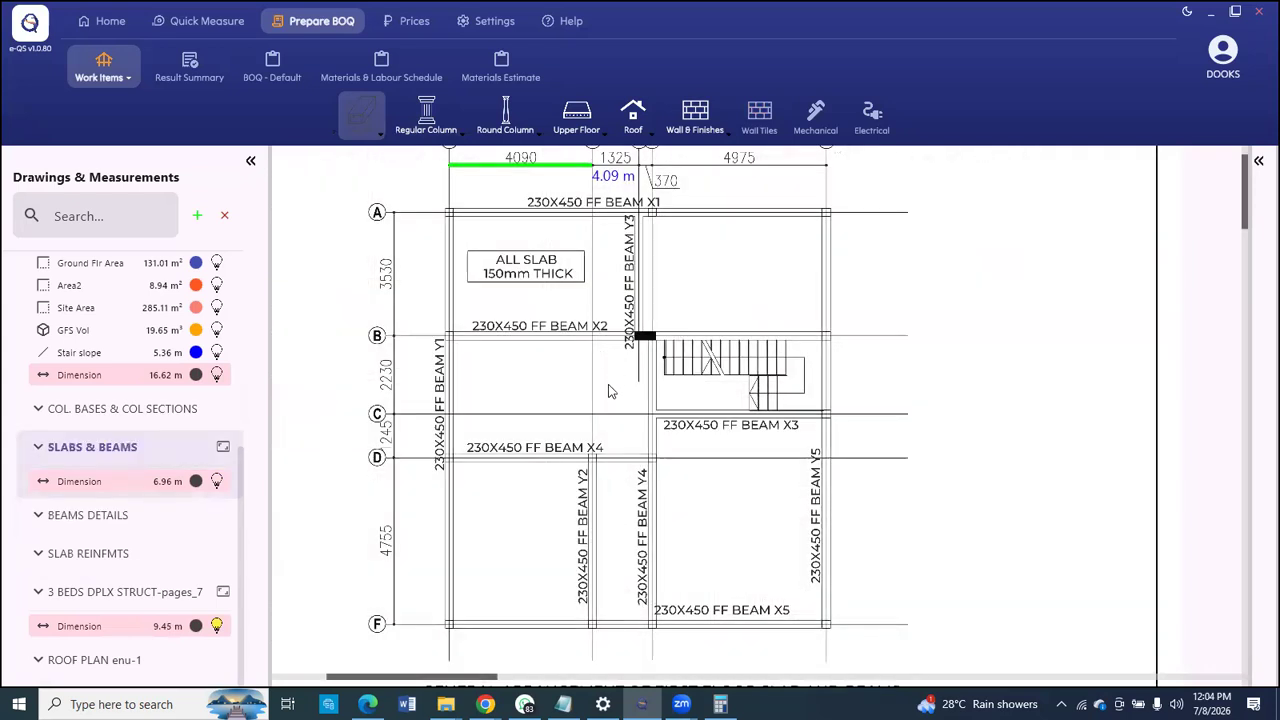
Step: Show and hide the saved dimension on the slabs and beams layout while checking the first floor beam arrangement
scroll(592, 390, "down", 2)
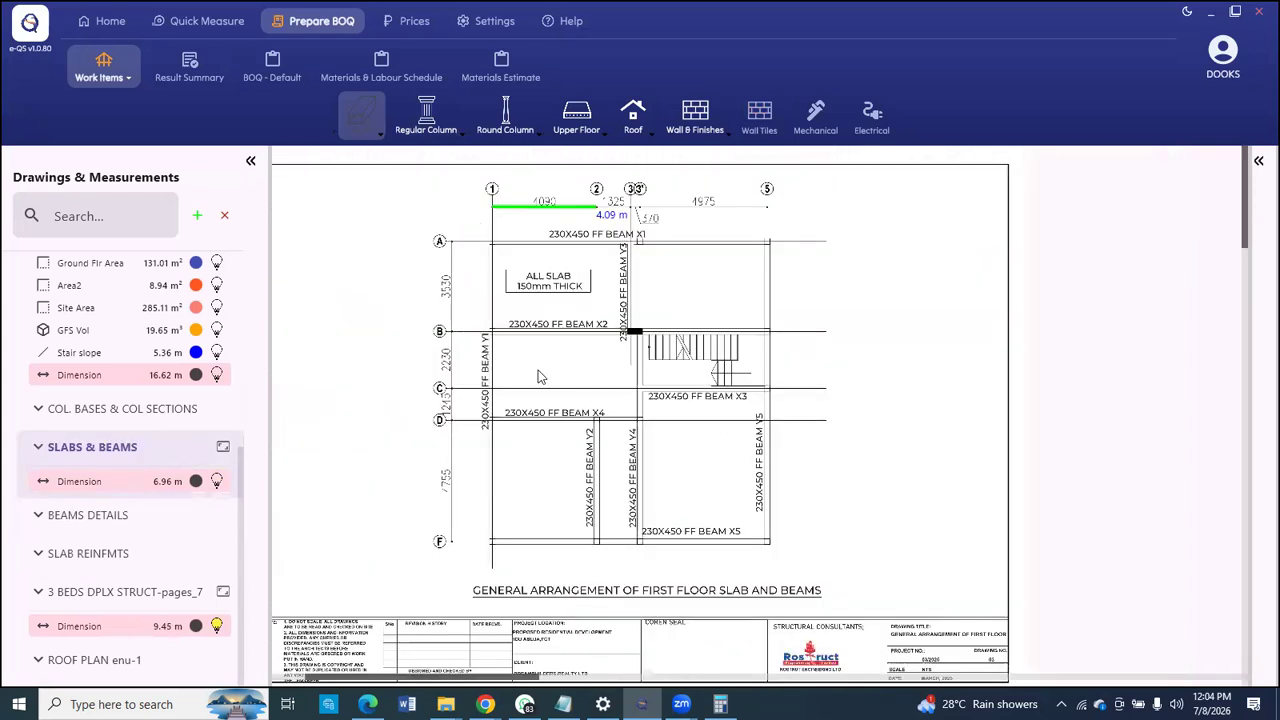
left_click(216, 626)
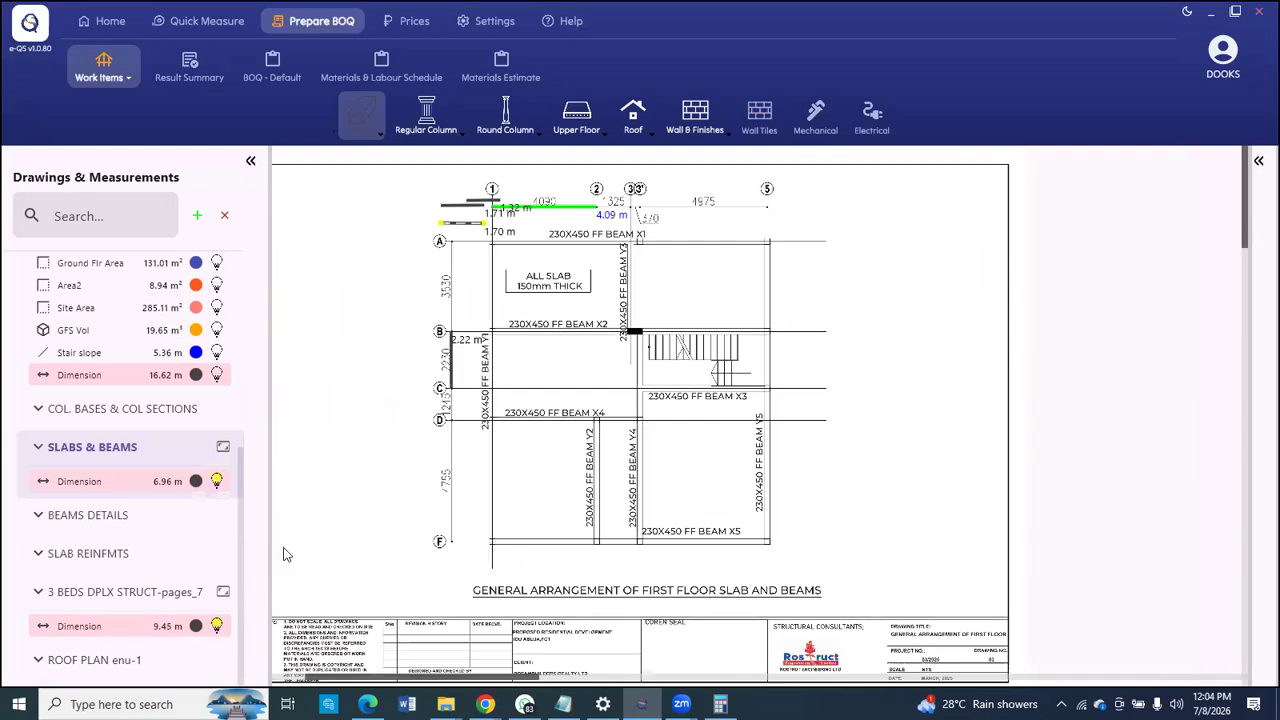
left_click(216, 482)
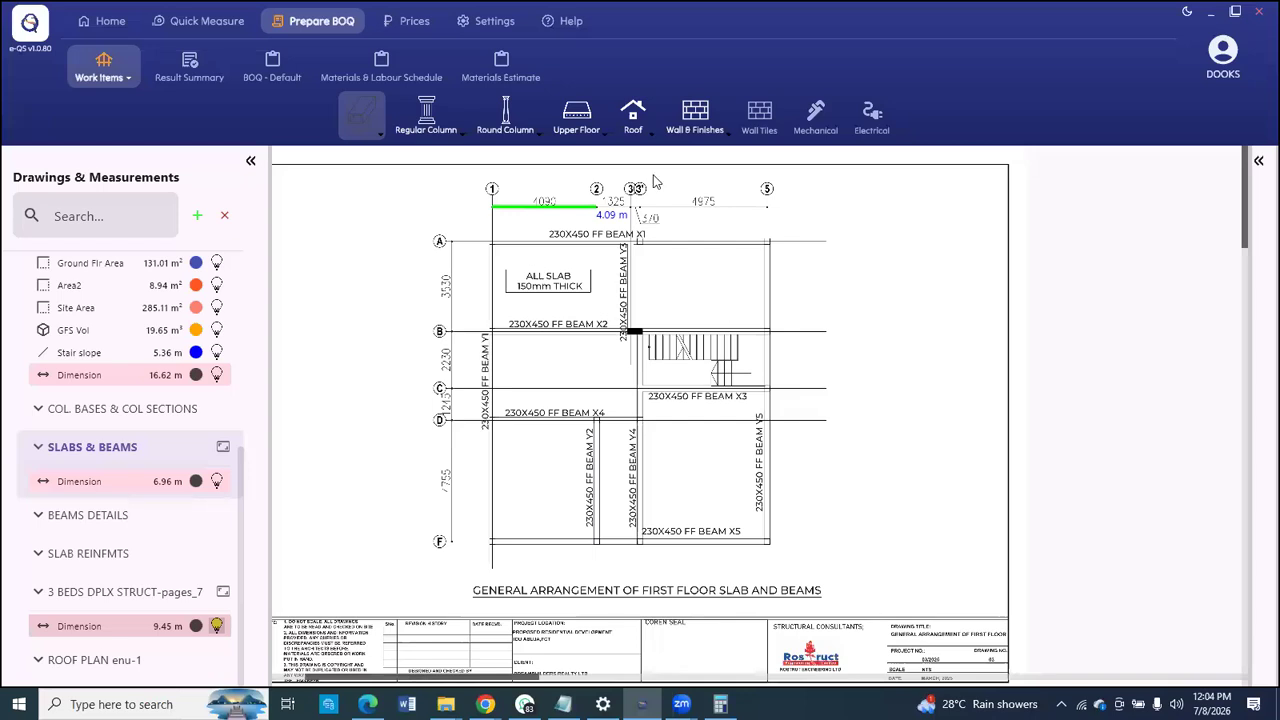
scroll(462, 345, "up", 3)
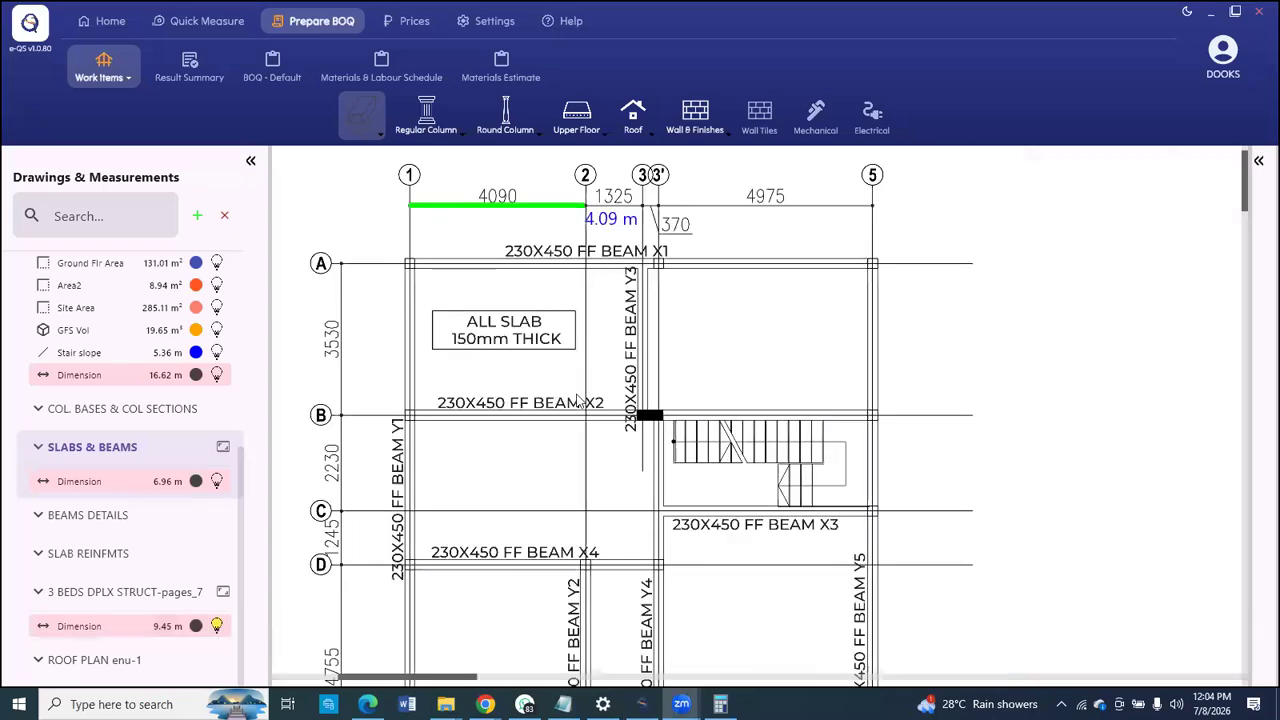
scroll(558, 294, "down", 1)
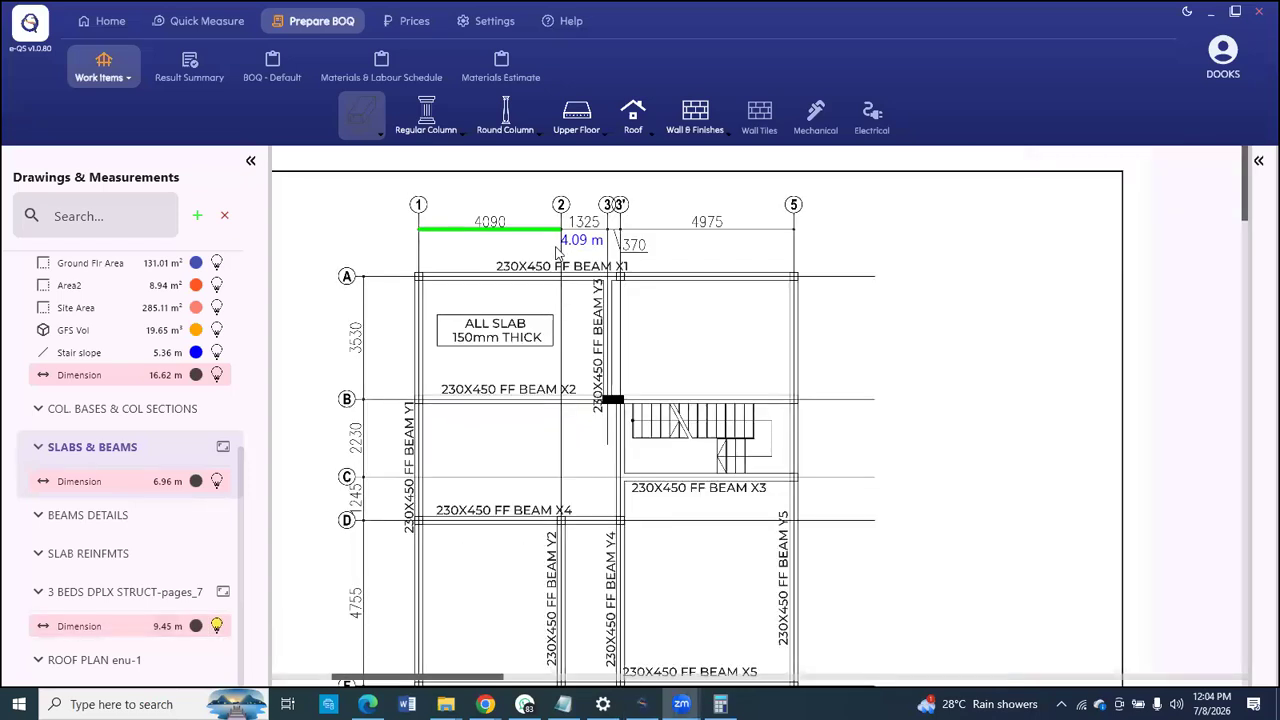
scroll(500, 276, "down", 1)
scroll(500, 276, "up", 3)
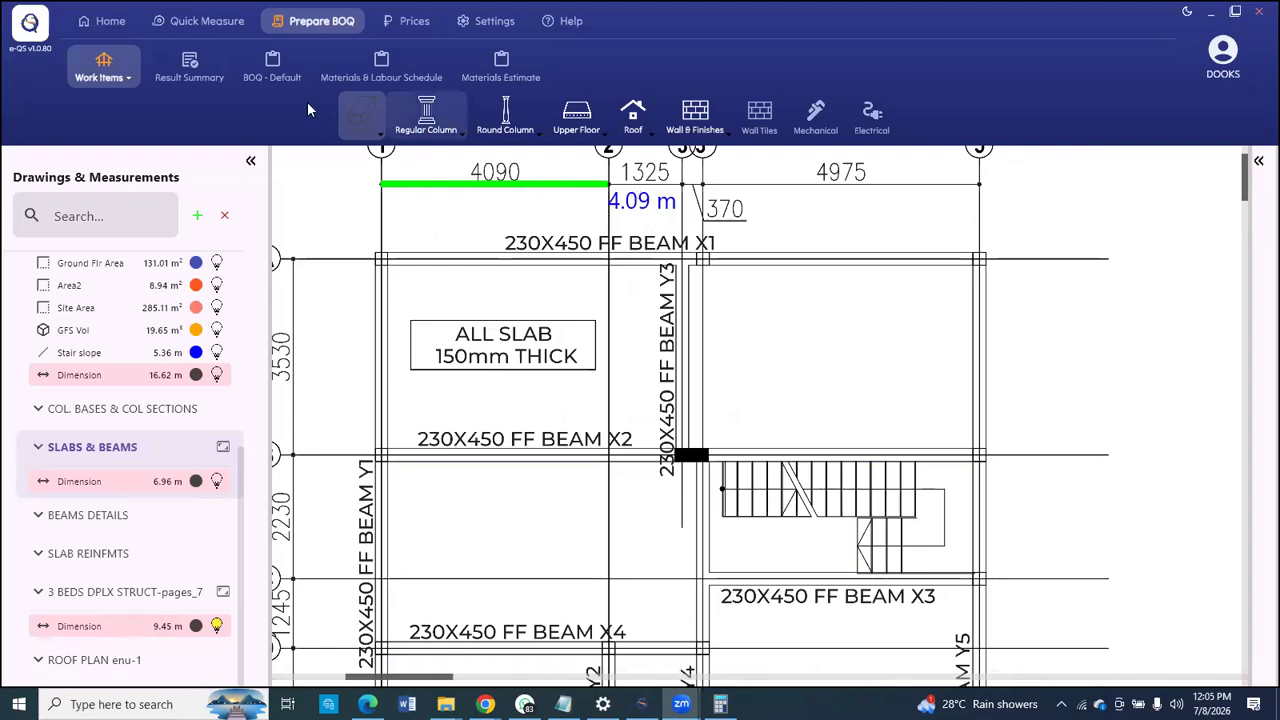
Step: Bring up the drawing measurement tools and examine the 230x450 X and Y beams across the first floor slab and beam layout
left_click(112, 24)
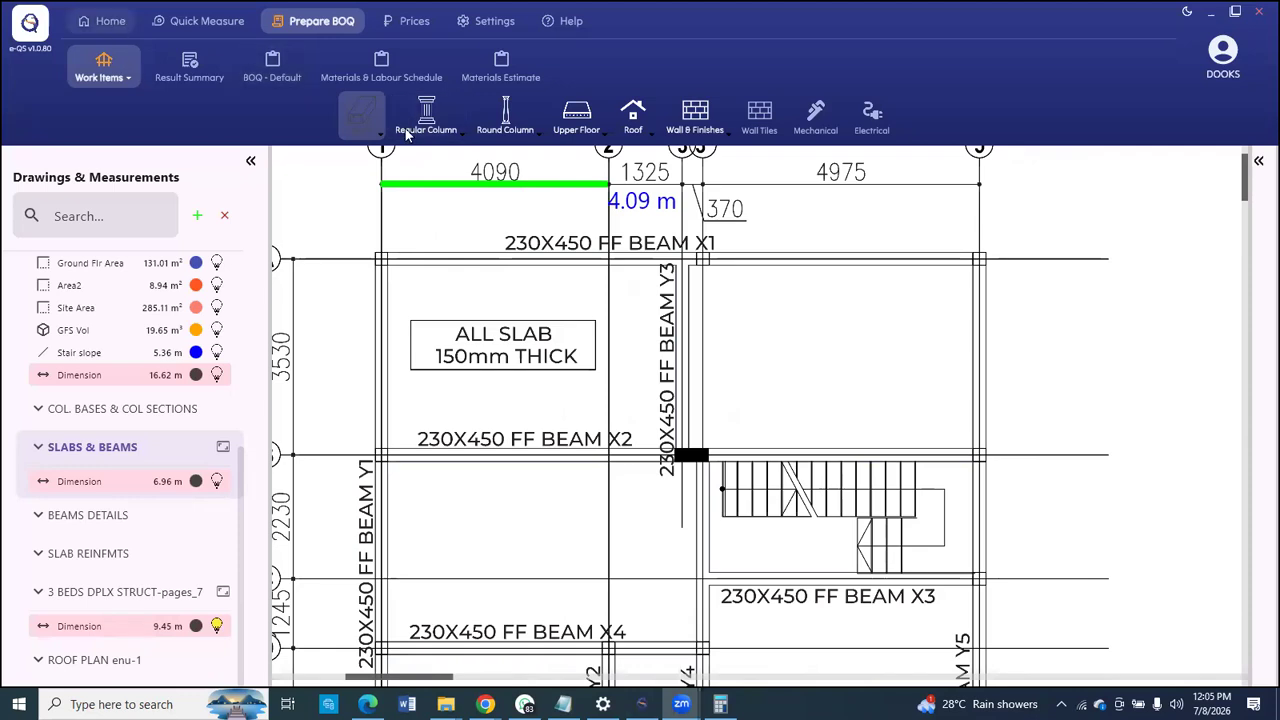
scroll(722, 298, "down", 4)
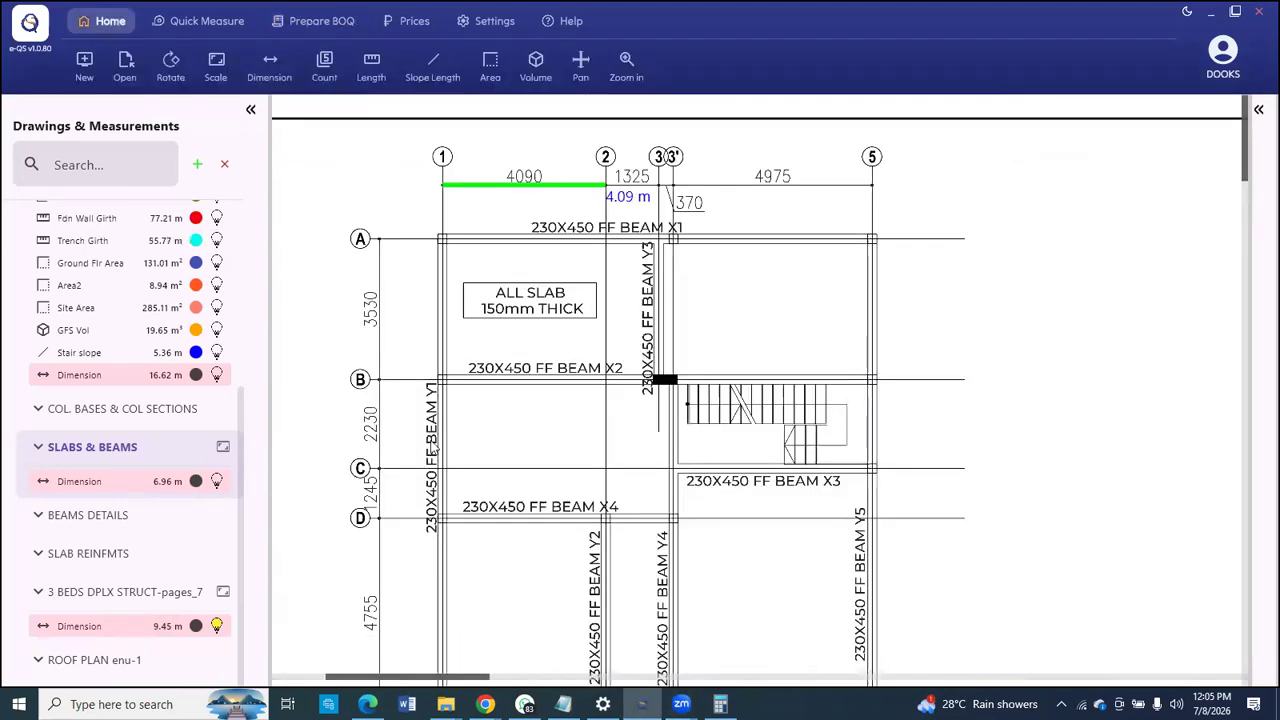
scroll(696, 308, "up", 4)
scroll(613, 573, "down", 1)
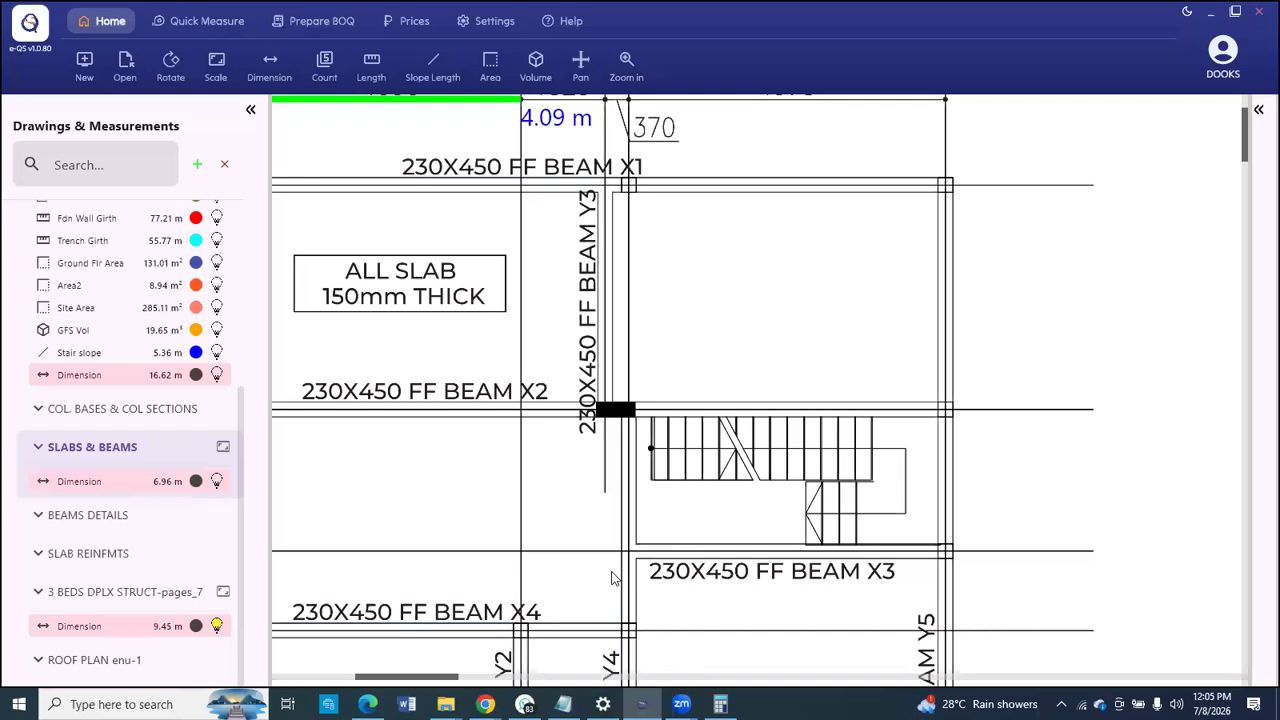
scroll(613, 573, "up", 1)
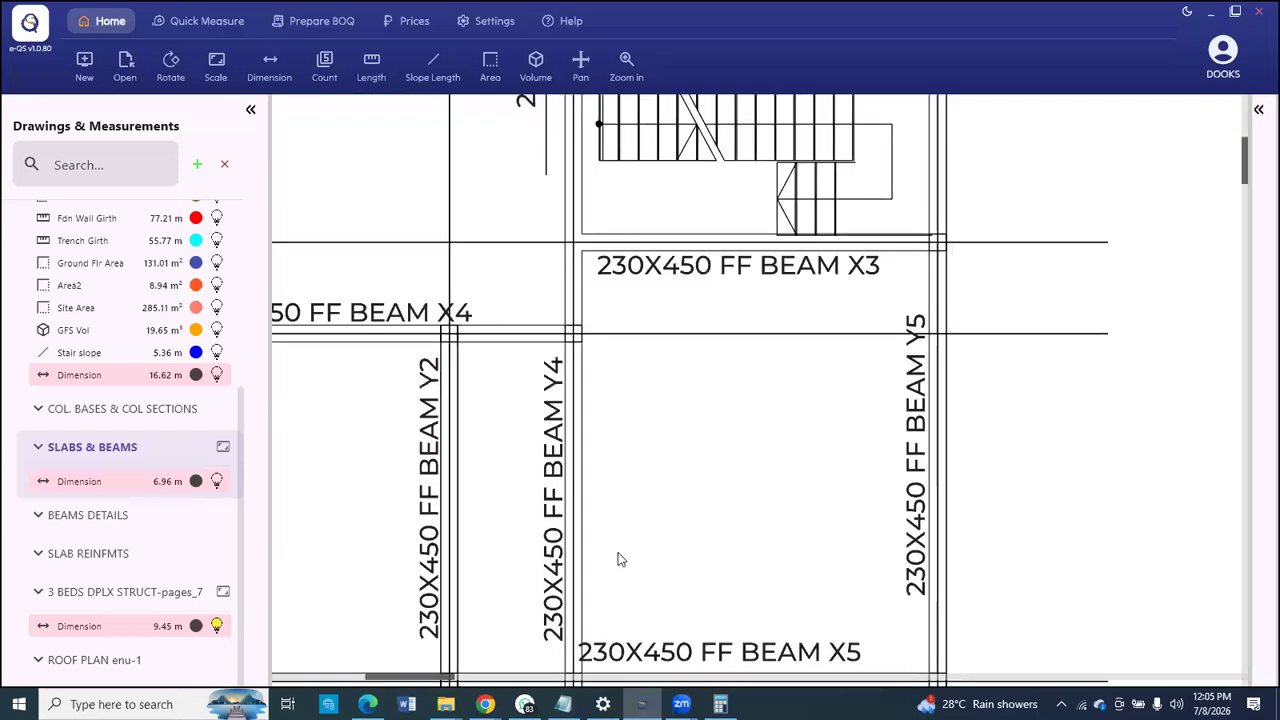
scroll(605, 500, "down", 1)
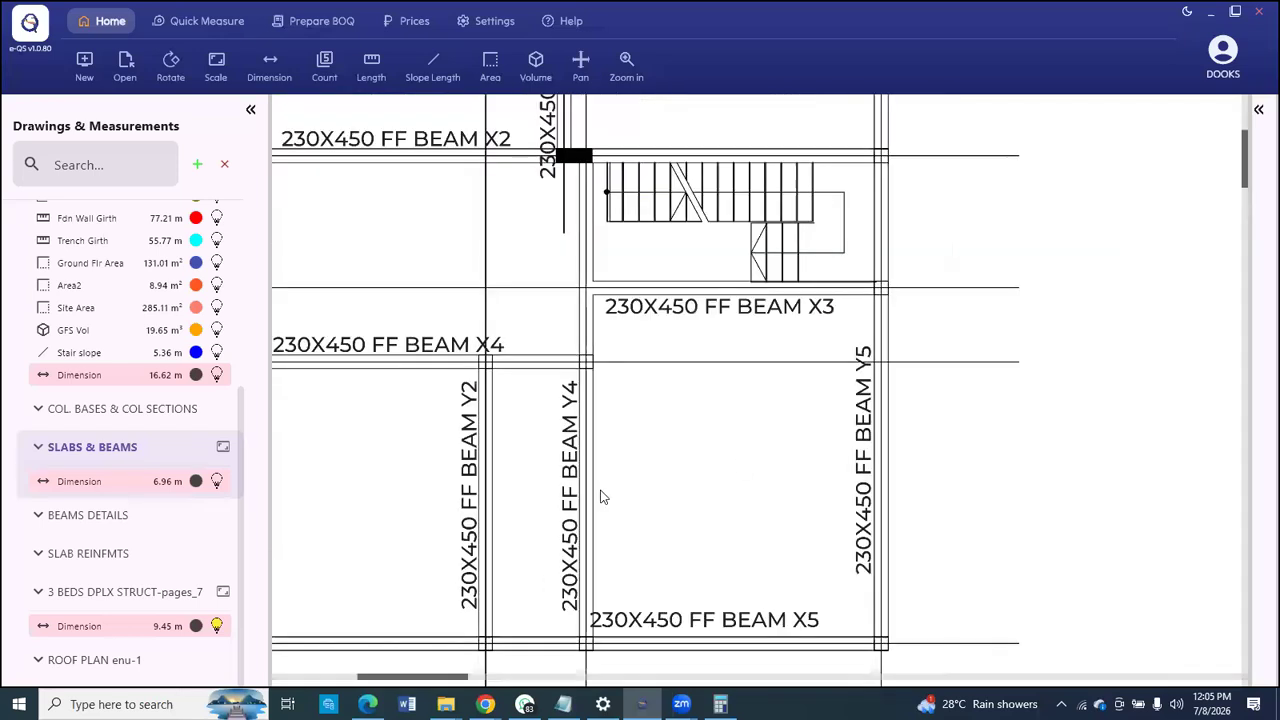
scroll(512, 449, "down", 1)
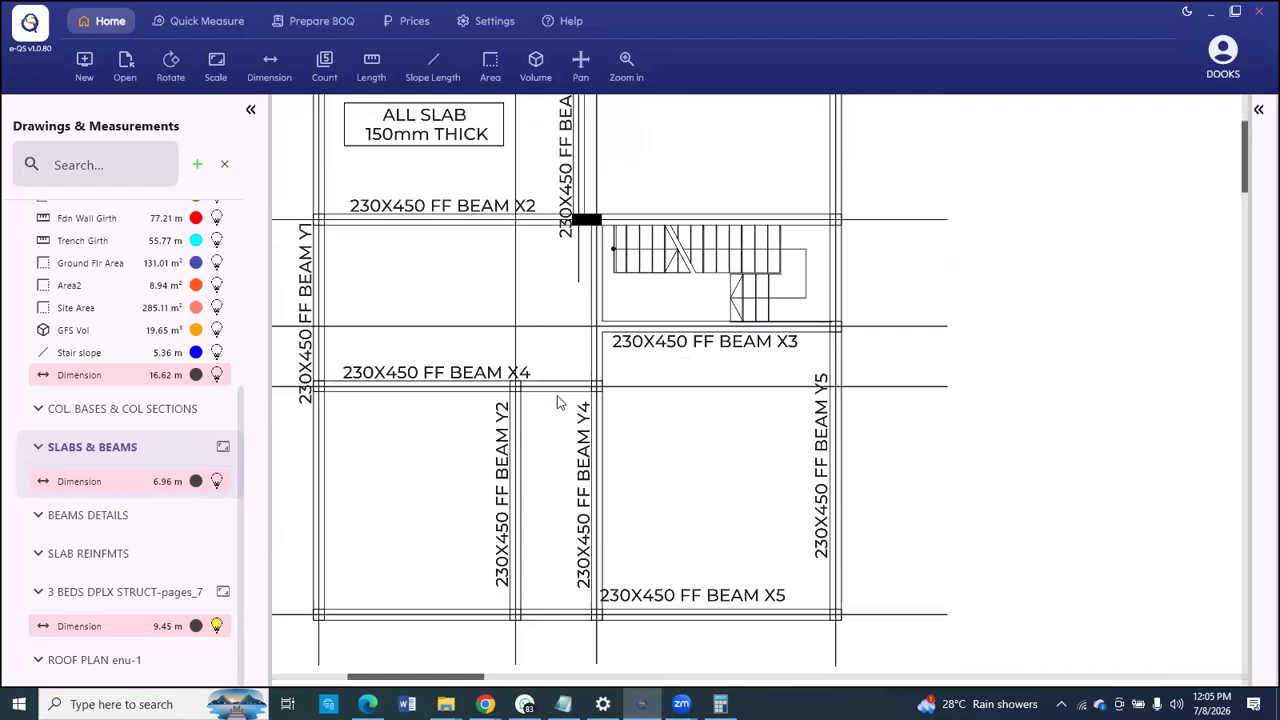
scroll(553, 493, "down", 2)
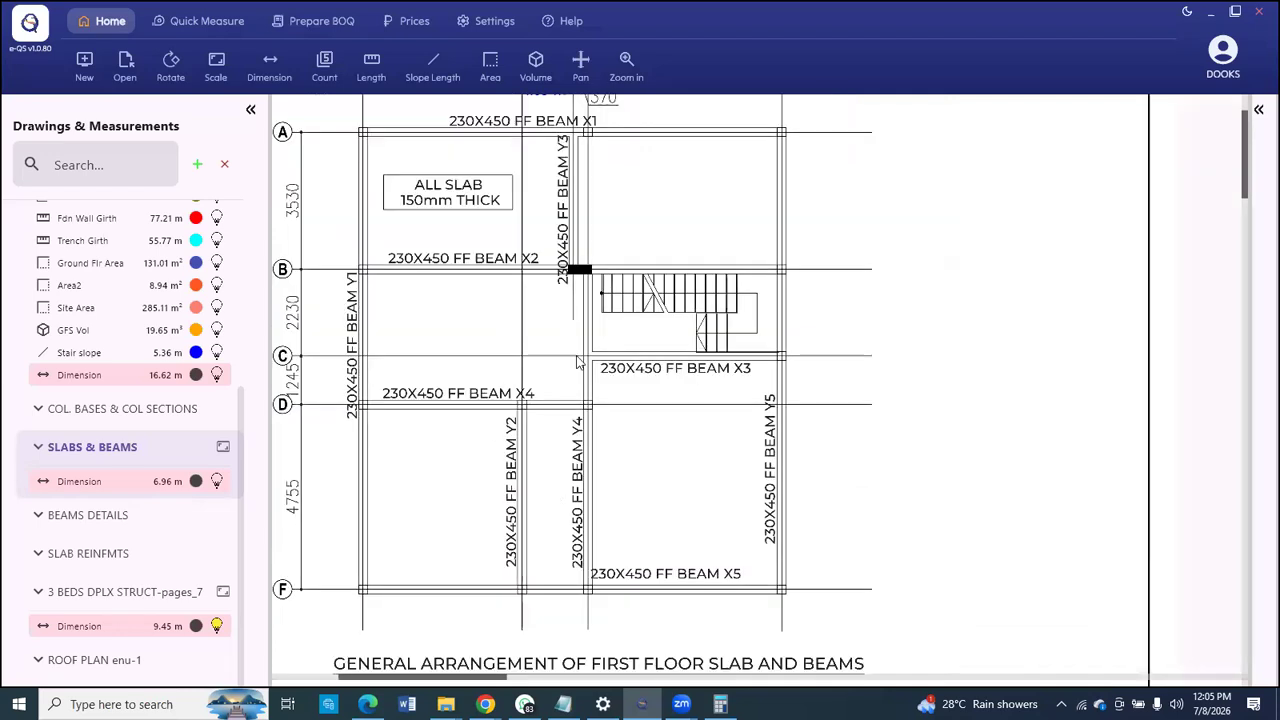
scroll(597, 427, "down", 1)
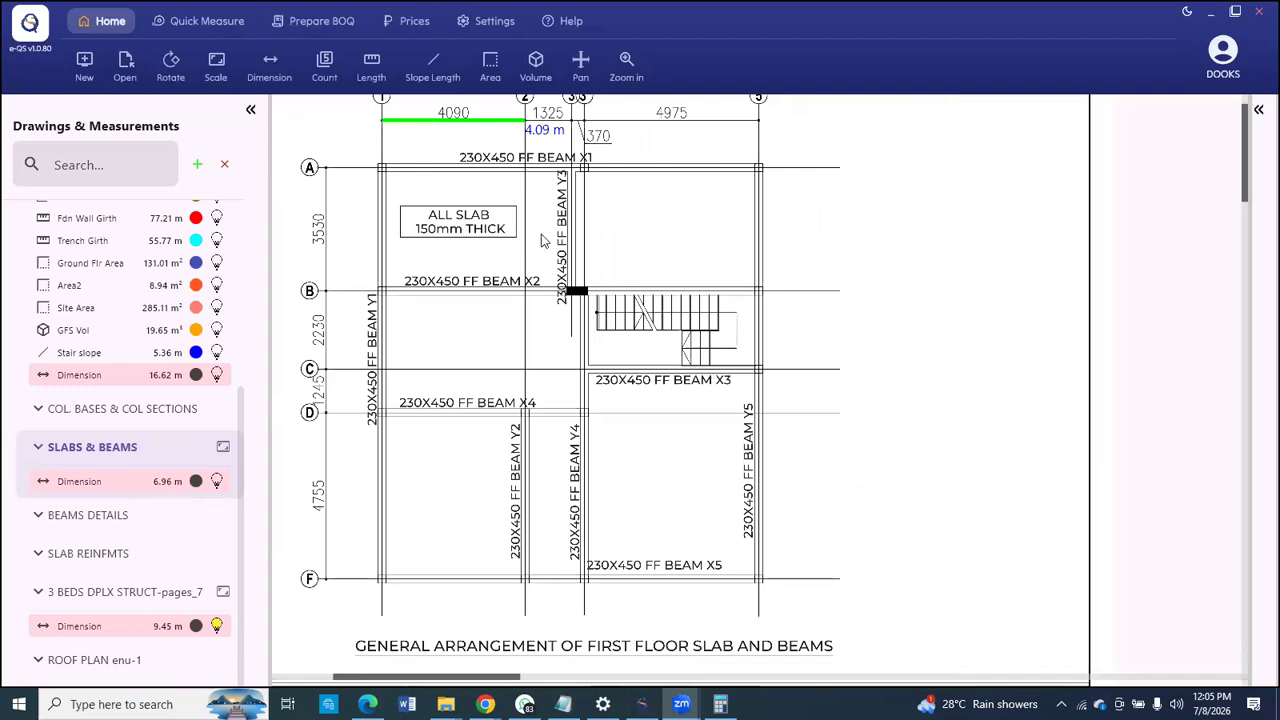
Step: Create a blue length measurement named "230x450mm Beams" for the slabs and beams drawing
left_click(380, 62)
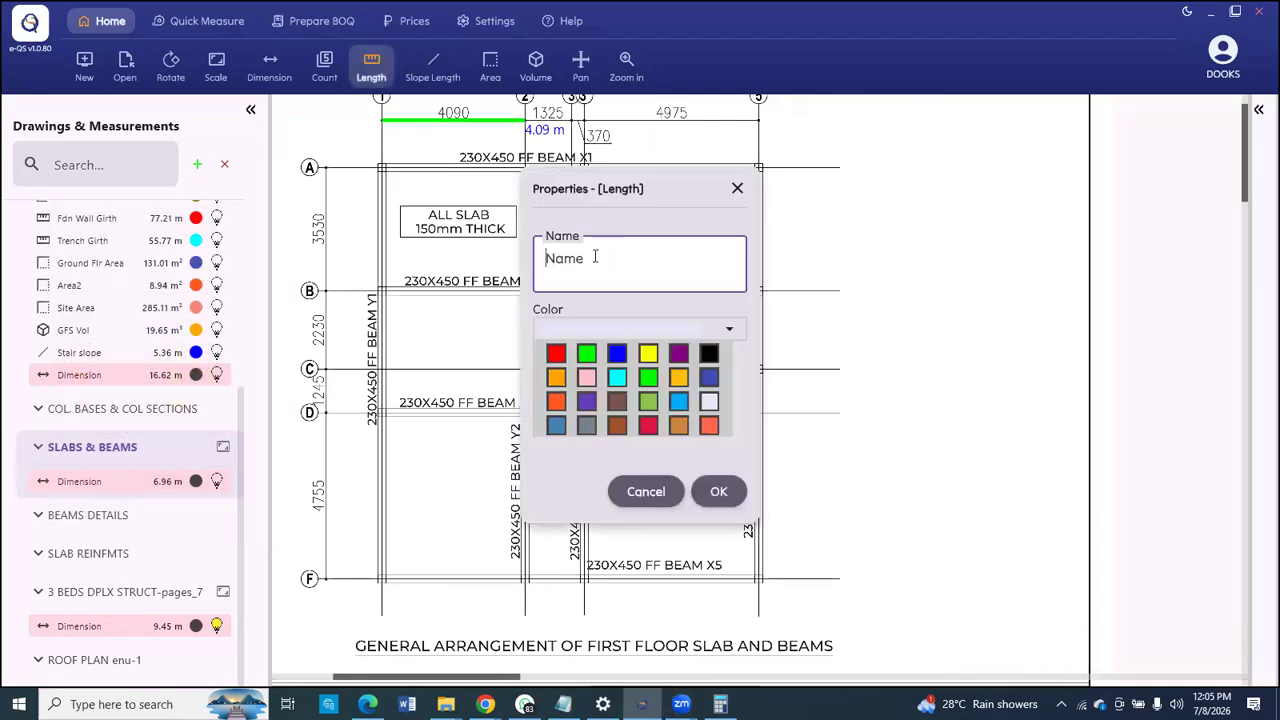
type("230x450mm Beams")
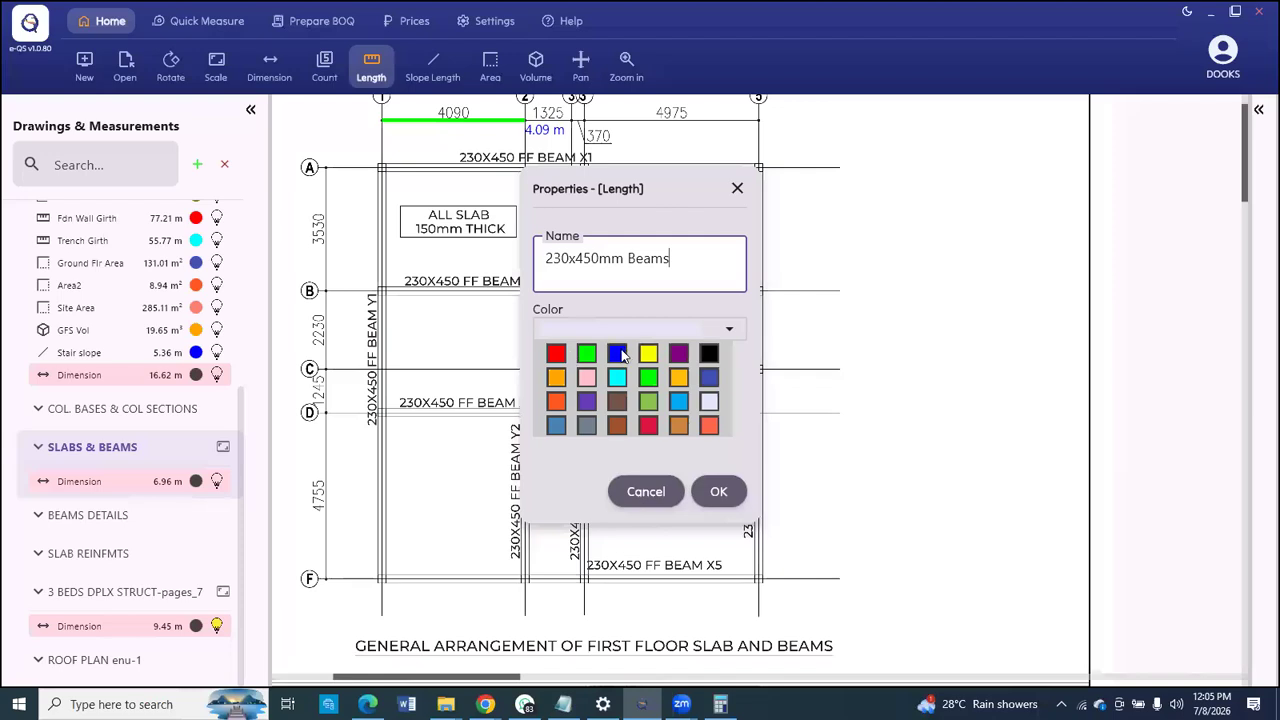
left_click(720, 494)
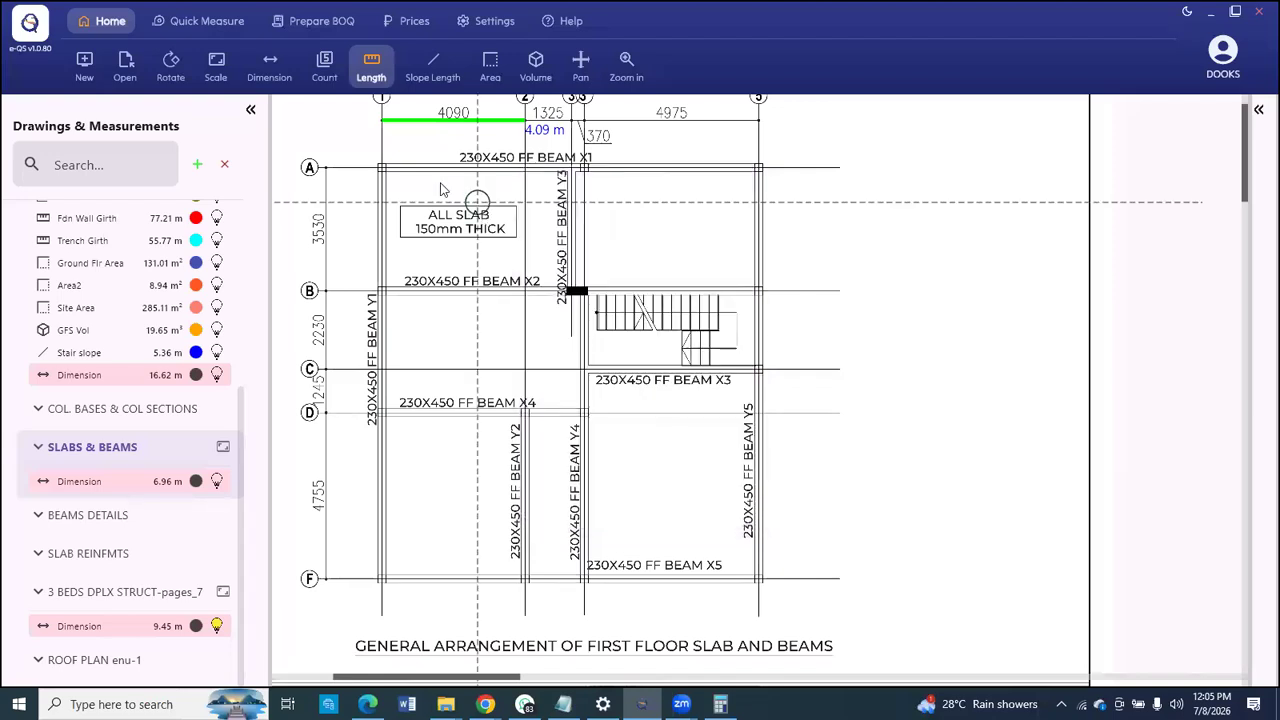
Step: Trace outer beams X1 and Y5 from corner A1 through A5 to F5, about 22.65 m in total
scroll(351, 171, "up", 2)
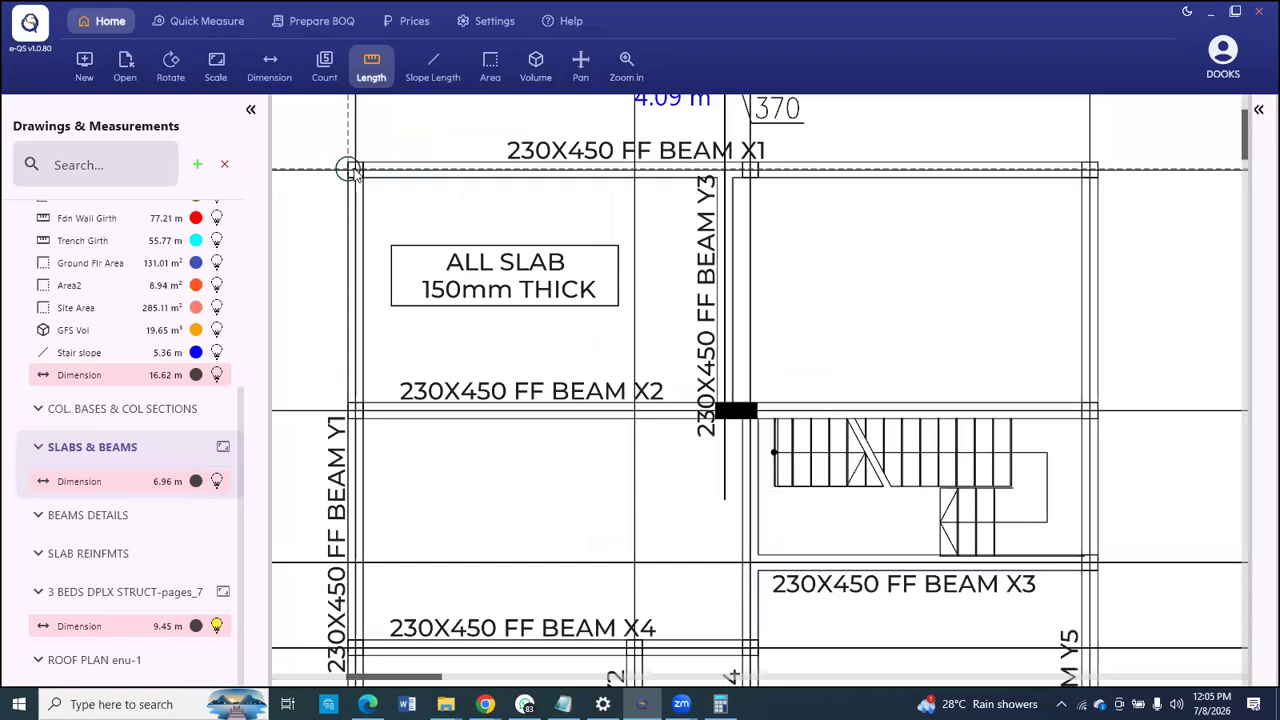
left_click(349, 168)
scroll(349, 168, "down", 2)
scroll(847, 164, "up", 2)
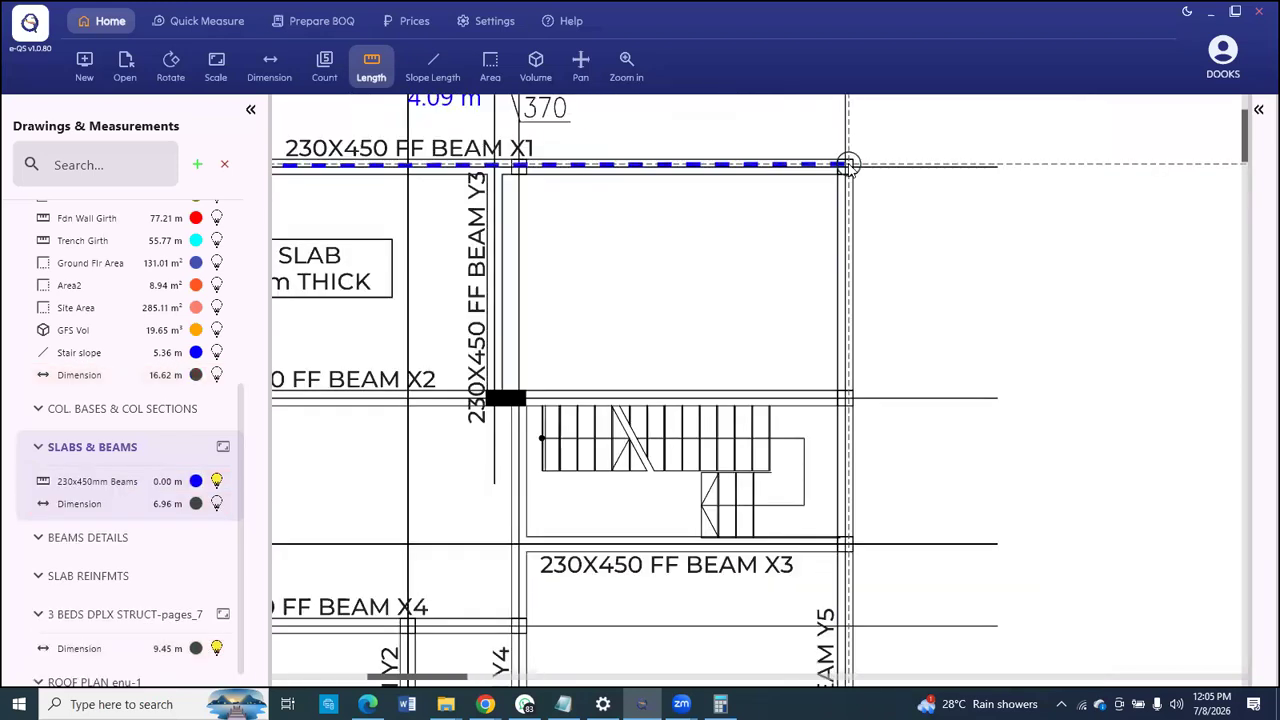
left_click(847, 164)
scroll(848, 584, "down", 2)
left_click(846, 577)
Step: Continue the trace along beams X5 and Y1 back to corner A1, bringing the perimeter to about 45.25 m
scroll(500, 590, "down", 1)
scroll(488, 573, "up", 2)
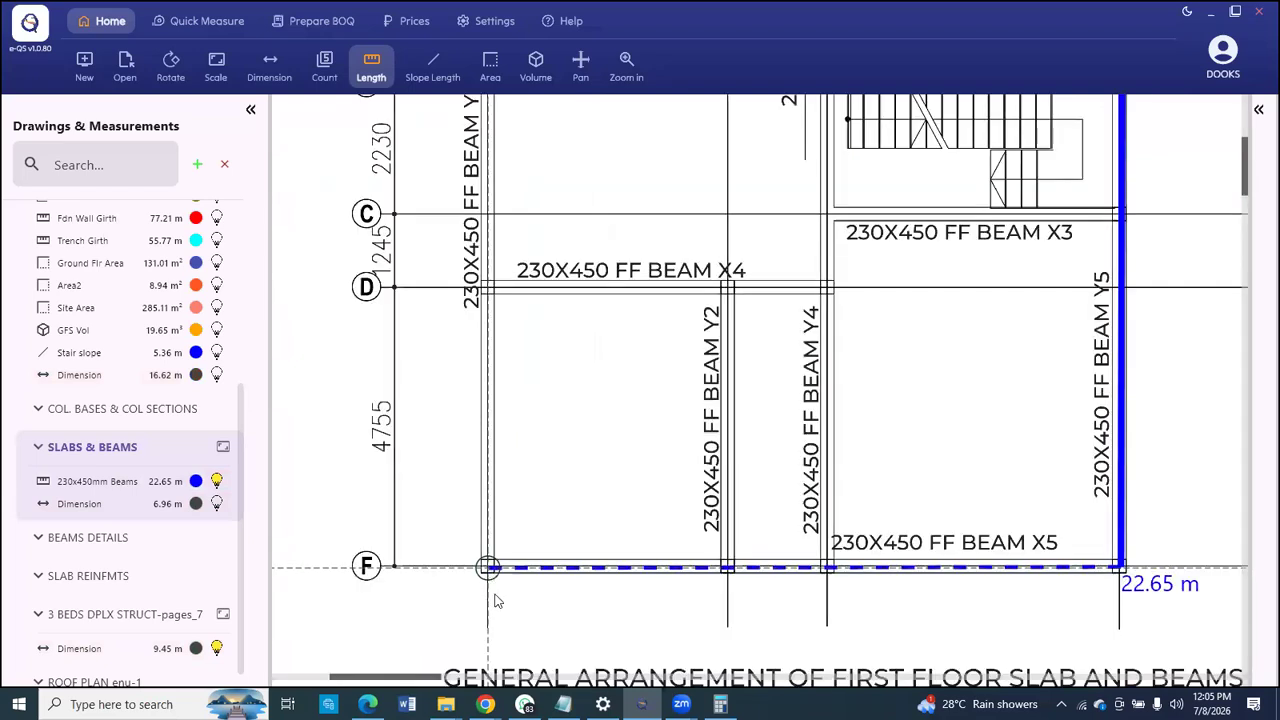
left_click(490, 570)
scroll(490, 570, "down", 1)
scroll(492, 224, "up", 1)
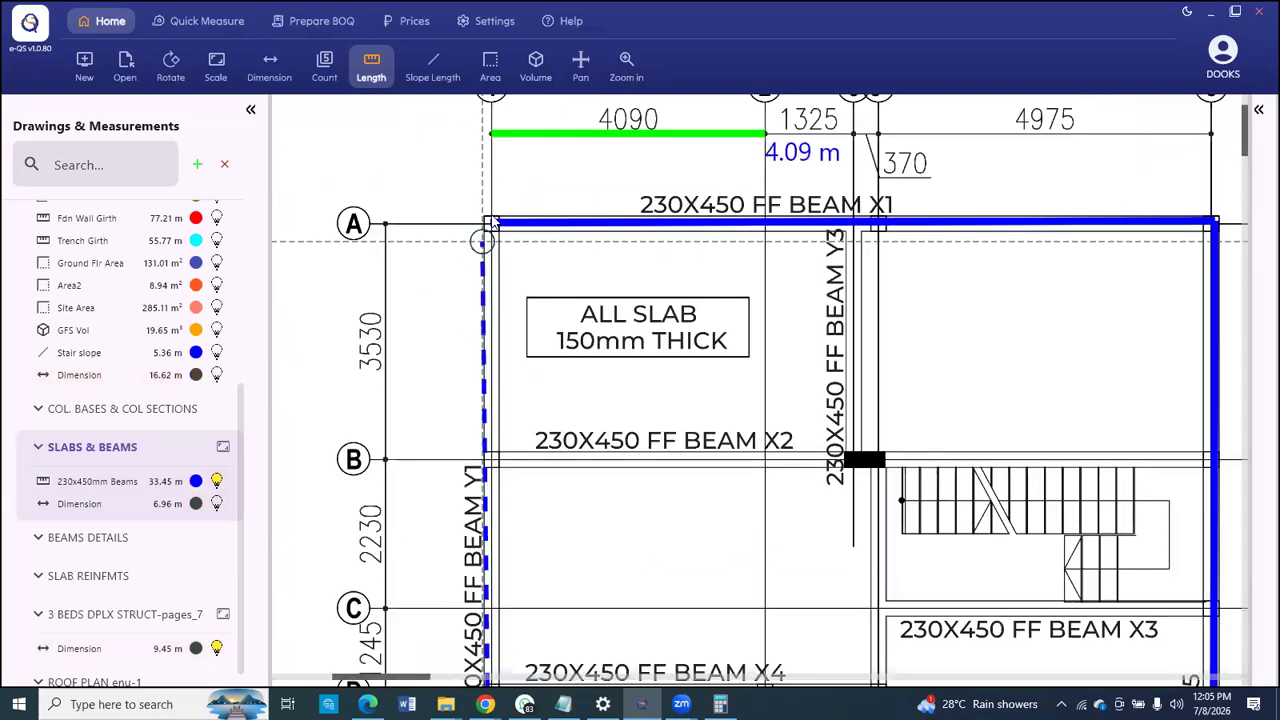
left_click(494, 222)
scroll(494, 222, "up", 1)
Step: Add a new section to the beam length measurement along beam Y3, about 3.29 m from beam X1 to beam X2
right_click(495, 217)
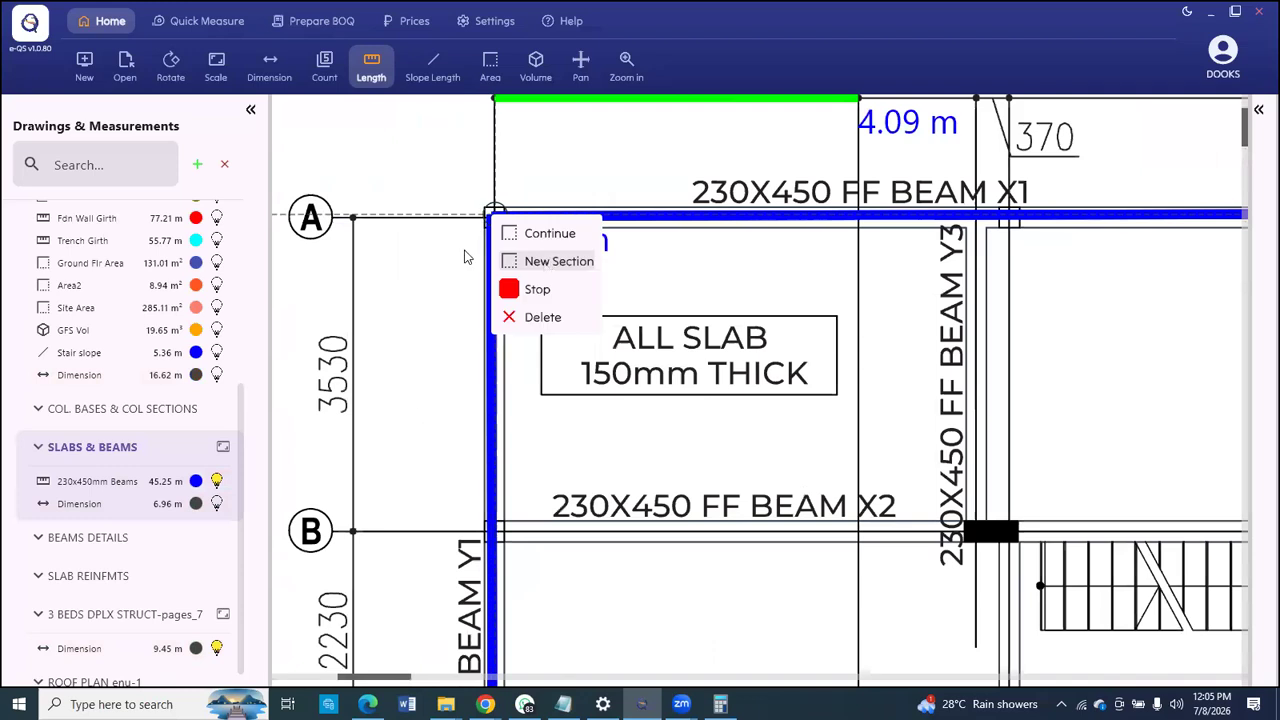
left_click(556, 262)
scroll(442, 278, "down", 2)
scroll(634, 190, "up", 1)
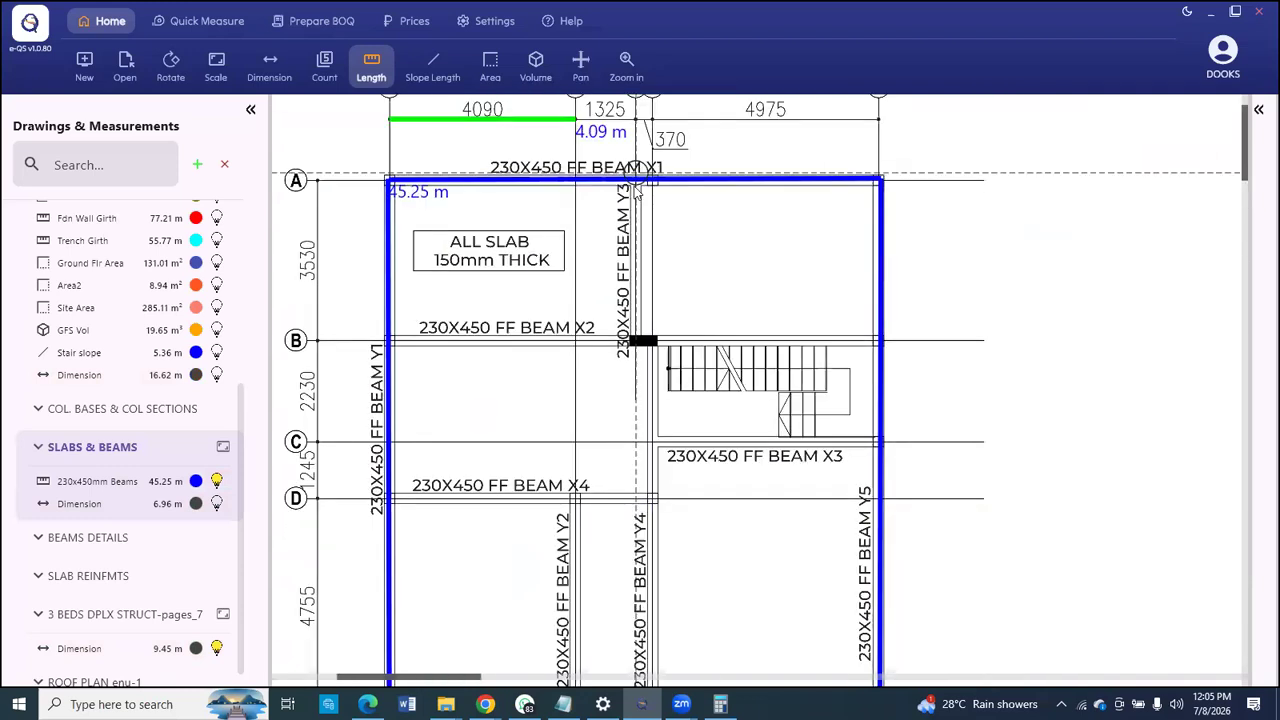
scroll(641, 187, "up", 1)
left_click(636, 190)
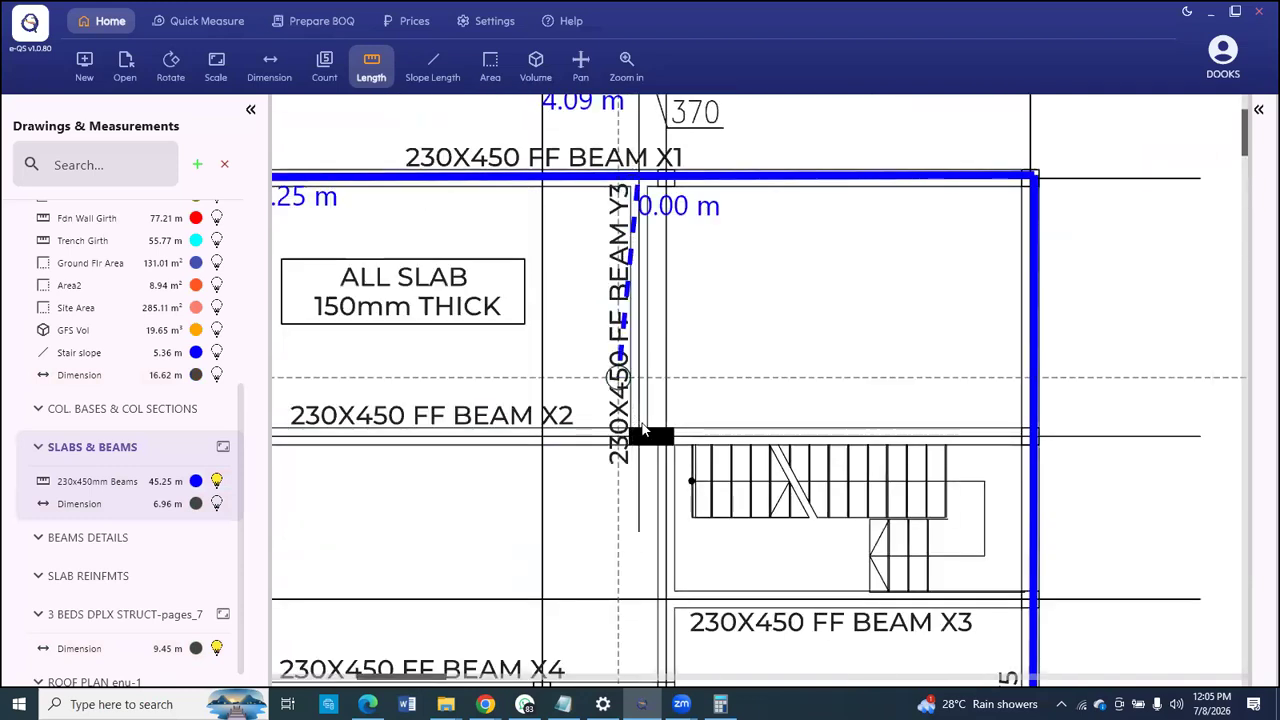
left_click(641, 432)
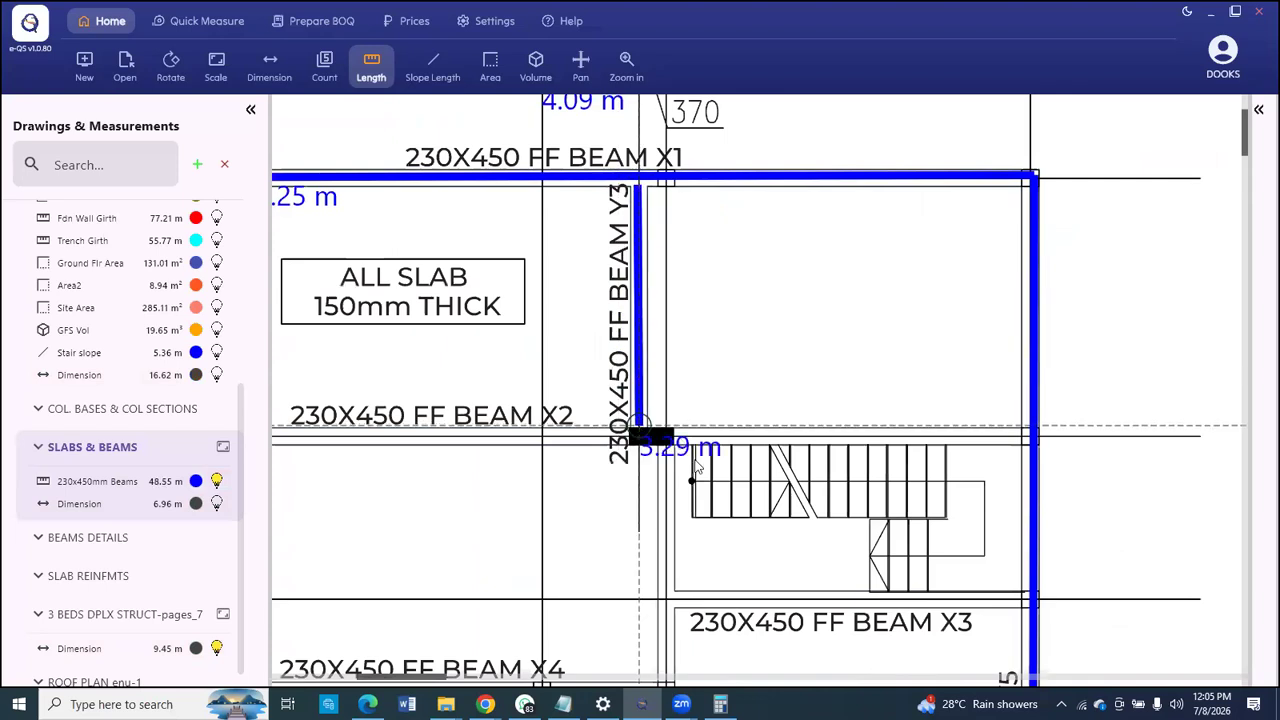
Step: Add a section to the beam length measurement along beam X2, about 10.52 m between beams Y1 and Y5
right_click(645, 434)
left_click(700, 472)
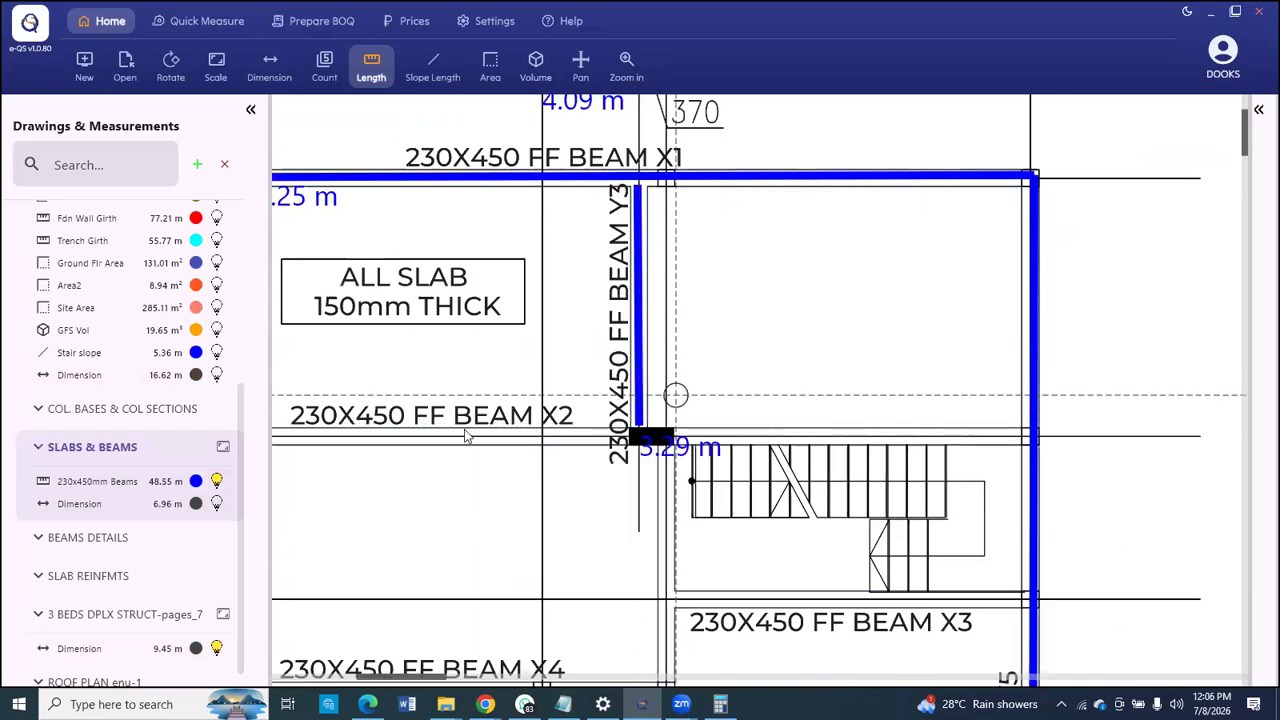
scroll(366, 415, "up", 1)
left_click(403, 420)
scroll(403, 420, "down", 1)
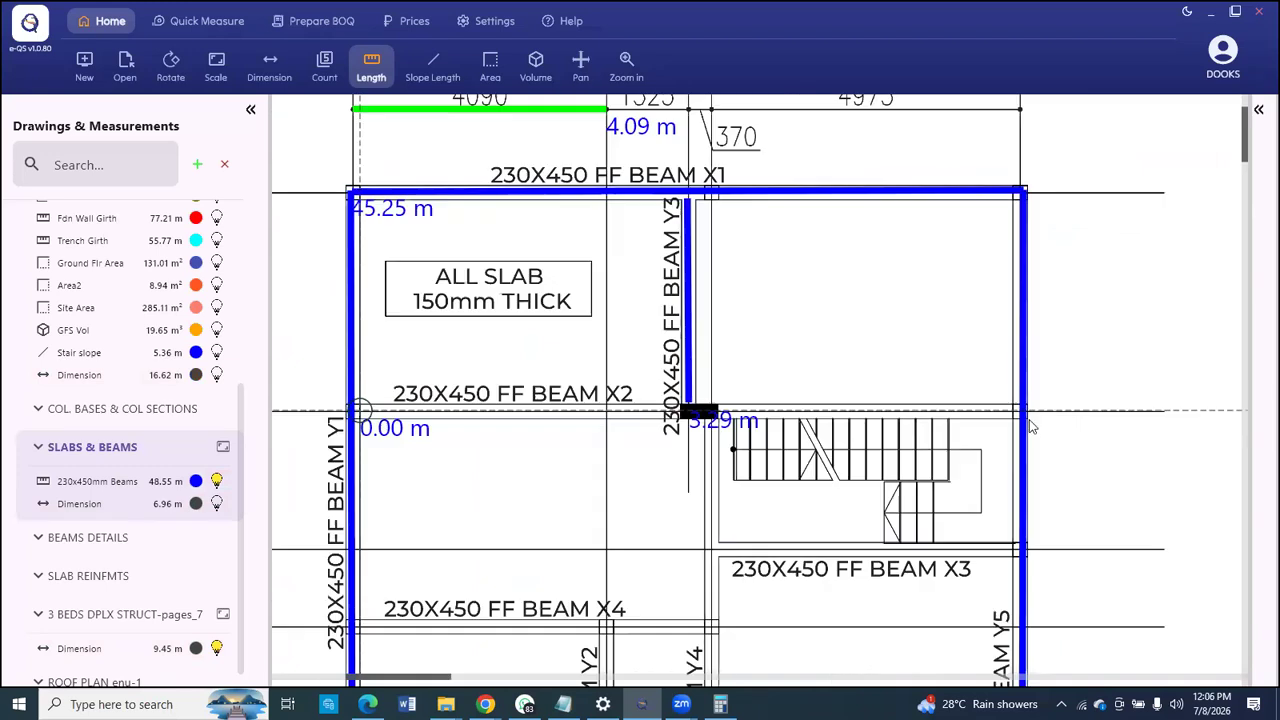
scroll(1006, 420, "up", 1)
scroll(990, 413, "up", 1)
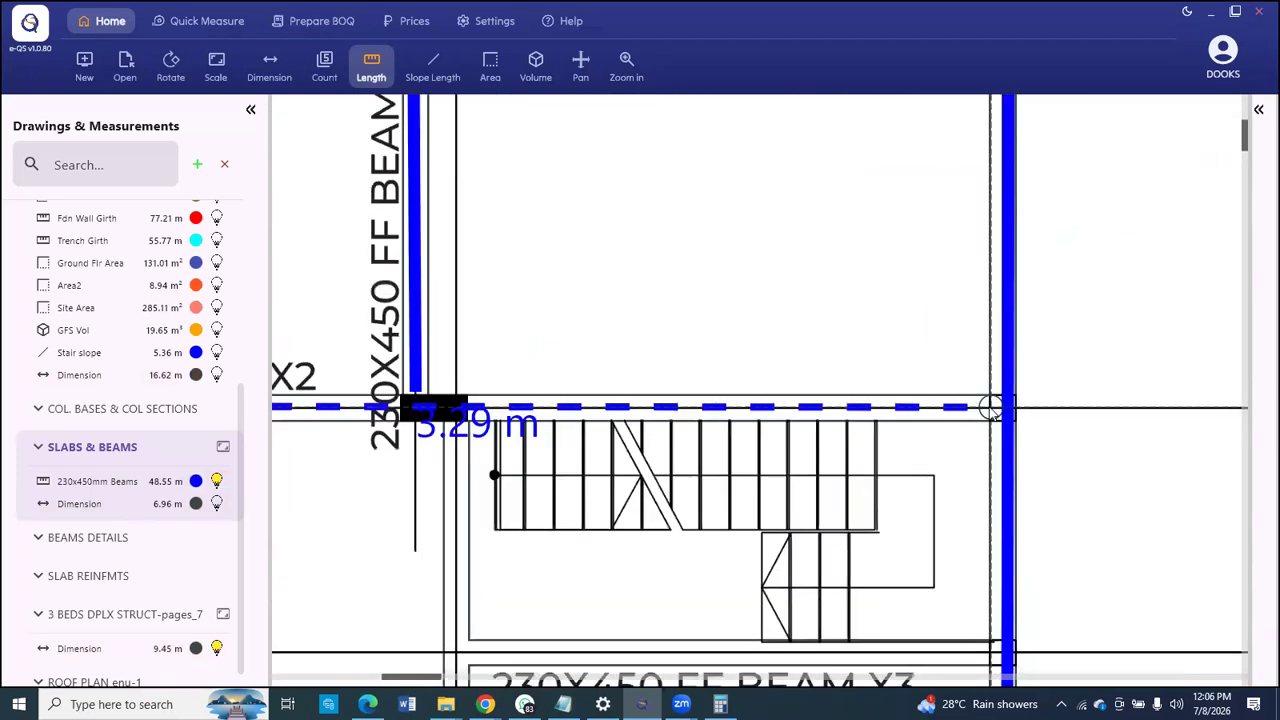
right_click(1028, 452)
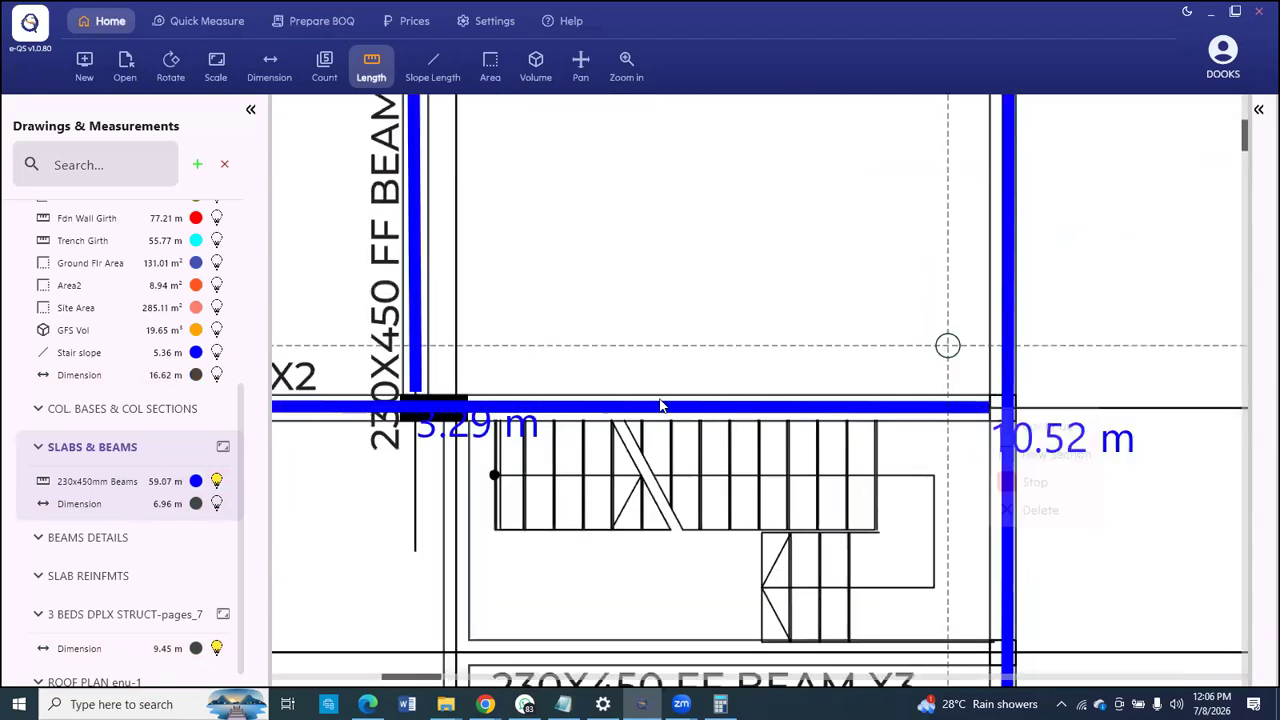
Step: Trace a section along beam Y4, about 8.01 m from beam X2 to beam X5
scroll(637, 314, "down", 1)
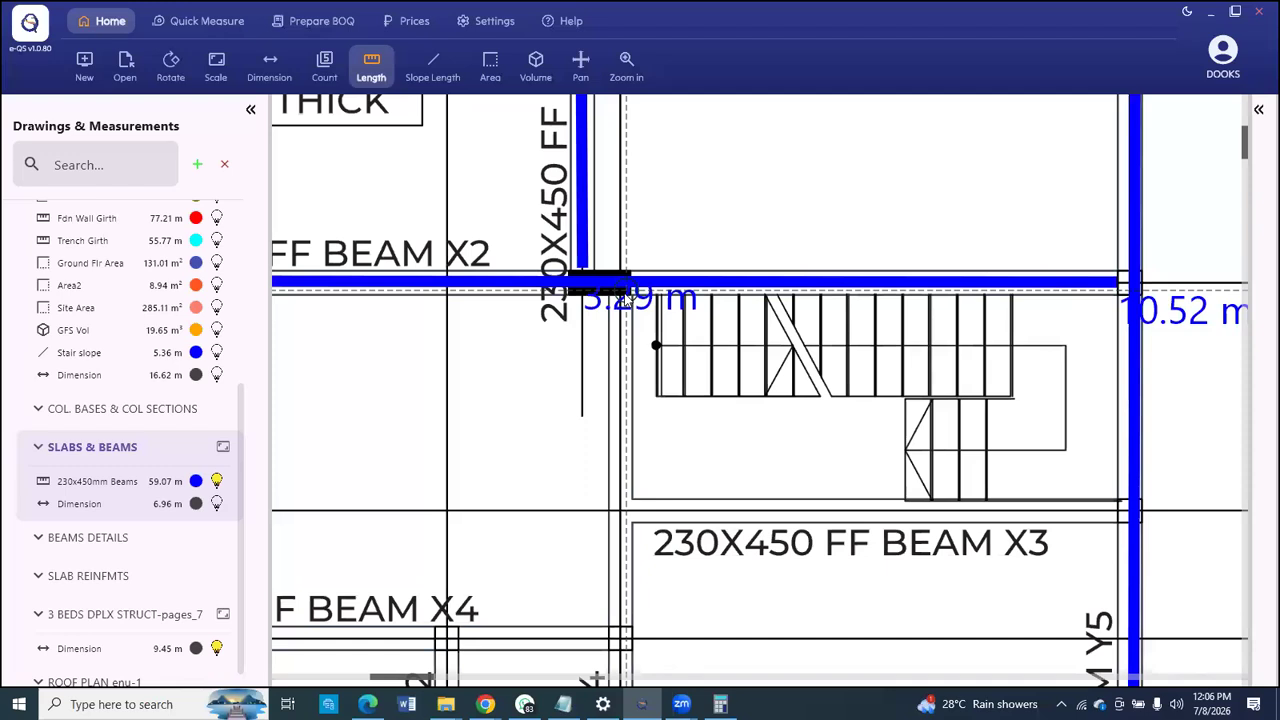
scroll(650, 532, "down", 1)
scroll(619, 674, "up", 1)
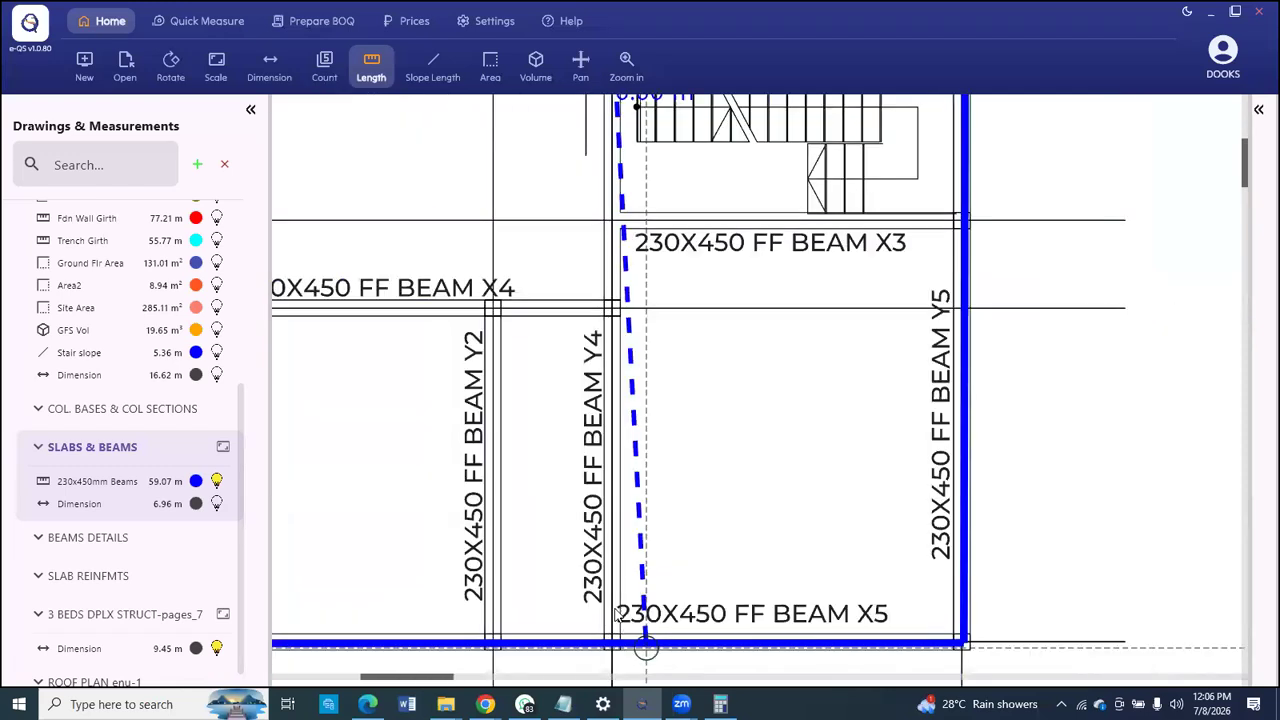
scroll(608, 620, "up", 1)
left_click(607, 612)
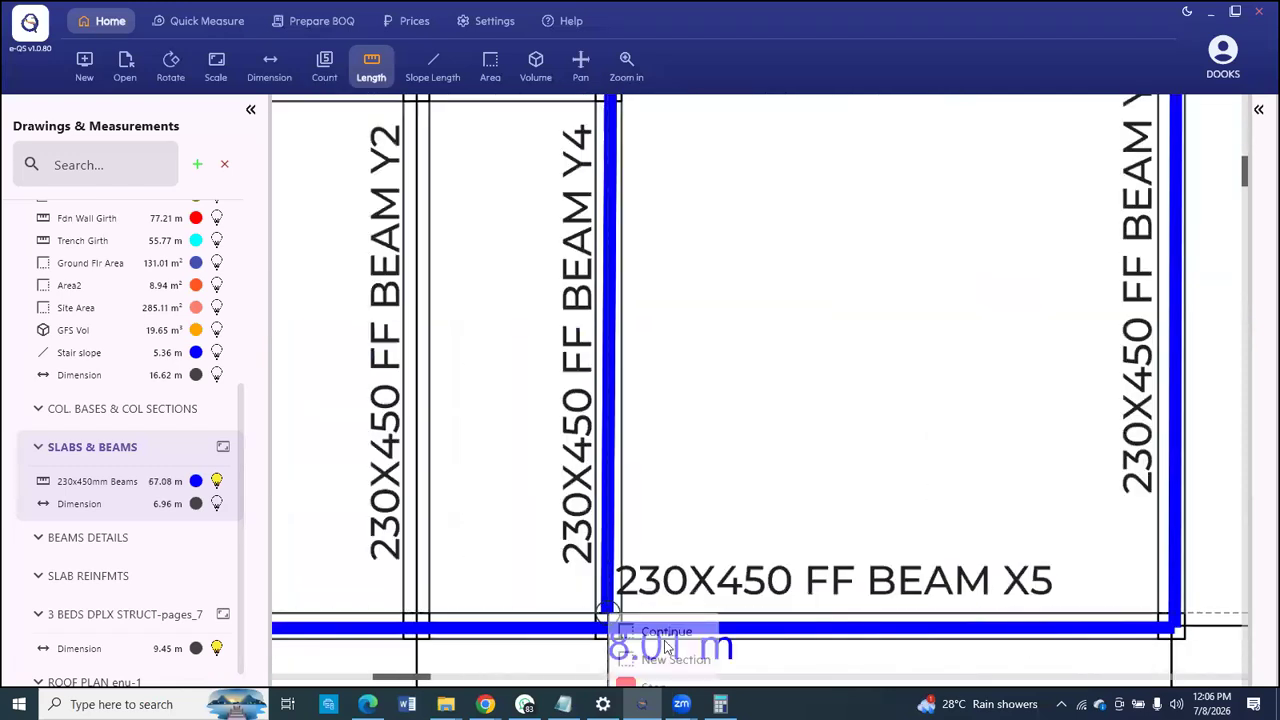
Step: Add a section to the beam length measurement along beam Y2, about 4.55 m from beam X5 to beam X4
right_click(676, 660)
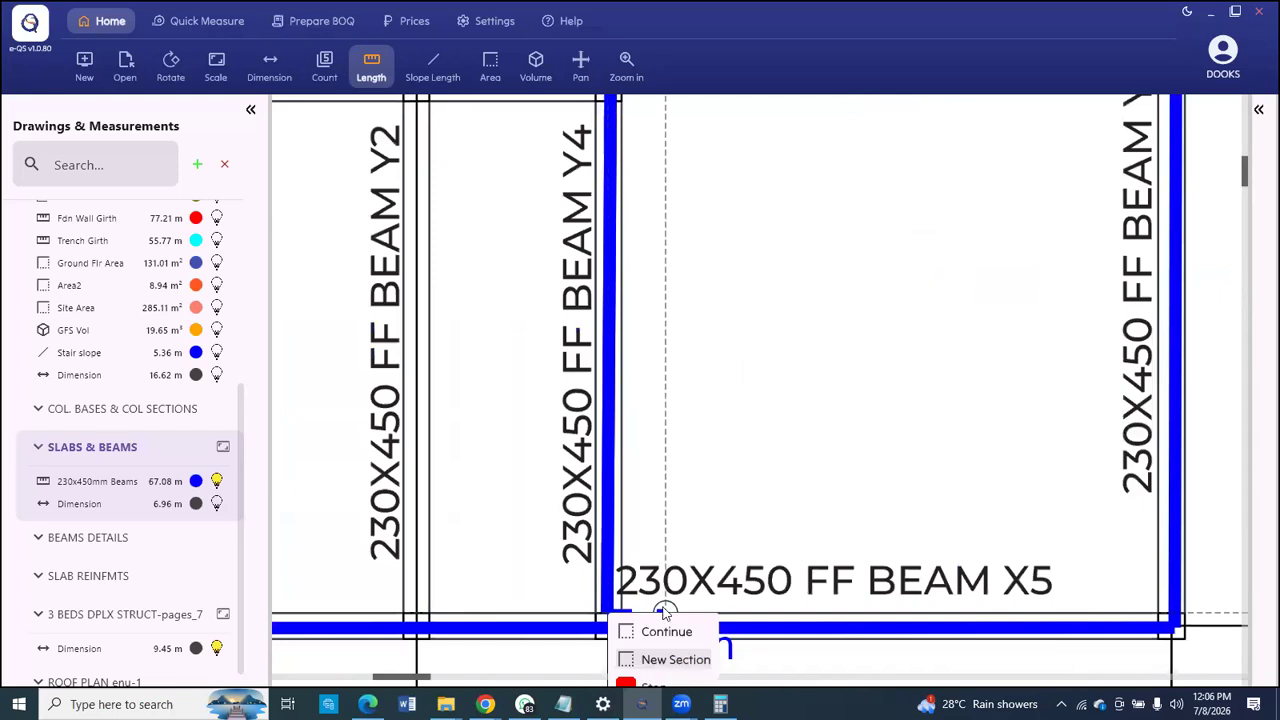
scroll(476, 612, "up", 1)
left_click(475, 604)
scroll(475, 604, "down", 3)
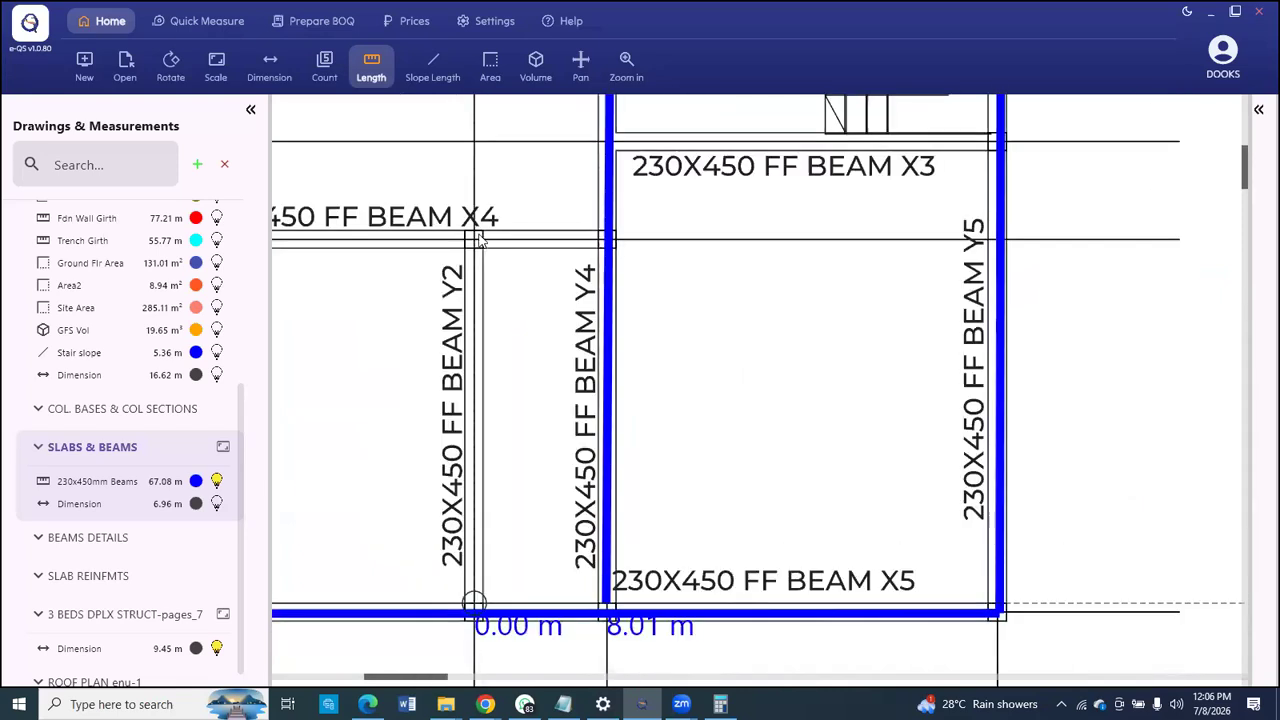
scroll(476, 260, "up", 2)
right_click(474, 258)
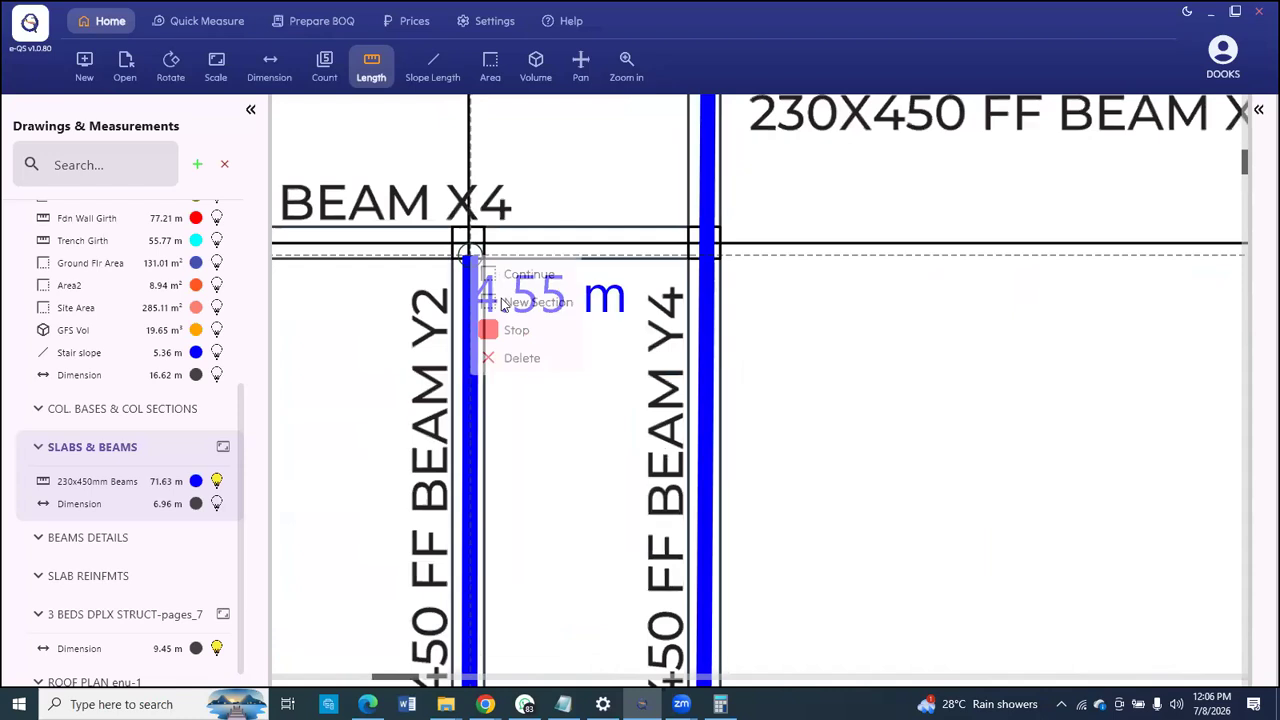
Step: Add a section to the beam length measurement along beam X4, about 5.57 m from beam Y4 to beam Y1
left_click(693, 244)
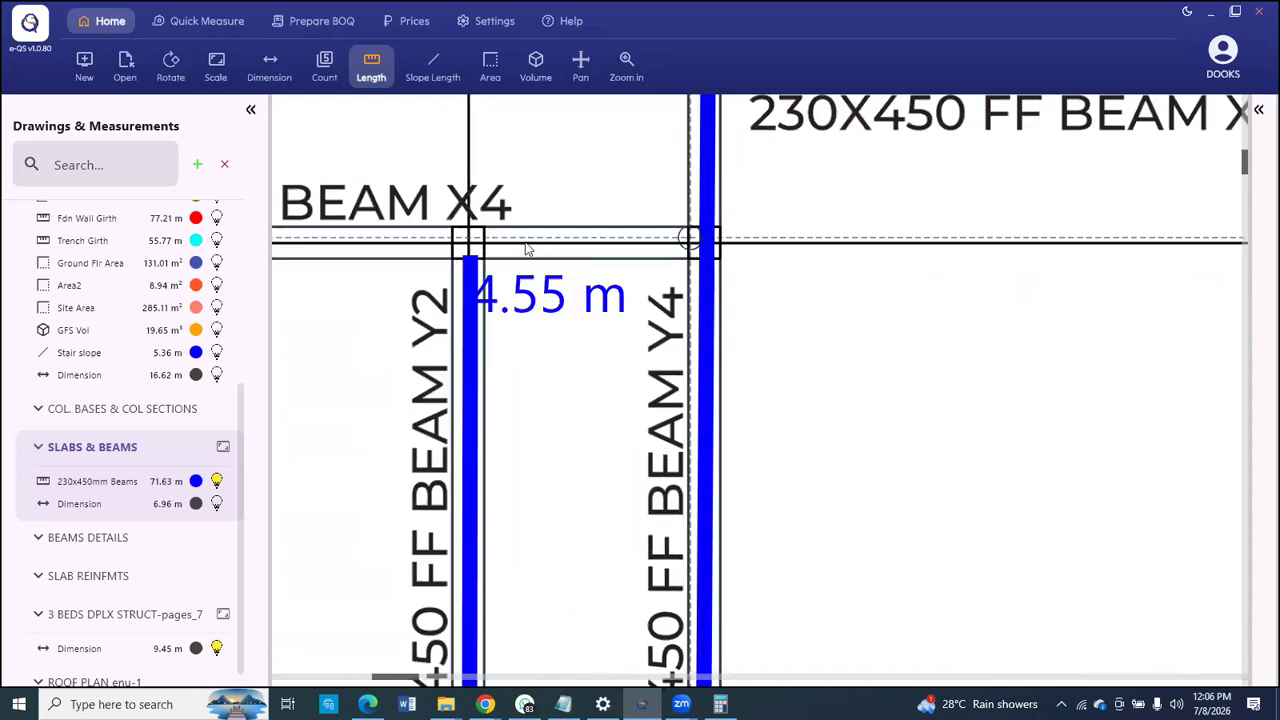
scroll(322, 245, "down", 2)
scroll(327, 247, "up", 2)
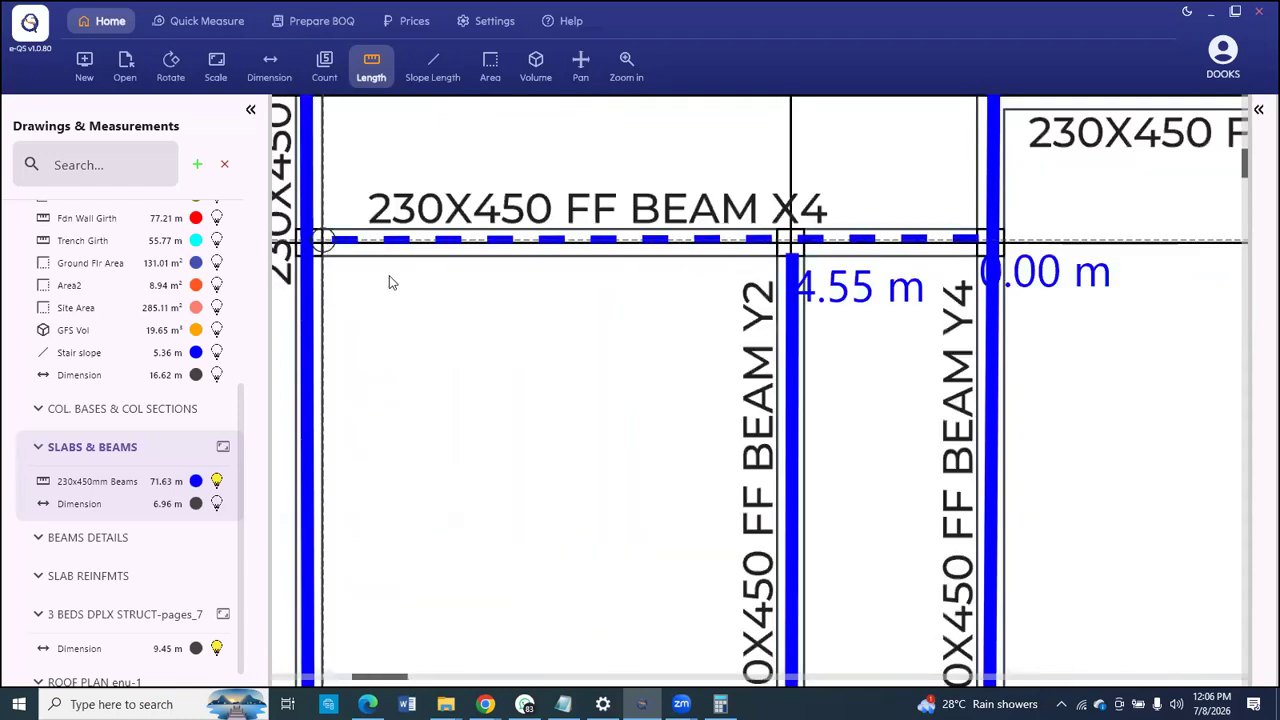
right_click(394, 290)
left_click(421, 285)
Step: Trace a section along beam X3, about 4.79 m from beam Y4 to beam Y5, and stop the 230x450mm beam measurement
scroll(420, 303, "down", 4)
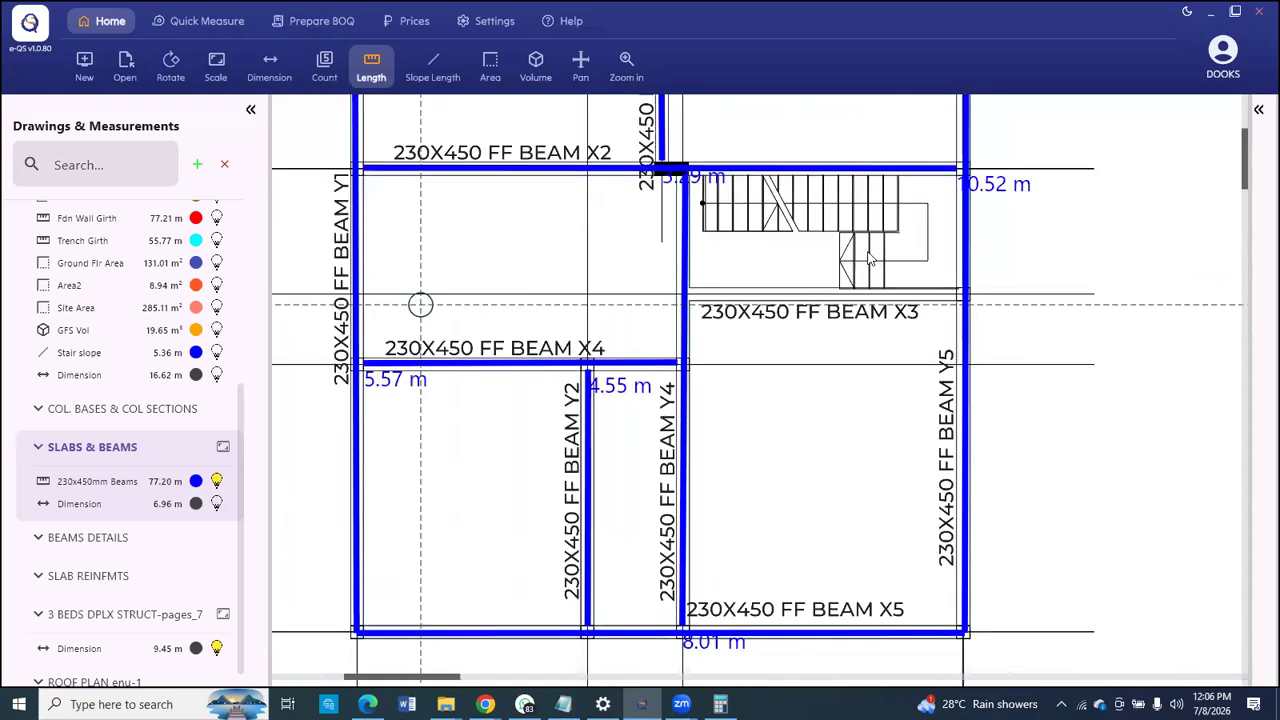
scroll(844, 254, "up", 1)
scroll(844, 254, "up", 3)
left_click(526, 333)
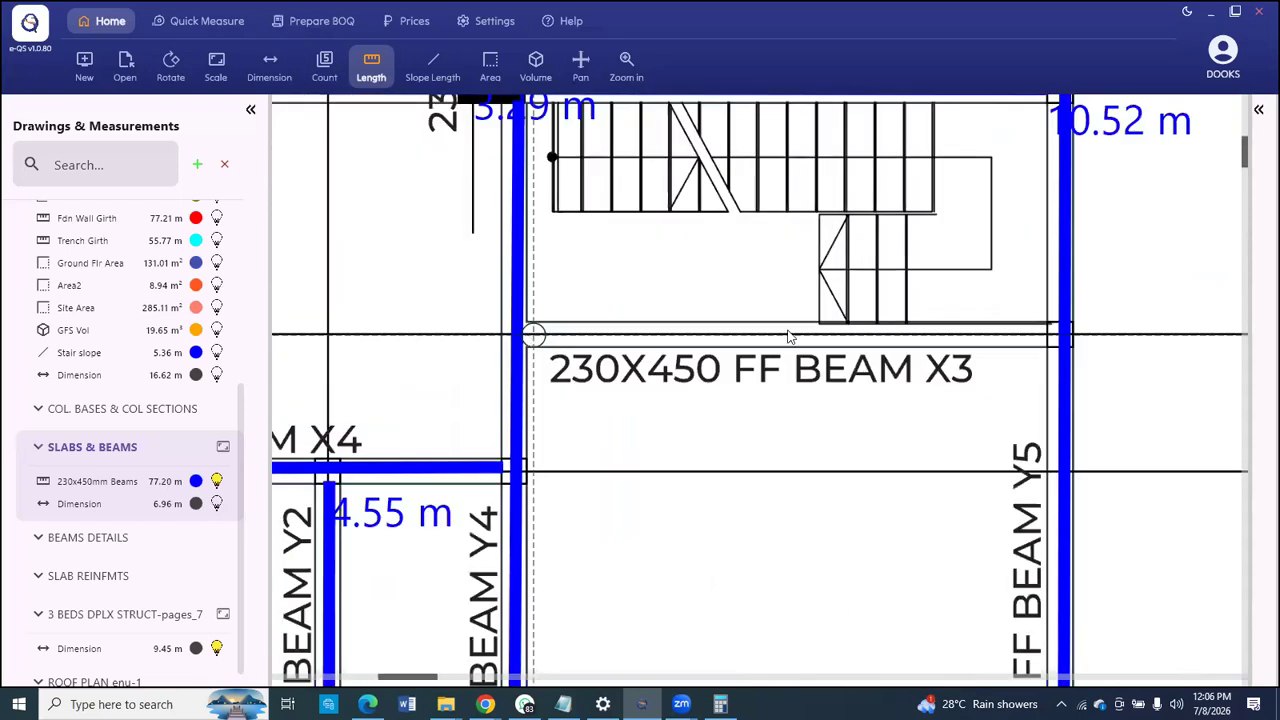
left_click(1055, 333)
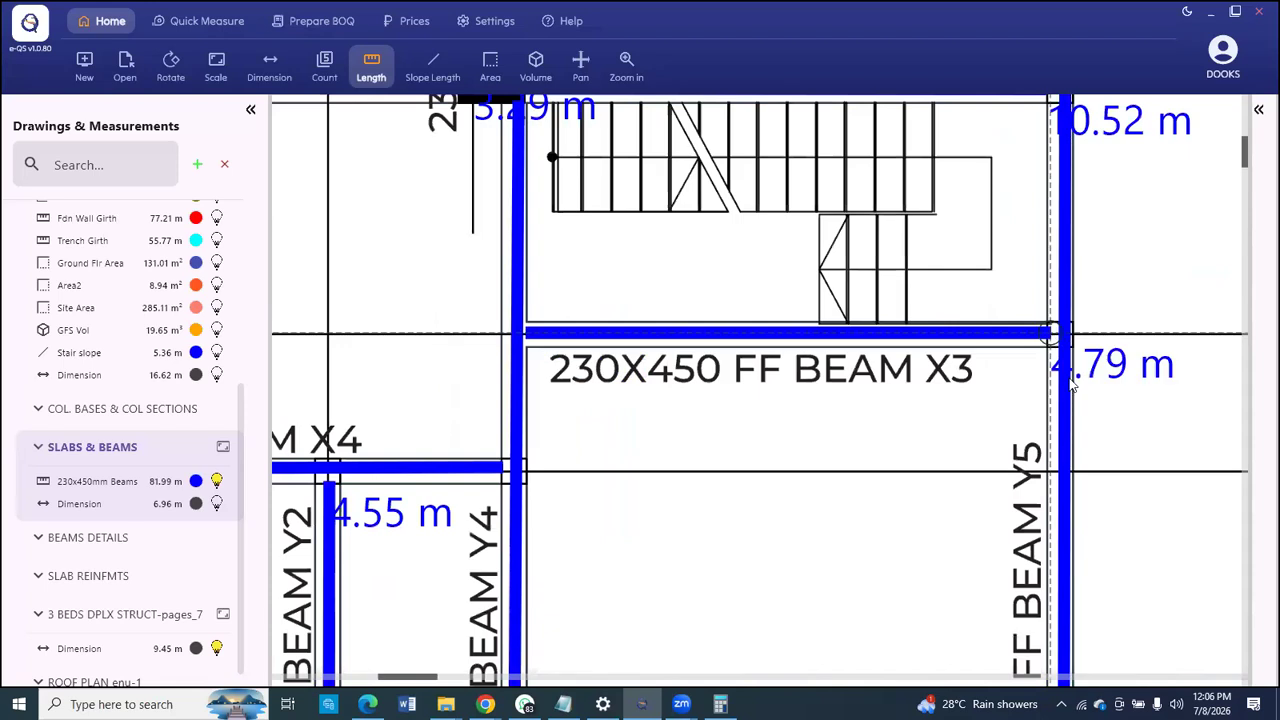
right_click(1060, 345)
scroll(730, 441, "down", 2)
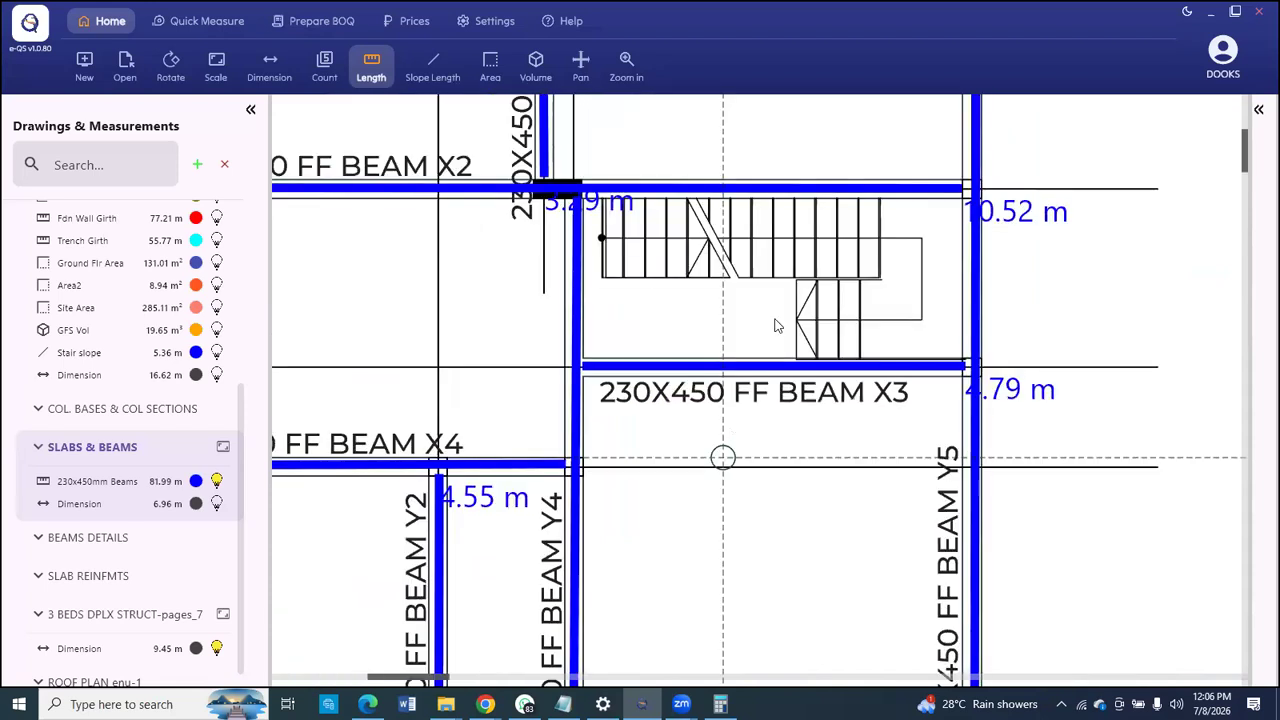
scroll(775, 320, "down", 2)
right_click(771, 310)
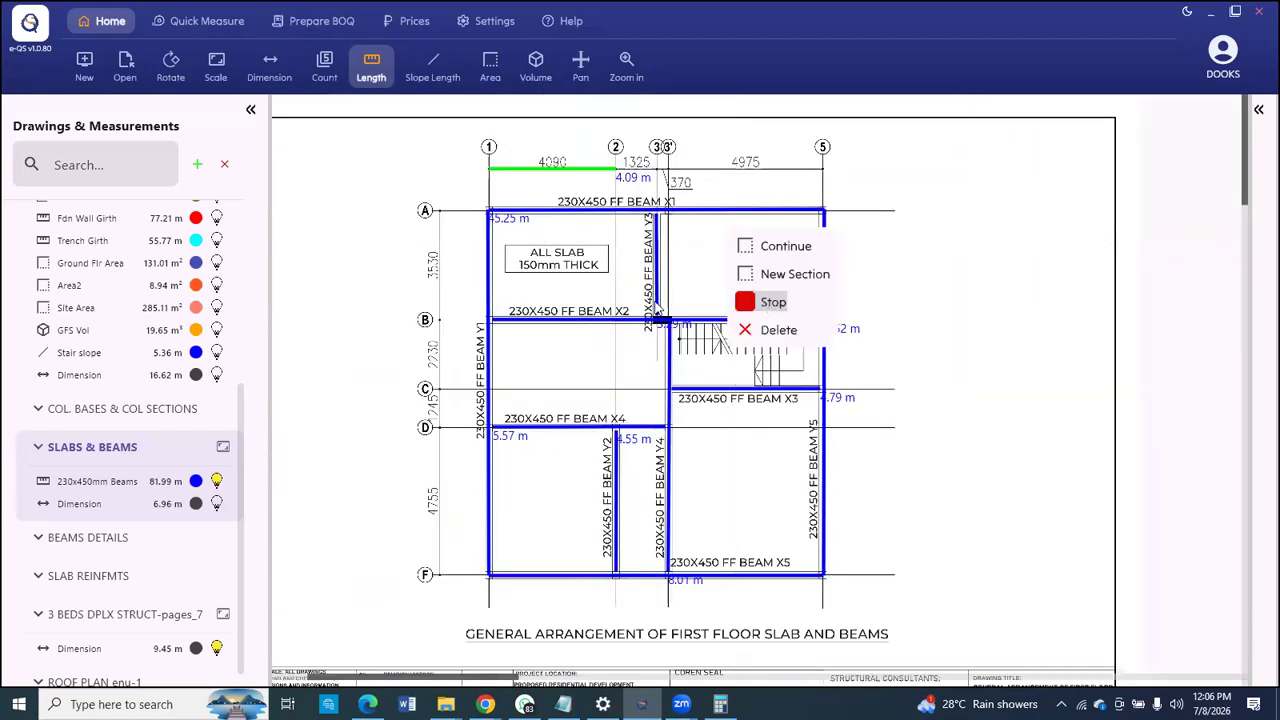
left_click(766, 299)
Step: Create a new length measurement named 230x600mm Bm
left_click(373, 68)
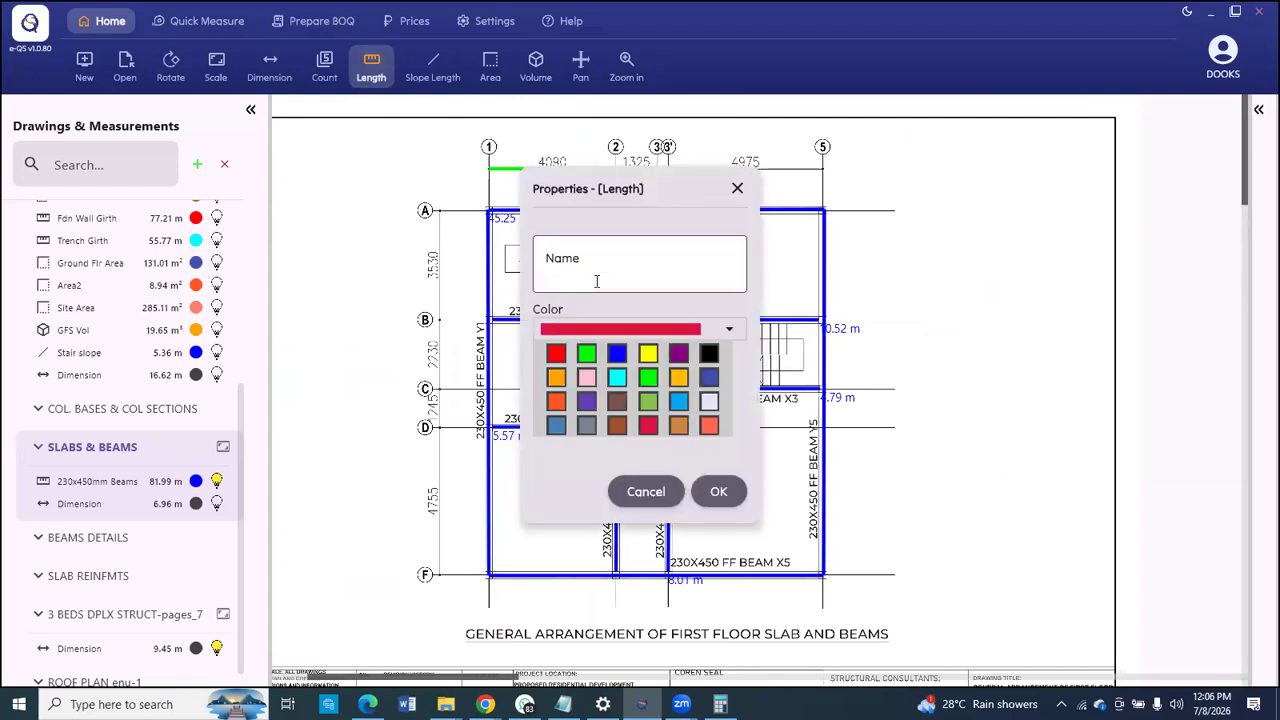
left_click(597, 281)
type("230x")
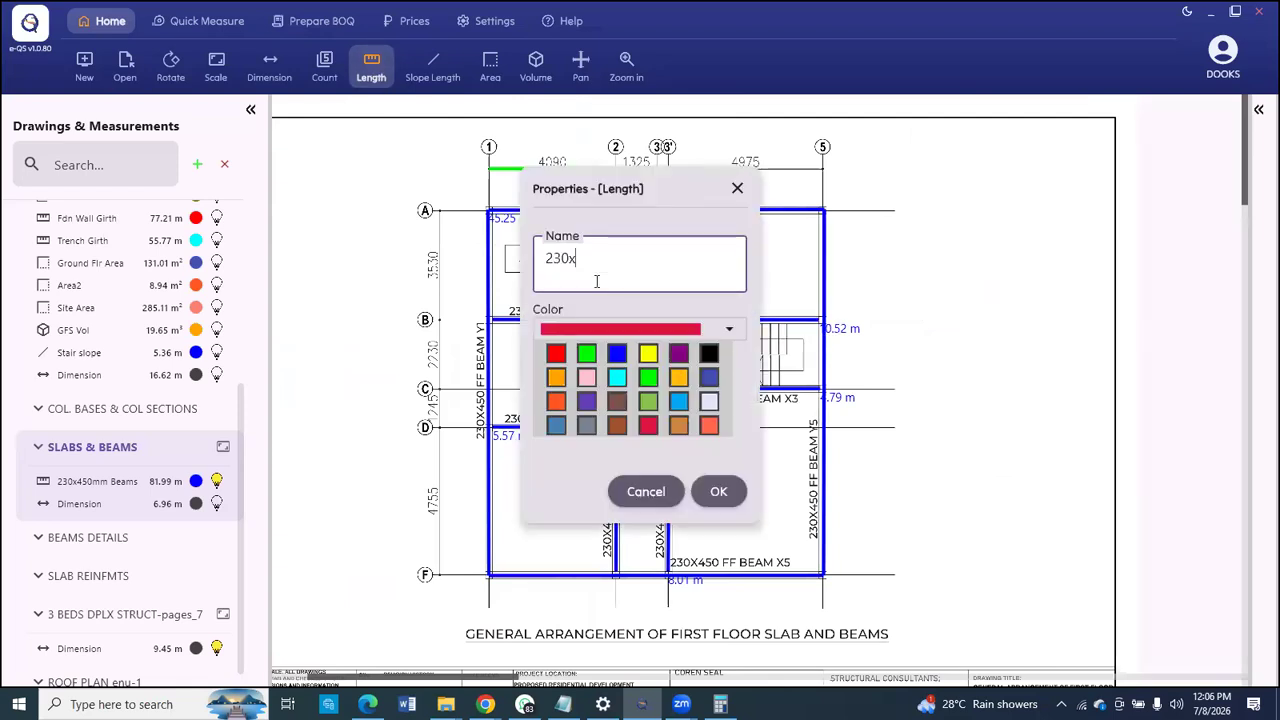
type("600mm Bm")
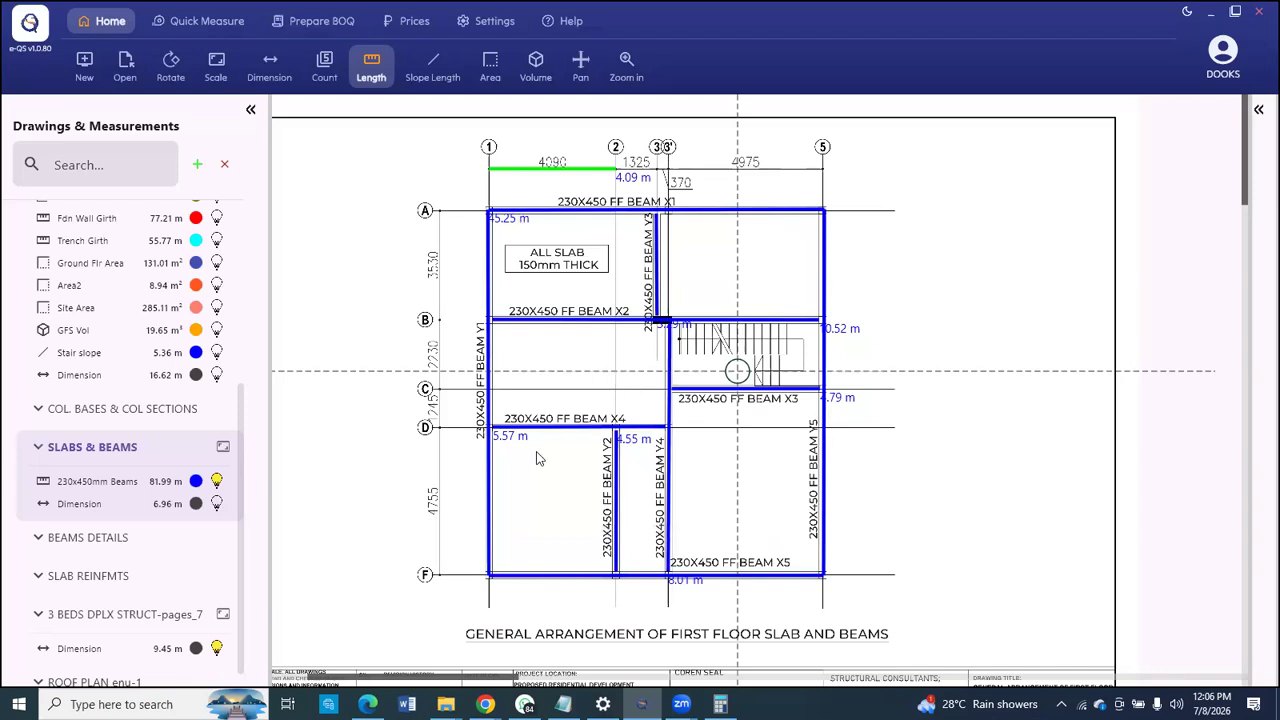
Step: Trace a 230x600mm beam section about 5.65 m long from beam Y1 to beam Y4, midway between beams X2 and X4
scroll(533, 485, "up", 3)
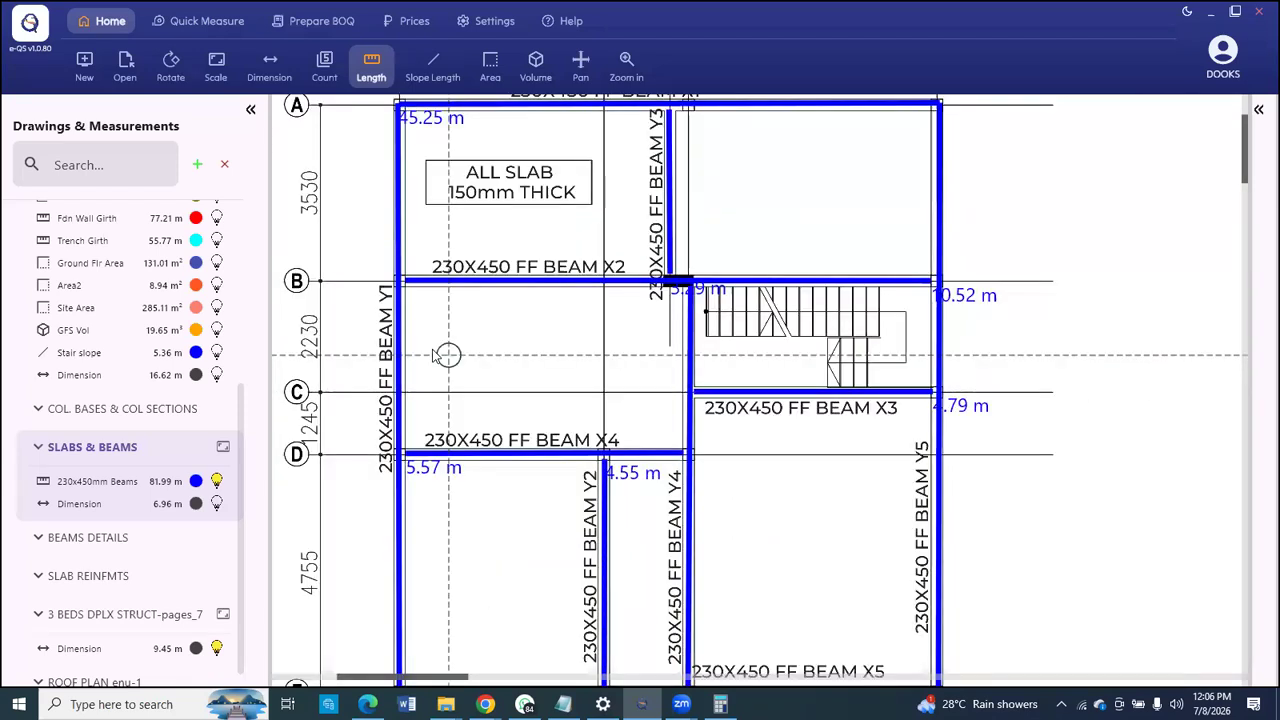
scroll(567, 372, "down", 2)
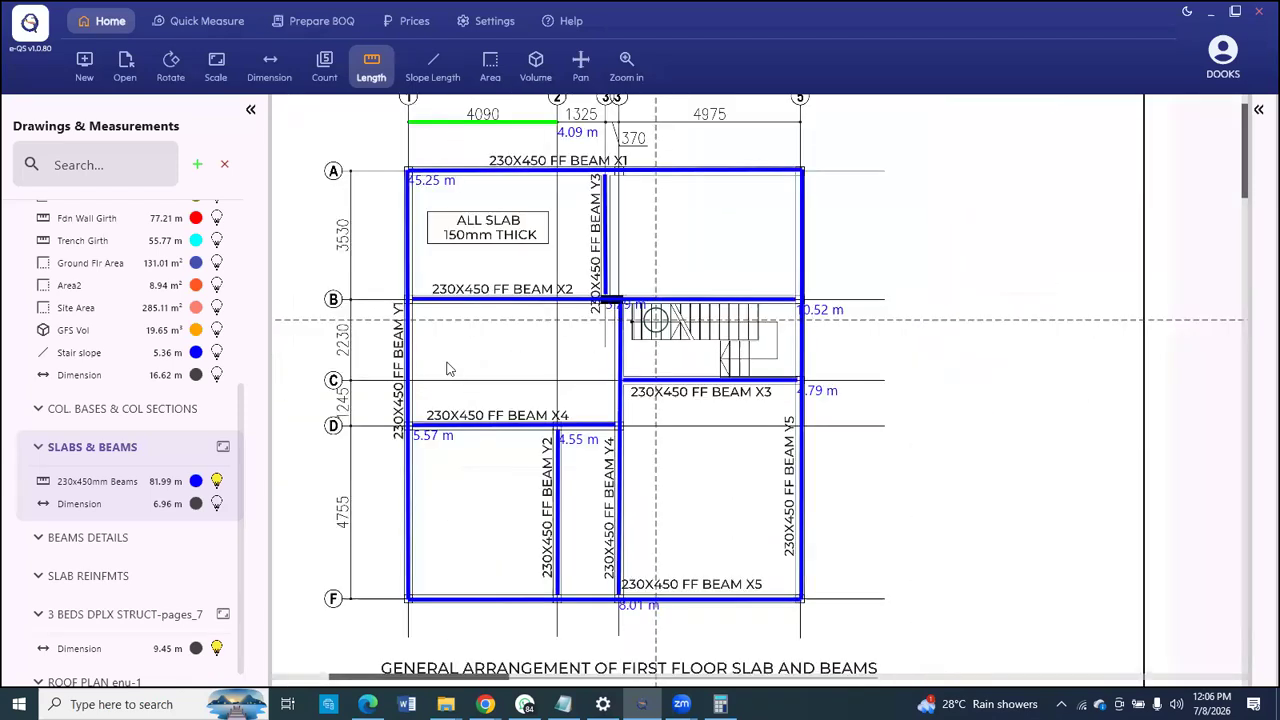
scroll(390, 338, "up", 3)
left_click(388, 331)
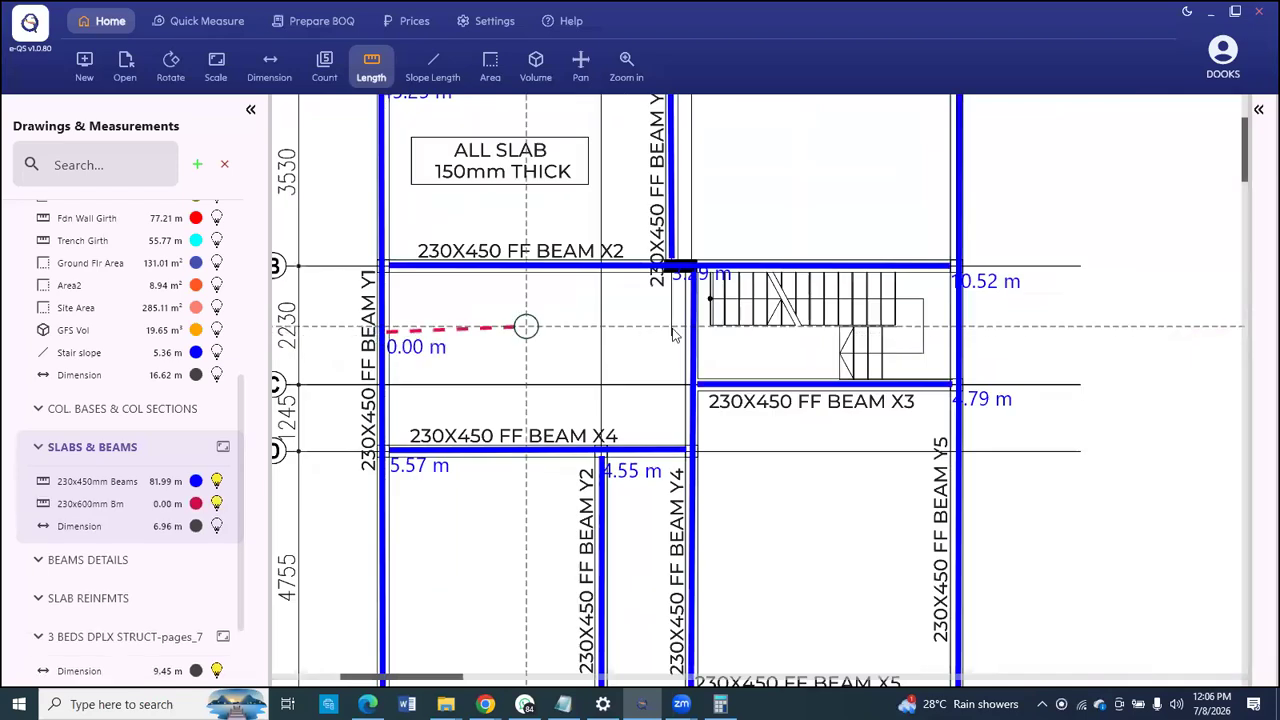
right_click(745, 373)
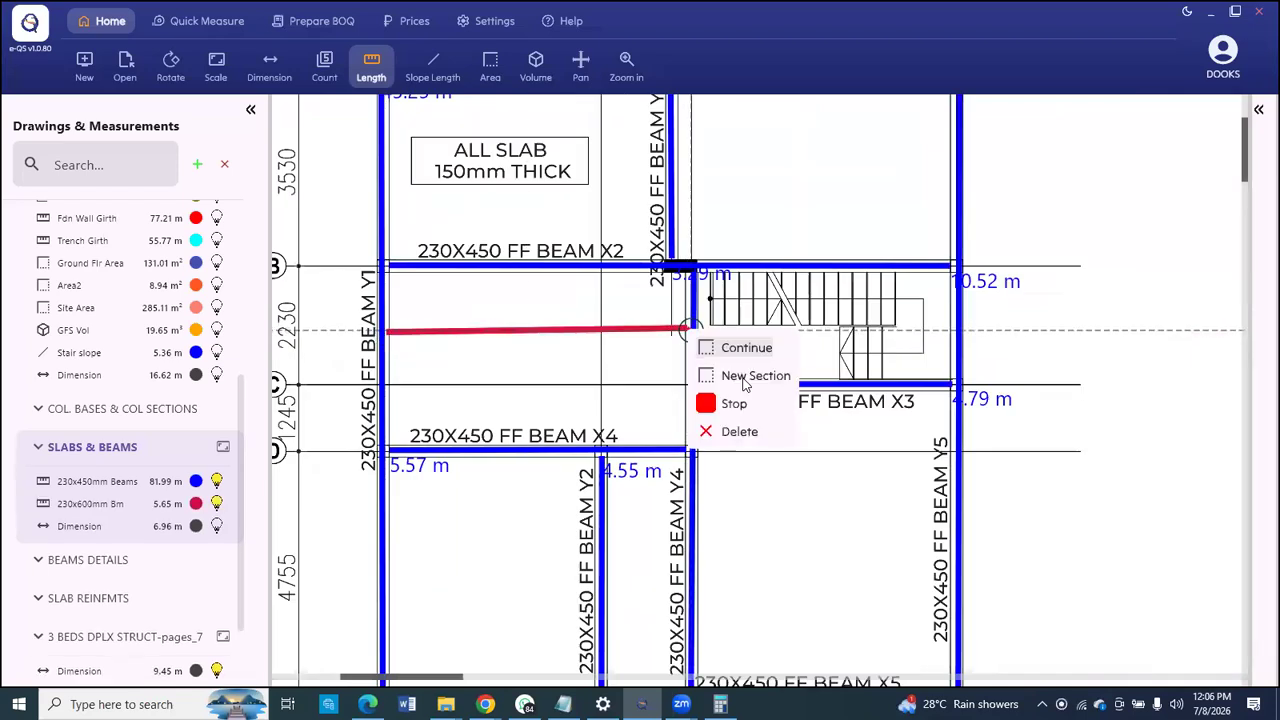
Step: Add a second 230x600mm beam section, about 4.78 m from beam Y4 to beam Y5 between beams X3 and X5, and stop measuring
scroll(621, 438, "down", 2)
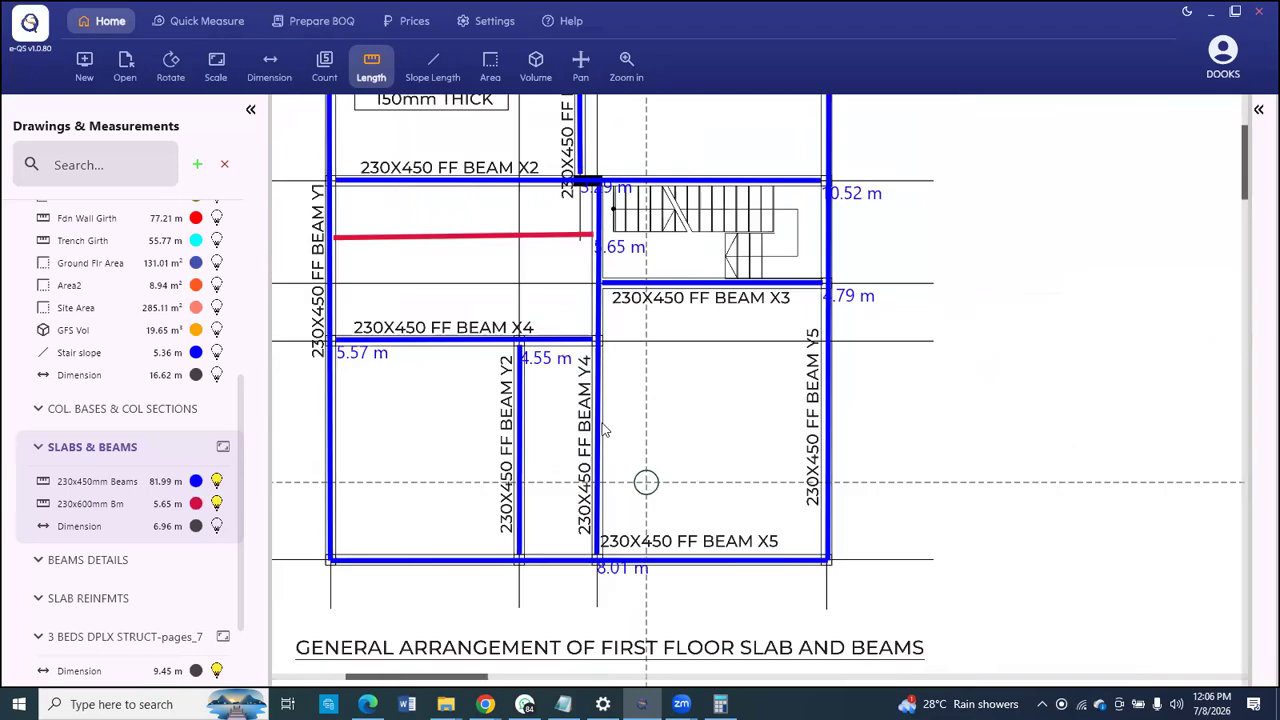
left_click(600, 423)
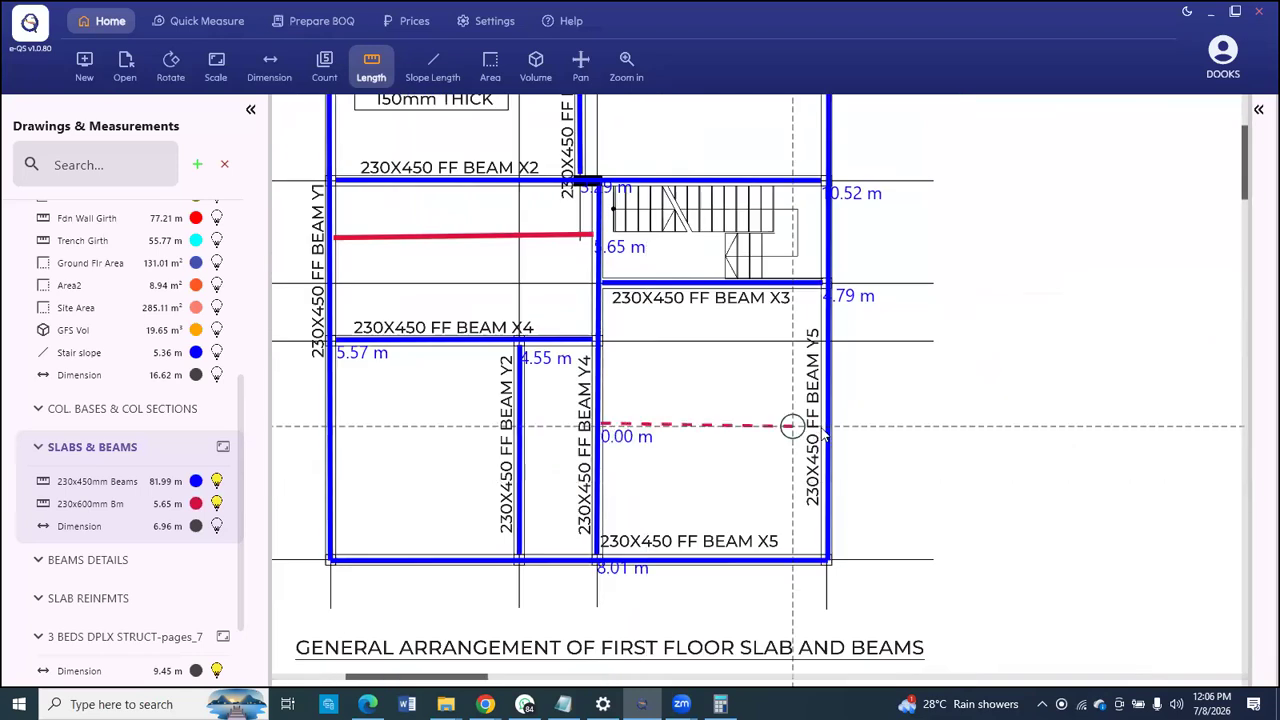
left_click(823, 428)
right_click(869, 472)
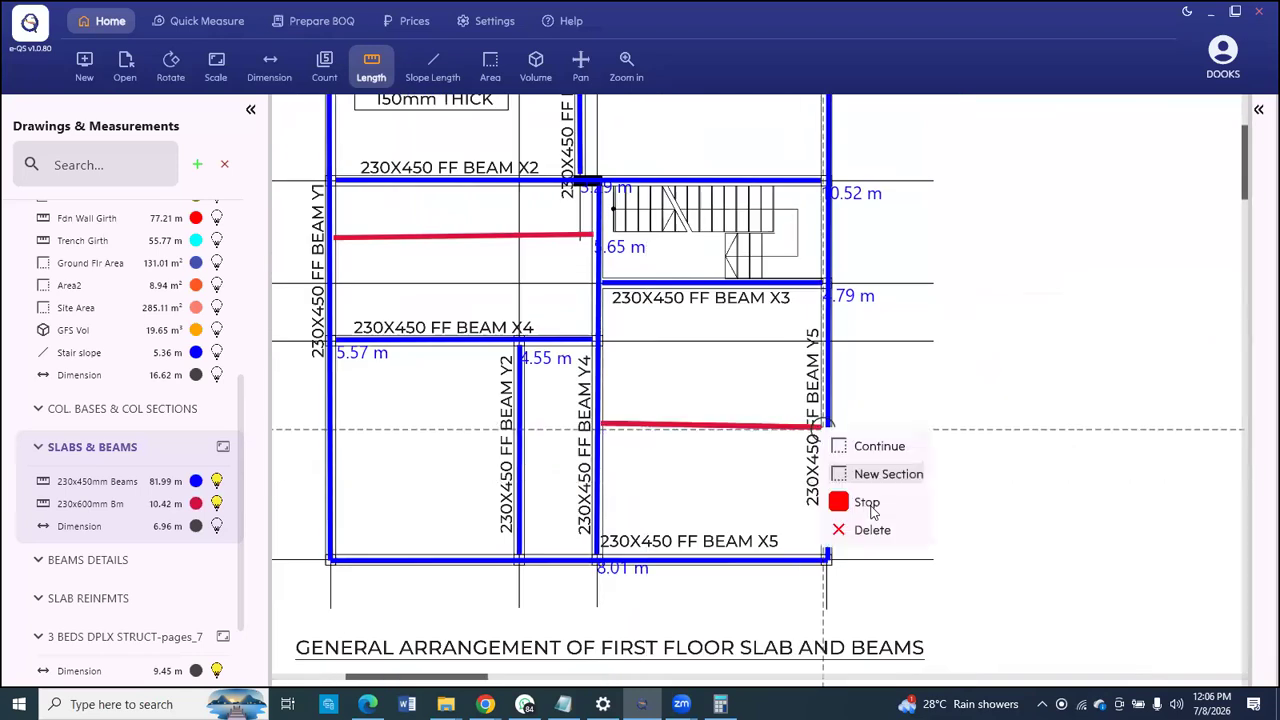
scroll(560, 295, "down", 3)
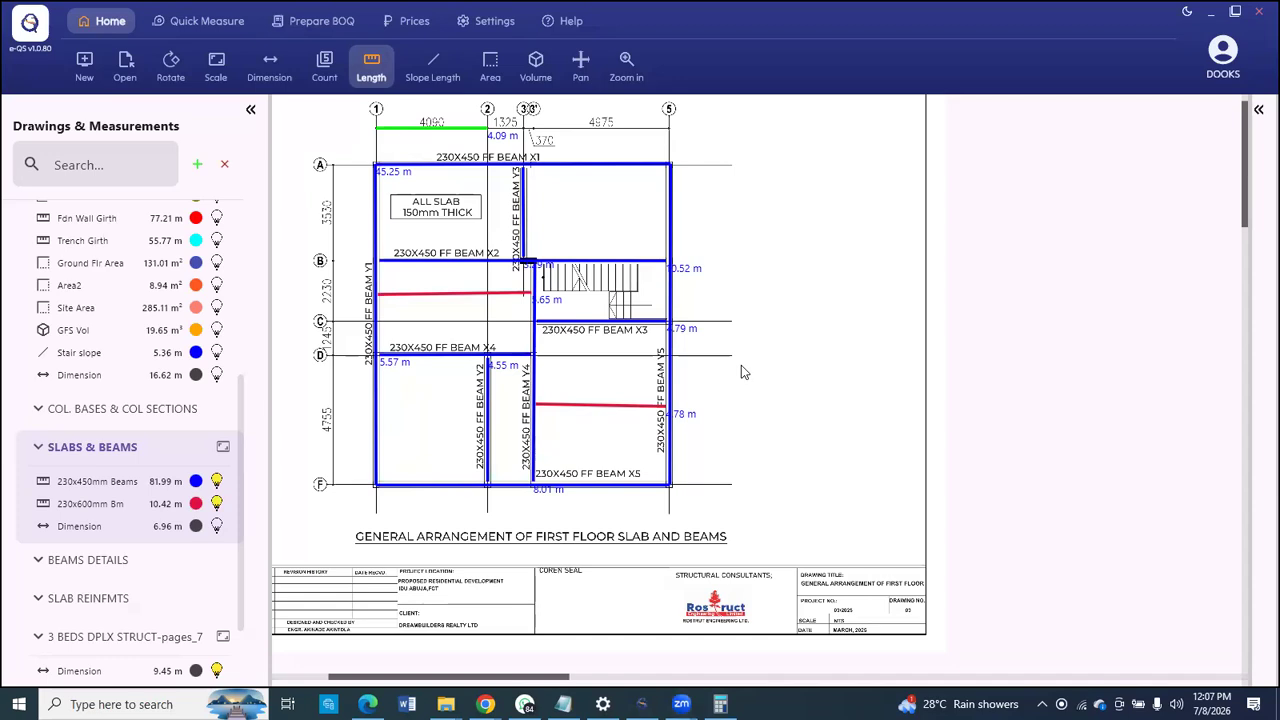
Step: Open the Superstructure Beam form from the superstructure work items for BOQ preparation
left_click(121, 84)
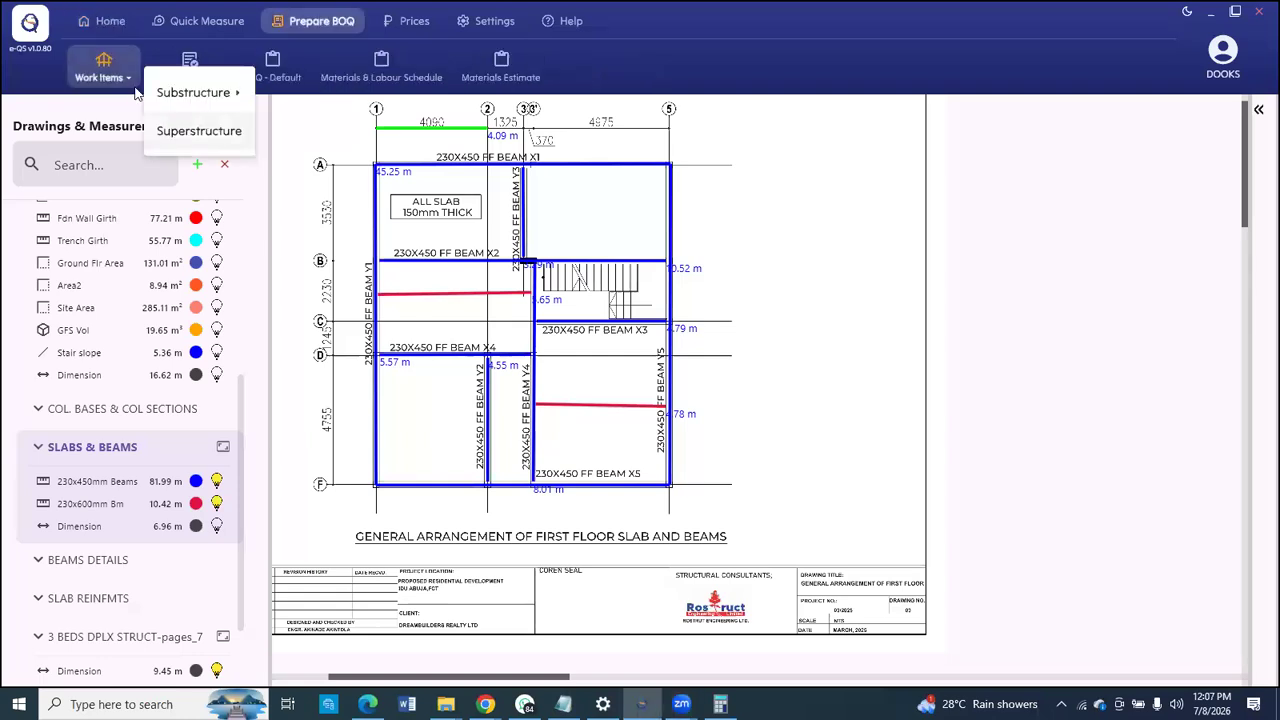
left_click(193, 138)
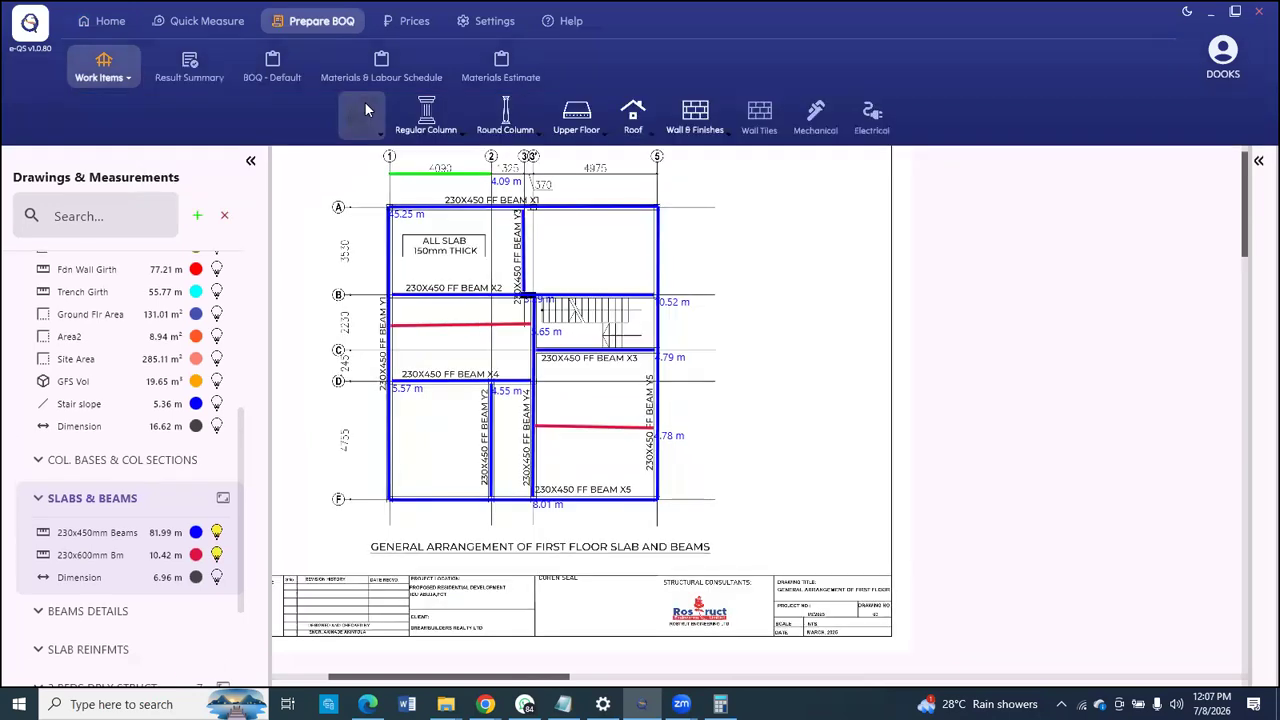
left_click(379, 113)
left_click(381, 119)
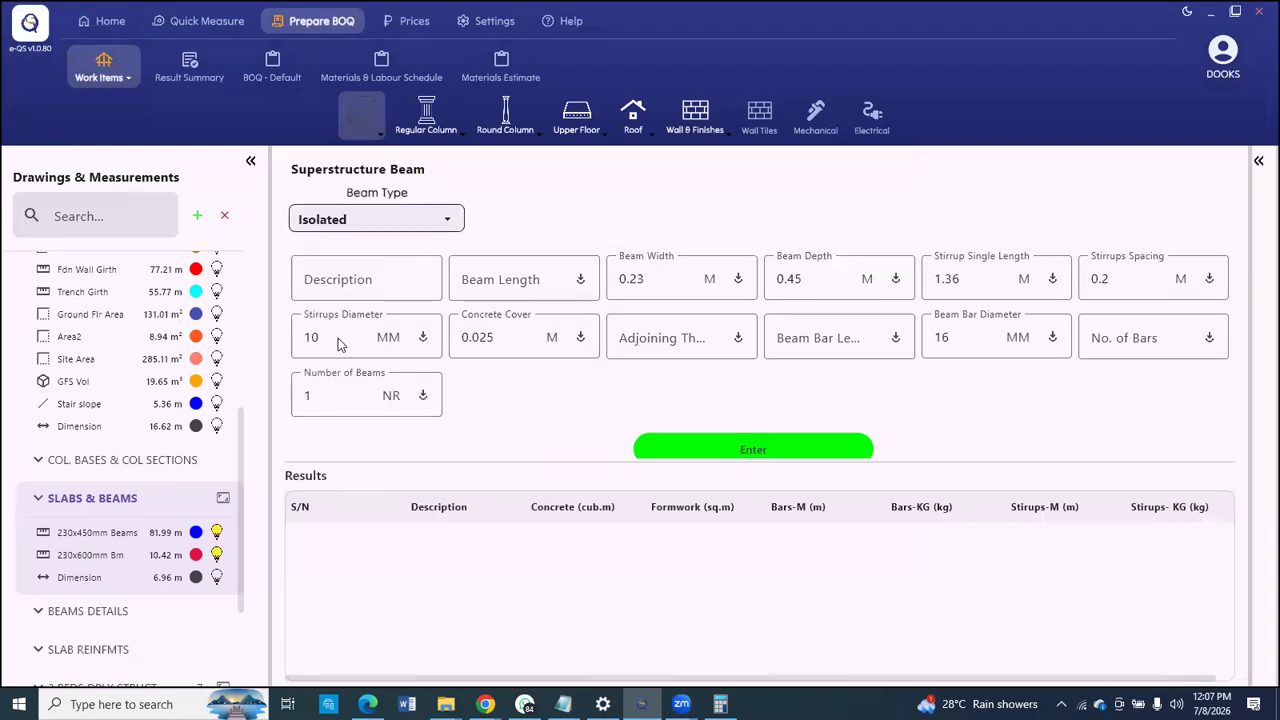
Step: Enter BM-230x450mm as the beam description and import the 230x450mm Beams measurement as the beam length
left_click(125, 555)
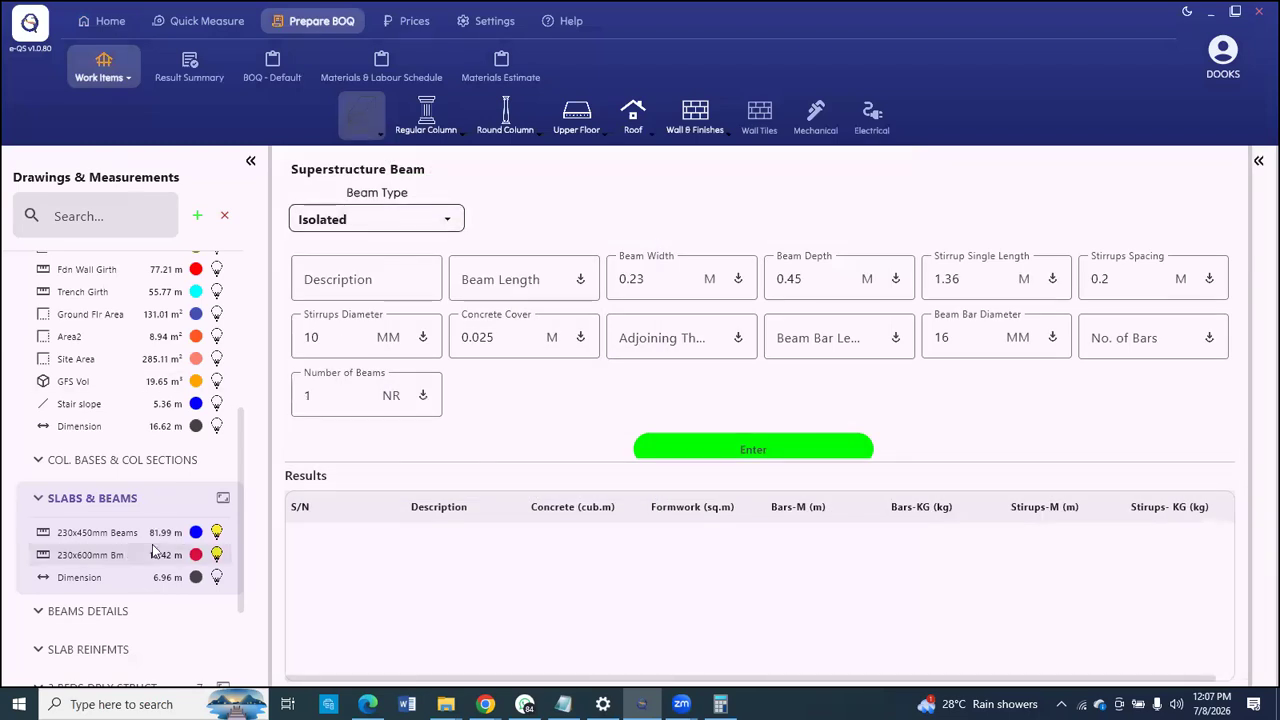
left_click(360, 286)
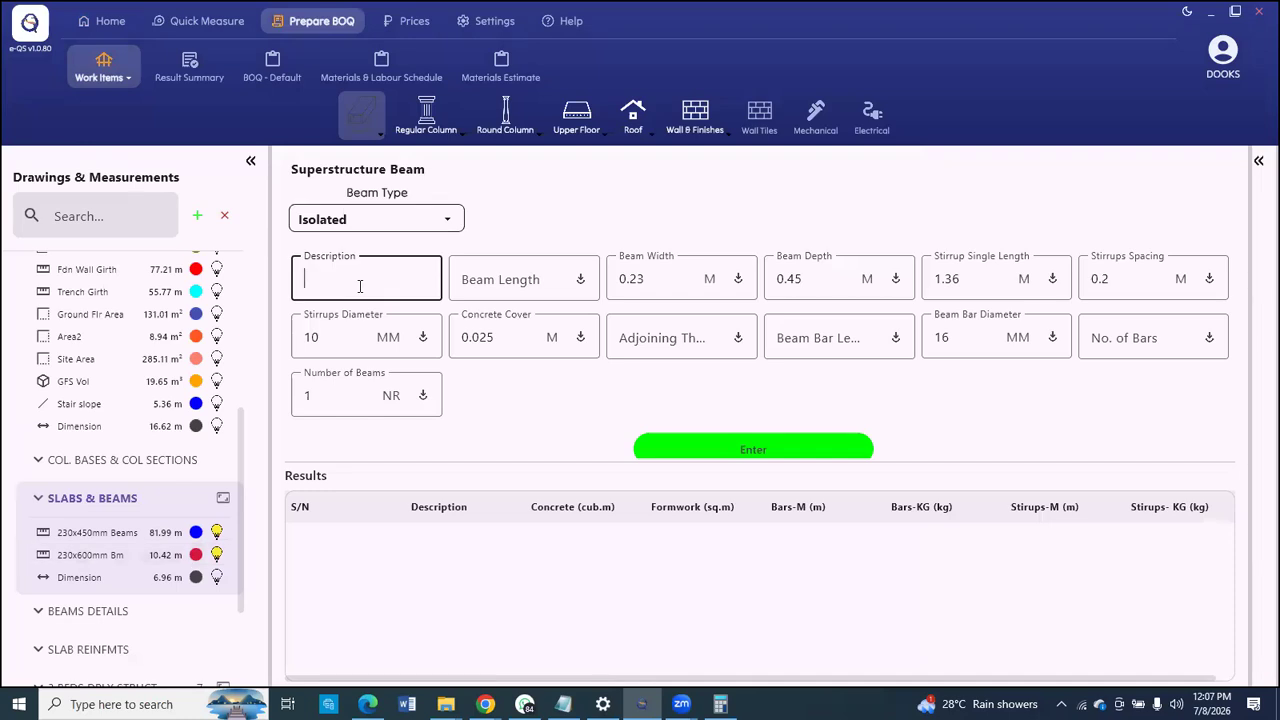
type("BM-23")
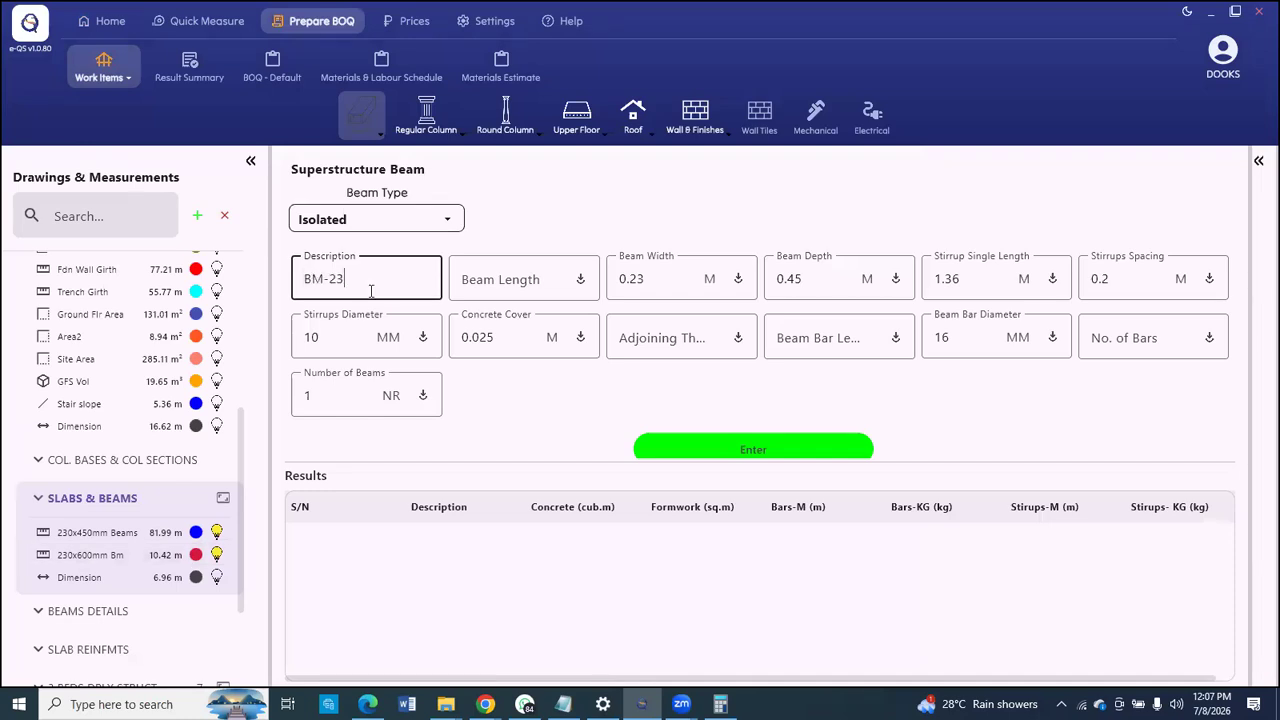
type("0x600")
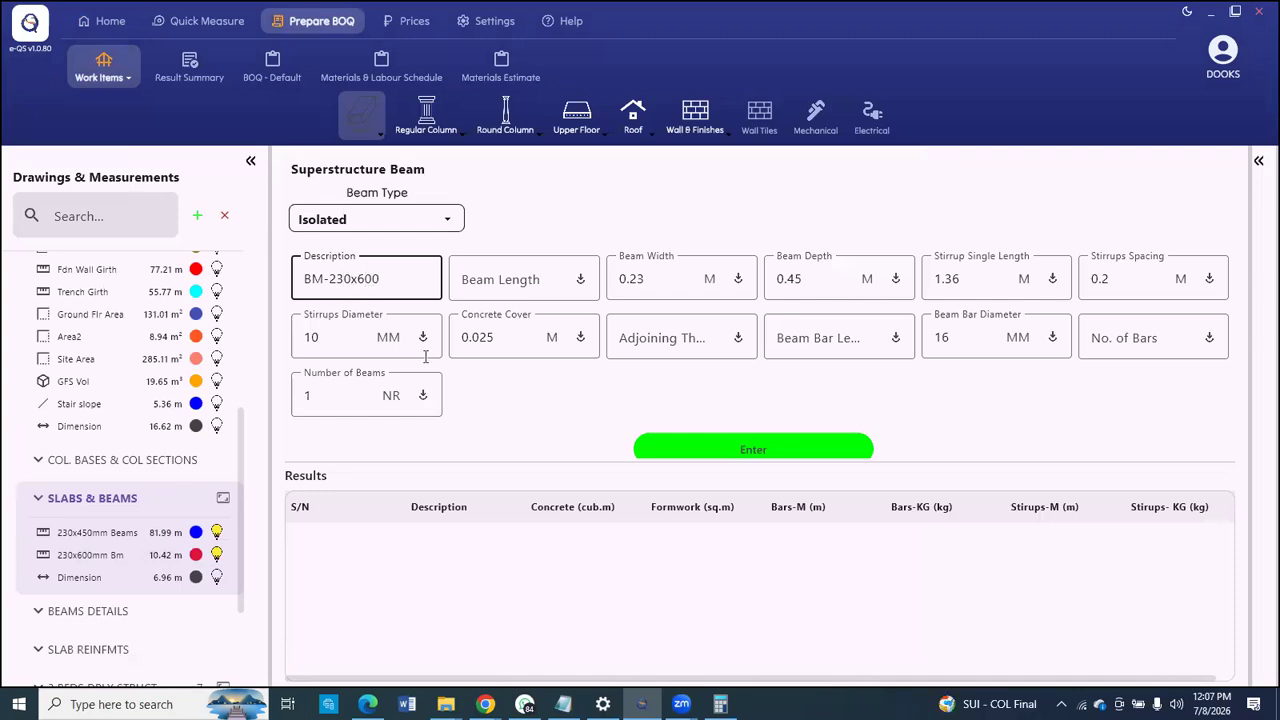
left_click(512, 284)
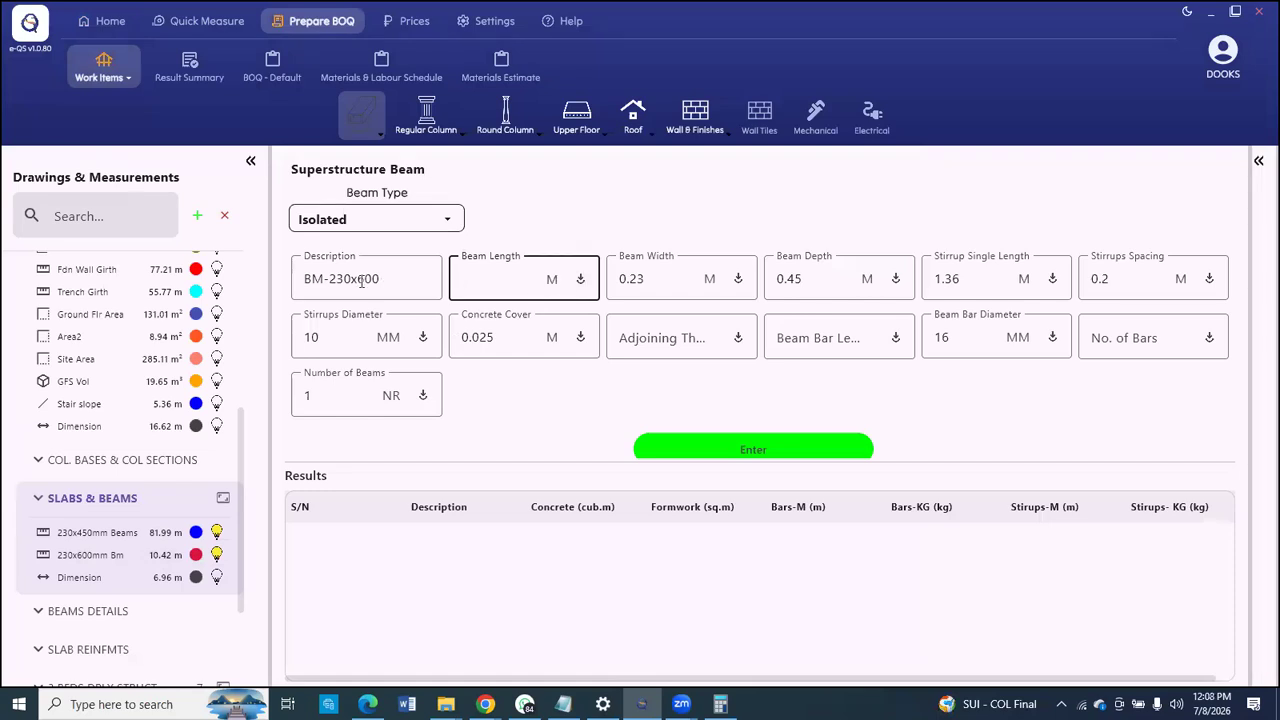
left_click_drag(361, 281, 380, 281)
type("4")
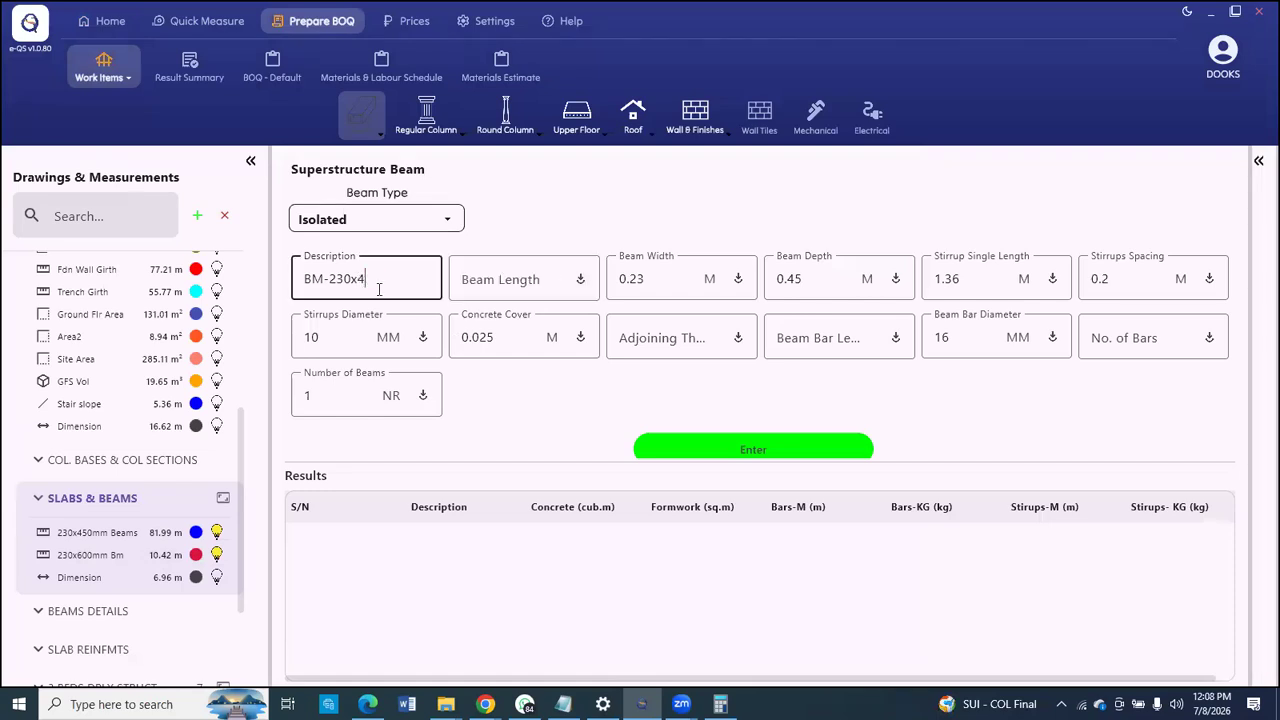
type("50mm")
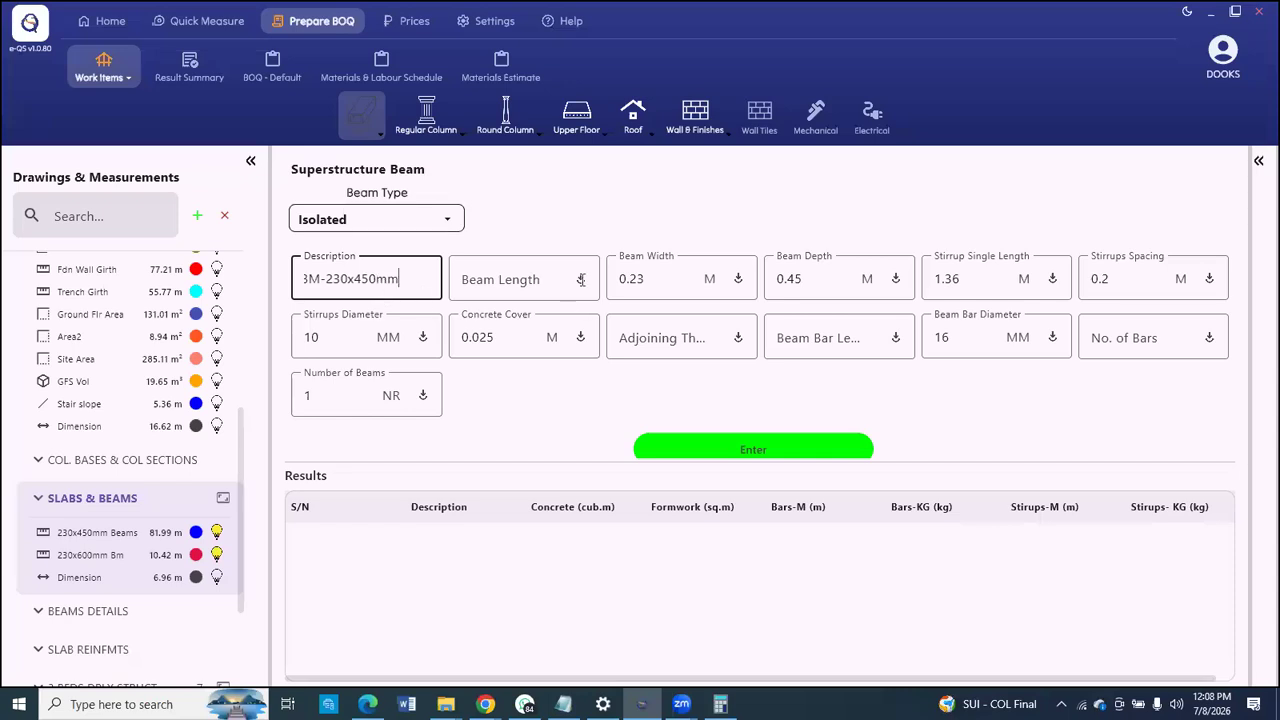
left_click(580, 277)
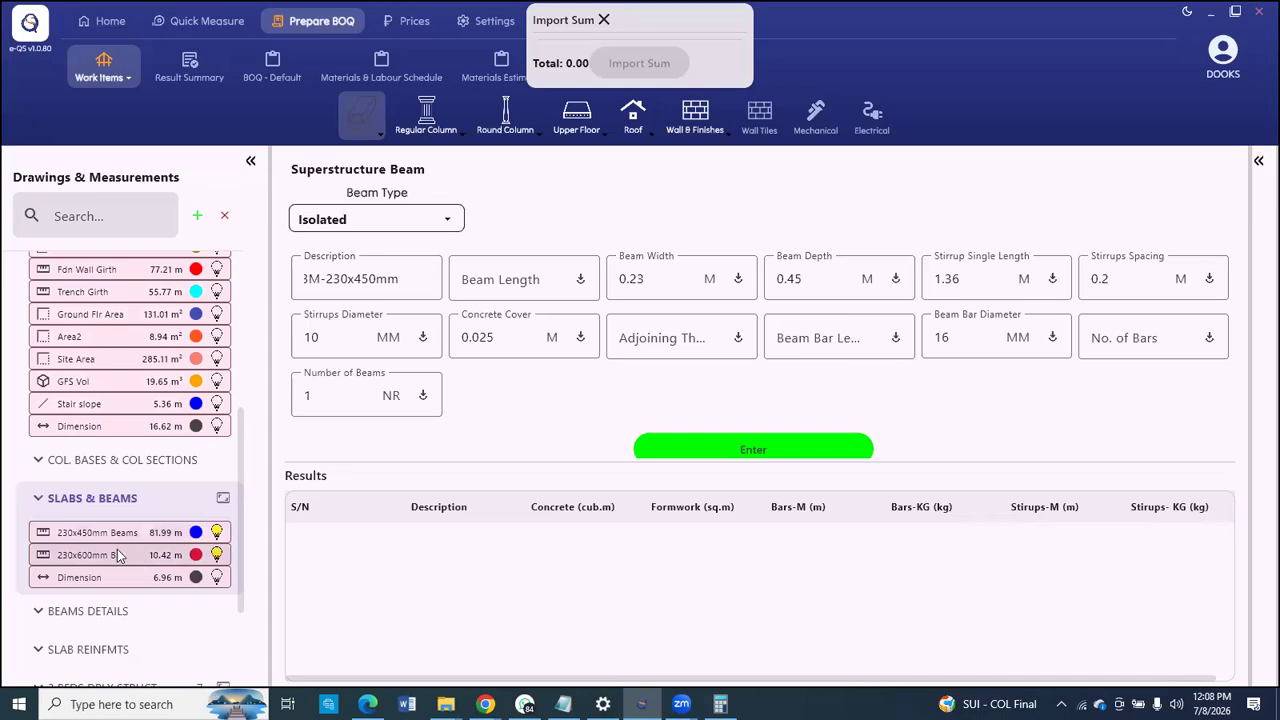
left_click(91, 534)
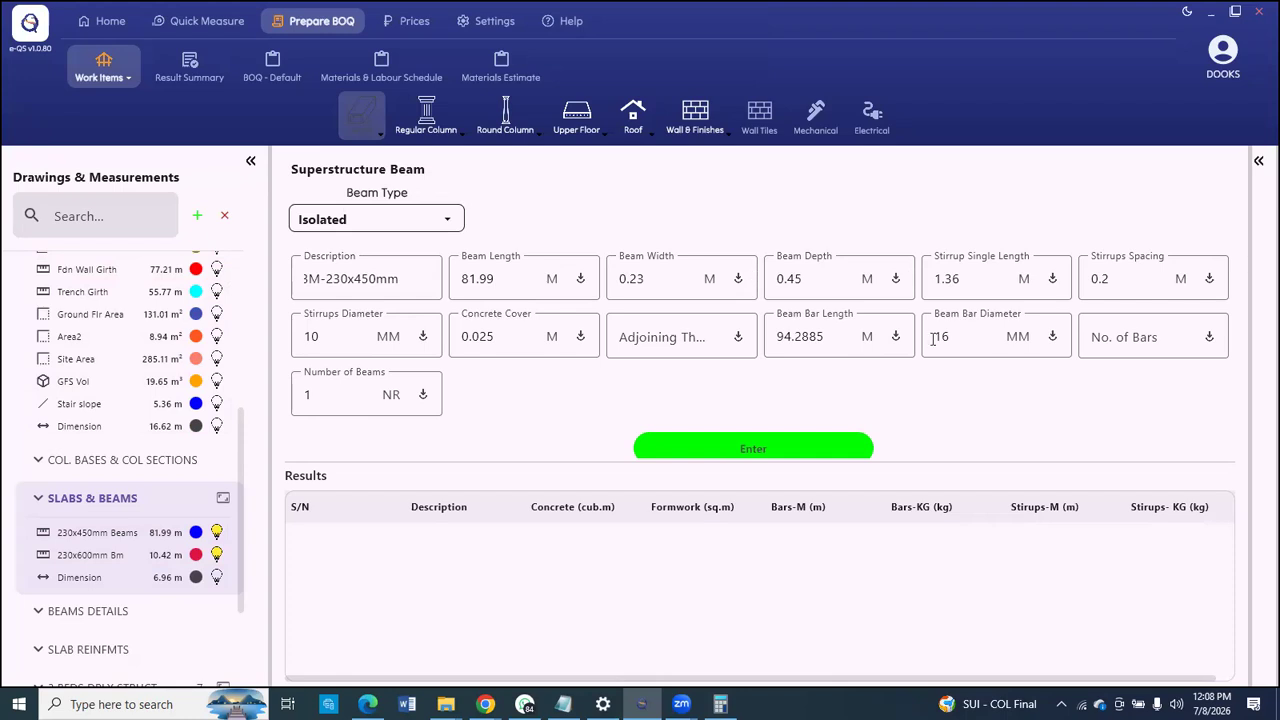
Step: Examine the 230x450mm beam elevations and b-b sections on the BEAMS DETAILS drawing for bar numbers, bar diameters and stirrup spacing
scroll(208, 414, "down", 2)
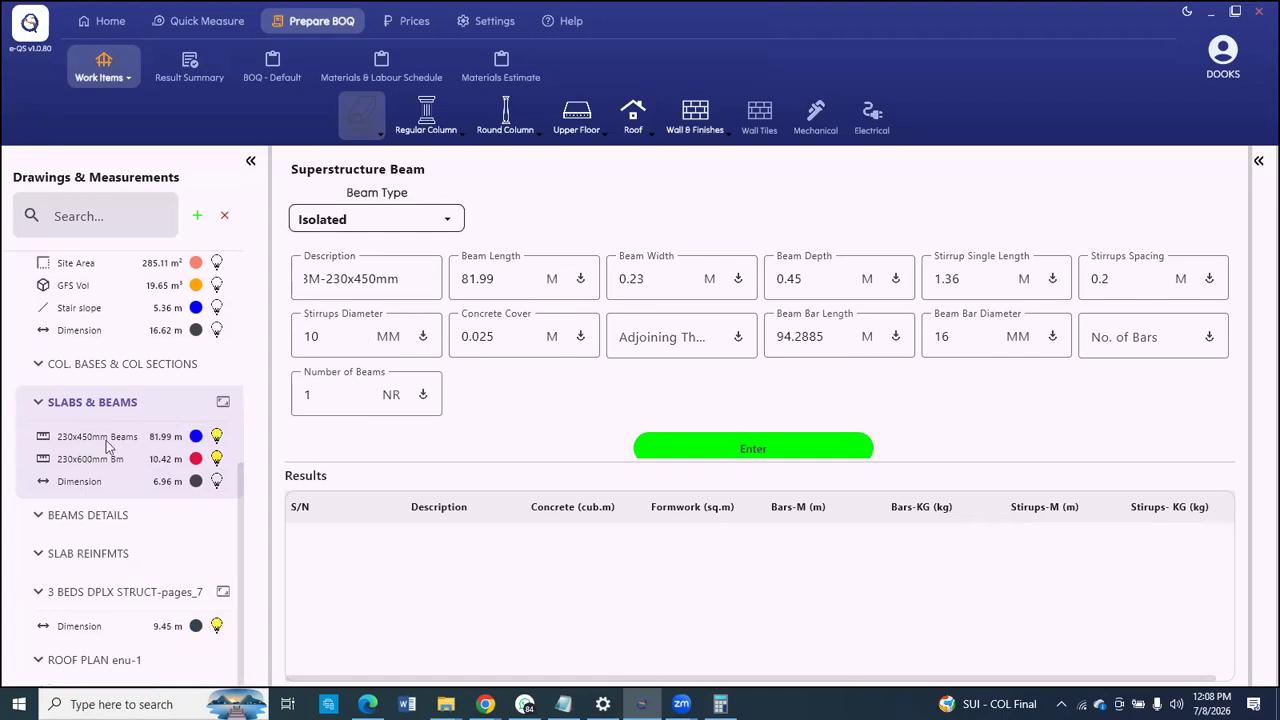
left_click(96, 515)
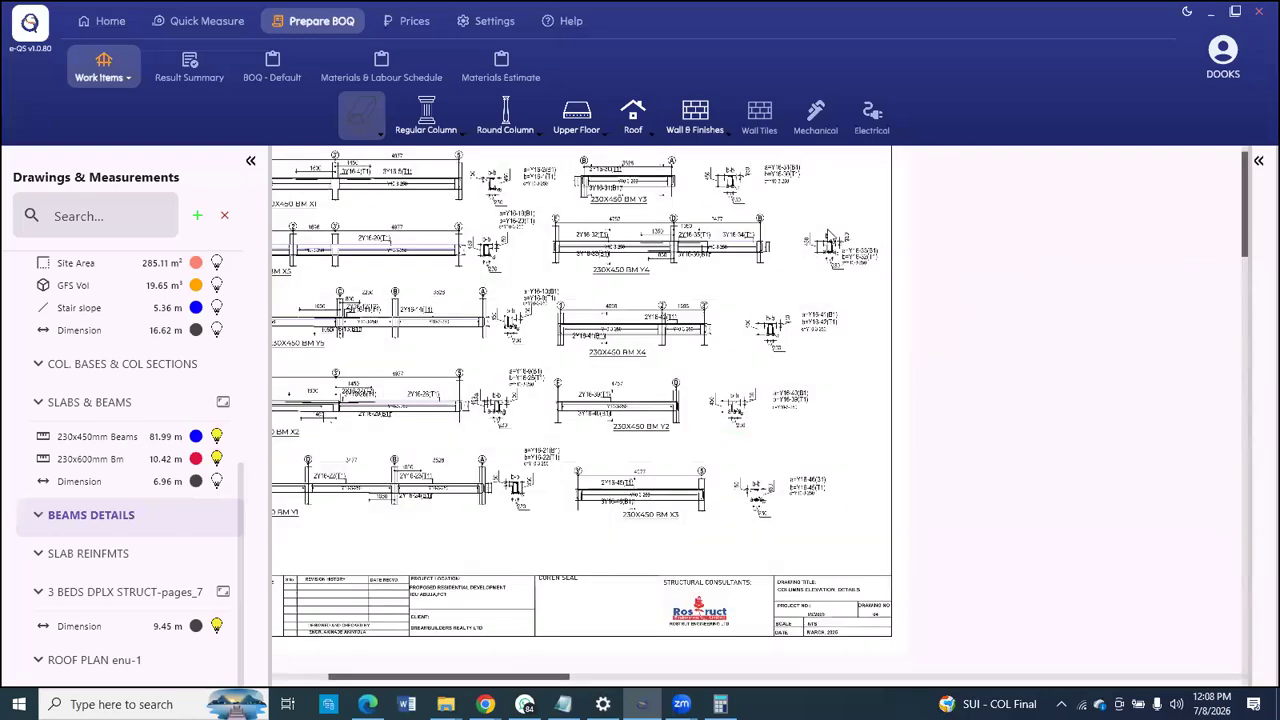
scroll(888, 412, "up", 3)
scroll(312, 203, "down", 4)
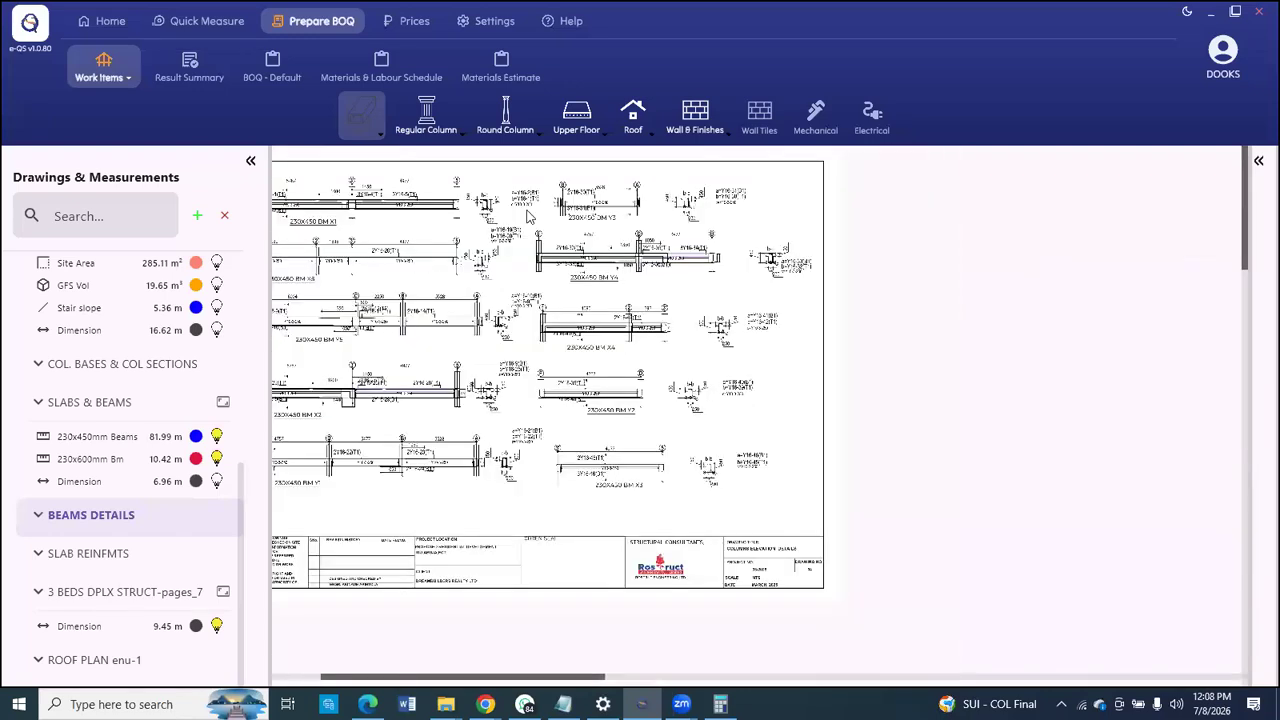
scroll(645, 283, "up", 3)
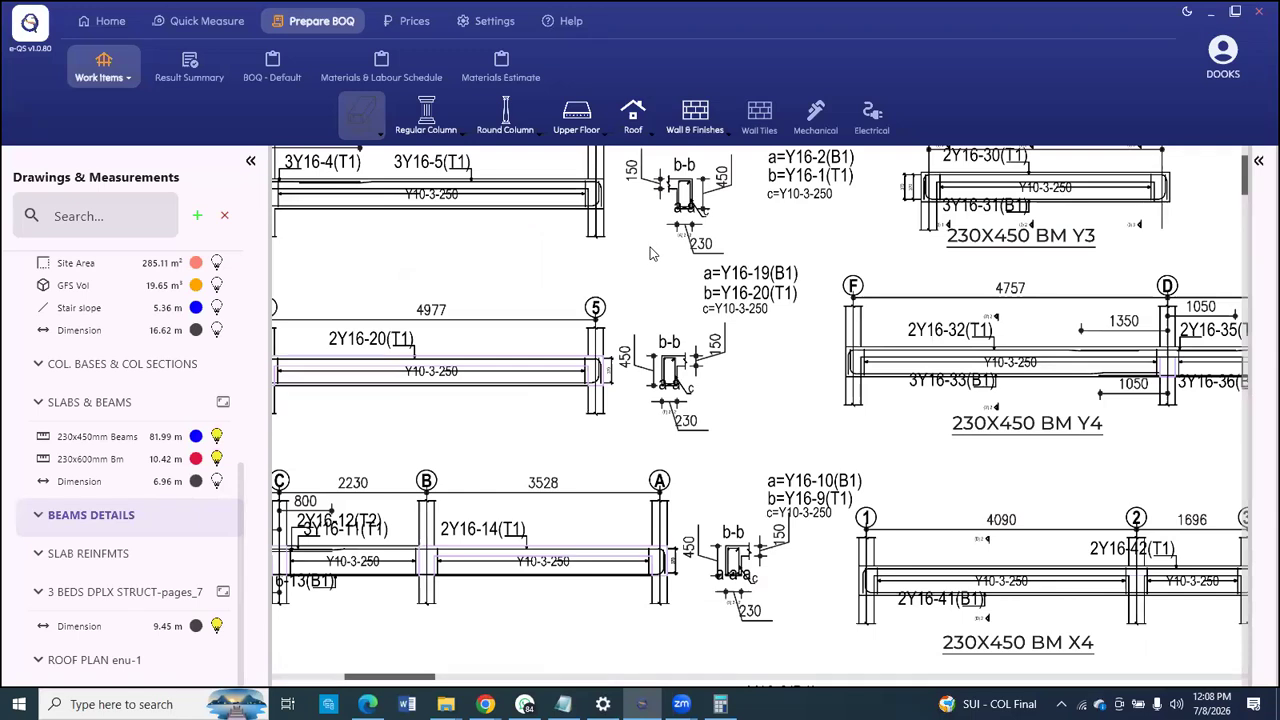
scroll(565, 414, "down", 1)
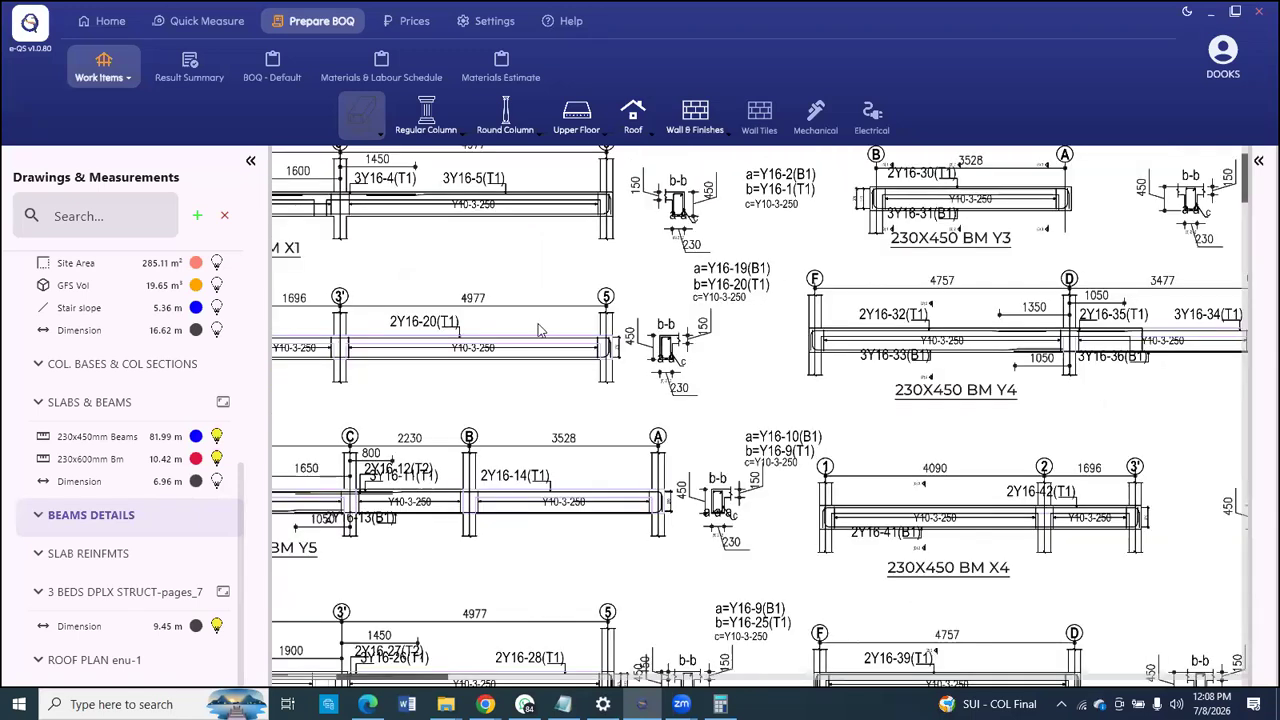
scroll(965, 438, "up", 1)
scroll(955, 530, "up", 2)
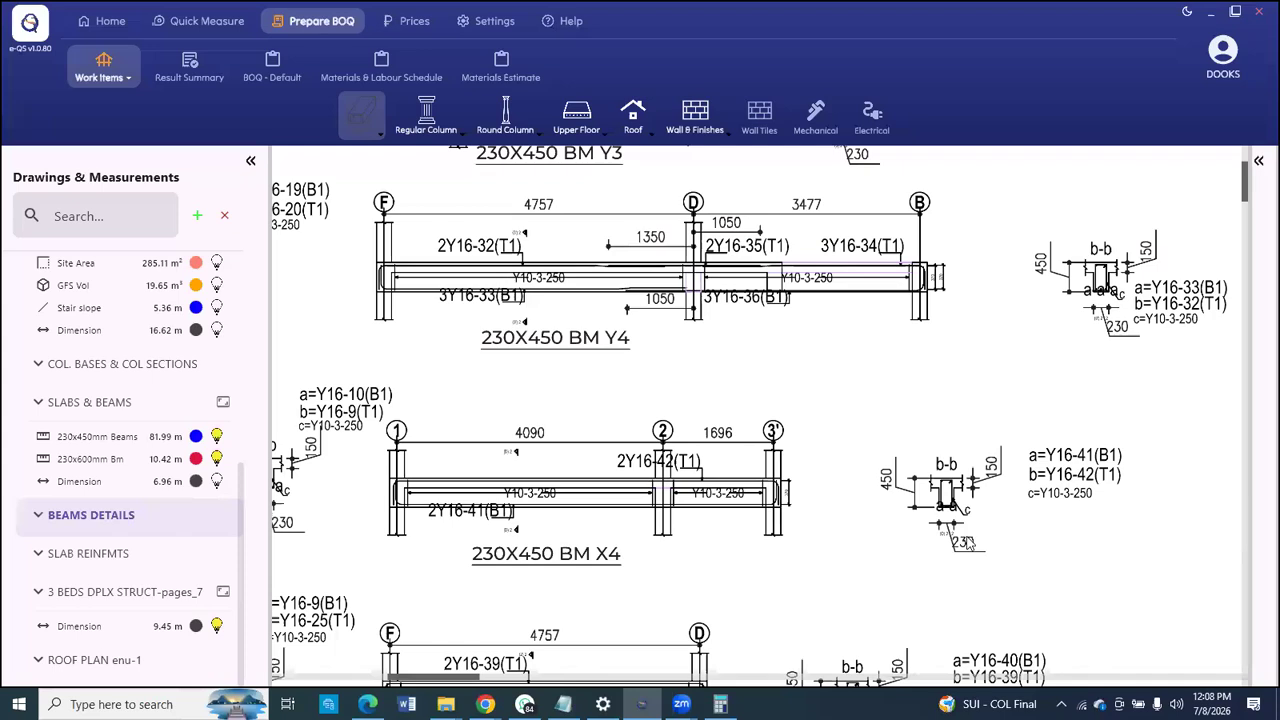
scroll(967, 556, "down", 1)
scroll(930, 594, "down", 1)
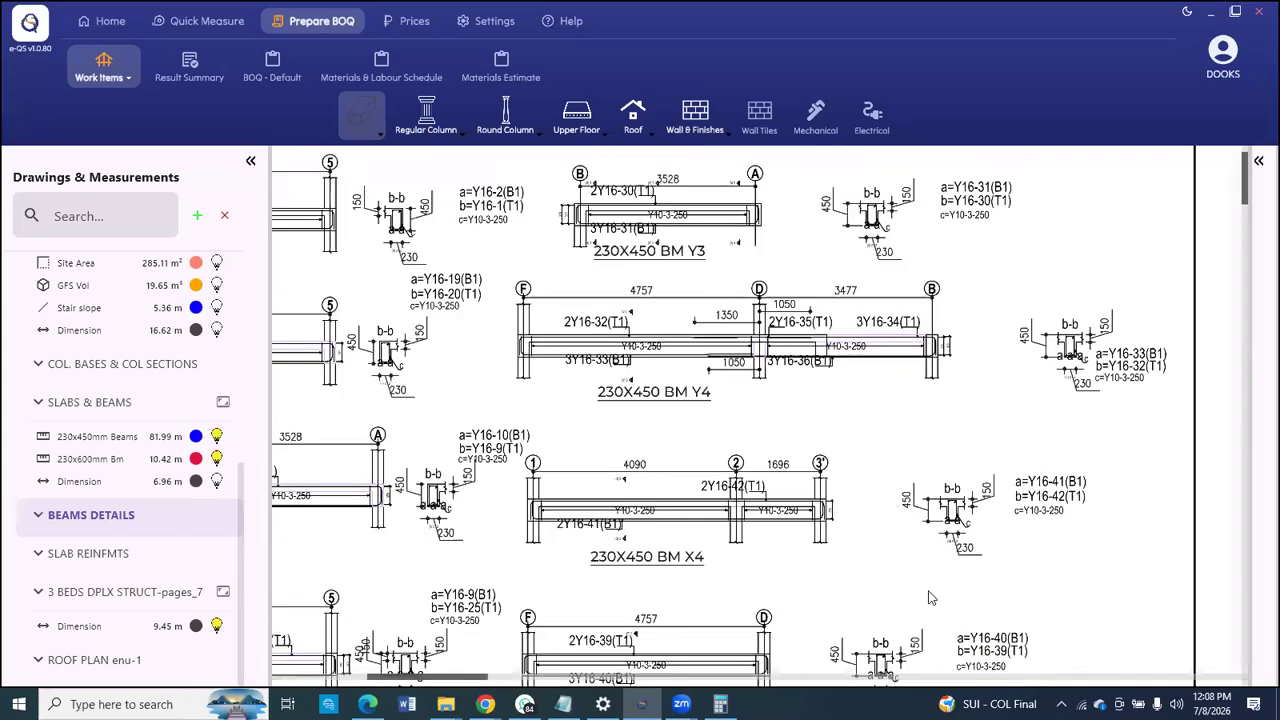
scroll(1014, 448, "up", 2)
scroll(443, 521, "down", 1)
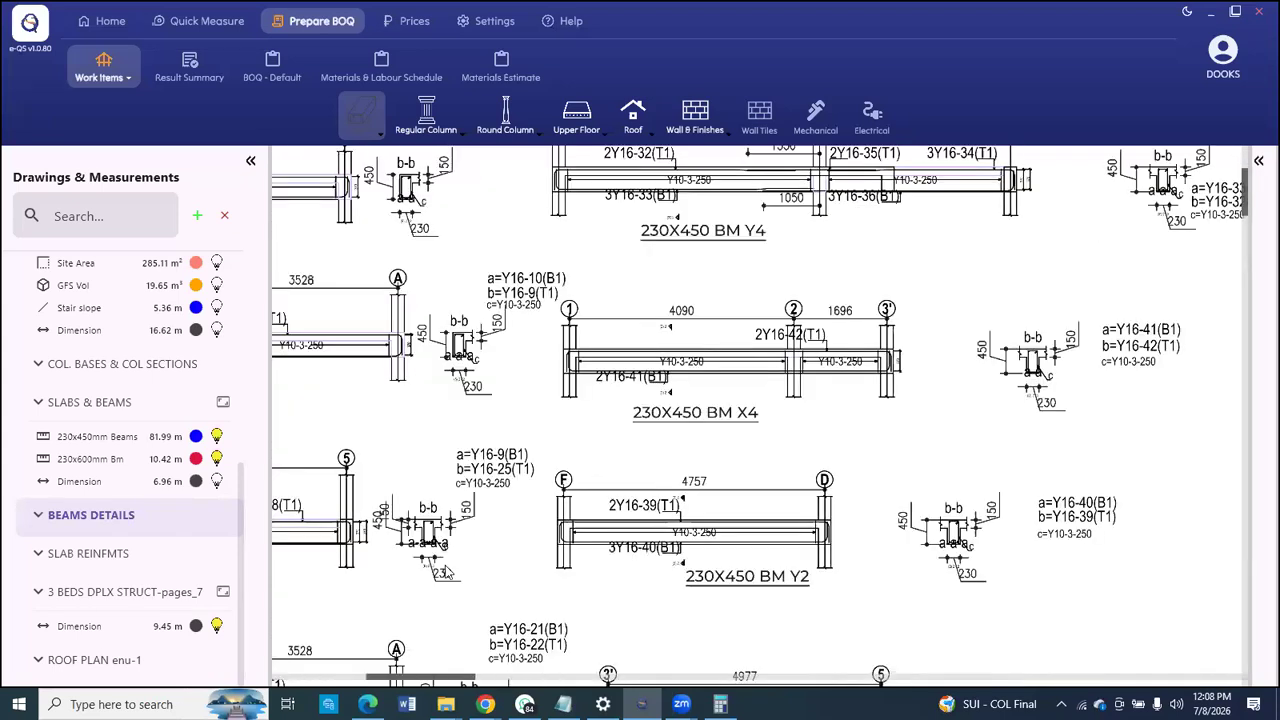
scroll(496, 584, "up", 2)
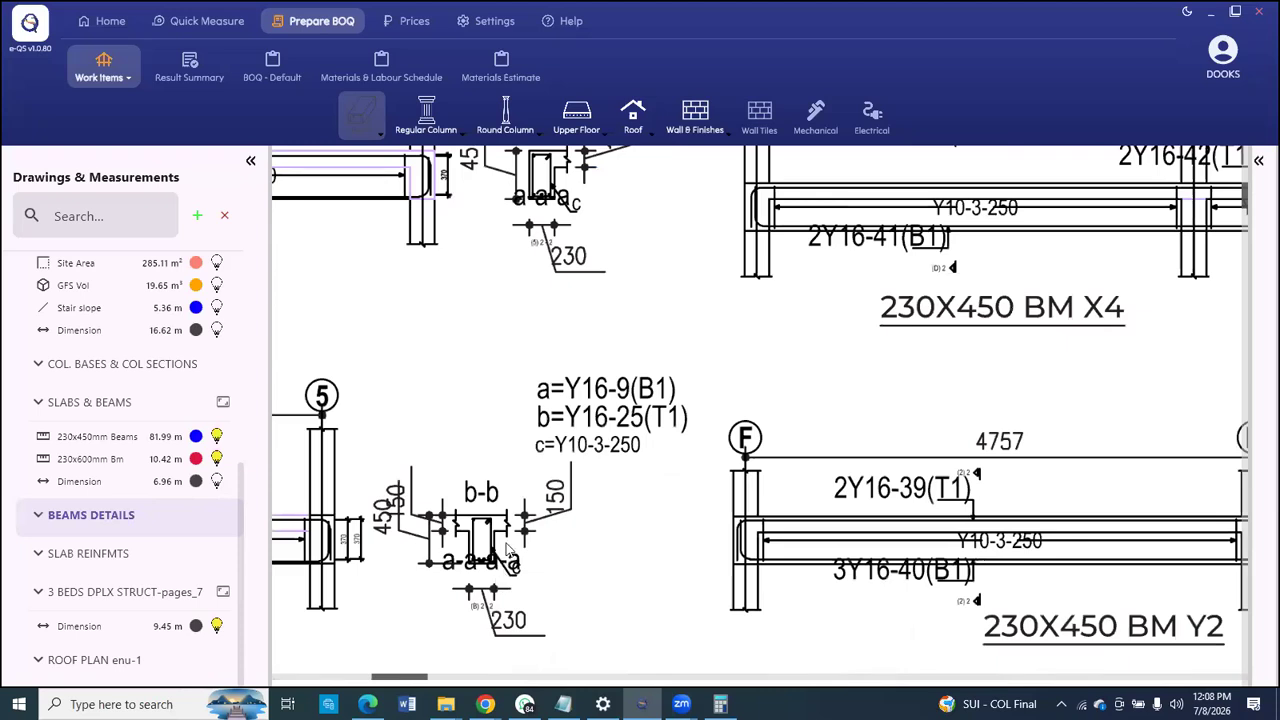
scroll(510, 550, "down", 1)
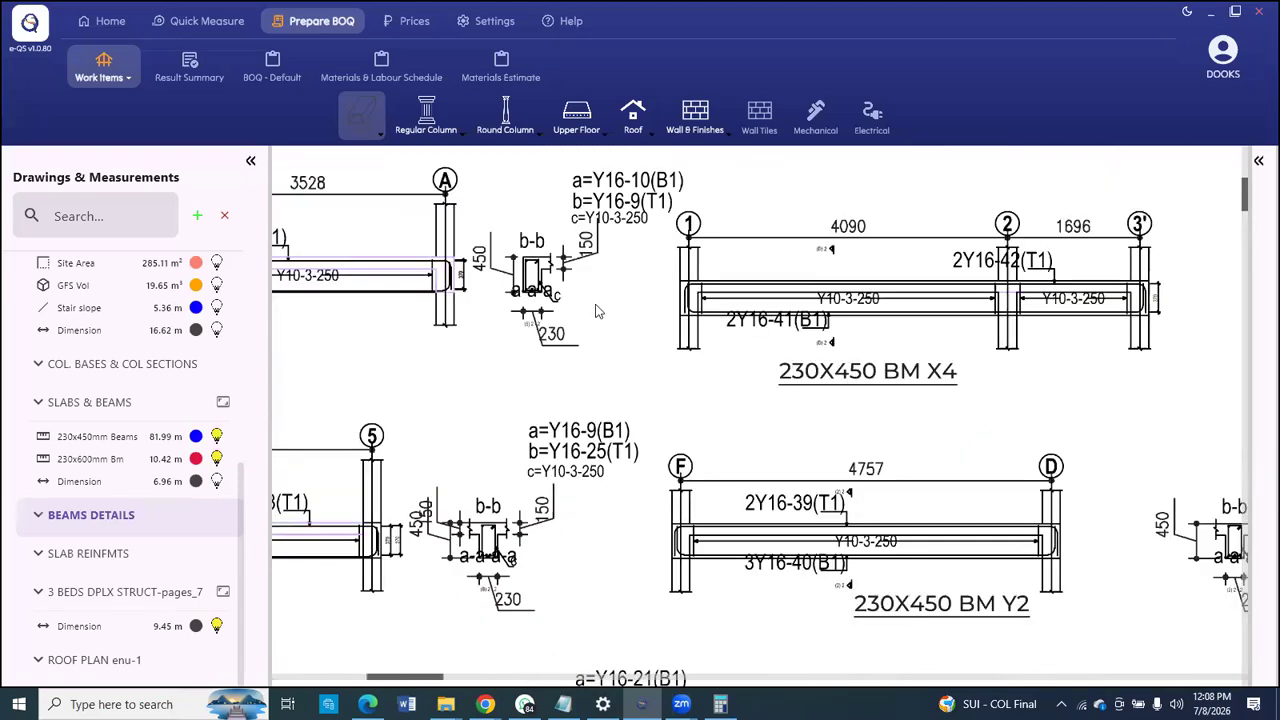
scroll(598, 308, "down", 2)
scroll(564, 645, "up", 4)
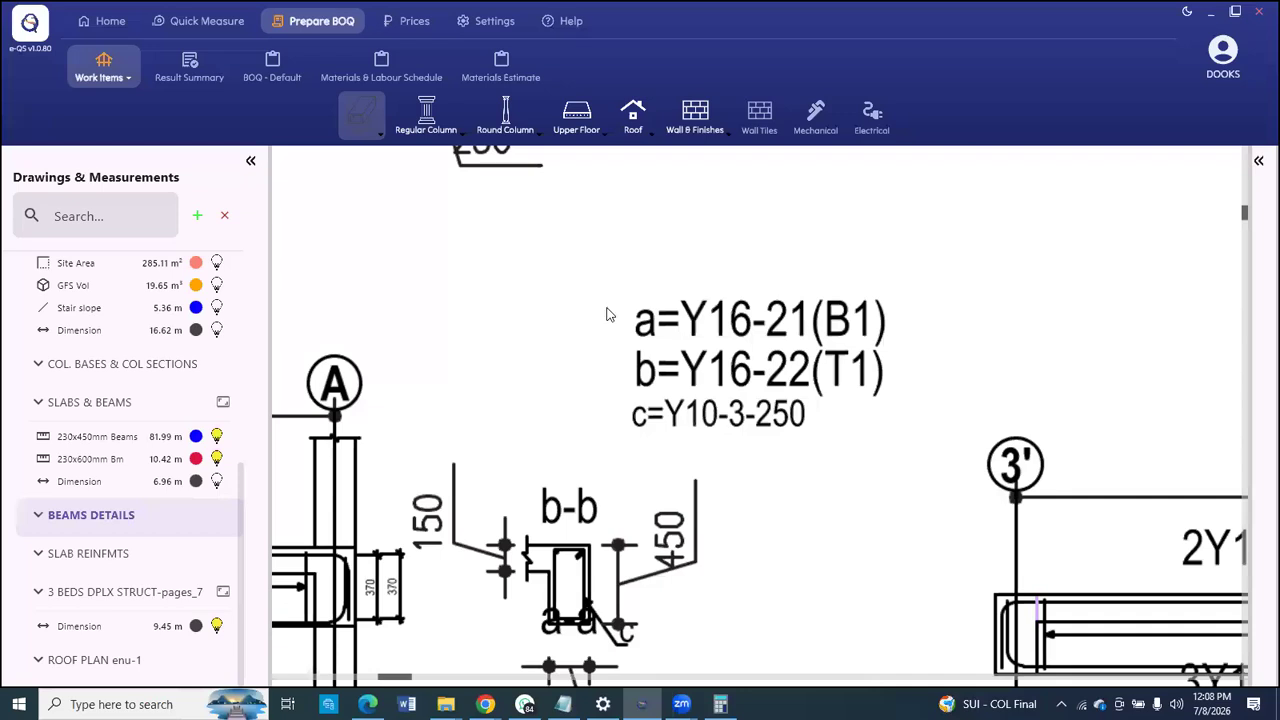
scroll(606, 315, "down", 3)
scroll(1175, 440, "up", 1)
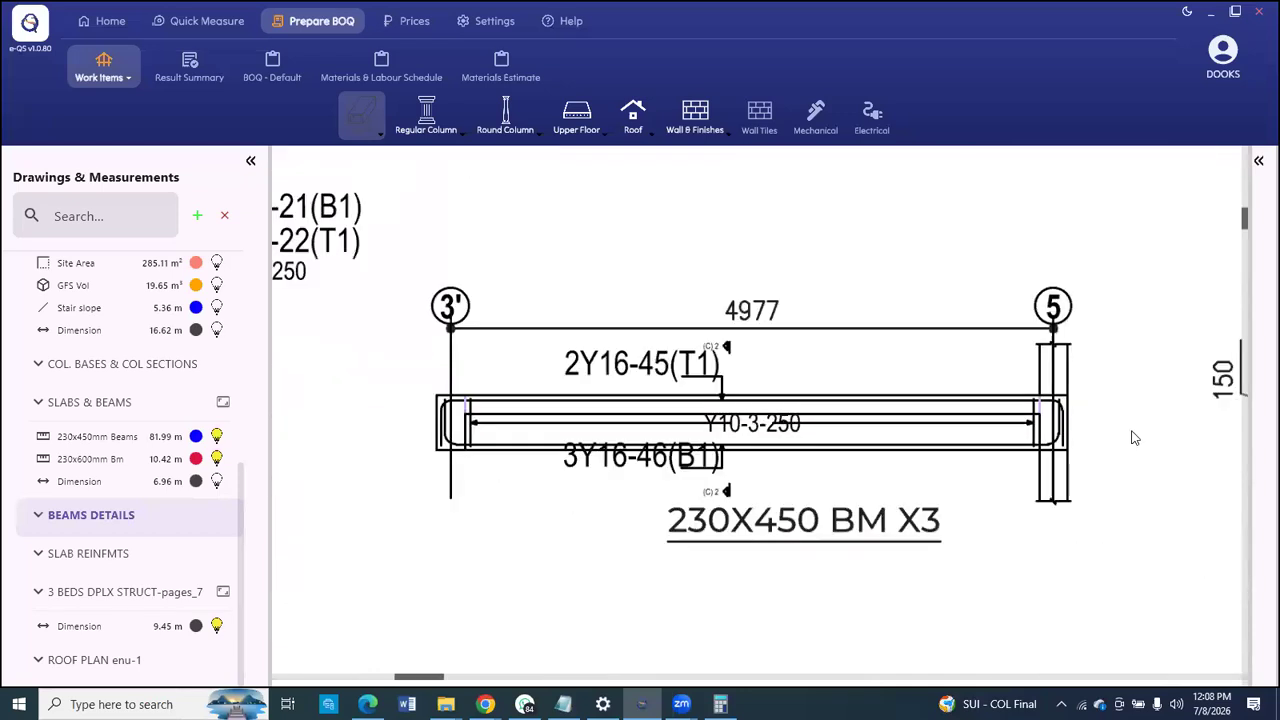
scroll(1165, 431, "down", 2)
scroll(1090, 560, "up", 1)
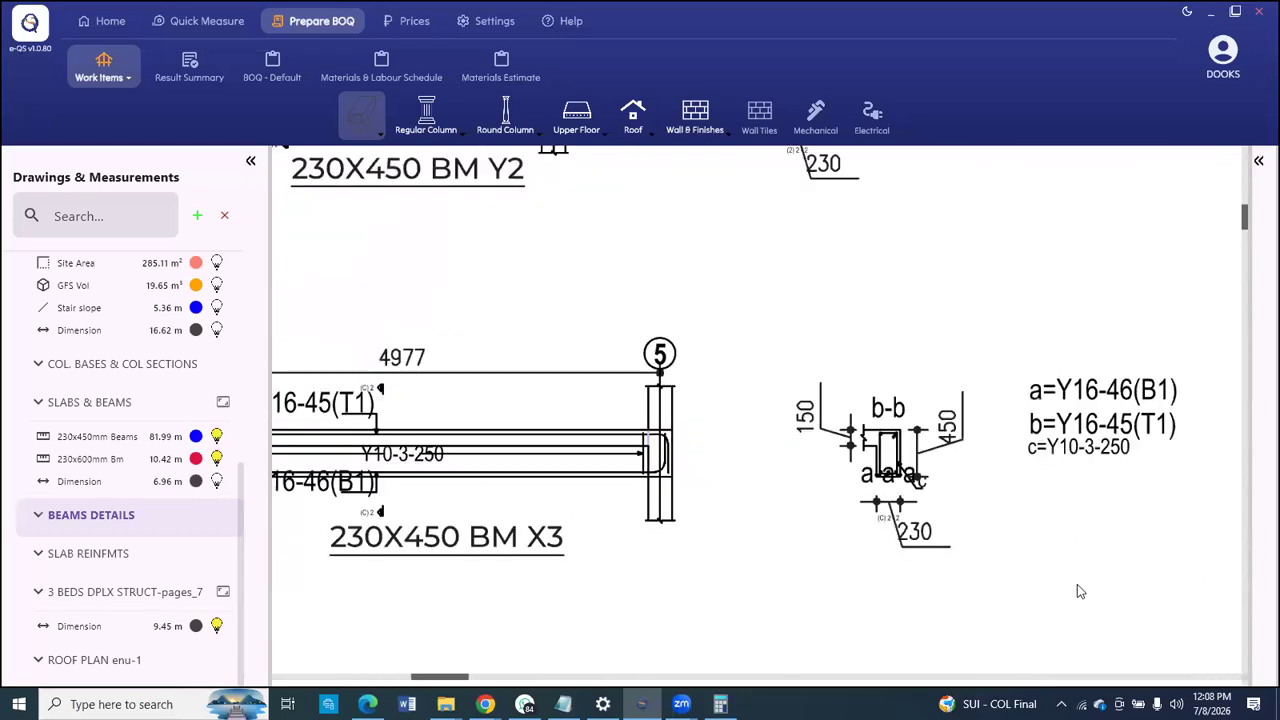
scroll(703, 305, "down", 2)
scroll(548, 306, "down", 1)
scroll(732, 404, "up", 1)
scroll(523, 379, "down", 1)
scroll(600, 300, "down", 1)
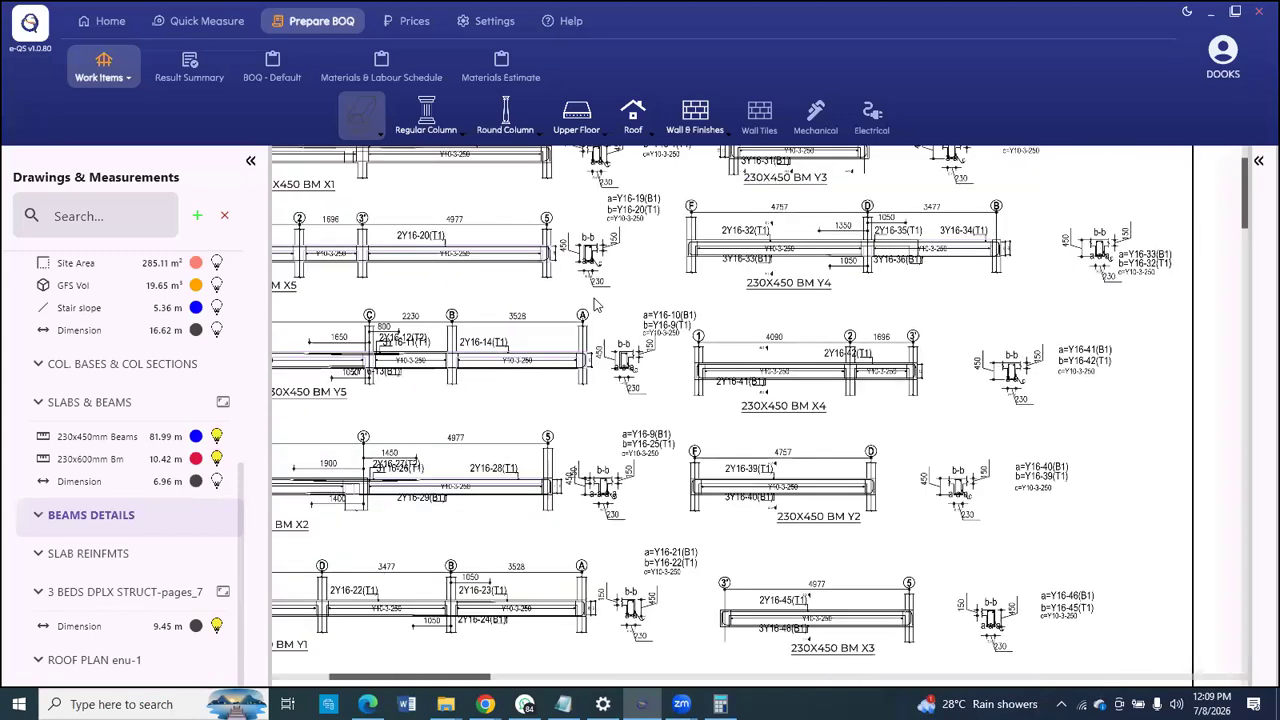
scroll(628, 260, "down", 1)
scroll(530, 254, "up", 1)
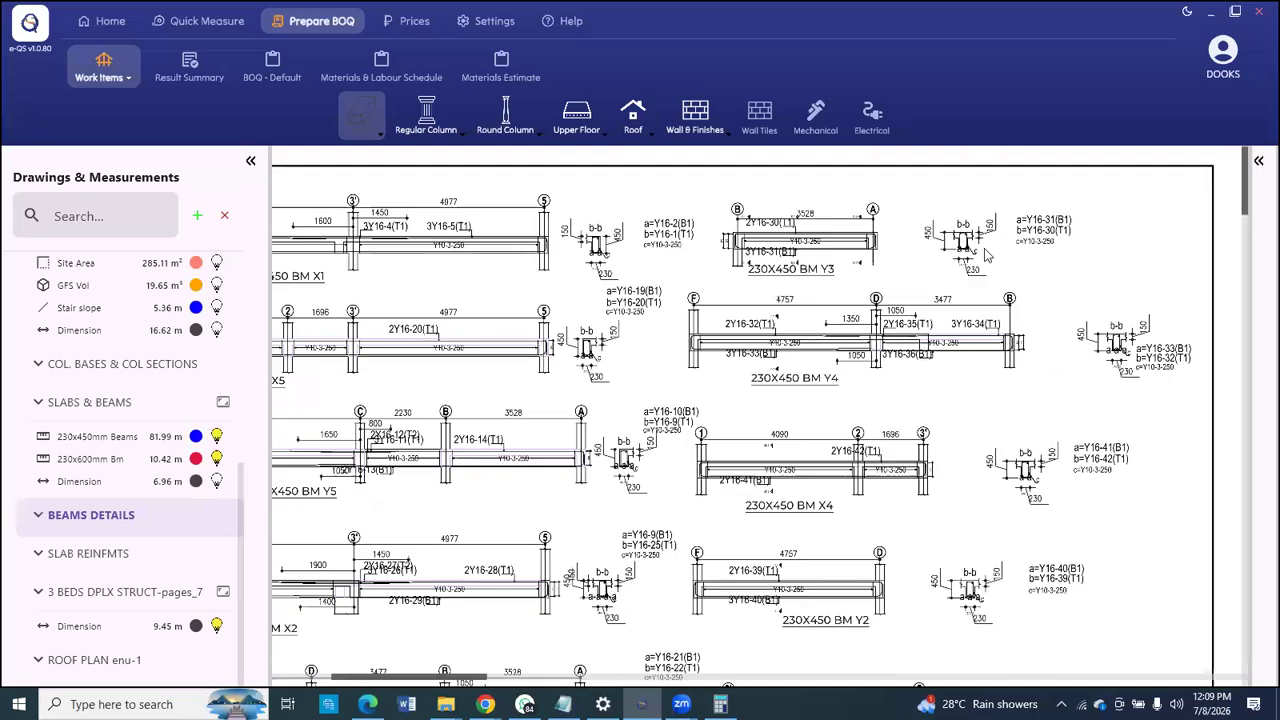
scroll(985, 212, "up", 2)
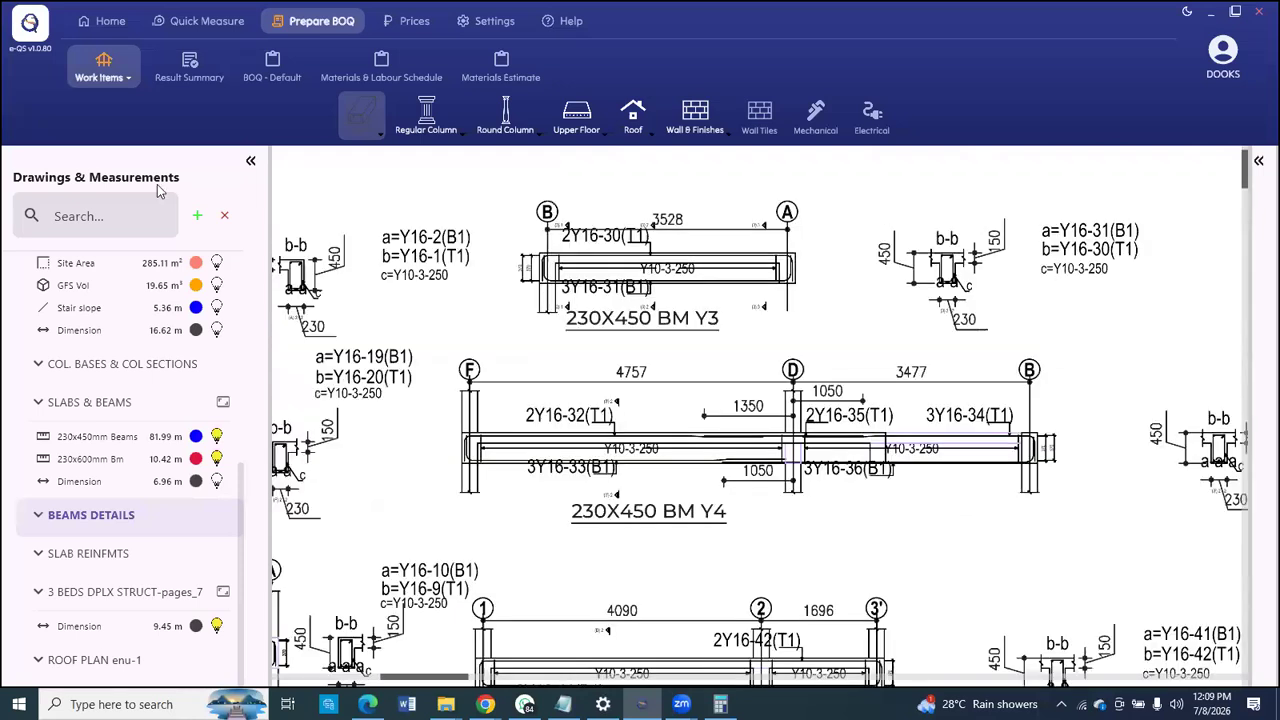
Step: Return to the superstructure beam concrete works form, set the number of bars to 5 and enter the BM-230x450mm beam into the results
left_click(381, 107)
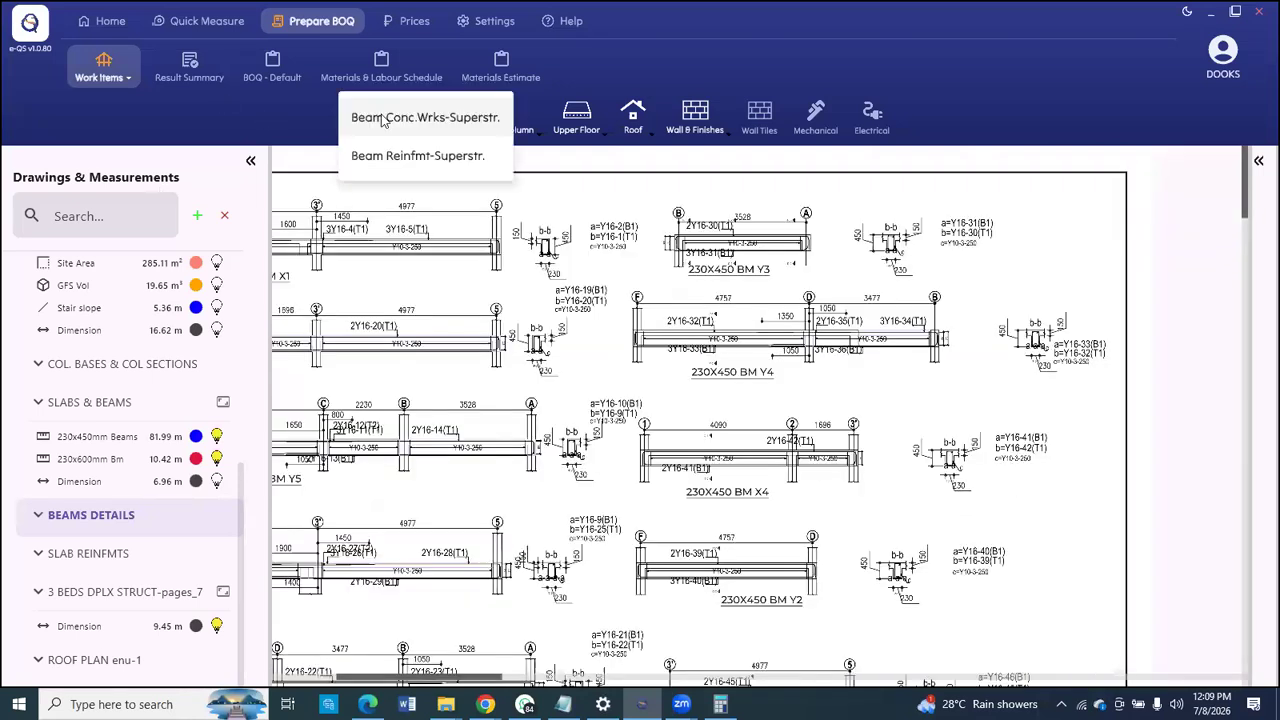
left_click(383, 118)
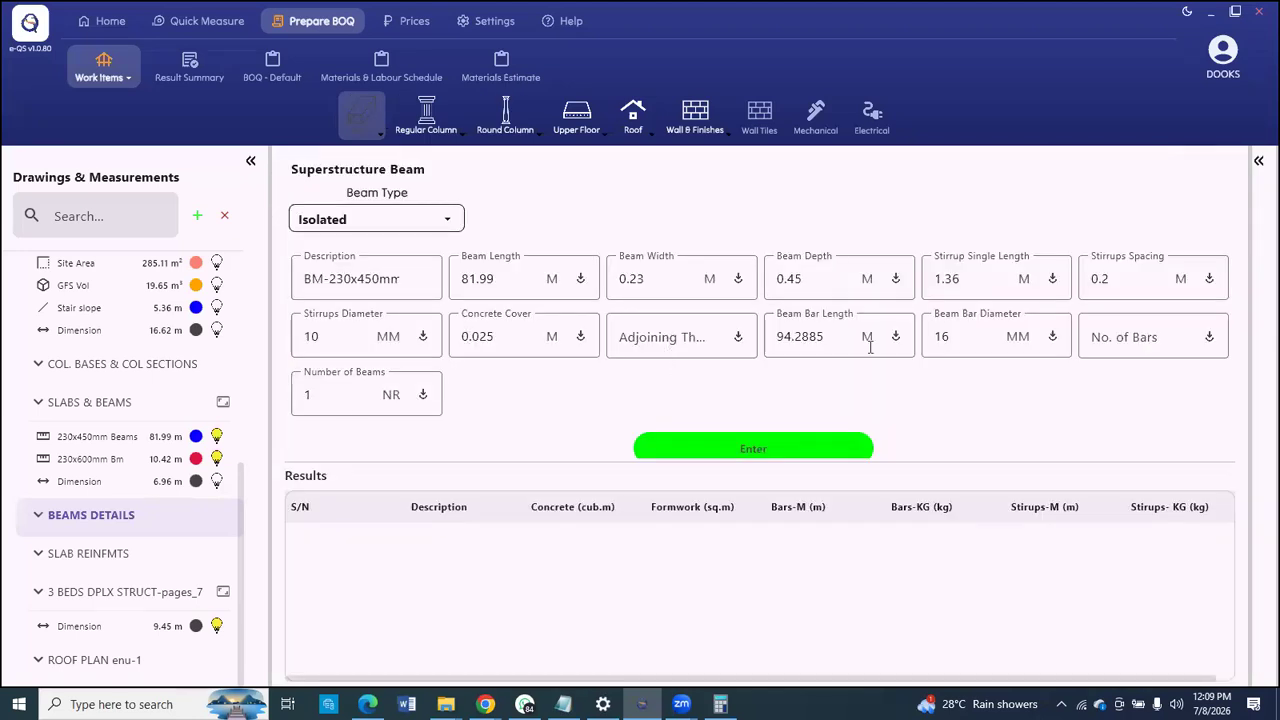
left_click(981, 325)
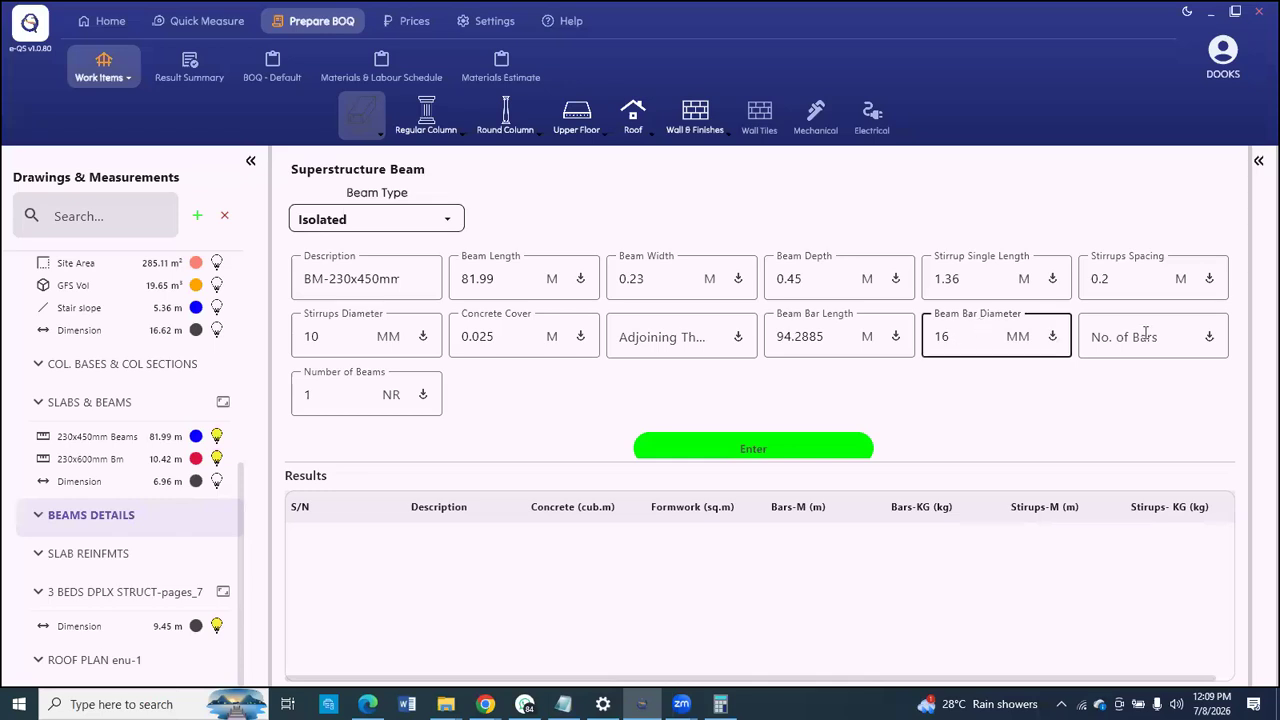
left_click(1145, 330)
type("5")
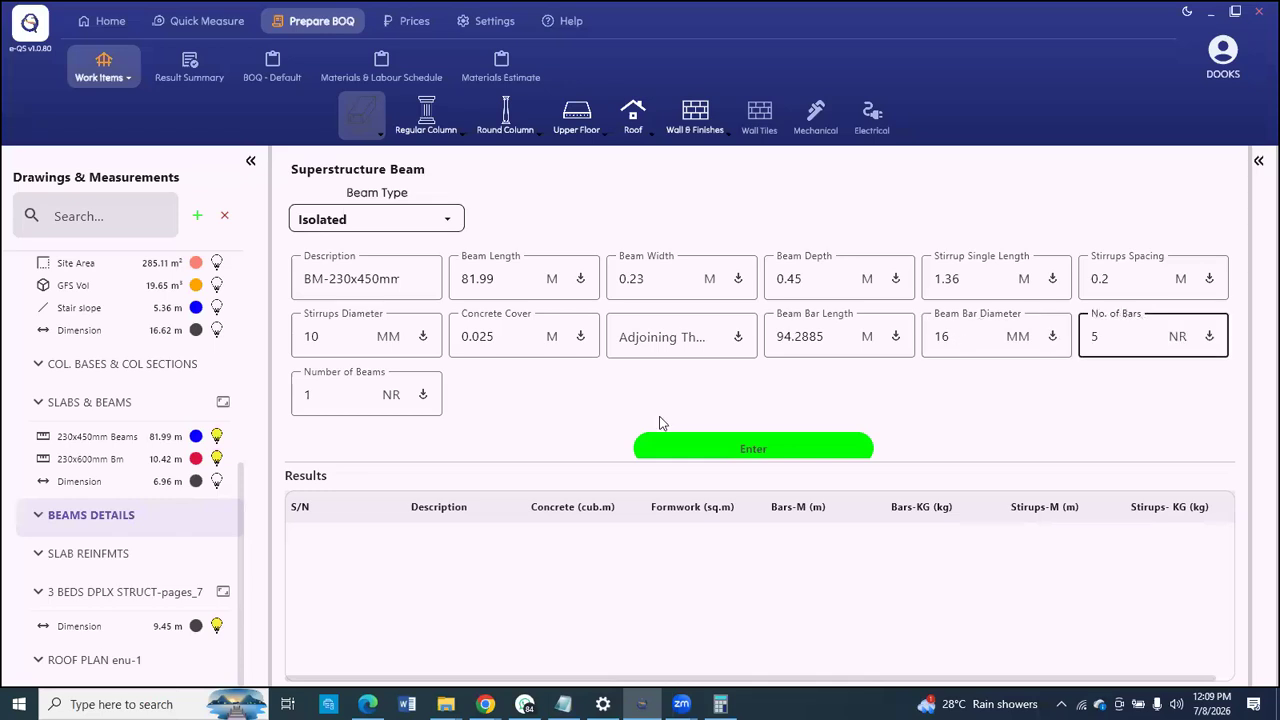
left_click(725, 433)
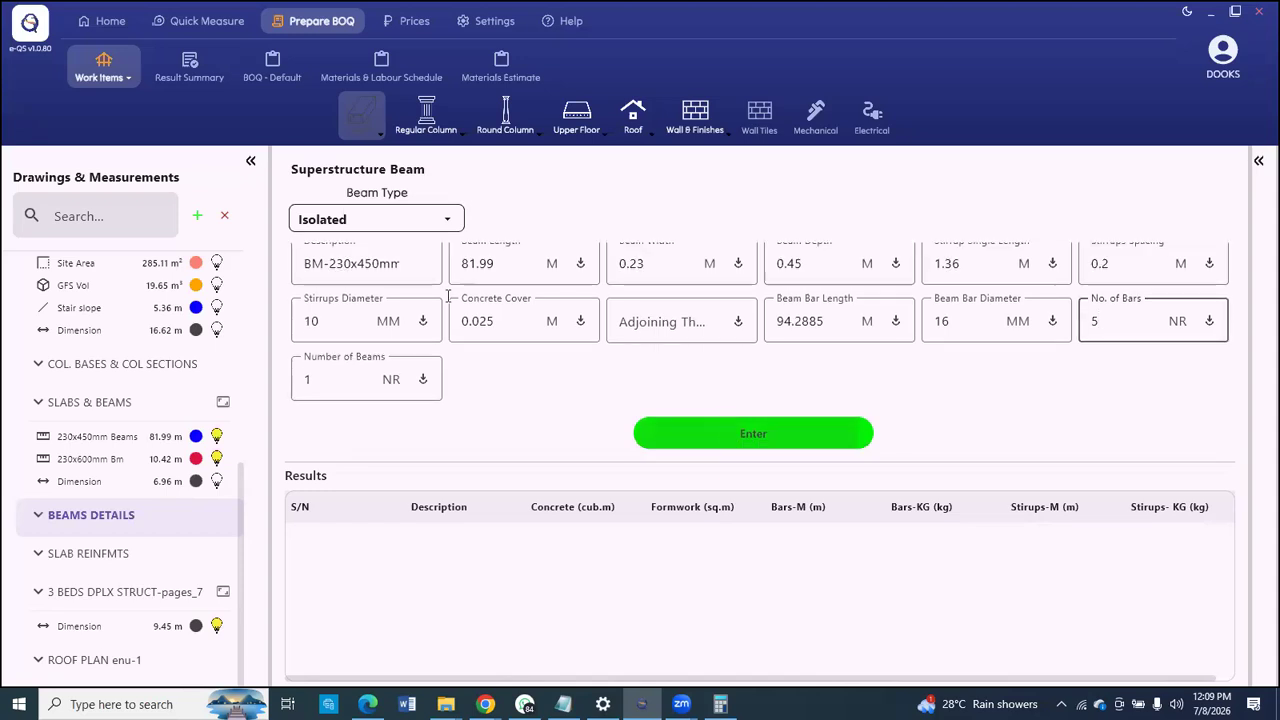
scroll(405, 279, "up", 1)
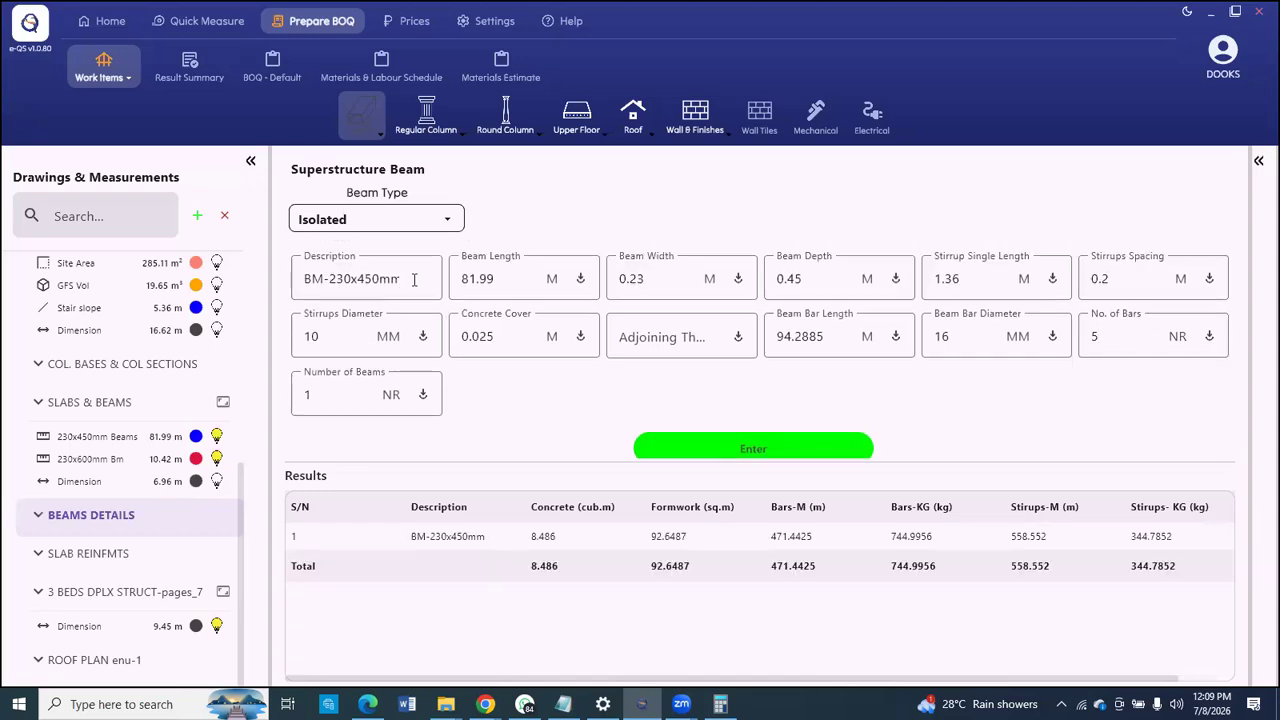
Step: Change the beam description to BM-230x600 and set the beam length to 10.42 m
left_click(385, 278)
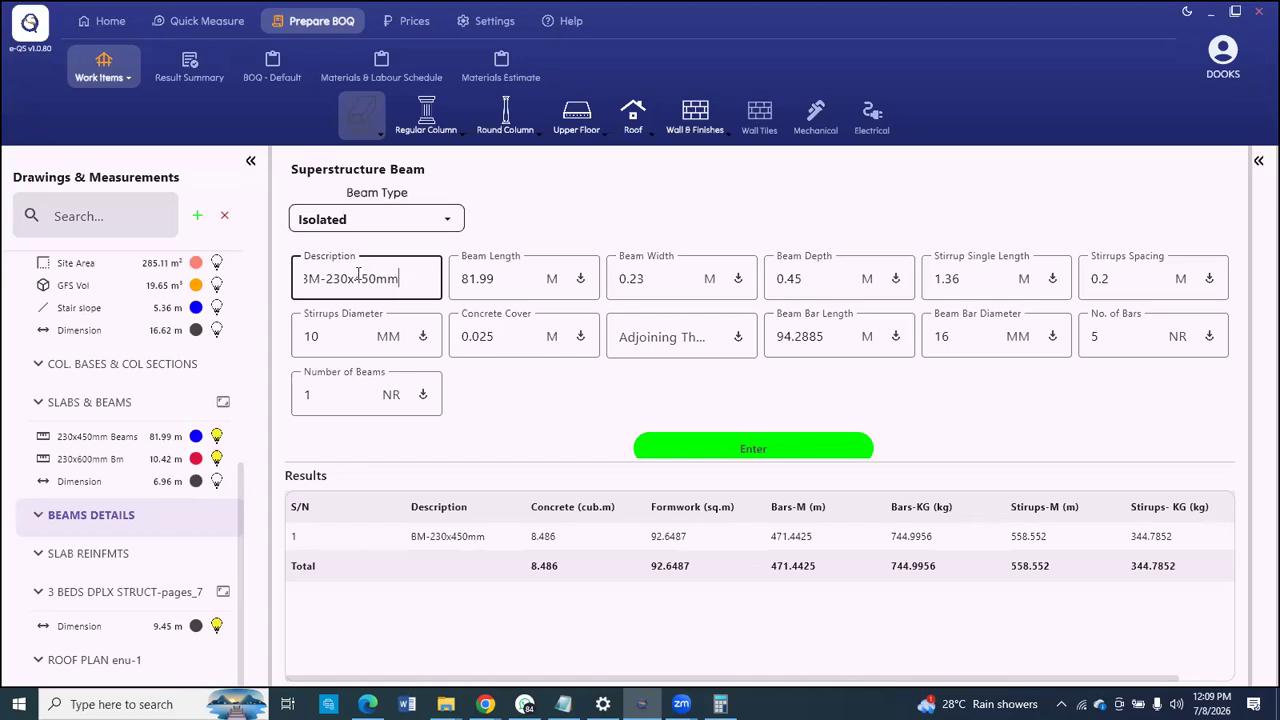
left_click_drag(358, 276, 378, 318)
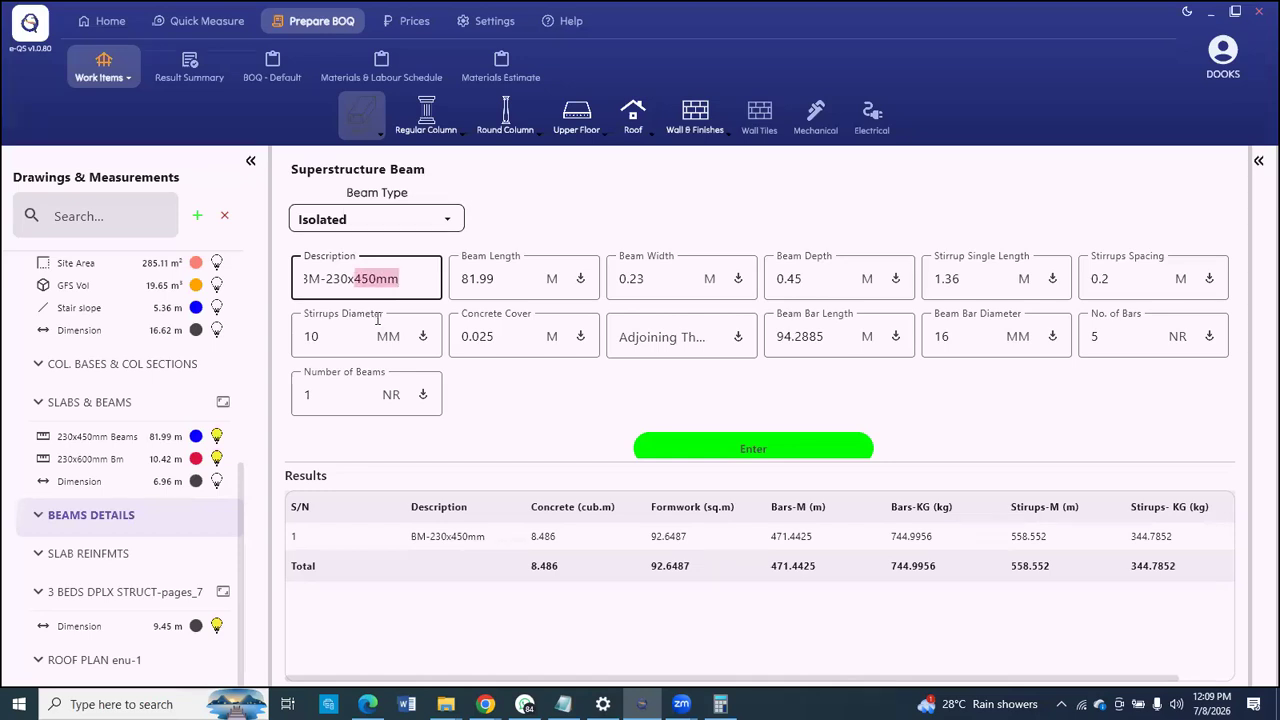
type("600")
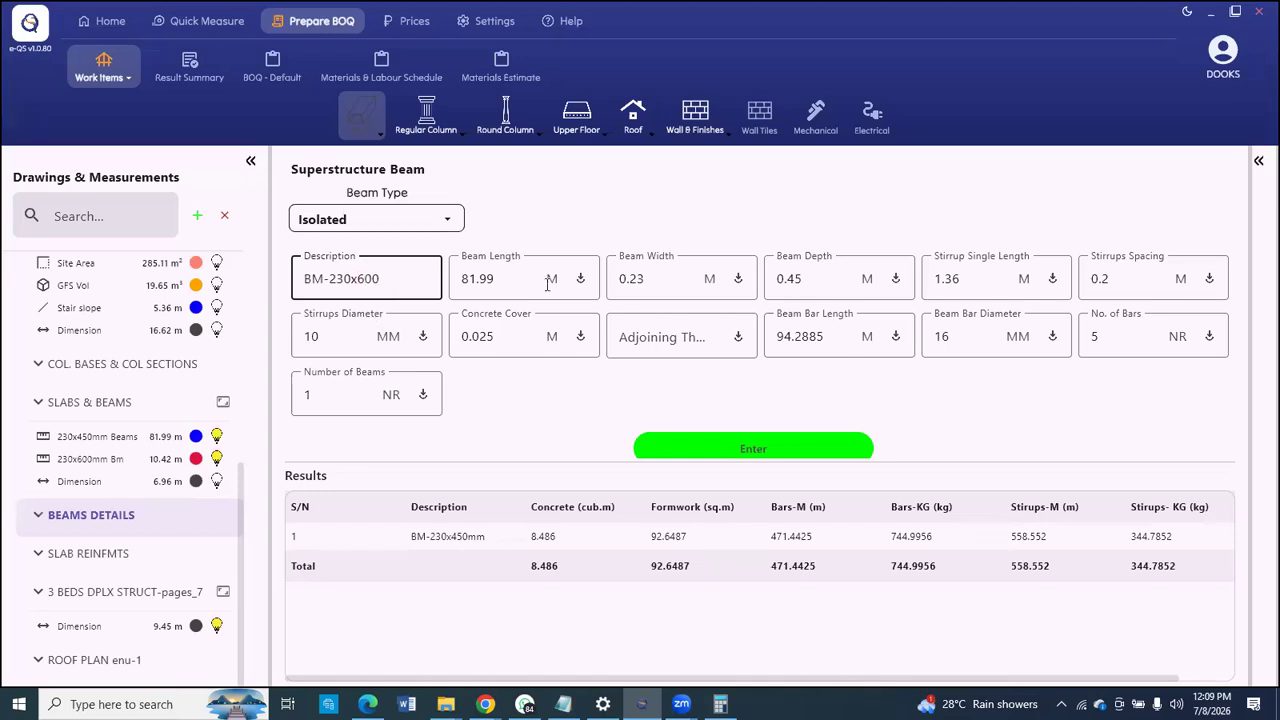
left_click(569, 283)
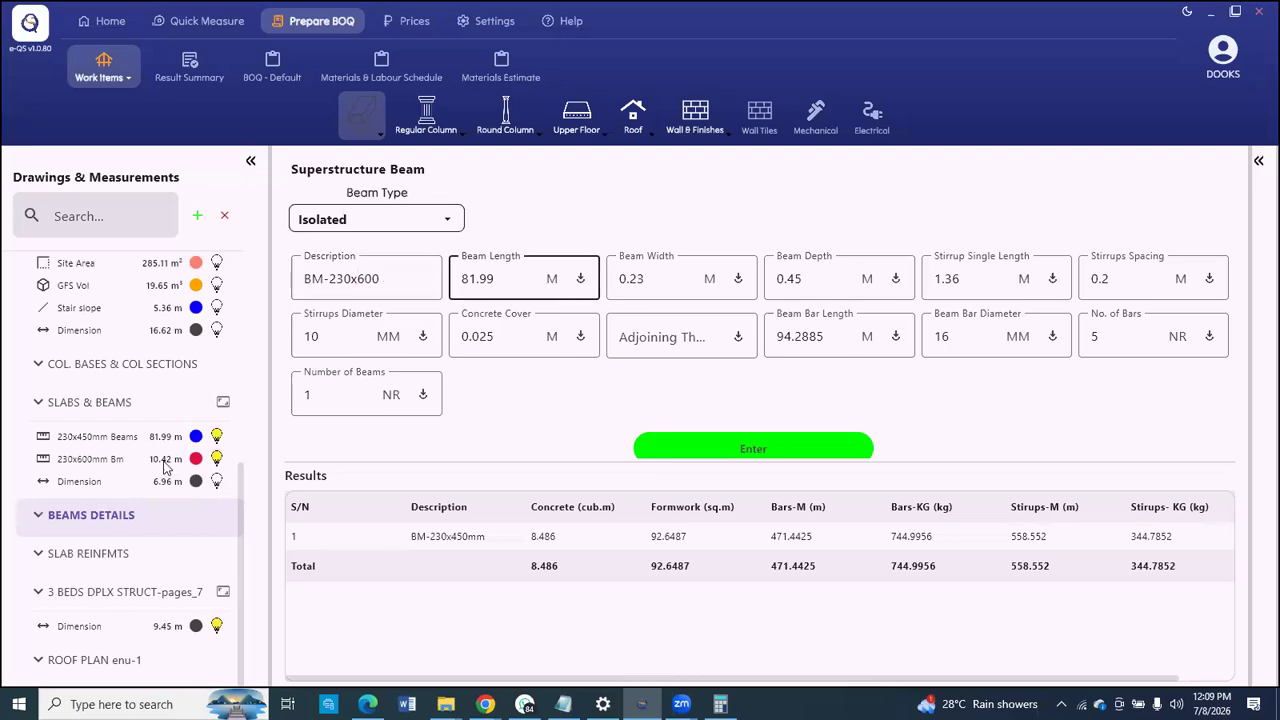
key("ctrl+a")
type("10.42")
Step: Set the number of bars to 6 for BM-230x600 and enter the beam into the results
left_click(1086, 337)
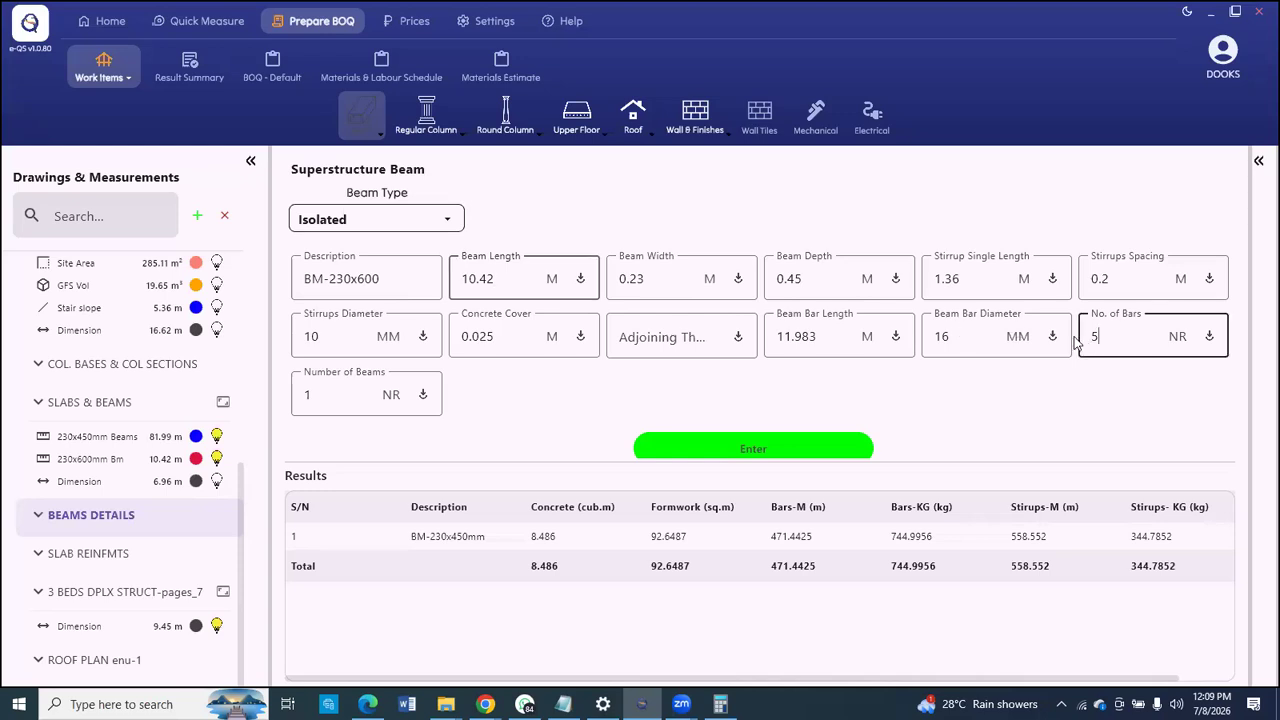
key("Delete")
type("6")
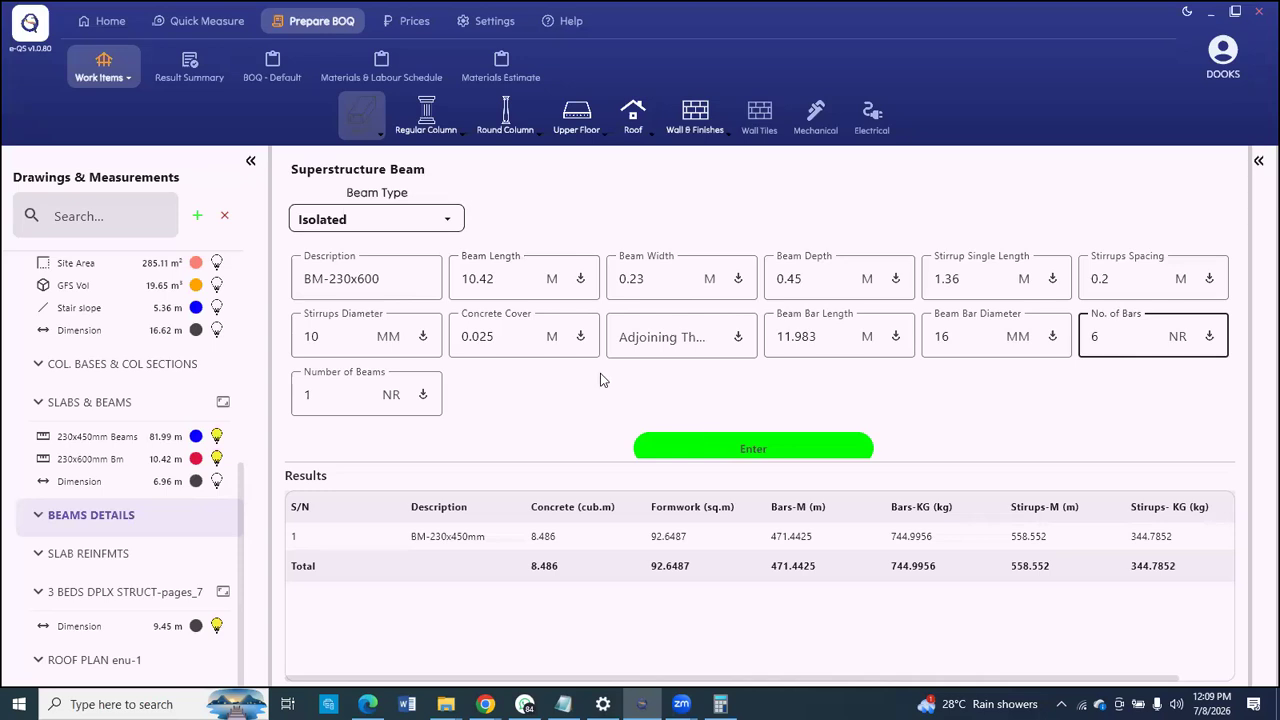
scroll(742, 436, "down", 1)
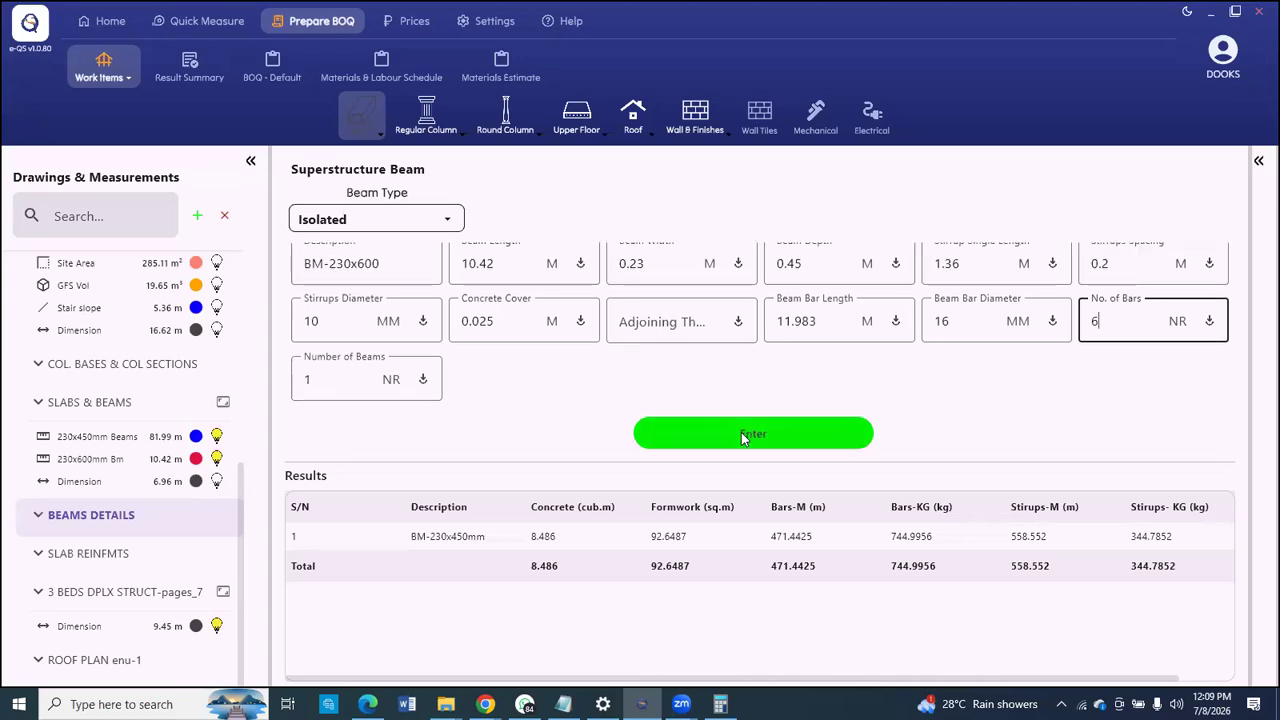
left_click(742, 437)
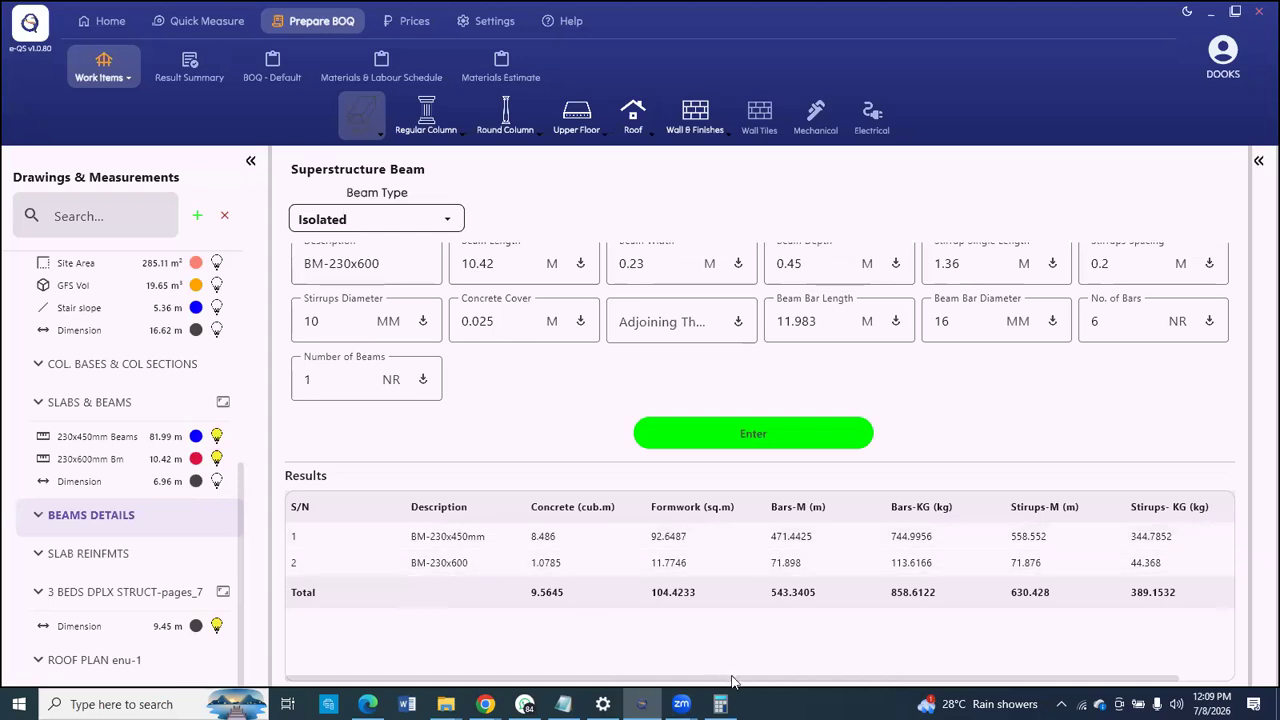
left_click_drag(770, 681, 840, 681)
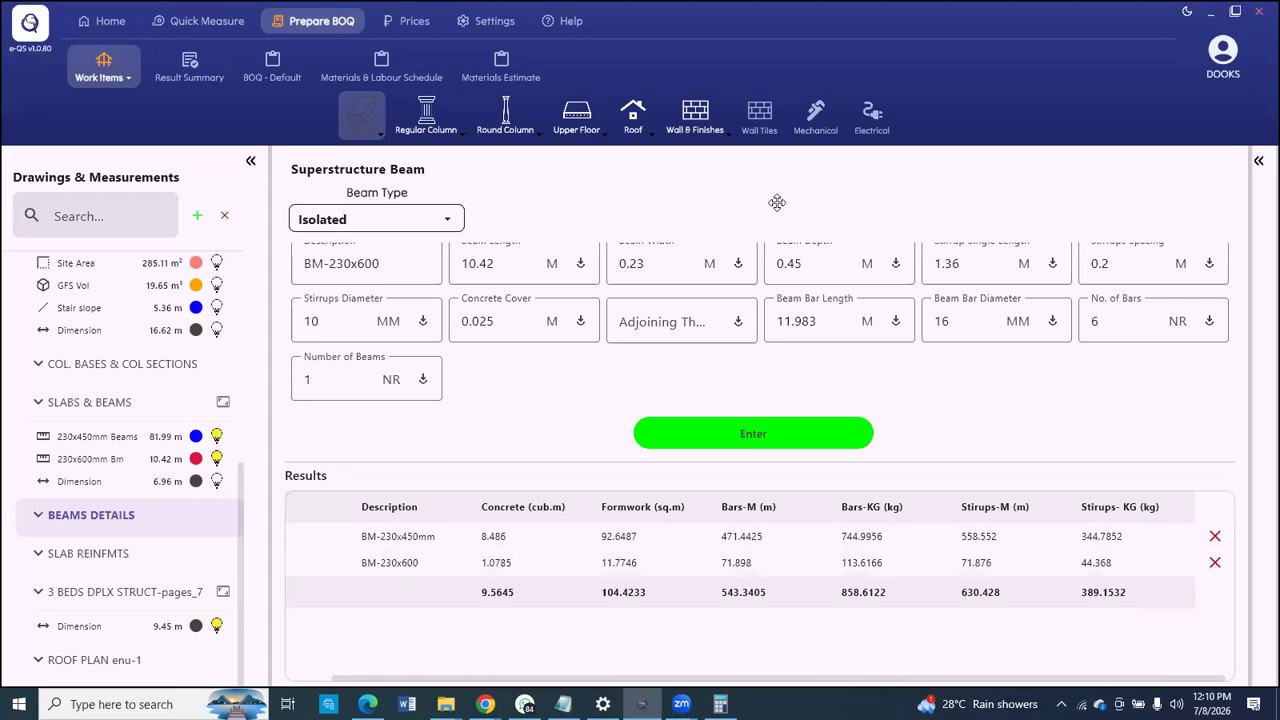
left_click(446, 112)
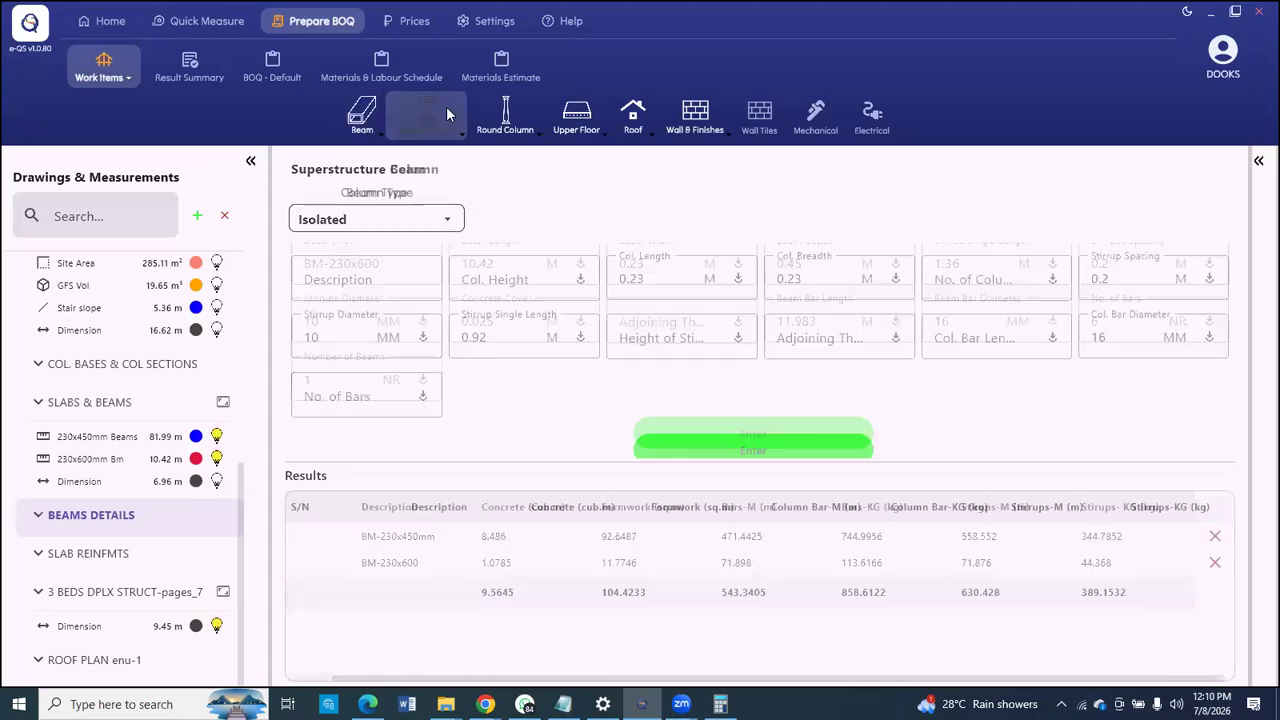
left_click(357, 118)
left_click(357, 118)
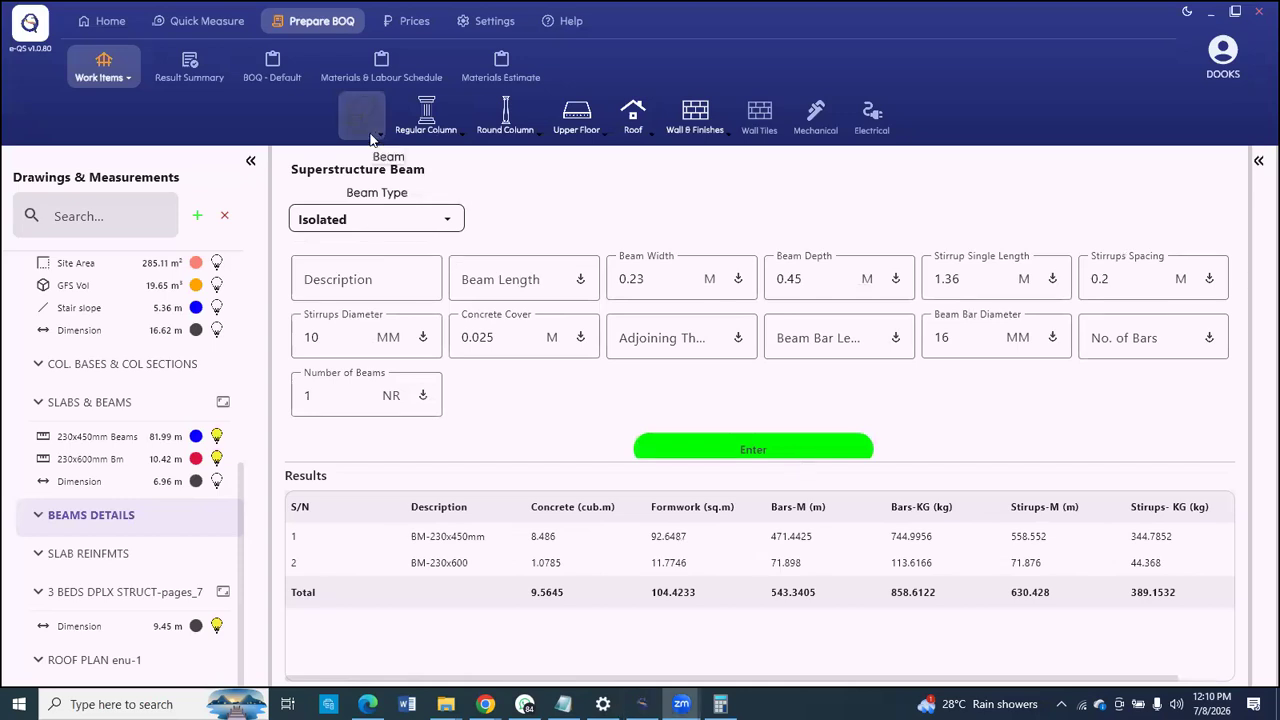
Step: Open the BEAMS DETAILS drawing and examine the 230x450 BM X1 elevation for bar marks and the 1600 and 1450 bar extensions
left_click(105, 522)
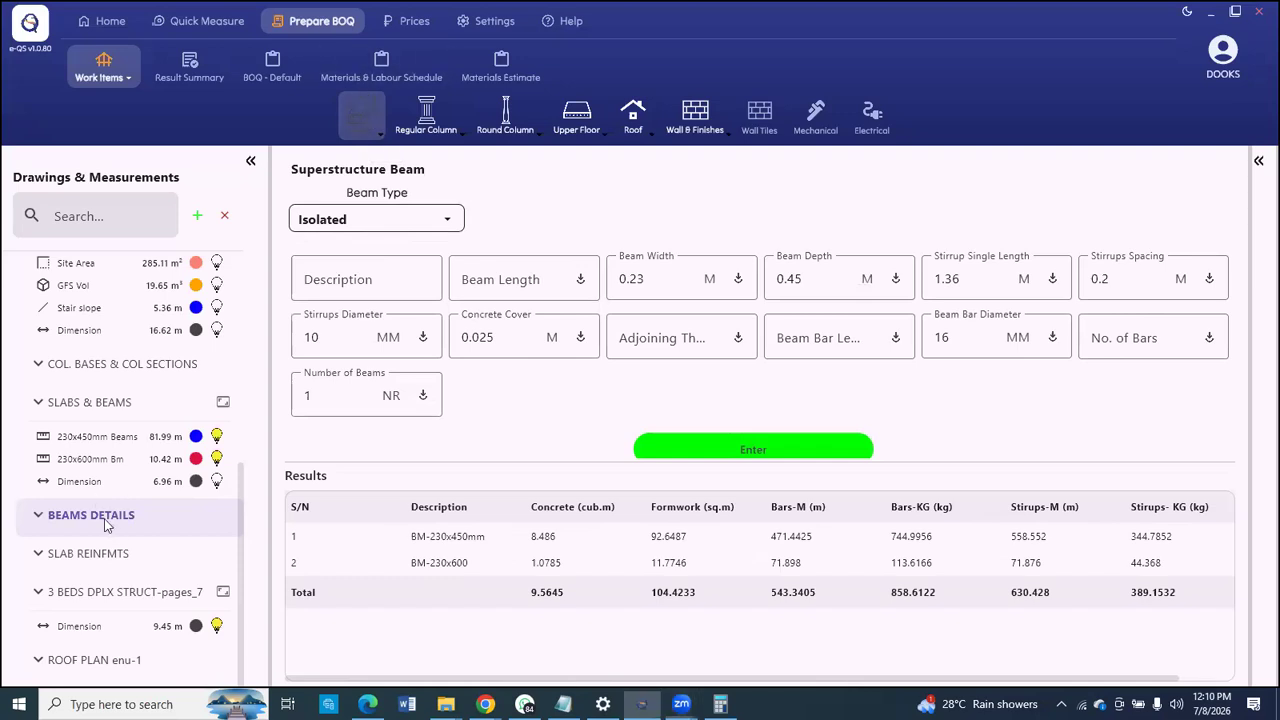
scroll(484, 165, "down", 5)
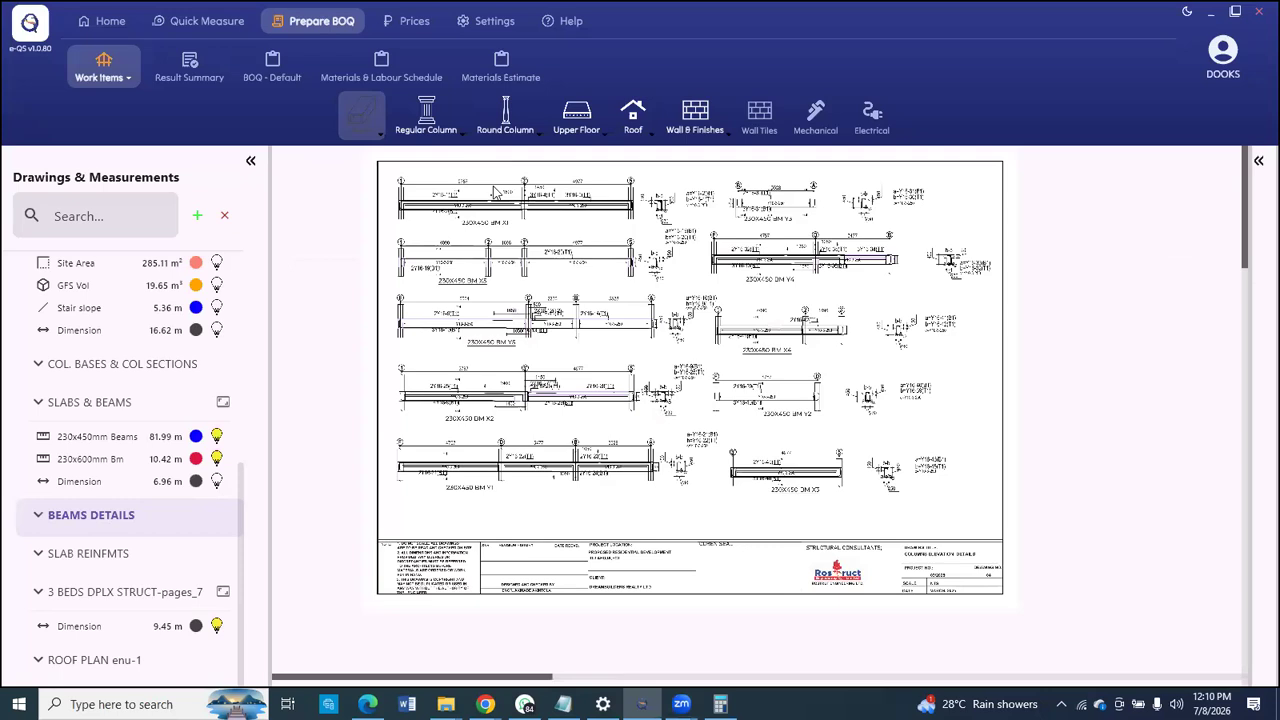
scroll(567, 261, "up", 5)
scroll(568, 262, "up", 2)
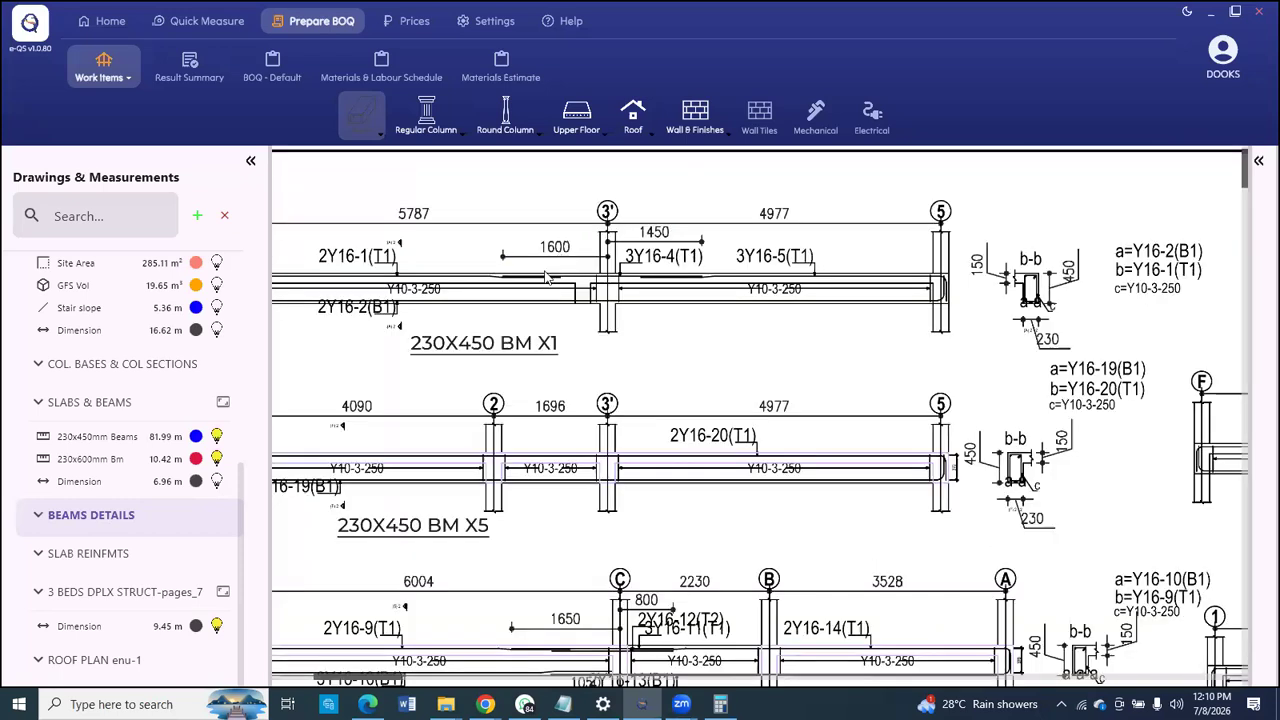
scroll(460, 272, "down", 1)
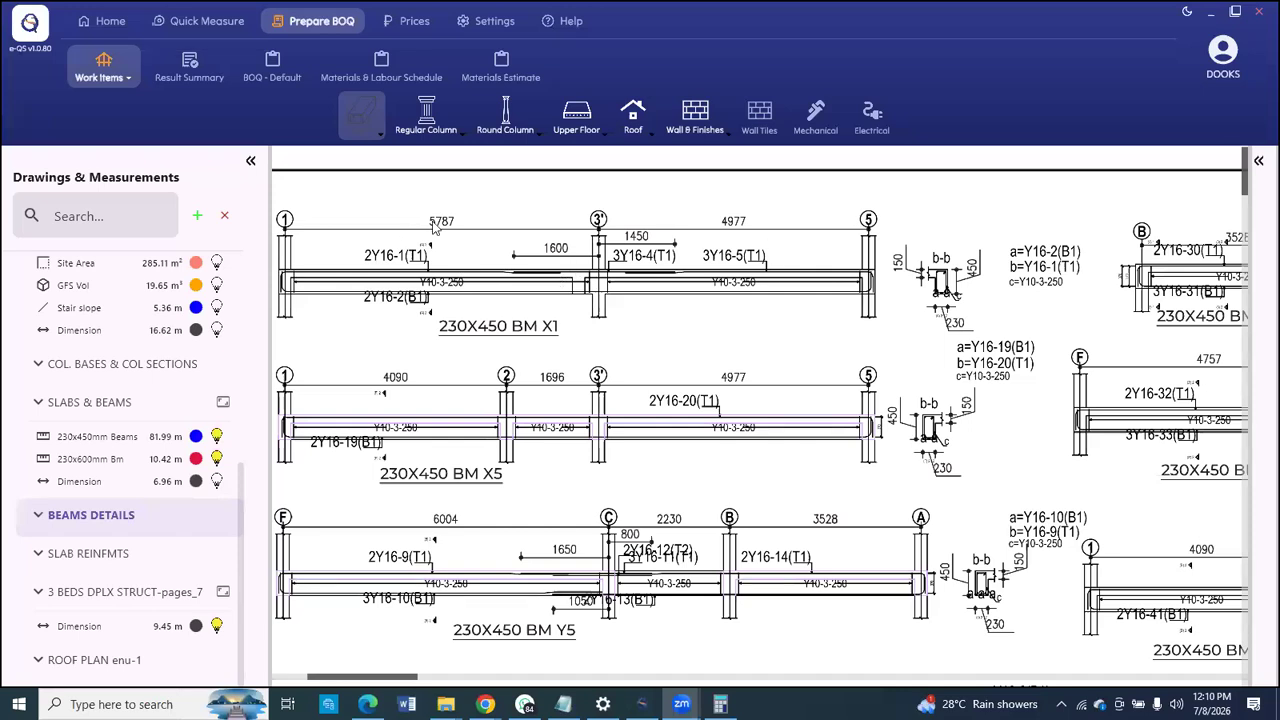
scroll(531, 232, "up", 2)
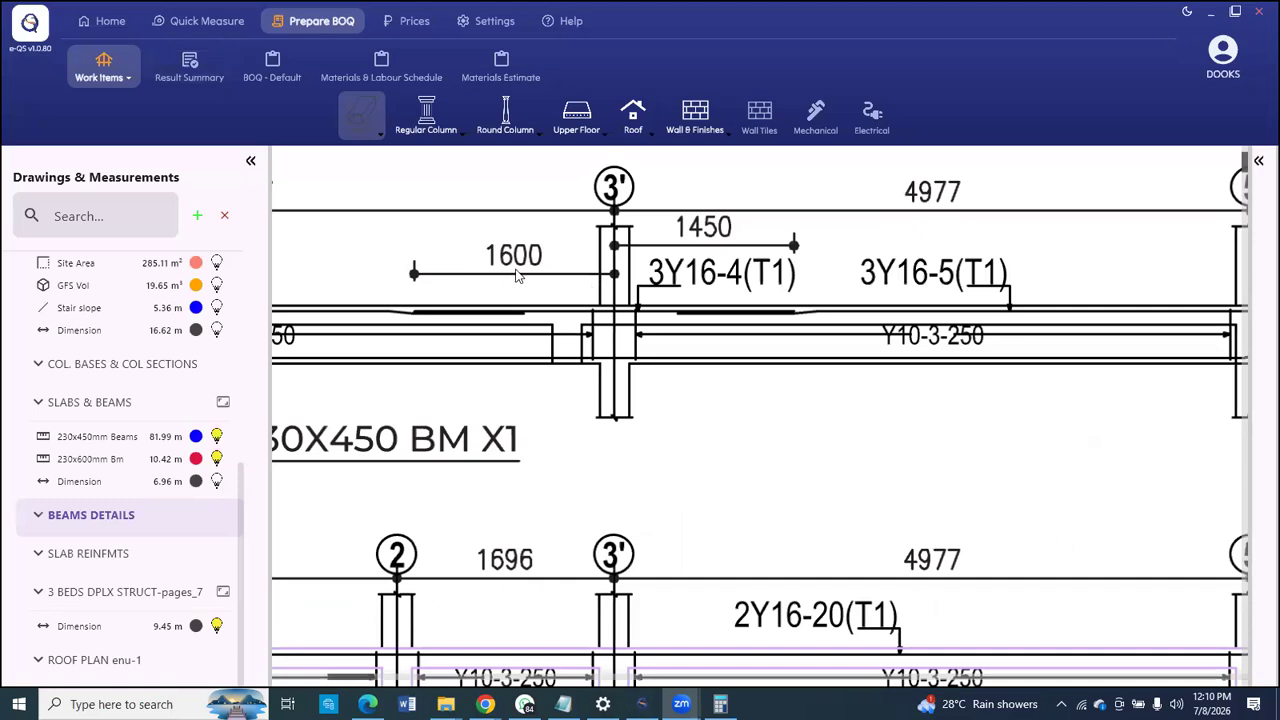
scroll(510, 264, "down", 7)
scroll(455, 222, "up", 7)
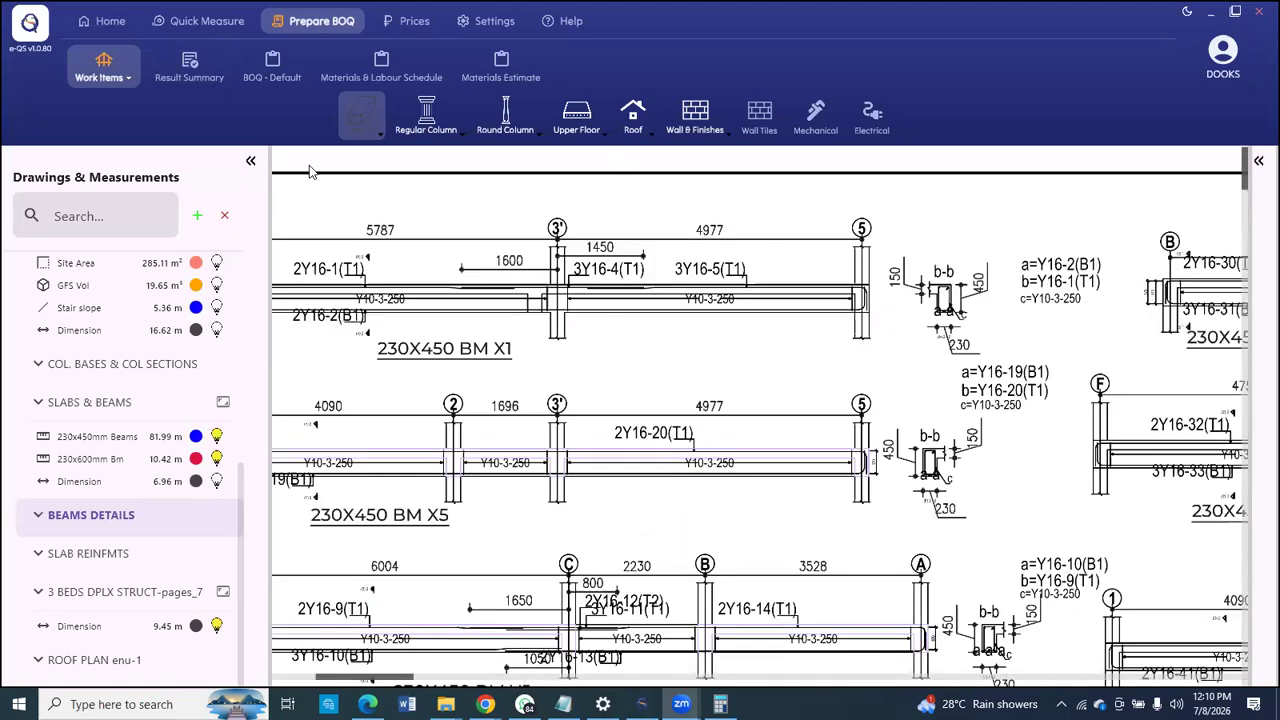
Step: Calibrate the BEAMS DETAILS drawing scale to 1.6 m along the 1600 dimension of 230x450 BM X1
left_click(112, 25)
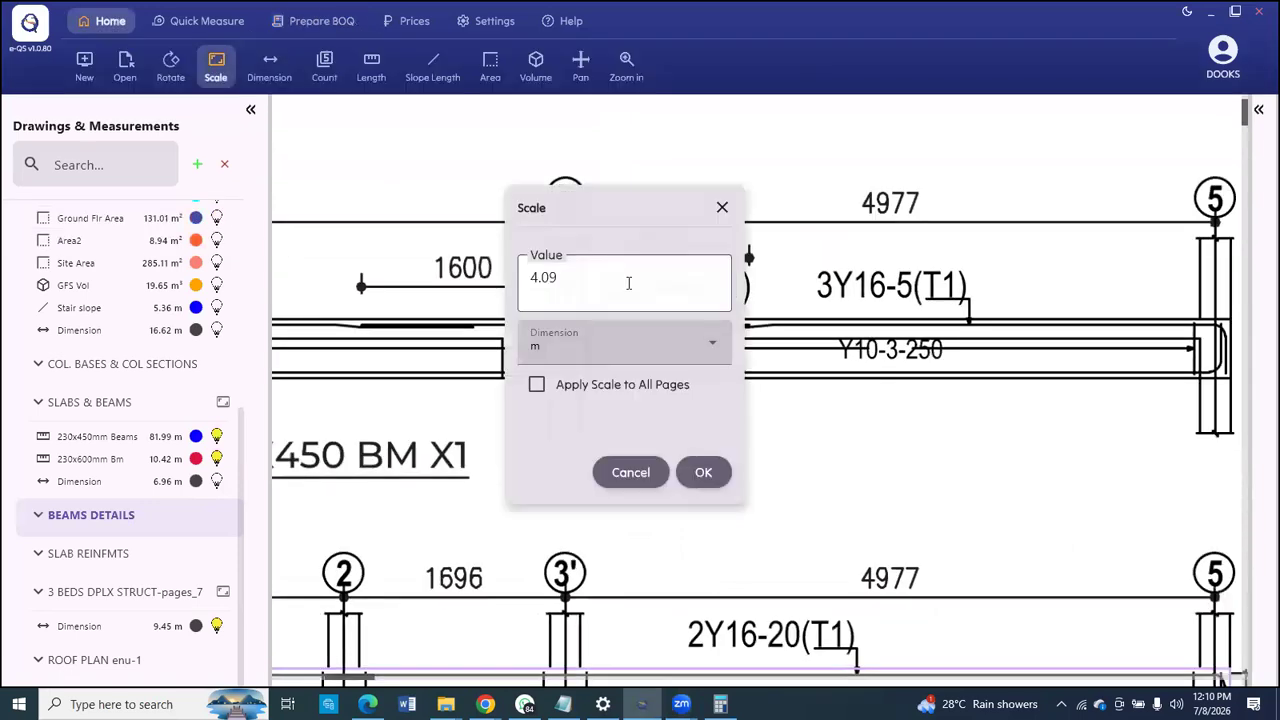
key("ctrl+a")
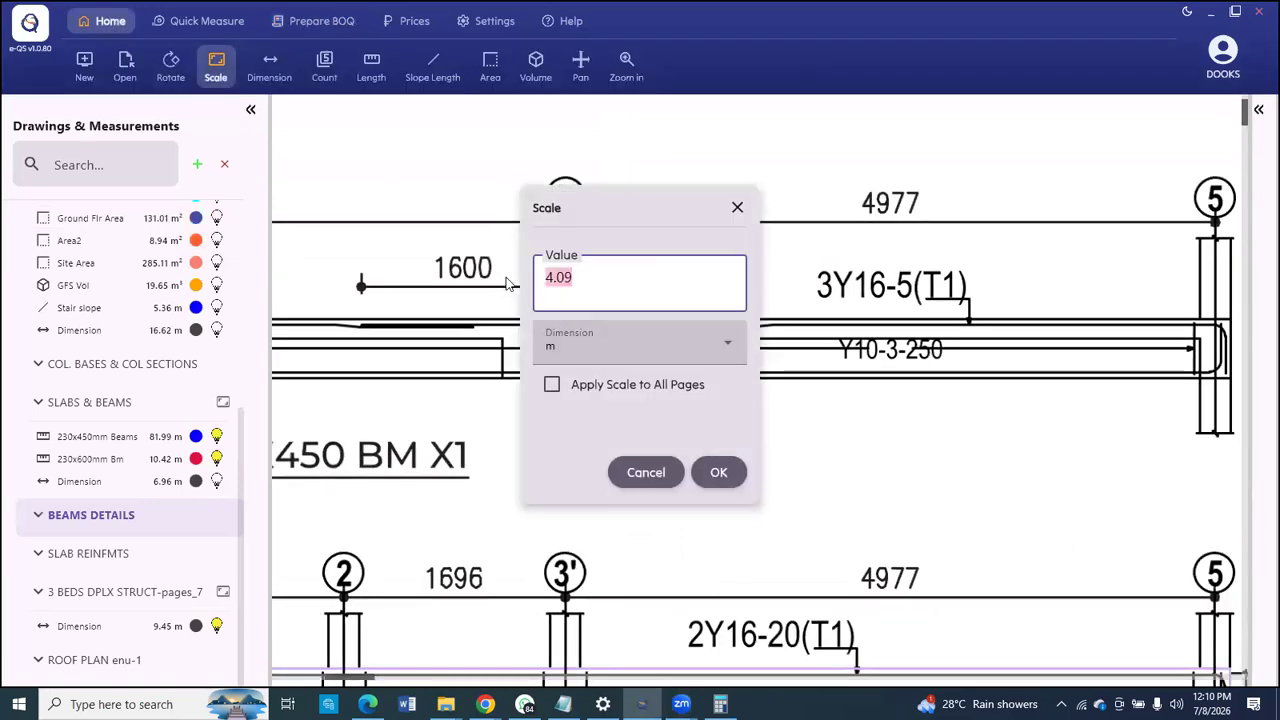
type("1.6")
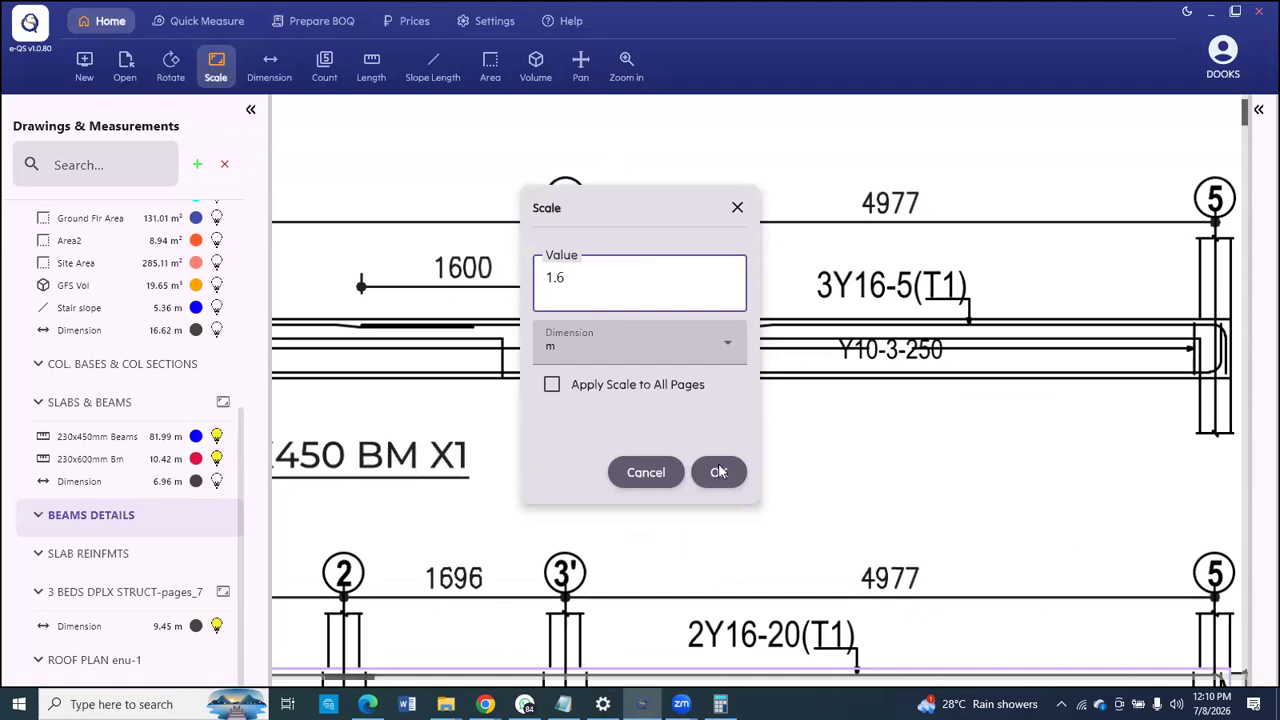
left_click(719, 472)
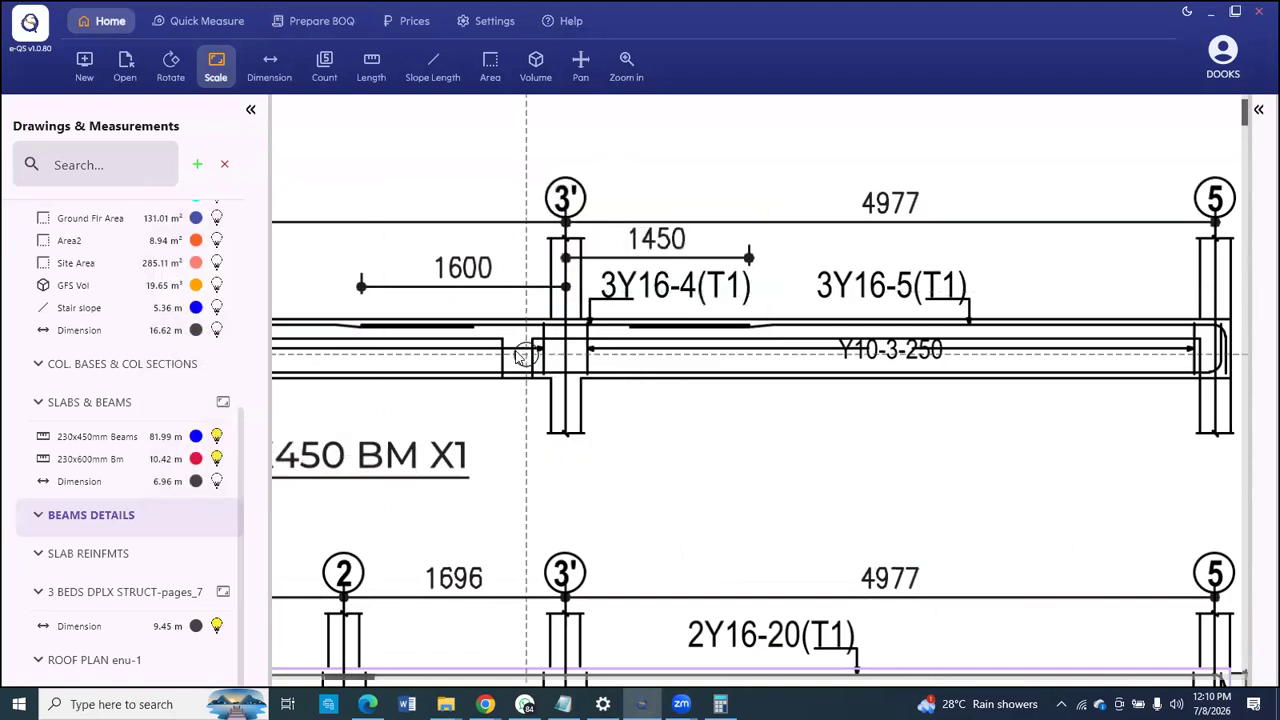
scroll(400, 266, "up", 2)
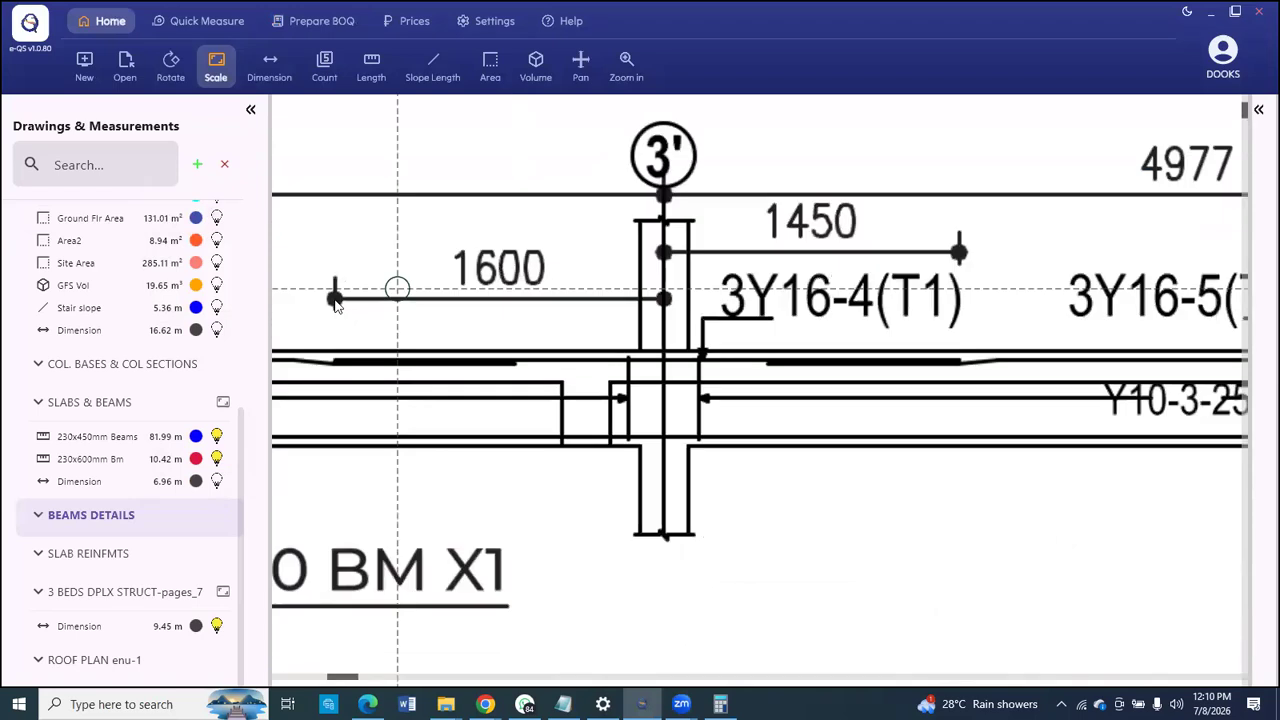
left_click(335, 299)
left_click(652, 299)
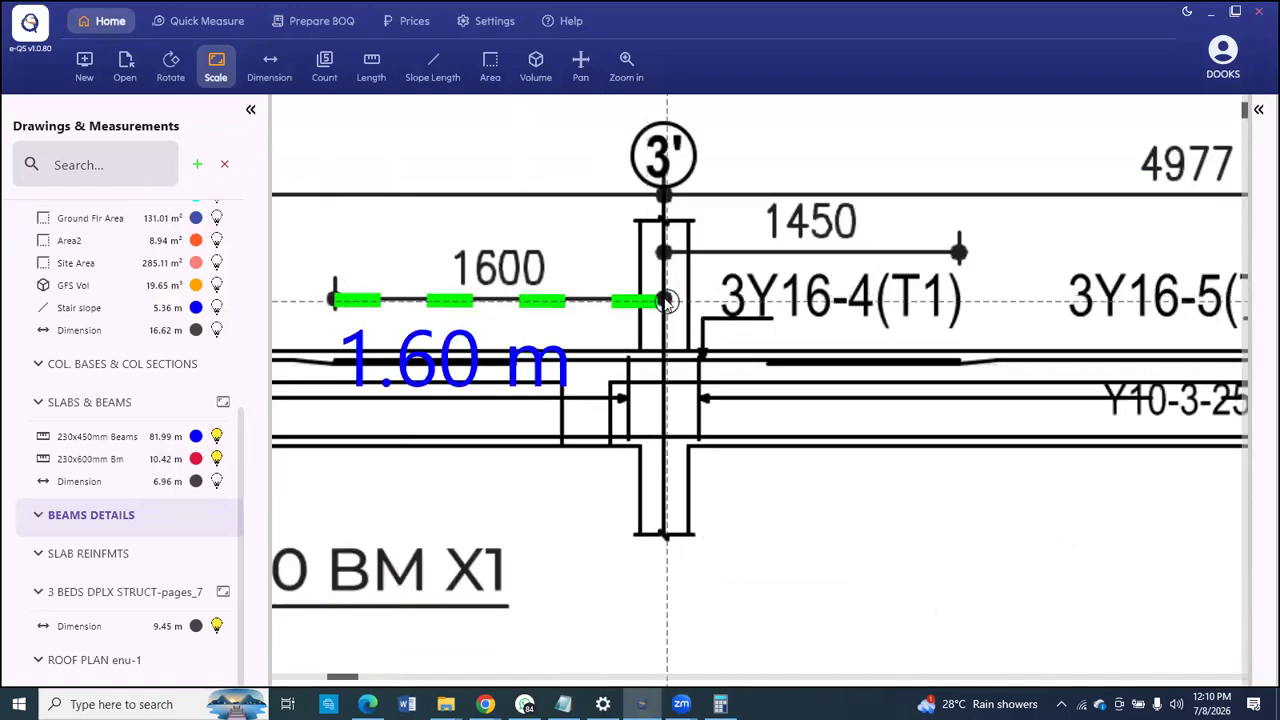
left_click(667, 301)
Step: Measure the 1450 bar extension beside grid 3' on BM X1 and hide the page's dimension measurements
scroll(500, 244, "down", 3)
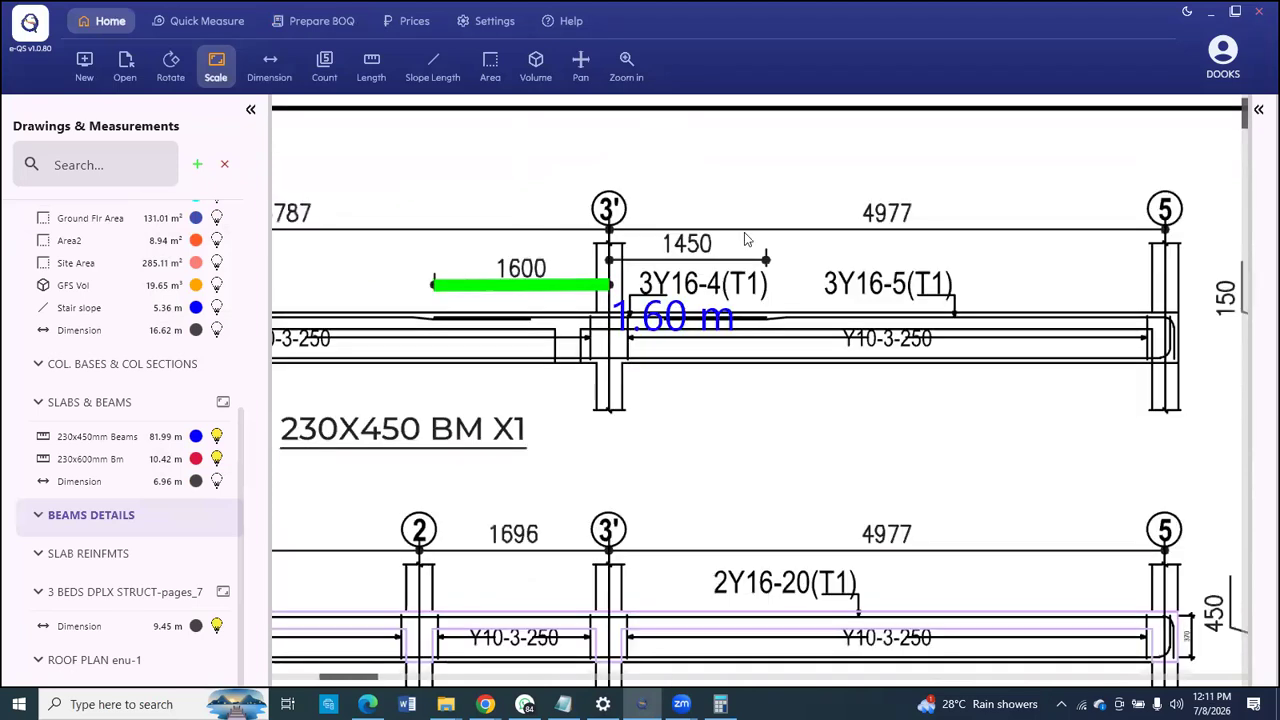
scroll(710, 214, "up", 5)
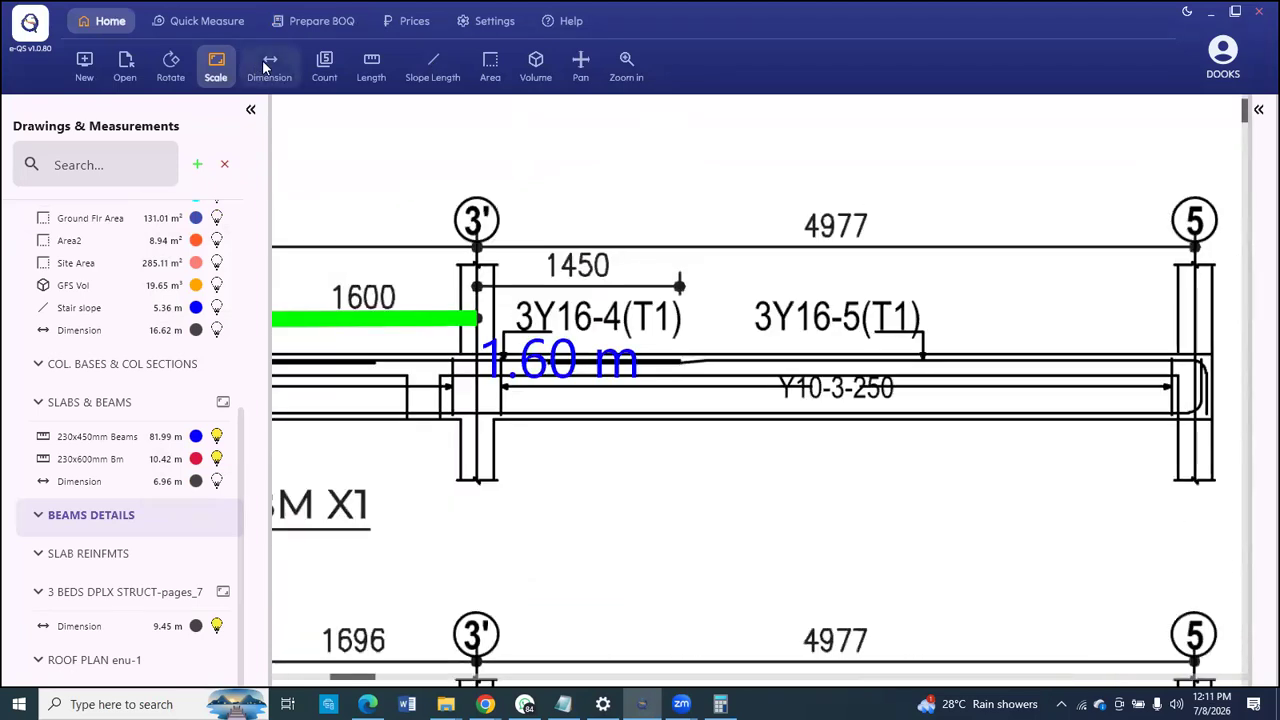
left_click(266, 65)
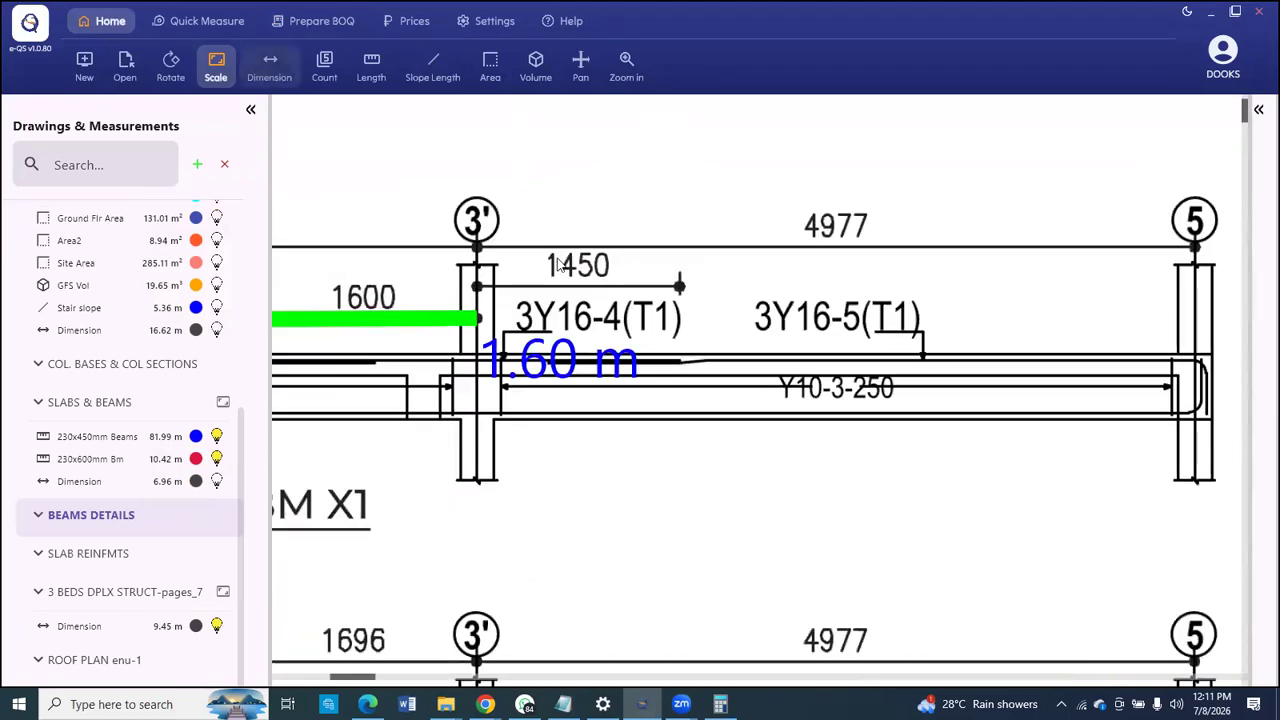
left_click(477, 287)
left_click(679, 292)
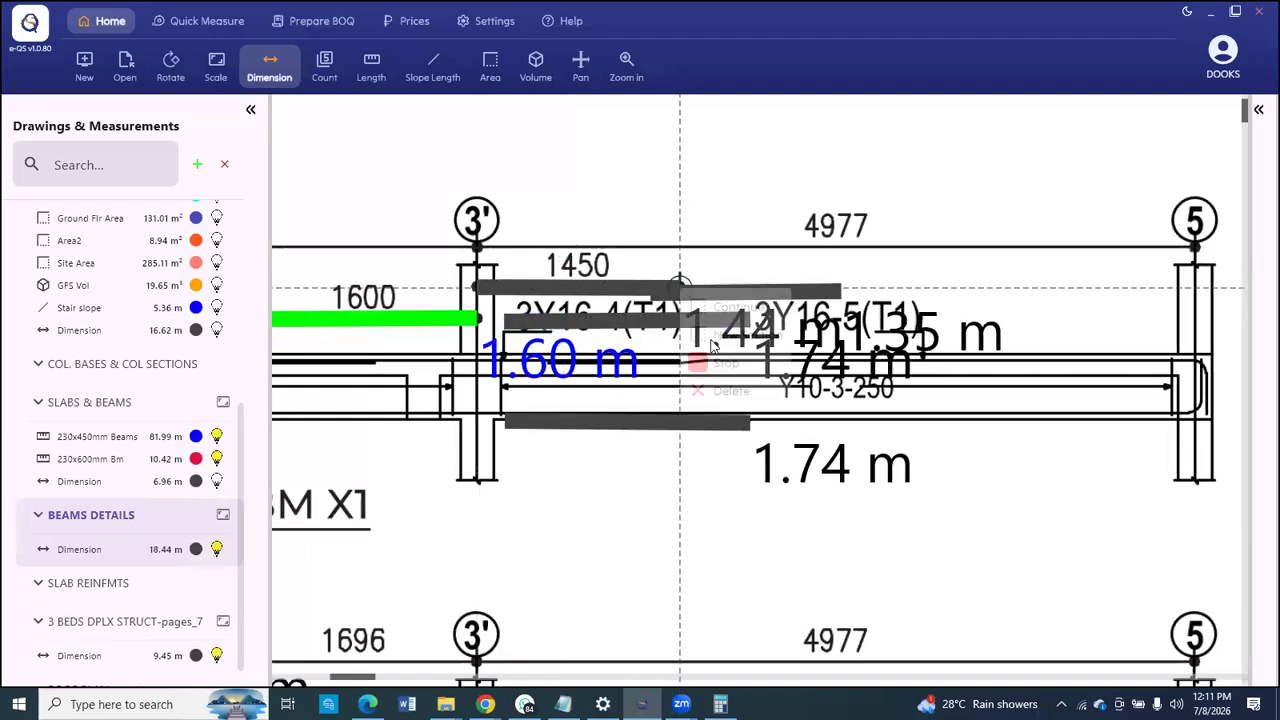
right_click(680, 292)
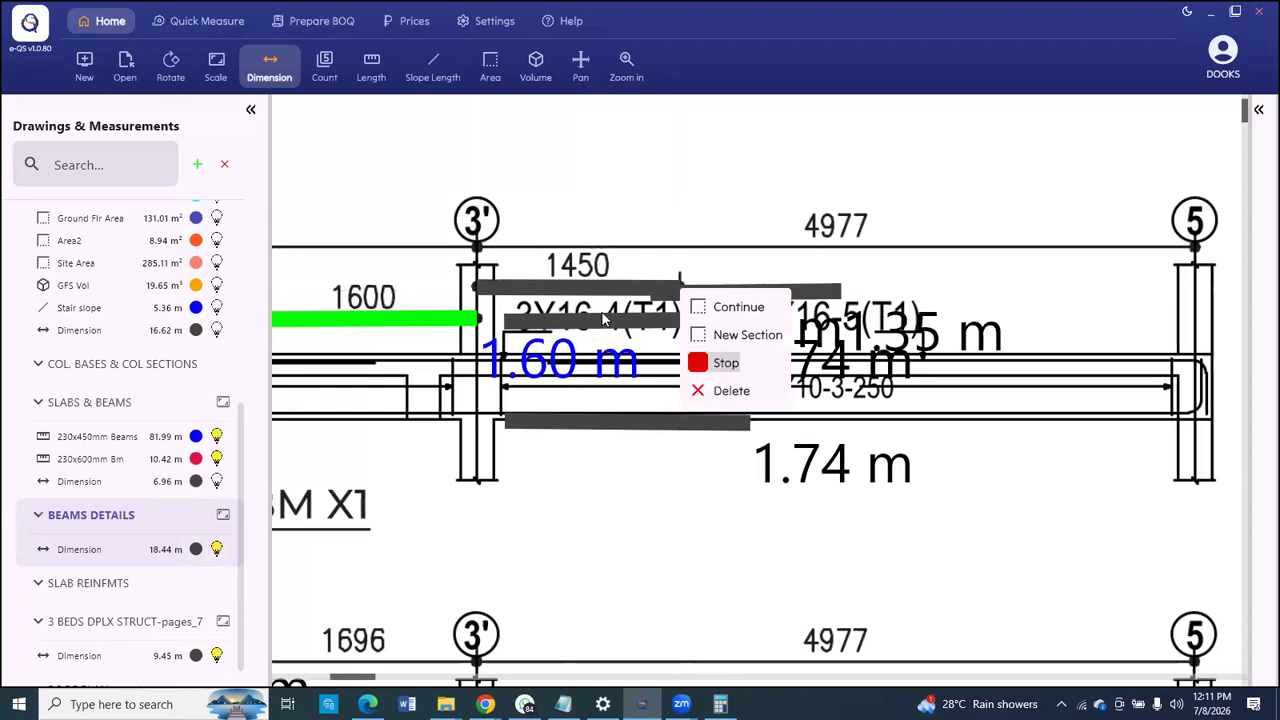
left_click(218, 550)
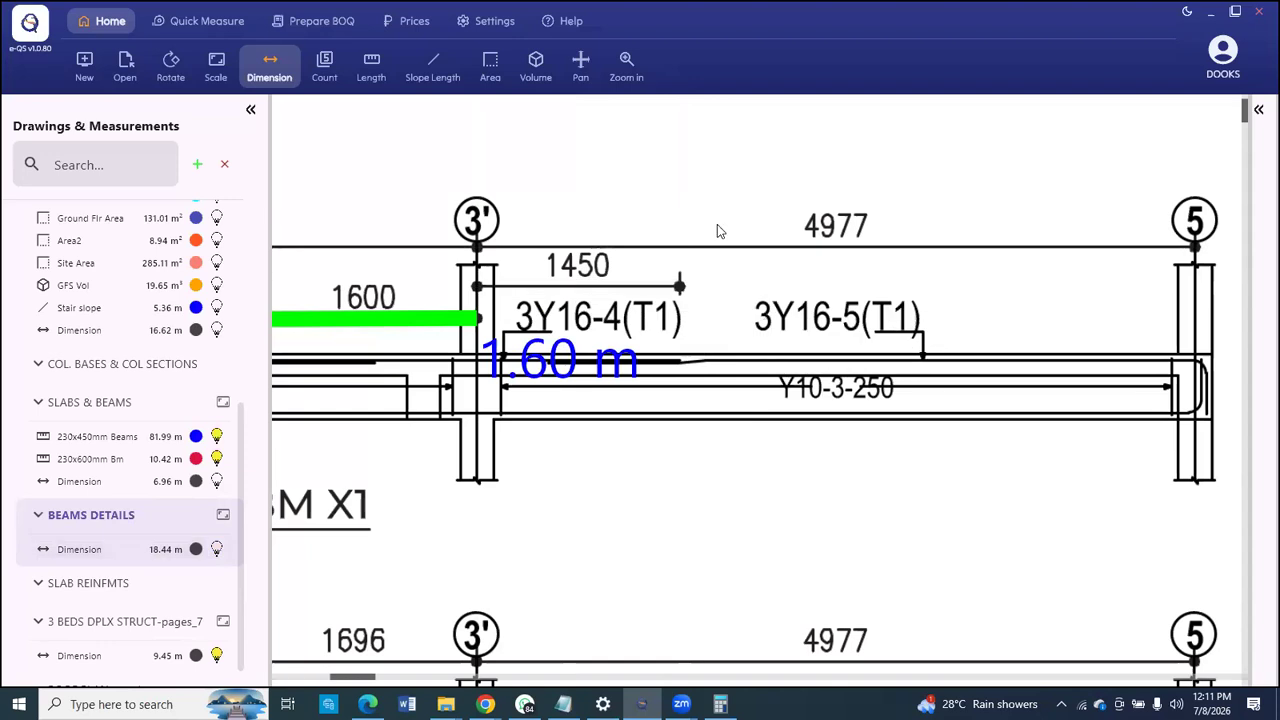
Step: Examine the top and bottom bars, spans and b-b sections of the 230x450 beams X1, X5 and Y5
scroll(717, 222, "down", 3)
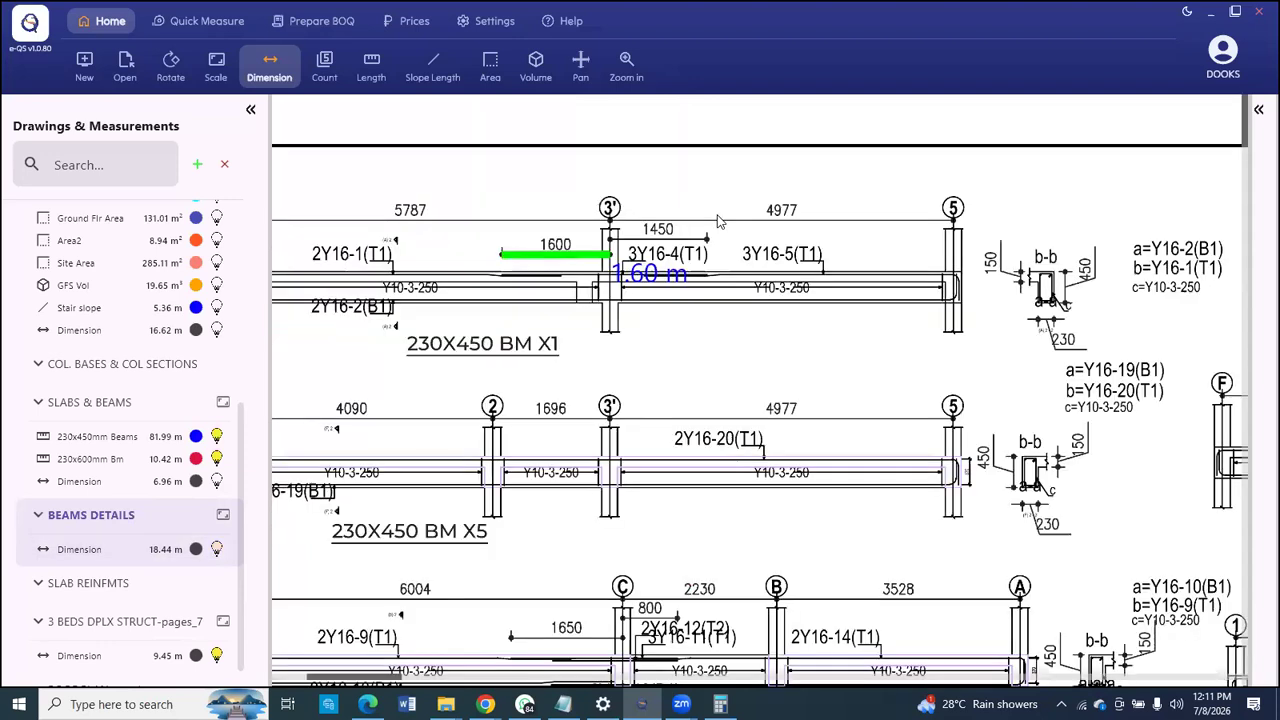
scroll(372, 185, "up", 1)
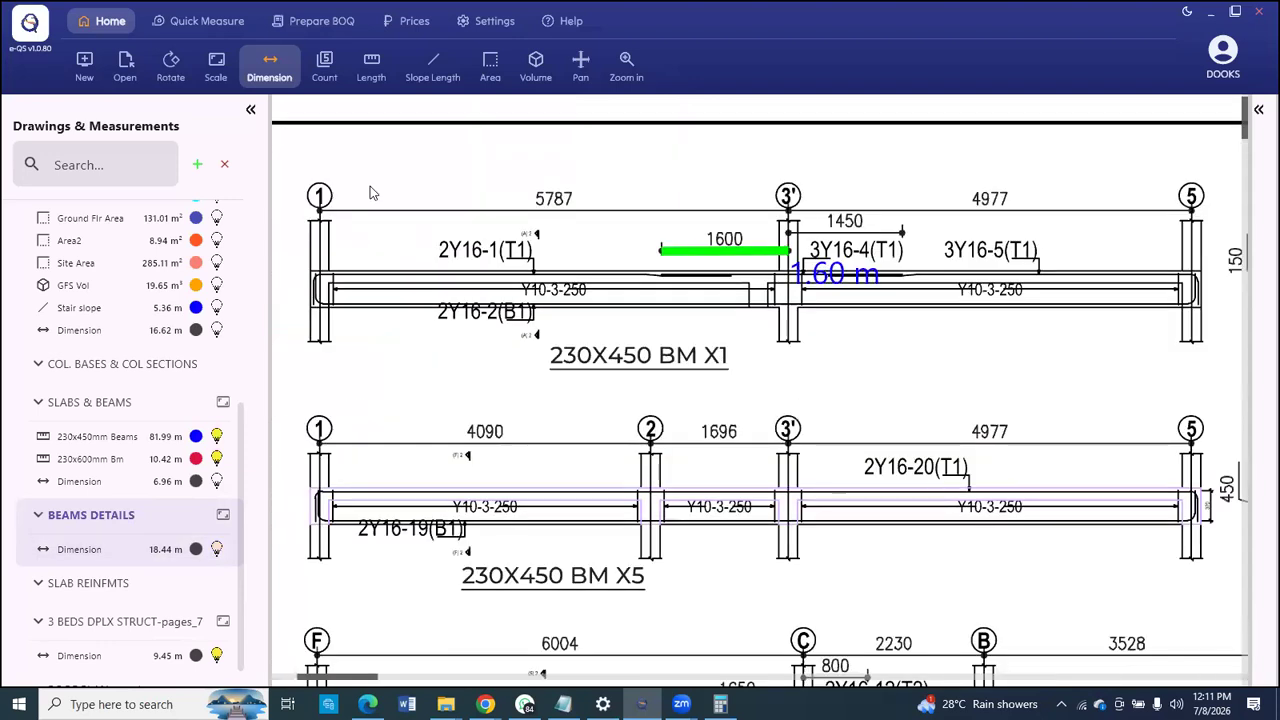
scroll(475, 167, "up", 1)
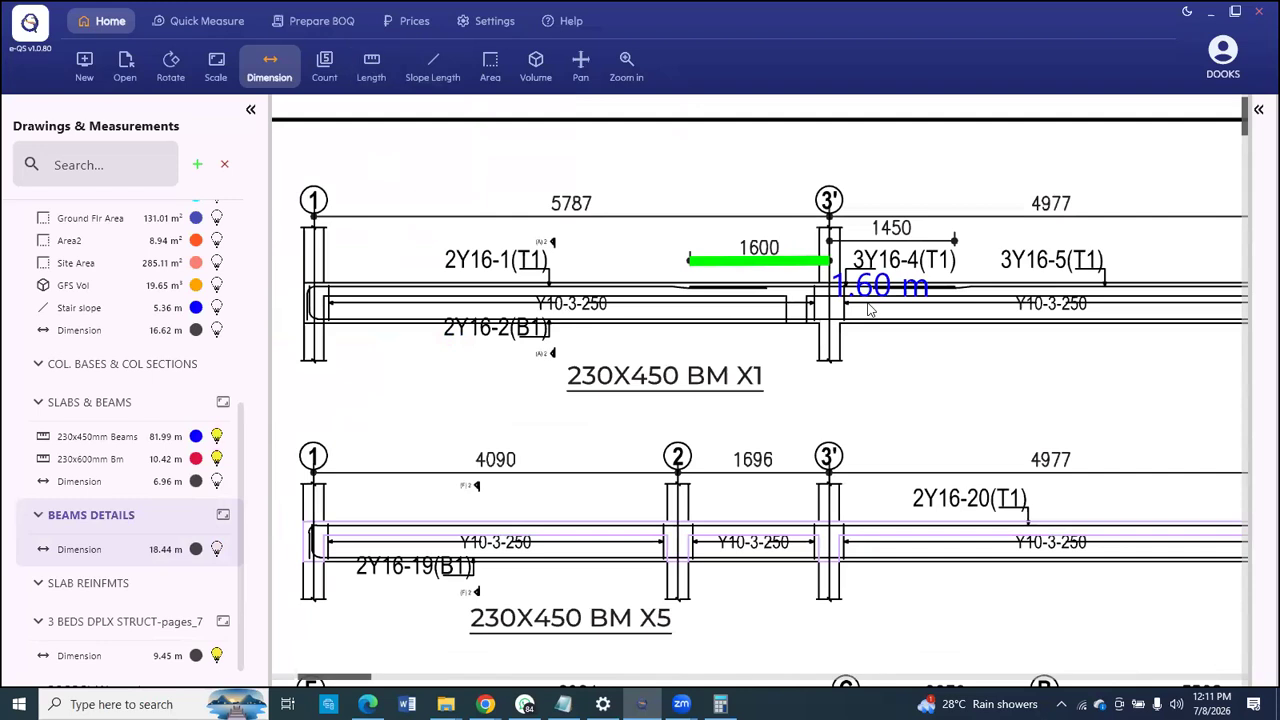
scroll(823, 298, "up", 1)
scroll(429, 365, "down", 1)
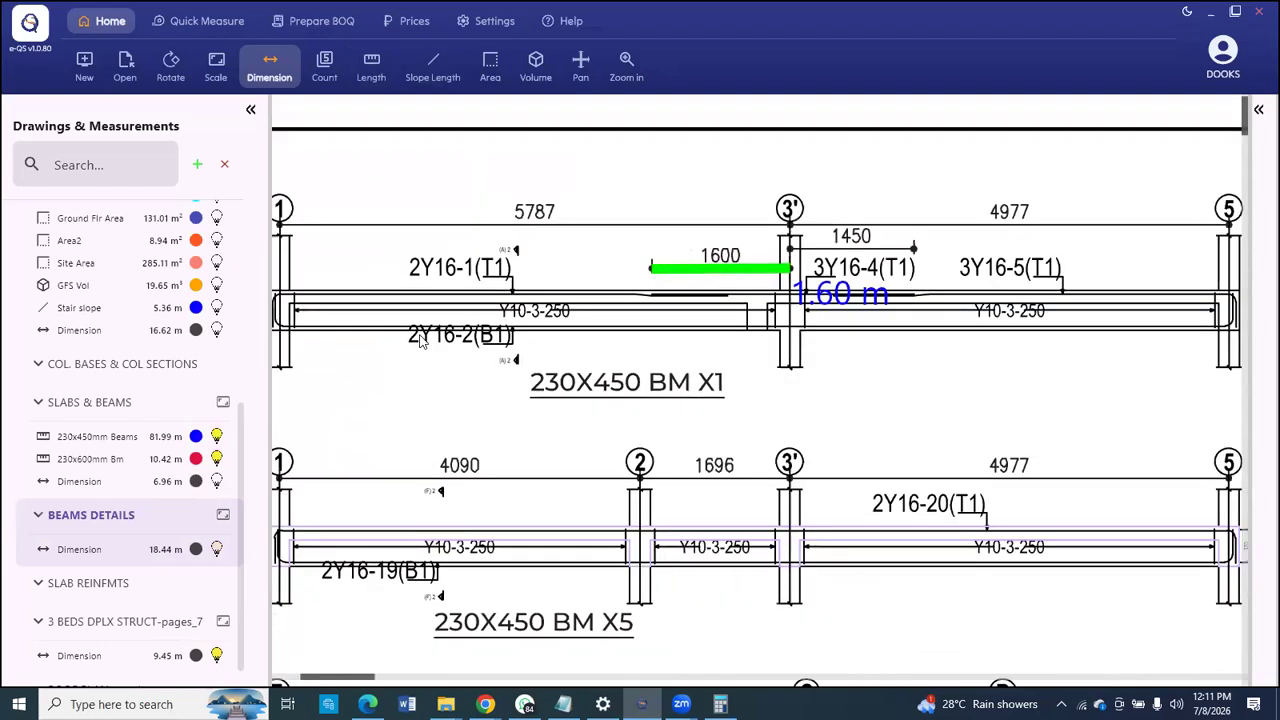
scroll(384, 322, "down", 1)
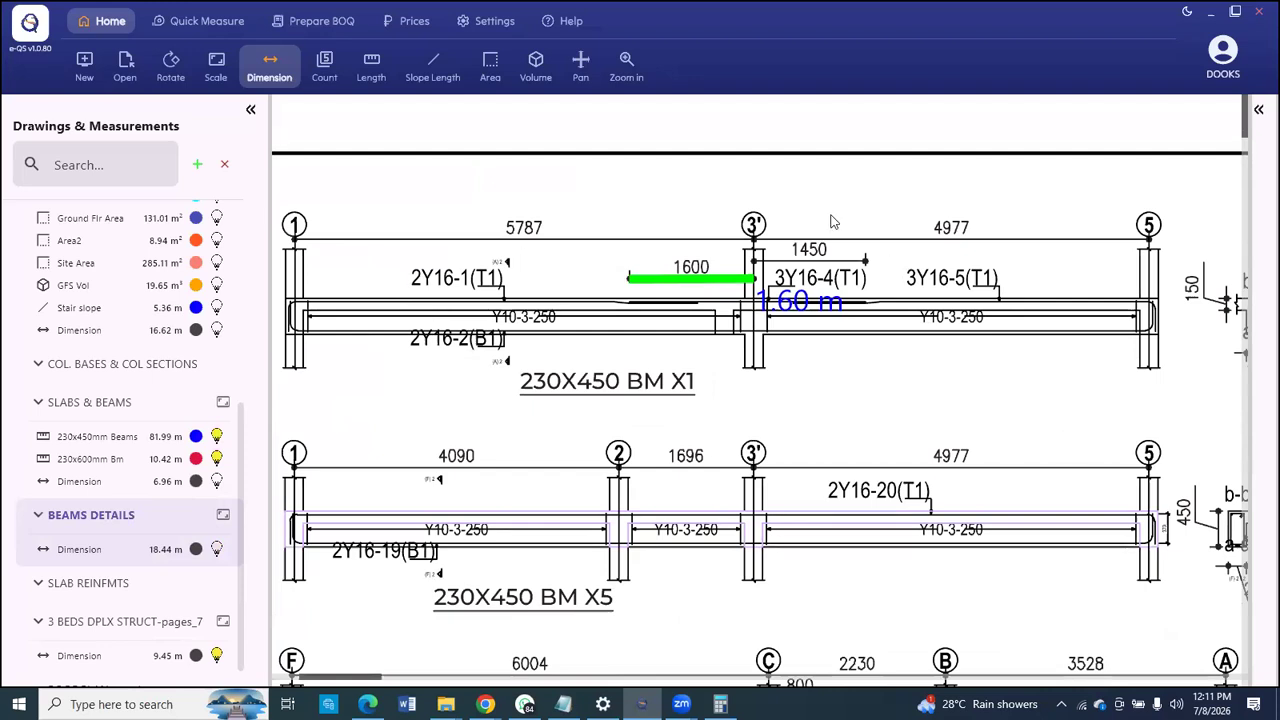
scroll(817, 425, "down", 1)
scroll(797, 395, "down", 1)
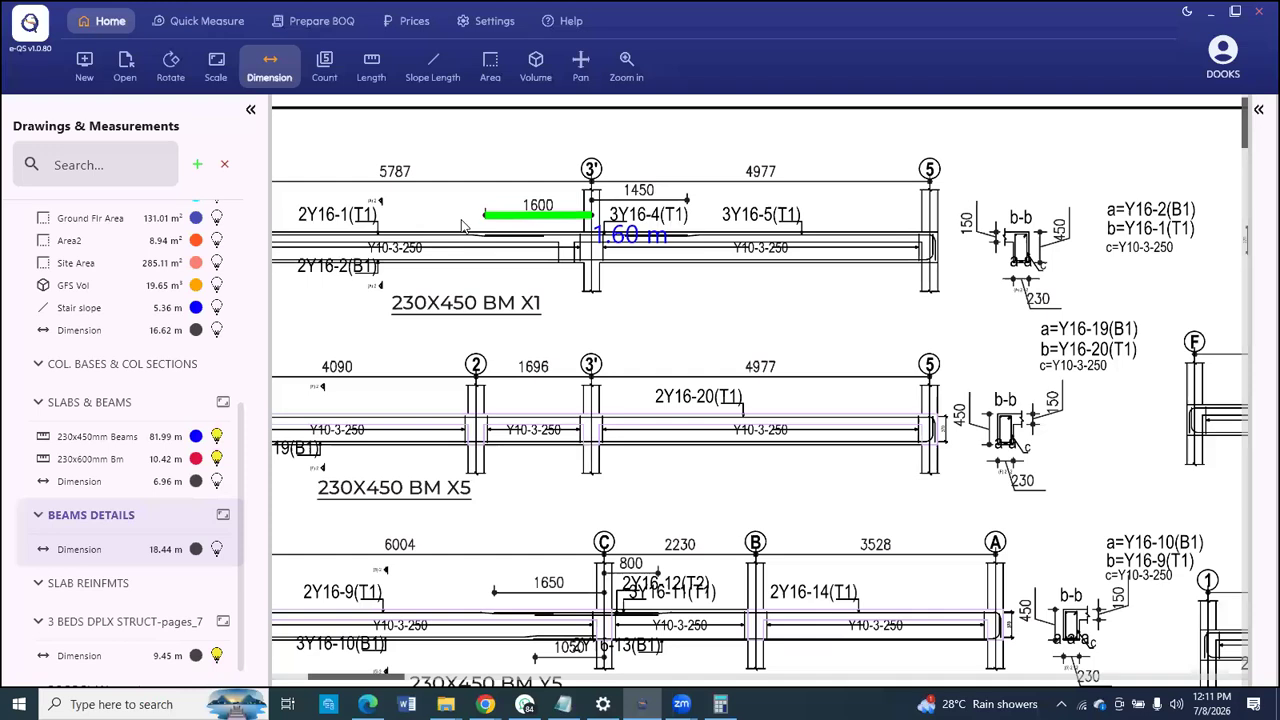
scroll(503, 288, "down", 1)
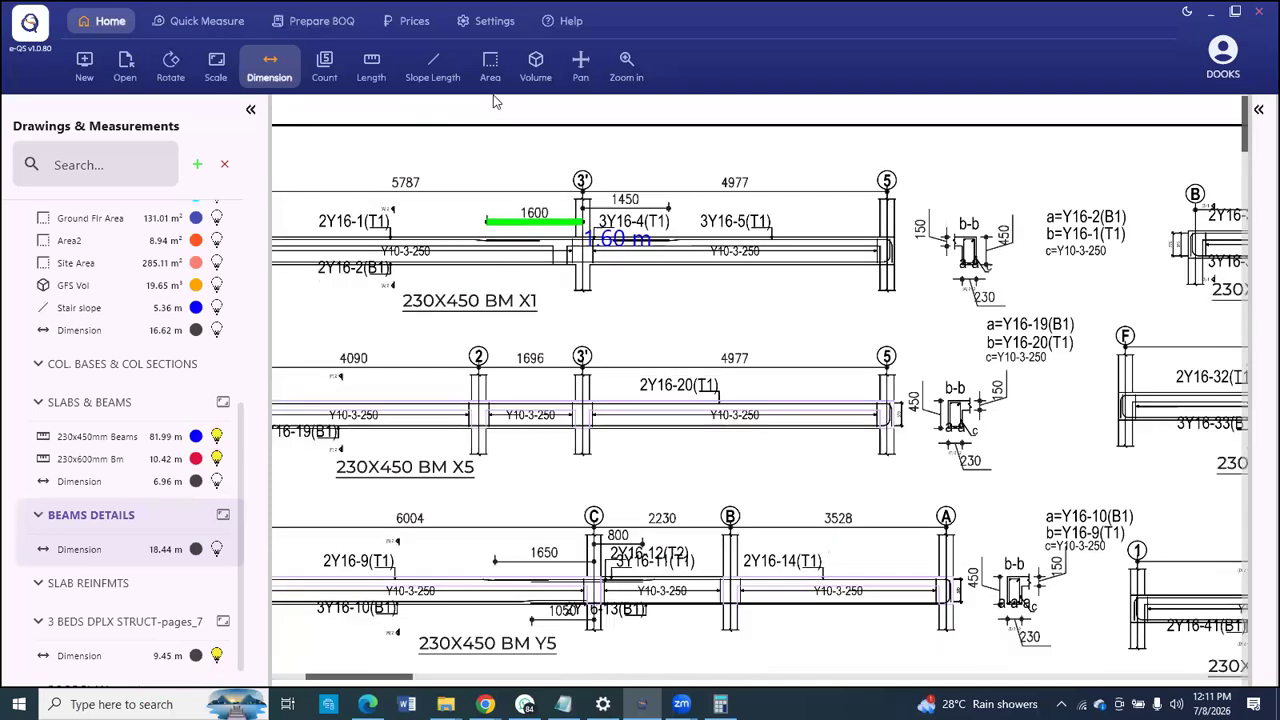
Step: Open the superstructure regular column work item and enter C1 as the column description
left_click(312, 24)
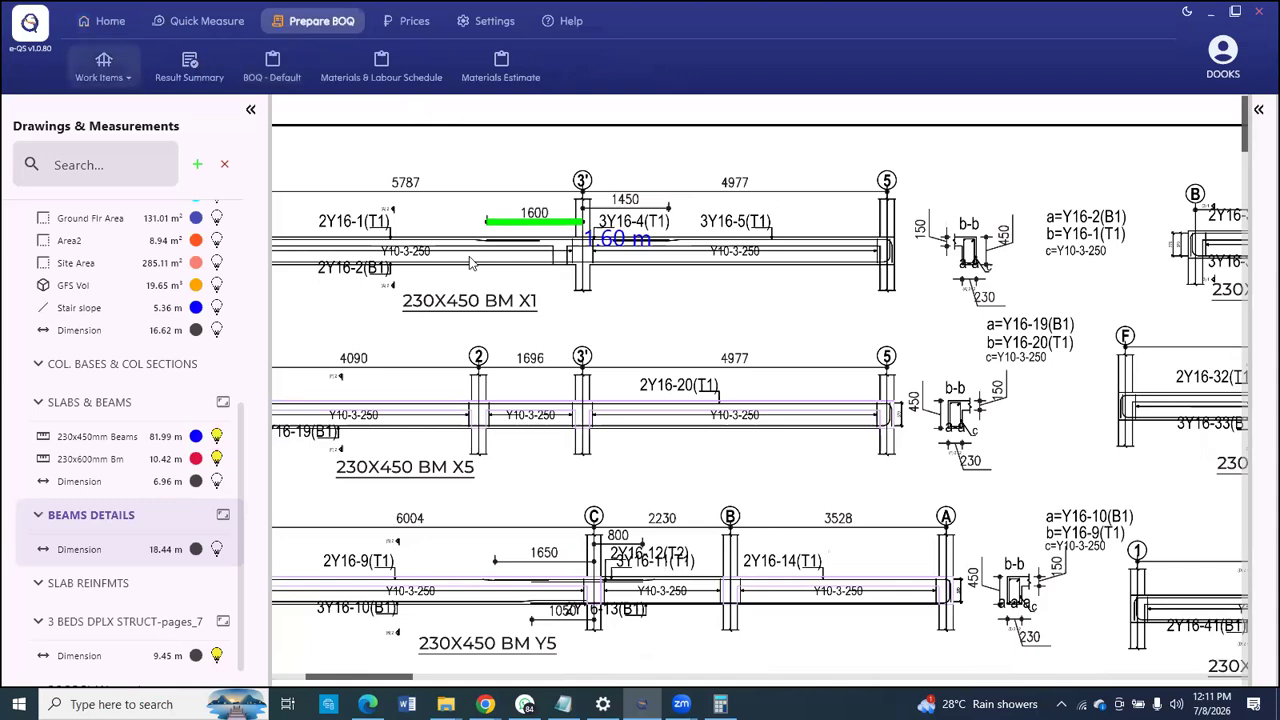
left_click(118, 74)
left_click(212, 141)
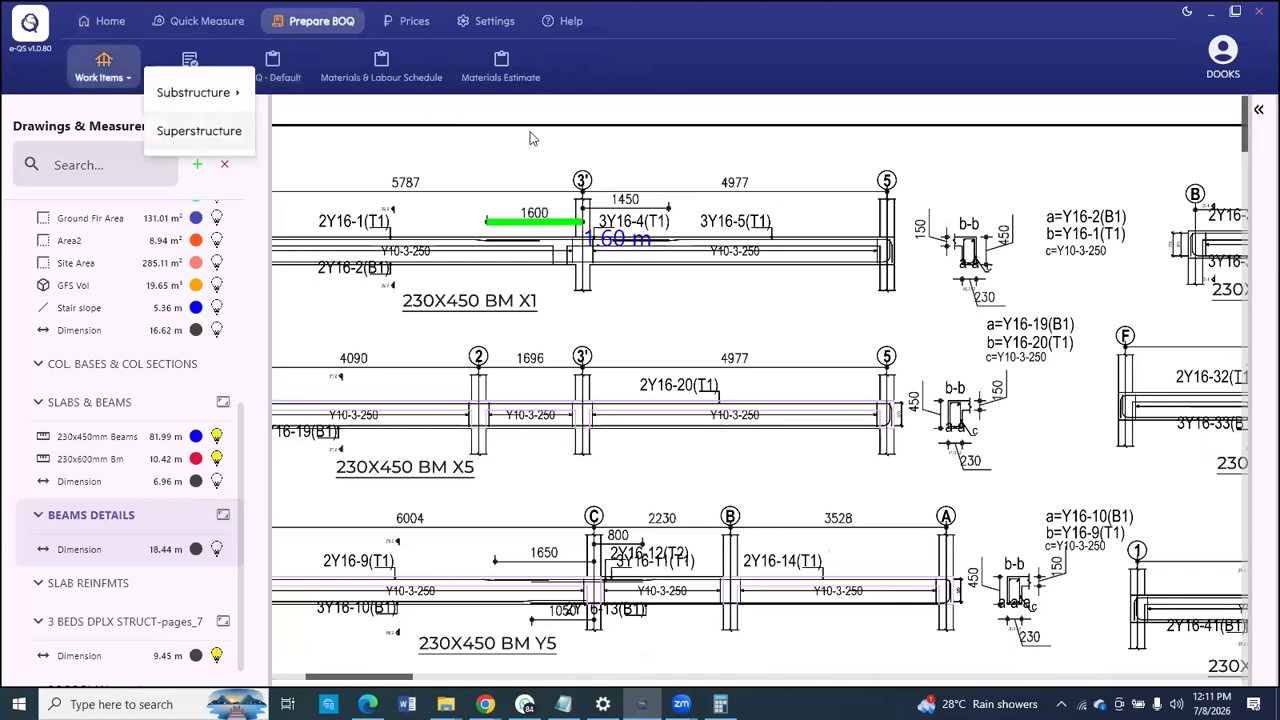
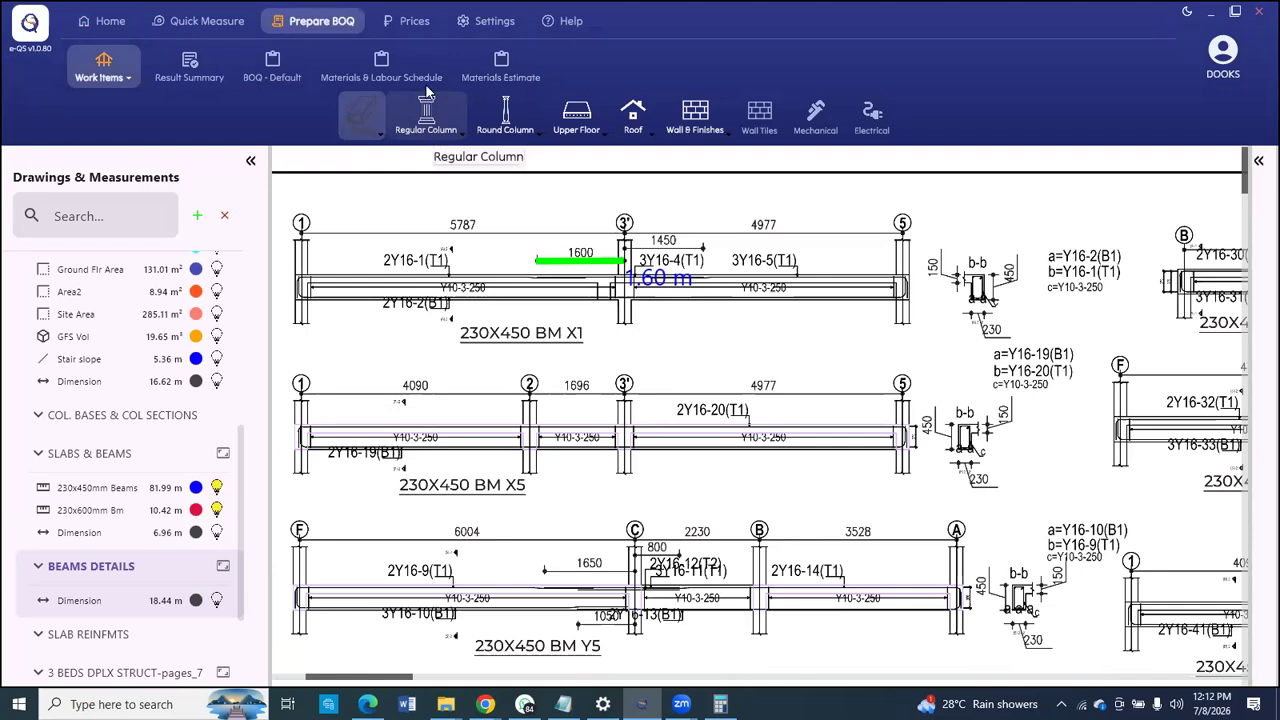
left_click(445, 120)
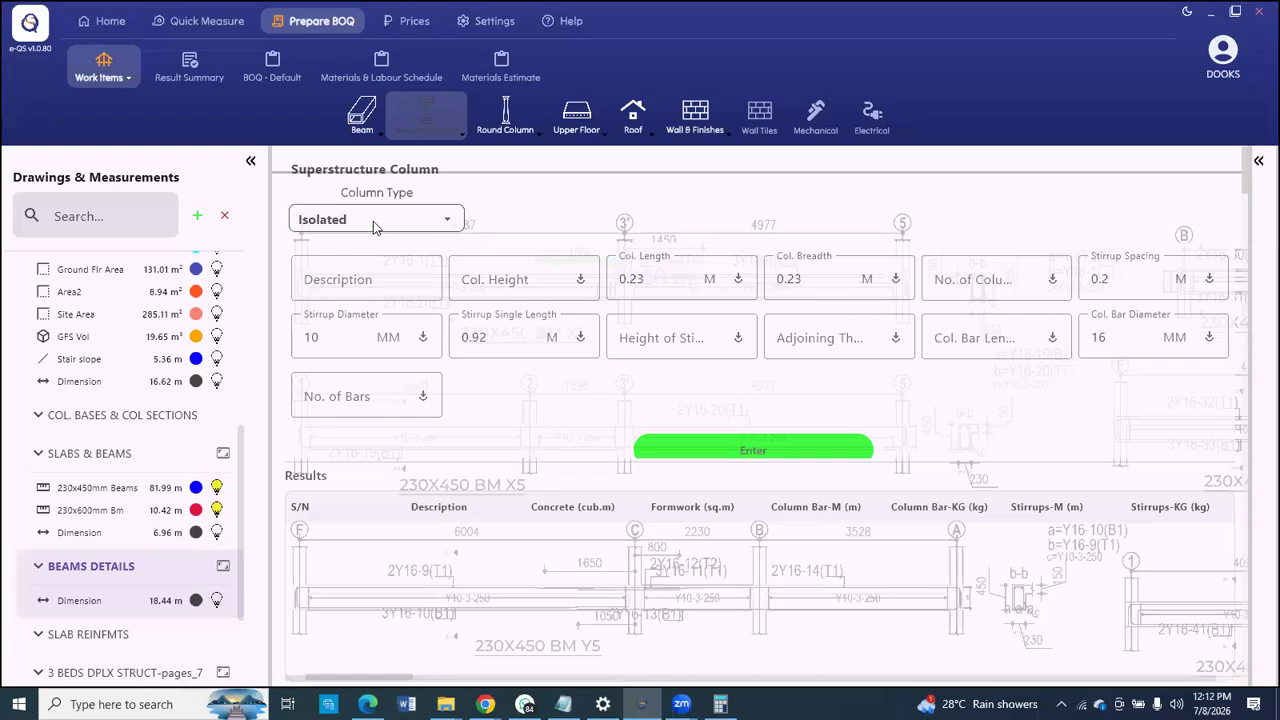
left_click(361, 280)
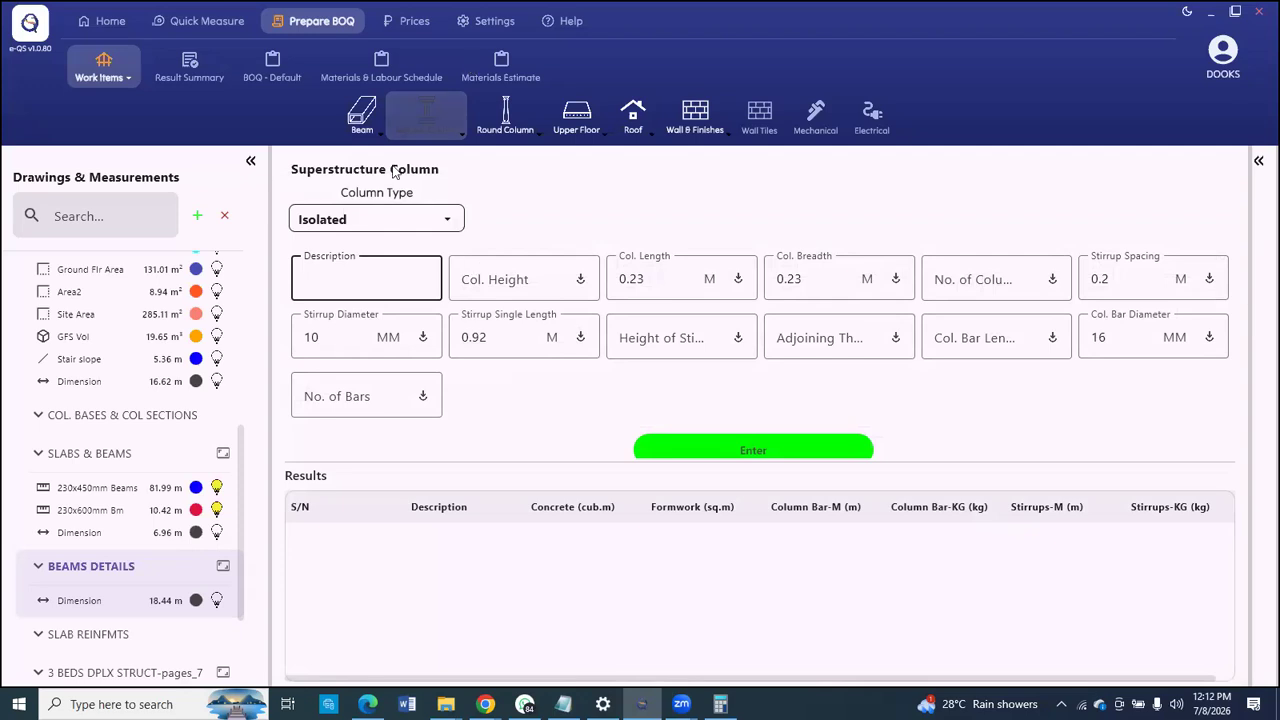
scroll(168, 453, "up", 5)
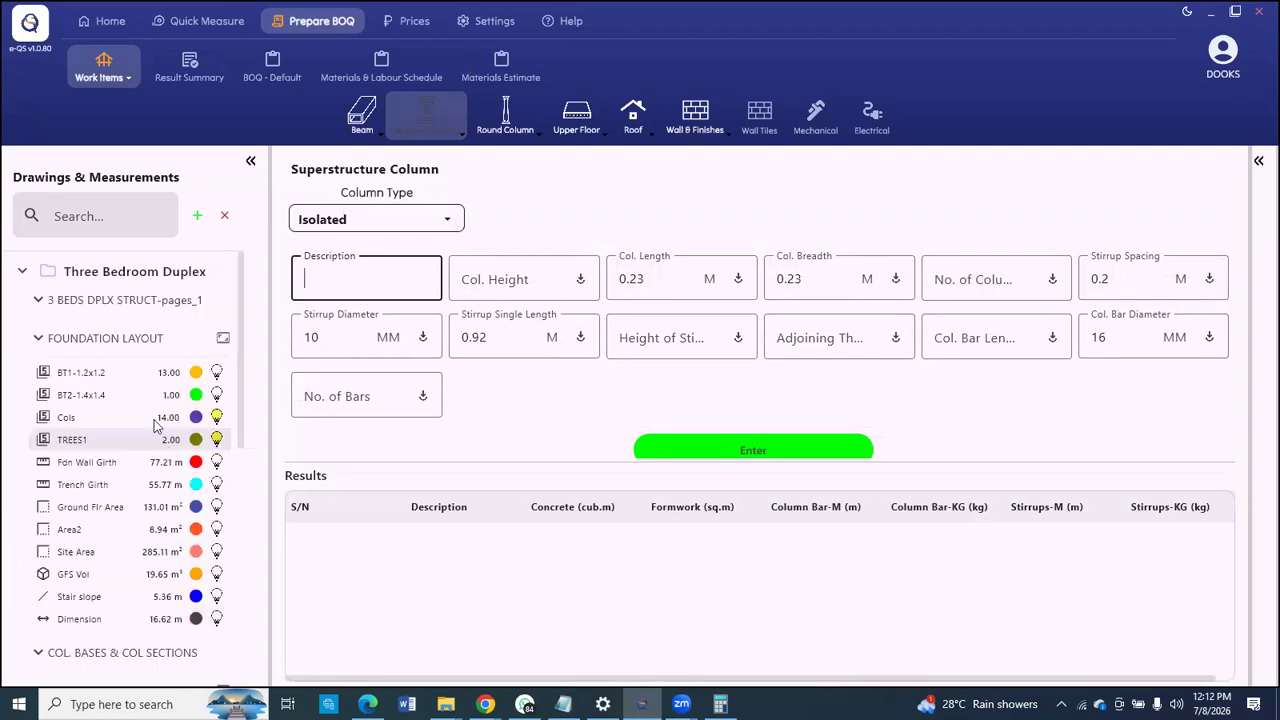
scroll(138, 364, "down", 1)
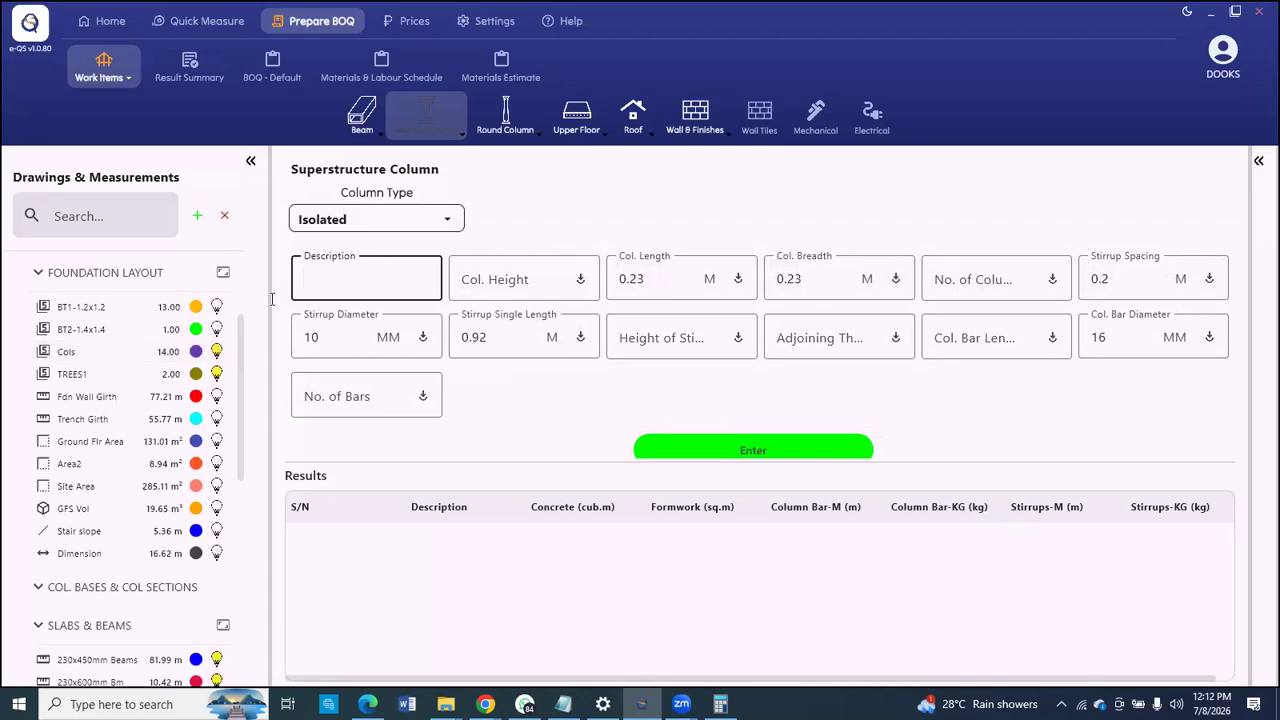
type("C1")
key("Tab")
Step: Open the COL. BASES & COL SECTIONS drawing and examine the storey heights, main bars and links of Column 1 and Column 2
scroll(140, 405, "down", 3)
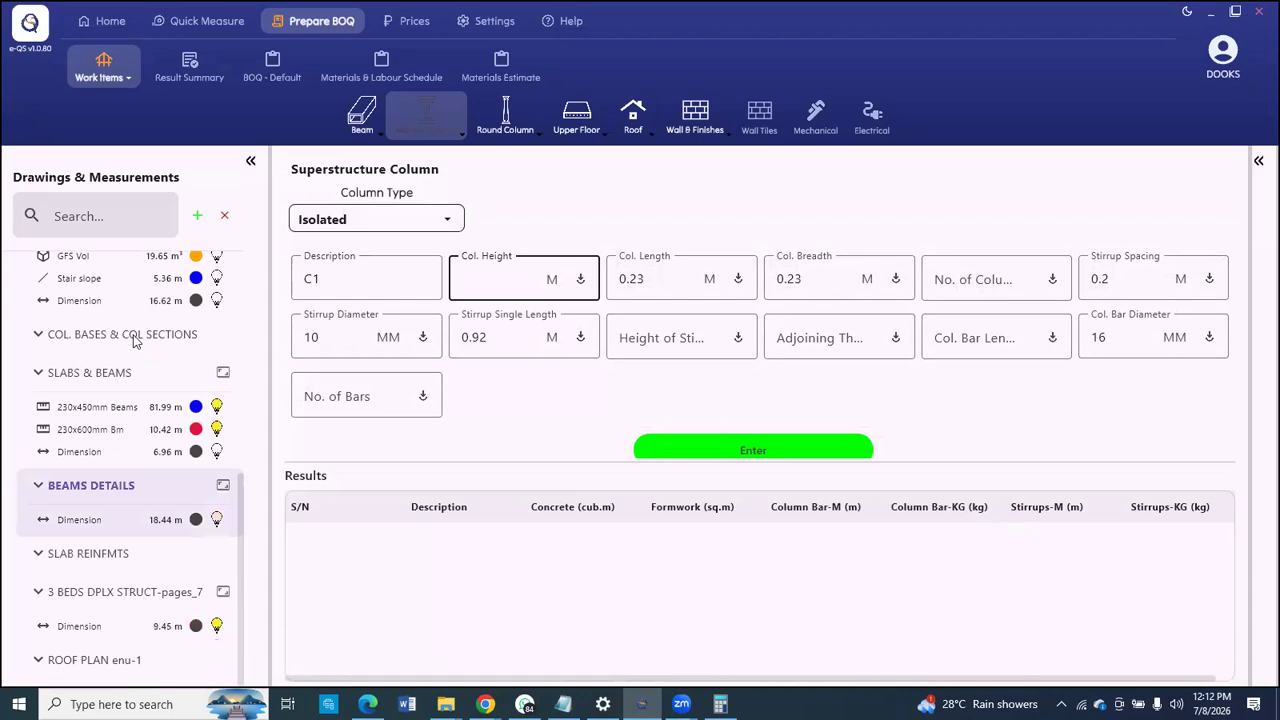
left_click(135, 342)
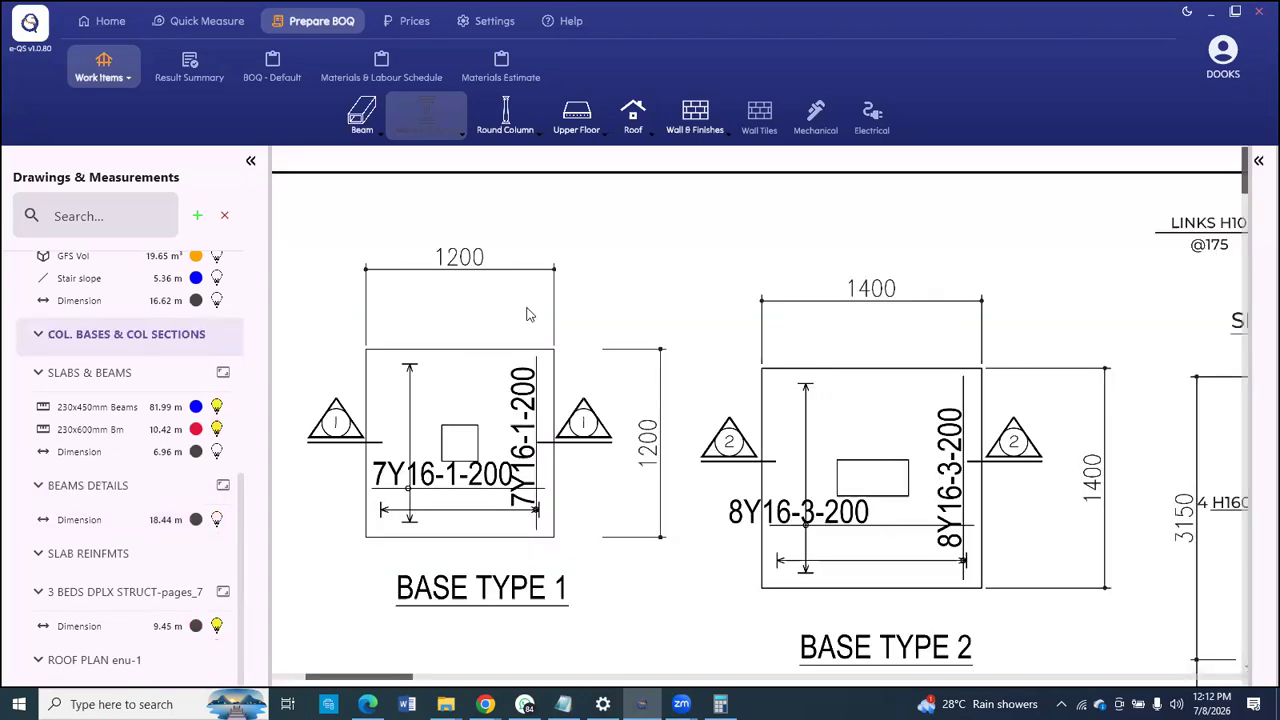
scroll(650, 396, "down", 3)
scroll(575, 300, "up", 3)
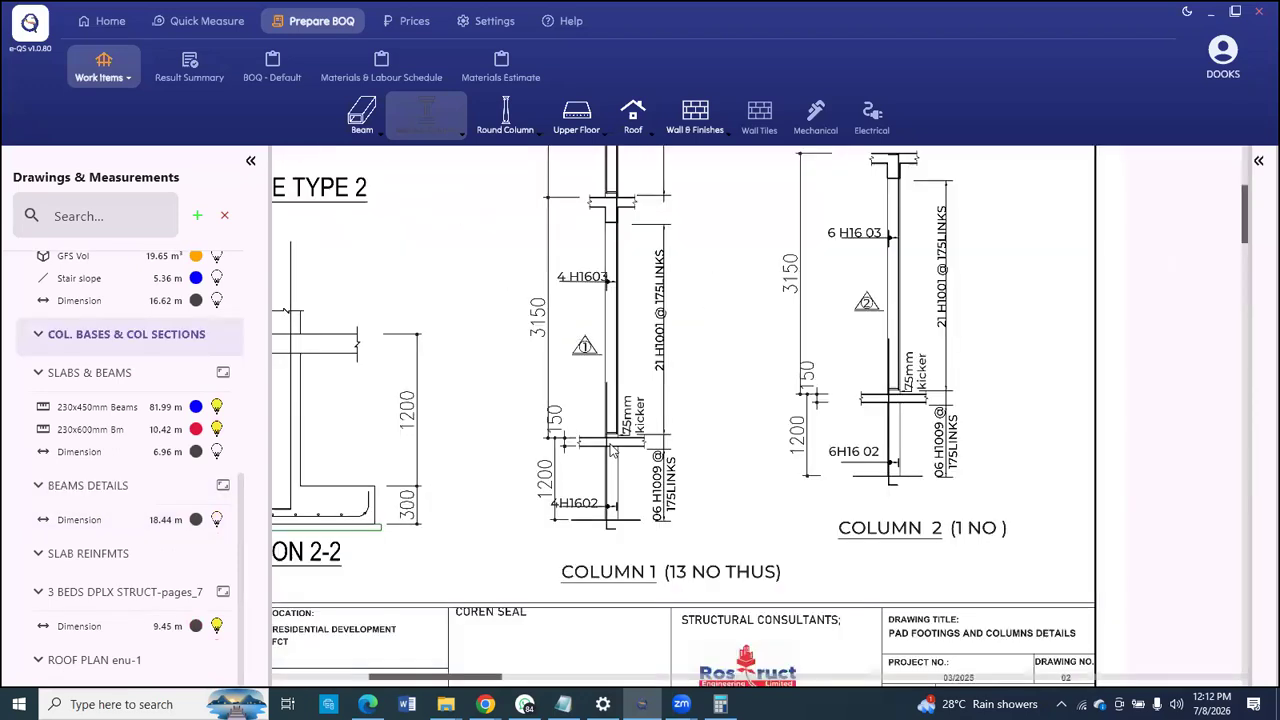
scroll(604, 453, "down", 3)
scroll(596, 419, "up", 3)
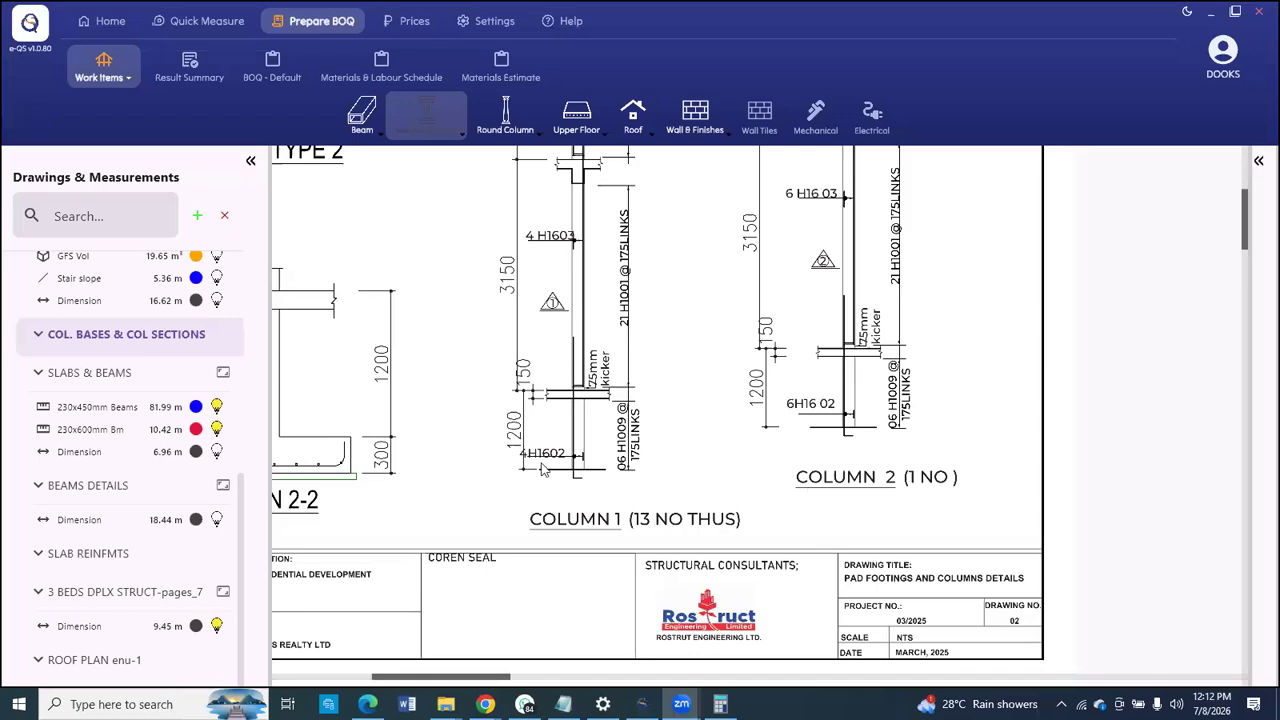
scroll(557, 423, "down", 1)
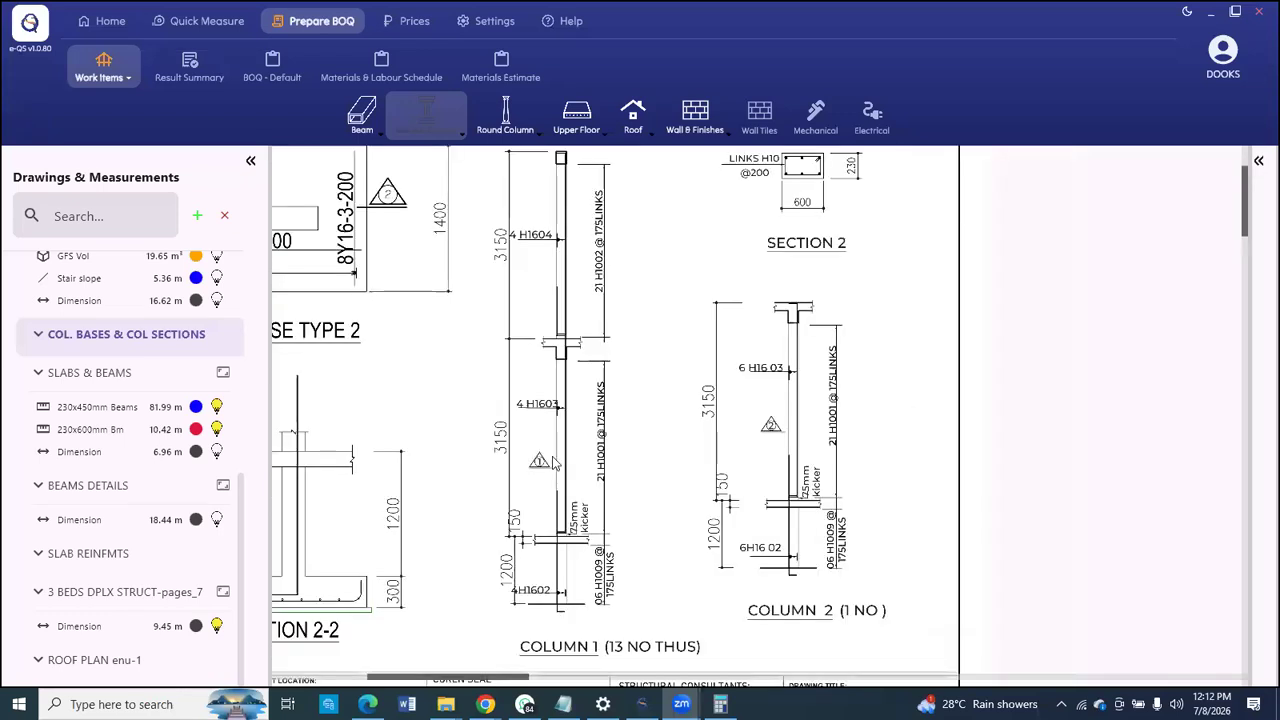
scroll(554, 274, "down", 1)
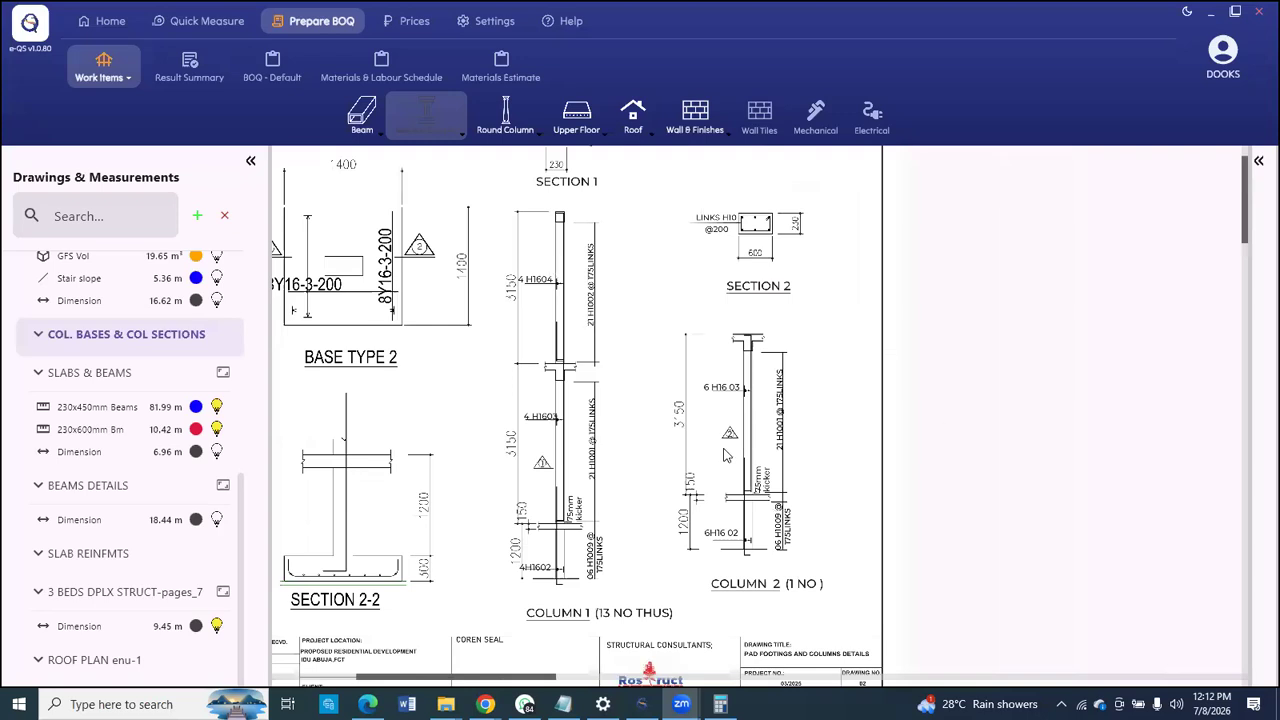
scroll(800, 574, "down", 1)
scroll(711, 553, "up", 1)
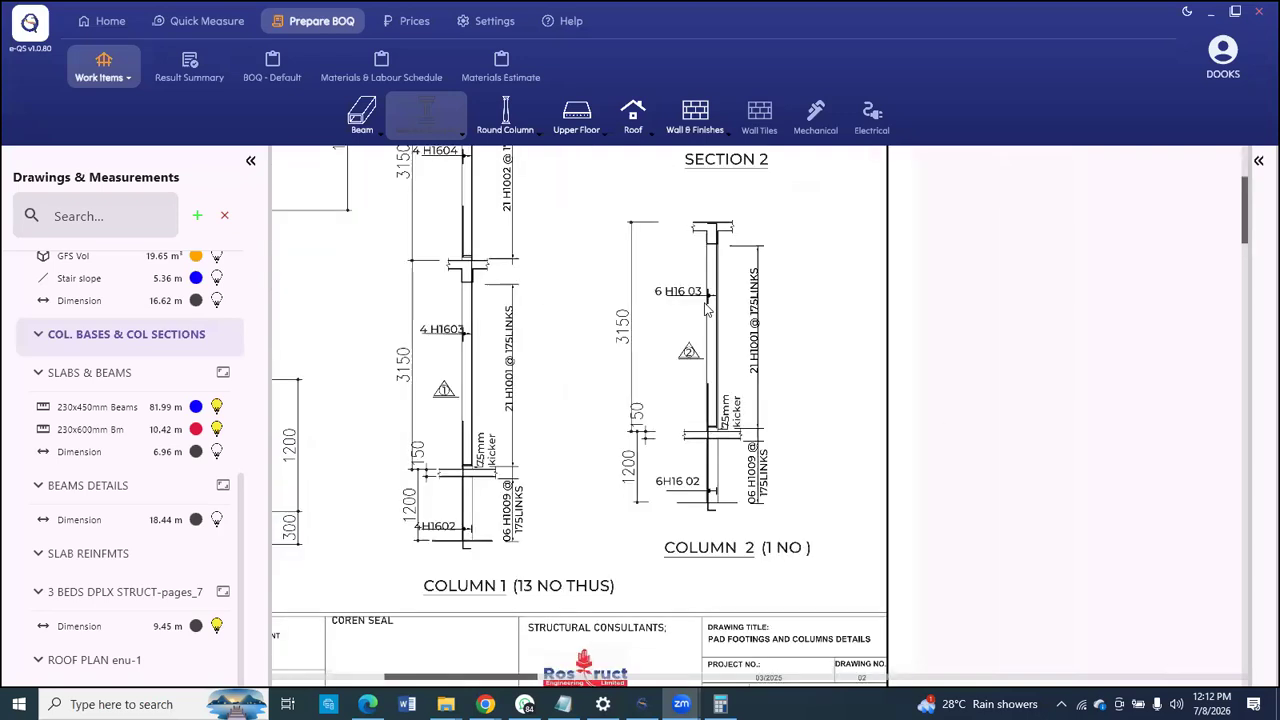
scroll(706, 400, "up", 1)
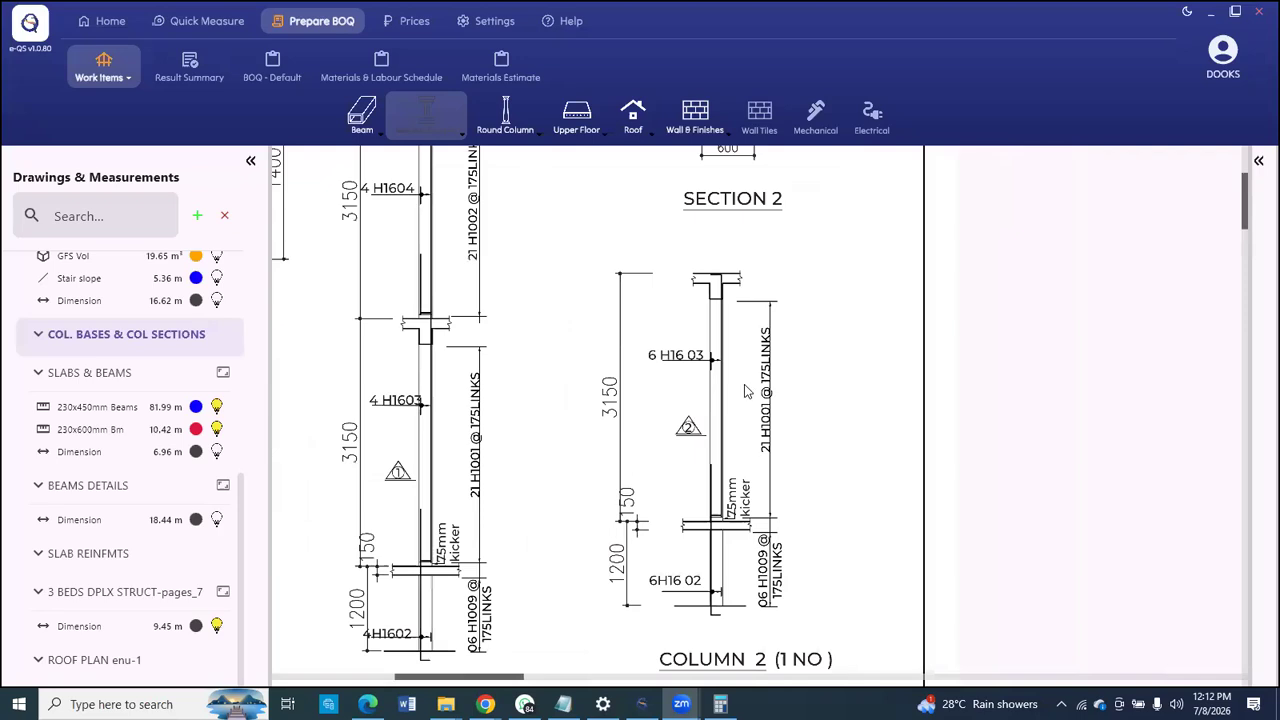
scroll(700, 420, "down", 1)
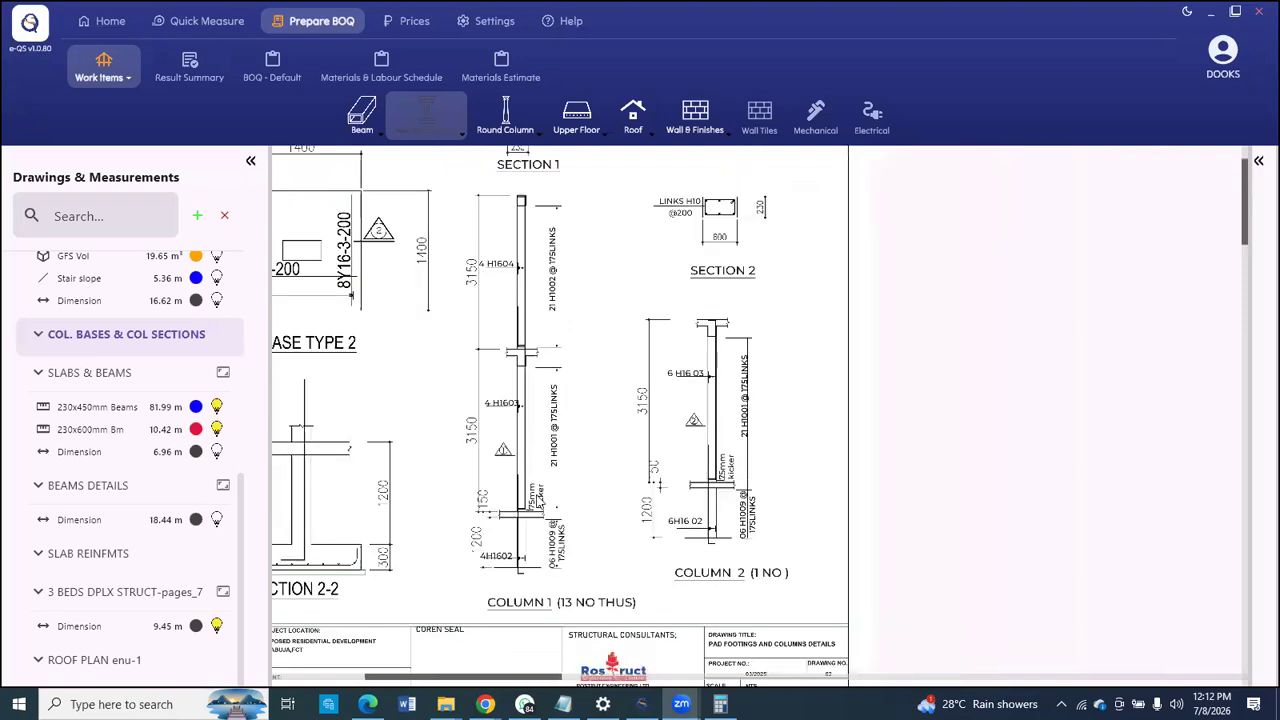
scroll(522, 505, "up", 1)
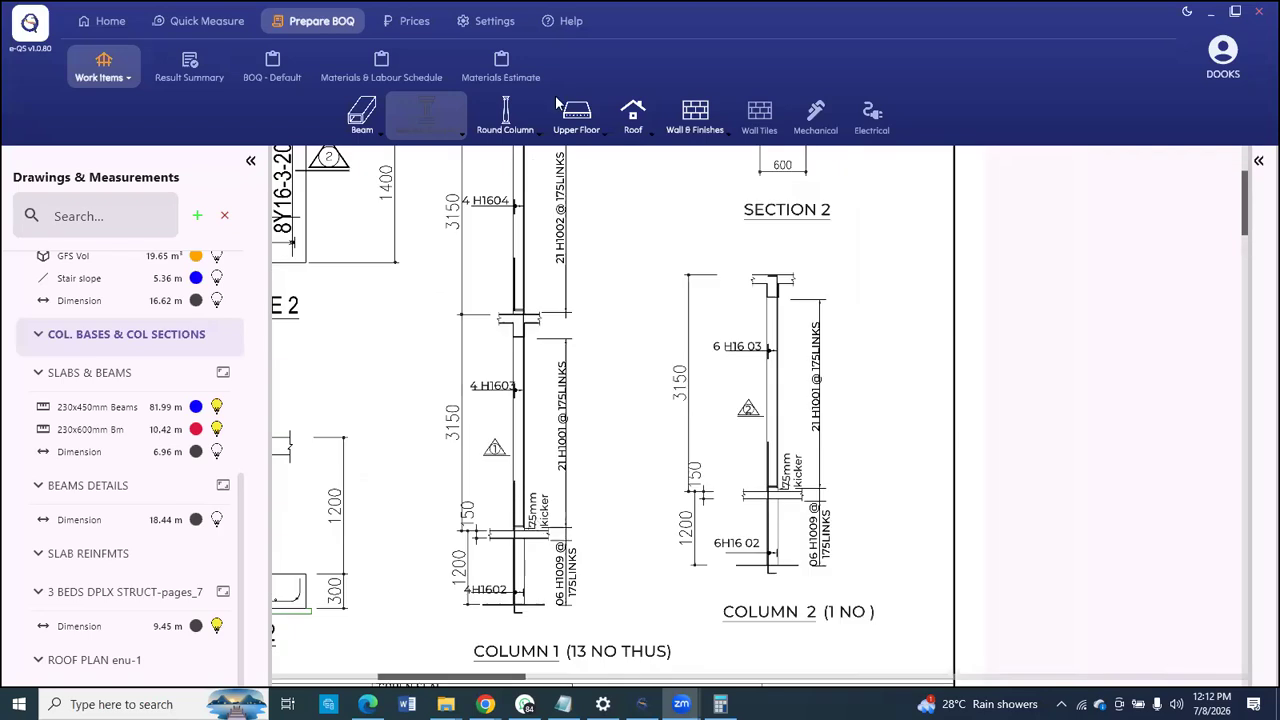
scroll(570, 355, "down", 1)
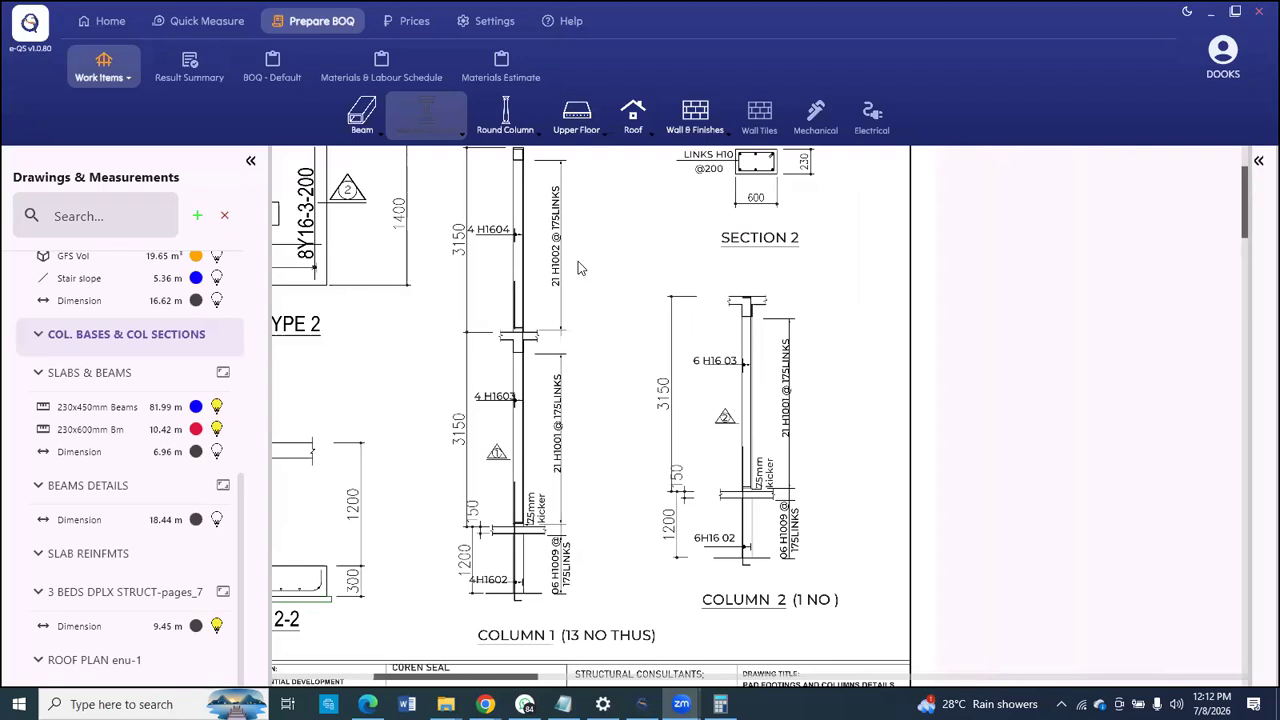
Step: Examine Section 1, Section 2 and the pad base sections for column sizes and link spacing
scroll(497, 213, "down", 1)
scroll(497, 195, "down", 1)
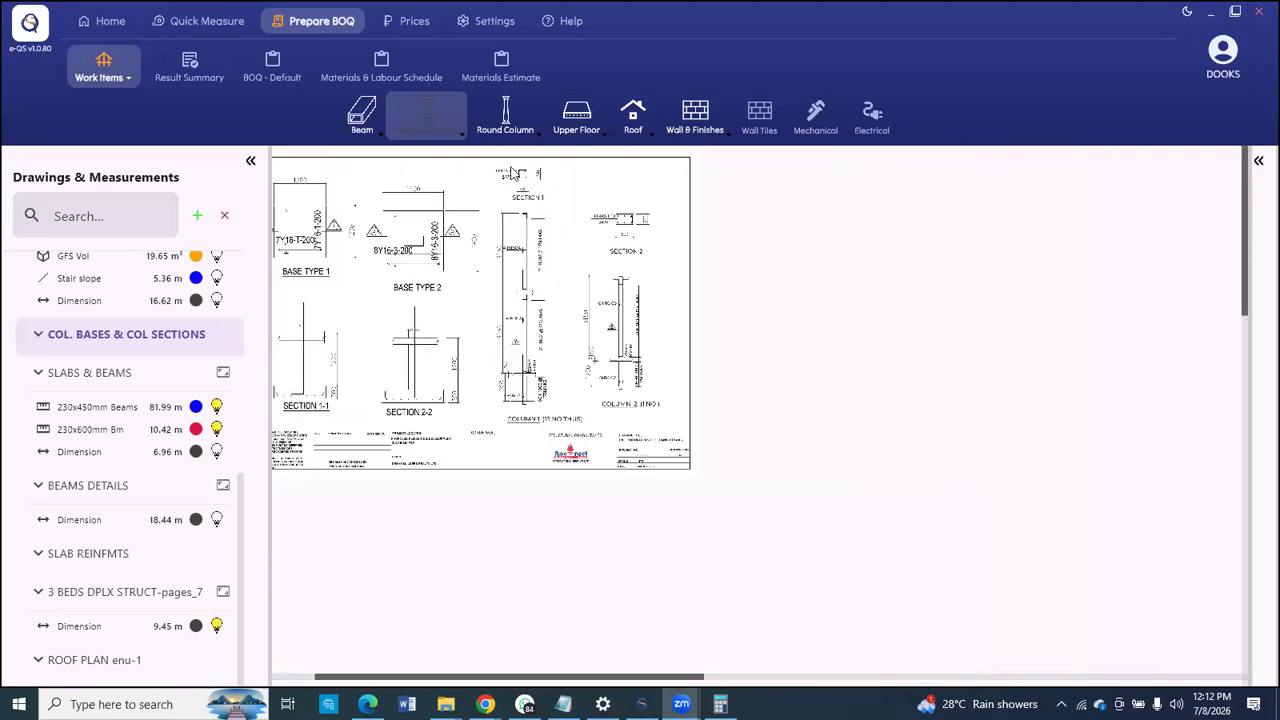
scroll(497, 186, "up", 1)
scroll(546, 240, "up", 2)
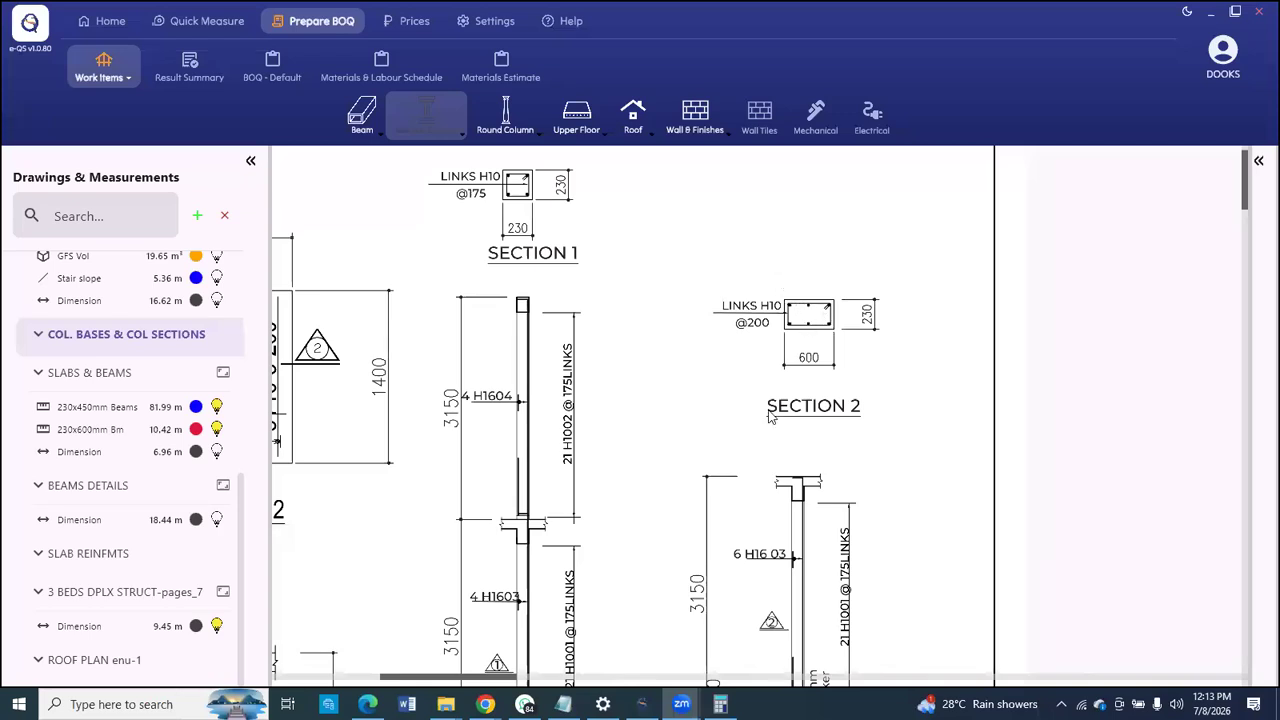
scroll(753, 471, "down", 3)
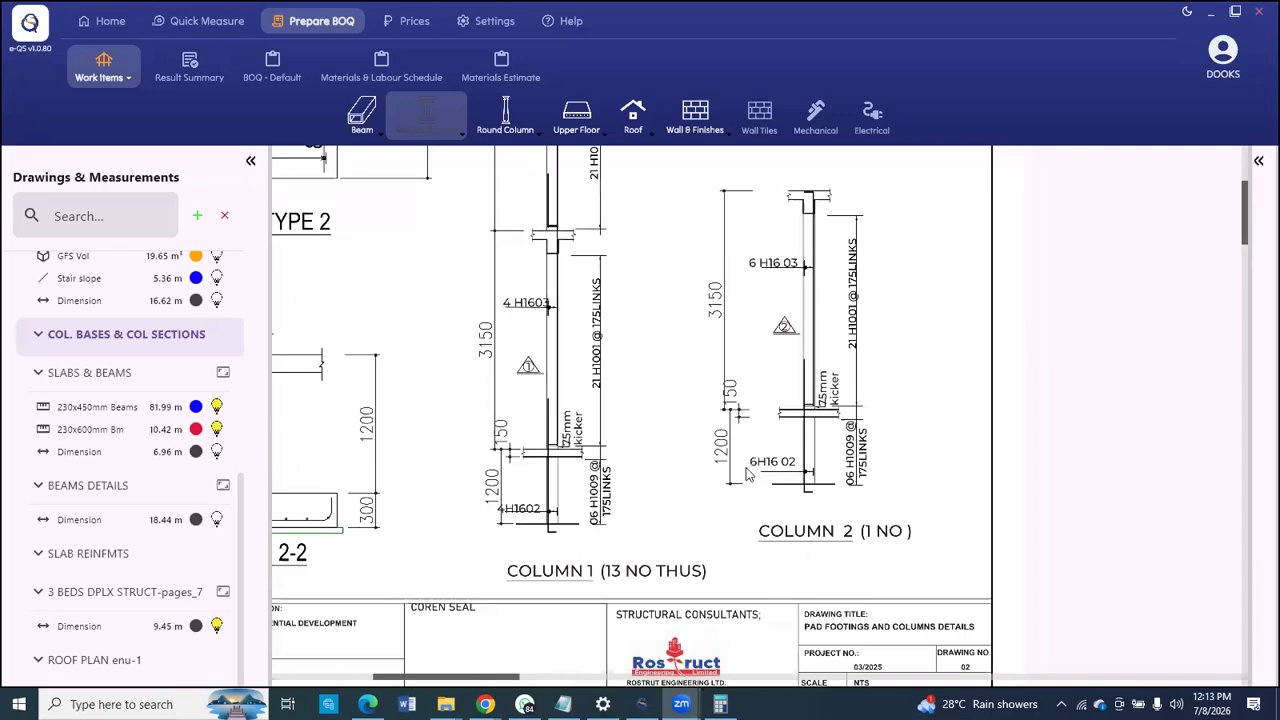
scroll(563, 355, "down", 2)
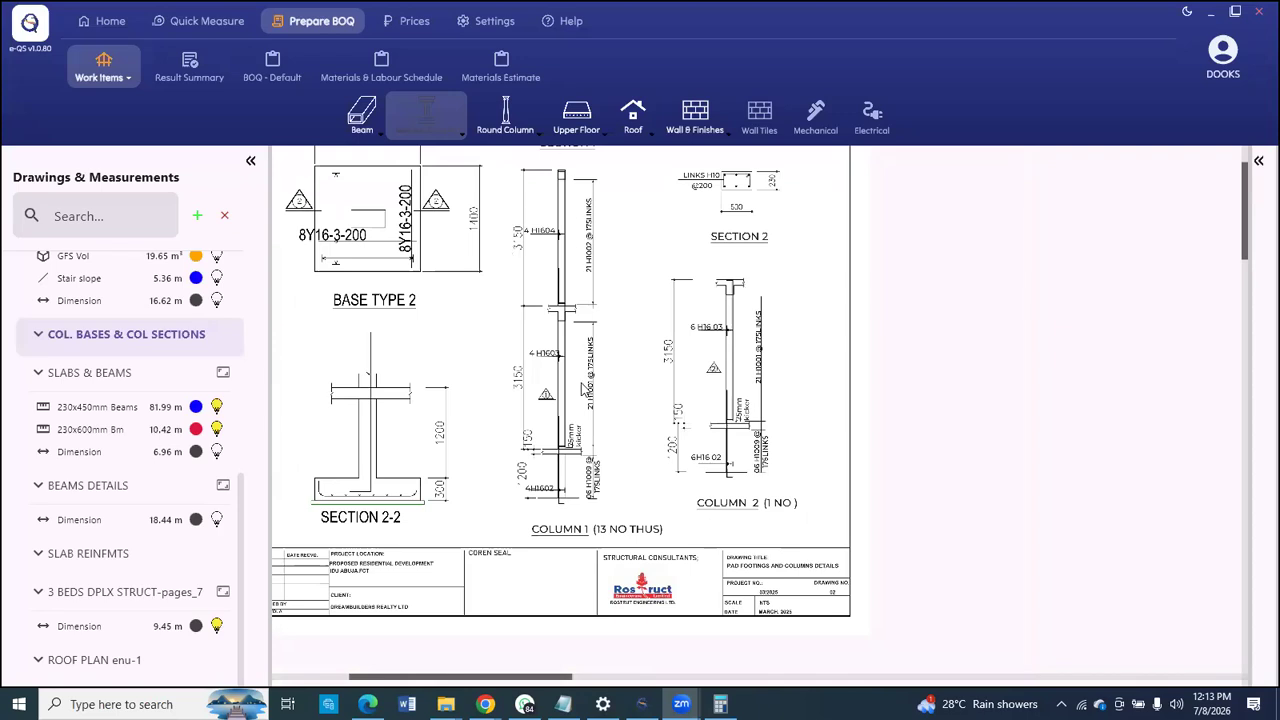
scroll(585, 388, "up", 5)
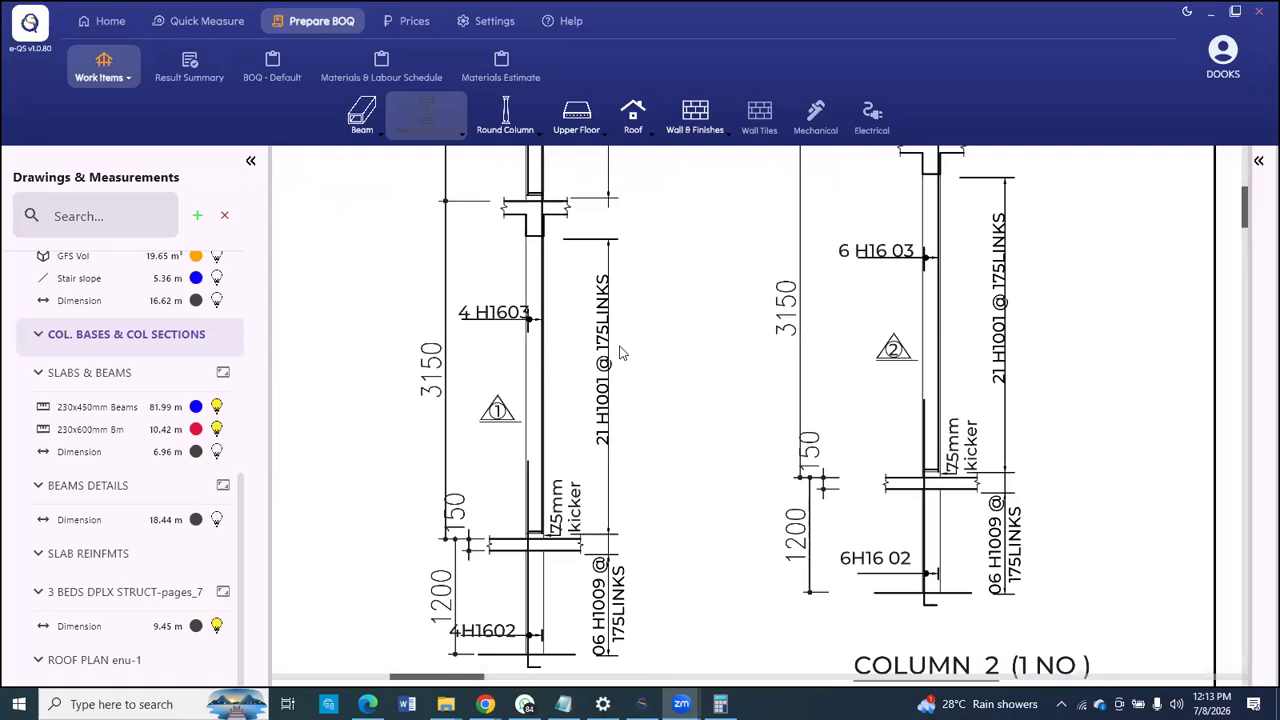
scroll(630, 342, "down", 5)
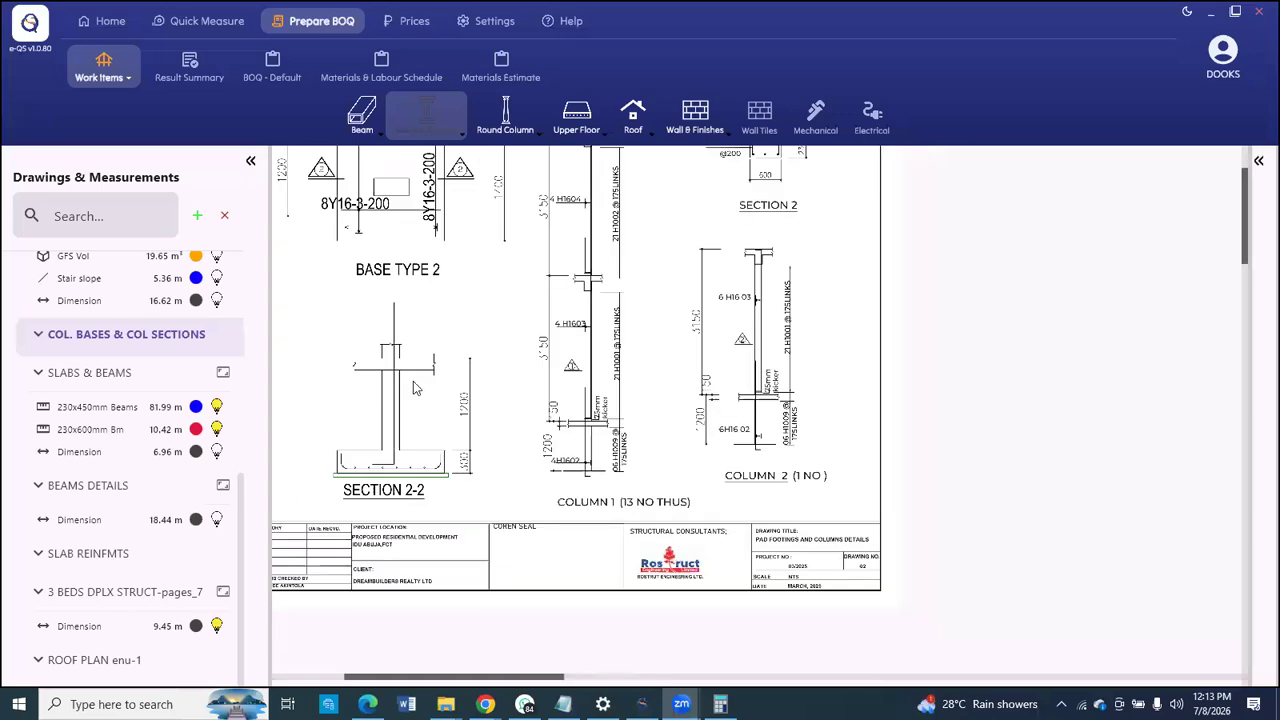
scroll(416, 388, "down", 3)
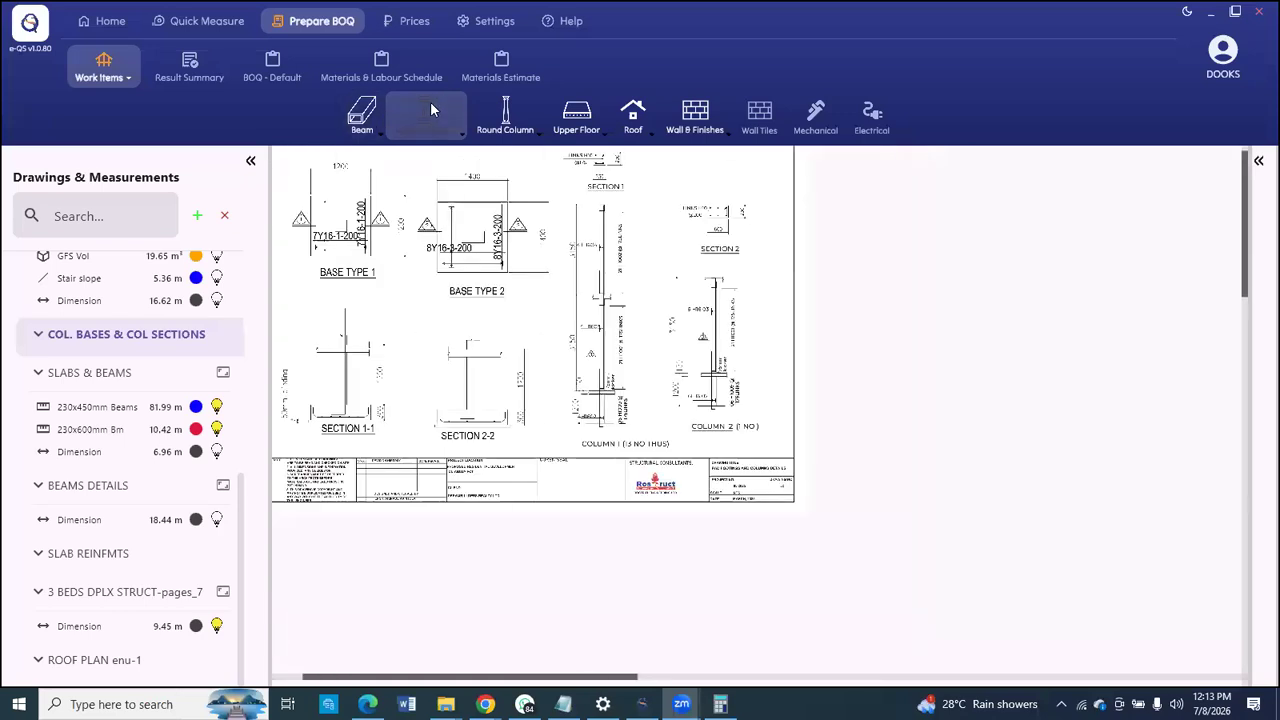
Step: Examine the lower storey of Column 1, from the 75mm kicker up to the beam and slab junction
scroll(533, 317, "up", 6)
scroll(532, 313, "down", 2)
scroll(545, 506, "up", 2)
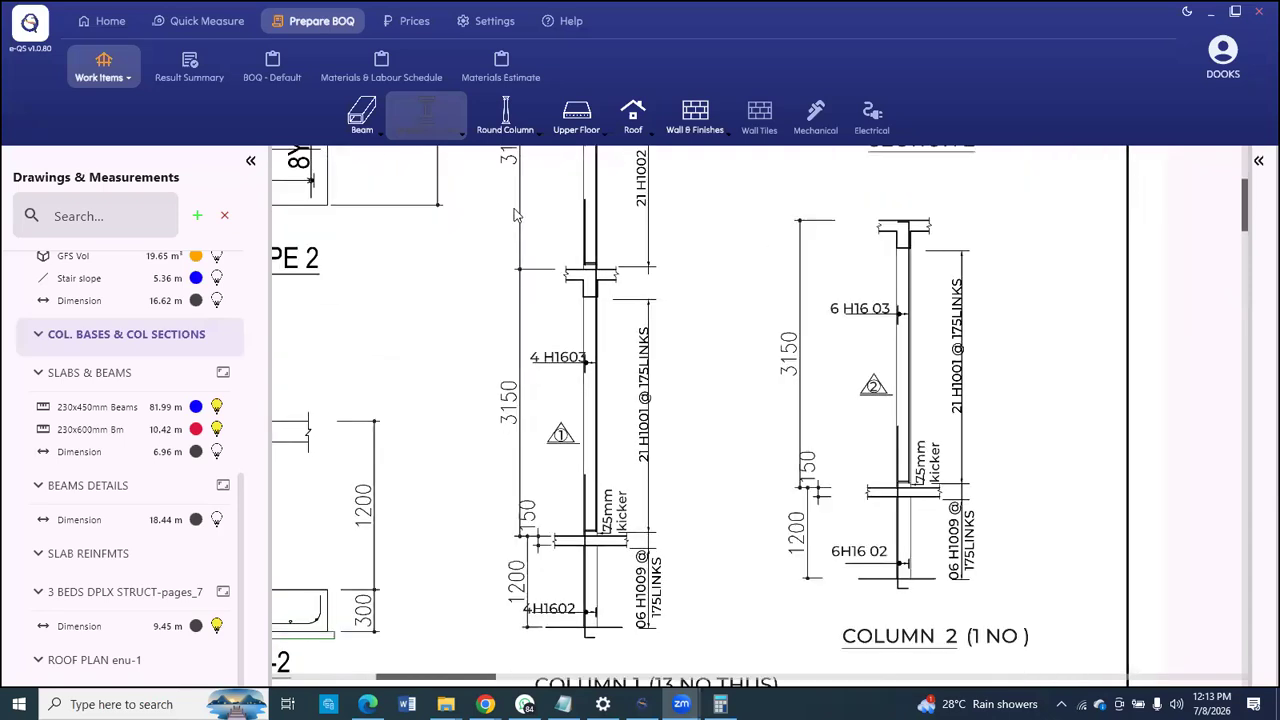
scroll(557, 306, "up", 2)
scroll(524, 334, "down", 2)
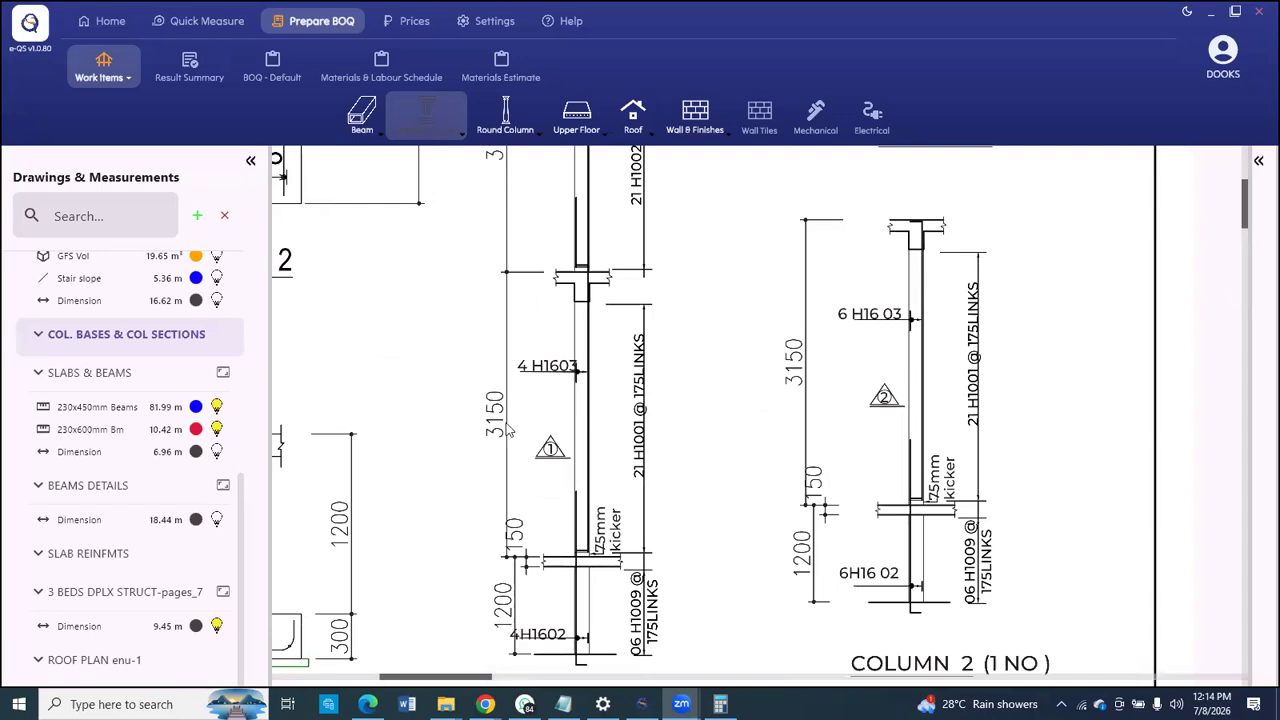
scroll(577, 293, "up", 1)
scroll(577, 293, "up", 1)
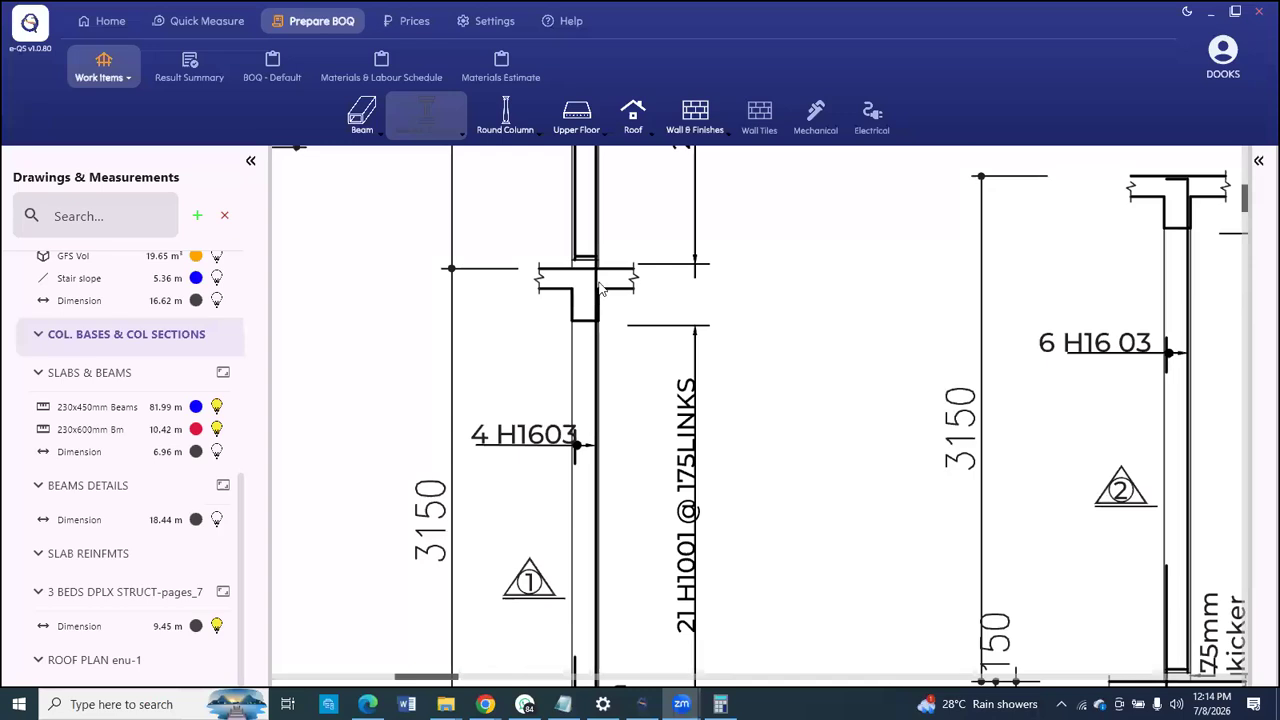
scroll(545, 263, "down", 2)
scroll(571, 265, "down", 1)
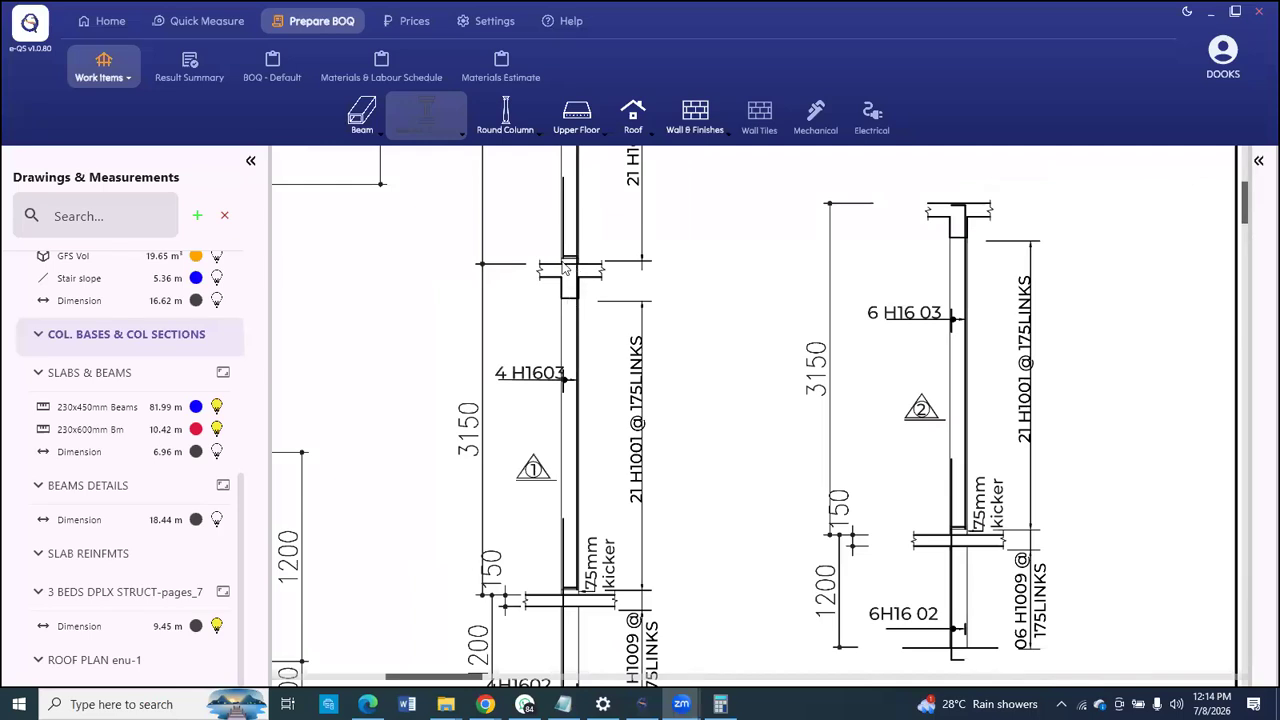
scroll(512, 283, "up", 3)
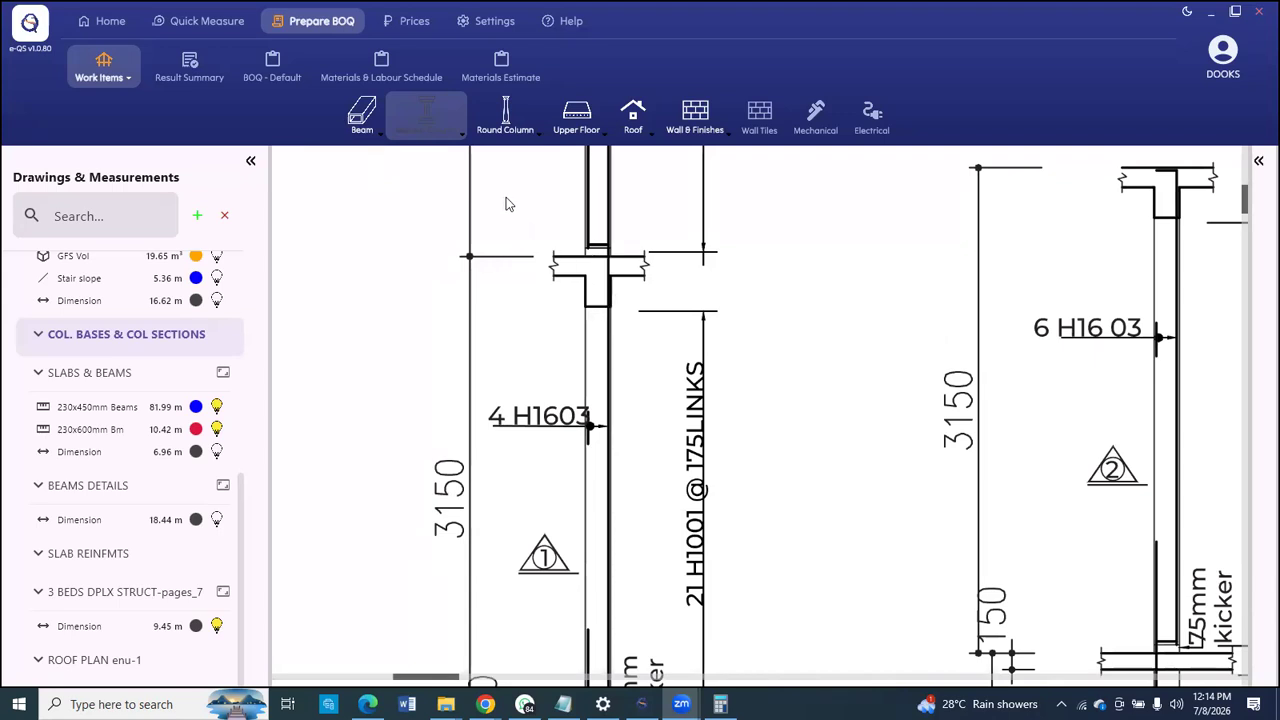
scroll(506, 197, "down", 2)
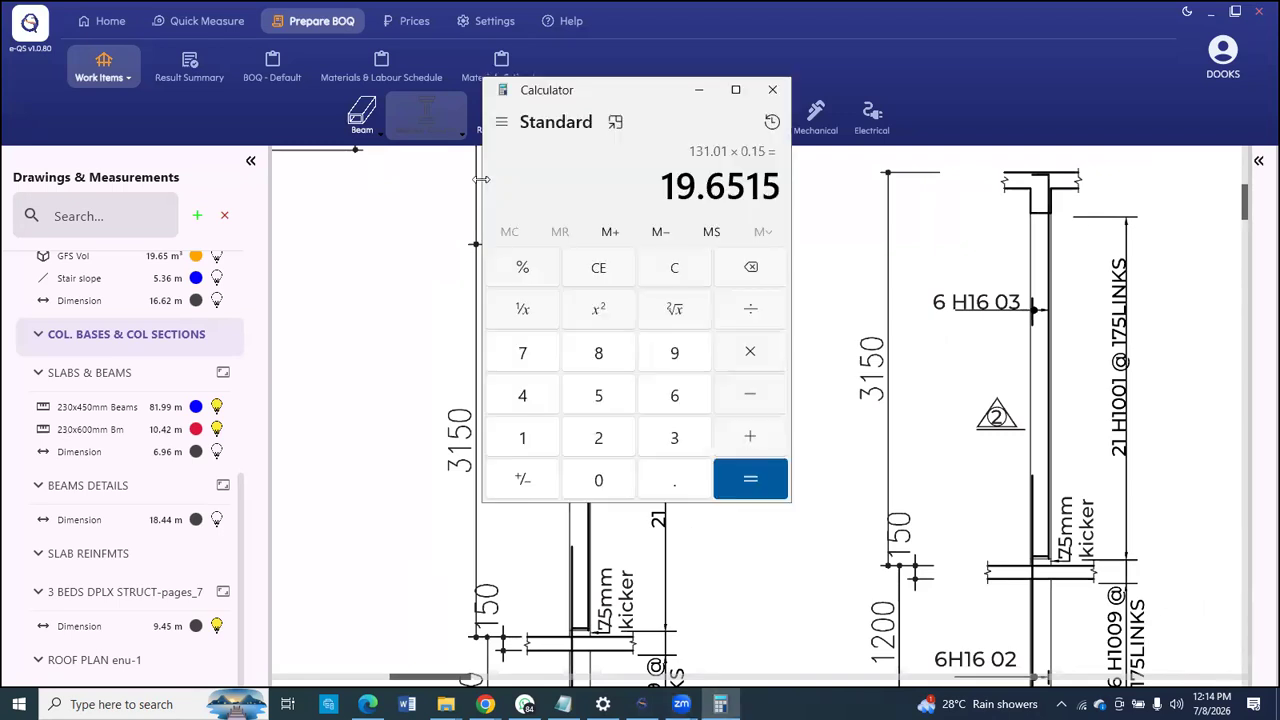
Step: Switch to Calculator and subtract the 0.45 beam depth from the 3.15 storey height
left_click_drag(481, 180, 540, 182)
left_click_drag(652, 92, 765, 78)
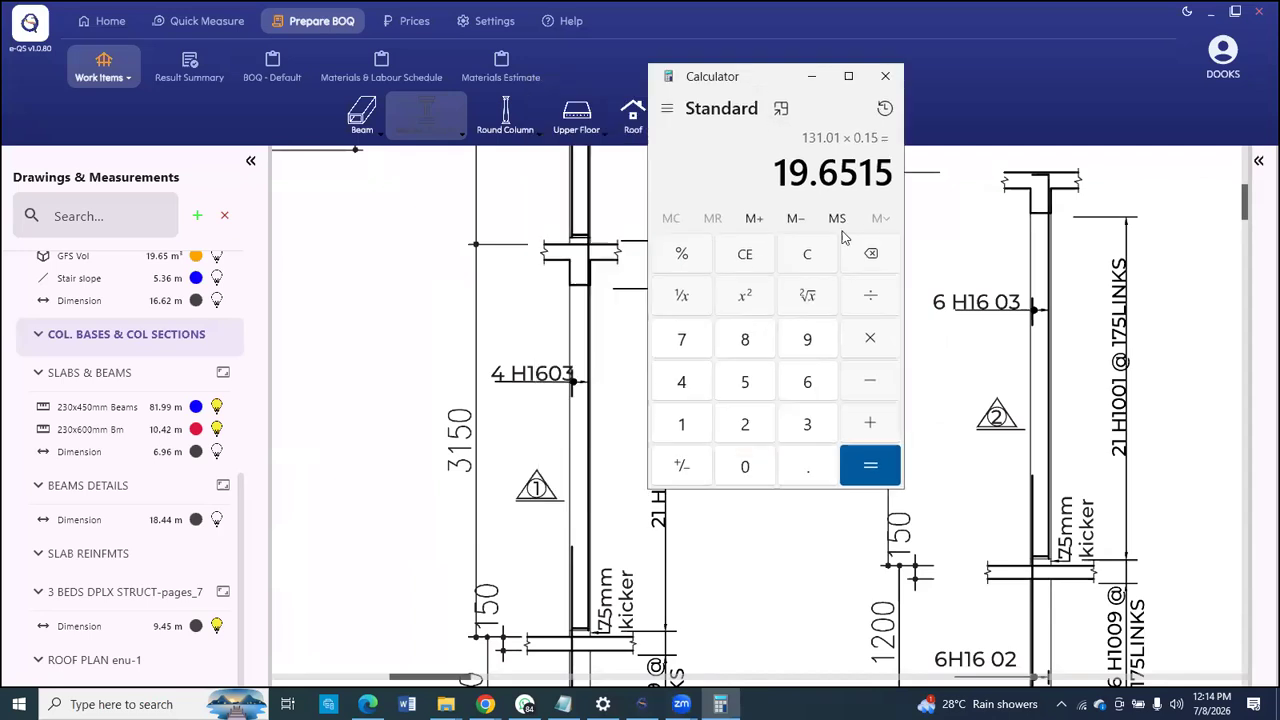
left_click(807, 254)
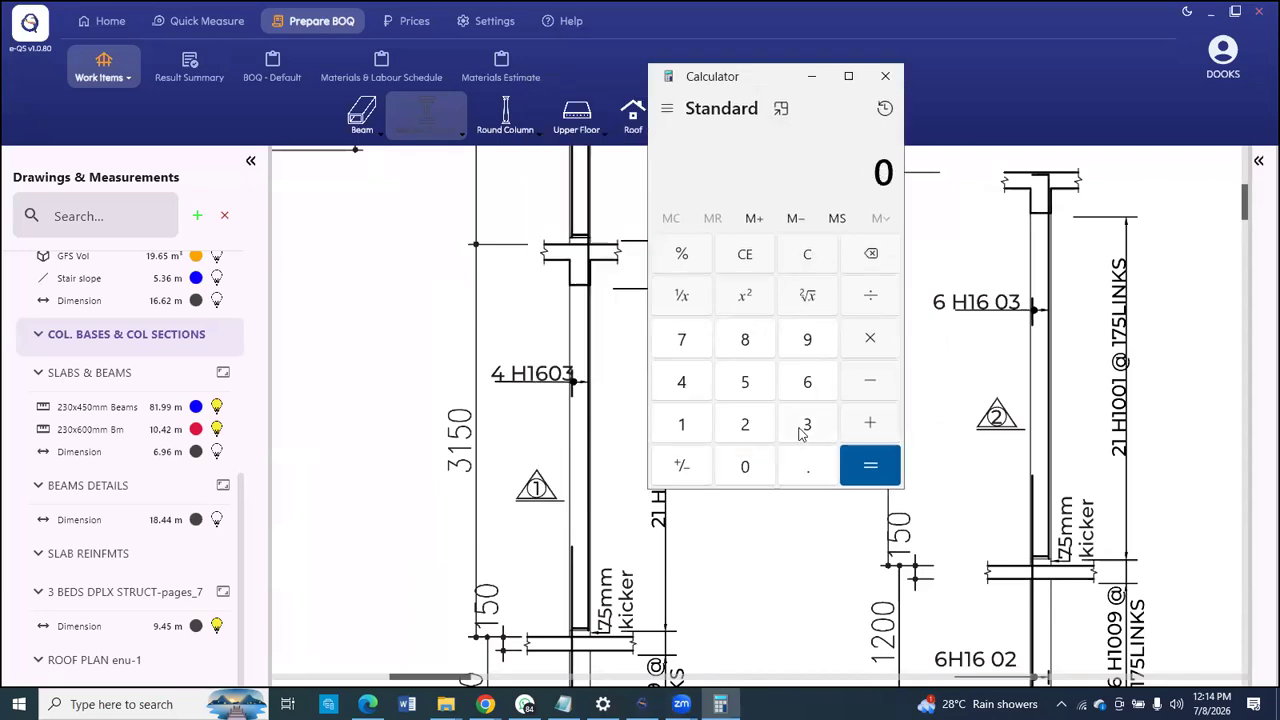
left_click(805, 426)
left_click(803, 466)
key("1")
key("5")
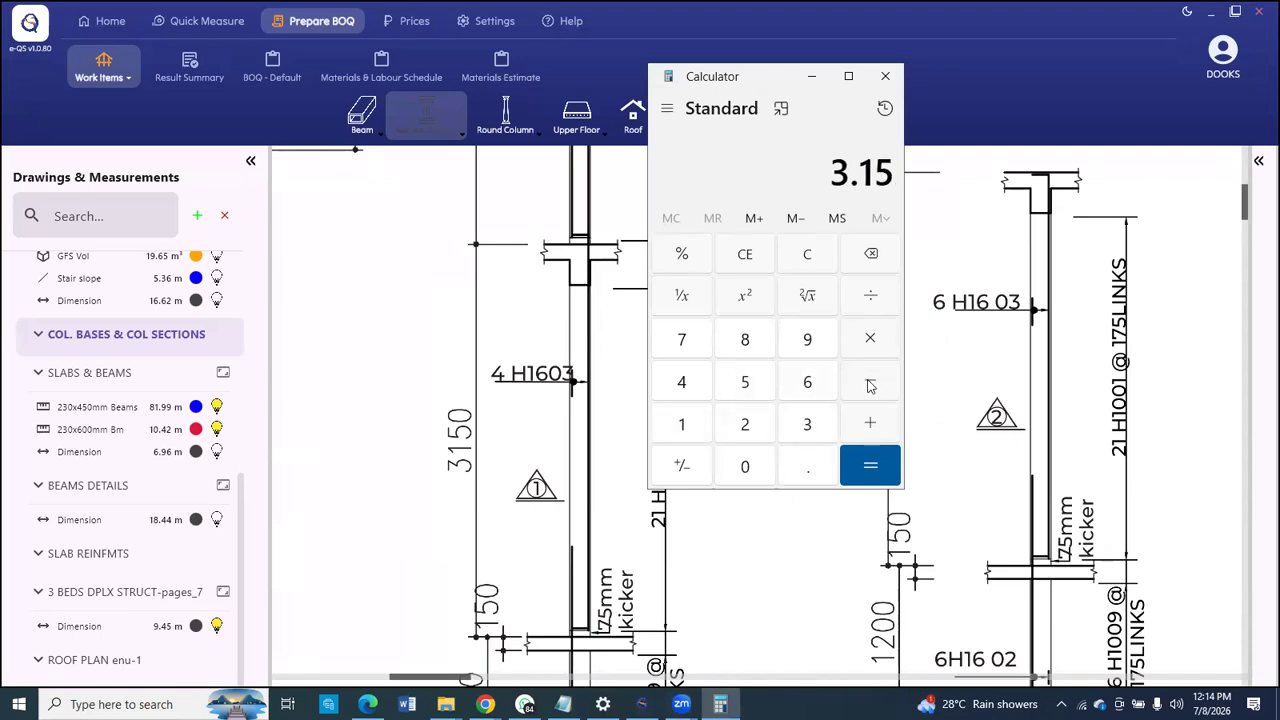
key("minus")
key("4")
key("5")
left_click(863, 462)
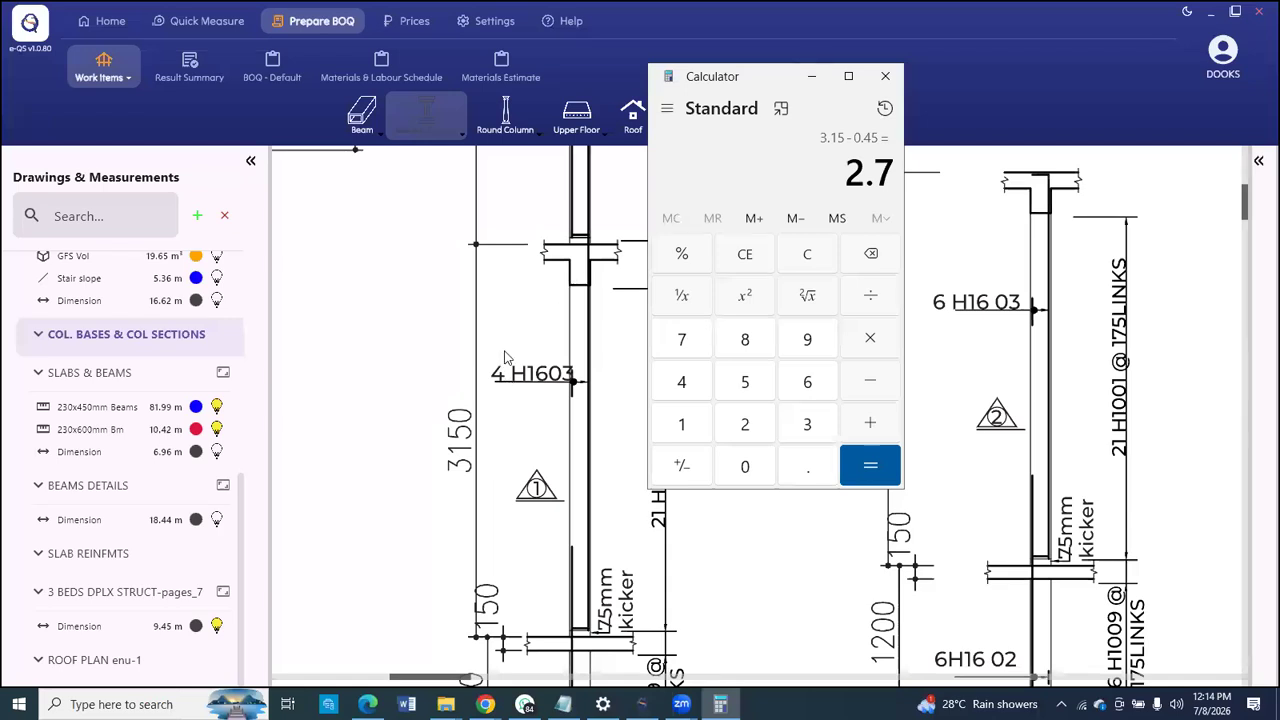
Step: Return to the column drawing and examine the 4 H1603 and 4 H1604 bars and their laps on Column 1
scroll(505, 357, "down", 1)
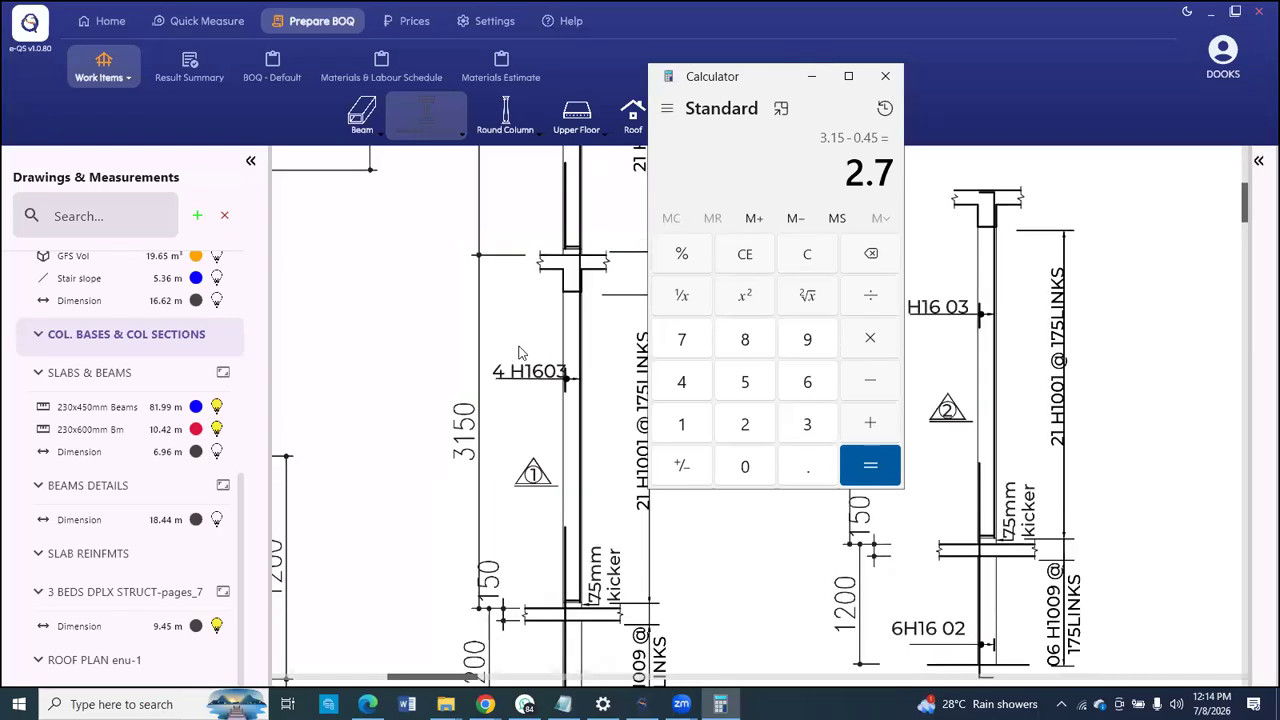
left_click(520, 356)
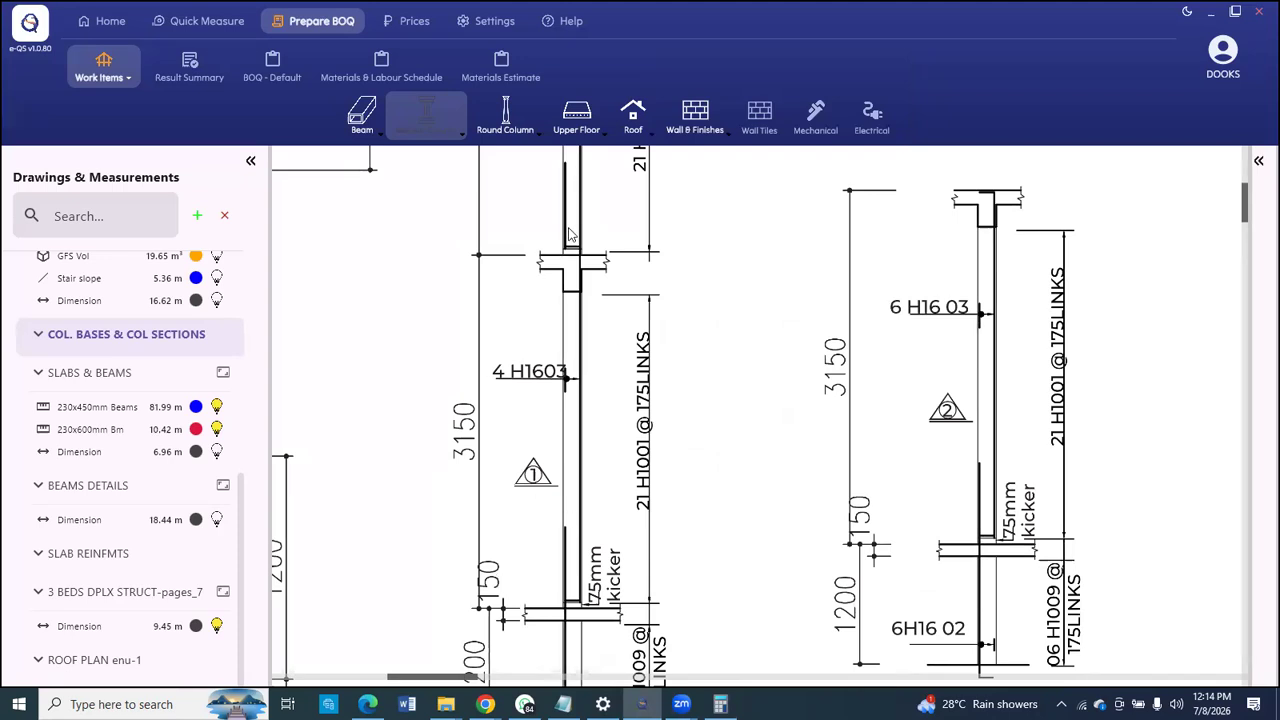
scroll(565, 222, "up", 2)
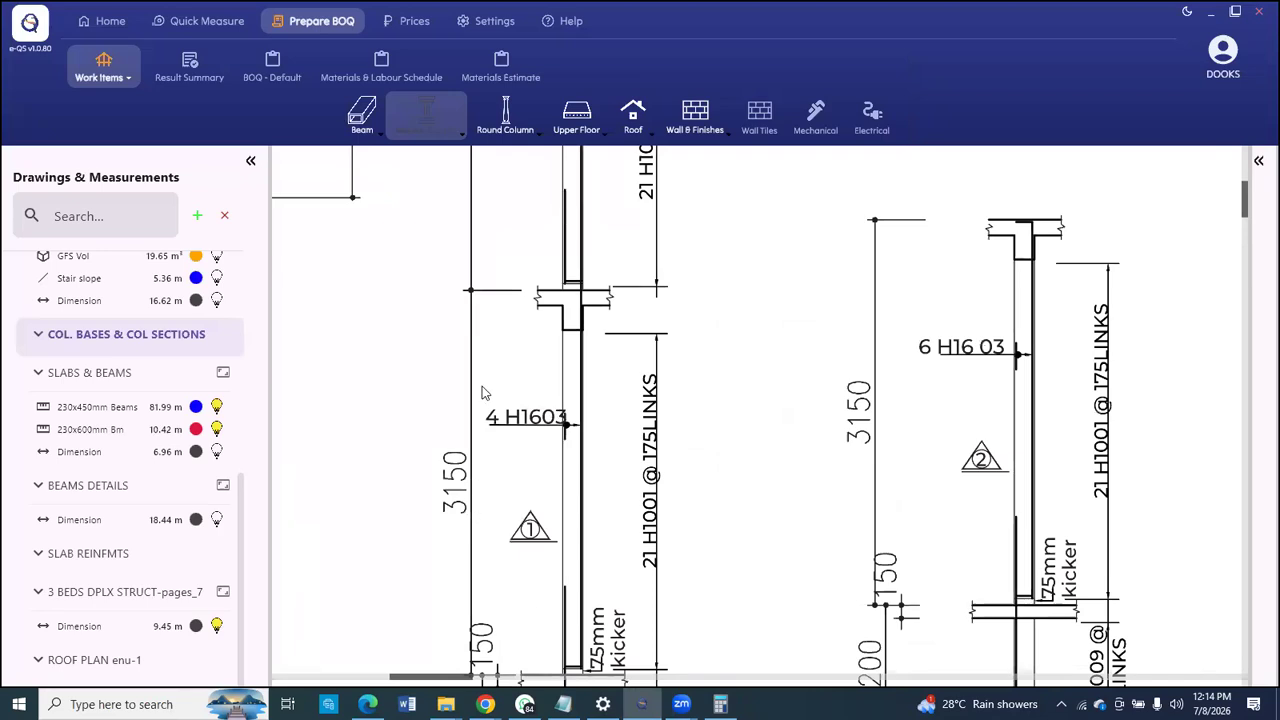
scroll(520, 450, "down", 2)
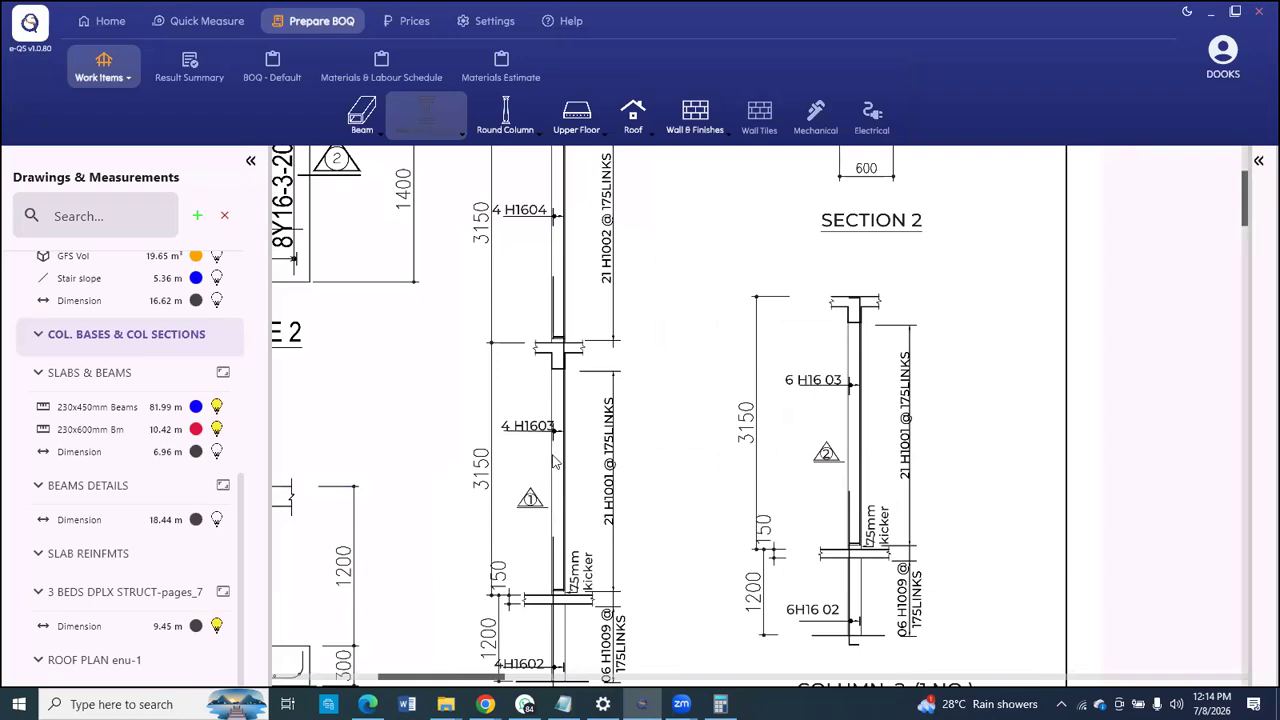
scroll(553, 462, "down", 2)
scroll(552, 190, "up", 3)
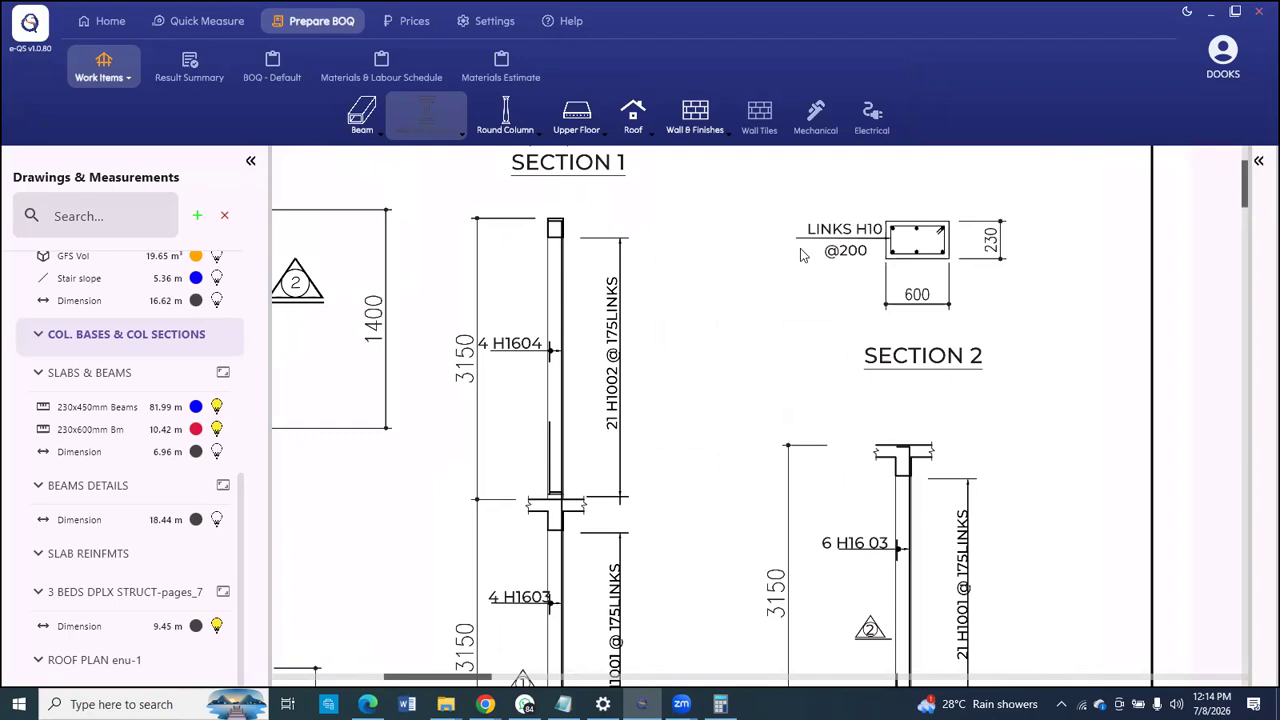
Step: Switch to Calculator, add 0.2 to the 3.15 storey height, and return to the column drawing
left_click(720, 704)
left_click(807, 424)
left_click(800, 470)
left_click(684, 425)
left_click(748, 372)
left_click(807, 471)
left_click(758, 425)
left_click(871, 466)
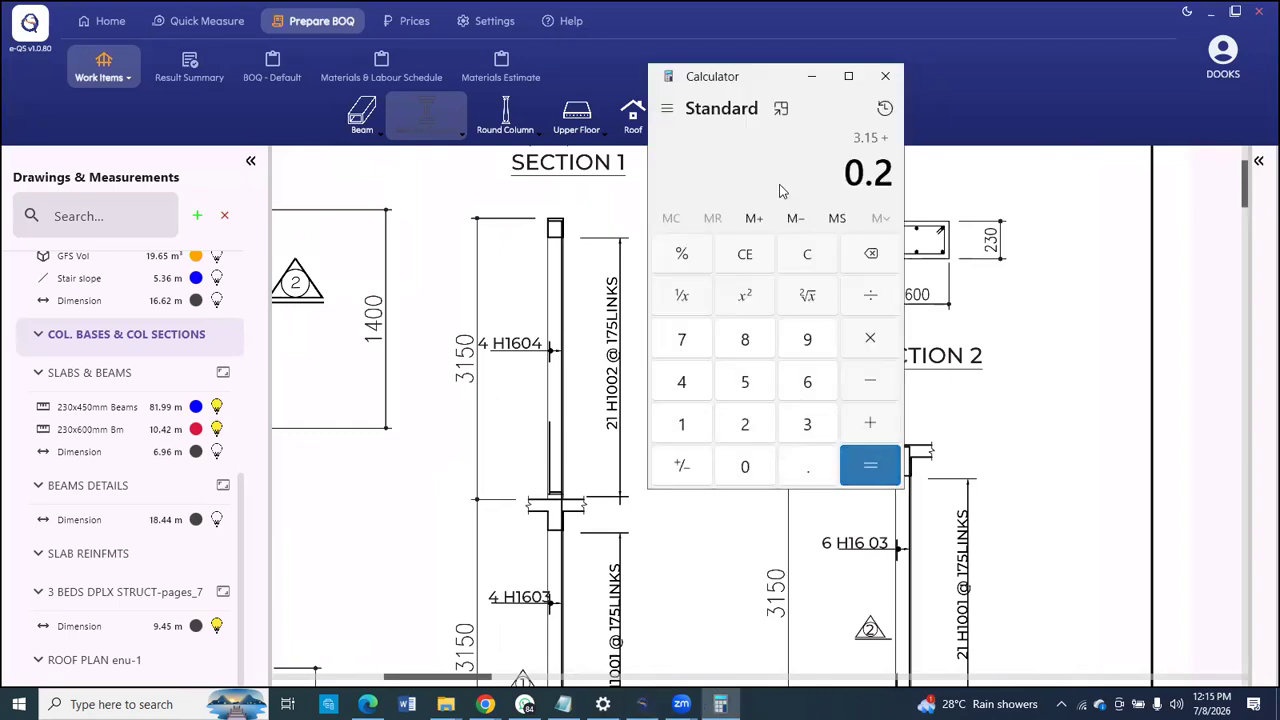
left_click(487, 373)
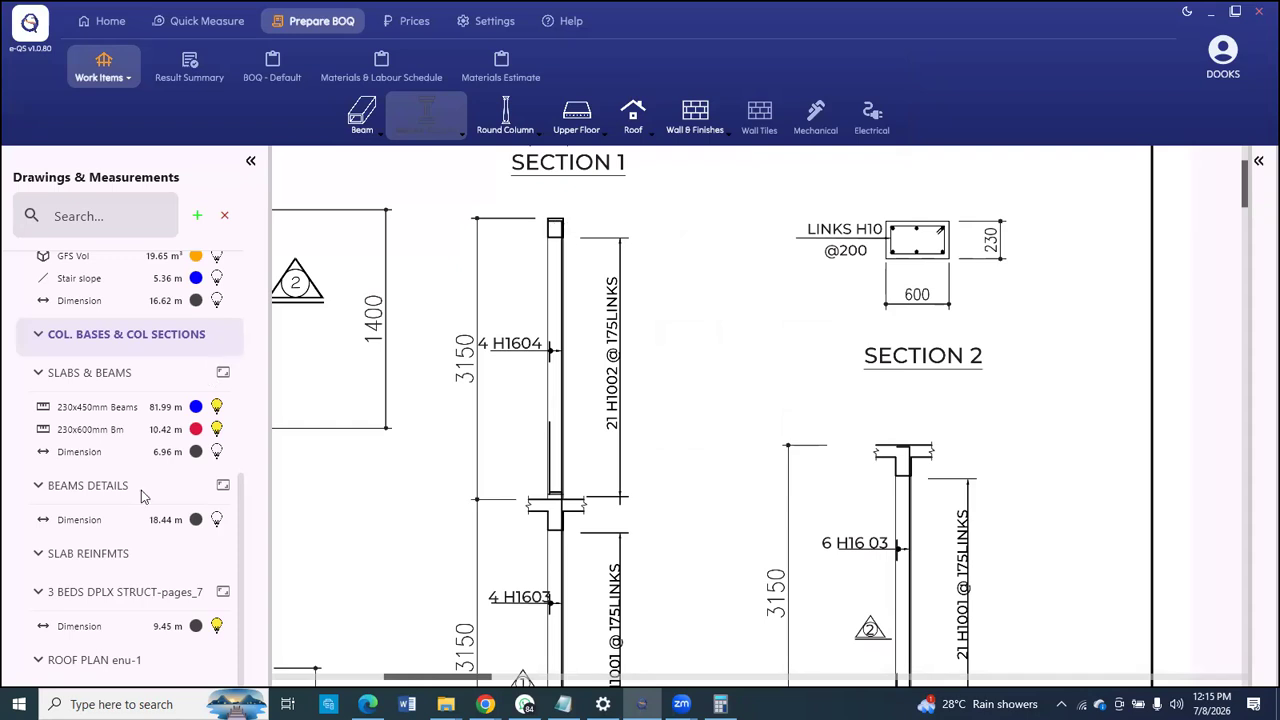
Step: Open the 3 BEDS DPLX STRUCT-pages_7 drawing and examine the roof beam's cross-section dimensions
left_click(99, 597)
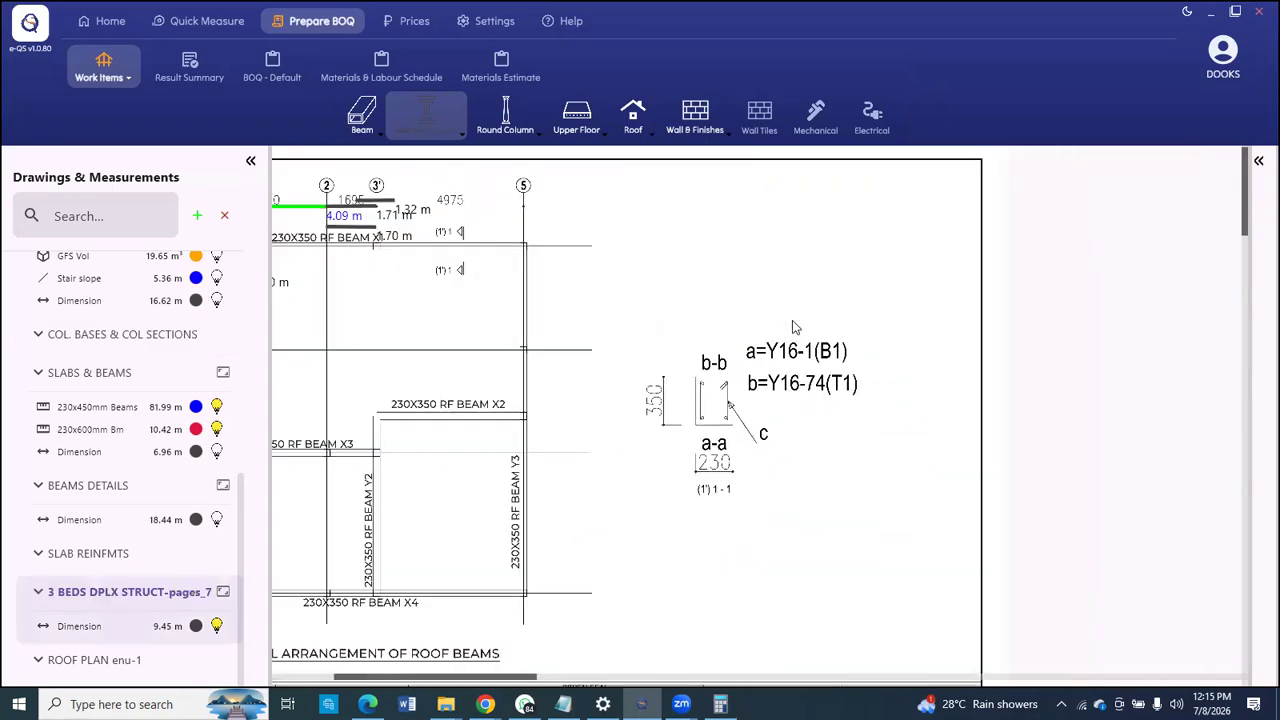
scroll(680, 401, "up", 1)
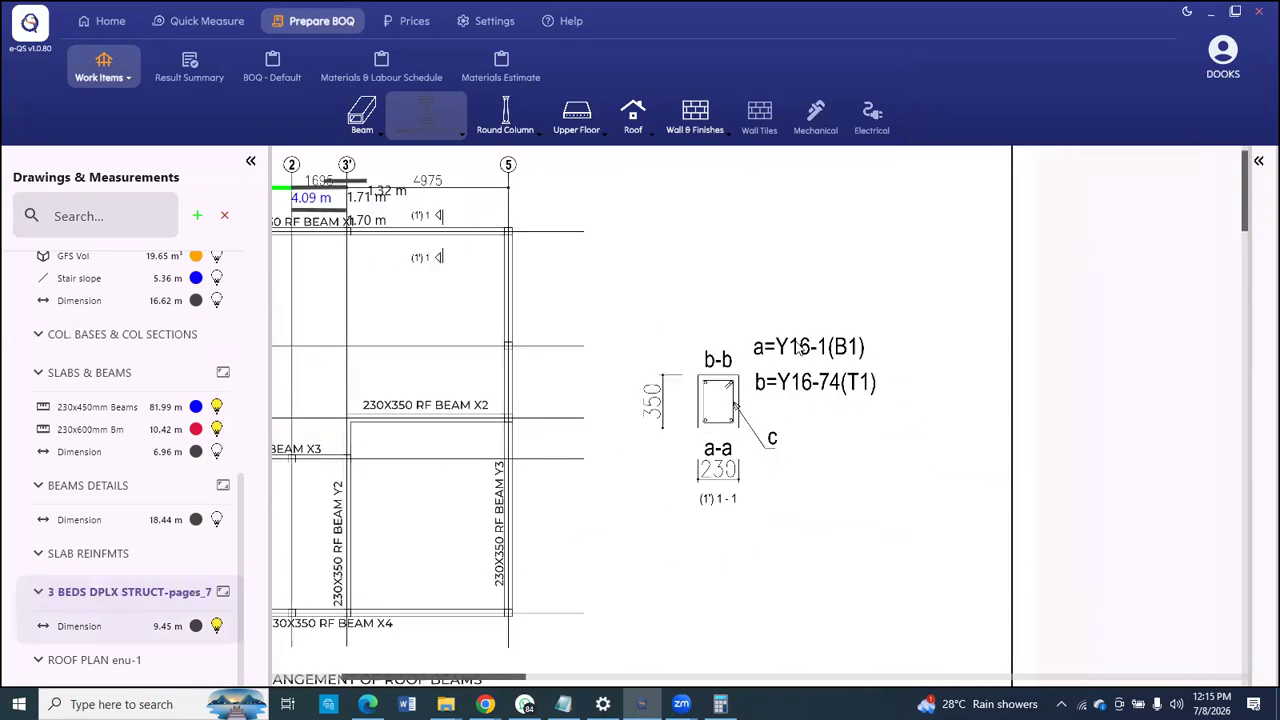
scroll(798, 347, "down", 5)
scroll(531, 486, "up", 3)
scroll(534, 489, "down", 2)
scroll(883, 193, "up", 3)
scroll(745, 330, "up", 2)
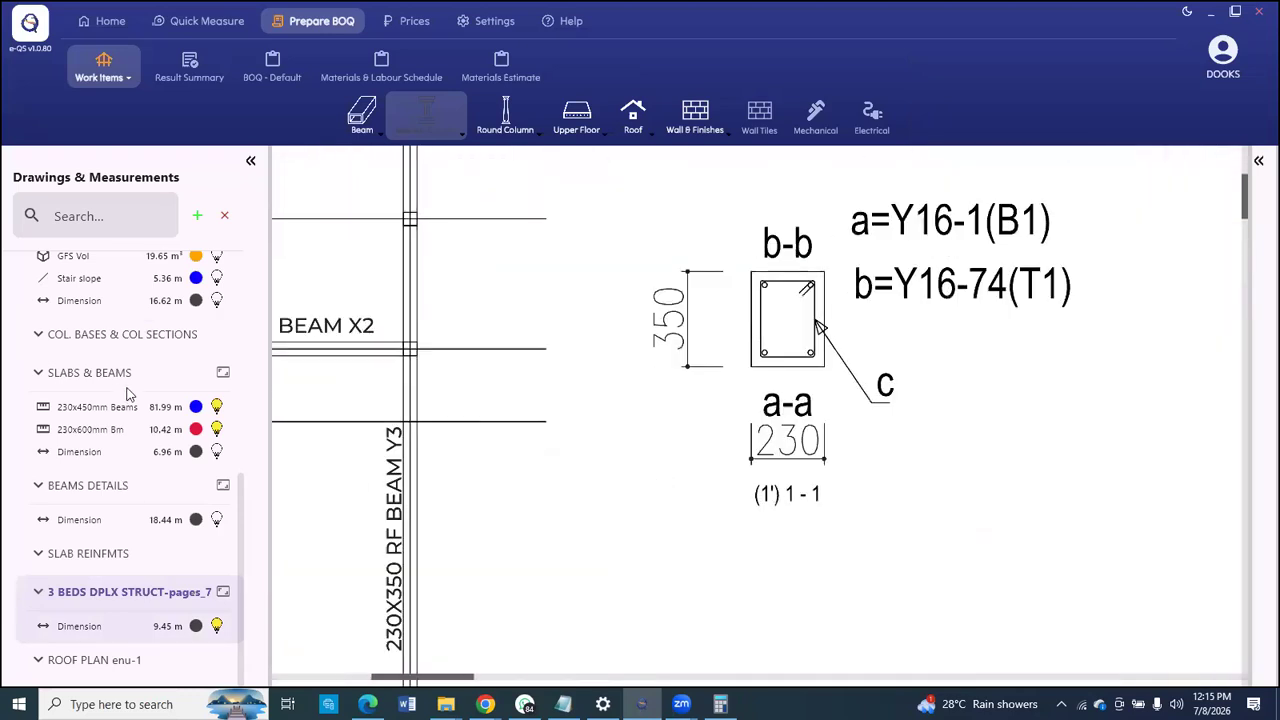
Step: View the SLABS & BEAMS drawing and return to the upper storey of Column 1 on COL. BASES & COL SECTIONS
left_click(90, 373)
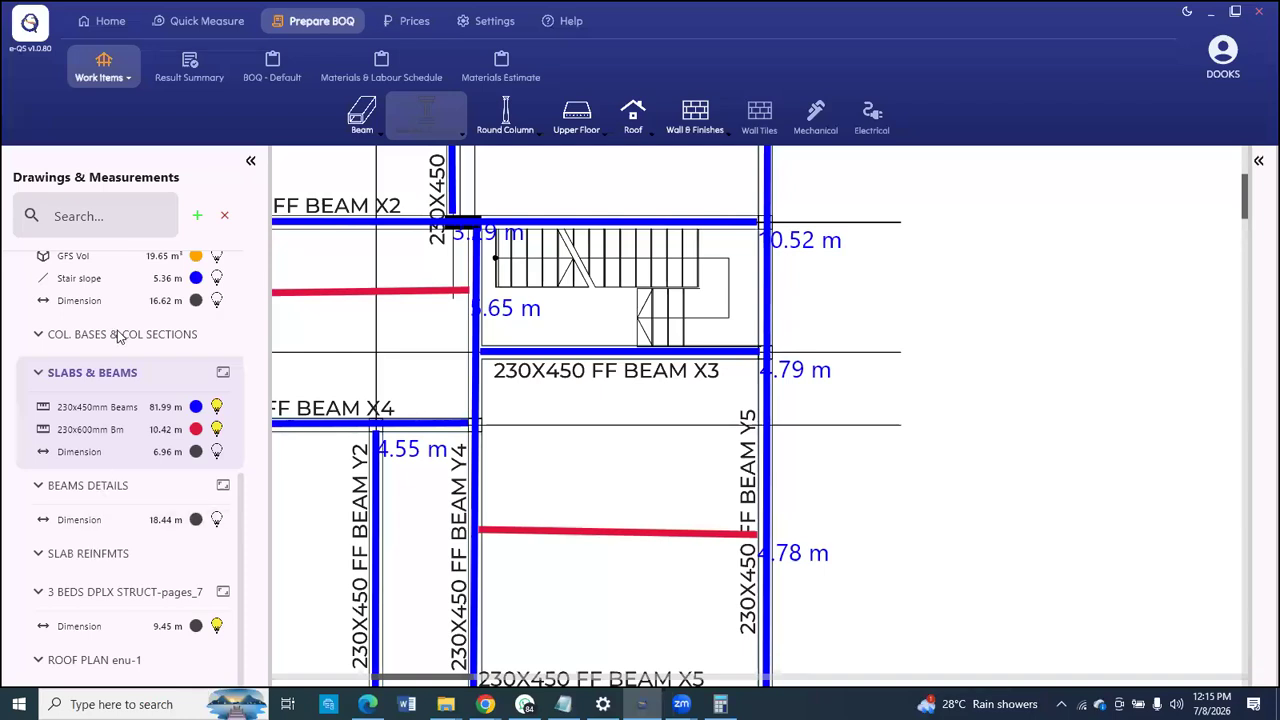
scroll(706, 372, "down", 2)
scroll(705, 180, "up", 2)
scroll(703, 180, "up", 2)
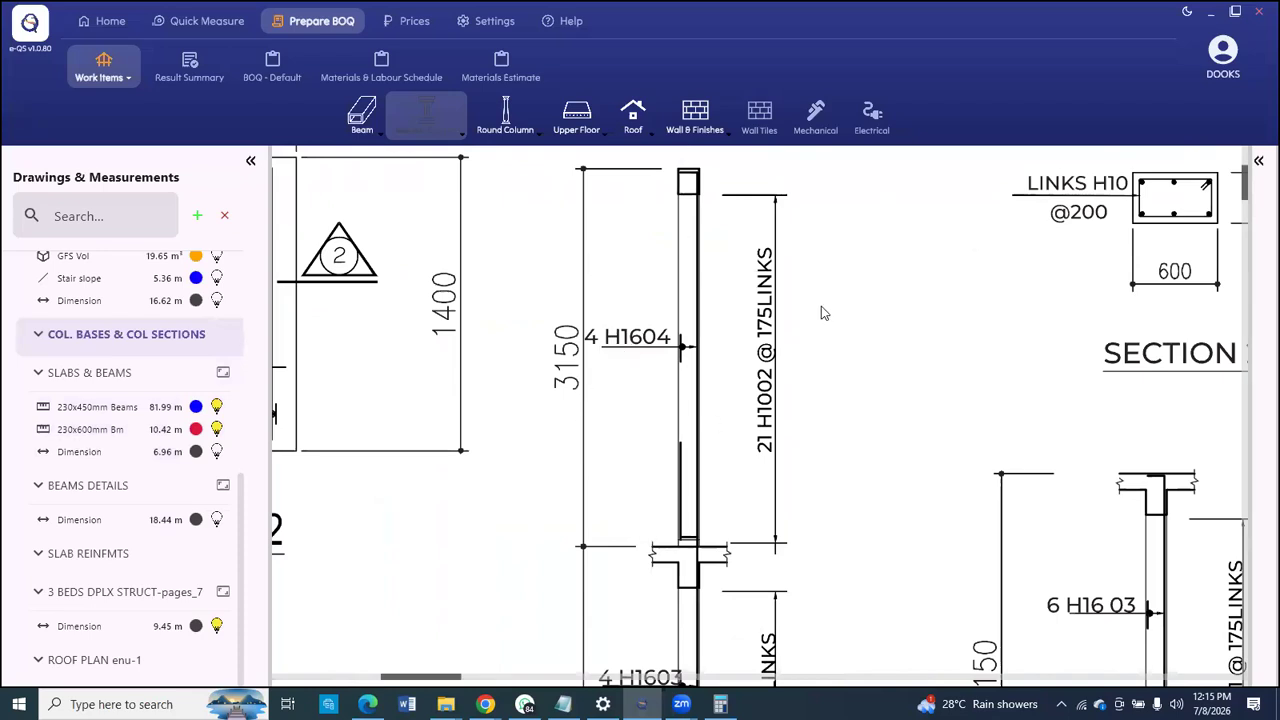
Step: Switch to Calculator, subtract the 0.35 roof beam depth from the 3.15 storey height, and return to the column drawing
left_click(793, 432)
left_click(802, 473)
left_click(685, 416)
left_click(745, 374)
left_click(870, 380)
left_click(809, 468)
left_click(807, 424)
left_click(745, 381)
left_click(866, 469)
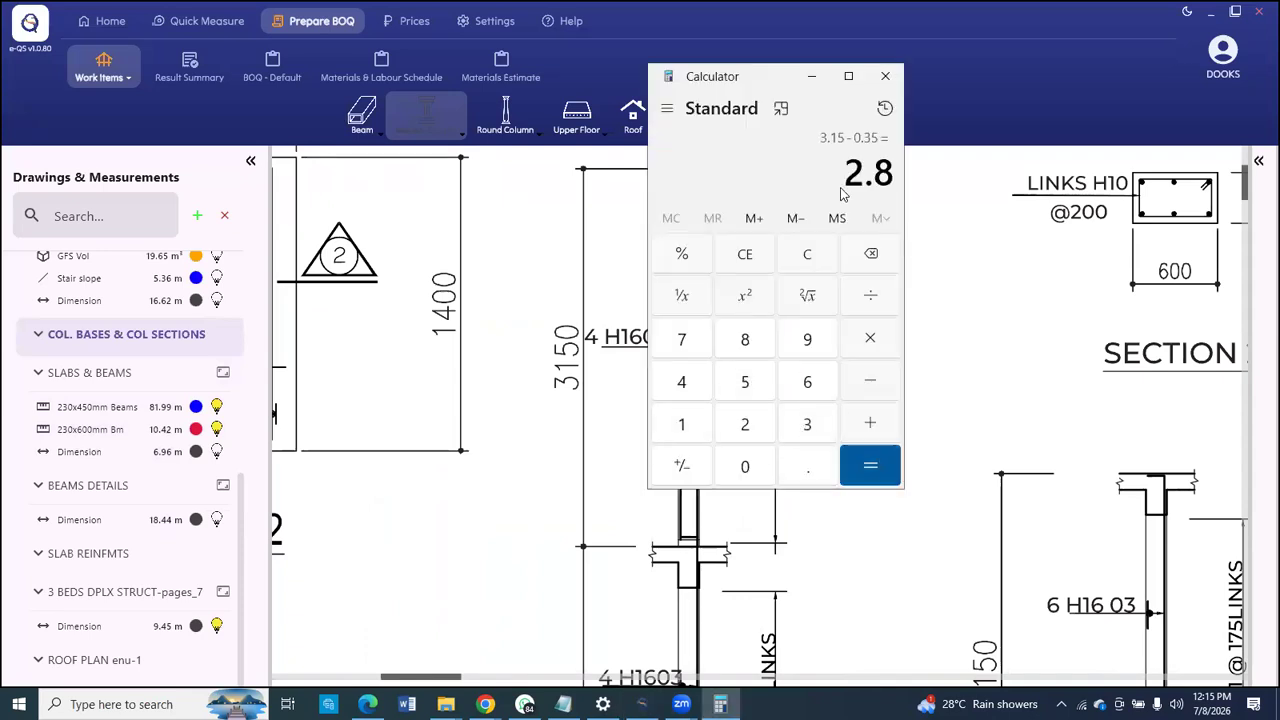
left_click(638, 229)
Step: Examine the storey heights, main bars, links and number of columns for Column 1 and Column 2
scroll(643, 231, "down", 2)
scroll(643, 231, "down", 3)
scroll(666, 440, "up", 2)
scroll(548, 408, "up", 1)
scroll(633, 462, "down", 1)
scroll(633, 462, "up", 1)
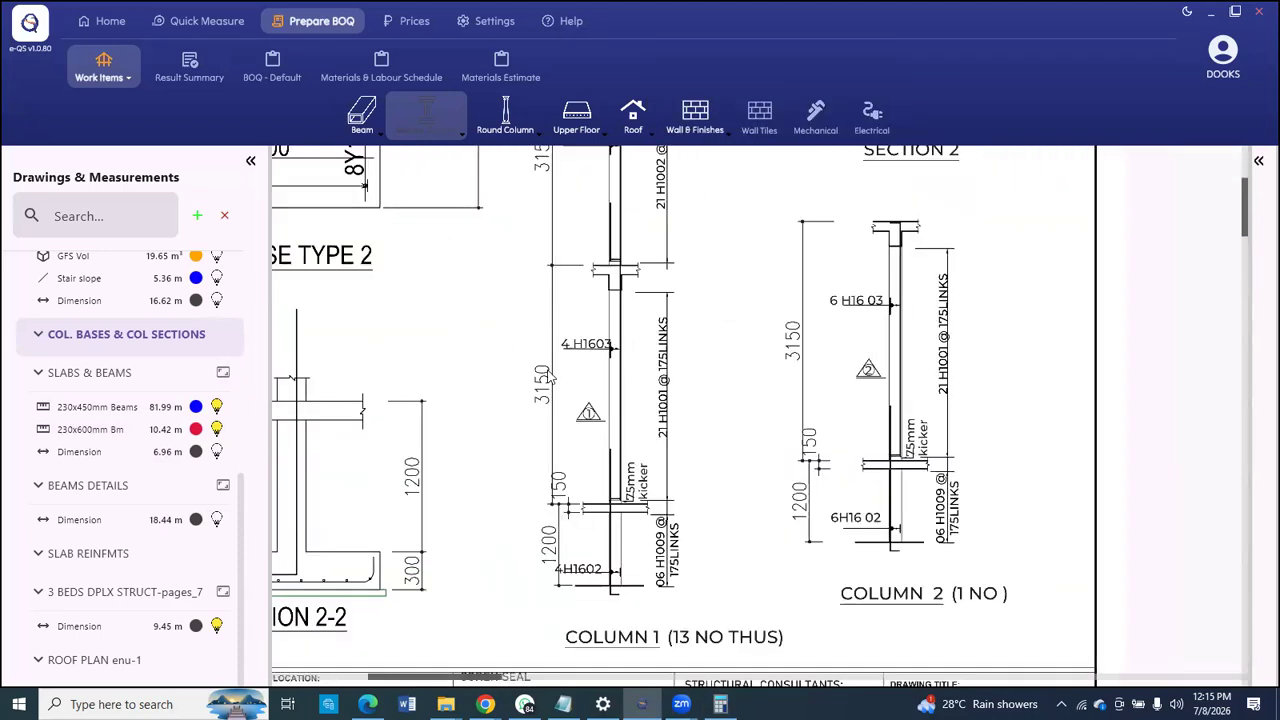
scroll(590, 372, "down", 2)
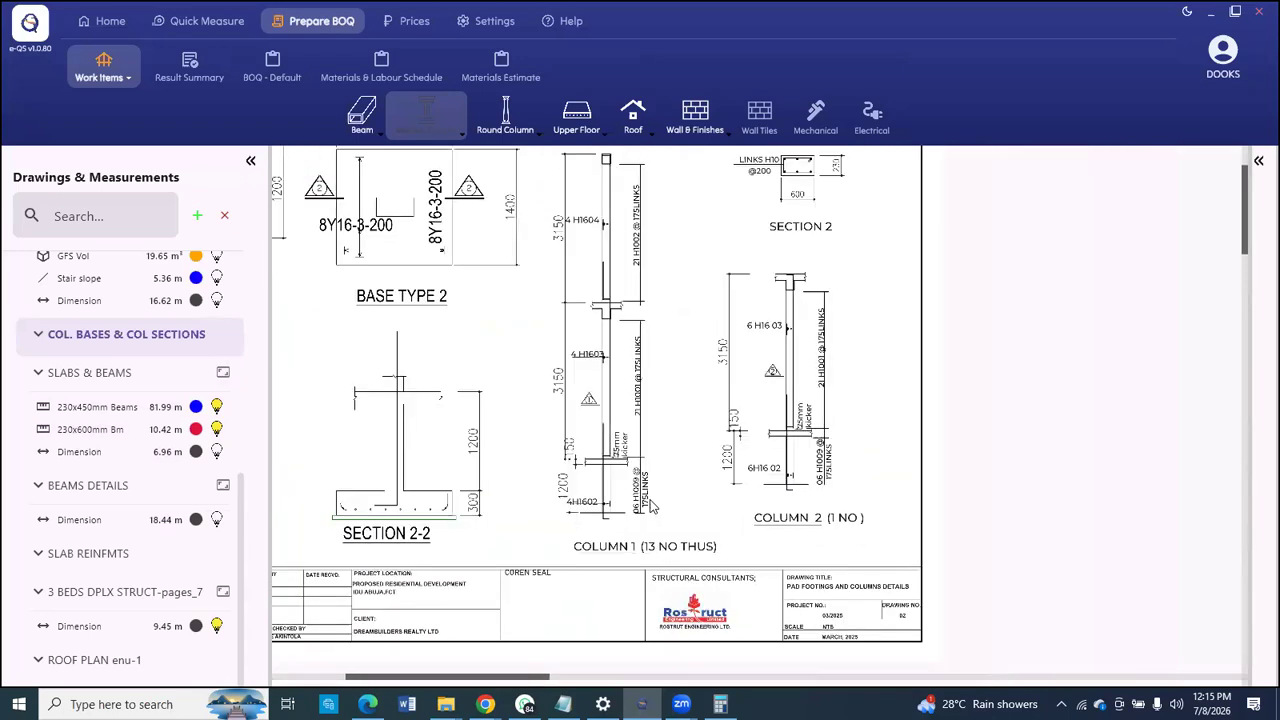
scroll(689, 471, "up", 2)
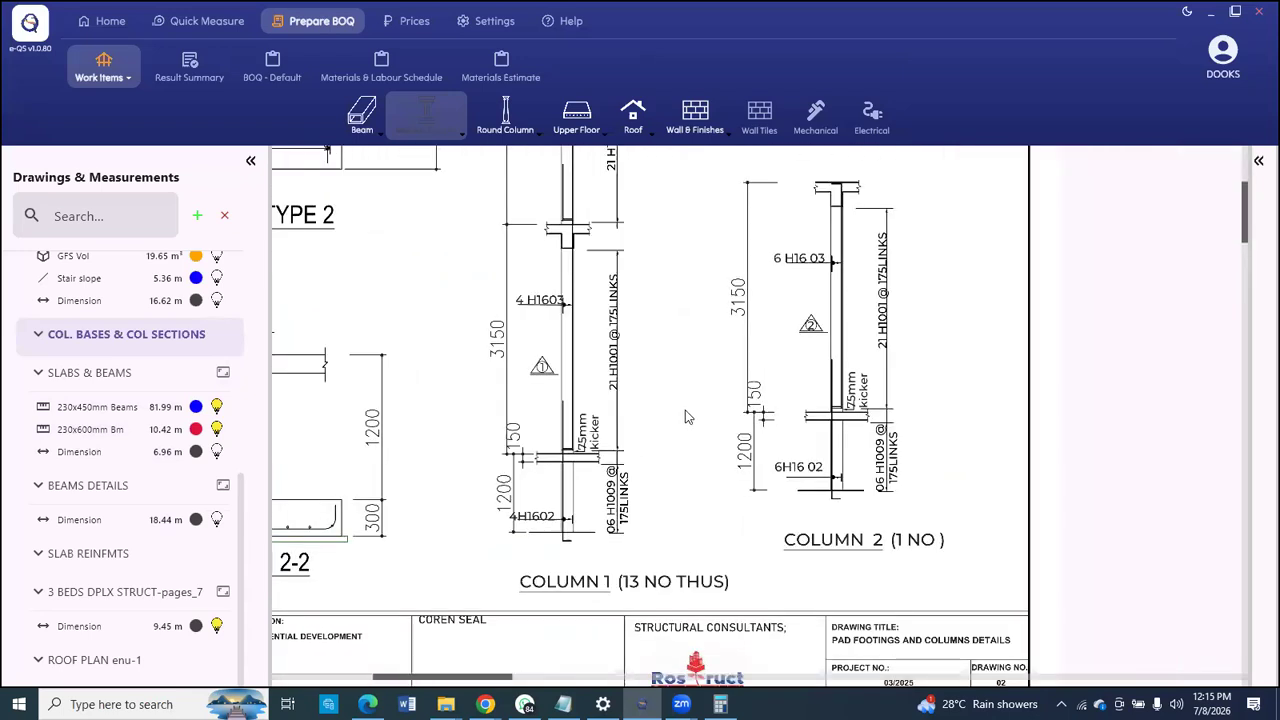
scroll(685, 417, "down", 2)
scroll(590, 428, "up", 2)
scroll(575, 382, "up", 1)
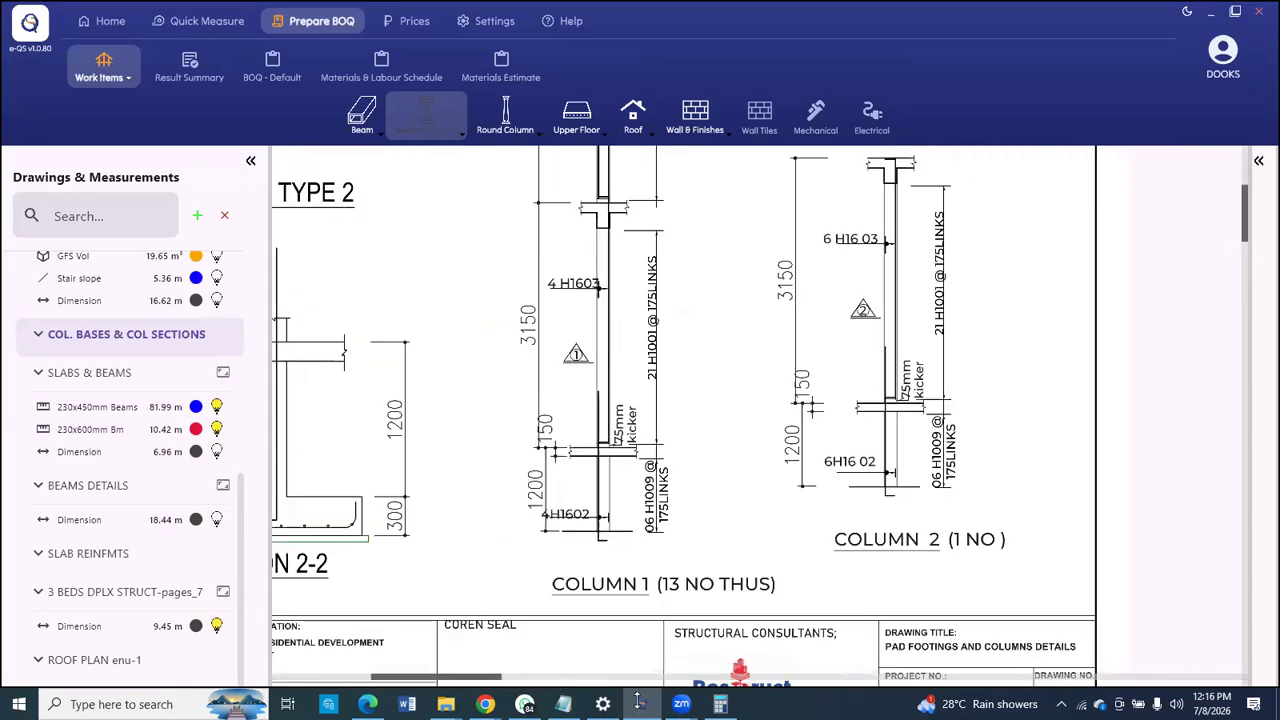
Step: Reopen the superstructure column form, complete the description as C1-GF, and set the column height to 2.7 m for 13 columns
left_click(434, 122)
left_click(415, 152)
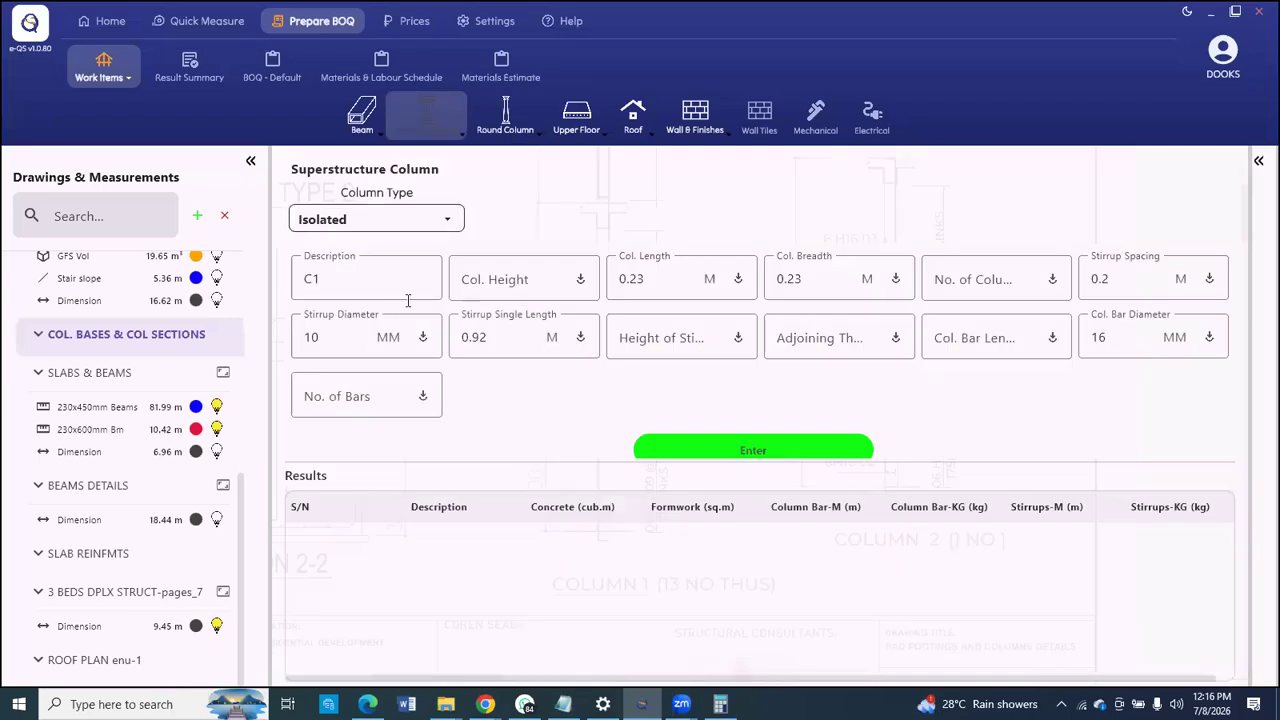
left_click(361, 295)
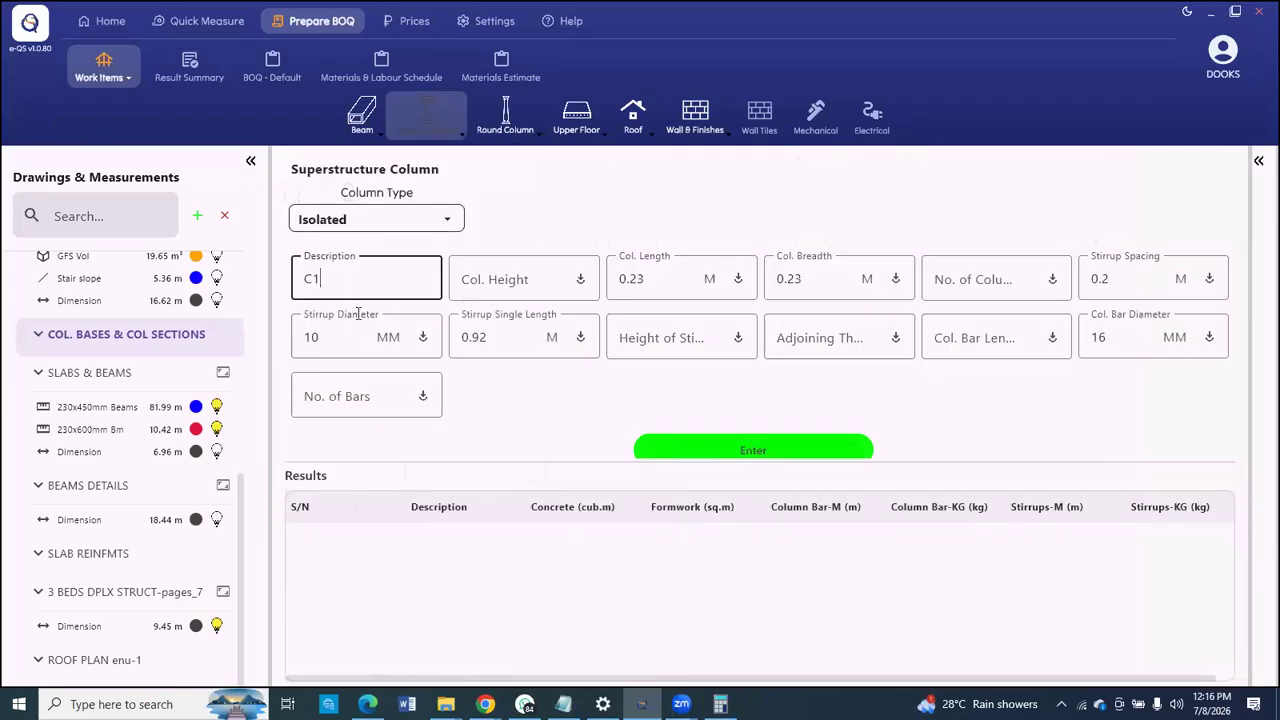
type("-GF")
left_click(534, 280)
type("2.7")
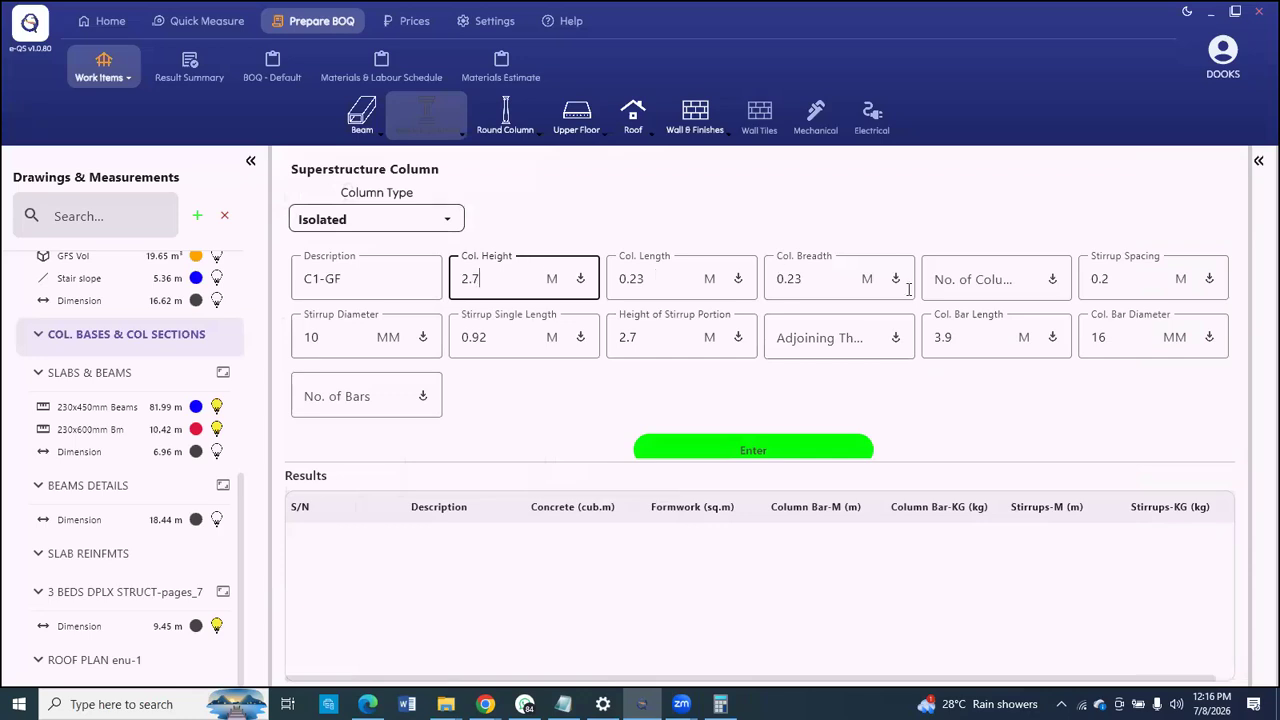
left_click(981, 280)
type("13")
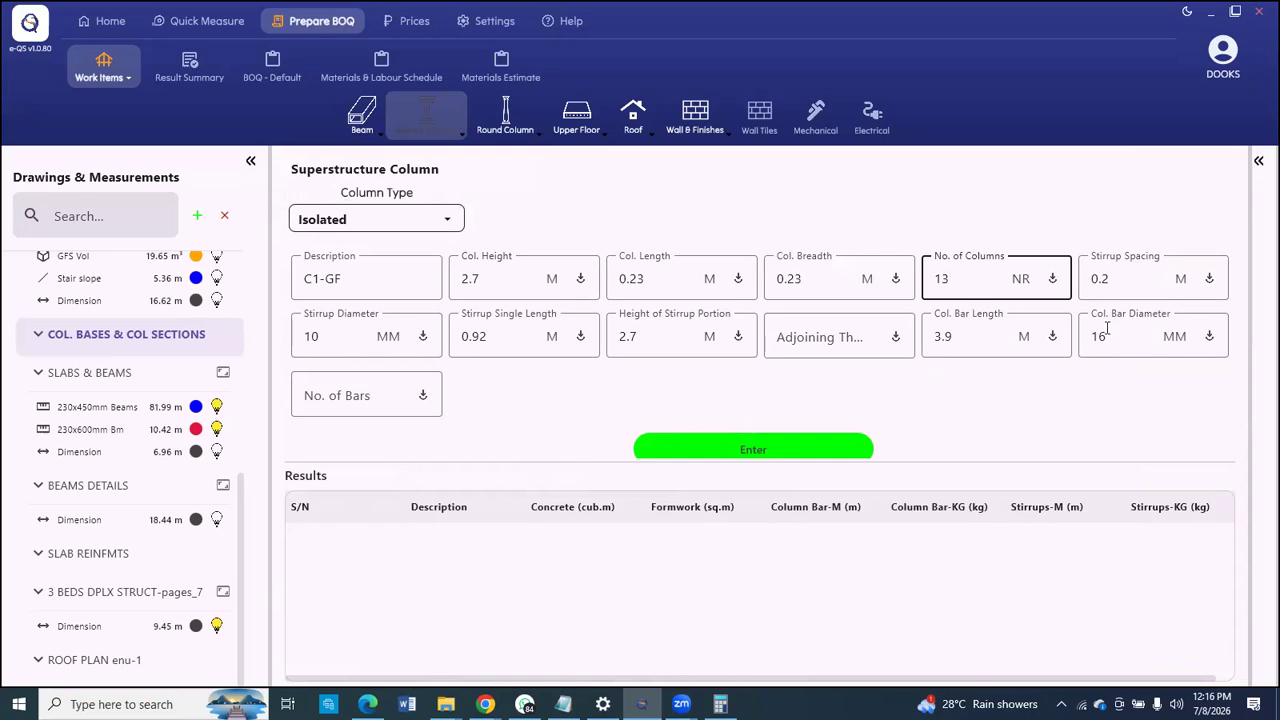
Step: Set the C1-GF column bar length to 4.15 m with 4 bars and add the entry to the results
left_click(957, 333)
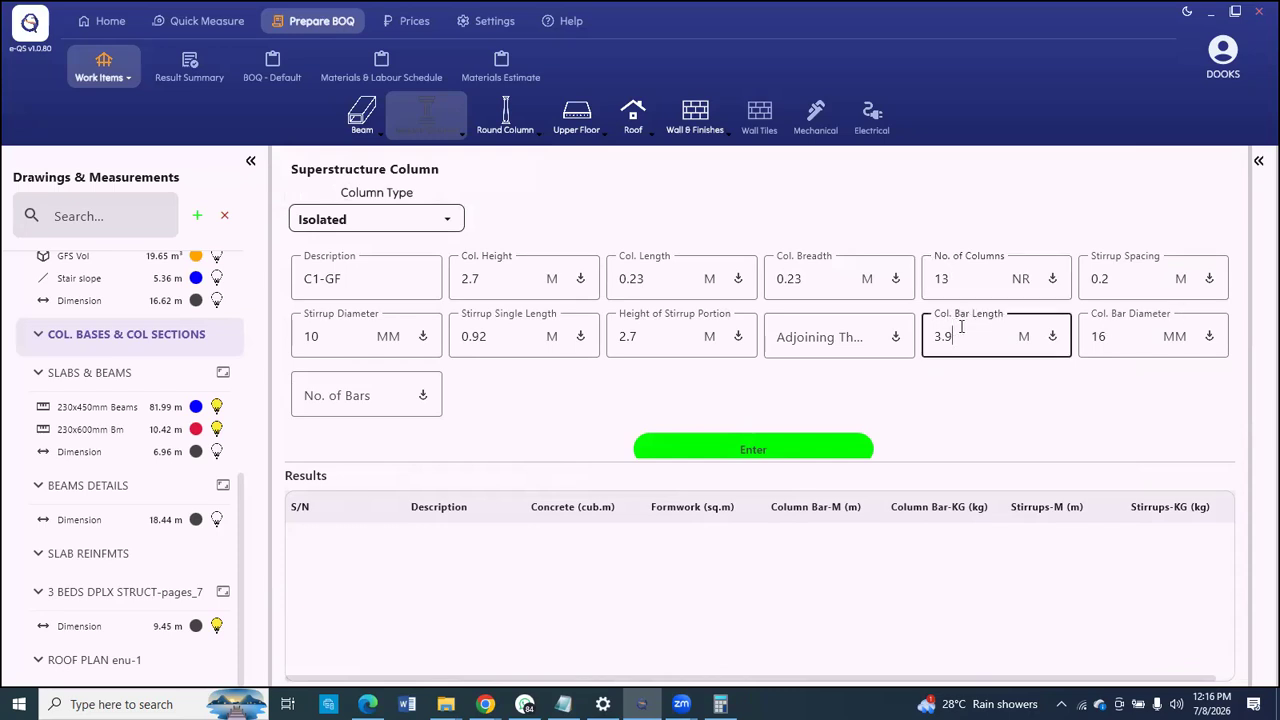
double_click(944, 336)
type(".15")
key("Tab")
left_click(351, 400)
type("4")
left_click(727, 446)
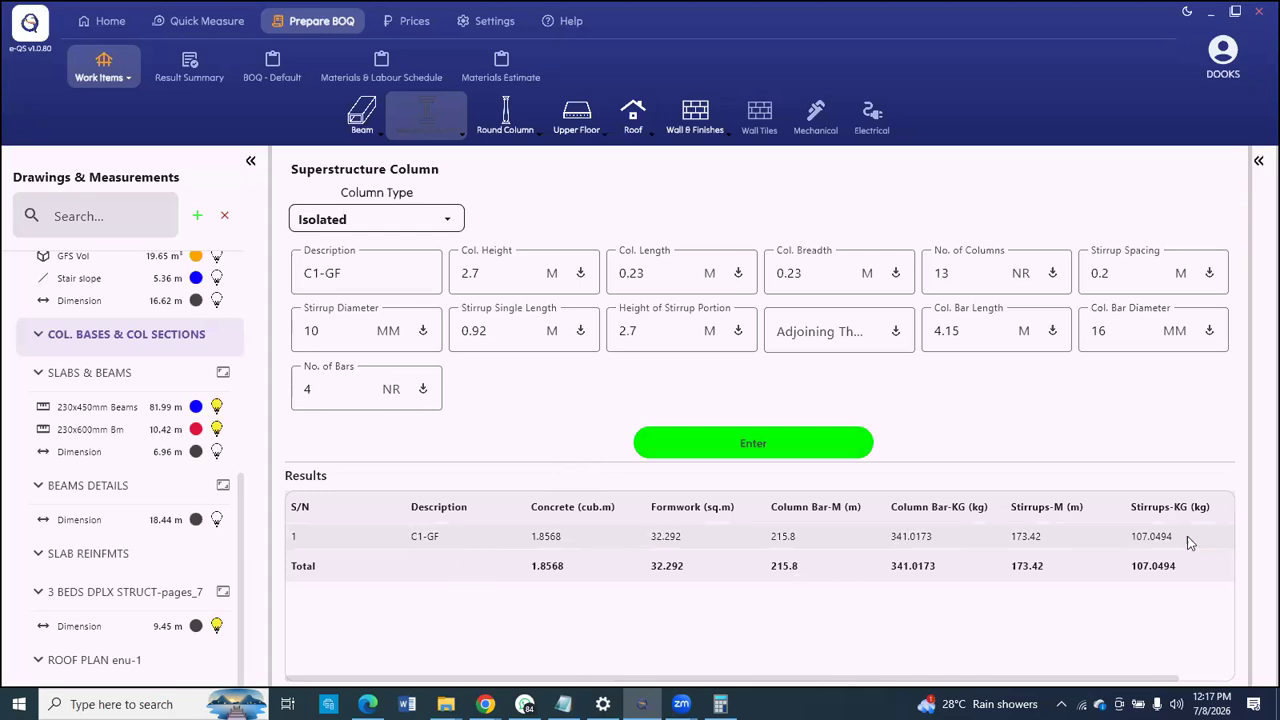
Step: Change the column description to C2-GF and set the column breadth to 0.6 m
left_click(318, 273)
key("BackSpace")
type("2")
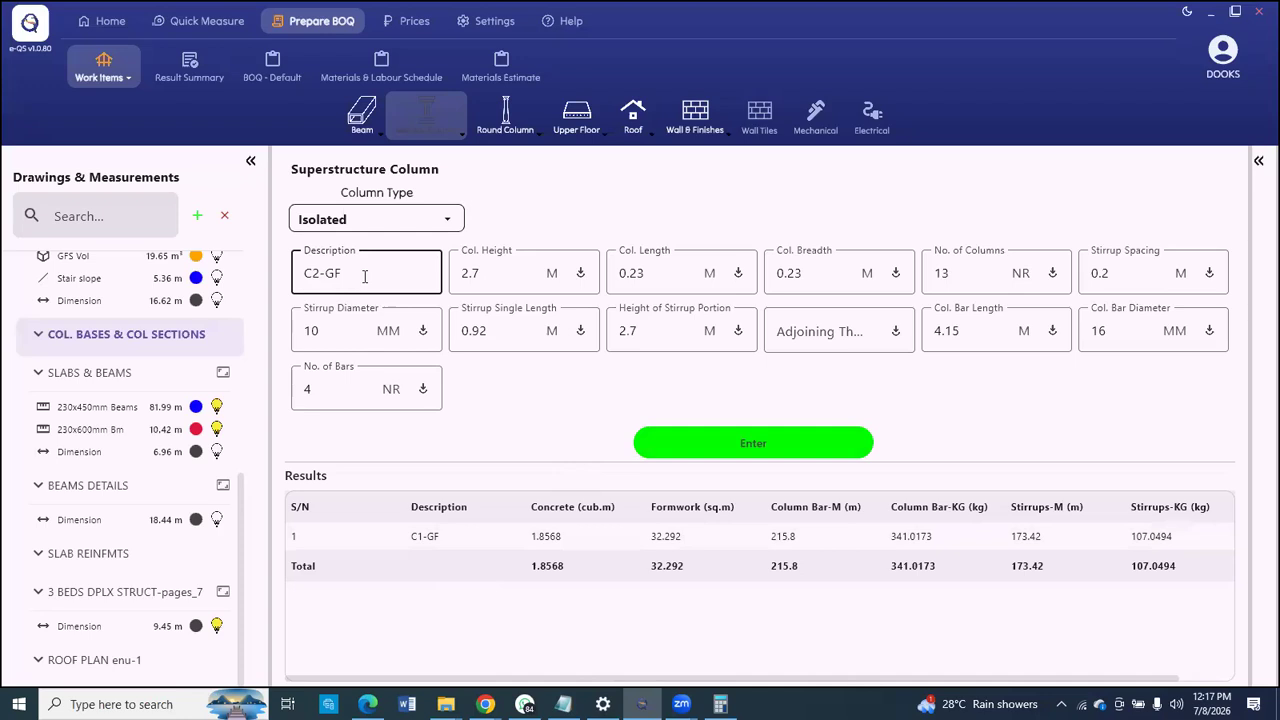
left_click(789, 272)
key("BackSpace")
key("BackSpace")
type("6")
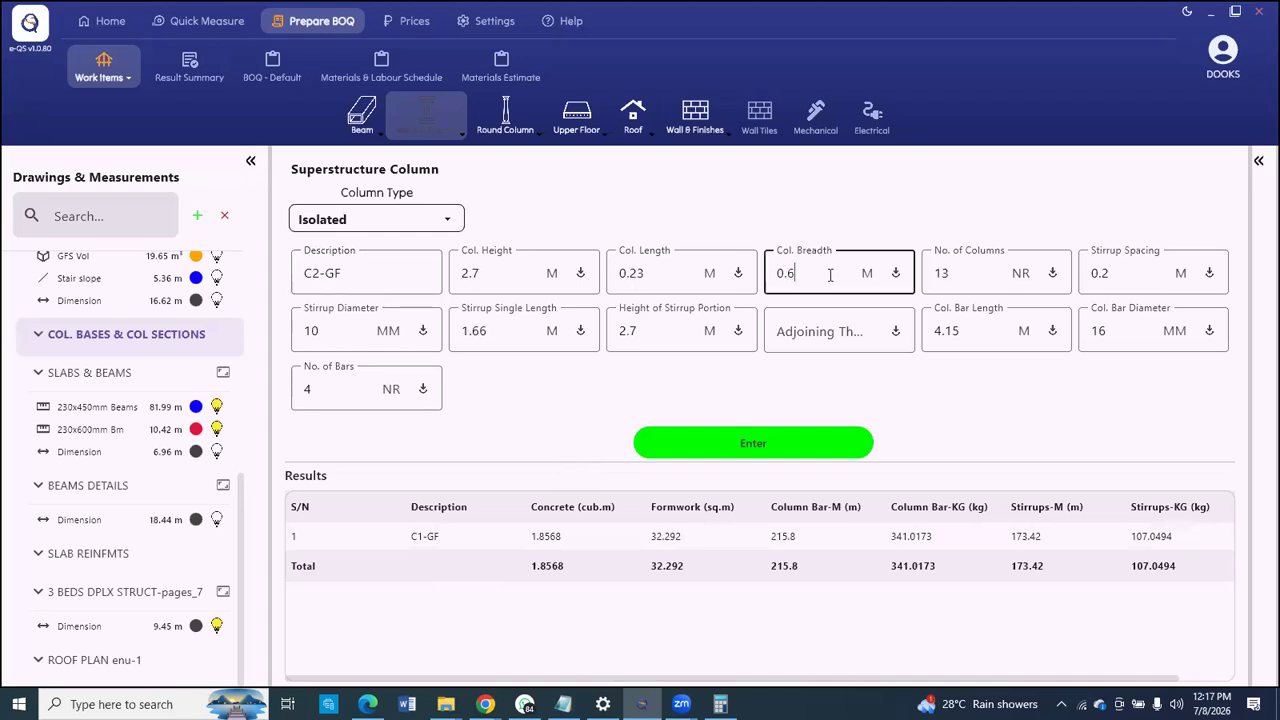
Step: Set C2-GF to 1 column with 6 bars and add the entry to the results
double_click(924, 277)
type("1")
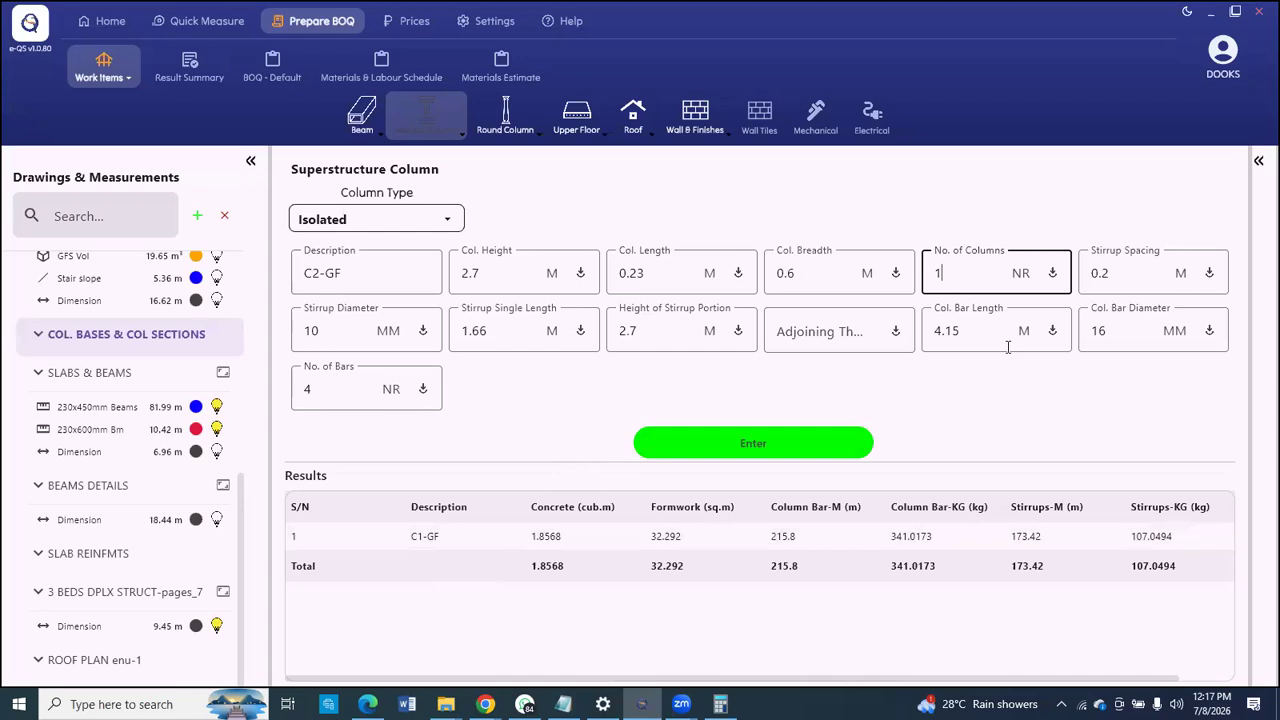
left_click(320, 390)
type("6")
left_click(754, 445)
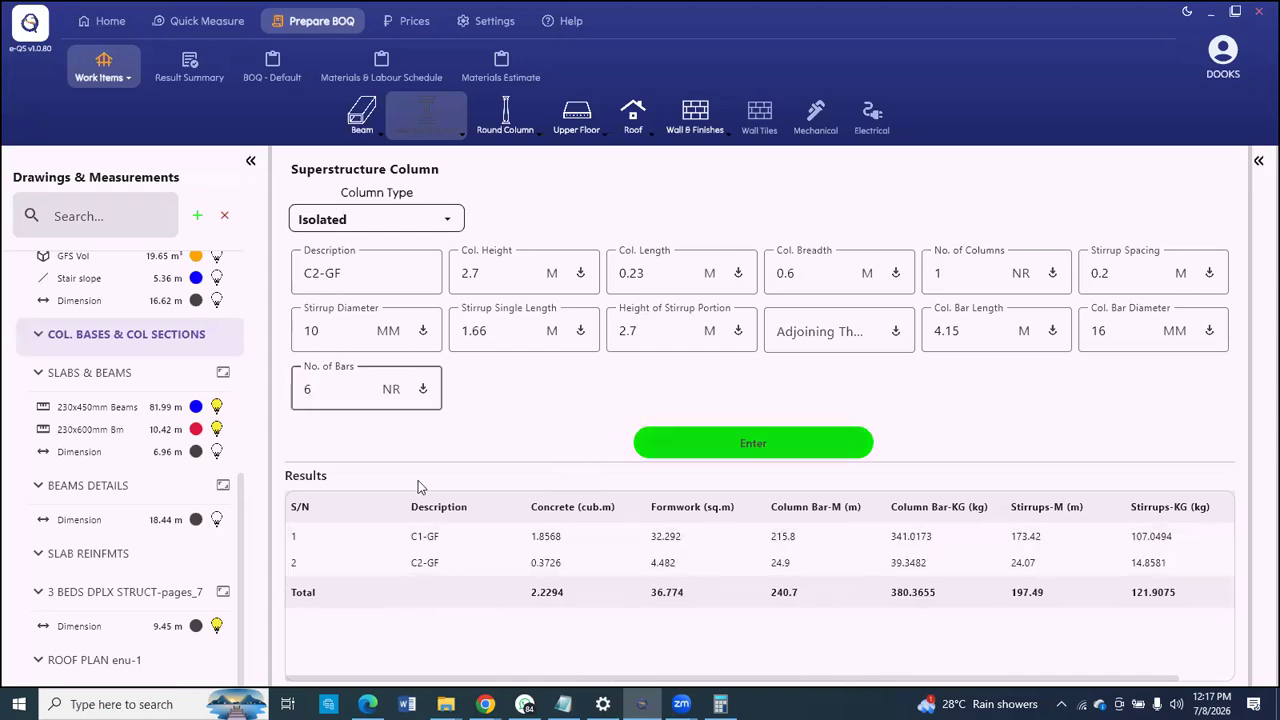
Step: Change the description to C1-FF for the first-floor column entry
left_click(320, 275)
key("BackSpace")
type("1")
double_click(331, 275)
type("FF")
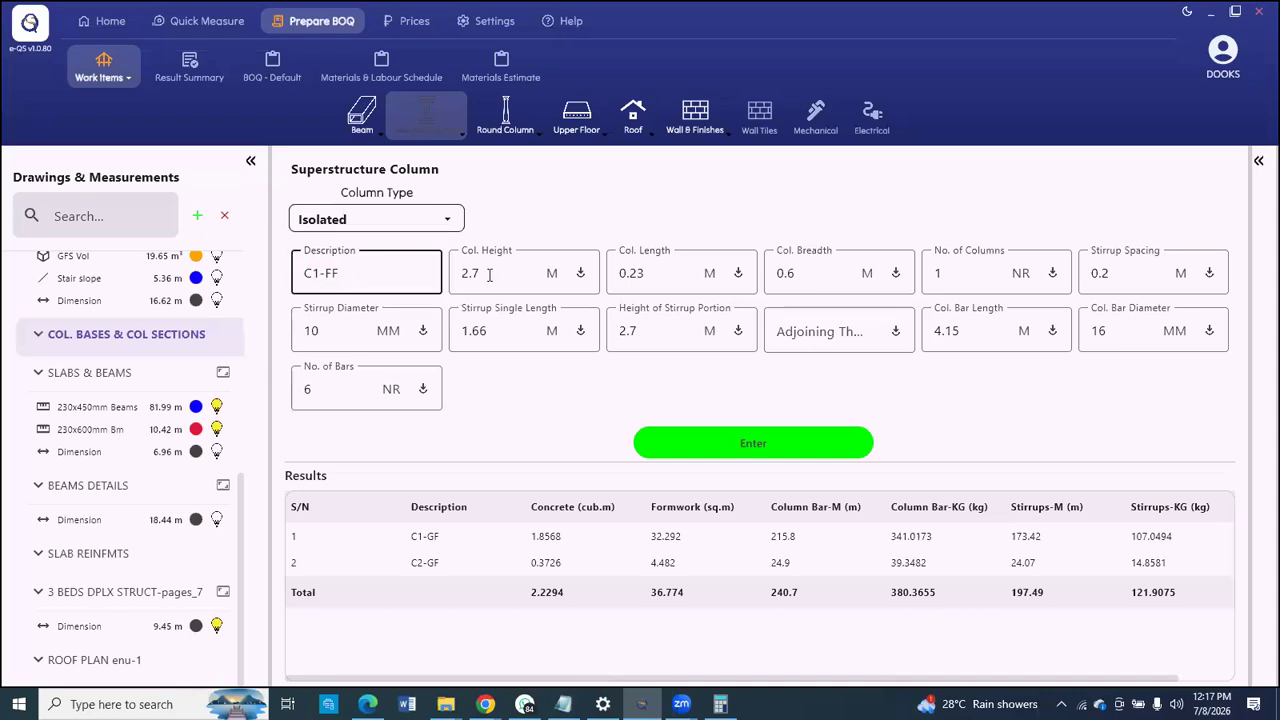
Step: Set the column height of the C1-FF superstructure column to 2.8 m
left_click(456, 276)
key("BackSpace")
key("BackSpace")
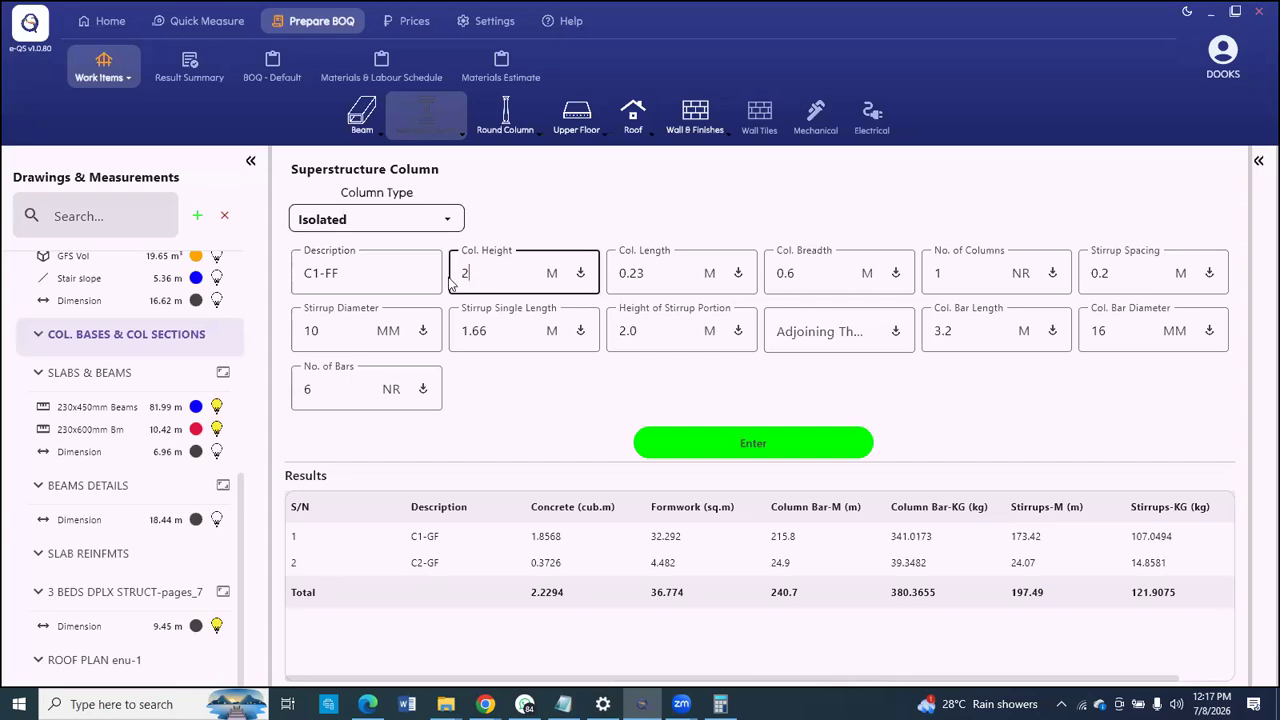
type(".8")
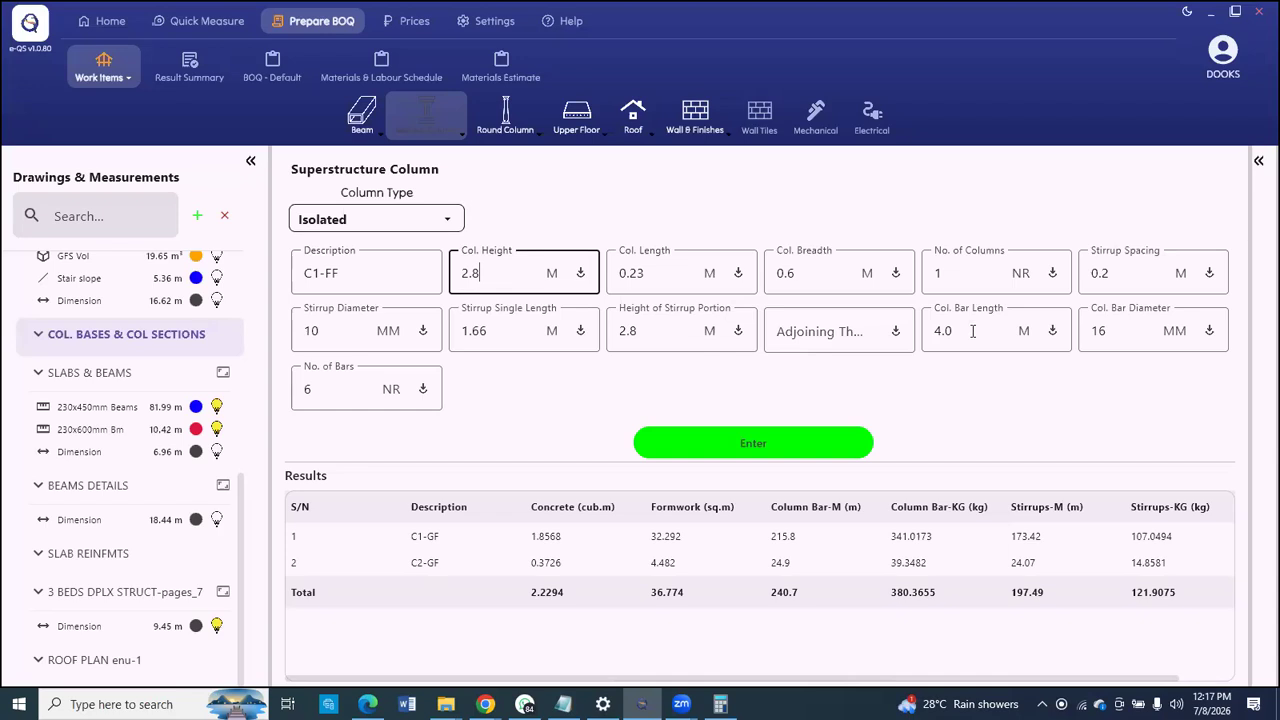
Step: Add 3.15 and 0.2 in the Calculator, and set the C1-FF column bar length to 3.4 m
left_click(936, 334)
double_click(933, 338)
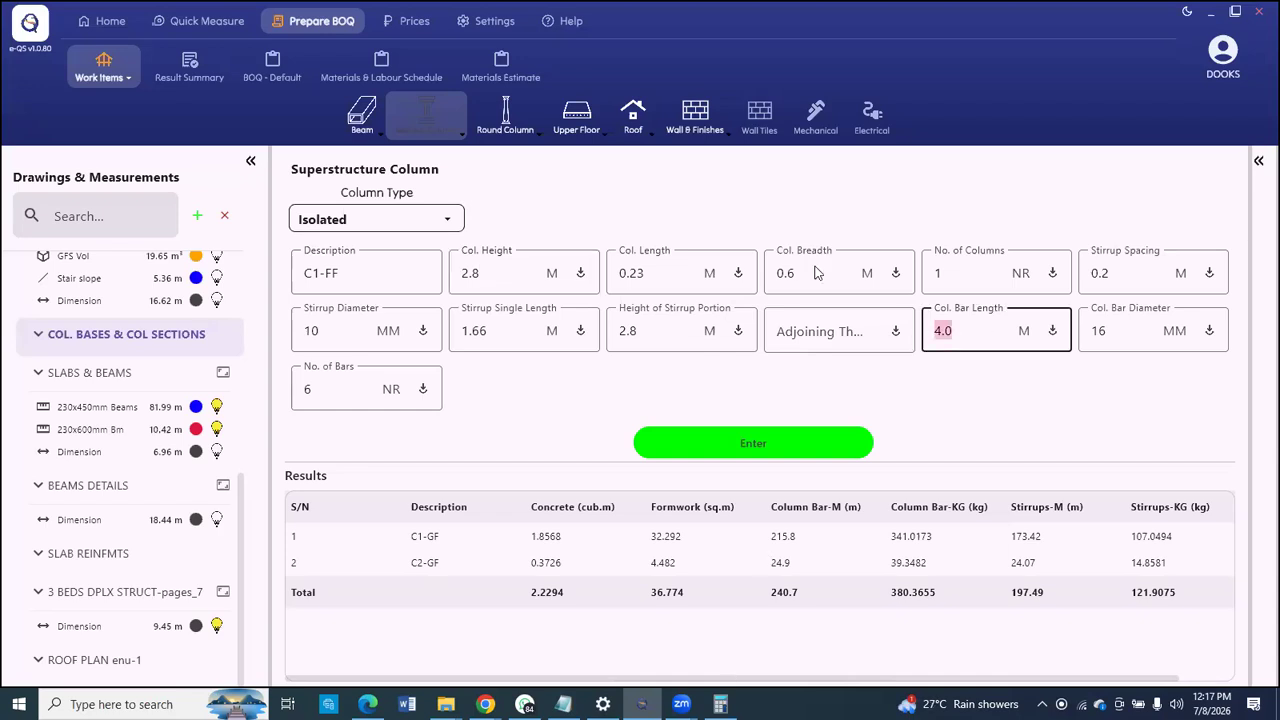
left_click(804, 418)
left_click(806, 457)
left_click(686, 424)
type("5")
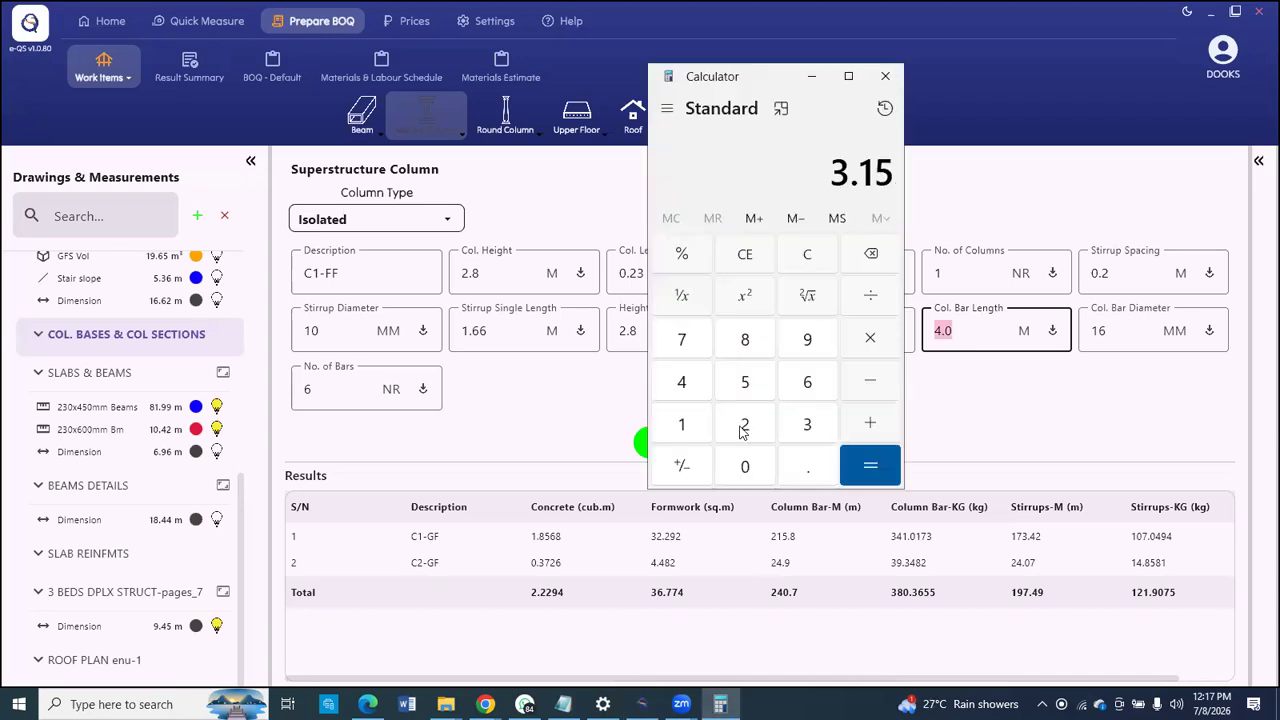
type(" + 0.2")
key("Return")
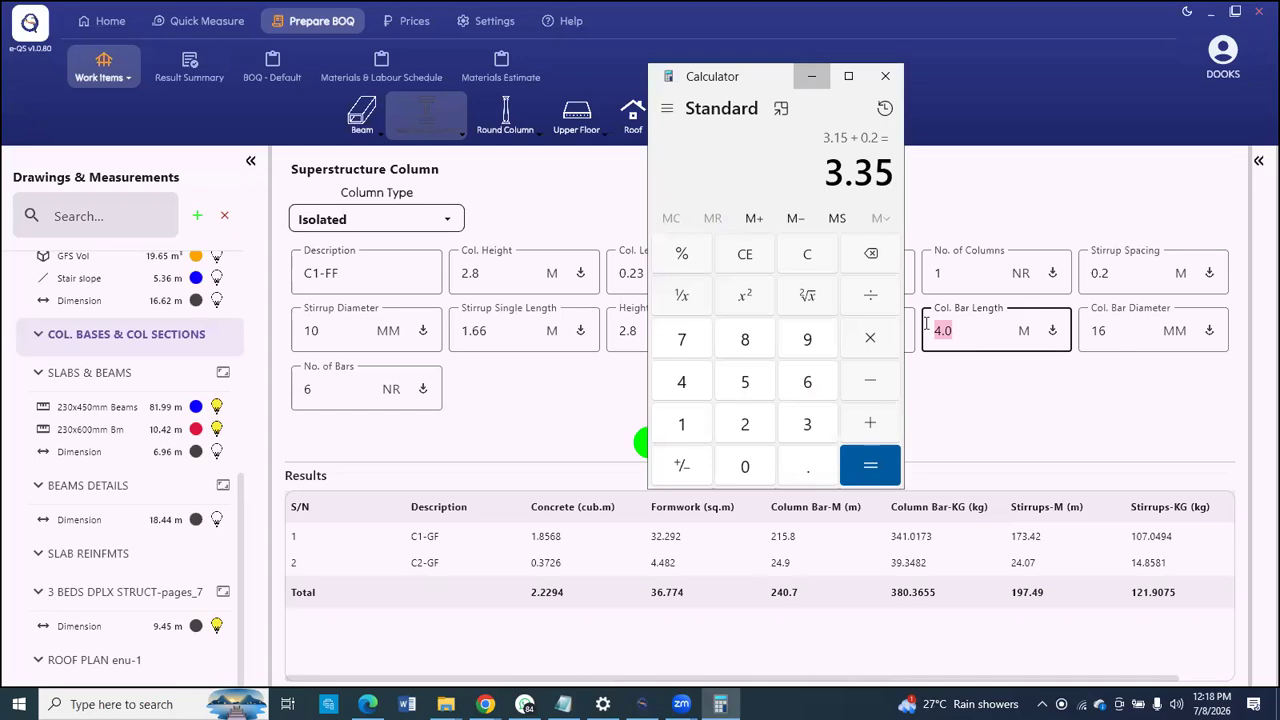
key("alt+Tab")
type("3.4")
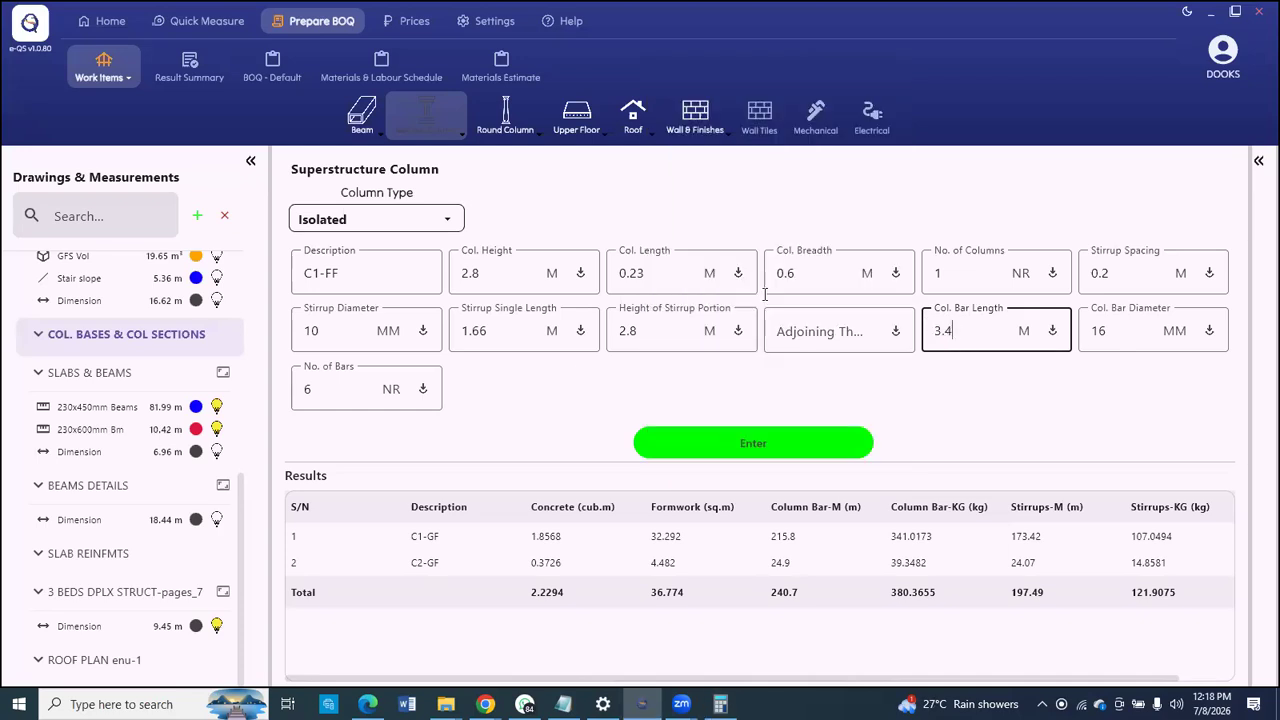
Step: Set the number of bars to 4 and add the C1-FF column to the results
double_click(358, 403)
type("4")
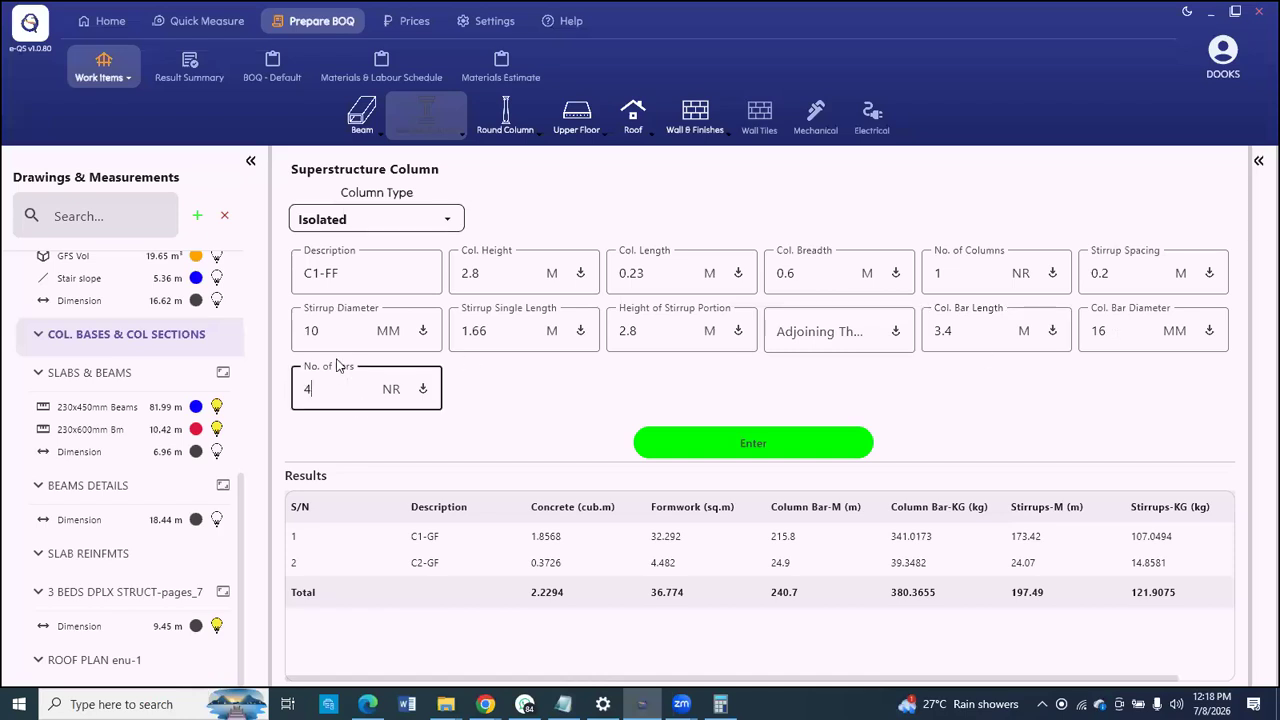
left_click(755, 441)
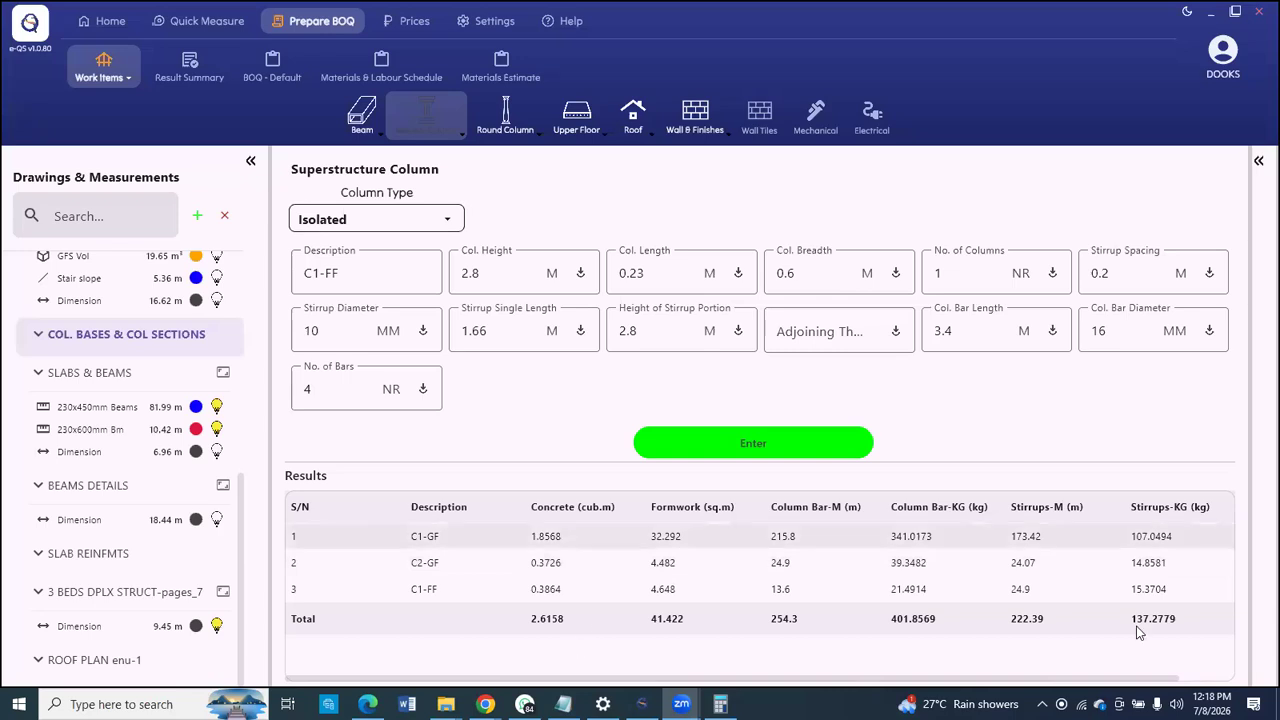
left_click_drag(1174, 679, 1222, 678)
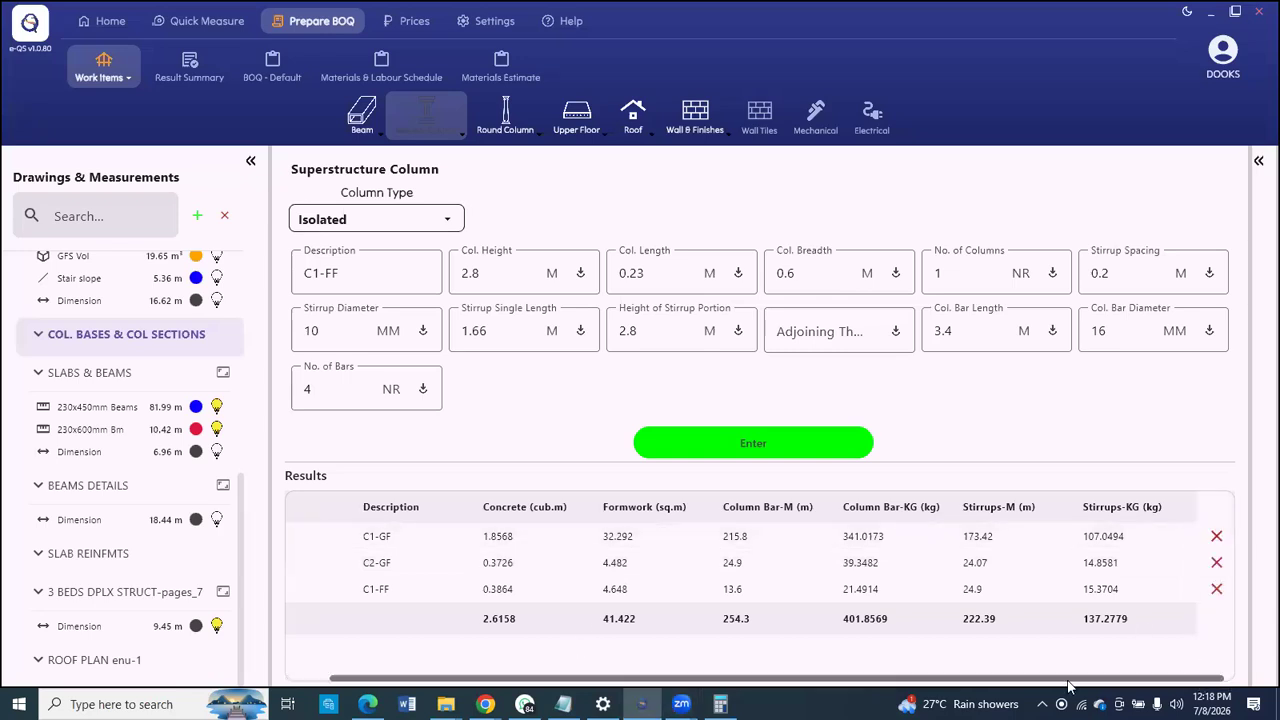
scroll(1068, 680, "left", 1)
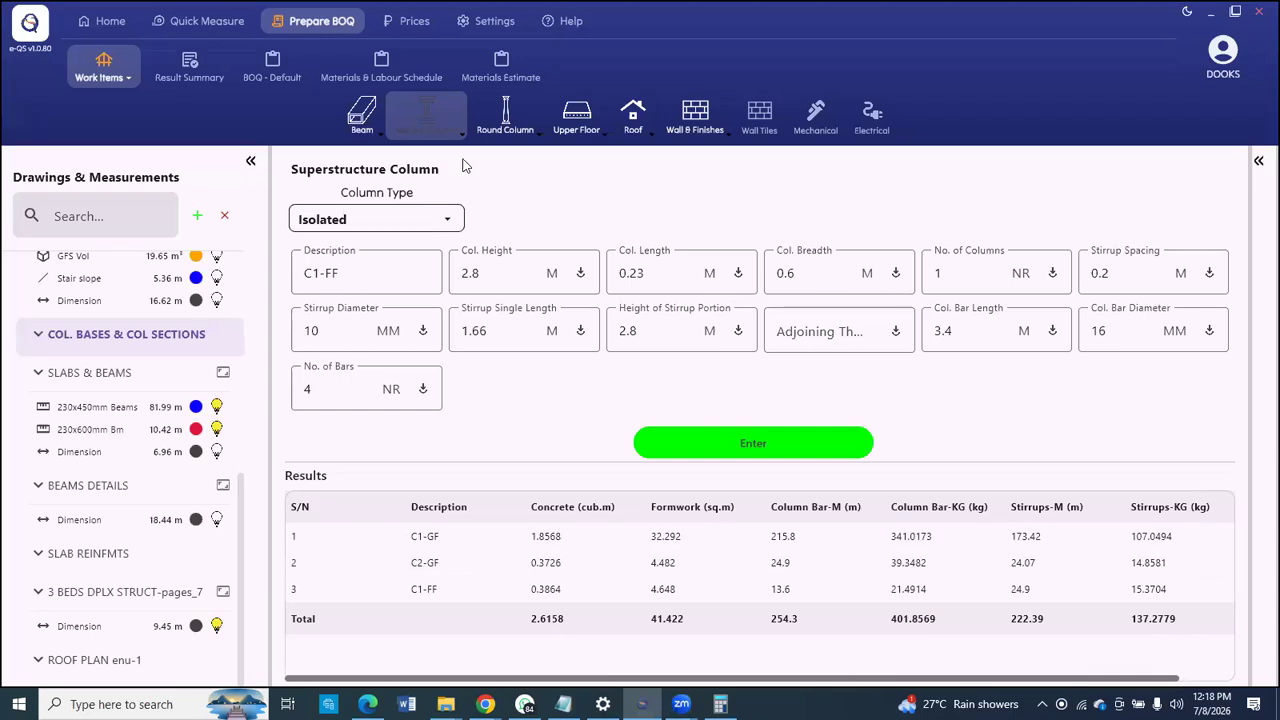
Step: Open the superstructure round column form and enter C3 as the description
left_click(534, 124)
left_click(588, 190)
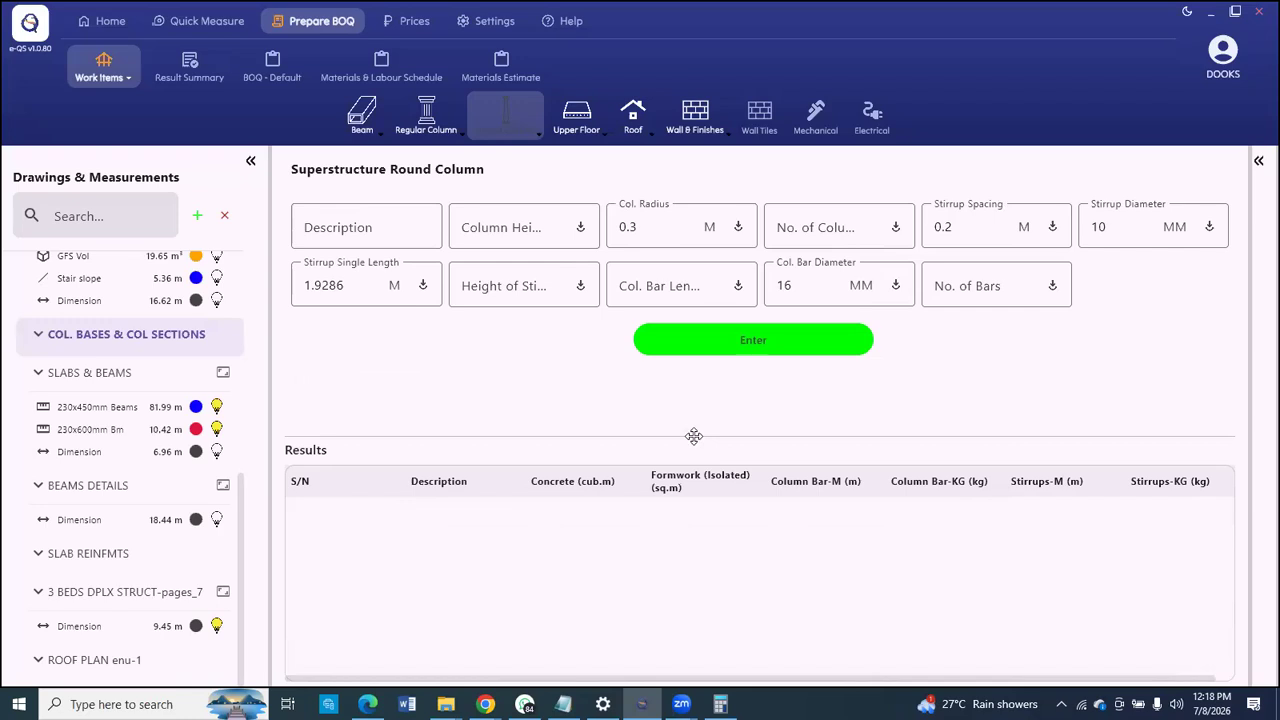
left_click(514, 236)
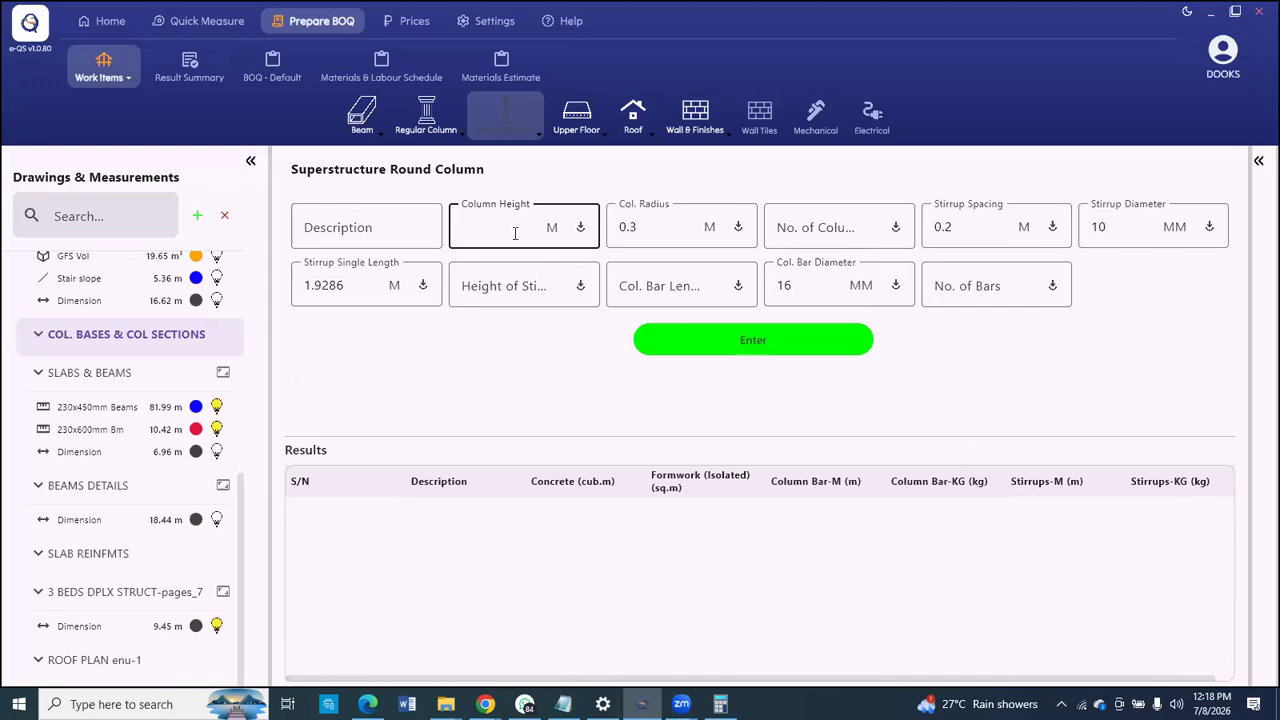
key("shift+Tab")
type("C3")
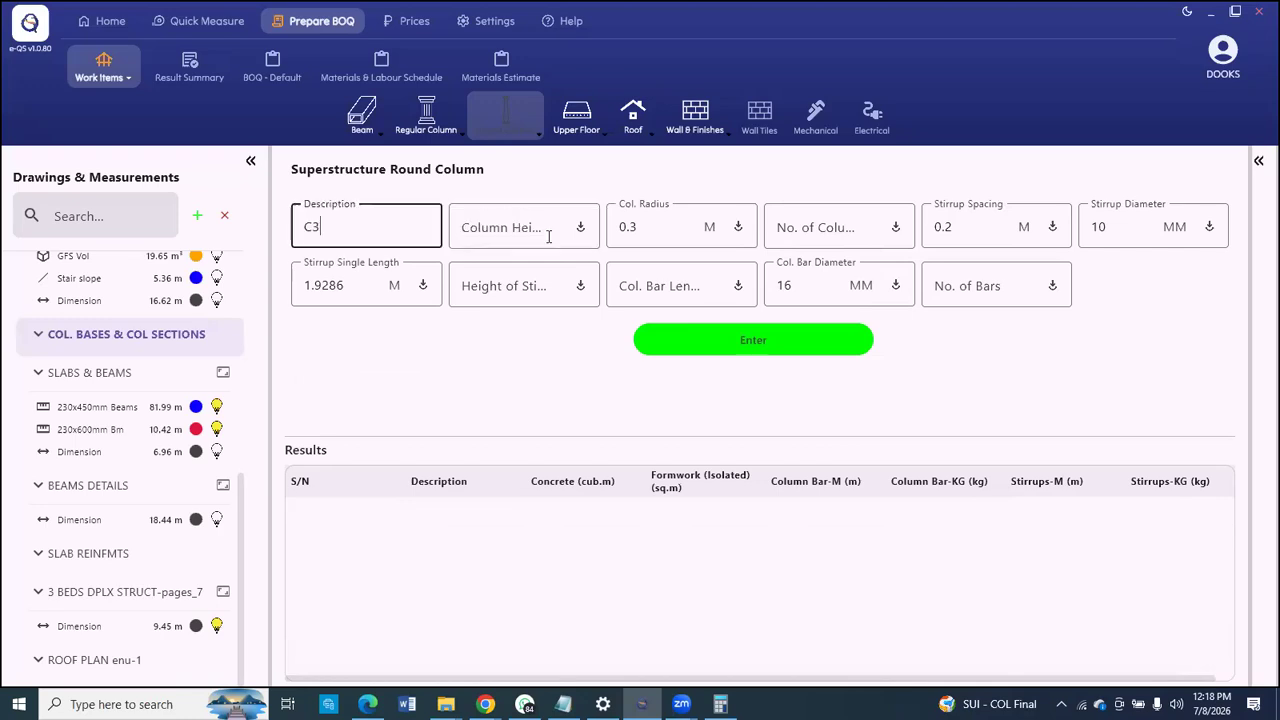
Step: Set the C3 round column's height to 2.7 m and the number of columns to 2
left_click(548, 232)
type("3")
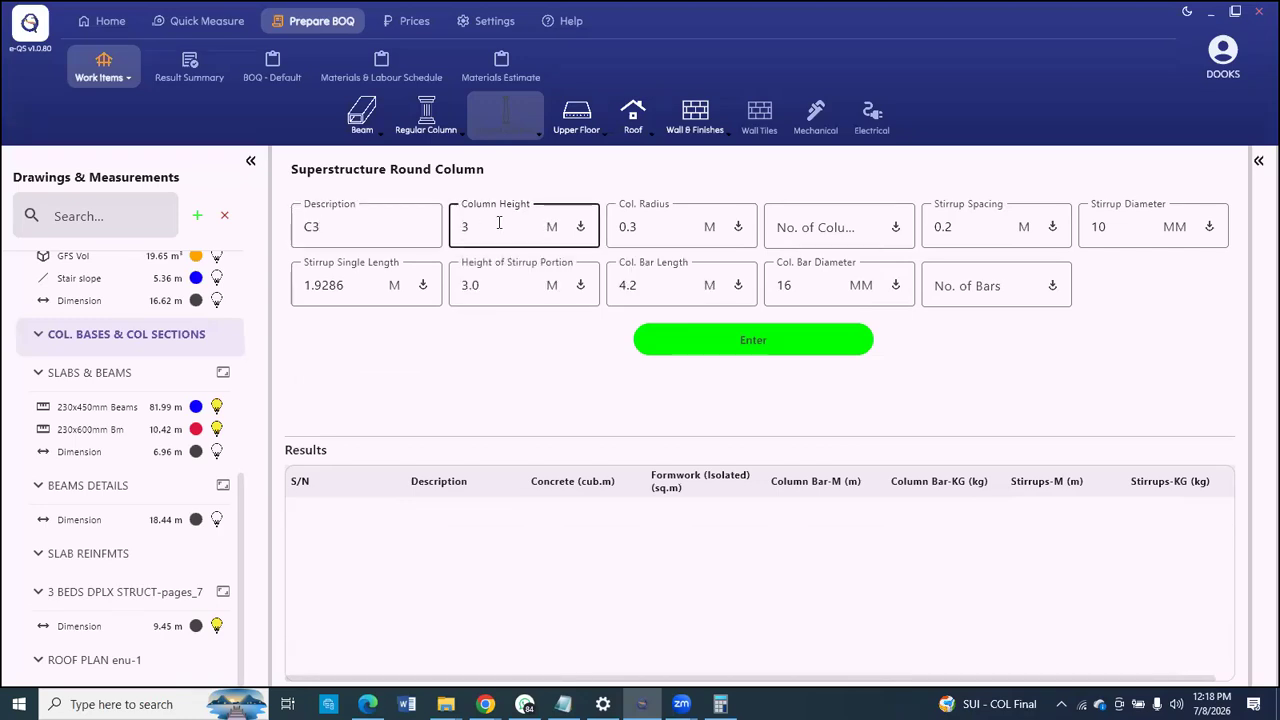
key("BackSpace")
type("2.7")
left_click(843, 215)
type("2")
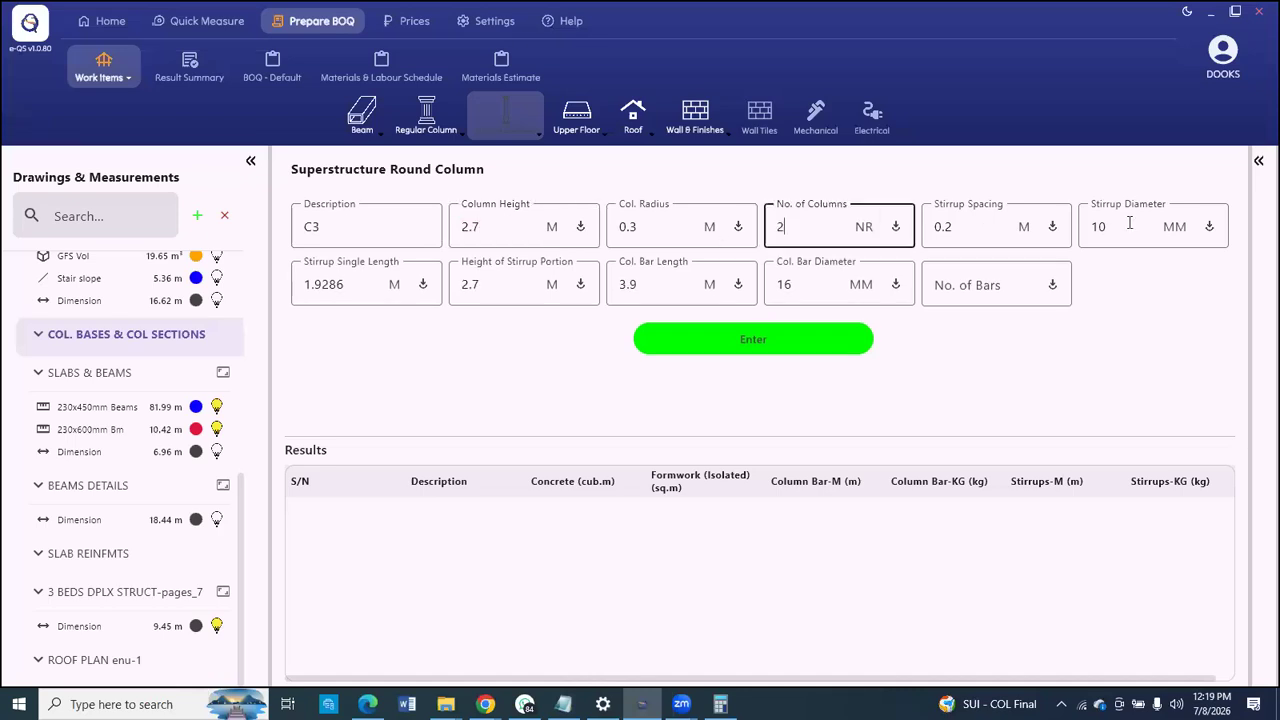
Step: Set the C3 bar length to 3.4 m with 6 bars, and add the round column to the results
left_click(648, 284)
double_click(652, 285)
type("4.1")
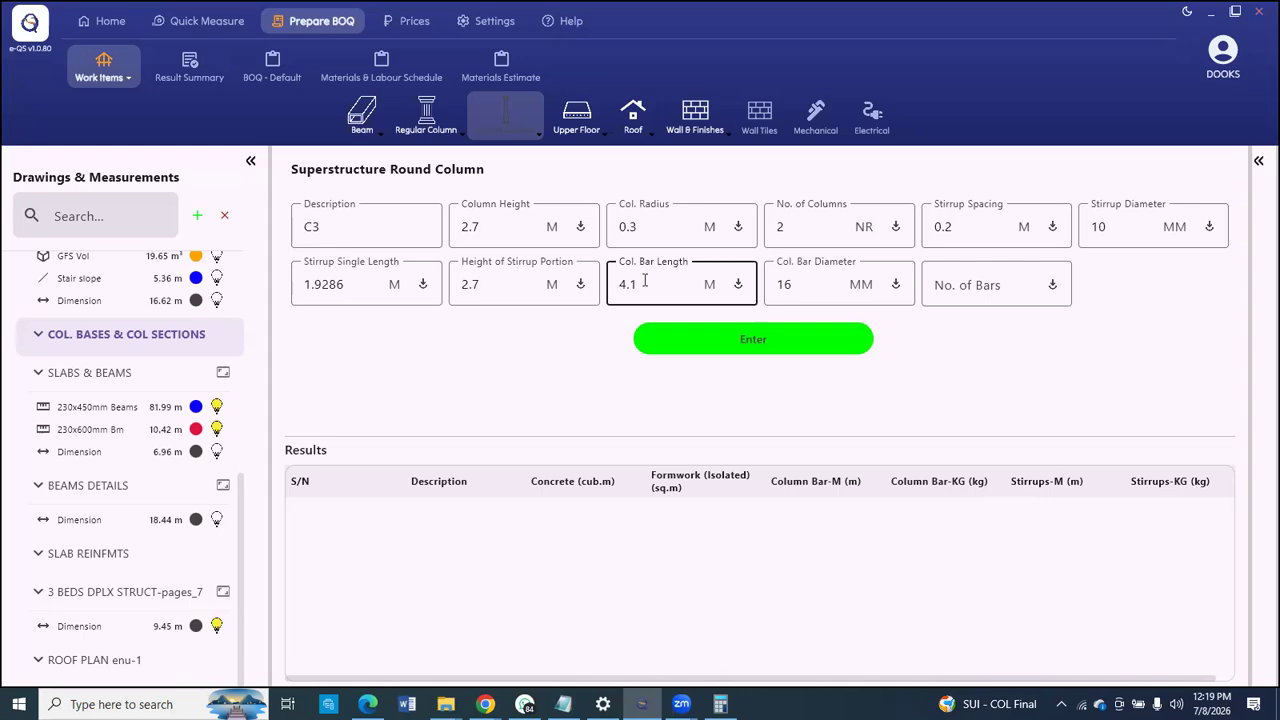
key("BackSpace")
key("BackSpace")
key("BackSpace")
type("3.")
key("Tab")
type("6")
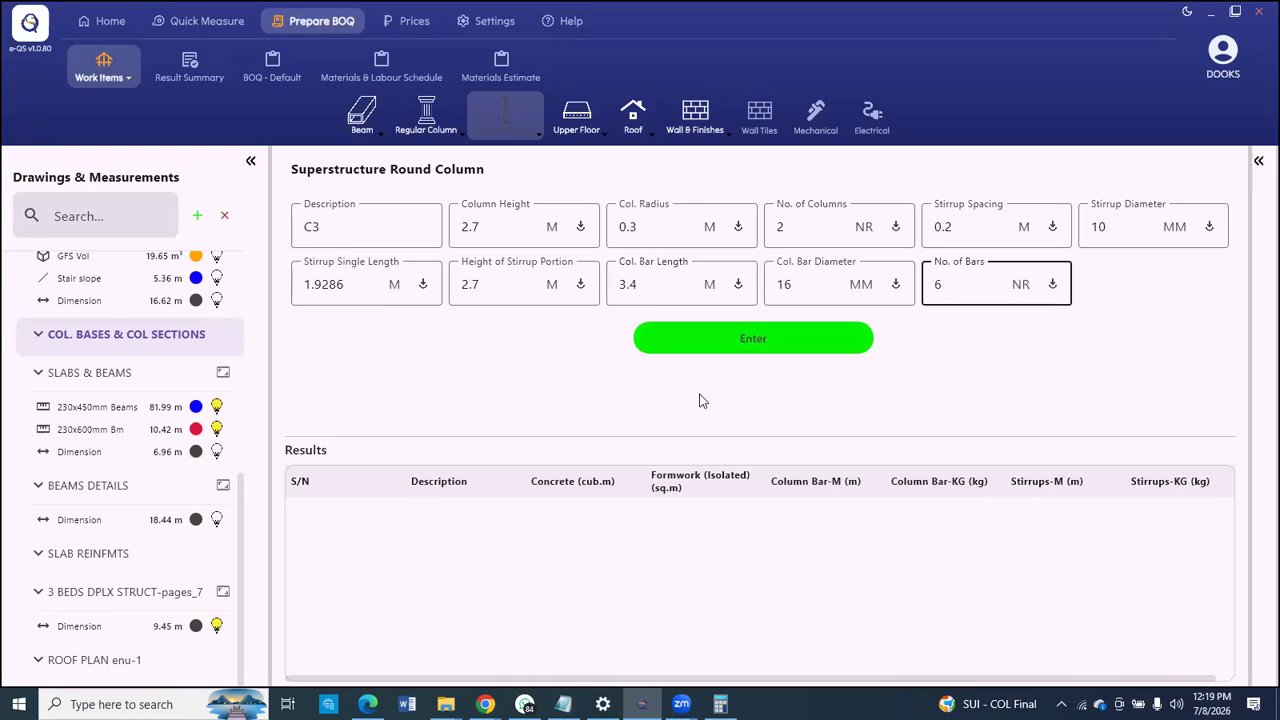
key("Return")
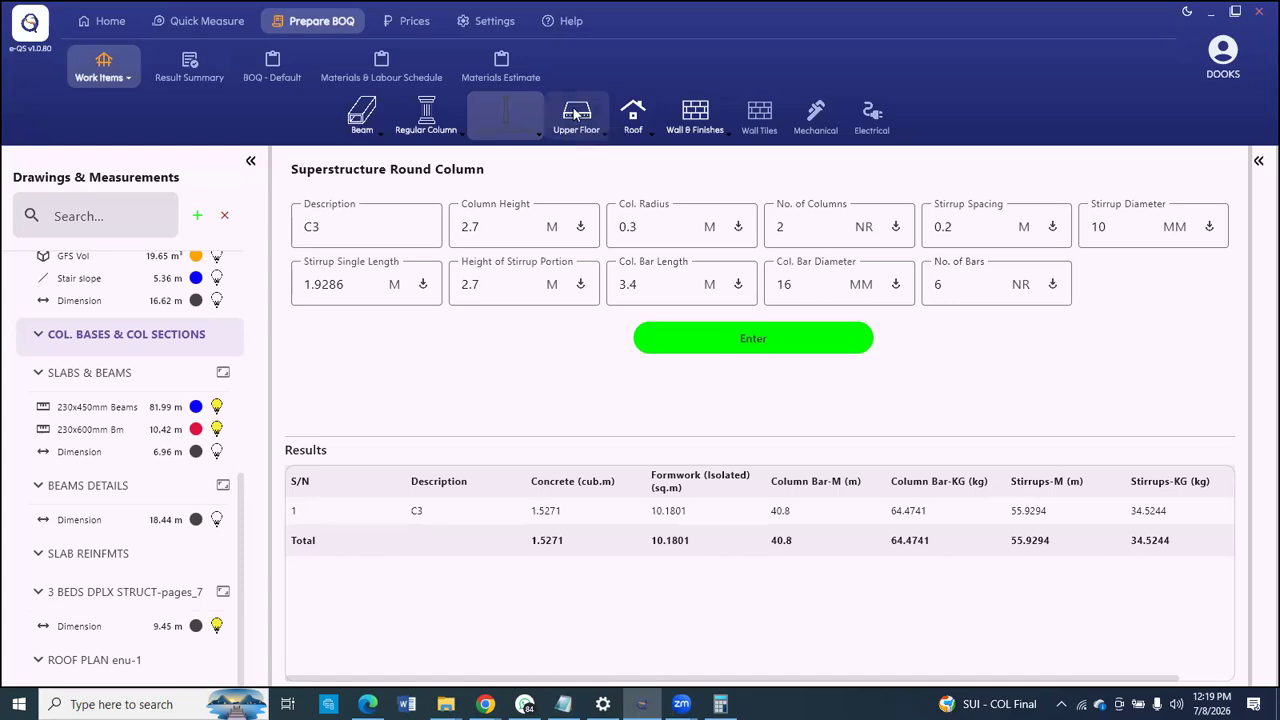
left_click(632, 227)
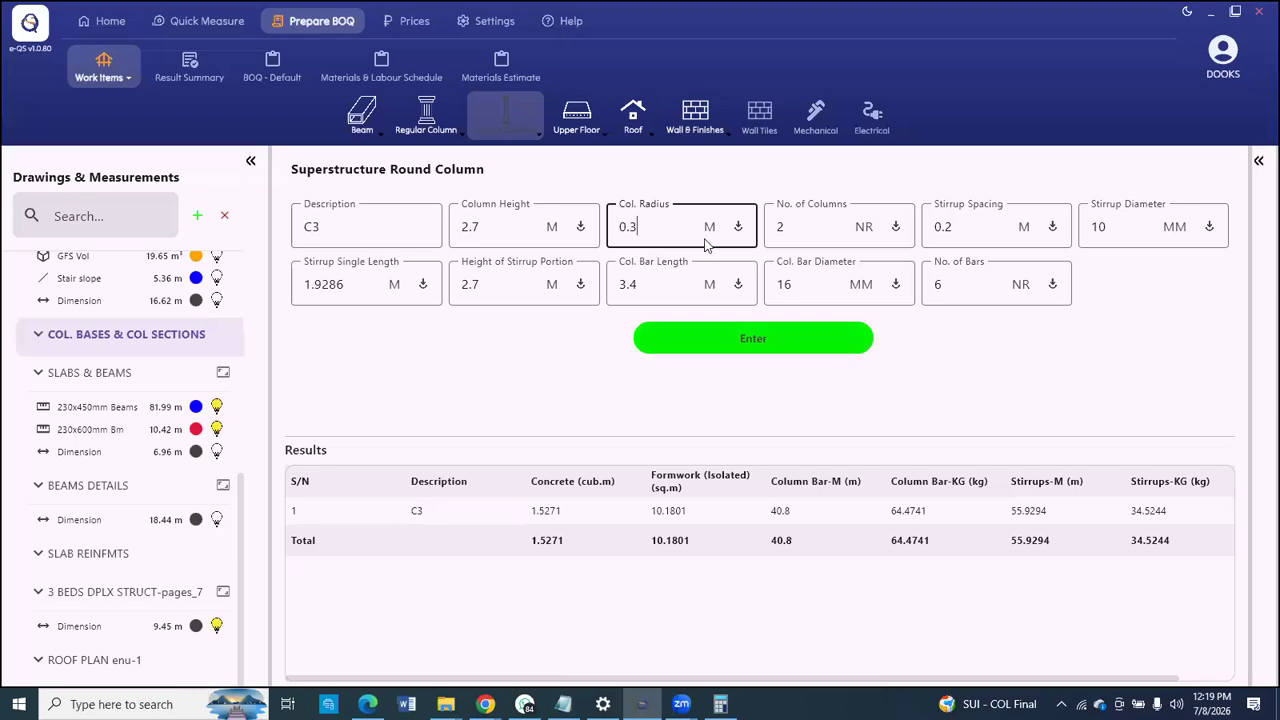
Step: Open the Upper Floor Slab work item and bring up the SLAB REINFMTS drawing
left_click(587, 116)
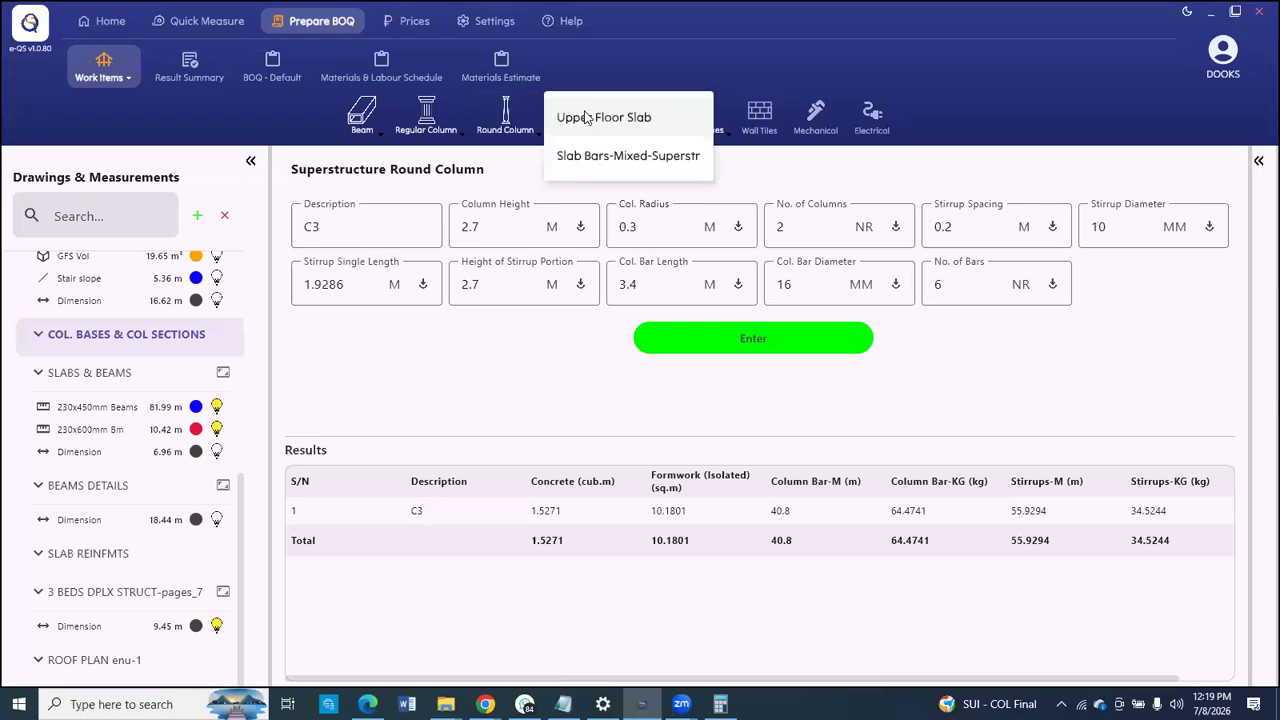
left_click(595, 117)
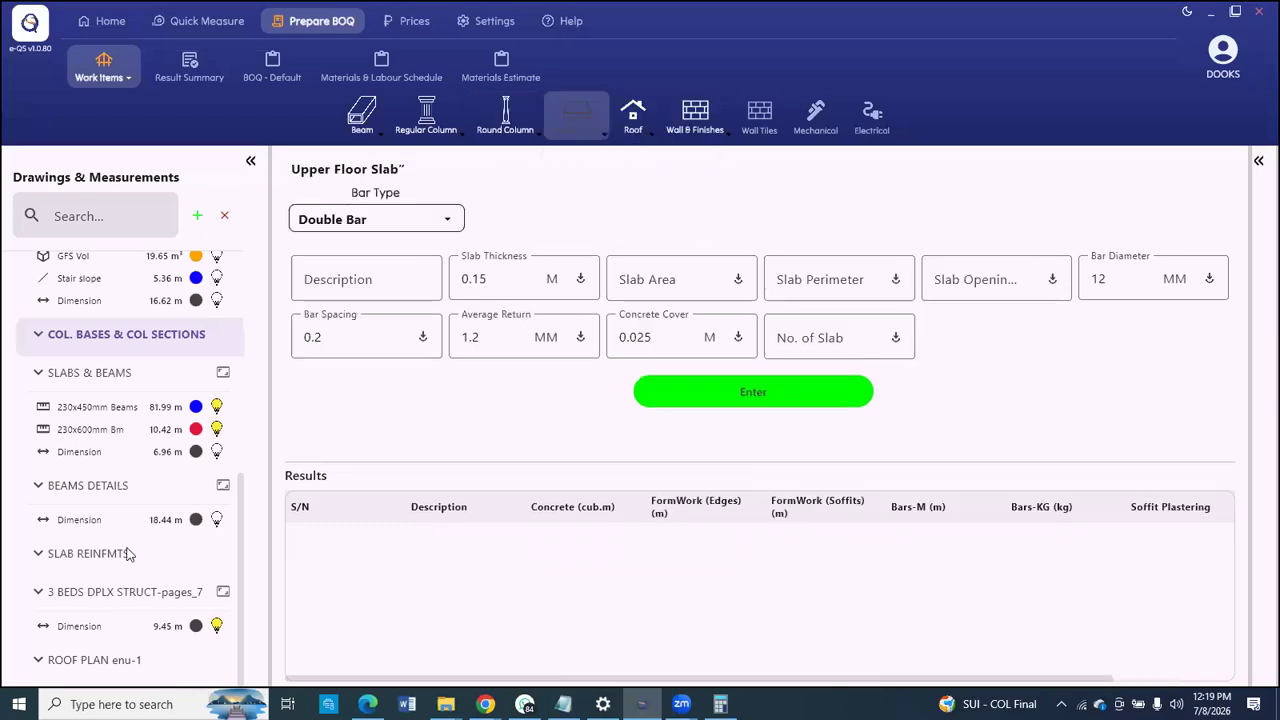
left_click(100, 596)
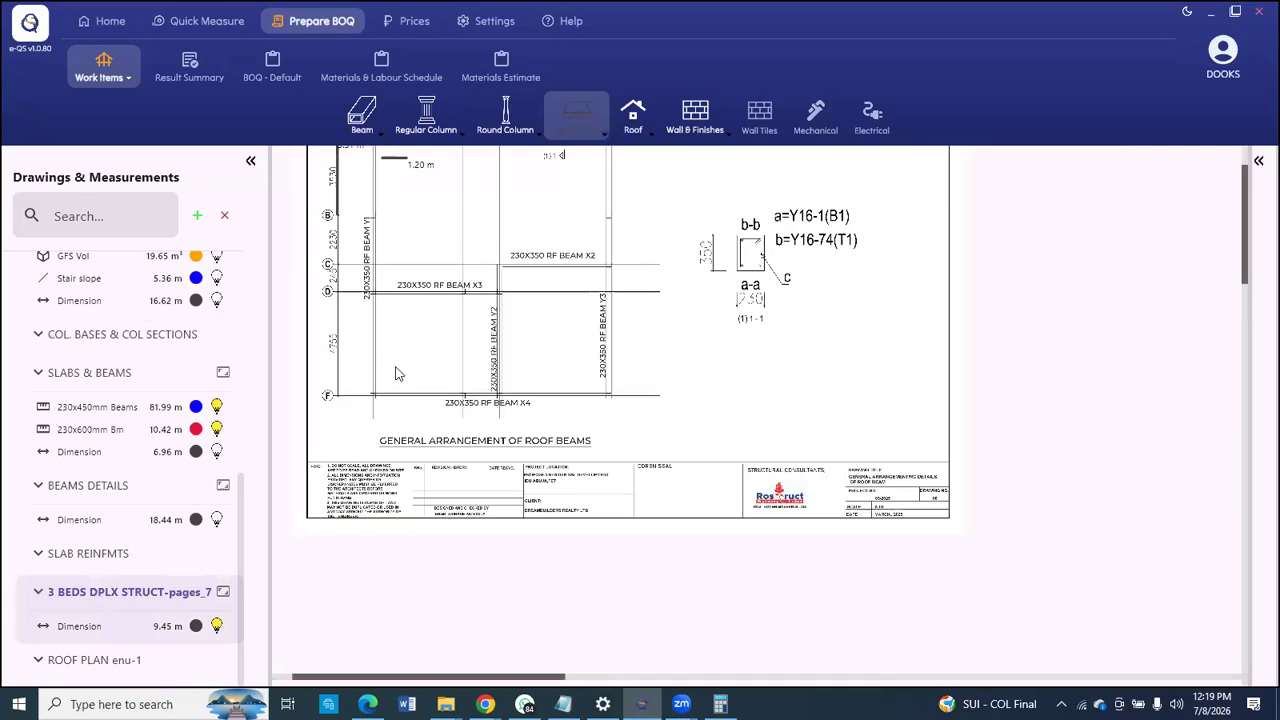
left_click(95, 555)
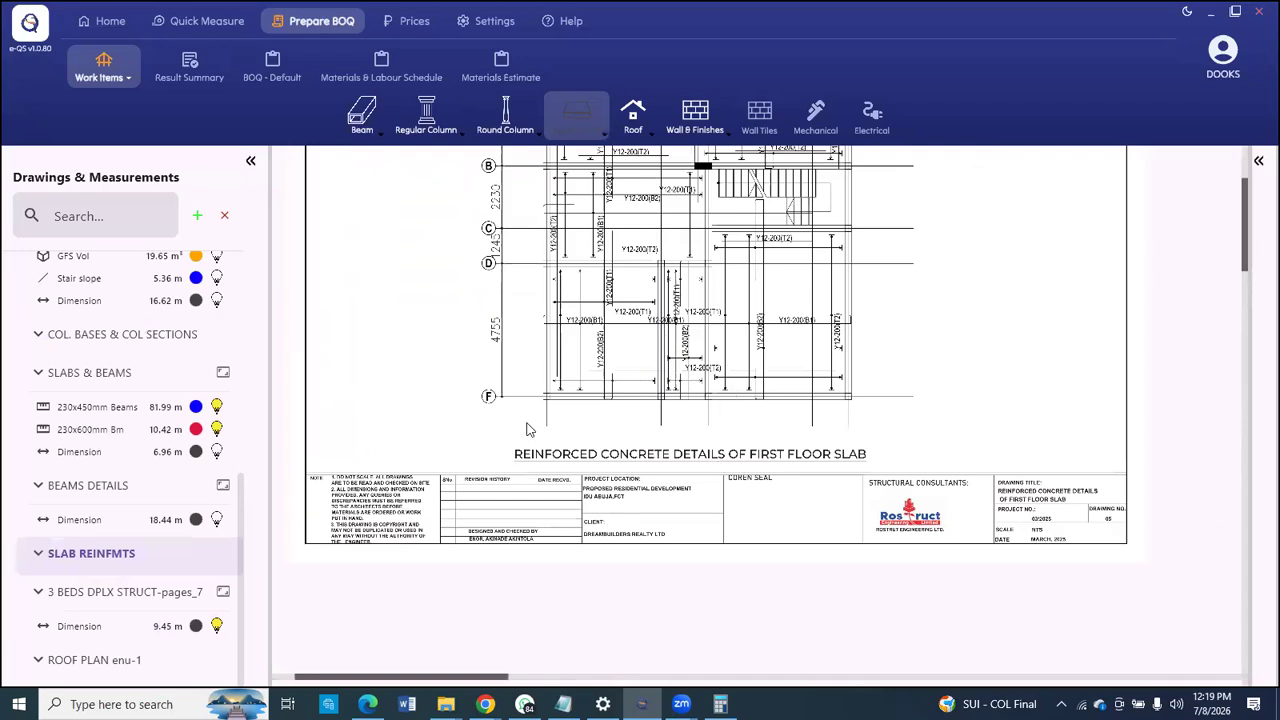
Step: Calibrate the slab reinforcement drawing's scale to 3.7 m along the 3700 dimension between grid lines 3' and 4
scroll(540, 405, "up", 2)
scroll(526, 431, "down", 2)
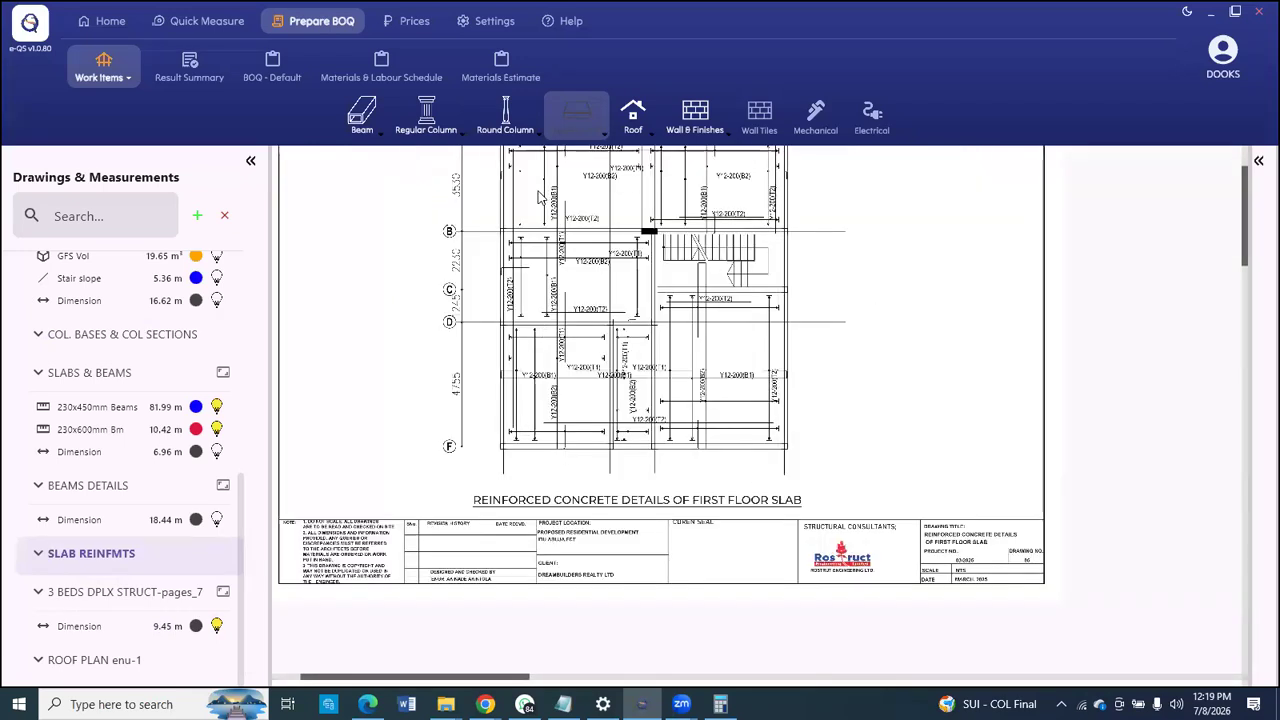
scroll(538, 231, "up", 3)
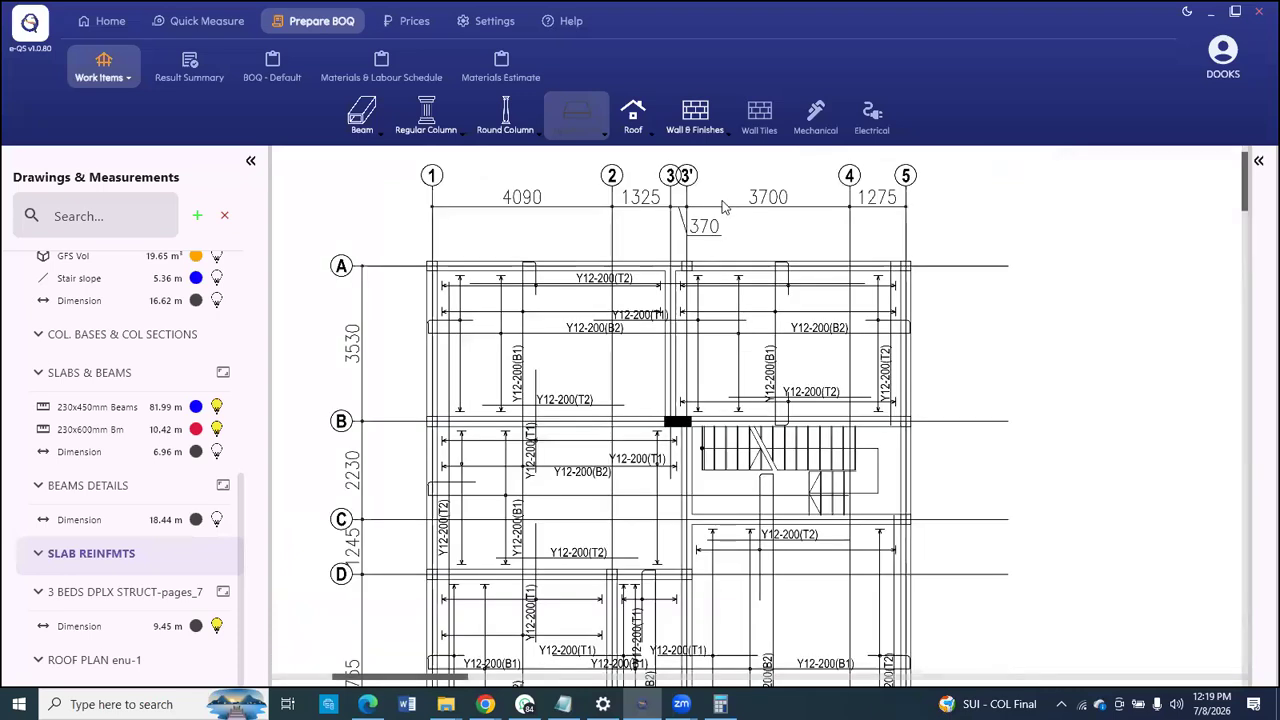
scroll(725, 207, "up", 3)
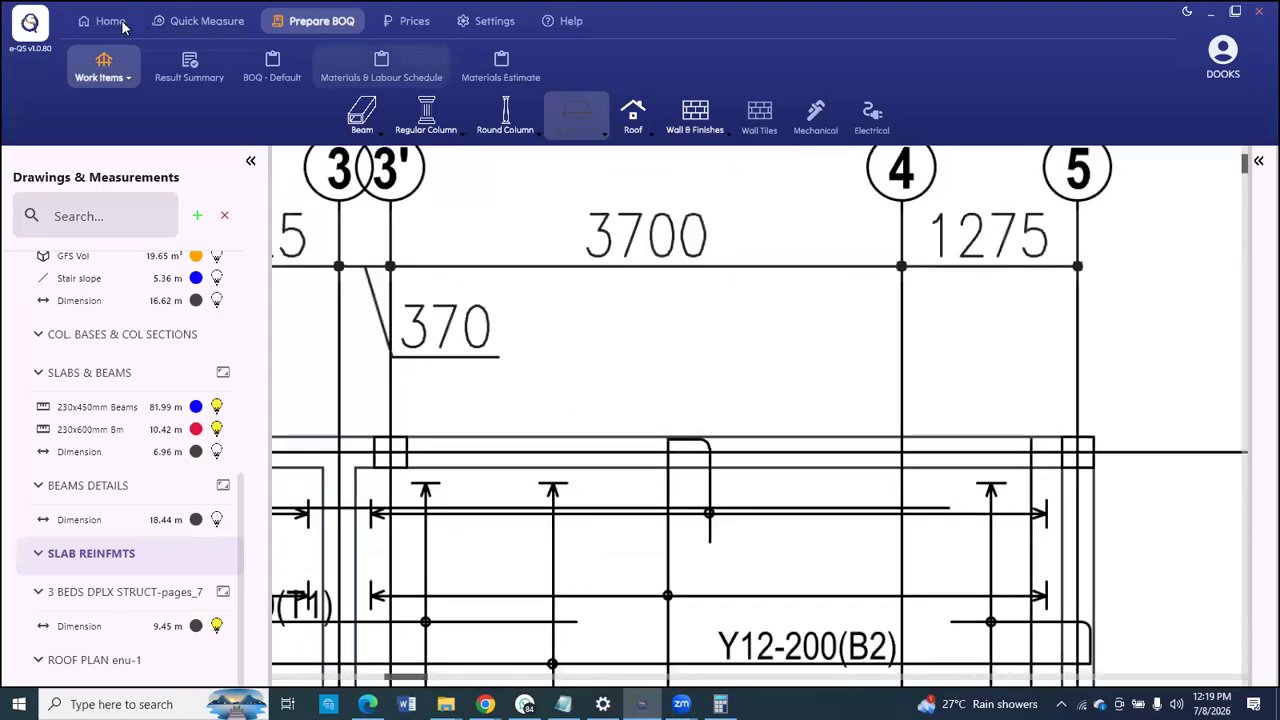
left_click(215, 65)
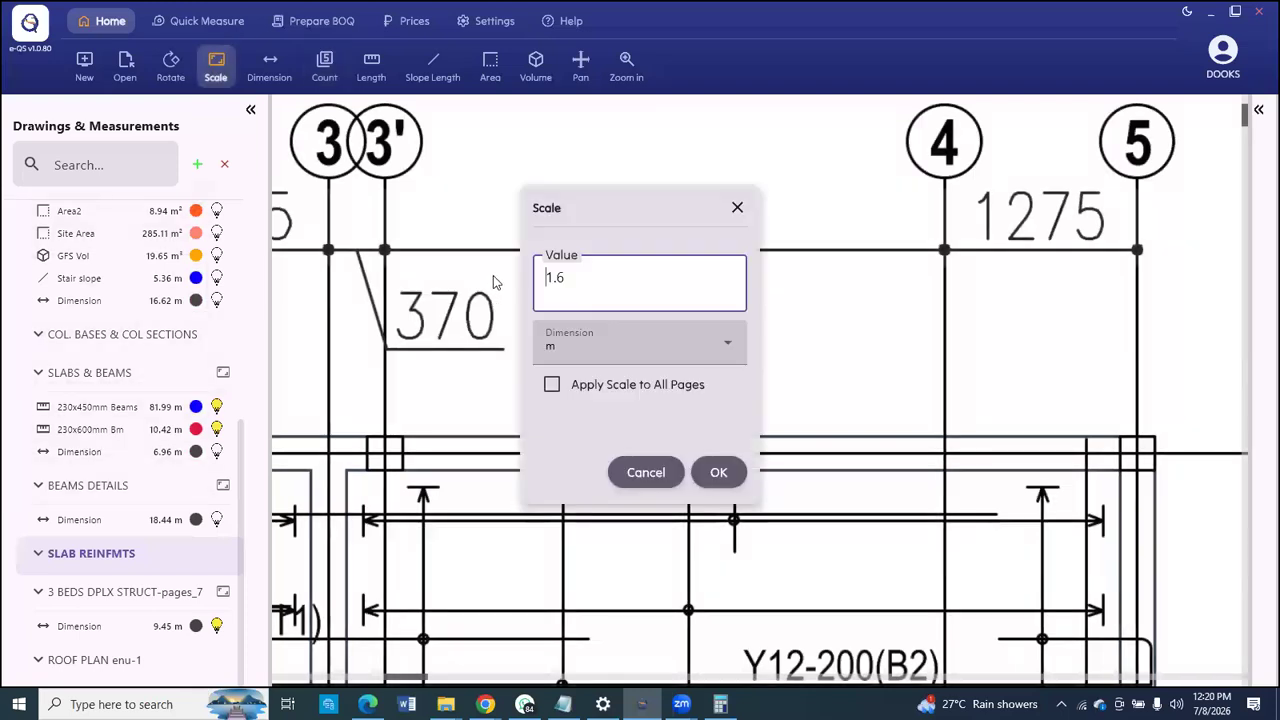
key("BackSpace")
key("BackSpace")
key("BackSpace")
type("3.7")
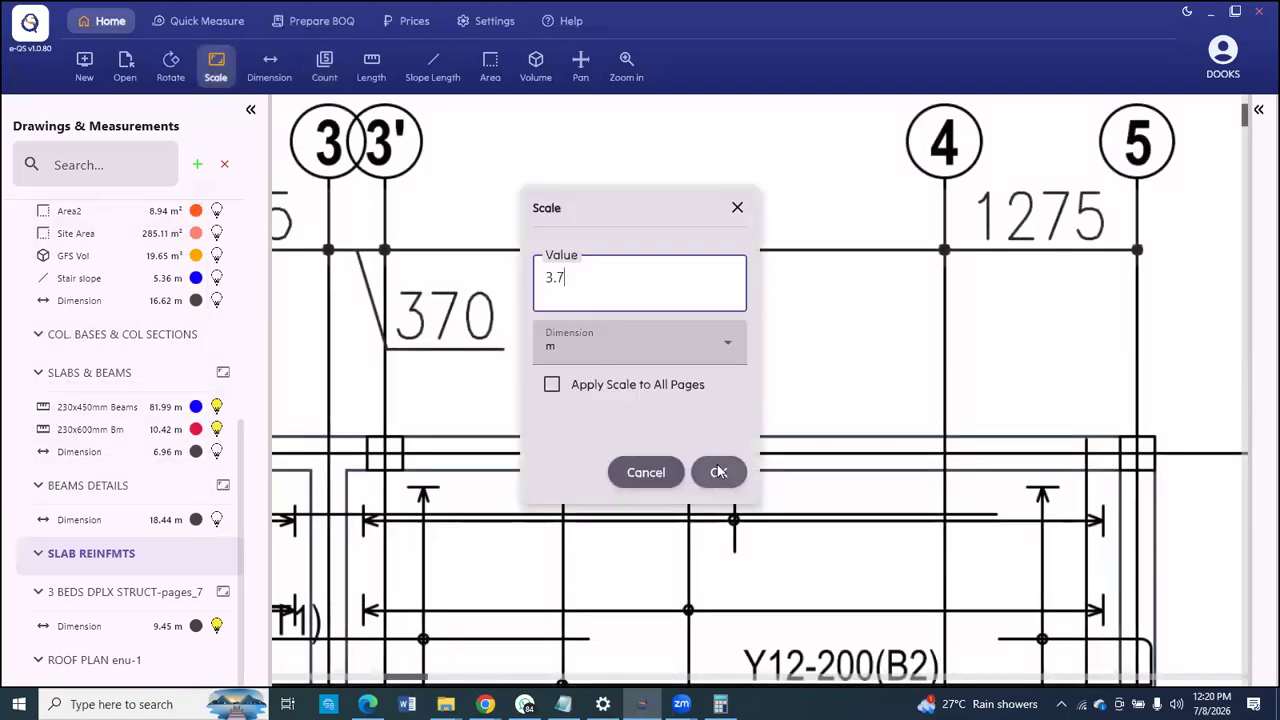
key("Return")
scroll(410, 240, "up", 1)
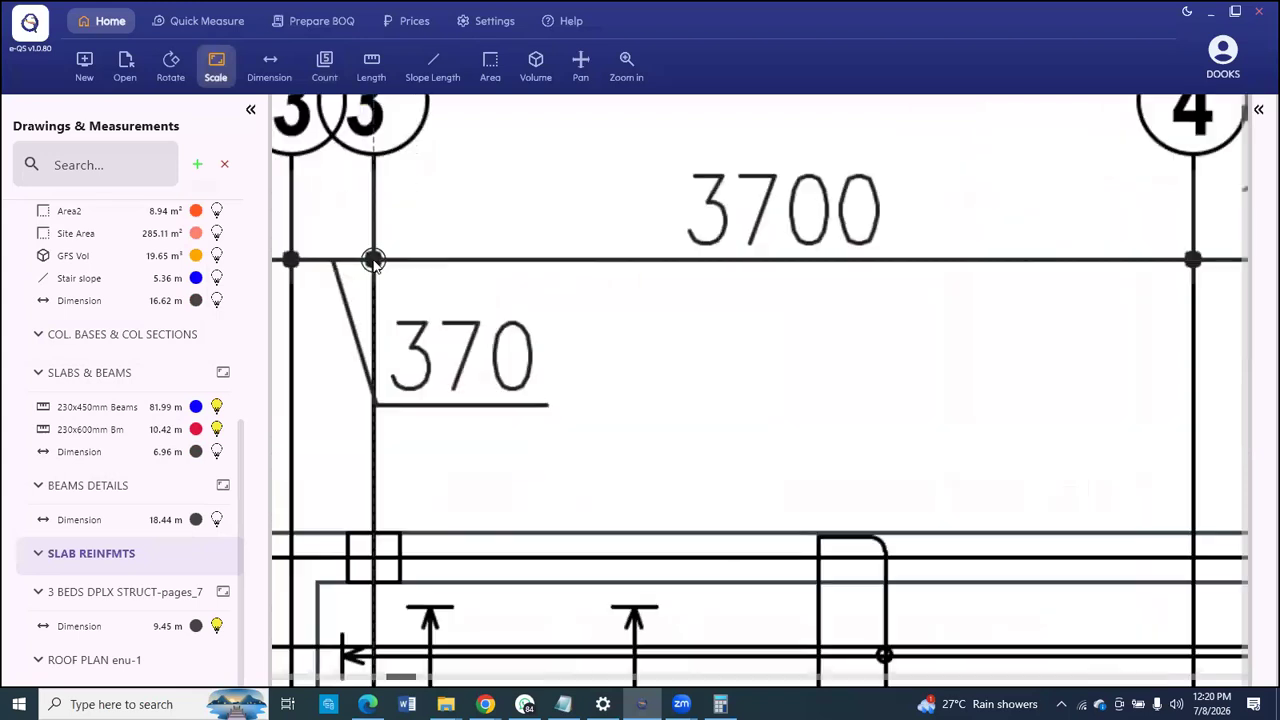
left_click(1195, 260)
left_click(1196, 260)
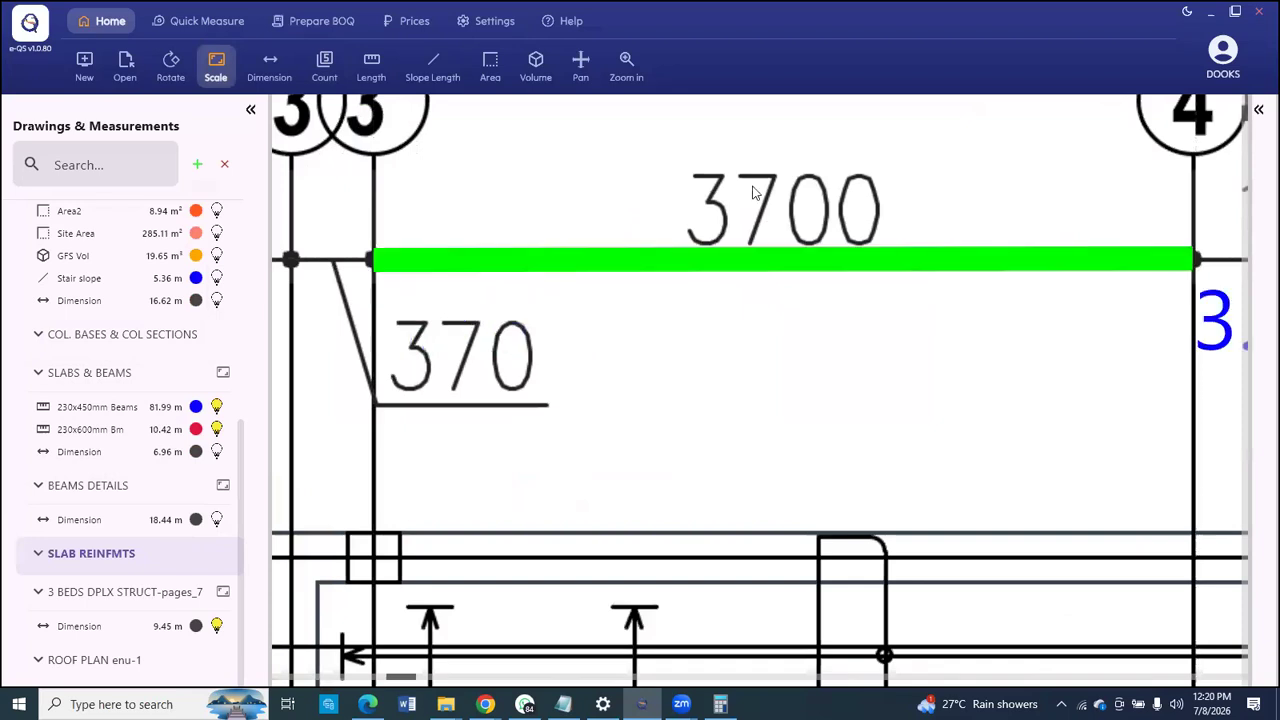
Step: Examine the reinforcement bar layout and labels across the first floor slab panels
scroll(928, 265, "down", 3)
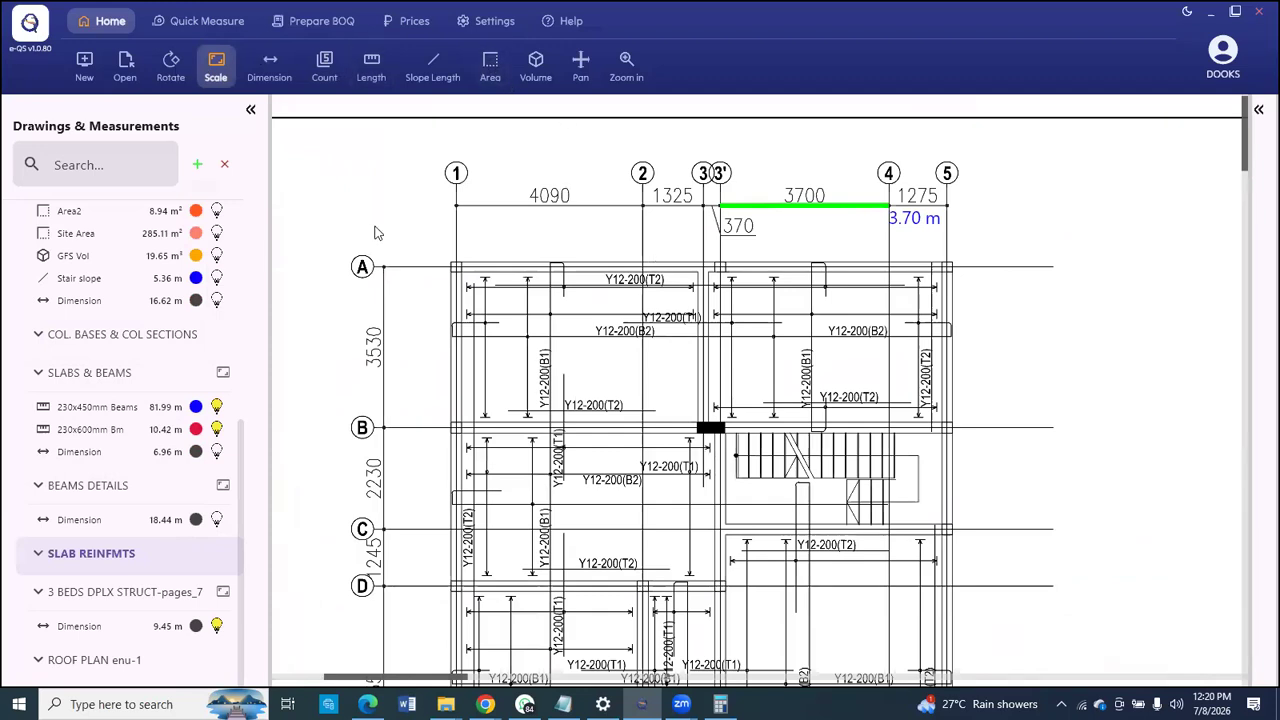
scroll(537, 280, "up", 2)
scroll(818, 226, "down", 2)
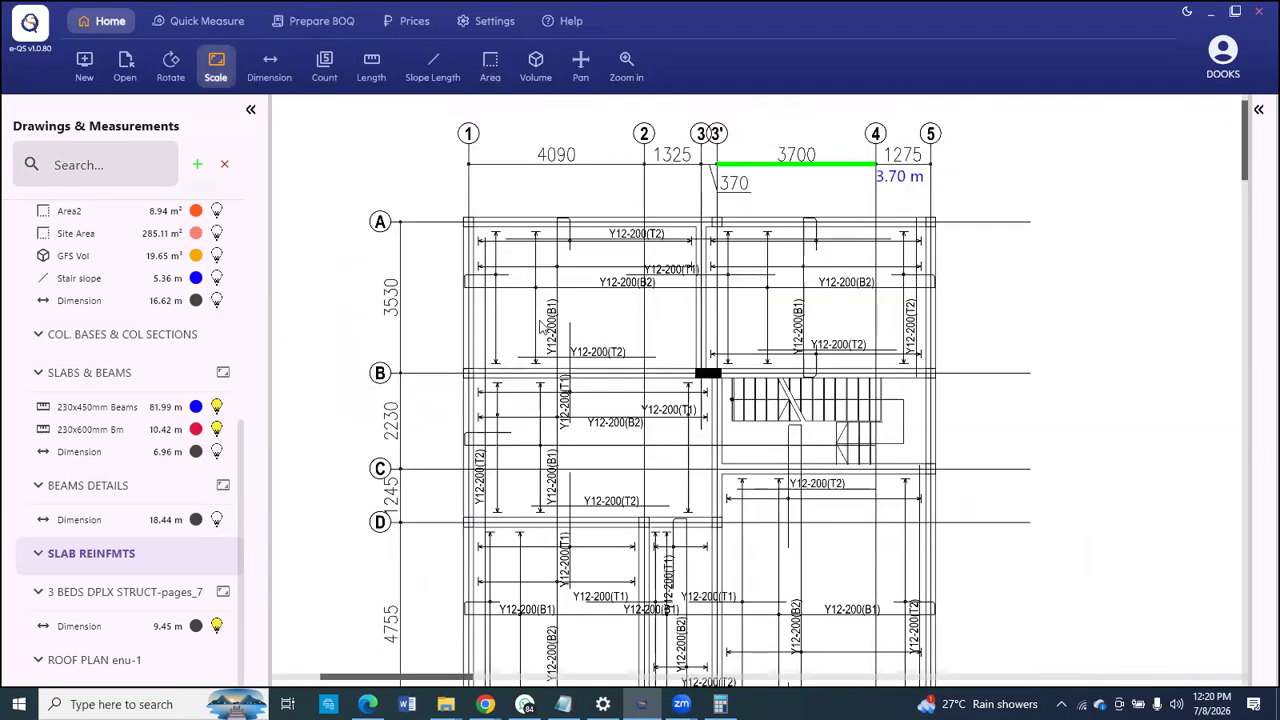
scroll(544, 328, "up", 2)
scroll(394, 374, "down", 1)
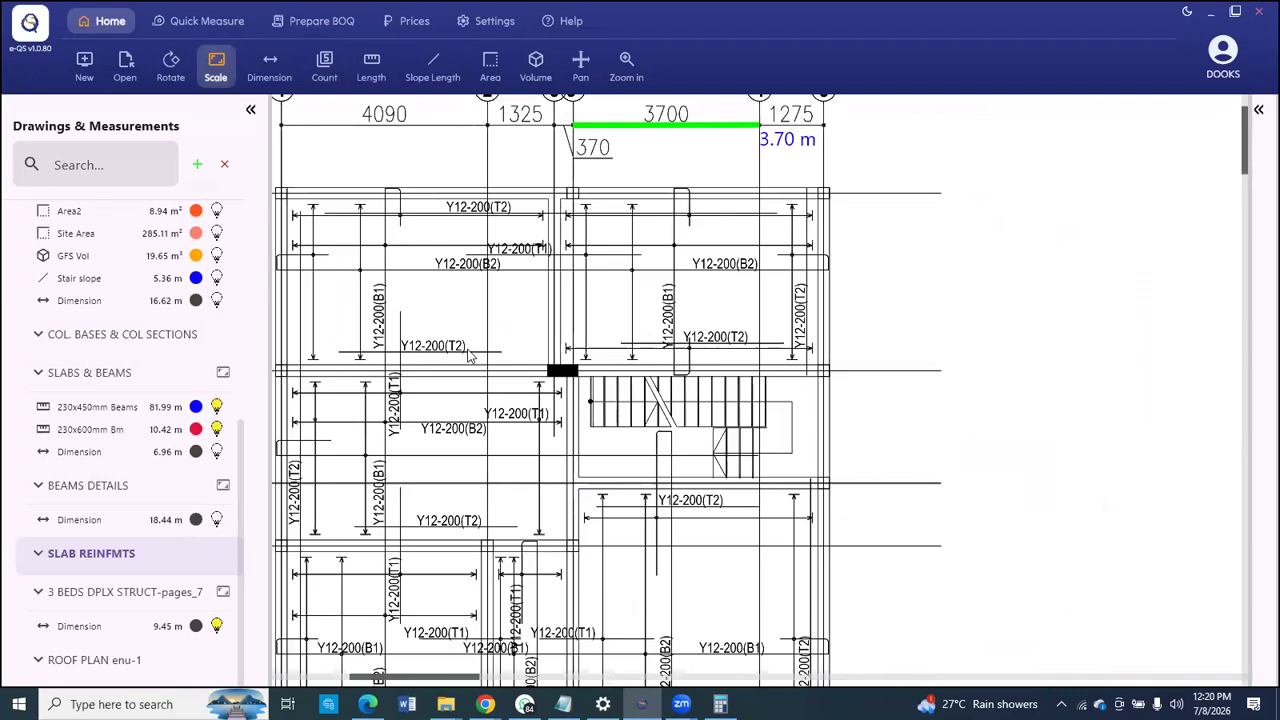
scroll(470, 357, "up", 1)
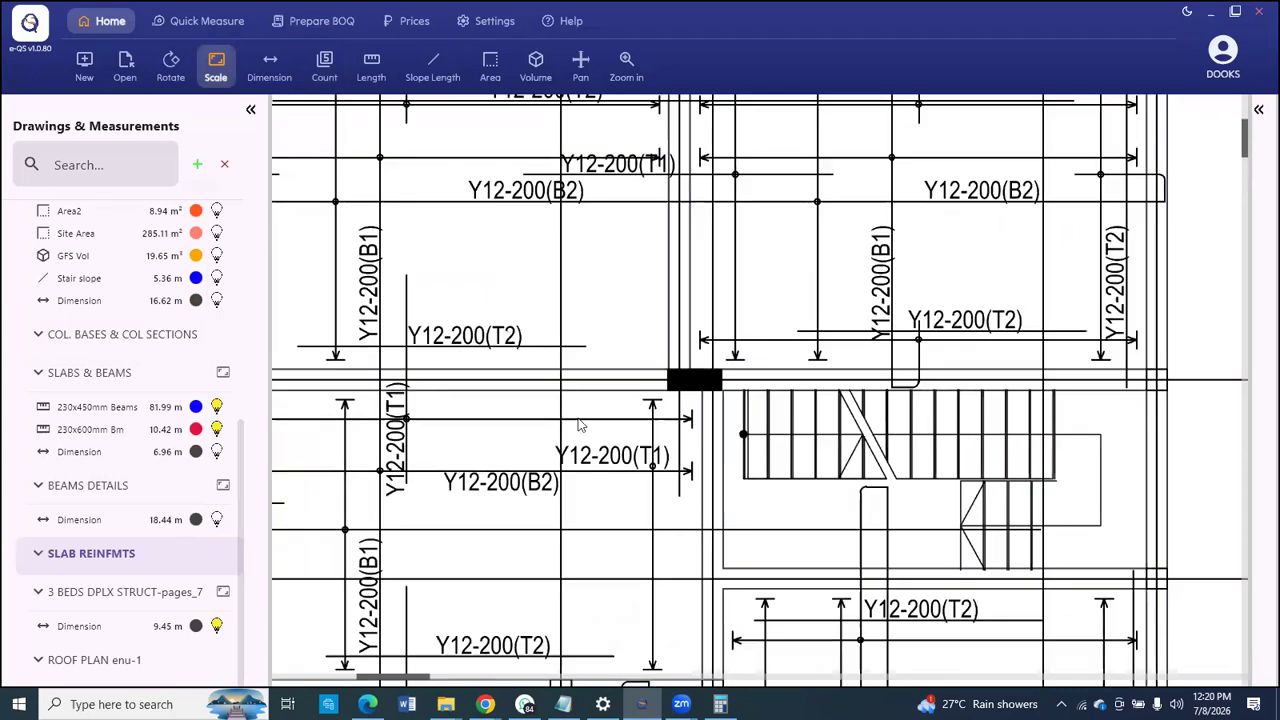
scroll(565, 220, "down", 2)
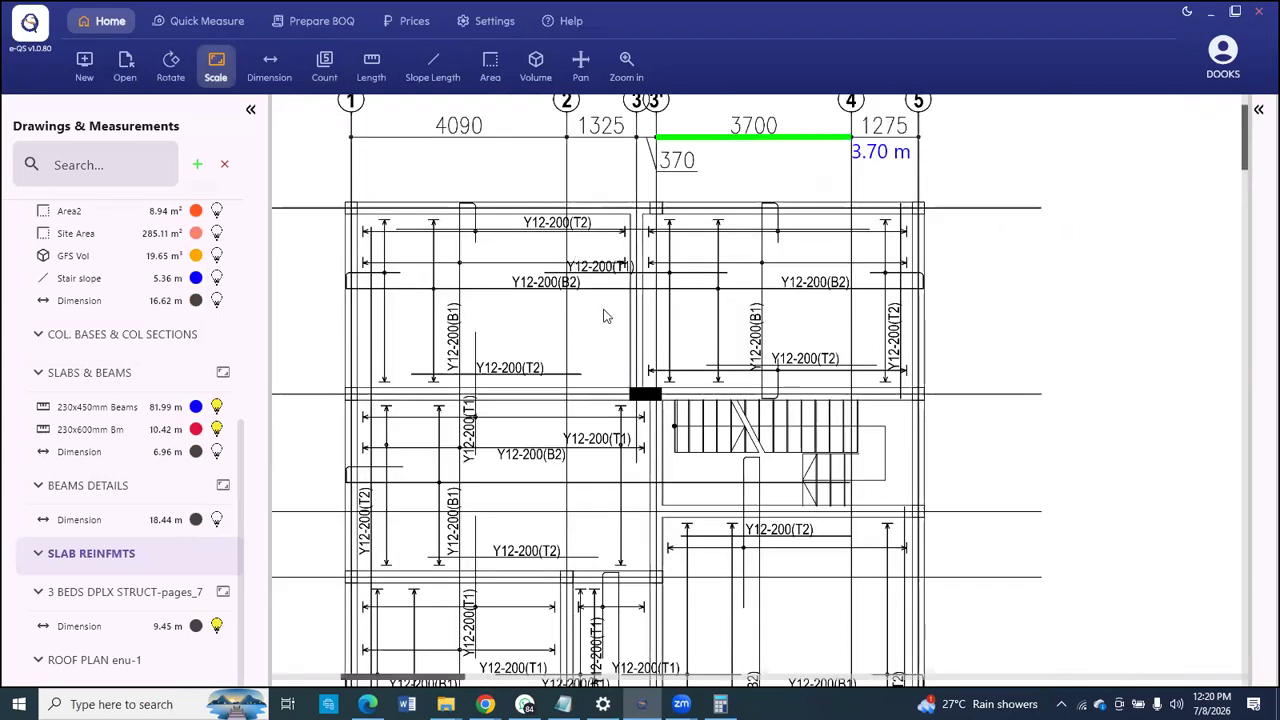
Step: Start a new area measurement on the slab reinforcement drawing and name it "1st Flr Area"
scroll(605, 315, "up", 2)
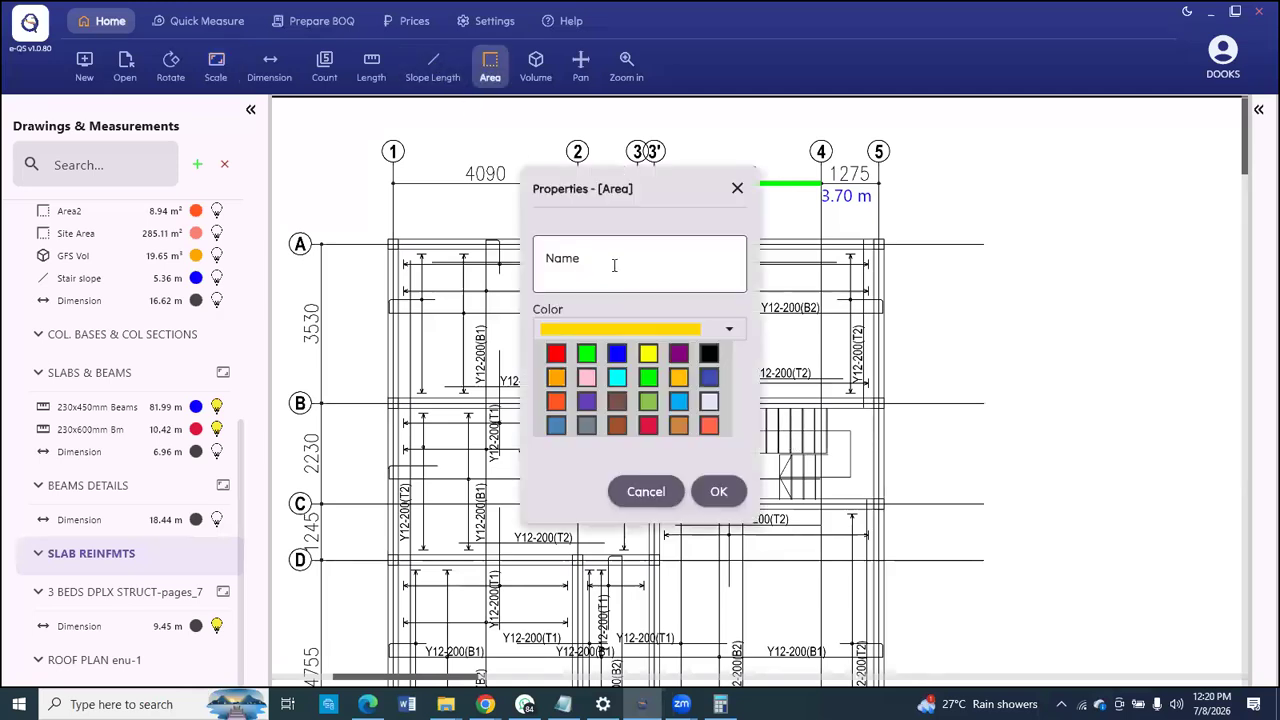
left_click(613, 263)
type("1st")
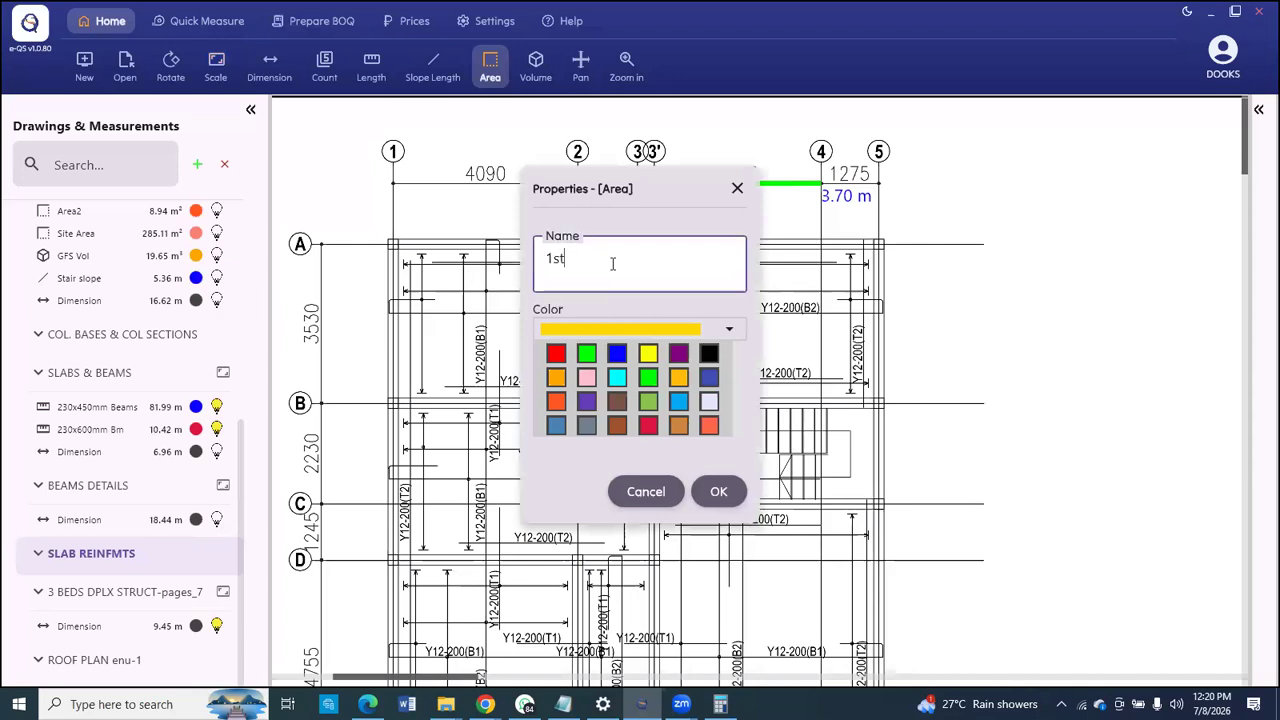
type(" Flr Area")
left_click(722, 490)
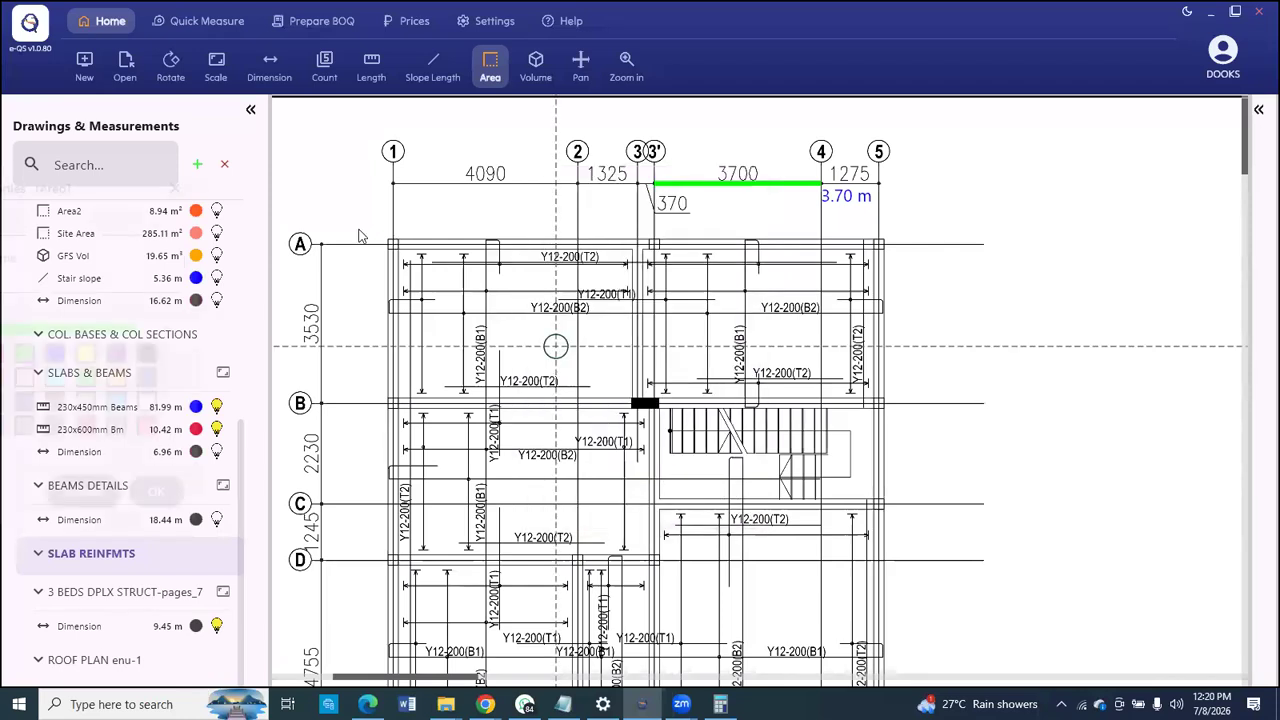
Step: Trace the first floor slab's outer outline through its four corners on grid lines 1, 5, A and F, about 131.5 m², and finish it
scroll(358, 236, "up", 3)
scroll(358, 232, "up", 2)
left_click(358, 231)
scroll(362, 232, "down", 5)
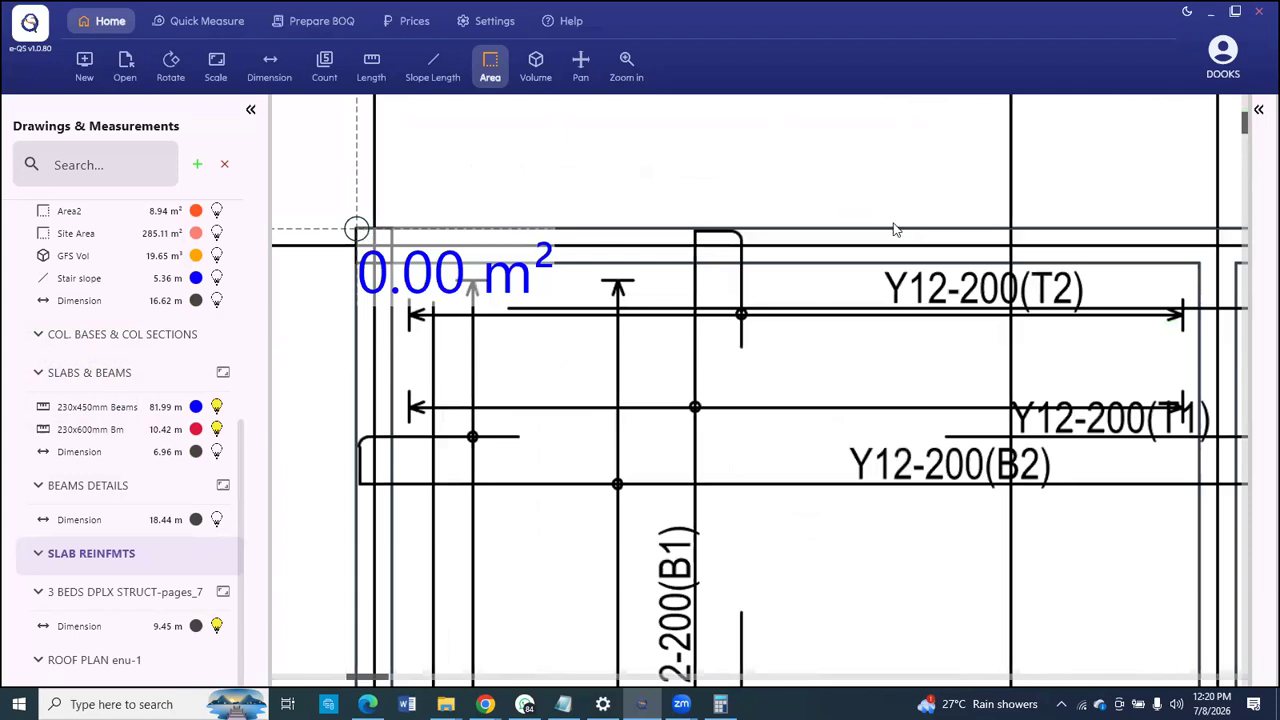
scroll(917, 252, "up", 5)
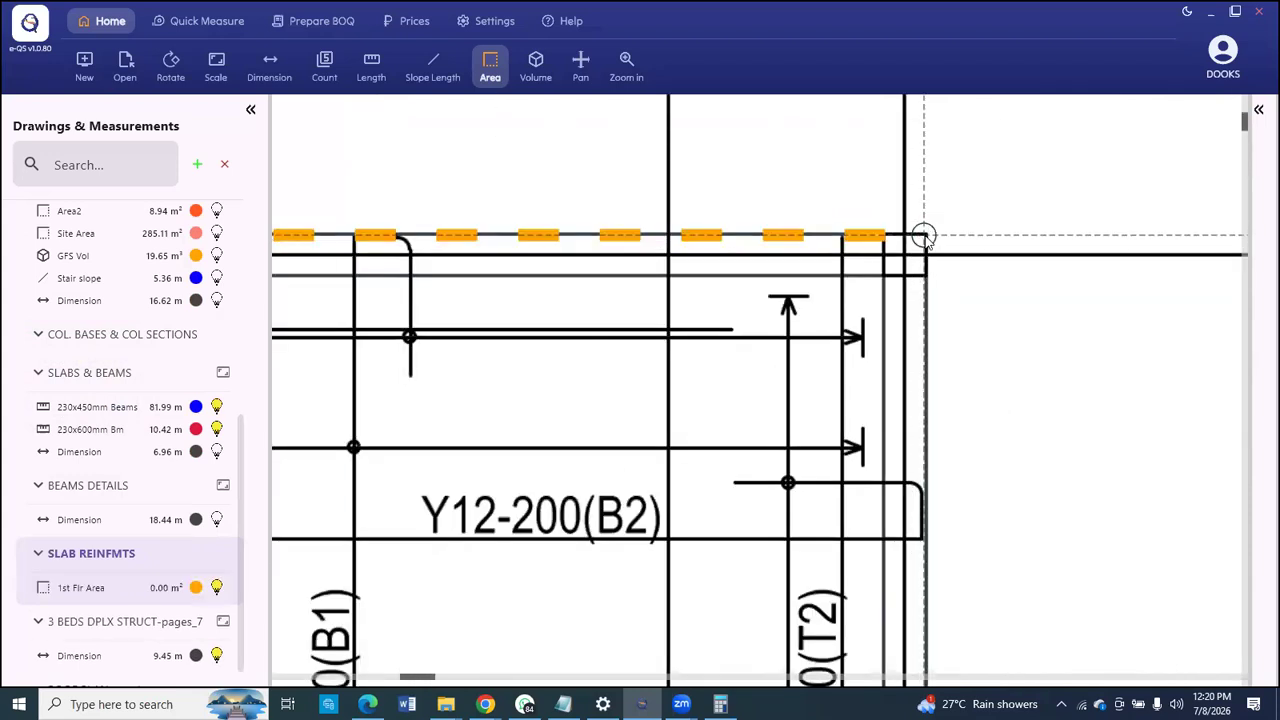
left_click(926, 180)
scroll(926, 180, "down", 3)
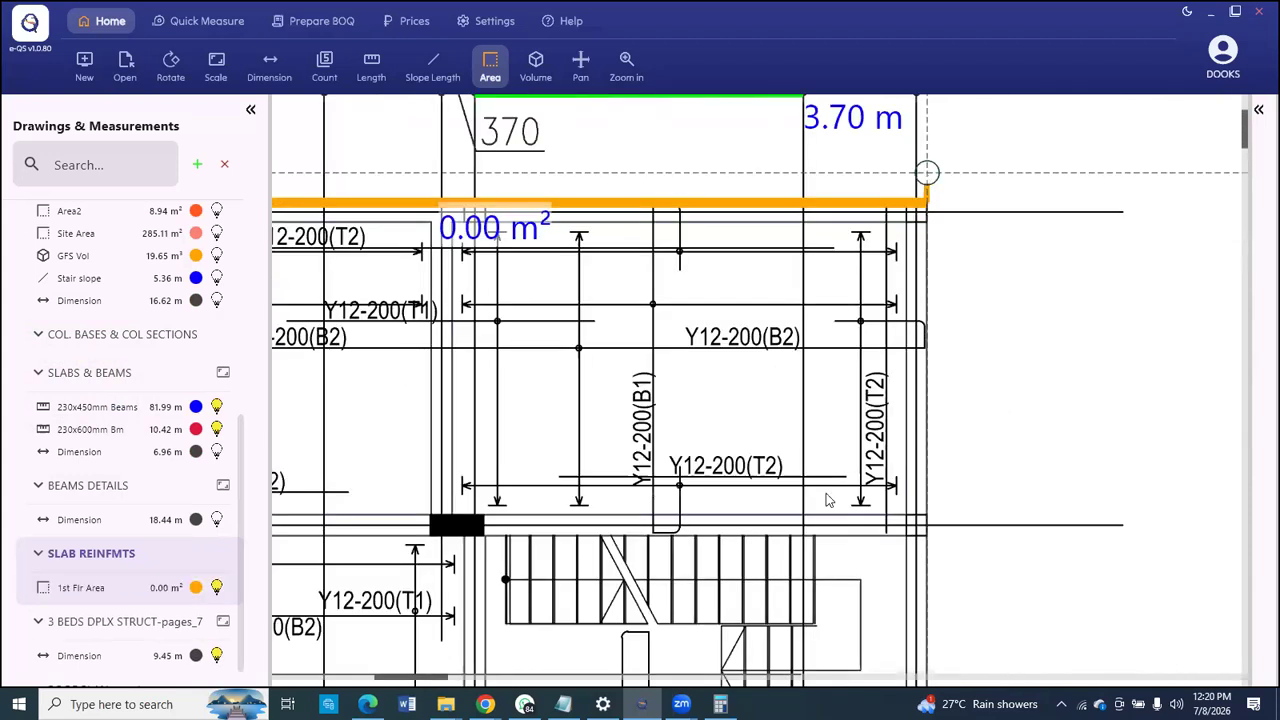
scroll(832, 500, "down", 4)
scroll(850, 487, "up", 7)
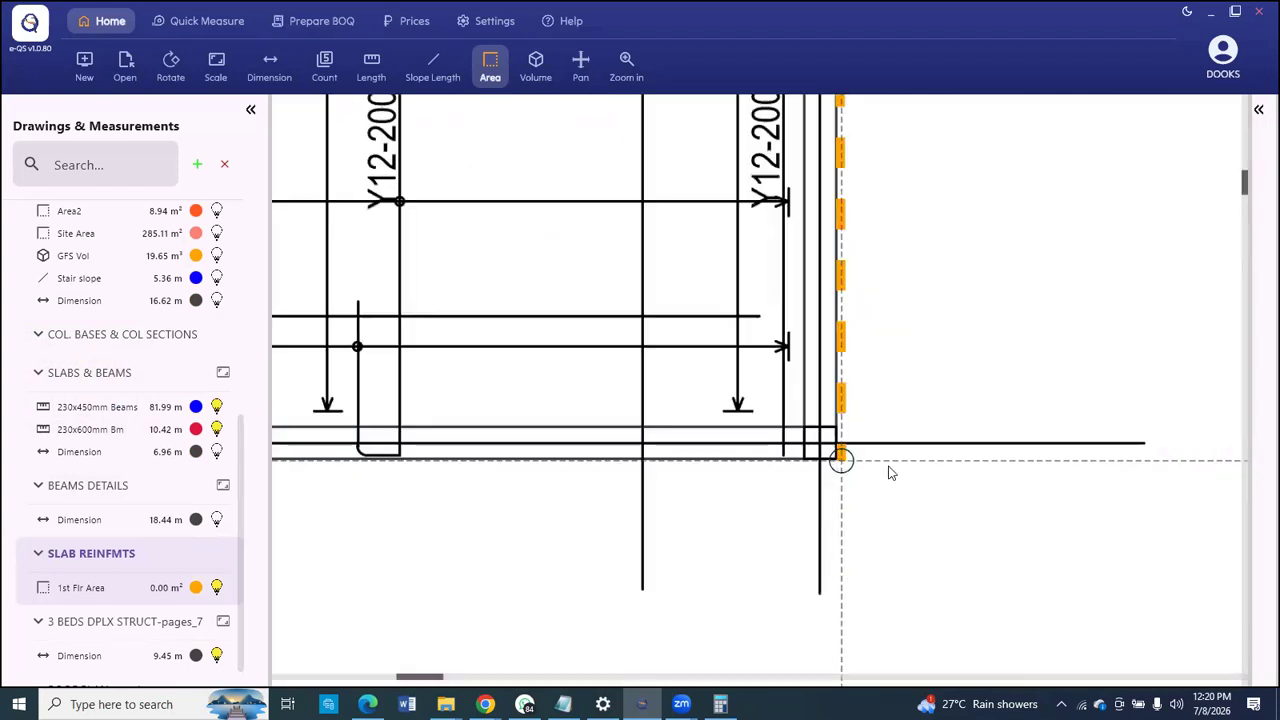
left_click(836, 458)
scroll(836, 458, "down", 5)
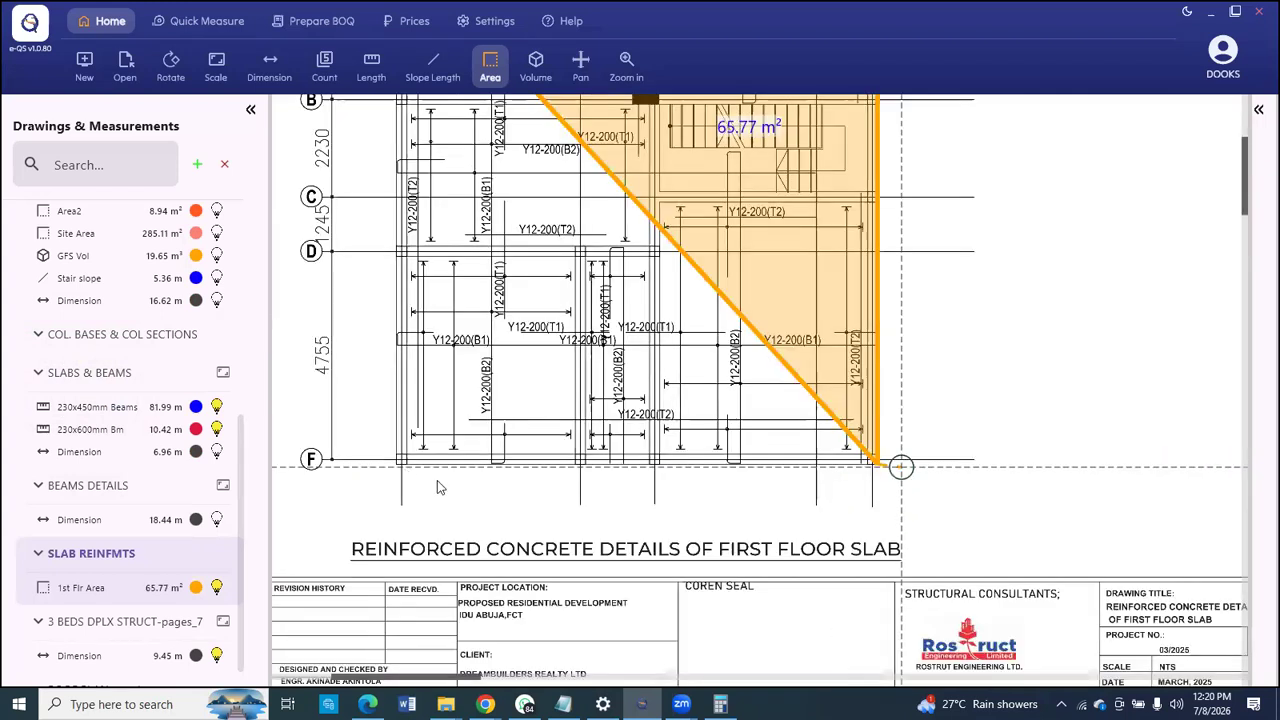
scroll(437, 480, "up", 6)
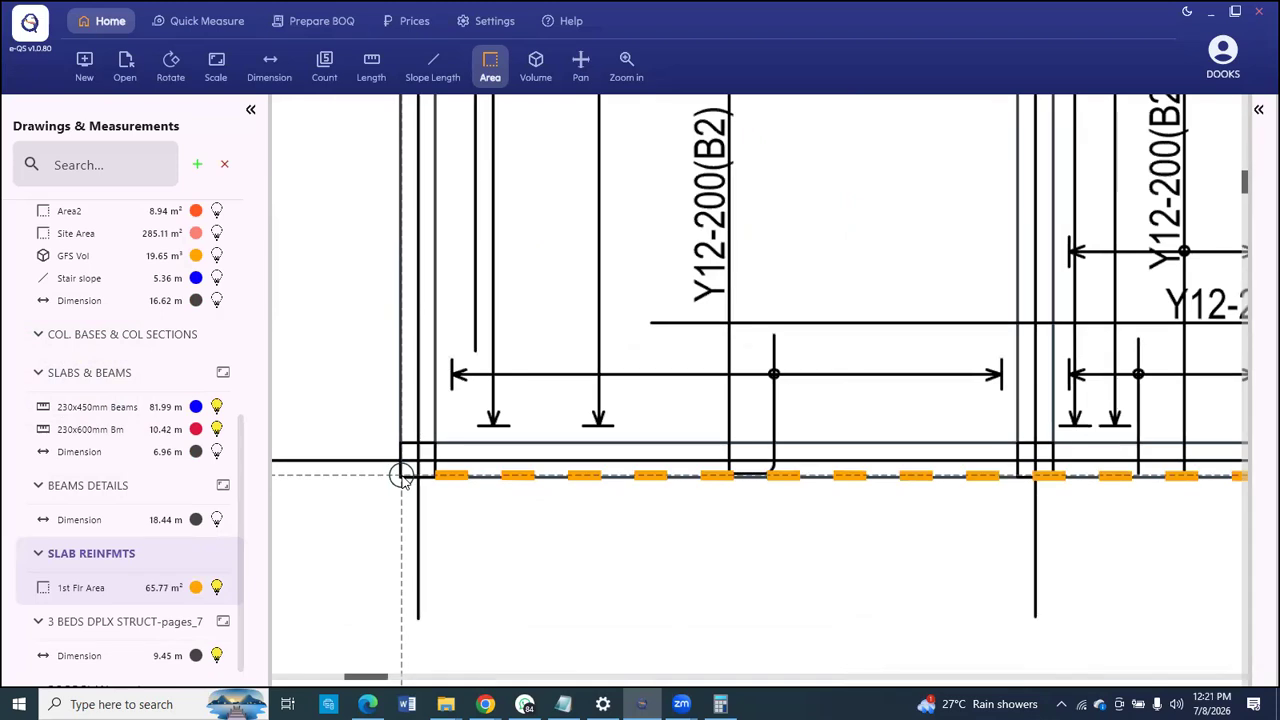
left_click(401, 474)
right_click(450, 516)
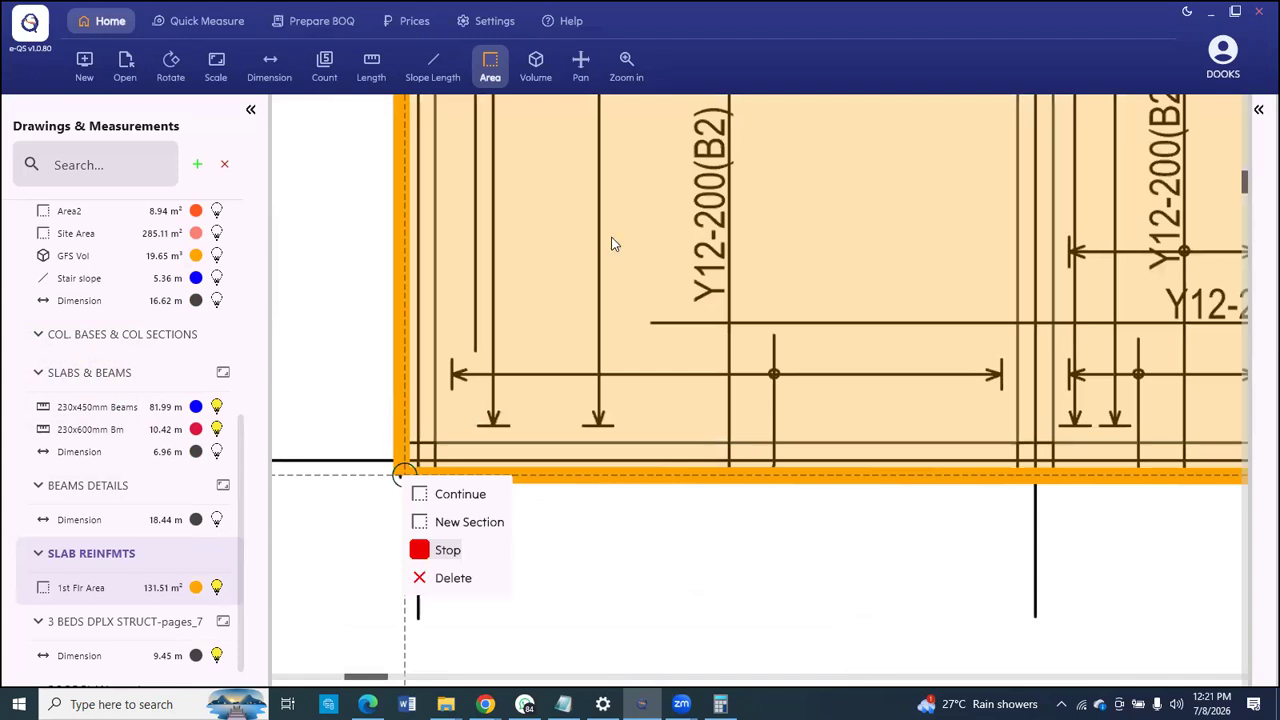
Step: Subtract the rectangular stairwell opening between grid lines B and C, about 8.89 m², from the 1st Flr Area
scroll(611, 243, "down", 5)
scroll(613, 182, "up", 2)
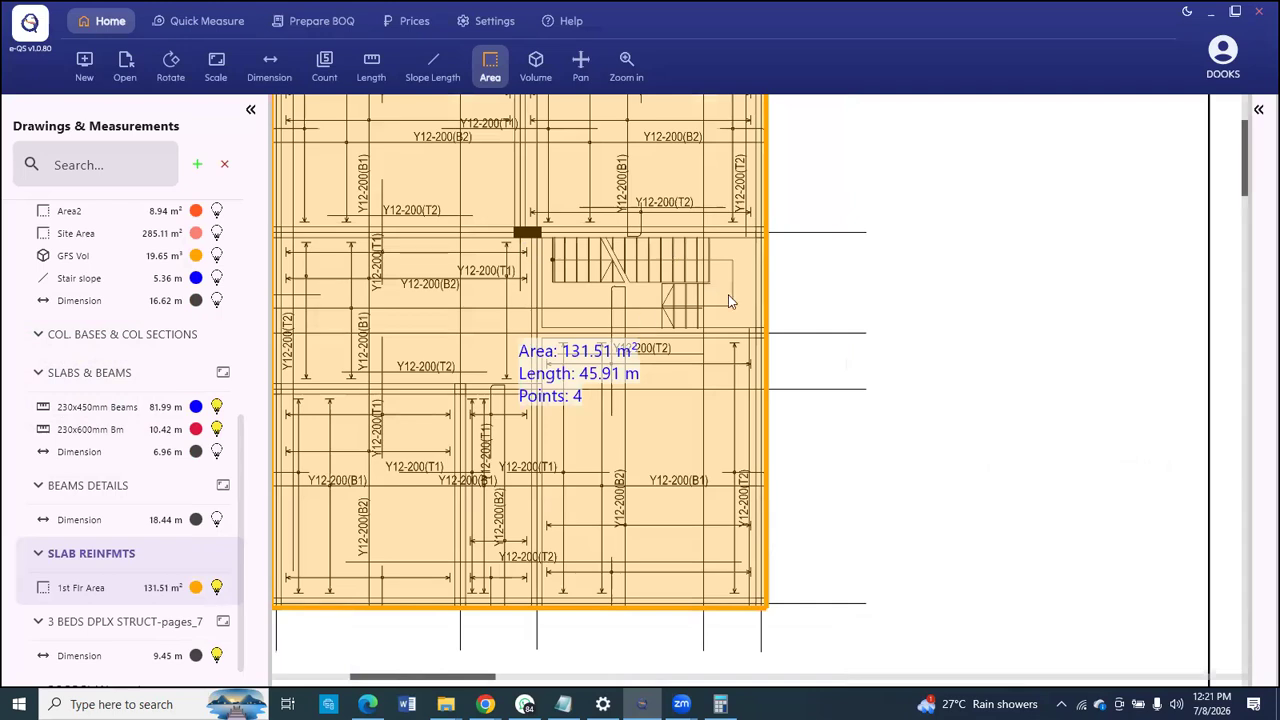
left_click(769, 256)
right_click(617, 247)
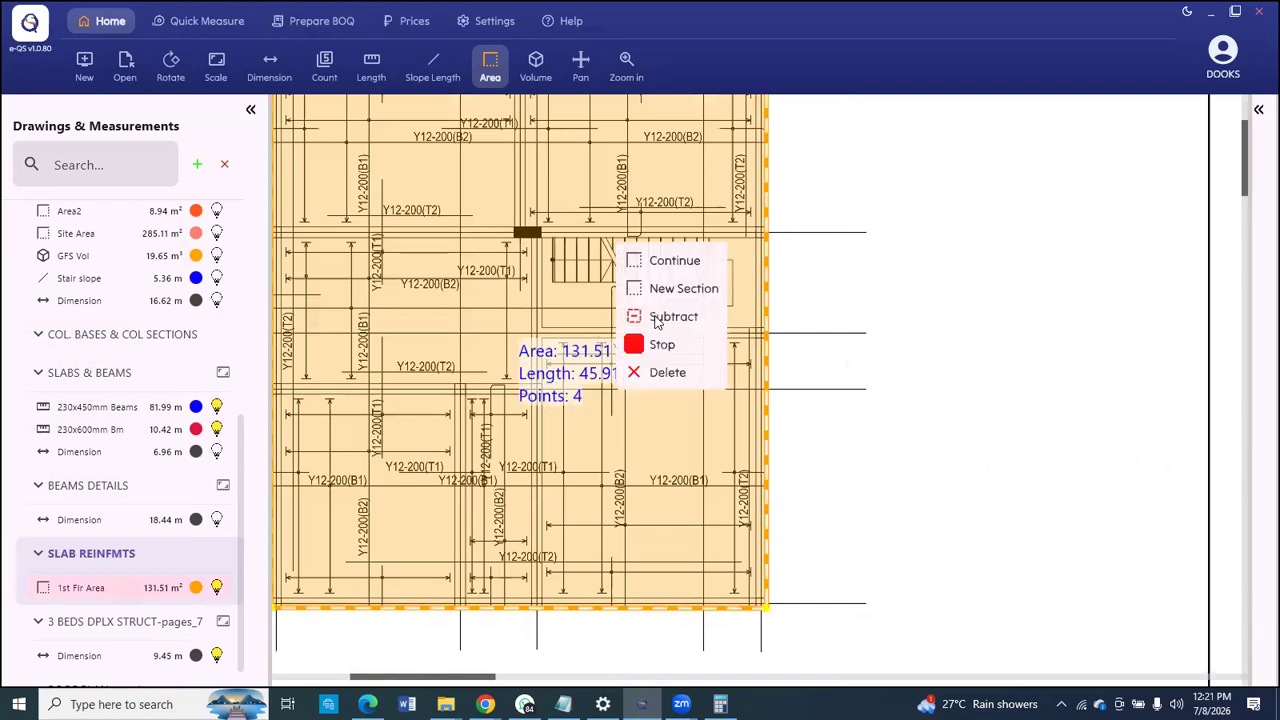
left_click(664, 316)
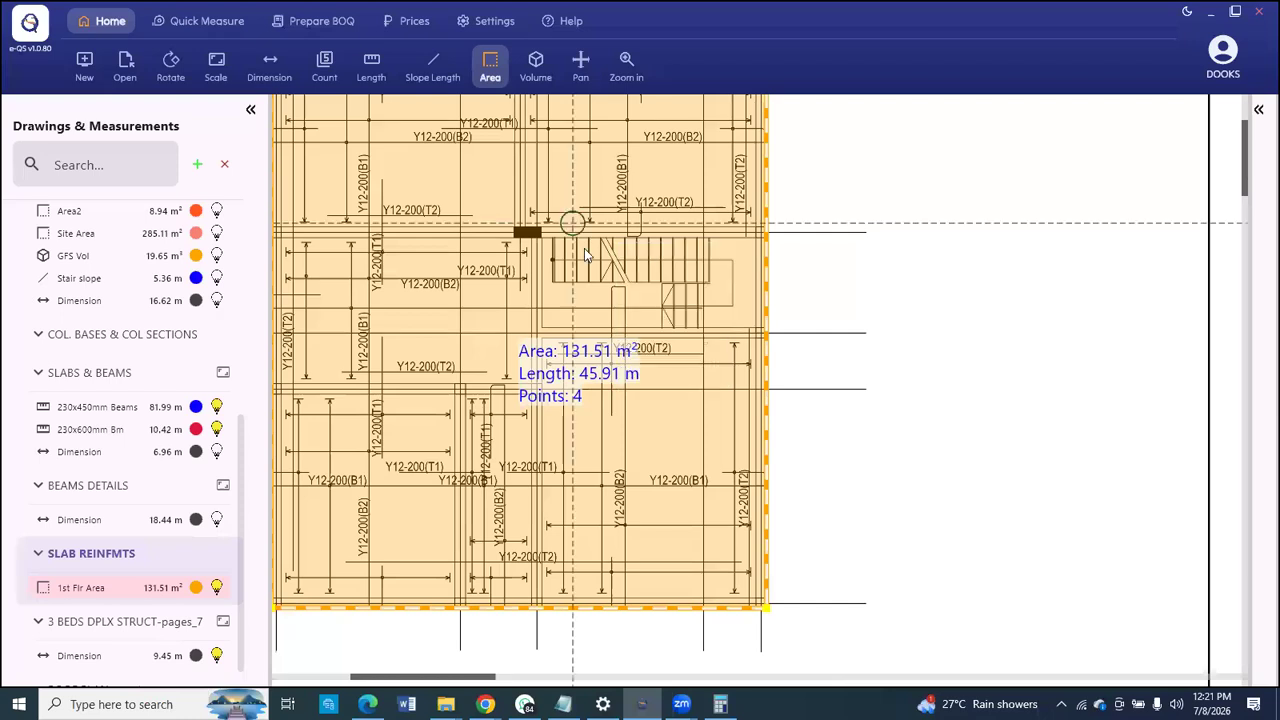
scroll(530, 240, "up", 2)
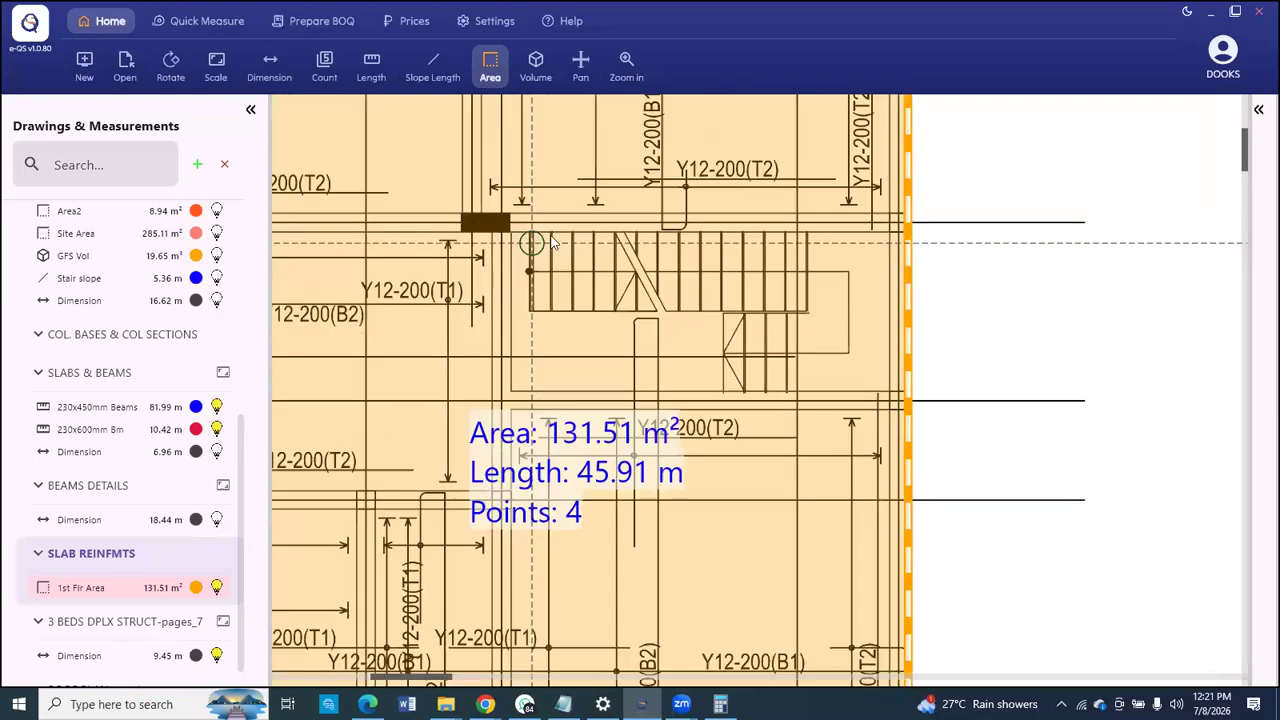
left_click(530, 236)
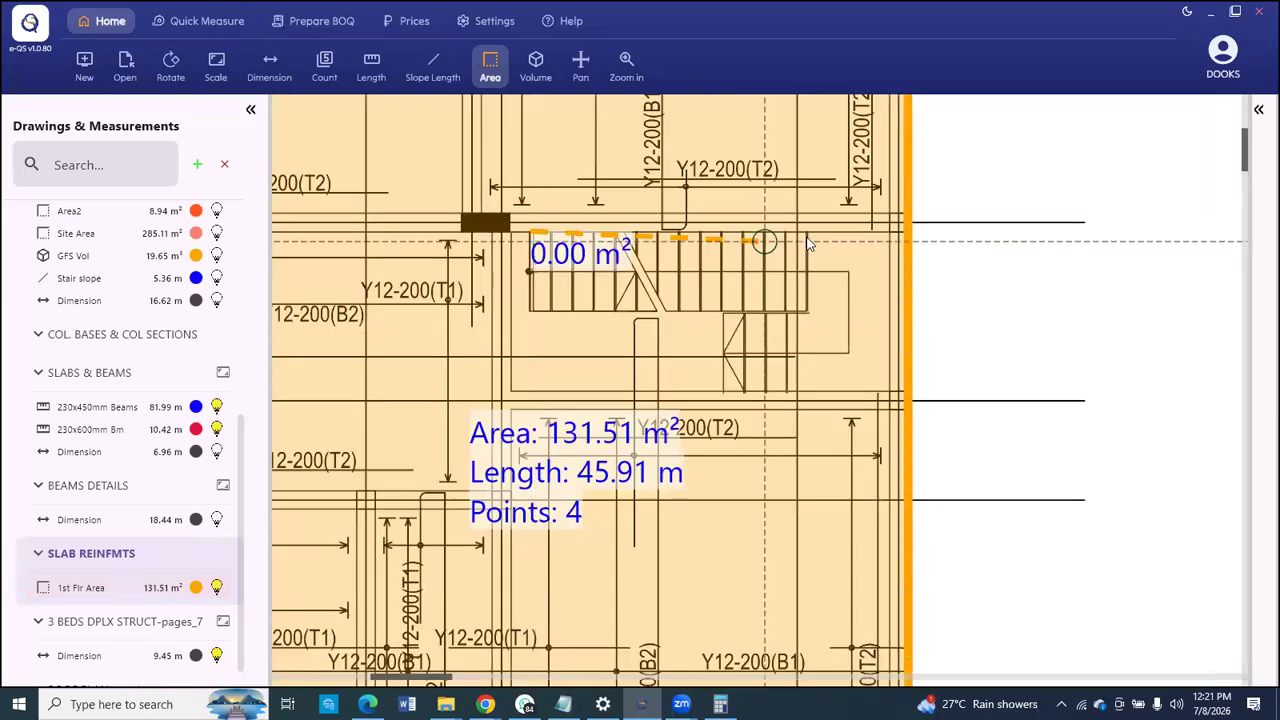
left_click(887, 237)
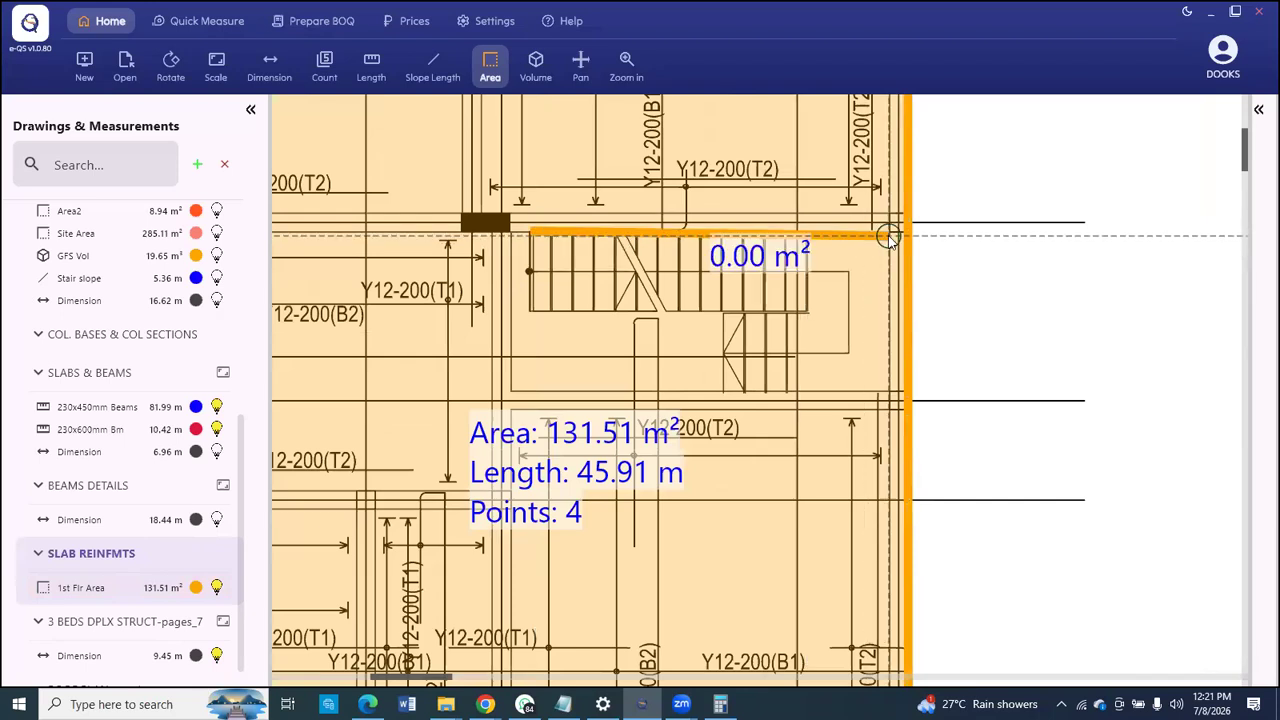
left_click(890, 392)
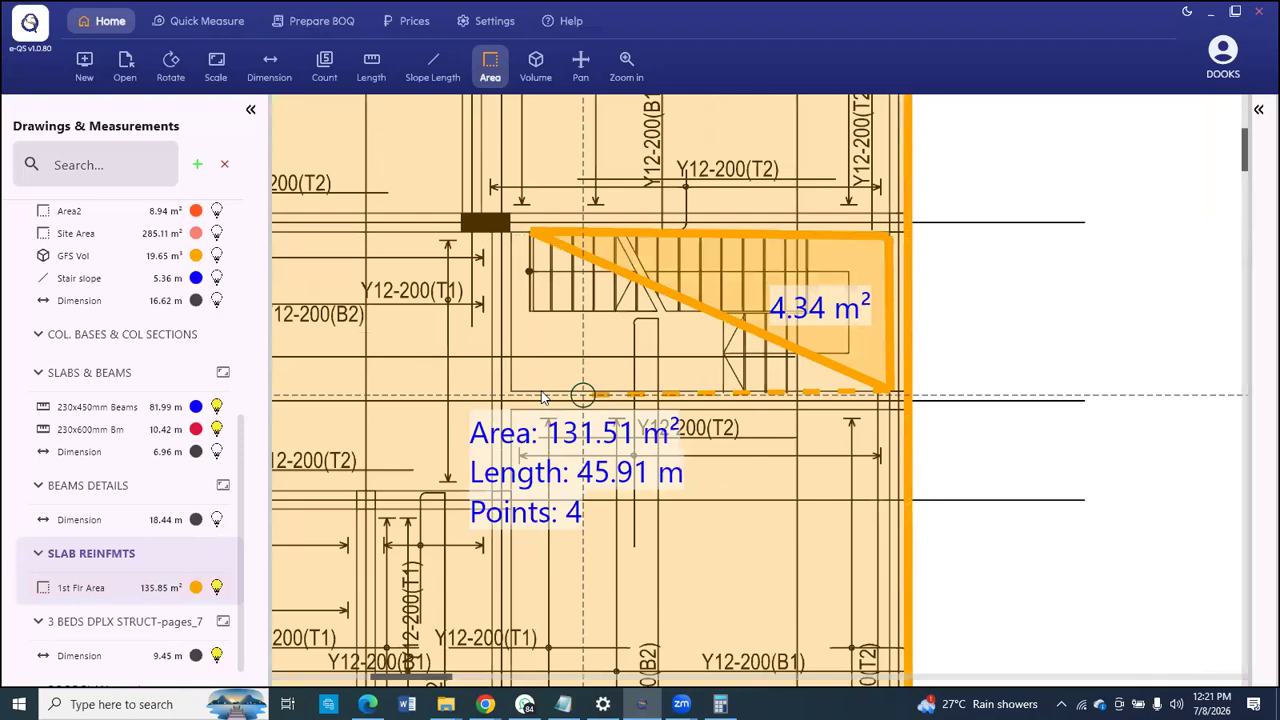
left_click(531, 394)
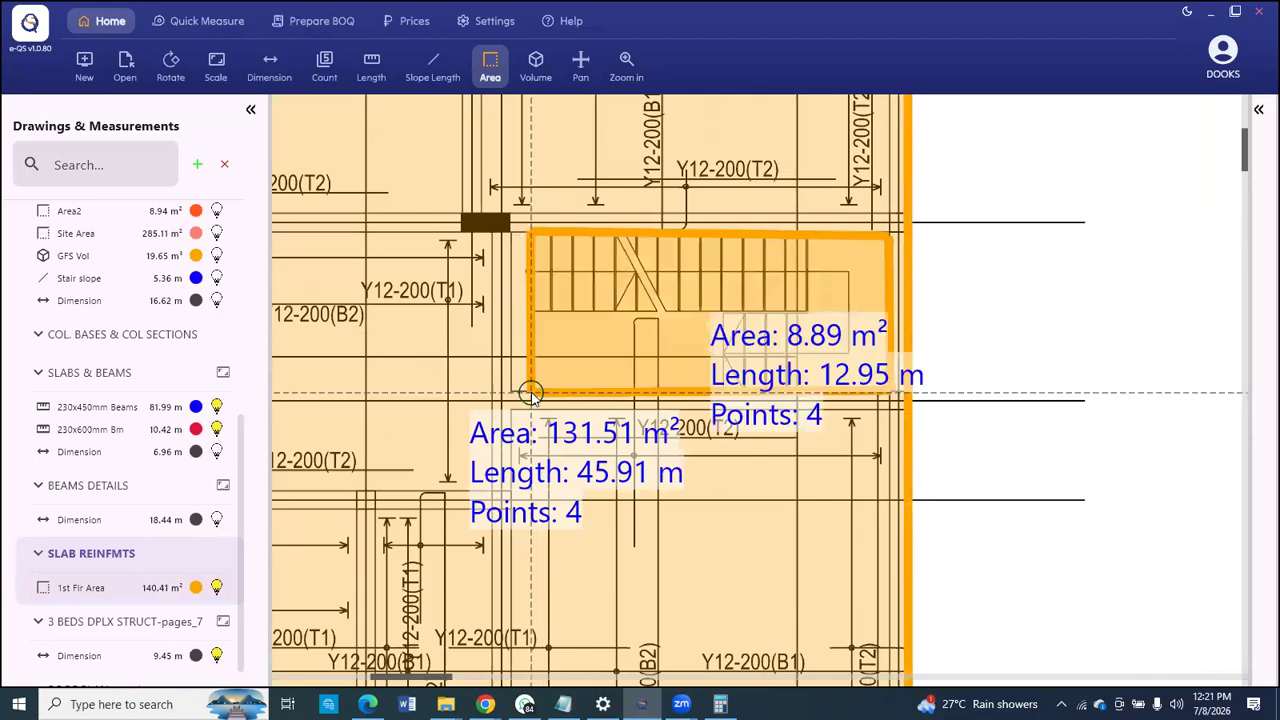
right_click(531, 394)
left_click(588, 468)
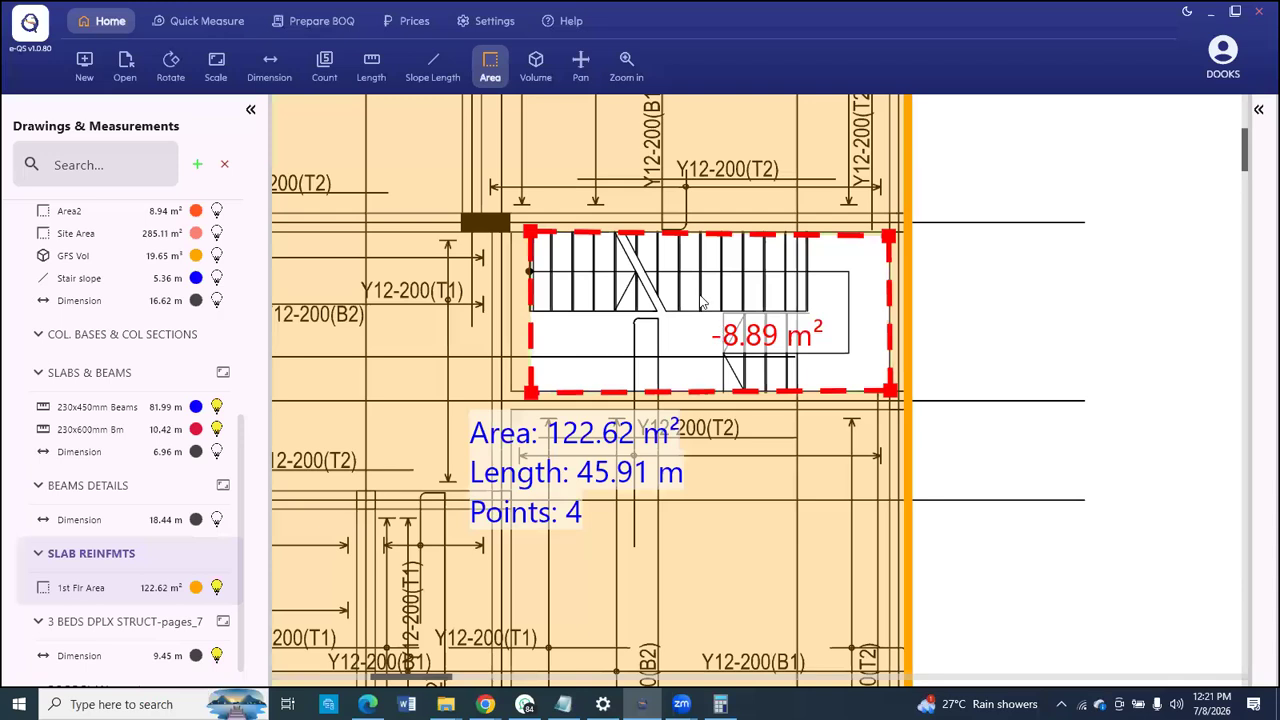
Step: Delete the stairwell deduction from the 1st Flr Area
scroll(701, 302, "down", 3)
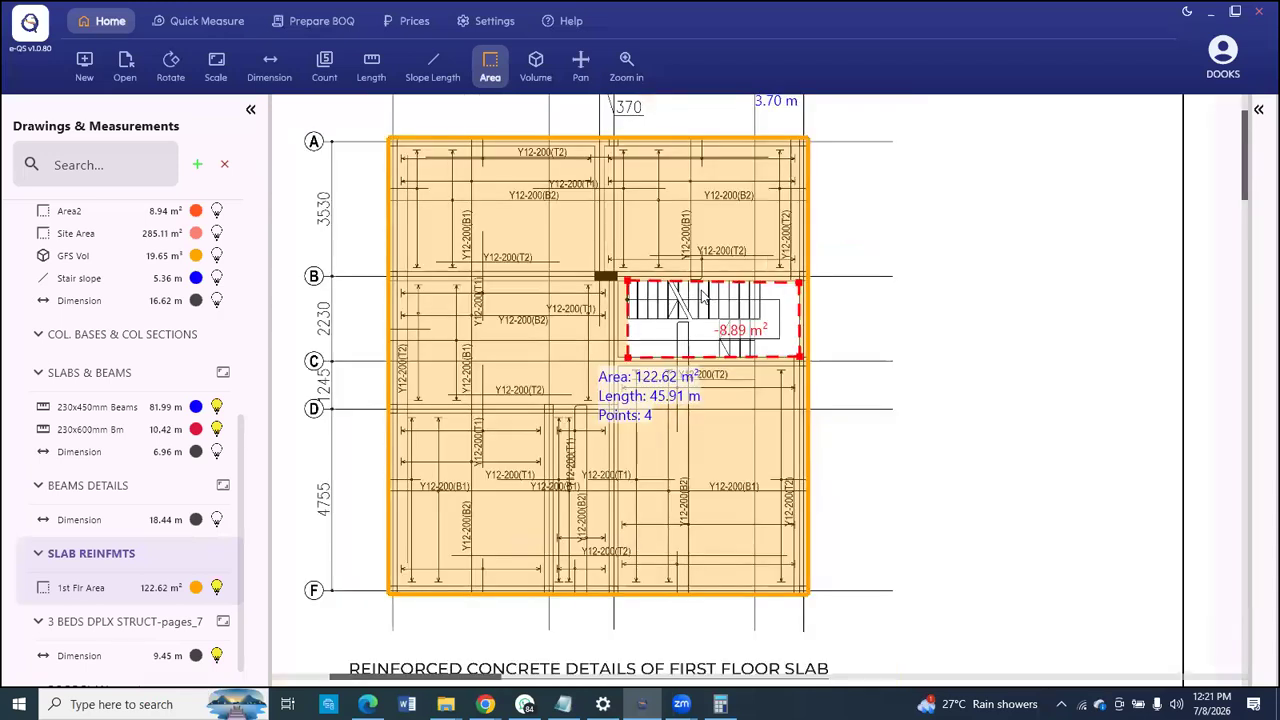
left_click(703, 292)
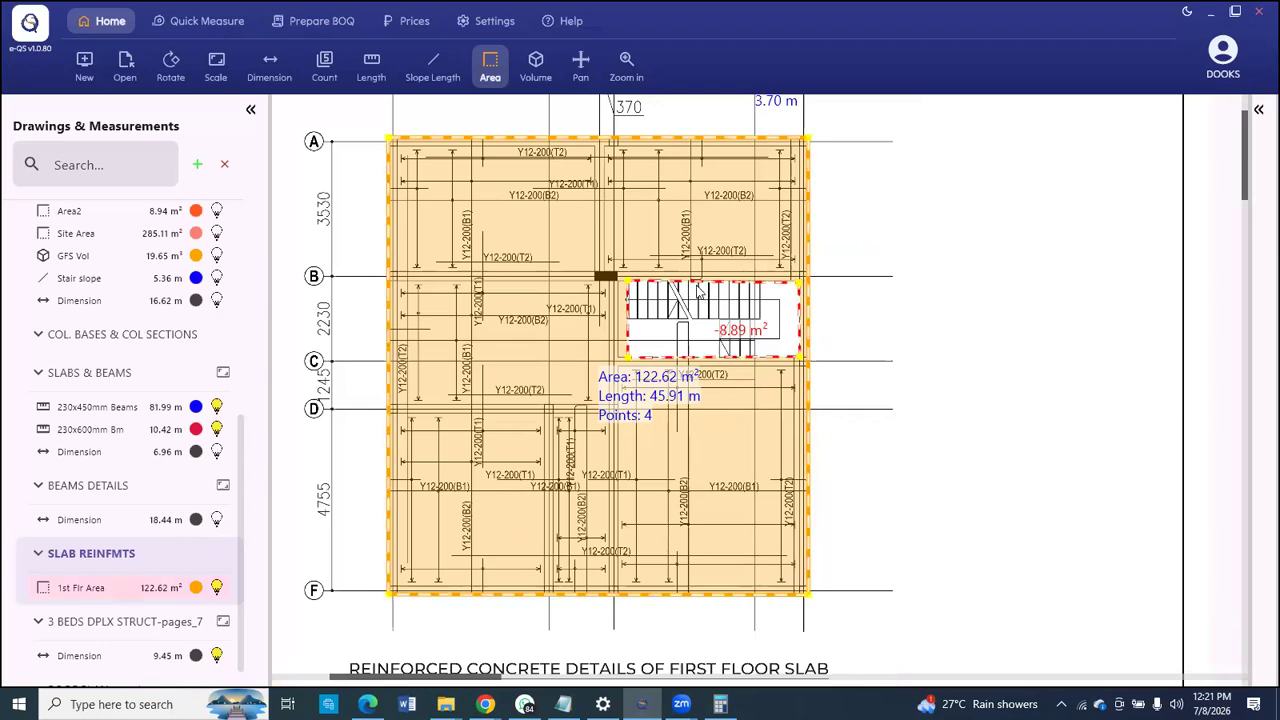
right_click(698, 290)
left_click(740, 412)
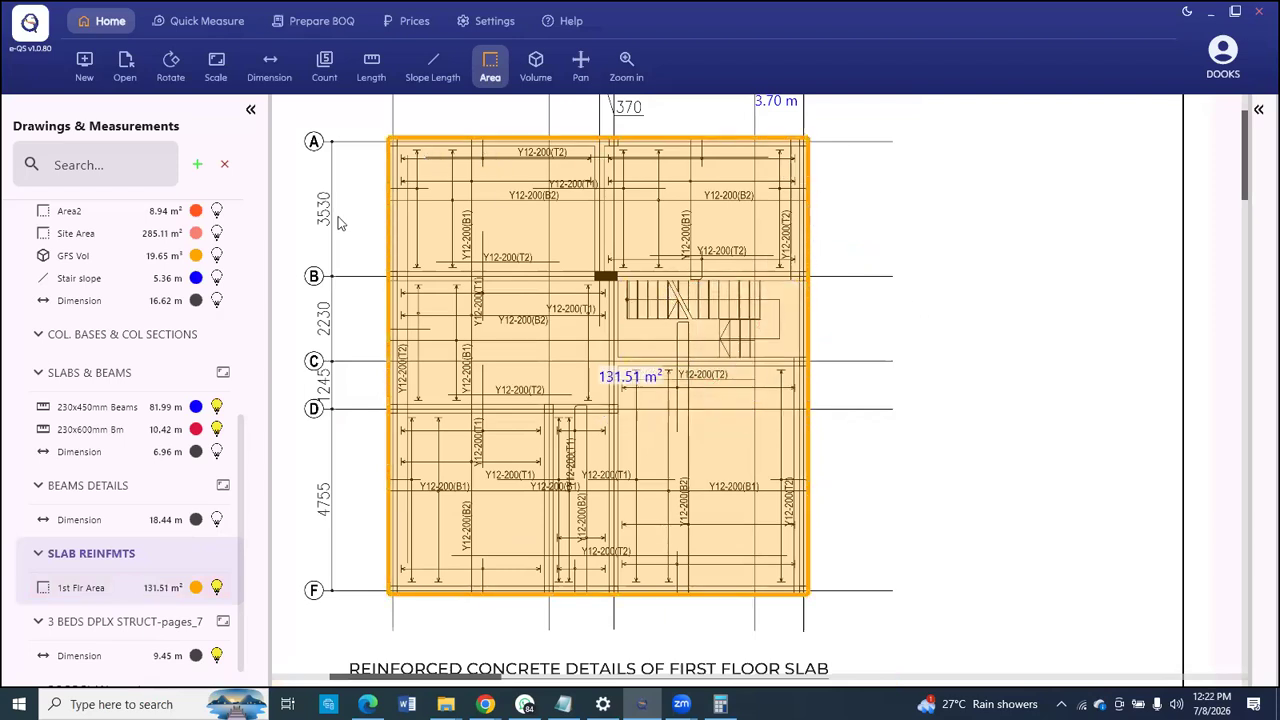
Step: Redo the stairwell deduction from the 1st Flr Area, outlining the opening through four corners at about 8.91 m²
scroll(596, 157, "down", 1)
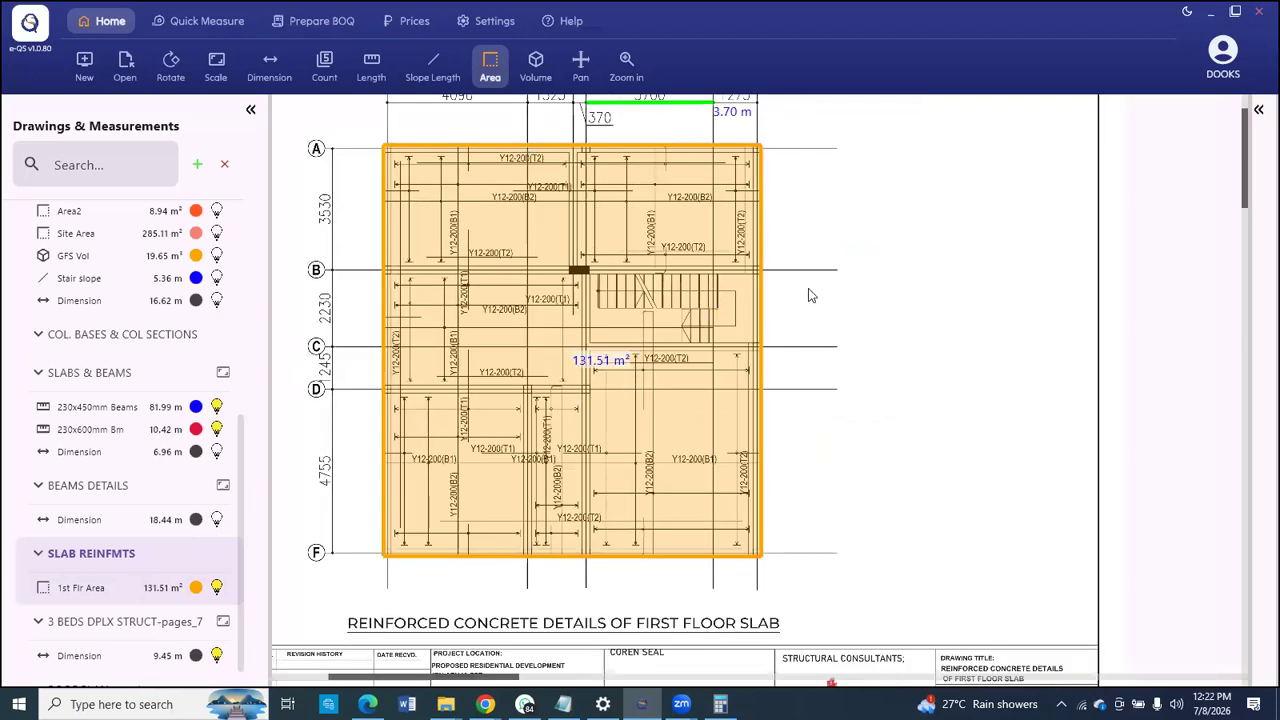
scroll(808, 288, "up", 2)
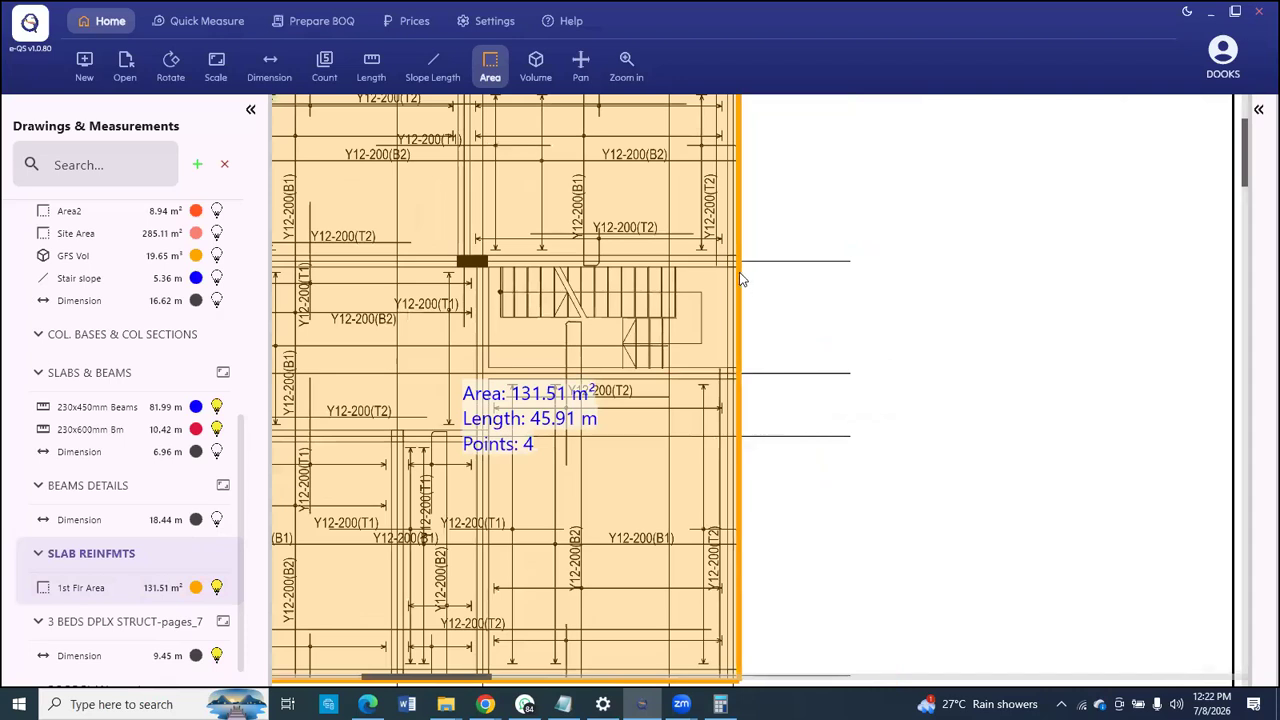
scroll(805, 303, "down", 1)
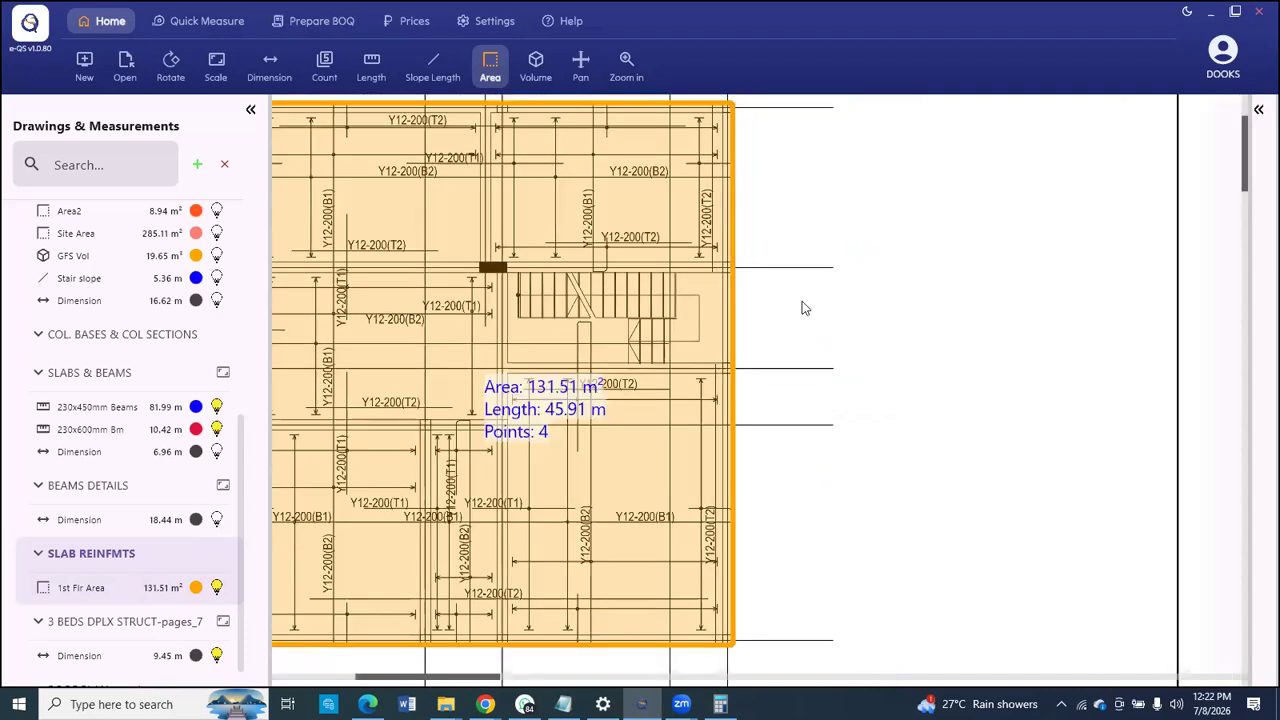
left_click(728, 270)
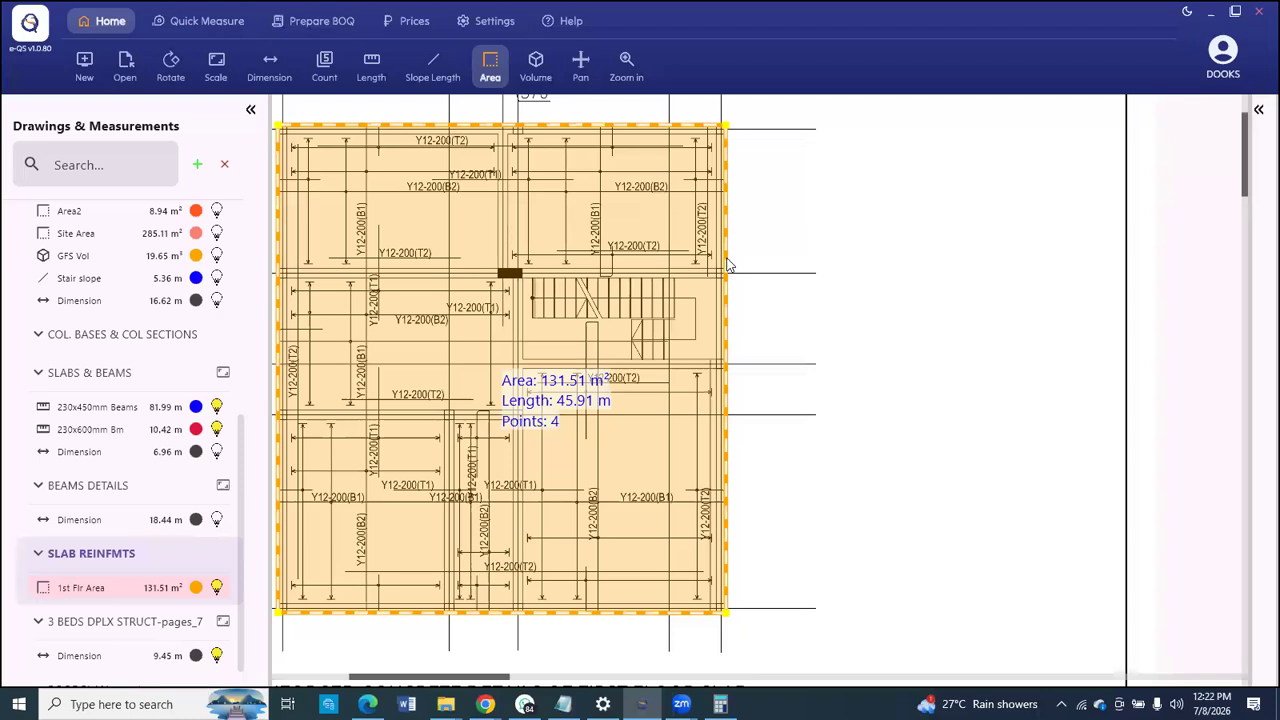
right_click(728, 265)
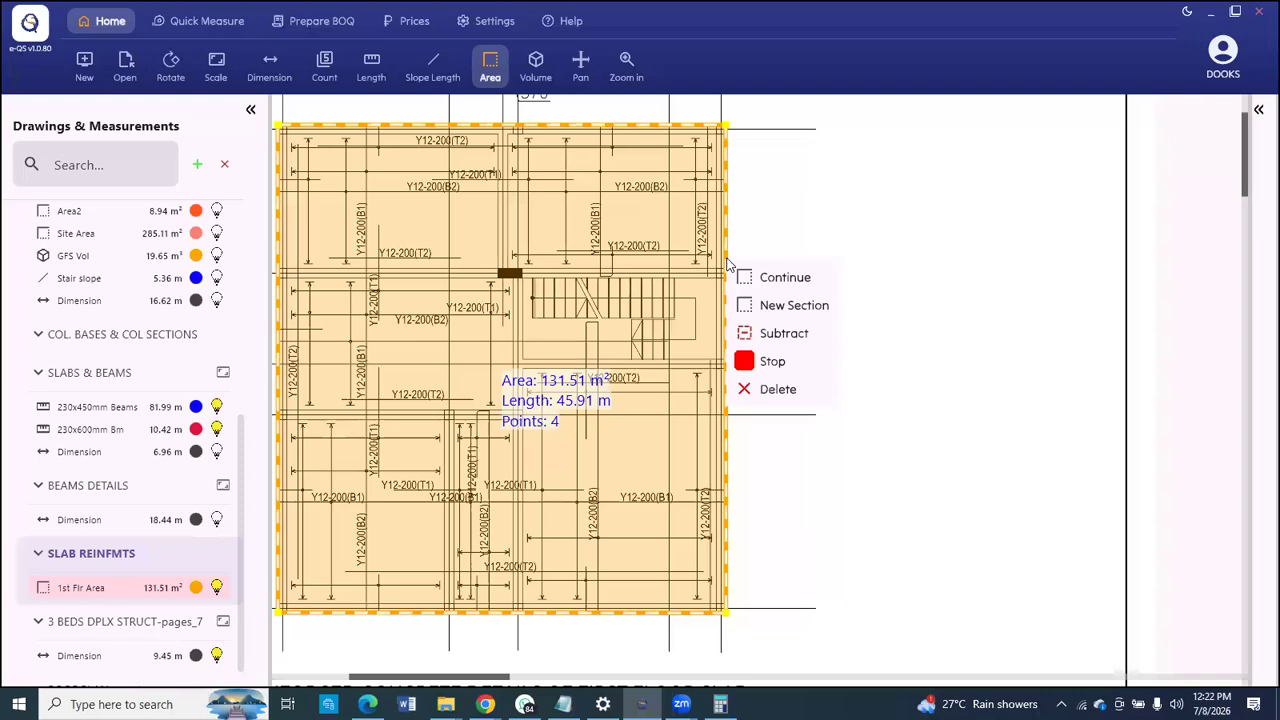
left_click(767, 334)
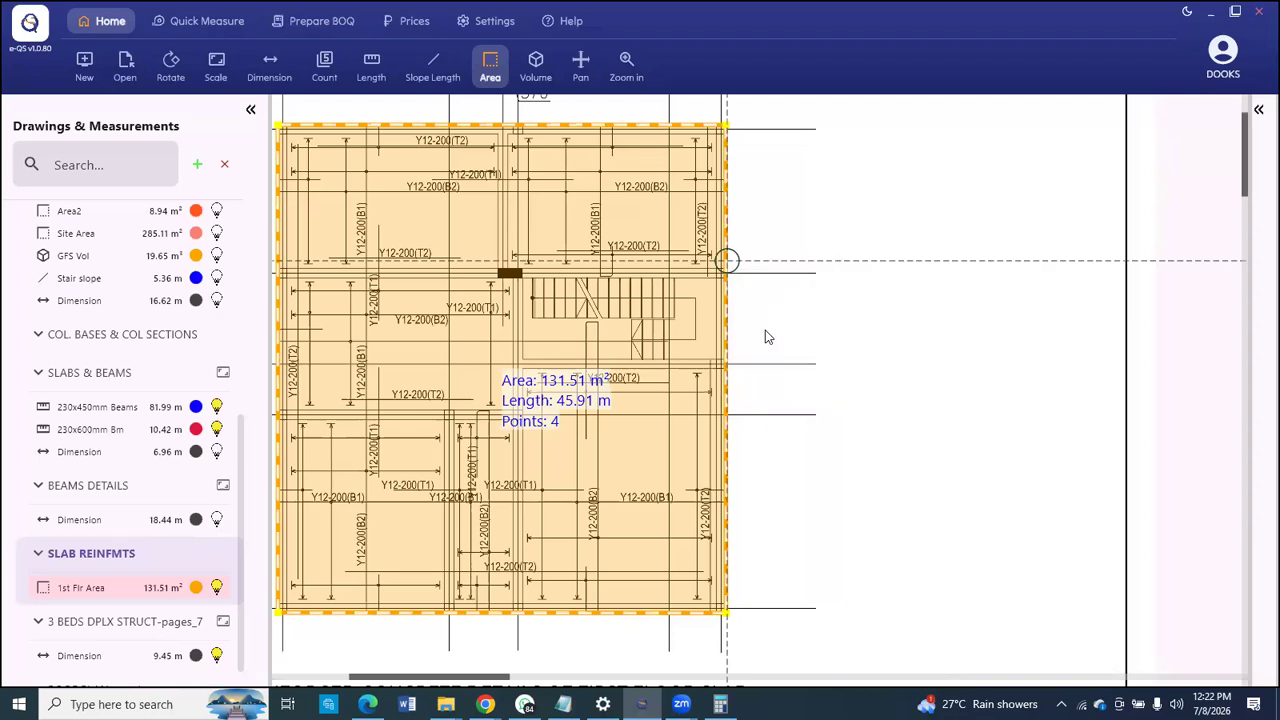
scroll(553, 276, "up", 1)
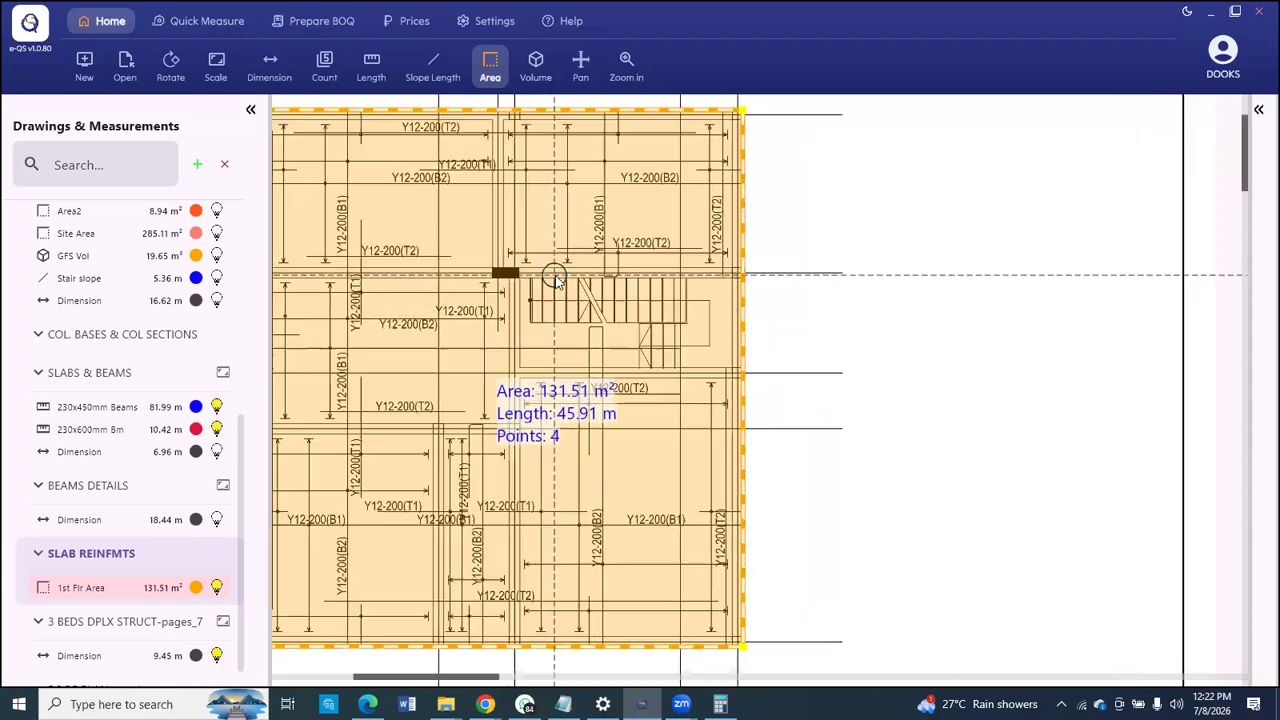
scroll(556, 280, "up", 4)
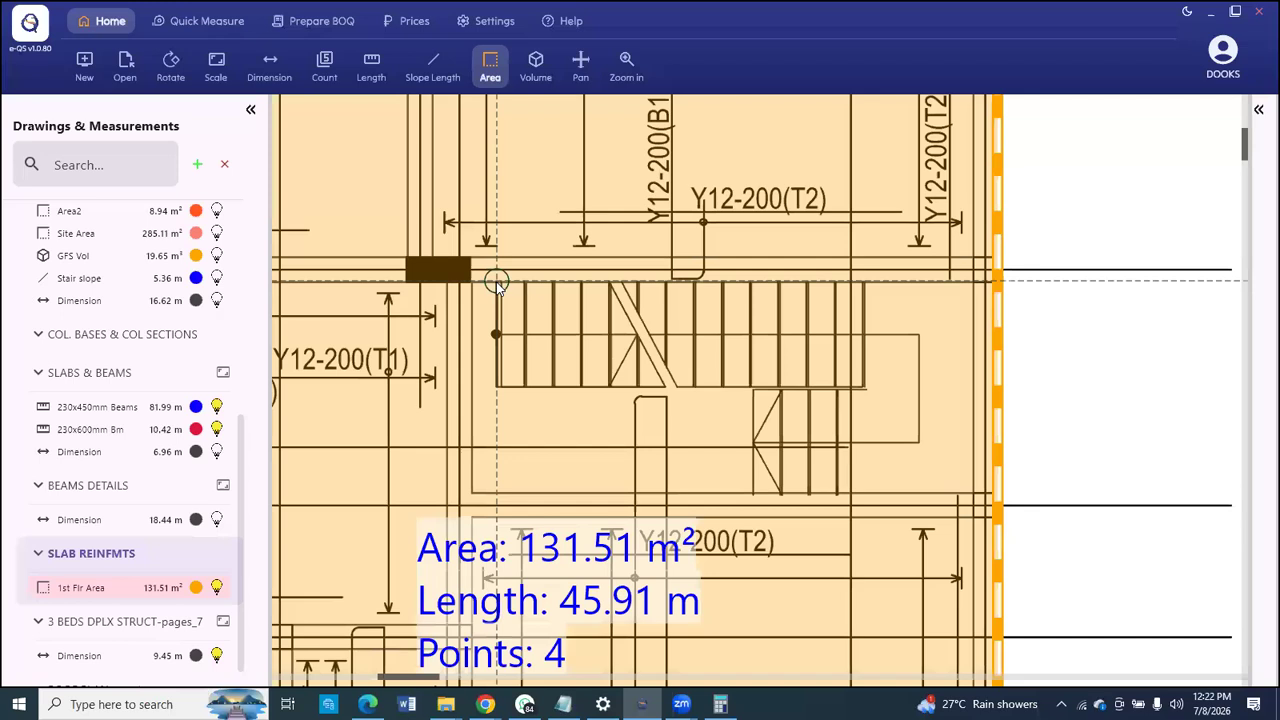
left_click(497, 284)
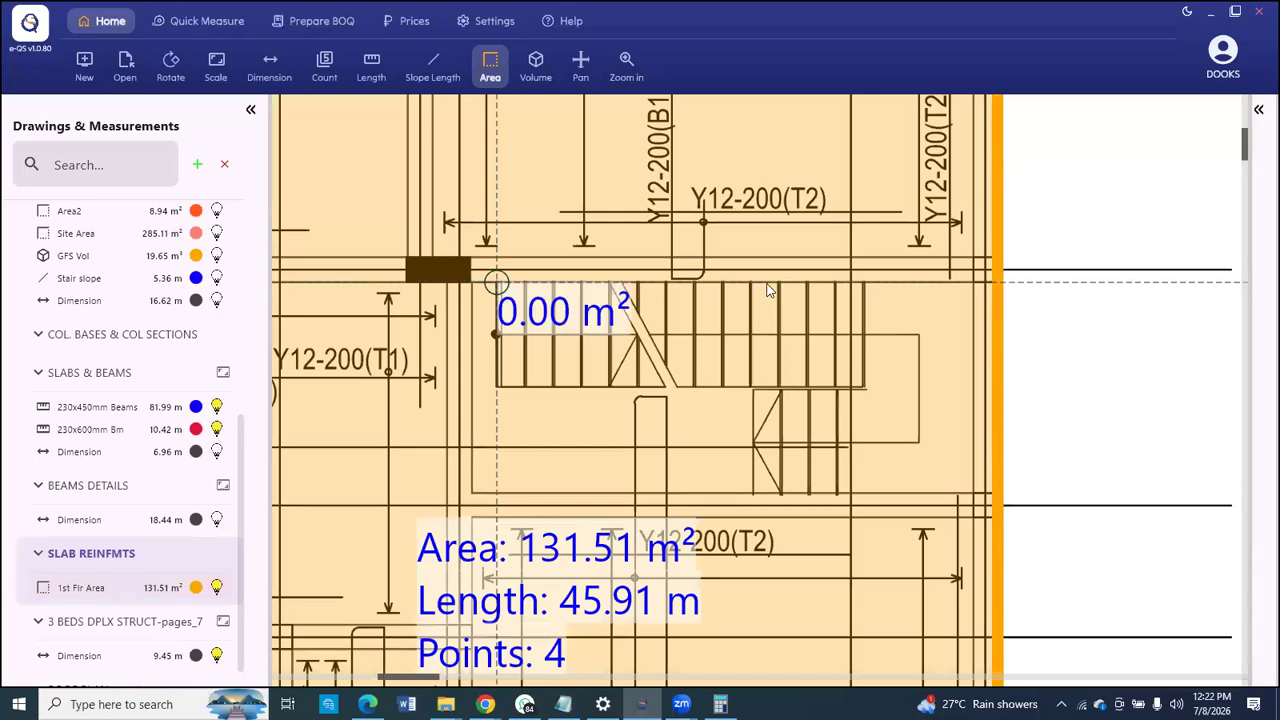
left_click(970, 282)
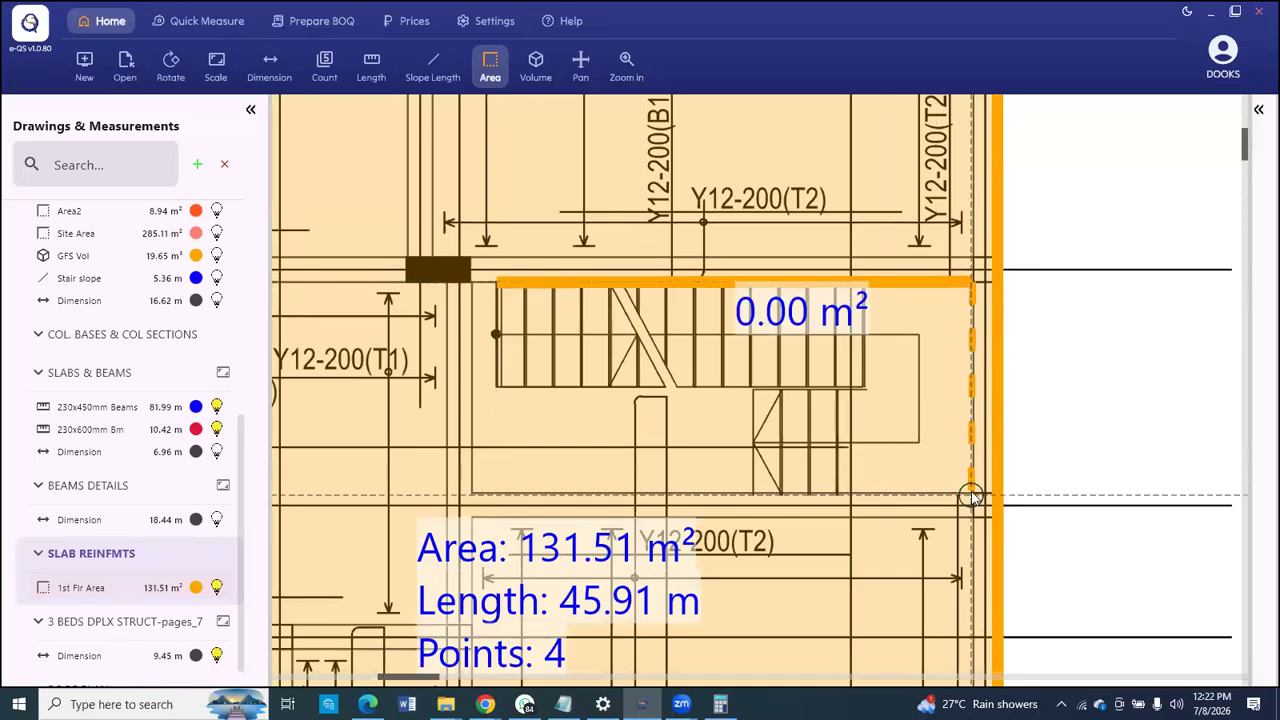
left_click(971, 494)
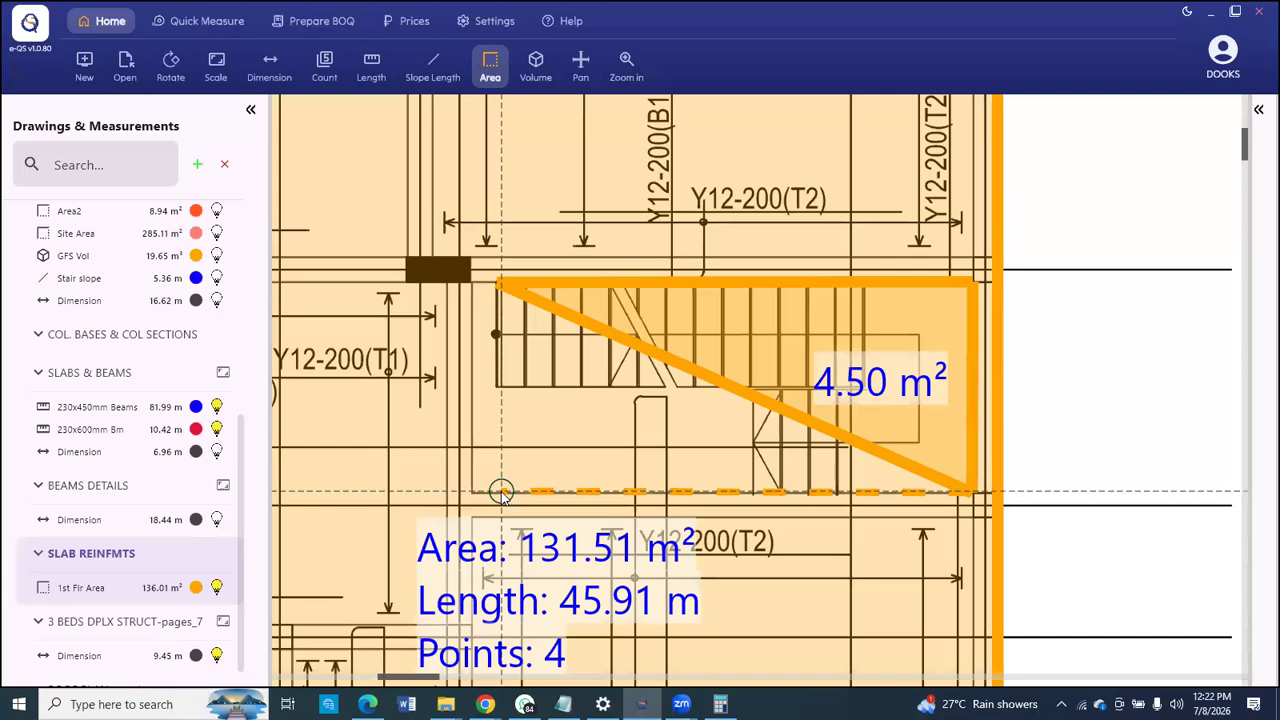
double_click(499, 492)
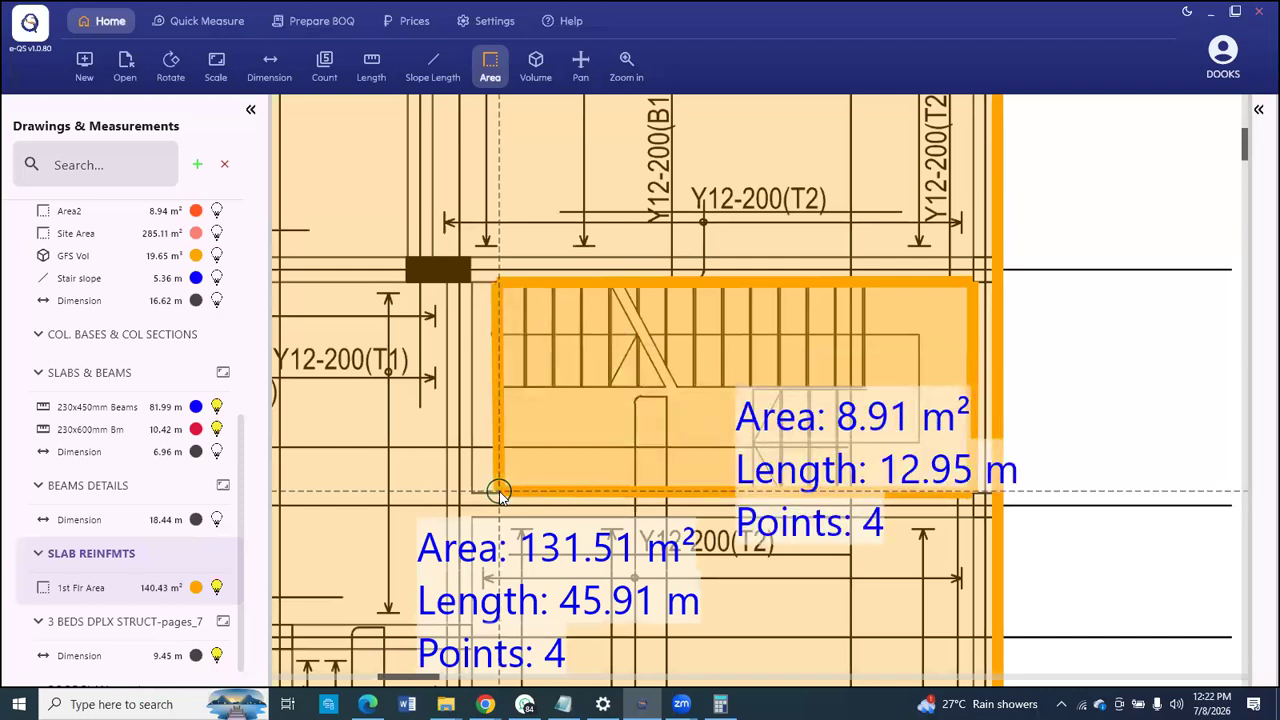
right_click(499, 492)
left_click(543, 563)
scroll(648, 364, "down", 2)
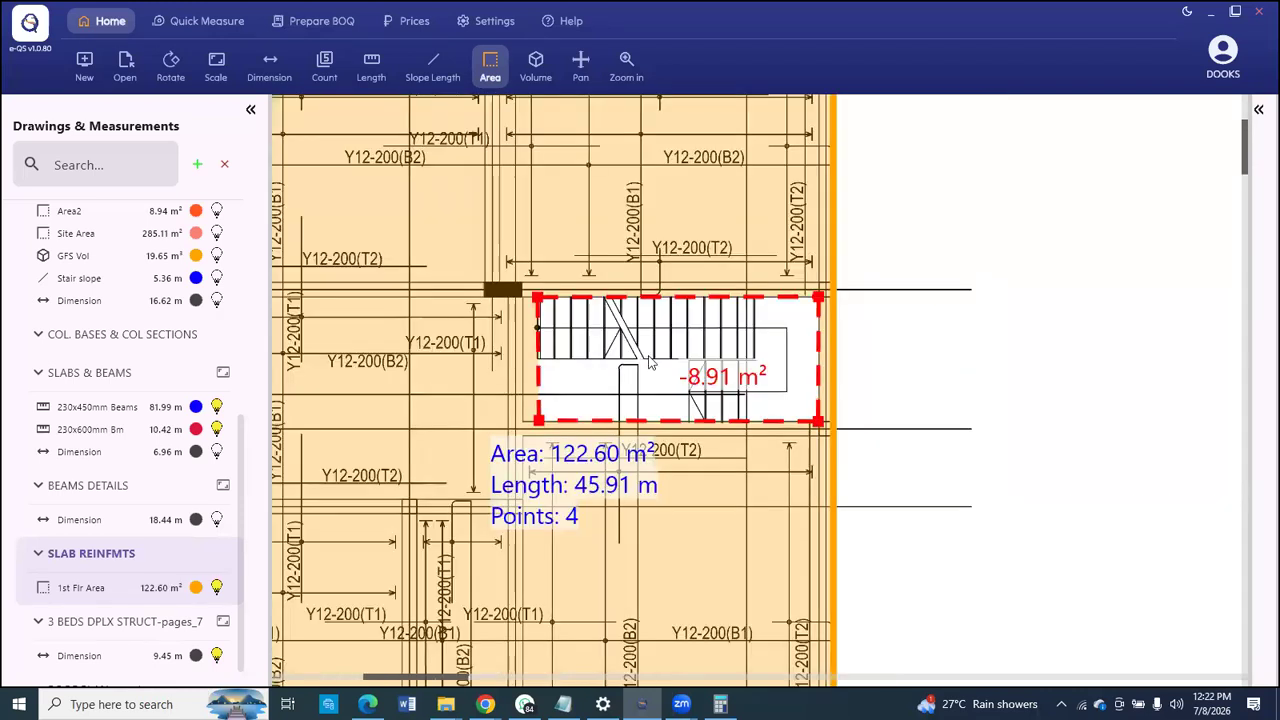
Step: Examine the net first floor slab area and the stairwell deduction against the grid lines on the slab drawing
scroll(648, 364, "down", 2)
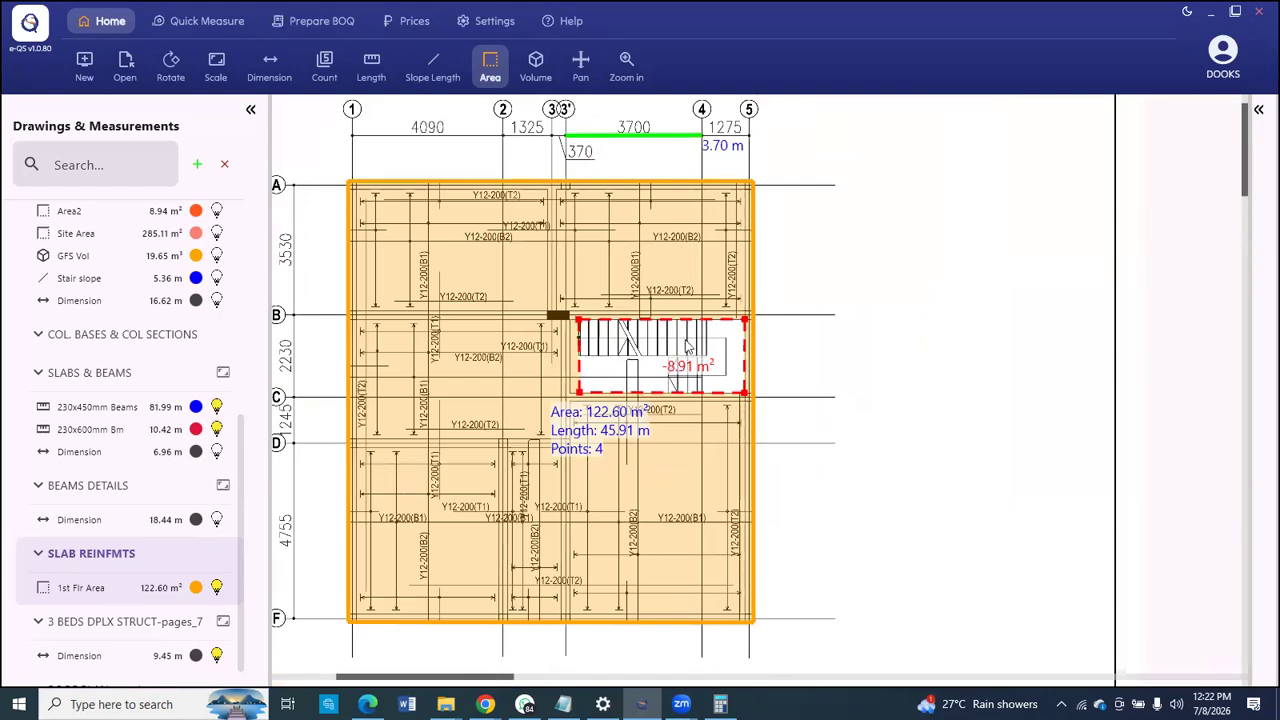
scroll(706, 364, "up", 1)
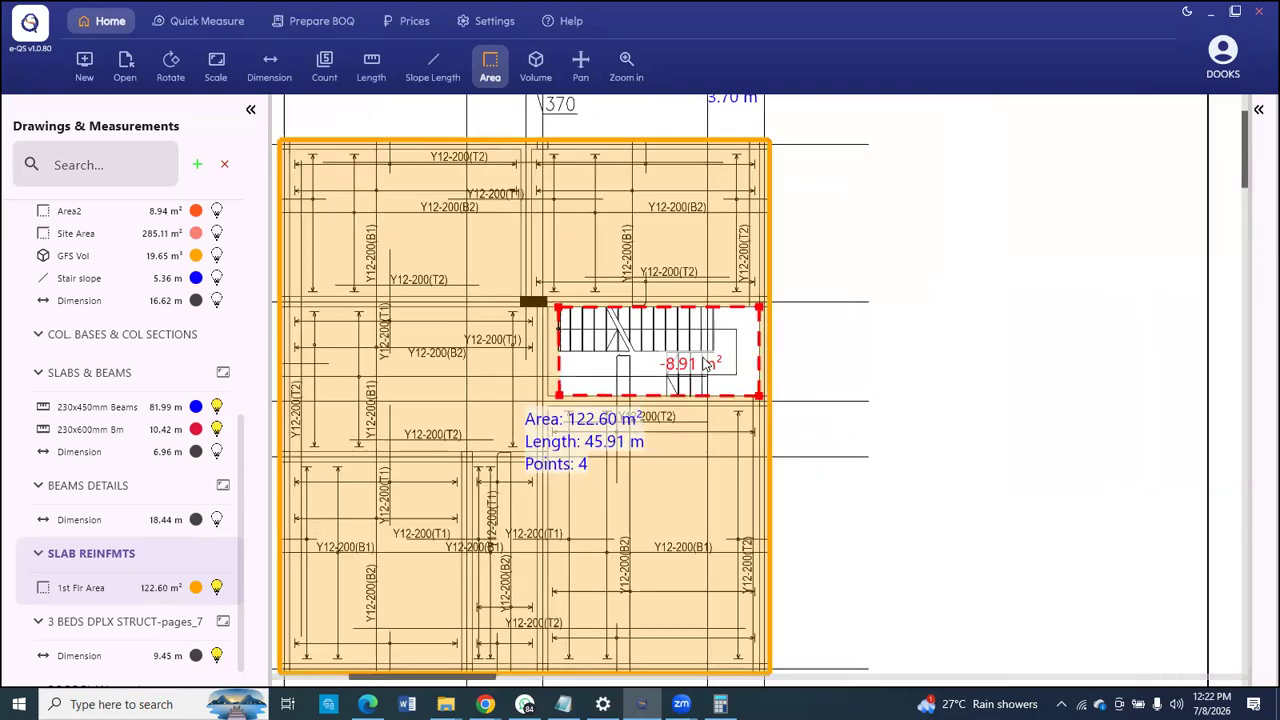
scroll(706, 364, "up", 1)
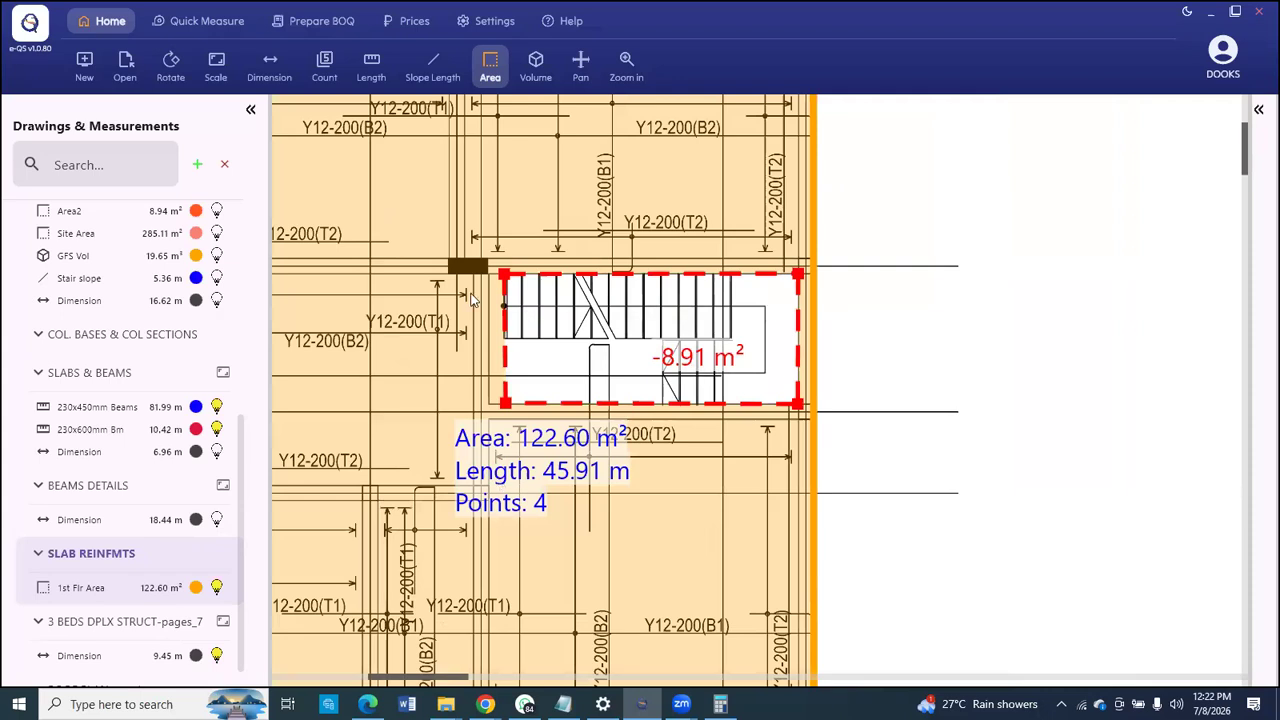
scroll(488, 260, "up", 1)
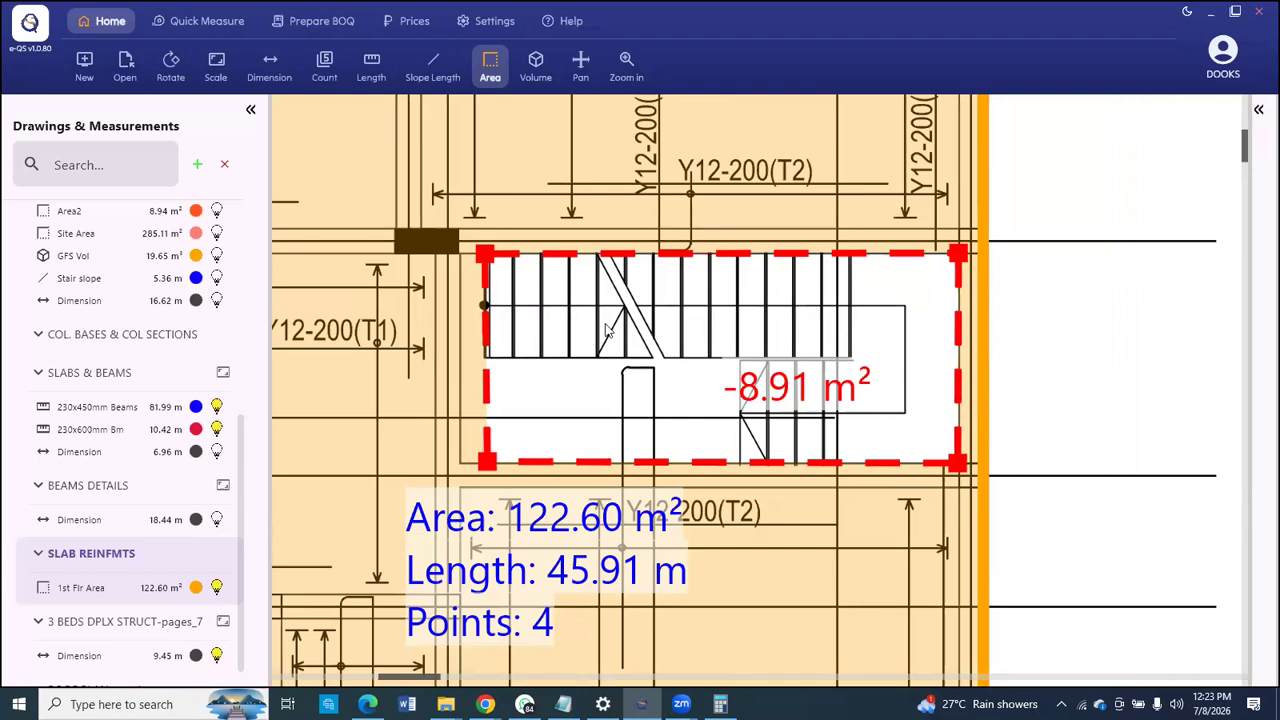
scroll(610, 335, "down", 3)
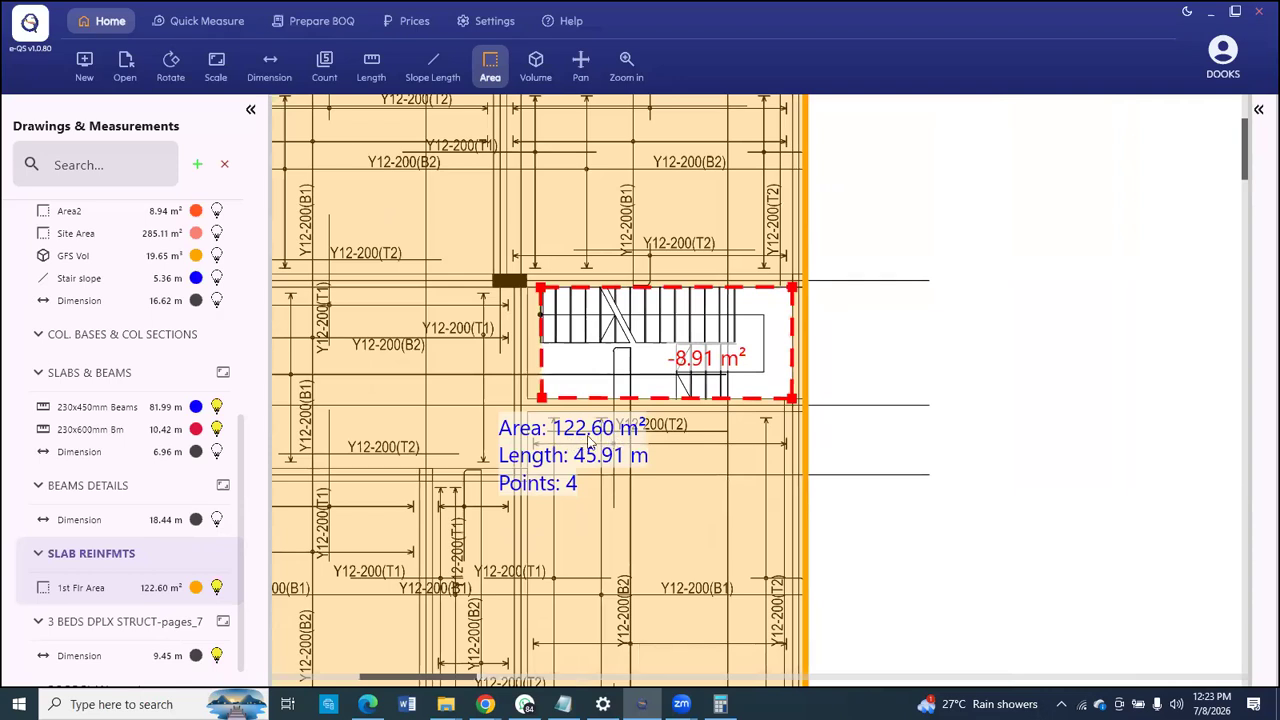
scroll(590, 453, "down", 1)
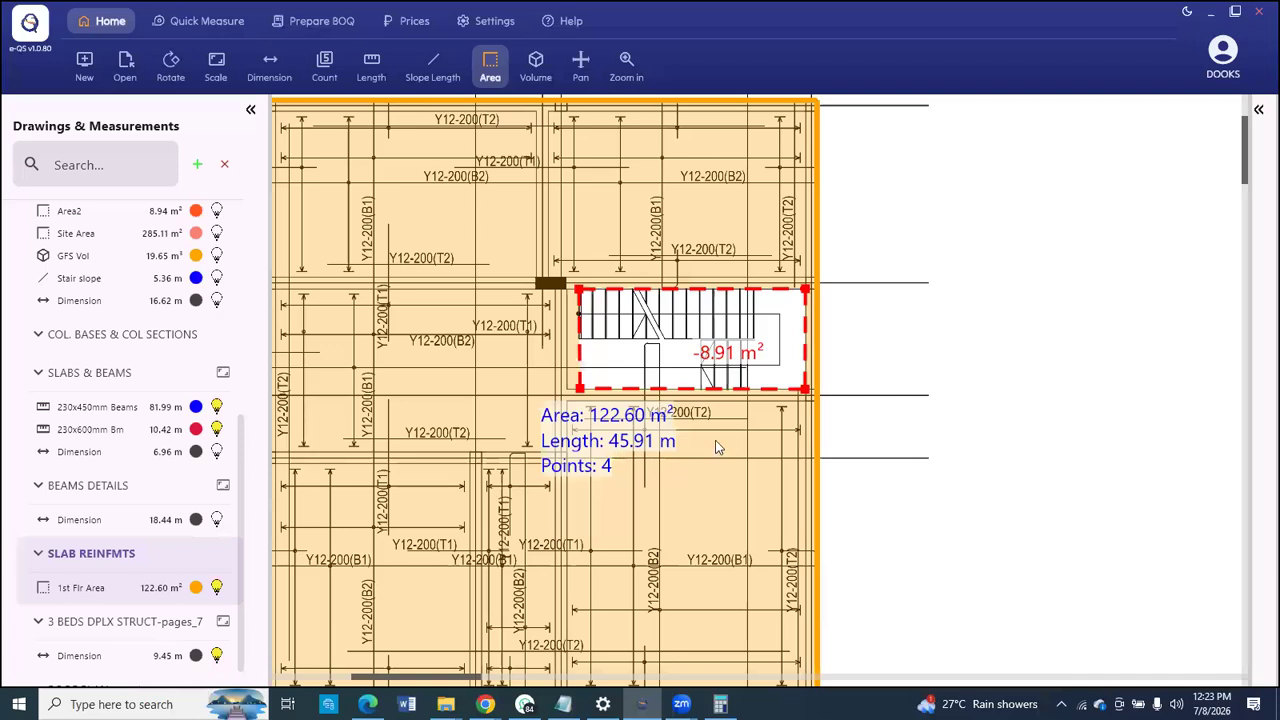
scroll(731, 430, "down", 3)
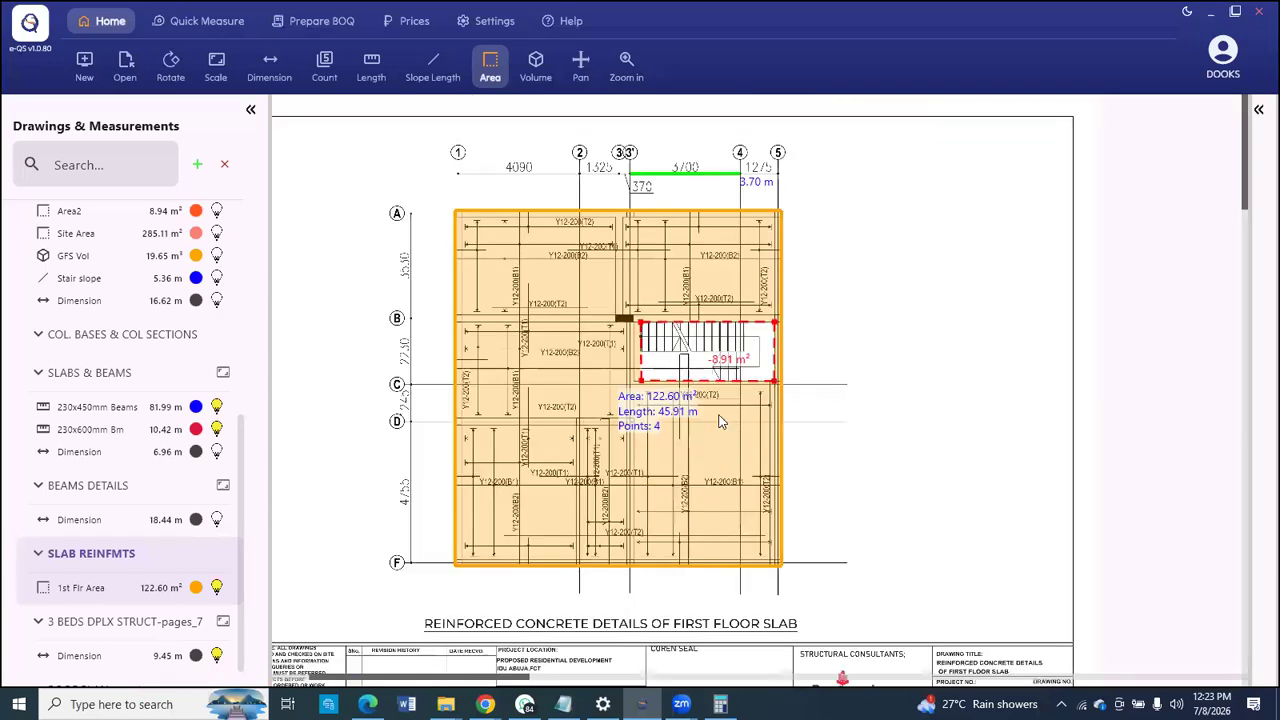
scroll(720, 422, "up", 2)
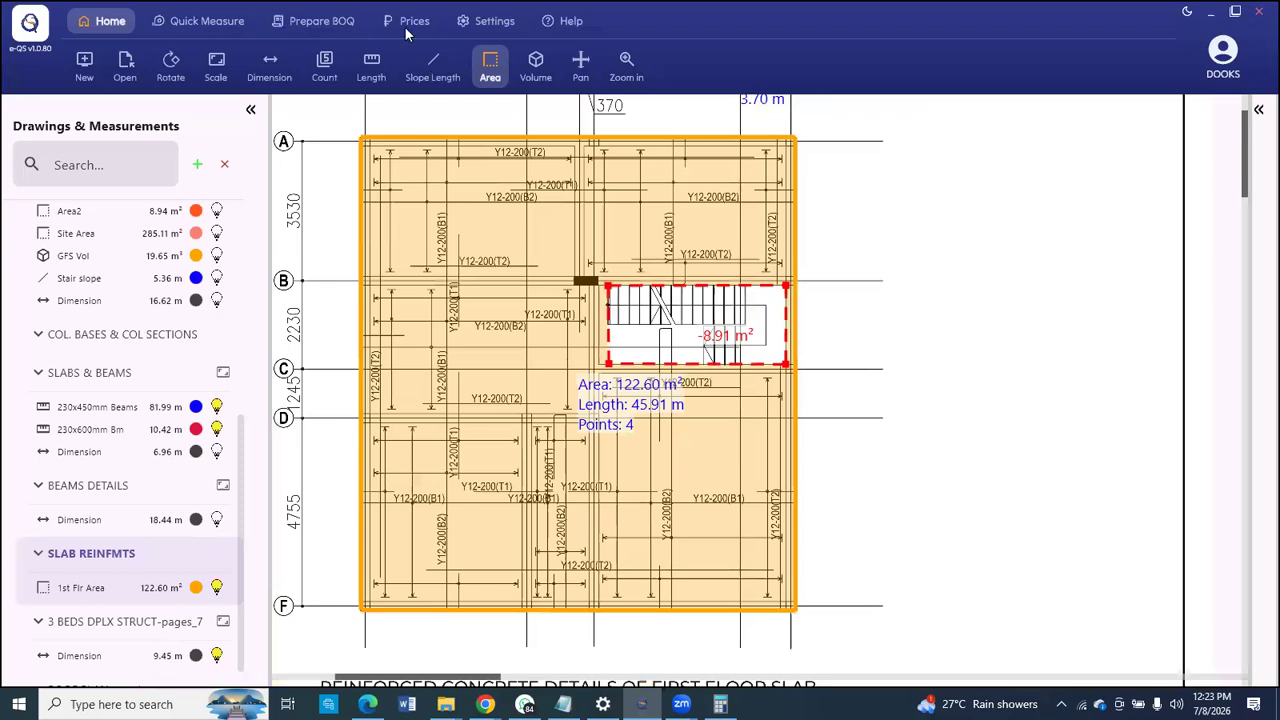
Step: Open the Upper Floor Slab work item among the superstructure items for the BOQ
left_click(326, 23)
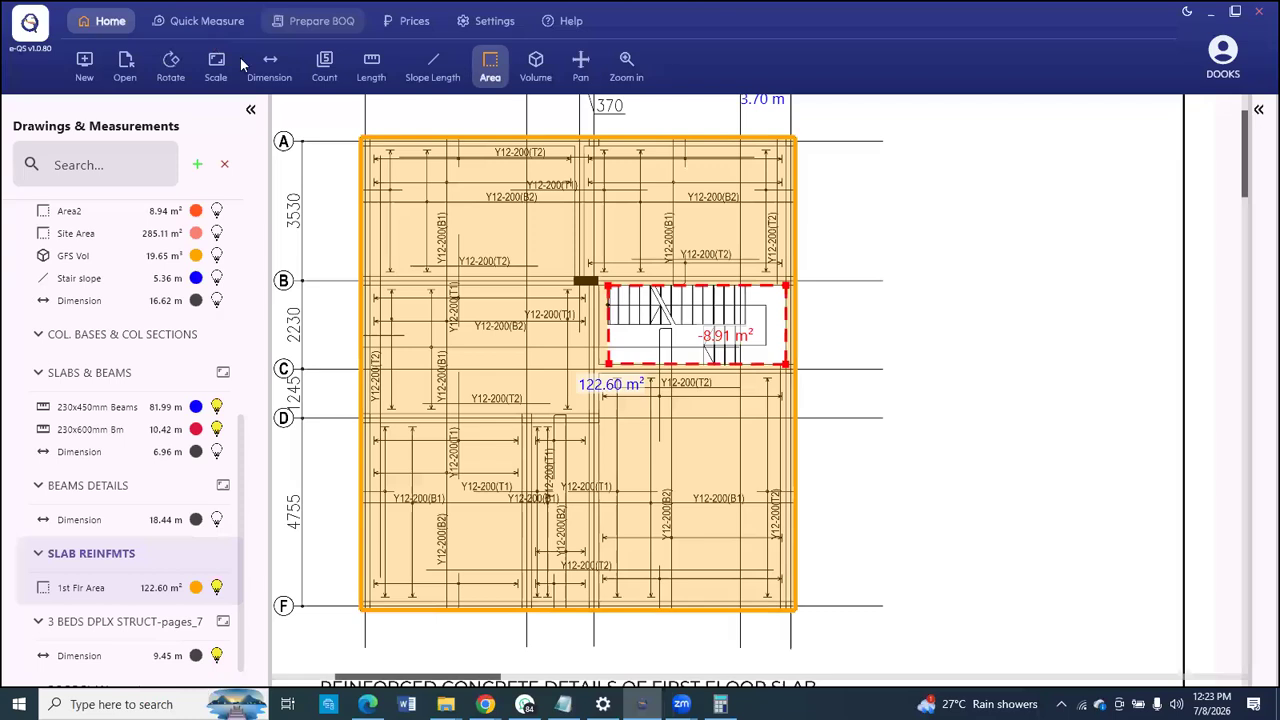
left_click(329, 22)
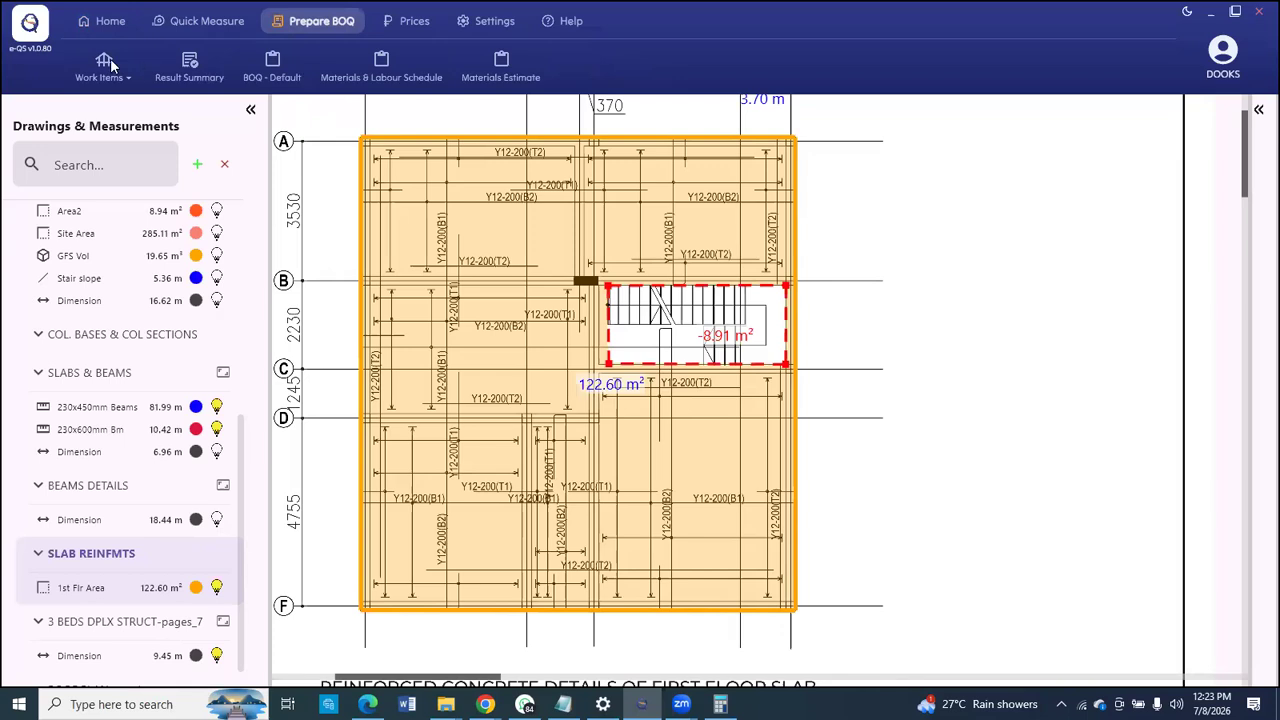
left_click(198, 143)
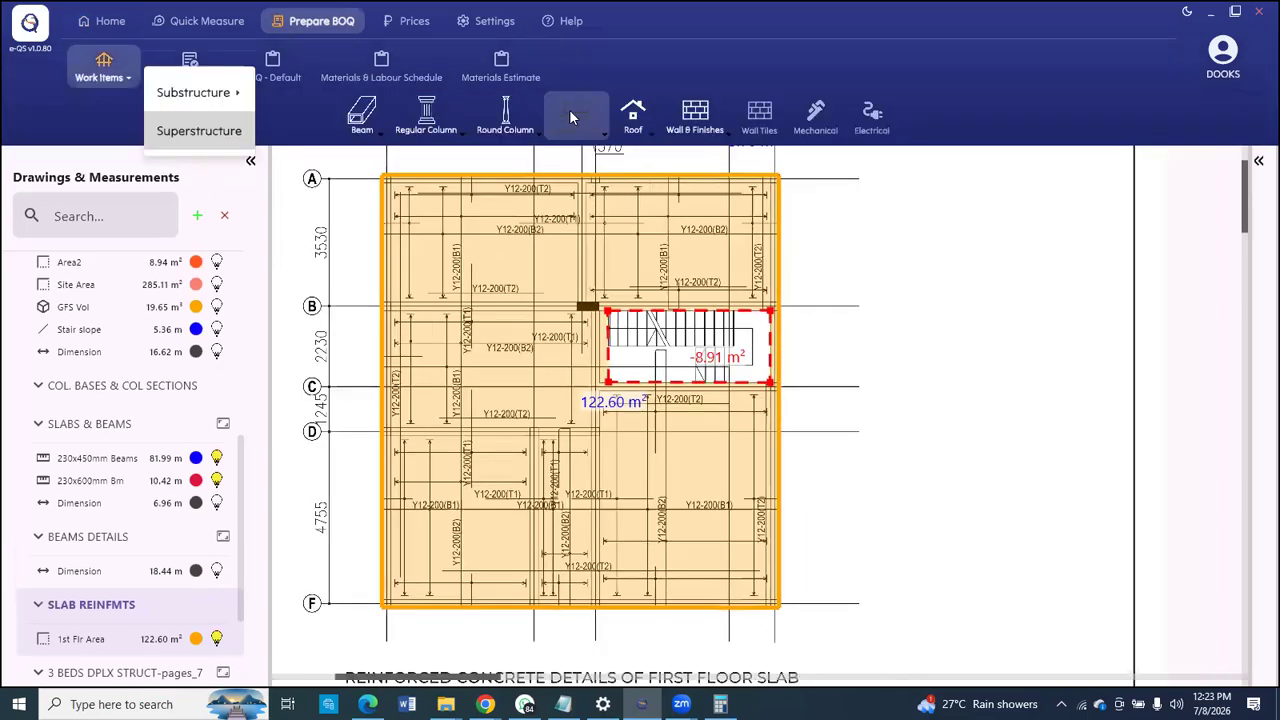
left_click(605, 127)
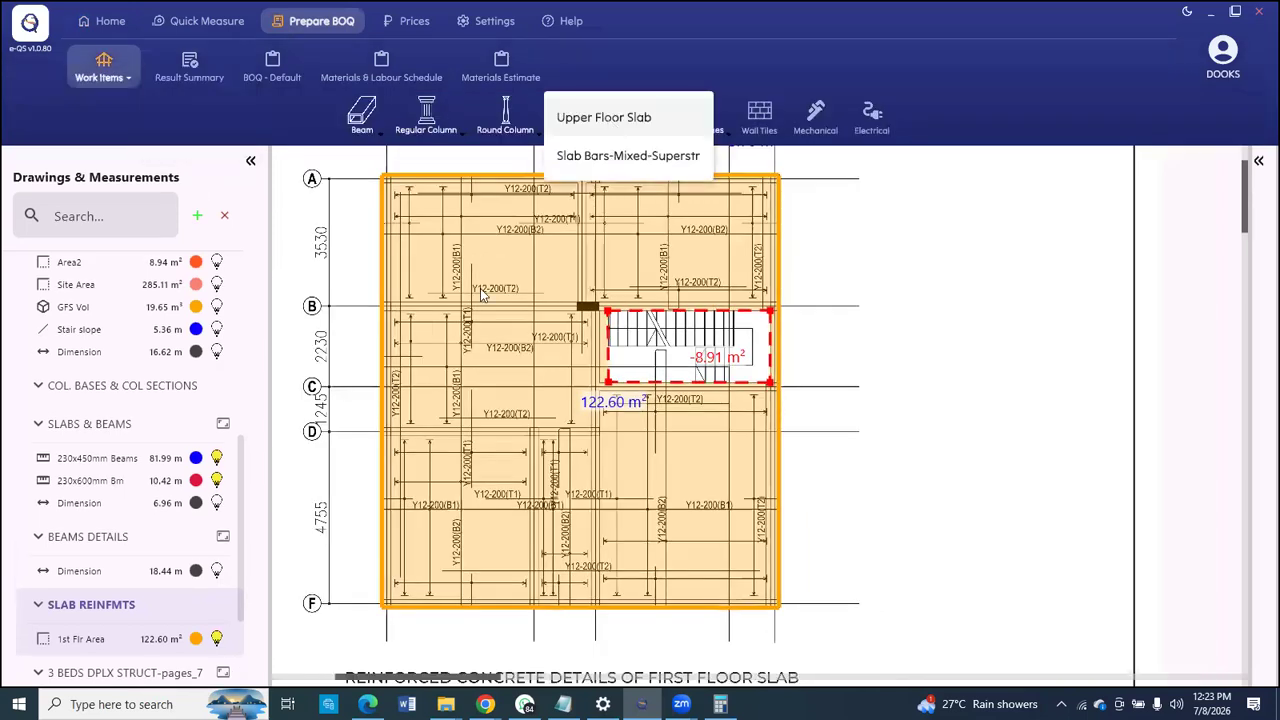
left_click(429, 290)
left_click(581, 116)
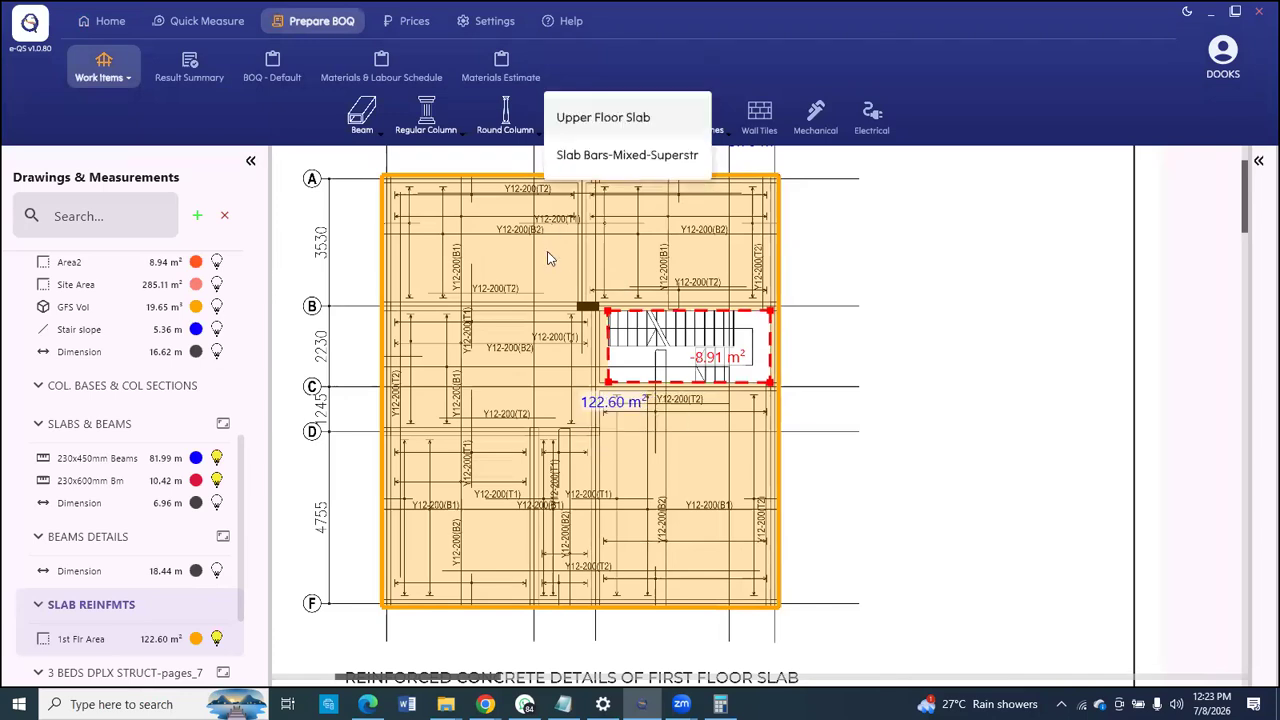
left_click(600, 114)
Step: Import the 1st Flr Area measurement as the slab area and set the slab perimeter to 46 m
left_click(739, 278)
left_click(738, 278)
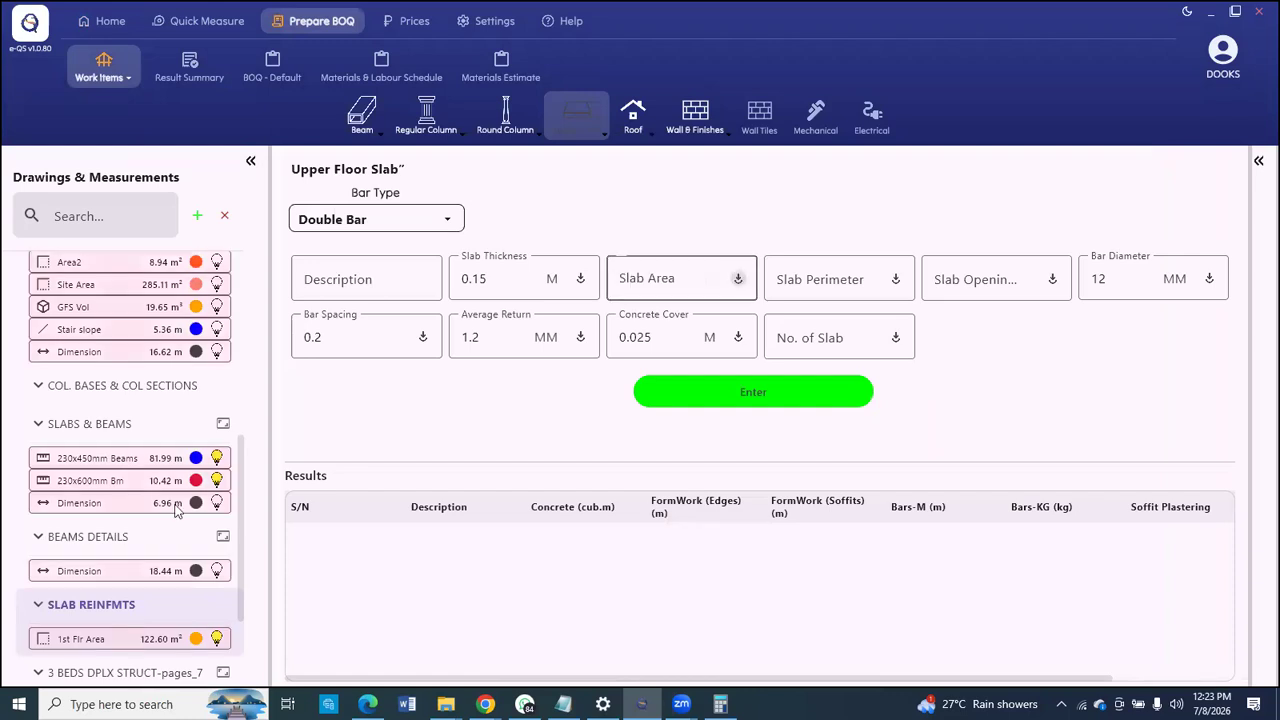
scroll(113, 598, "down", 1)
left_click(140, 557)
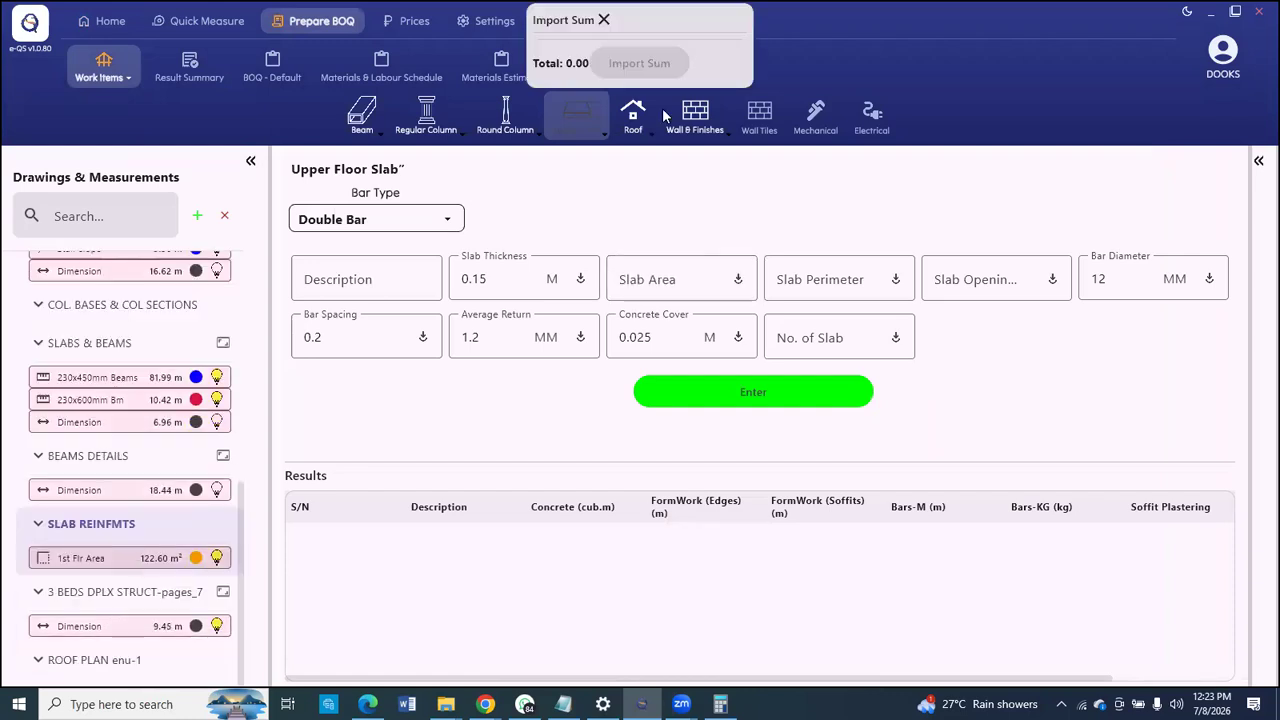
left_click(661, 82)
key("Tab")
type("46")
left_click(990, 279)
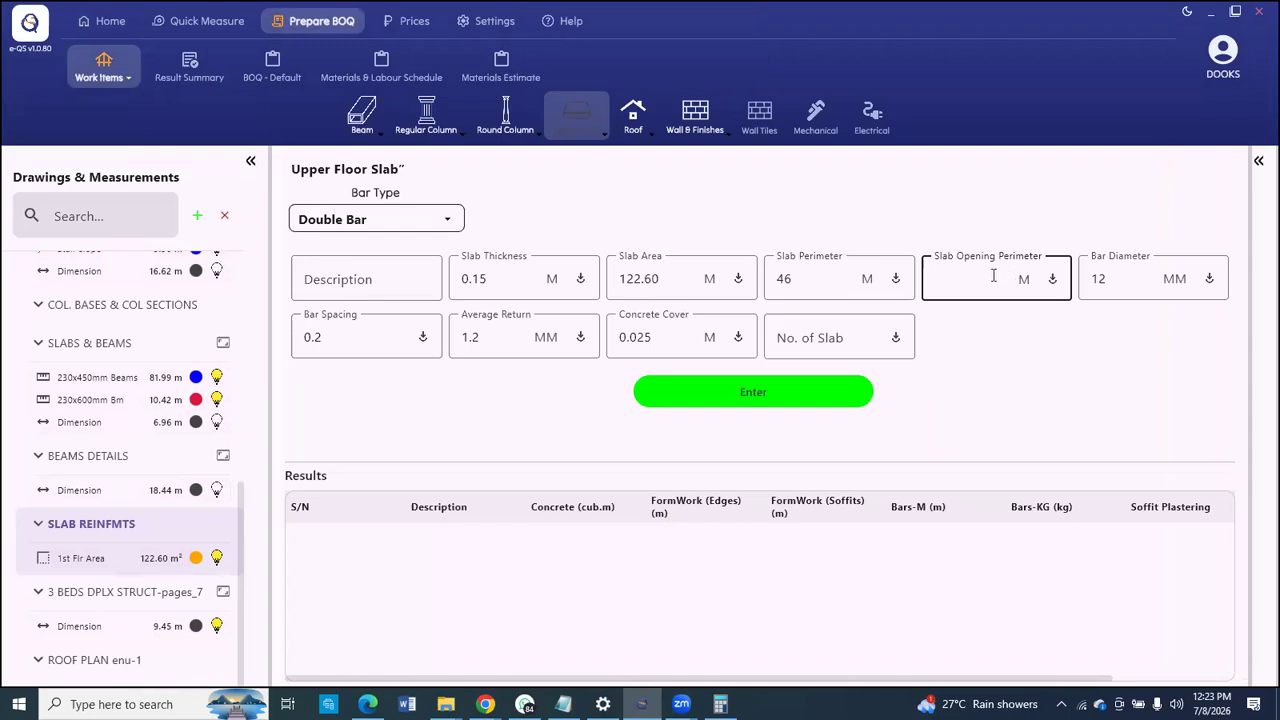
Step: Measure the stairwell opening's perimeter as a length named "op per", tracing its four sides for about 12.87 m, and finish it
left_click(97, 559)
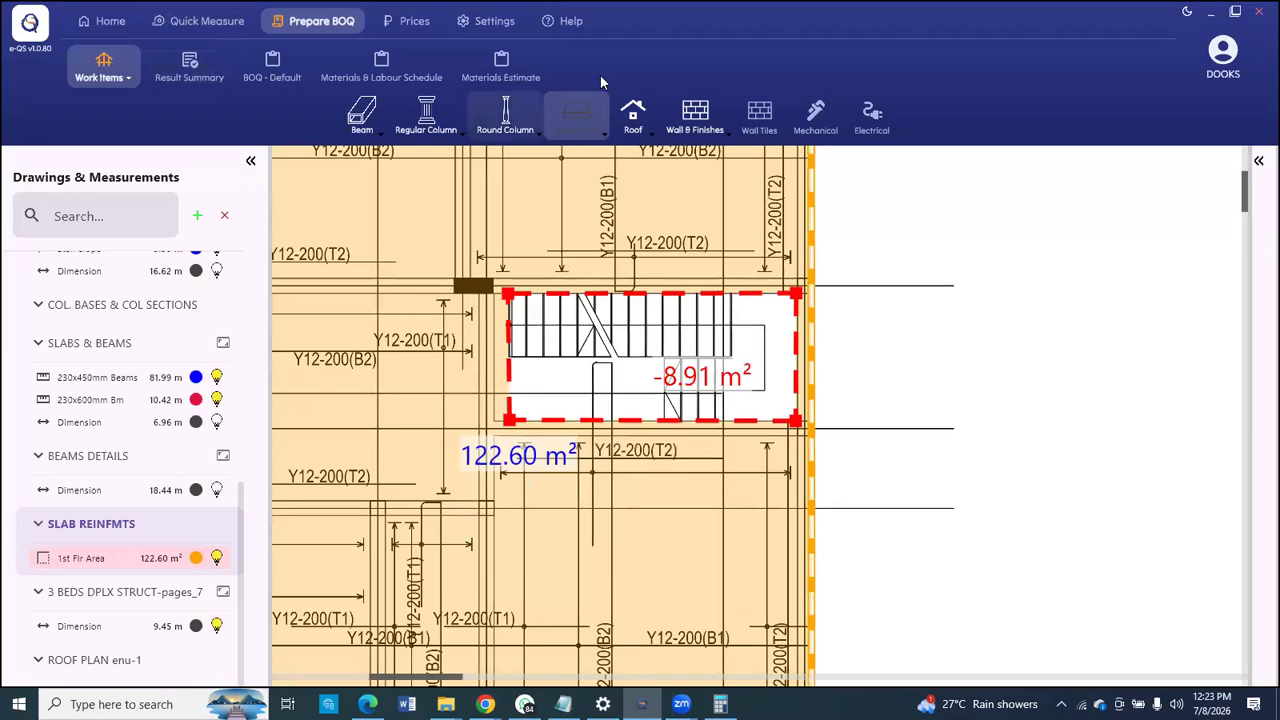
left_click(367, 65)
left_click(629, 260)
type("op per")
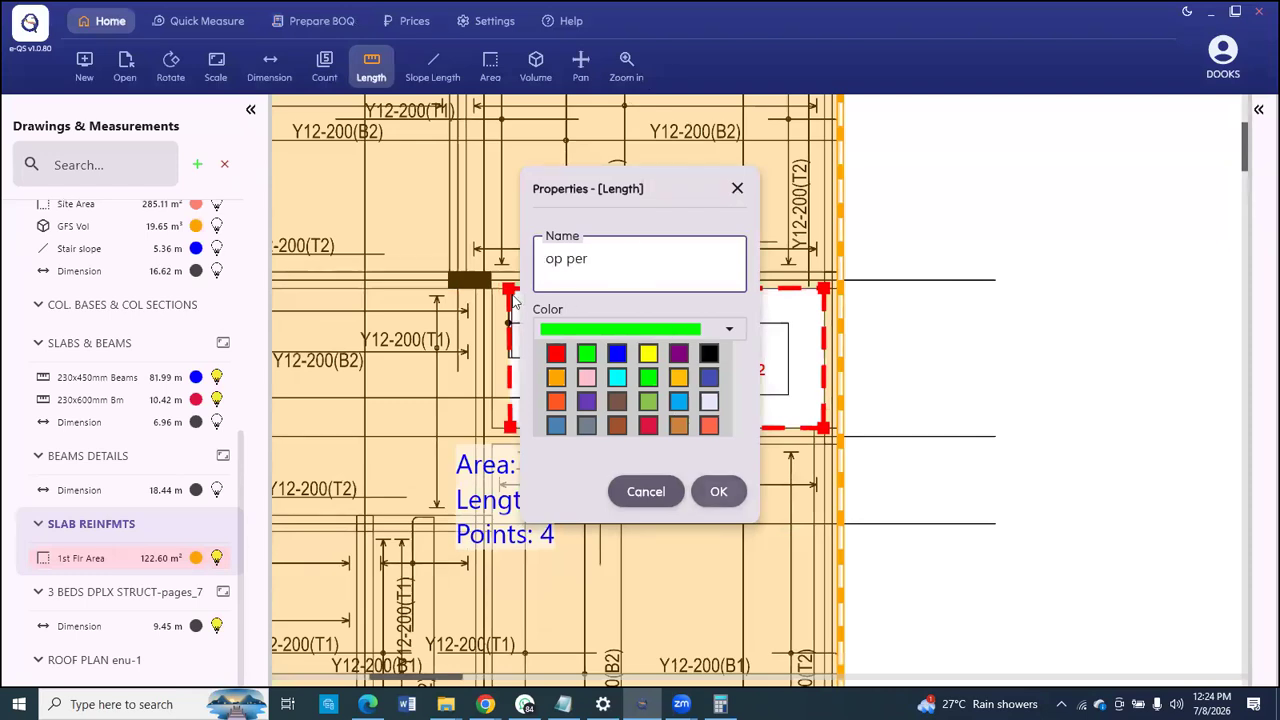
key("Return")
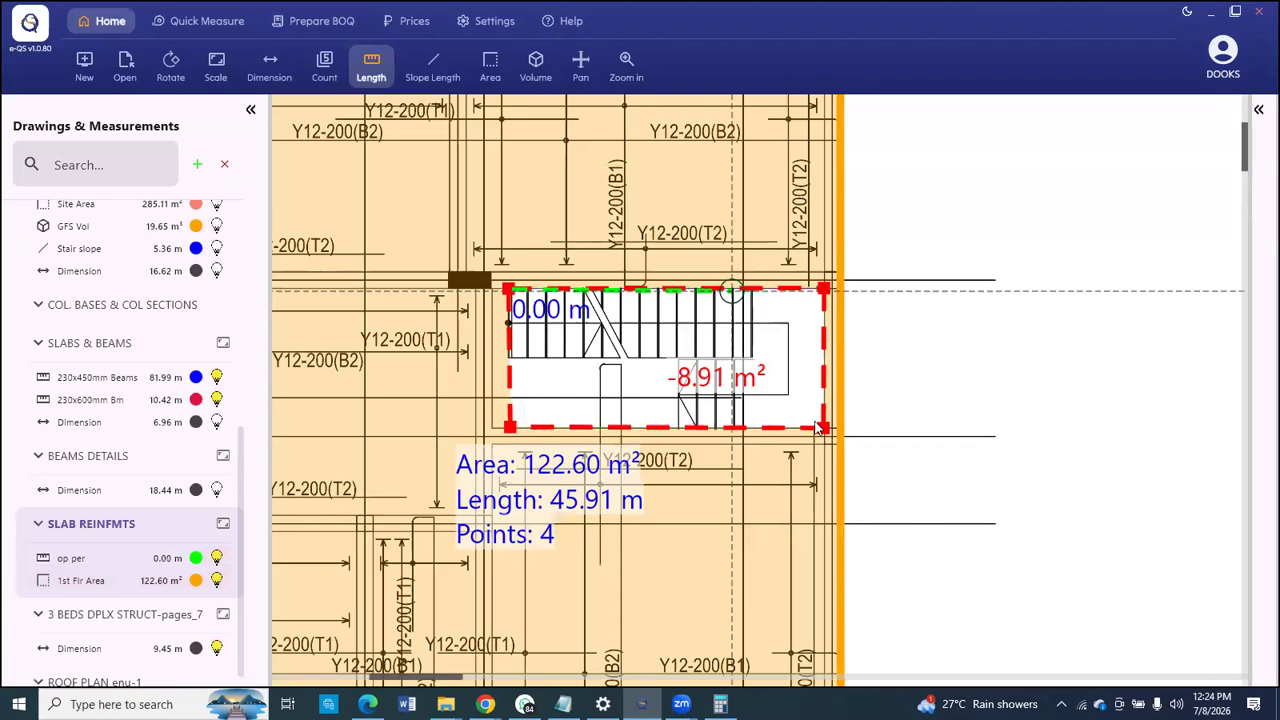
left_click(818, 428)
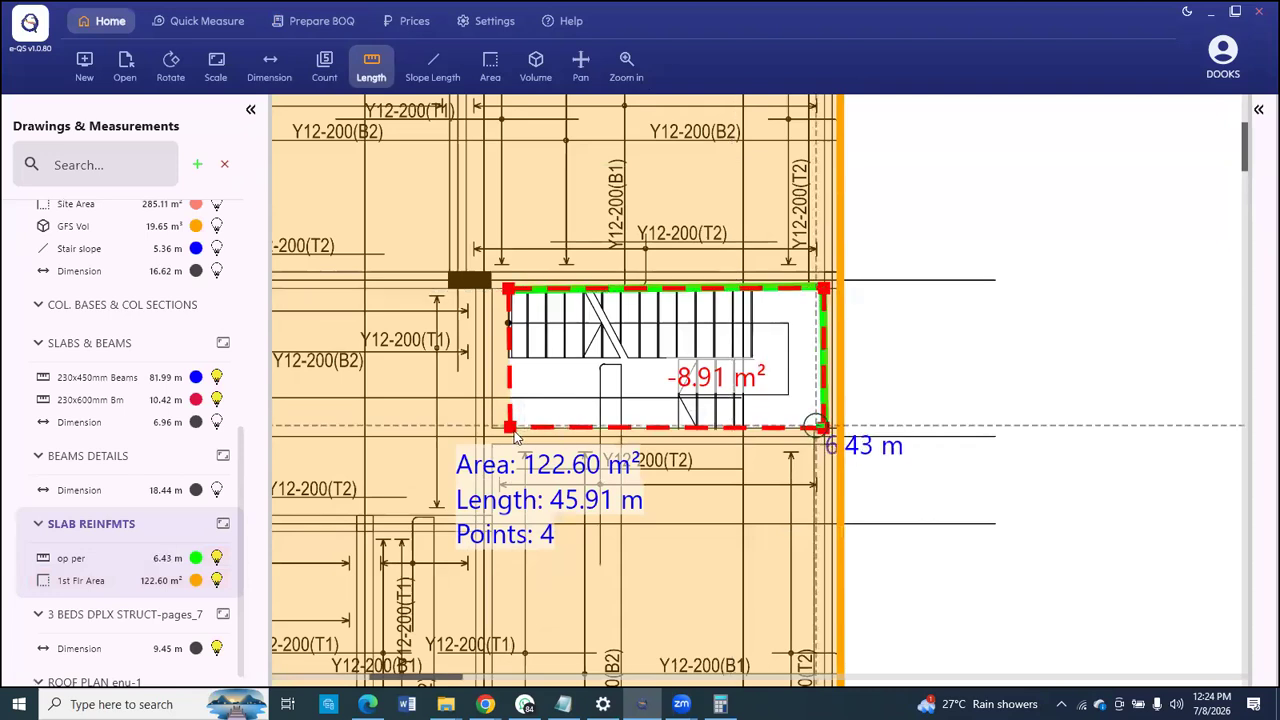
left_click(511, 429)
left_click(509, 290)
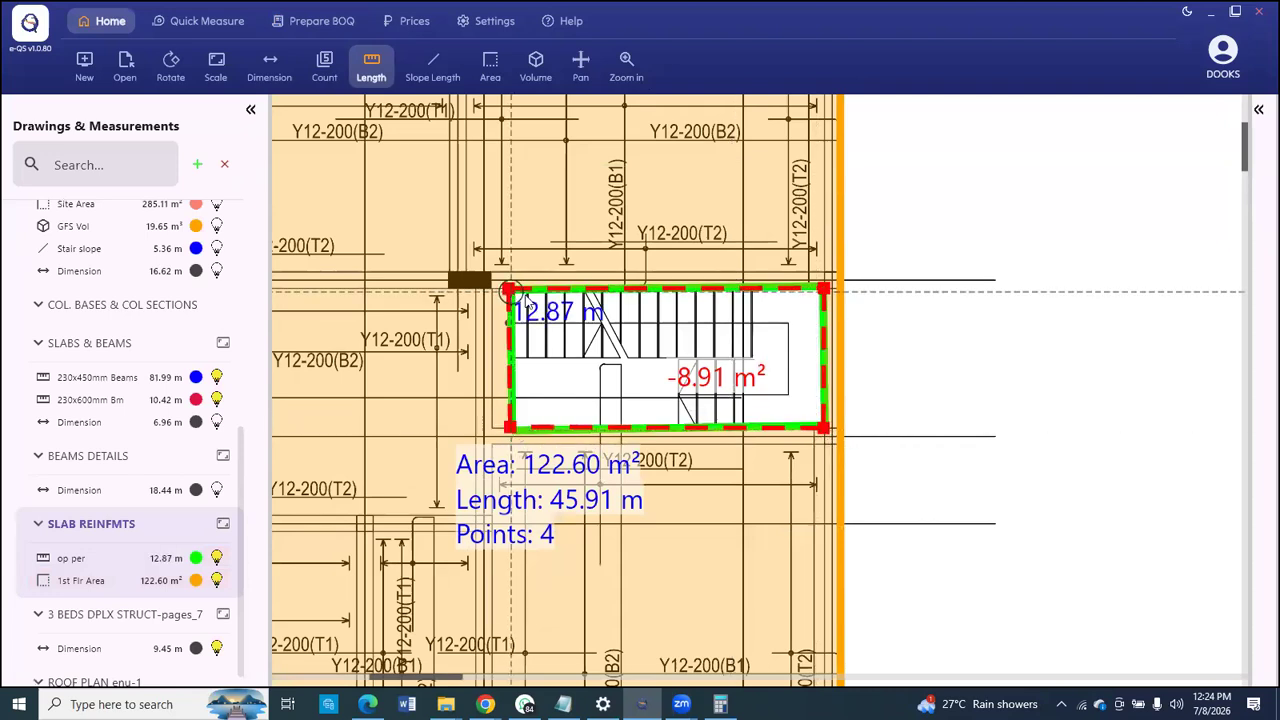
right_click(585, 328)
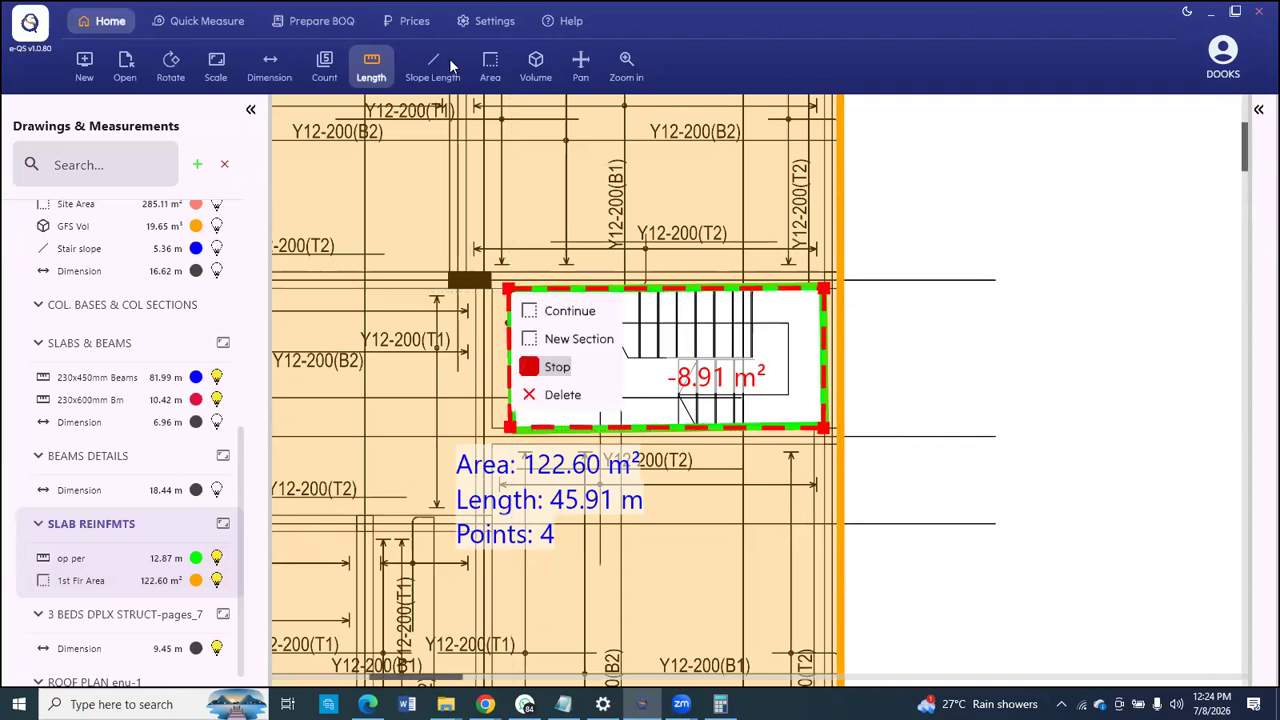
Step: Return to the Upper Floor Slab work item and set the slab opening perimeter to 12.9 m
left_click(277, 20)
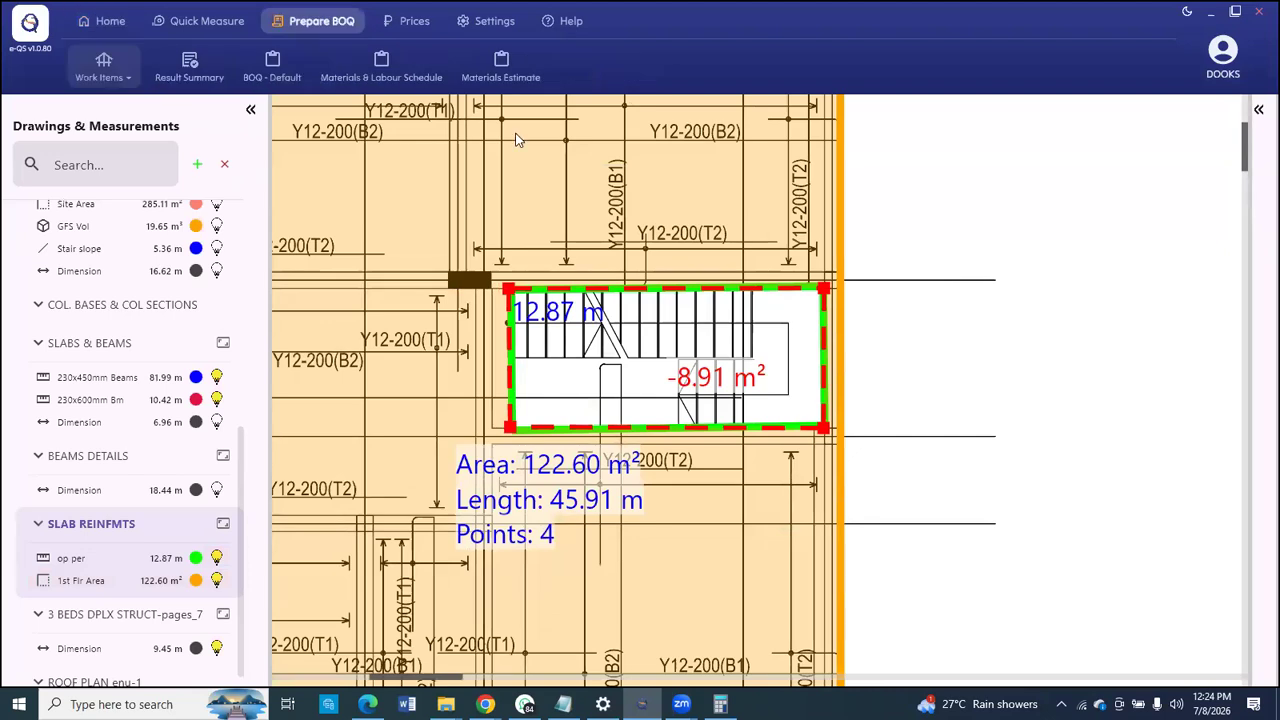
left_click(593, 128)
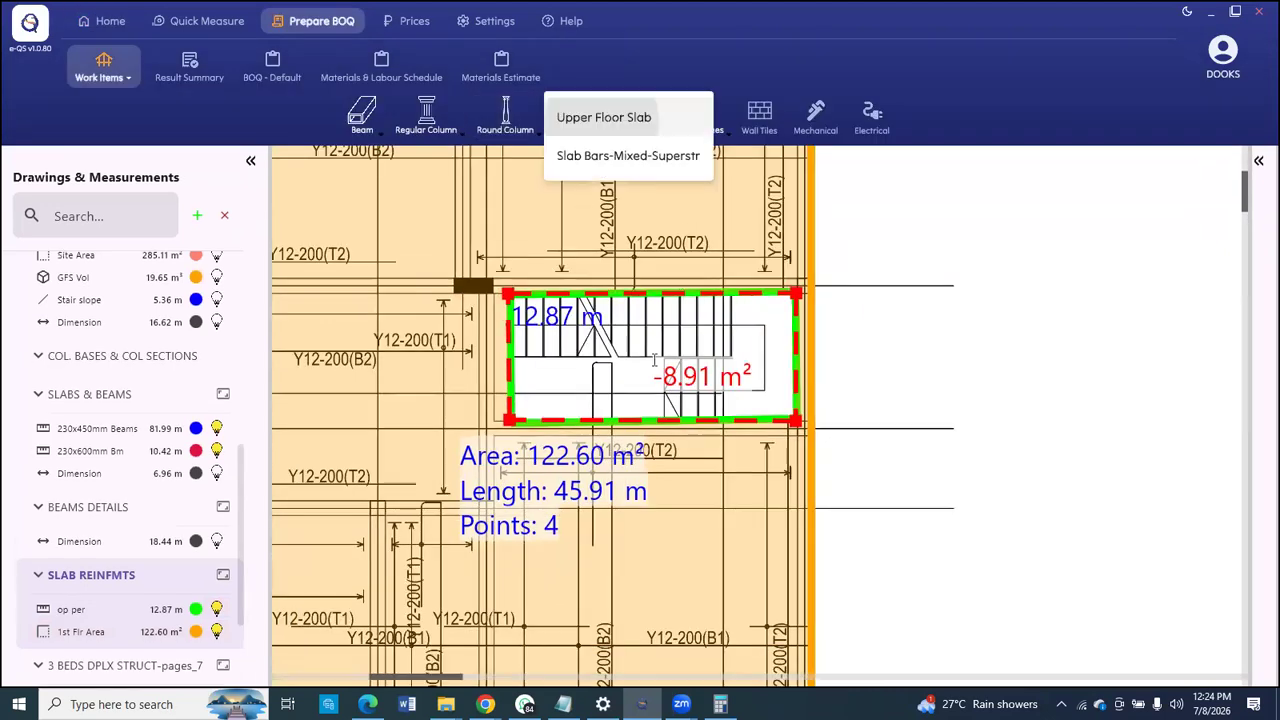
left_click(598, 114)
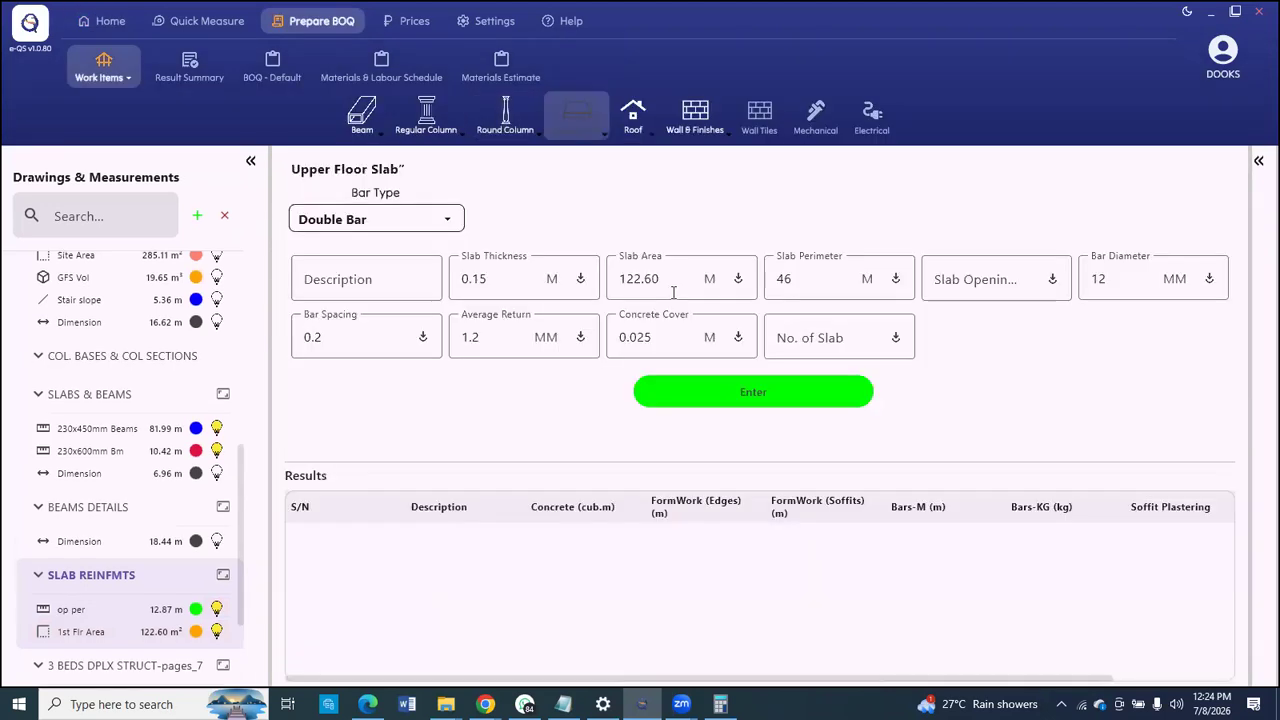
left_click(1017, 291)
type("12.9")
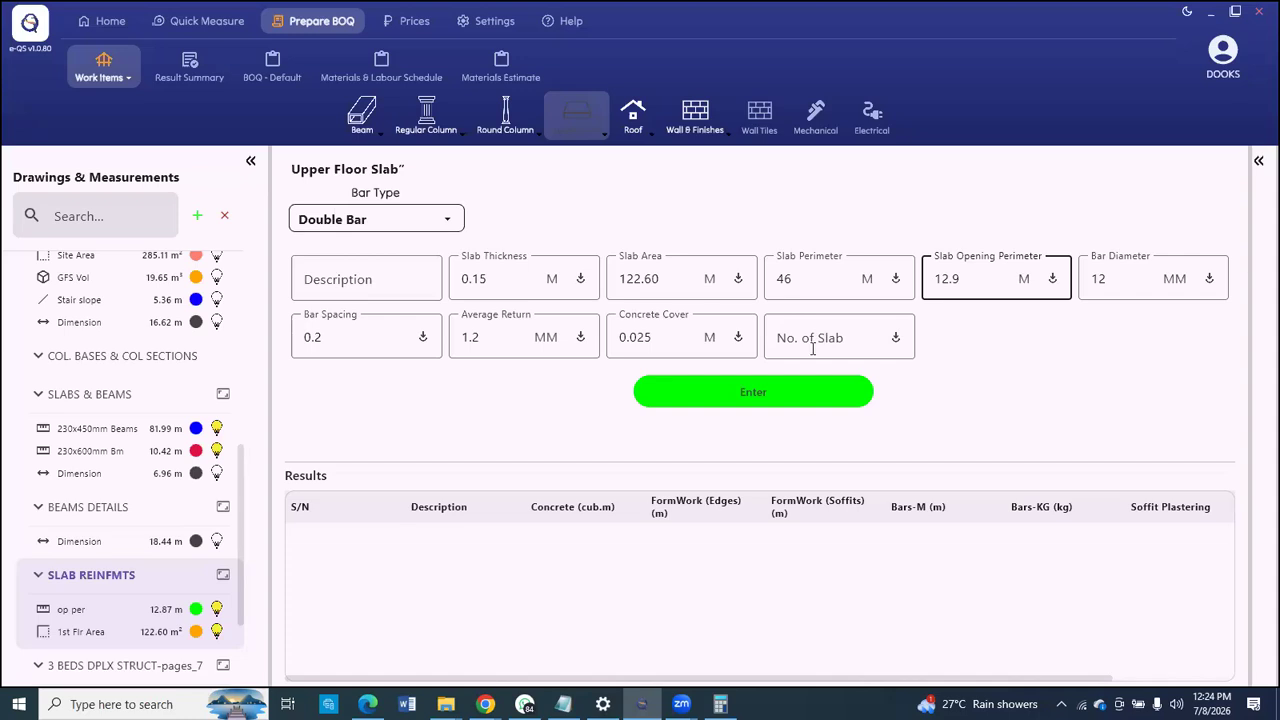
Step: Set the number of slabs to 1, describe the item as "1st Flr Slab" and calculate its quantities
left_click(823, 340)
type("1")
left_click(398, 280)
type("1")
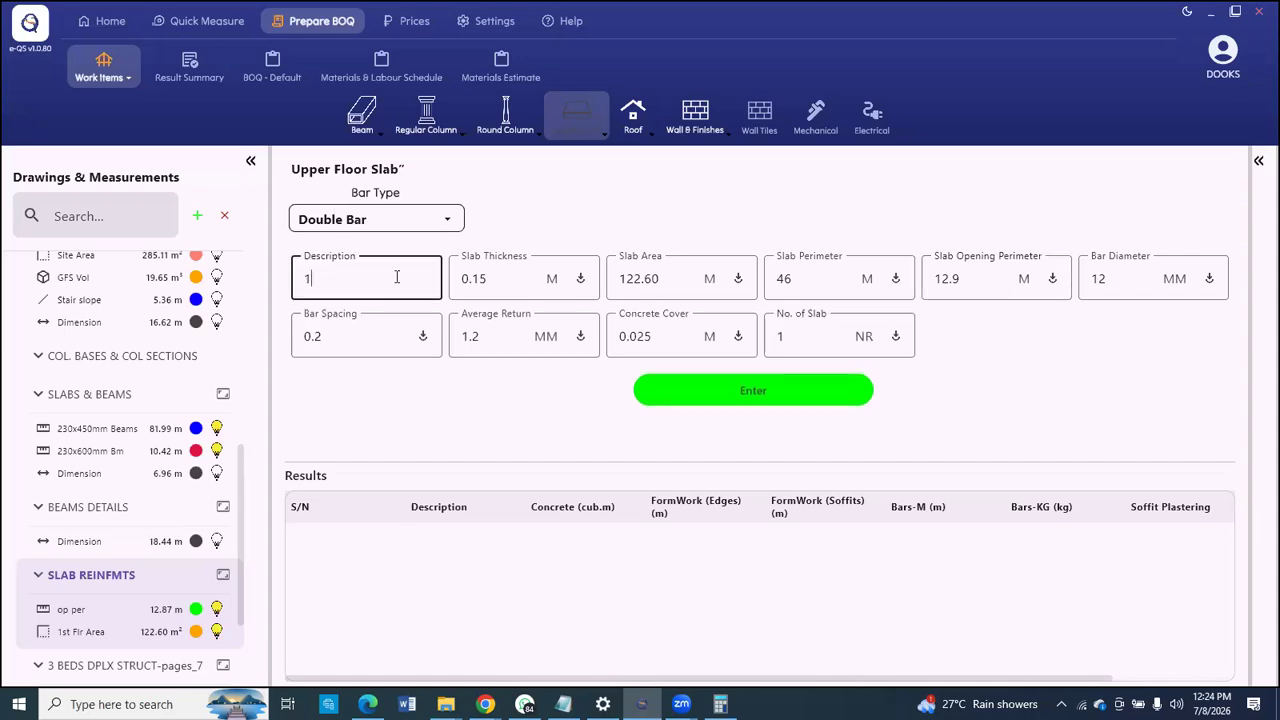
type("st Flr Slab")
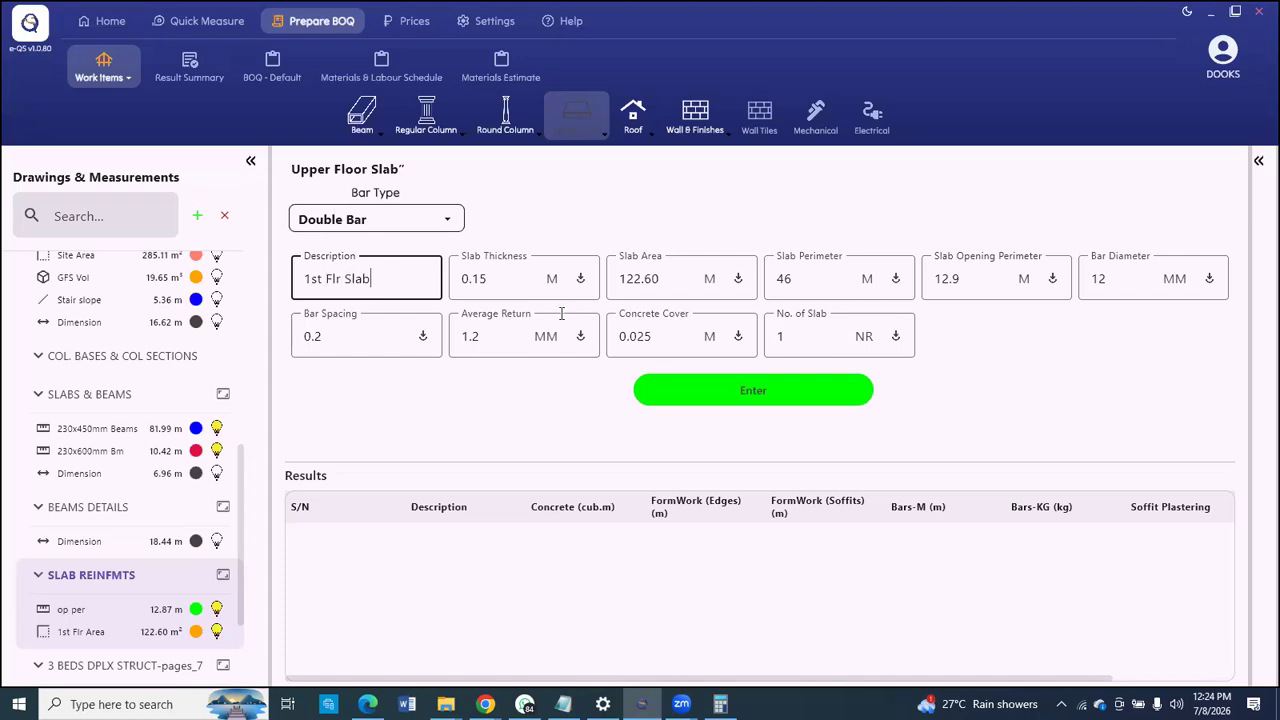
left_click(741, 393)
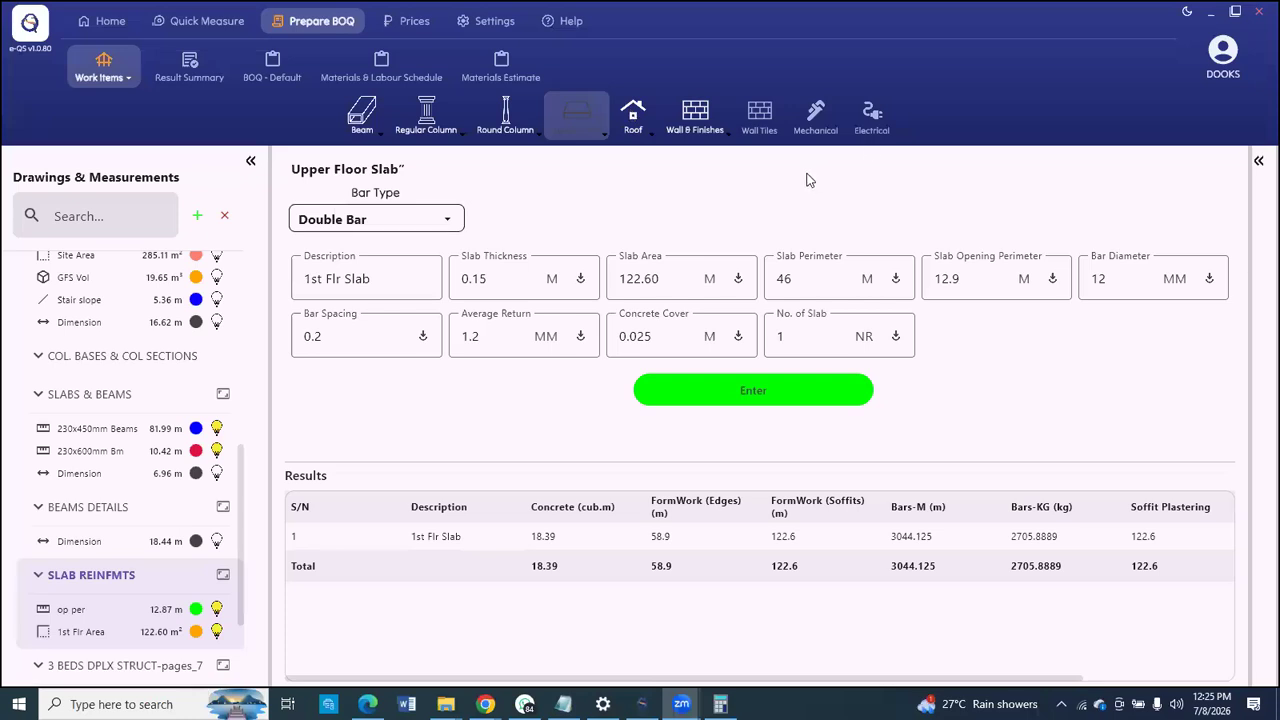
Step: Open the External Wall work item and look through the Three Bedroom Duplex drawings and measurements
left_click(694, 118)
left_click(693, 120)
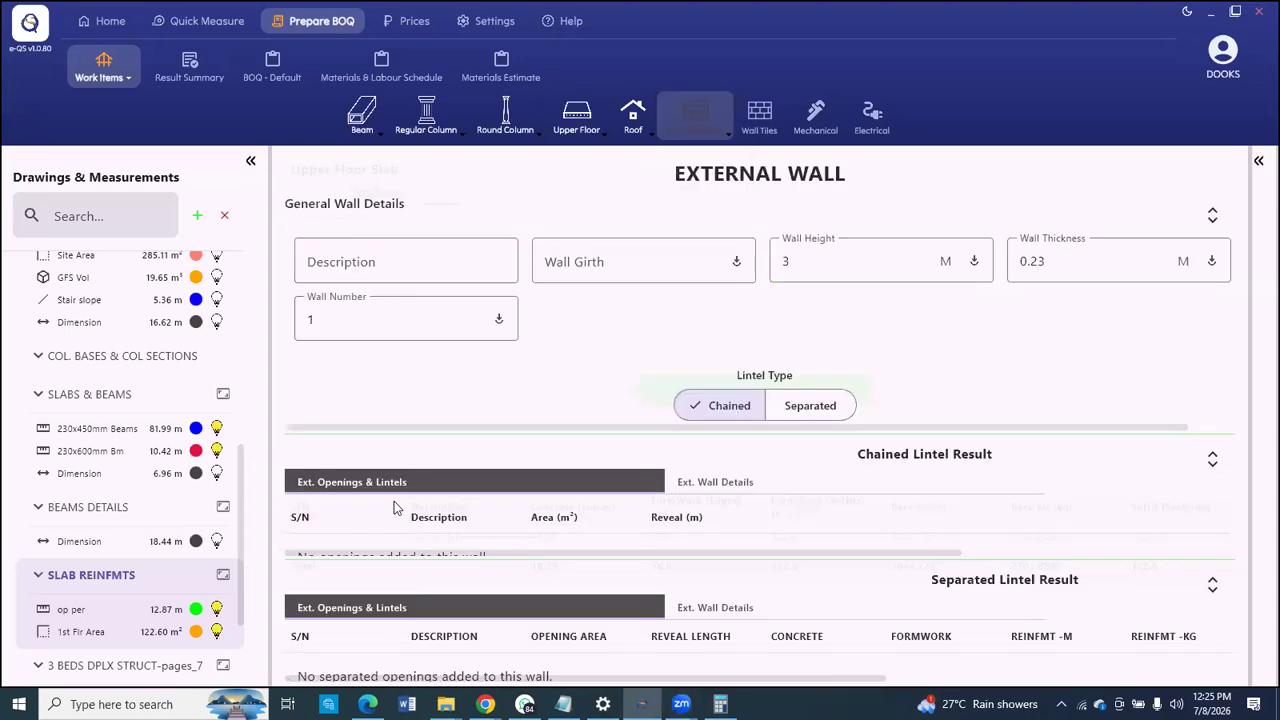
scroll(103, 363, "down", 1)
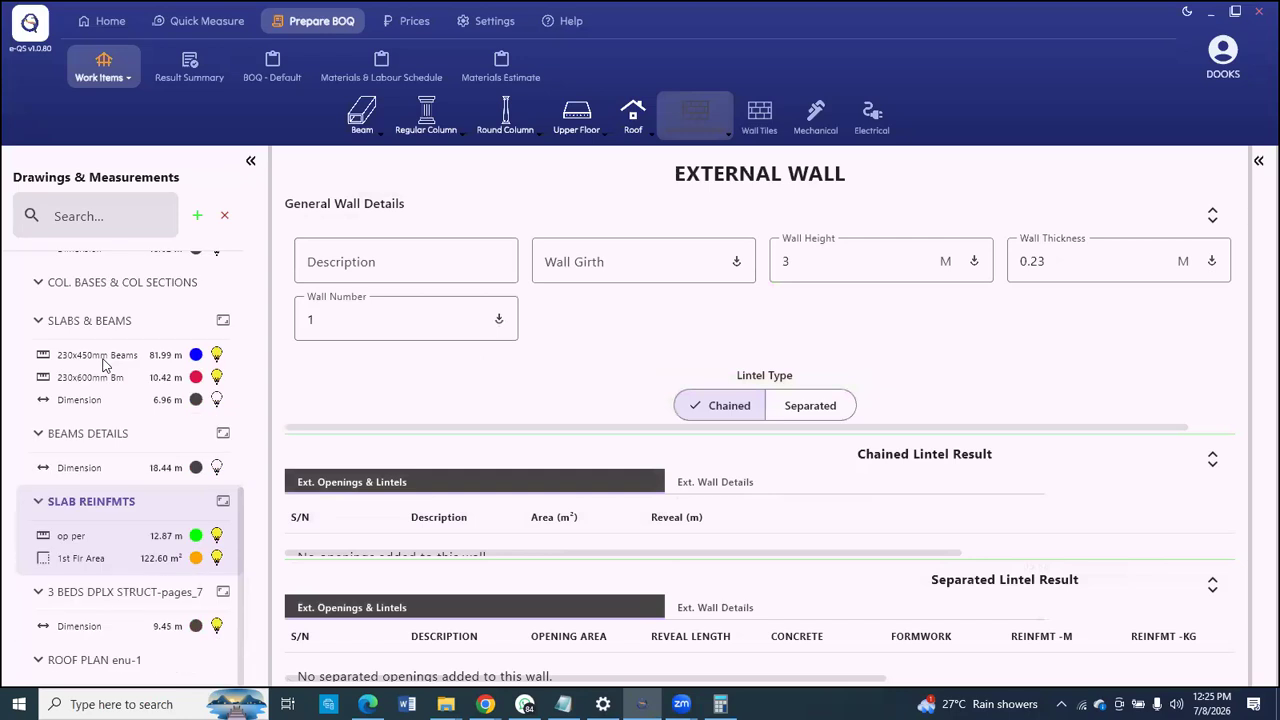
scroll(90, 335, "up", 5)
left_click(21, 270)
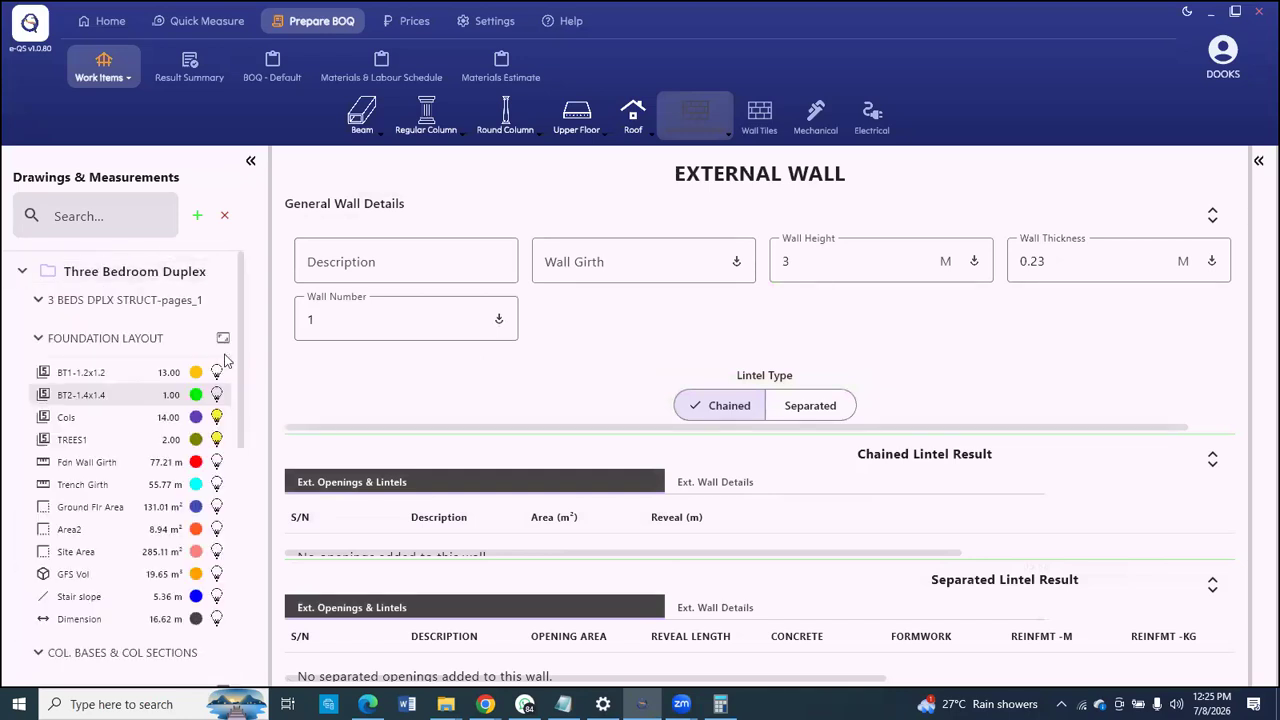
scroll(232, 382, "down", 5)
scroll(236, 386, "up", 5)
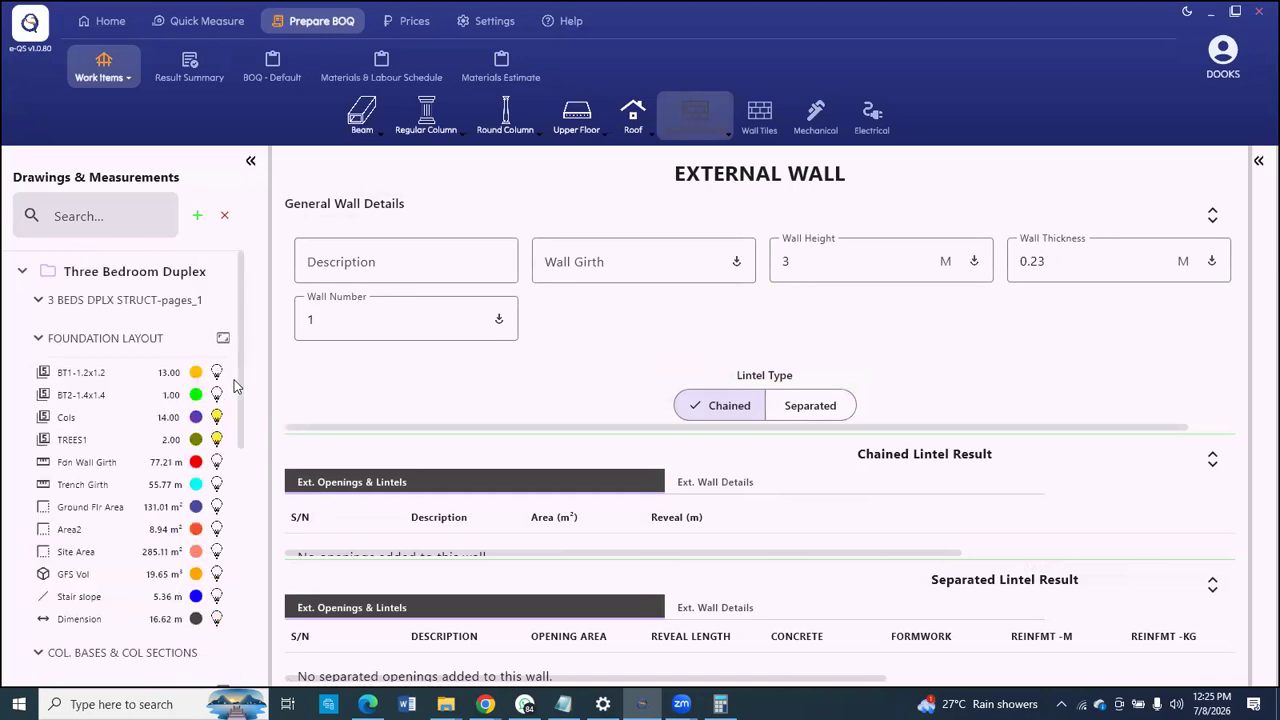
left_click(198, 217)
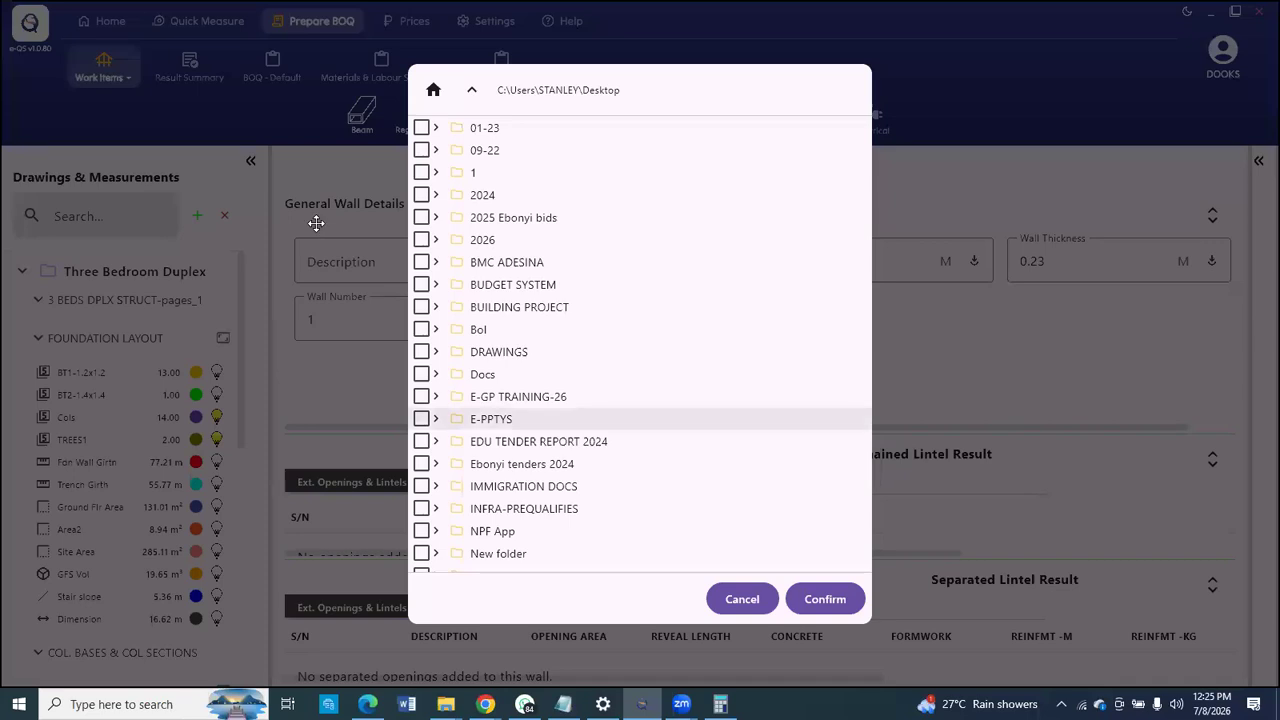
left_click(435, 353)
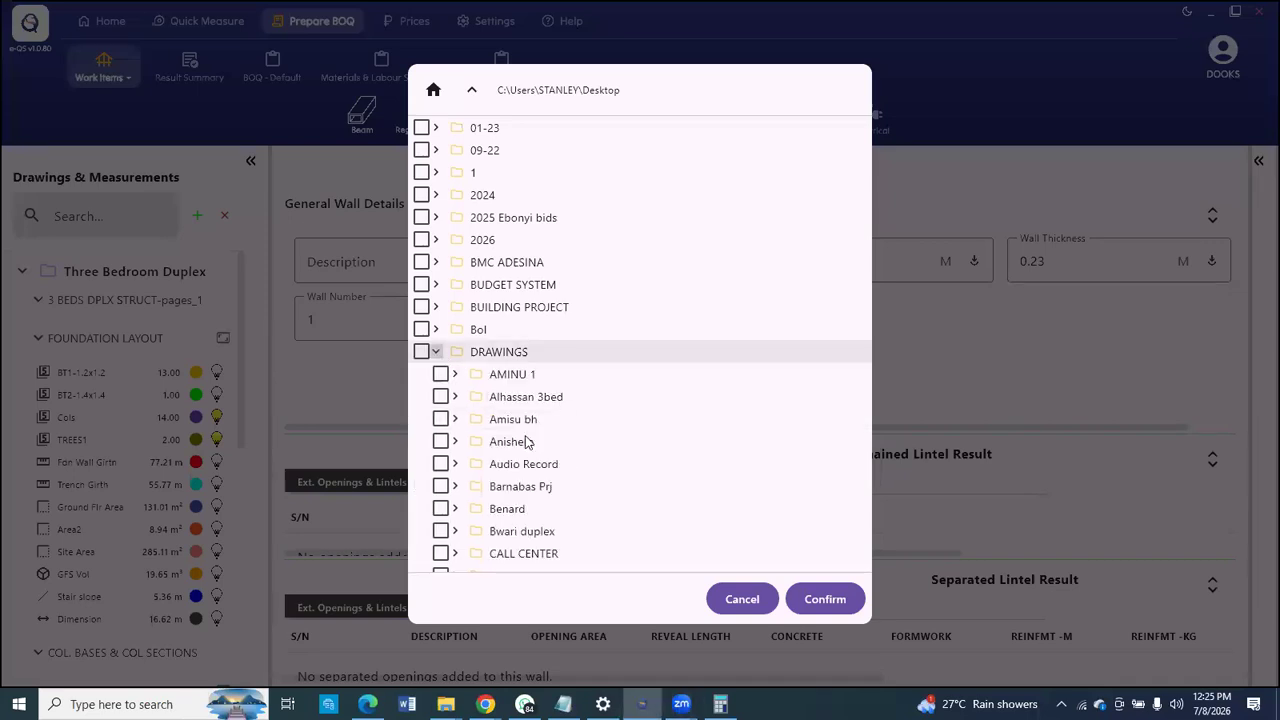
left_click(437, 353)
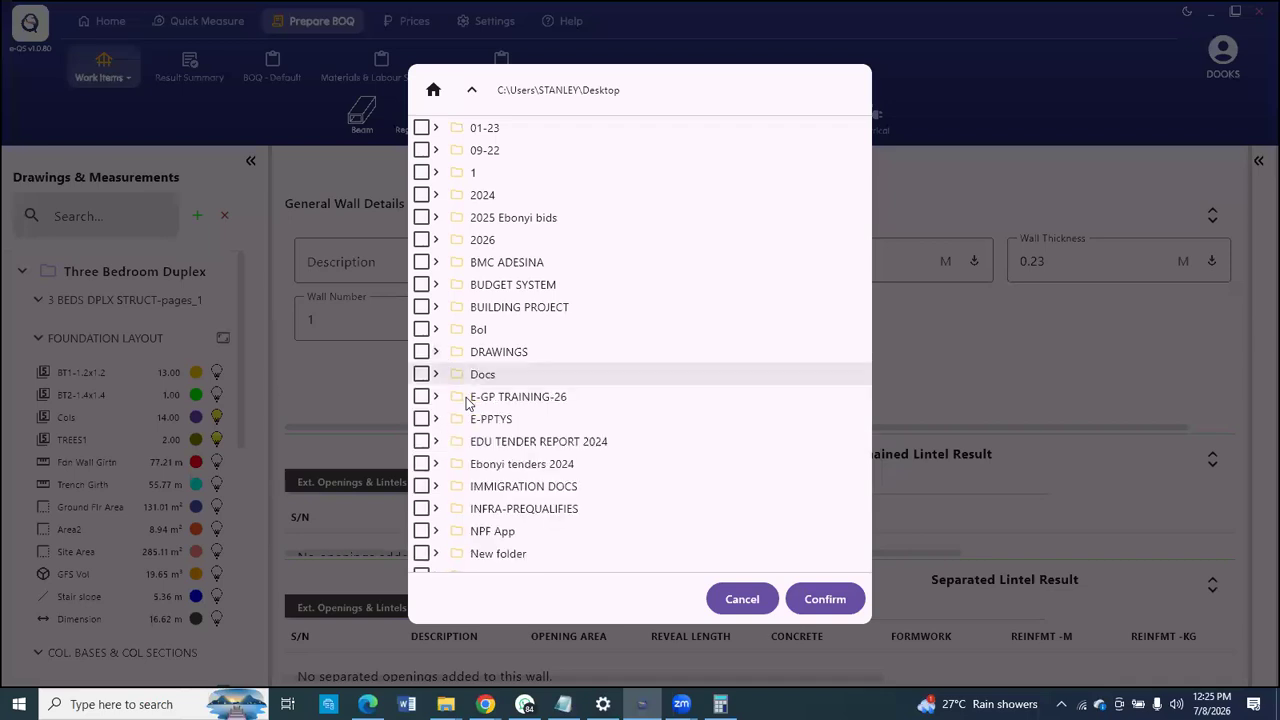
scroll(466, 400, "down", 3)
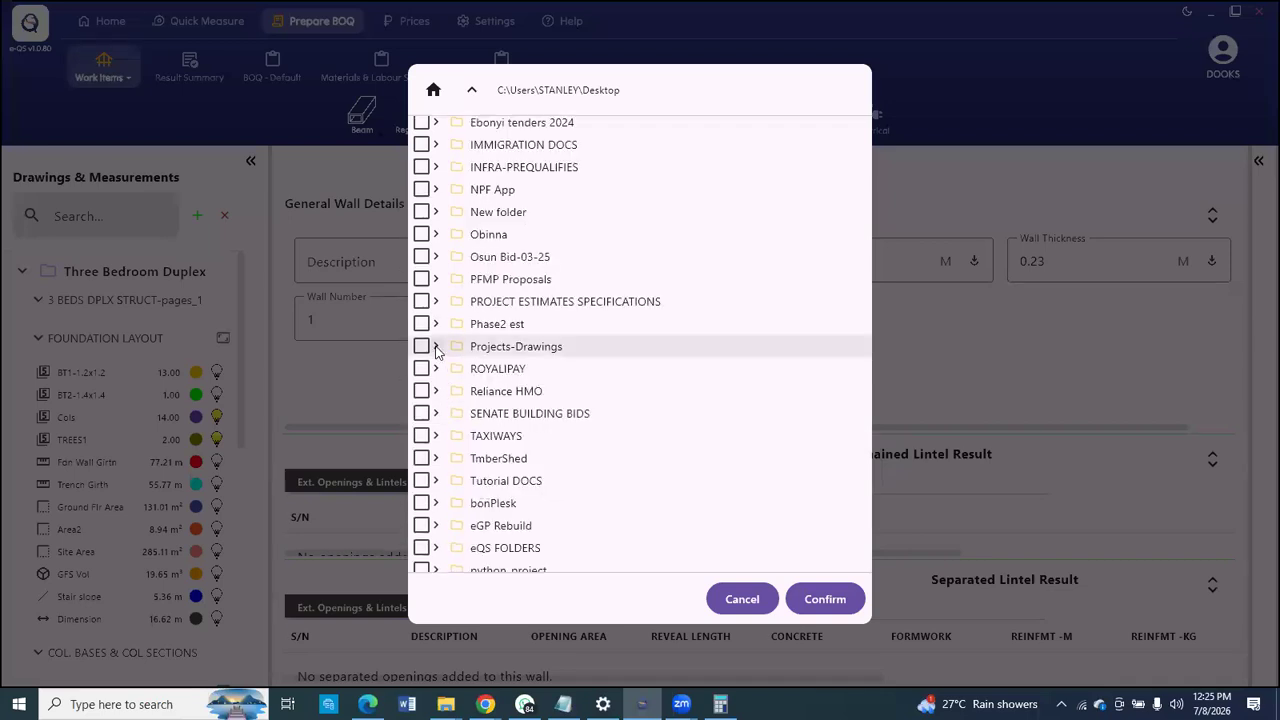
left_click(436, 346)
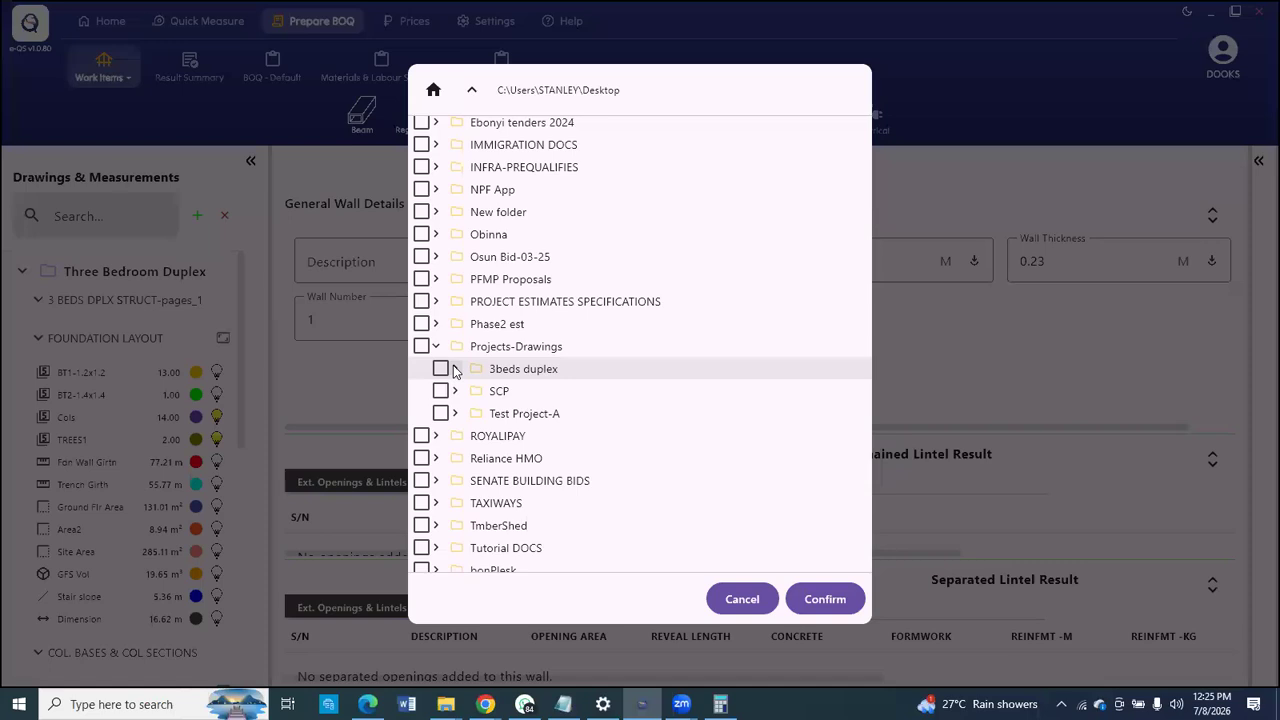
left_click(455, 369)
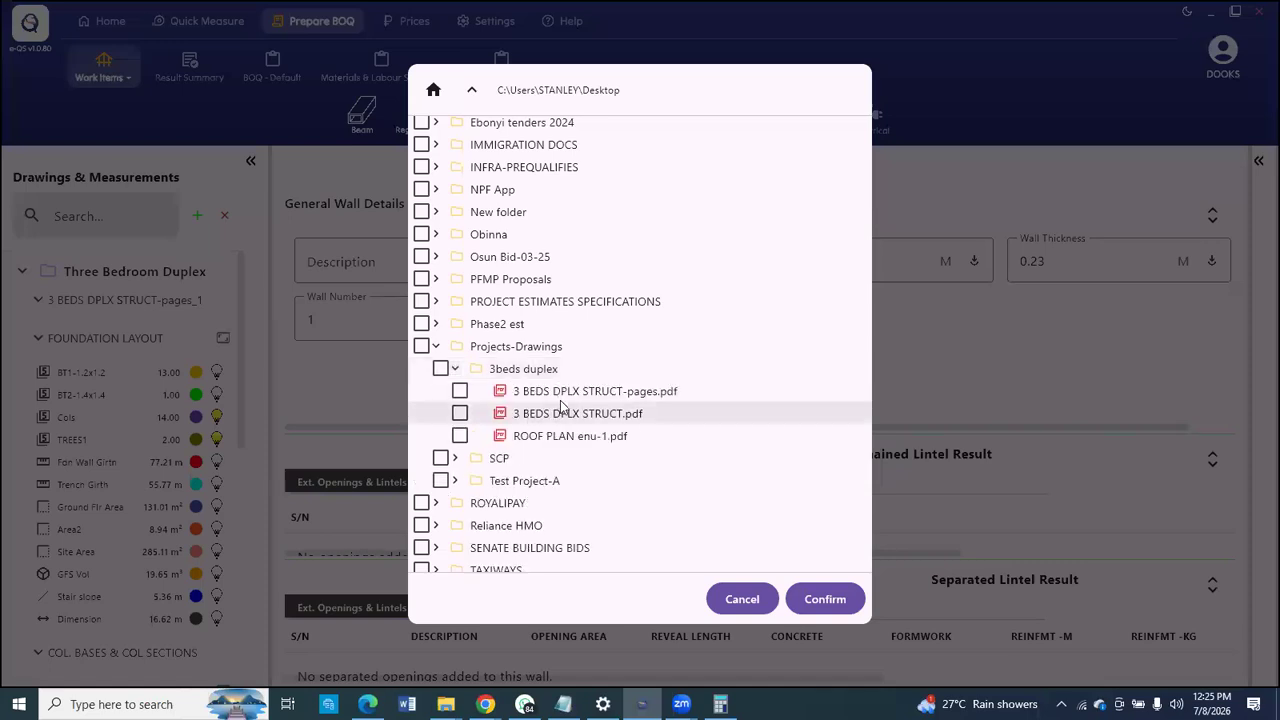
left_click(596, 398)
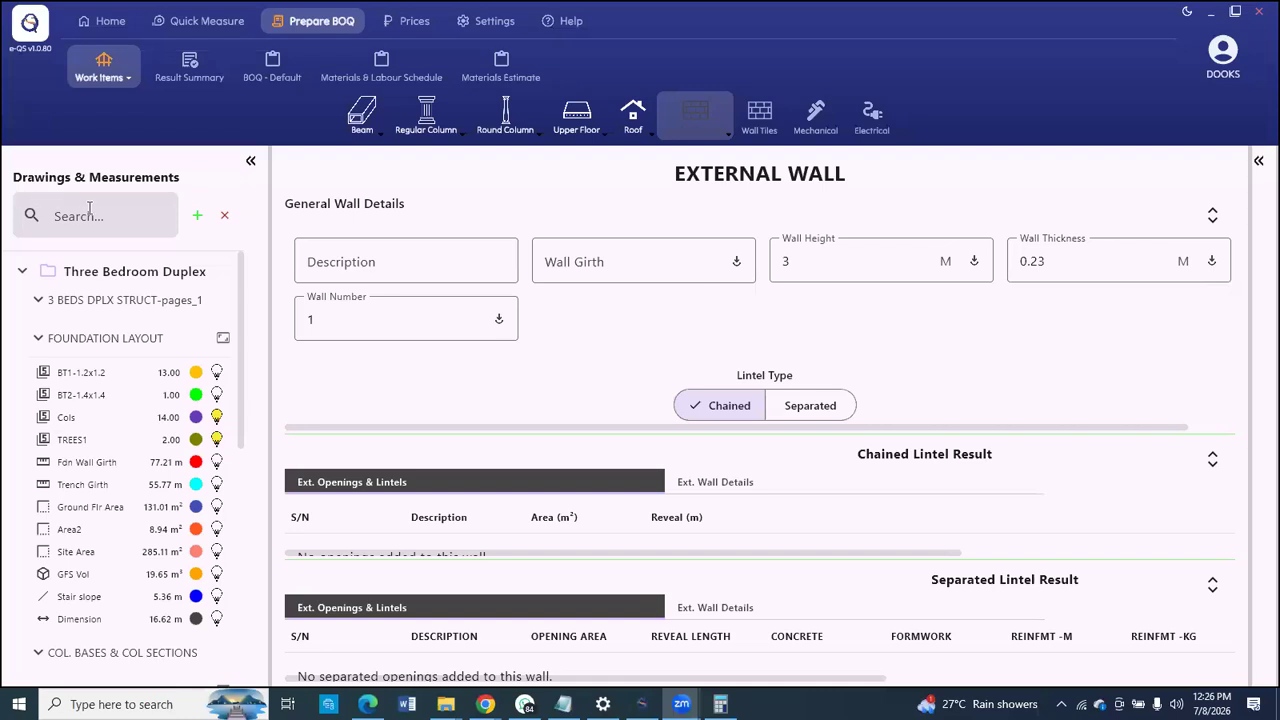
Step: Add "3 BEDROOM DUPLEX ARCHITECTURAL.pdf" from the Projects-Drawings "3beds duplex" folder to the project's drawings
left_click(198, 219)
scroll(483, 414, "down", 2)
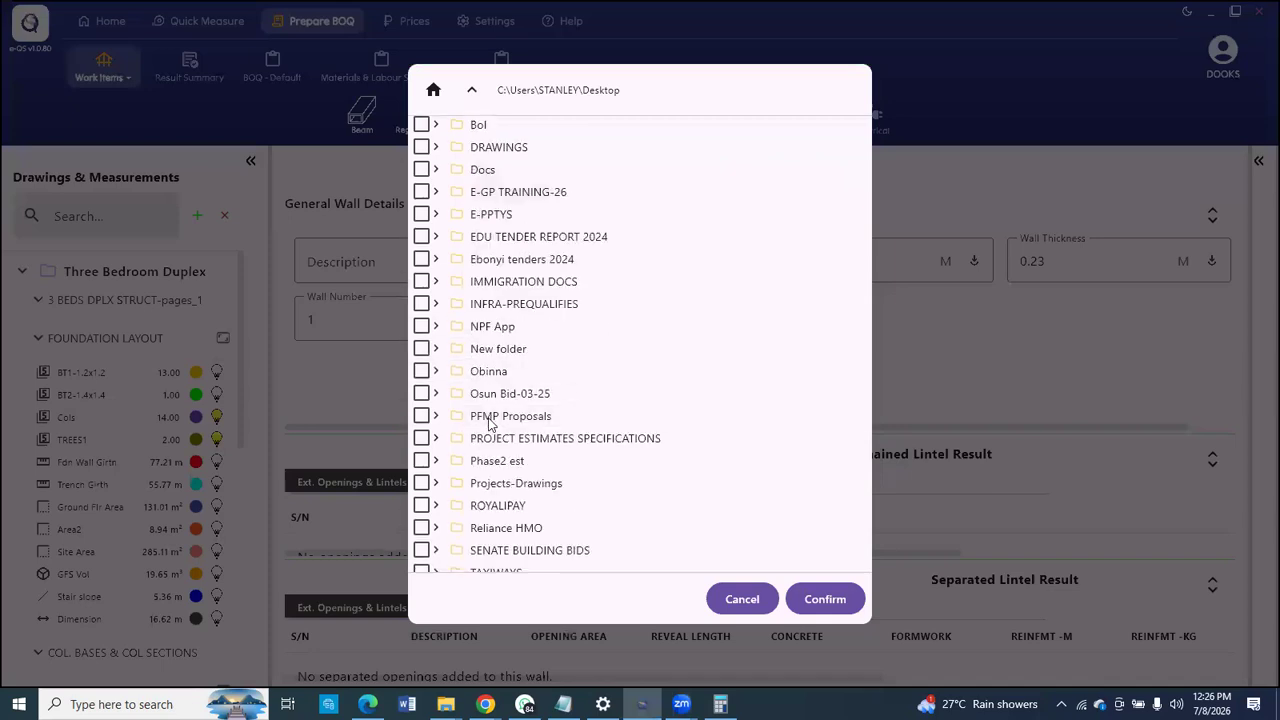
scroll(560, 420, "down", 2)
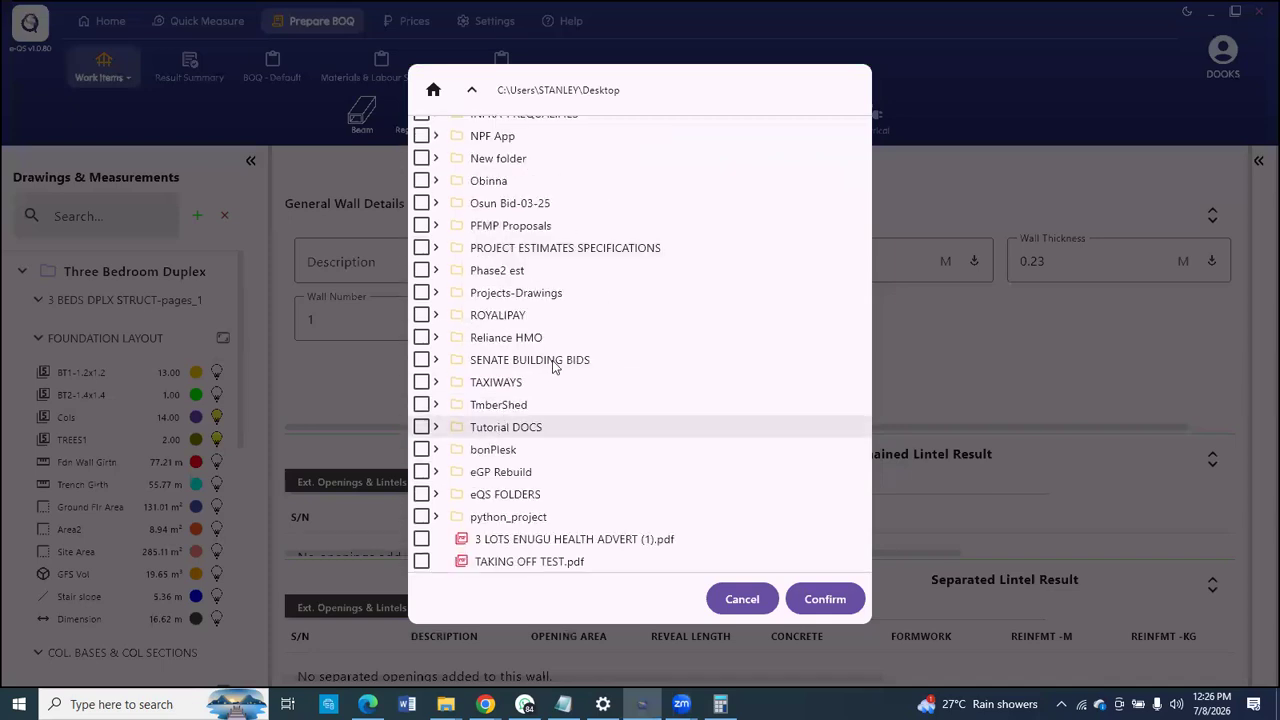
left_click(435, 292)
left_click(455, 315)
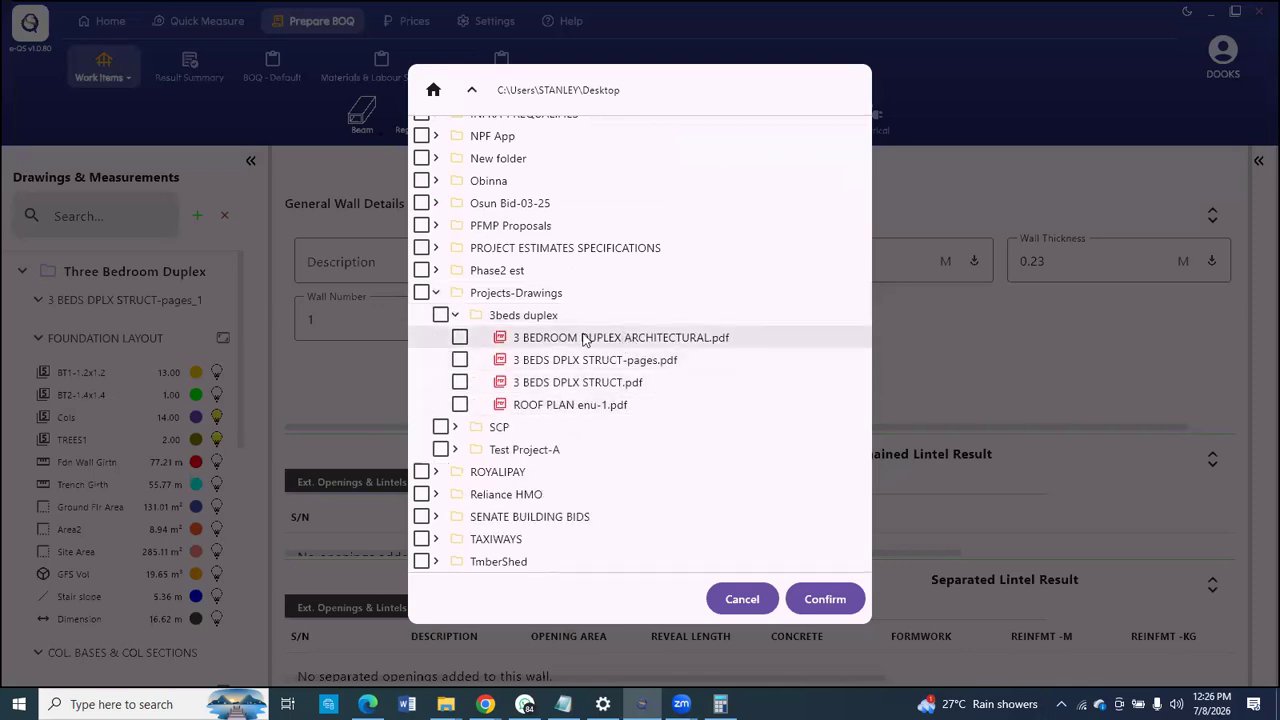
left_click(460, 338)
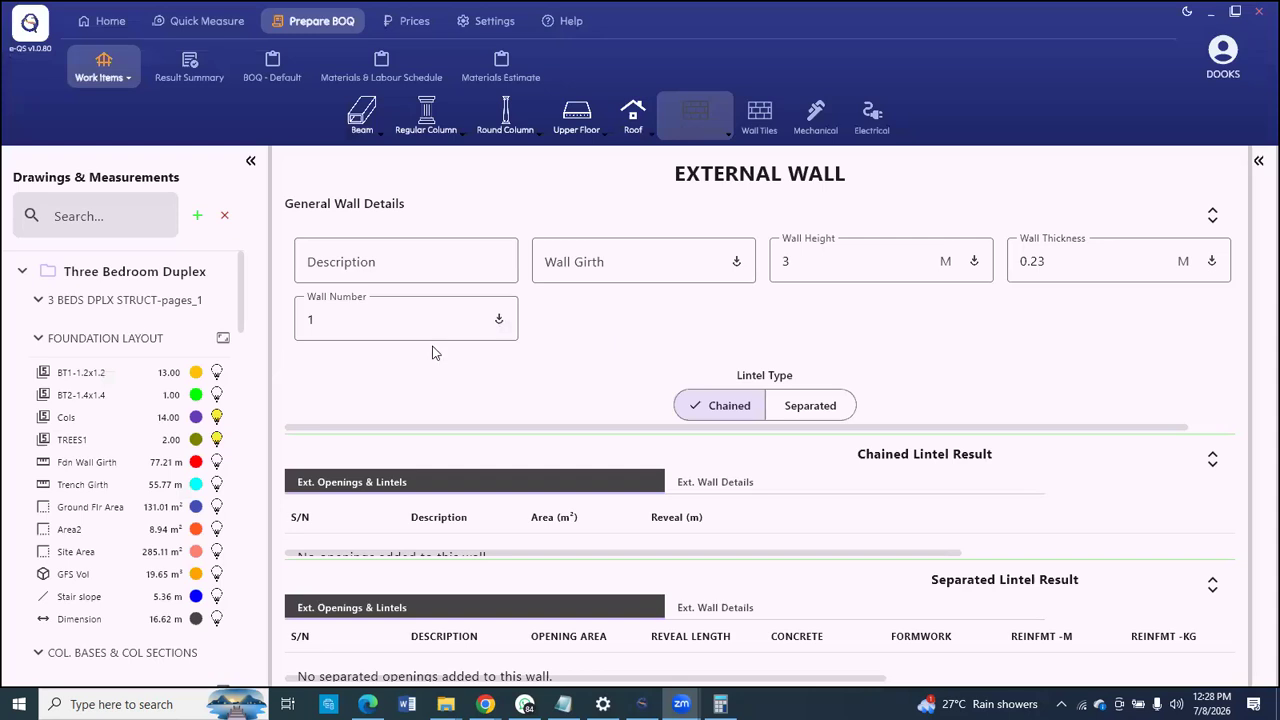
Step: Look through the first pages of the added architectural drawings and open the ground floor plan, 3 BEDROOM DUPLEX ARCHITECTURAL_3
scroll(168, 395, "down", 1)
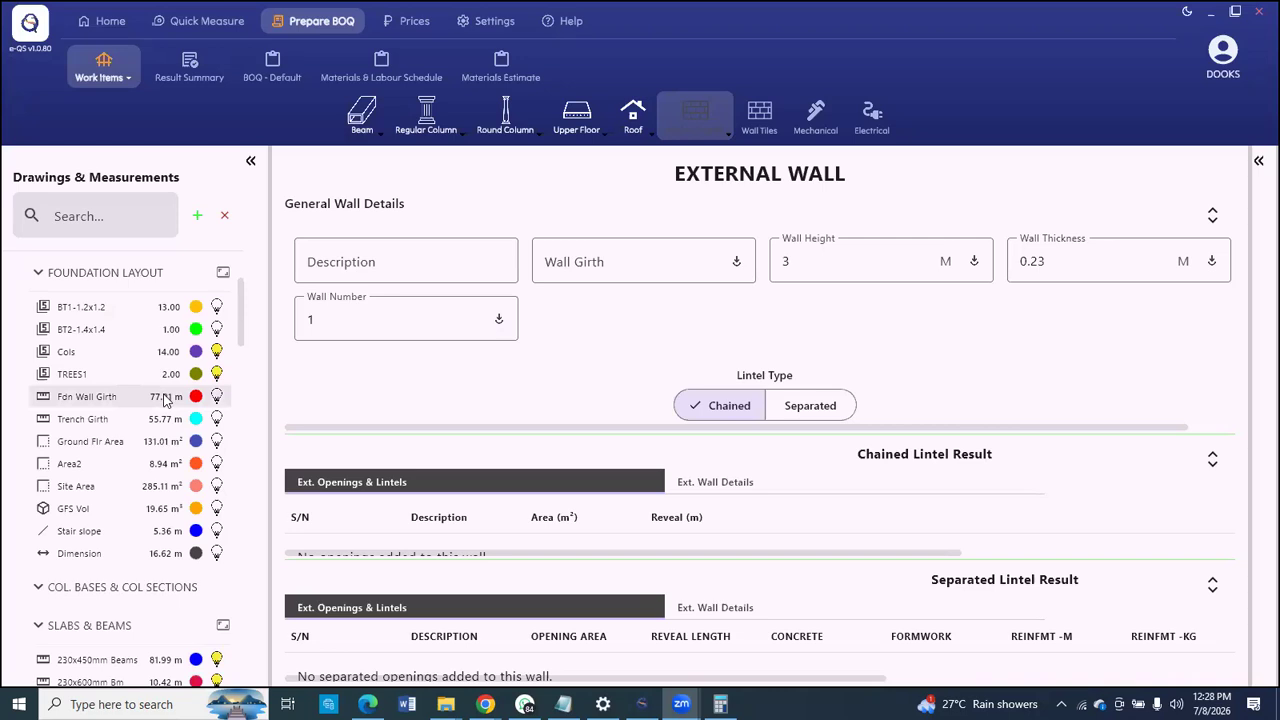
scroll(166, 400, "down", 5)
scroll(157, 417, "down", 2)
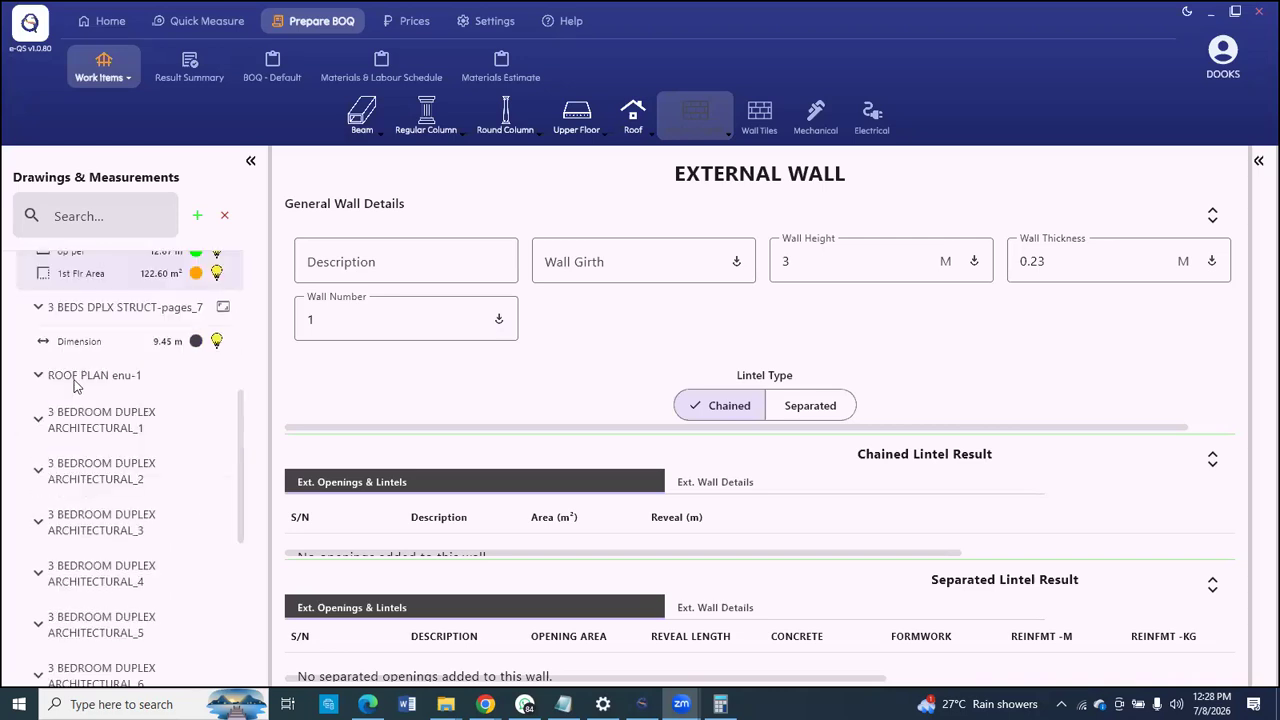
left_click(110, 430)
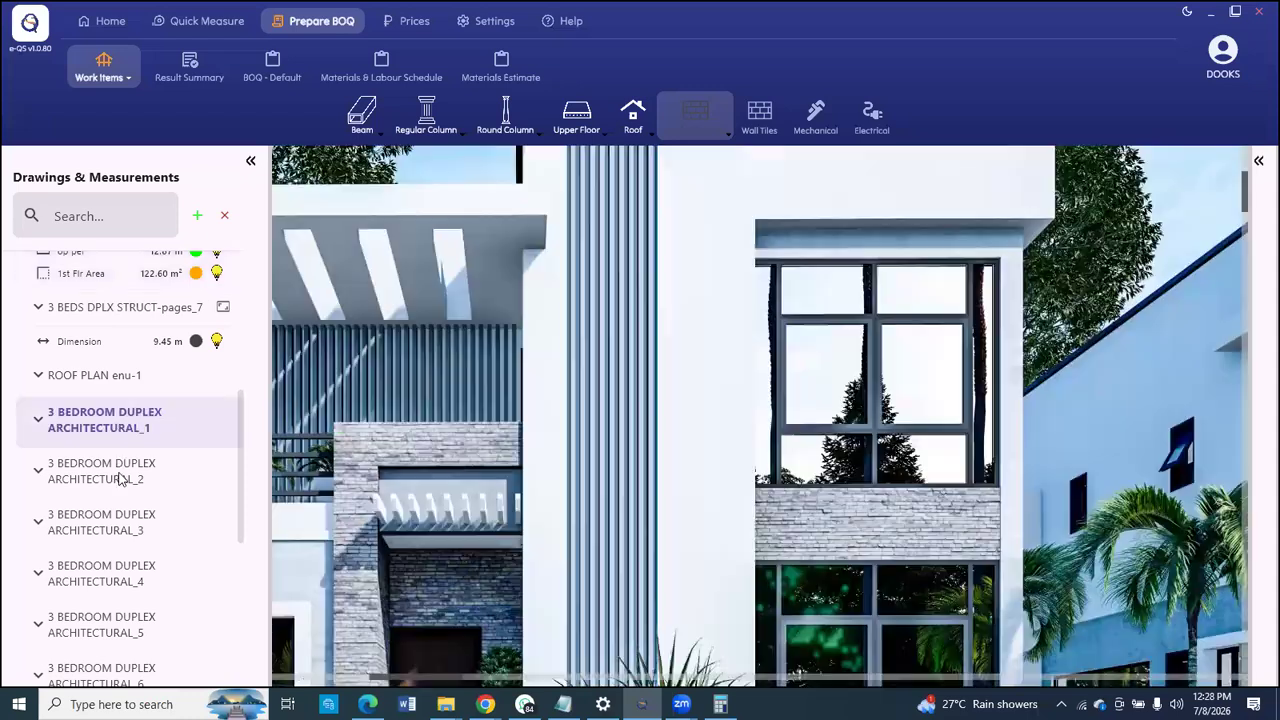
left_click(120, 478)
left_click(115, 528)
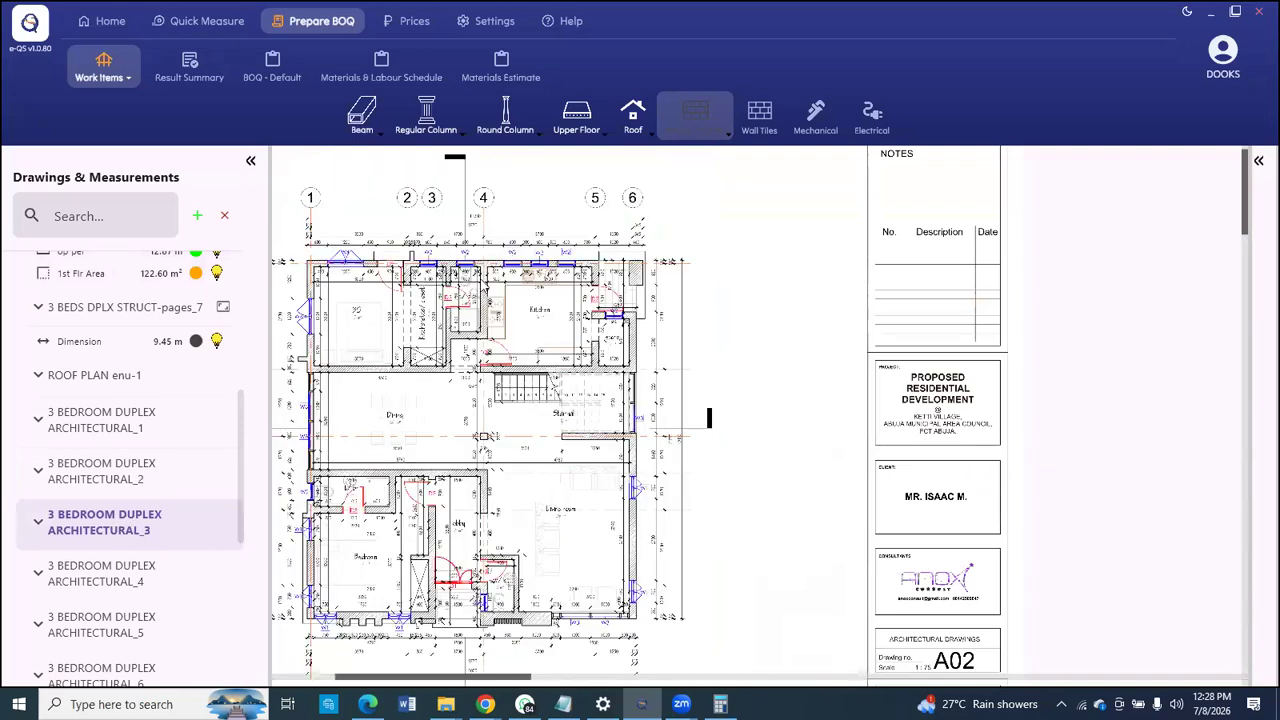
Step: Examine the room layout, walls, doors and windows on the ground floor plan, especially along the BQ and kitchen side
scroll(470, 280, "up", 1)
scroll(448, 282, "up", 2)
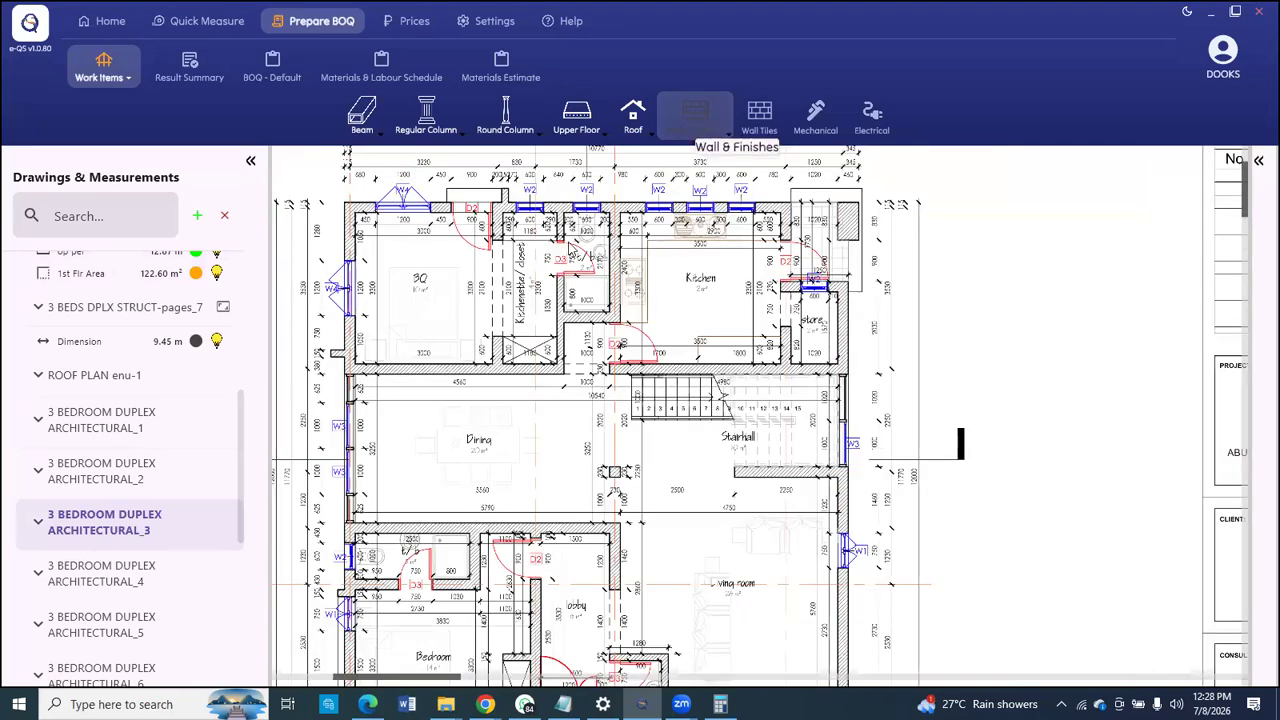
scroll(515, 232, "down", 1)
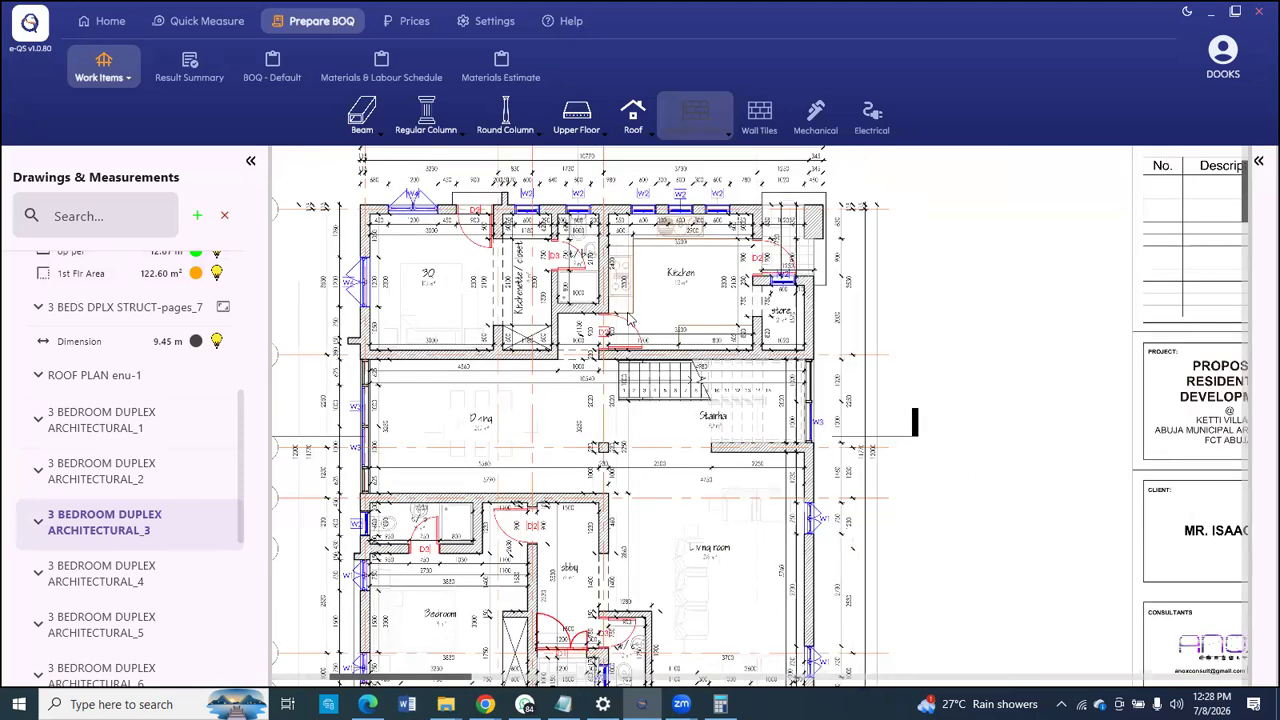
scroll(632, 320, "up", 2)
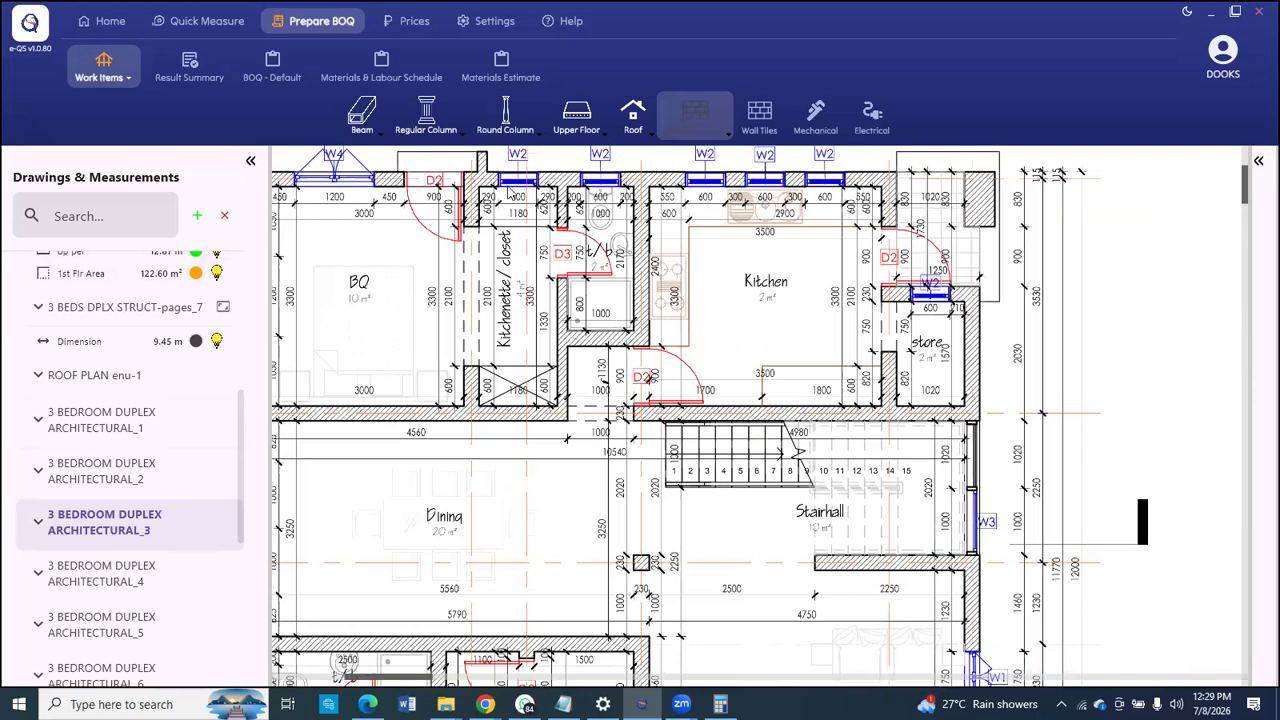
scroll(458, 210, "down", 2)
scroll(600, 230, "up", 3)
scroll(540, 250, "up", 2)
scroll(455, 257, "down", 3)
Step: Set the ground floor plan's scale to 0.9 m along the 900 dimension above the BQ's D2 door
scroll(448, 265, "up", 4)
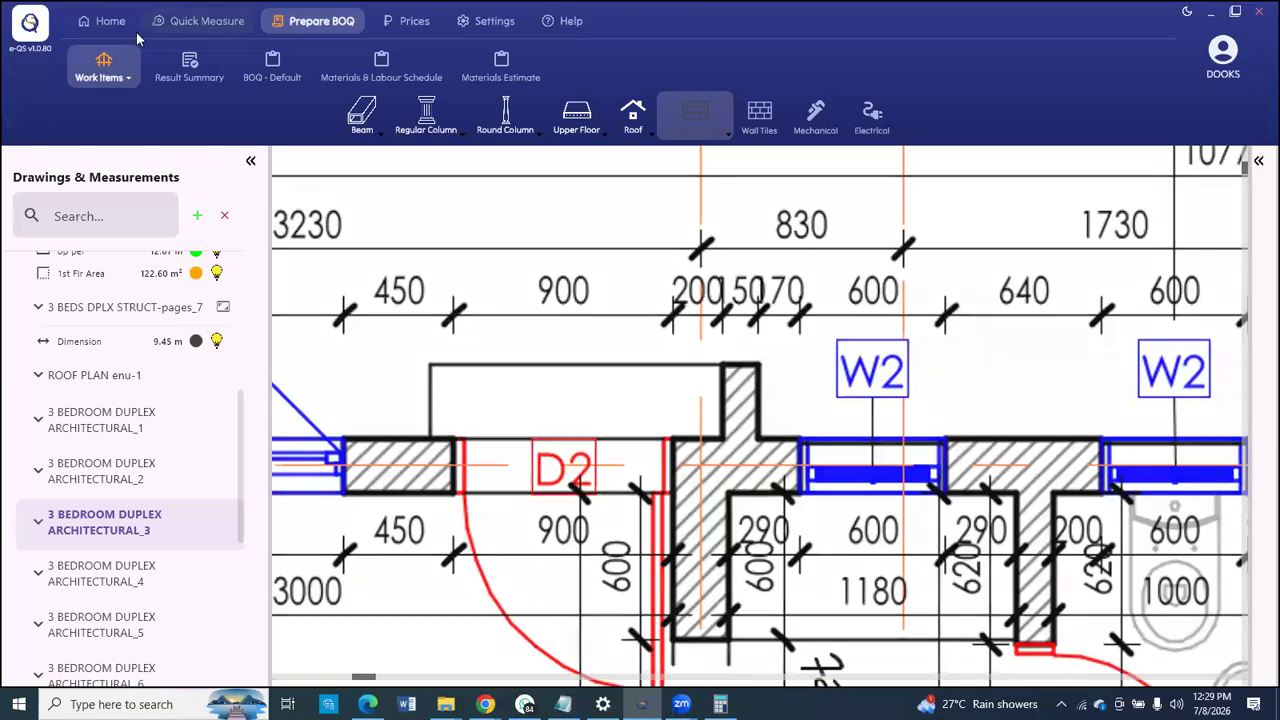
left_click(103, 22)
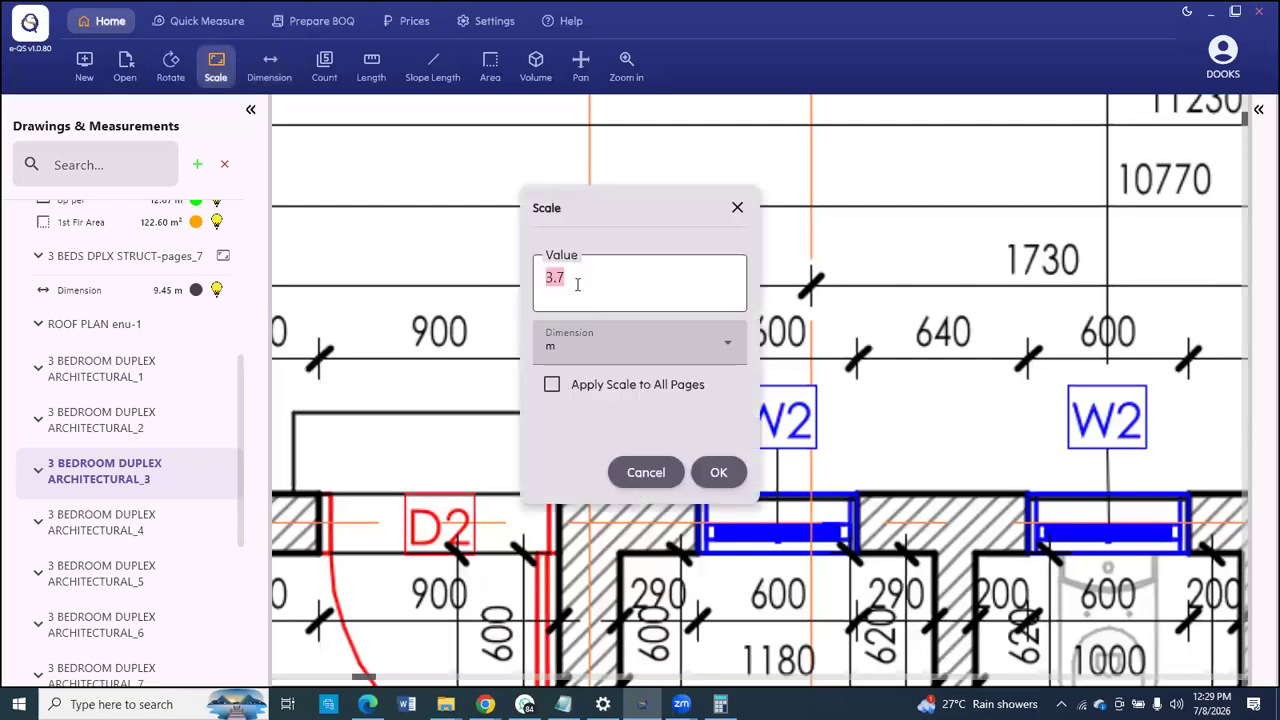
left_click_drag(577, 284, 505, 284)
type("0.")
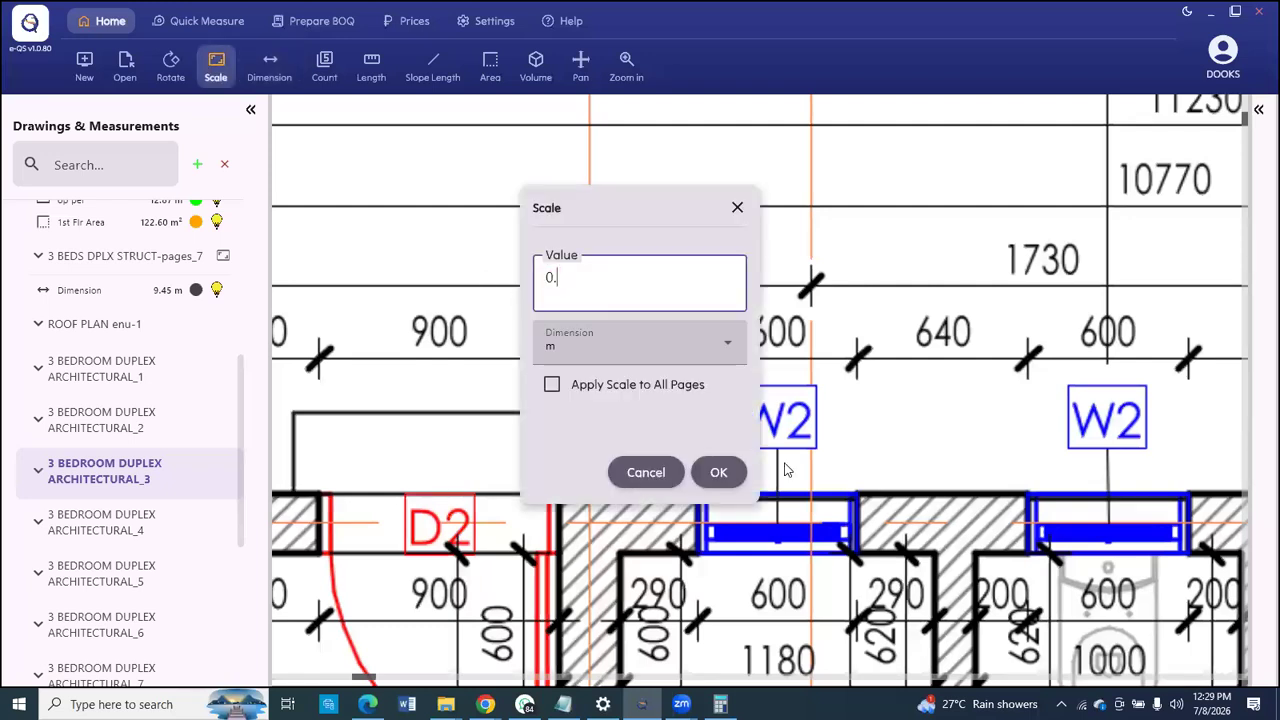
type("8")
key("Return")
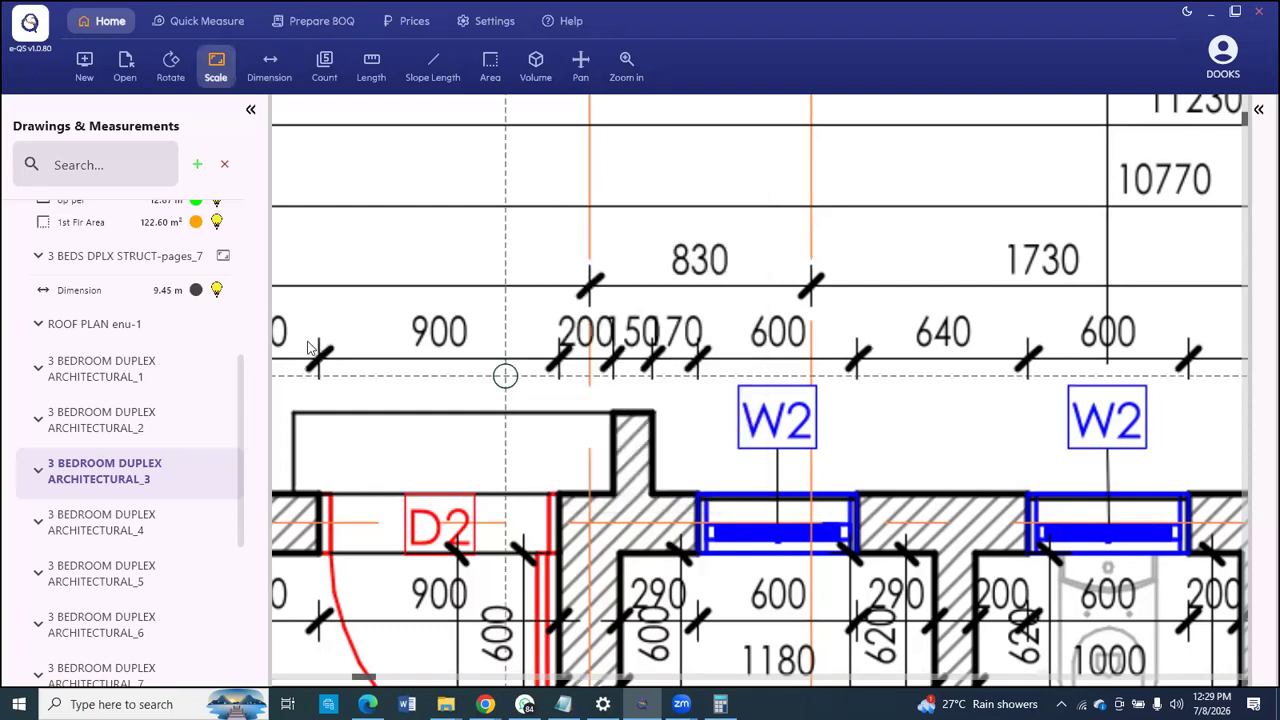
left_click_drag(319, 360, 560, 365)
Step: Create a red length measurement named "EXT Girth GF" for the ground floor external walls
scroll(588, 285, "down", 5)
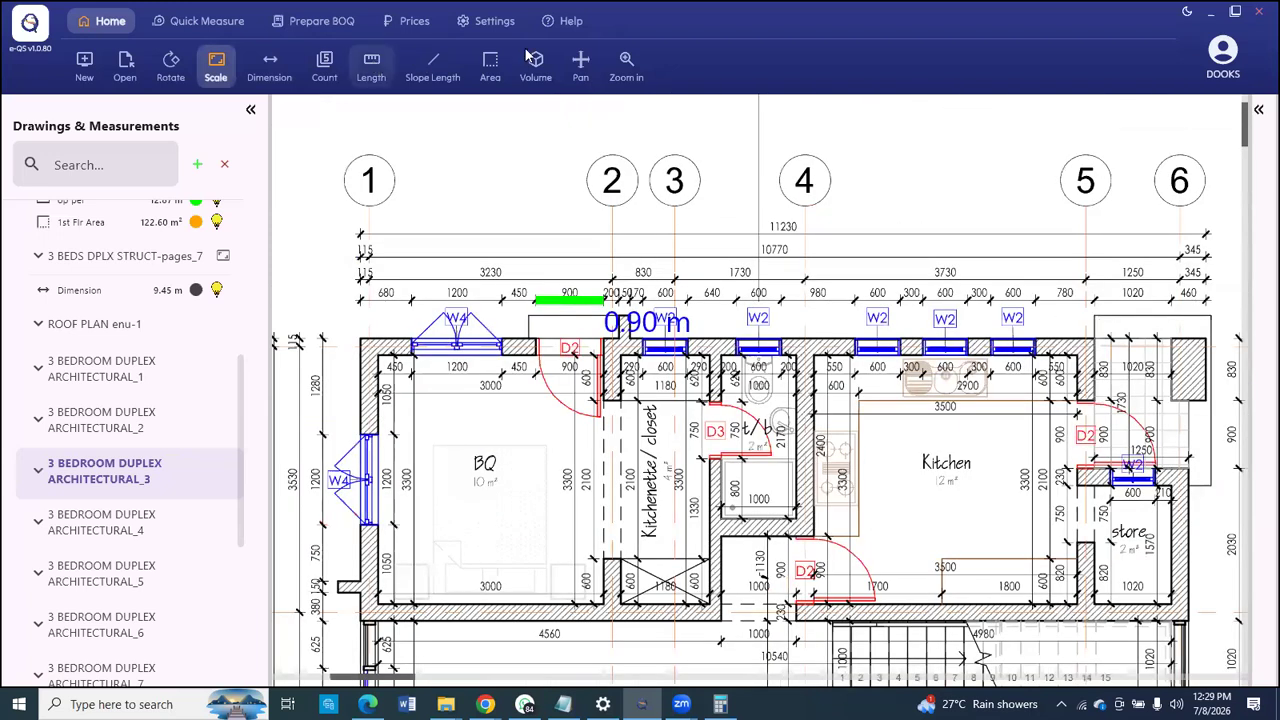
left_click(370, 63)
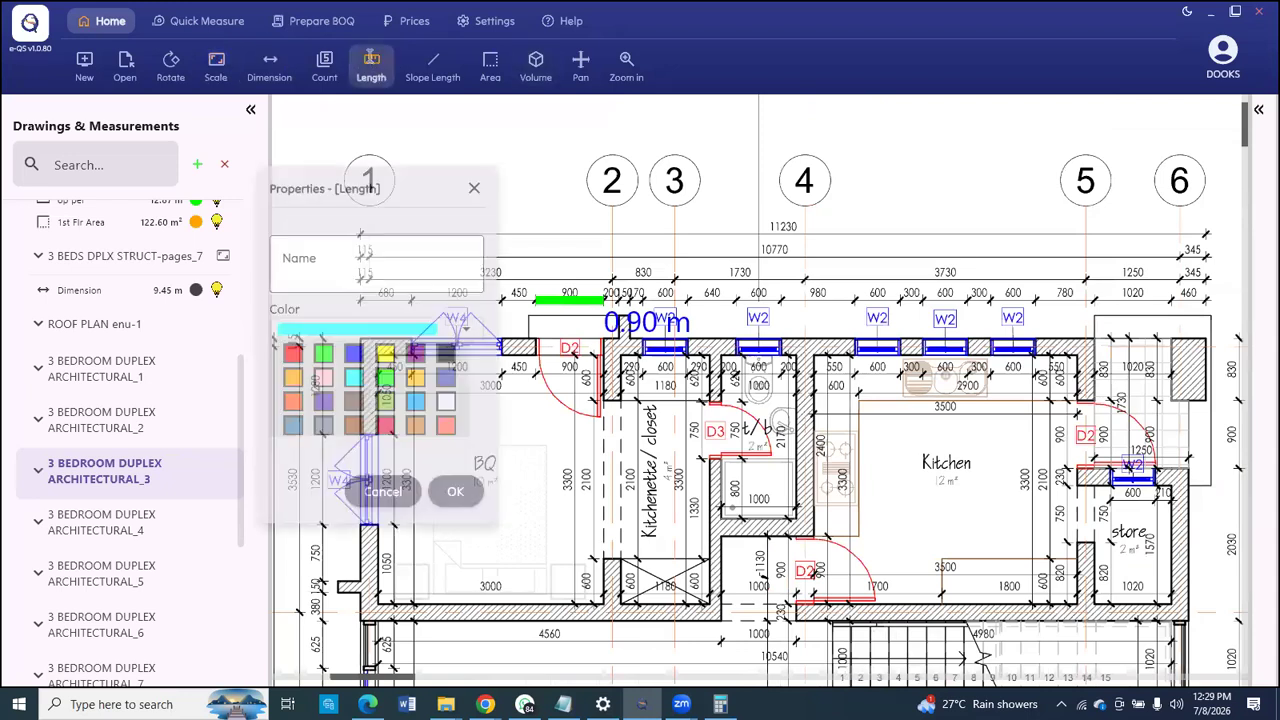
type("EX")
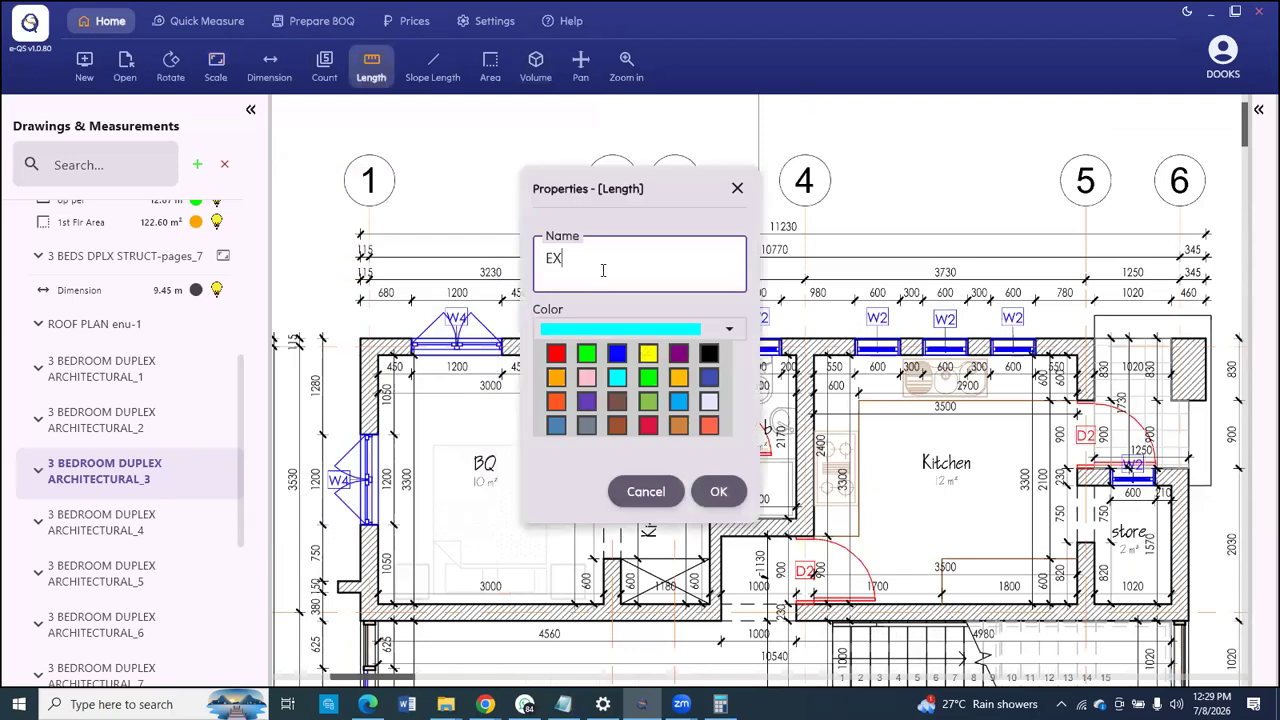
type("T Girth GF")
left_click(557, 355)
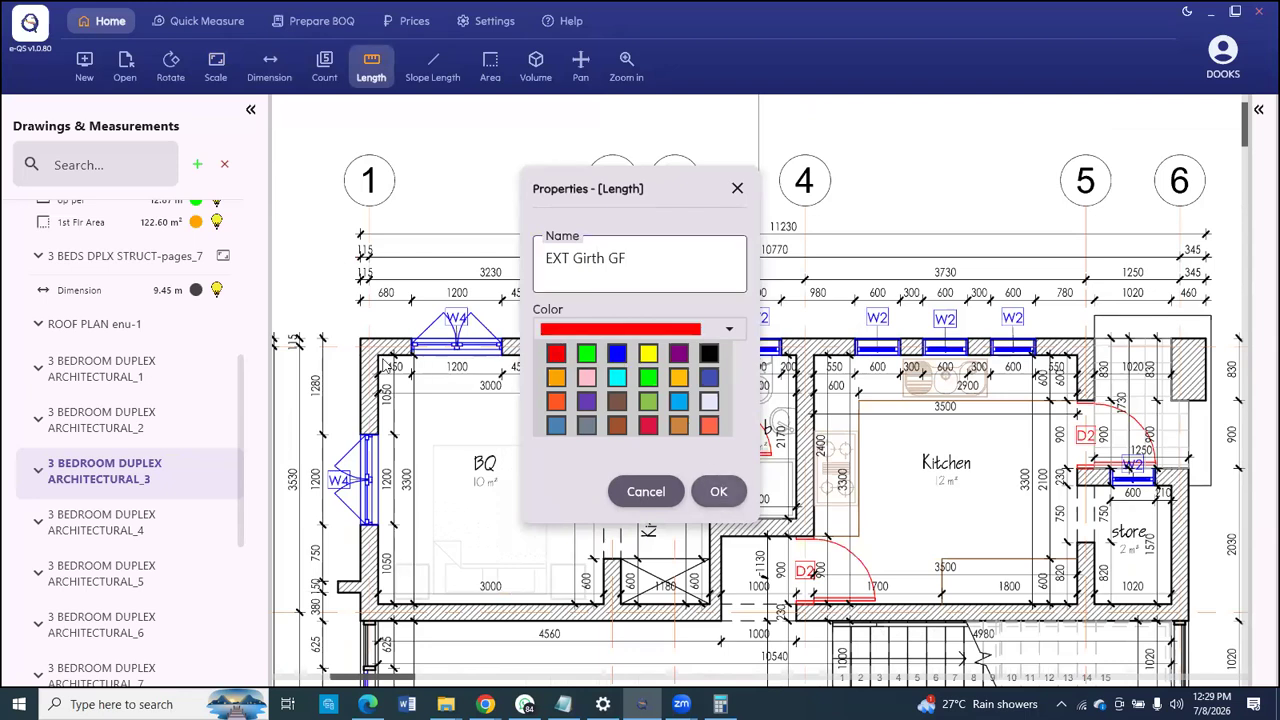
key("Return")
Step: Trace the external wall centreline from corner A/1 along grid A to grid 6, and down to grid G, for about 22.4 m
scroll(355, 345, "up", 2)
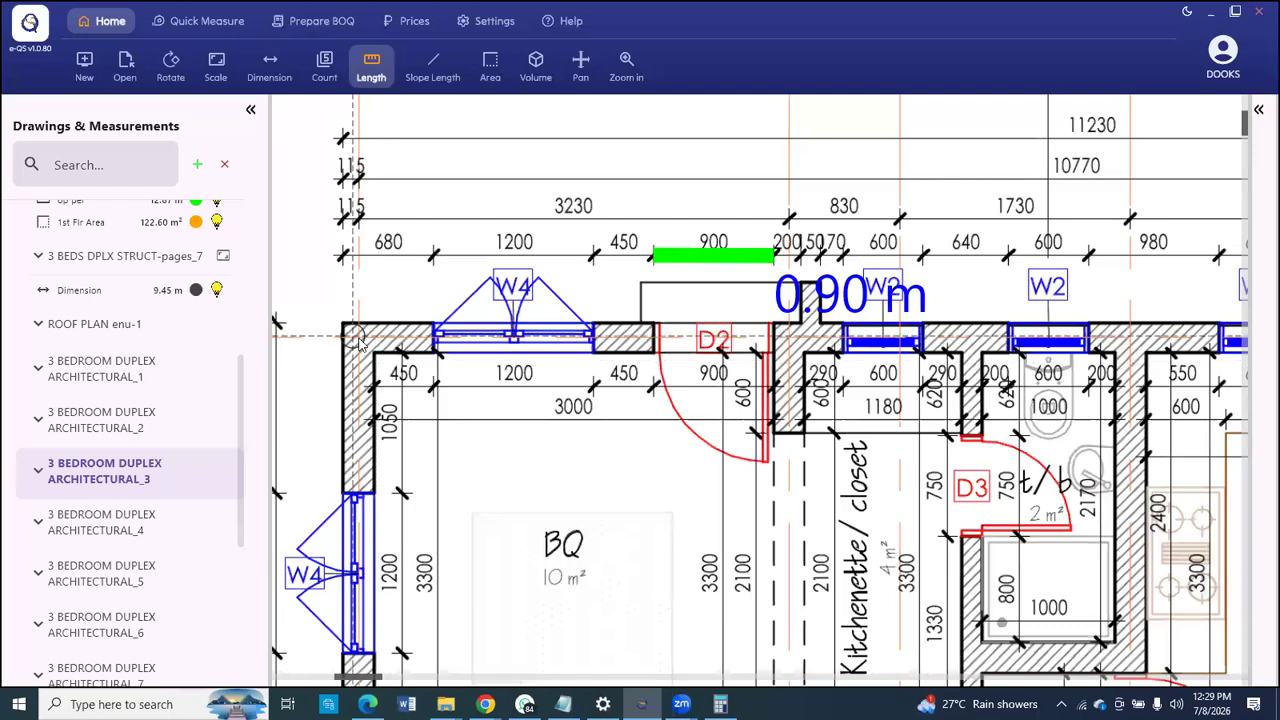
left_click(358, 338)
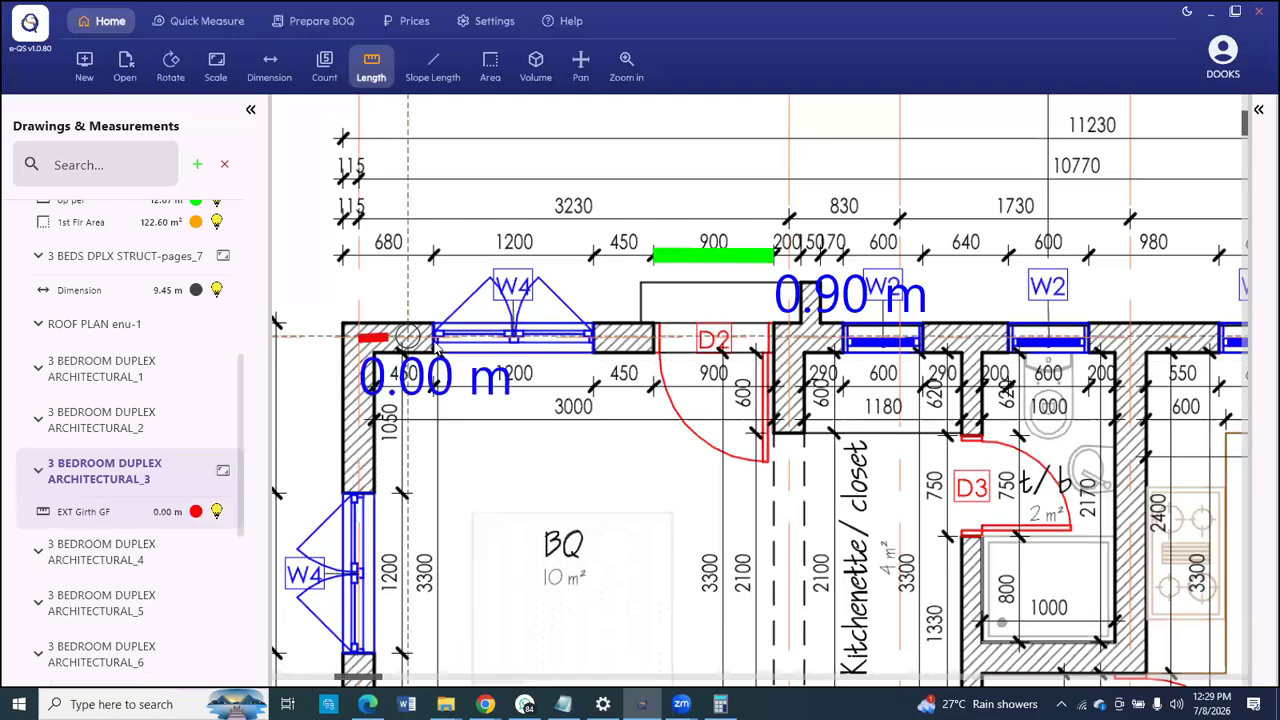
scroll(394, 338, "down", 3)
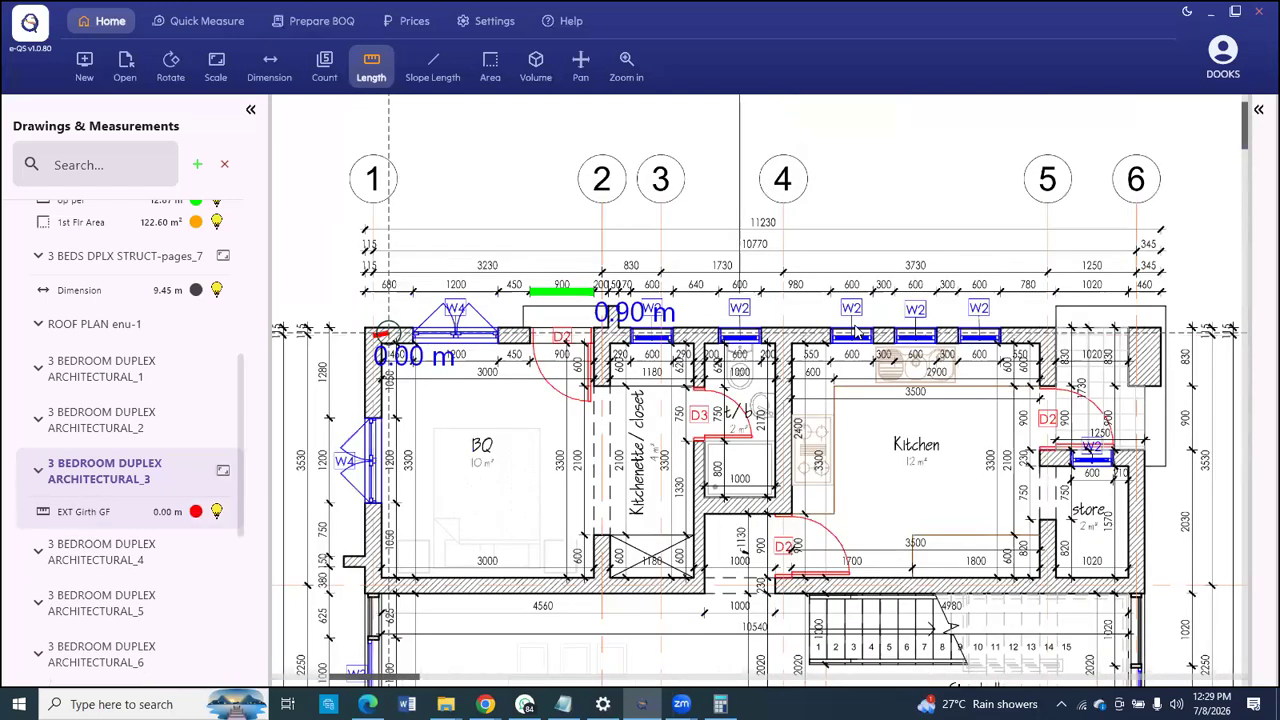
scroll(851, 307, "down", 3)
scroll(820, 289, "up", 5)
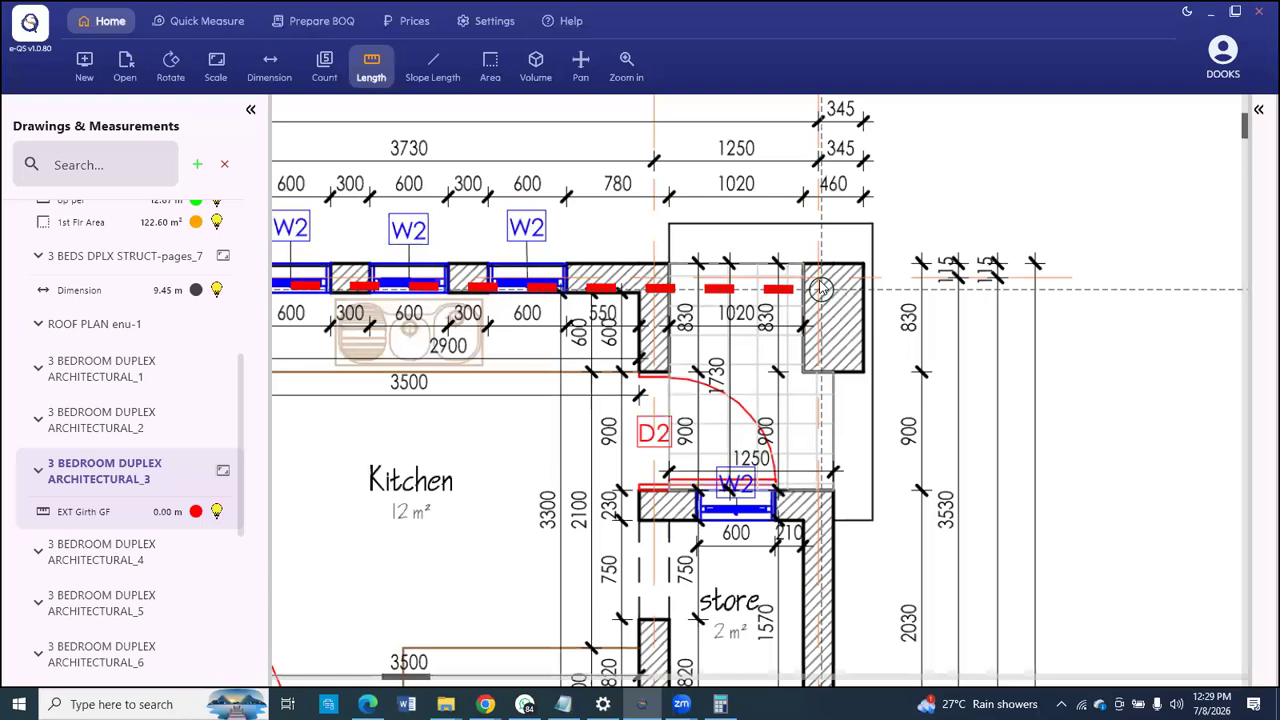
left_click(820, 289)
scroll(822, 275, "down", 5)
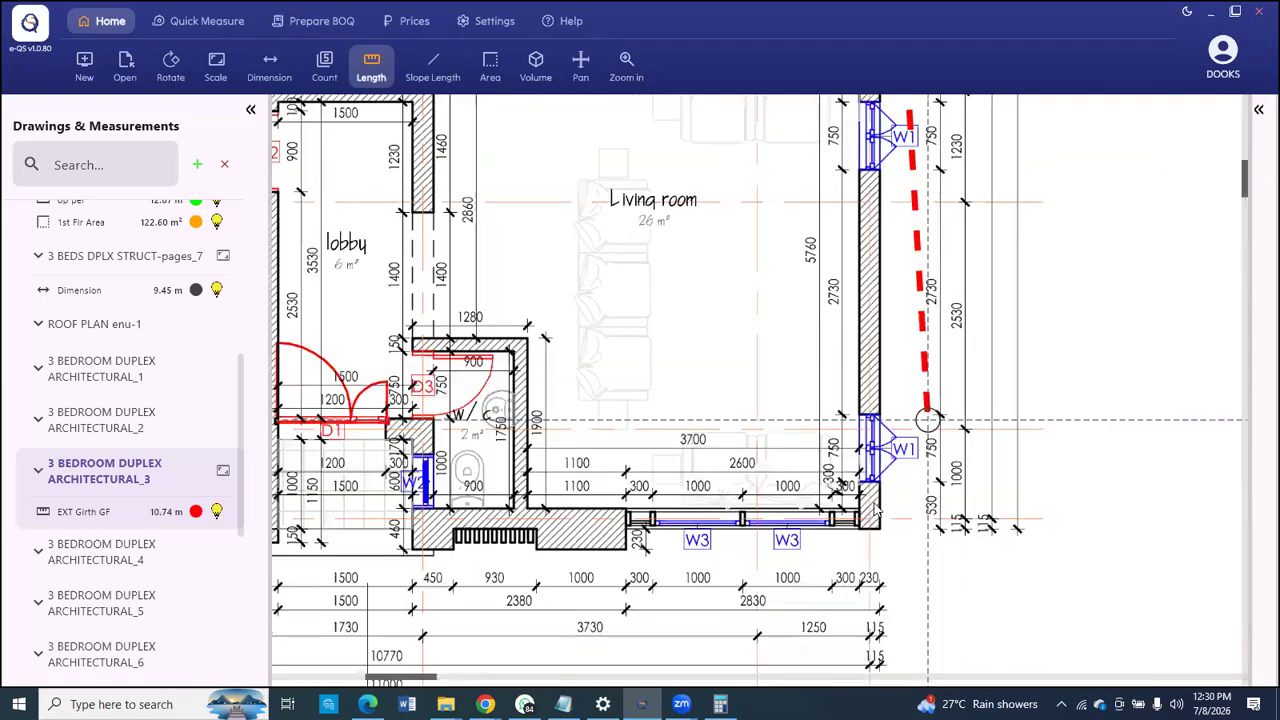
scroll(874, 514, "up", 4)
left_click(879, 508)
scroll(882, 509, "down", 1)
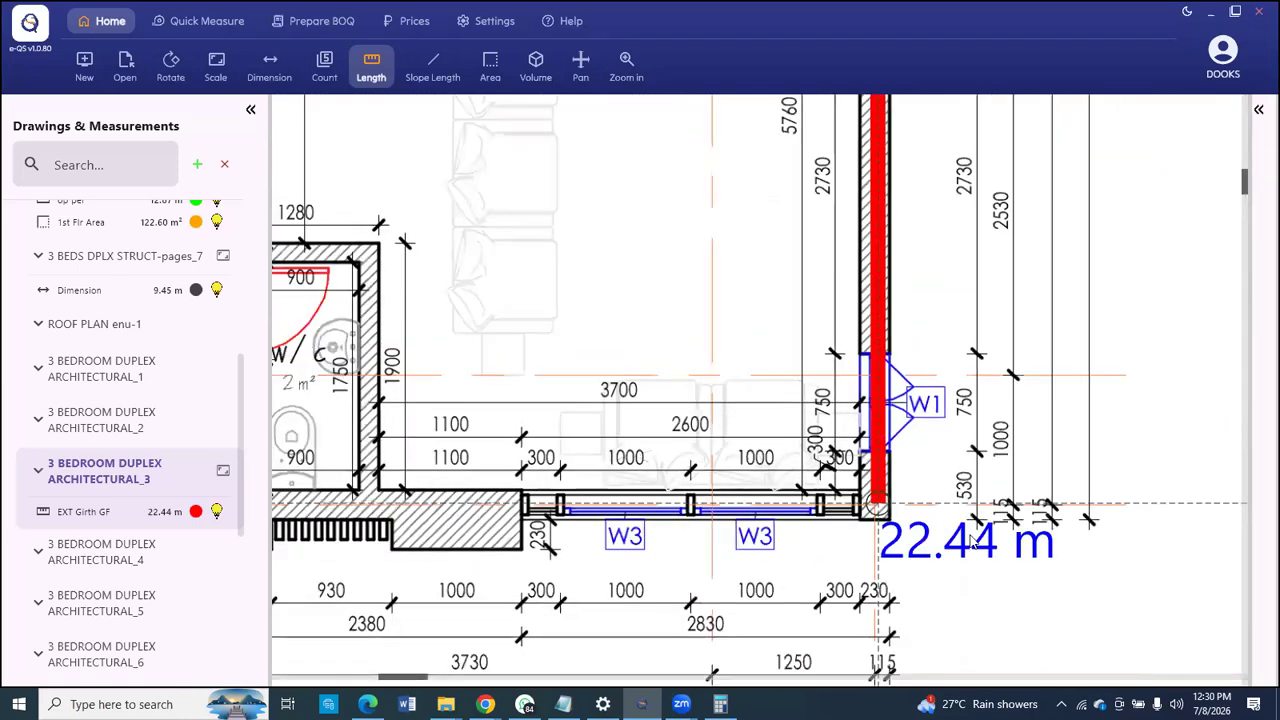
Step: Complete the external wall trace along grid G to grid 1 and up to corner A/1, about 45 m overall, and end the measurement
scroll(900, 530, "down", 3)
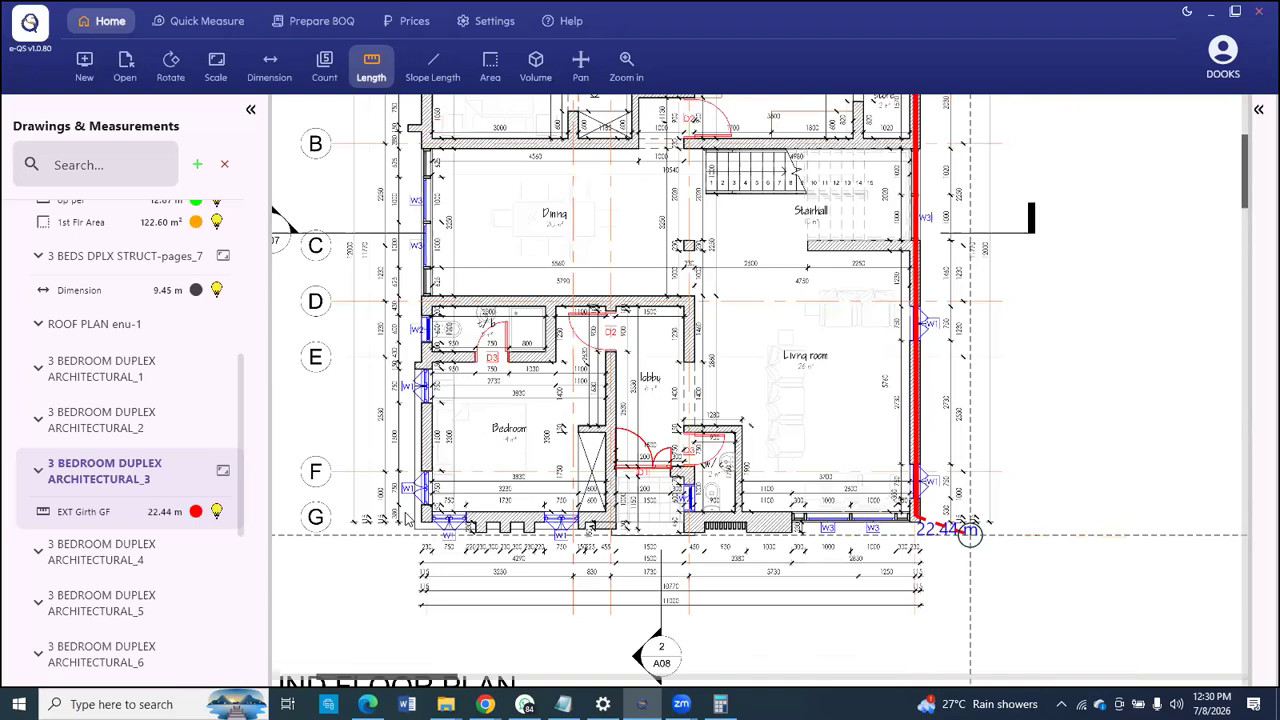
scroll(414, 530, "up", 3)
left_click(455, 530)
scroll(452, 530, "down", 3)
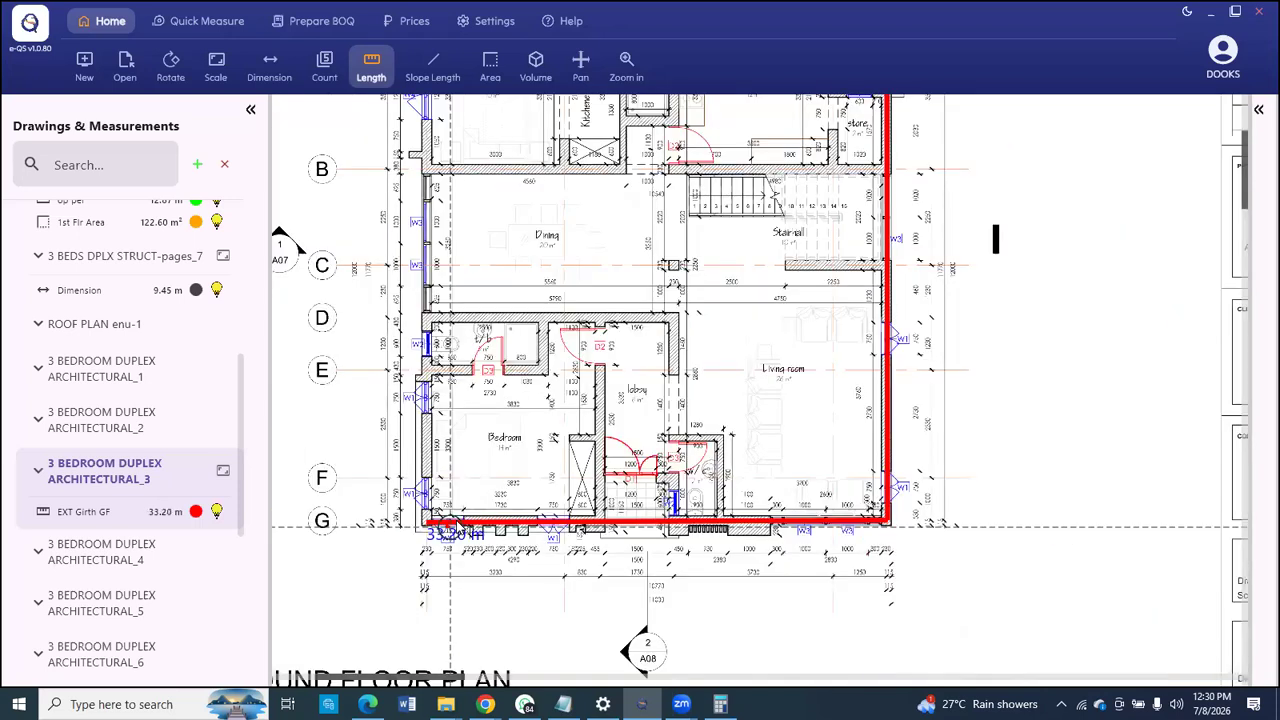
scroll(458, 520, "down", 2)
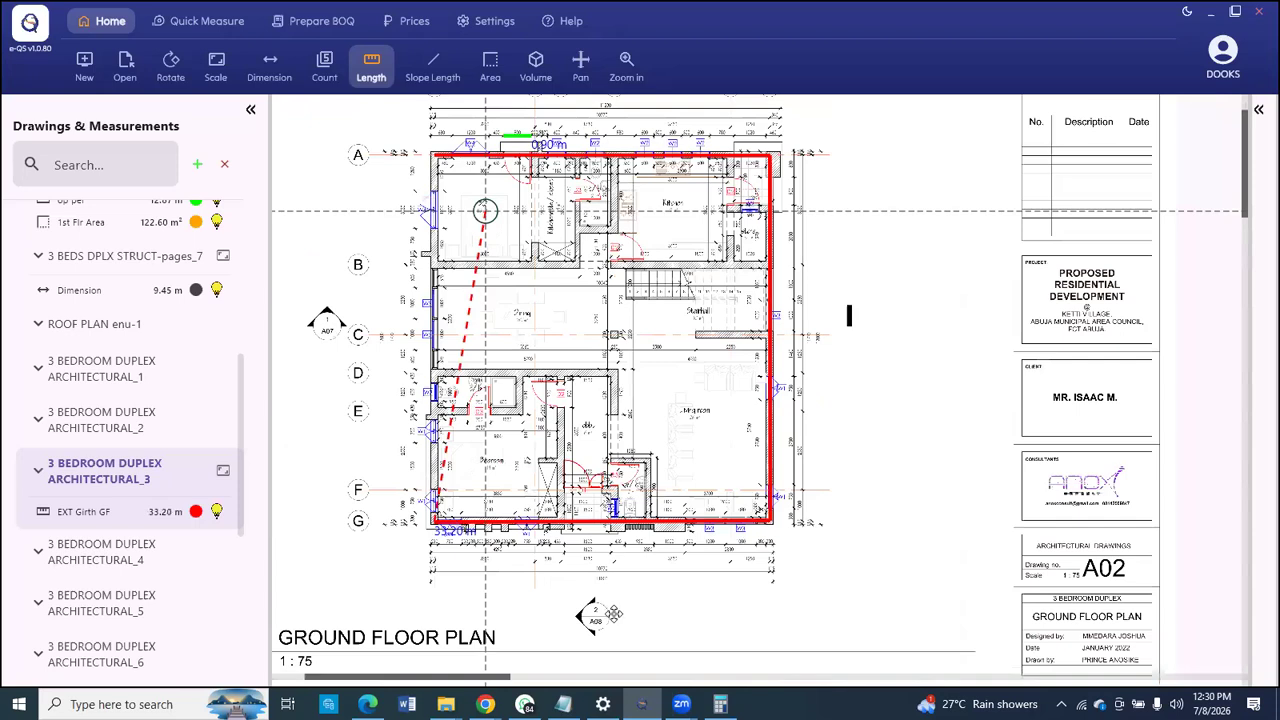
left_click(423, 153)
scroll(423, 153, "up", 3)
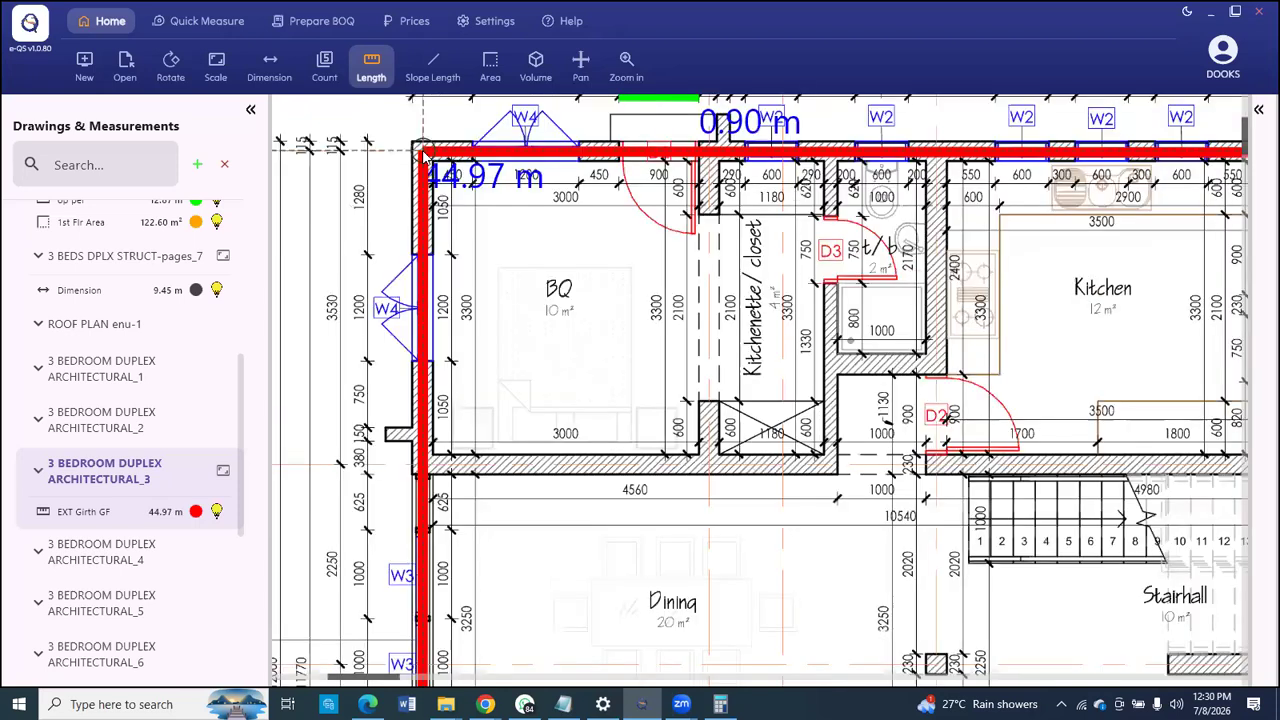
scroll(423, 153, "down", 3)
right_click(426, 156)
left_click(469, 225)
scroll(441, 249, "down", 2)
Step: Create a purple length measurement named "Int Girth-GF" for the ground floor internal walls
left_click(372, 67)
left_click(587, 264)
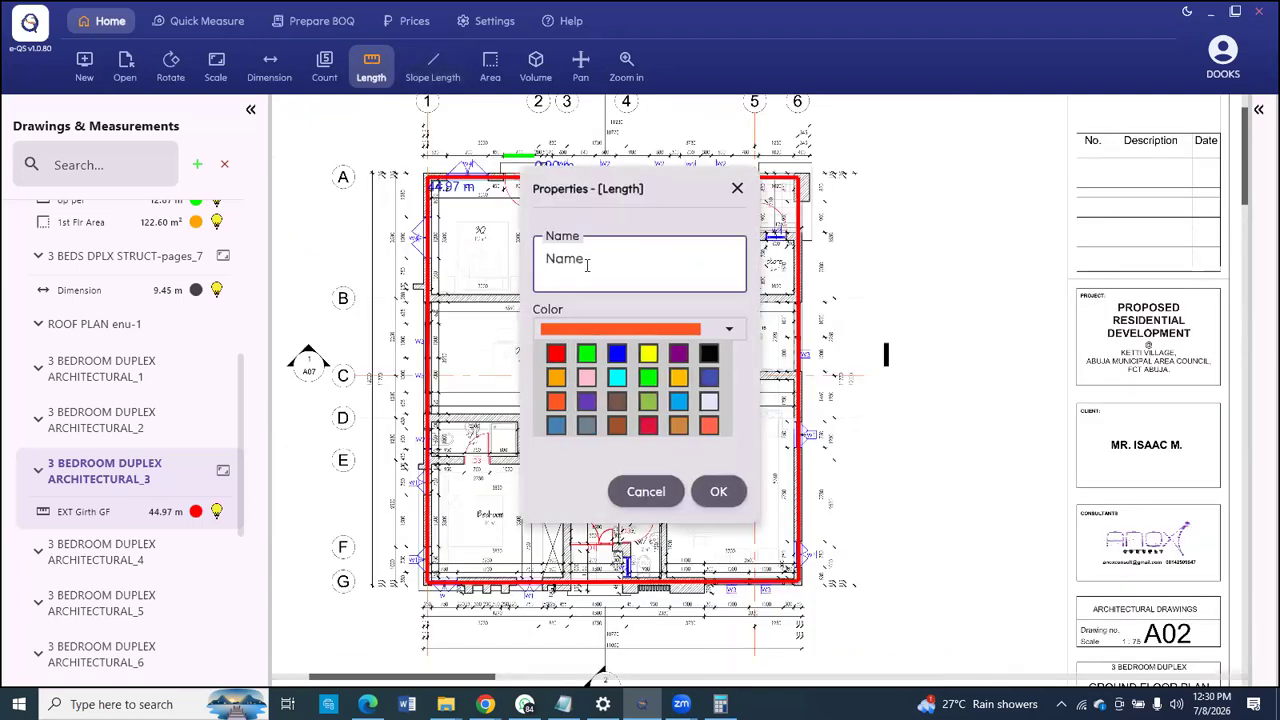
type("Int Girth-GF")
left_click(717, 491)
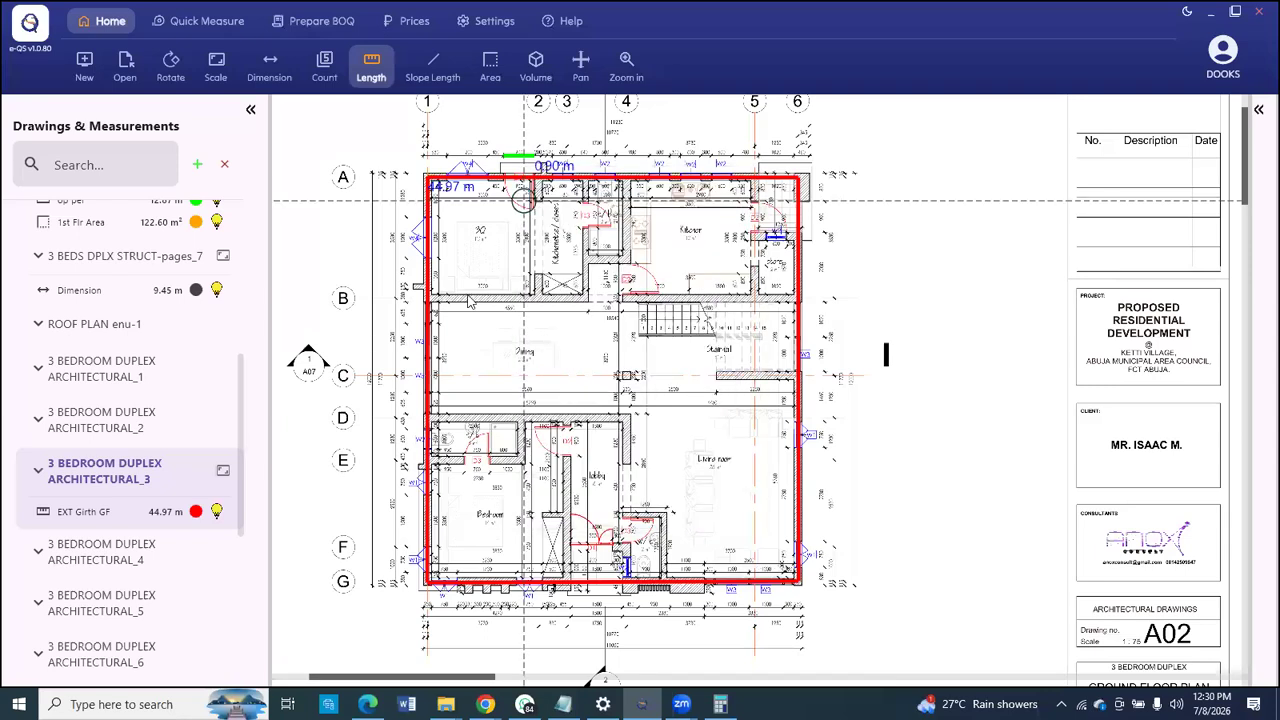
Step: Trace the internal wall along grid B from grid 1 to grid 6, about 10.55 m long
scroll(386, 296, "up", 3)
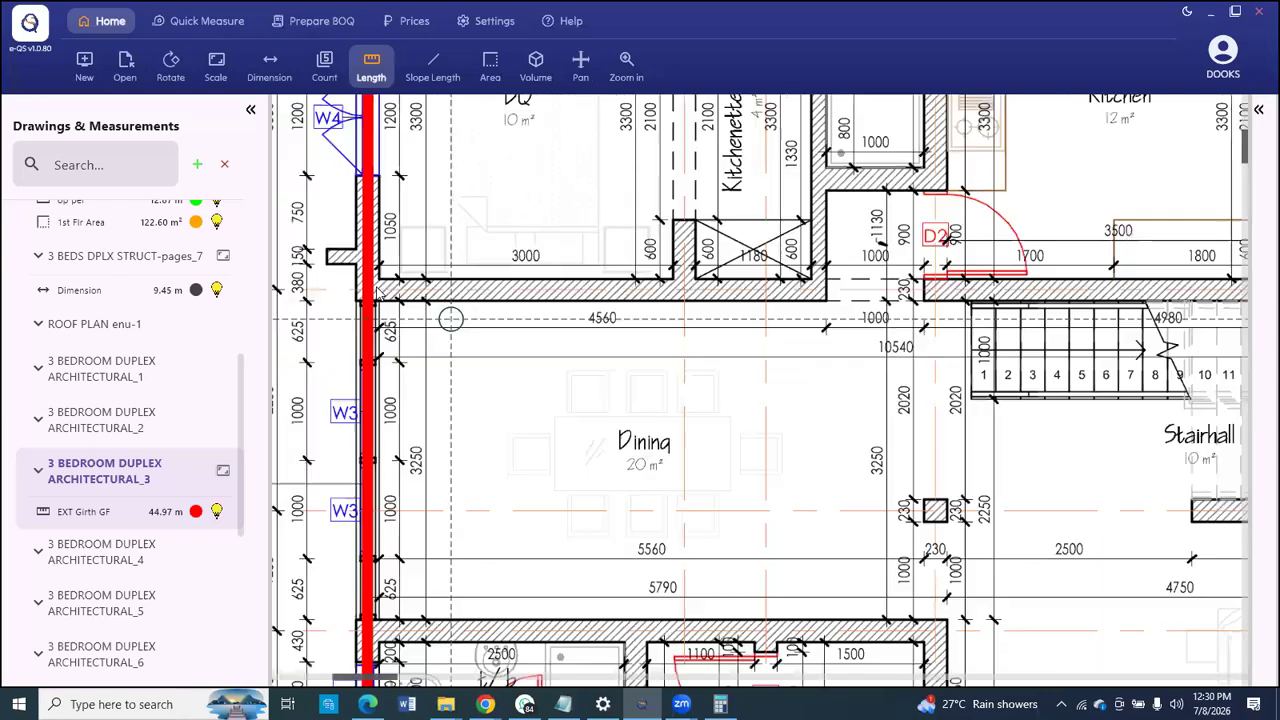
left_click(378, 292)
scroll(870, 292, "down", 3)
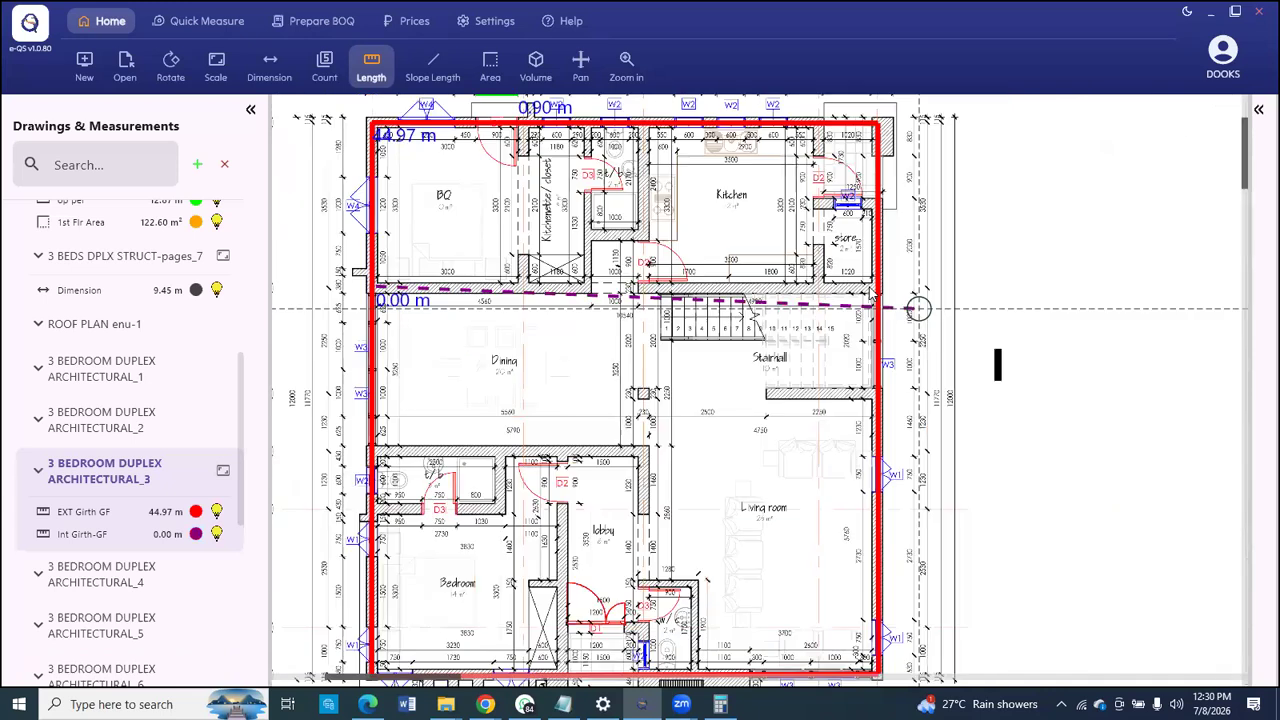
scroll(872, 292, "up", 8)
right_click(871, 289)
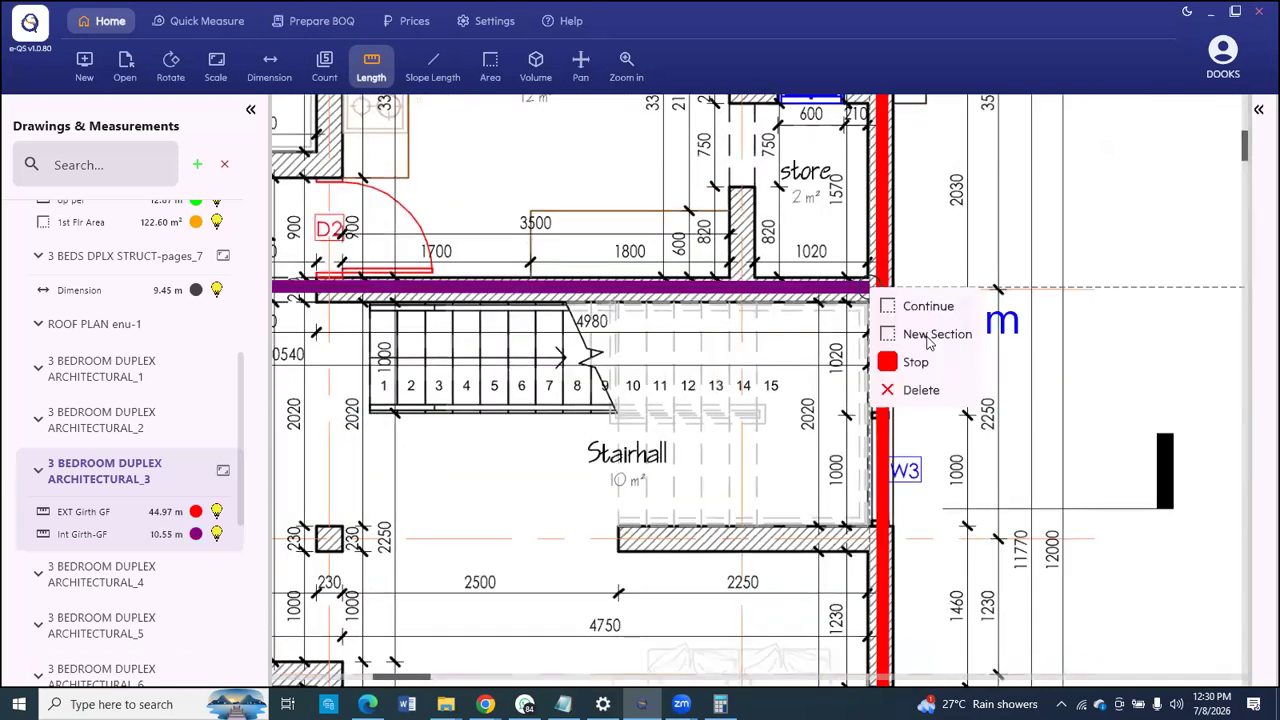
Step: Trace the wall line between the BQ and the kitchenette/closet from grid A to grid B, about 3.3 m, as its own section
scroll(735, 388, "down", 3)
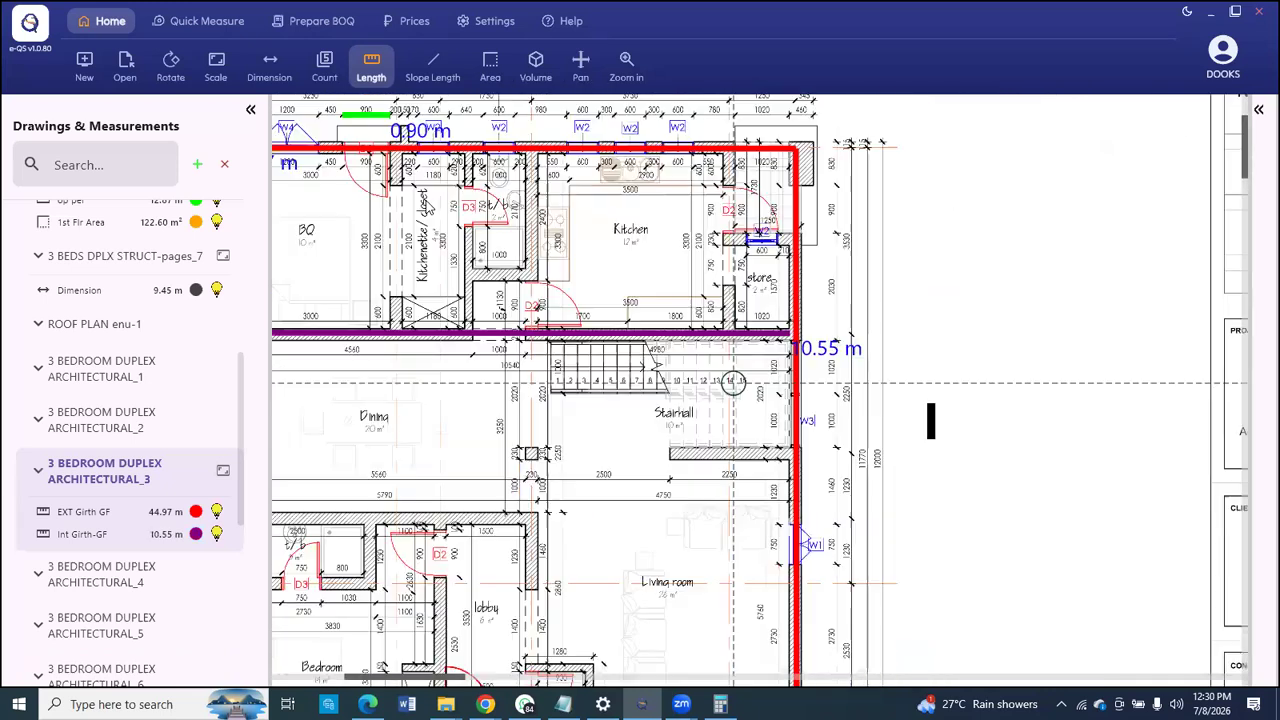
scroll(428, 150, "up", 4)
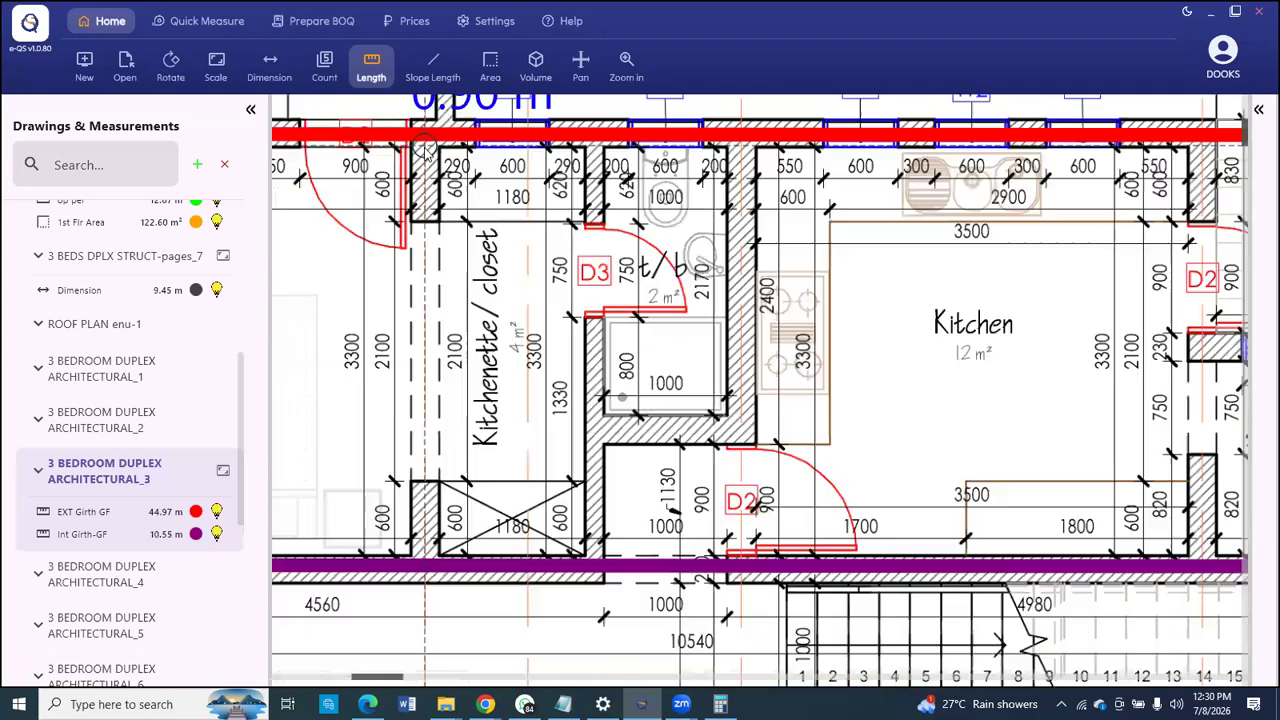
scroll(430, 420, "down", 3)
scroll(426, 421, "up", 3)
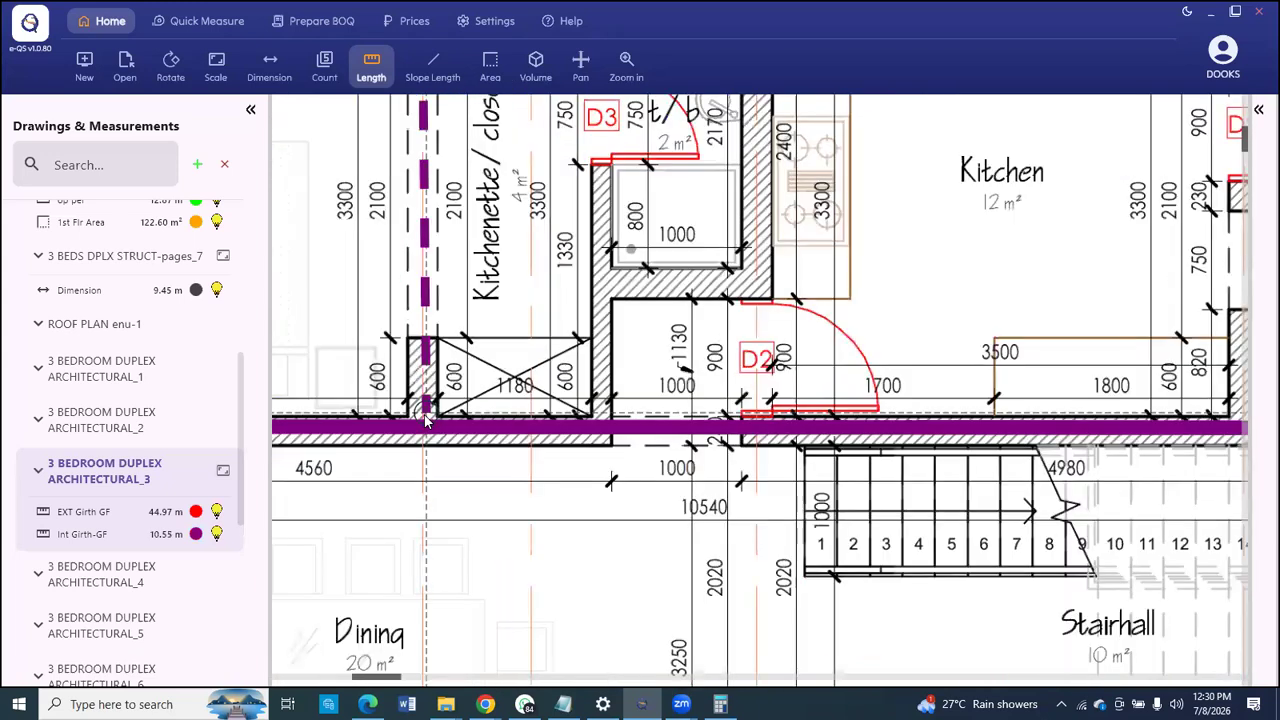
left_click(425, 420)
right_click(425, 420)
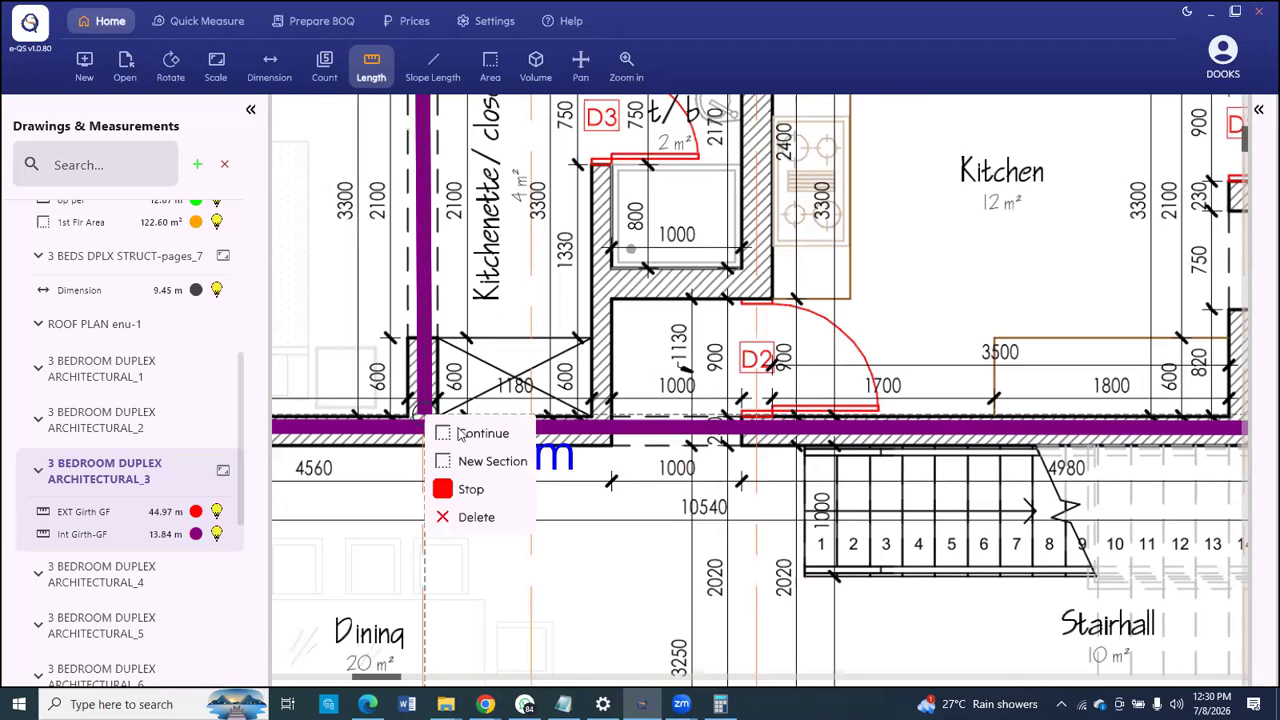
left_click(467, 461)
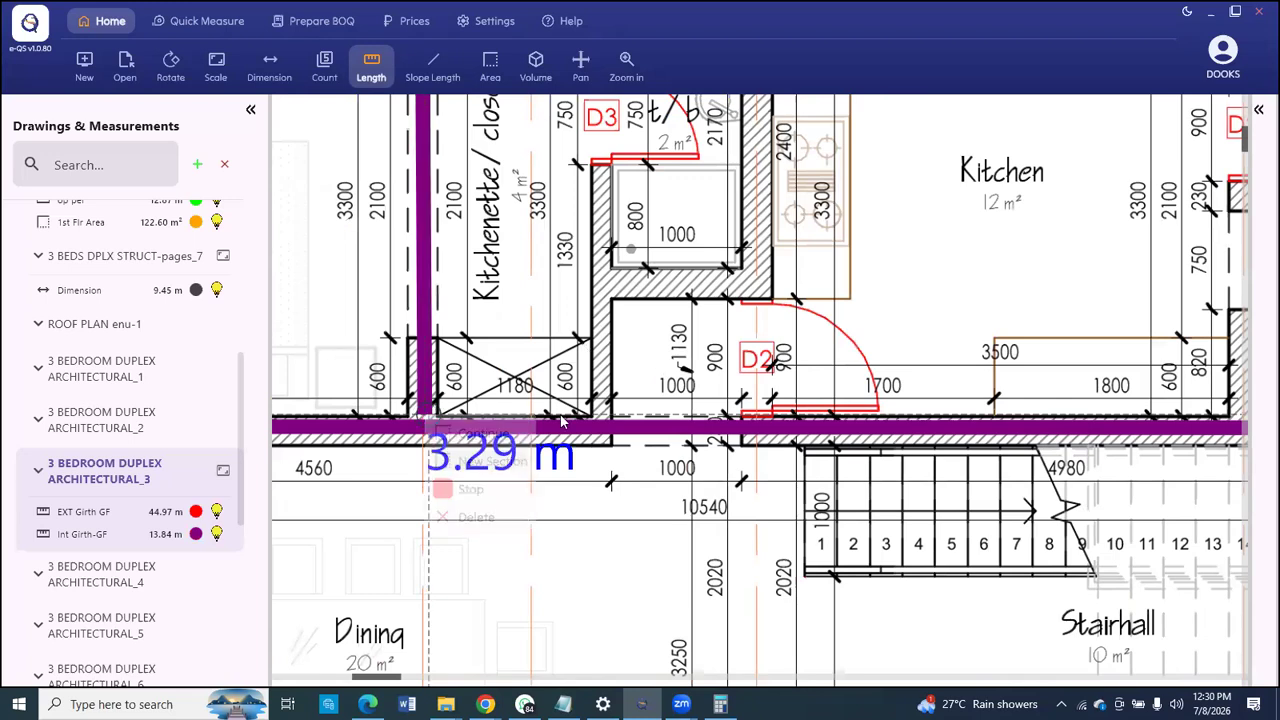
Step: Add the wall between the kitchenette/closet and its adjoining t/b, from grid B up to grid A, about 3.3 m long
scroll(590, 428, "up", 1)
left_click(588, 433)
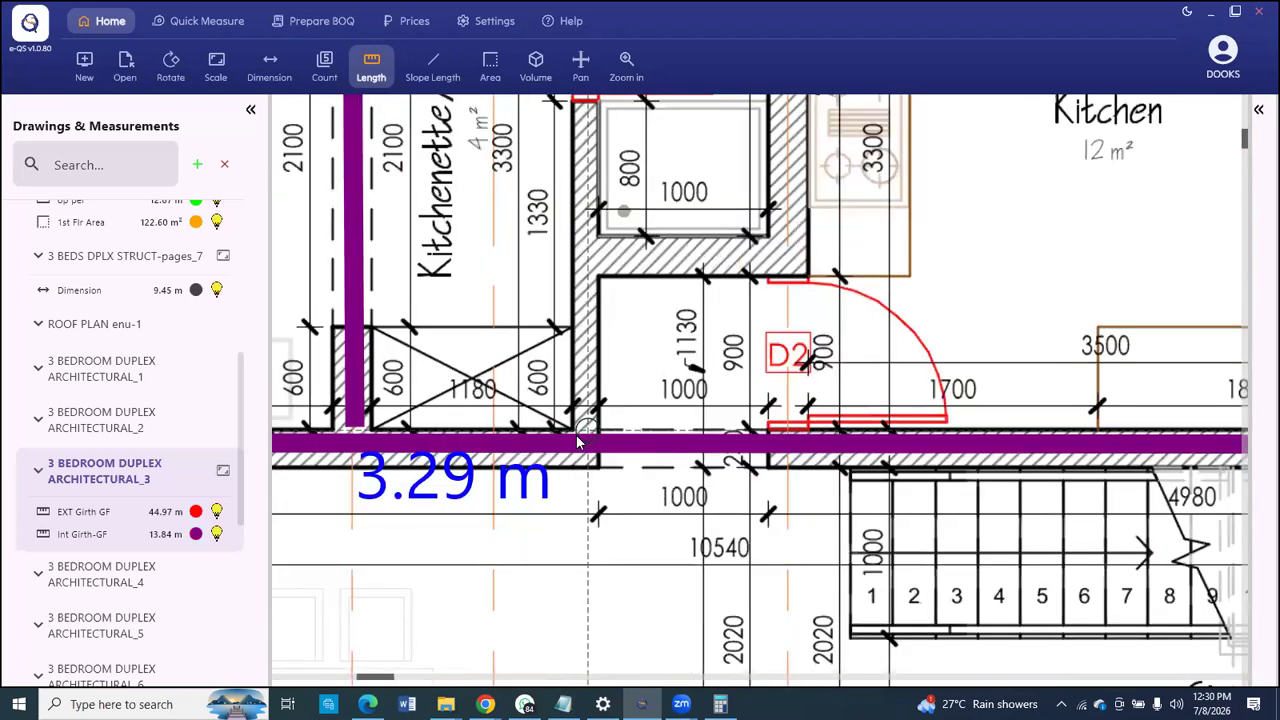
scroll(621, 220, "down", 1)
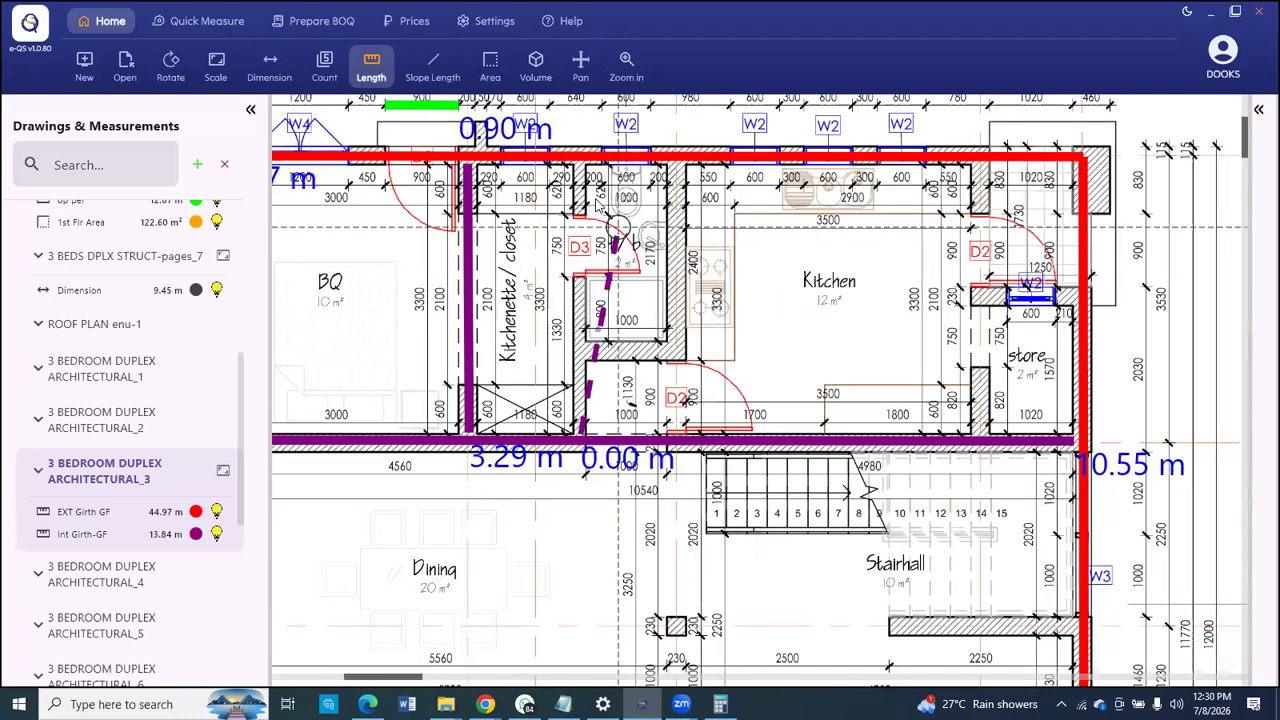
scroll(605, 200, "up", 2)
left_click(559, 137)
right_click(559, 136)
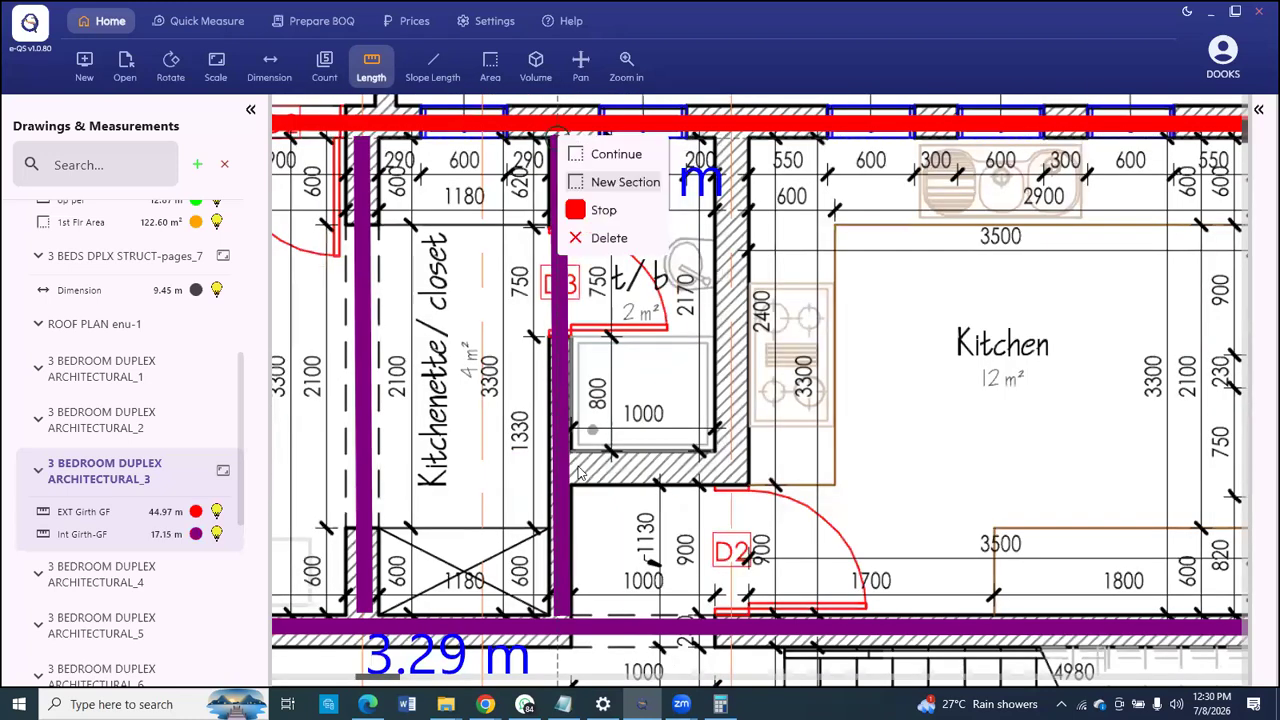
left_click(625, 182)
Step: Trace an L-shaped section along the t/b's lower wall and up its kitchen-side wall to grid A, about 3.33 m long
left_click(578, 467)
left_click(733, 467)
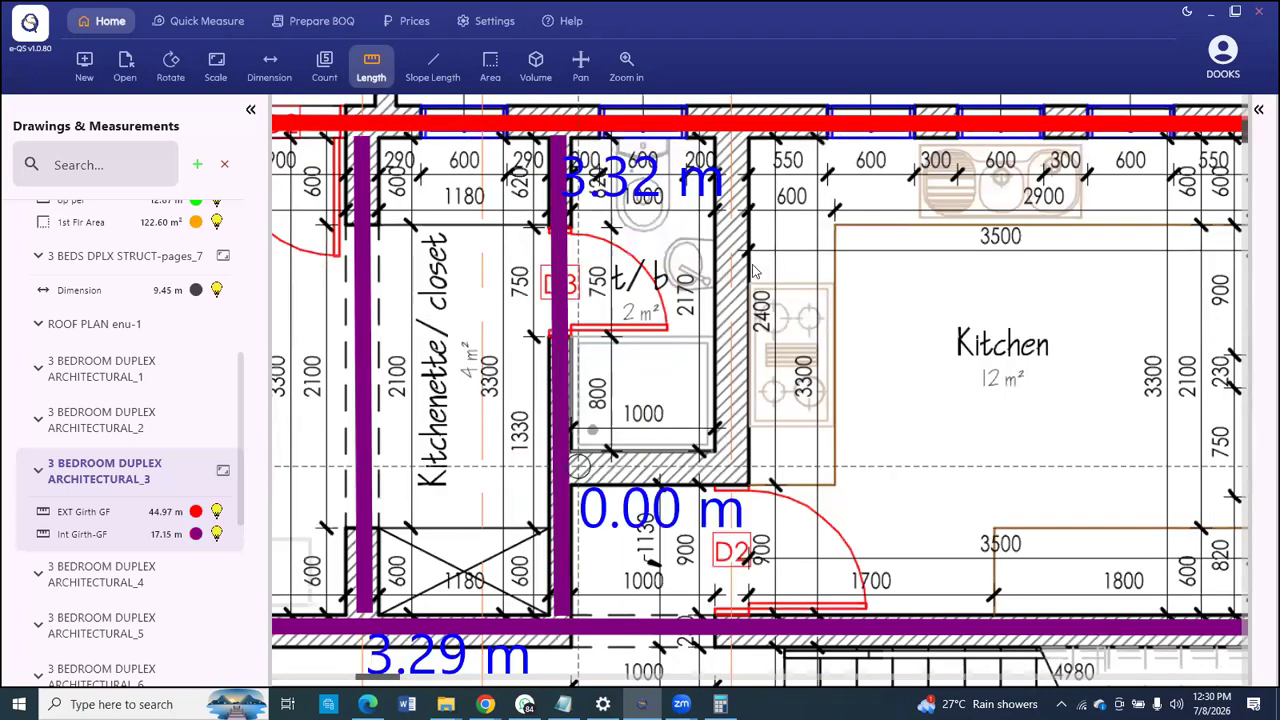
left_click(733, 143)
right_click(733, 143)
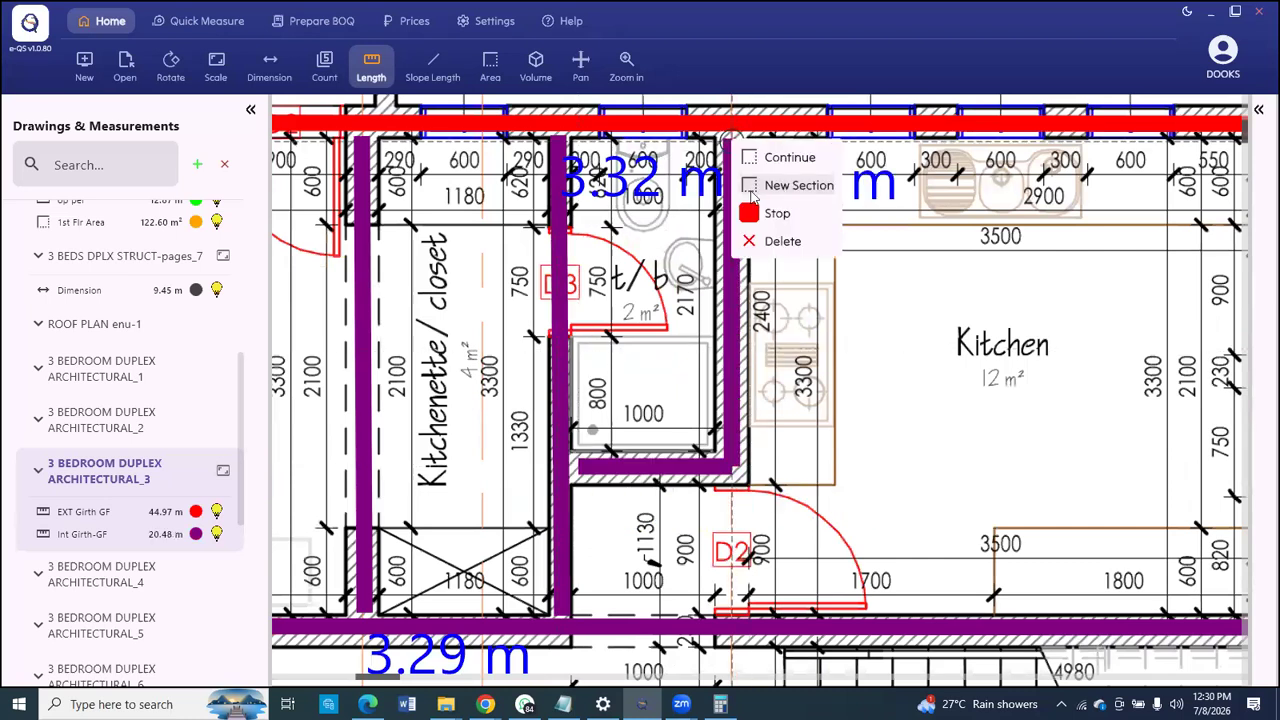
Step: Trace the wall line between the kitchen and the store from grid A down to grid B, about 3.27 m, as a separate section
scroll(563, 214, "down", 1)
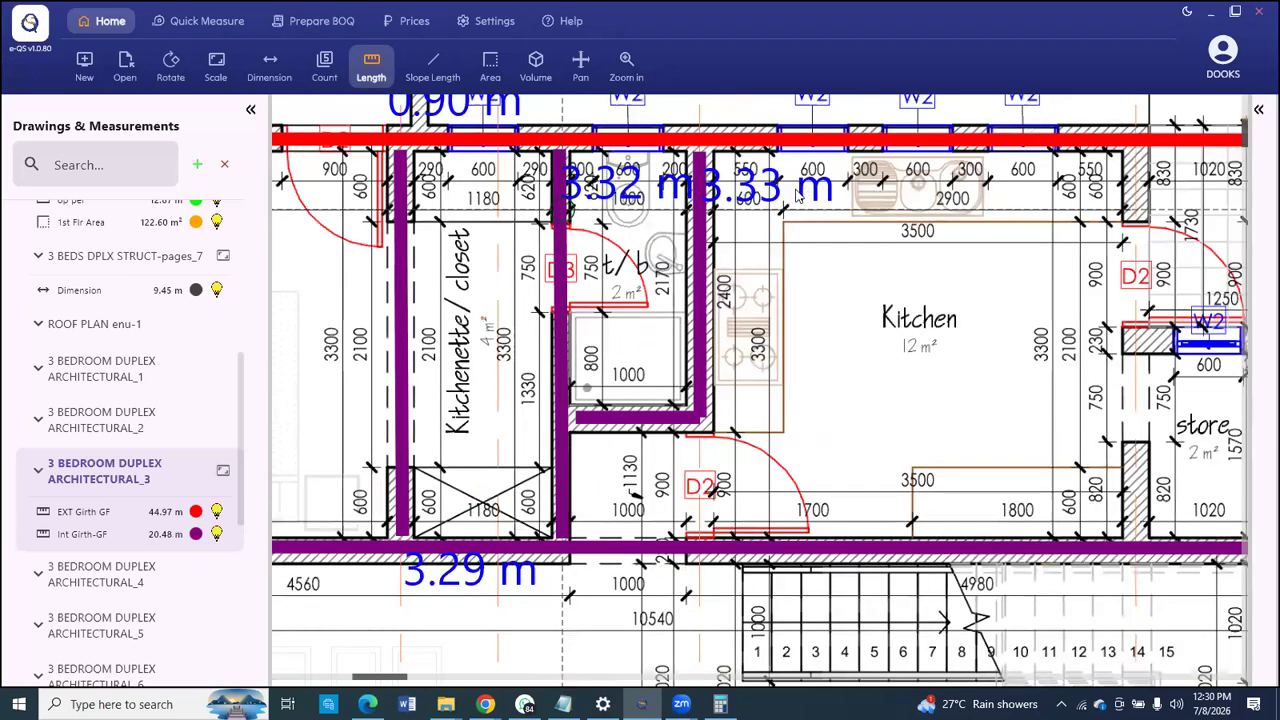
scroll(800, 197, "down", 2)
scroll(798, 195, "up", 2)
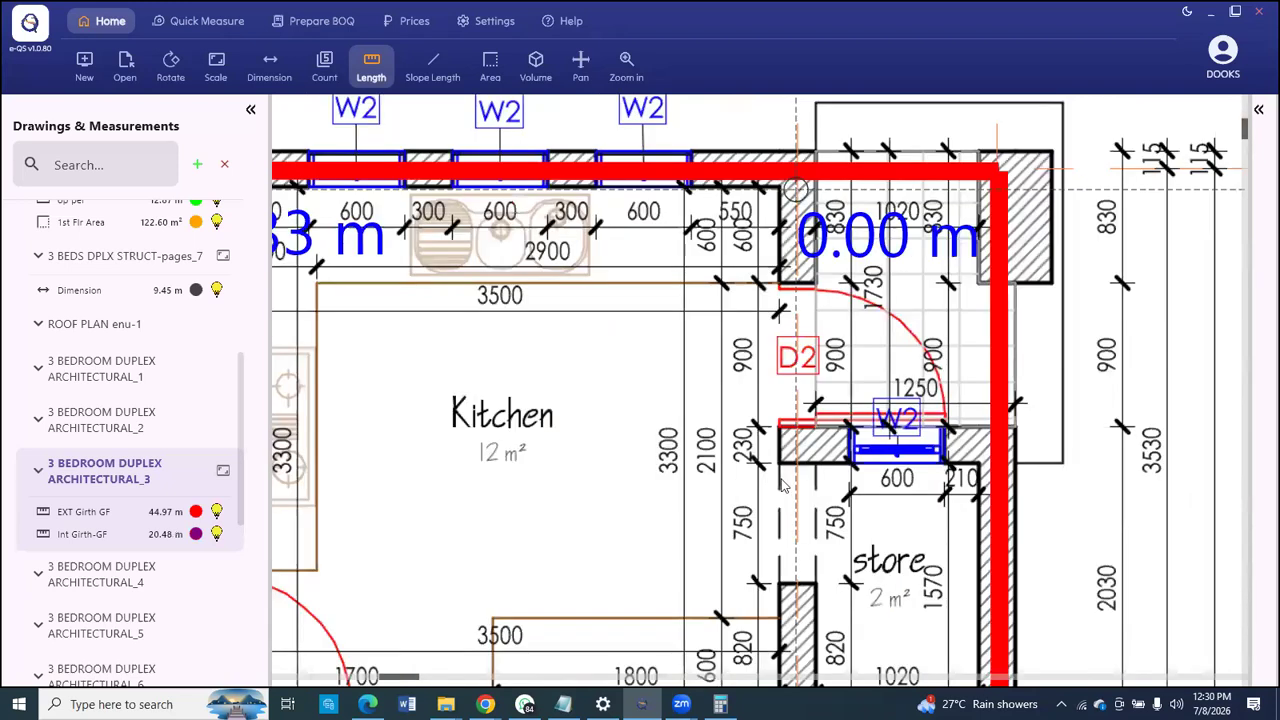
scroll(780, 487, "down", 2)
scroll(780, 487, "up", 2)
left_click(781, 487)
right_click(781, 487)
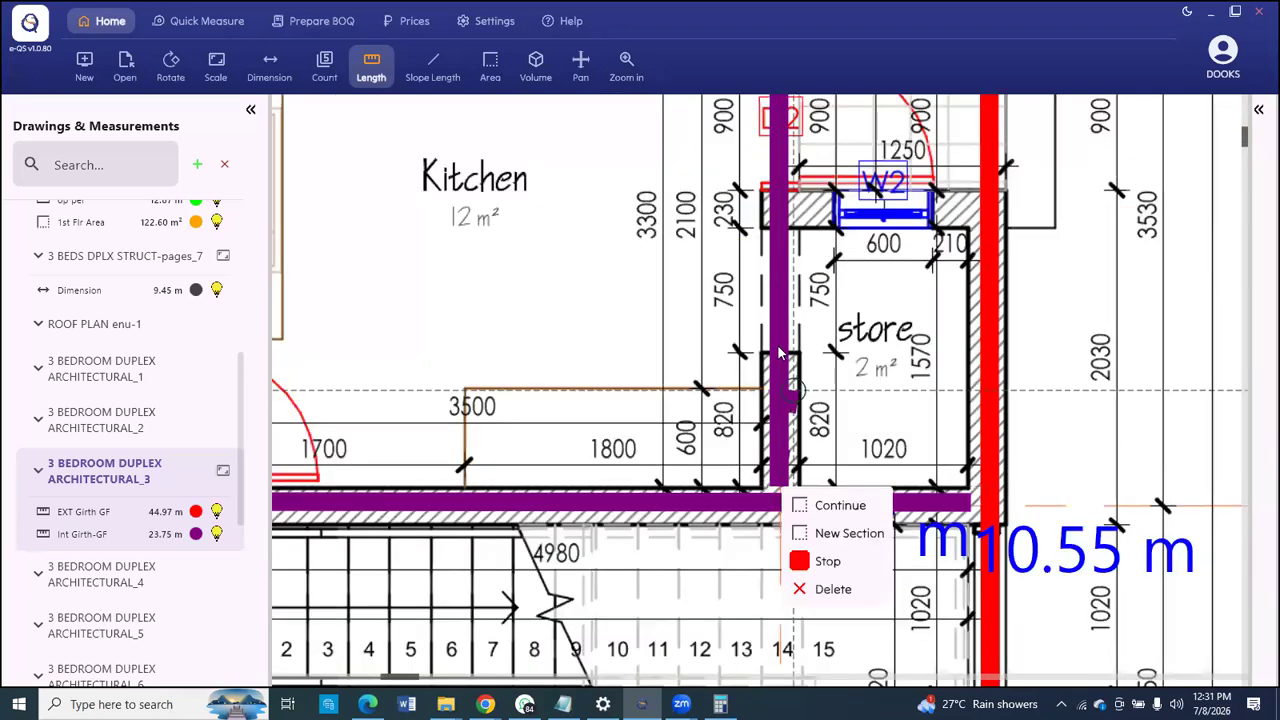
scroll(806, 352, "down", 2)
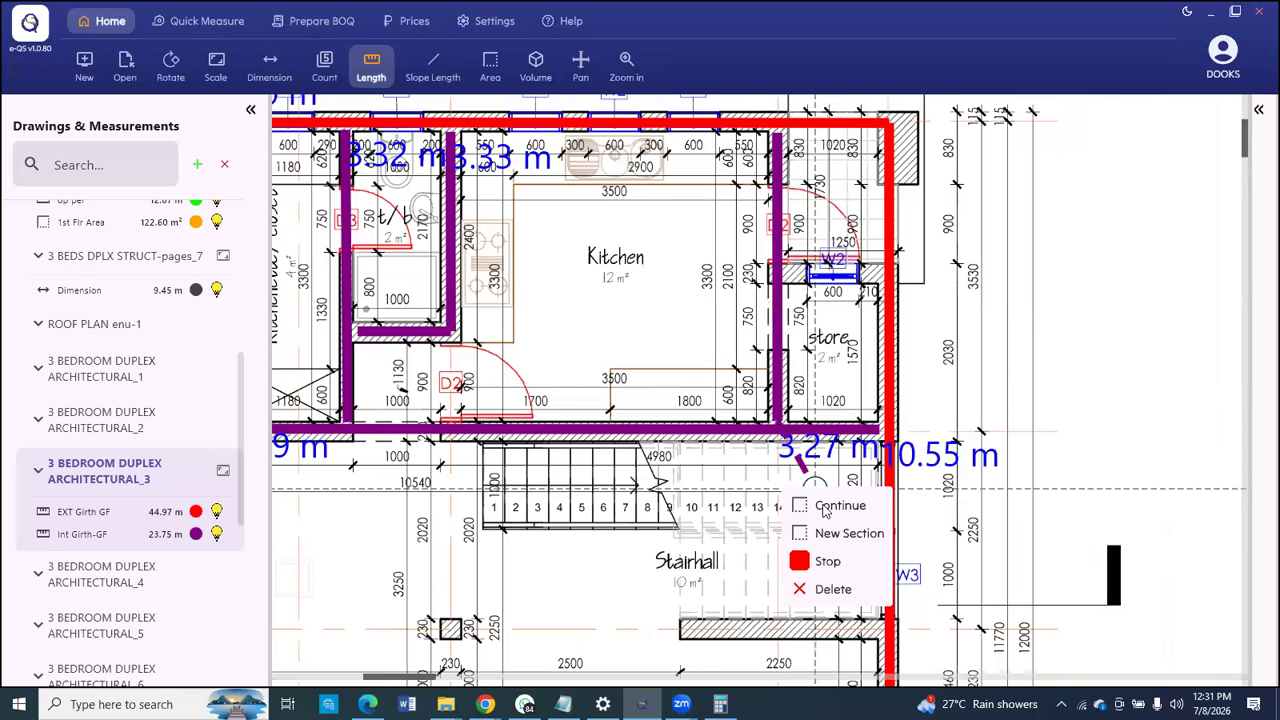
left_click(597, 236)
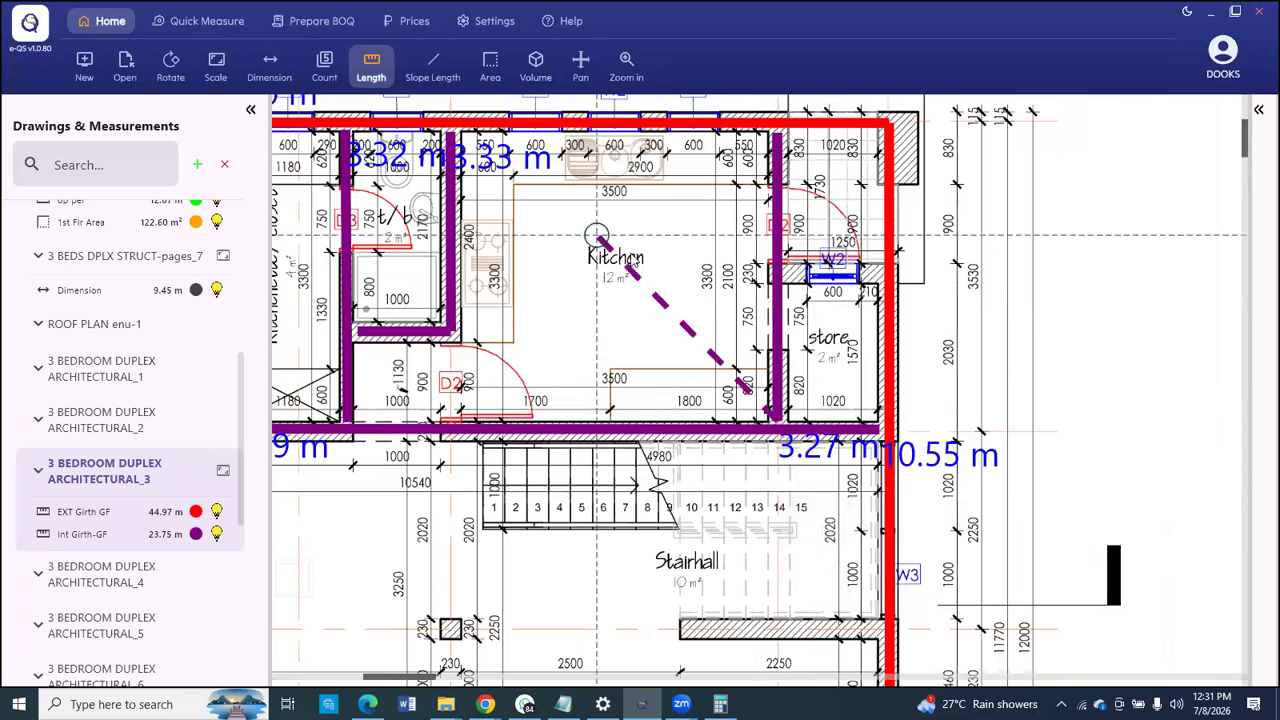
scroll(775, 437, "up", 2)
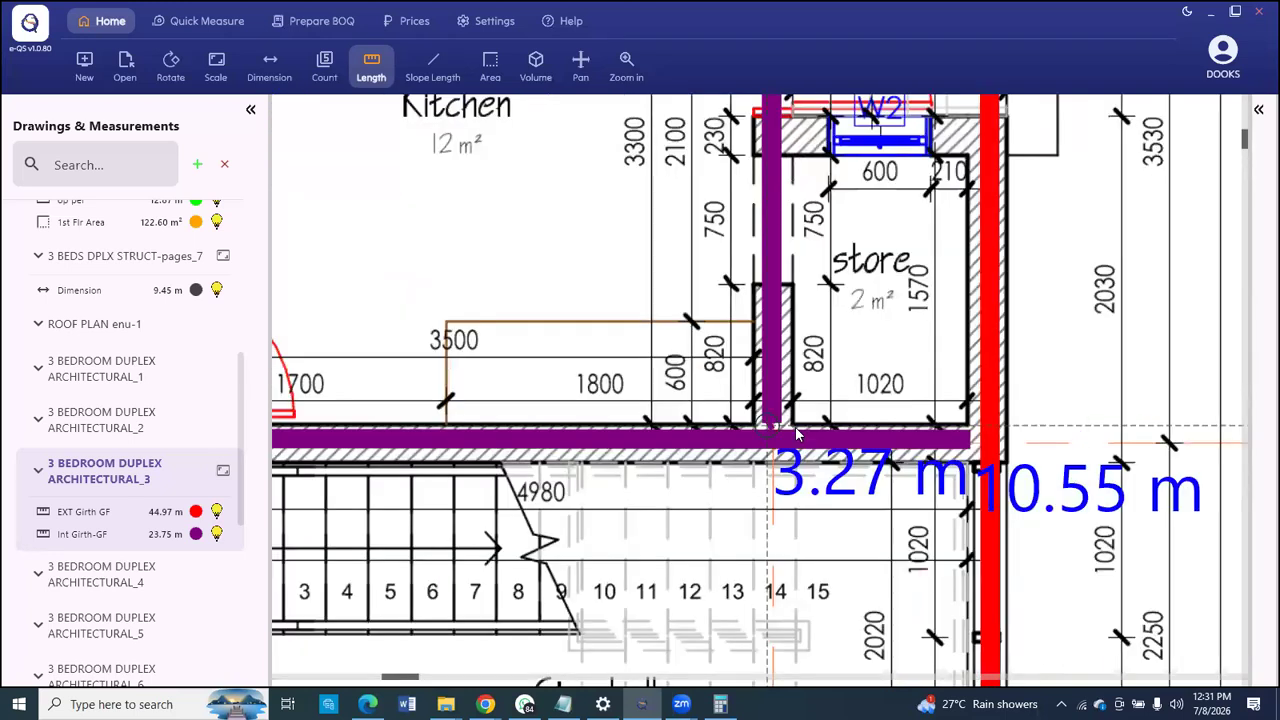
right_click(797, 428)
Step: Add the store's upper wall containing window W2, from the kitchen wall to the external wall, about 1.07 m long
scroll(658, 437, "down", 5)
scroll(778, 230, "up", 5)
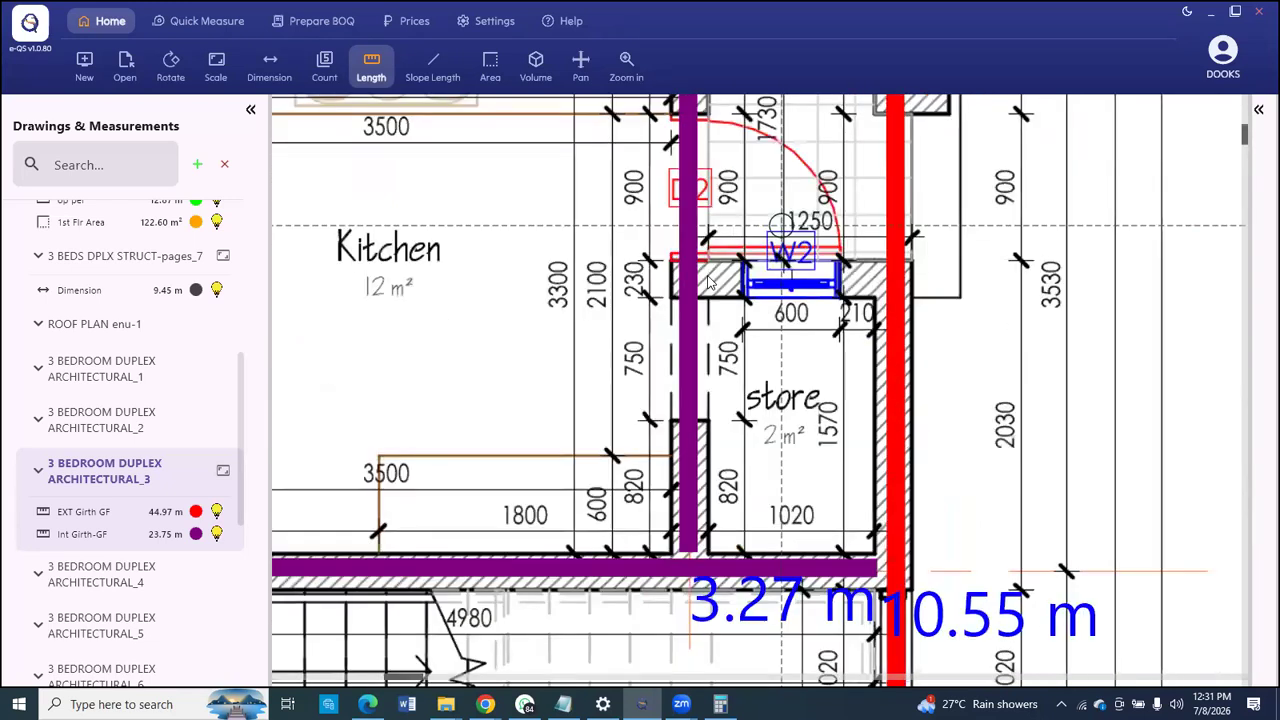
left_click(884, 280)
left_click(884, 278)
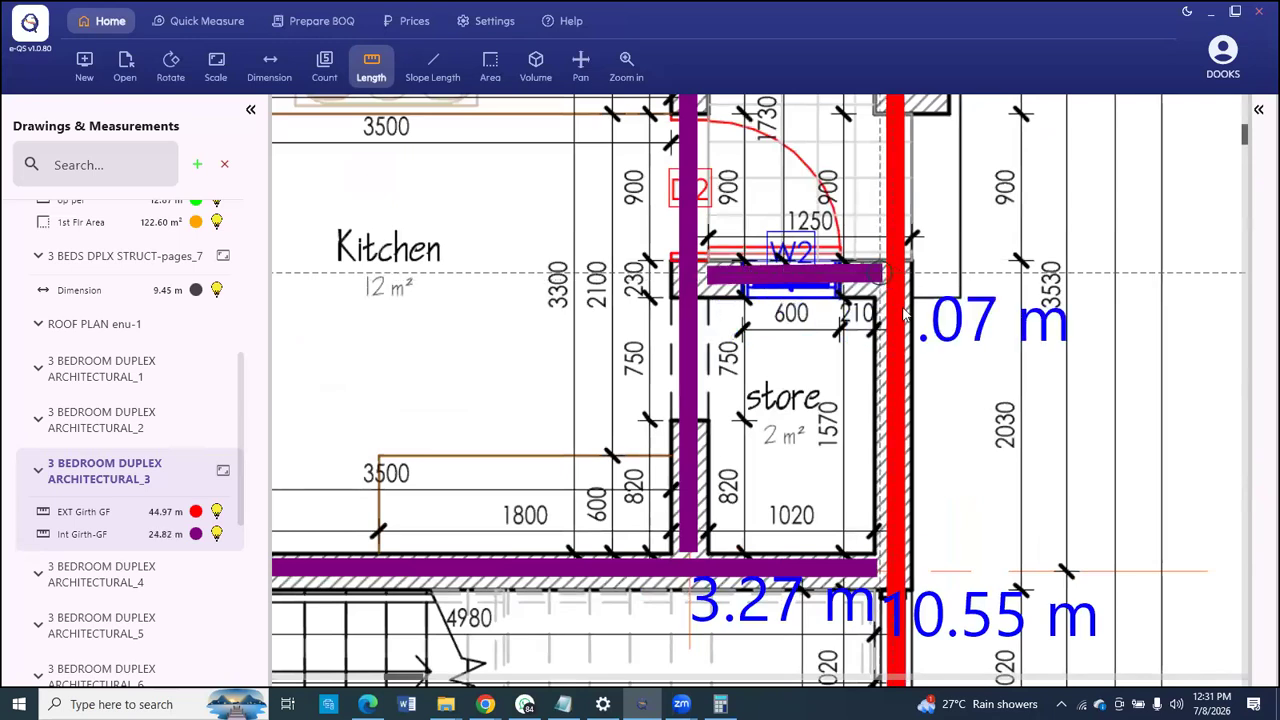
right_click(888, 284)
left_click(918, 293)
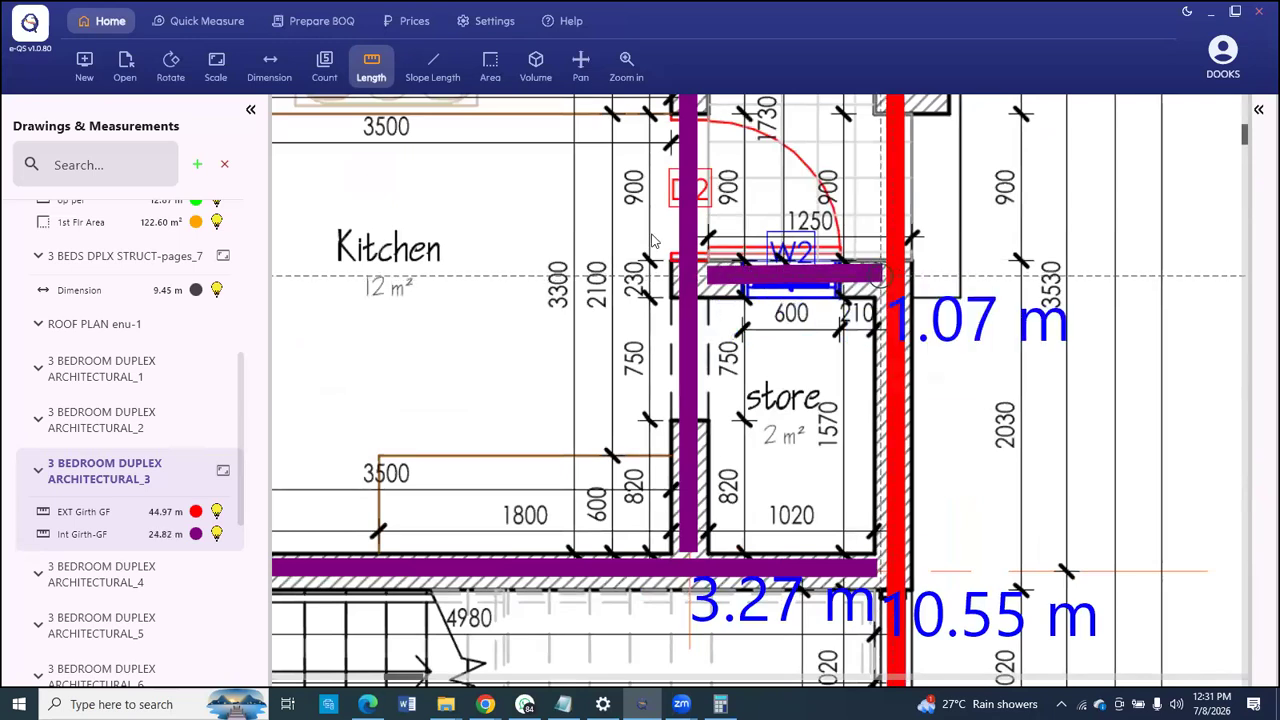
Step: Trace the internal wall along grid D from grid 1 to the corner between the lobby and the living room, about 5.63 m
scroll(520, 200, "down", 3)
scroll(418, 440, "down", 2)
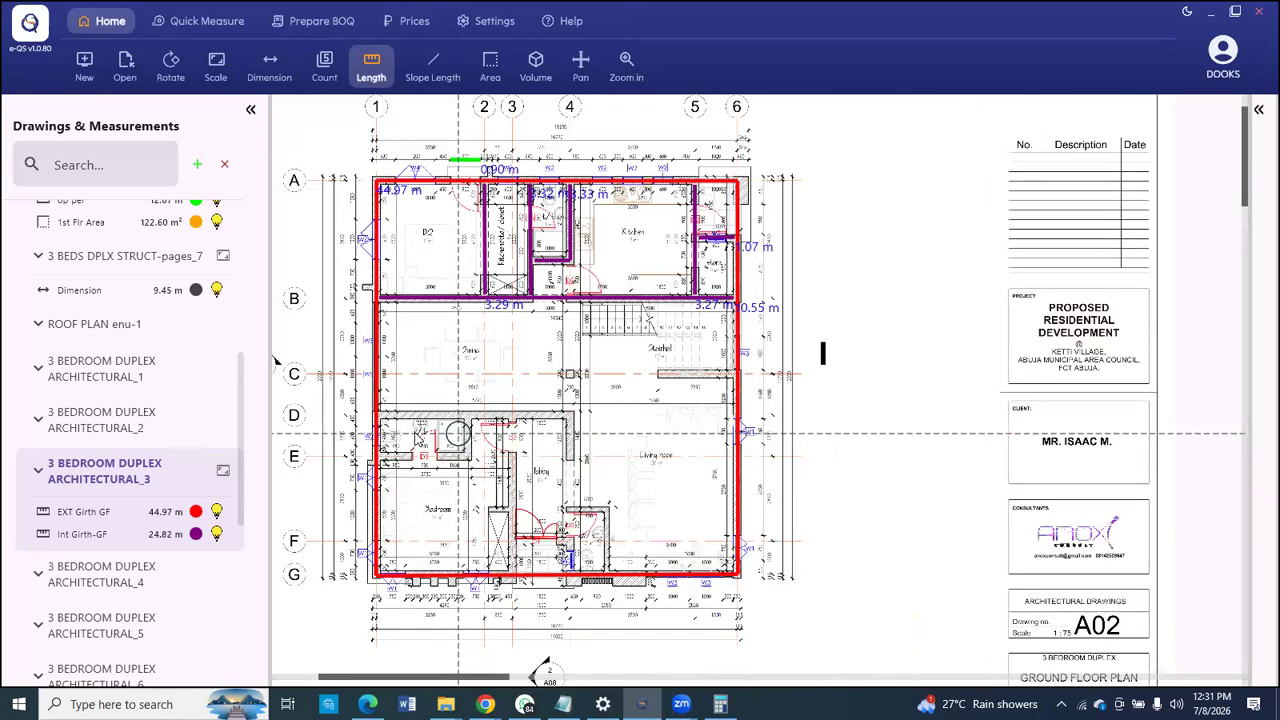
scroll(348, 405, "up", 1)
scroll(385, 417, "up", 5)
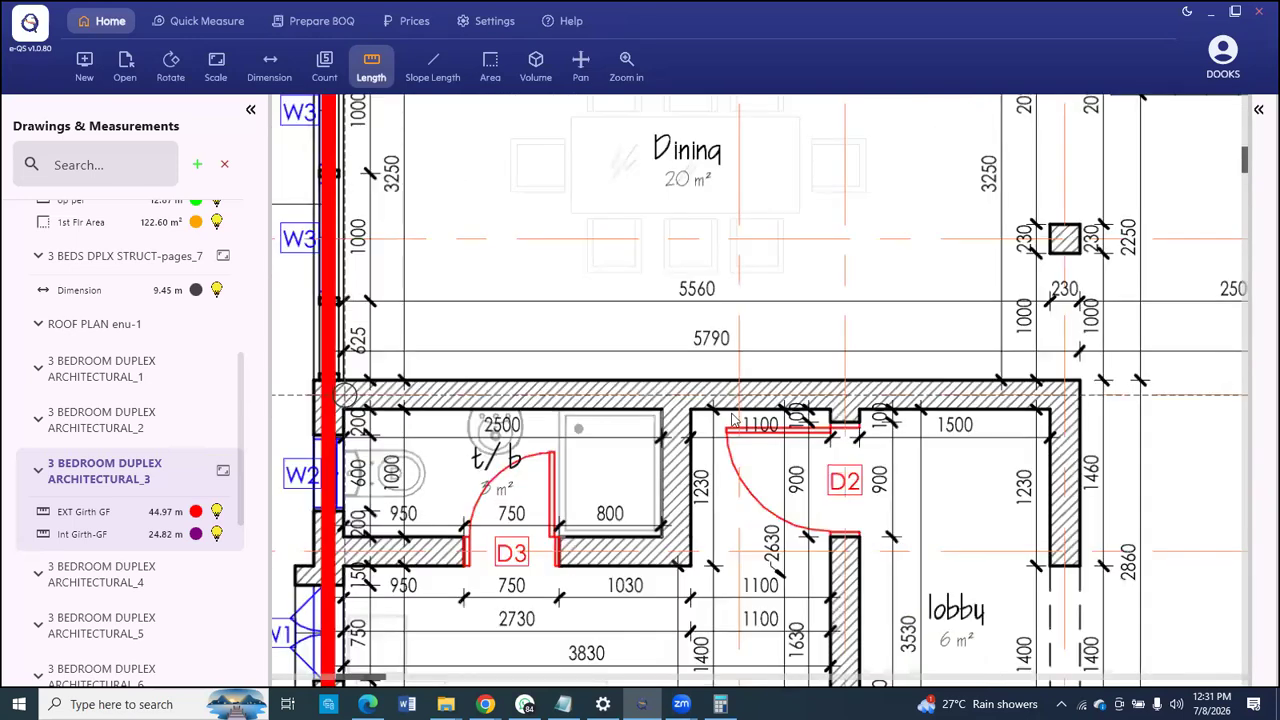
left_click(343, 394)
scroll(343, 394, "down", 3)
scroll(725, 399, "up", 5)
left_click(731, 388)
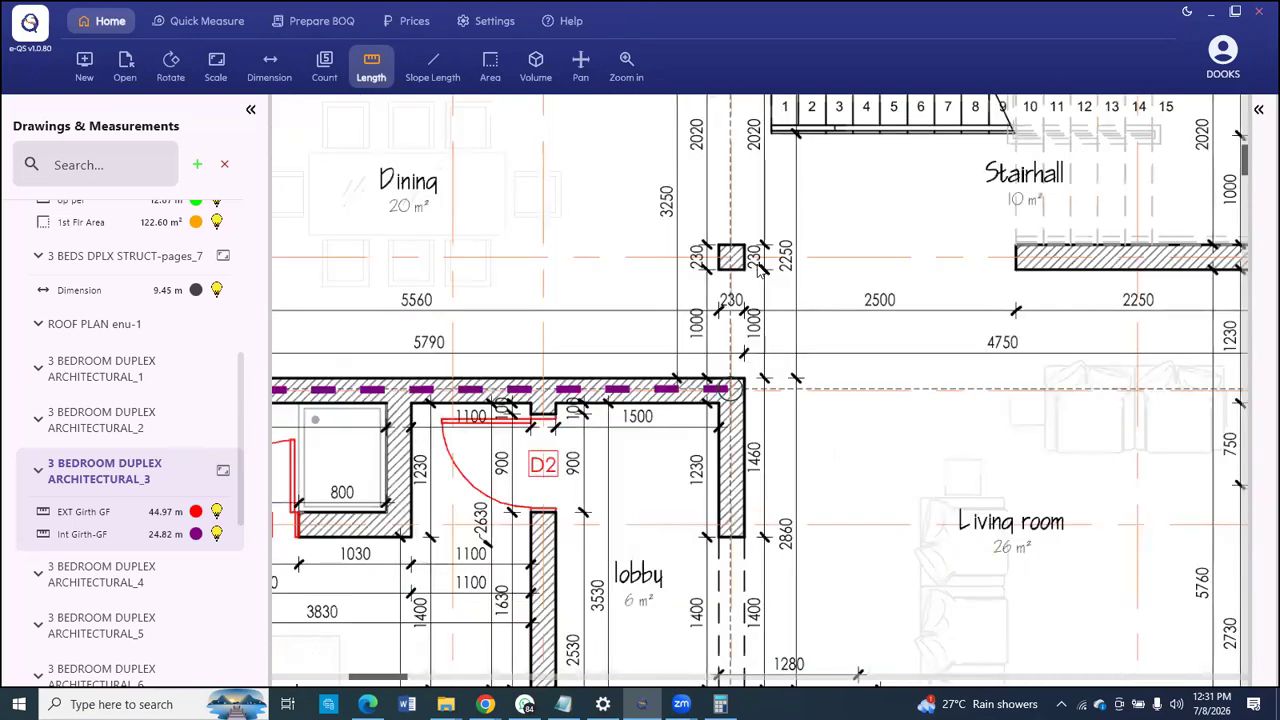
scroll(756, 265, "down", 8)
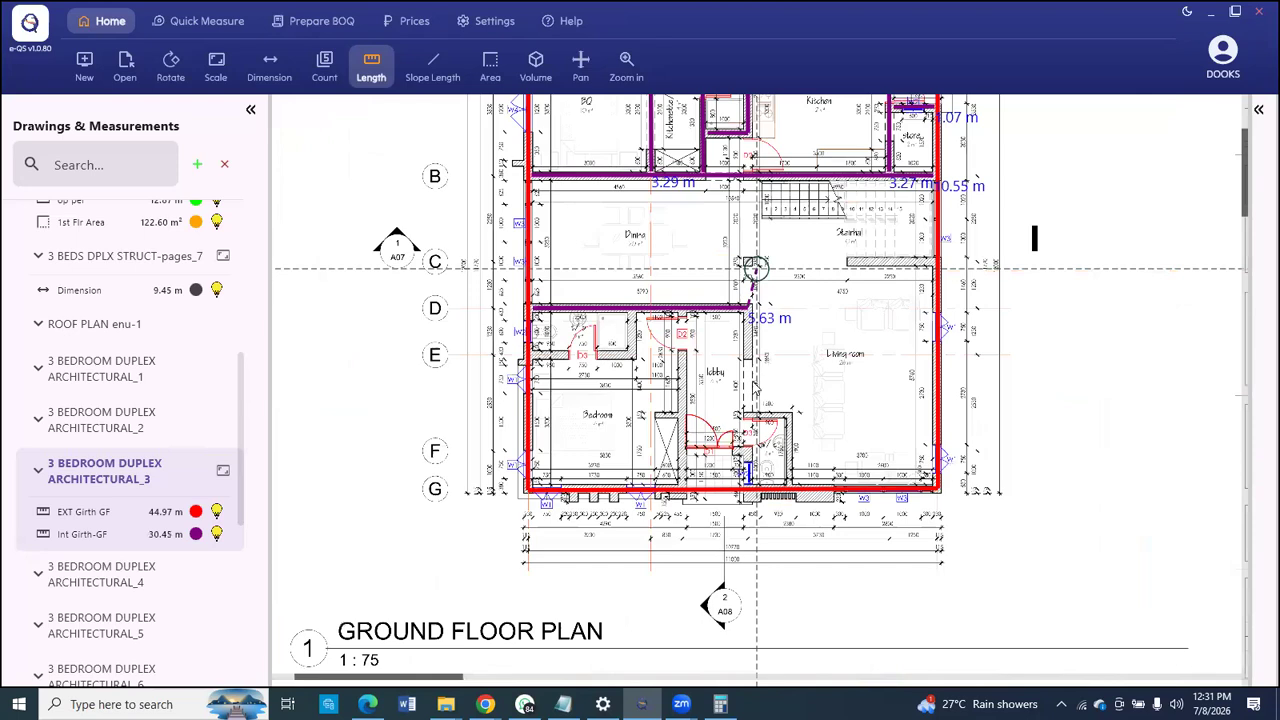
Step: Continue that section down past the lobby and W/C to grid G, for about 10.2 m in all, and end the section
scroll(757, 388, "up", 5)
scroll(769, 440, "down", 3)
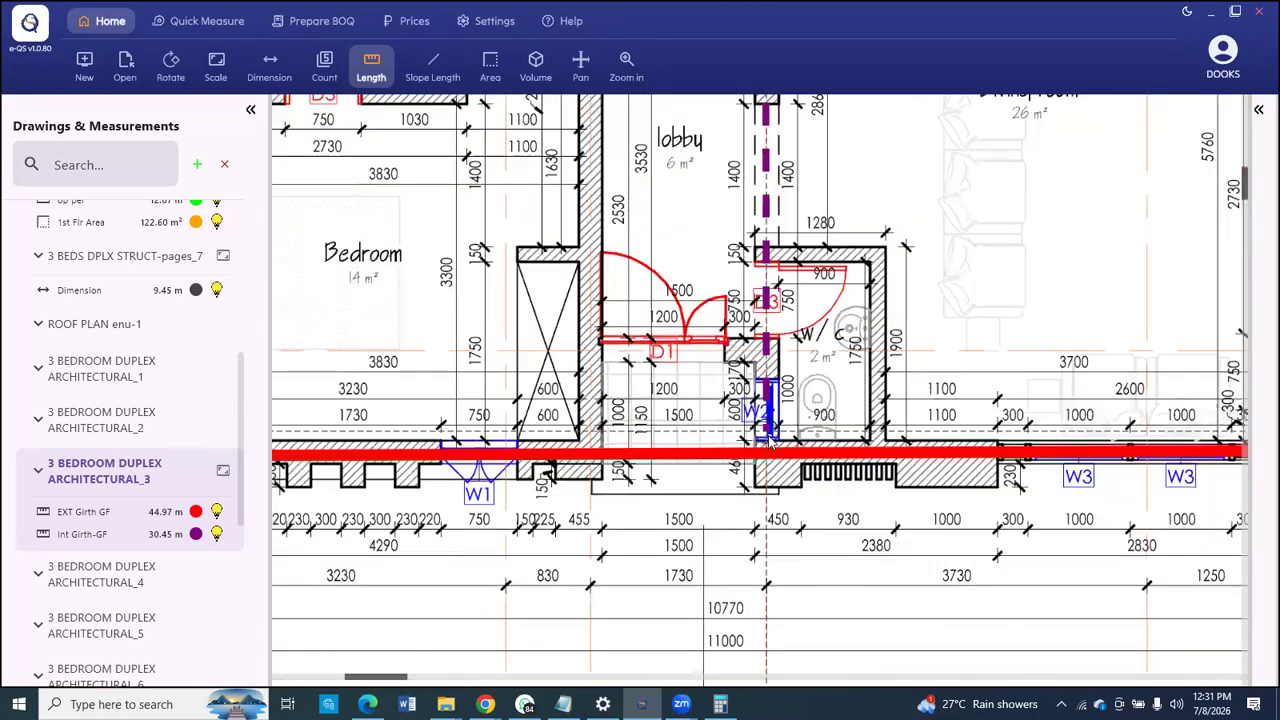
left_click(769, 441)
right_click(772, 443)
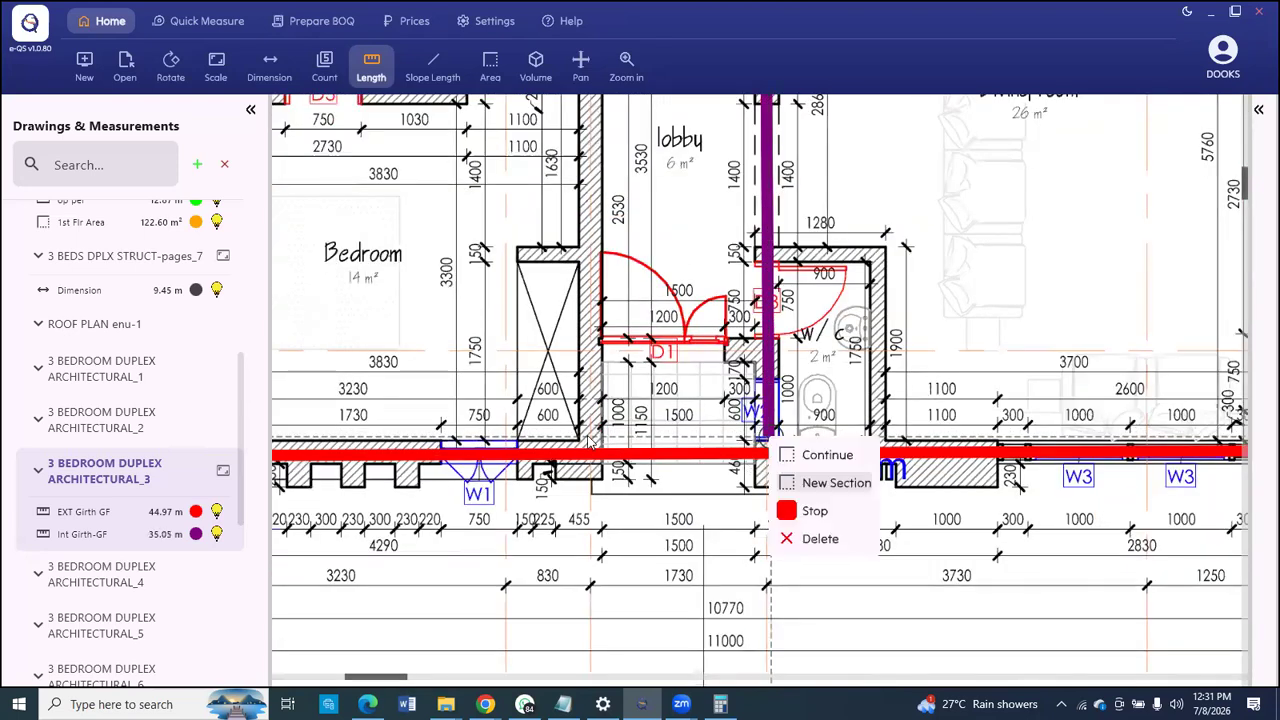
scroll(390, 265, "down", 5)
scroll(385, 262, "up", 4)
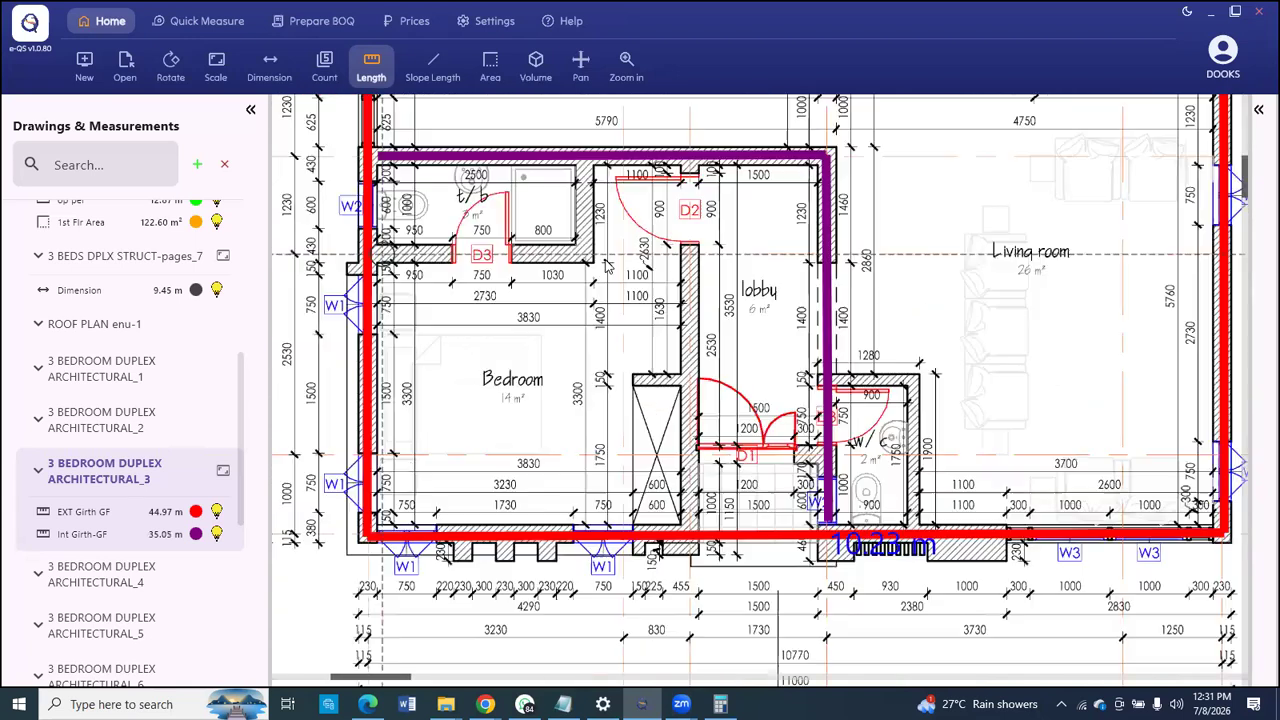
Step: Trace the lower and right-hand walls of the toilet/bath beside the bedroom, about 3.70 m, and begin a new section
left_click(381, 253)
left_click(586, 252)
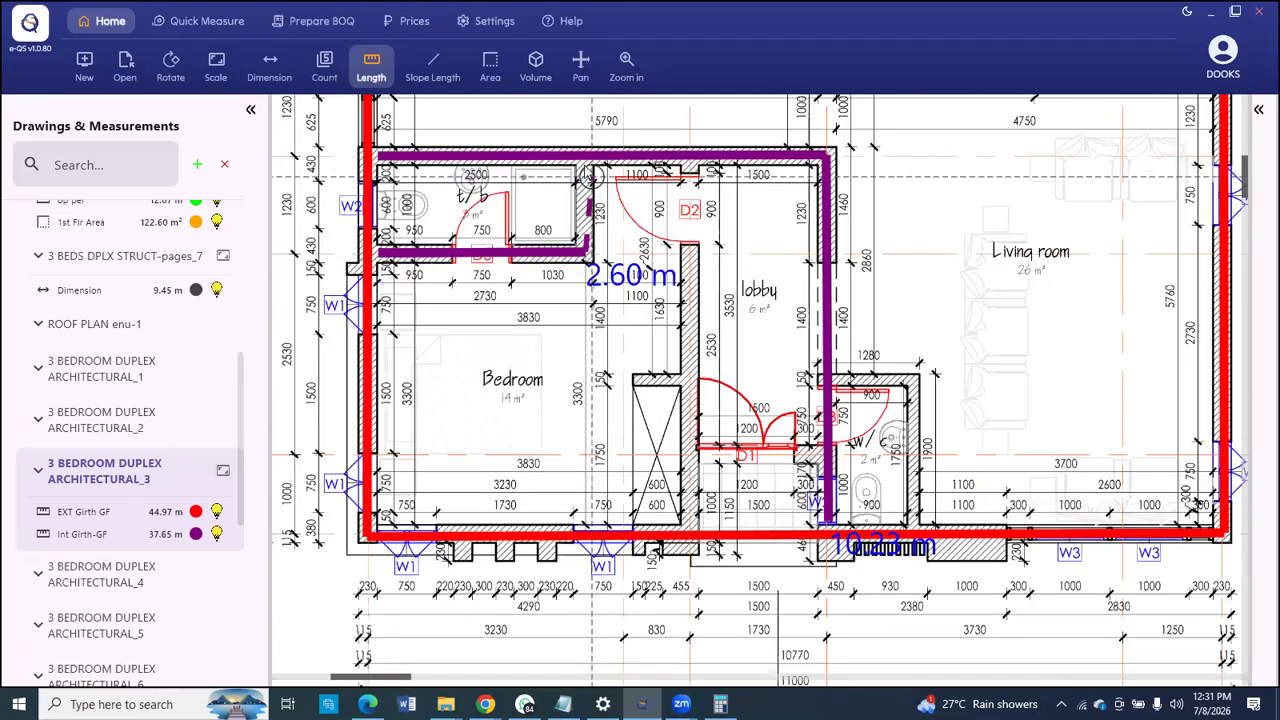
left_click(591, 176)
right_click(585, 170)
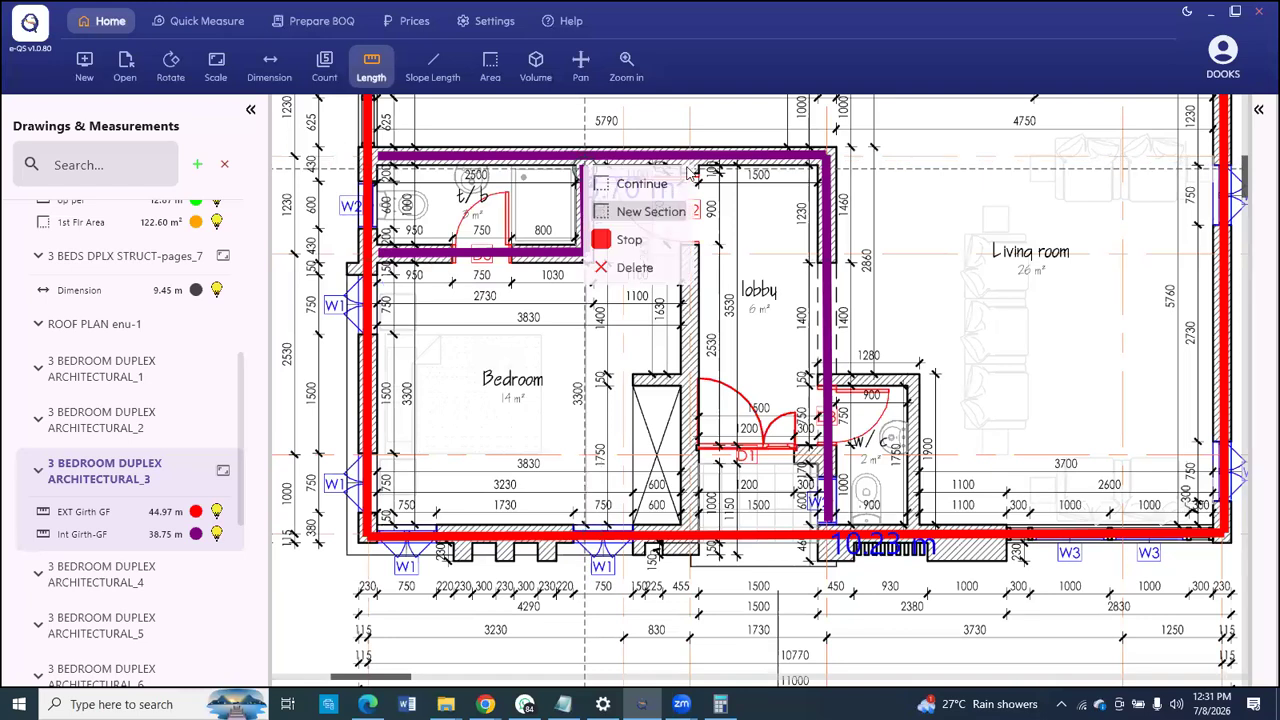
left_click(650, 212)
Step: Trace the wall between the bedroom and the lobby from grid D down to grid G, about 4.50 m
left_click(690, 163)
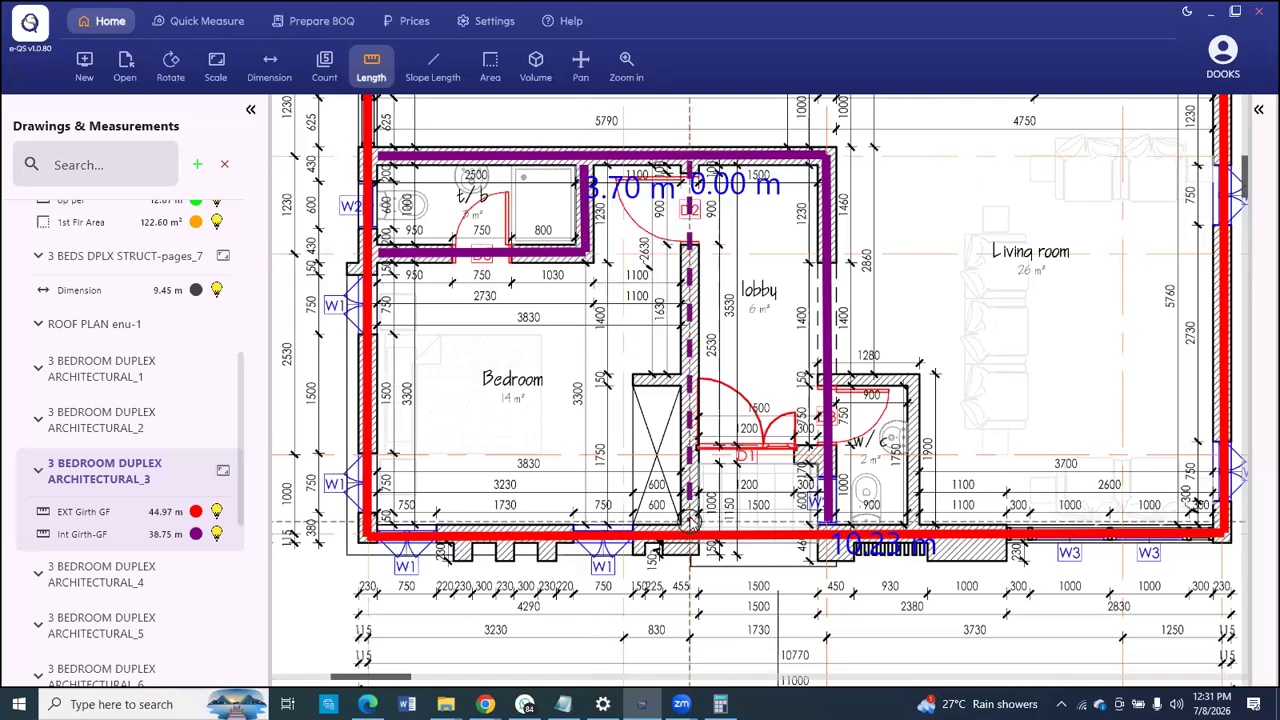
left_click(698, 520)
right_click(751, 497)
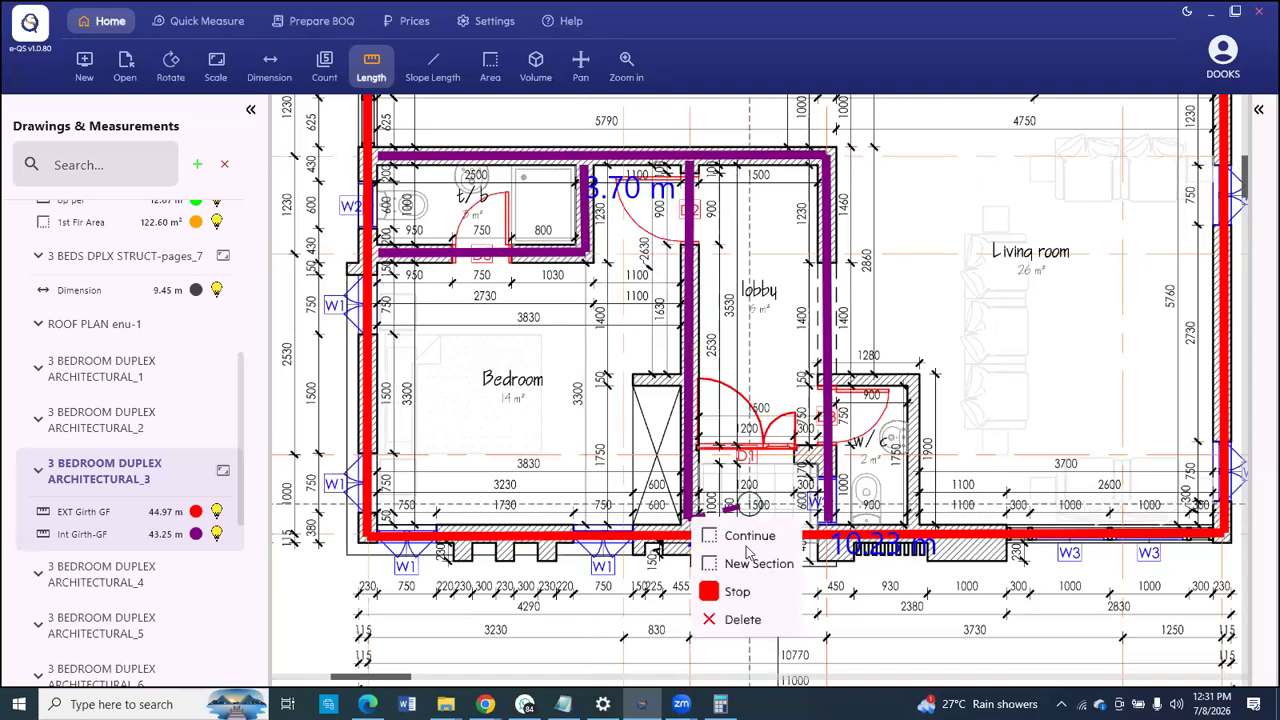
Step: Add the short wall above the bedroom wardrobe as a separate section, about 0.58 m long
scroll(747, 553, "down", 2)
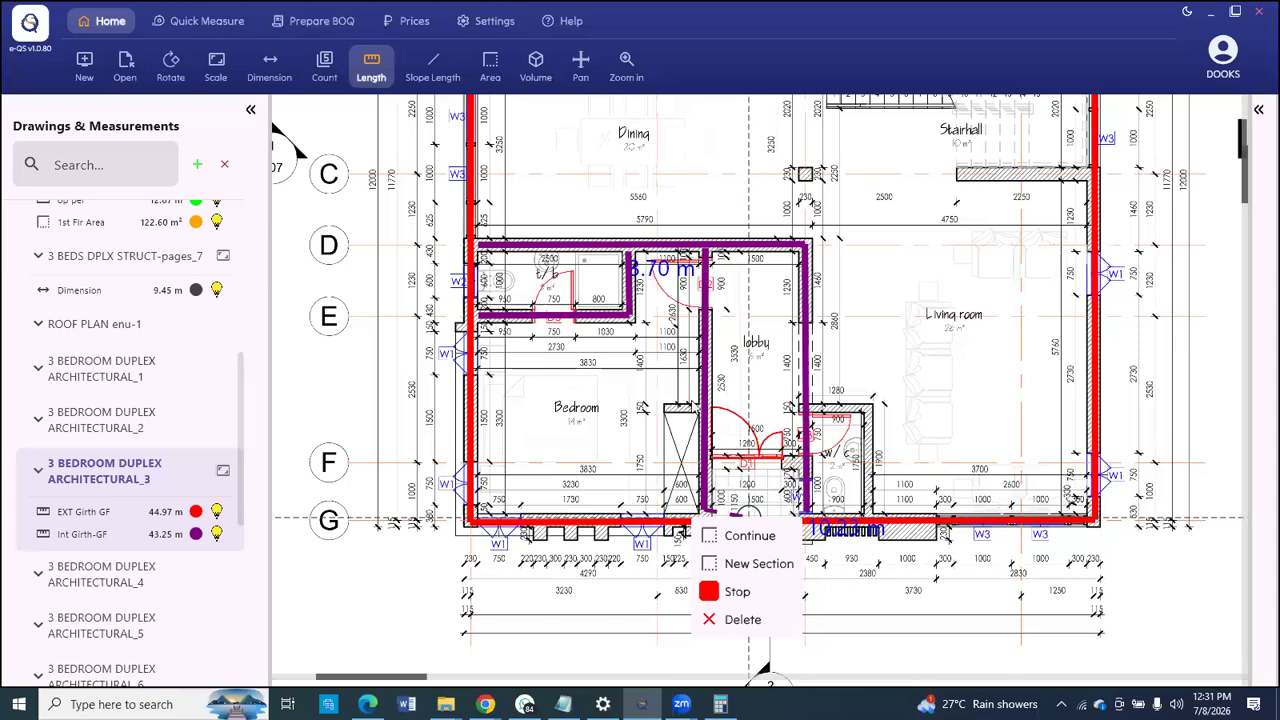
scroll(656, 405, "up", 2)
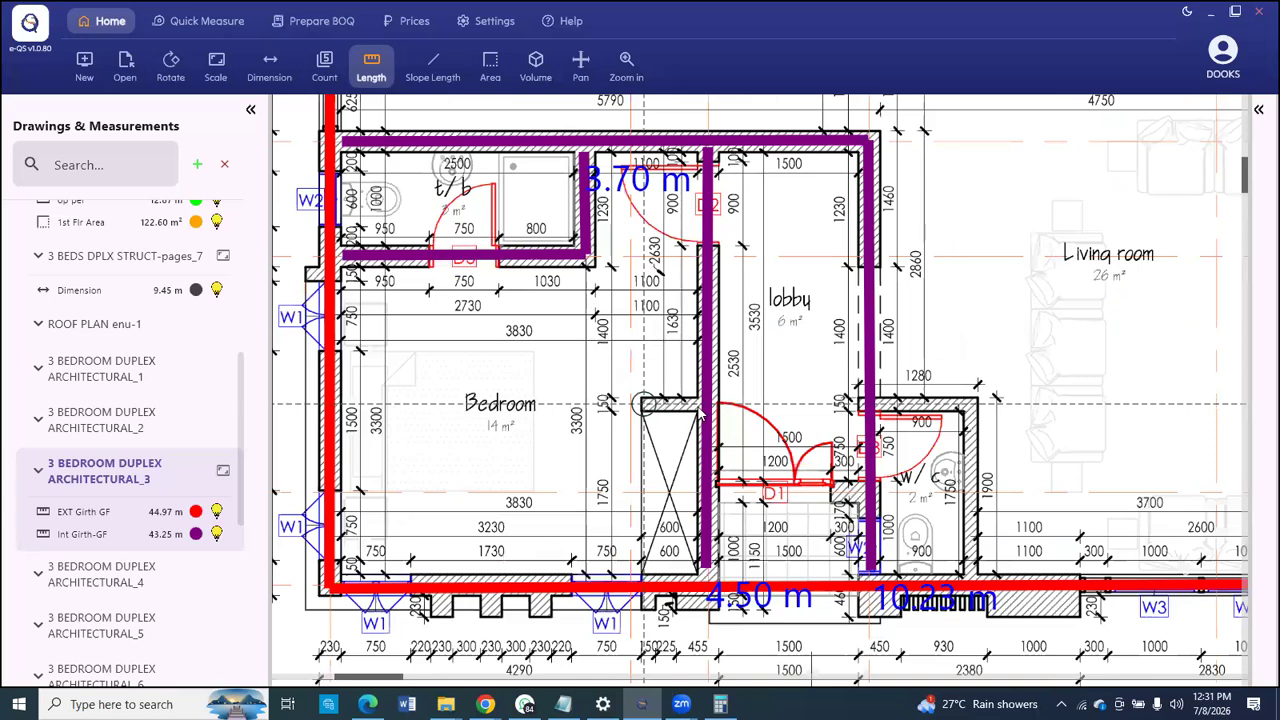
left_click(700, 408)
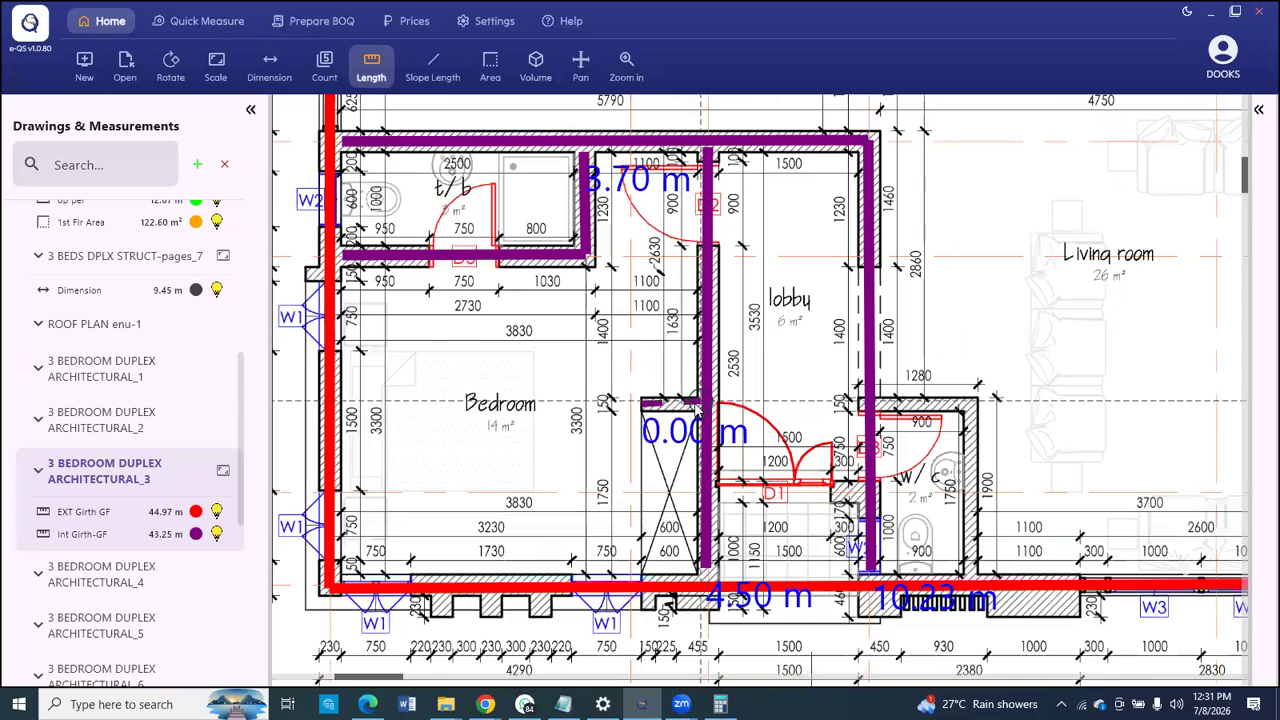
right_click(698, 410)
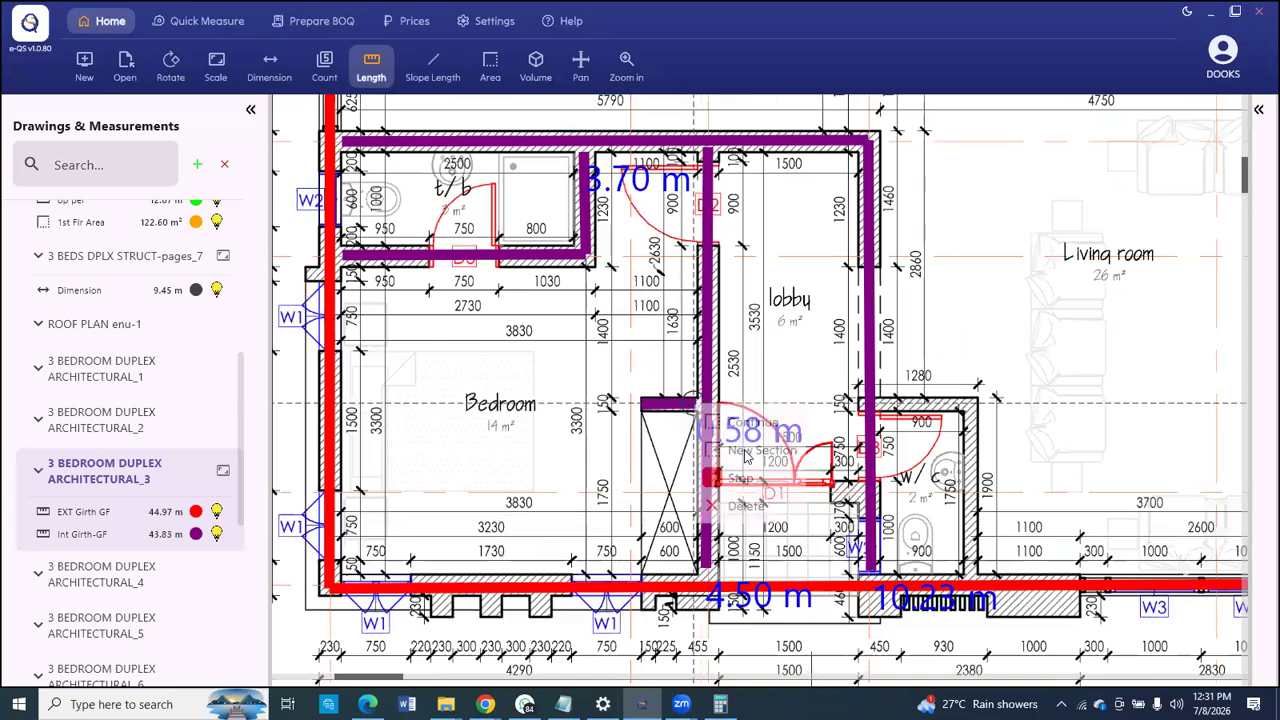
Step: Trace the W/C's upper wall, about 0.98 m, and continue down its living room side to grid G, about 2.79 m in all
left_click(880, 403)
left_click(987, 404)
scroll(987, 404, "down", 3)
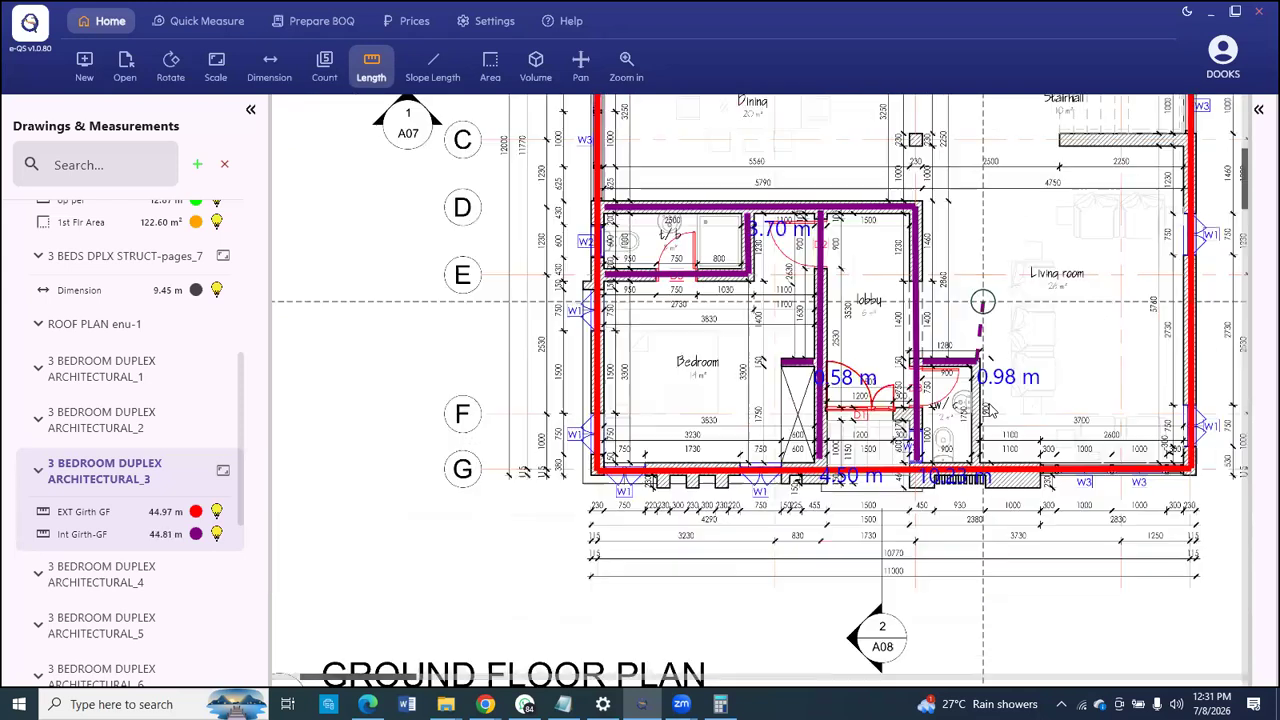
scroll(978, 456, "up", 3)
scroll(975, 457, "up", 3)
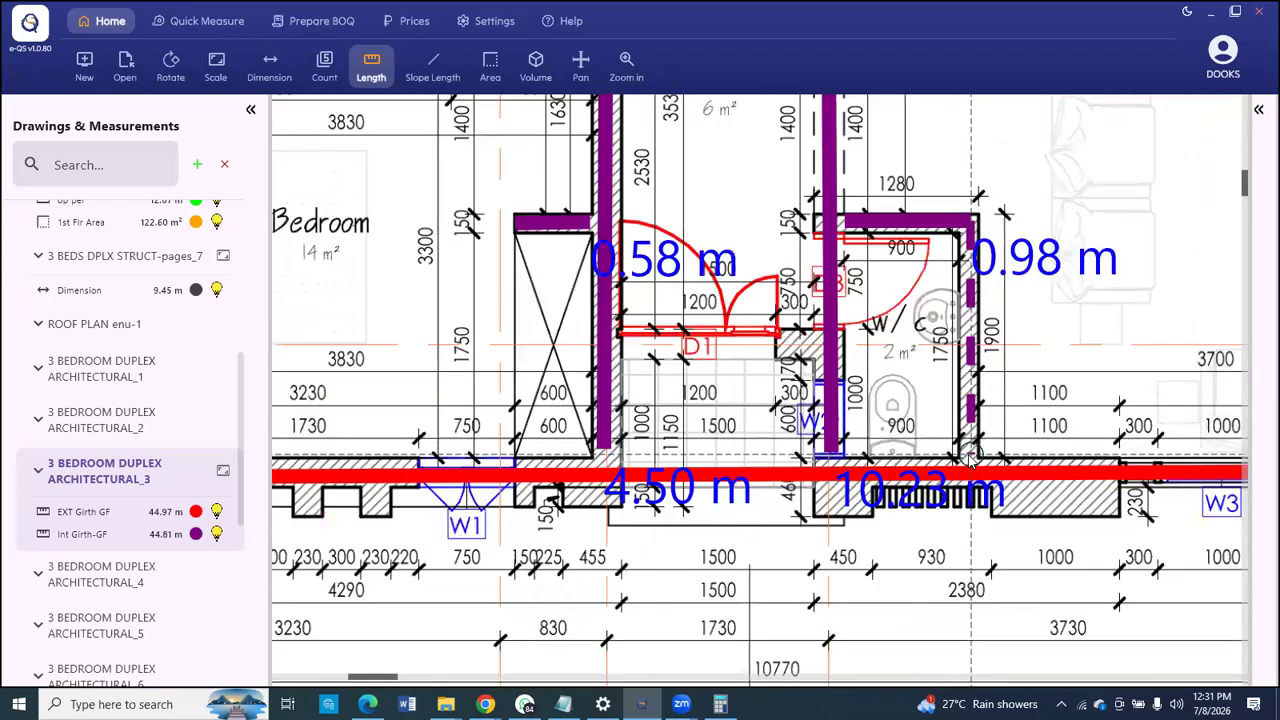
right_click(977, 460)
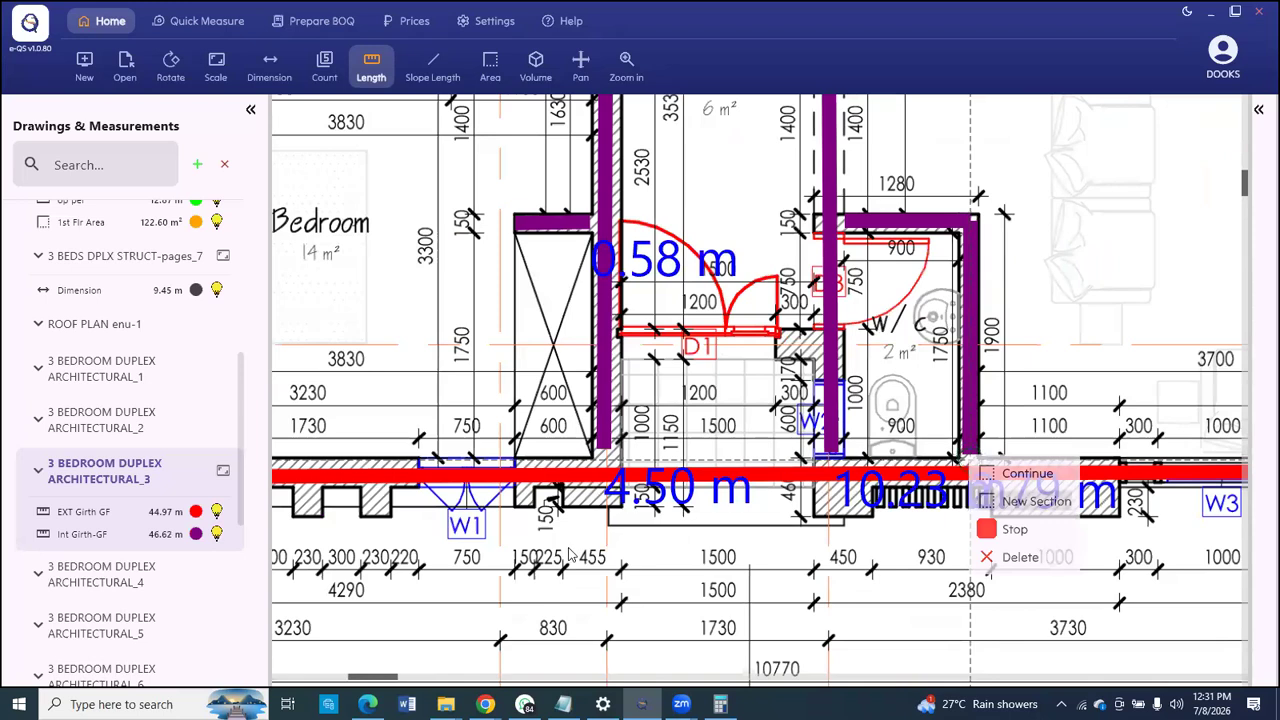
Step: Add the grid C wall between the stairhall and the living room, about 2.23 m, and finish the ground floor internal girth measurement
scroll(944, 200, "down", 3)
scroll(702, 258, "up", 5)
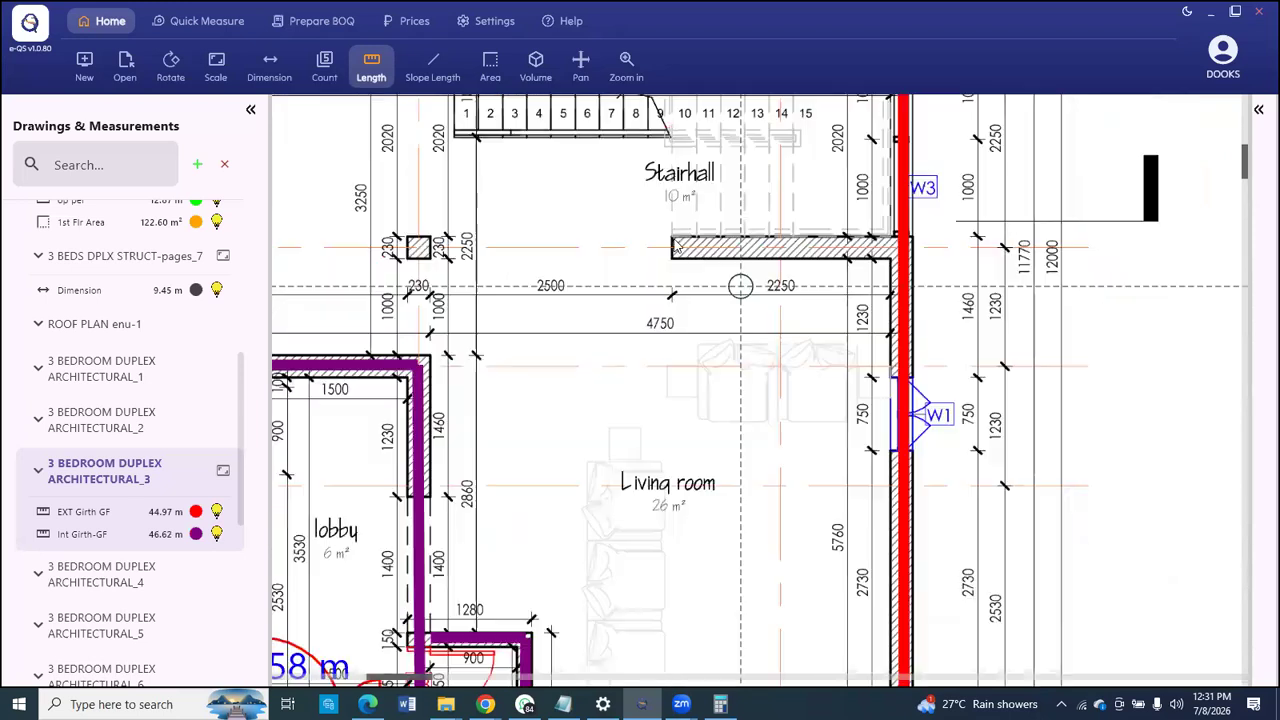
scroll(674, 250, "up", 1)
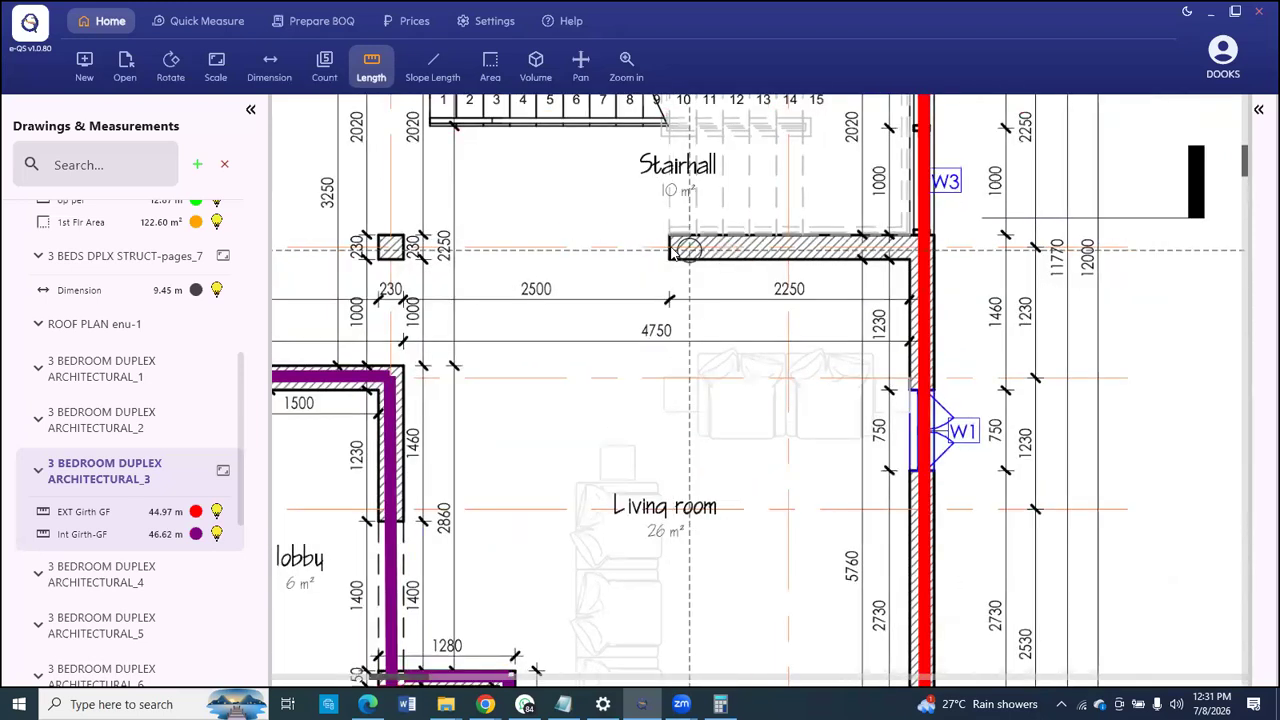
left_click(674, 244)
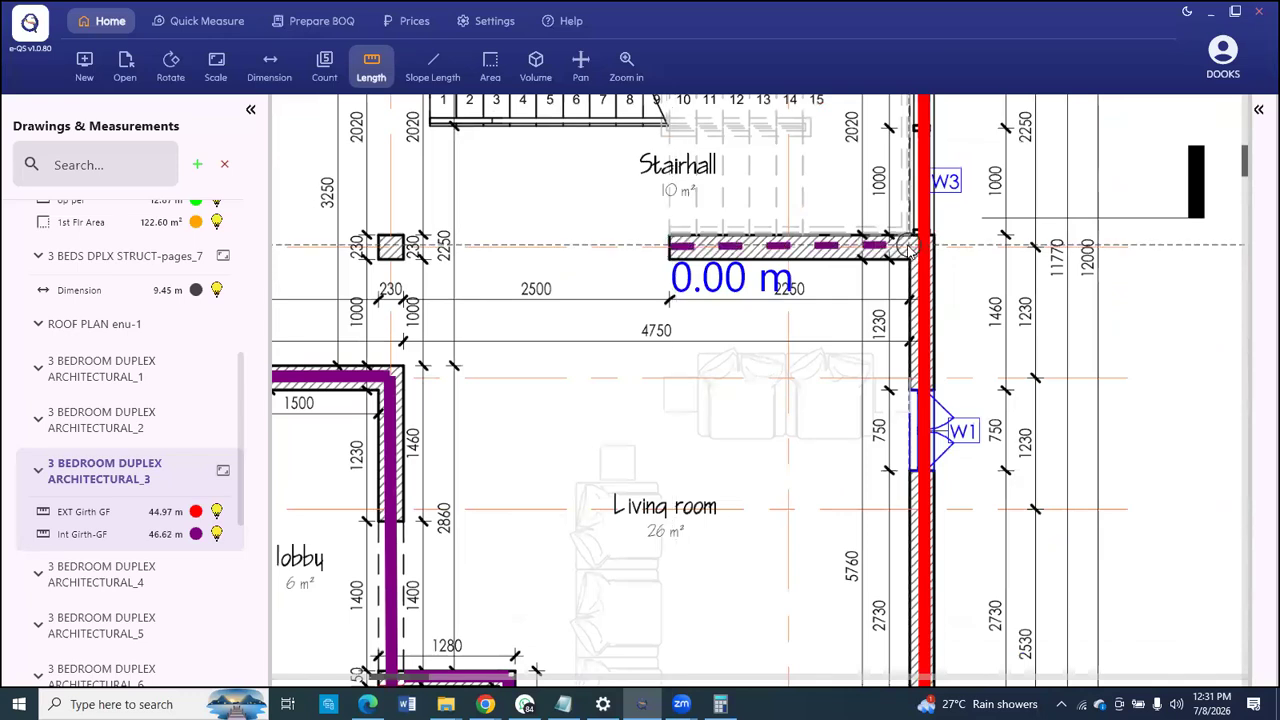
double_click(914, 250)
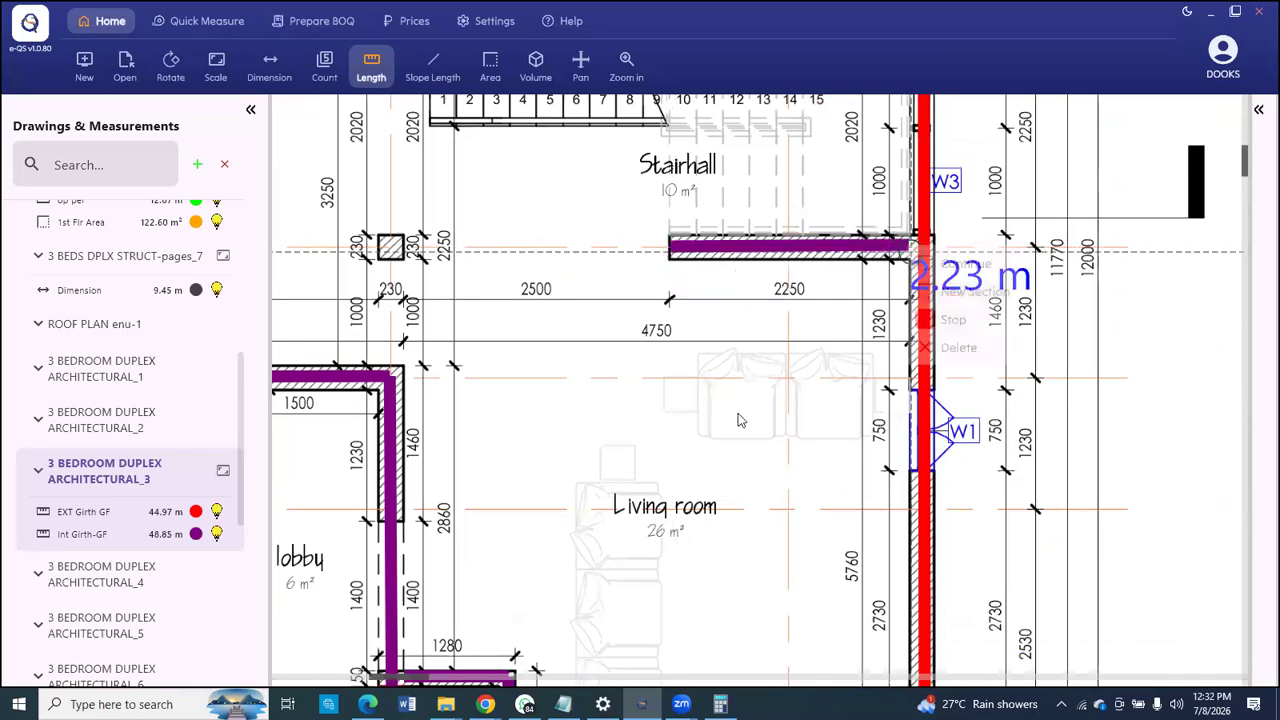
scroll(757, 392, "down", 3)
scroll(757, 392, "down", 1)
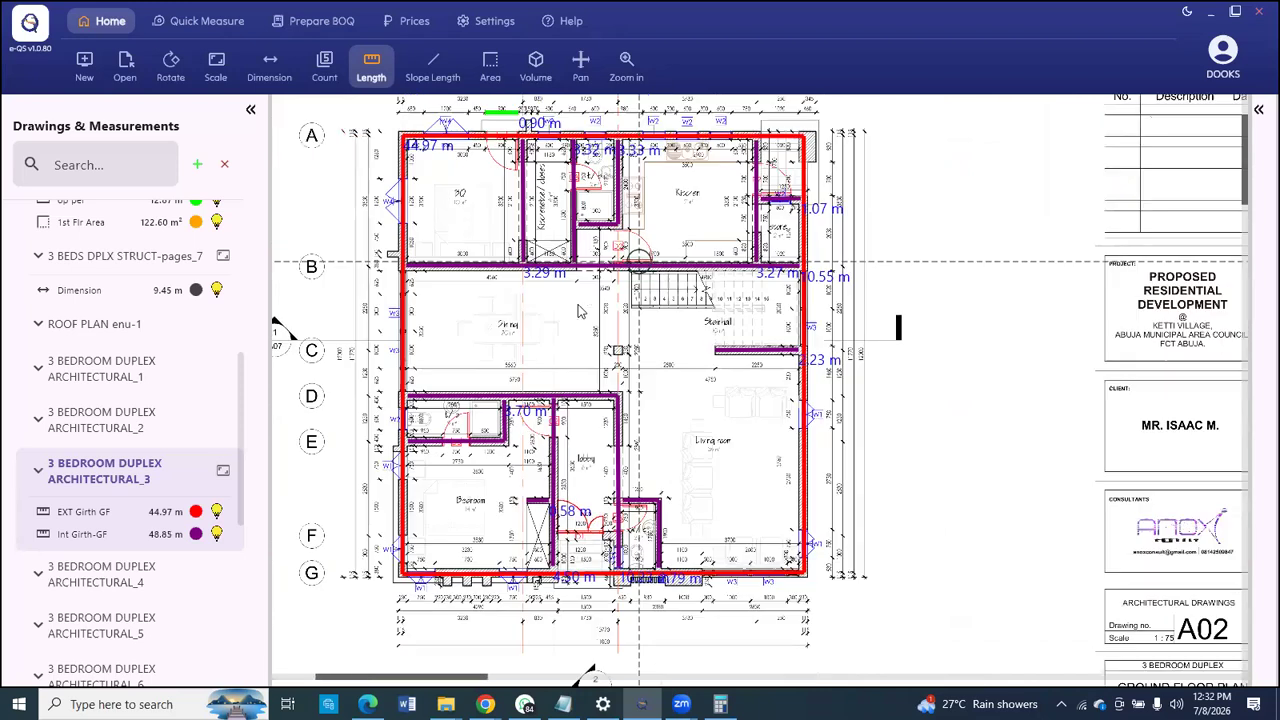
right_click(576, 304)
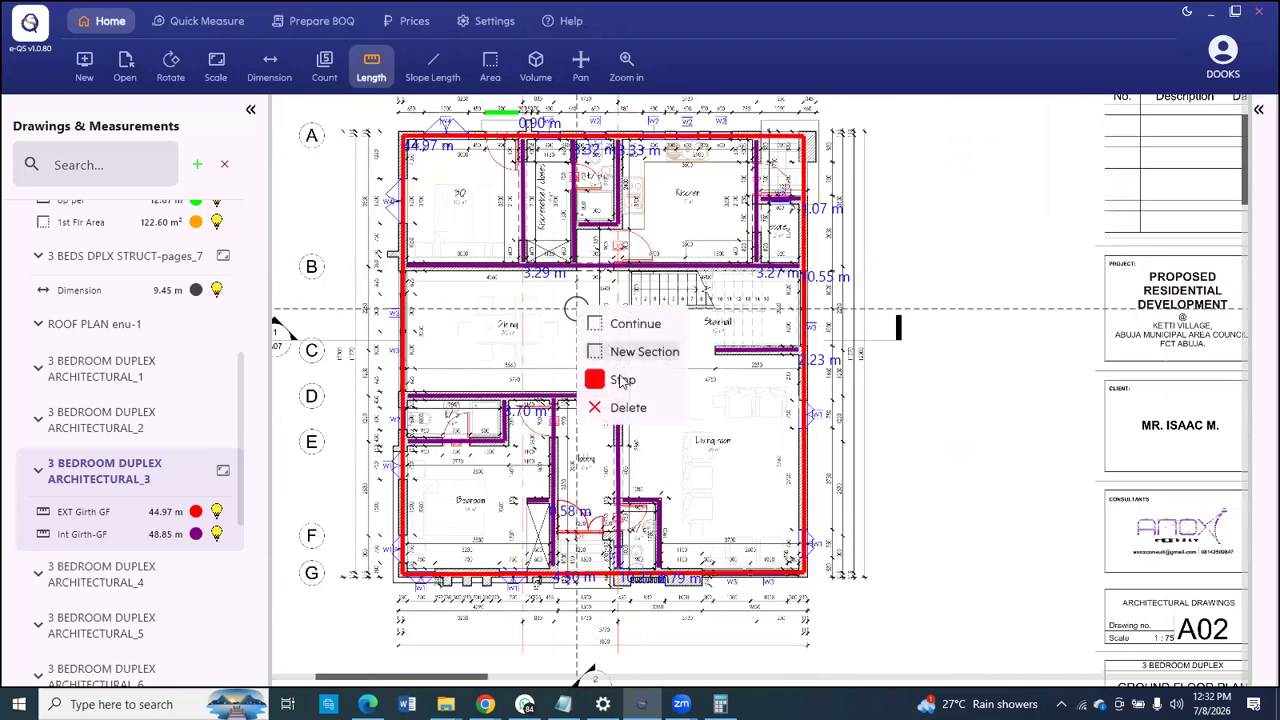
left_click(620, 380)
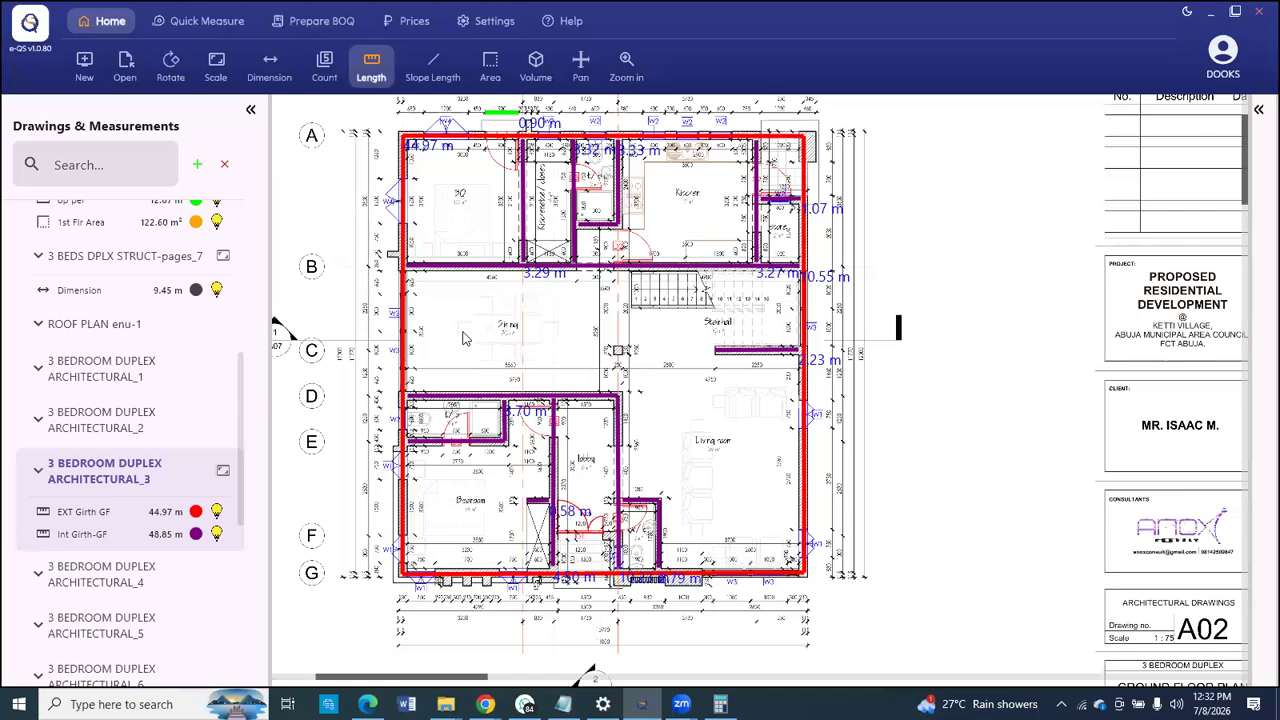
Step: Open the first floor plan drawing, 3 BEDROOM DUPLEX ARCHITECTURAL_4
scroll(175, 477, "down", 3)
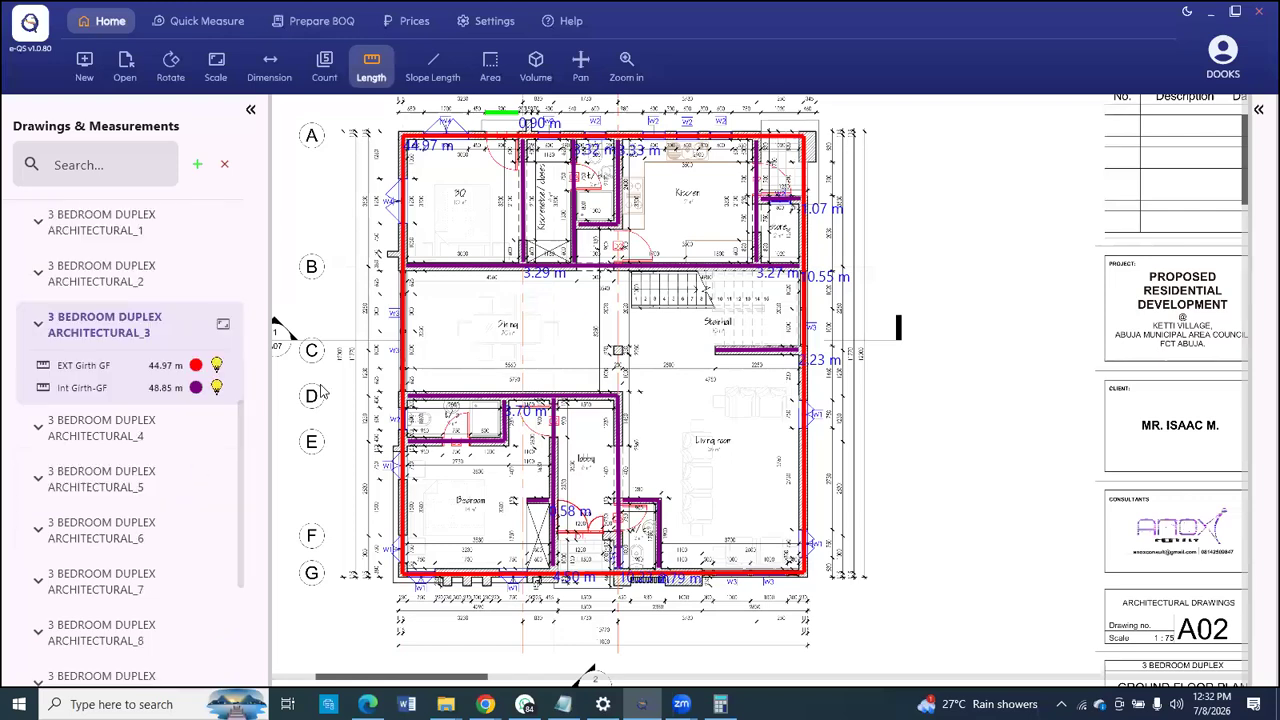
scroll(597, 460, "down", 1)
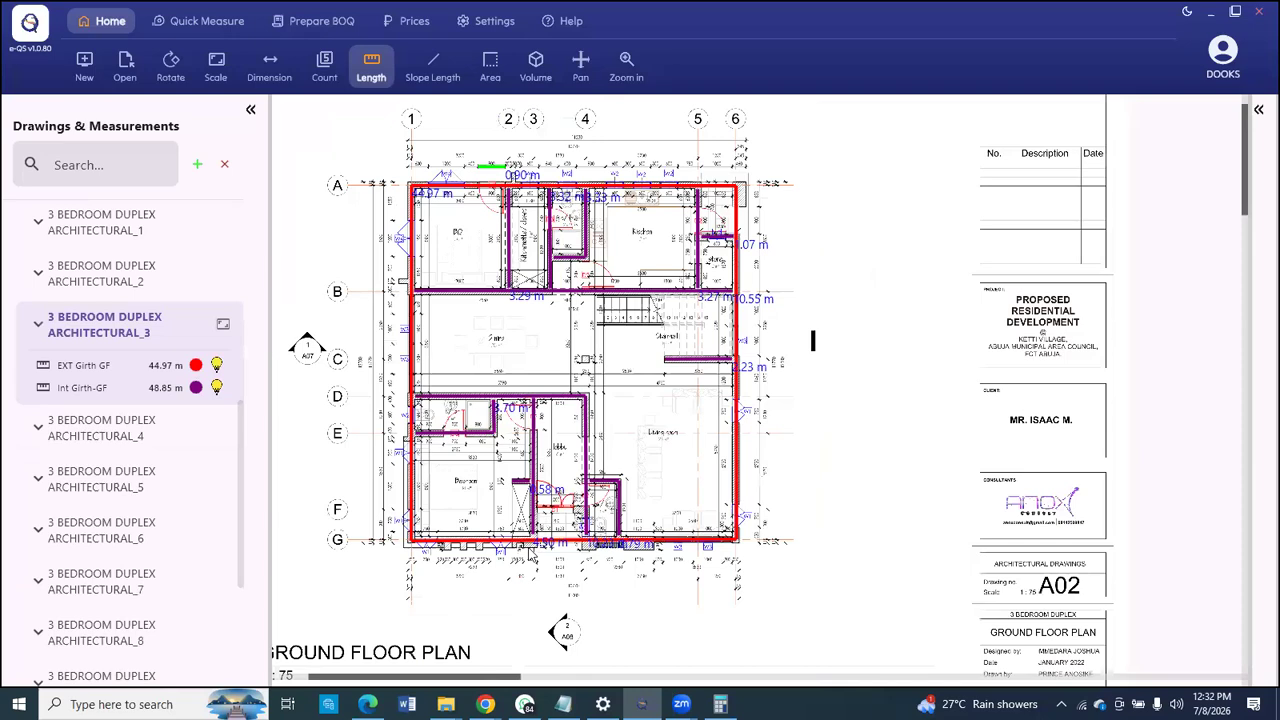
scroll(422, 518, "down", 2)
scroll(386, 408, "up", 3)
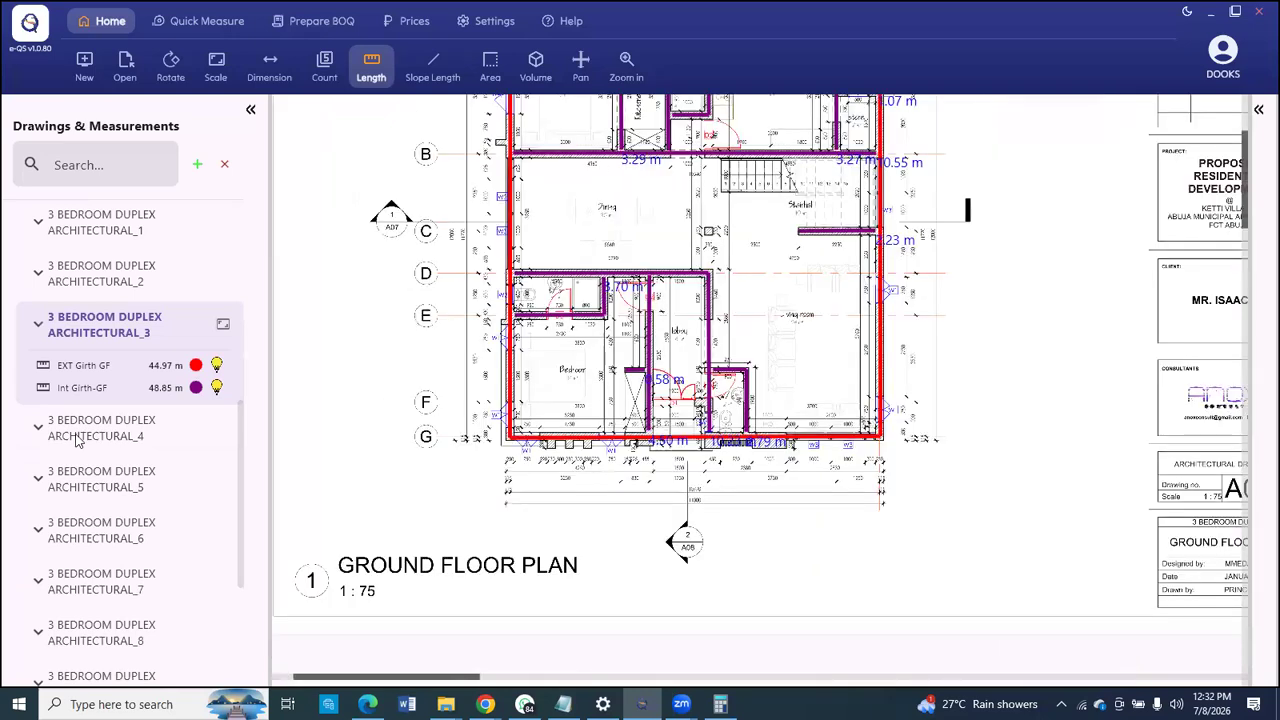
left_click(85, 442)
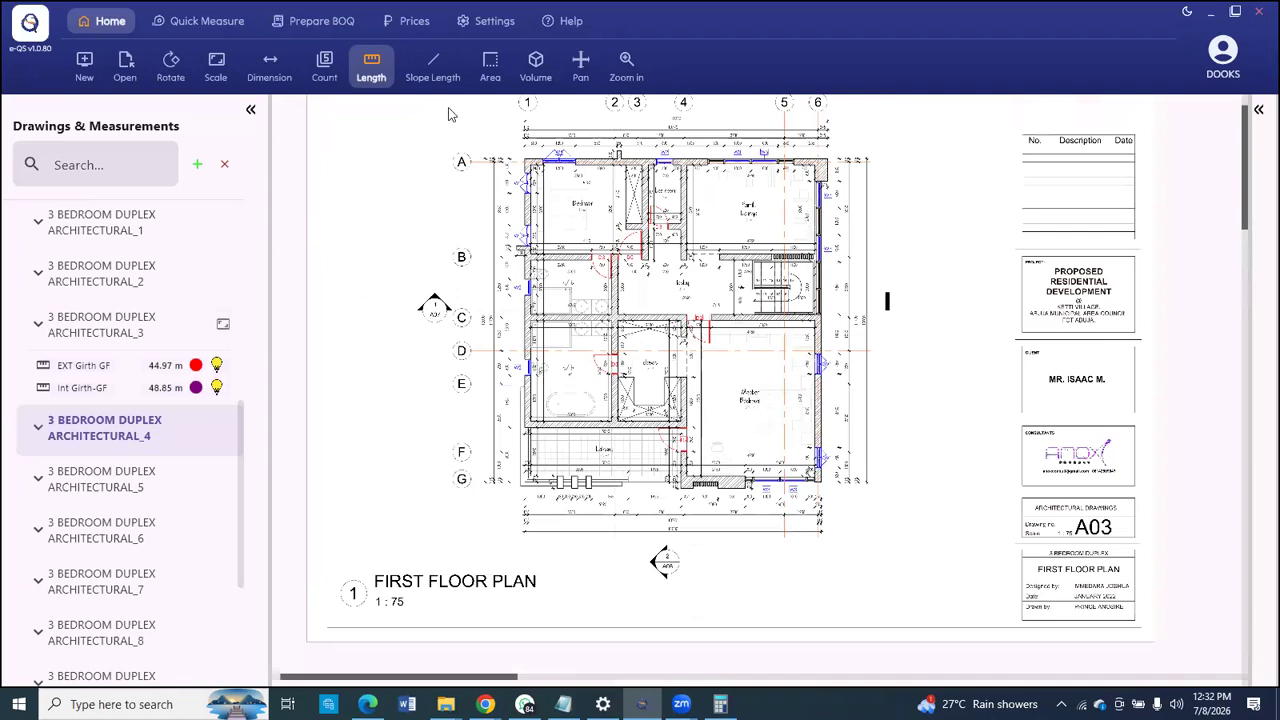
Step: Calibrate the first floor plan's scale to 1.2 m for this page only, using the 1200 dimension above window W4
scroll(612, 122, "up", 2)
scroll(656, 126, "up", 2)
scroll(620, 175, "up", 2)
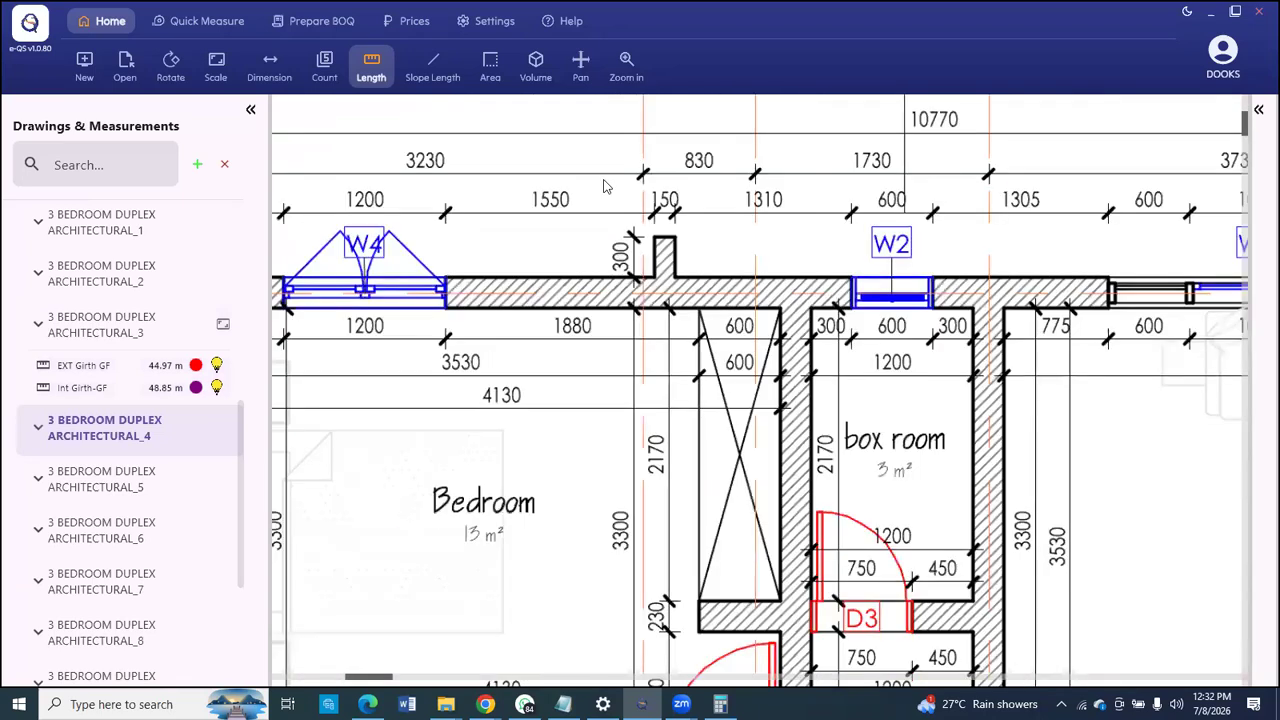
scroll(360, 209, "up", 1)
scroll(385, 219, "down", 1)
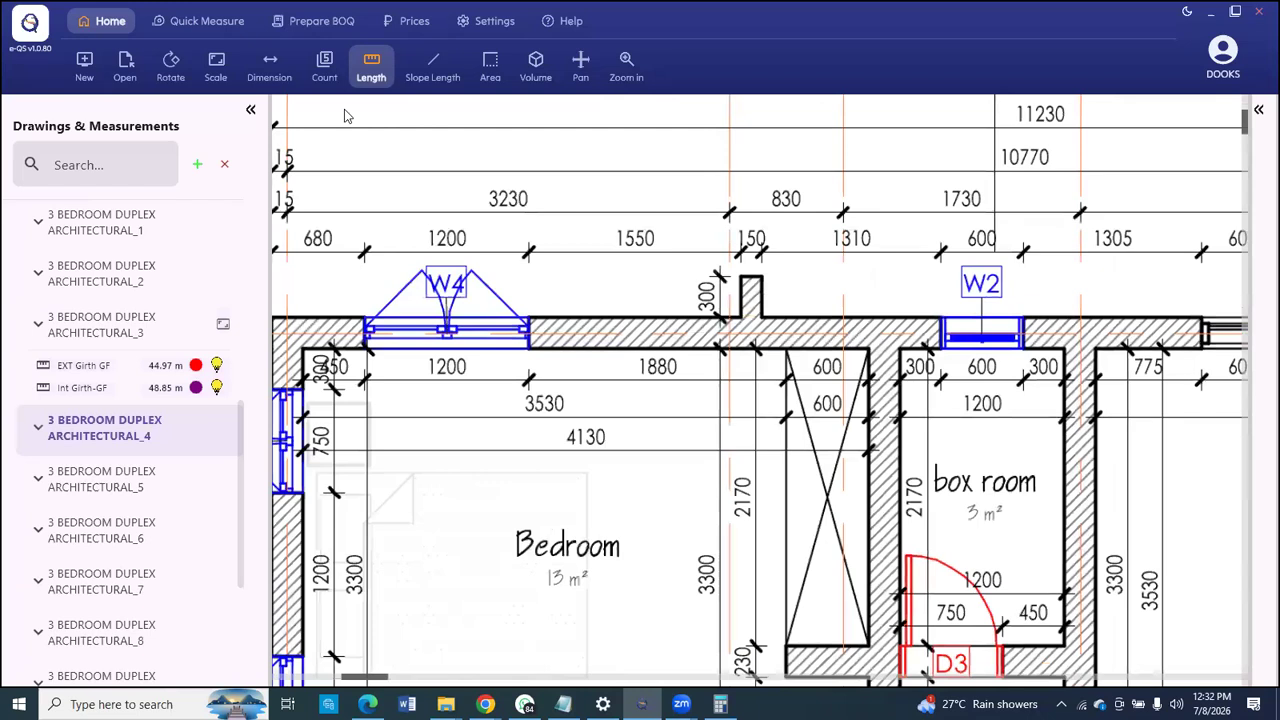
scroll(373, 200, "up", 2)
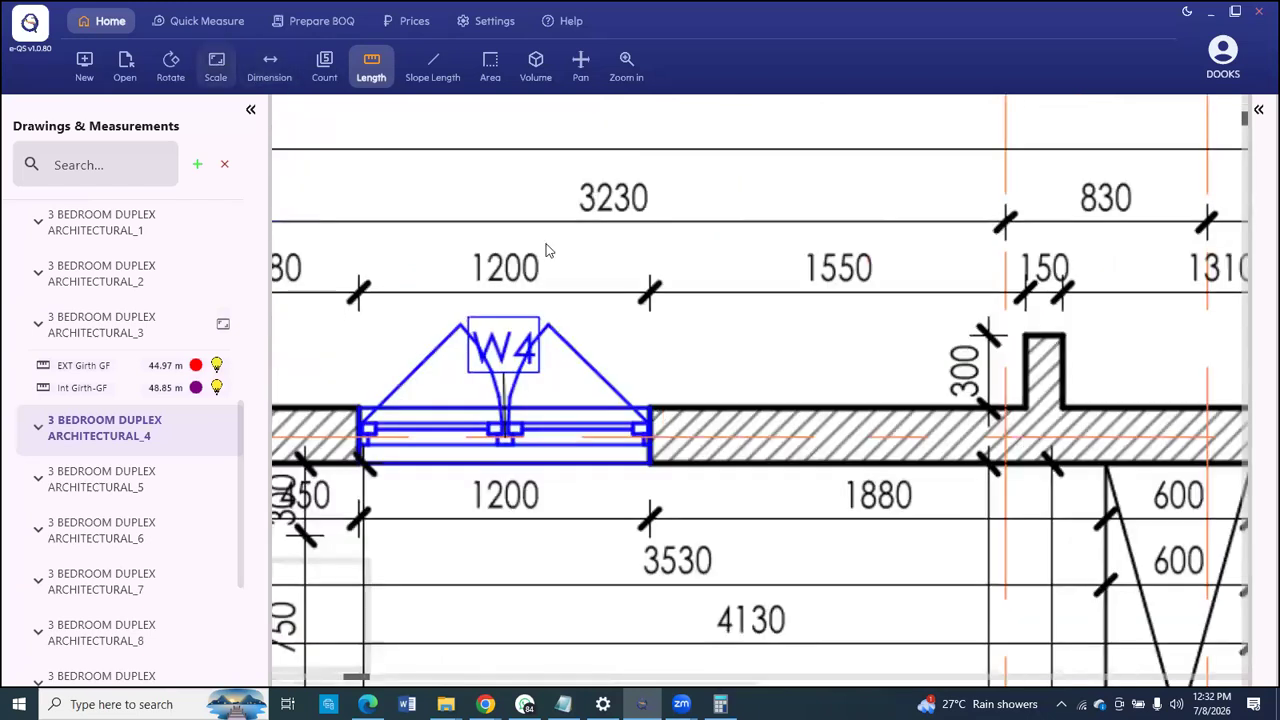
left_click_drag(593, 284, 475, 284)
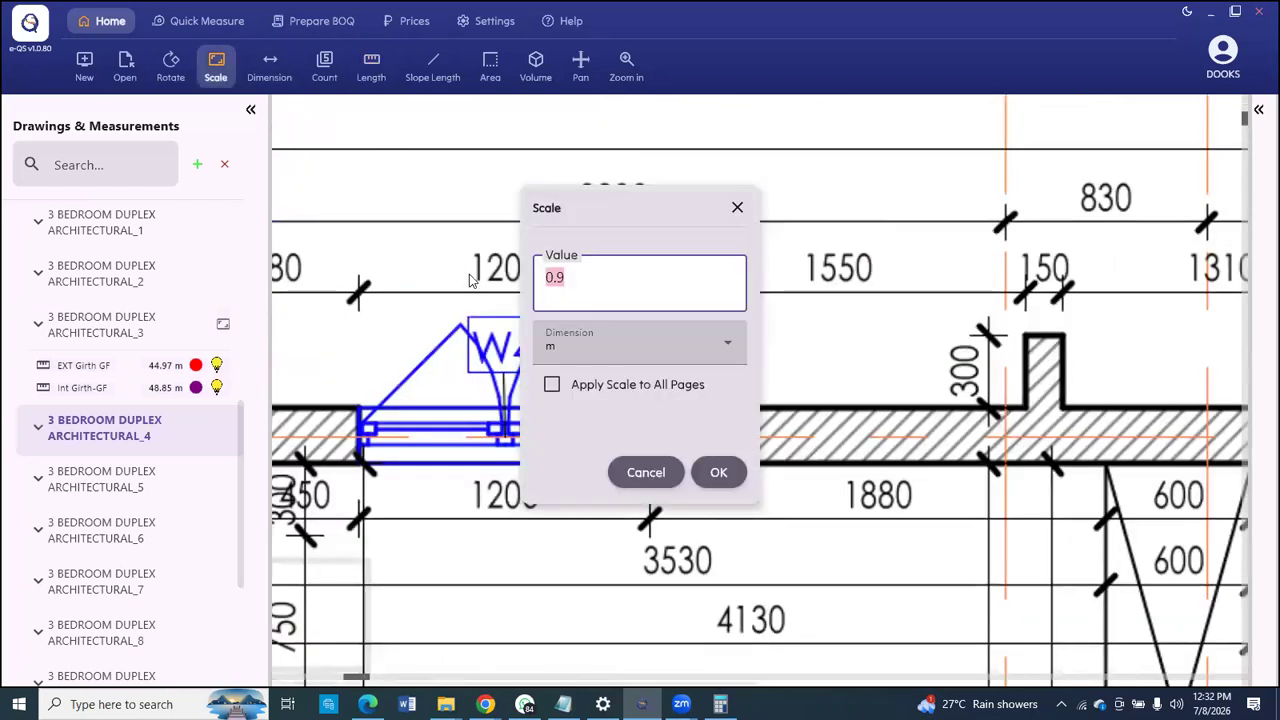
type("1.2")
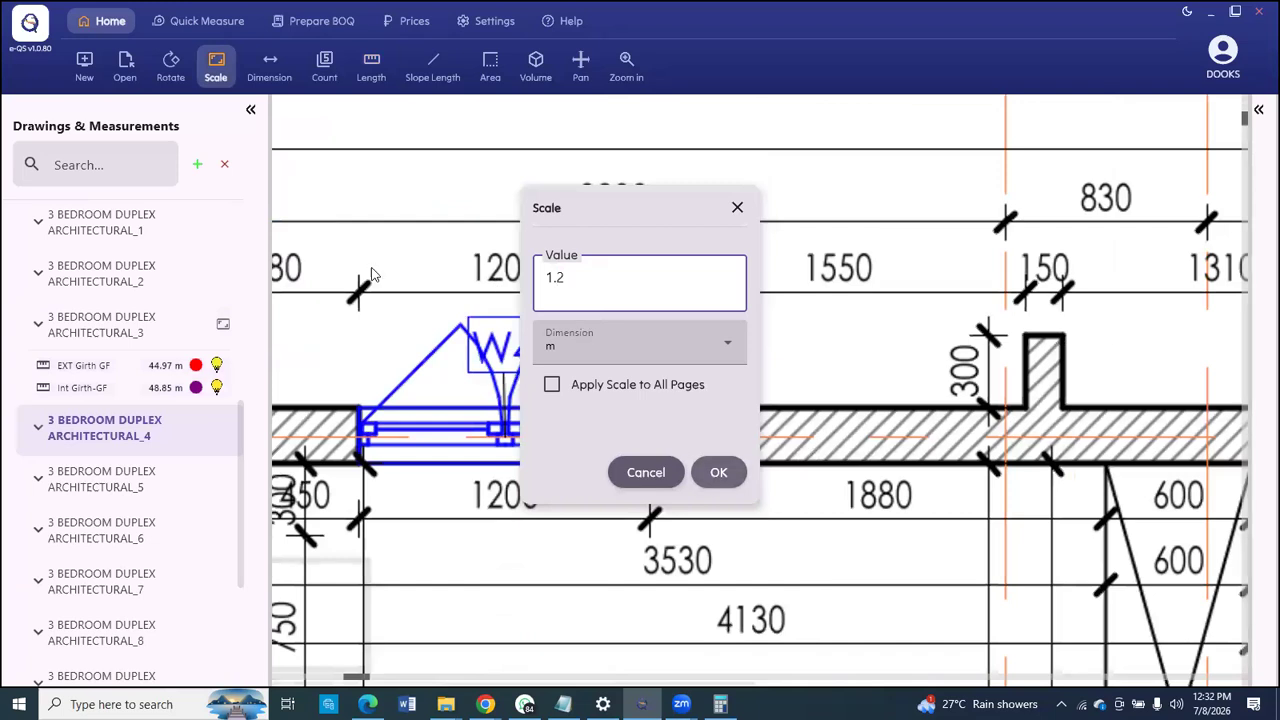
key("Return")
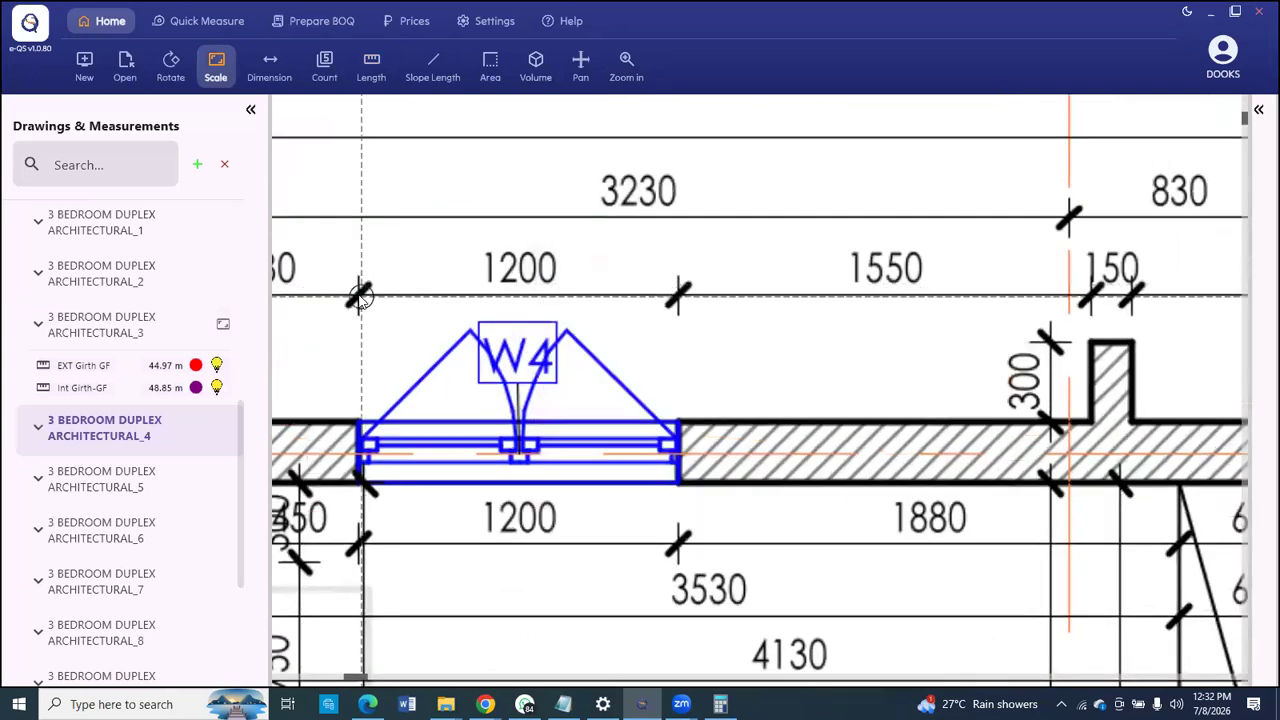
left_click(361, 296)
left_click(665, 297)
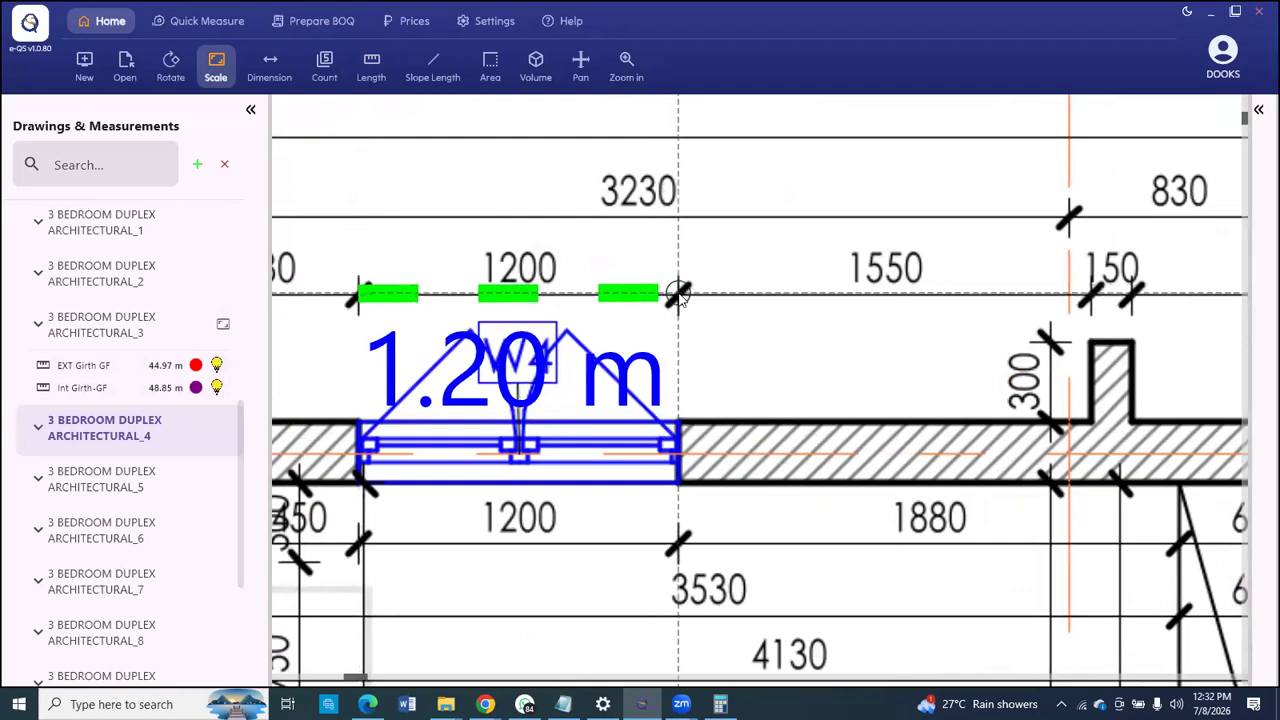
left_click(679, 294)
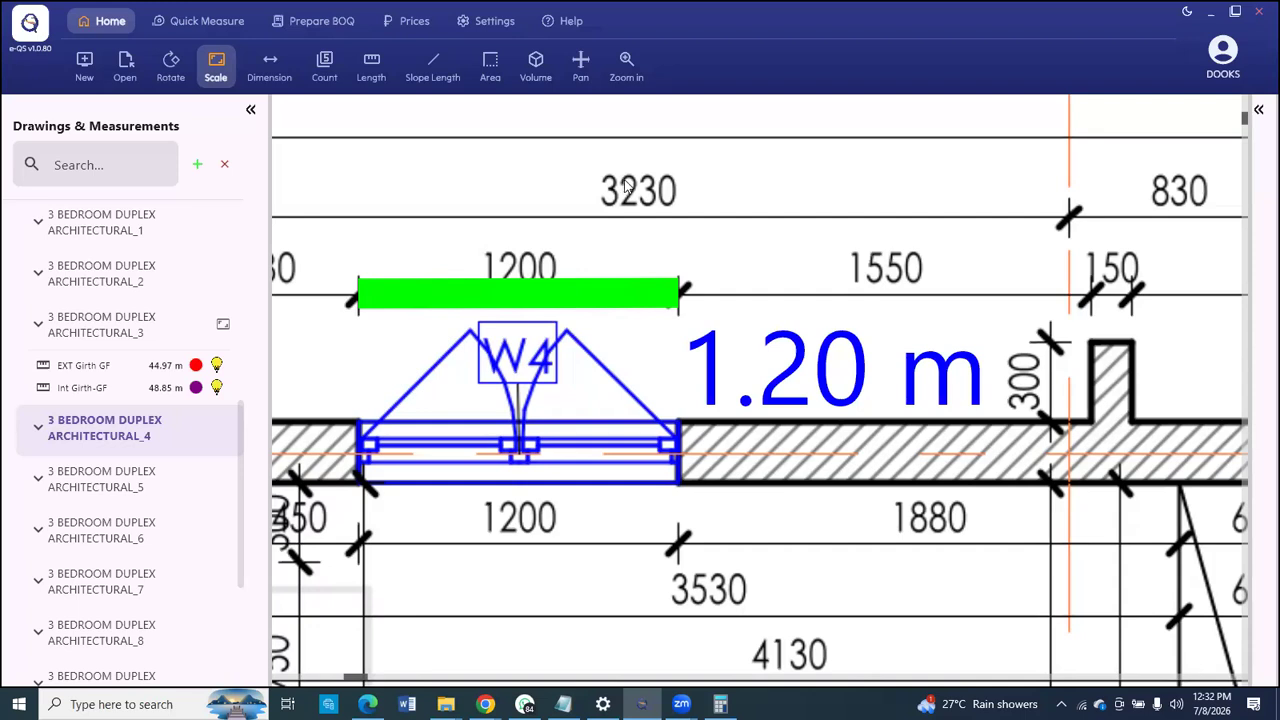
Step: Examine the first floor plan's wall and room layout from the upper bedroom down to the balcony and master bedroom
scroll(588, 226, "down", 1)
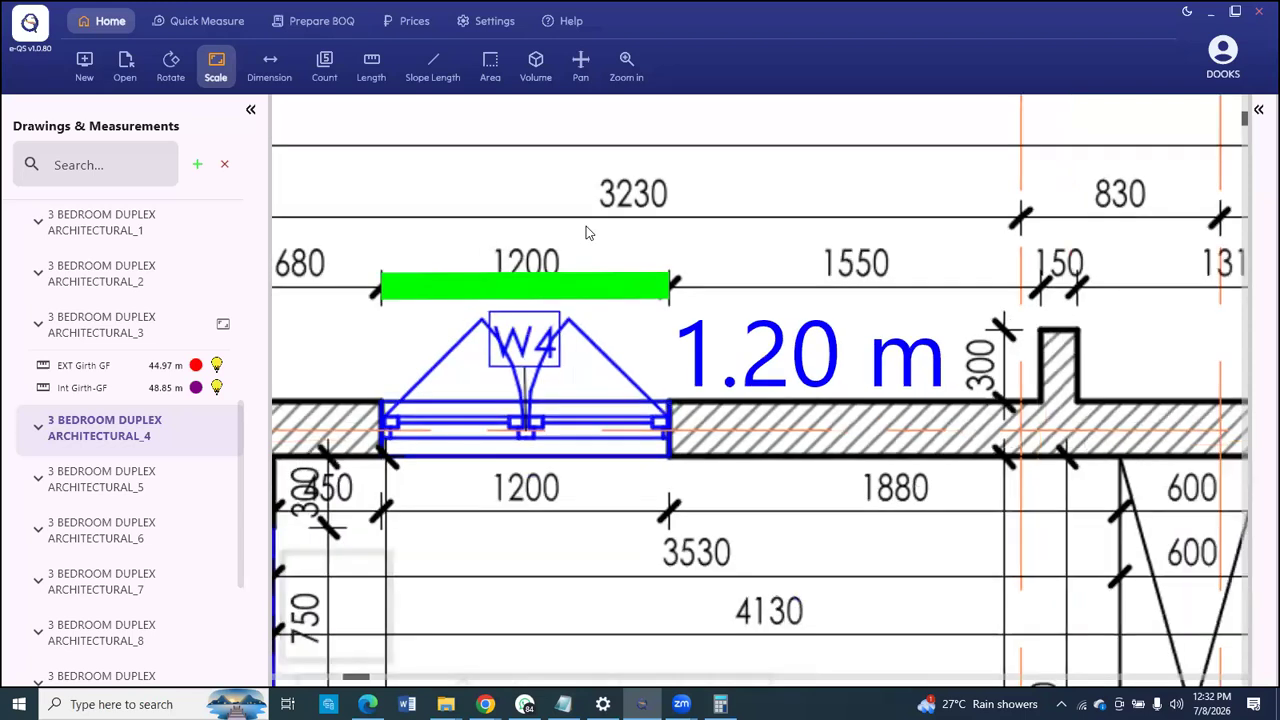
scroll(588, 228, "down", 2)
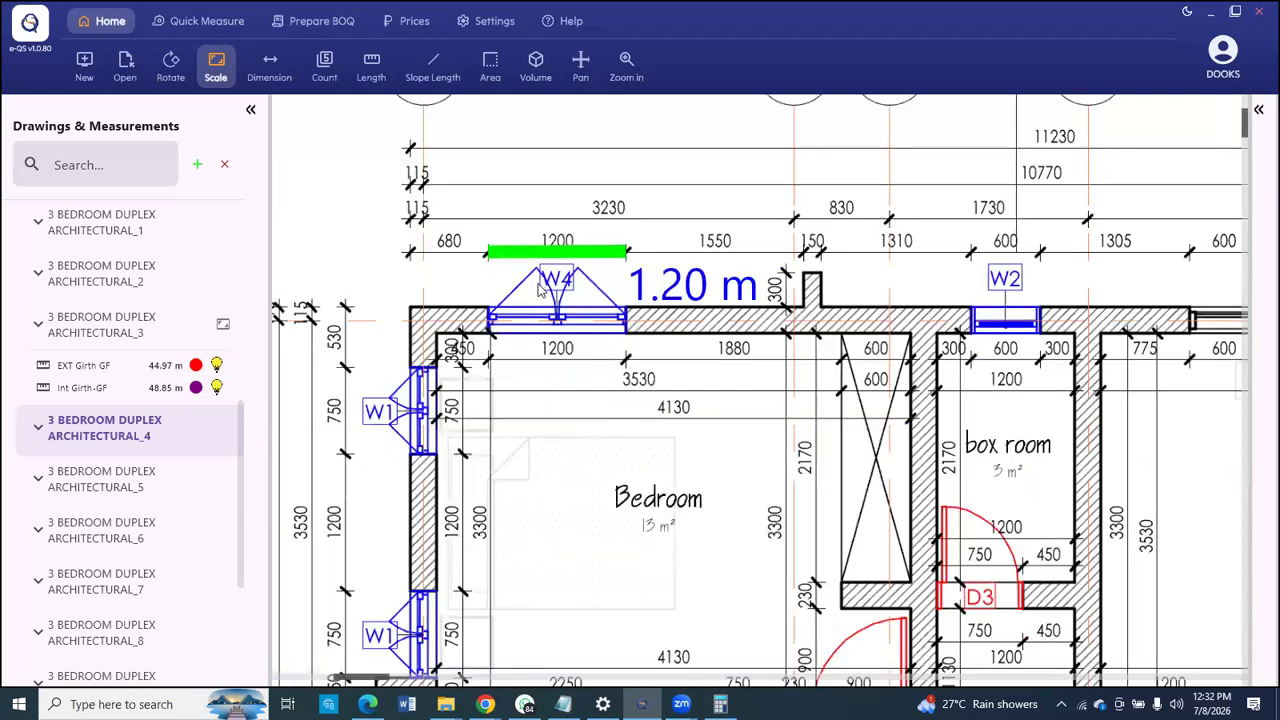
scroll(538, 288, "down", 3)
scroll(714, 461, "up", 2)
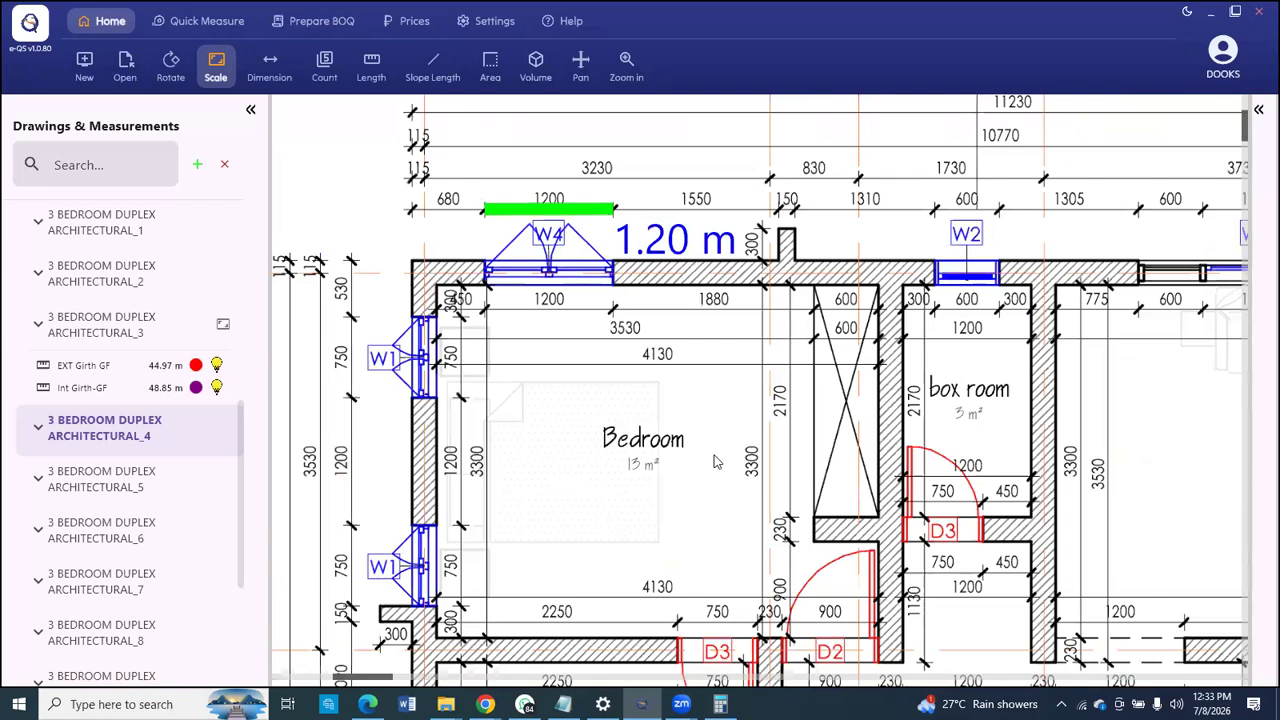
scroll(714, 461, "down", 3)
scroll(650, 486, "up", 2)
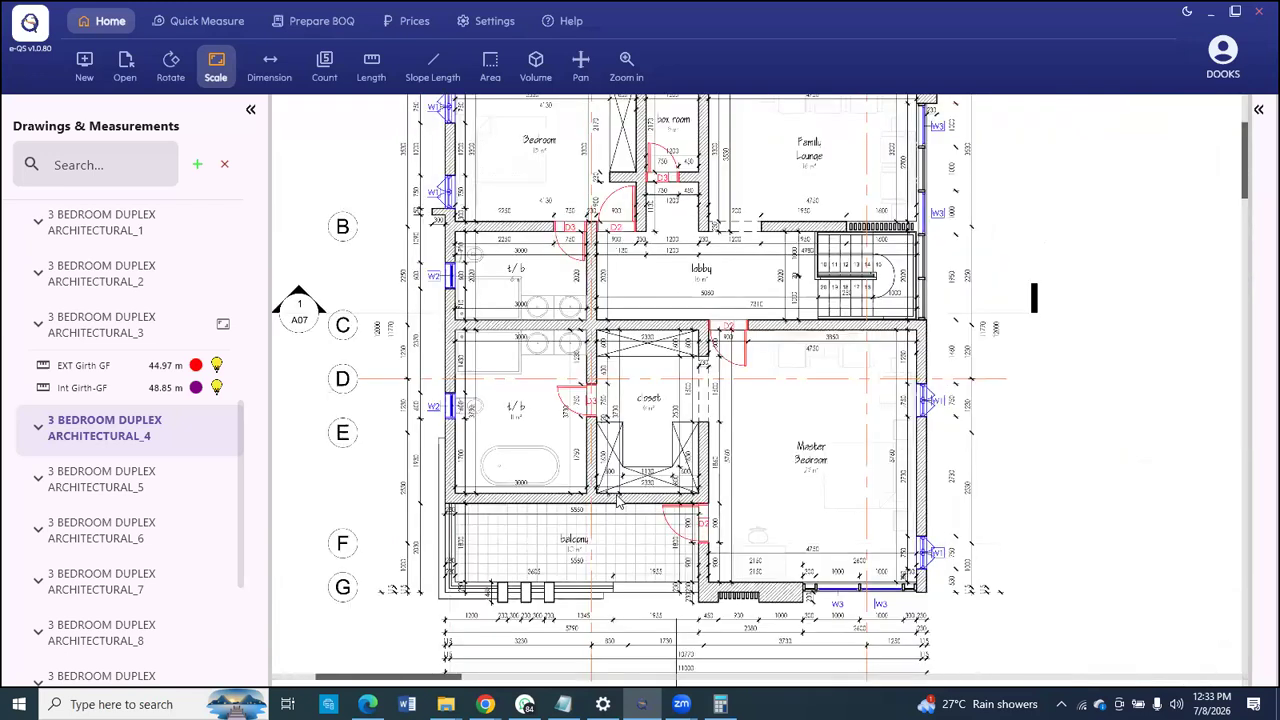
scroll(617, 502, "up", 1)
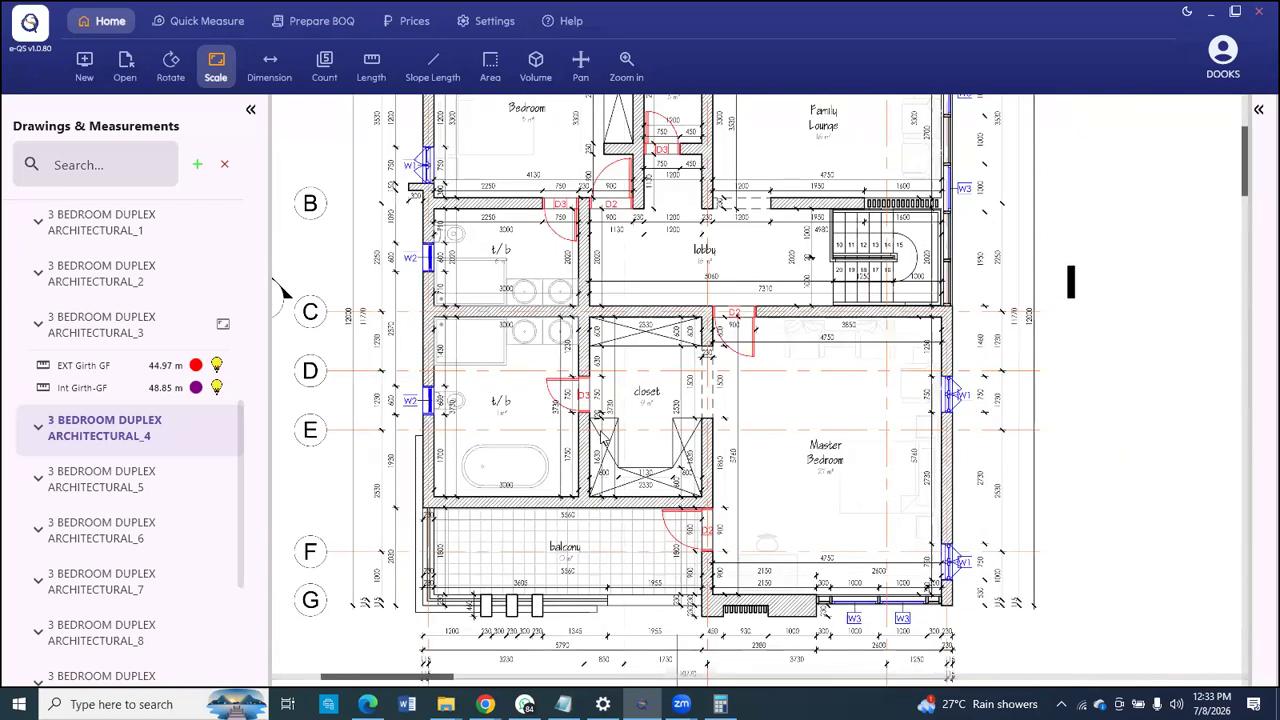
Step: Start a new length measurement named Int Girth-230mm in orange on the first floor plan
scroll(655, 255, "up", 2)
scroll(621, 361, "down", 1)
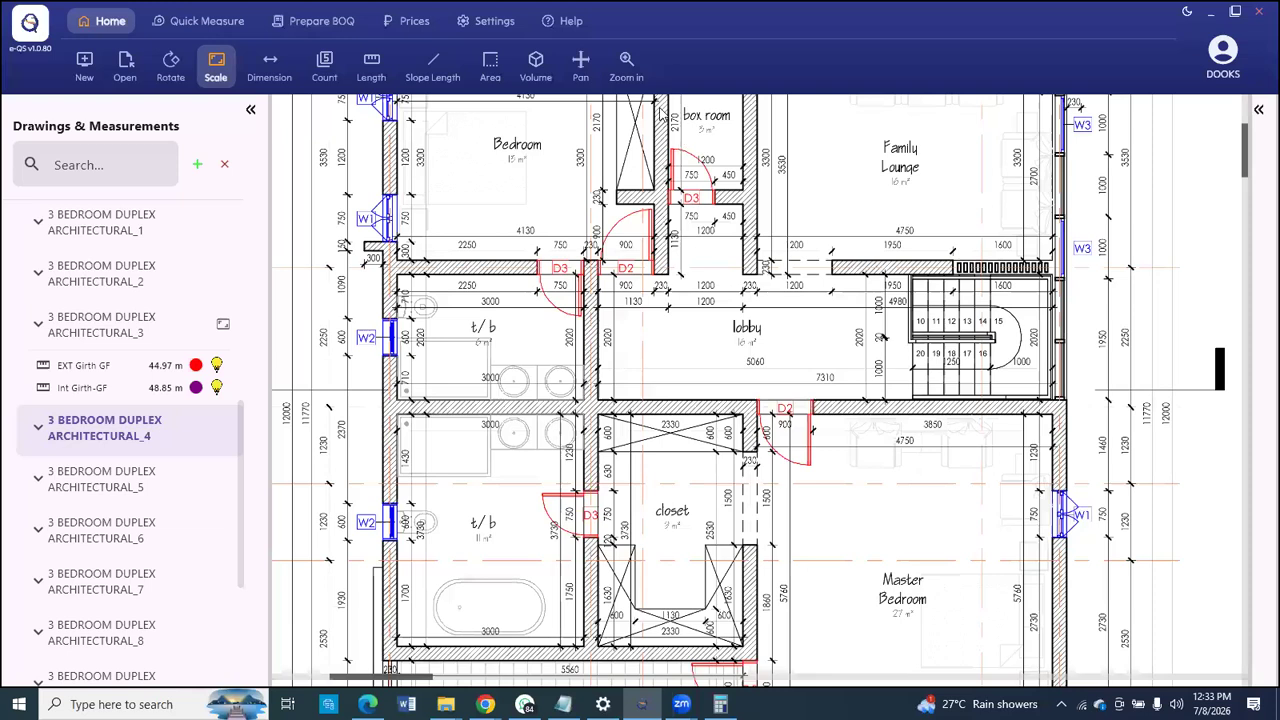
scroll(638, 169, "down", 3)
scroll(720, 310, "up", 2)
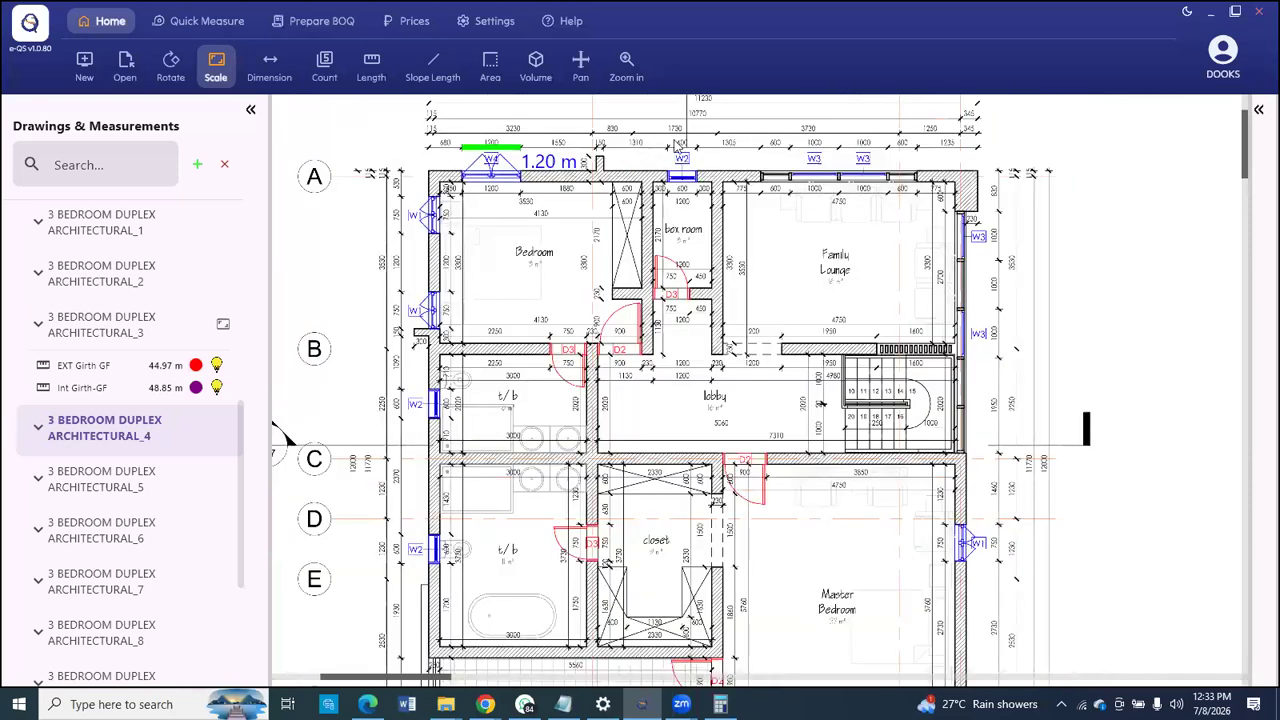
scroll(620, 140, "up", 2)
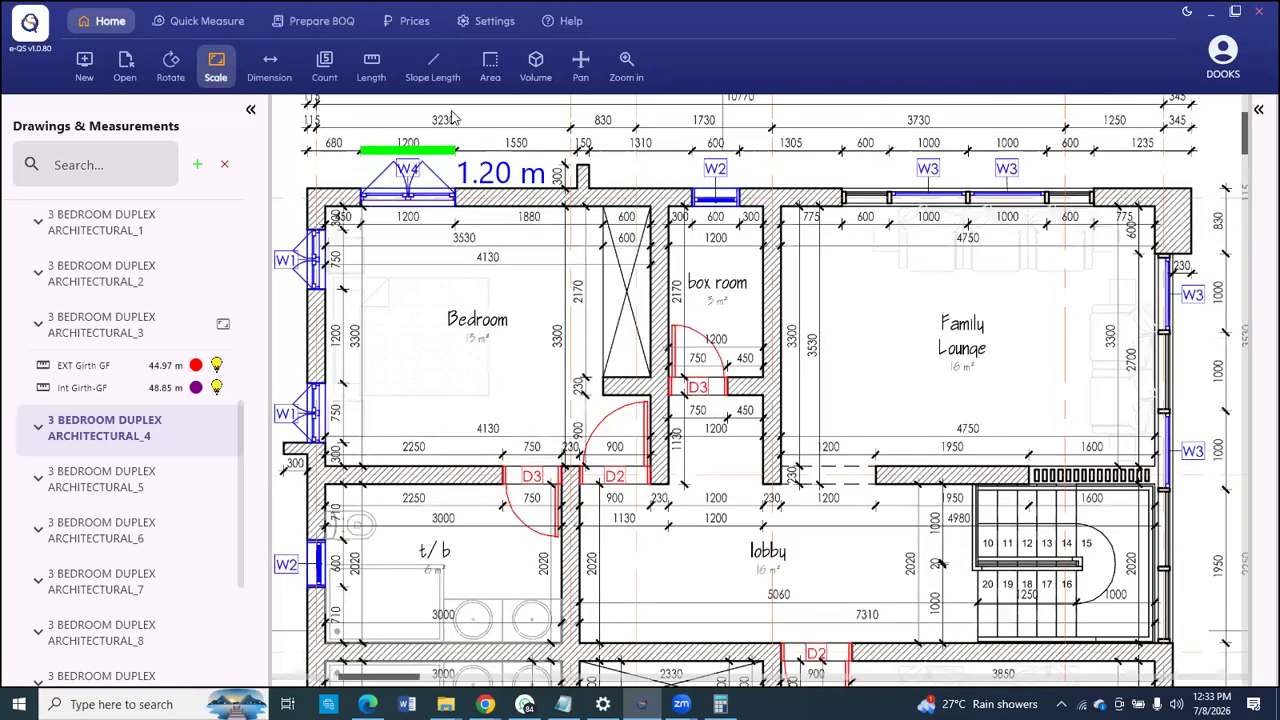
scroll(452, 118, "down", 1)
scroll(440, 110, "down", 1)
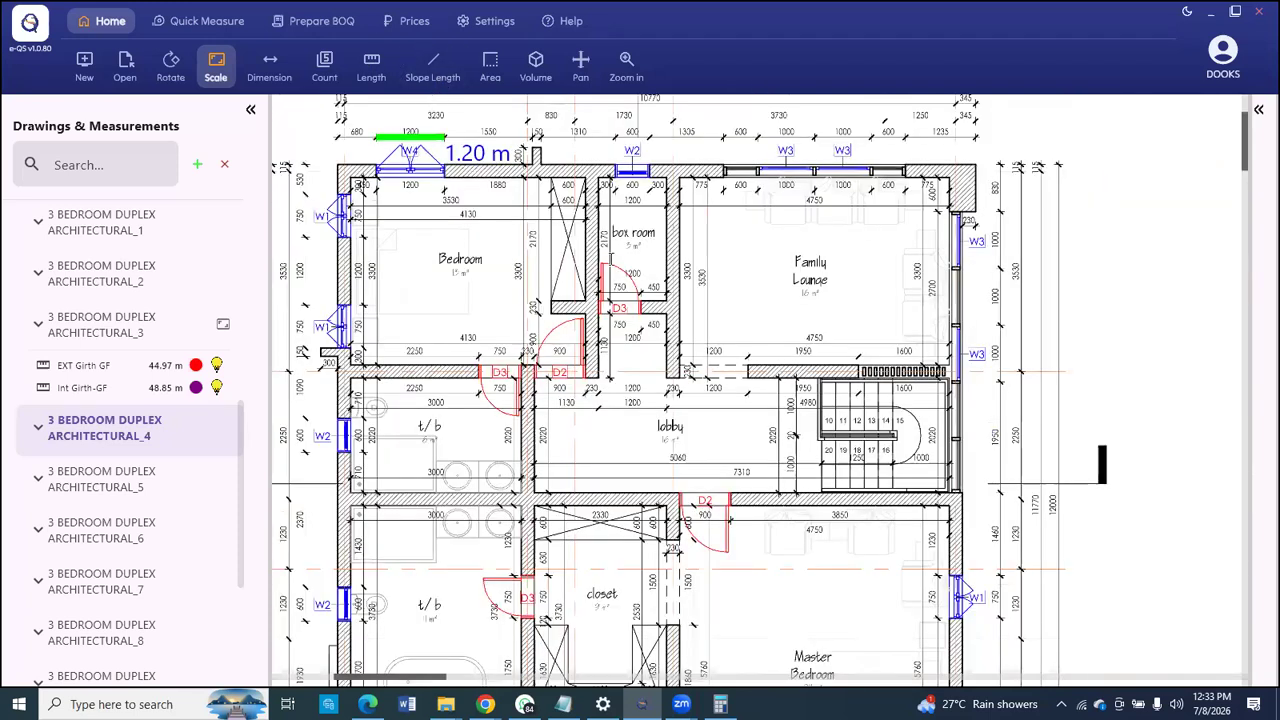
left_click(613, 261)
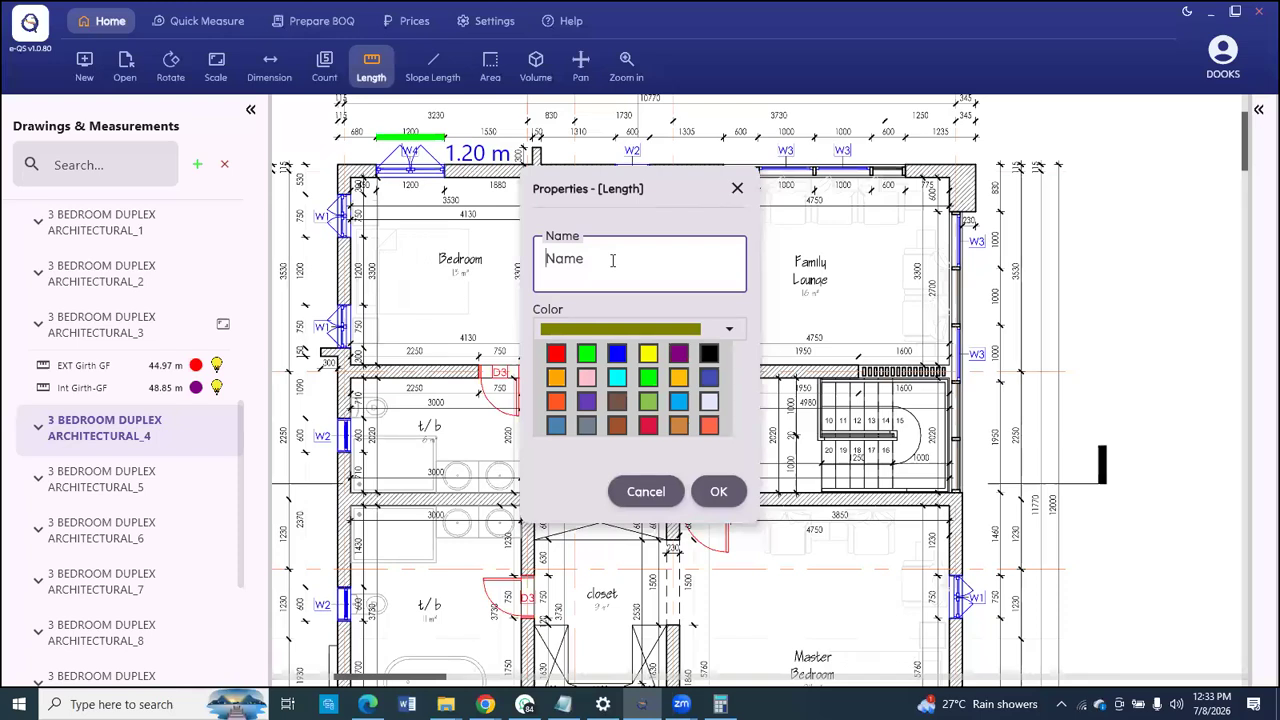
type("Int Girth-230mm")
left_click(556, 377)
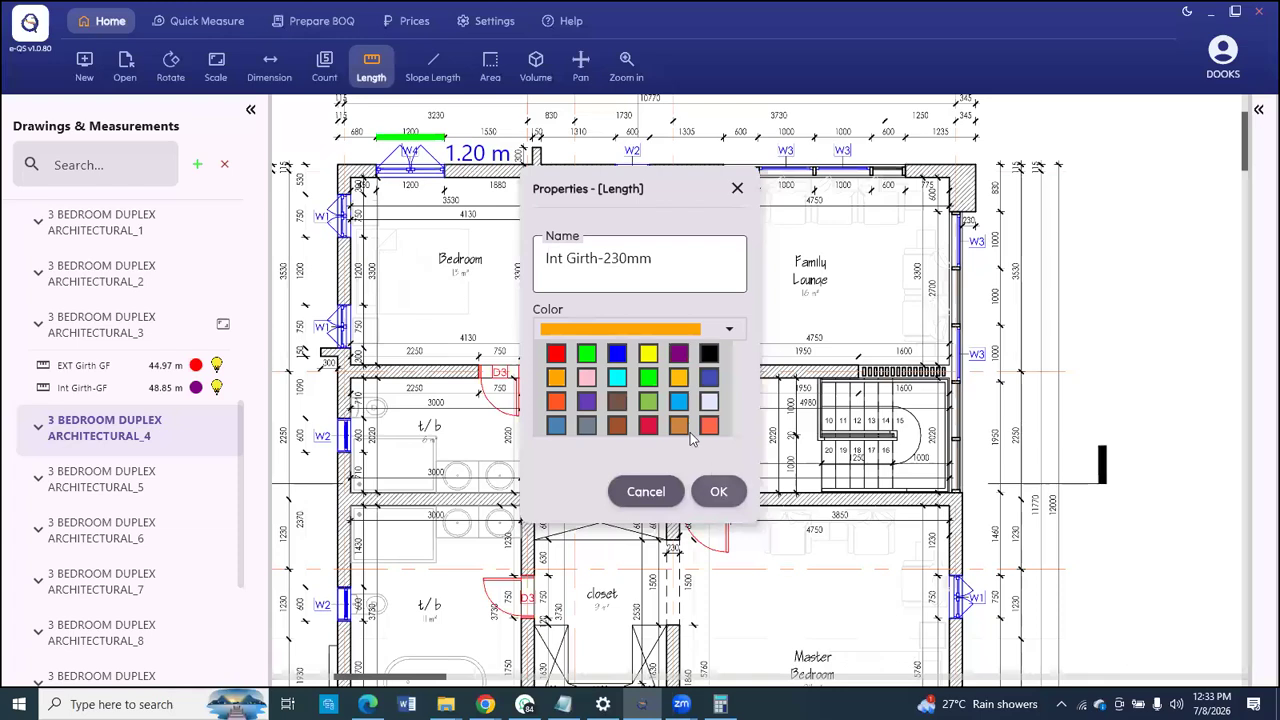
left_click(718, 491)
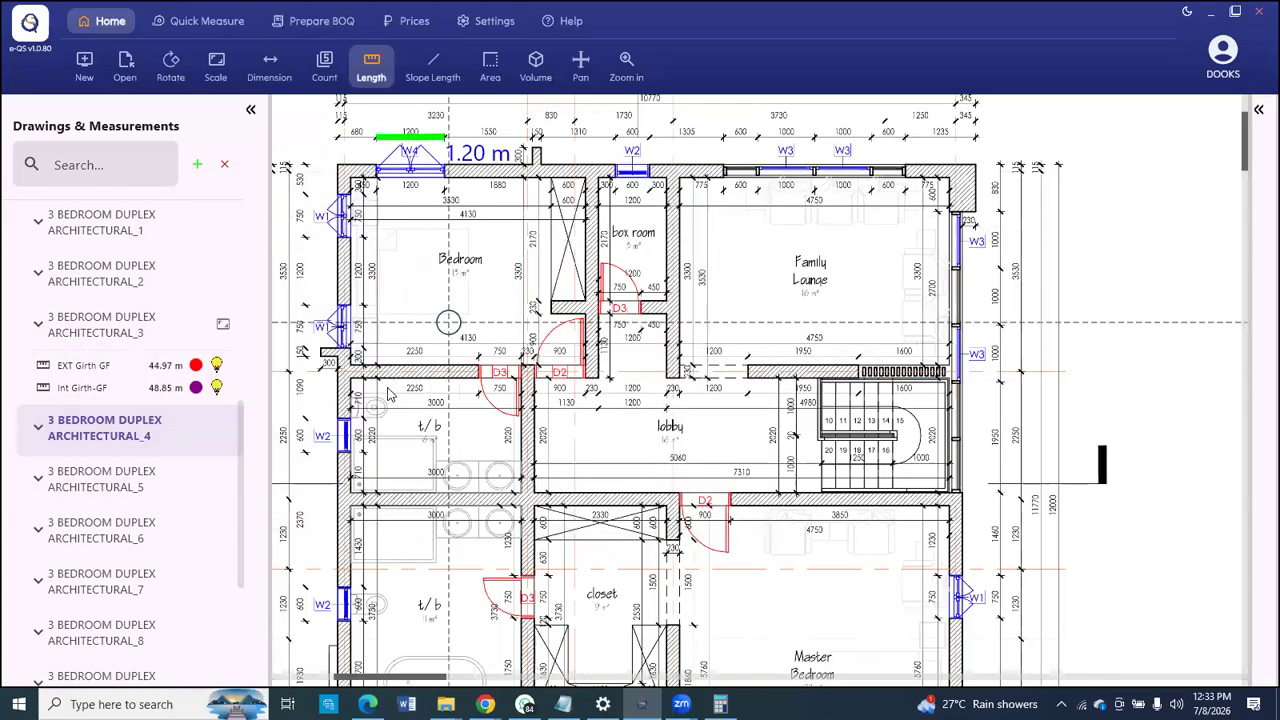
Step: Measure the 230 mm wall along grid B below the bedroom and up beside the box room, about 7.70 m, and start a new section
scroll(390, 395, "up", 3)
left_click(330, 362)
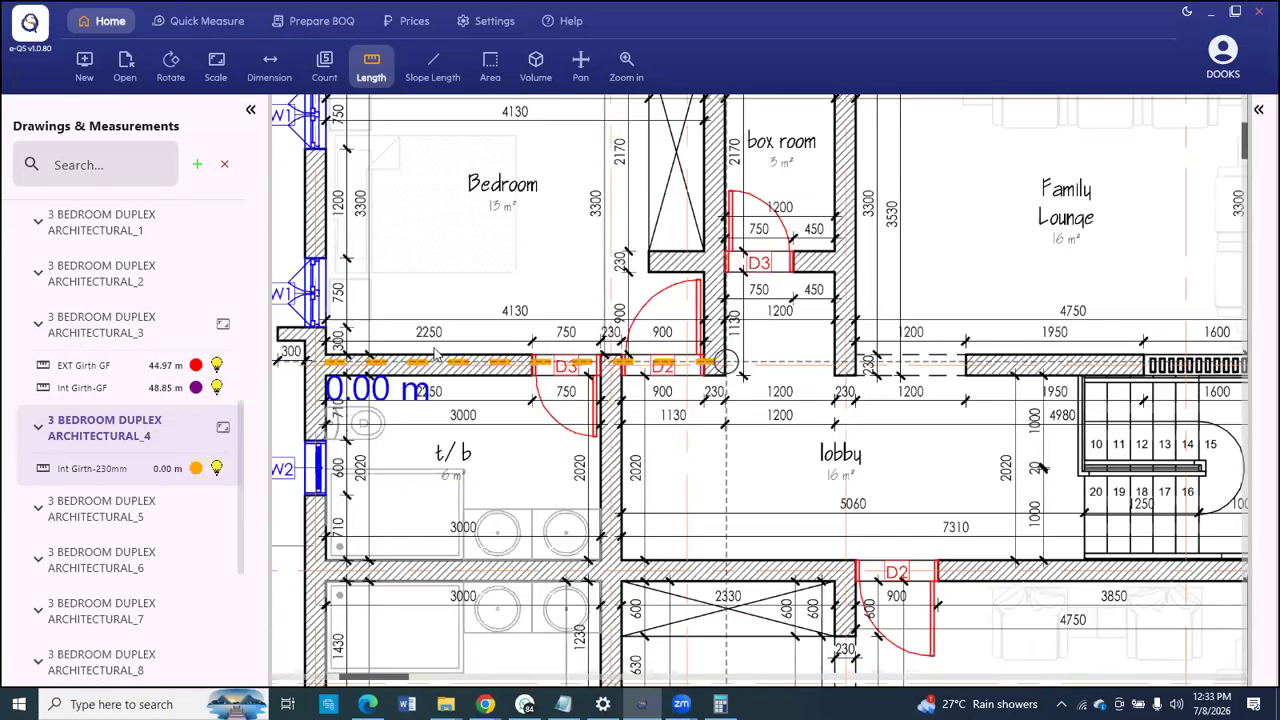
scroll(327, 357, "down", 3)
scroll(619, 358, "up", 5)
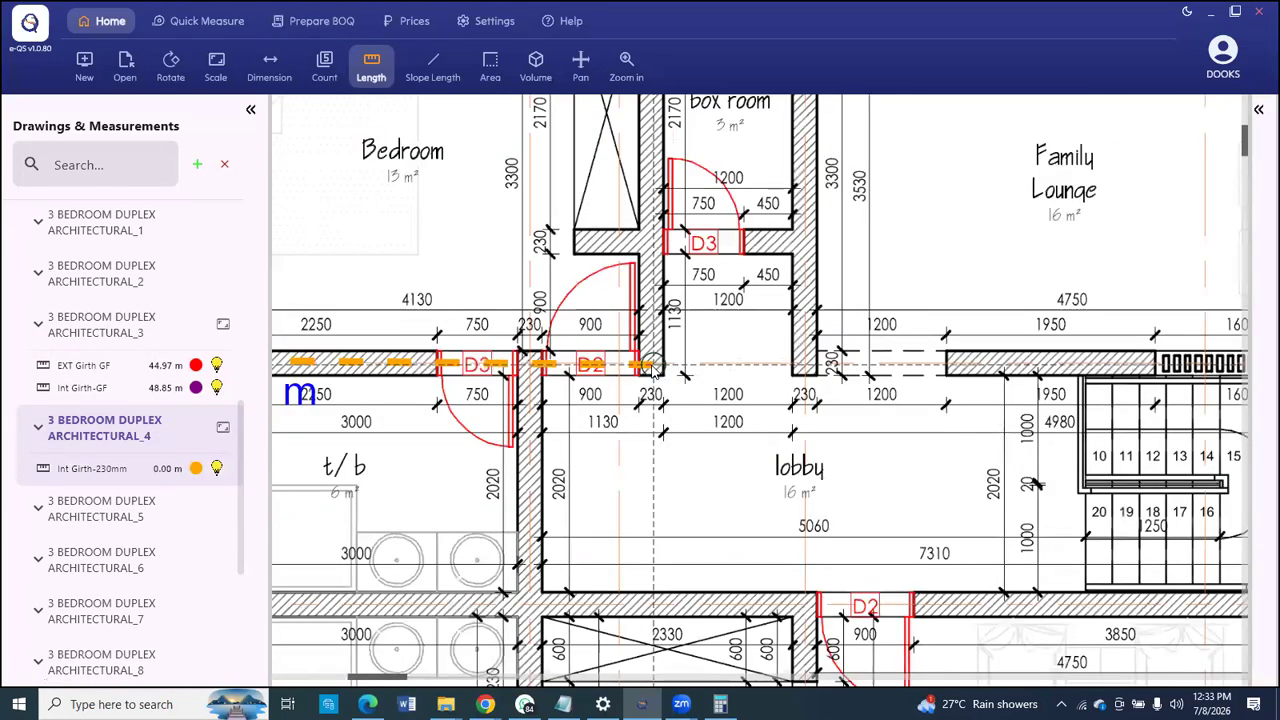
left_click(650, 368)
scroll(648, 145, "down", 3)
scroll(660, 160, "up", 3)
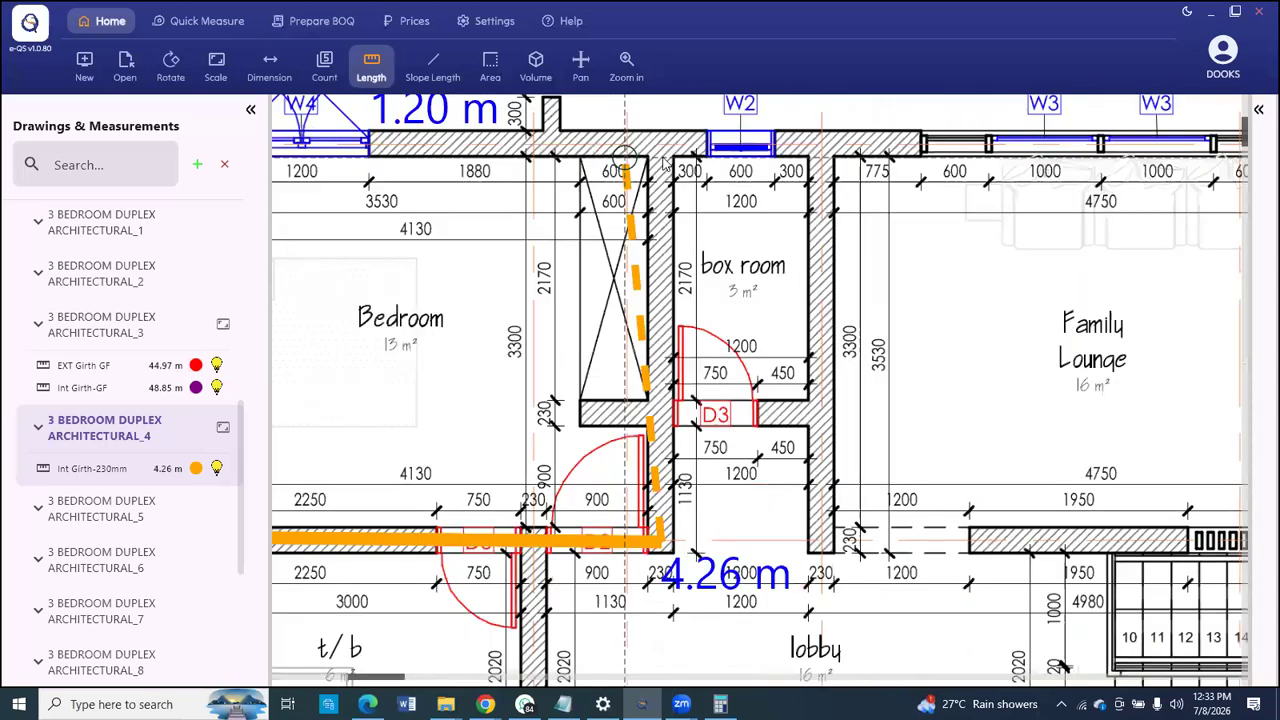
left_click(663, 156)
right_click(663, 156)
left_click(728, 199)
Step: Measure the wall between the box room and family lounge and along grid B to the external wall, about 8.23 m
left_click(825, 156)
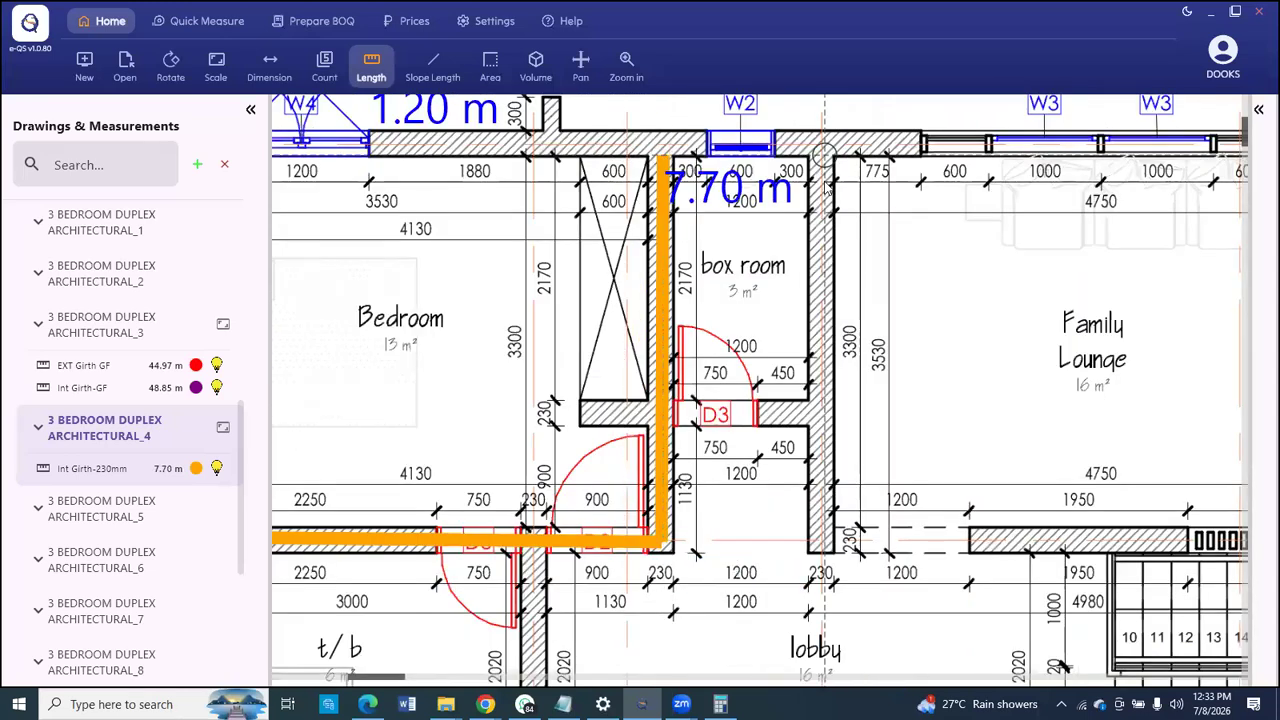
left_click(826, 538)
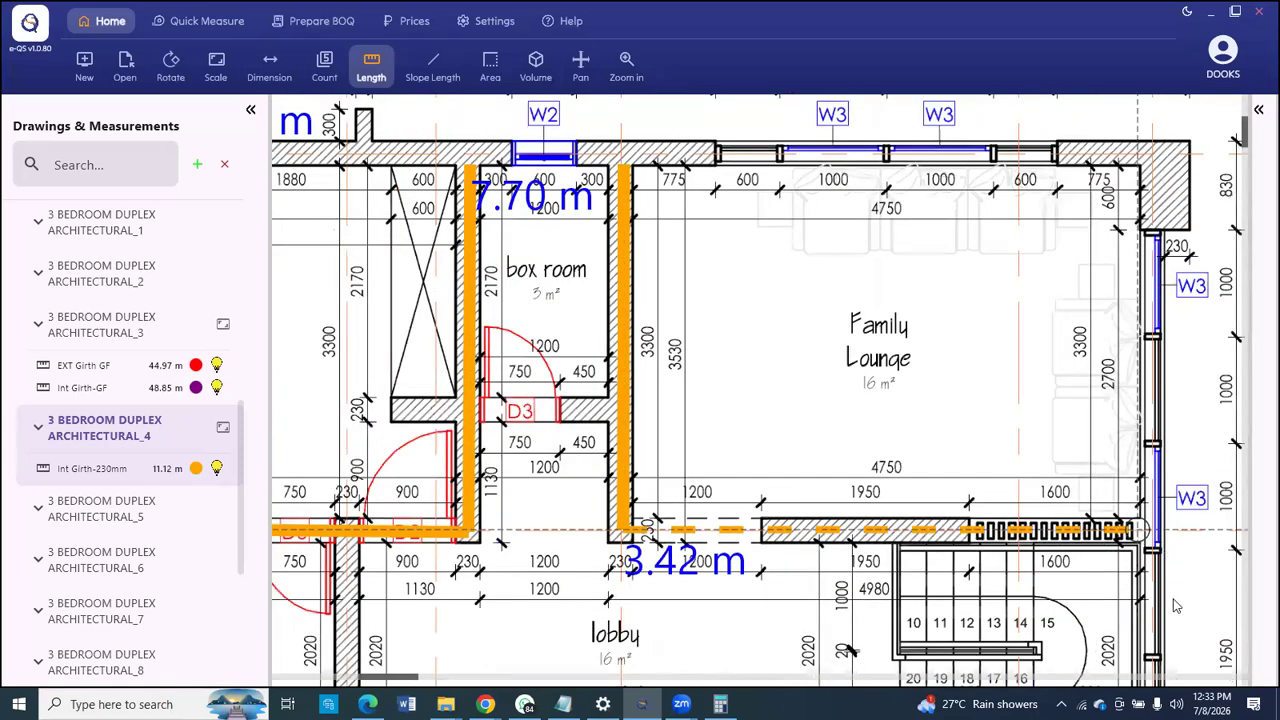
left_click(1143, 533)
right_click(1145, 535)
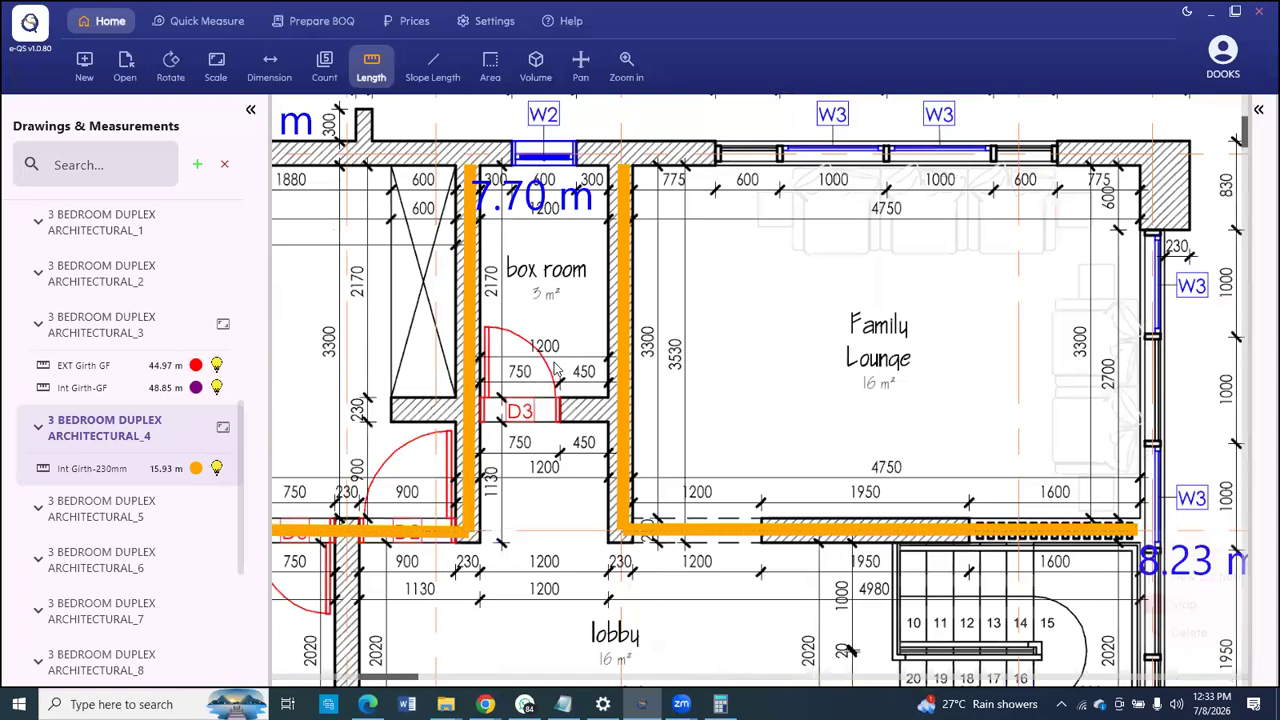
Step: Start another length measurement named Int Girth-FF-150mm in purple
scroll(554, 364, "down", 4)
left_click(370, 60)
left_click(595, 260)
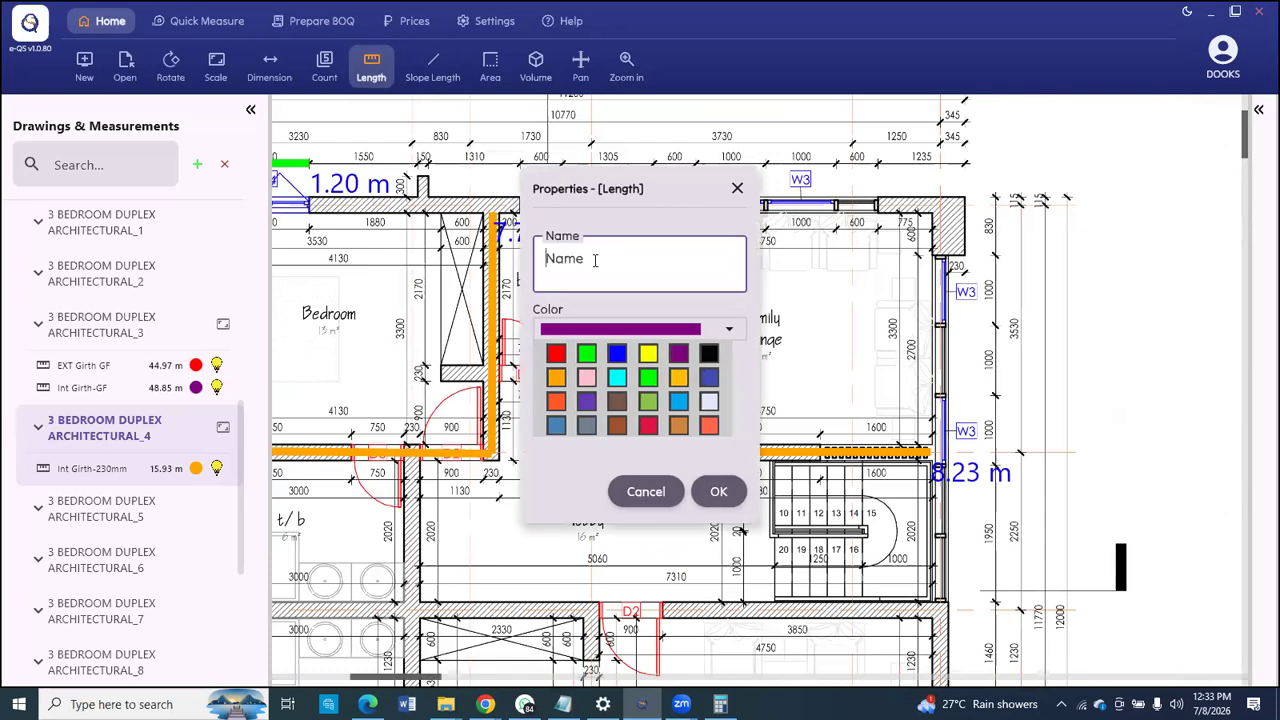
type("Int Girth-")
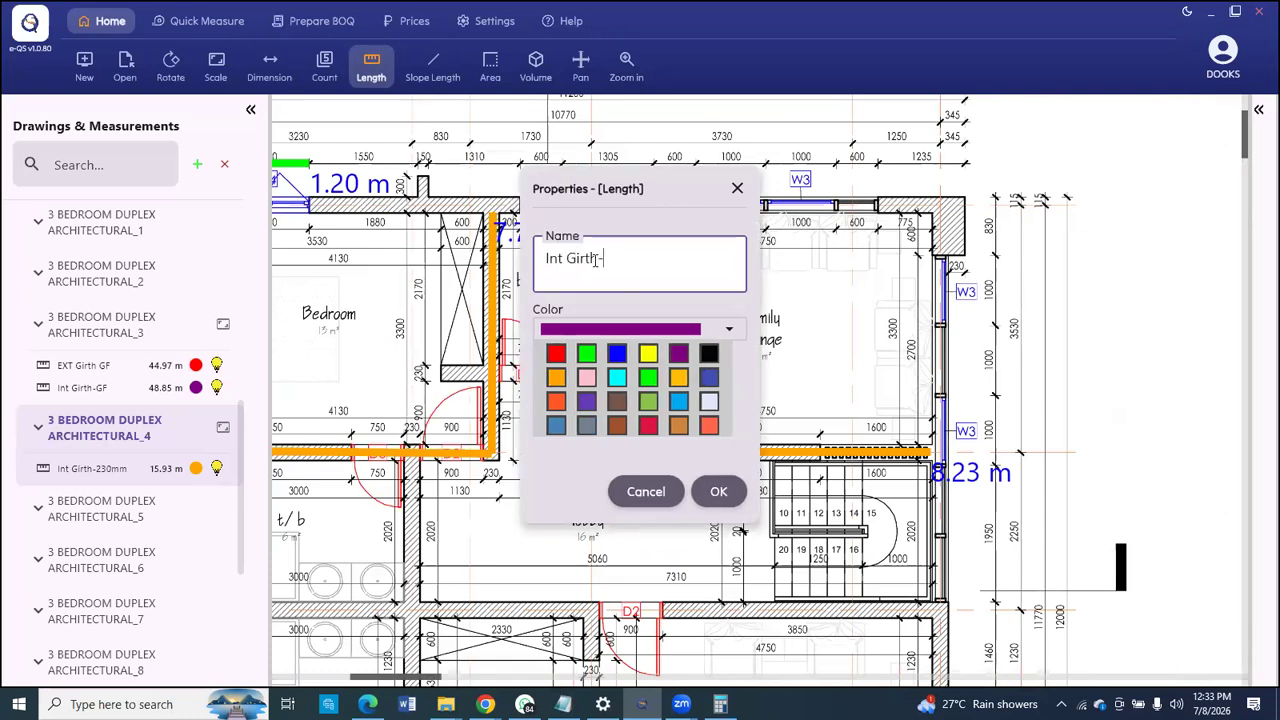
type("FF-150mm")
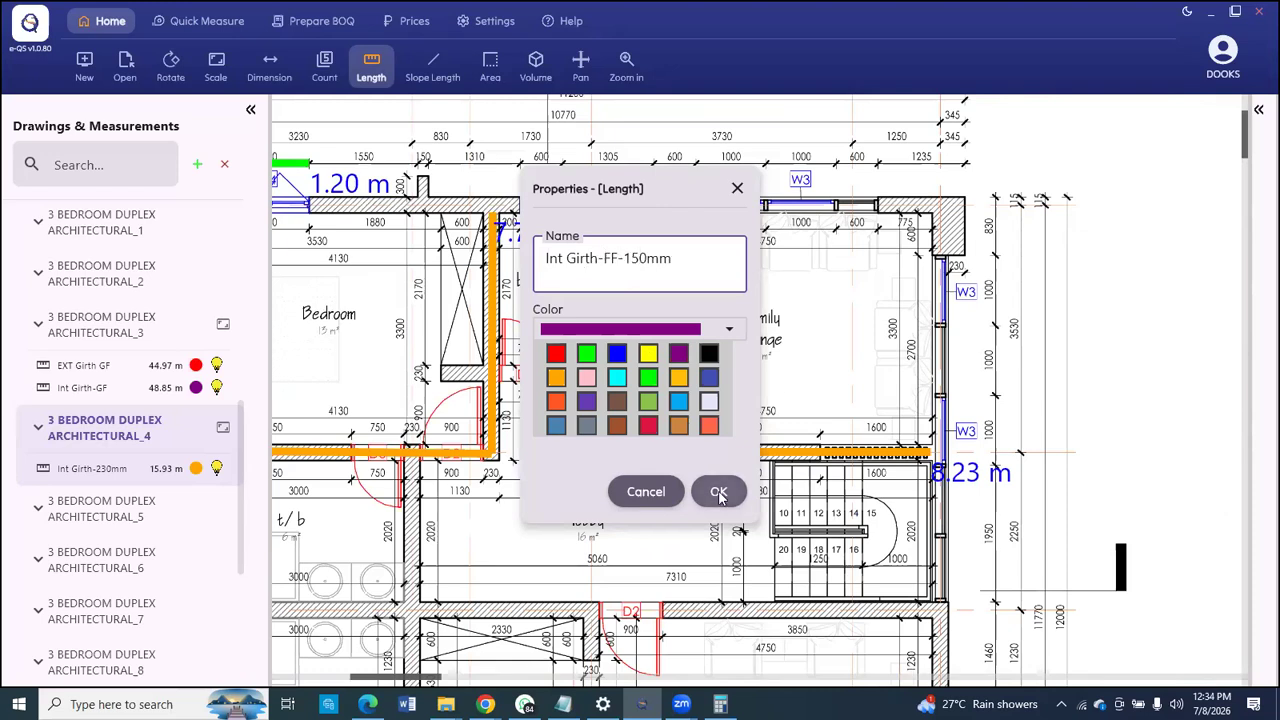
key("Return")
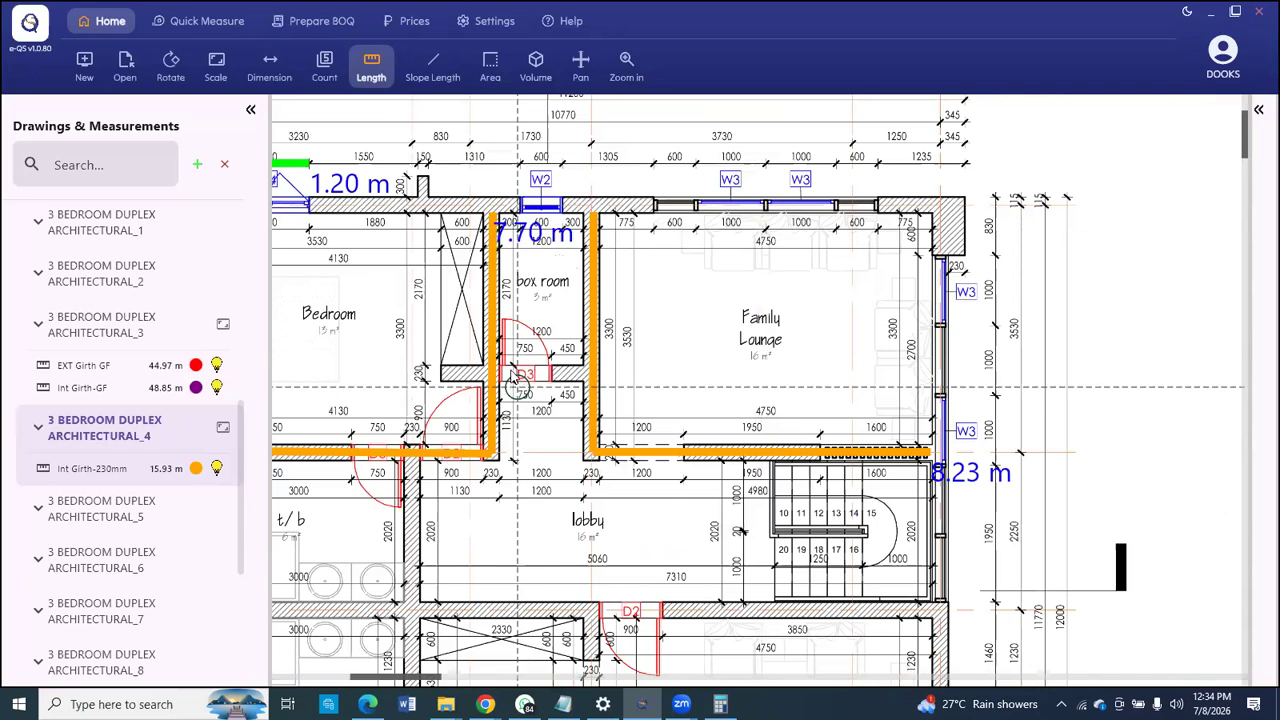
Step: Measure the box room's D3 door wall, about 1.18 m, and the short wall below the bedroom wardrobe, about 0.60 m, as separate sections
scroll(517, 388, "up", 2)
left_click(505, 370)
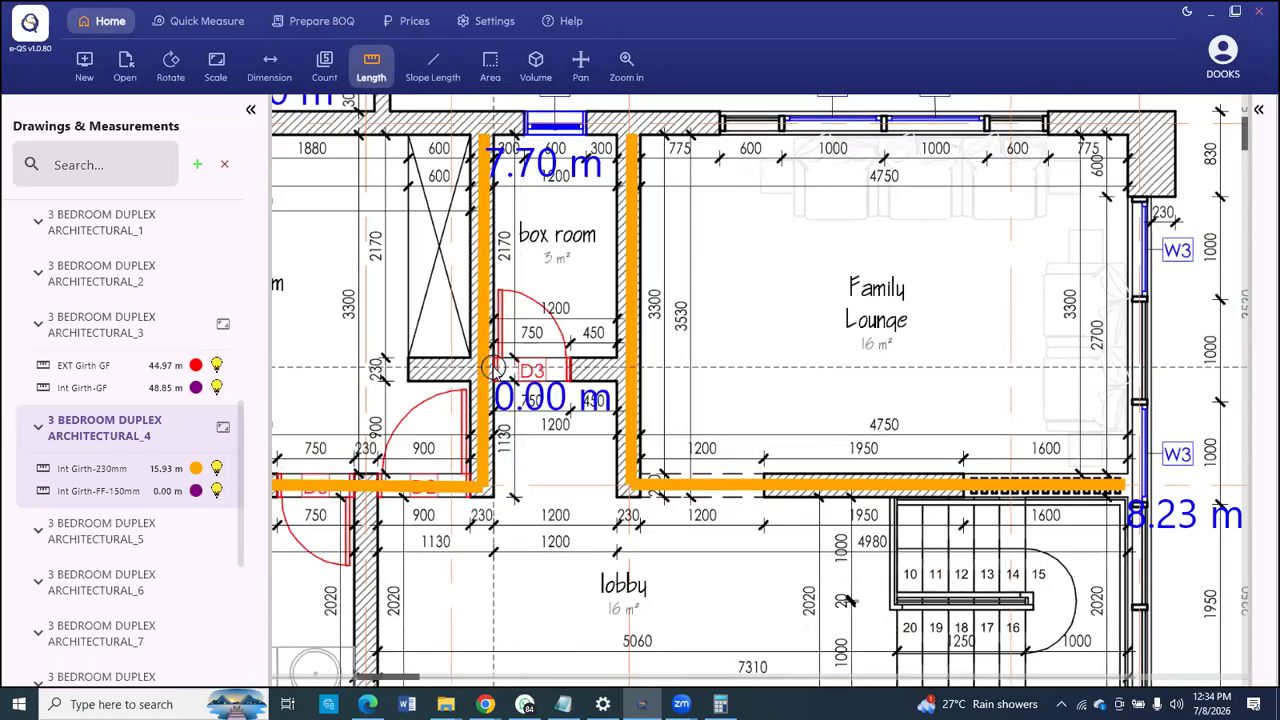
left_click(615, 370)
right_click(615, 370)
left_click(671, 412)
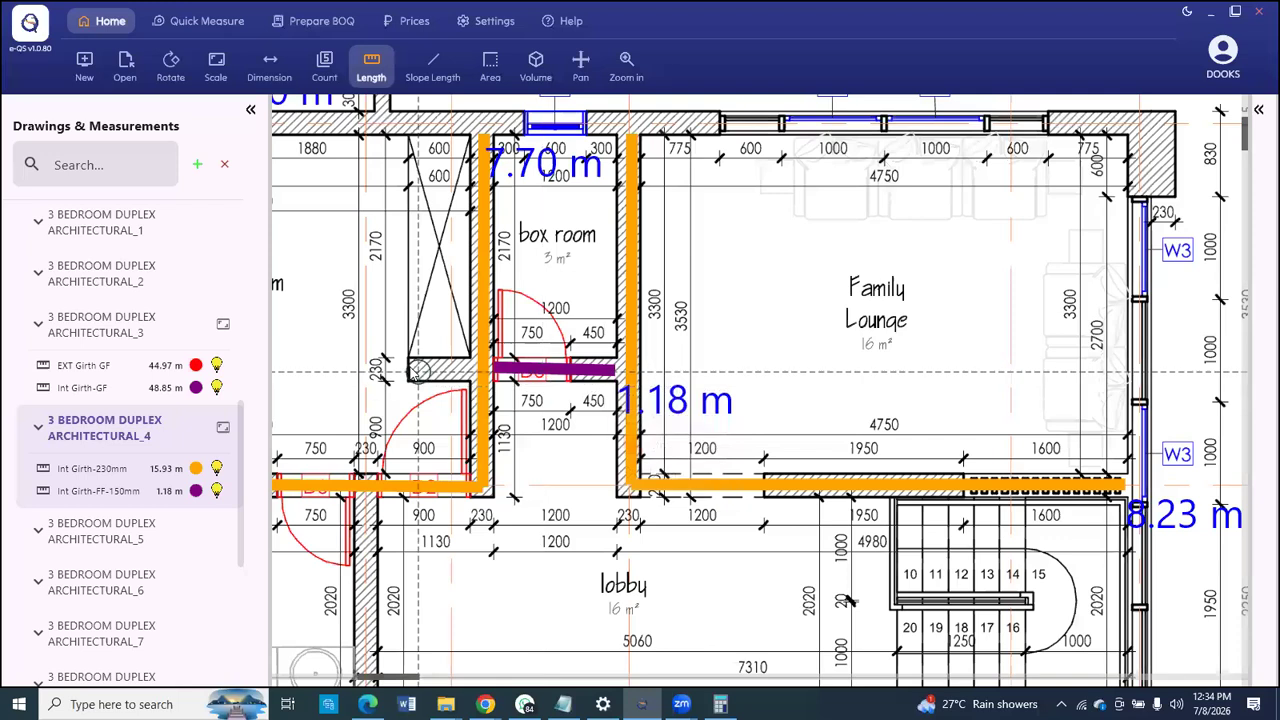
left_click(472, 368)
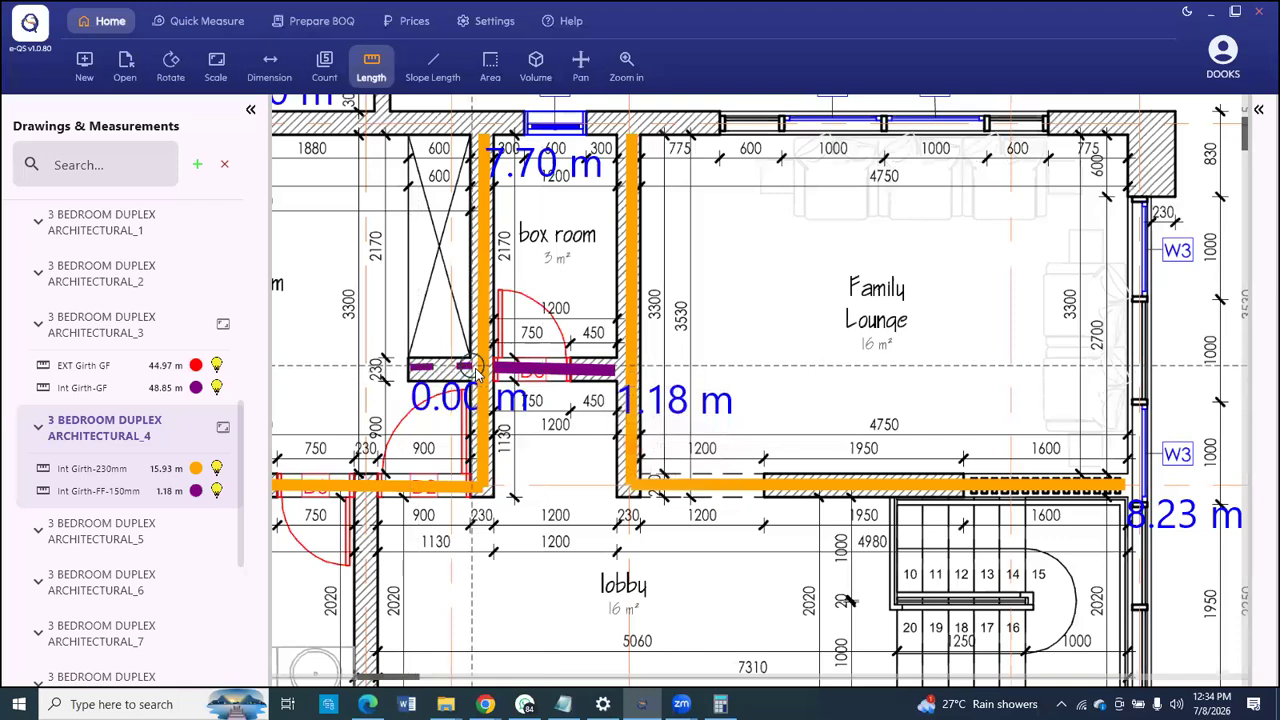
right_click(537, 415)
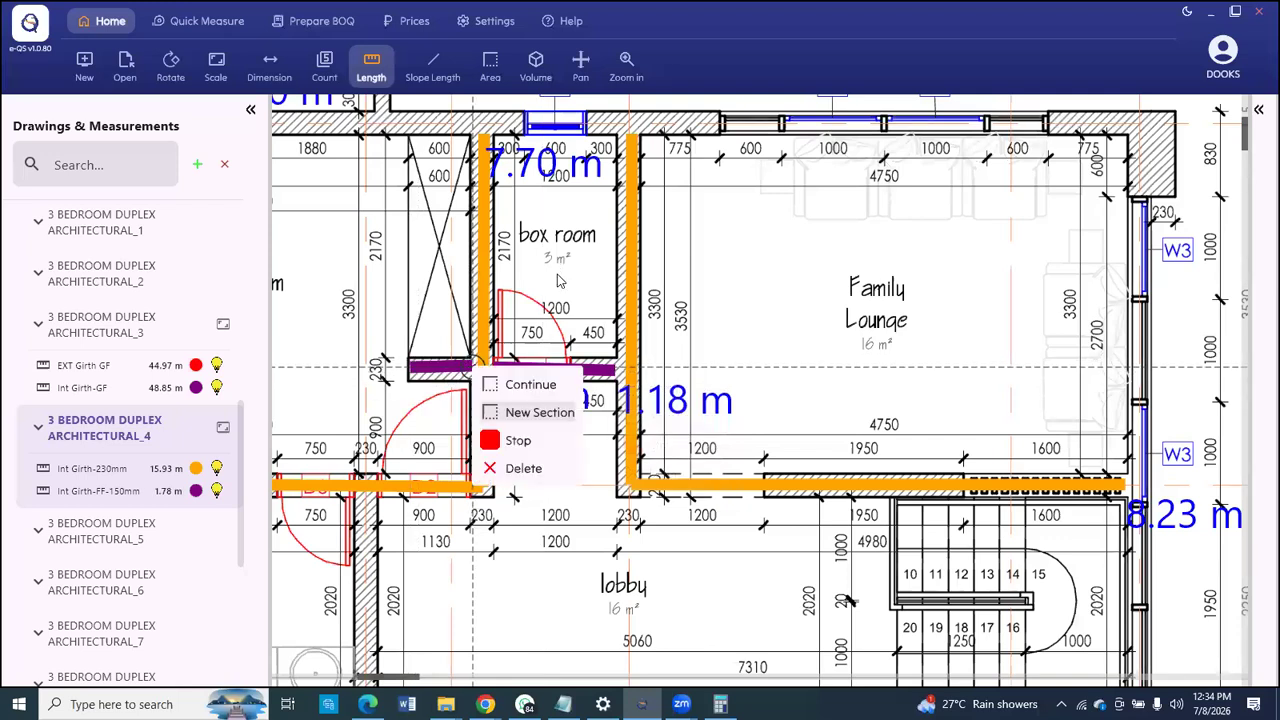
Step: Add the wall between the upper t/b and the lobby, about 2.07 m, to the Int Girth-FF-150mm measurement and finish it
scroll(558, 281, "down", 5)
scroll(566, 264, "up", 3)
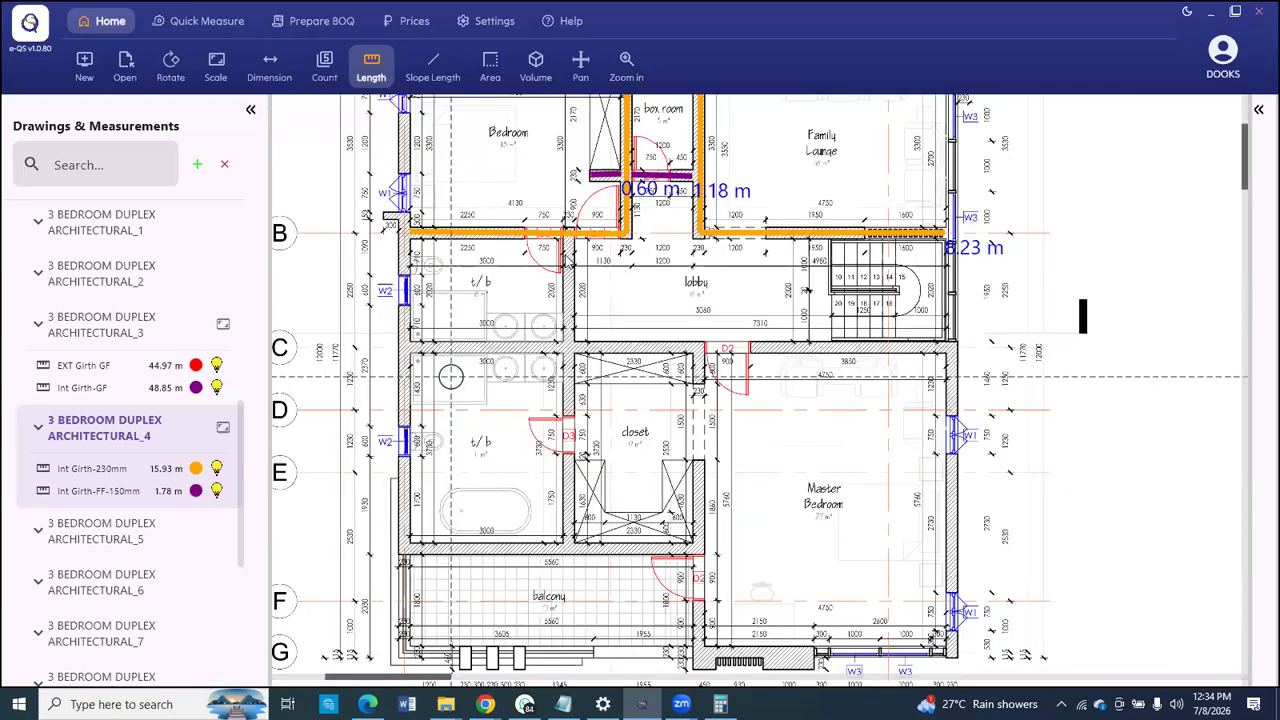
scroll(568, 260, "up", 3)
scroll(572, 408, "down", 1)
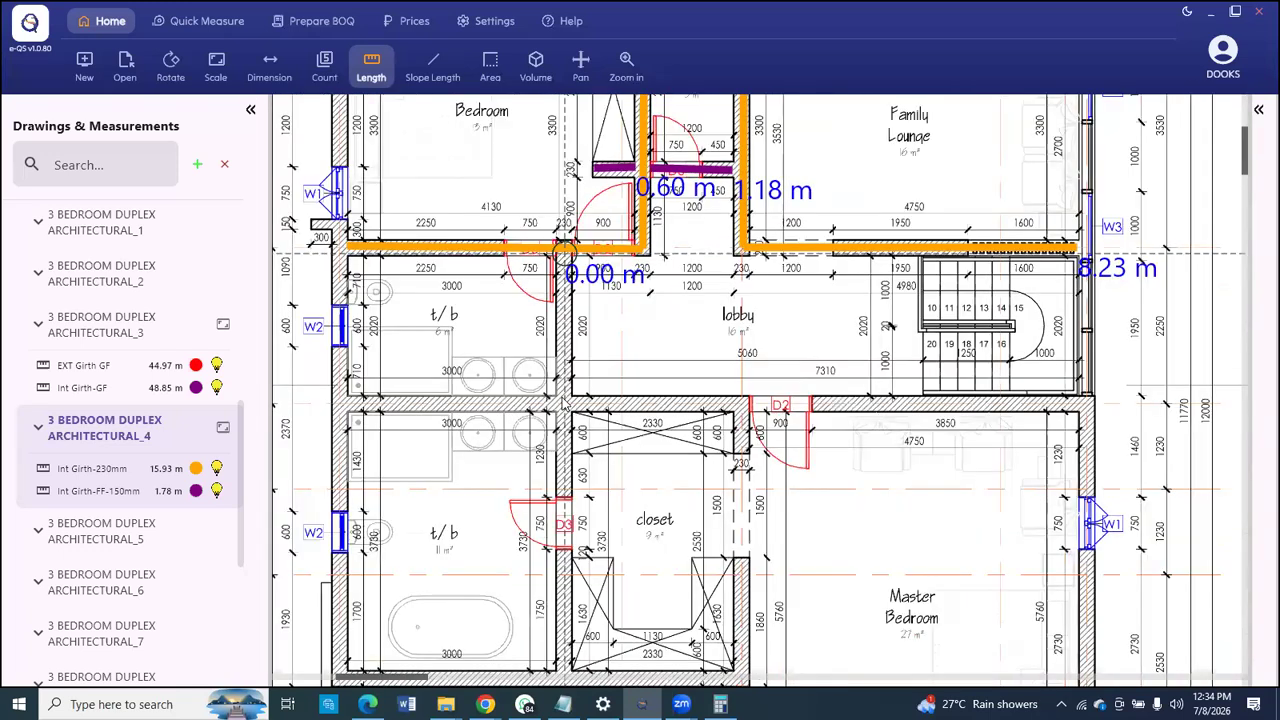
scroll(563, 402, "up", 3)
left_click(560, 396)
right_click(558, 400)
left_click(610, 474)
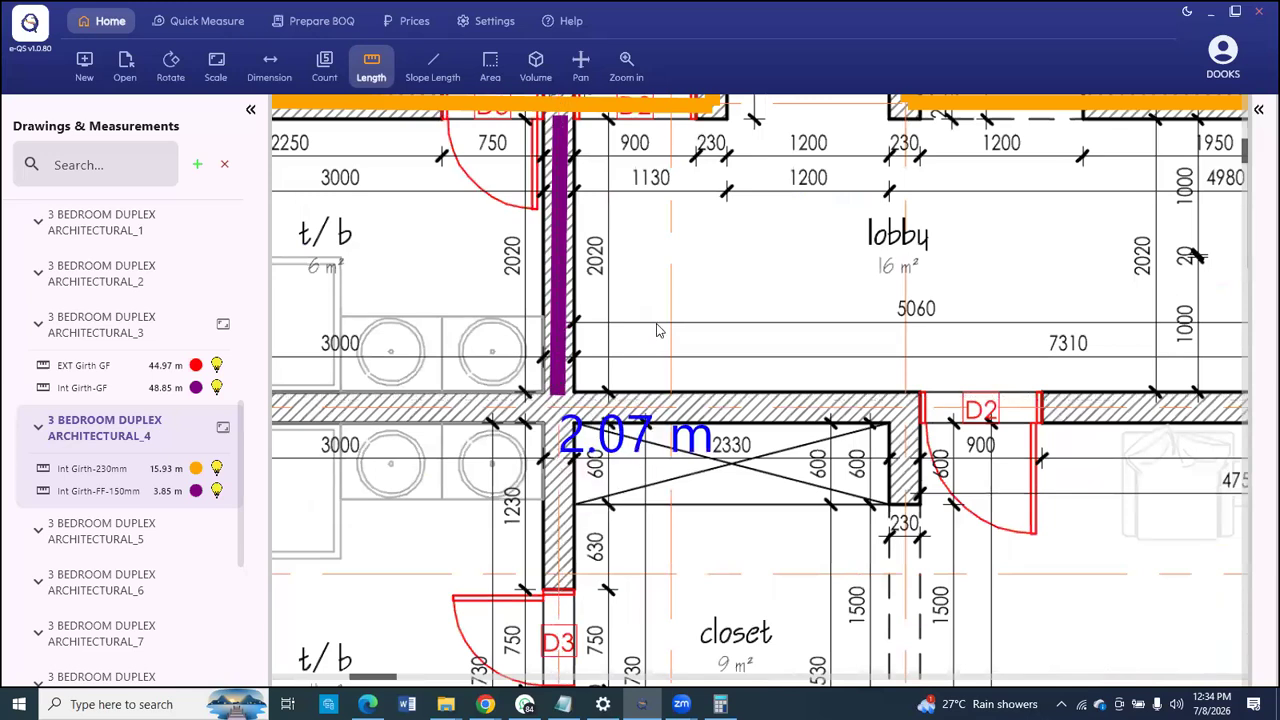
Step: Try to continue the Int Girth-230mm run from the grid B wall's end beside the staircase, and undo the stray segments
scroll(492, 280, "down", 2)
scroll(526, 284, "down", 1)
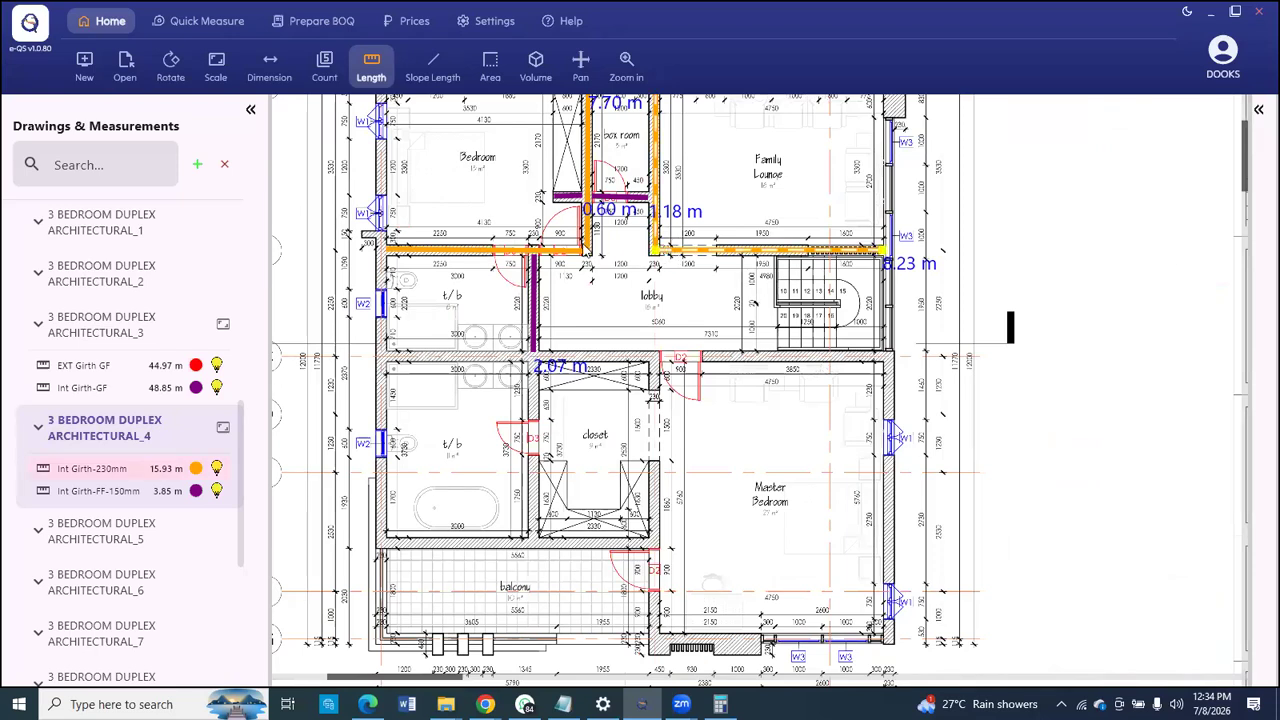
right_click(657, 254)
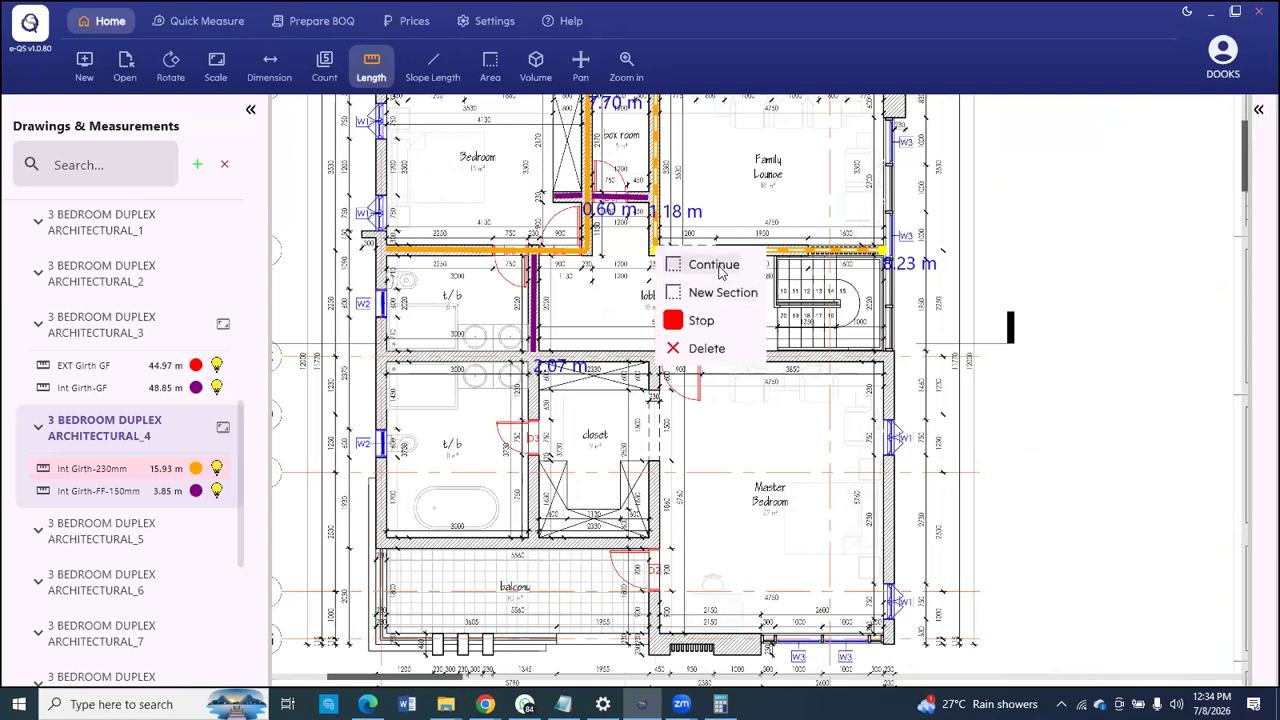
left_click(723, 270)
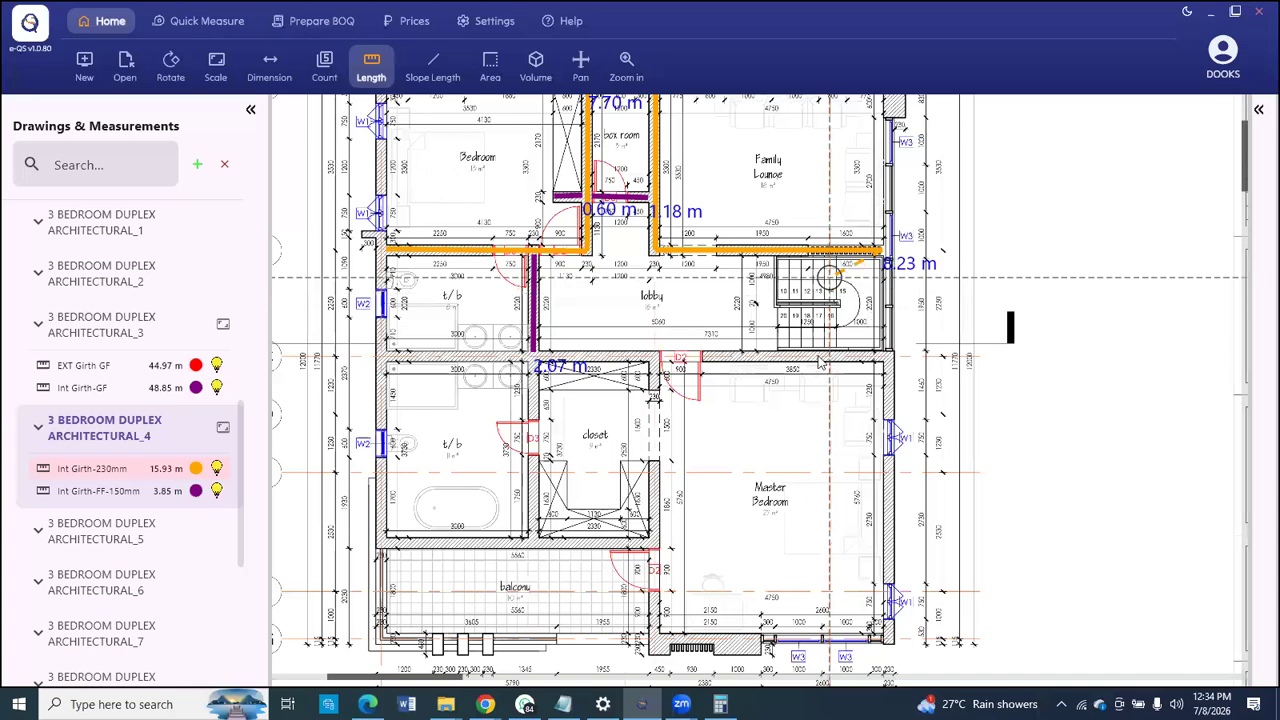
scroll(822, 362, "up", 3)
left_click(757, 366)
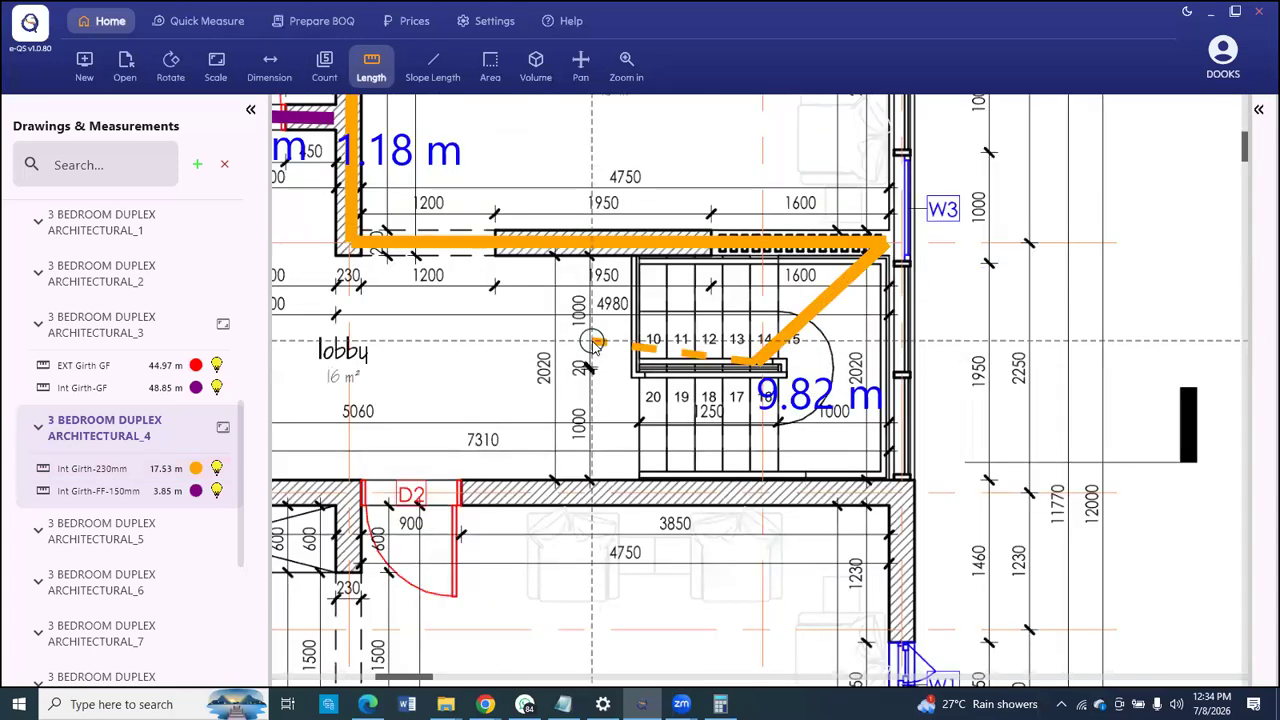
double_click(617, 418)
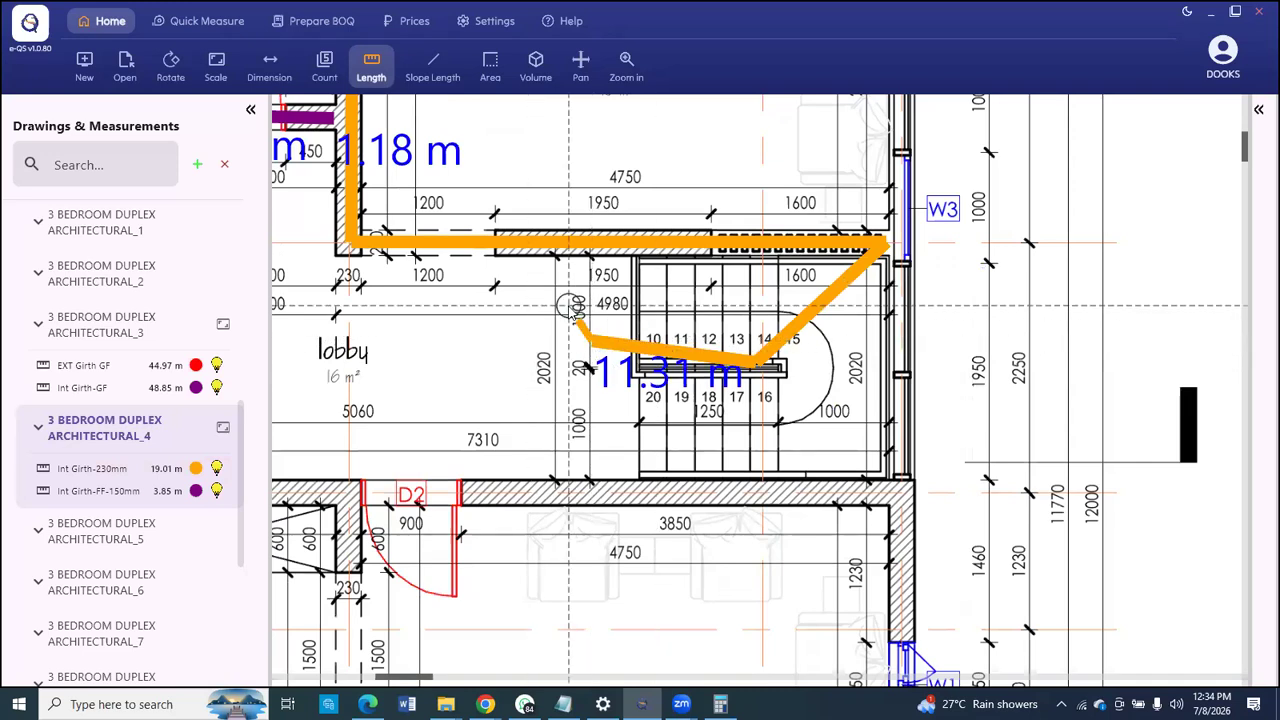
key("ctrl+z")
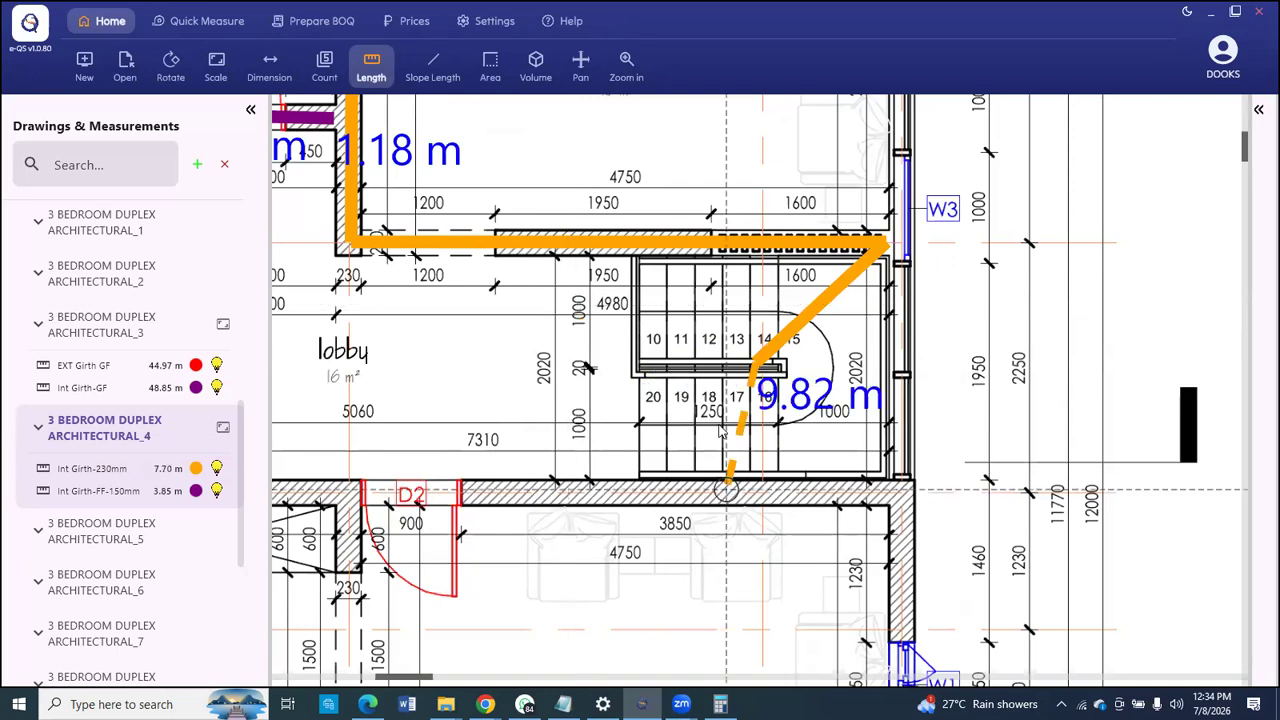
key("ctrl+z")
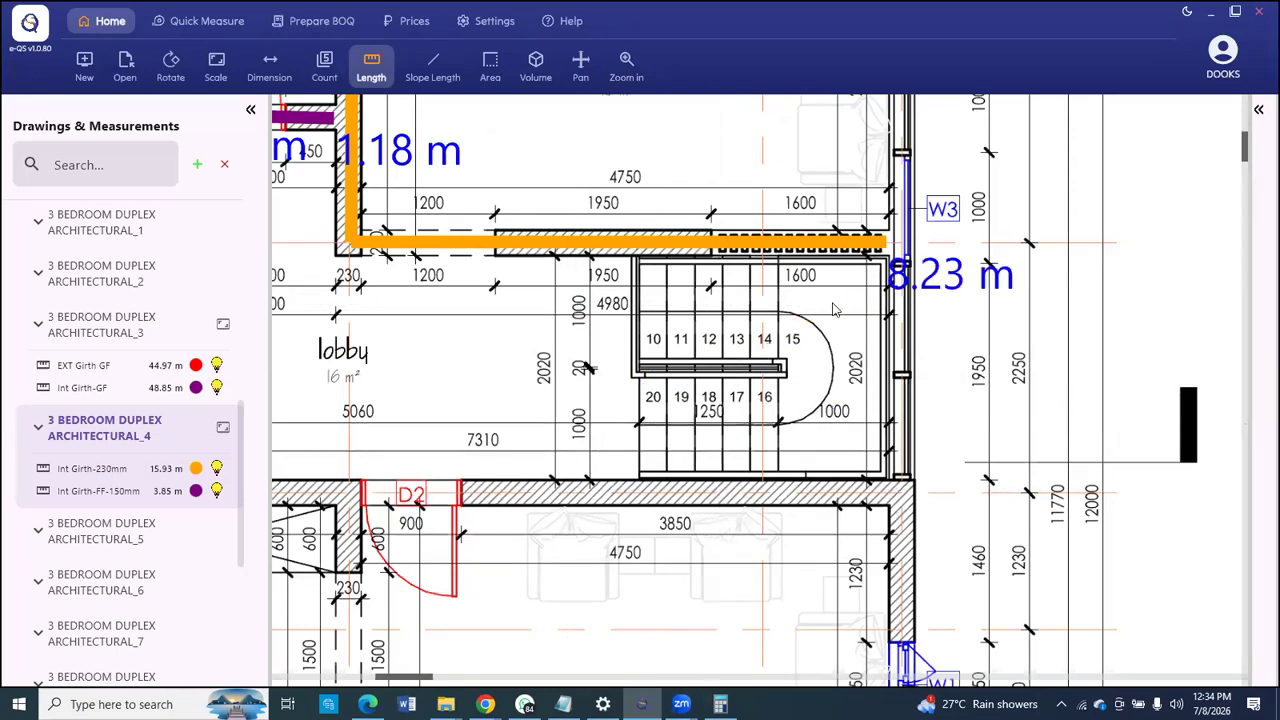
Step: Add the full-width wall along grid C, about 10.52 m, to the Int Girth-230mm measurement as a separate section
scroll(870, 322, "down", 2)
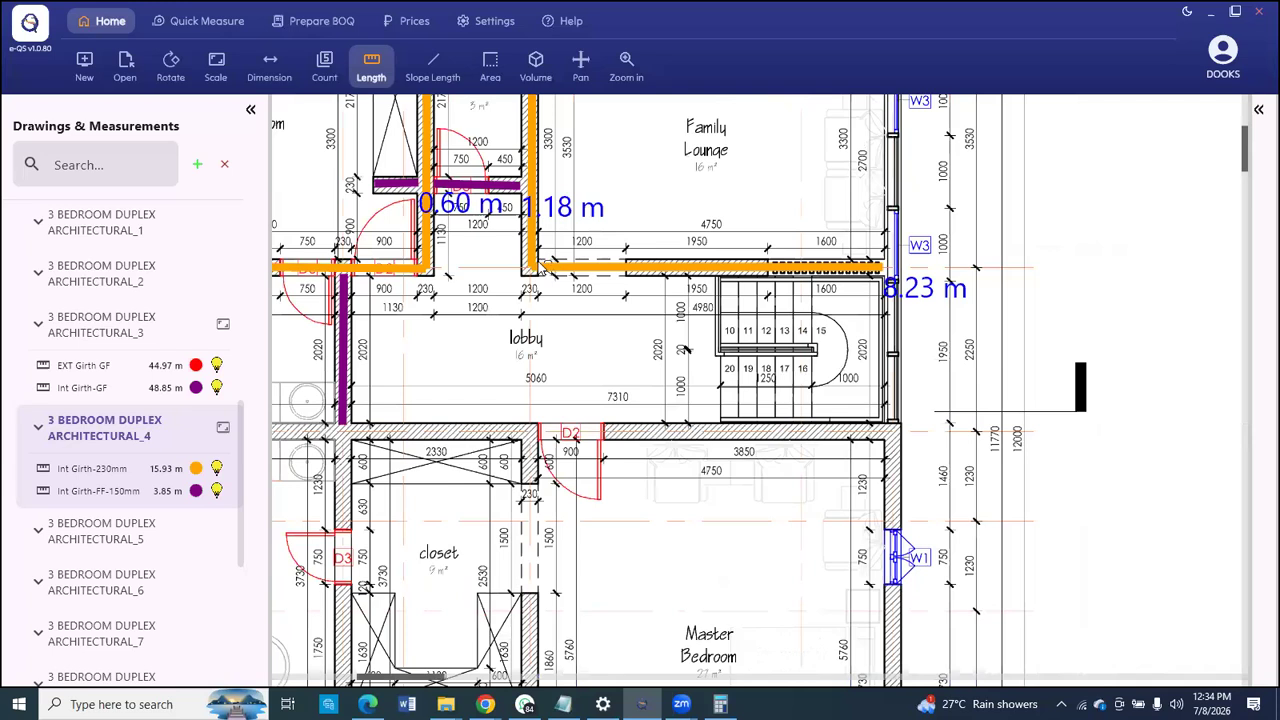
left_click(539, 268)
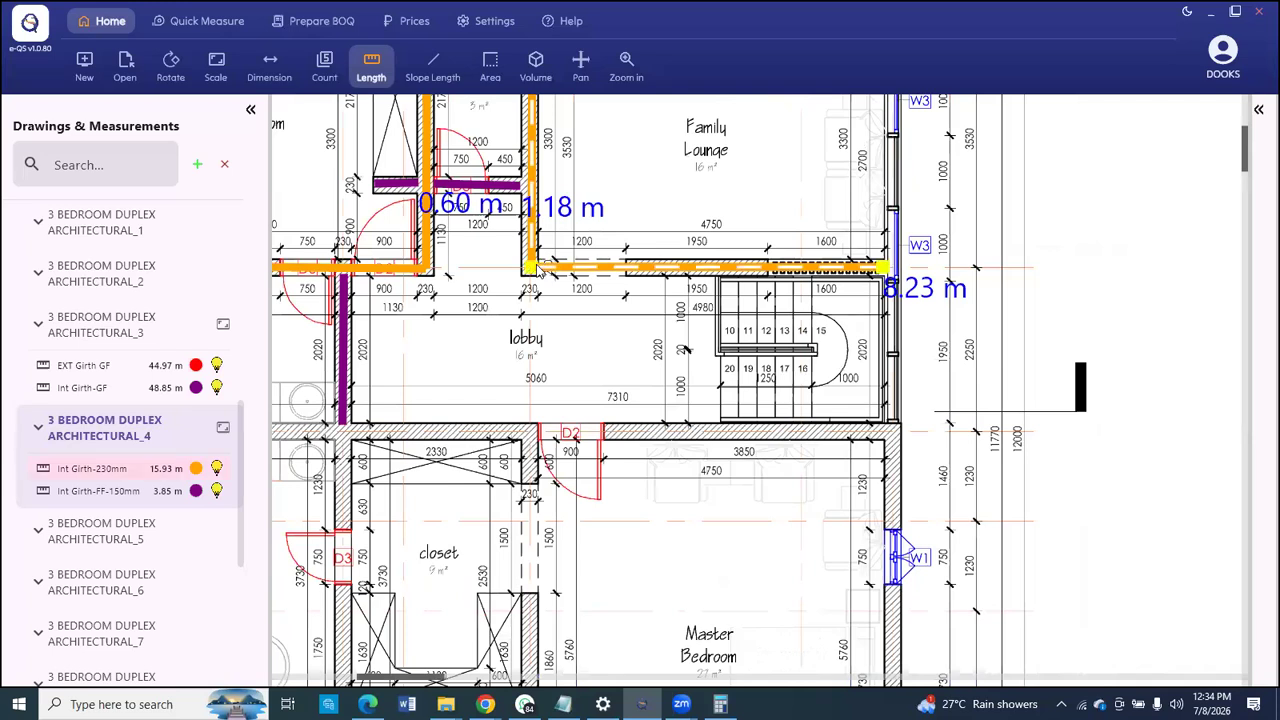
right_click(539, 268)
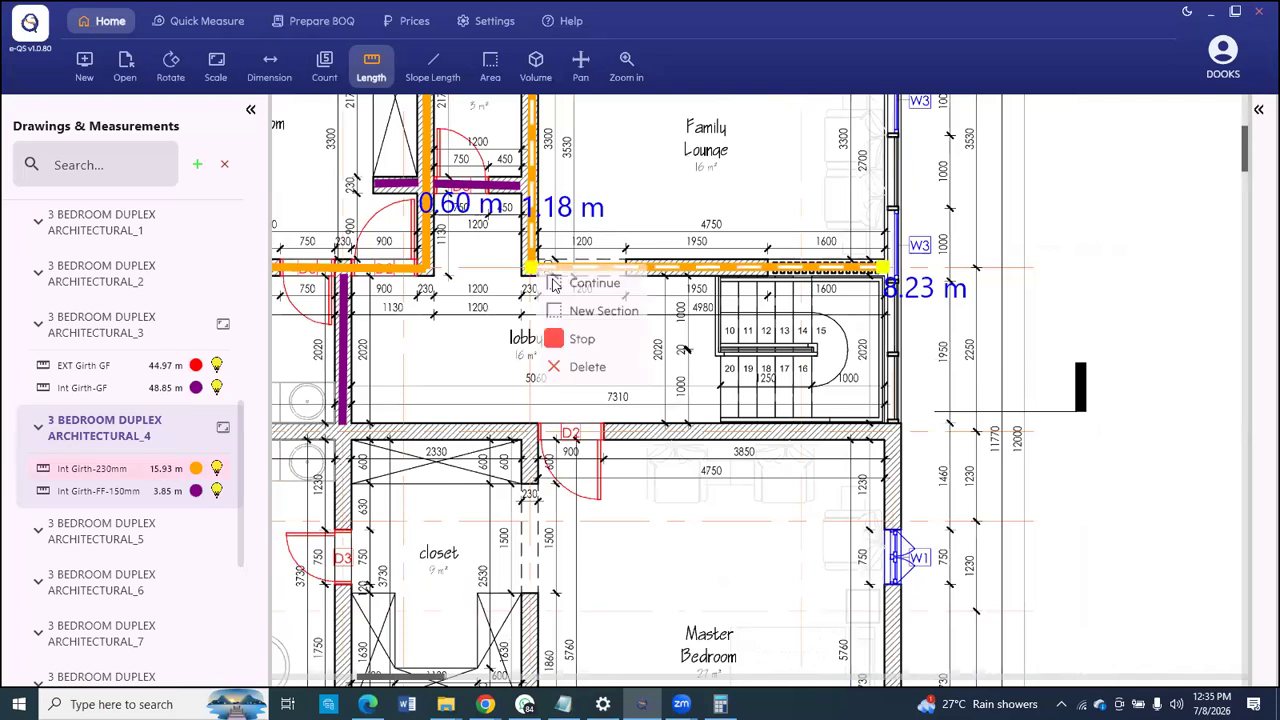
left_click(655, 246)
scroll(343, 366, "down", 3)
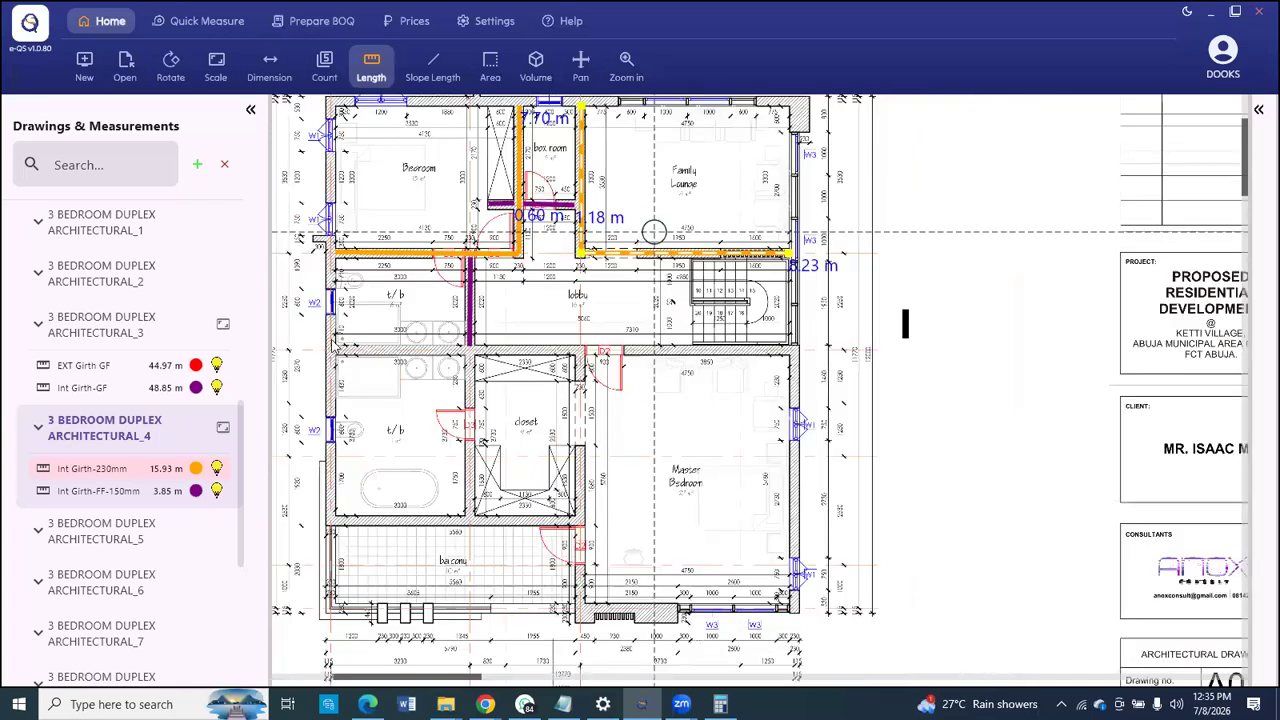
scroll(336, 350, "up", 5)
scroll(815, 350, "down", 3)
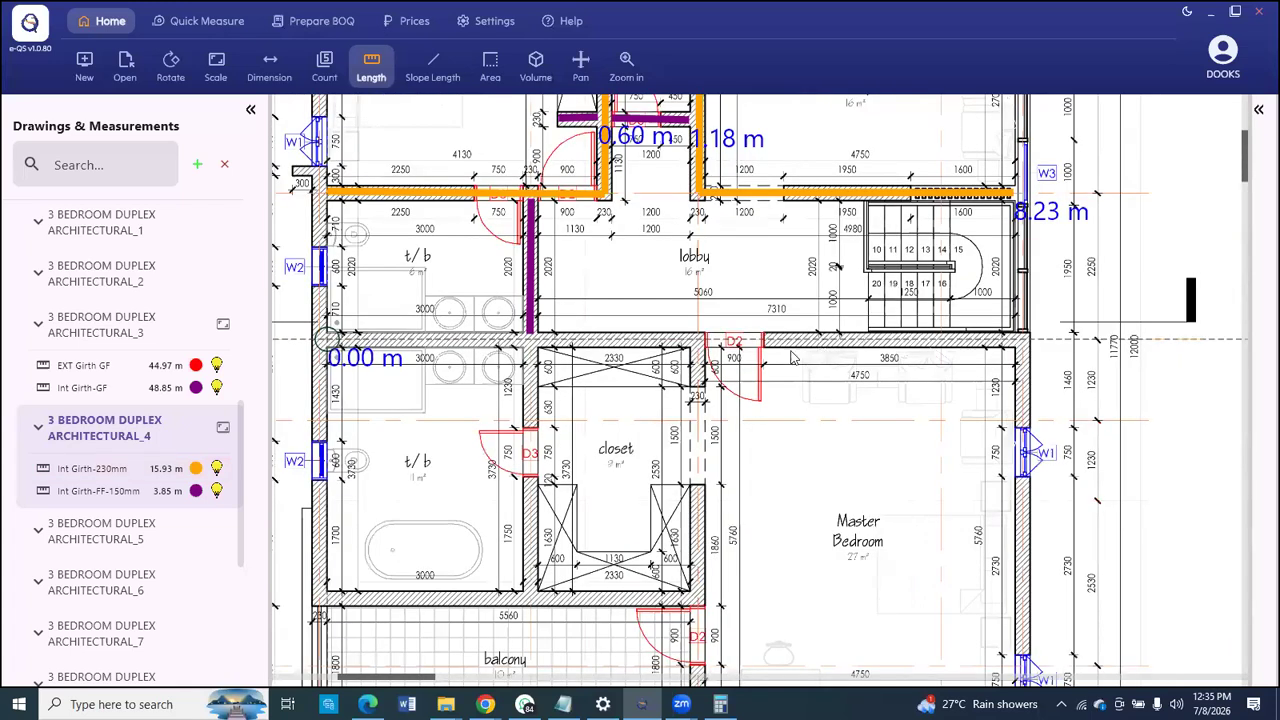
scroll(815, 350, "down", 1)
scroll(815, 345, "up", 5)
right_click(815, 347)
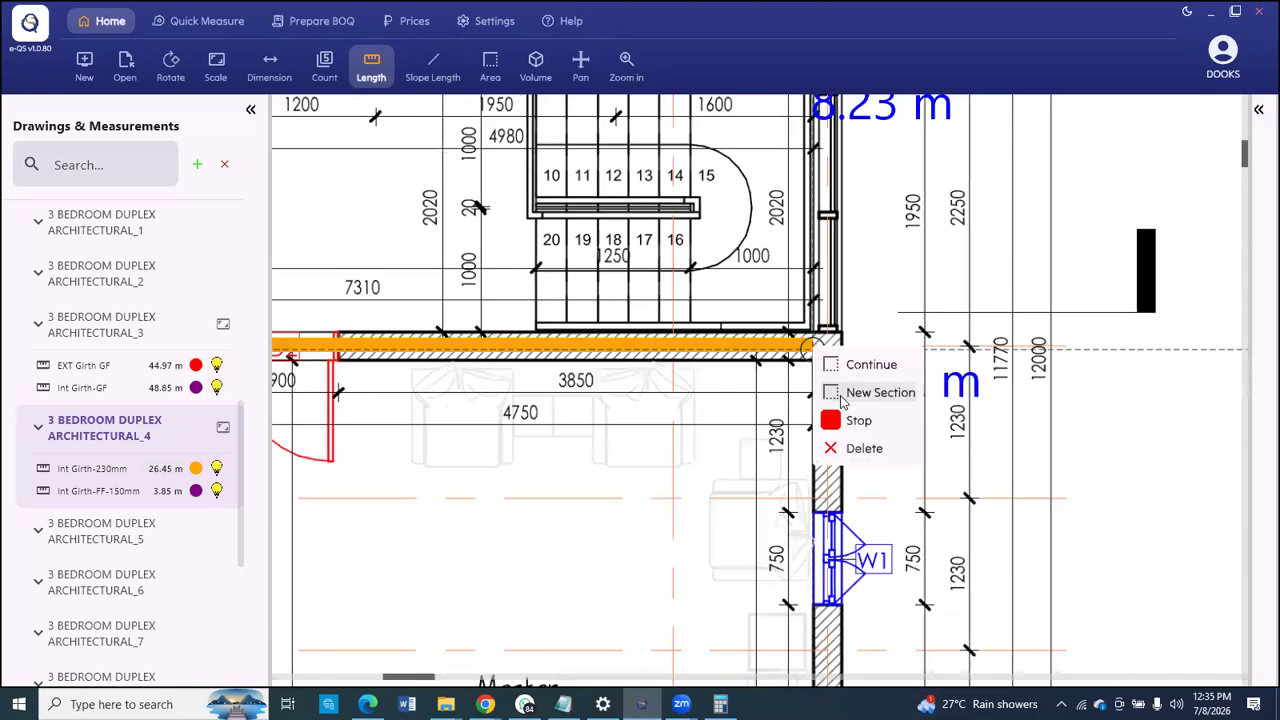
Step: Measure the D3 door wall between the lower t/b and the closet, about 3.69 m, as a new section
scroll(405, 315, "down", 2)
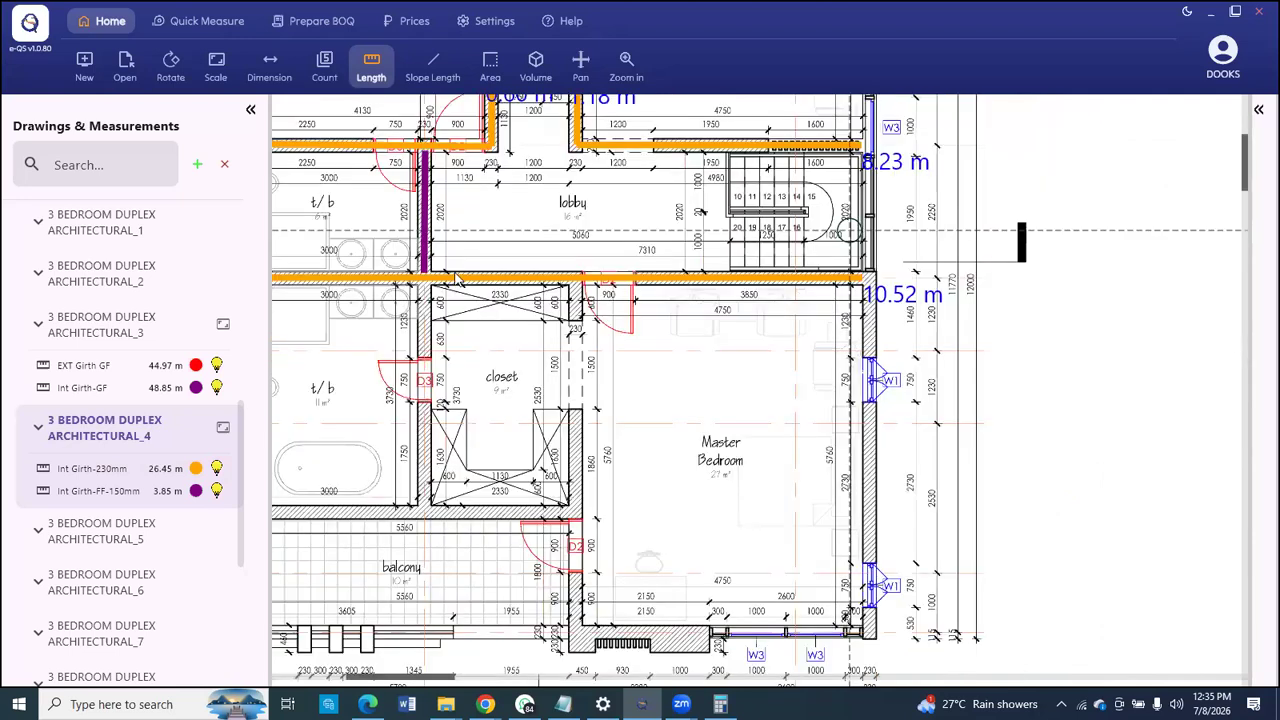
scroll(452, 288, "up", 2)
scroll(445, 281, "up", 1)
left_click(443, 272)
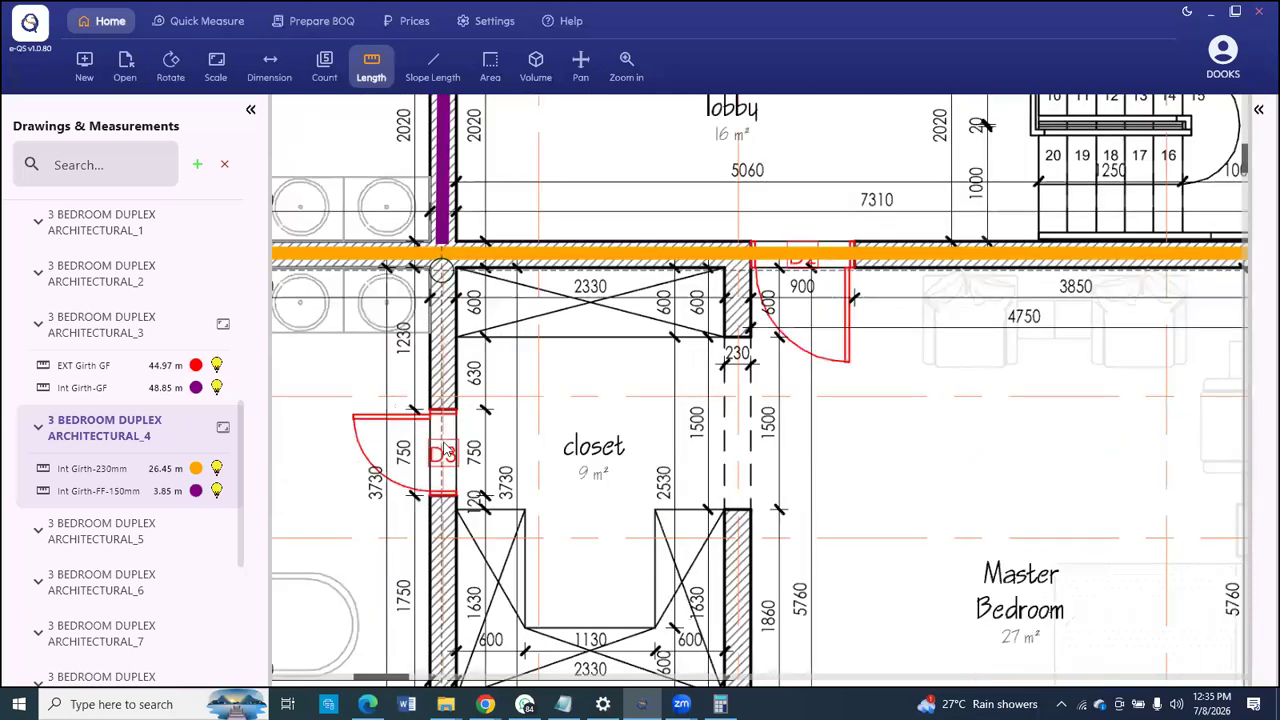
scroll(448, 442, "down", 3)
scroll(448, 440, "up", 3)
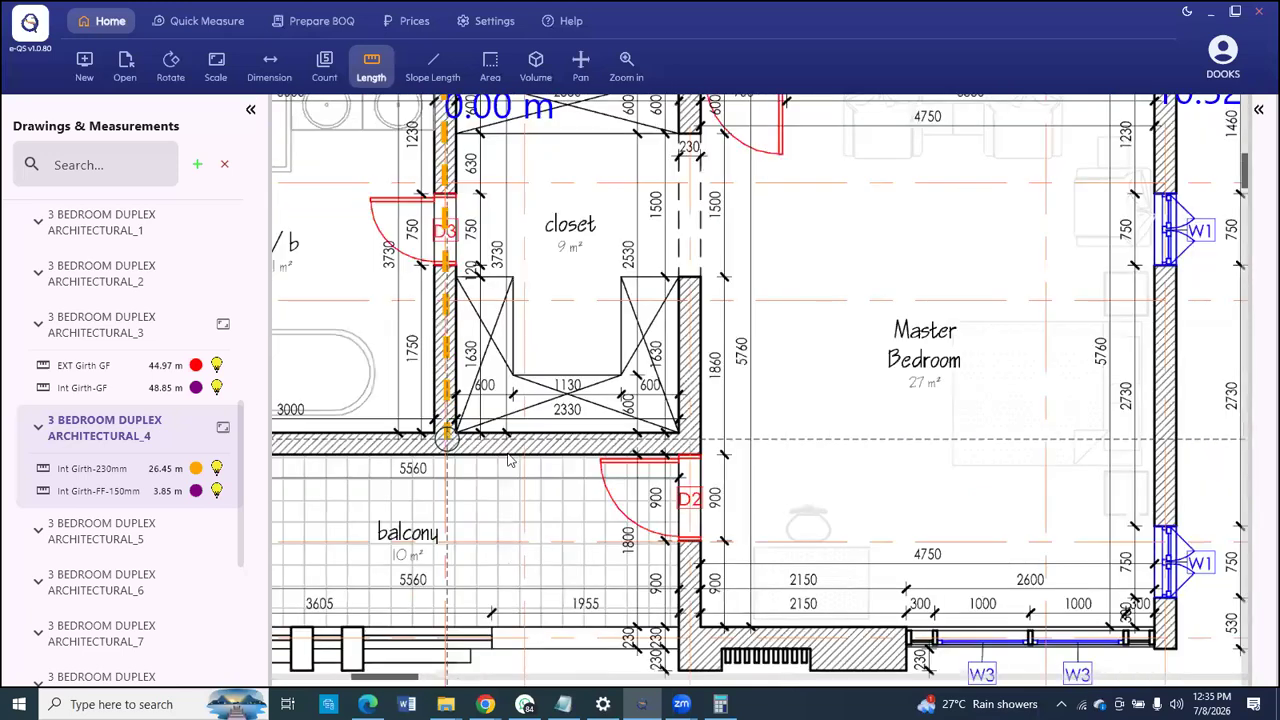
right_click(445, 432)
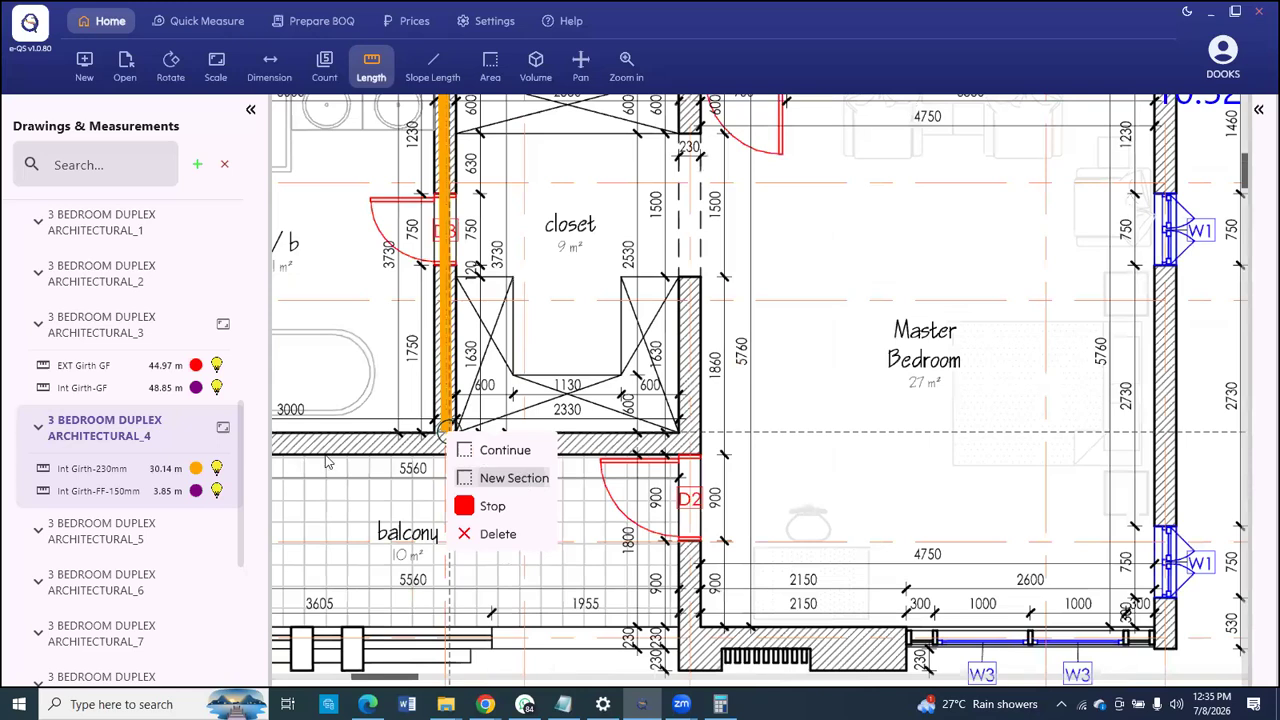
Step: Measure the wall separating the lower t/b and closet from the balcony, about 5.57 m, as another section
scroll(330, 460, "down", 3)
scroll(338, 455, "up", 3)
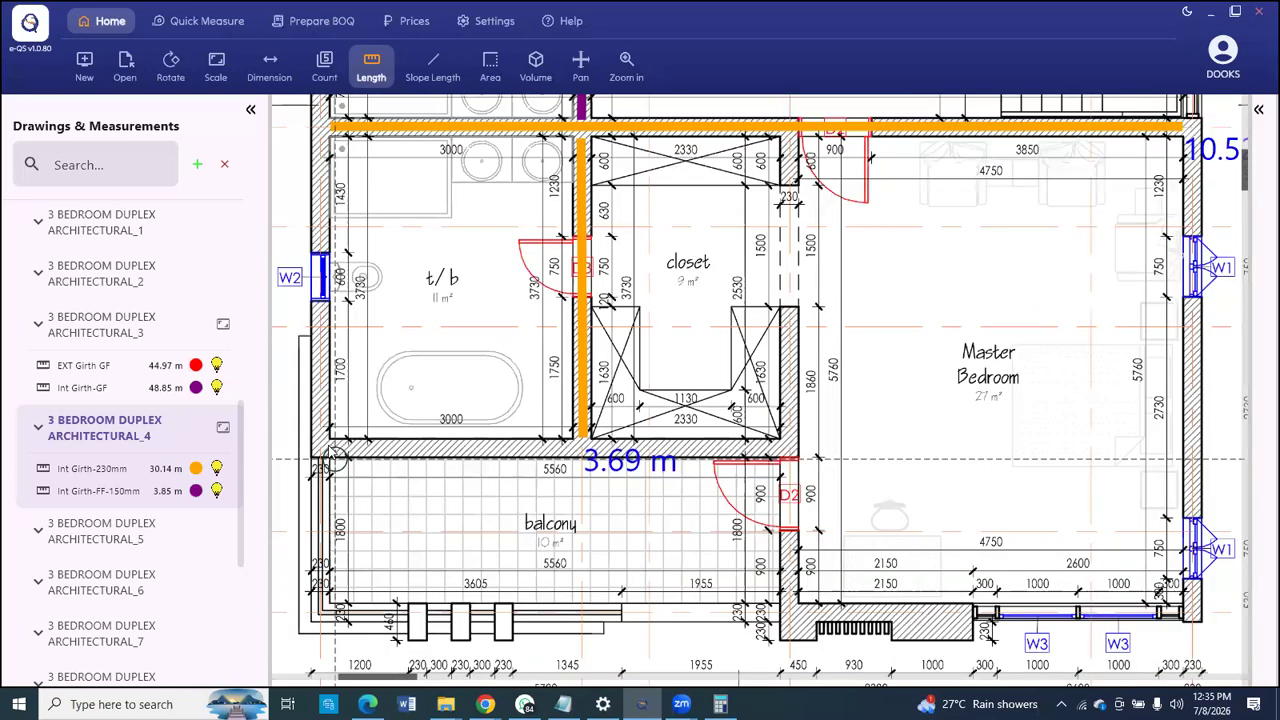
scroll(335, 459, "up", 1)
left_click(328, 445)
scroll(328, 445, "down", 4)
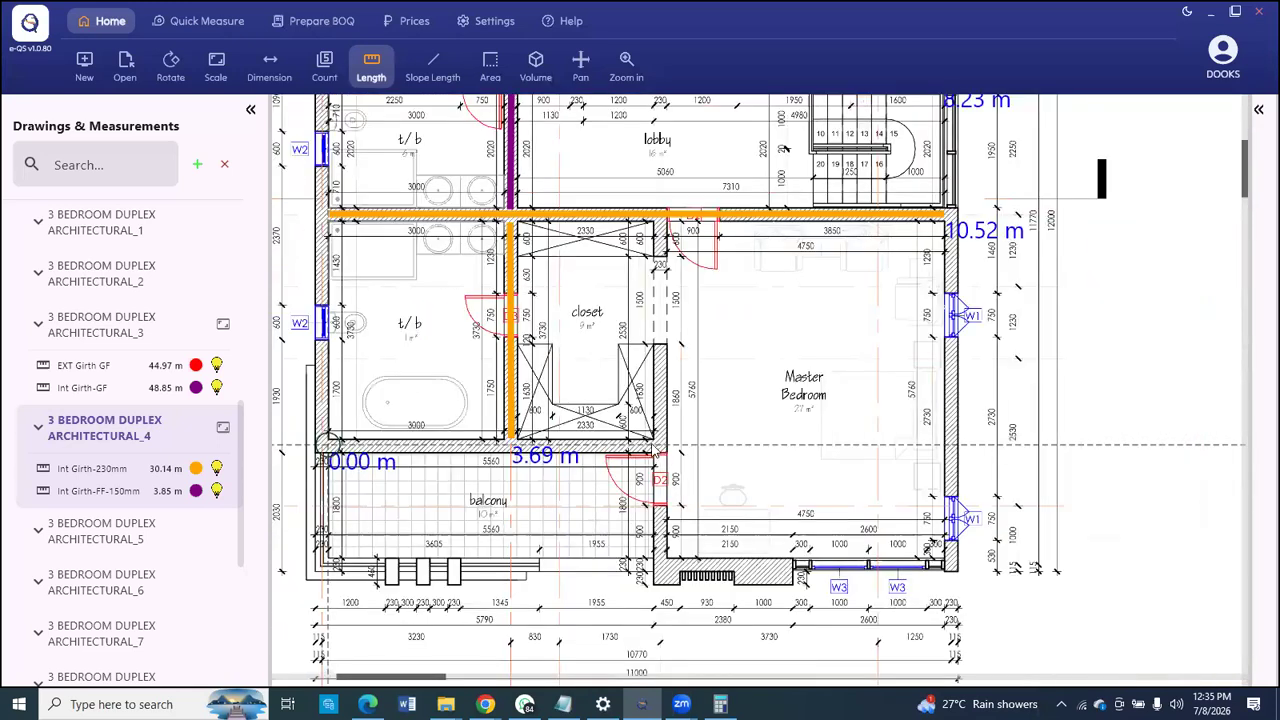
scroll(656, 449, "up", 3)
left_click(657, 447)
right_click(657, 447)
Step: Measure the master bedroom wall beside the closet and balcony, from grid C to grid G, about 5.75 m, and finish the measurement
scroll(547, 490, "down", 5)
scroll(618, 264, "up", 5)
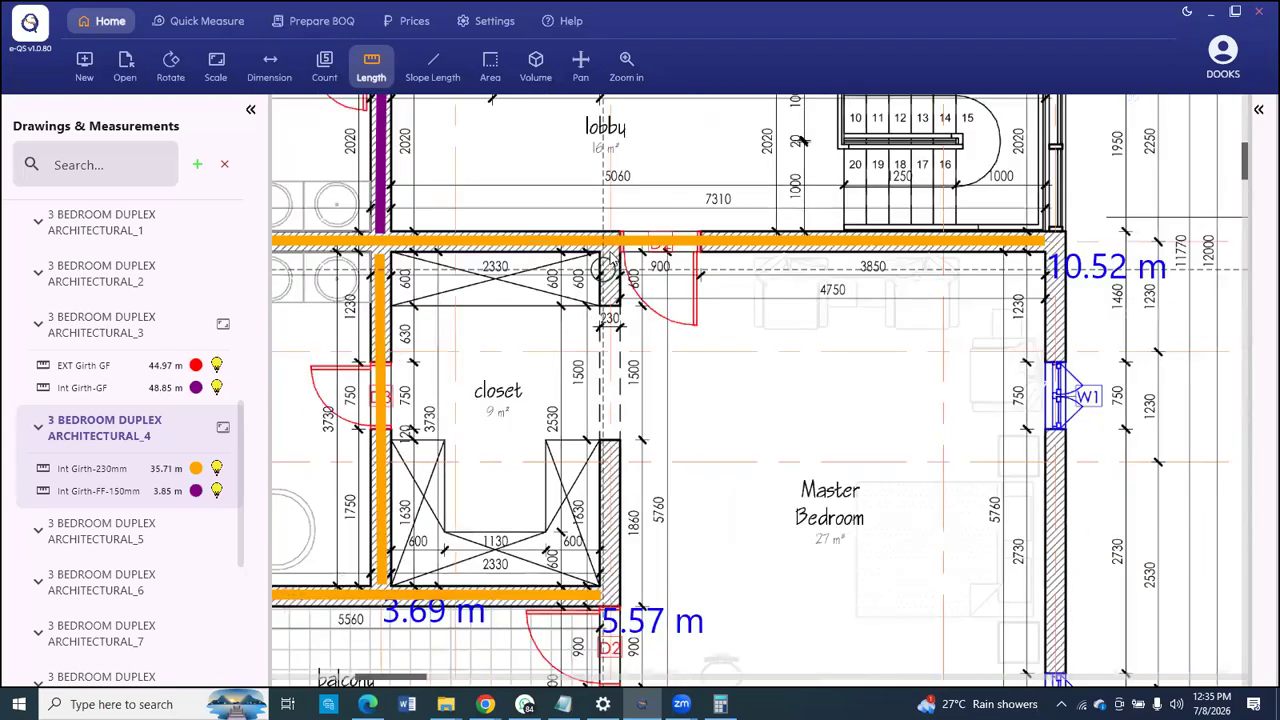
left_click(610, 245)
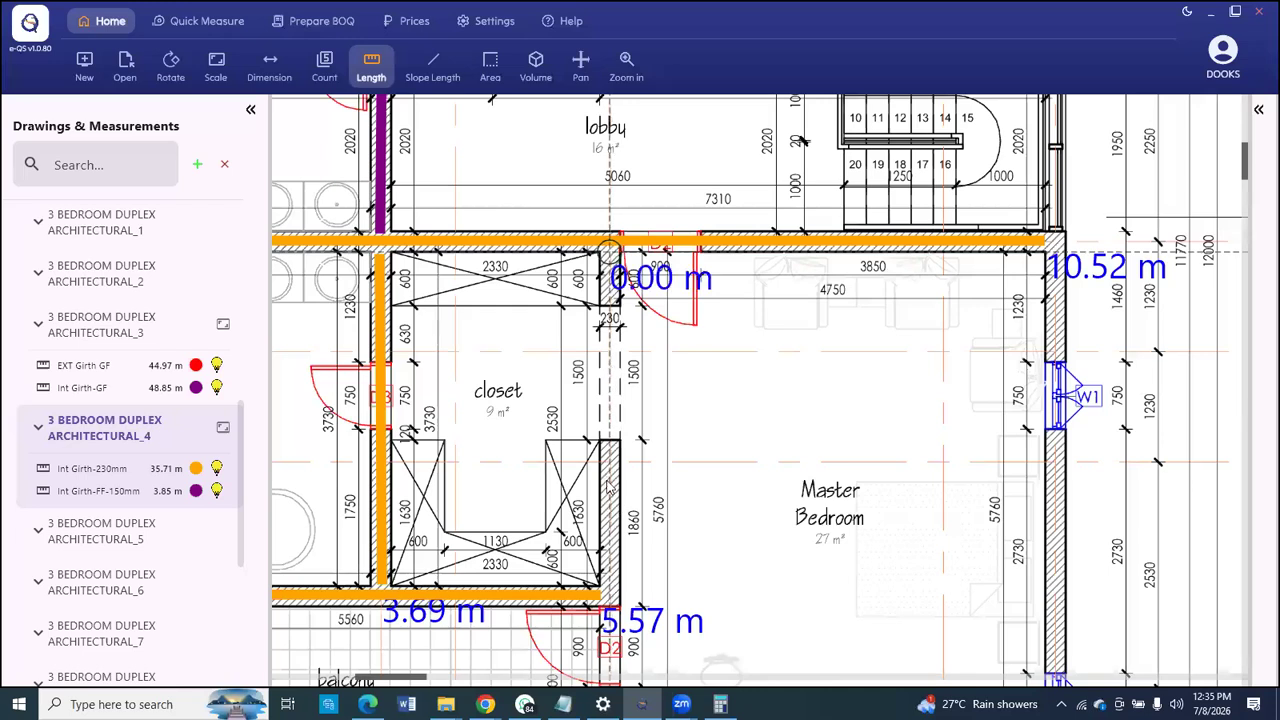
scroll(608, 487, "down", 2)
scroll(616, 500, "up", 3)
right_click(605, 488)
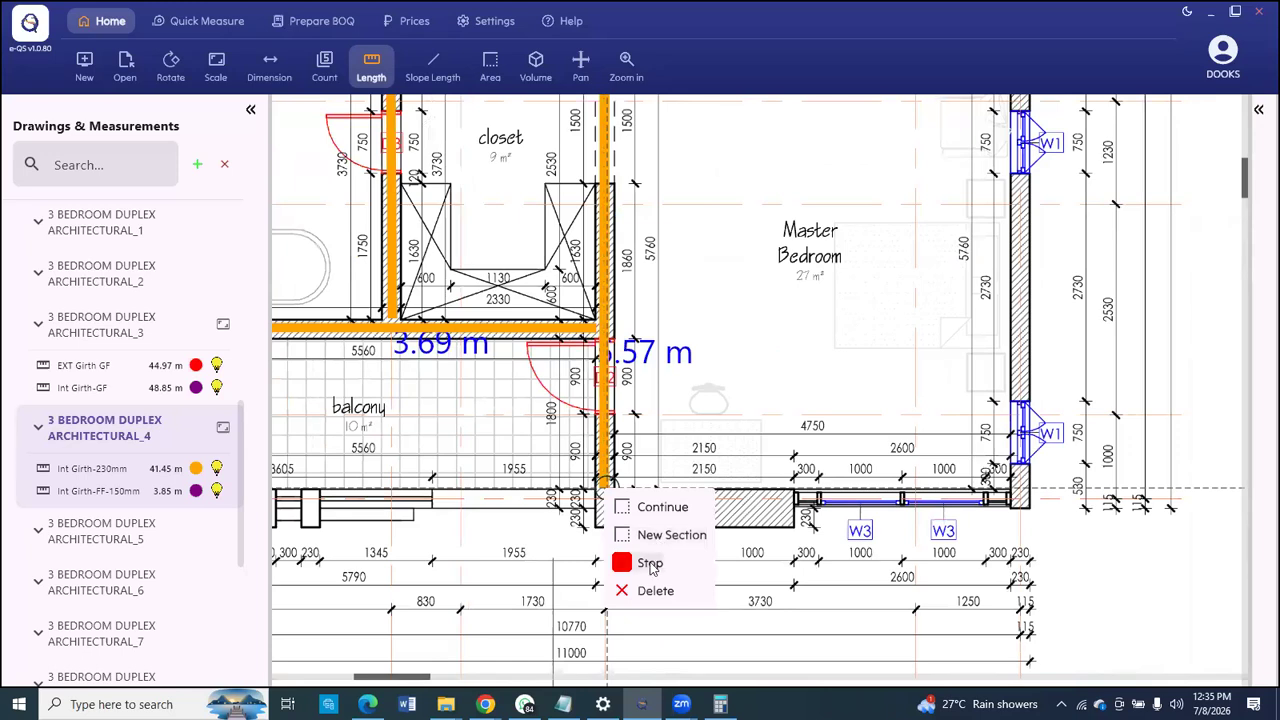
left_click(650, 566)
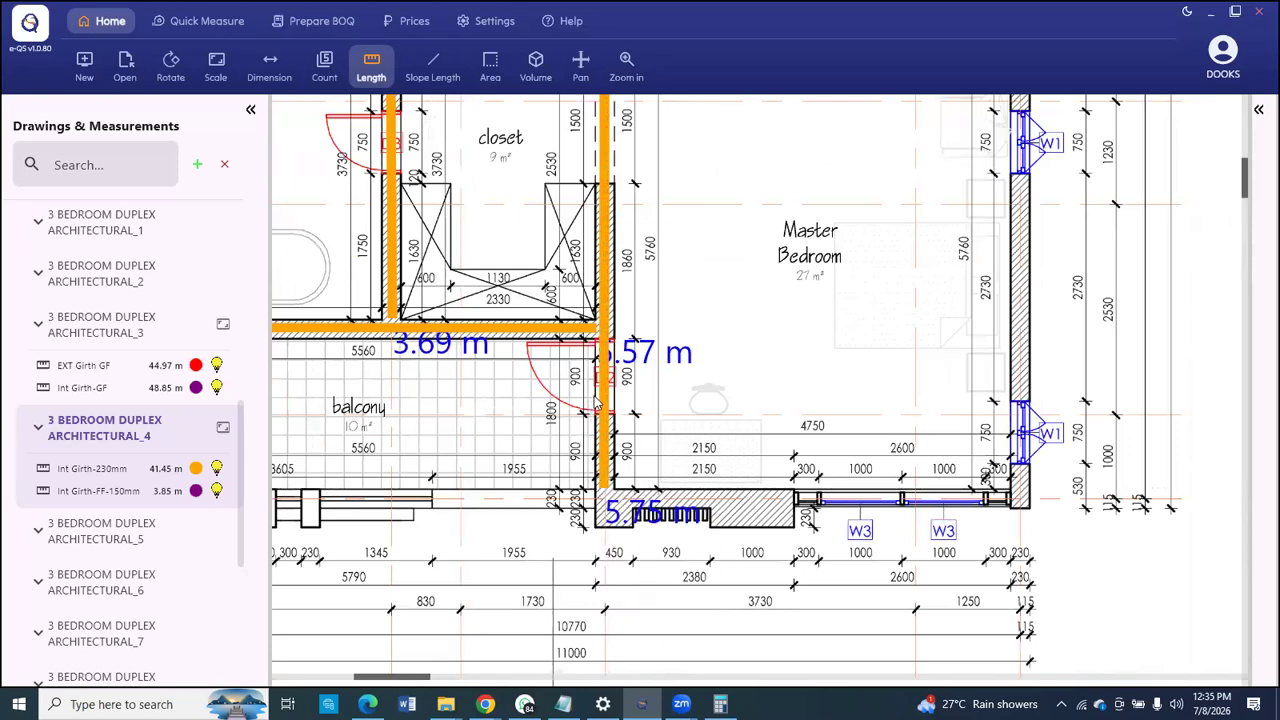
Step: Rename the Int Girth-230mm measurement as Int Girth-FF-230mm
scroll(573, 440, "down", 5)
scroll(578, 230, "down", 1)
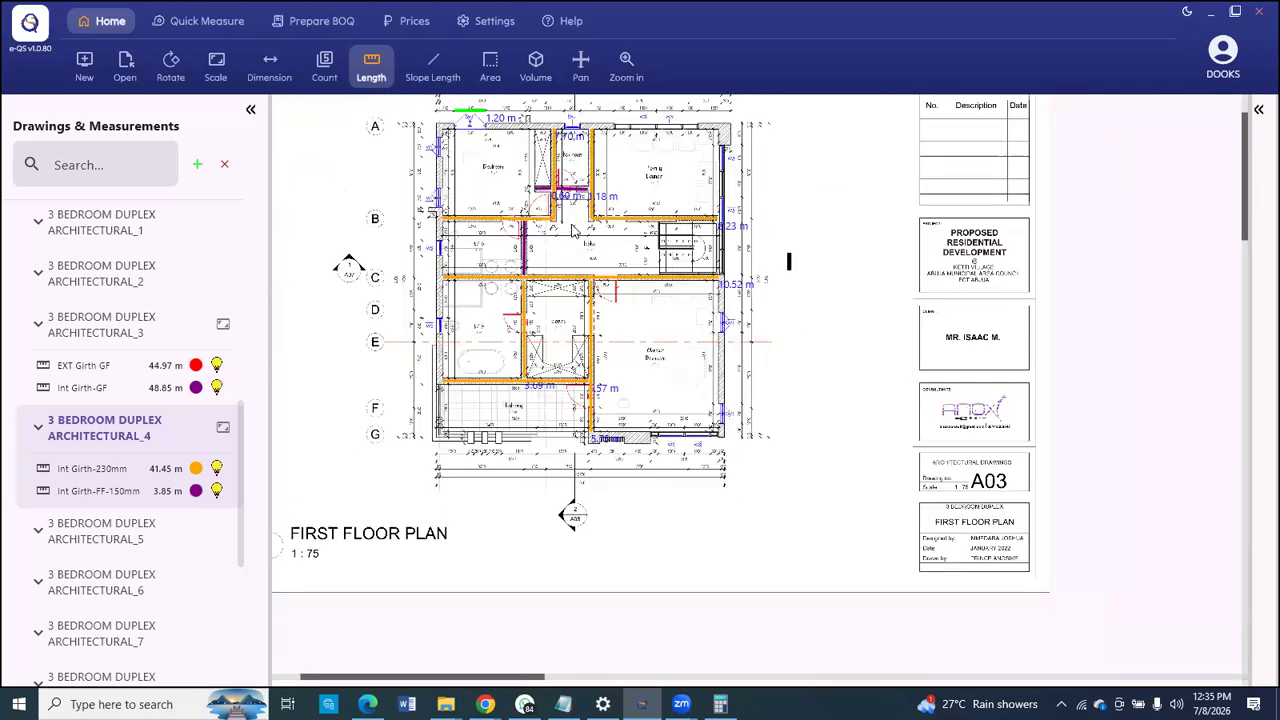
scroll(573, 230, "up", 2)
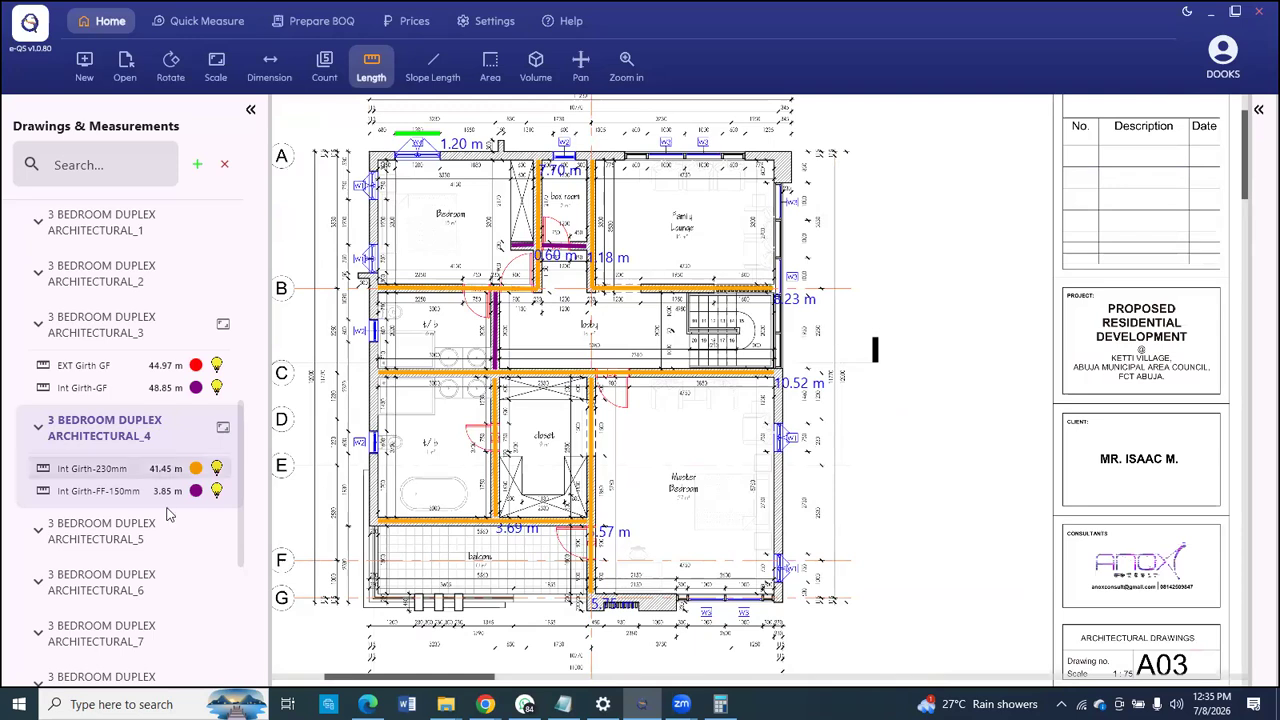
left_click(104, 476)
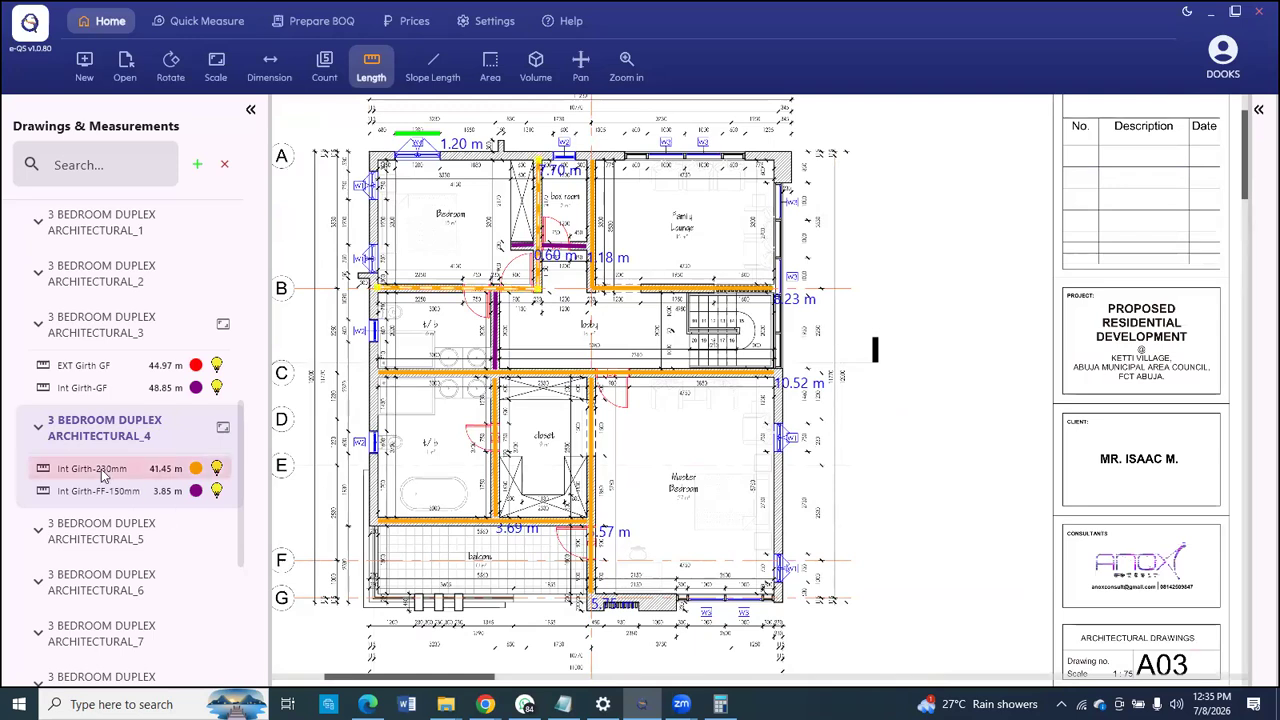
right_click(101, 469)
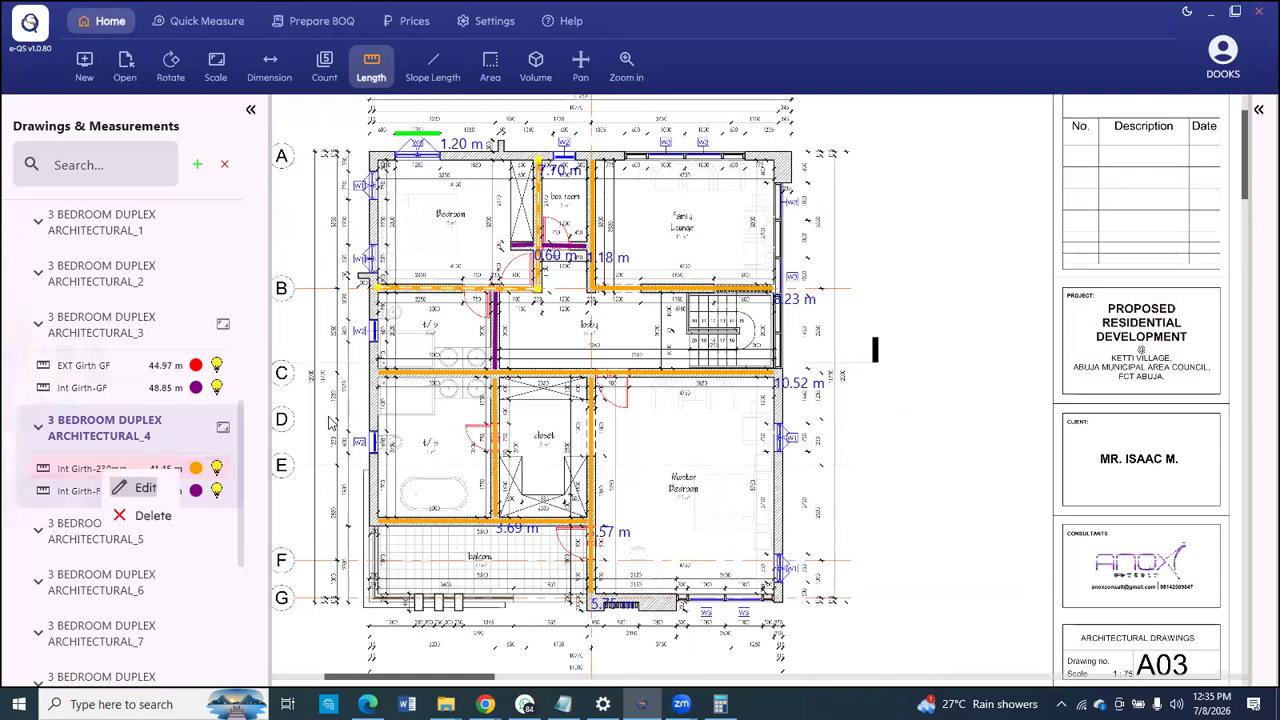
left_click(603, 260)
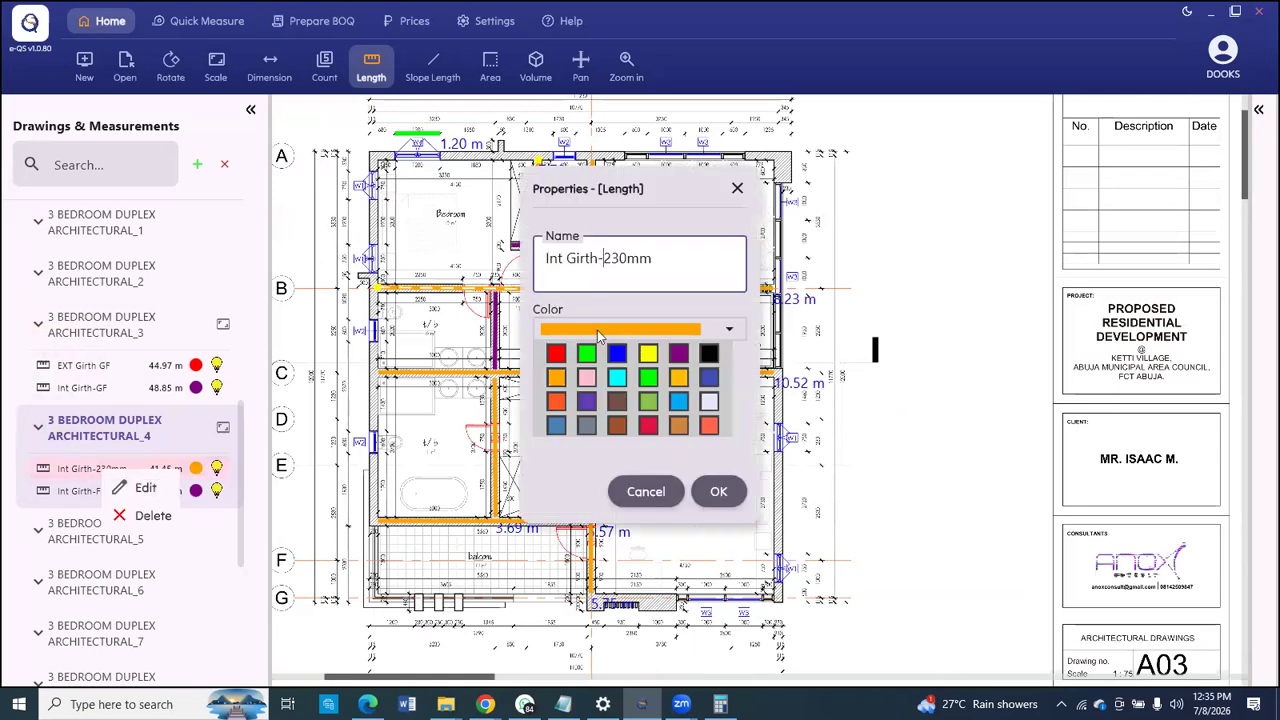
type("FF-")
key("Return")
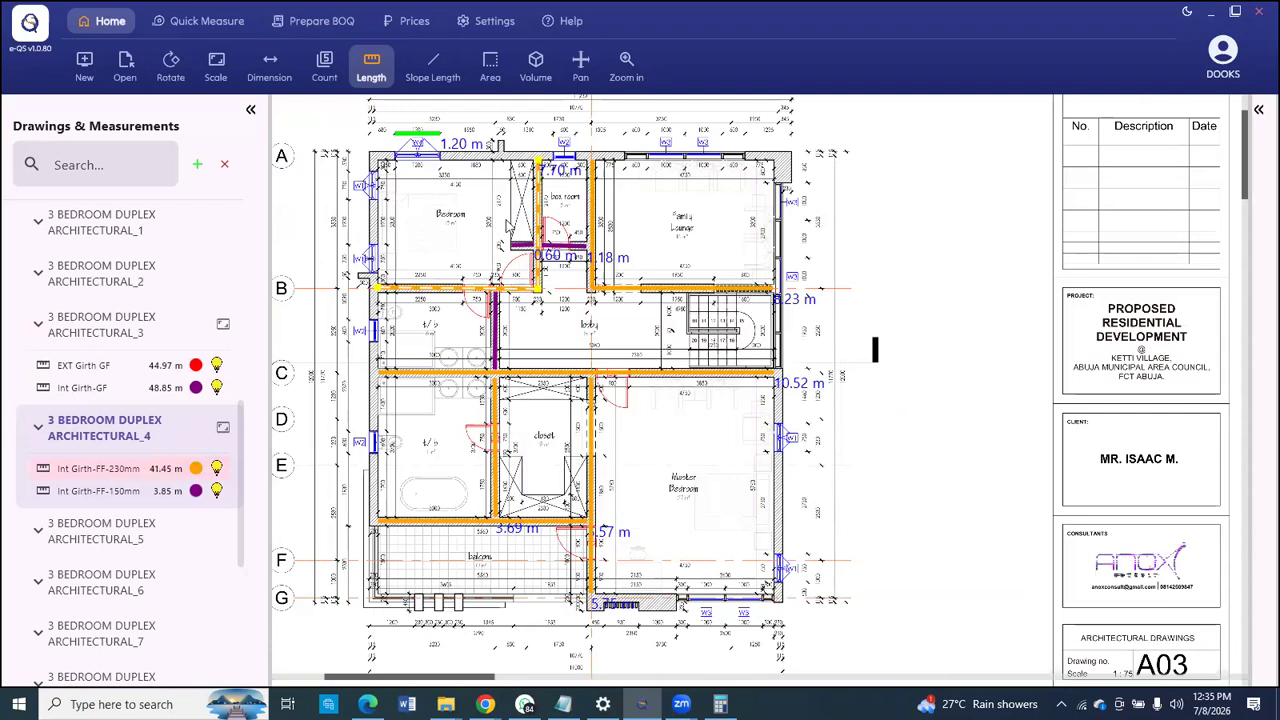
Step: Open the external wall work item of the superstructure for the BOQ
scroll(437, 134, "down", 3)
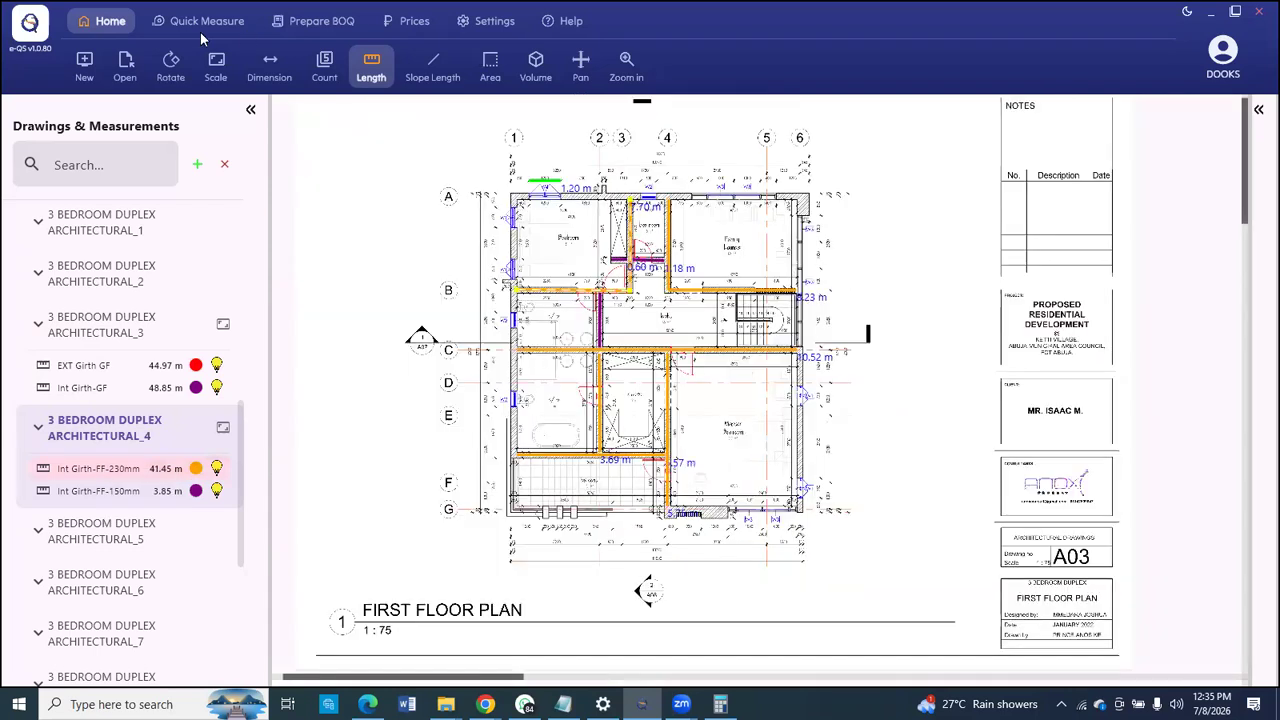
left_click(300, 21)
left_click(103, 67)
left_click(196, 131)
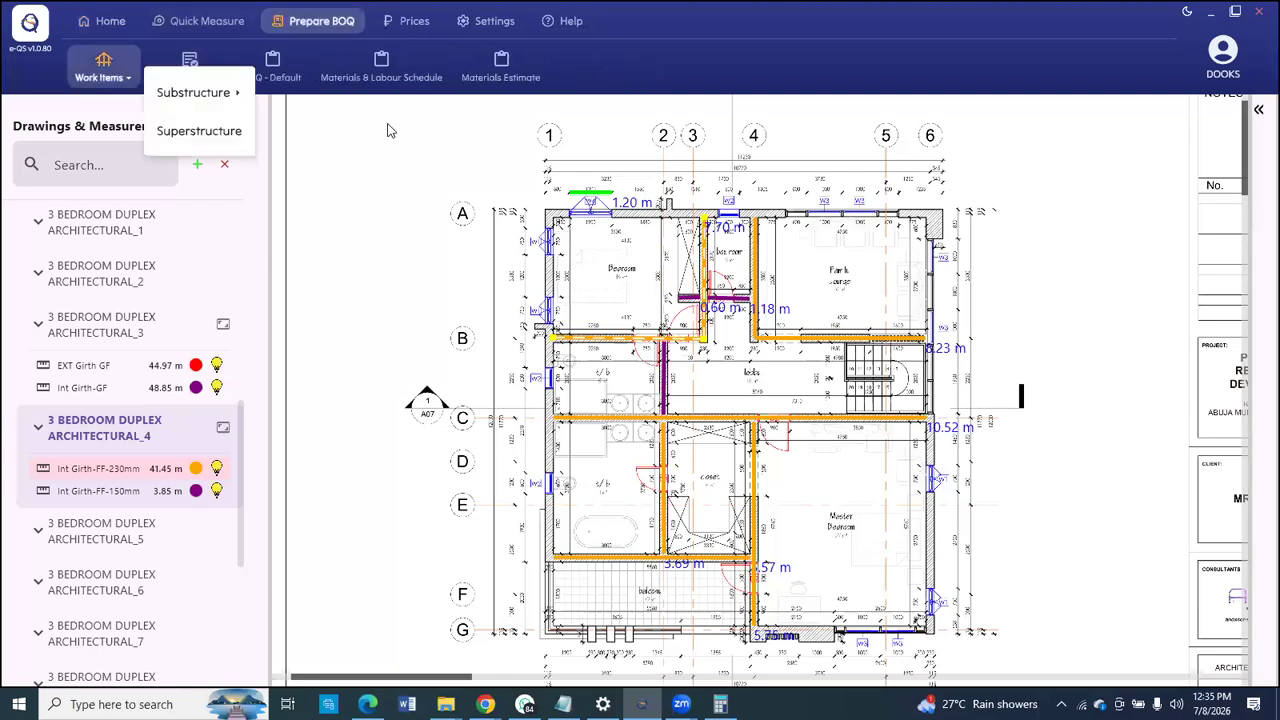
left_click(701, 118)
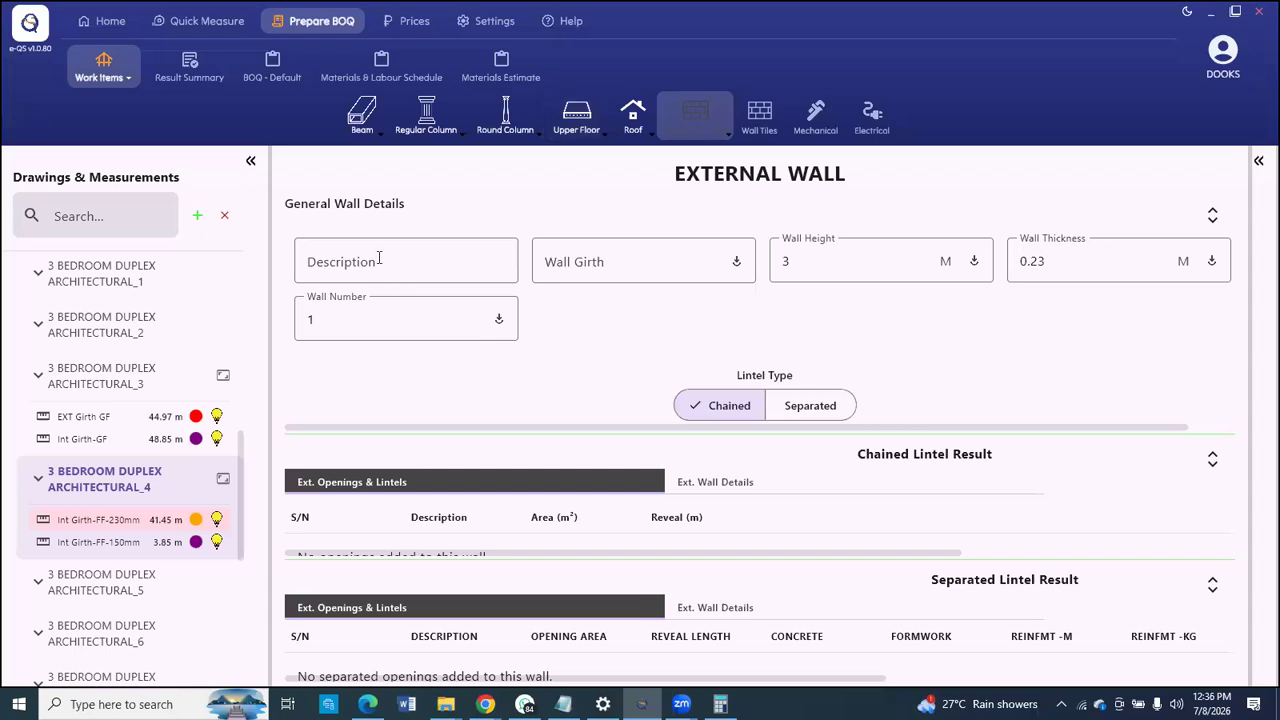
Step: Describe the external wall as EXT WALL-GF and fill its girth with 44.97 m from the EXT Girth GF measurement
left_click(379, 258)
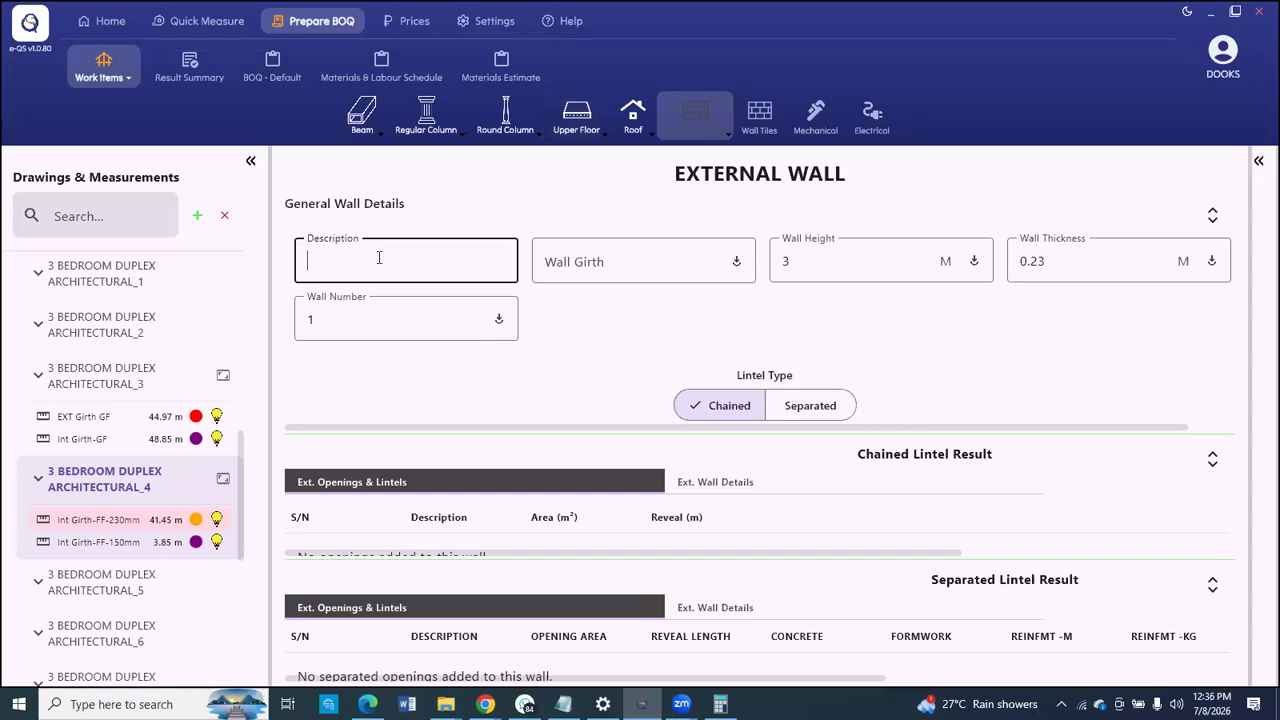
type("EXT WALL-GF")
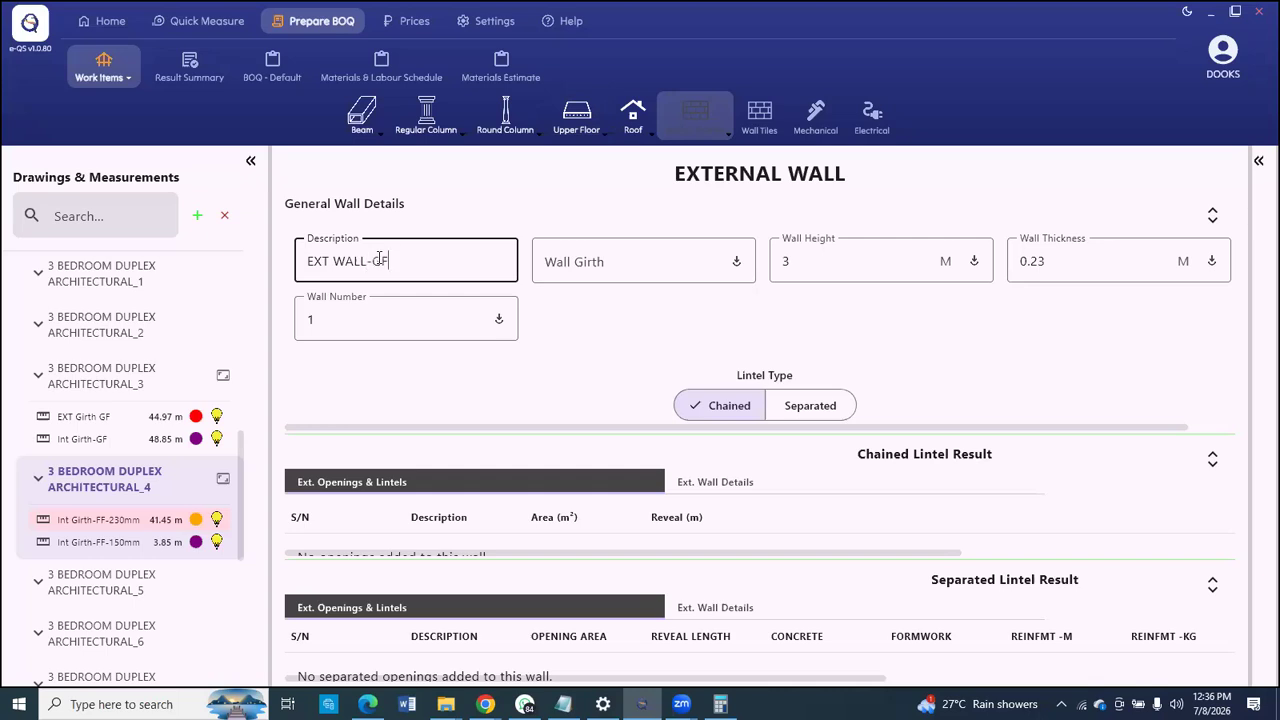
left_click(707, 268)
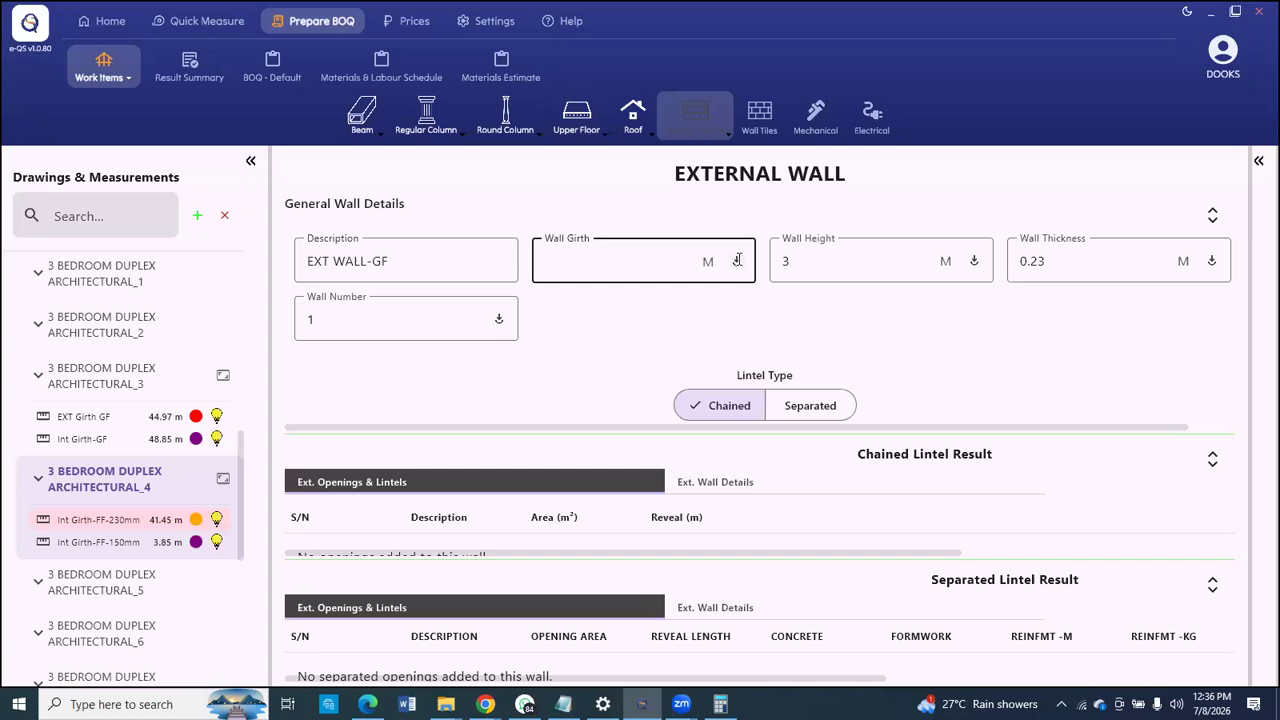
left_click(104, 419)
left_click(104, 419)
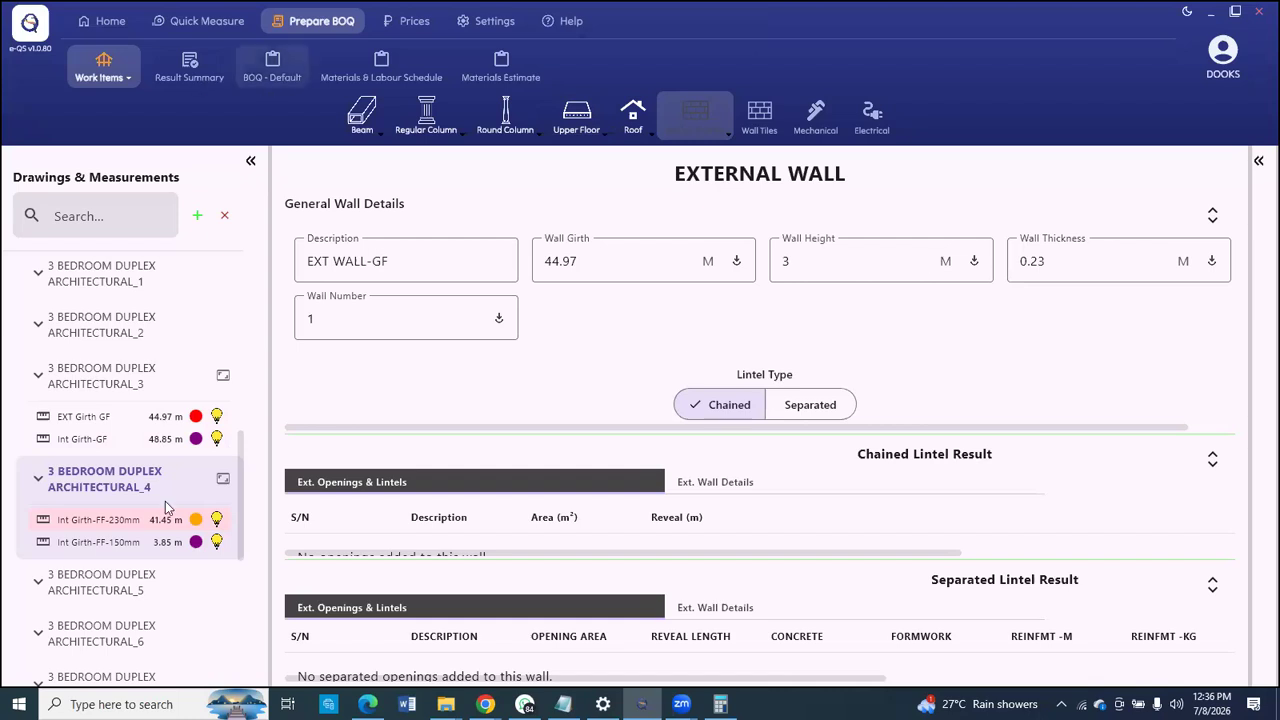
Step: Examine the elevations on drawings ARCHITECTURAL_6 and ARCHITECTURAL_7 for the floor levels and ground floor wall height
scroll(152, 435, "down", 4)
scroll(120, 470, "up", 3)
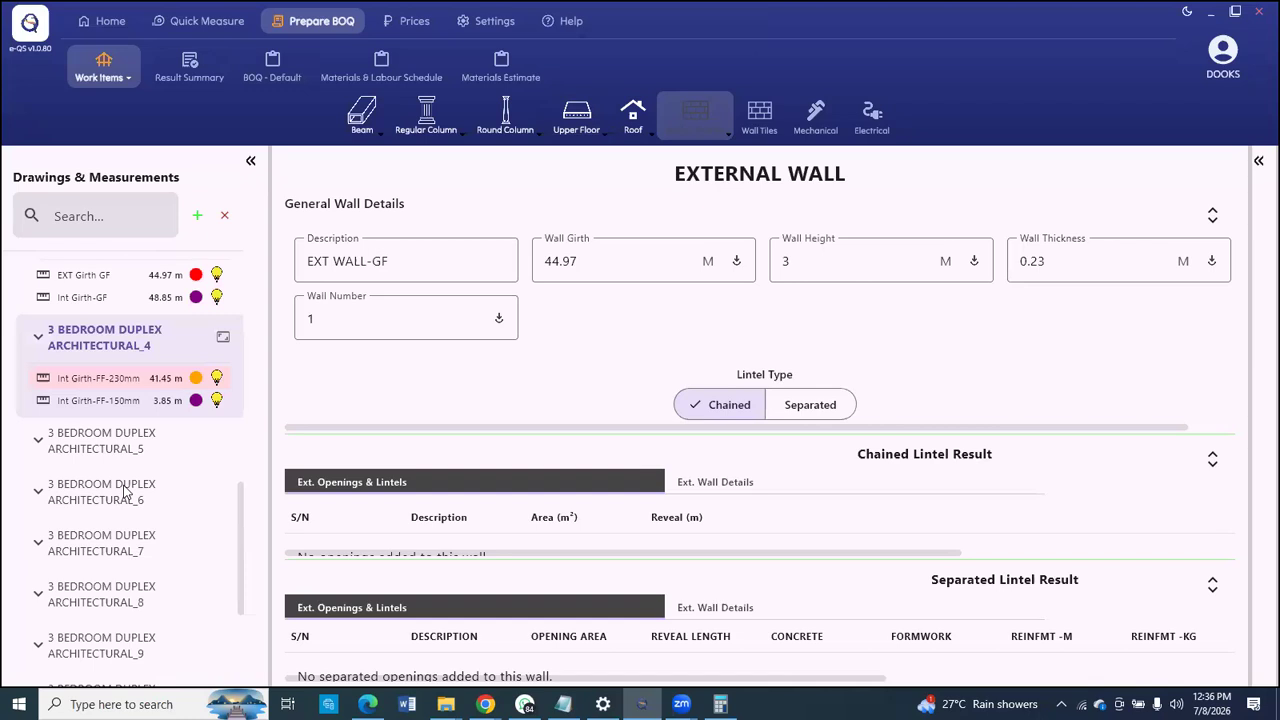
left_click(125, 490)
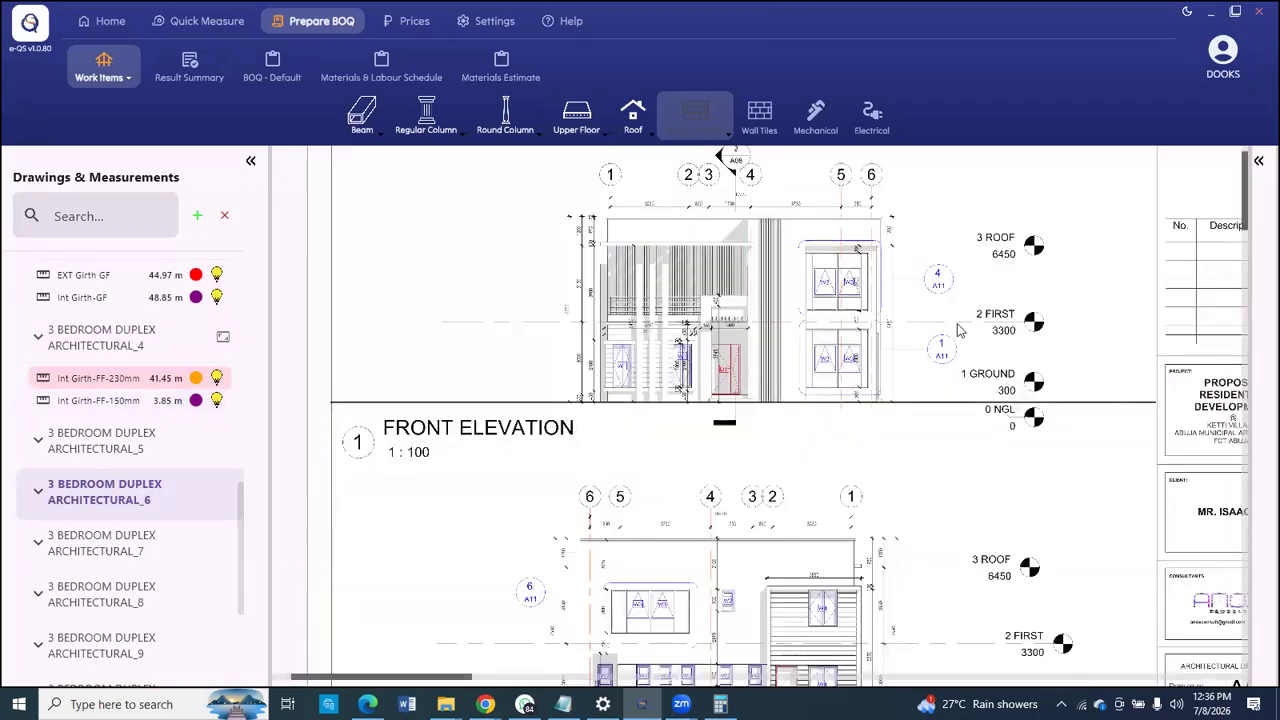
scroll(957, 330, "up", 2)
scroll(957, 358, "up", 2)
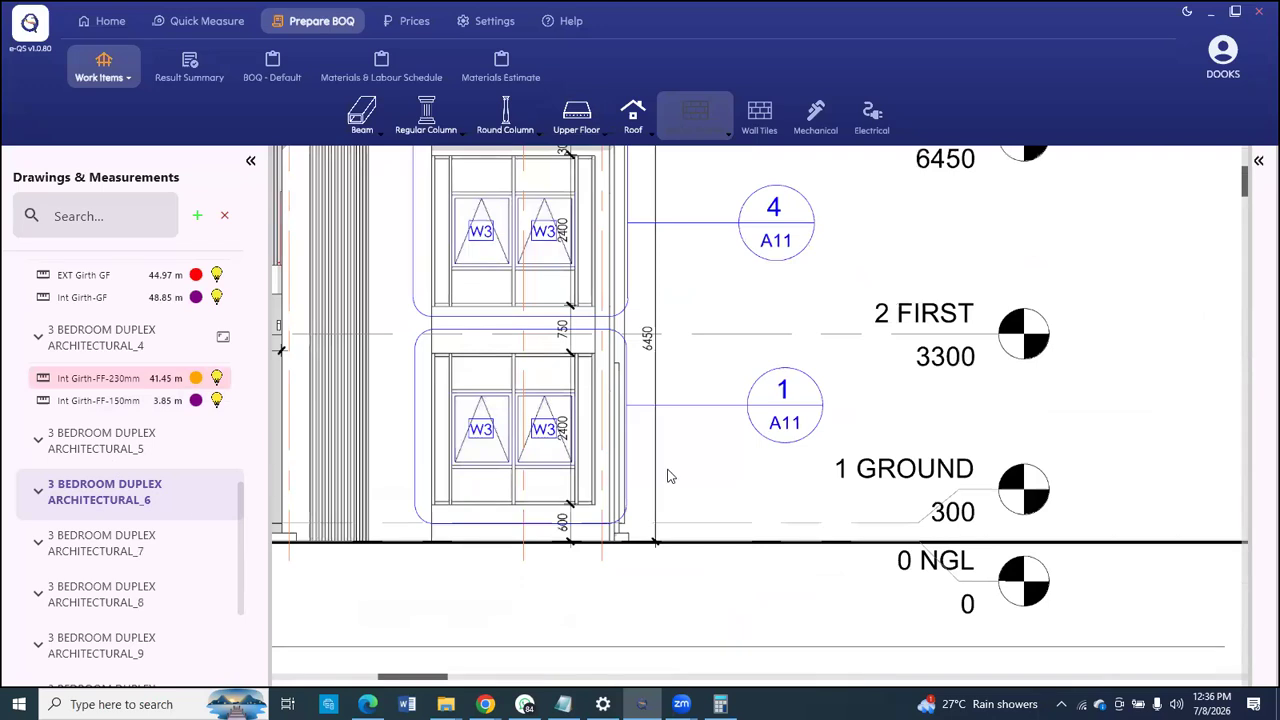
scroll(672, 475, "down", 3)
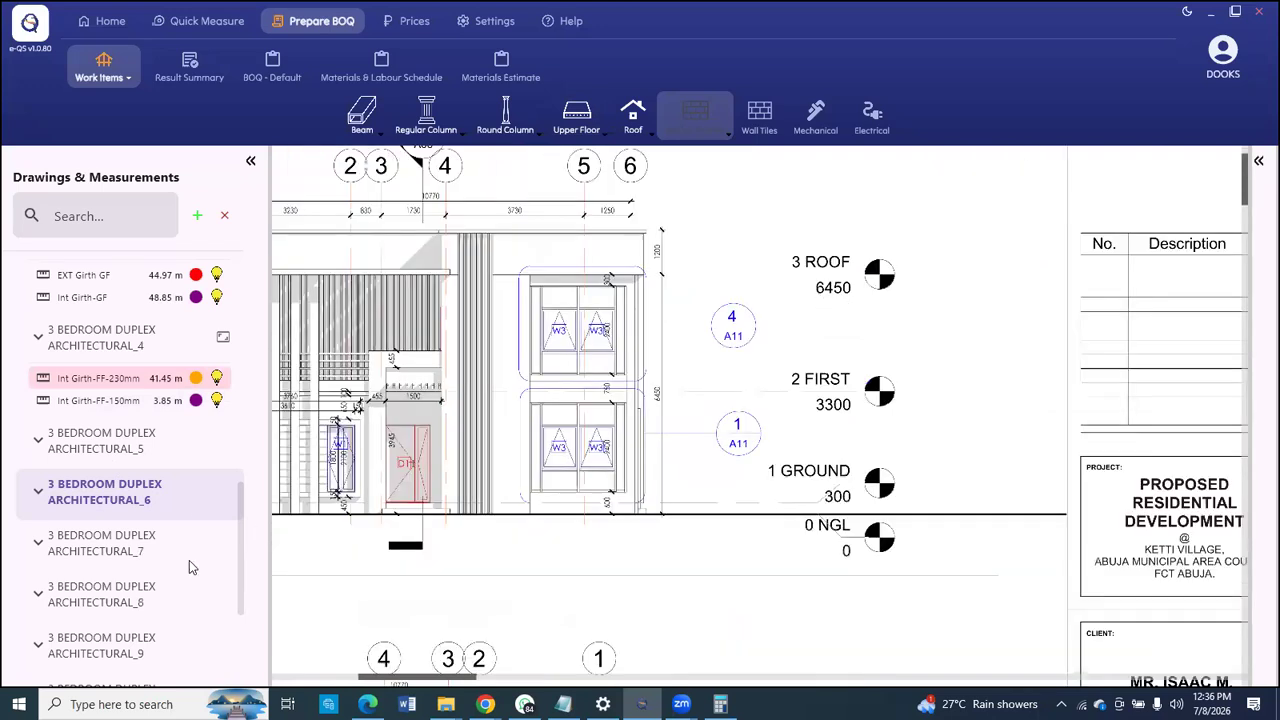
left_click(123, 553)
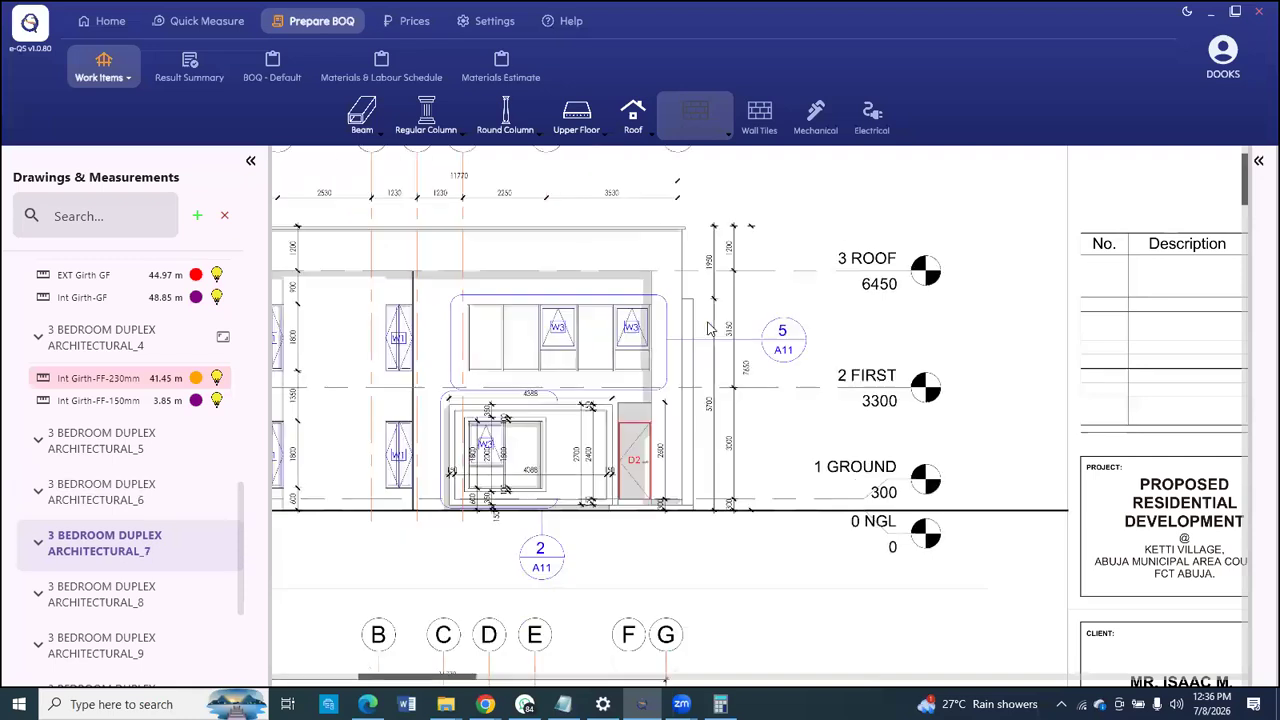
scroll(760, 408, "up", 2)
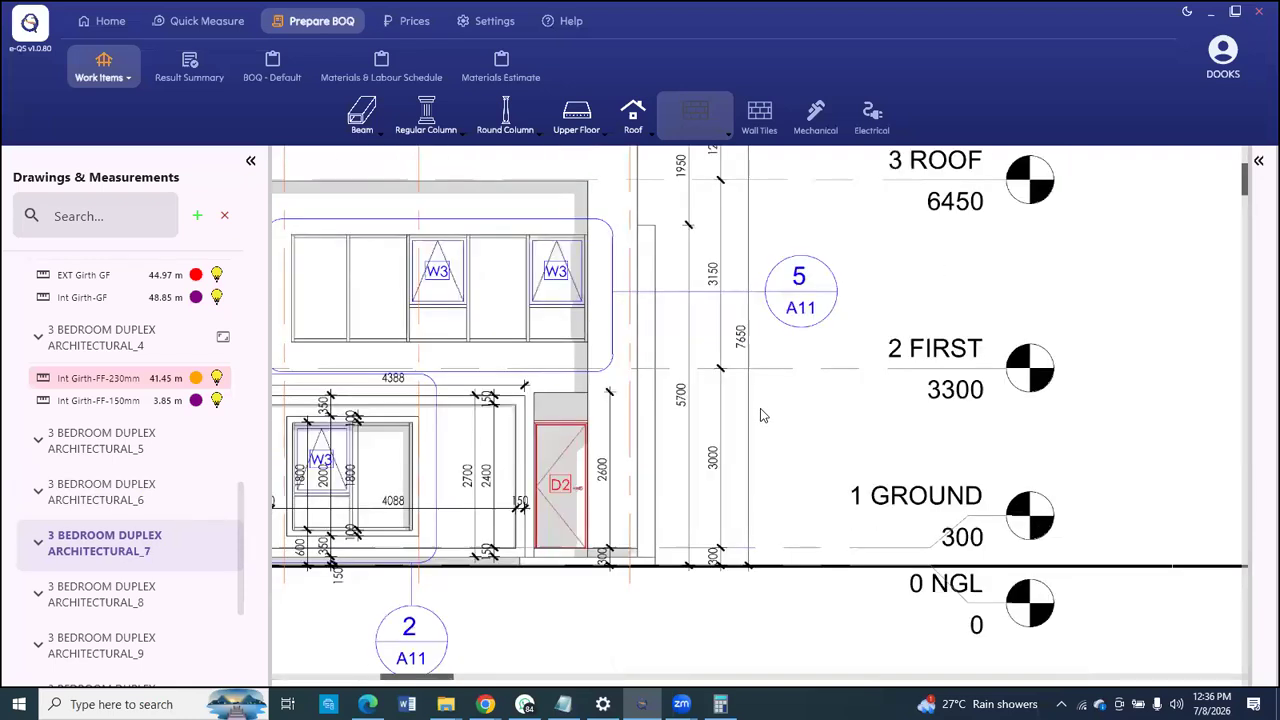
Step: Examine the elevation on drawing ARCHITECTURAL_7 and the section on ARCHITECTURAL_8 for the storey and wall heights
scroll(770, 407, "down", 2)
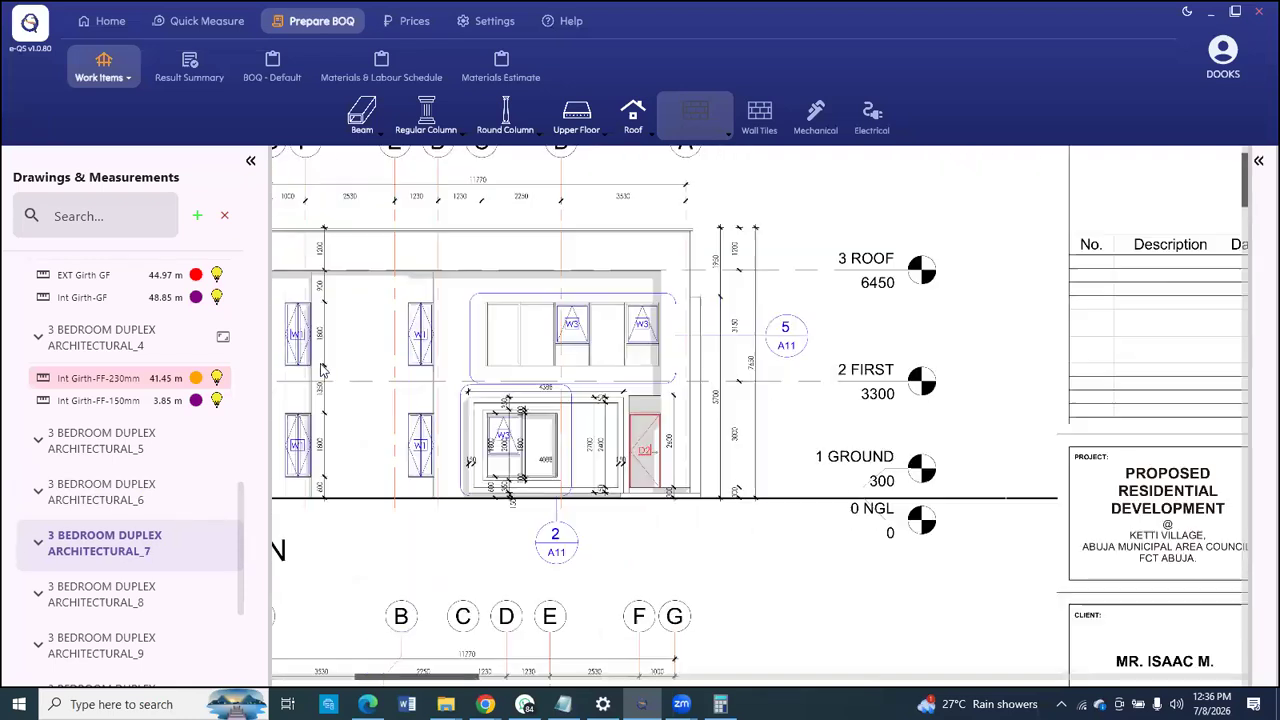
scroll(632, 283, "up", 2)
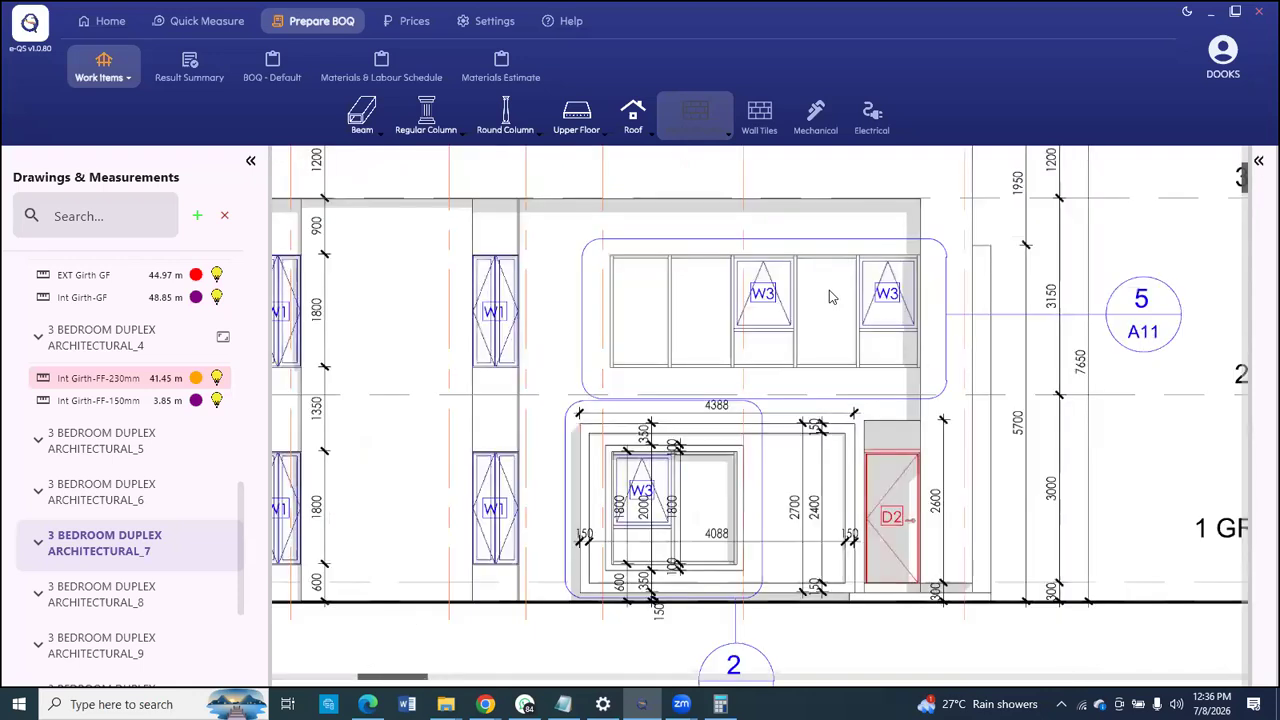
scroll(450, 318, "down", 2)
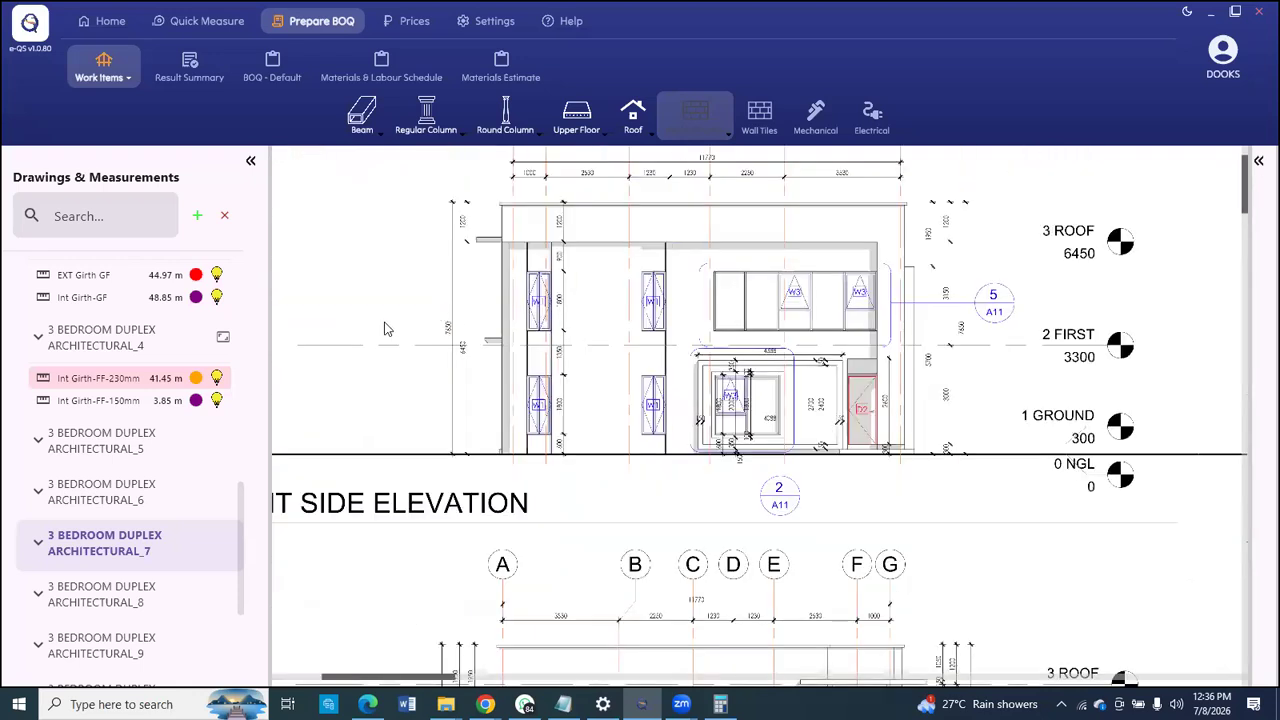
scroll(382, 330, "up", 2)
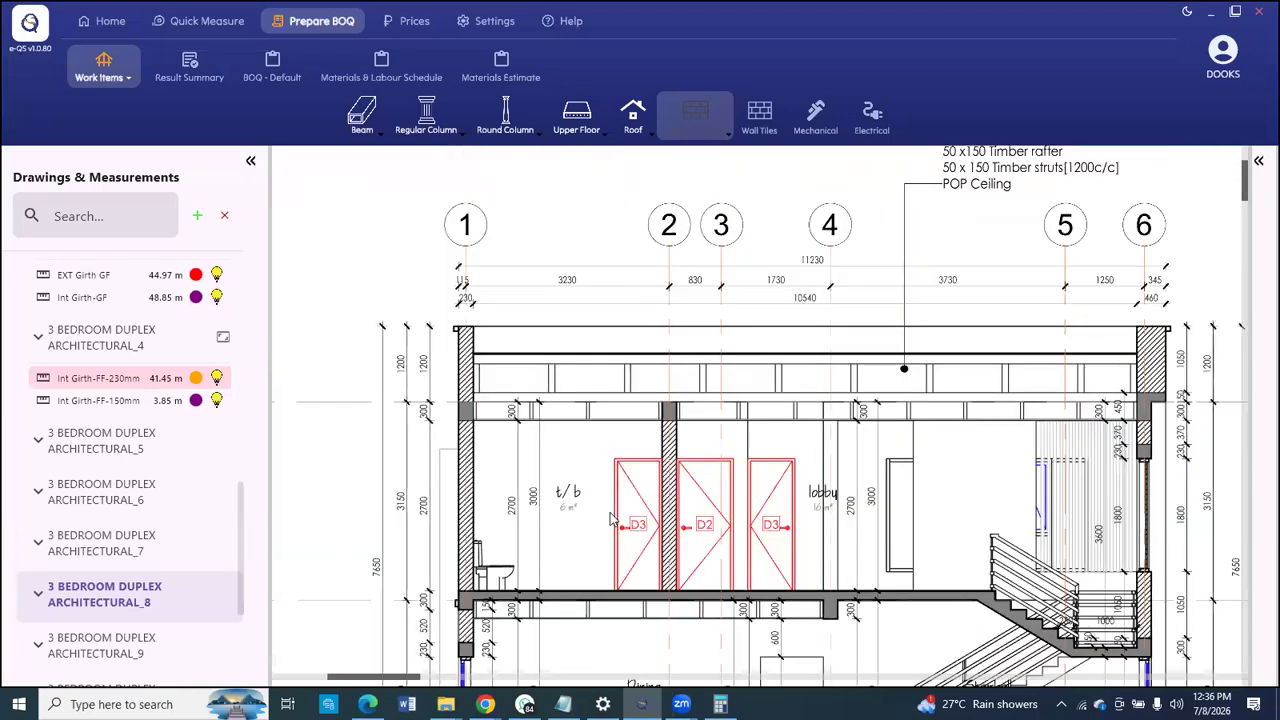
scroll(614, 520, "down", 3)
scroll(590, 330, "up", 2)
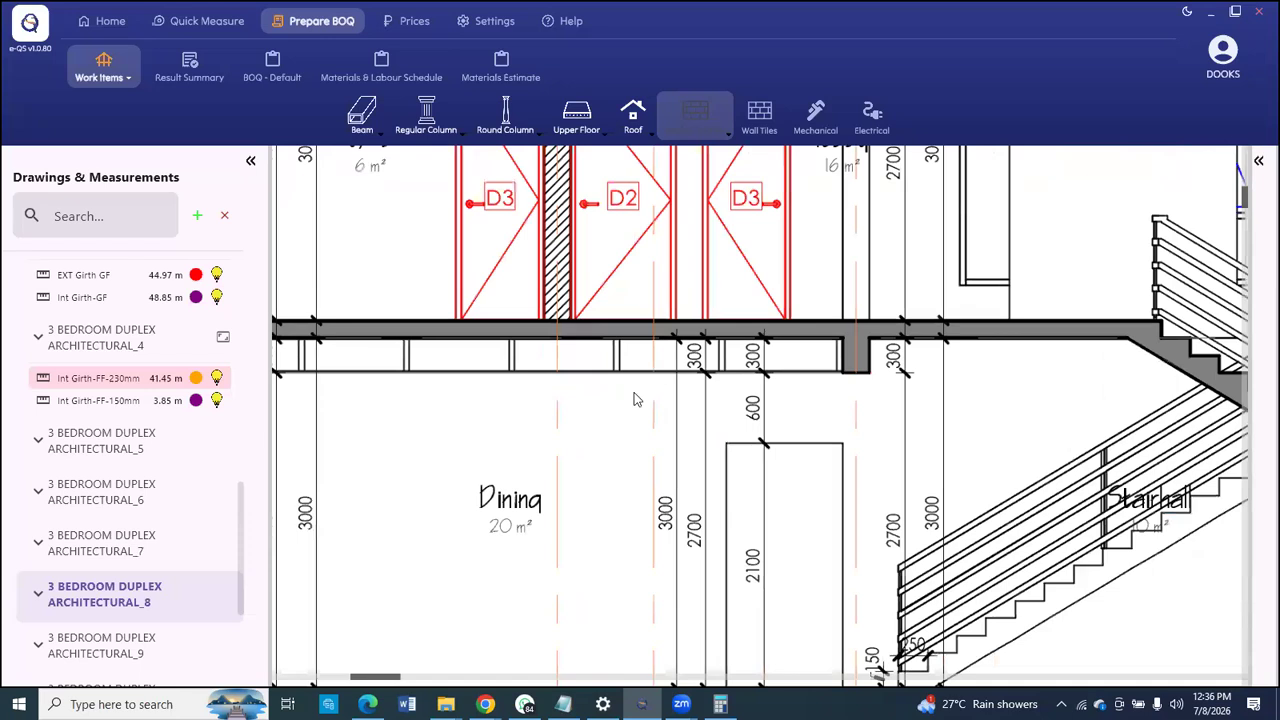
scroll(635, 415, "down", 2)
scroll(588, 450, "up", 2)
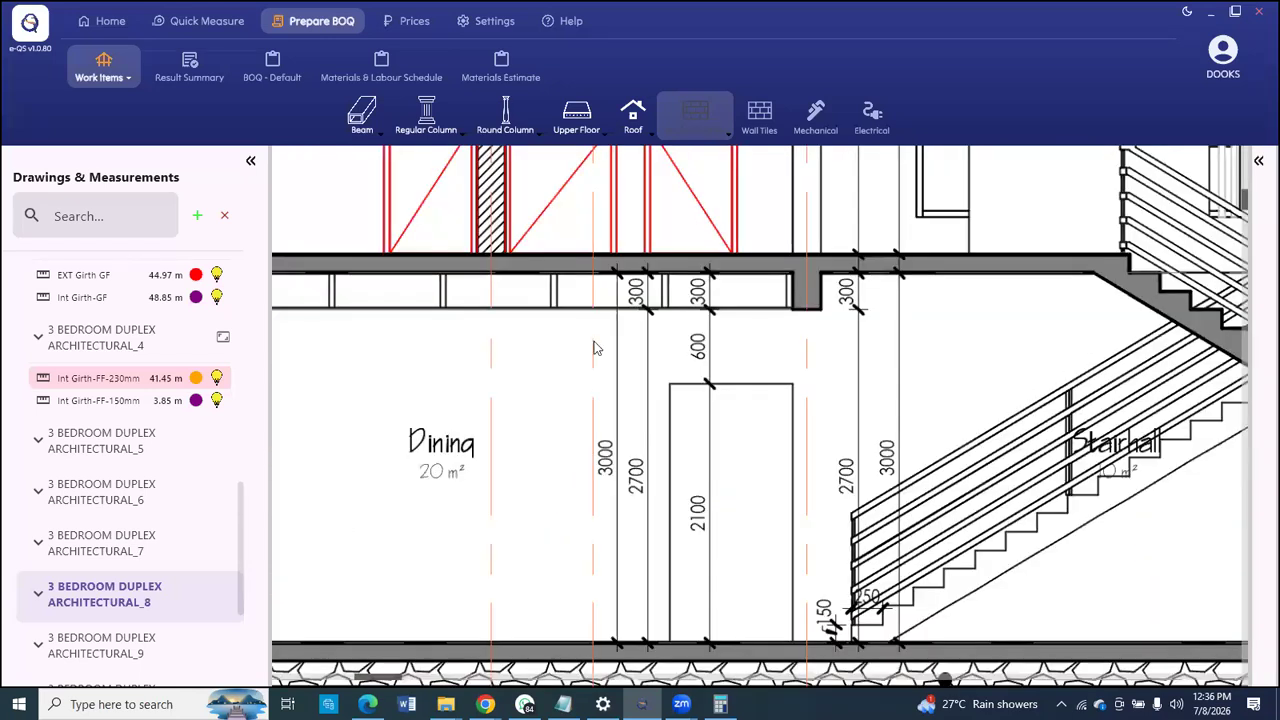
scroll(595, 356, "down", 1)
scroll(595, 356, "down", 1)
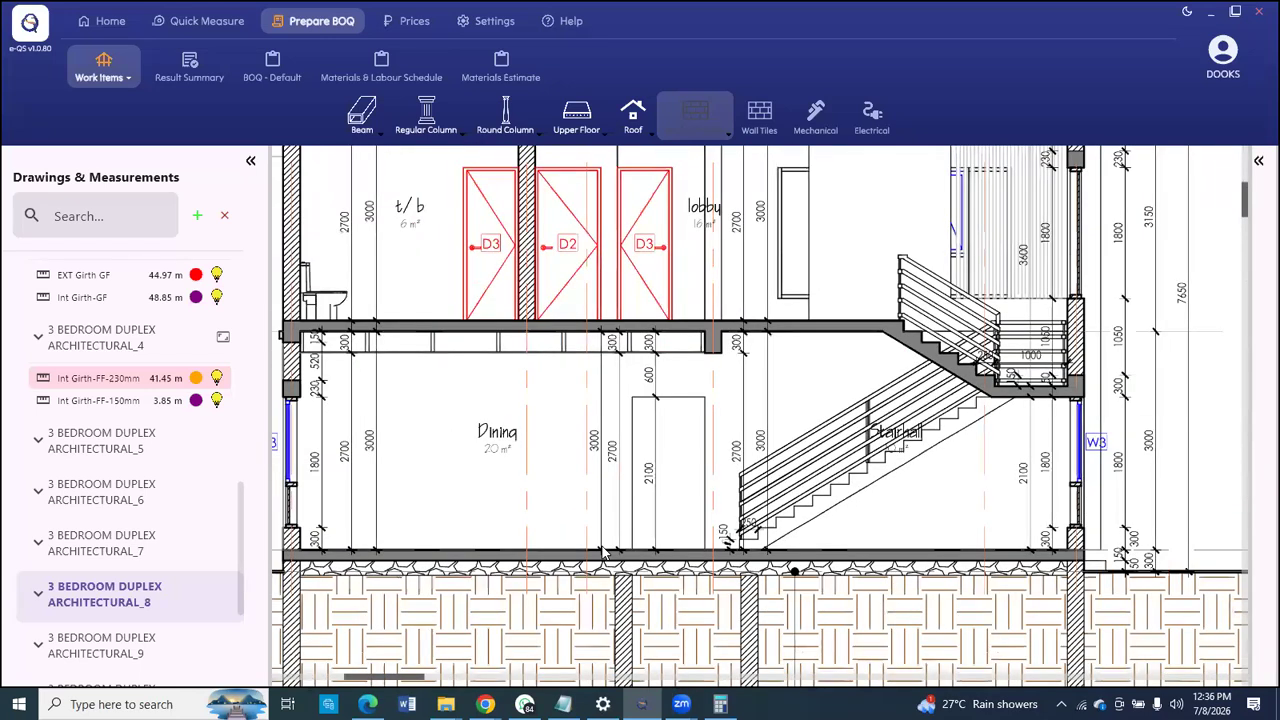
scroll(603, 553, "up", 1)
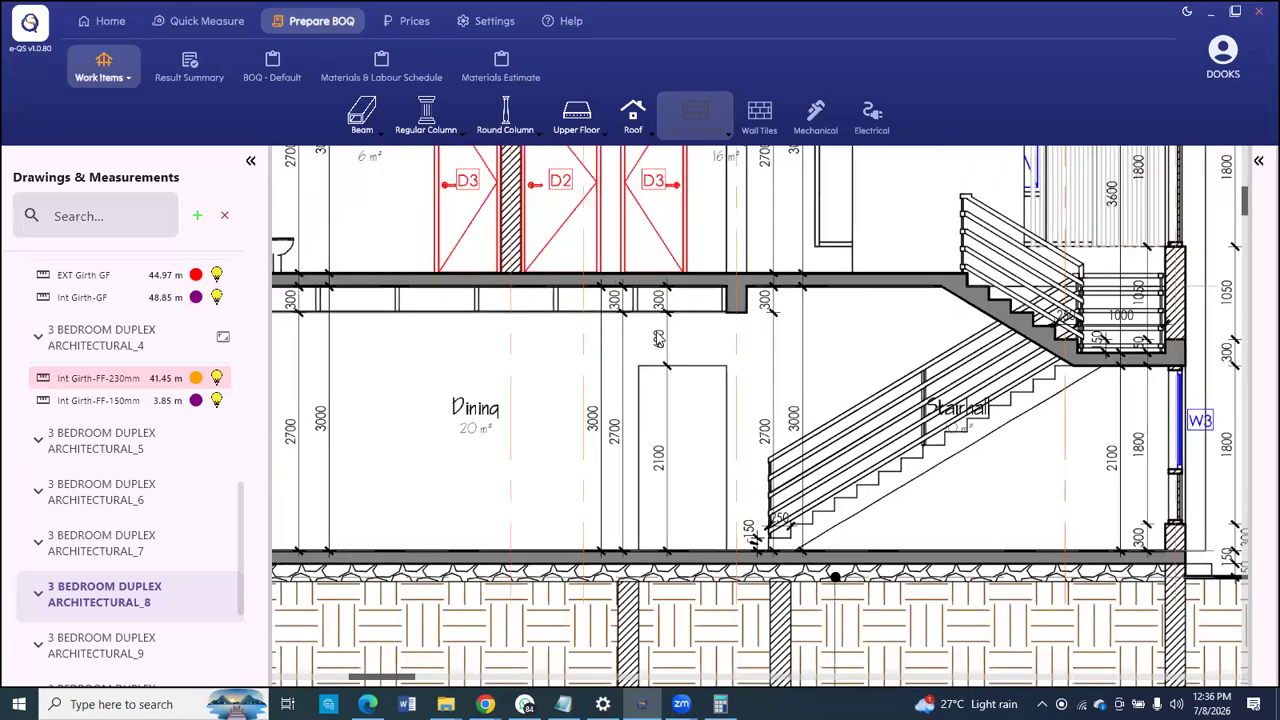
scroll(360, 316, "down", 2)
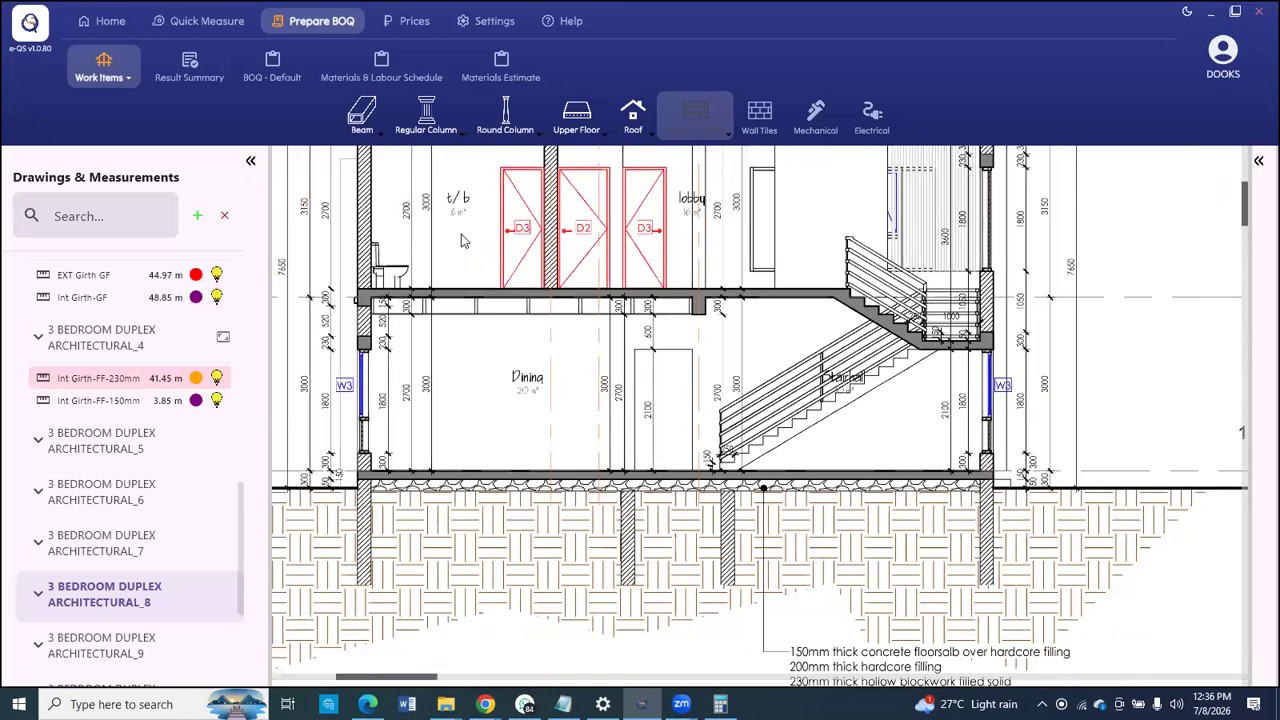
scroll(441, 297, "up", 3)
scroll(478, 247, "up", 1)
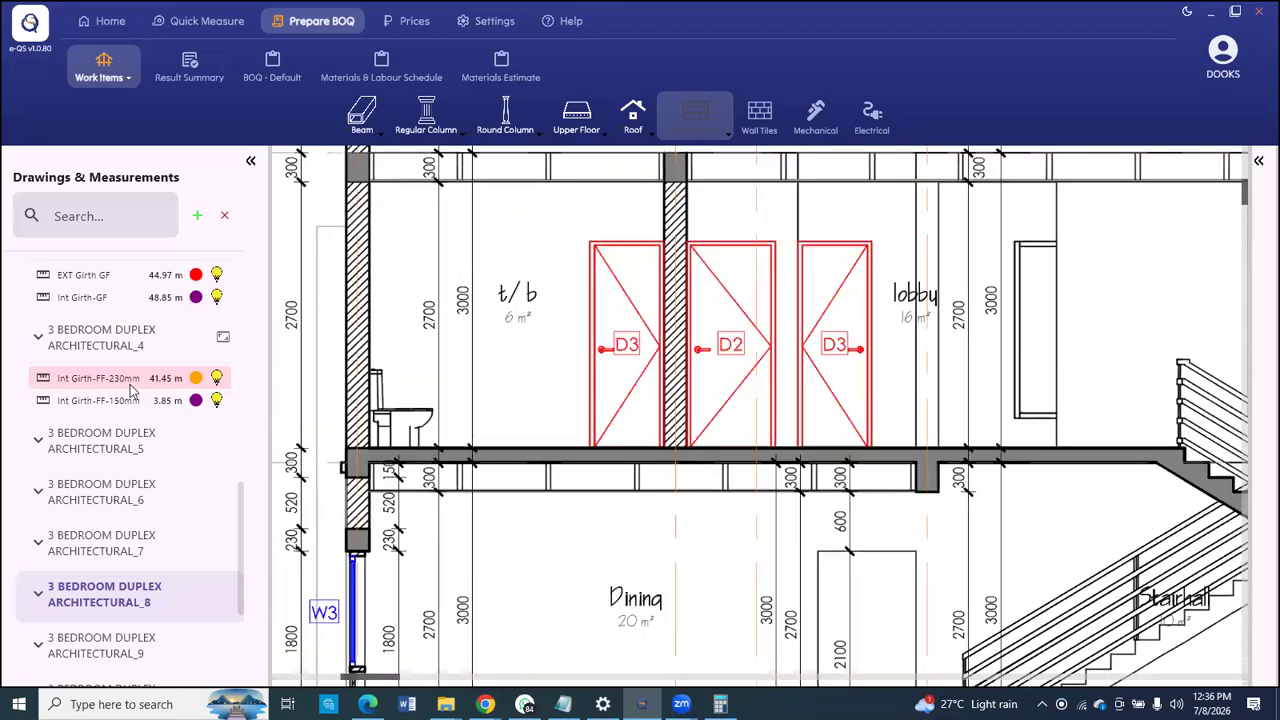
scroll(456, 296, "down", 3)
scroll(178, 353, "up", 2)
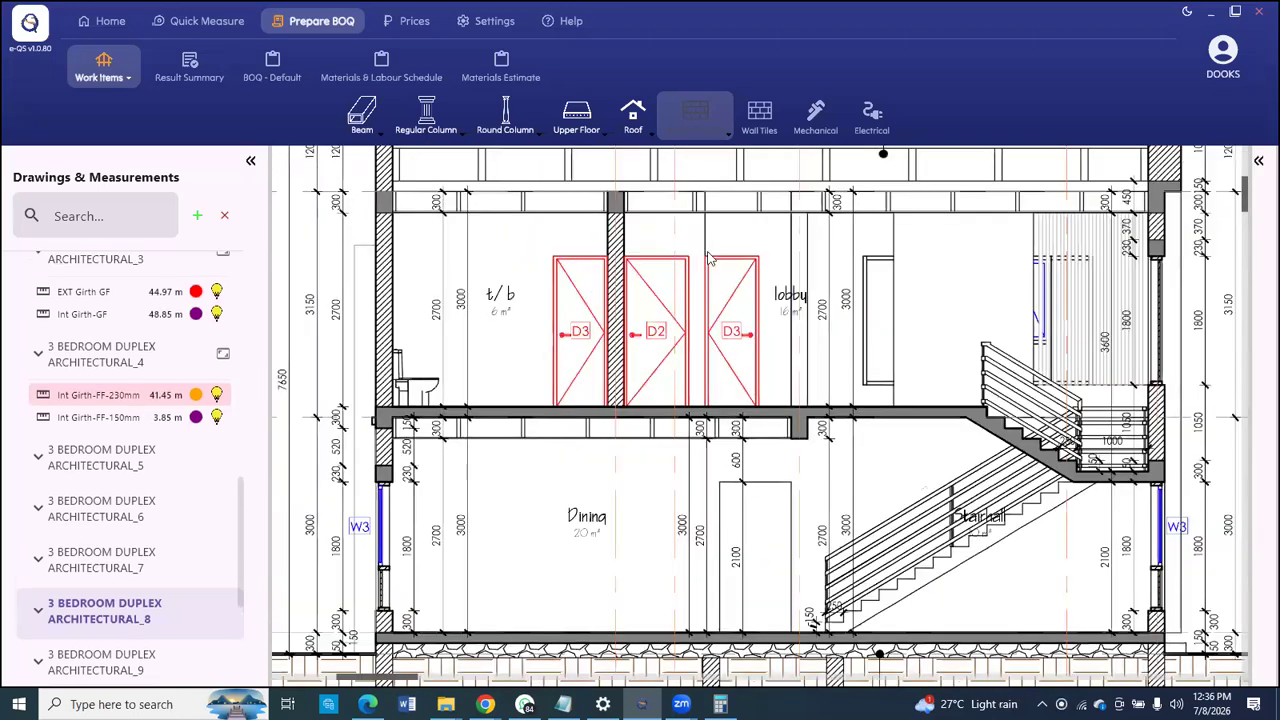
Step: Set the external wall's height to 3 m and the number of bars in its chained lintel to 4
left_click(698, 117)
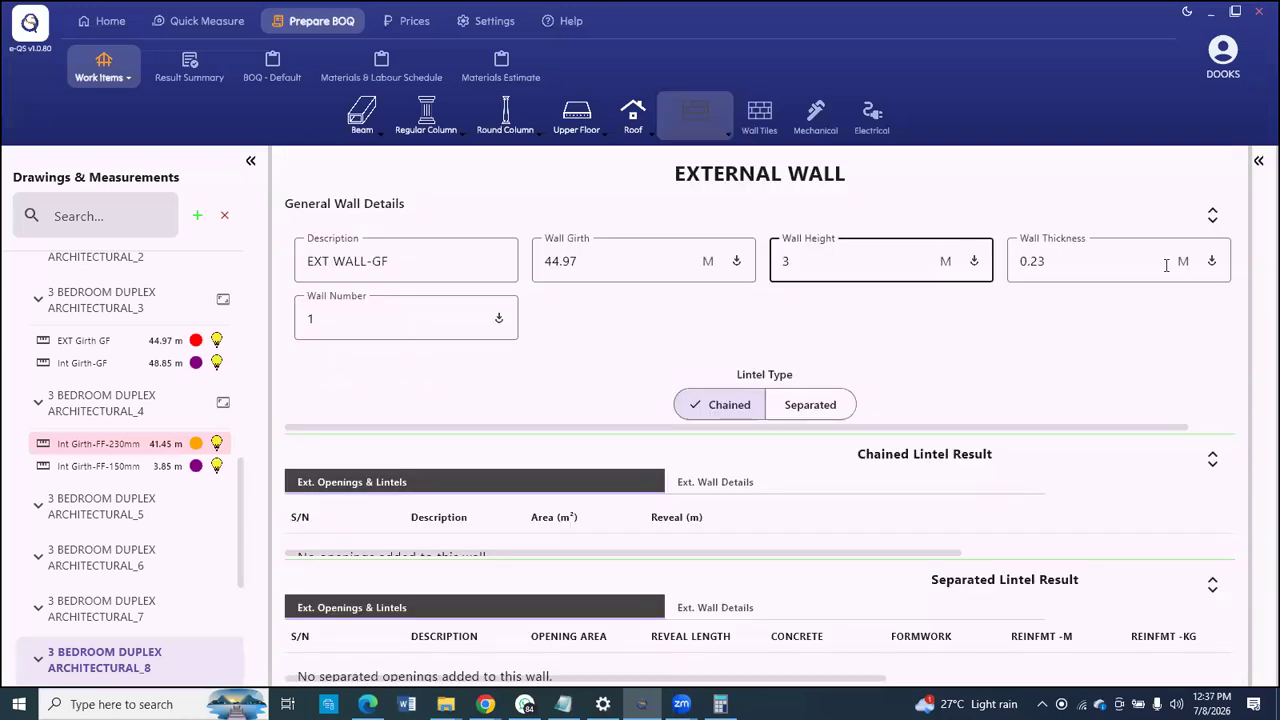
scroll(348, 300, "down", 1)
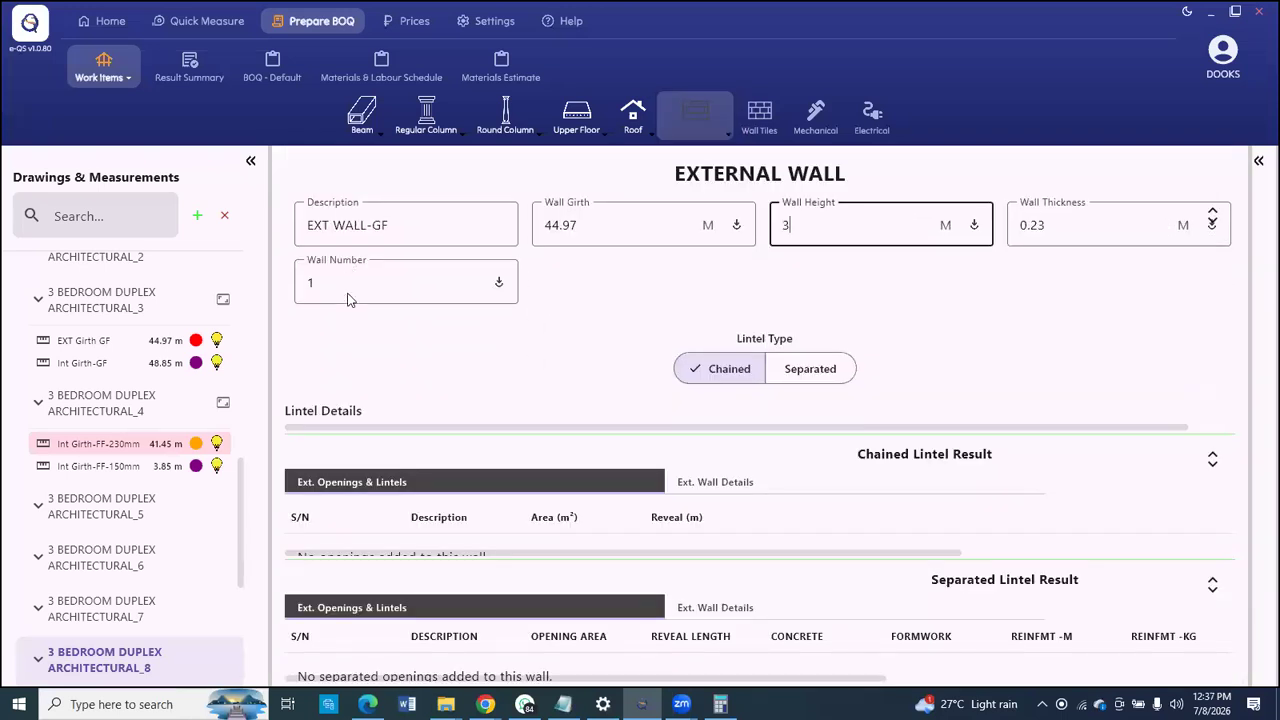
scroll(349, 296, "down", 3)
scroll(755, 224, "down", 1)
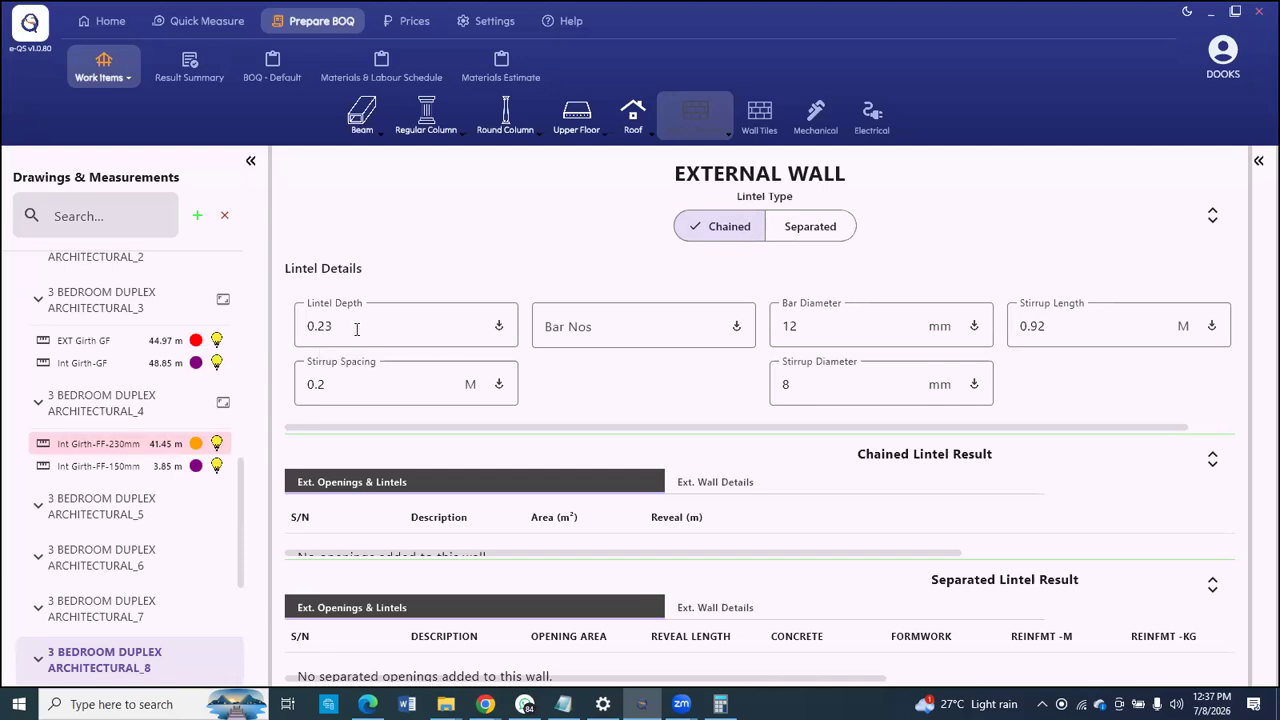
left_click(616, 334)
type("4")
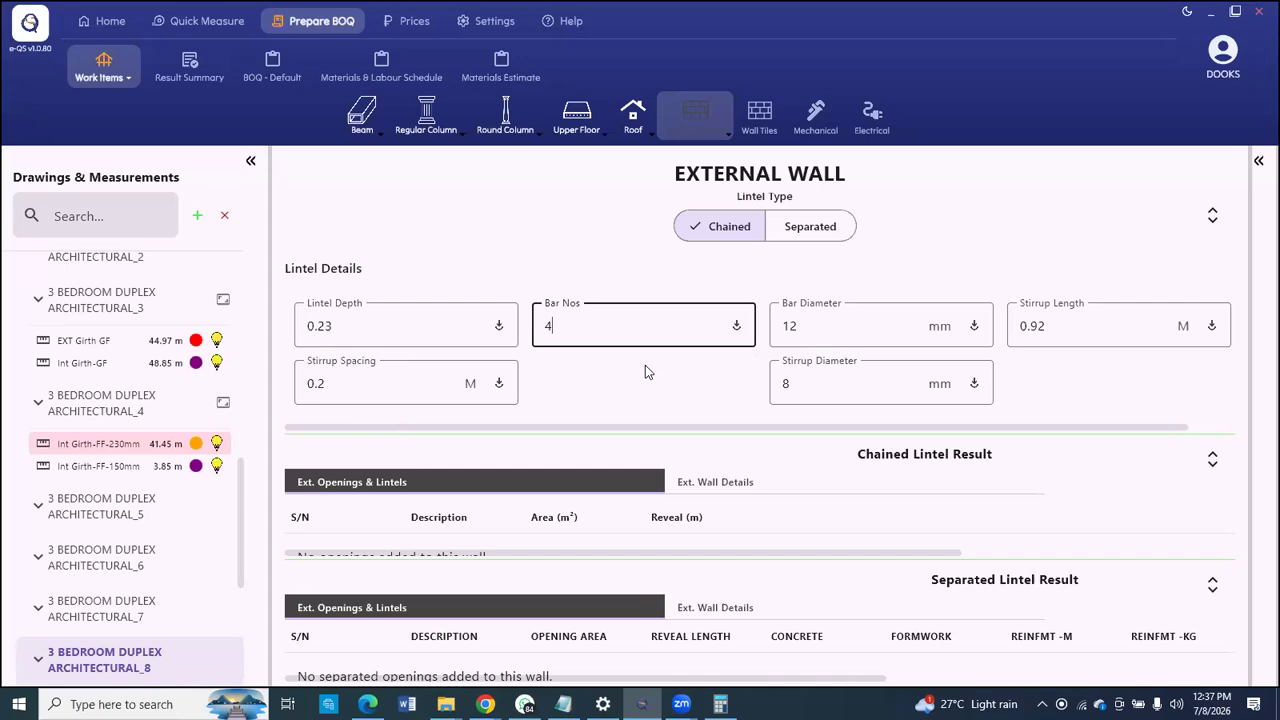
scroll(800, 300, "down", 2)
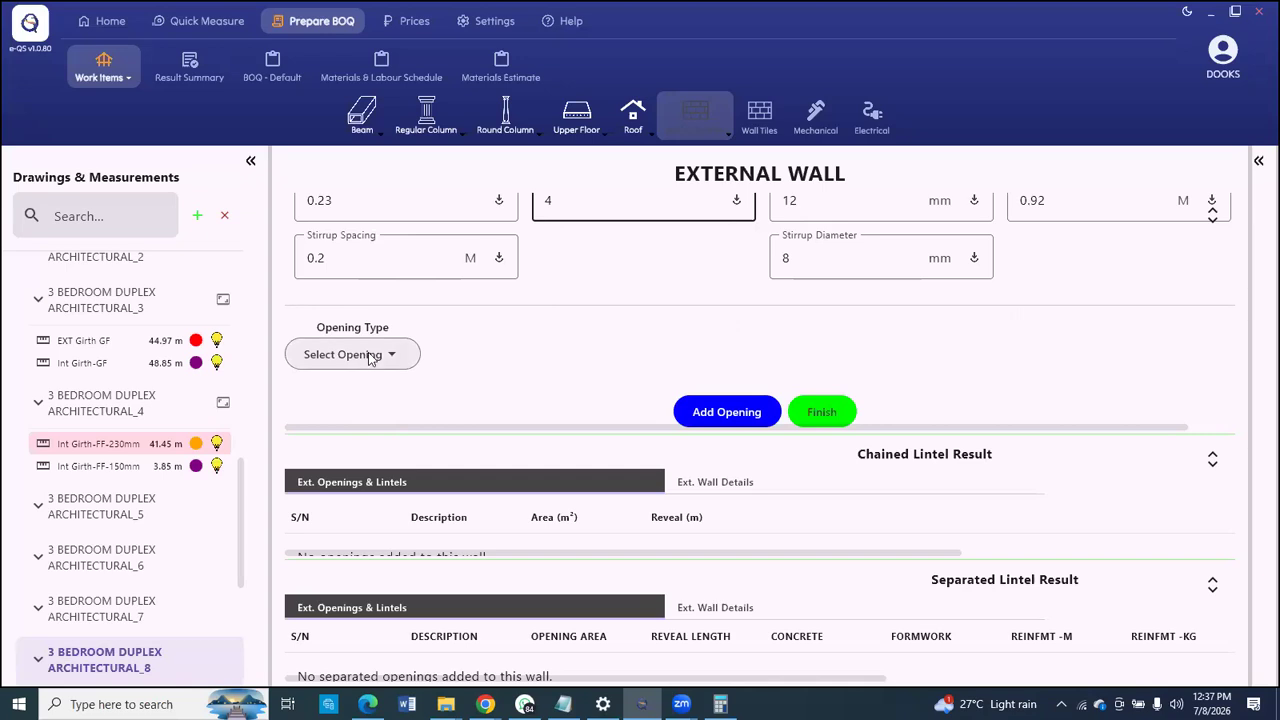
Step: Display the ground floor plan on ARCHITECTURAL_3 and hide the EXT Girth GF and Int Girth-GF measurements
left_click(114, 343)
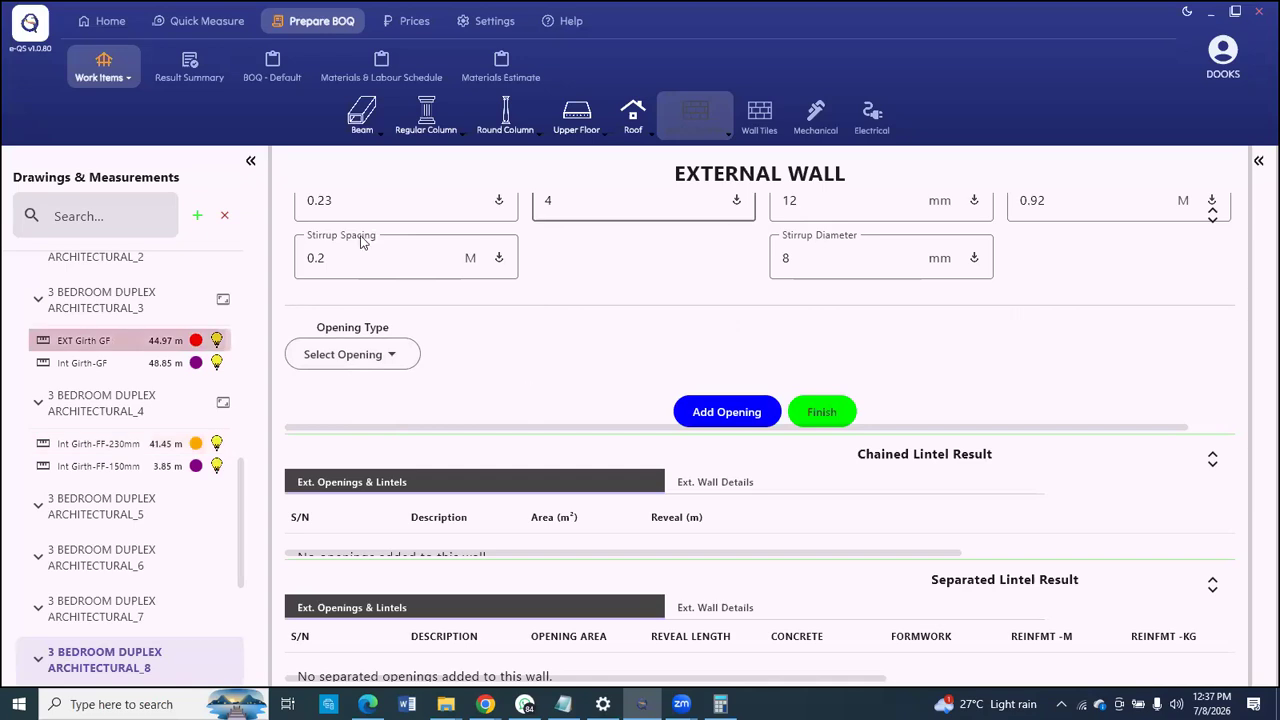
scroll(537, 275, "down", 2)
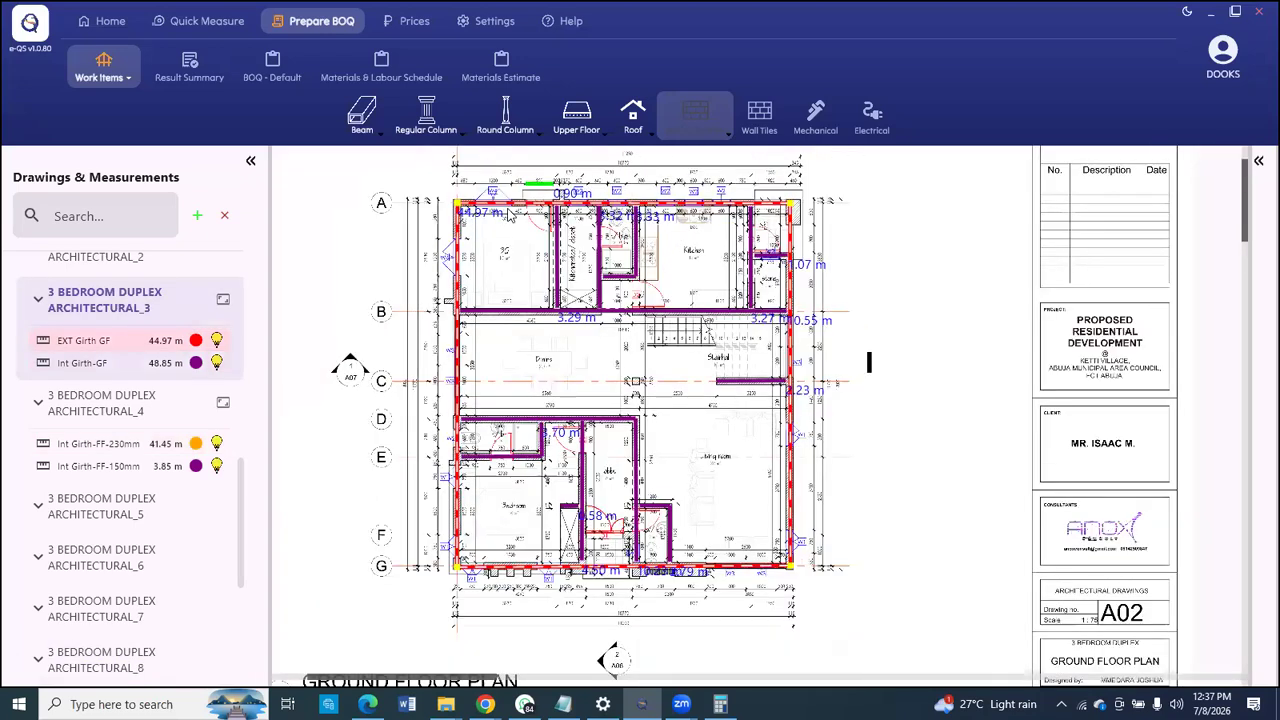
left_click(218, 341)
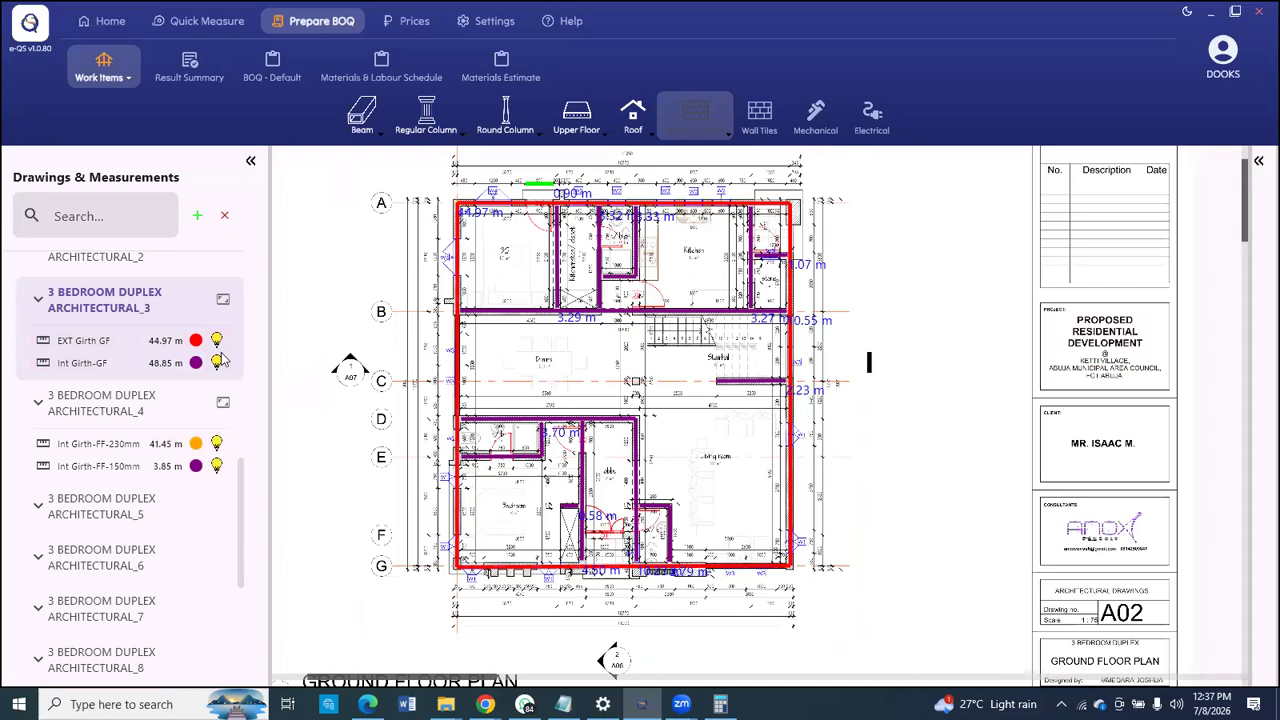
left_click(219, 363)
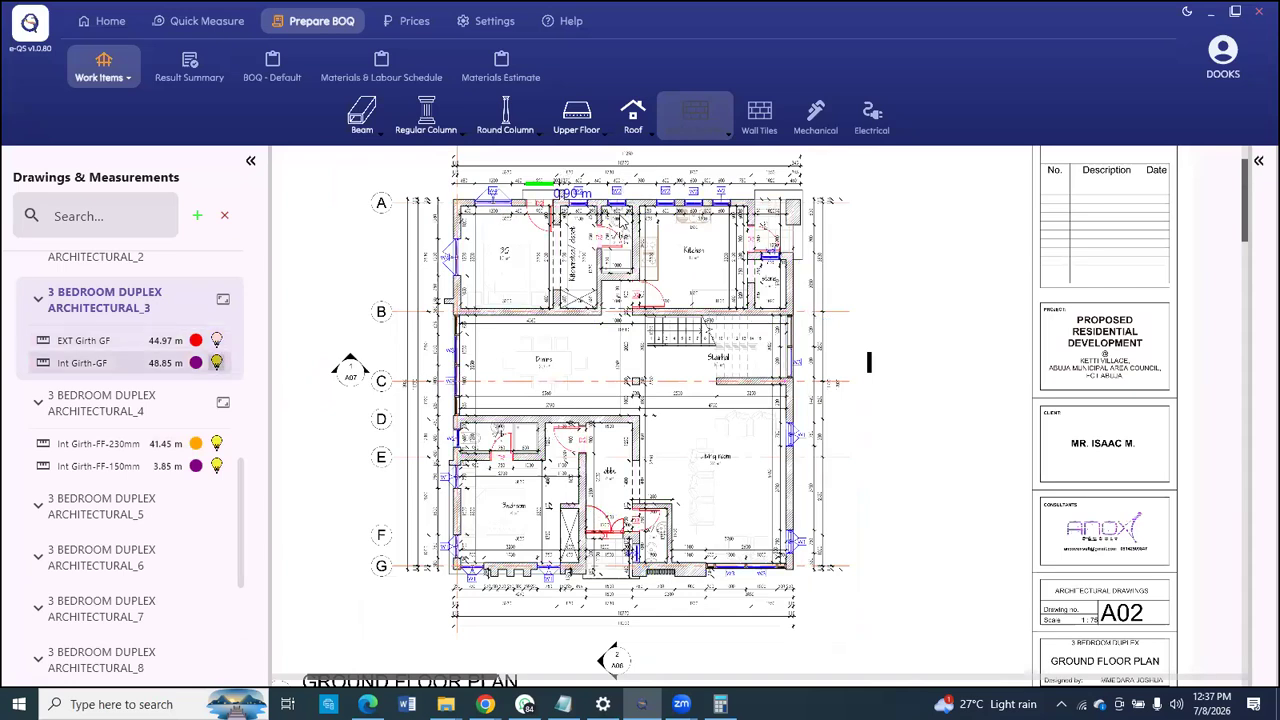
Step: Examine the door and window openings along the external walls of the ground floor plan
scroll(624, 185, "up", 3)
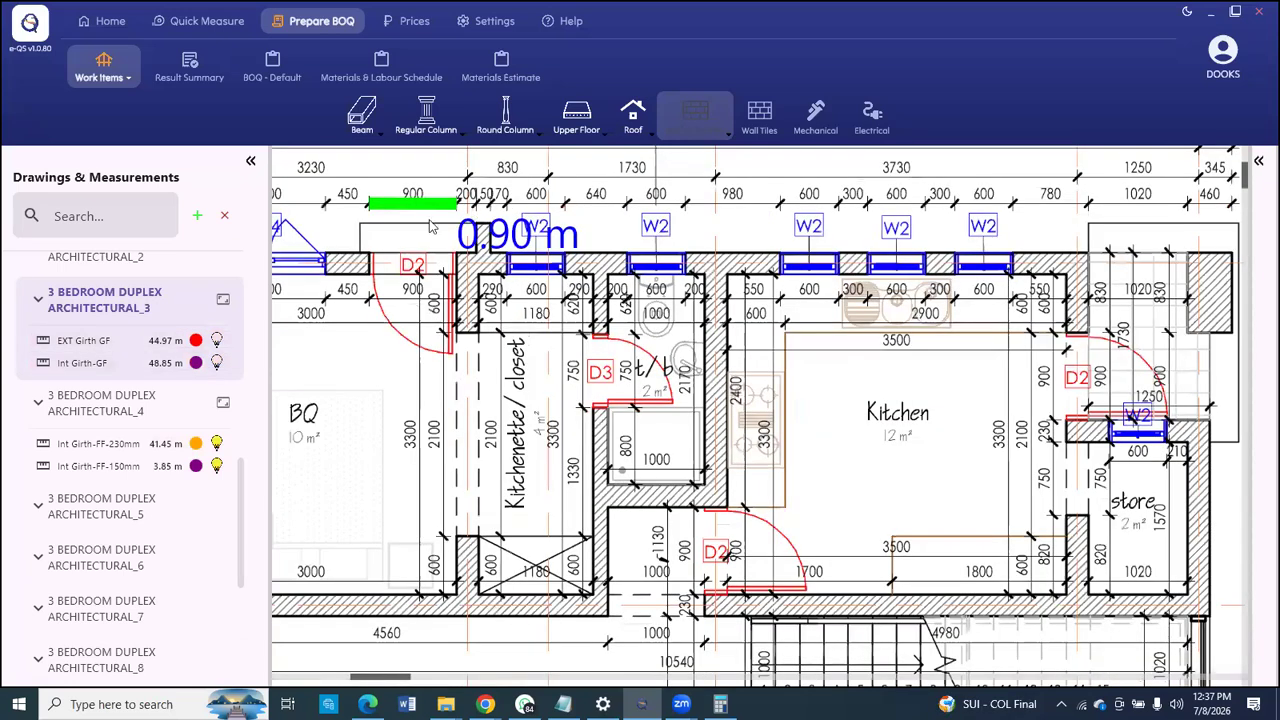
scroll(432, 225, "down", 1)
scroll(428, 227, "down", 1)
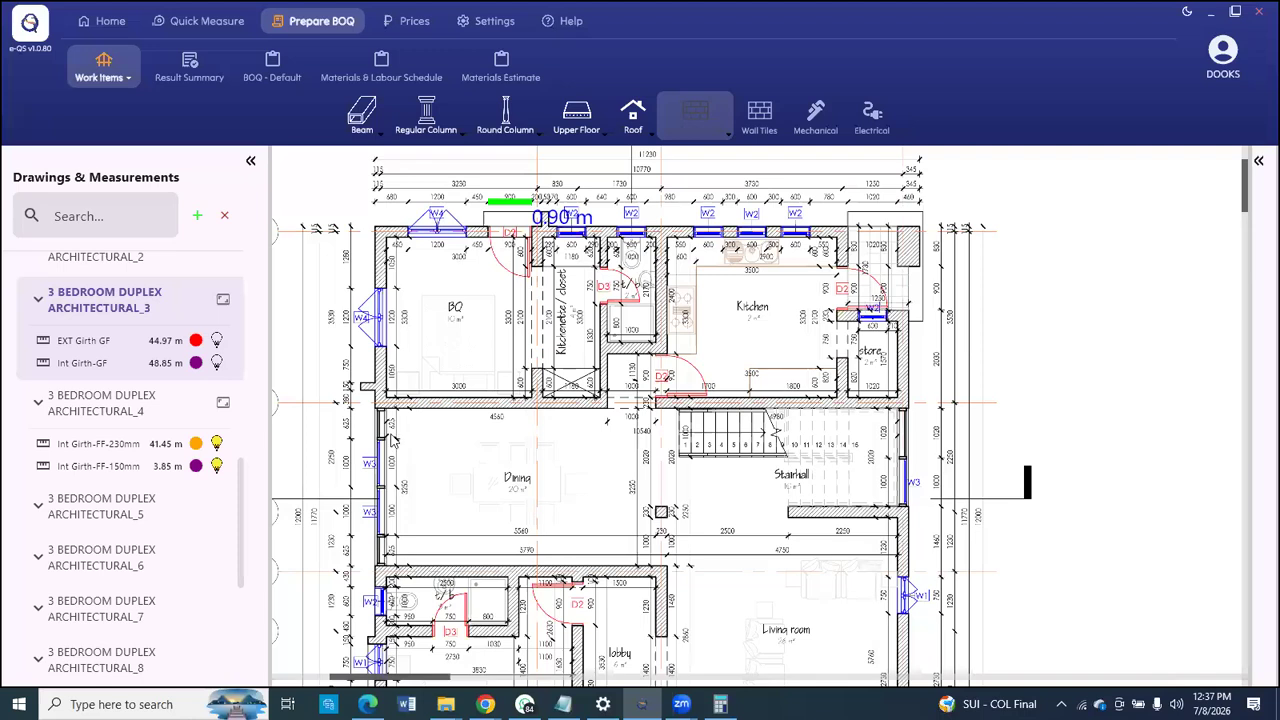
scroll(392, 438, "up", 1)
left_click_drag(391, 436, 389, 330)
scroll(389, 311, "down", 1)
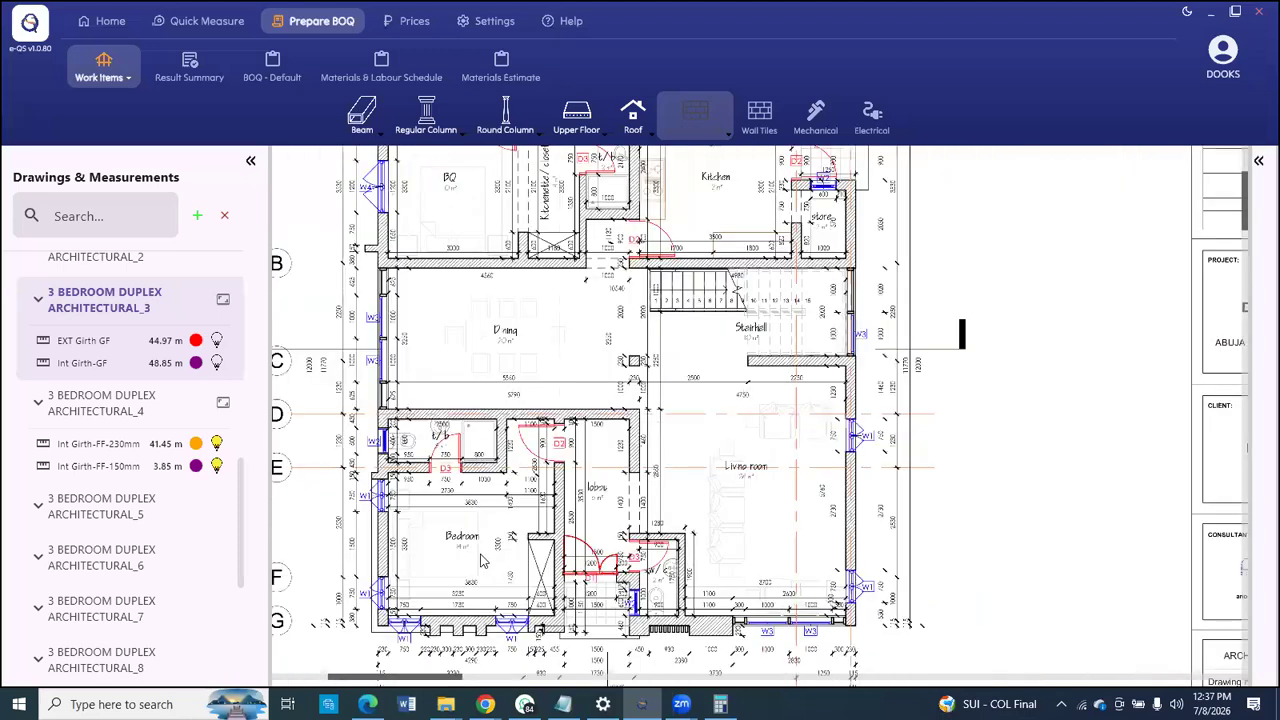
scroll(481, 561, "up", 1)
scroll(481, 561, "up", 1)
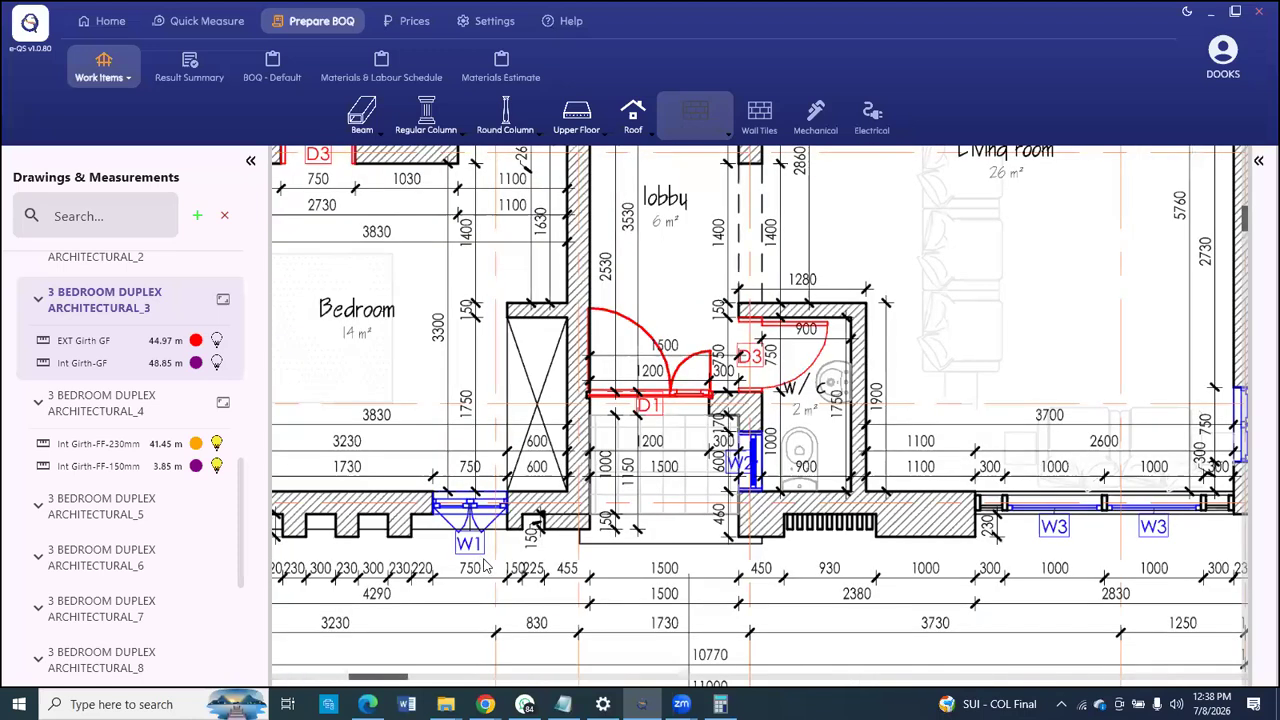
scroll(484, 566, "down", 1)
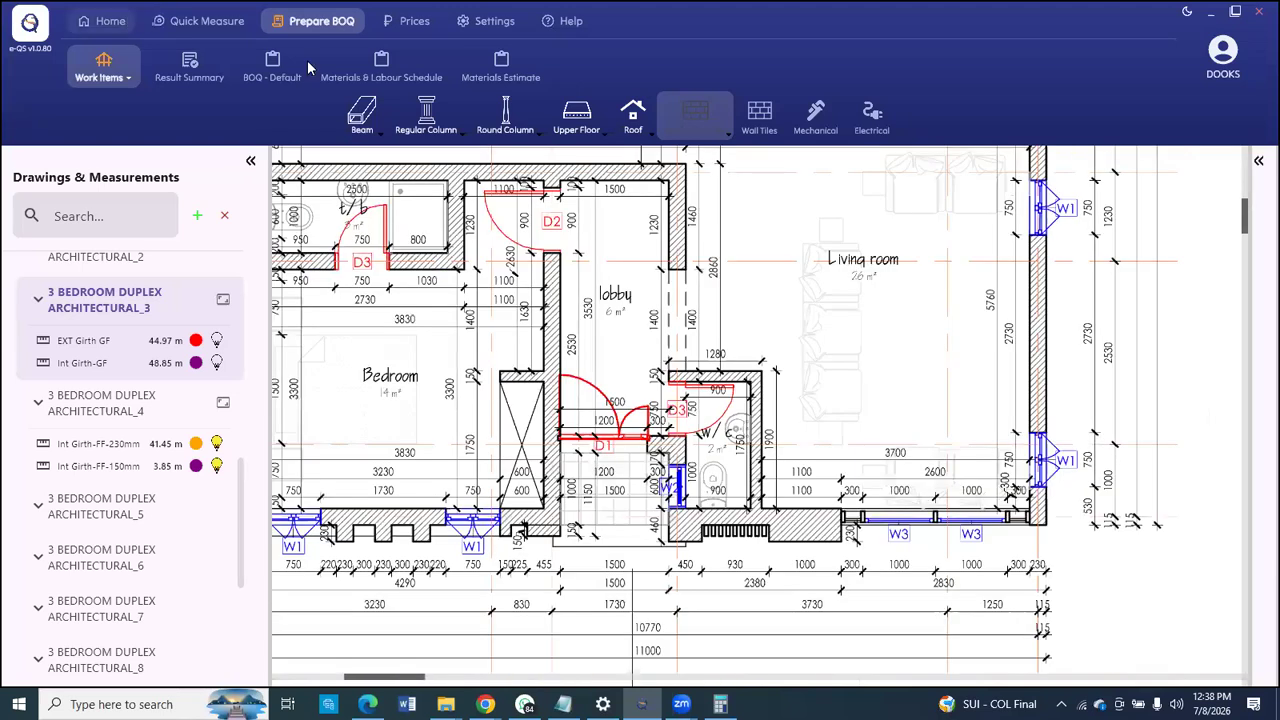
Step: Create a count measurement named W1 and mark the four W1 windows around the ground floor bedroom
left_click(103, 21)
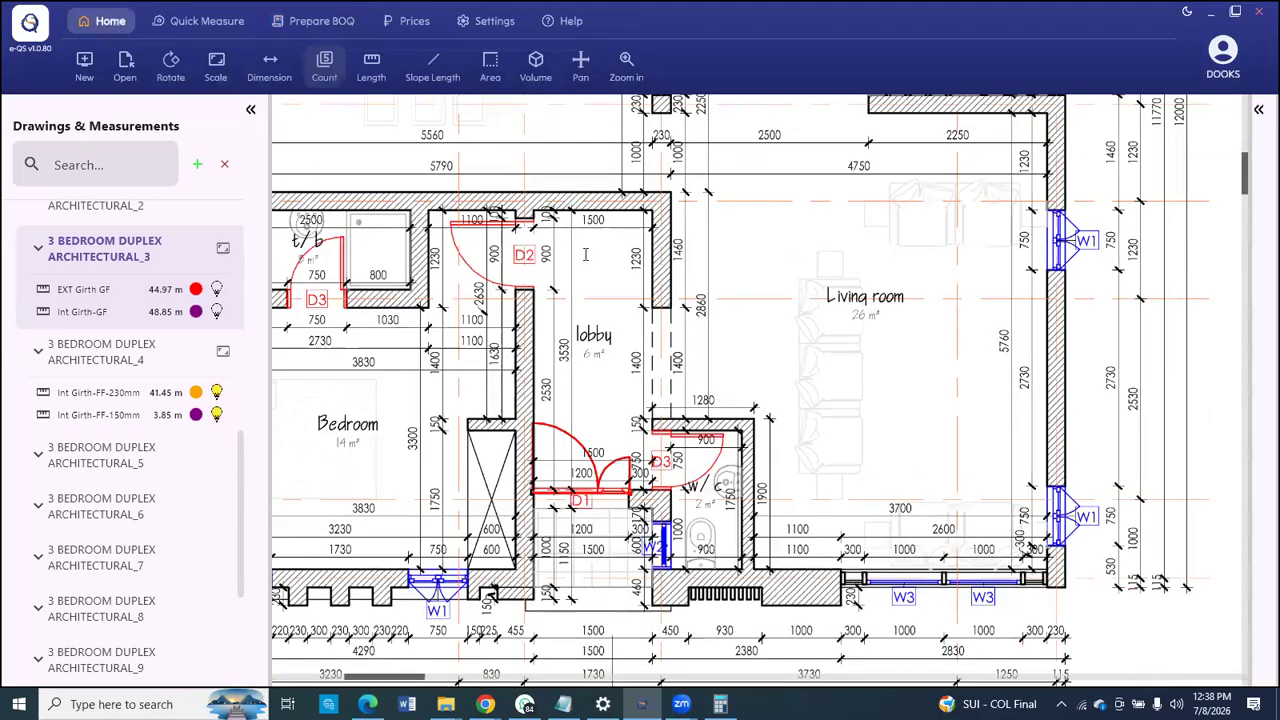
left_click(585, 253)
type("W1")
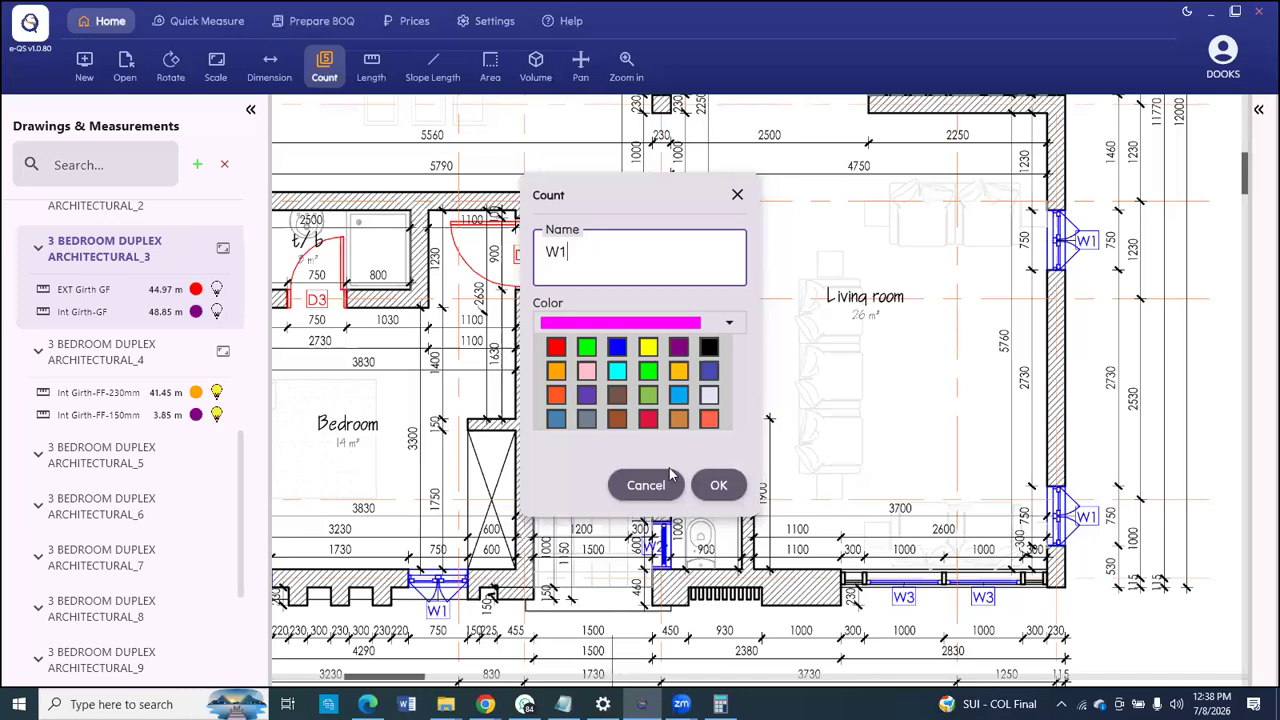
key("Return")
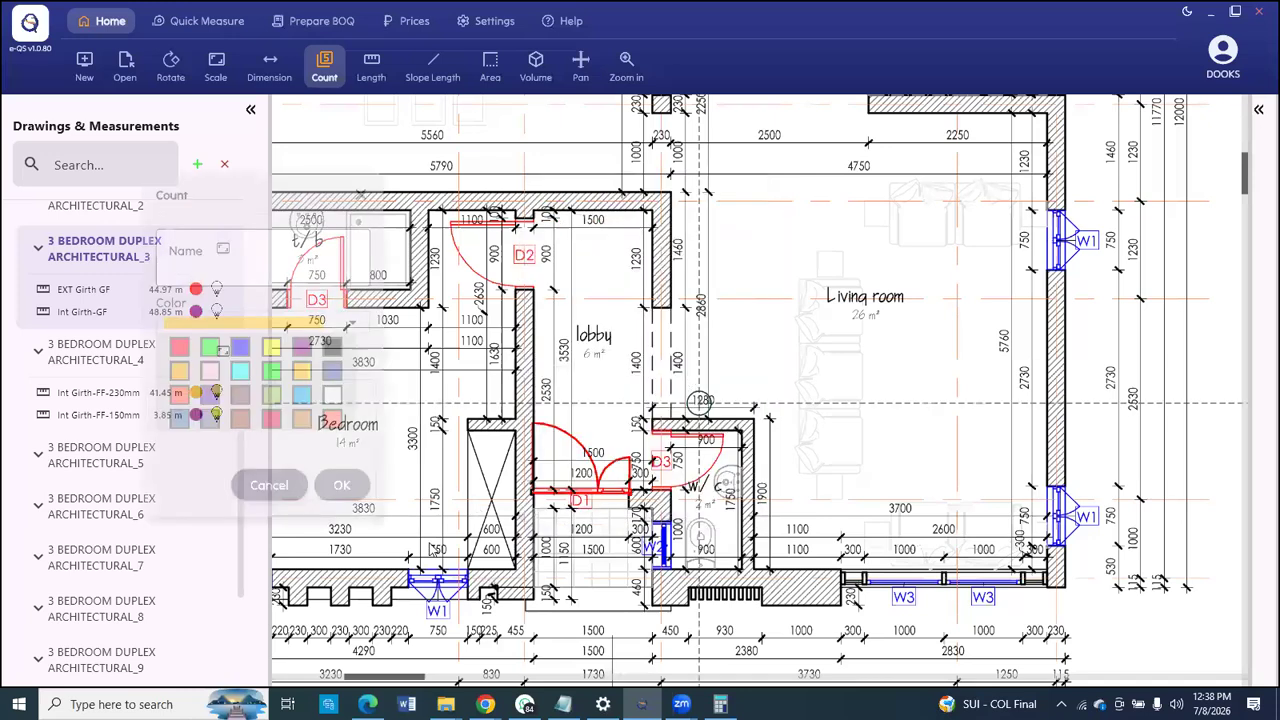
scroll(686, 376, "down", 3)
scroll(438, 534, "up", 5)
left_click(398, 472)
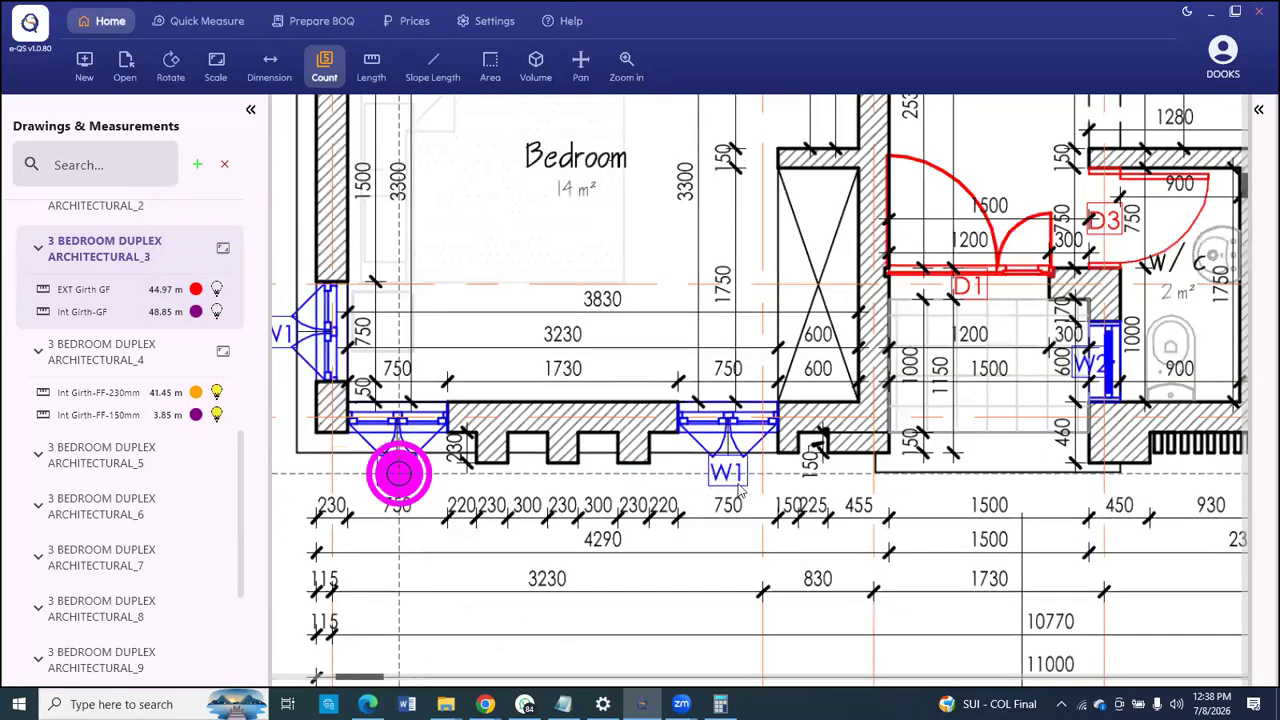
left_click(735, 472)
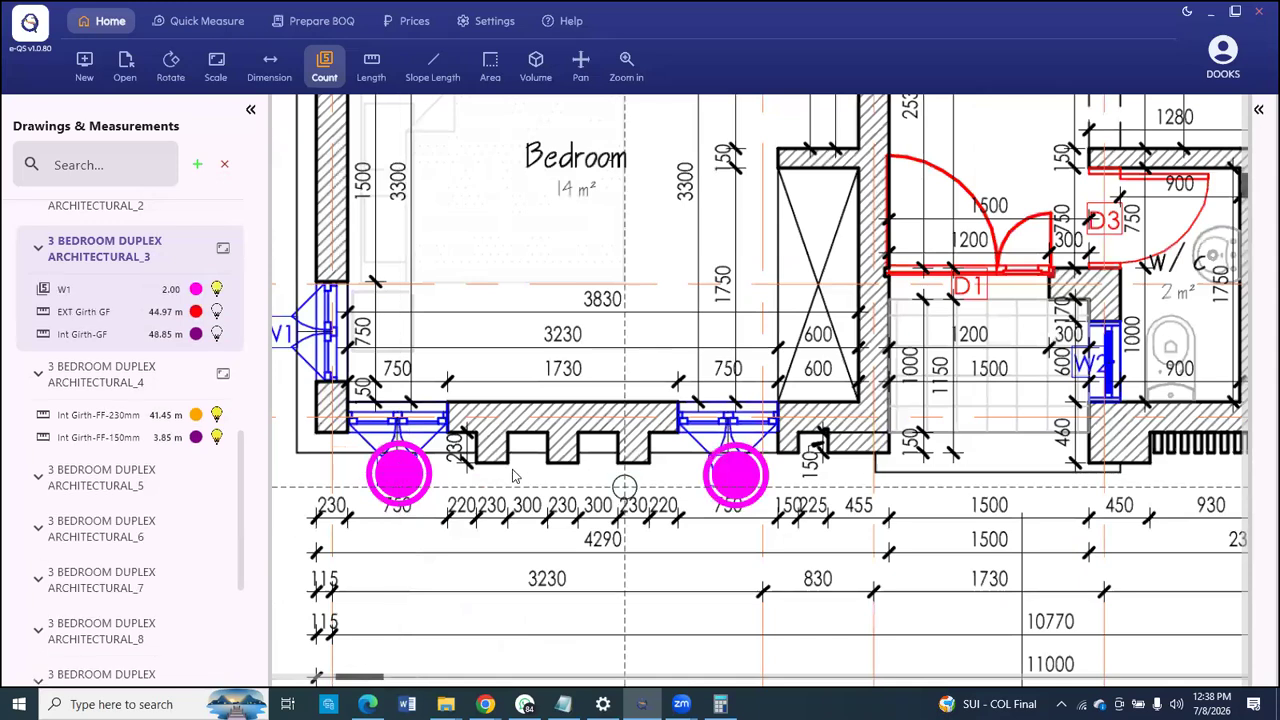
scroll(414, 402, "down", 2)
left_click(411, 396)
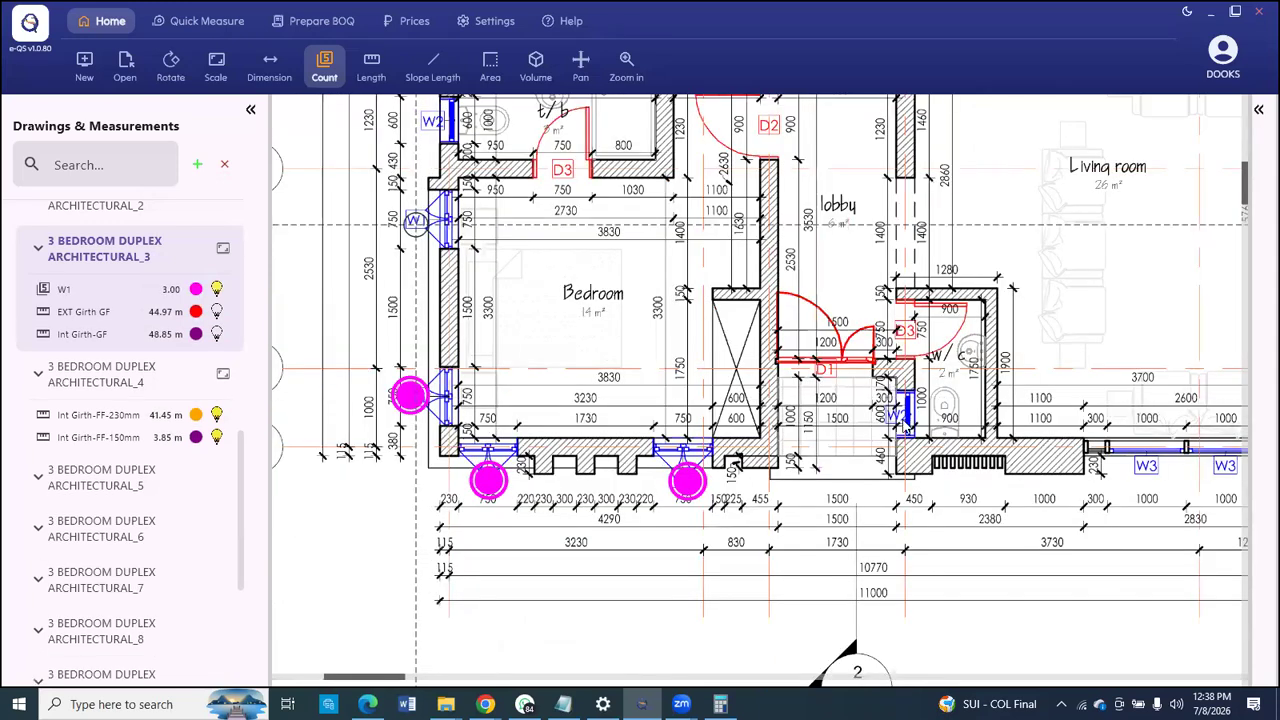
left_click(414, 216)
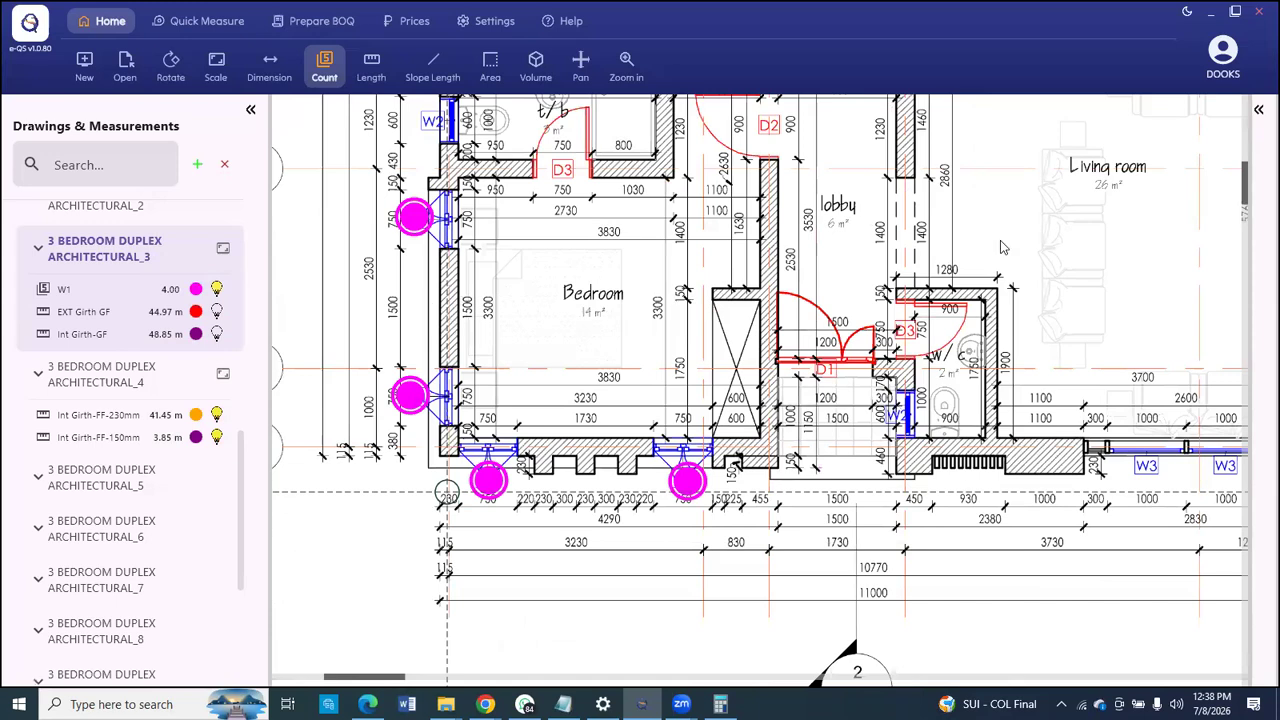
Step: Add the two W1 windows on the living room's external wall to the W1 count
scroll(995, 248, "down", 3)
scroll(962, 279, "up", 3)
left_click(960, 236)
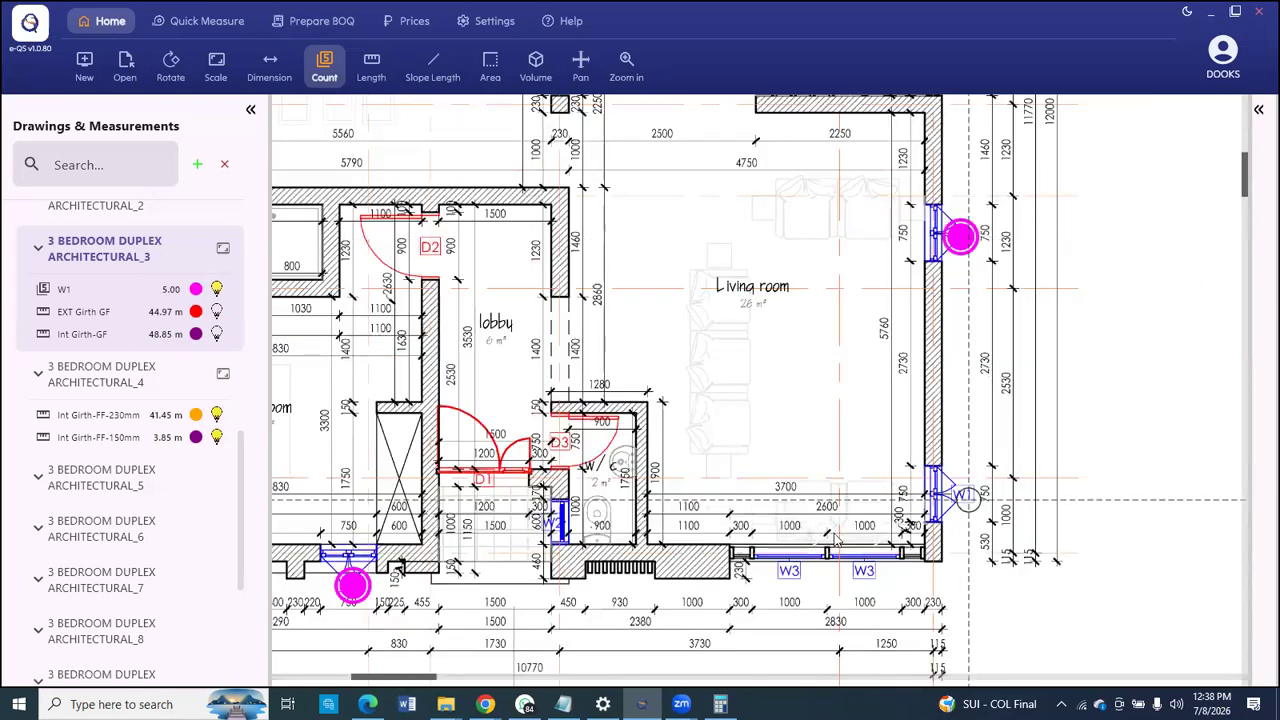
left_click(966, 497)
scroll(828, 538, "down", 2)
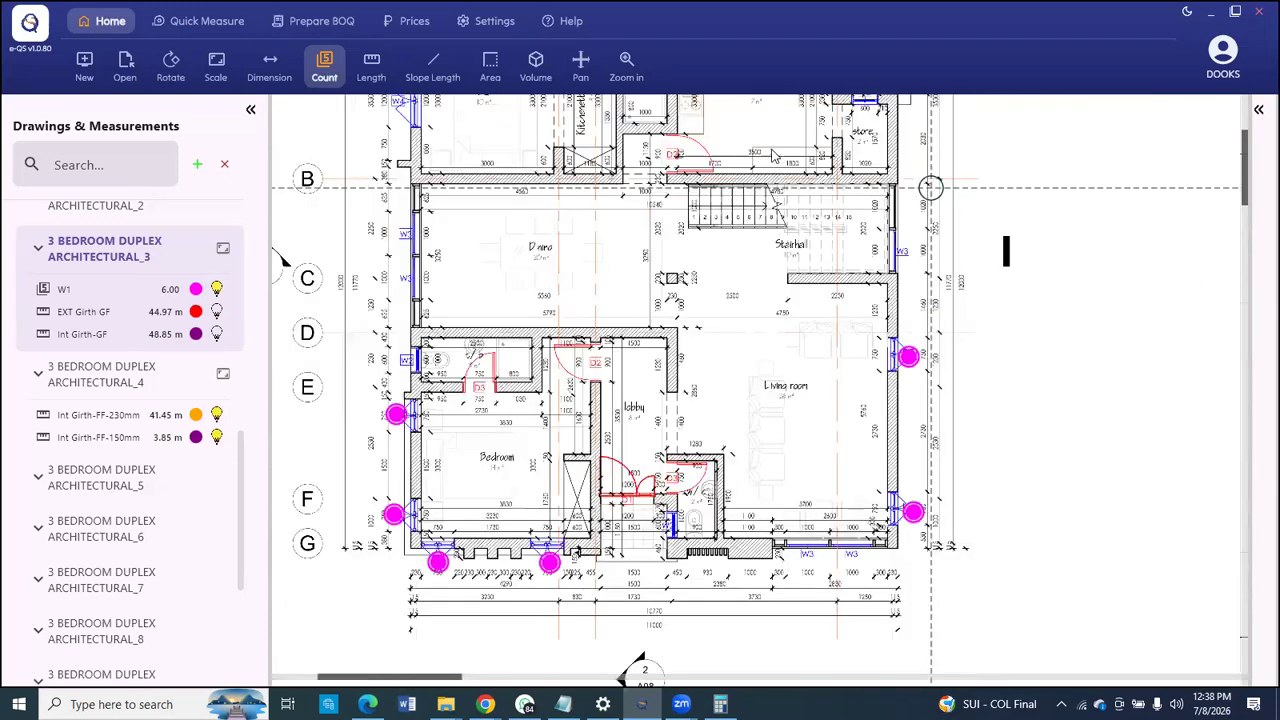
scroll(814, 168, "down", 1)
scroll(544, 272, "up", 2)
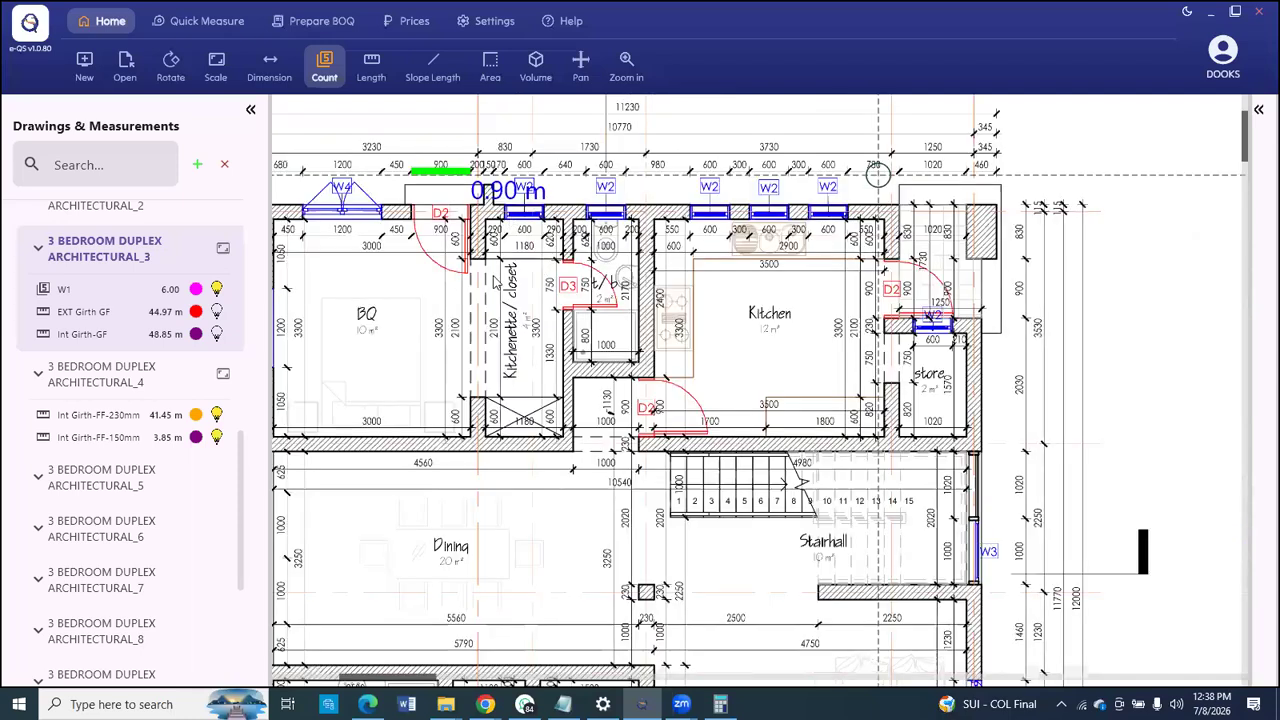
Step: End the W1 count on the ground floor plan
scroll(498, 283, "down", 1)
right_click(505, 420)
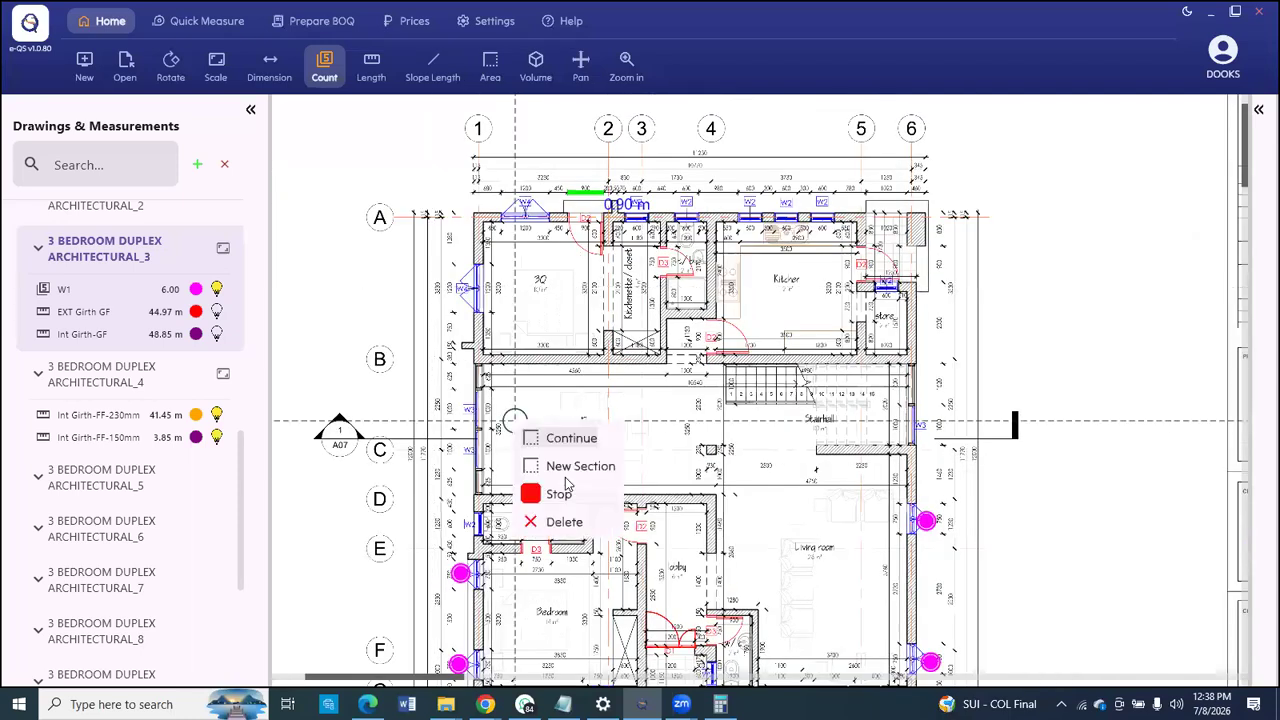
left_click(558, 489)
left_click(330, 68)
left_click(739, 195)
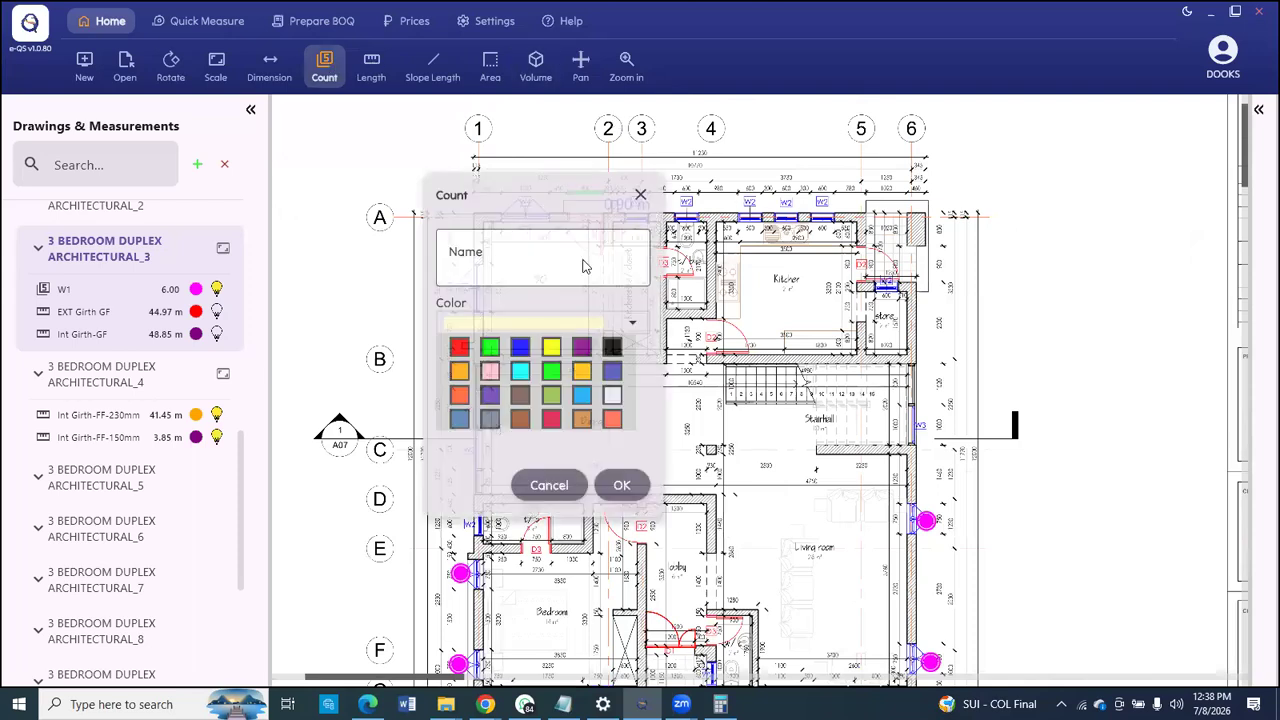
Step: Examine the windows along the BQ, dining, toilet and bedroom external walls of the ground floor plan
scroll(112, 457, "down", 3)
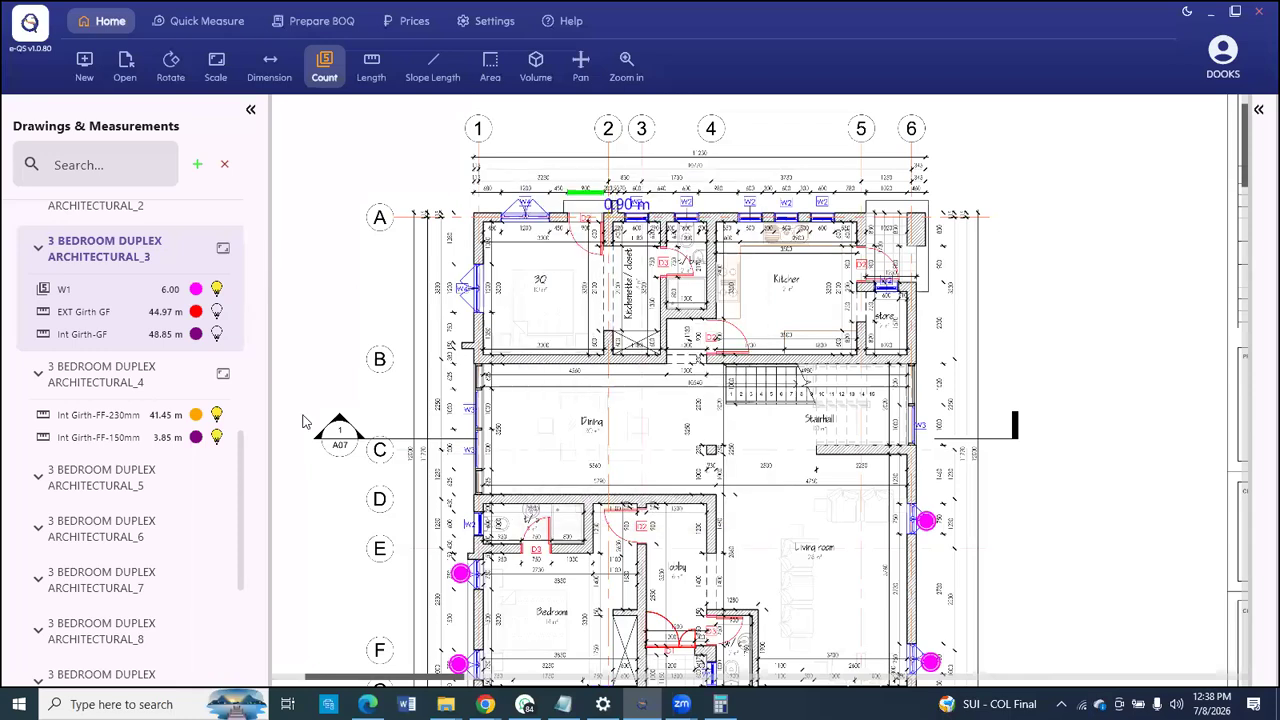
scroll(418, 278, "down", 1)
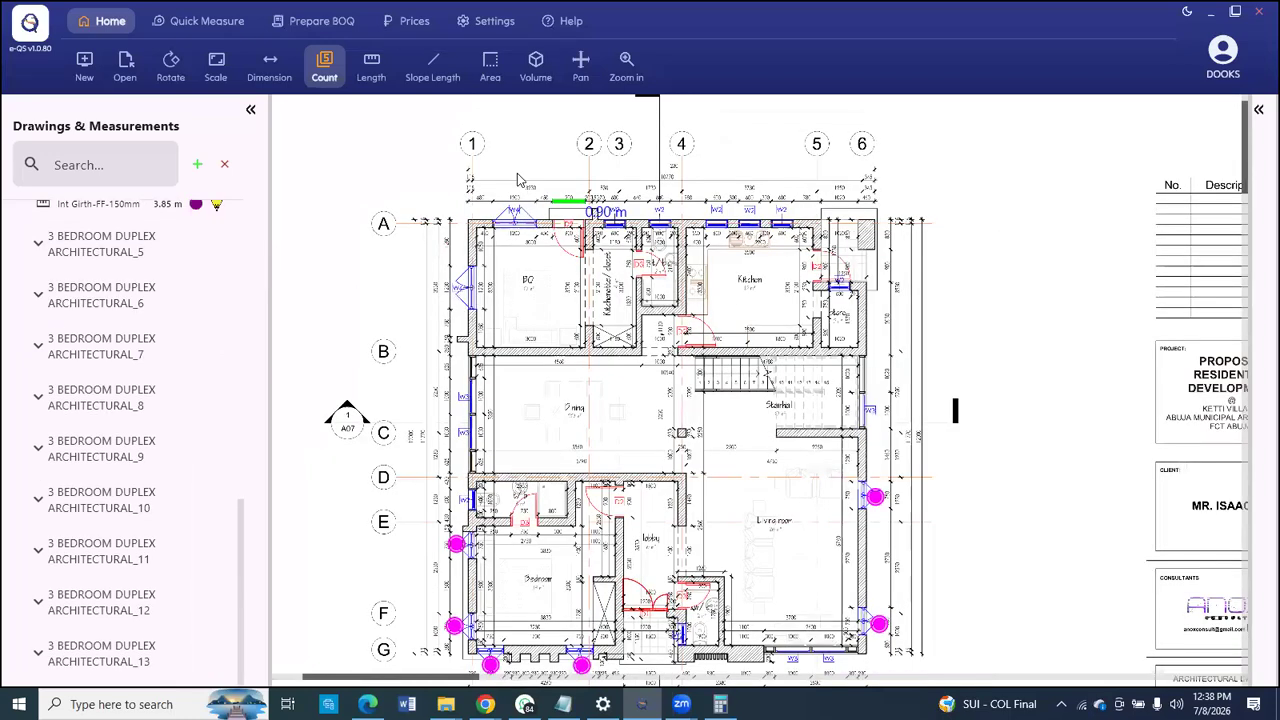
scroll(490, 195, "down", 4)
scroll(490, 200, "up", 5)
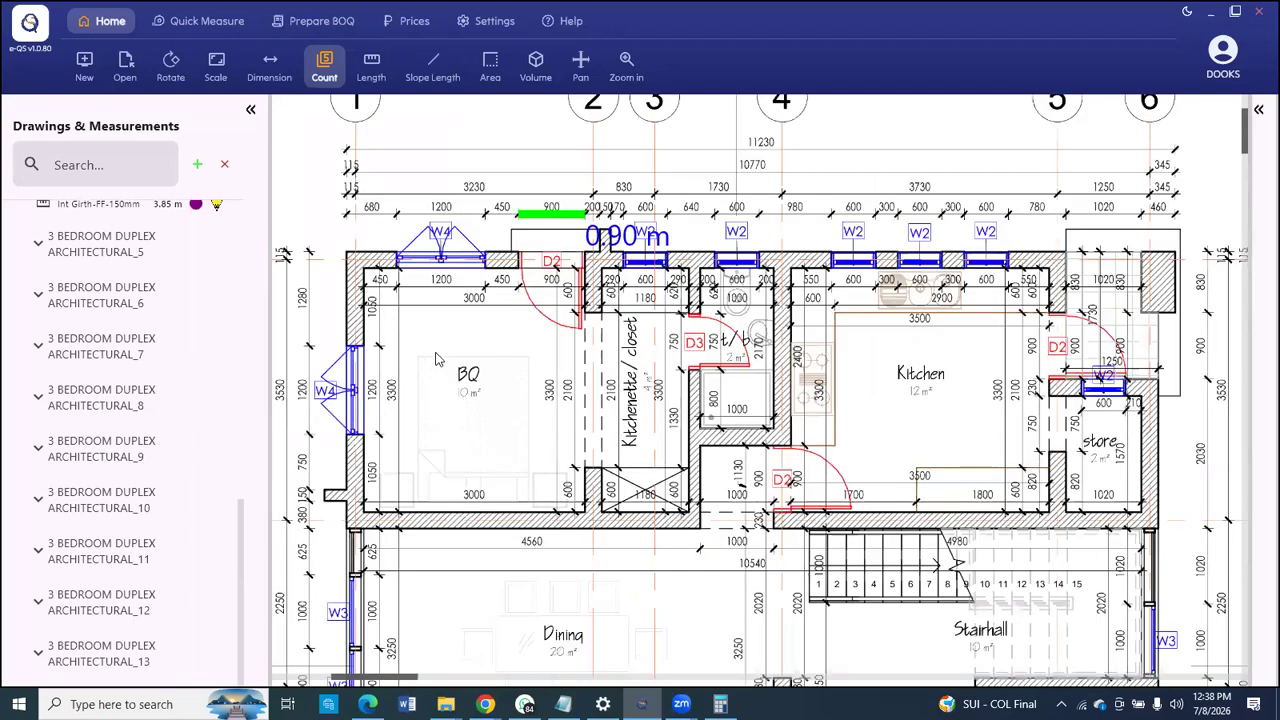
left_click_drag(412, 433, 412, 292)
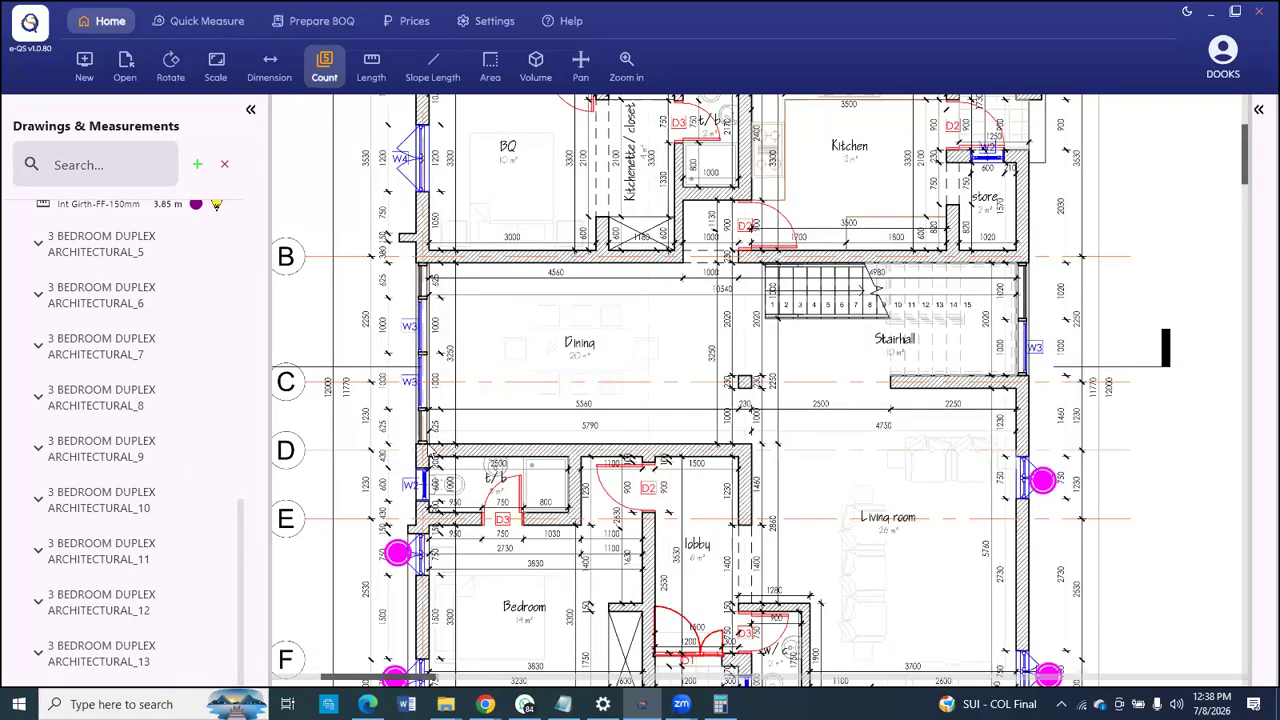
left_click_drag(426, 443, 409, 373)
scroll(409, 373, "up", 1)
scroll(407, 373, "up", 2)
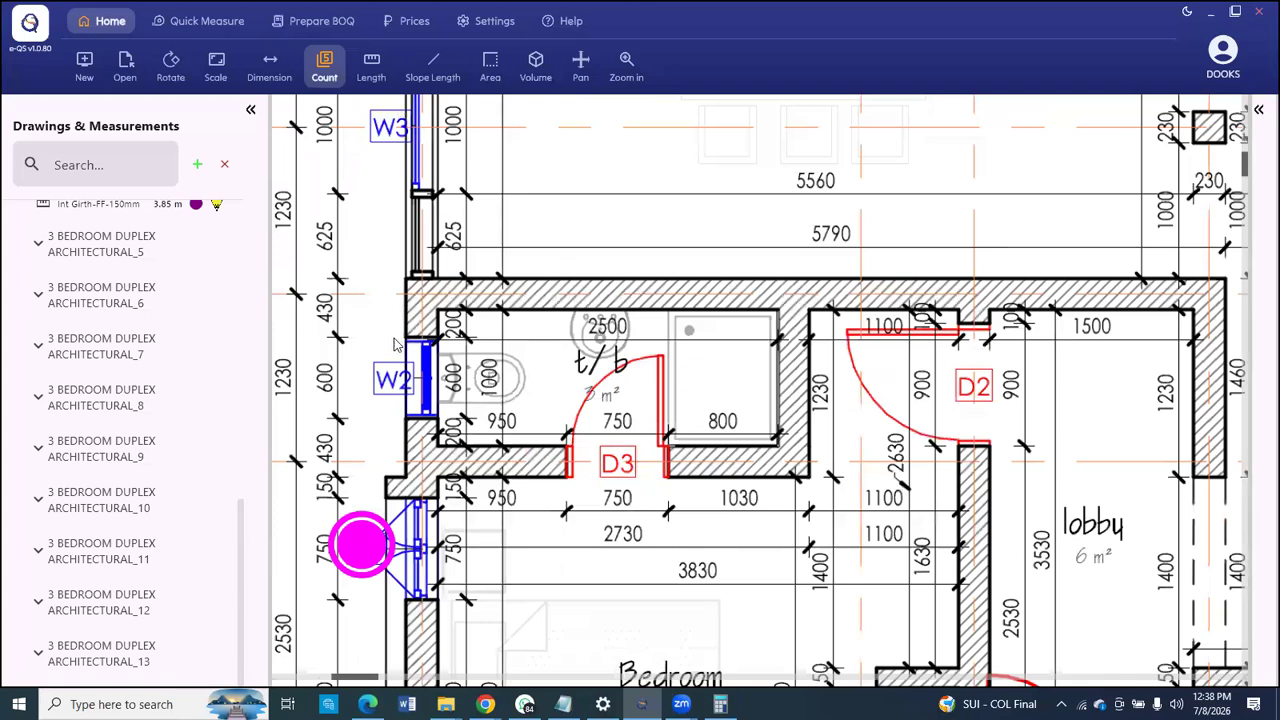
scroll(400, 370, "down", 5)
scroll(405, 383, "up", 3)
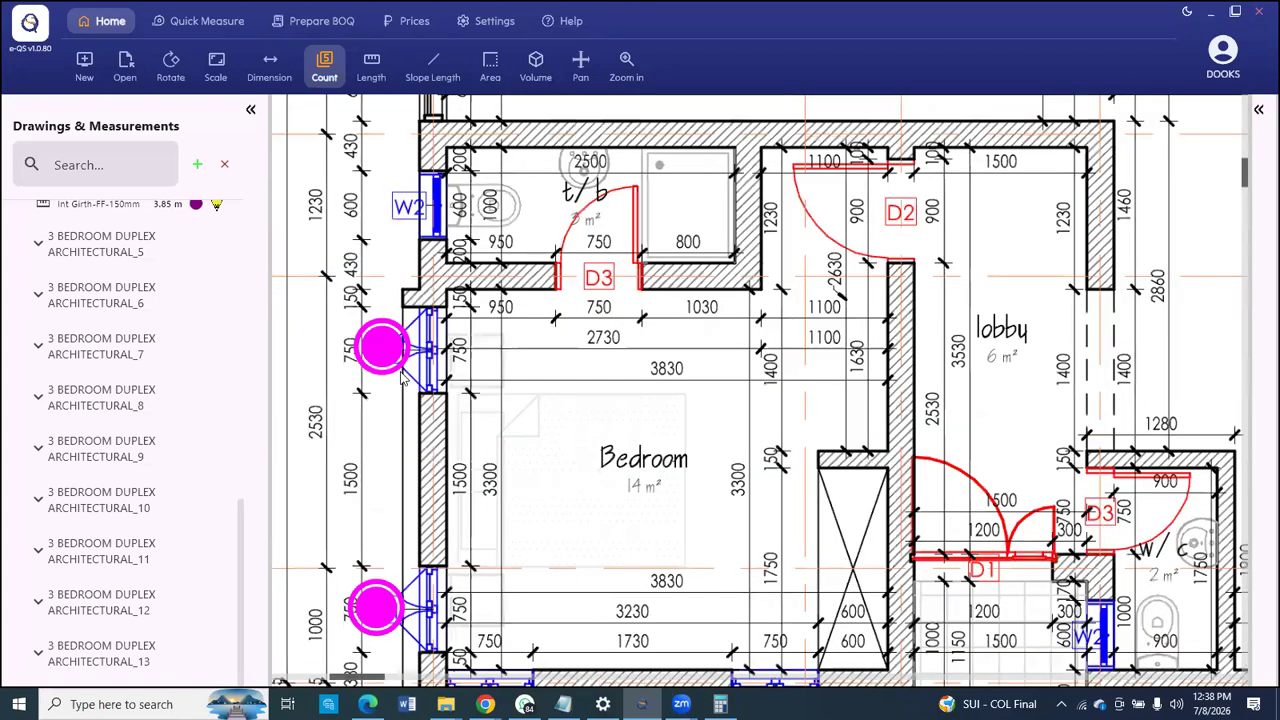
scroll(404, 497, "down", 1)
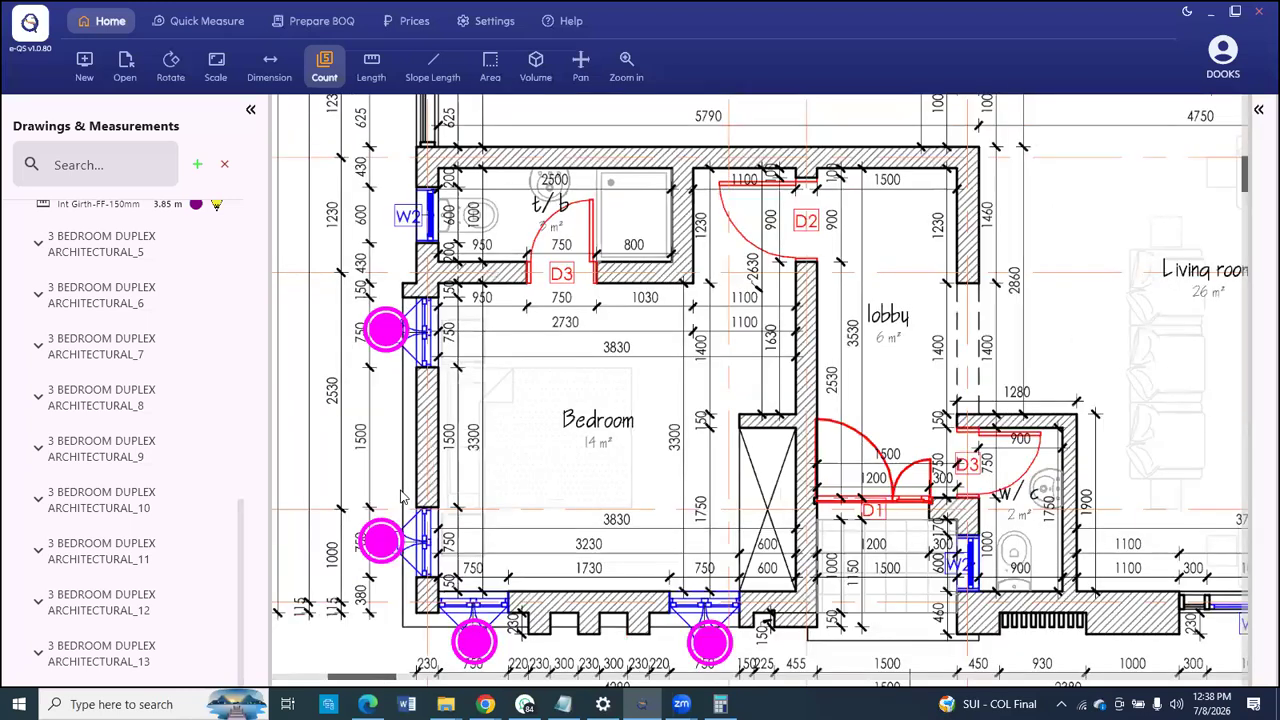
scroll(404, 497, "up", 2)
scroll(118, 388, "up", 1)
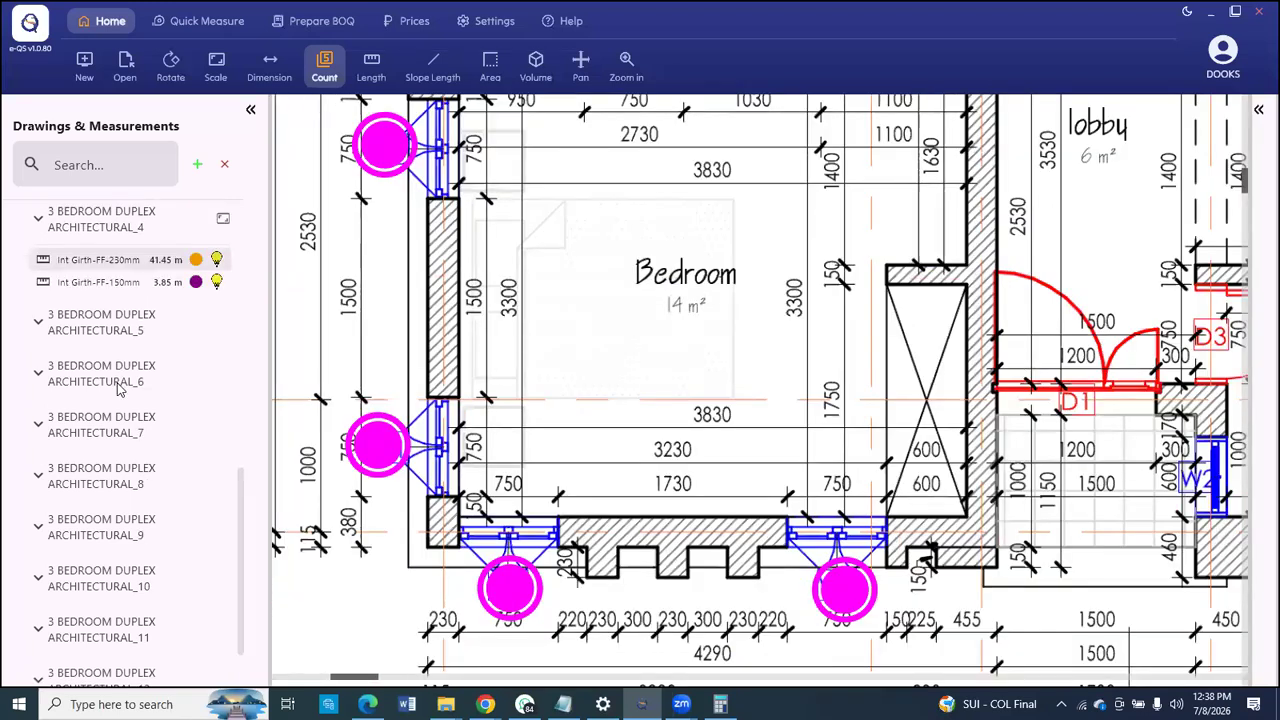
Step: Look through the drawings from ARCHITECTURAL_5 to ARCHITECTURAL_10 for the window and door sizes
scroll(118, 388, "up", 1)
left_click(119, 392)
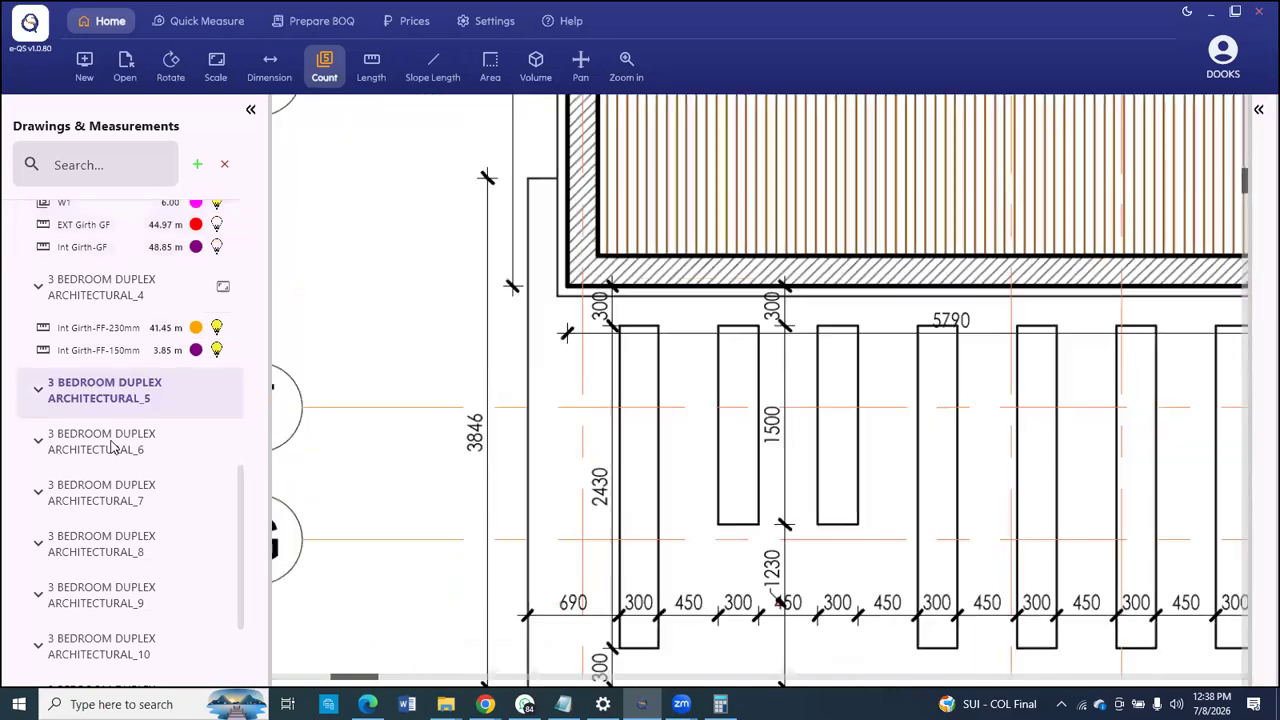
left_click(113, 445)
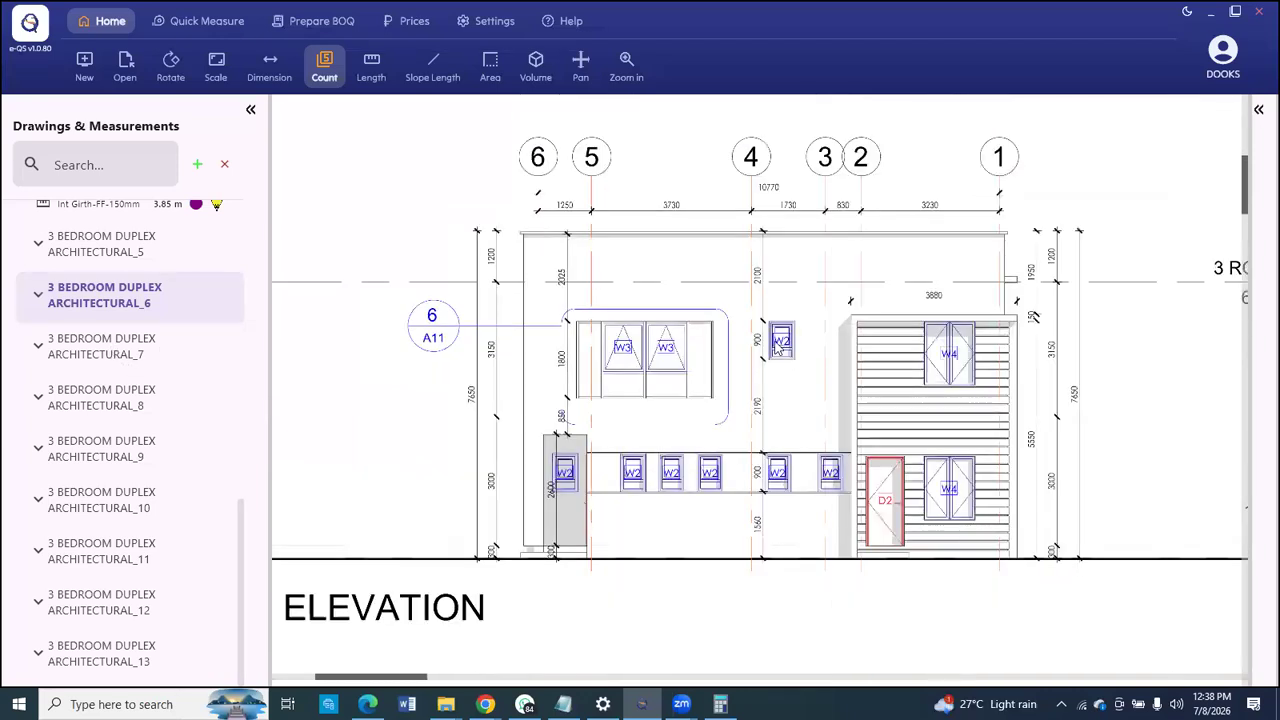
scroll(795, 347, "up", 3)
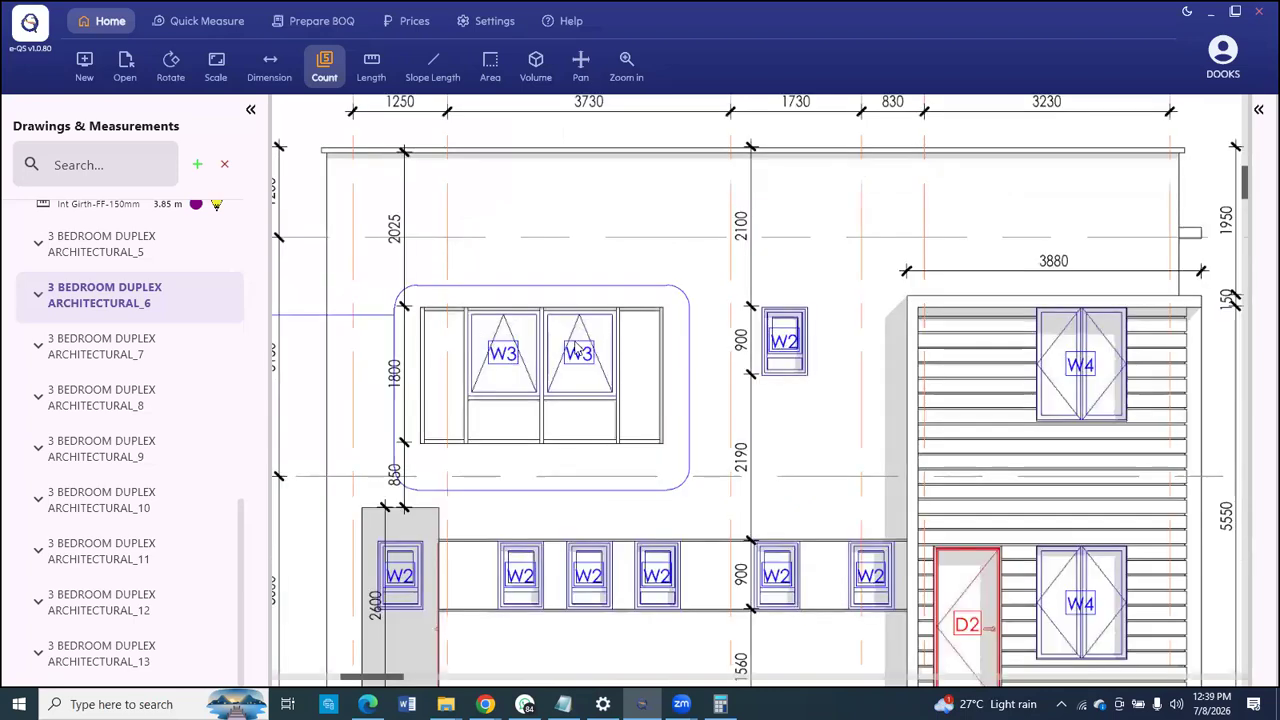
scroll(591, 317, "down", 2)
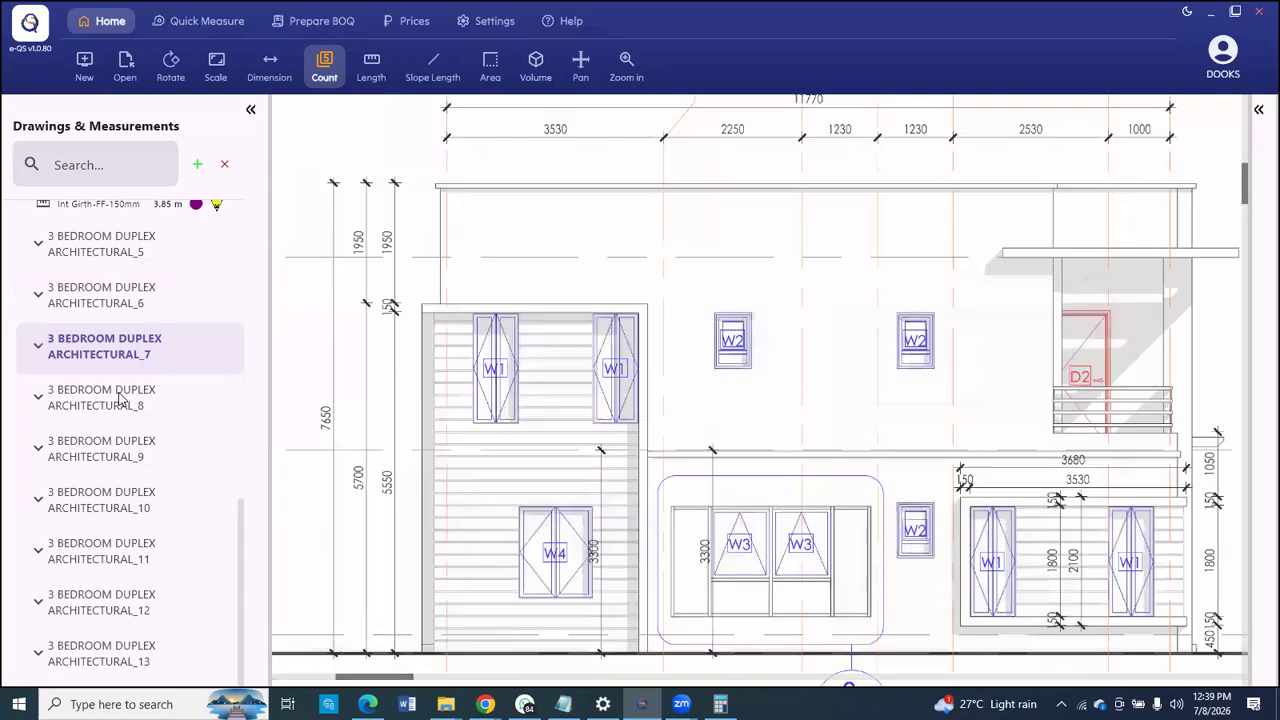
left_click(117, 457)
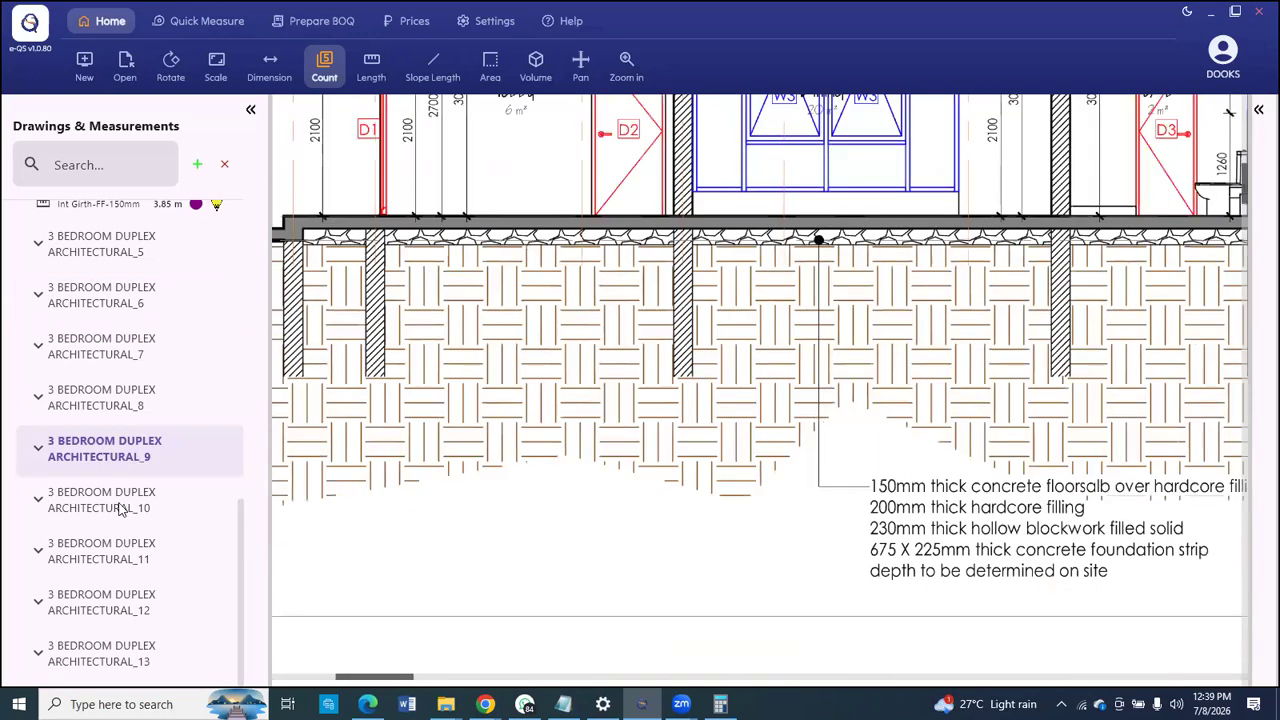
left_click(117, 510)
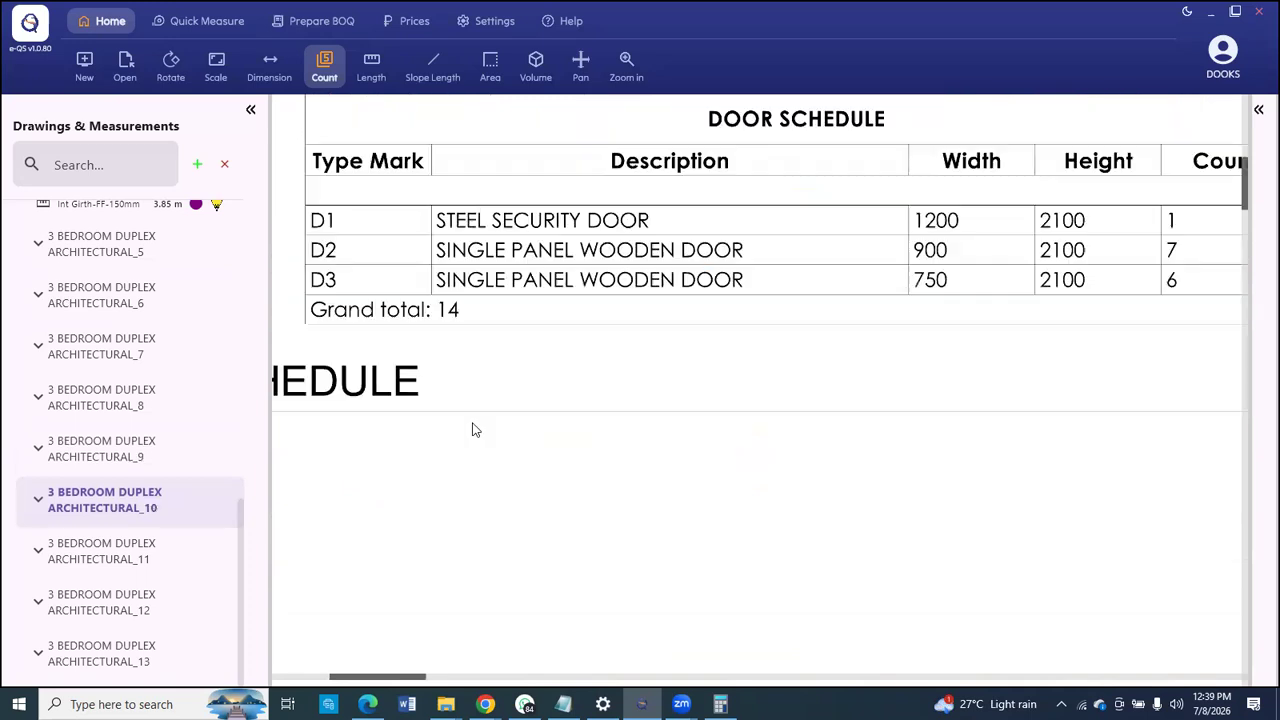
Step: Open drawing ARCHITECTURAL_11 and rename it WINDOWS SCHEDULE
left_click(132, 549)
double_click(161, 552)
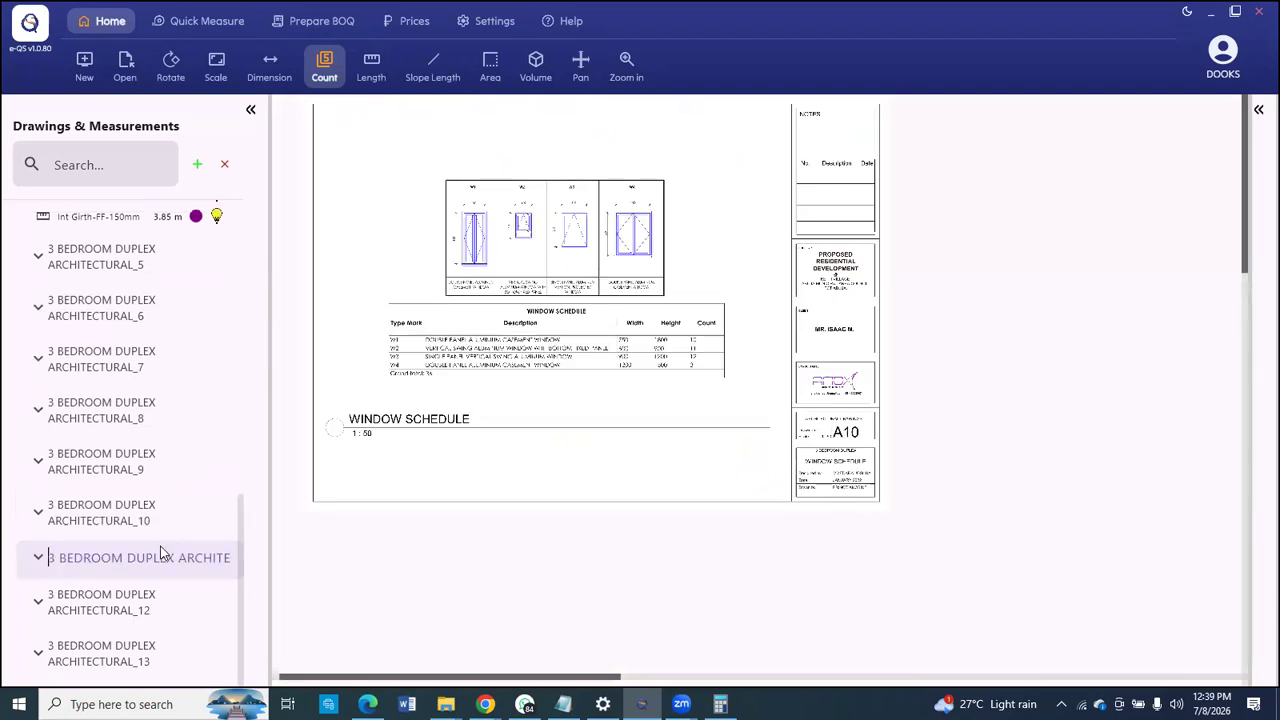
type("WIND")
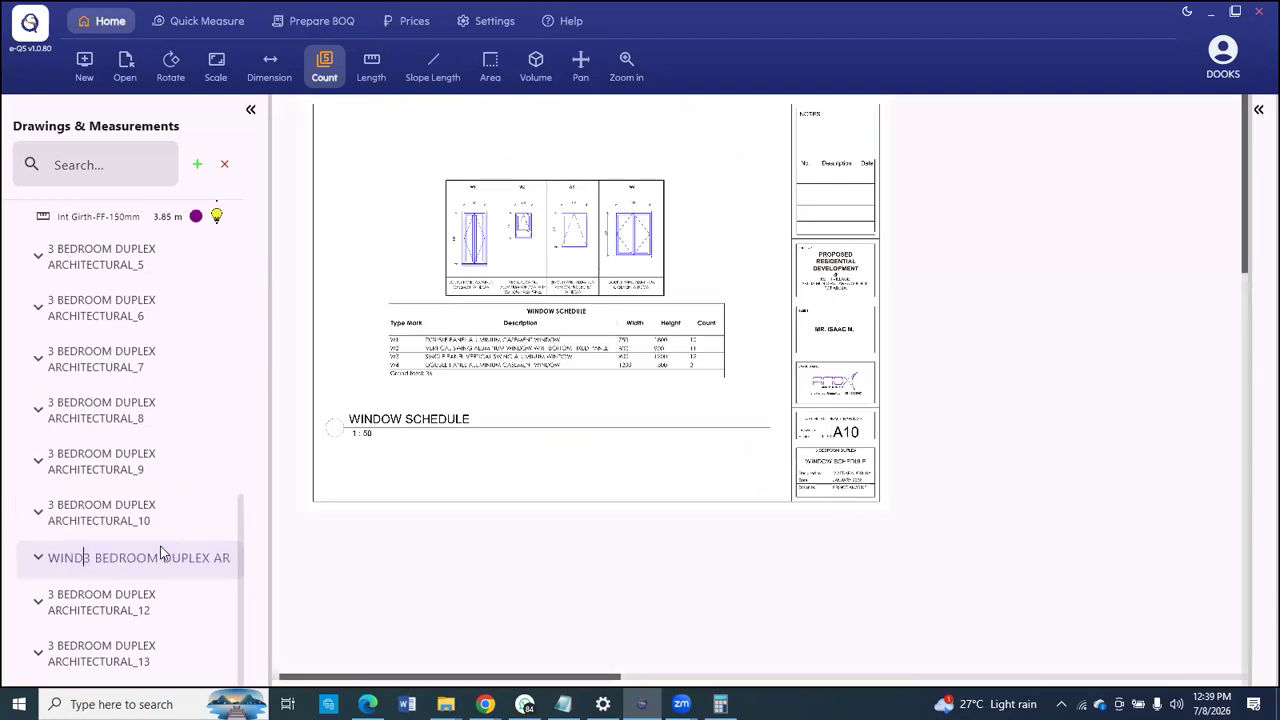
type("OWS SC")
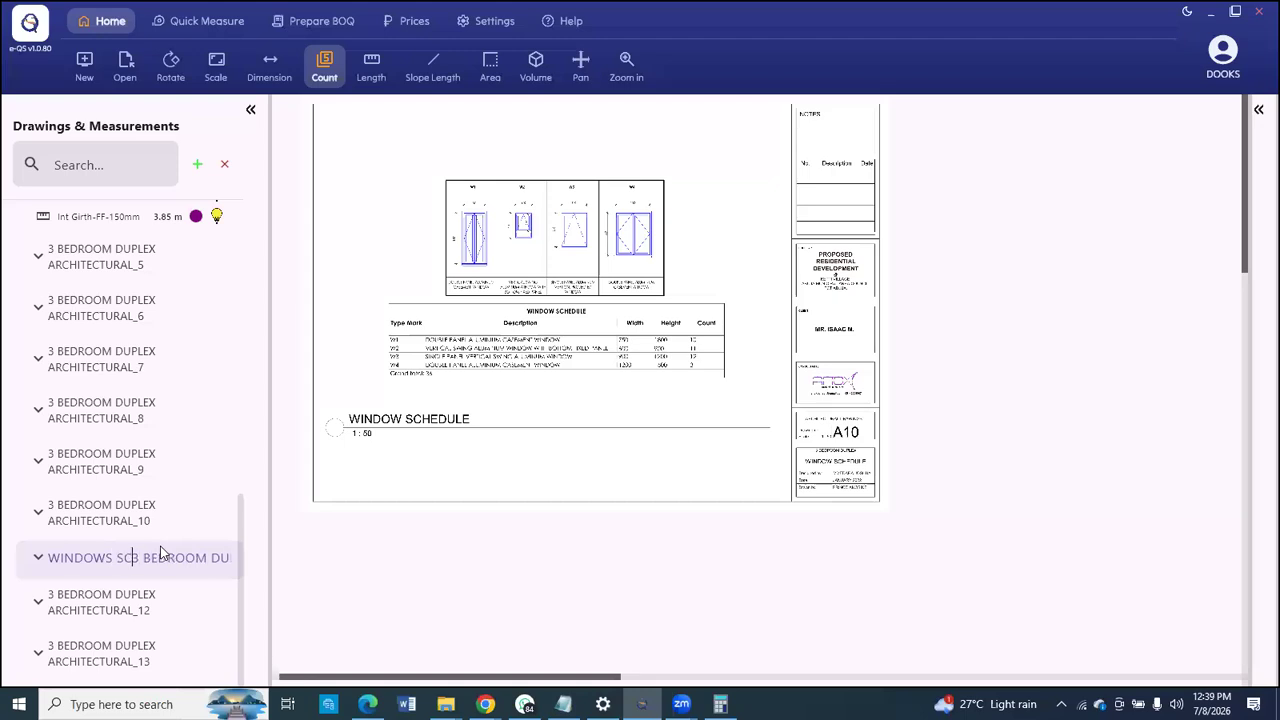
type("HEDULE")
key("shift+End")
key("Delete")
key("Return")
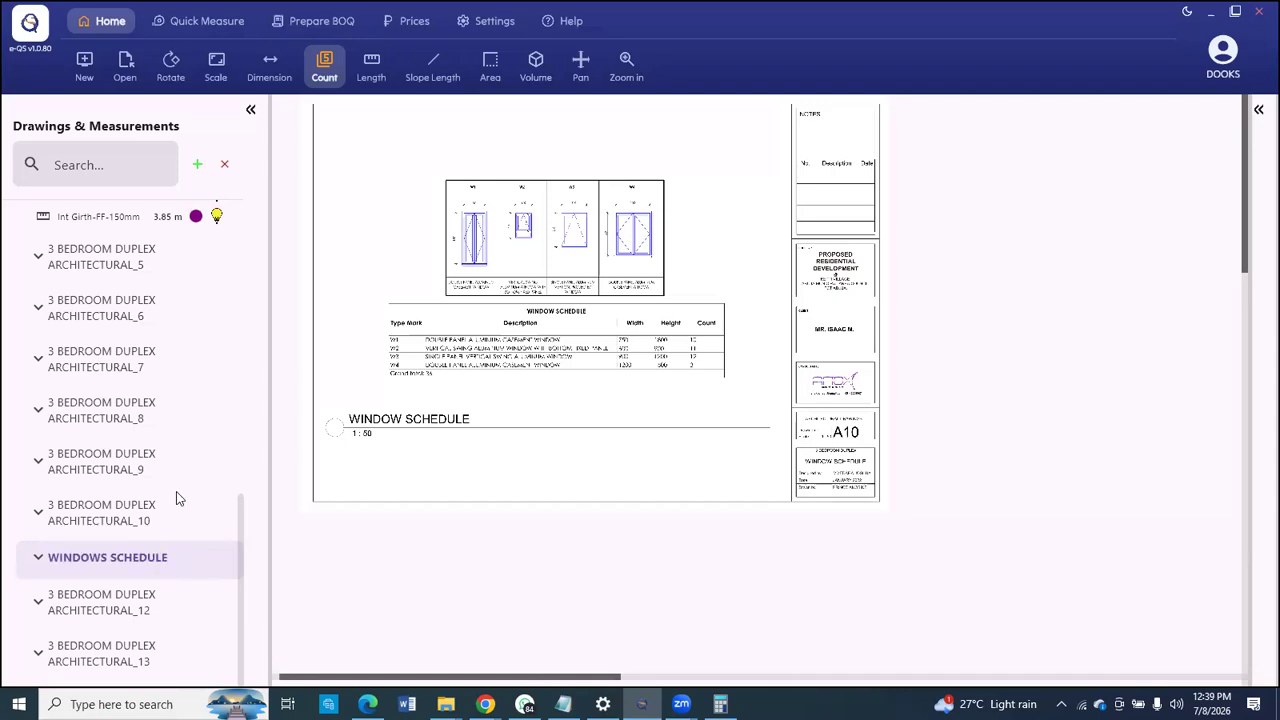
Step: Rename drawing ARCHITECTURAL_10 as DOOR SCHEDULE
left_click(116, 521)
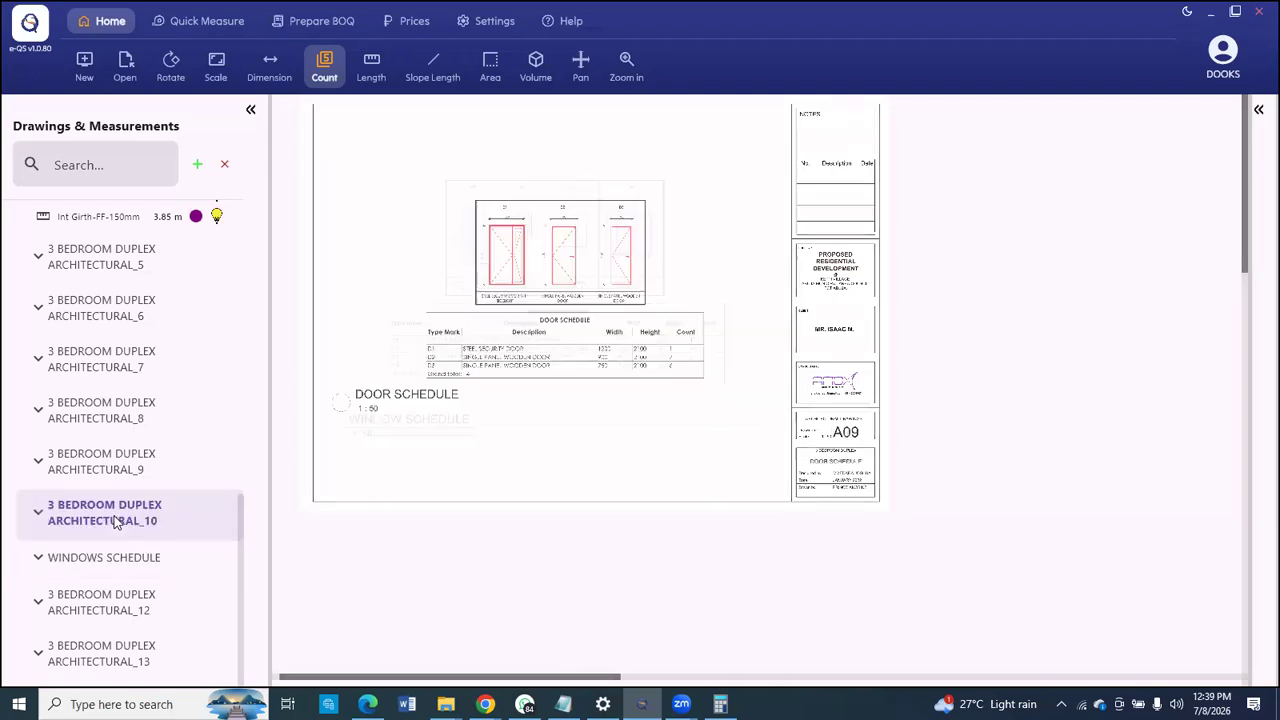
double_click(115, 510)
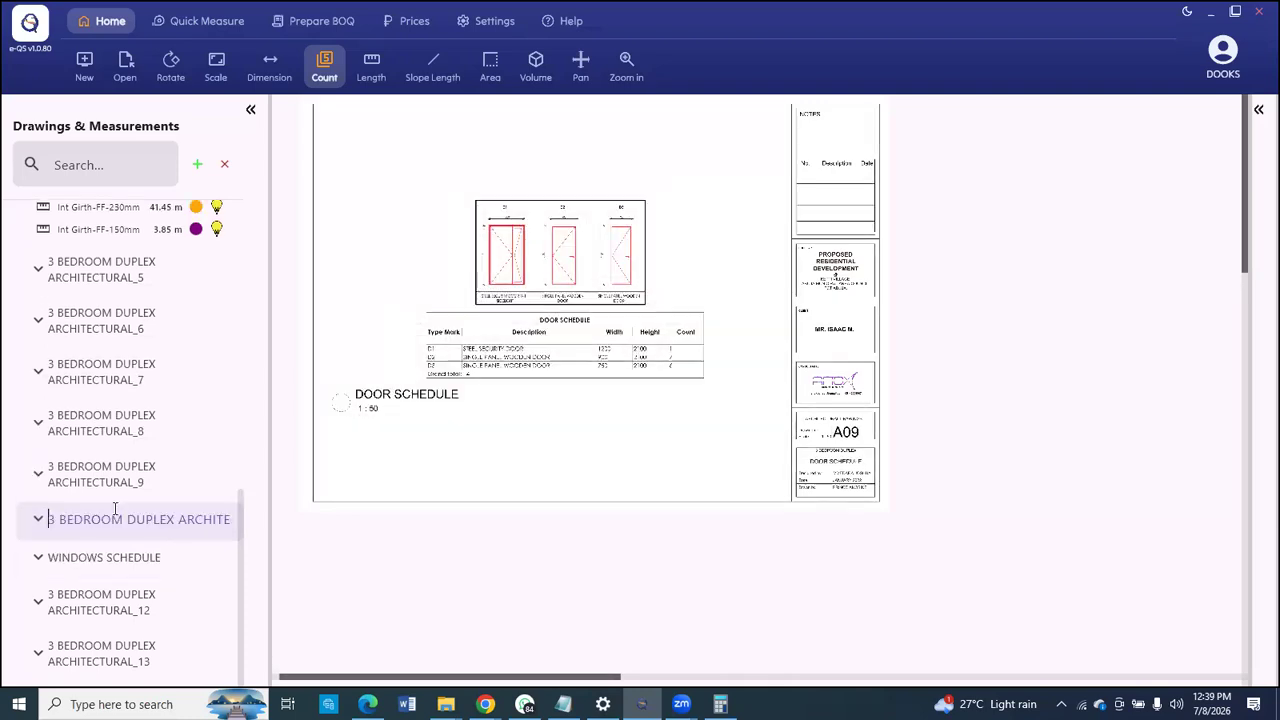
type("DOOR S")
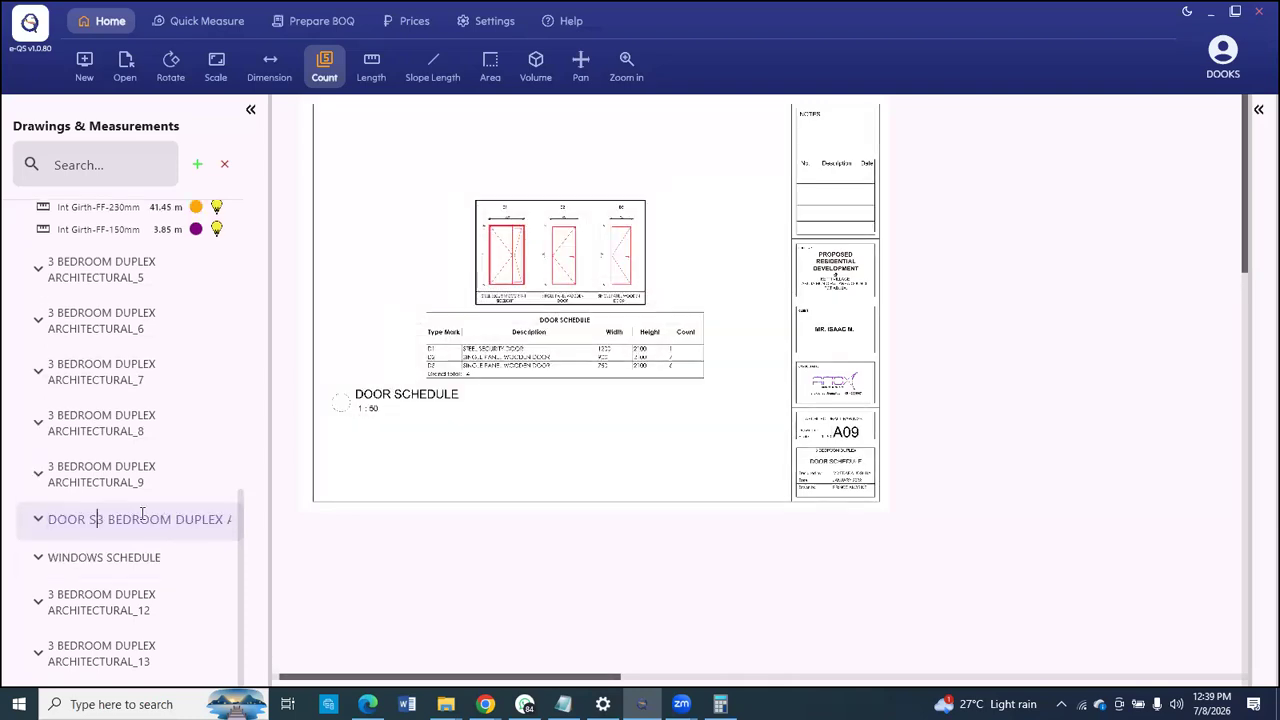
type("CHEDULE")
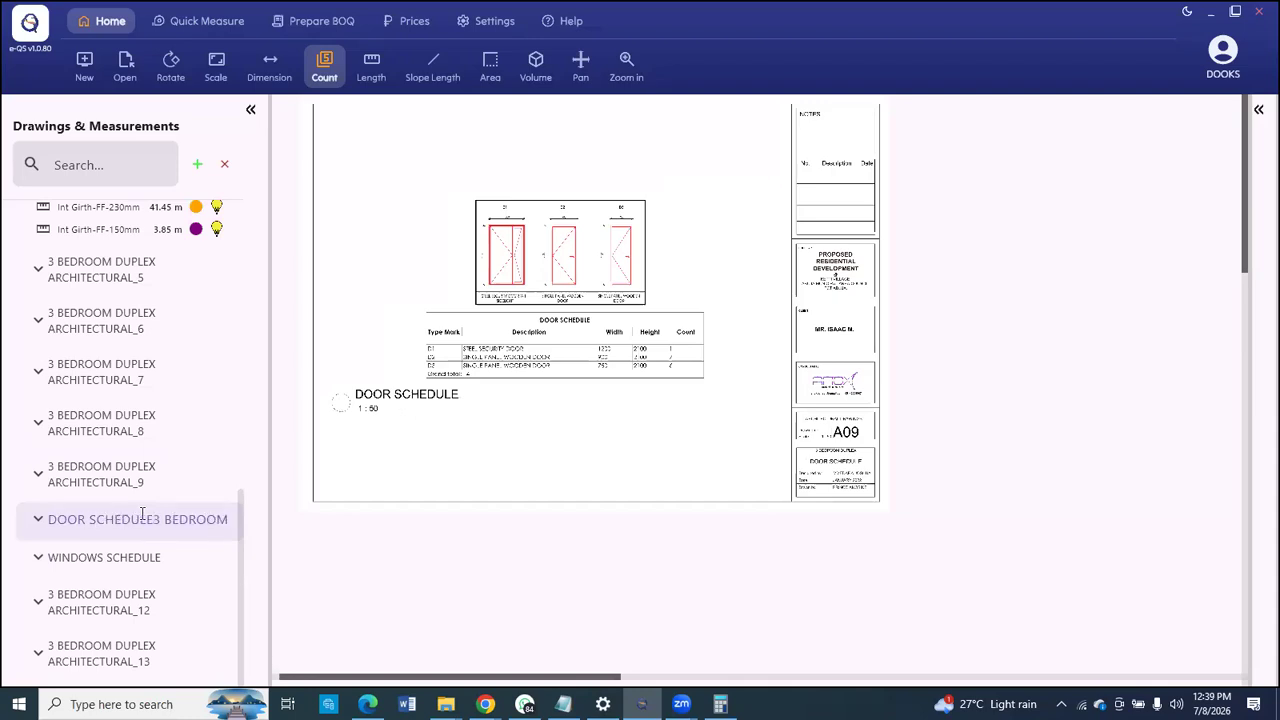
key("shift+End")
key("Delete")
key("Return")
Step: Examine the W1 to W4 sizes on WINDOWS SCHEDULE and the D1 to D3 sizes on DOOR SCHEDULE
left_click(141, 560)
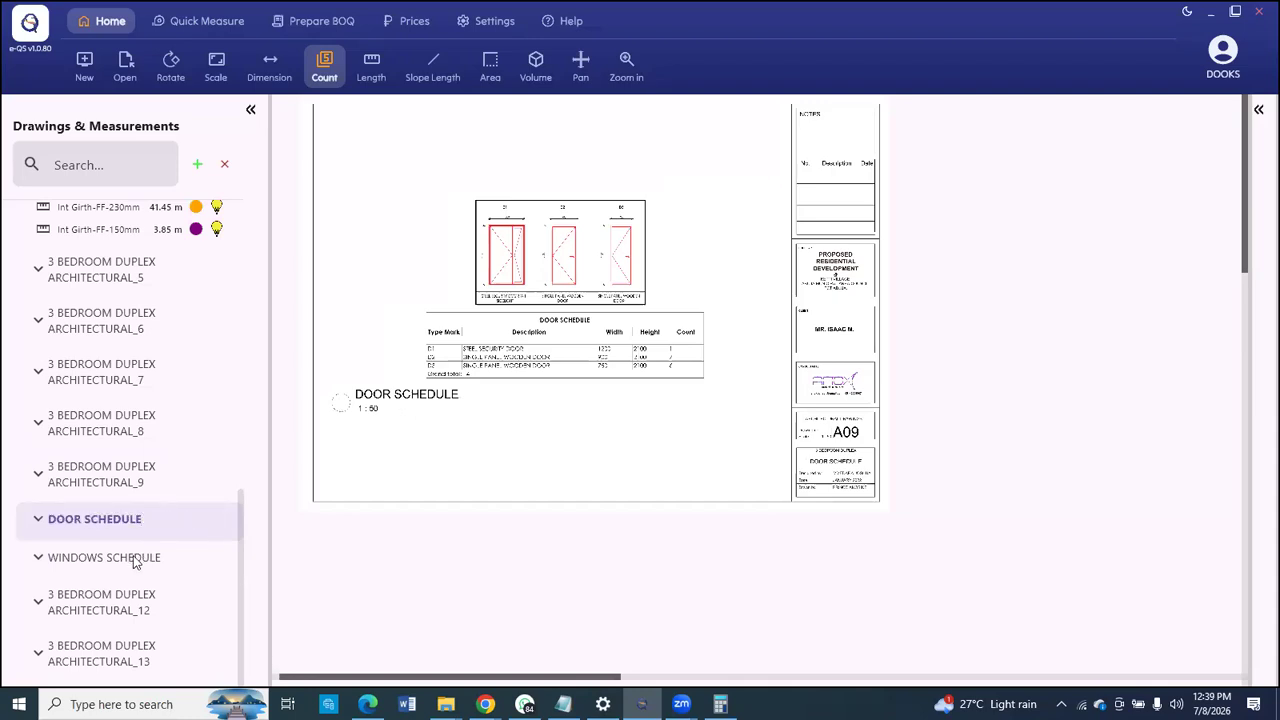
scroll(480, 235, "up", 2)
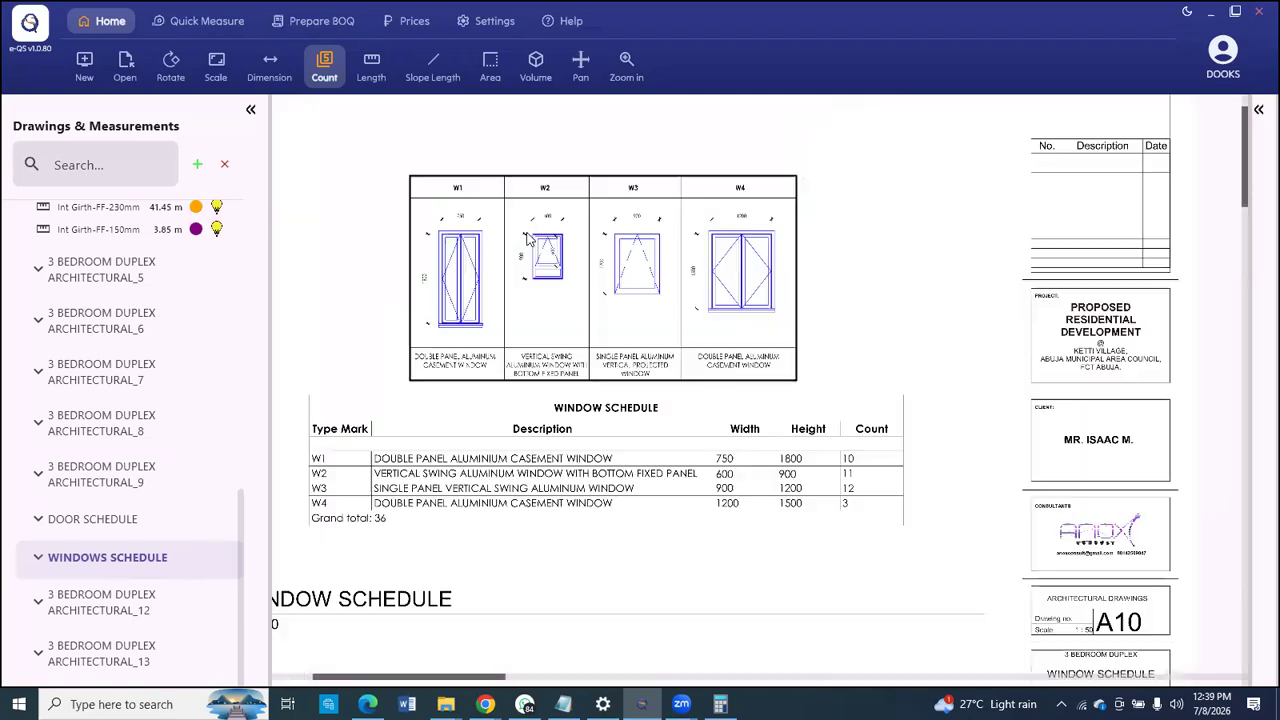
scroll(460, 174, "up", 1)
scroll(460, 208, "up", 1)
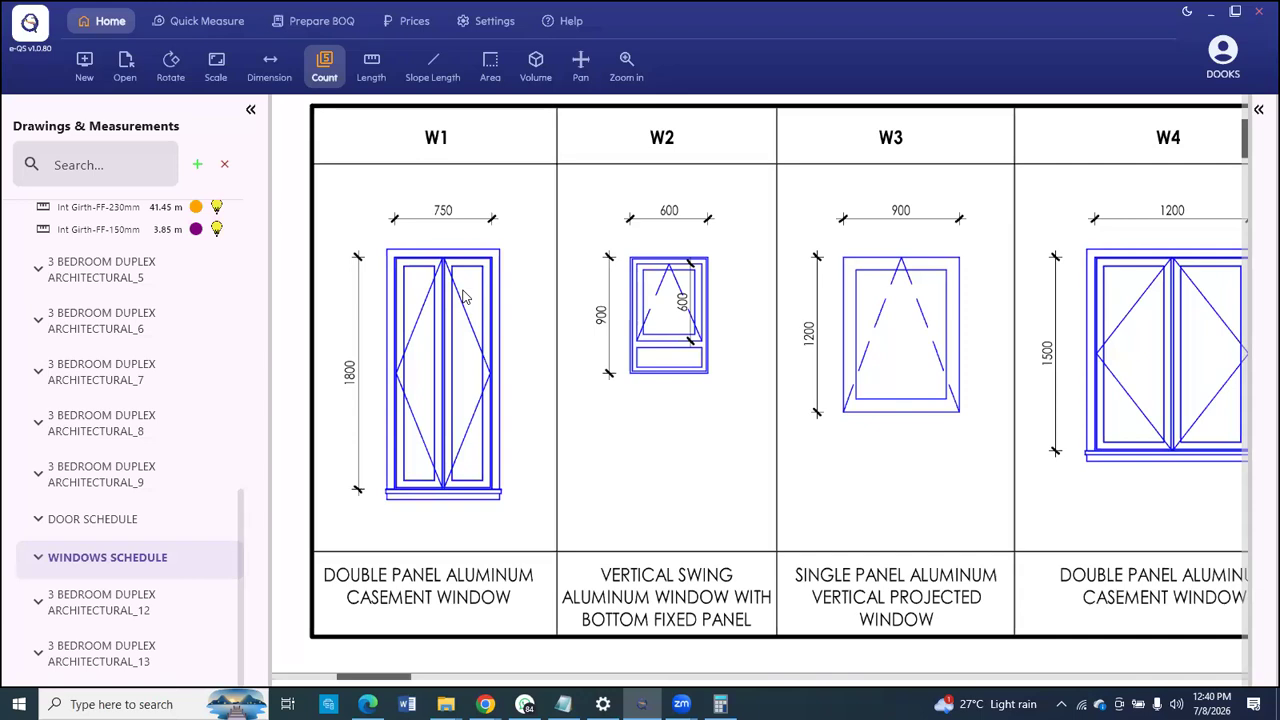
scroll(334, 305, "down", 5)
scroll(790, 245, "up", 4)
scroll(790, 250, "up", 1)
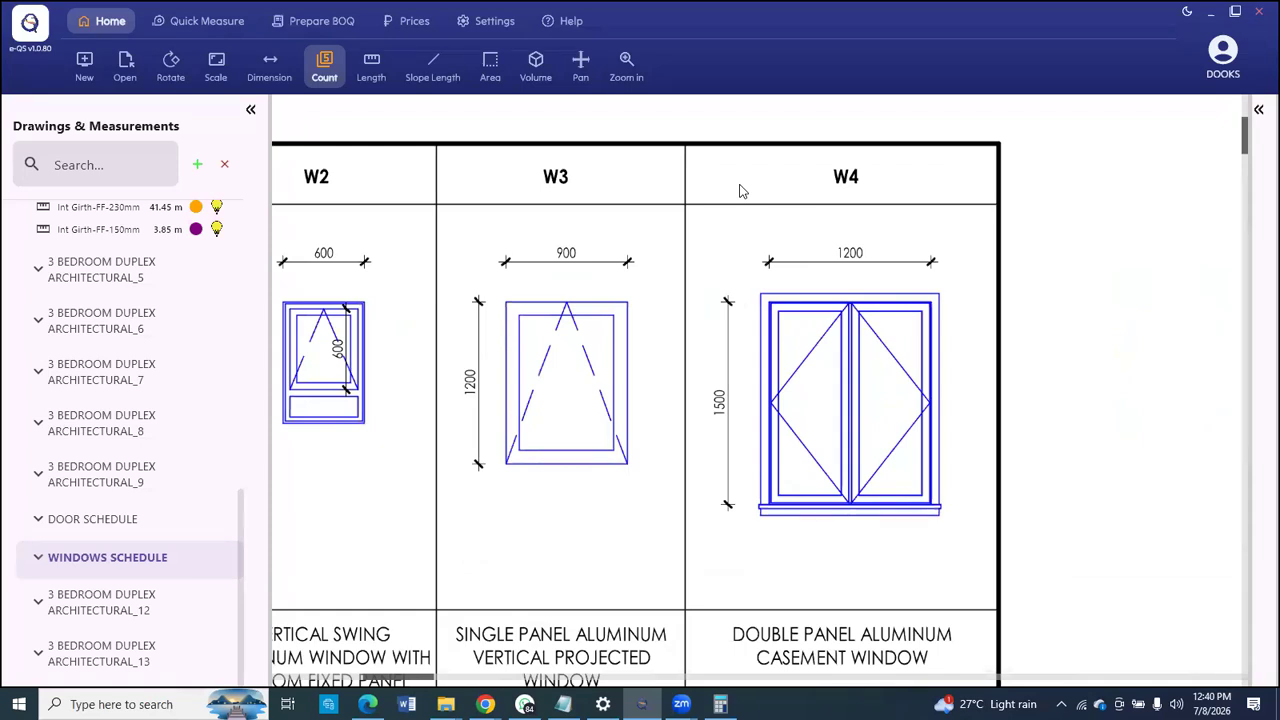
left_click(115, 525)
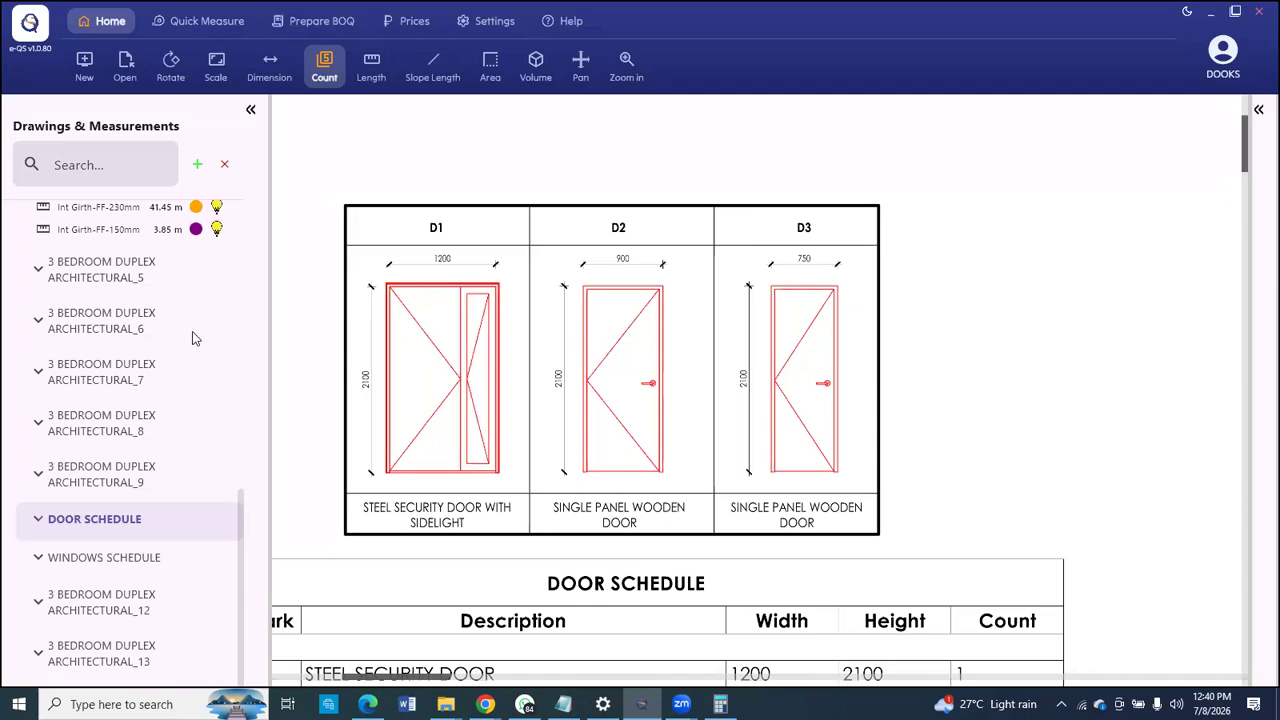
Step: Open drawing ARCHITECTURAL_3 and rename its W1 window count as W1-0.75x1.8
scroll(163, 342, "up", 1)
scroll(157, 433, "up", 5)
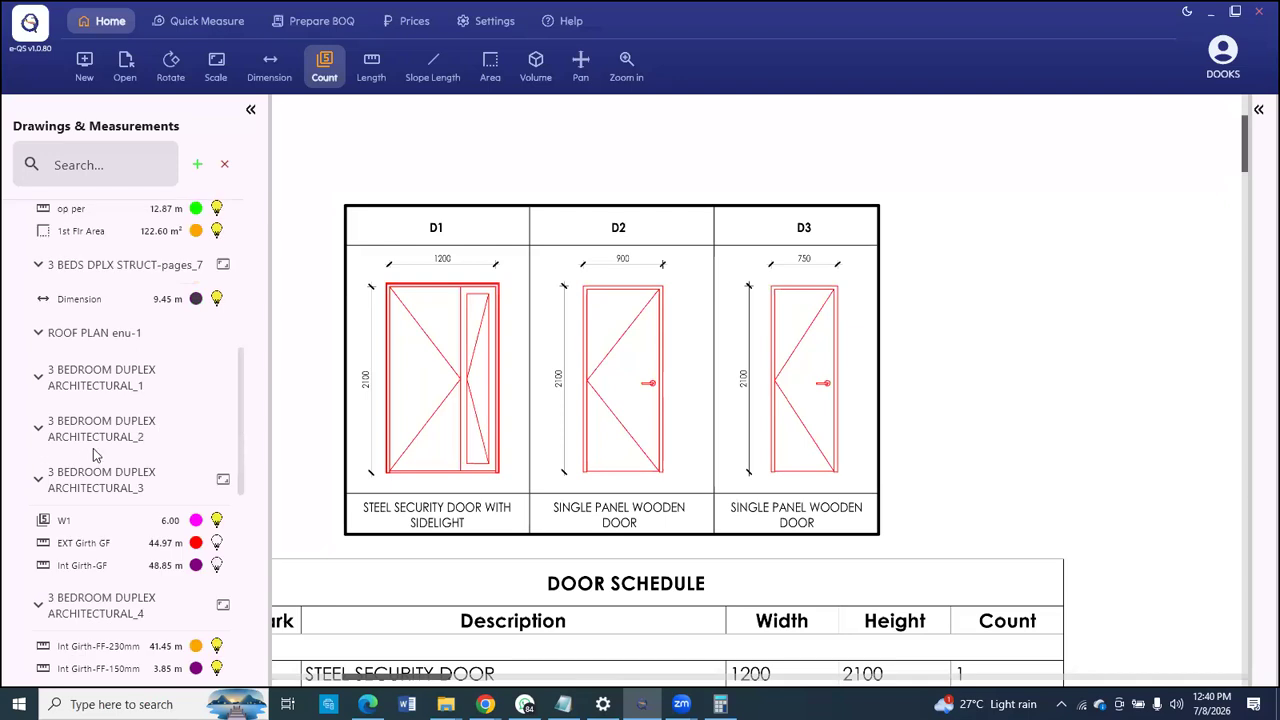
scroll(91, 452, "down", 1)
left_click(95, 412)
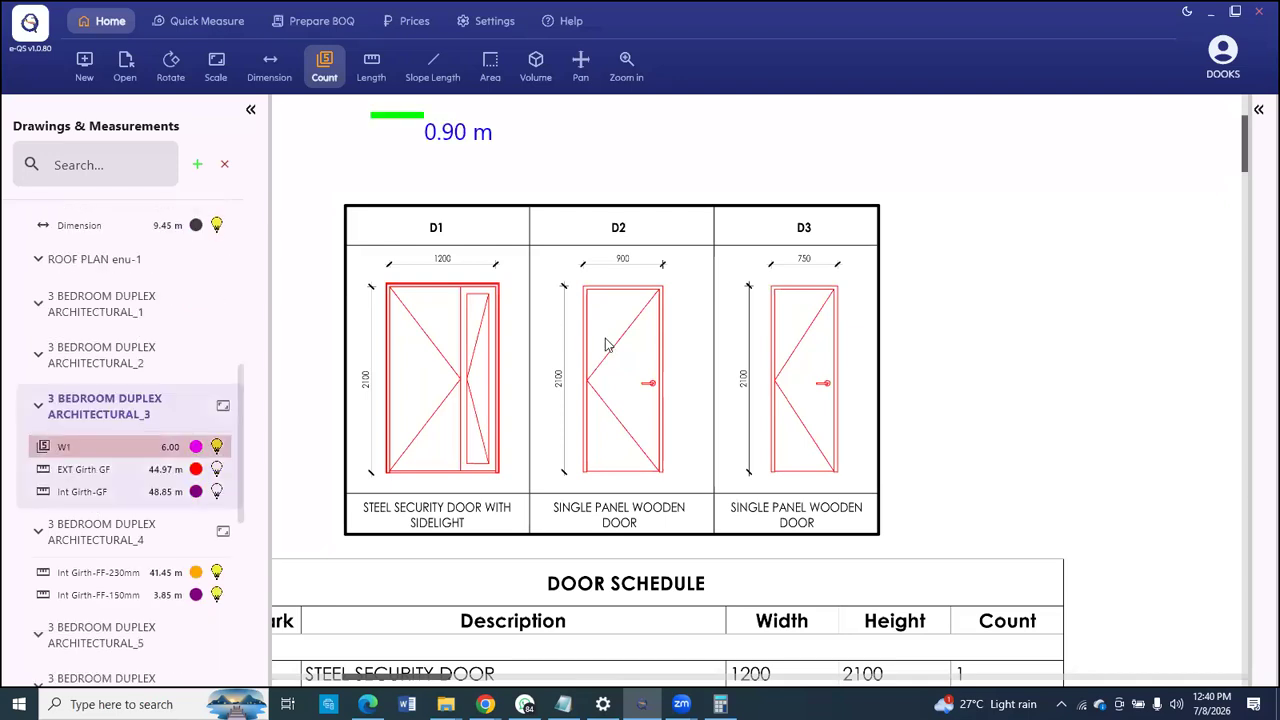
scroll(504, 248, "up", 4)
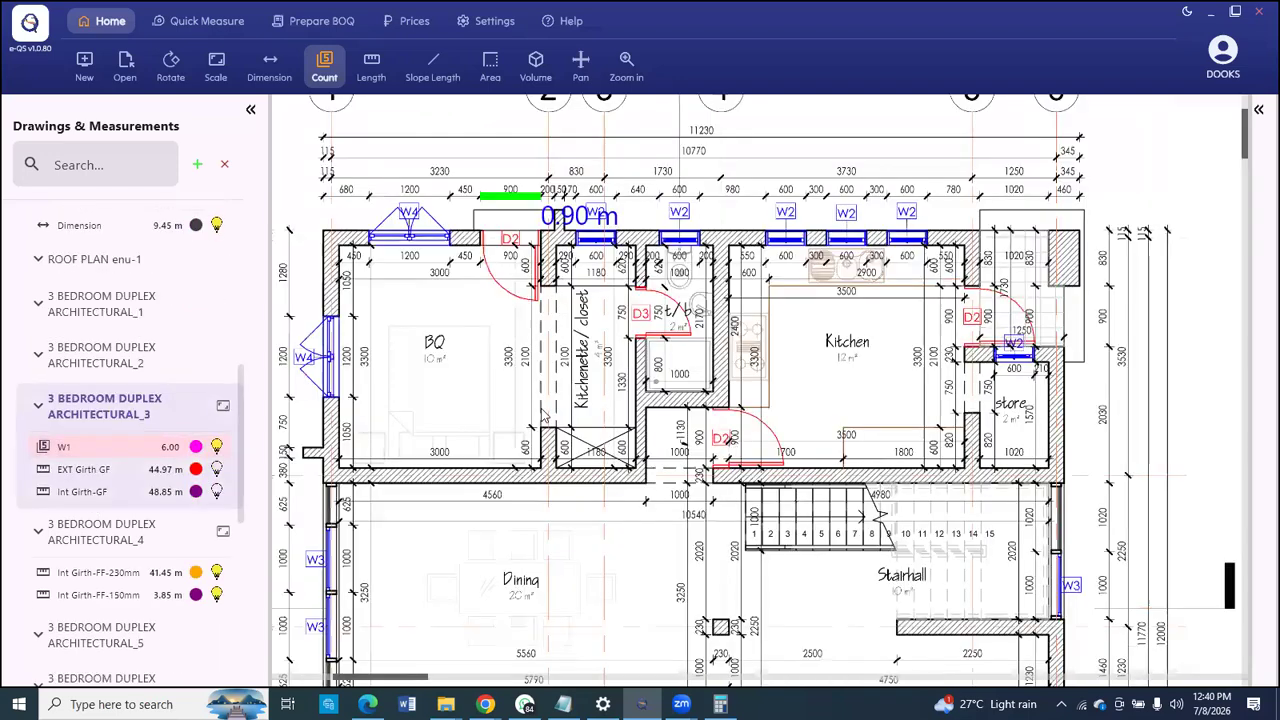
scroll(392, 522, "down", 4)
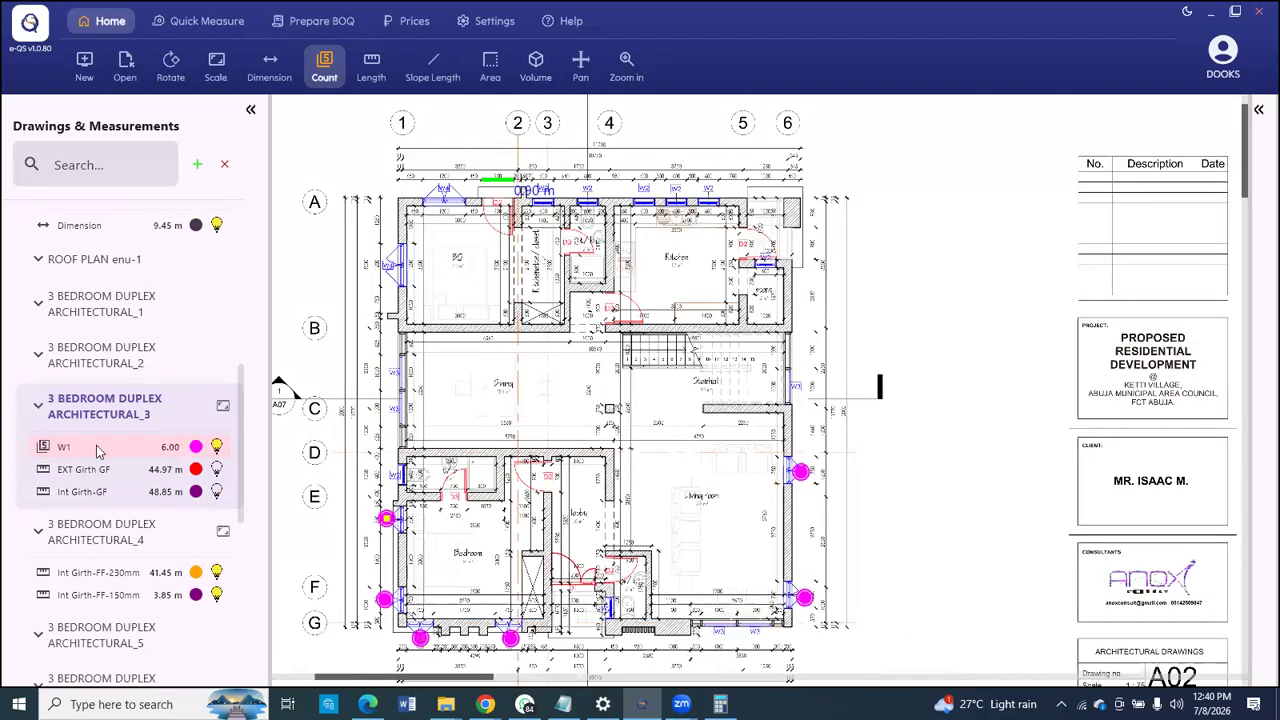
right_click(162, 460)
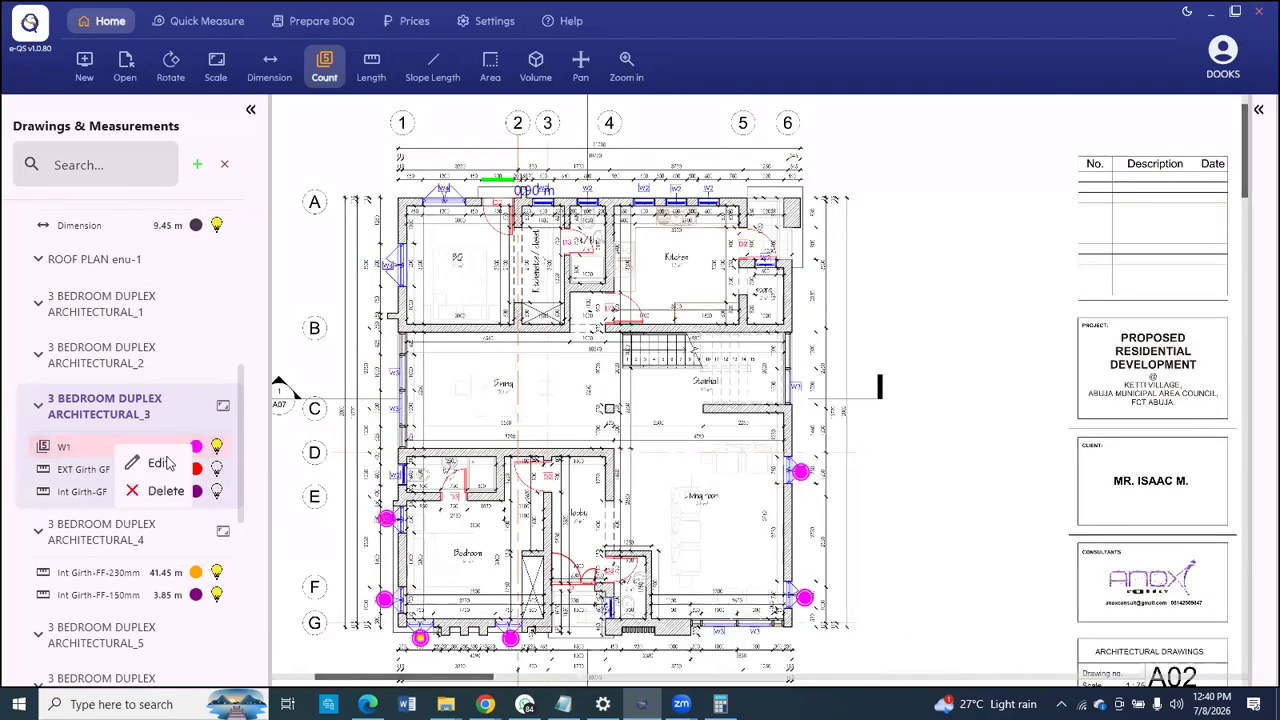
left_click(155, 463)
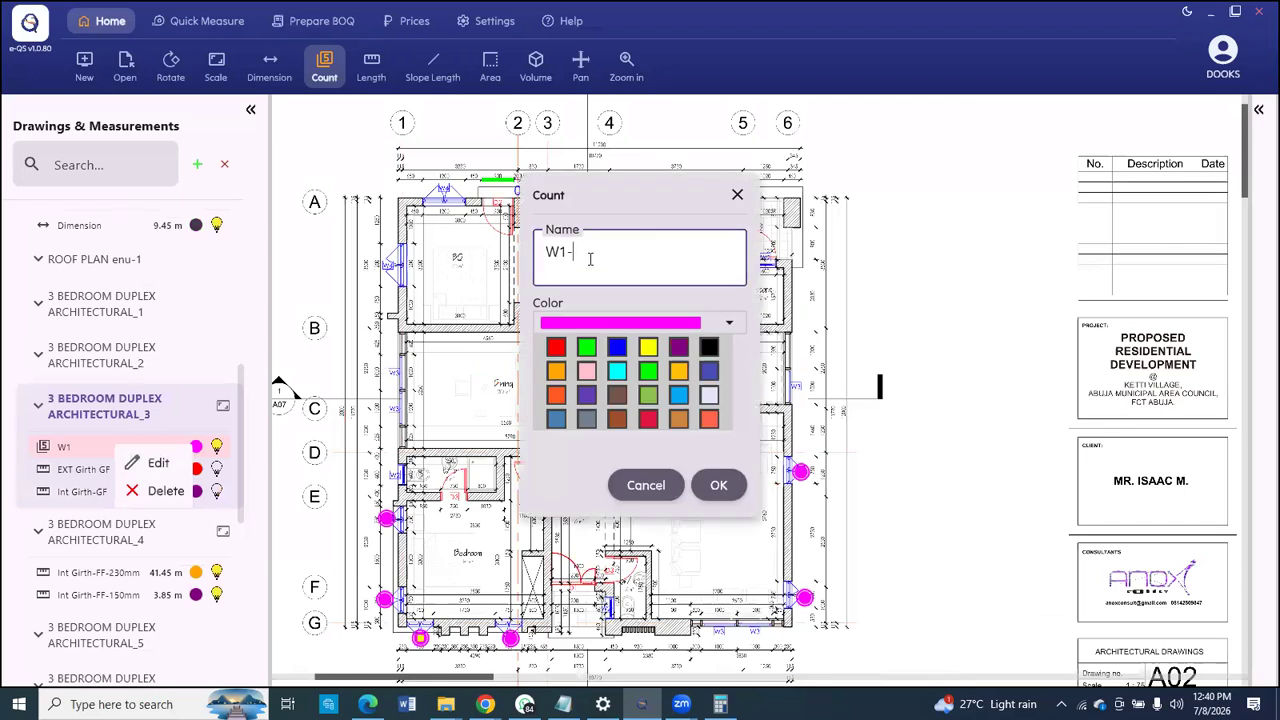
type("-0.75X1.8")
key("Return")
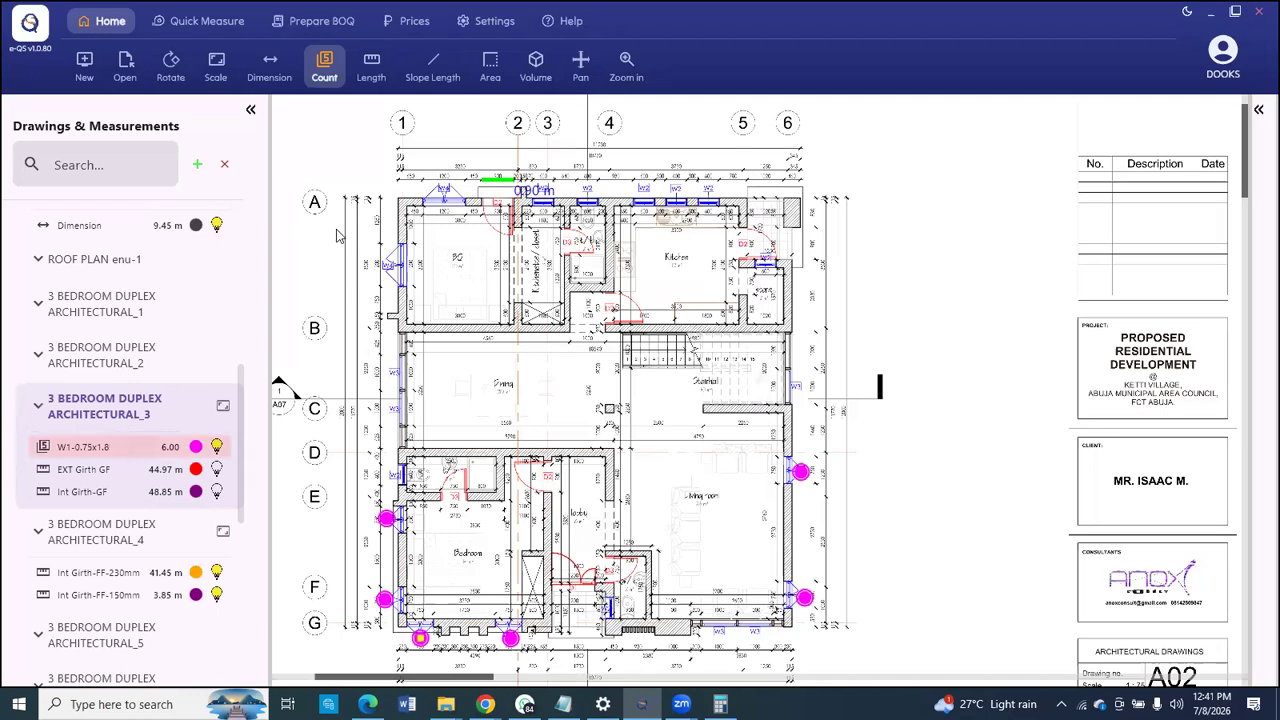
Step: Start a new window count named W2-0.6x0.9 on the ground floor plan
left_click(326, 66)
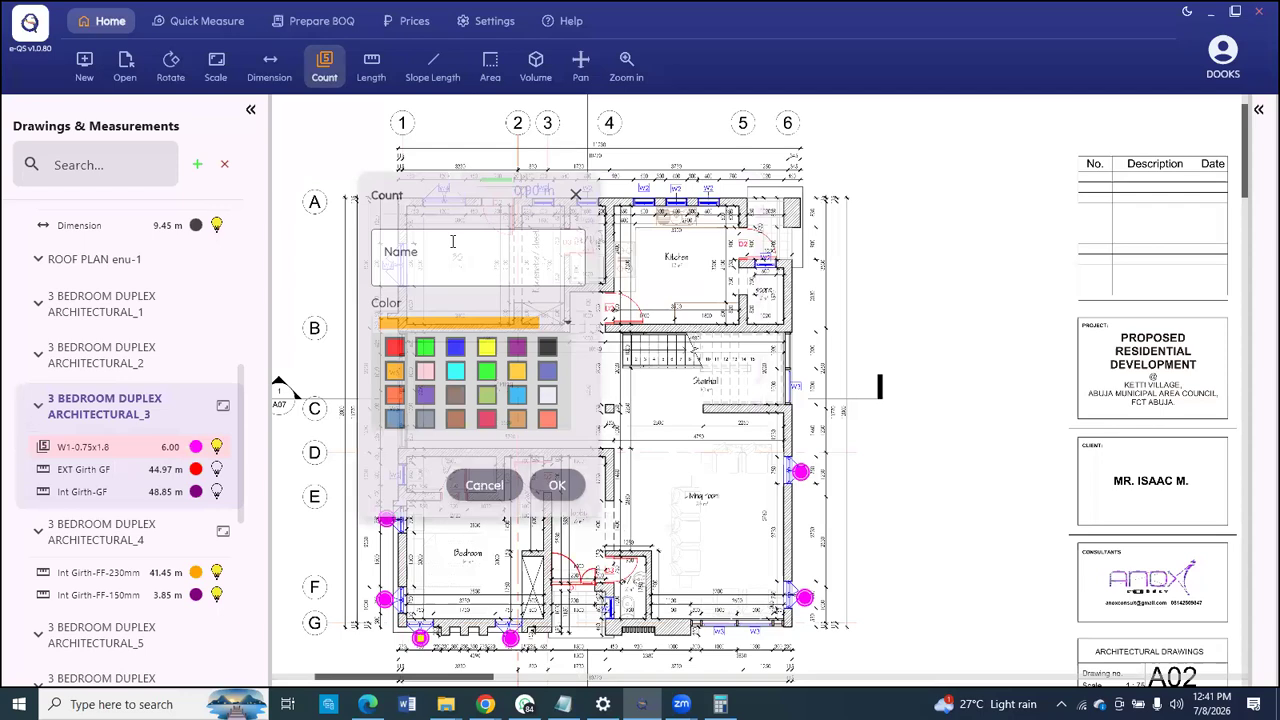
type("W2")
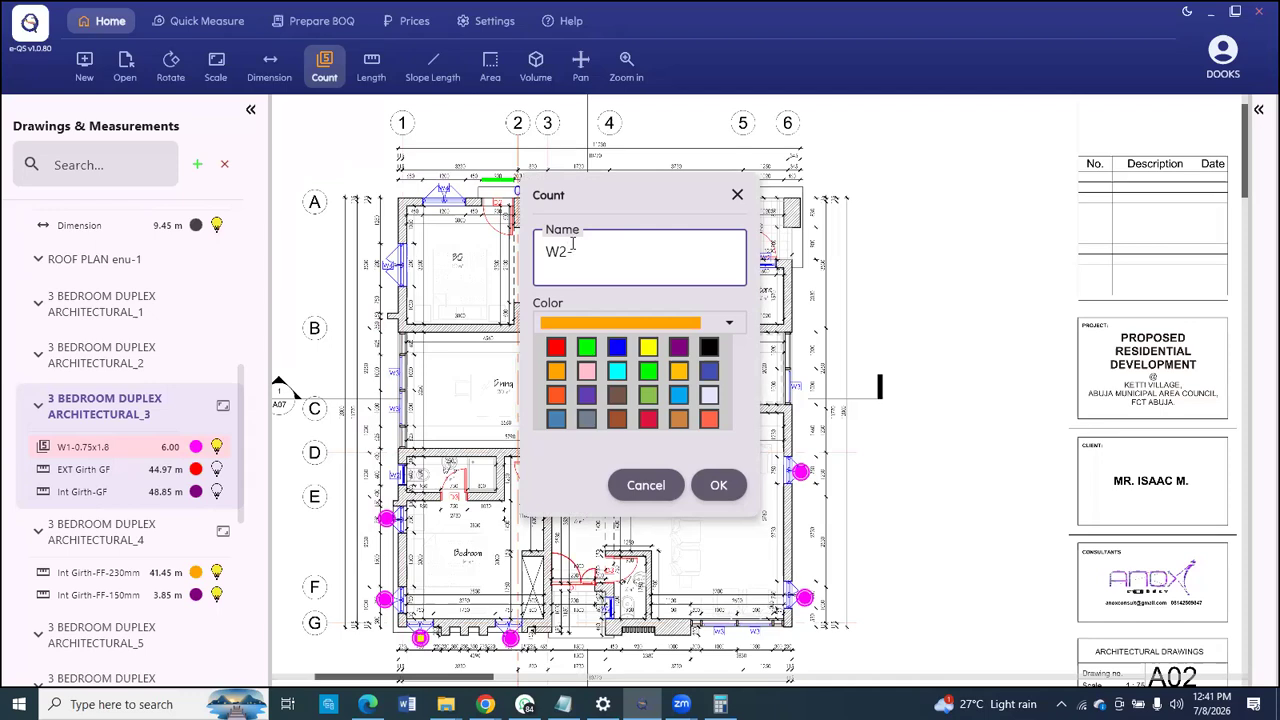
type("-0.6x0.9")
left_click(714, 484)
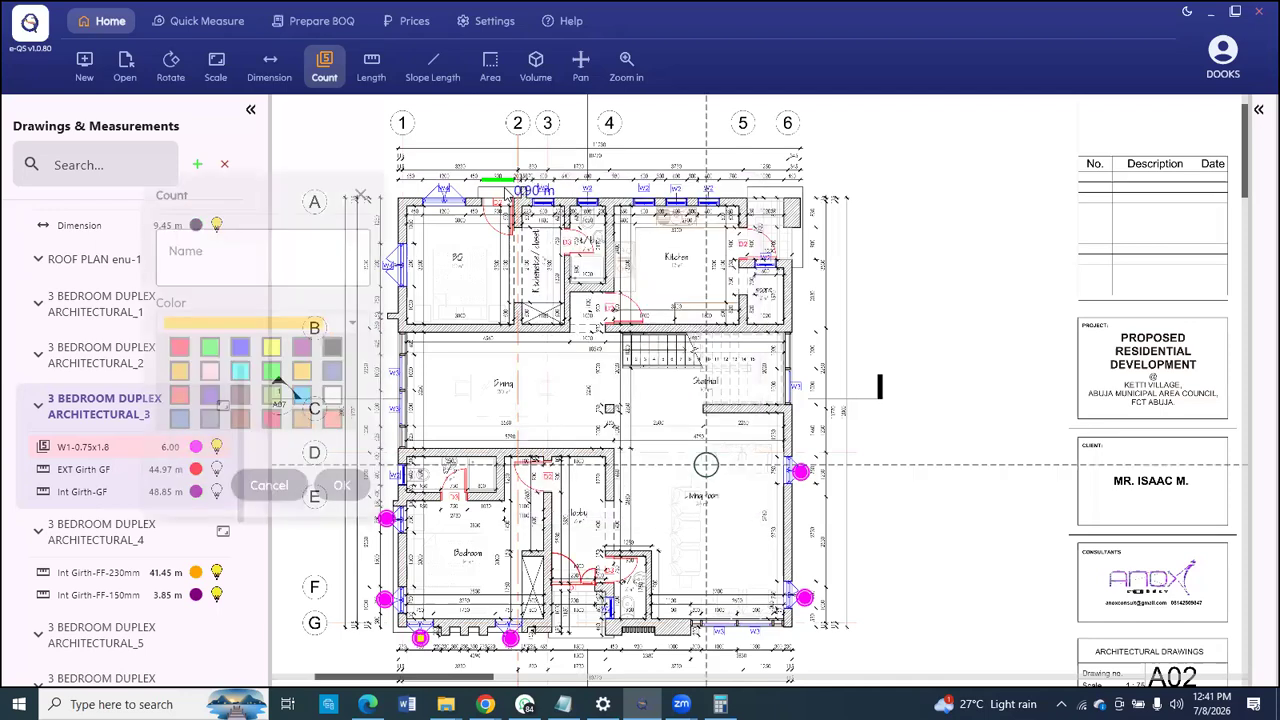
Step: Mark the five W2 windows along the grid A wall at the kitchenette, toilet/bath and kitchen
scroll(521, 192, "up", 3)
left_click(647, 198)
left_click(766, 199)
left_click(886, 200)
left_click(818, 200)
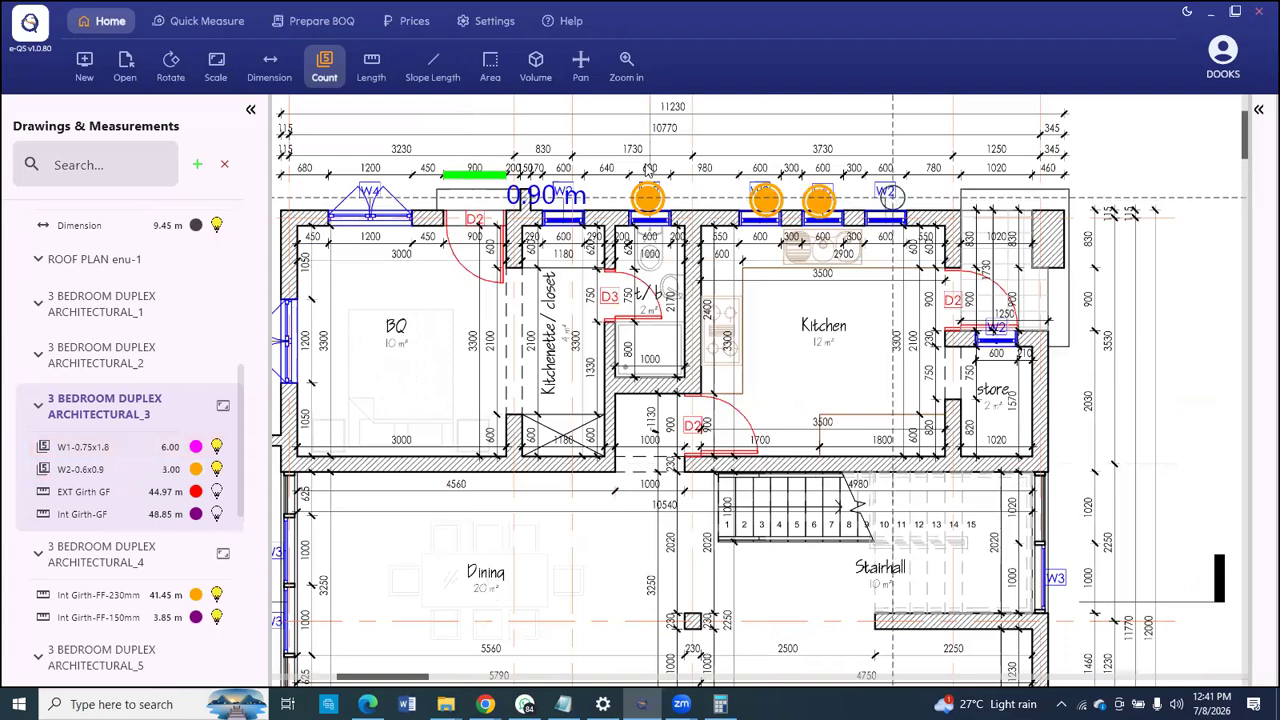
scroll(600, 188, "down", 2)
scroll(608, 184, "up", 3)
left_click(615, 170)
scroll(648, 164, "down", 2)
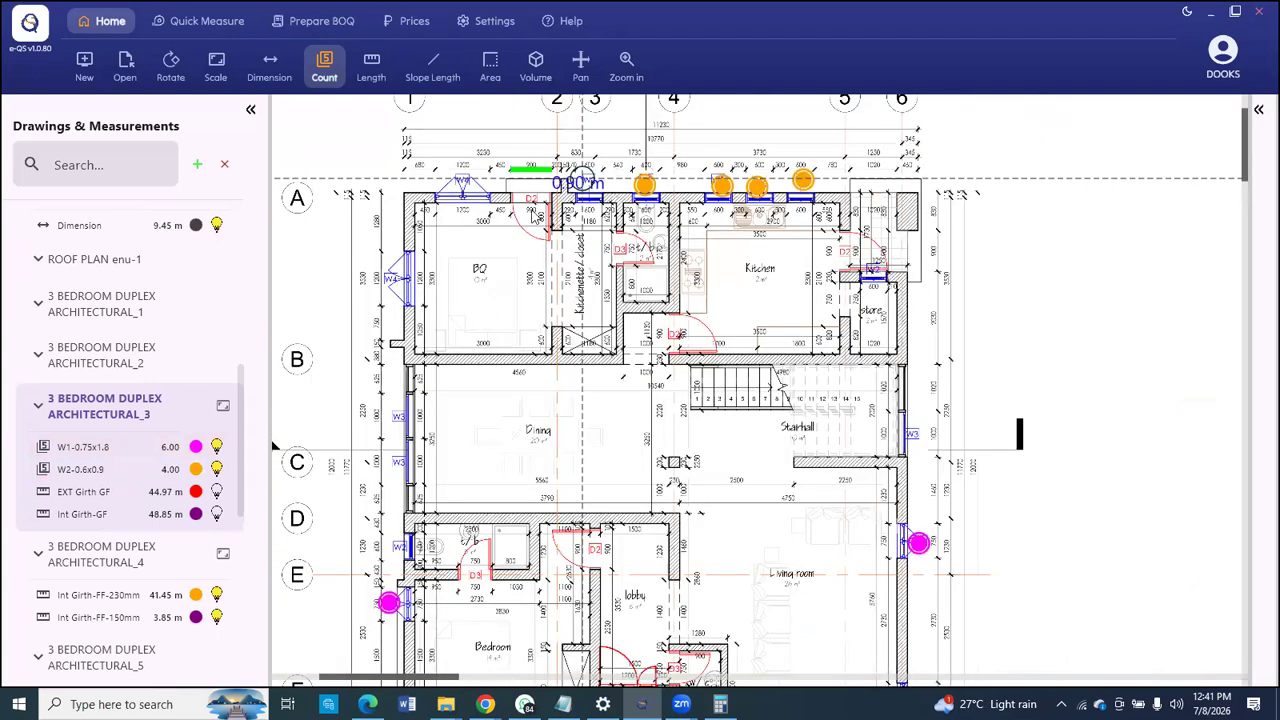
Step: Mark the W2 windows at the bedroom's toilet/bath and the w/c beside the entrance, and end the W2 count
scroll(410, 270, "down", 2)
scroll(408, 272, "up", 3)
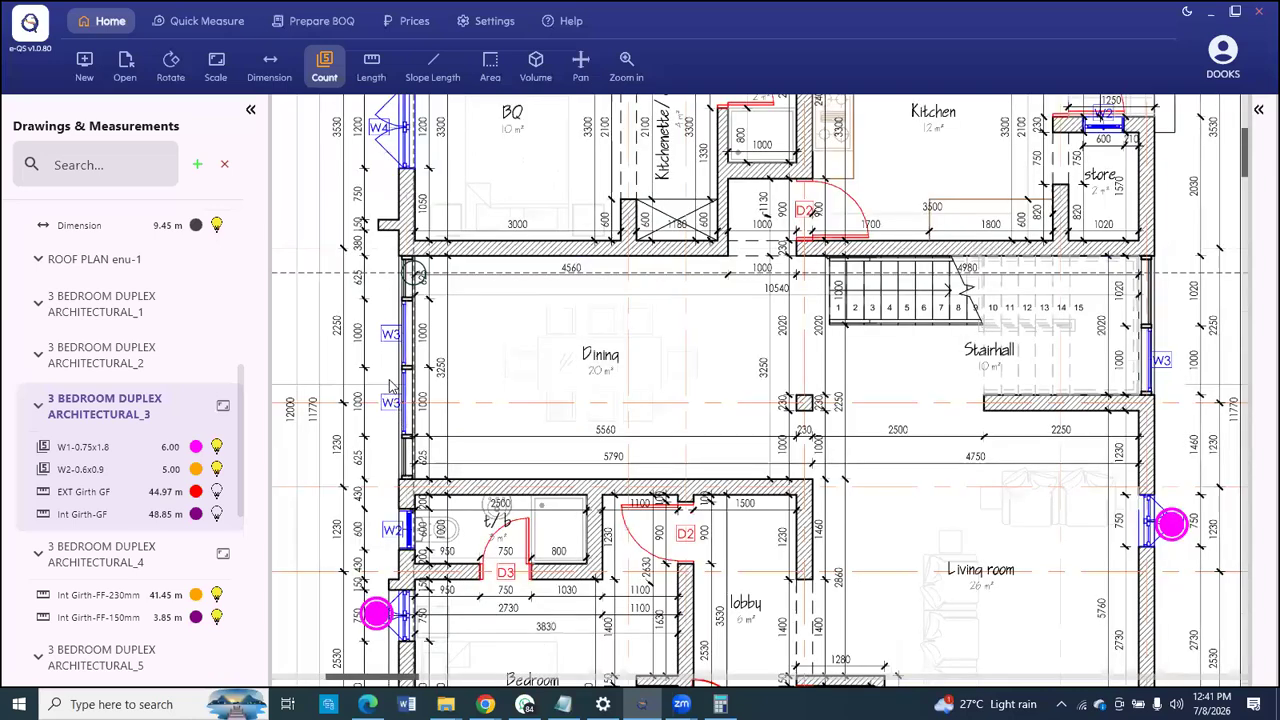
scroll(399, 426, "down", 1)
left_click(388, 382)
scroll(692, 568, "up", 1)
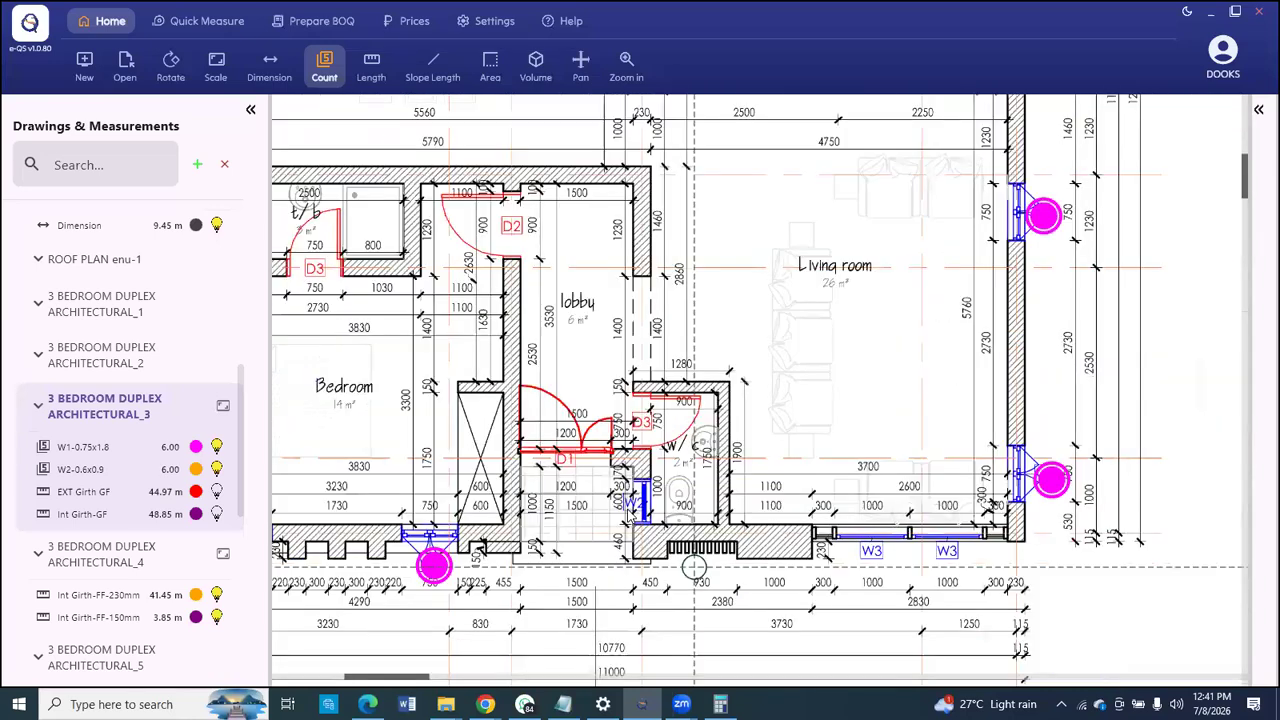
left_click(625, 505)
right_click(685, 385)
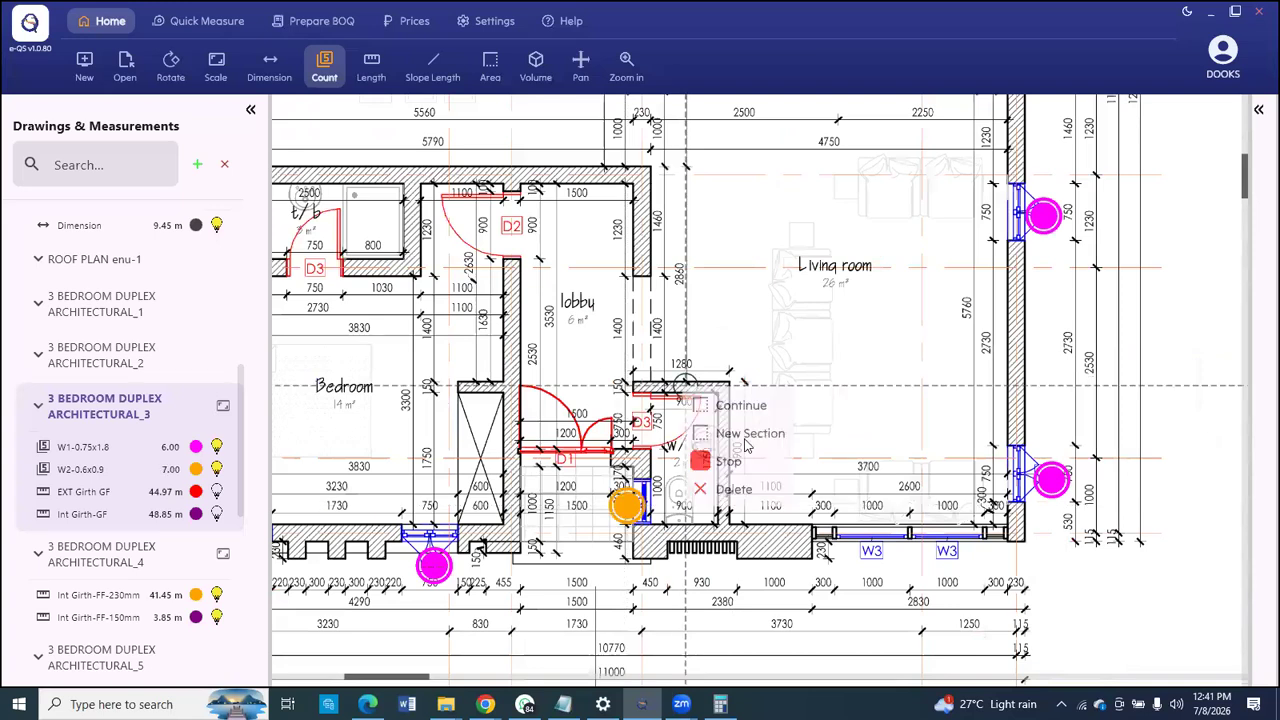
left_click(730, 461)
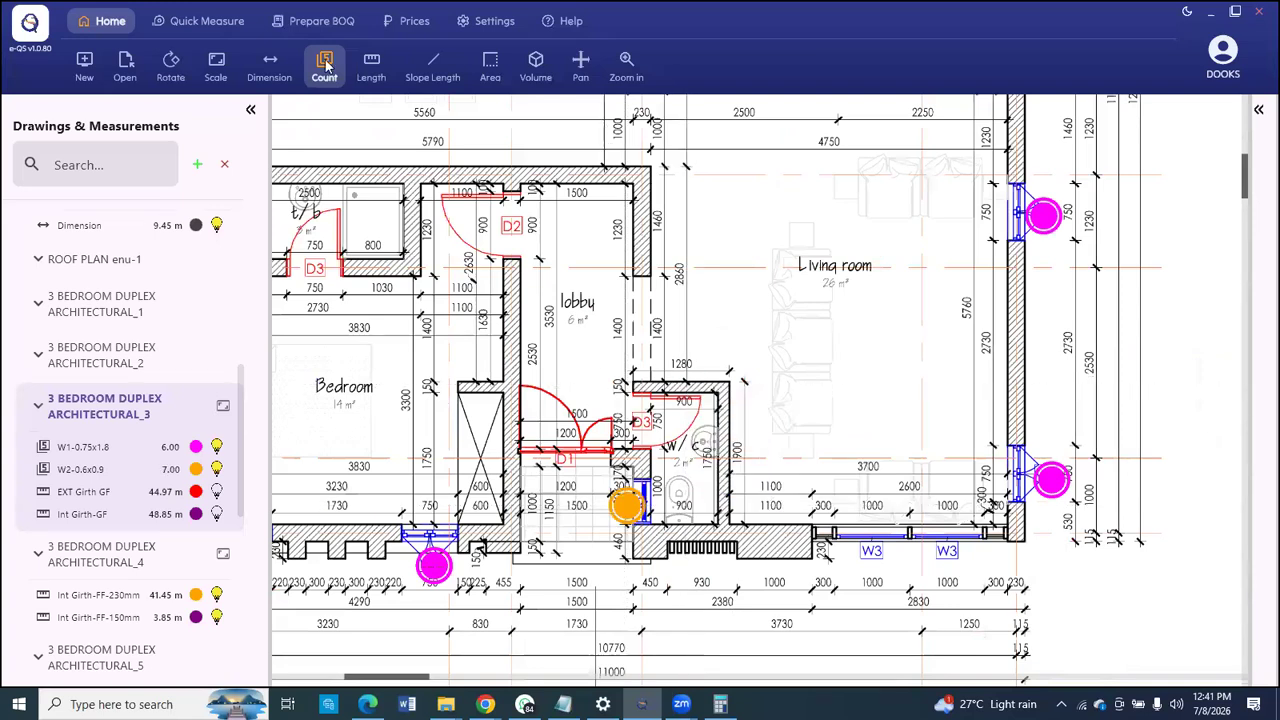
Step: Start a new count for the W3 windows
left_click(587, 259)
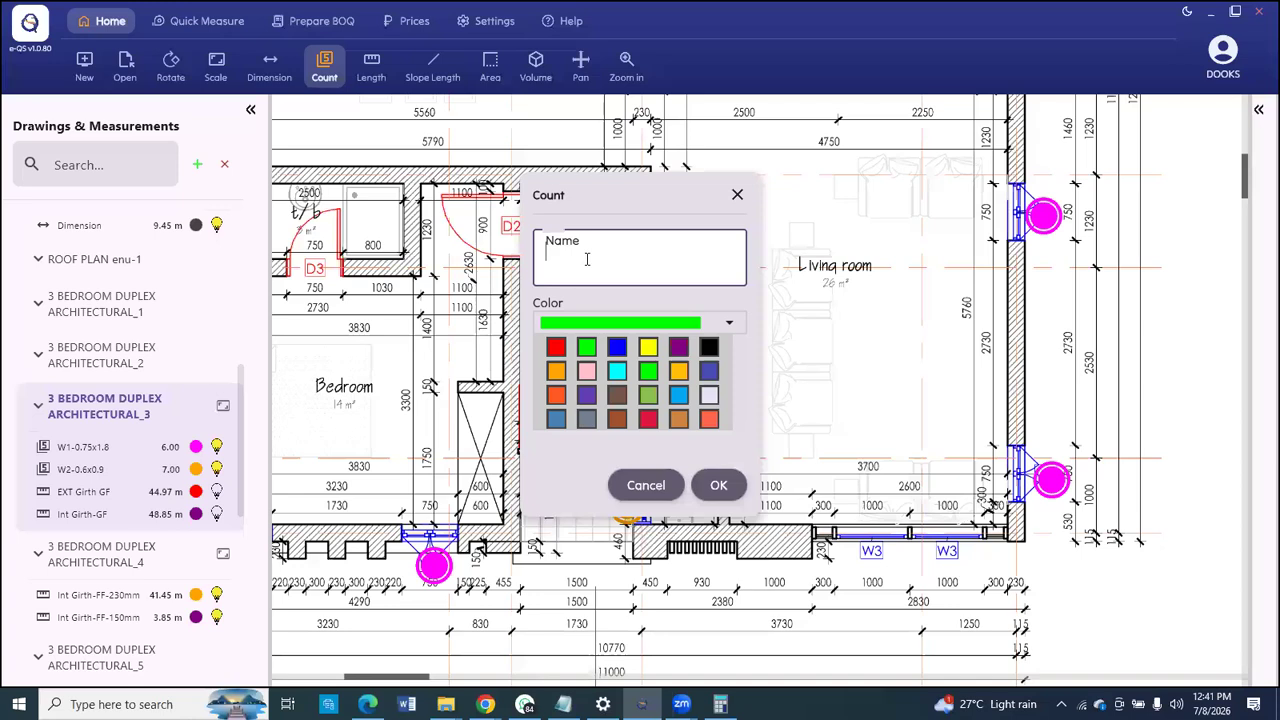
type("w3")
key("BackSpace")
key("BackSpace")
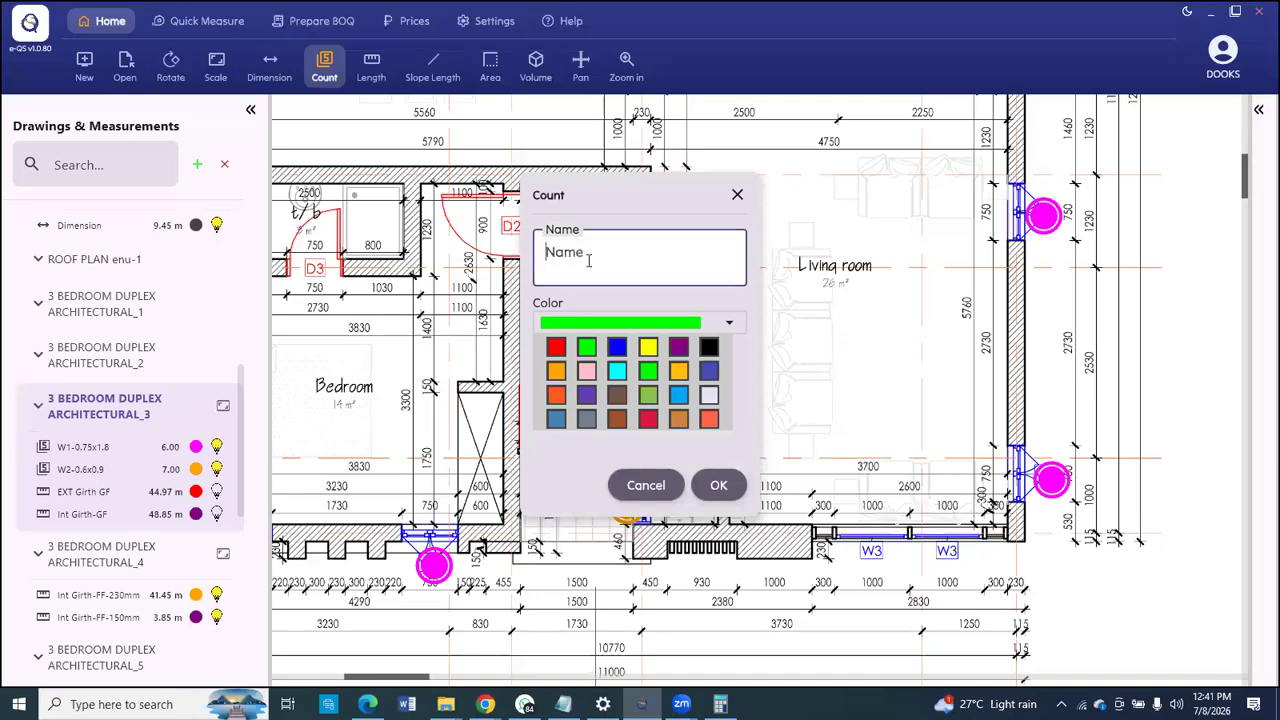
Step: Name the new green count W3-0.9x1.2 and mark the two W3 windows of the living room and the two of the dining room
type("W3-0.9x1.2")
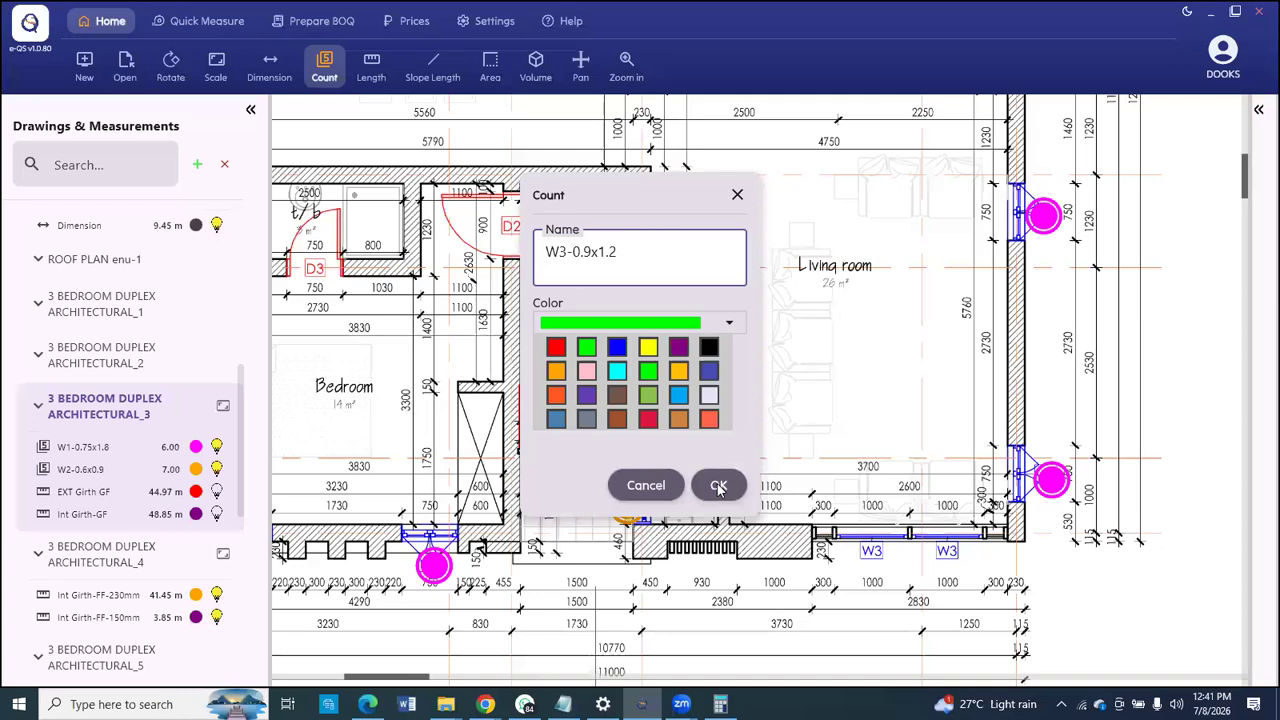
left_click(718, 486)
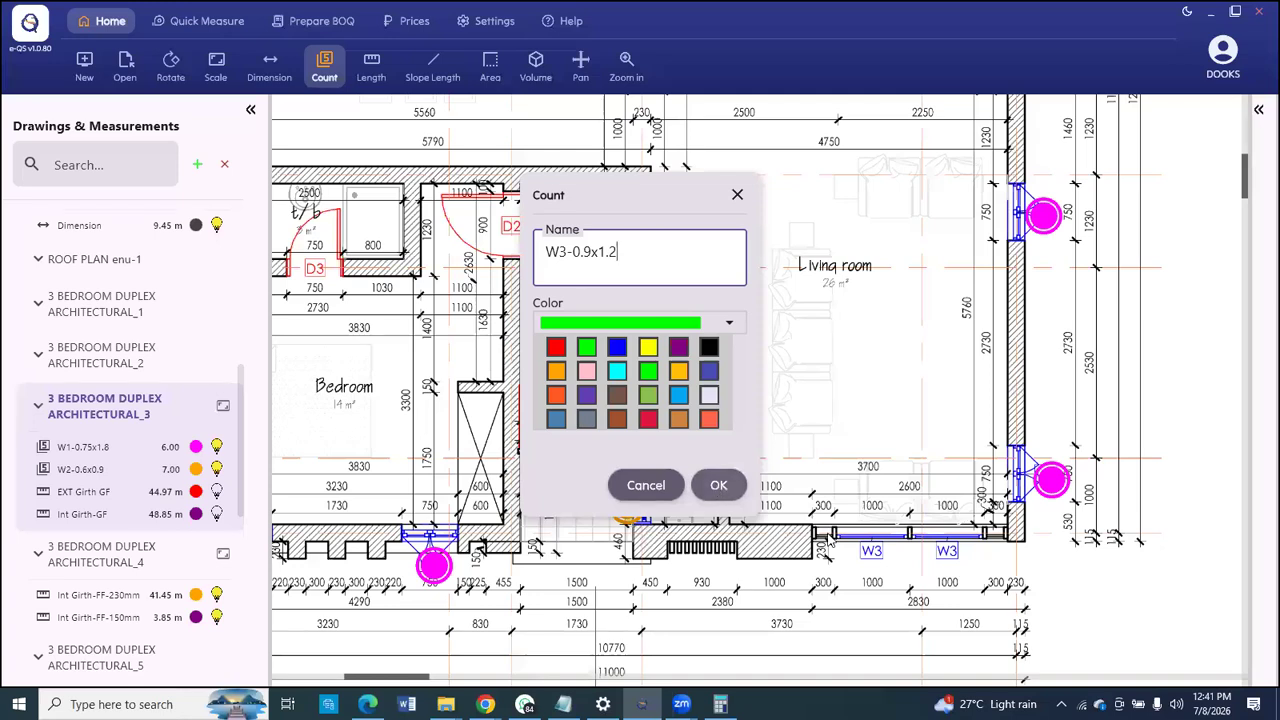
left_click(946, 551)
left_click(864, 549)
scroll(916, 465, "down", 1)
left_click(520, 259)
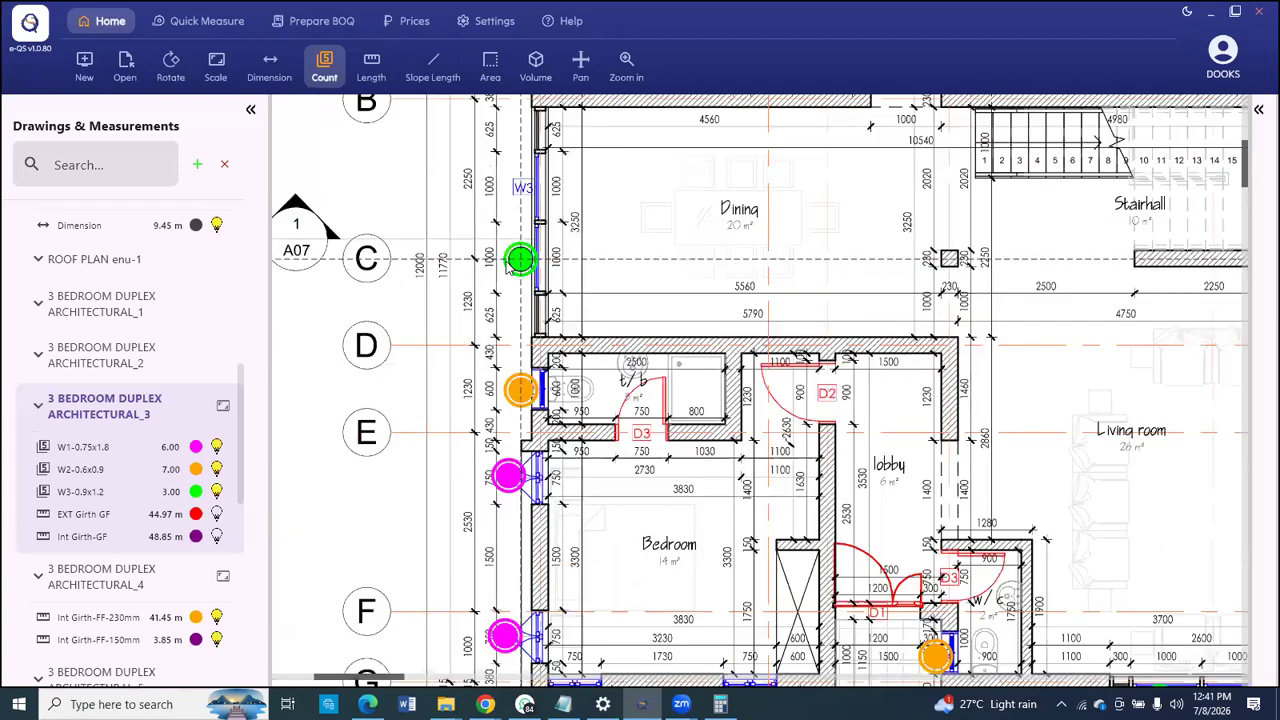
left_click(519, 190)
Step: Mark the W3 window on the stairhall's outer wall and stop the W3 count
scroll(452, 424, "down", 4)
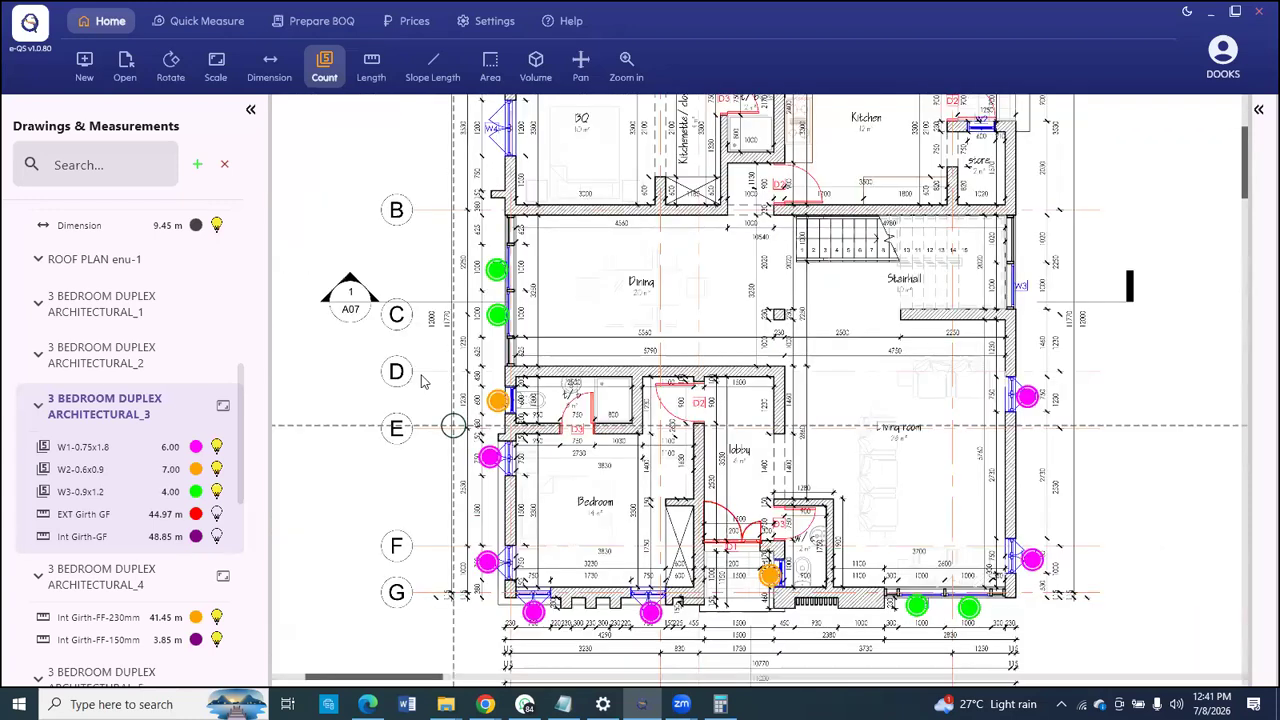
scroll(479, 207, "up", 6)
scroll(910, 420, "down", 3)
scroll(910, 420, "up", 3)
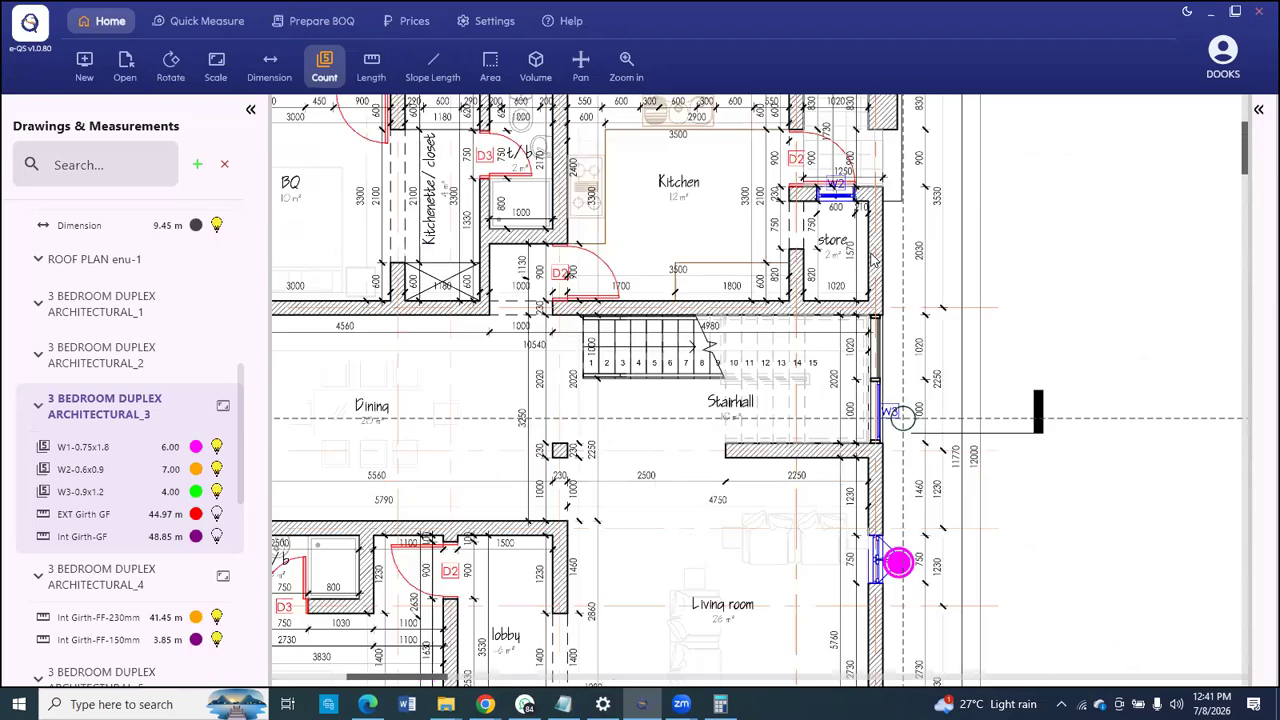
left_click(902, 418)
right_click(780, 310)
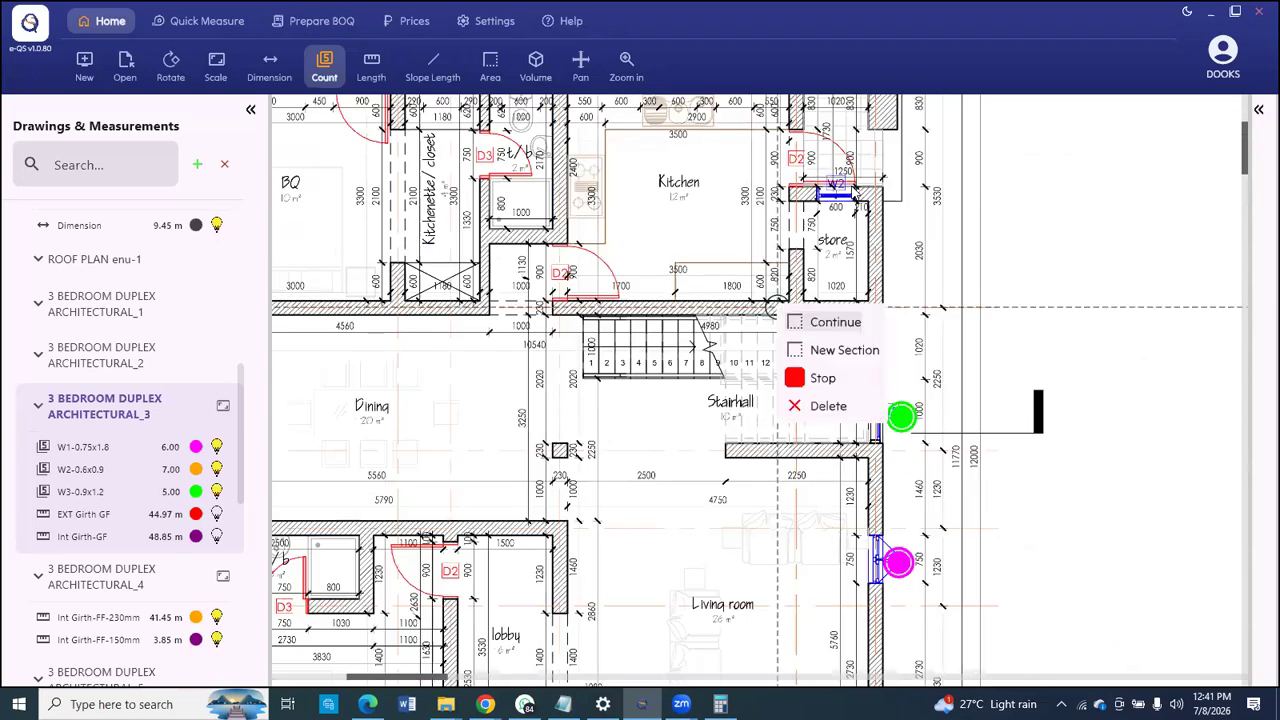
Step: Continue the existing W2-0.6x0.9 count, mark the store's W2 window and stop the count
scroll(826, 214, "up", 3)
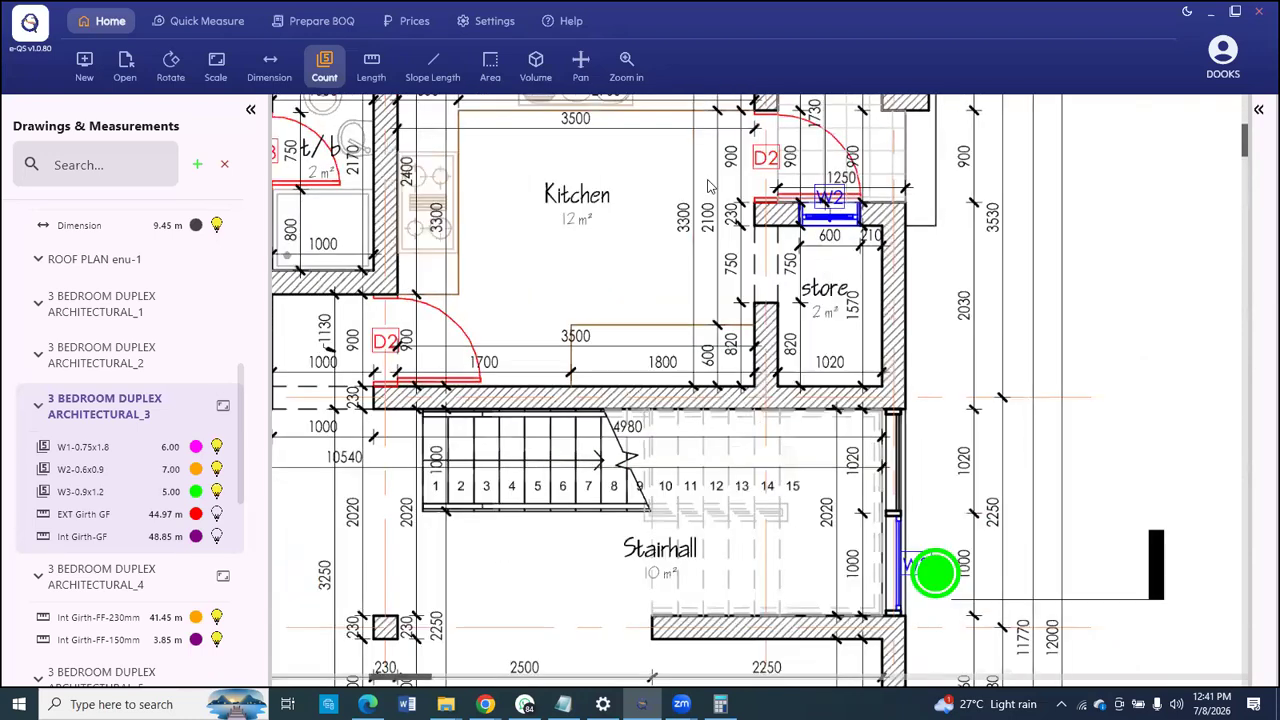
scroll(494, 160, "down", 3)
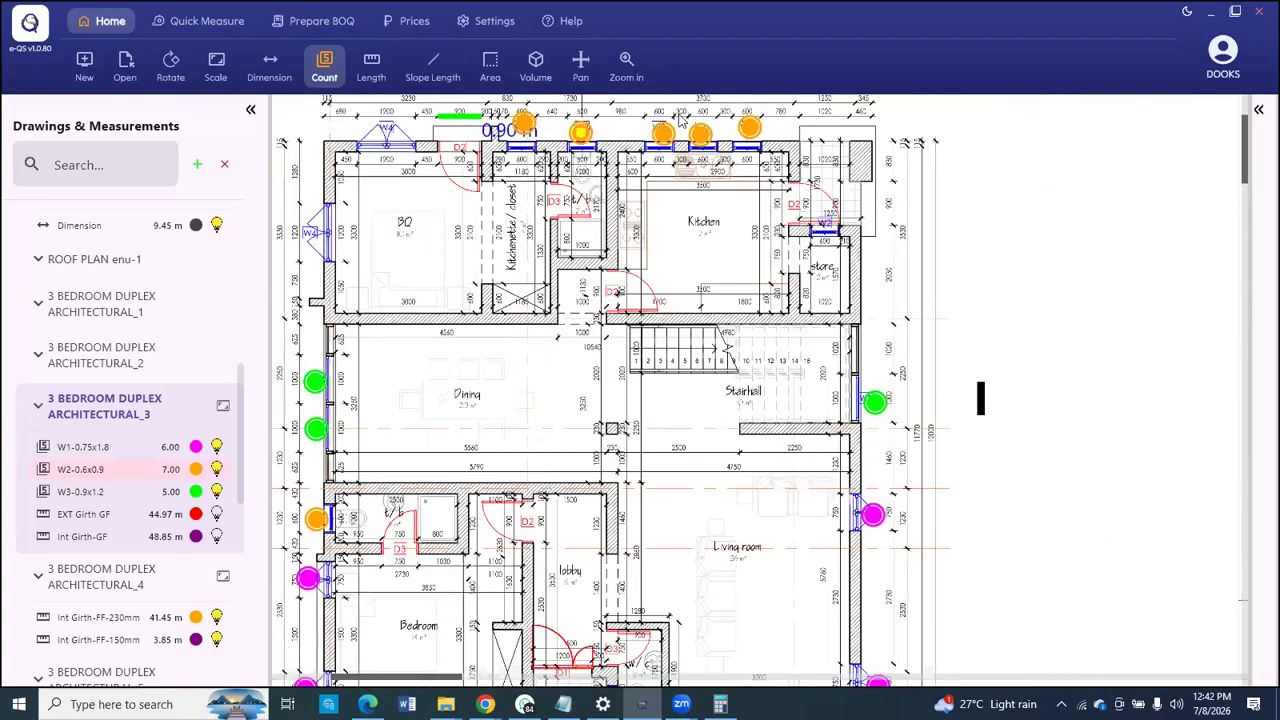
scroll(712, 135, "up", 4)
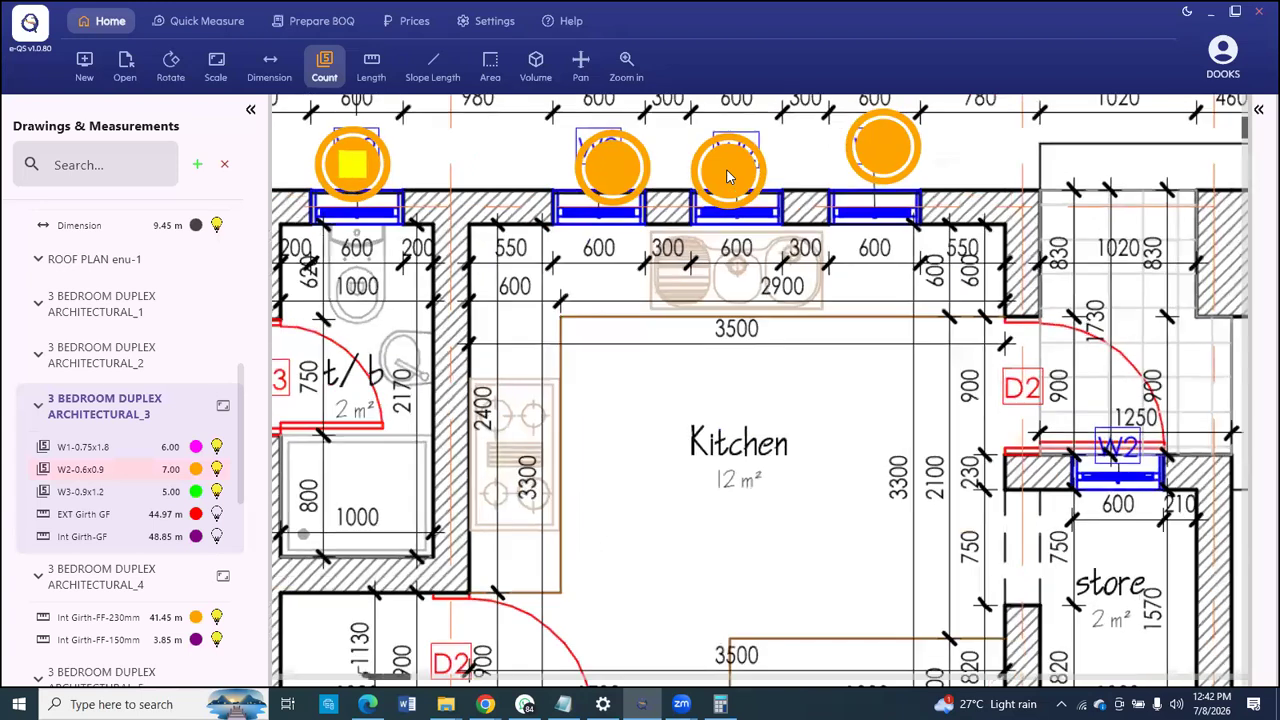
right_click(731, 171)
left_click(786, 217)
scroll(747, 295, "down", 3)
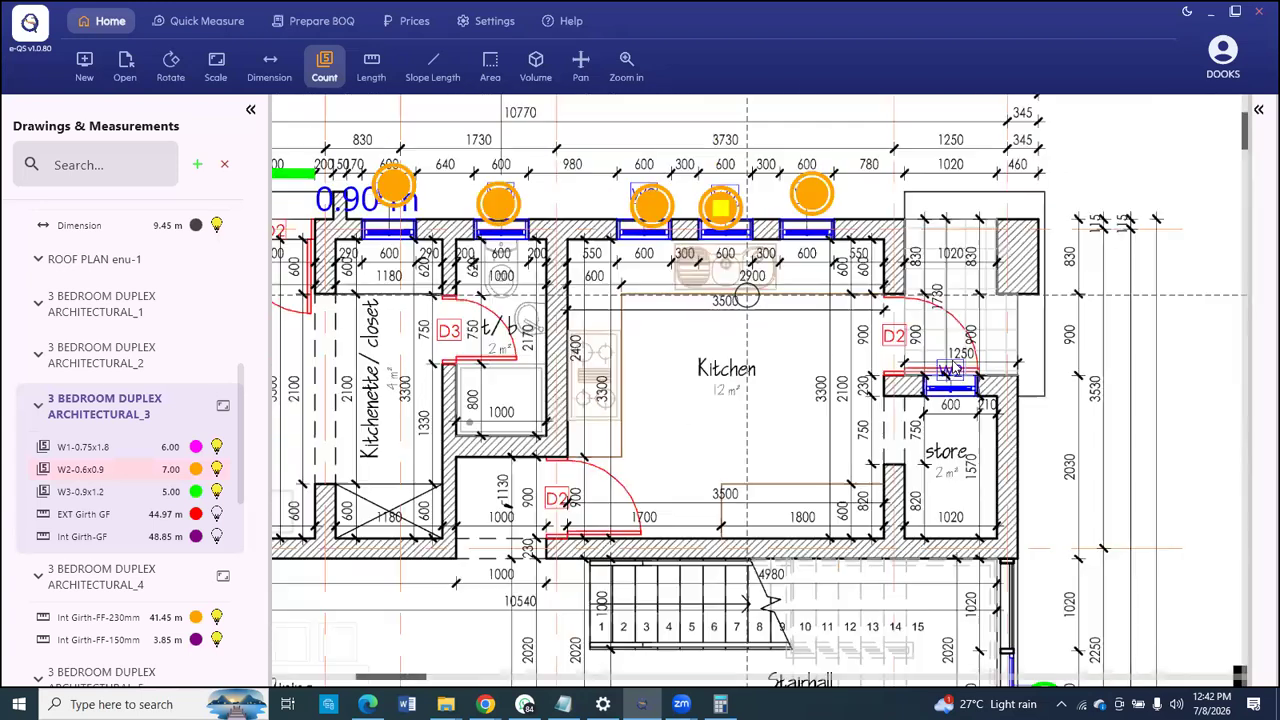
left_click(947, 370)
scroll(940, 365, "up", 2)
scroll(695, 332, "down", 3)
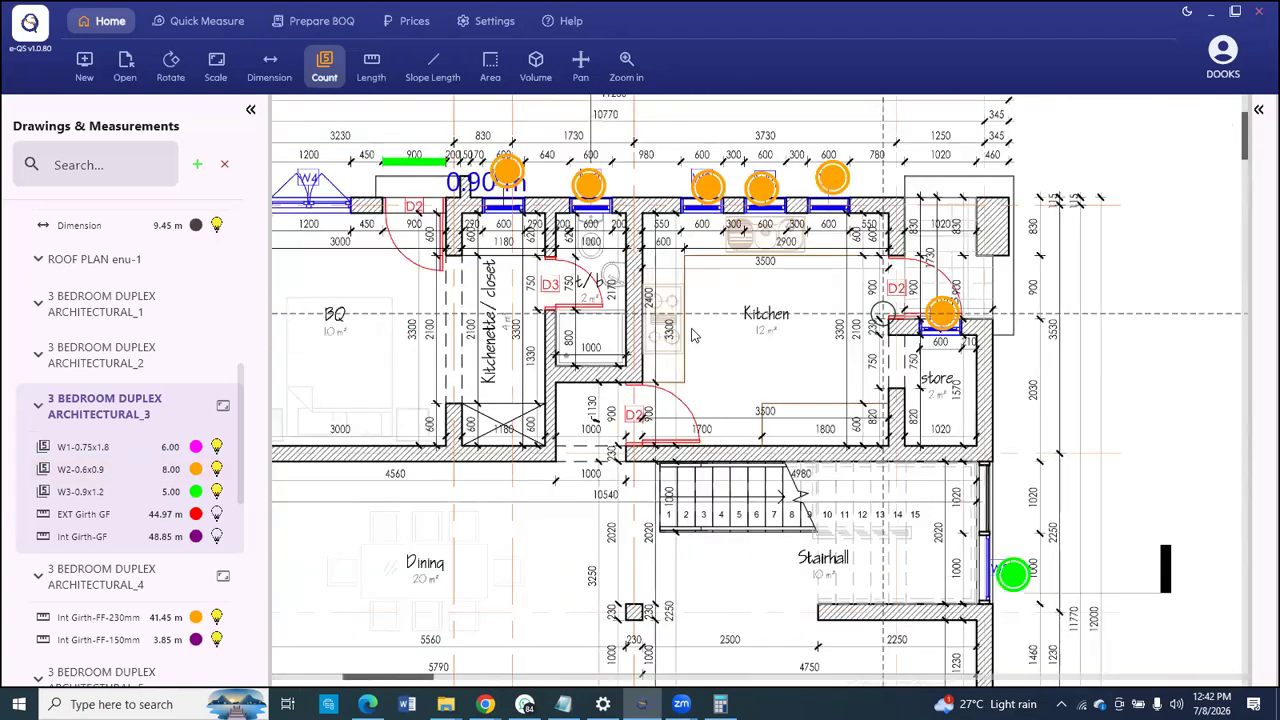
right_click(732, 378)
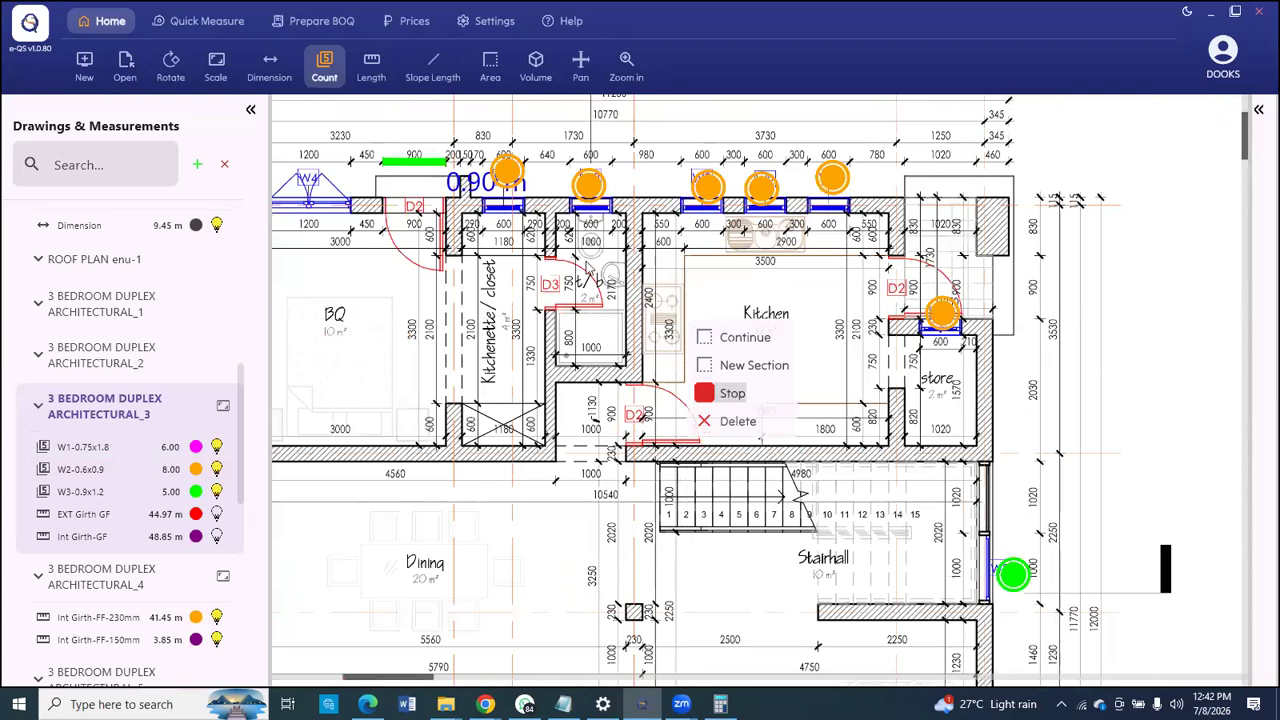
Step: Start a new light blue count named W4-1.2x1.5
scroll(550, 253, "down", 2)
scroll(540, 248, "up", 3)
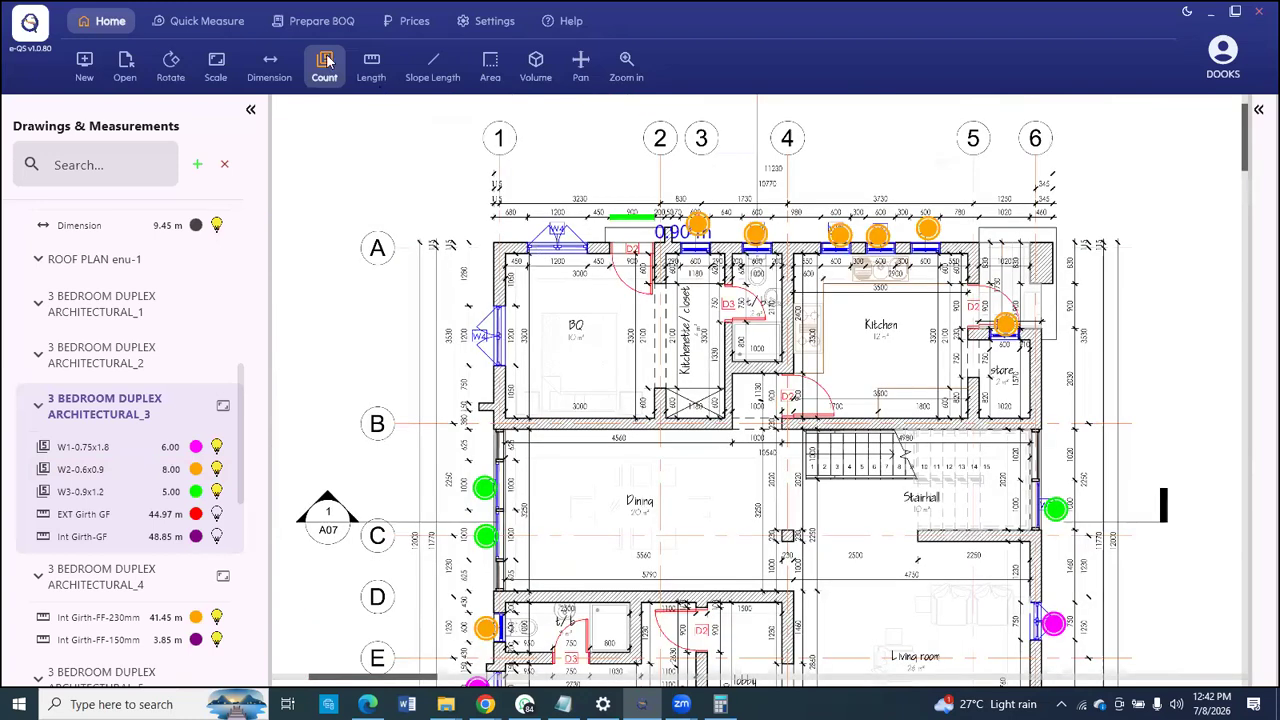
left_click(582, 254)
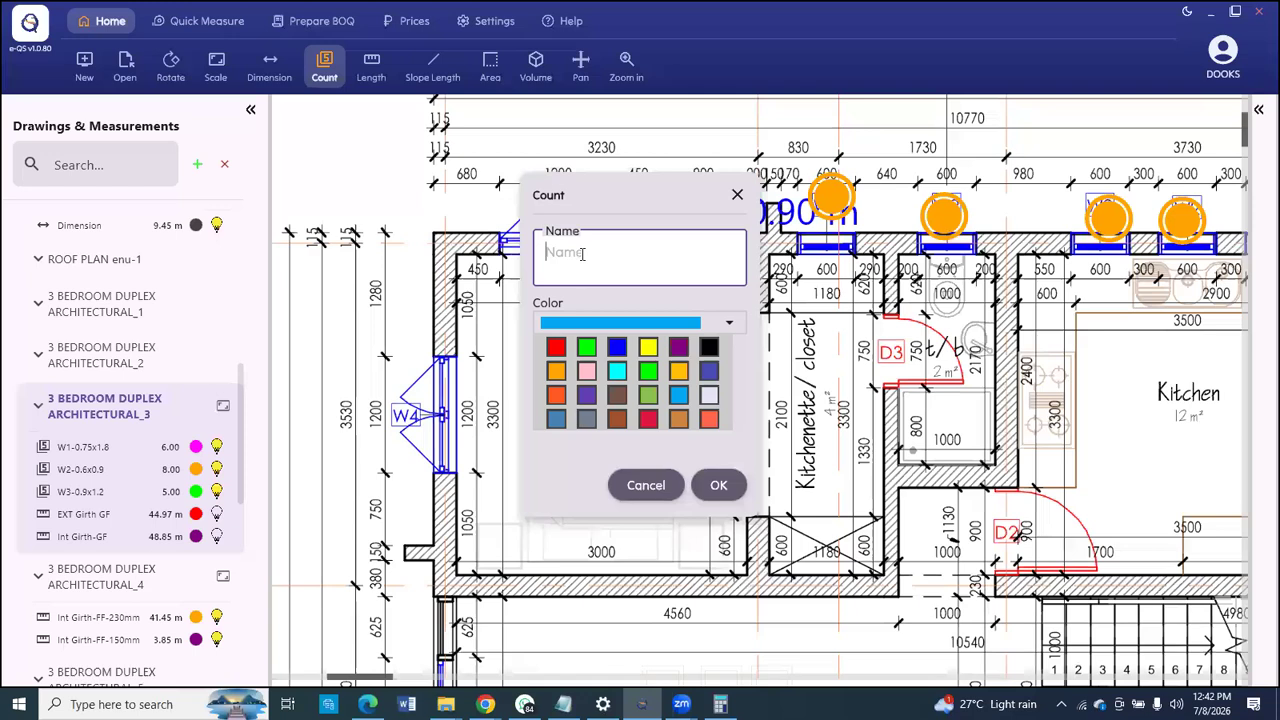
type("W4-12x1.")
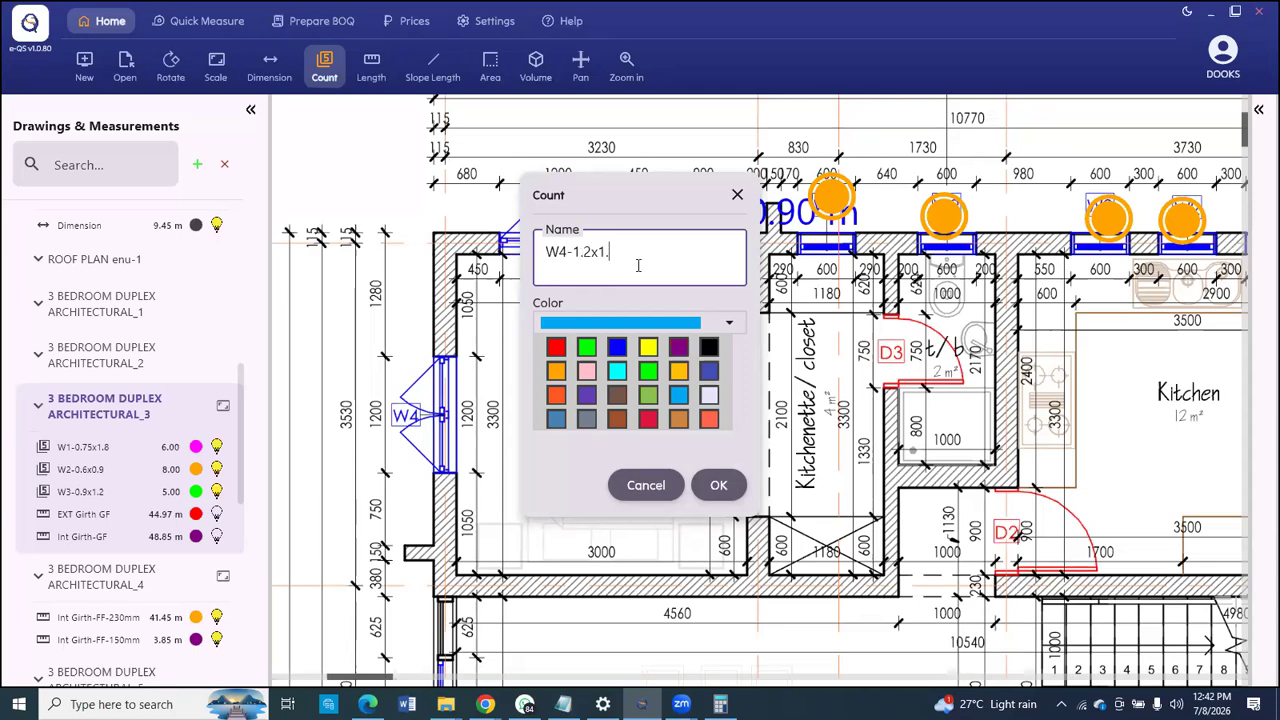
type("5")
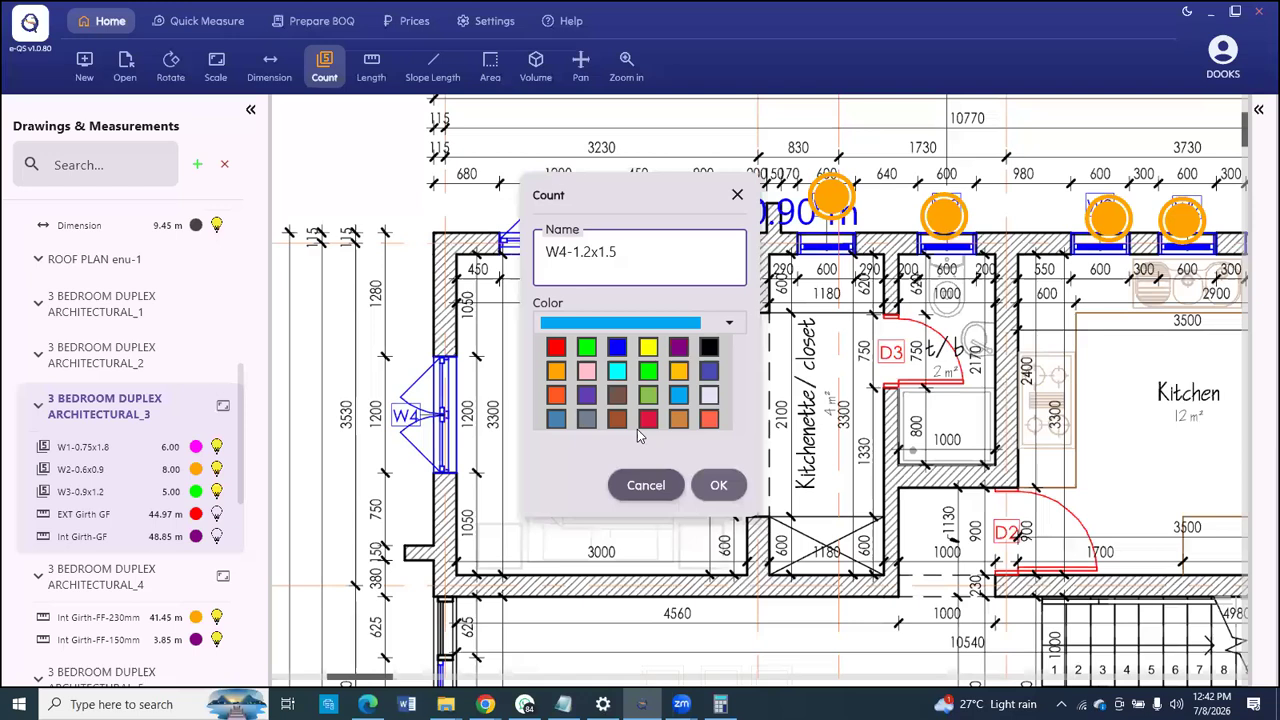
key("Return")
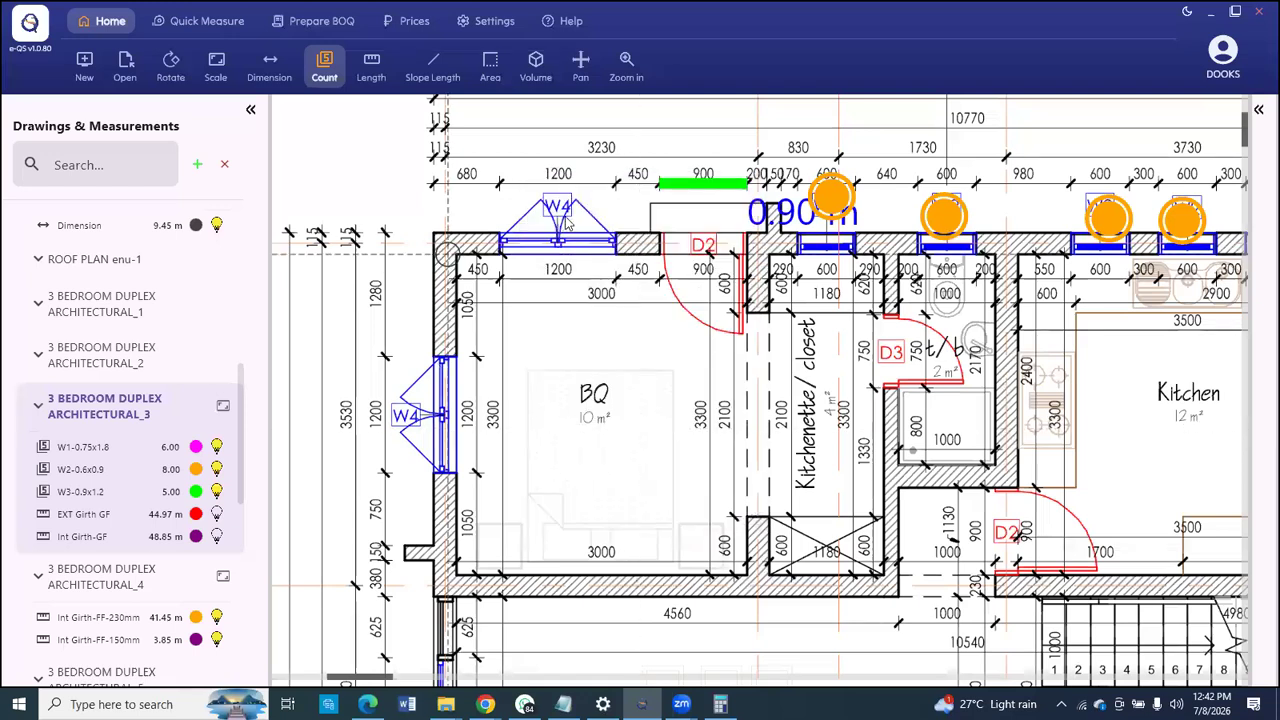
Step: Mark the two W4 windows of the BQ room and stop the count
left_click(565, 215)
left_click(406, 417)
scroll(463, 299, "down", 10)
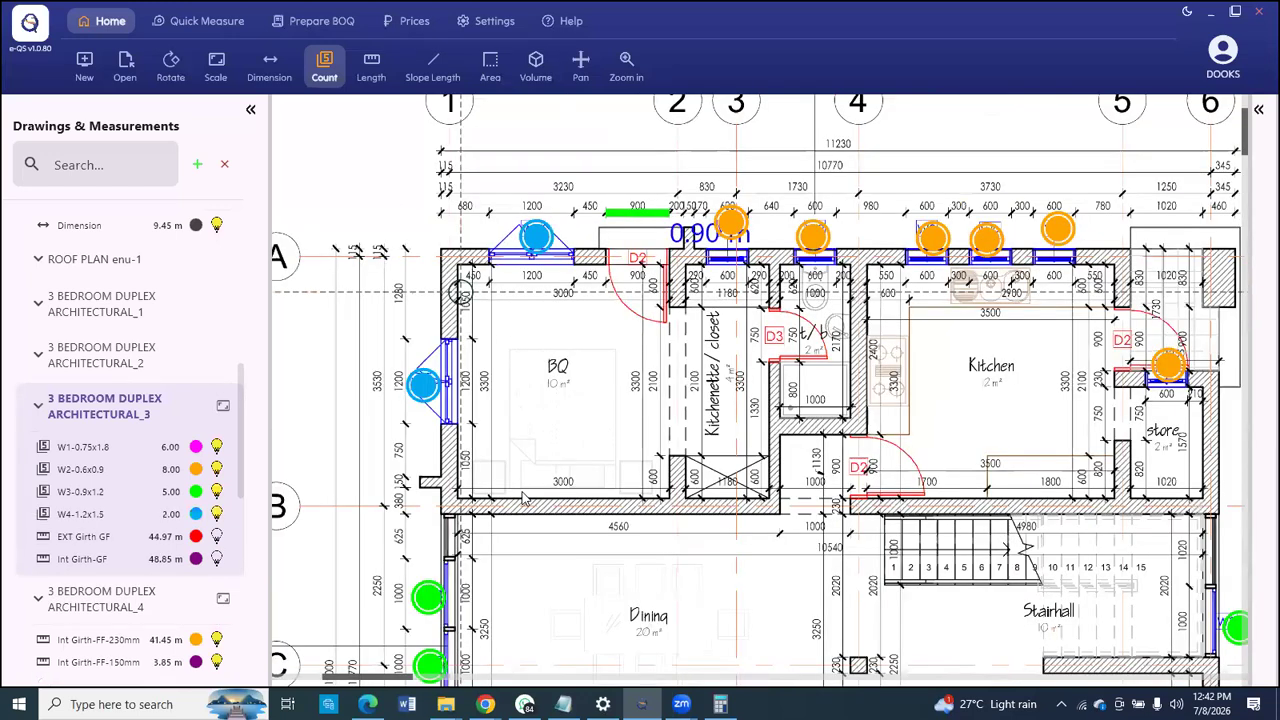
scroll(765, 552, "up", 1)
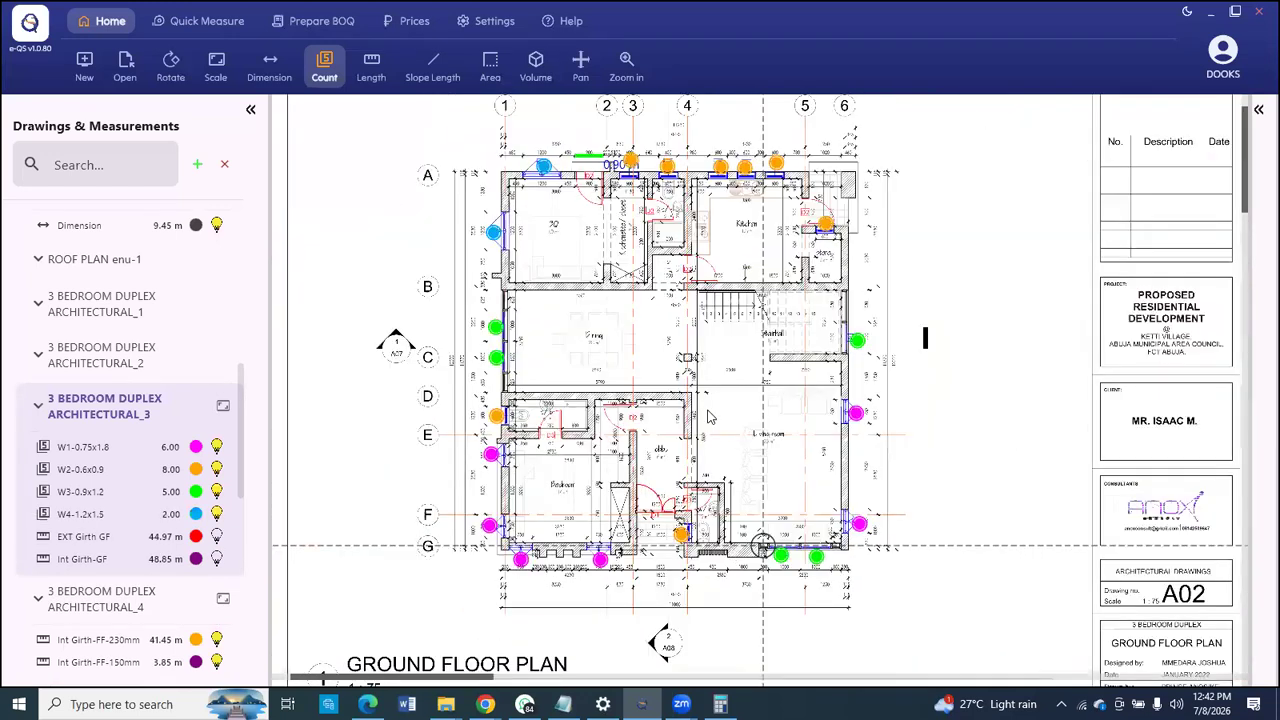
right_click(649, 311)
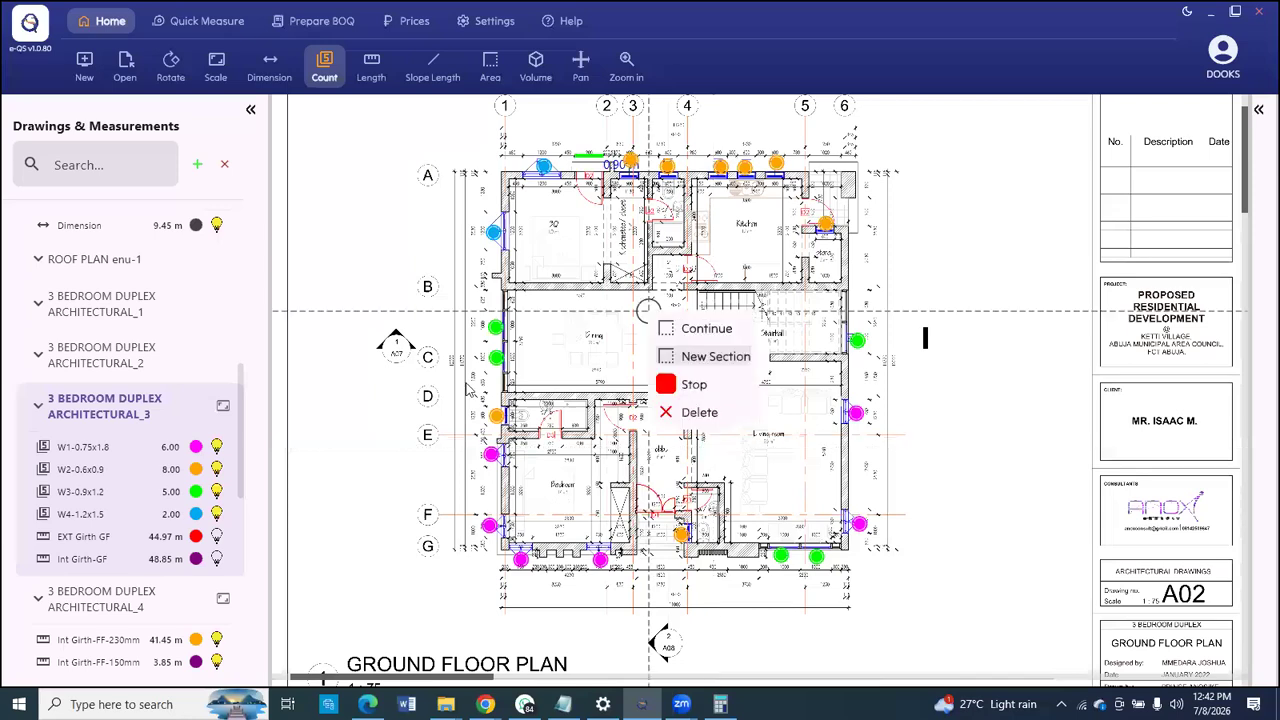
Step: Rename the W1-0.75x1.8 count as GF-W1-0.75x1.8
left_click(92, 476)
left_click(92, 450)
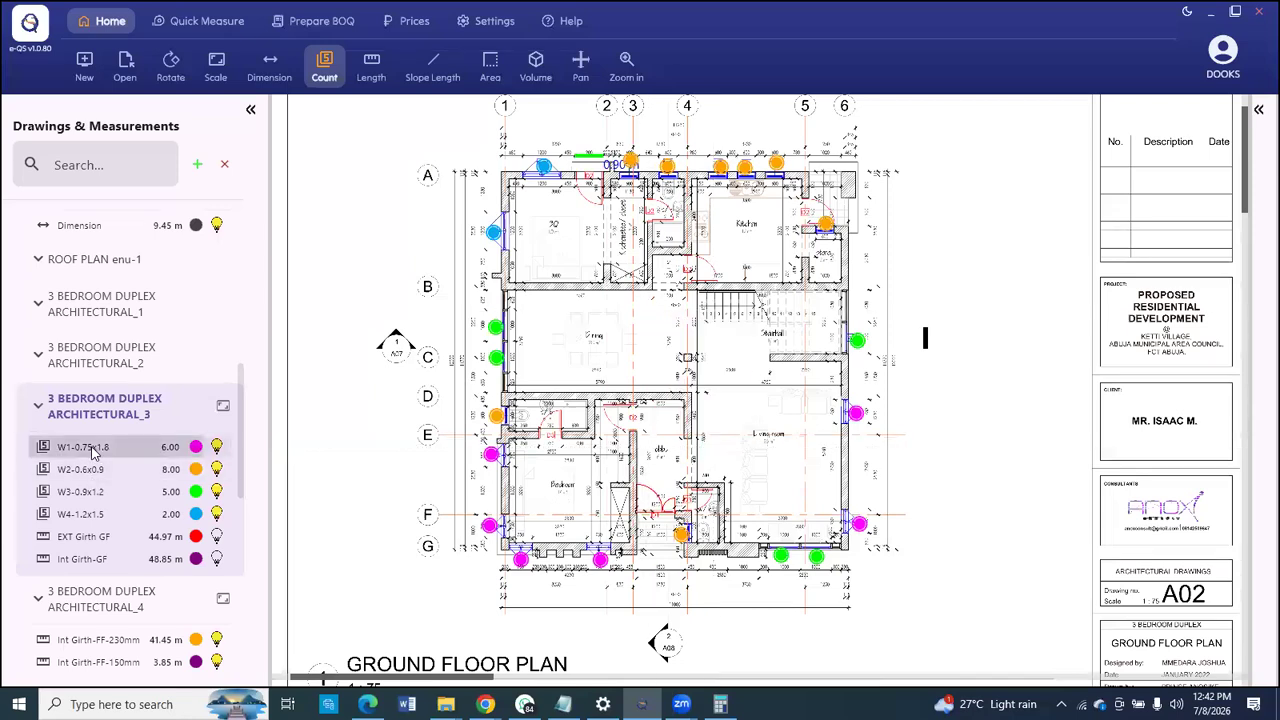
right_click(92, 450)
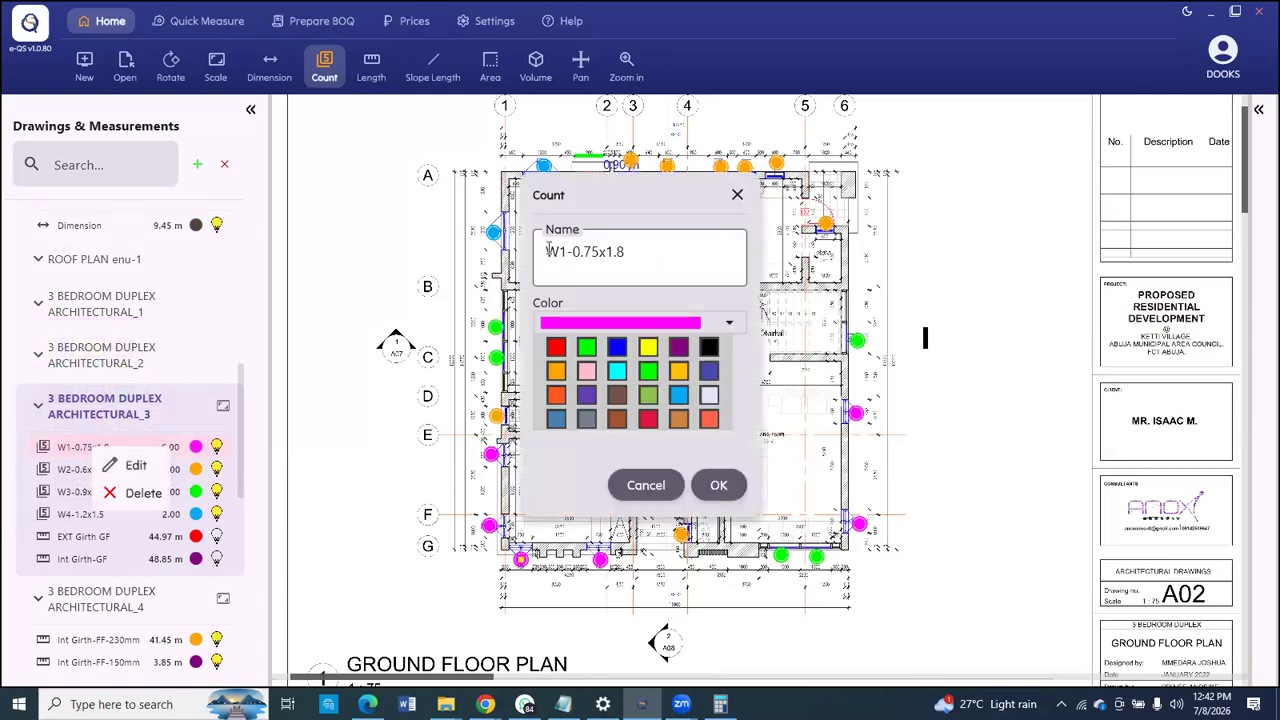
left_click(545, 249)
type("G")
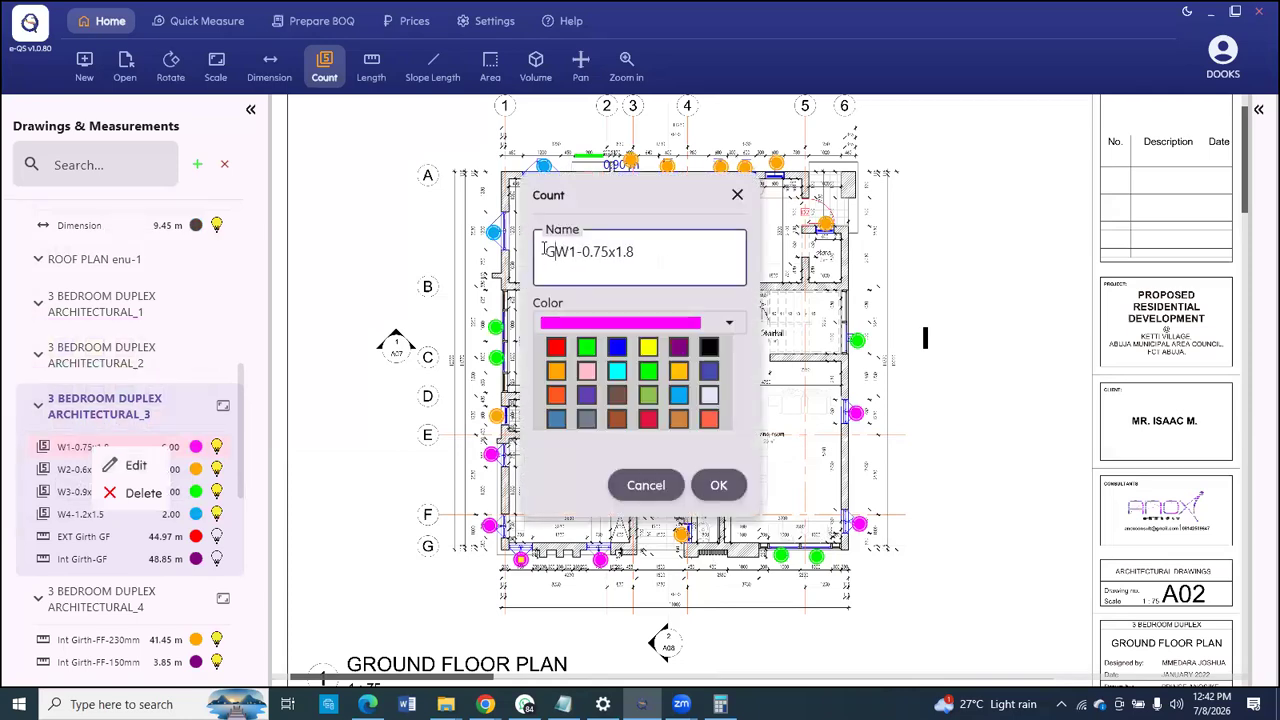
type("F-")
left_click(718, 486)
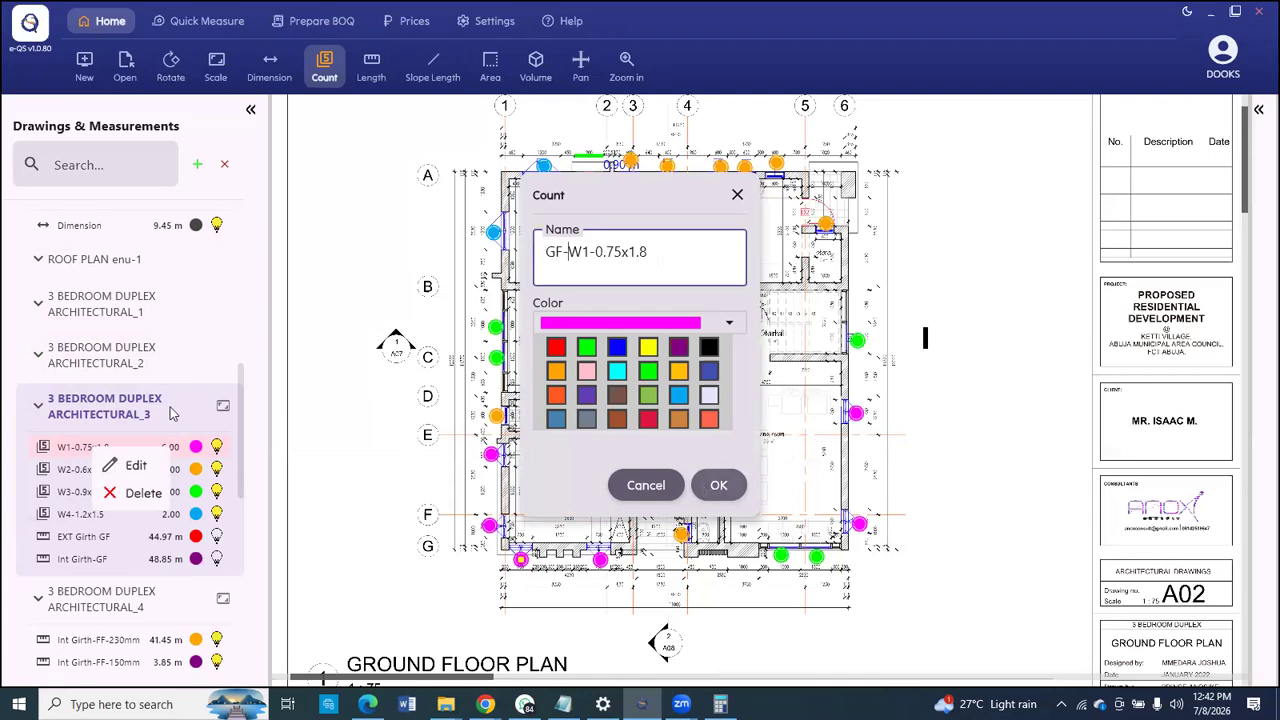
Step: Rename the W4-1.2x1.5 count as GF-W4-1.2x1.5
left_click(88, 516)
right_click(90, 517)
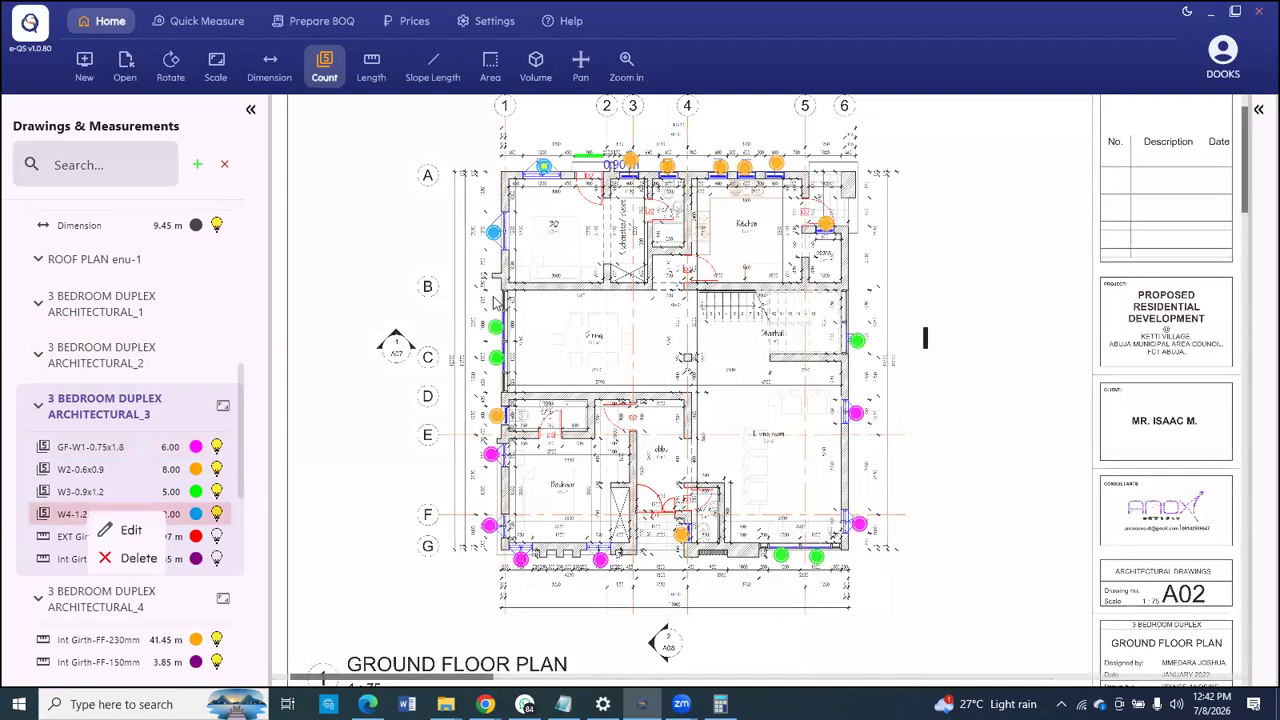
left_click(125, 530)
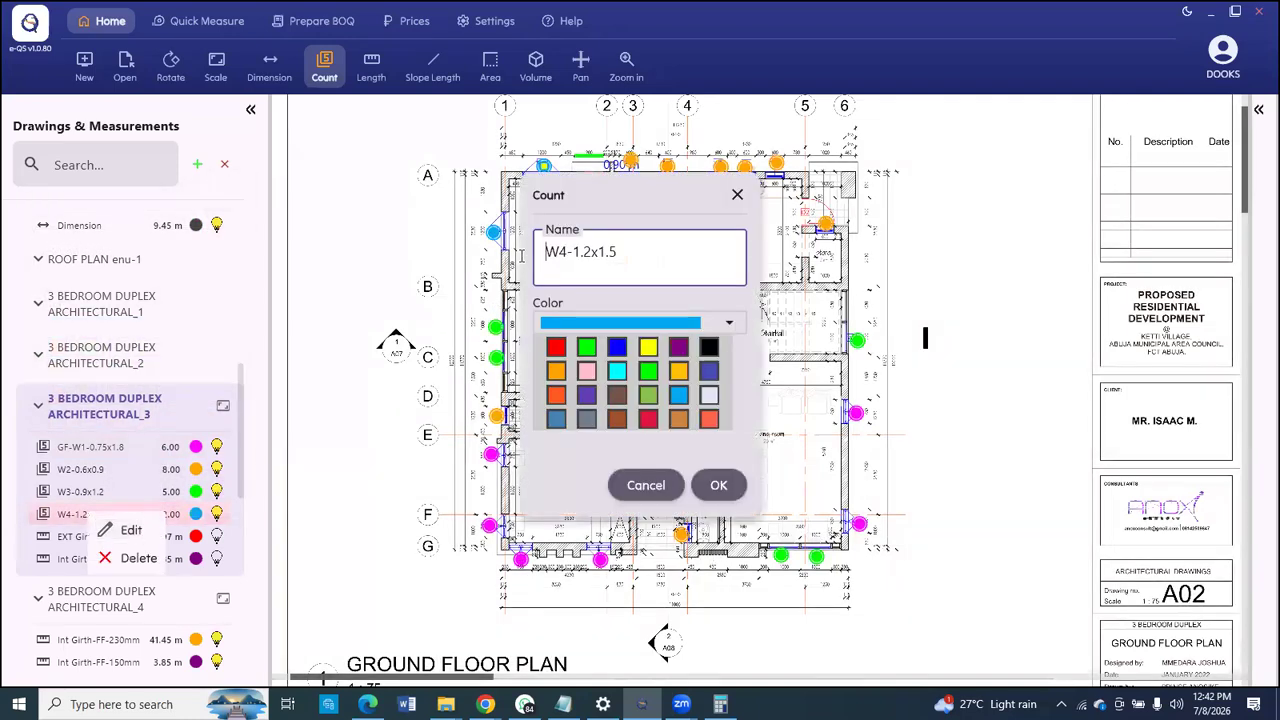
type("GF-")
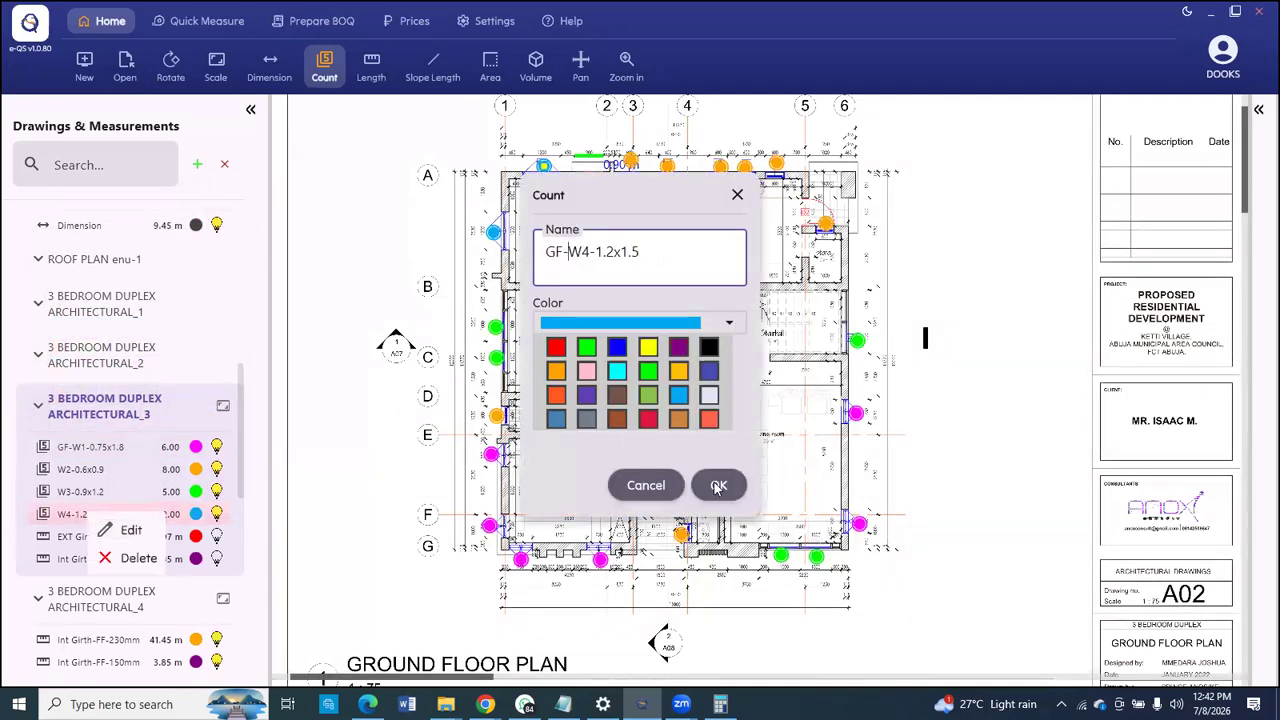
key("Return")
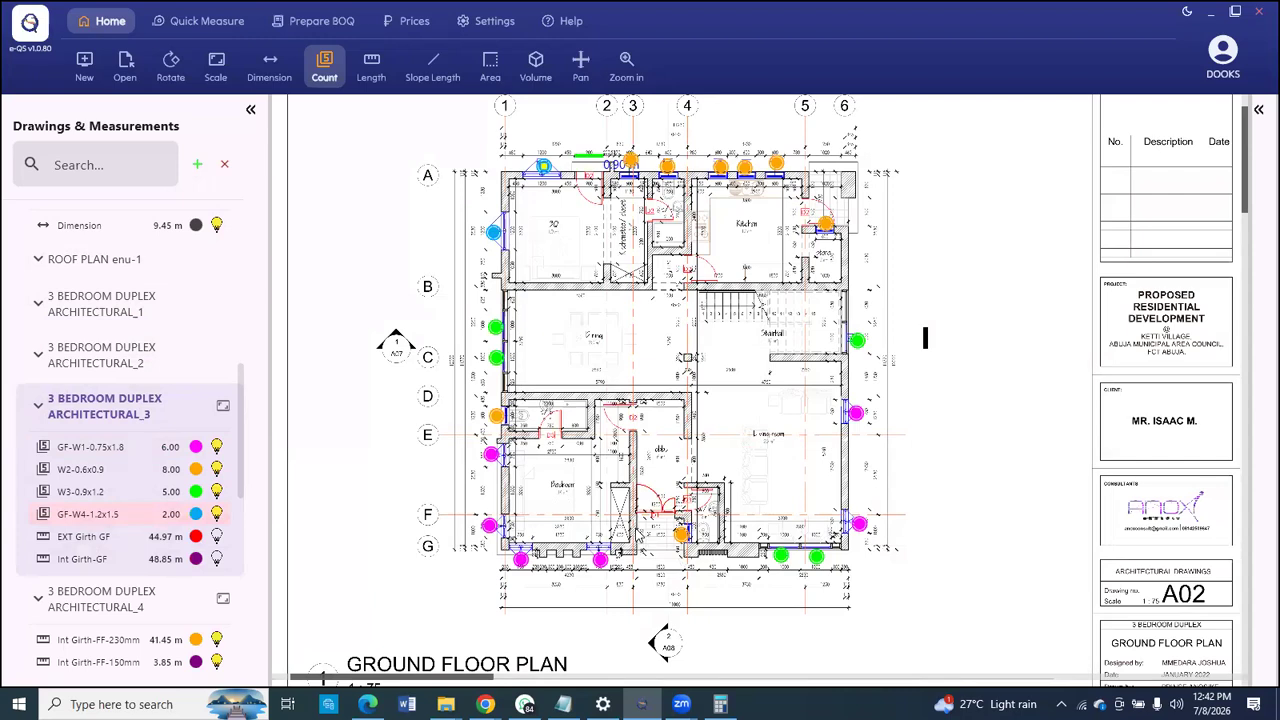
Step: Show the EXT Girth GF measurement on the ground floor plan
scroll(645, 540, "up", 3)
scroll(456, 453, "down", 3)
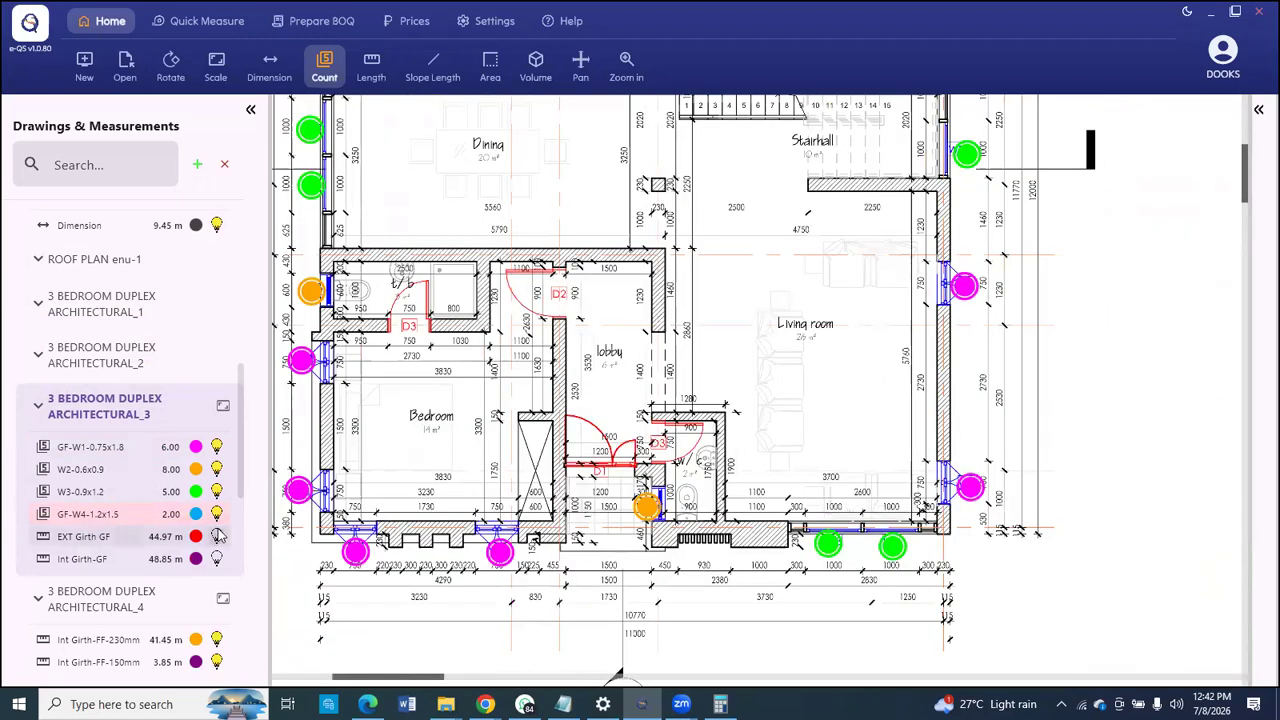
scroll(520, 470, "down", 2)
scroll(596, 505, "up", 2)
scroll(632, 225, "down", 2)
scroll(504, 190, "up", 1)
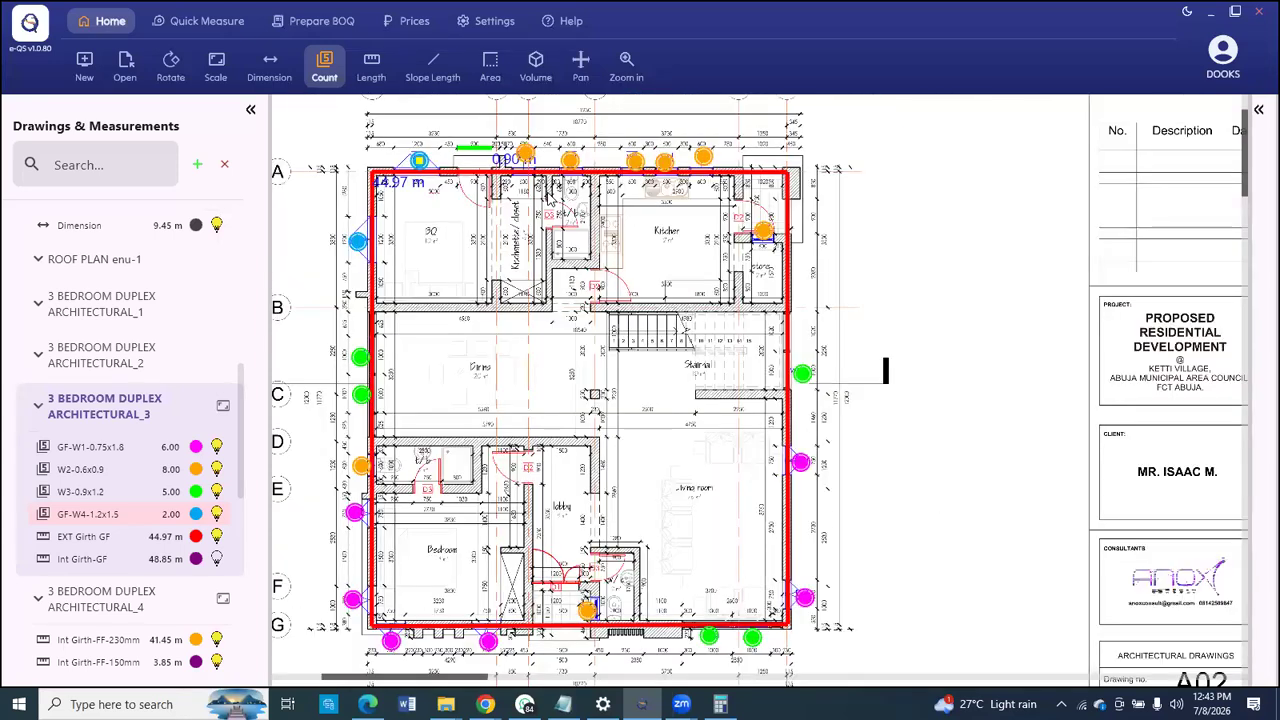
Step: Examine the external girth line around the kitchen and store corner, toggling the Int Girth-GF measurement on and off
scroll(686, 145, "up", 2)
scroll(1021, 147, "down", 2)
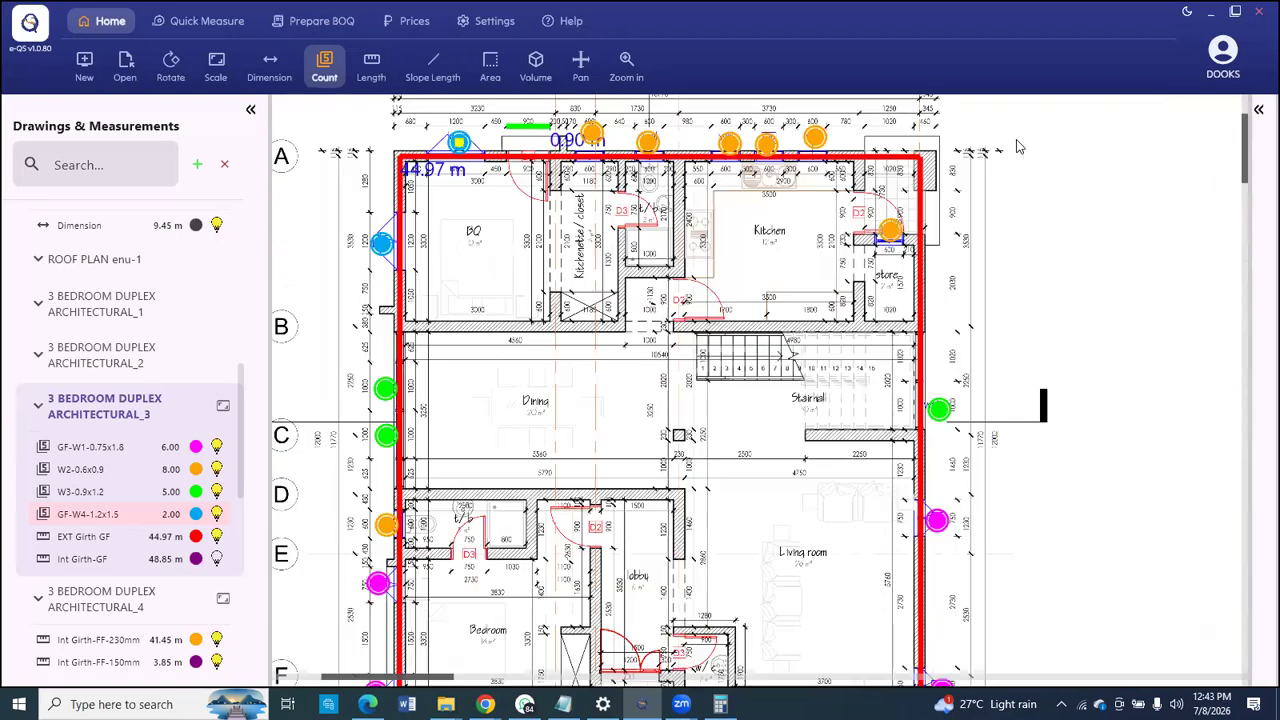
scroll(873, 195, "up", 2)
scroll(894, 340, "up", 1)
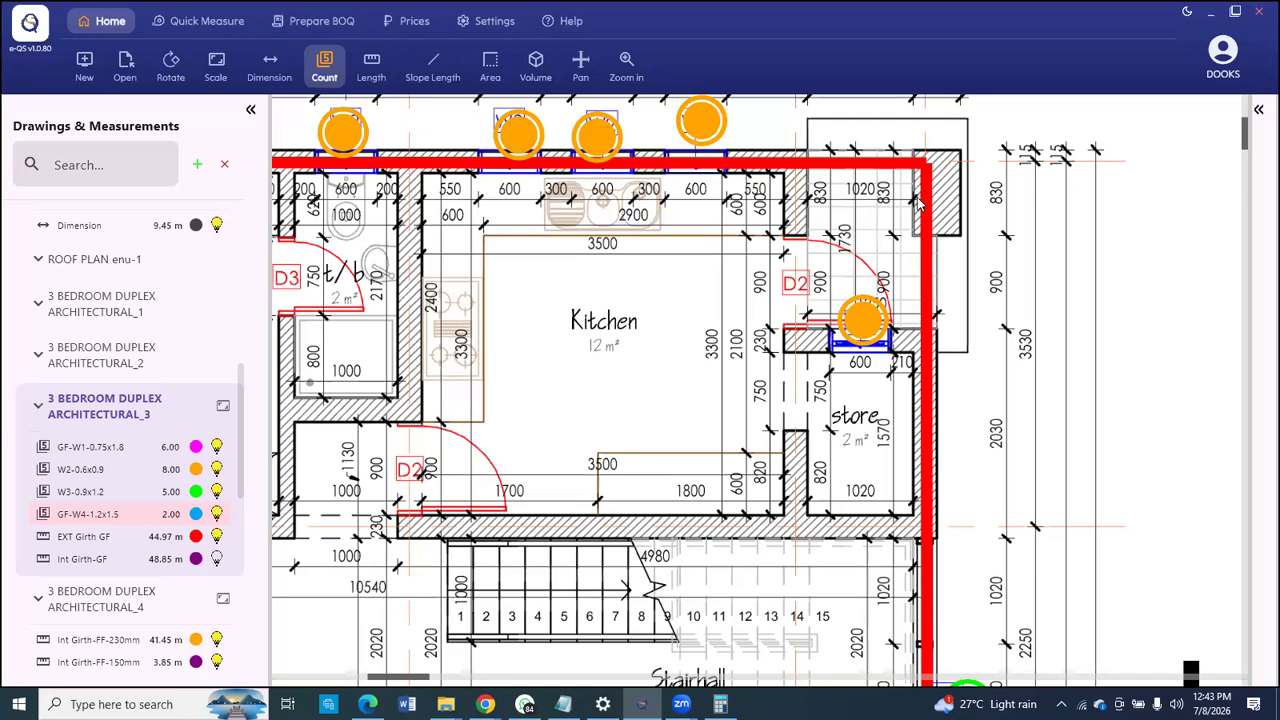
scroll(910, 198, "down", 2)
left_click(216, 559)
left_click(215, 559)
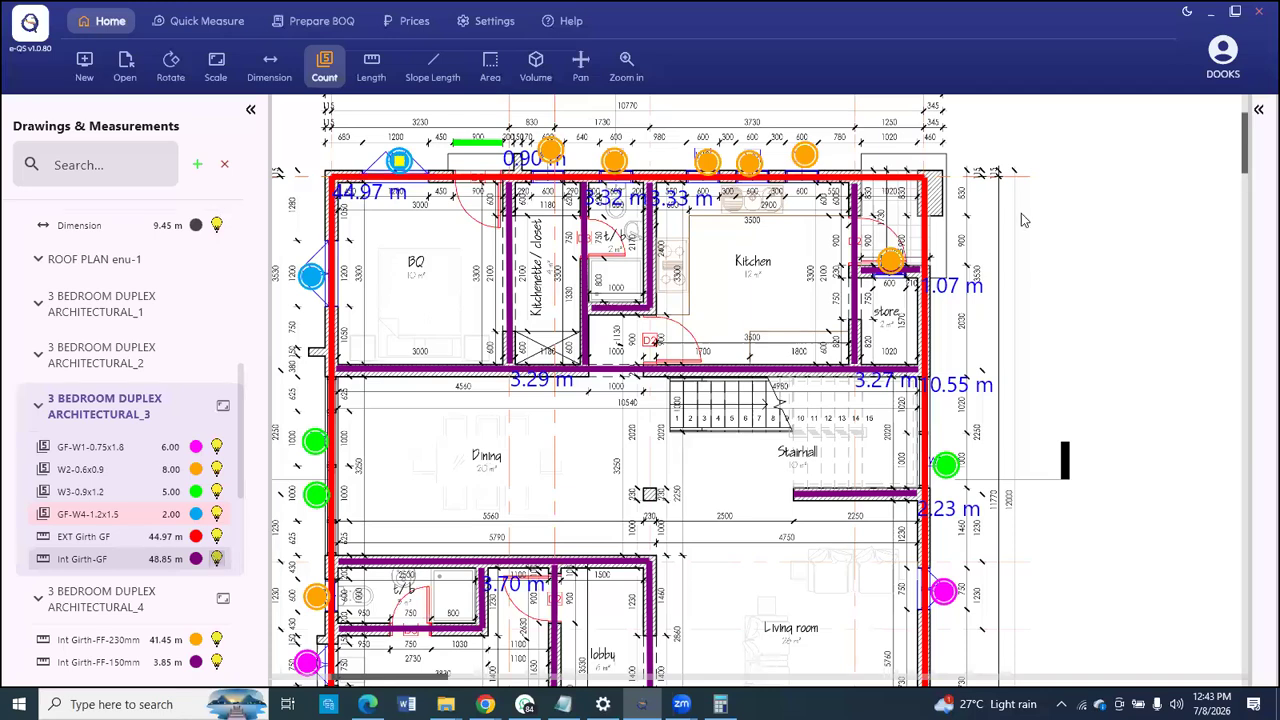
scroll(882, 305, "up", 2)
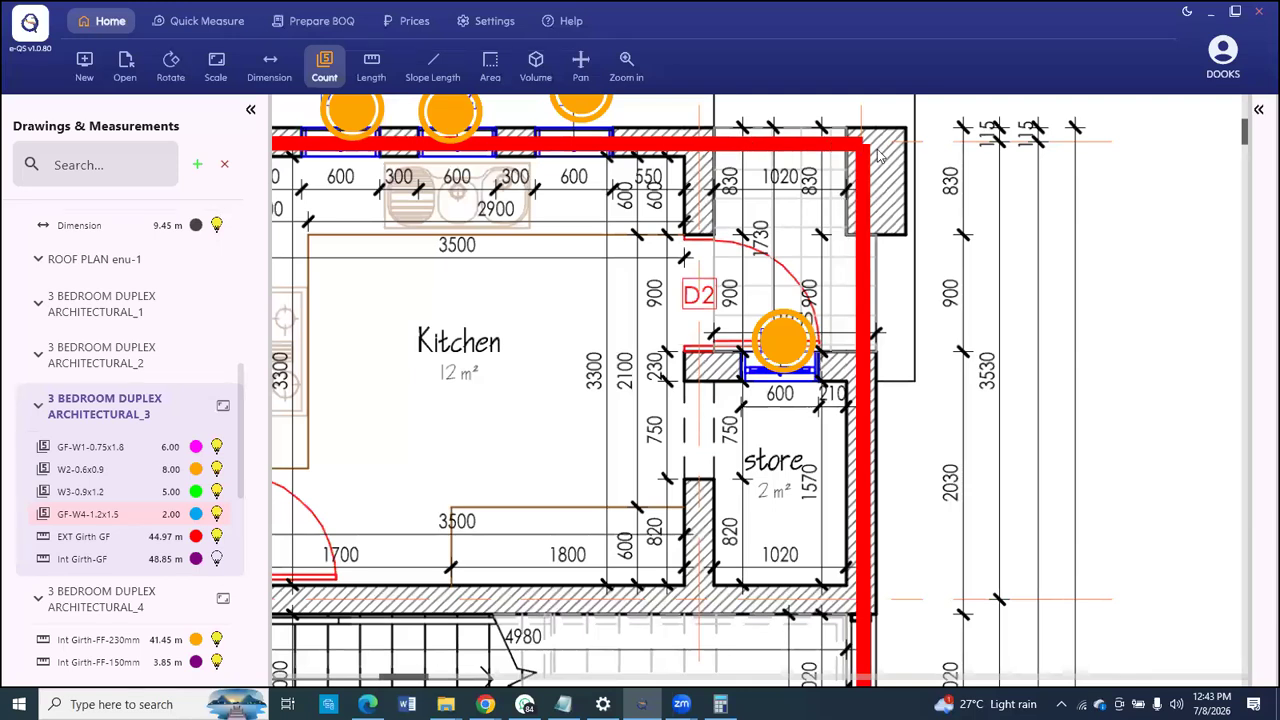
scroll(880, 152, "down", 3)
scroll(938, 297, "up", 3)
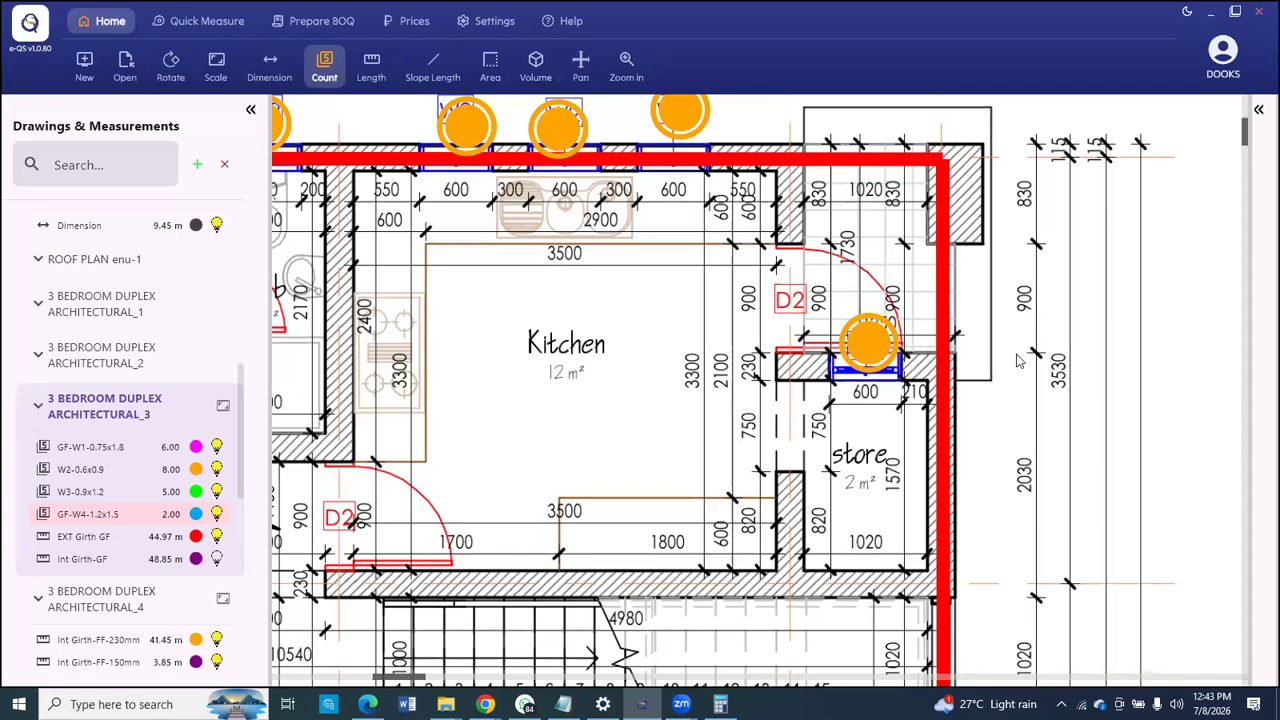
Step: Compare the external girth line with the walls at the porch outside the kitchen door, briefly showing the Int Girth-GF measurement
scroll(852, 158, "down", 1)
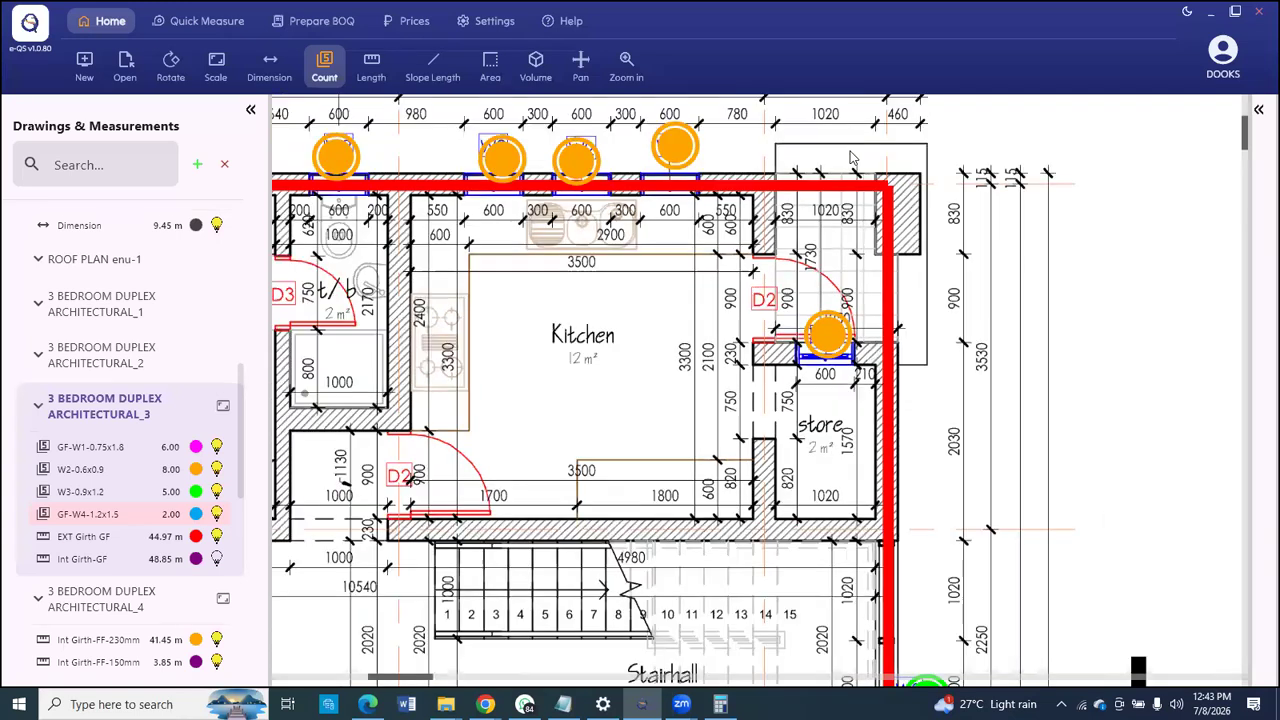
scroll(854, 132, "up", 1)
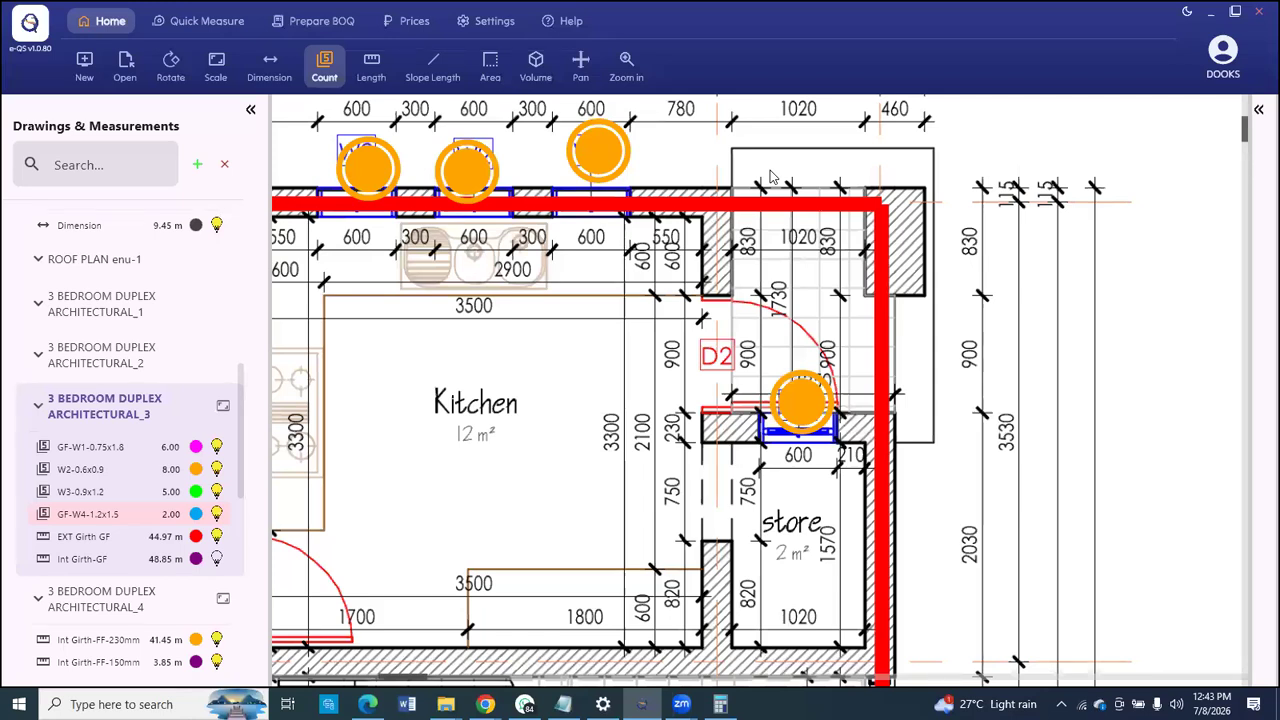
scroll(770, 178, "up", 2)
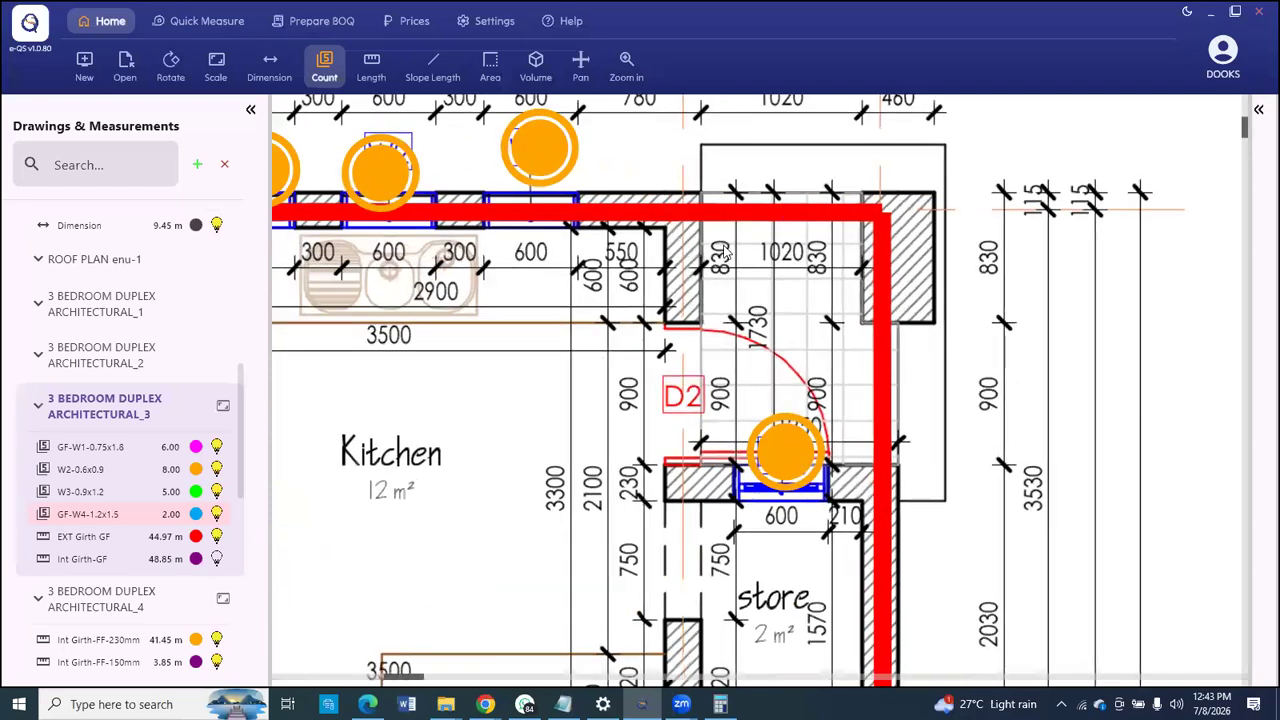
scroll(785, 216, "down", 1)
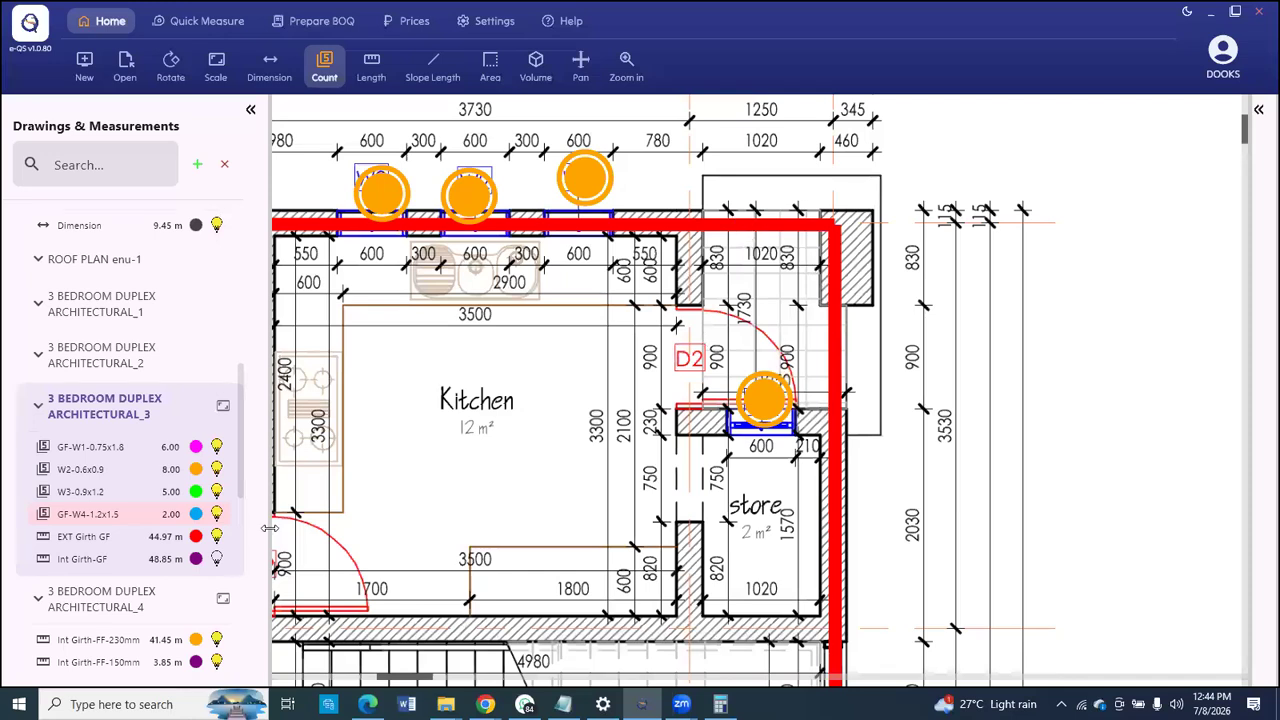
left_click(217, 558)
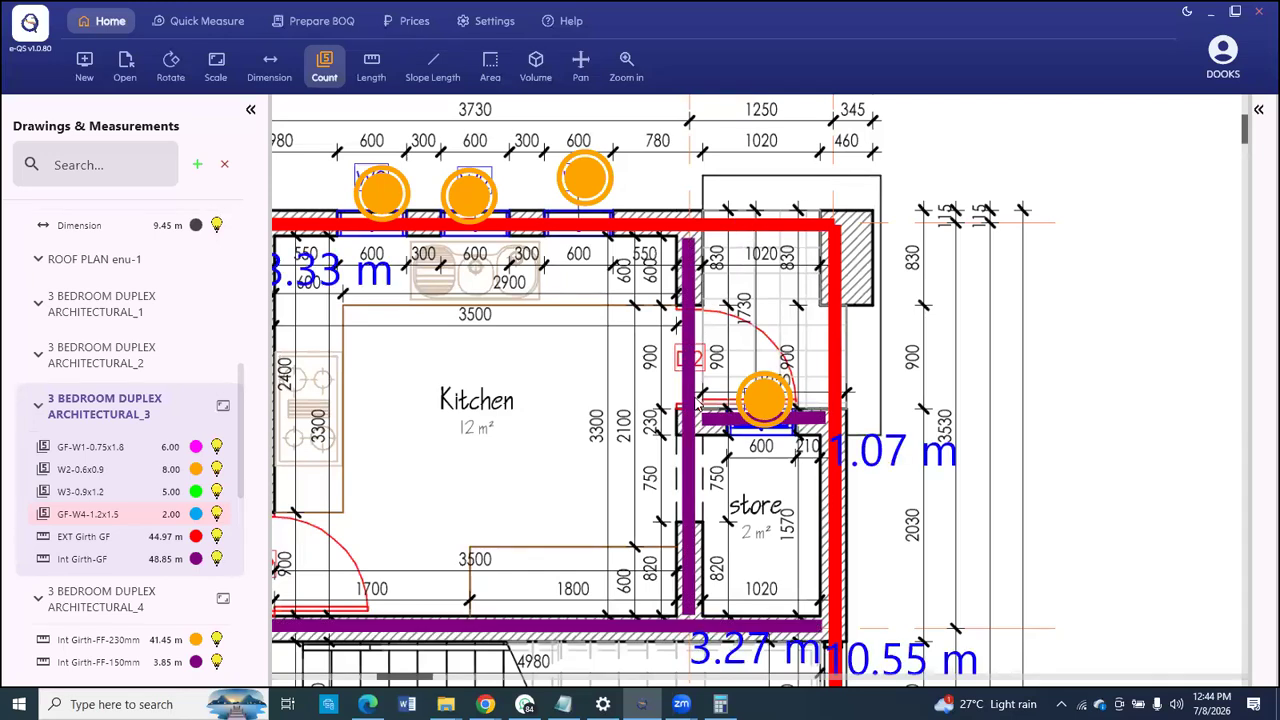
left_click(217, 558)
Step: Examine the external girth line across the recessed front entrance between the bedroom and the W/C on the ground floor plan
scroll(803, 250, "down", 3)
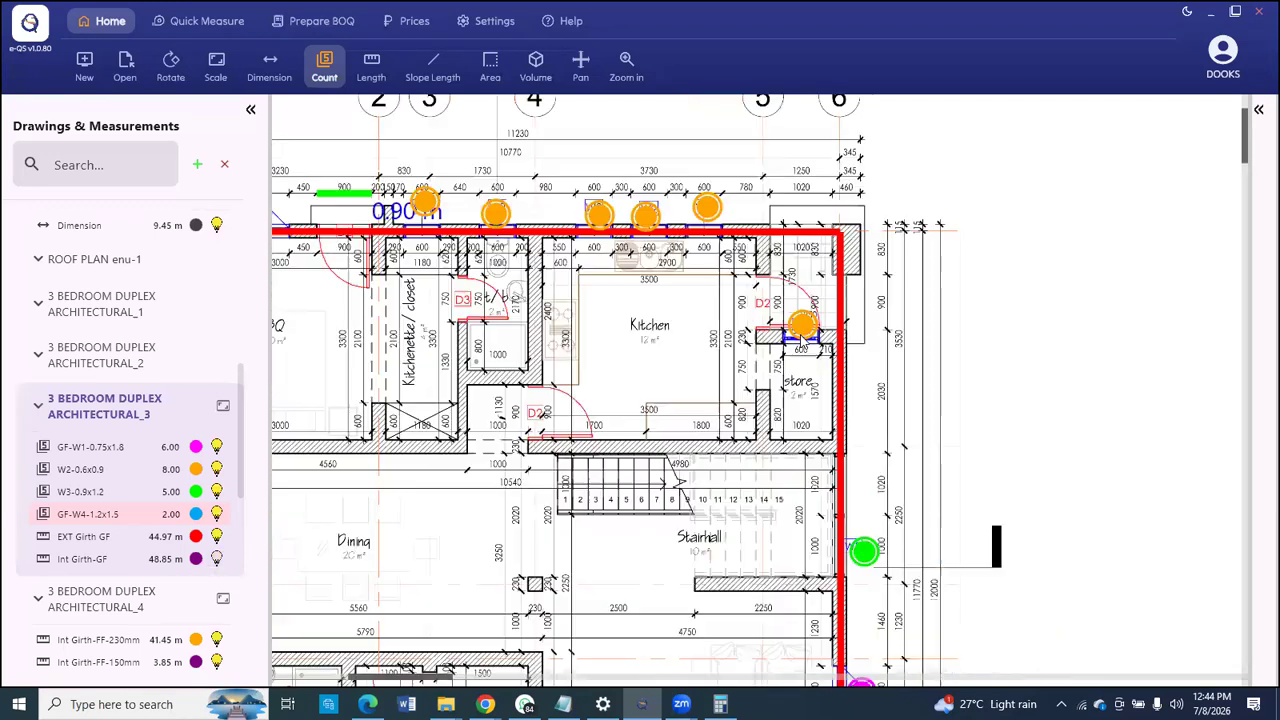
scroll(803, 335, "down", 3)
scroll(645, 540, "up", 3)
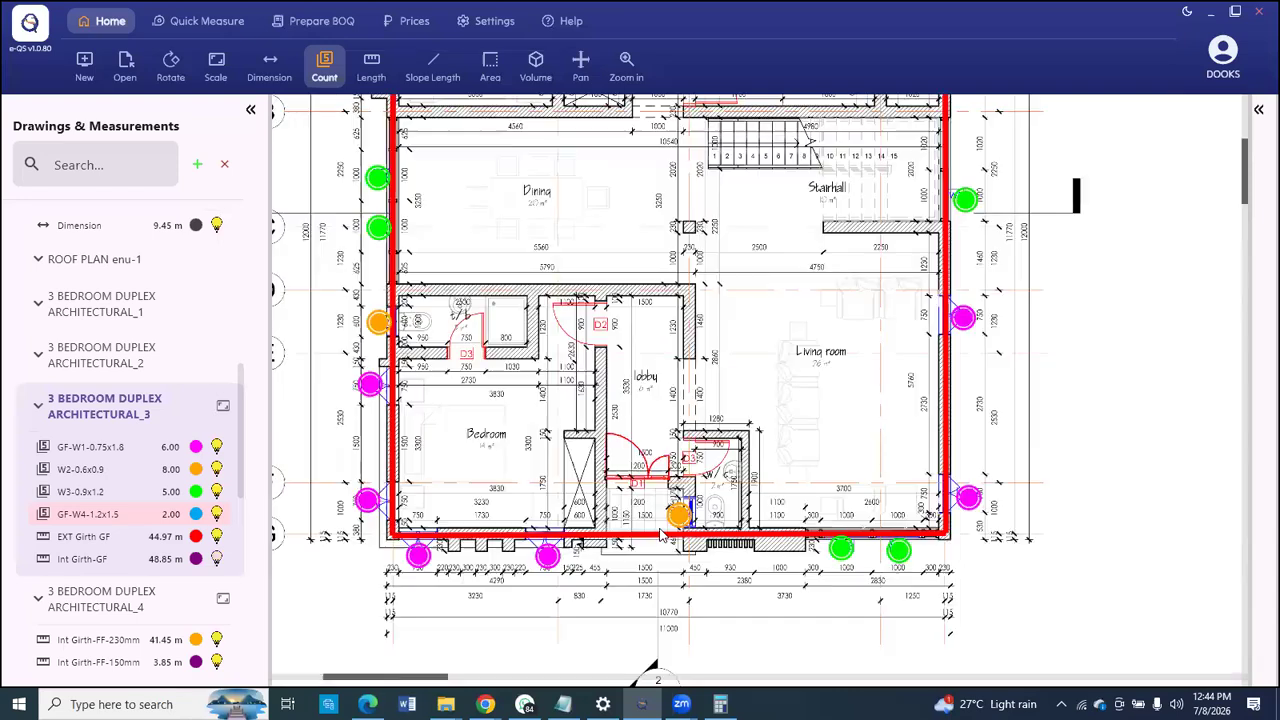
scroll(660, 535, "up", 2)
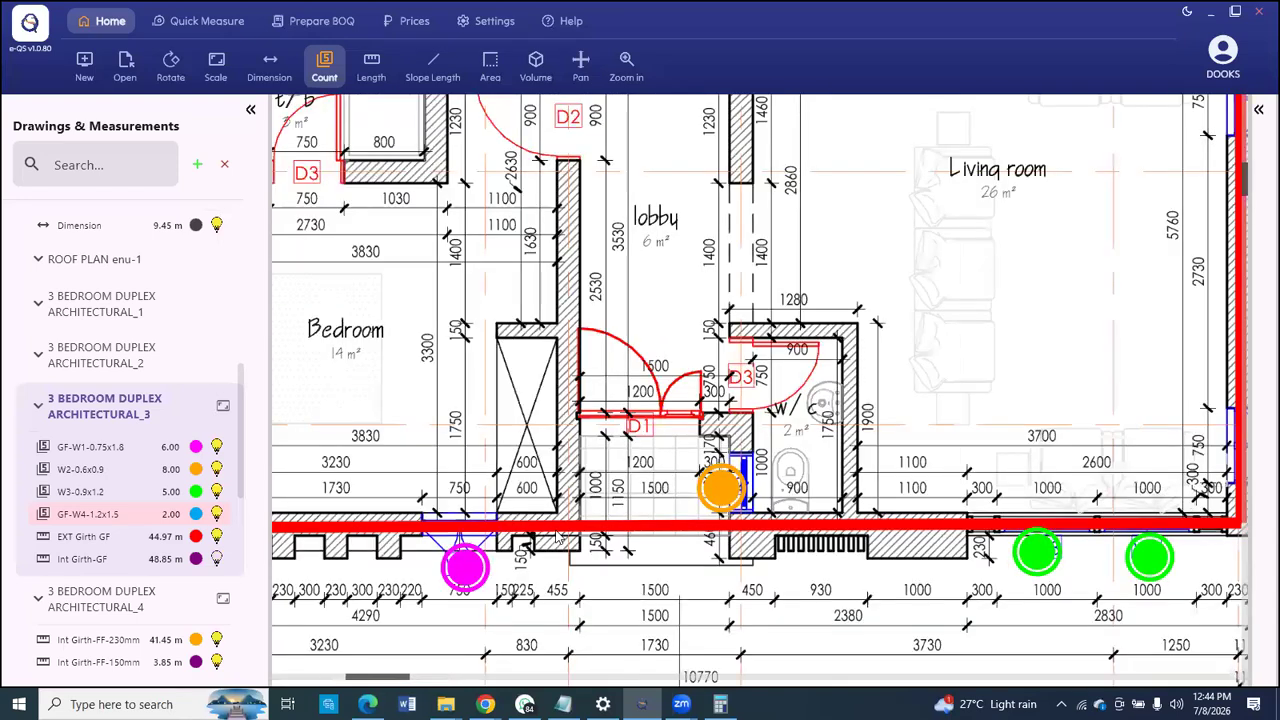
scroll(557, 537, "up", 1)
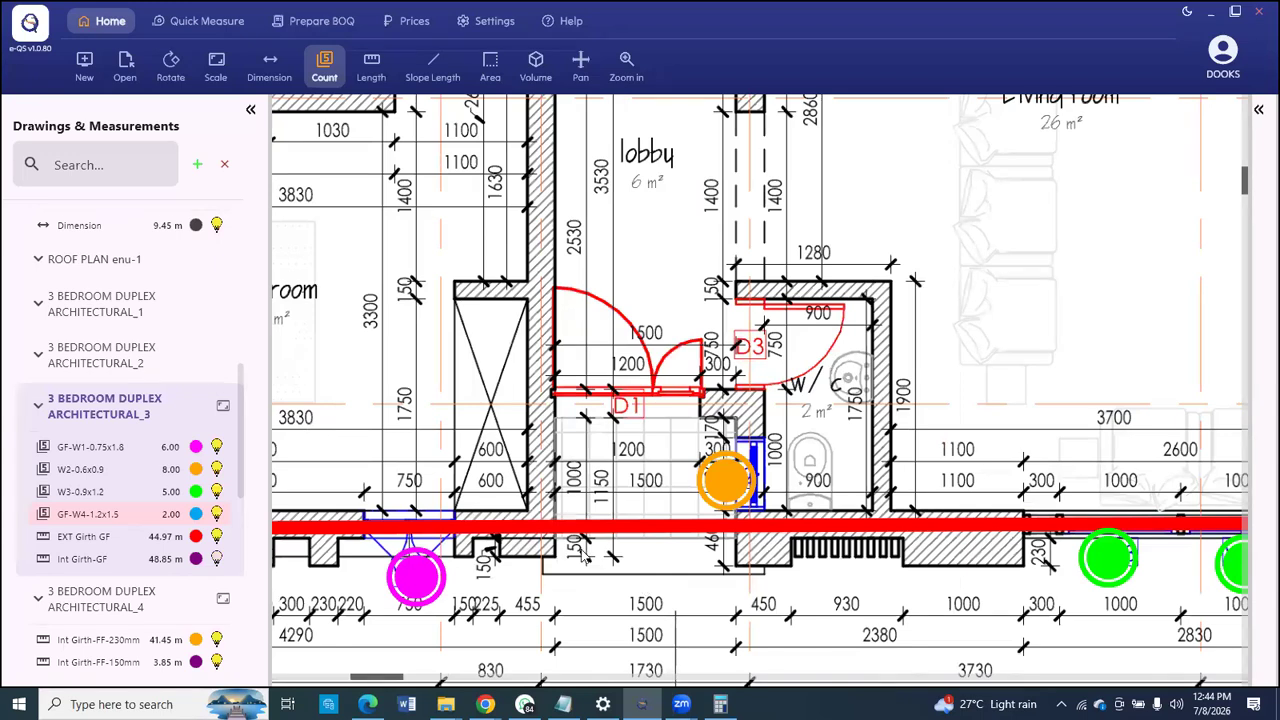
scroll(583, 557, "down", 3)
scroll(566, 480, "up", 3)
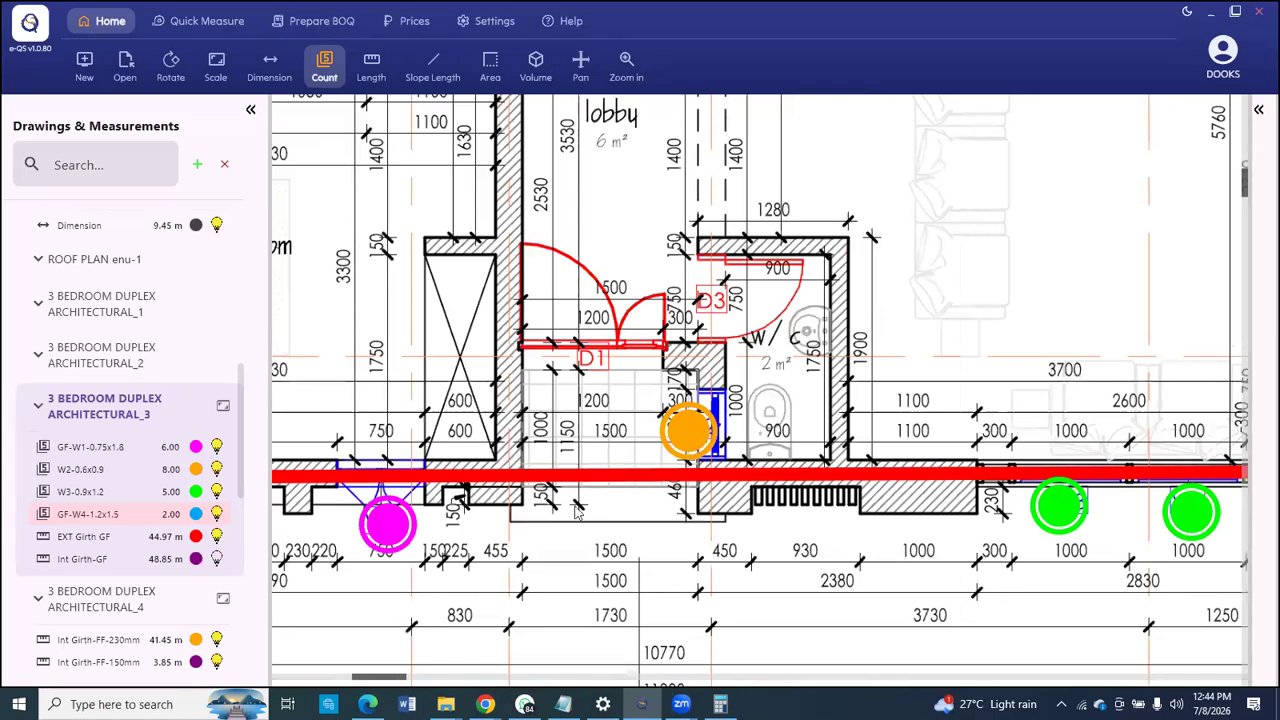
scroll(537, 509, "down", 1)
scroll(545, 515, "down", 1)
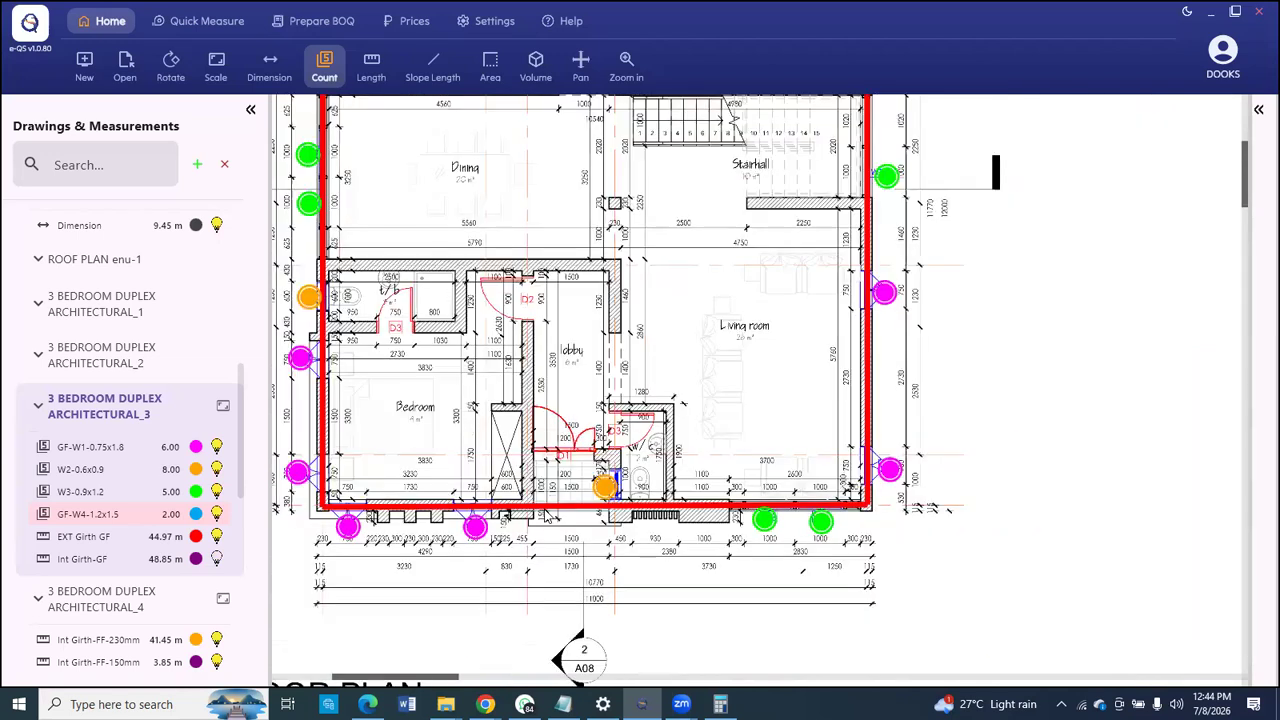
scroll(498, 505, "down", 1)
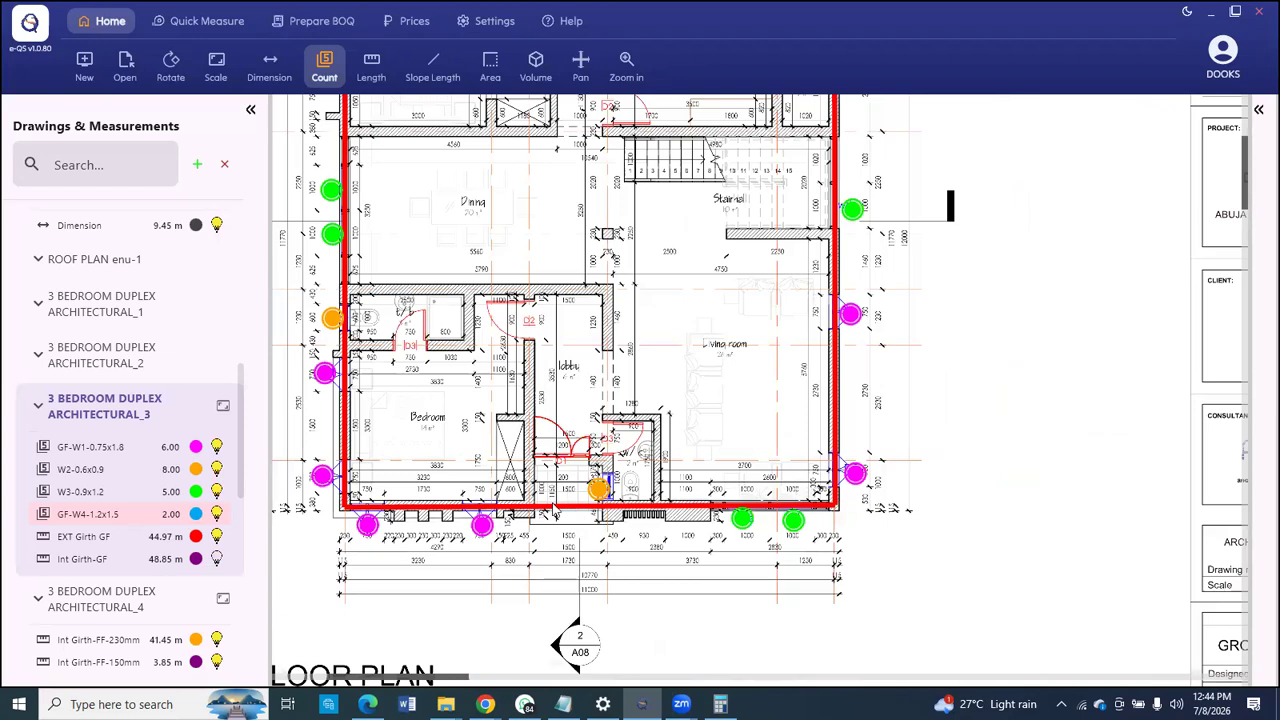
scroll(573, 515, "up", 1)
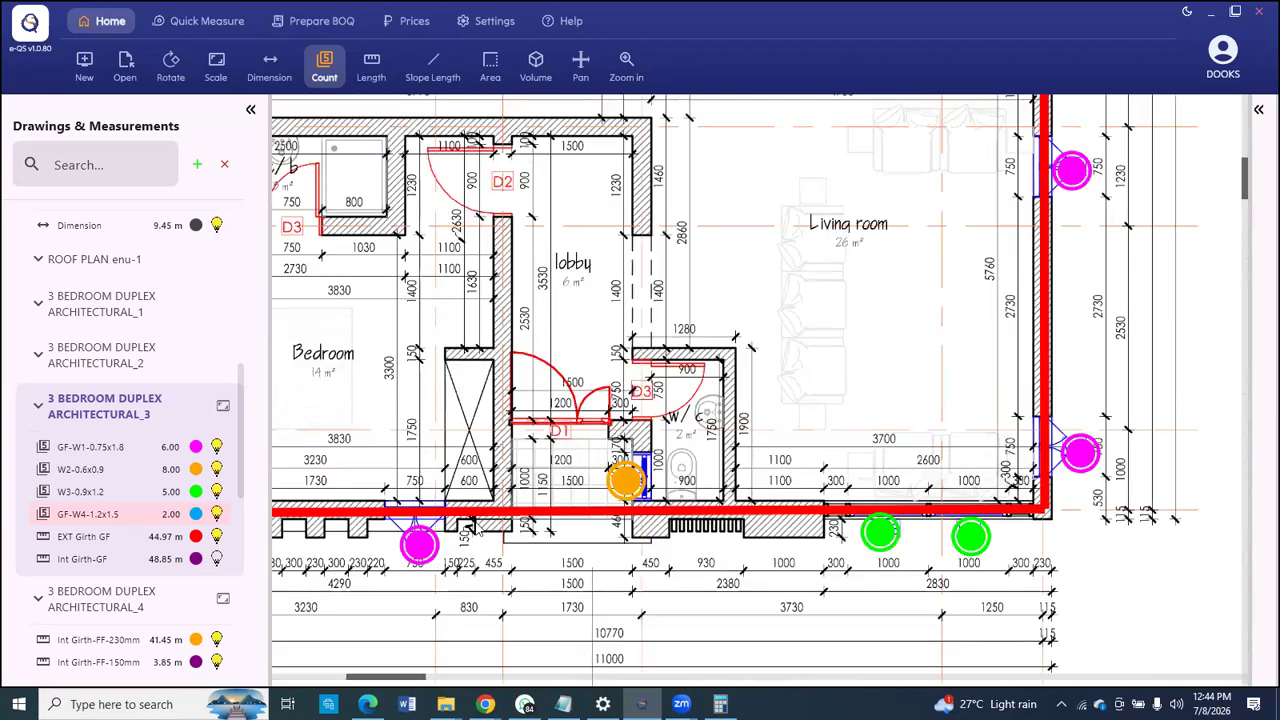
scroll(480, 528, "up", 1)
scroll(478, 517, "down", 1)
Step: Recheck the external girth line around the porch and store window against the whole ground floor outline
scroll(677, 195, "down", 3)
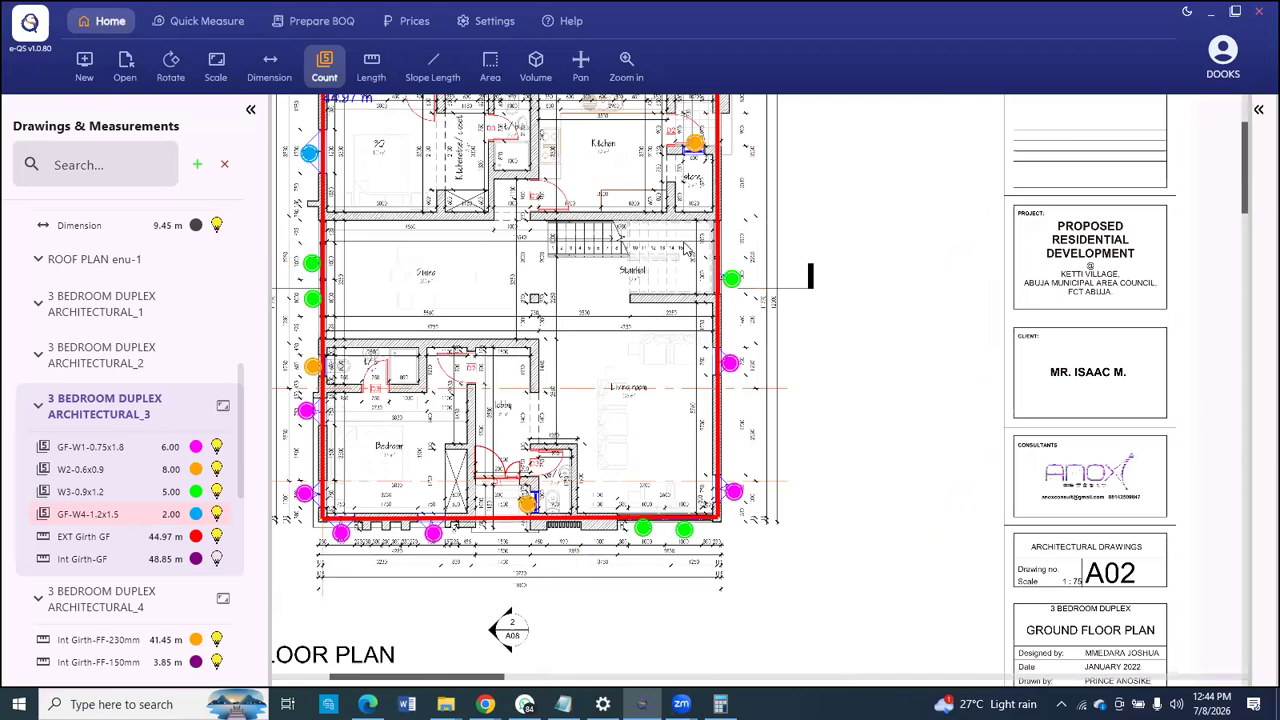
scroll(683, 281, "up", 2)
scroll(670, 305, "up", 1)
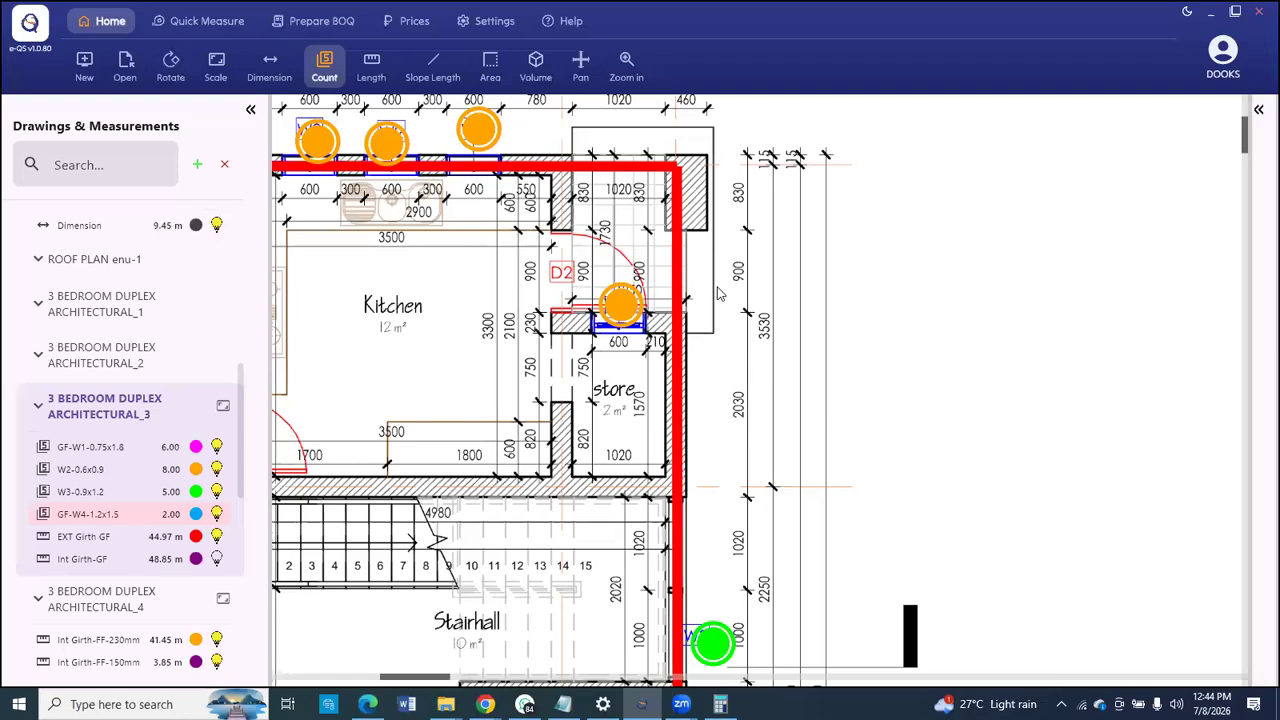
scroll(735, 360, "up", 1)
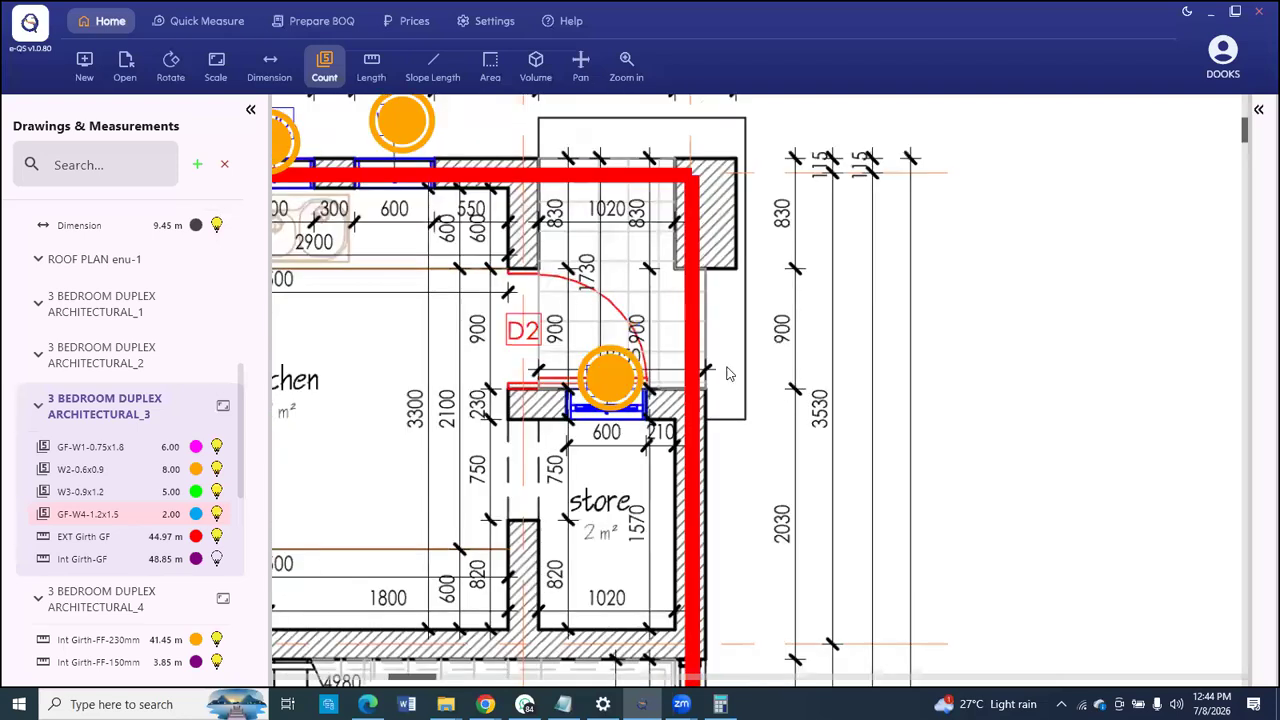
scroll(620, 214, "down", 1)
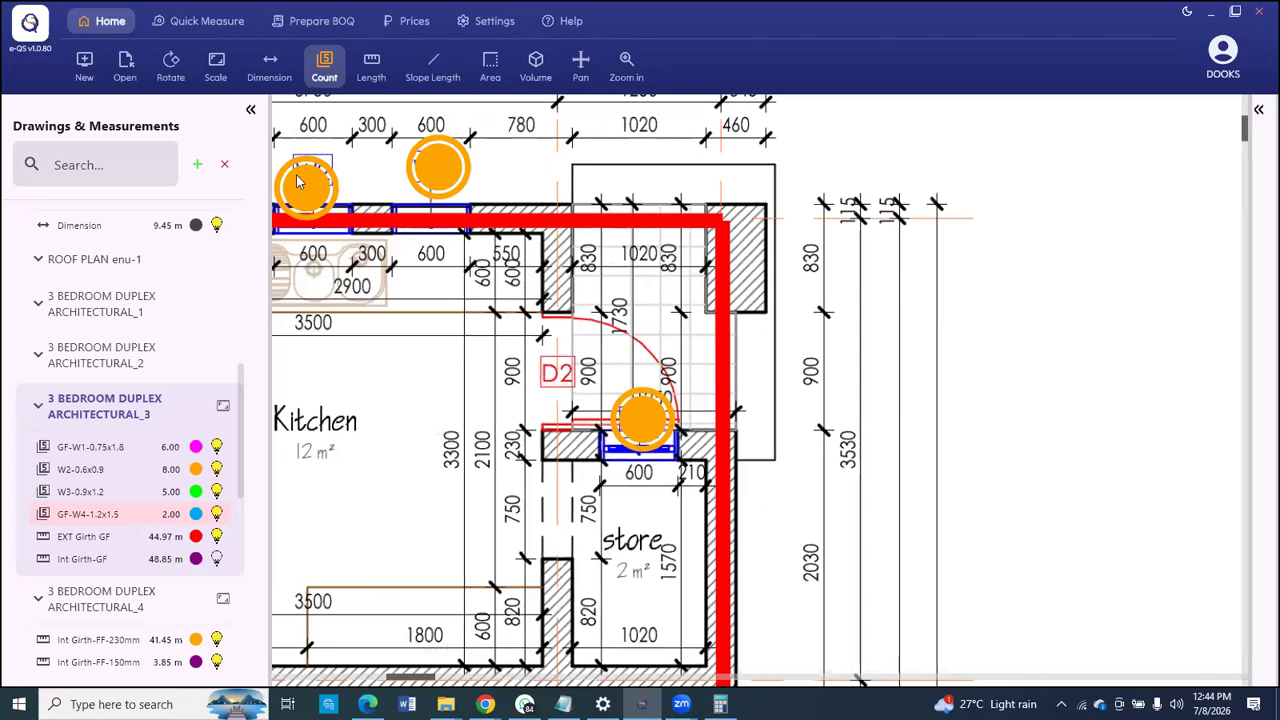
scroll(640, 300, "down", 3)
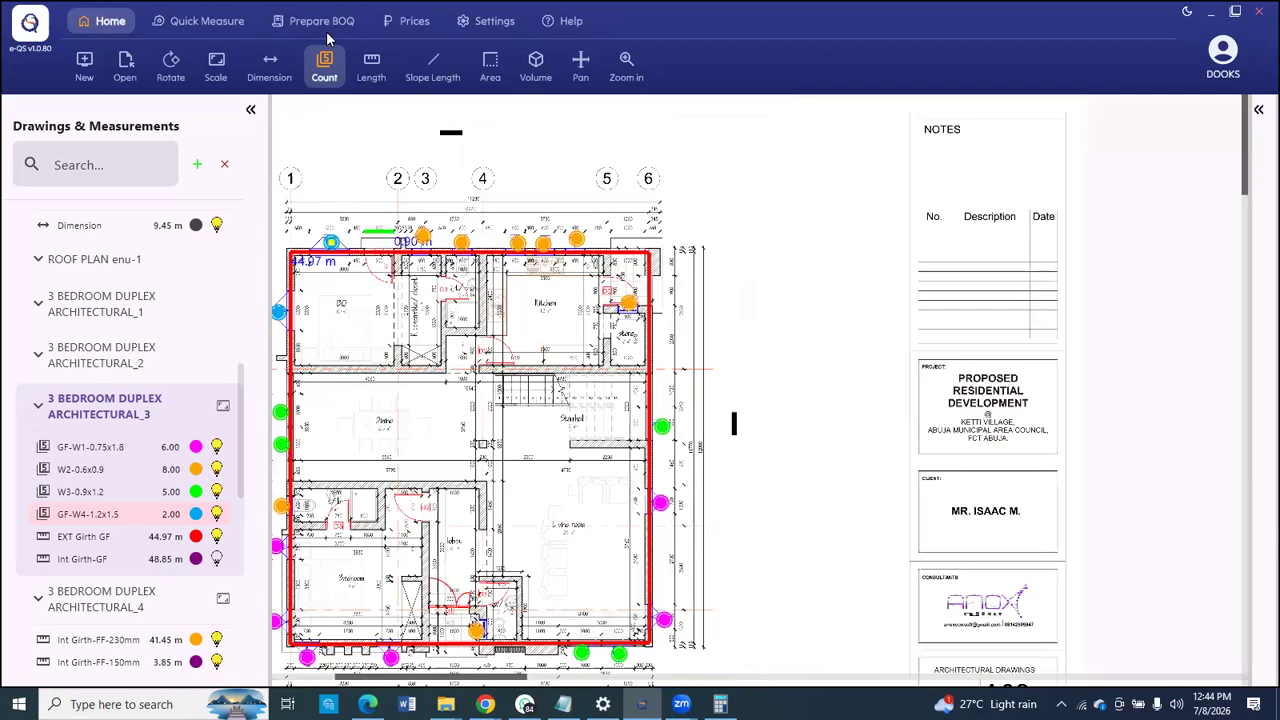
Step: Open the External Wall work item in the BOQ preparation section
left_click(322, 23)
left_click(102, 72)
left_click(224, 134)
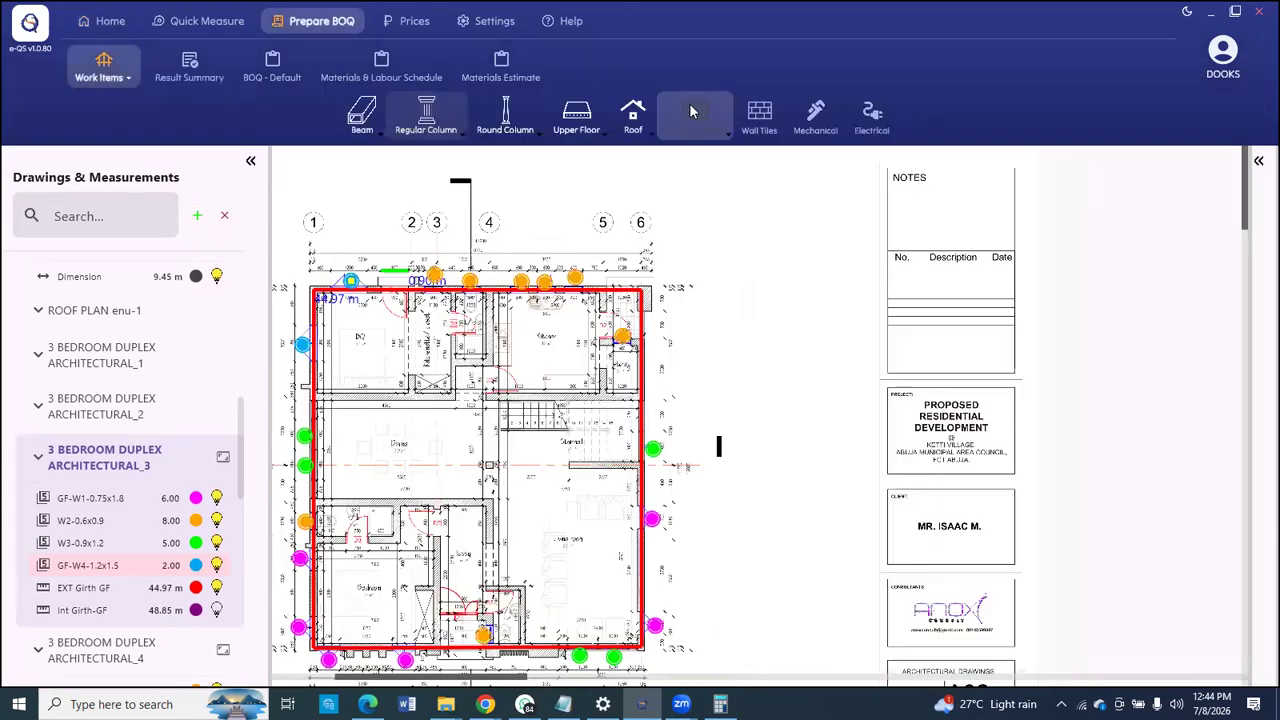
left_click(686, 108)
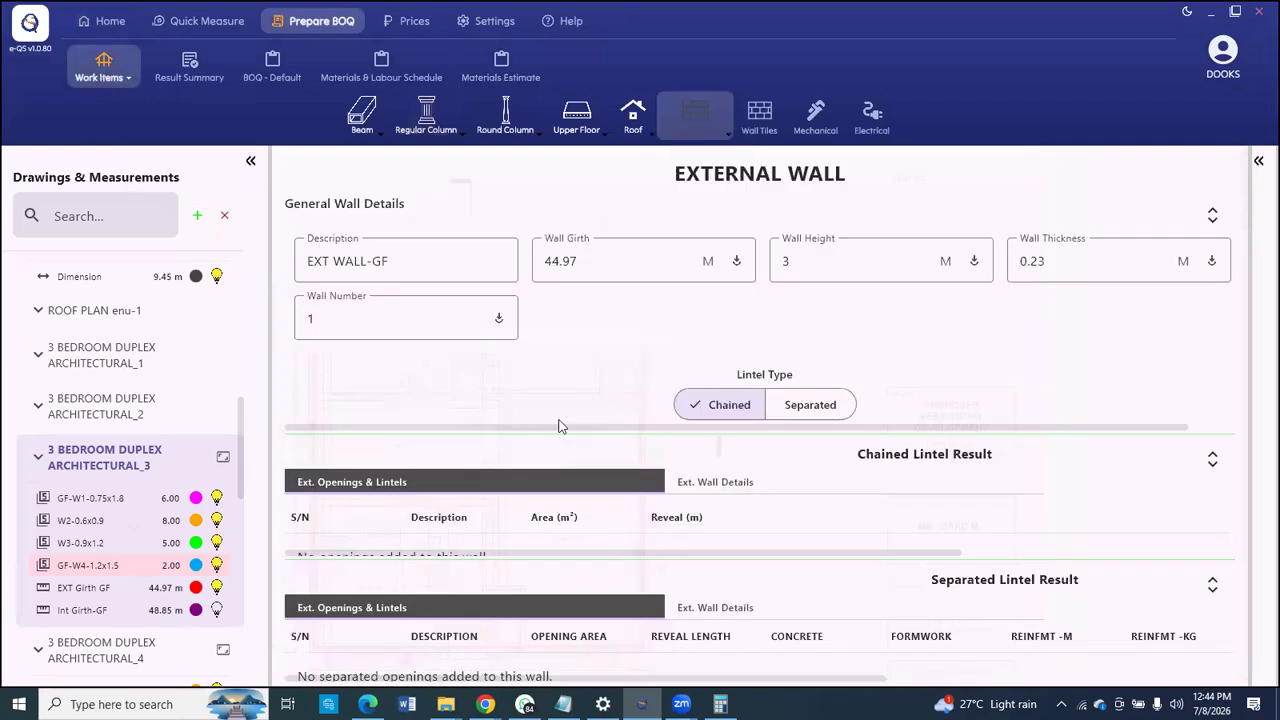
Step: Enter W1-GF as the description of the window opening in the external wall's opening details
scroll(632, 335, "down", 2)
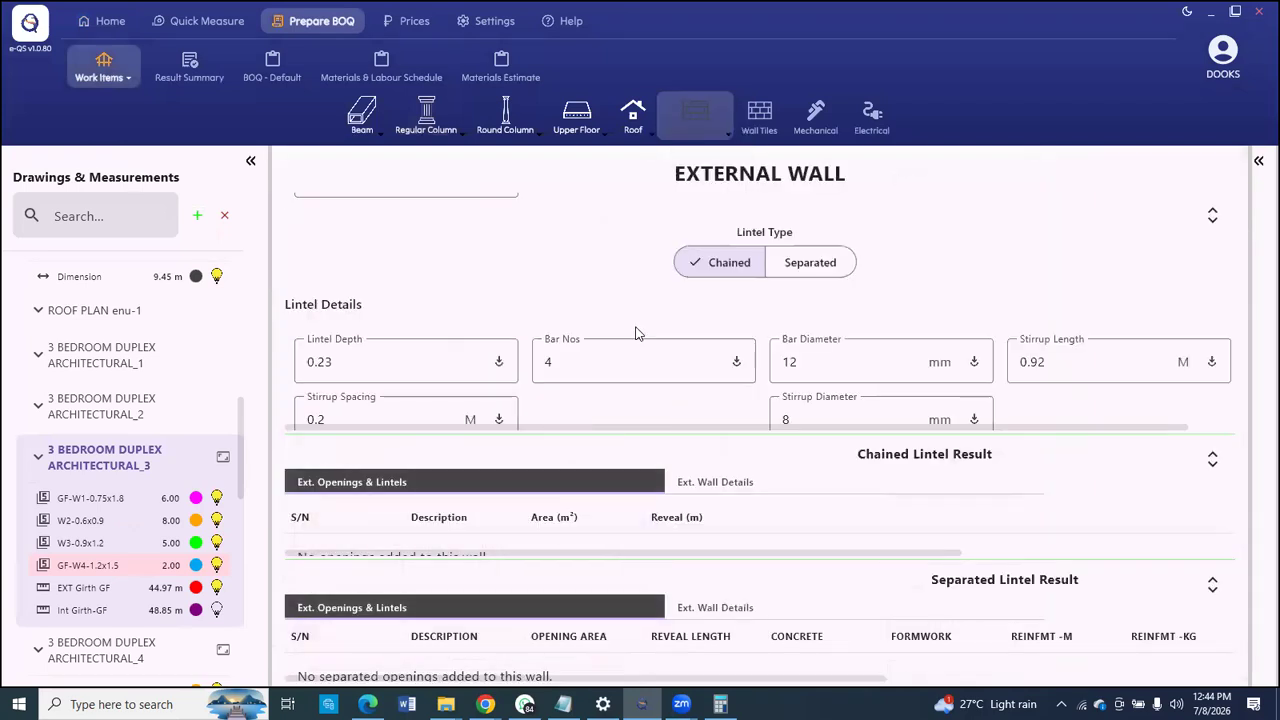
scroll(521, 333, "down", 2)
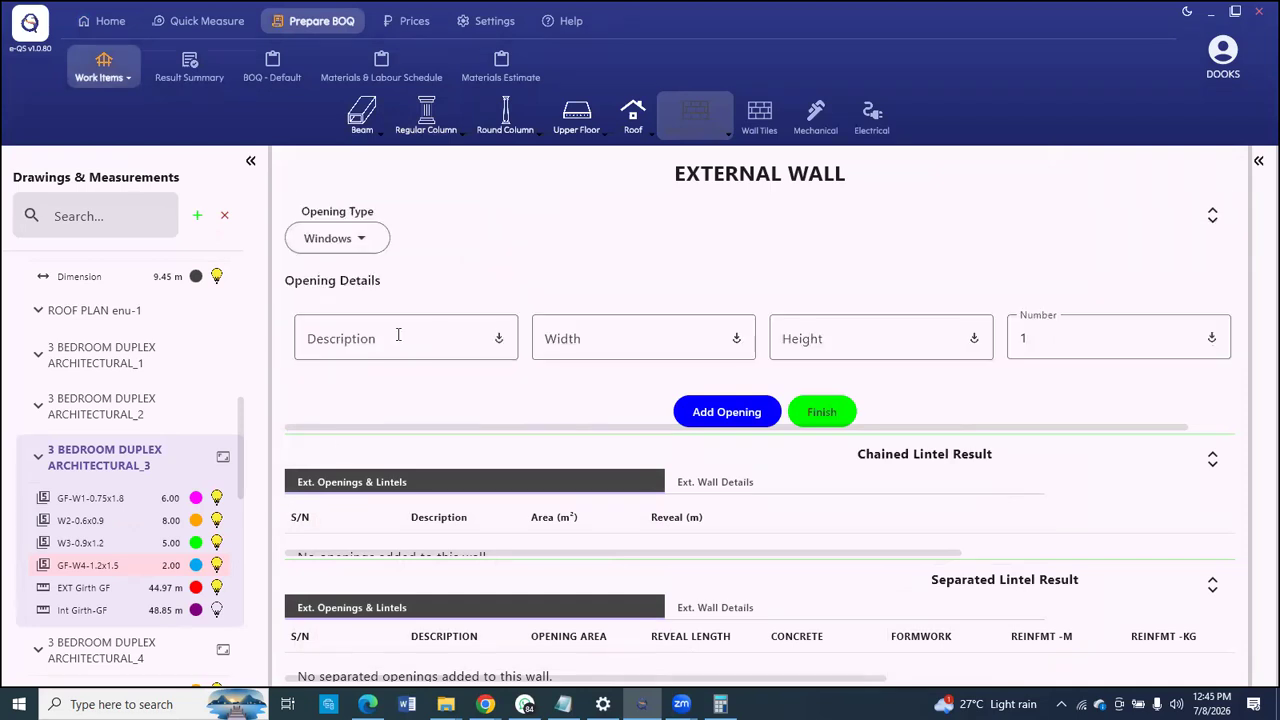
left_click(398, 335)
type("W")
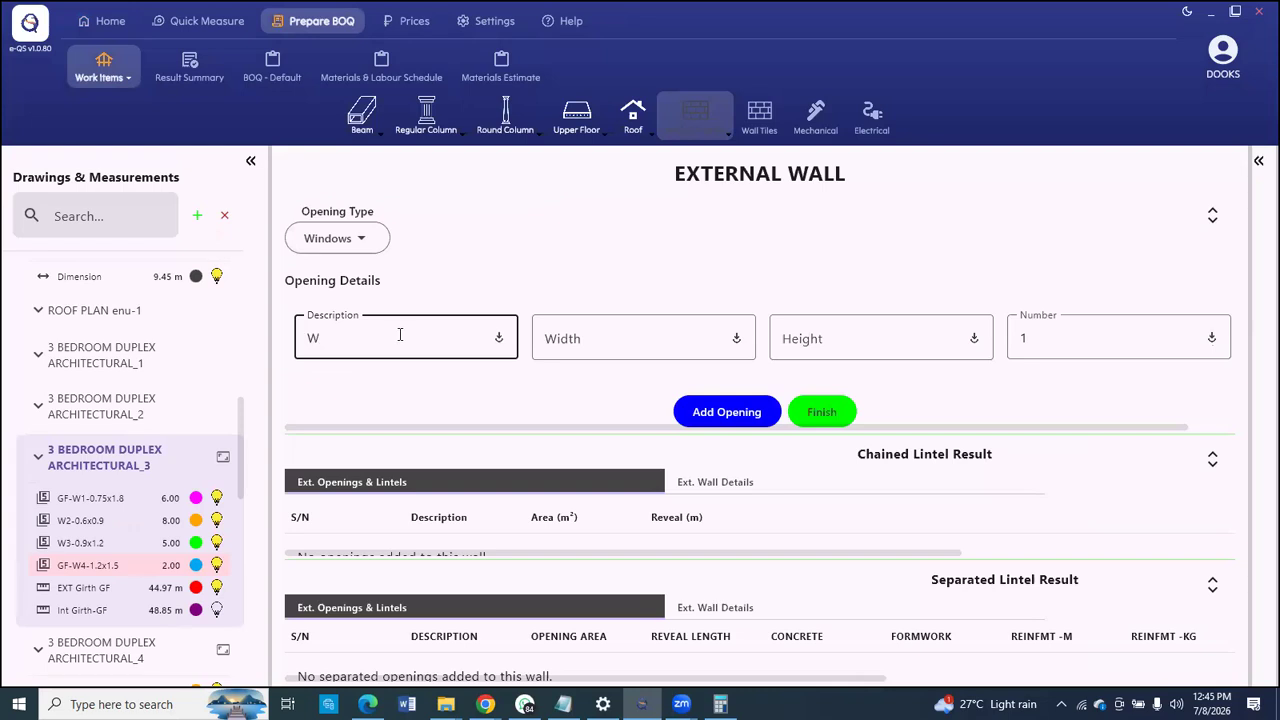
type("1")
scroll(172, 486, "down", 1)
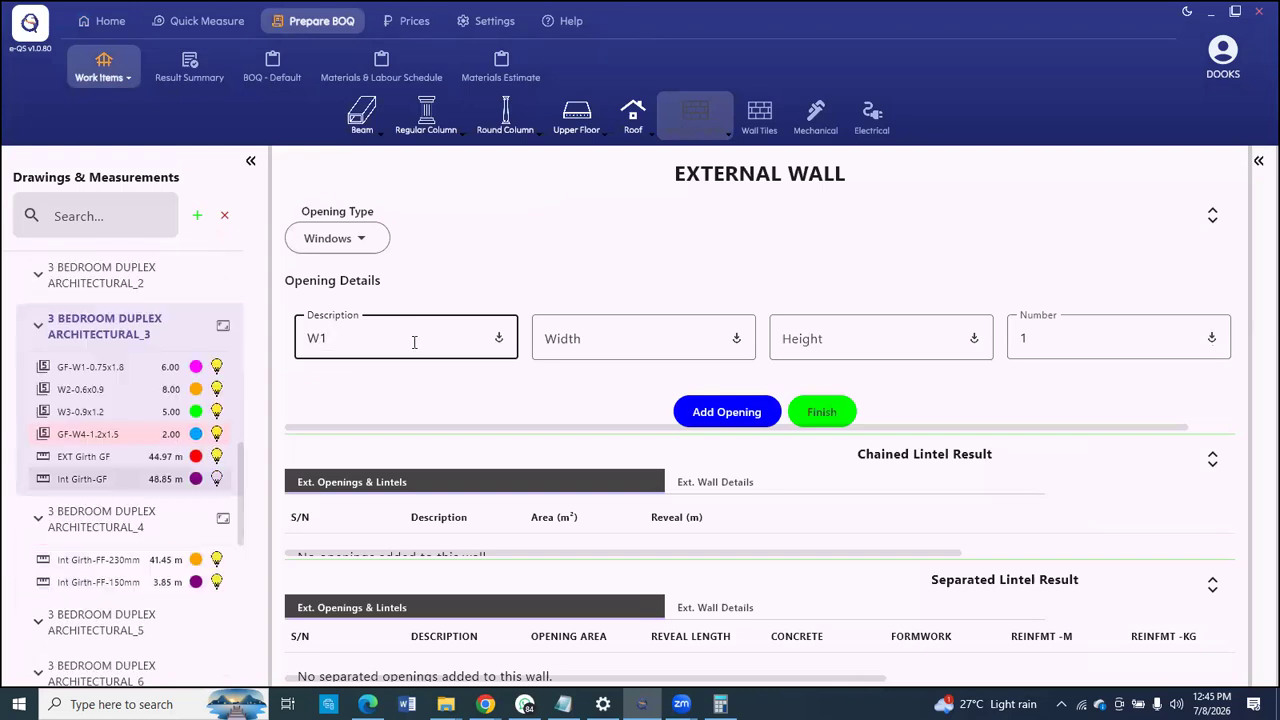
type("-GF")
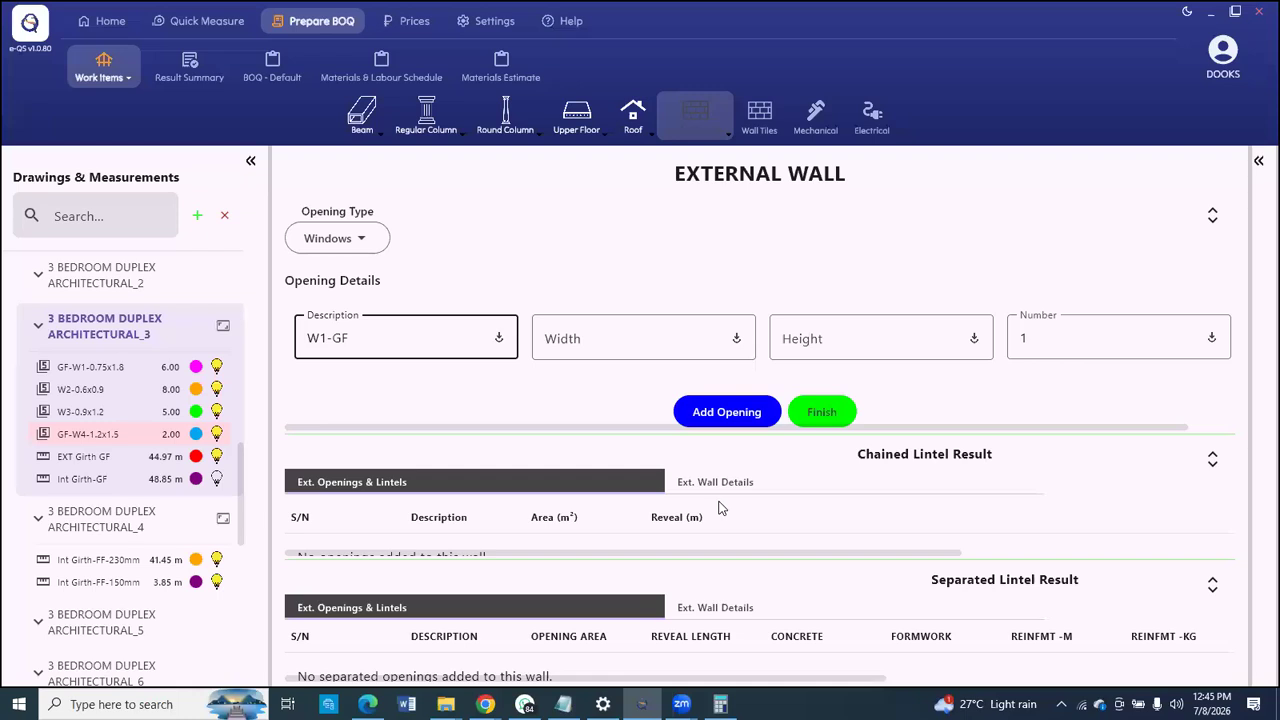
Step: Set the W1-GF window opening's width to 0.75 m and its height to 1.8 m
left_click(598, 338)
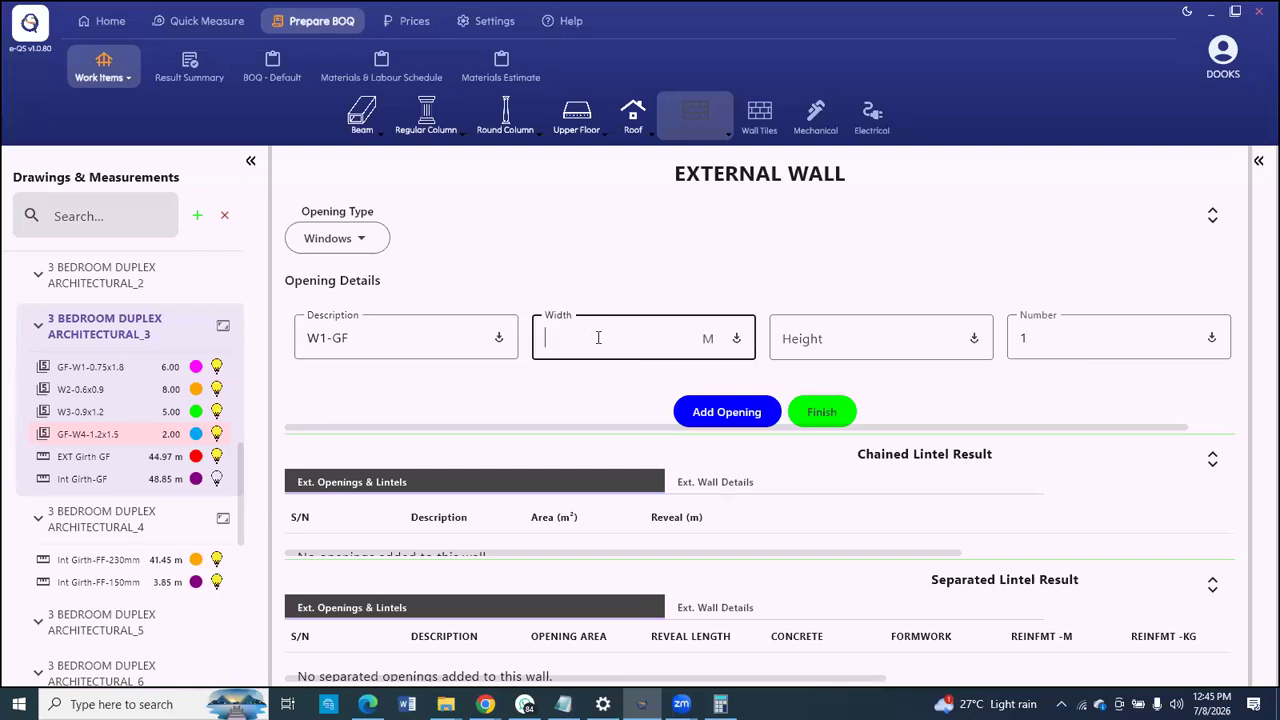
type("0.75")
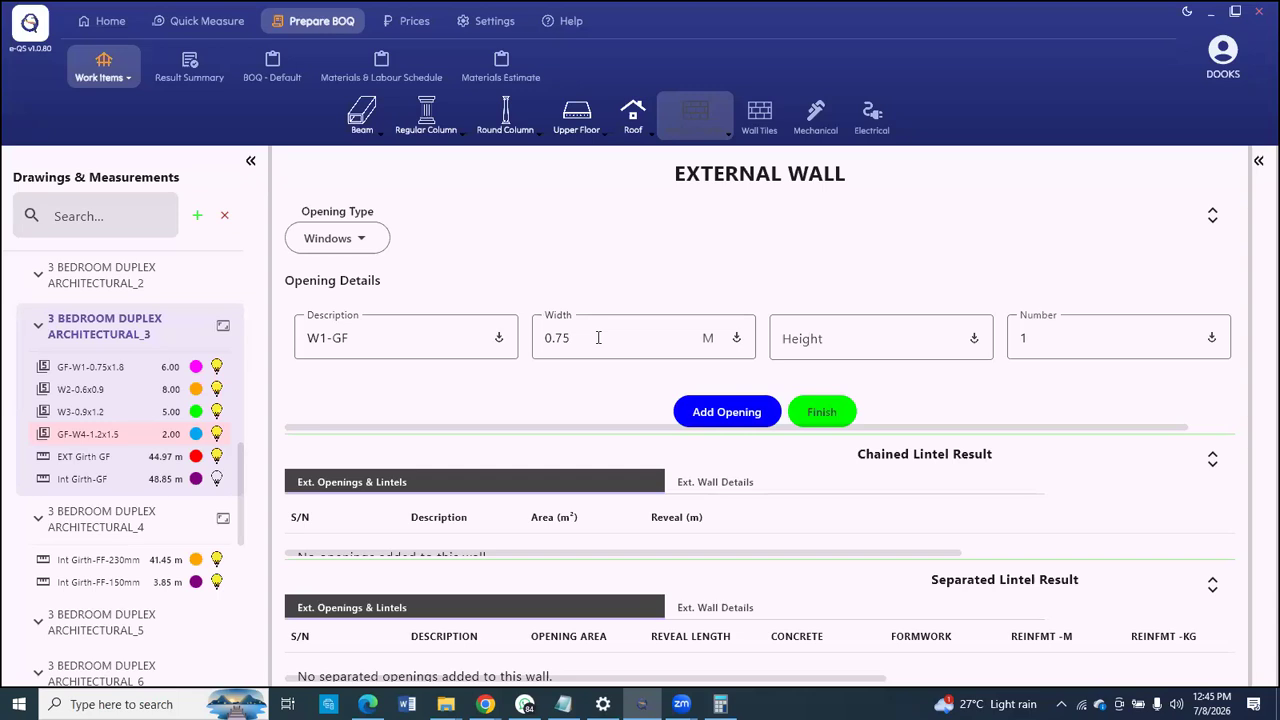
key("Tab")
type("1")
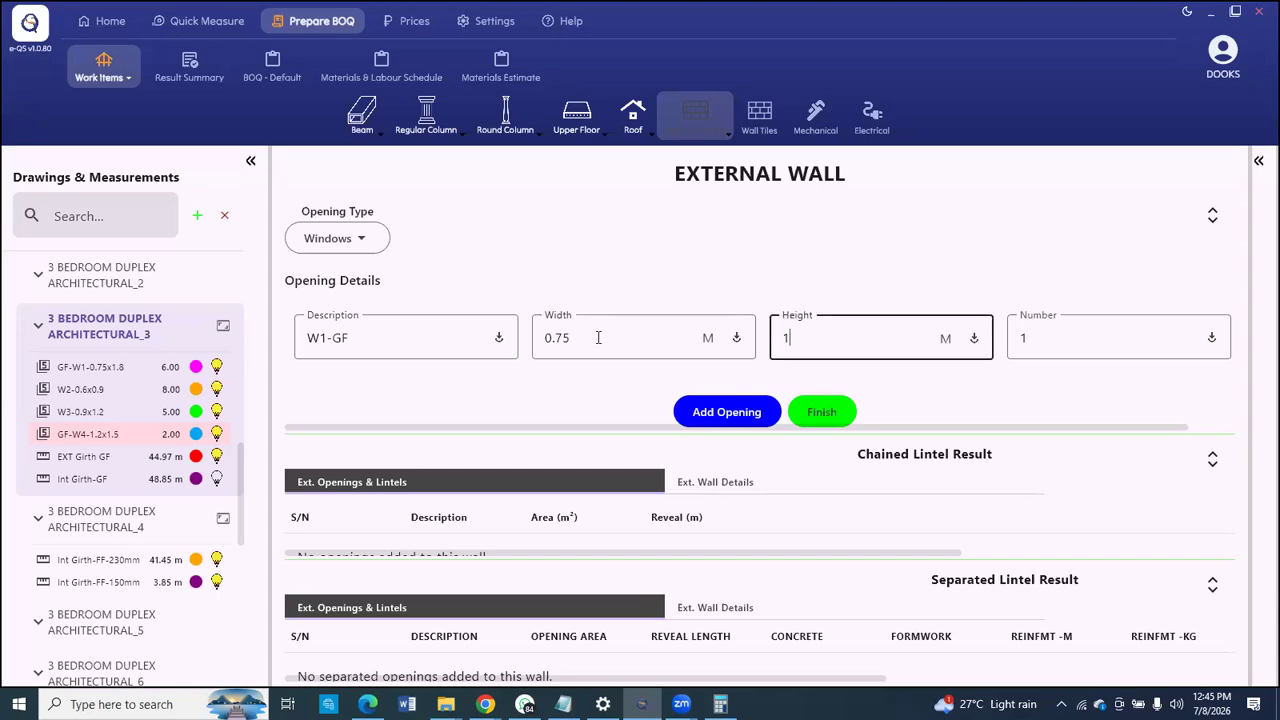
type(".8")
key("Tab")
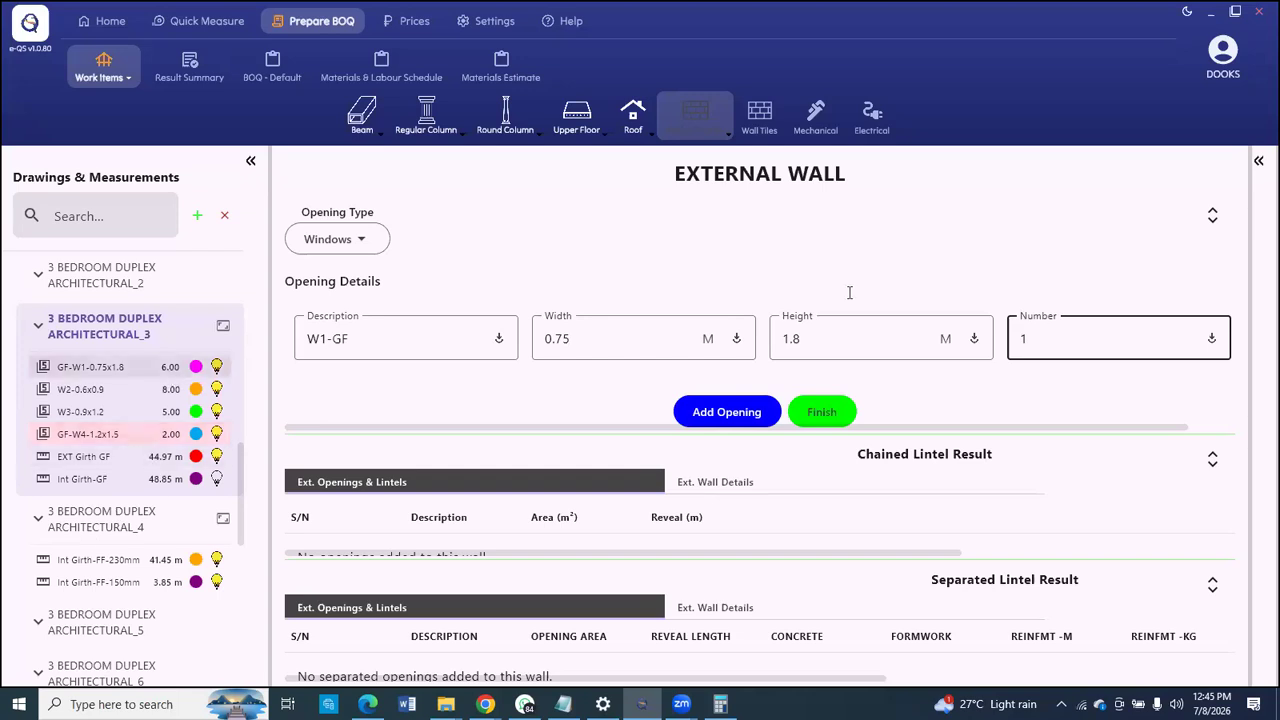
Step: Import the number 6.00 from the GF-W1-0.75x1.8 count and add the W1-GF opening to the external wall
double_click(1055, 337)
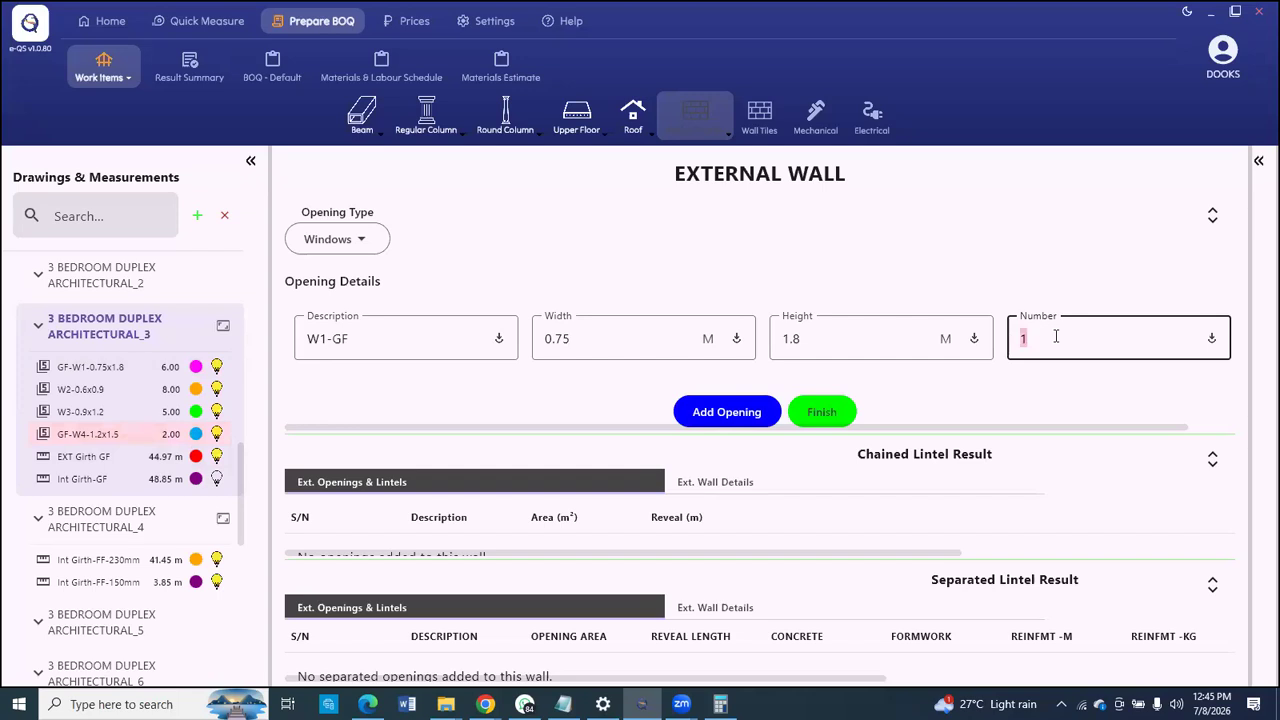
left_click_drag(1232, 337, 1258, 341)
left_click(104, 369)
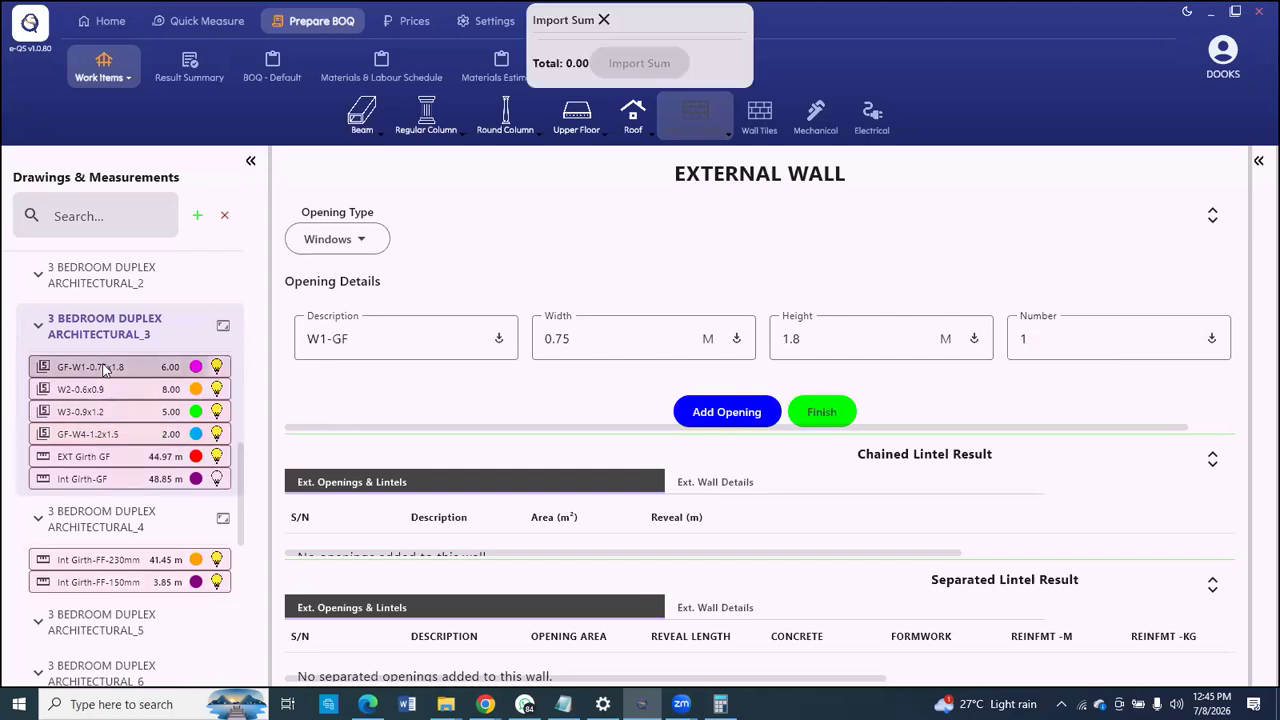
key("Return")
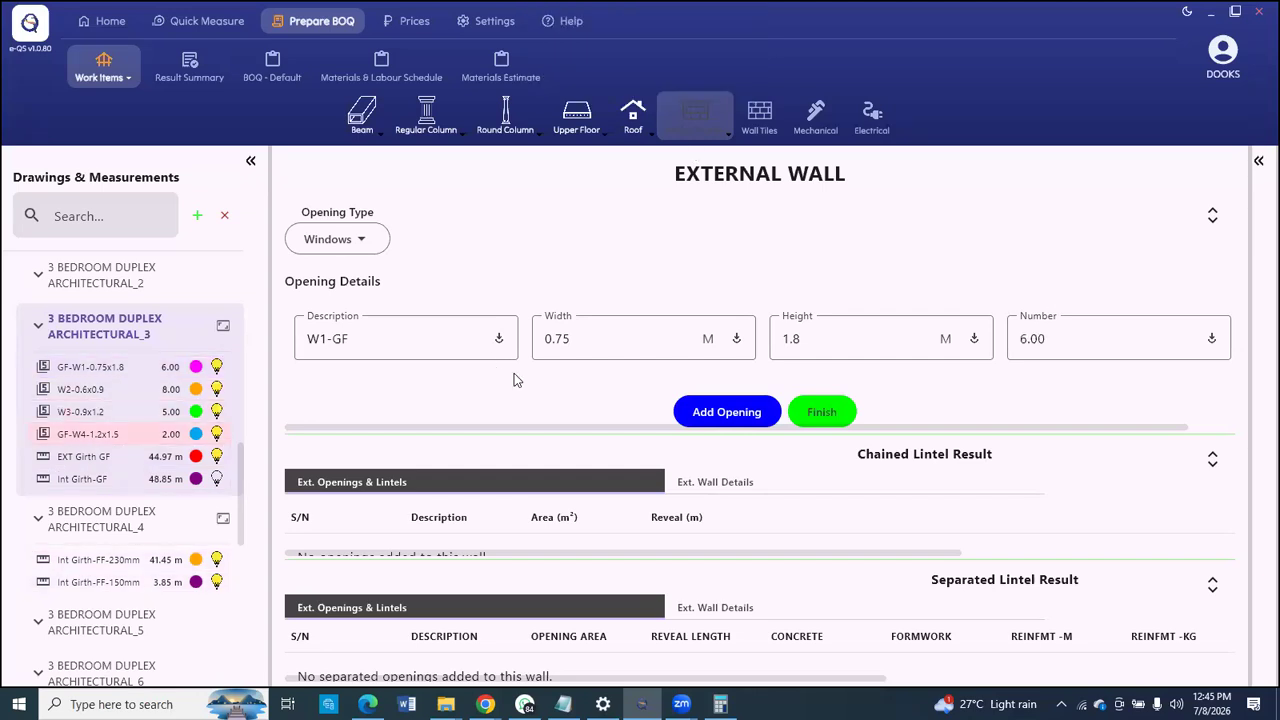
left_click(715, 415)
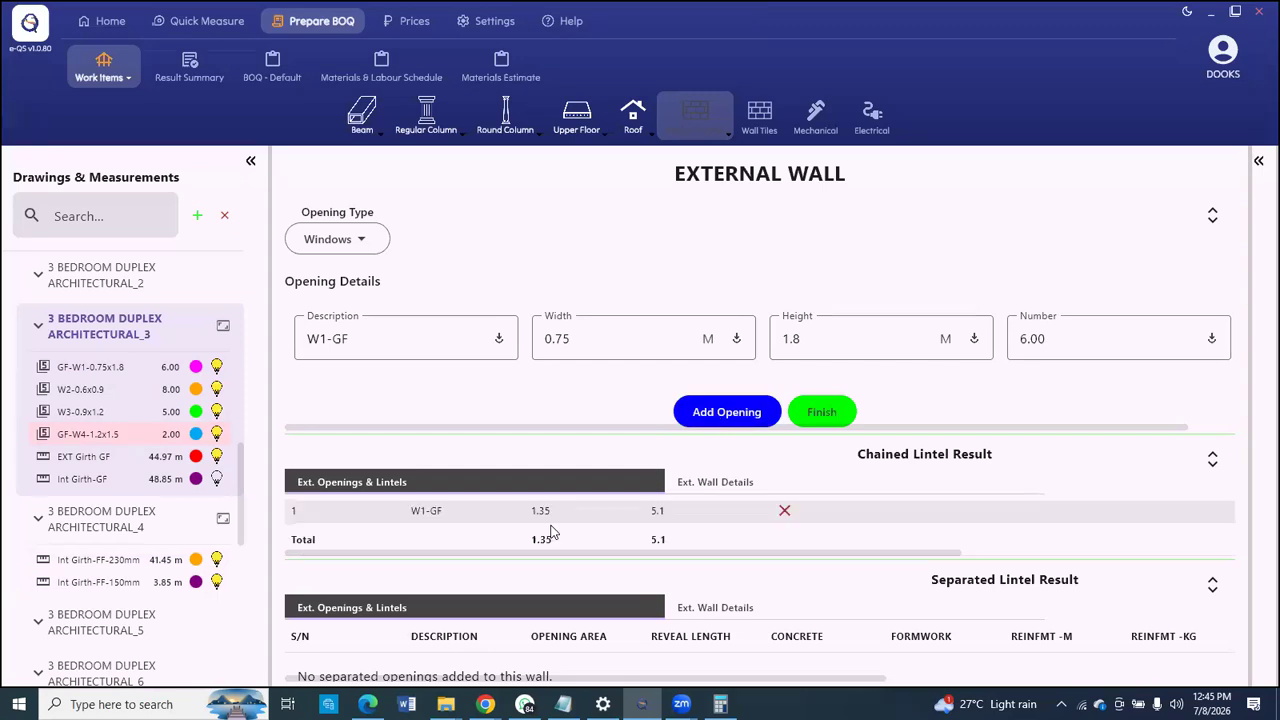
Step: Enlarge the Chained Lintel Result area to view the W1-GF opening row together with its total
scroll(546, 530, "up", 1)
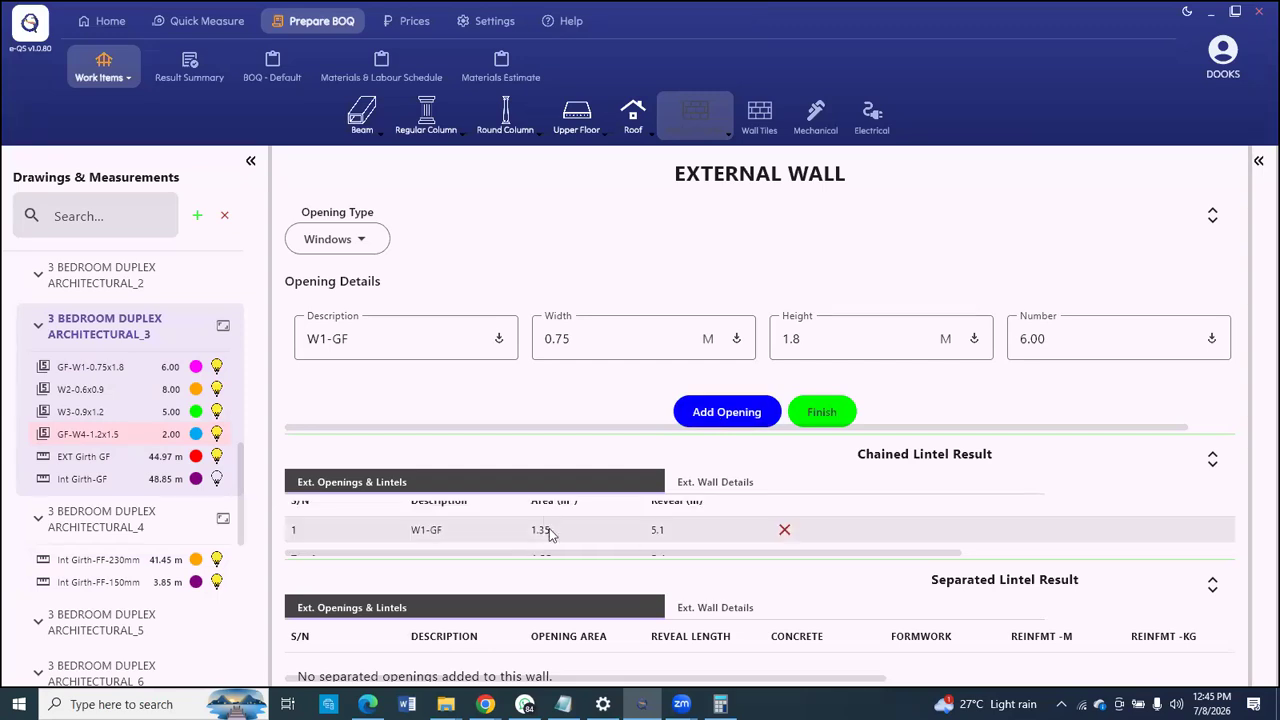
scroll(548, 535, "up", 1)
left_click_drag(629, 558, 636, 611)
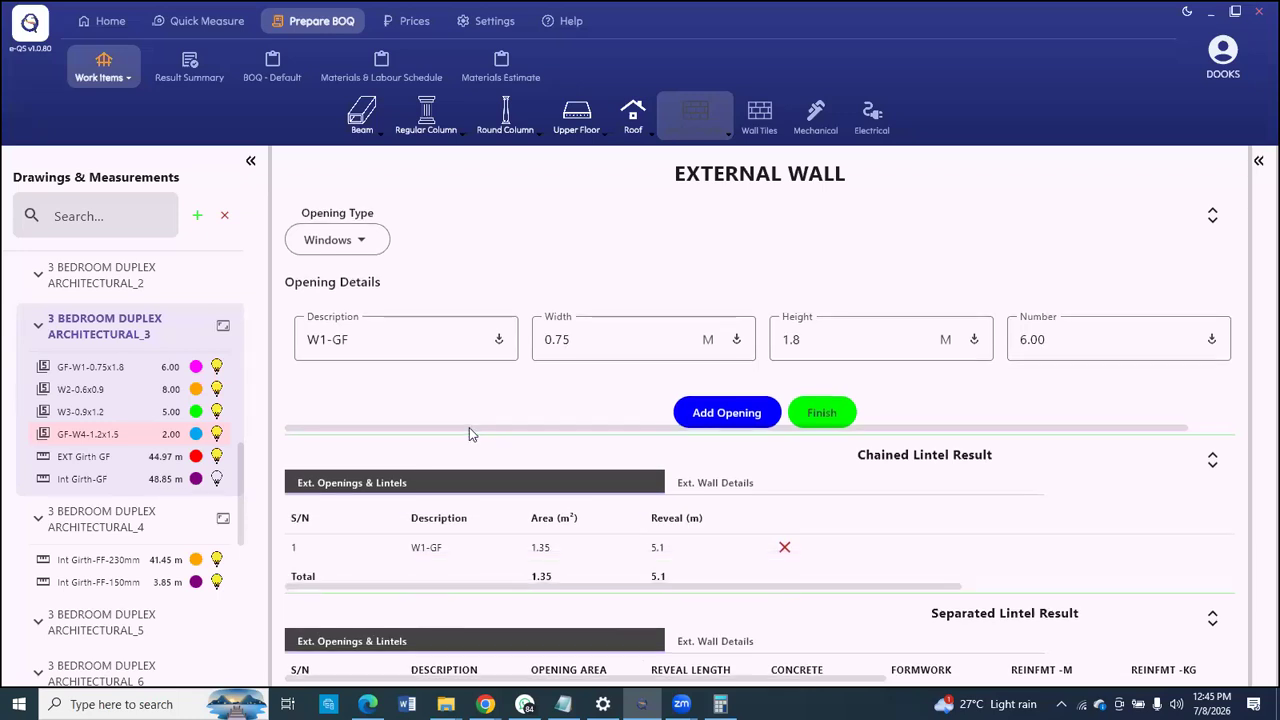
Step: Add a W2-GF window opening to the external wall, 0.6 m wide and 0.9 m high, with number 8
left_click(322, 339)
type("2")
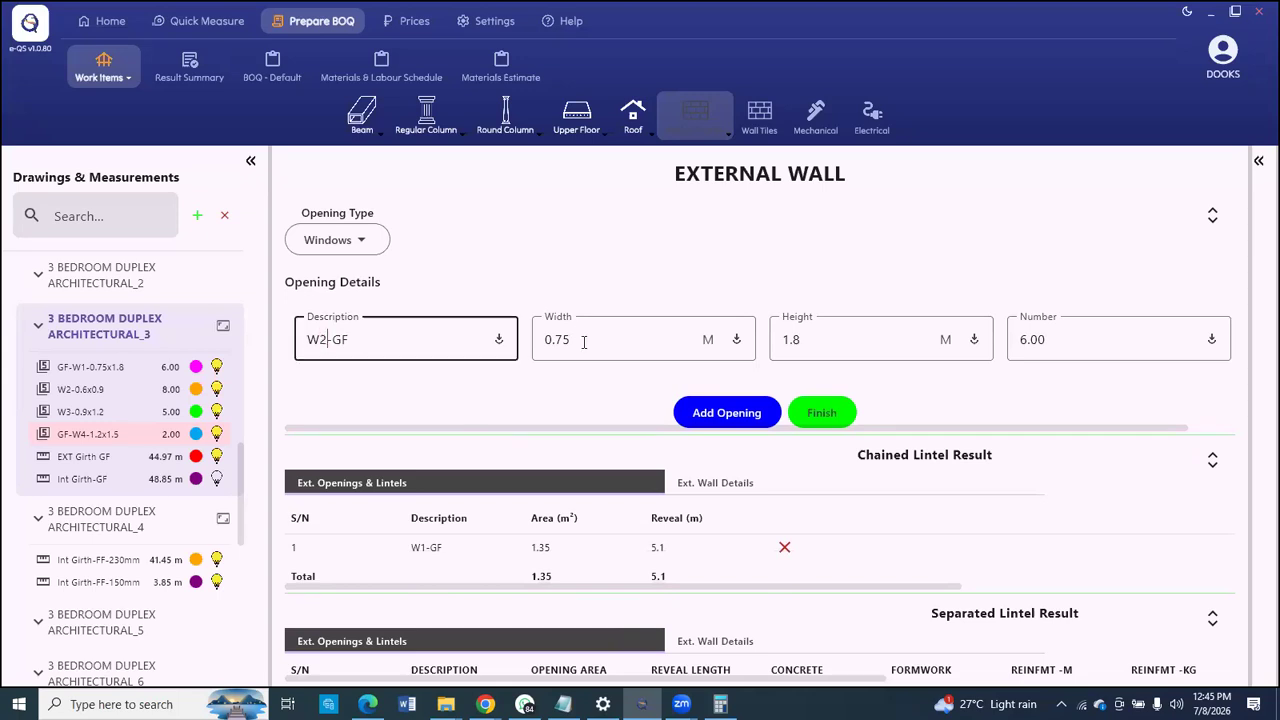
left_click(578, 341)
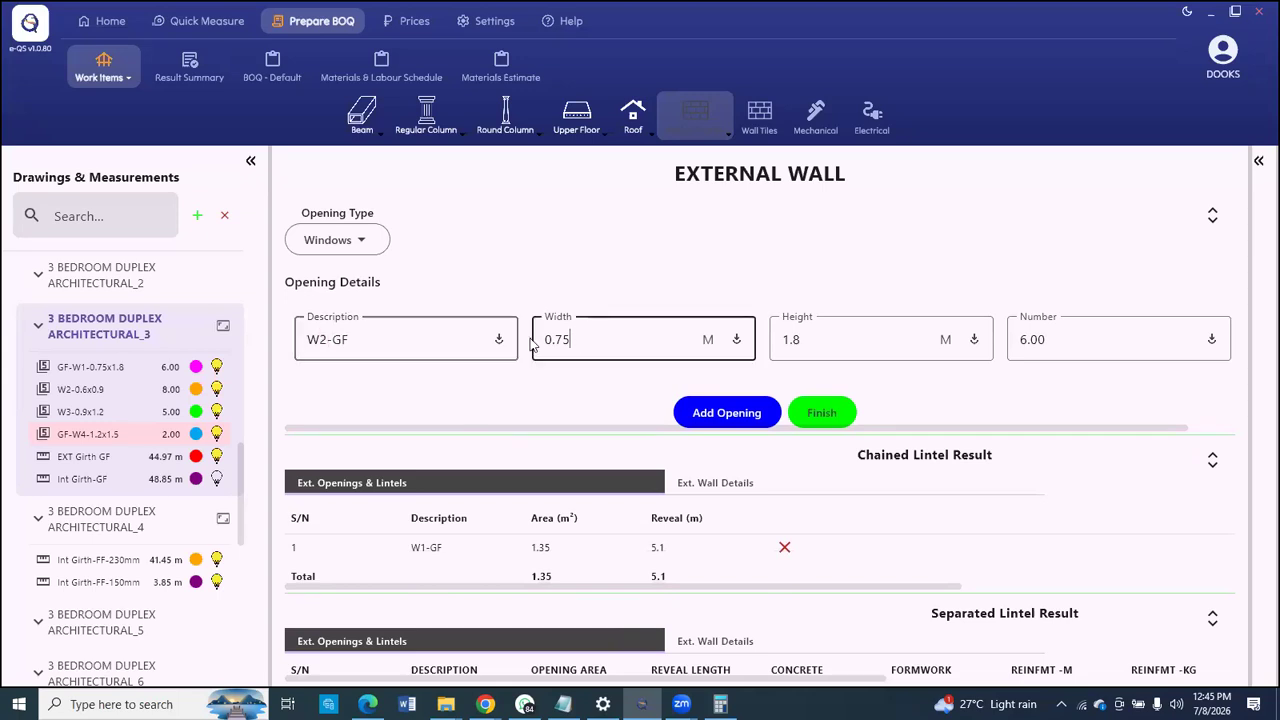
double_click(604, 351)
type("0.")
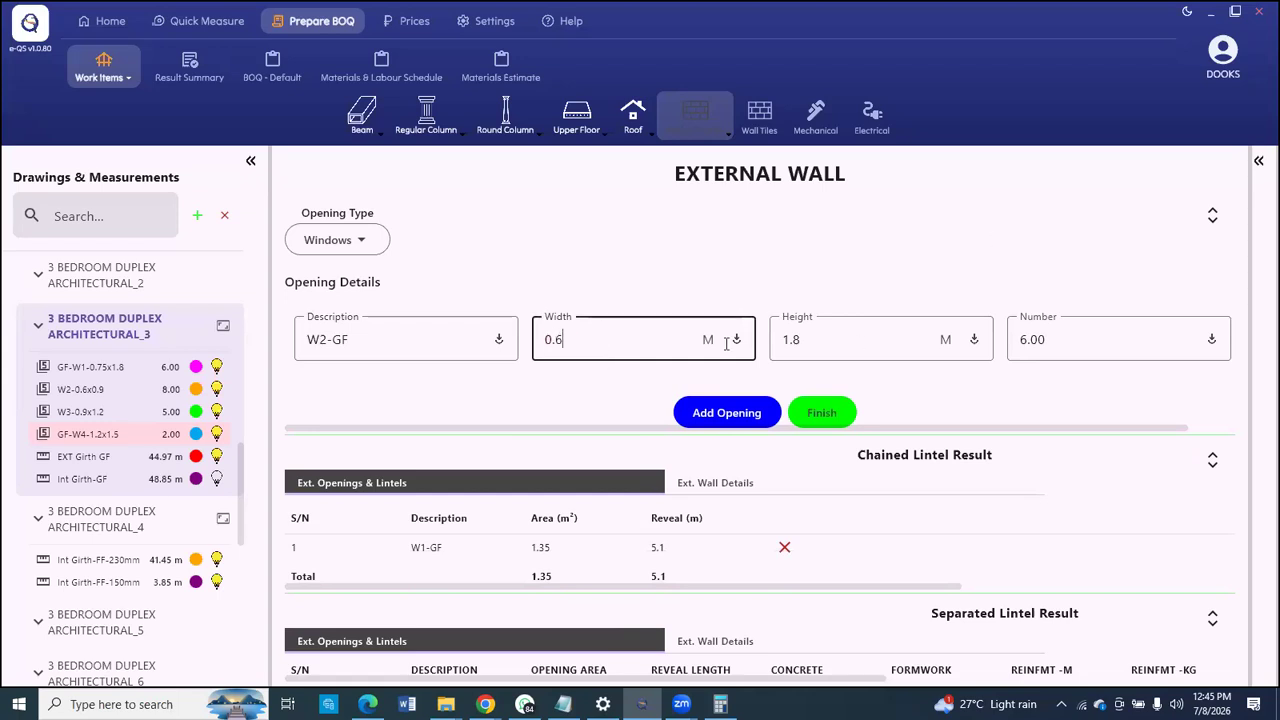
key("Tab")
type("0.")
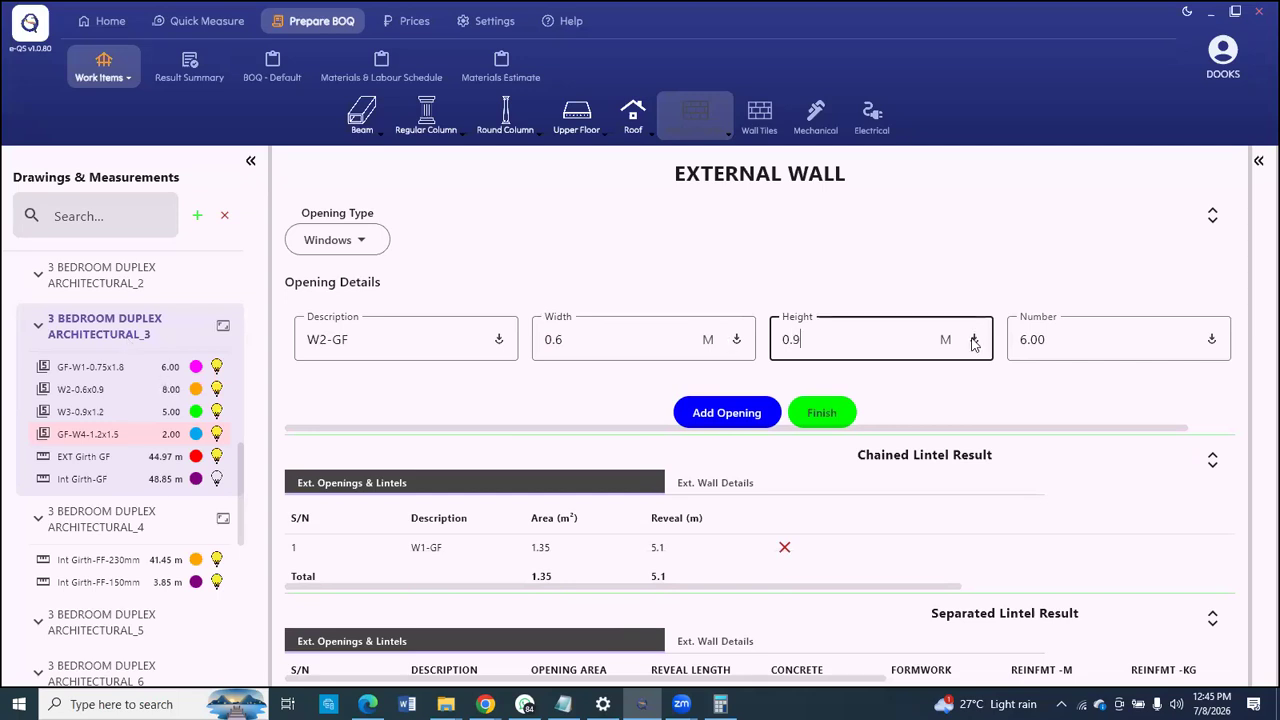
key("Tab")
type("8")
left_click(716, 414)
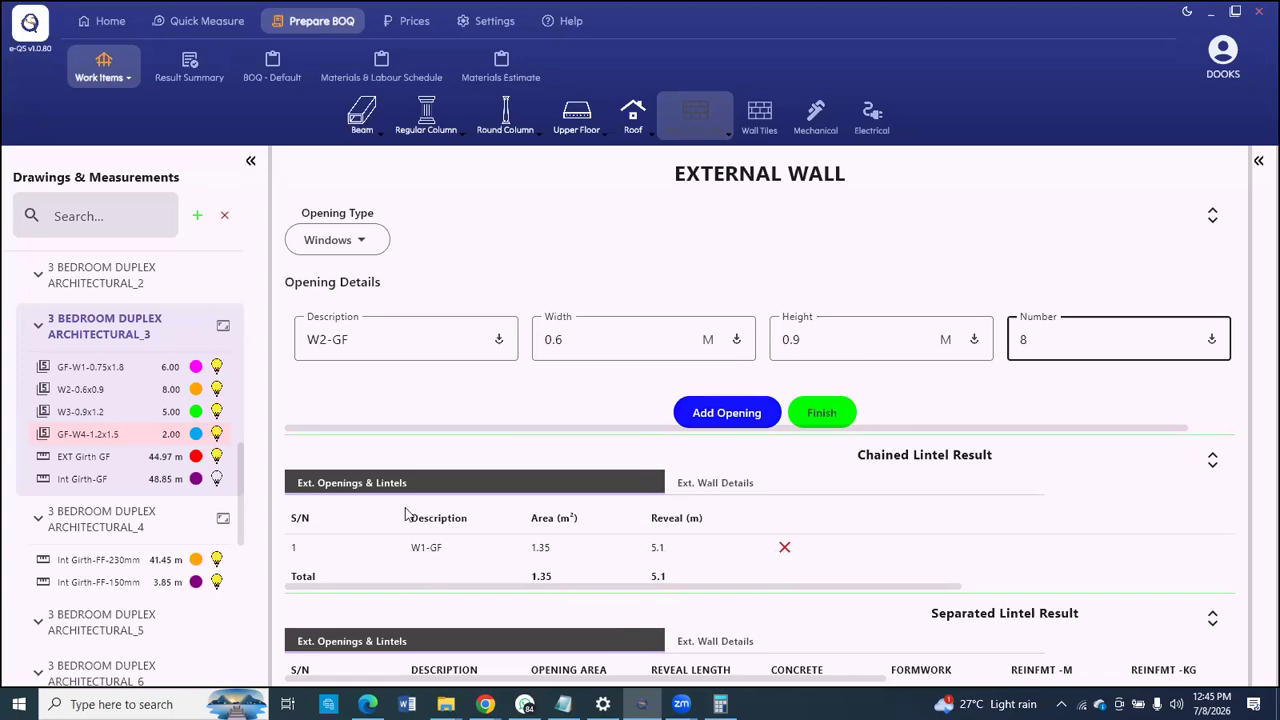
Step: Change the window opening's description to W3-GF and set its width to 0.9 m
left_click(317, 339)
key("BackSpace")
type("3")
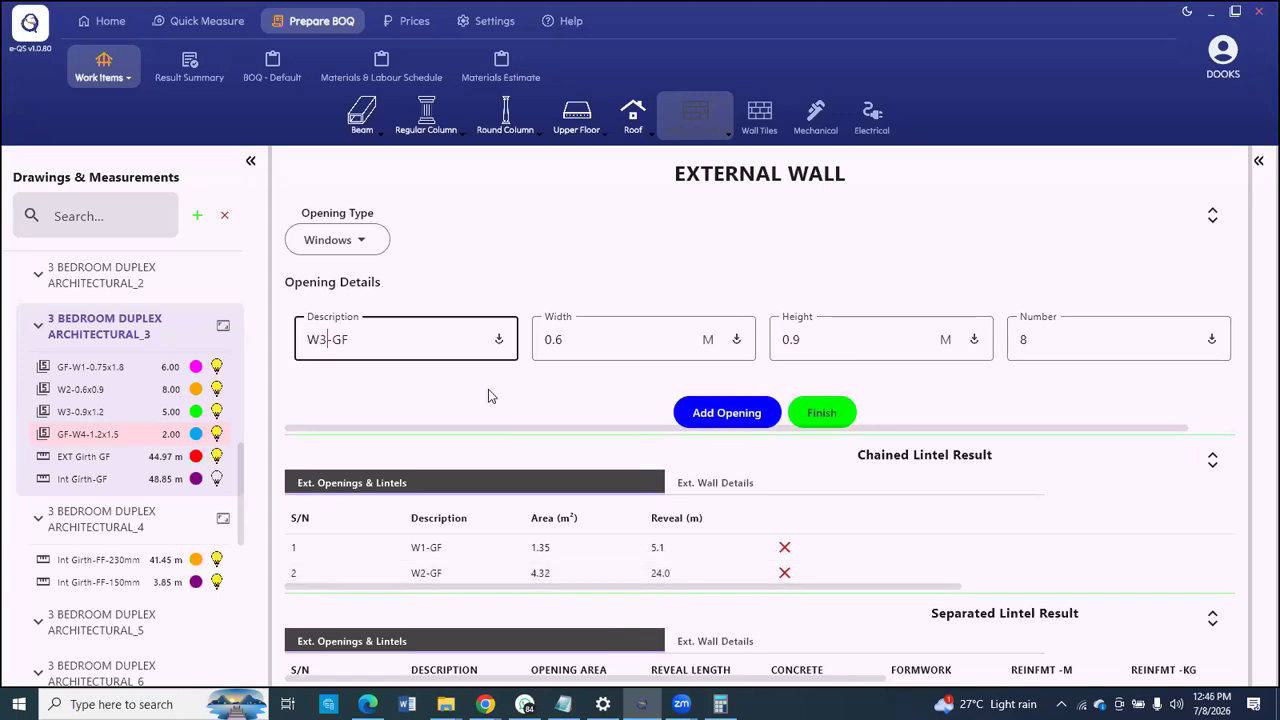
left_click(556, 339)
key("BackSpace")
type("9")
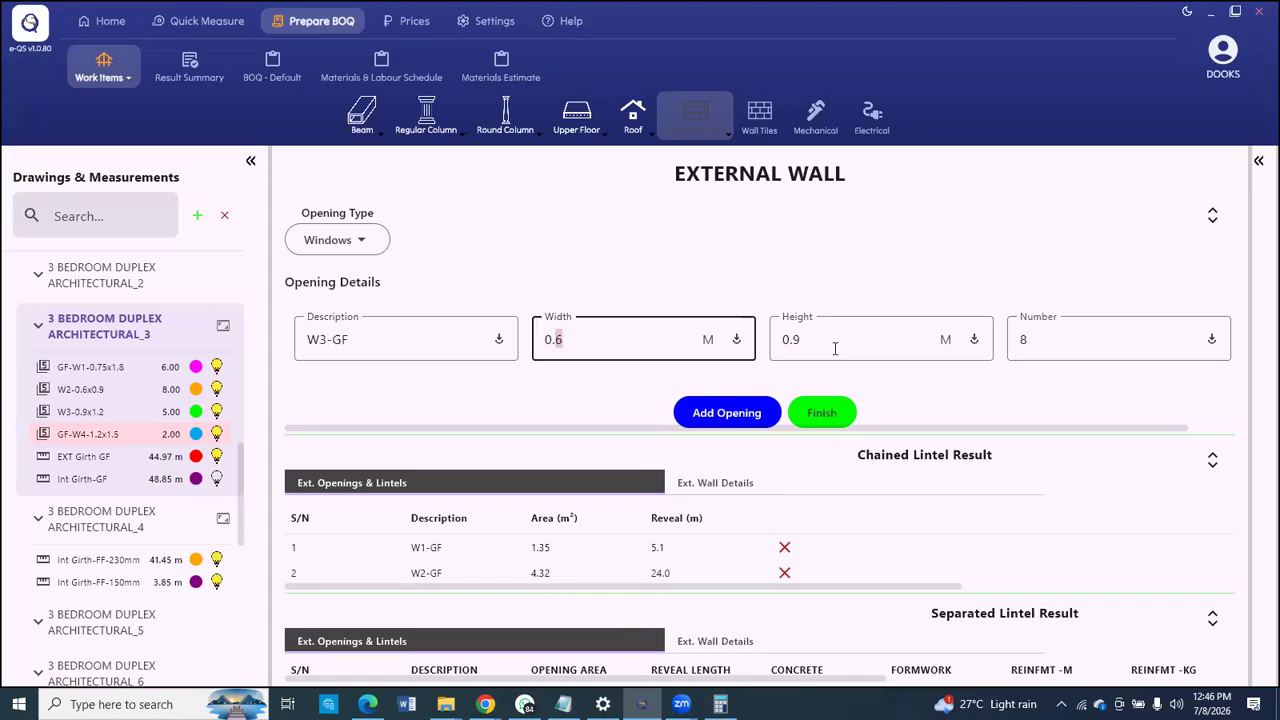
Step: Set the W3-GF opening's height to 1.2 m and number to 5, and add it to the external wall
key("BackSpace")
key("BackSpace")
key("BackSpace")
type("1")
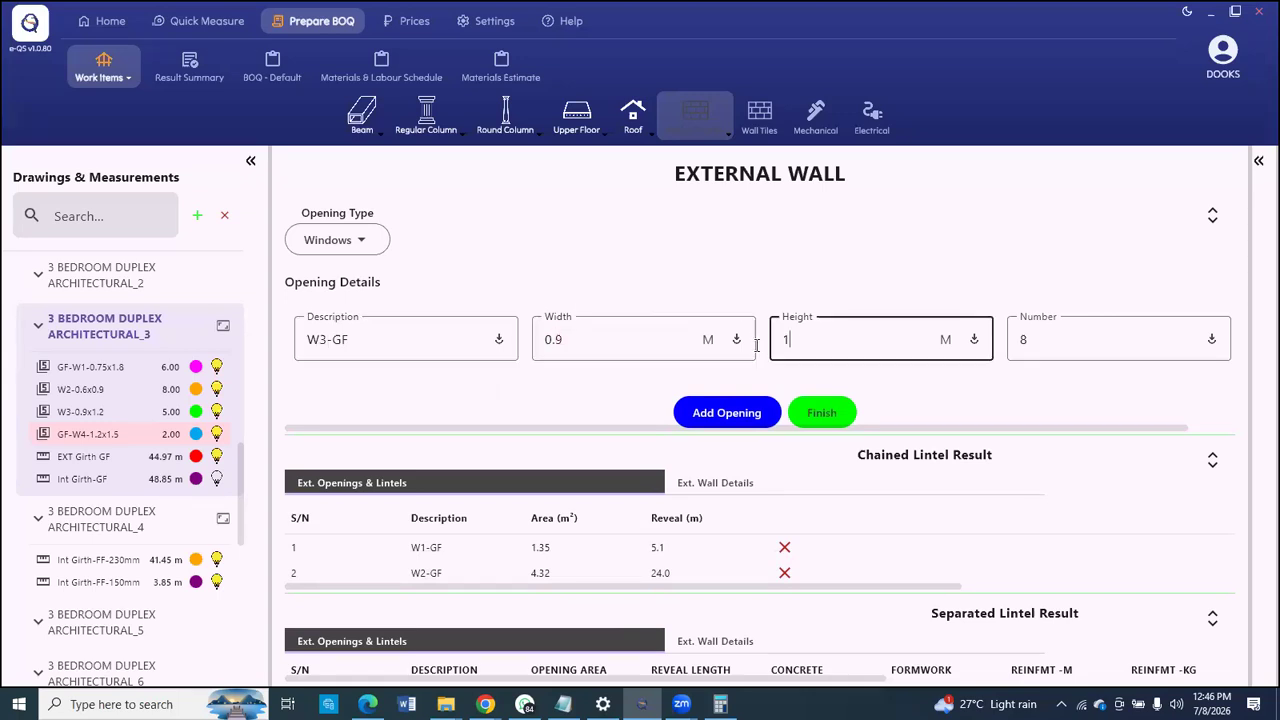
type(".2")
key("Tab")
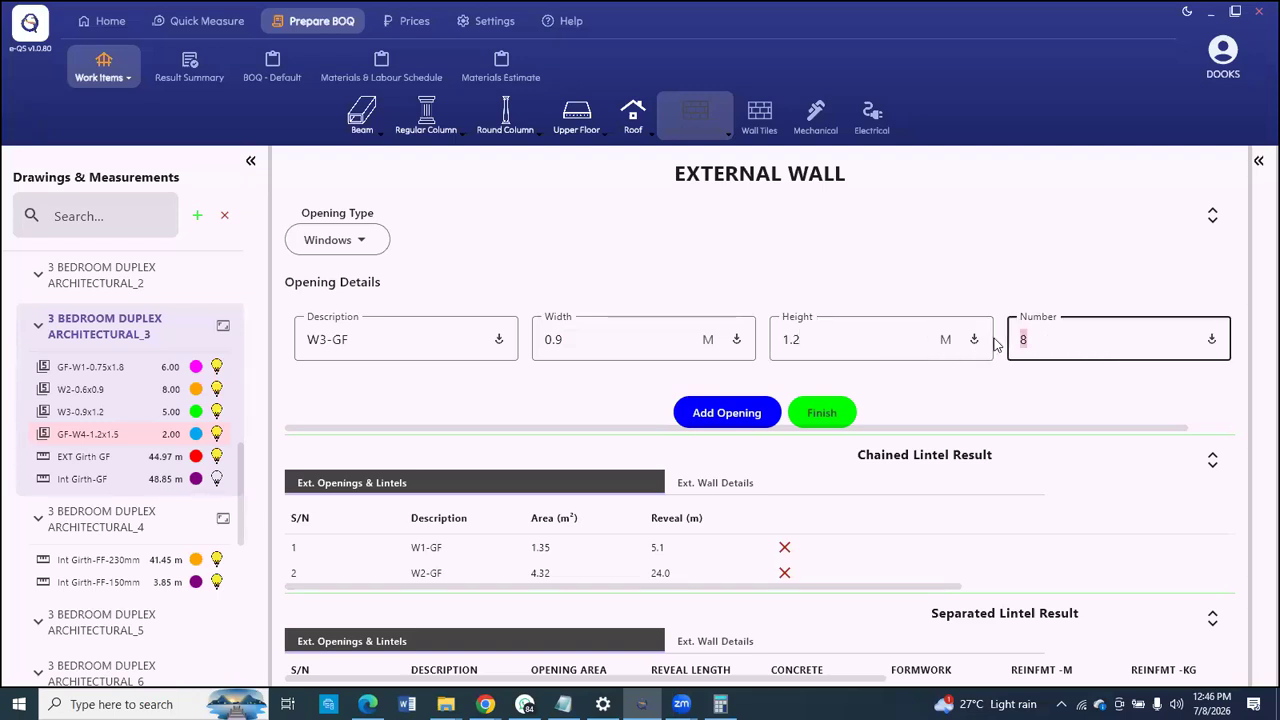
type("5")
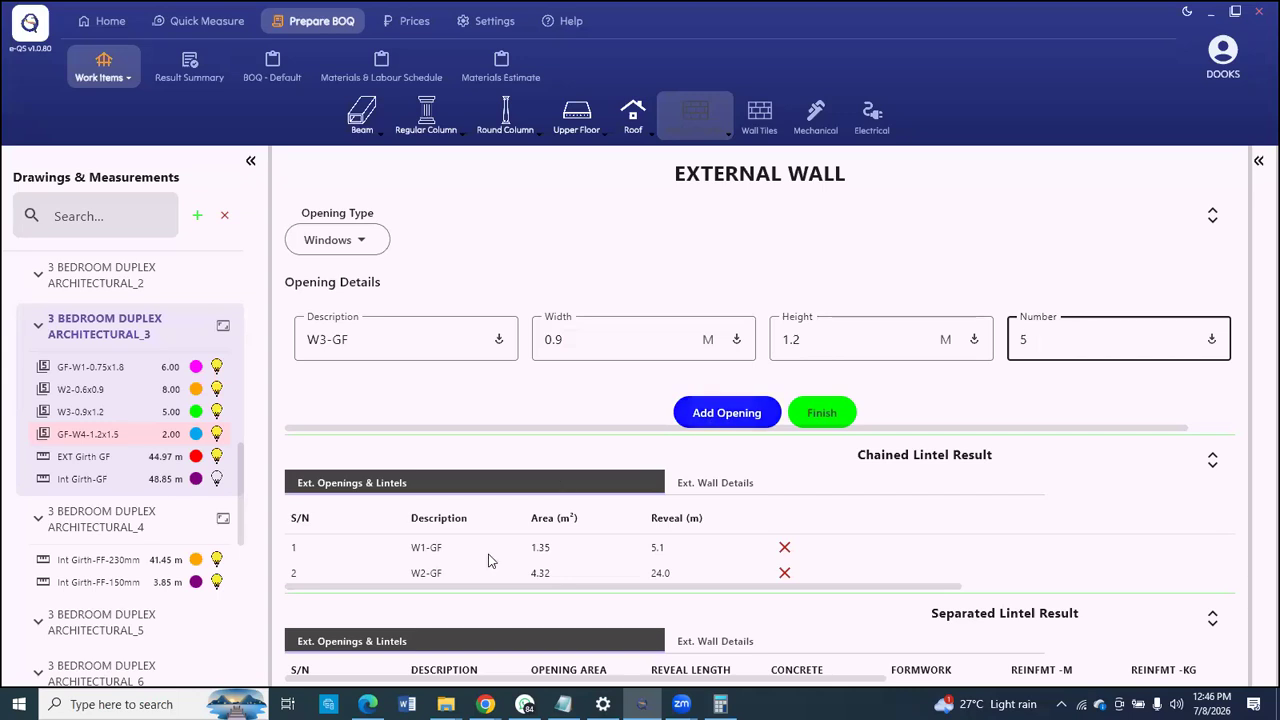
key("Return")
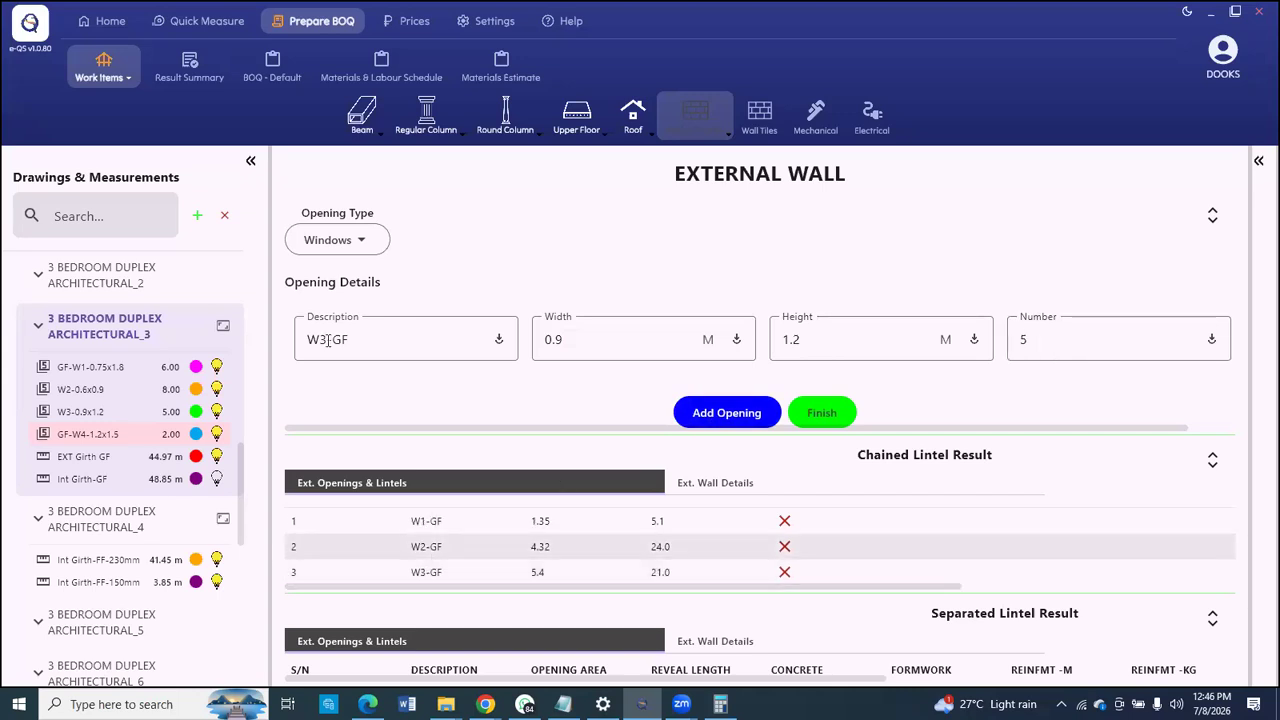
Step: Add a W4-GF window opening to the external wall, 1.2 m wide and 1.5 m high, with number 2
left_click_drag(320, 340, 329, 340)
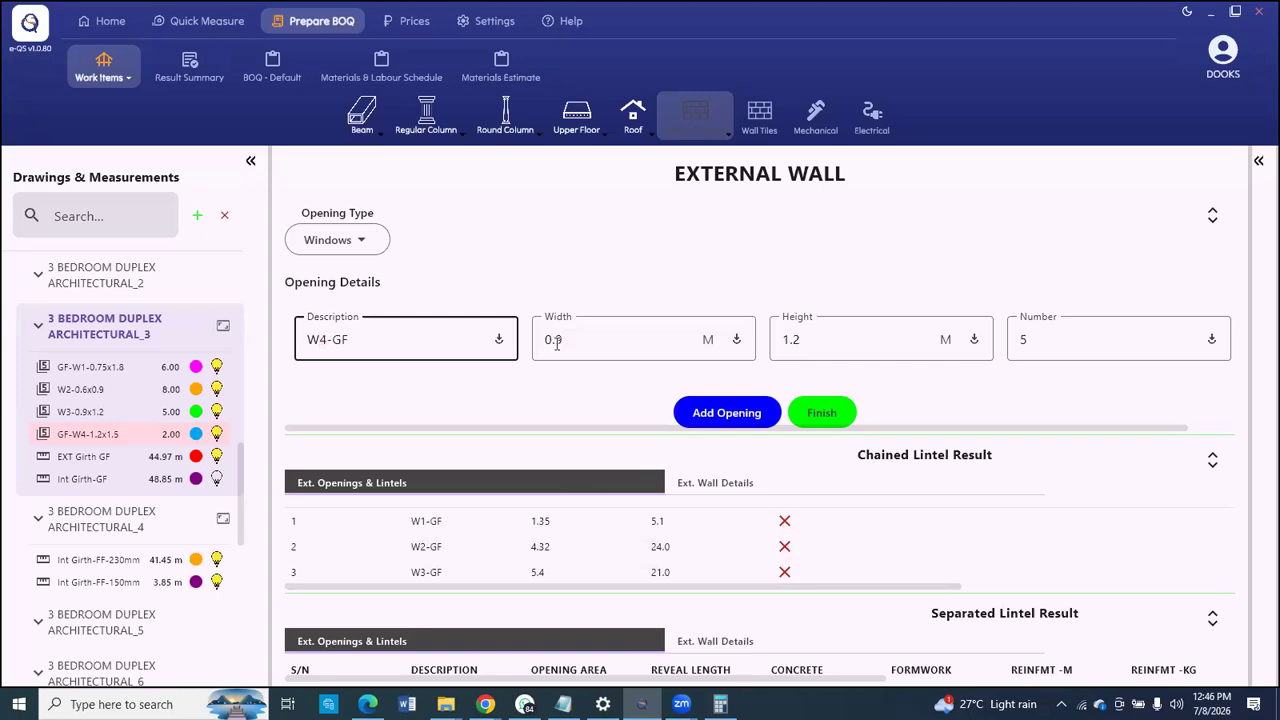
key("Tab")
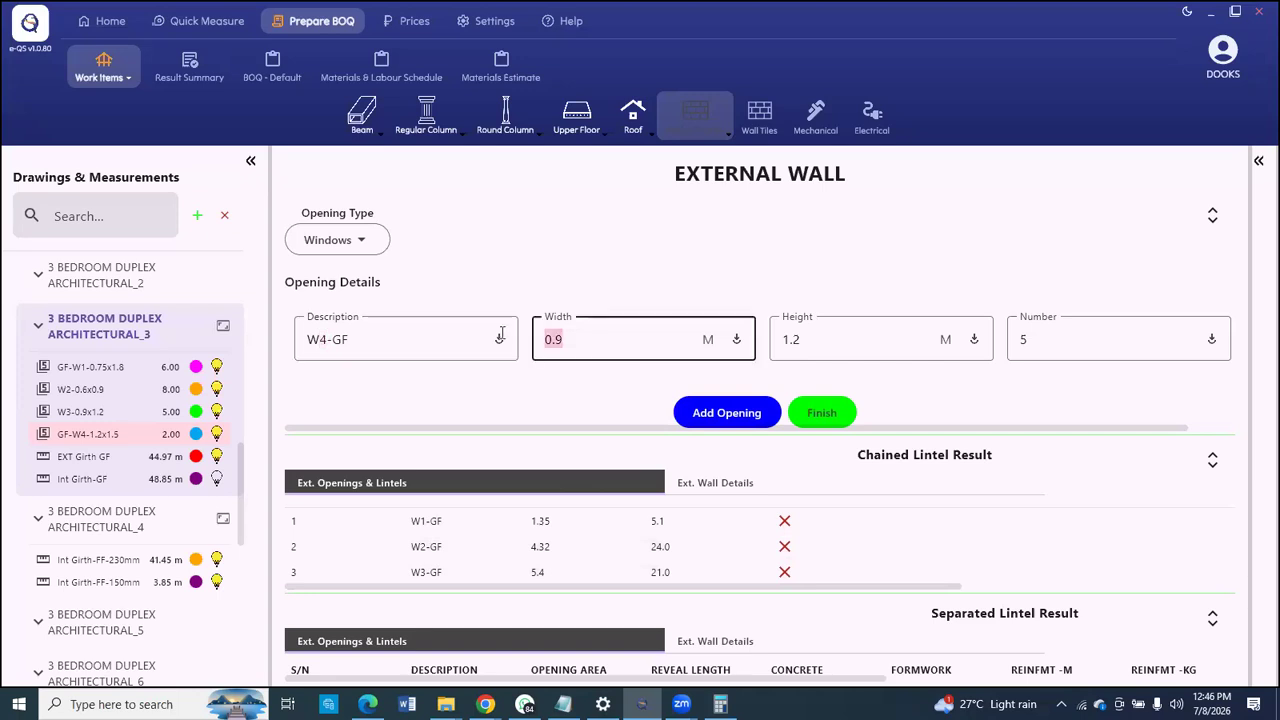
type("1.2")
key("Tab")
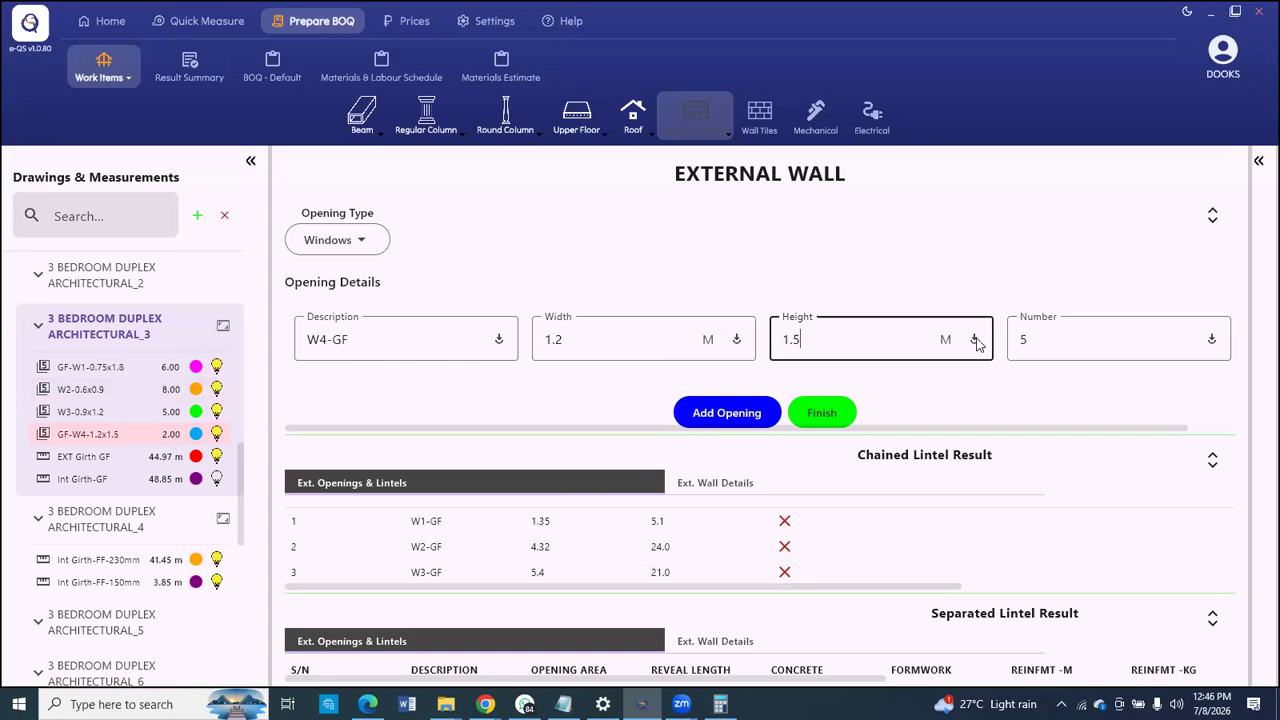
key("Tab")
type("2")
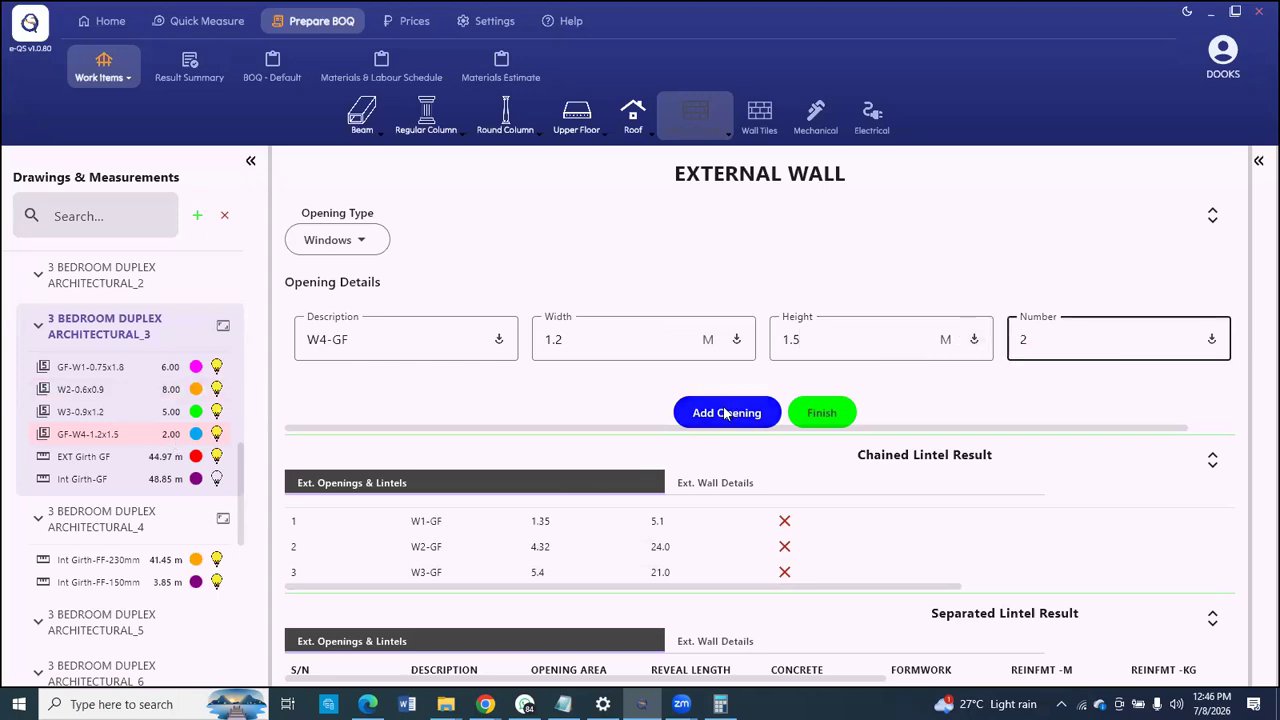
scroll(455, 538, "down", 1)
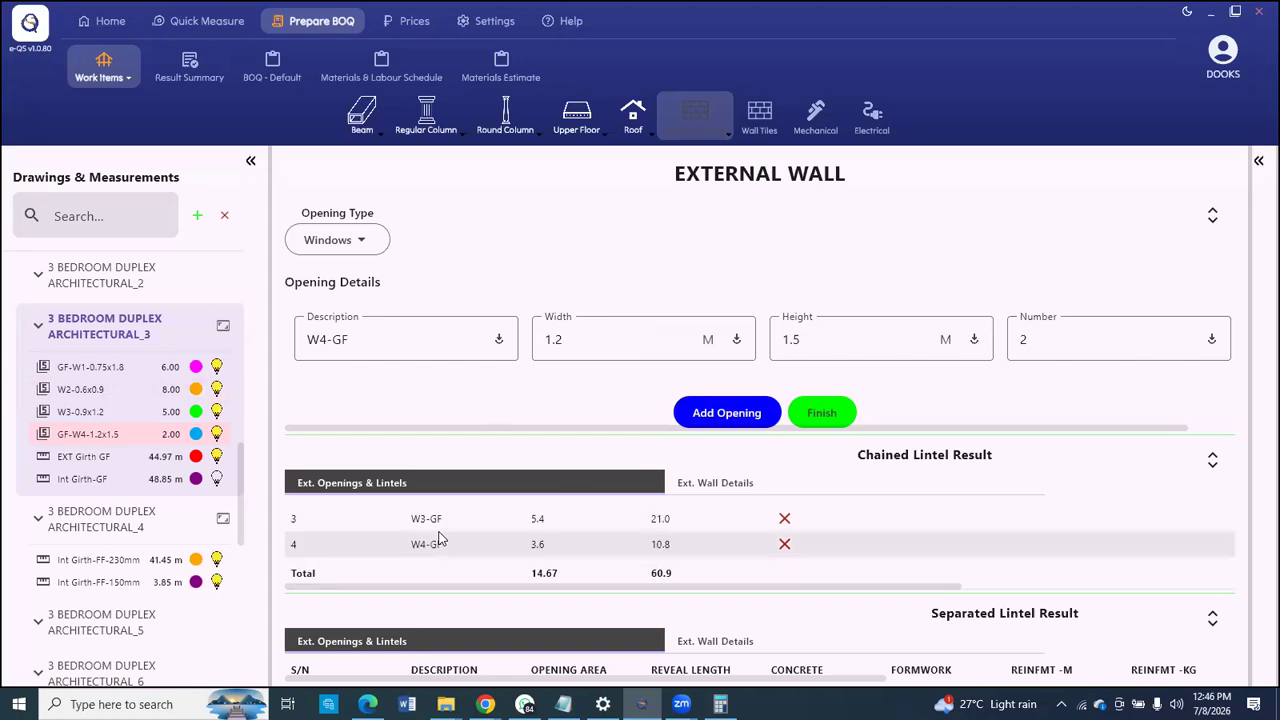
scroll(440, 540, "up", 2)
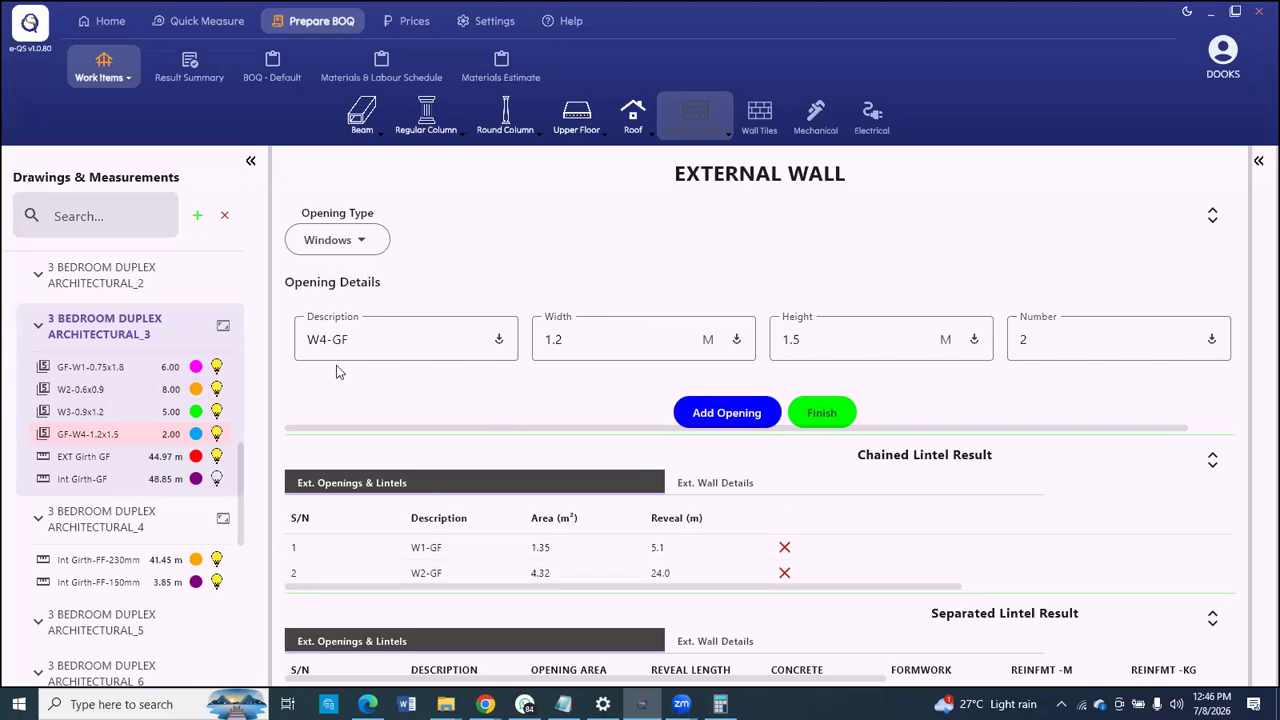
Step: Switch the opening type to Arch and add opening A1 with arch length 1.5 m and height 2.3 m
left_click(322, 399)
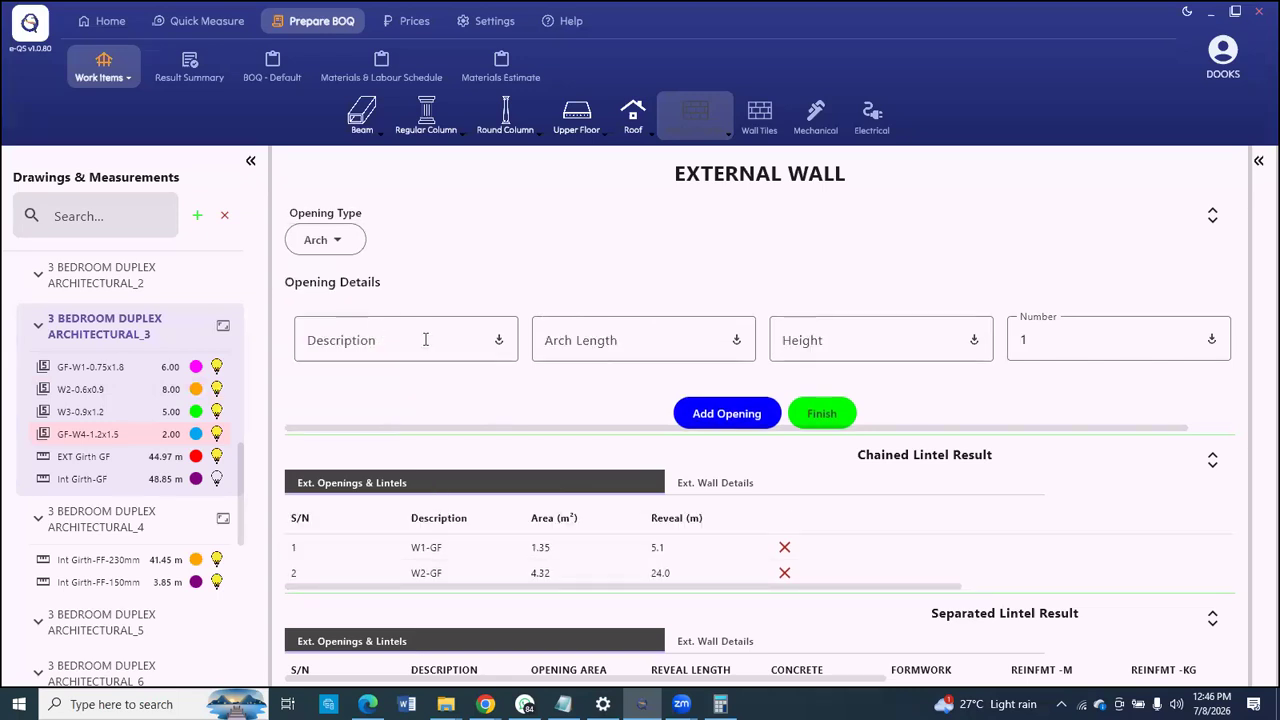
left_click(419, 338)
type("A")
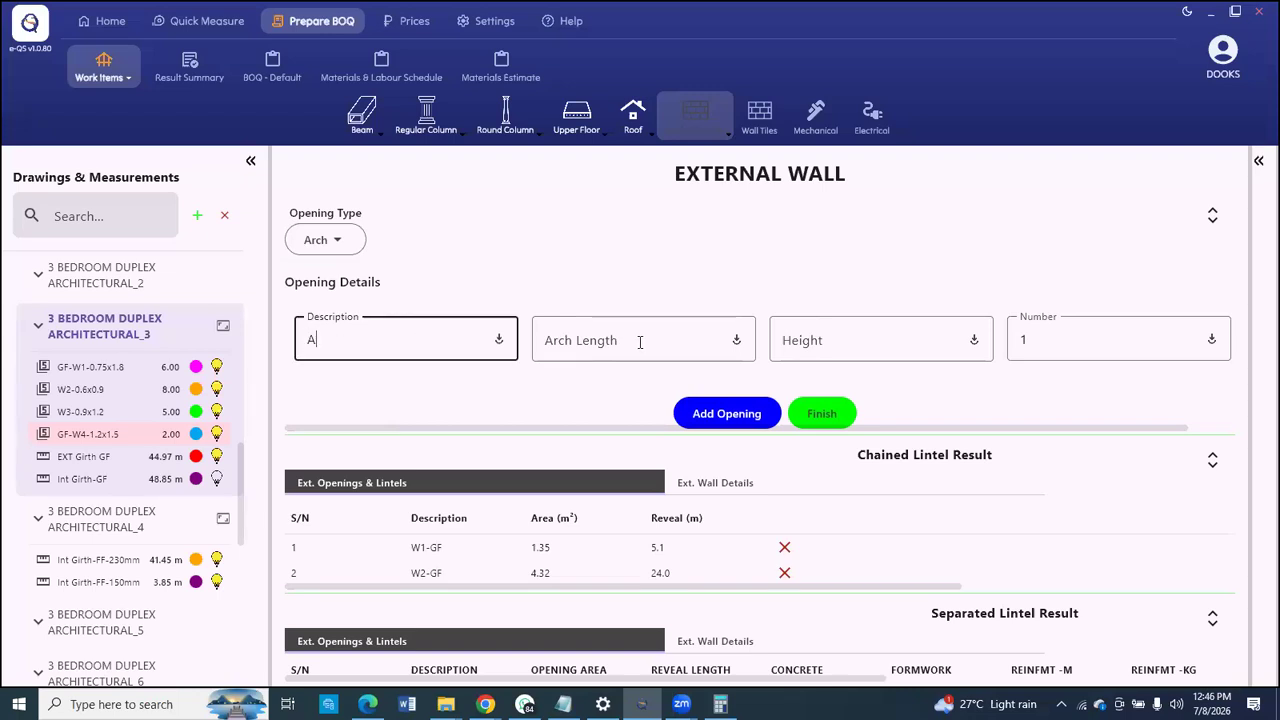
type("1")
left_click(640, 339)
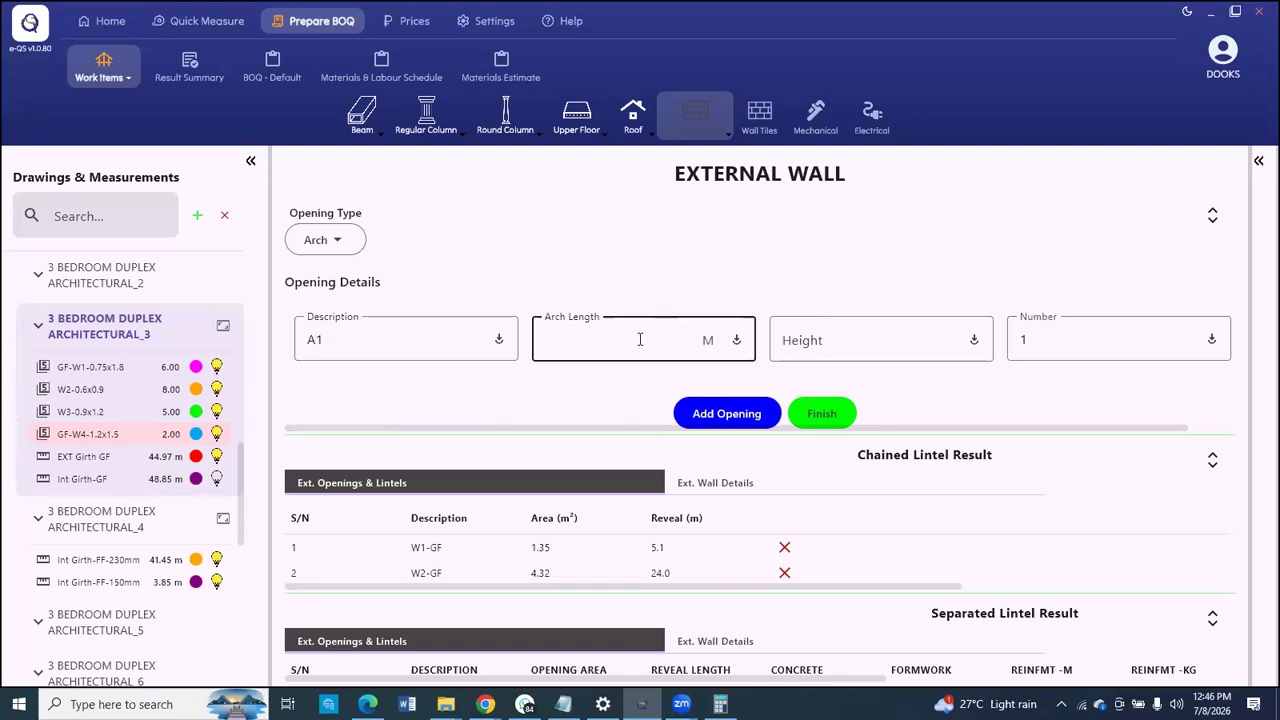
type("1.5")
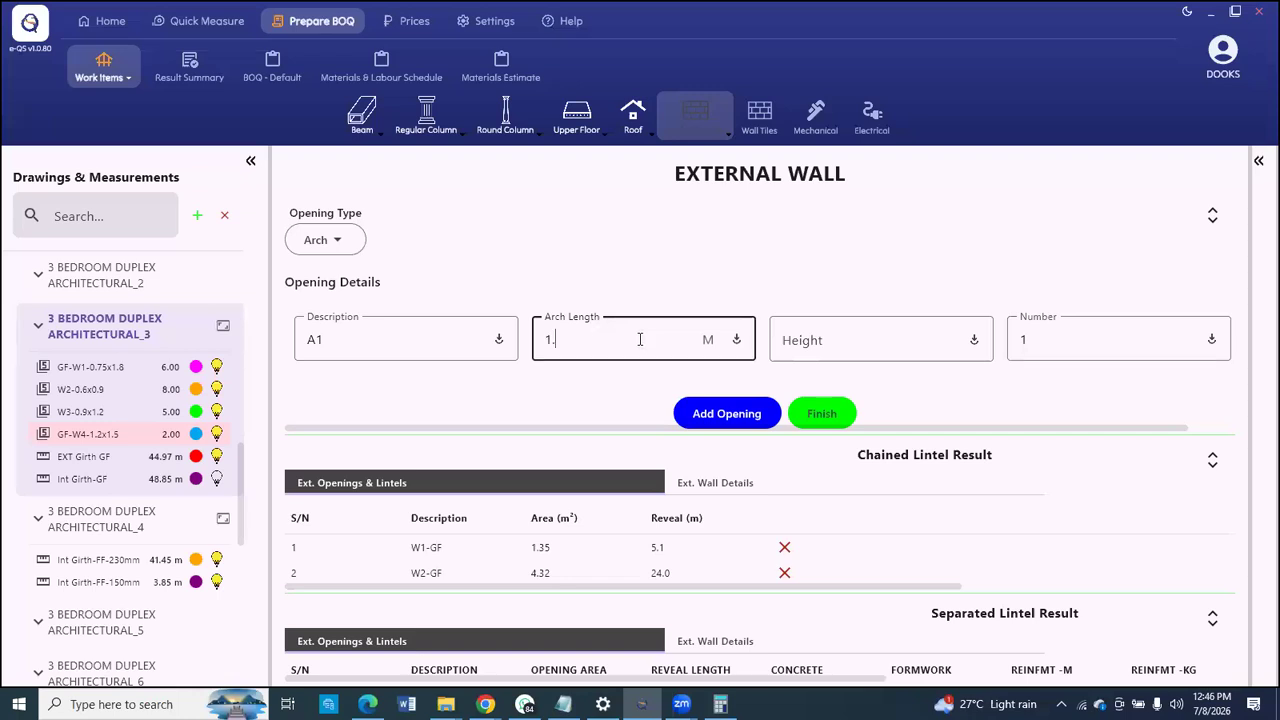
left_click(800, 344)
type("2.3")
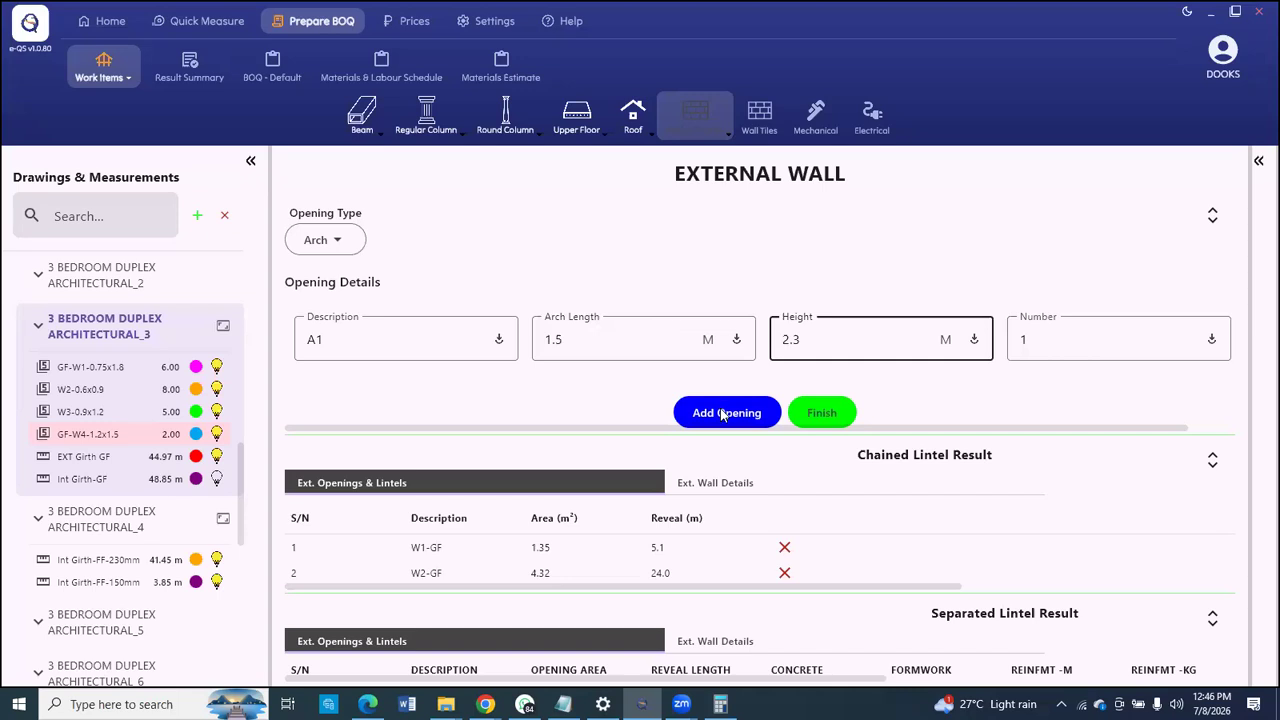
left_click(723, 415)
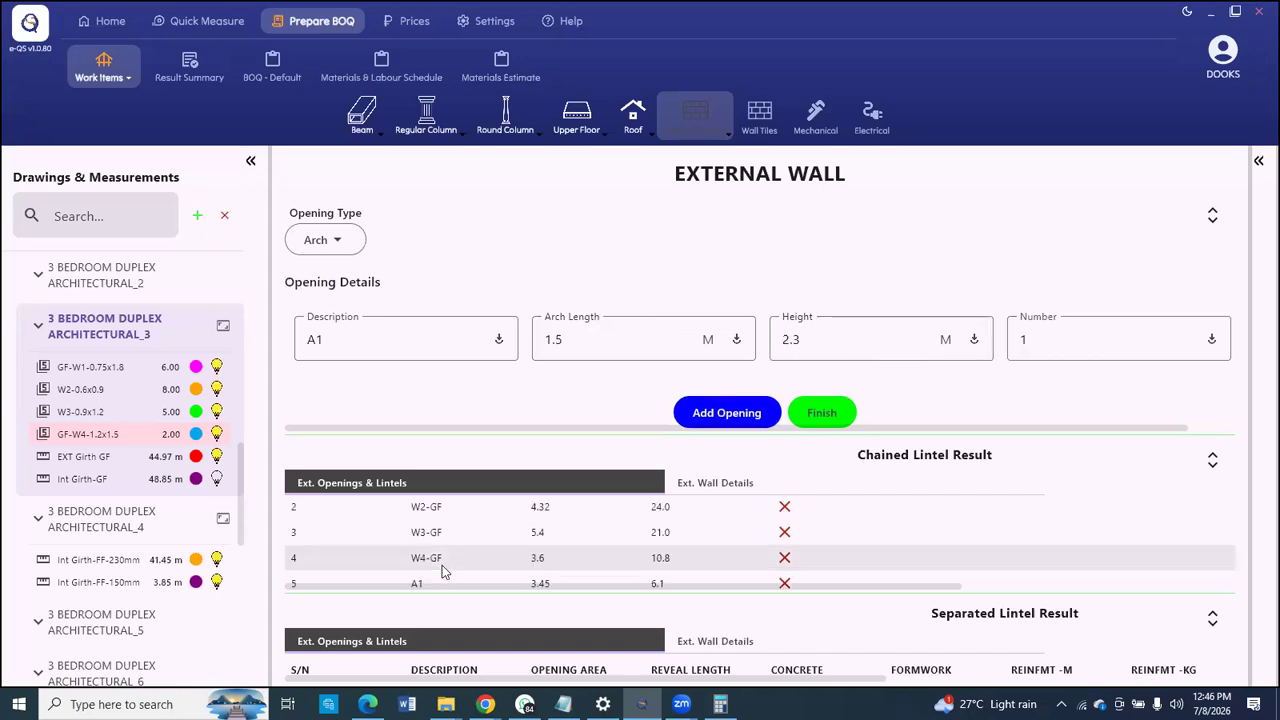
Step: Add a second arch opening described as A2 with an arch length of 0.9 m
scroll(444, 571, "down", 2)
scroll(450, 545, "up", 2)
scroll(450, 548, "down", 2)
left_click(320, 339)
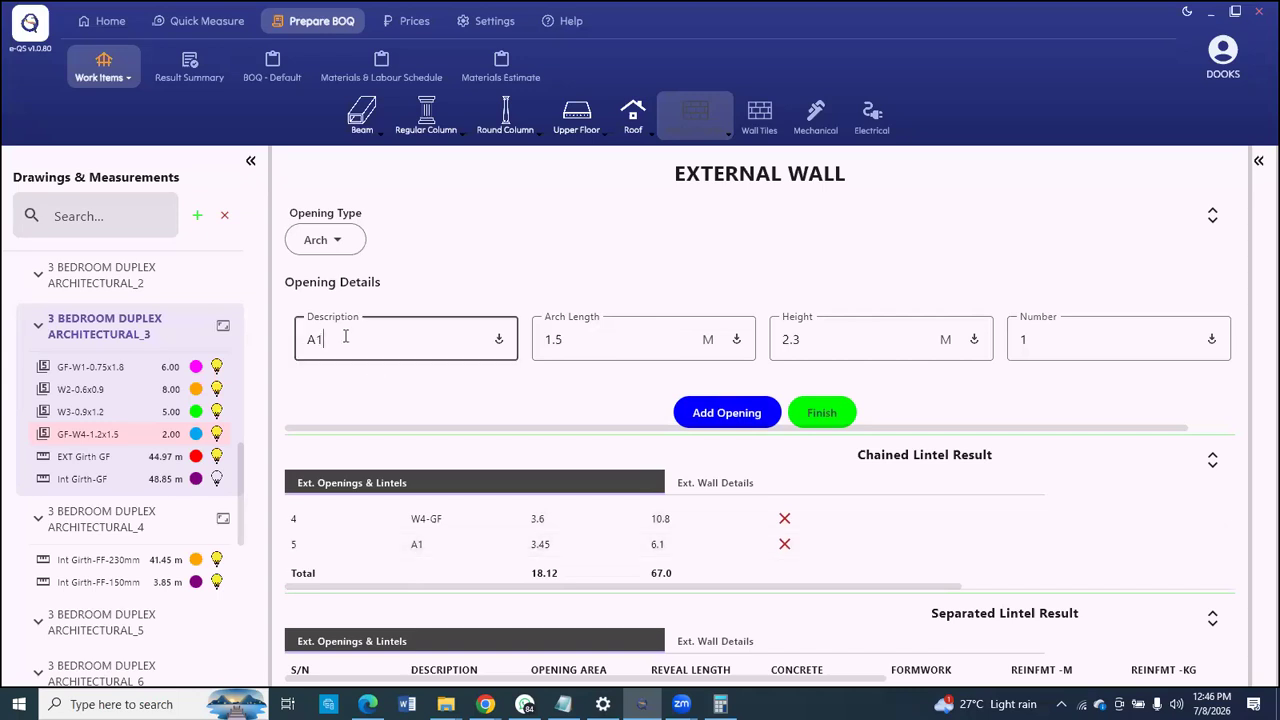
key("BackSpace")
type("2")
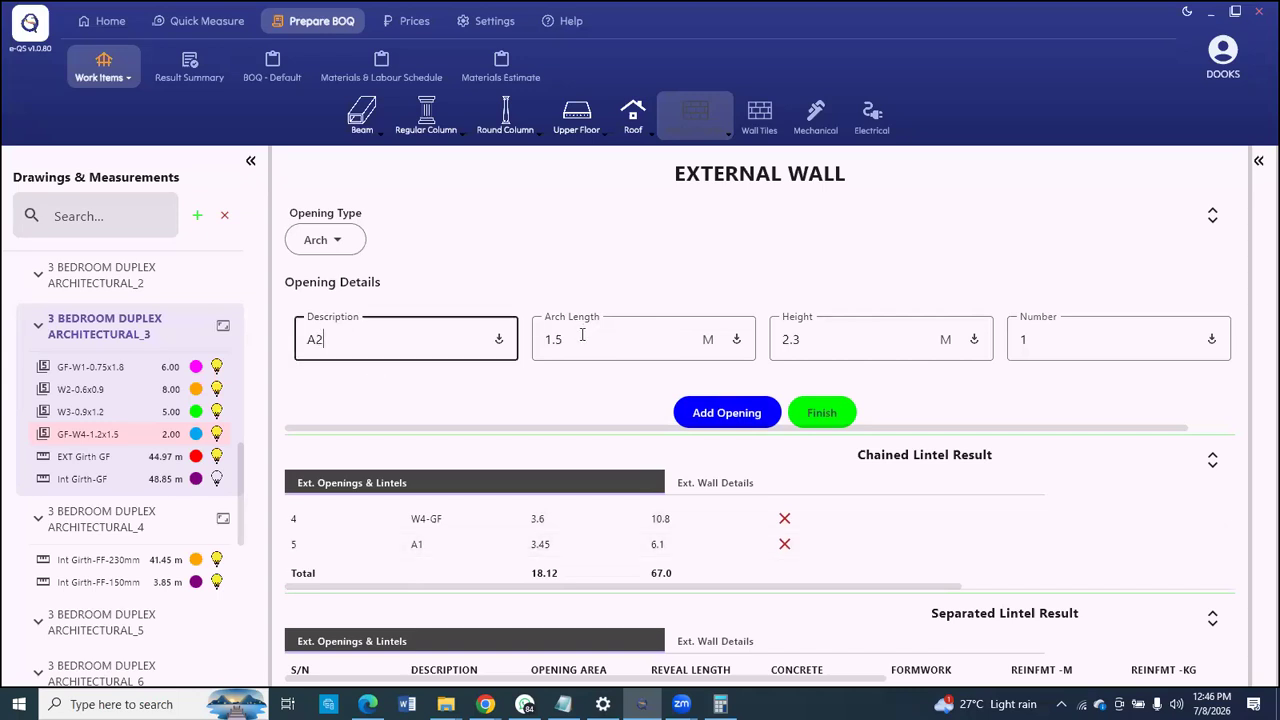
double_click(566, 340)
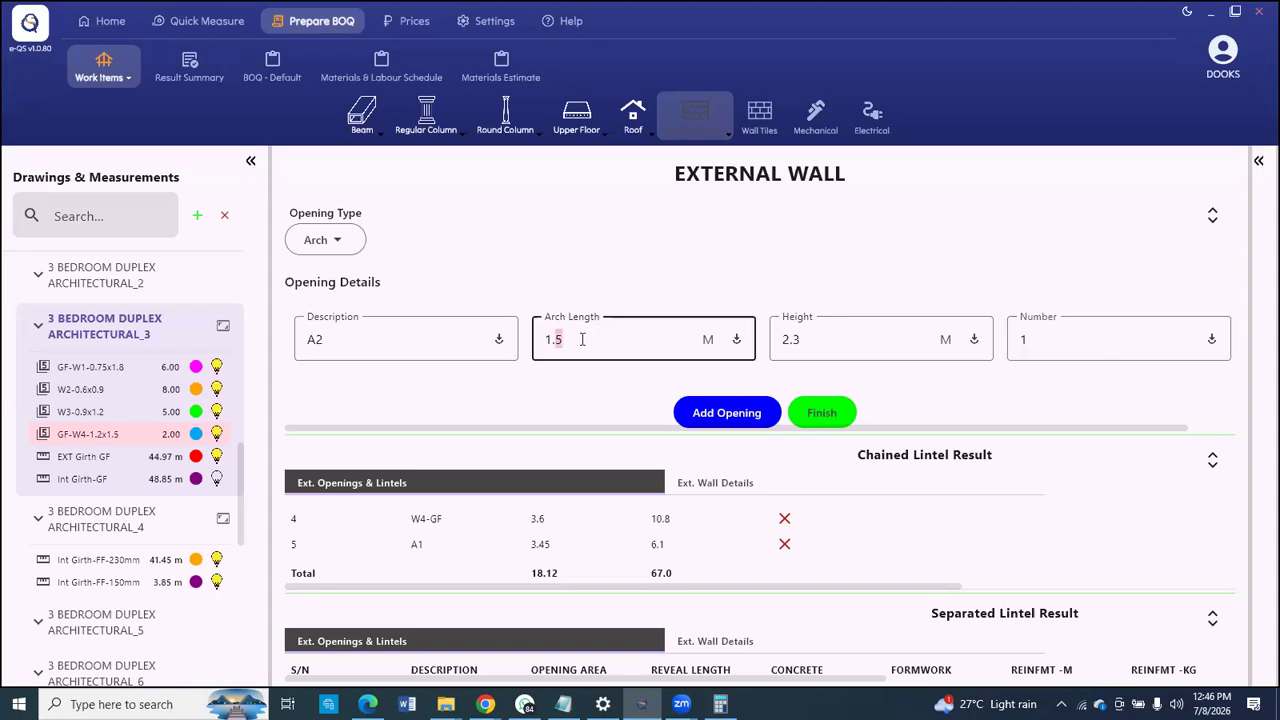
key("ctrl+a")
type("0.9")
left_click(724, 416)
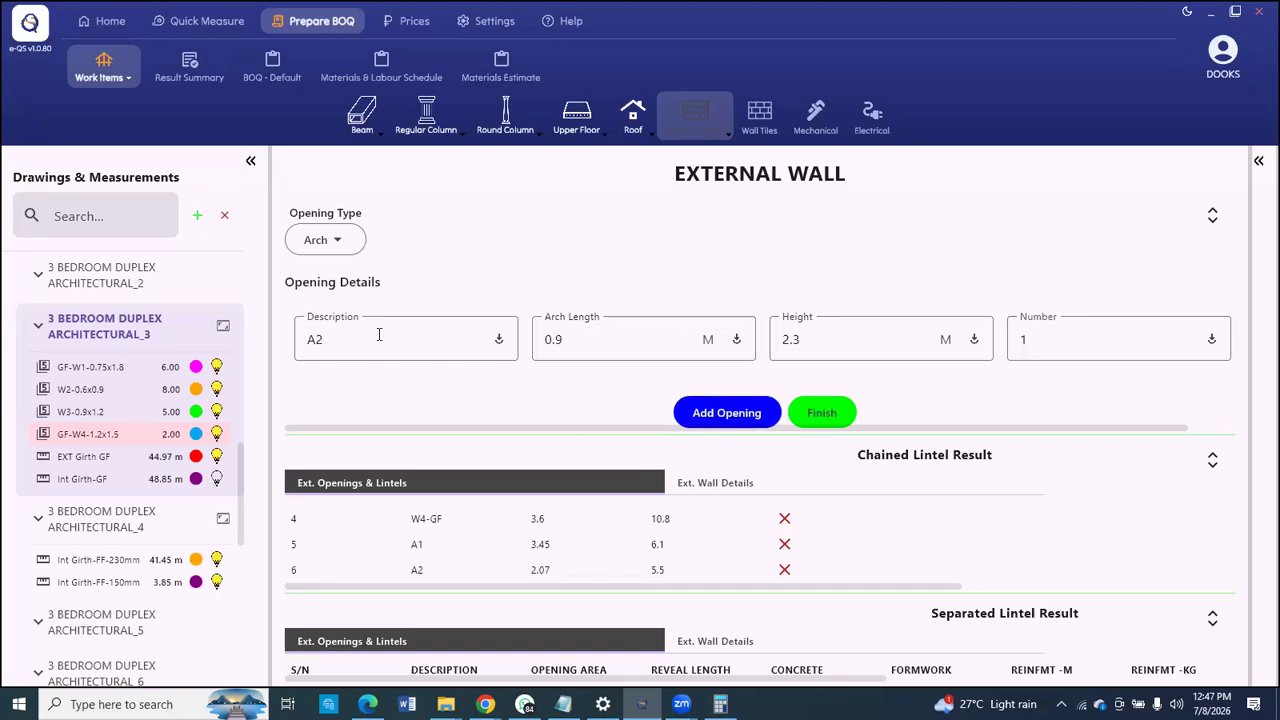
Step: Add a third arch opening described as A3 with an arch length of 1.02 m
left_click(343, 336)
key("shift+Left")
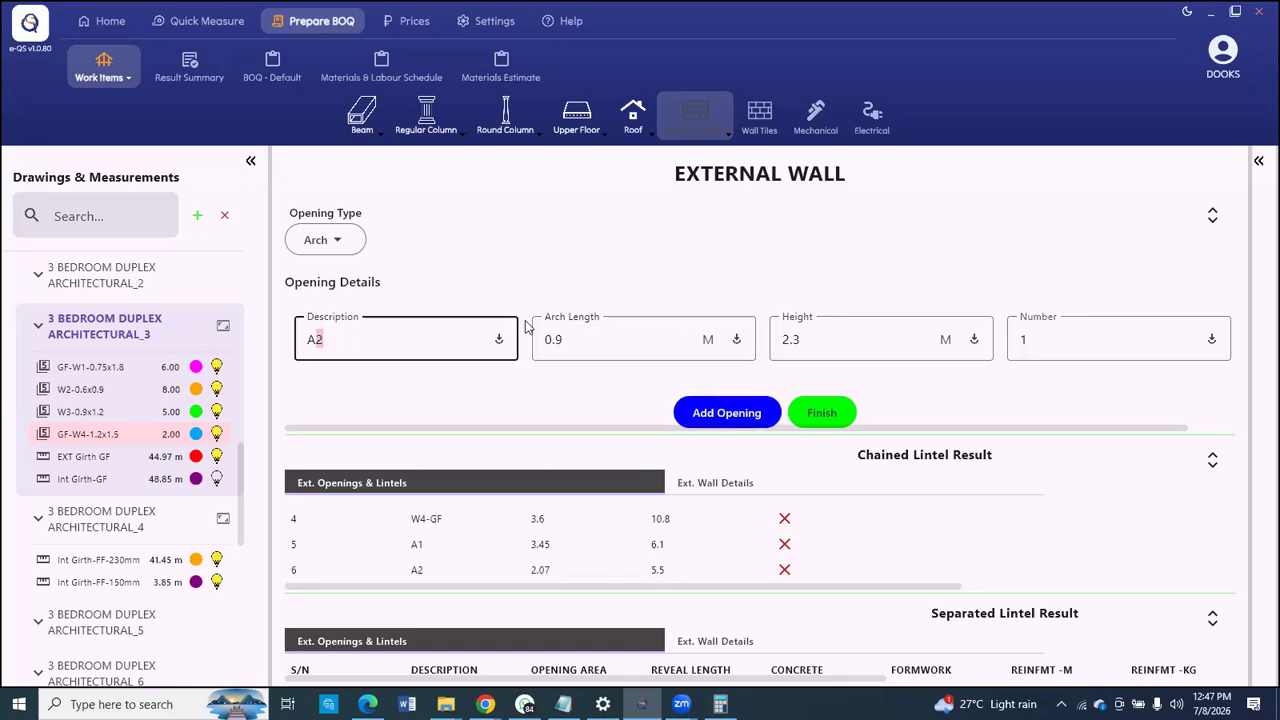
type("3")
key("Tab")
type("1.2")
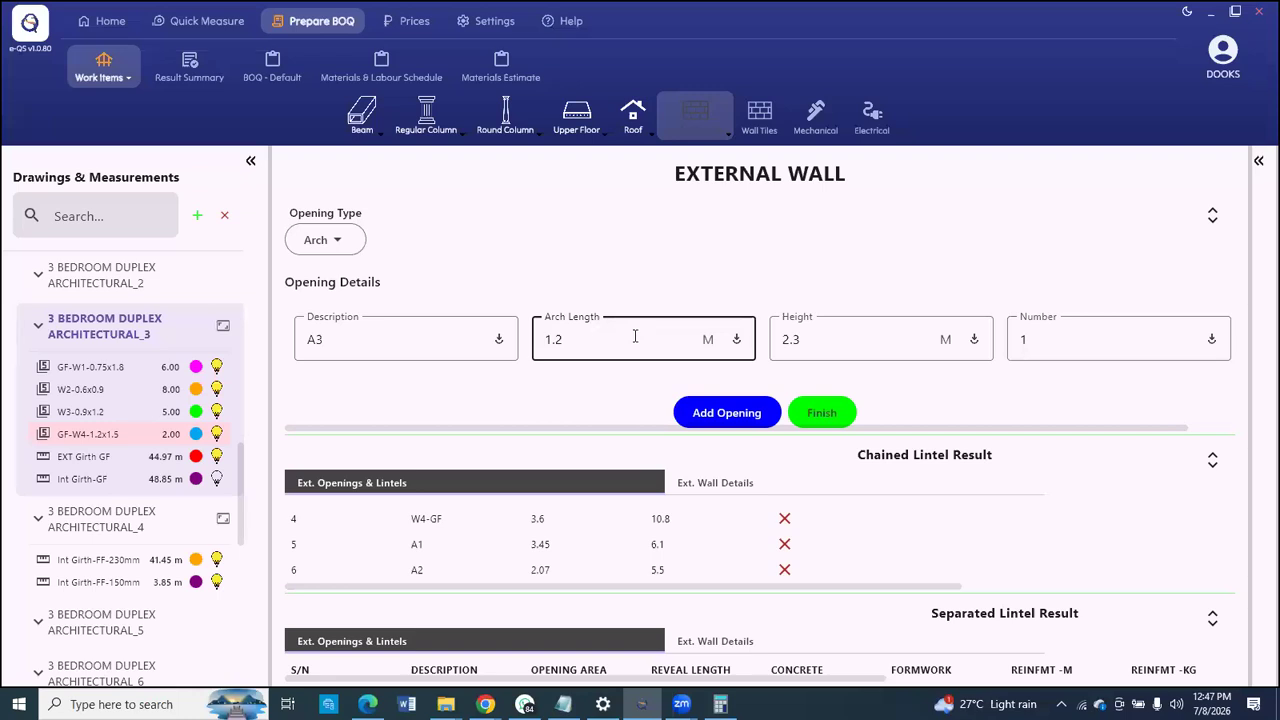
type("2")
left_click(652, 438)
scroll(455, 574, "down", 2)
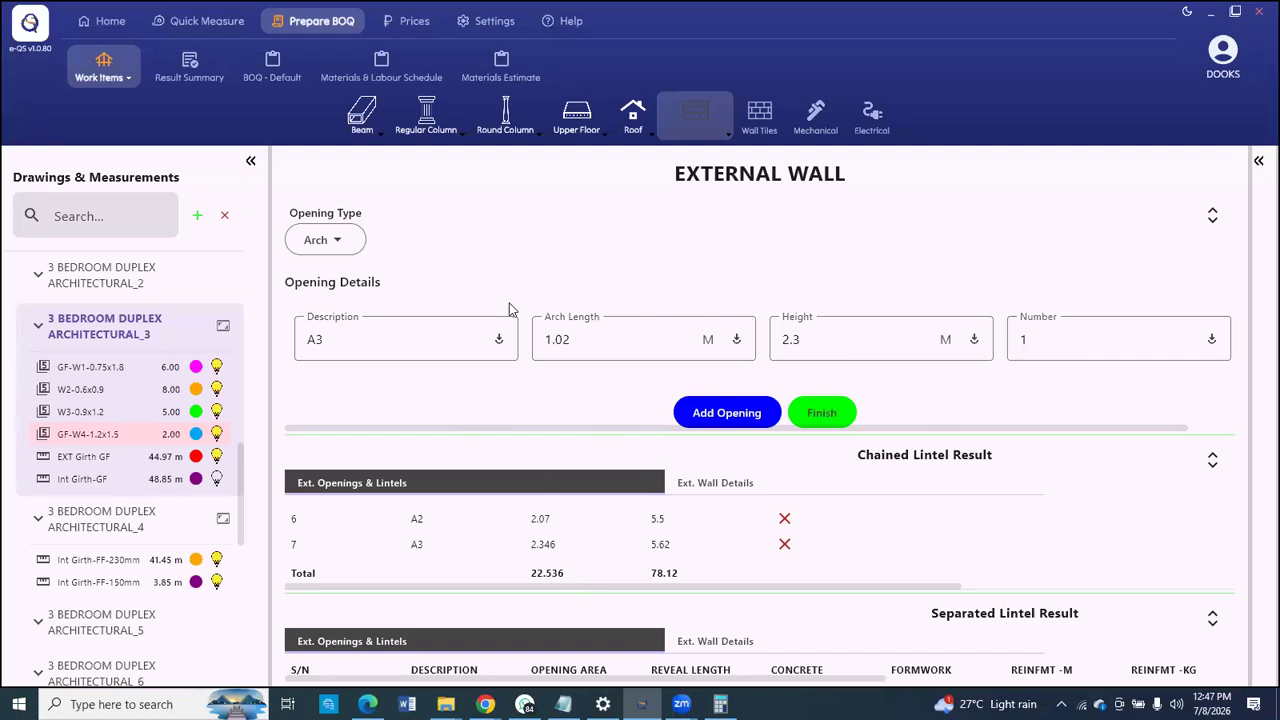
Step: Review the external wall's general details, opening inputs and chained lintel details
scroll(420, 260, "up", 1)
scroll(374, 262, "up", 3)
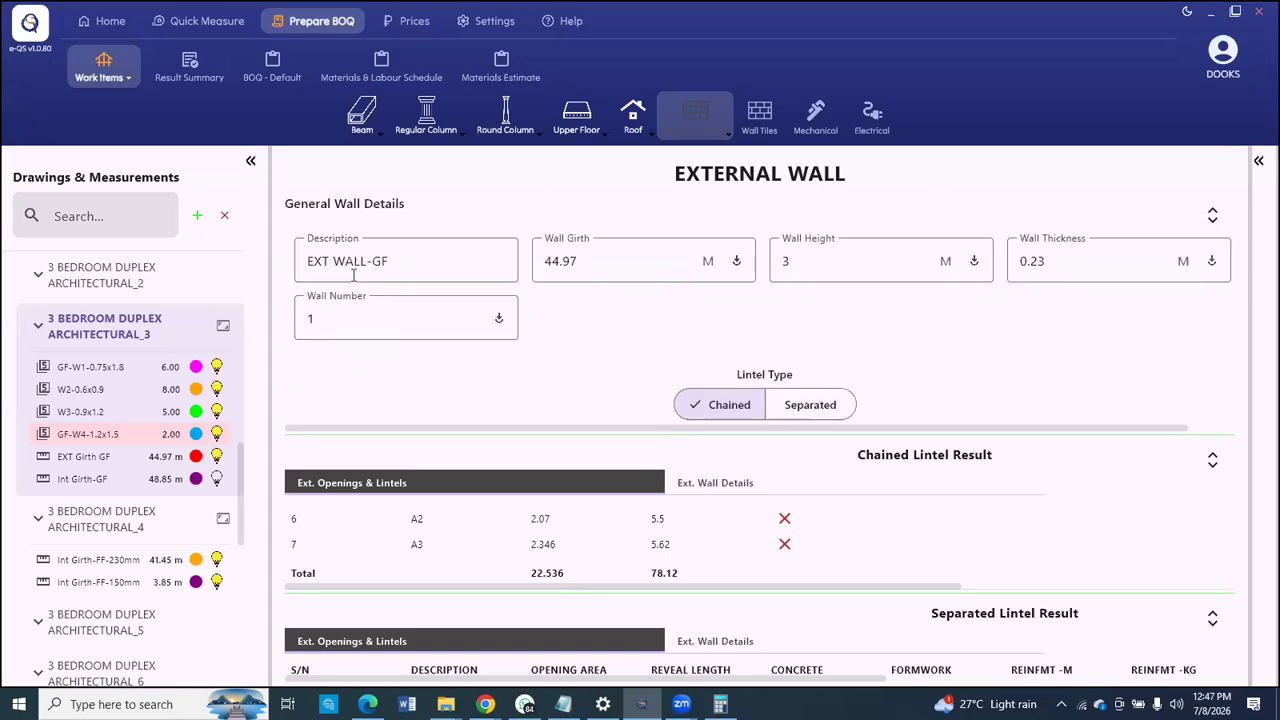
scroll(800, 410, "down", 4)
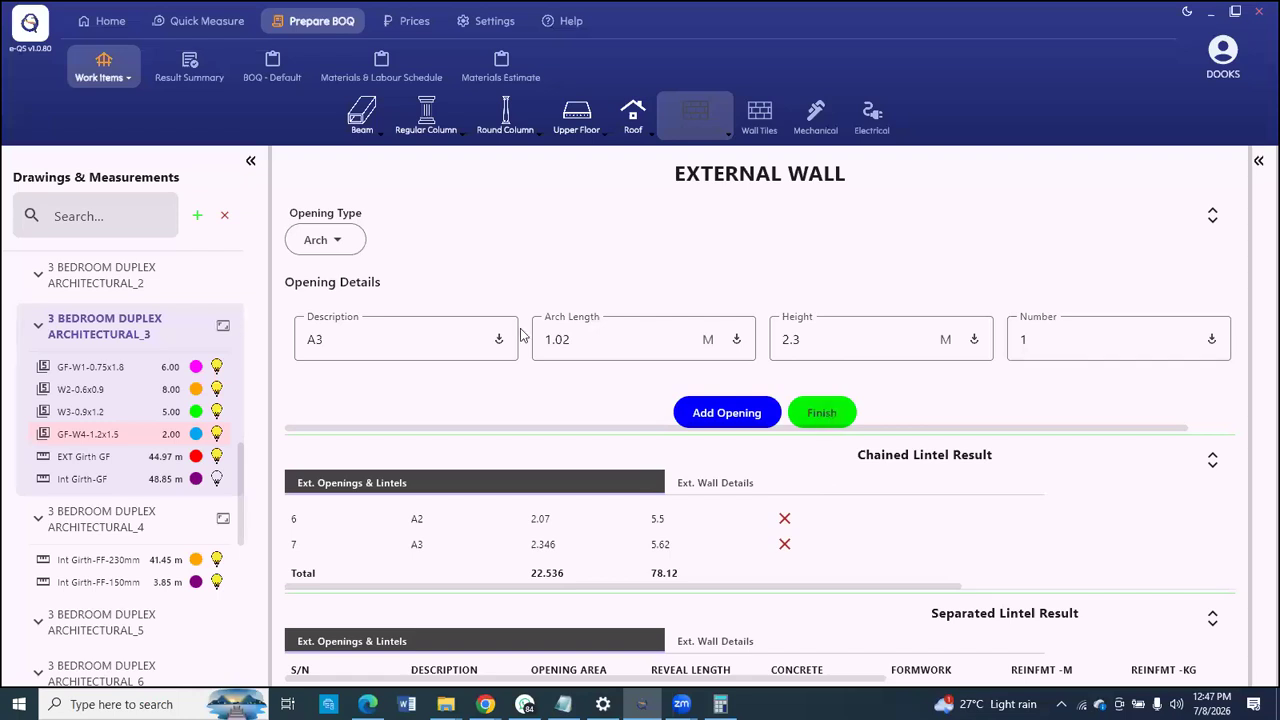
scroll(567, 263, "up", 1)
scroll(357, 262, "up", 2)
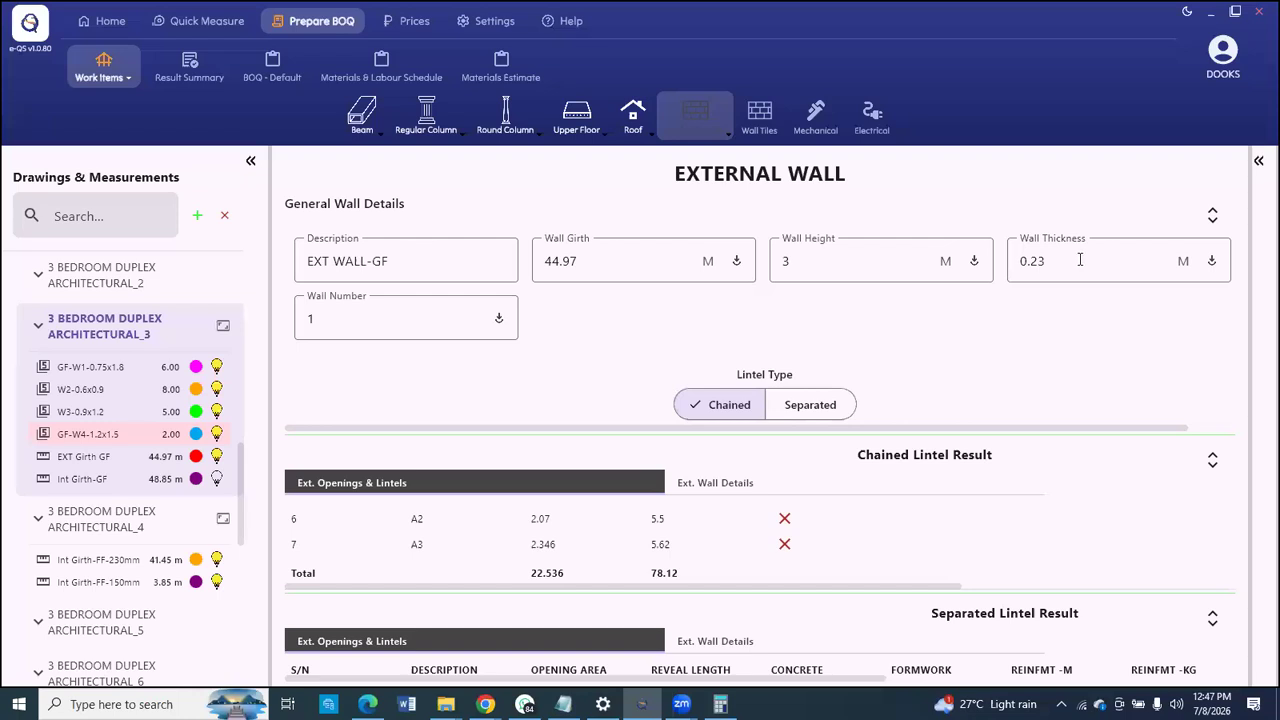
scroll(652, 286, "down", 2)
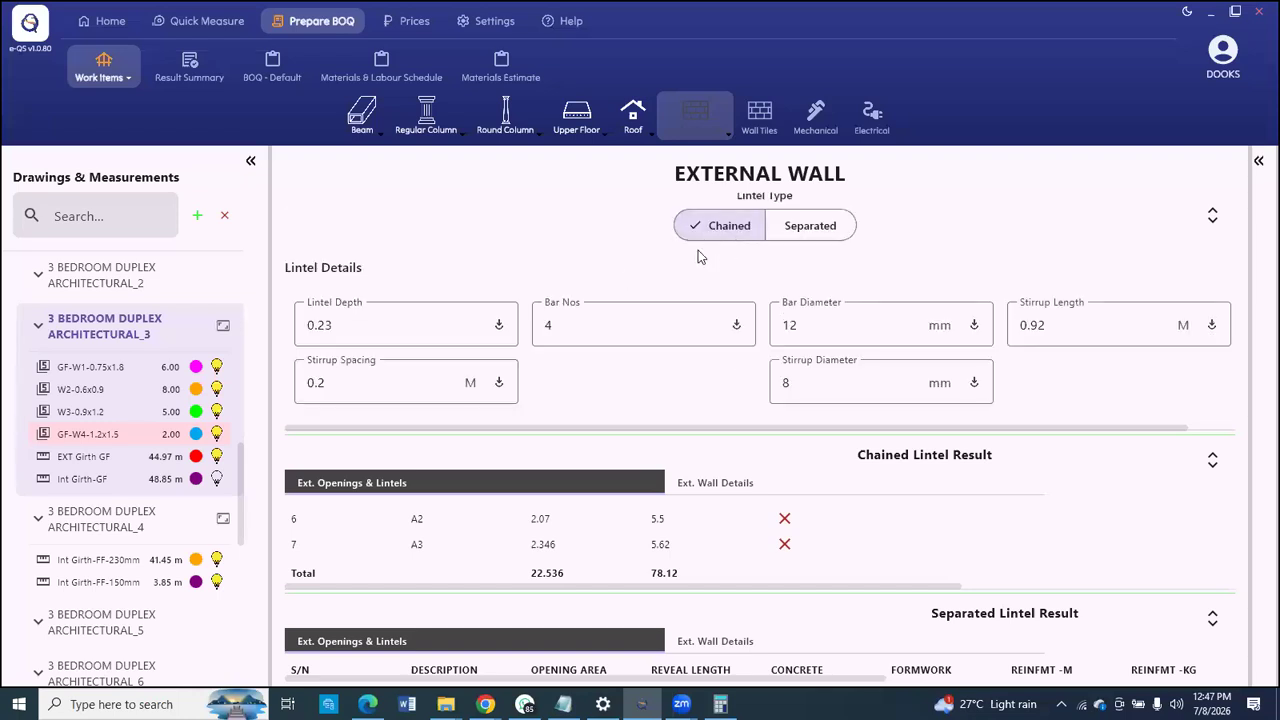
scroll(724, 266, "up", 1)
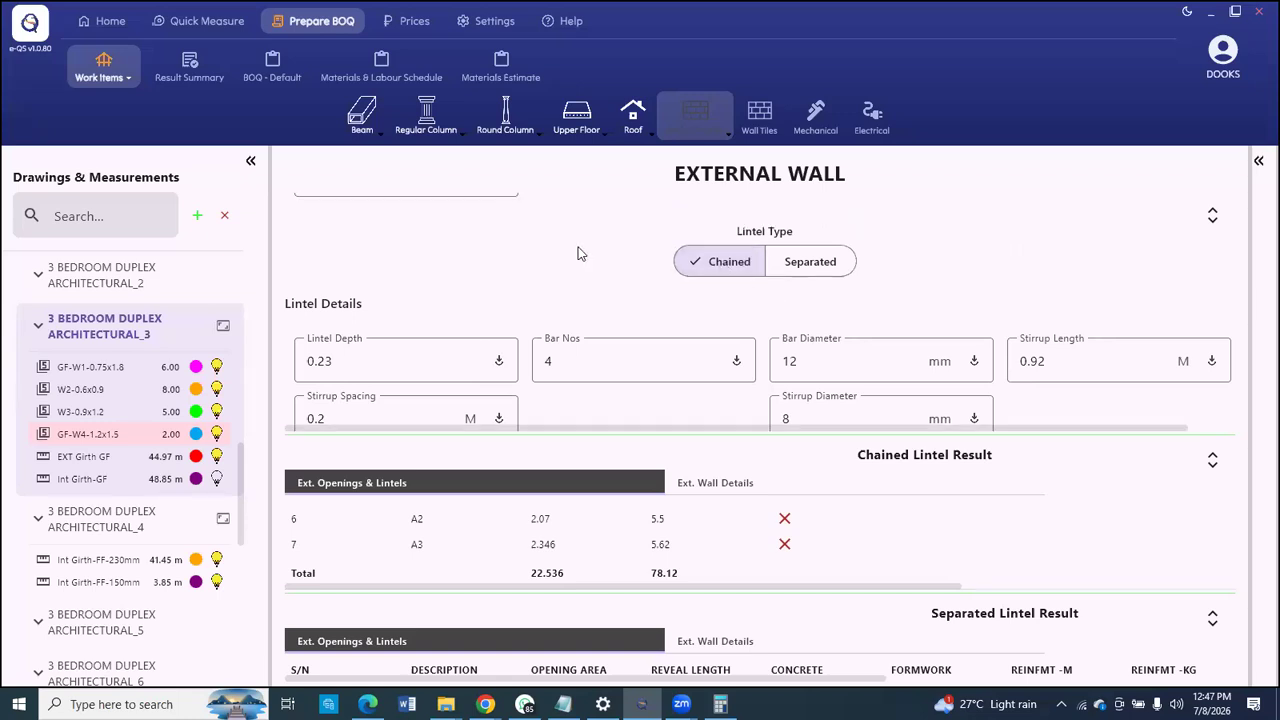
Step: Check the A3 arch opening's details and the available opening types, and finish the EXT WALL-GF external wall entry
scroll(577, 253, "down", 1)
scroll(536, 285, "down", 2)
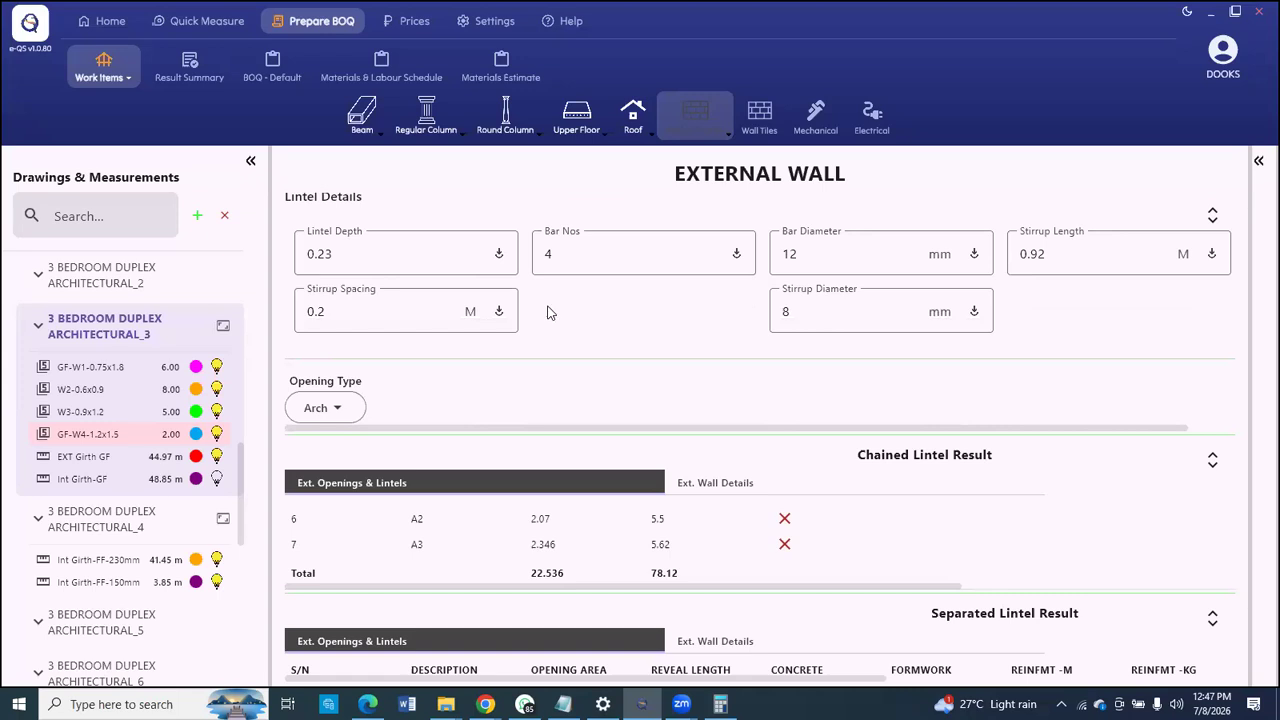
scroll(420, 305, "down", 3)
scroll(416, 340, "down", 2)
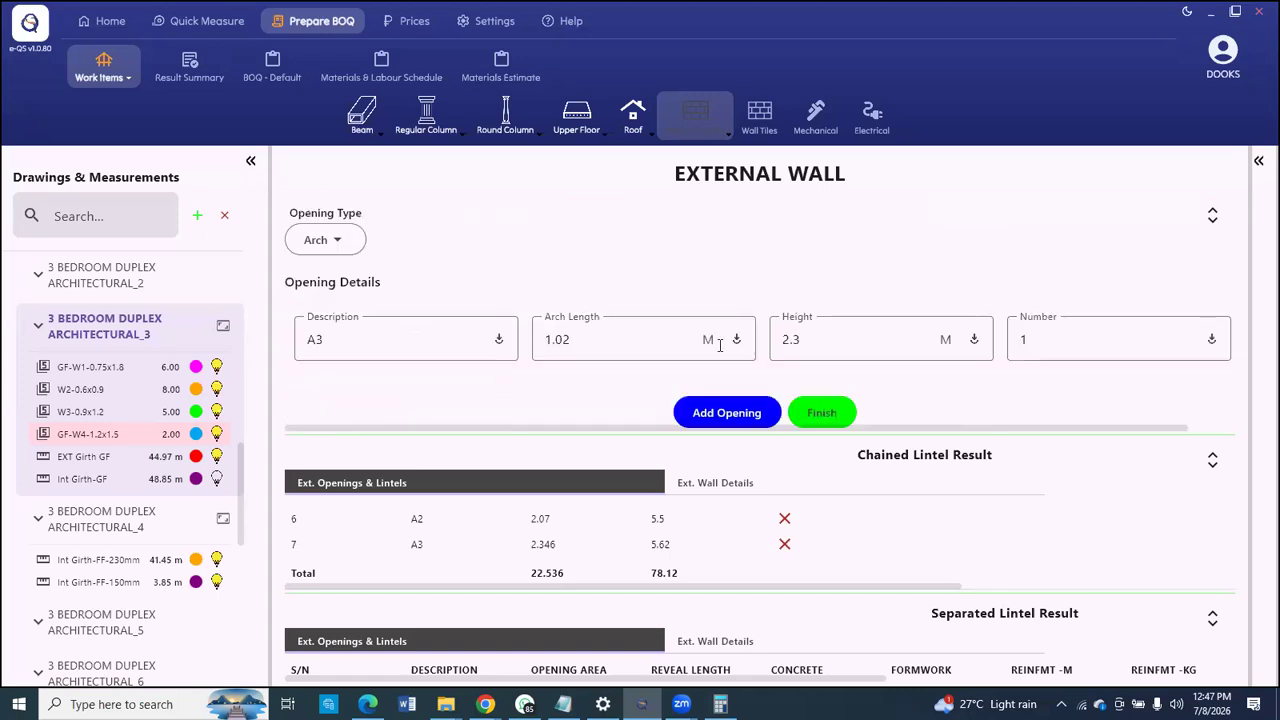
left_click(340, 250)
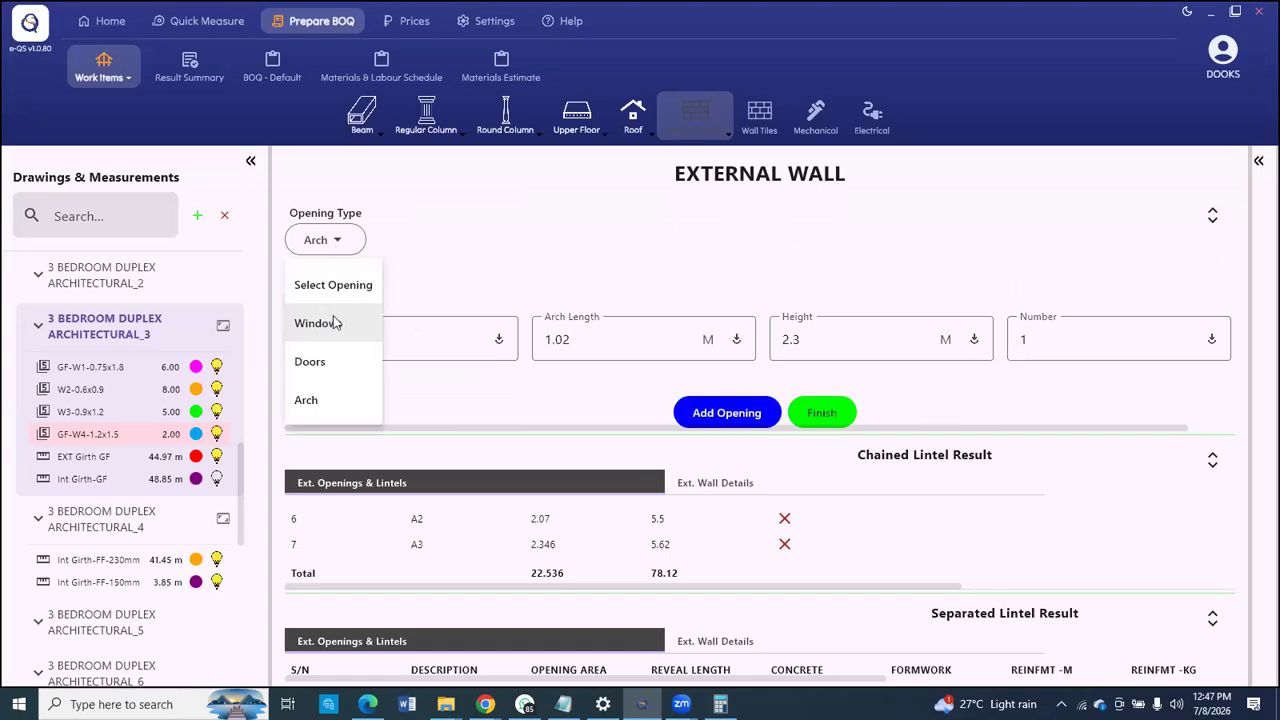
left_click(504, 240)
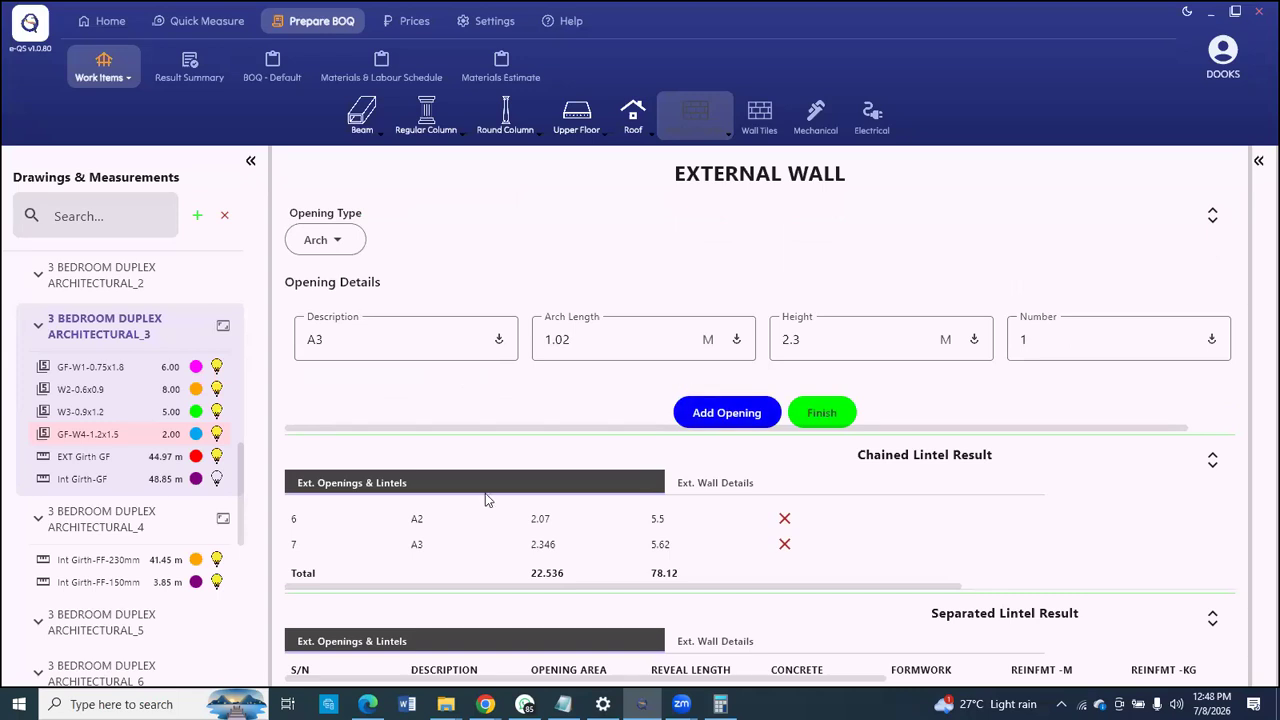
left_click(824, 413)
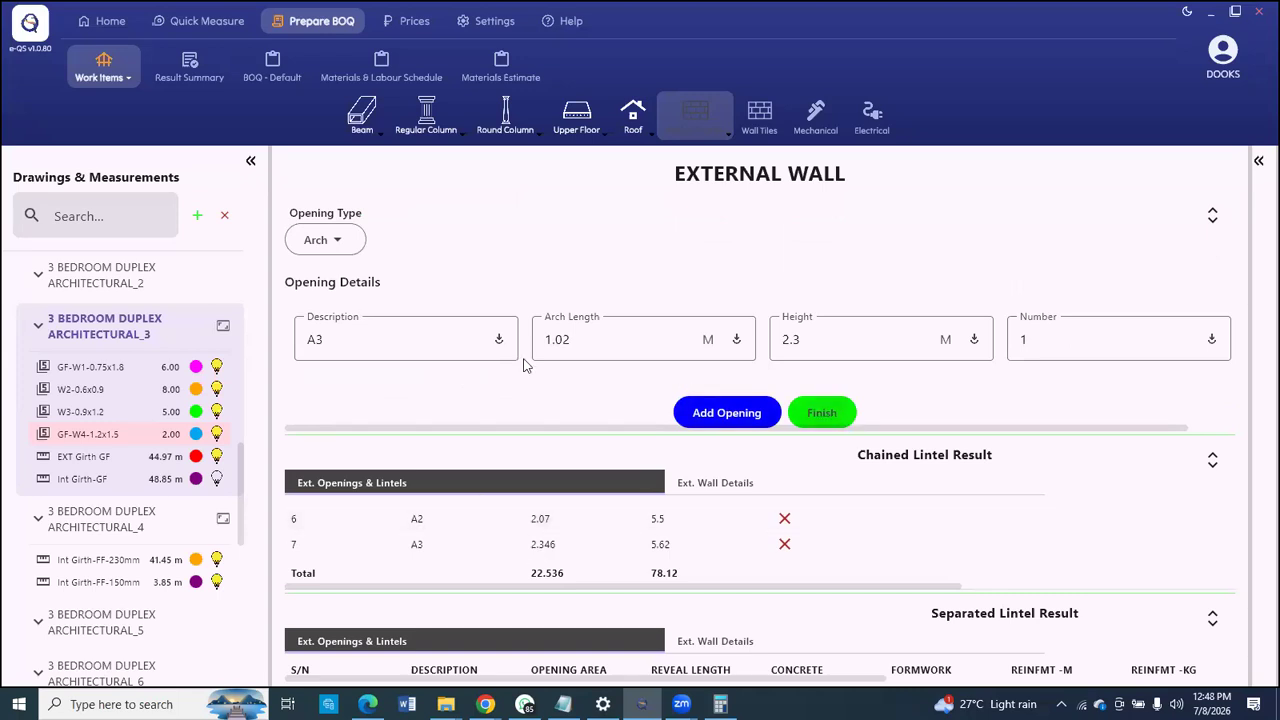
Step: Review the chained lintel results for EXT WALL-GF, covering the wall's concrete, formwork and reinforcement quantities and its individual openings
left_click(711, 485)
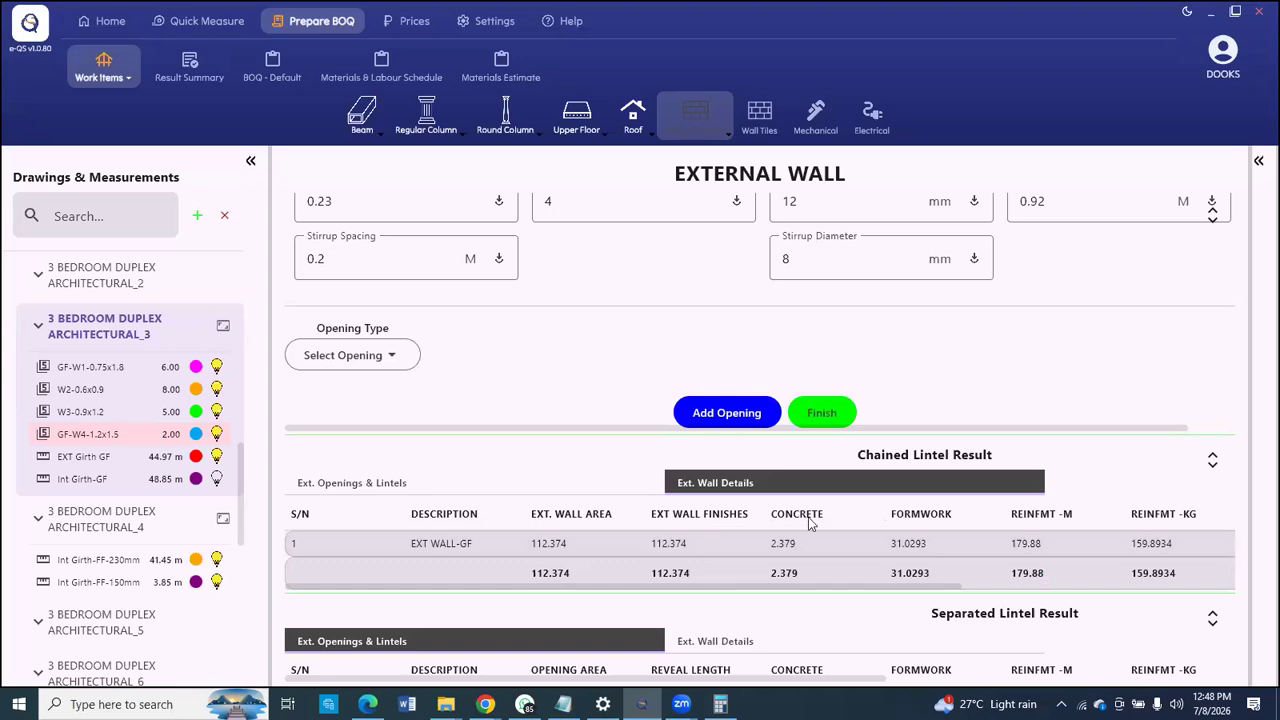
left_click_drag(932, 588, 1149, 594)
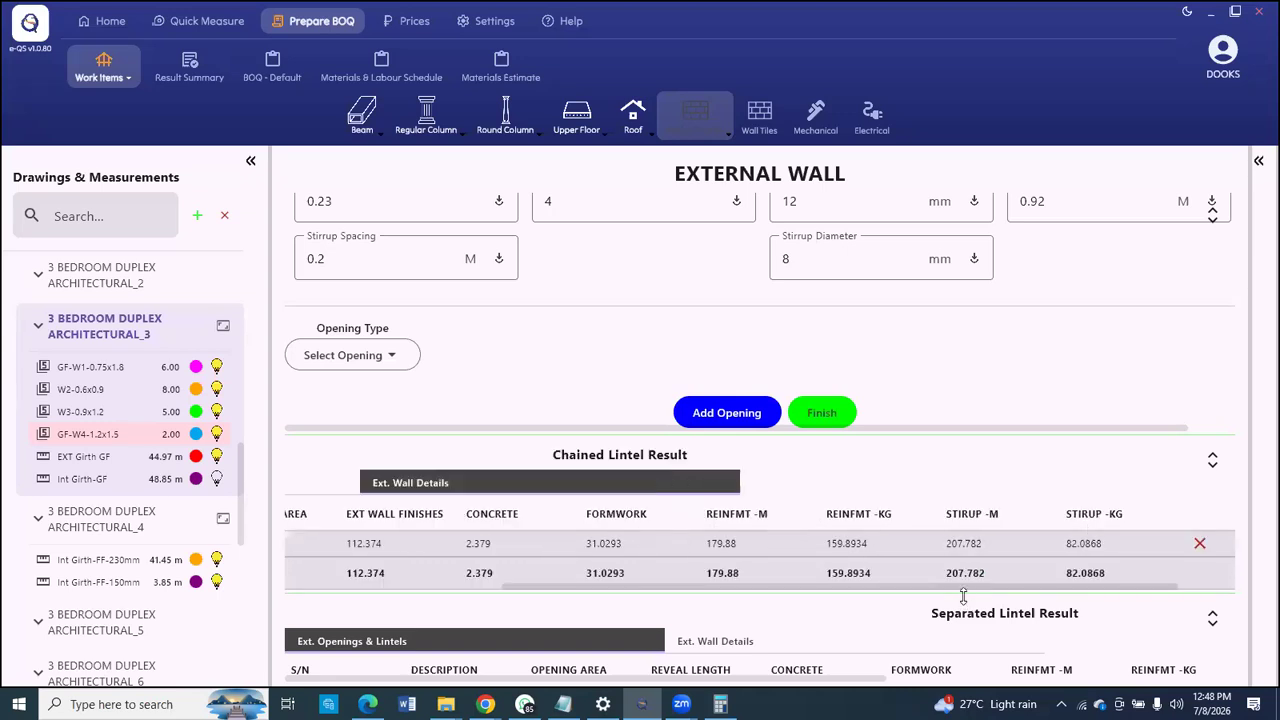
left_click_drag(959, 589, 624, 589)
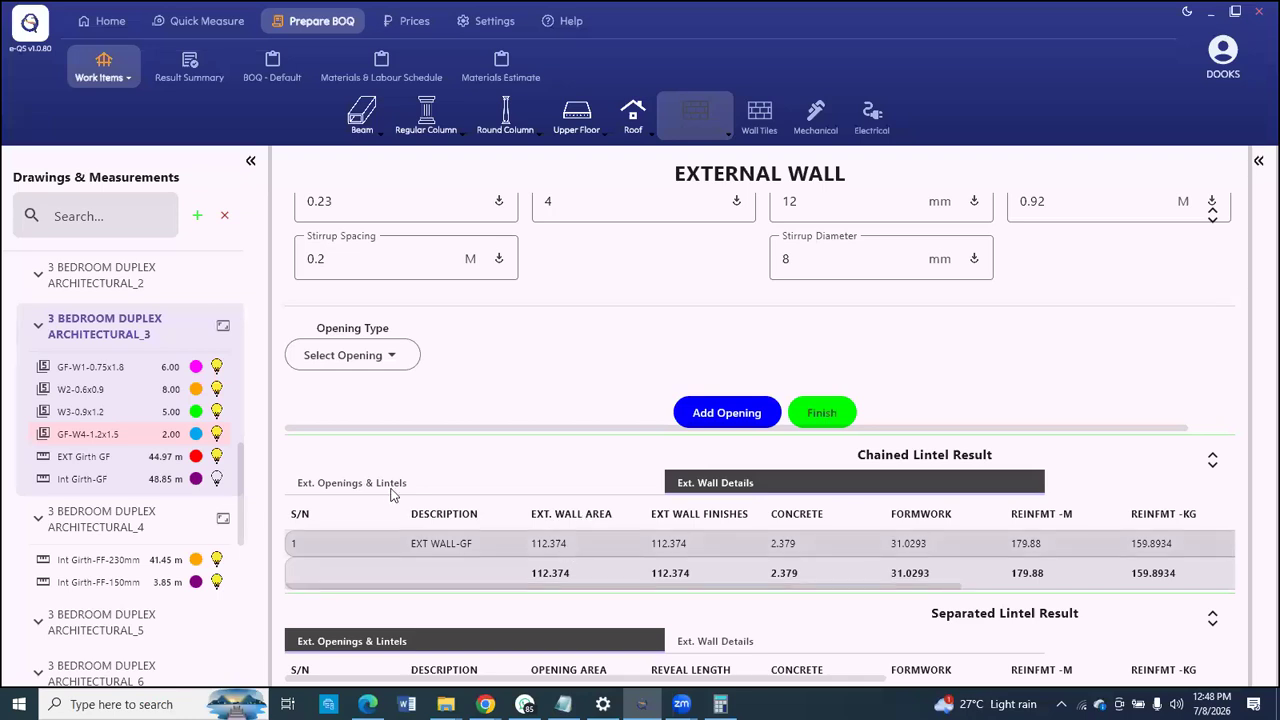
left_click(455, 540)
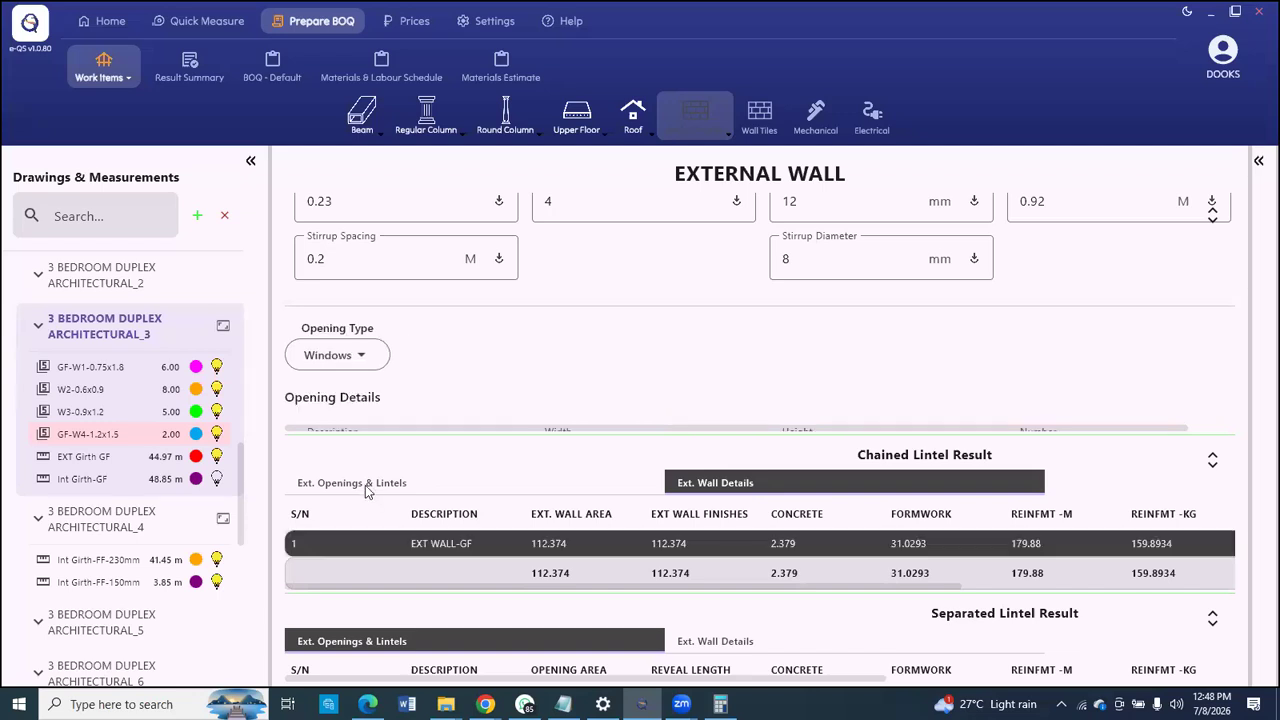
left_click(367, 485)
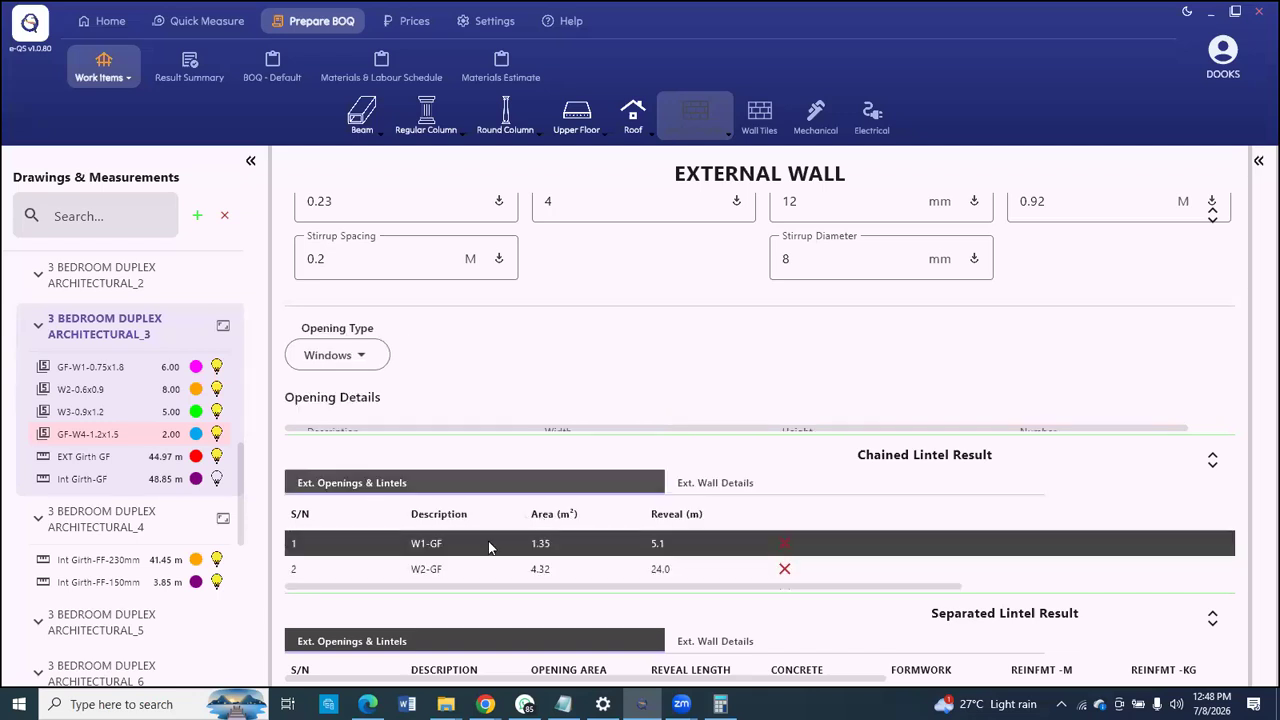
scroll(452, 550, "down", 1)
scroll(447, 566, "up", 1)
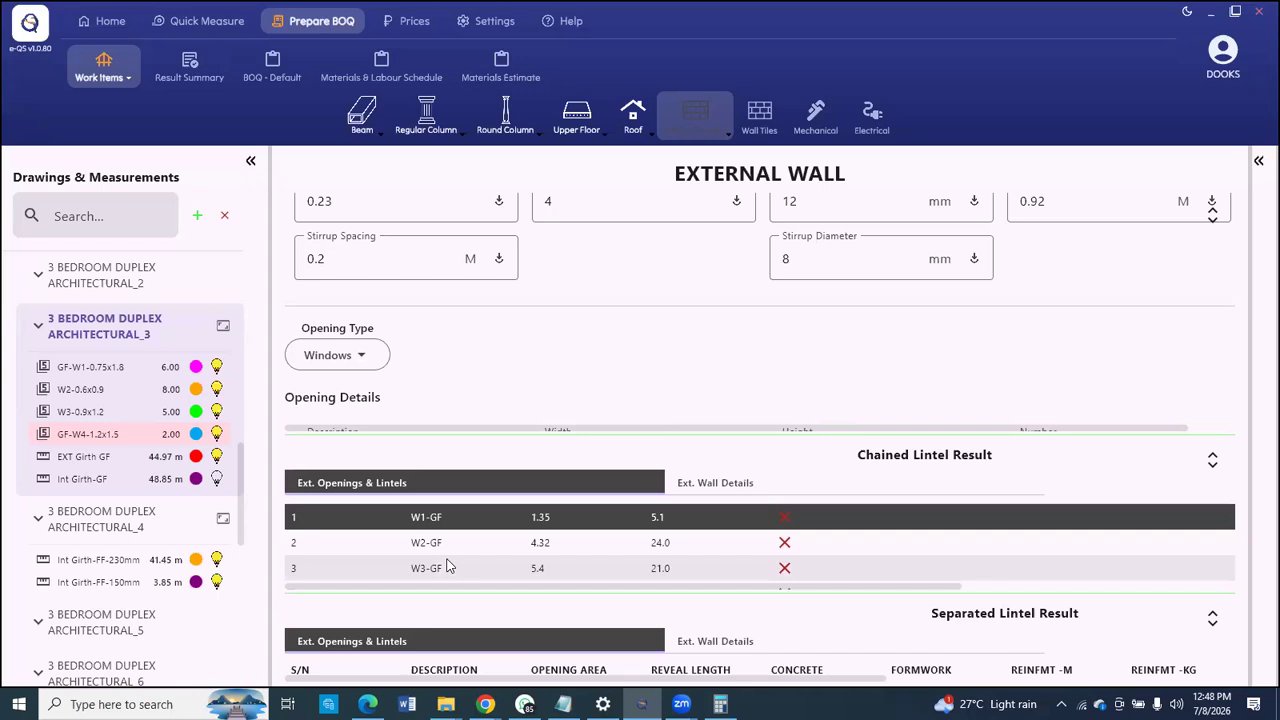
scroll(450, 566, "down", 1)
scroll(684, 519, "down", 3)
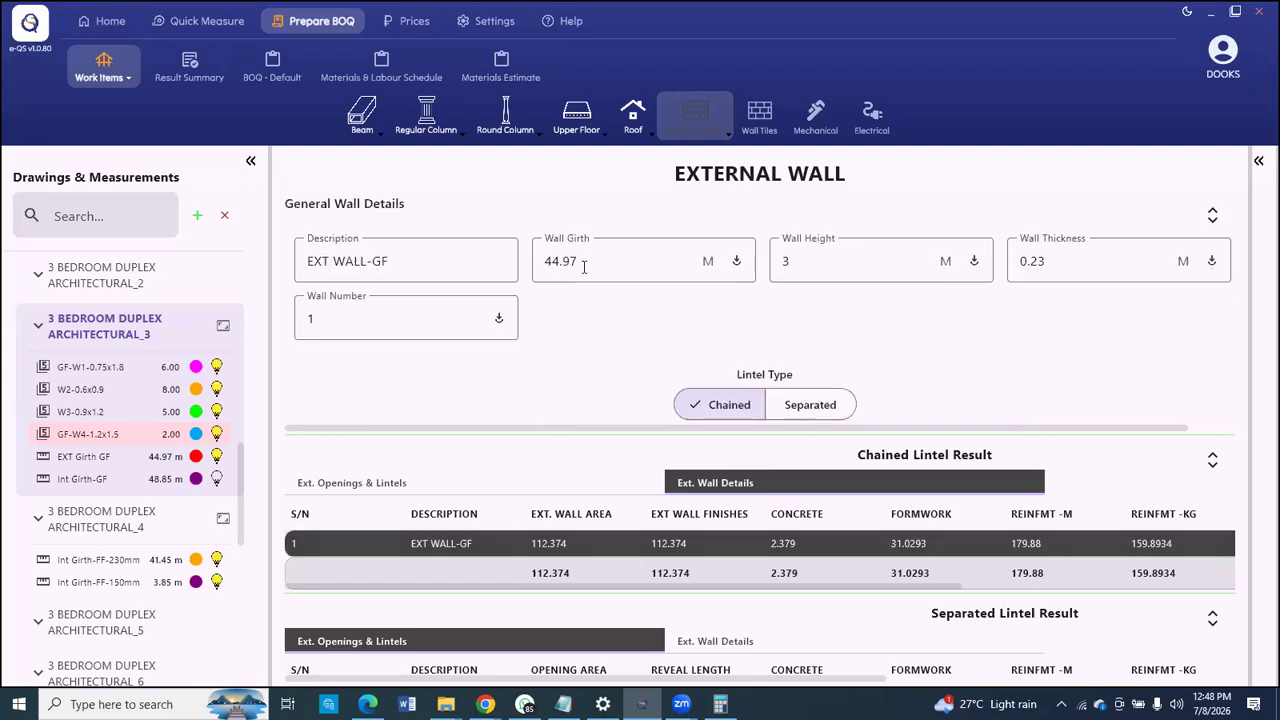
Step: Change the external wall's description to EXT WALL-FF
left_click(585, 262)
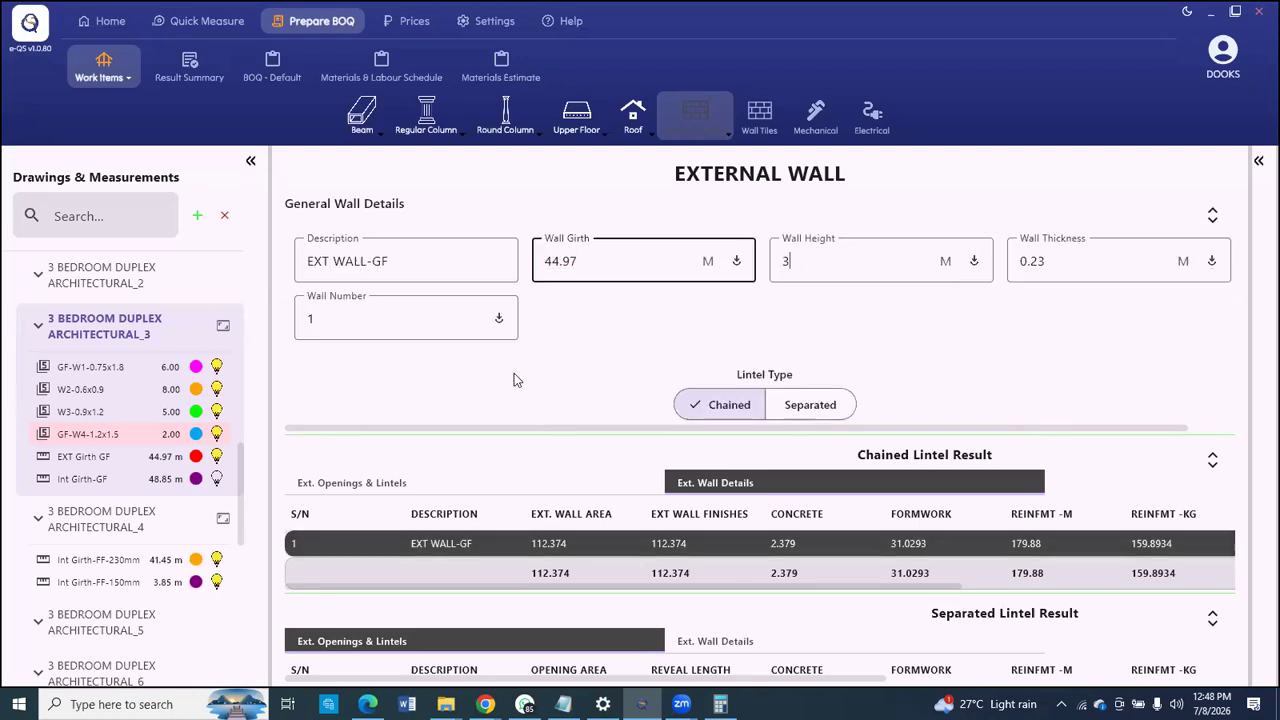
scroll(461, 402, "down", 2)
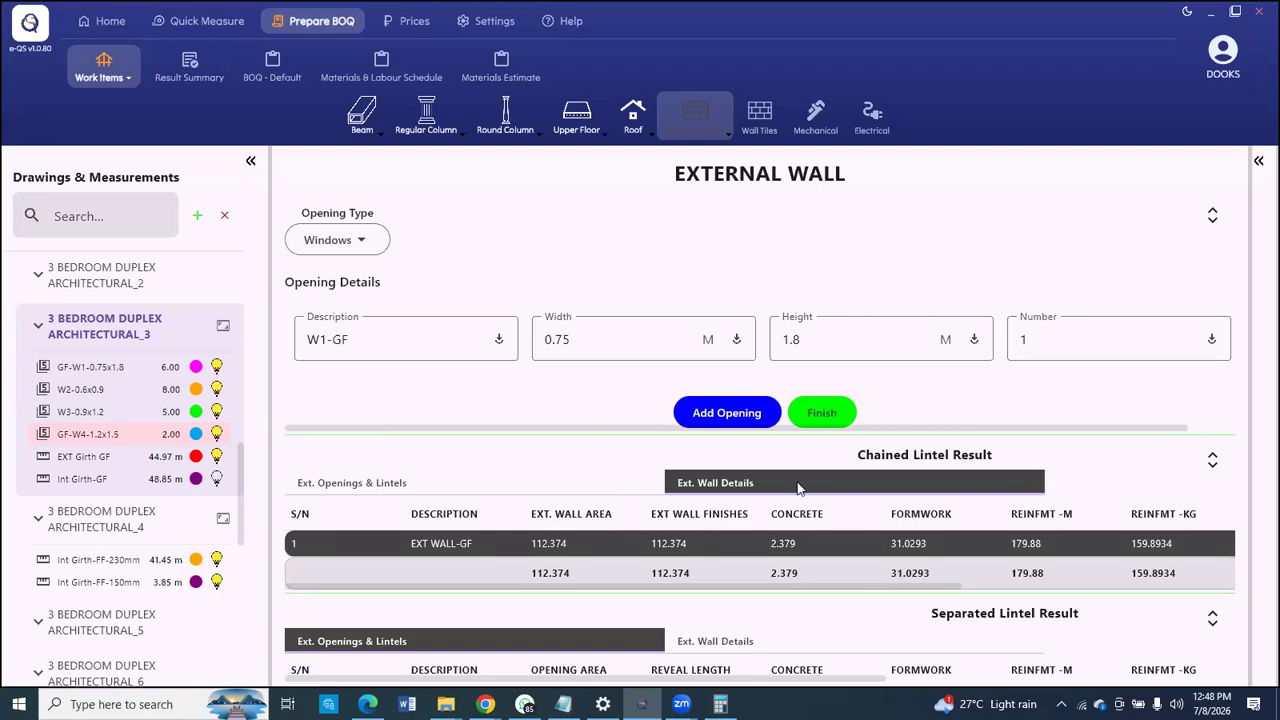
scroll(473, 292, "up", 5)
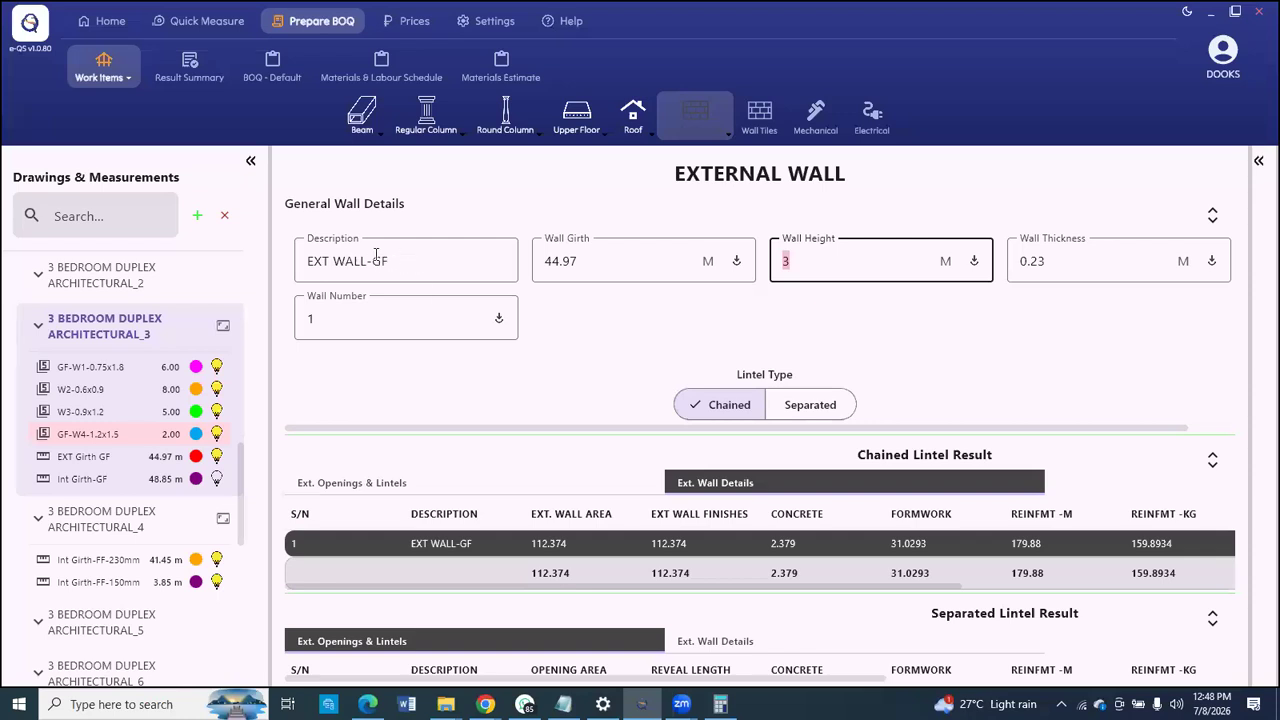
double_click(372, 259)
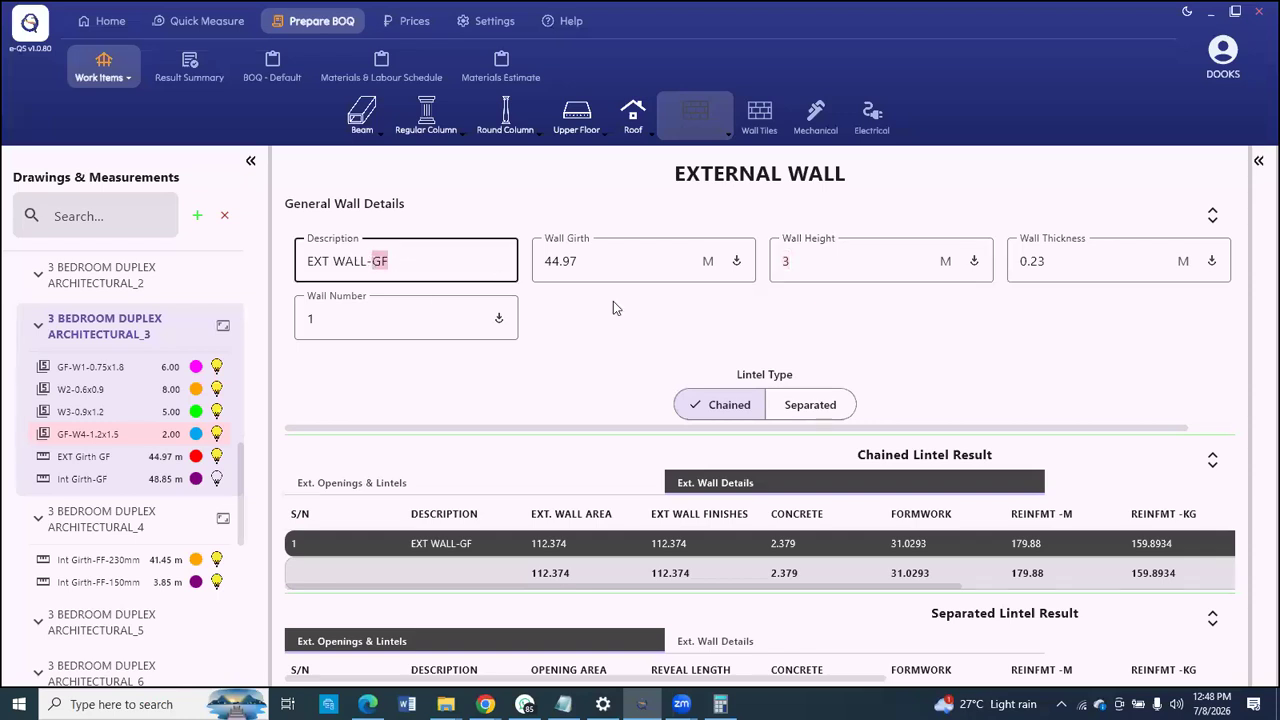
type("FF")
left_click(578, 284)
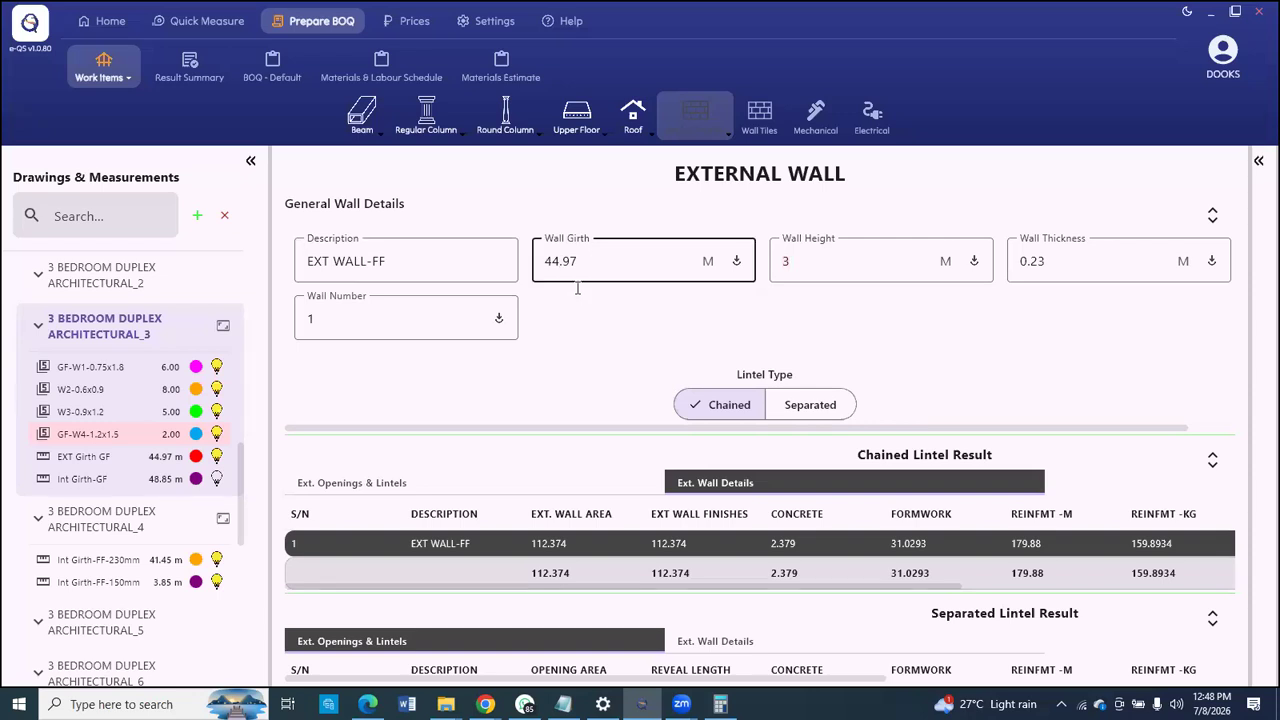
Step: Open the first floor plan through its Int Girth-FF-230mm measurement and examine the windows along the external walls
scroll(146, 503, "down", 5)
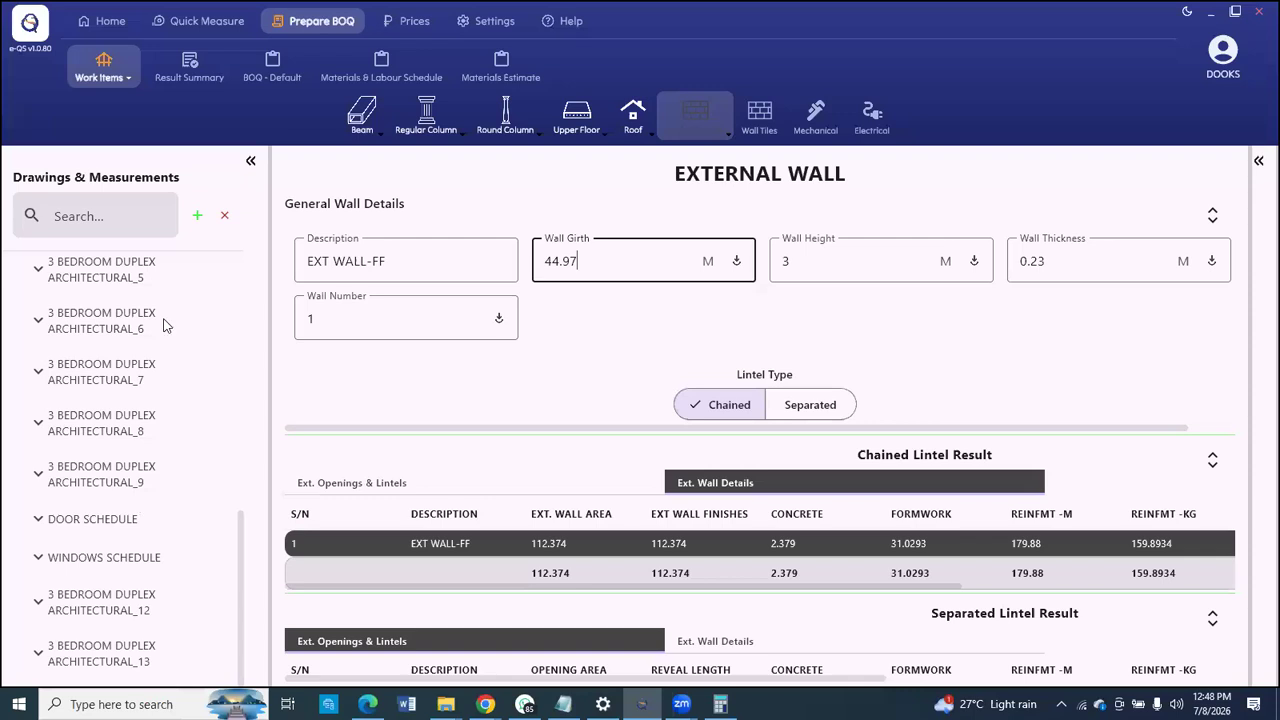
scroll(131, 412, "up", 3)
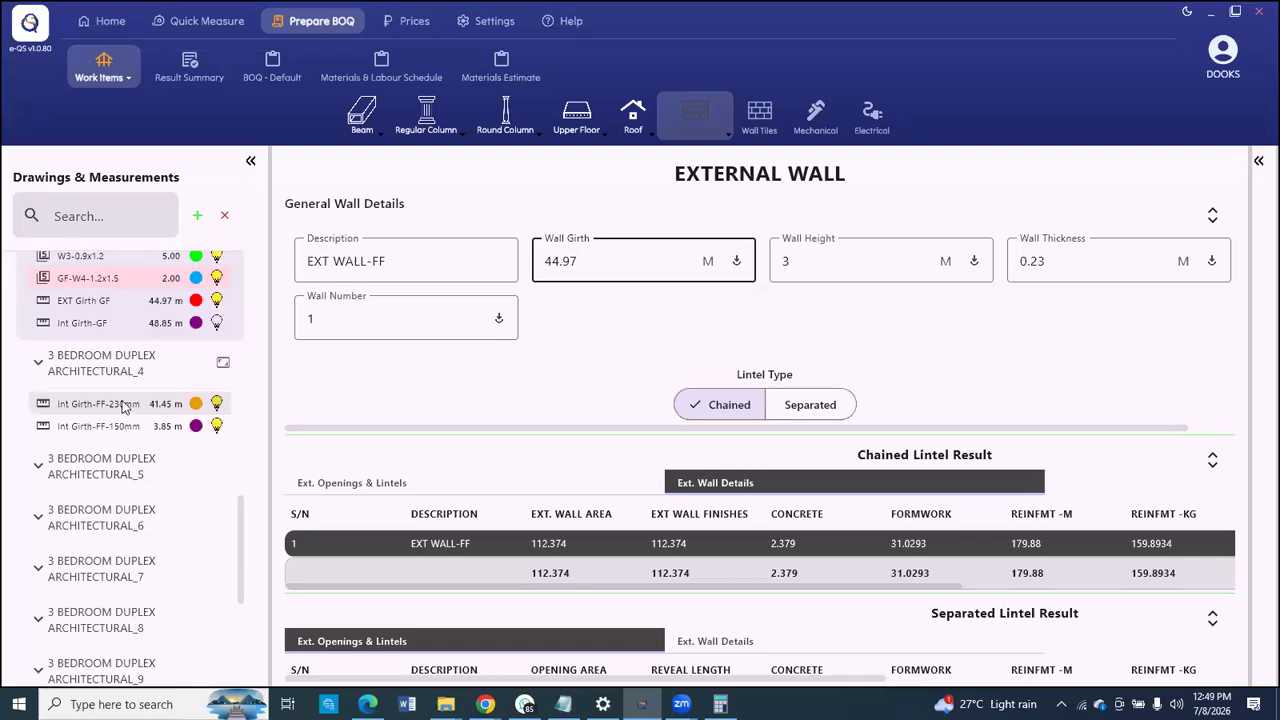
left_click(125, 407)
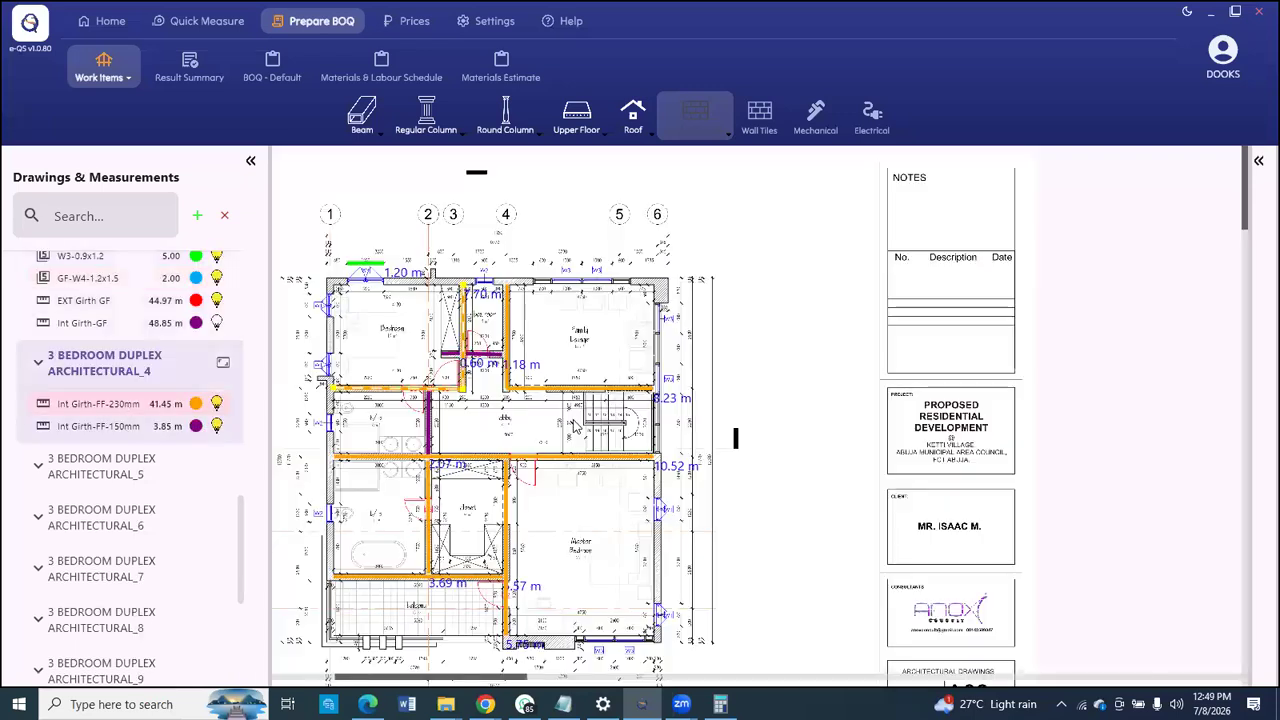
scroll(540, 460, "down", 3)
scroll(554, 444, "down", 1)
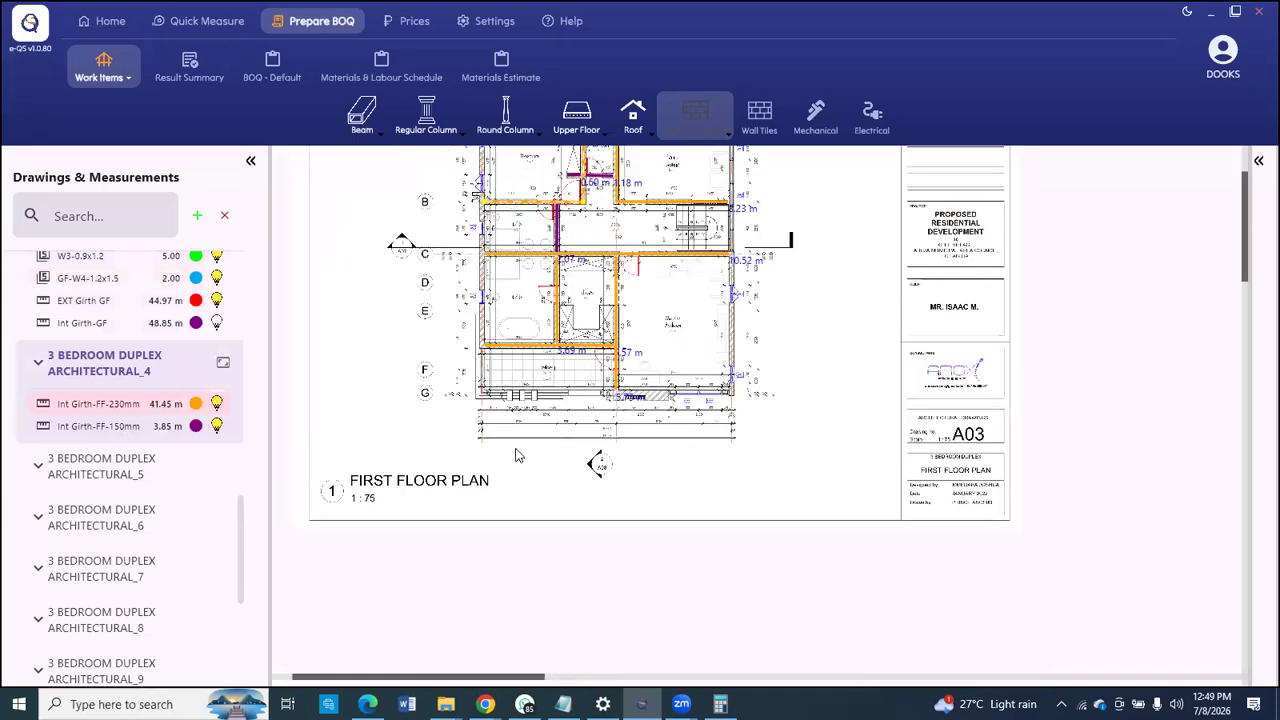
scroll(527, 476, "down", 2)
scroll(508, 195, "up", 1)
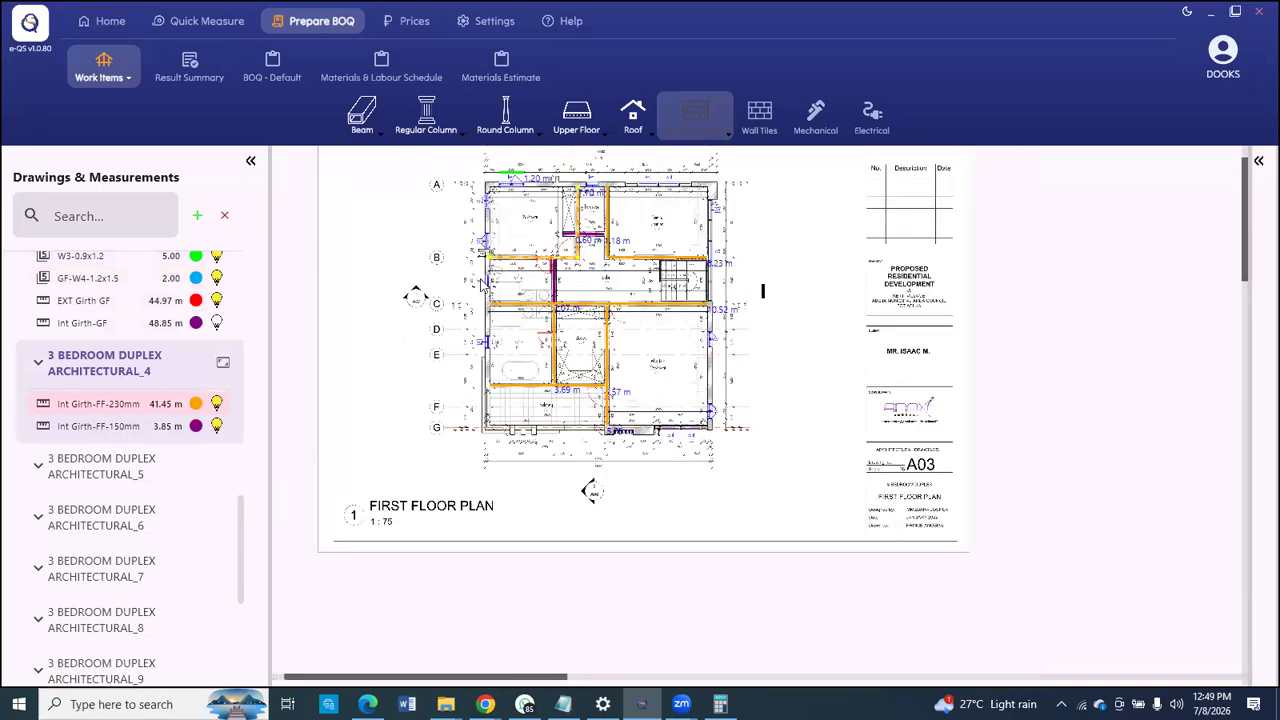
scroll(484, 292, "up", 2)
scroll(396, 374, "up", 2)
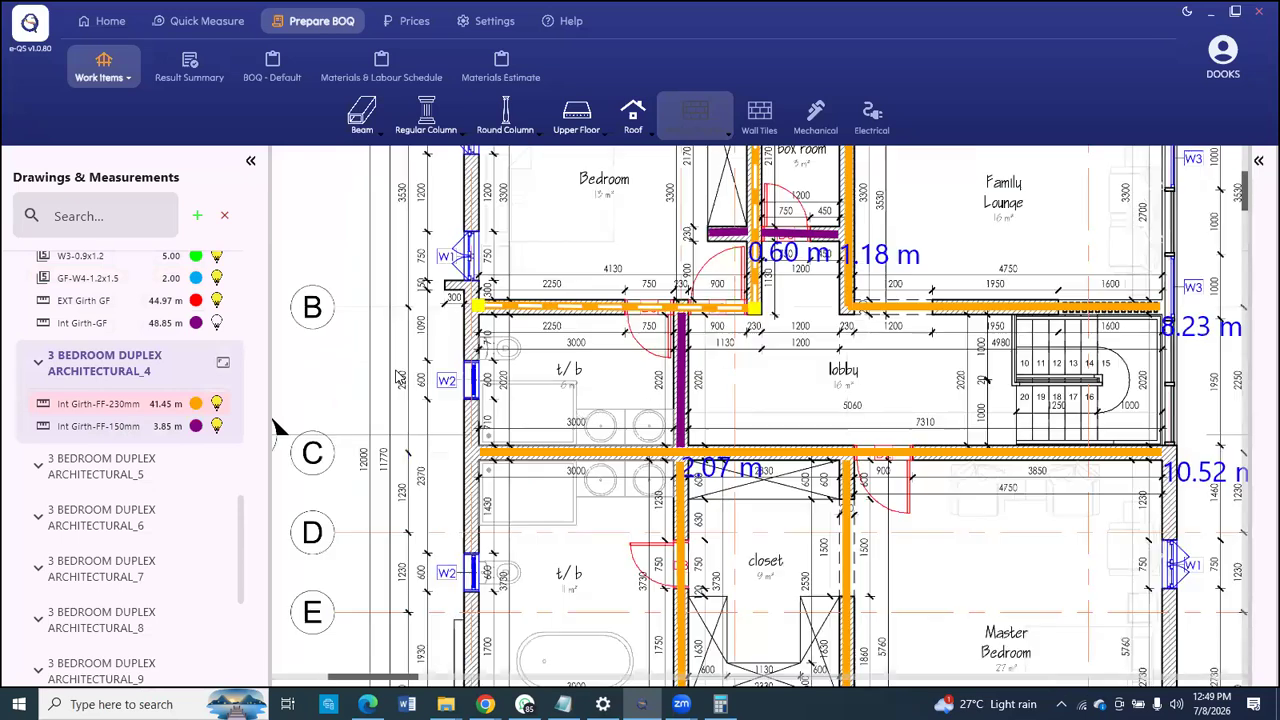
scroll(378, 380, "down", 3)
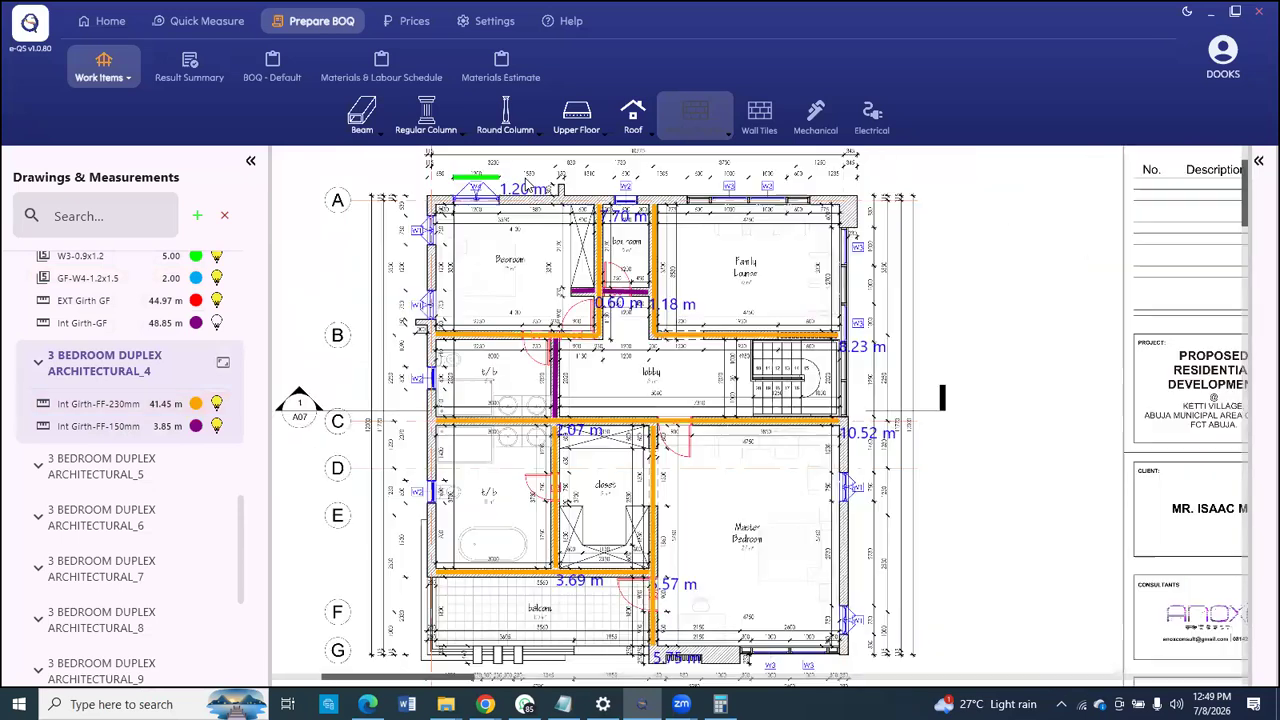
scroll(666, 195, "up", 1)
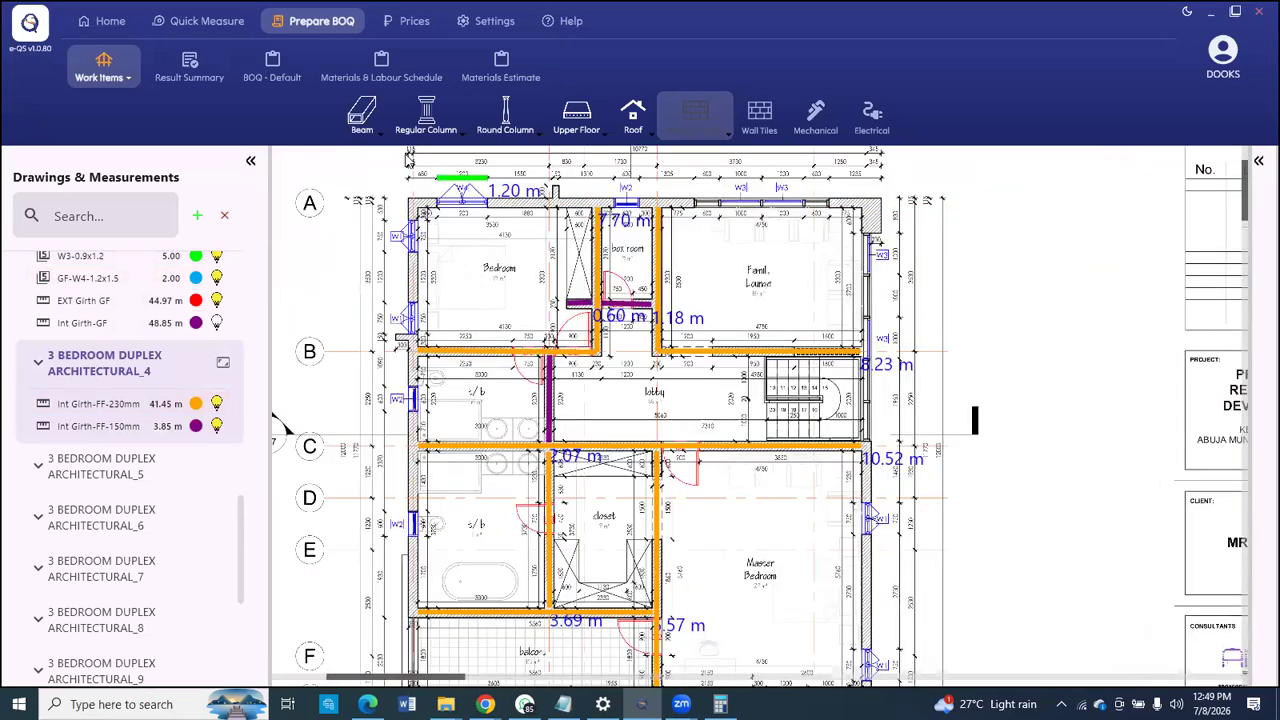
scroll(400, 160, "up", 3)
scroll(397, 160, "down", 1)
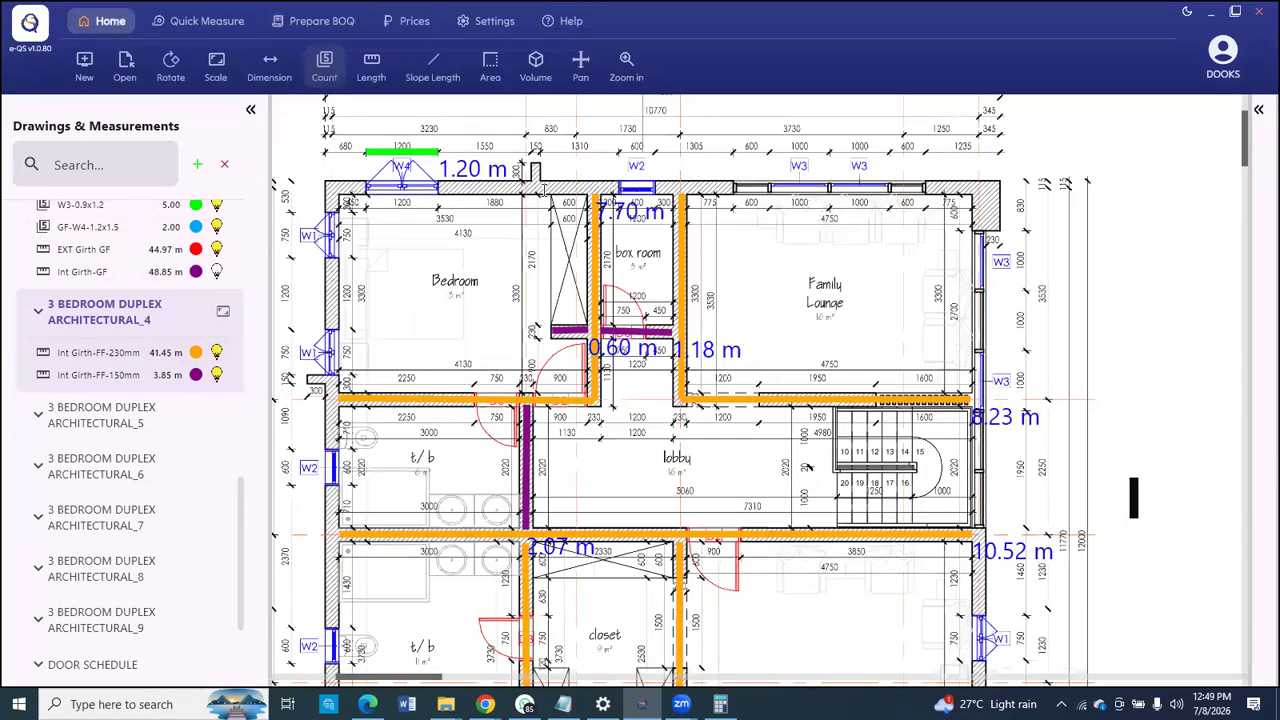
Step: Create a count measurement named W1-FF and mark the two W1 windows on the upper bedroom's outer wall
left_click(324, 65)
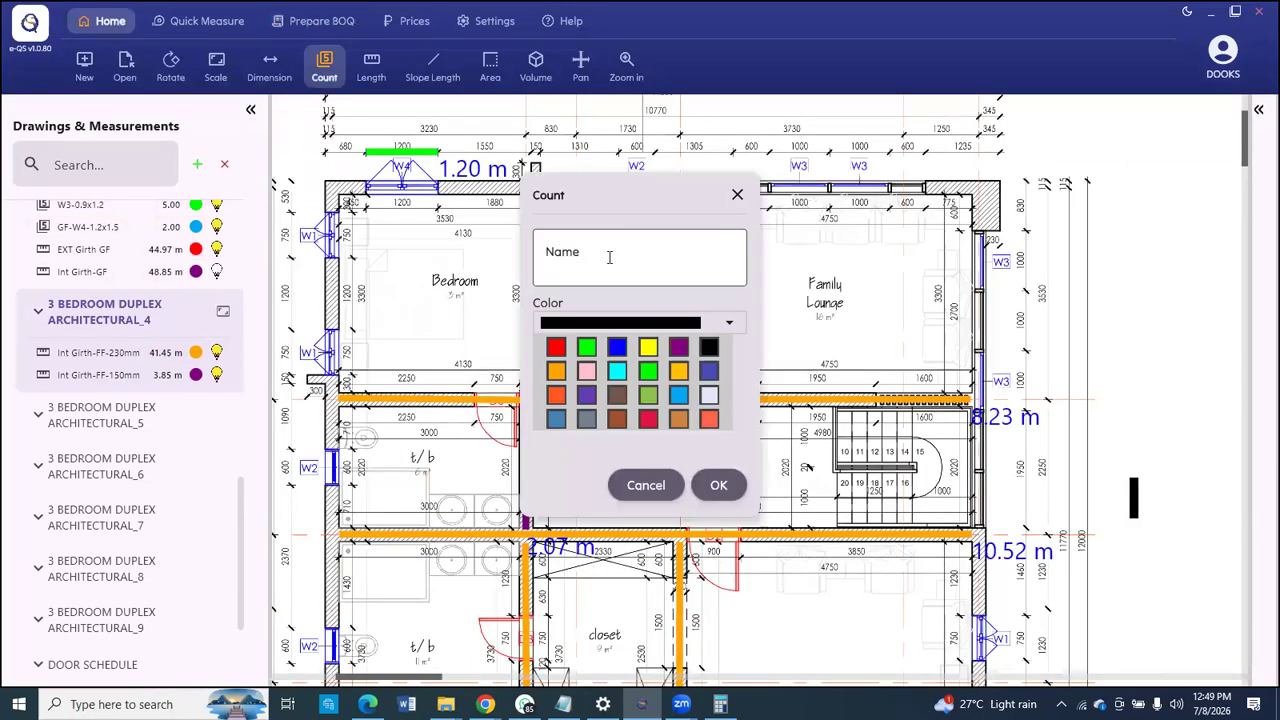
left_click(610, 259)
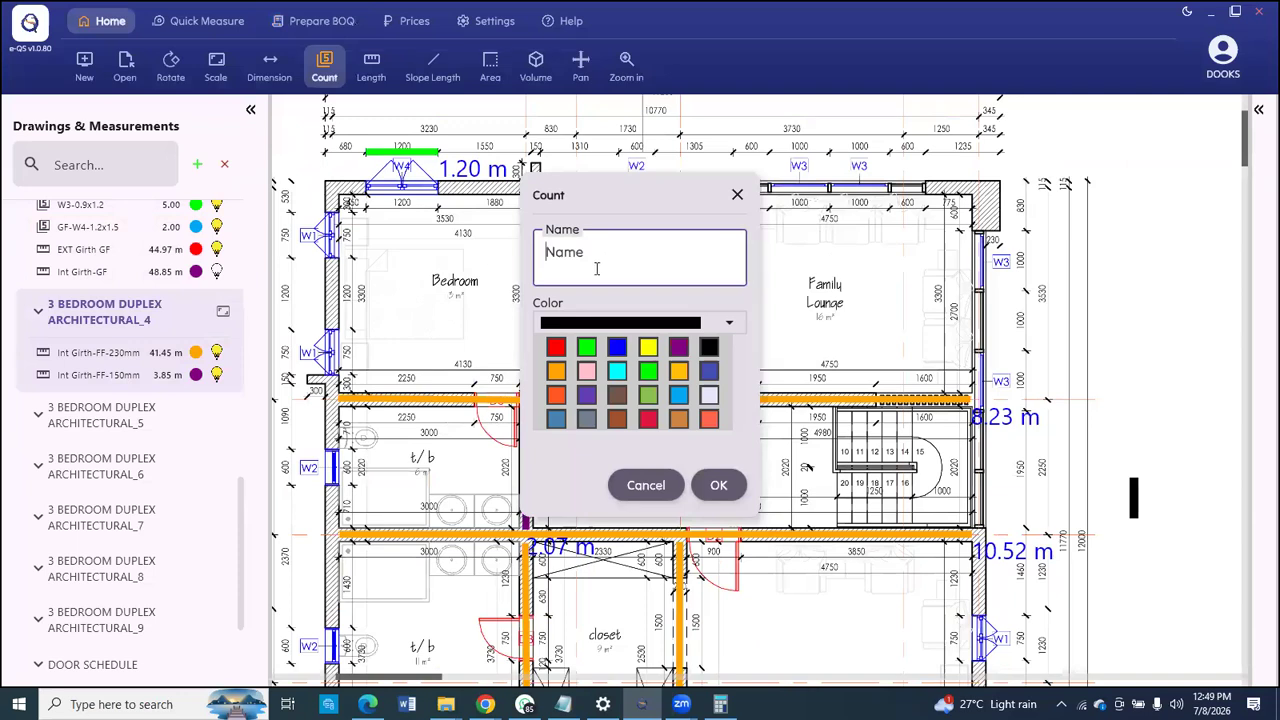
type("W1-FF")
left_click(729, 482)
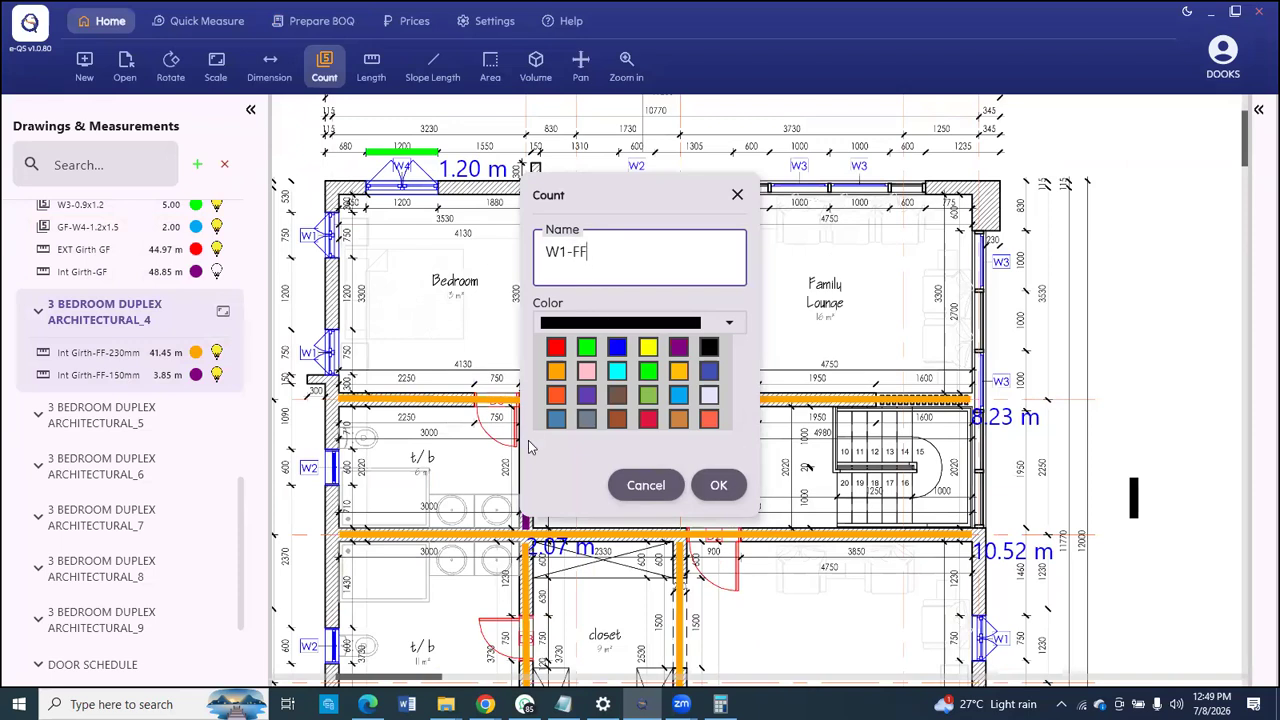
left_click(310, 344)
left_click(306, 231)
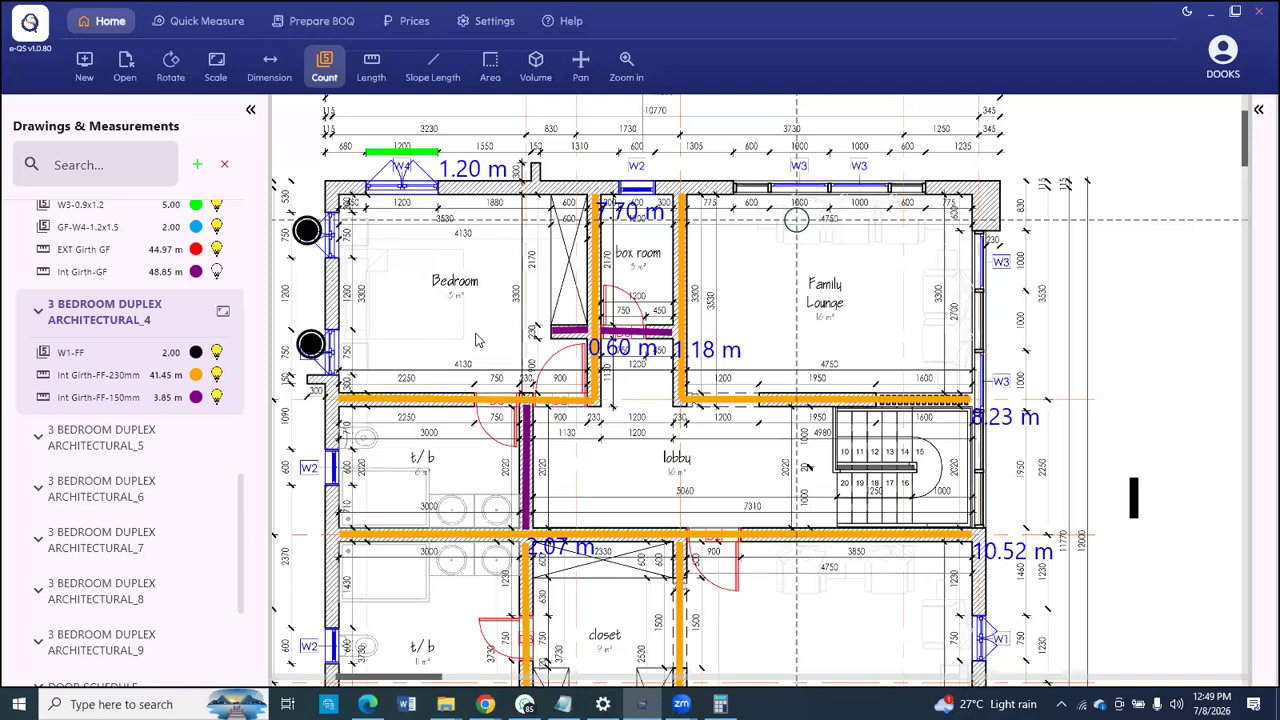
Step: Add the two W1 windows on the master bedroom's outer wall to the W1-FF count and end the count
scroll(477, 341, "down", 3)
scroll(588, 466, "down", 3)
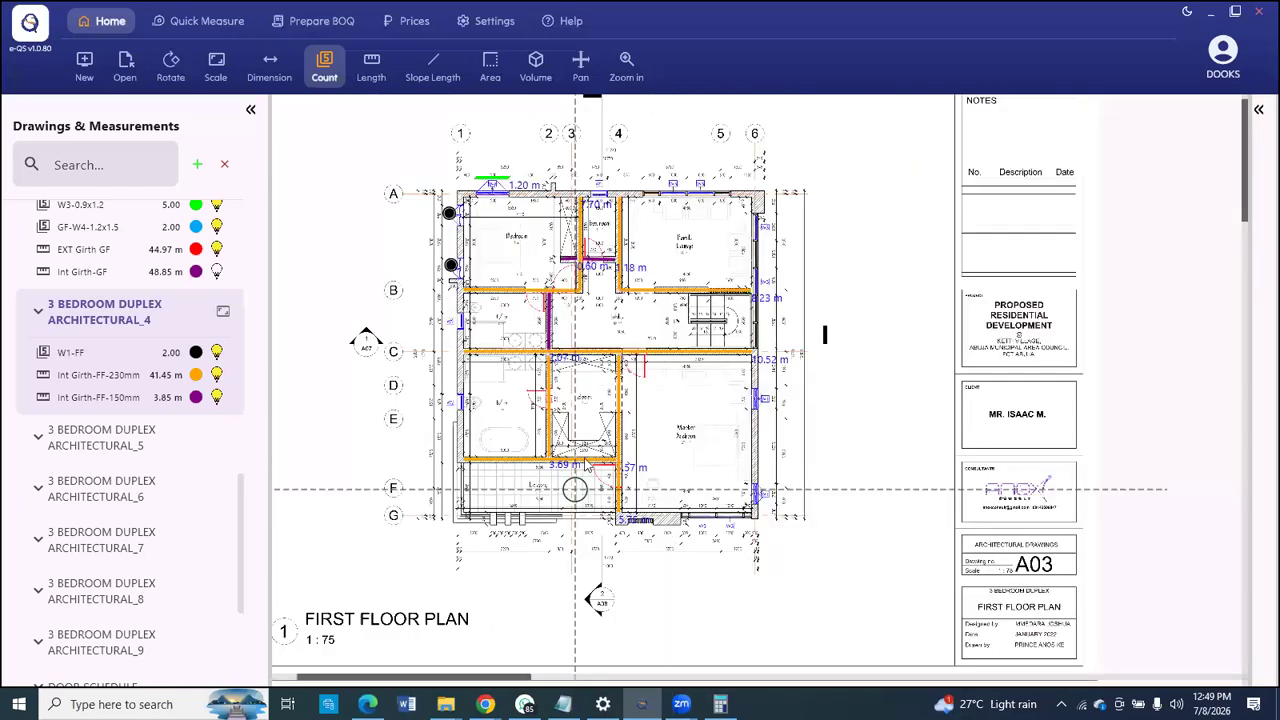
scroll(588, 466, "up", 3)
left_click(980, 447)
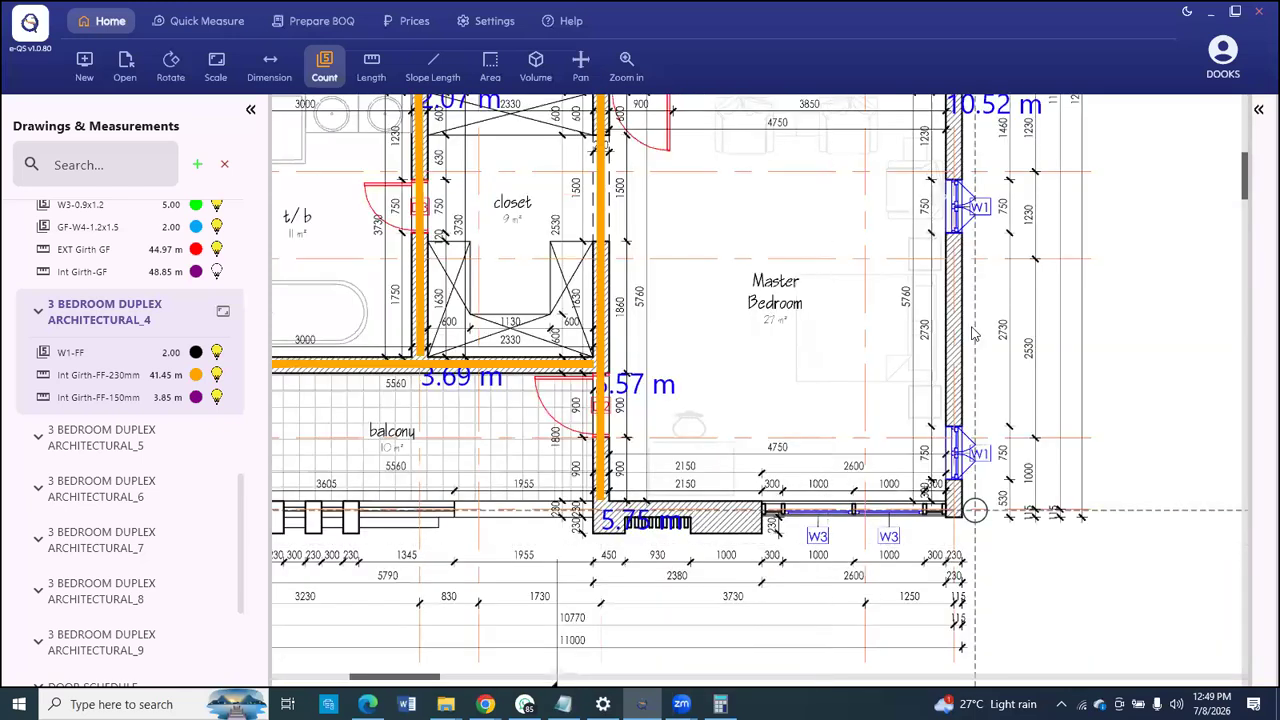
left_click(977, 200)
scroll(900, 385, "down", 2)
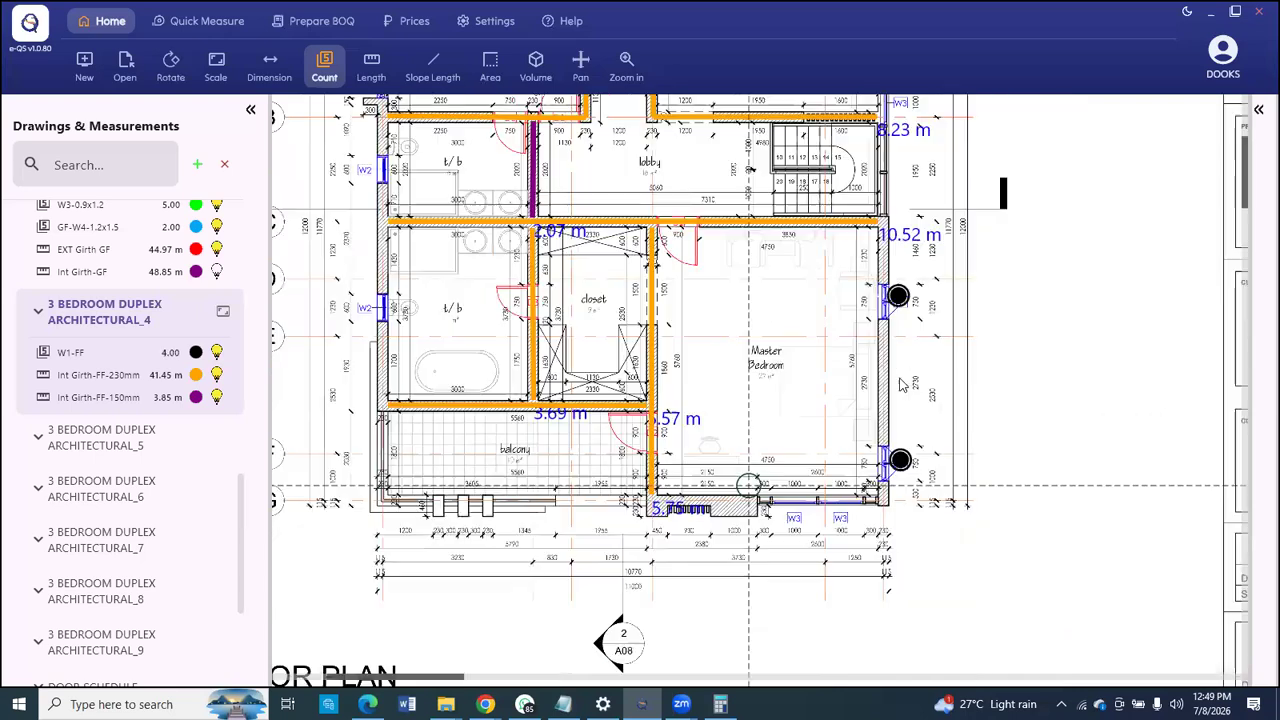
scroll(960, 118, "down", 2)
left_click_drag(926, 124, 998, 465)
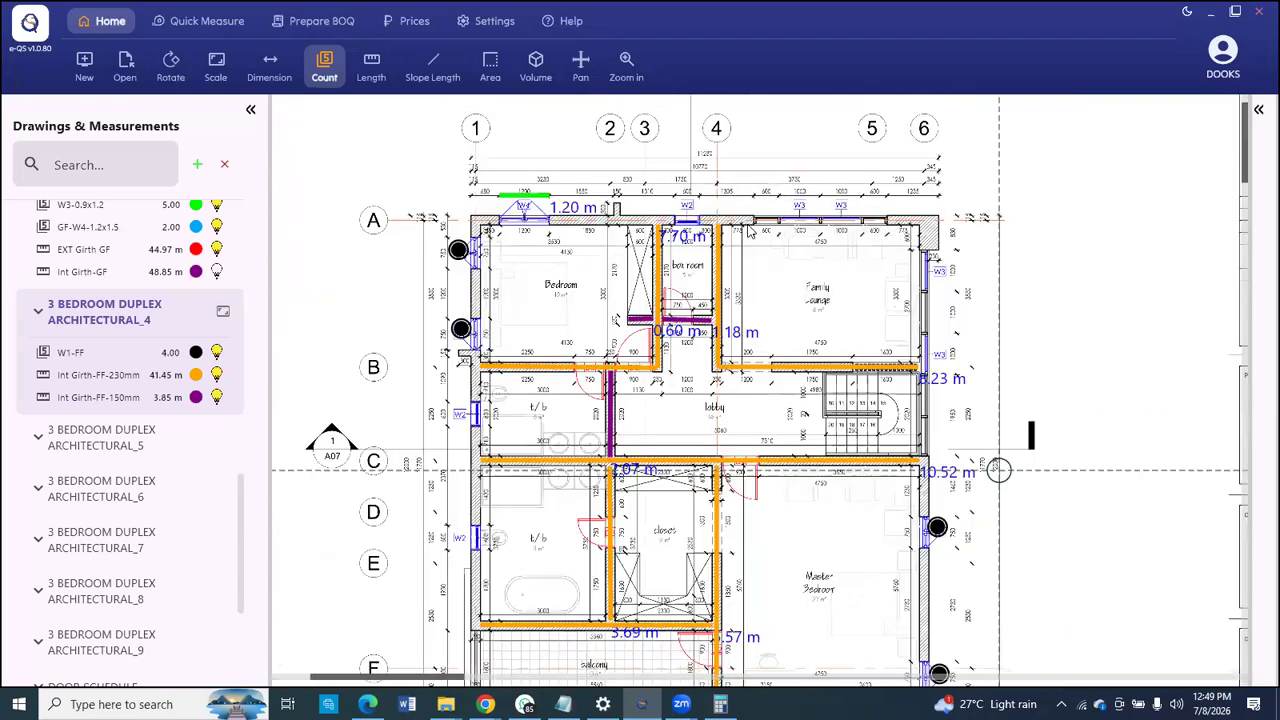
scroll(765, 230, "up", 2)
right_click(716, 202)
Step: Create a count measurement named W2-FF and mark the W2 window on the box room's outer wall
left_click(322, 56)
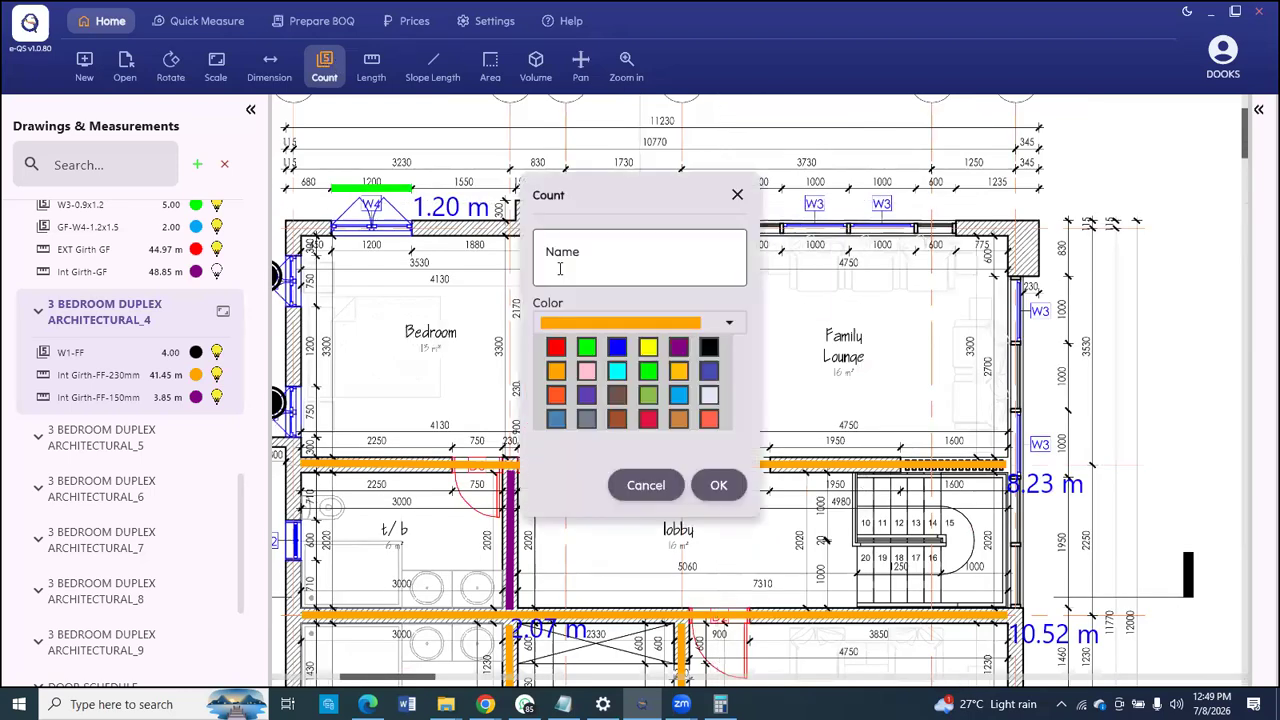
left_click(560, 268)
type("W2")
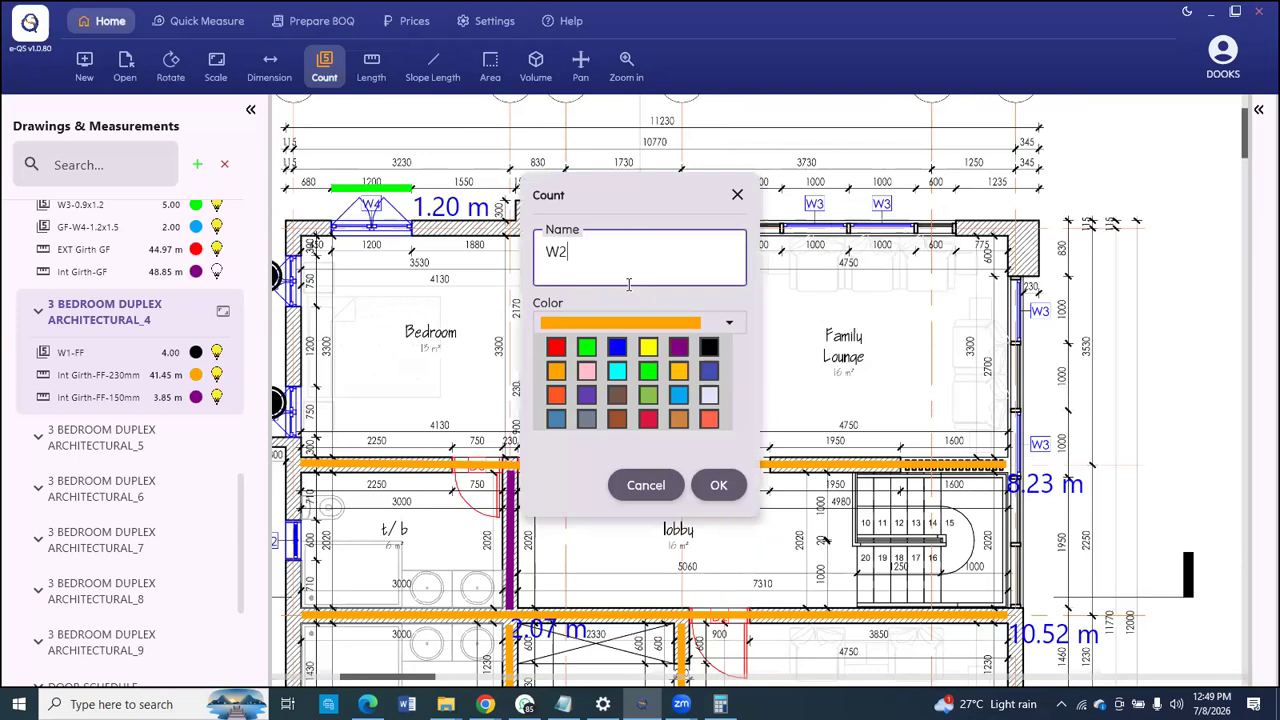
type("-FF")
key("Return")
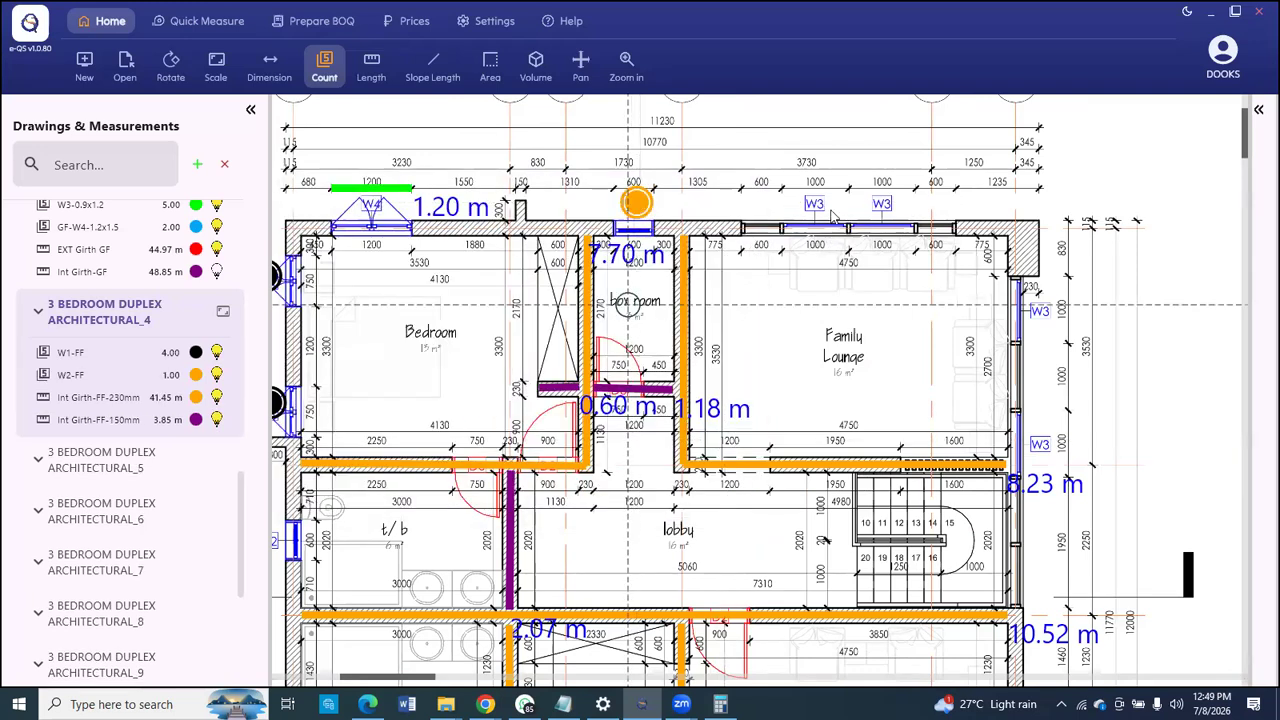
Step: Add the W2 windows on the outer walls of the two t/b rooms to the W2-FF count and end the count
scroll(449, 386, "down", 5)
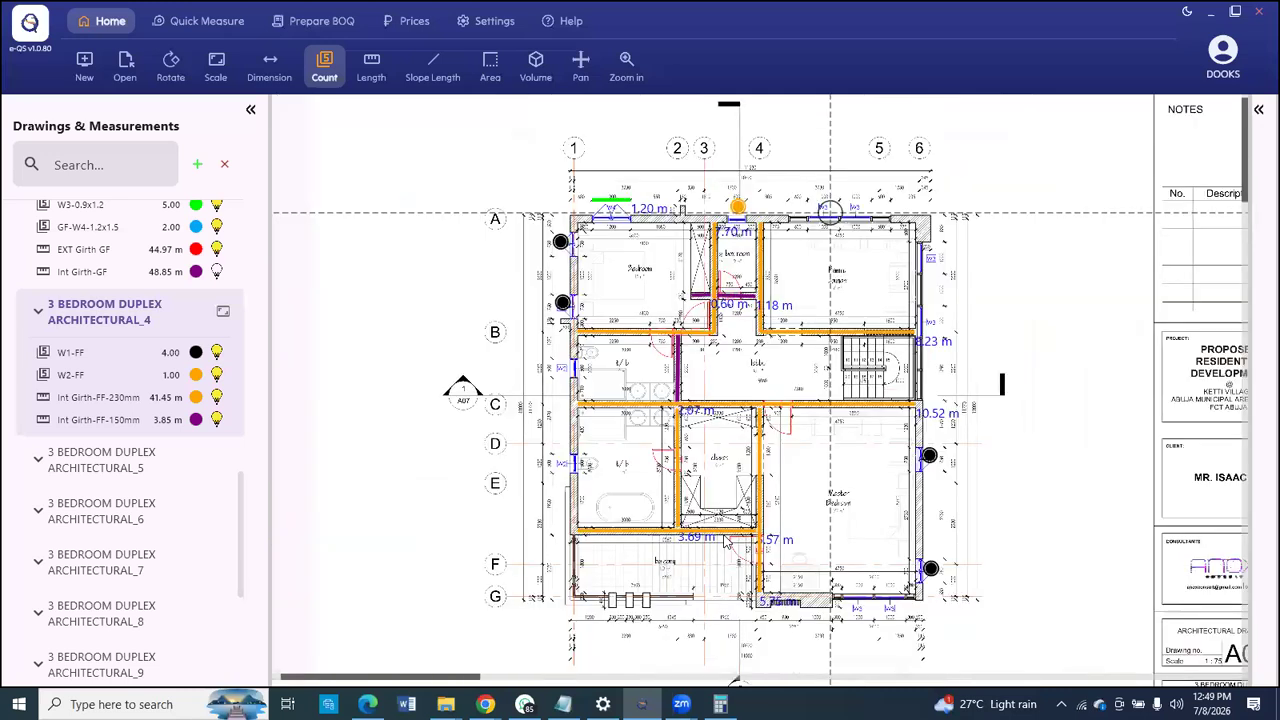
scroll(440, 410, "up", 5)
left_click(436, 408)
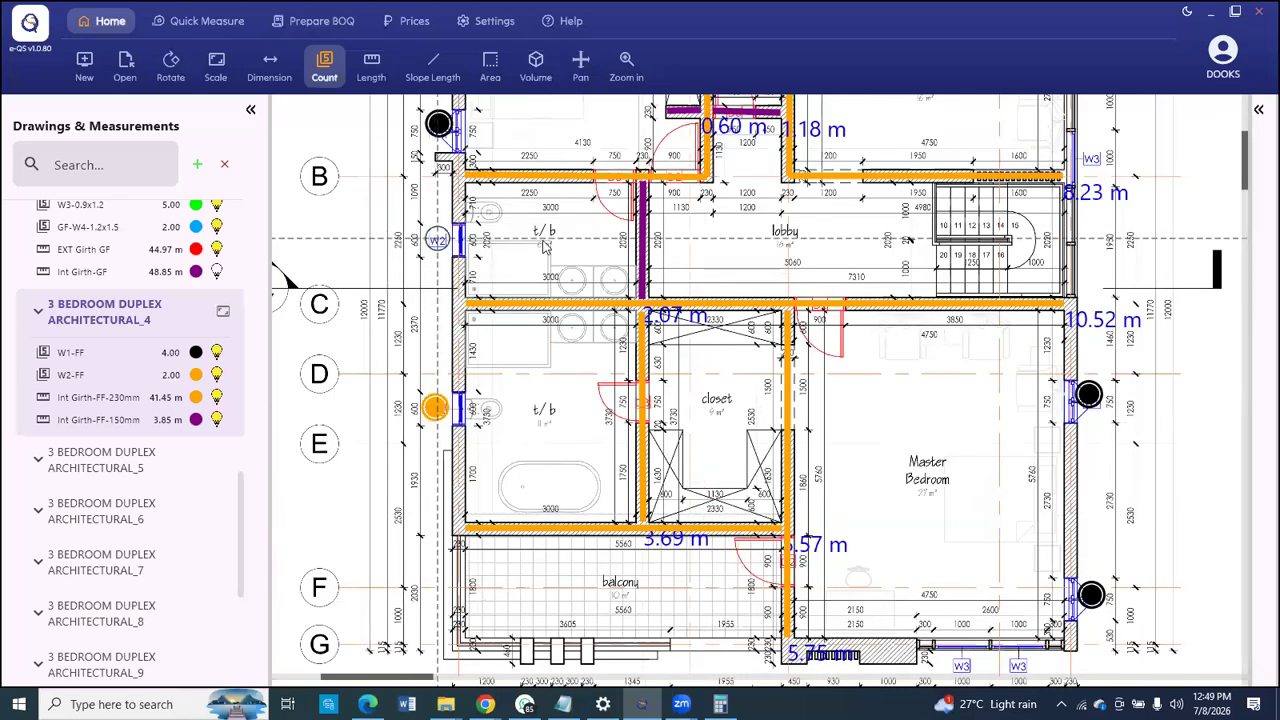
left_click(437, 236)
right_click(541, 237)
left_click(590, 315)
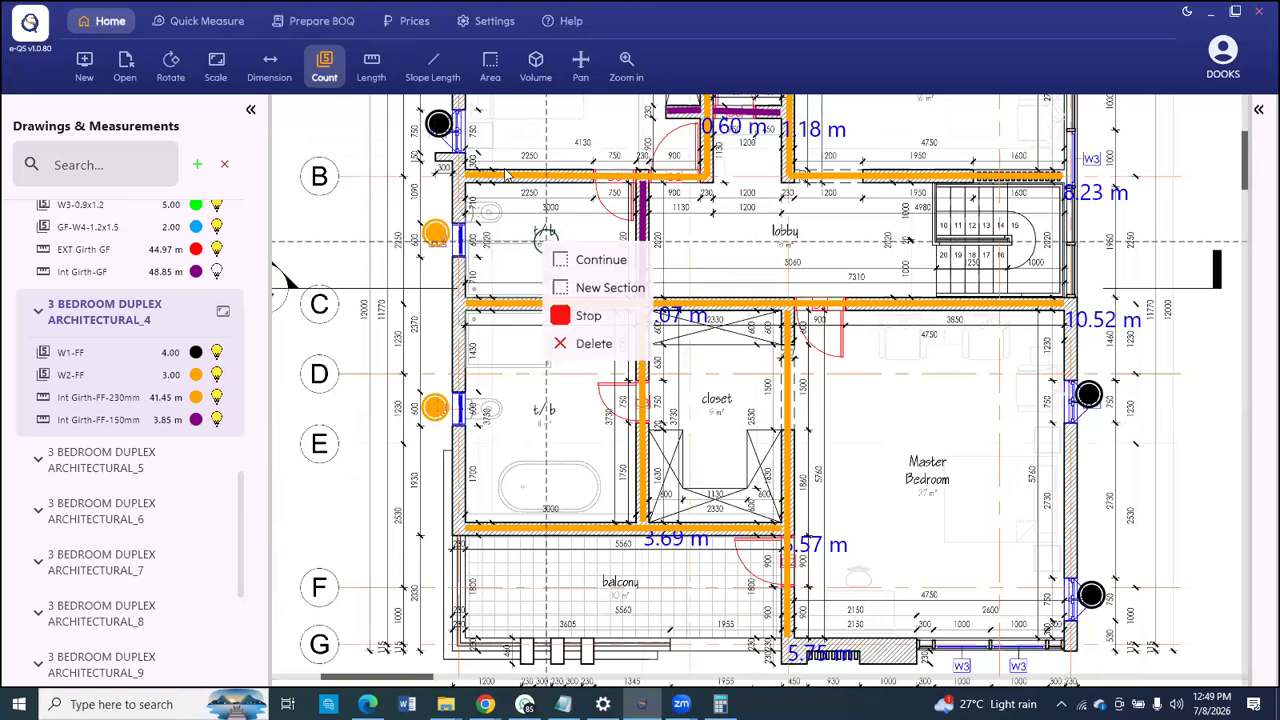
Step: Create a count measurement named W3-FF and mark the four W3 windows on the family lounge's two outer walls
left_click(325, 64)
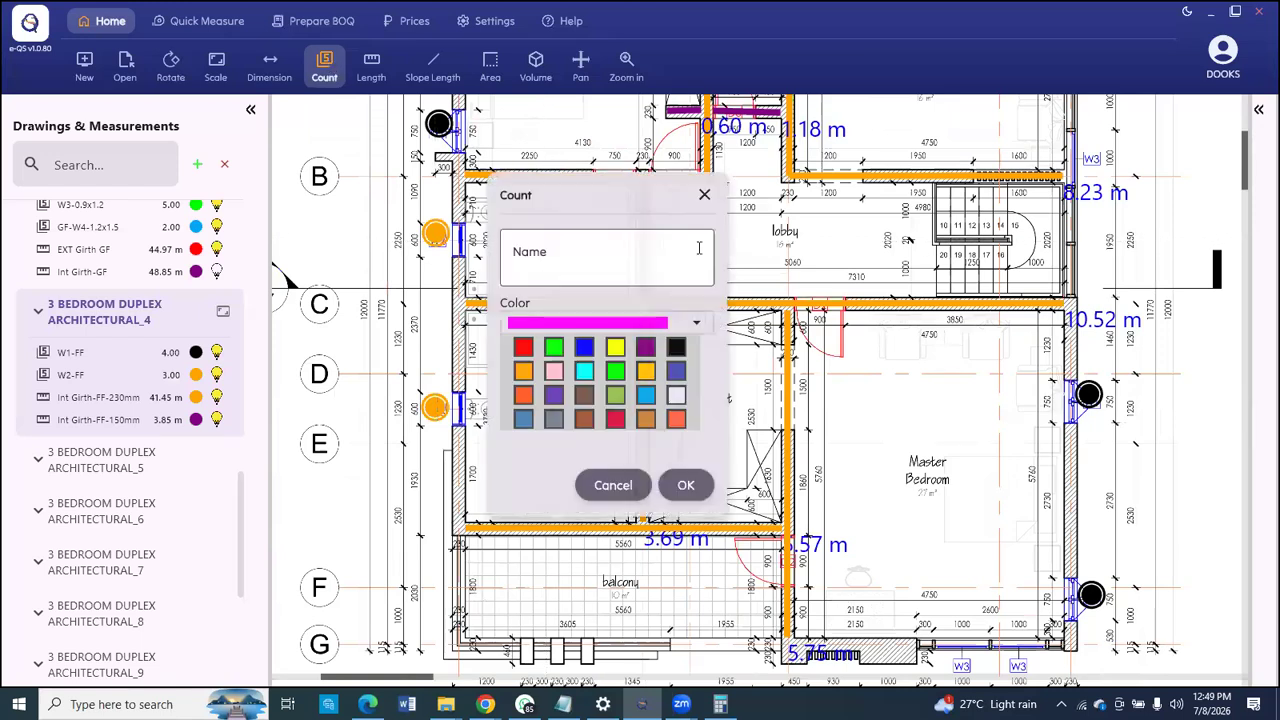
type("W3-FF")
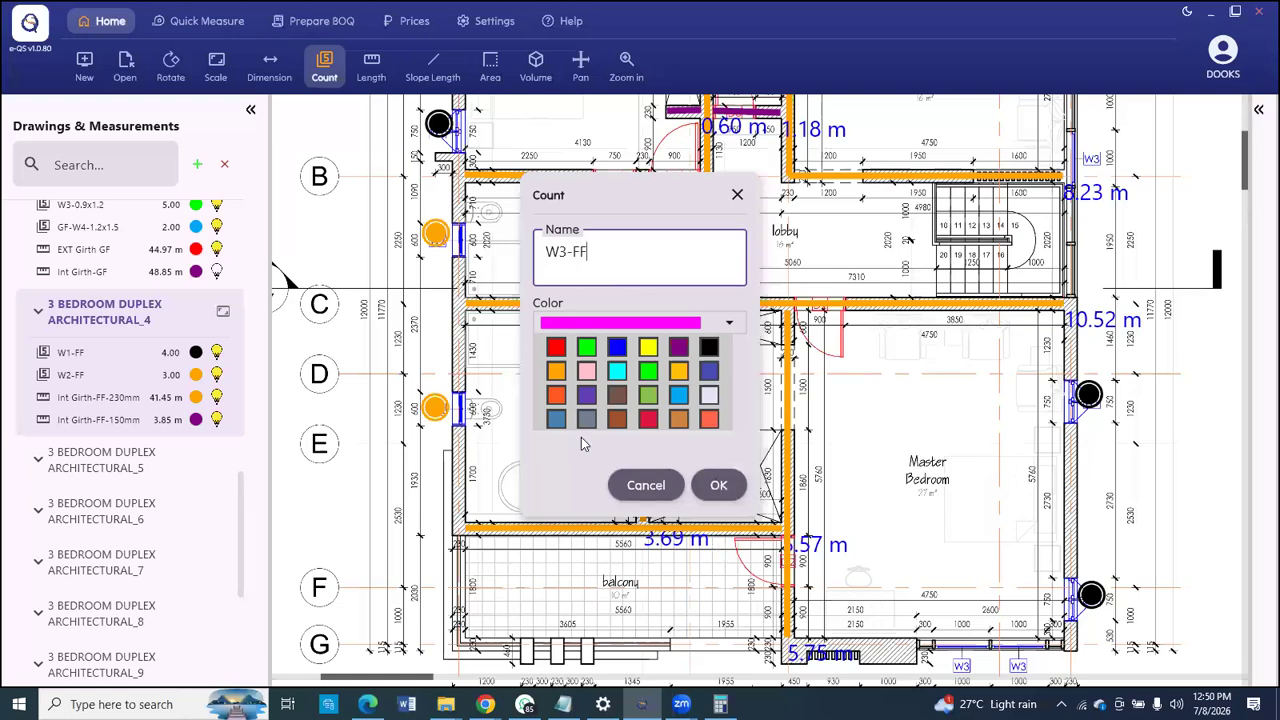
left_click(737, 194)
scroll(777, 145, "up", 2)
left_click(818, 154)
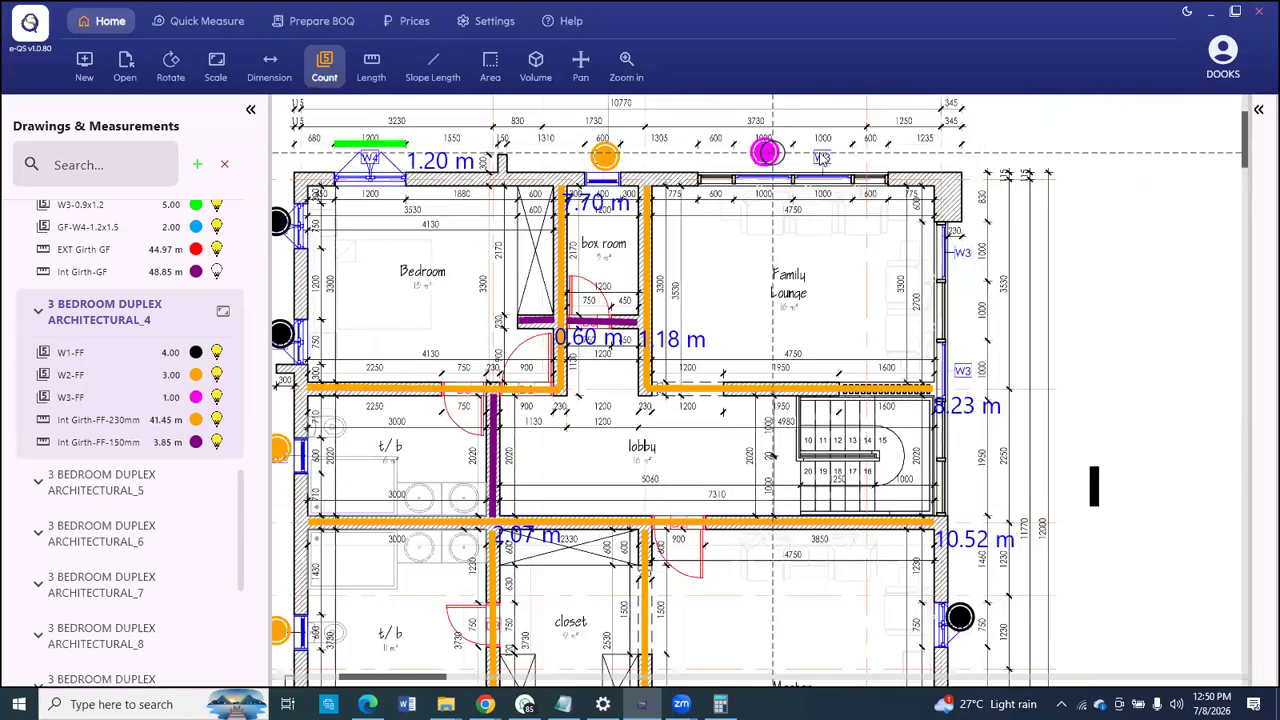
left_click(970, 255)
left_click(964, 374)
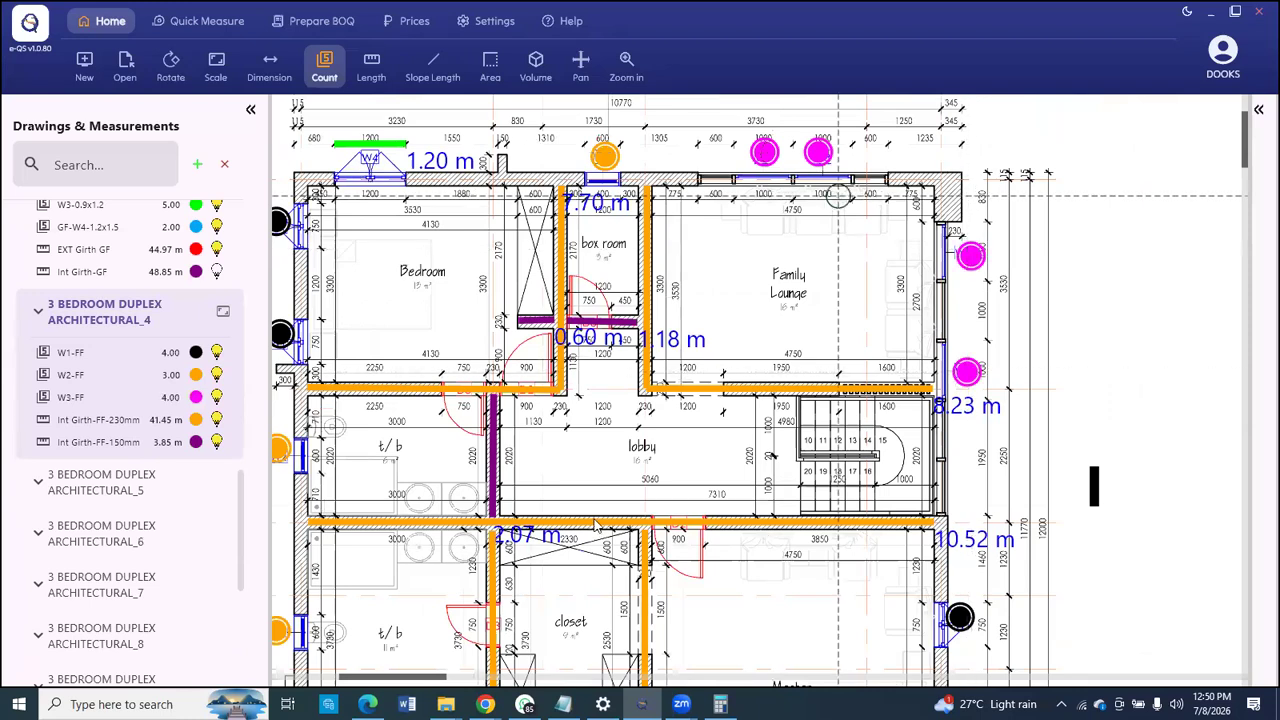
Step: Add the two W3 windows on the master bedroom's wall along grid G to the W3-FF count and end the count
scroll(750, 488, "down", 1)
scroll(784, 478, "up", 3)
left_click(744, 475)
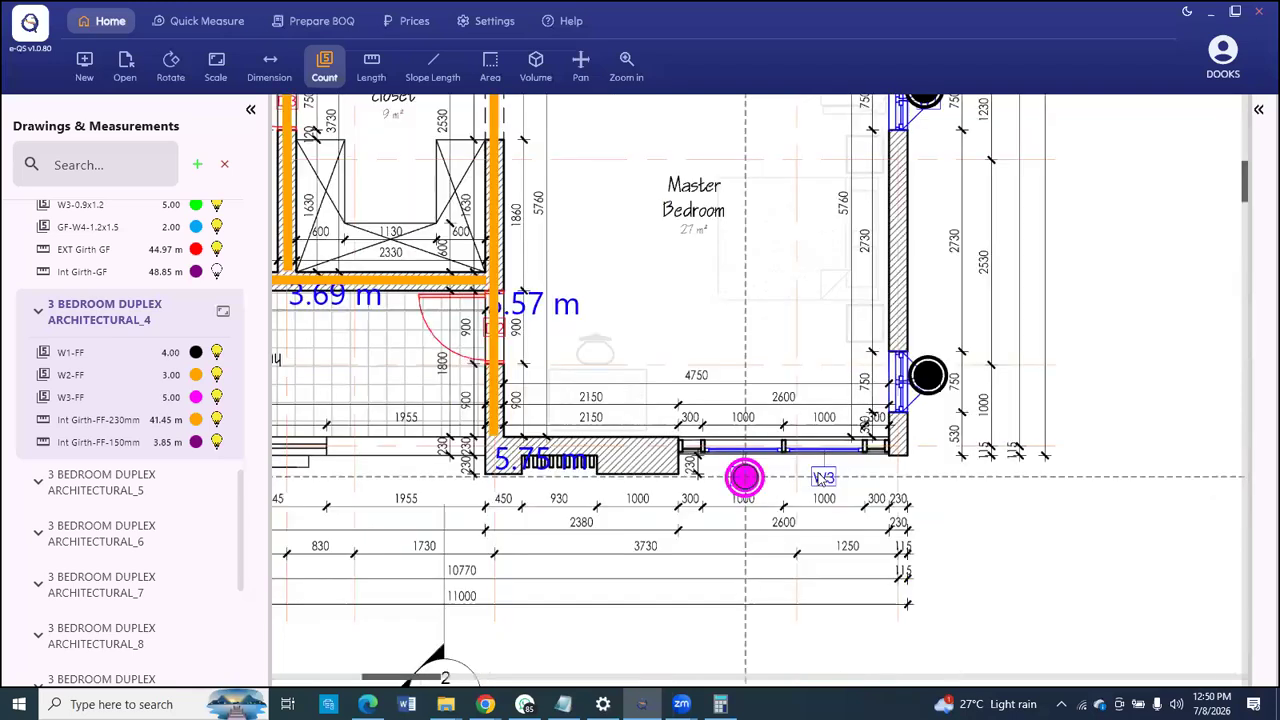
left_click(829, 470)
scroll(577, 138, "down", 3)
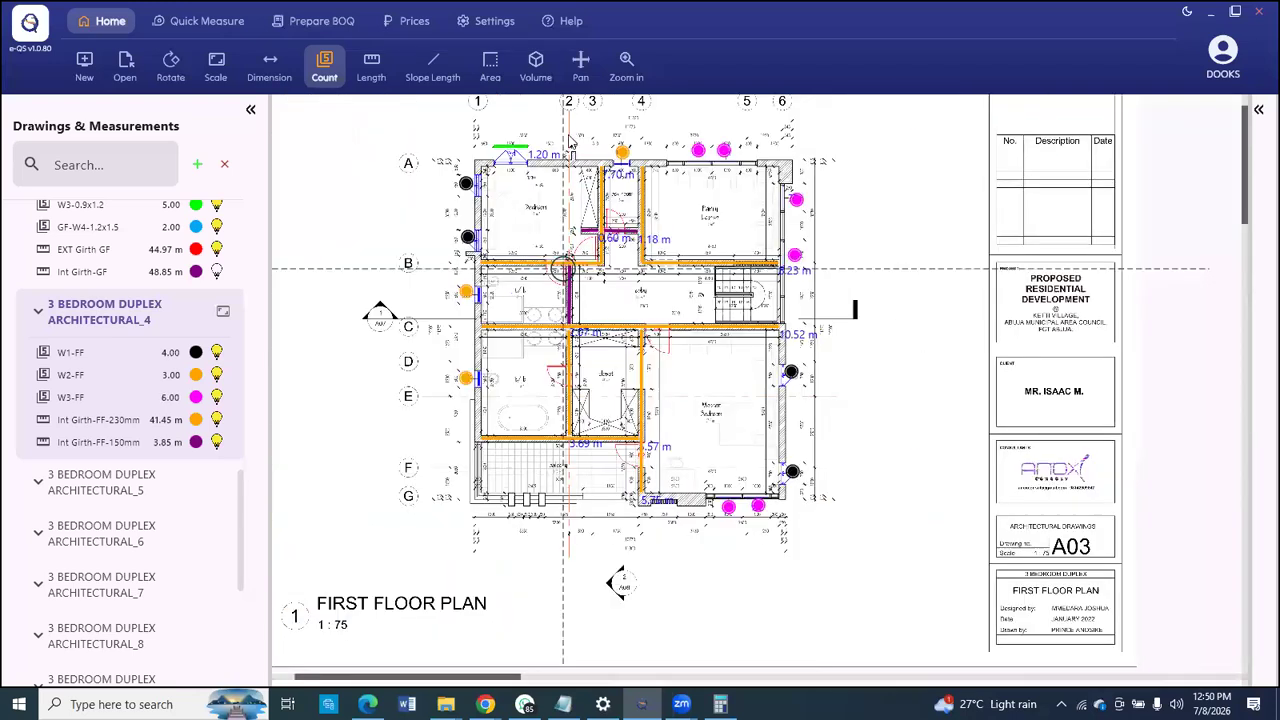
scroll(563, 268, "up", 3)
right_click(477, 289)
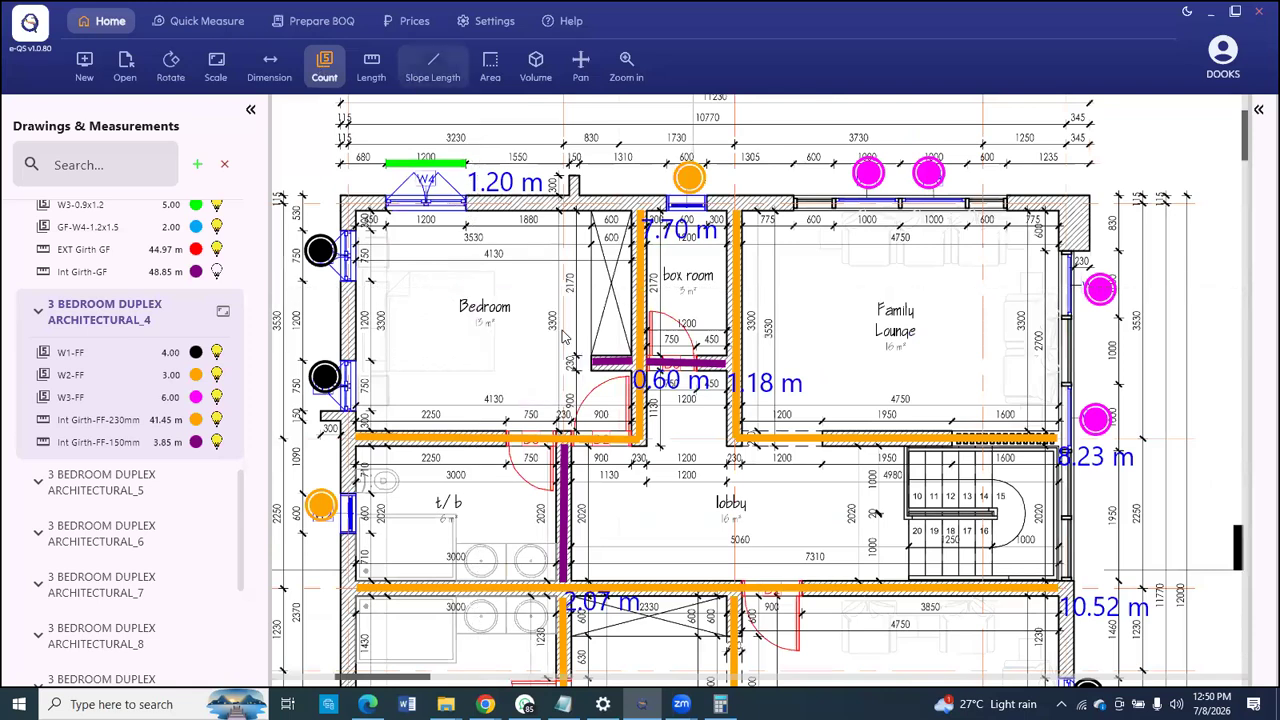
Step: Create a count measurement named W4-FF, mark the W4 window on the upper bedroom's outer wall, and end the count
left_click(324, 64)
type("W4-FF")
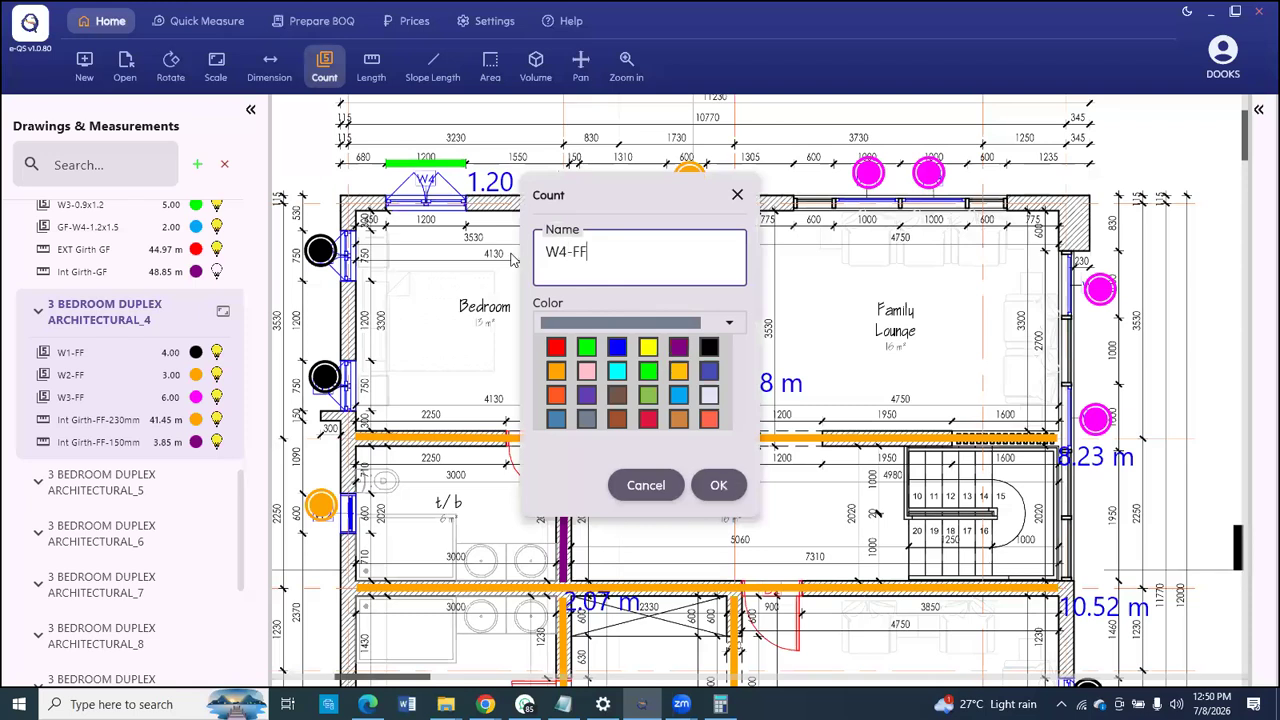
left_click(722, 485)
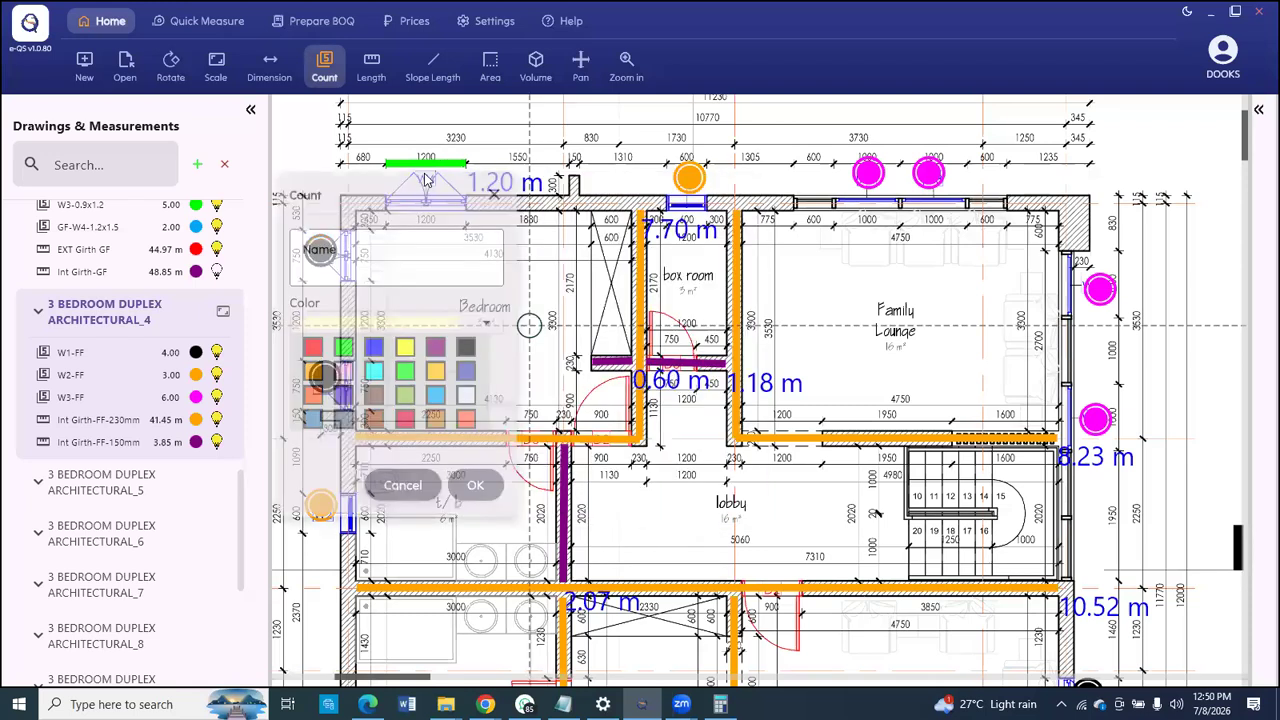
scroll(568, 540, "down", 3)
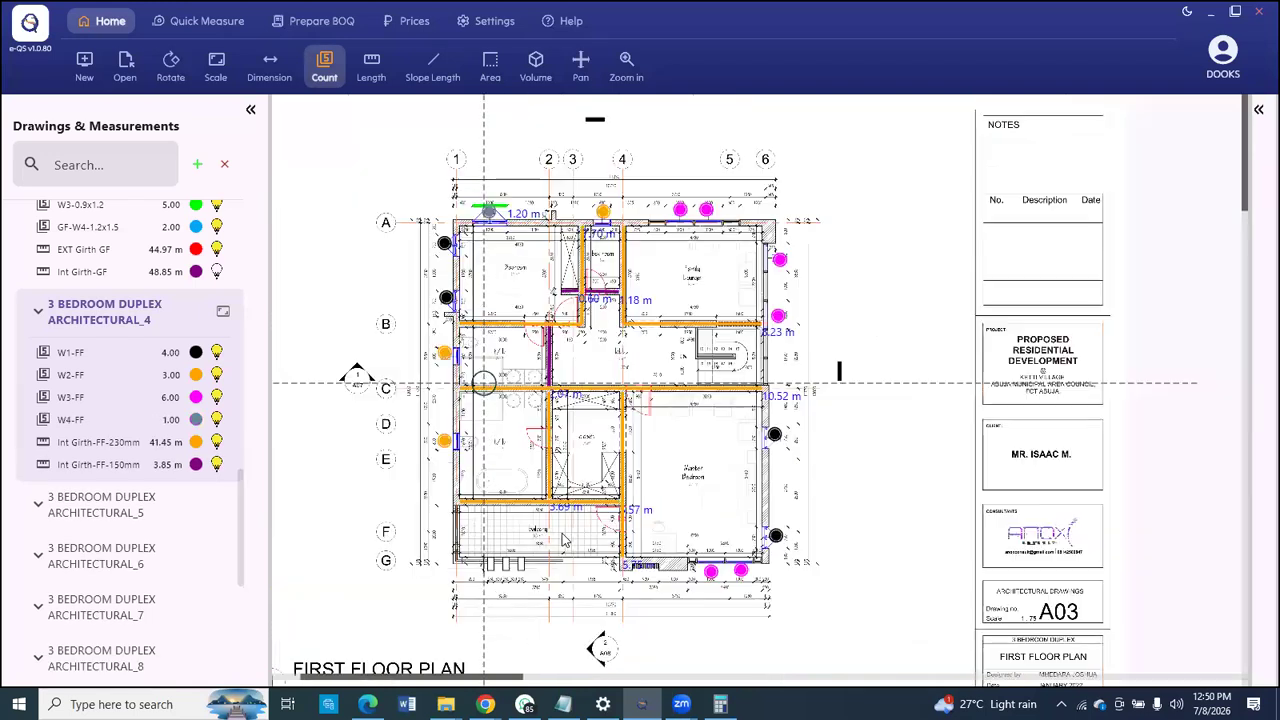
scroll(564, 537, "up", 3)
scroll(565, 530, "down", 2)
scroll(534, 246, "up", 4)
right_click(503, 220)
left_click(544, 294)
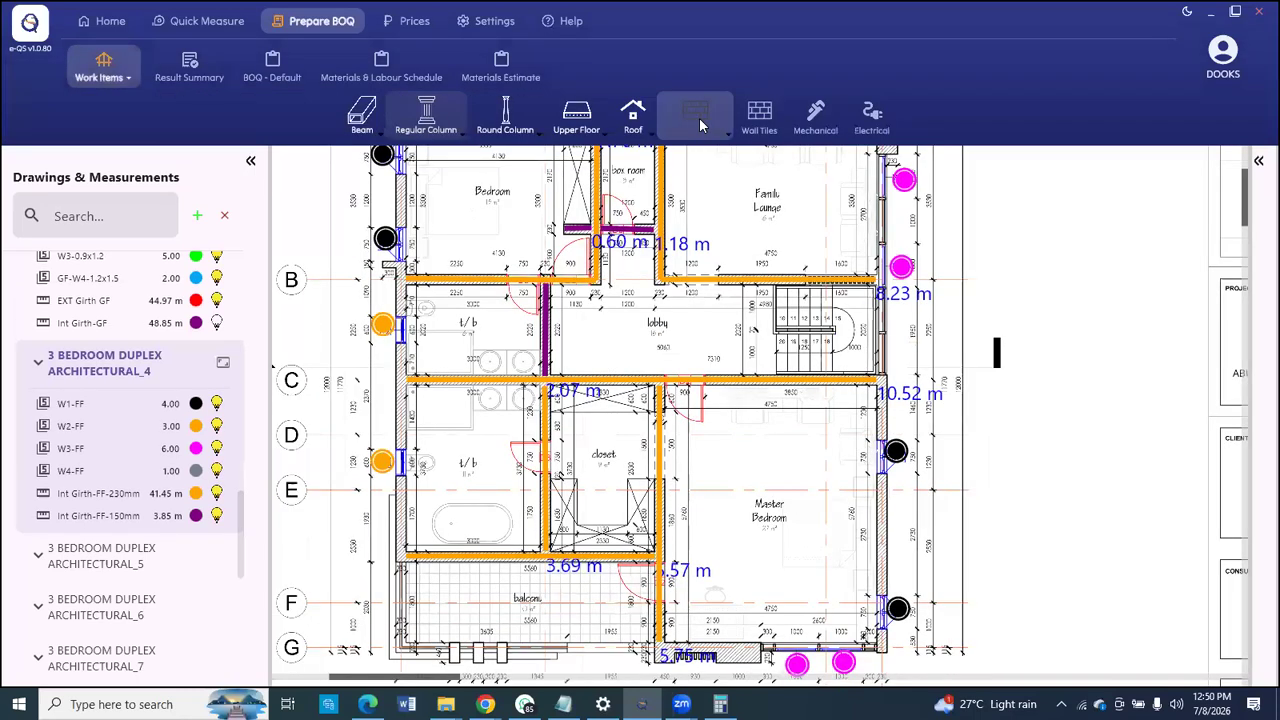
Step: Return to the external wall work item and select Windows as the opening type to start a blank opening entry
left_click(704, 120)
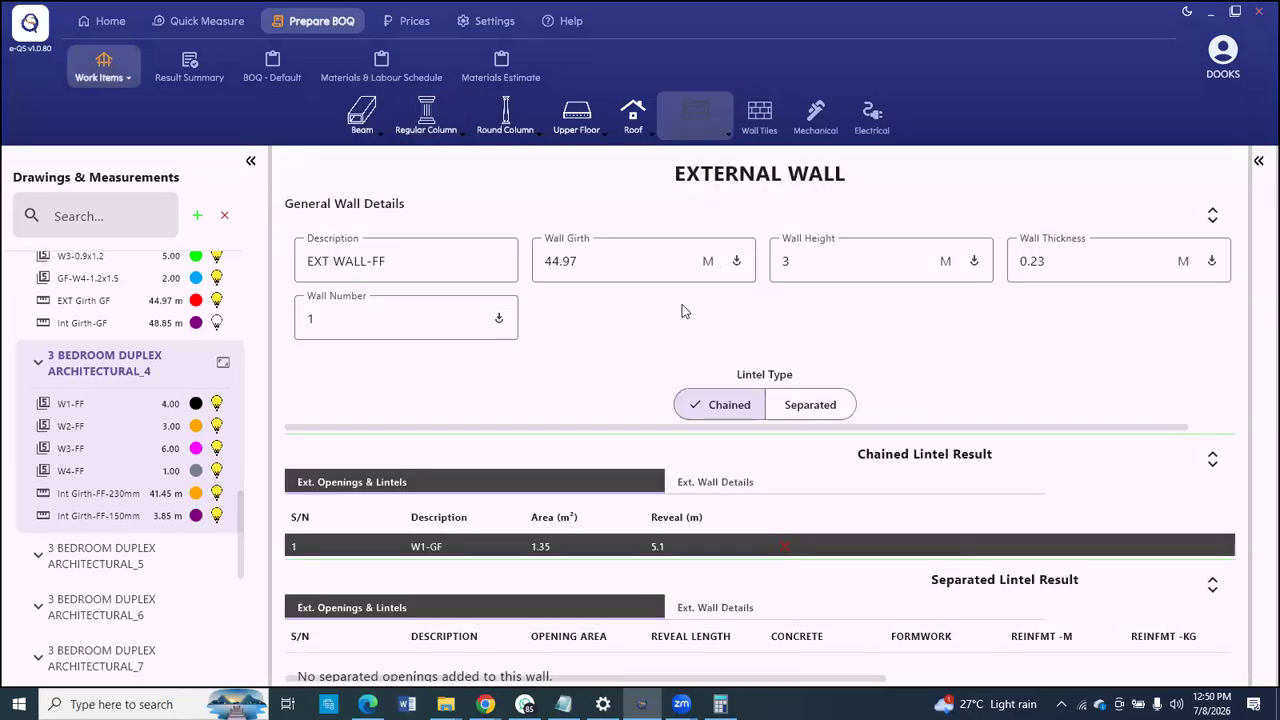
scroll(470, 300, "down", 2)
scroll(470, 310, "down", 2)
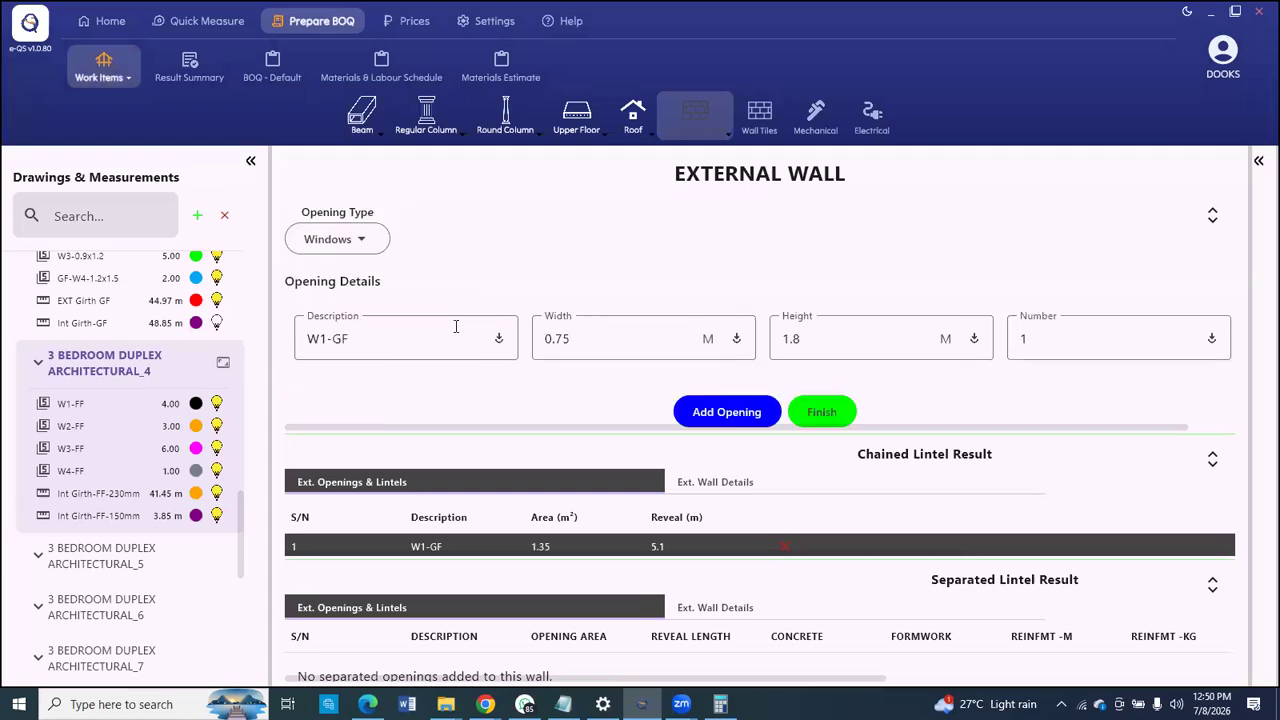
left_click(346, 243)
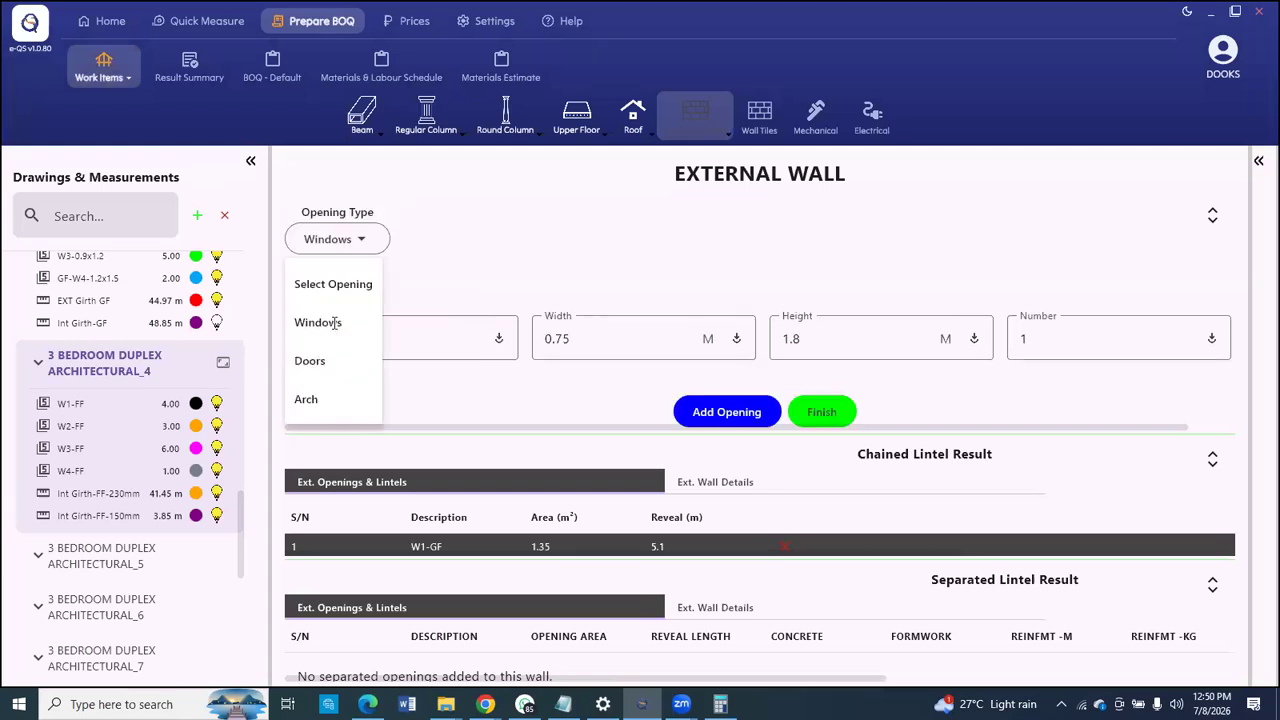
left_click(394, 340)
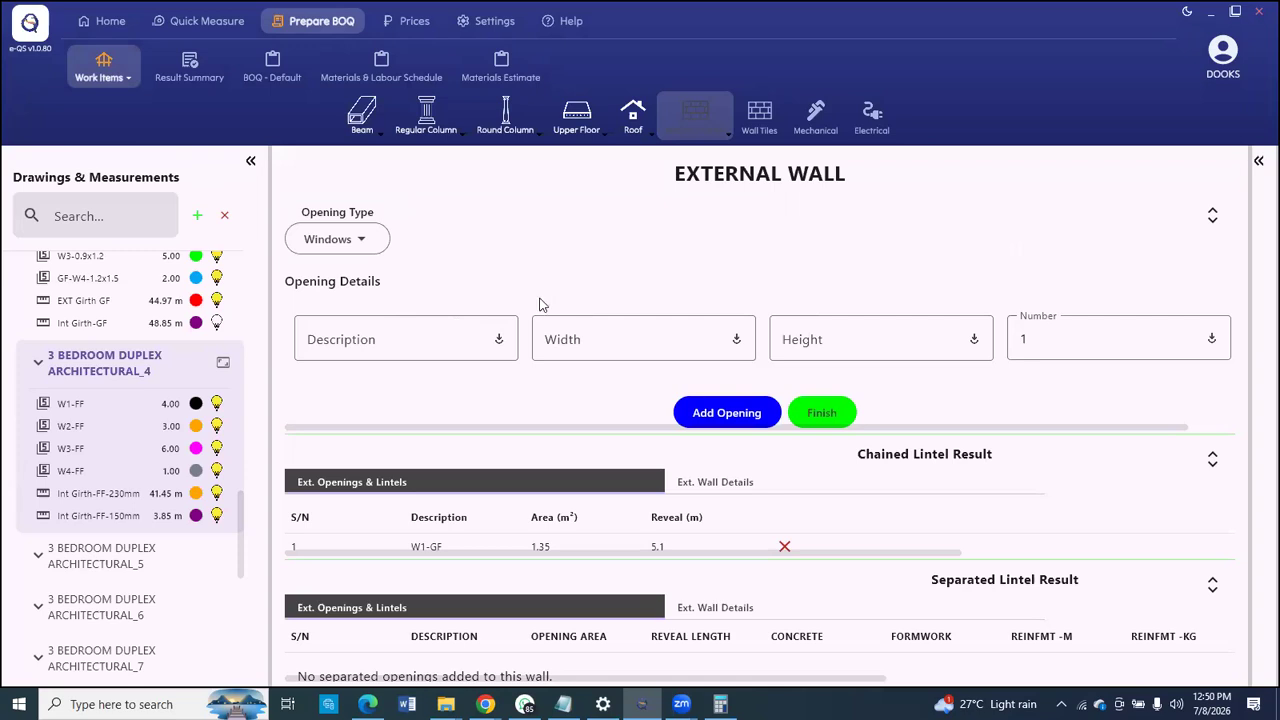
Step: Describe the window opening as W1 with a width of 0.75 m and a height of 1.8 m
left_click(408, 339)
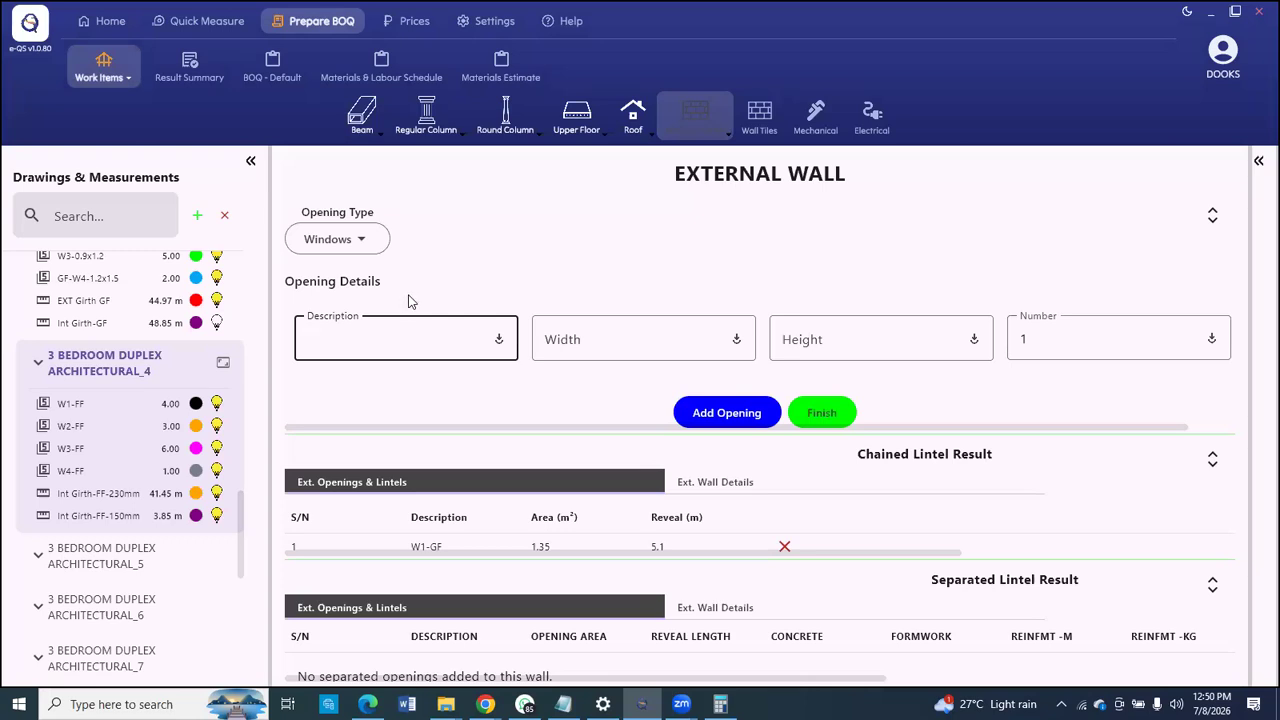
type("W1")
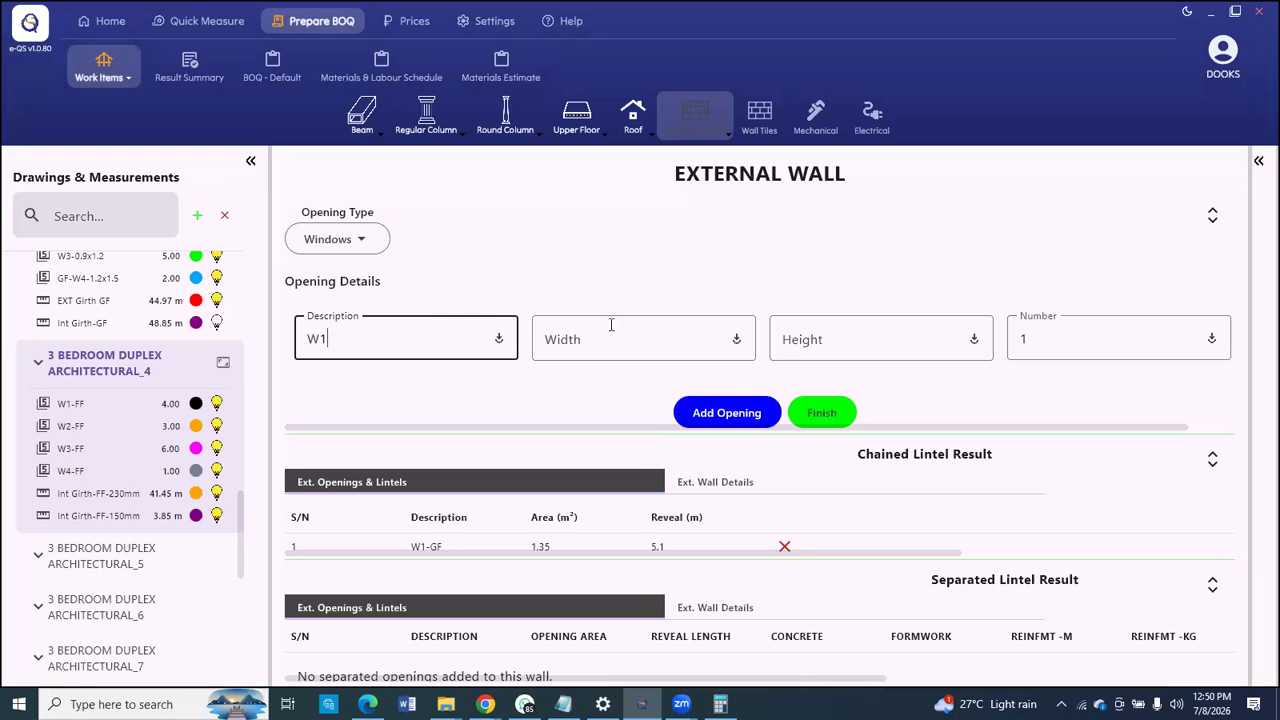
key("Tab")
scroll(209, 387, "up", 1)
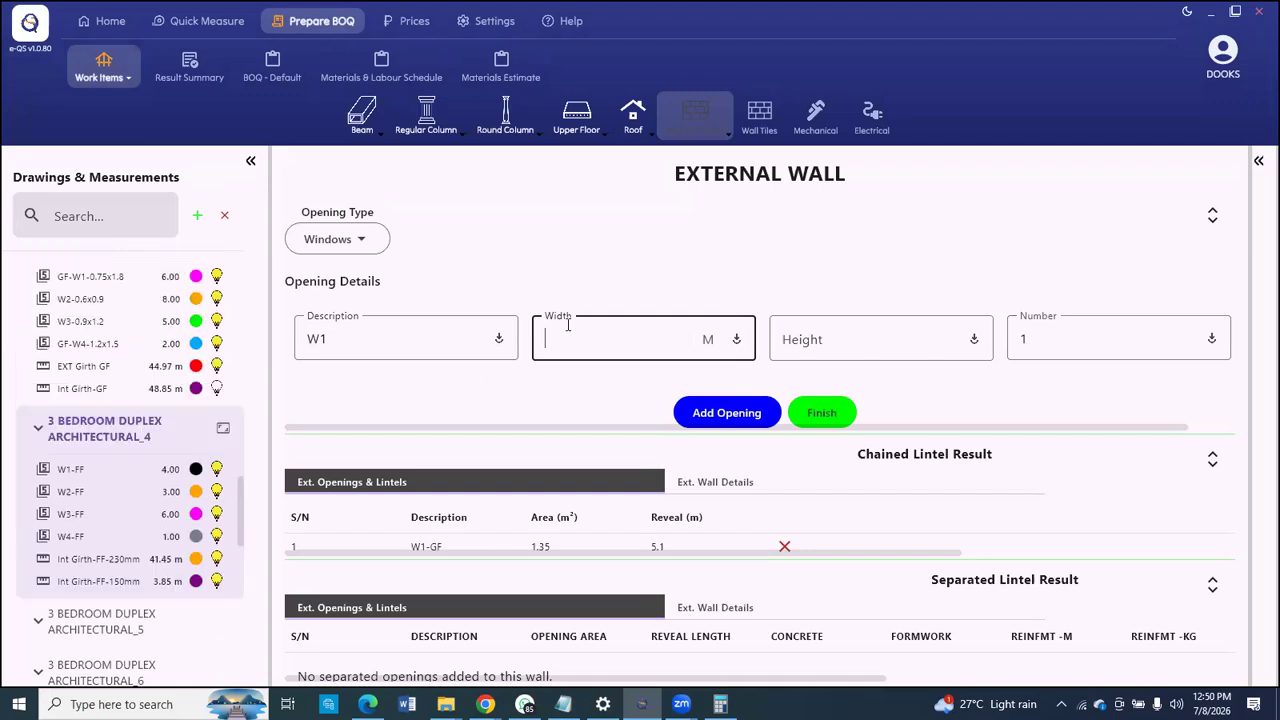
type("-")
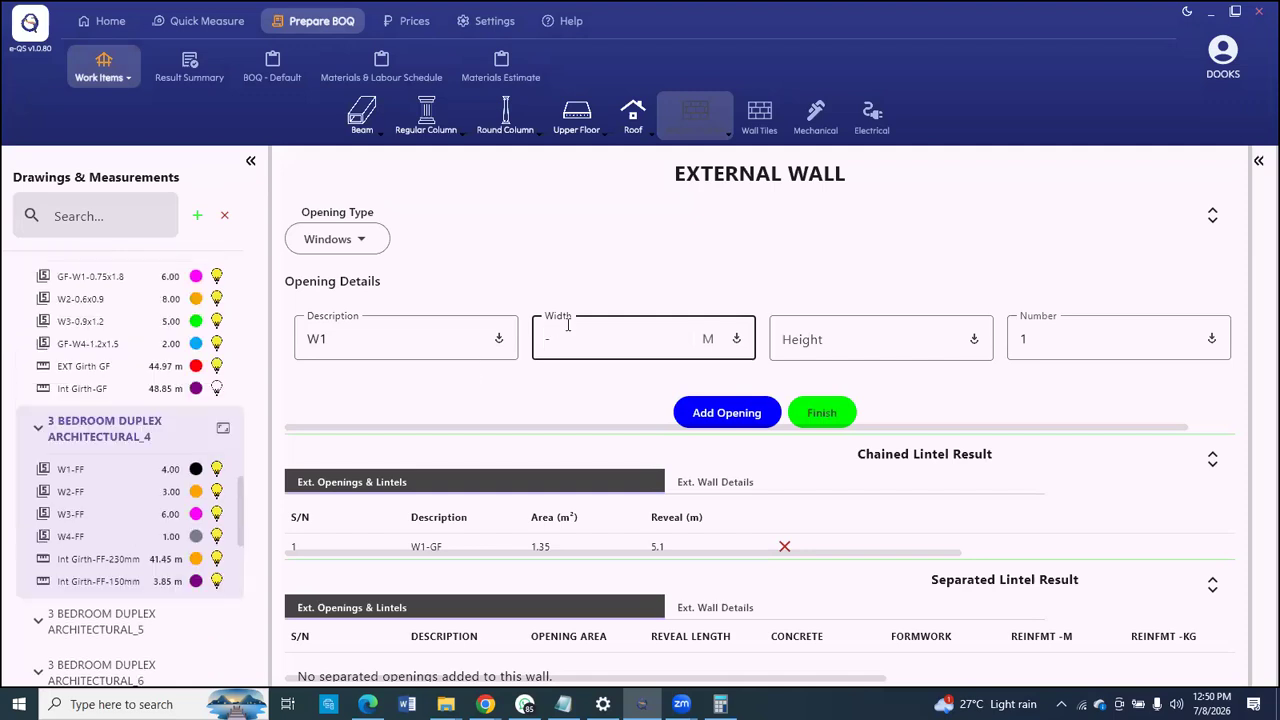
type(".75")
left_click(797, 342)
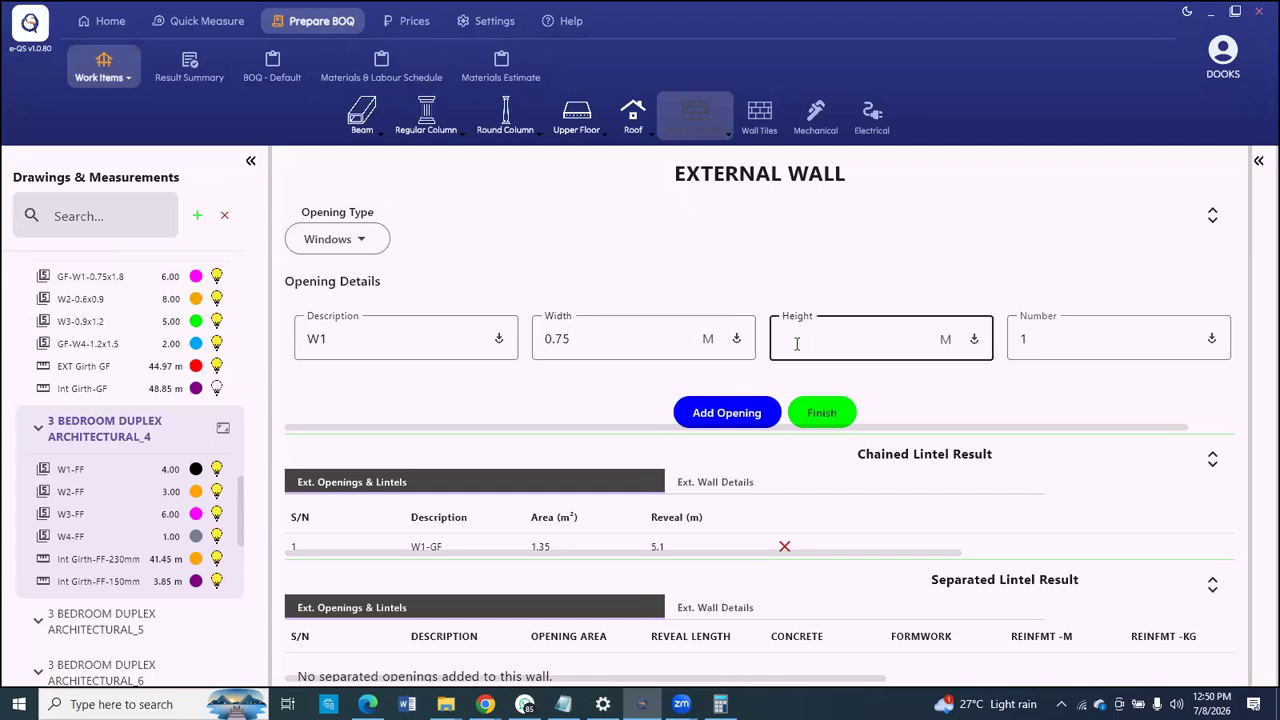
type("1.8")
Step: Set the W1 opening's number to 4, add it to the wall, and check the chained lintel opening list
left_click(1026, 338)
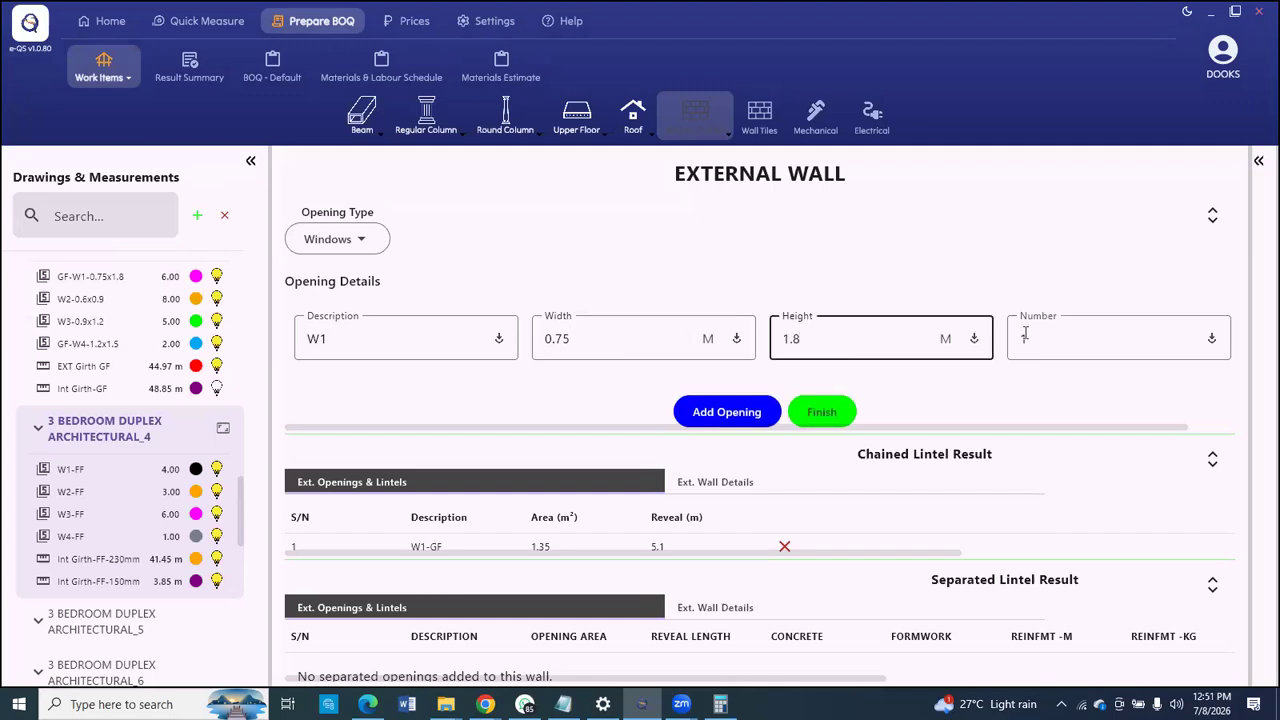
key("BackSpace")
type("4")
left_click(745, 415)
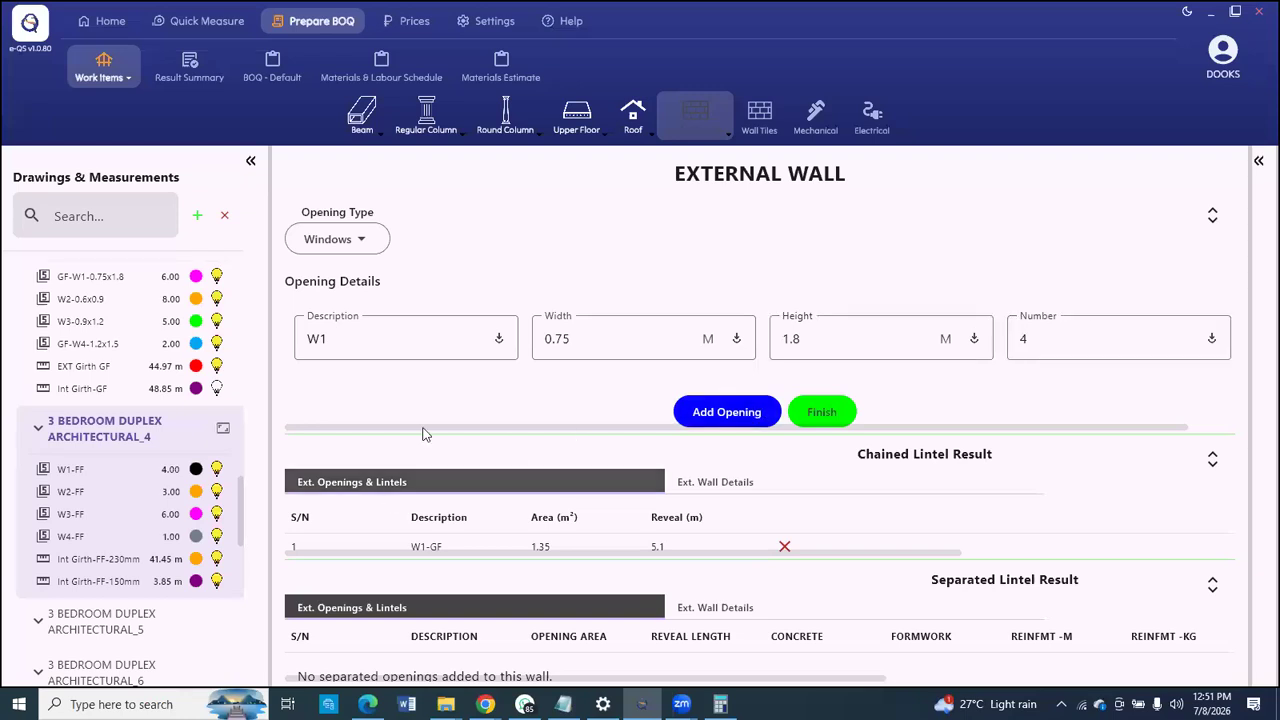
scroll(461, 395, "up", 3)
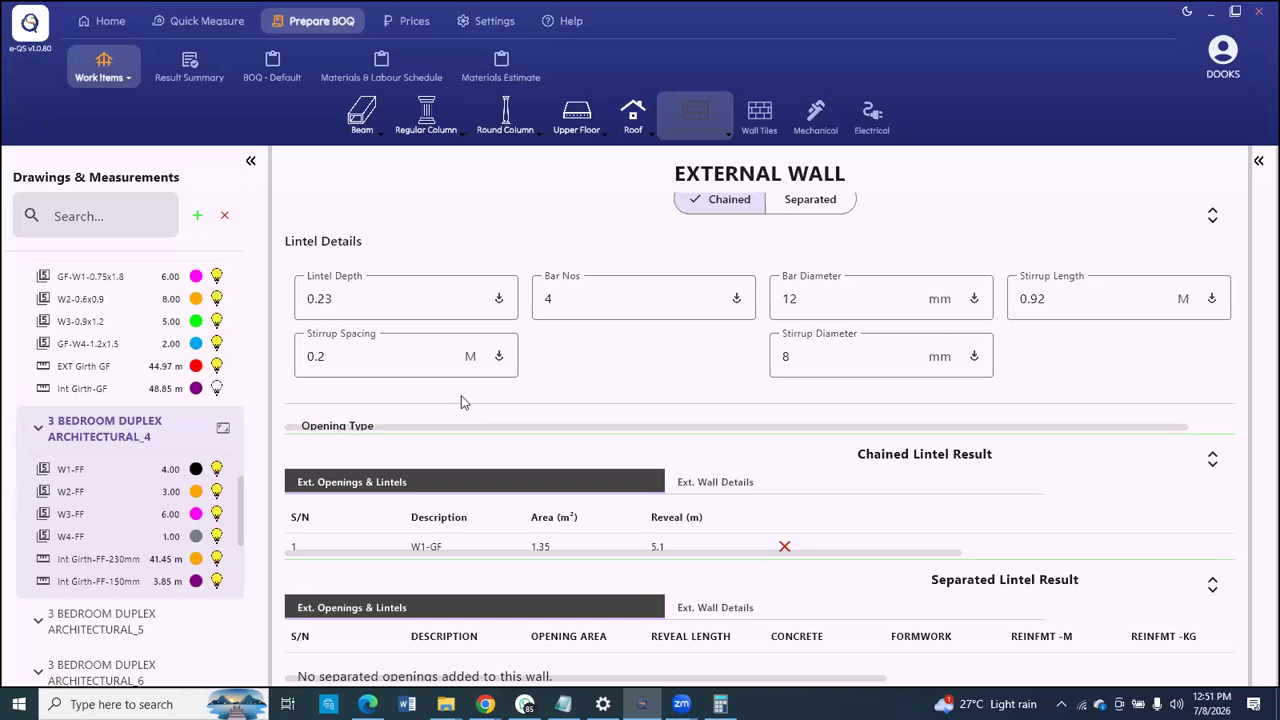
scroll(461, 395, "down", 3)
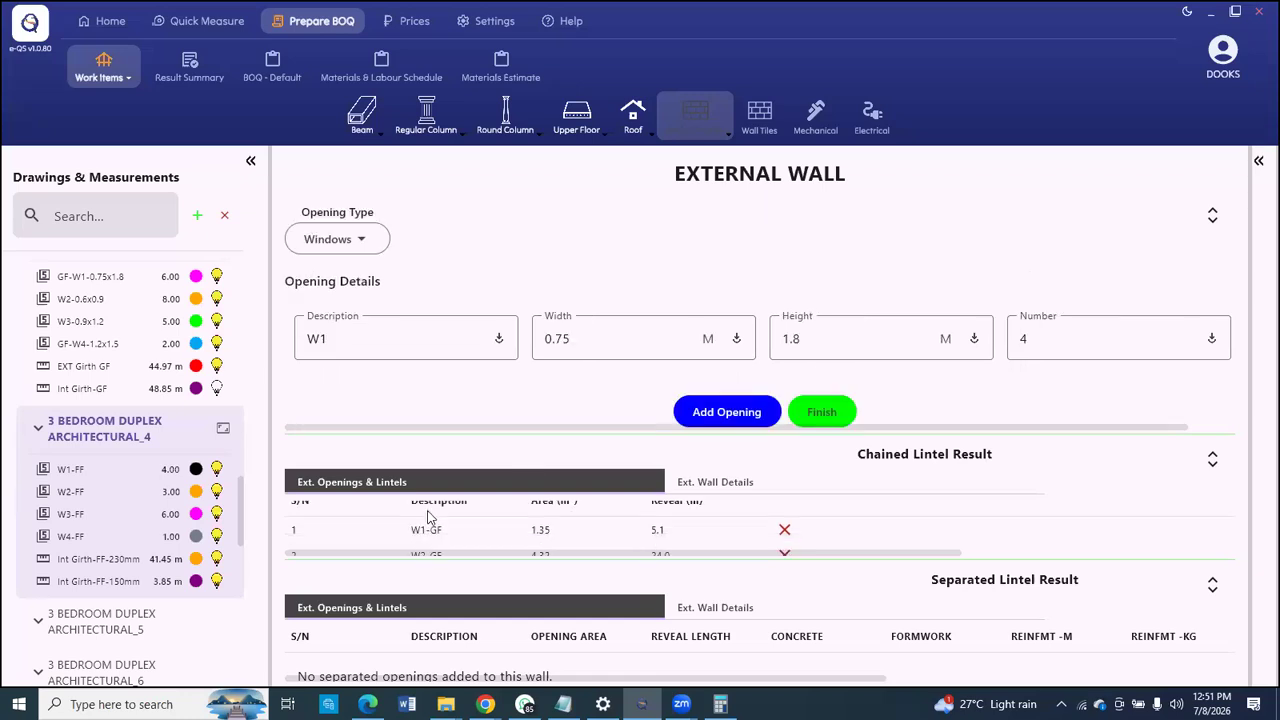
scroll(434, 522, "down", 2)
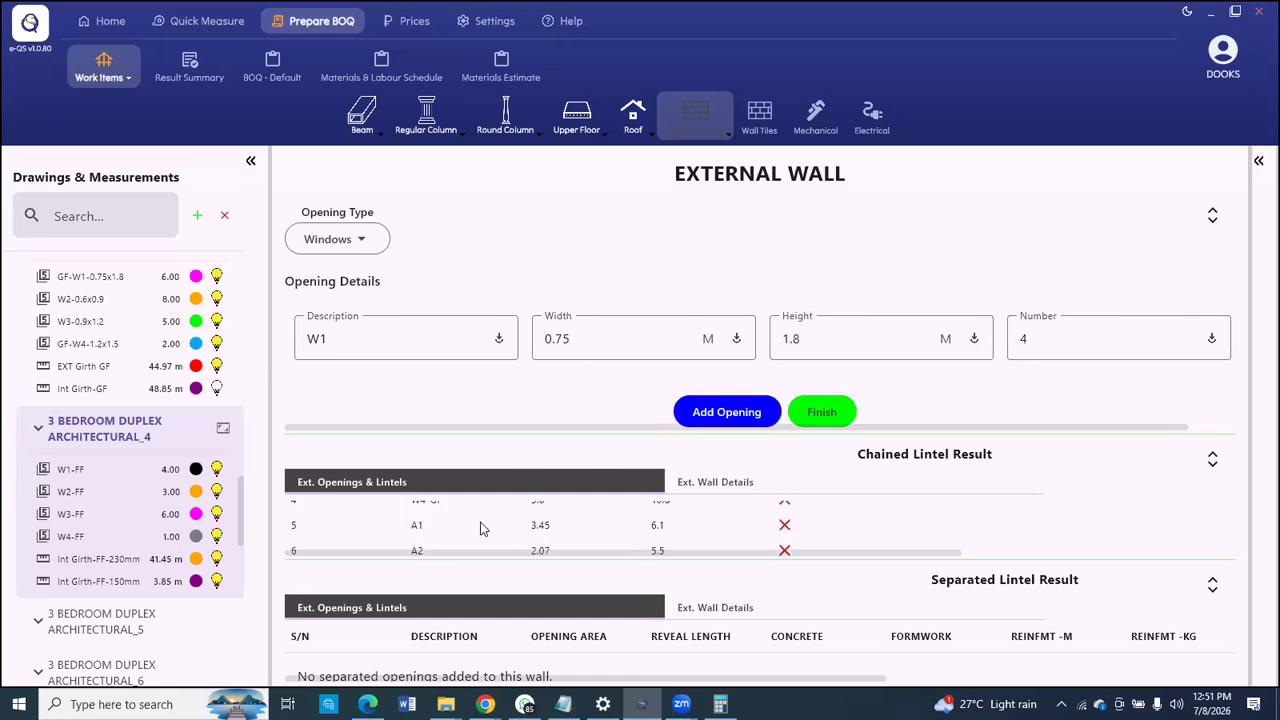
scroll(448, 523, "down", 3)
scroll(448, 523, "down", 2)
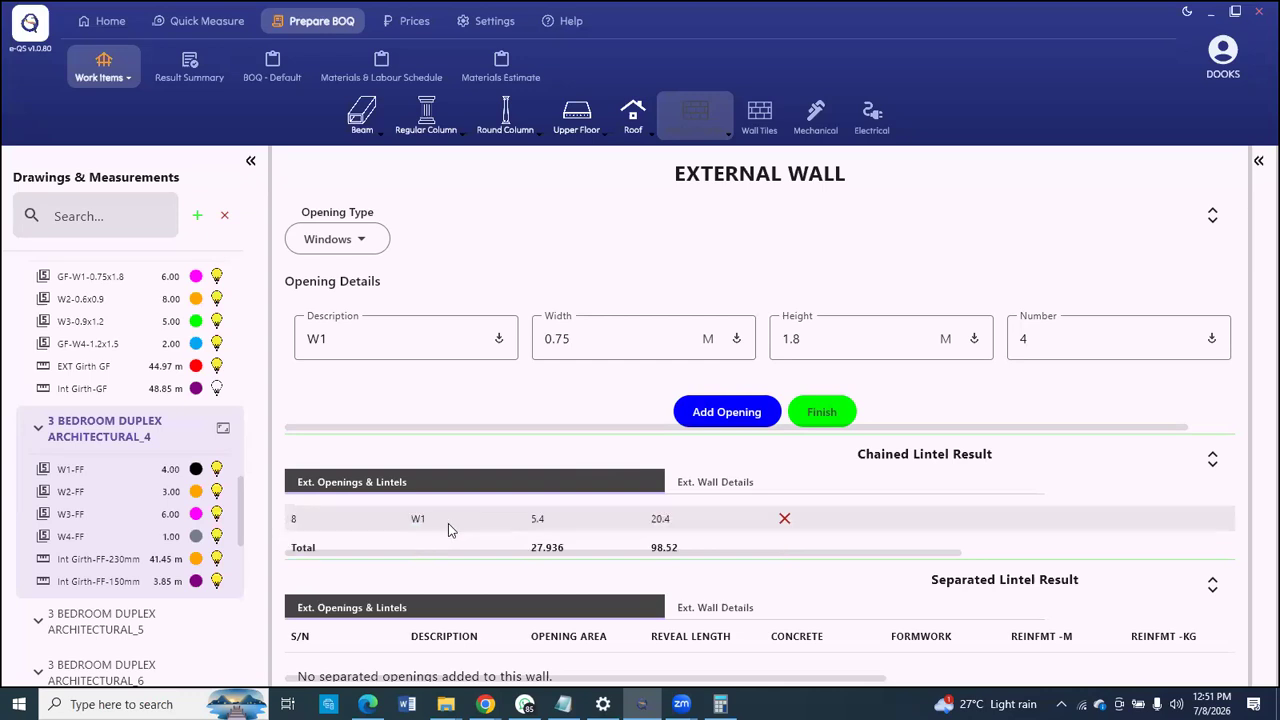
Step: Add a window opening W2-FF to the external wall with a width of 0.6 m, a height of 0.9 m and number 3
left_click(389, 339)
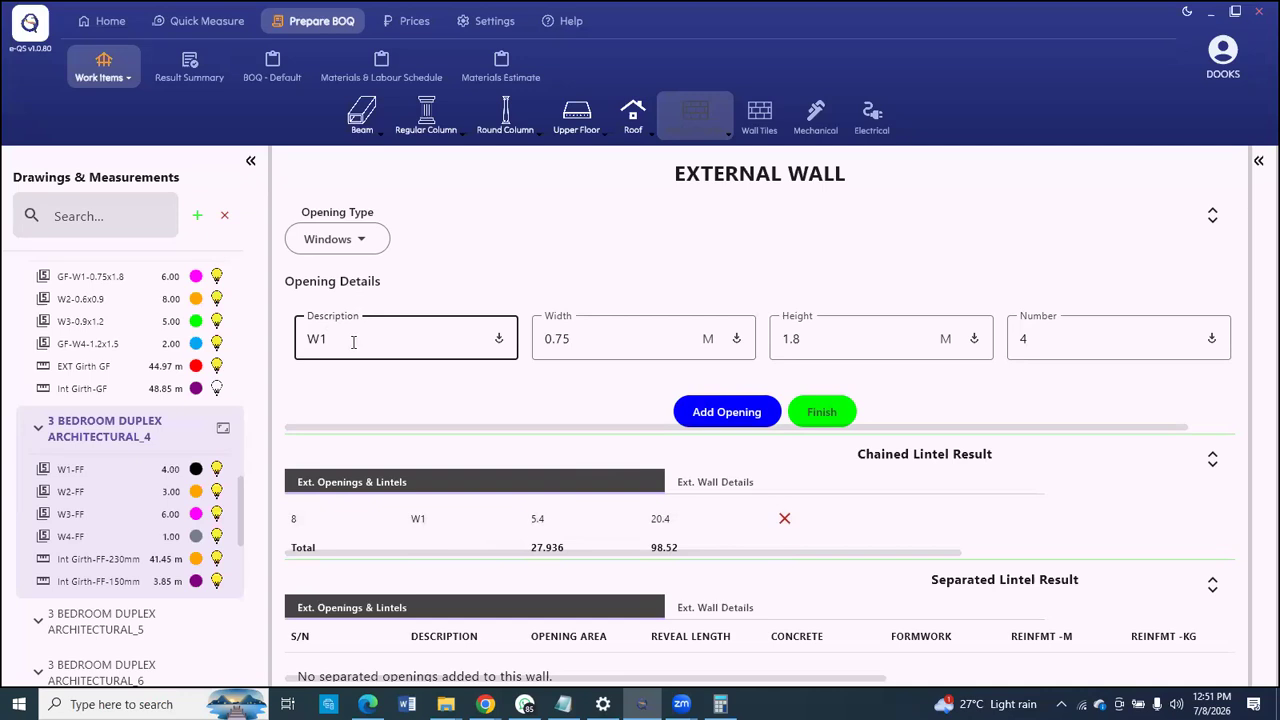
left_click_drag(327, 343, 320, 343)
type("2-FF")
key("Tab")
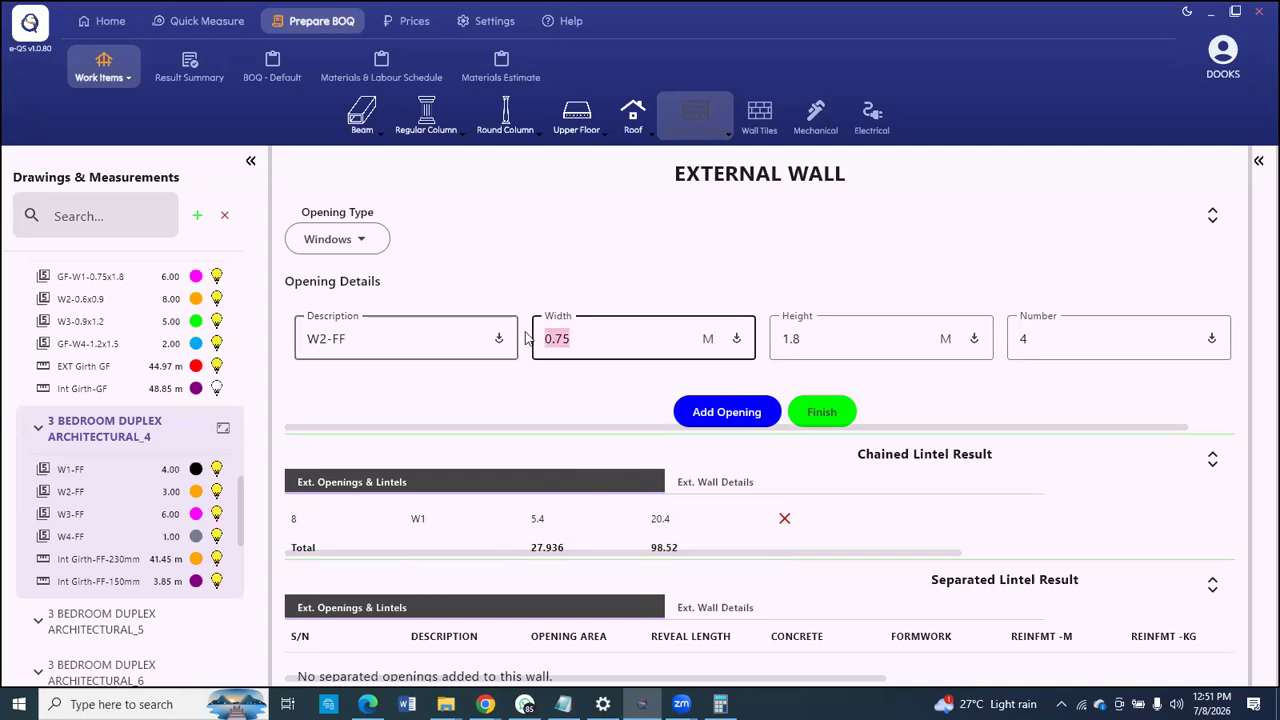
type("0.")
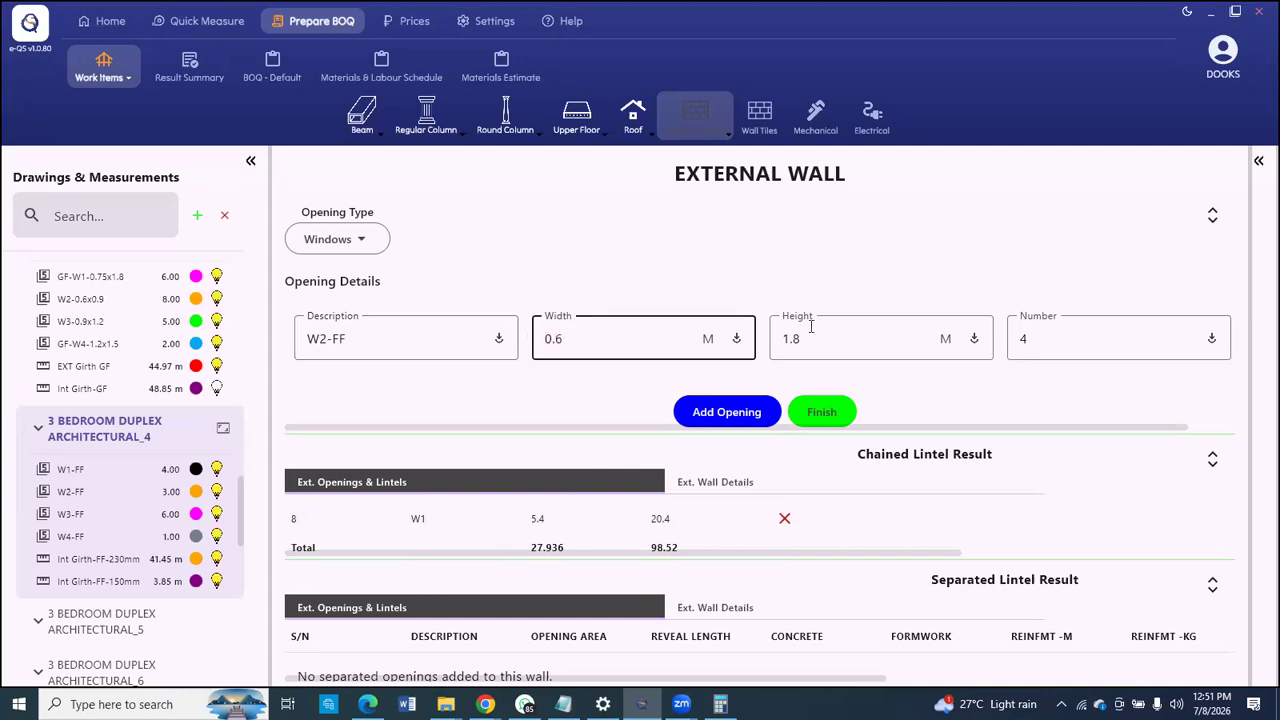
key("Tab")
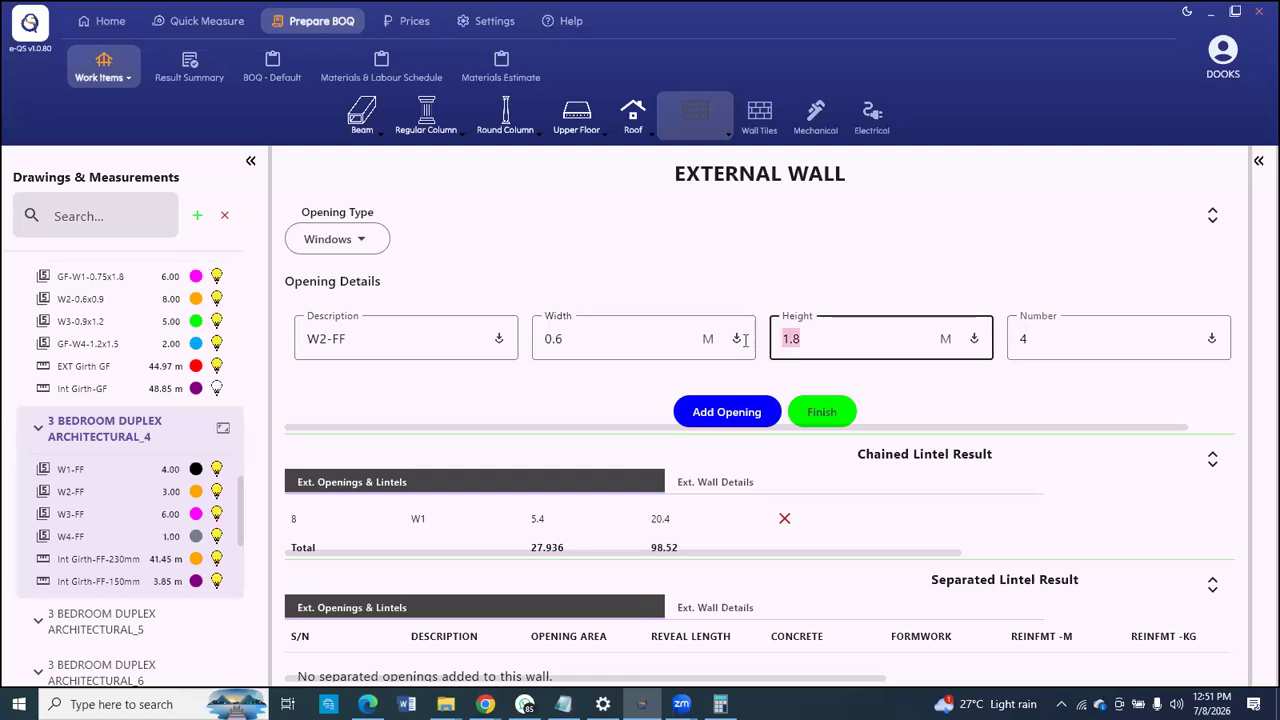
type("0.9")
key("Tab")
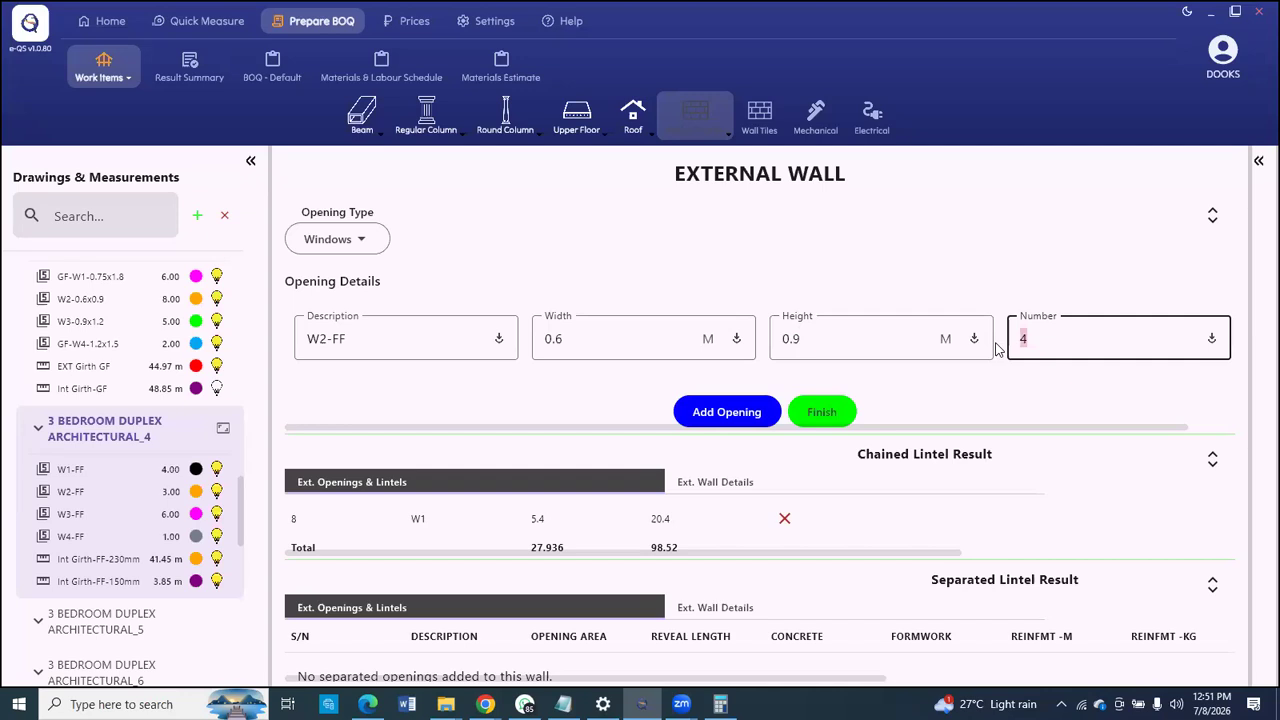
type("3")
left_click(724, 411)
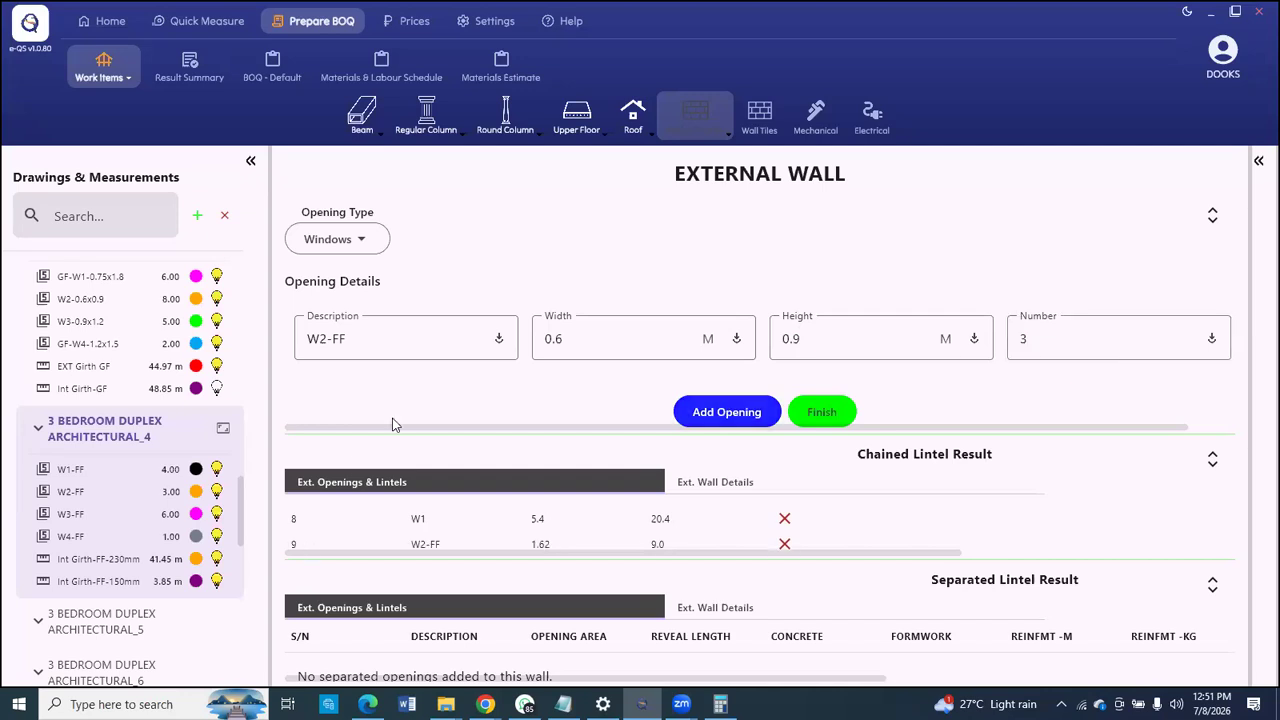
Step: Add a window opening W3-FF to the external wall with a width of 0.9 m, a height of 1.2 m and number 6
left_click(321, 339)
key("BackSpace")
type("3")
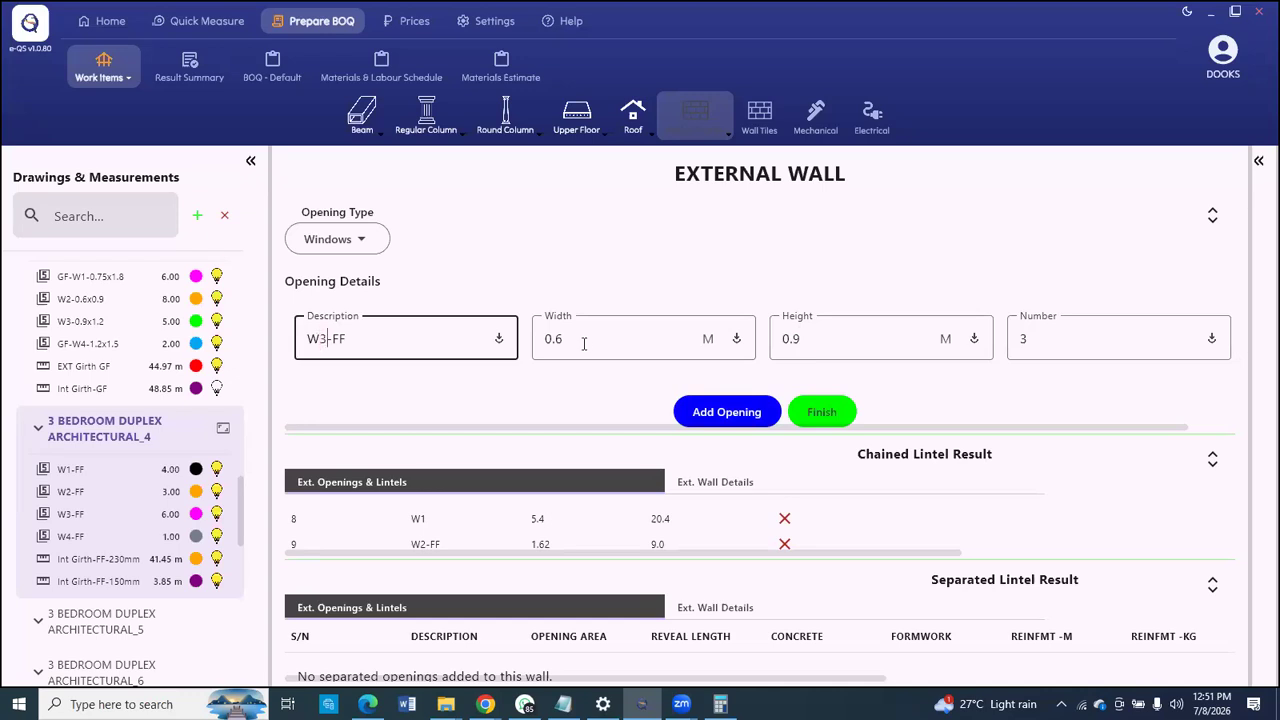
key("Tab")
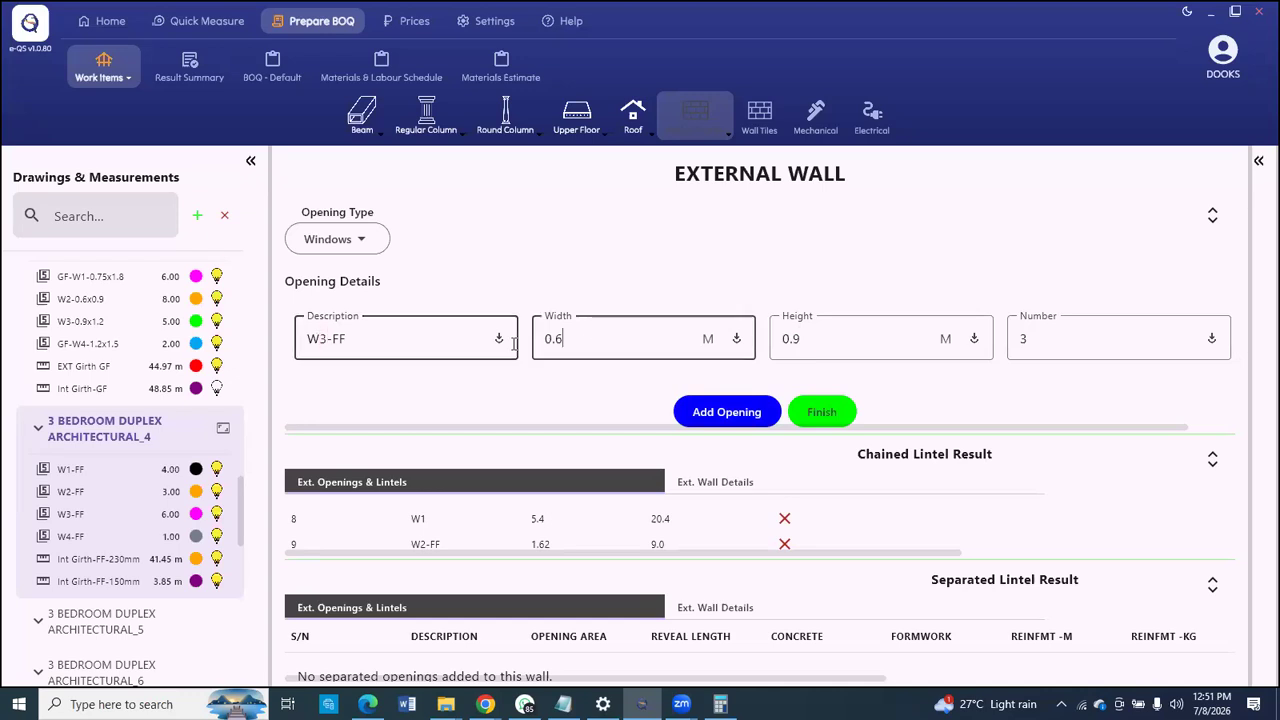
key("BackSpace")
type("9")
key("Tab")
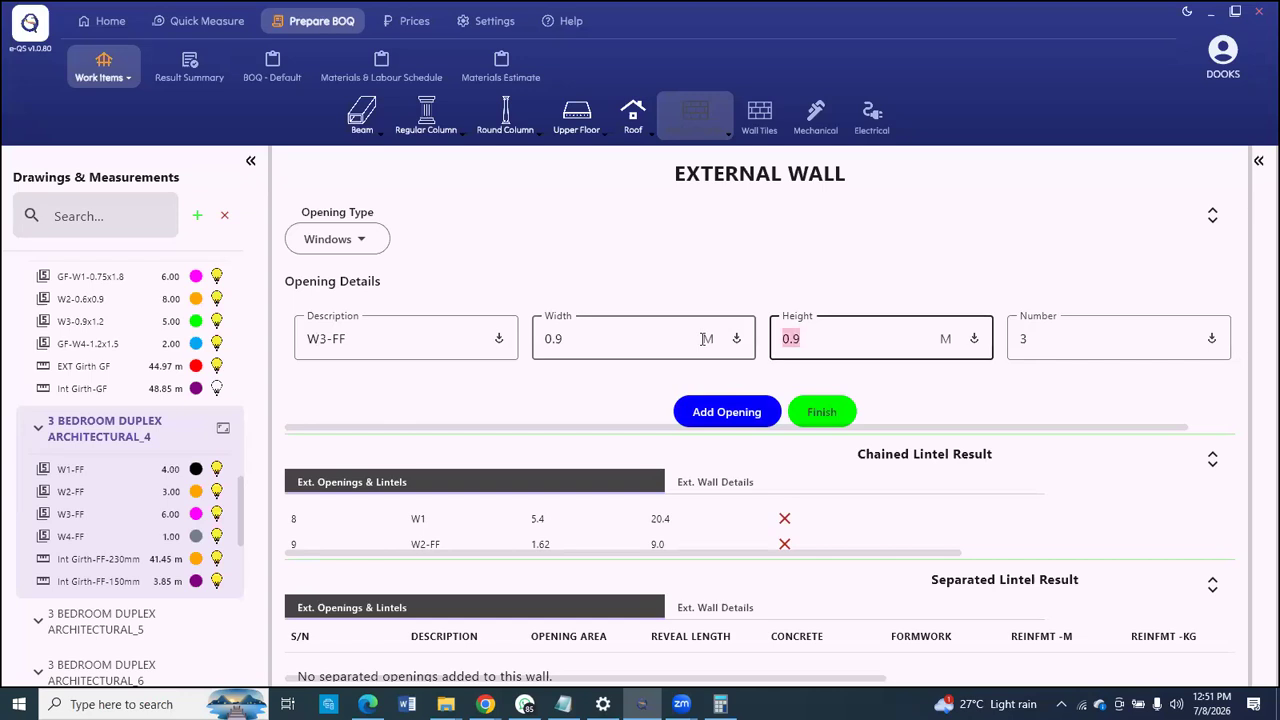
type("1.2")
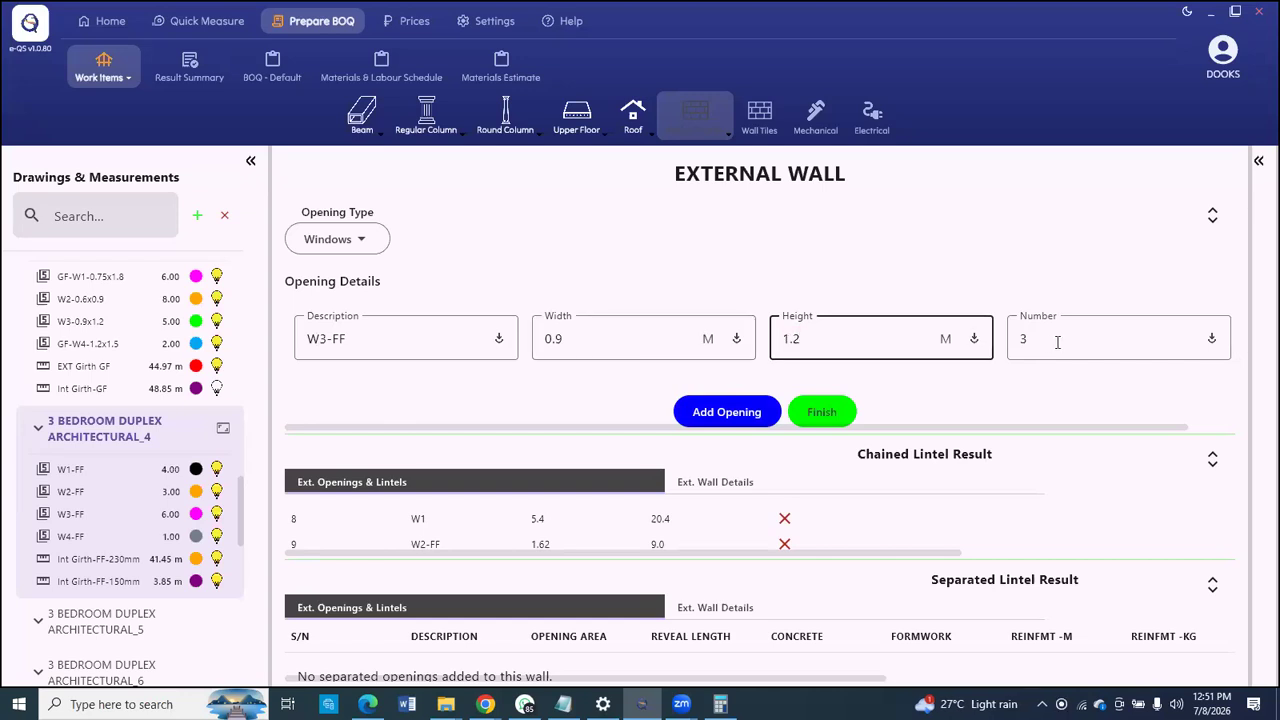
key("Tab")
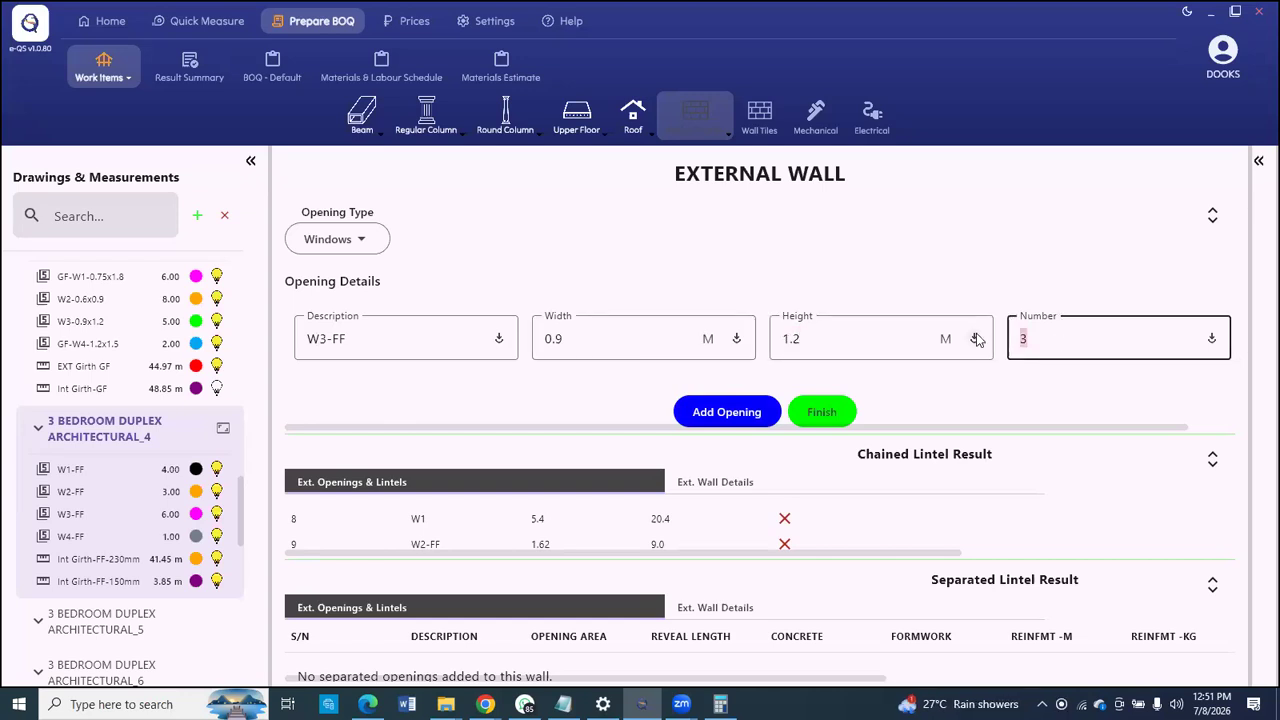
type("6")
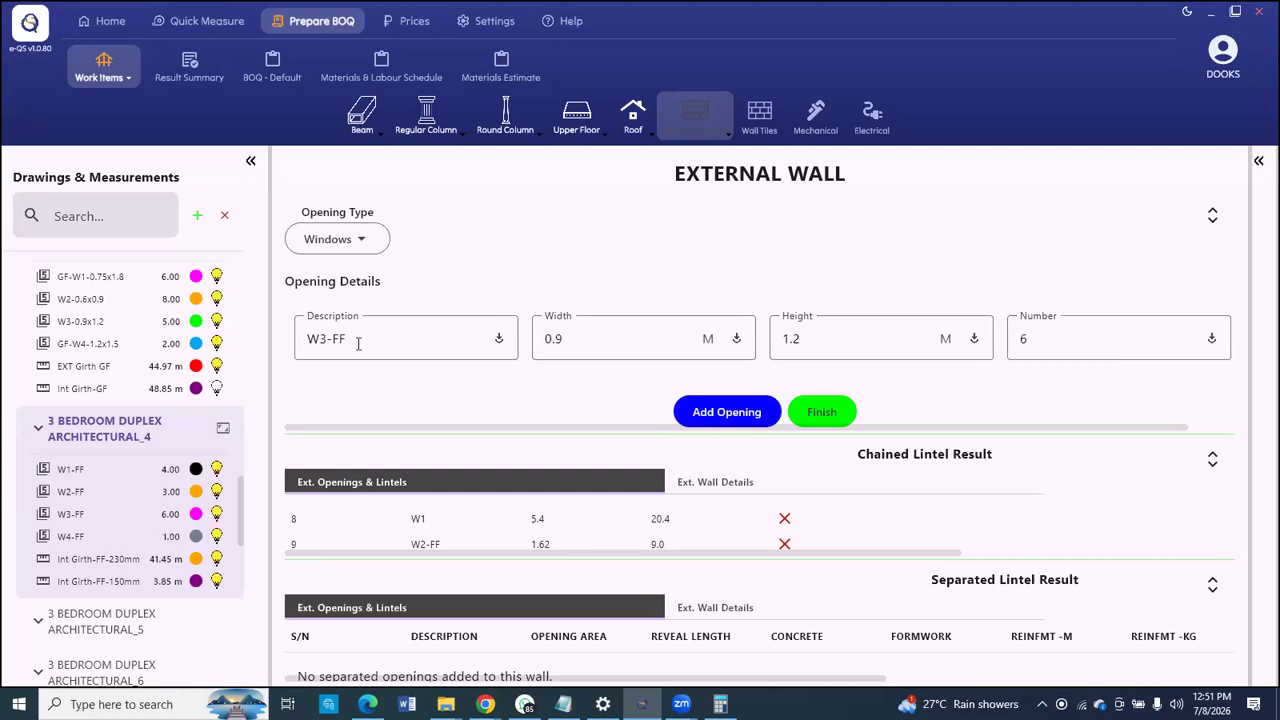
Step: Add a window opening W4-FF to the external wall with a width of 1.2 m, a height of 1.5 m and number 1
left_click(320, 338)
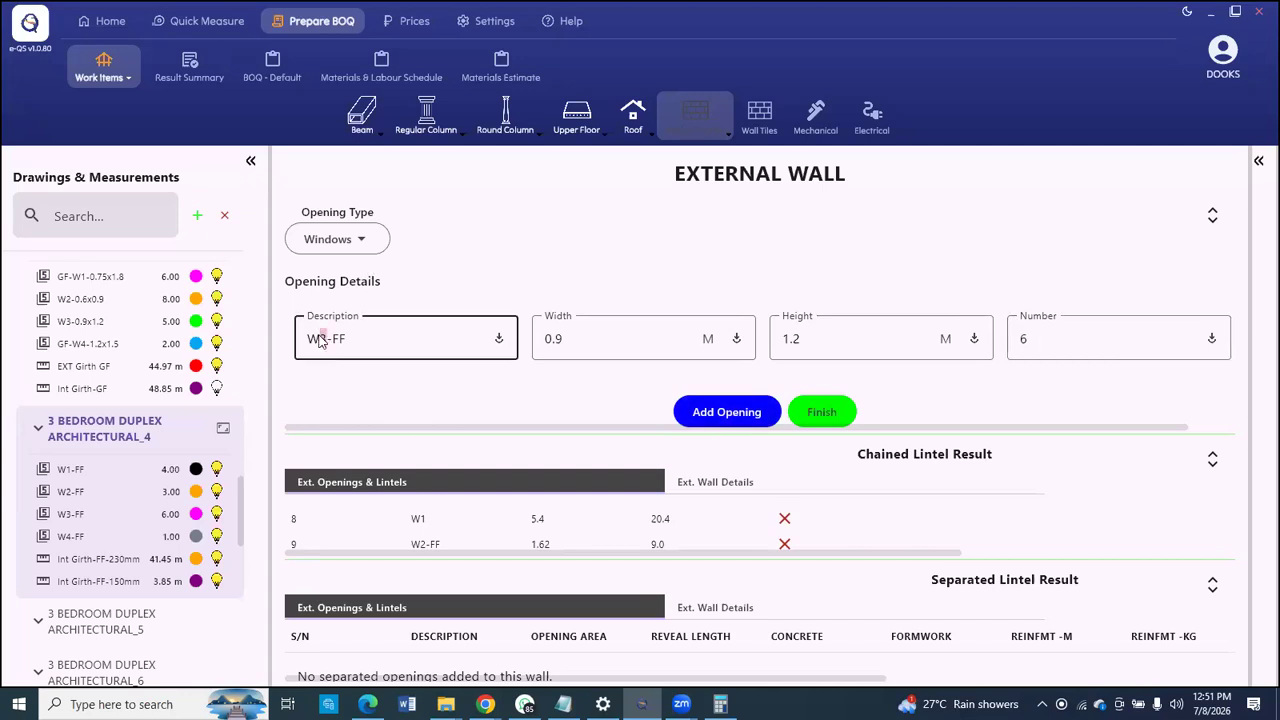
key("BackSpace")
type("4")
left_click(588, 337)
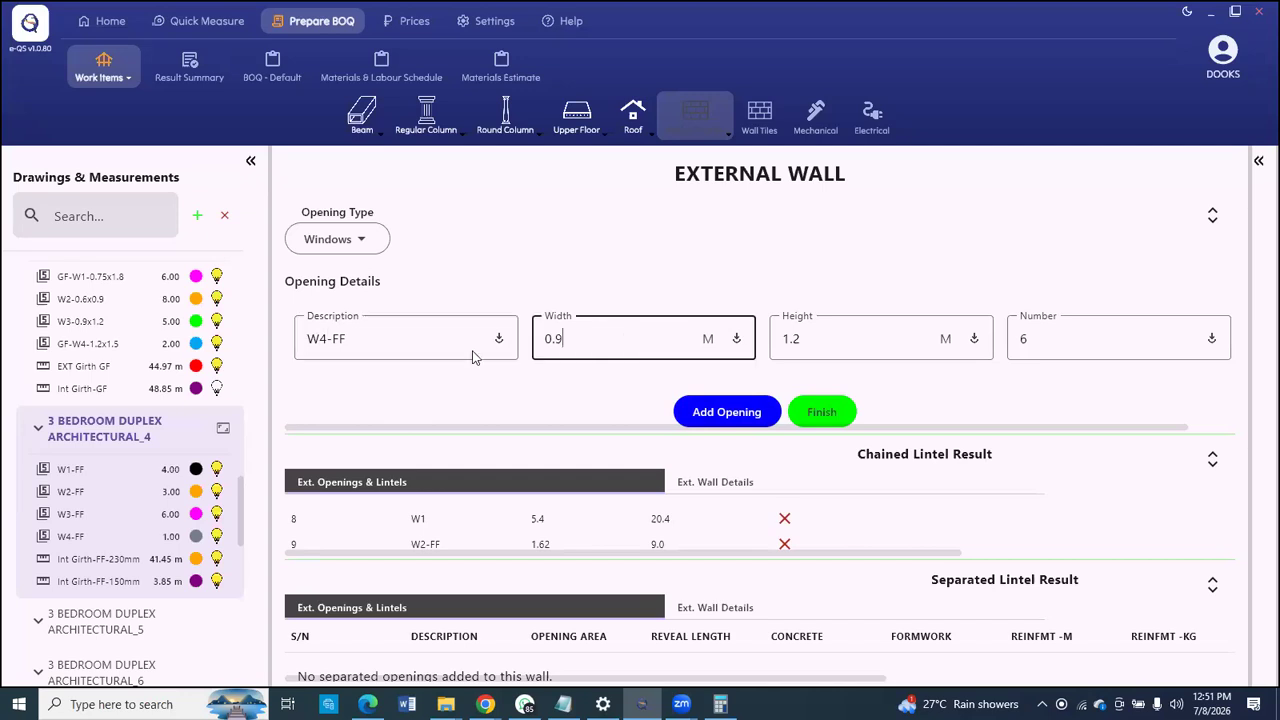
type("1.2")
left_click(795, 339)
type("1.5")
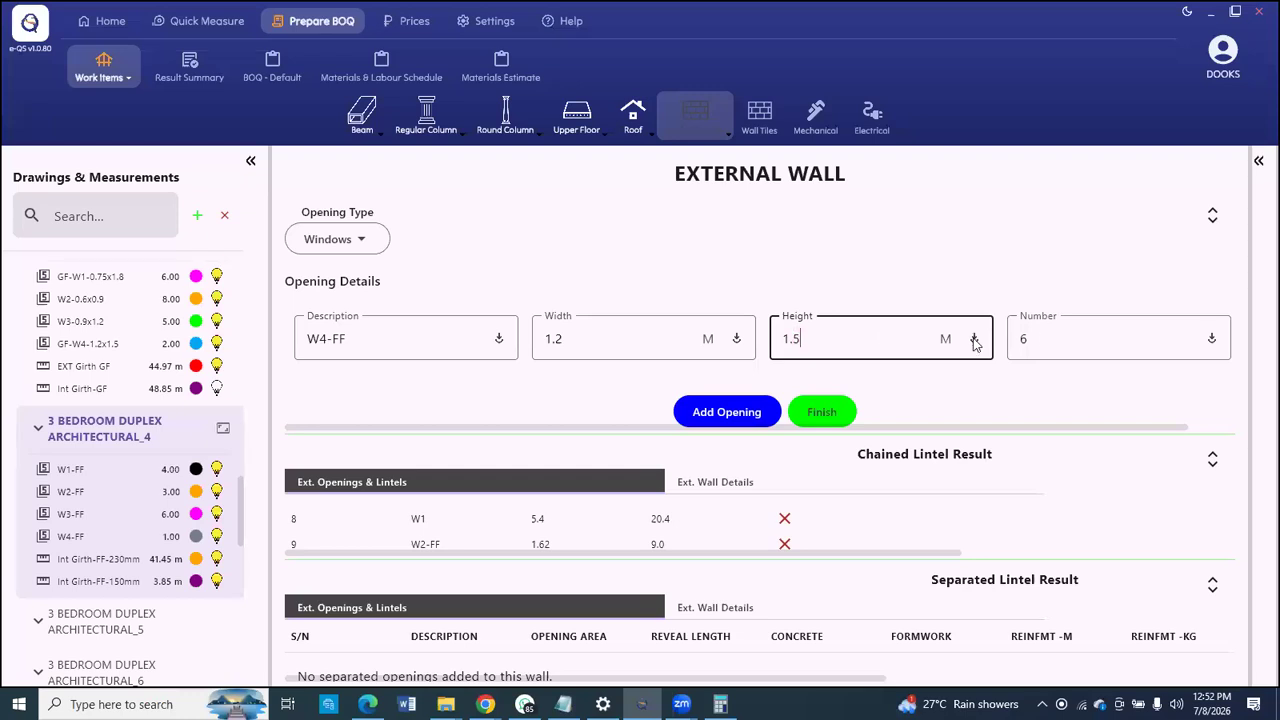
key("Tab")
type("1")
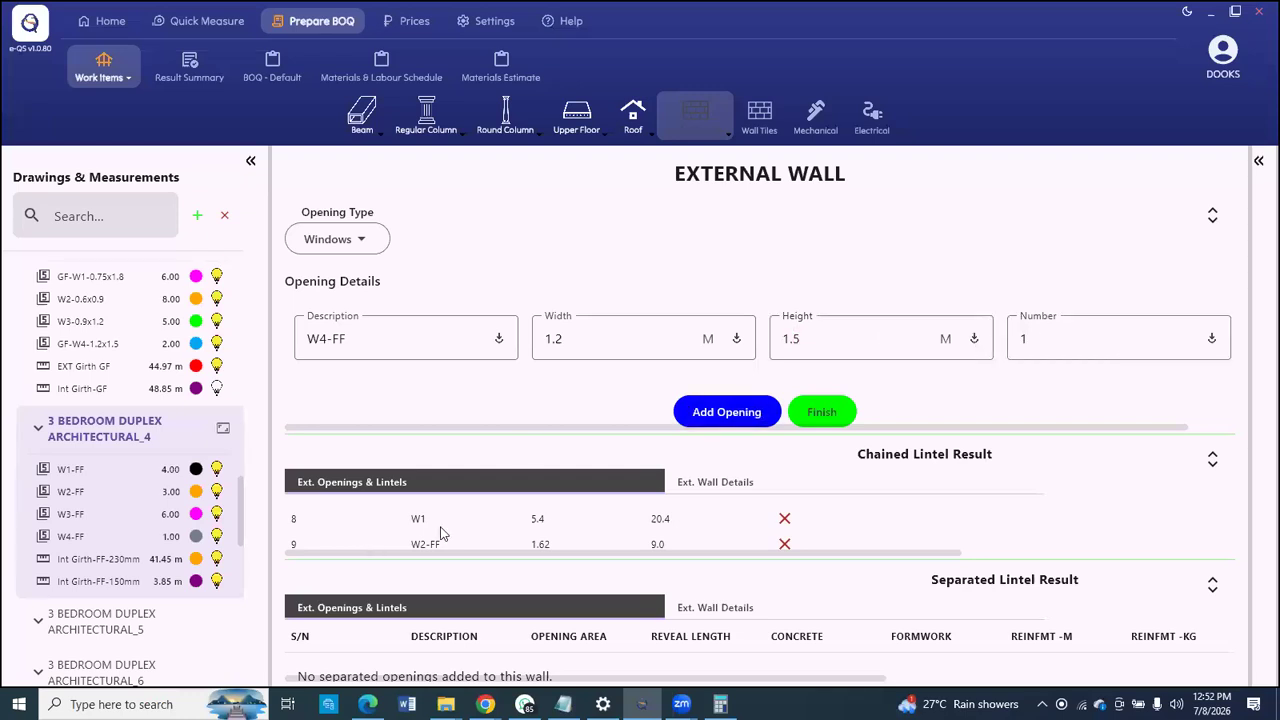
scroll(503, 511, "down", 1)
Step: Finish the first floor external wall and review the EXT WALL-FF result with its general wall details
left_click(822, 412)
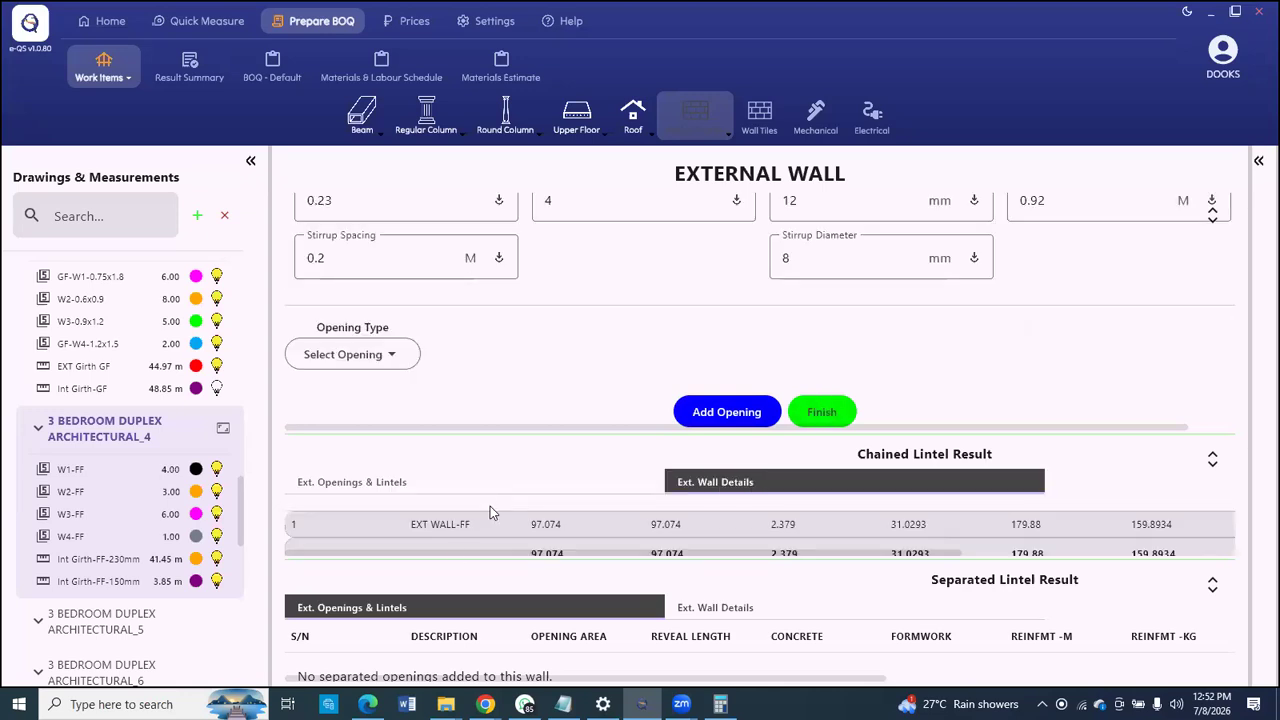
scroll(451, 537, "up", 1)
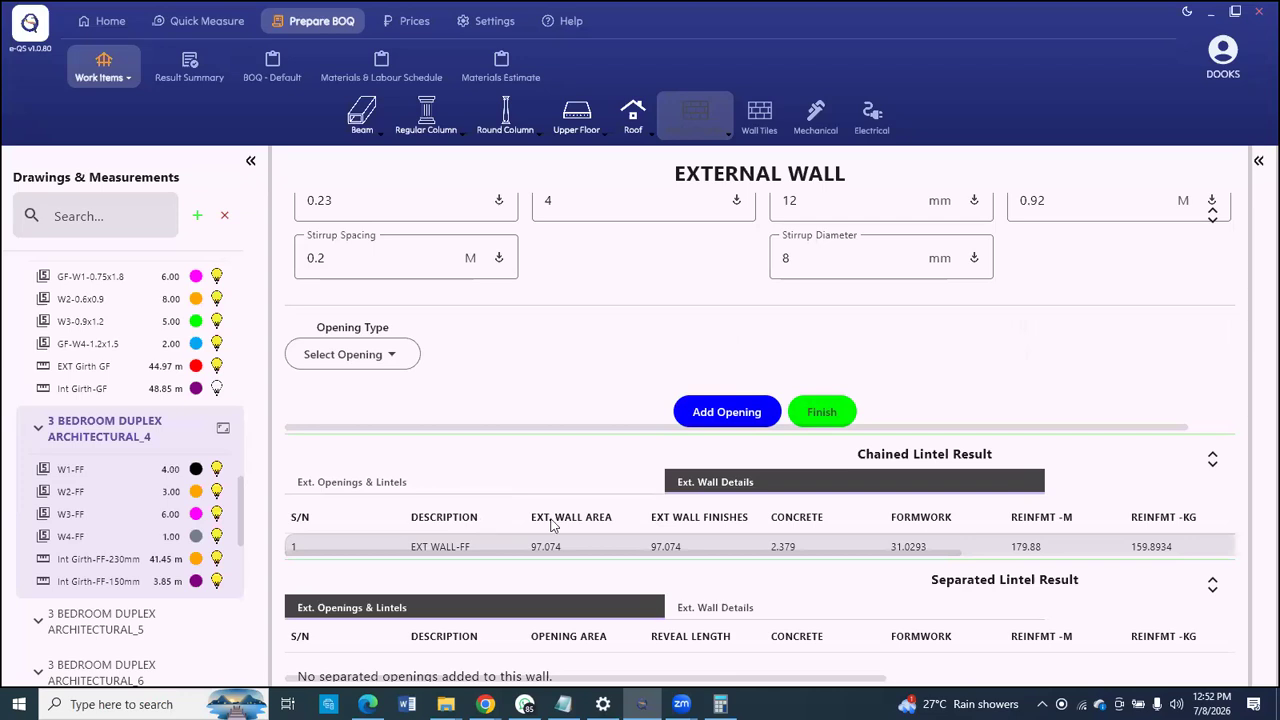
scroll(510, 347, "up", 3)
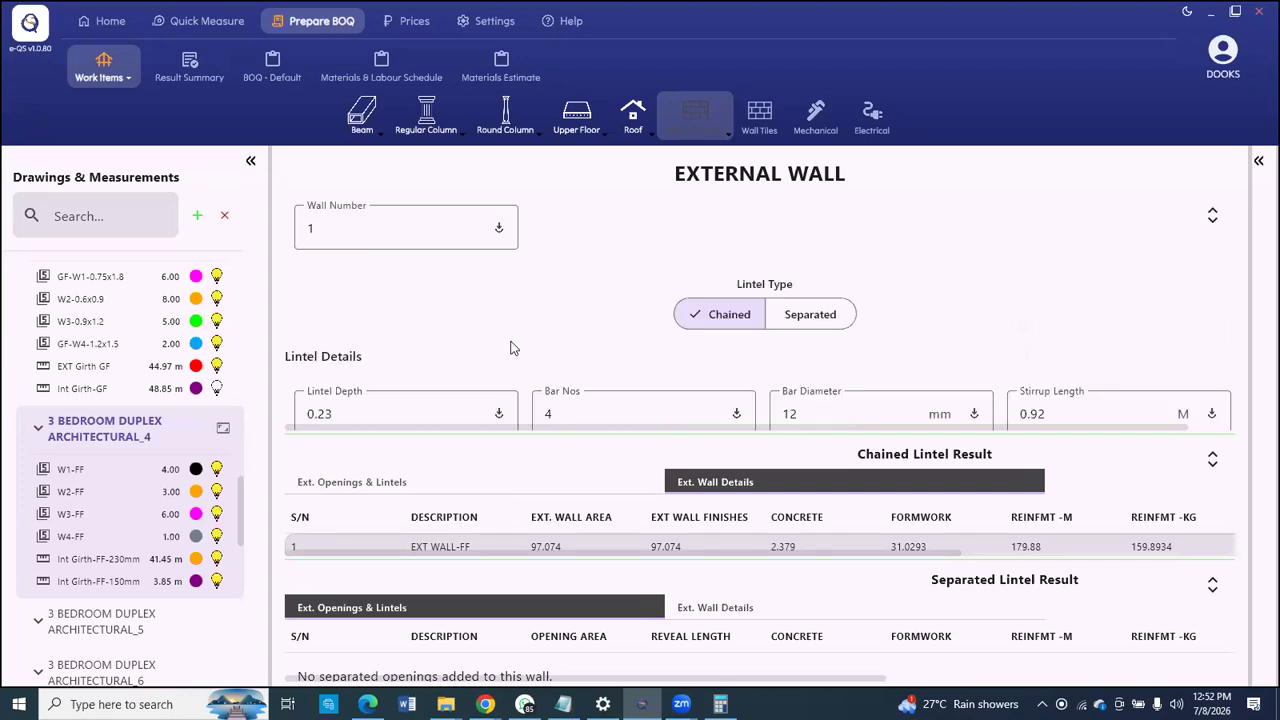
scroll(541, 331, "down", 1)
scroll(631, 360, "down", 2)
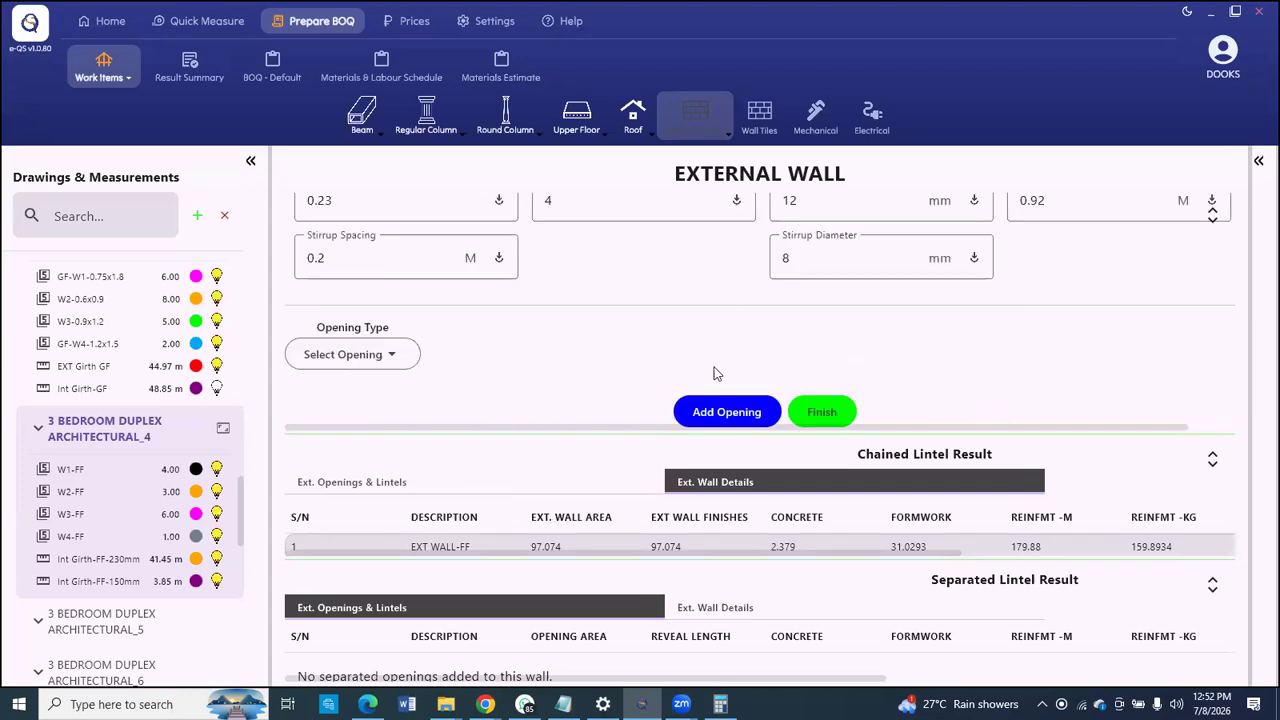
left_click(533, 547)
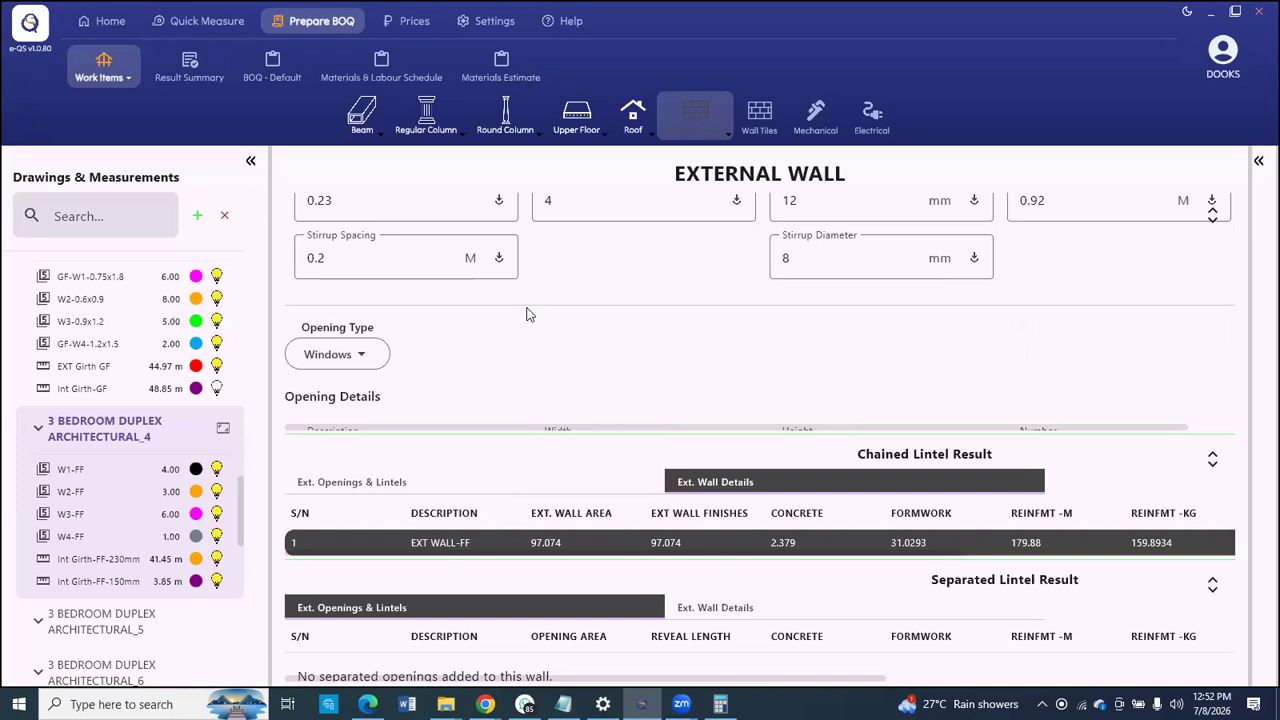
scroll(660, 245, "up", 3)
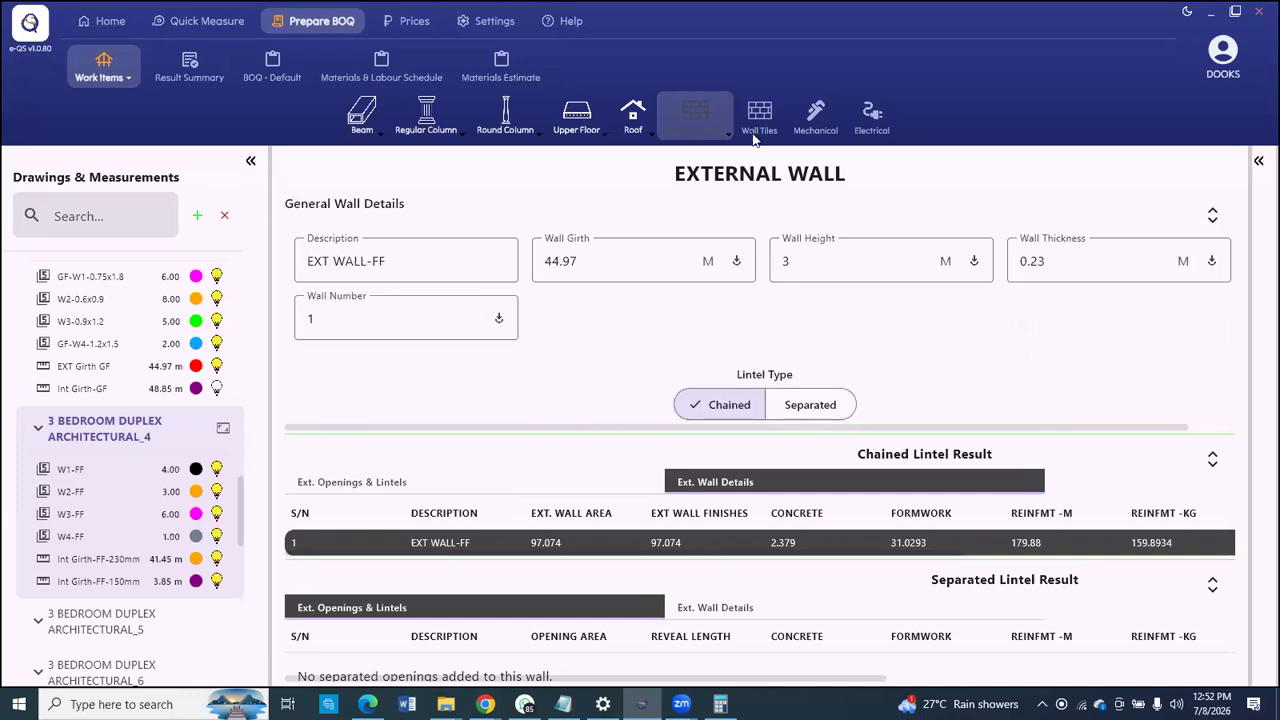
Step: Start an internal wall work item, consulting the Int Girth-GF measurement on the 3 BEDROOM DUPLEX ARCHITECTURAL_3 drawing
left_click(686, 118)
left_click(690, 162)
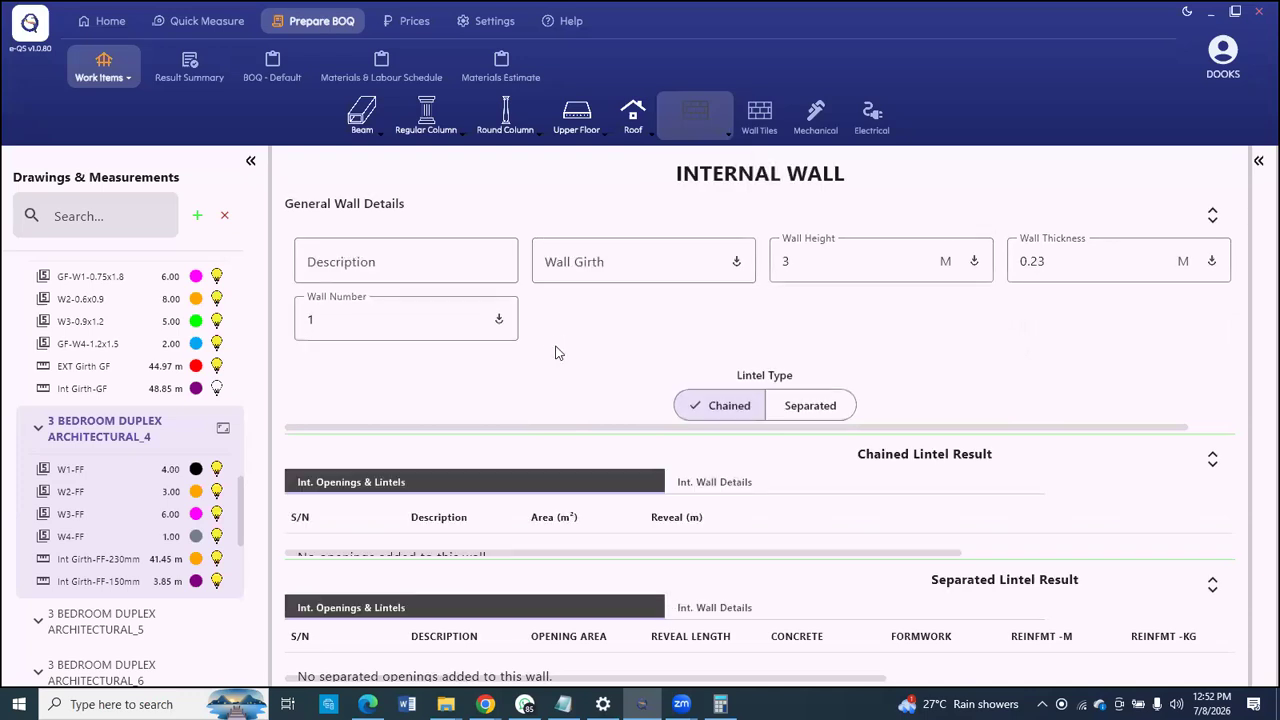
left_click(422, 262)
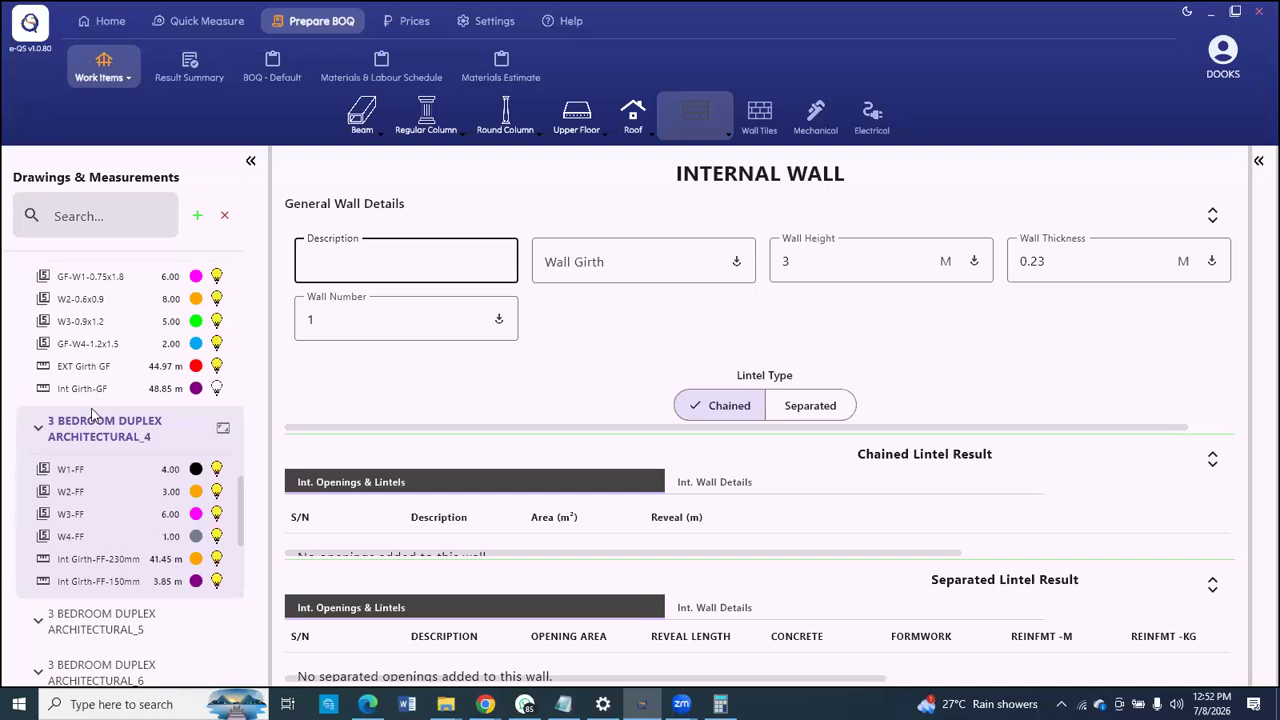
scroll(90, 469, "up", 1)
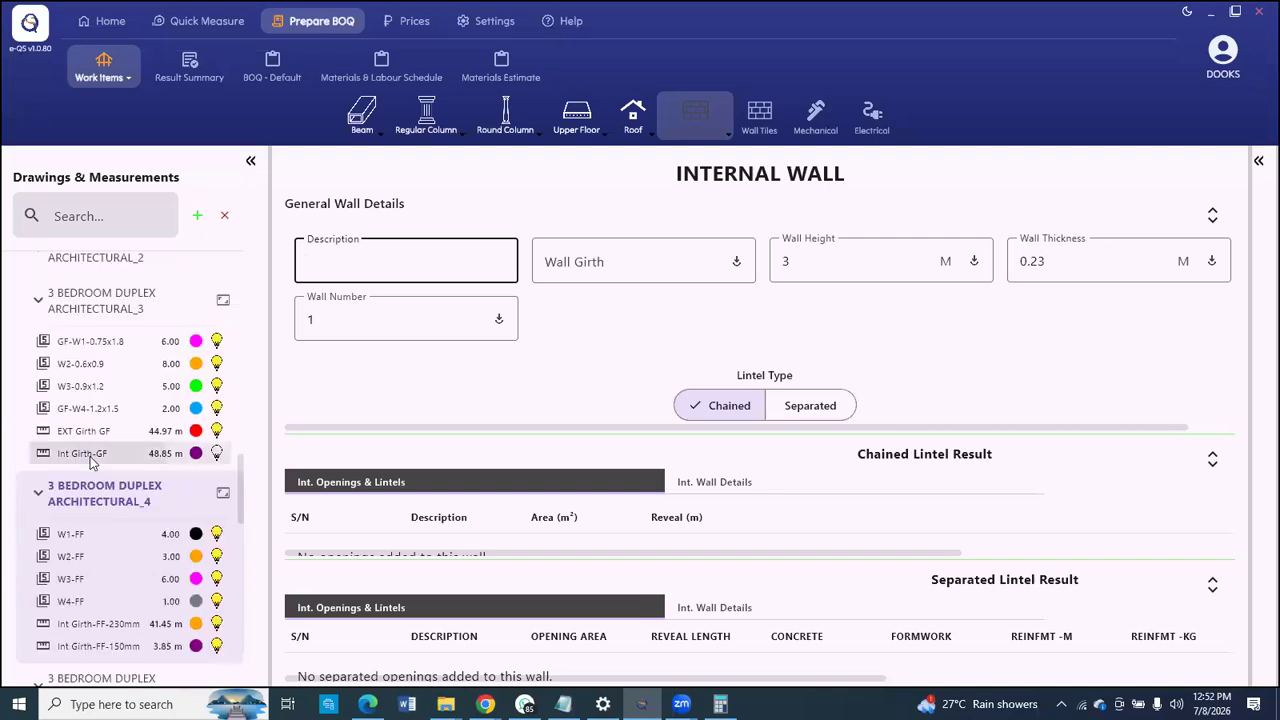
left_click(172, 456)
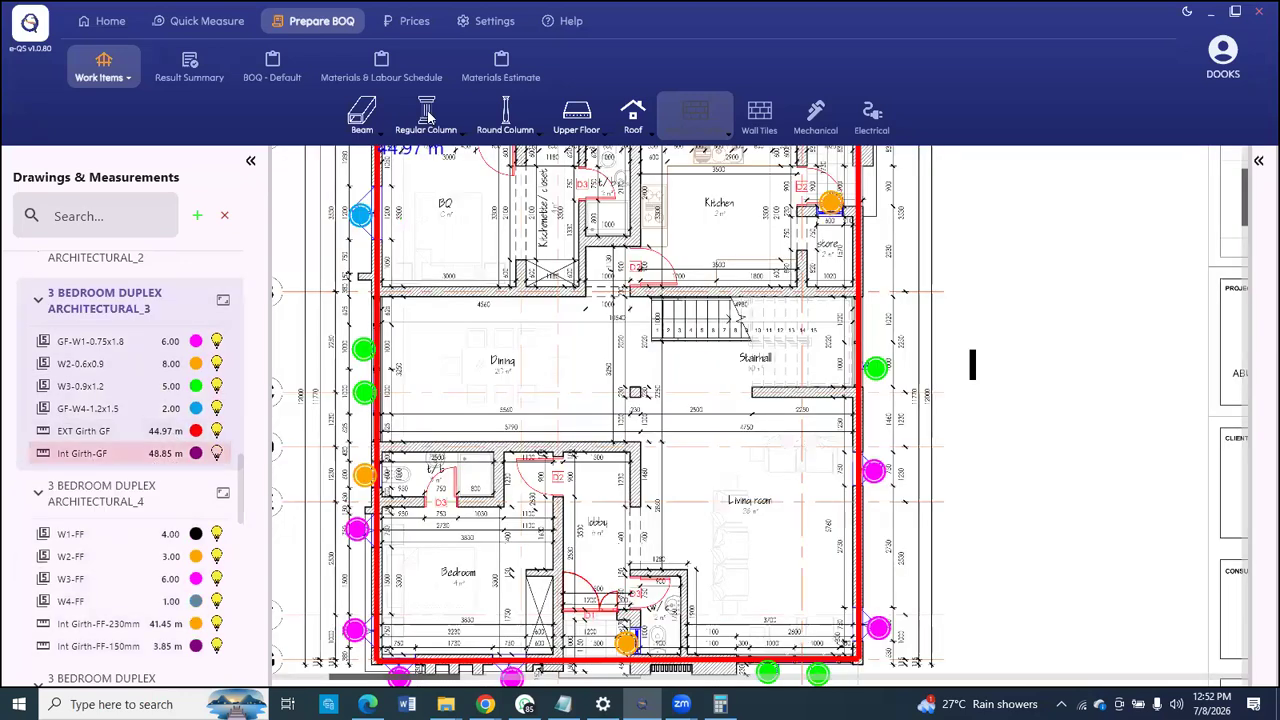
left_click(688, 112)
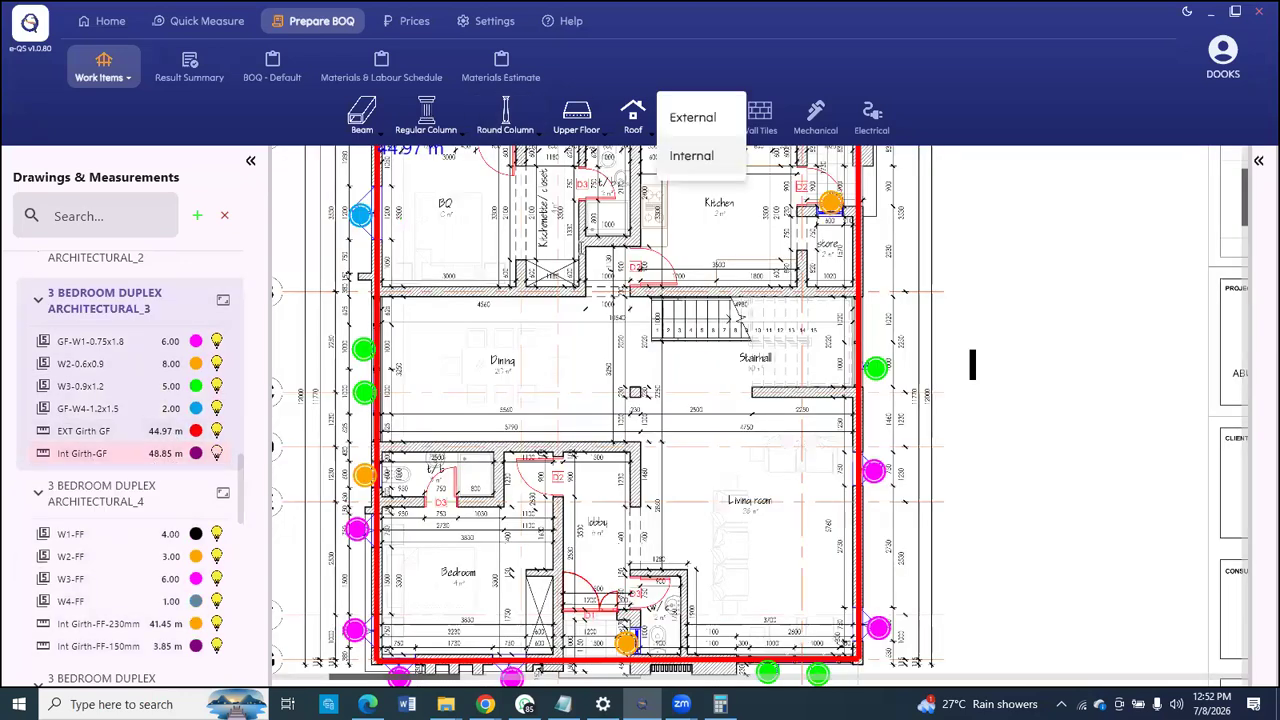
Step: Describe the internal wall as Int Wall and set its wall girth to 48.85 m
left_click(398, 267)
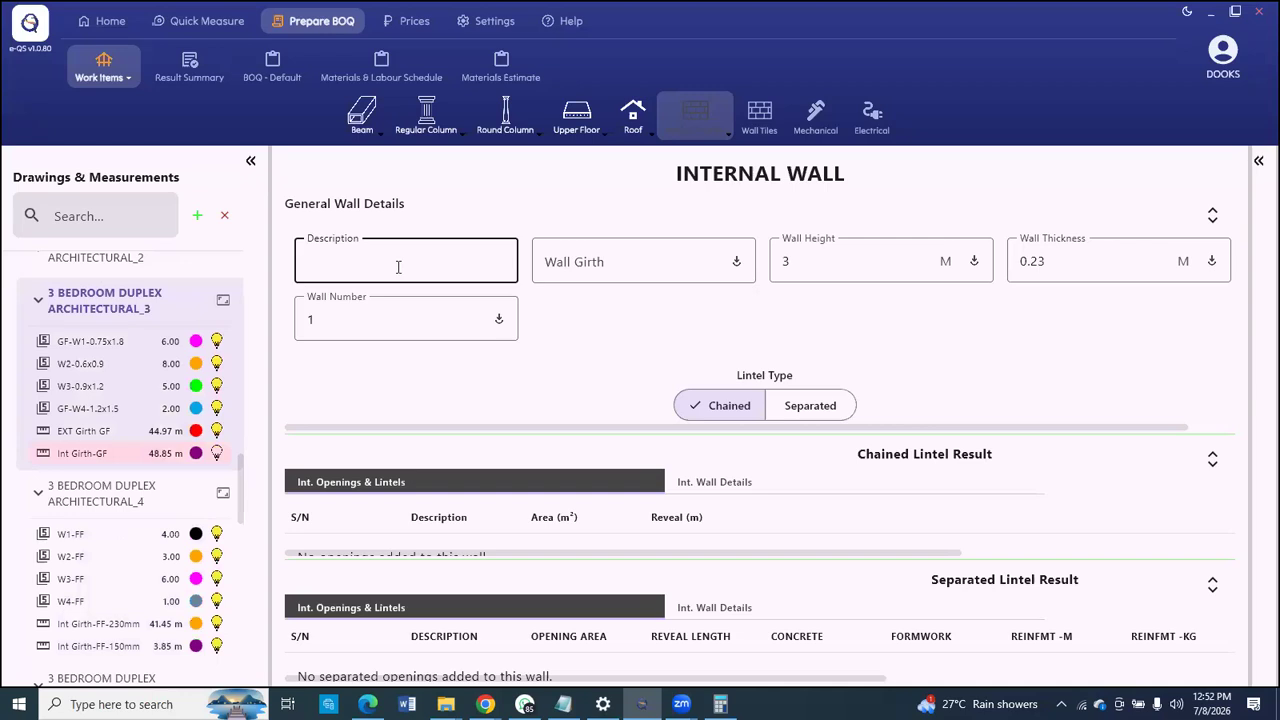
type("Int W")
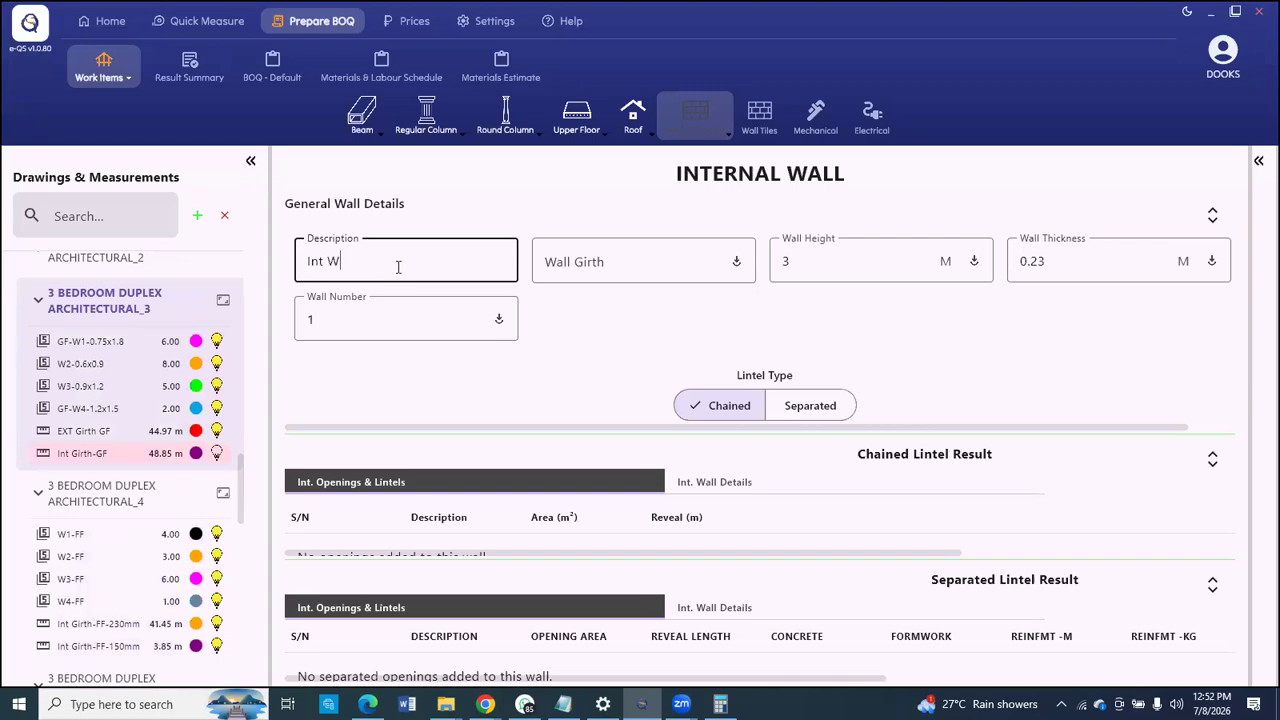
type("all")
key("Tab")
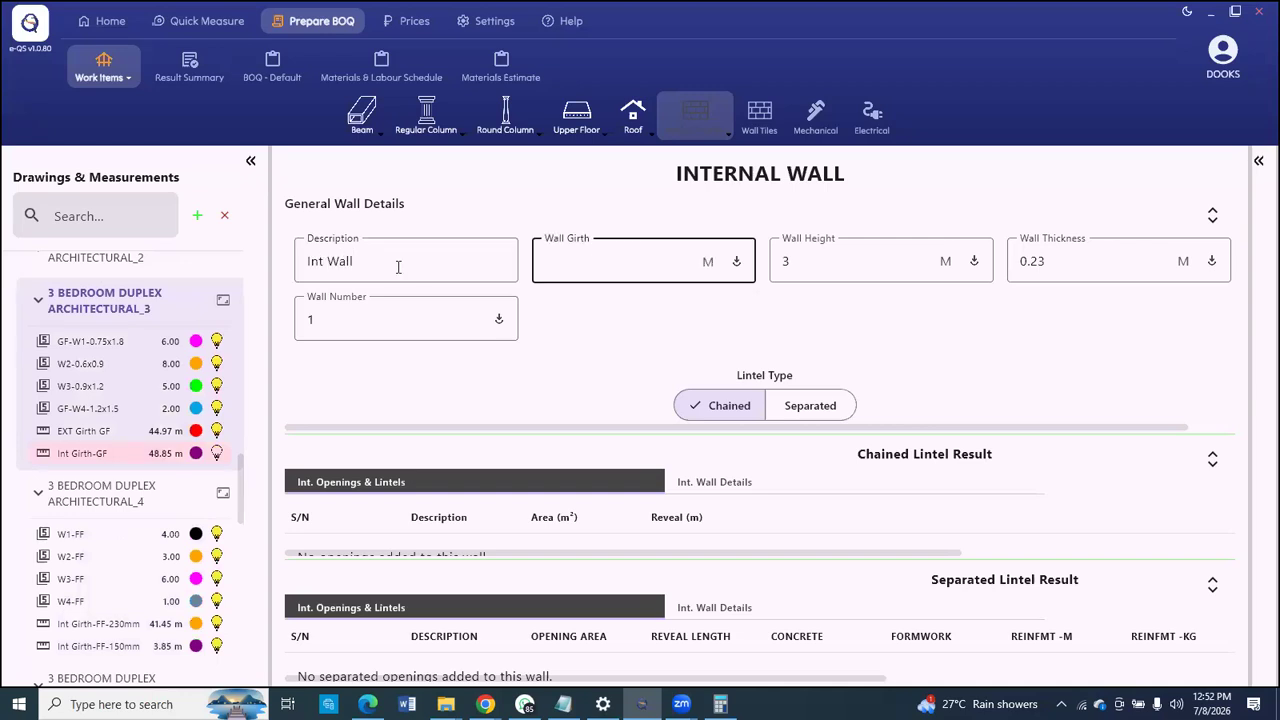
type("48.")
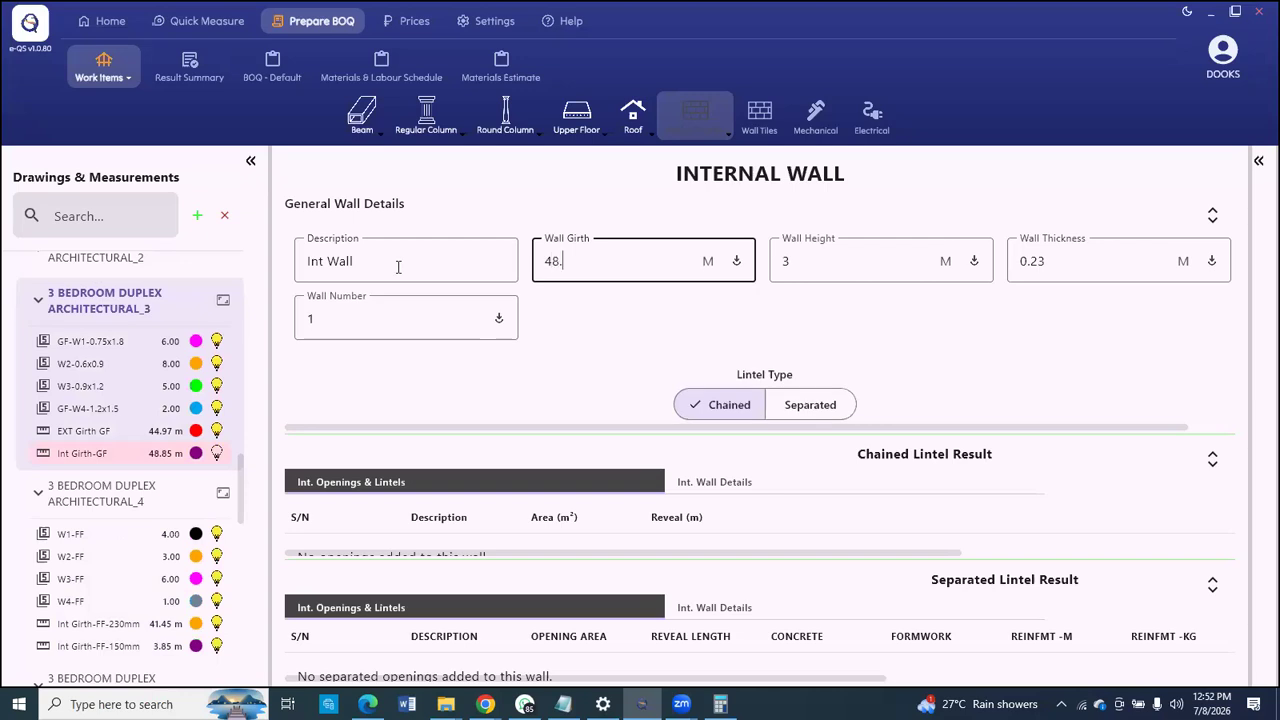
type("85")
Step: Review the internal wall's lintel details and switch its lintel type to Separated
scroll(473, 321, "down", 3)
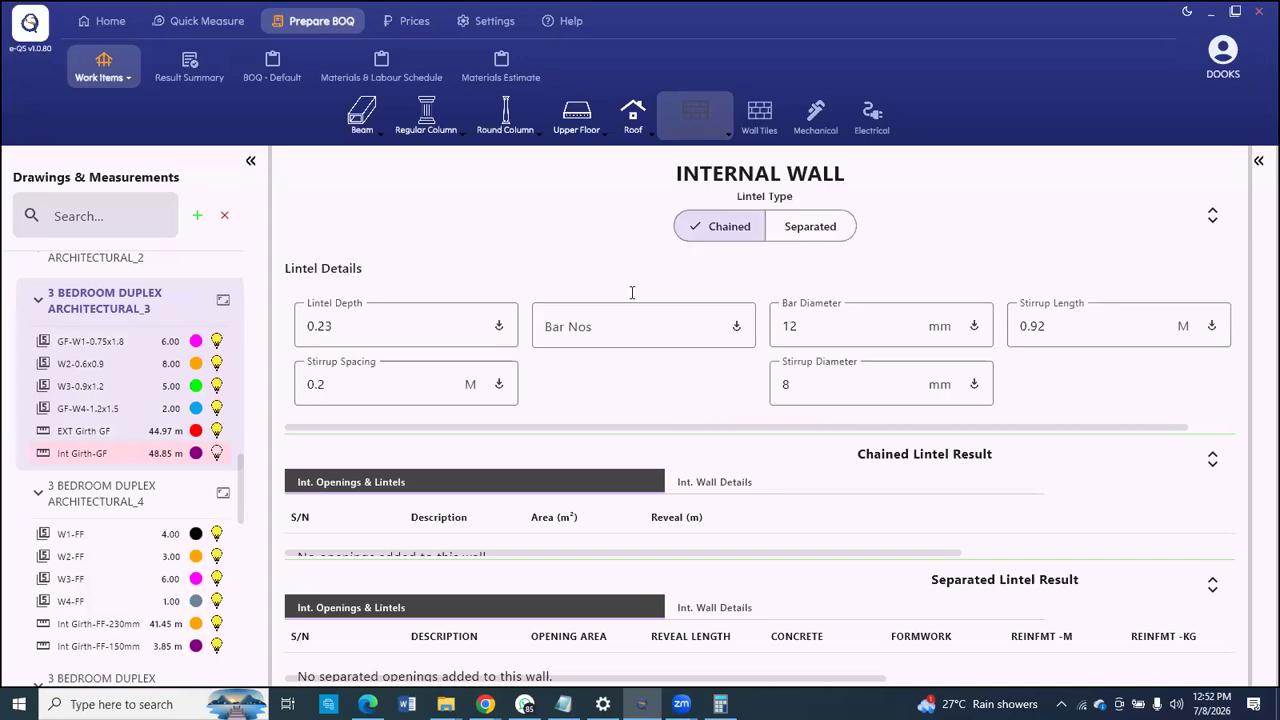
scroll(630, 295, "up", 1)
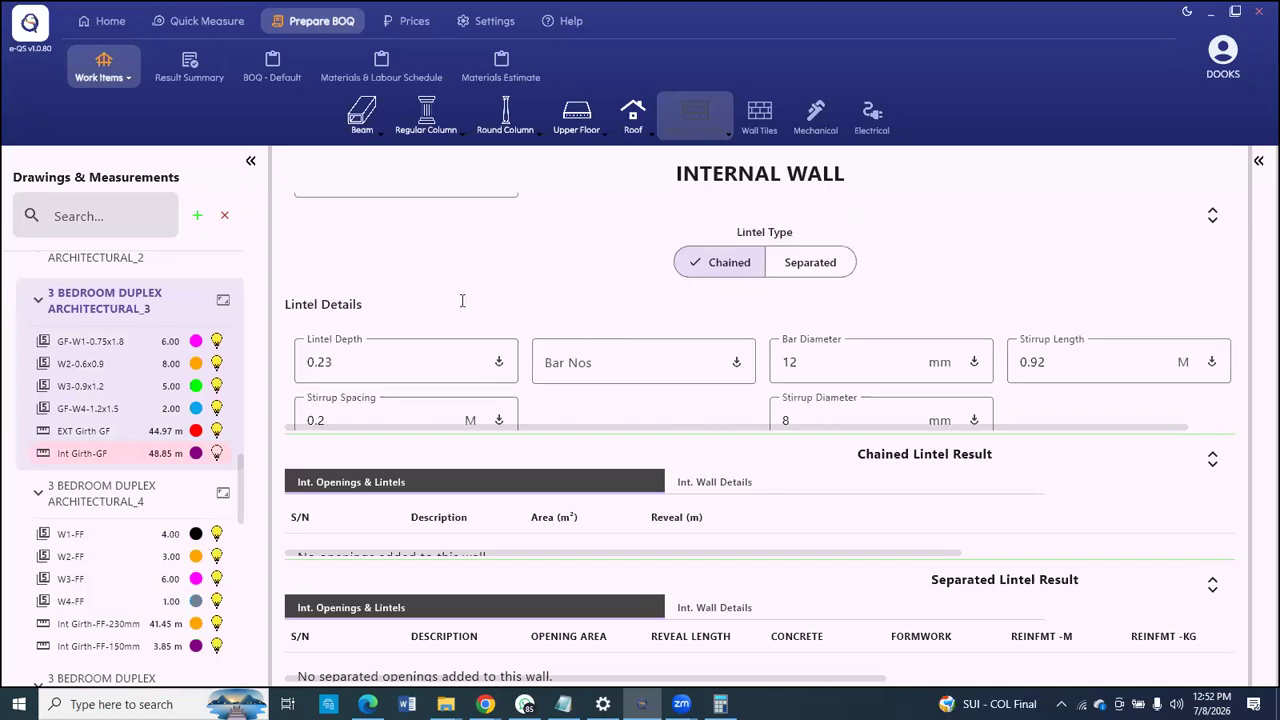
scroll(837, 258, "up", 2)
scroll(810, 229, "down", 2)
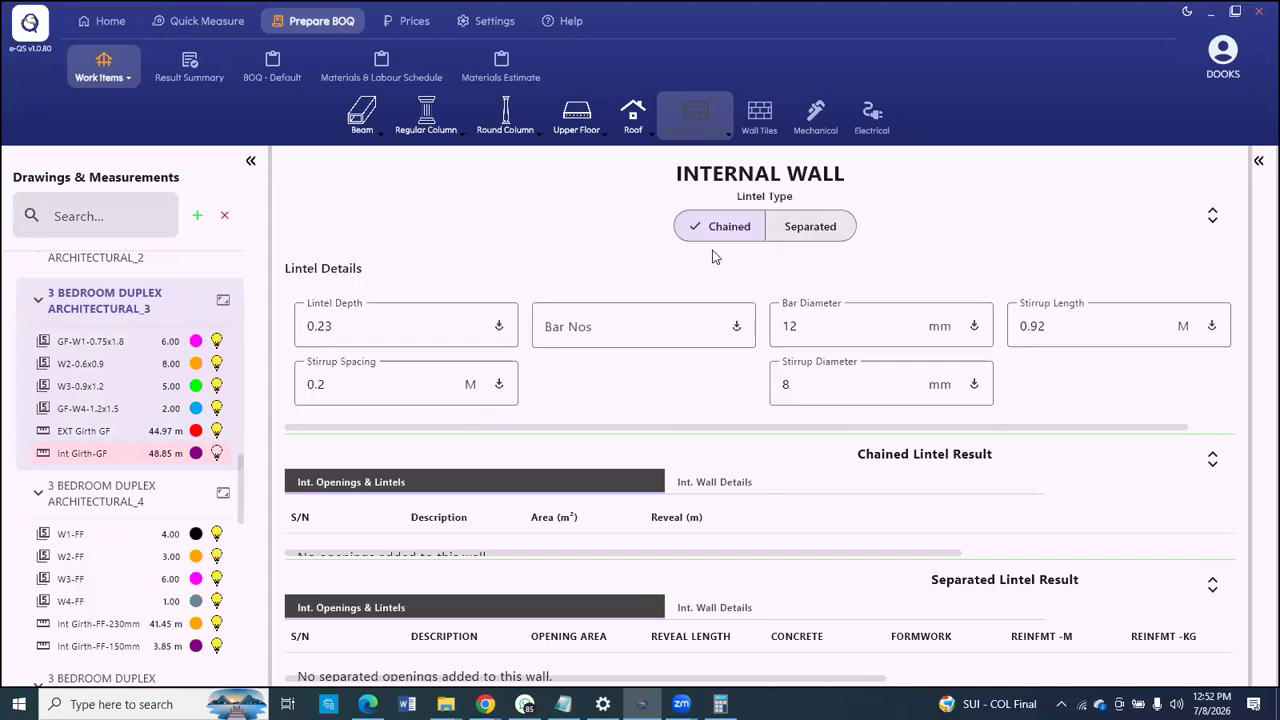
left_click(806, 230)
scroll(533, 363, "down", 2)
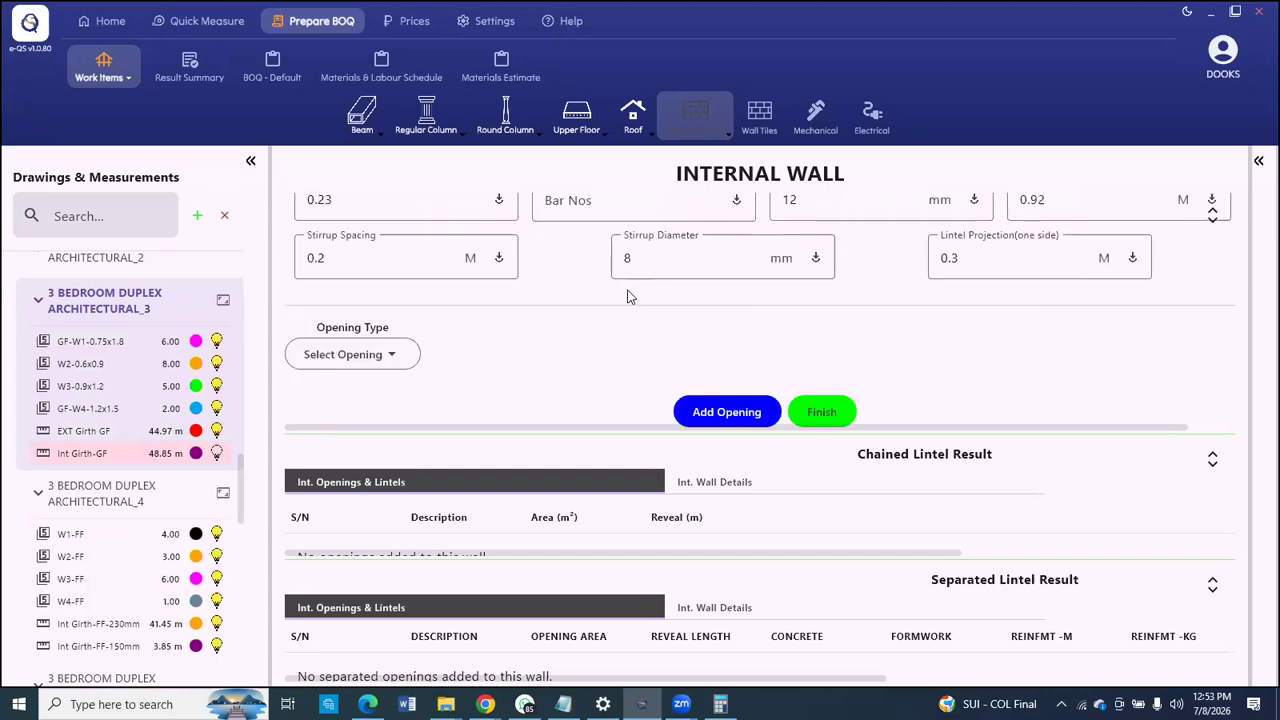
Step: Set the internal wall's lintel Bar Nos to 4 and choose Doors as the opening type
left_click(610, 206)
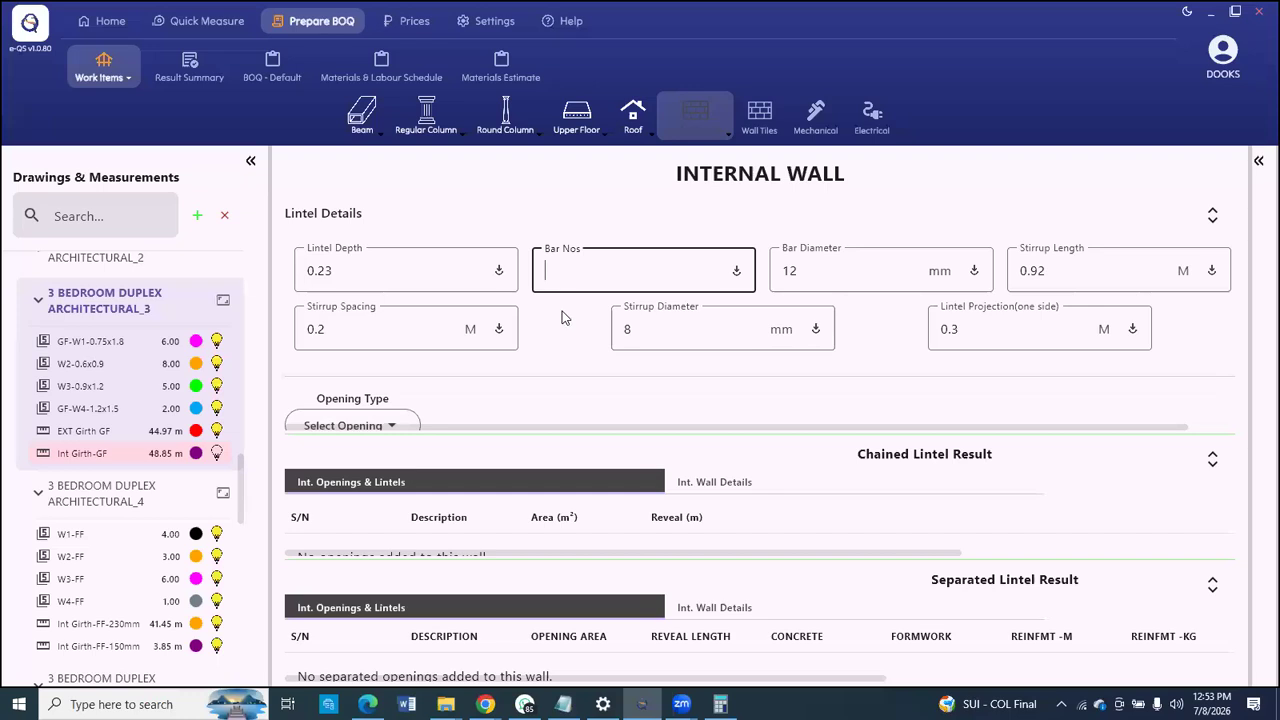
type("4")
scroll(620, 336, "down", 1)
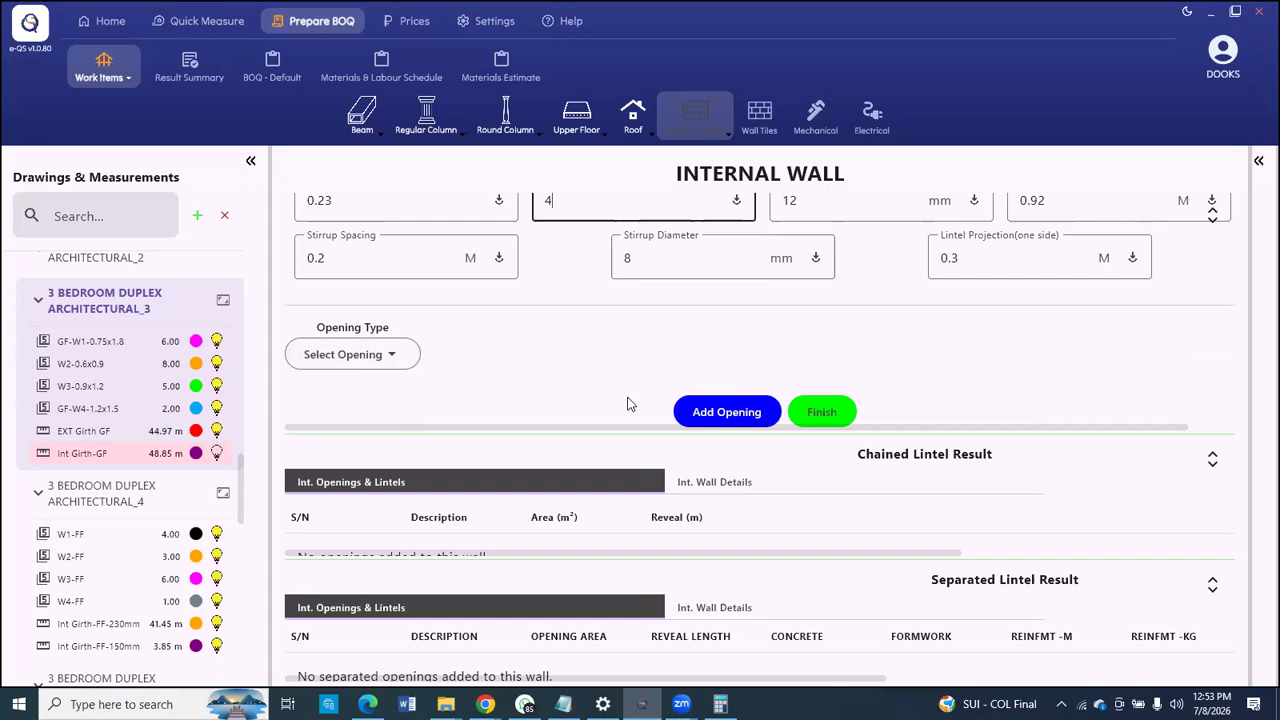
left_click(368, 358)
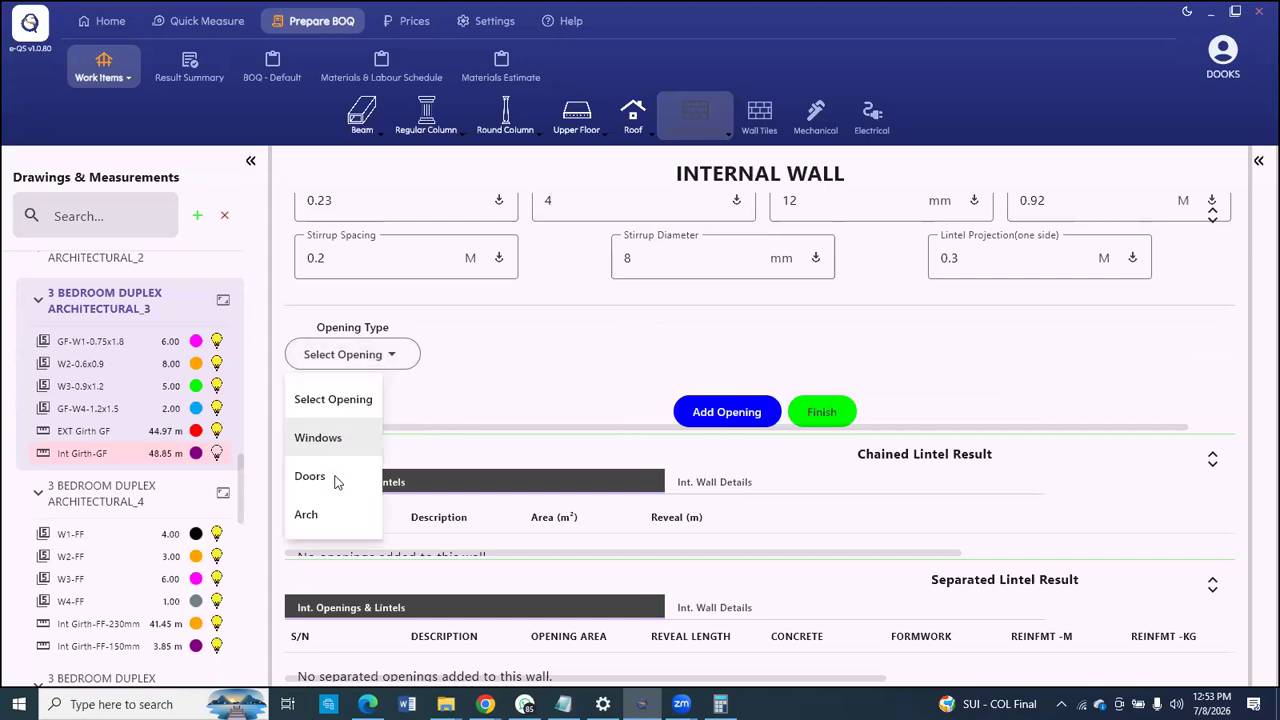
left_click(333, 477)
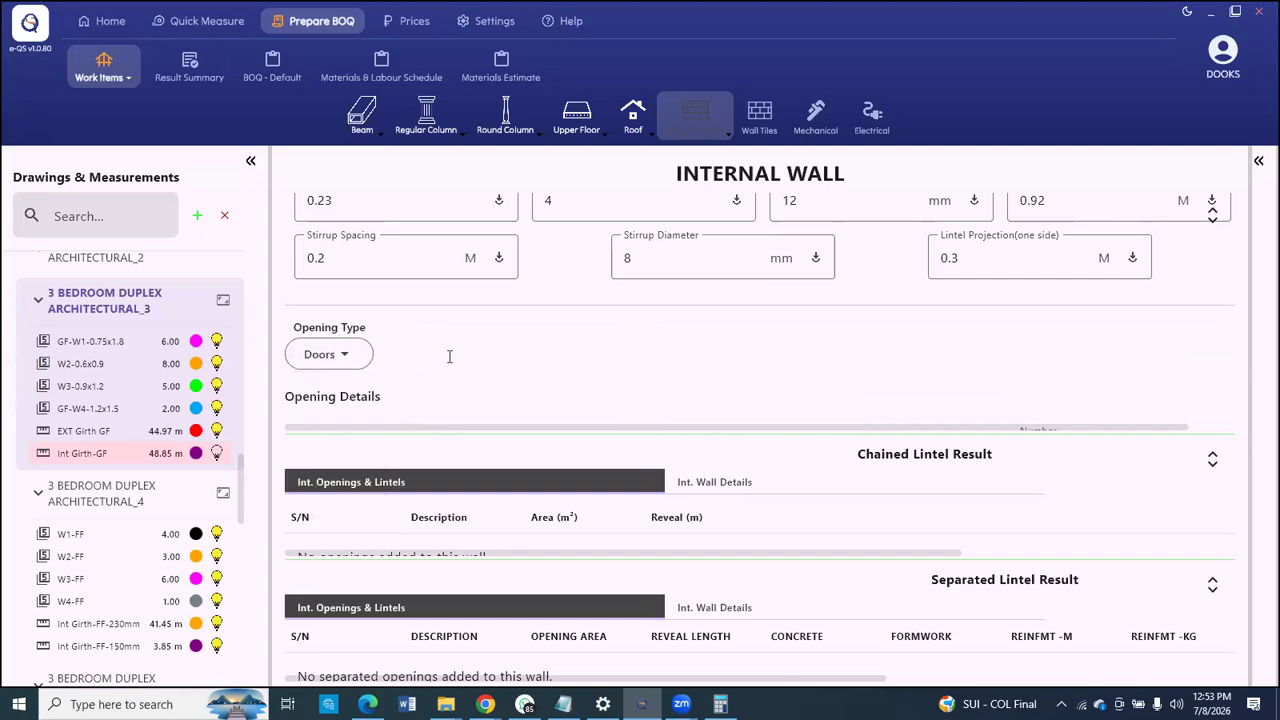
scroll(142, 488, "down", 3)
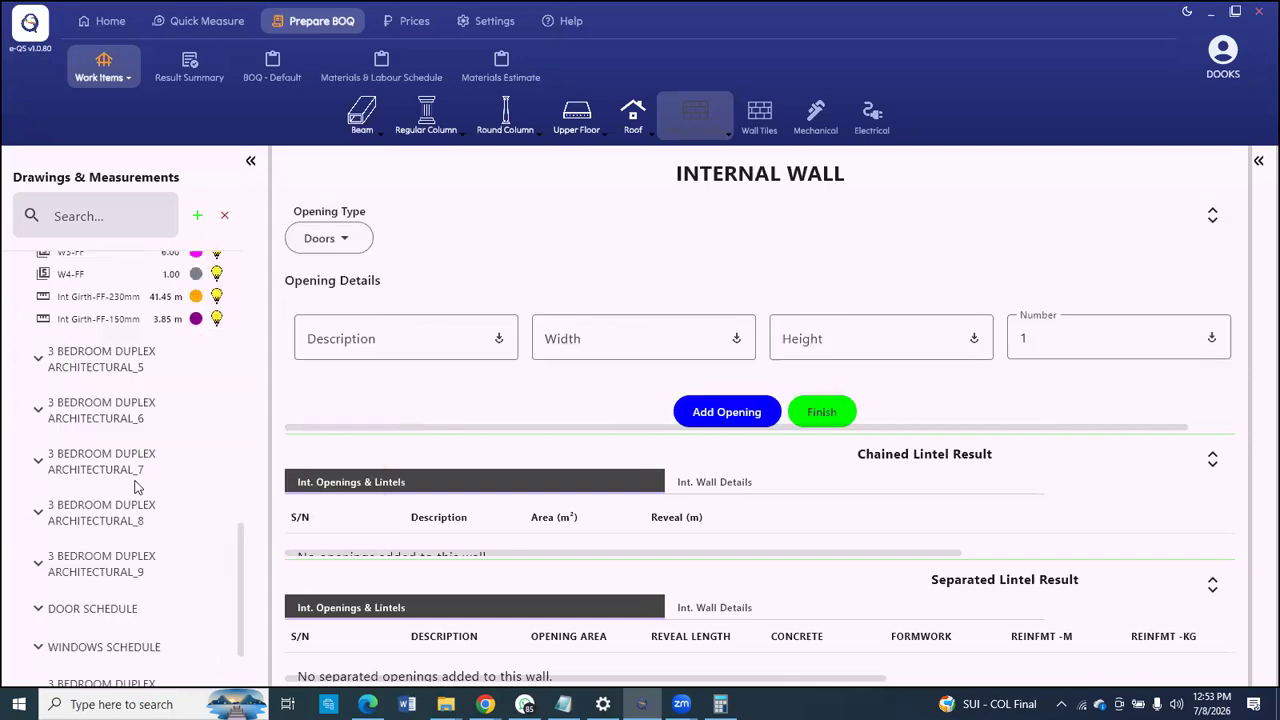
Step: Examine the D1, D2 and D3 door openings and their widths on the 3 BEDROOM DUPLEX ARCHITECTURAL_3 ground floor plan
scroll(150, 420, "up", 2)
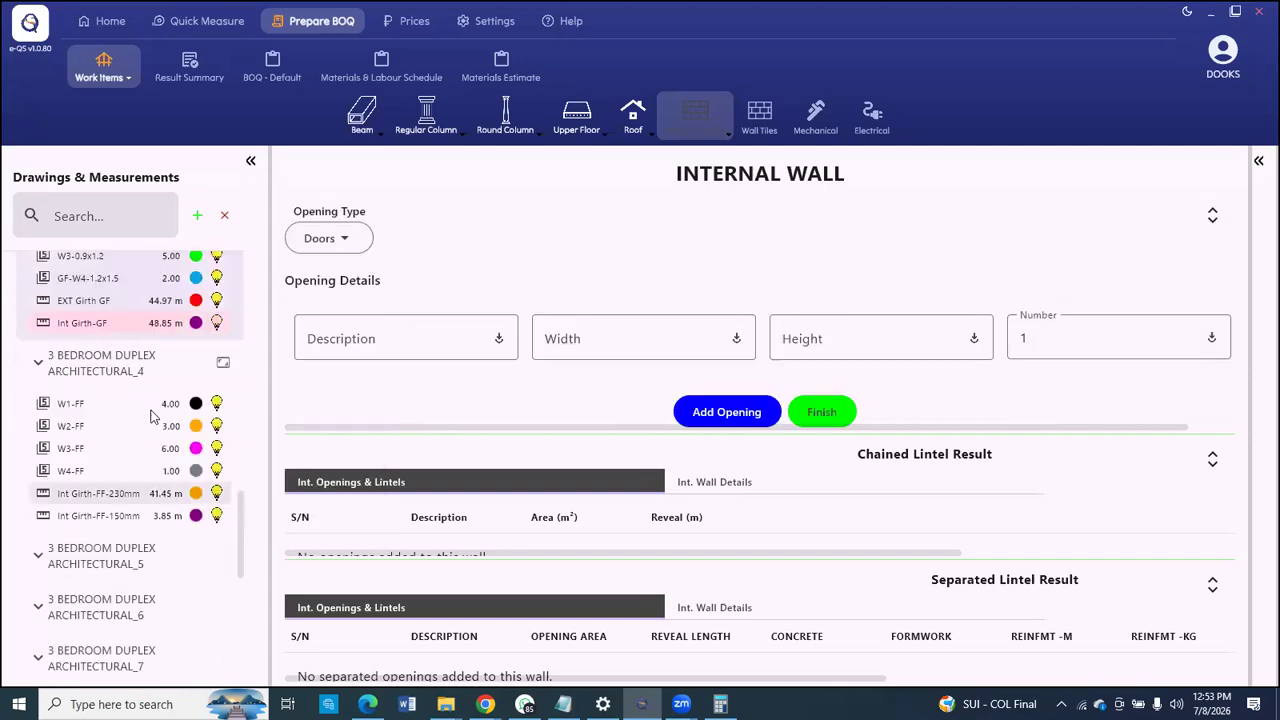
left_click(106, 327)
scroll(603, 207, "up", 3)
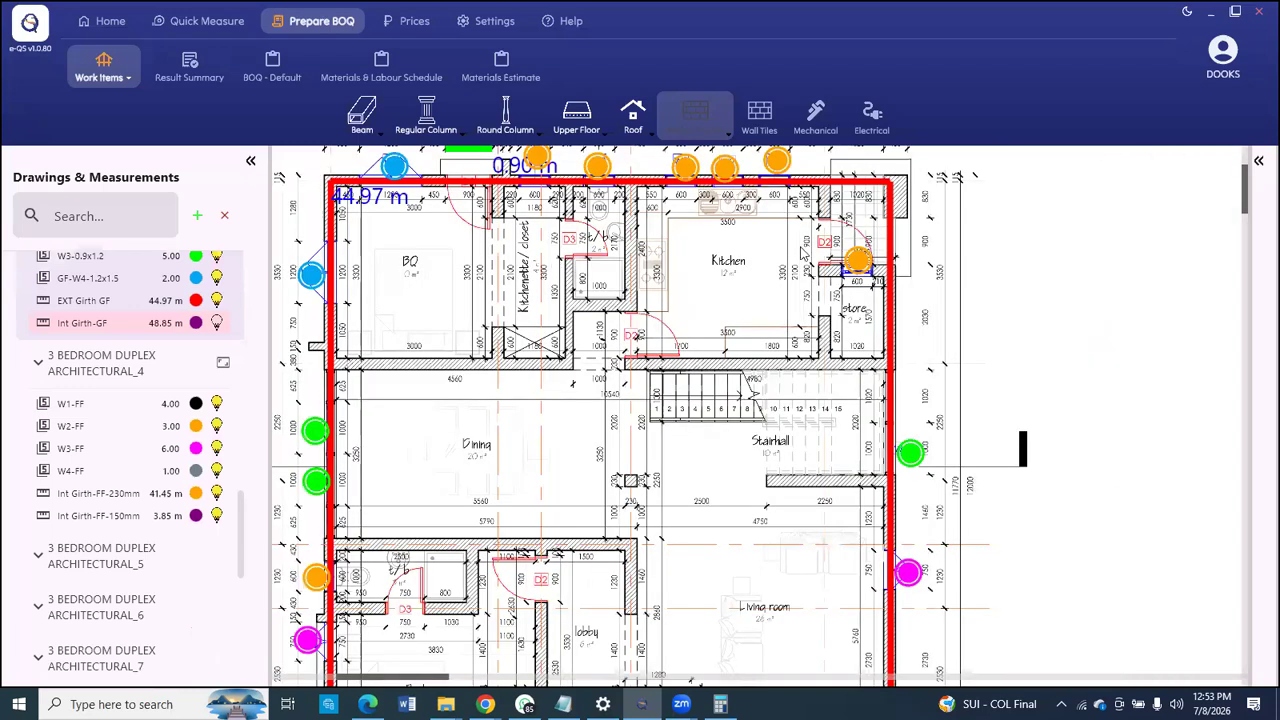
scroll(548, 254, "up", 2)
scroll(529, 481, "down", 3)
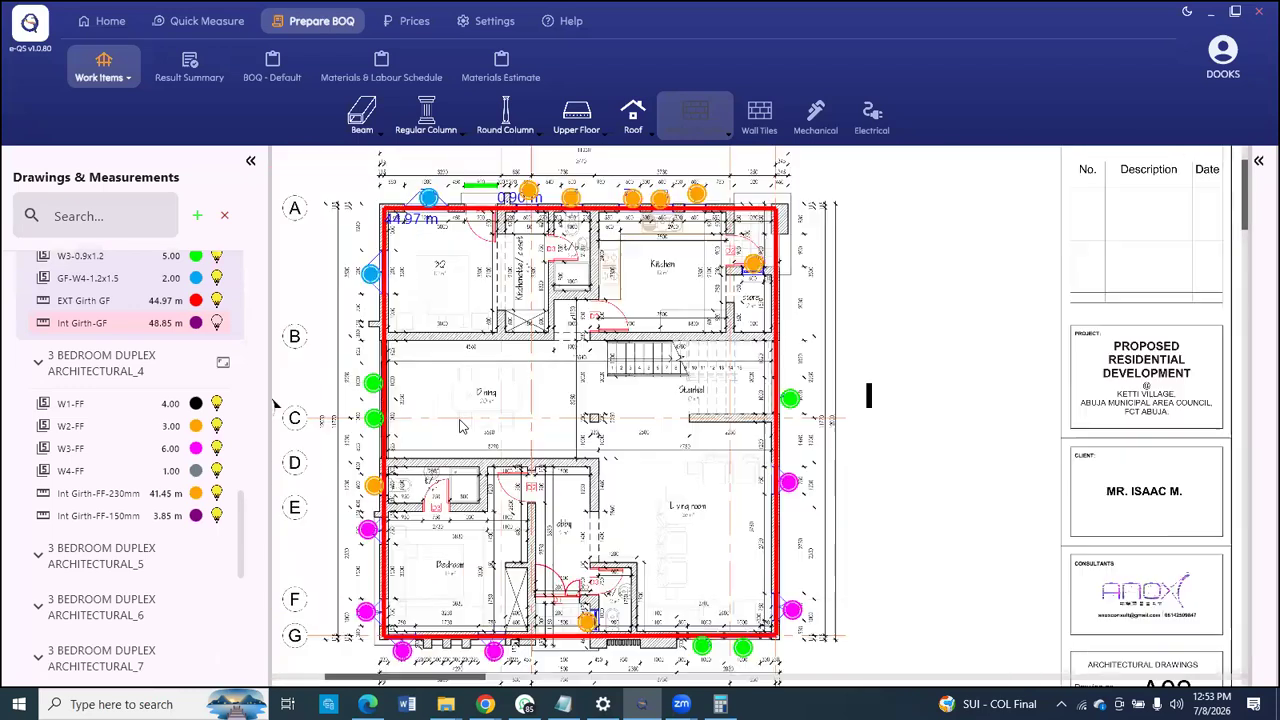
scroll(578, 515, "down", 1)
scroll(578, 537, "up", 3)
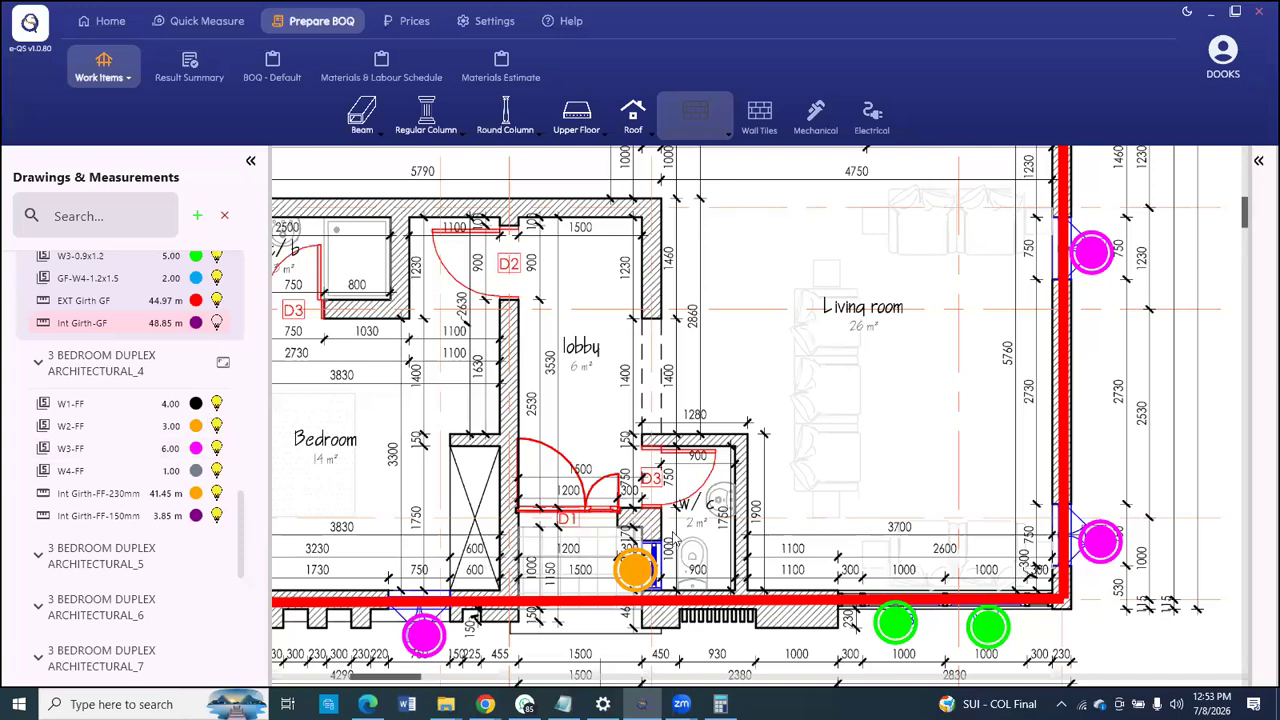
scroll(522, 535, "down", 3)
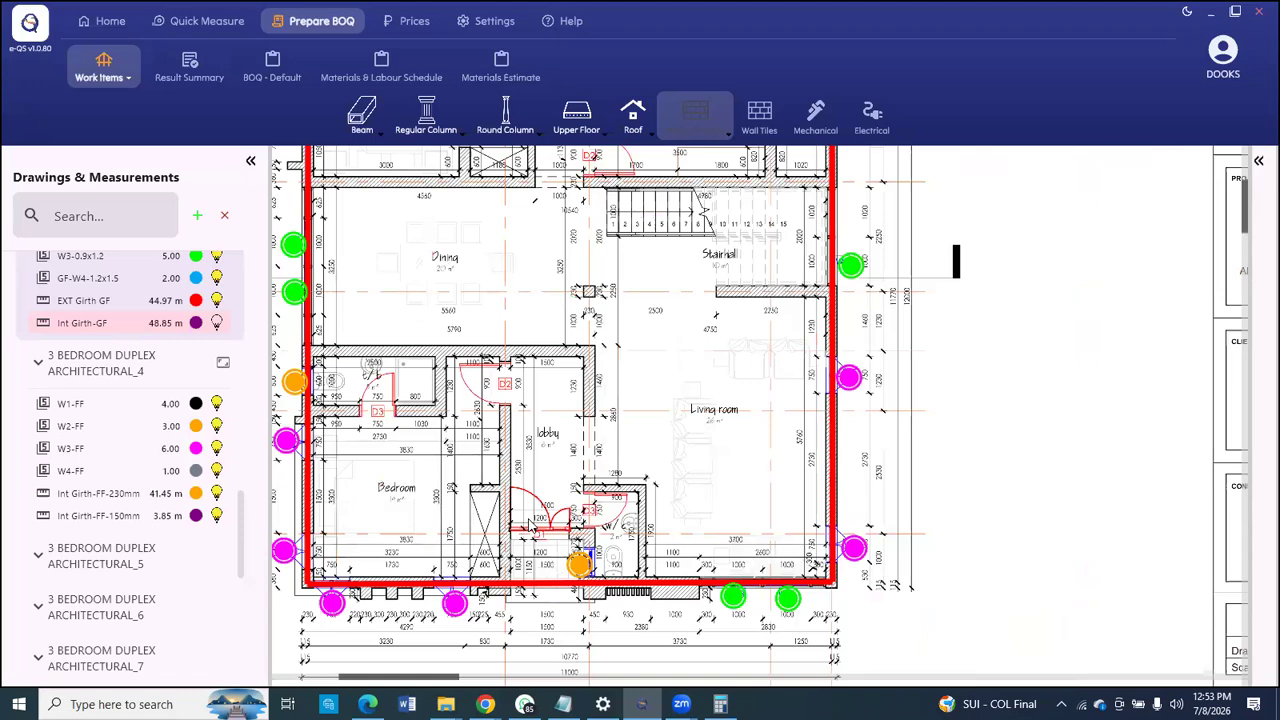
scroll(350, 385, "up", 3)
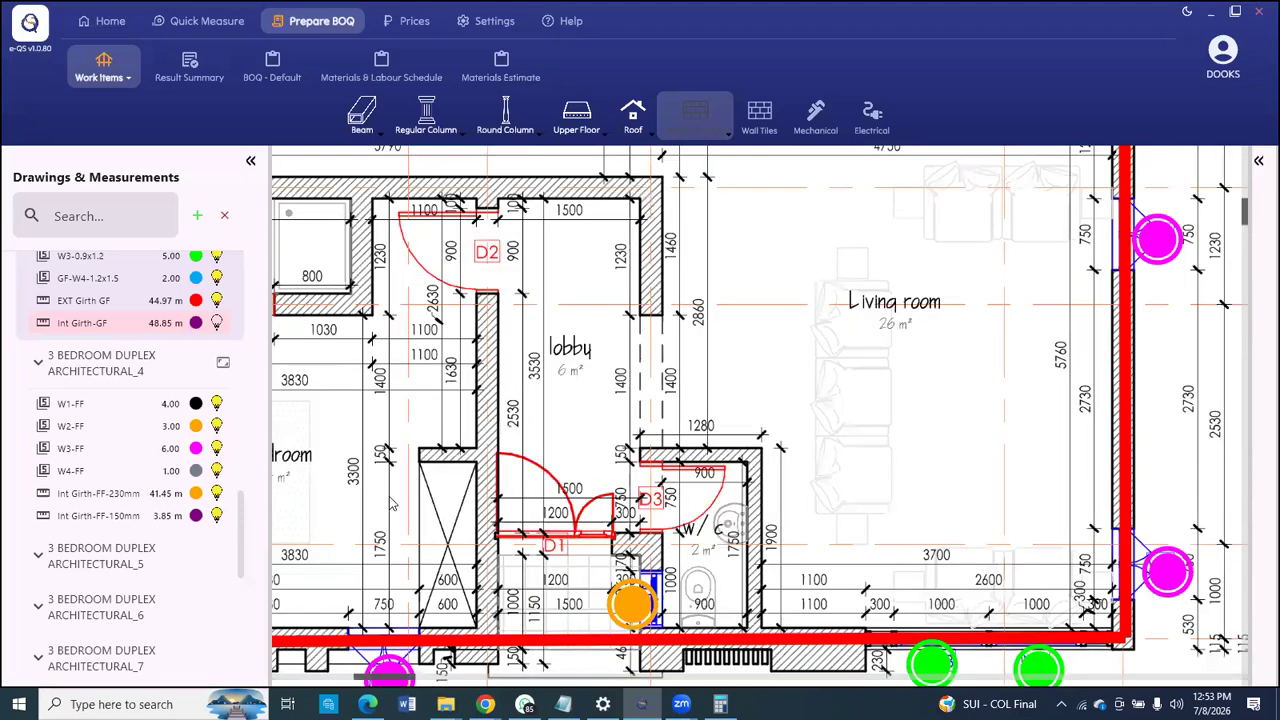
scroll(530, 348, "down", 3)
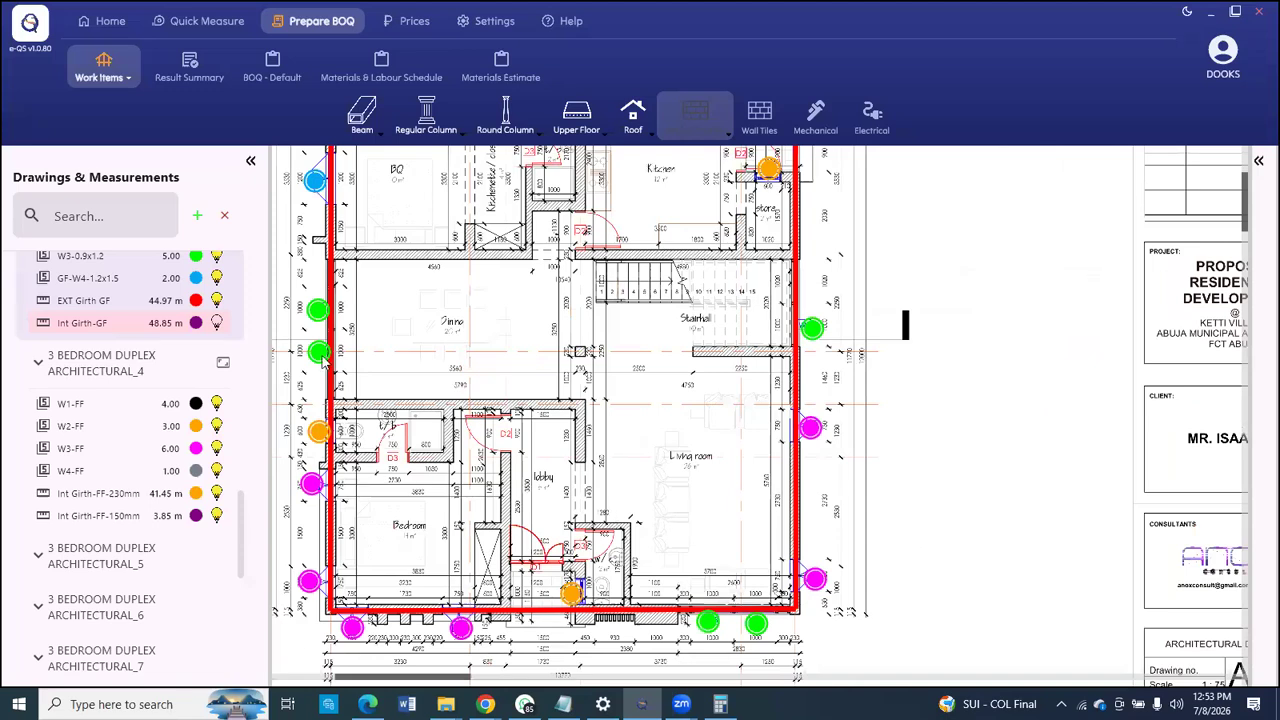
Step: Return to the internal wall form and add door opening D1 with width 1.2 m and height 2.1 m
left_click(703, 140)
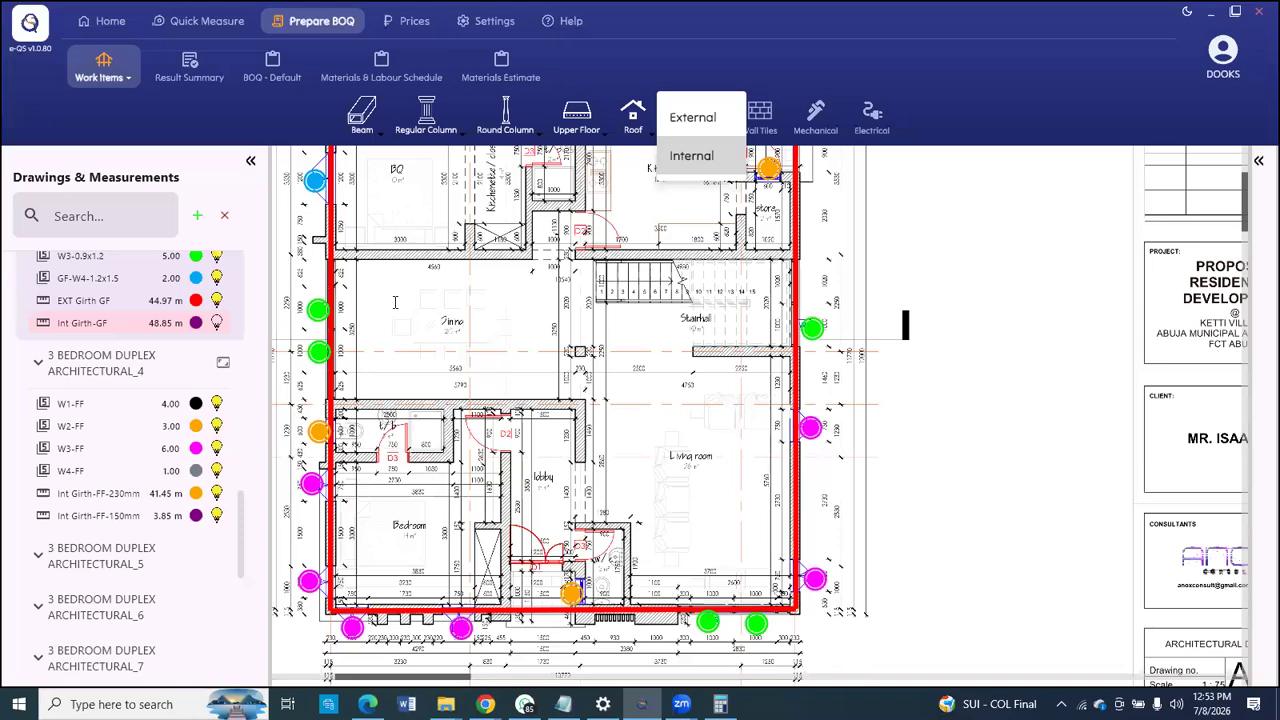
scroll(465, 320, "down", 3)
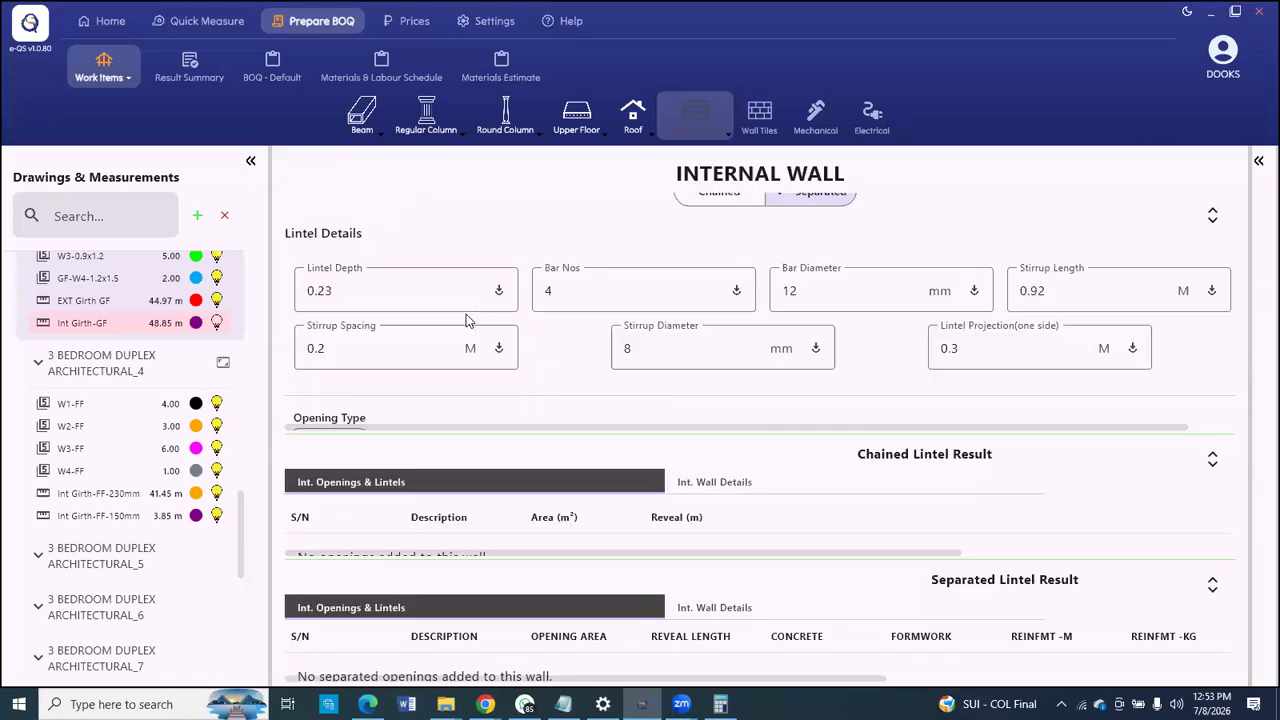
scroll(409, 331, "down", 2)
scroll(394, 376, "up", 1)
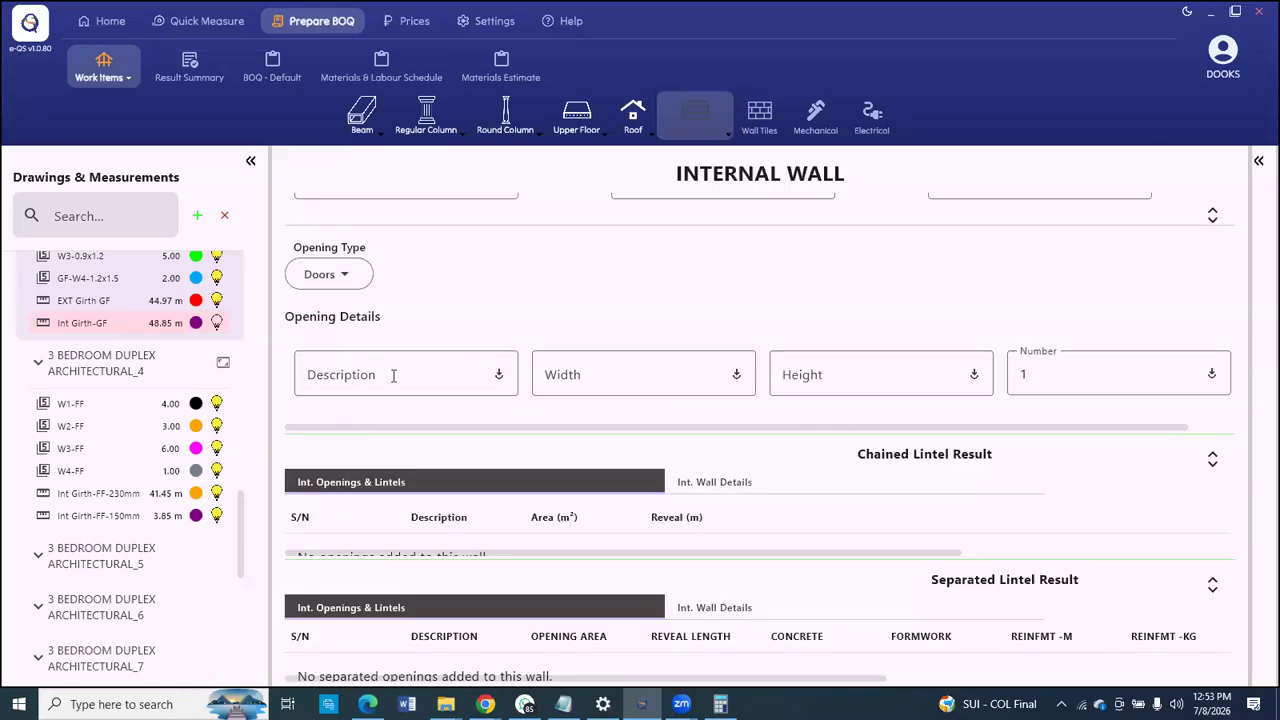
left_click(393, 375)
type("D1")
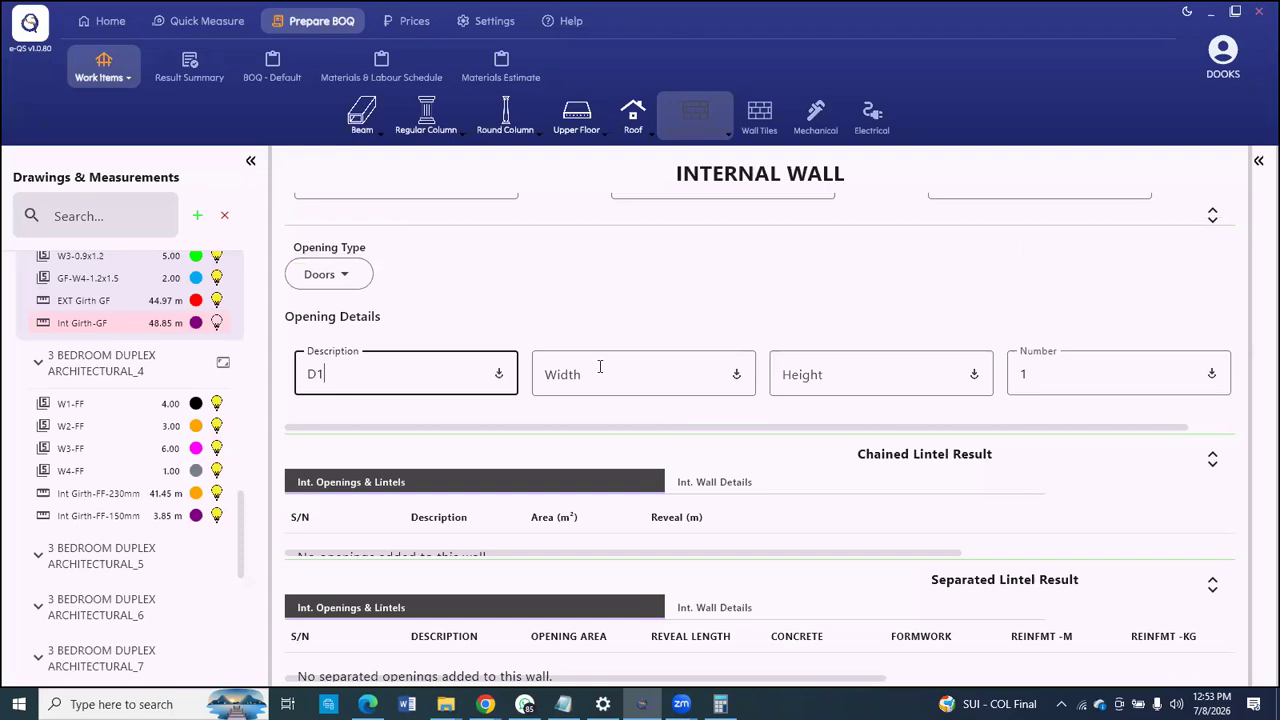
left_click(603, 368)
type("1.2")
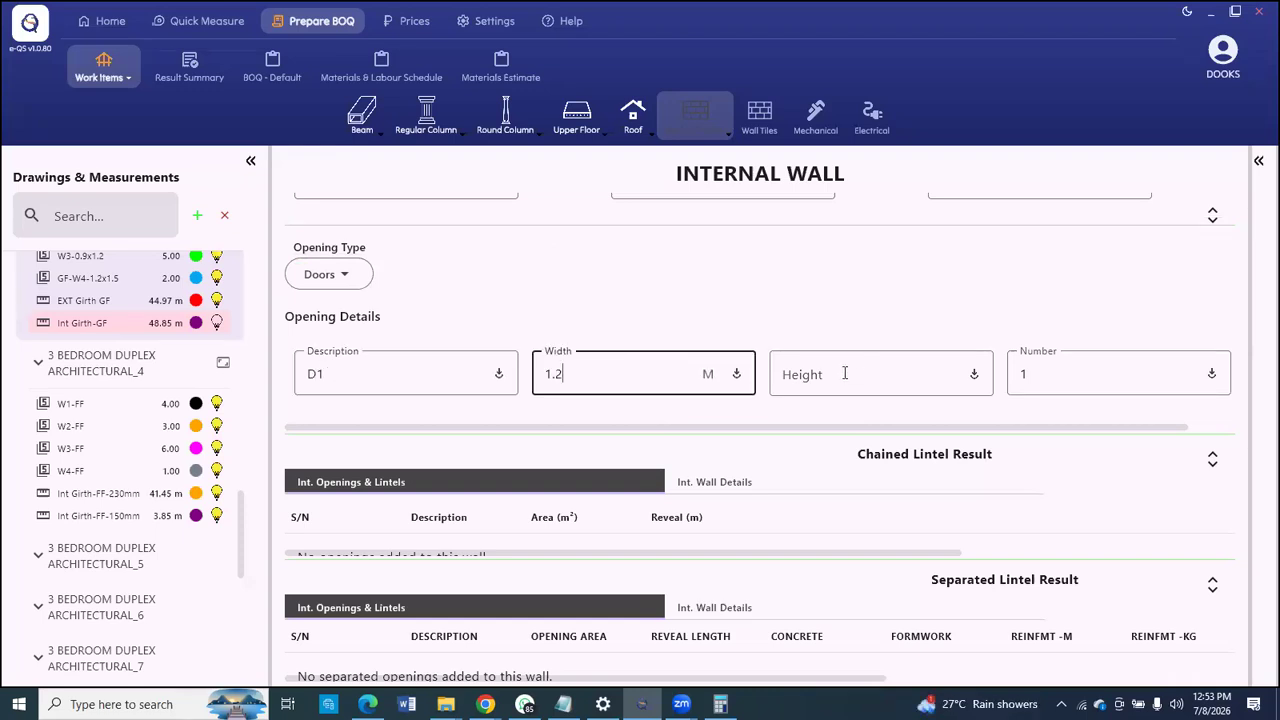
left_click(845, 373)
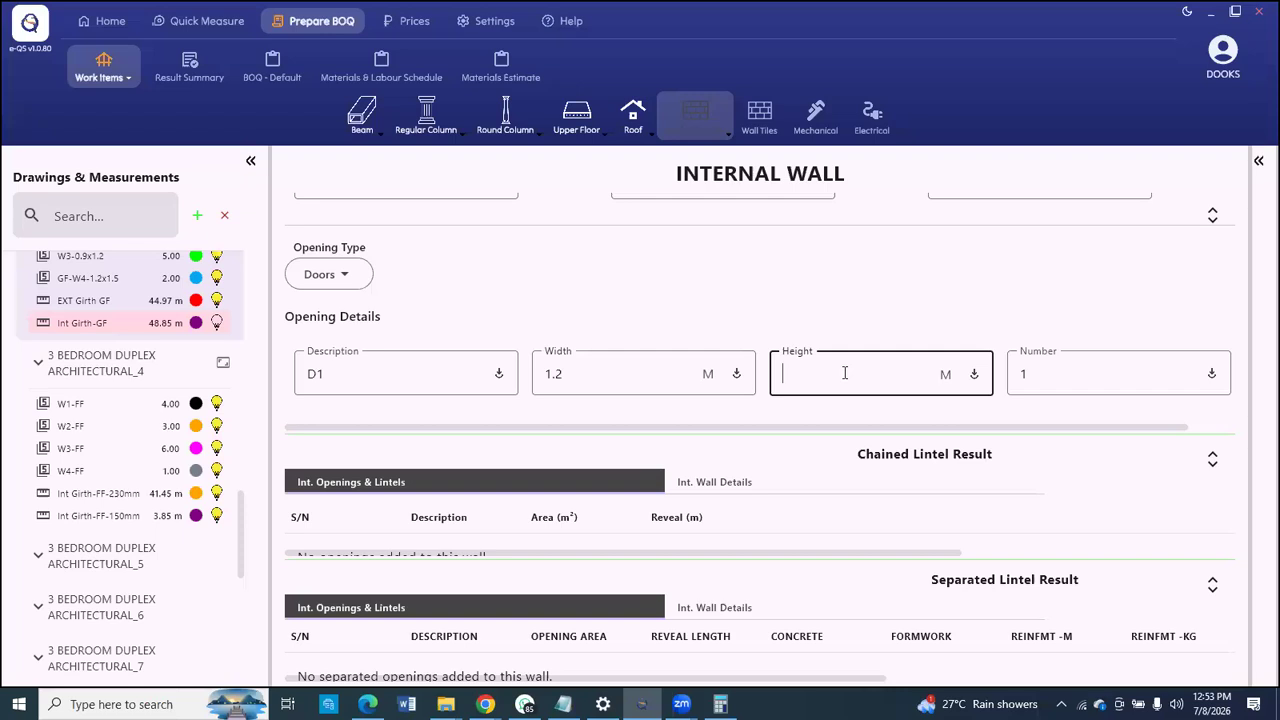
type("2.1")
scroll(630, 405, "down", 1)
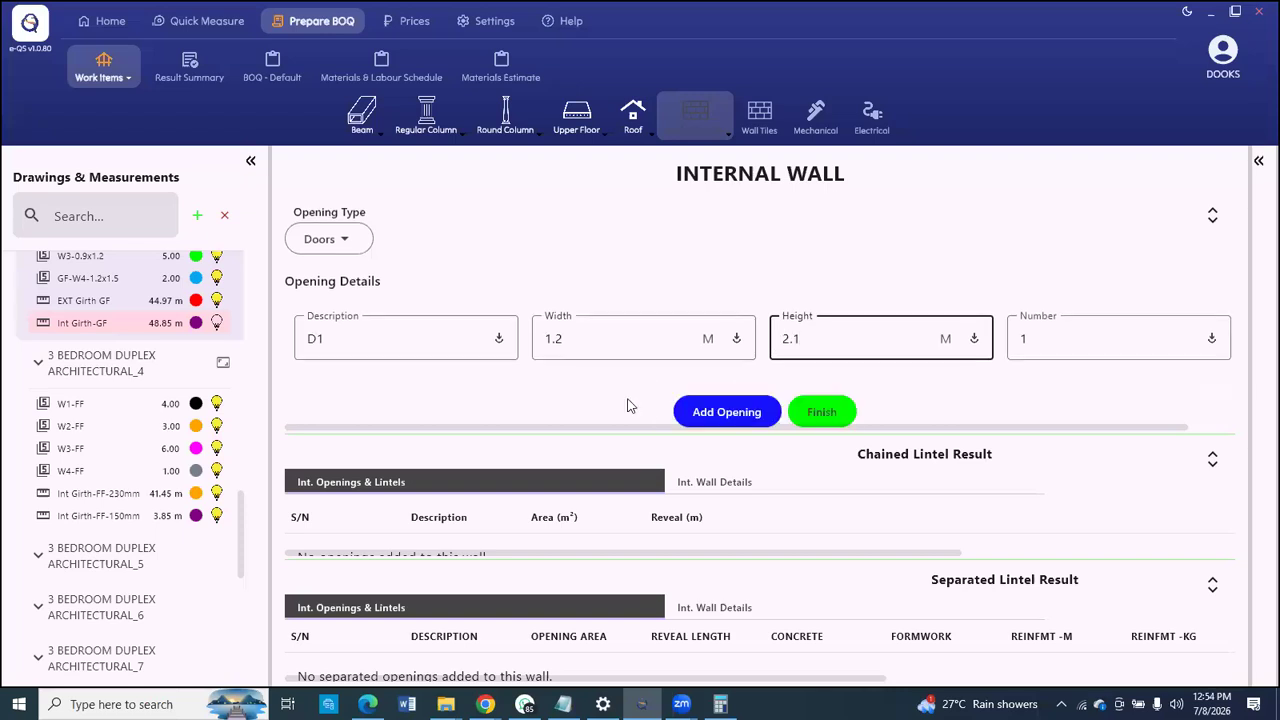
key("Return")
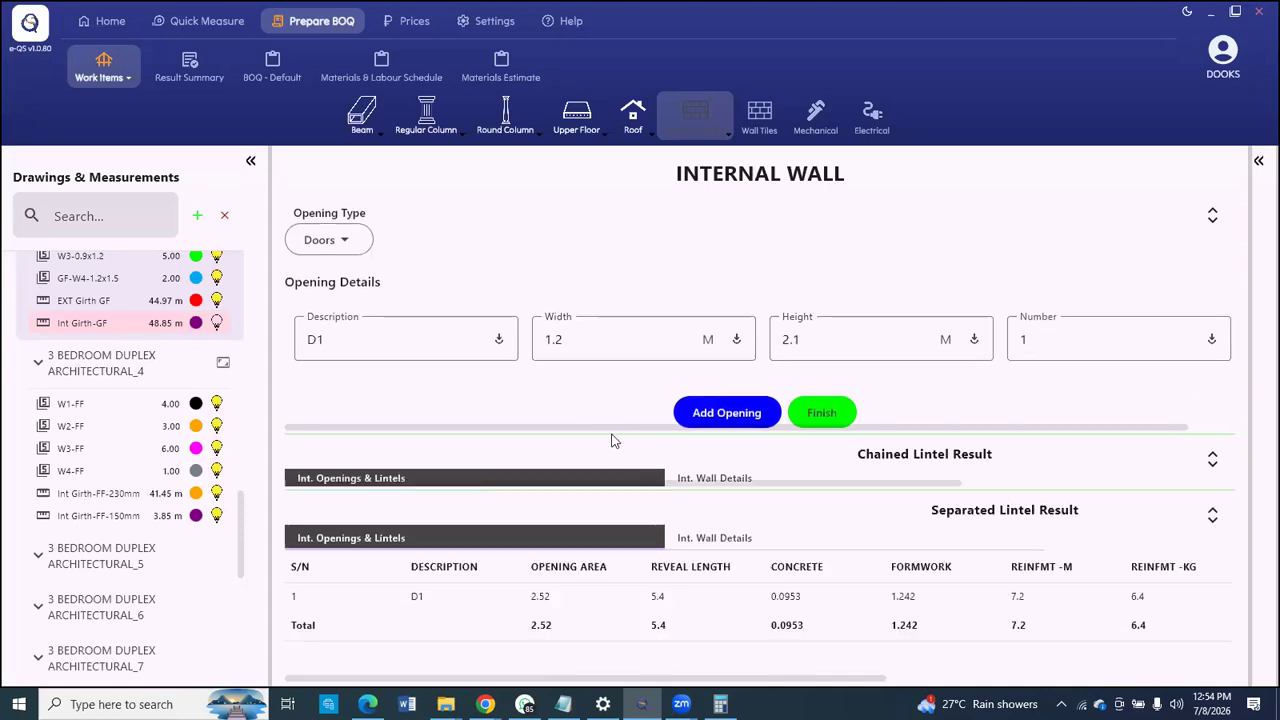
Step: Add door opening D2 to the internal wall with width 0.9 m and number 4, keeping the same height
left_click(315, 340)
key("BackSpace")
type("2")
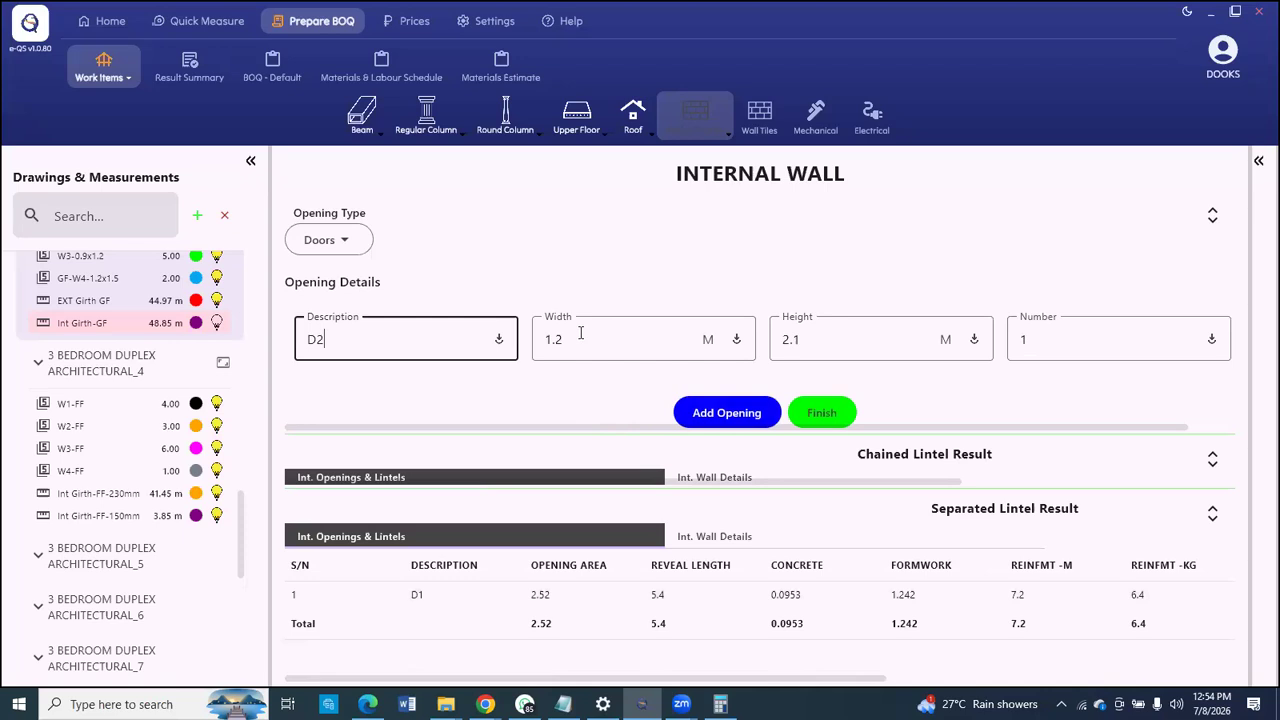
key("Tab")
type("0.9")
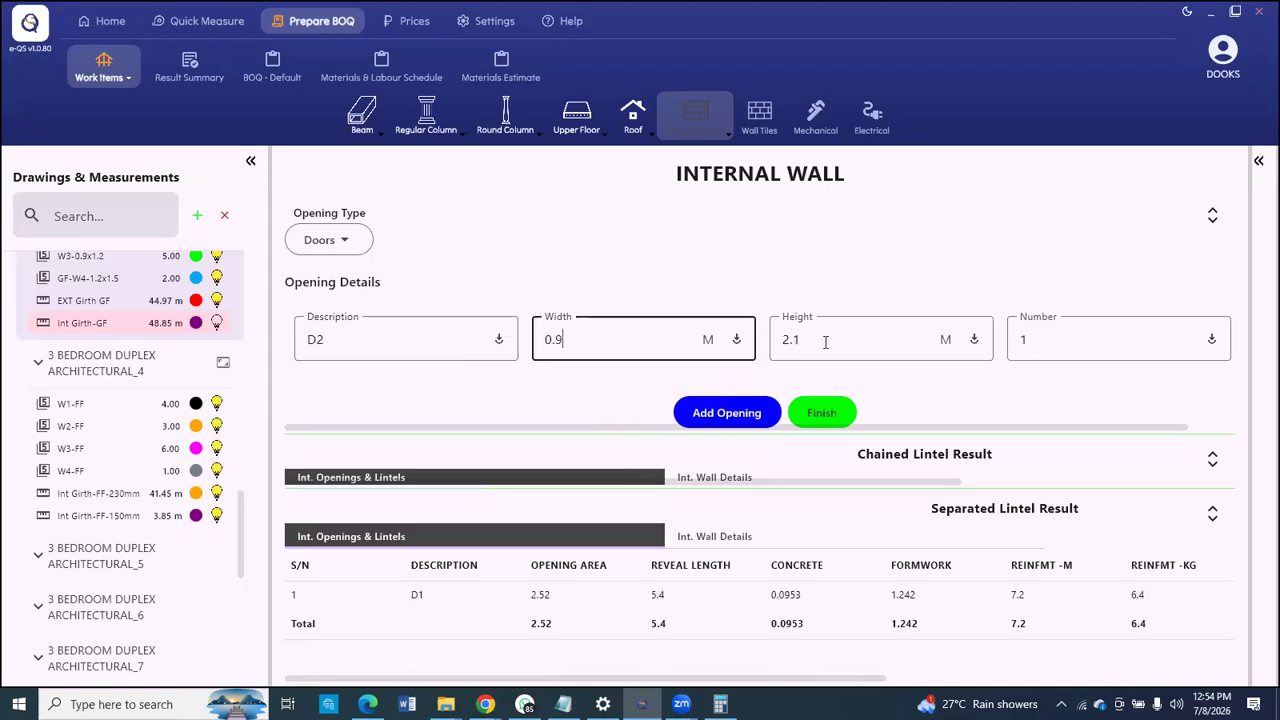
key("Tab")
key("Tab")
type("4")
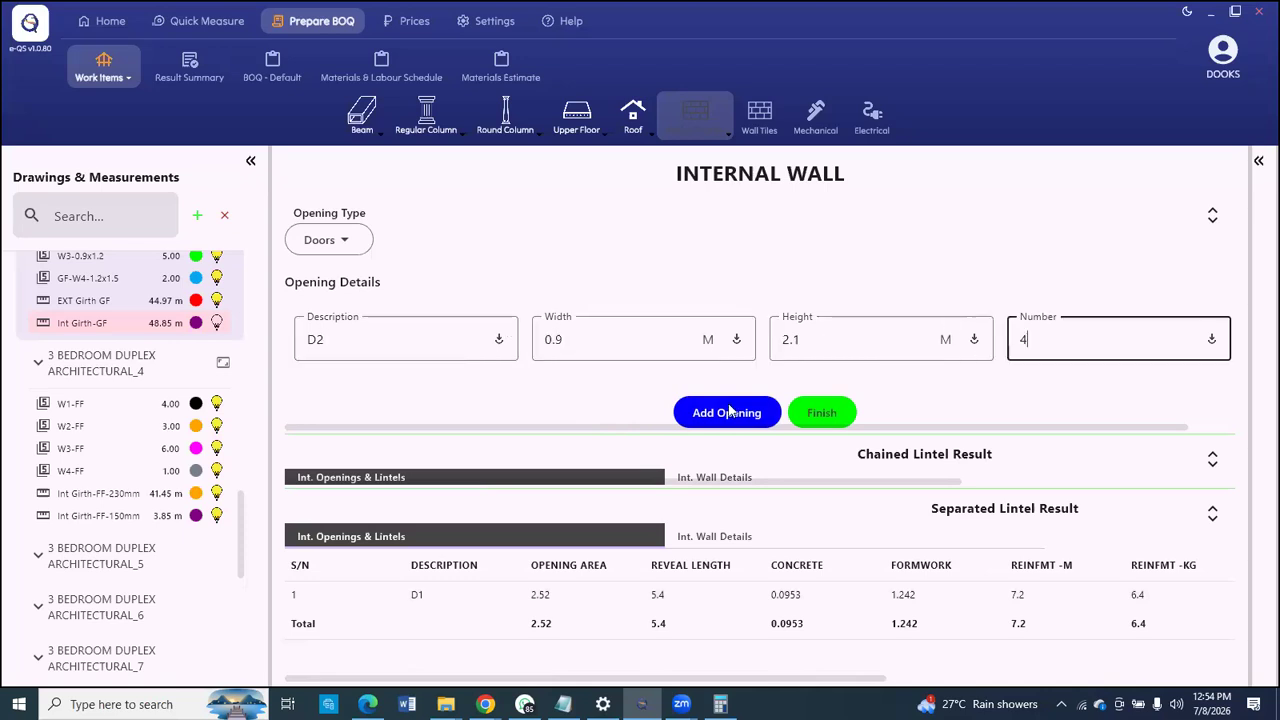
key("Return")
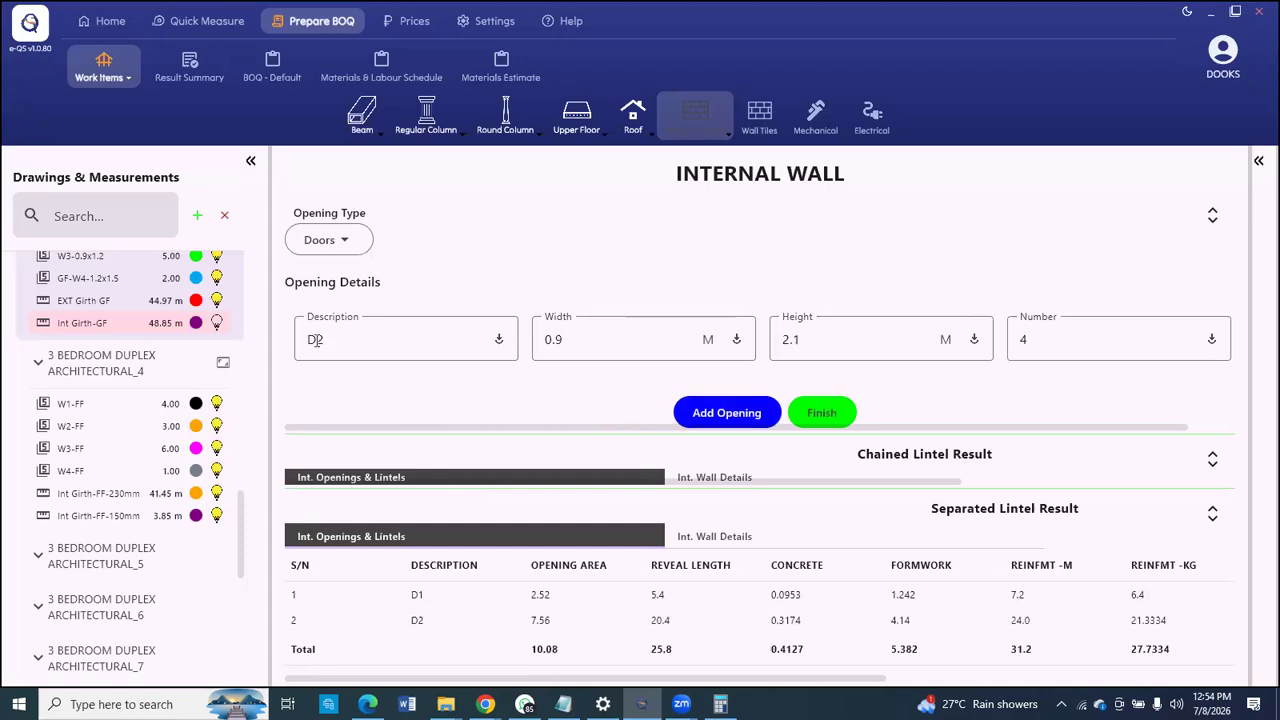
Step: Add door opening D3 to the internal wall with width 0.75 m and number 2, keeping the same height
left_click_drag(316, 340, 675, 358)
type("3")
key("Tab")
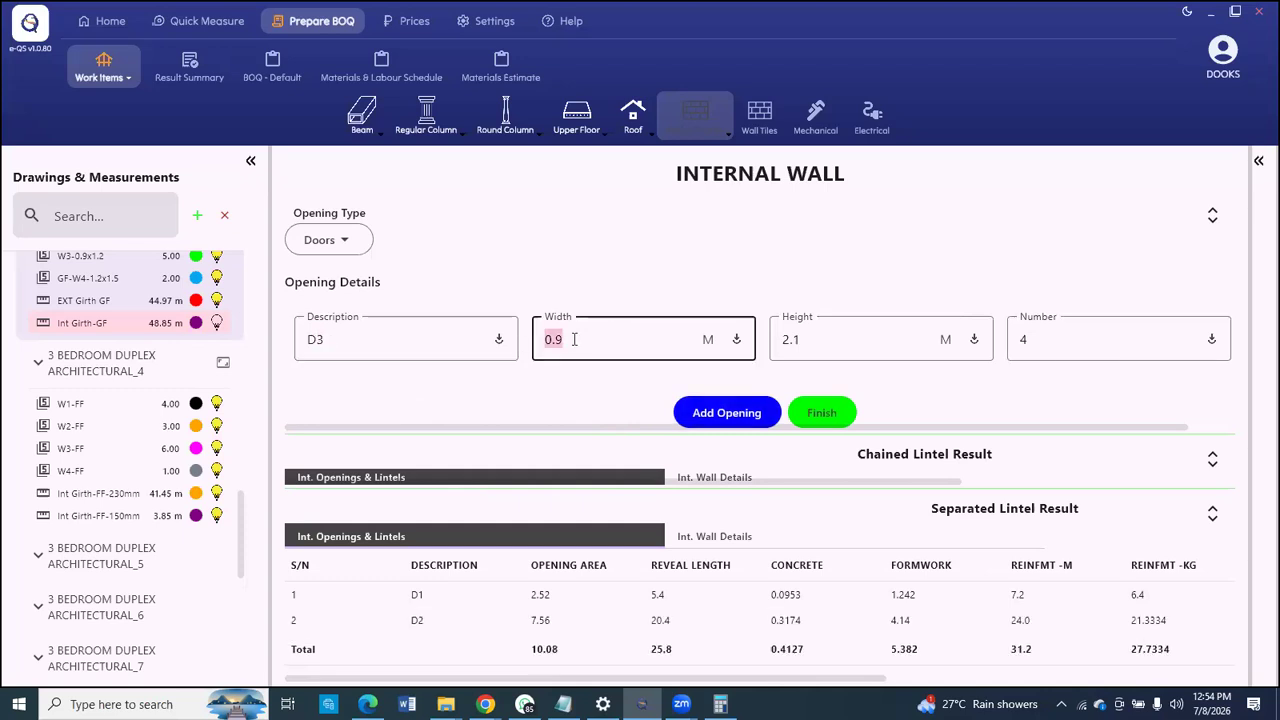
type("0.7")
key("Tab")
key("Tab")
type("3")
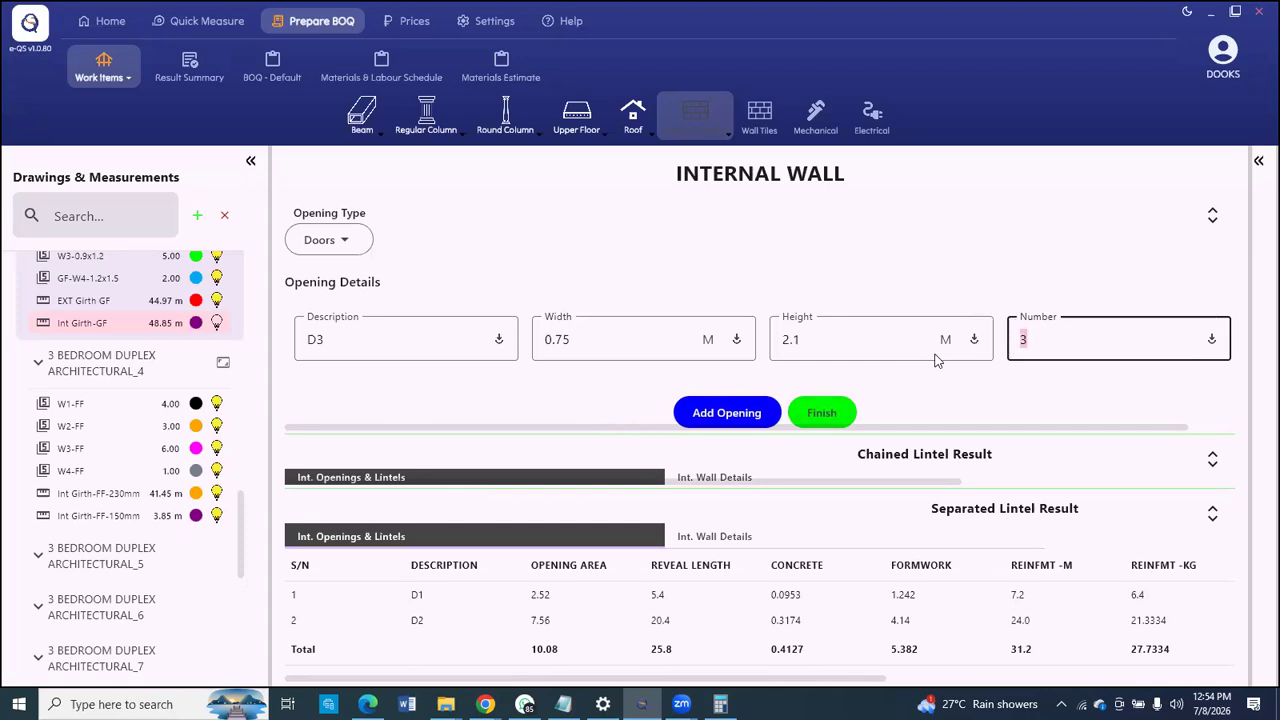
key("BackSpace")
type("2")
left_click(726, 414)
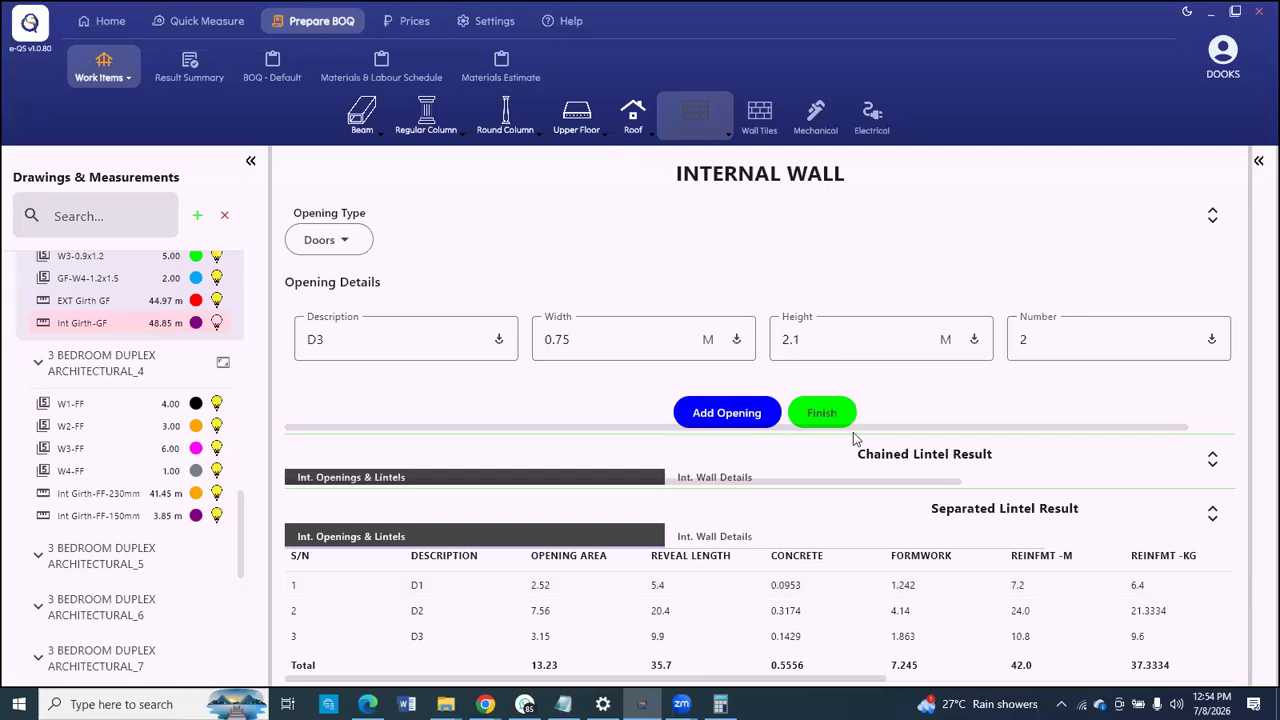
Step: Finish the internal wall item and check its Int. Wall Details in the Separated Lintel Result
left_click(820, 413)
scroll(600, 360, "up", 1)
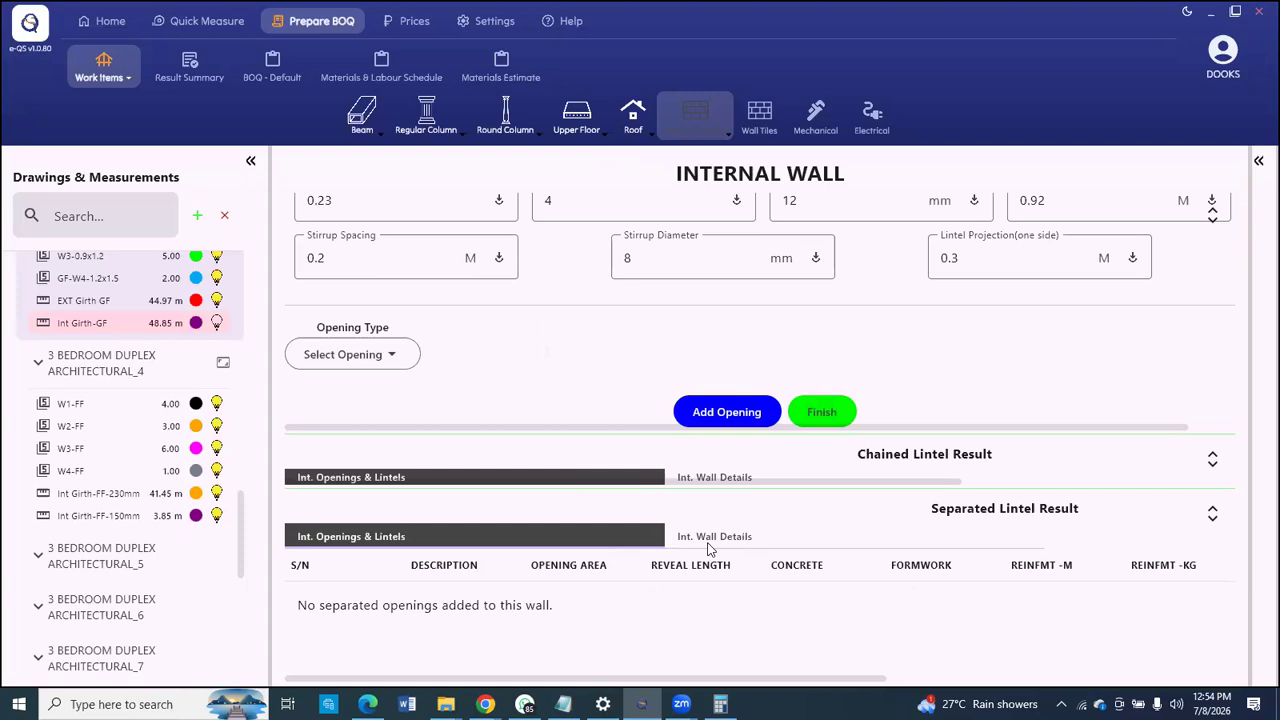
left_click(720, 537)
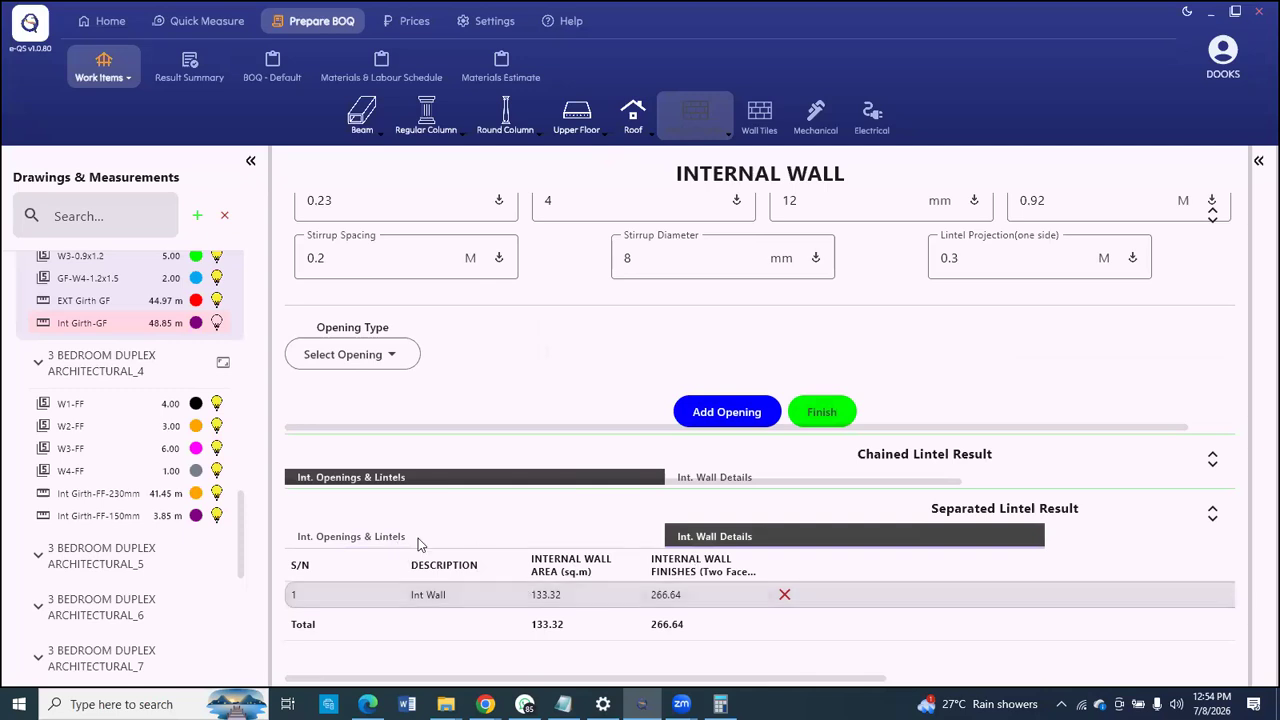
left_click(705, 542)
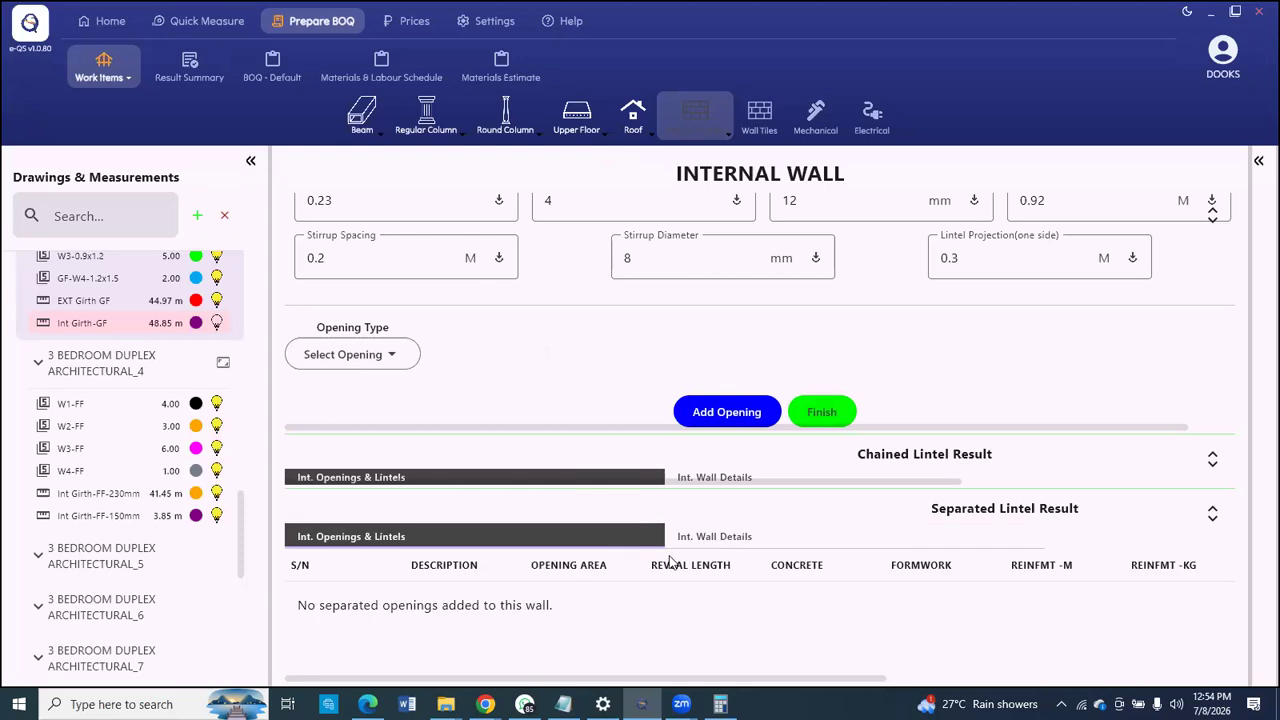
Step: Recall the Int Wall result and review its door openings, lintel quantities, general wall details and lintel details
left_click(484, 588)
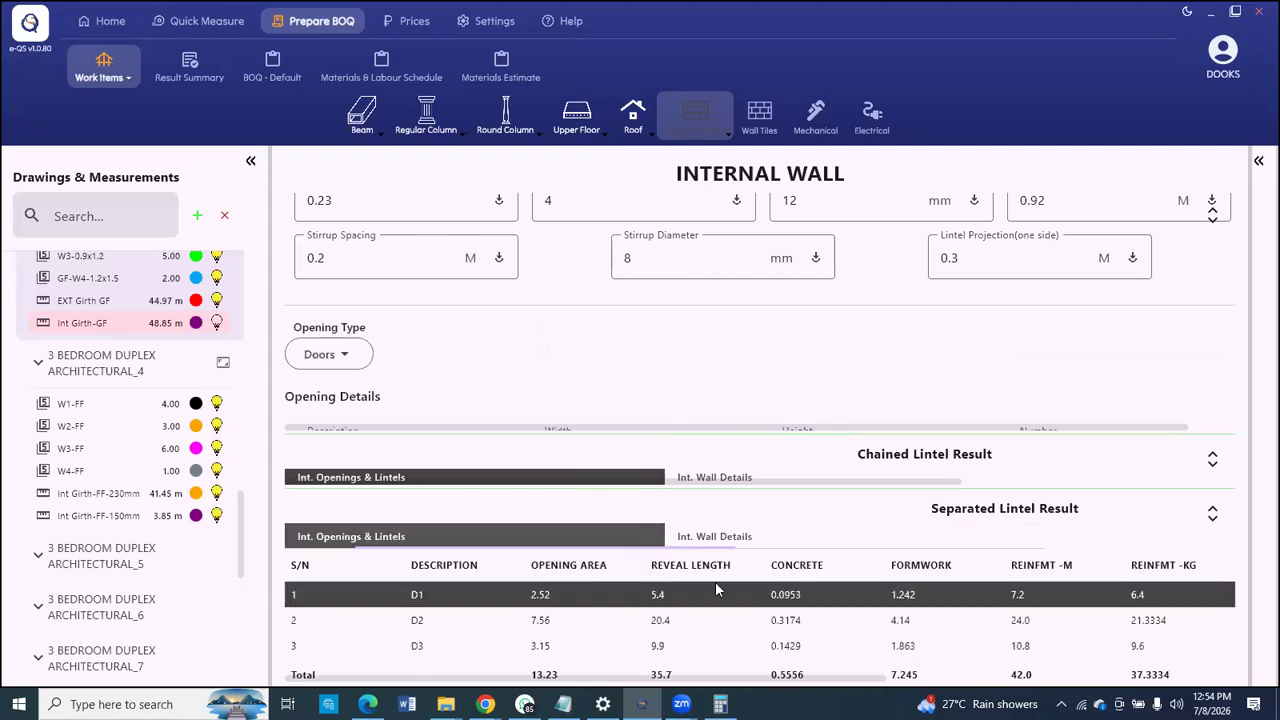
scroll(836, 610, "down", 1)
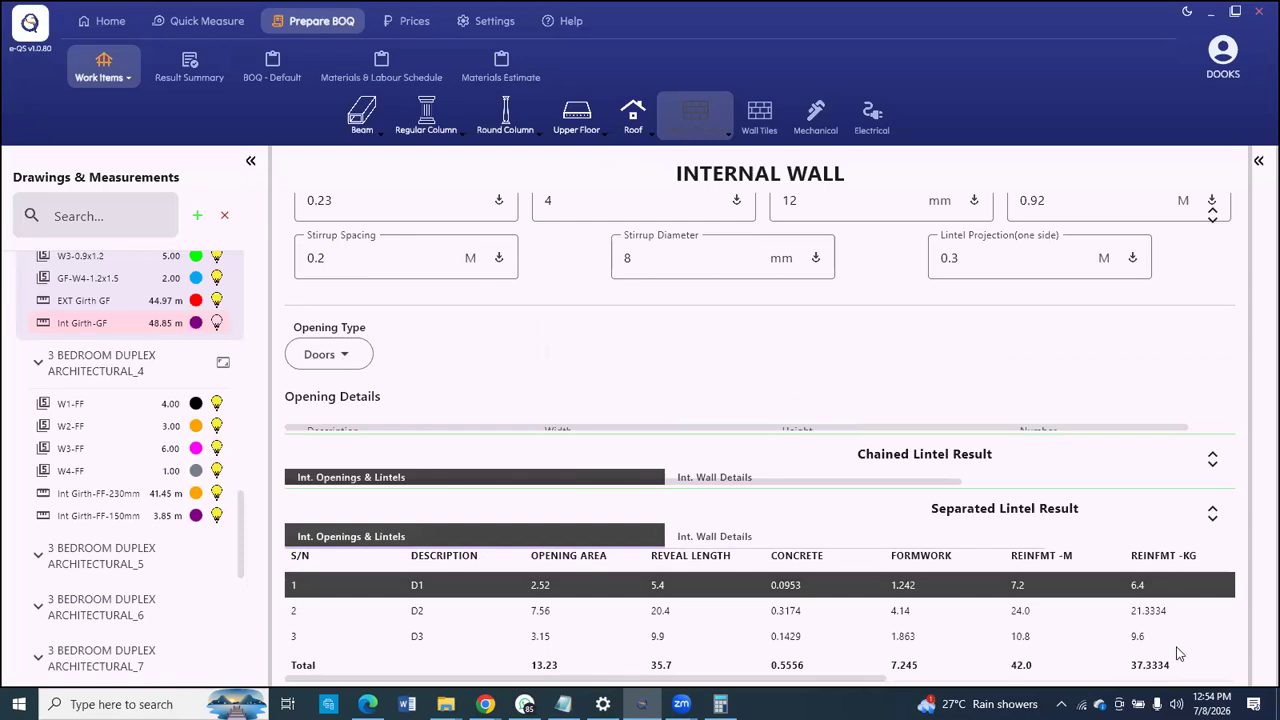
scroll(873, 342, "up", 3)
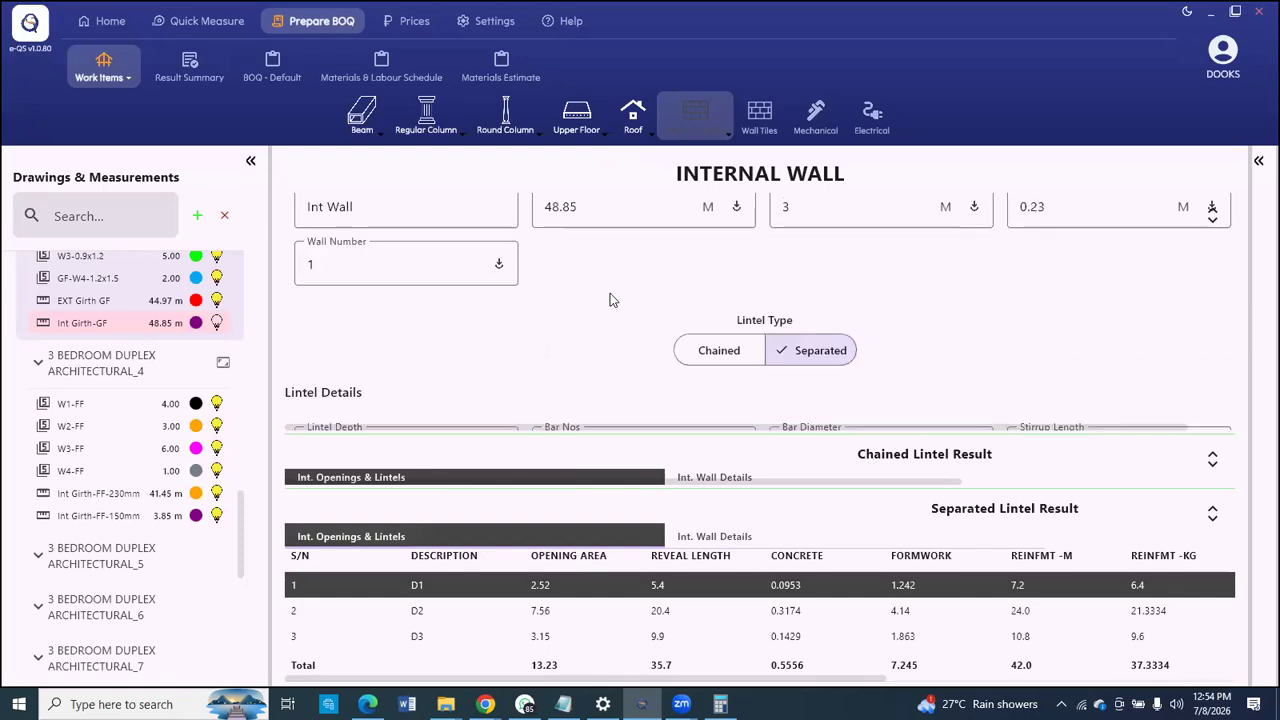
scroll(296, 271, "up", 1)
left_click(388, 266)
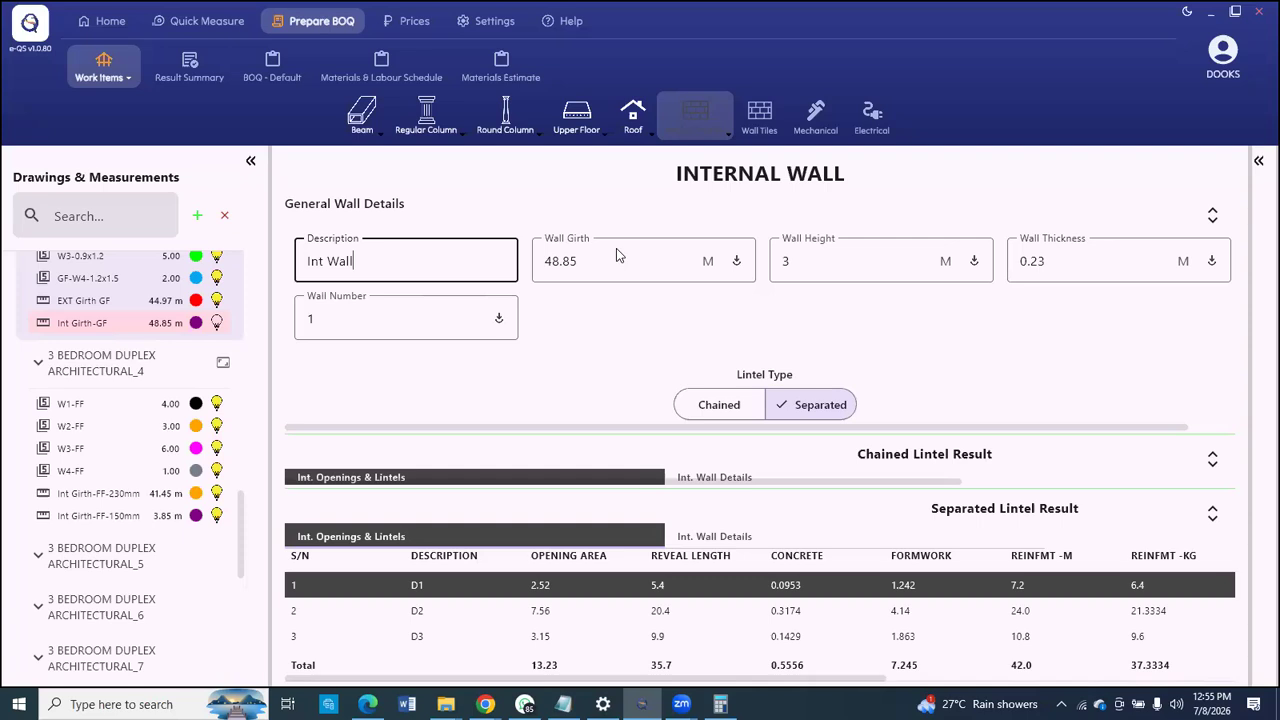
scroll(612, 358, "down", 3)
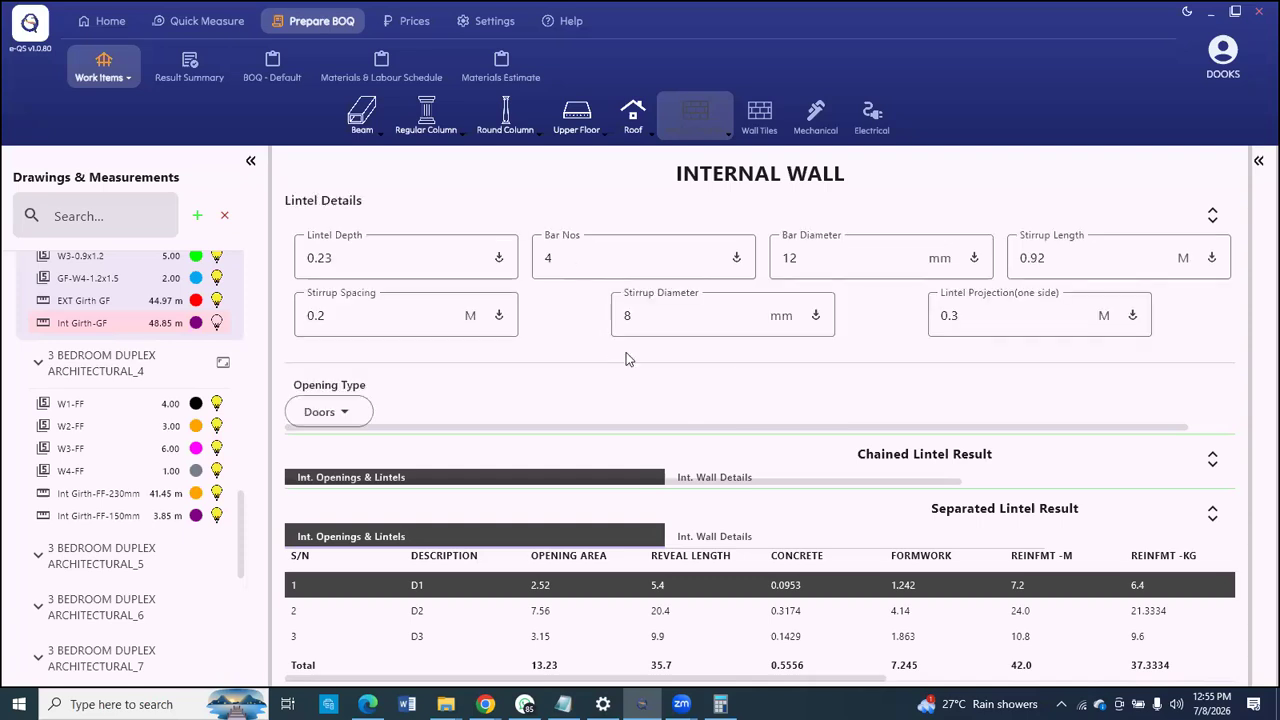
Step: Review the internal wall's lintel and opening entries and open the Wall Tiles work item
scroll(740, 362, "down", 2)
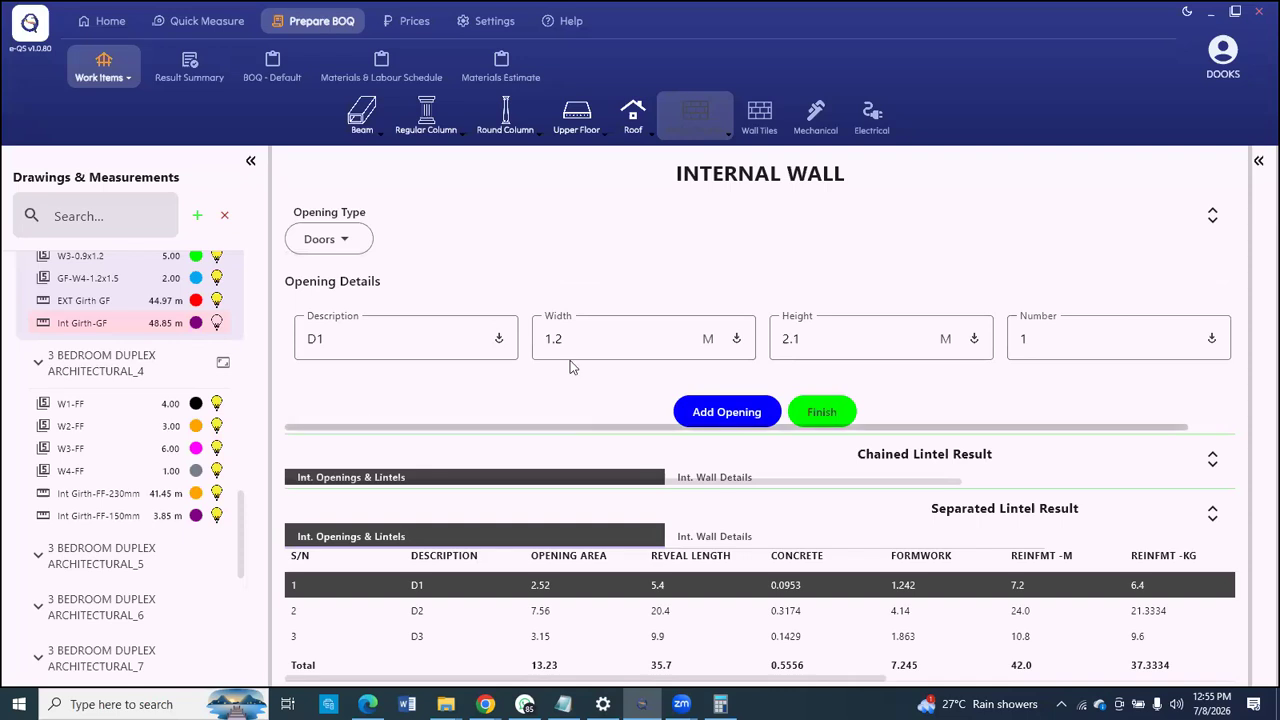
scroll(597, 190, "up", 2)
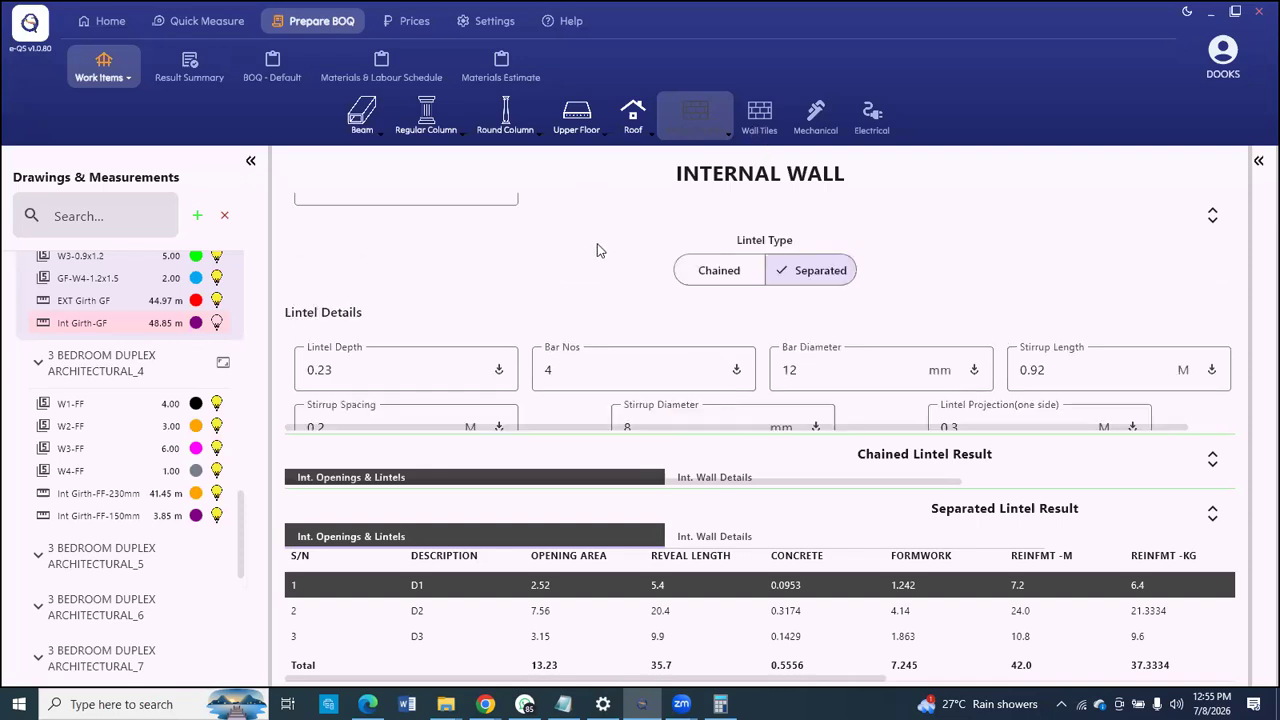
left_click(727, 141)
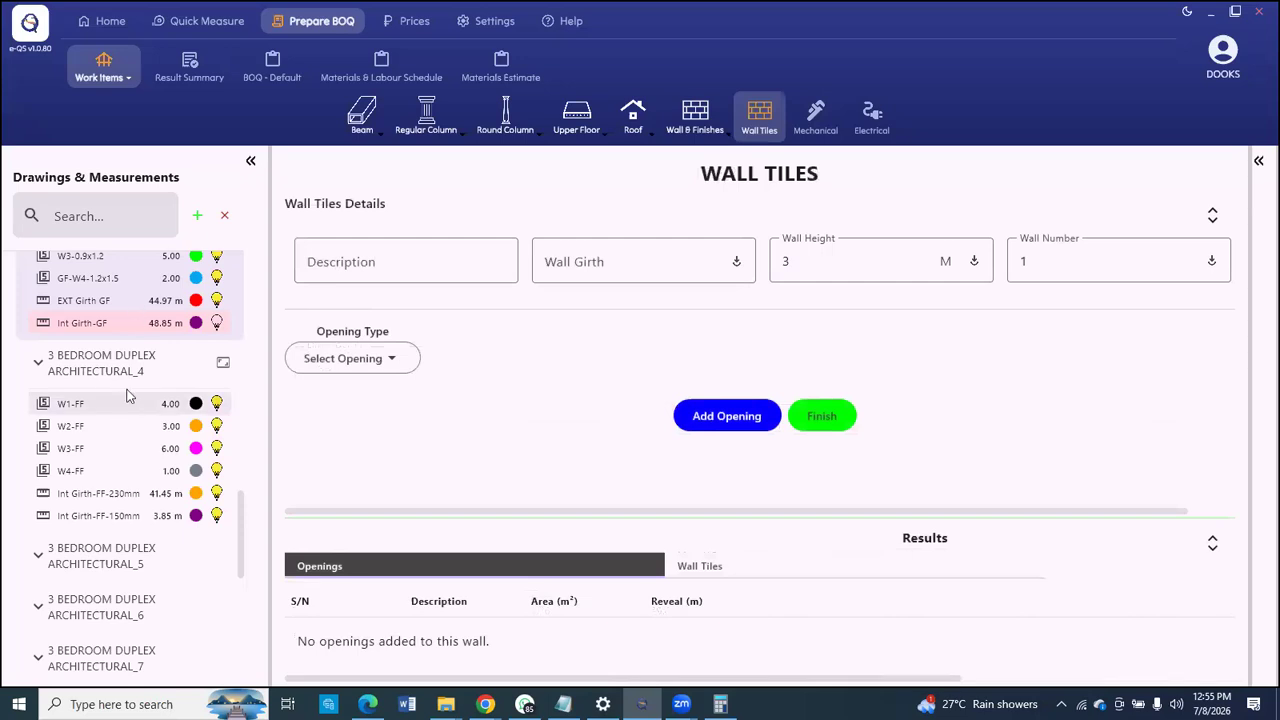
Step: Hide the EXT Girth GF measurement on the ground floor plan
left_click(545, 253)
scroll(520, 238, "up", 3)
scroll(584, 300, "up", 2)
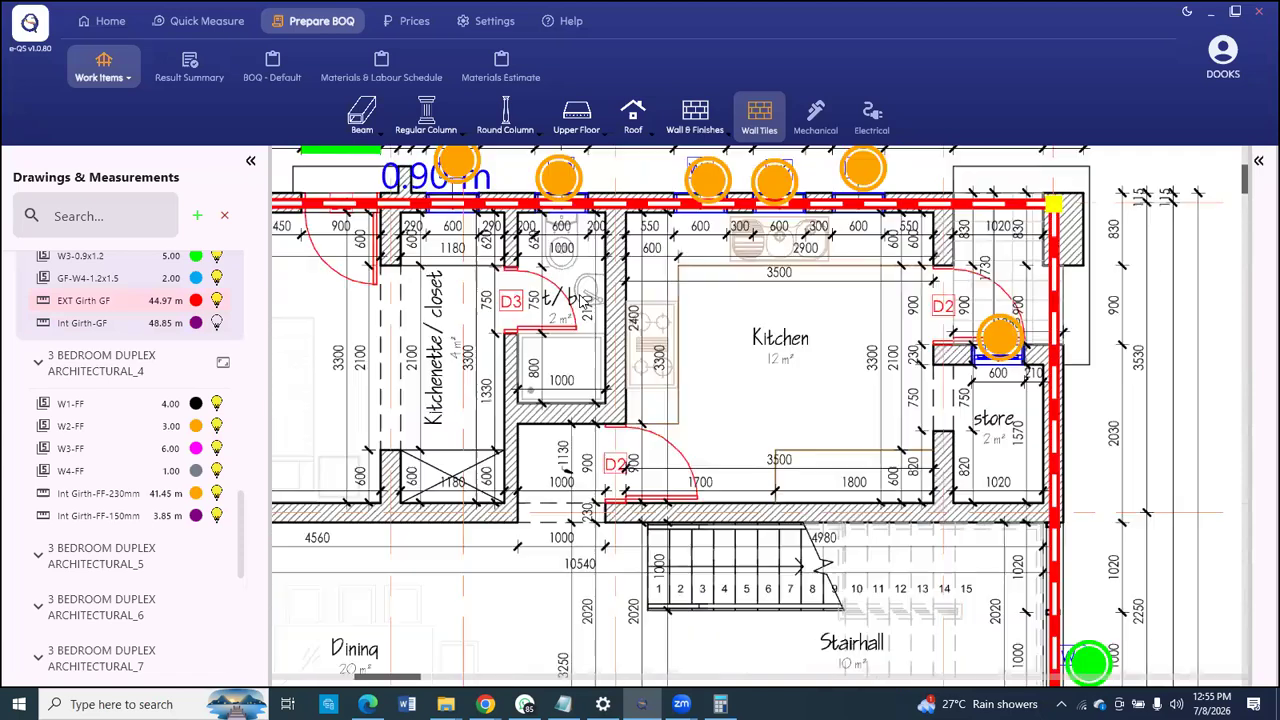
left_click(532, 250)
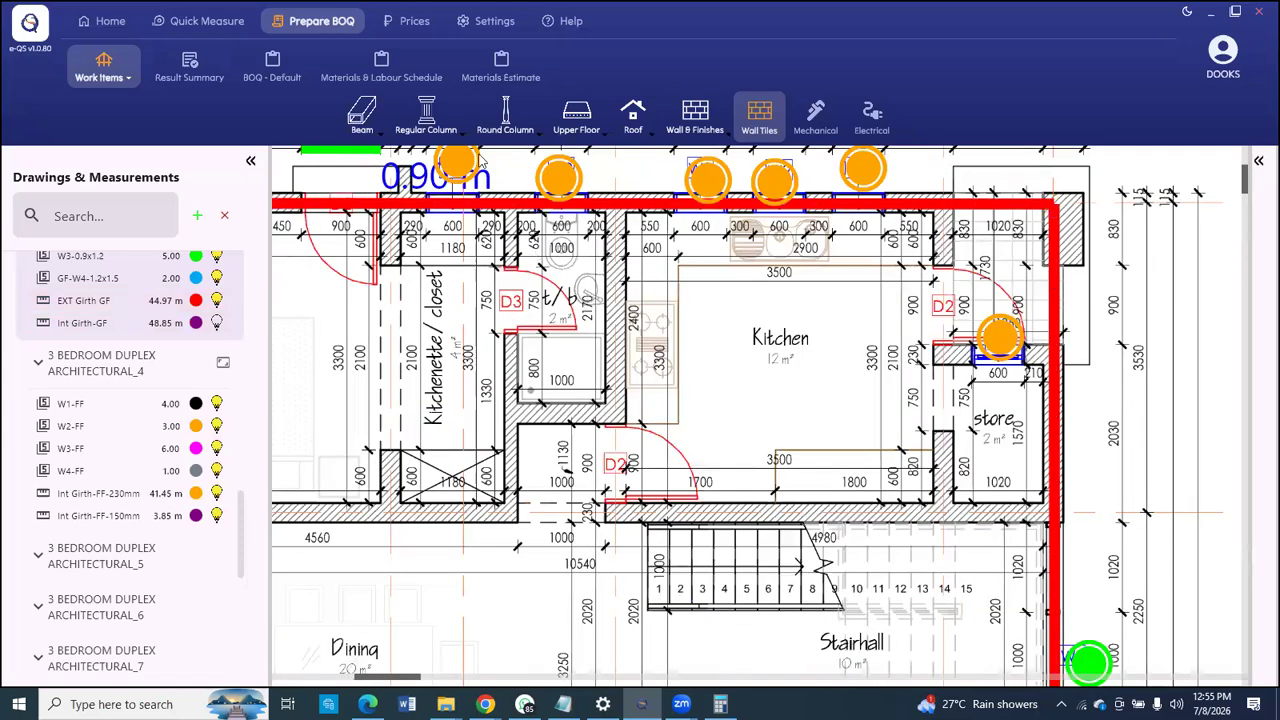
left_click(216, 299)
scroll(558, 213, "up", 2)
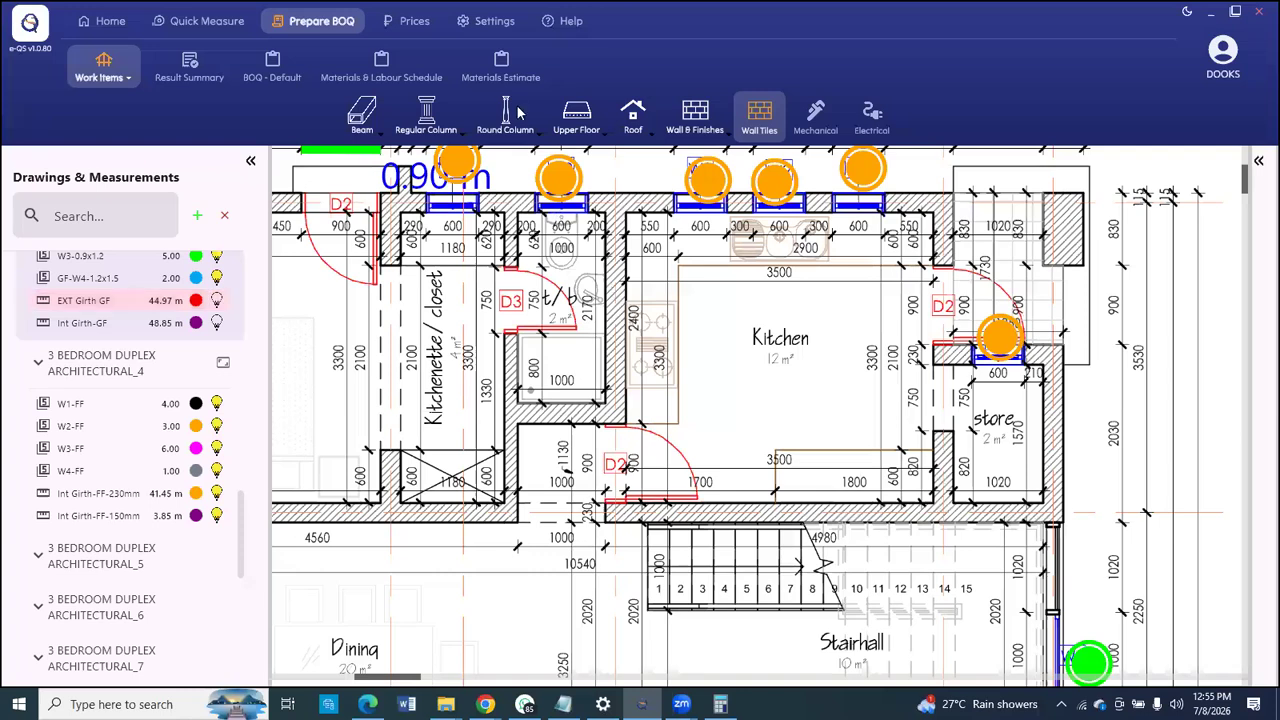
Step: Create a length measurement named WALL LENGTH and trace the inner wall faces of the t/b between the kitchenette and kitchen
left_click(108, 21)
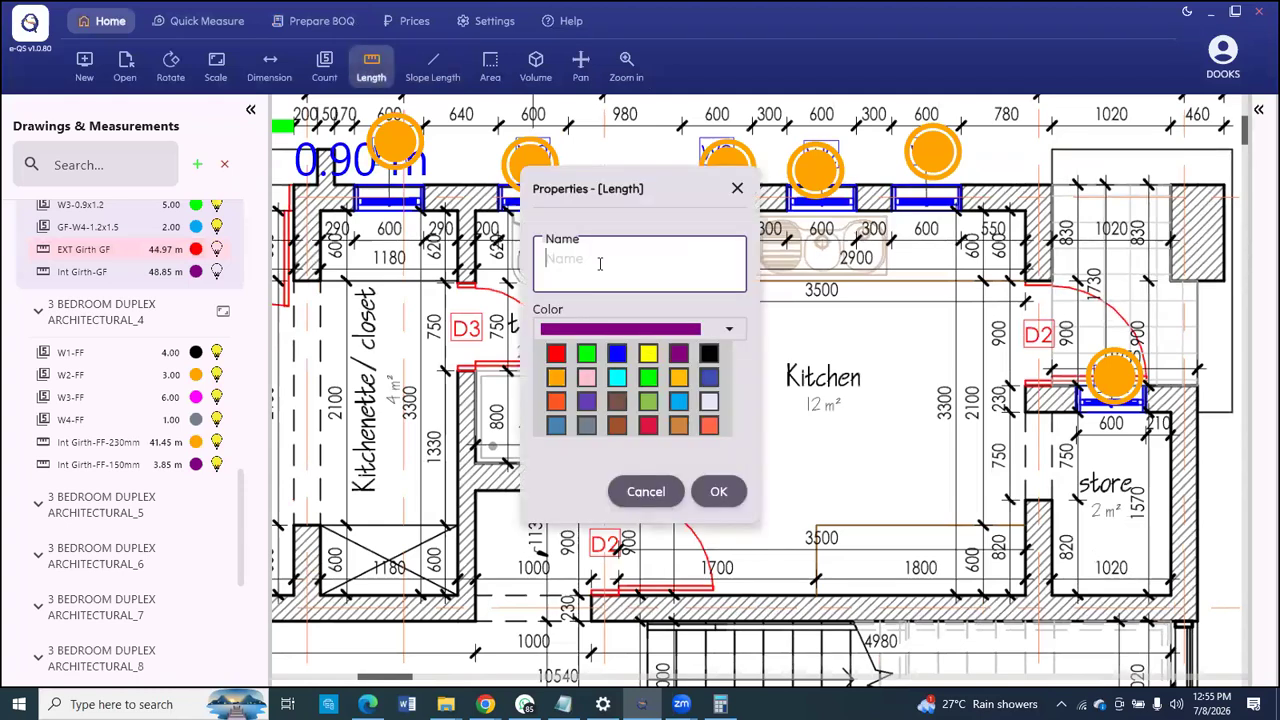
type("WALL LENGTH")
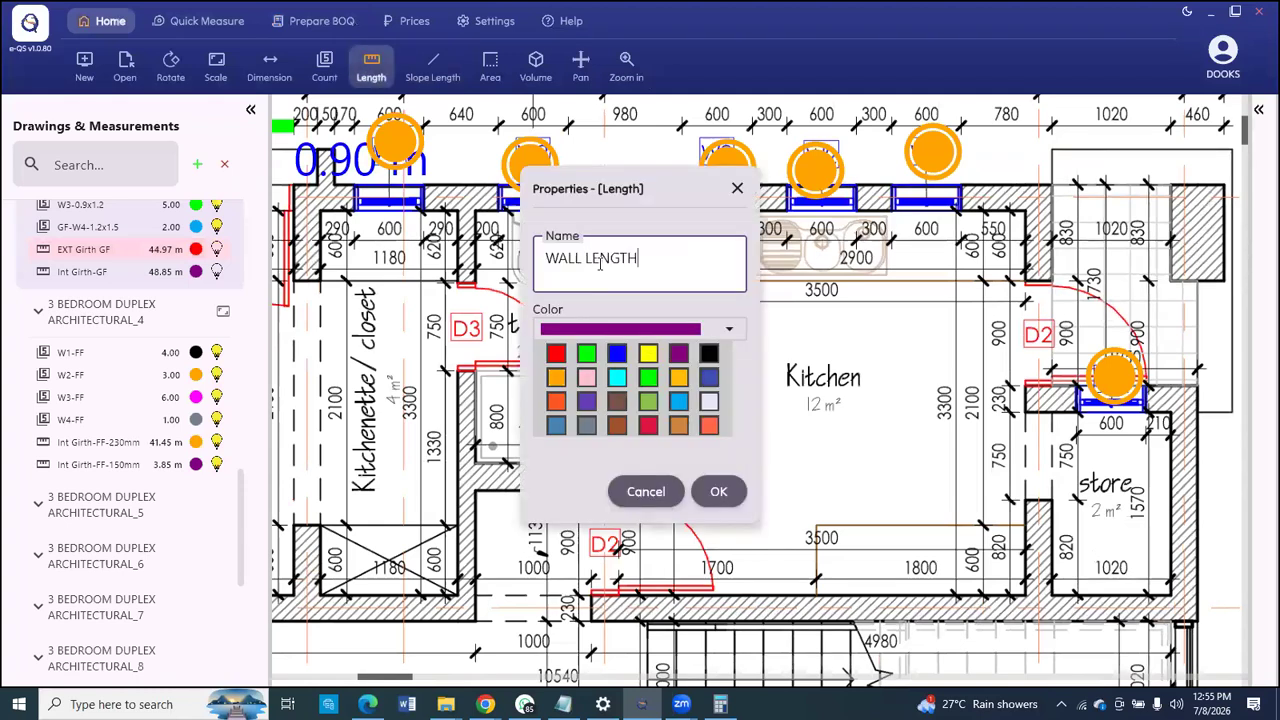
key("Return")
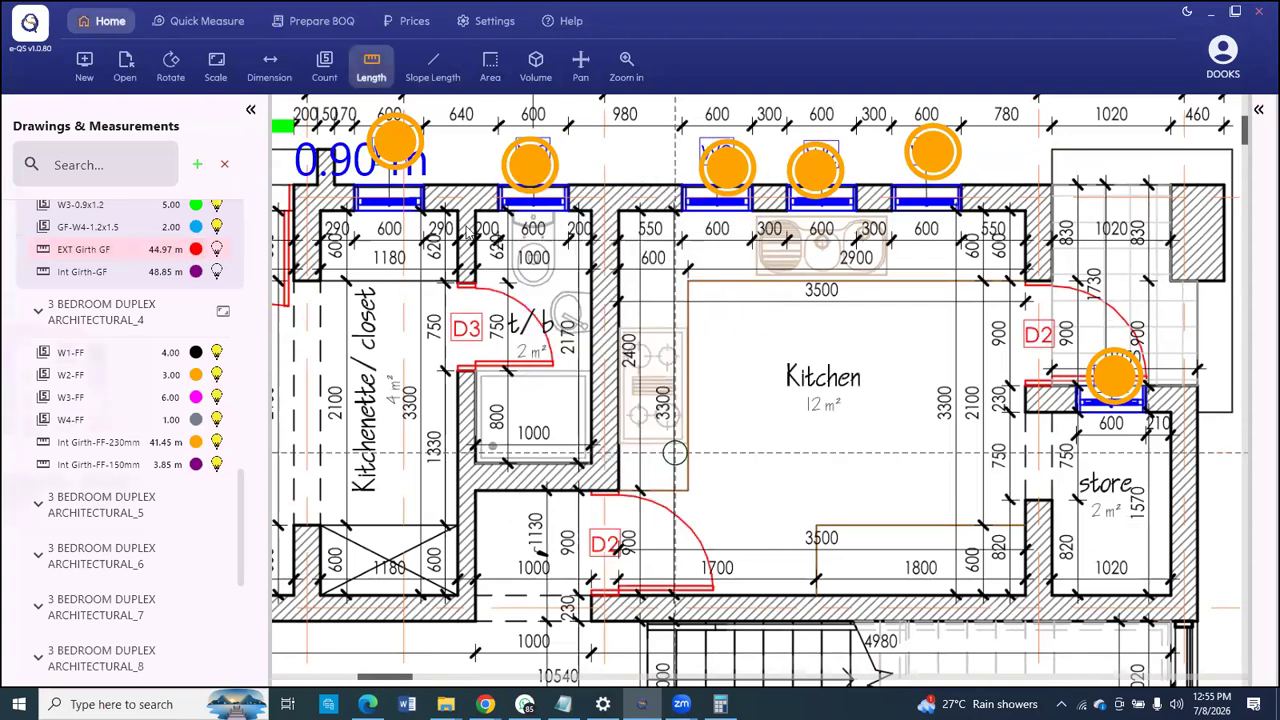
left_click(598, 210)
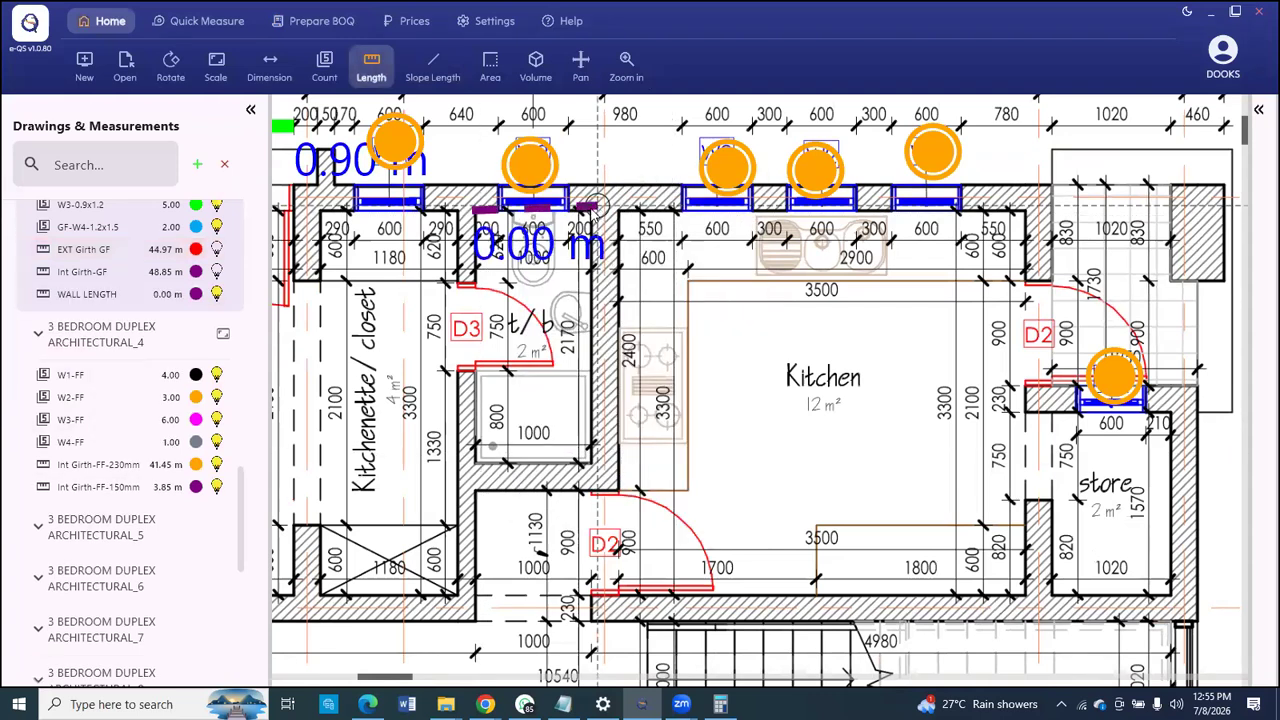
left_click(588, 470)
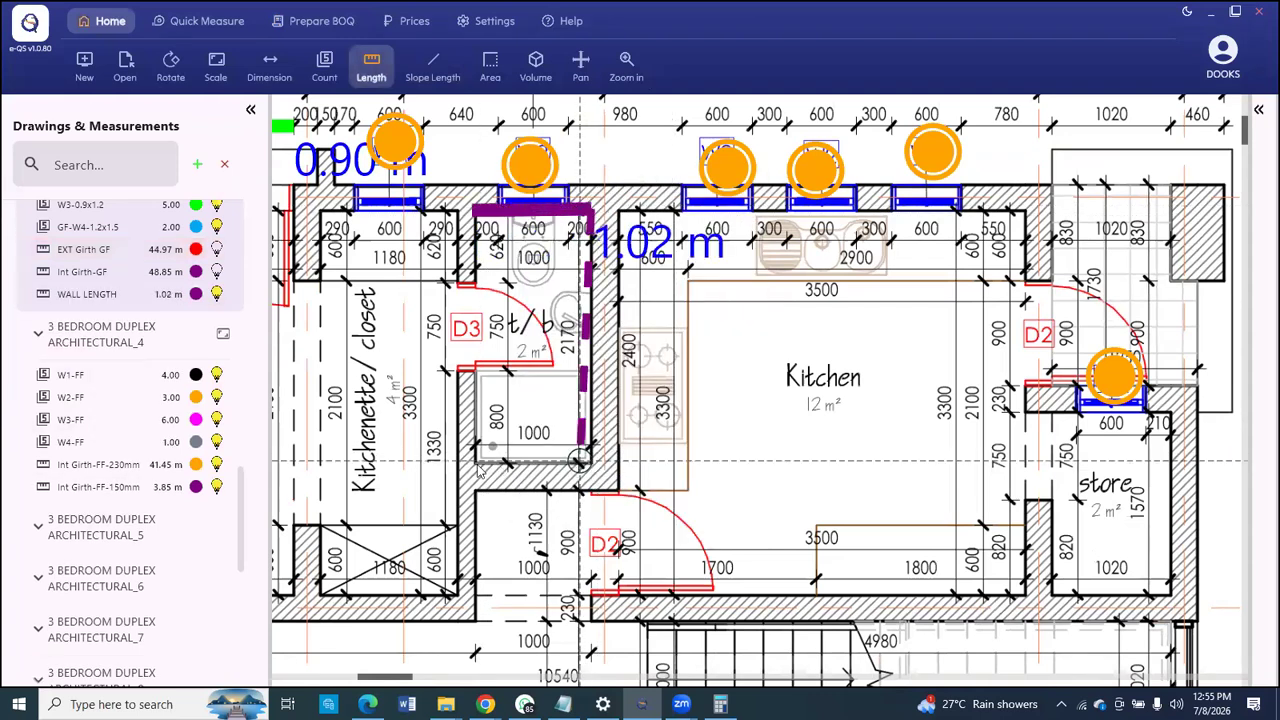
left_click(480, 466)
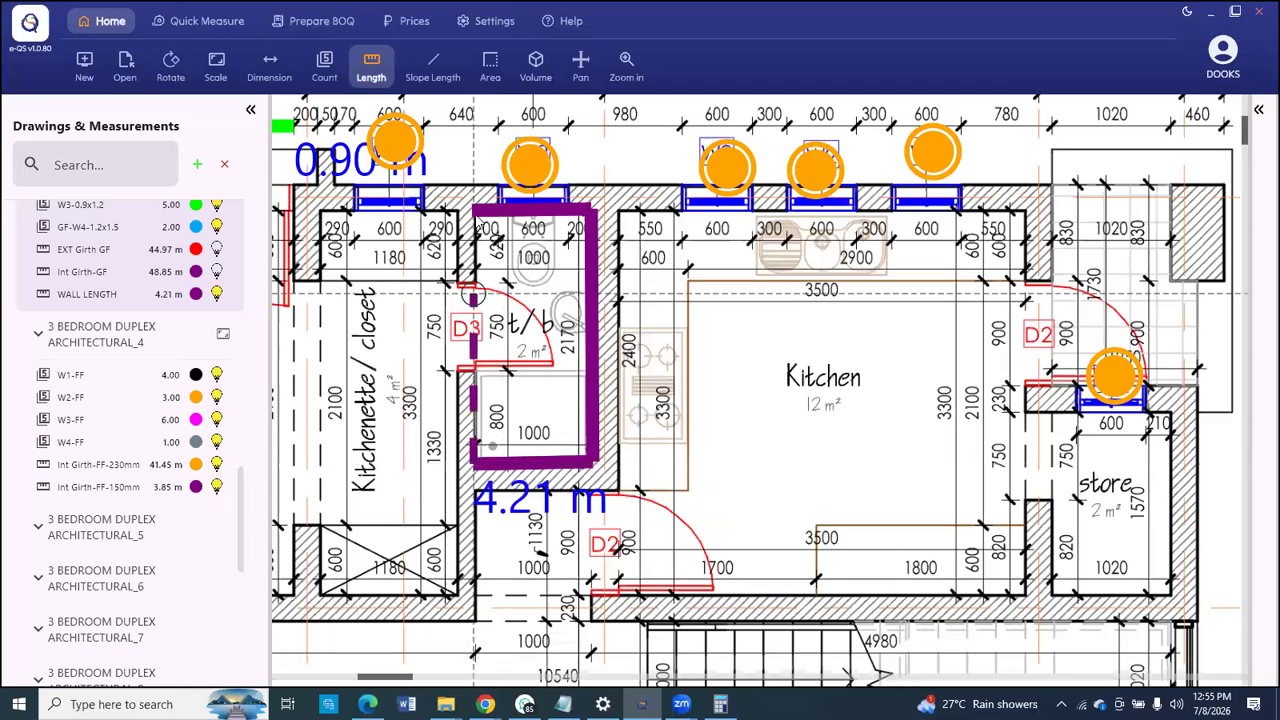
left_click(478, 214)
Step: Add a new section to WALL LENGTH tracing the inner wall faces of the bedroom's t/b
right_click(478, 216)
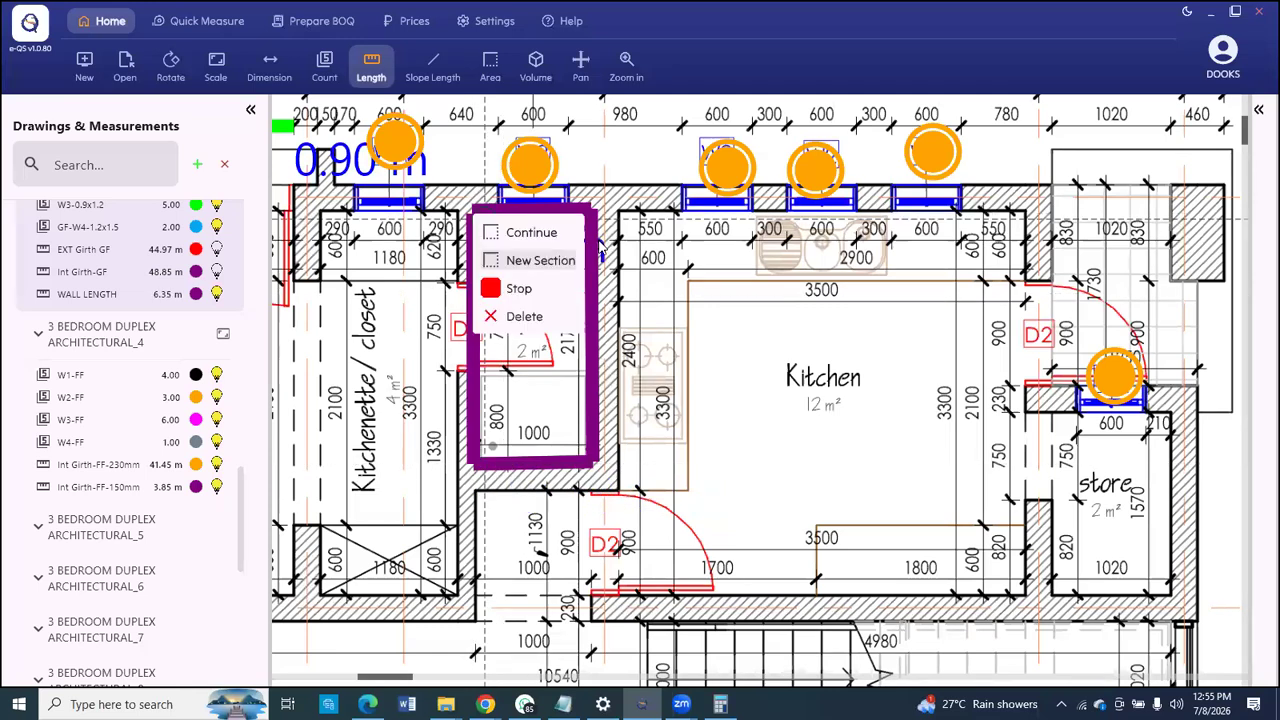
scroll(631, 223, "down", 3)
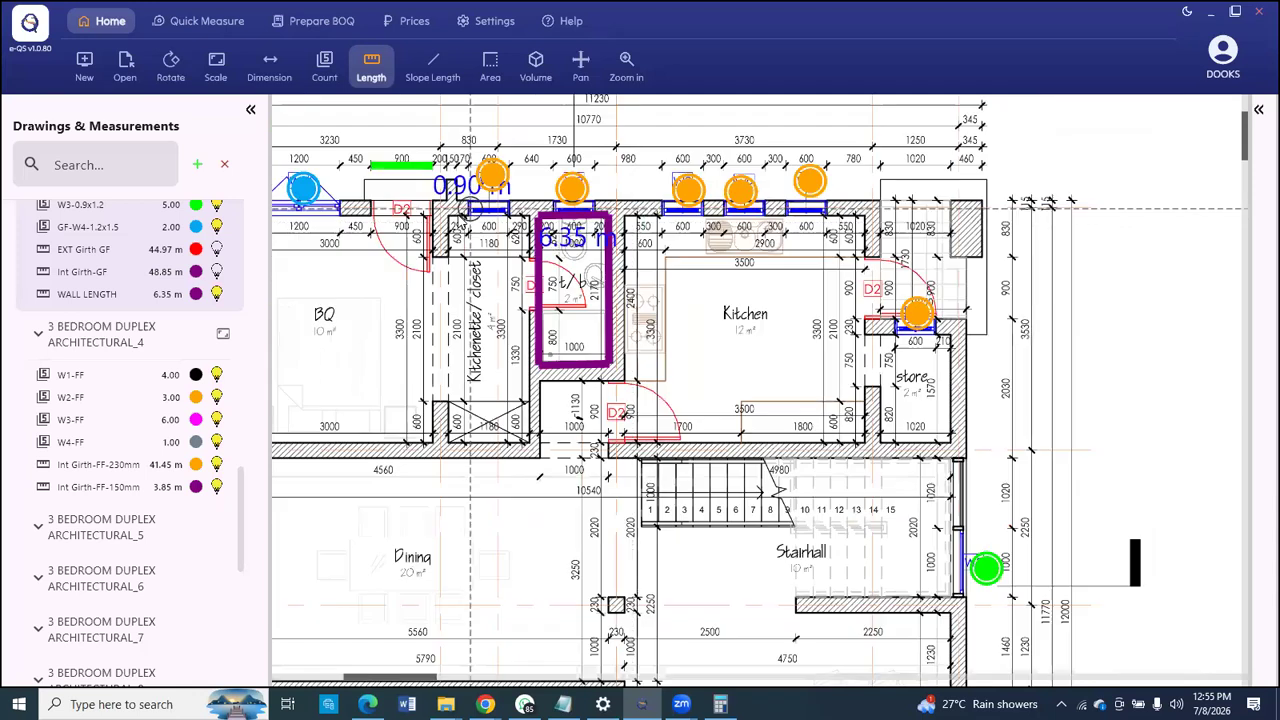
scroll(452, 228, "up", 1)
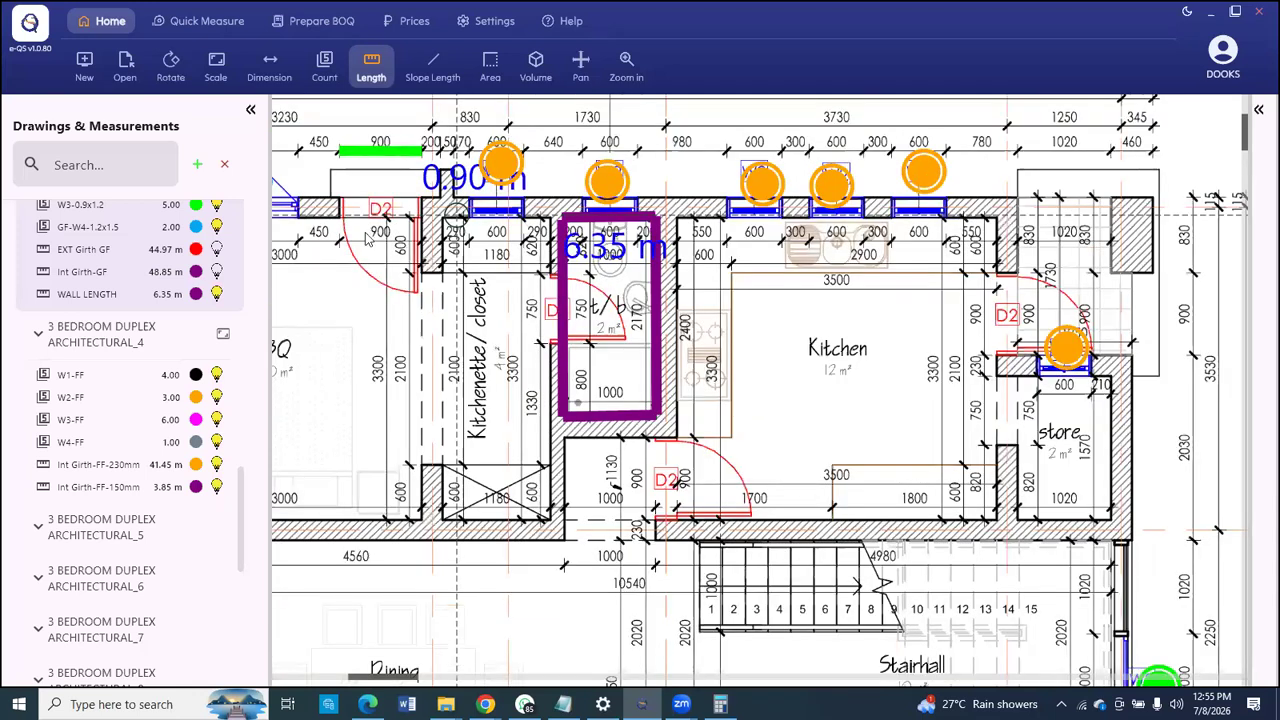
scroll(453, 232, "down", 2)
scroll(386, 237, "up", 1)
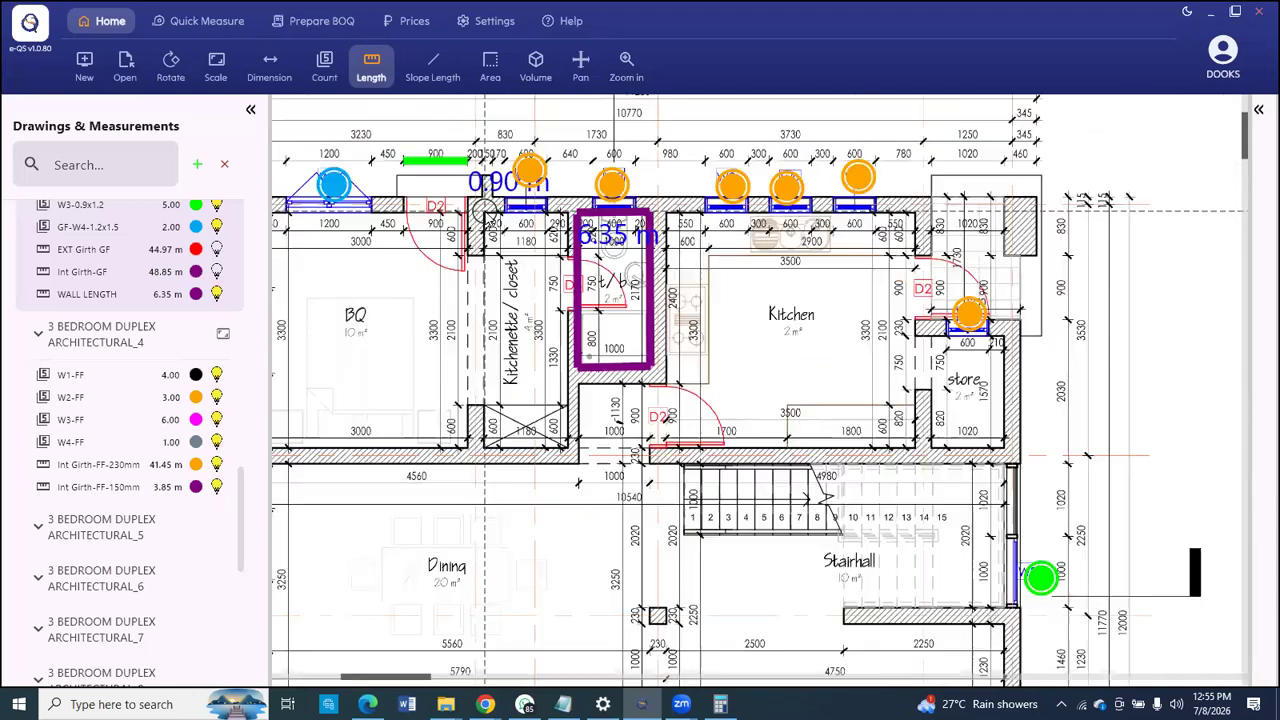
scroll(485, 214, "down", 2)
scroll(376, 553, "down", 1)
scroll(340, 398, "up", 2)
left_click(333, 389)
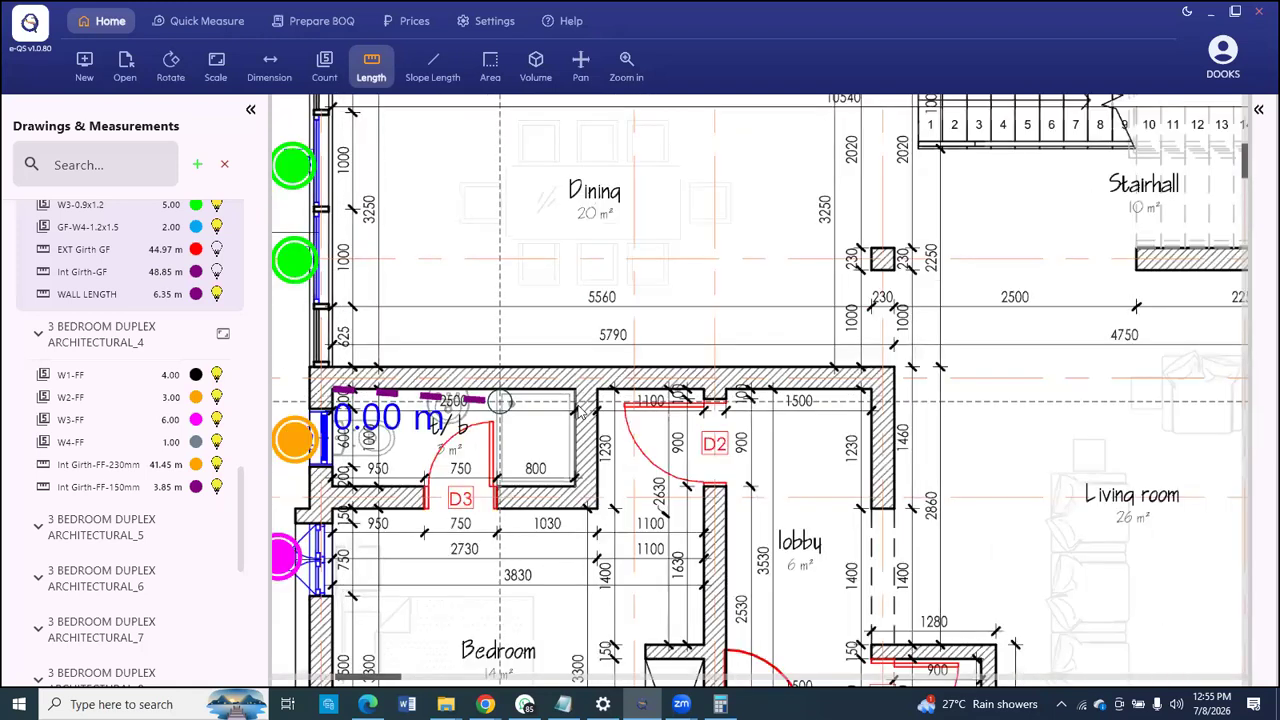
left_click(577, 390)
left_click(577, 483)
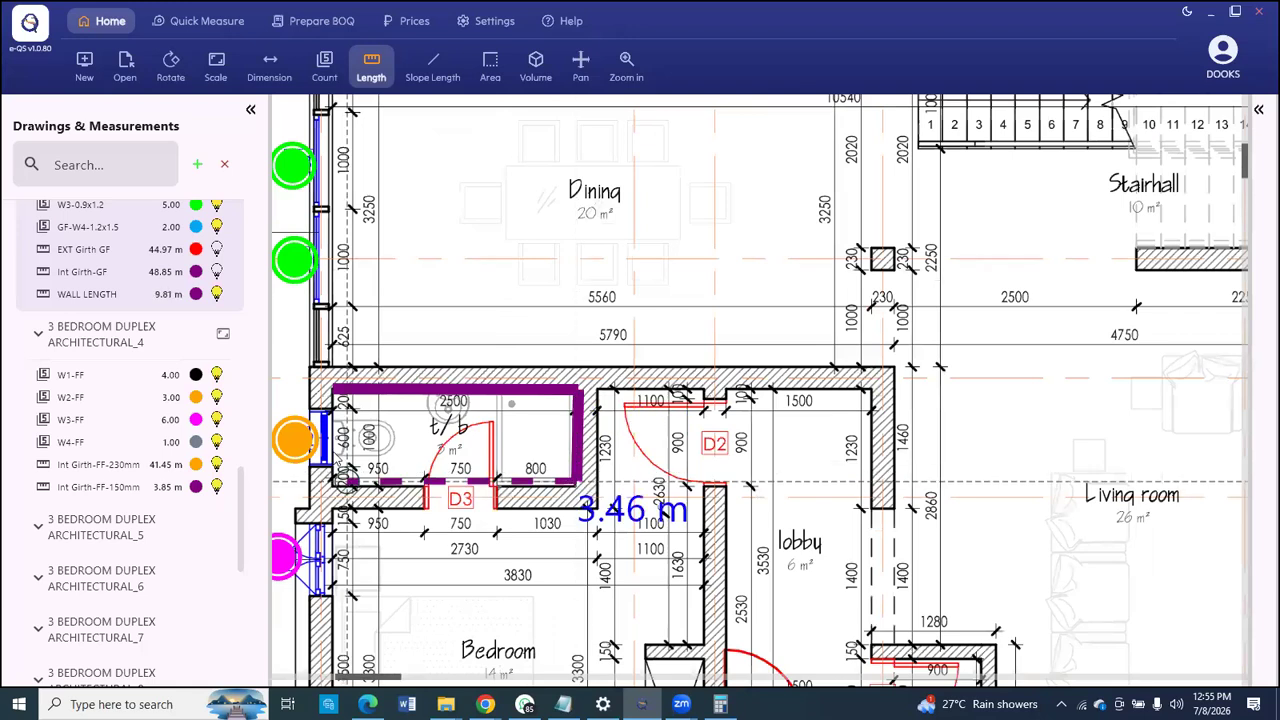
left_click(333, 484)
left_click(336, 392)
Step: Add another WALL LENGTH section around the inner wall faces of the w/c beside the living room and stop measuring
right_click(337, 393)
left_click(404, 439)
scroll(565, 323, "down", 6)
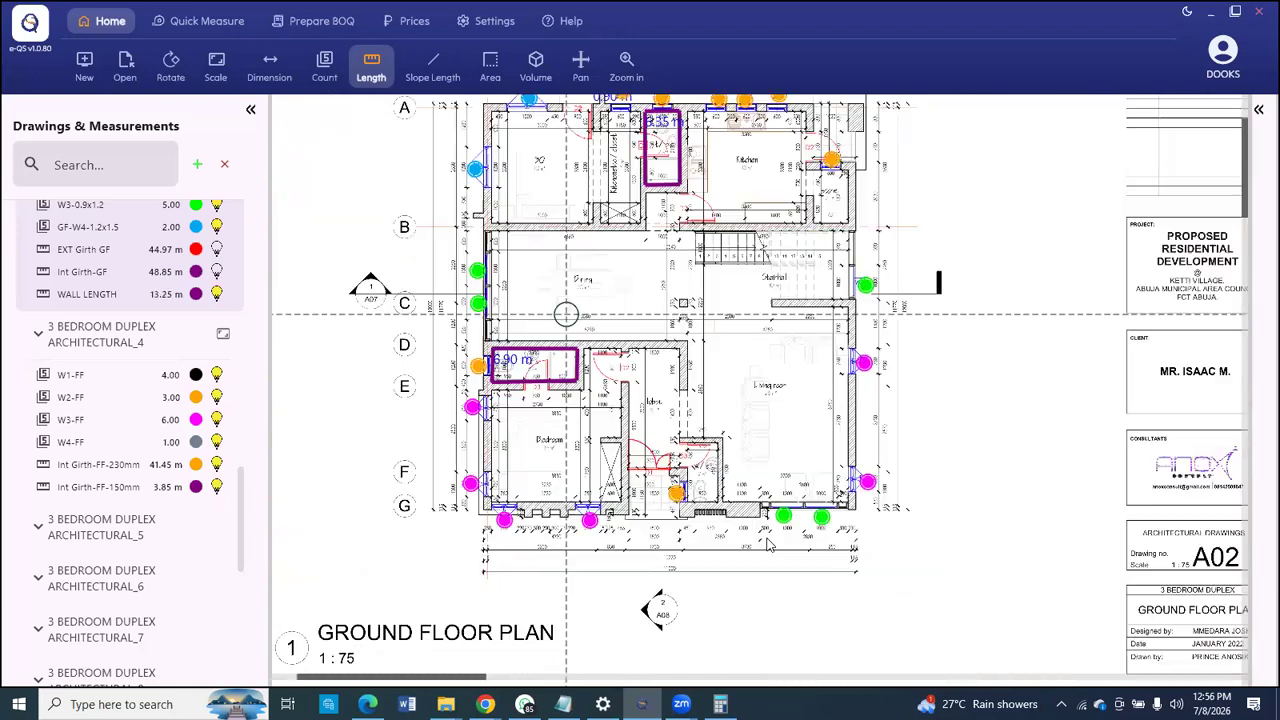
scroll(700, 458, "up", 3)
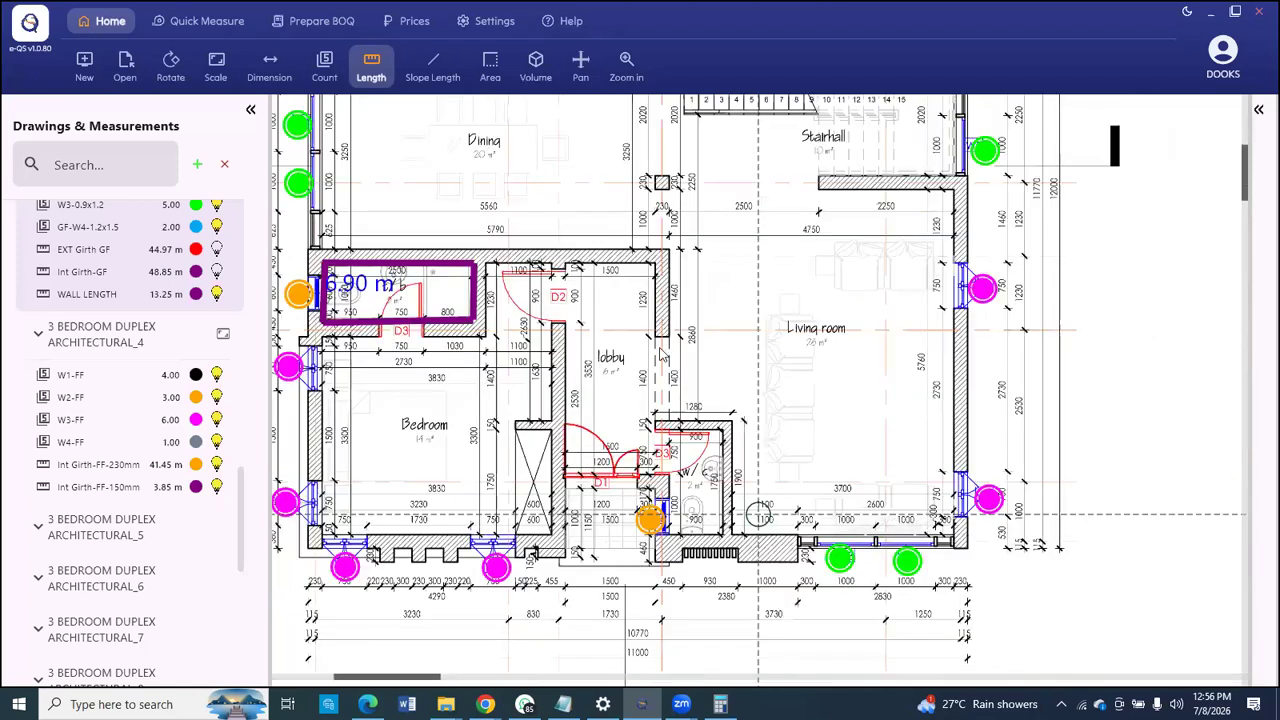
scroll(664, 355, "up", 2)
left_click(690, 344)
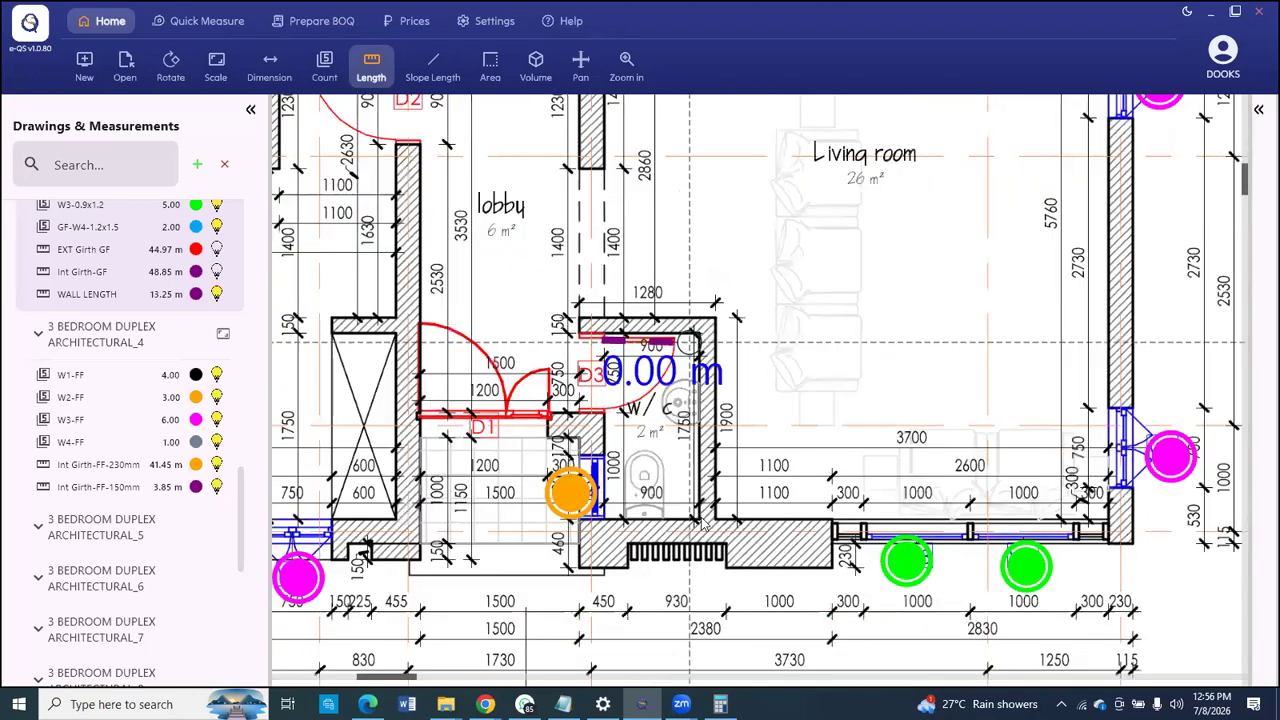
left_click(697, 334)
left_click(699, 518)
left_click(605, 514)
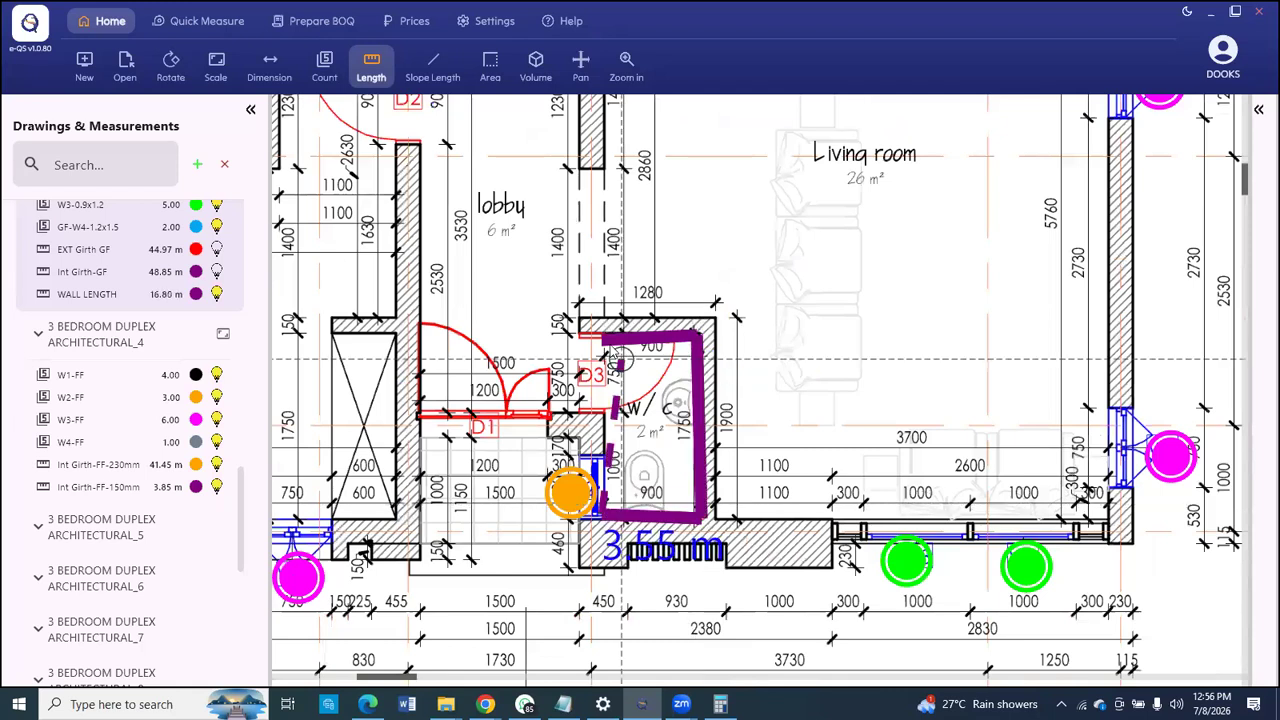
left_click(611, 345)
right_click(613, 345)
left_click(655, 419)
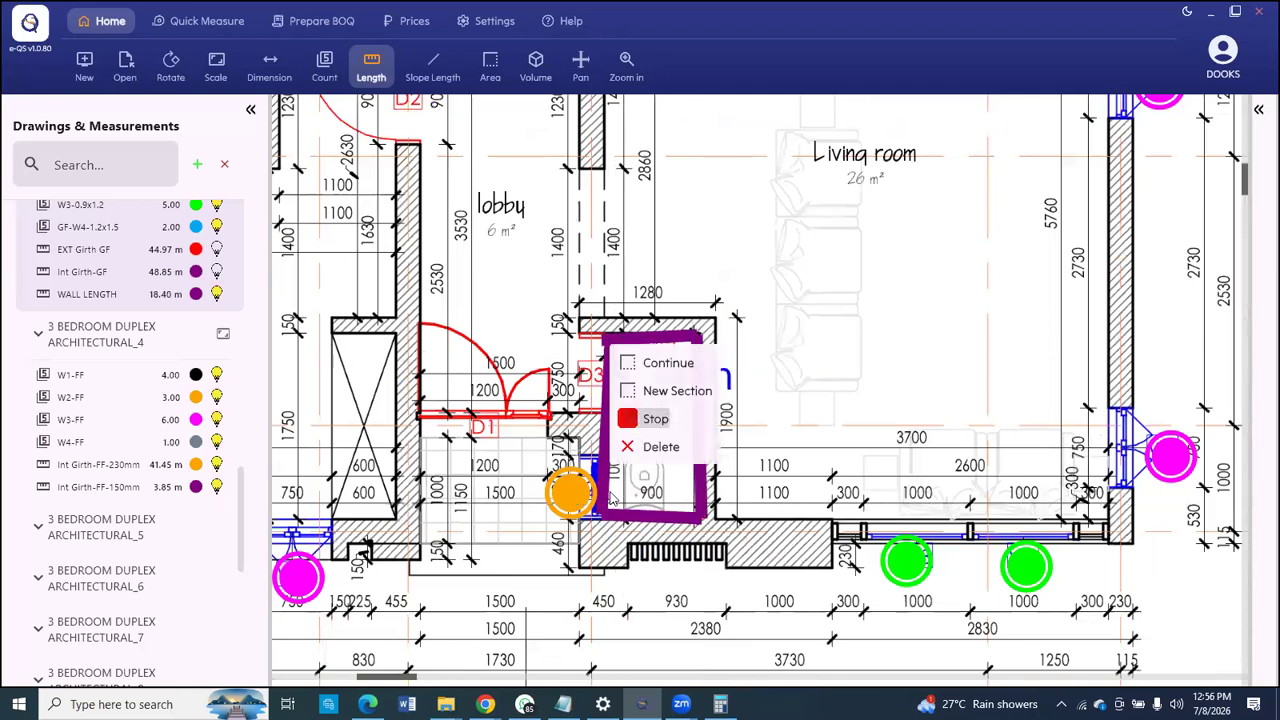
Step: Check the combined WALL LENGTH measurement and set the wall girth to 36 m in the Wall Tiles item
scroll(602, 498, "down", 3)
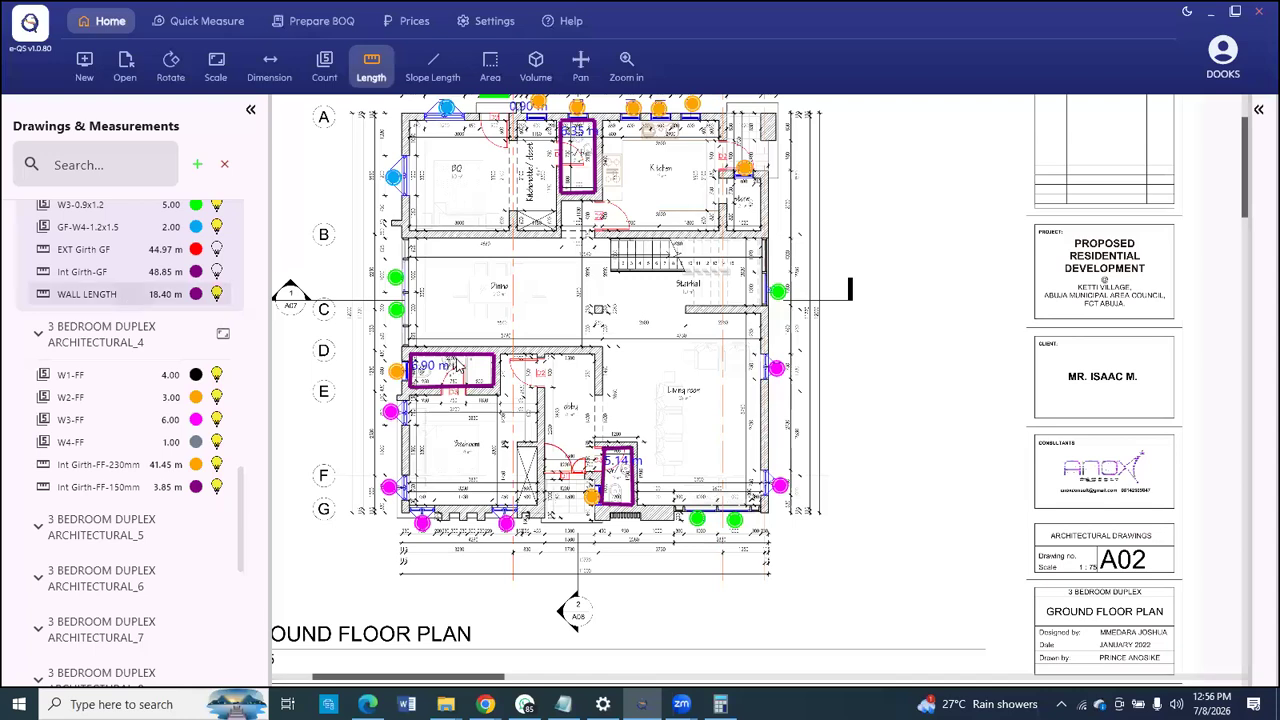
left_click(490, 381)
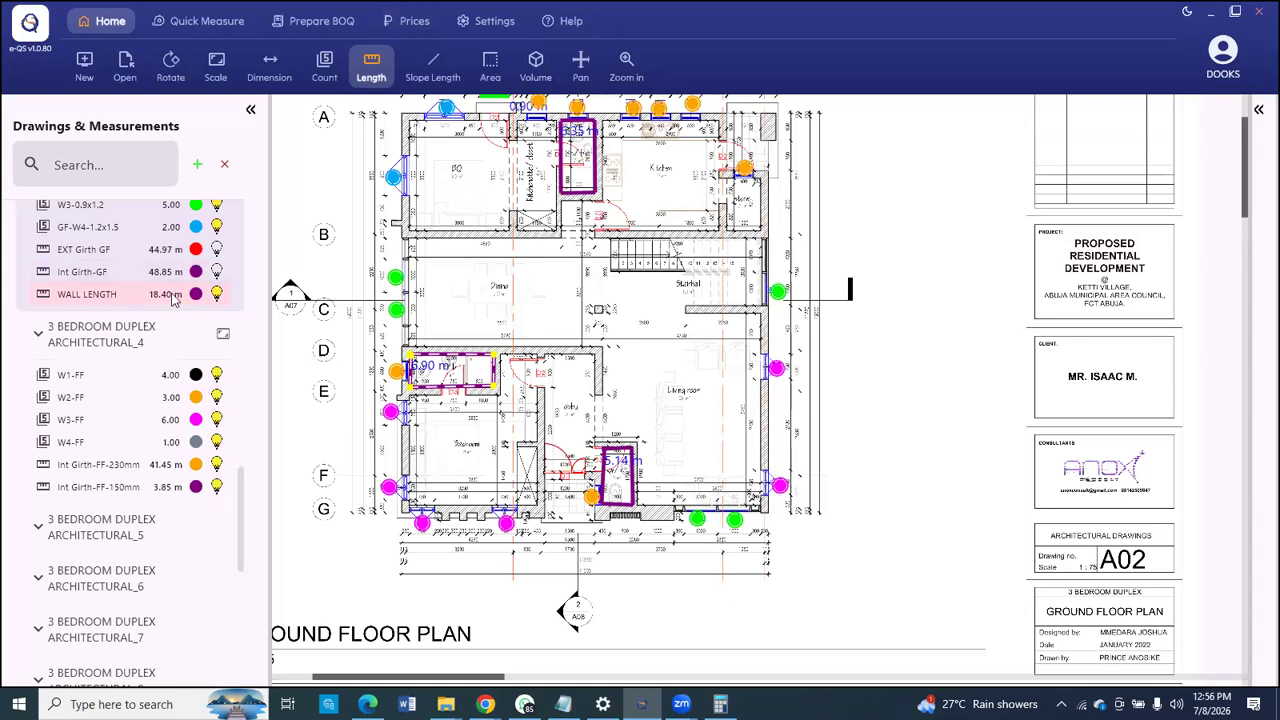
scroll(172, 302, "up", 2)
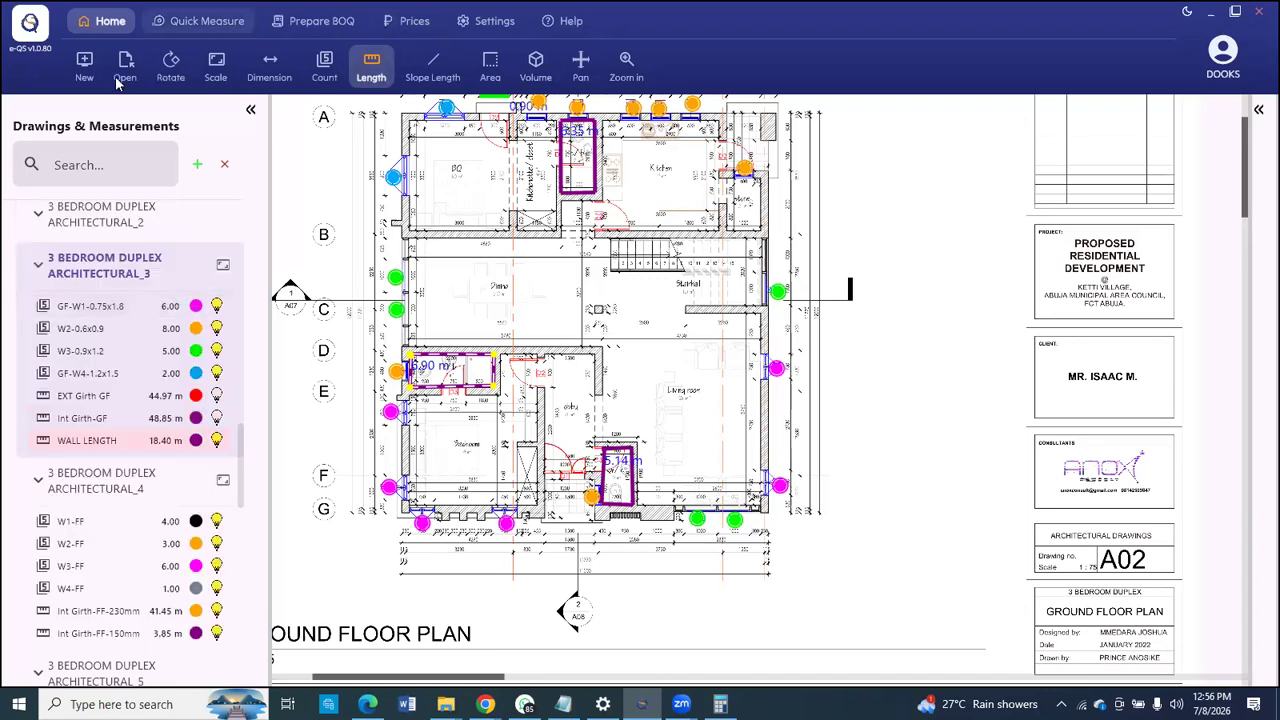
left_click(320, 23)
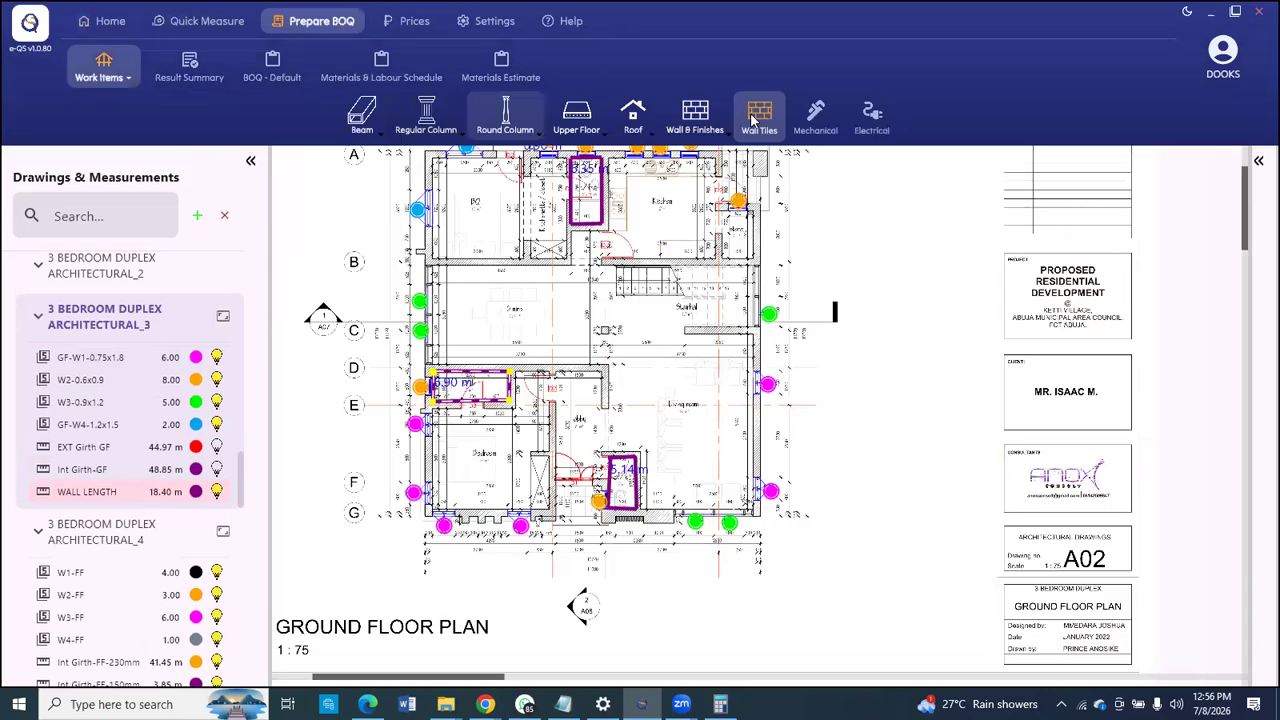
left_click(752, 119)
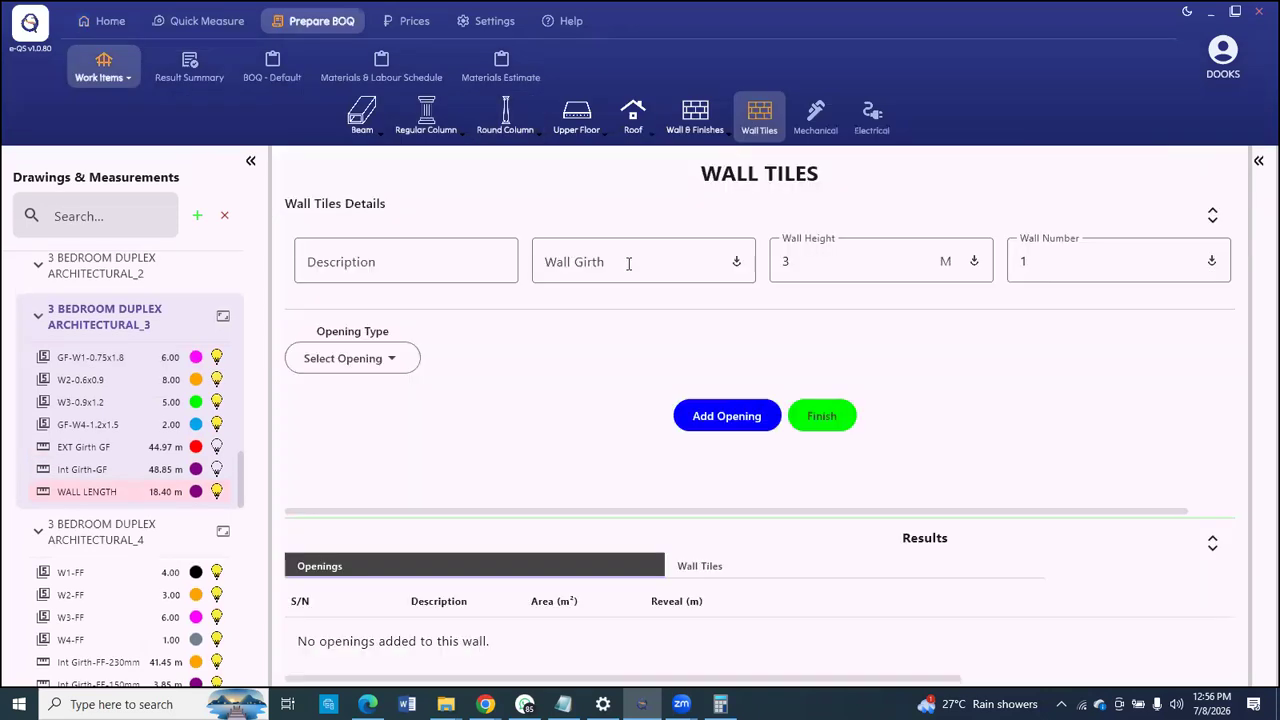
left_click(573, 249)
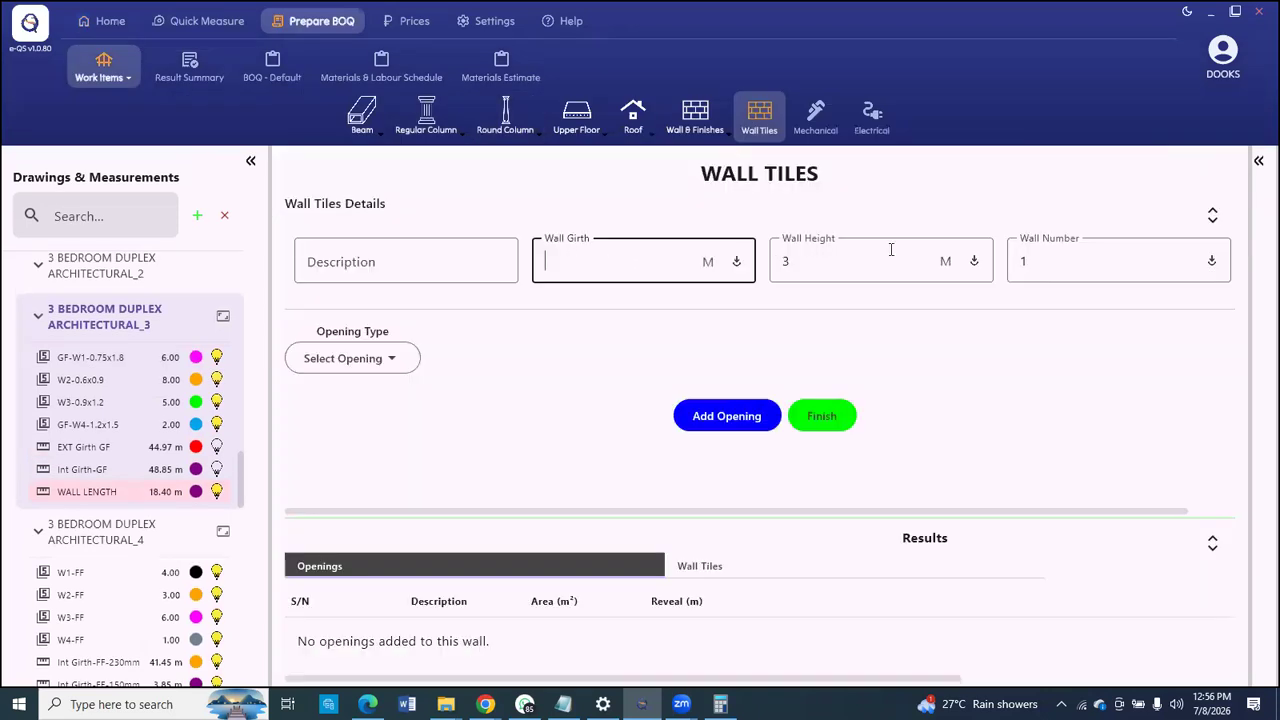
type("36")
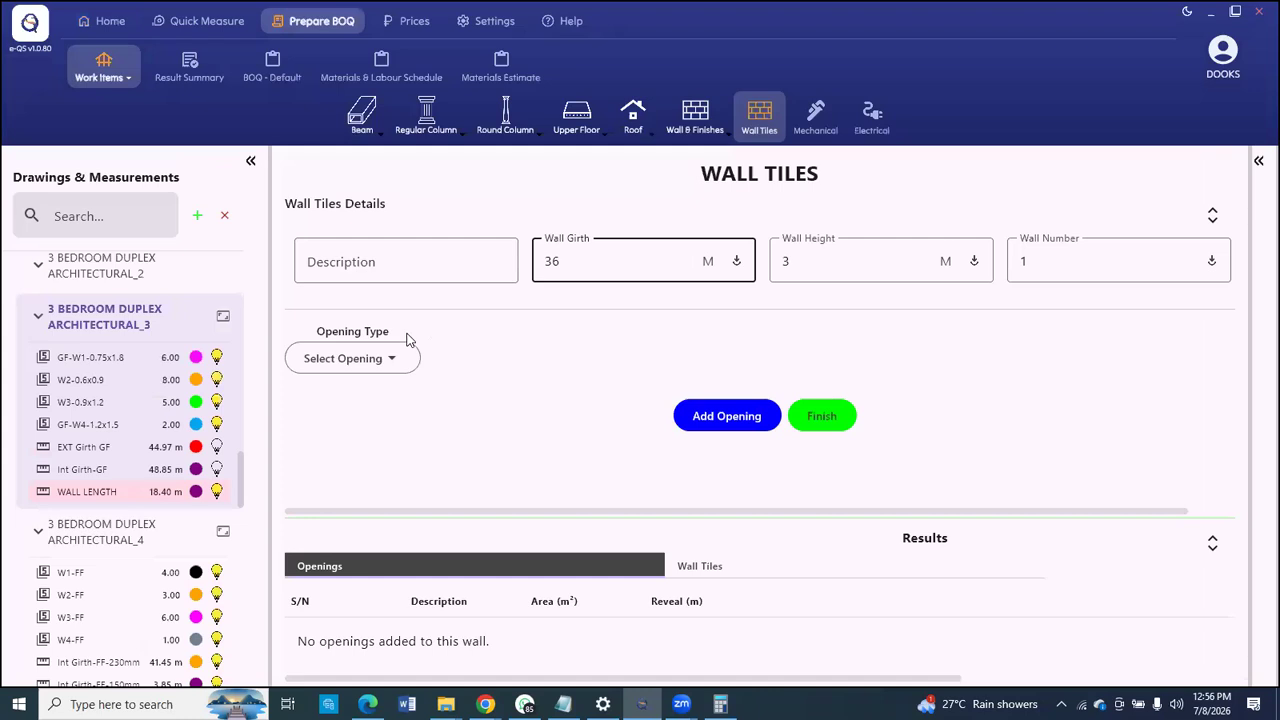
Step: Add six W2 window openings, each 0.6 m wide and 0.9 m high, to the Wall Tiles item
left_click(352, 358)
left_click(330, 441)
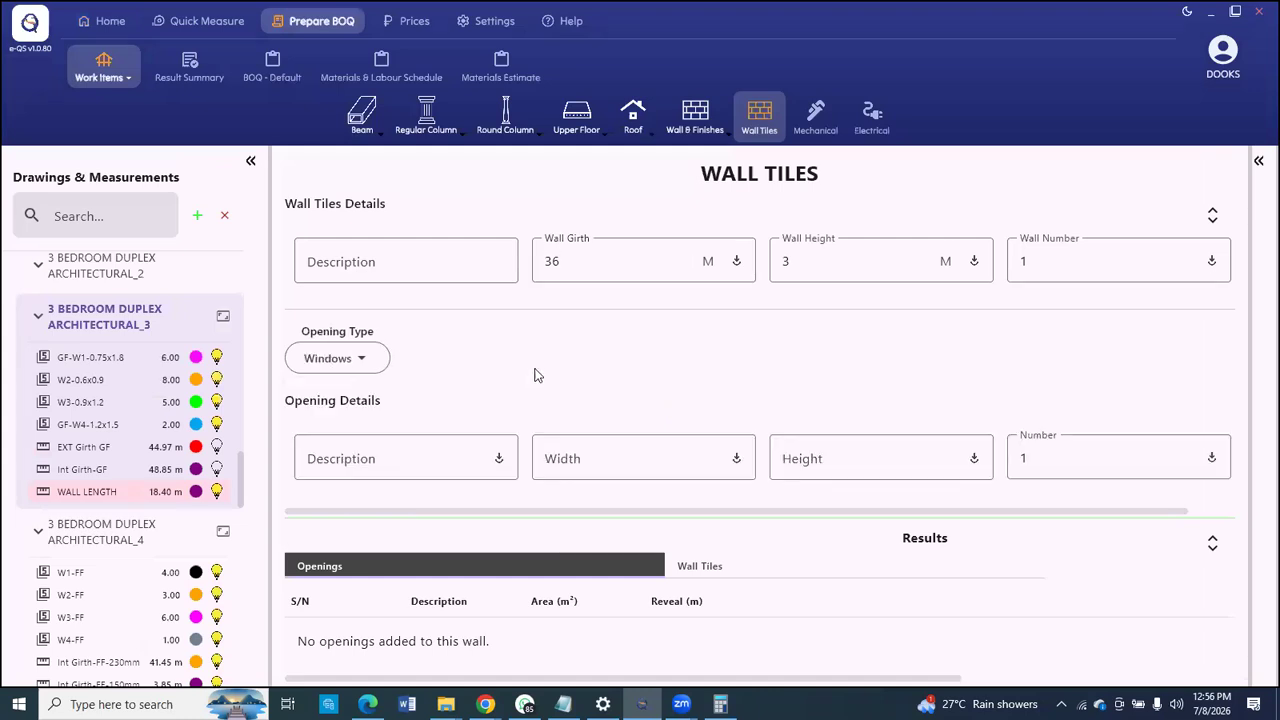
scroll(535, 375, "down", 1)
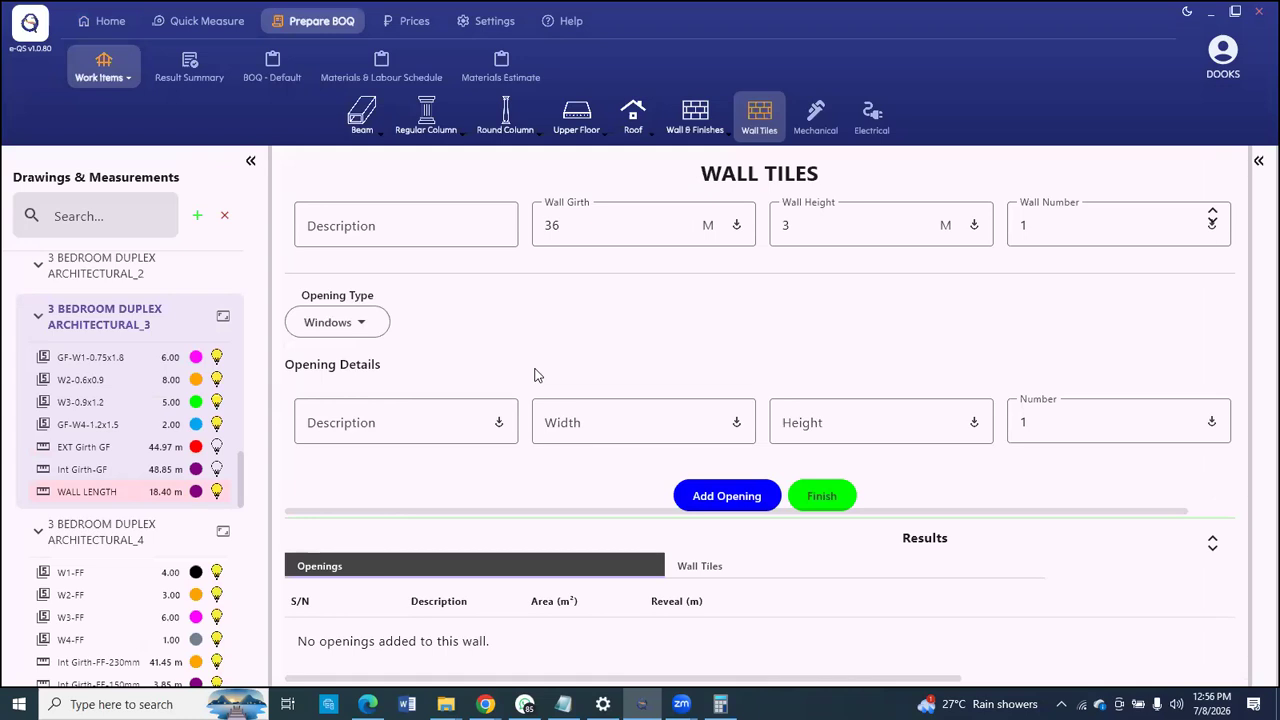
left_click(393, 420)
type("W2")
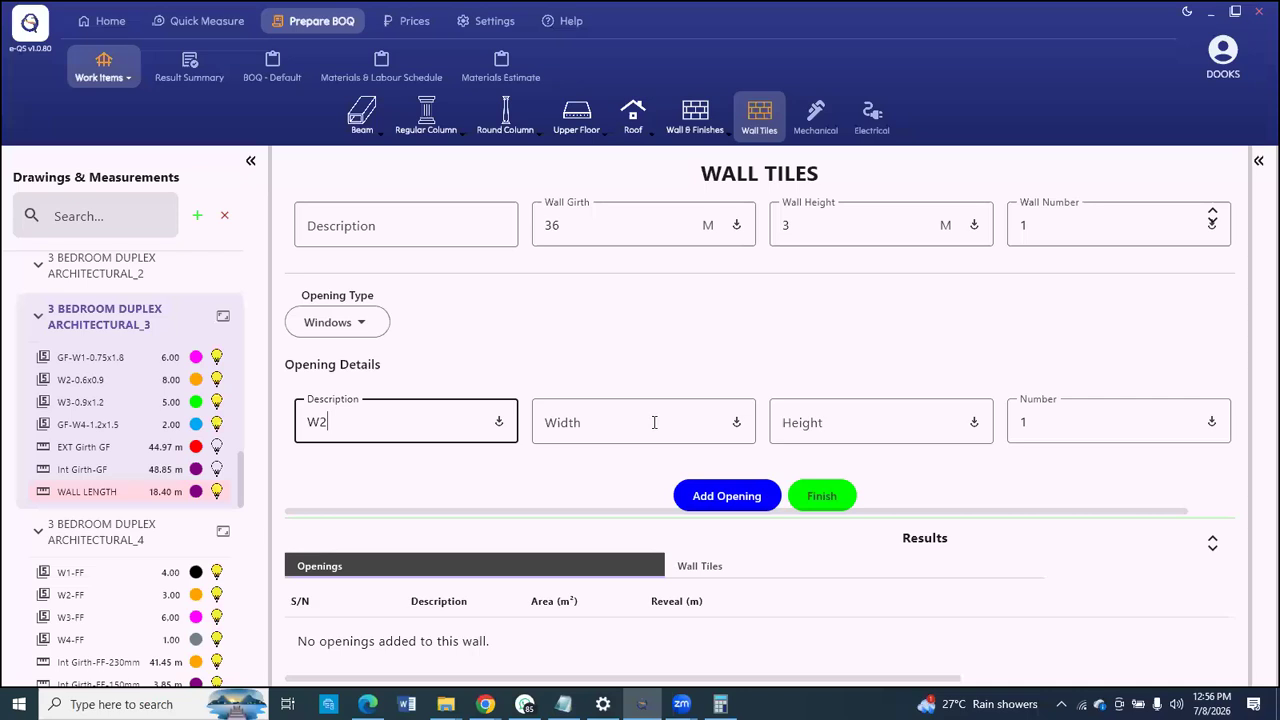
left_click(654, 422)
type("0.")
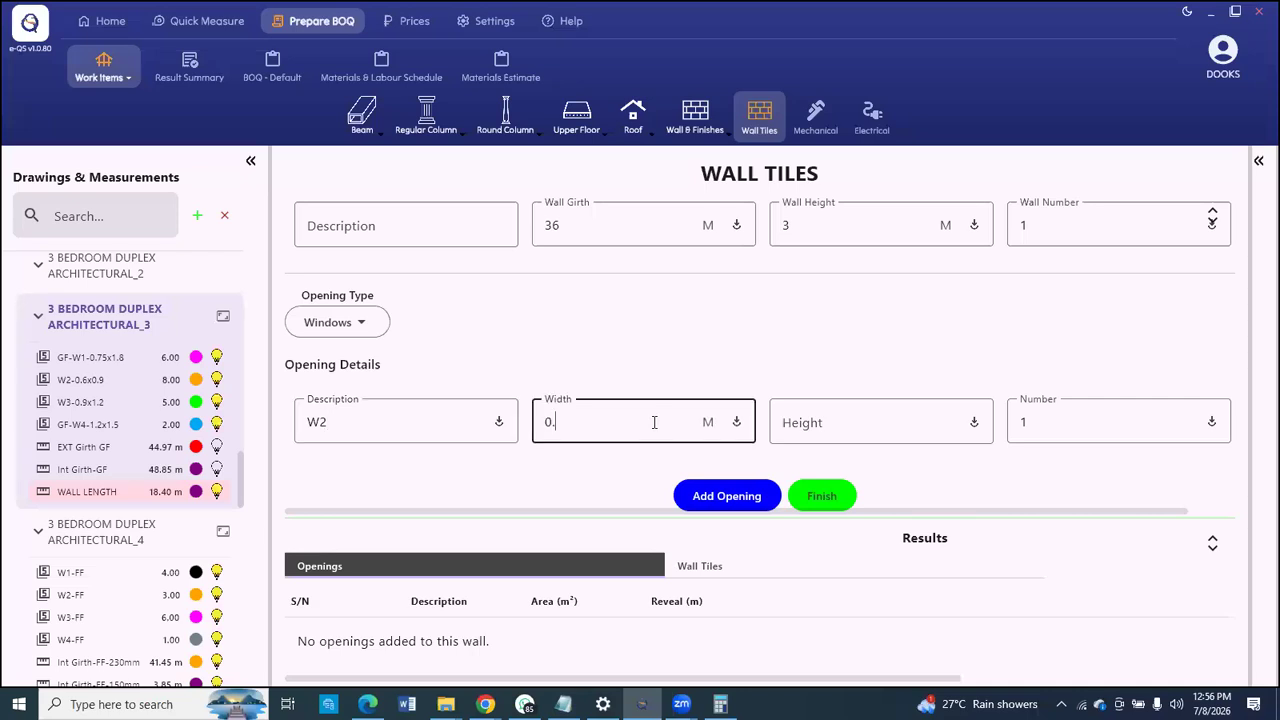
type("6")
left_click(846, 422)
type("0.9")
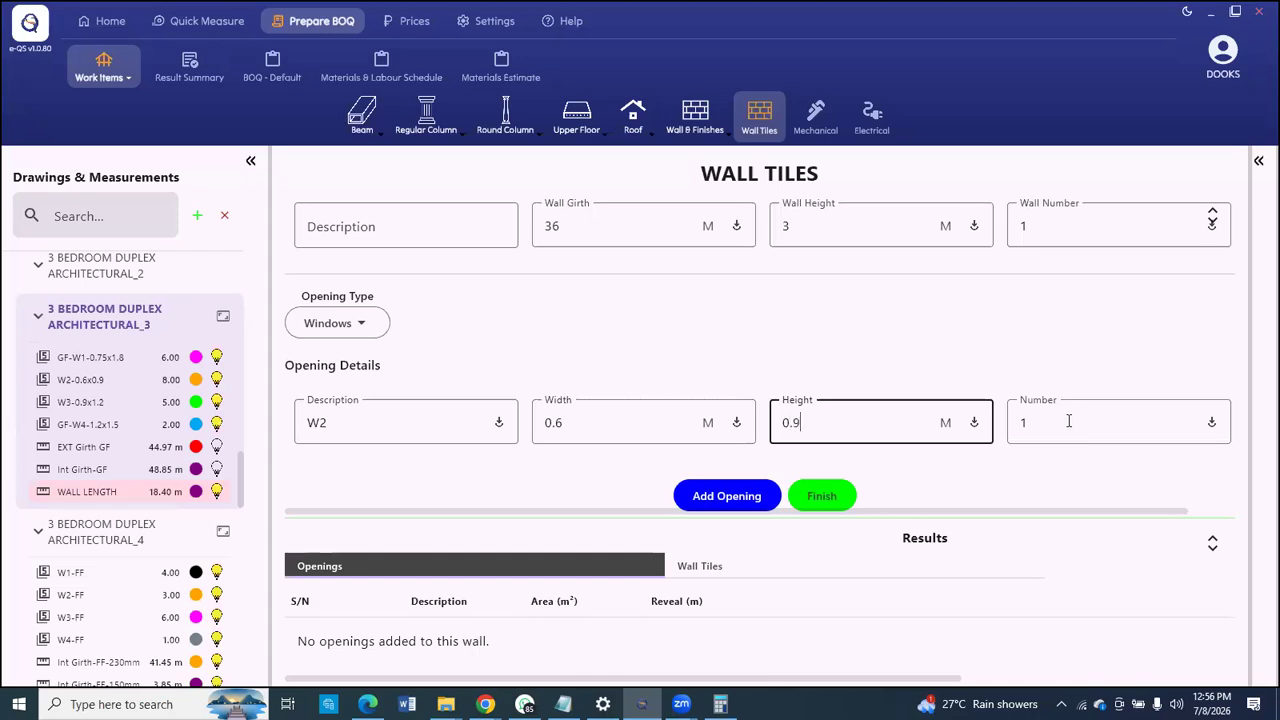
left_click(1035, 422)
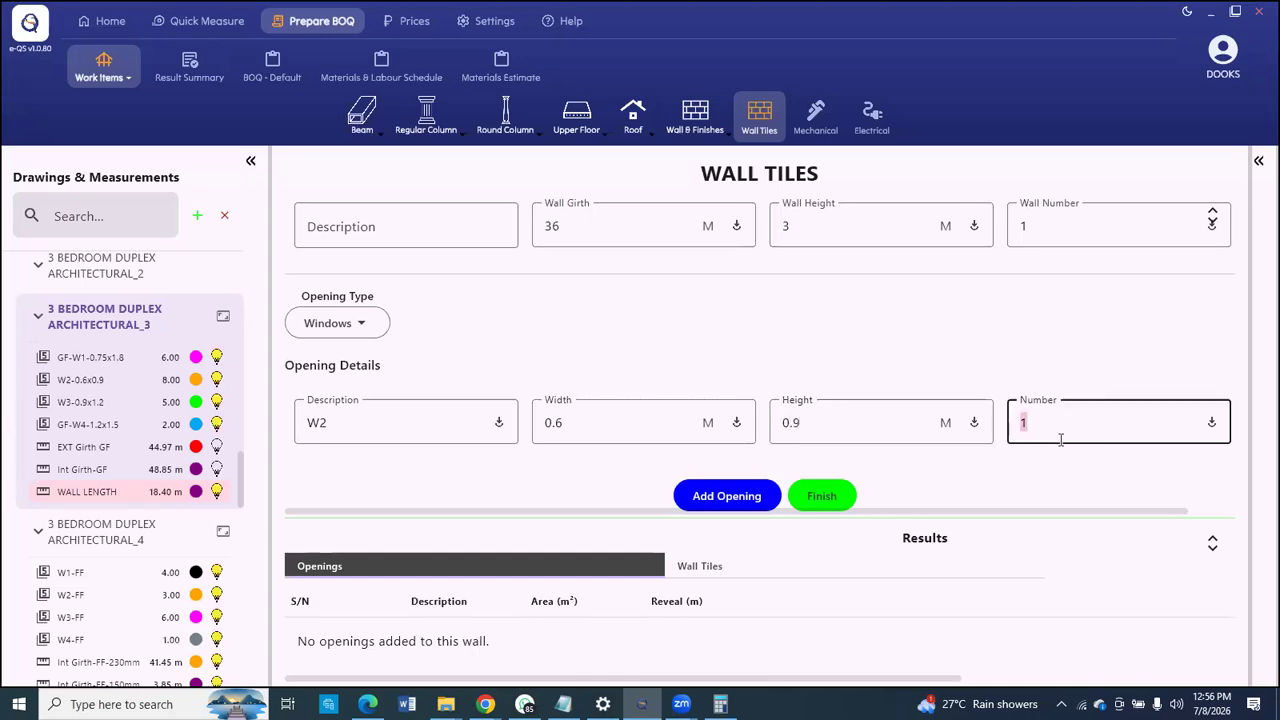
type("6")
key("Return")
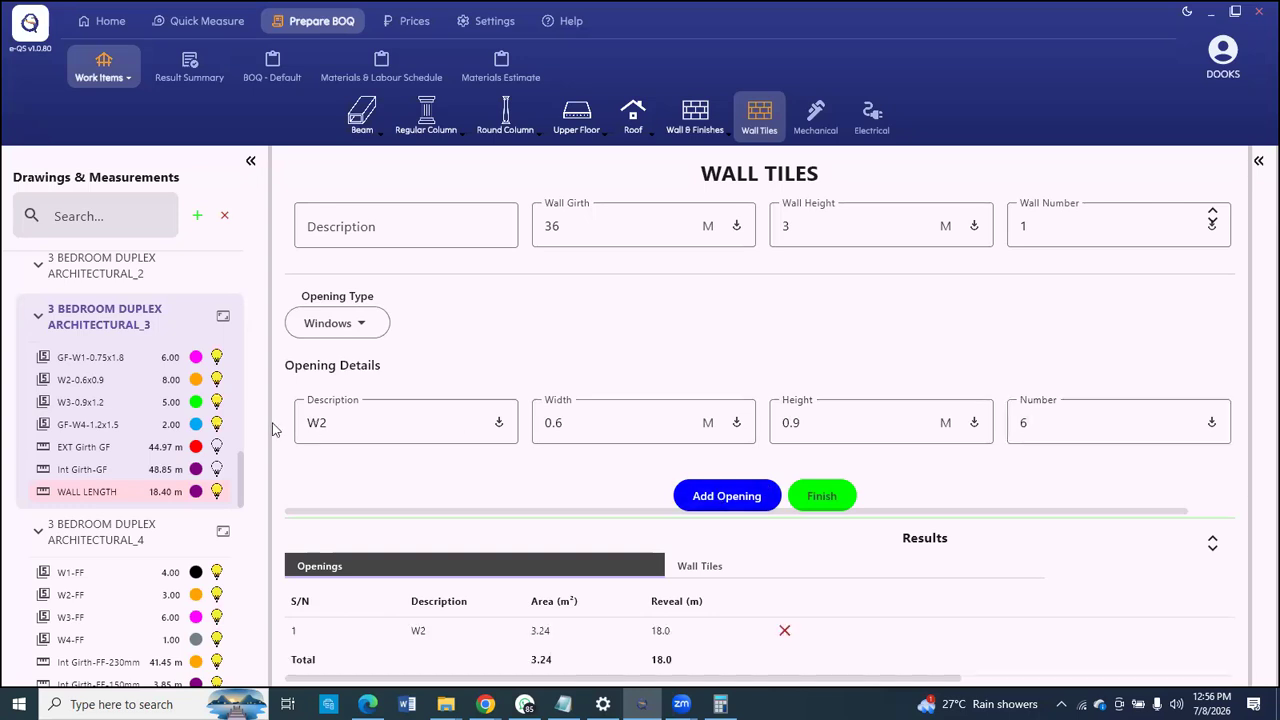
Step: Add six D3 openings, each 0.75 m wide and 2.1 m high, and finish the Wall Tiles item
double_click(313, 425)
type("D3")
double_click(580, 416)
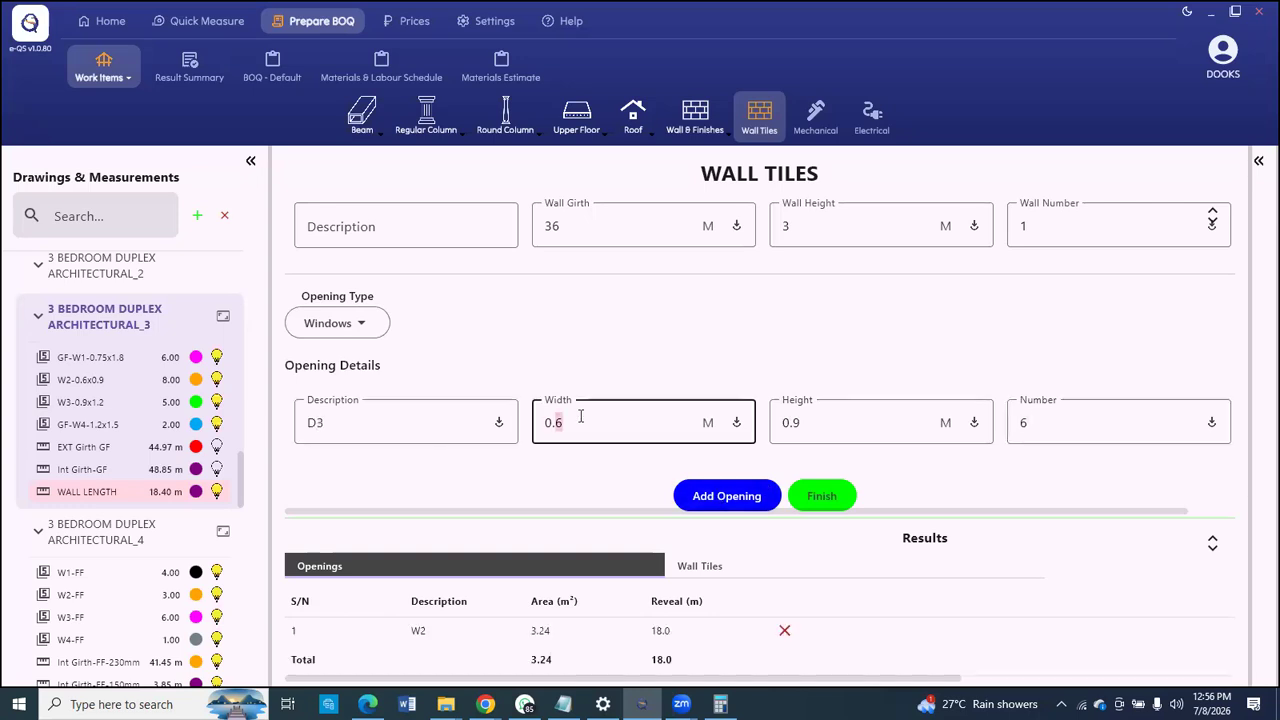
type("75")
key("Tab")
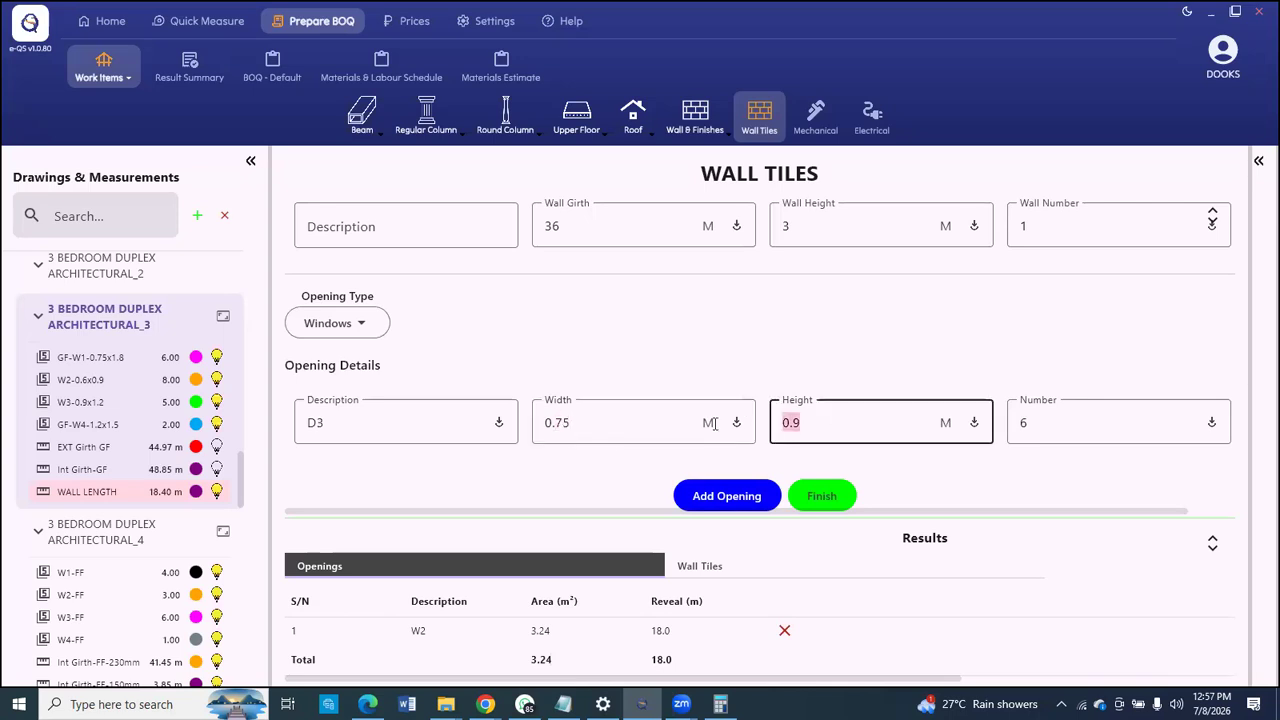
type("2.1")
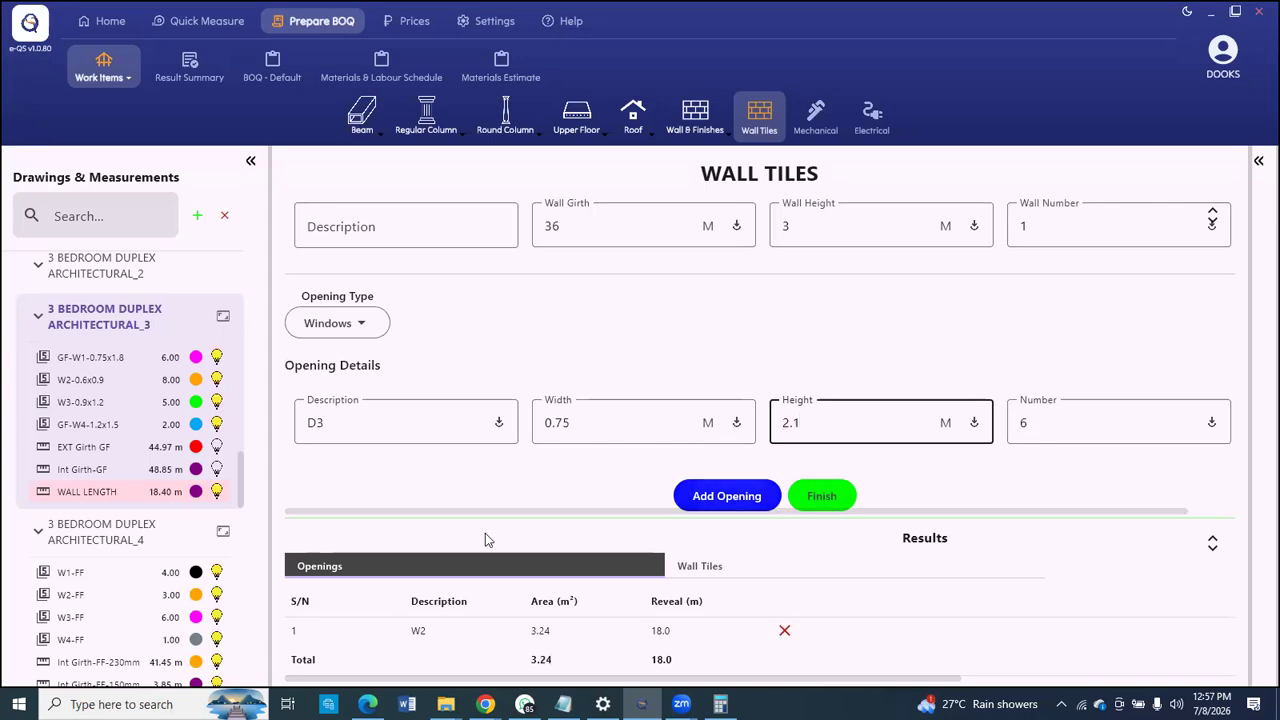
key("Return")
scroll(608, 600, "down", 1)
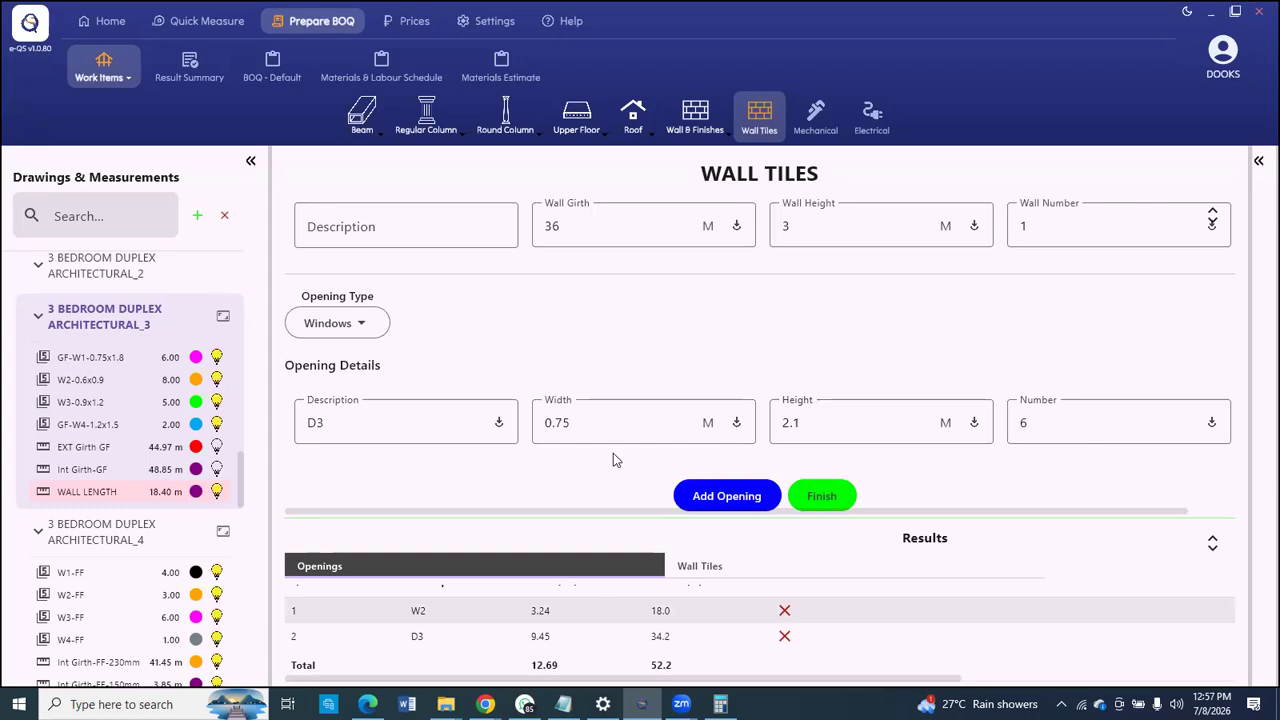
scroll(420, 594, "down", 1)
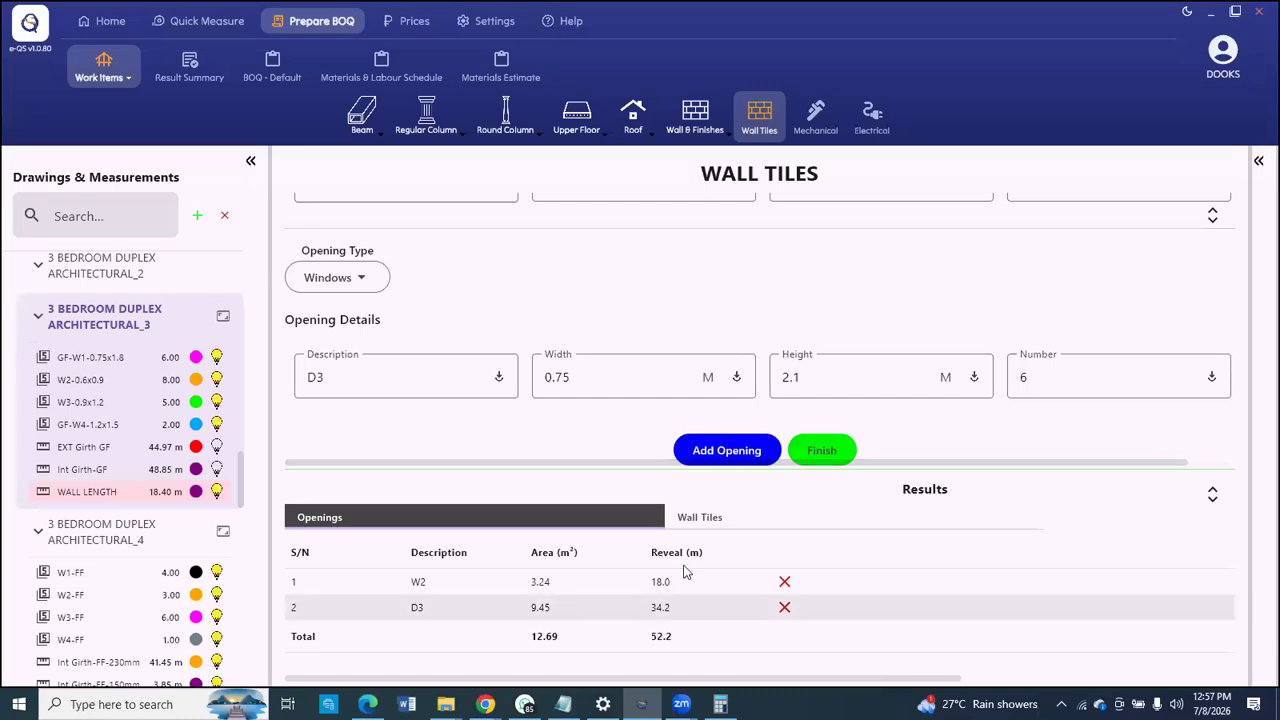
left_click(820, 452)
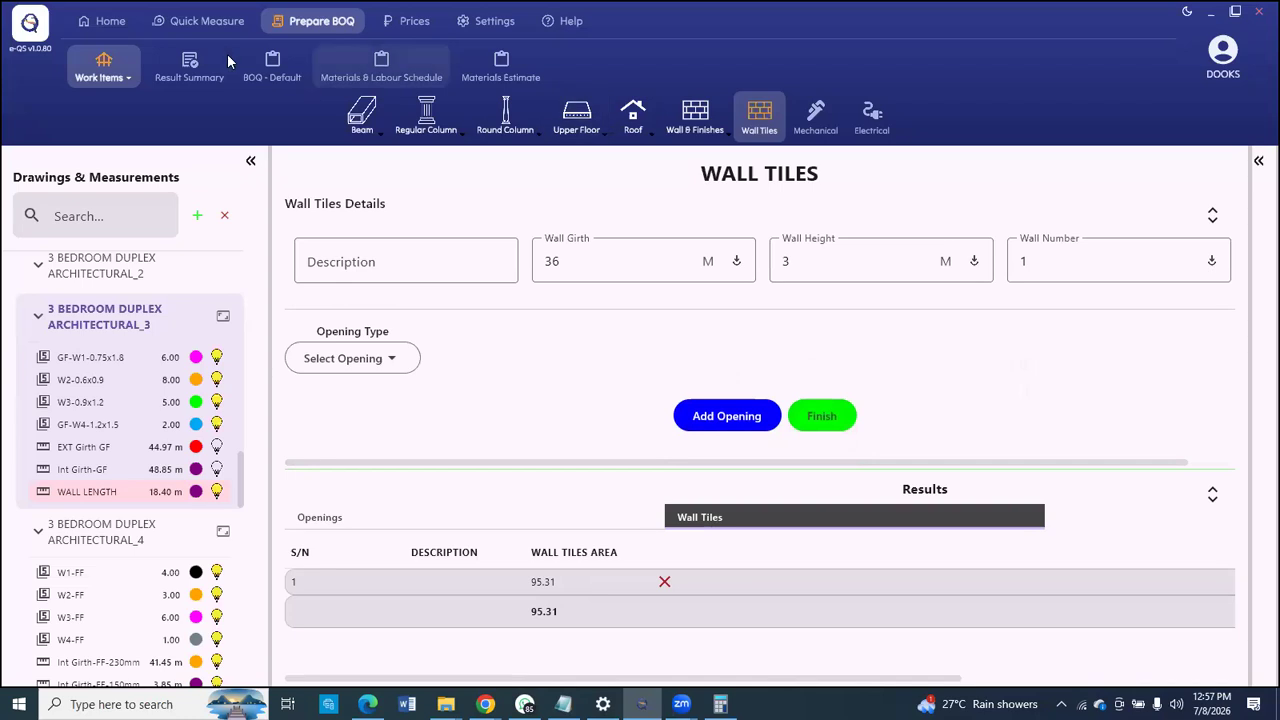
Step: Open the default BOQ and review the quantities for the substructure and for the frames' concrete, formwork and reinforcement
left_click(270, 65)
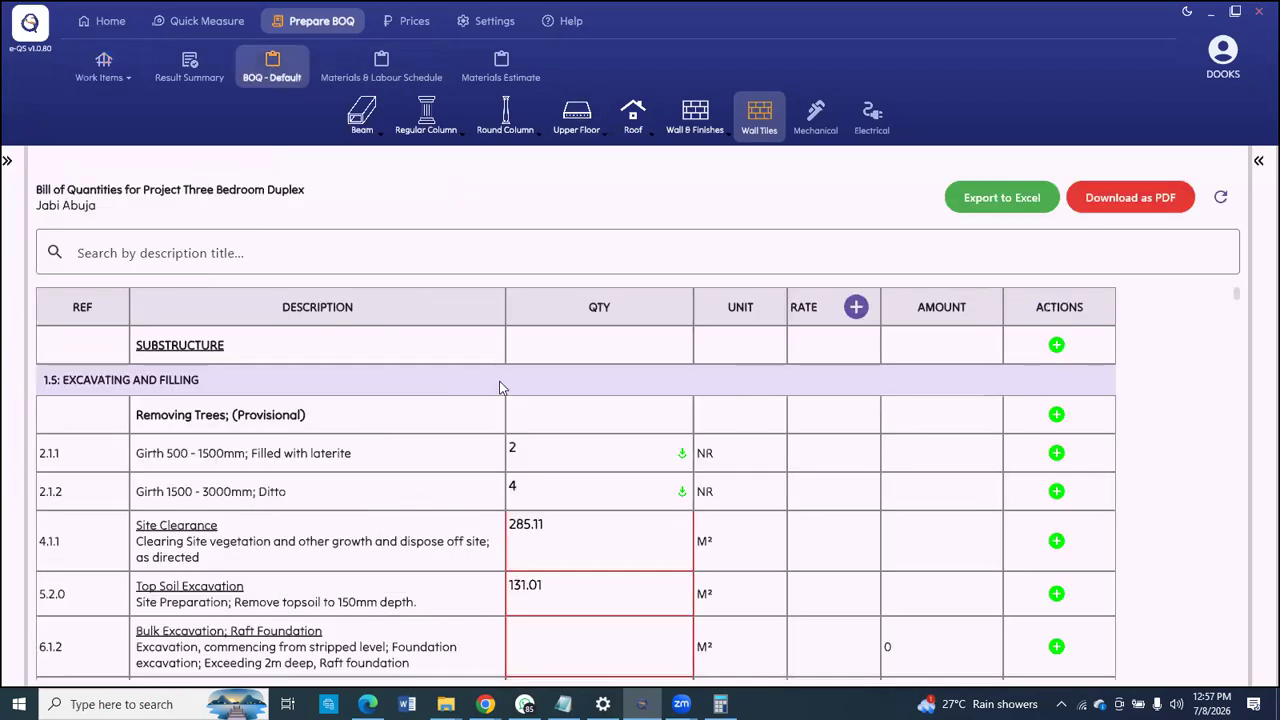
scroll(477, 403, "down", 3)
scroll(507, 427, "down", 3)
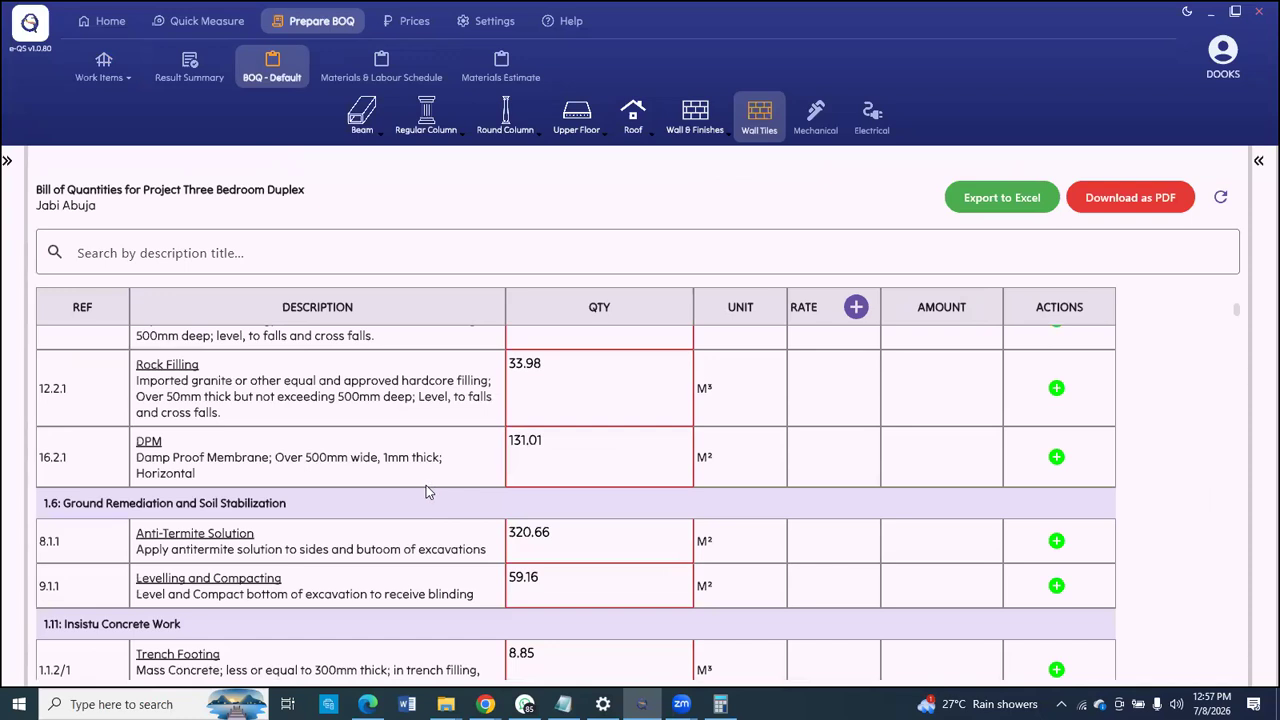
scroll(426, 490, "down", 5)
scroll(426, 485, "down", 3)
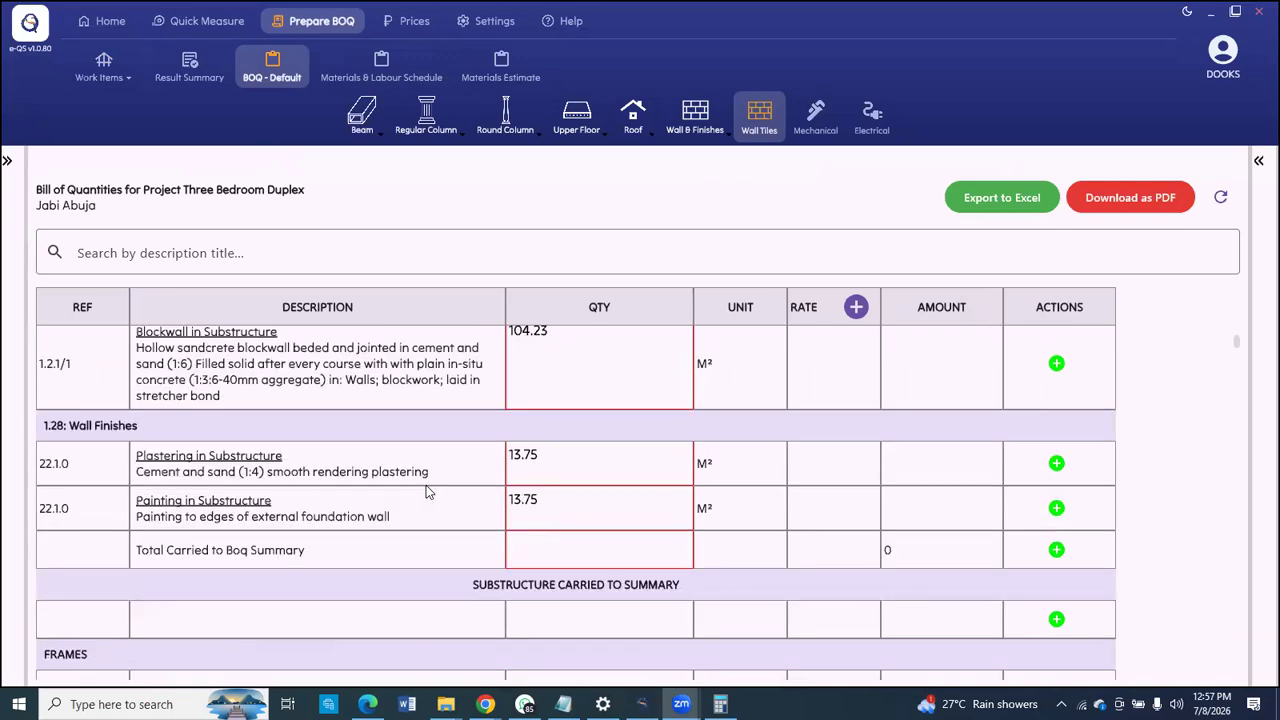
scroll(426, 485, "down", 3)
scroll(282, 532, "down", 1)
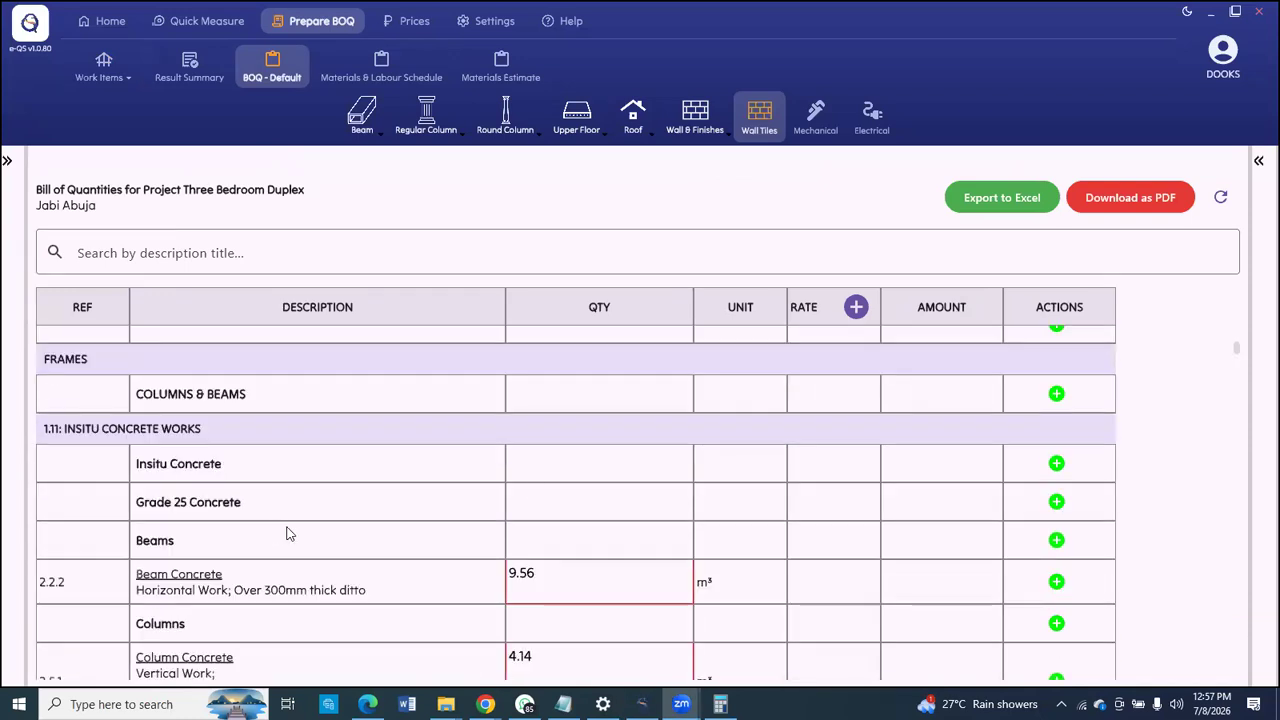
scroll(532, 470, "down", 2)
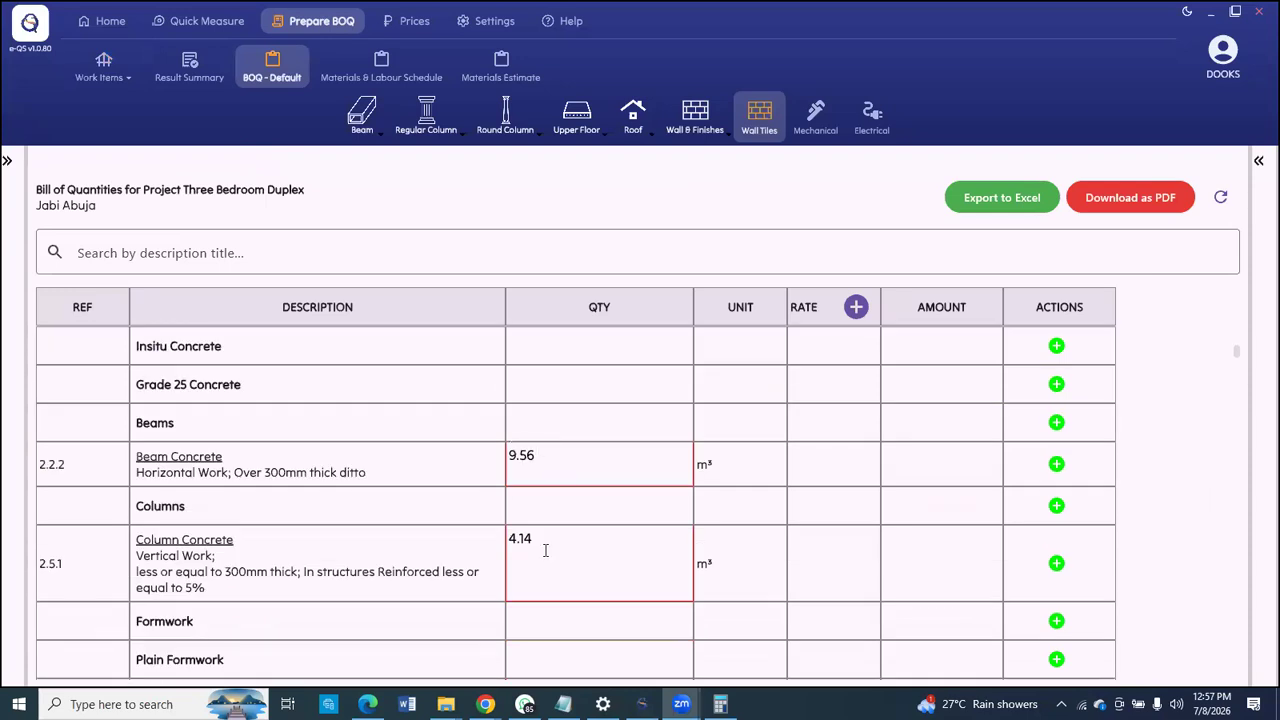
scroll(545, 550, "down", 1)
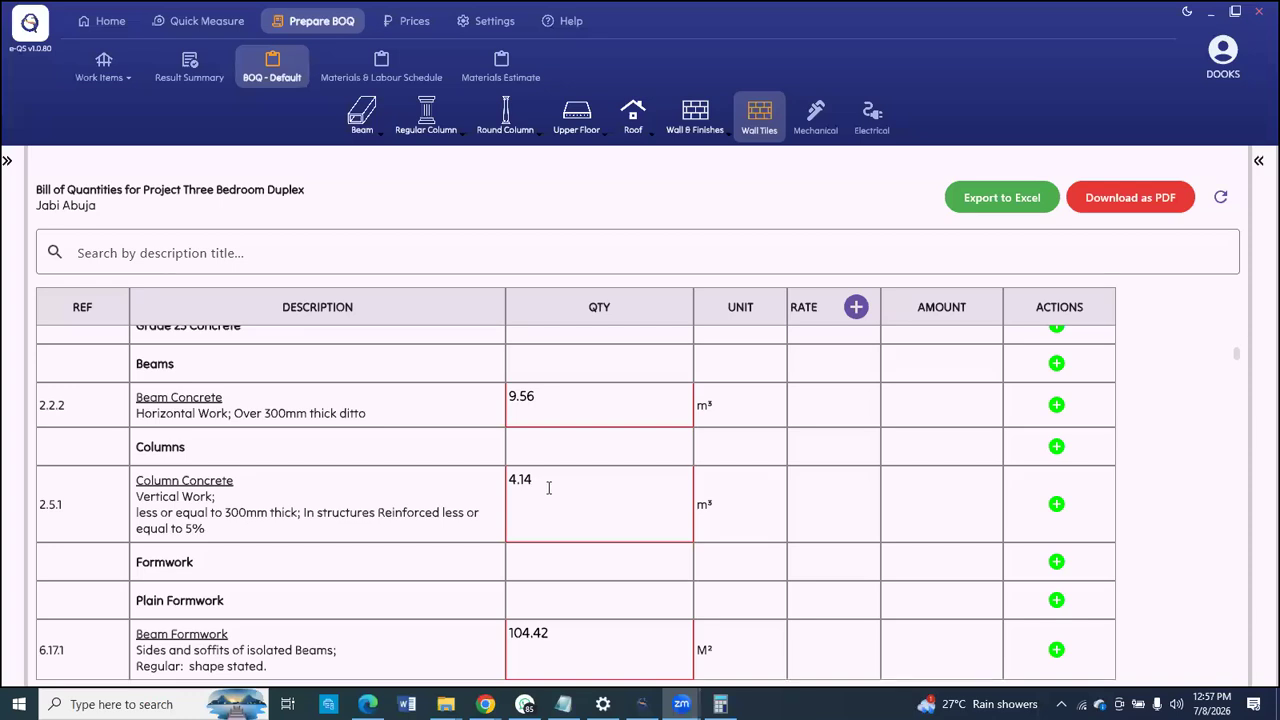
scroll(462, 486, "down", 2)
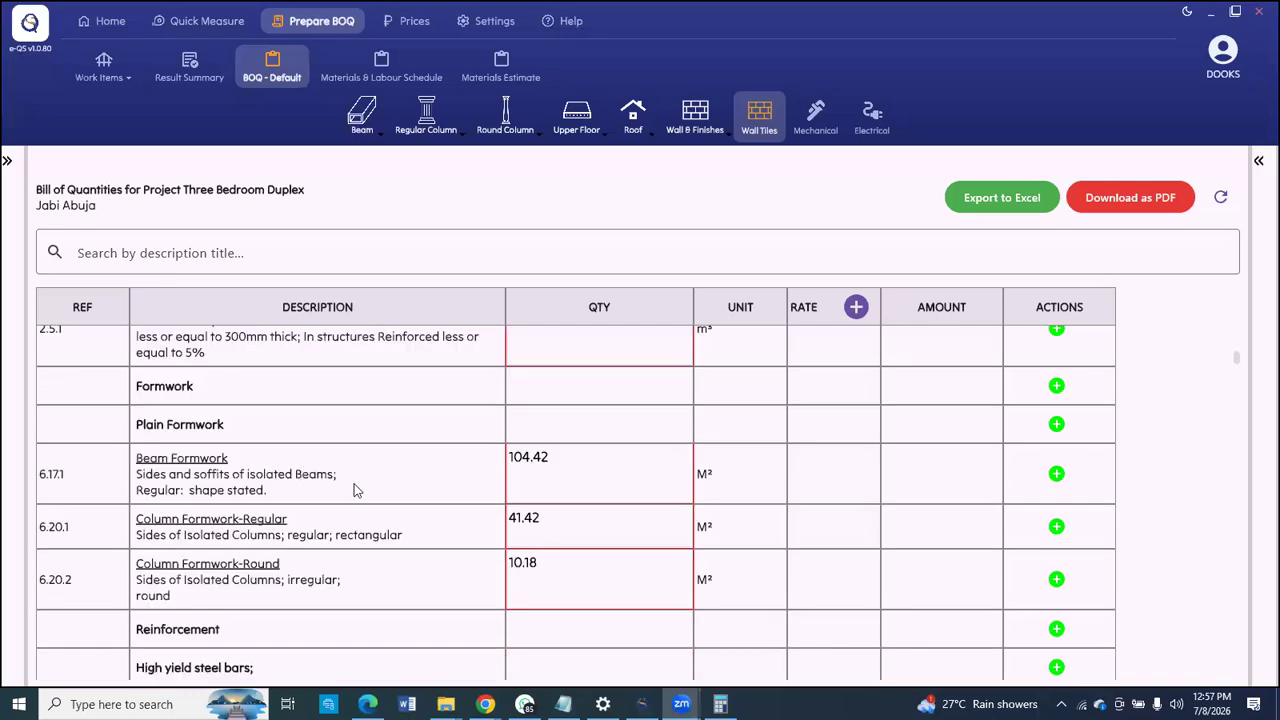
scroll(528, 462, "down", 1)
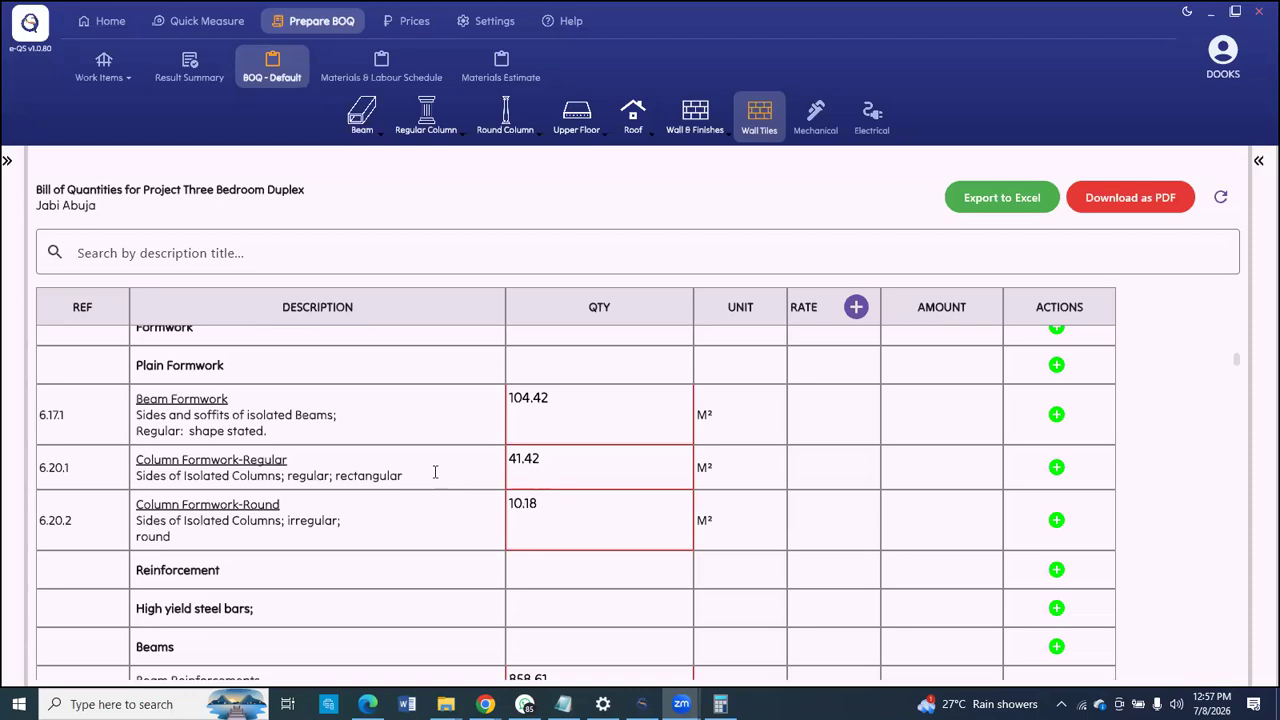
scroll(248, 445, "down", 2)
scroll(485, 445, "down", 1)
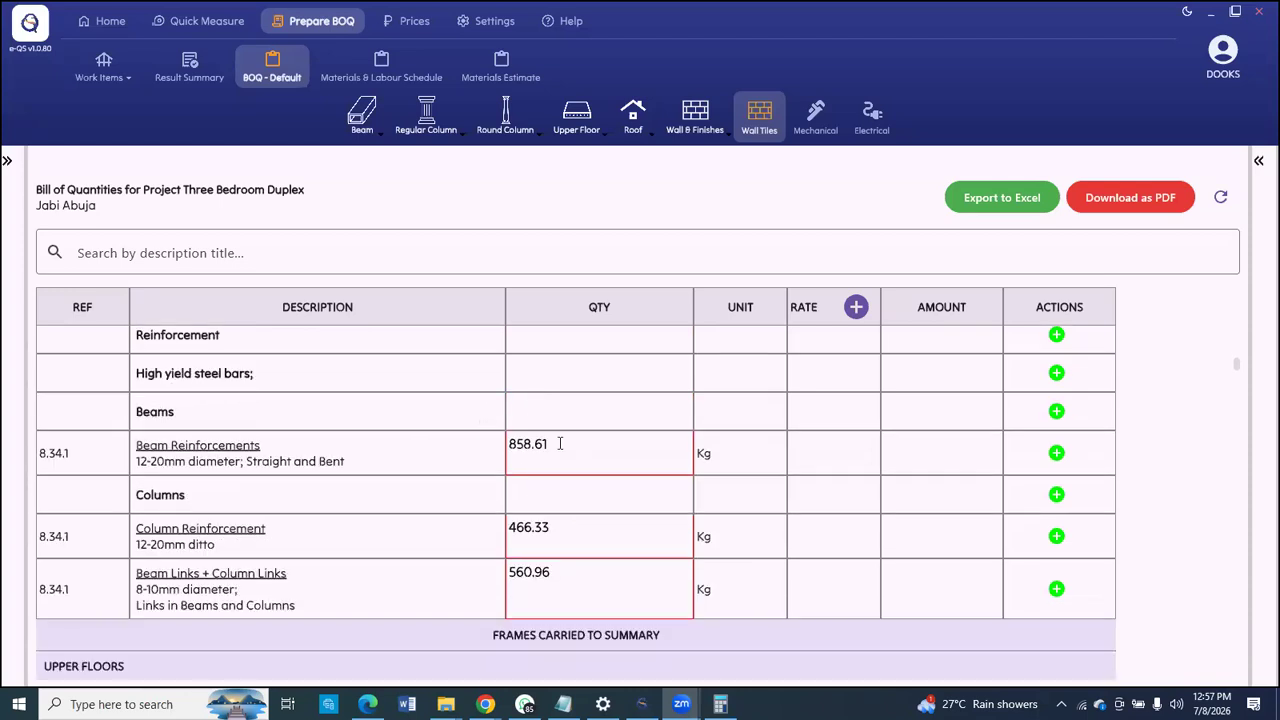
scroll(528, 475, "down", 1)
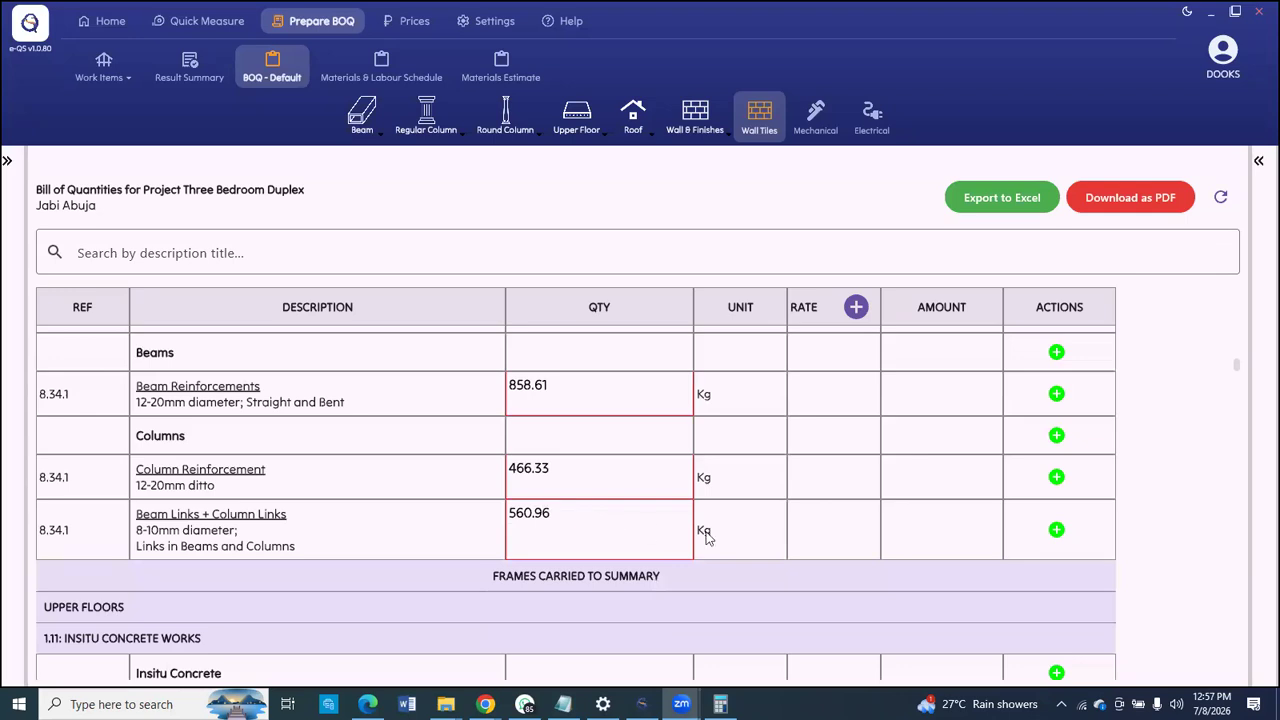
Step: Review the BOQ quantities for the upper floors and for the roof construction and covering
scroll(407, 487, "down", 3)
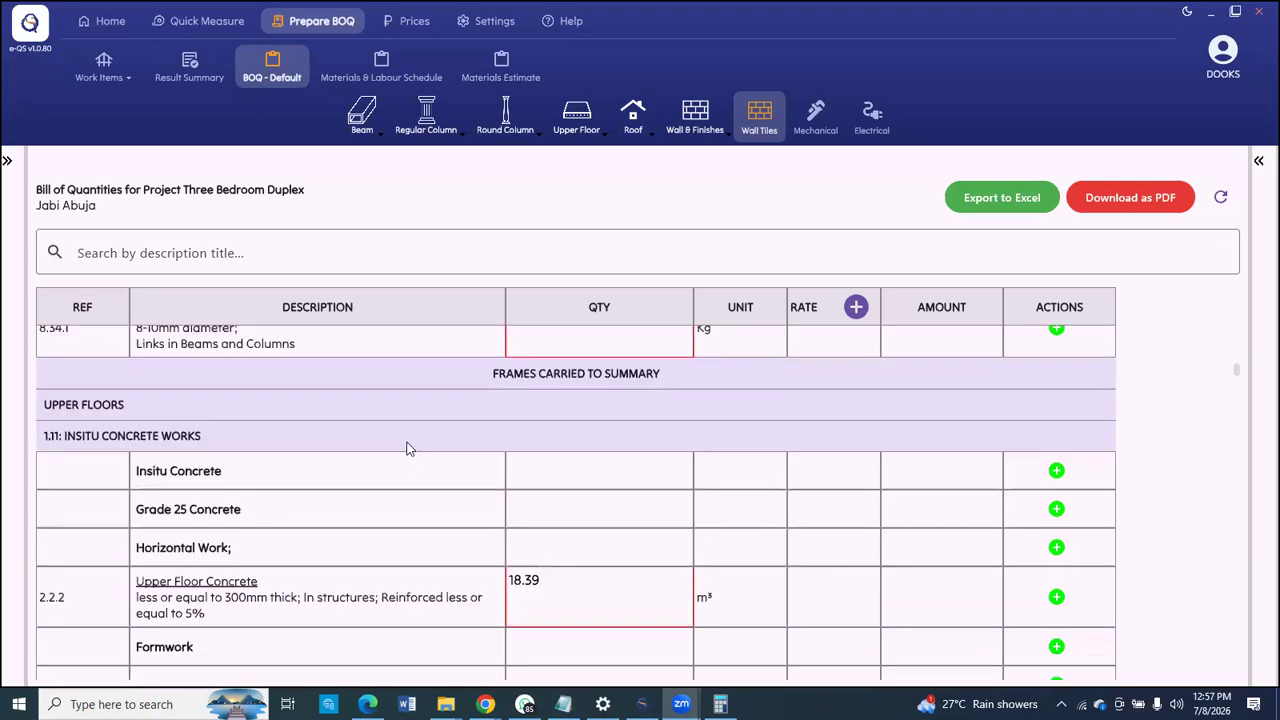
scroll(407, 447, "down", 2)
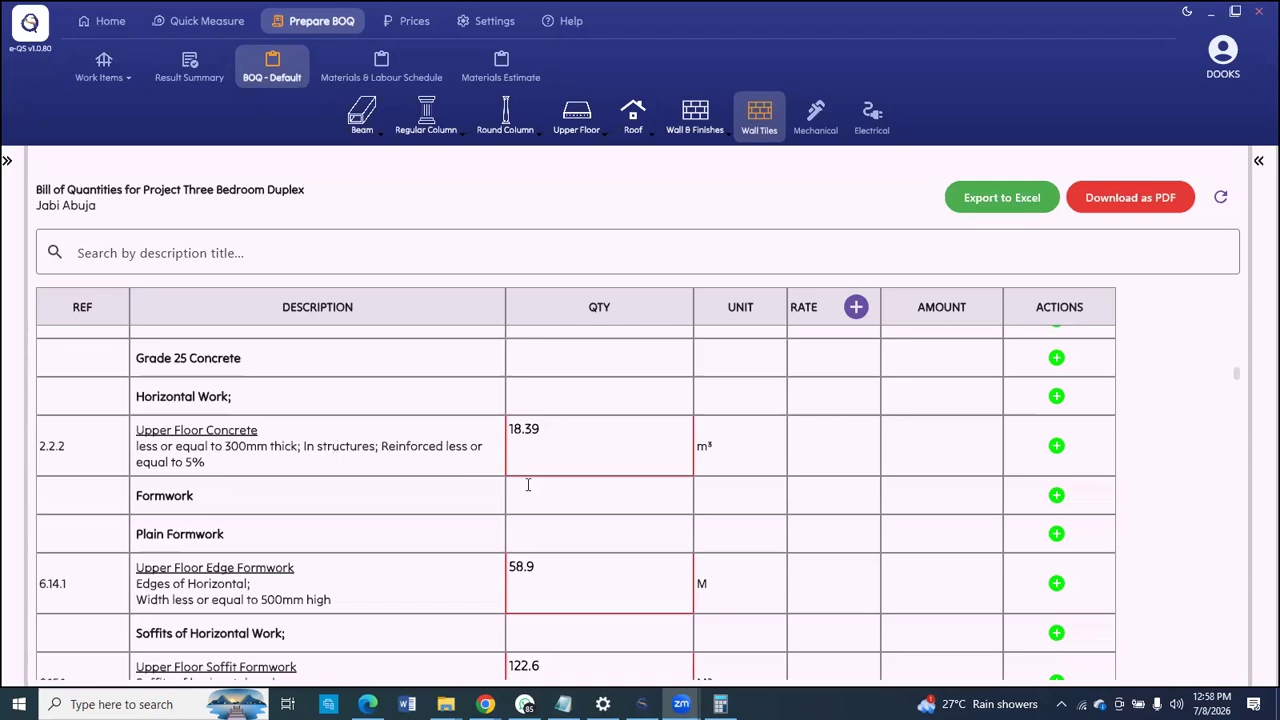
scroll(553, 521, "down", 2)
scroll(553, 521, "down", 1)
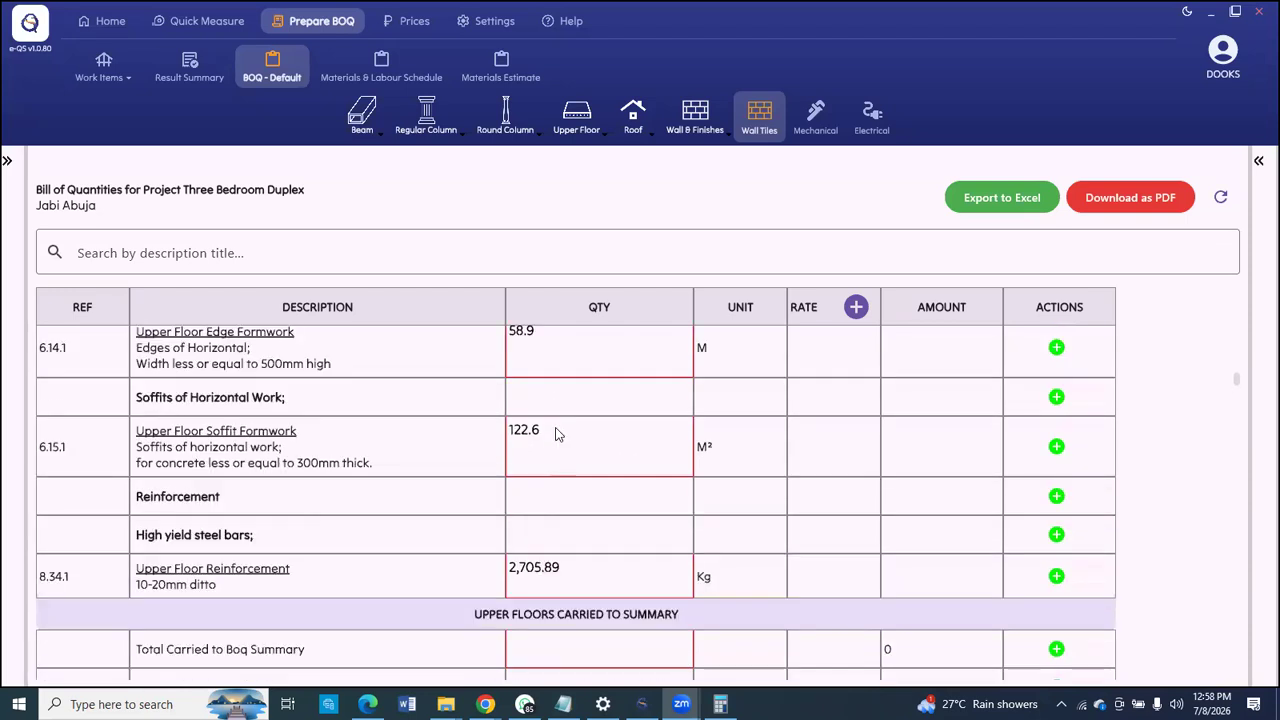
scroll(573, 534, "down", 1)
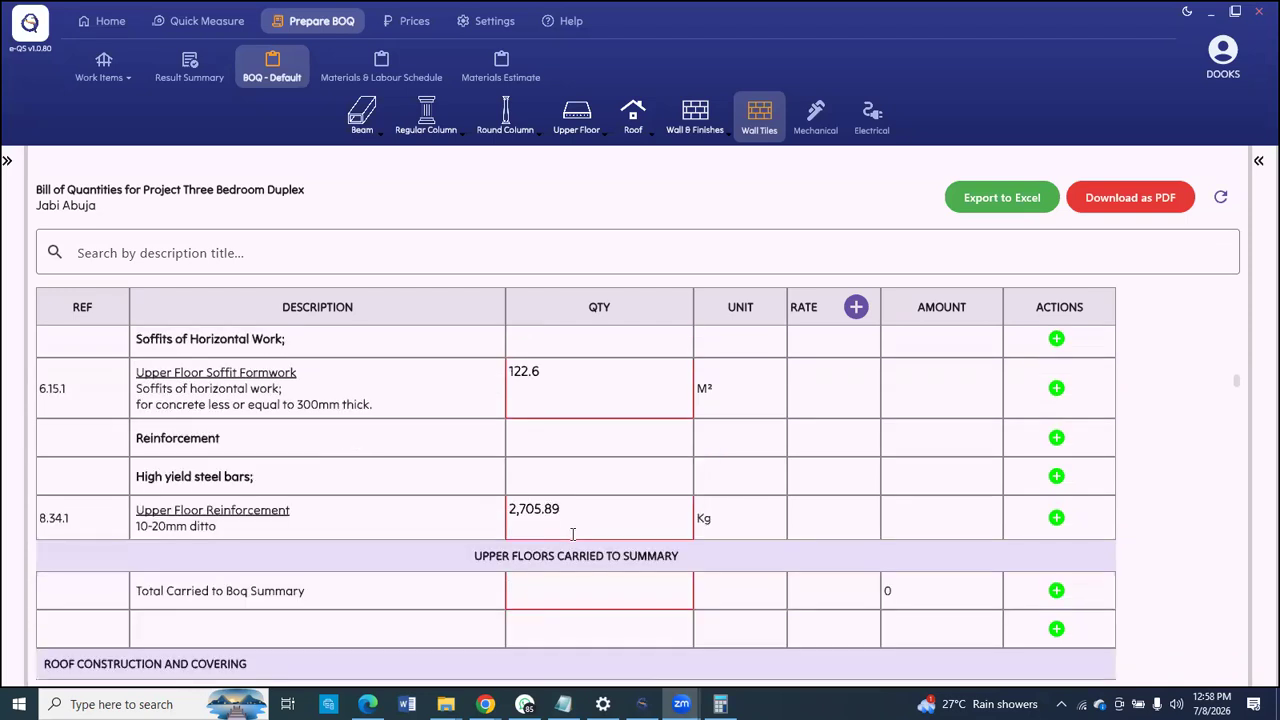
scroll(571, 502, "down", 3)
scroll(571, 502, "down", 3)
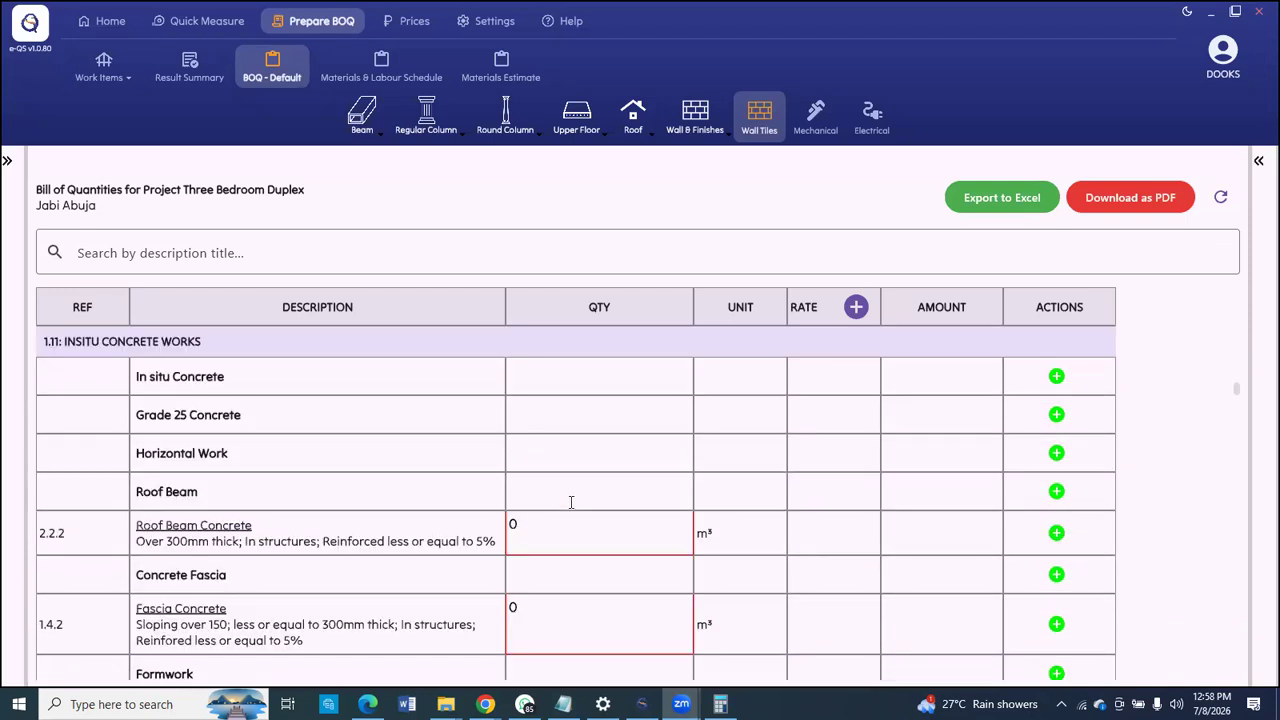
scroll(571, 500, "down", 2)
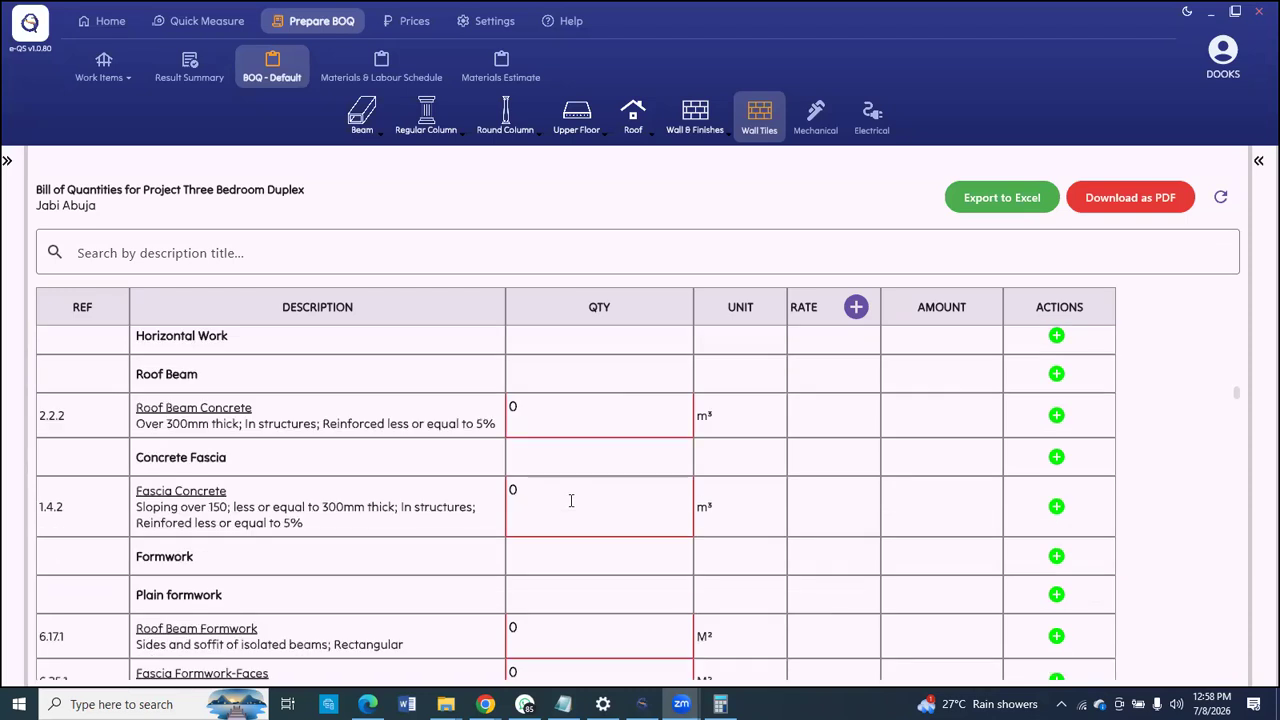
scroll(571, 500, "down", 2)
scroll(563, 473, "down", 1)
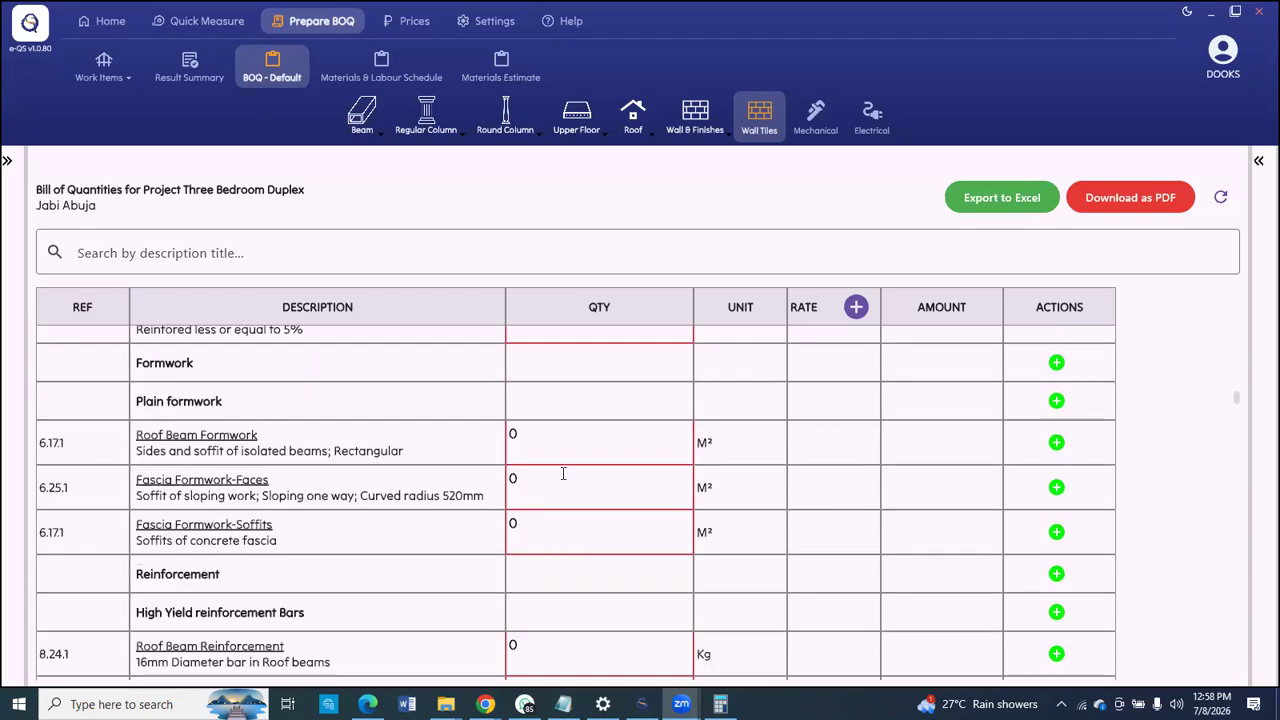
scroll(563, 473, "down", 5)
scroll(562, 481, "down", 5)
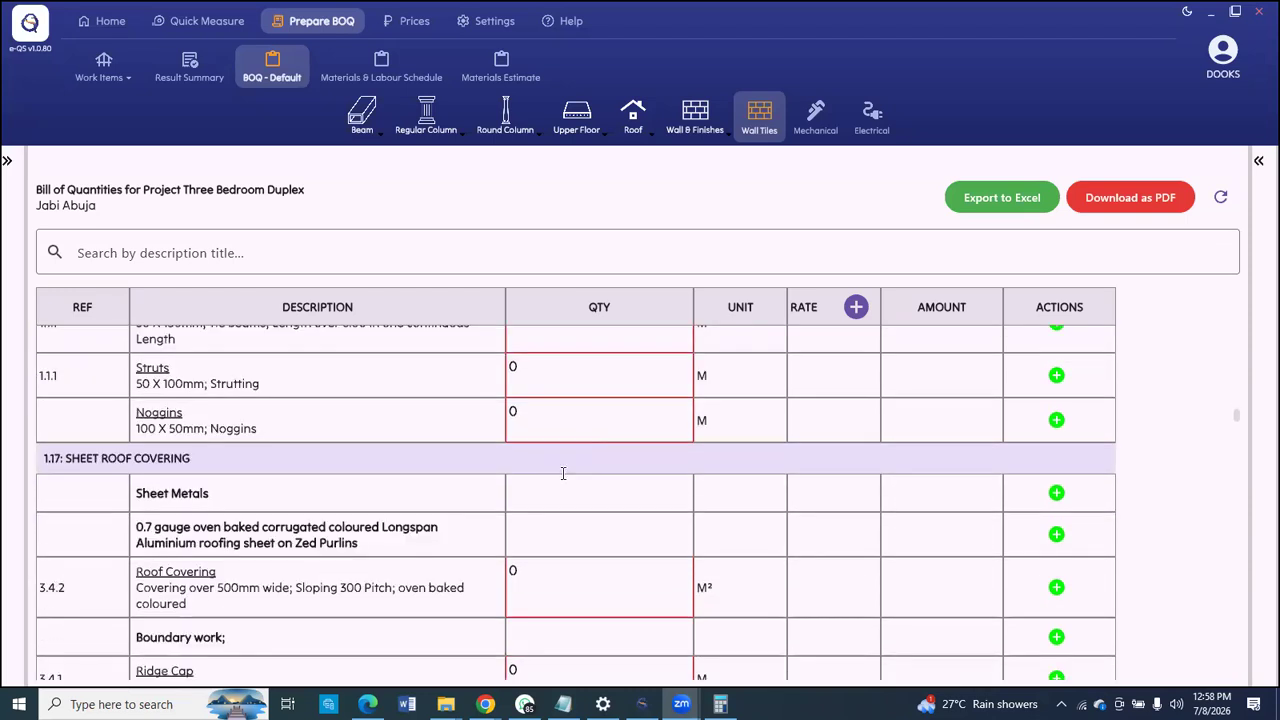
Step: Review the BOQ quantities for the external and internal walls, covering lintel concrete, formwork, reinforcement and wall areas
scroll(563, 475, "down", 8)
scroll(562, 474, "up", 1)
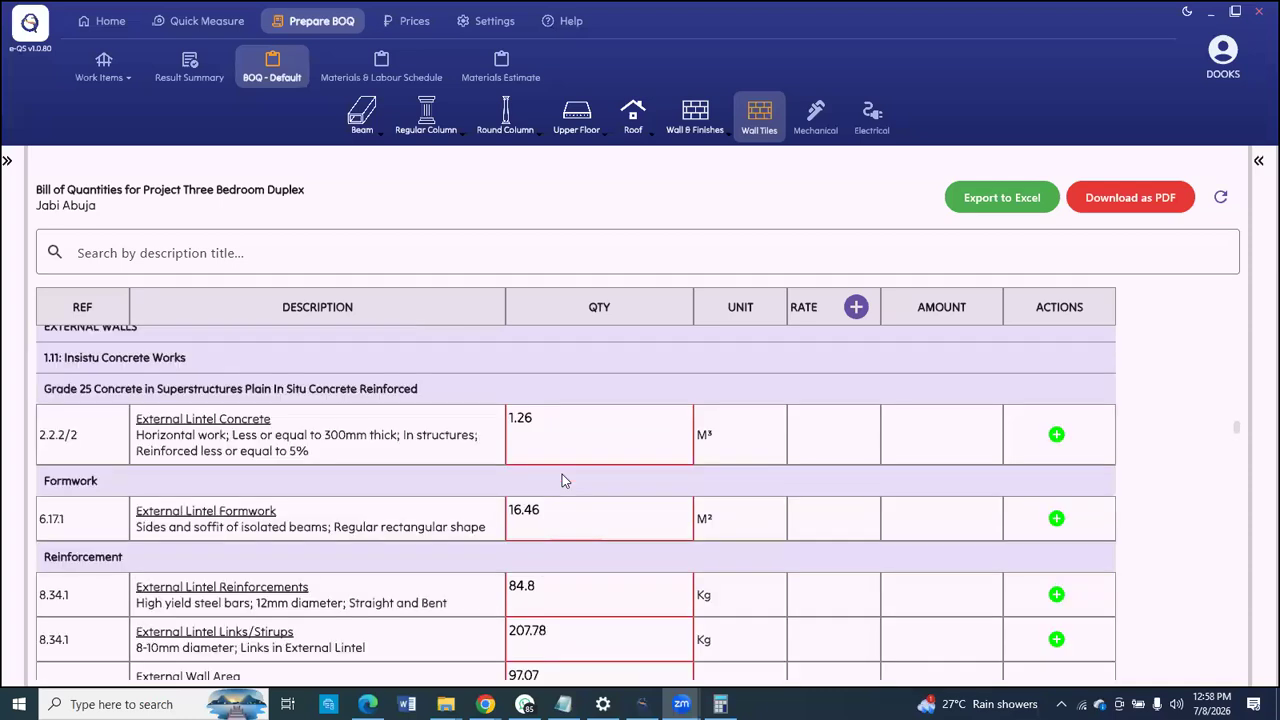
scroll(457, 428, "down", 1)
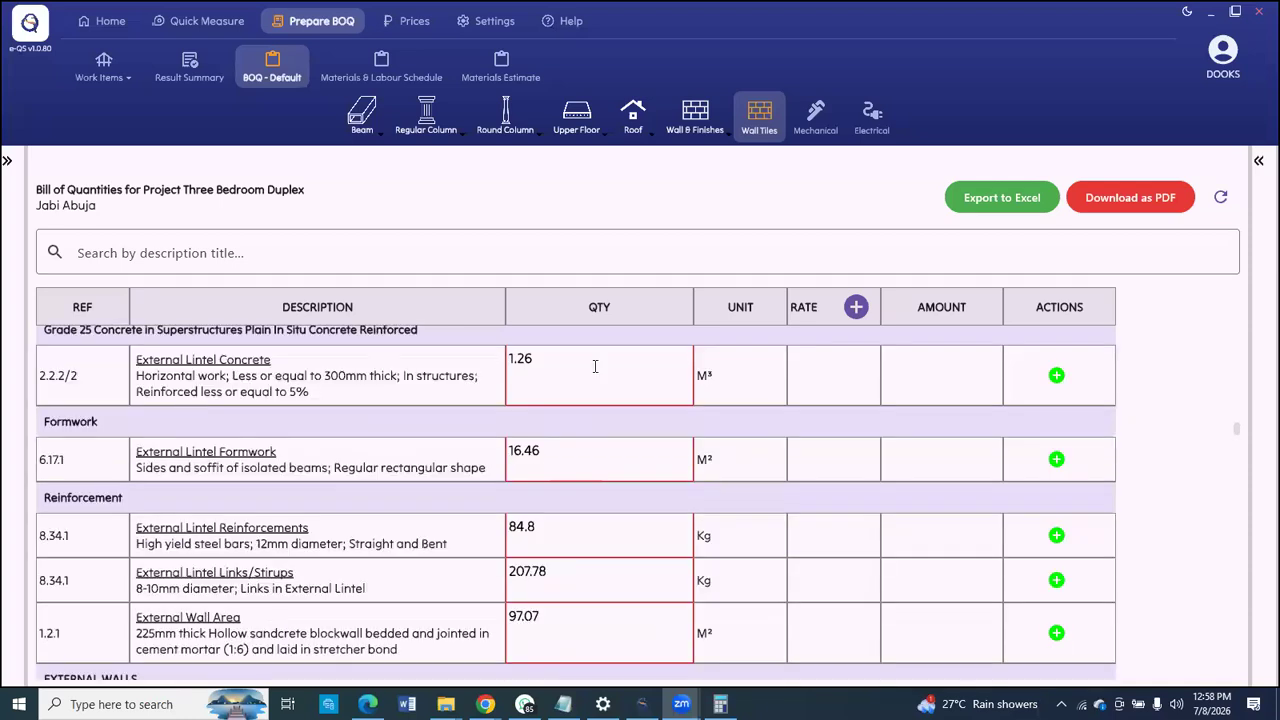
scroll(555, 382, "down", 1)
scroll(554, 382, "down", 3)
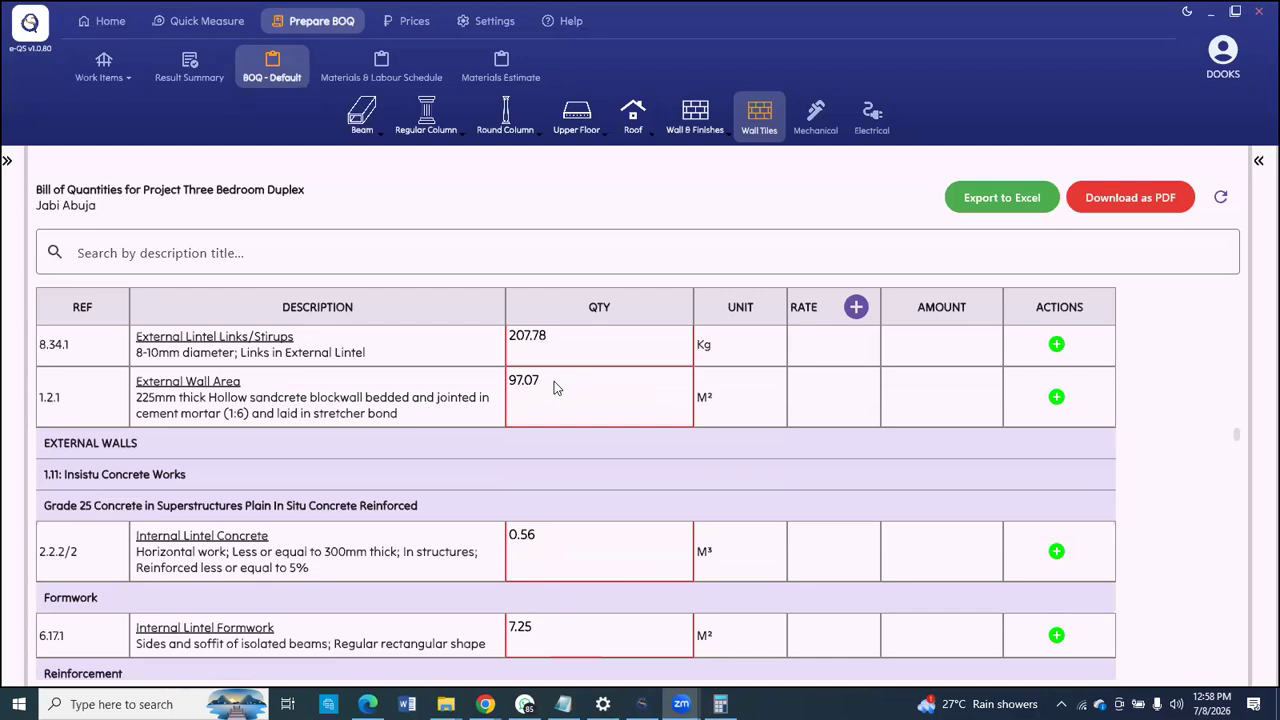
scroll(555, 382, "down", 1)
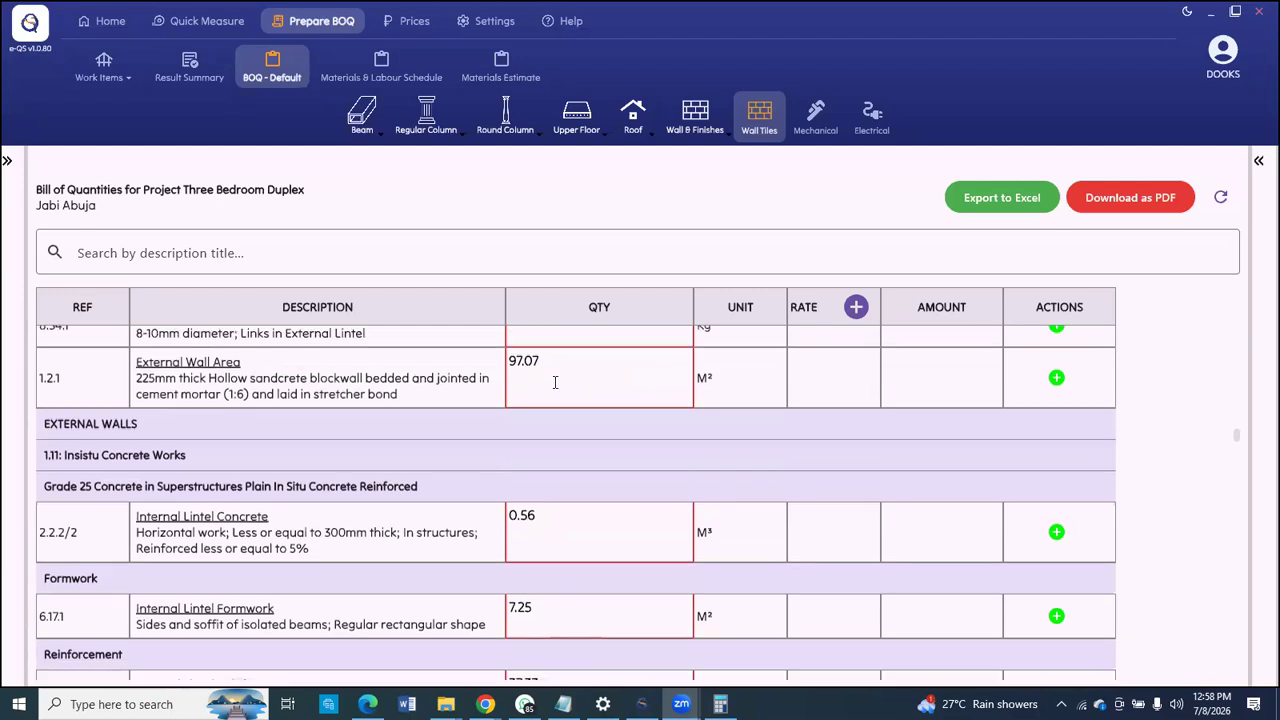
scroll(555, 382, "down", 3)
scroll(552, 381, "up", 1)
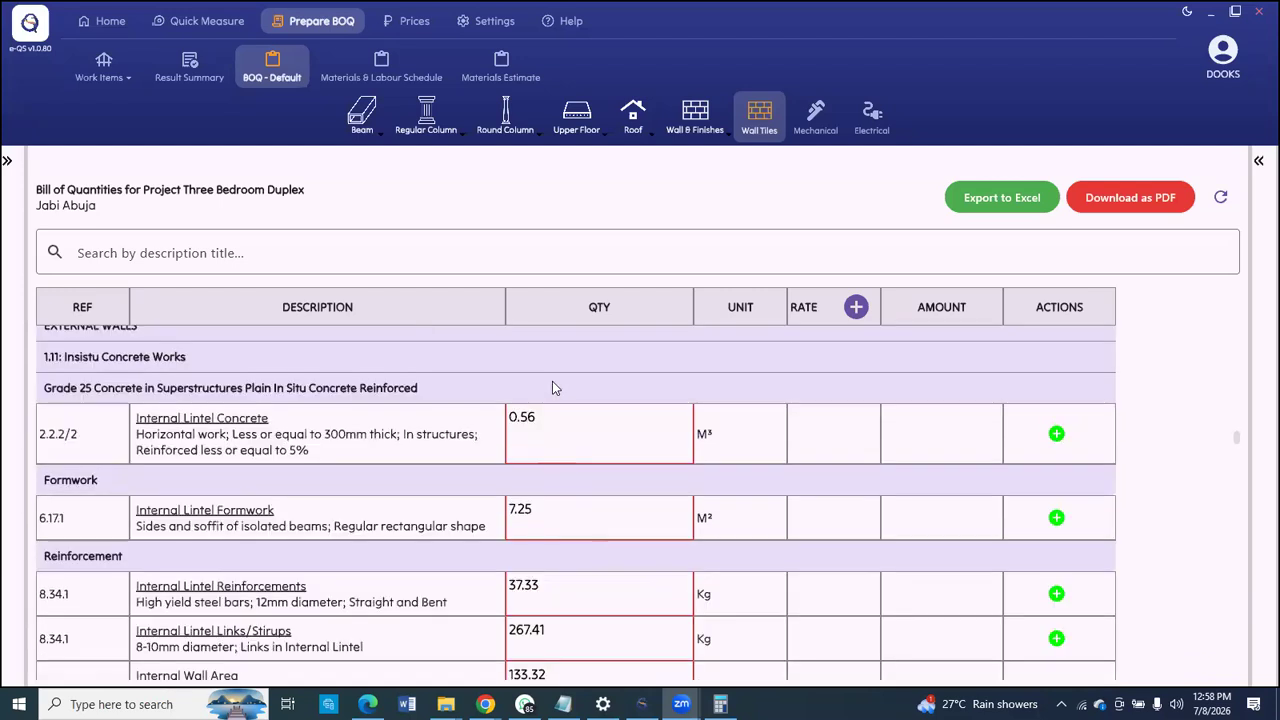
scroll(553, 382, "down", 1)
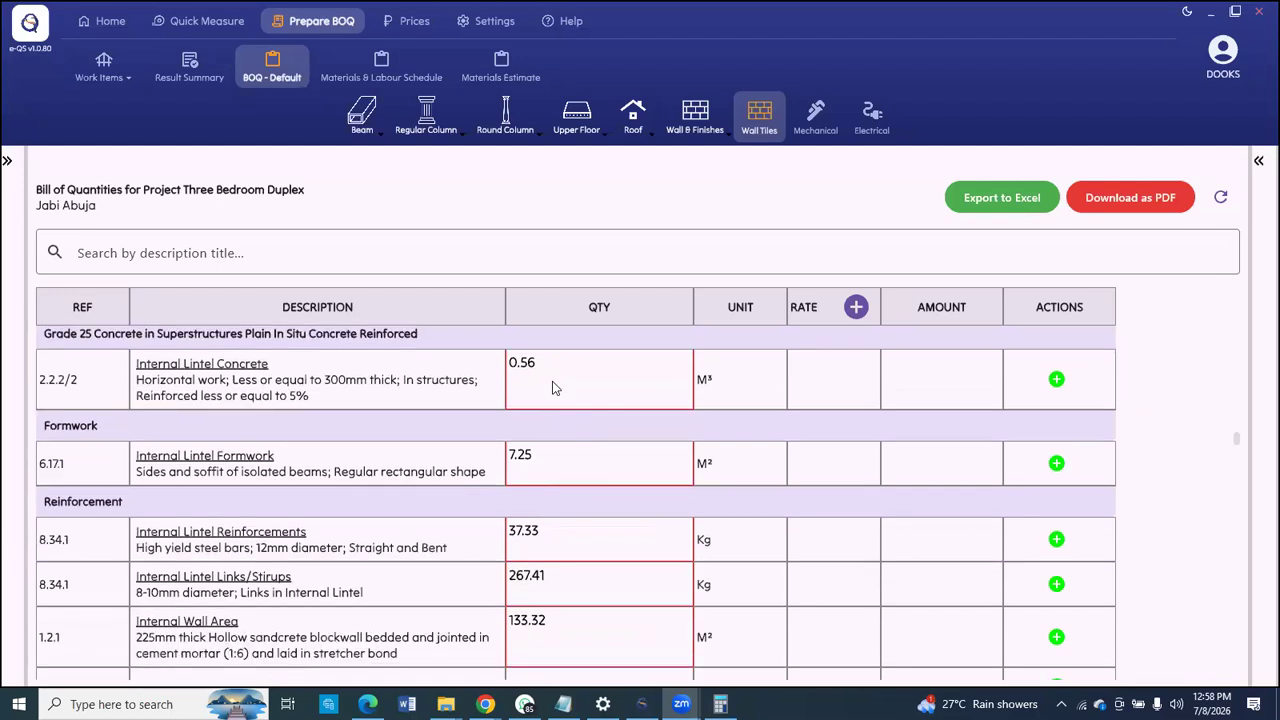
scroll(553, 381, "down", 2)
scroll(552, 381, "down", 5)
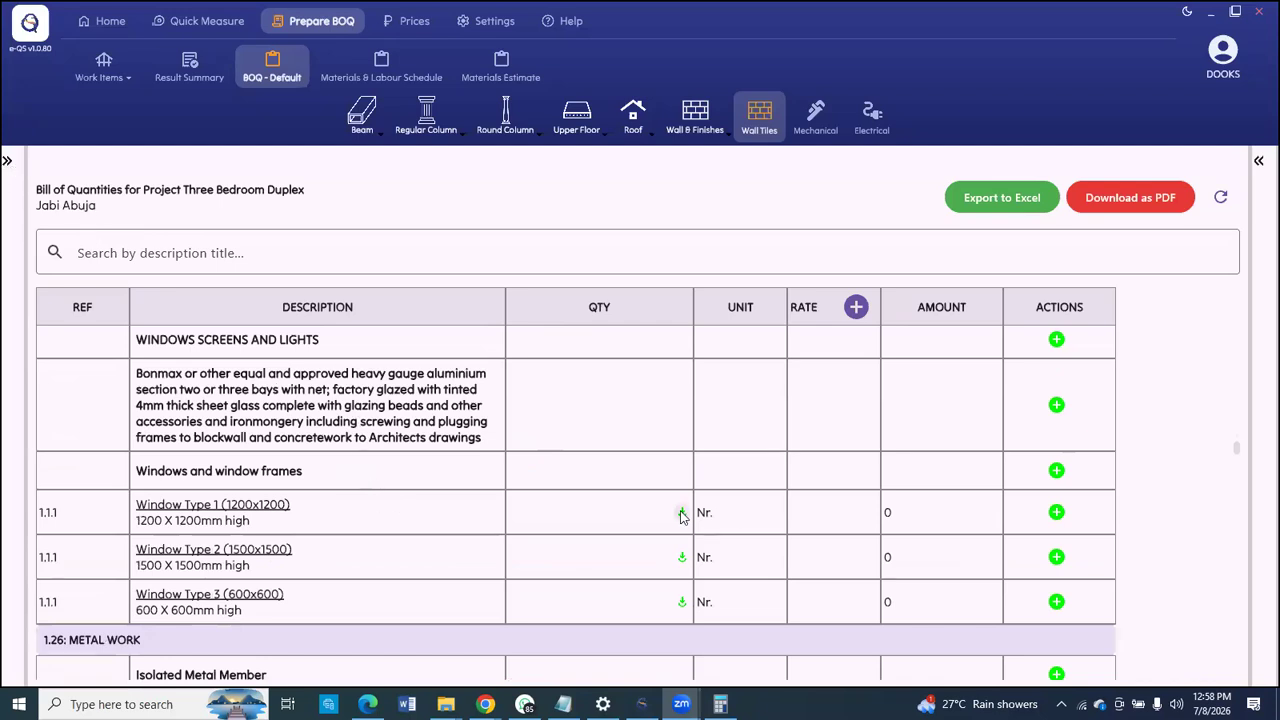
Step: Import the sum of the GF-W1-0.75x1.8 and W1-FF counts as the quantity of Window Type 1
left_click(7, 160)
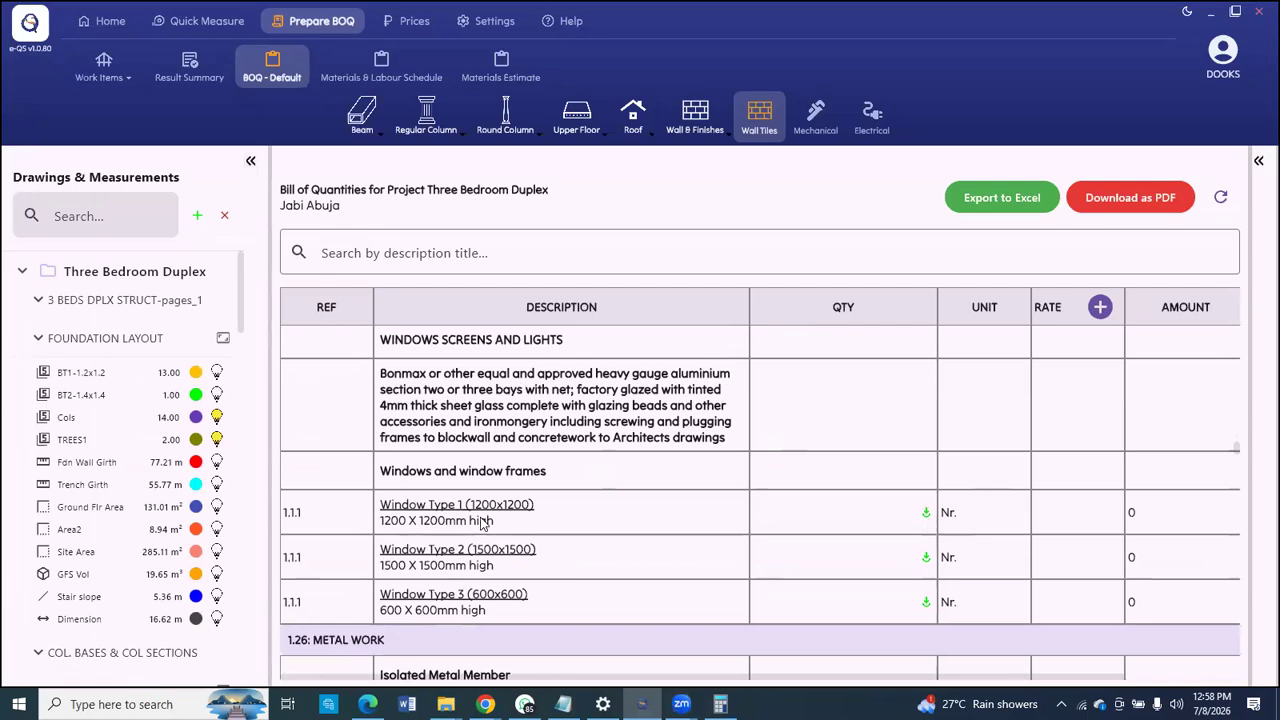
scroll(143, 448, "down", 10)
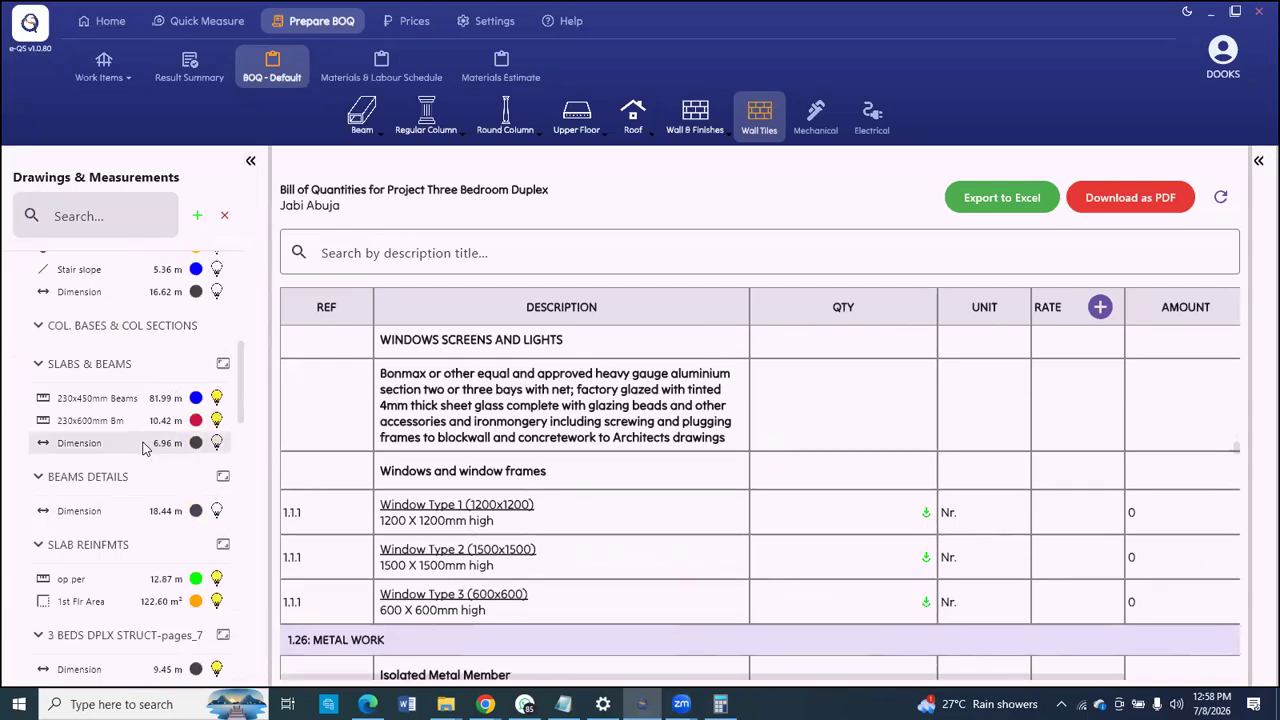
scroll(143, 448, "down", 5)
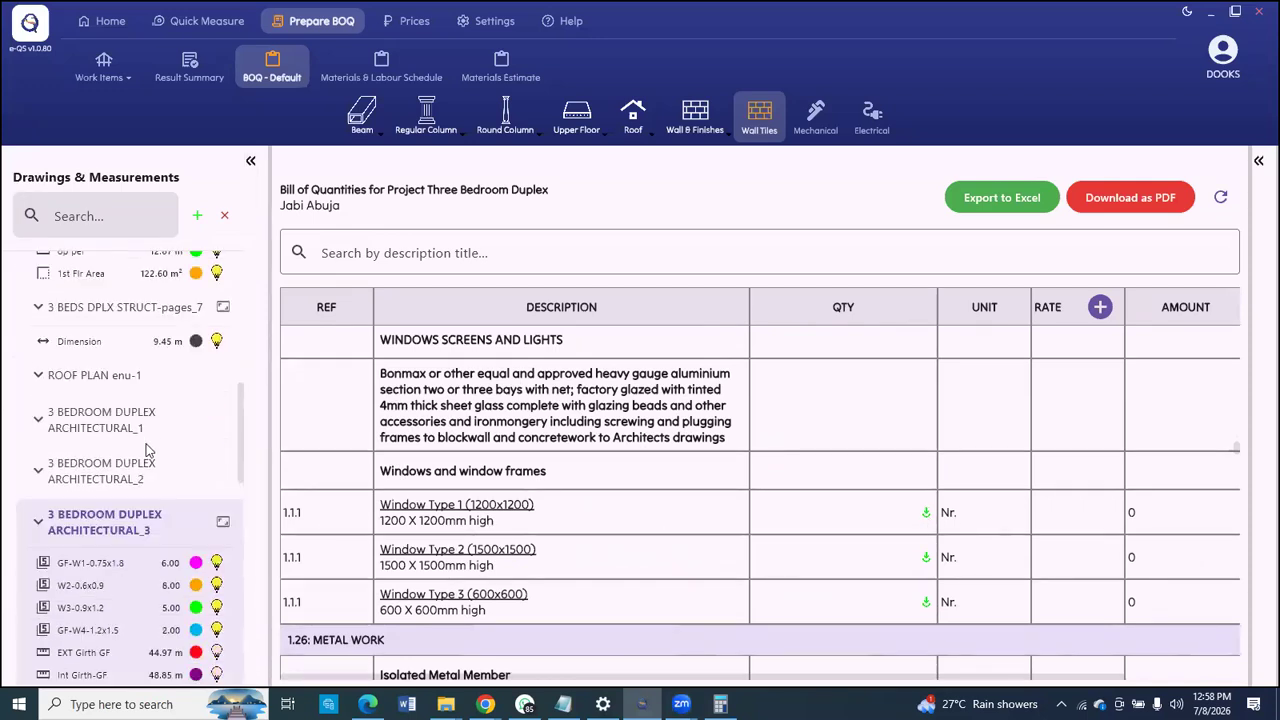
left_click(925, 514)
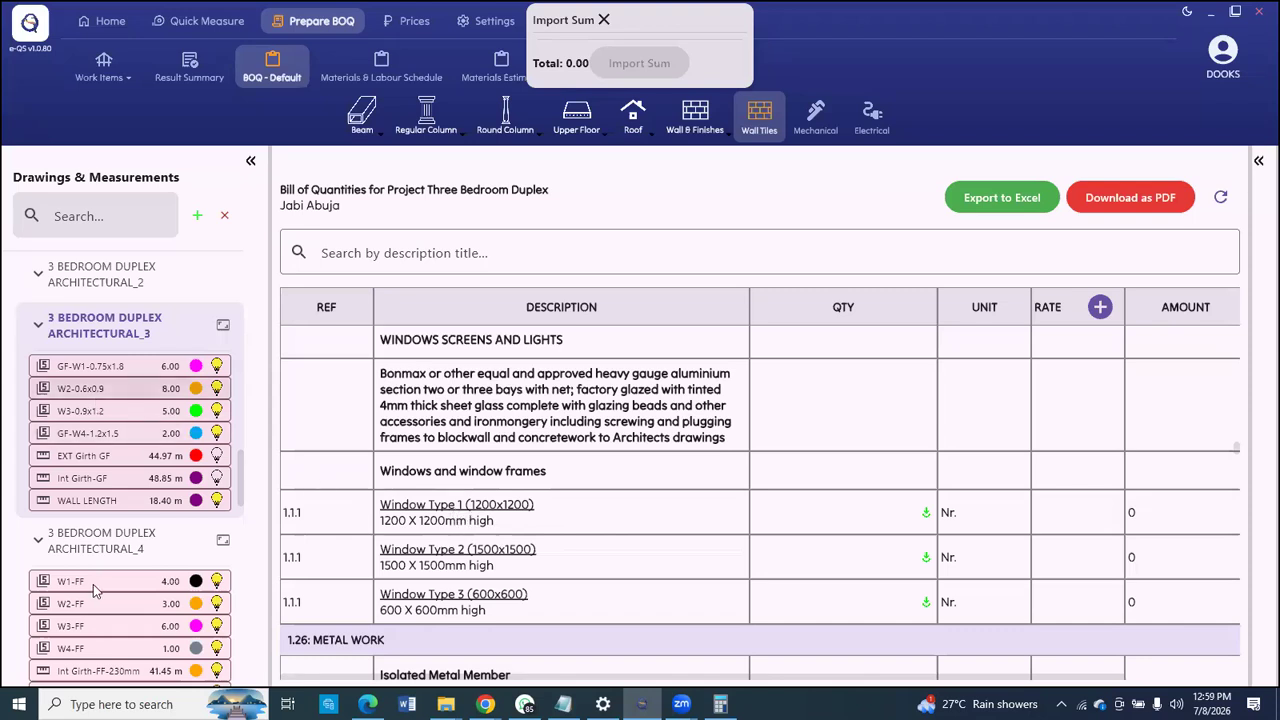
left_click(101, 368)
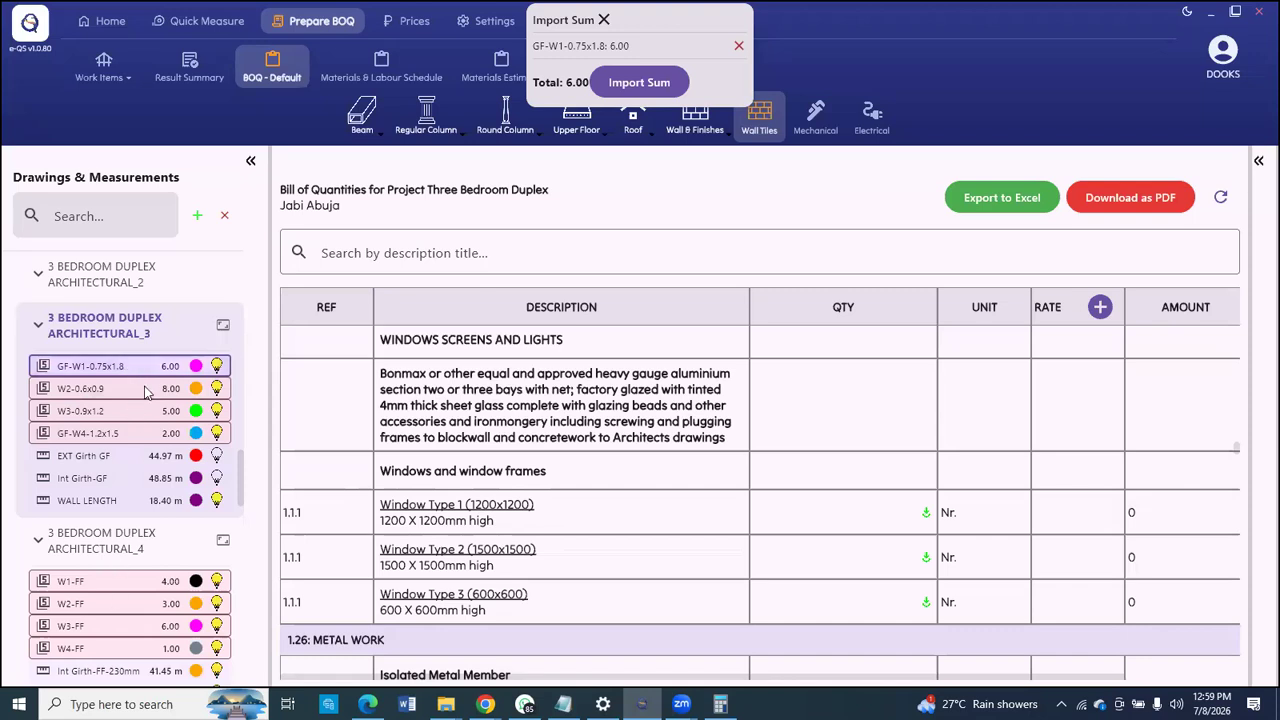
left_click(108, 585)
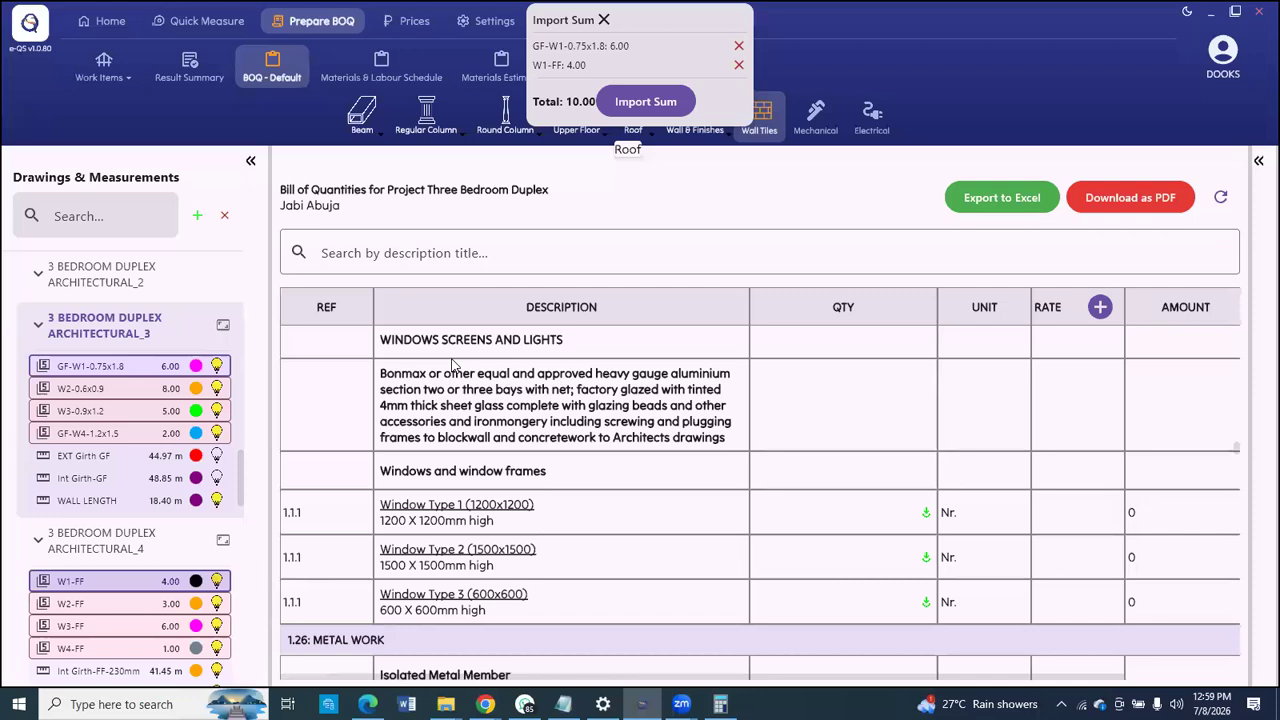
left_click(766, 506)
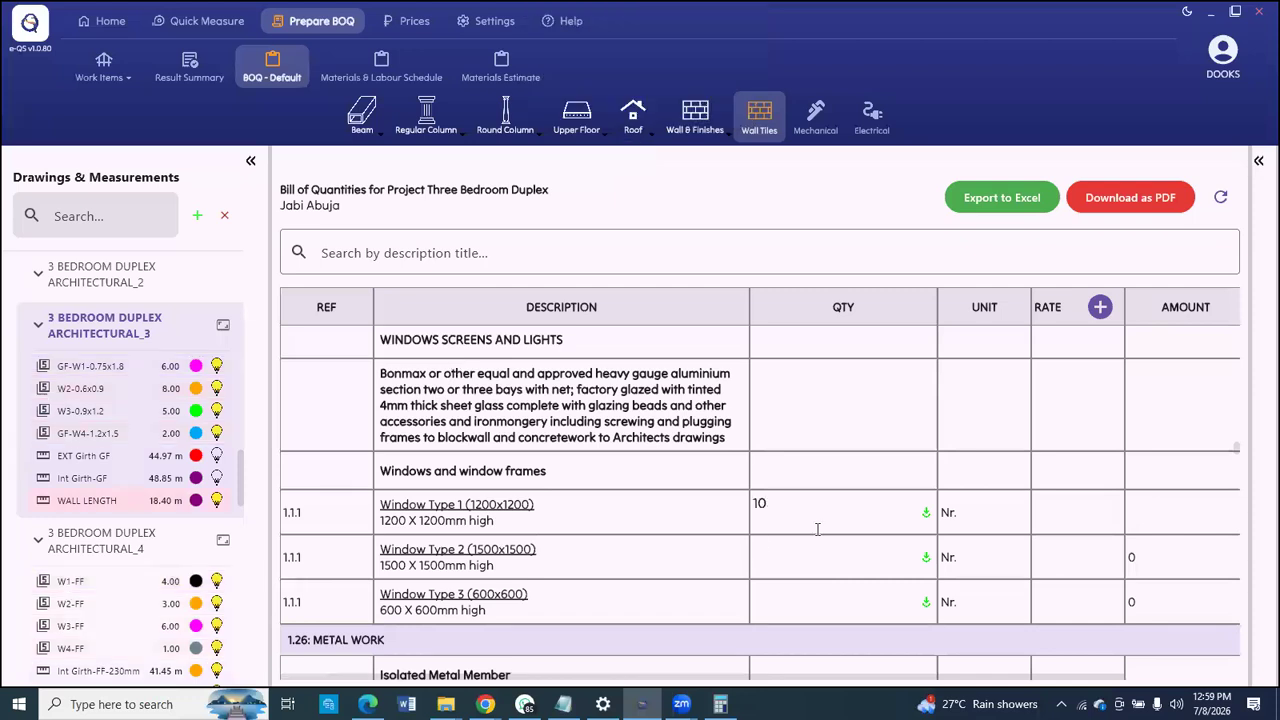
Step: Import the summed W2-0.6x0.9 and W2-FF counts into Window Type 2, and the ground and first floor W3 counts into Window Type 3
left_click(924, 558)
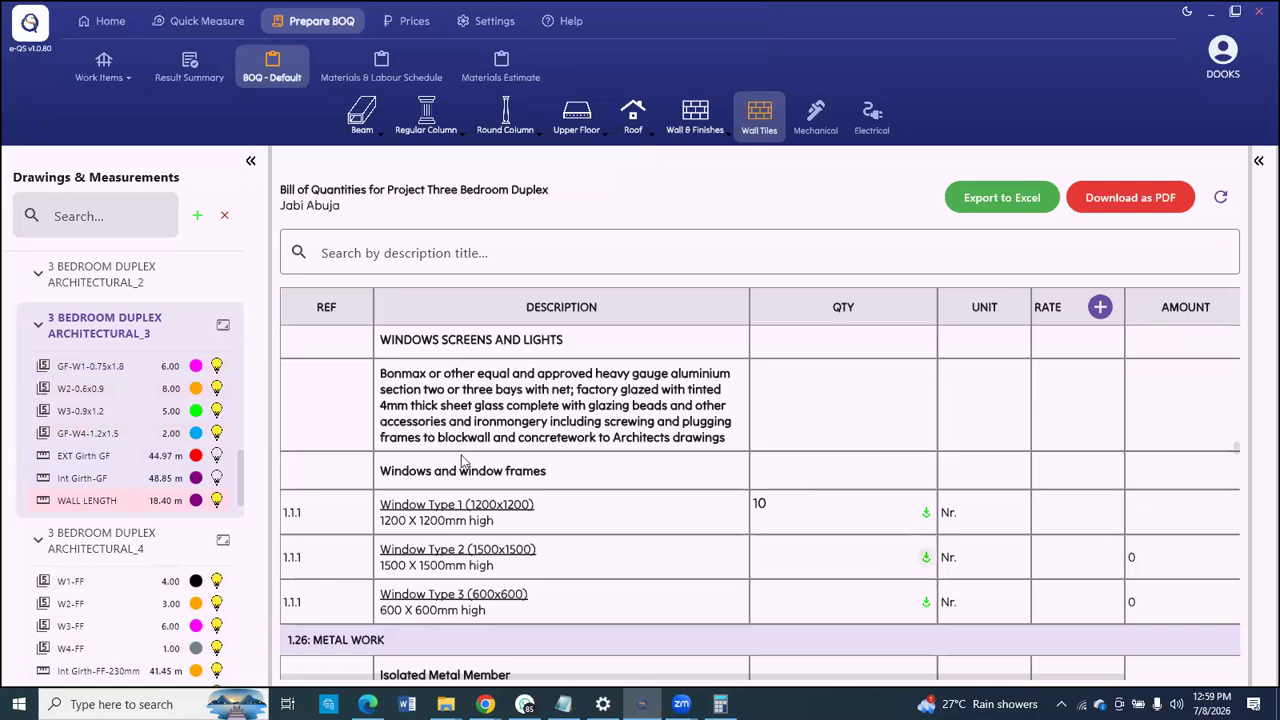
left_click(80, 388)
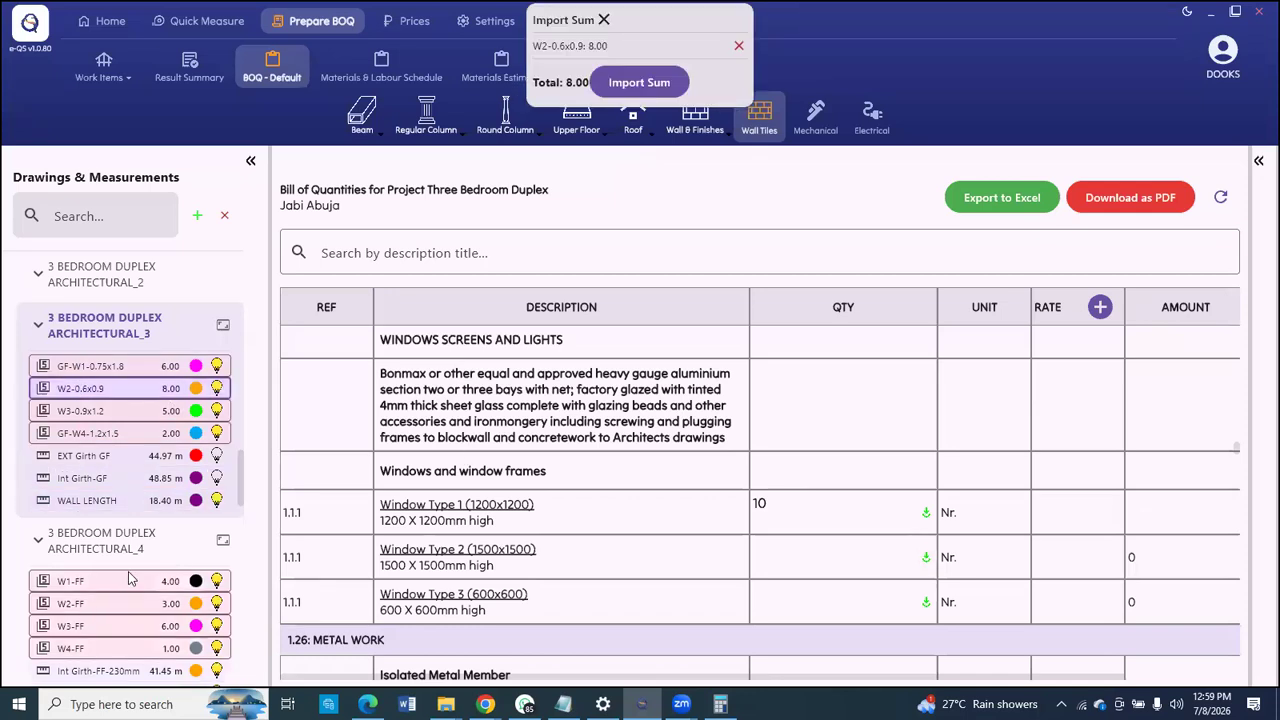
left_click(124, 603)
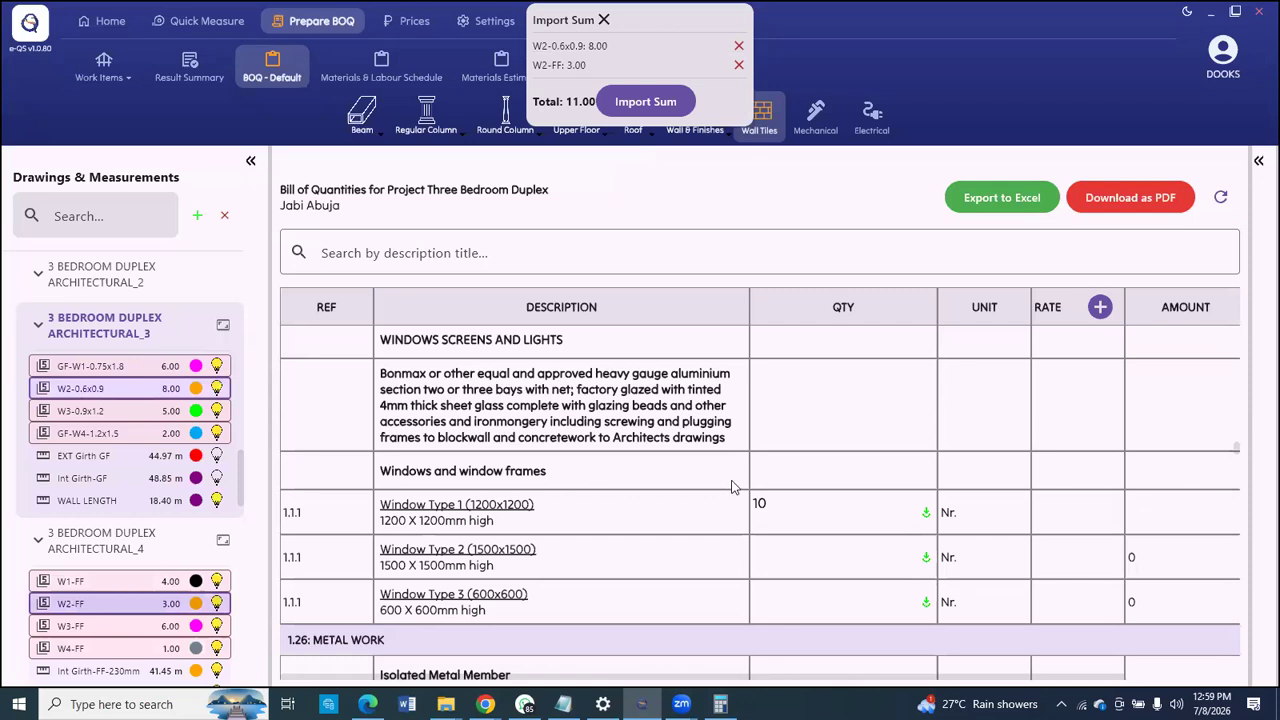
left_click(926, 557)
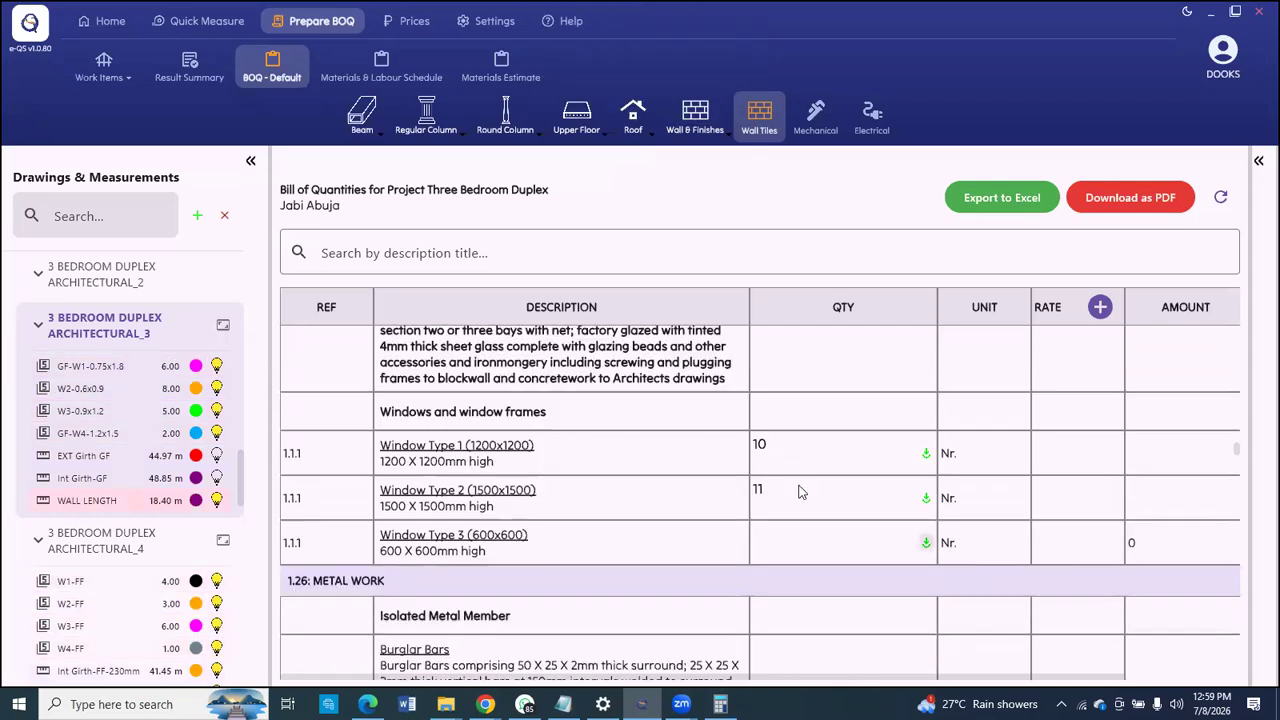
left_click(926, 542)
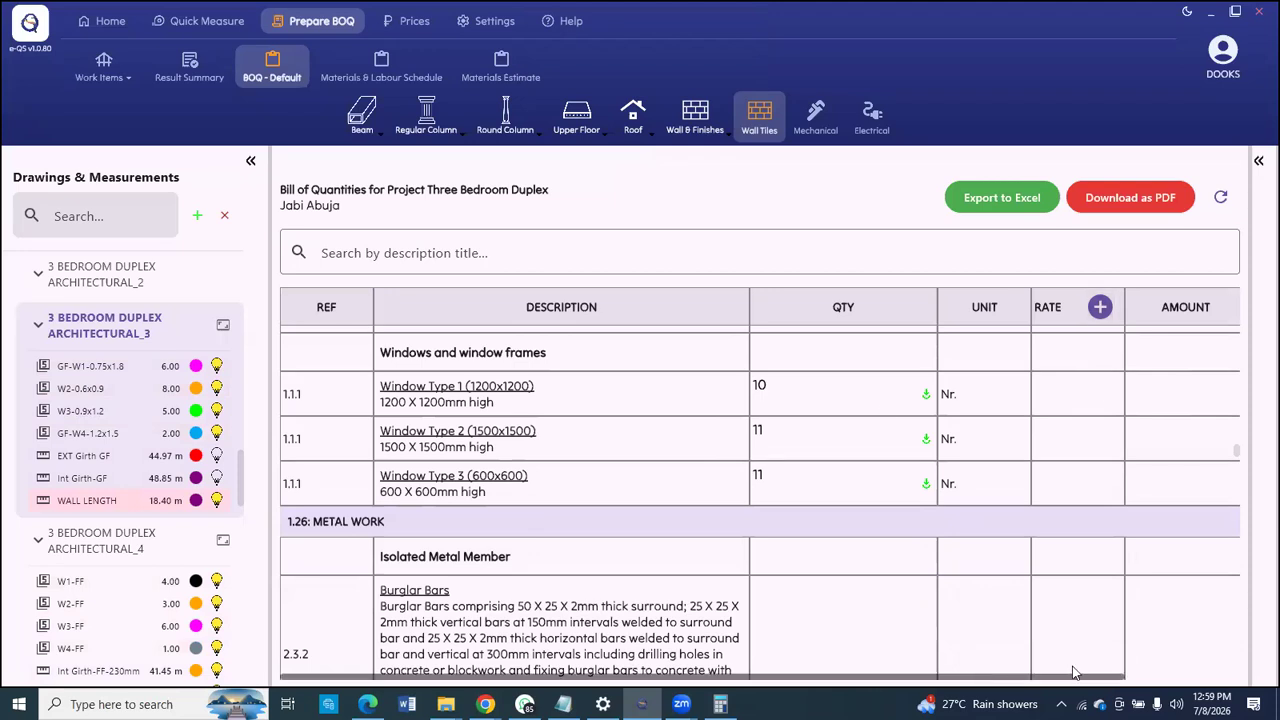
scroll(1136, 664, "right", 2)
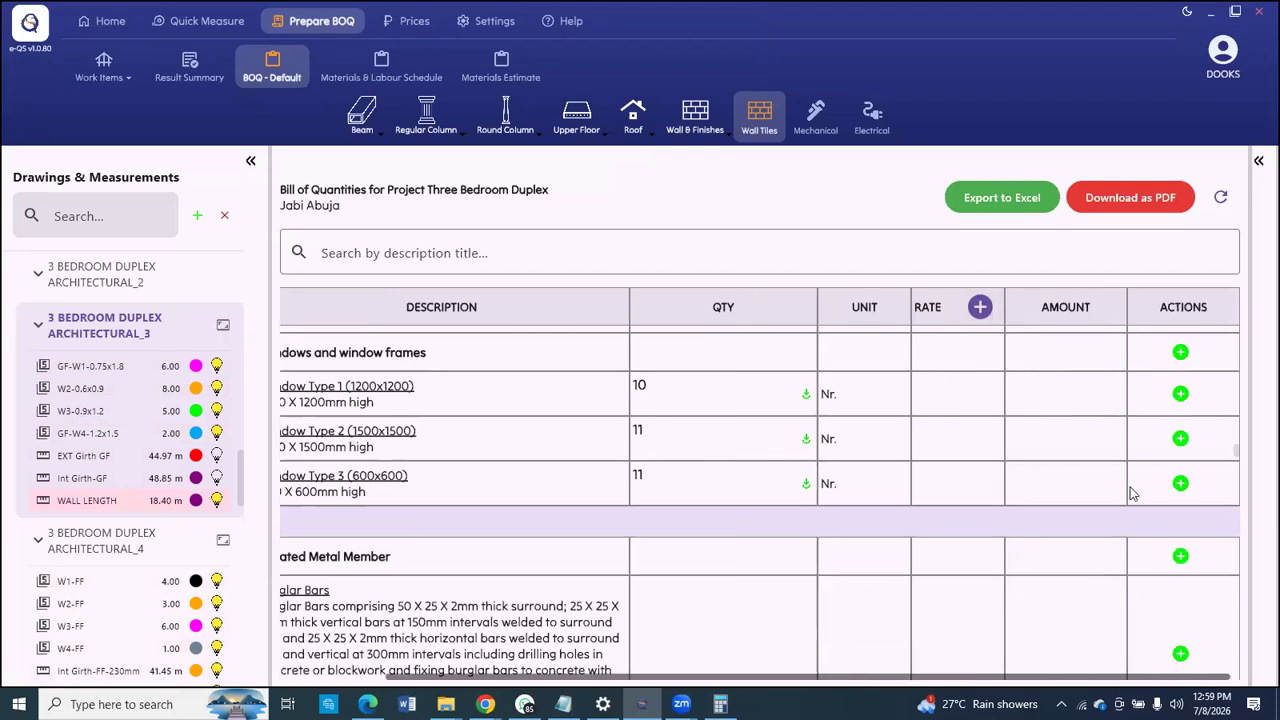
left_click(1180, 485)
left_click(648, 327)
type("1.11")
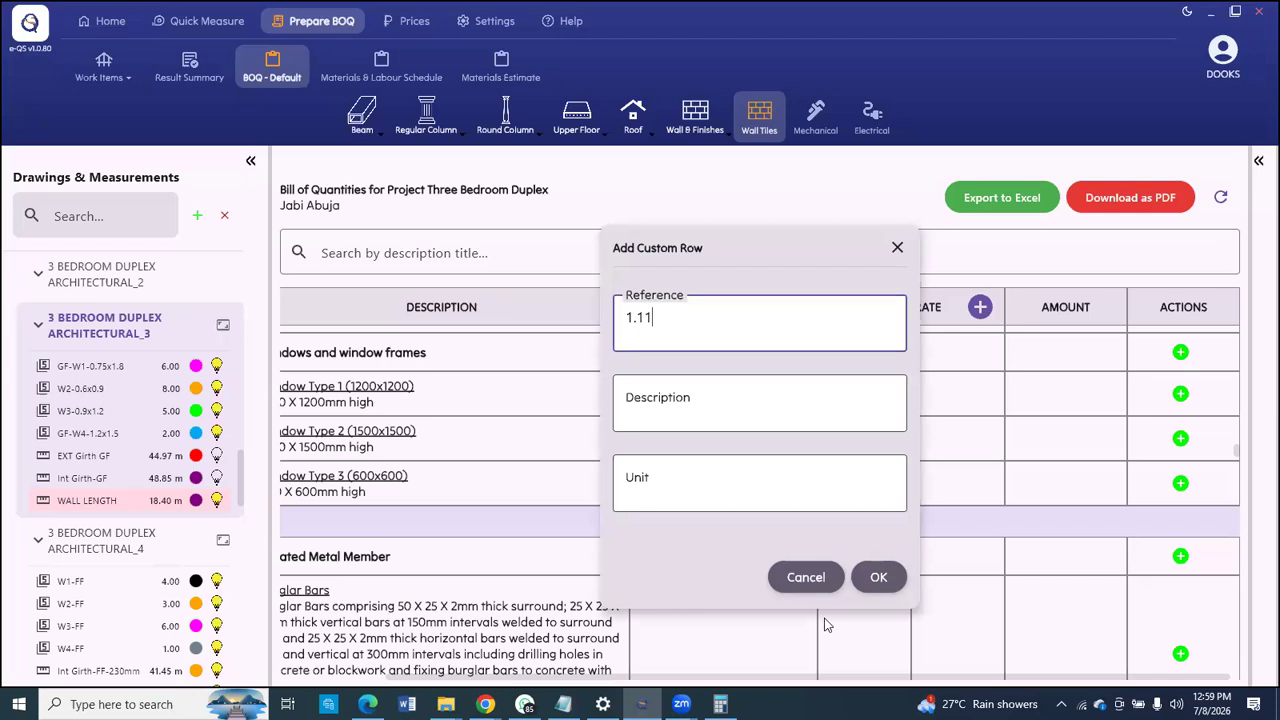
left_click(830, 686)
left_click_drag(829, 677, 628, 662)
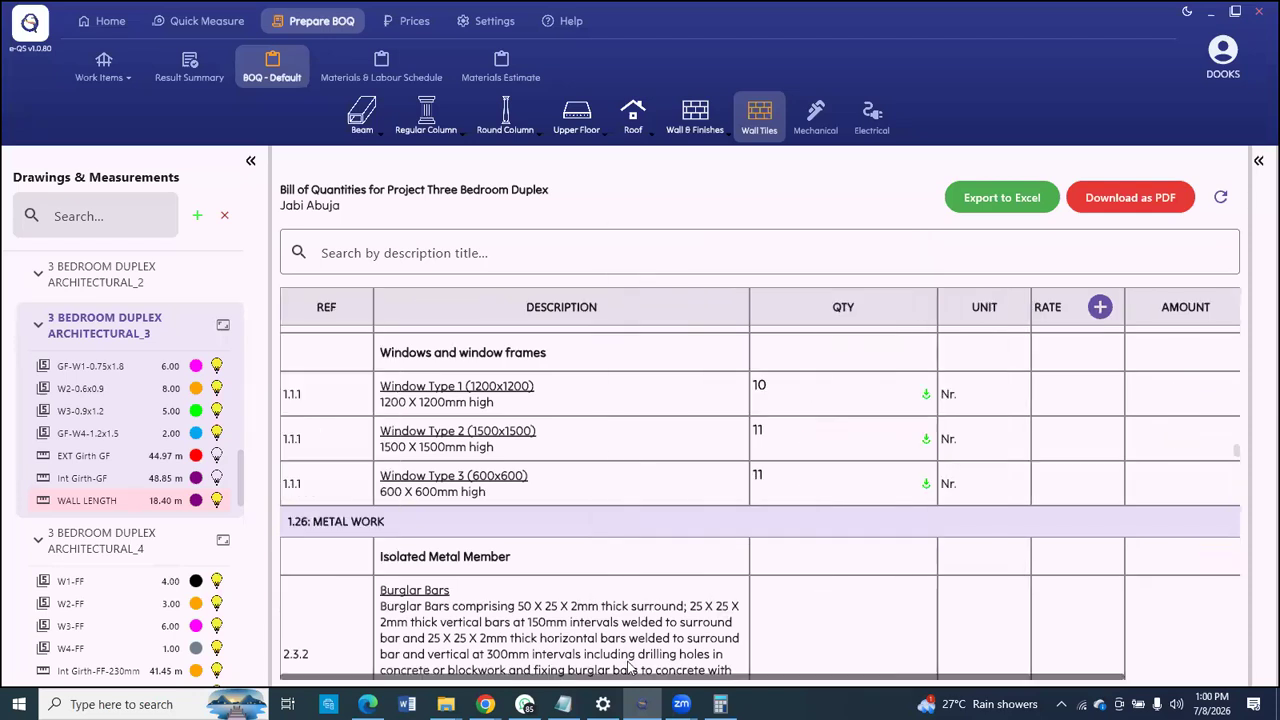
Step: Start a custom row below Window Type 3 with reference 1.1.1 and description "Window 4- 1.2x1.5m"
scroll(1110, 512, "right", 2)
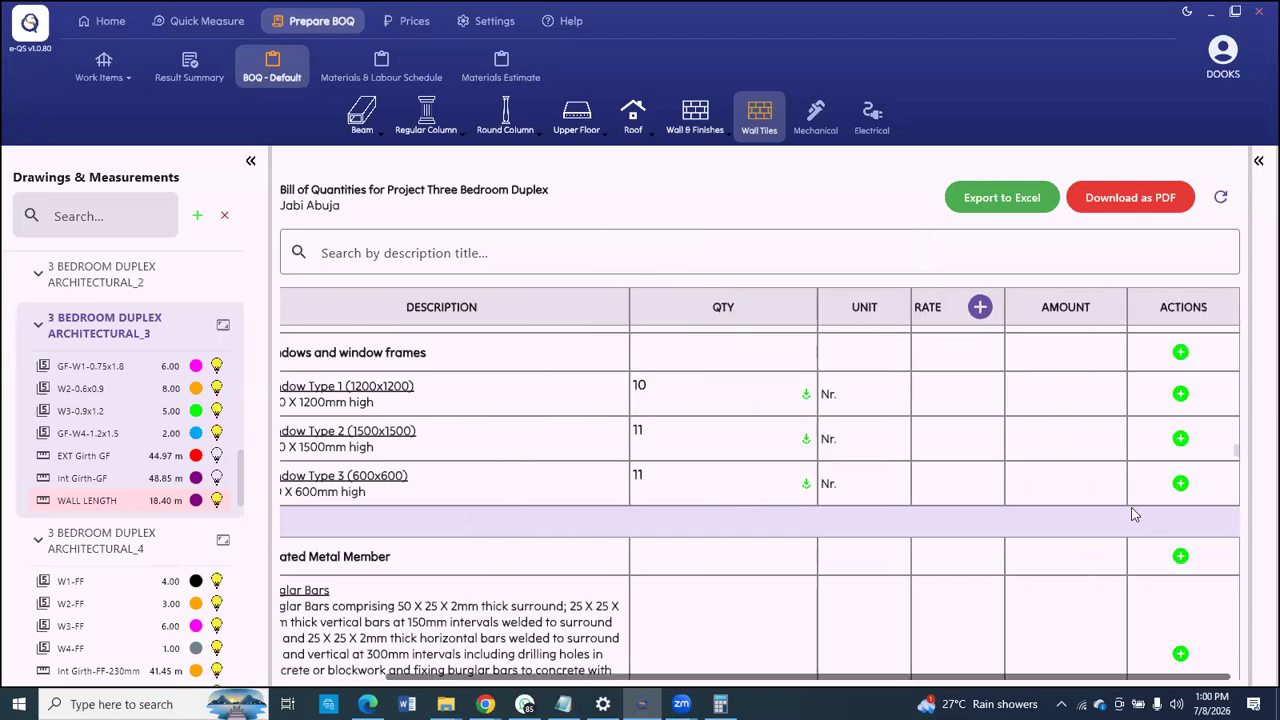
left_click(1180, 484)
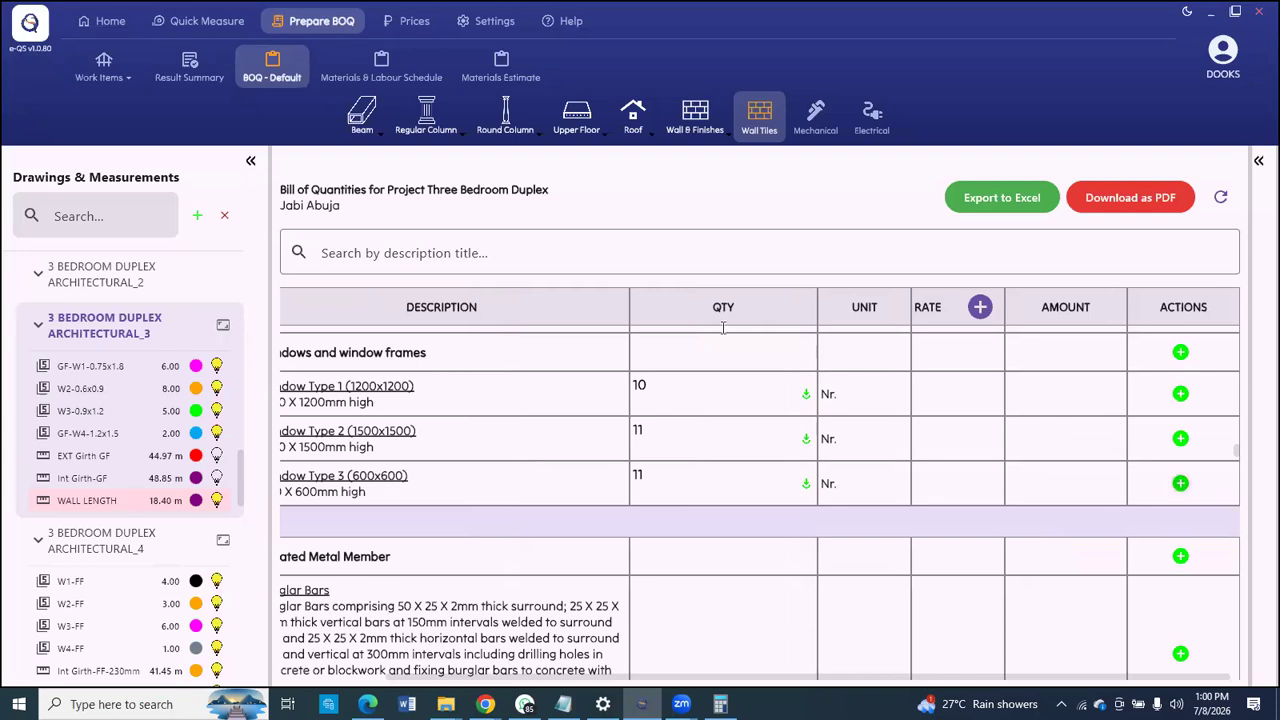
type("1.1.1")
key("Tab")
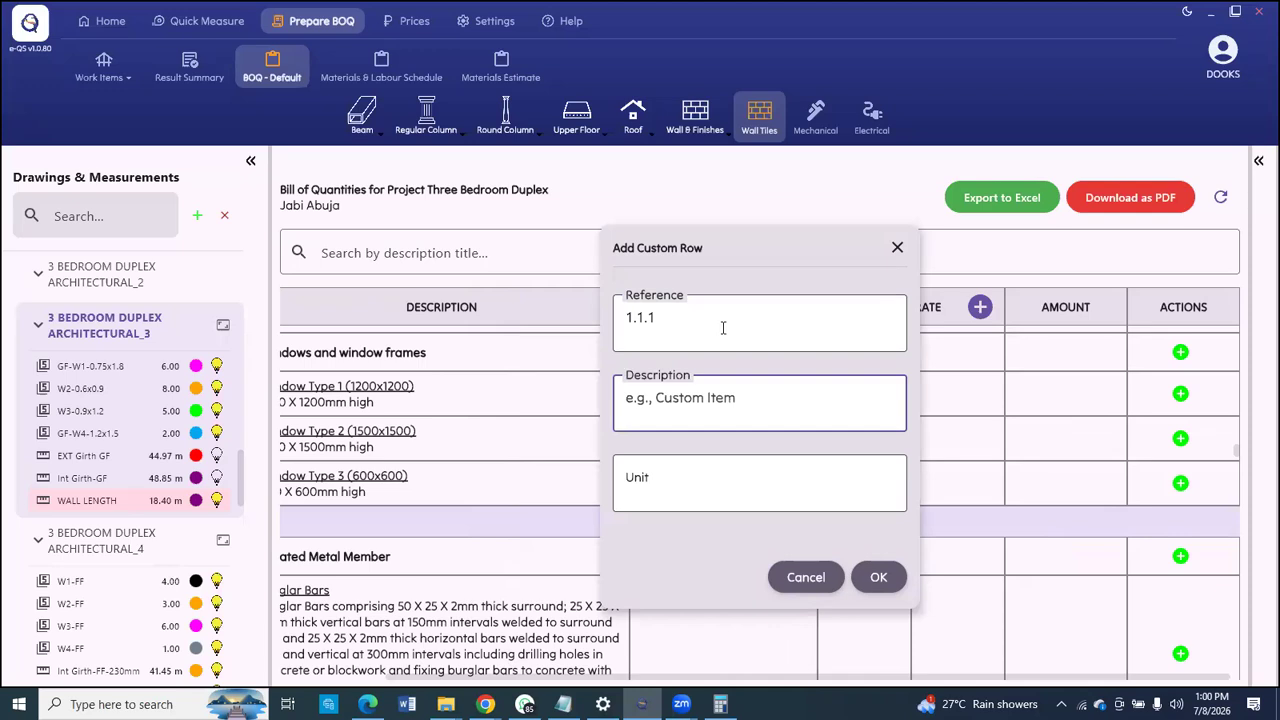
type("Window 4")
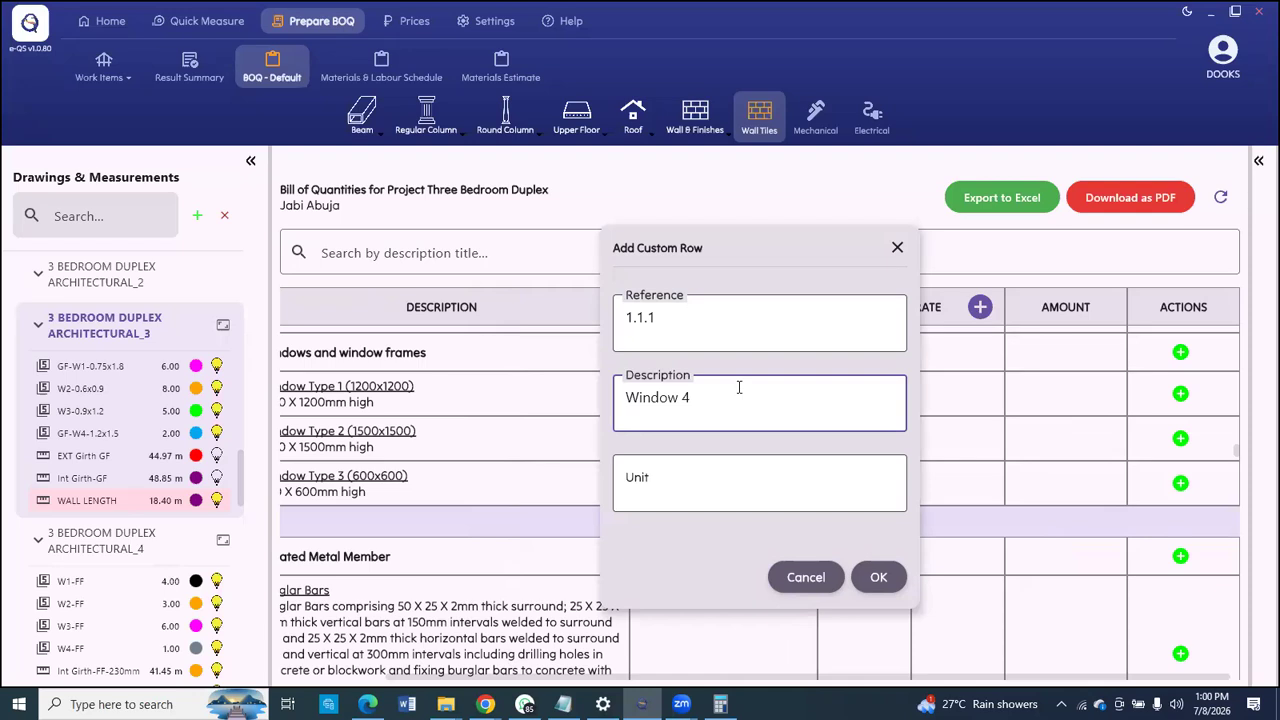
type(" 1.2x1.5")
key("Left")
key("Left")
key("Left")
key("Left")
key("Left")
key("Left")
key("Left")
key("Left")
type("-")
type("m")
Step: Add the custom row with unit Nr and import the sum of the GF-W4-1.2x1.5 and W4-FF counts as its quantity
left_click(782, 484)
type("Nr")
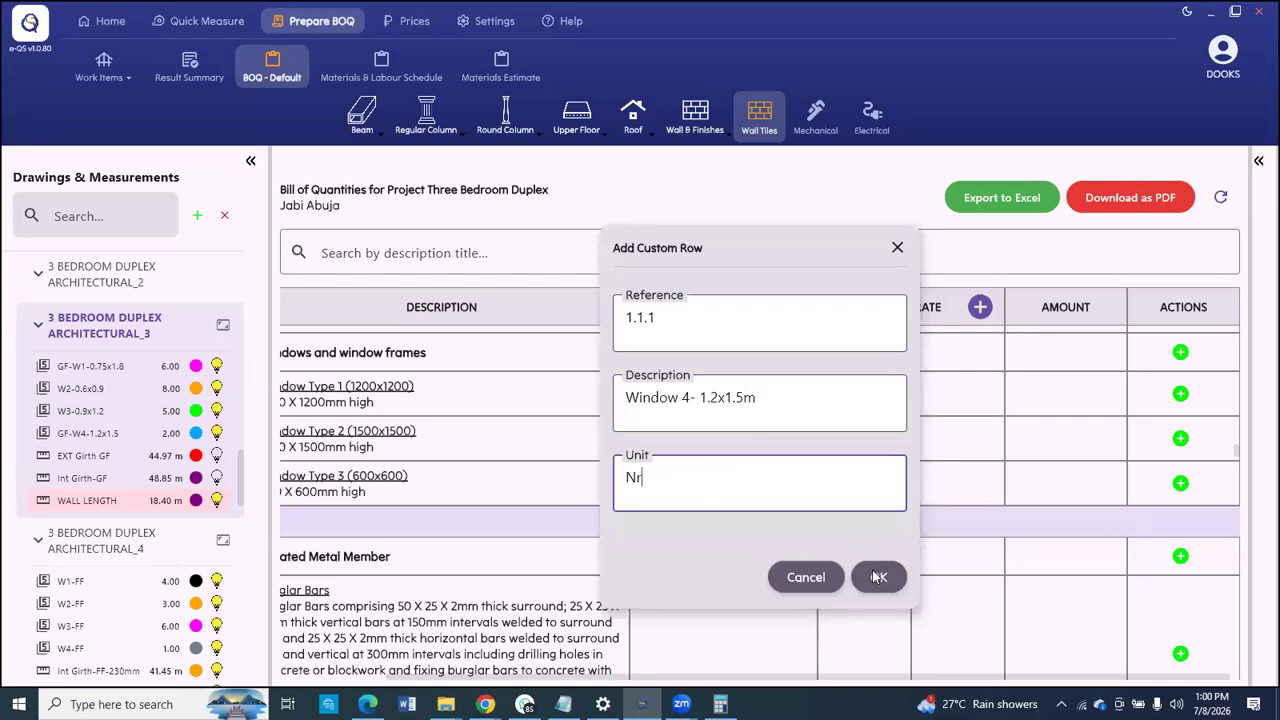
key("Return")
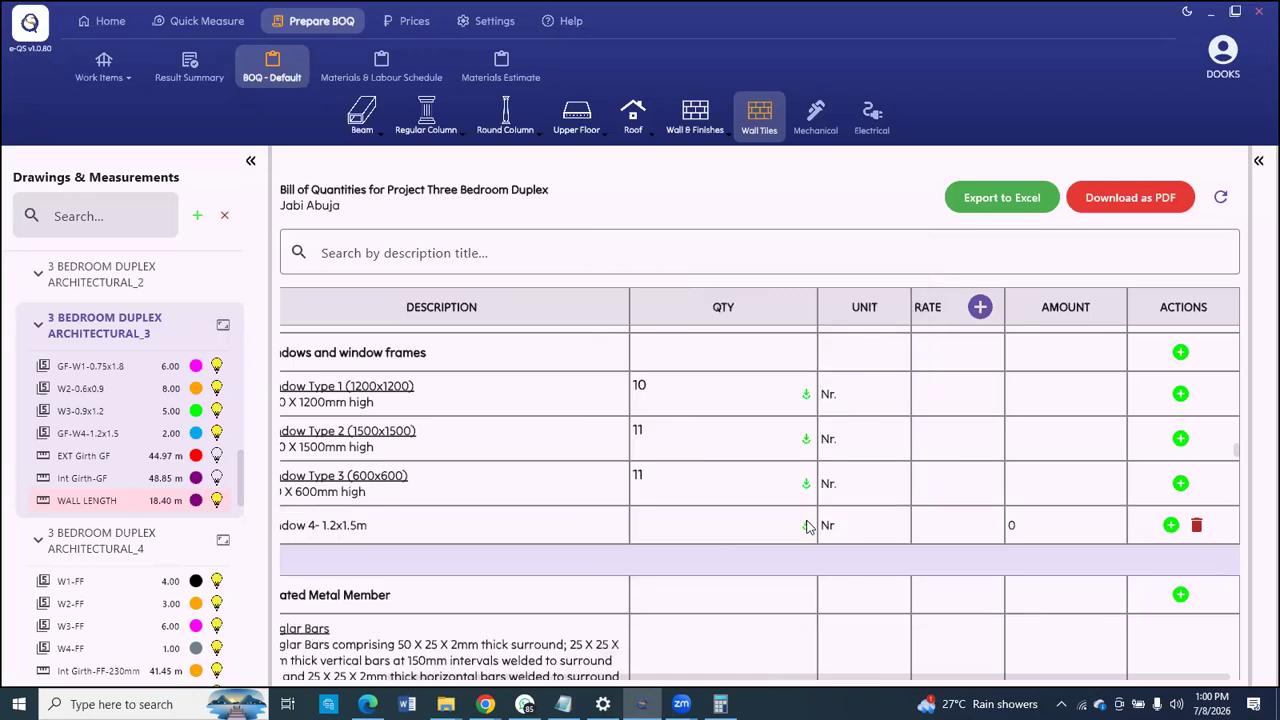
left_click(108, 436)
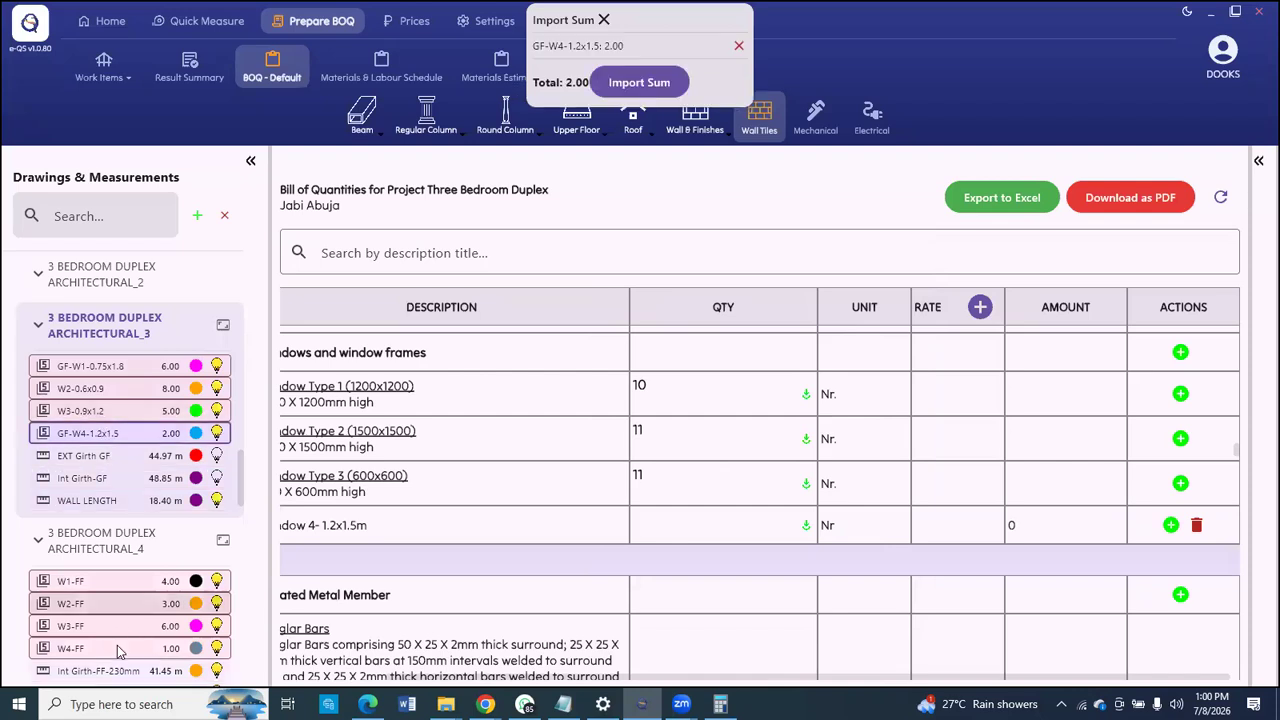
left_click(122, 648)
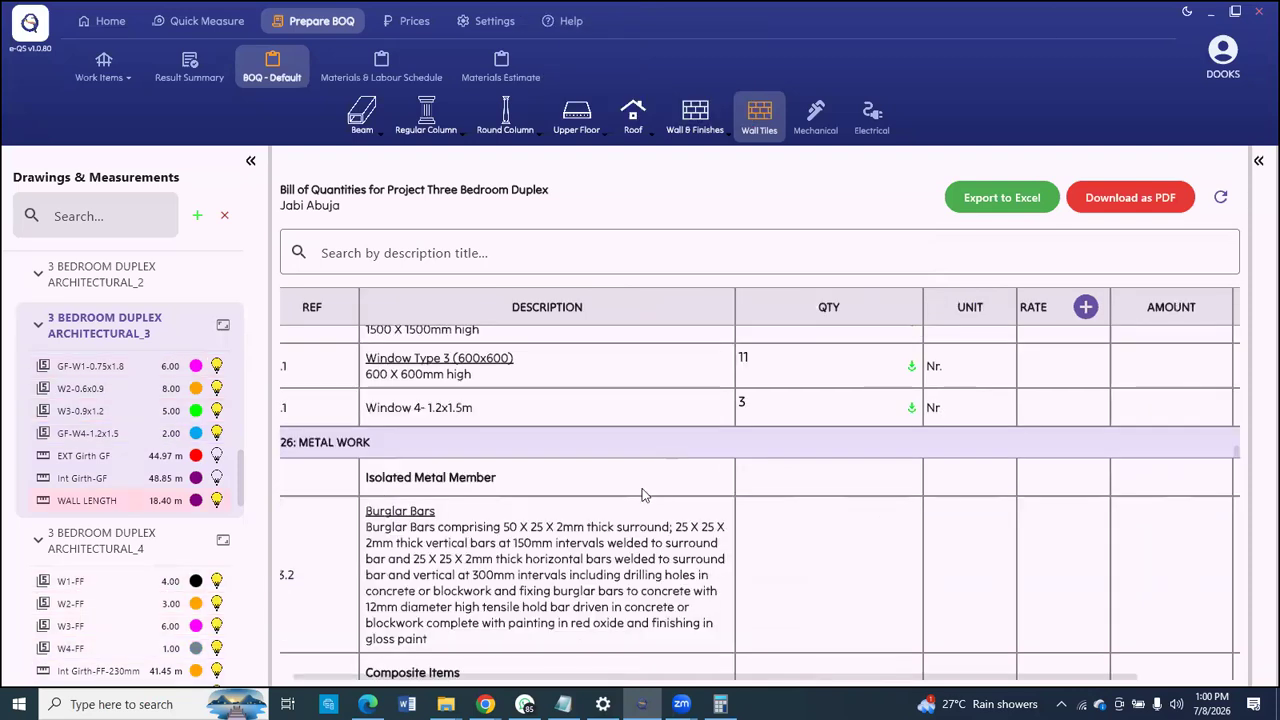
Step: Review the BOQ sections for metal work, doors, wall plastering and wall tile backing
scroll(940, 461, "down", 2)
scroll(940, 461, "down", 1)
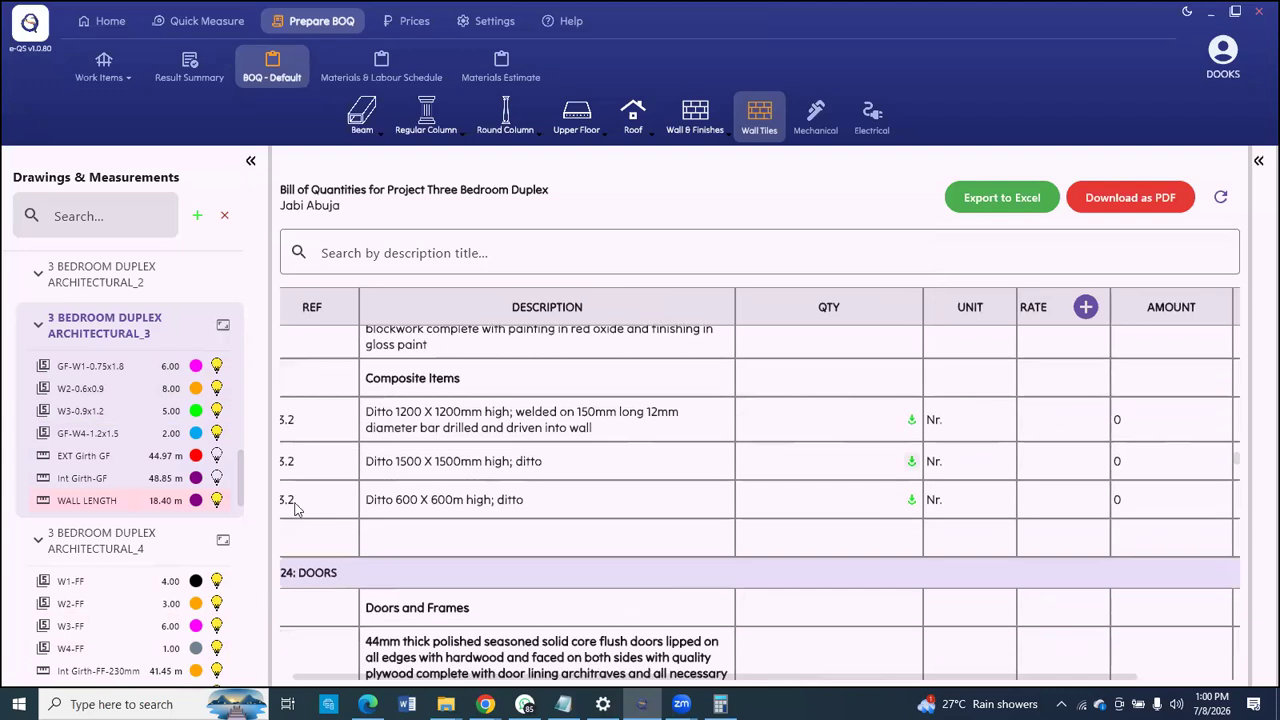
scroll(808, 487, "down", 2)
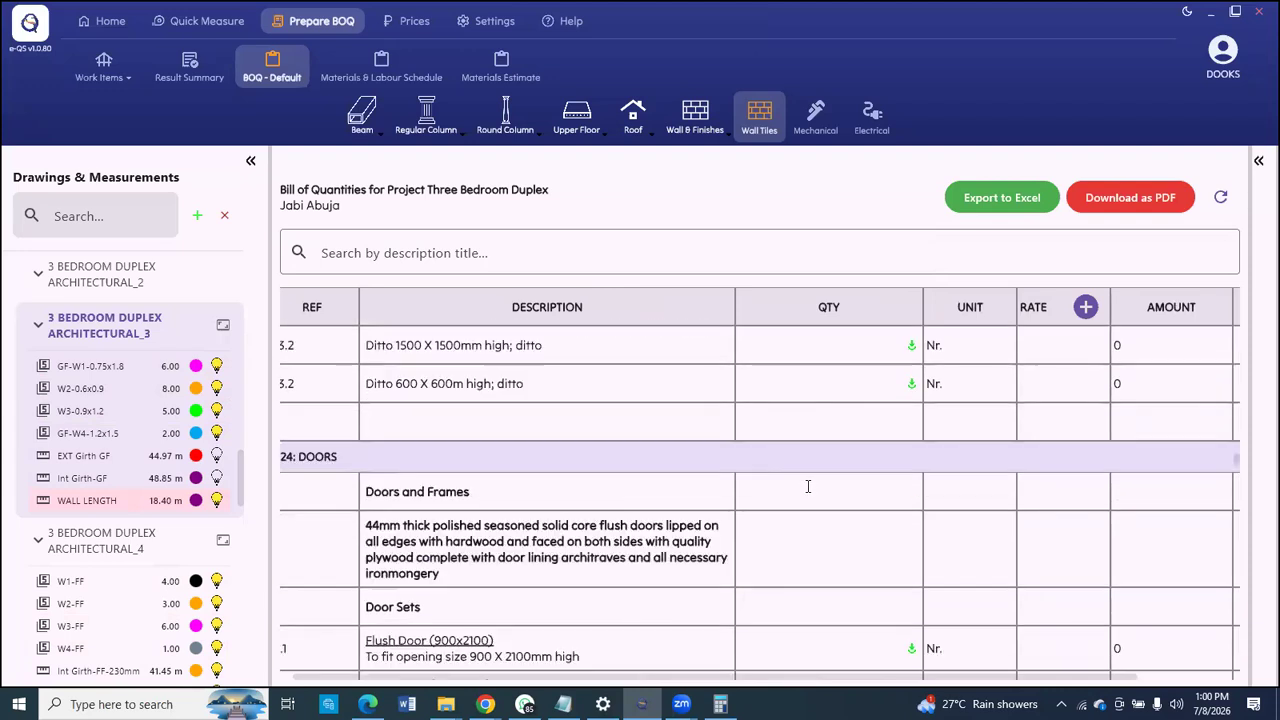
scroll(808, 487, "down", 2)
scroll(808, 491, "down", 2)
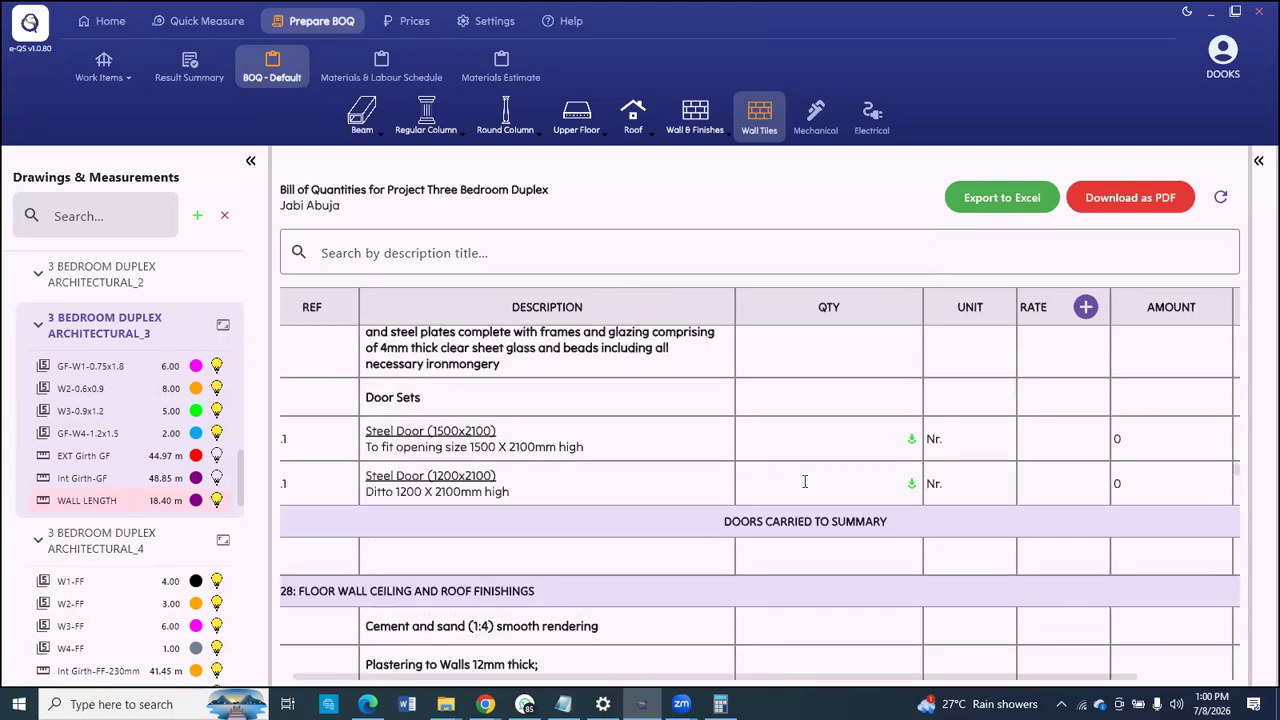
scroll(808, 487, "down", 2)
scroll(565, 404, "down", 1)
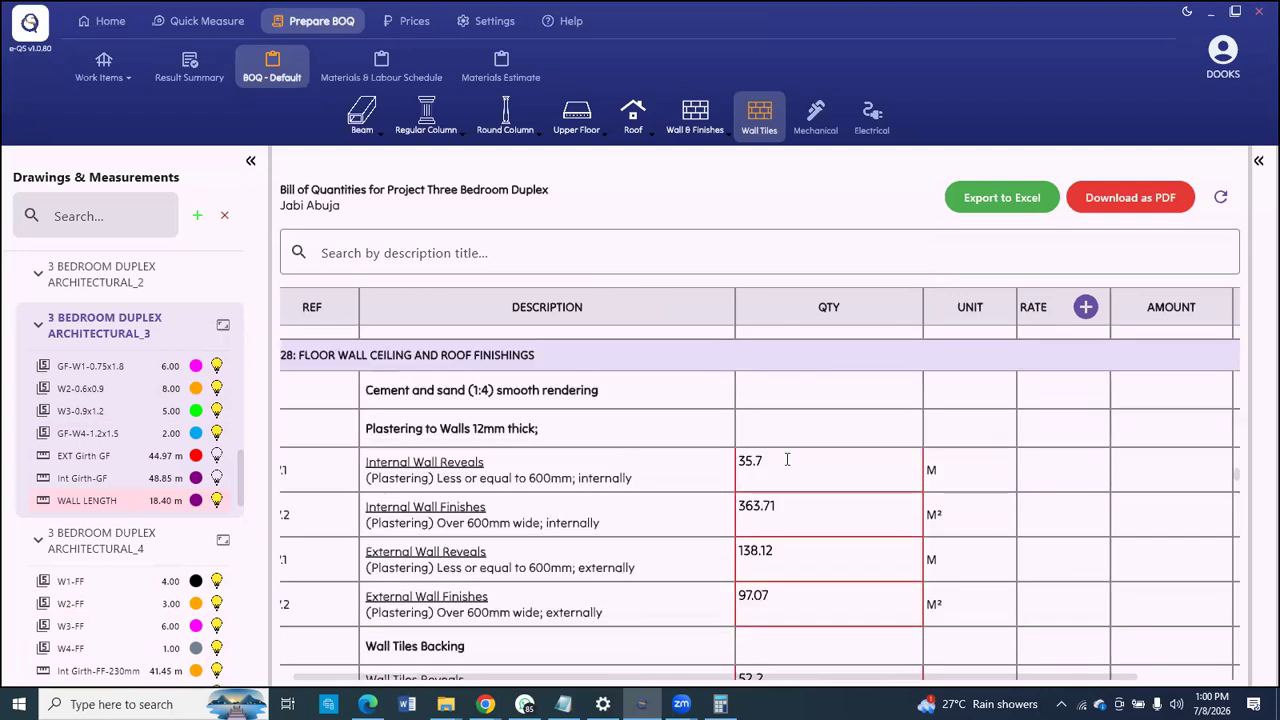
scroll(787, 459, "down", 1)
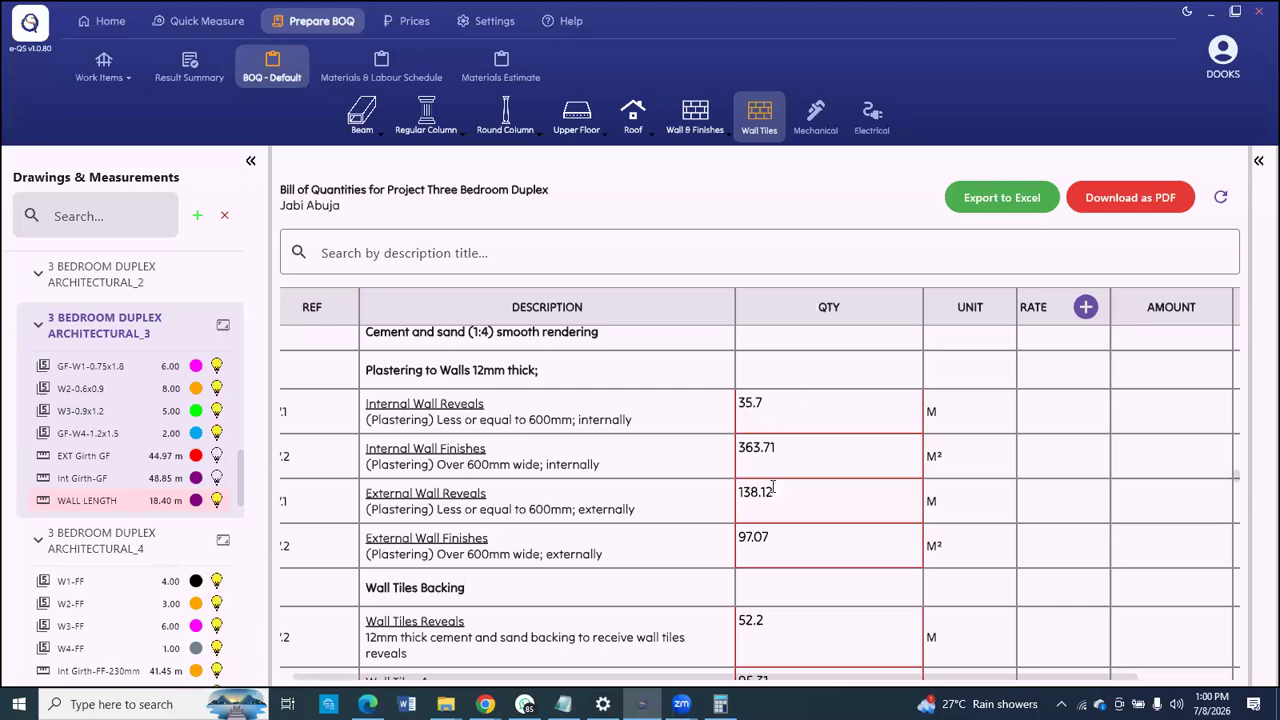
Step: Review the BOQ items for wall tiles, wall painting, floor screed and 600 x 600 vitrified floor tiles
scroll(772, 487, "down", 3)
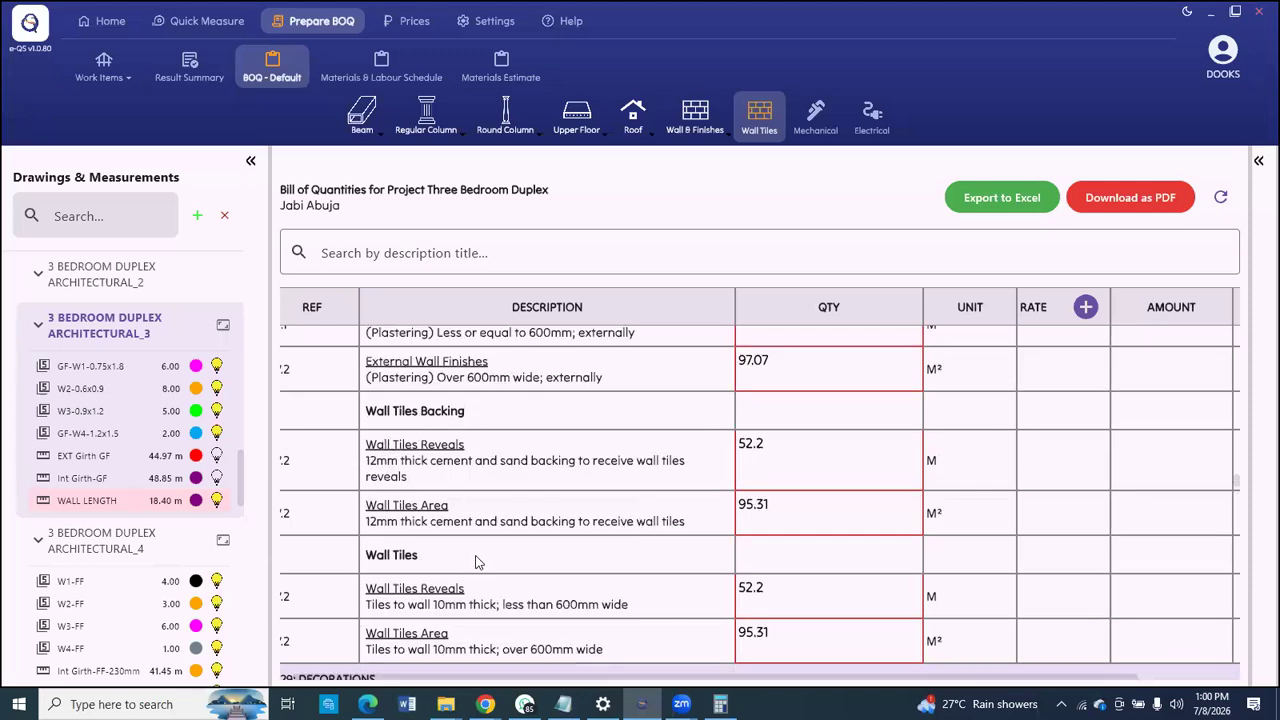
scroll(747, 440, "down", 1)
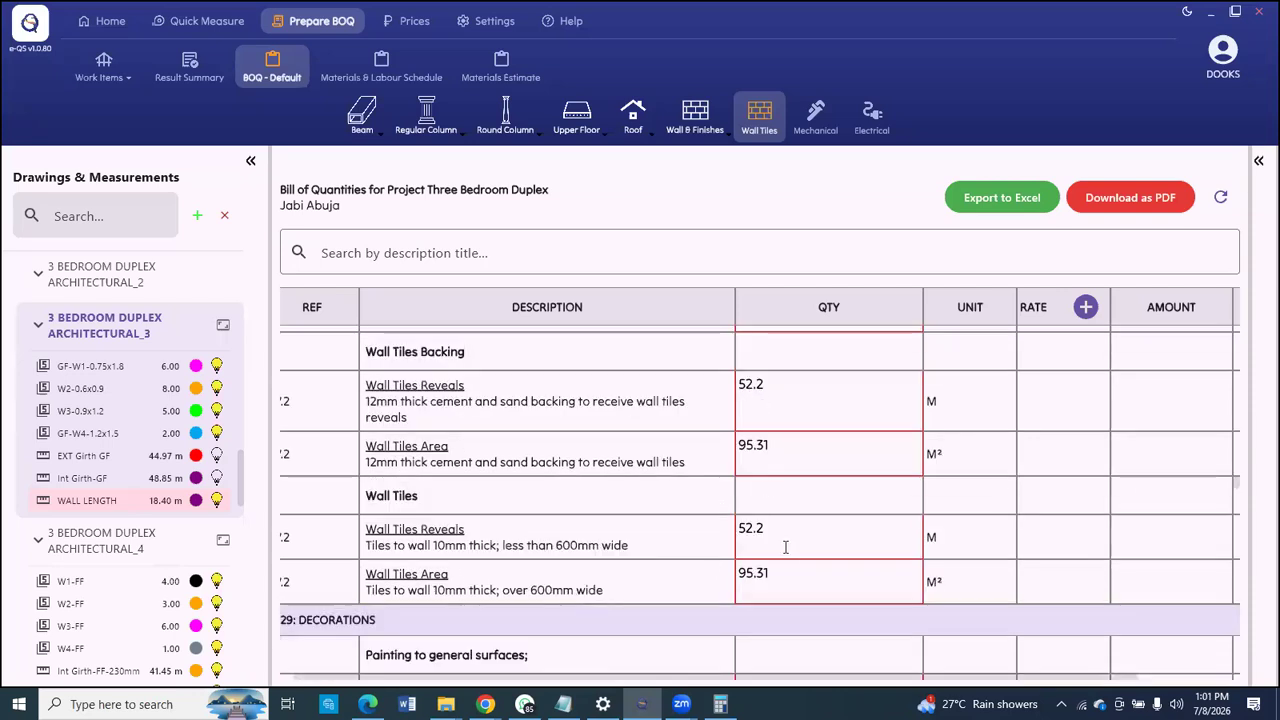
scroll(786, 547, "down", 2)
scroll(786, 547, "down", 2)
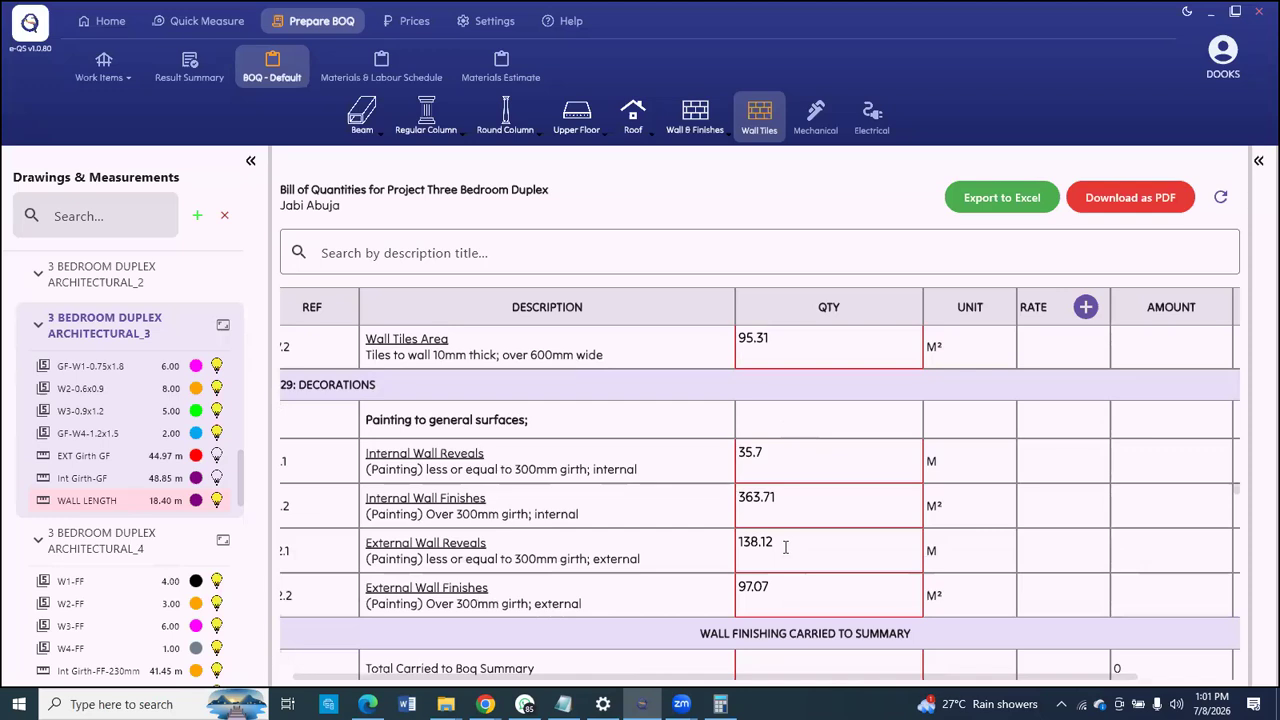
scroll(786, 547, "down", 1)
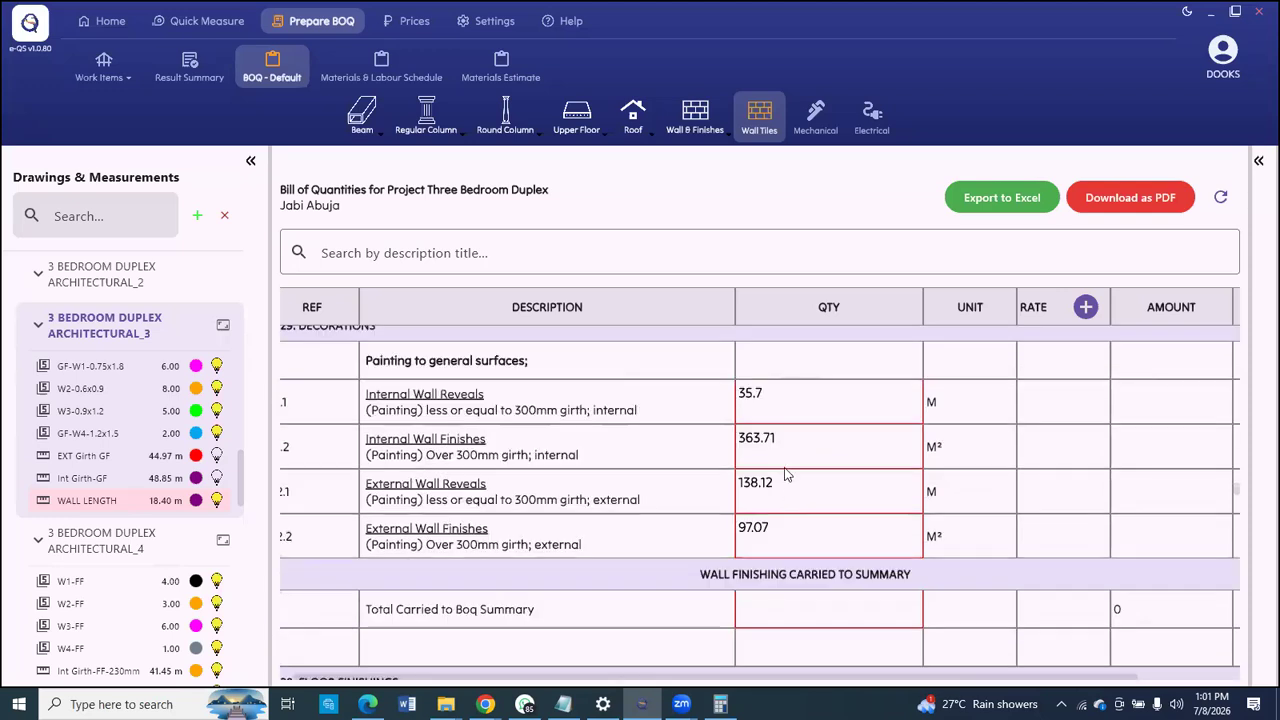
scroll(786, 476, "down", 5)
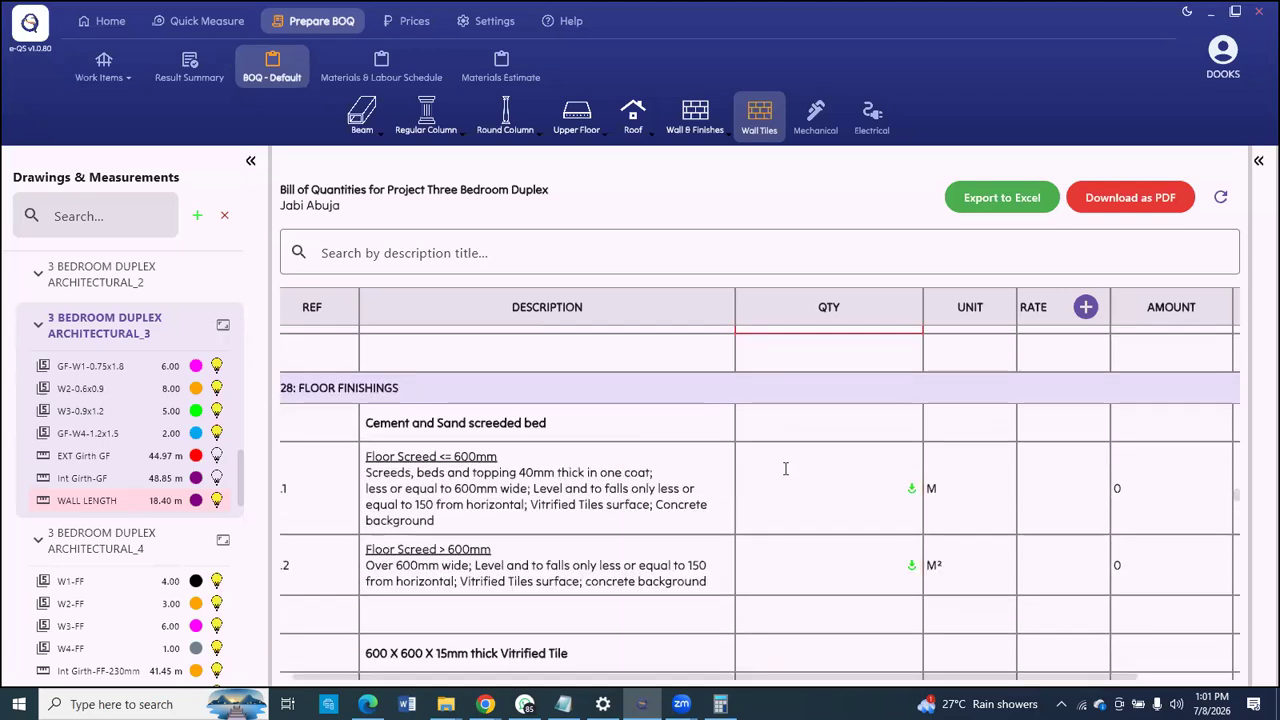
scroll(786, 460, "down", 1)
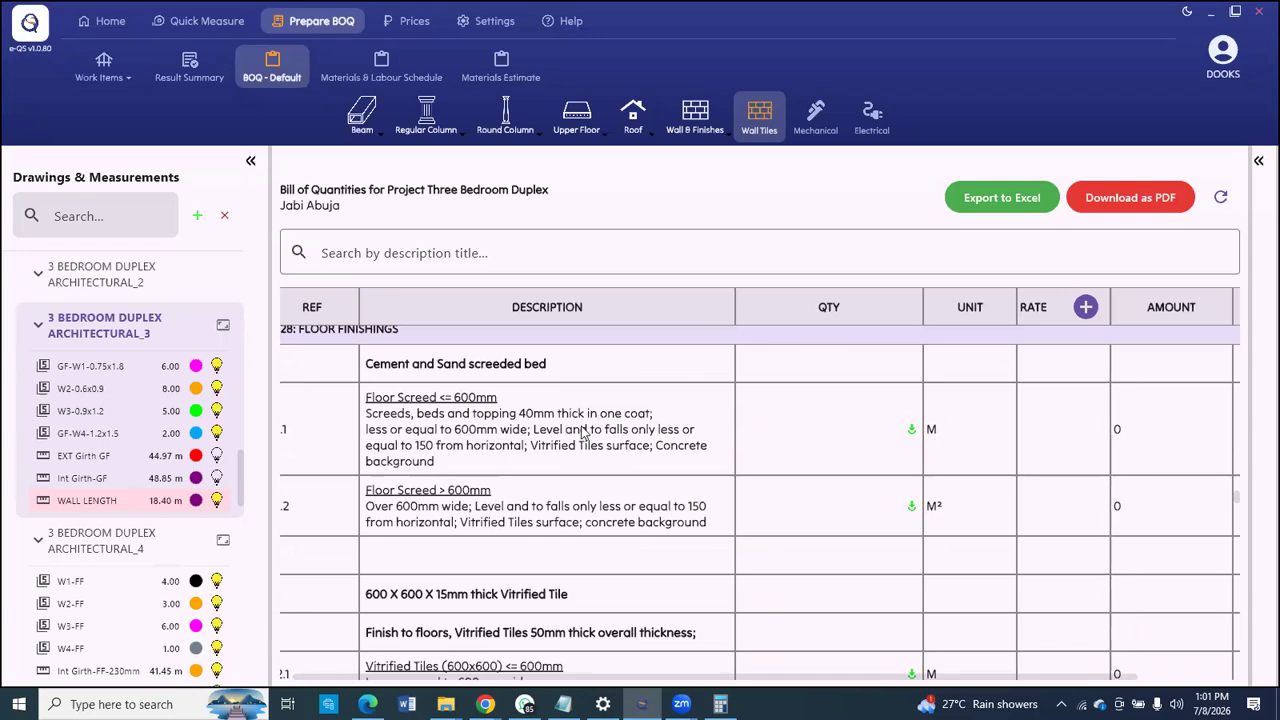
scroll(575, 470, "down", 1)
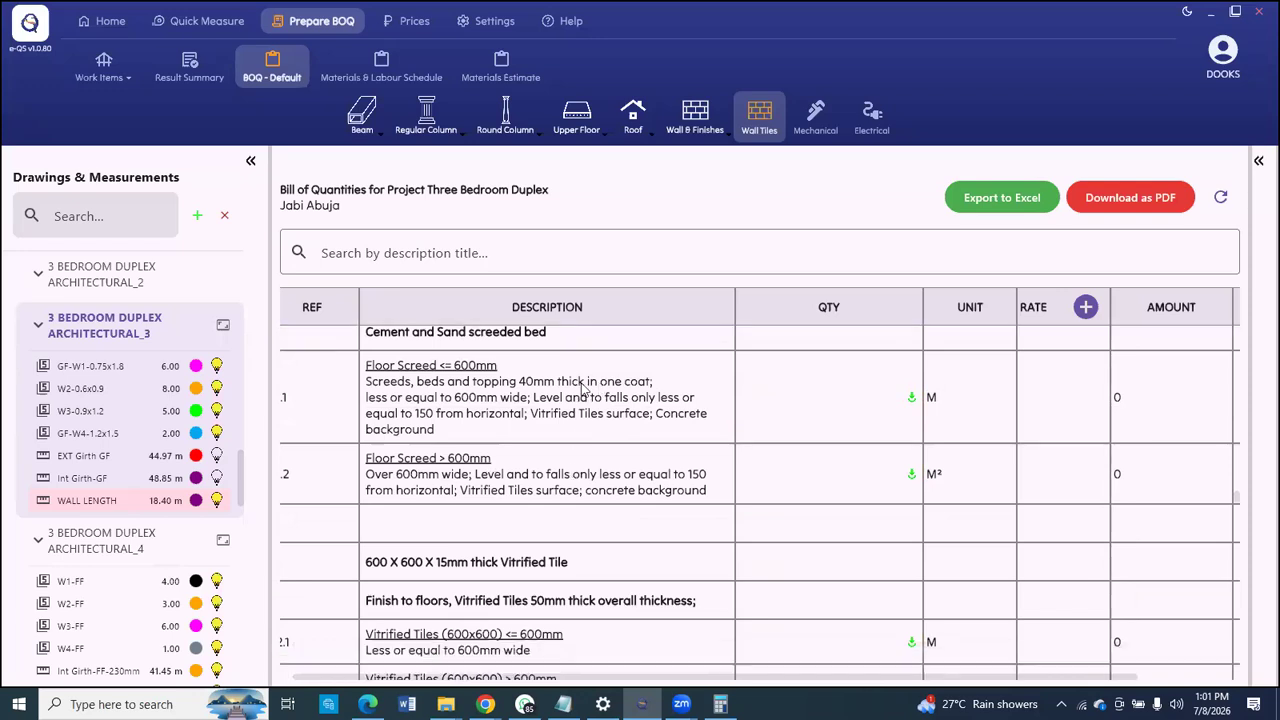
scroll(600, 400, "down", 2)
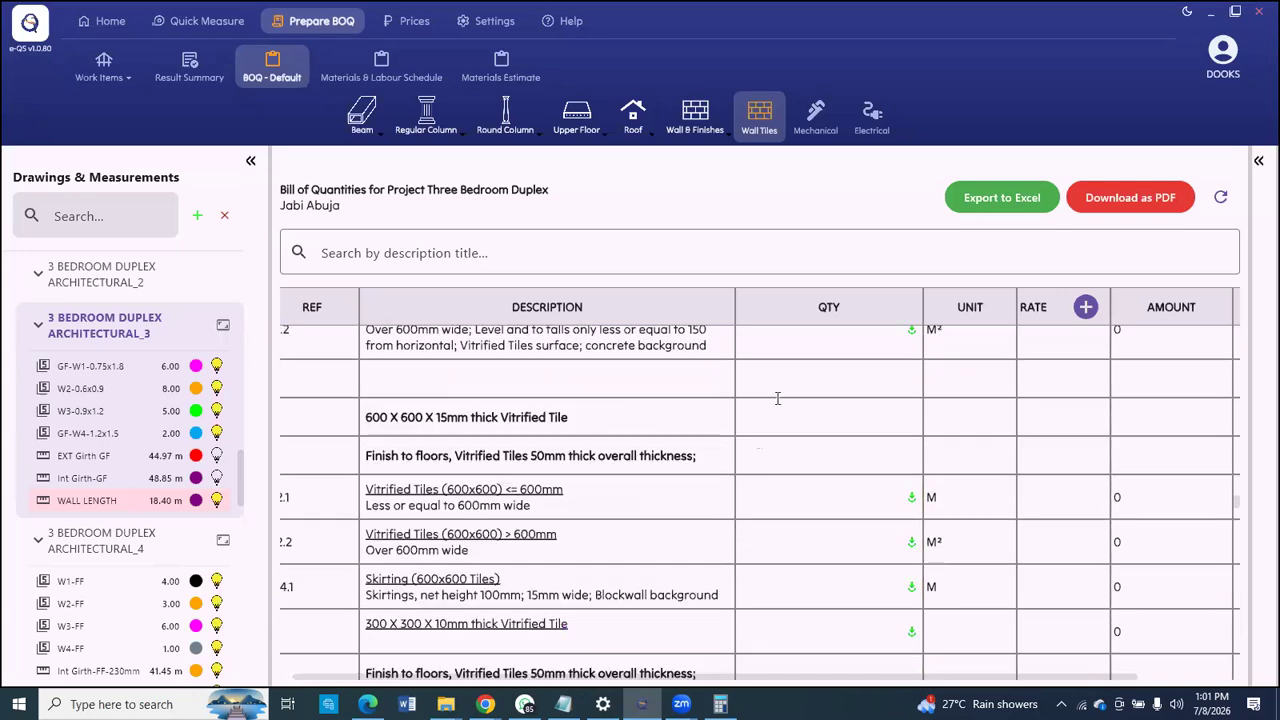
Step: Examine the BOQ items for ceiling finishings, rainwater disposal and cold water supply, and return to the wall painting and floor finishings sections
scroll(777, 398, "down", 3)
scroll(777, 398, "down", 5)
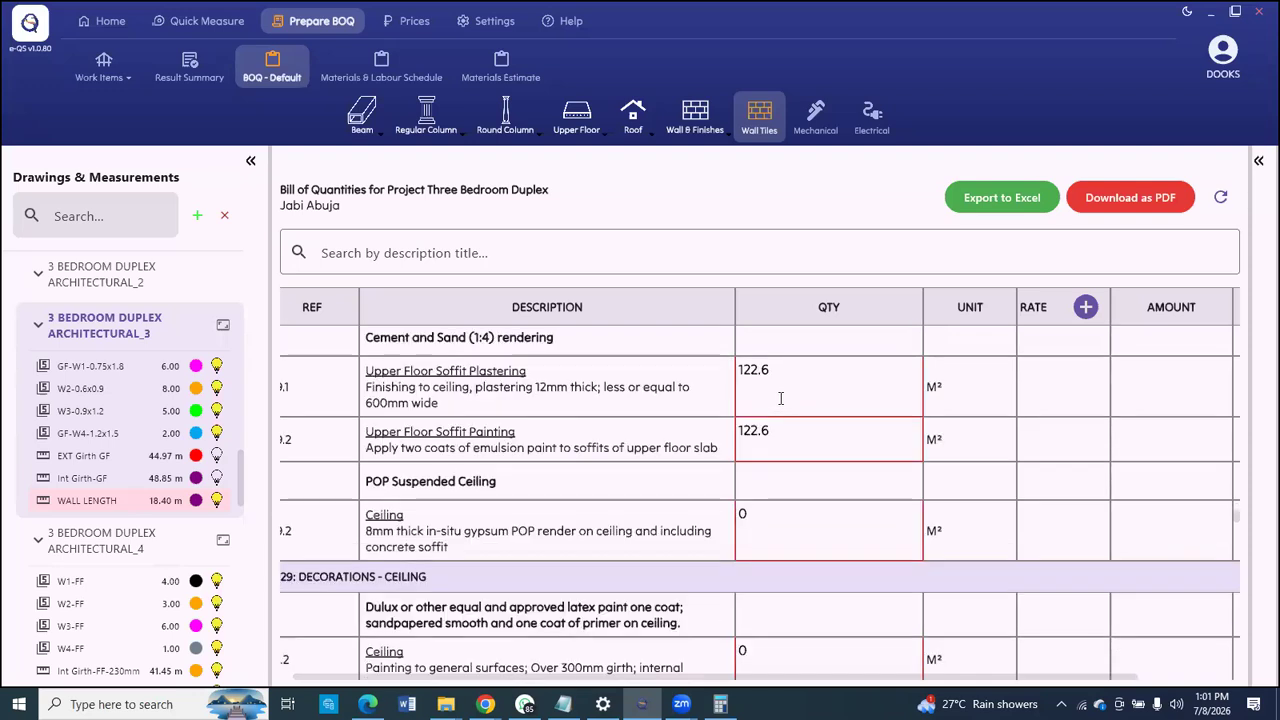
scroll(783, 402, "up", 1)
scroll(785, 405, "down", 4)
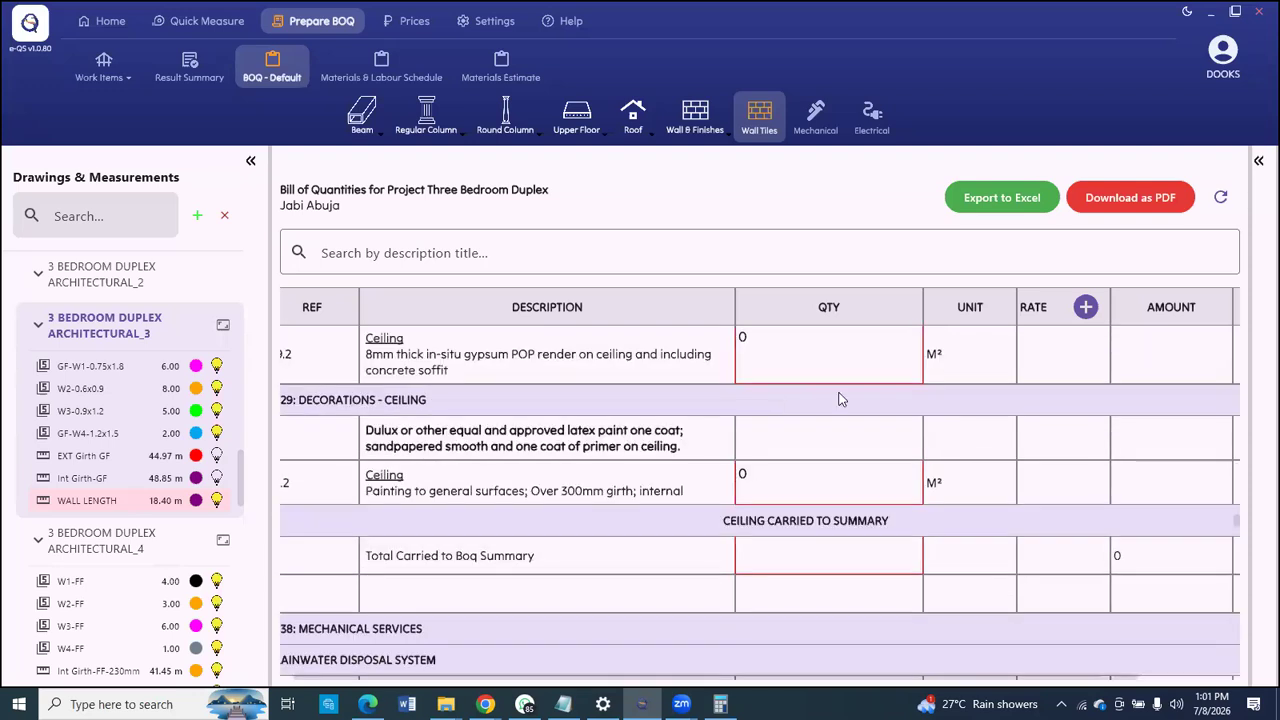
scroll(843, 397, "up", 3)
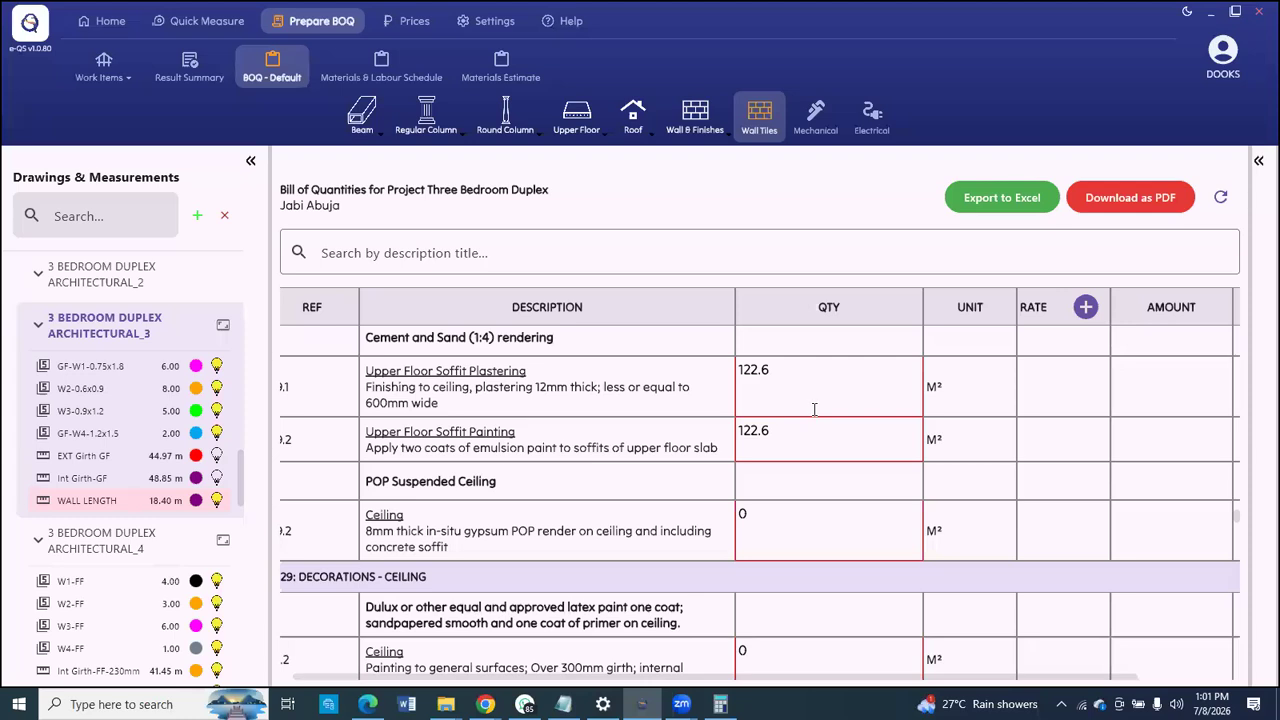
scroll(814, 409, "down", 6)
scroll(818, 430, "down", 3)
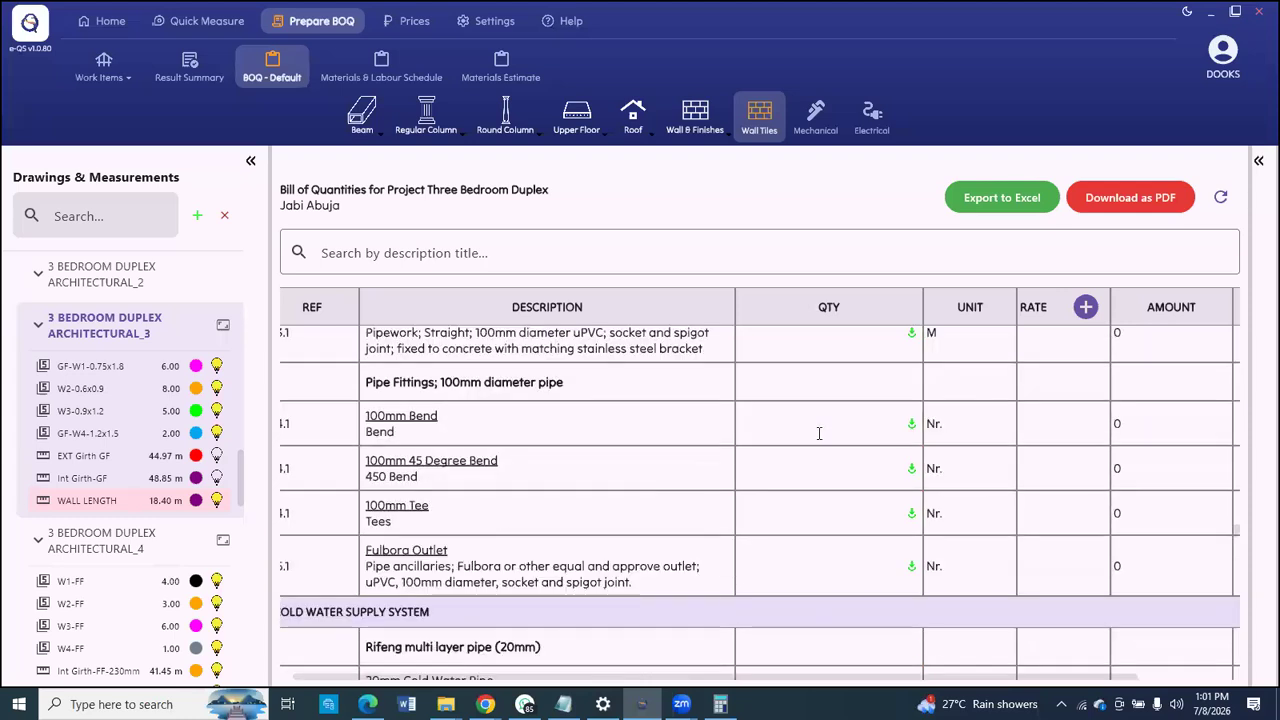
scroll(825, 480, "down", 5)
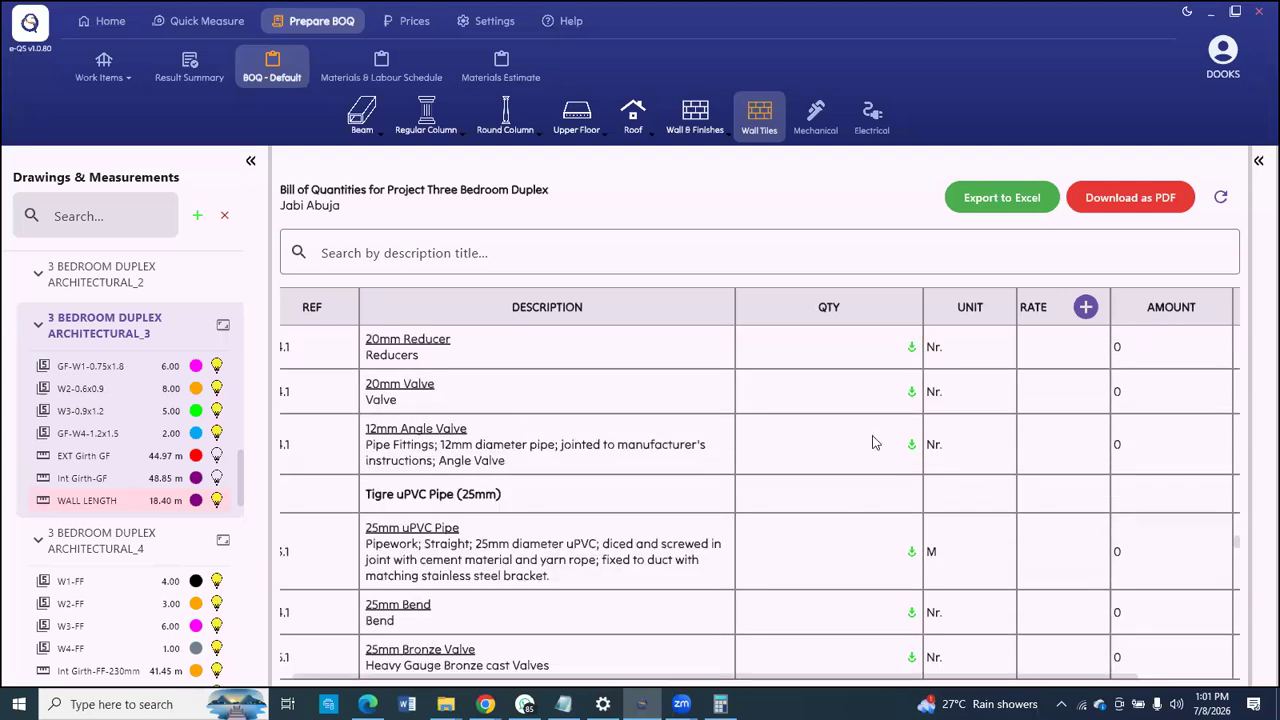
scroll(872, 437, "up", 5)
scroll(576, 444, "up", 5)
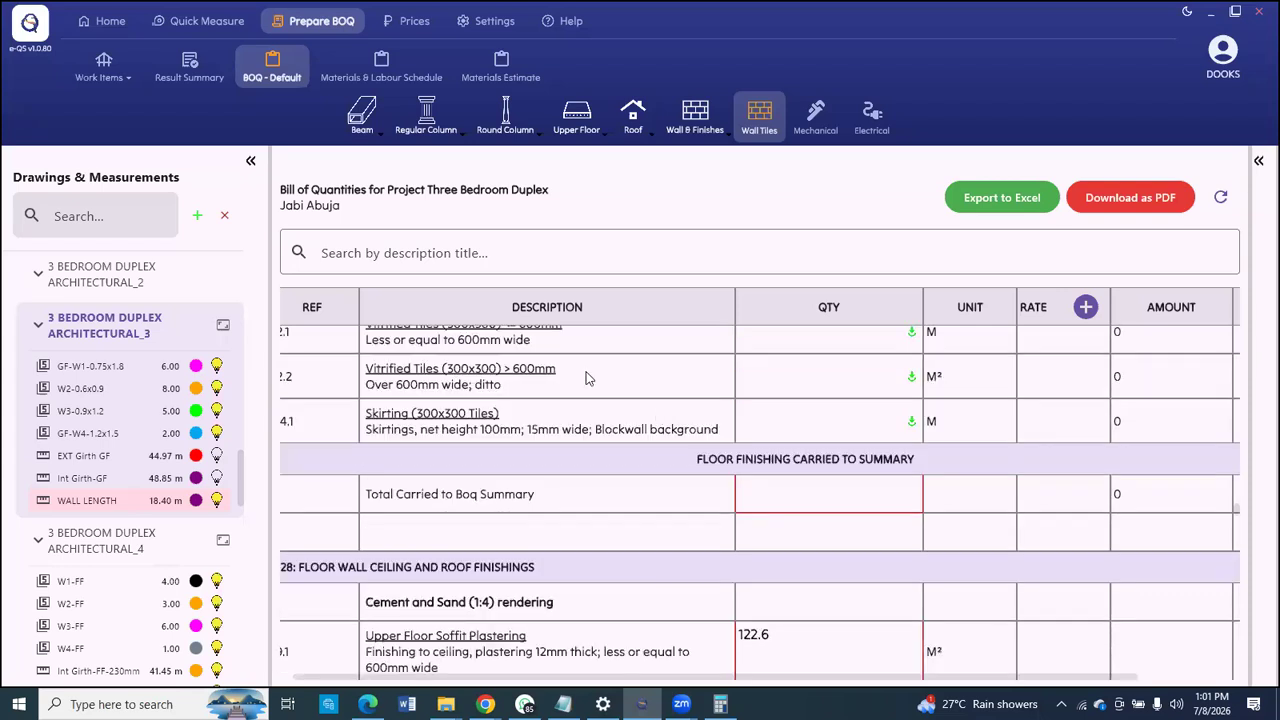
scroll(590, 378, "up", 3)
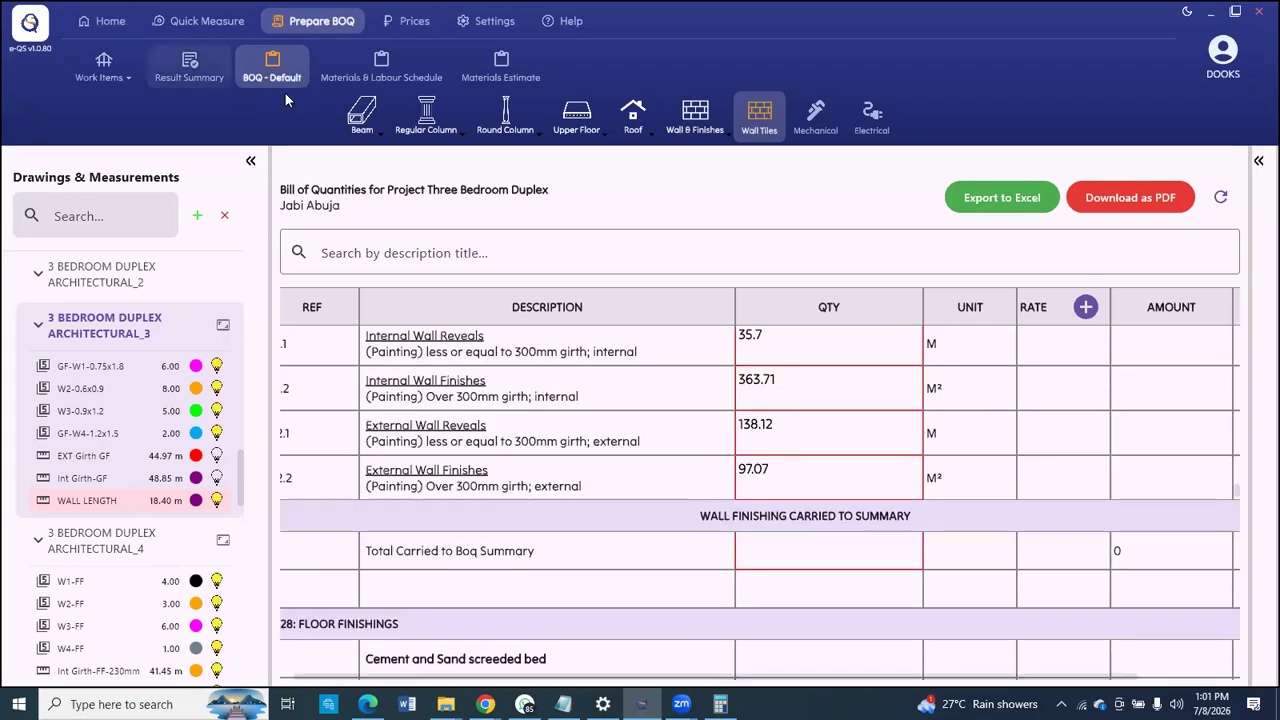